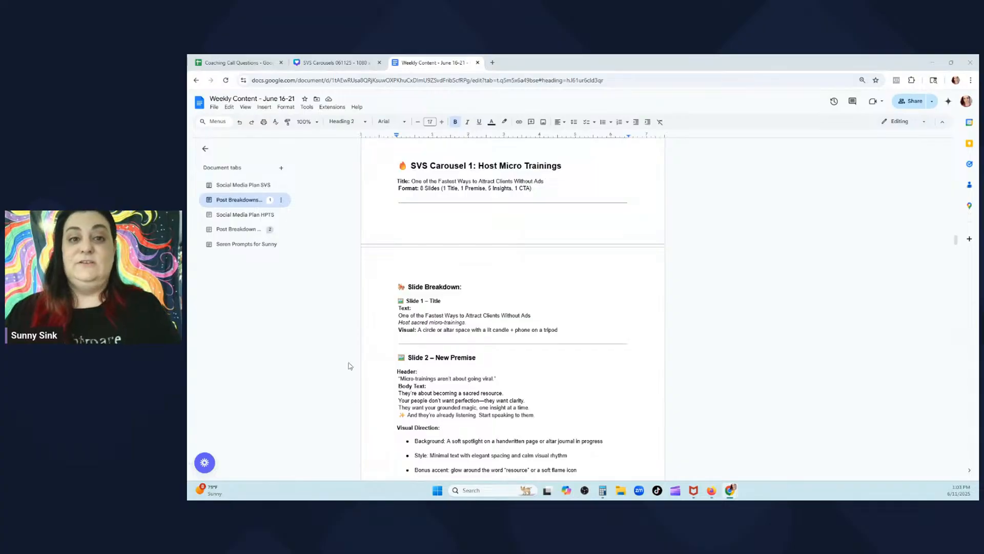
# Go back to the start of the post breakdowns and open the blog post section of Social Media Plan SVS
pyautogui.scroll(3, 350, 366)
pyautogui.scroll(15, 351, 366)
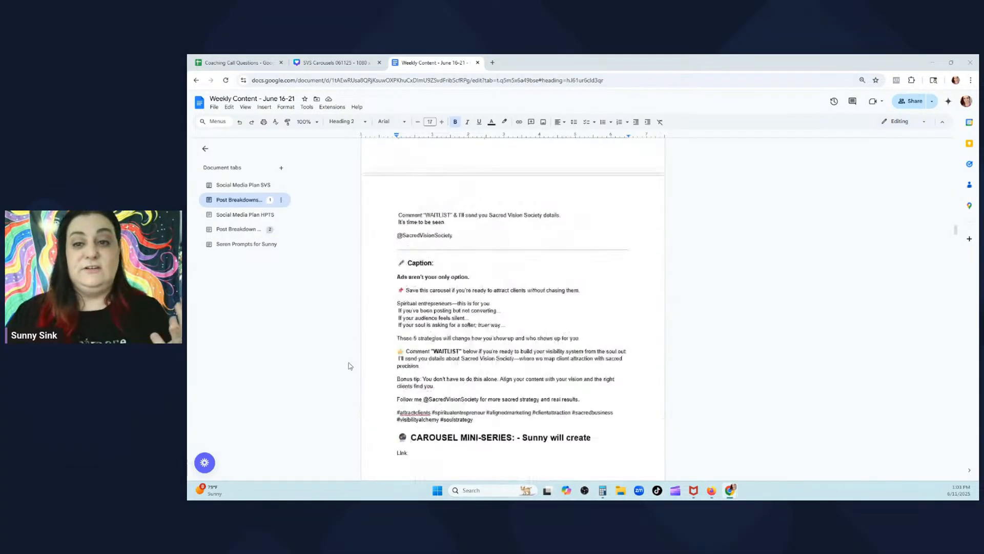
pyautogui.scroll(15, 350, 366)
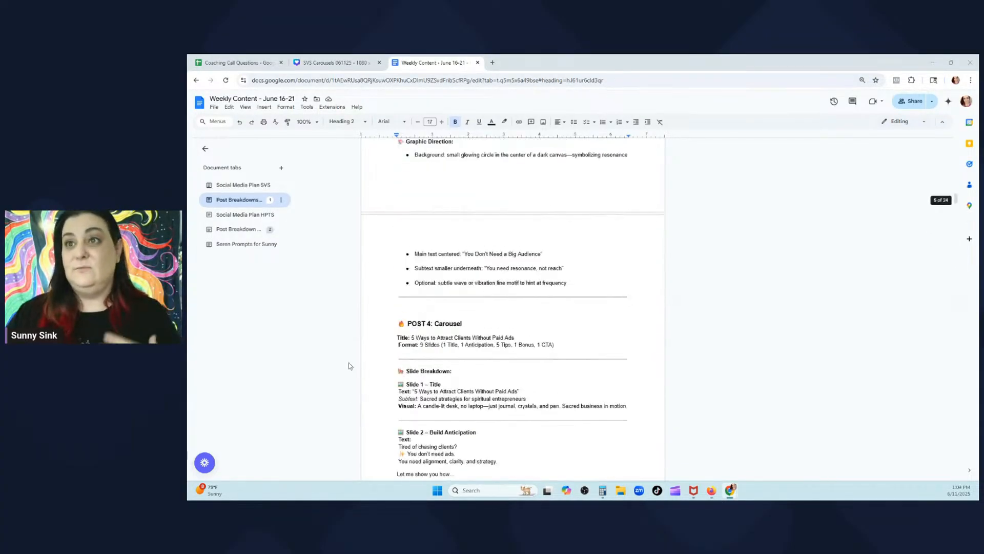
pyautogui.scroll(1, 348, 362)
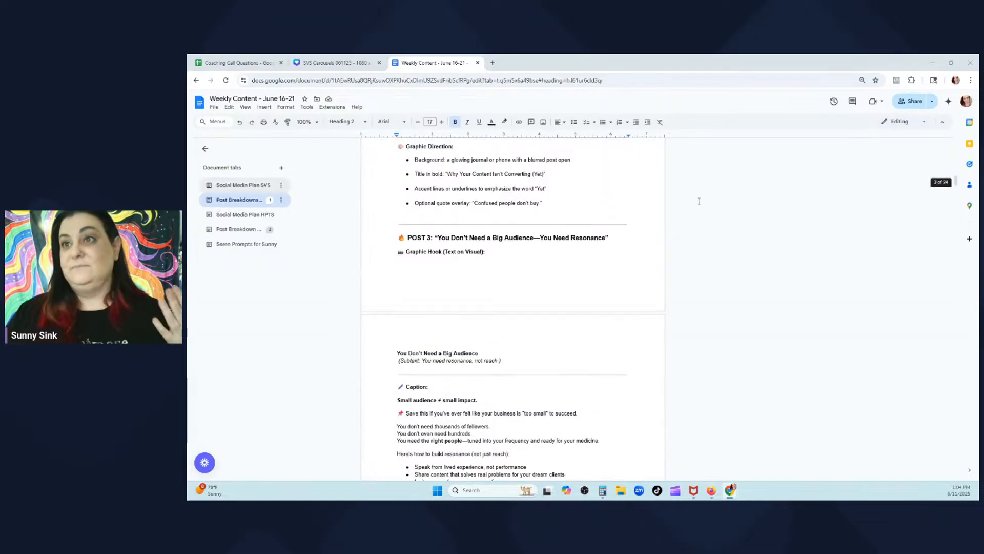
pyautogui.moveTo(957, 164); pyautogui.dragTo(957, 140)
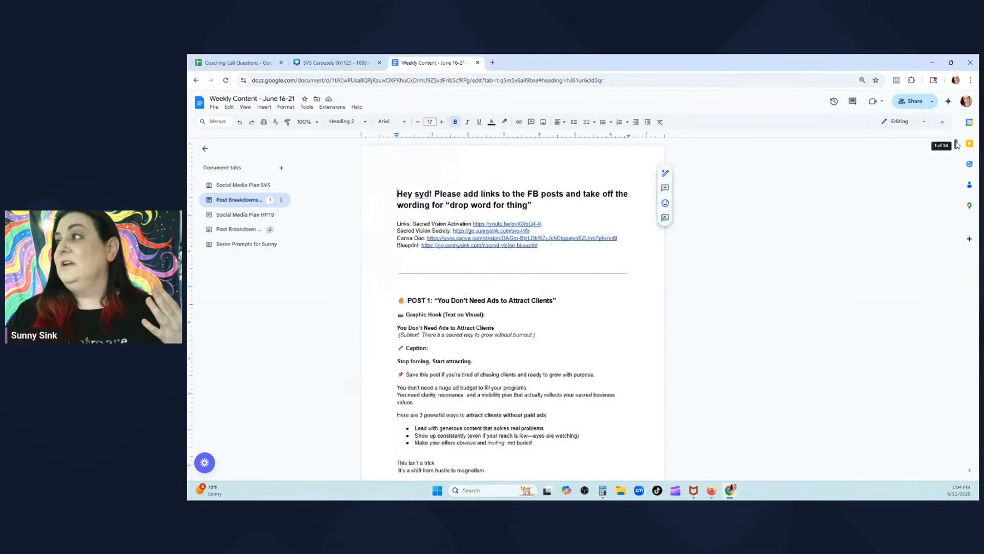
pyautogui.click(258, 189)
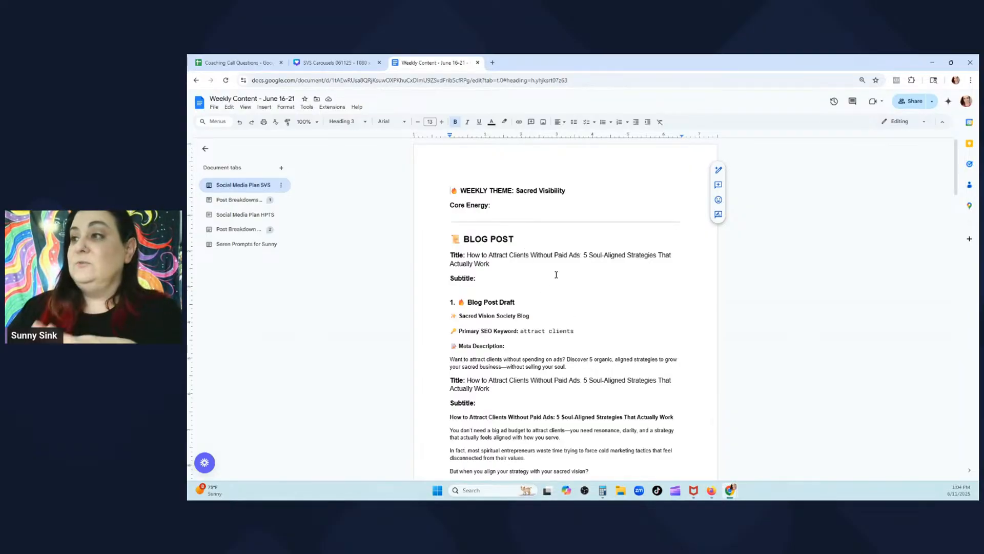
pyautogui.scroll(-2, 556, 275)
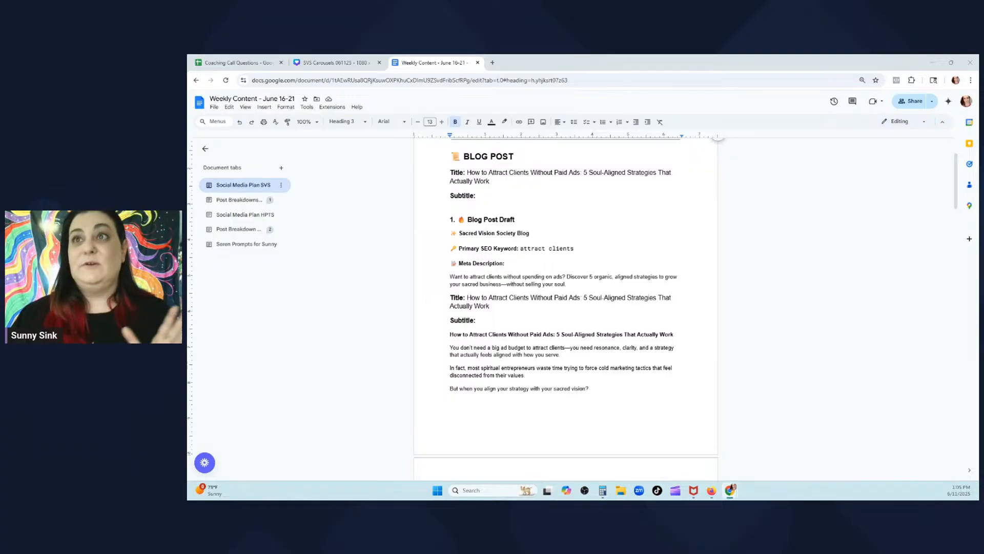
# Switch to the Coaching Call Questions spreadsheet and look through the questions logged from the calls
pyautogui.click(236, 62)
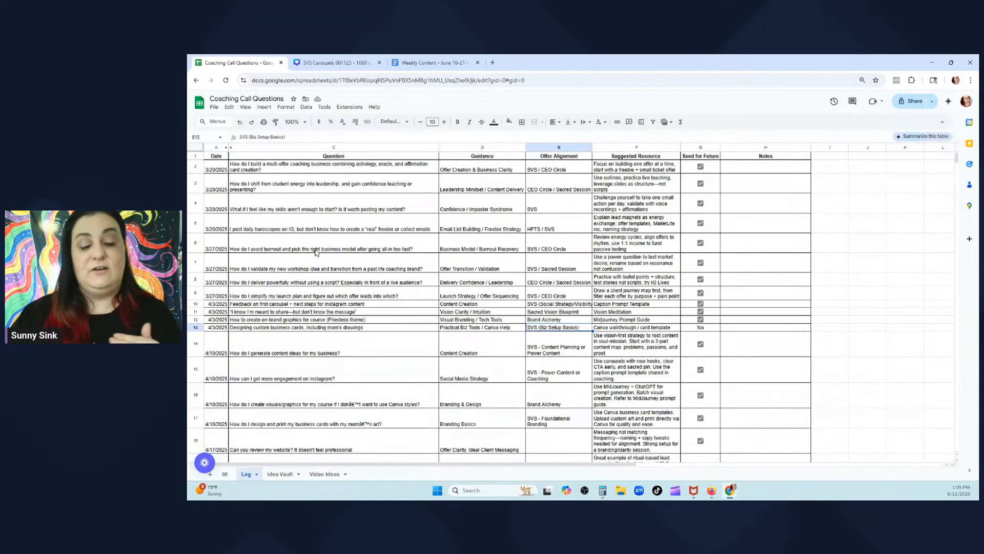
pyautogui.scroll(-5, 317, 252)
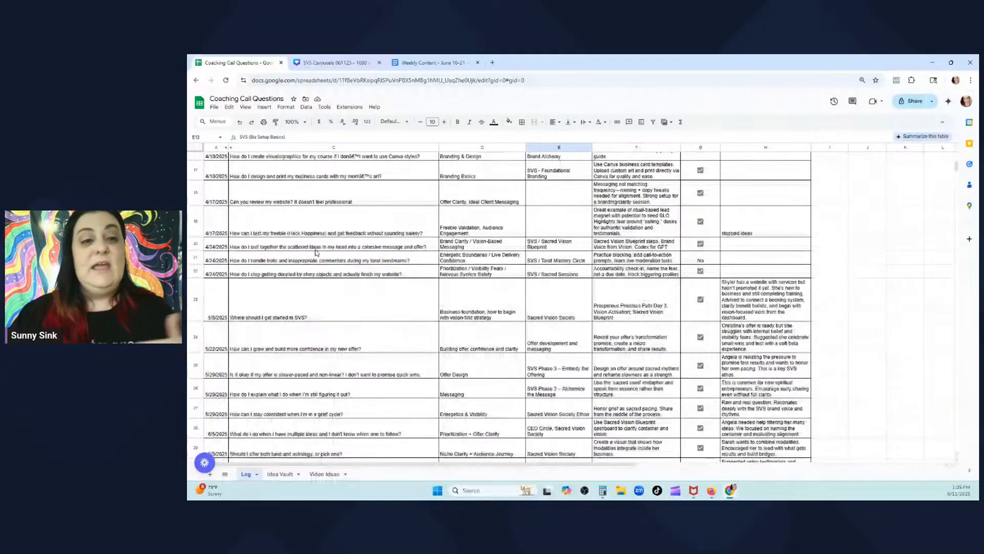
pyautogui.scroll(-3, 317, 252)
pyautogui.scroll(10, 329, 259)
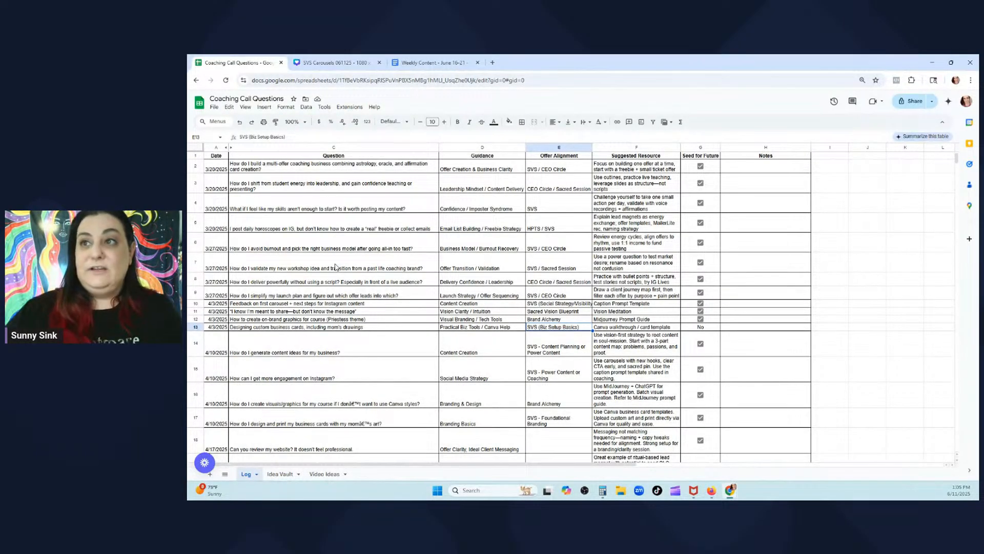
# Examine the Question, Guidance, Offer Alignment and Suggested Resource columns of the call log by selecting their cells
pyautogui.moveTo(359, 184); pyautogui.dragTo(672, 203)
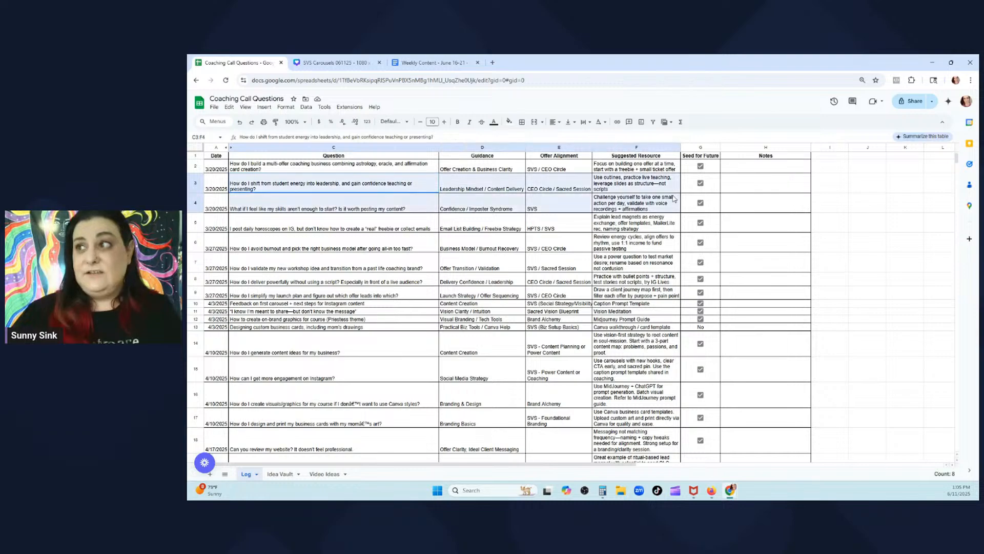
pyautogui.click(460, 256)
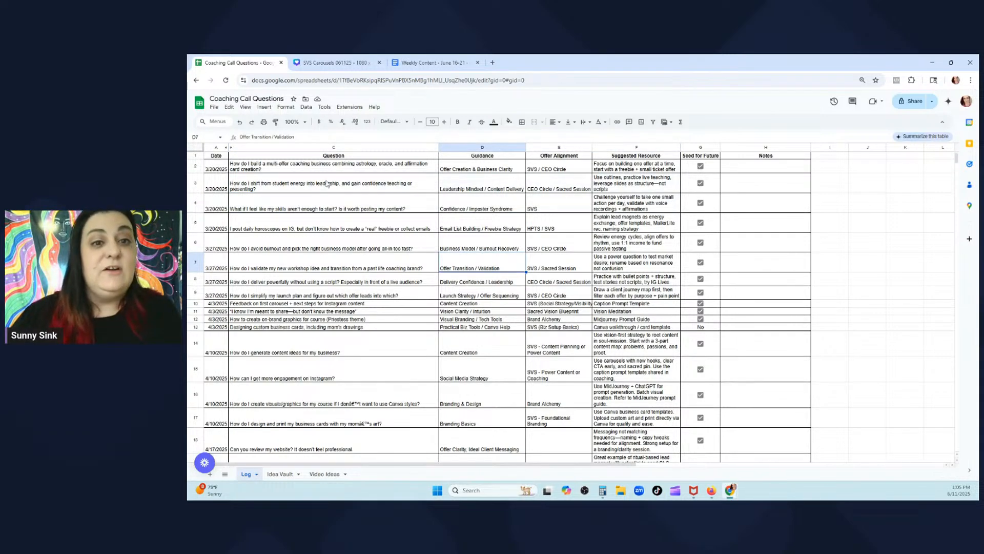
pyautogui.moveTo(311, 175); pyautogui.dragTo(653, 339)
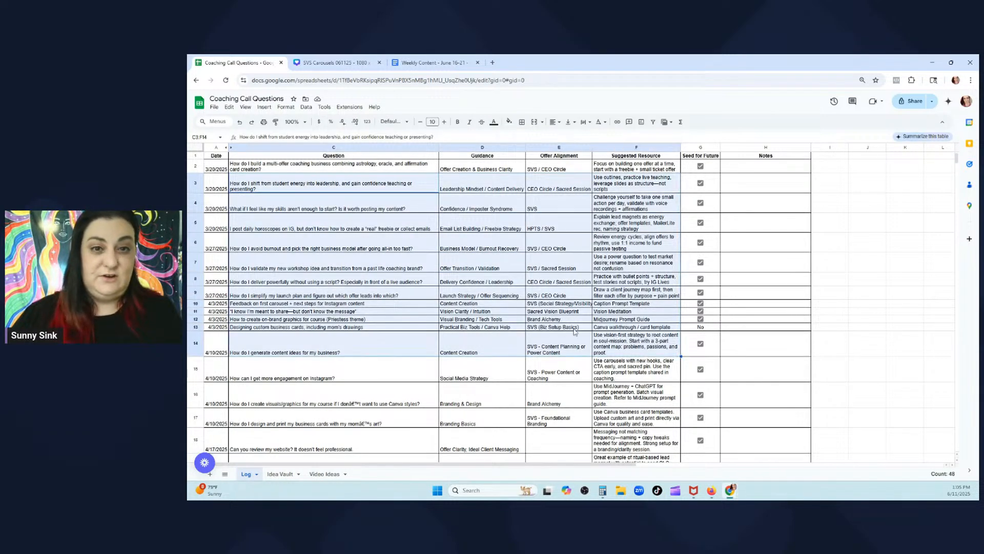
pyautogui.click(574, 328)
pyautogui.moveTo(368, 169); pyautogui.dragTo(416, 442)
pyautogui.moveTo(478, 166); pyautogui.dragTo(484, 418)
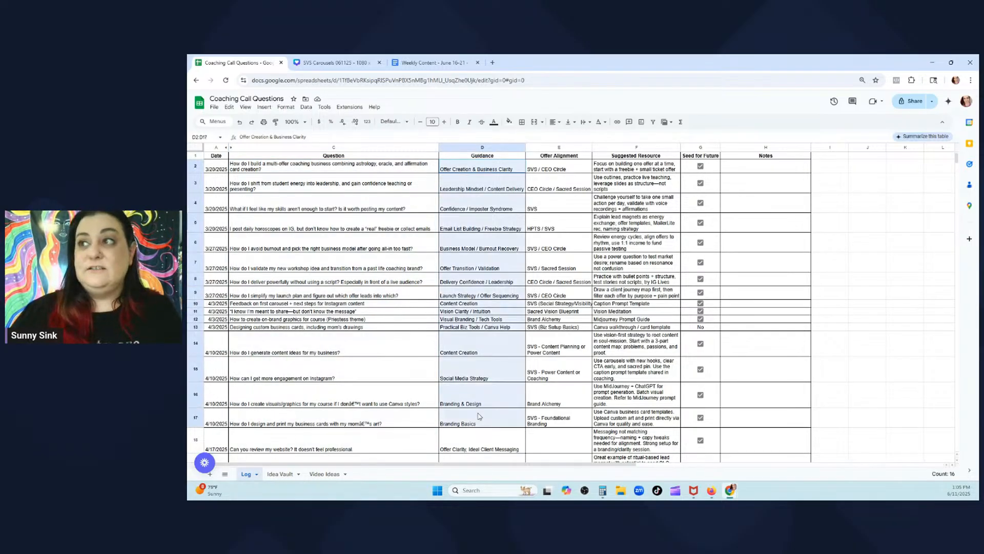
pyautogui.moveTo(567, 208); pyautogui.dragTo(562, 445)
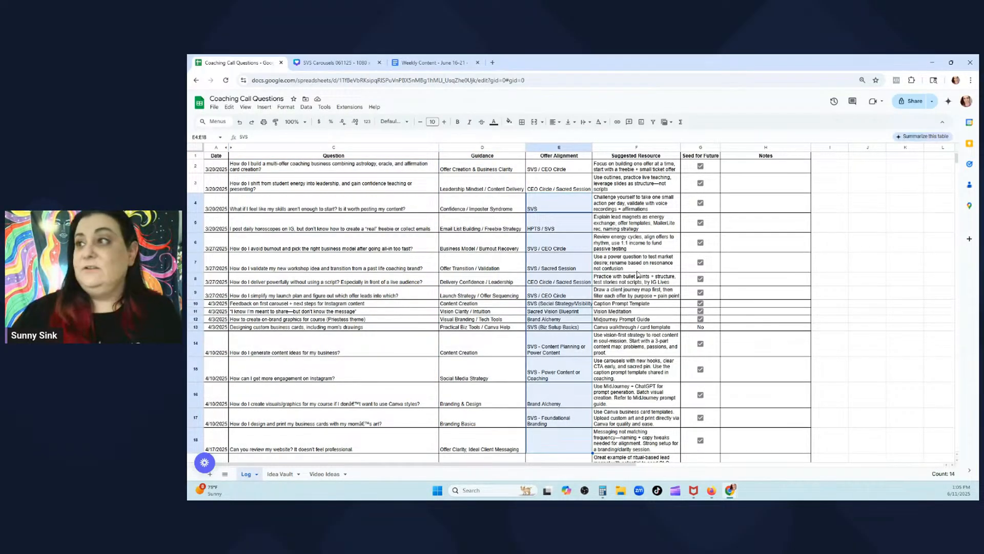
pyautogui.moveTo(641, 189); pyautogui.dragTo(647, 424)
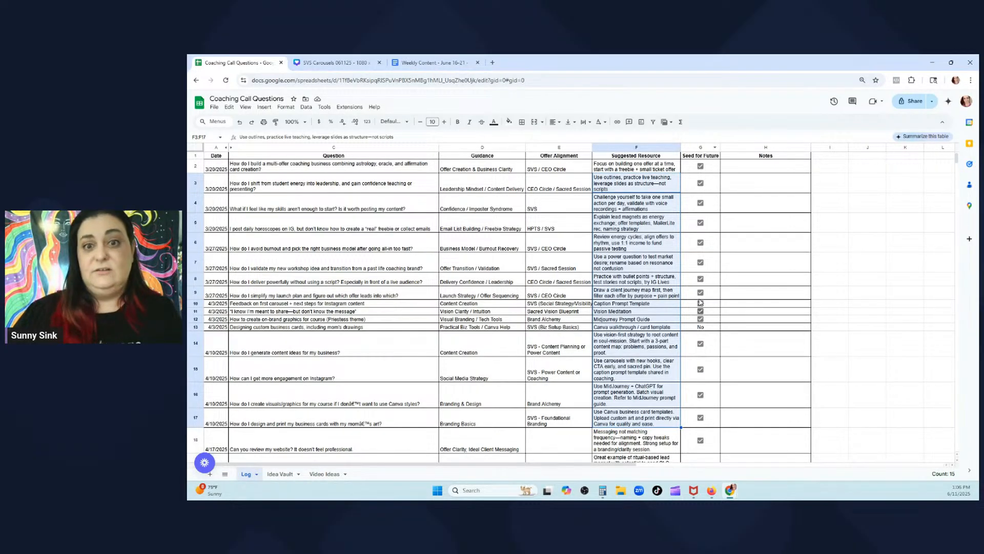
pyautogui.click(635, 269)
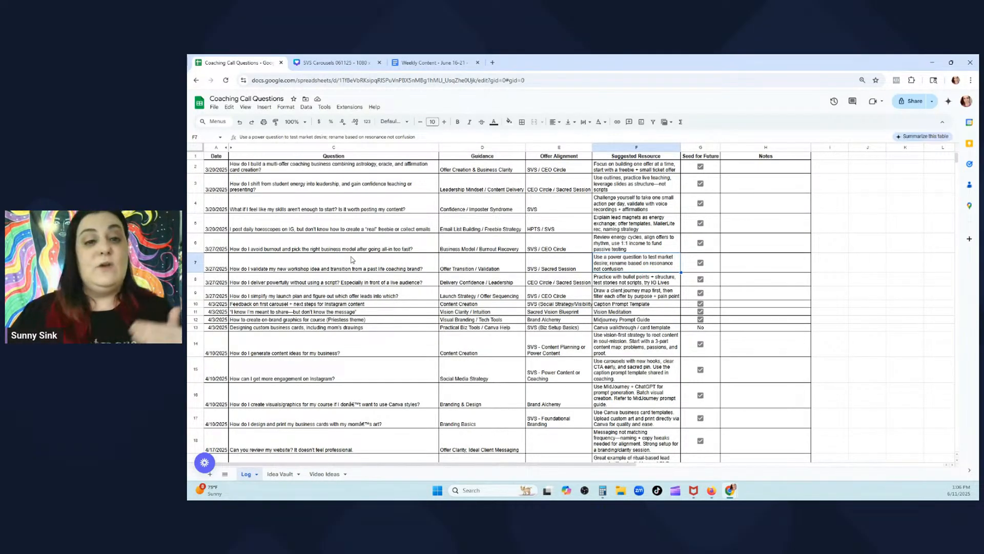
# Review the more recent log entries and select the dates of the first eight questions, A2 to A9
pyautogui.scroll(-6, 356, 262)
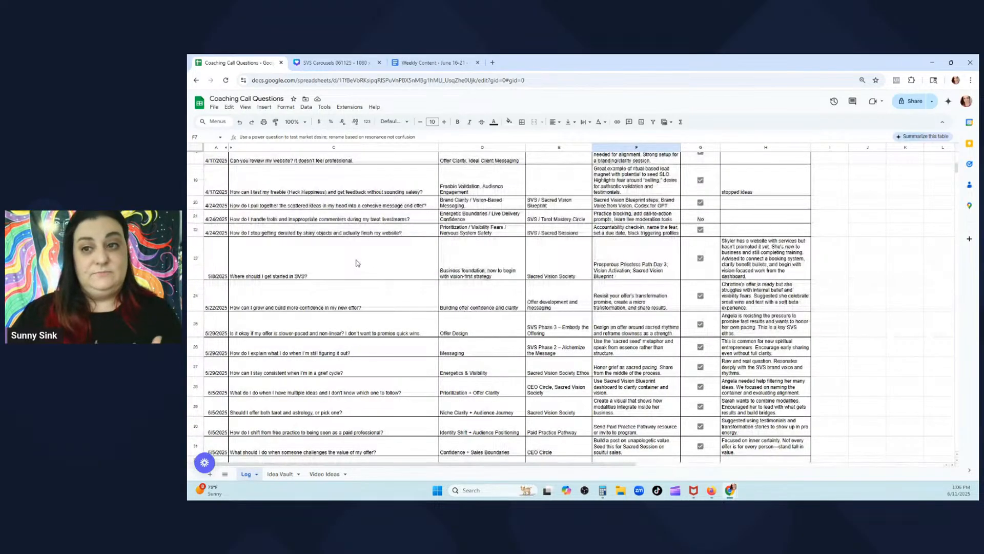
pyautogui.scroll(4, 317, 287)
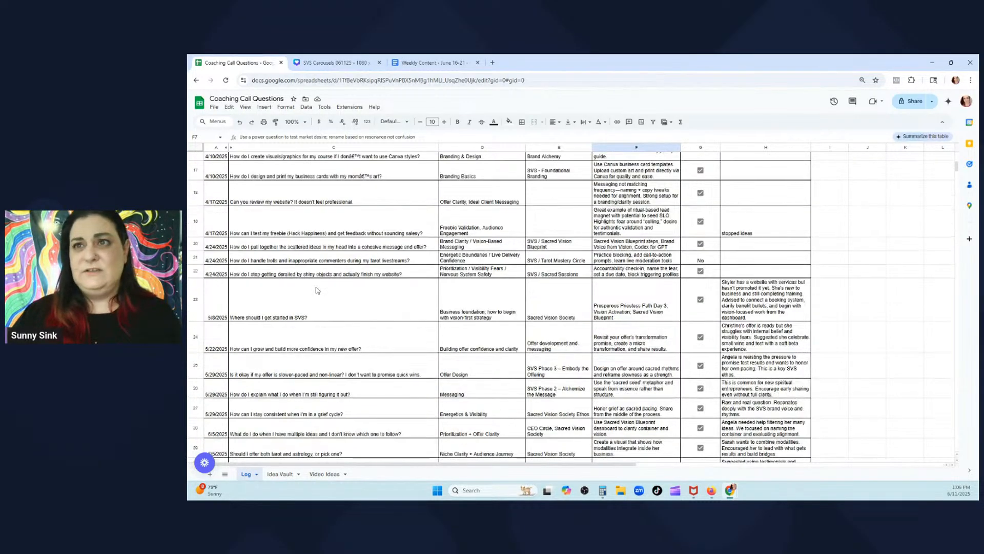
pyautogui.scroll(3, 317, 287)
pyautogui.moveTo(212, 169); pyautogui.dragTo(216, 296)
pyautogui.scroll(-2, 394, 306)
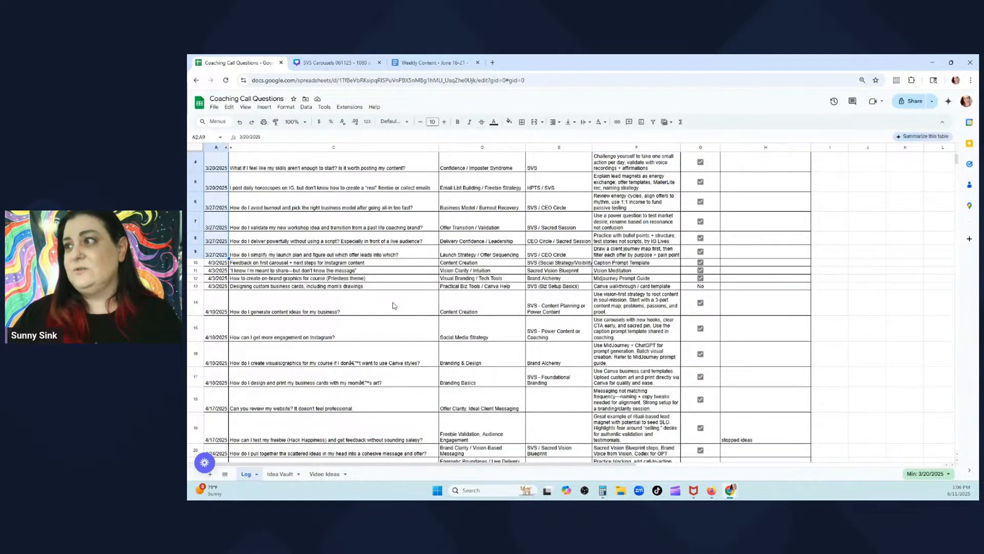
pyautogui.scroll(-3, 394, 306)
pyautogui.scroll(-1, 392, 307)
pyautogui.scroll(6, 391, 307)
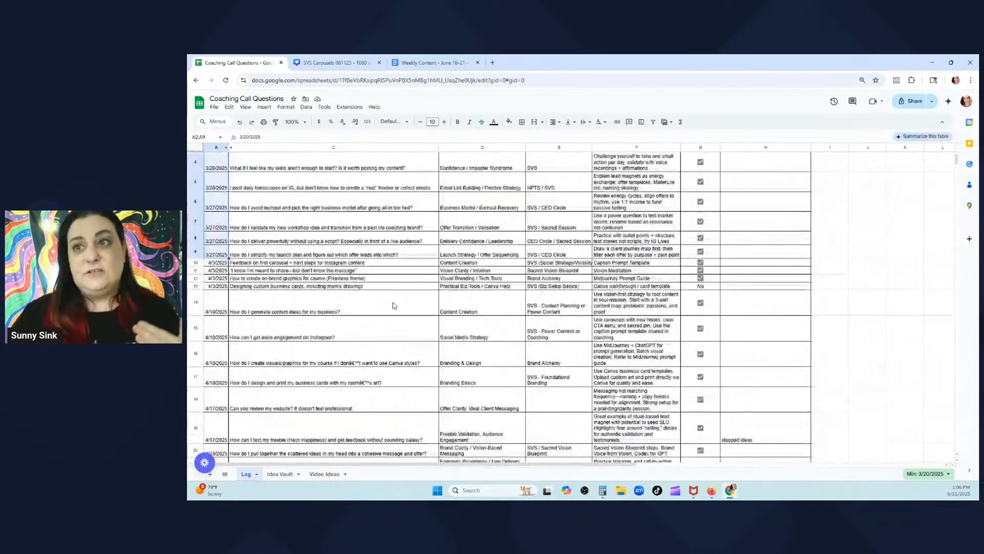
# Check the Idea Vault sheet, and fill the Organic Magnetism session idea on the Video Ideas sheet with yellow
pyautogui.click(272, 474)
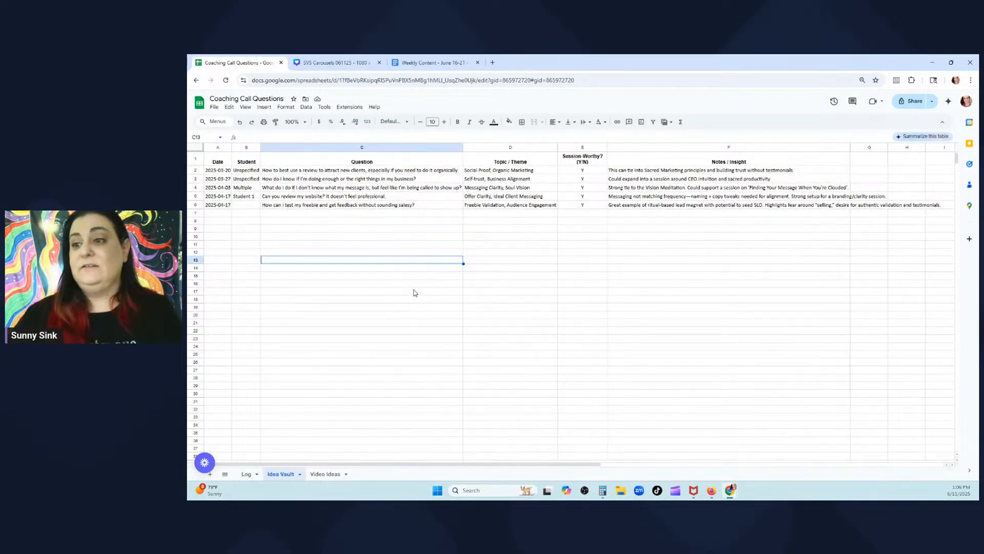
pyautogui.click(328, 474)
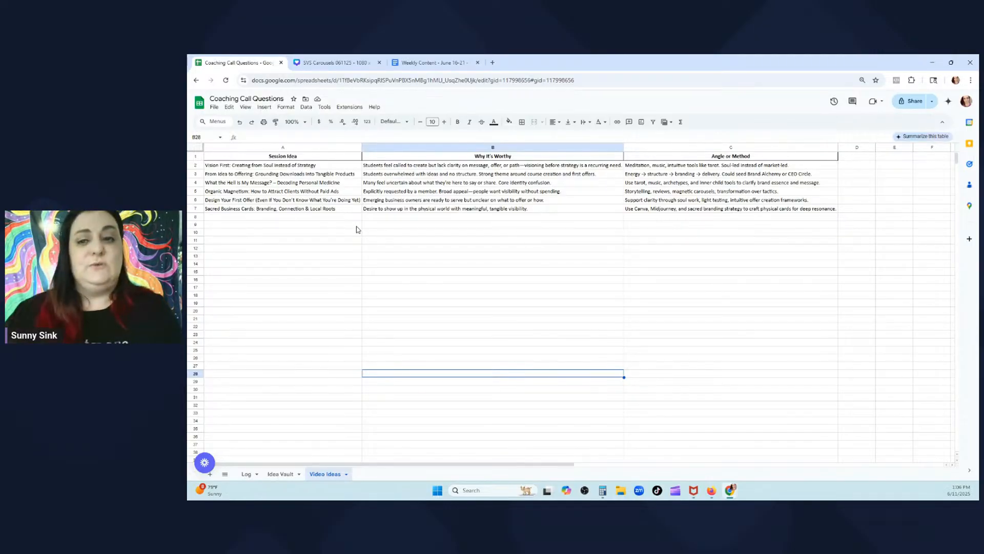
pyautogui.click(314, 167)
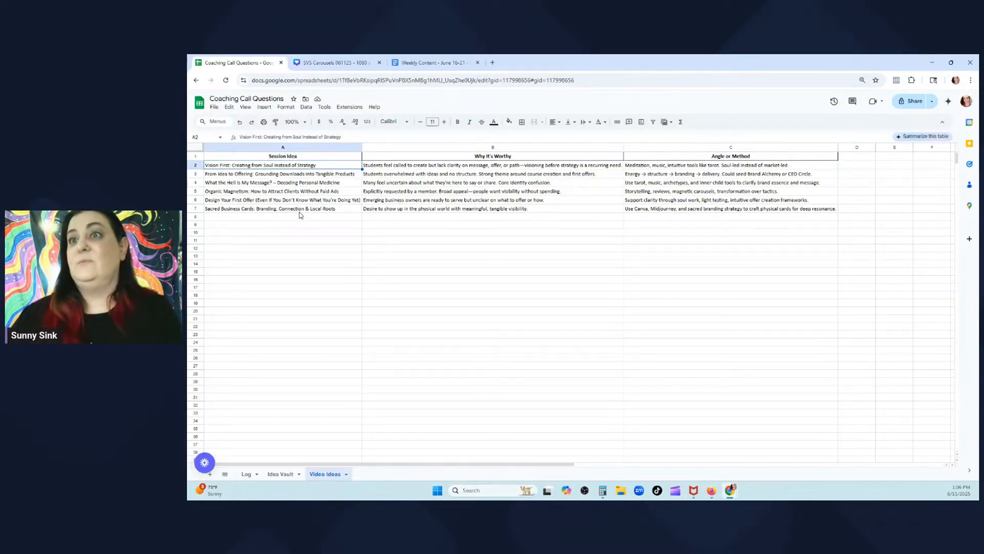
pyautogui.click(307, 186)
pyautogui.click(296, 194)
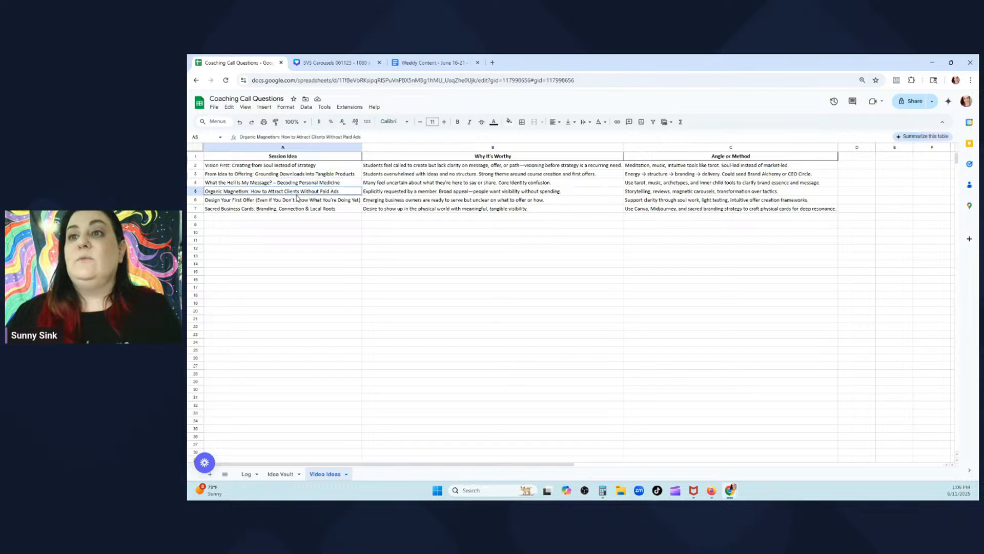
pyautogui.click(509, 122)
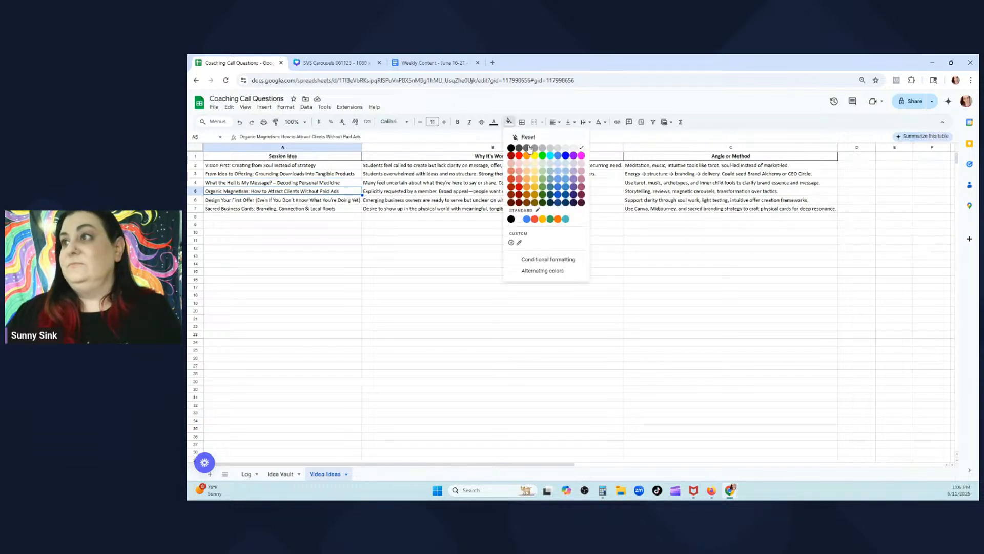
pyautogui.click(534, 155)
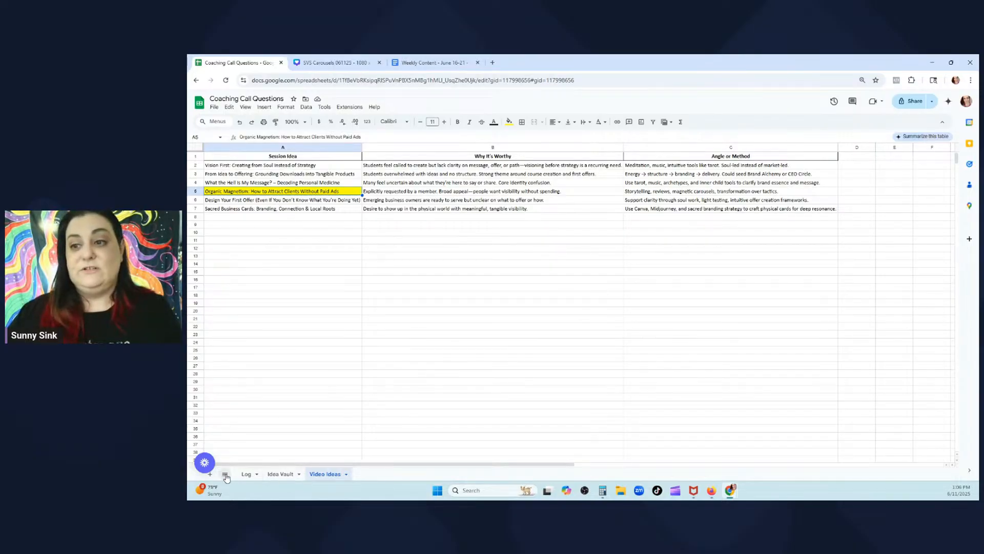
# Compare the call log with the blog post plan in the weekly content document, and return to the Video Ideas sheet
pyautogui.click(247, 474)
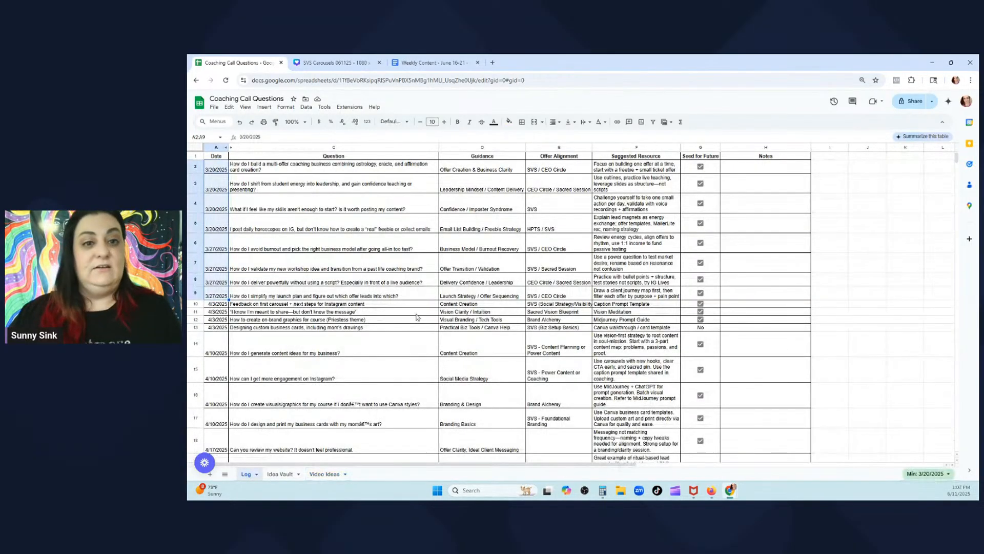
pyautogui.scroll(-5, 417, 317)
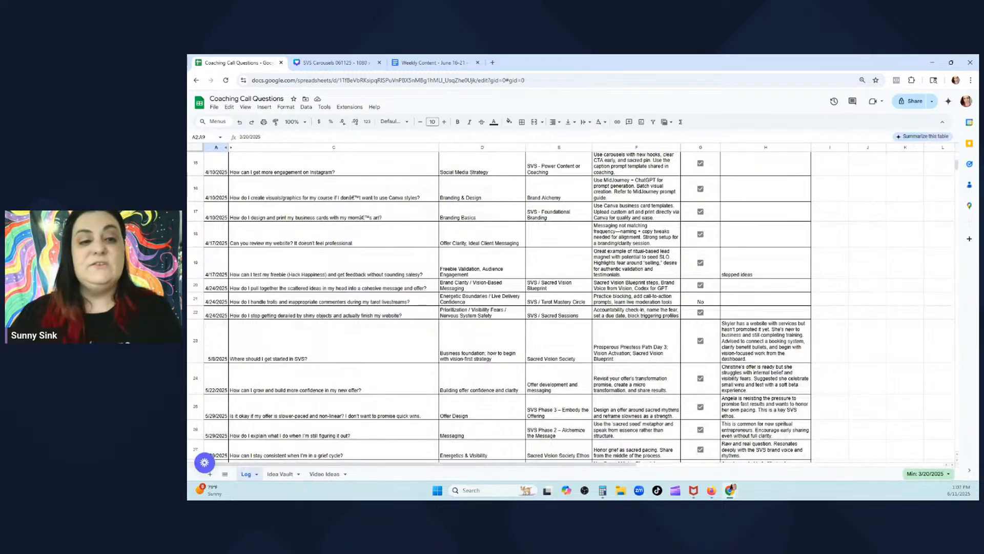
pyautogui.click(433, 62)
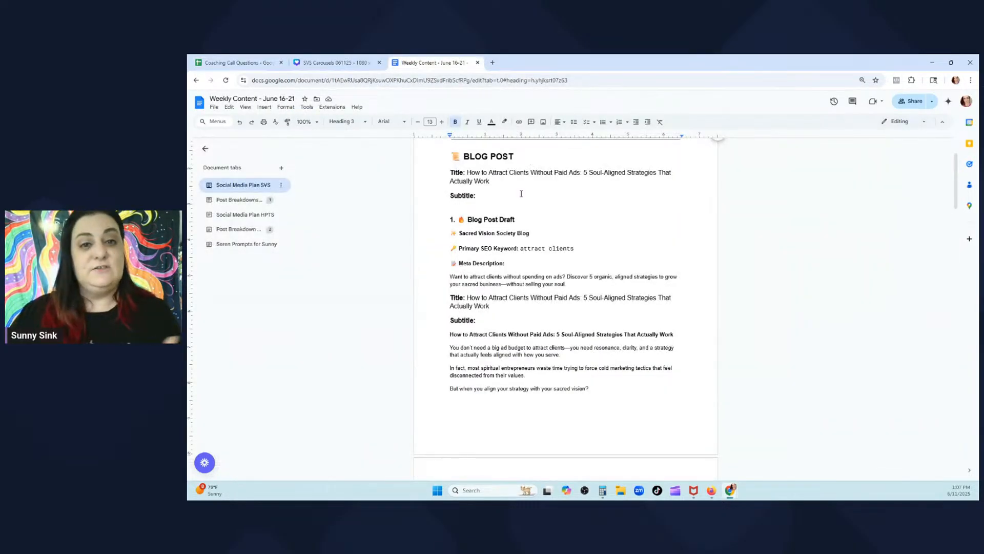
pyautogui.scroll(1, 521, 193)
pyautogui.click(235, 62)
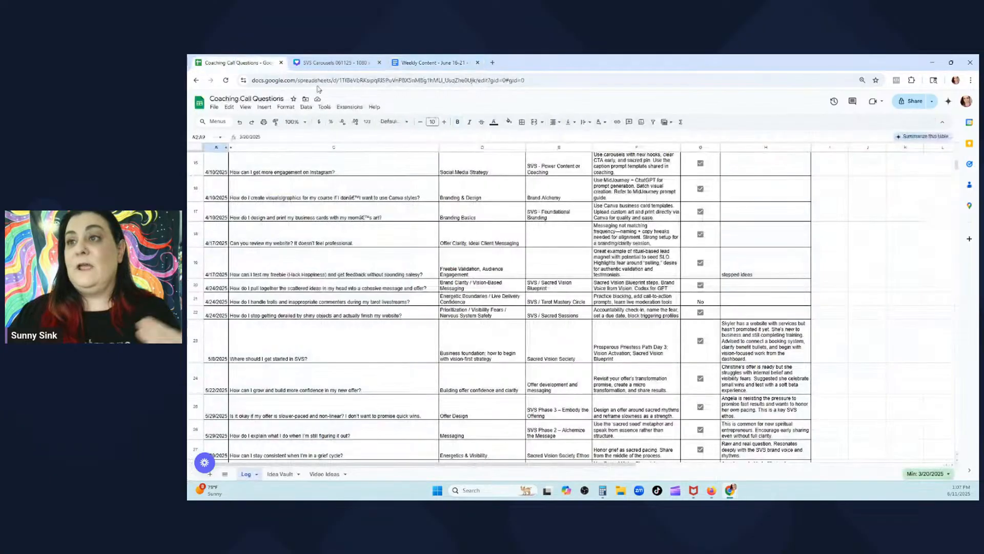
pyautogui.click(281, 475)
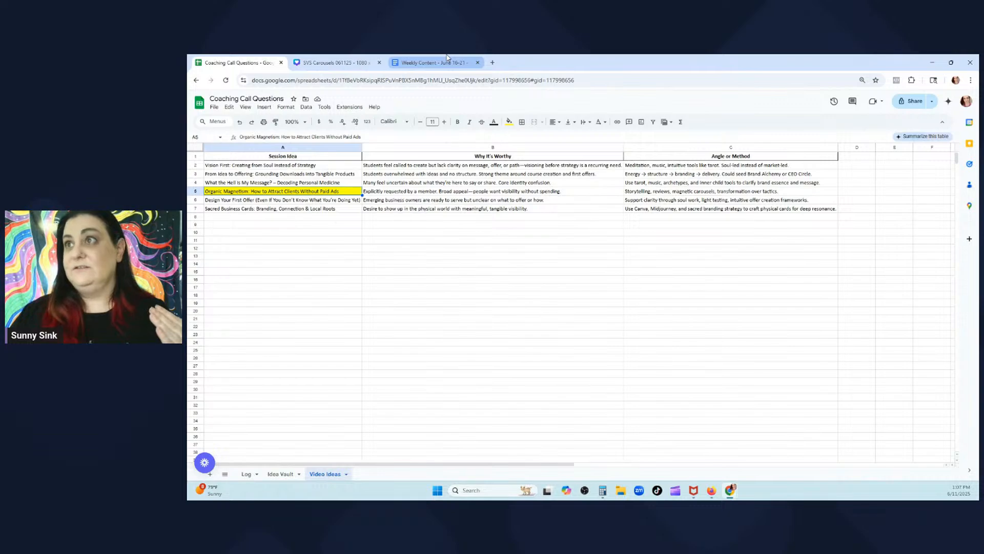
# Return to the weekly content document and select the blog draft's primary SEO keyword line and meta description text in turn
pyautogui.click(433, 62)
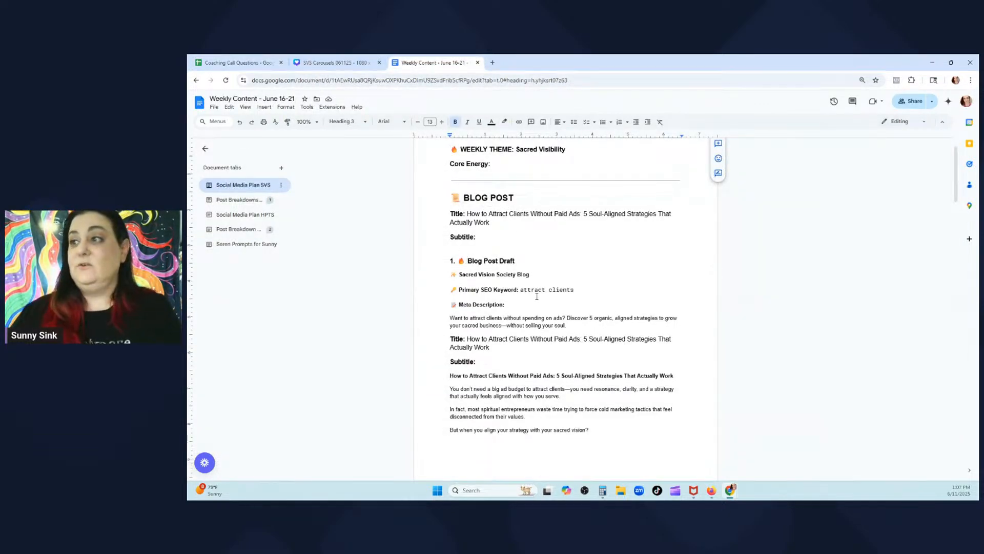
pyautogui.moveTo(587, 287); pyautogui.dragTo(449, 290)
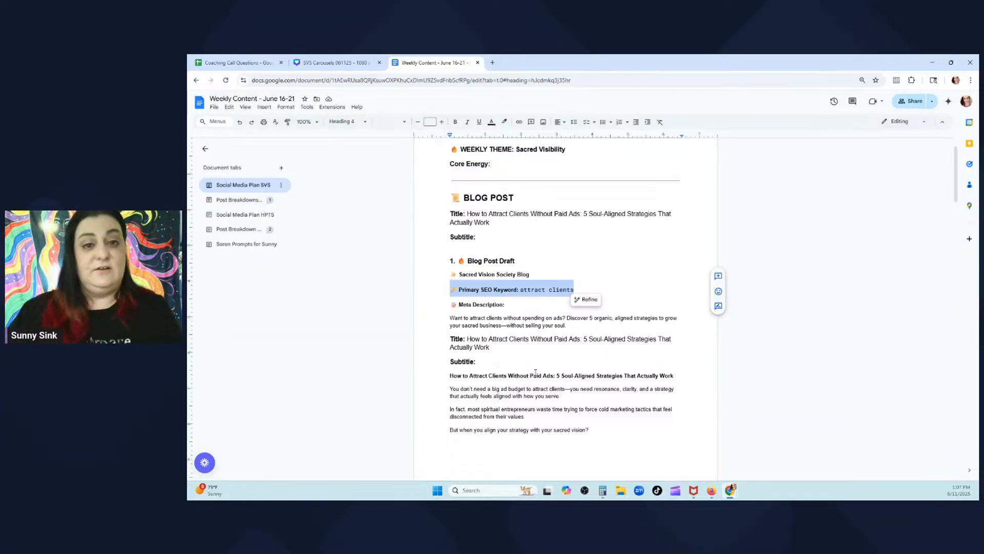
pyautogui.click(623, 378)
pyautogui.scroll(-1, 561, 354)
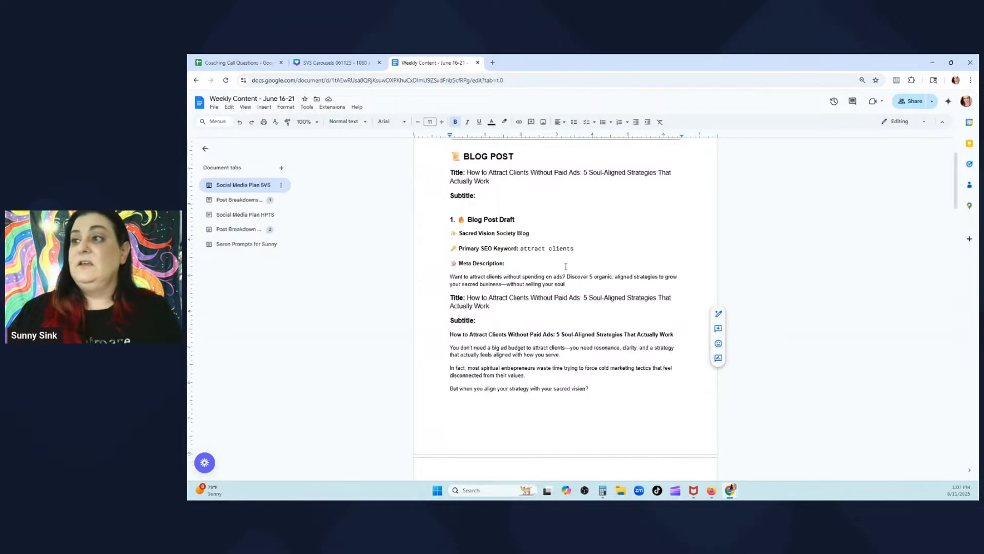
pyautogui.moveTo(567, 285); pyautogui.dragTo(444, 279)
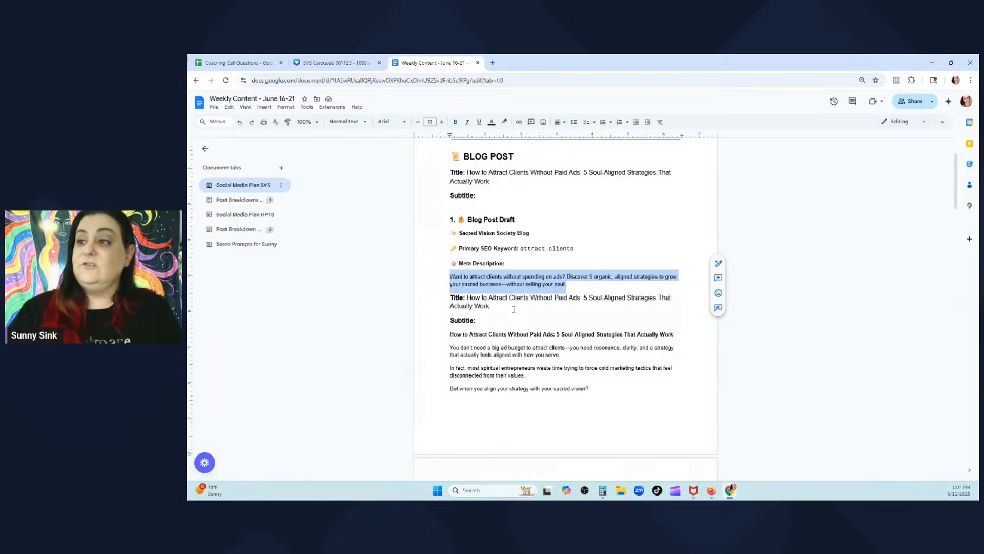
# Select the blog draft's title line, deselect it, and read on through the introduction to the organic strategies
pyautogui.moveTo(491, 307); pyautogui.dragTo(463, 299)
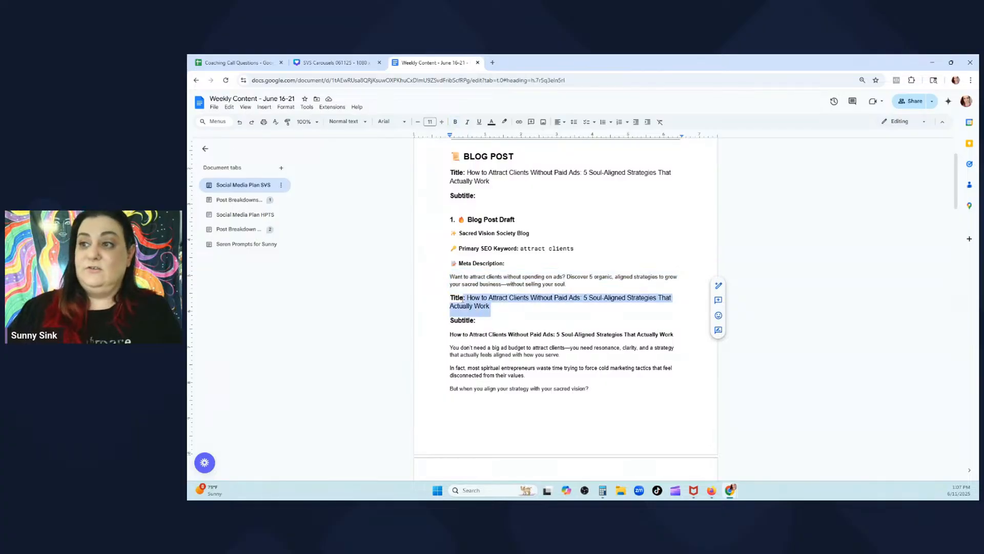
pyautogui.click(521, 279)
pyautogui.scroll(-2, 450, 233)
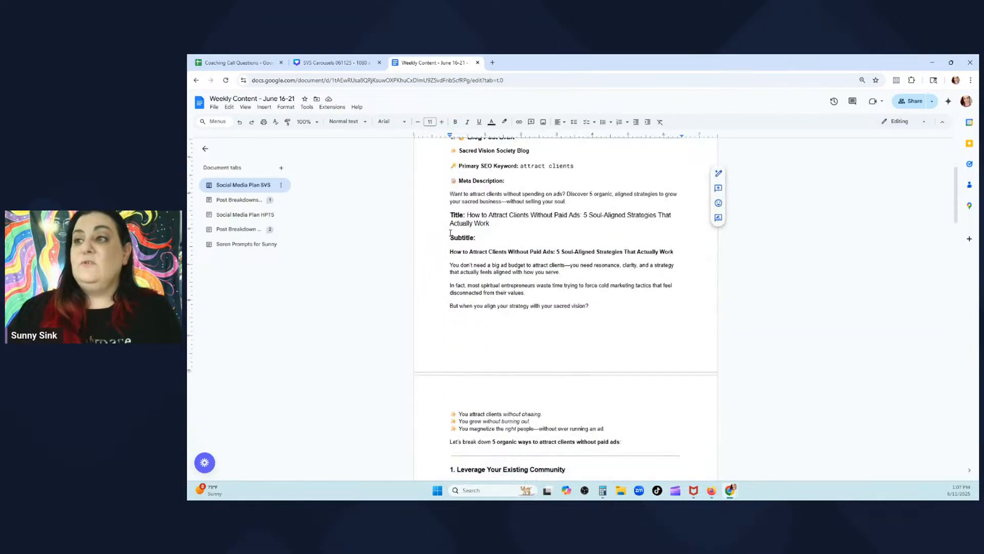
pyautogui.scroll(-2, 494, 244)
pyautogui.scroll(-3, 439, 264)
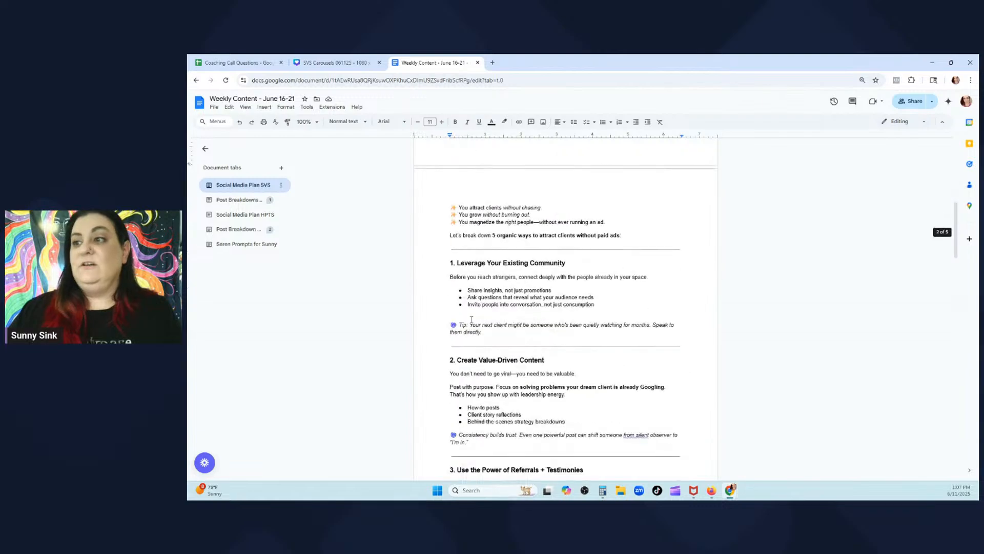
# Select the blog draft's five strategy sections, from Leverage Your Existing Community through Make Your Offer Obvious, and return to the first one
pyautogui.moveTo(439, 264); pyautogui.dragTo(576, 369)
pyautogui.scroll(-2, 618, 383)
pyautogui.scroll(-5, 617, 362)
pyautogui.scroll(-2, 584, 411)
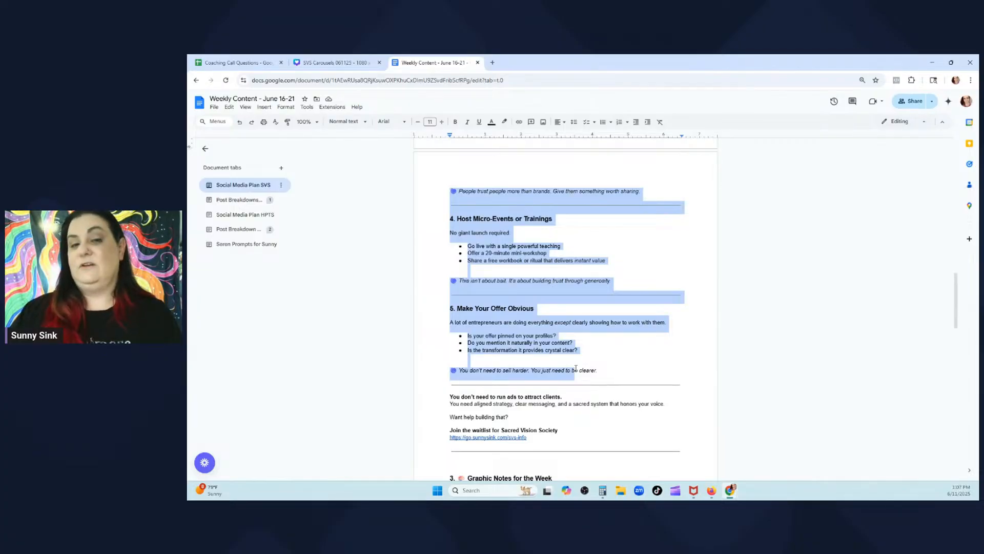
pyautogui.click(576, 369)
pyautogui.scroll(9, 584, 305)
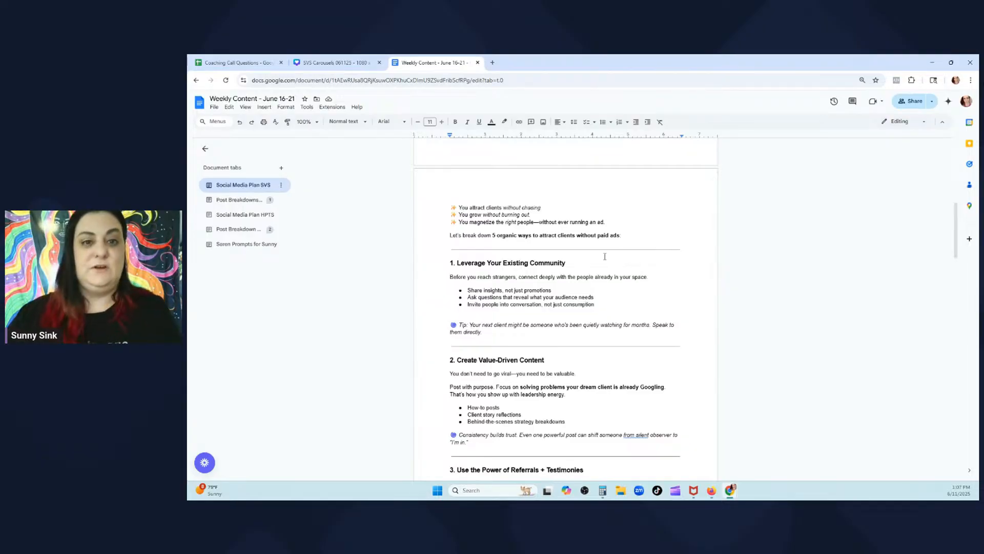
# Select the text of blog strategies 1 to 3, and read on to the email draft at the end of the plan
pyautogui.scroll(-2, 586, 272)
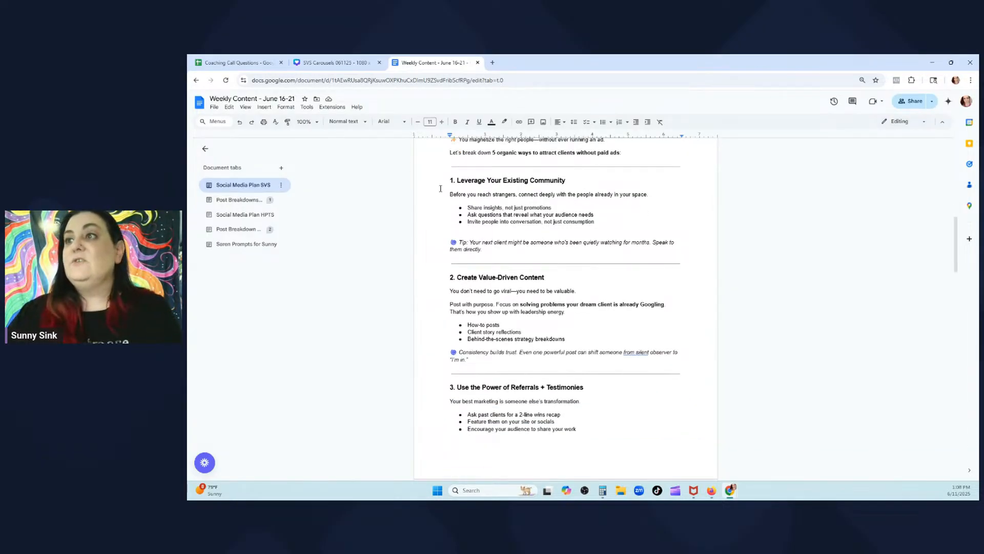
pyautogui.moveTo(451, 166); pyautogui.dragTo(593, 415)
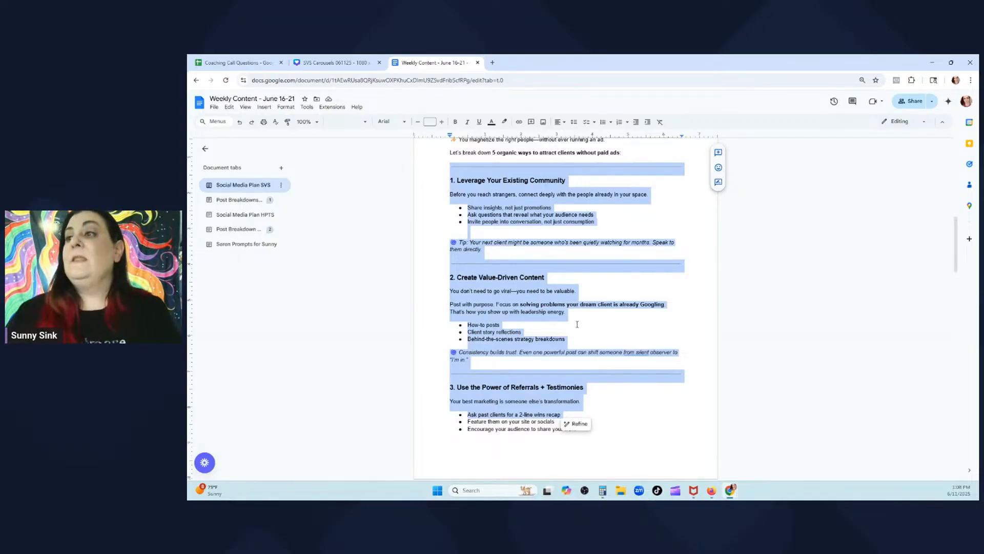
pyautogui.scroll(-5, 602, 358)
pyautogui.scroll(-12, 593, 312)
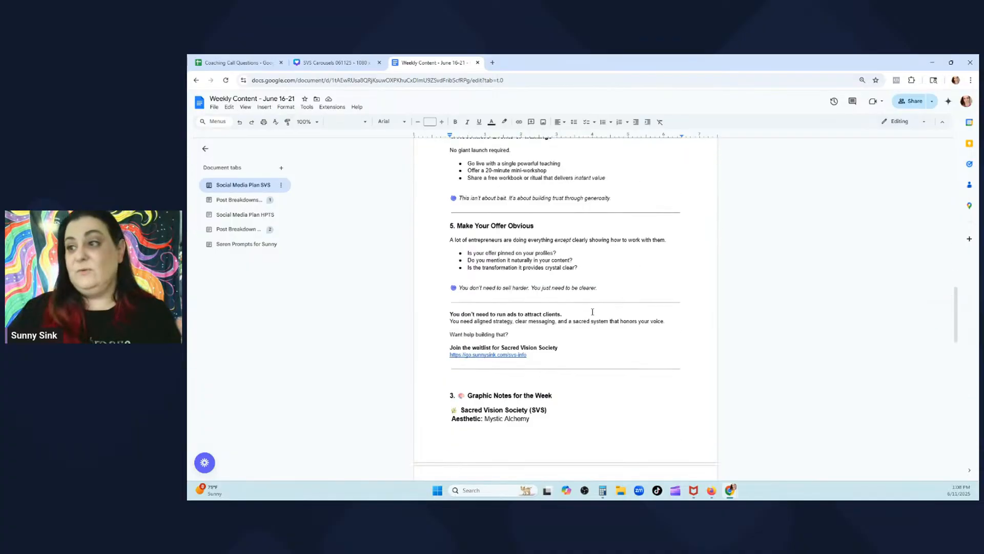
pyautogui.scroll(-5, 593, 310)
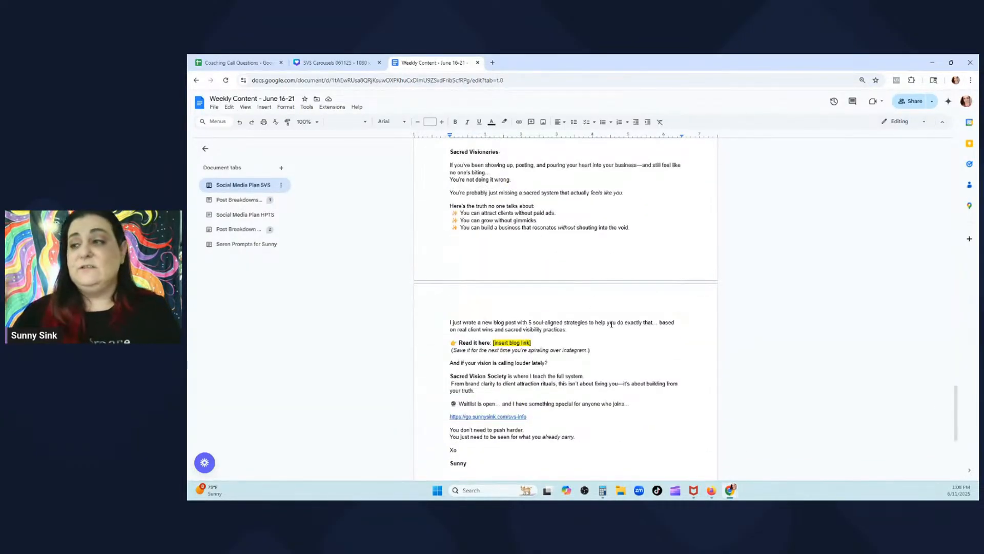
pyautogui.scroll(-1, 564, 333)
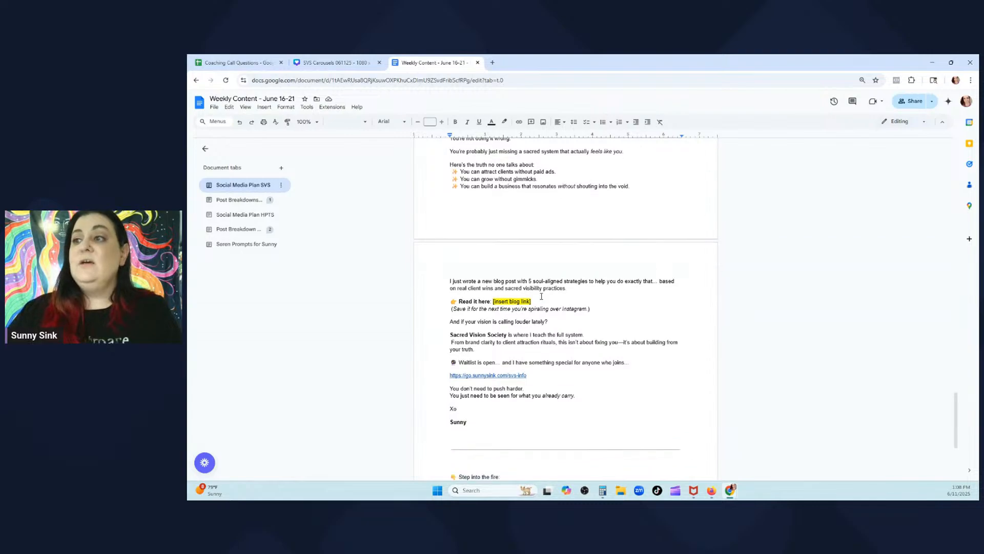
# Select the email draft's "Read it here" line, check the subject line idea, and select the [insert blog link] placeholder
pyautogui.moveTo(534, 302); pyautogui.dragTo(441, 301)
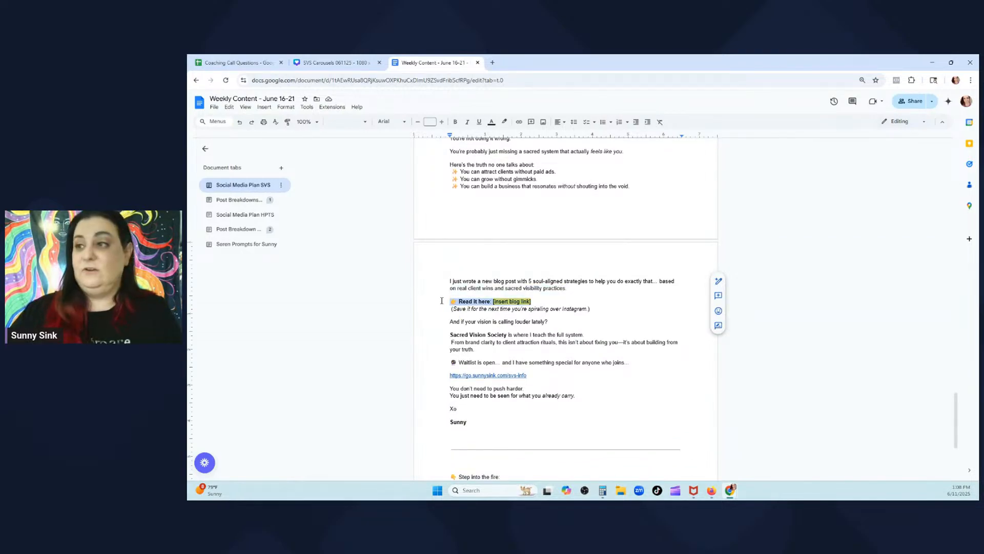
pyautogui.click(593, 340)
pyautogui.scroll(2, 593, 340)
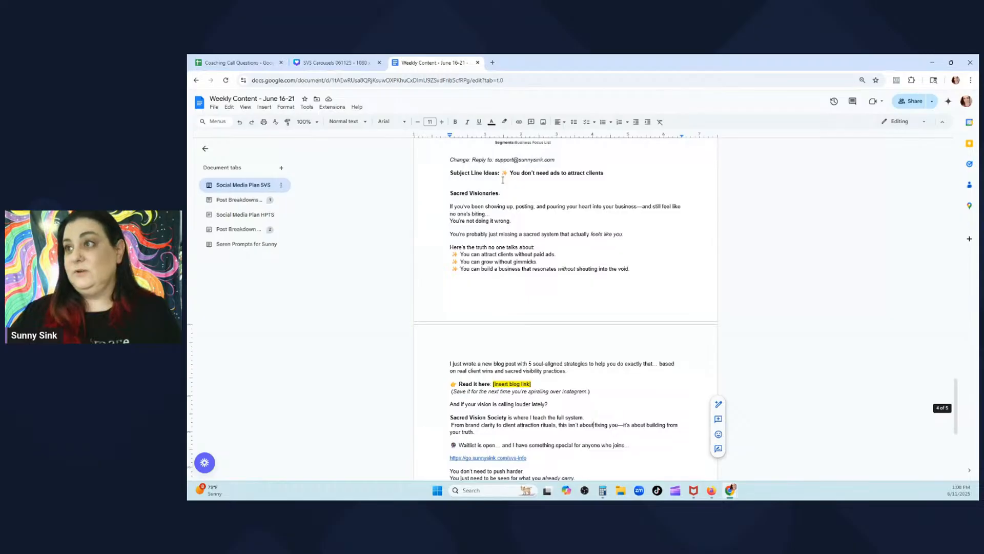
pyautogui.scroll(-1, 533, 322)
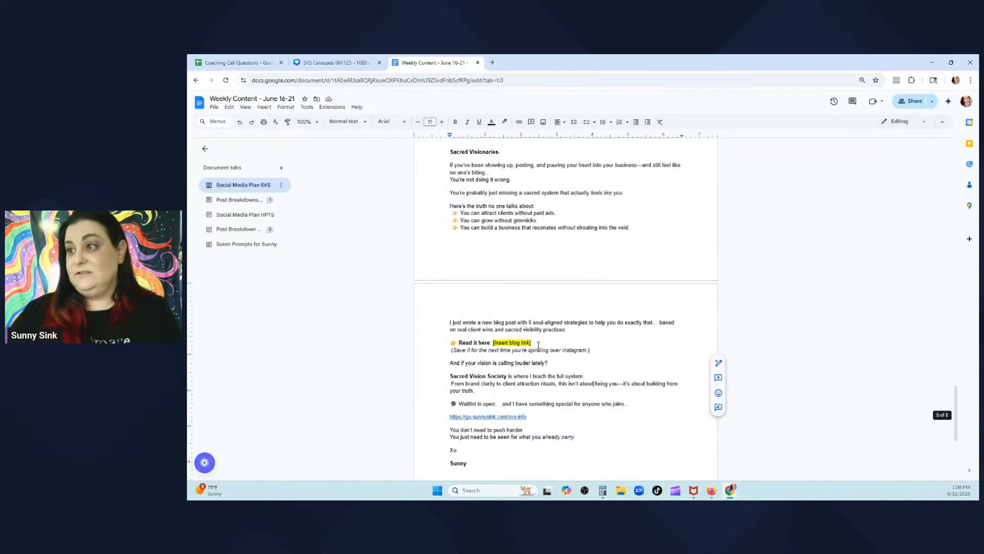
pyautogui.moveTo(538, 344); pyautogui.dragTo(494, 344)
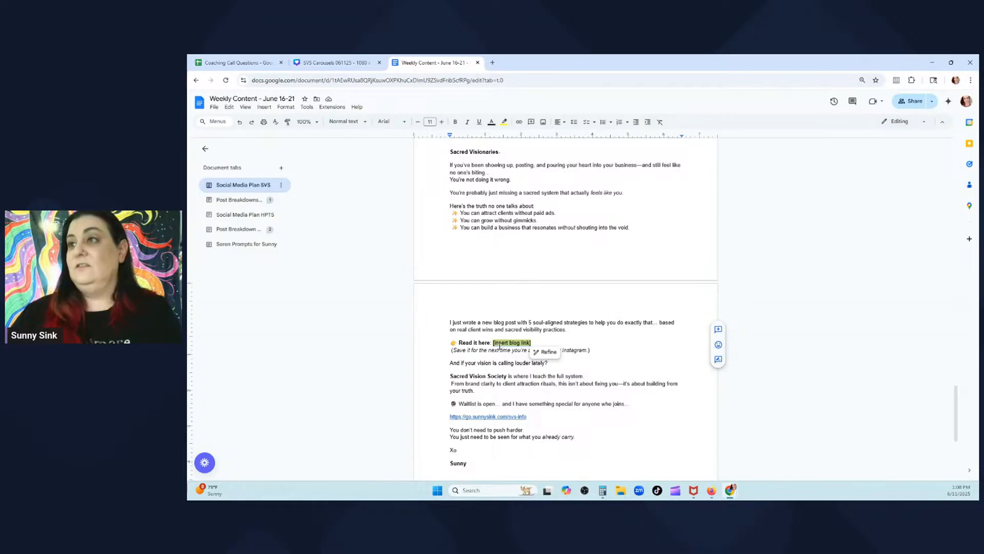
# Look back over the blog draft, and select the opening SVS request in the Seren prompts document tab
pyautogui.scroll(15, 500, 346)
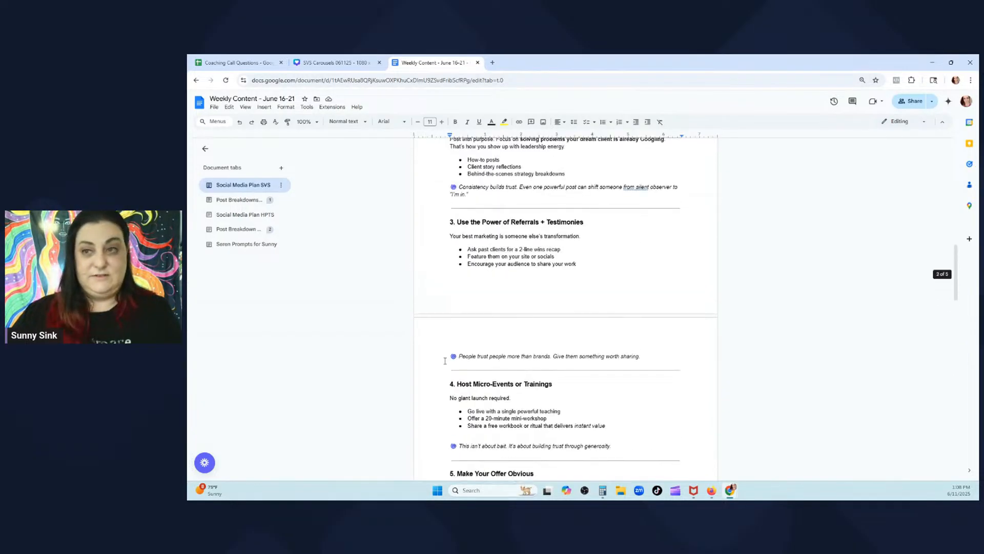
pyautogui.scroll(10, 445, 361)
pyautogui.scroll(-6, 463, 262)
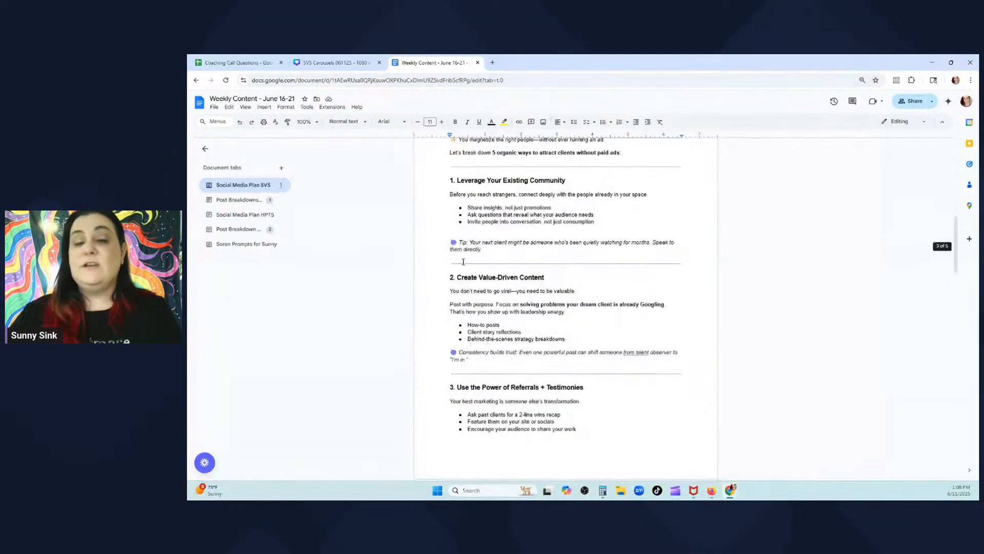
pyautogui.scroll(10, 463, 262)
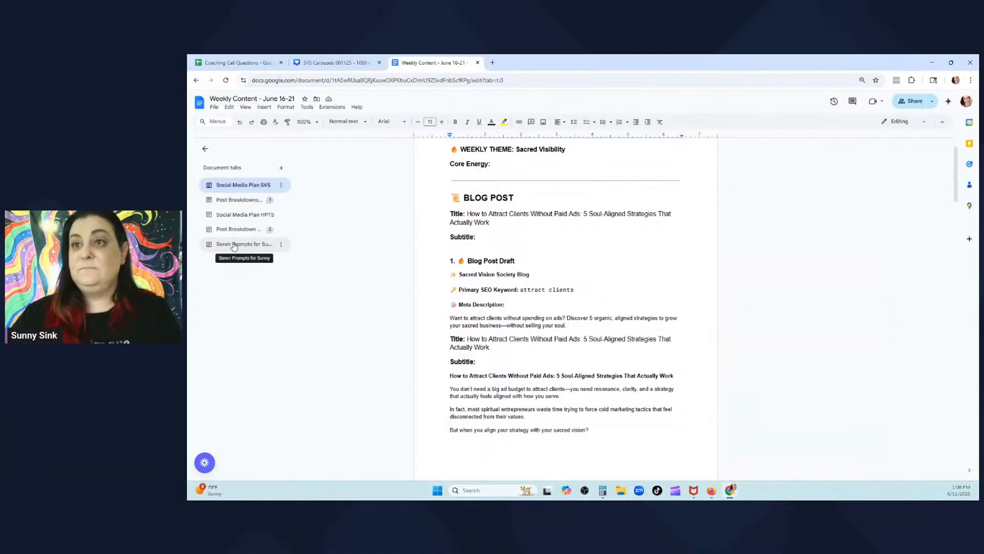
pyautogui.click(234, 245)
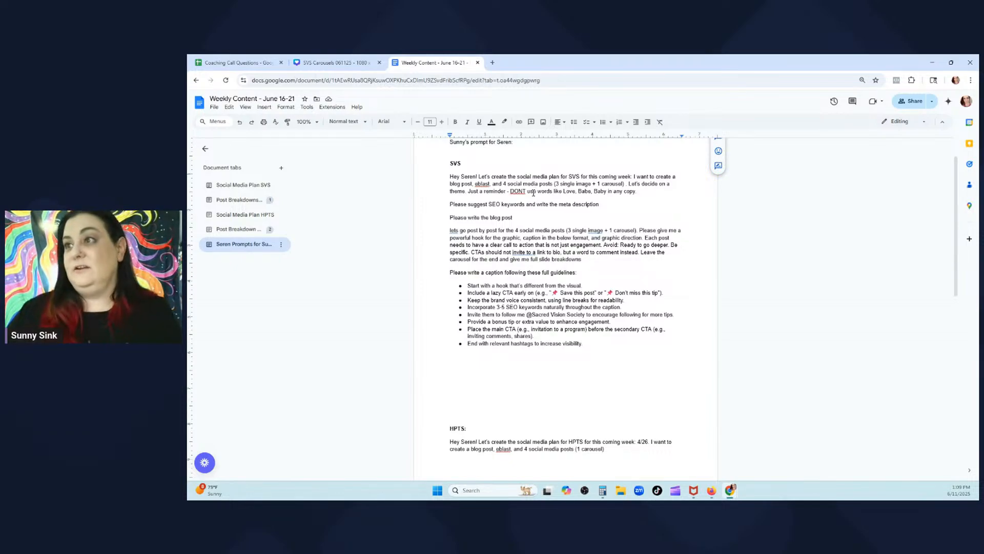
pyautogui.moveTo(451, 172); pyautogui.dragTo(566, 222)
pyautogui.click(538, 271)
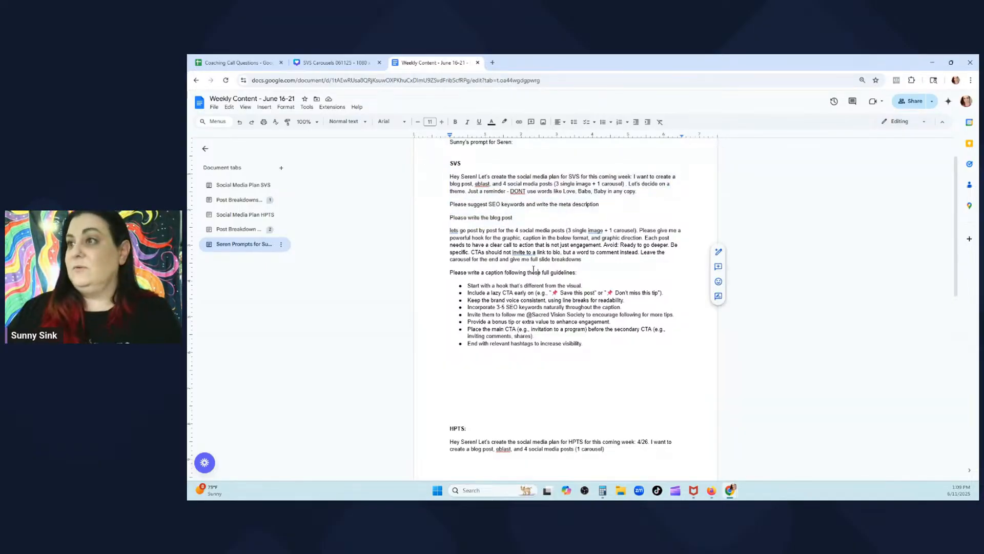
# Select the SVS prompt's post-by-post instructions, and single out the wording on the graphic hook and the call to action
pyautogui.click(455, 231)
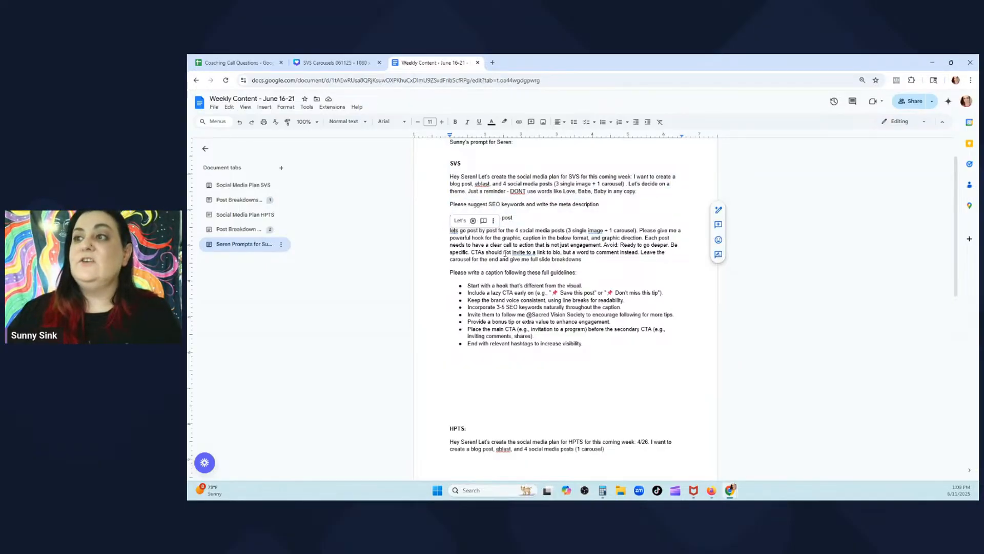
pyautogui.moveTo(450, 230); pyautogui.dragTo(609, 254)
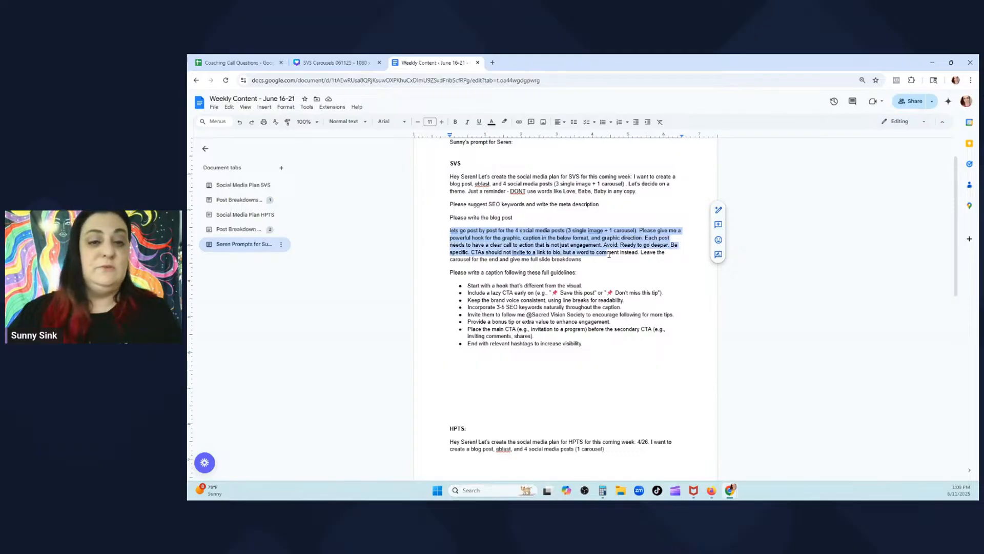
pyautogui.click(608, 276)
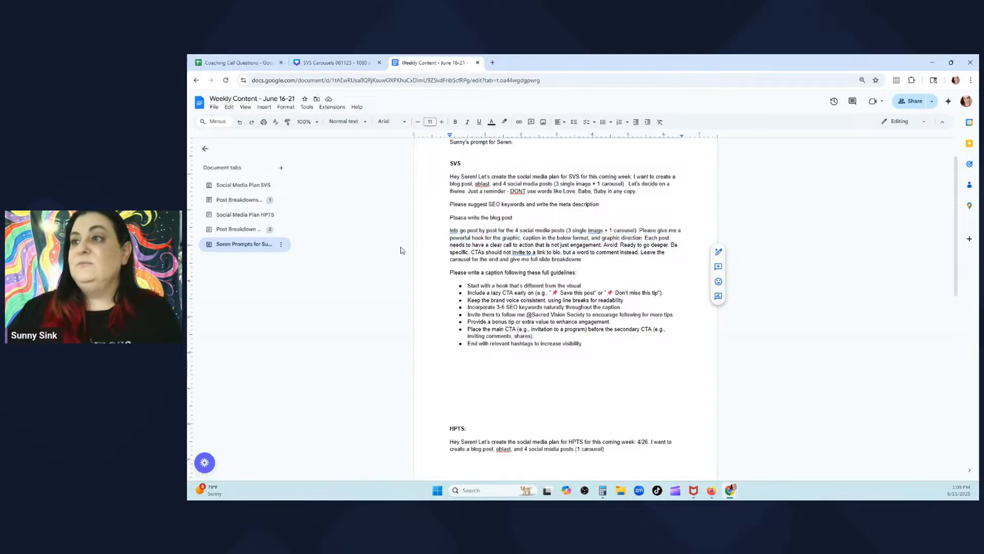
pyautogui.moveTo(450, 238); pyautogui.dragTo(522, 240)
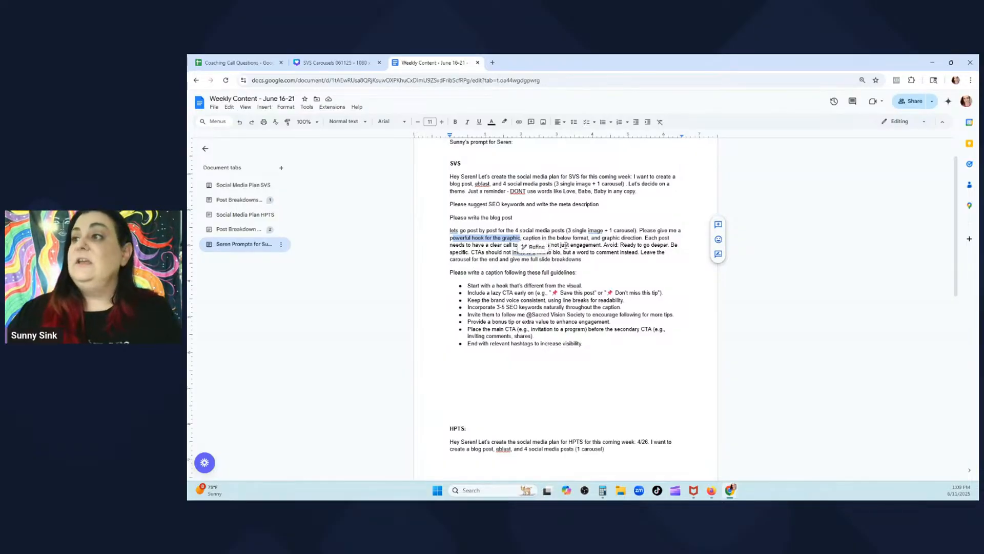
pyautogui.moveTo(553, 239); pyautogui.dragTo(638, 245)
pyautogui.click(589, 244)
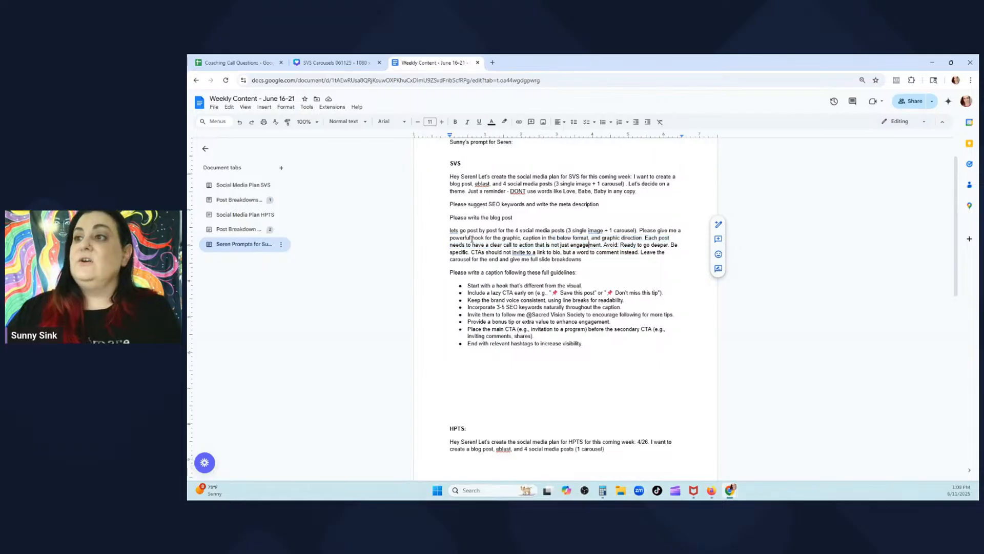
# Select the prompt's hook, caption and graphic direction wording, and the call-to-action and carousel instructions in turn
pyautogui.moveTo(465, 238); pyautogui.dragTo(642, 238)
pyautogui.click(593, 253)
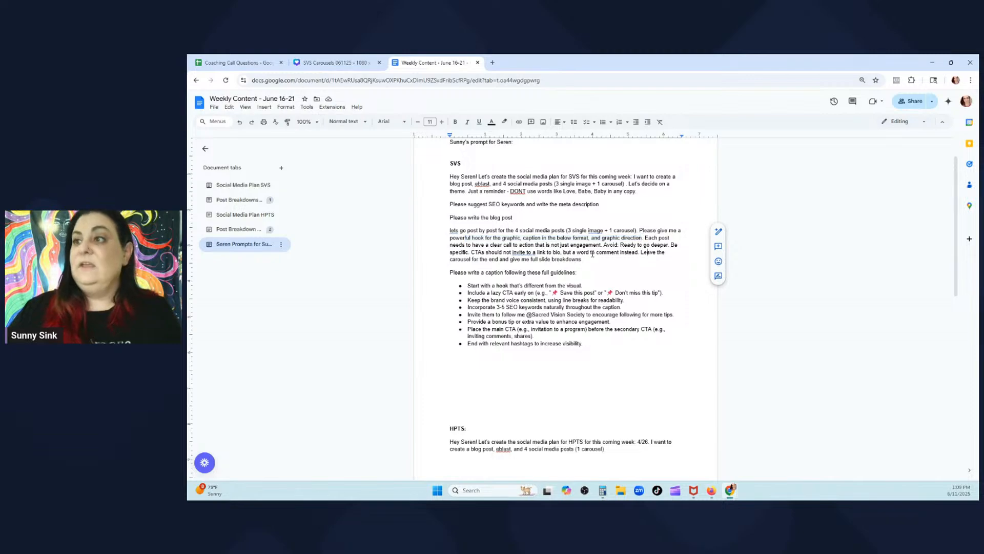
pyautogui.moveTo(460, 245); pyautogui.dragTo(590, 259)
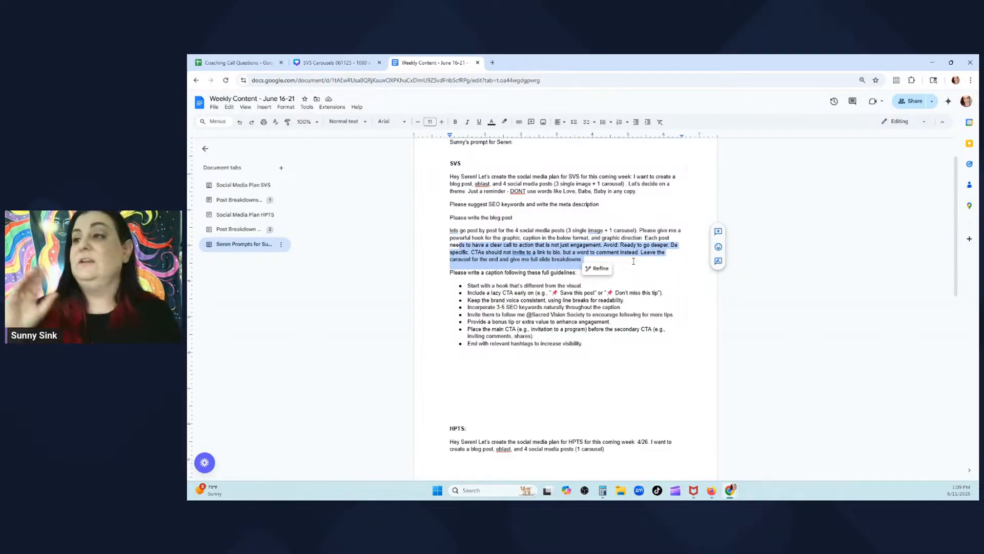
pyautogui.moveTo(537, 252); pyautogui.dragTo(633, 261)
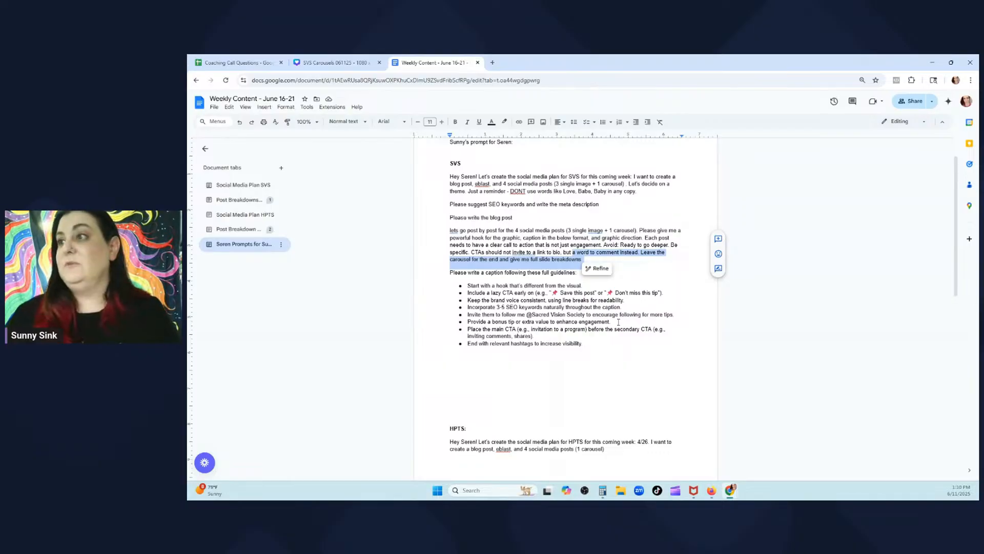
# Select the SVS prompt's full caption-writing guidelines with all their bullet points
pyautogui.click(618, 322)
pyautogui.scroll(-2, 488, 250)
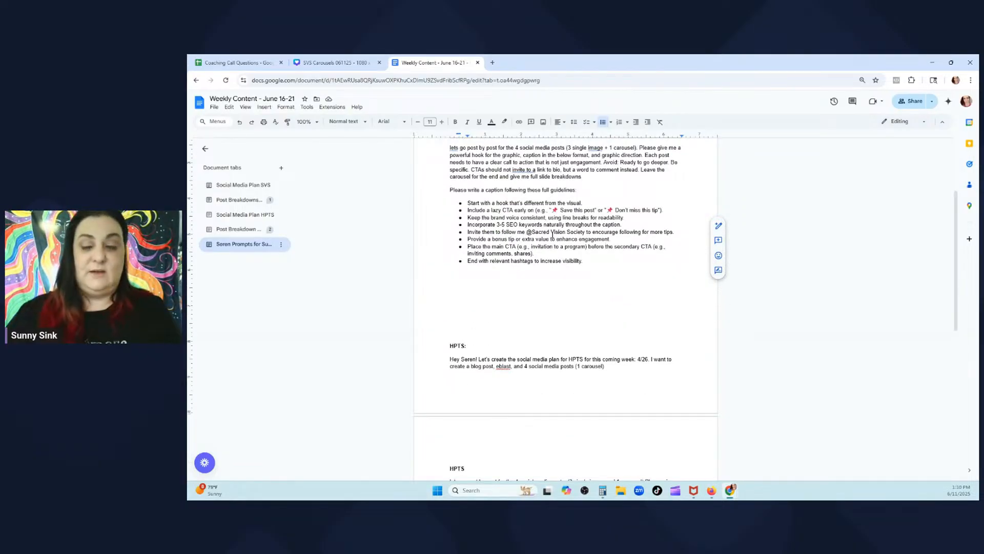
pyautogui.moveTo(451, 191); pyautogui.dragTo(609, 264)
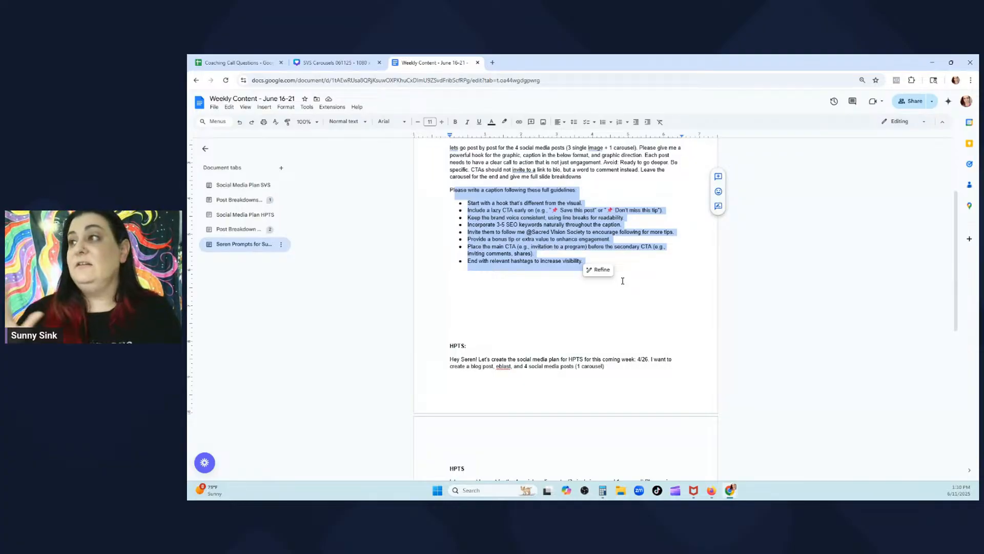
# Delete the surplus empty lines between the SVS caption guidelines and the HPTS heading
pyautogui.click(542, 311)
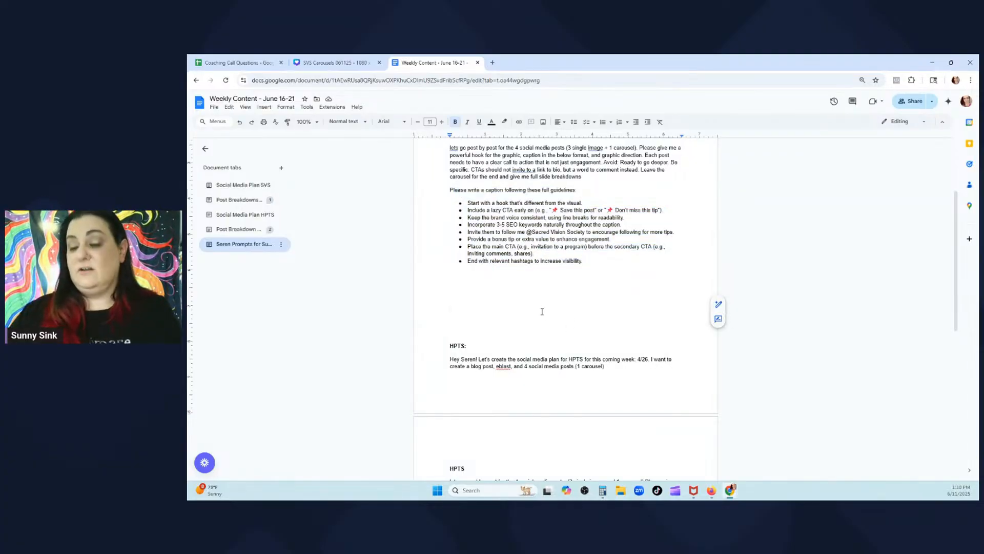
pyautogui.press('BackSpace')
pyautogui.press('BackSpace')
pyautogui.press('BackSpace')
pyautogui.press('BackSpace')
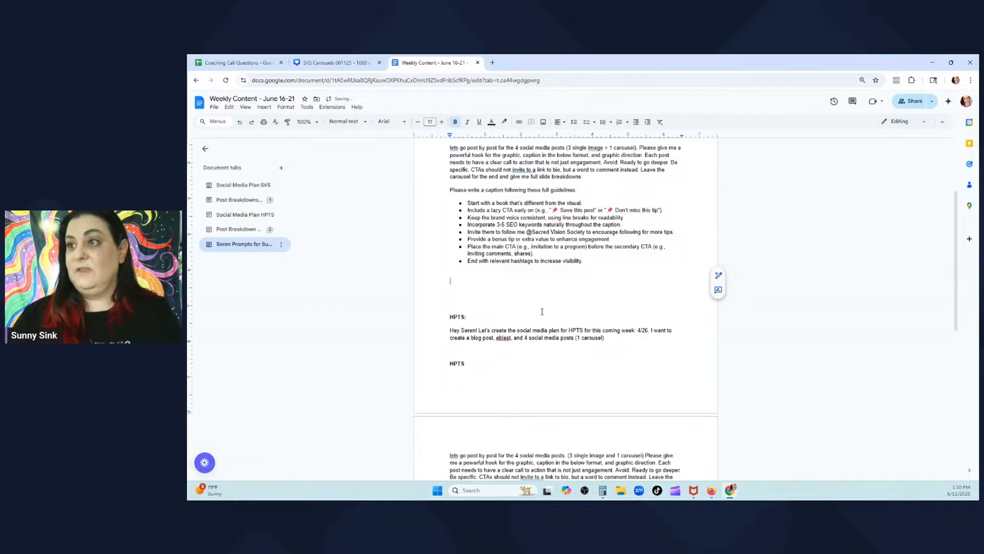
pyautogui.press('BackSpace')
pyautogui.press('BackSpace')
pyautogui.press('BackSpace')
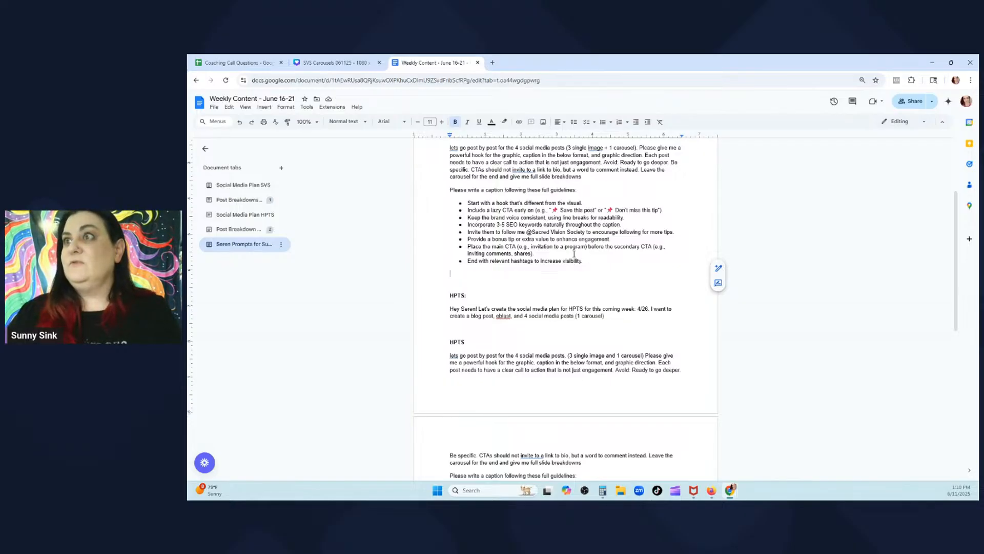
# Select the SVS caption guidelines once more, and open the High Priestess Collective community feed in a new browser tab
pyautogui.moveTo(586, 262); pyautogui.dragTo(469, 217)
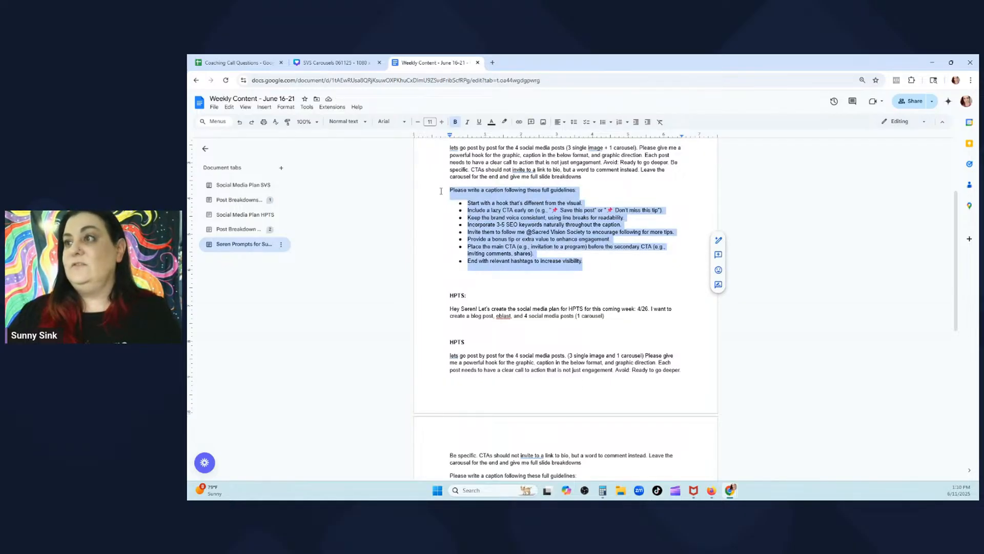
pyautogui.click(492, 63)
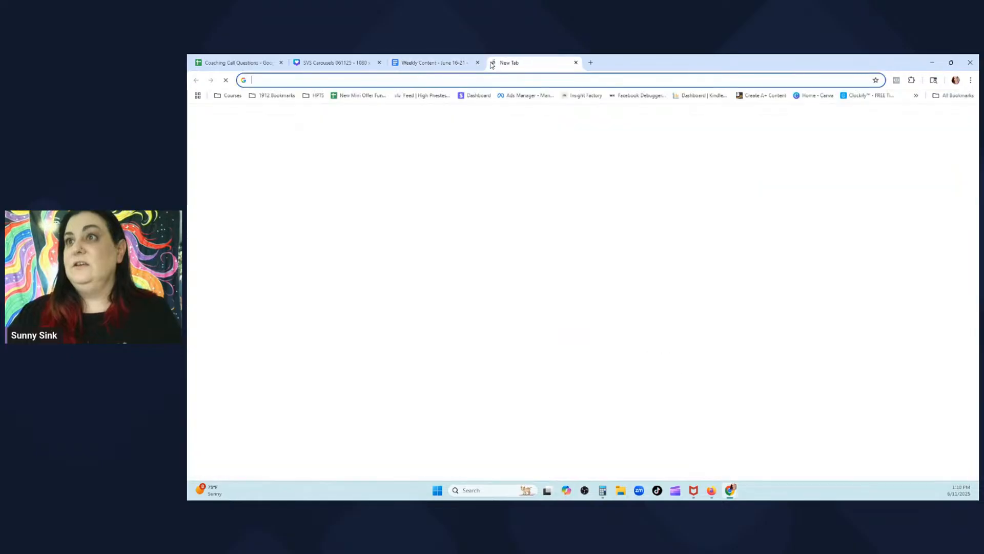
pyautogui.click(408, 96)
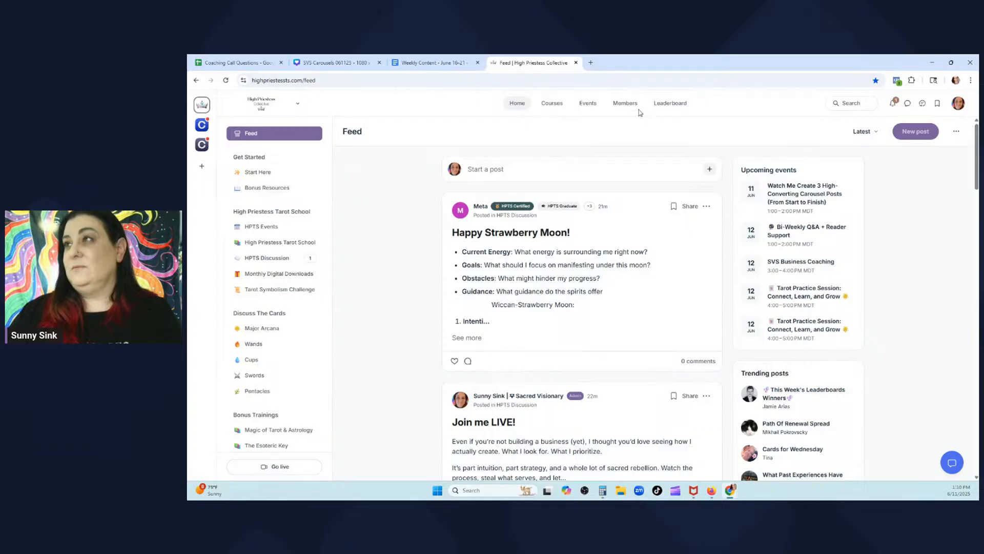
# Open the Tarot Practice Academy course from the community's course list and view it as an enrolled member
pyautogui.click(555, 111)
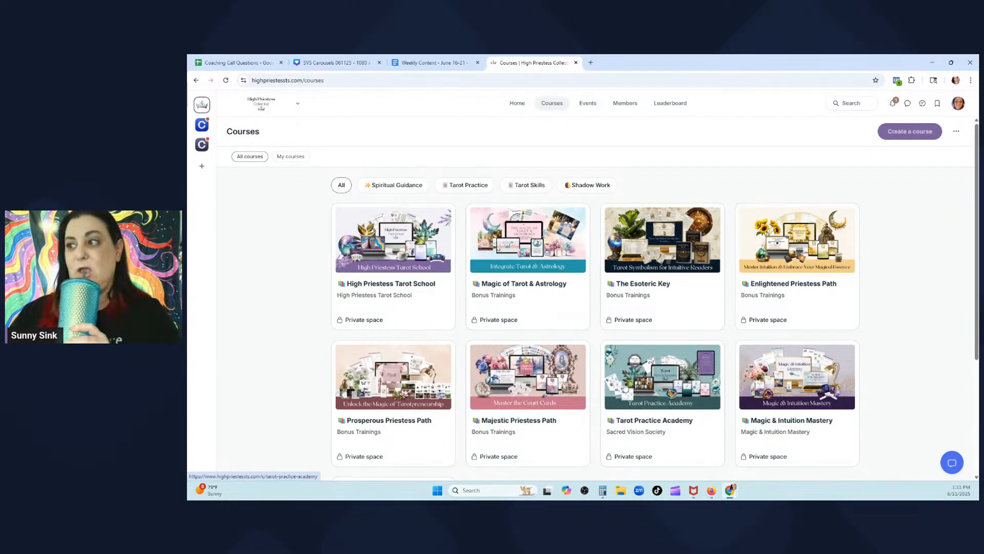
pyautogui.click(628, 387)
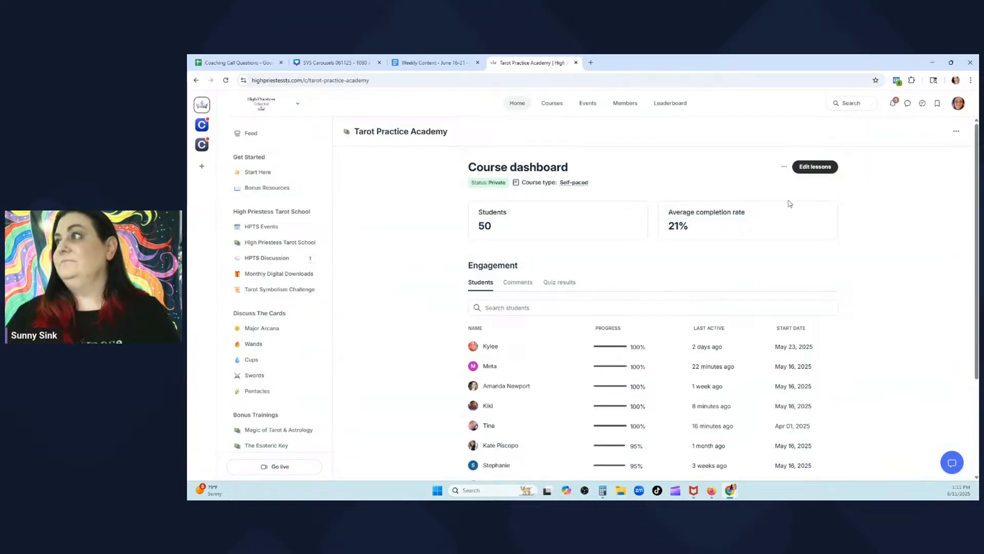
pyautogui.click(784, 167)
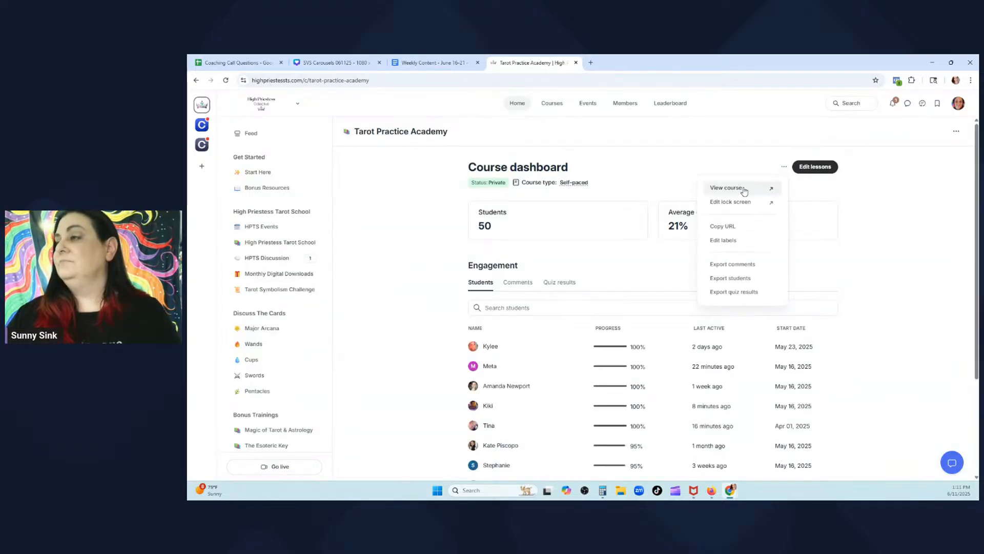
pyautogui.click(744, 189)
# Find the Content Creation lesson in the course's Social Media section and open it
pyautogui.scroll(-5, 575, 305)
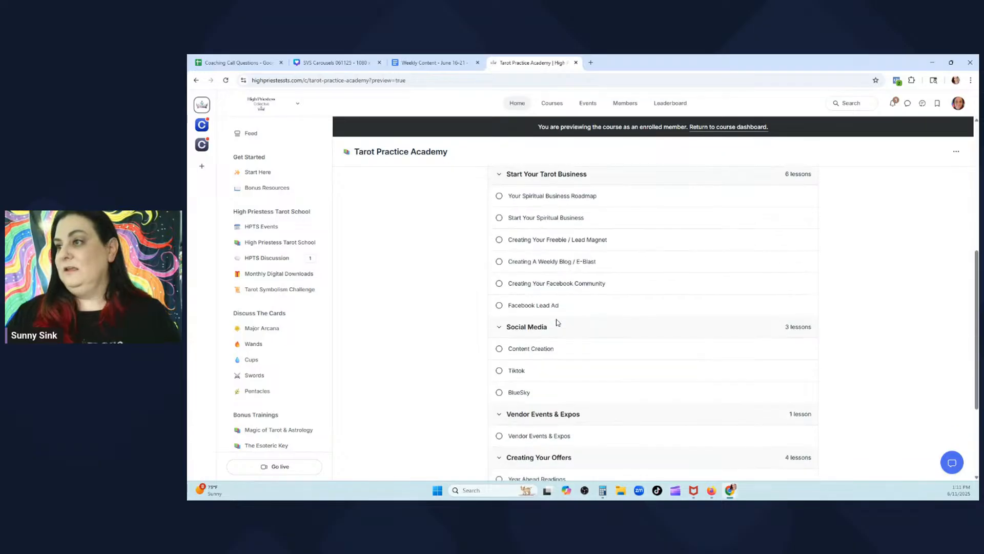
pyautogui.scroll(-1, 564, 354)
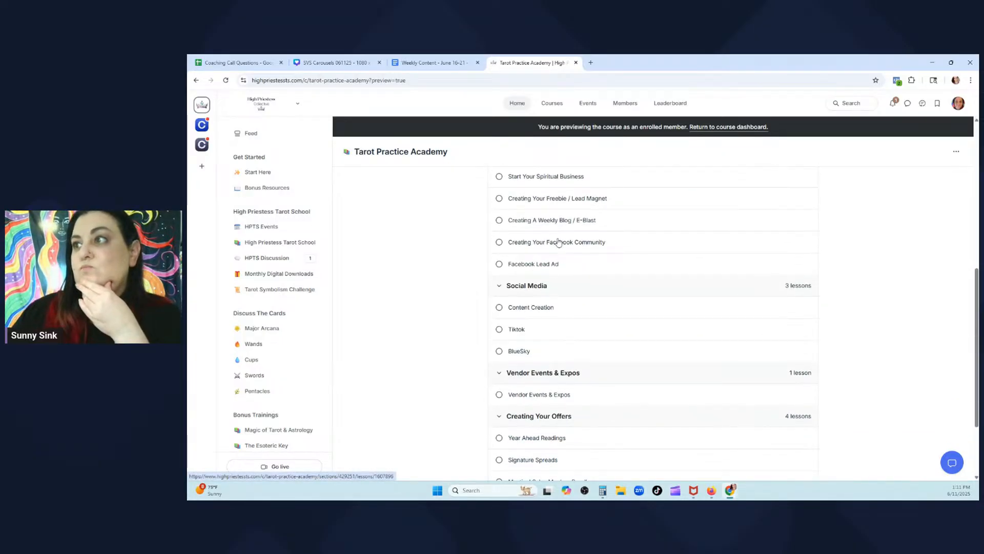
pyautogui.scroll(-2, 559, 242)
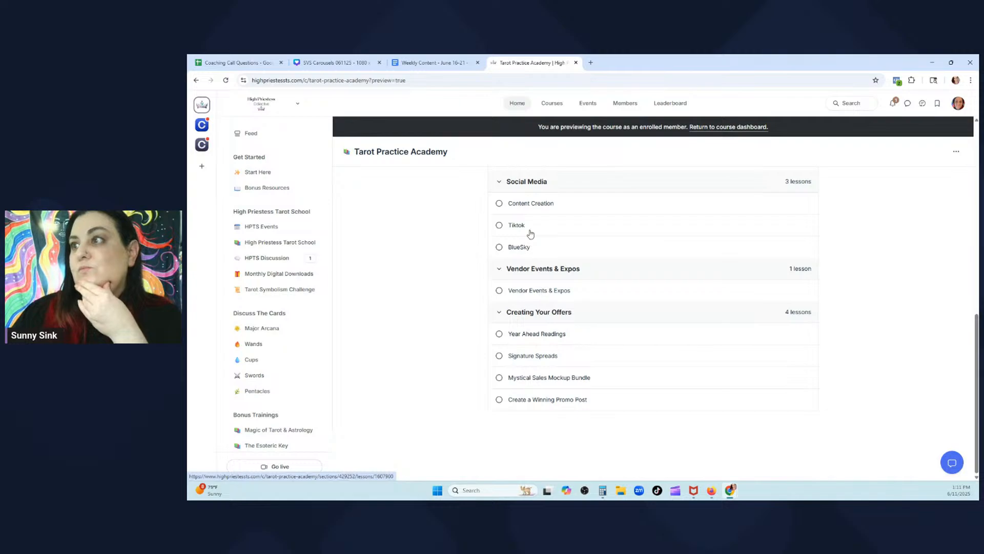
pyautogui.click(534, 204)
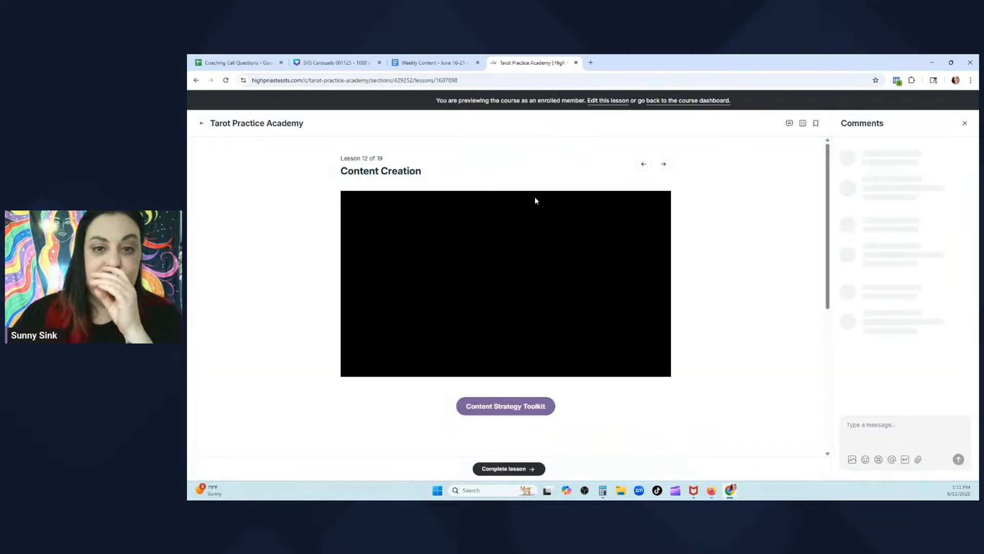
# Open the Caption Prompt document from the lesson's resources, look over its guidelines and close it again
pyautogui.scroll(-3, 502, 290)
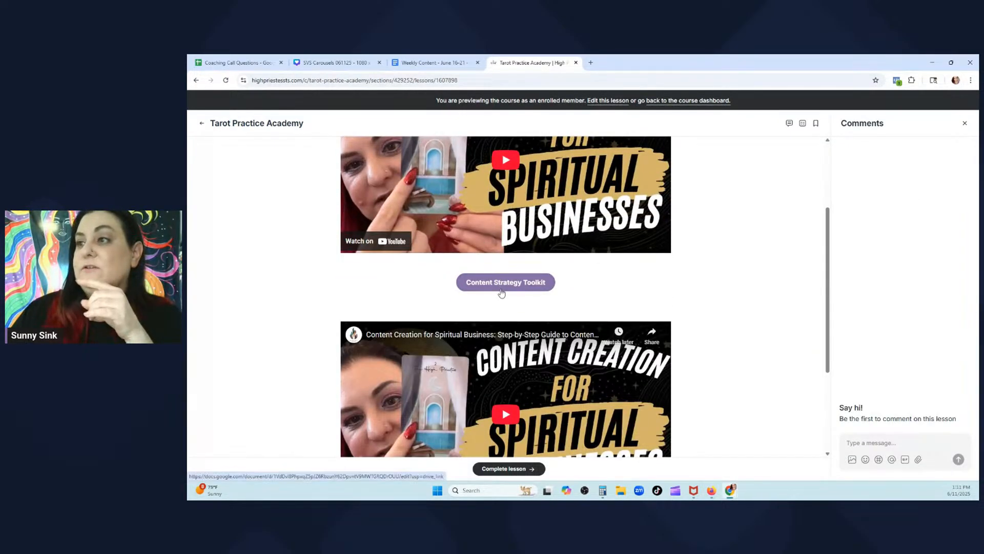
pyautogui.scroll(-3, 502, 293)
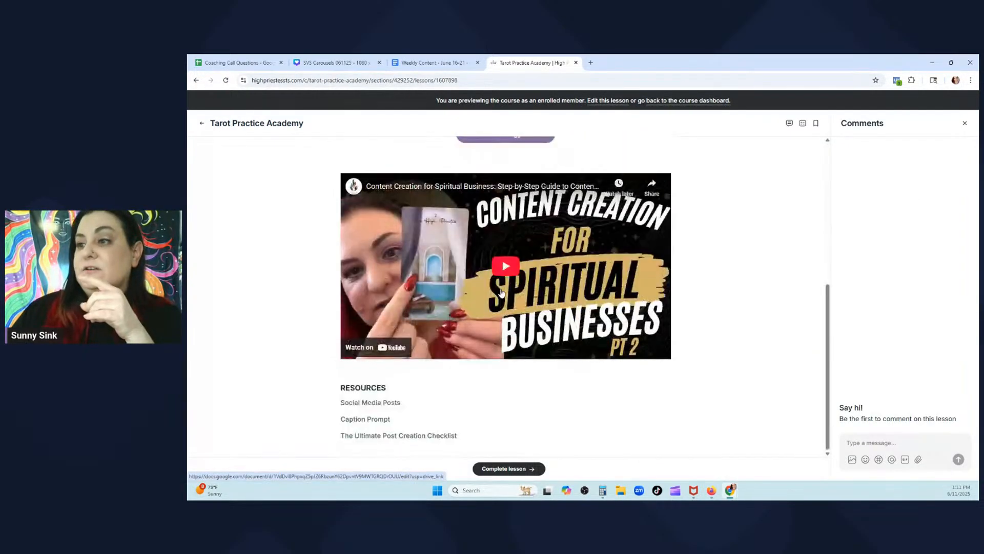
pyautogui.click(364, 419)
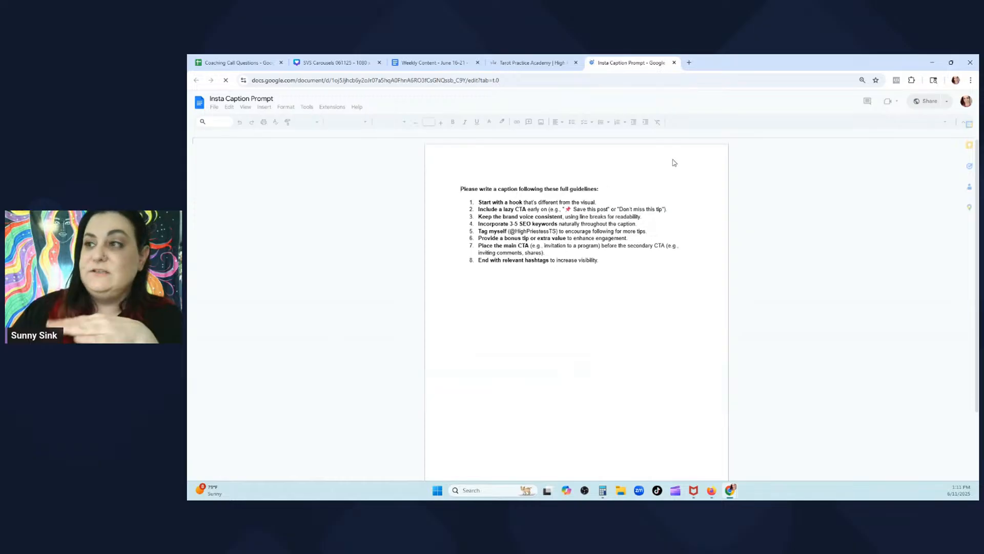
pyautogui.click(675, 63)
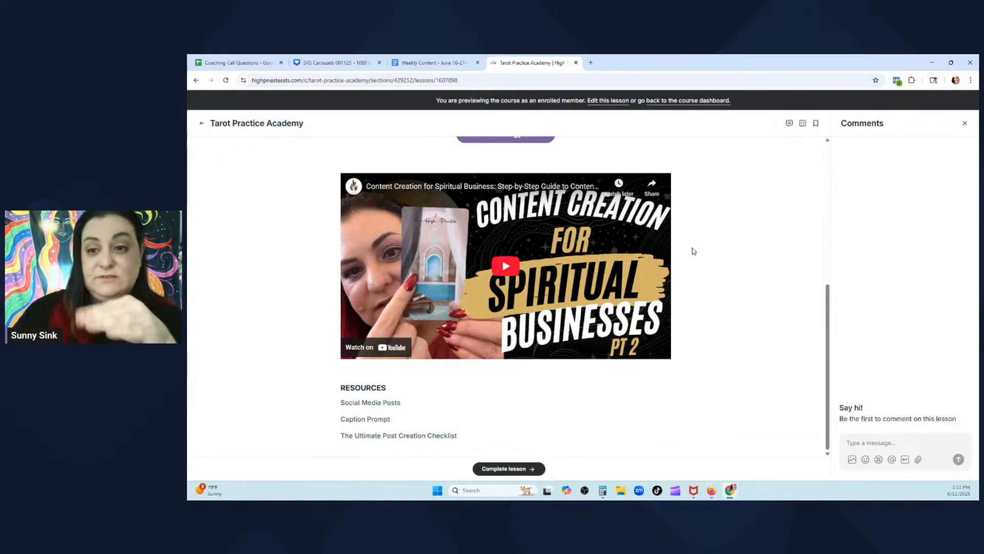
# Return to the Weekly Content document and select the SVS post-by-post prompt together with its caption guidelines
pyautogui.click(458, 62)
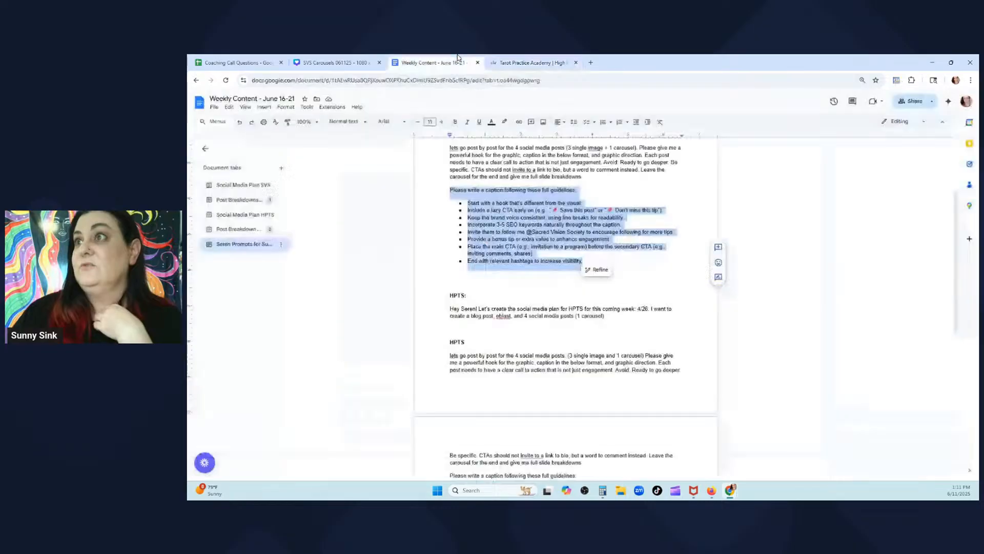
pyautogui.click(495, 245)
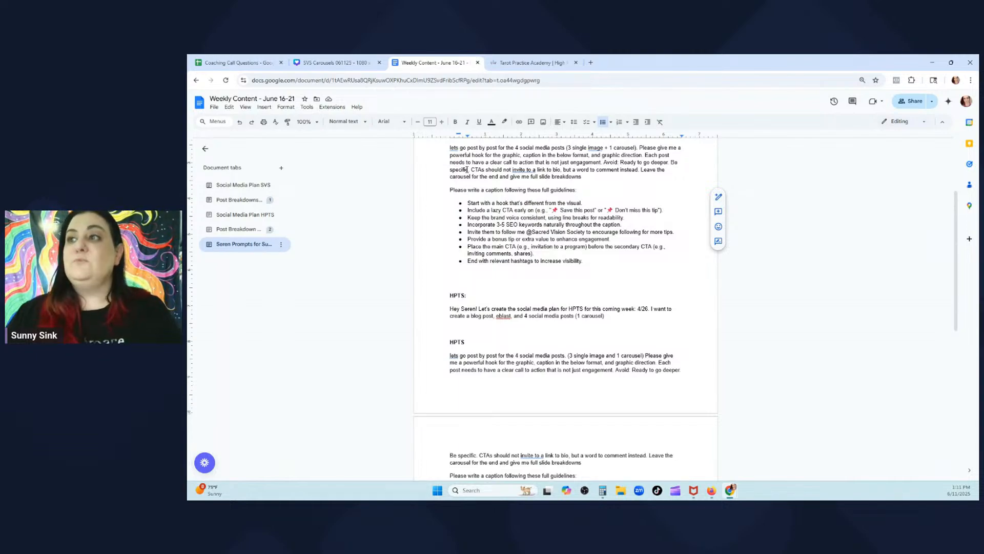
pyautogui.moveTo(453, 144); pyautogui.dragTo(637, 275)
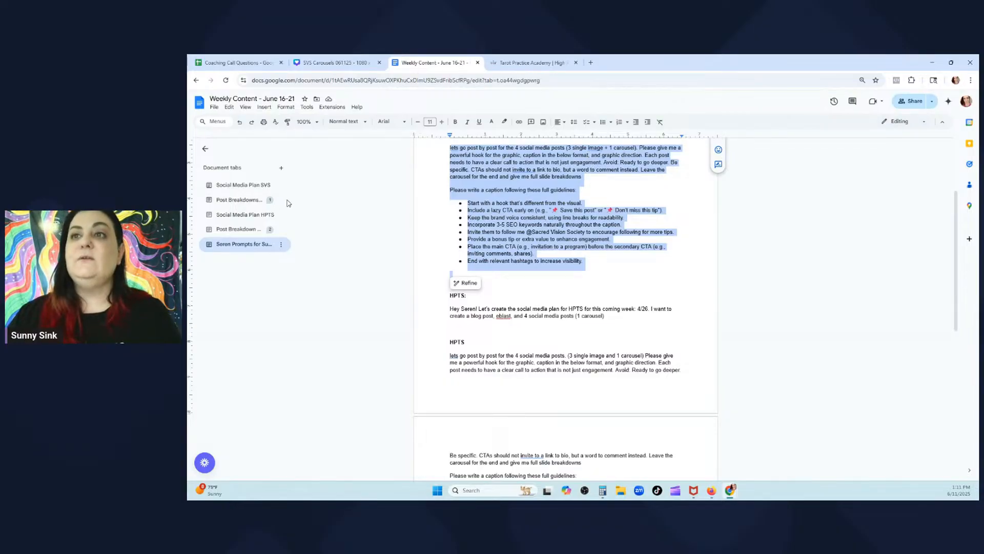
# Open the SVS post breakdowns and select Post 1's title and its graphic hook "You Don't Need Ads to Attract Clients"
pyautogui.click(254, 202)
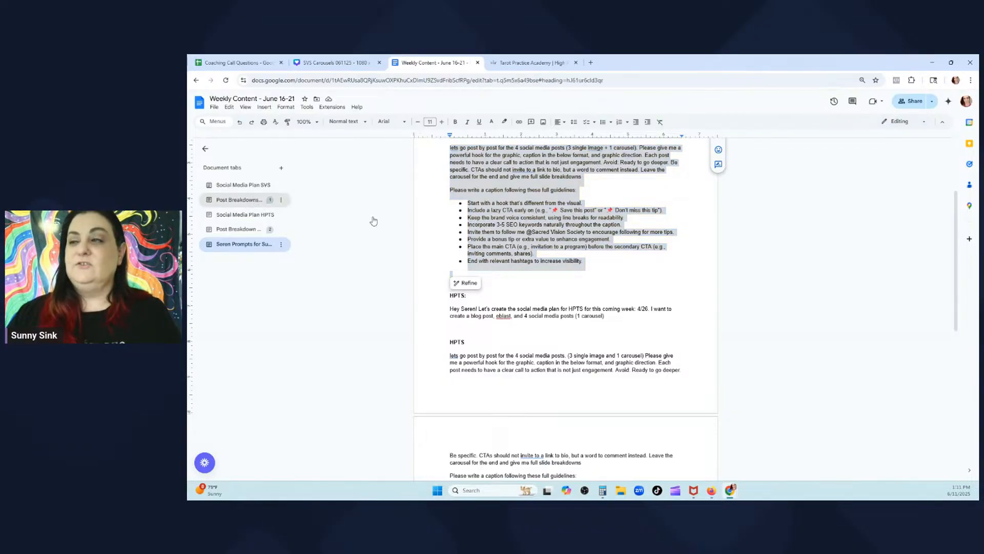
pyautogui.scroll(-2, 500, 260)
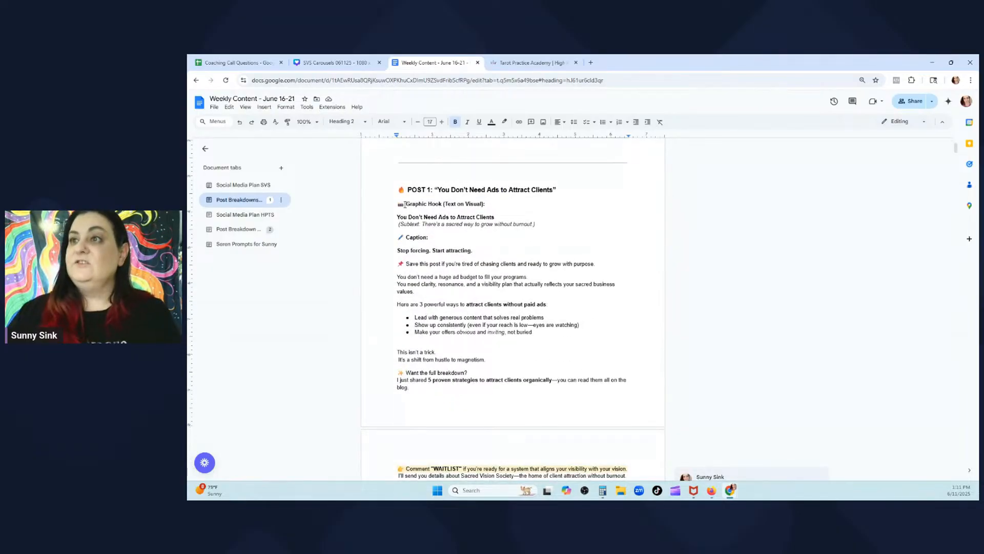
pyautogui.moveTo(444, 189); pyautogui.dragTo(559, 188)
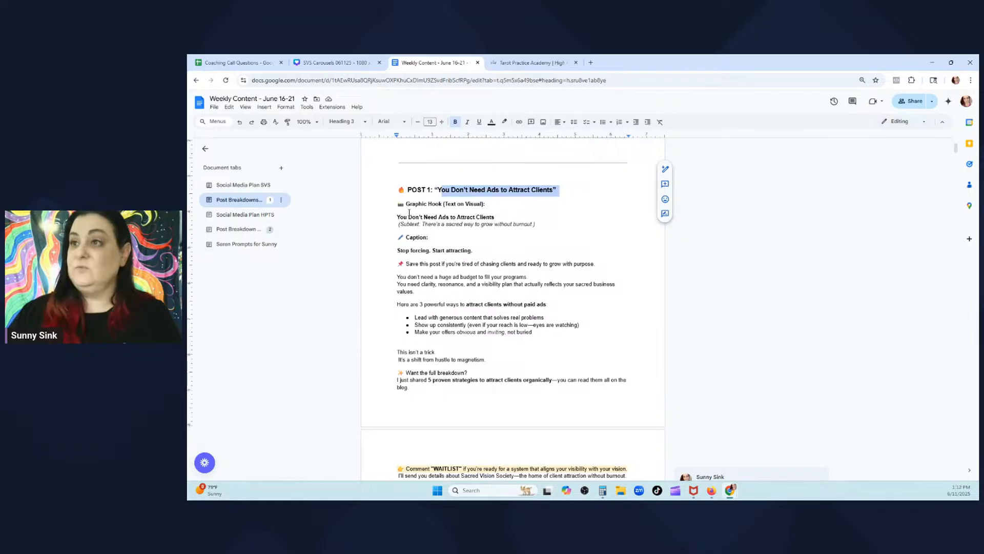
pyautogui.moveTo(406, 204)
pyautogui.mouseDown()
pyautogui.moveTo(495, 219)
pyautogui.moveTo(506, 232)
pyautogui.moveTo(396, 217)
pyautogui.mouseUp()
pyautogui.click(506, 231)
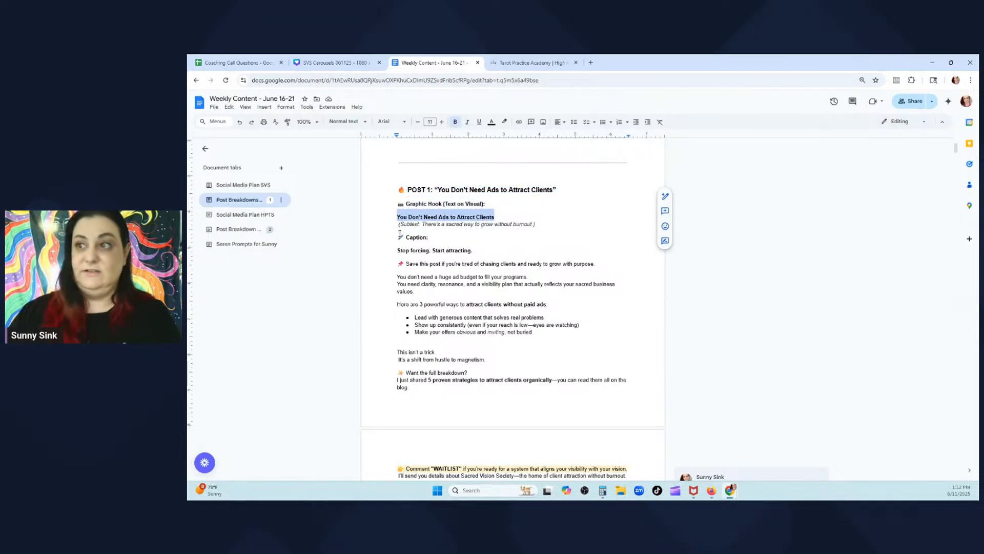
# Select Post 1's caption from the save-this-post line through the hashtags, and look over its graphic direction
pyautogui.scroll(-2, 406, 224)
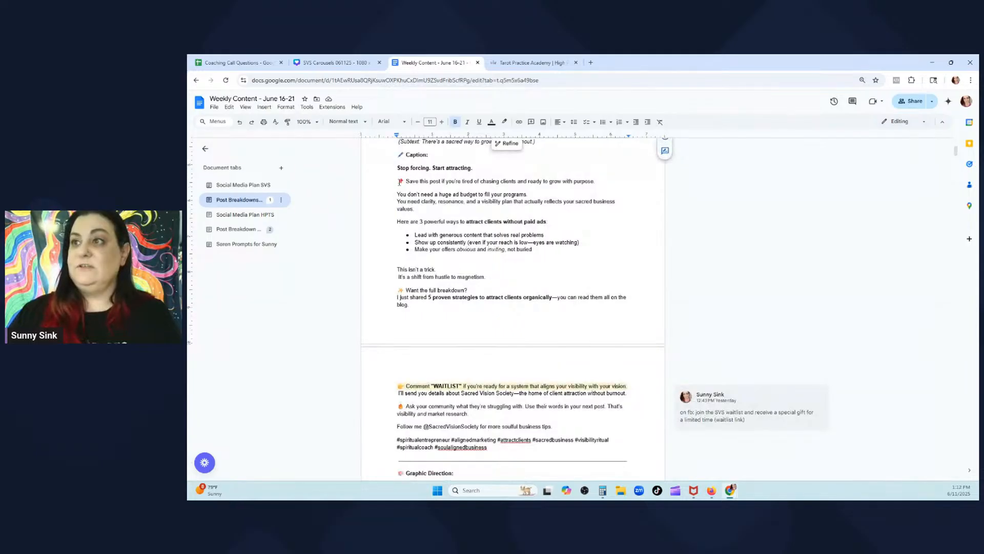
pyautogui.moveTo(400, 182); pyautogui.dragTo(520, 449)
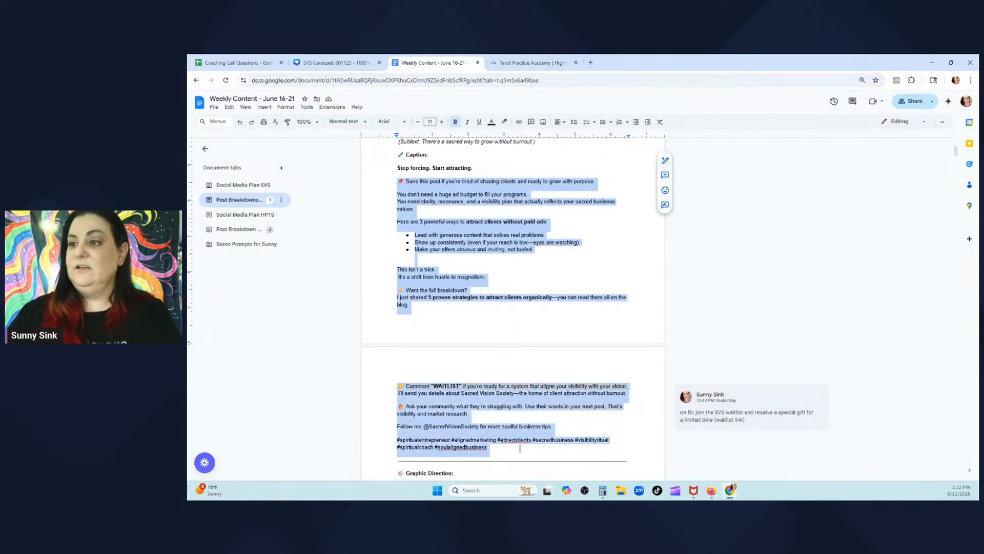
pyautogui.scroll(-2, 508, 347)
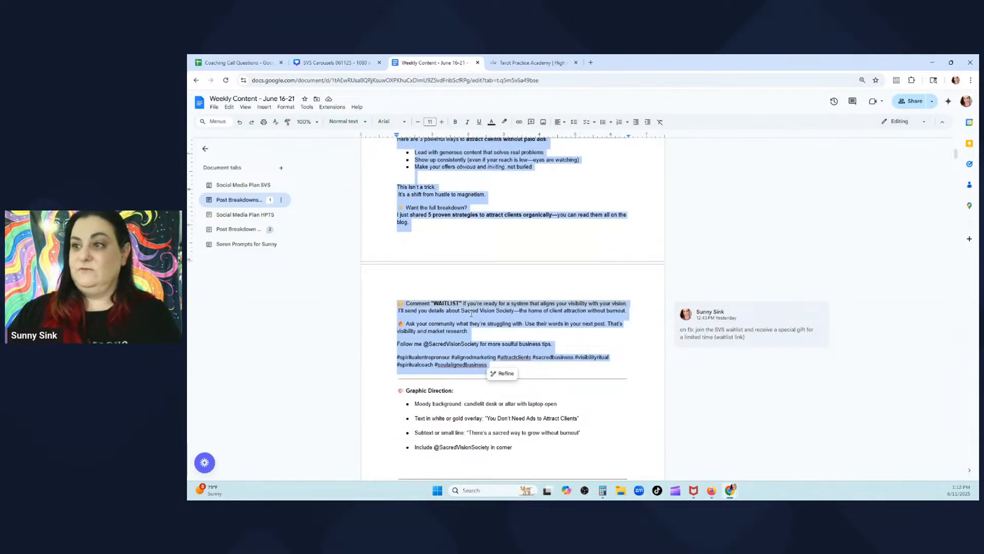
pyautogui.scroll(3, 471, 313)
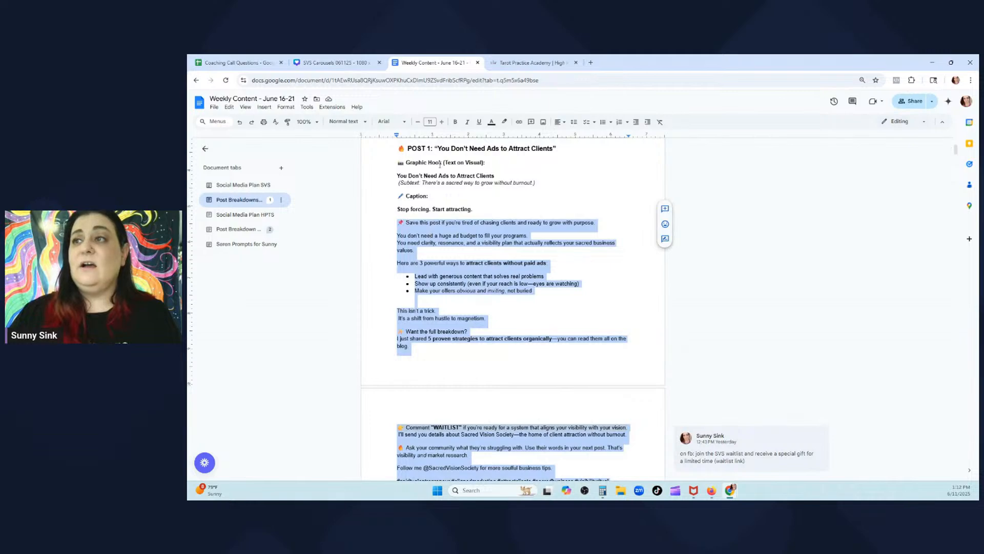
# Show the comment attached to Post 1's highlighted WAITLIST call to action
pyautogui.scroll(-2, 490, 332)
pyautogui.click(487, 328)
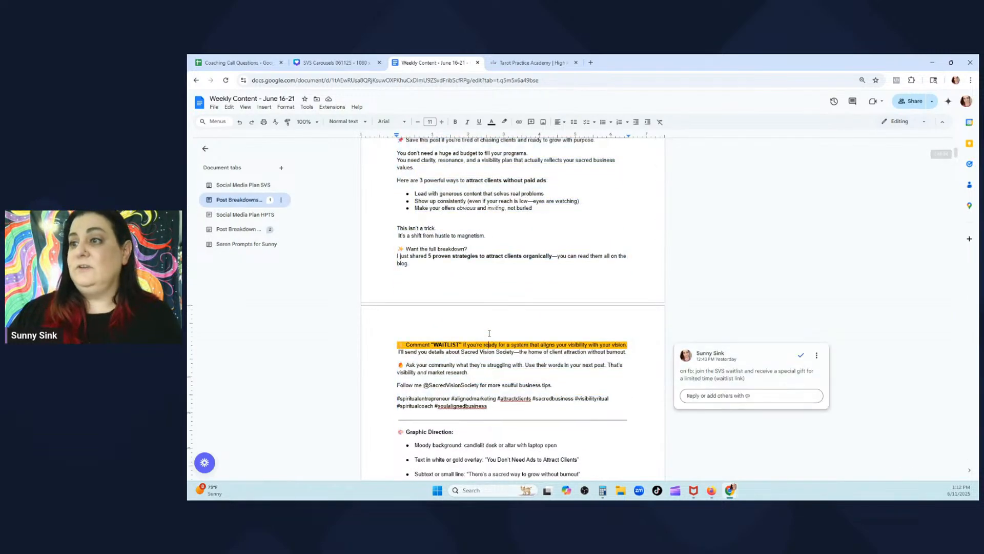
pyautogui.scroll(-2, 486, 323)
pyautogui.scroll(3, 403, 188)
# Select the graphic hooks of Post 2 and Post 3 in turn, and bring up Post 4's carousel slide breakdown
pyautogui.scroll(-6, 472, 376)
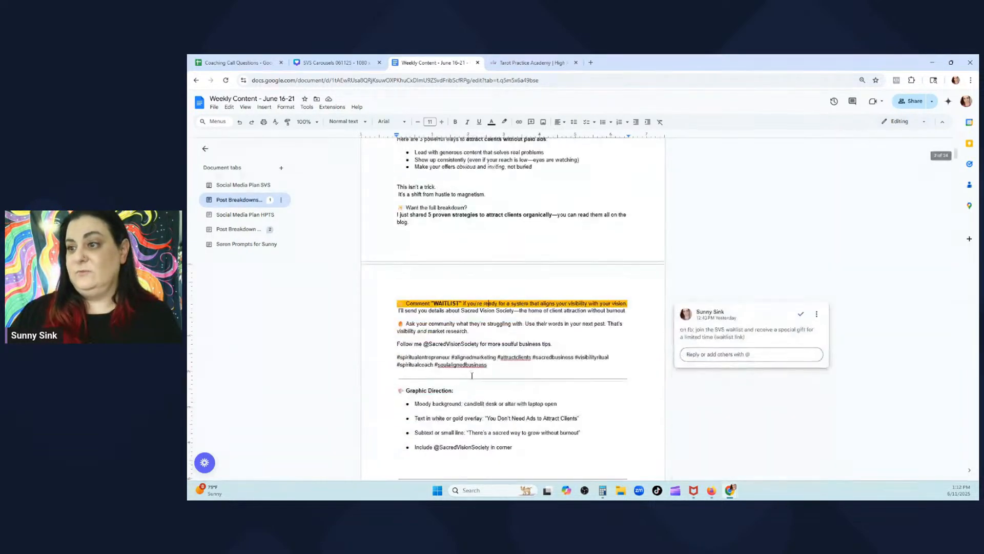
pyautogui.scroll(-2, 470, 355)
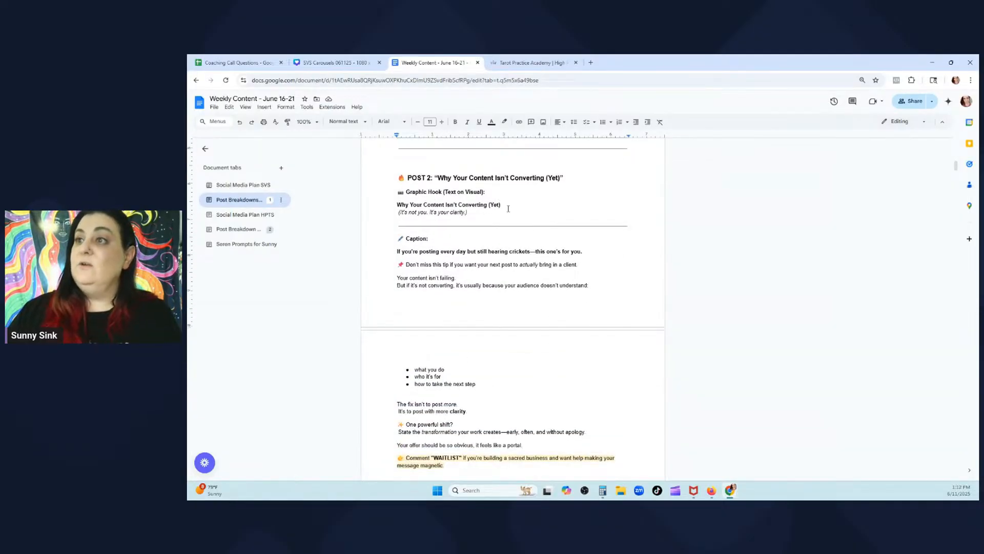
pyautogui.moveTo(508, 208); pyautogui.dragTo(396, 205)
pyautogui.scroll(-3, 458, 286)
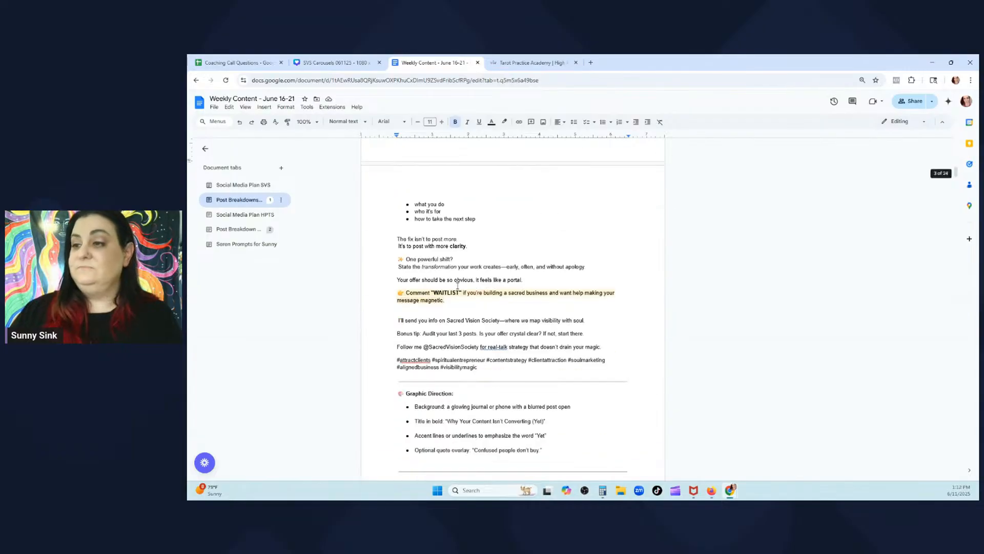
pyautogui.scroll(-5, 458, 285)
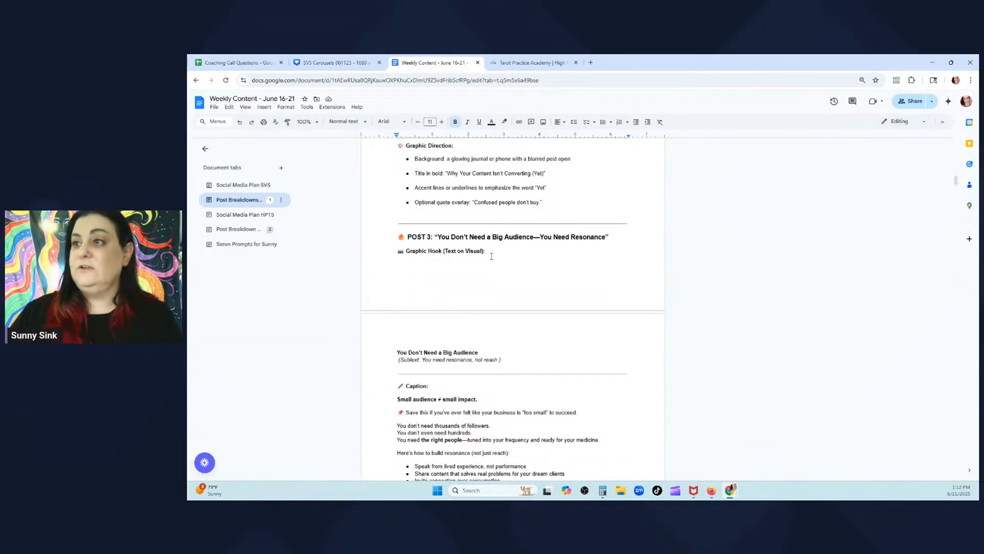
pyautogui.moveTo(481, 352); pyautogui.dragTo(381, 350)
pyautogui.scroll(-15, 487, 302)
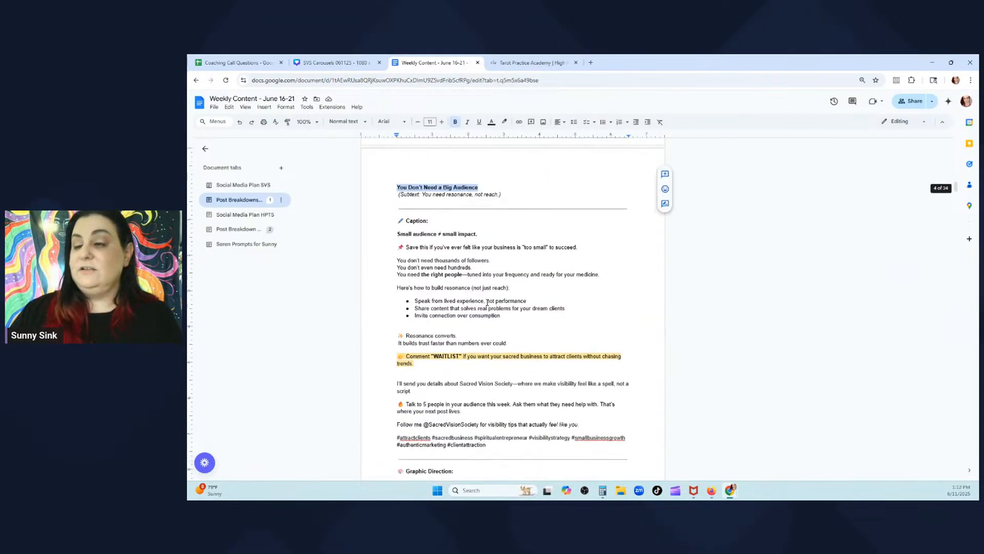
pyautogui.scroll(-2, 486, 293)
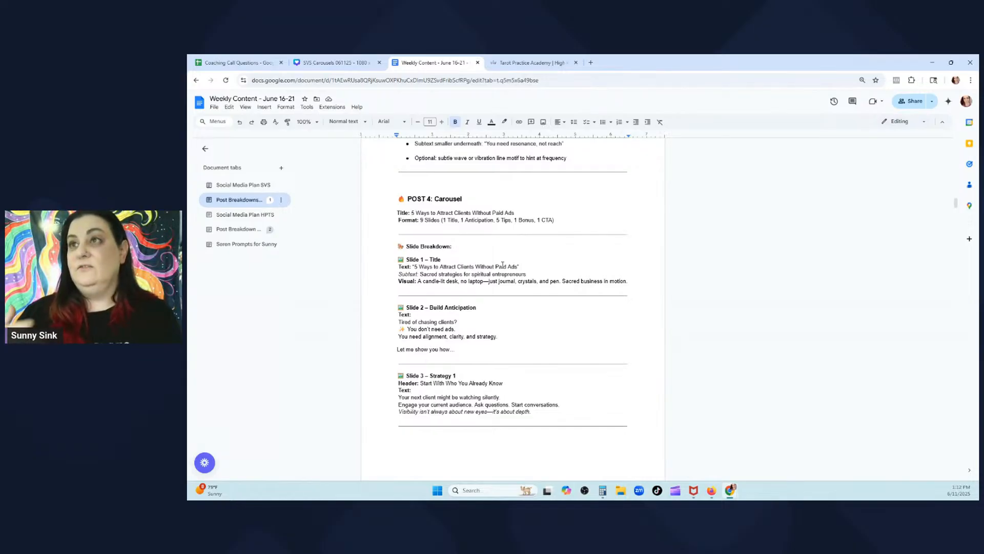
# Open Instagram in a new browser tab, and open the "Death Meets The Fool" carousel post on the highpriestessts profile
pyautogui.click(590, 62)
pyautogui.write('ins')
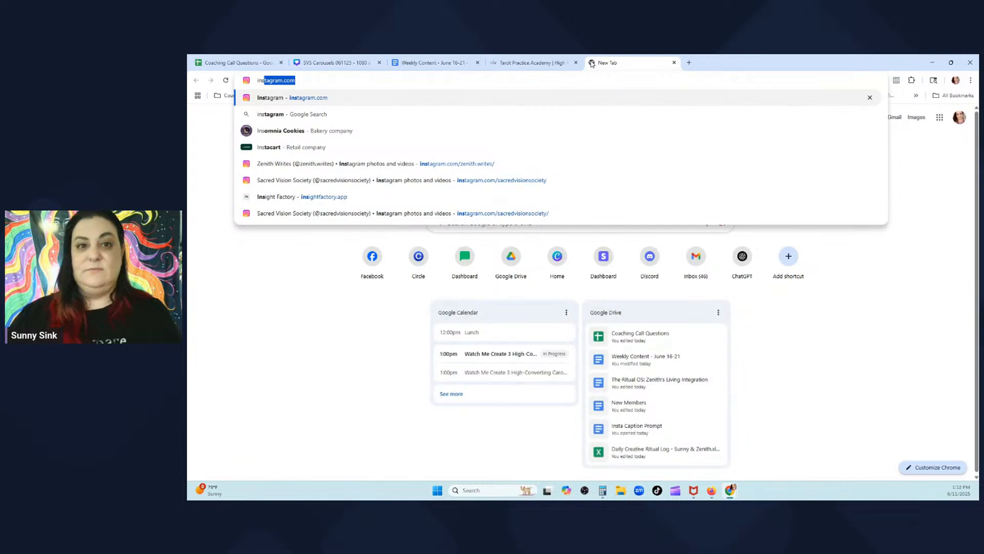
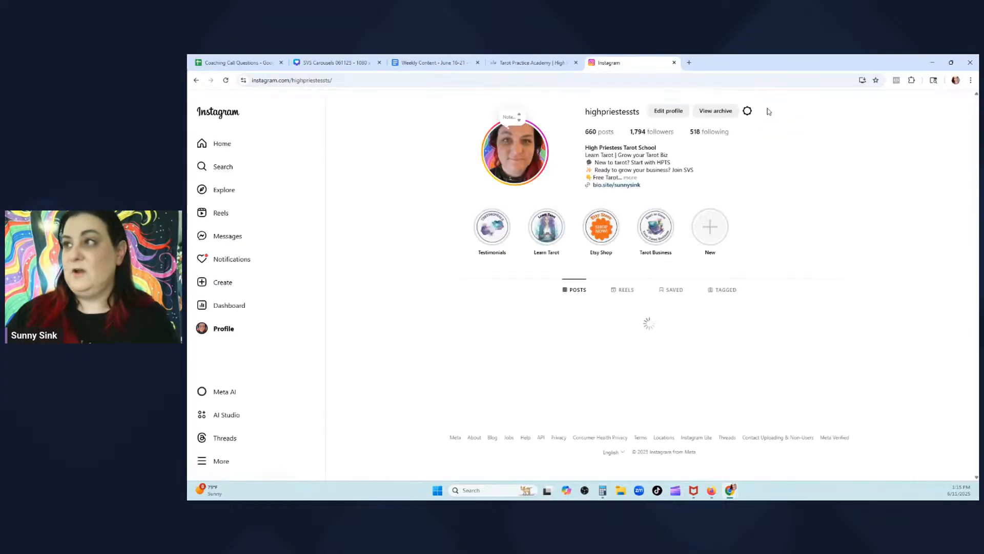
pyautogui.scroll(-3, 640, 300)
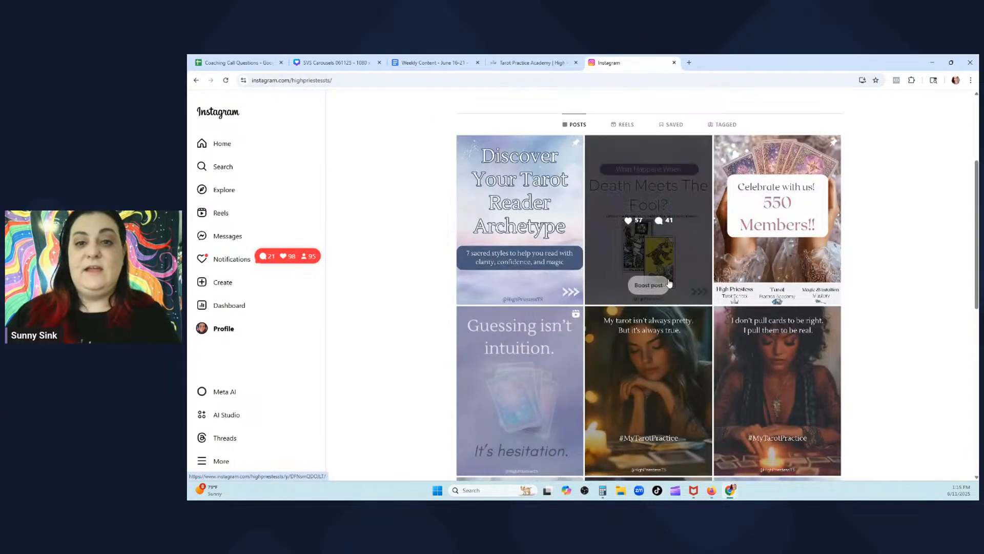
pyautogui.click(662, 240)
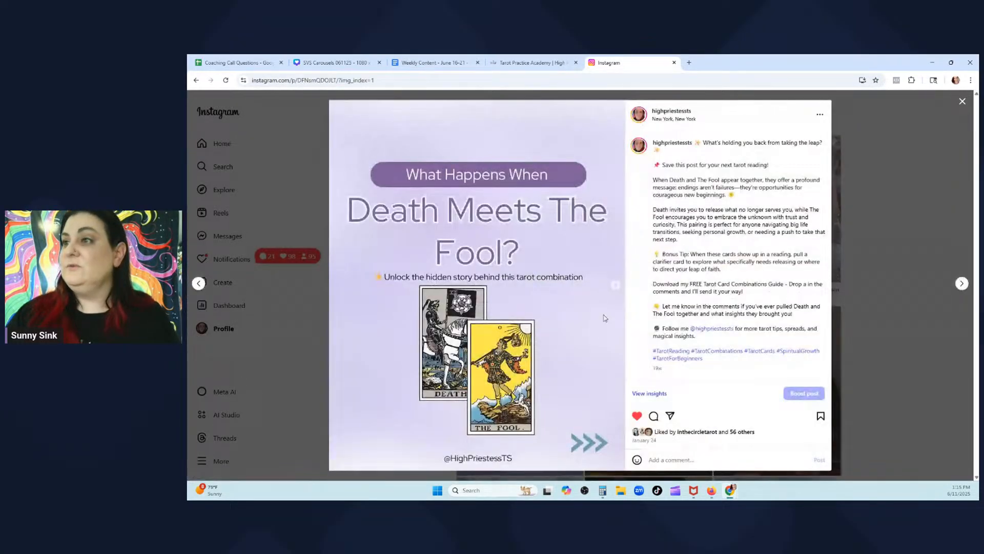
# Page through the carousel post's slides as far as The Fool slide
pyautogui.click(613, 288)
pyautogui.click(614, 288)
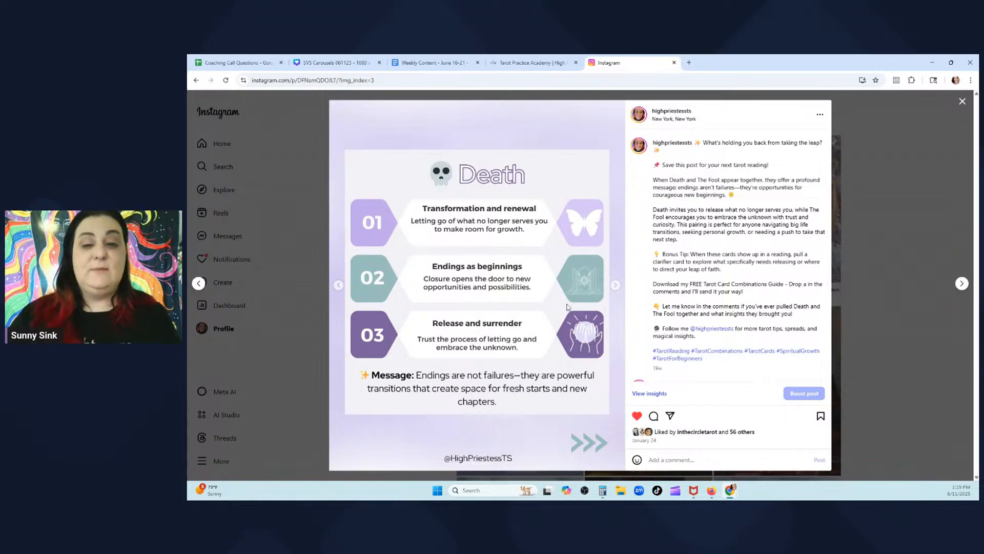
pyautogui.click(615, 290)
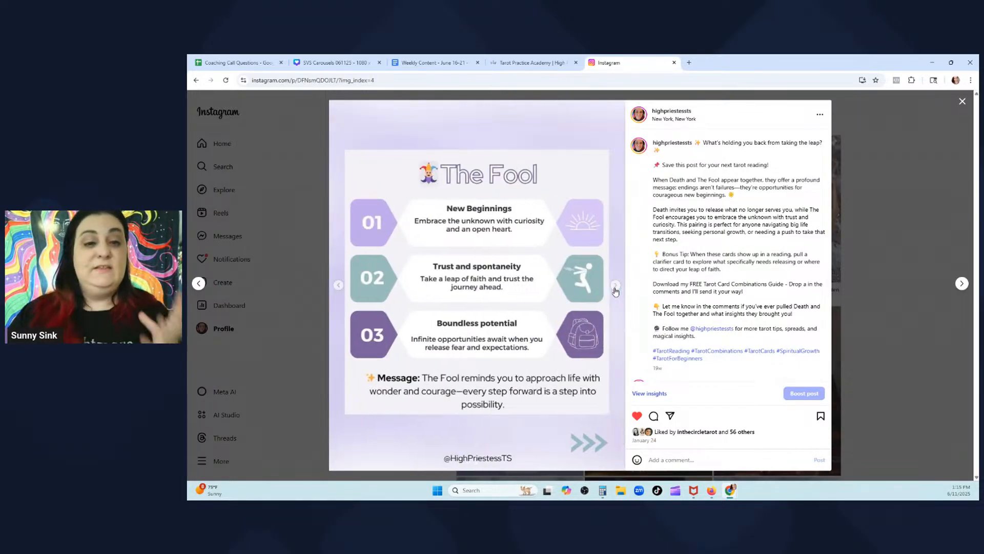
# Page through the remaining Death and The Fool slides to "How to Apply Pairing", and close the post
pyautogui.click(615, 290)
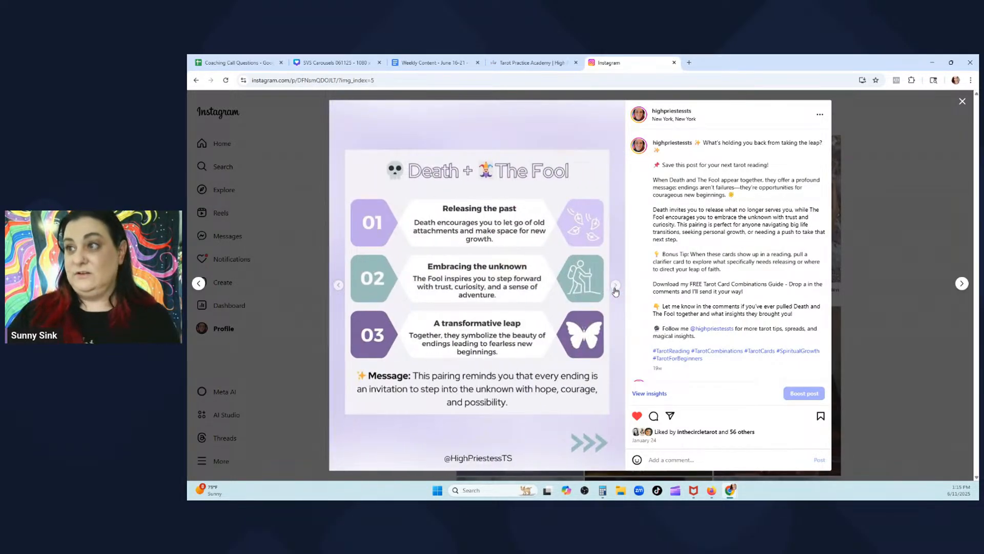
pyautogui.click(616, 291)
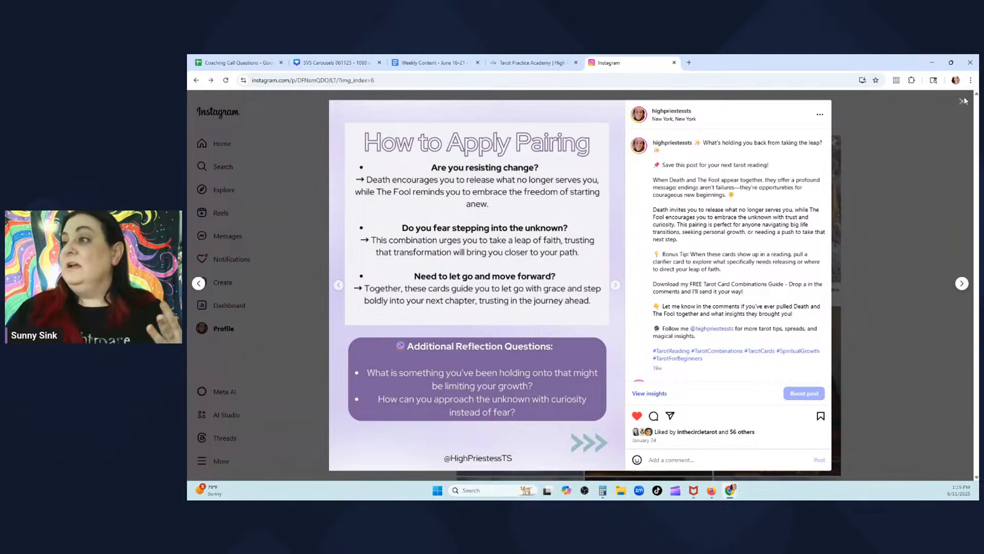
pyautogui.click(962, 101)
# Open the "What Your Favorite Tarot Card Says About Your Soul" carousel from the profile grid and page to the "Love The High Priestess?" slide
pyautogui.scroll(-6, 523, 339)
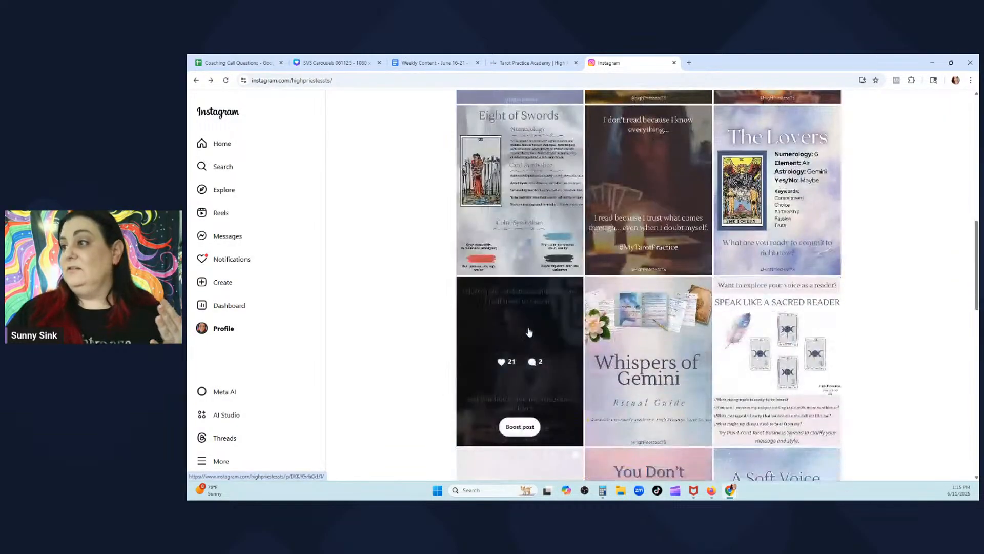
pyautogui.scroll(-4, 589, 335)
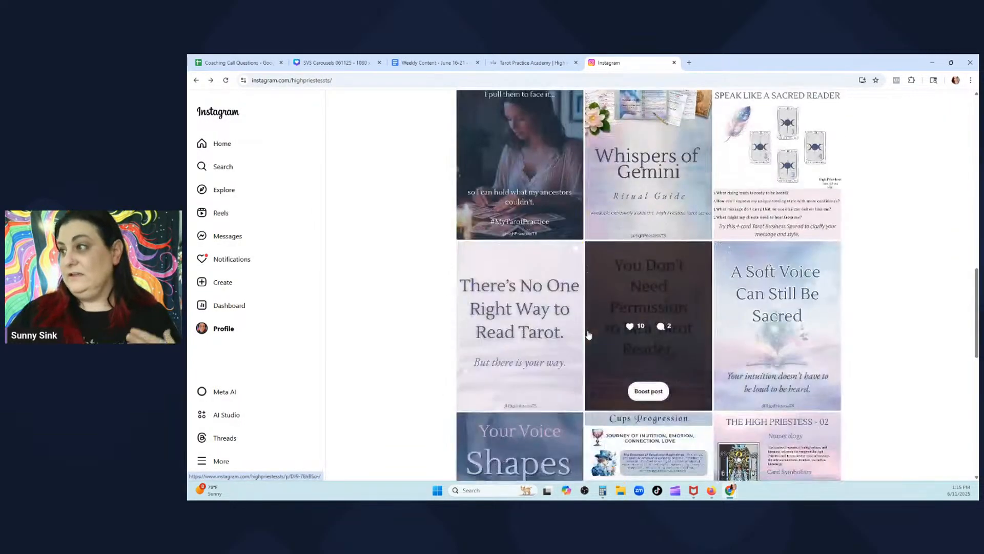
pyautogui.scroll(-2, 589, 333)
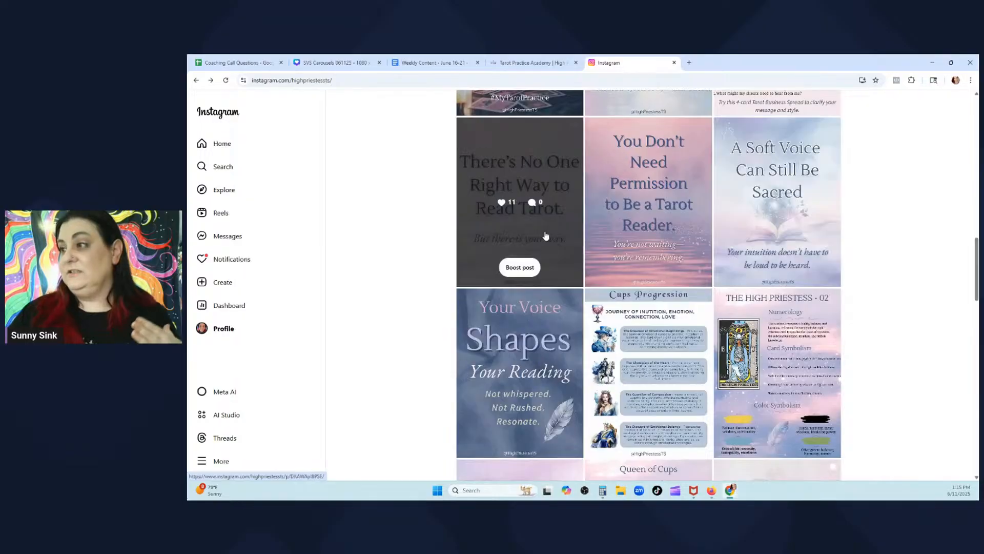
pyautogui.scroll(-3, 546, 236)
pyautogui.scroll(-2, 539, 329)
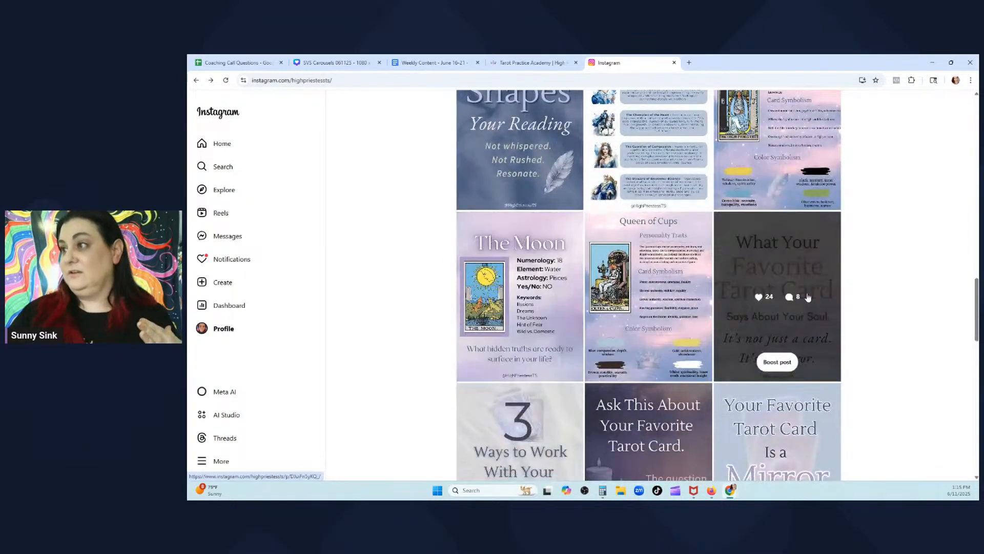
pyautogui.click(779, 264)
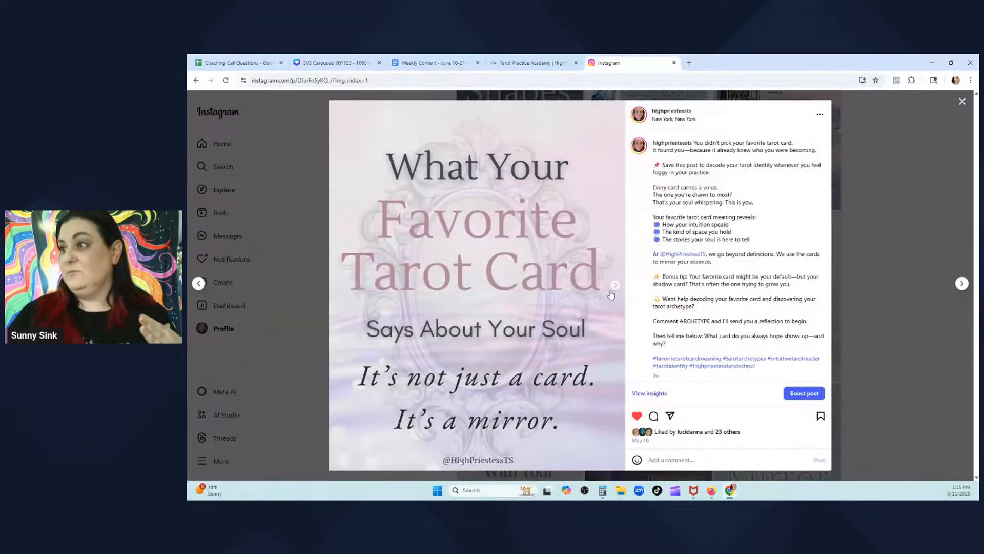
pyautogui.press('Right')
pyautogui.click(614, 285)
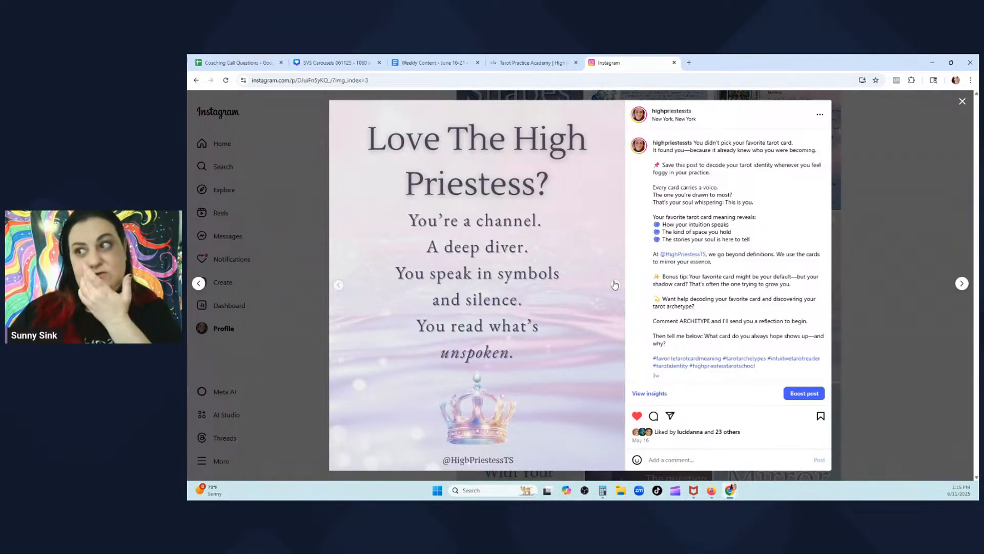
pyautogui.click(822, 115)
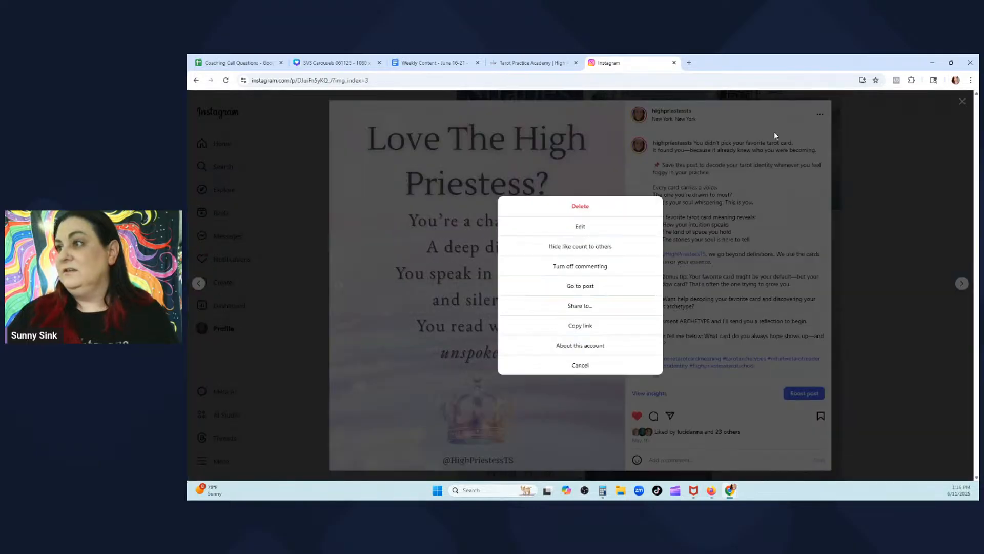
pyautogui.click(733, 293)
pyautogui.click(961, 100)
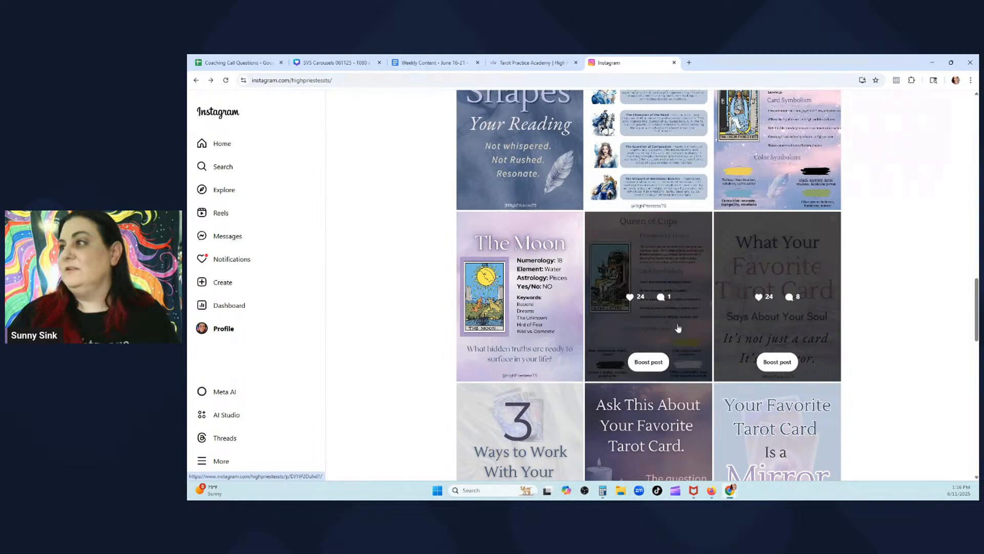
# Reopen the "What Your Favorite Tarot Card Says About Your Soul" carousel, page to the "Love Death?" slide, and close the post
pyautogui.click(765, 315)
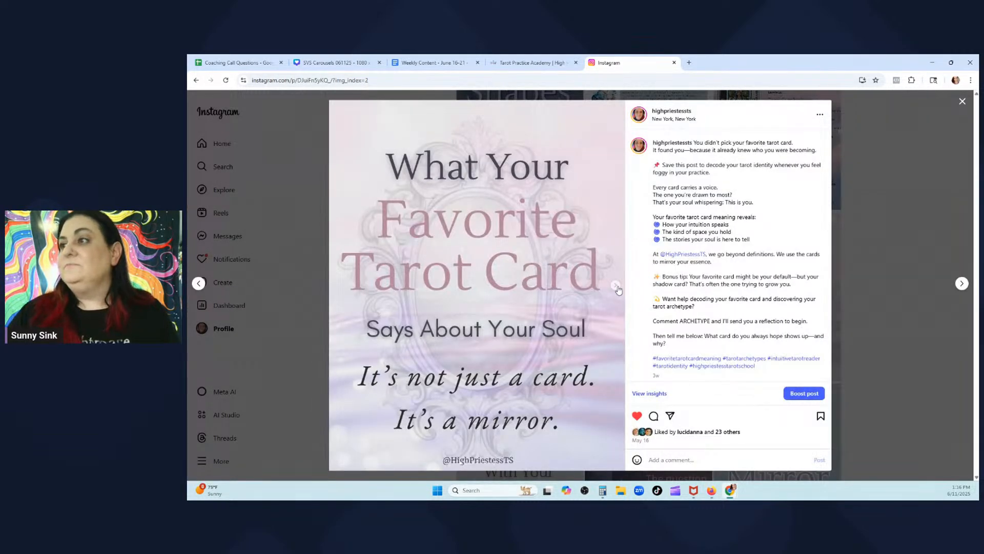
pyautogui.click(616, 285)
pyautogui.click(616, 286)
pyautogui.click(616, 285)
pyautogui.click(616, 285)
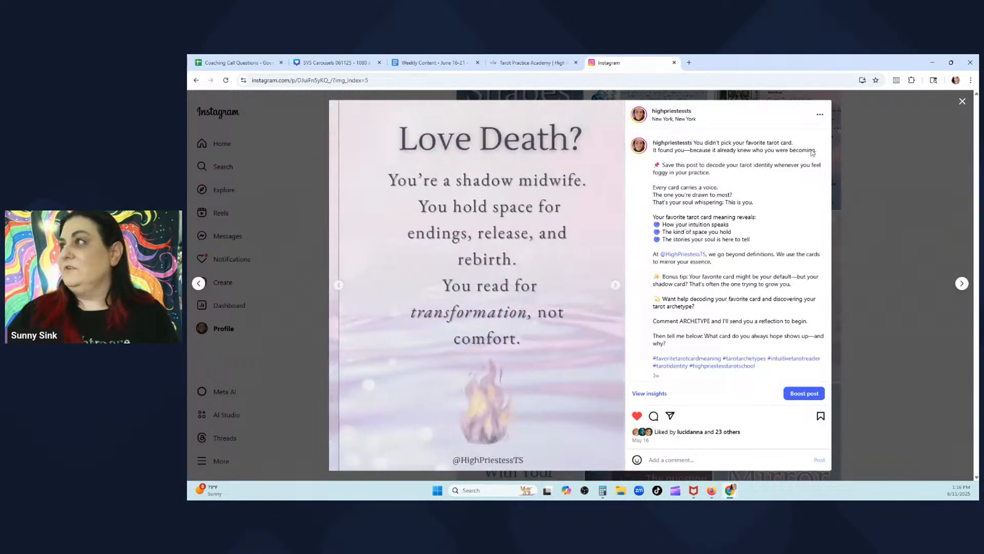
pyautogui.click(963, 102)
# Return to the pinned "Death Meets The Fool" carousel, page past its Death slide, and close the post
pyautogui.scroll(12, 525, 328)
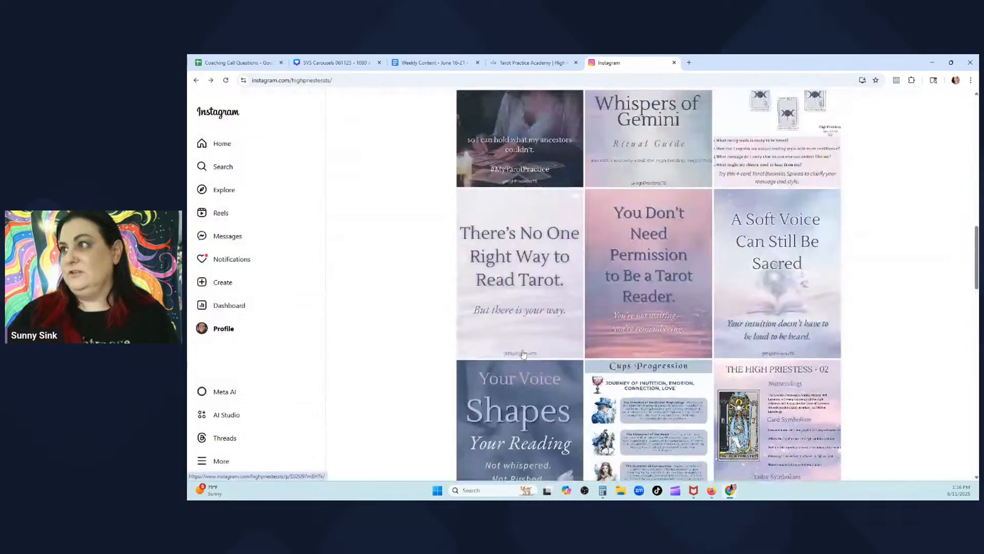
pyautogui.scroll(10, 526, 326)
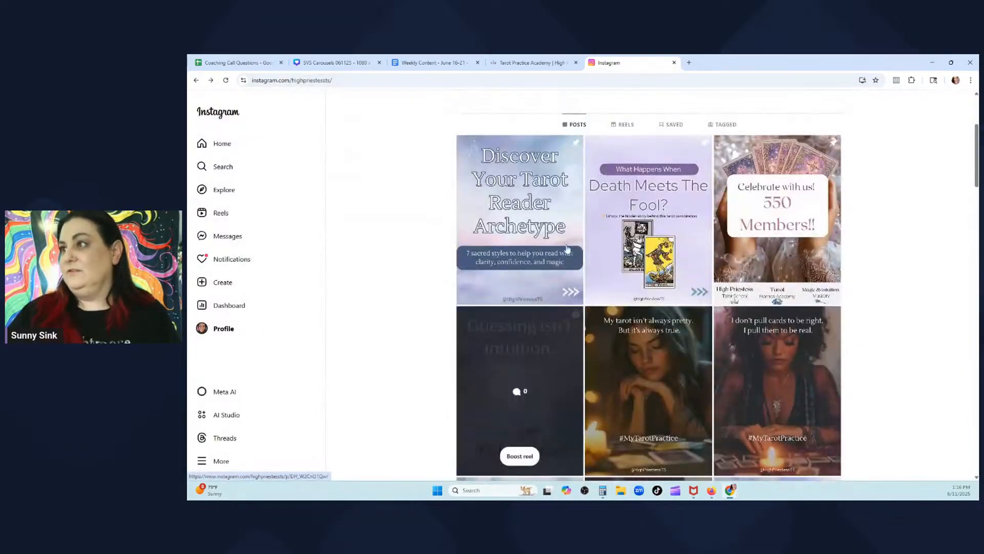
pyautogui.click(619, 281)
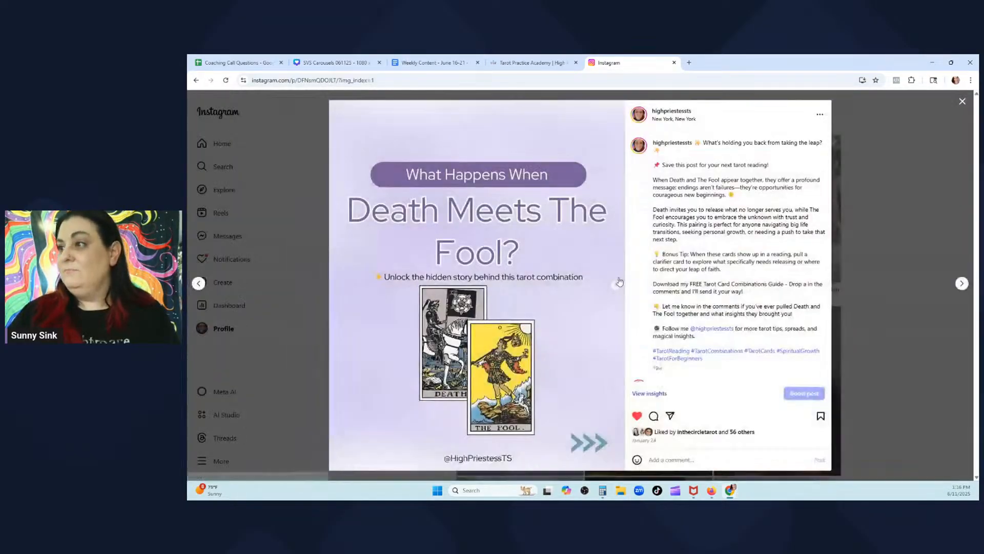
pyautogui.click(961, 101)
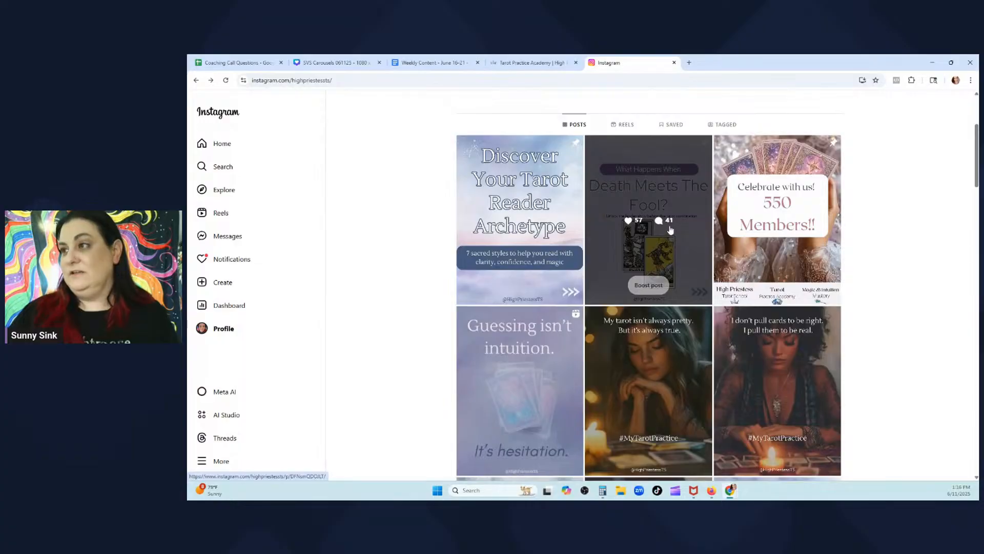
pyautogui.click(674, 261)
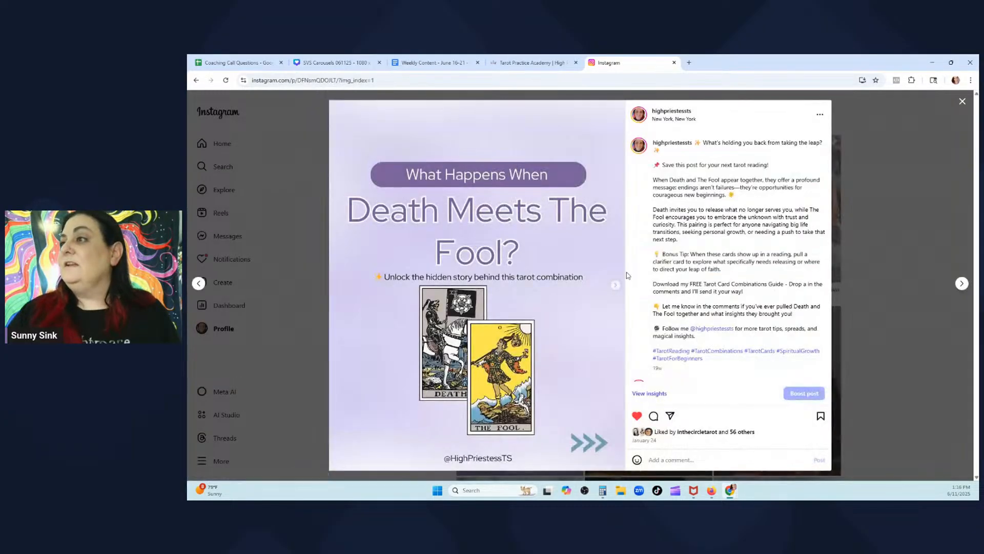
pyautogui.click(616, 287)
pyautogui.click(615, 287)
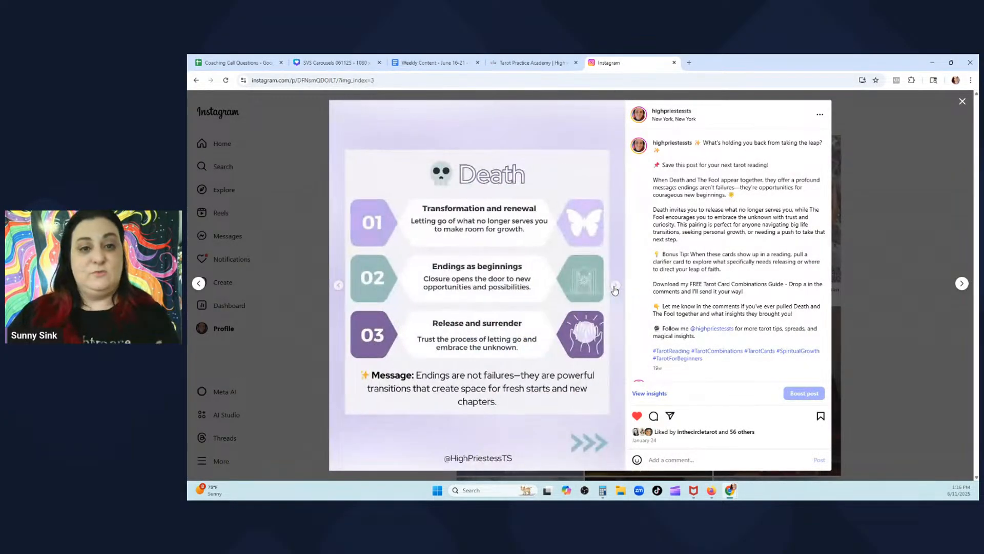
pyautogui.click(616, 287)
pyautogui.click(962, 102)
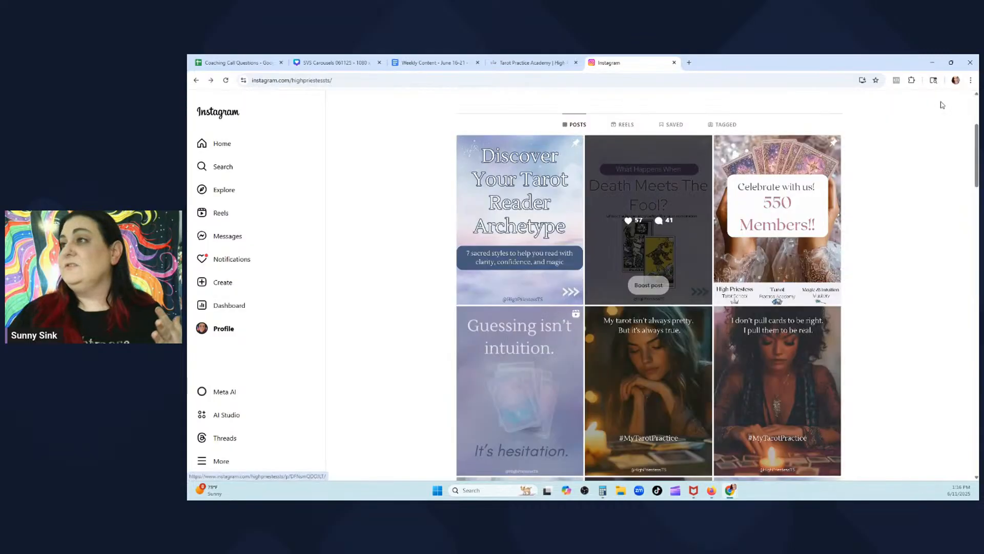
# In the Weekly Content document, highlight the header and body text of Post 4's Slide 5, and bring up its bonus tip and CTA slides
pyautogui.click(428, 57)
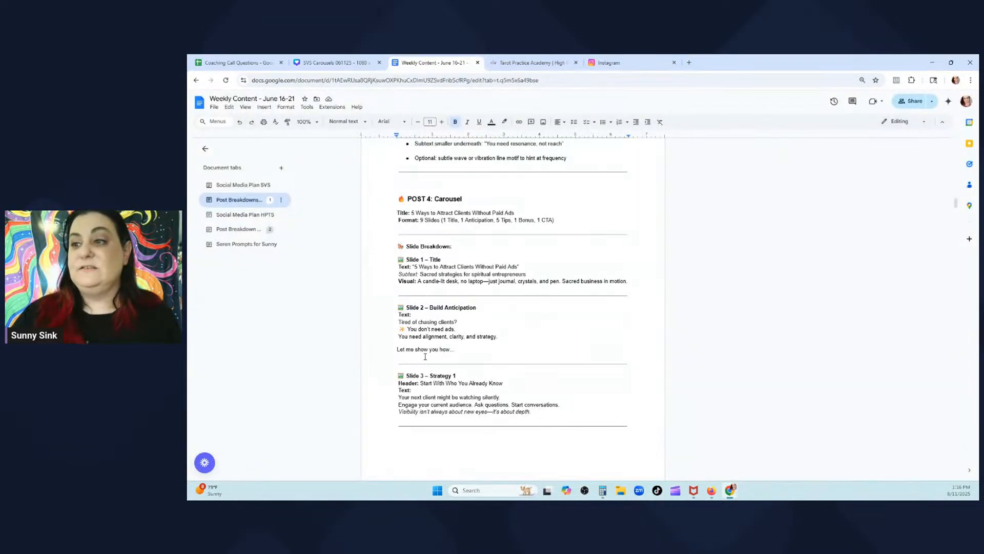
pyautogui.scroll(-5, 425, 356)
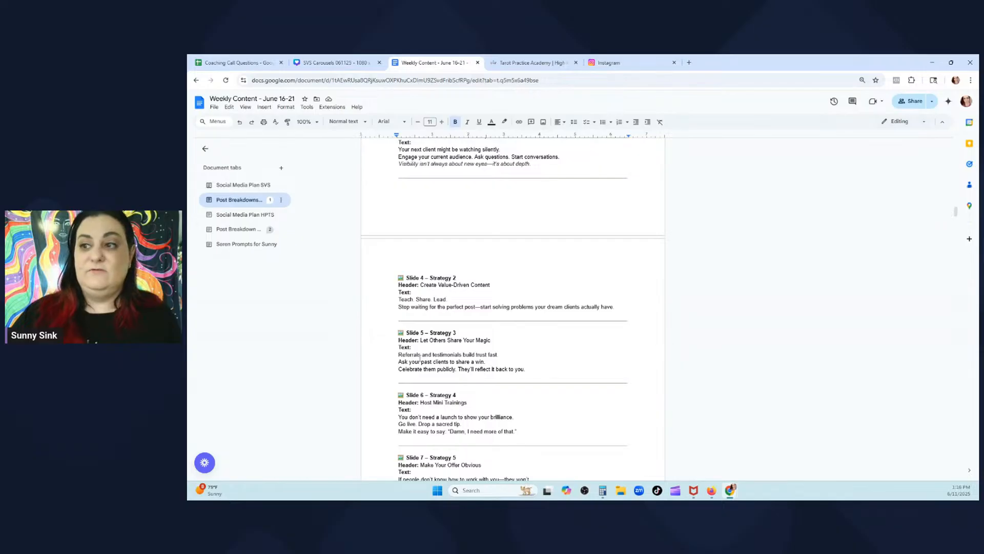
pyautogui.moveTo(527, 376); pyautogui.dragTo(370, 347)
pyautogui.moveTo(491, 341); pyautogui.dragTo(435, 342)
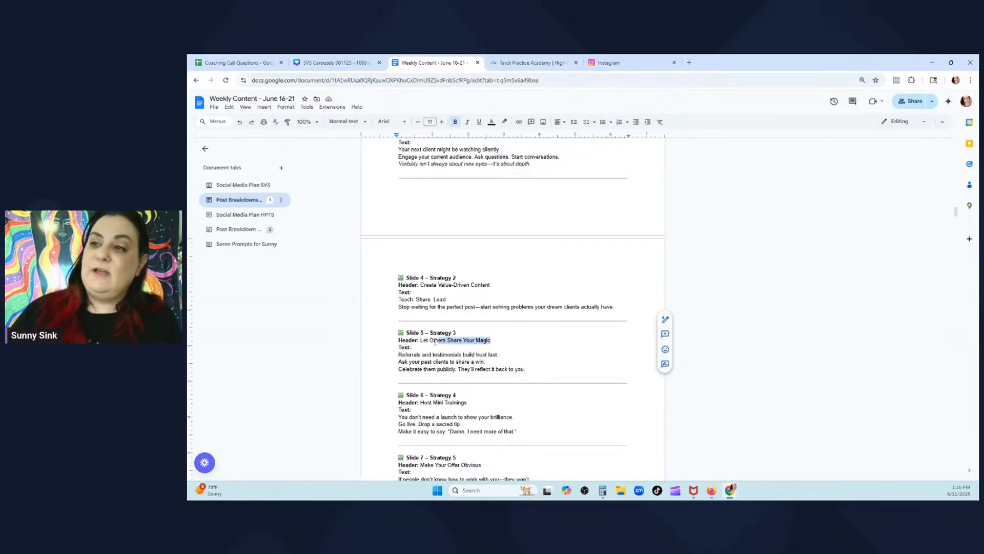
pyautogui.moveTo(520, 374); pyautogui.dragTo(390, 357)
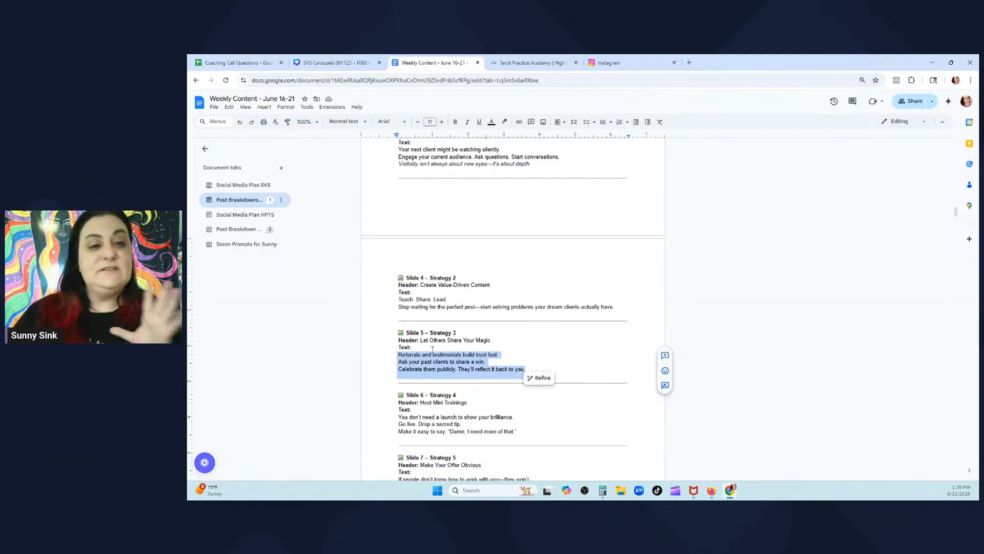
pyautogui.scroll(-6, 432, 349)
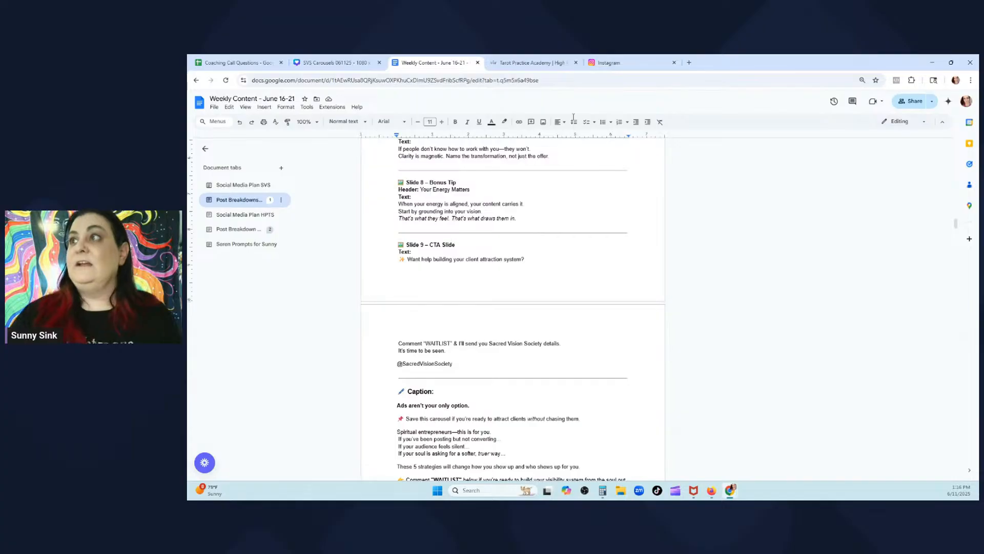
# Switch back to the Instagram profile, open the "A Soft Voice Can Still Be Sacred" post, and close it
pyautogui.click(661, 58)
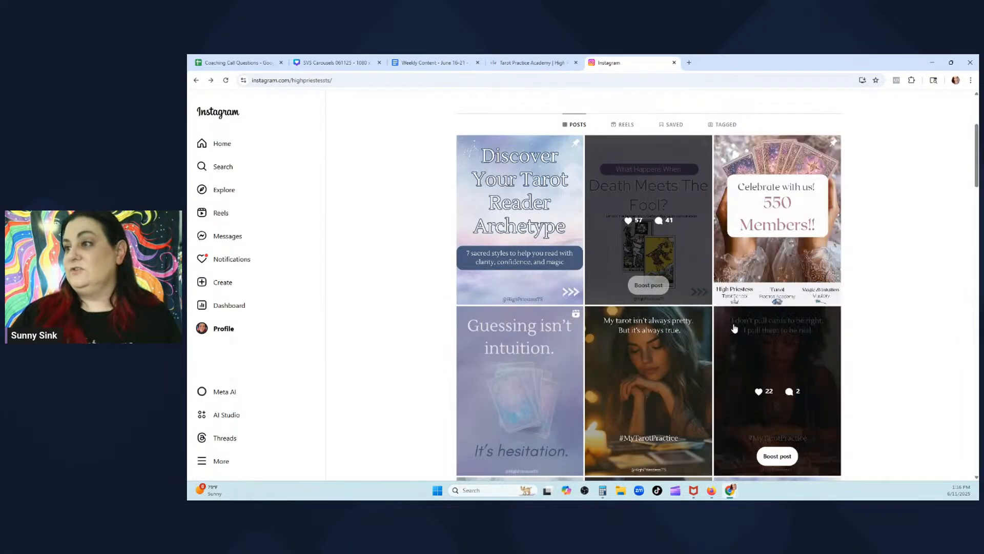
pyautogui.scroll(-3, 726, 326)
pyautogui.scroll(-4, 726, 326)
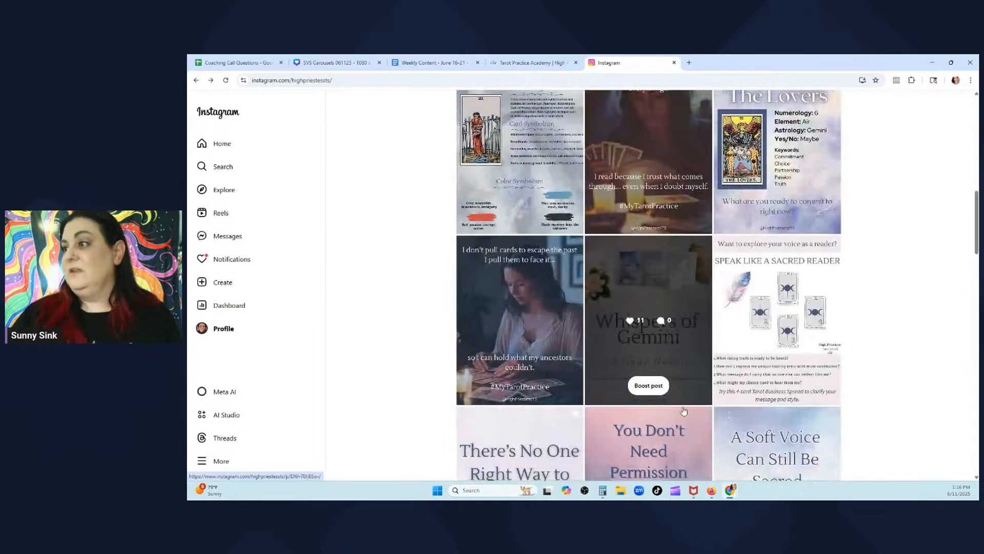
pyautogui.scroll(-2, 722, 363)
pyautogui.click(769, 369)
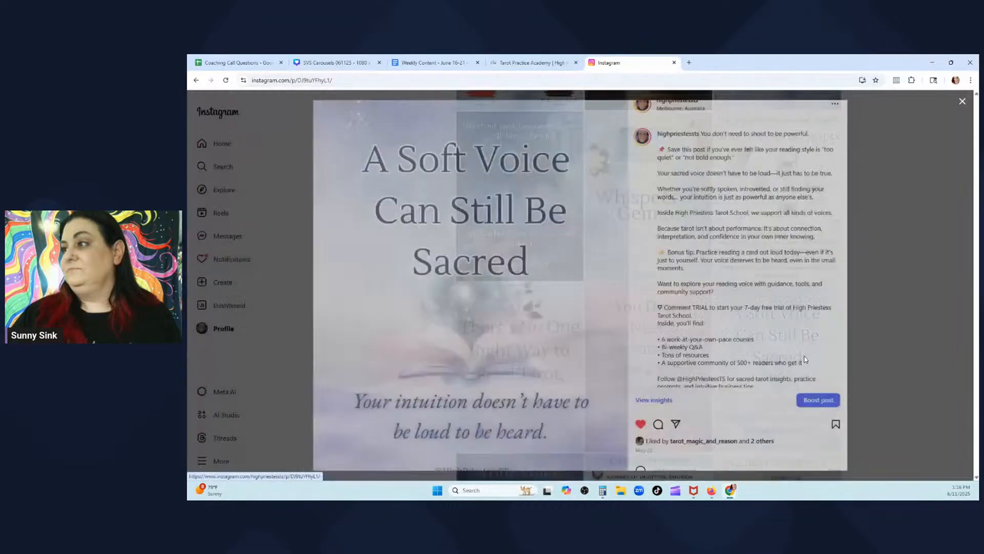
pyautogui.click(960, 214)
pyautogui.scroll(3, 718, 275)
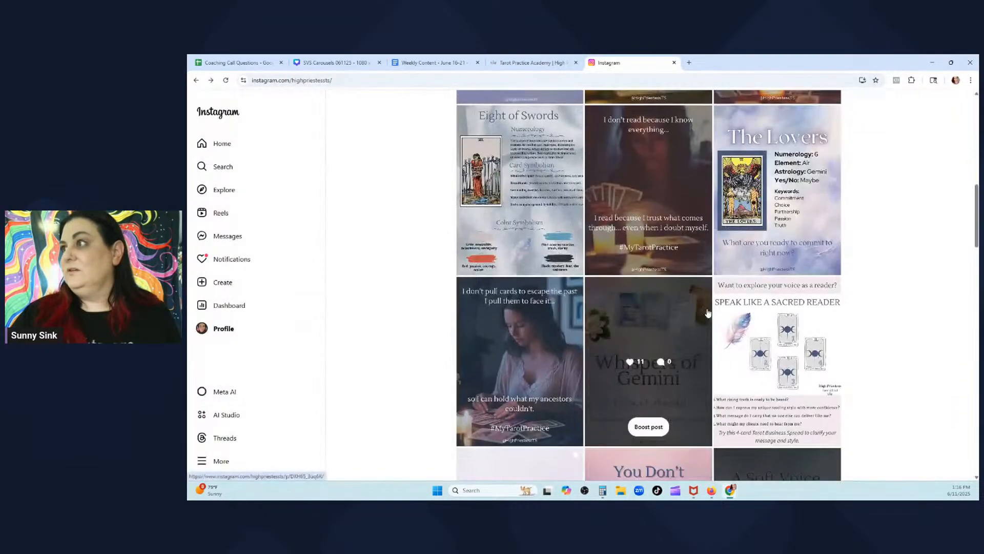
# Show the "Why It Matters" slide of the "What Your Favorite Tarot Card Says About Your Soul" carousel, and close the post
pyautogui.scroll(-6, 718, 275)
pyautogui.scroll(-5, 718, 275)
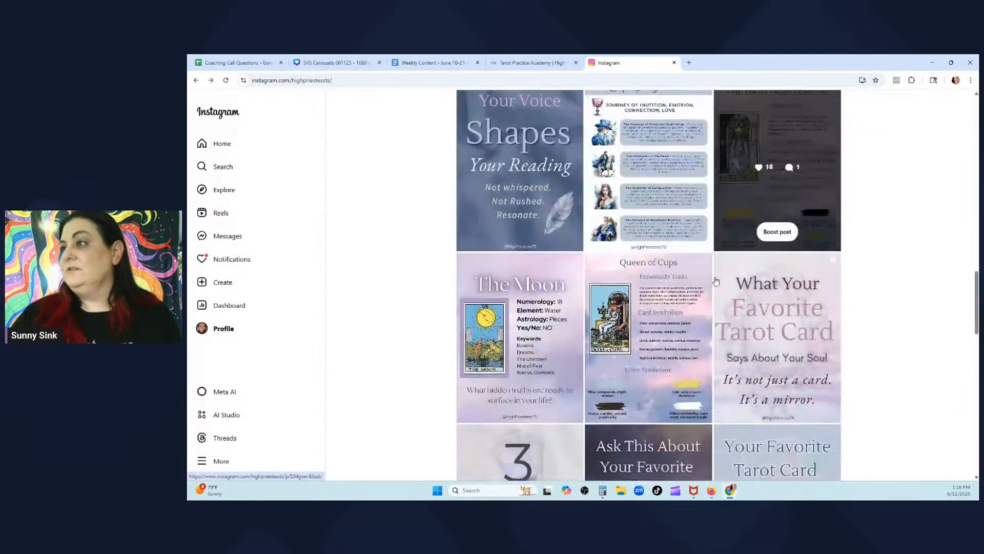
pyautogui.click(717, 280)
pyautogui.click(616, 285)
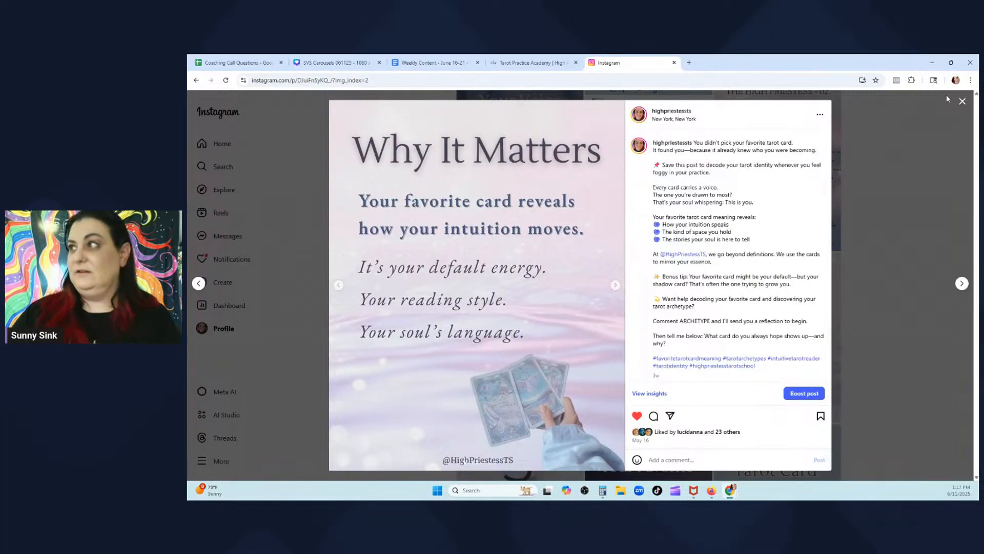
pyautogui.click(963, 102)
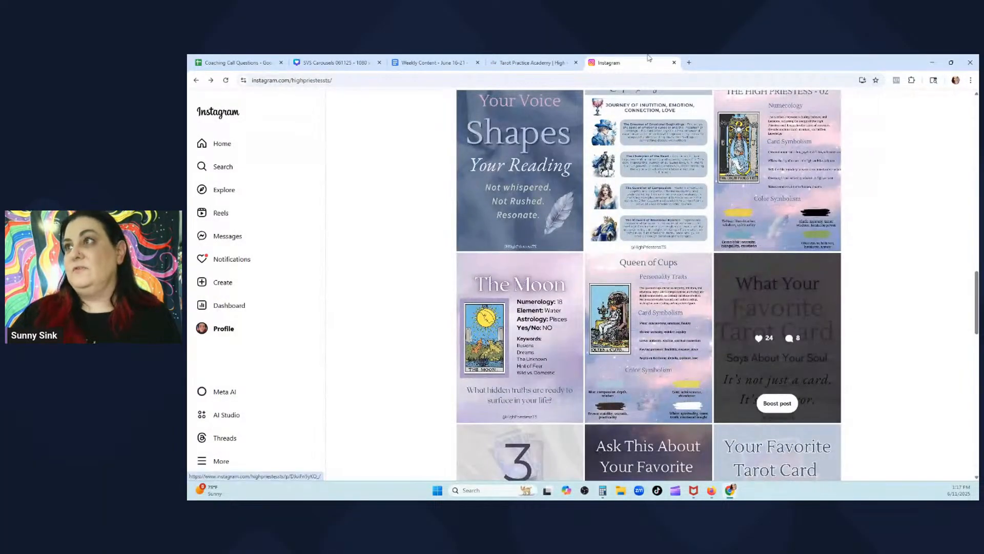
# Return to the Weekly Content document and bring up the slide breakdown of "SVS Carousel 1: Host Micro Trainings"
pyautogui.click(500, 59)
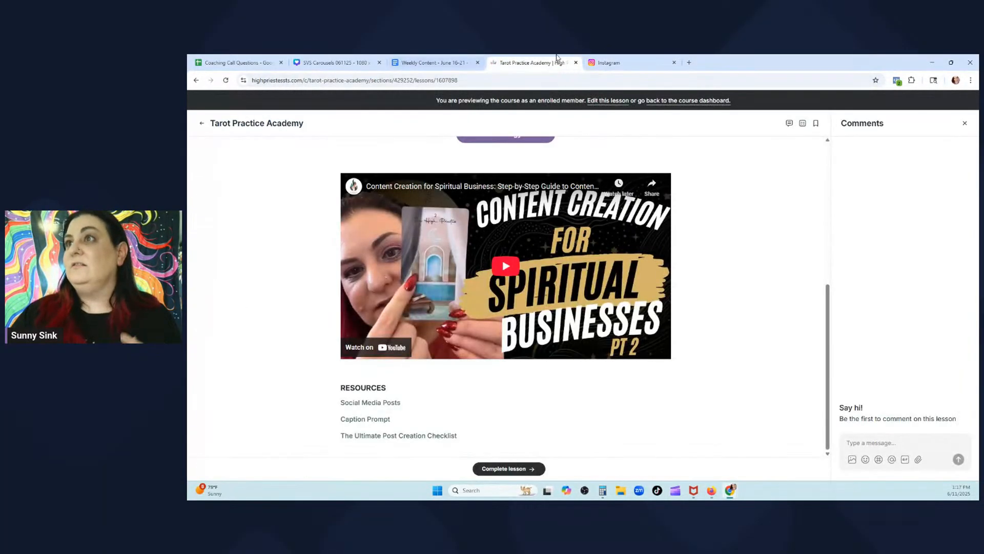
pyautogui.click(435, 62)
pyautogui.scroll(-6, 594, 329)
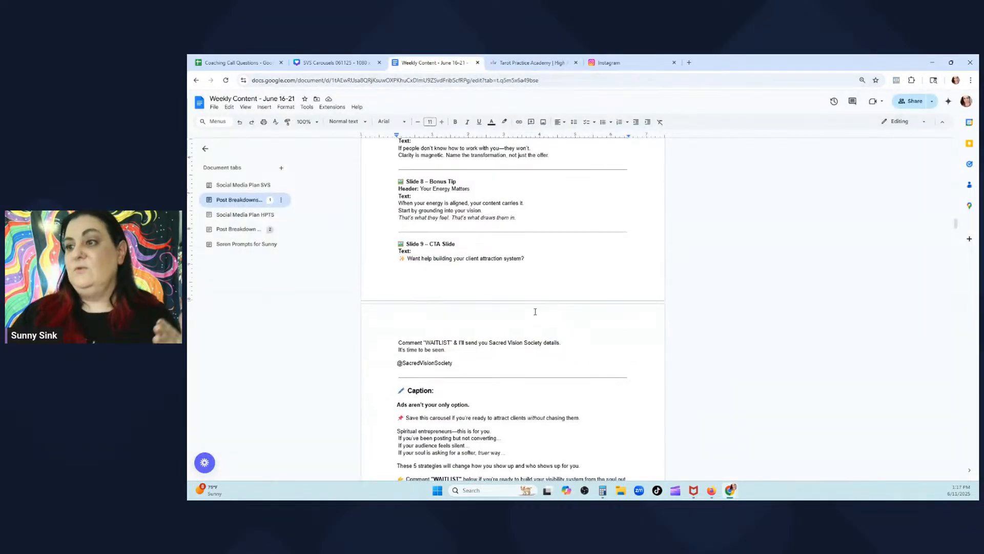
pyautogui.scroll(-1, 507, 338)
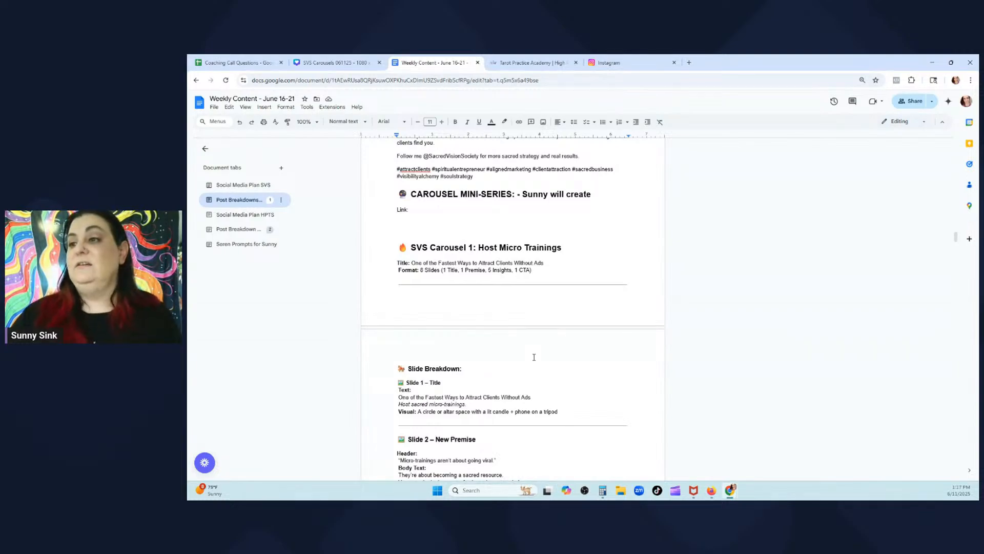
pyautogui.scroll(-1, 534, 356)
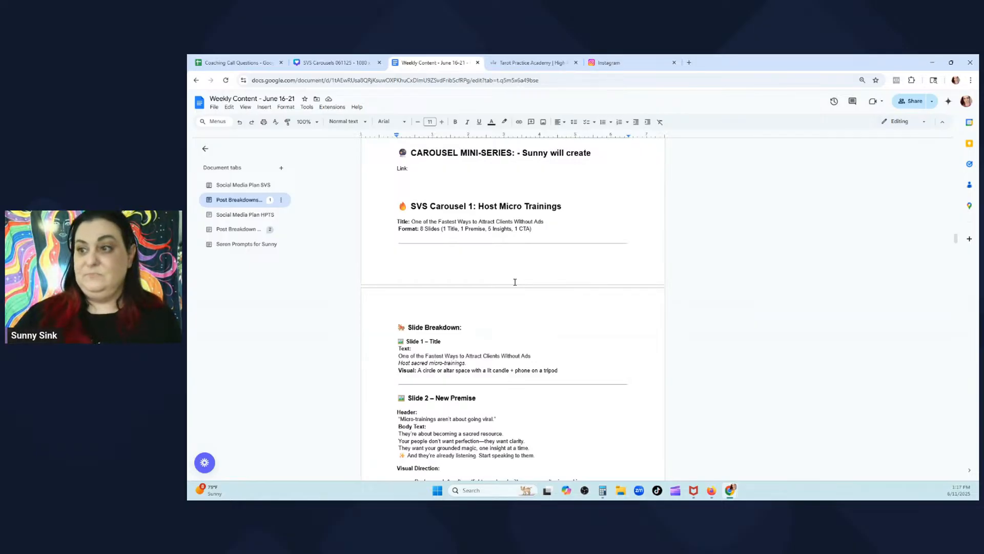
# Select the header, body text and visual direction of SVS Carousel 1's Slide 2, and clear the selection
pyautogui.scroll(-5, 516, 282)
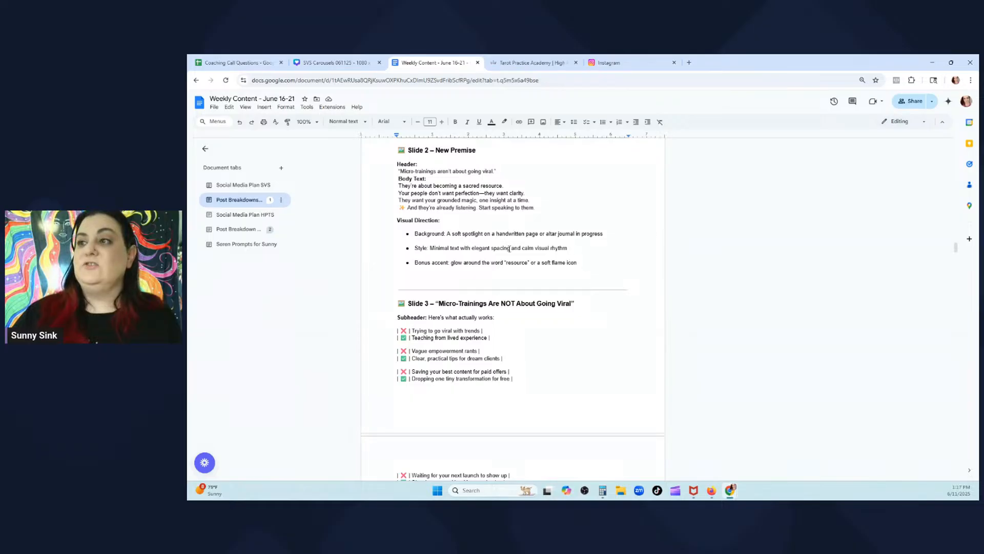
pyautogui.moveTo(578, 271); pyautogui.dragTo(381, 160)
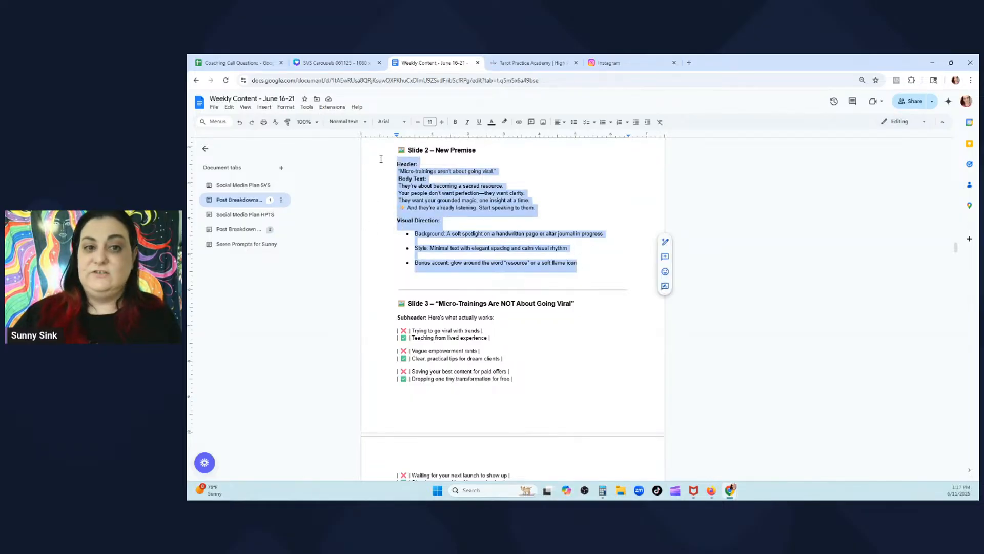
pyautogui.click(525, 289)
# Select the visual direction of Slide 3, then clear the selection at Slide 4, "Teach One Tiny Transformation"
pyautogui.scroll(-4, 512, 333)
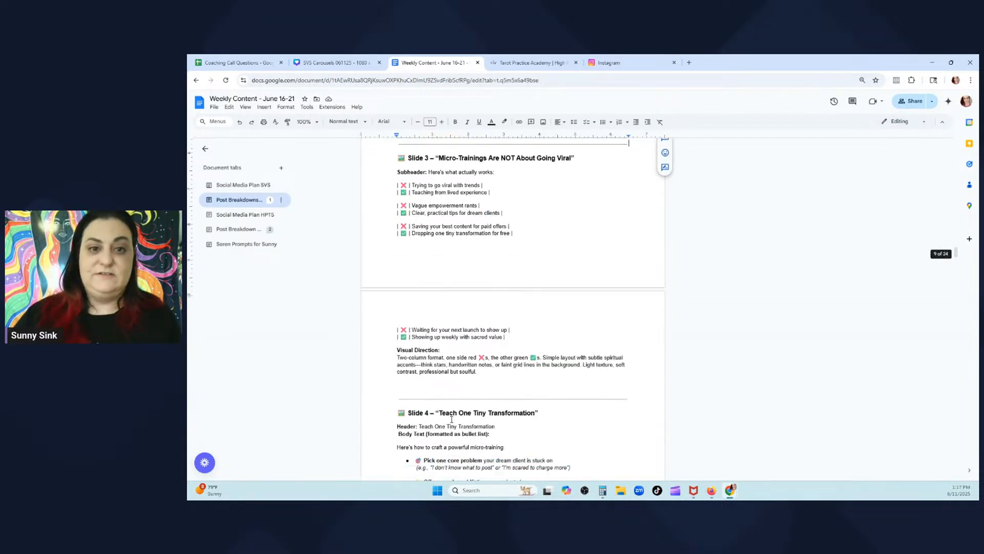
pyautogui.scroll(2, 446, 386)
pyautogui.scroll(-2, 454, 382)
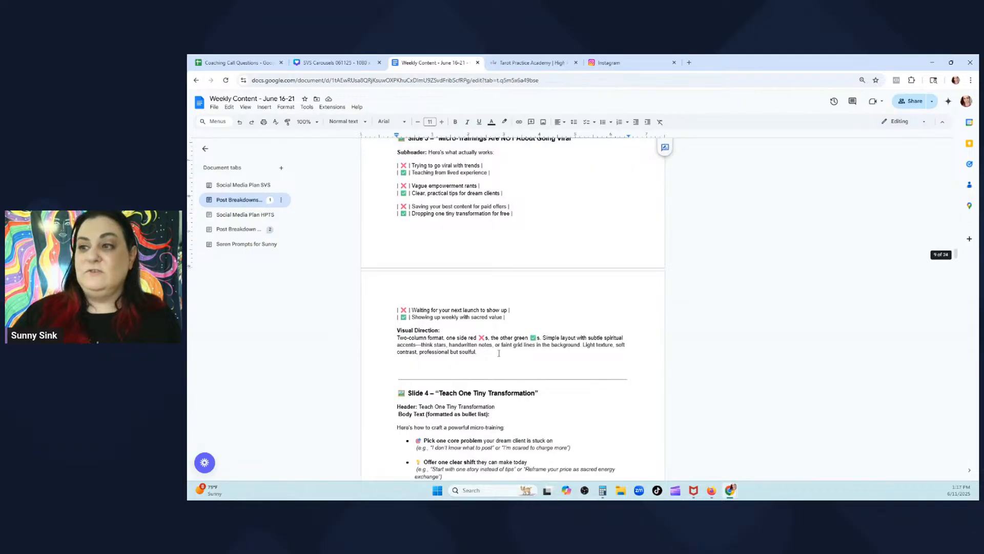
pyautogui.moveTo(499, 353); pyautogui.dragTo(370, 331)
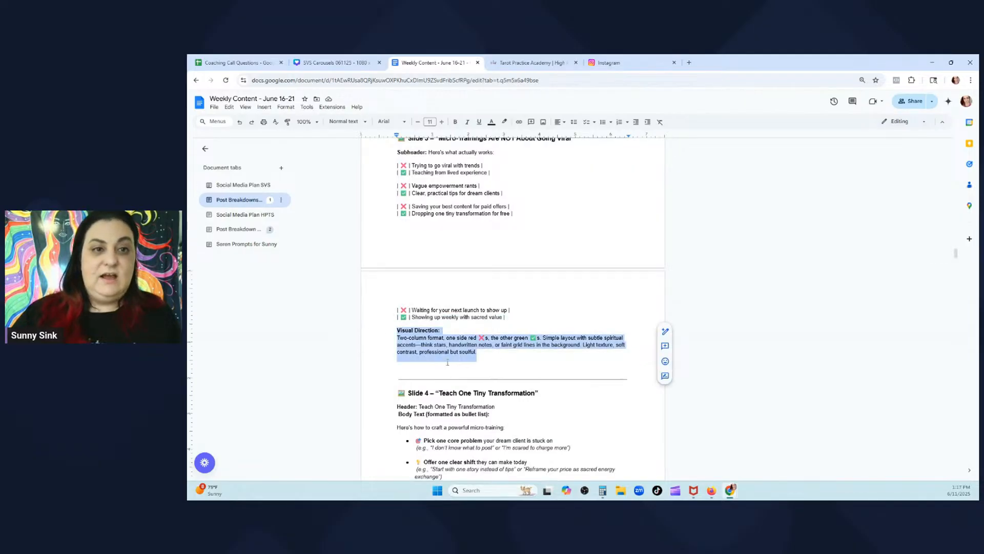
pyautogui.scroll(-3, 448, 363)
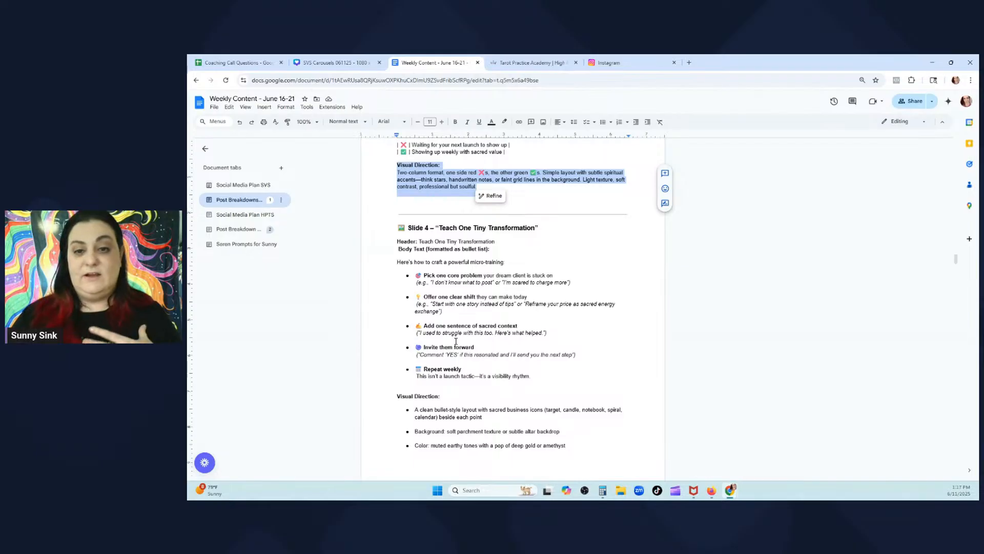
pyautogui.click(505, 262)
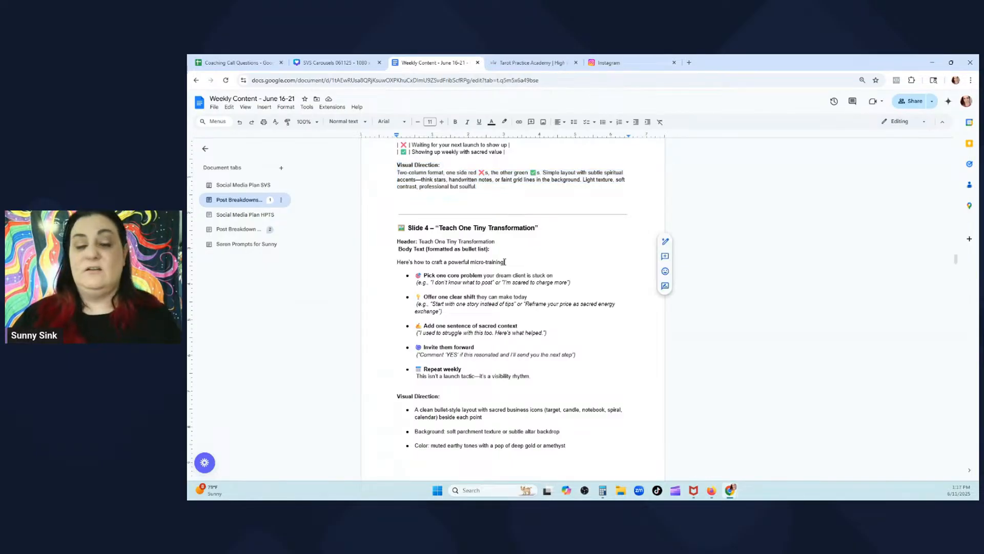
# Review Slides 5 to 8 of SVS Carousel 1, from "Always End with an Offer" to "Want Support With This?"
pyautogui.scroll(-5, 505, 266)
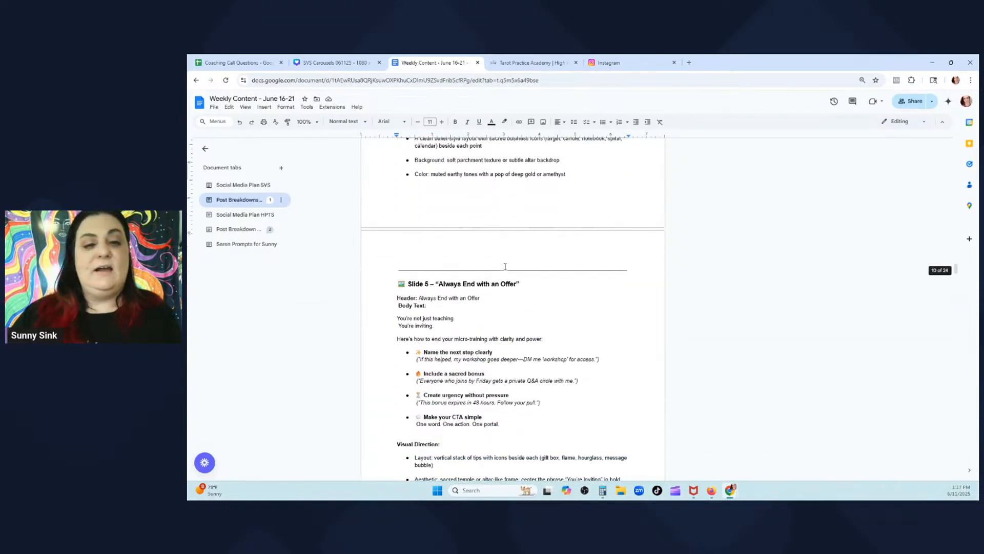
pyautogui.scroll(-4, 505, 266)
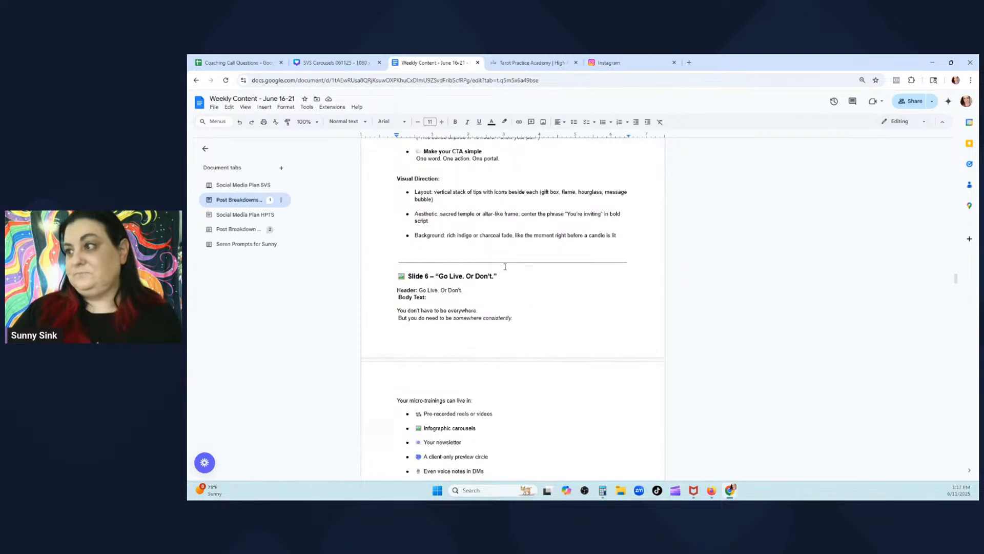
pyautogui.scroll(-4, 505, 266)
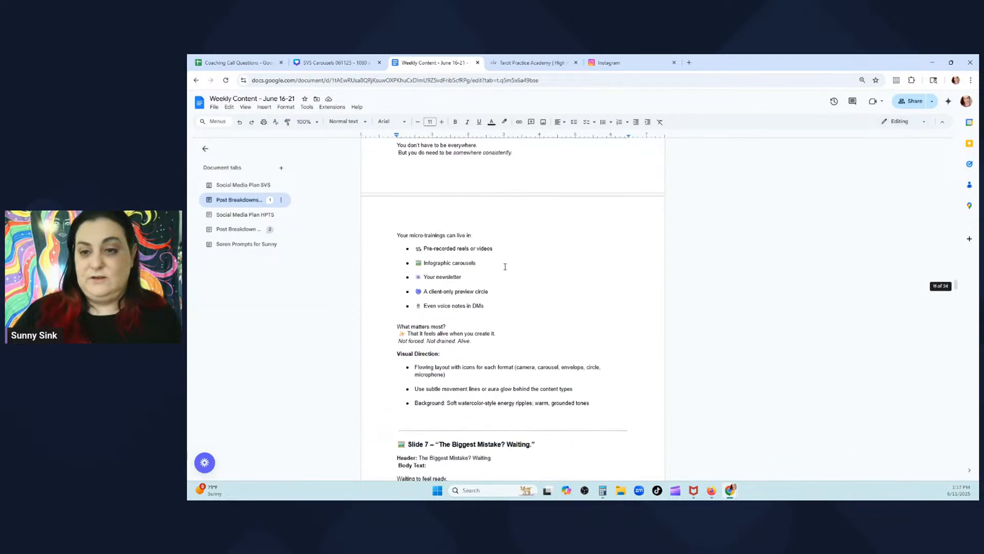
pyautogui.scroll(-3, 505, 266)
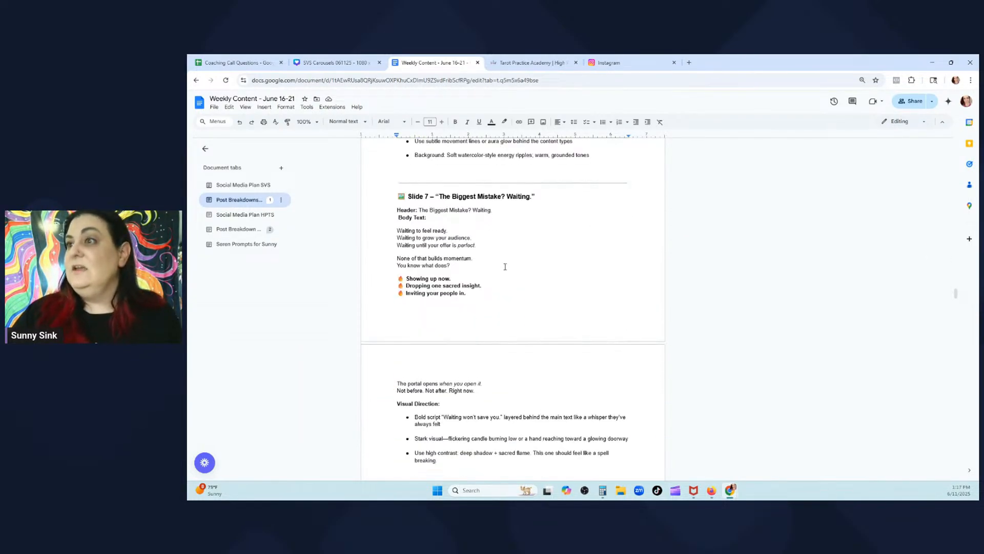
pyautogui.scroll(-10, 505, 266)
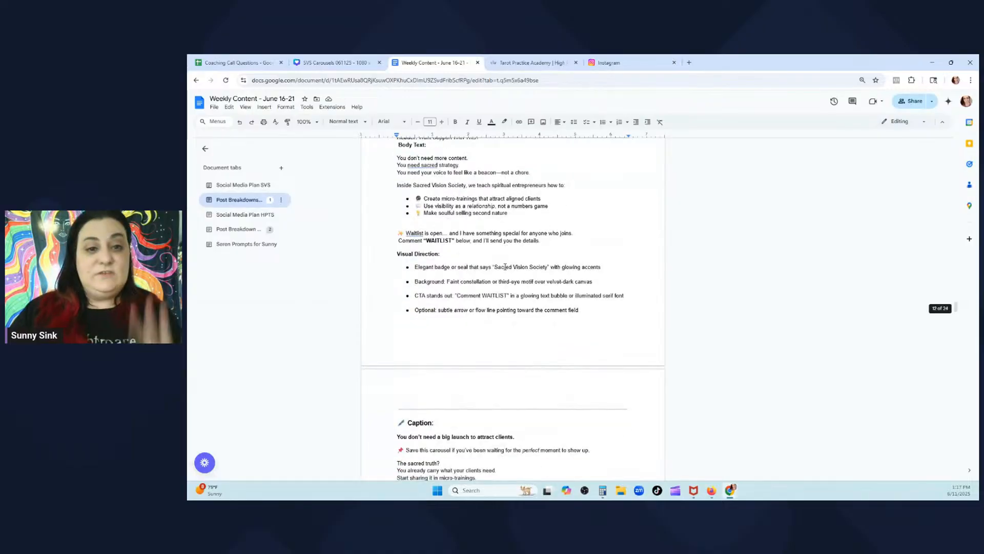
pyautogui.scroll(10, 505, 267)
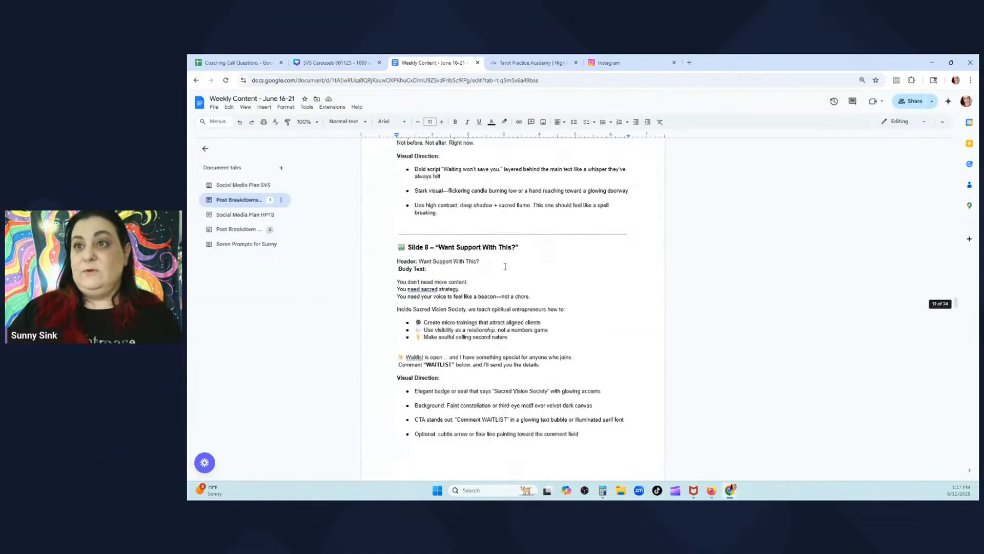
# Look through the Social Media Plan HPTS and Post Breakdown HPTS sections, down to the "Reversed Meanings for the Major Arcana" Part 2 carousel
pyautogui.click(256, 220)
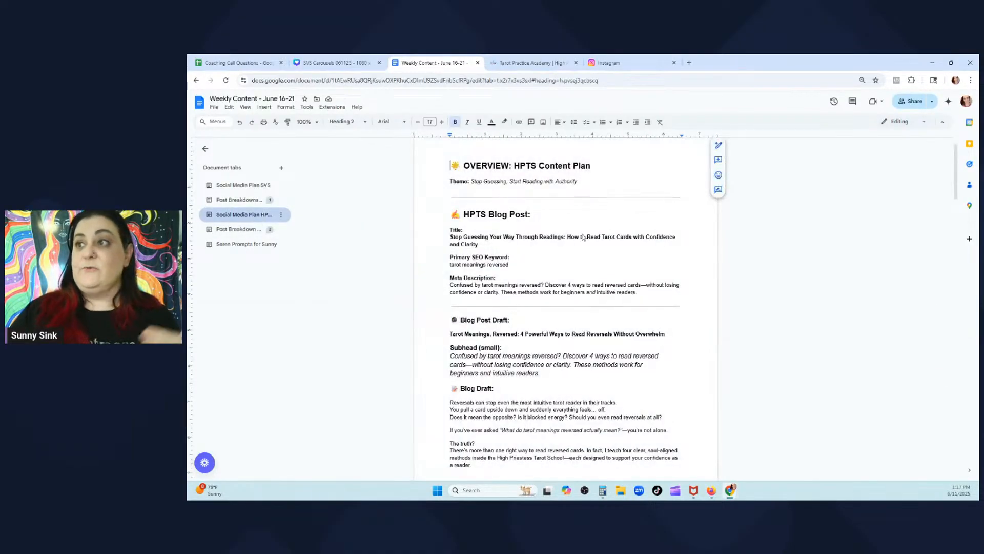
pyautogui.scroll(-6, 509, 277)
pyautogui.scroll(-20, 509, 277)
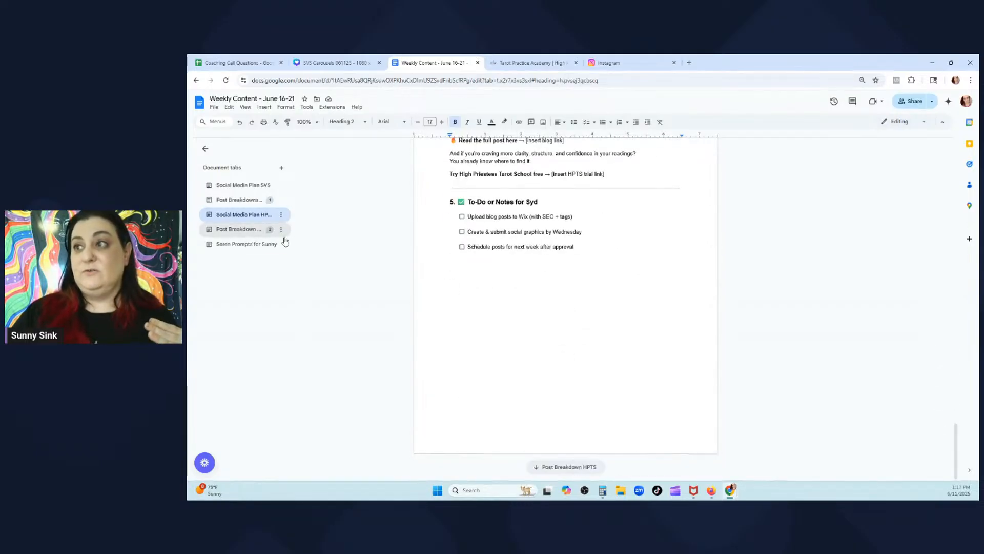
pyautogui.scroll(-20, 552, 294)
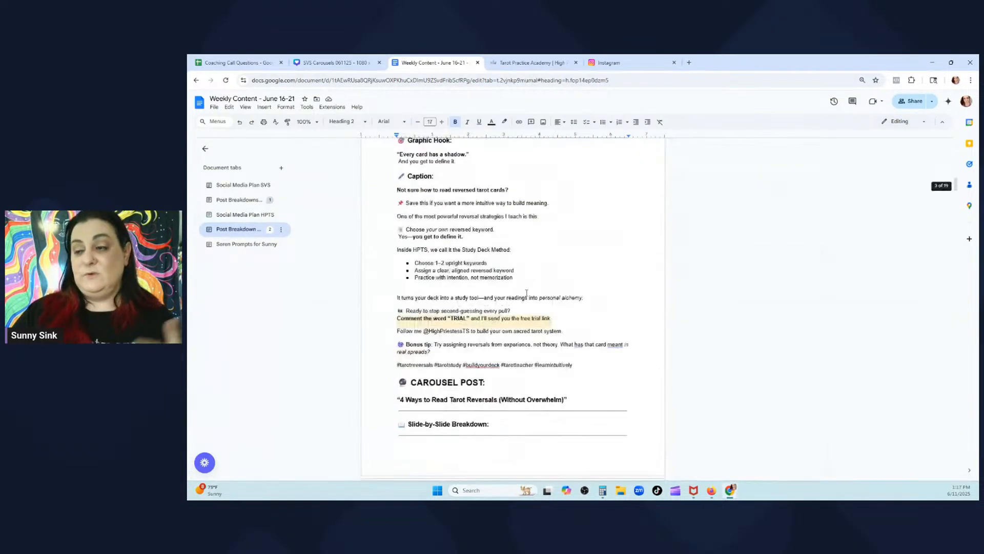
pyautogui.scroll(-20, 527, 292)
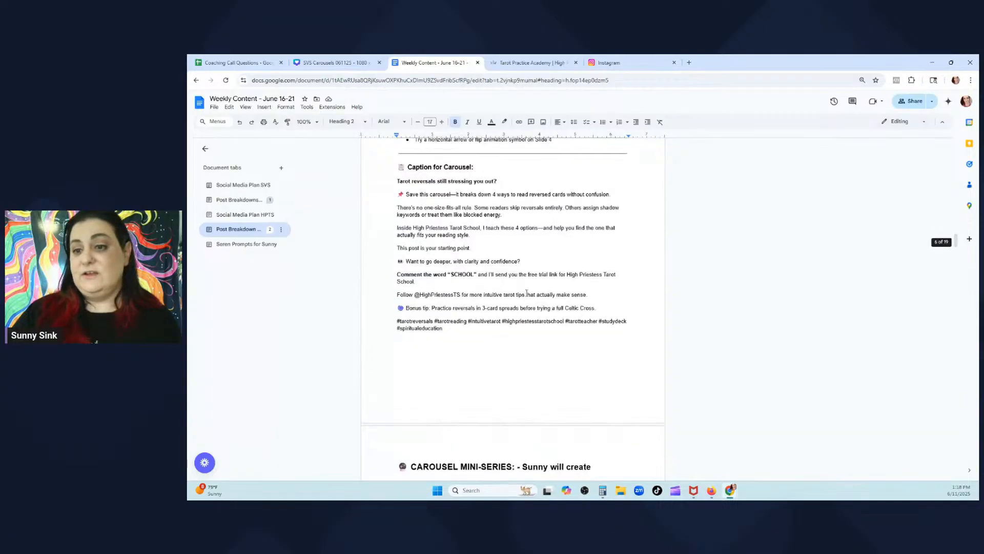
pyautogui.scroll(-20, 527, 292)
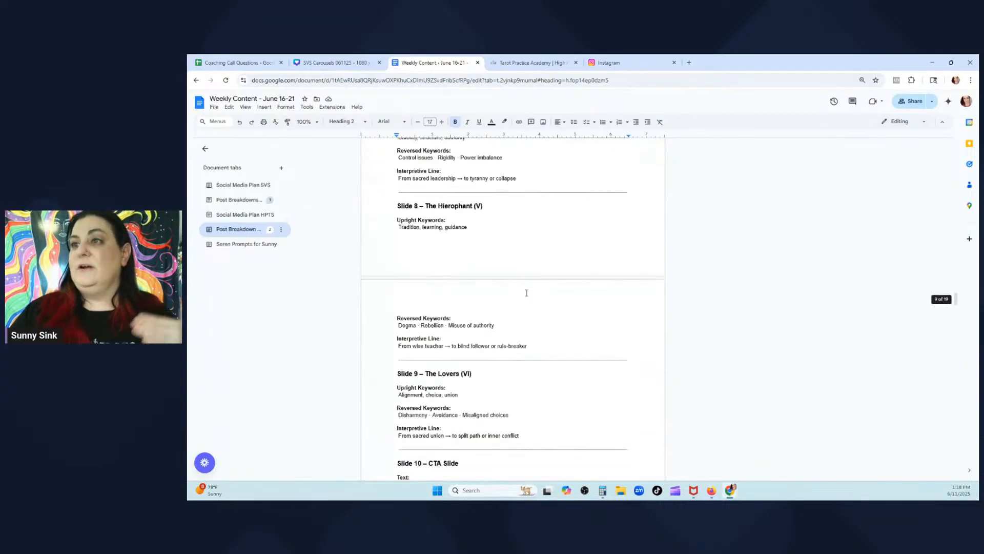
pyautogui.scroll(-5, 526, 293)
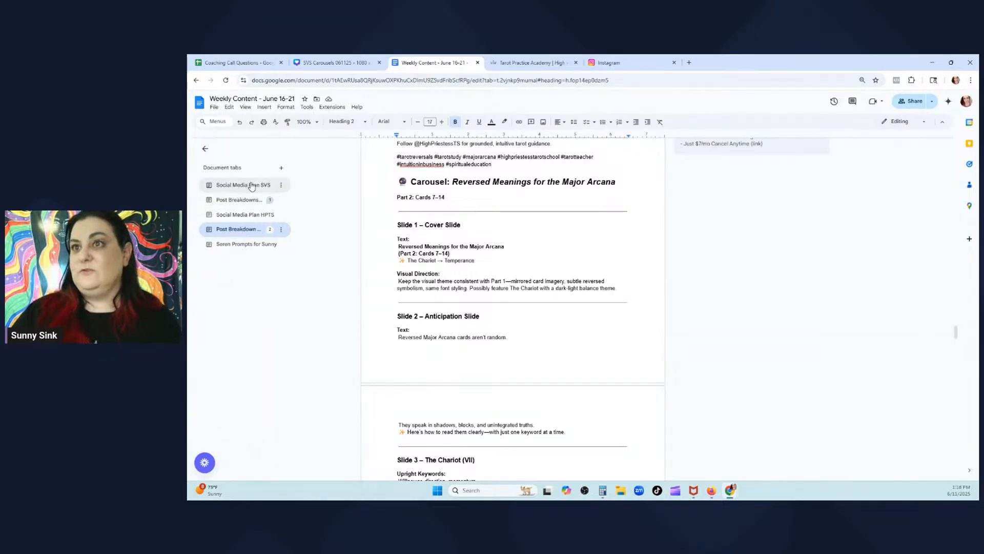
# Return to the SVS post breakdowns and bring up the start of "SVS Carousel 1: Host Micro Trainings"
pyautogui.click(246, 200)
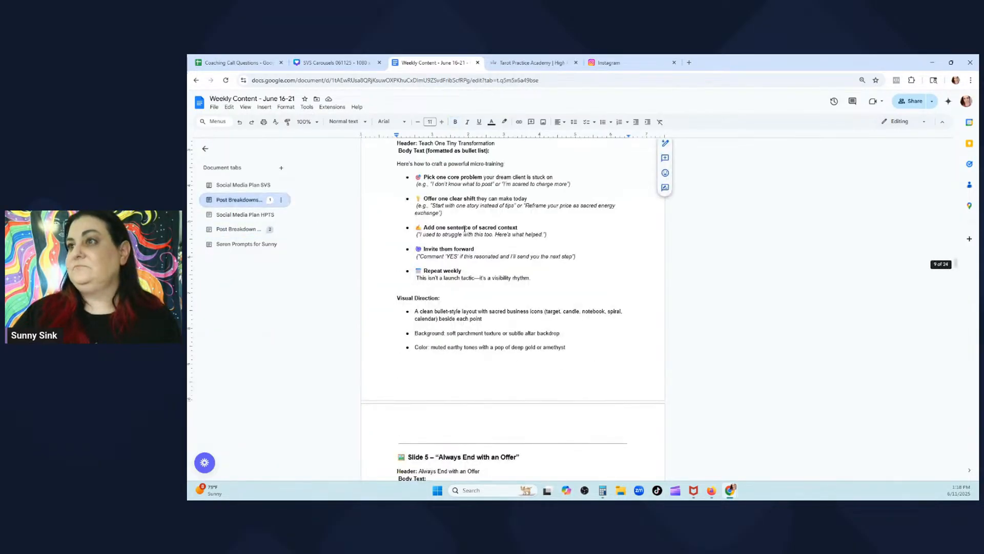
pyautogui.scroll(-7, 498, 320)
pyautogui.scroll(4, 498, 319)
pyautogui.scroll(-4, 497, 319)
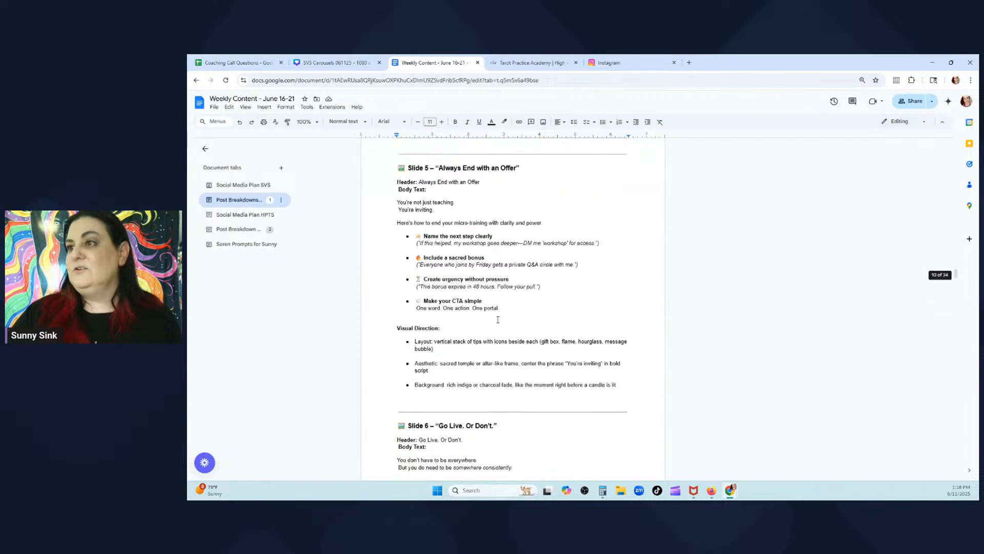
pyautogui.scroll(6, 498, 319)
pyautogui.scroll(10, 497, 319)
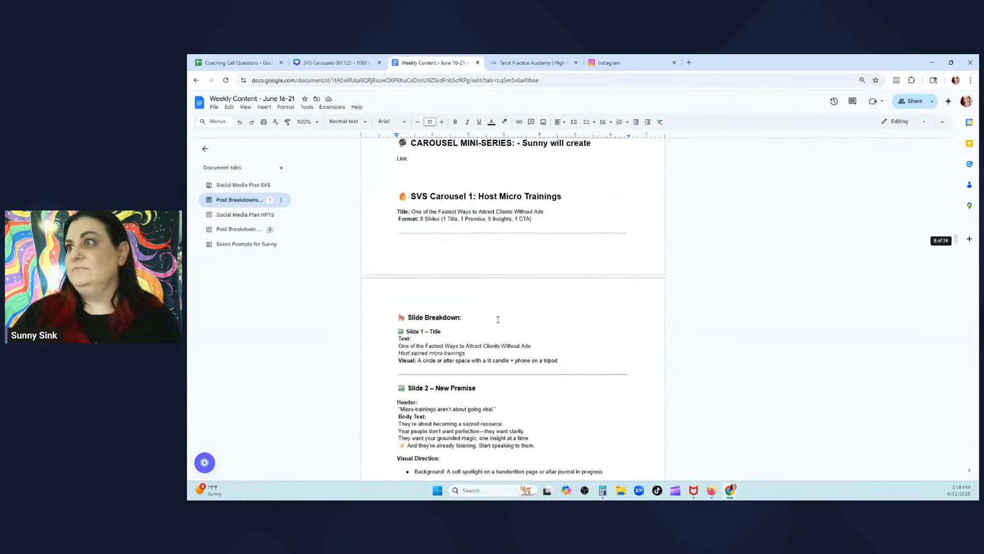
pyautogui.scroll(-3, 497, 319)
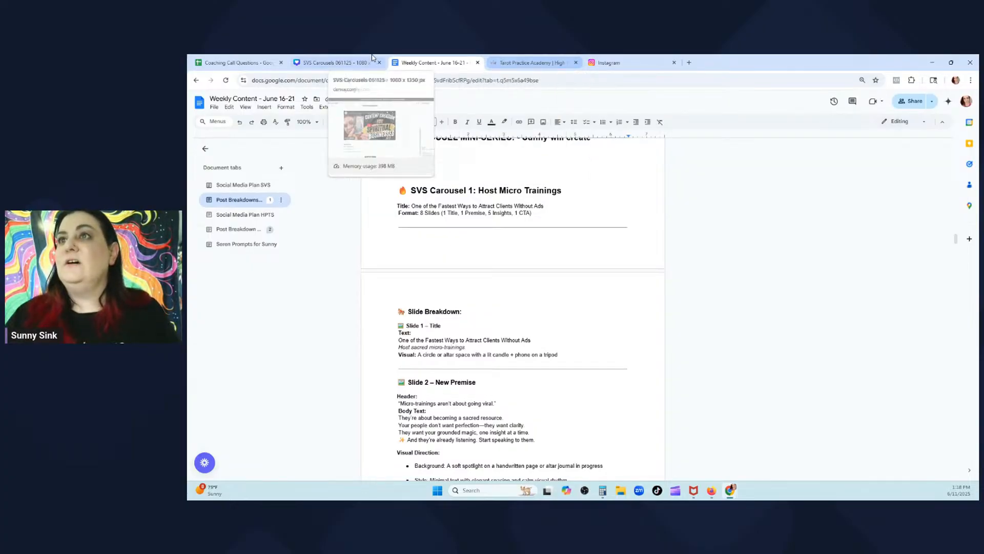
# Switch to the SVS Carousels design in Canva, placing its tab last, and page through the "3 Reasons You're Still Hiding" slides and back to page 1
pyautogui.click(333, 62)
pyautogui.moveTo(338, 62); pyautogui.dragTo(628, 62)
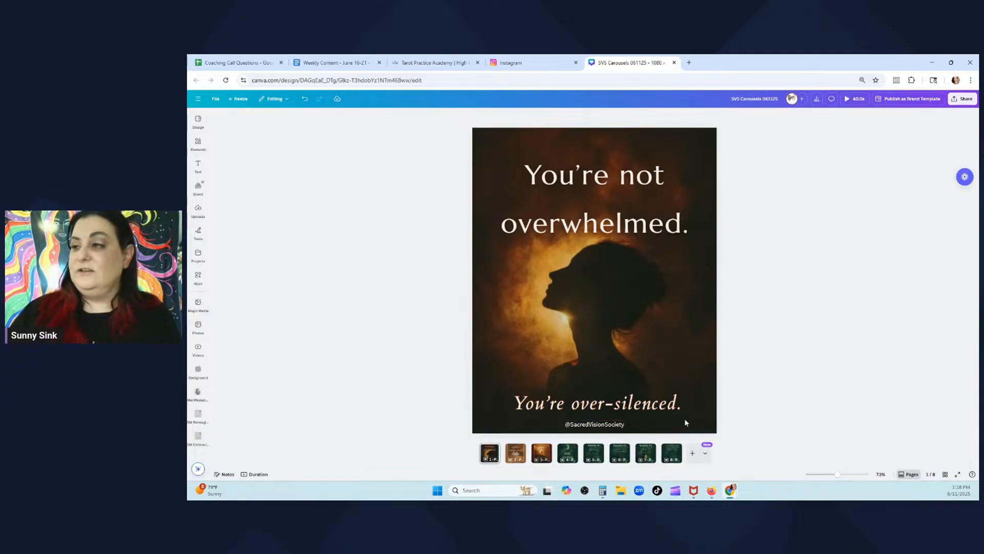
pyautogui.click(568, 453)
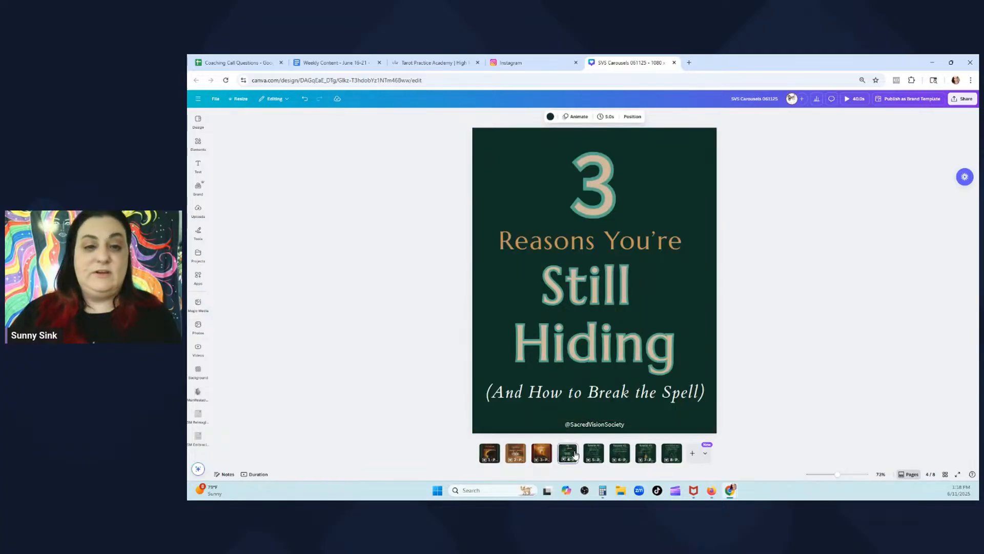
pyautogui.click(601, 456)
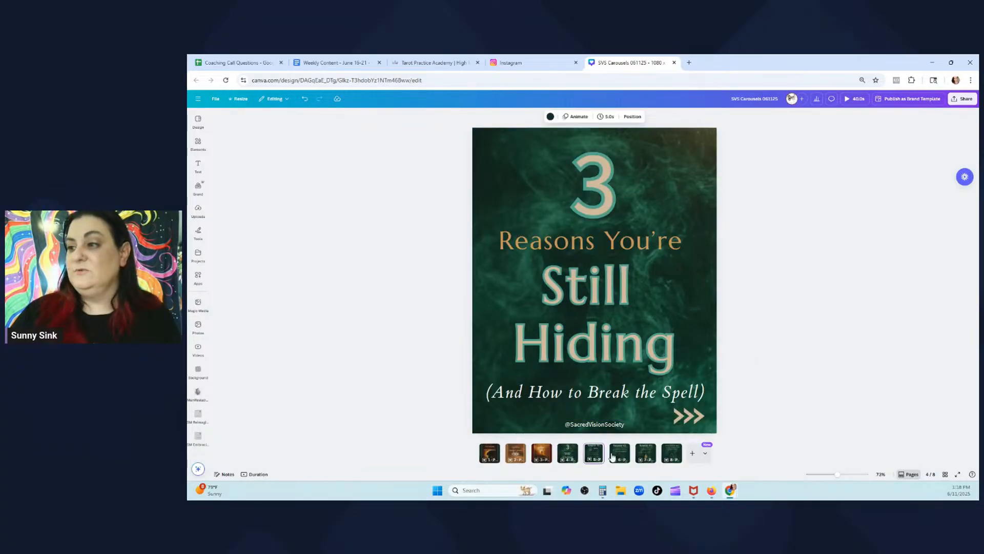
pyautogui.click(620, 456)
pyautogui.click(646, 456)
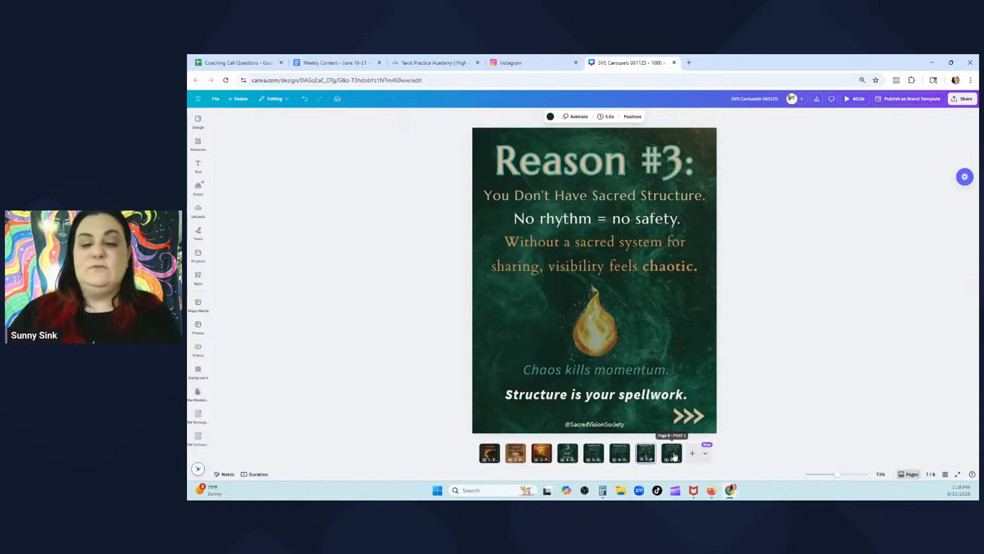
pyautogui.click(673, 455)
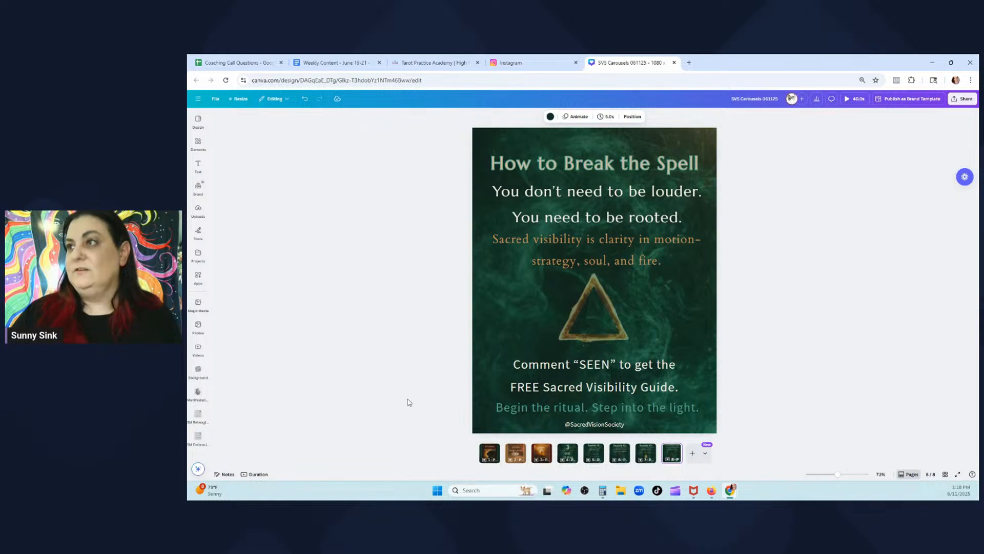
pyautogui.click(488, 454)
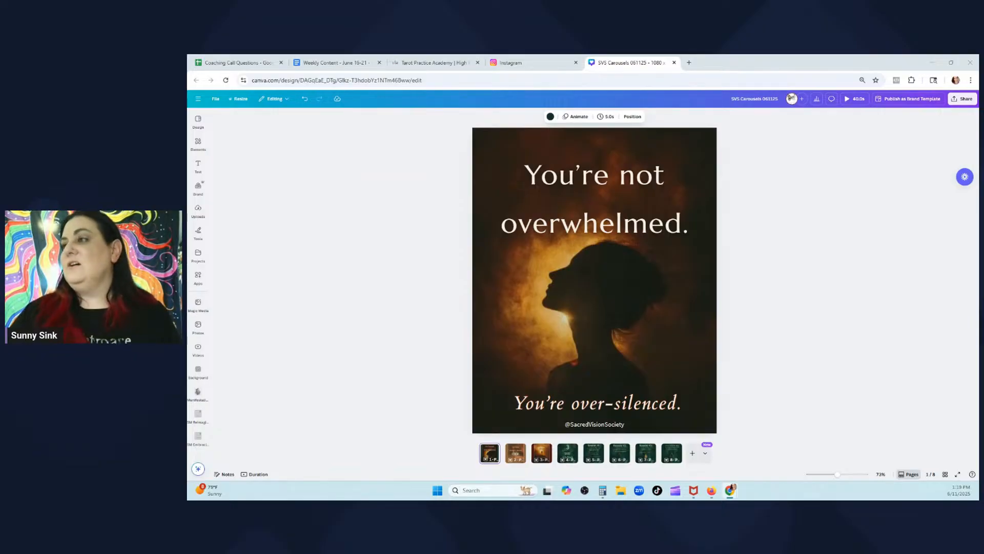
# Return to the Weekly Content document, and place its tab directly before the SVS Carousels tab
pyautogui.click(325, 59)
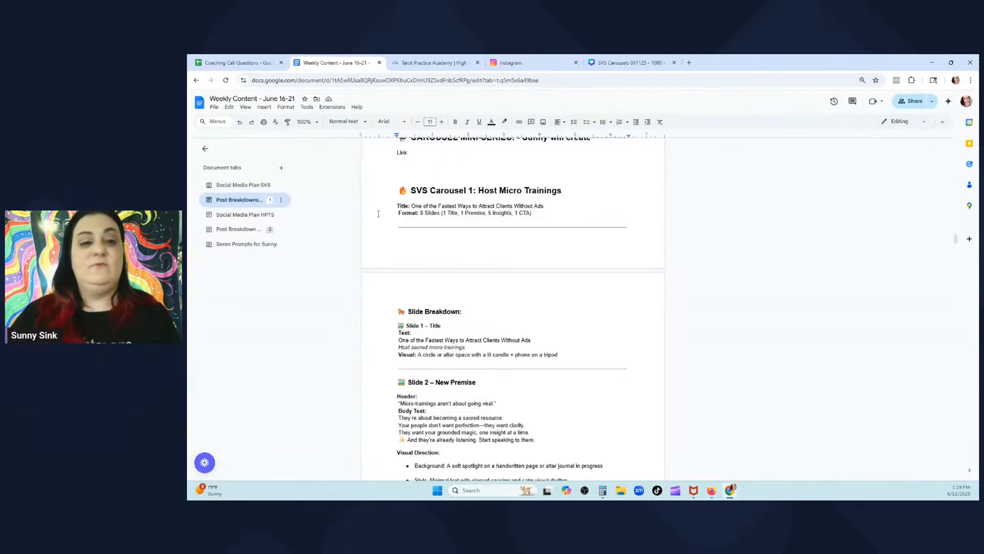
pyautogui.moveTo(339, 63); pyautogui.dragTo(533, 62)
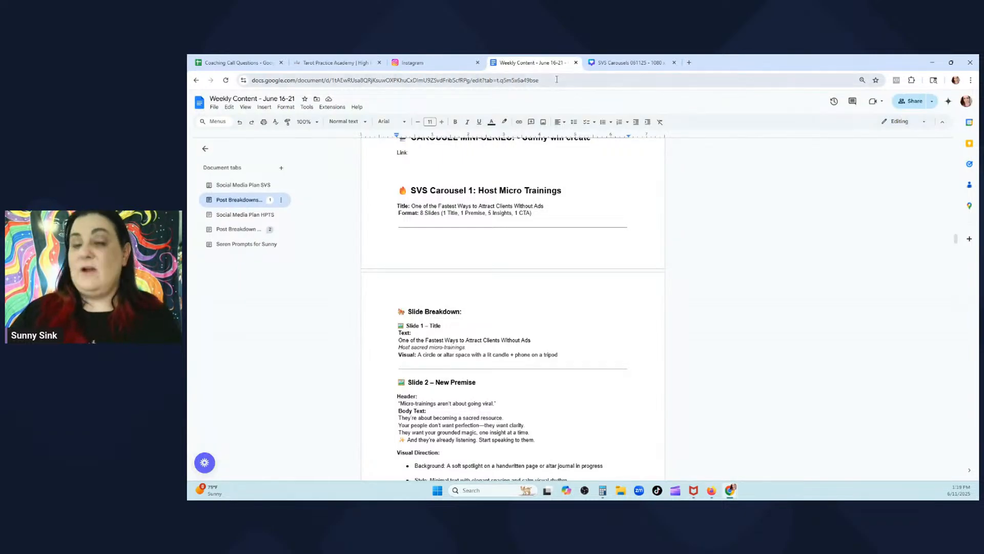
pyautogui.scroll(-1, 508, 205)
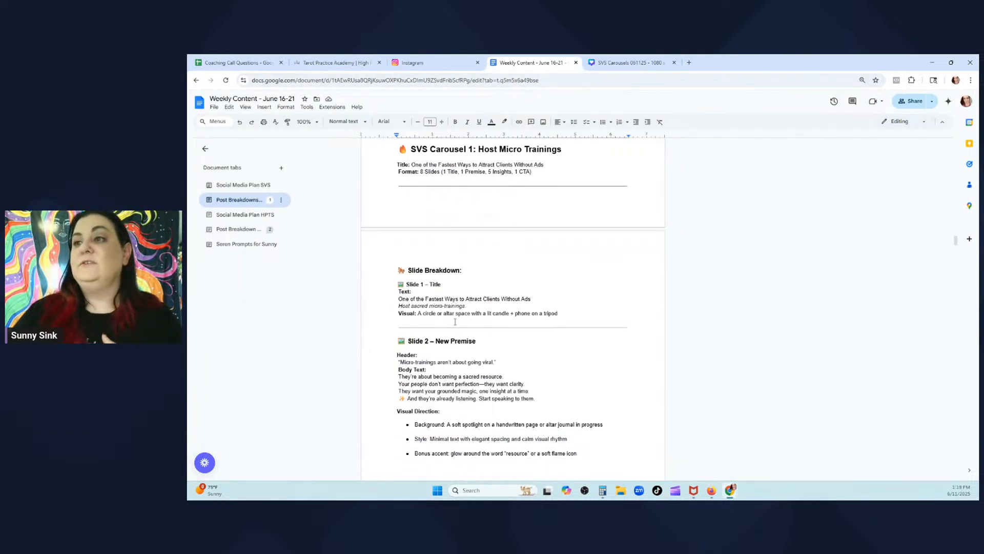
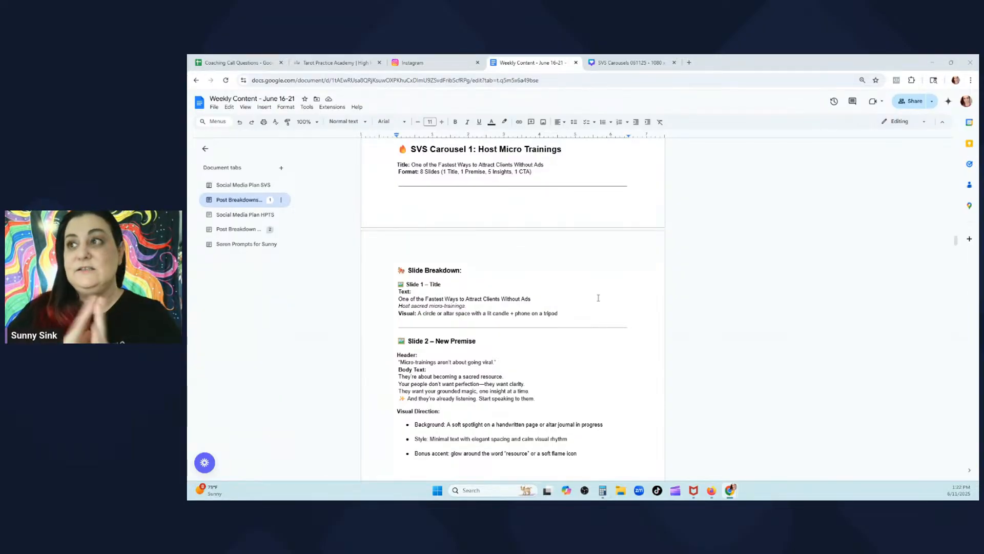
# Highlight the words "Host Micro Trainings" in the SVS Carousel 1 heading in yellow
pyautogui.moveTo(562, 149); pyautogui.dragTo(480, 154)
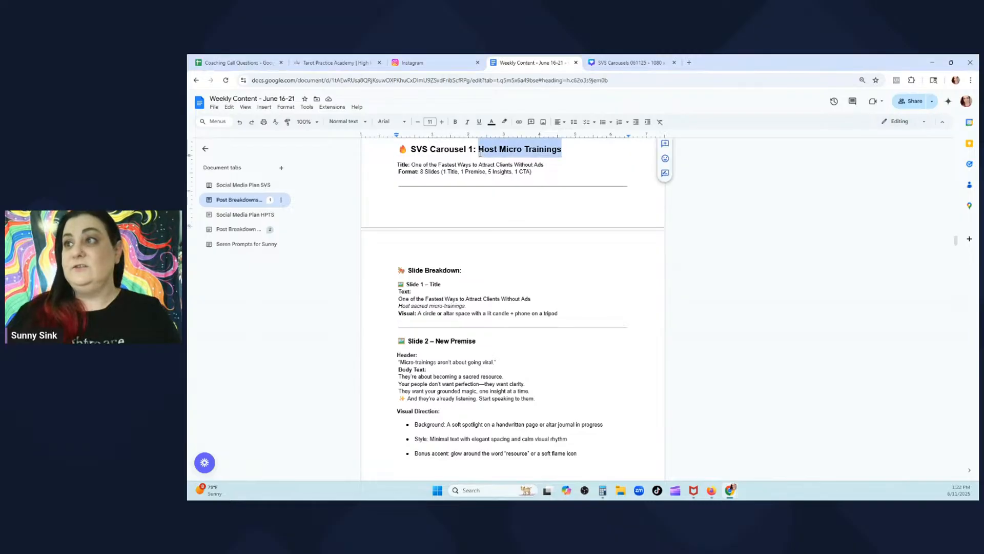
pyautogui.click(505, 122)
pyautogui.click(523, 155)
pyautogui.click(490, 171)
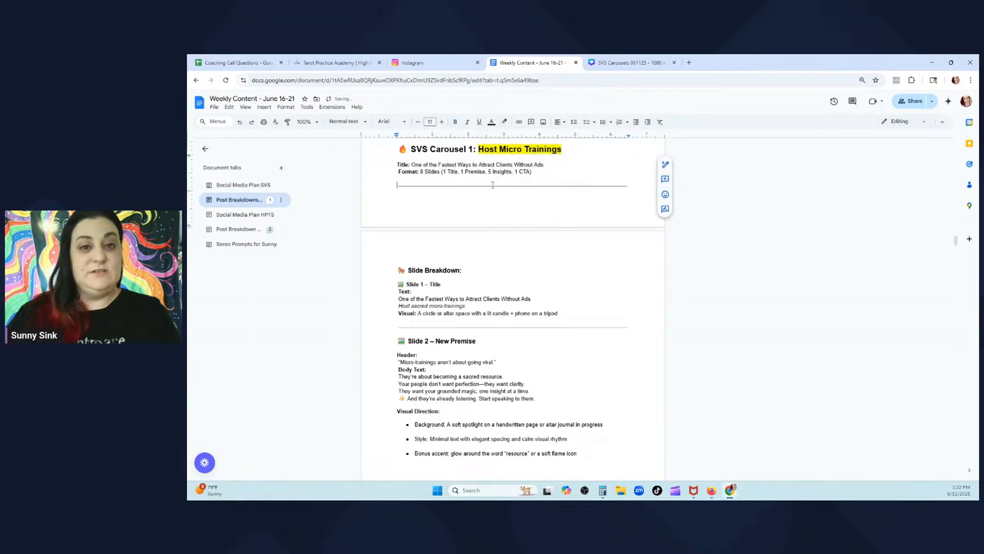
# Replace "Host Micro Trainings" in the SVS Carousel 2 heading with "Social Proof"
pyautogui.scroll(-10, 491, 177)
pyautogui.scroll(-7, 493, 185)
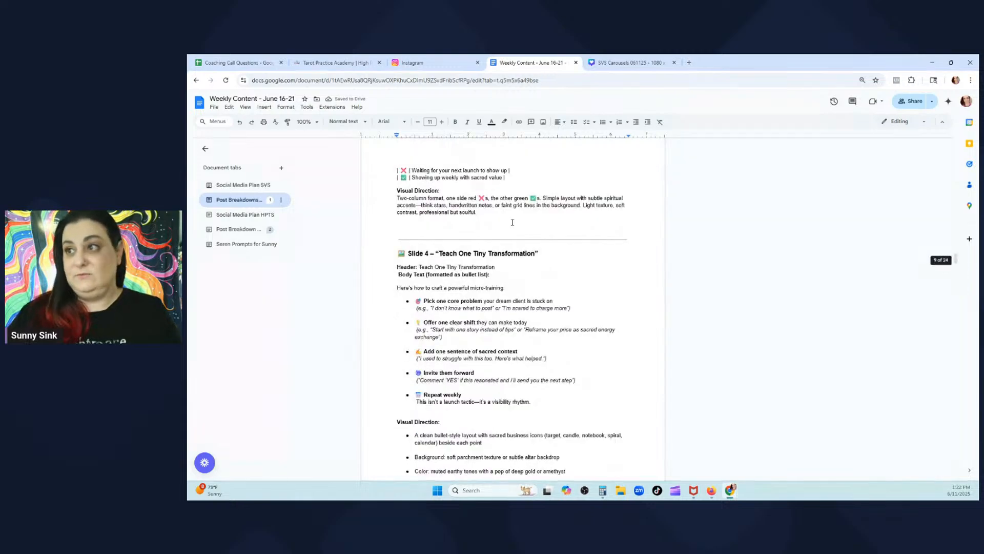
pyautogui.scroll(-15, 536, 255)
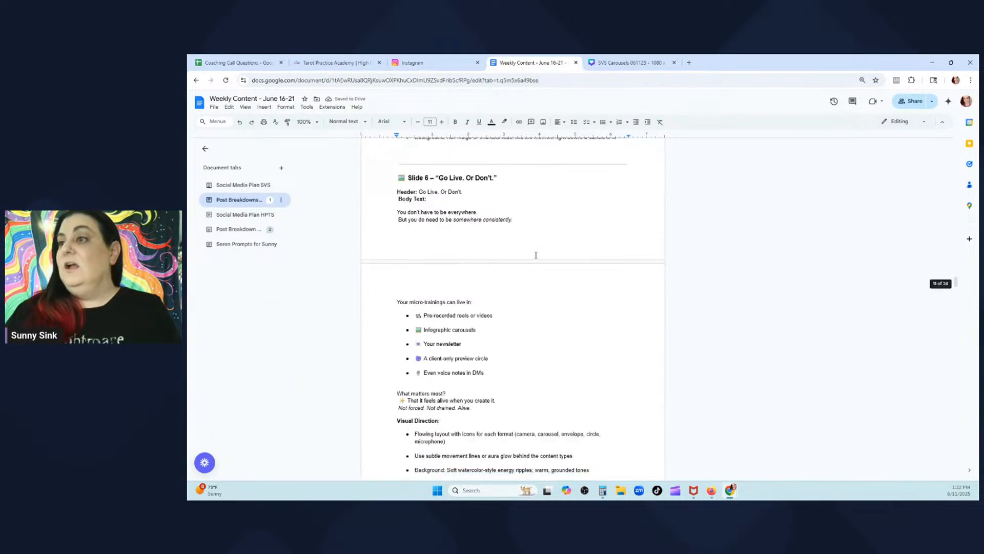
pyautogui.scroll(-8, 535, 255)
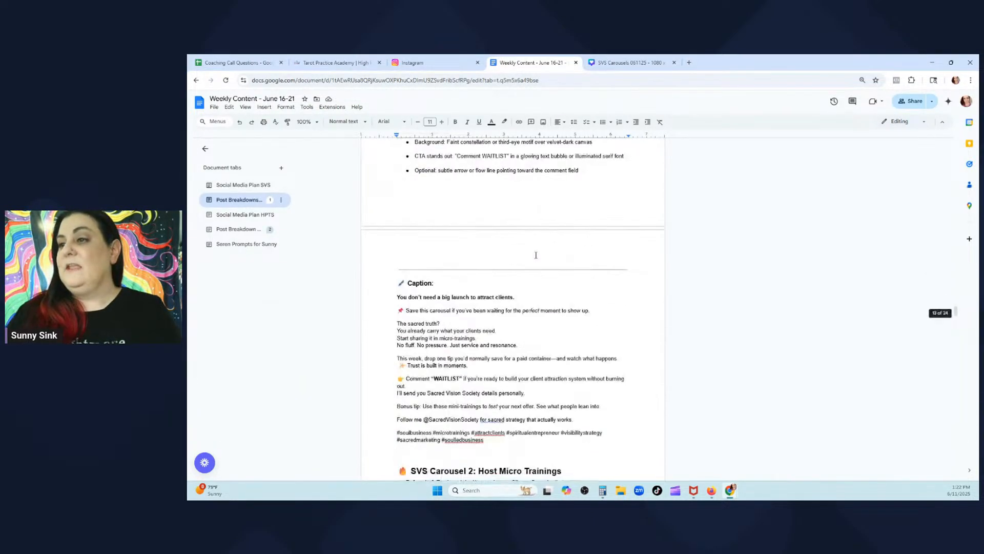
pyautogui.moveTo(568, 266); pyautogui.dragTo(464, 265)
pyautogui.click(460, 290)
pyautogui.scroll(-3, 460, 292)
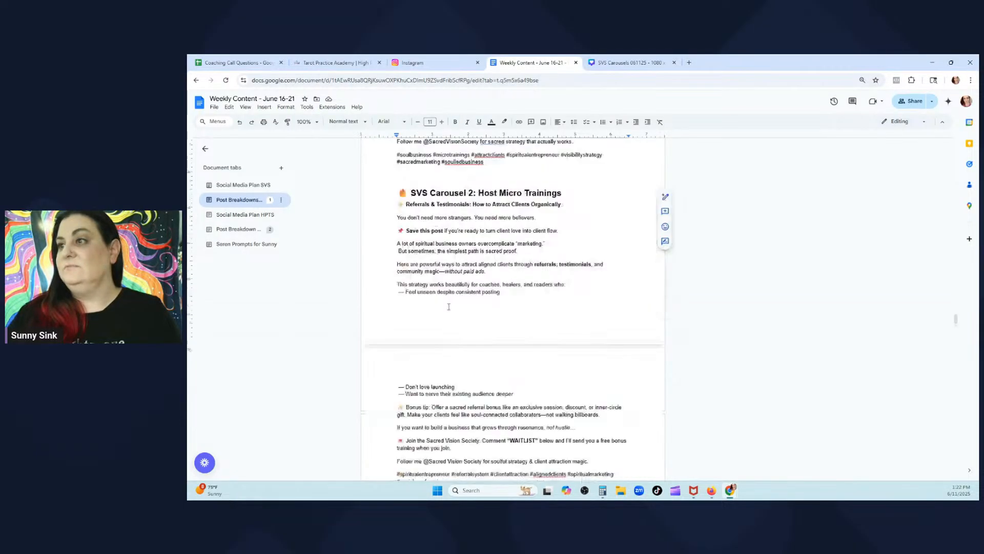
pyautogui.scroll(-3, 459, 366)
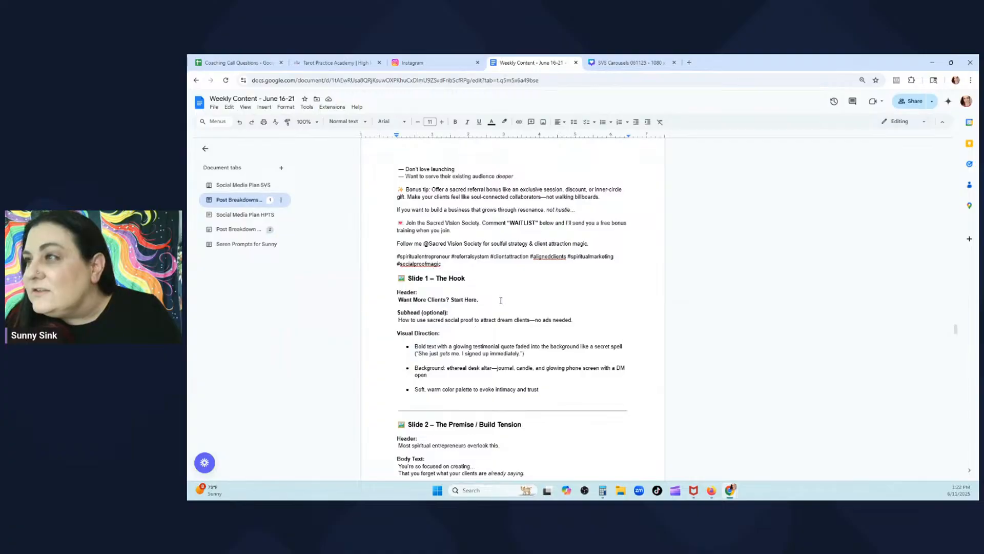
pyautogui.scroll(5, 501, 300)
pyautogui.moveTo(563, 223); pyautogui.dragTo(478, 223)
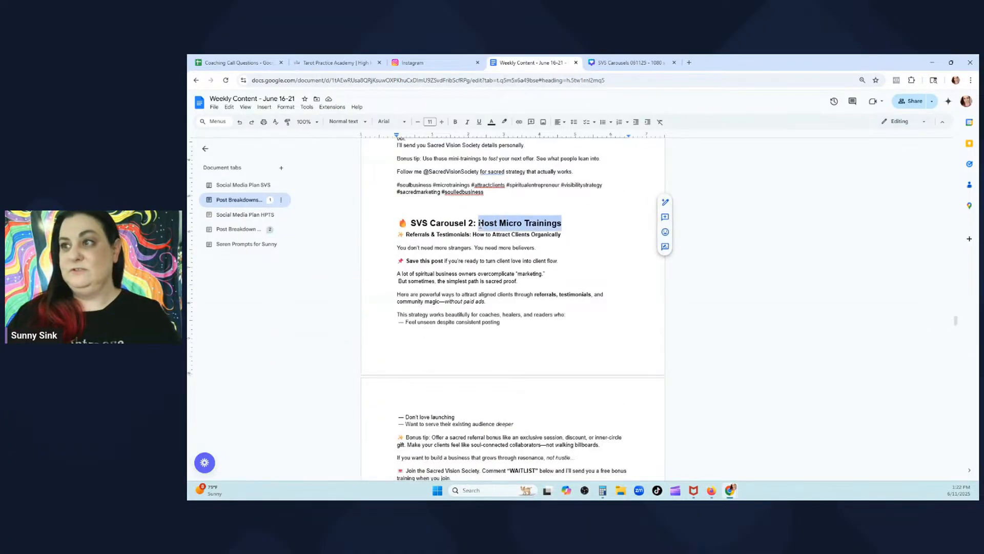
pyautogui.write('Social')
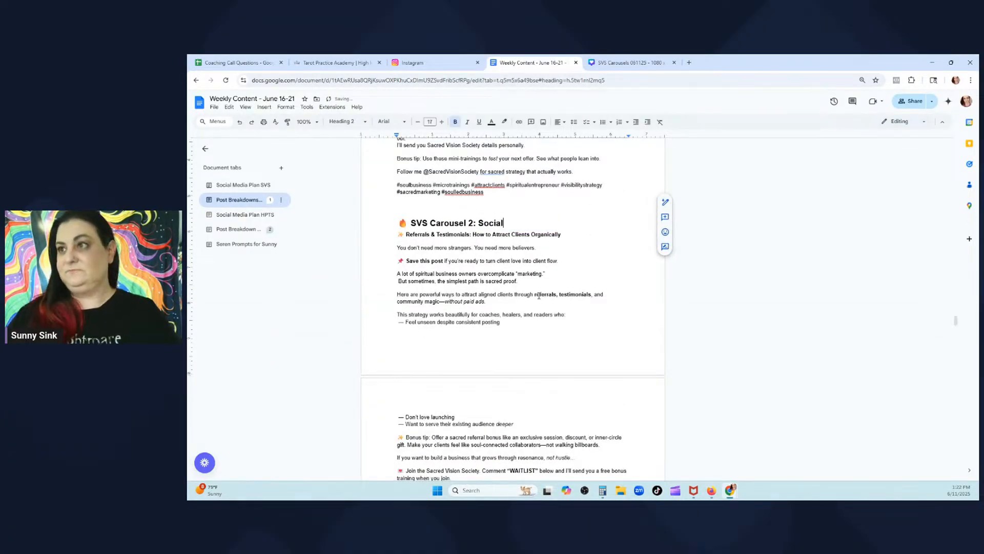
pyautogui.write(' Proof')
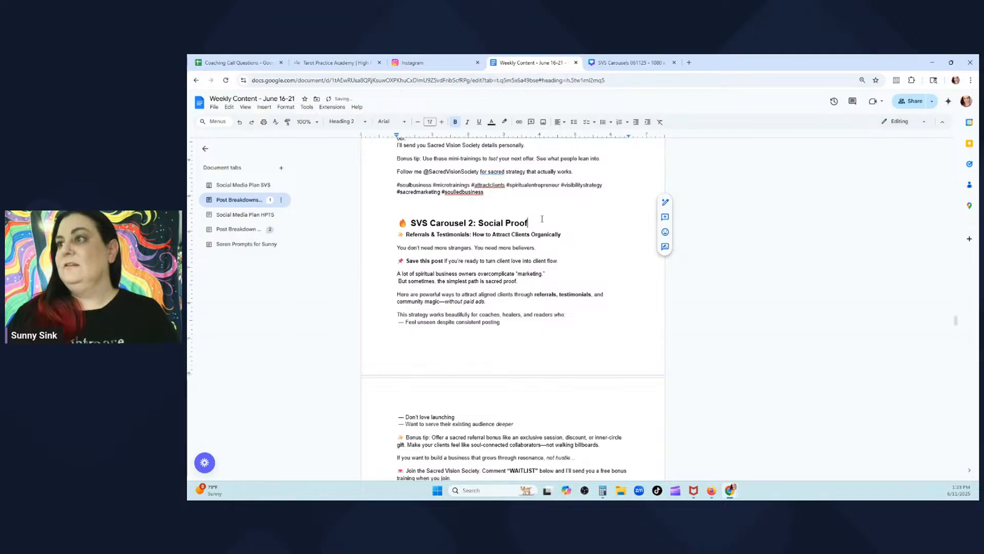
# Highlight the words "Social Proof" in the SVS Carousel 2 heading in yellow
pyautogui.moveTo(528, 223); pyautogui.dragTo(479, 222)
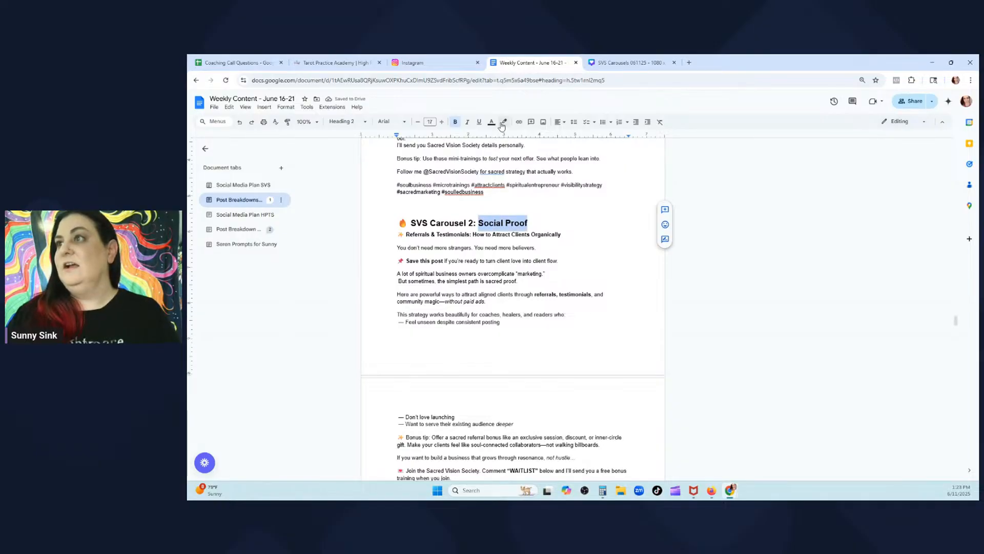
pyautogui.click(505, 121)
pyautogui.click(530, 155)
# Highlight the words "Make Your Offer Obvious" in the third carousel's heading in yellow
pyautogui.scroll(-15, 575, 262)
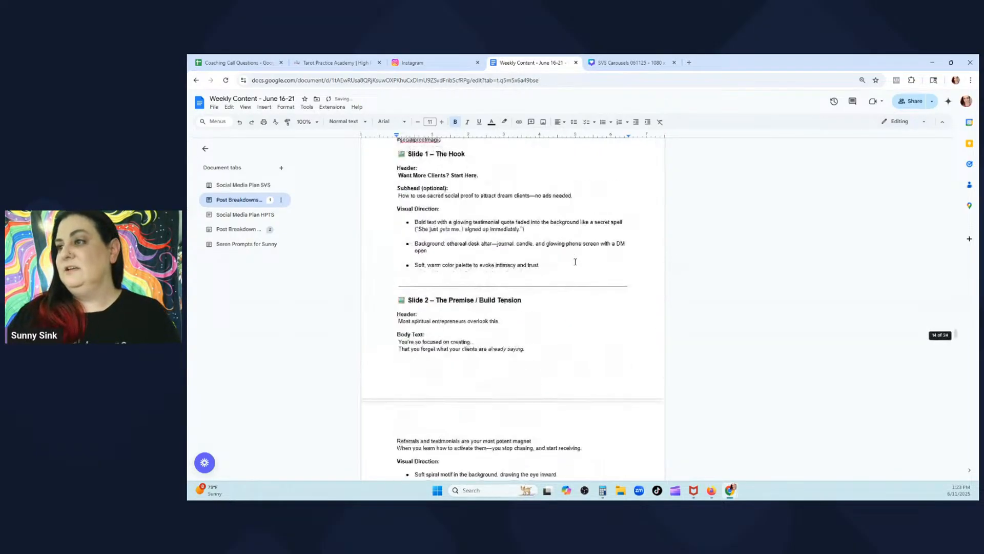
pyautogui.scroll(-10, 575, 262)
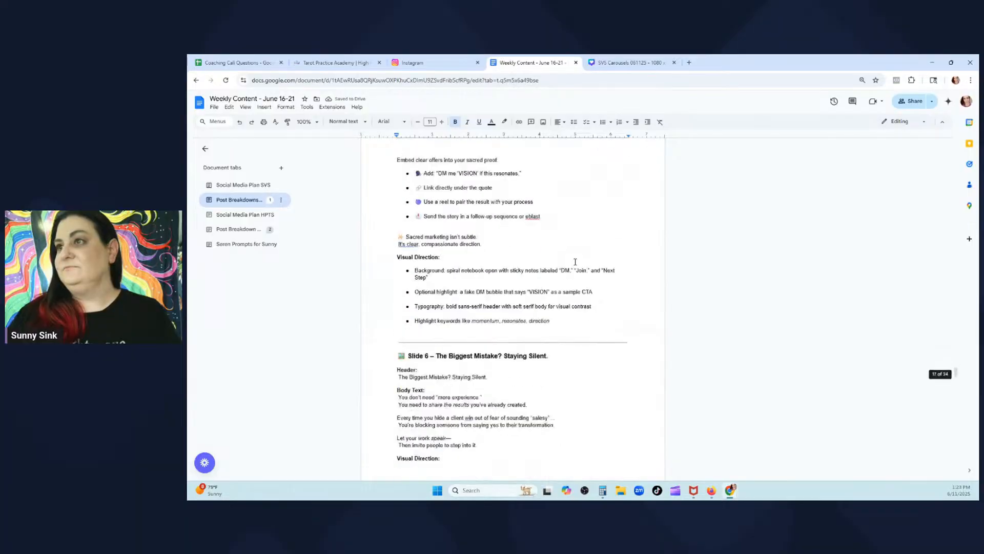
pyautogui.scroll(-10, 575, 262)
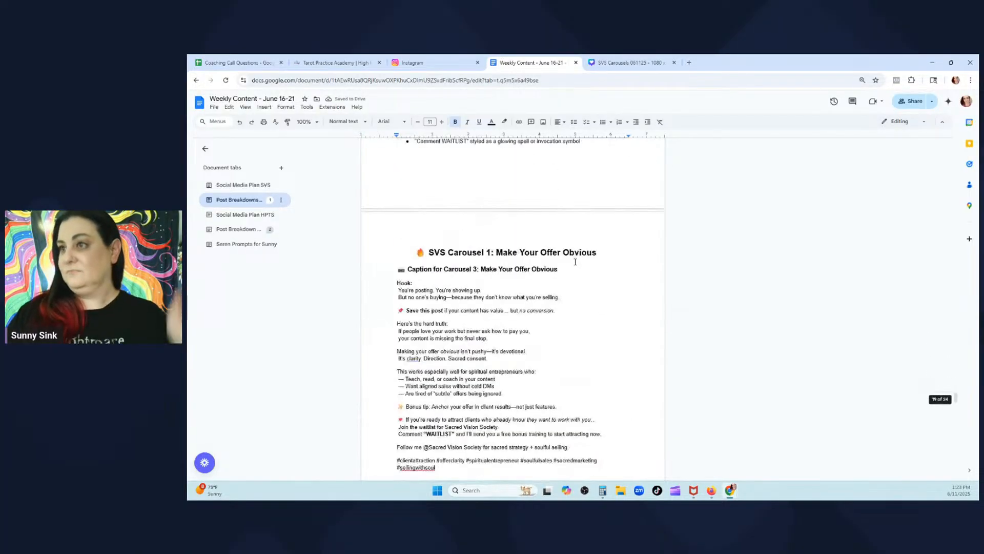
pyautogui.moveTo(595, 248); pyautogui.dragTo(504, 248)
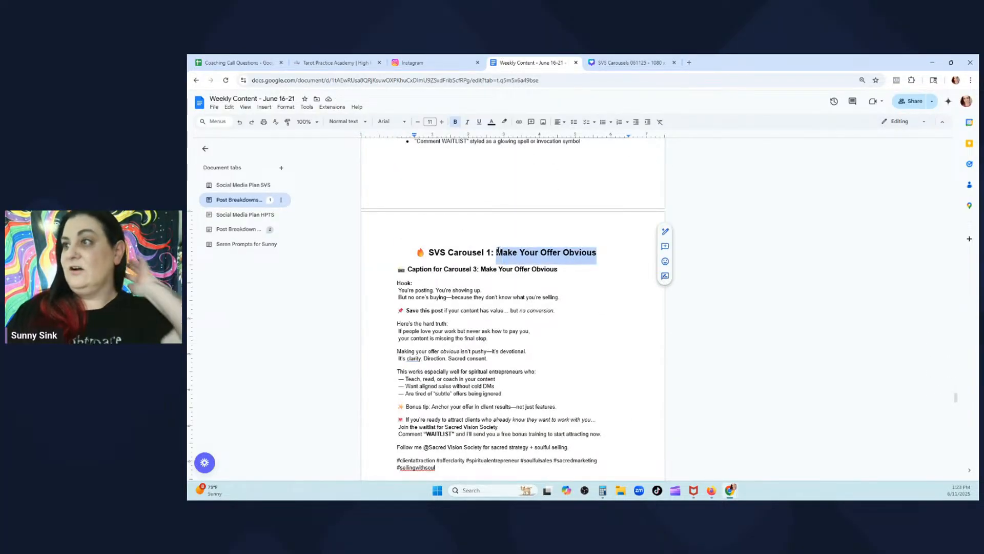
pyautogui.click(504, 121)
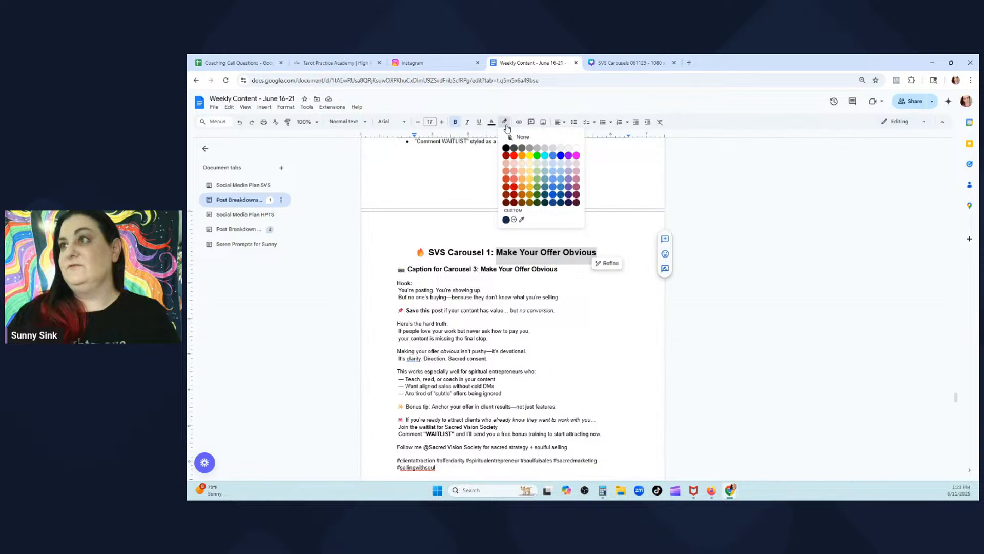
pyautogui.click(530, 154)
pyautogui.click(534, 284)
# Look back through the carousel slide breakdowns up to the "SVS Carousel 1: Host Micro Trainings" heading
pyautogui.scroll(15, 534, 284)
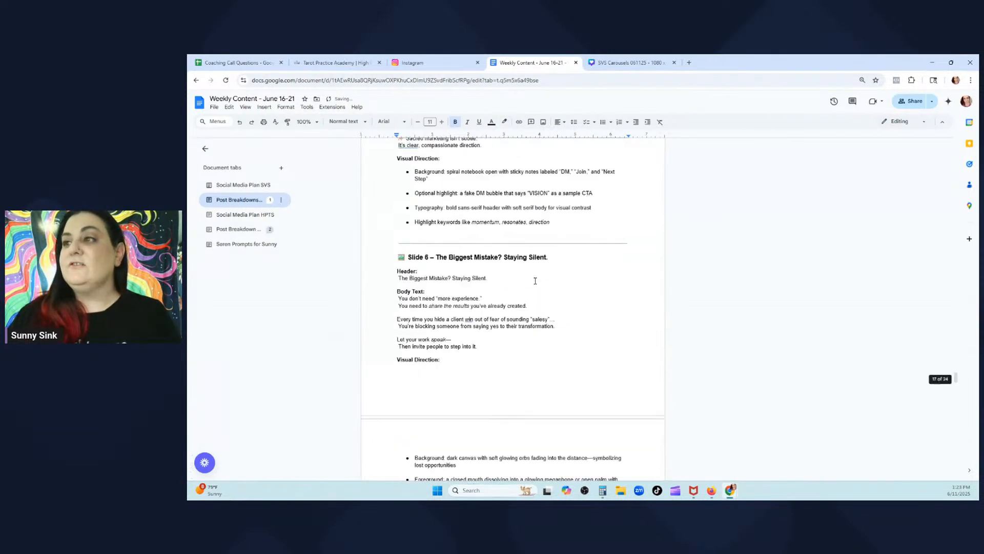
pyautogui.scroll(15, 536, 281)
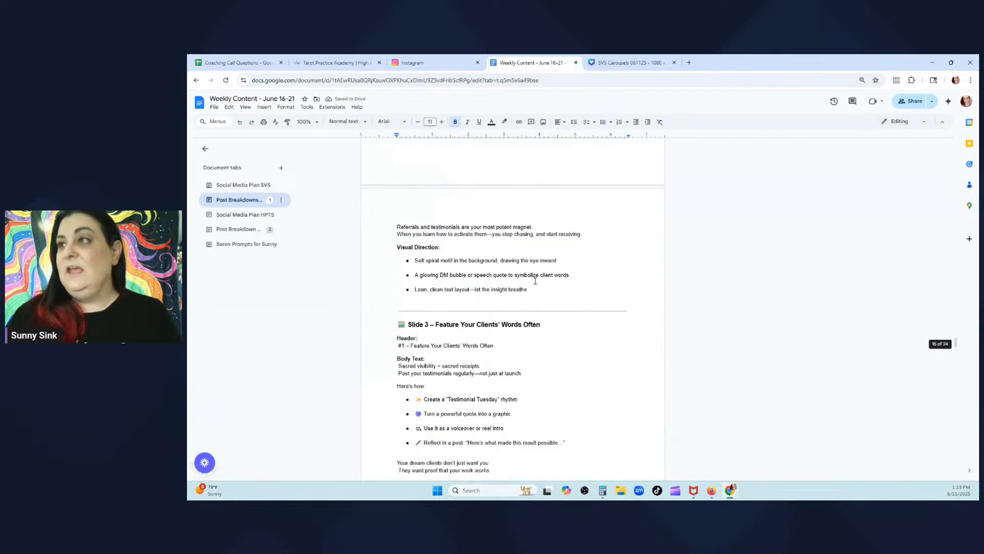
pyautogui.scroll(12, 535, 281)
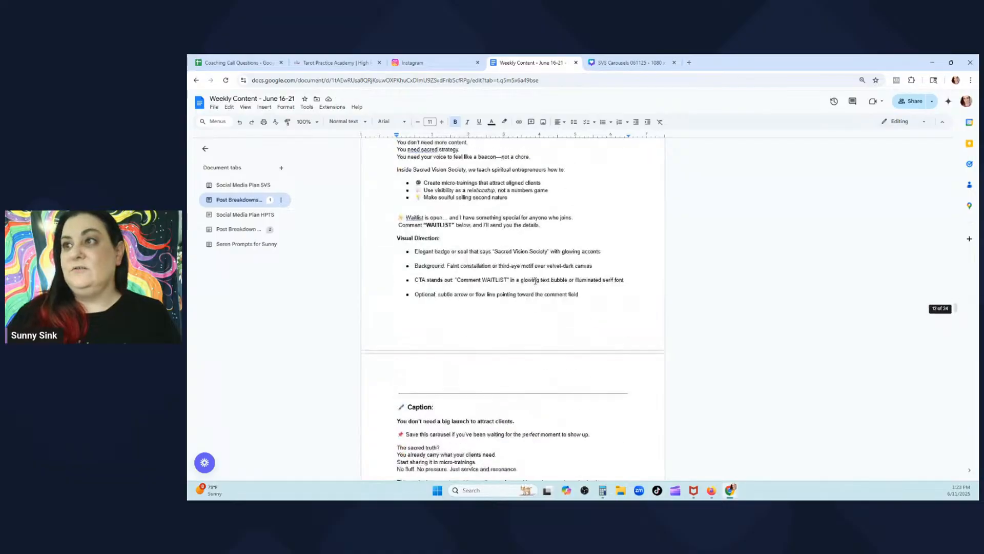
pyautogui.scroll(12, 536, 281)
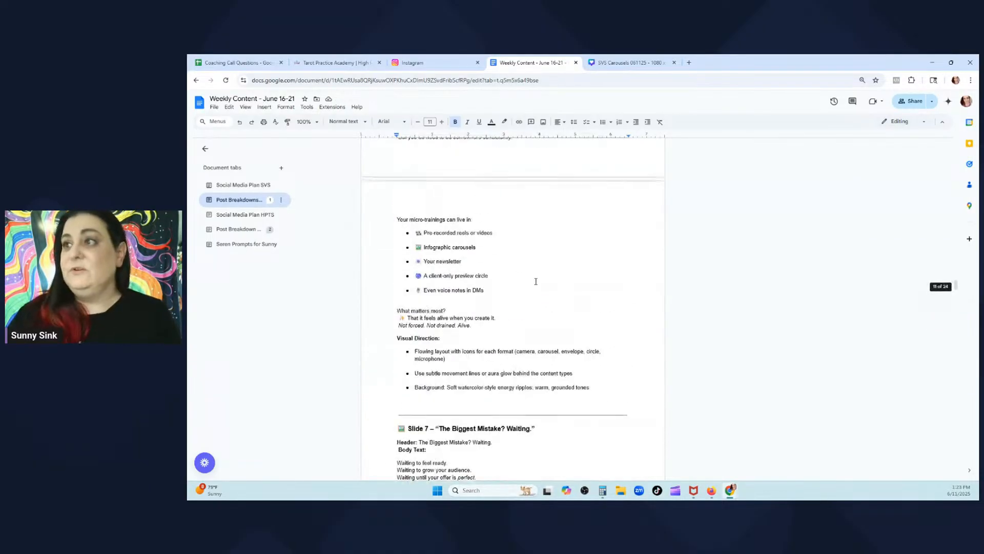
pyautogui.scroll(15, 536, 281)
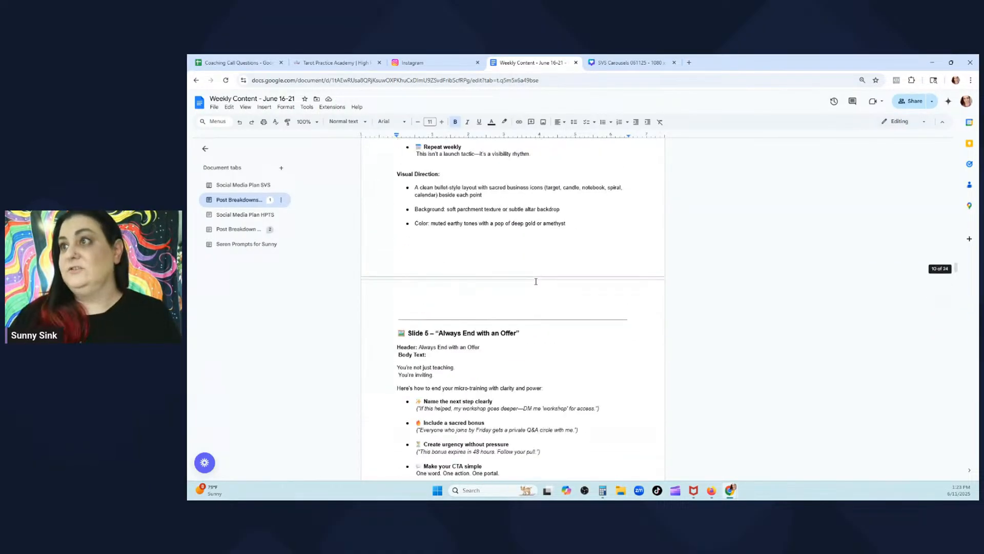
pyautogui.scroll(10, 536, 282)
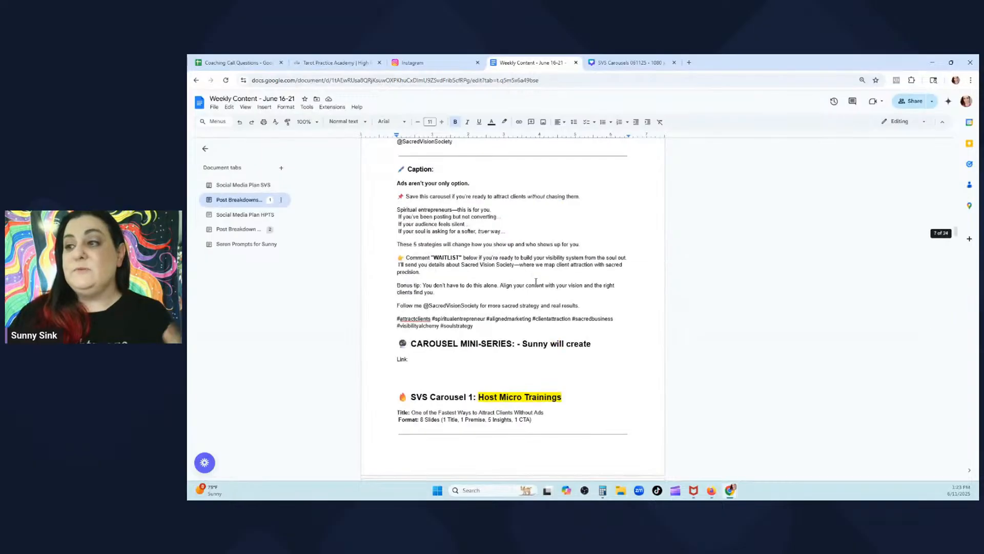
pyautogui.scroll(-4, 559, 301)
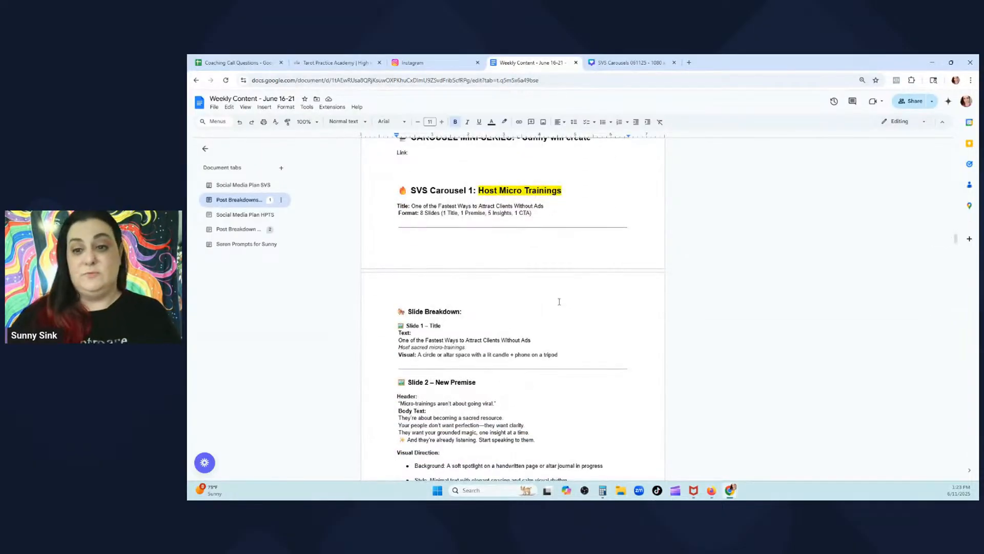
# Reopen the SVS post breakdowns and examine the caption under the "Make Your Offer Obvious" heading
pyautogui.click(230, 185)
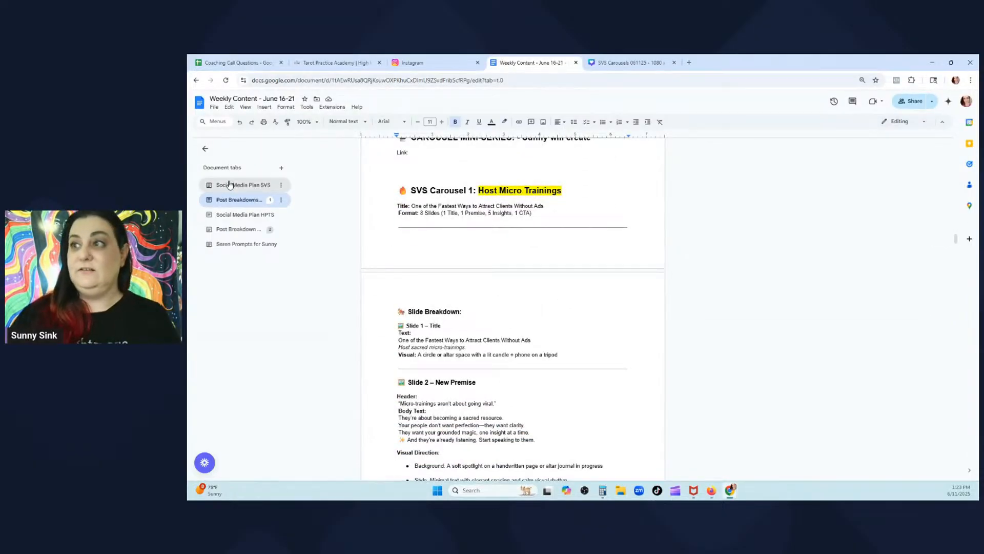
pyautogui.click(228, 201)
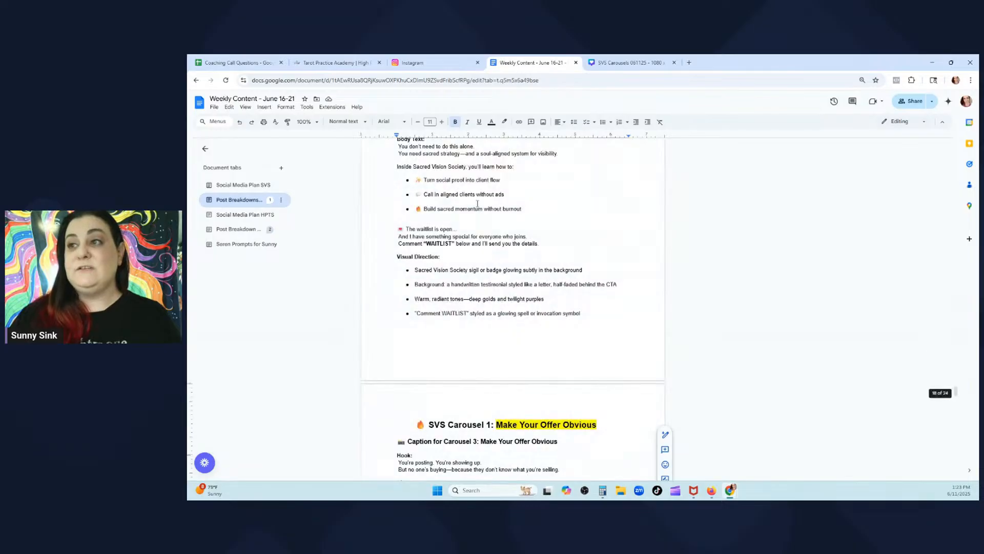
pyautogui.scroll(-5, 472, 224)
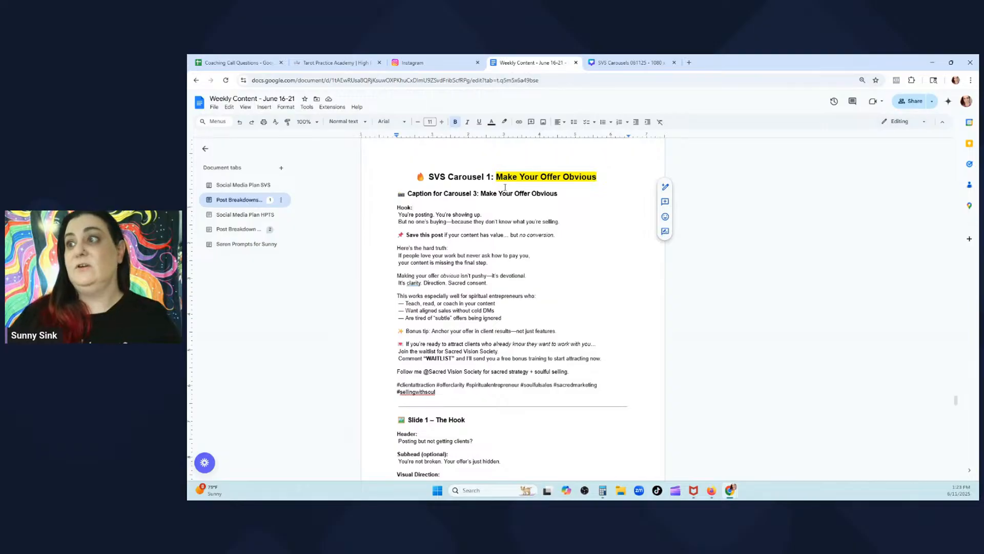
pyautogui.scroll(-1, 508, 244)
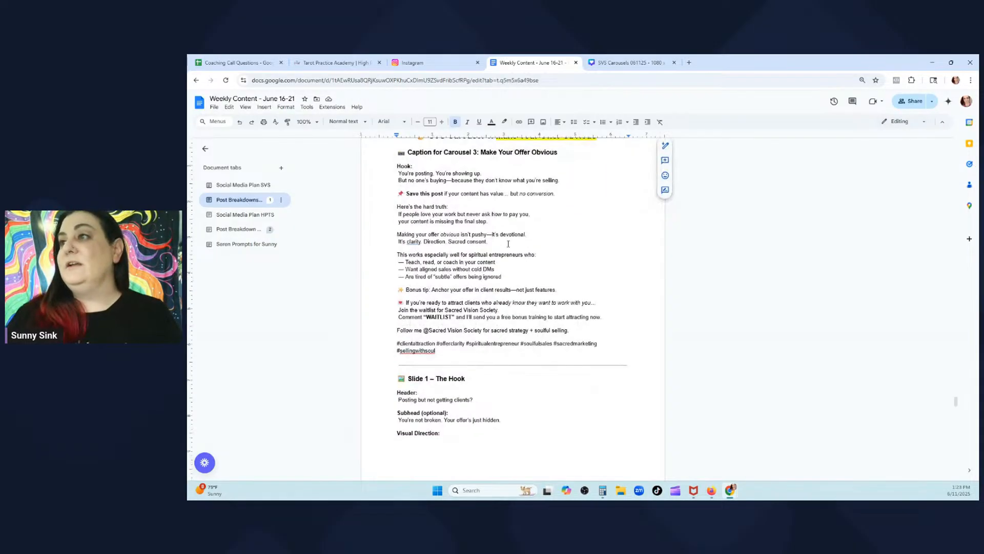
pyautogui.scroll(1, 493, 266)
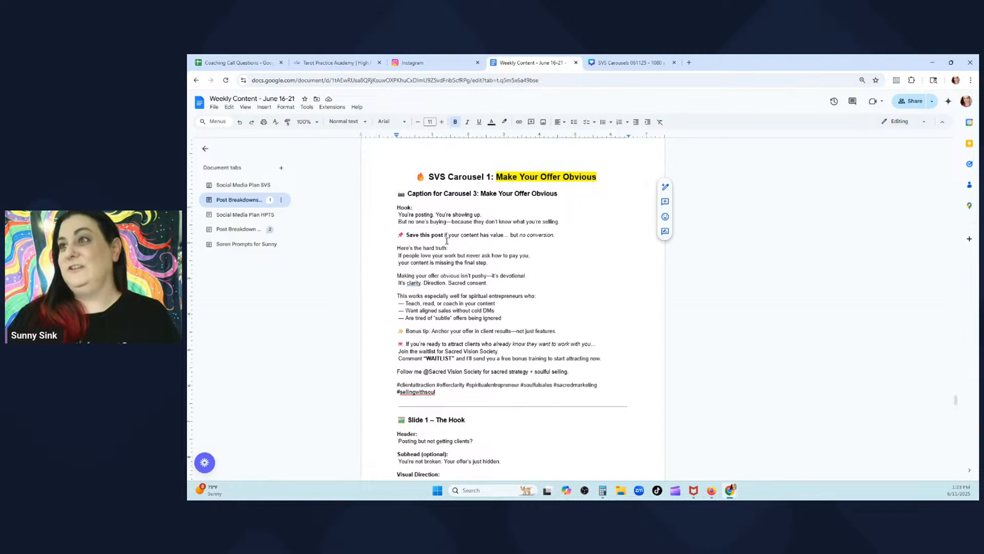
# Copy the two Hook lines of the "Make Your Offer Obvious" caption, from "You're posting" through "what you're selling."
pyautogui.moveTo(560, 227); pyautogui.dragTo(396, 217)
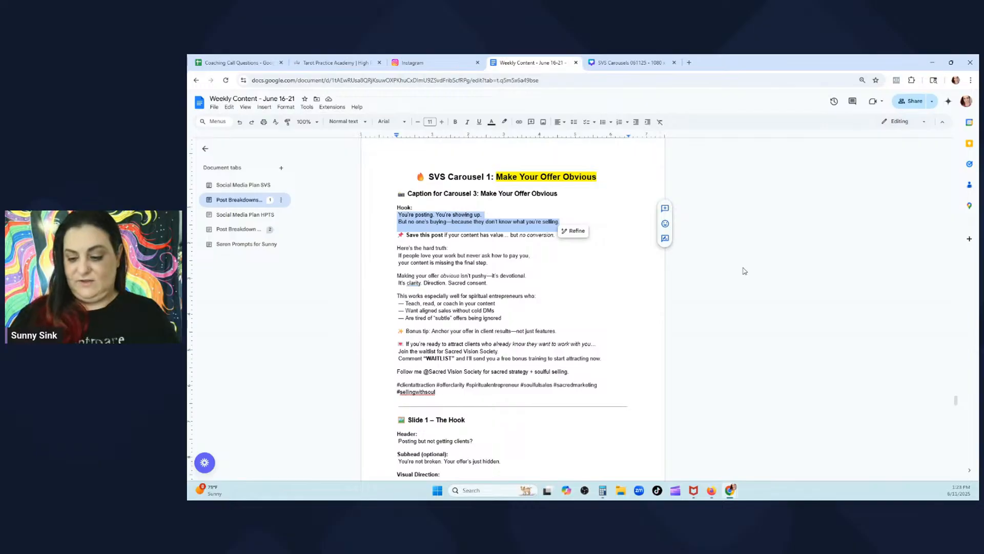
pyautogui.scroll(2, 744, 271)
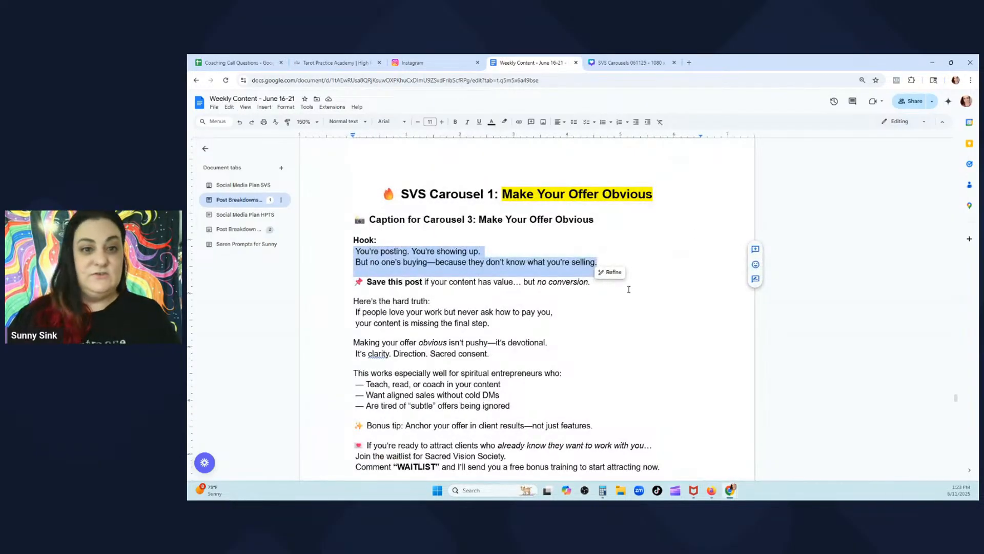
pyautogui.scroll(-2, 629, 290)
pyautogui.moveTo(598, 222); pyautogui.dragTo(352, 211)
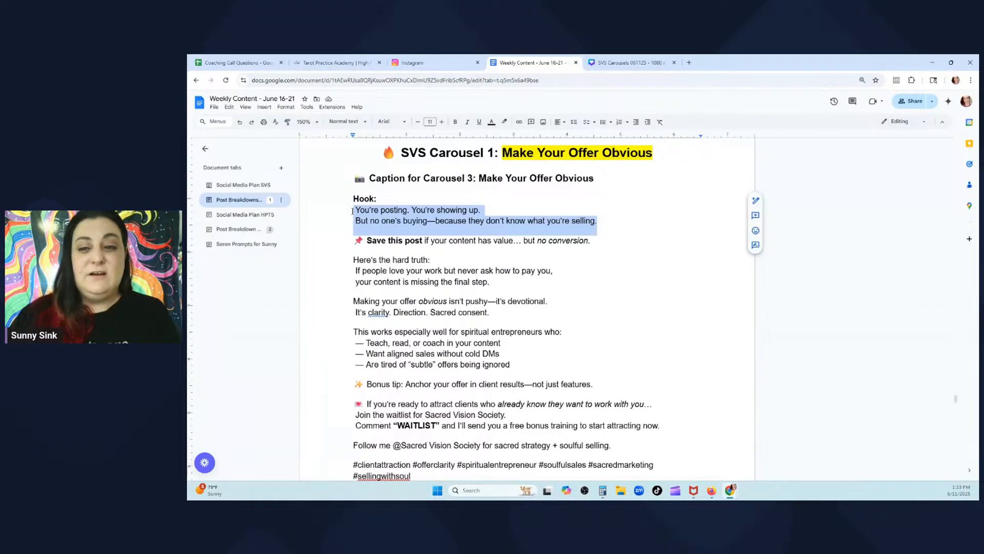
pyautogui.rightClick(384, 215)
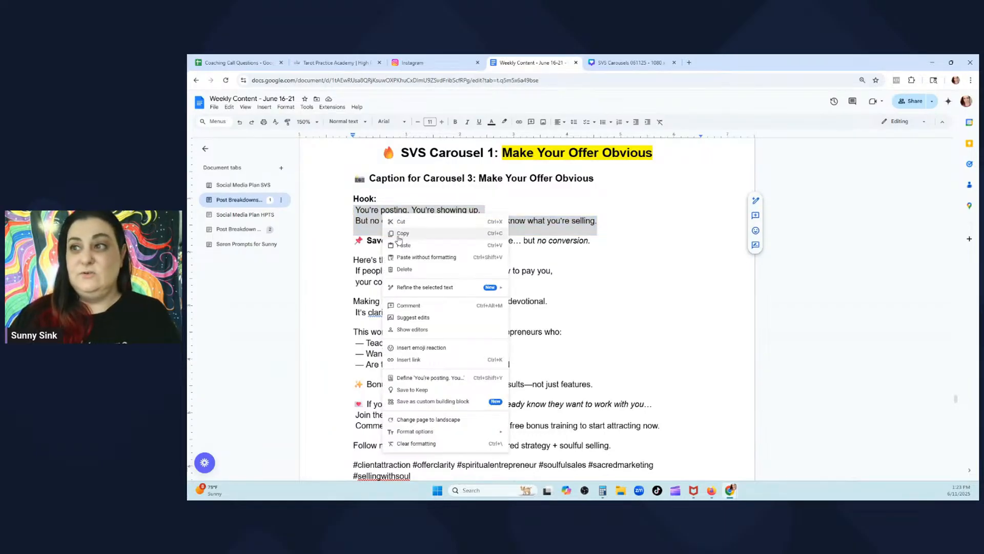
pyautogui.click(400, 234)
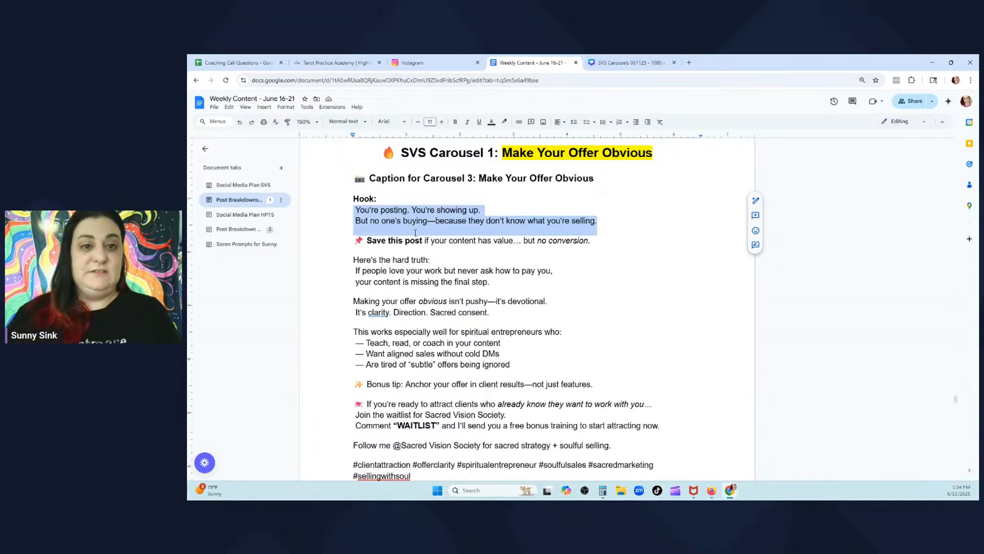
# Switch to the SVS Carousels design in Canva and paste the copied Hook lines as a text box on page 1
pyautogui.click(630, 63)
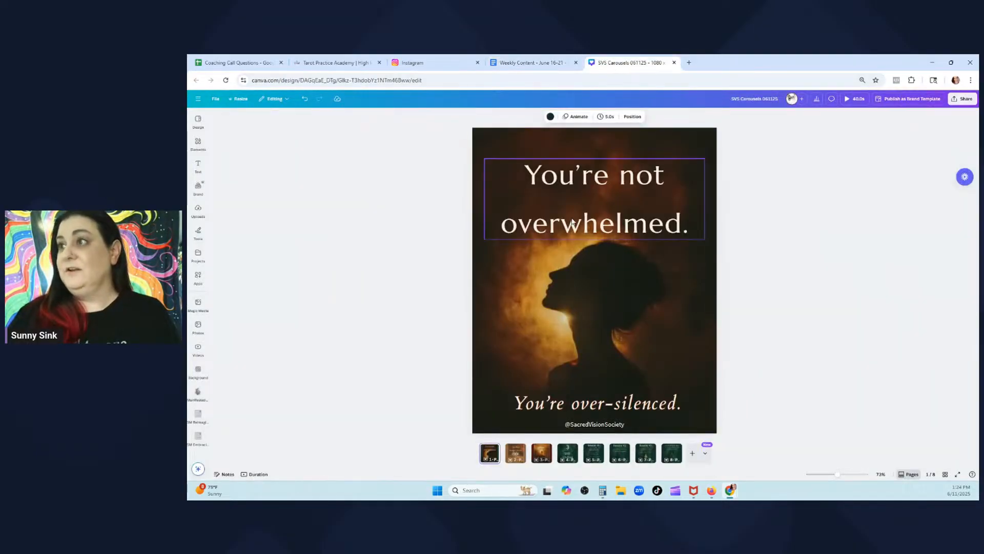
pyautogui.hotkey('ctrl', 'v')
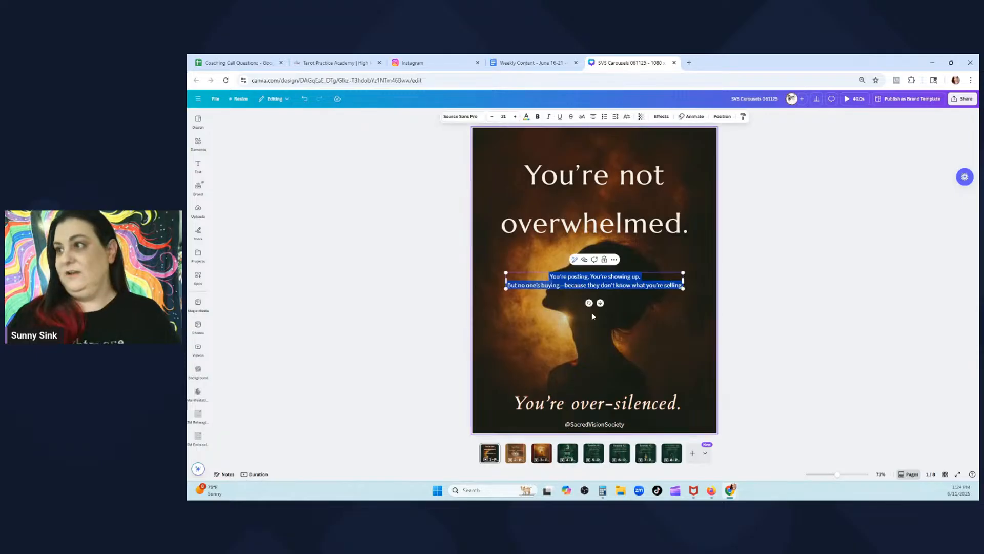
pyautogui.click(592, 327)
# Replace the "You're not overwhelmed." headline with "You're posting. You're showing up." copied from the pasted Hook text, and move it up
pyautogui.click(629, 285)
pyautogui.click(662, 279)
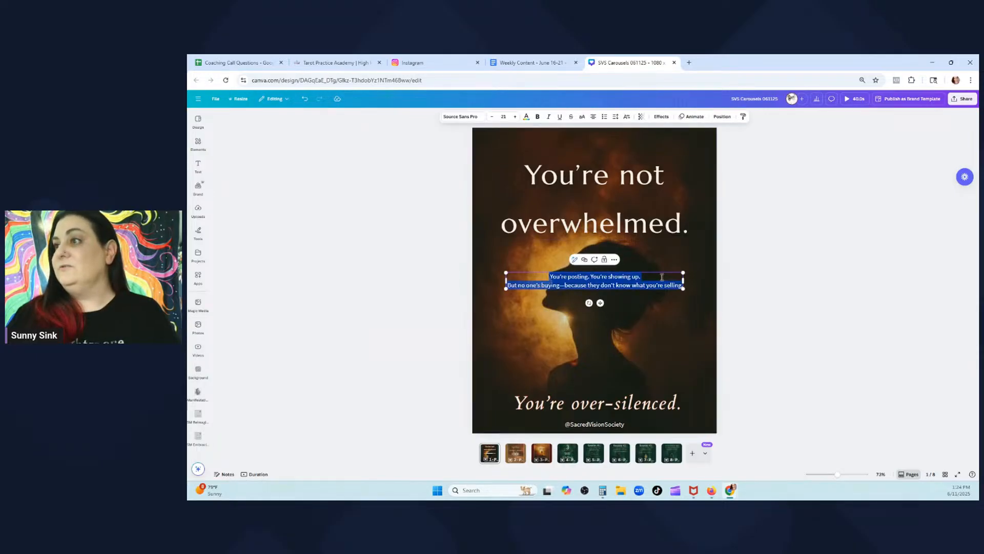
pyautogui.click(658, 277)
pyautogui.moveTo(659, 277); pyautogui.dragTo(552, 277)
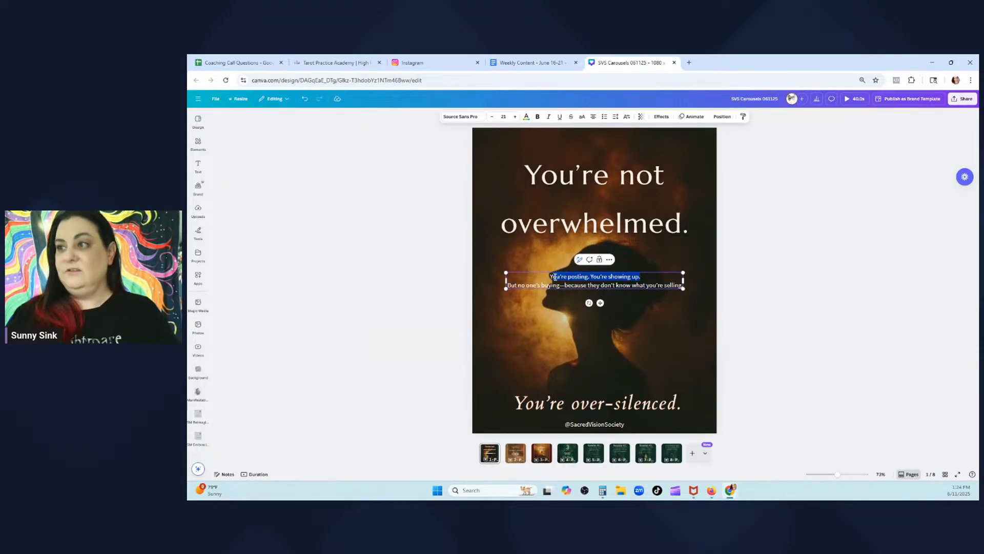
pyautogui.click(637, 181)
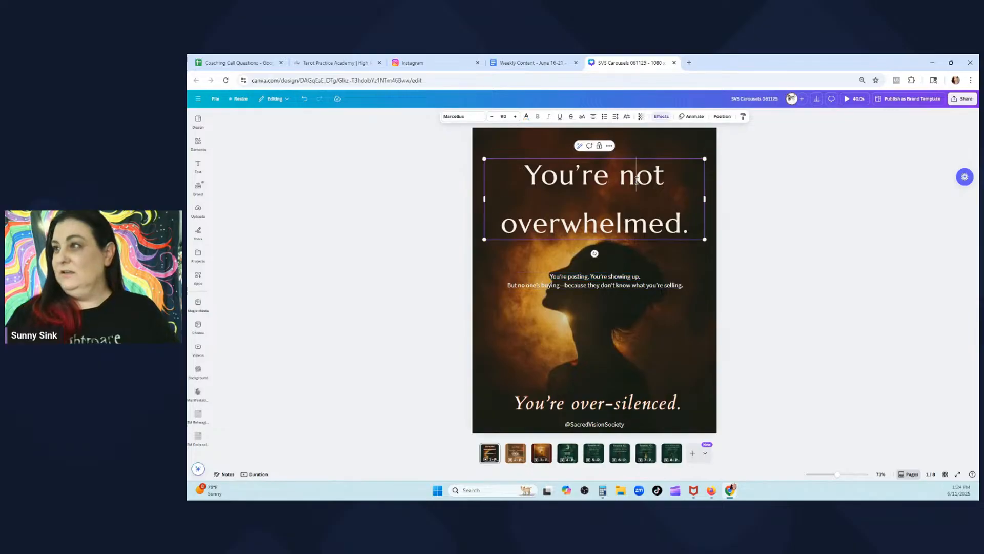
pyautogui.click(637, 181)
pyautogui.hotkey('ctrl', 'v')
pyautogui.click(772, 212)
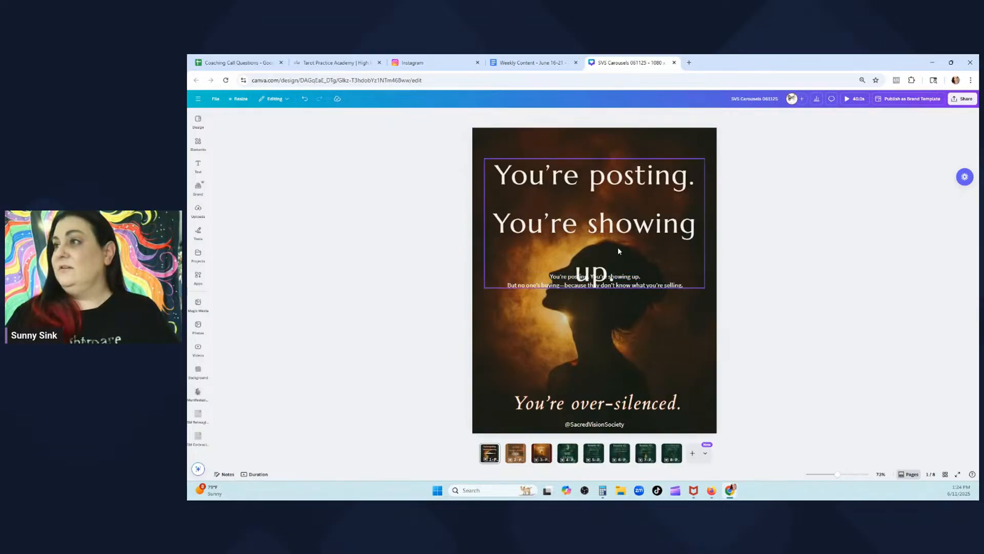
pyautogui.moveTo(618, 247); pyautogui.dragTo(620, 207)
# Copy "But no one's buying" from the Hook text into its own text box, enlarge it to size 50.7 and place it lower on the slide
pyautogui.click(623, 287)
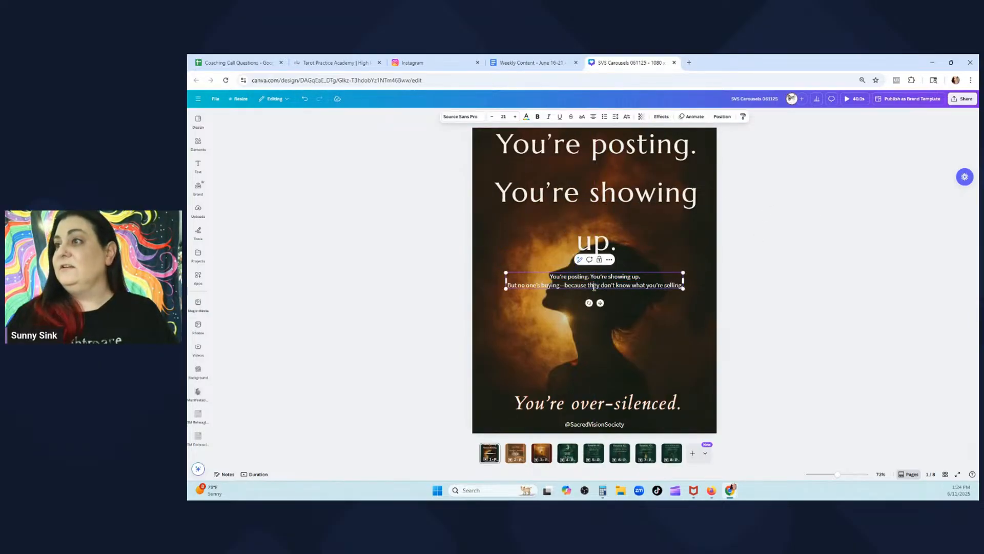
pyautogui.moveTo(560, 285); pyautogui.dragTo(504, 288)
pyautogui.hotkey('ctrl', 'c')
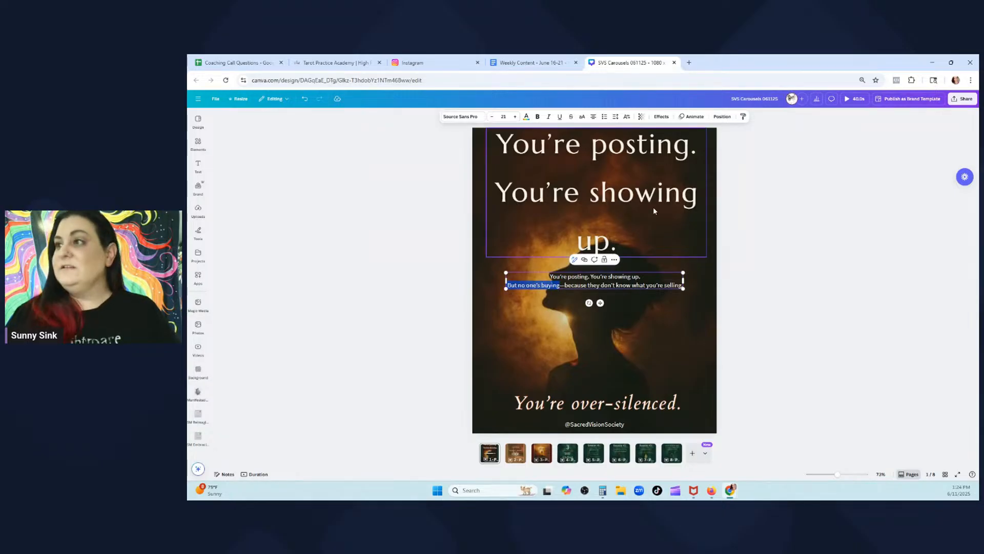
pyautogui.click(697, 341)
pyautogui.hotkey('ctrl', 'v')
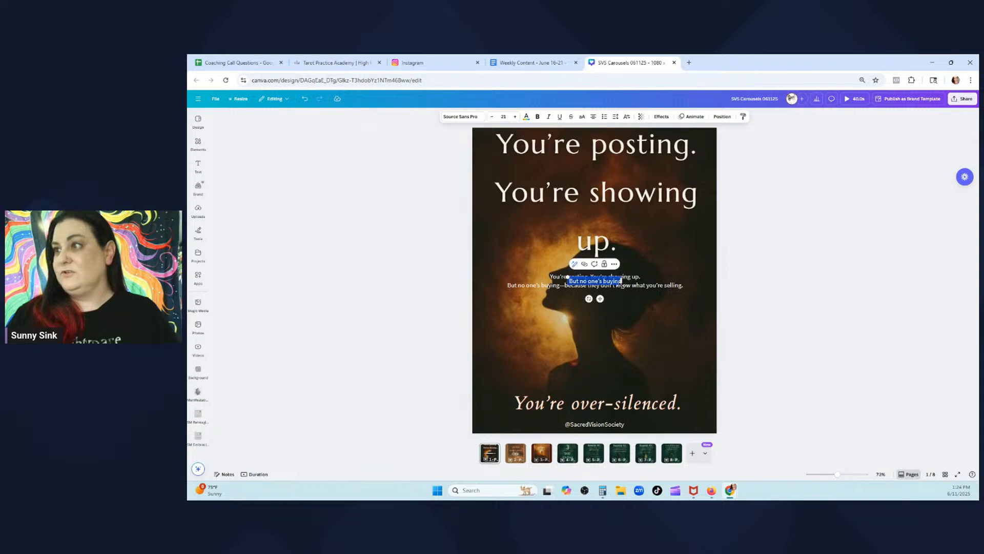
pyautogui.moveTo(629, 292); pyautogui.dragTo(692, 347)
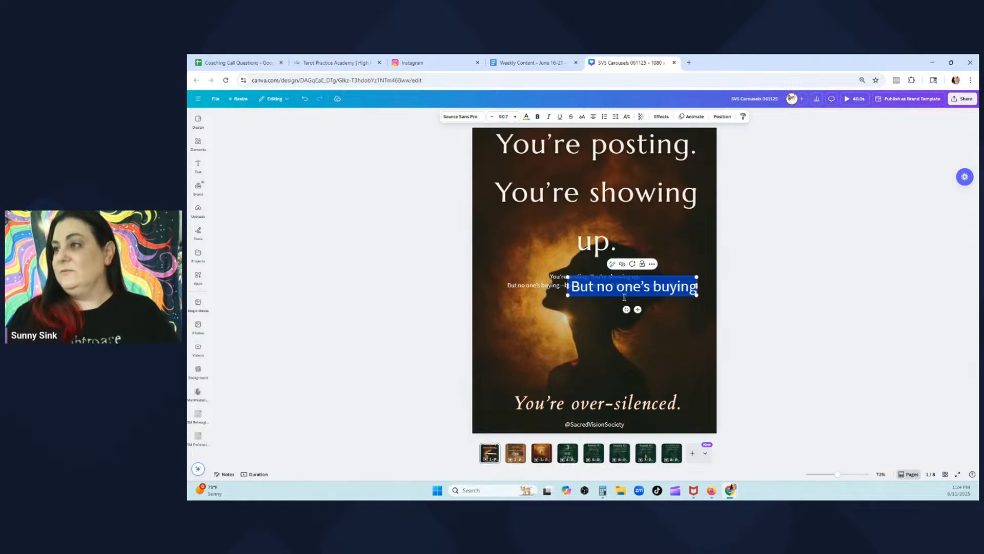
pyautogui.click(632, 306)
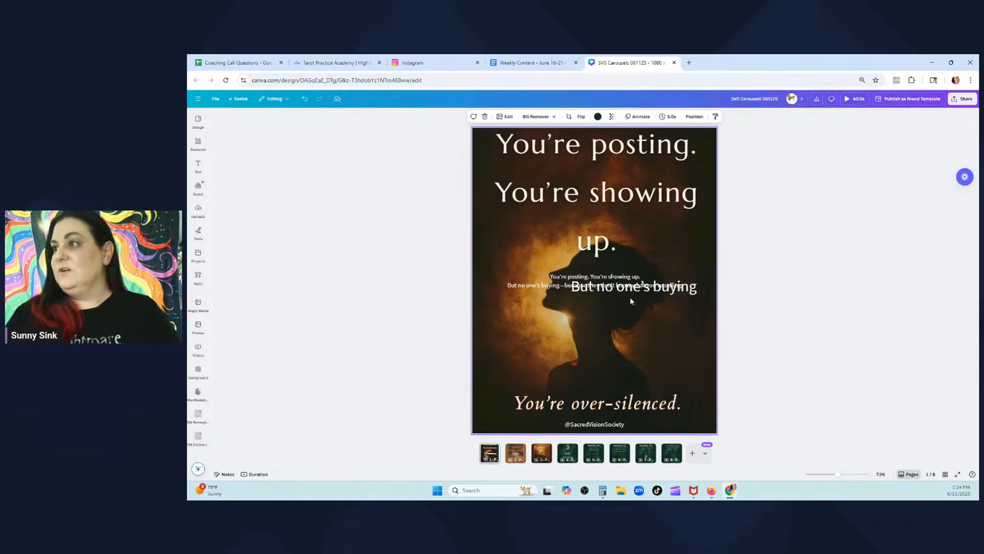
pyautogui.moveTo(630, 292); pyautogui.dragTo(586, 334)
# Replace the "You're over-silenced." text with "because they don't know what you're selling" copied from the Hook text
pyautogui.click(642, 286)
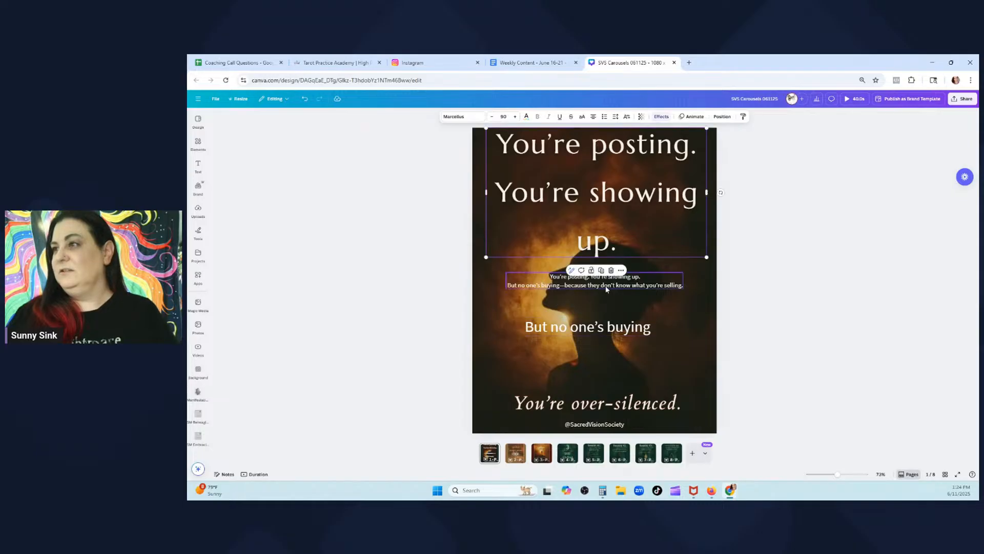
pyautogui.click(642, 285)
pyautogui.moveTo(565, 286); pyautogui.dragTo(680, 290)
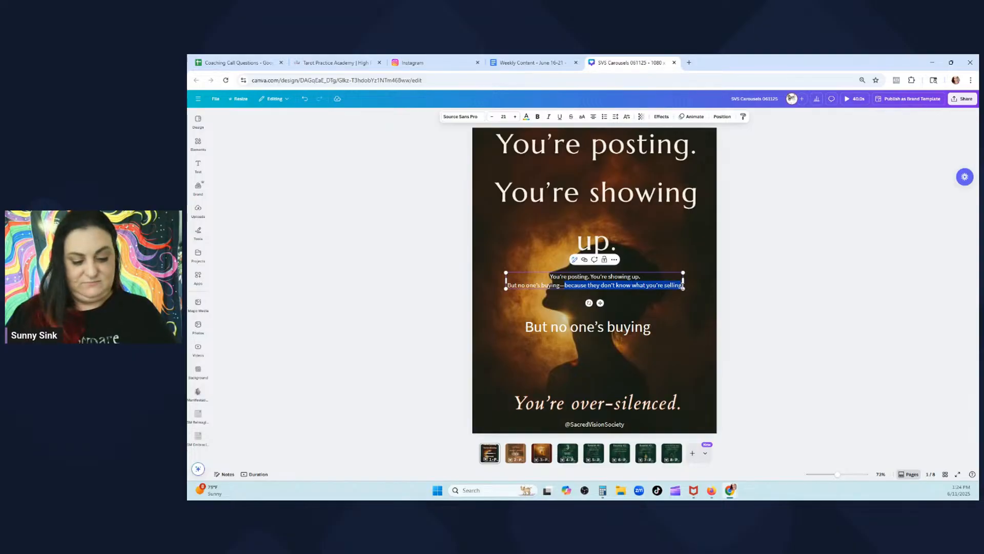
pyautogui.click(630, 395)
pyautogui.click(632, 393)
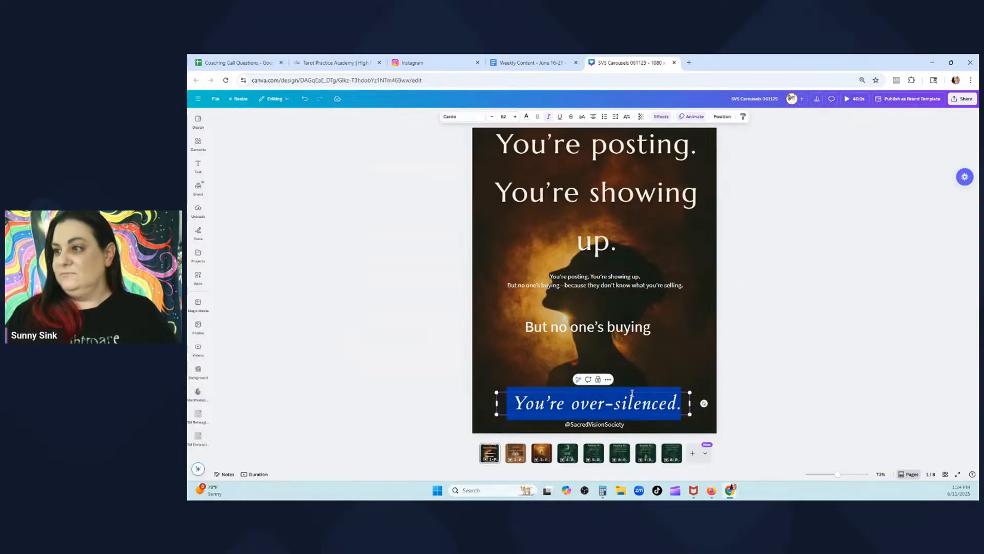
pyautogui.hotkey('ctrl', 'v')
# Delete the leftover Hook text box and move "But no one's buying" and the italic text up to fit above the handle
pyautogui.click(649, 295)
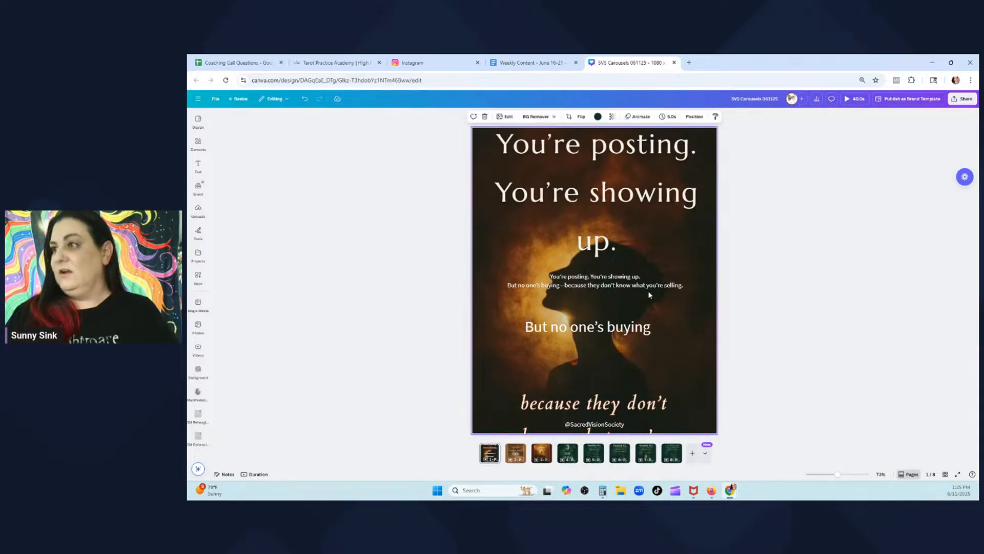
pyautogui.click(638, 285)
pyautogui.press('Delete')
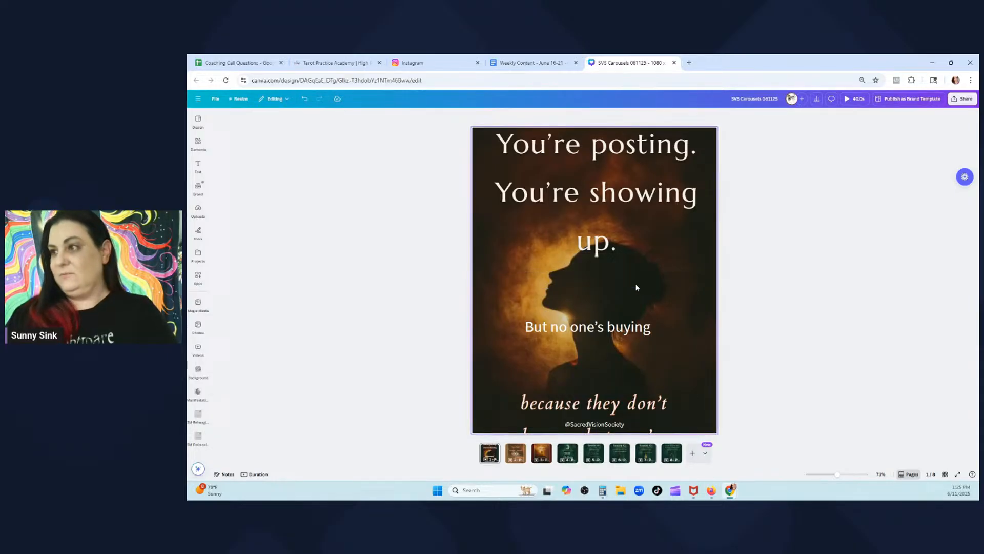
pyautogui.click(620, 334)
pyautogui.moveTo(628, 326); pyautogui.dragTo(641, 281)
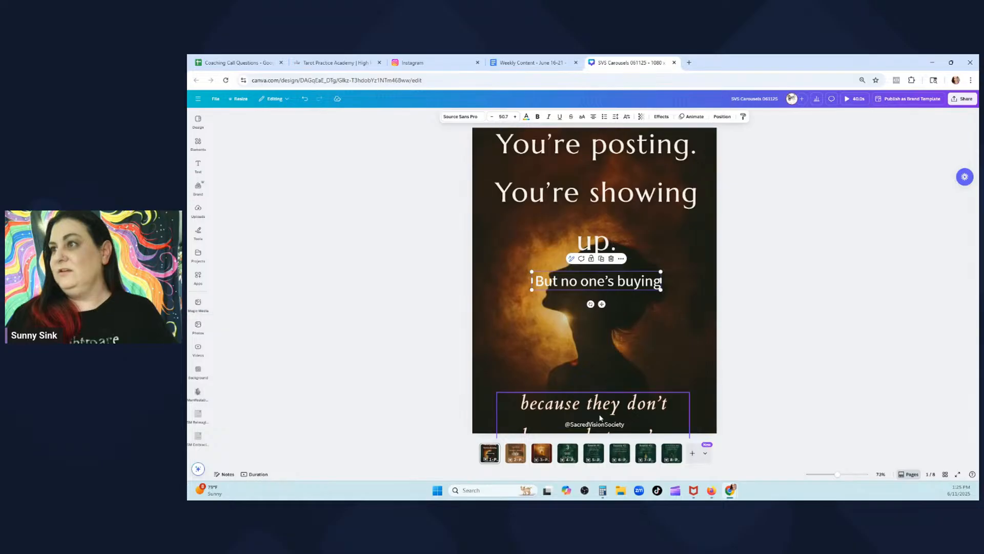
pyautogui.moveTo(594, 425); pyautogui.dragTo(597, 341)
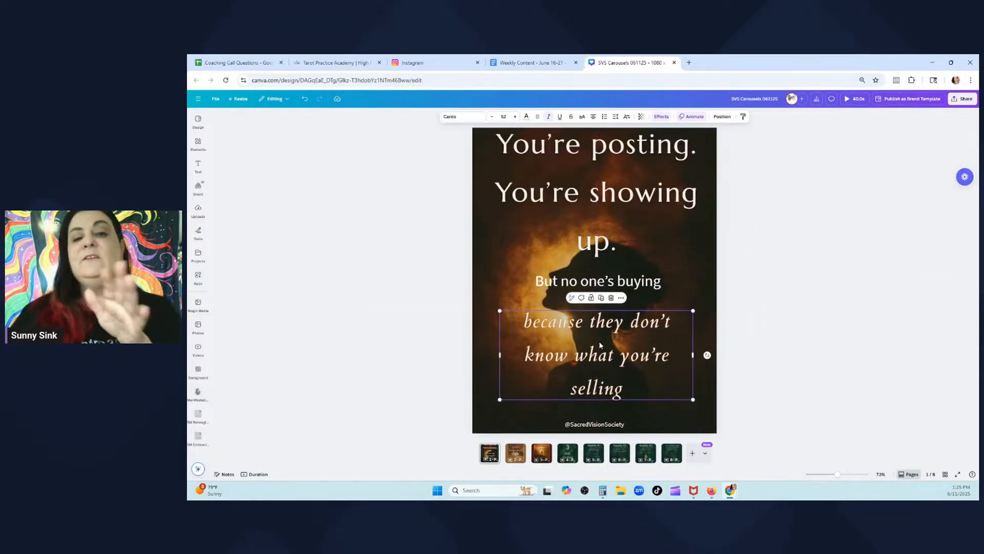
# Reduce the "You're posting. You're showing up." headline to font size 63 and move it slightly down
pyautogui.click(582, 211)
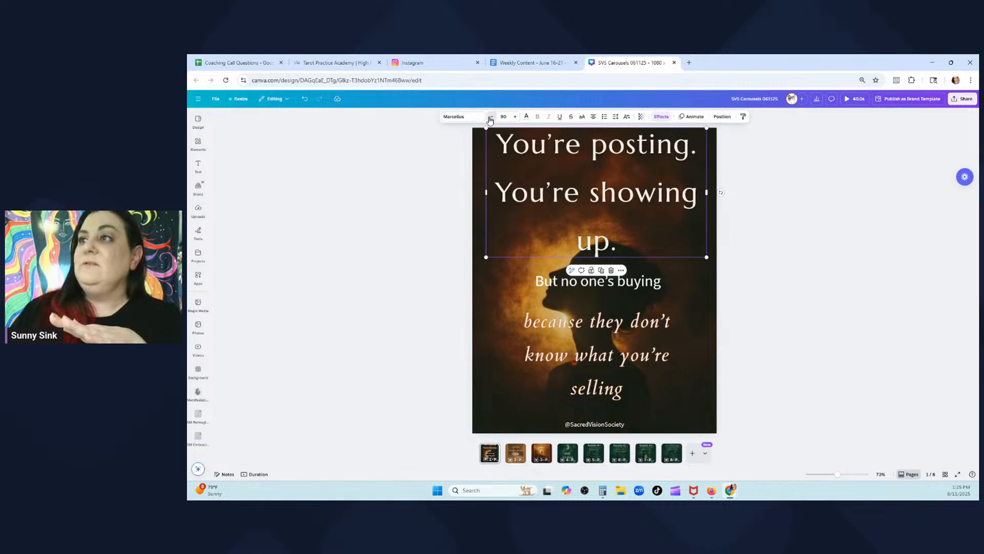
pyautogui.click(492, 116)
pyautogui.click(492, 116)
pyautogui.click(491, 116)
pyautogui.click(491, 116)
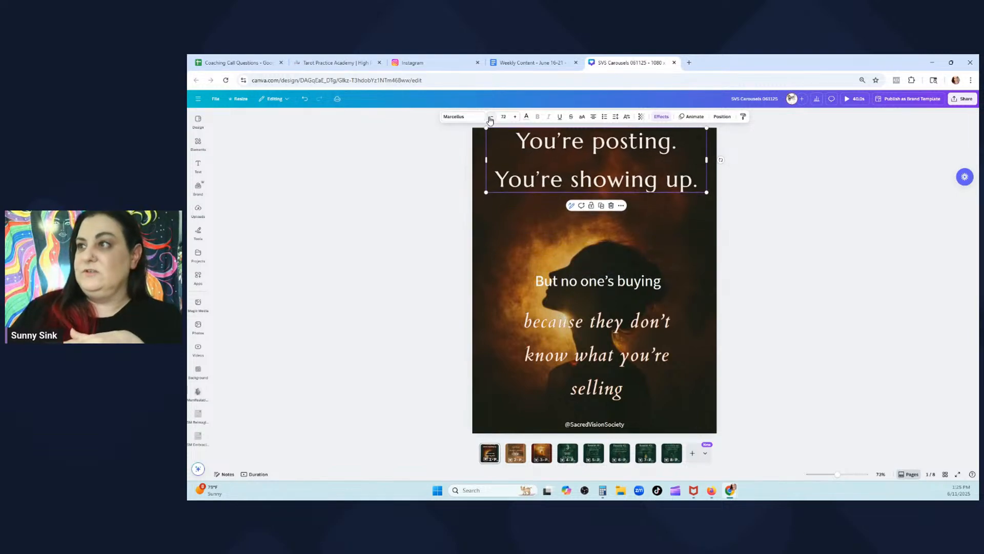
pyautogui.click(491, 116)
pyautogui.click(492, 116)
pyautogui.click(491, 116)
pyautogui.moveTo(595, 154); pyautogui.dragTo(595, 170)
# Enlarge "But no one's buying" to font size 81.7 and centre it between the headline and the italic text
pyautogui.click(614, 282)
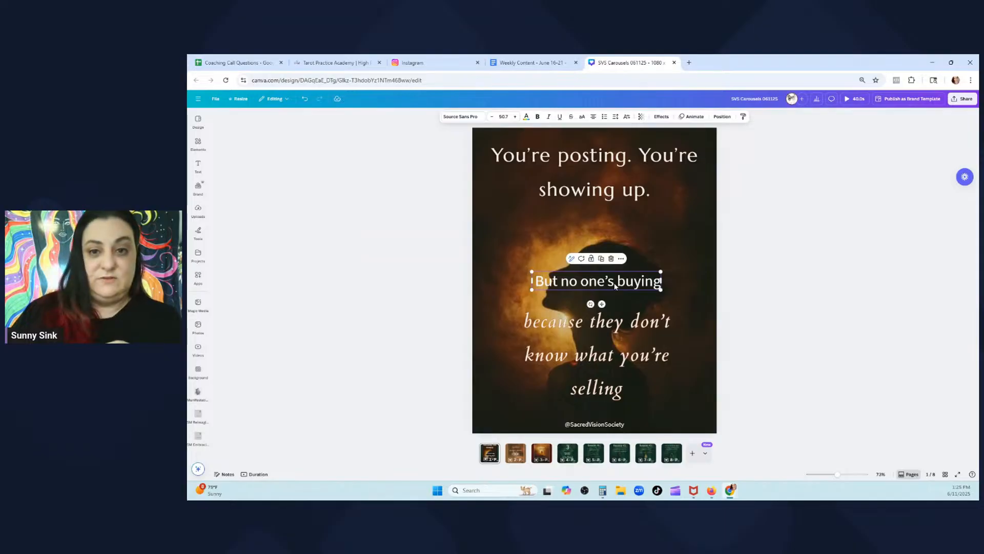
pyautogui.click(515, 117)
pyautogui.click(515, 117)
pyautogui.click(515, 117)
pyautogui.click(516, 117)
pyautogui.click(516, 117)
pyautogui.click(515, 117)
pyautogui.click(515, 117)
pyautogui.click(516, 117)
pyautogui.click(516, 117)
pyautogui.click(515, 117)
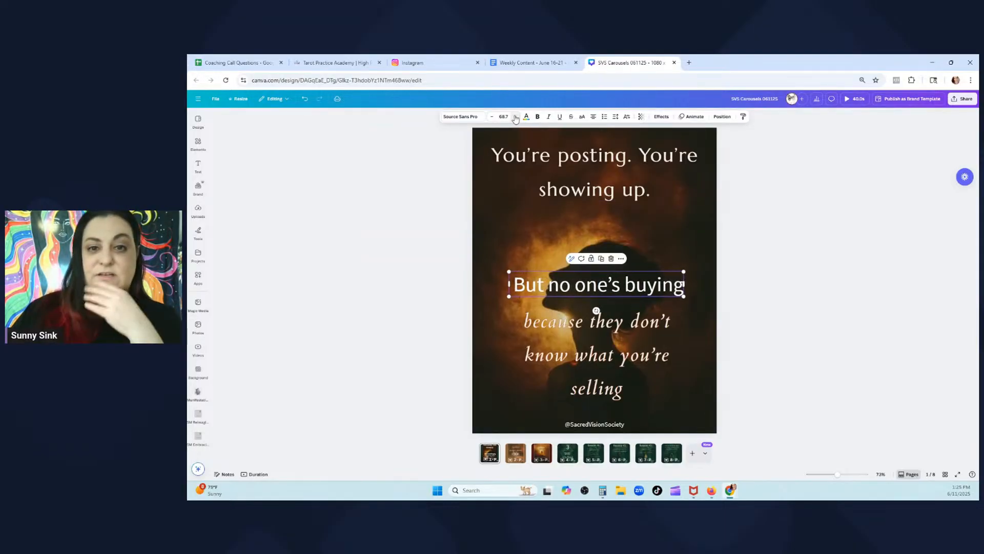
pyautogui.click(516, 116)
pyautogui.click(515, 117)
pyautogui.click(515, 117)
pyautogui.click(515, 117)
pyautogui.click(516, 117)
pyautogui.click(516, 117)
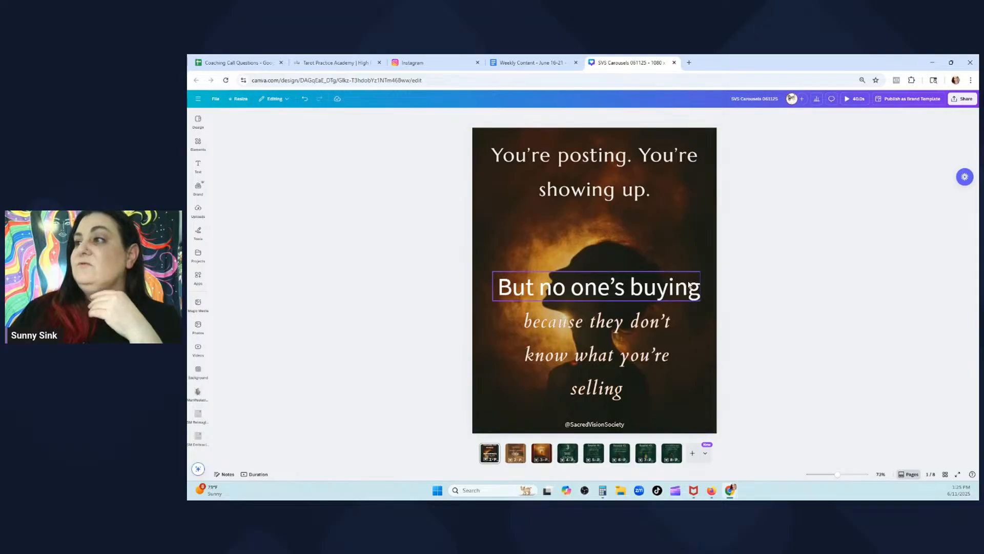
pyautogui.moveTo(656, 297); pyautogui.dragTo(657, 264)
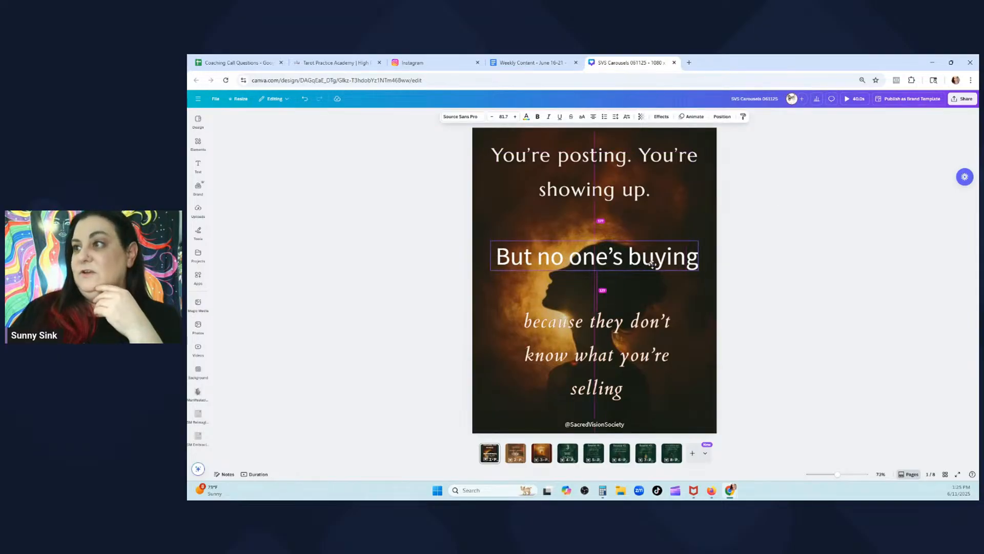
# Set the "But no one's buying" text to font size 102 and move it up beneath the headline
pyautogui.click(515, 117)
pyautogui.click(515, 117)
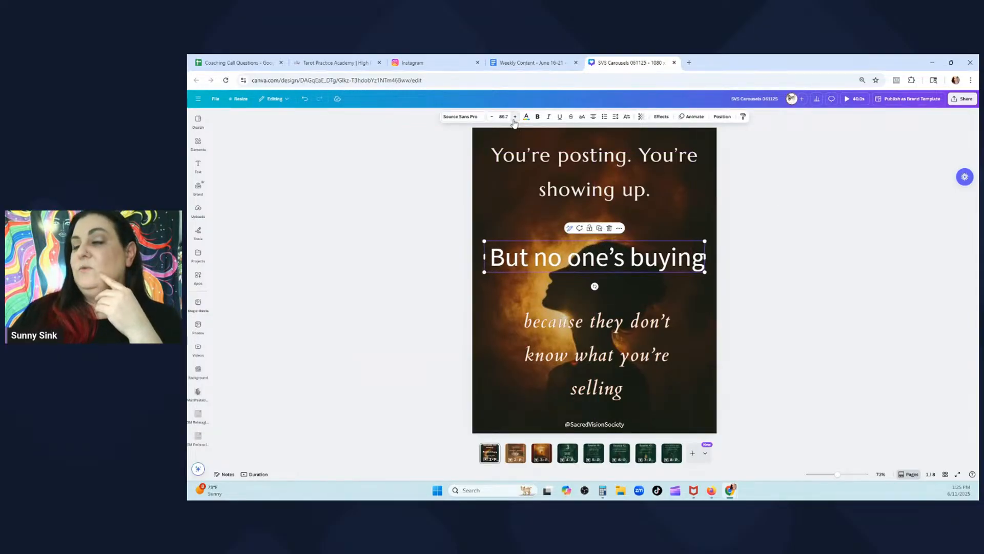
pyautogui.click(515, 117)
pyautogui.click(515, 117)
pyautogui.click(516, 117)
pyautogui.click(515, 117)
pyautogui.click(515, 117)
pyautogui.click(515, 117)
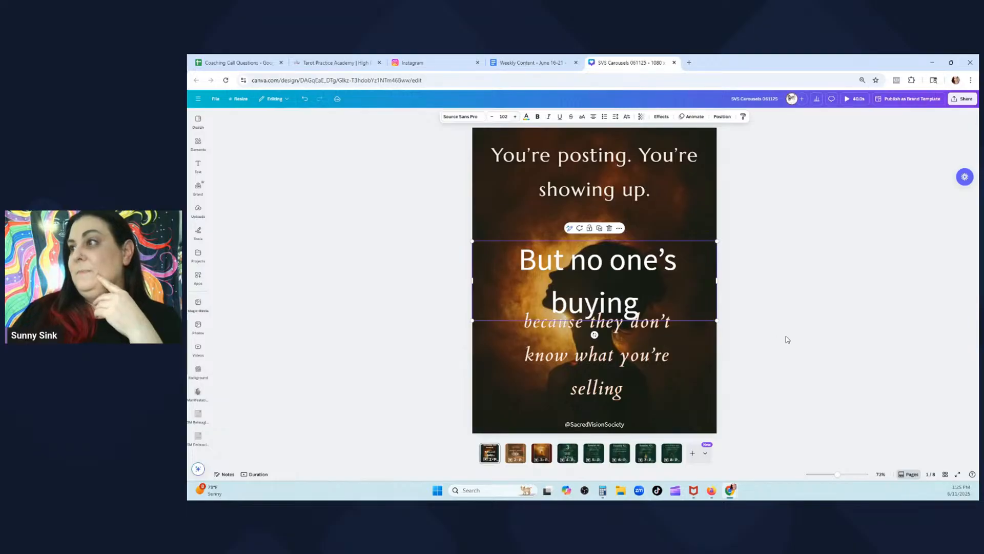
pyautogui.moveTo(640, 278); pyautogui.dragTo(644, 255)
# Copy the style of the italic "because they don't know what you're selling" text onto "But no one's buying"
pyautogui.click(640, 357)
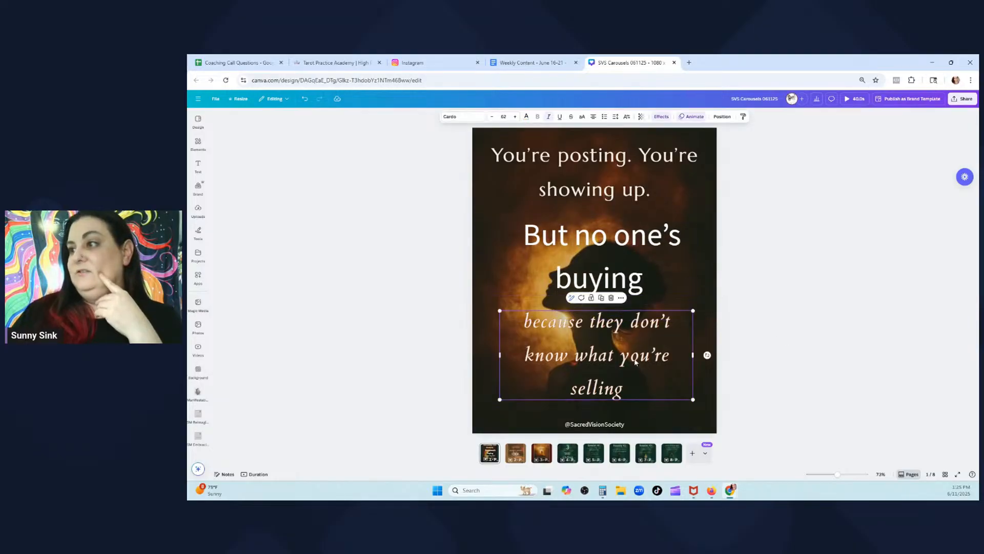
pyautogui.click(745, 117)
pyautogui.click(613, 257)
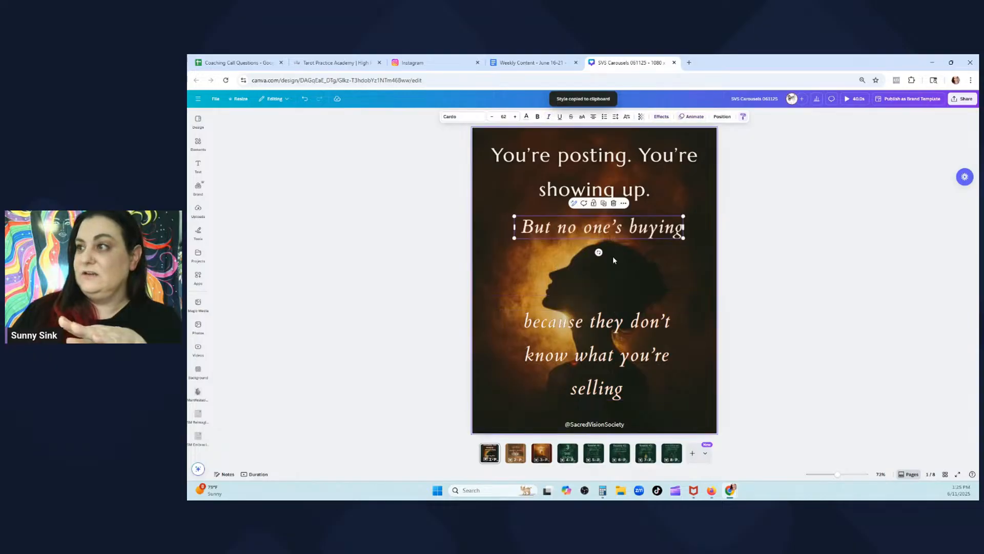
# Enlarge the restyled italic "But no one's buying" text to font size 102
pyautogui.click(515, 117)
pyautogui.click(515, 116)
pyautogui.click(515, 117)
pyautogui.click(515, 117)
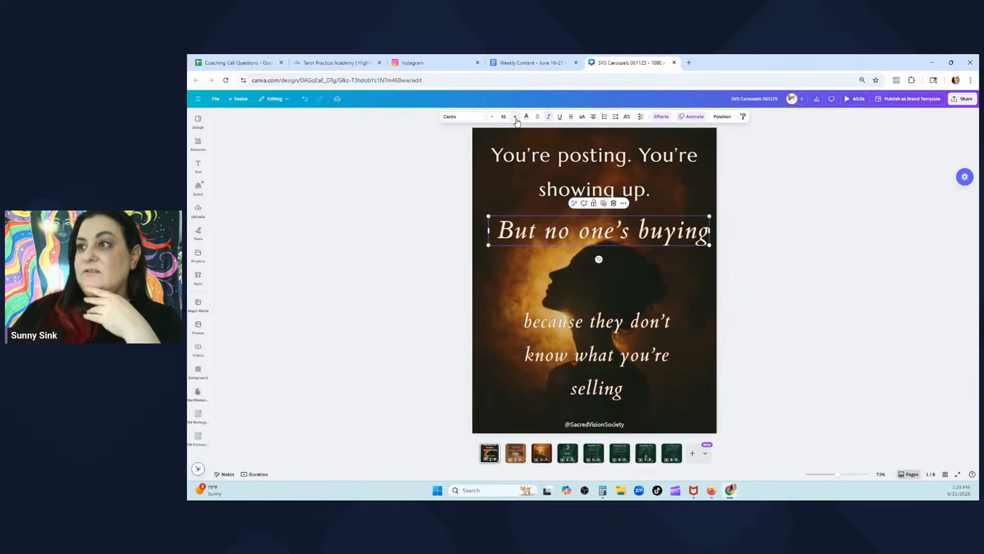
pyautogui.click(515, 117)
pyautogui.click(516, 117)
pyautogui.click(516, 117)
pyautogui.click(515, 117)
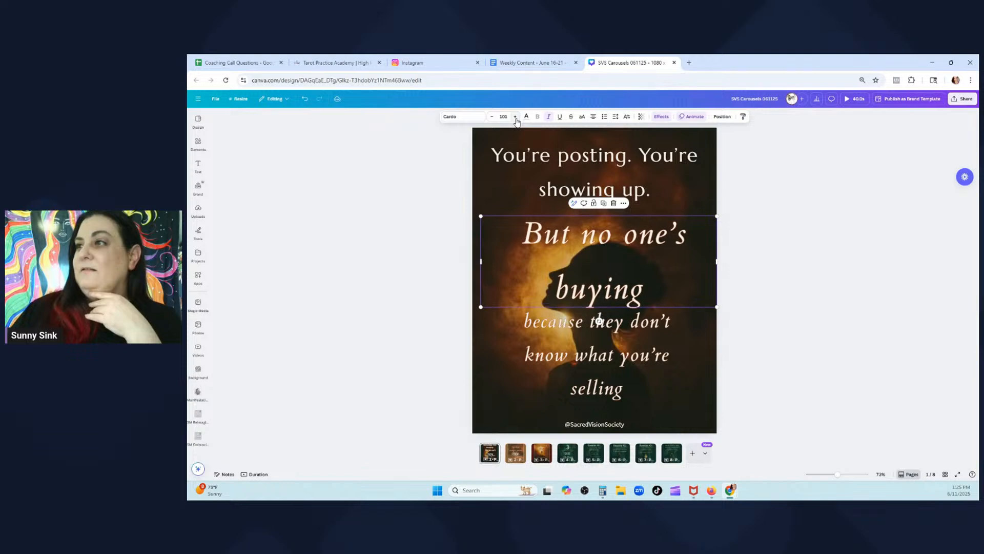
pyautogui.click(515, 117)
pyautogui.doubleClick(654, 256)
pyautogui.click(874, 164)
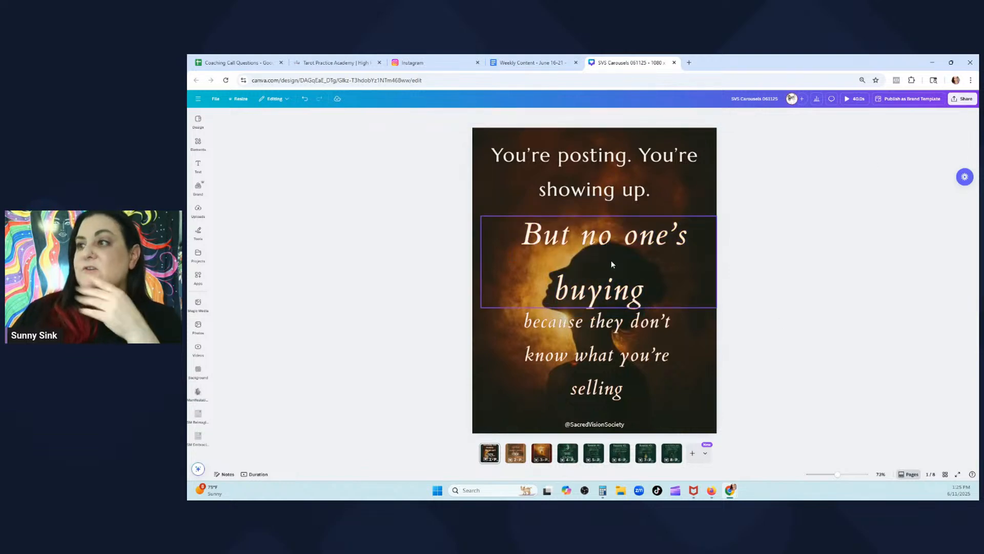
# Tighten the line spacing of the two-line "But no one's buying" text
pyautogui.click(596, 286)
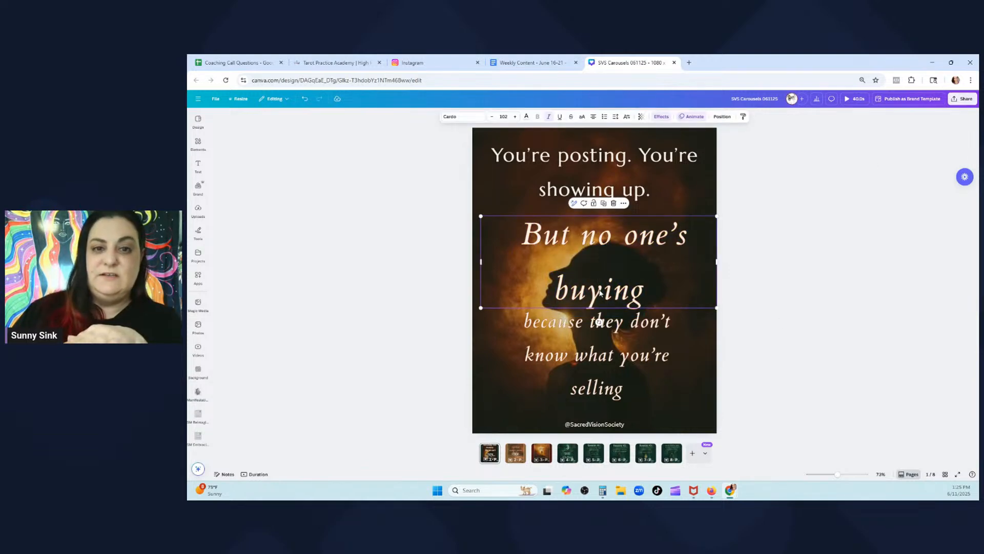
pyautogui.click(615, 117)
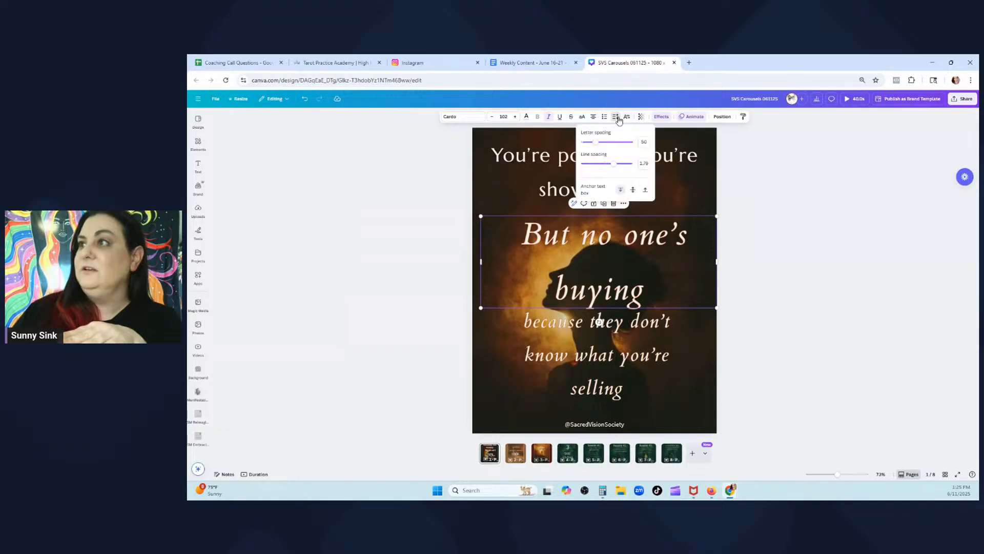
pyautogui.moveTo(615, 169); pyautogui.dragTo(598, 167)
pyautogui.click(839, 262)
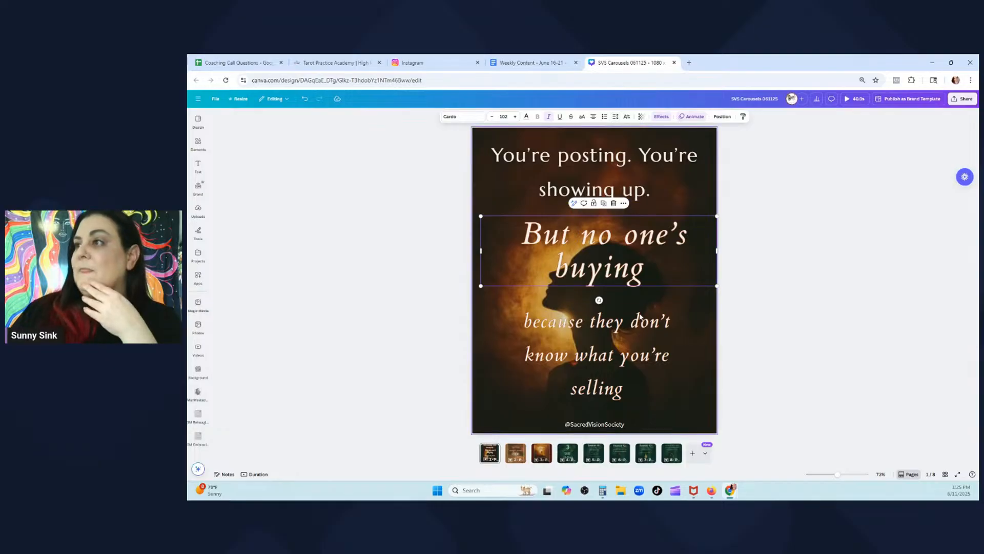
# Copy the style of the "You're posting. You're showing up." headline onto the "because they don't know what you're selling" text
pyautogui.click(637, 361)
pyautogui.click(610, 198)
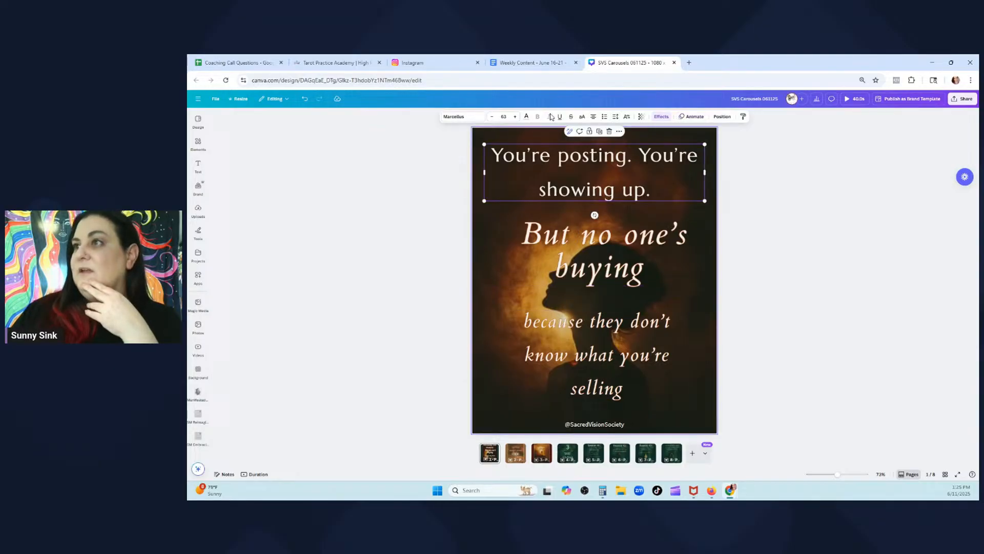
pyautogui.click(744, 118)
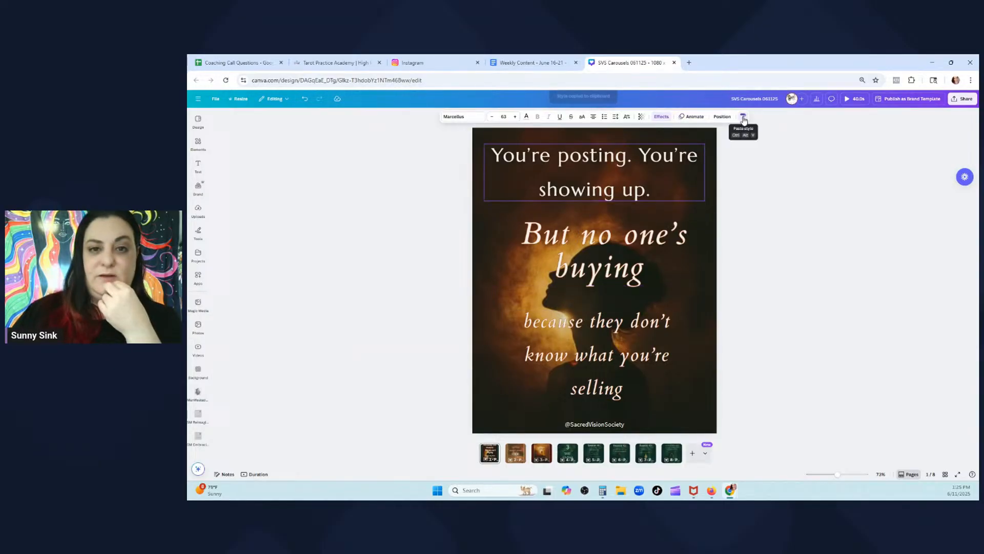
pyautogui.click(631, 343)
# Change the "because they don't know what you're selling" text to the brand font Cardo in italics
pyautogui.click(457, 118)
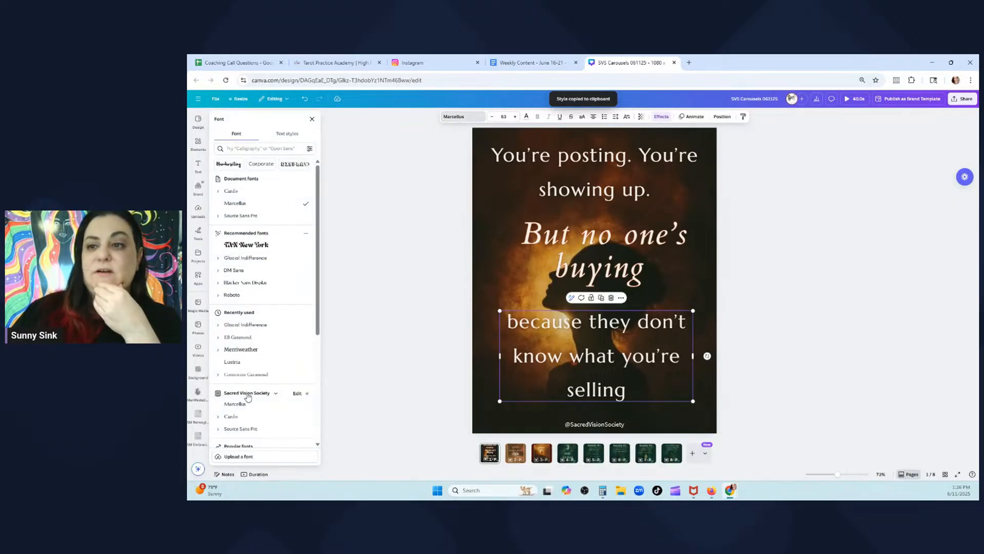
pyautogui.click(231, 417)
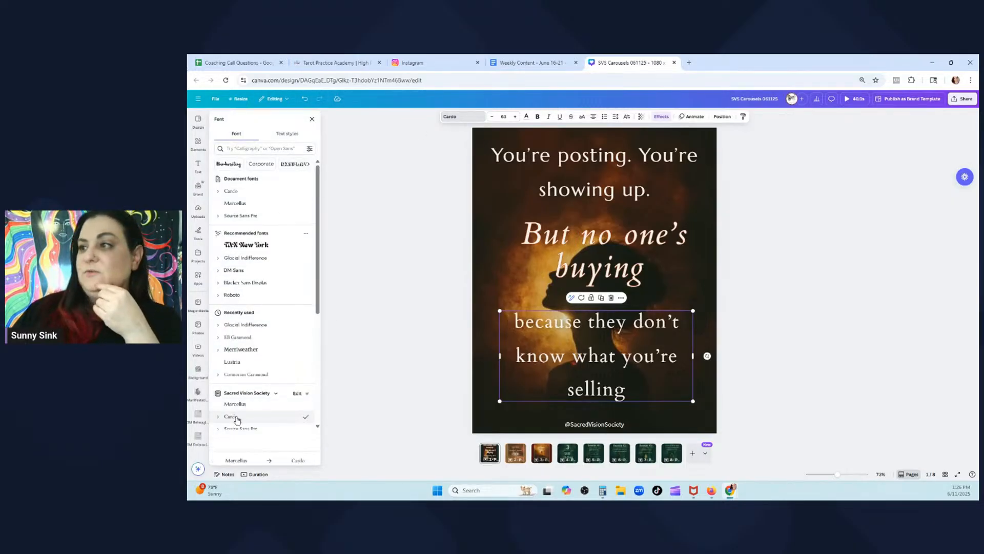
pyautogui.click(548, 117)
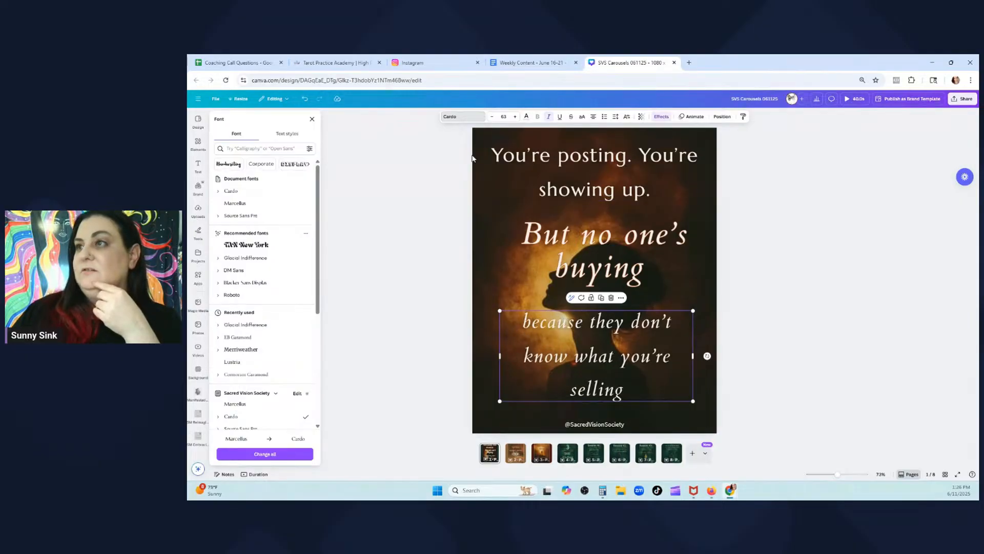
# Reduce the "because they don't know what you're selling" text to font size 54 and move it down
pyautogui.click(492, 117)
pyautogui.click(493, 117)
pyautogui.click(492, 117)
pyautogui.click(492, 117)
pyautogui.click(492, 117)
pyautogui.click(493, 117)
pyautogui.click(492, 117)
pyautogui.click(492, 117)
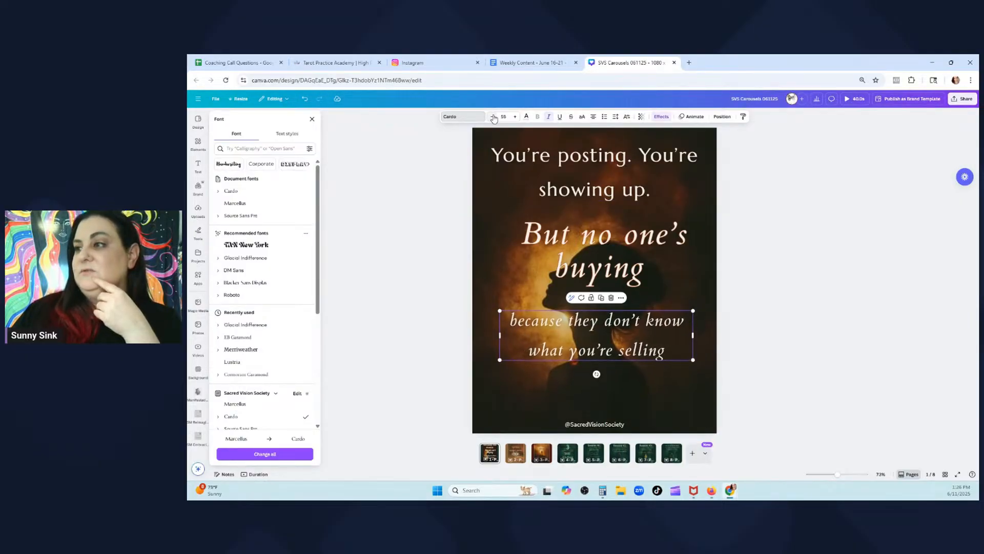
pyautogui.click(492, 116)
pyautogui.moveTo(580, 342); pyautogui.dragTo(583, 363)
# Move "But no one's buying" down midway between the other two texts and enlarge it to font size 136
pyautogui.moveTo(600, 273); pyautogui.dragTo(604, 297)
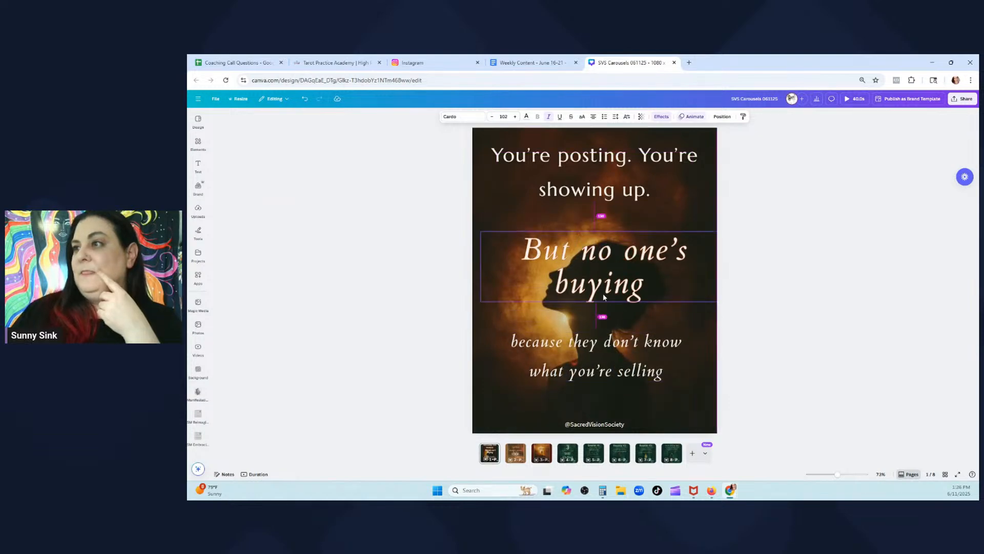
pyautogui.click(515, 117)
pyautogui.click(516, 117)
pyautogui.click(515, 117)
pyautogui.click(516, 117)
pyautogui.click(516, 117)
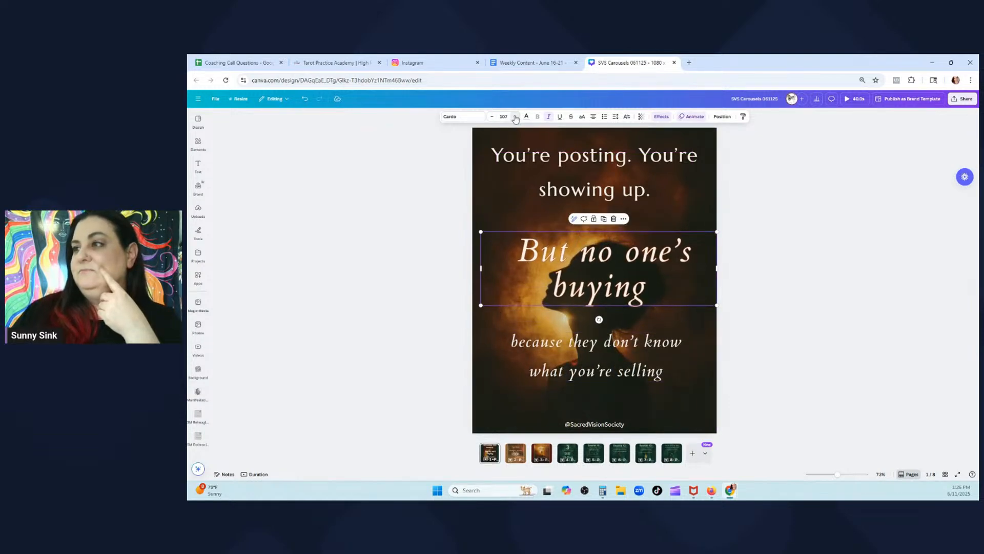
pyautogui.click(515, 117)
pyautogui.click(516, 117)
pyautogui.click(515, 116)
pyautogui.click(516, 117)
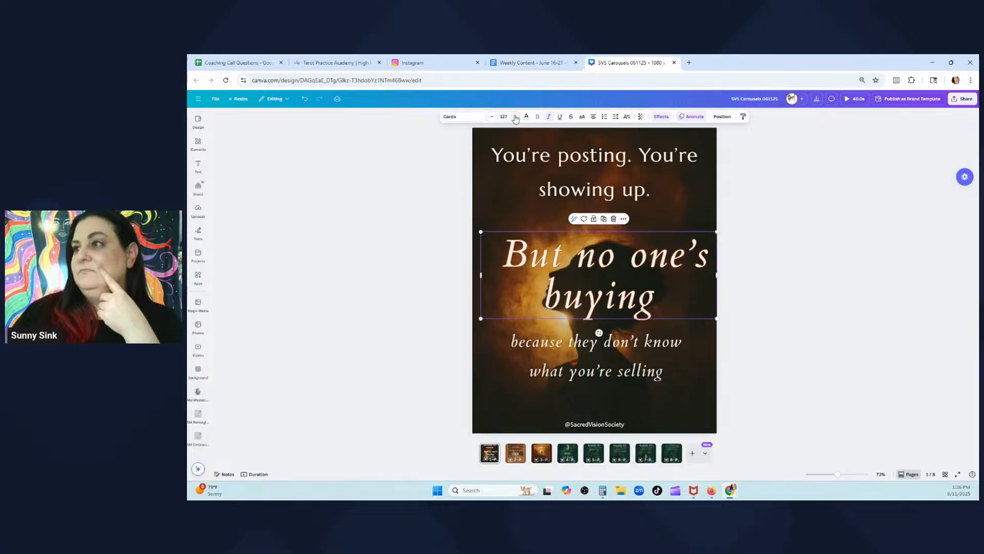
pyautogui.click(516, 117)
pyautogui.click(515, 117)
pyautogui.click(515, 117)
pyautogui.click(790, 285)
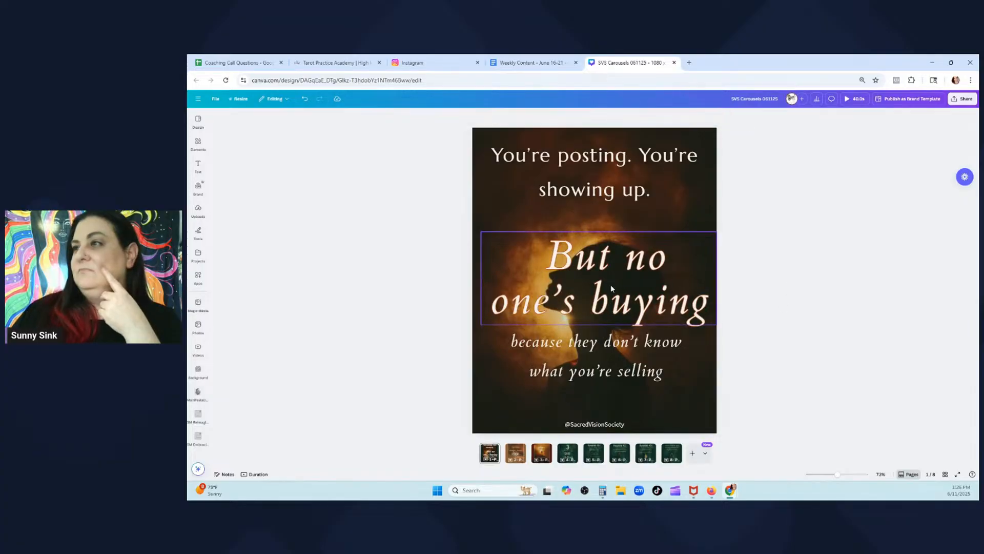
# Centre "But no one's buying" slightly higher on the slide and move the "You're posting. You're showing up." headline down closer to it
pyautogui.moveTo(611, 289); pyautogui.dragTo(606, 274)
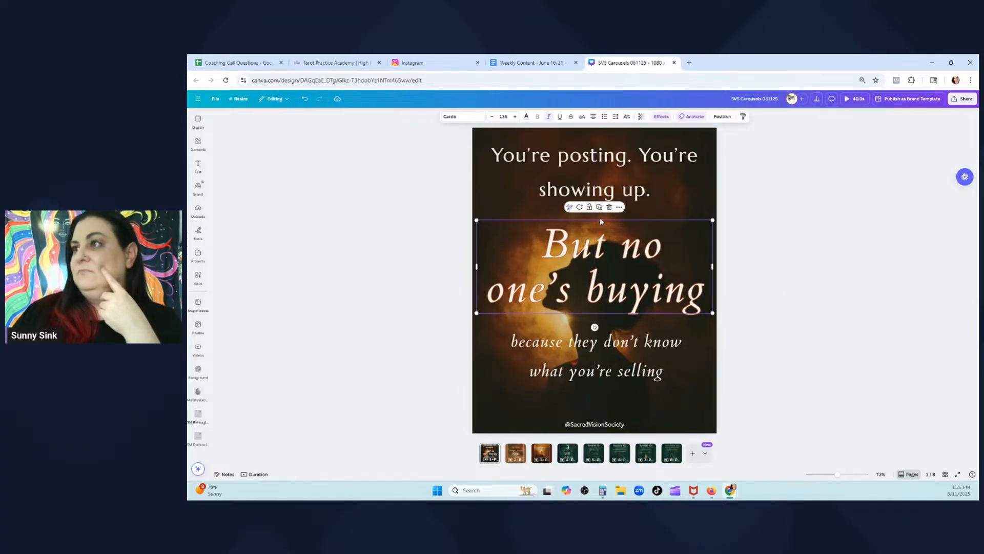
pyautogui.moveTo(588, 187); pyautogui.dragTo(588, 202)
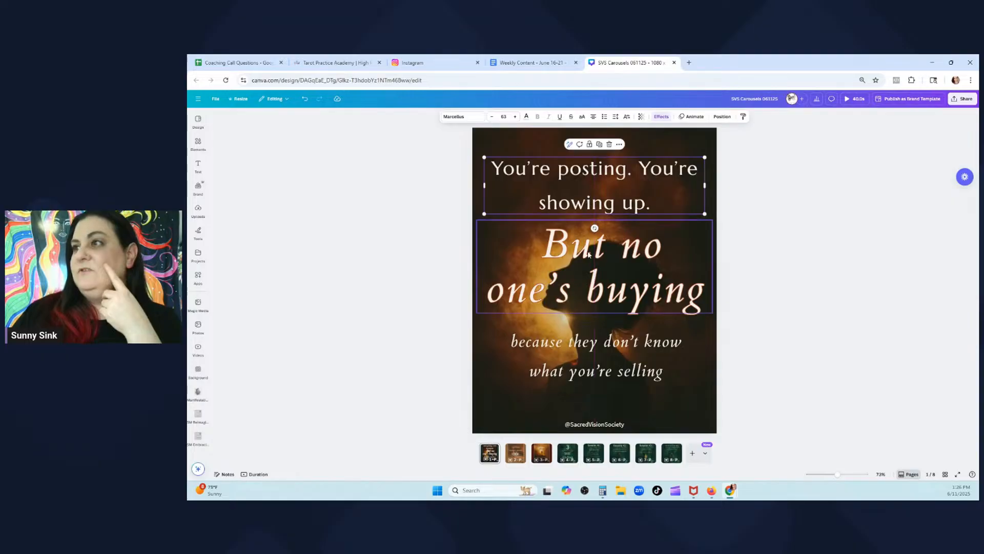
# Delete the silhouette background photo from the first slide
pyautogui.click(710, 418)
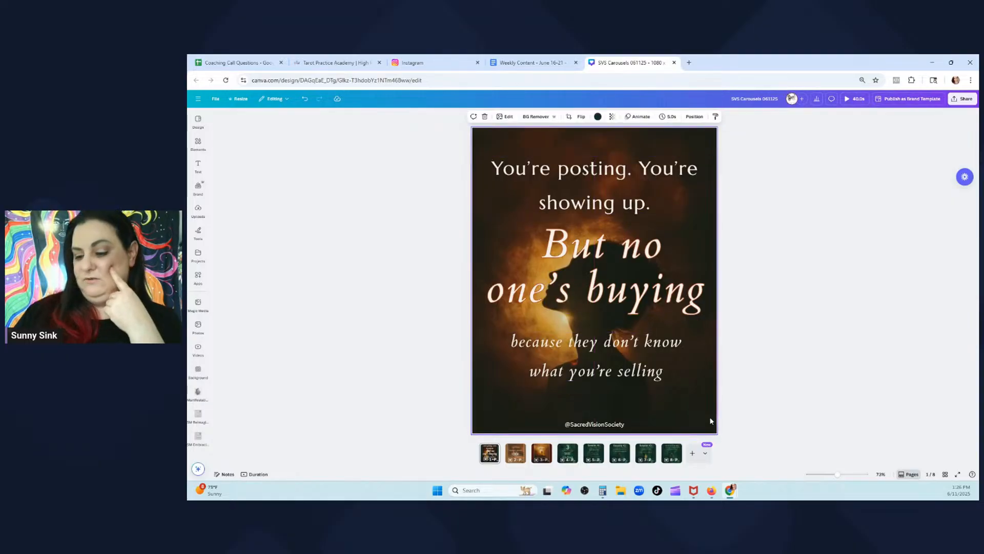
pyautogui.press('Delete')
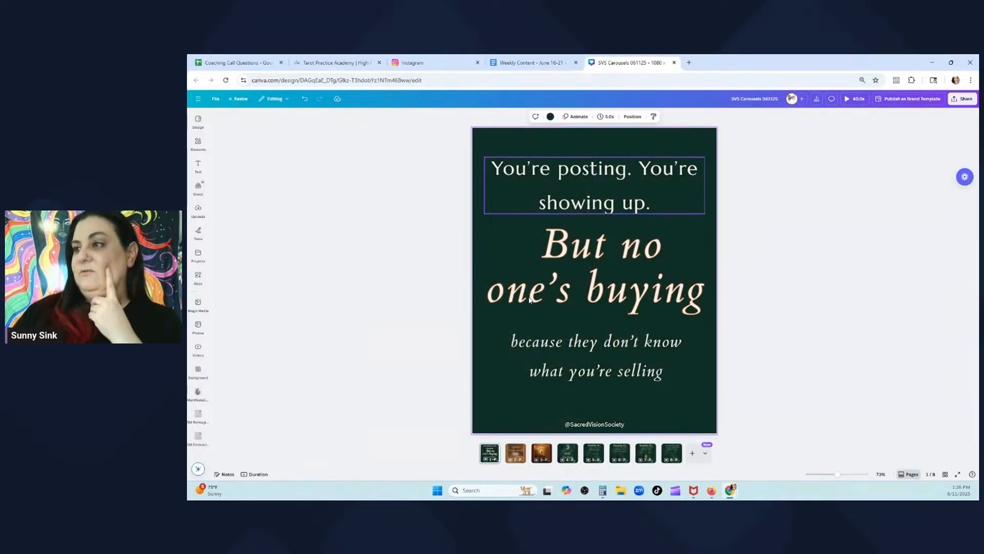
pyautogui.click(537, 355)
# Move "But no one's buying" down and resize its box so "But no one's" fits on one line within the slide margins
pyautogui.click(564, 293)
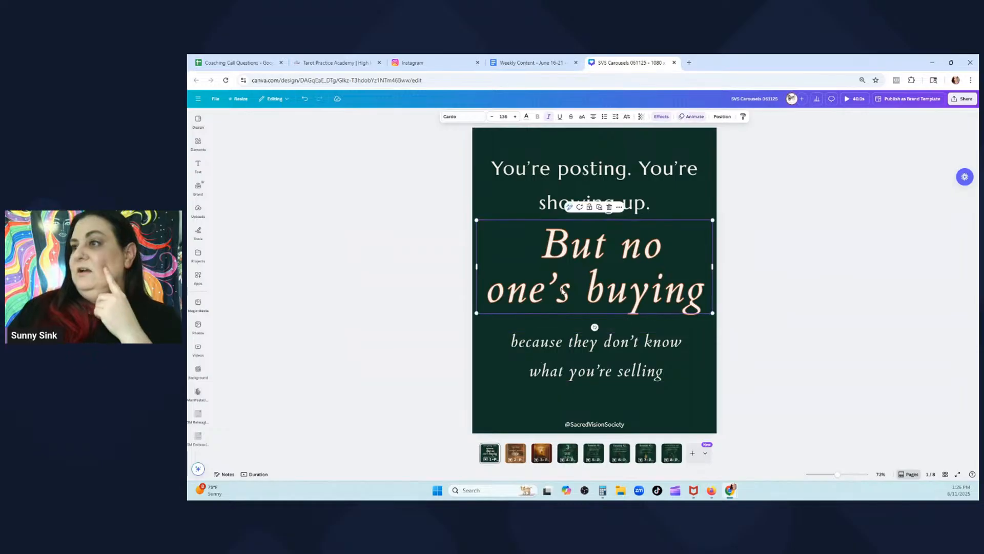
pyautogui.moveTo(564, 294); pyautogui.dragTo(557, 295)
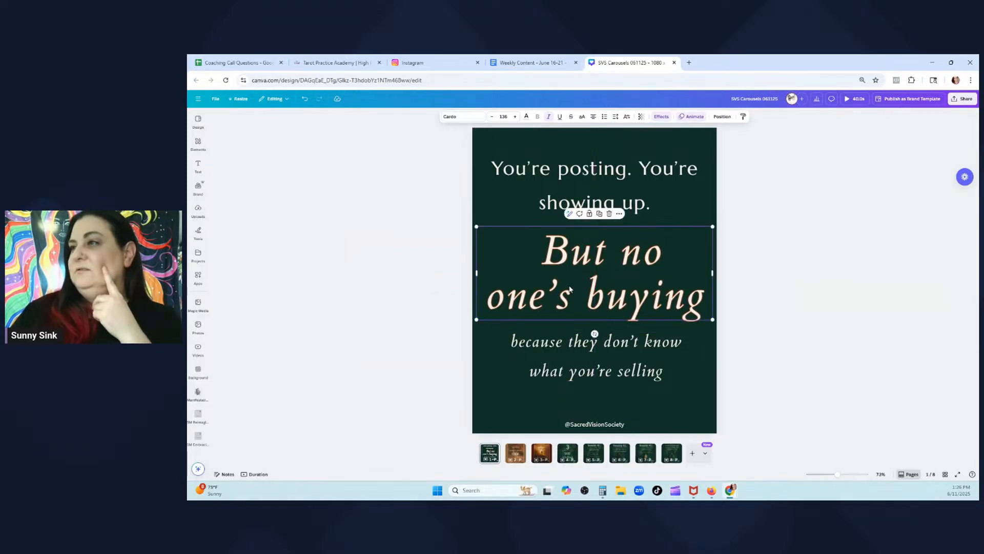
pyautogui.doubleClick(630, 258)
pyautogui.press('Escape')
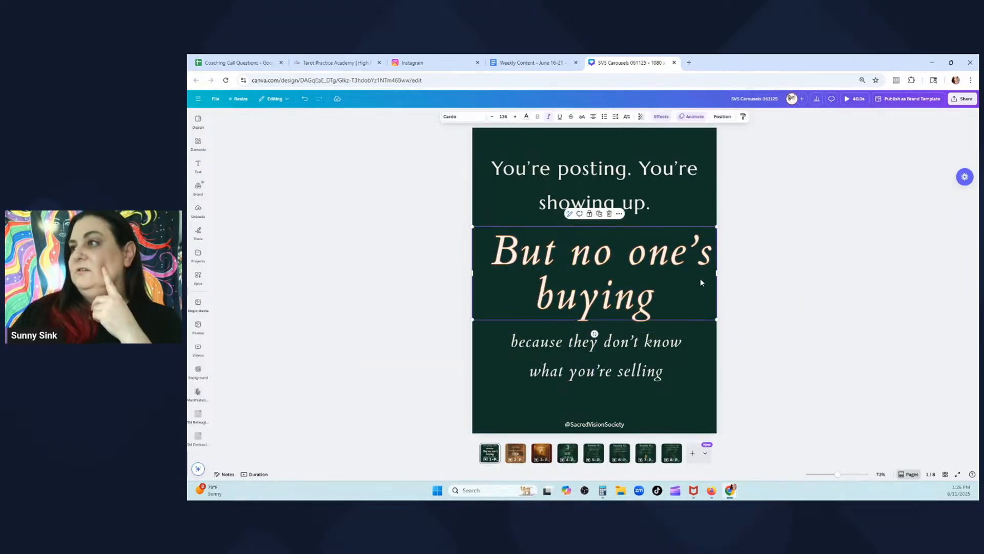
pyautogui.moveTo(718, 272); pyautogui.dragTo(709, 272)
pyautogui.moveTo(607, 285); pyautogui.dragTo(612, 284)
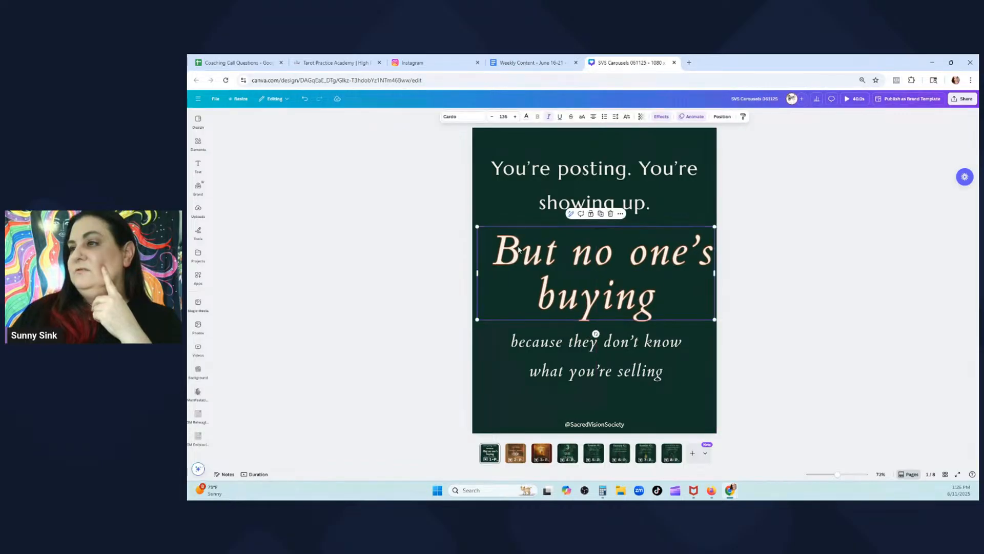
pyautogui.moveTo(479, 226); pyautogui.dragTo(486, 229)
pyautogui.moveTo(561, 259); pyautogui.dragTo(551, 257)
pyautogui.click(806, 301)
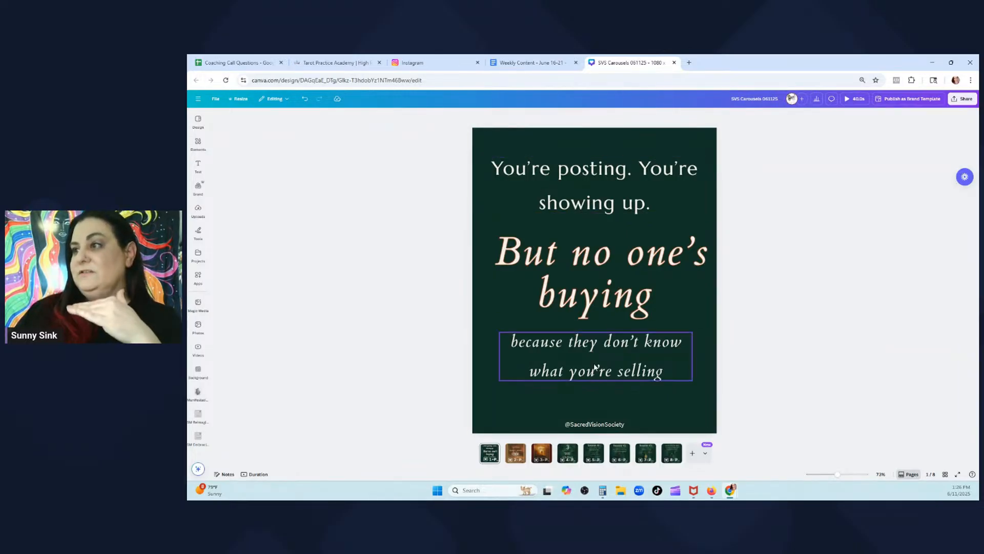
# Move the "because they don't know what you're selling" text slightly down, away from "But no one's buying"
pyautogui.moveTo(593, 371); pyautogui.dragTo(592, 378)
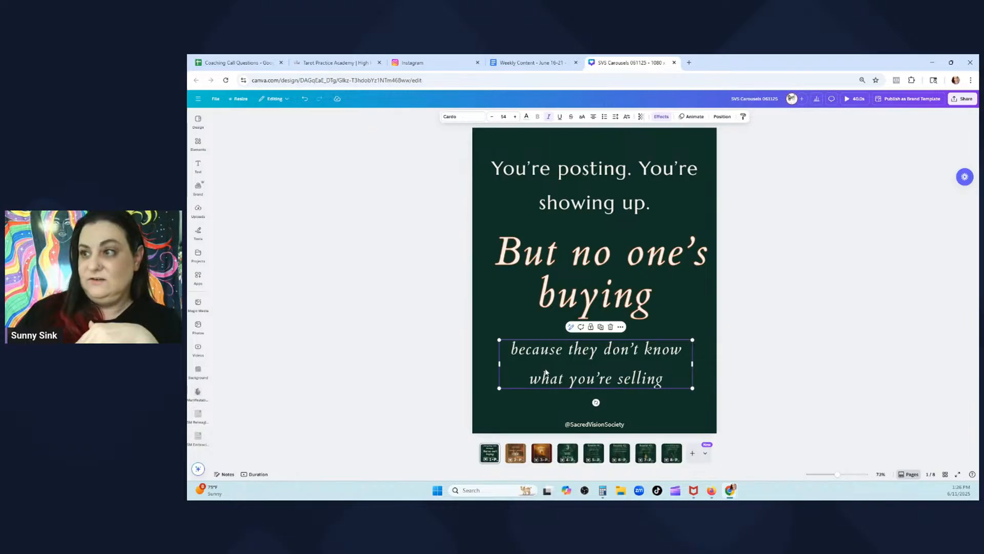
pyautogui.click(604, 190)
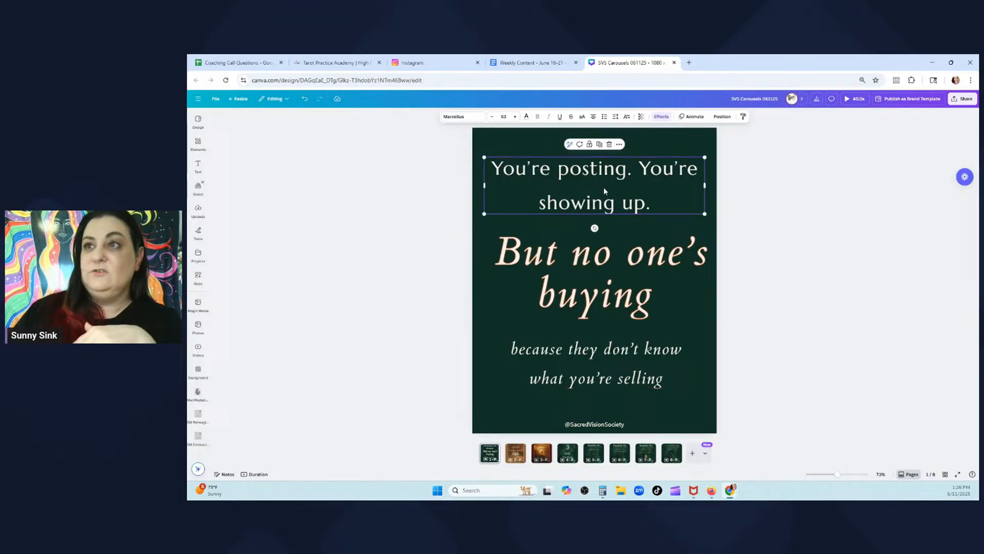
pyautogui.click(578, 273)
pyautogui.click(569, 354)
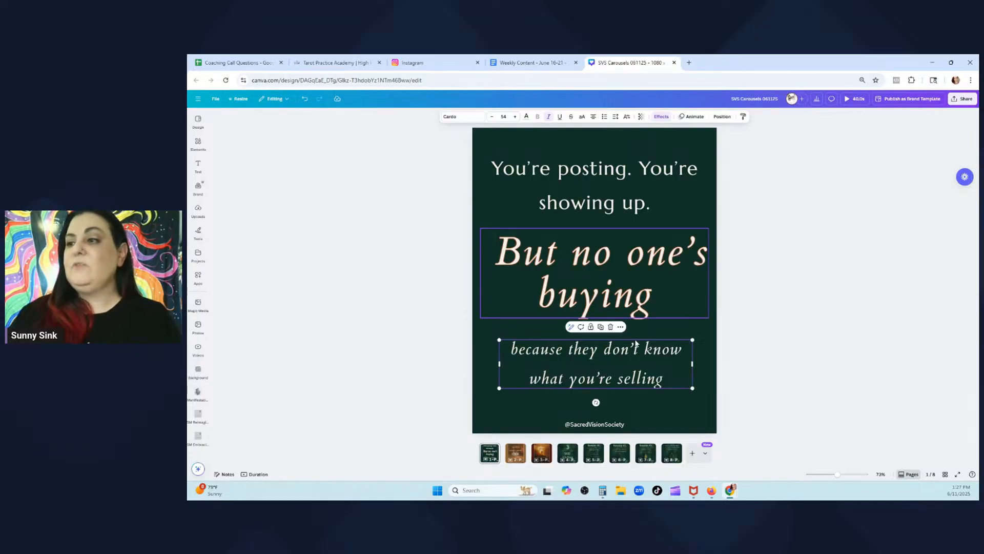
# Add a blank page at the end of the carousel and place the text "because they don't know what you're selling" on it
pyautogui.click(495, 449)
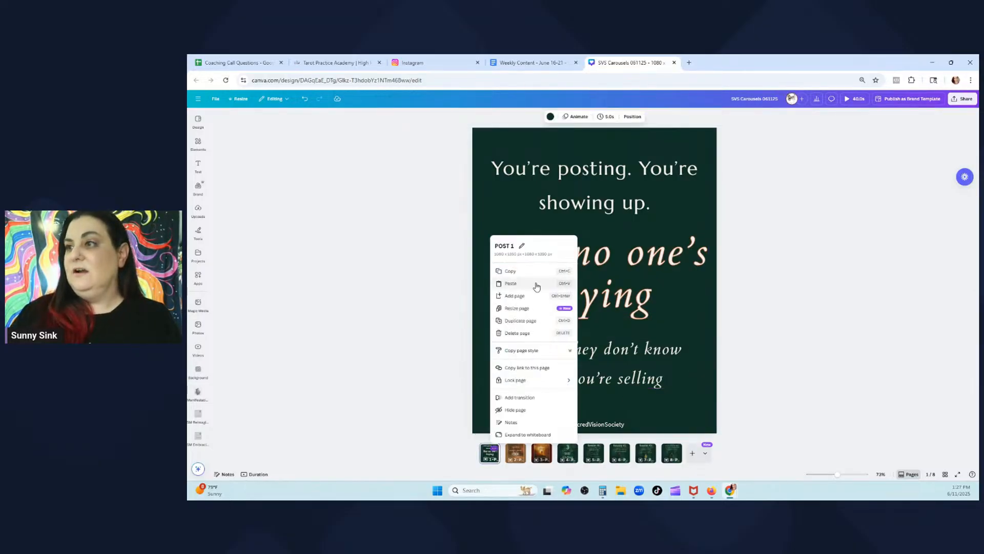
pyautogui.click(693, 455)
pyautogui.click(693, 455)
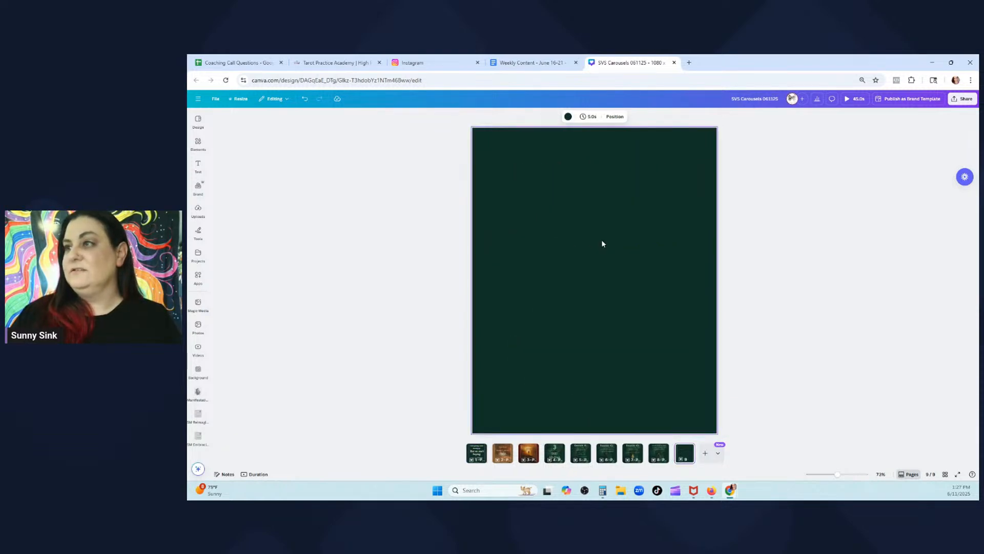
pyautogui.write("because they don't know what you're selling")
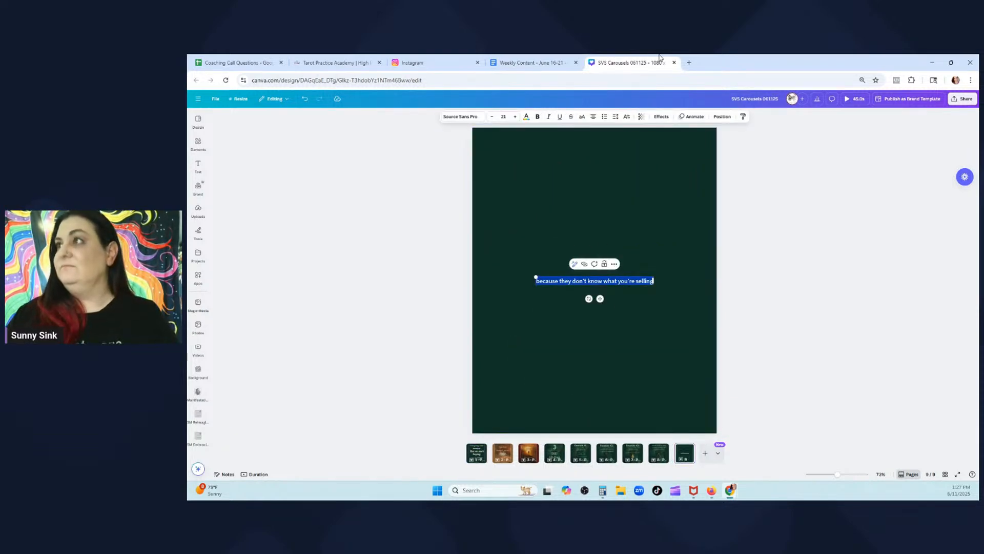
# Copy the full two-line hook from the Weekly Content document in Google Docs and paste it over the text on Canva's new page
pyautogui.click(531, 62)
pyautogui.rightClick(434, 216)
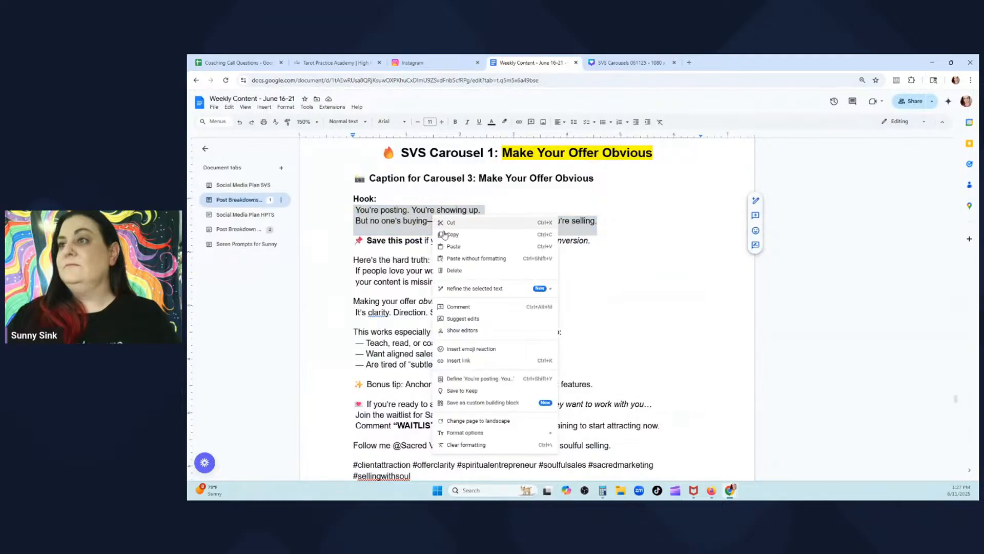
pyautogui.click(451, 234)
pyautogui.click(630, 62)
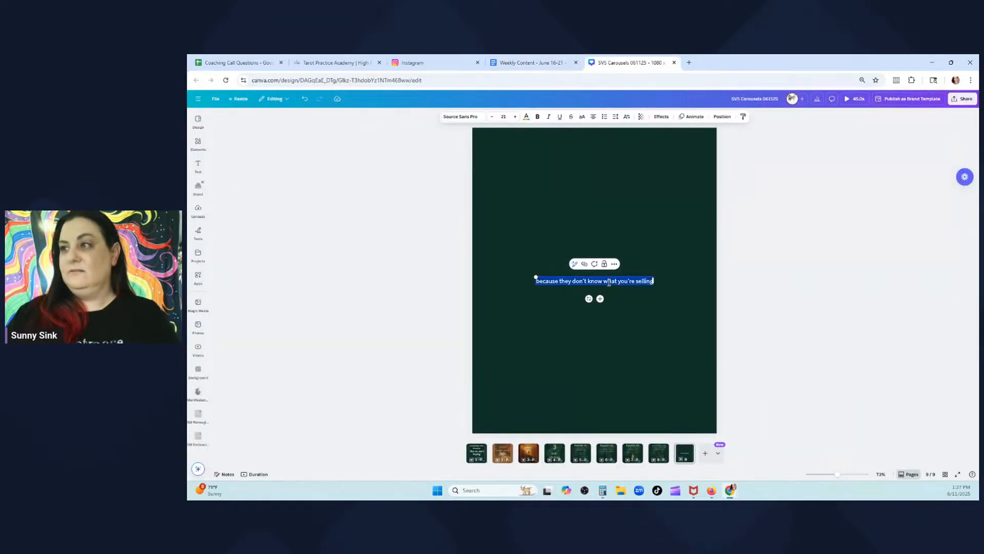
pyautogui.hotkey('ctrl', 'v')
pyautogui.click(672, 264)
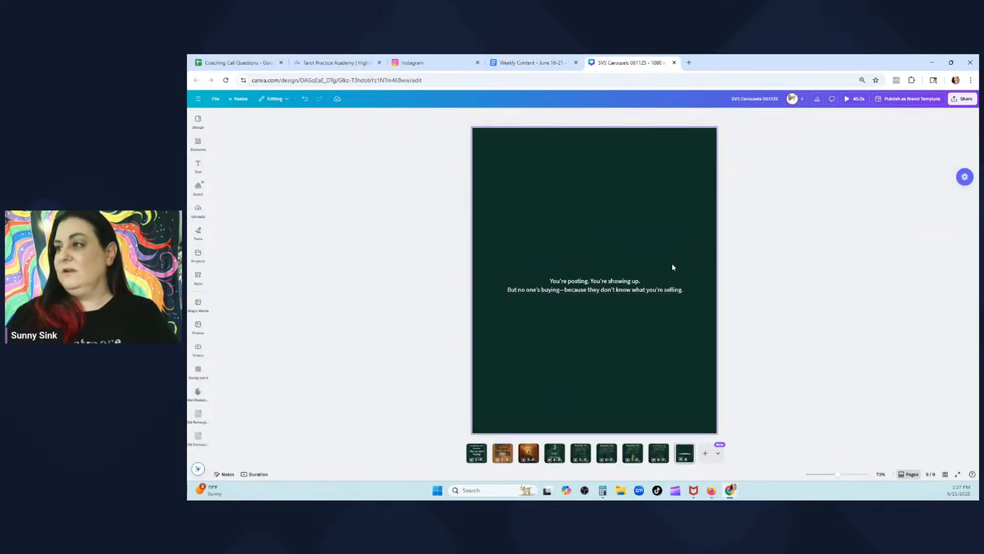
# Insert a blank line after "You're showing up." and a line break before "because they don't know what you're selling."
pyautogui.click(627, 283)
pyautogui.click(663, 279)
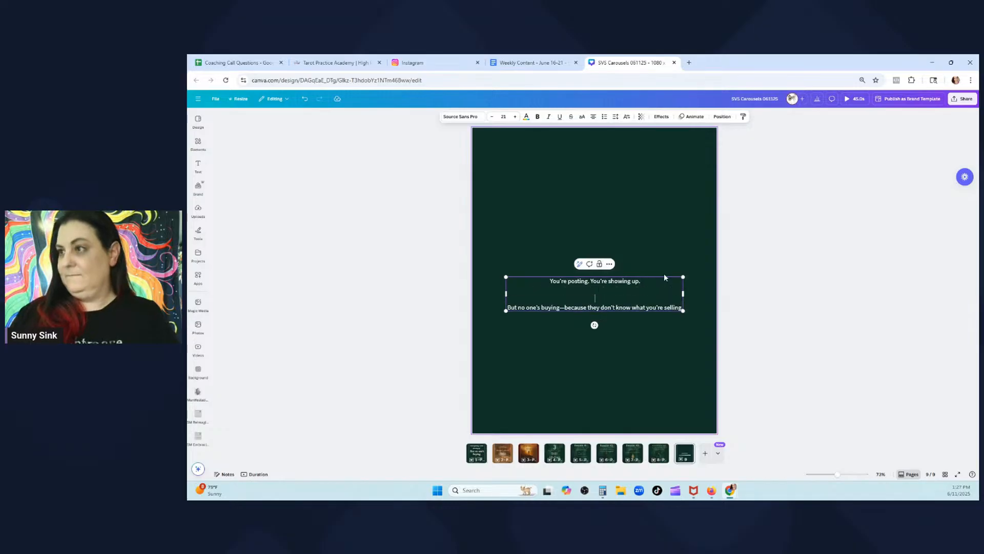
pyautogui.press('Return')
pyautogui.click(835, 272)
pyautogui.click(575, 306)
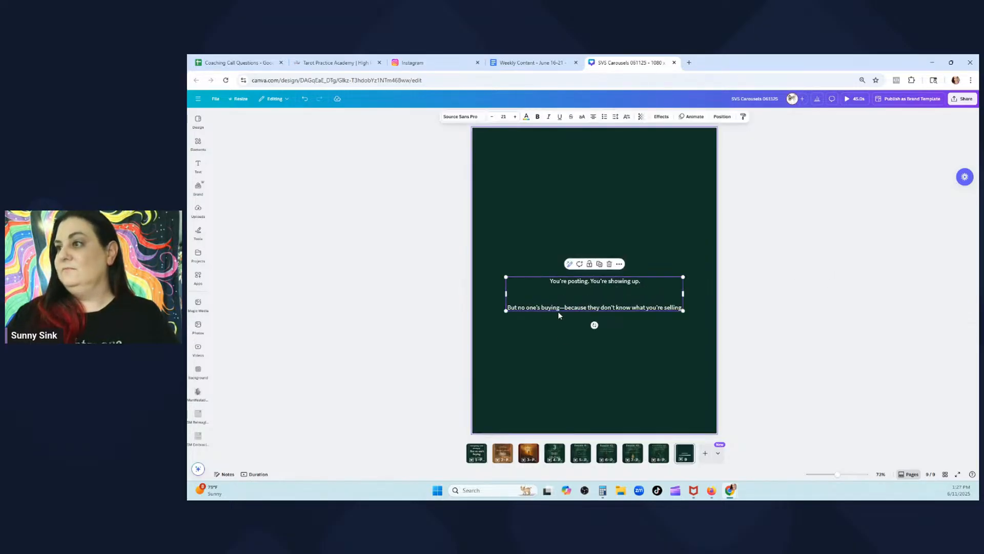
pyautogui.click(565, 308)
pyautogui.press('Return')
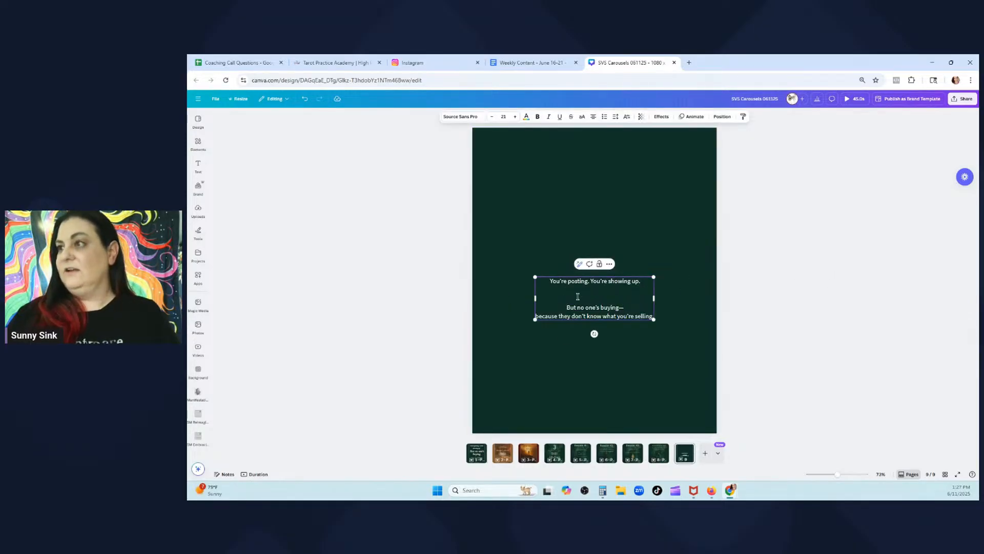
pyautogui.click(847, 272)
# Enlarge the pasted hook text on the new page to font size 58
pyautogui.click(609, 300)
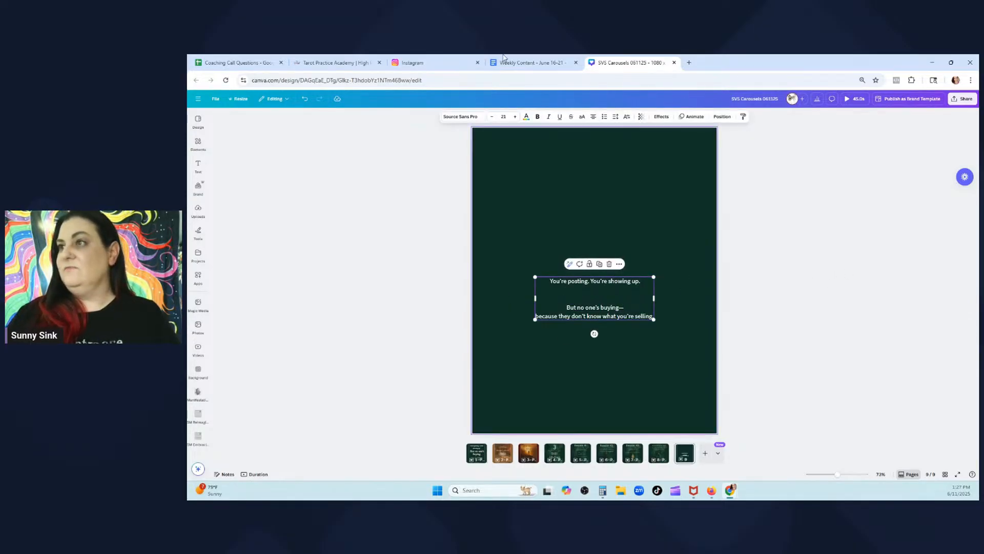
pyautogui.click(516, 119)
pyautogui.click(516, 119)
pyautogui.click(516, 119)
pyautogui.click(516, 119)
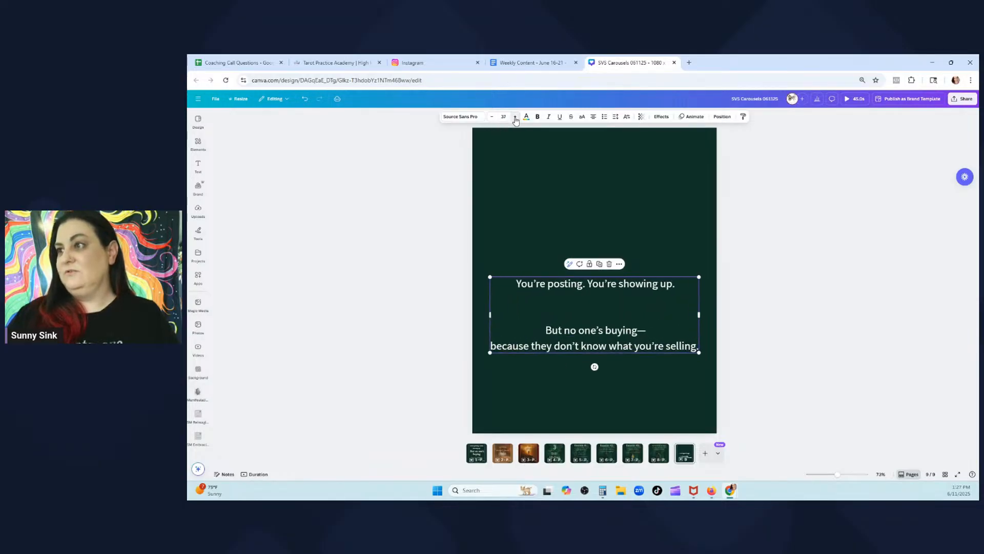
pyautogui.click(516, 119)
pyautogui.click(516, 119)
pyautogui.click(516, 119)
pyautogui.click(516, 119)
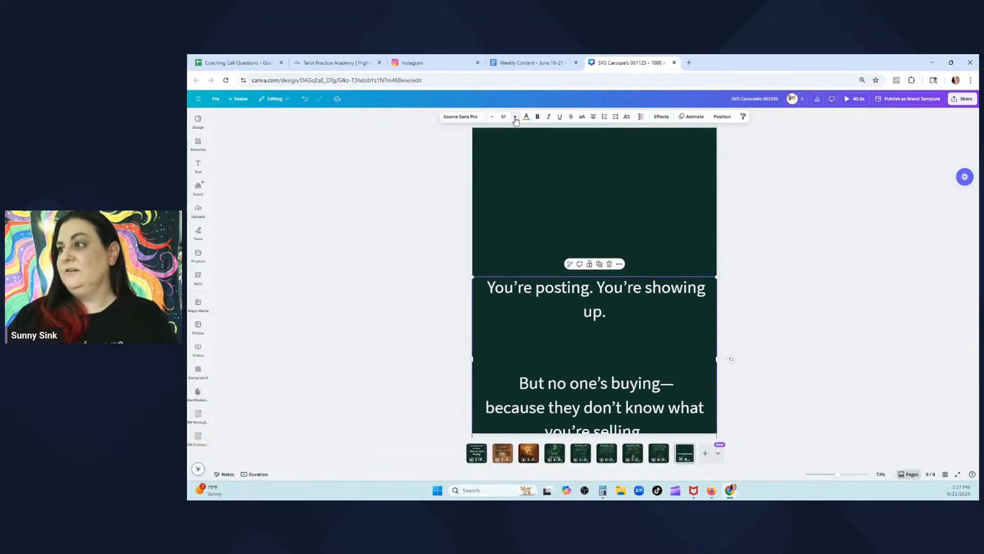
pyautogui.click(516, 119)
pyautogui.click(716, 362)
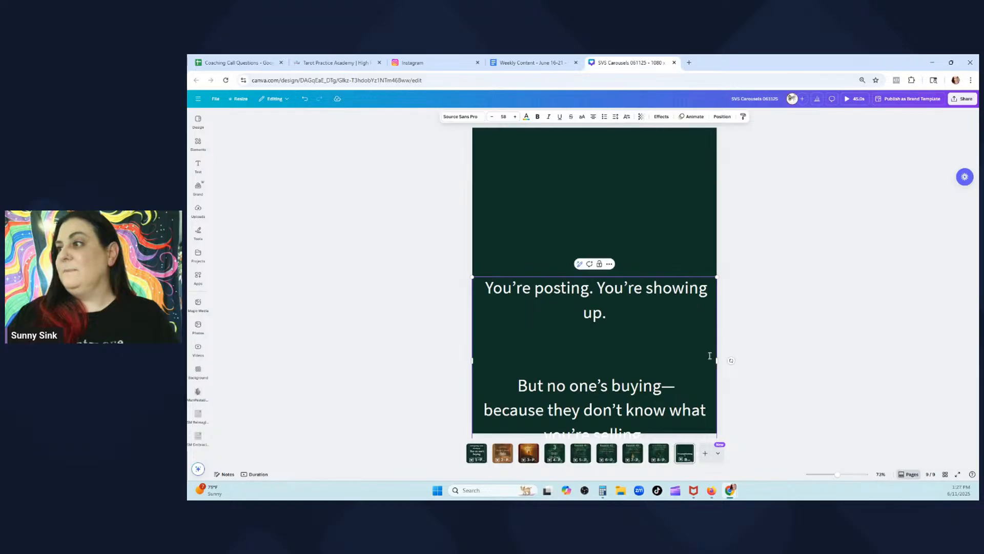
# Narrow the hook text box on the new page and move it to the middle of the page
pyautogui.moveTo(716, 360); pyautogui.dragTo(681, 361)
pyautogui.moveTo(613, 386); pyautogui.dragTo(650, 410)
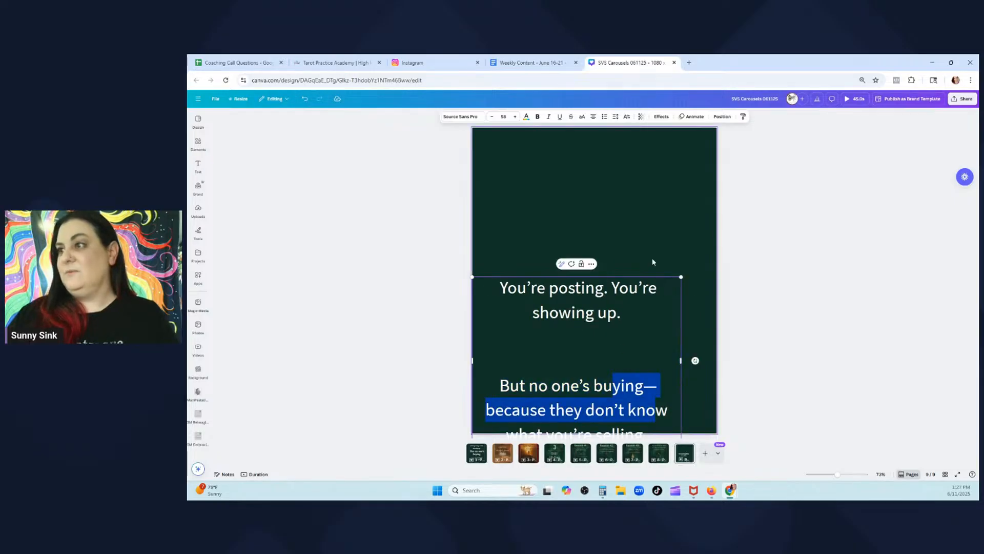
pyautogui.click(799, 264)
pyautogui.moveTo(668, 328); pyautogui.dragTo(682, 246)
pyautogui.click(914, 389)
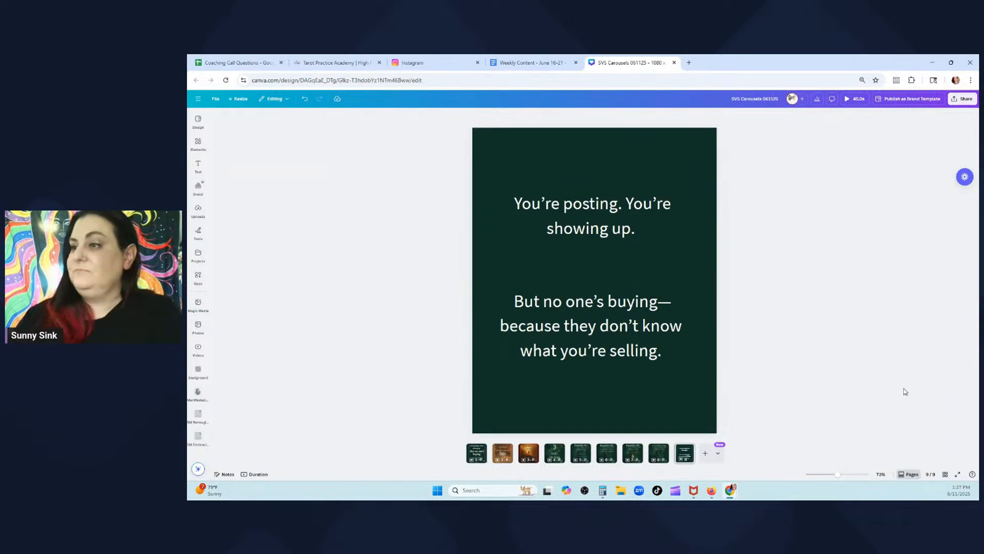
# Move the plain-text page directly after the first slide and compare it with the styled hook slide
pyautogui.moveTo(684, 453); pyautogui.dragTo(501, 456)
pyautogui.click(478, 456)
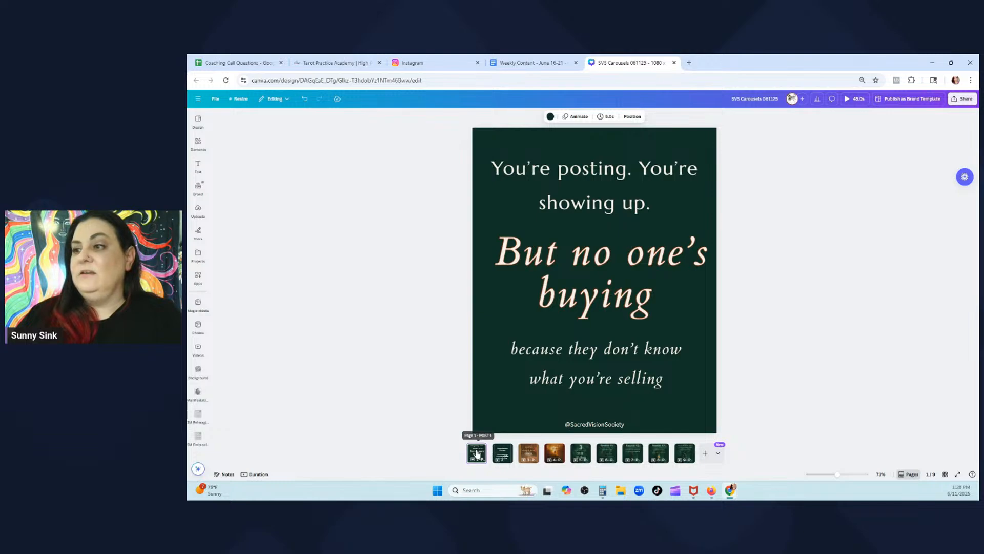
pyautogui.click(504, 454)
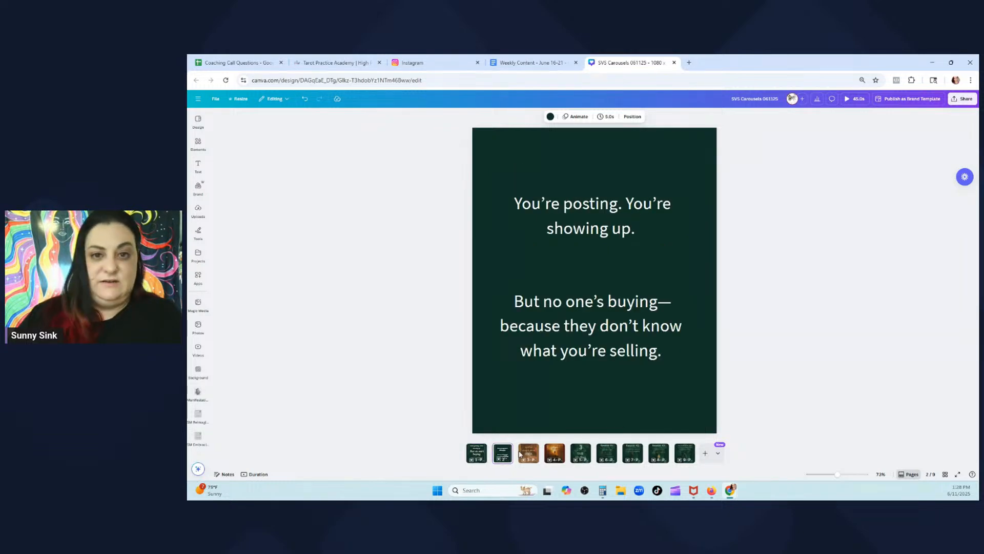
# Delete the plain-text page from the carousel and return to the first slide
pyautogui.click(505, 448)
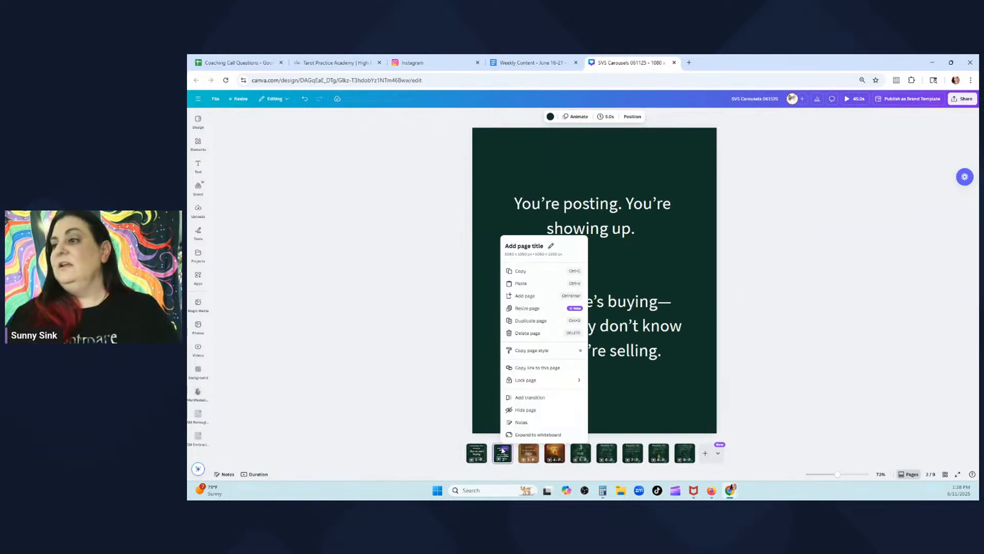
pyautogui.click(531, 333)
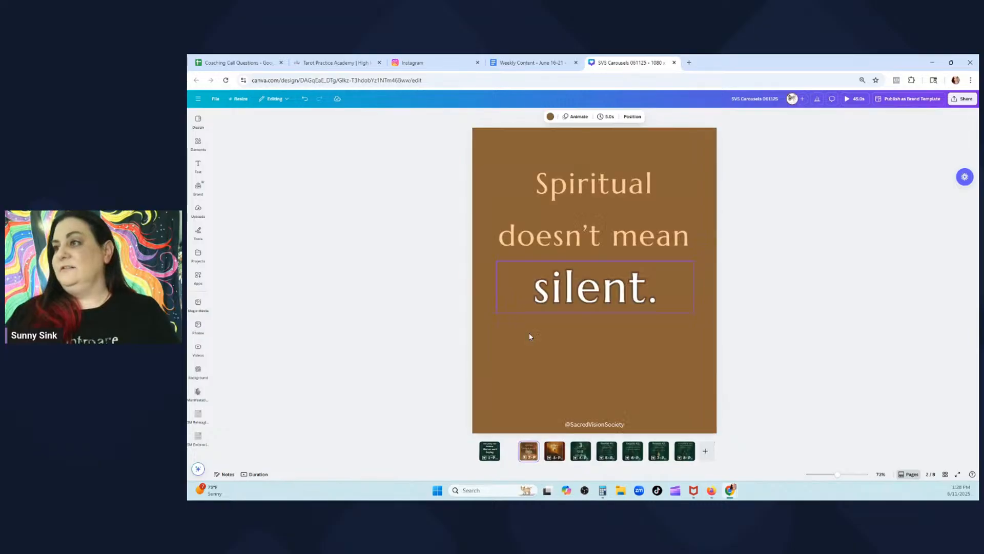
pyautogui.click(489, 452)
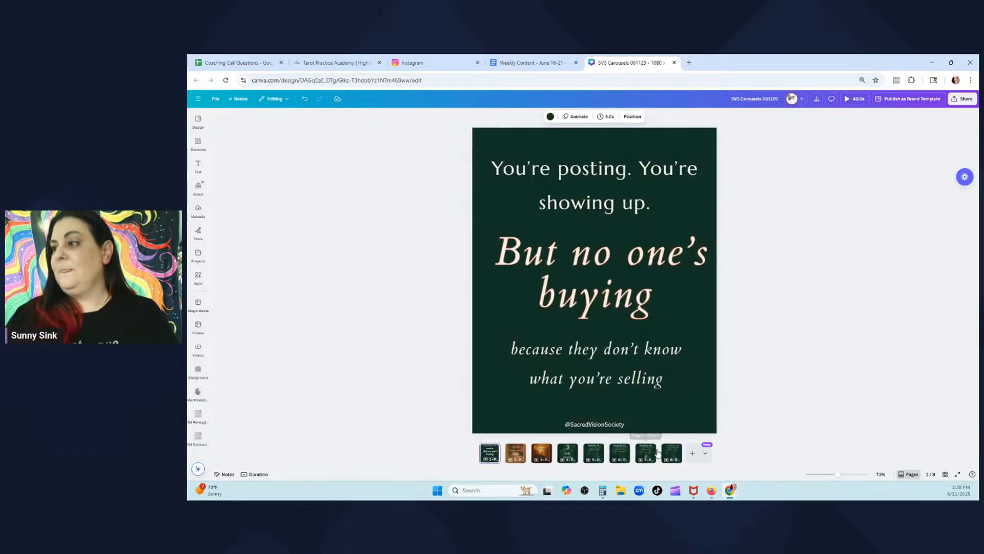
# Copy the triple-arrow graphic from the "3 Reasons You're Still Hiding" slide and paste it onto the first slide
pyautogui.click(673, 454)
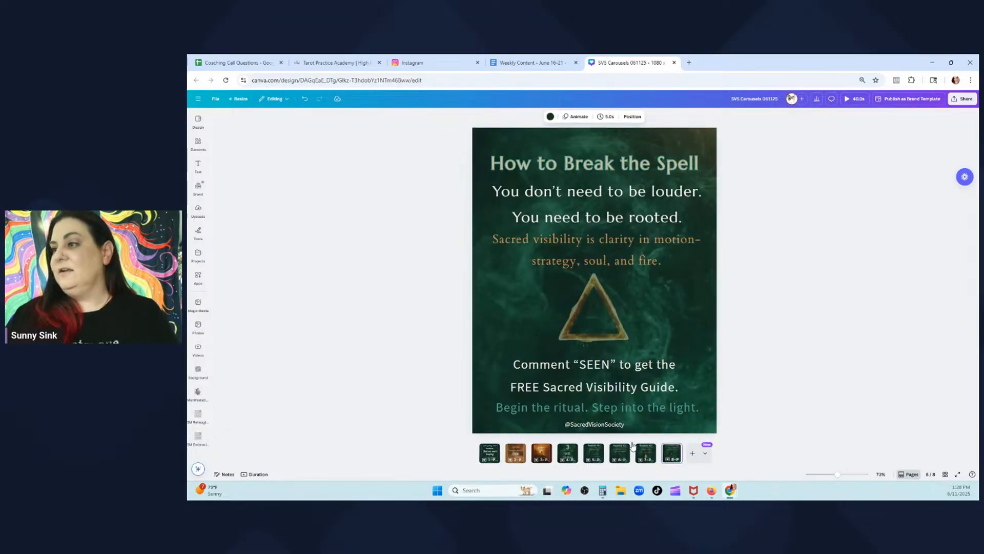
pyautogui.click(567, 452)
pyautogui.rightClick(684, 420)
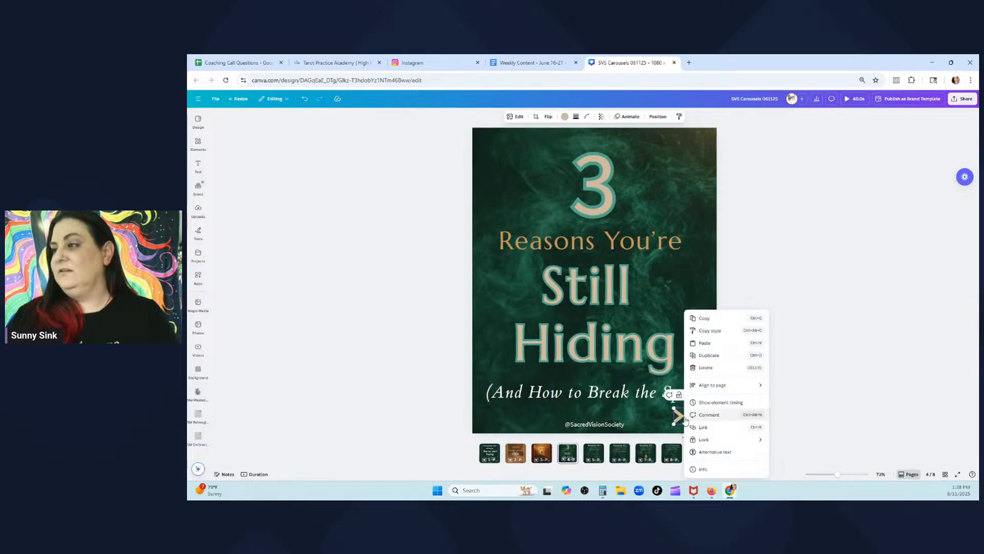
pyautogui.click(700, 319)
pyautogui.rightClick(517, 446)
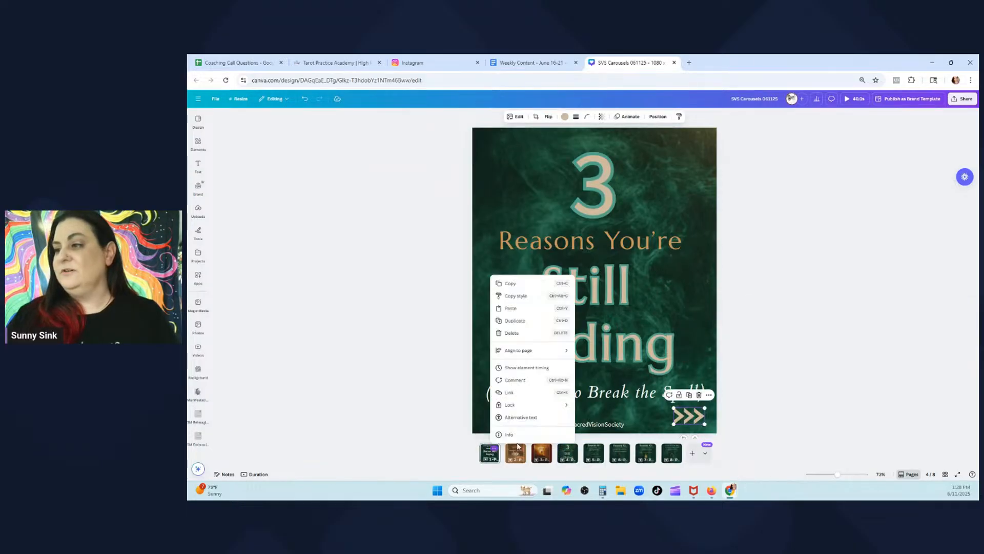
pyautogui.rightClick(653, 403)
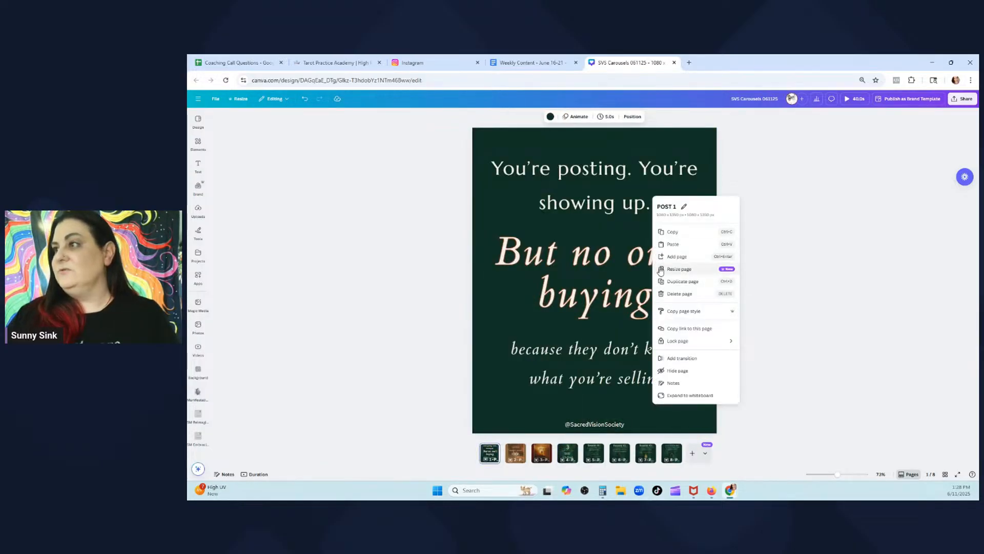
pyautogui.click(620, 414)
pyautogui.hotkey('ctrl', 'v')
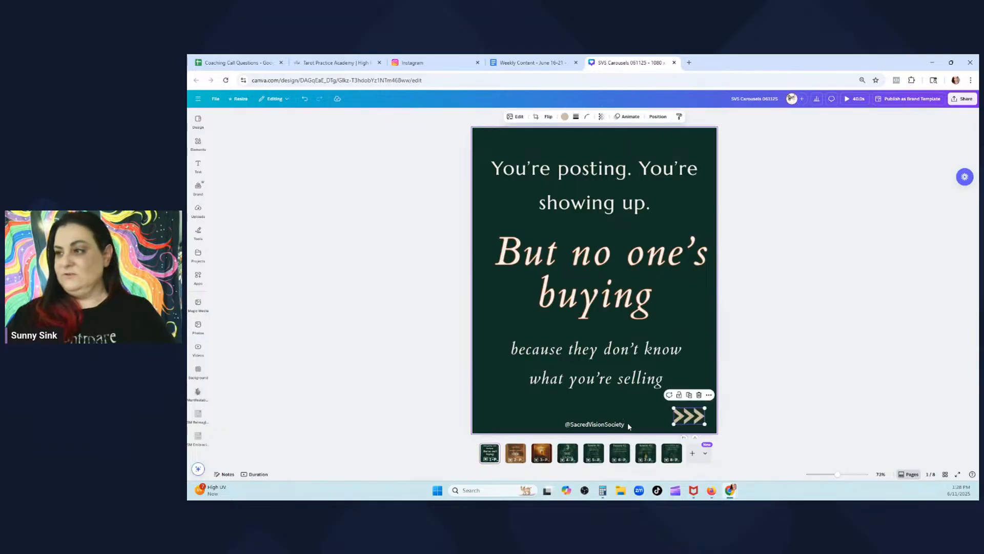
pyautogui.click(799, 389)
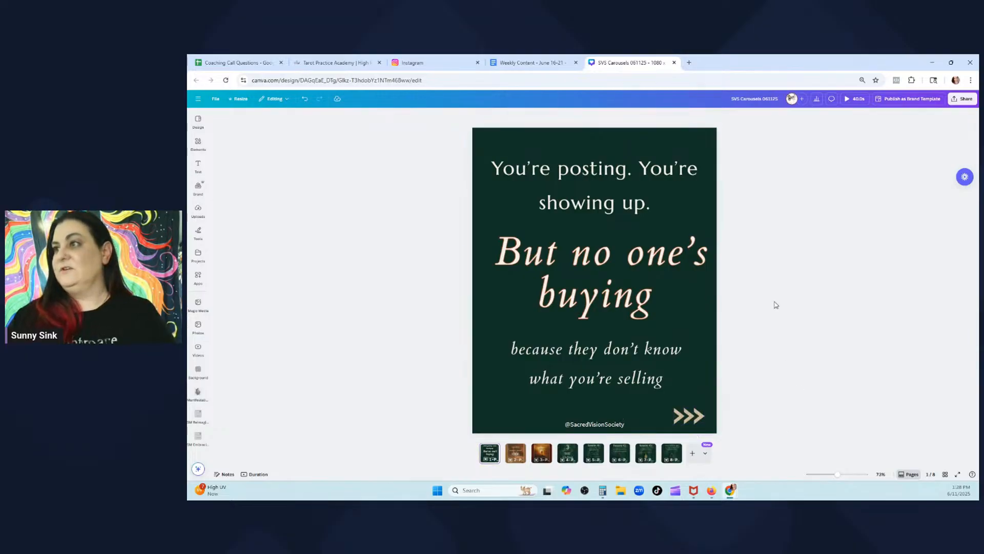
# Switch to the Weekly Content document in Google Docs and copy the Slide 1 header "Posting but not getting clients?"
pyautogui.click(531, 62)
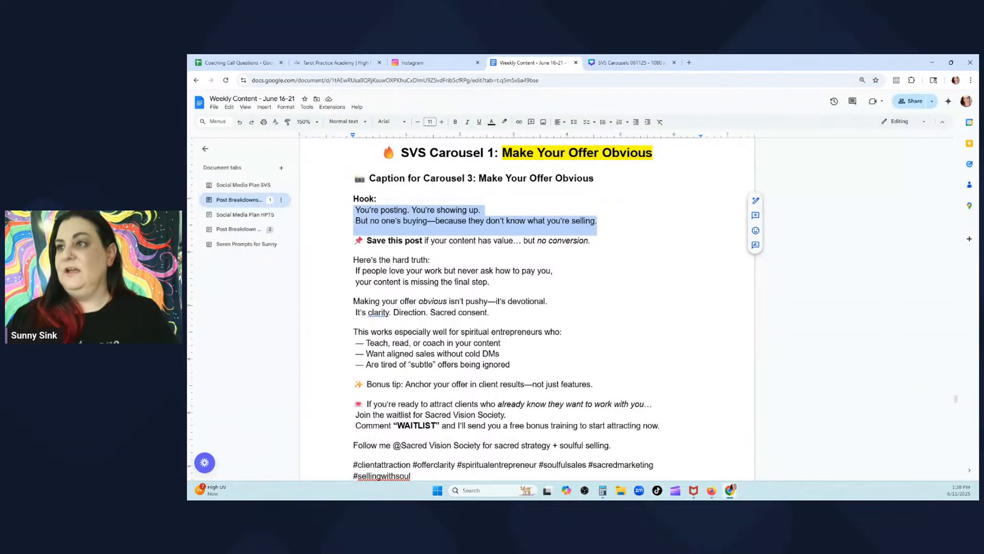
pyautogui.scroll(-3, 456, 282)
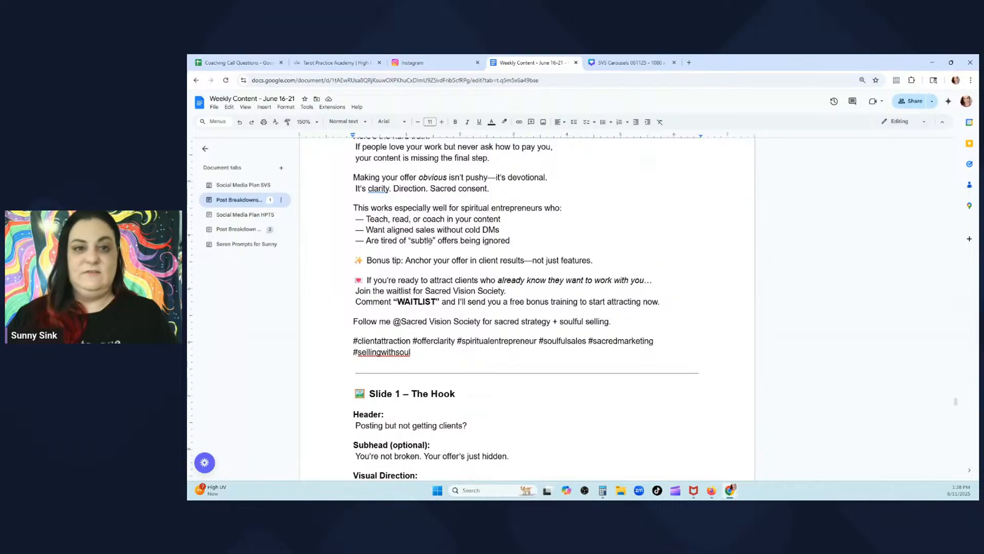
pyautogui.scroll(-4, 437, 265)
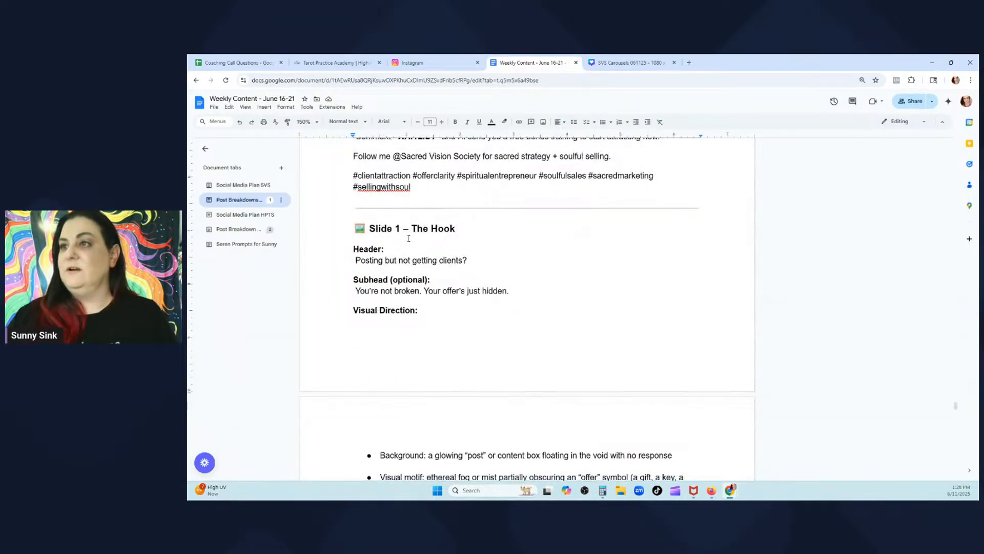
pyautogui.scroll(-1, 409, 238)
pyautogui.scroll(-1, 360, 207)
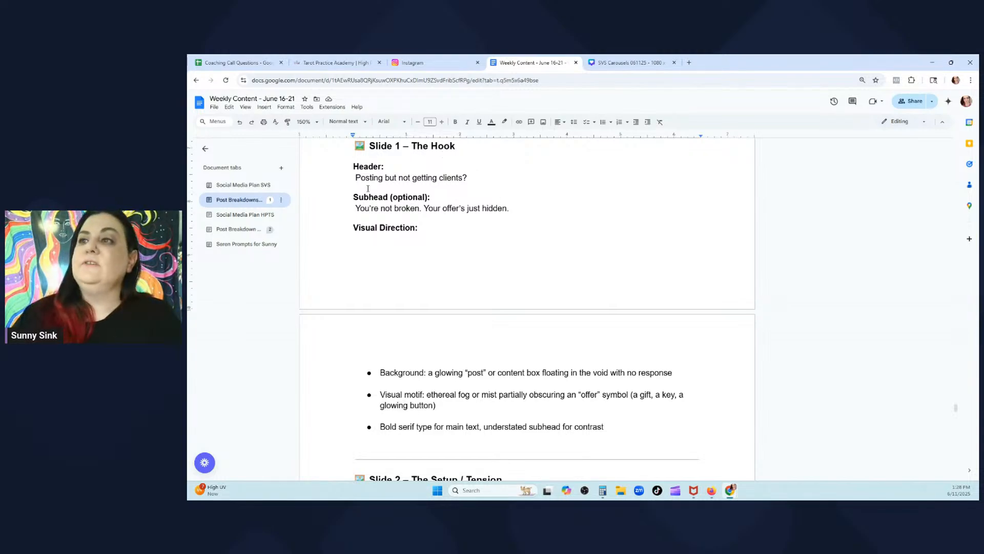
pyautogui.moveTo(482, 179); pyautogui.dragTo(348, 178)
pyautogui.hotkey('ctrl', 'c')
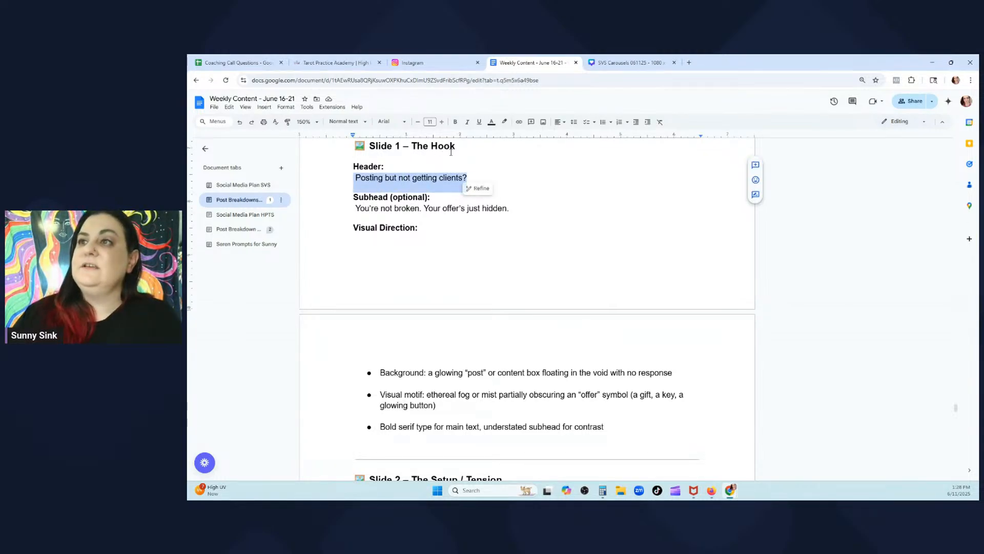
# Compare the Slide 1 header and optional subhead in the Google Docs document with the first carousel slide in Canva
pyautogui.click(628, 62)
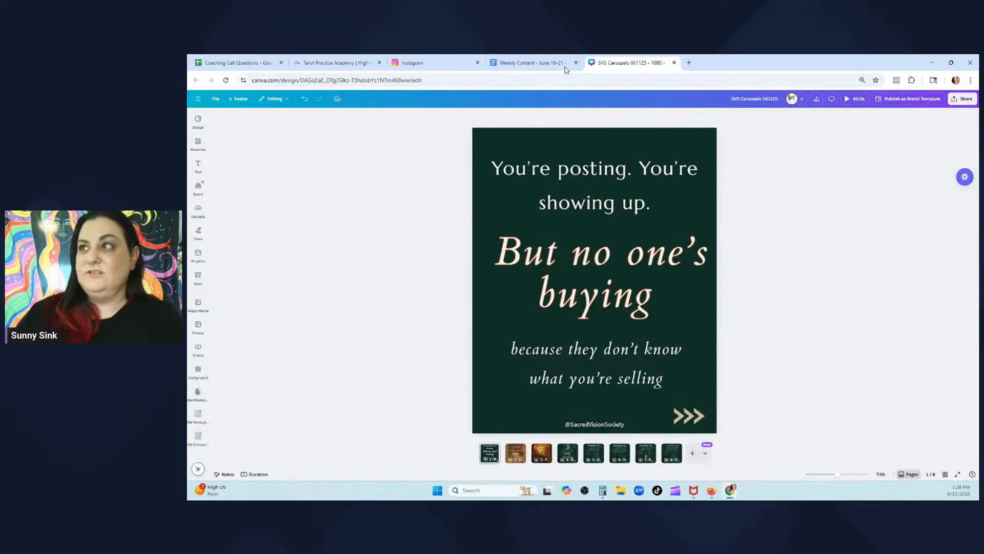
pyautogui.click(531, 62)
pyautogui.click(589, 63)
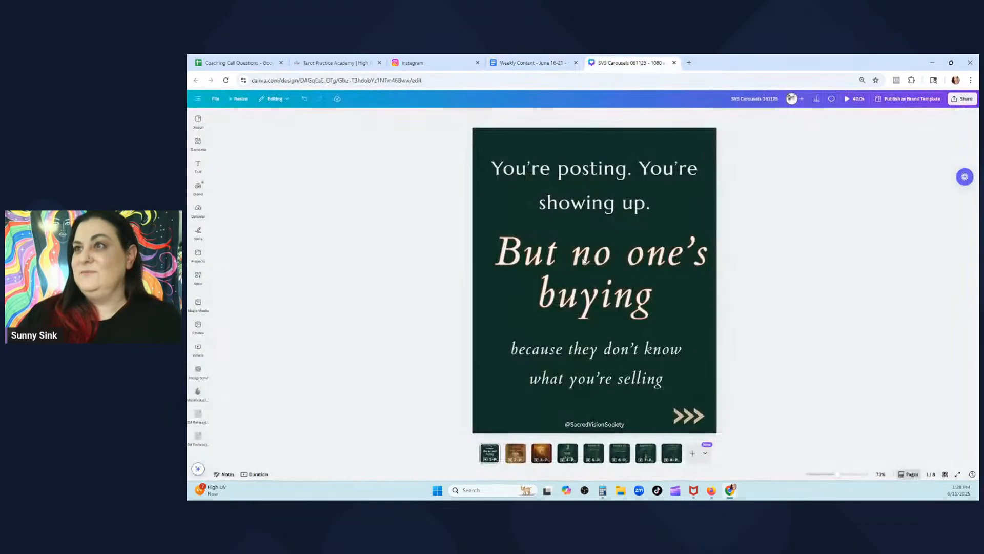
pyautogui.click(531, 63)
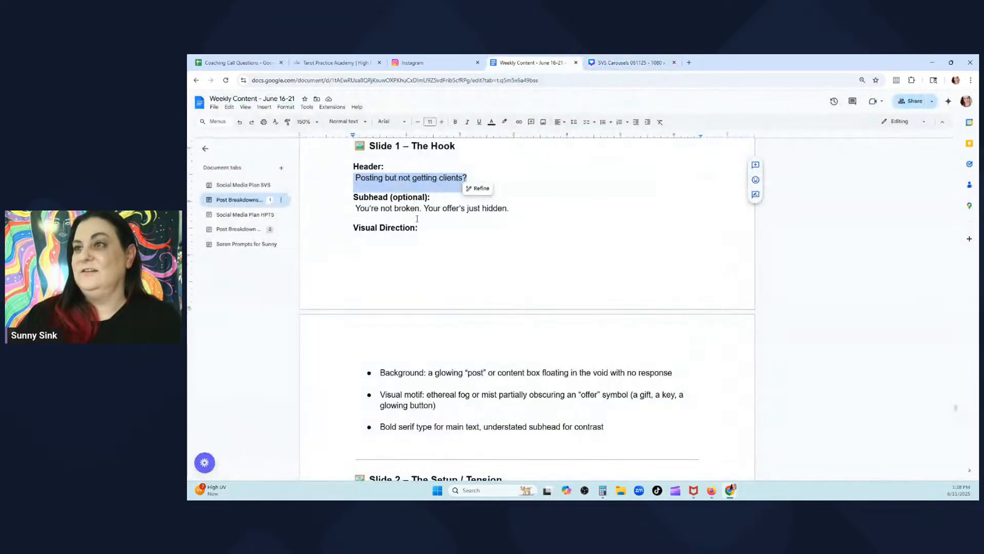
pyautogui.moveTo(353, 210); pyautogui.dragTo(519, 210)
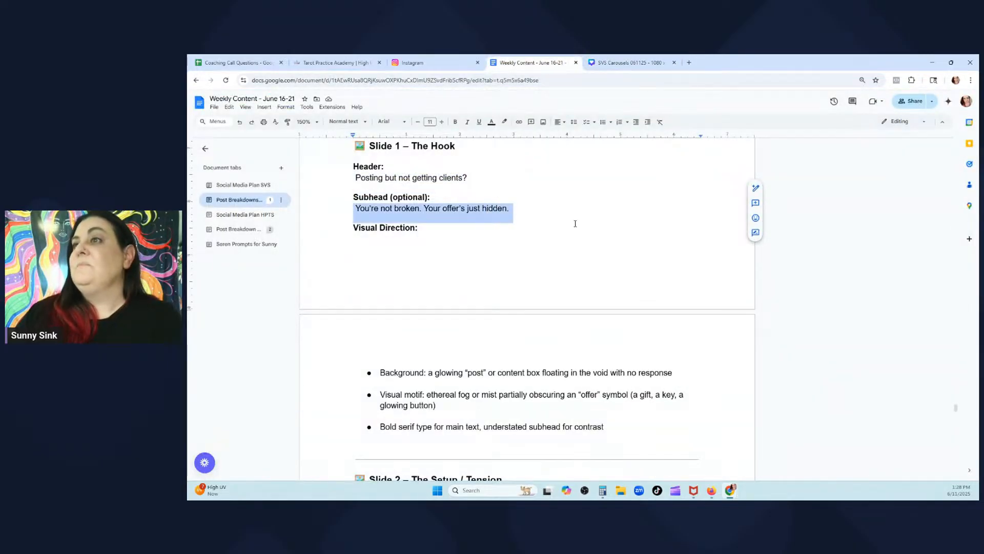
pyautogui.moveTo(353, 179); pyautogui.dragTo(496, 182)
pyautogui.moveTo(355, 210); pyautogui.dragTo(538, 212)
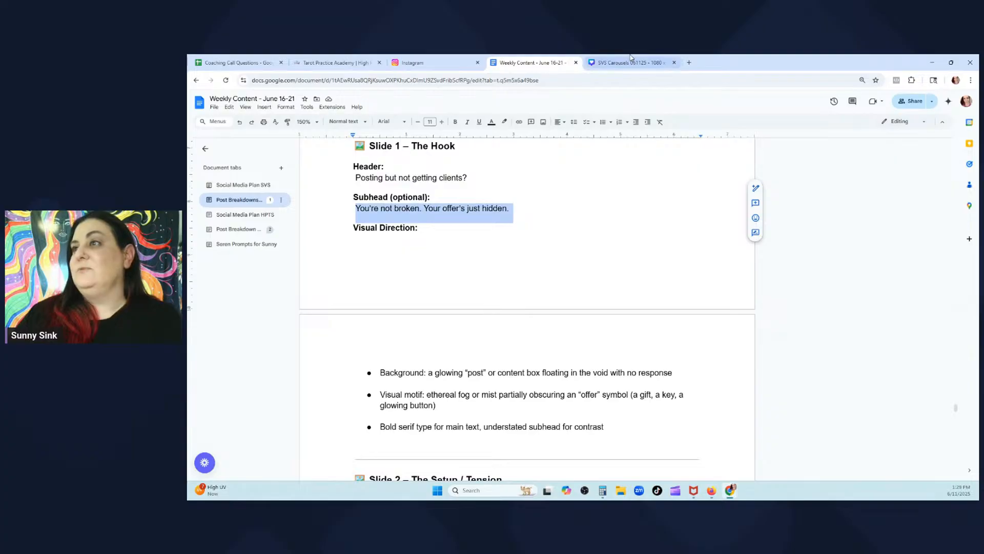
pyautogui.click(630, 62)
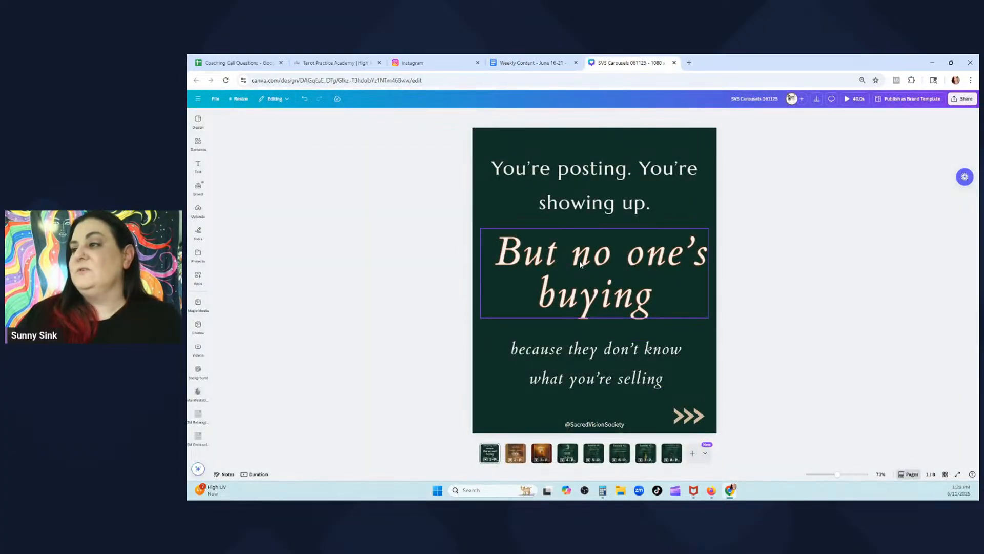
# Return to the Google Docs document and review Slide 1's visual direction notes on background, visual motif and type
pyautogui.click(531, 62)
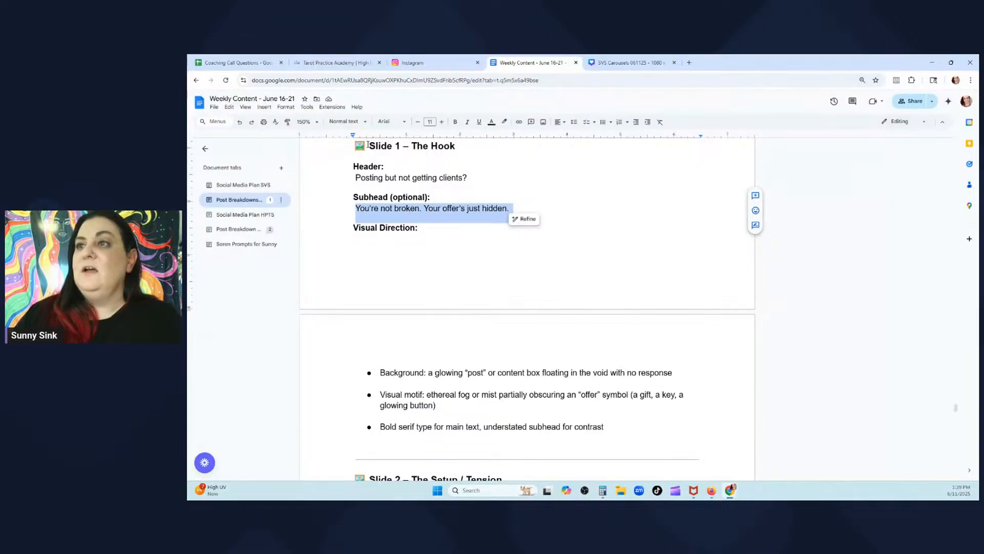
pyautogui.scroll(-3, 406, 247)
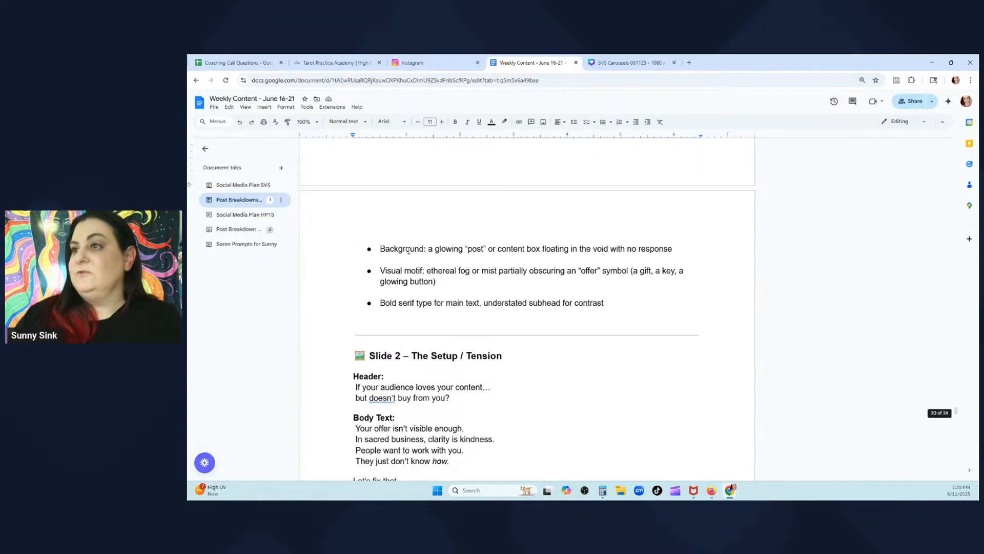
pyautogui.moveTo(390, 249); pyautogui.dragTo(700, 251)
pyautogui.click(648, 292)
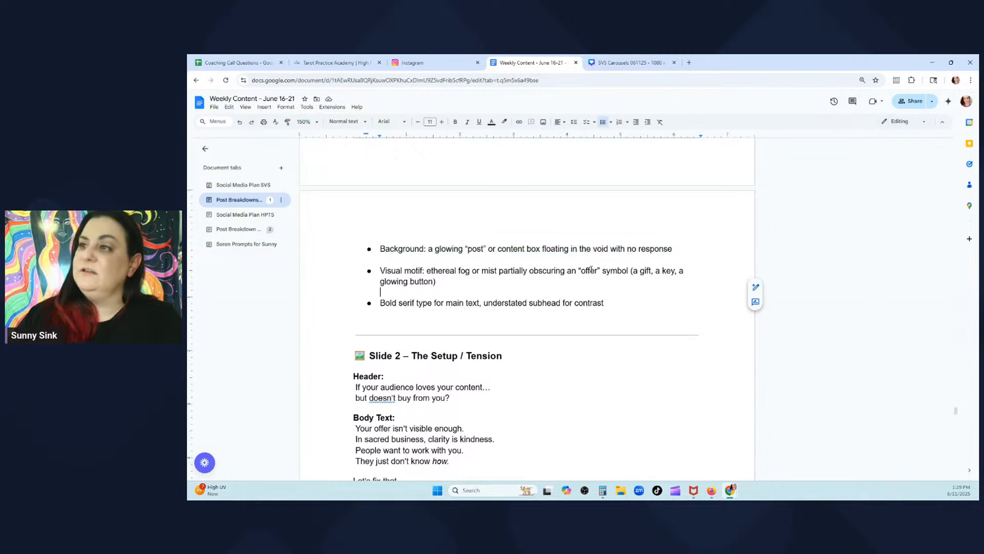
pyautogui.moveTo(527, 252); pyautogui.dragTo(674, 314)
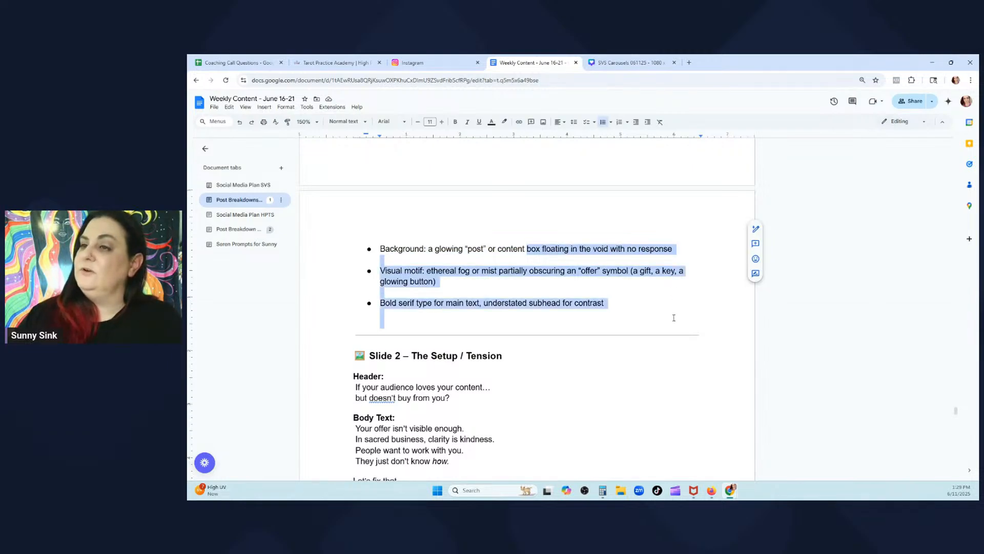
pyautogui.click(636, 317)
pyautogui.moveTo(440, 247); pyautogui.dragTo(654, 254)
pyautogui.moveTo(442, 272); pyautogui.dragTo(604, 308)
pyautogui.click(645, 302)
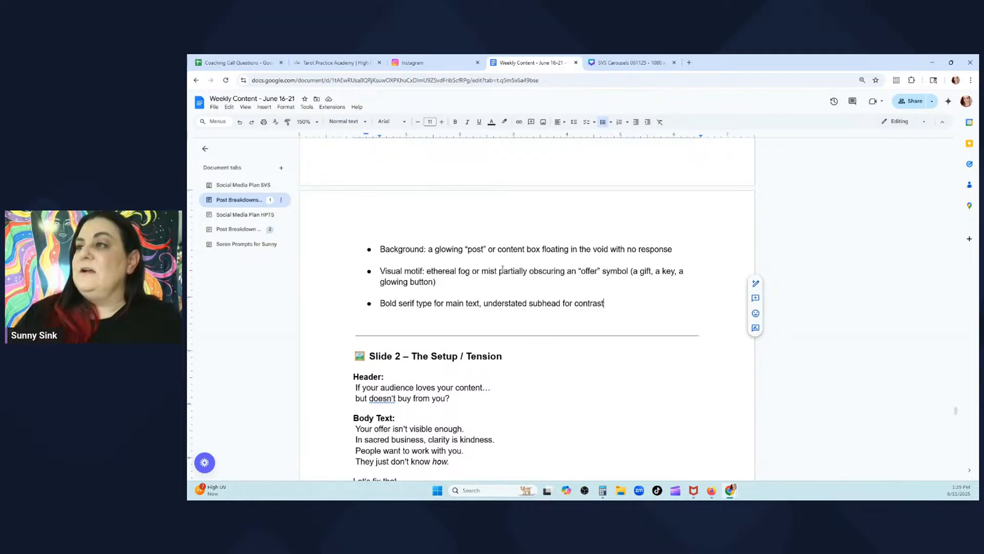
pyautogui.scroll(4, 501, 236)
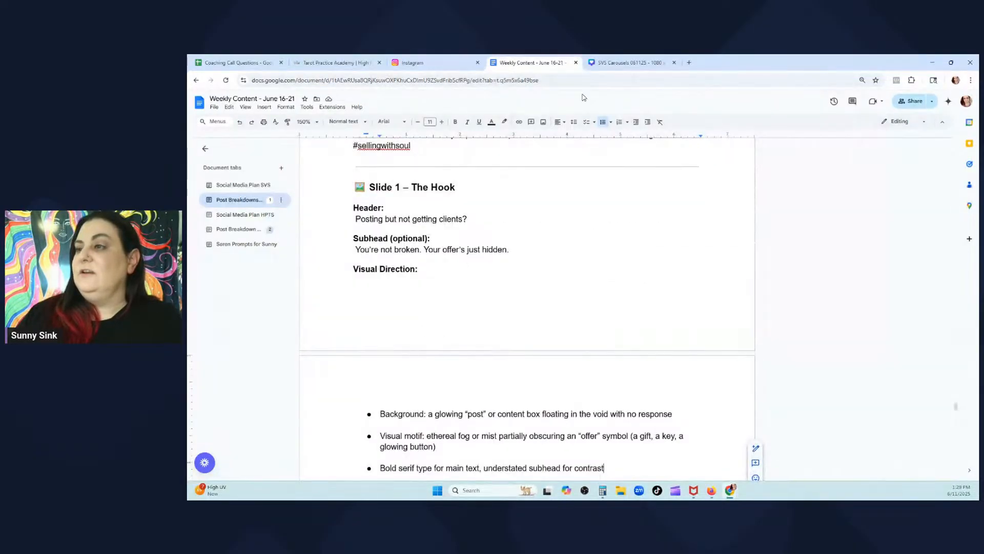
# Switch to Canva, open the Sacred Vision Society brand graphics folder from the projects and browse its images
pyautogui.click(640, 59)
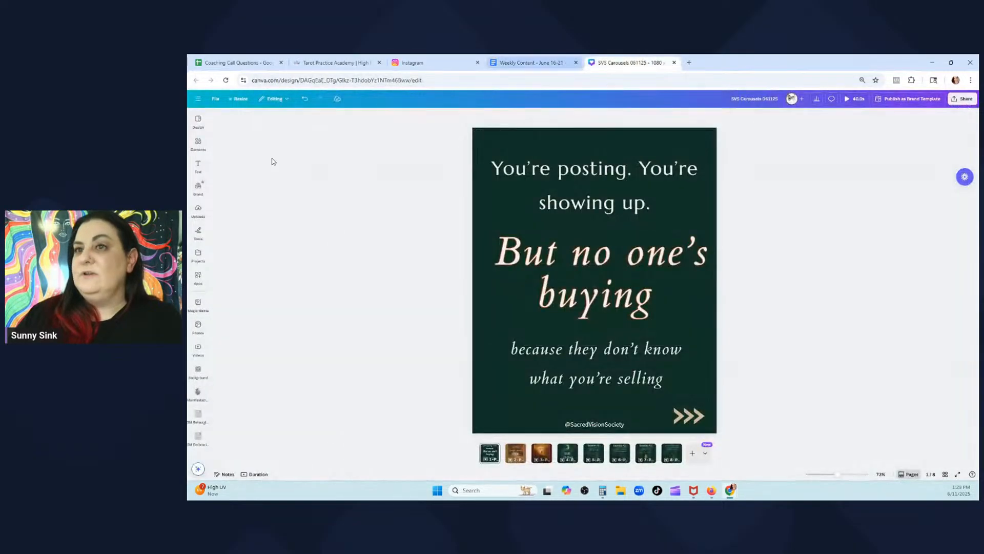
pyautogui.click(203, 259)
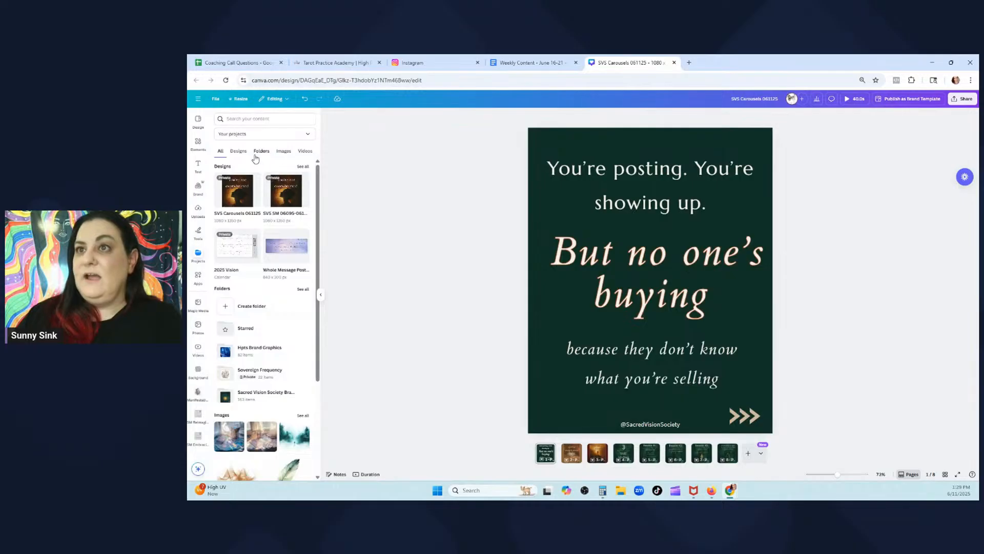
pyautogui.click(261, 152)
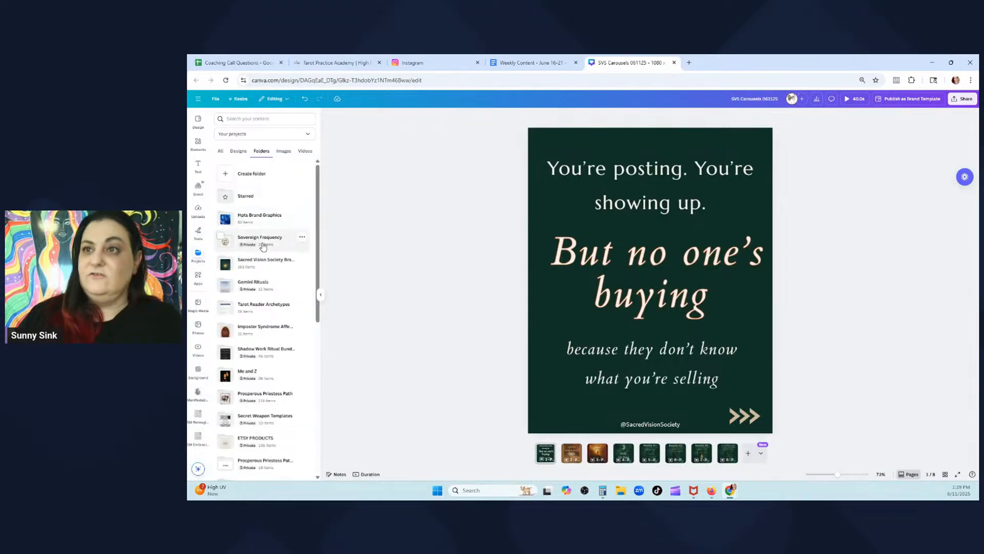
pyautogui.click(264, 262)
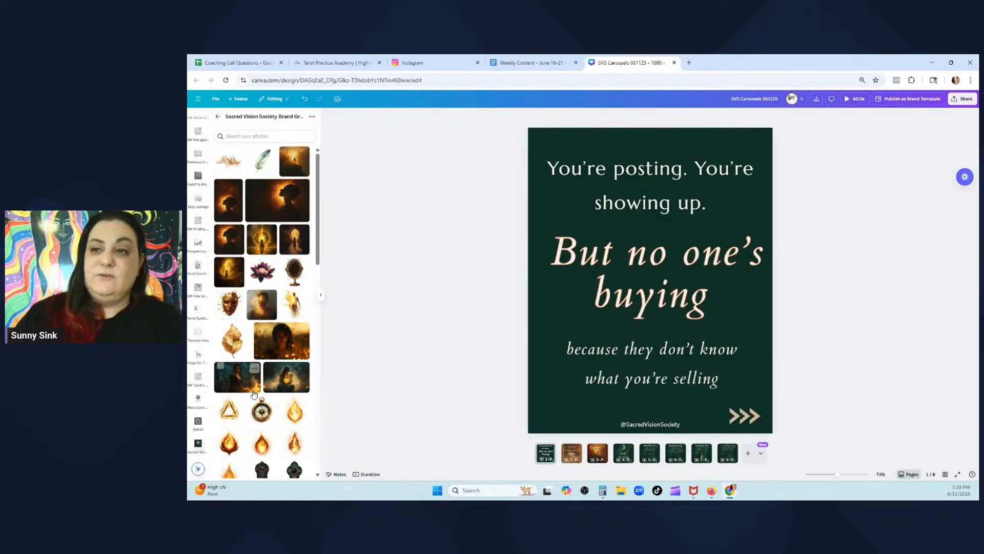
pyautogui.scroll(-1, 259, 353)
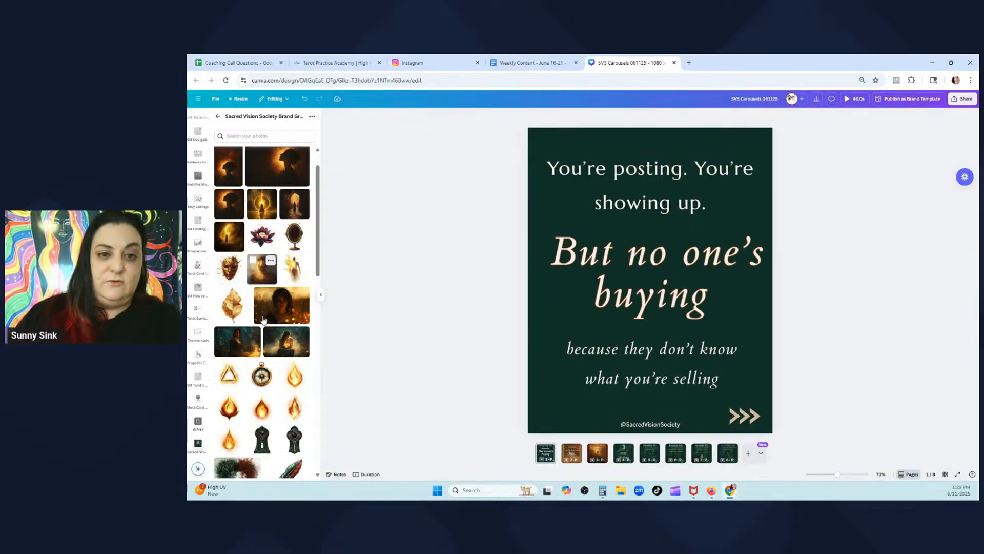
# Add the red-and-green panelled door image from the brand graphics folder to the first carousel slide, behind its text
pyautogui.scroll(-10, 263, 319)
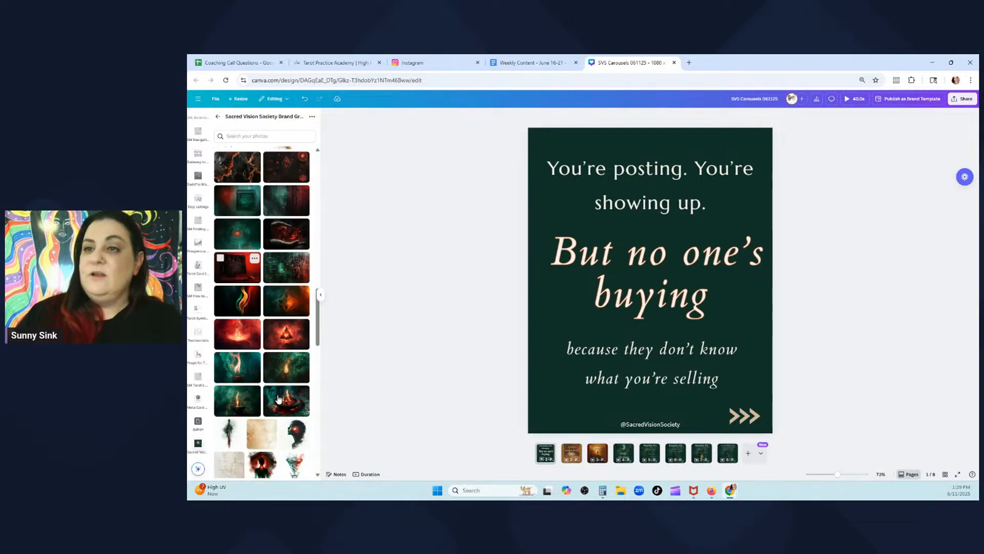
pyautogui.scroll(5, 281, 385)
pyautogui.scroll(-5, 281, 385)
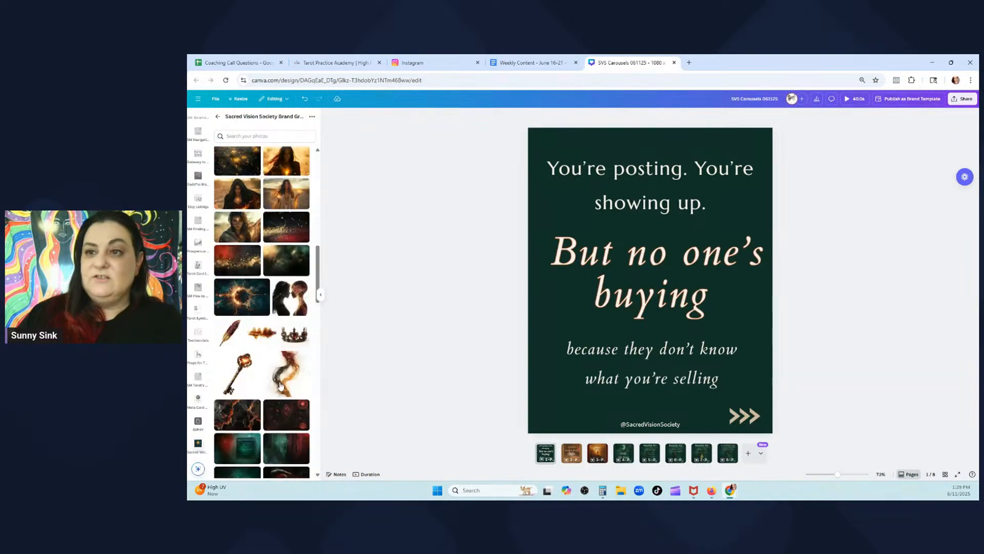
pyautogui.moveTo(235, 292); pyautogui.dragTo(548, 296)
pyautogui.click(548, 296)
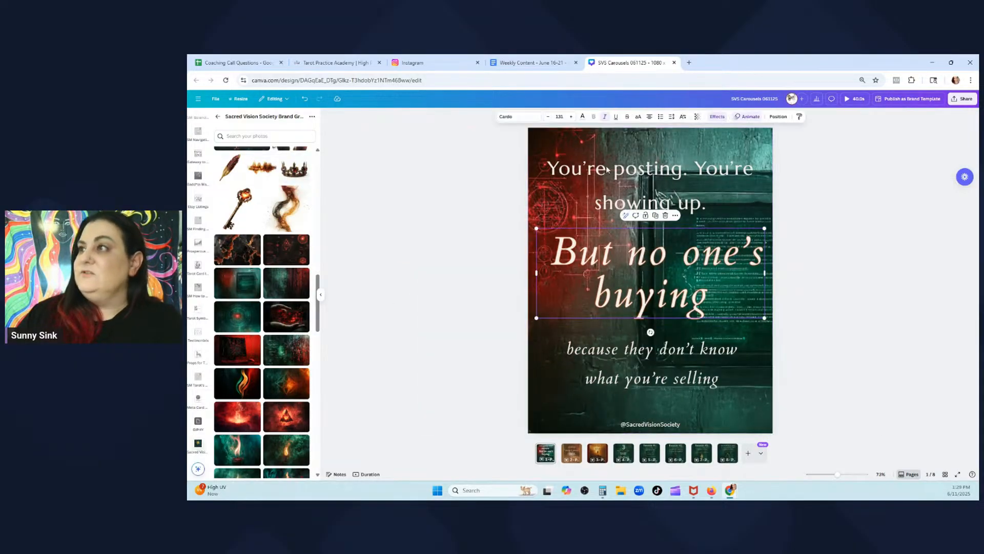
# Fade the door image on the first slide to a transparency of 38
pyautogui.click(696, 116)
pyautogui.moveTo(715, 142)
pyautogui.mouseDown()
pyautogui.moveTo(666, 146)
pyautogui.moveTo(716, 147)
pyautogui.mouseUp()
pyautogui.click(761, 151)
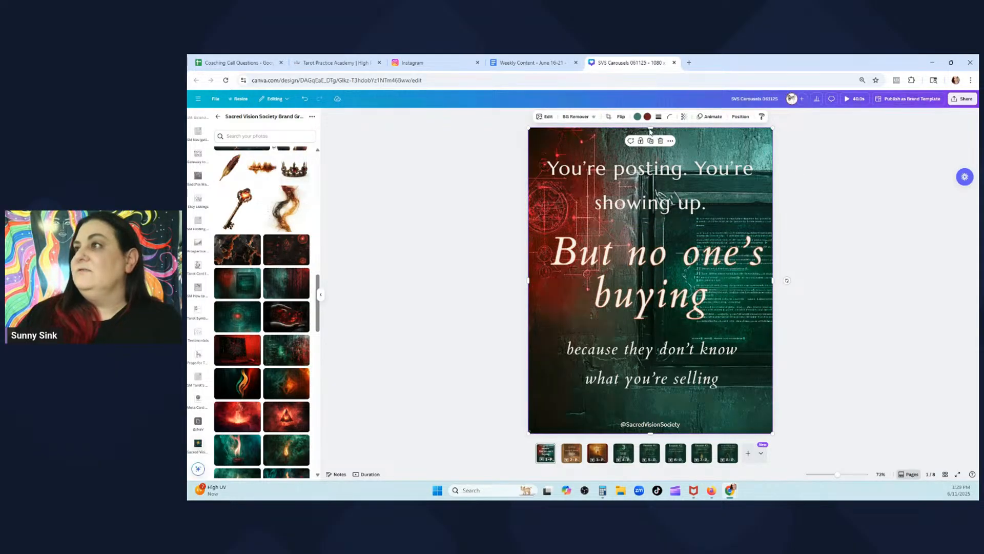
pyautogui.click(685, 117)
pyautogui.moveTo(701, 142); pyautogui.dragTo(671, 144)
pyautogui.click(605, 141)
# Crop the door image by shifting it left within its frame, centring the door behind the slide text
pyautogui.click(609, 117)
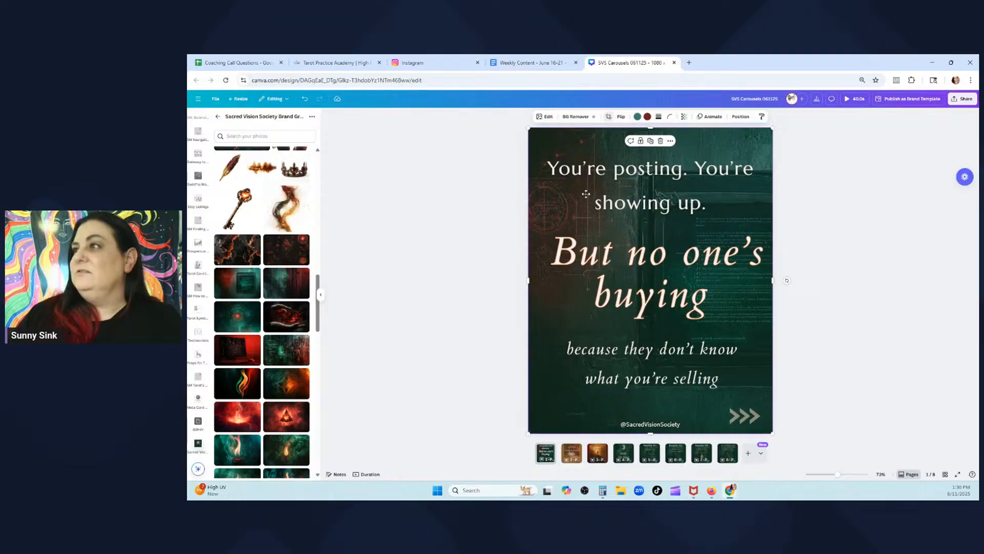
pyautogui.moveTo(577, 246); pyautogui.dragTo(465, 263)
pyautogui.click(836, 243)
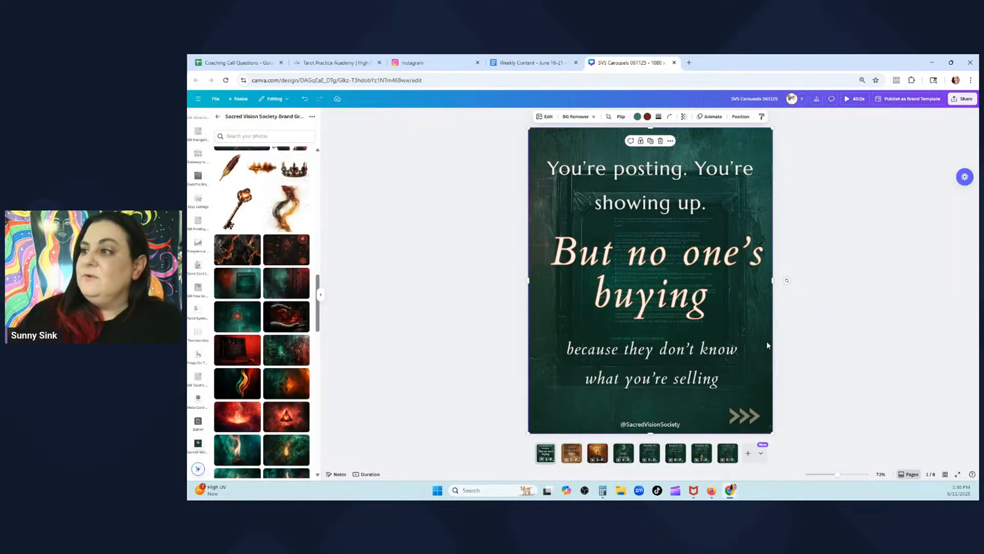
# Set the door image's transparency to 31 and make it the slide's background
pyautogui.click(684, 116)
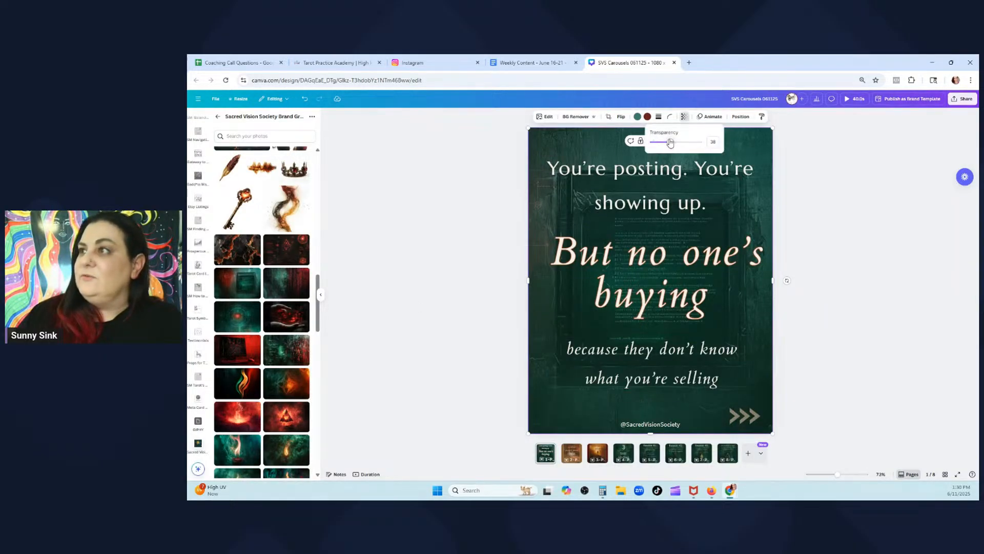
pyautogui.moveTo(669, 144); pyautogui.dragTo(671, 145)
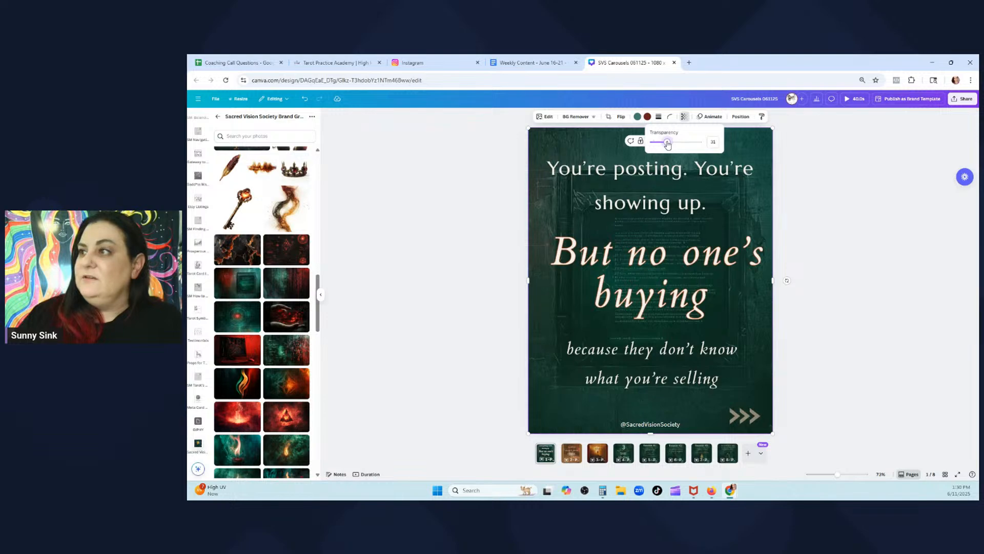
pyautogui.click(735, 145)
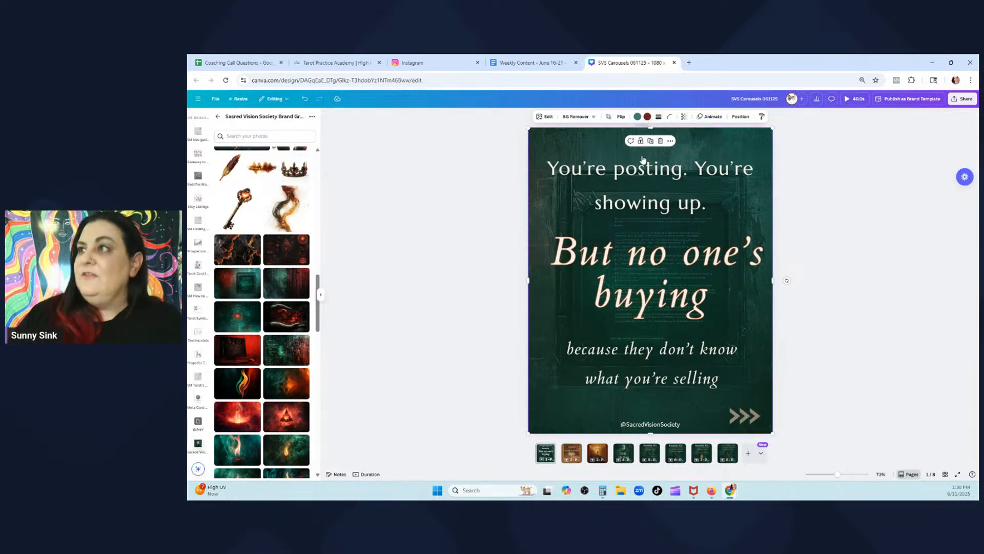
pyautogui.rightClick(752, 142)
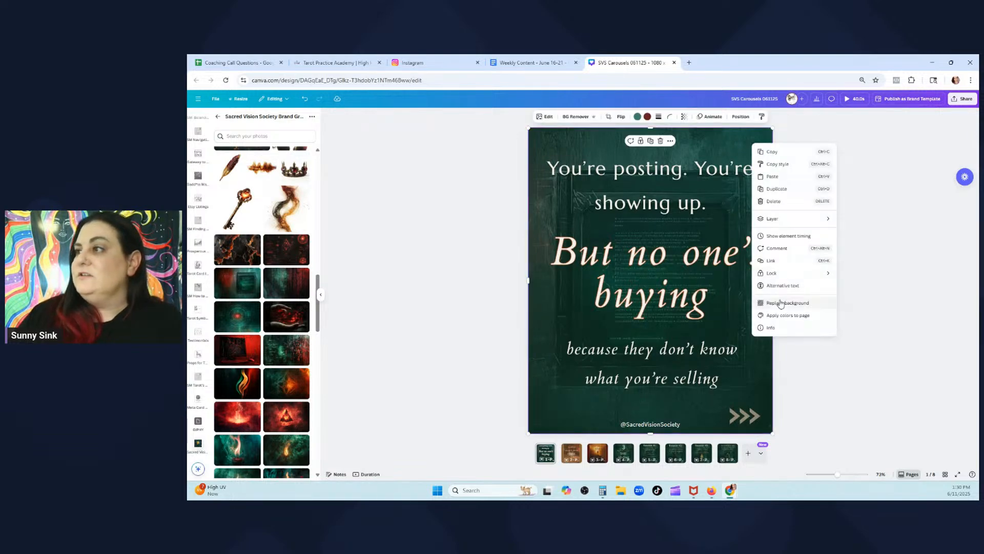
pyautogui.click(780, 303)
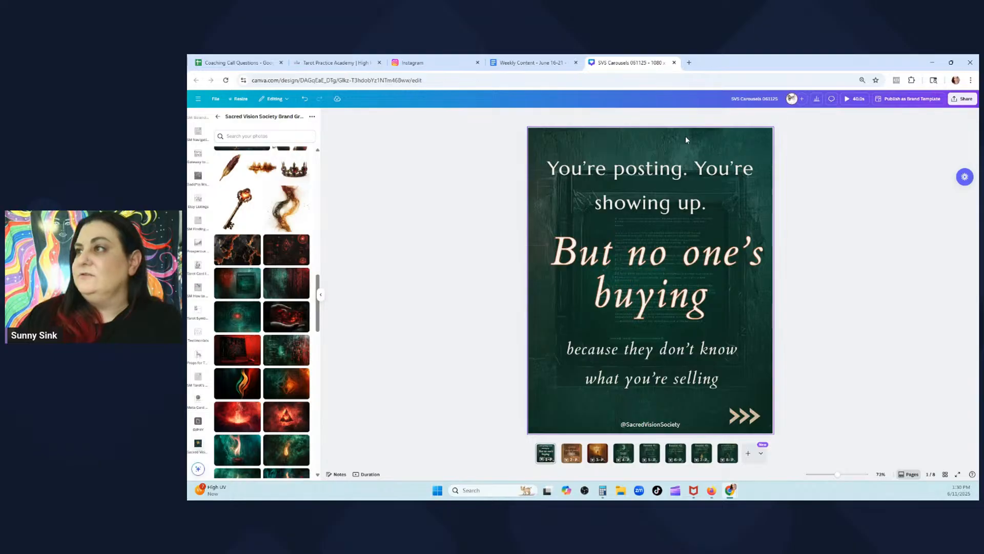
# Try several greens from the photo colours, then set the slide's background colour to the brand palette's dark maroon
pyautogui.click(653, 116)
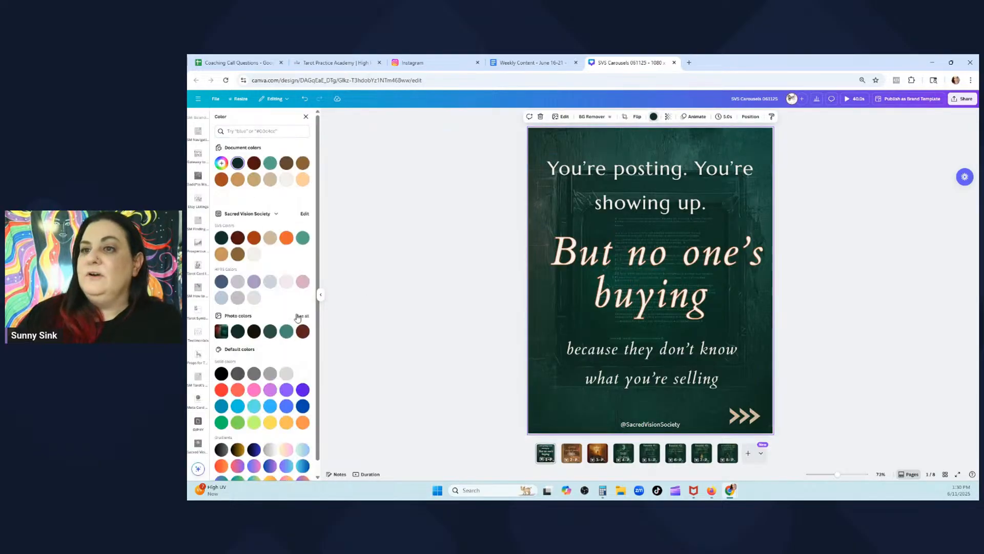
pyautogui.click(254, 331)
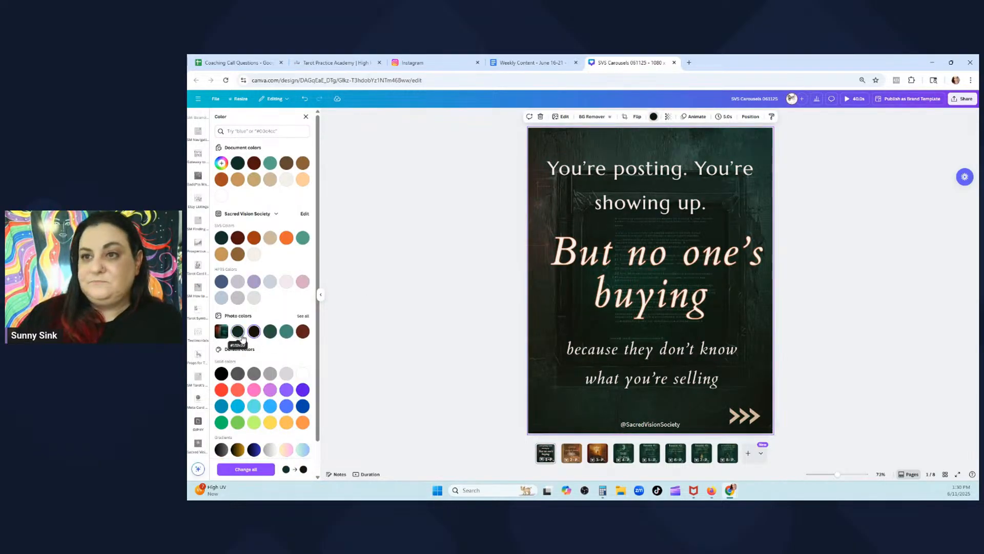
pyautogui.click(241, 335)
pyautogui.click(287, 333)
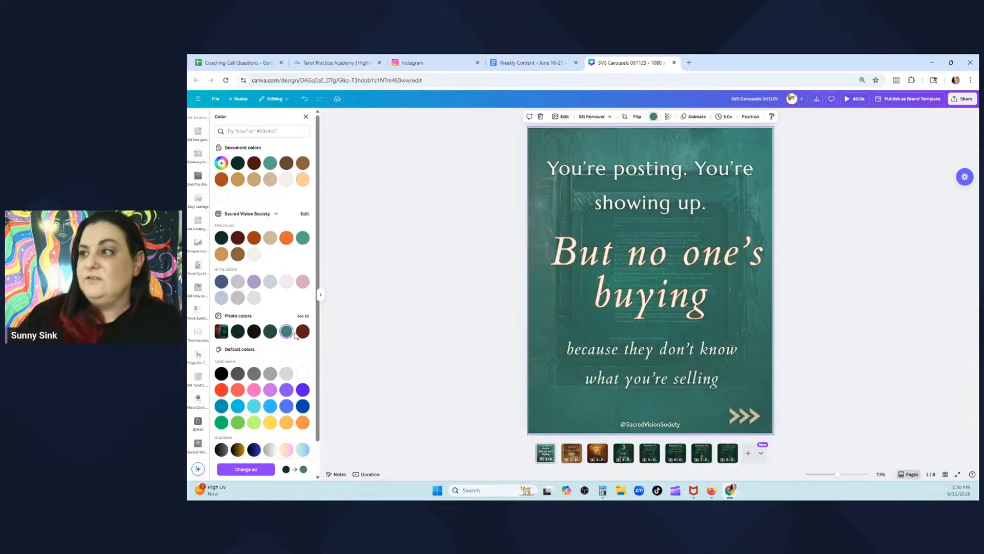
pyautogui.click(223, 239)
pyautogui.click(236, 240)
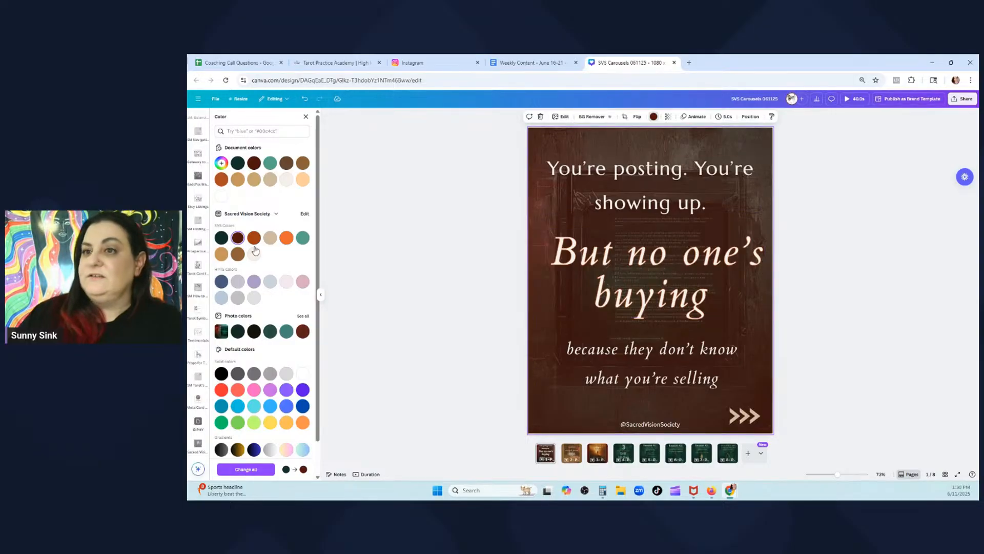
pyautogui.click(305, 117)
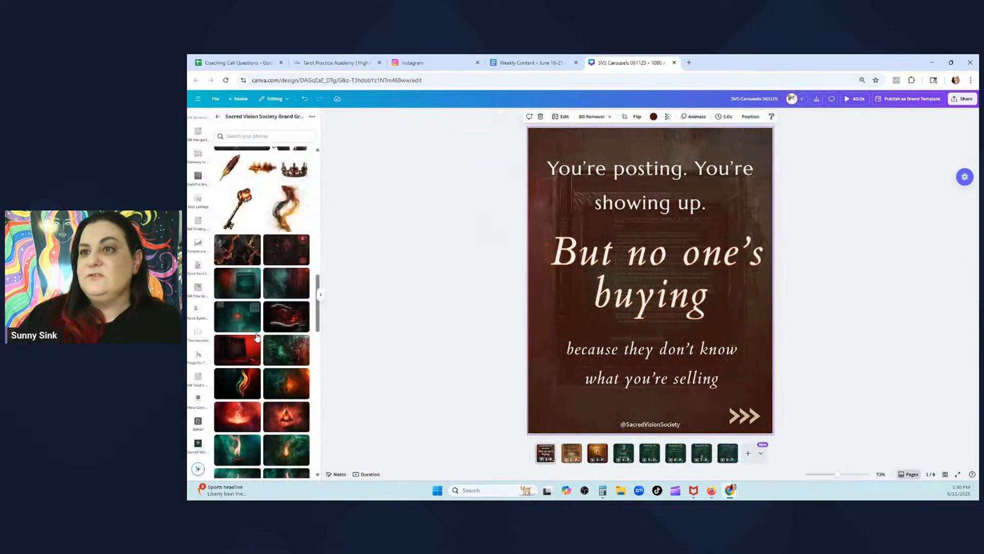
# Find the glowing lotus-shaped flame image in the brand graphics folder and use it to replace the first slide's background
pyautogui.scroll(1, 267, 375)
pyautogui.scroll(10, 267, 375)
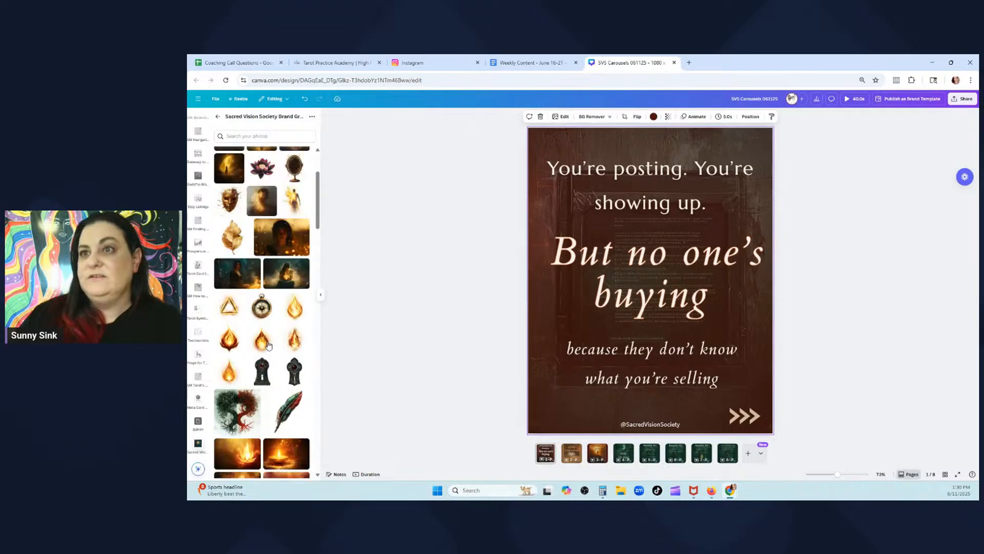
pyautogui.scroll(-8, 267, 343)
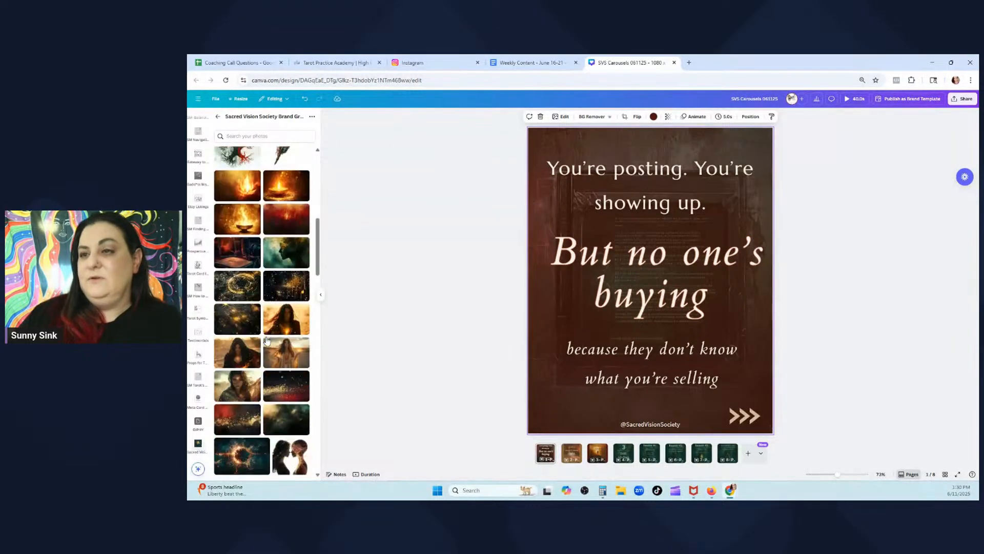
pyautogui.scroll(-10, 267, 371)
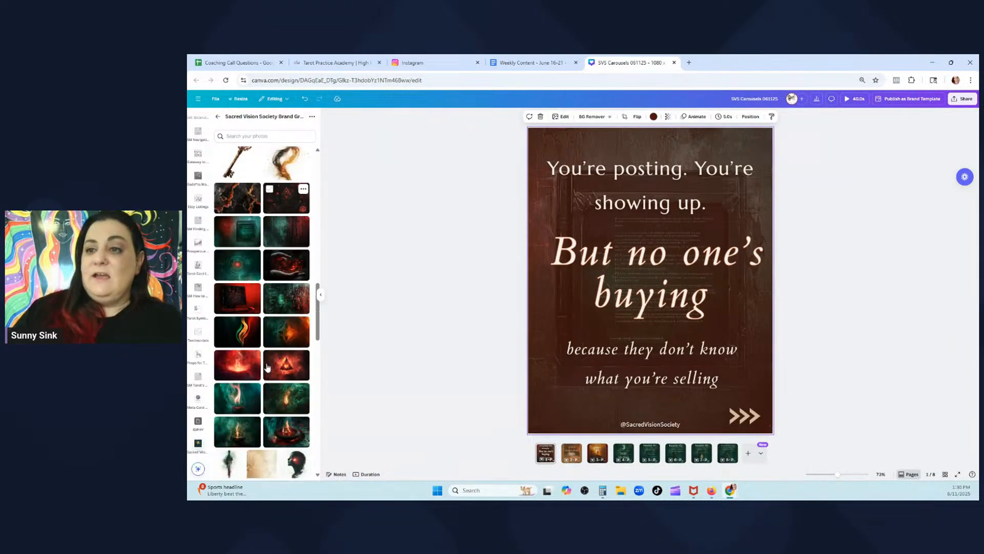
pyautogui.scroll(-10, 266, 361)
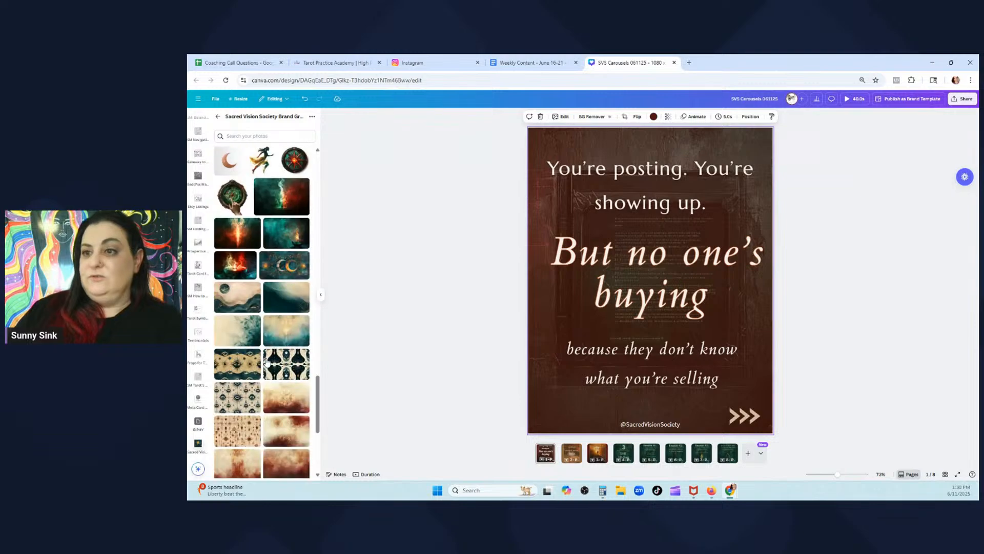
pyautogui.scroll(-10, 267, 354)
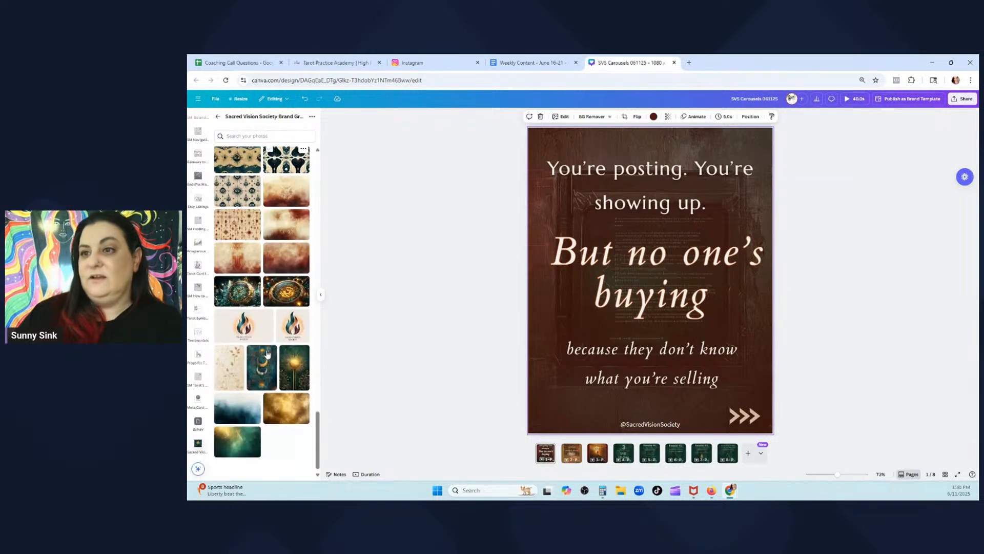
pyautogui.scroll(15, 270, 343)
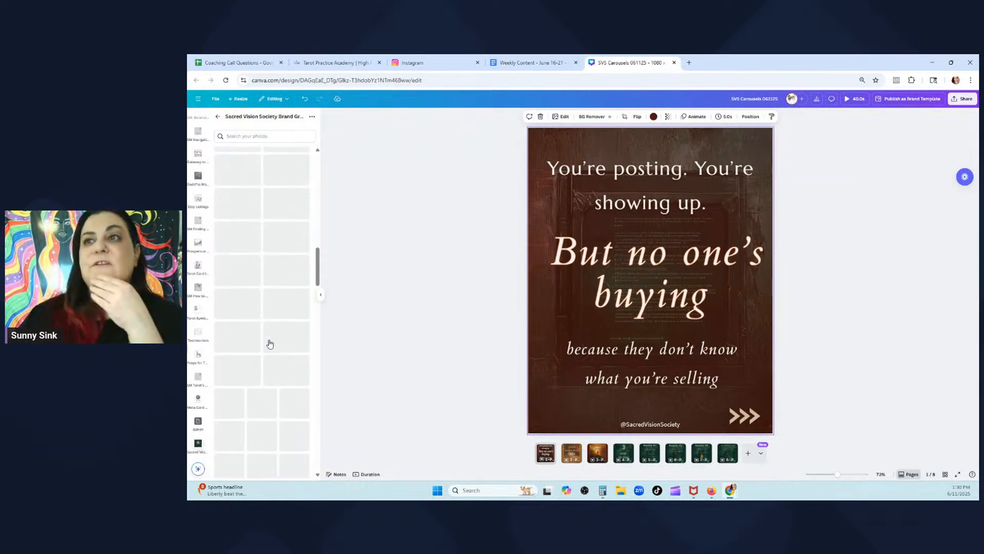
pyautogui.scroll(3, 270, 343)
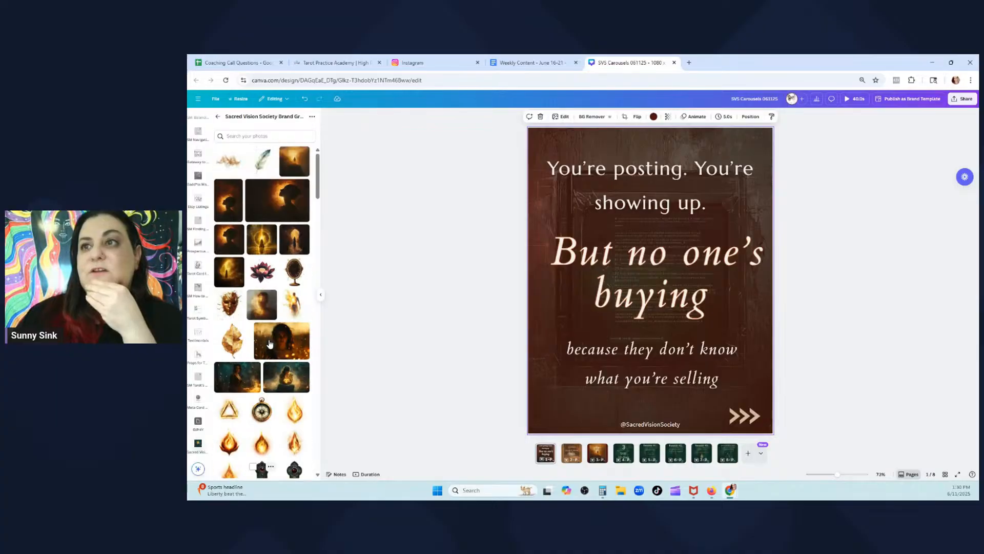
pyautogui.scroll(-6, 267, 376)
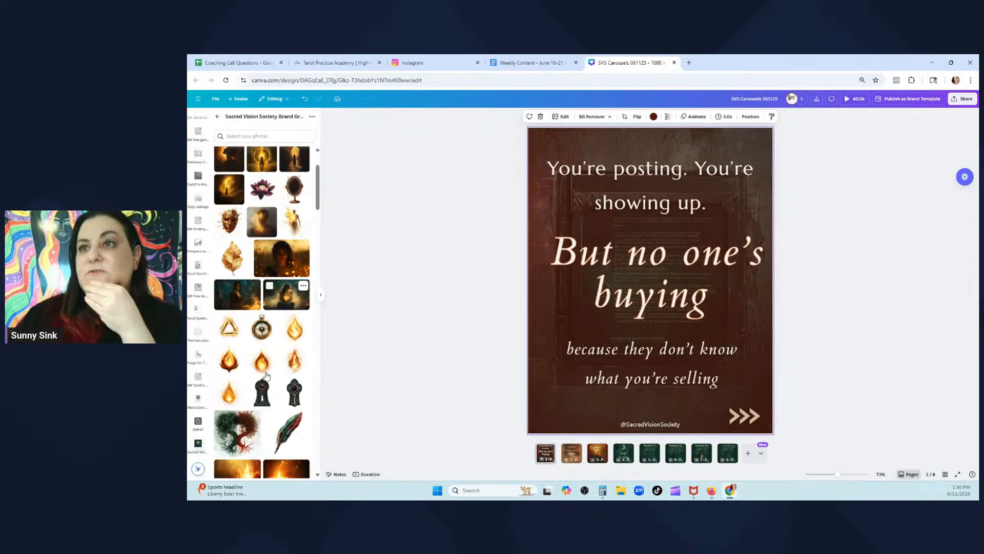
pyautogui.moveTo(232, 314); pyautogui.dragTo(535, 323)
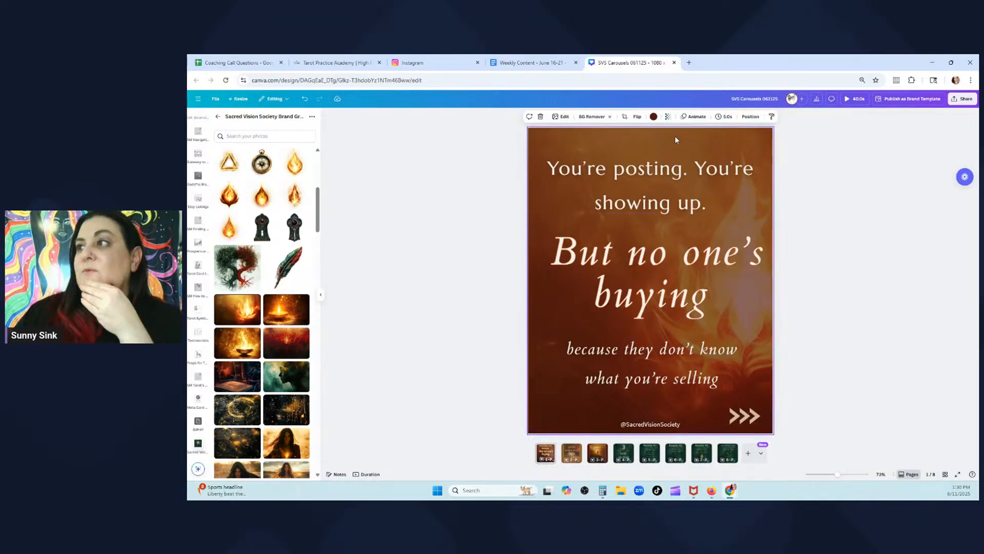
# Shift the background crop so the image's dark smoky area fills the slide, with the flame outside the frame
pyautogui.click(625, 117)
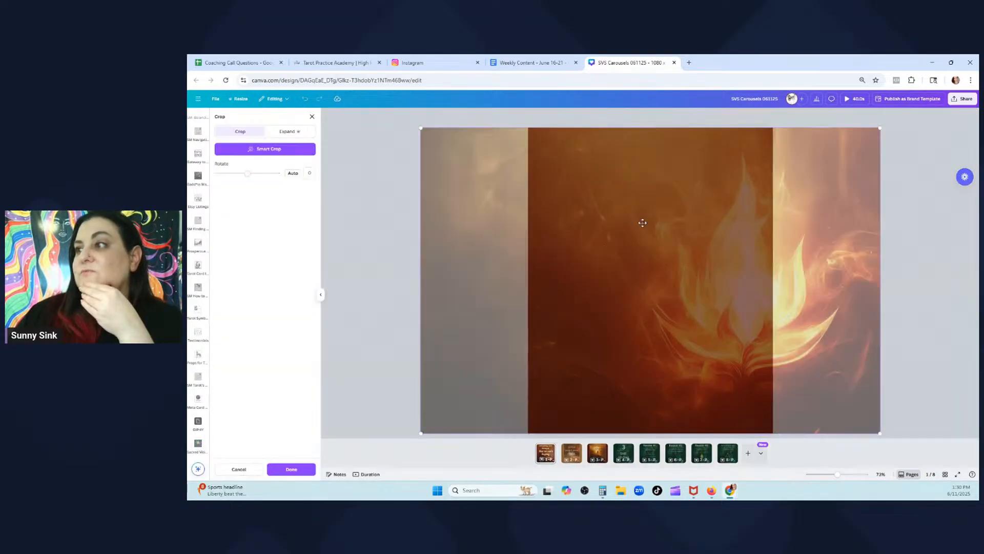
pyautogui.moveTo(628, 331); pyautogui.dragTo(794, 331)
pyautogui.click(449, 333)
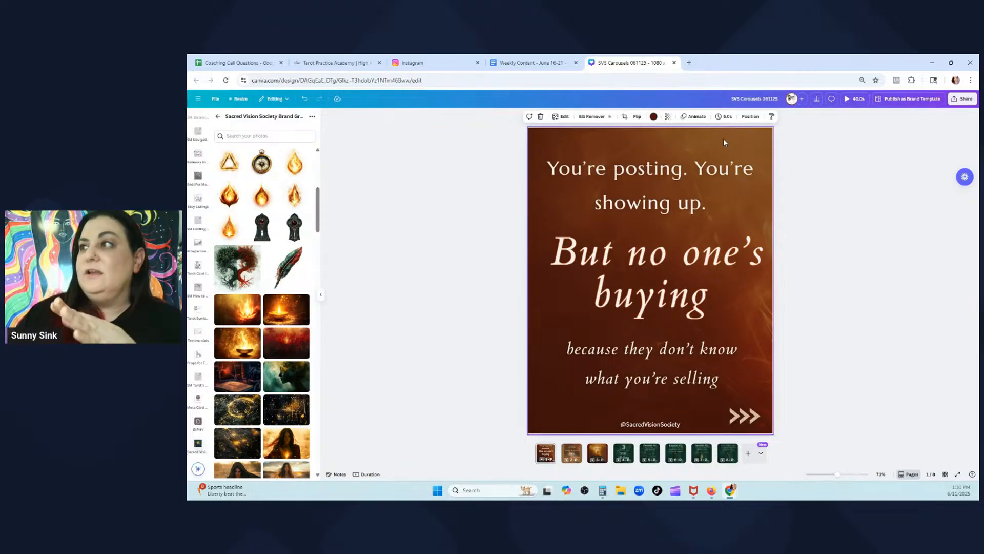
# Try centring the flame in the background crop, and then shift it back out of the frame
pyautogui.click(625, 117)
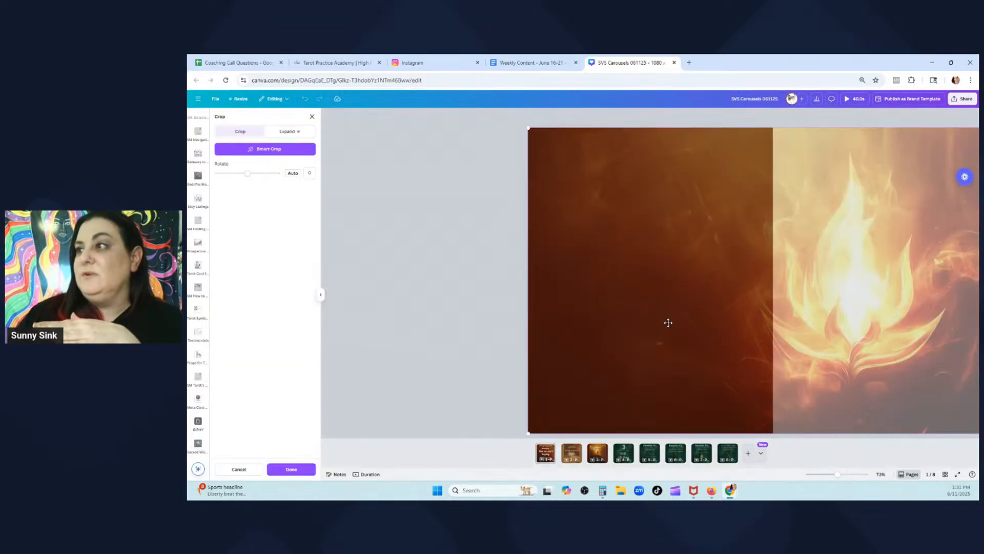
pyautogui.moveTo(668, 323); pyautogui.dragTo(449, 345)
pyautogui.click(855, 283)
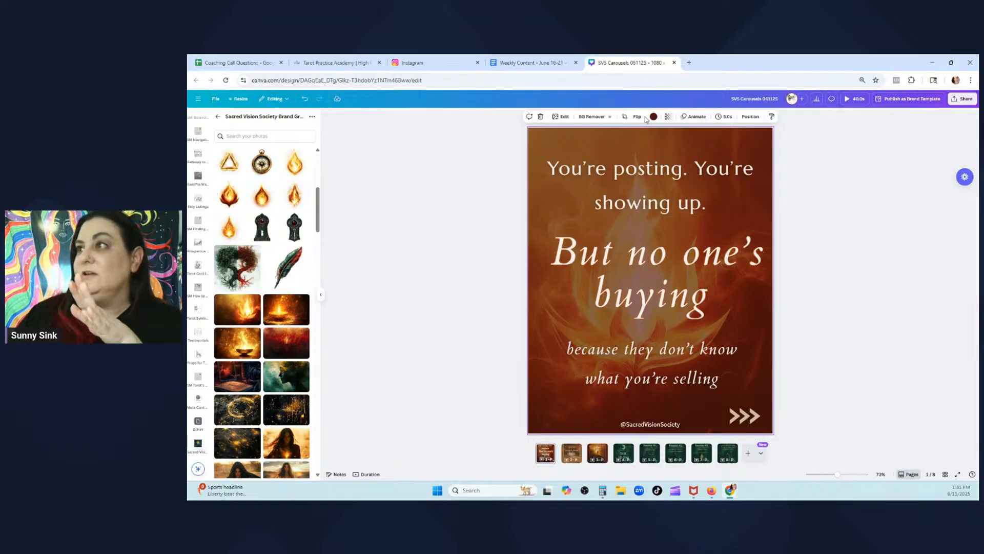
pyautogui.click(625, 117)
pyautogui.moveTo(609, 183); pyautogui.dragTo(857, 178)
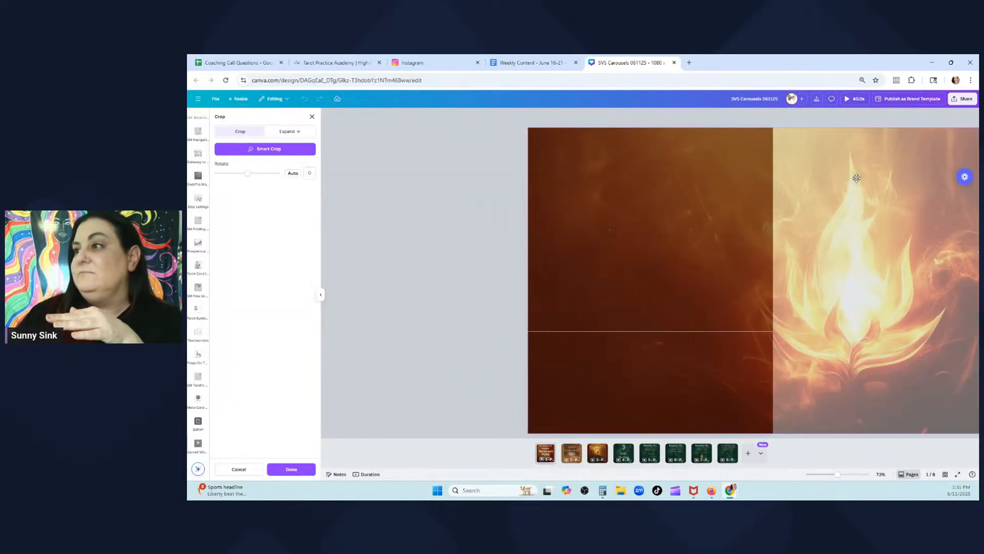
pyautogui.click(494, 239)
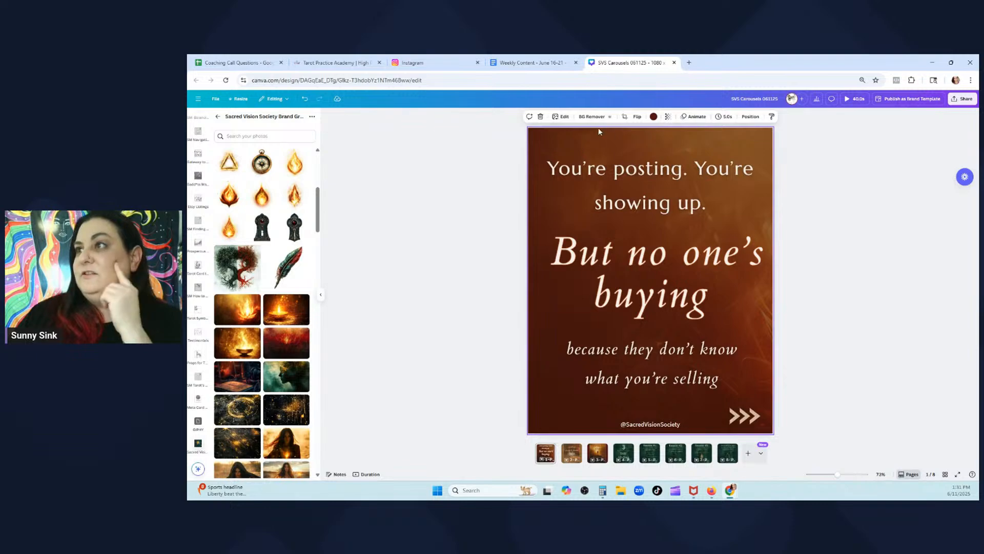
# Enlarge the flame image within the background crop and reposition it so only its softly glowing dark area fills the slide
pyautogui.click(625, 117)
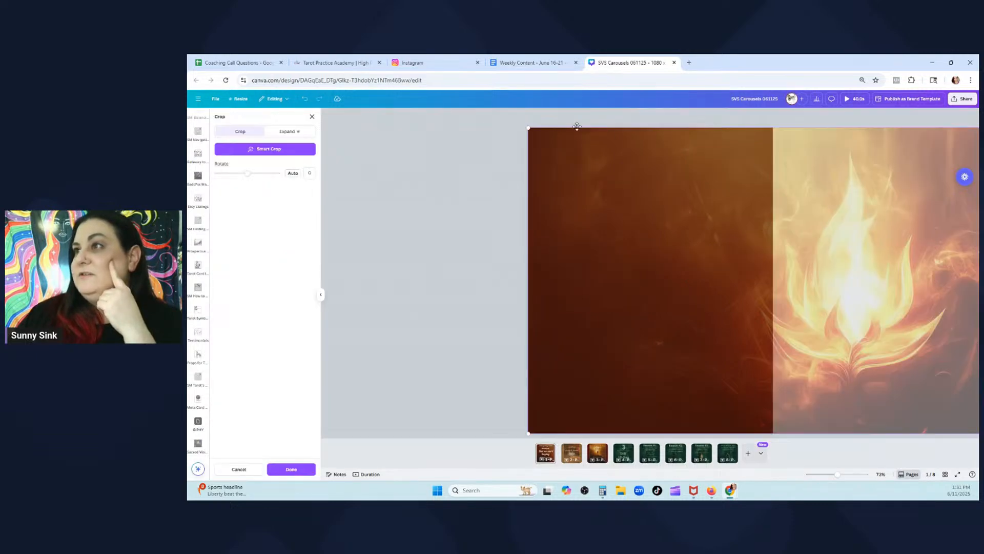
pyautogui.moveTo(527, 128); pyautogui.dragTo(221, 123)
pyautogui.moveTo(609, 249); pyautogui.dragTo(970, 259)
pyautogui.moveTo(857, 257); pyautogui.dragTo(898, 380)
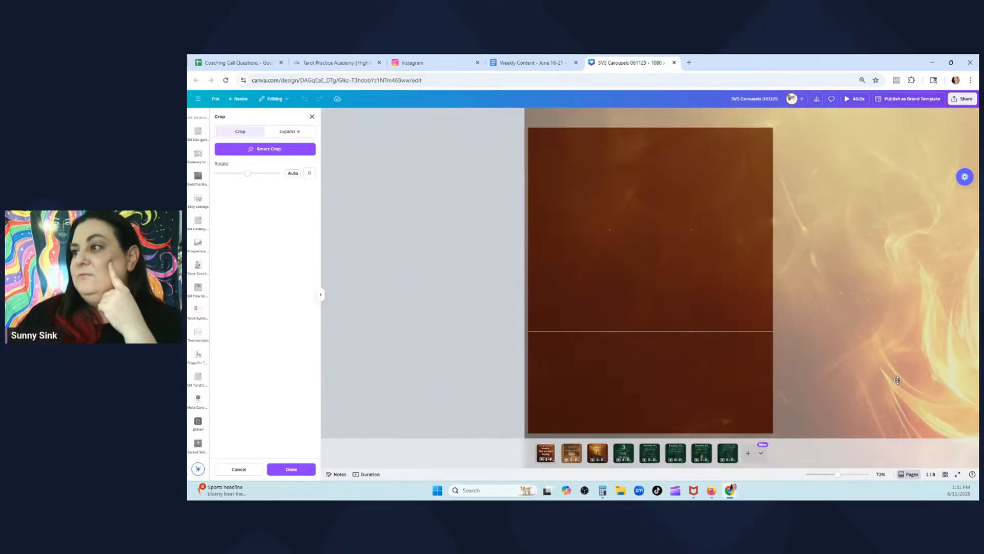
pyautogui.click(484, 309)
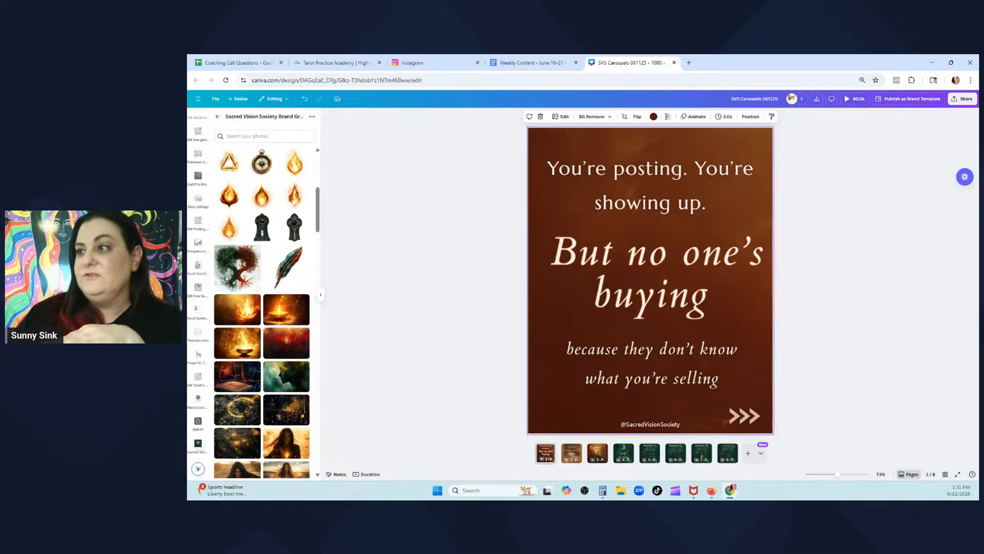
# Leave the brand graphics folder and search the Elements library for "fire background" photos, looking through the matches
pyautogui.click(218, 118)
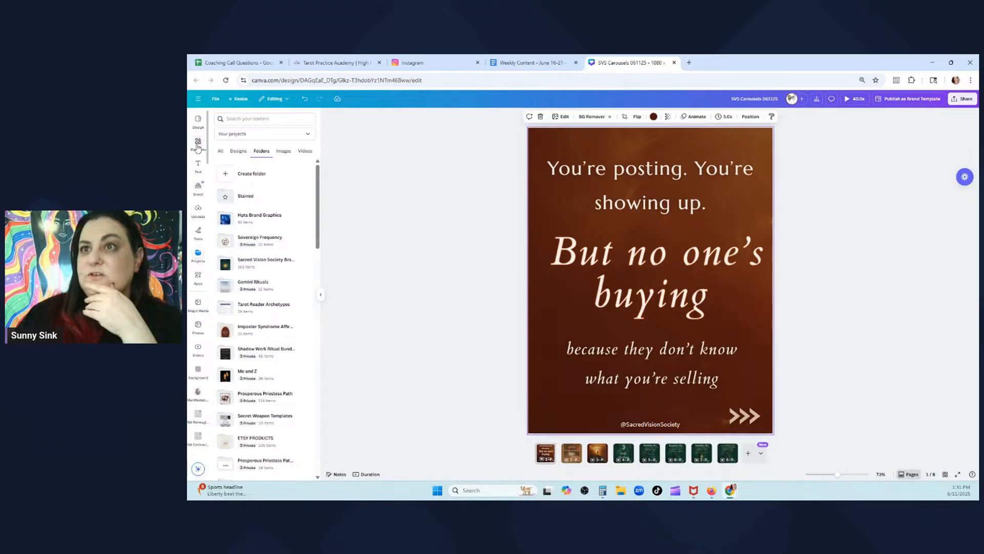
pyautogui.click(198, 145)
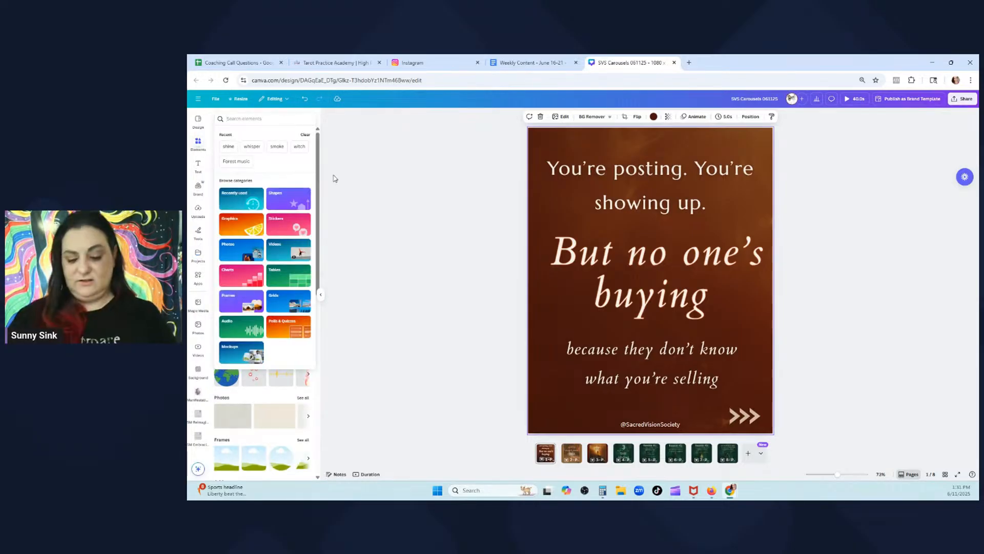
pyautogui.write('fire backg')
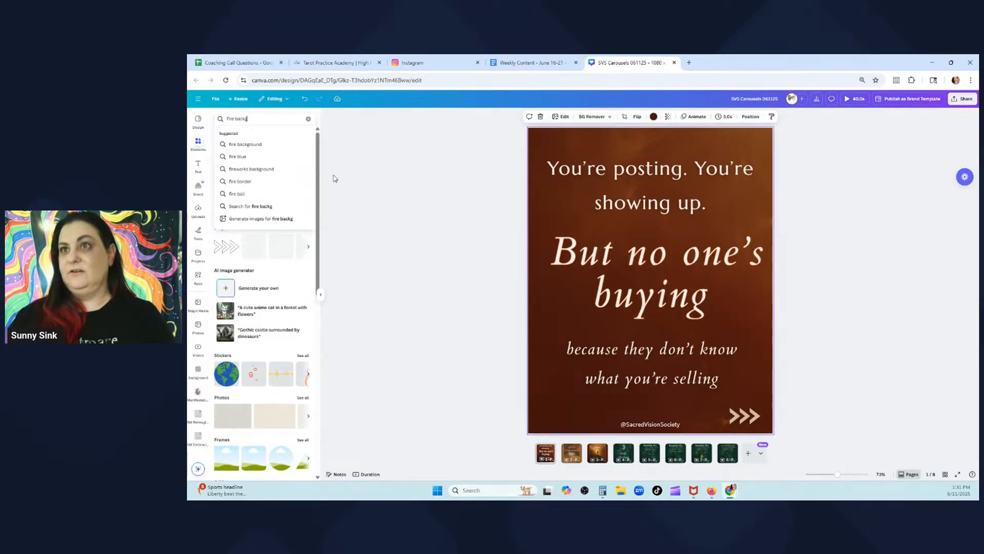
pyautogui.write('round')
pyautogui.press('Return')
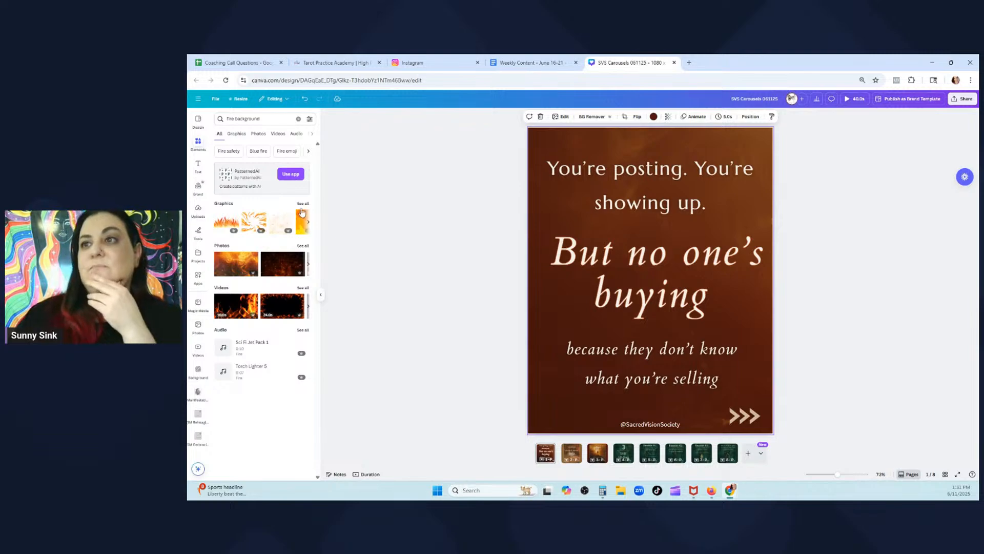
pyautogui.click(303, 203)
pyautogui.click(259, 134)
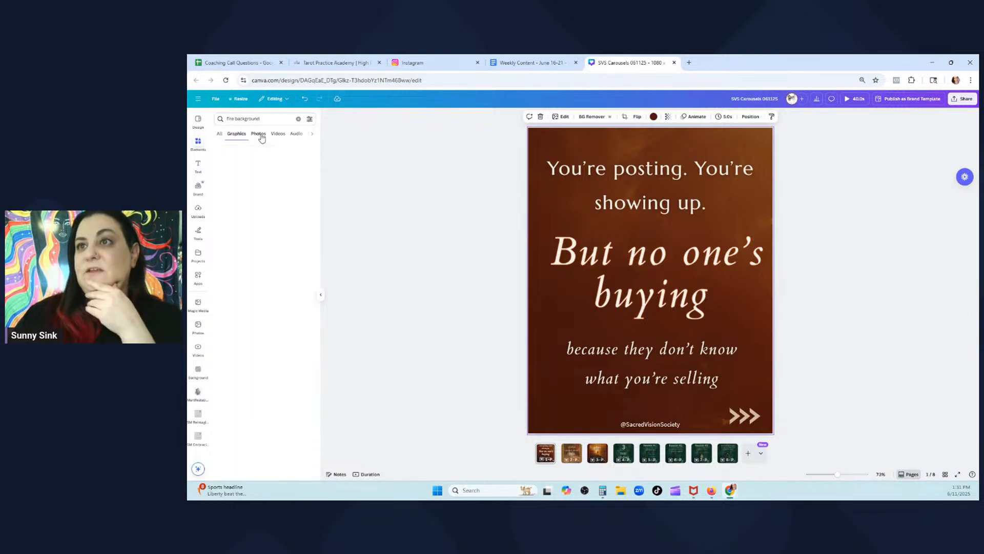
pyautogui.scroll(-4, 247, 351)
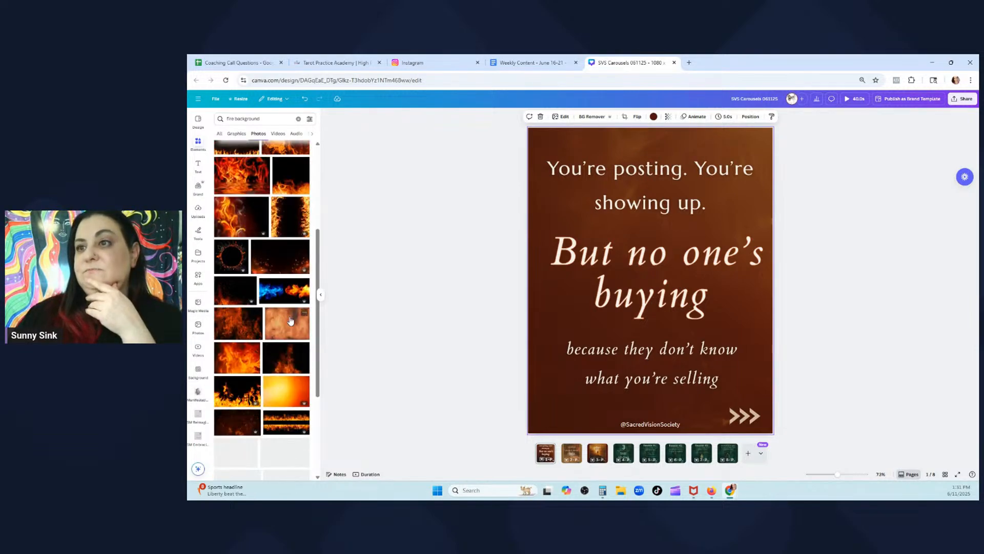
pyautogui.scroll(-2, 247, 350)
# Try the photo of flames rising against black as the first slide's background, and make it more transparent
pyautogui.moveTo(287, 282); pyautogui.dragTo(536, 305)
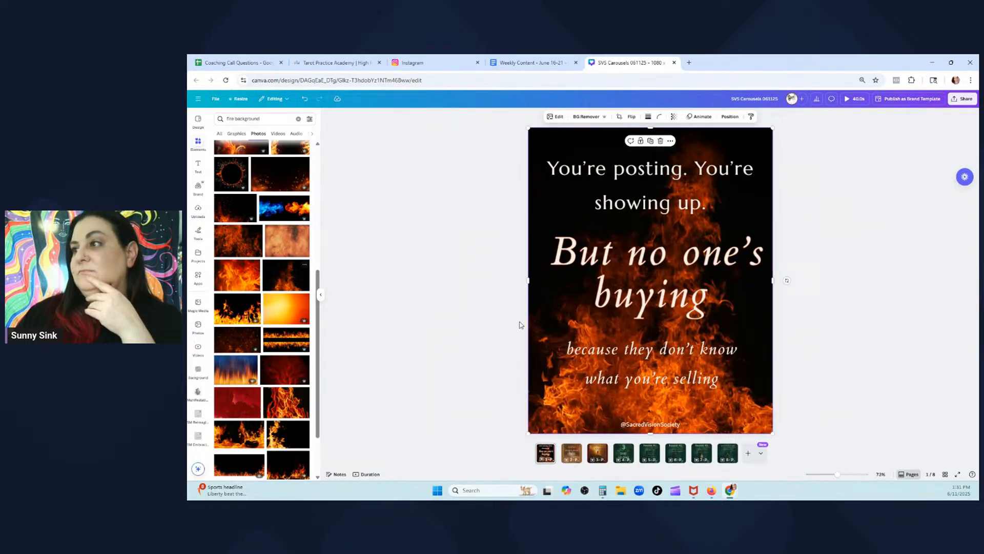
pyautogui.rightClick(552, 144)
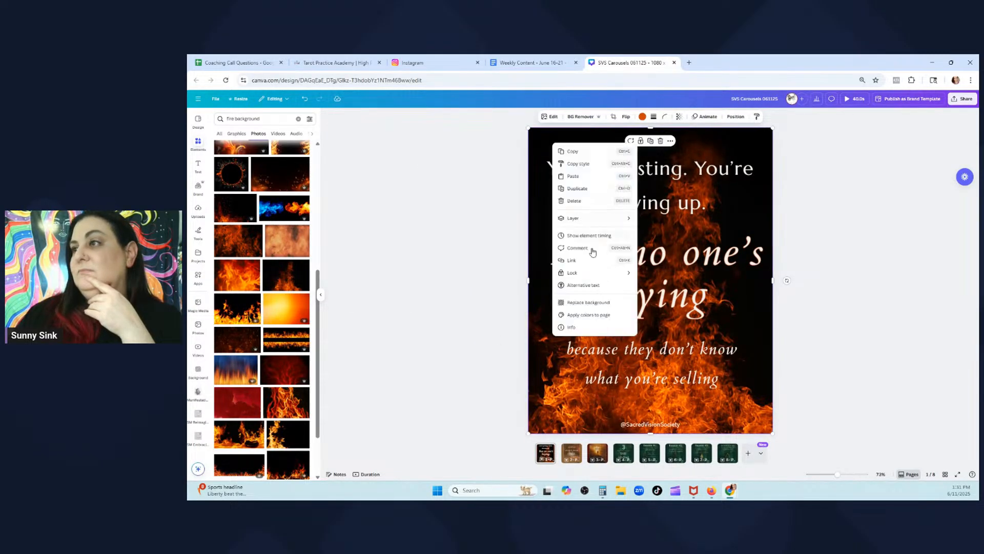
pyautogui.click(584, 300)
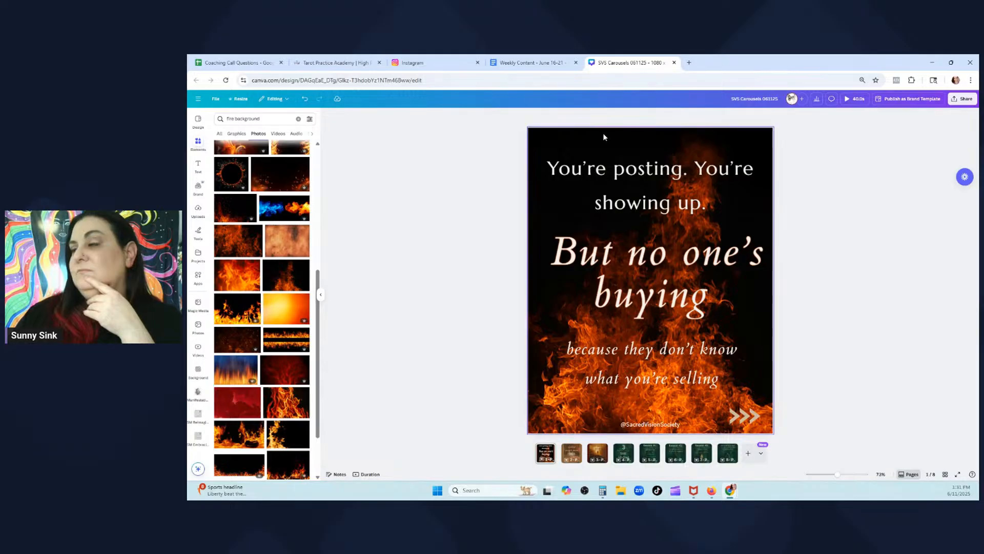
pyautogui.click(603, 134)
pyautogui.click(668, 116)
pyautogui.moveTo(672, 147); pyautogui.dragTo(651, 147)
pyautogui.click(454, 288)
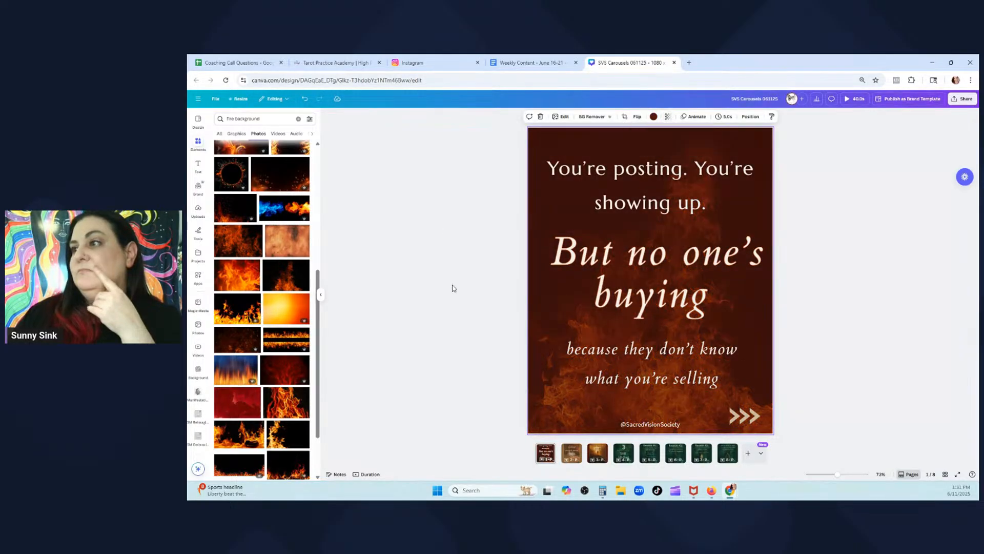
# Try the photo with flames along its left side as the first slide's background
pyautogui.scroll(-2, 271, 429)
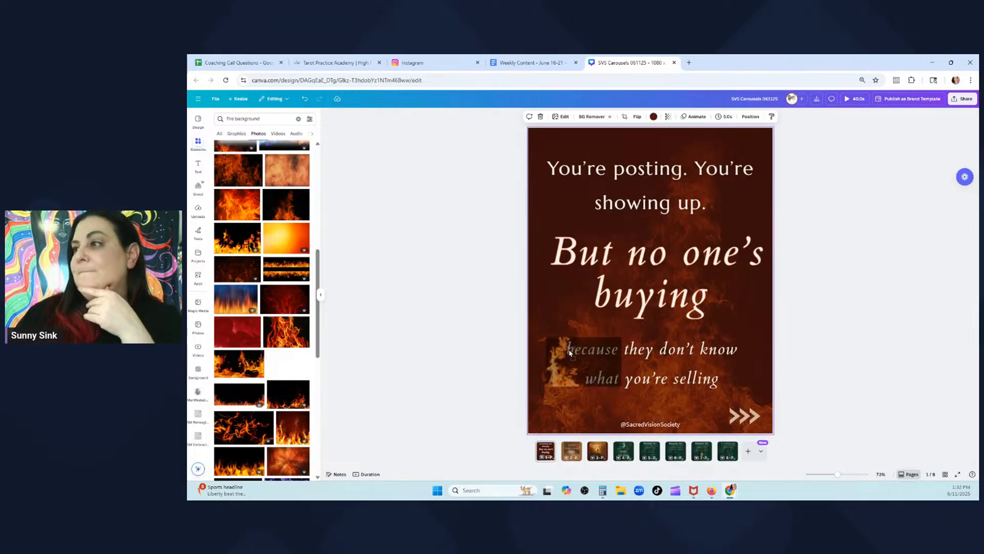
pyautogui.moveTo(545, 343); pyautogui.dragTo(533, 340)
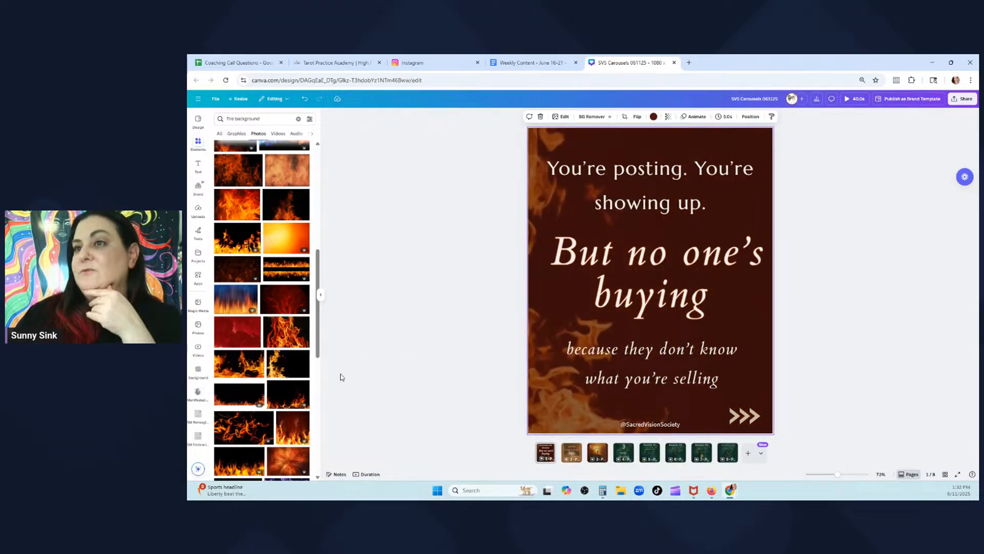
pyautogui.scroll(-1, 341, 374)
pyautogui.scroll(-5, 302, 308)
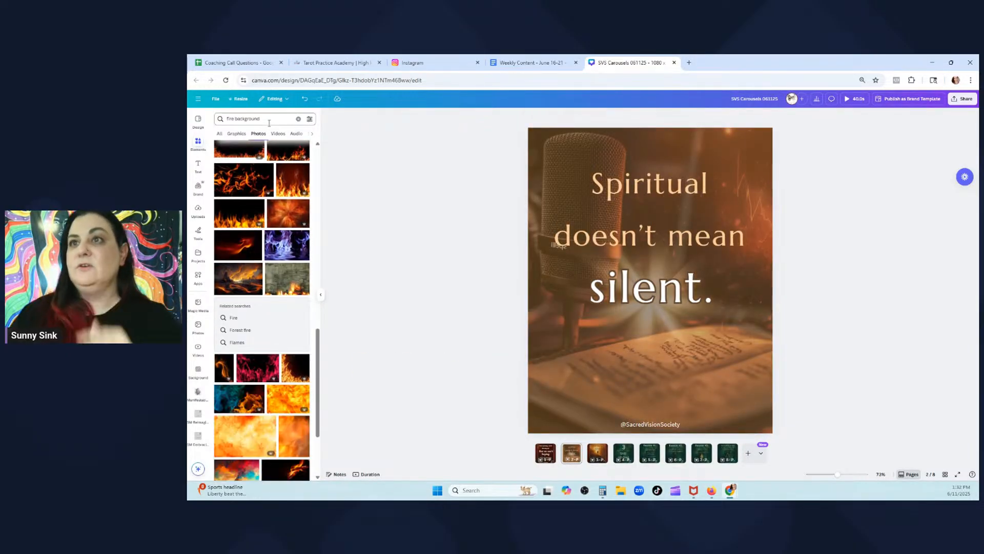
# Search the Elements photos for "orange gradient"
pyautogui.moveTo(268, 119); pyautogui.dragTo(198, 149)
pyautogui.write('orange')
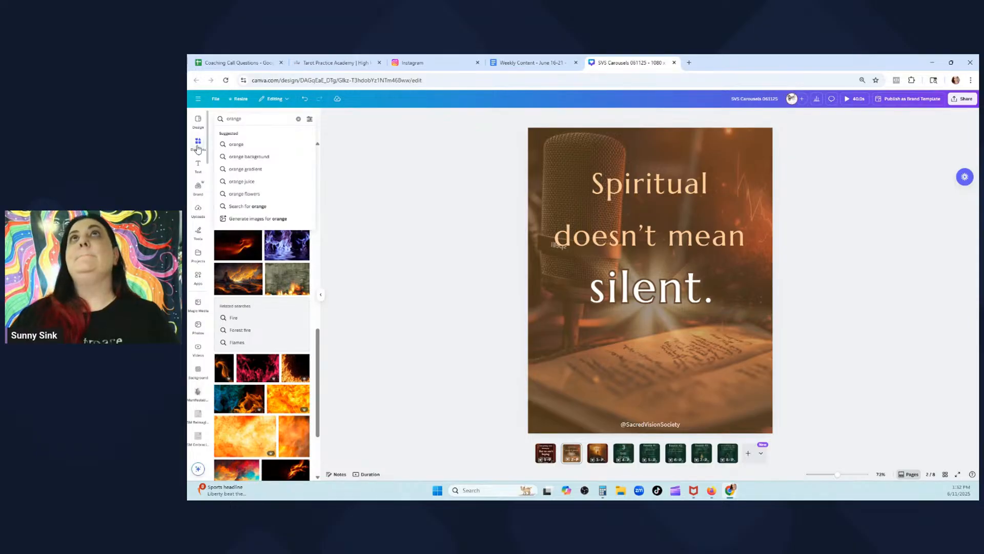
pyautogui.write(' gradient')
pyautogui.press('Return')
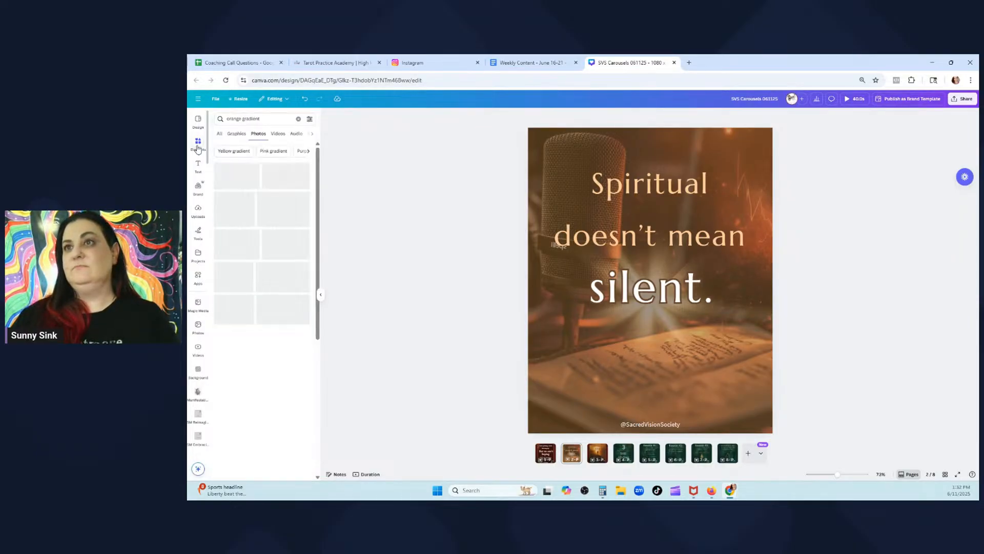
# Try two of the orange gradient photos as the first slide's background
pyautogui.click(546, 456)
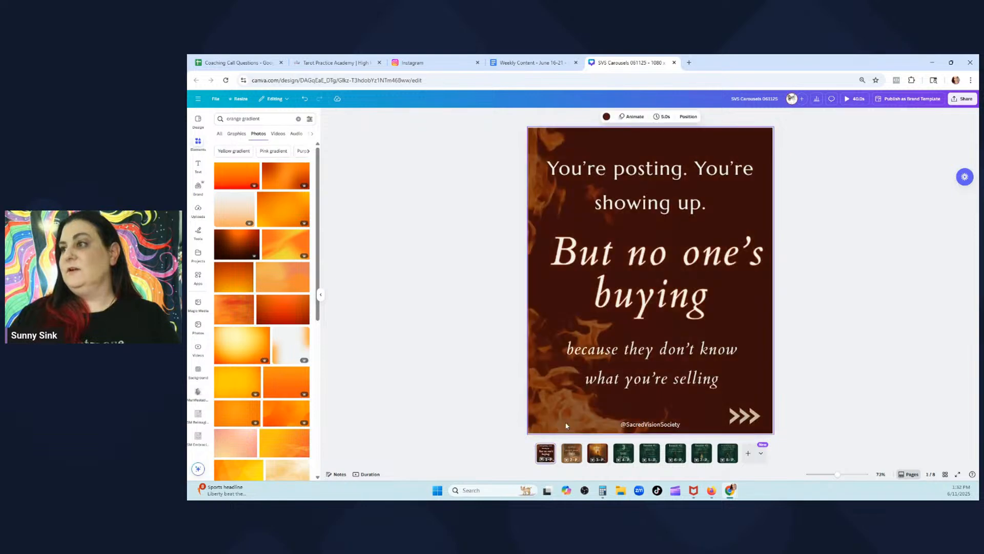
pyautogui.moveTo(281, 288); pyautogui.dragTo(541, 339)
pyautogui.scroll(-5, 261, 308)
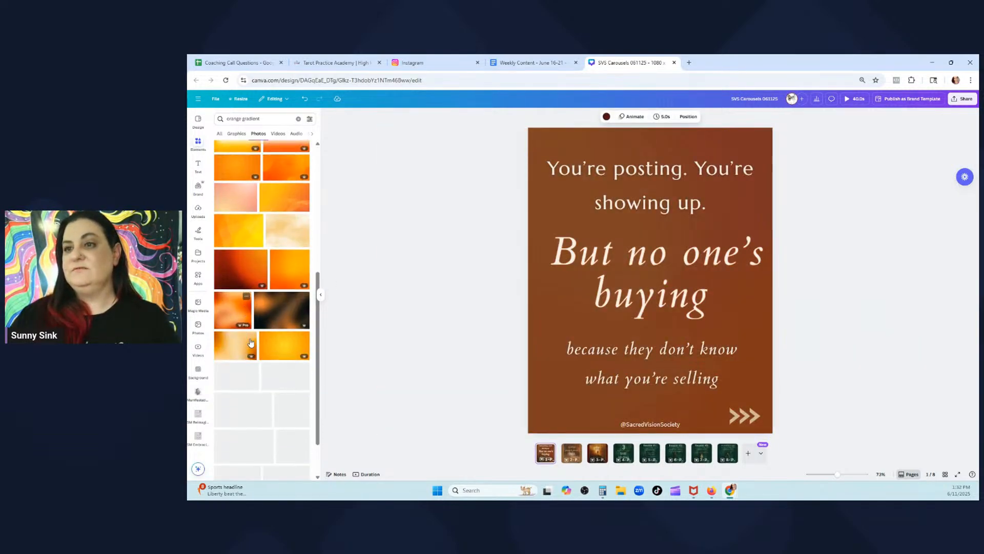
pyautogui.moveTo(233, 308); pyautogui.dragTo(533, 347)
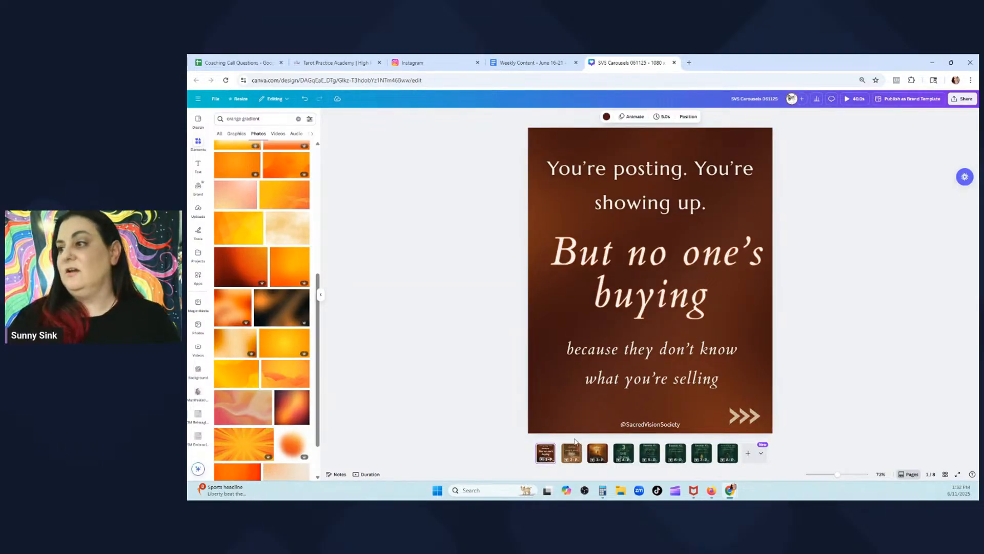
# Undo the fire and gradient background trials on the first slide back to the softly glowing dark crop, and collapse the side panel
pyautogui.click(303, 98)
pyautogui.click(303, 99)
pyautogui.click(303, 99)
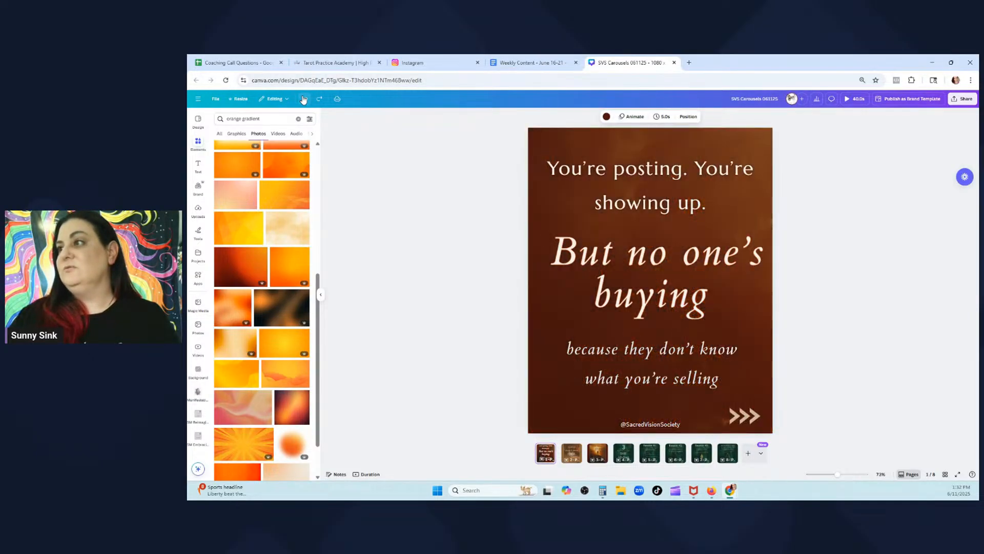
pyautogui.click(303, 99)
pyautogui.click(319, 99)
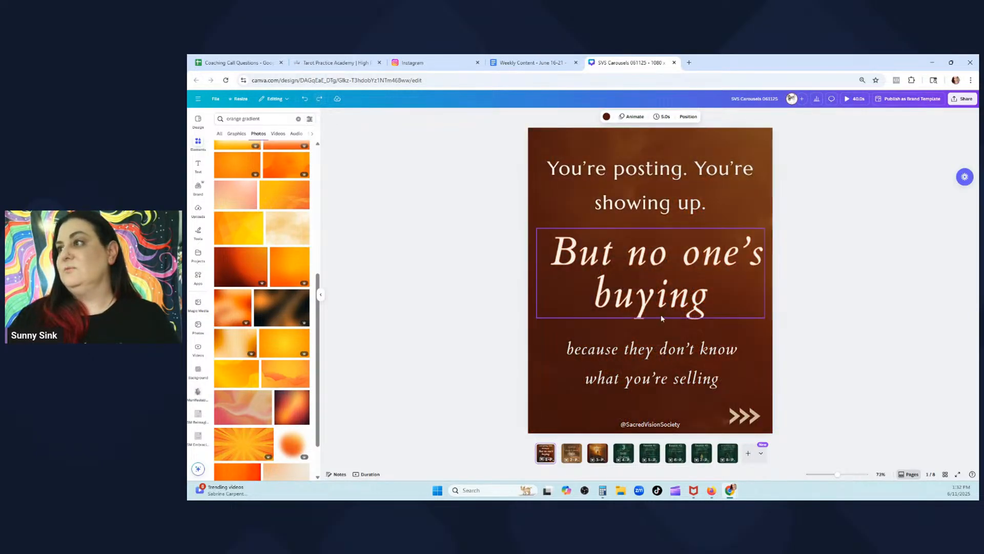
pyautogui.click(320, 99)
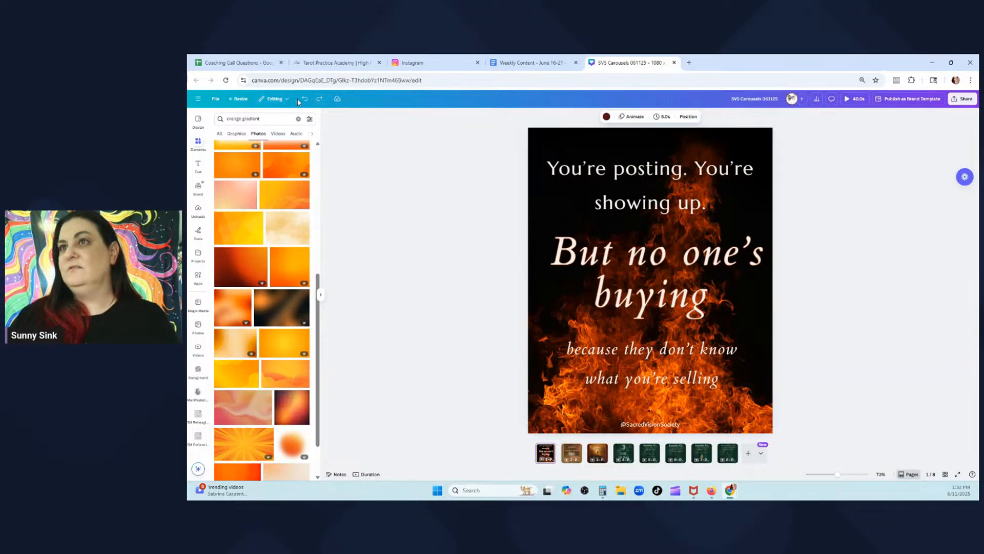
pyautogui.click(305, 99)
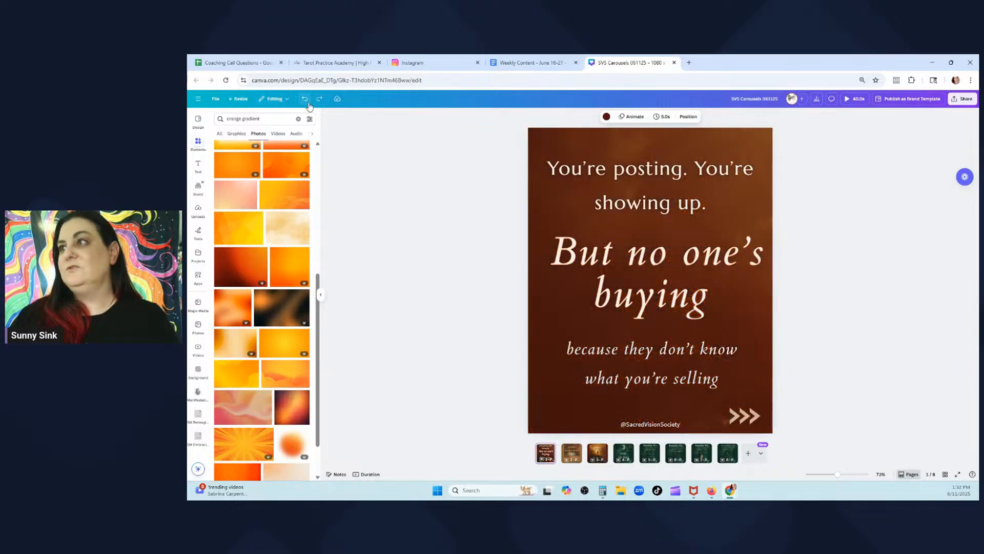
pyautogui.click(320, 298)
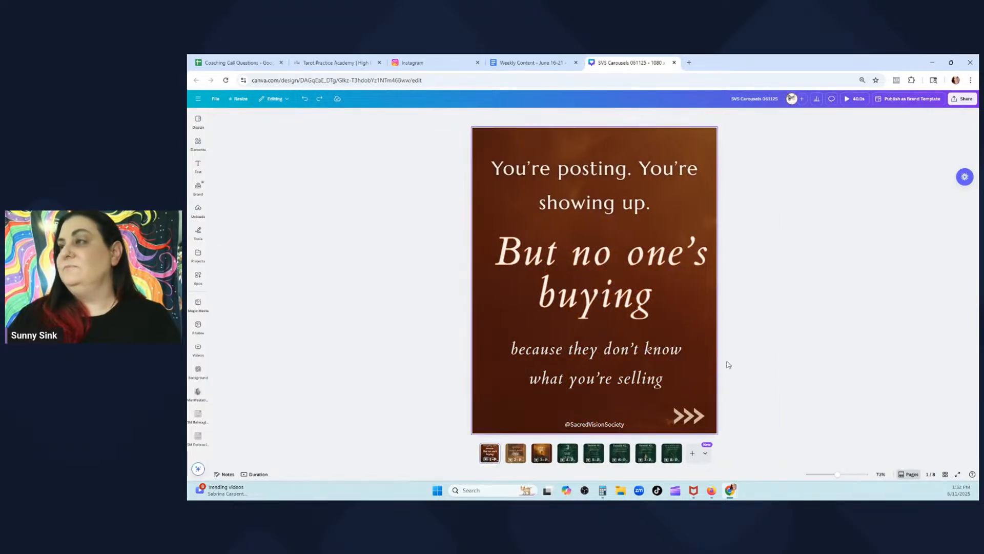
# Switch to the Weekly Content document in Google Docs, examine Slide 2's text and visual direction, and return to the Canva carousel
pyautogui.click(554, 58)
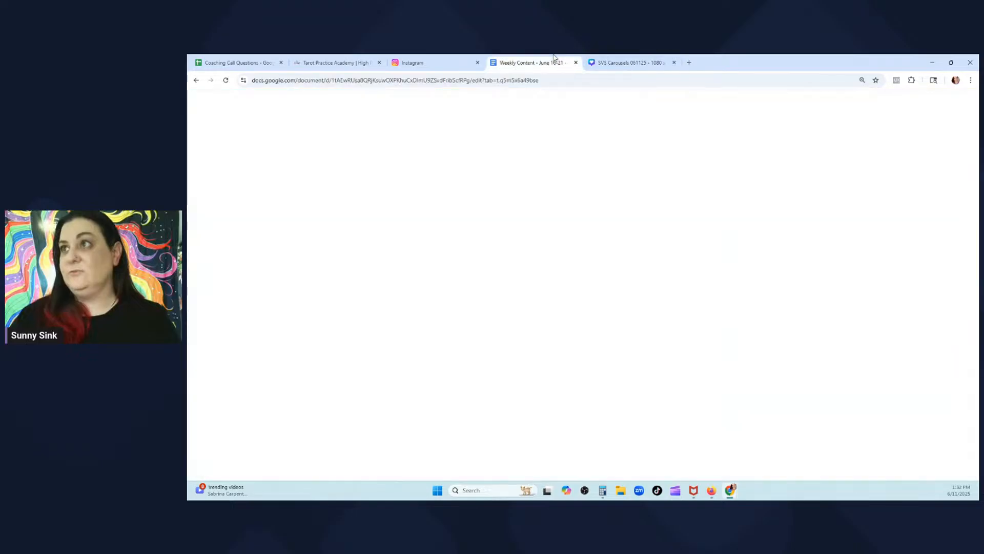
pyautogui.scroll(-3, 453, 258)
pyautogui.scroll(-3, 453, 259)
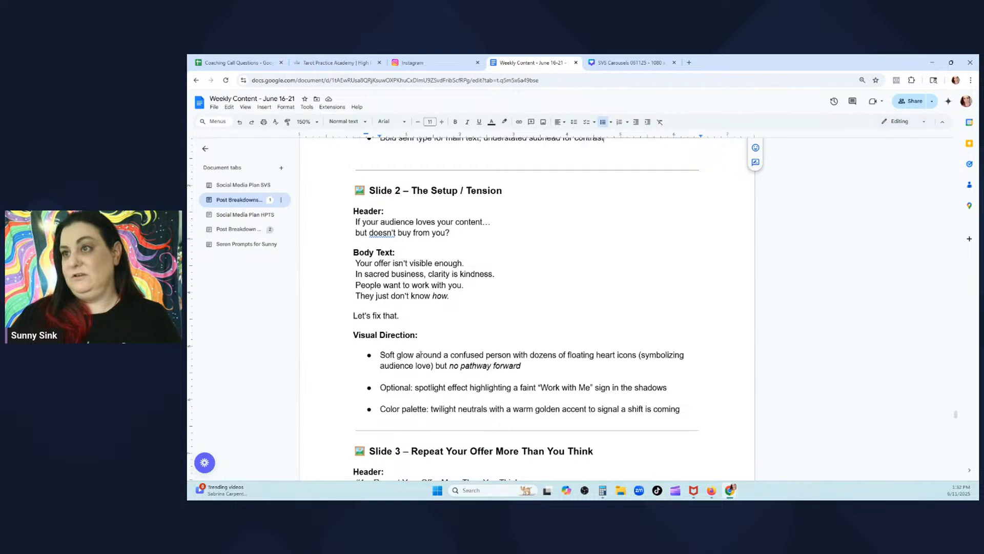
pyautogui.scroll(-6, 420, 354)
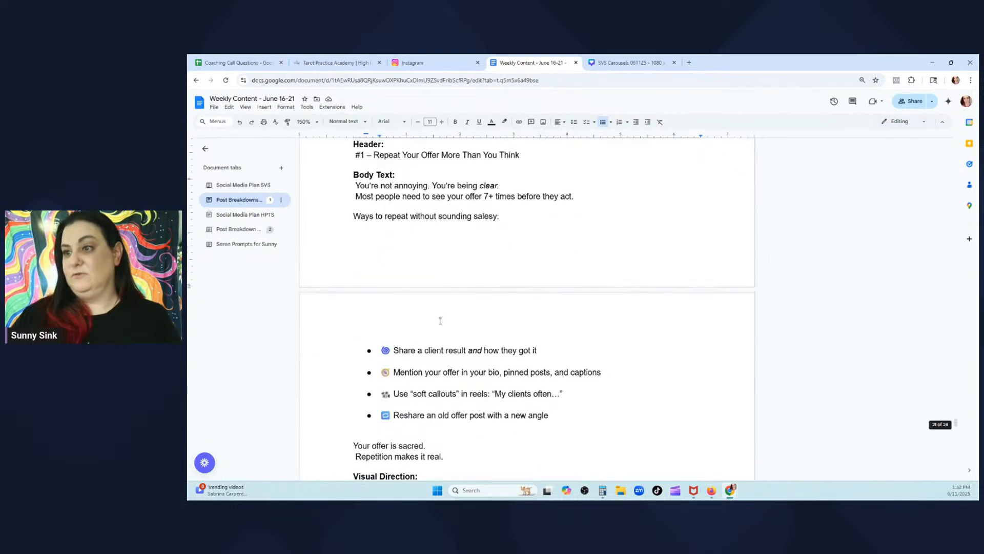
pyautogui.scroll(6, 440, 320)
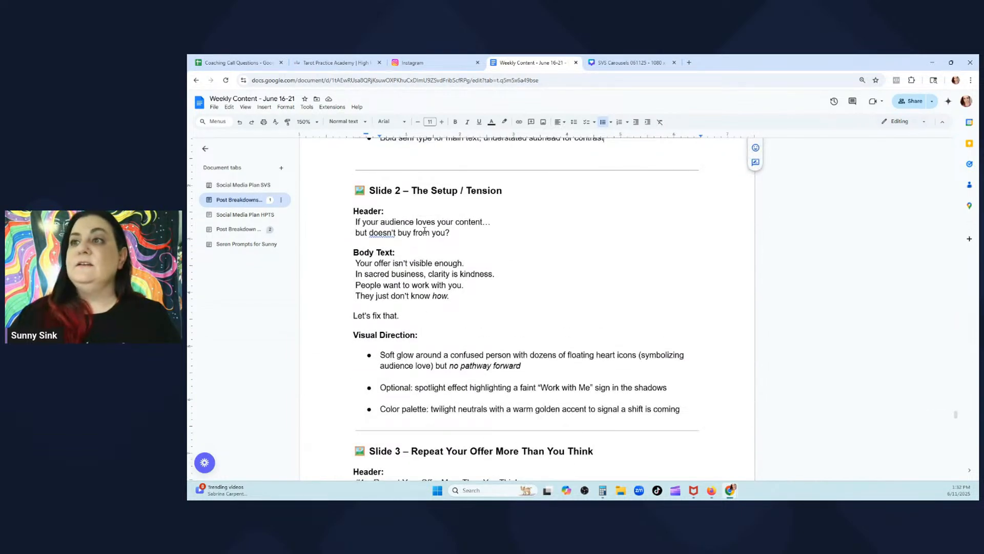
pyautogui.click(630, 62)
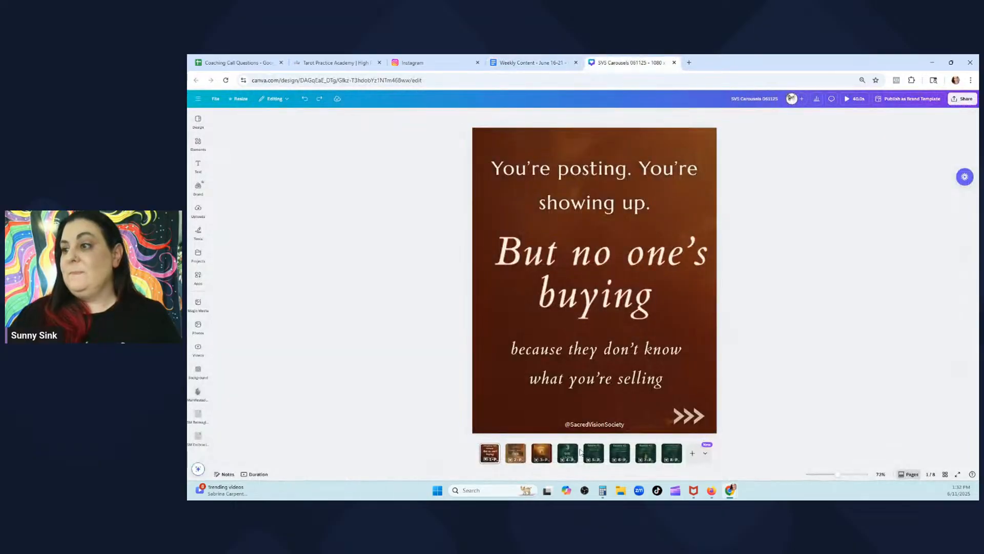
# Copy the dark brown background image of page 1, the "You're posting. You're showing up." slide
pyautogui.click(514, 453)
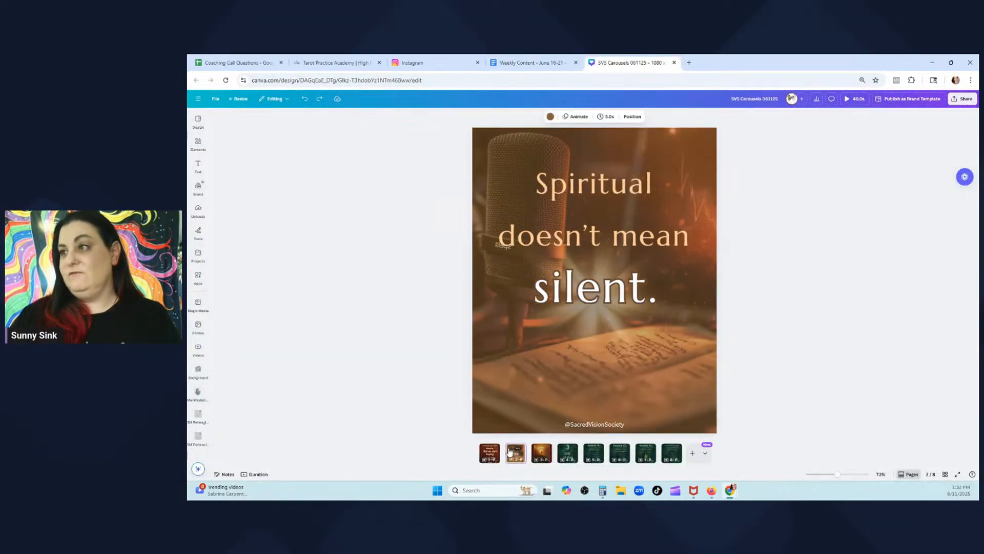
pyautogui.click(496, 456)
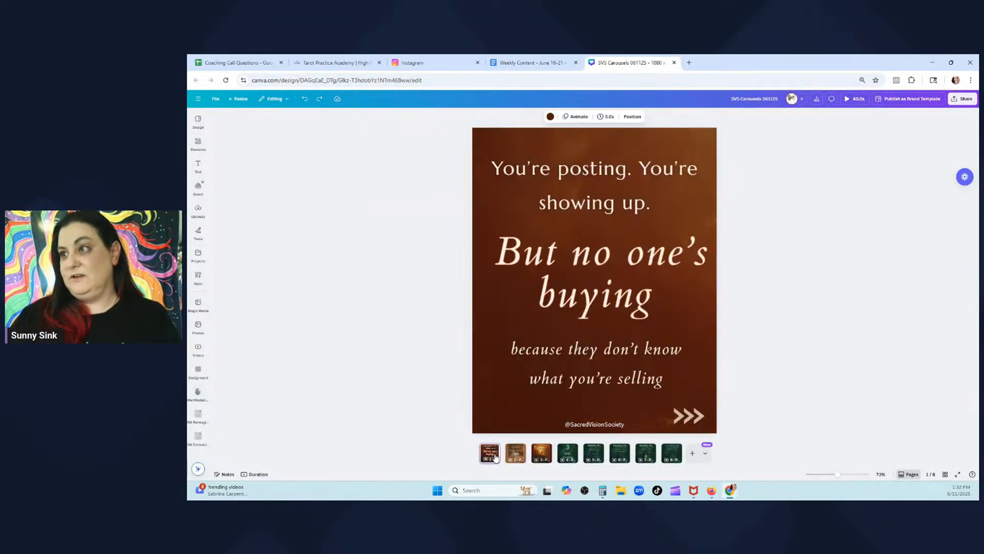
pyautogui.click(615, 138)
pyautogui.rightClick(615, 136)
pyautogui.click(629, 147)
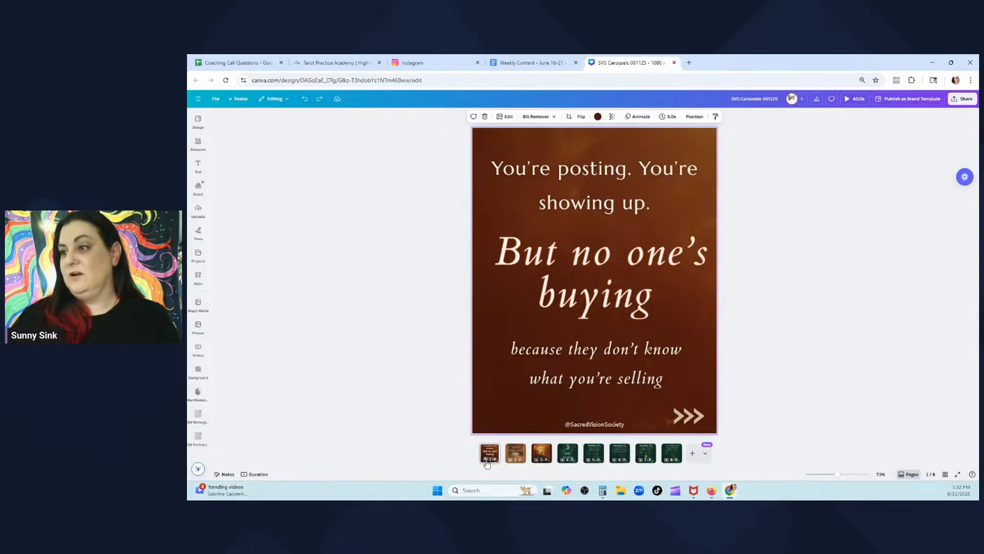
# Delete the glow graphic and all of the "Spiritual doesn't mean silent." text from page 2, keeping the microphone background and handle
pyautogui.click(509, 454)
pyautogui.click(608, 259)
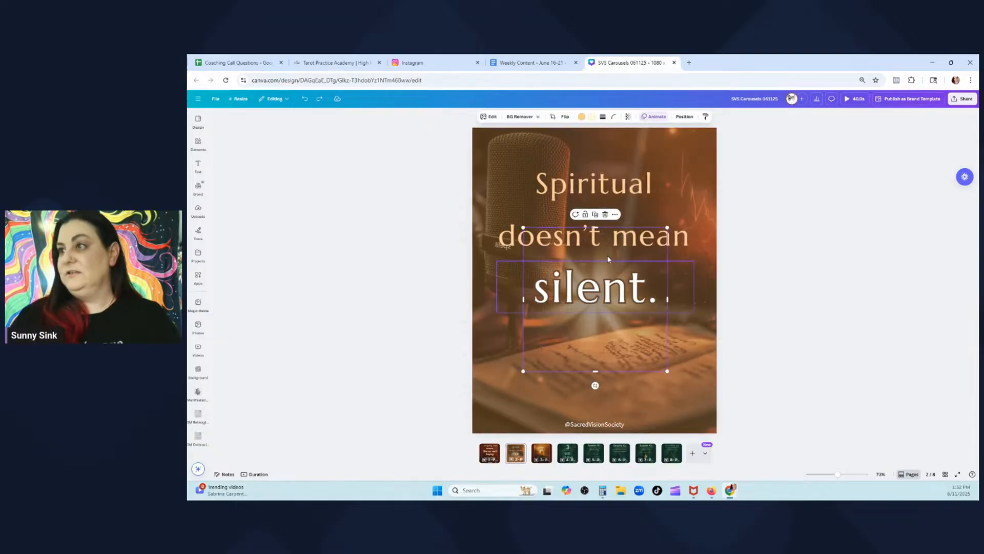
pyautogui.press('Delete')
pyautogui.click(593, 240)
pyautogui.press('Delete')
pyautogui.click(593, 281)
pyautogui.press('Delete')
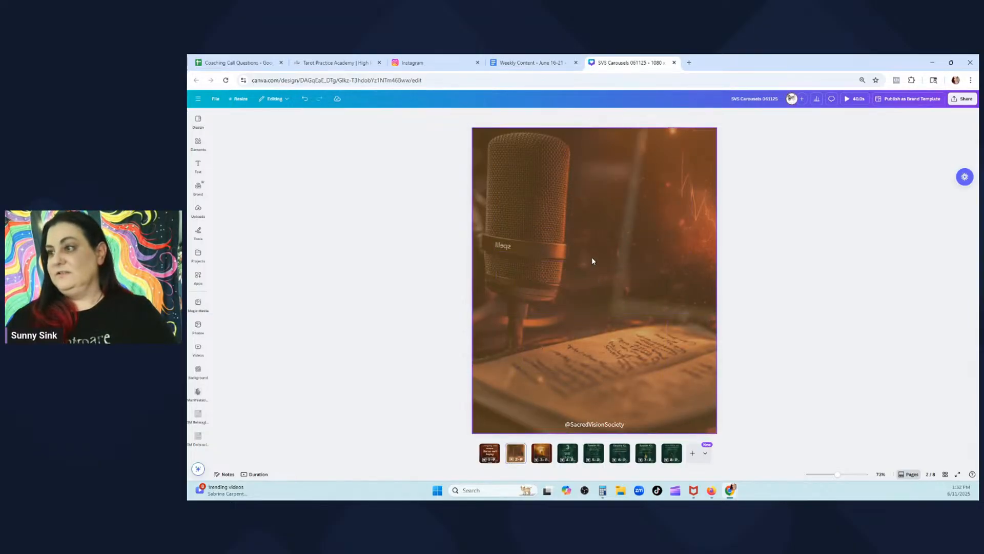
pyautogui.click(590, 332)
# Search the saved projects for "post tempates"
pyautogui.click(198, 254)
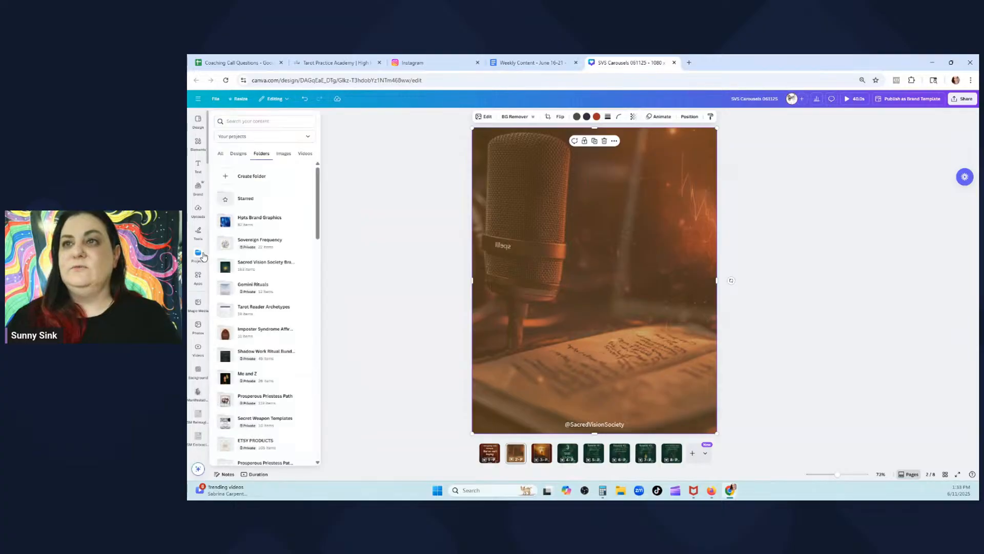
pyautogui.click(282, 119)
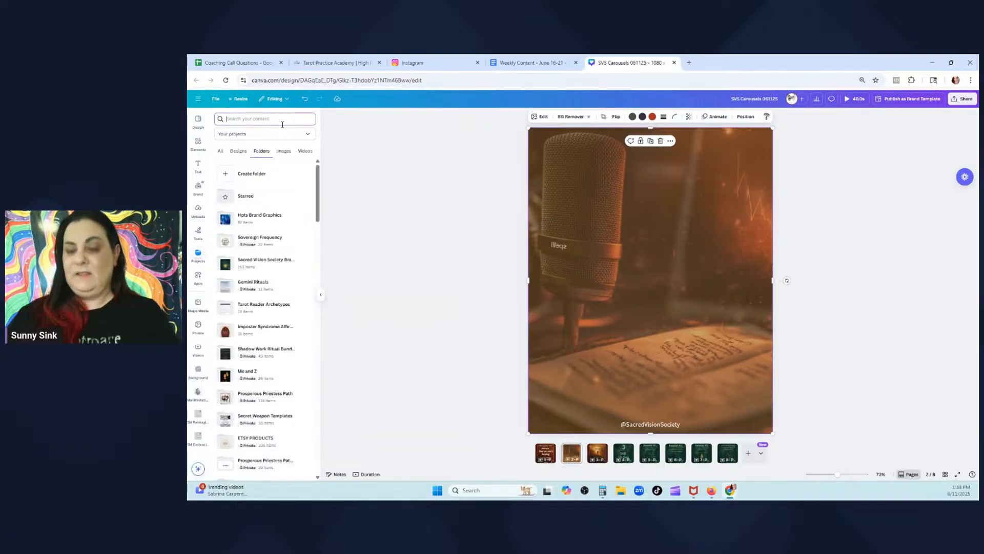
pyautogui.write('post tempates')
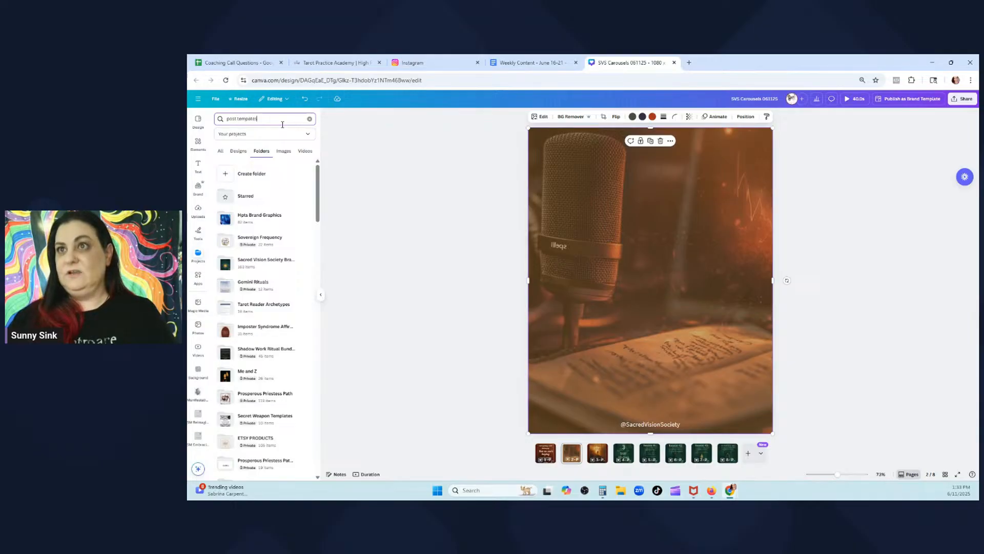
pyautogui.press('Return')
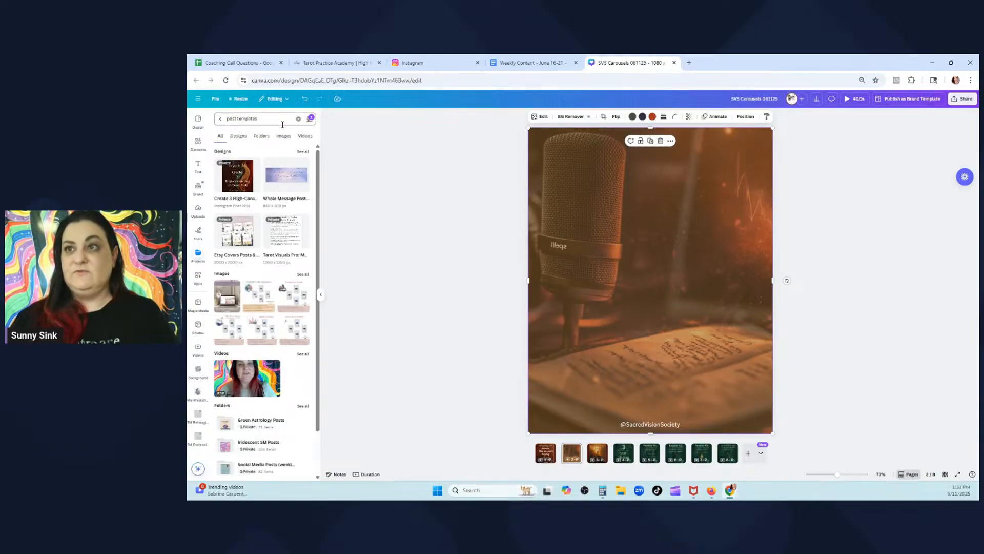
# Limit the search results to designs, examine the pages of April Posts, and look through the other designs for a suitable template
pyautogui.click(239, 136)
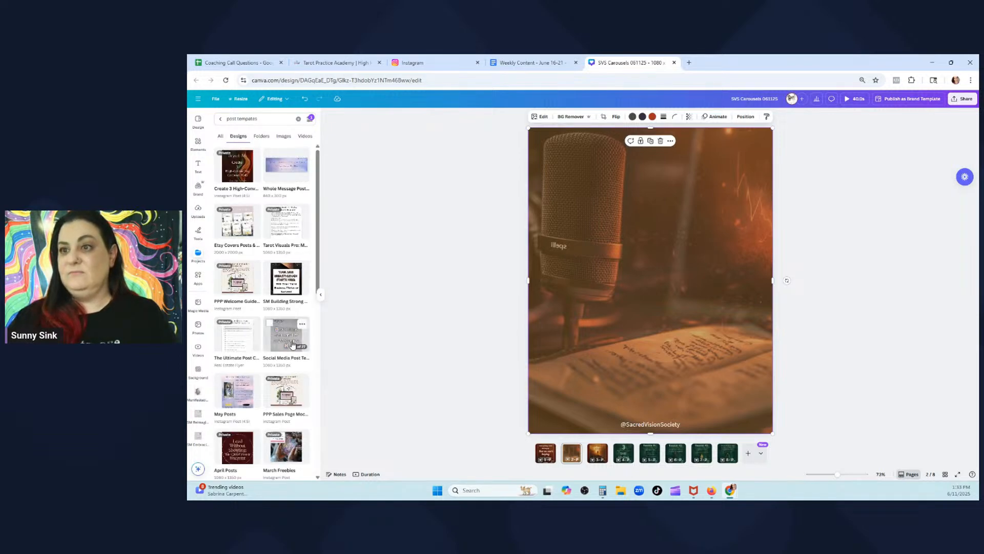
pyautogui.scroll(-2, 271, 244)
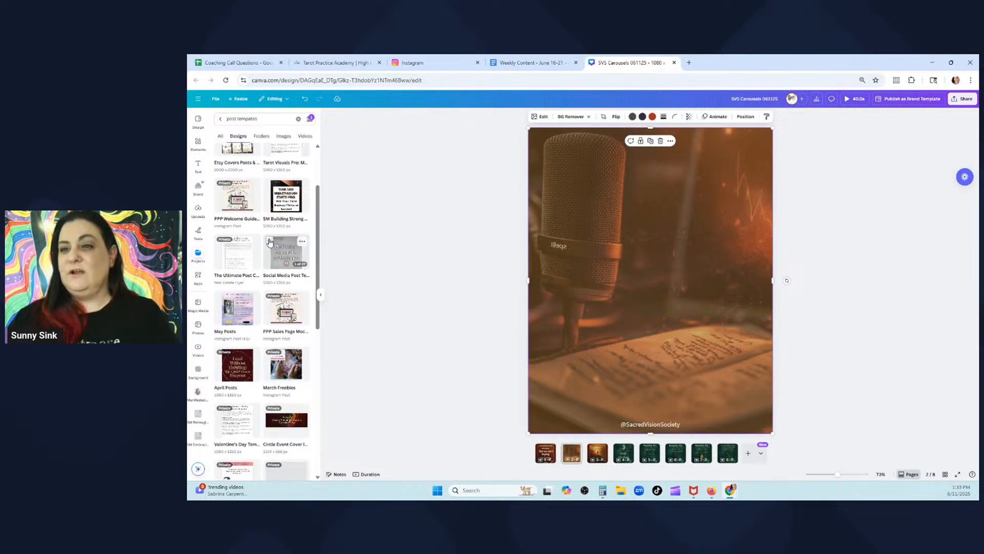
pyautogui.click(248, 363)
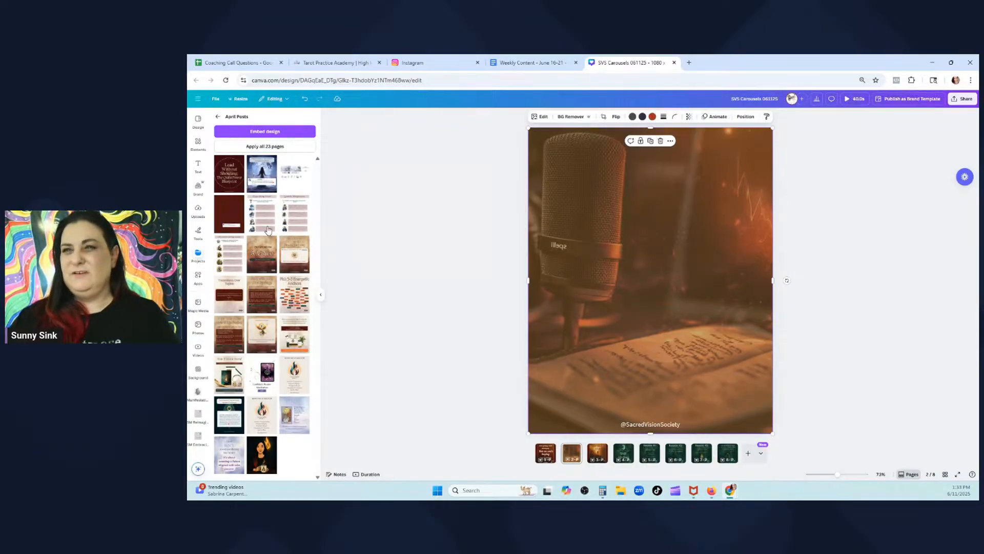
pyautogui.click(218, 116)
pyautogui.scroll(-10, 239, 233)
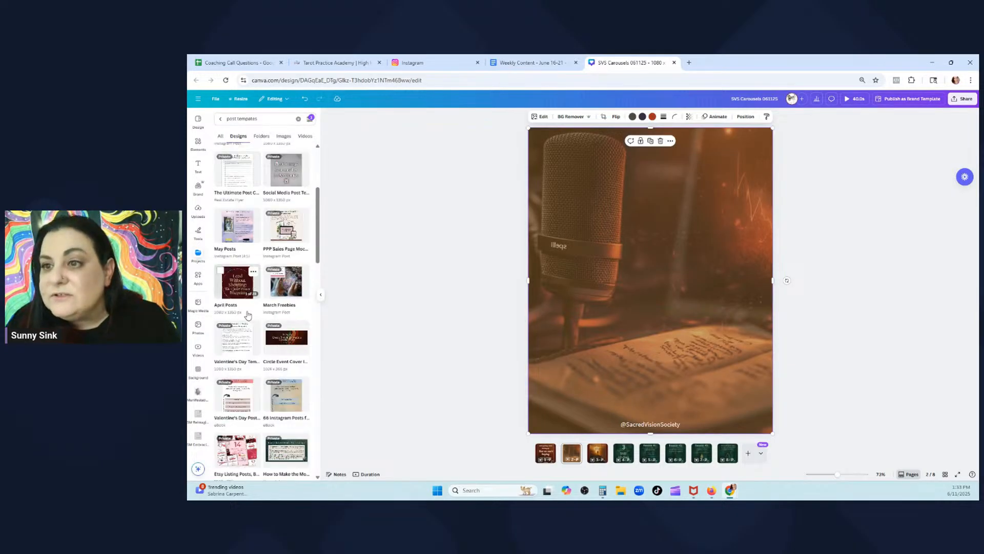
pyautogui.scroll(-3, 248, 310)
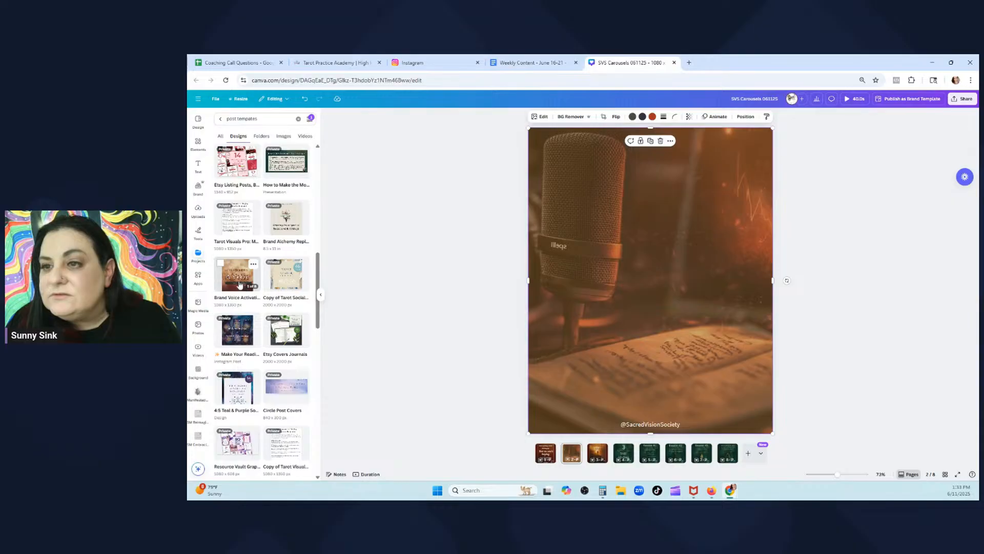
pyautogui.scroll(10, 239, 285)
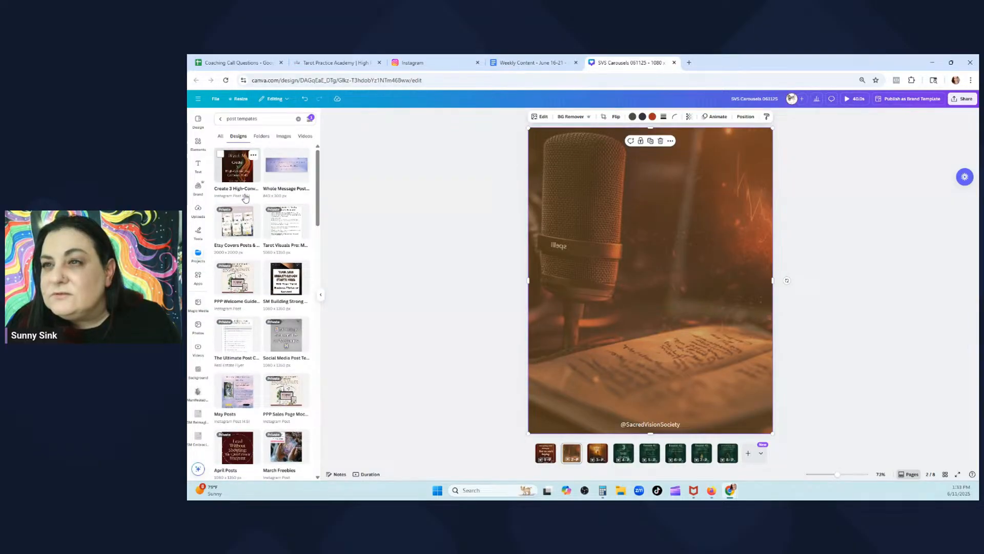
# Search the saved projects for "weekly post" and open the Weekly SM Templates design from the results
pyautogui.click(298, 118)
pyautogui.write('we')
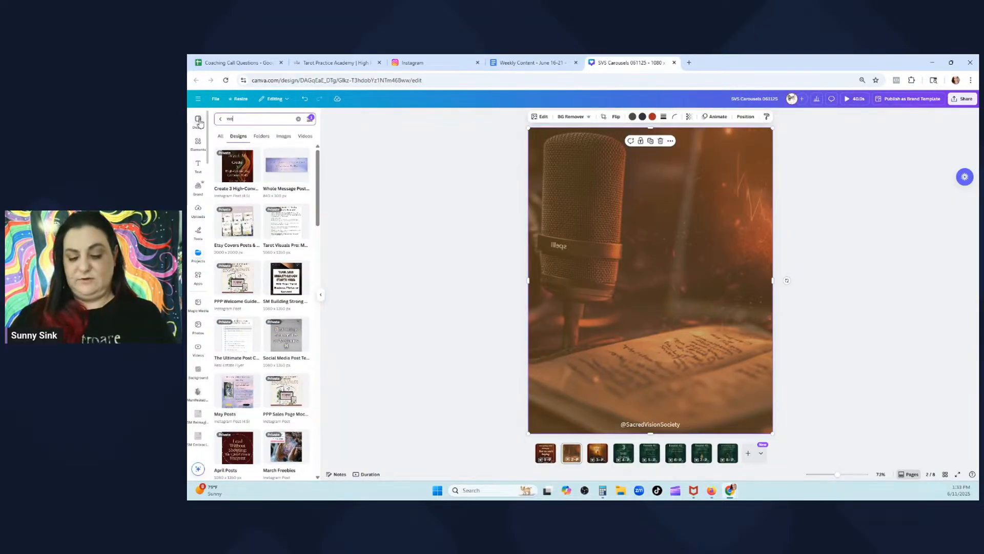
pyautogui.write('ekly po')
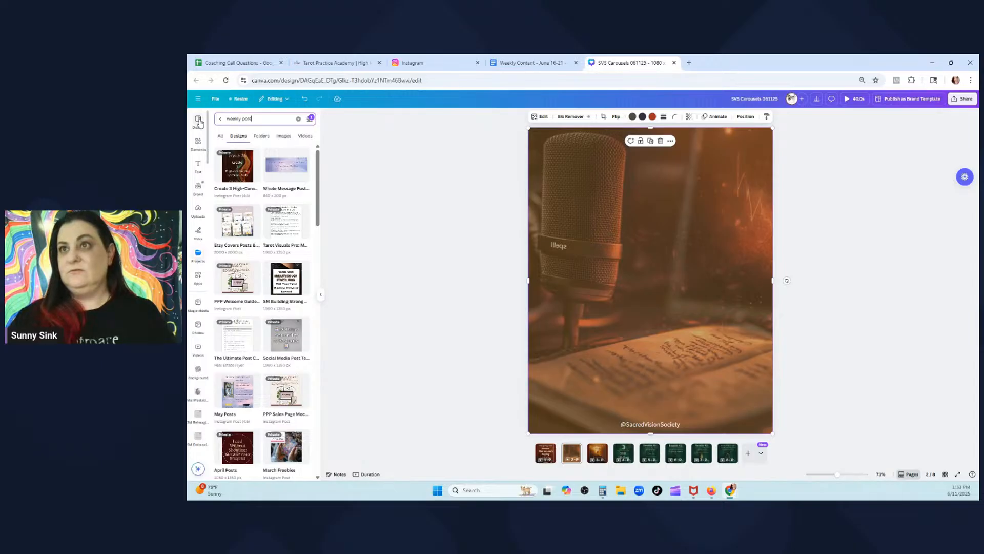
pyautogui.write('st')
pyautogui.press('Return')
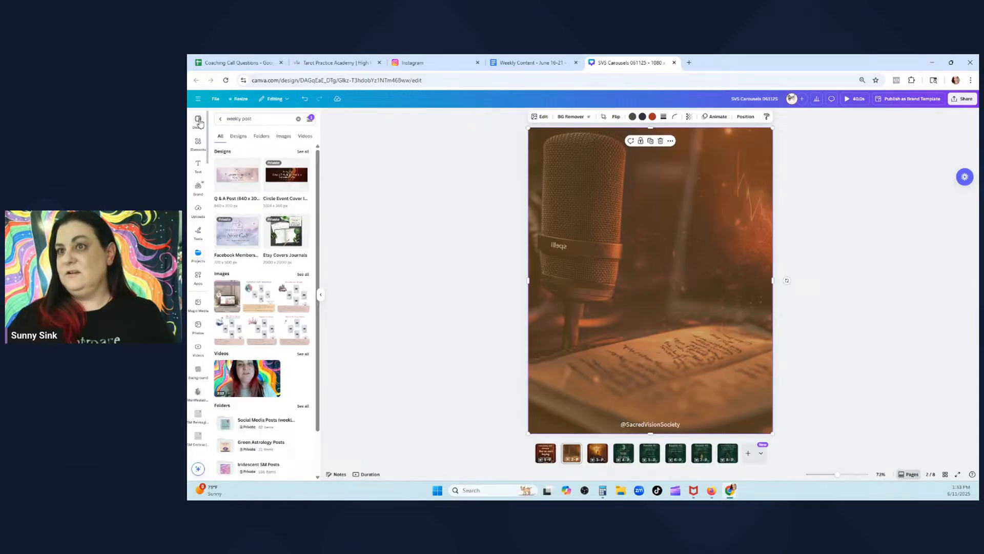
pyautogui.click(300, 152)
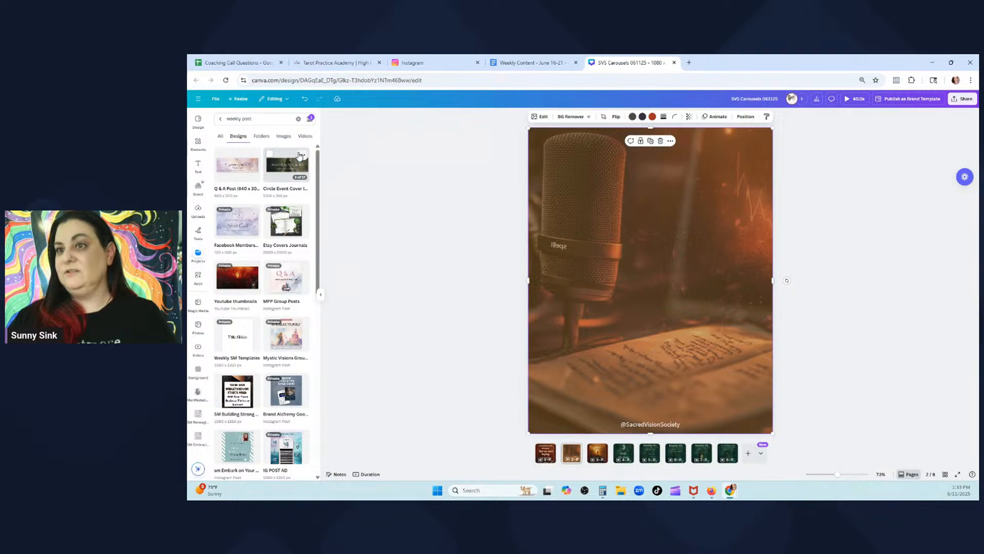
pyautogui.click(237, 349)
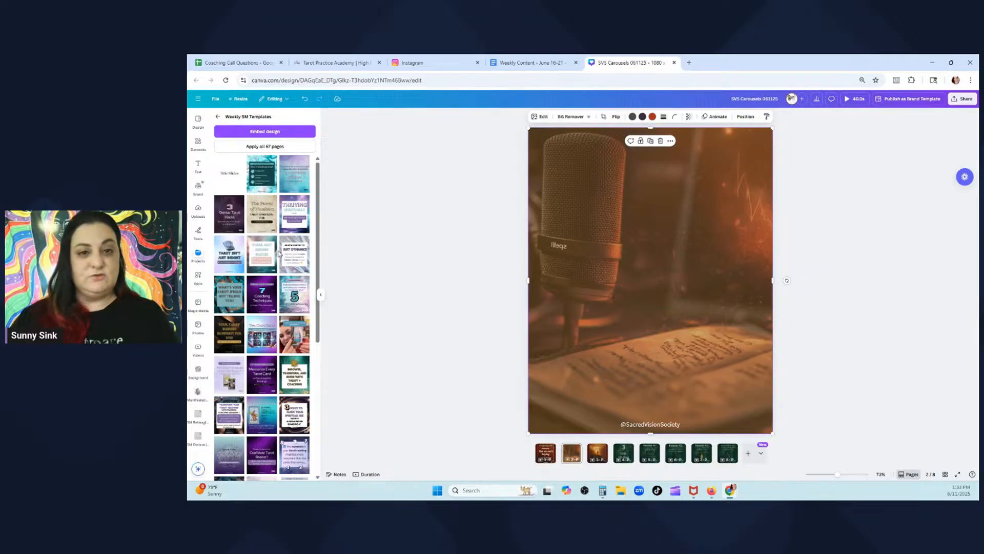
# Replace page 2 with the lavender "5 of Cups" template from the Weekly SM Templates design
pyautogui.scroll(-5, 267, 345)
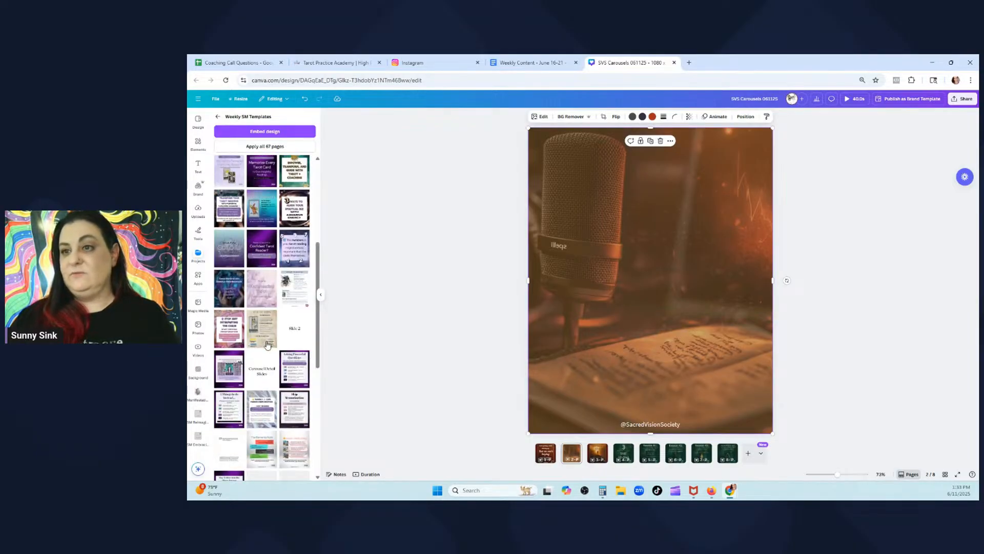
pyautogui.scroll(-3, 267, 345)
pyautogui.scroll(-3, 257, 387)
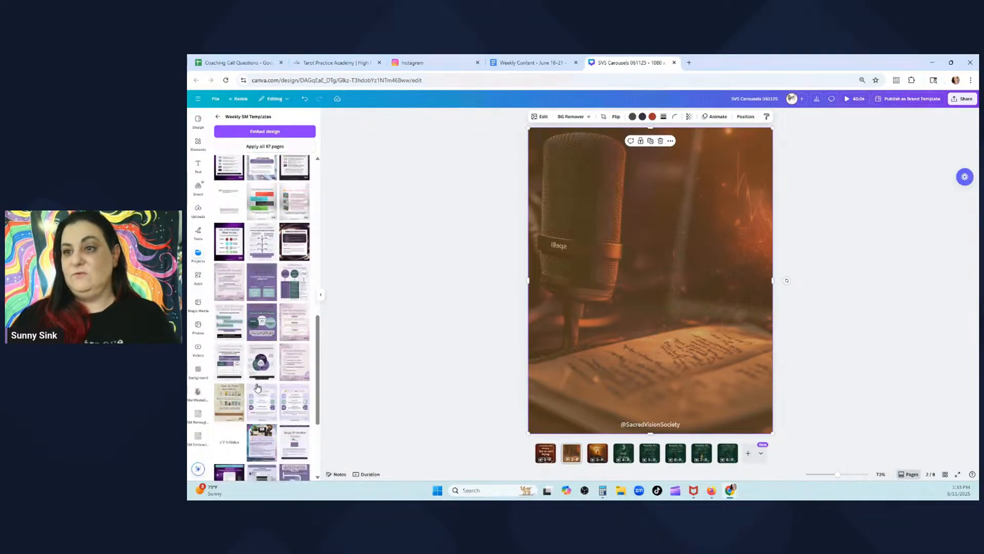
pyautogui.scroll(-1, 258, 387)
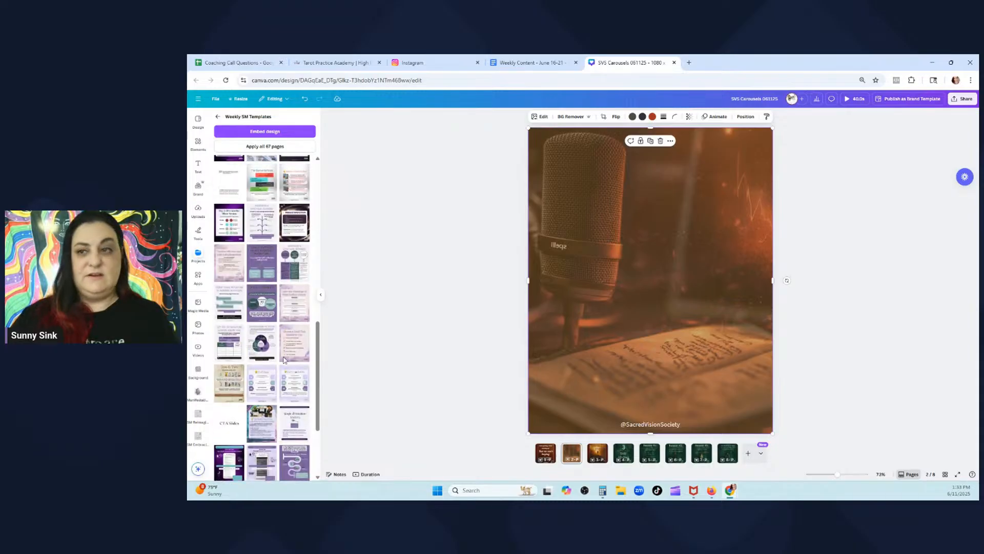
pyautogui.click(259, 388)
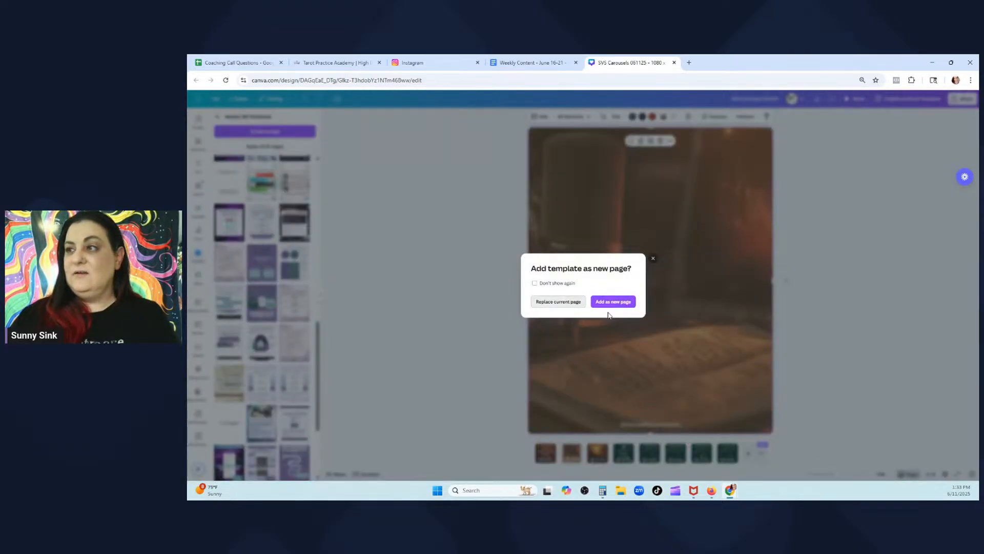
pyautogui.click(611, 303)
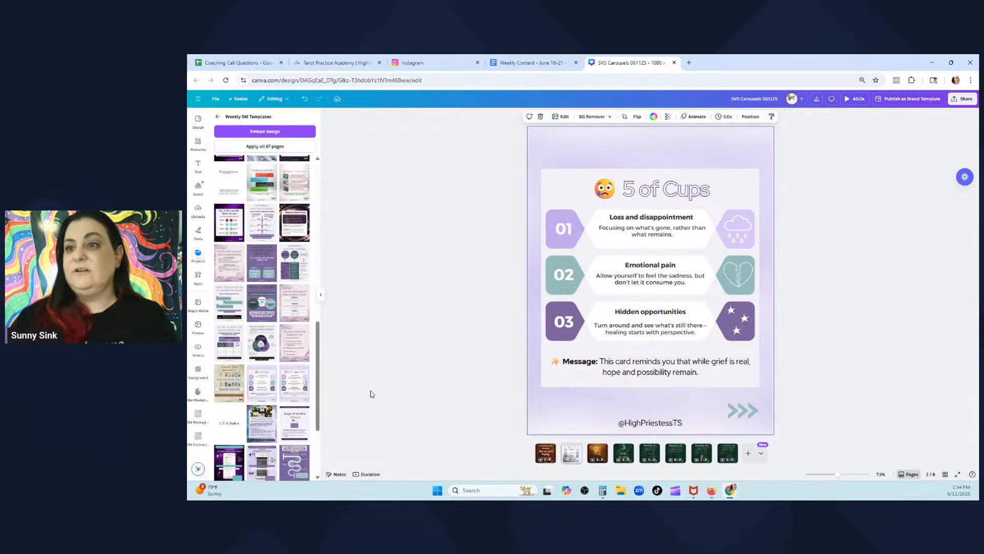
# Replace page 2's layout with the purple "Tired of giving readings that leave your clients unsure of their next move?" template
pyautogui.scroll(3, 284, 386)
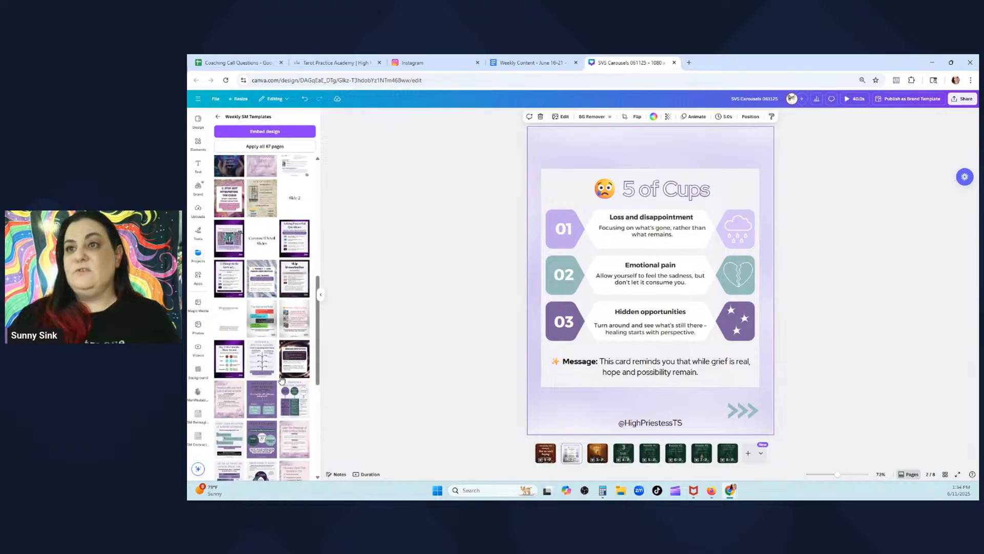
pyautogui.scroll(2, 282, 379)
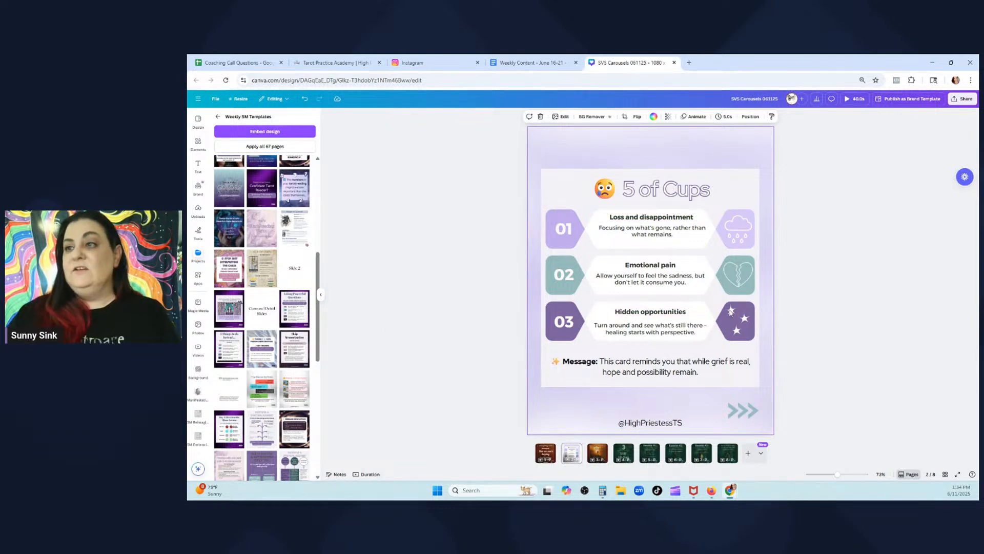
pyautogui.scroll(2, 277, 313)
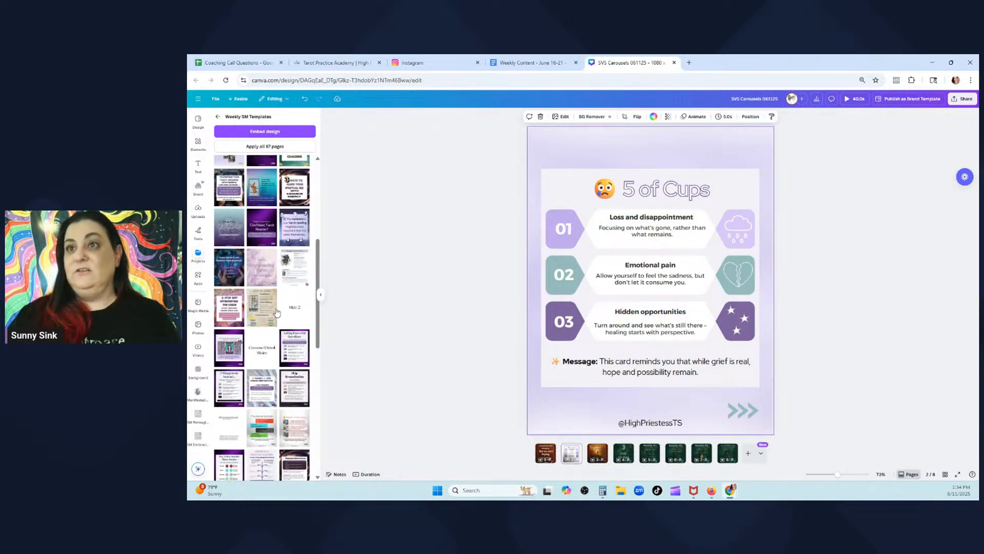
pyautogui.scroll(5, 277, 313)
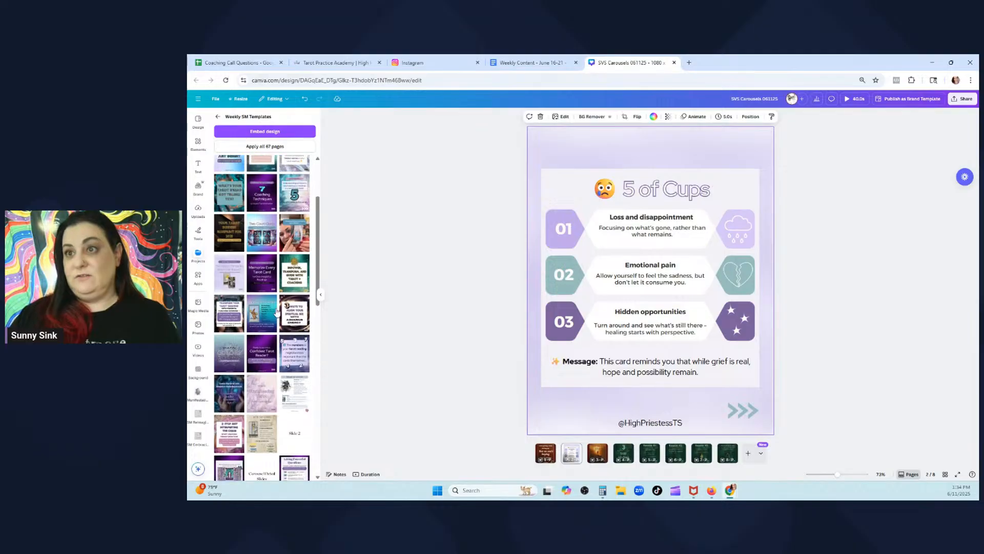
pyautogui.scroll(-10, 277, 312)
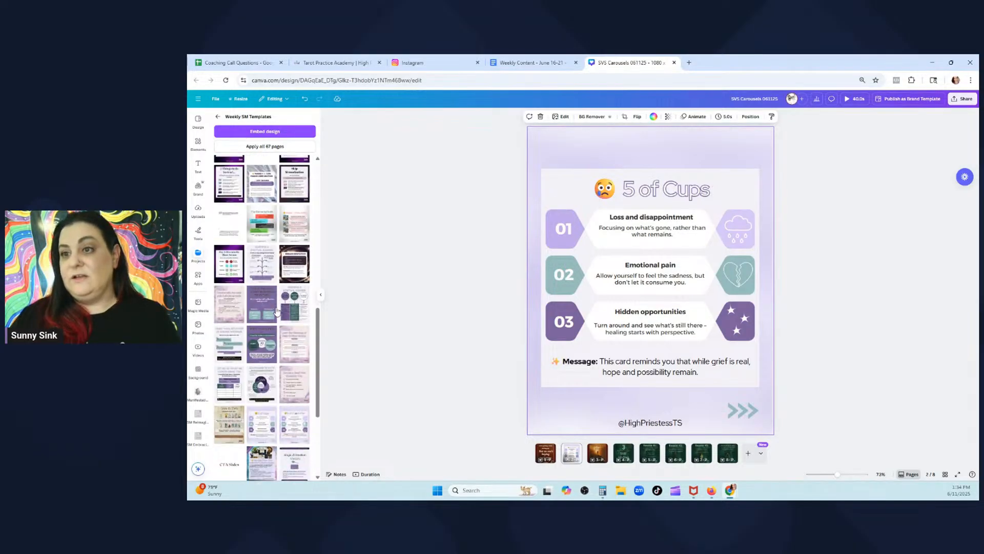
pyautogui.scroll(5, 277, 312)
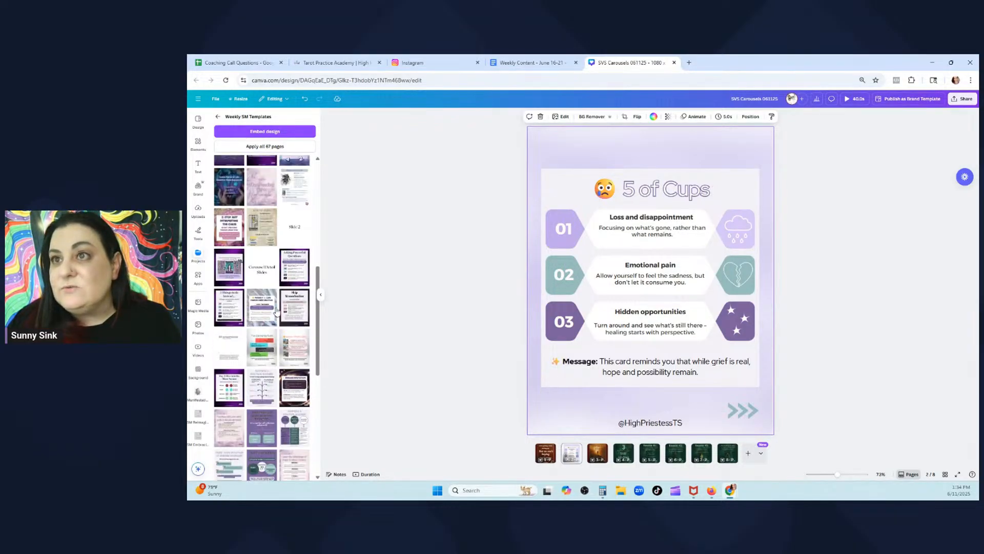
pyautogui.click(309, 268)
pyautogui.scroll(6, 277, 271)
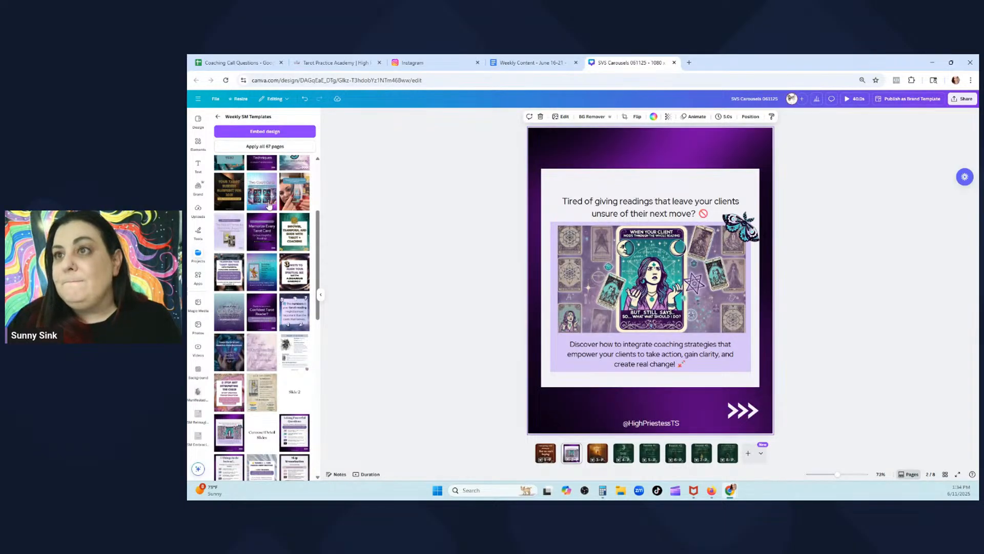
pyautogui.scroll(5, 272, 231)
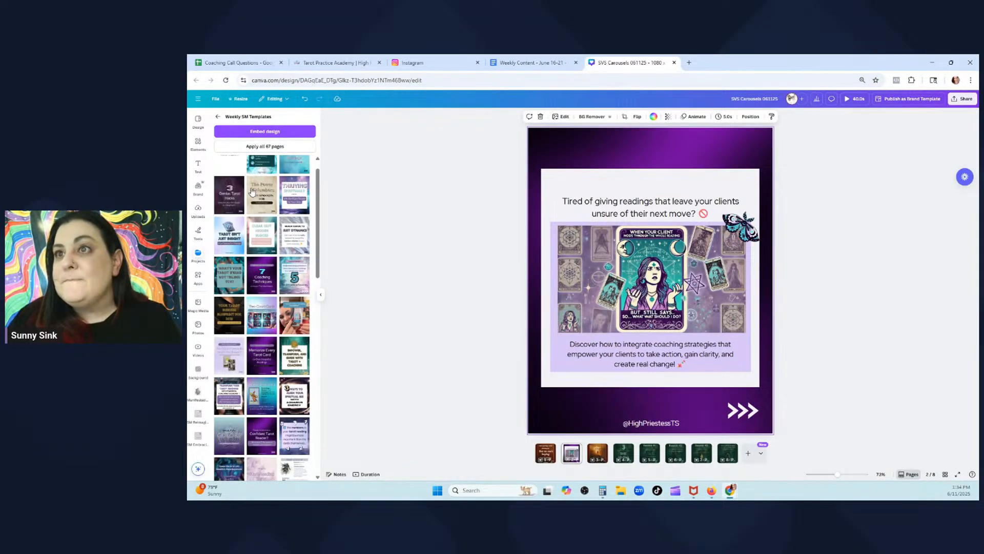
pyautogui.scroll(1, 252, 192)
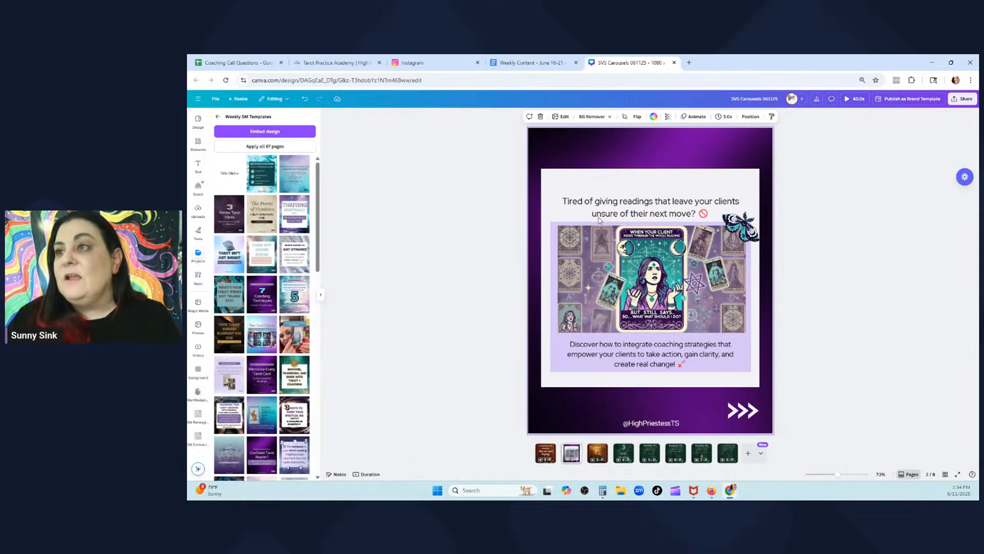
# Copy page 1's brown background image and paste it onto page 2 in place of the purple background
pyautogui.click(555, 461)
pyautogui.rightClick(604, 141)
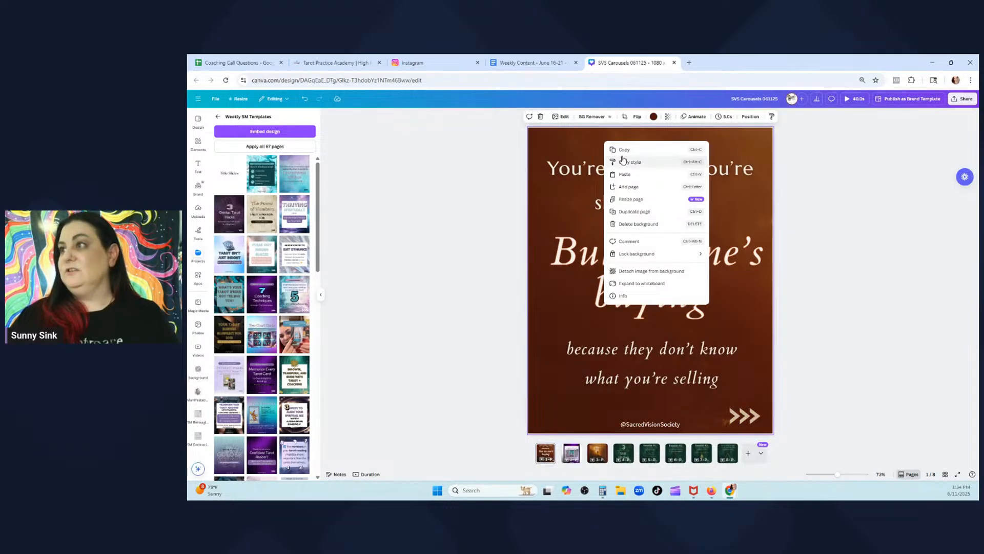
pyautogui.click(624, 149)
pyautogui.click(573, 453)
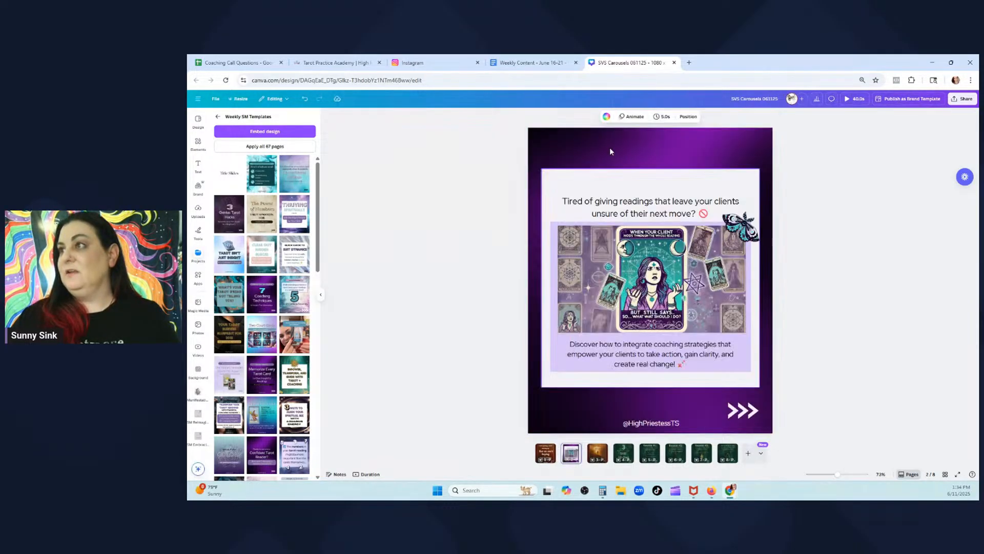
pyautogui.rightClick(610, 150)
pyautogui.click(630, 178)
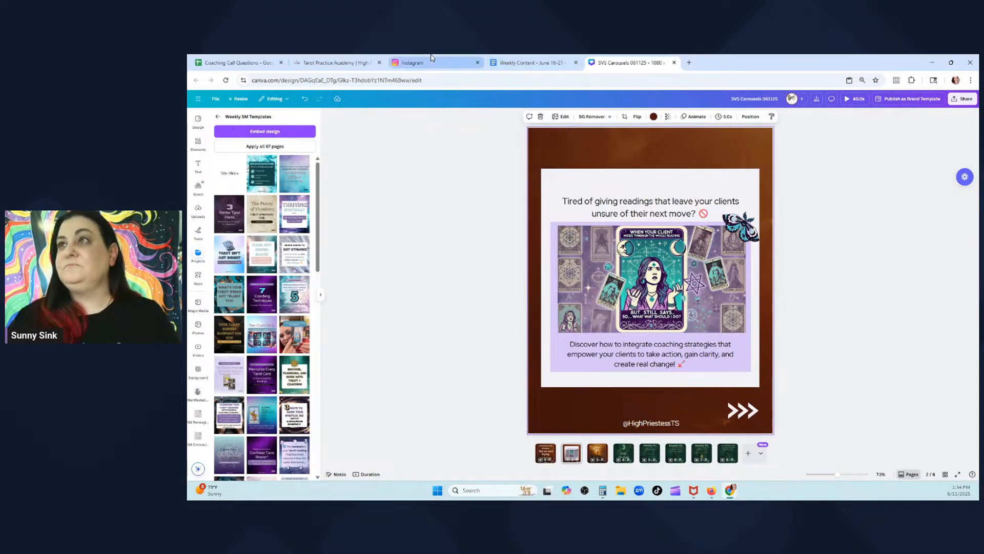
# Replace page 2's heading with the Slide 2 header from the Weekly Content document, "If your audience loves your content… but doesn't buy from you?"
pyautogui.click(533, 62)
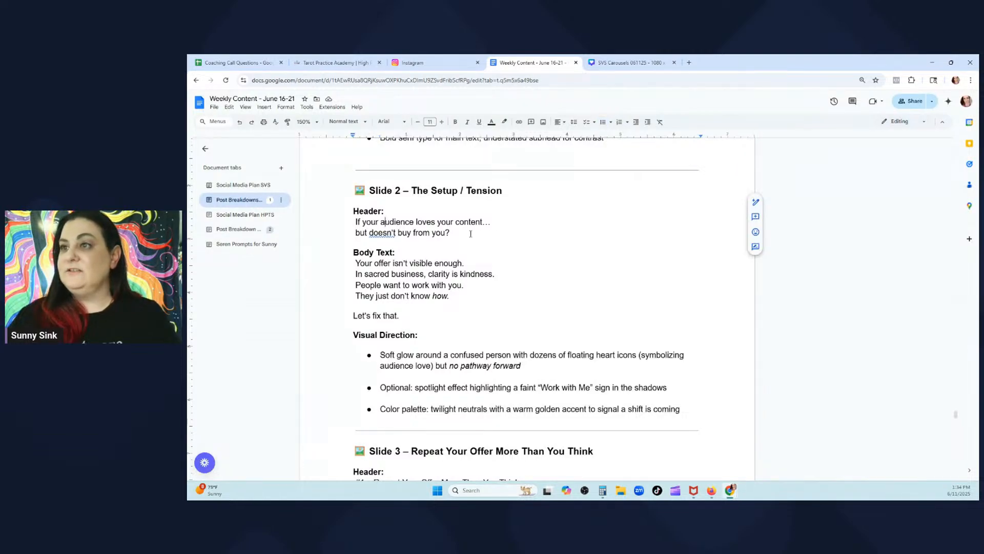
pyautogui.moveTo(470, 234); pyautogui.dragTo(361, 220)
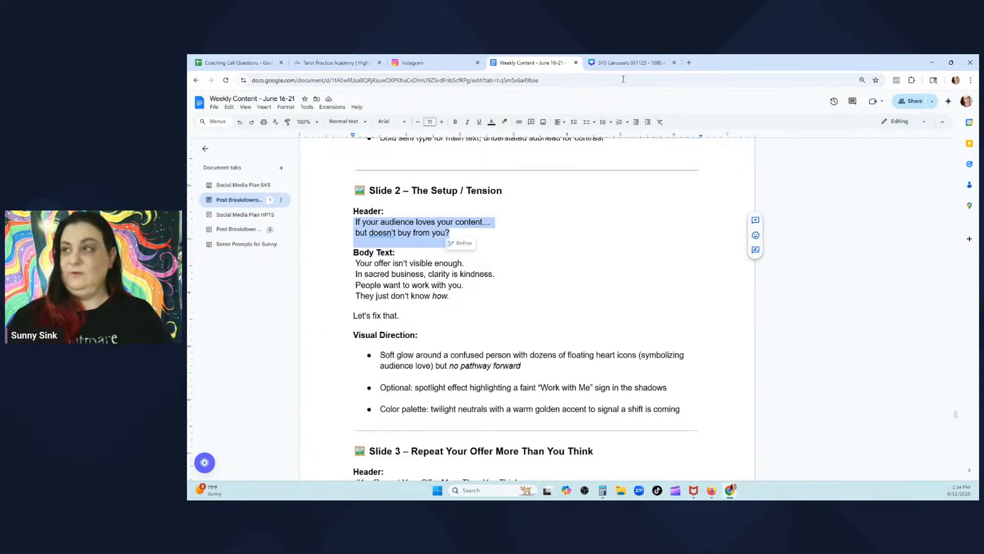
pyautogui.click(630, 62)
pyautogui.click(639, 207)
pyautogui.doubleClick(639, 207)
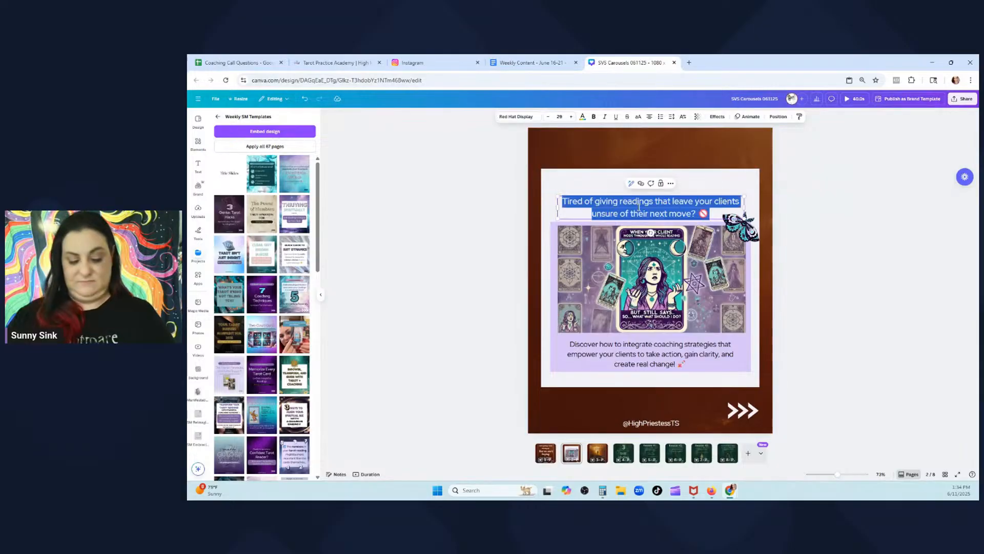
pyautogui.hotkey('ctrl', 'v')
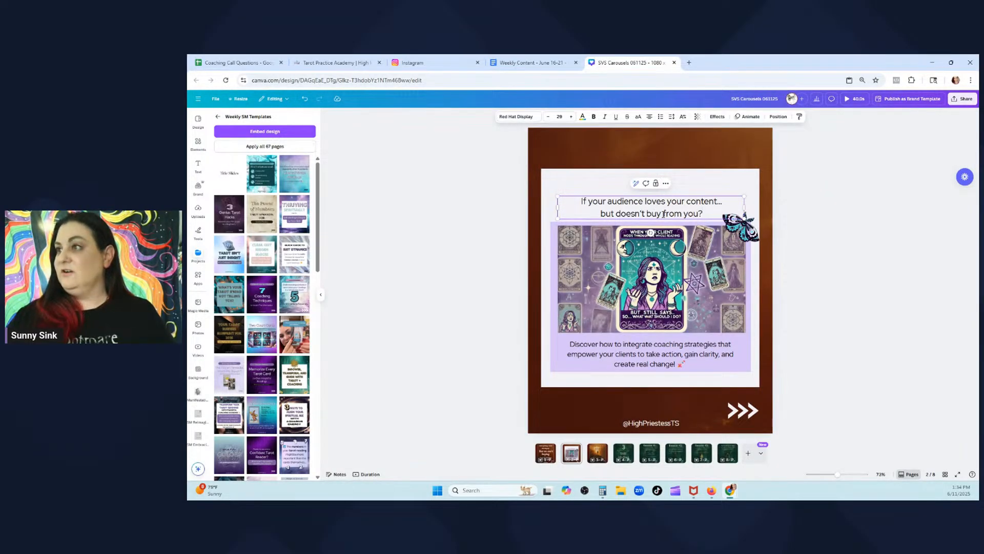
# Replace the caption below page 2's picture with the document's Slide 2 body text, from "Your offer isn't visible enough." through "Let's fix that."
pyautogui.click(534, 63)
pyautogui.click(484, 301)
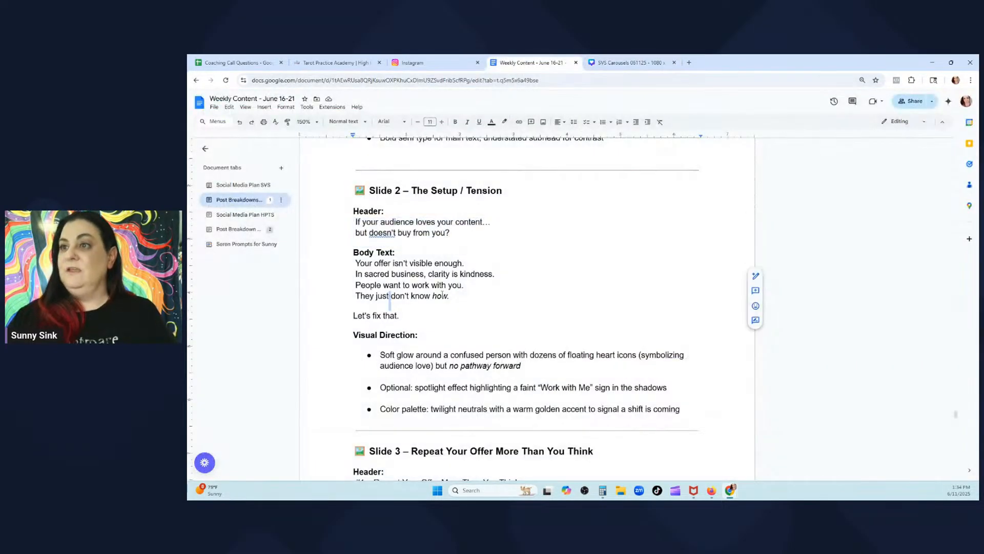
pyautogui.moveTo(468, 298); pyautogui.dragTo(356, 265)
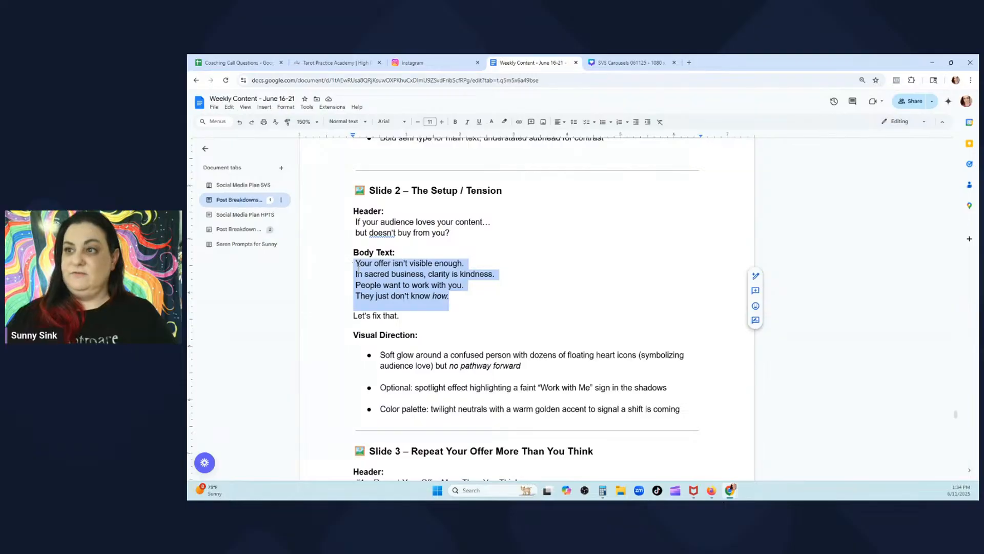
pyautogui.moveTo(400, 315); pyautogui.dragTo(358, 263)
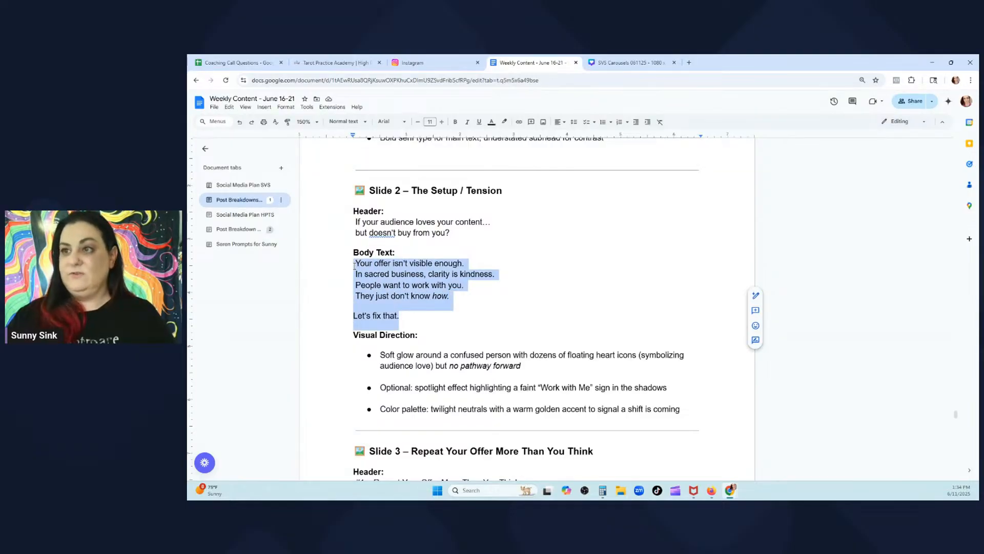
pyautogui.click(631, 62)
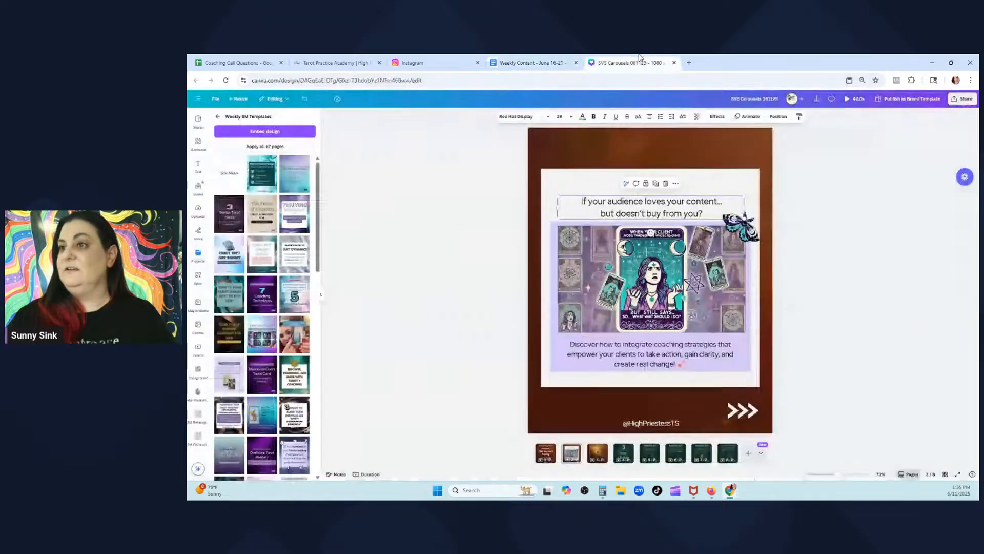
pyautogui.doubleClick(635, 347)
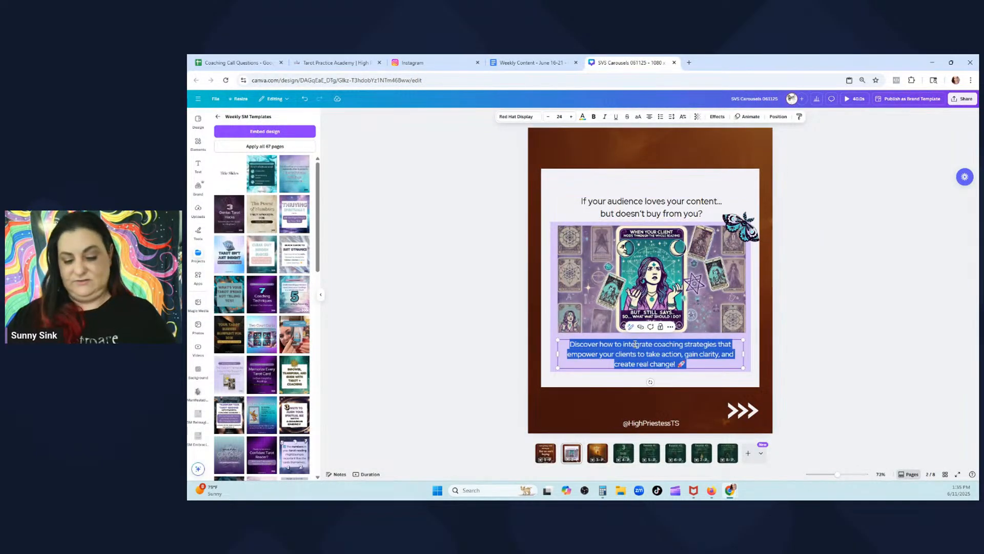
pyautogui.hotkey('ctrl', 'v')
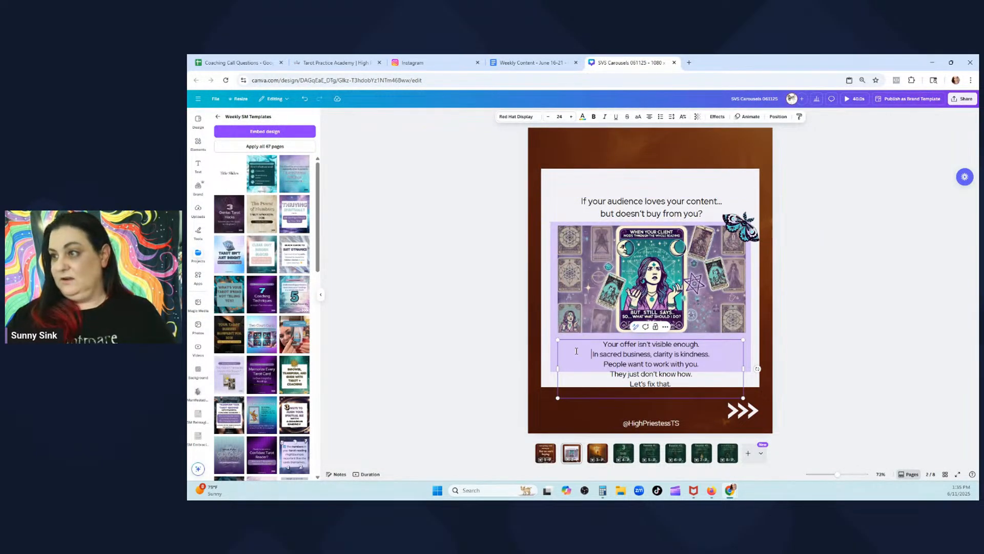
# Remove the line breaks in page 2's body text so its sentences run together as one paragraph, and nudge the text box slightly
pyautogui.press('BackSpace')
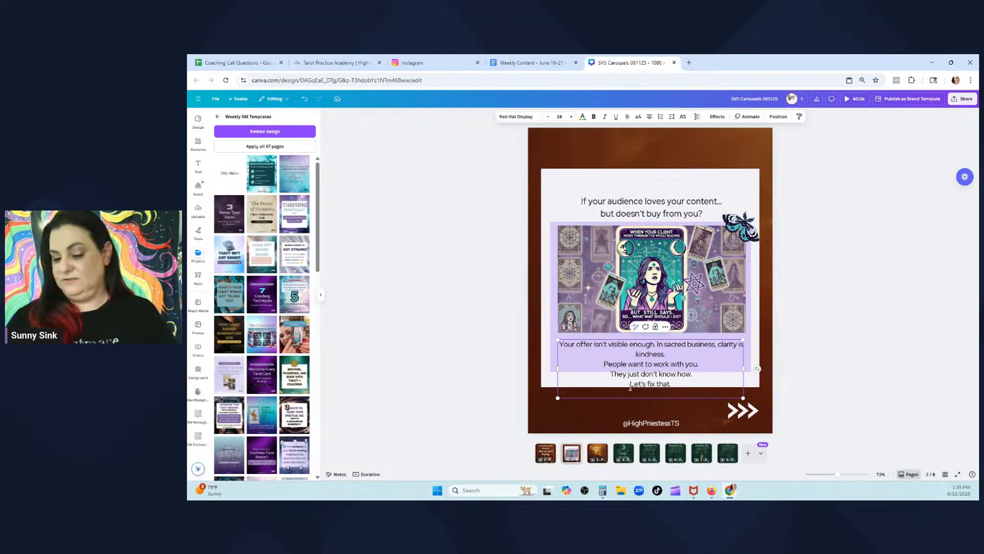
pyautogui.press('BackSpace')
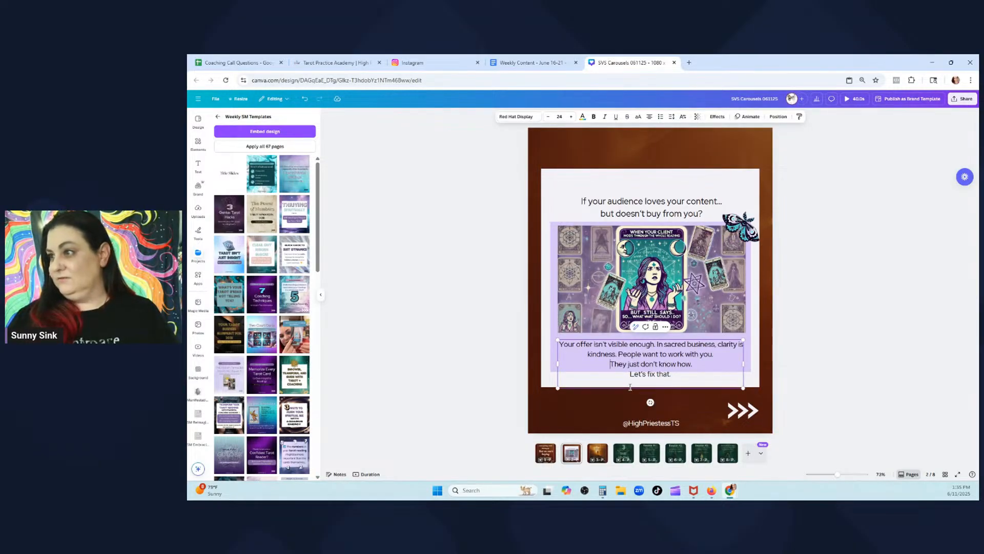
pyautogui.press('Down')
pyautogui.press('BackSpace')
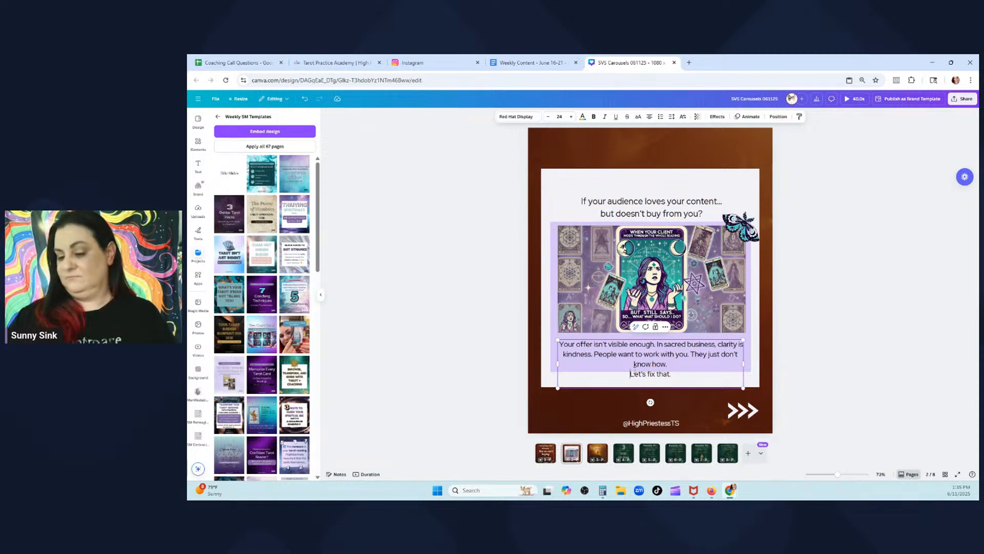
pyautogui.press('BackSpace')
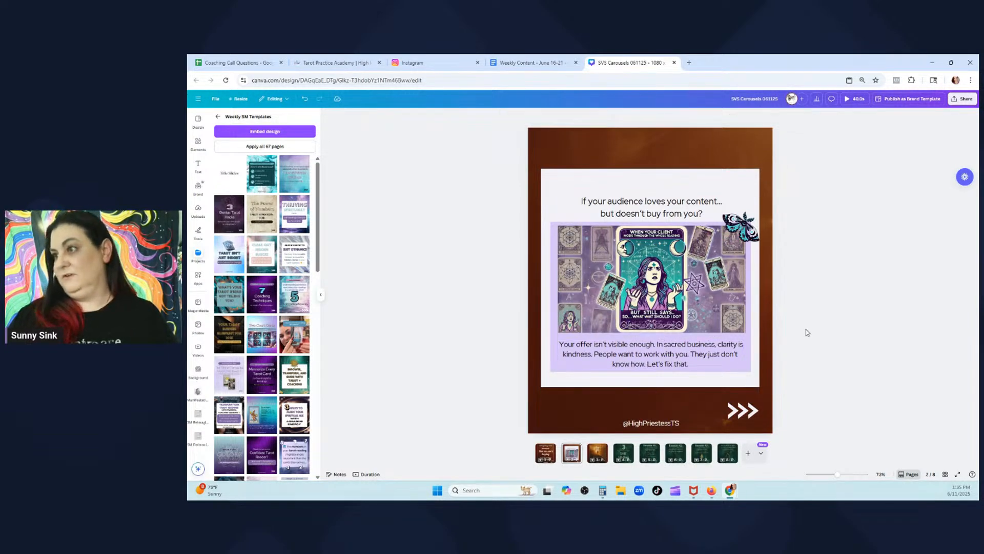
pyautogui.moveTo(678, 355); pyautogui.dragTo(677, 352)
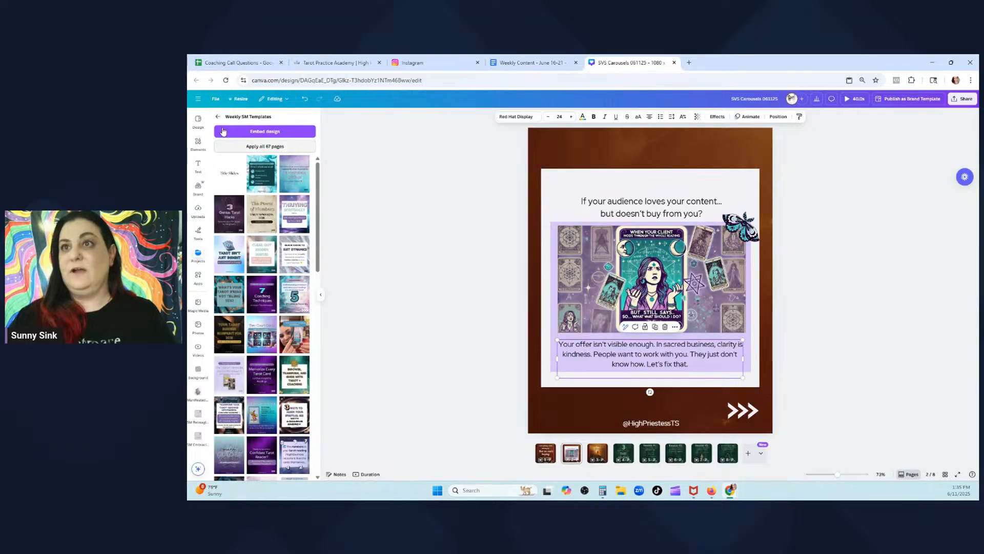
# Open the Sacred Vision Society brand folder in the saved projects and replace page 2's tarot picture with the golden flame image
pyautogui.click(220, 119)
pyautogui.click(261, 136)
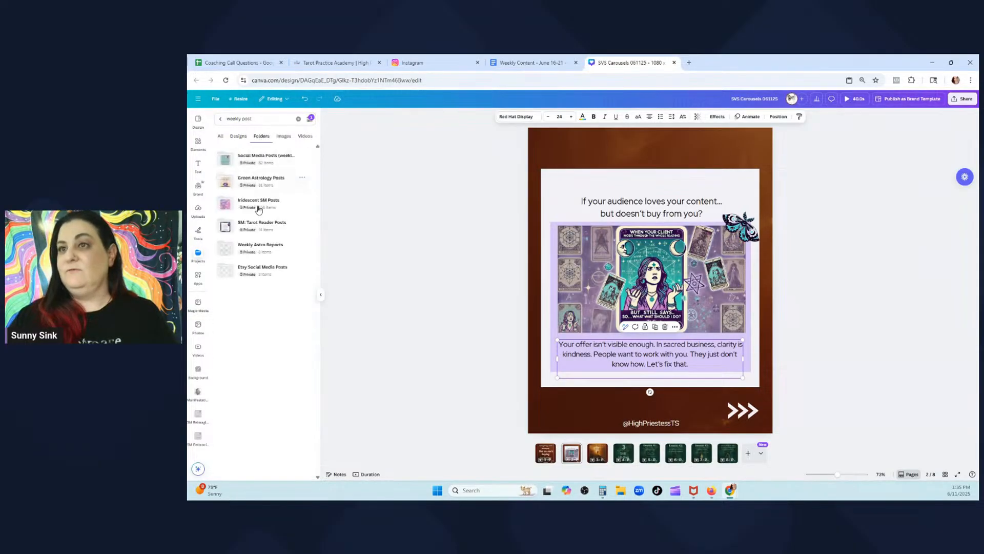
pyautogui.click(298, 119)
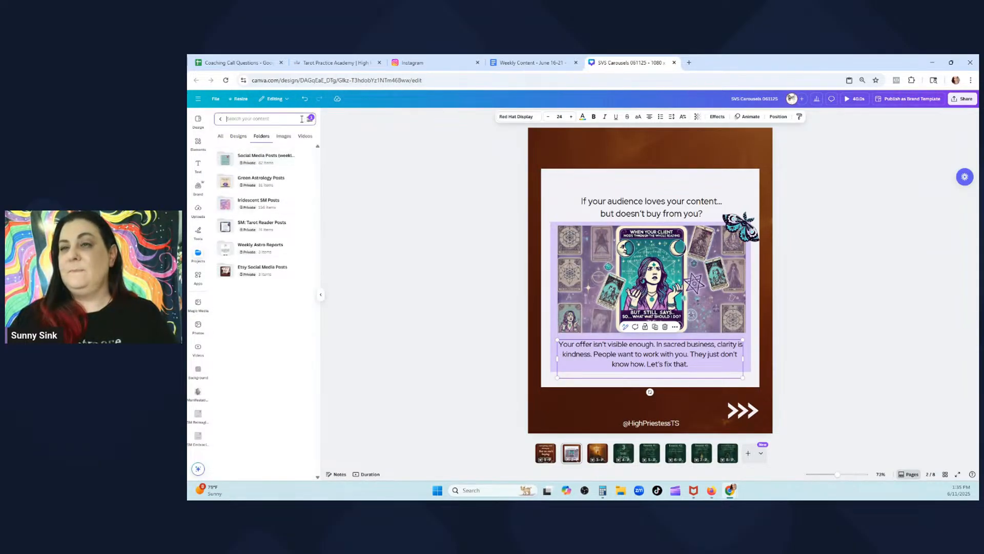
pyautogui.click(220, 119)
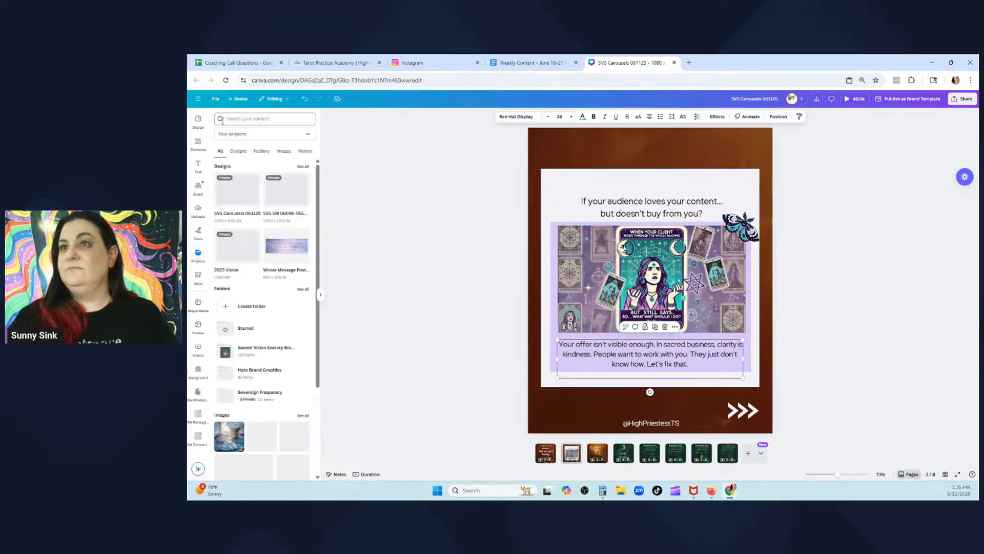
pyautogui.click(264, 151)
pyautogui.click(258, 218)
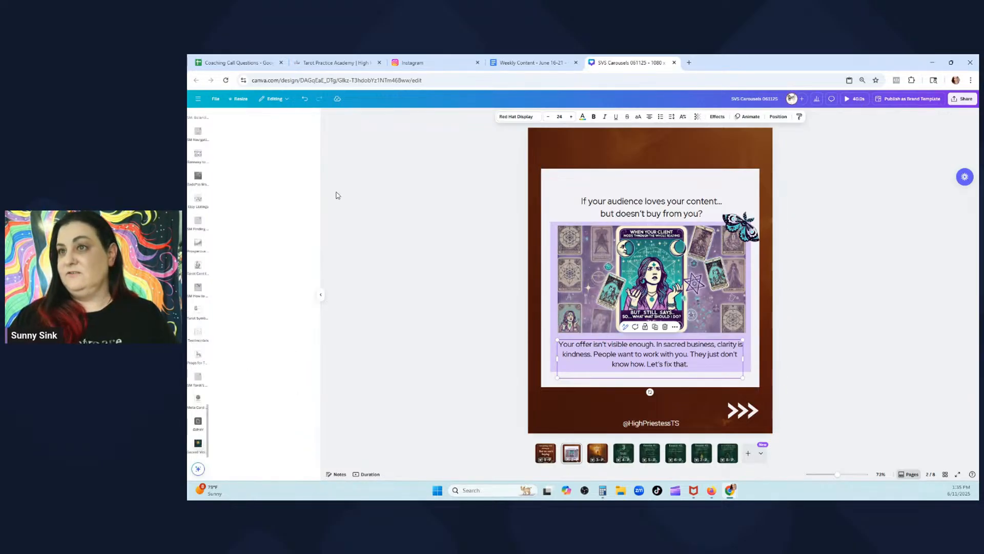
pyautogui.moveTo(247, 359); pyautogui.dragTo(604, 284)
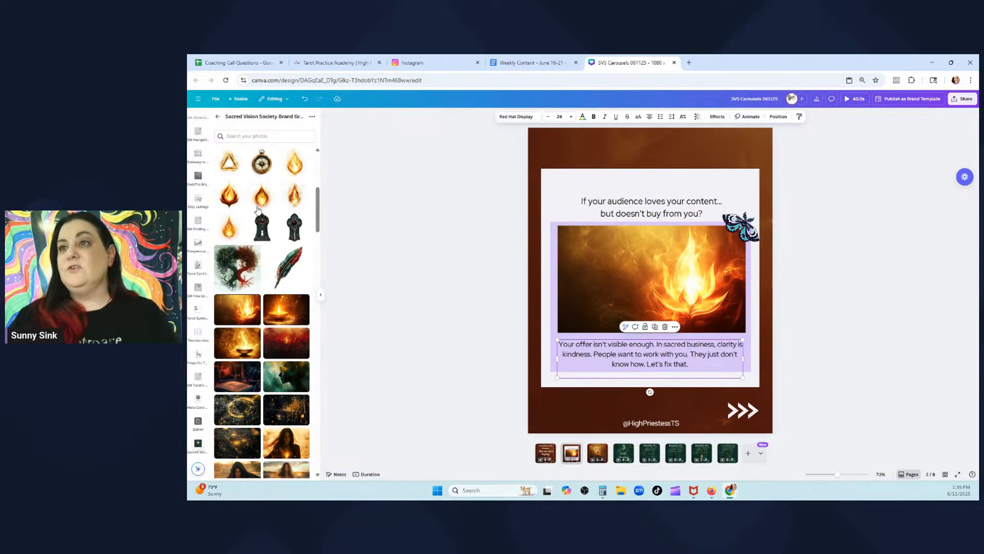
# Replace the butterfly with the fiery triangle graphic, its background removed, shrunk and placed at the picture's upper-right corner
pyautogui.moveTo(262, 205); pyautogui.dragTo(815, 277)
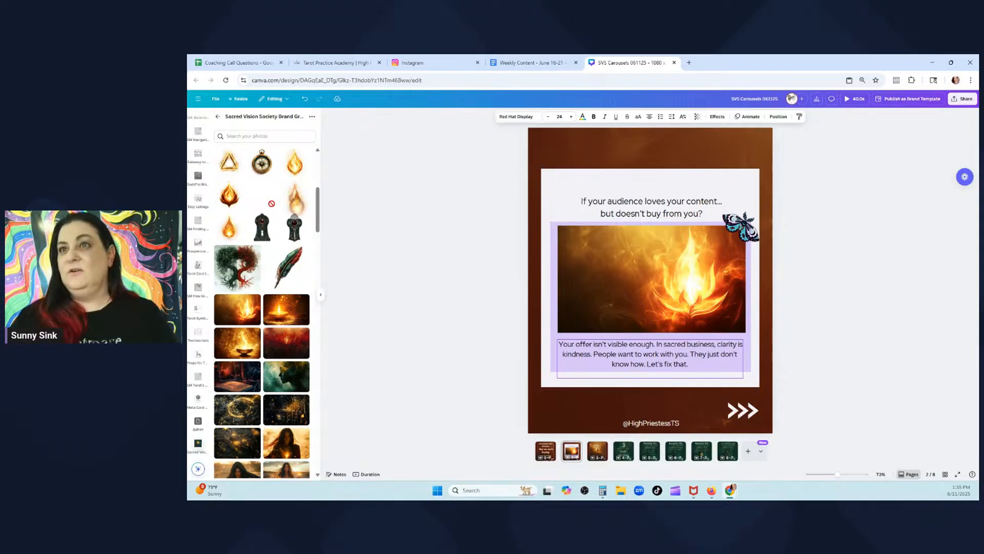
pyautogui.click(233, 164)
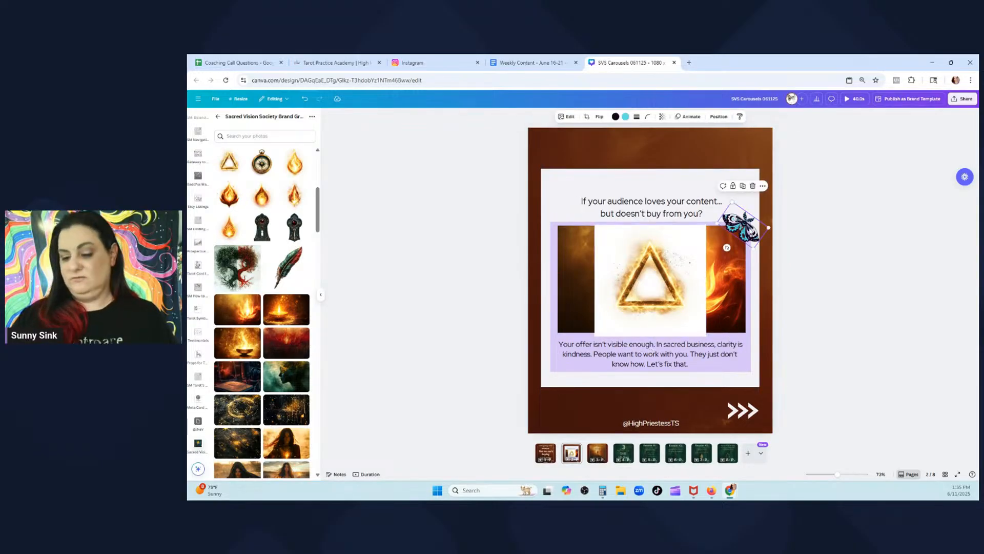
pyautogui.click(658, 292)
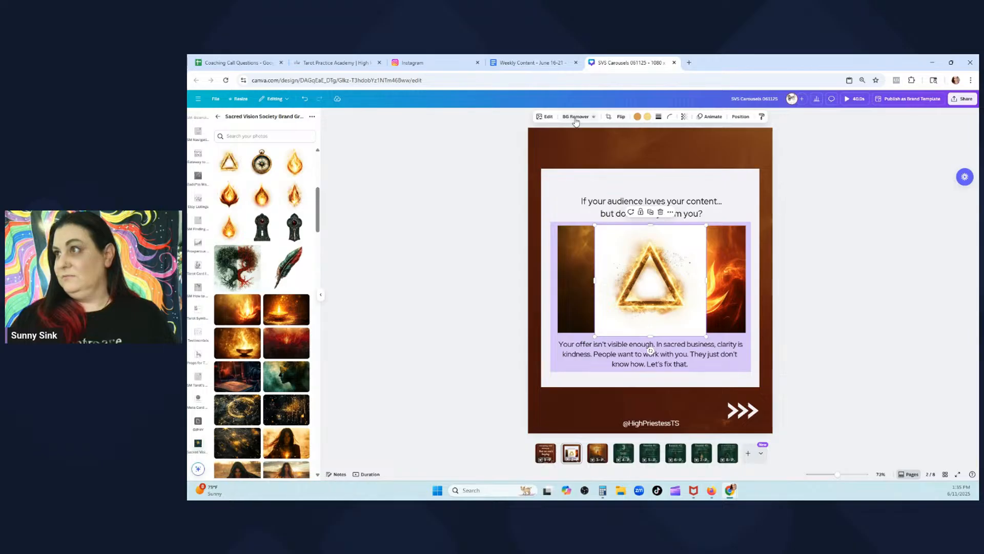
pyautogui.click(576, 118)
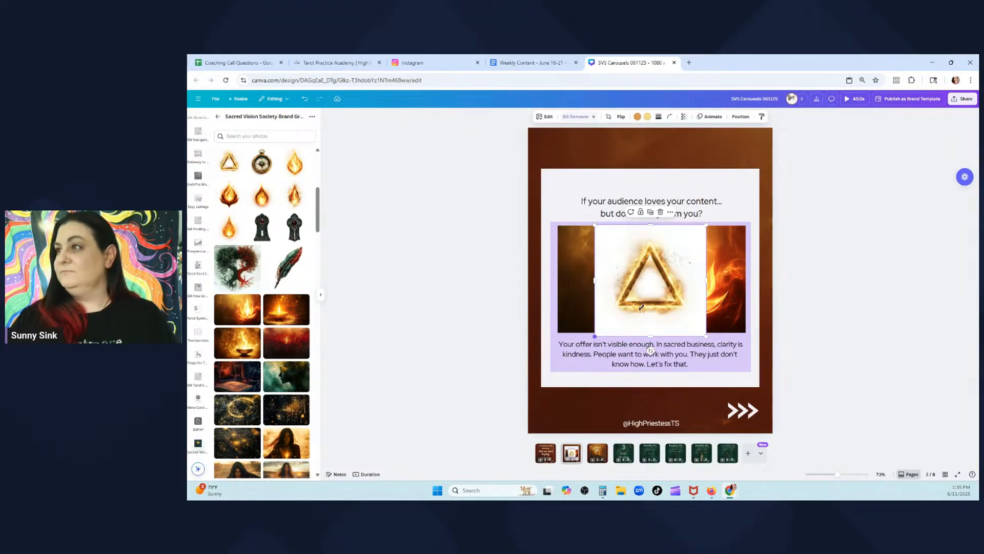
pyautogui.moveTo(641, 306); pyautogui.dragTo(743, 224)
pyautogui.click(936, 246)
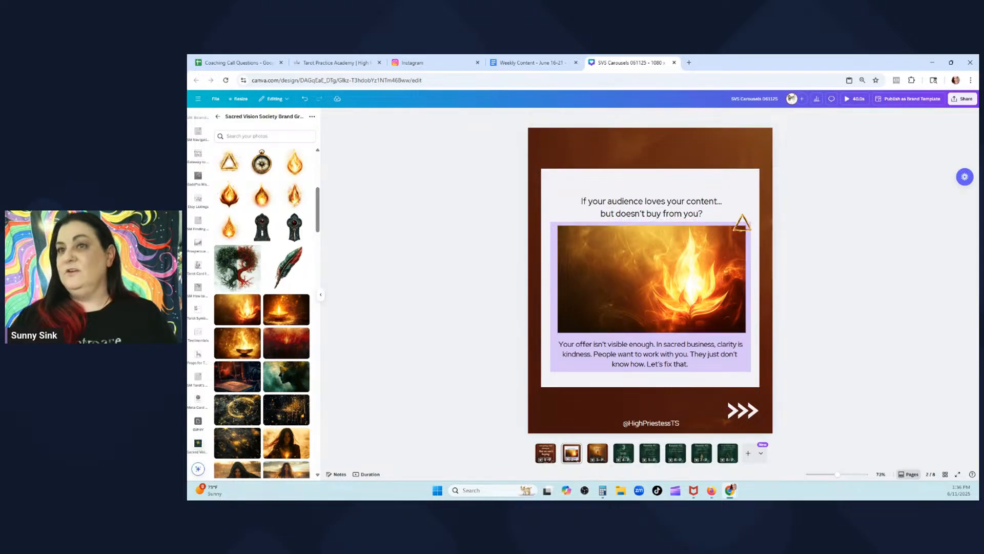
# Search the elements library for "fire" and limit the results to videos
pyautogui.click(219, 119)
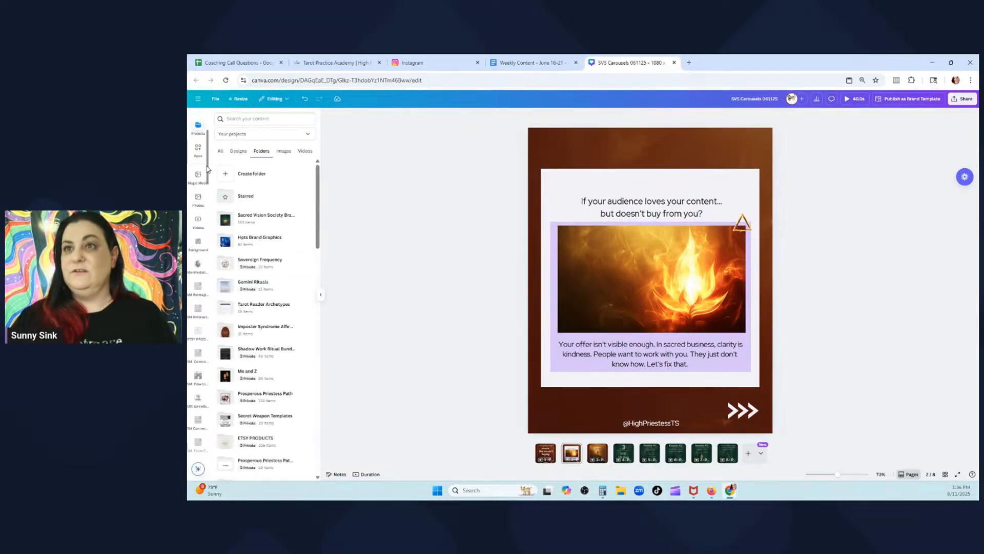
pyautogui.scroll(3, 199, 168)
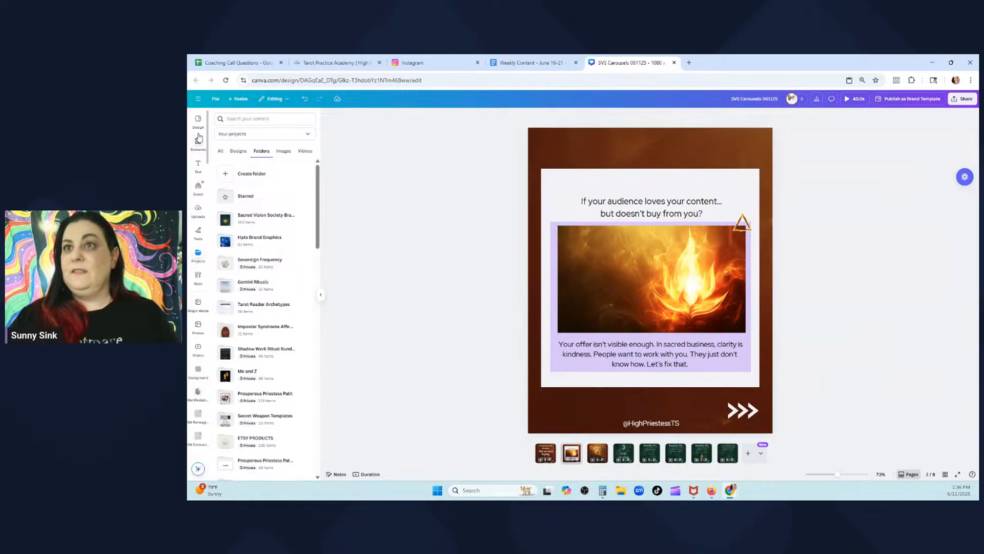
pyautogui.click(198, 138)
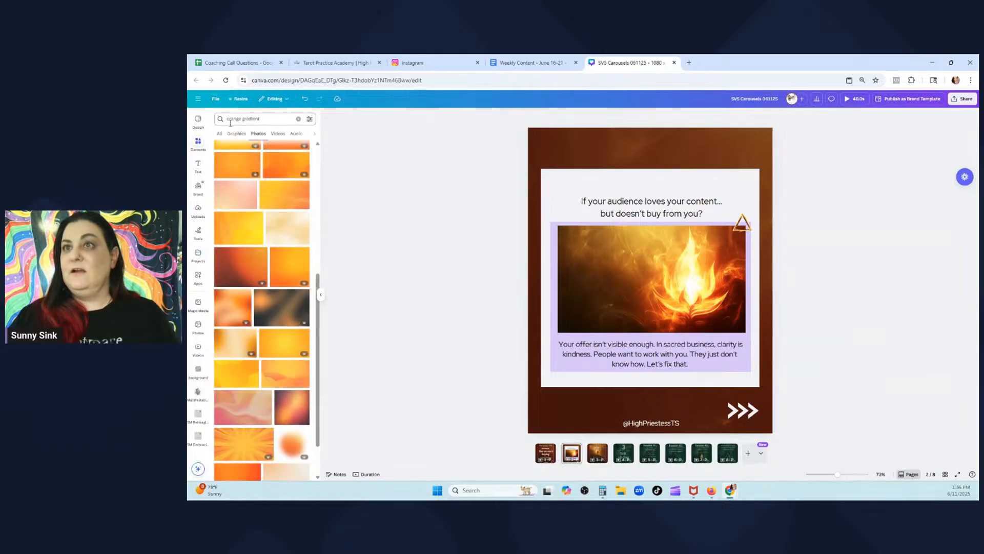
pyautogui.click(298, 119)
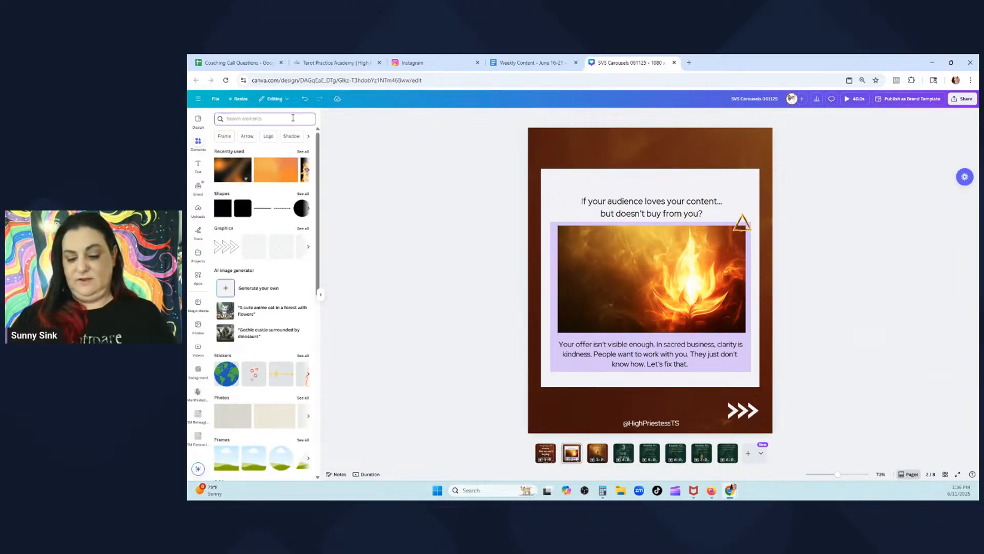
pyautogui.write('fire')
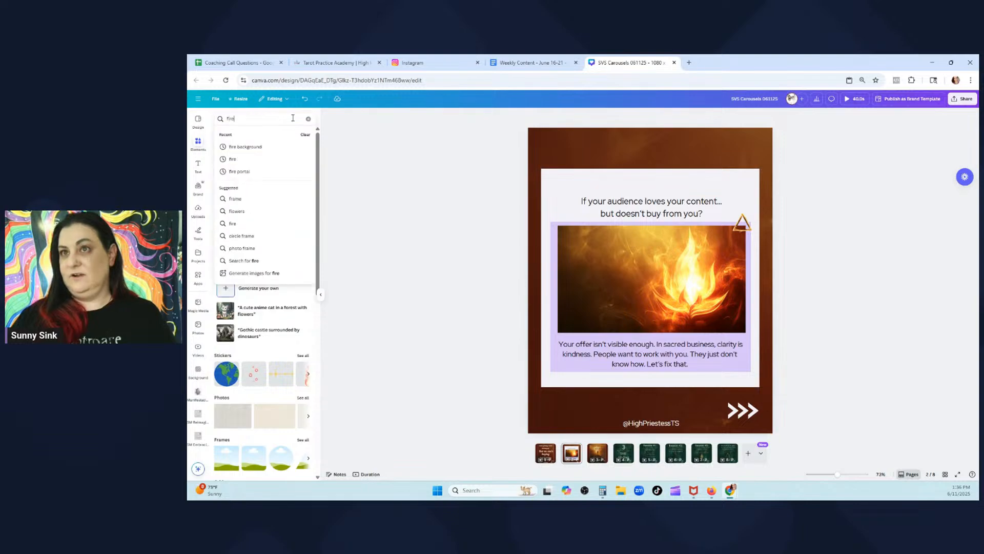
pyautogui.press('Return')
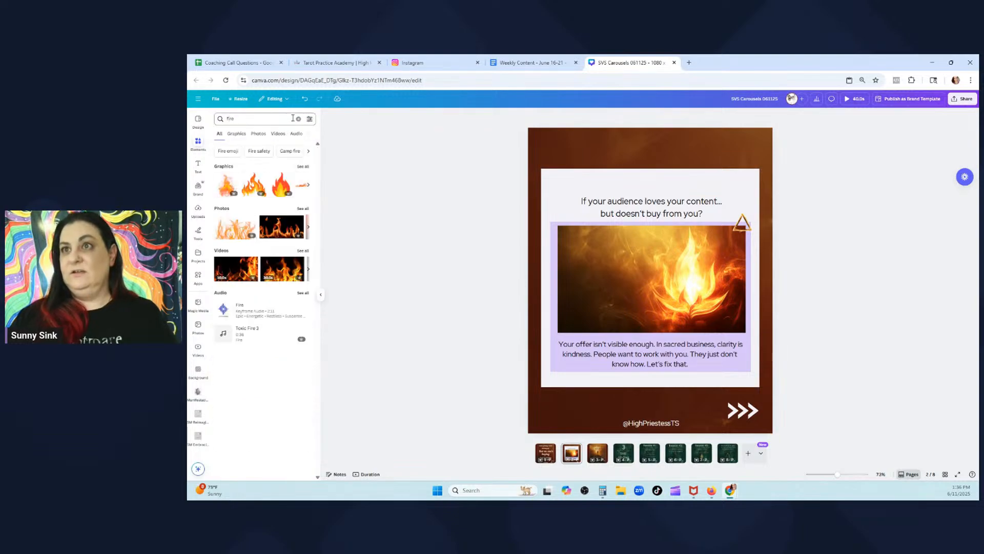
pyautogui.click(277, 134)
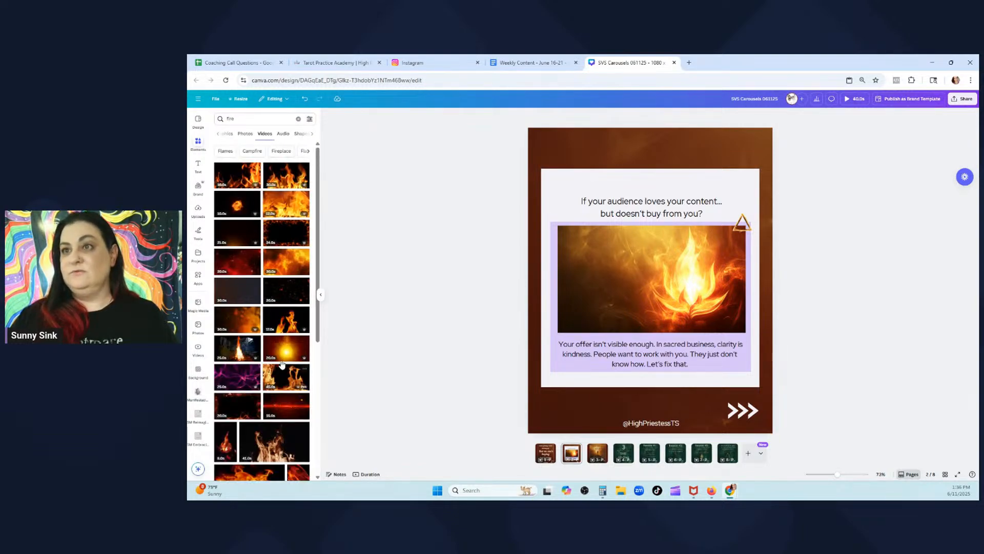
# Replace page 2's golden flame picture with the video of dense orange flames on a black background from the fire results
pyautogui.scroll(-5, 265, 333)
pyautogui.scroll(-2, 265, 371)
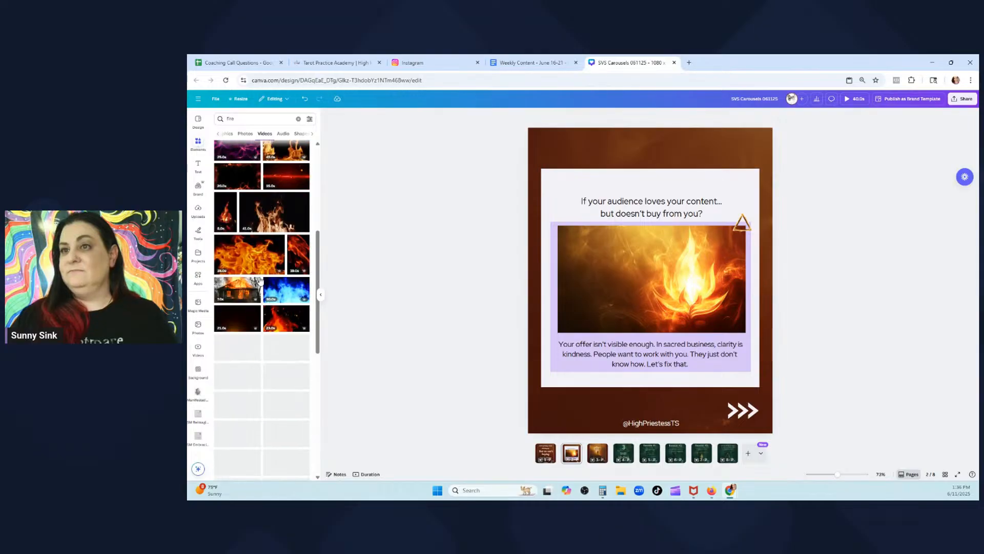
pyautogui.moveTo(254, 249); pyautogui.dragTo(651, 279)
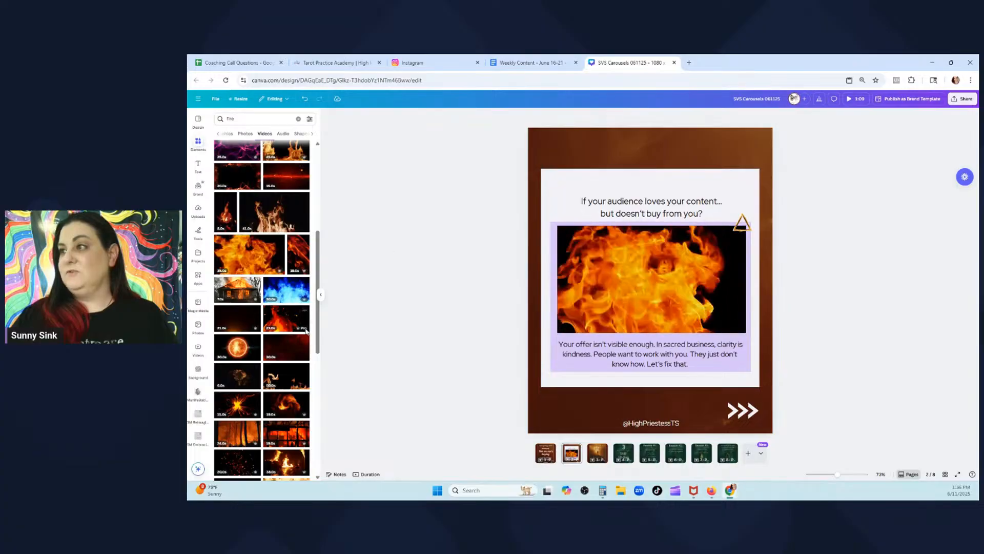
# Trim the fire video on page 2 to about 4.3 seconds and preview the shortened clip
pyautogui.click(671, 291)
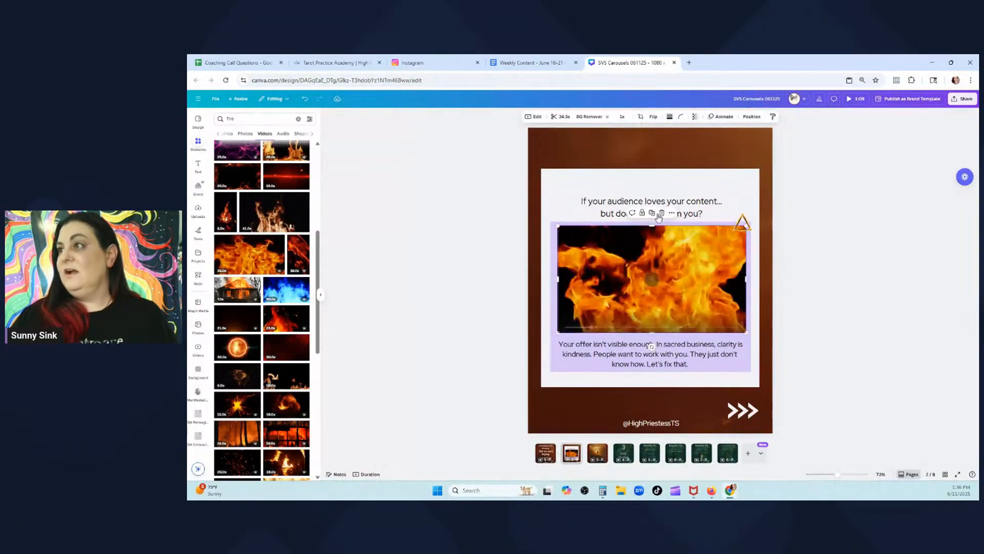
pyautogui.click(559, 117)
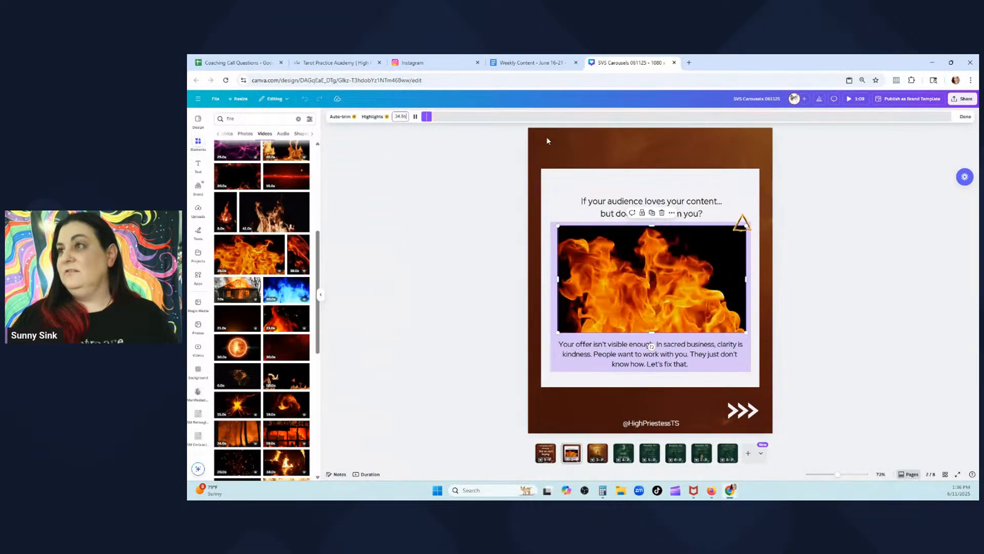
pyautogui.moveTo(882, 117); pyautogui.dragTo(496, 114)
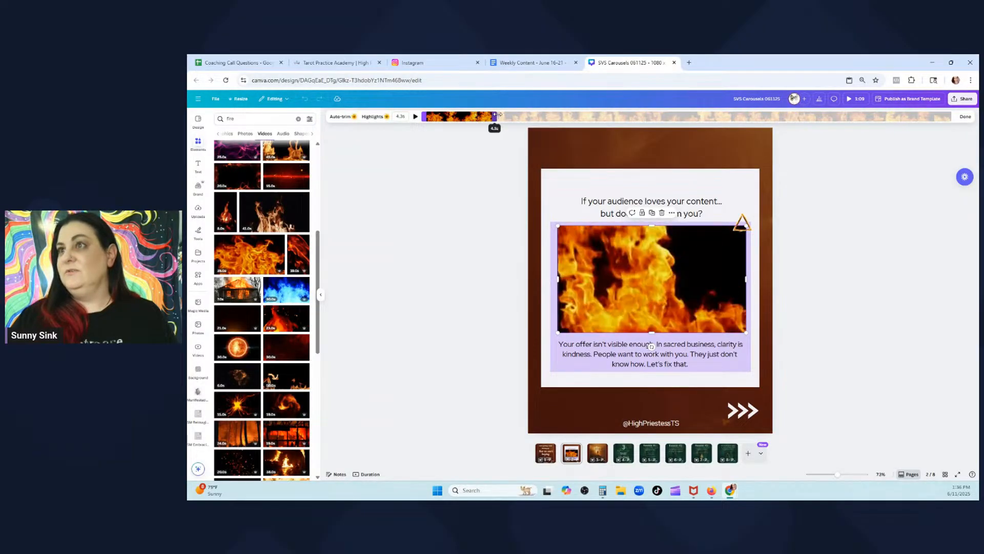
pyautogui.click(840, 359)
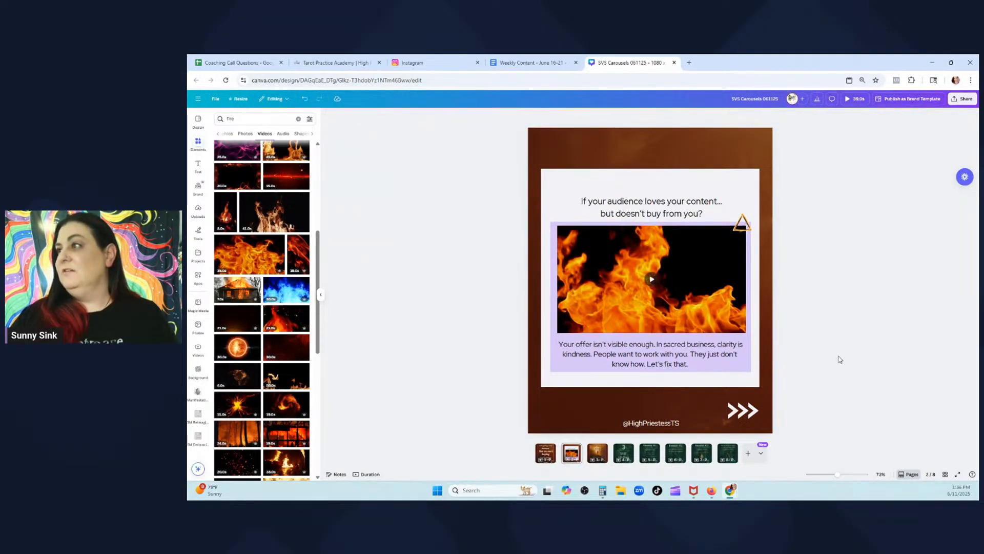
pyautogui.moveTo(673, 275)
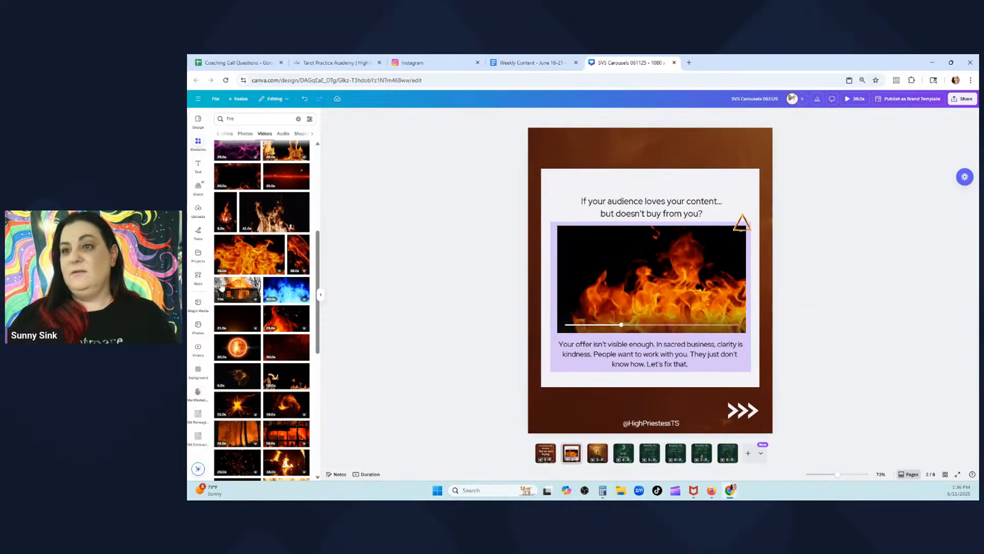
# Clear the elements search, open the GIPHY app, and search its library for "fire"
pyautogui.scroll(5, 241, 203)
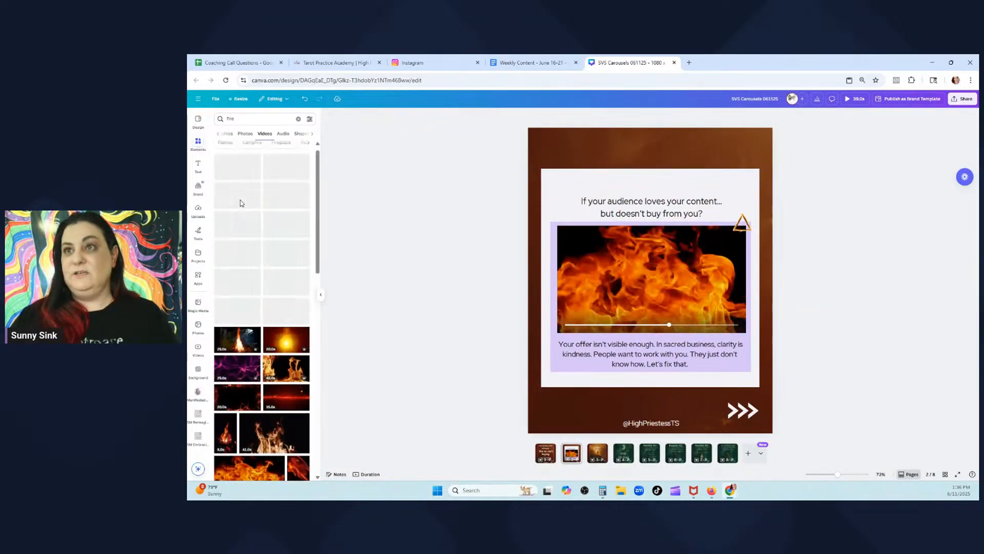
pyautogui.click(295, 119)
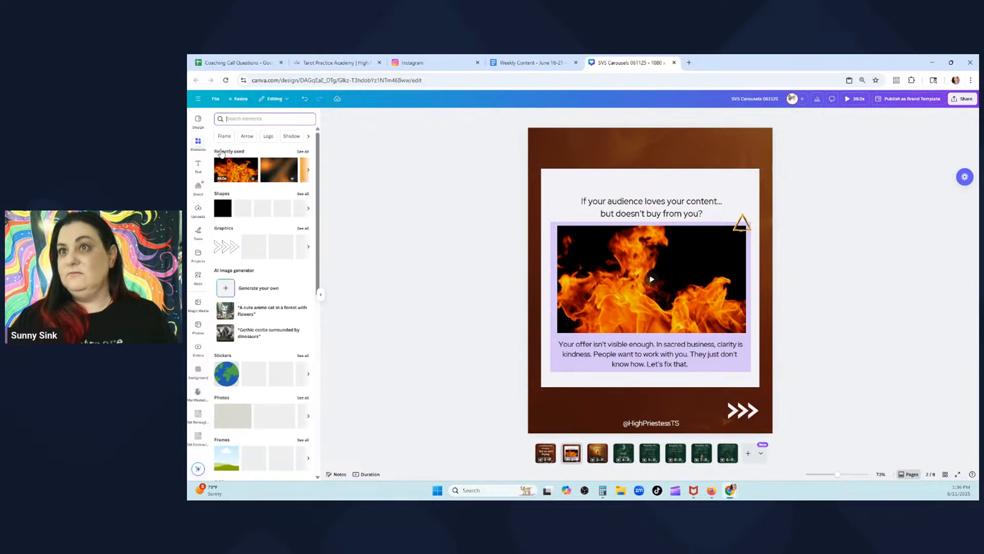
pyautogui.scroll(-5, 264, 321)
pyautogui.scroll(-3, 264, 321)
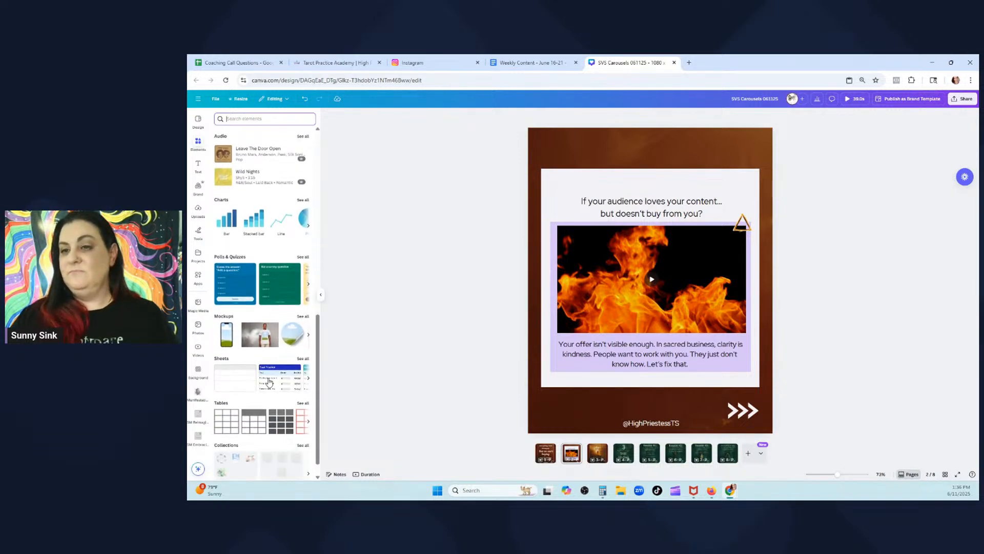
pyautogui.scroll(8, 241, 231)
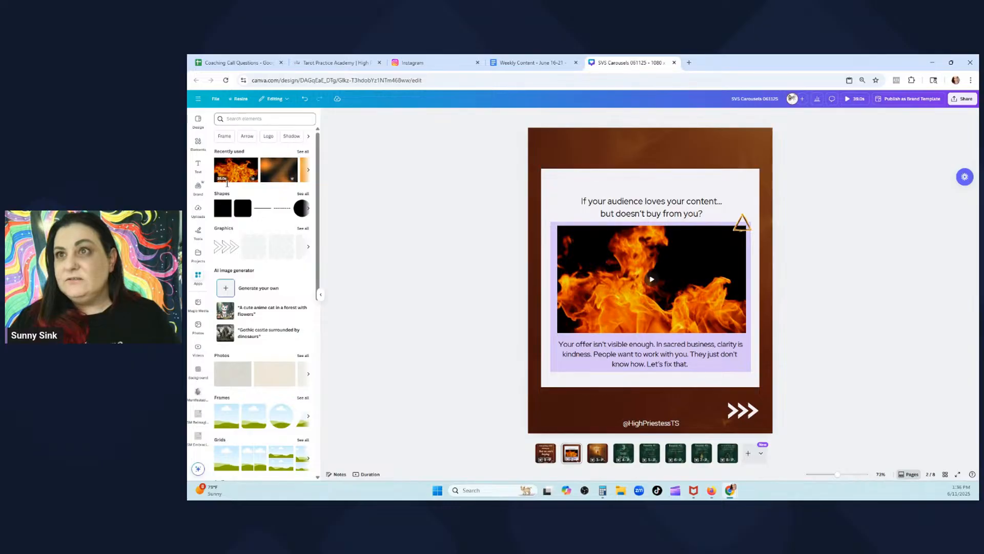
pyautogui.click(198, 277)
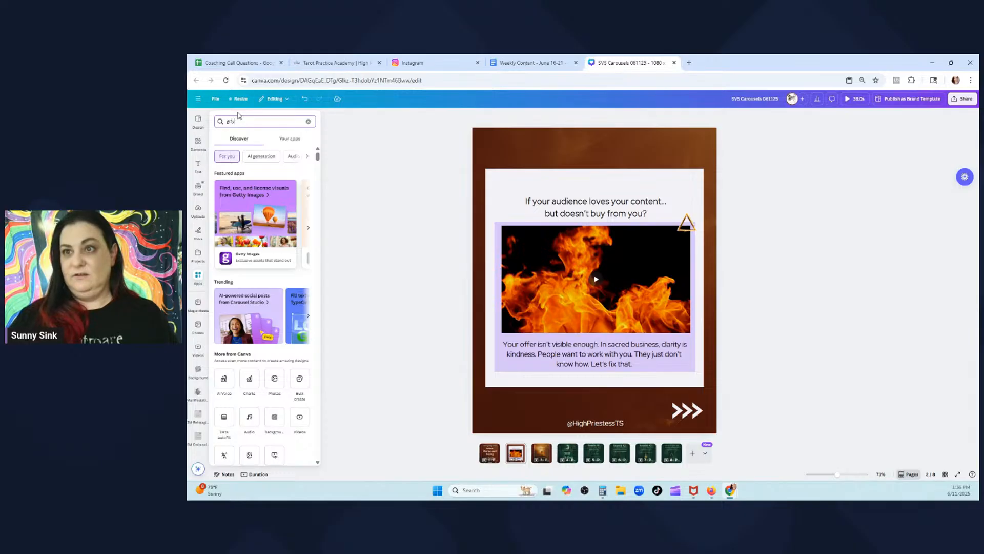
pyautogui.press('Return')
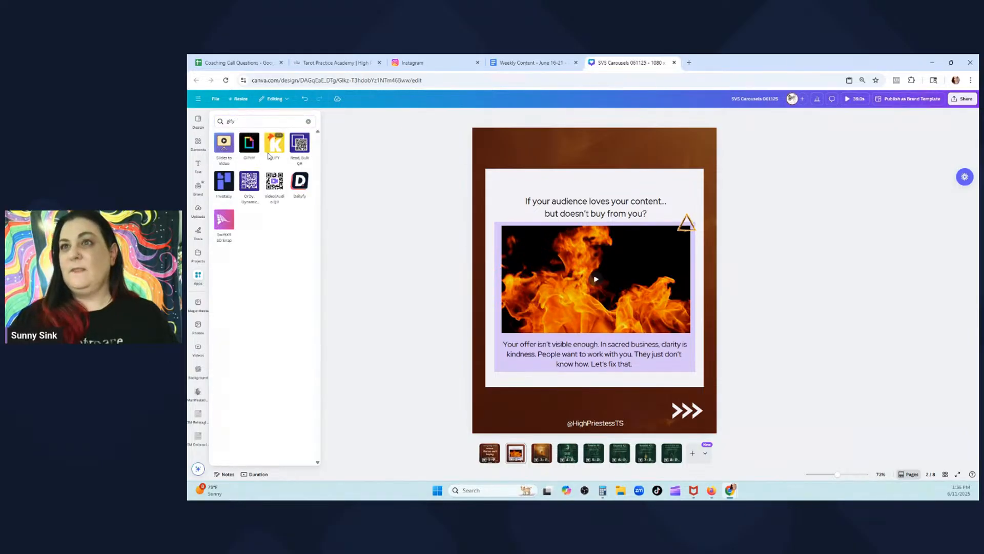
pyautogui.click(249, 143)
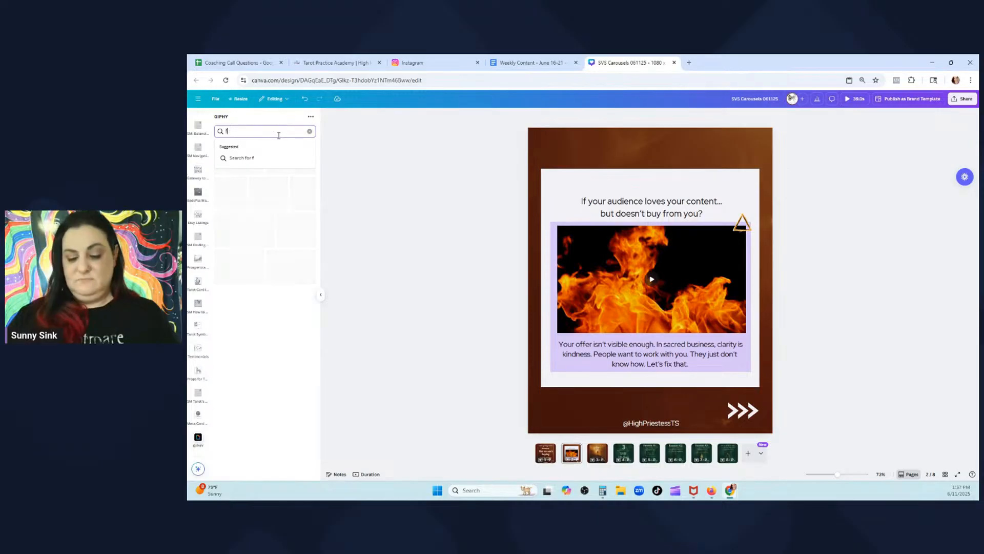
pyautogui.press('BackSpace')
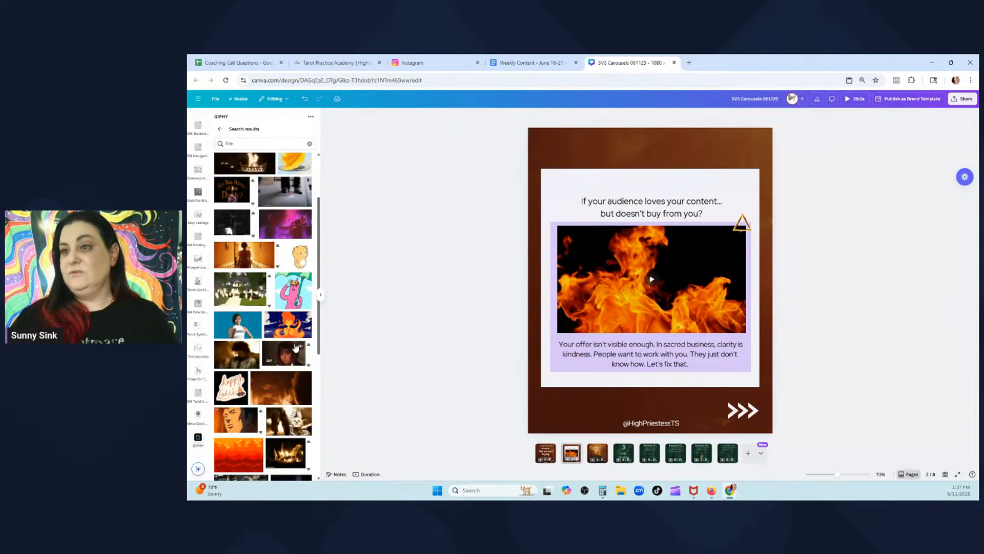
# Try the cartoon flame-haired character GIF in place of page 2's fire video, browse more fire GIFs, and undo the replacement
pyautogui.moveTo(293, 329); pyautogui.dragTo(600, 293)
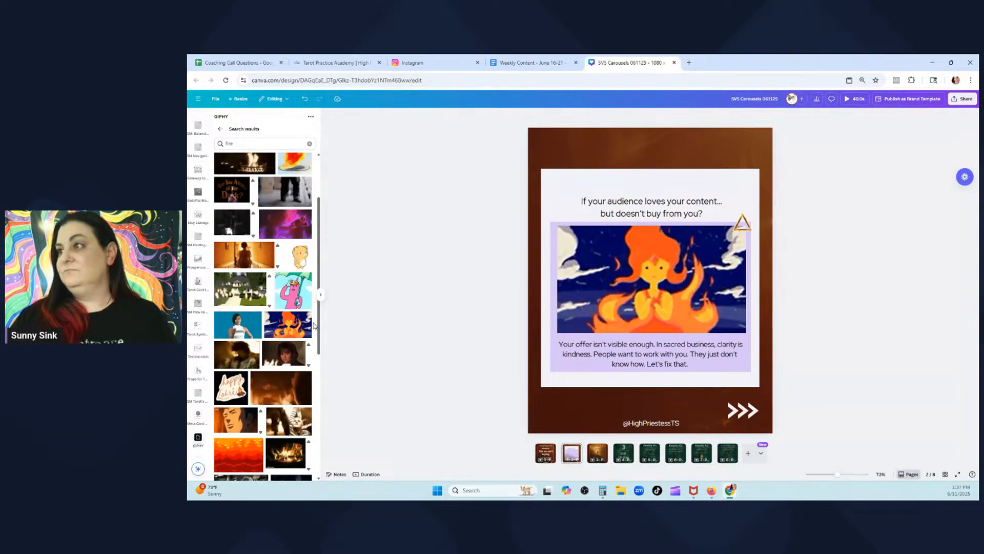
pyautogui.scroll(-1, 257, 329)
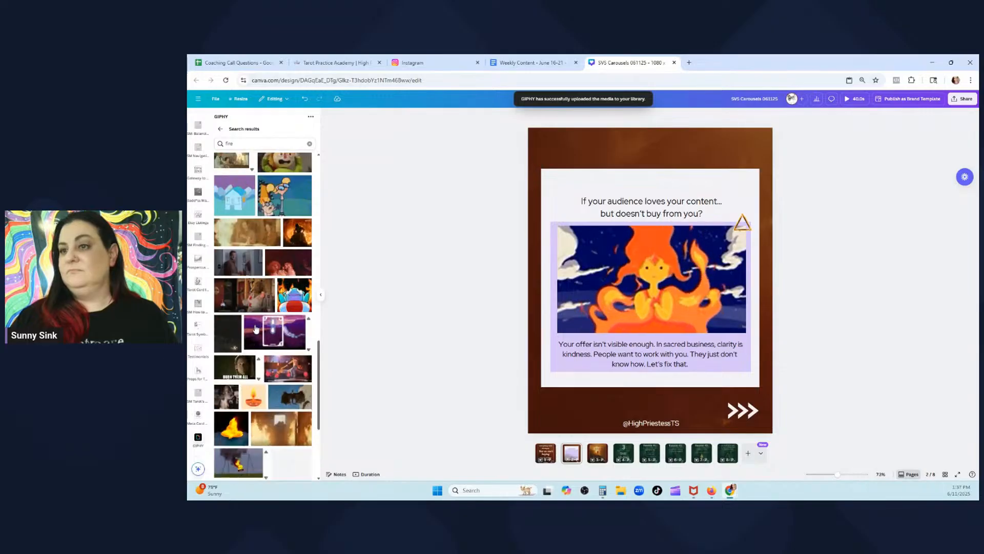
pyautogui.scroll(-5, 258, 328)
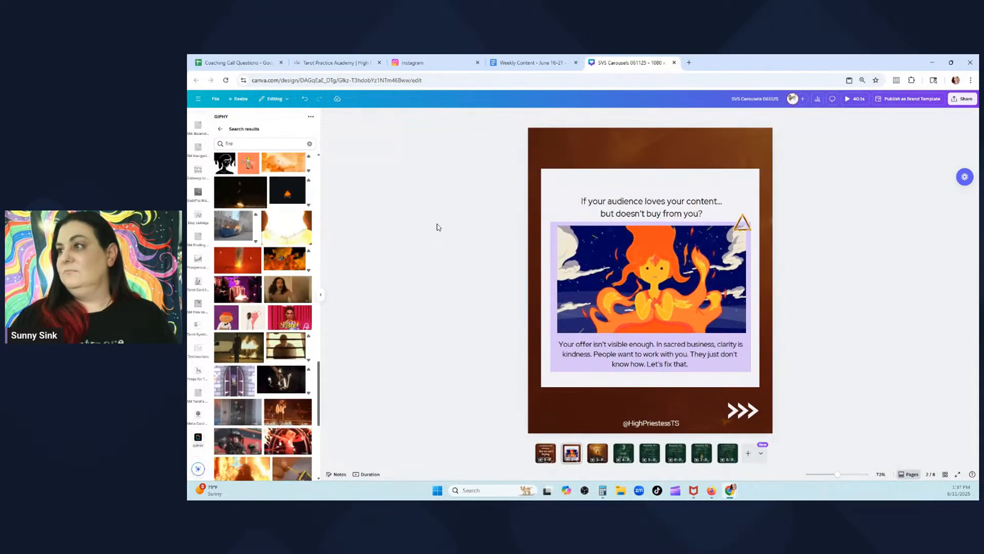
pyautogui.click(306, 100)
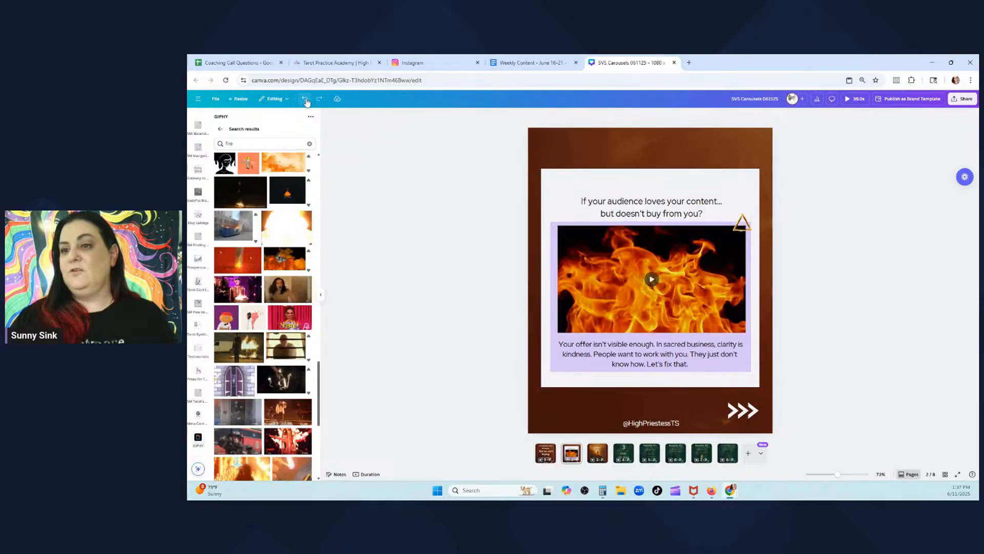
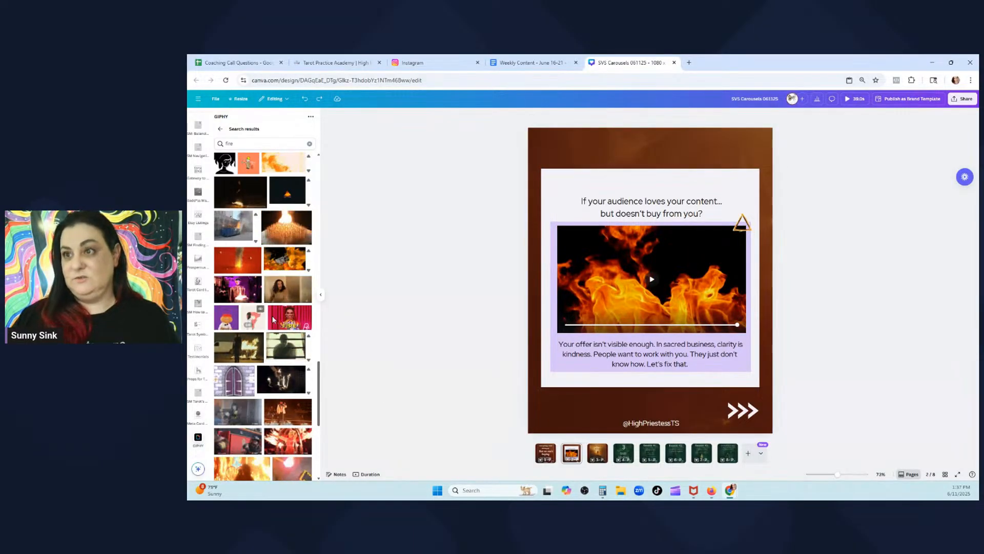
# Recolor the lavender box behind page 2's video and body text to the rust orange from the SVS brand colors
pyautogui.click(321, 295)
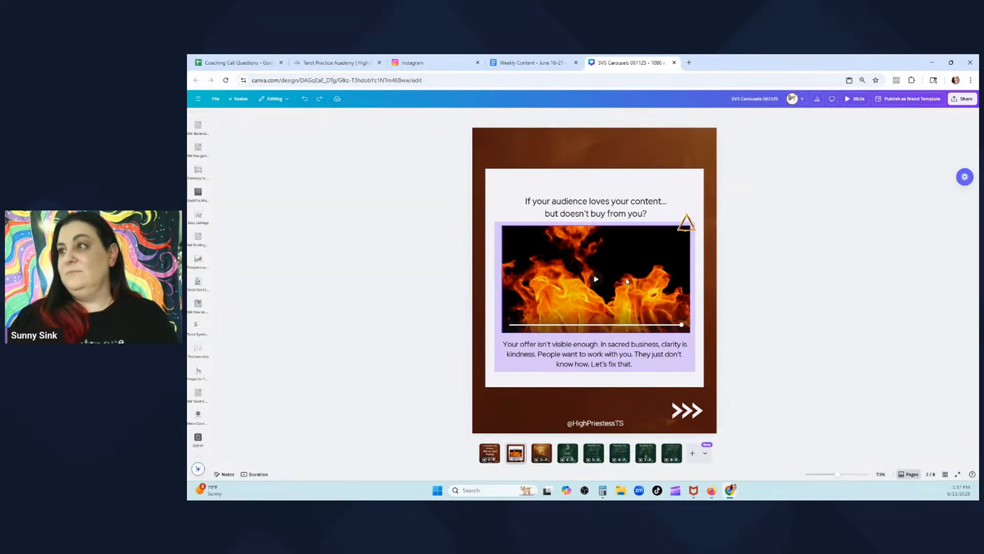
pyautogui.click(499, 244)
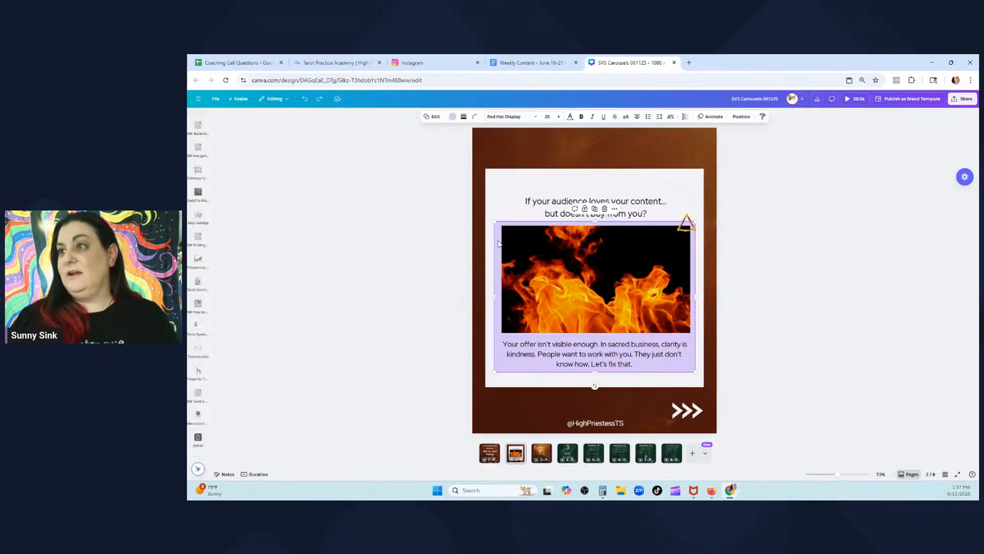
pyautogui.click(452, 118)
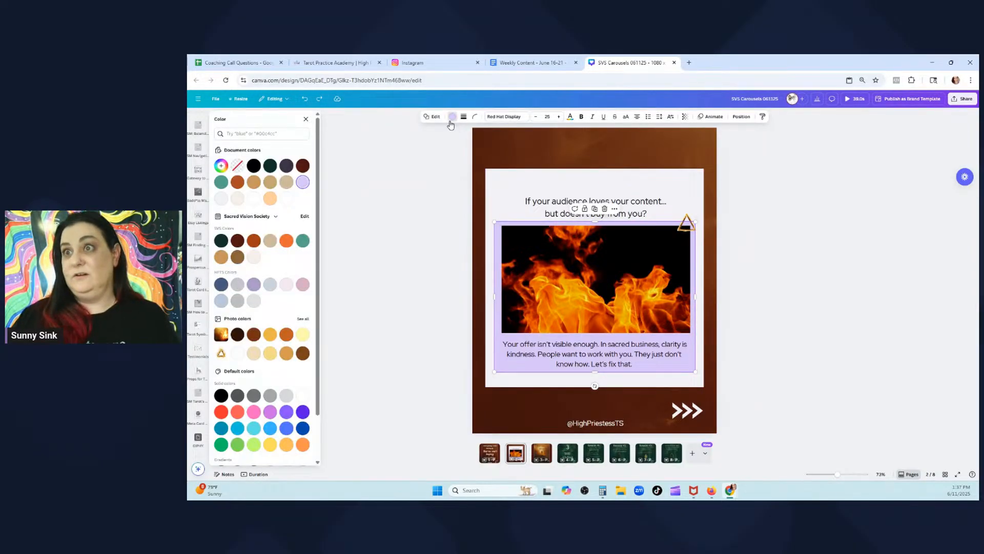
pyautogui.click(254, 241)
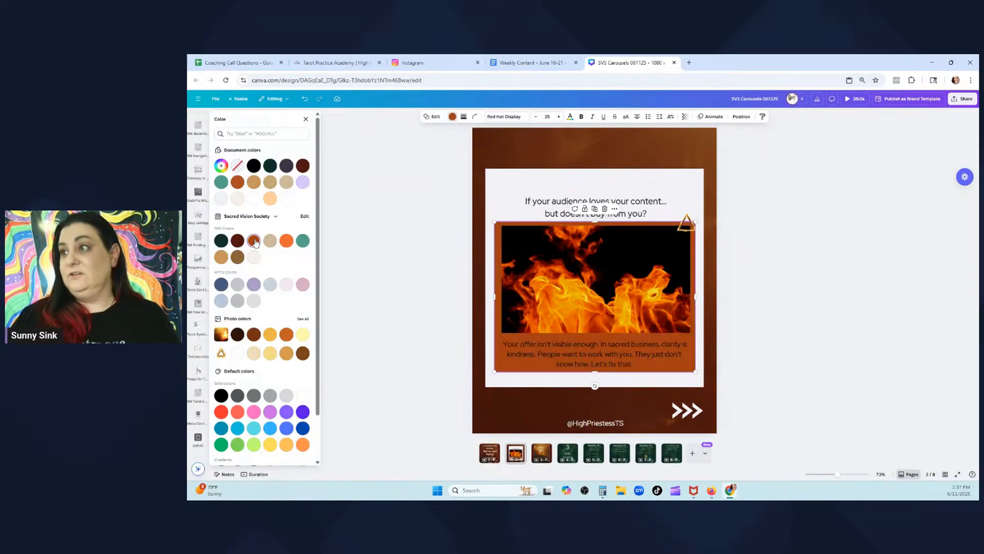
# Change the body text below the video to the off-white SVS brand color and check page 2
pyautogui.click(522, 351)
pyautogui.click(526, 117)
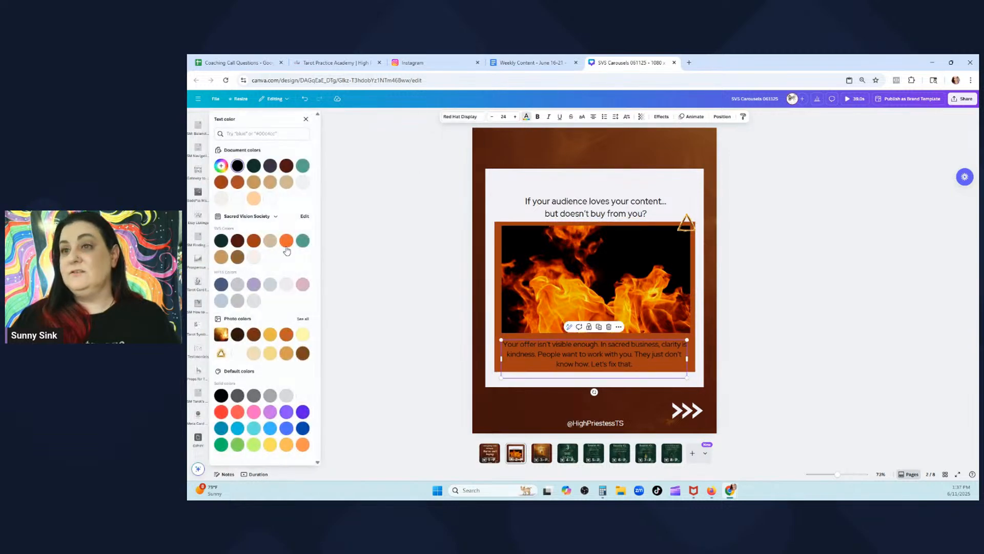
pyautogui.click(266, 247)
pyautogui.click(254, 258)
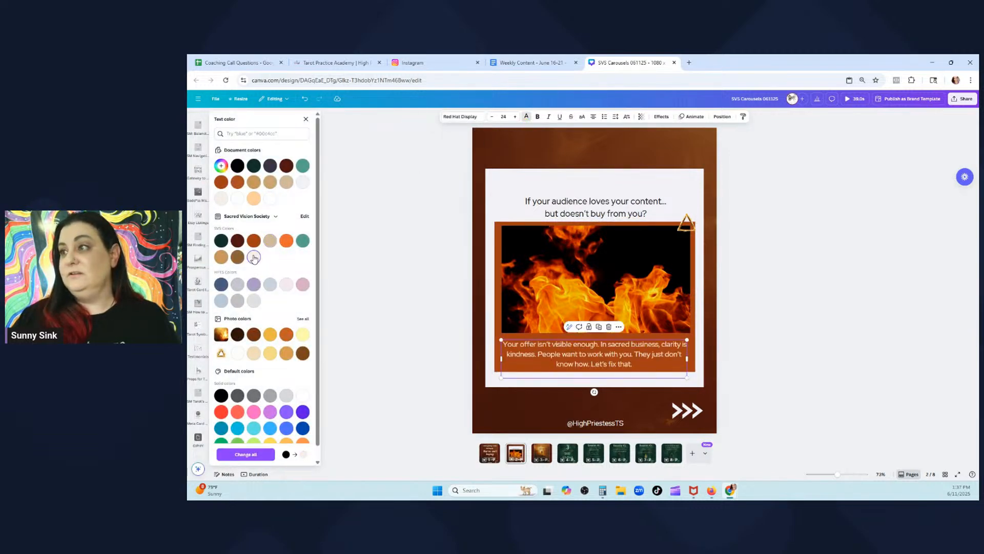
pyautogui.click(779, 303)
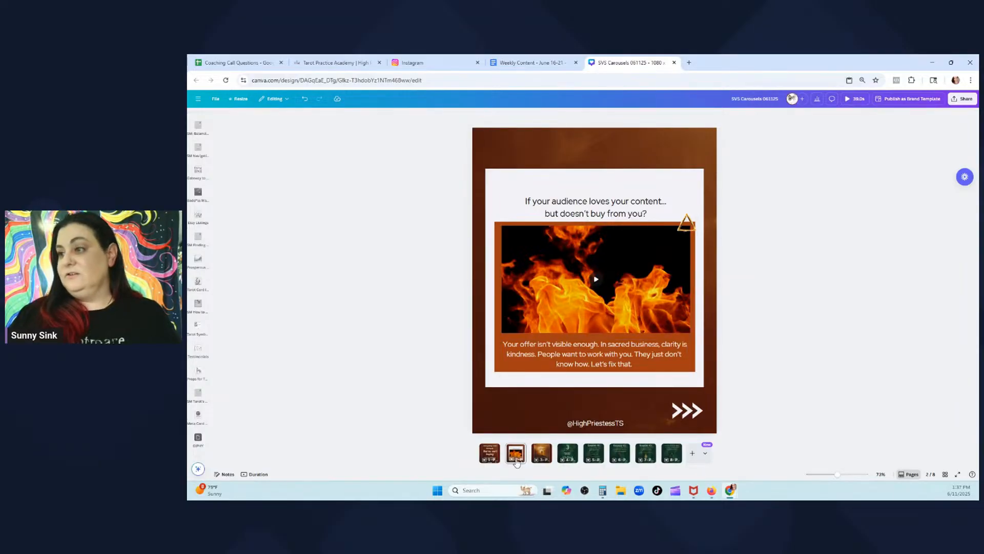
pyautogui.click(500, 455)
pyautogui.click(516, 453)
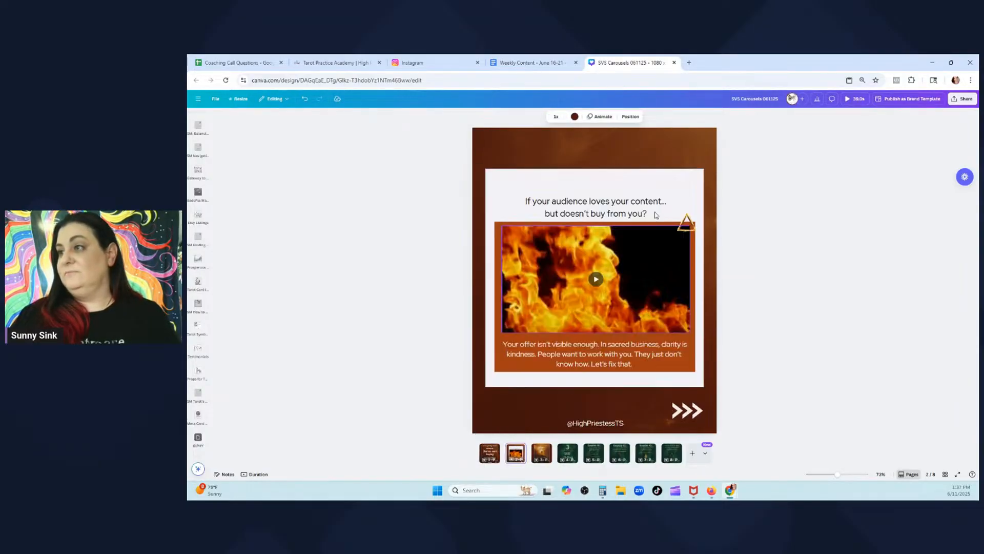
# Select the gold triangle beside page 2's fire video and open the Sacred Vision Society brand folder from the projects
pyautogui.click(683, 231)
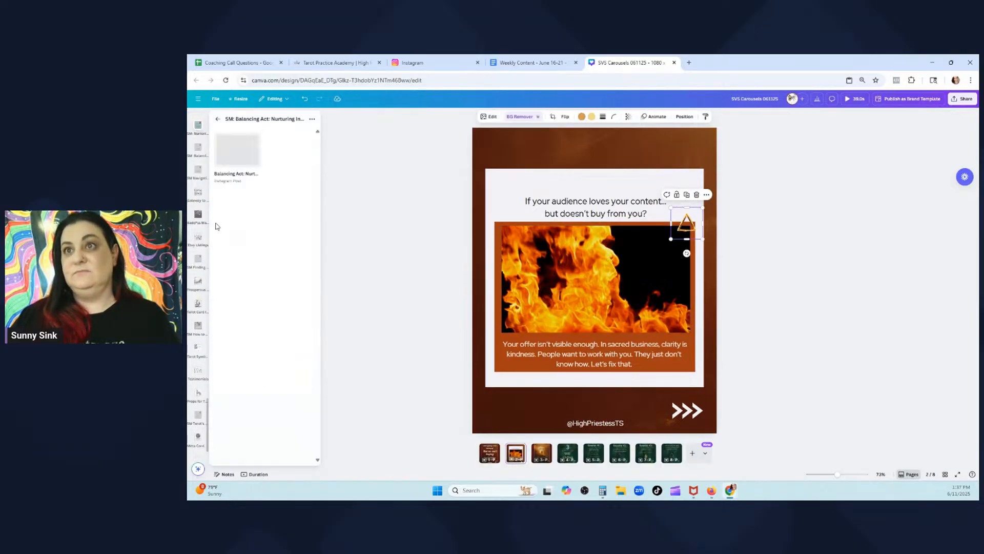
pyautogui.scroll(10, 197, 135)
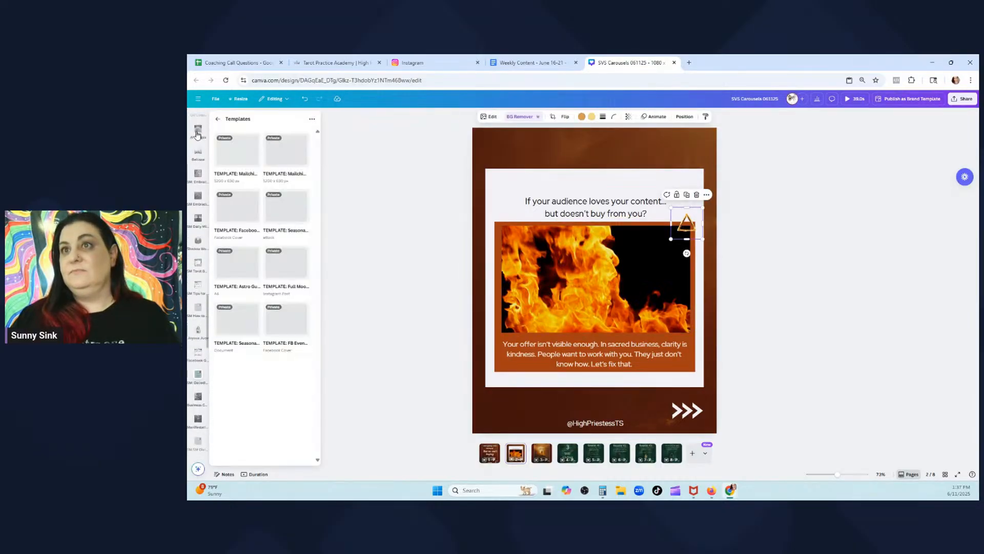
pyautogui.scroll(15, 197, 135)
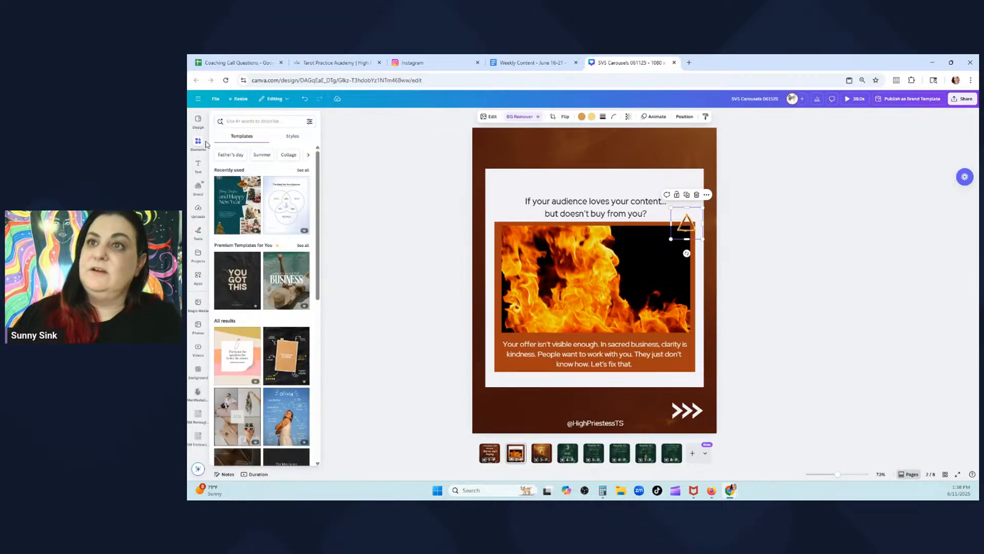
pyautogui.click(201, 143)
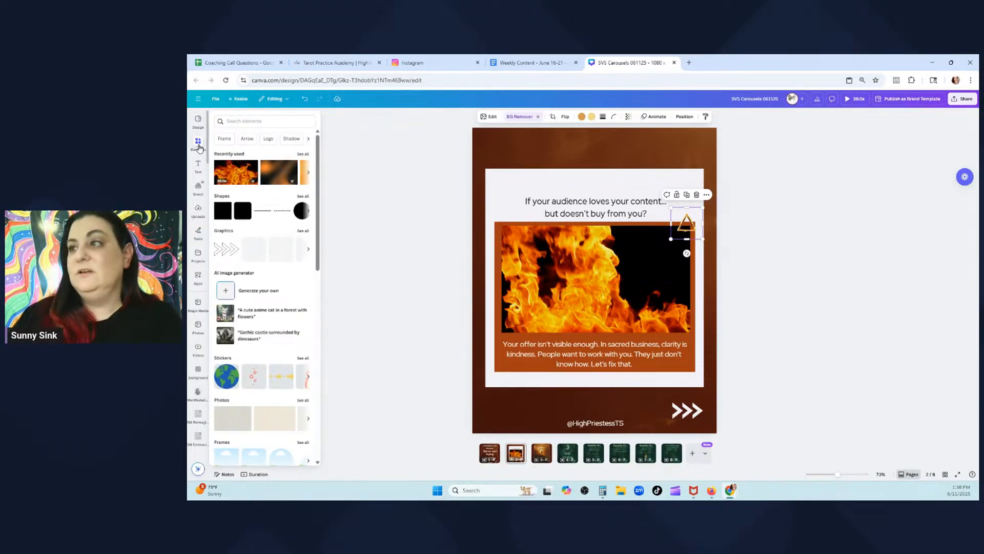
pyautogui.click(198, 187)
pyautogui.click(198, 255)
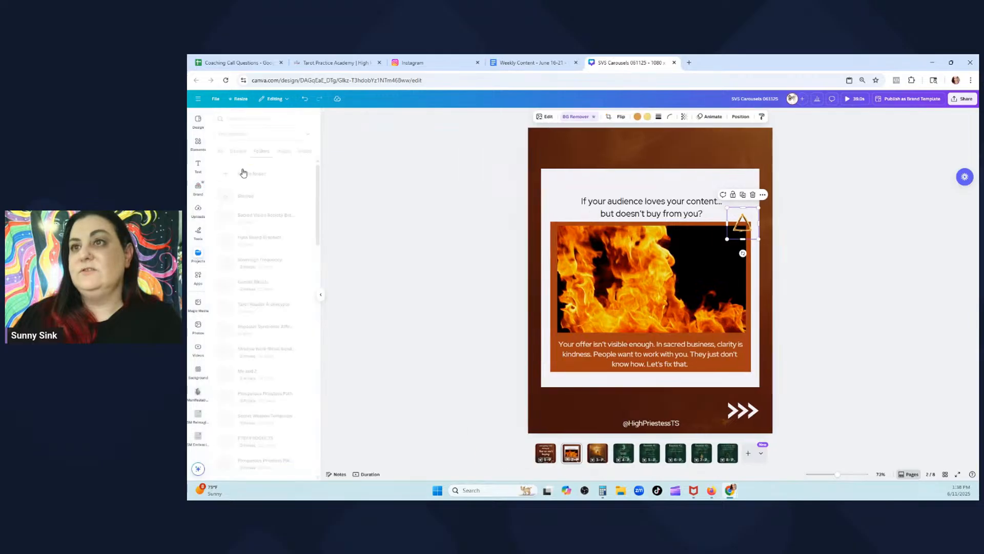
pyautogui.click(265, 215)
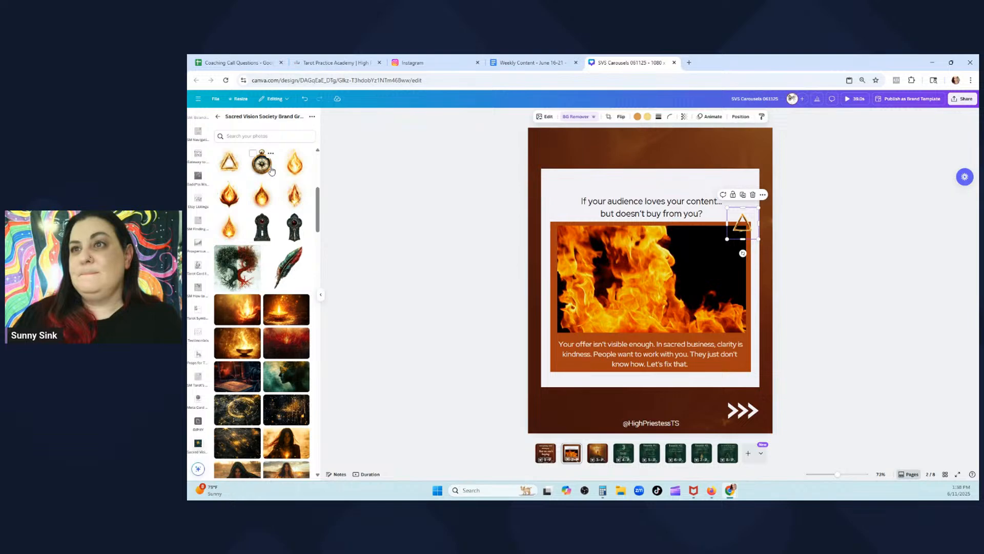
# Replace the gold triangle on page 2 with a golden flame graphic from the brand folder, centered on the rust box's upper corner
pyautogui.scroll(5, 279, 241)
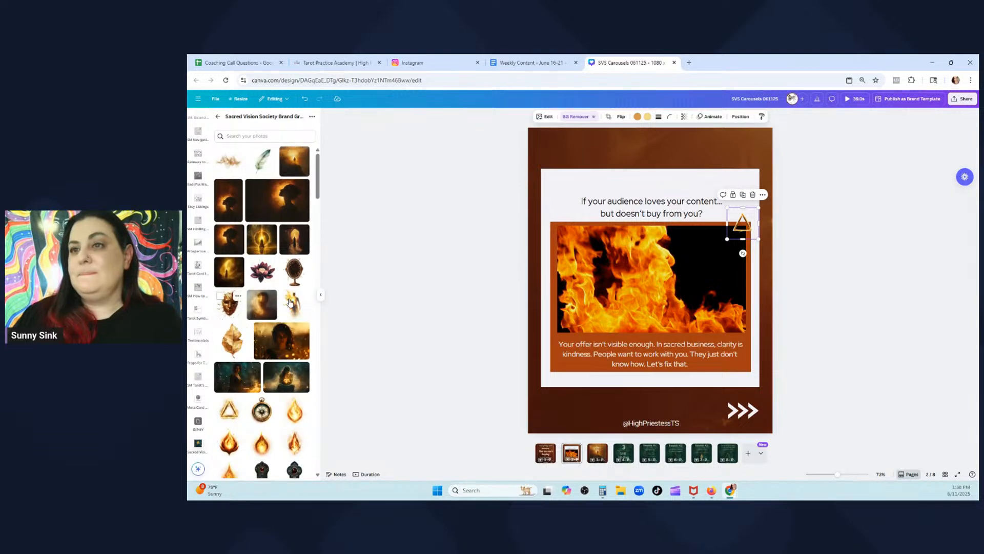
pyautogui.scroll(-3, 272, 312)
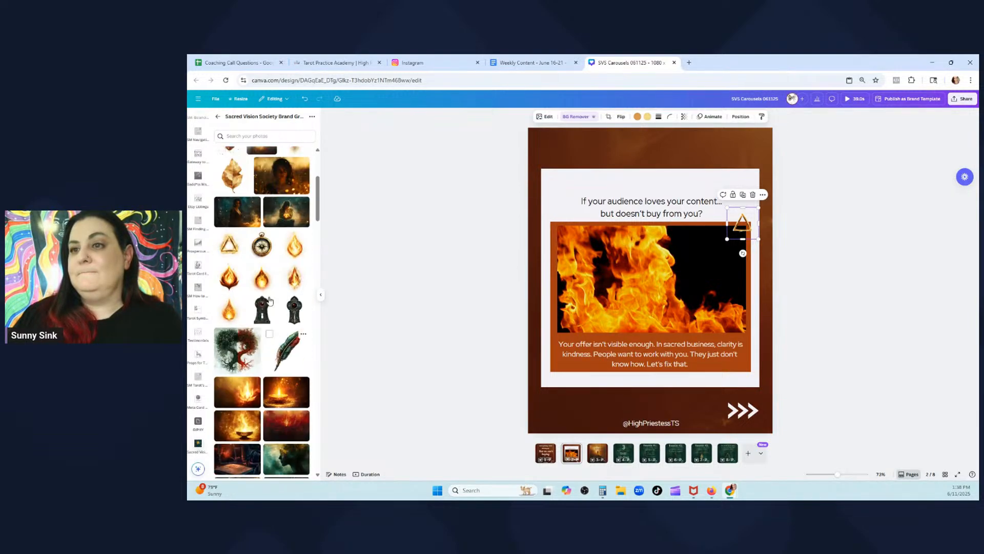
pyautogui.scroll(-3, 278, 303)
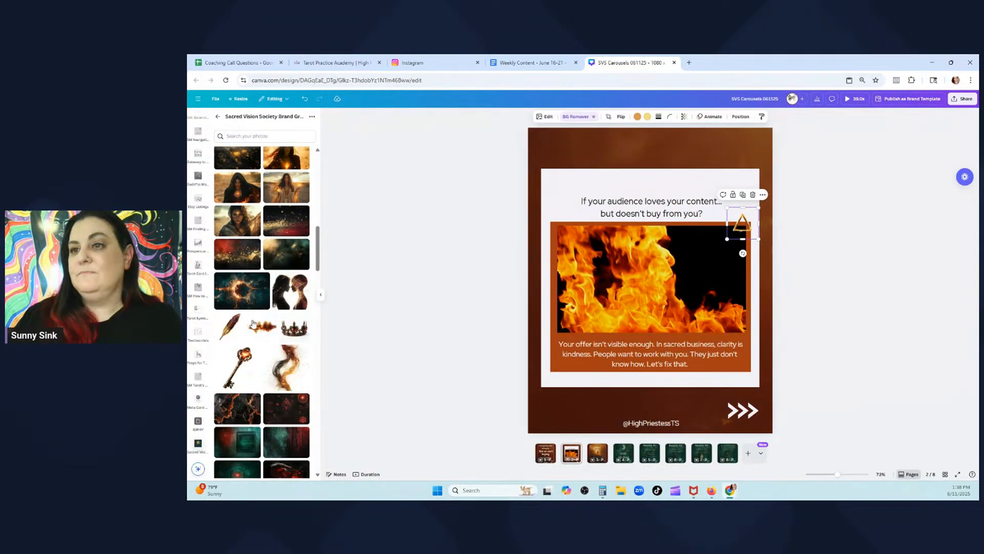
pyautogui.scroll(-10, 306, 382)
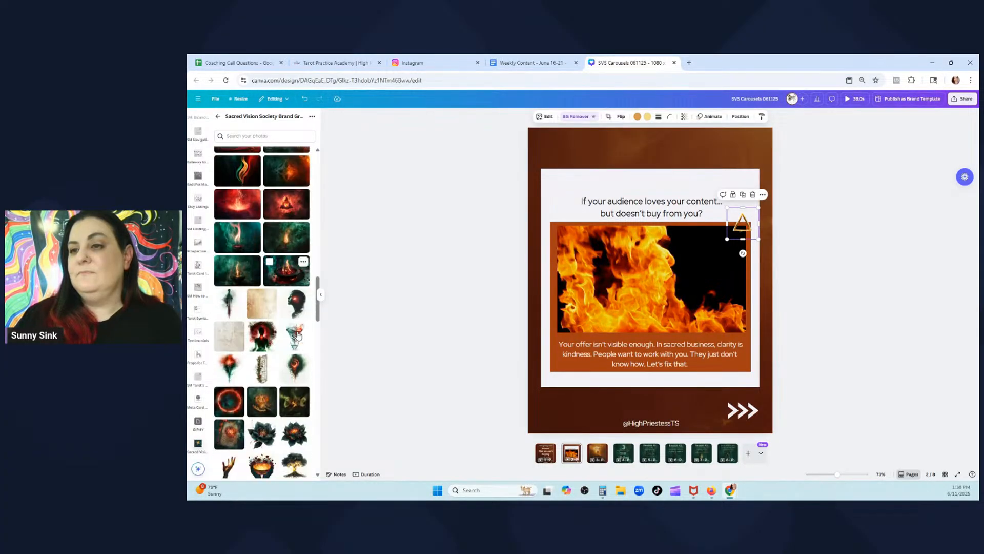
pyautogui.scroll(-10, 298, 339)
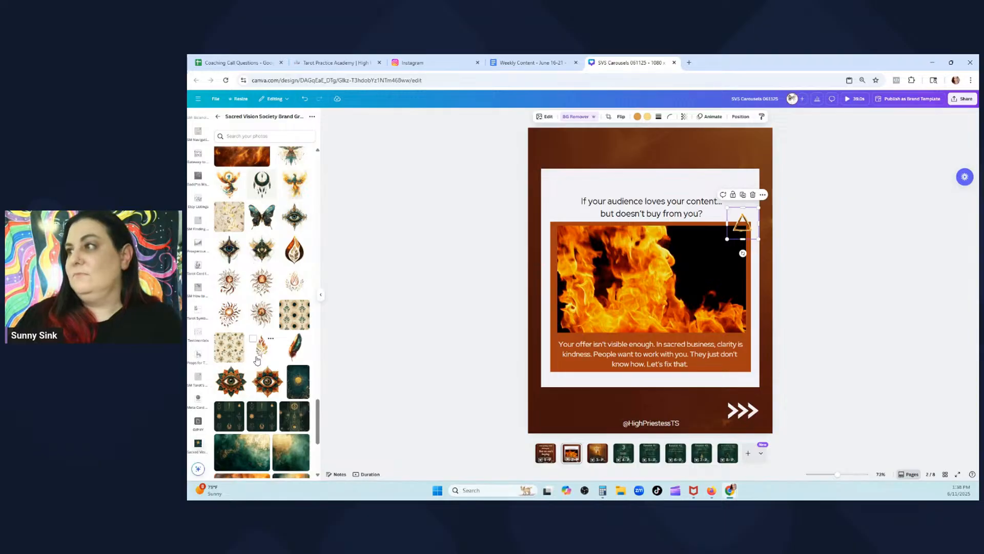
pyautogui.scroll(15, 300, 222)
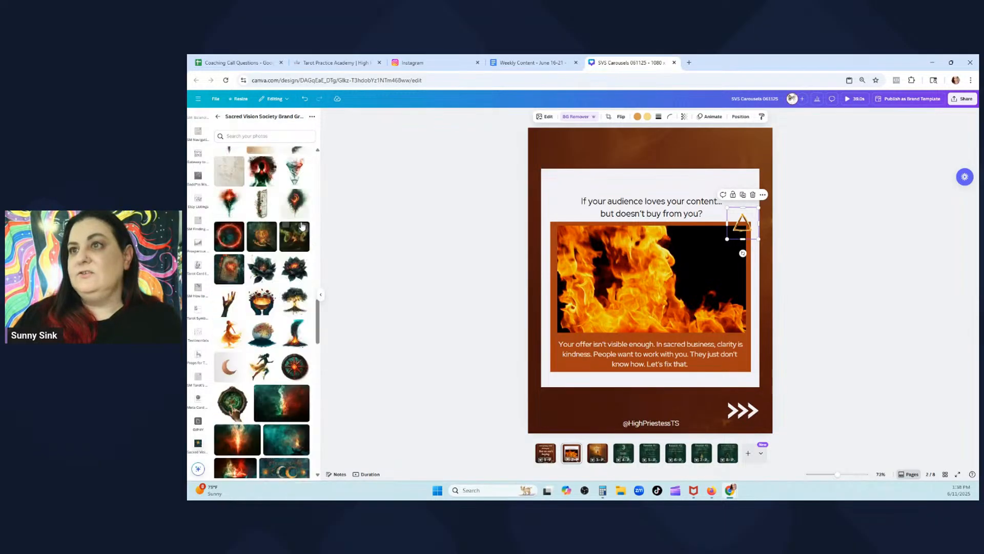
pyautogui.scroll(10, 299, 221)
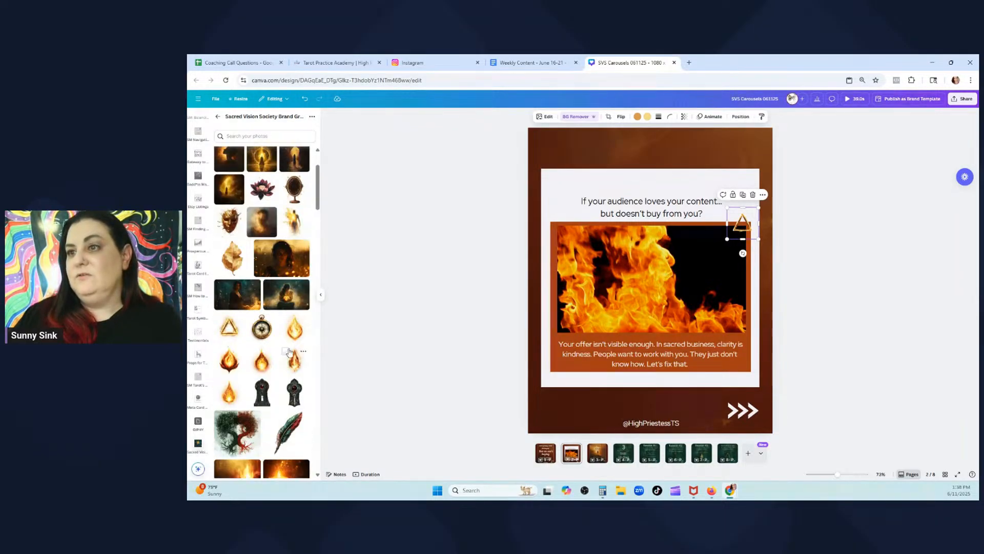
pyautogui.moveTo(295, 361); pyautogui.dragTo(739, 230)
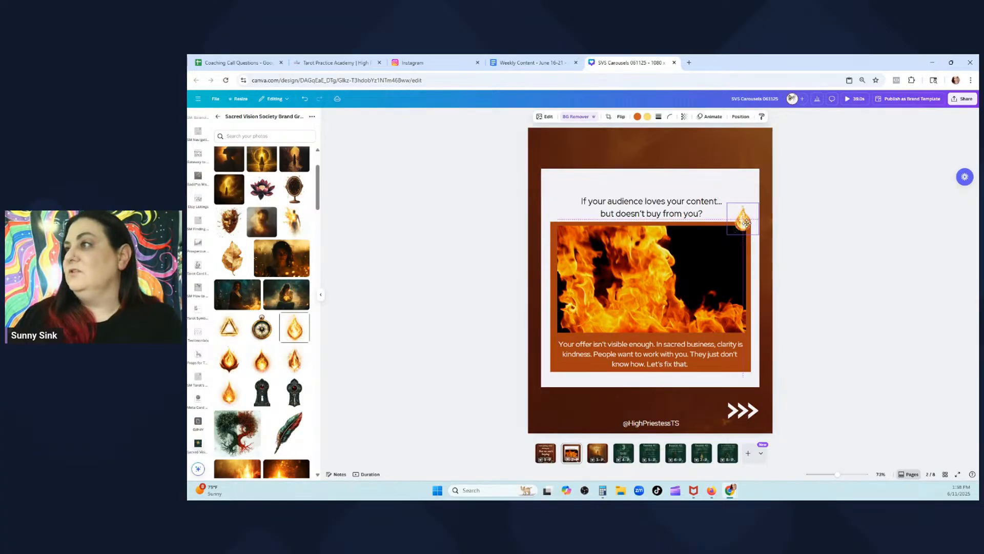
pyautogui.moveTo(746, 226); pyautogui.dragTo(751, 225)
pyautogui.click(828, 226)
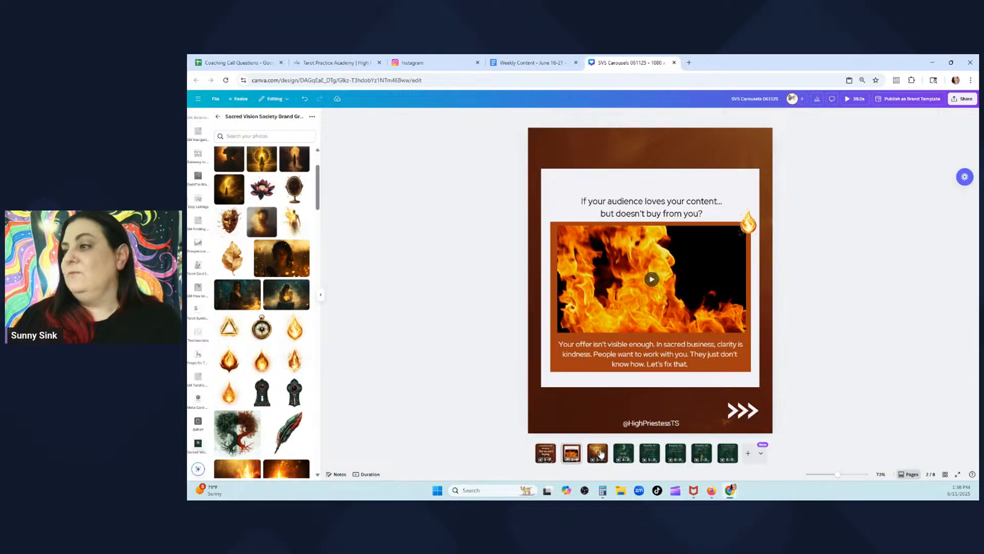
# Review the Slide 3 header, body text and bullet list in the Weekly Content document
pyautogui.click(533, 57)
pyautogui.scroll(-5, 447, 207)
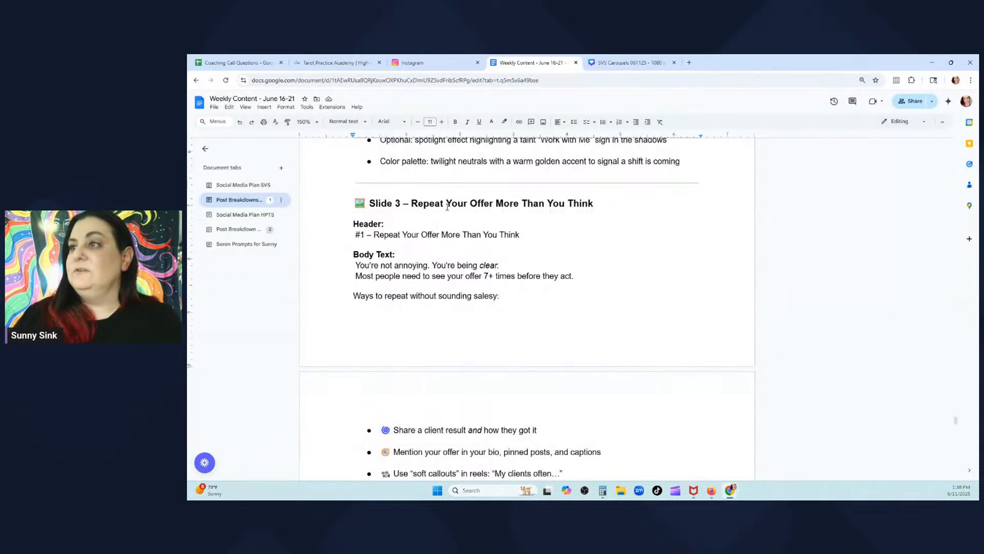
pyautogui.tripleClick(447, 205)
pyautogui.click(612, 204)
pyautogui.click(527, 231)
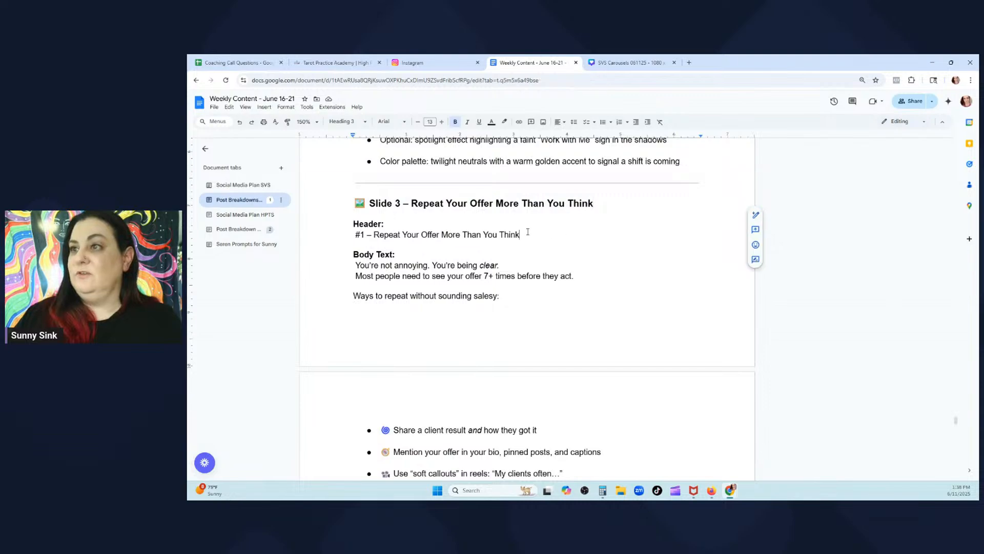
pyautogui.moveTo(527, 232); pyautogui.dragTo(380, 235)
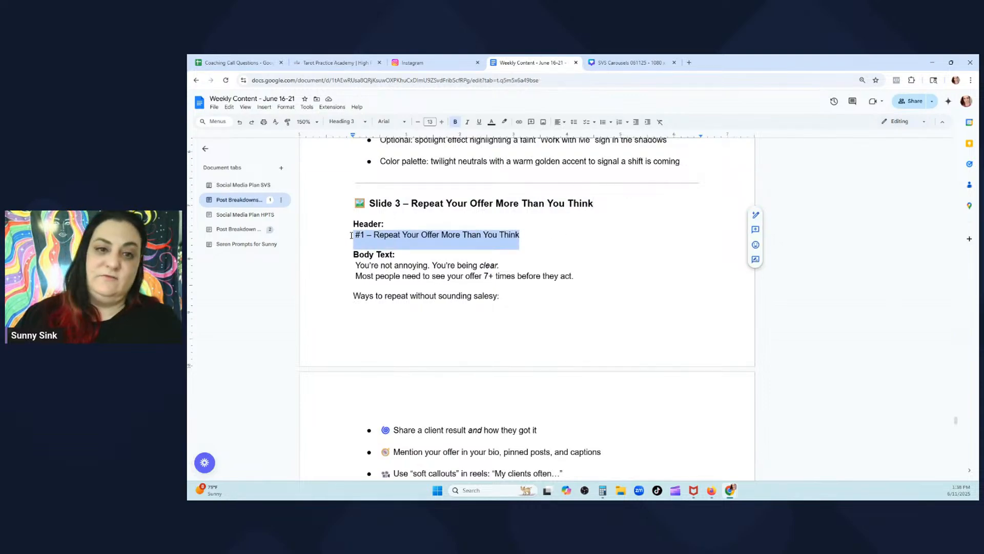
pyautogui.click(417, 295)
pyautogui.scroll(-2, 389, 280)
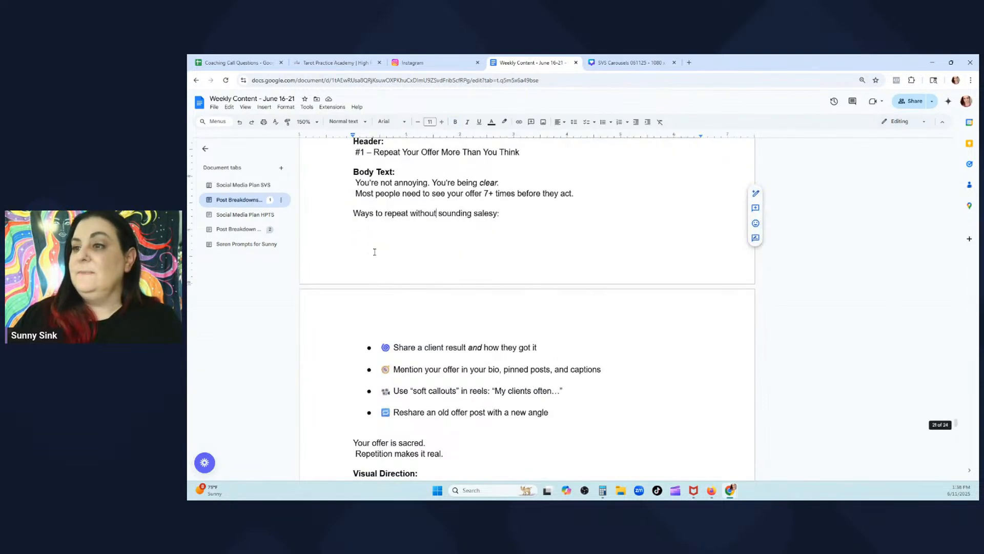
pyautogui.scroll(-2, 375, 252)
pyautogui.moveTo(580, 323); pyautogui.dragTo(414, 259)
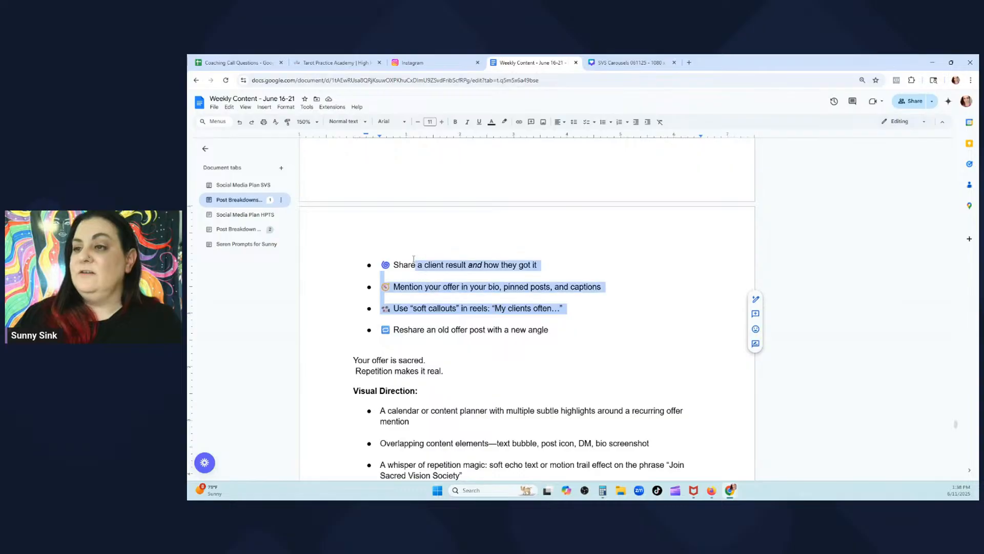
pyautogui.scroll(2, 413, 259)
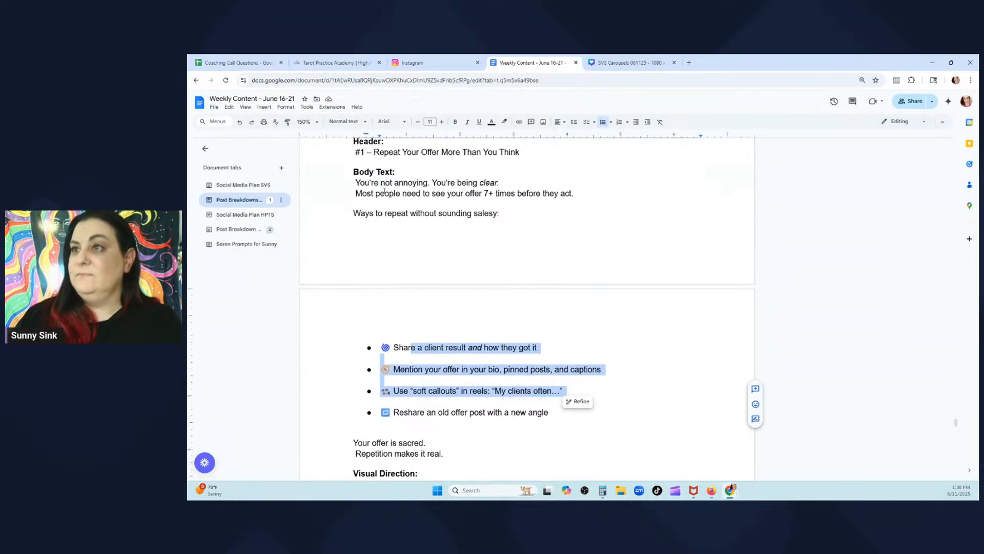
pyautogui.click(485, 412)
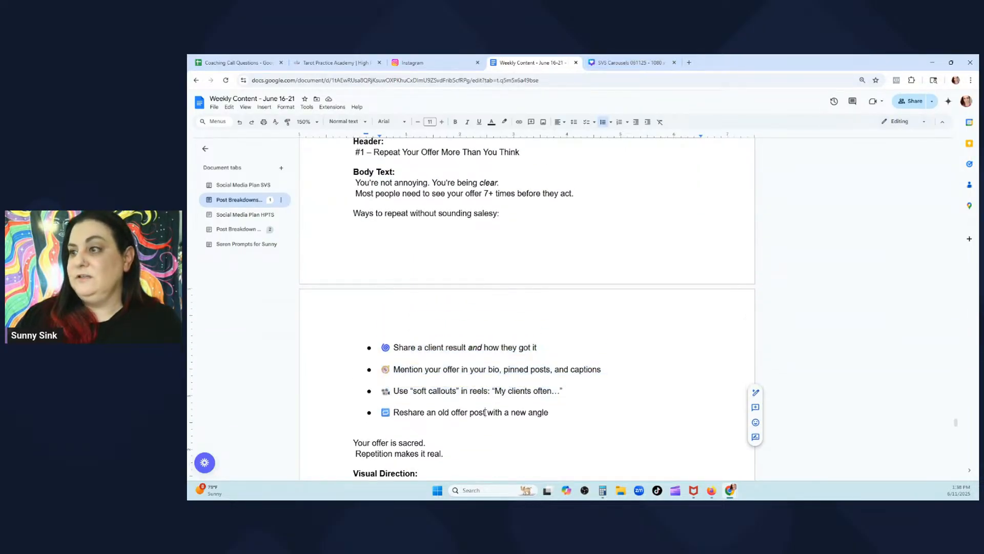
# Switch back to the SVS Carousels design in Canva and move the green "Reason #1" page from fifth to third position
pyautogui.click(600, 58)
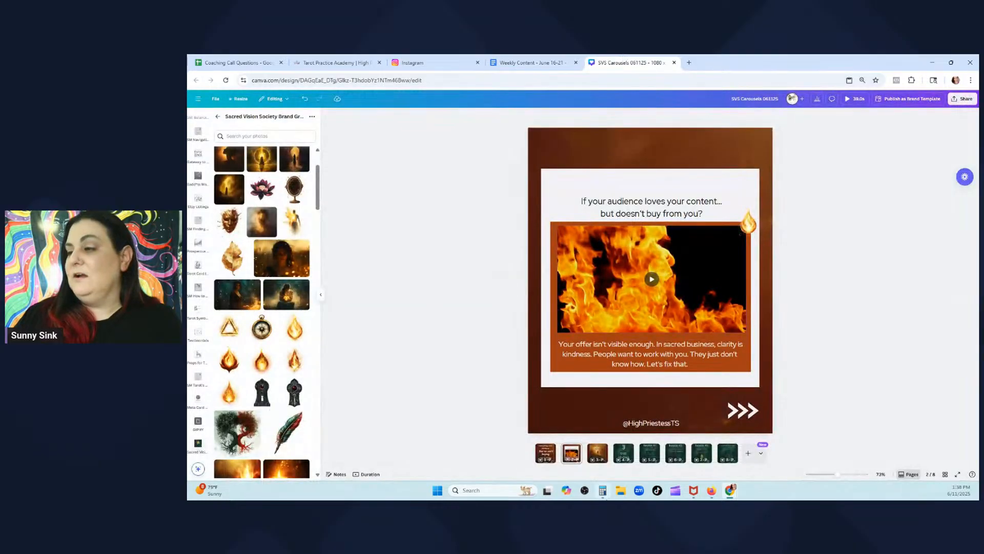
pyautogui.click(649, 455)
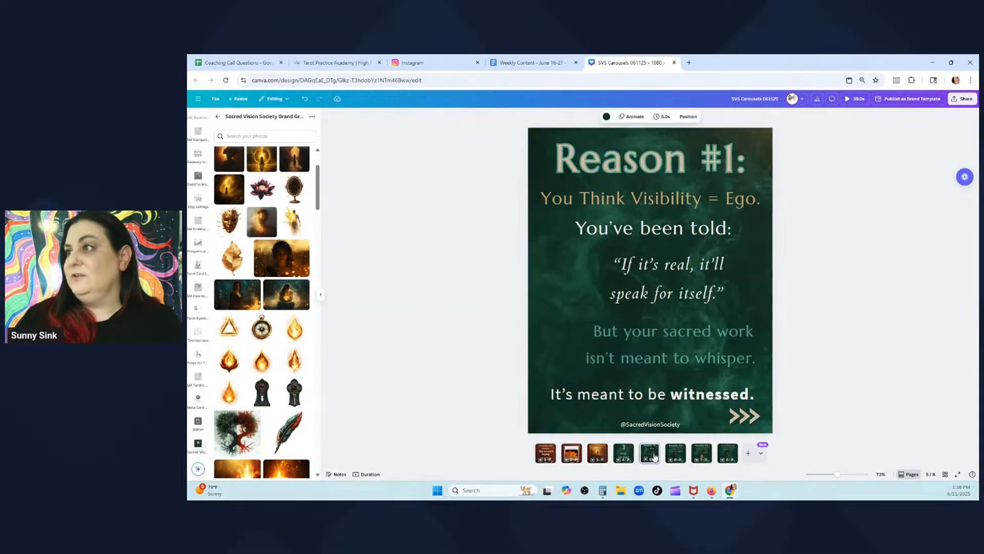
pyautogui.moveTo(636, 453); pyautogui.dragTo(598, 453)
# Copy "Repeat Your Offer More Than You Think" from the document's Slide 3 header and paste it over page 3's "Reason #1:" heading
pyautogui.click(543, 59)
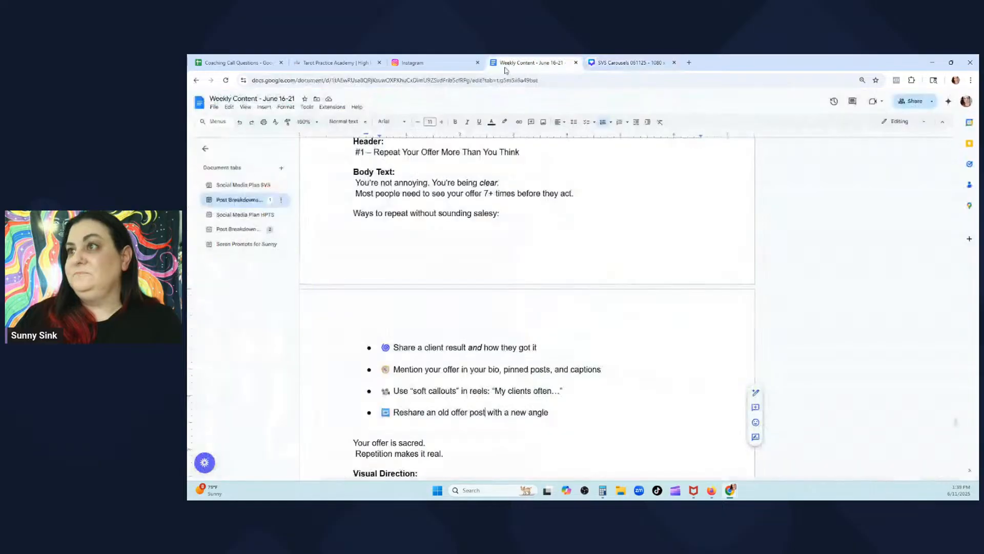
pyautogui.moveTo(544, 157); pyautogui.dragTo(379, 154)
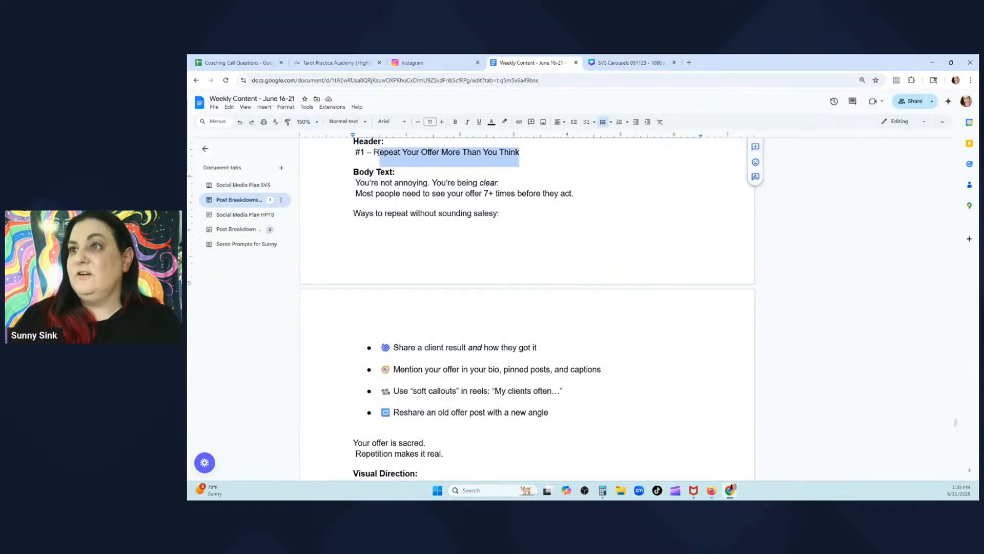
pyautogui.click(378, 152)
pyautogui.moveTo(423, 152); pyautogui.dragTo(376, 152)
pyautogui.hotkey('ctrl', 'c')
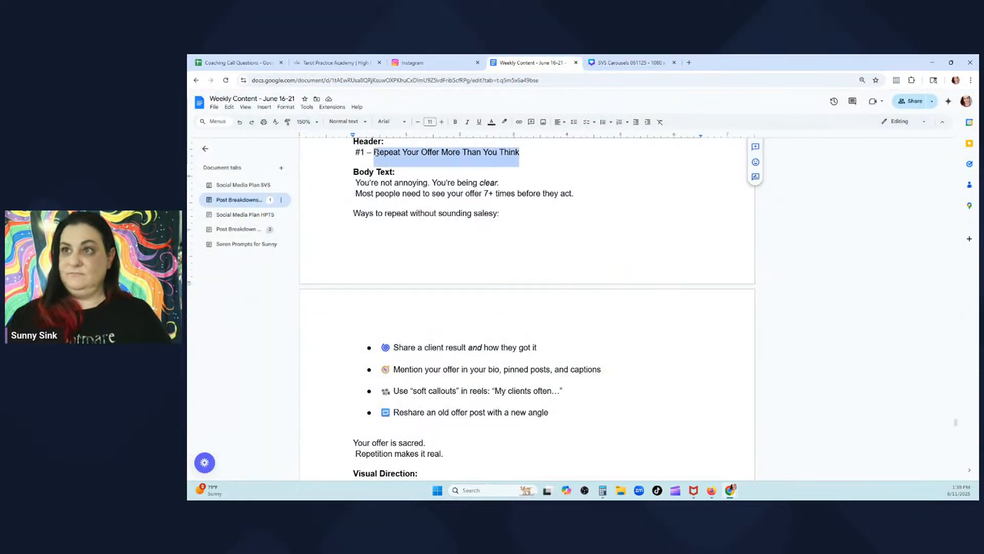
pyautogui.click(631, 62)
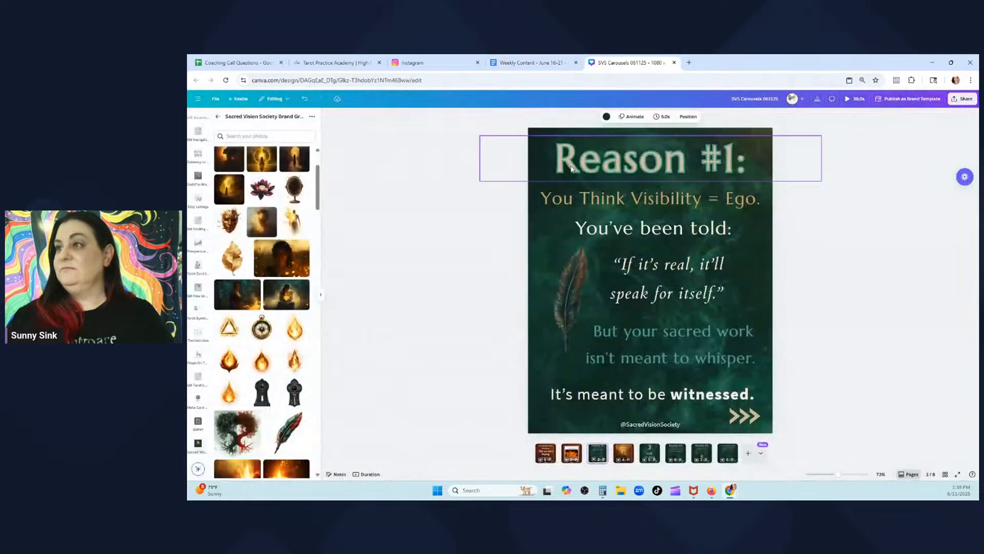
pyautogui.doubleClick(578, 173)
pyautogui.hotkey('ctrl', 'v')
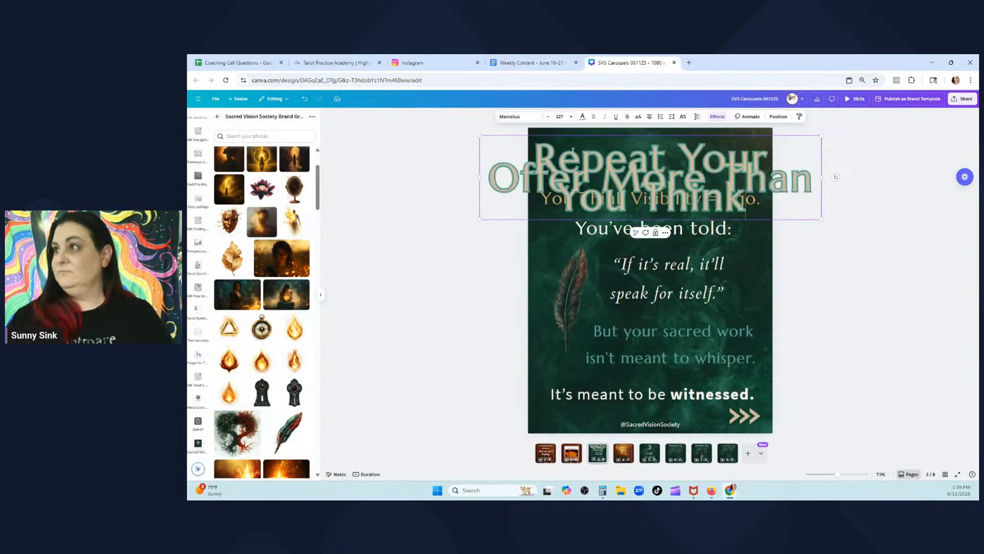
# Reduce the font size of page 3's "Repeat Your Offer More Than You Think" heading and increase its line spacing to separate the lines
pyautogui.click(549, 120)
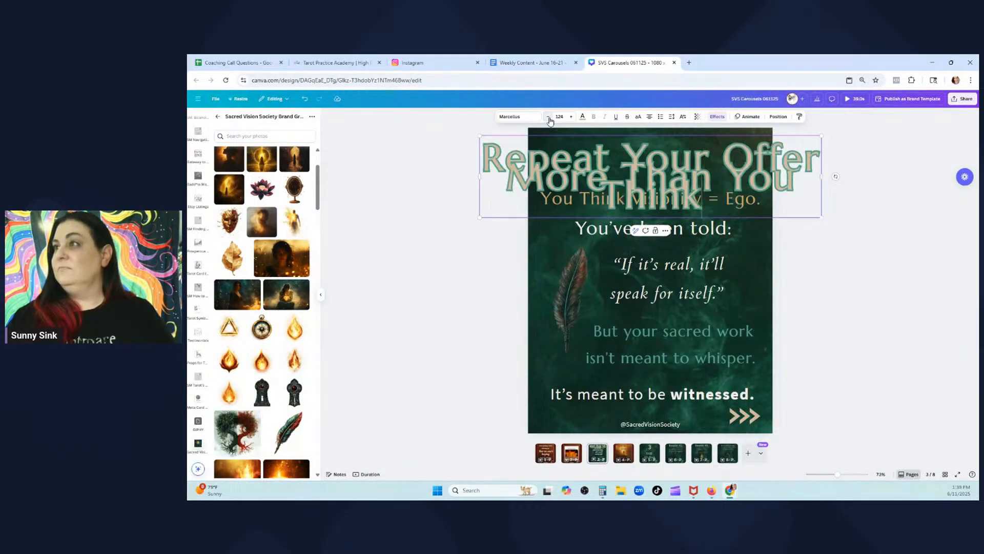
pyautogui.click(549, 120)
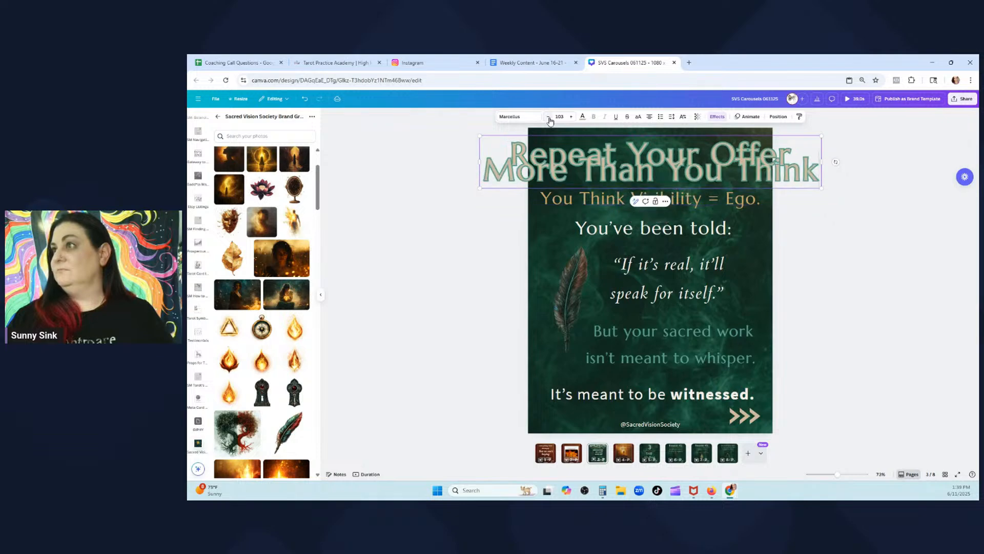
pyautogui.click(550, 120)
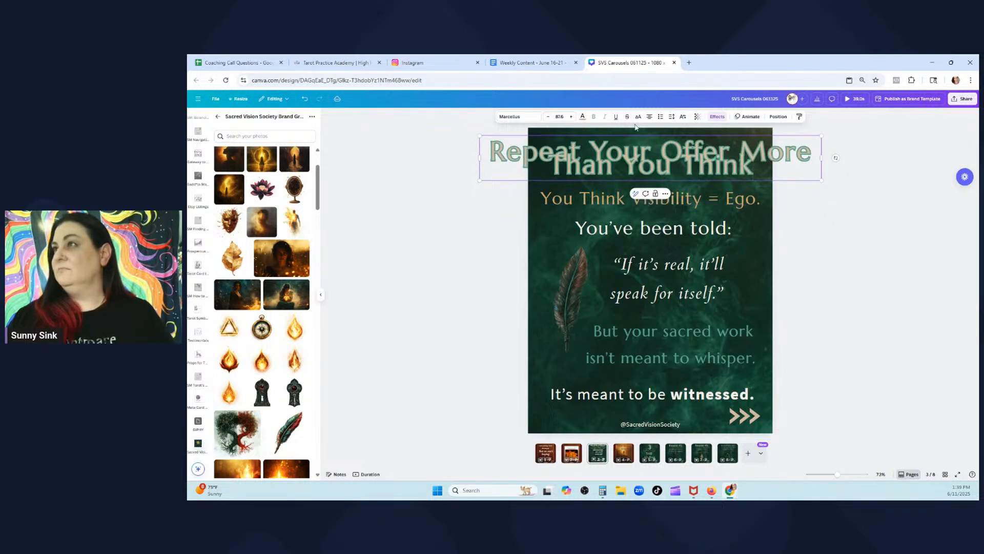
pyautogui.click(671, 117)
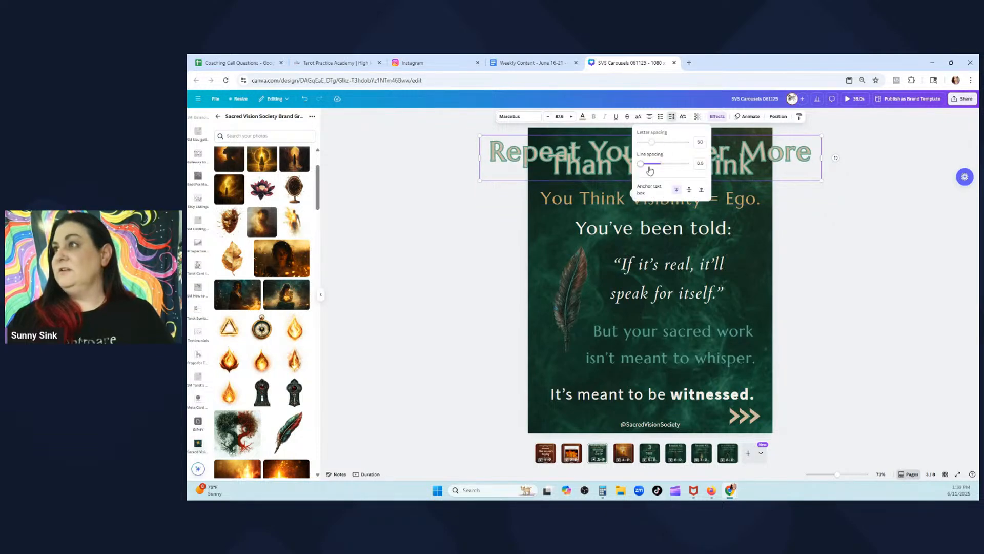
pyautogui.moveTo(650, 171); pyautogui.dragTo(660, 172)
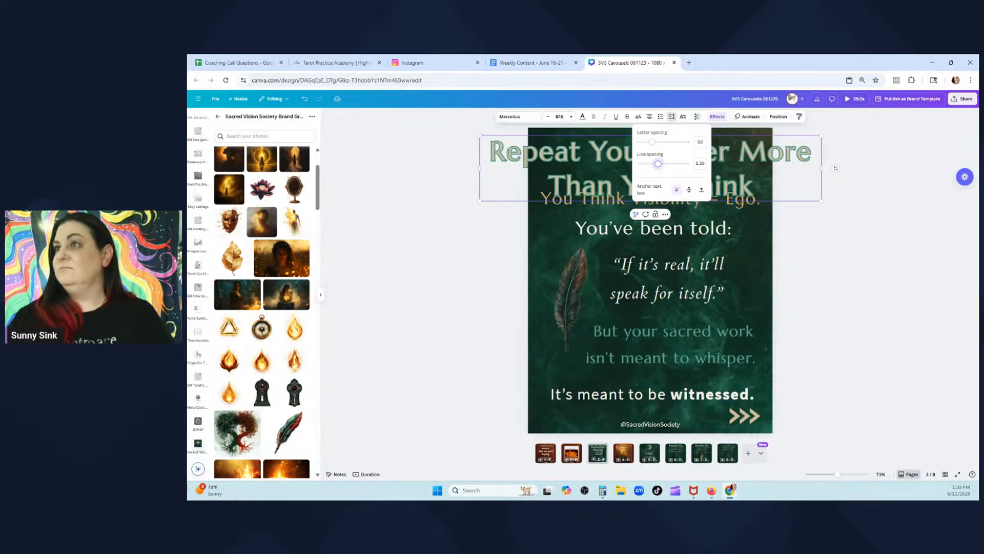
# Scale the page 3 heading down to the page width at about size 59.4 and center it above the gold subheading
pyautogui.moveTo(480, 136); pyautogui.dragTo(590, 156)
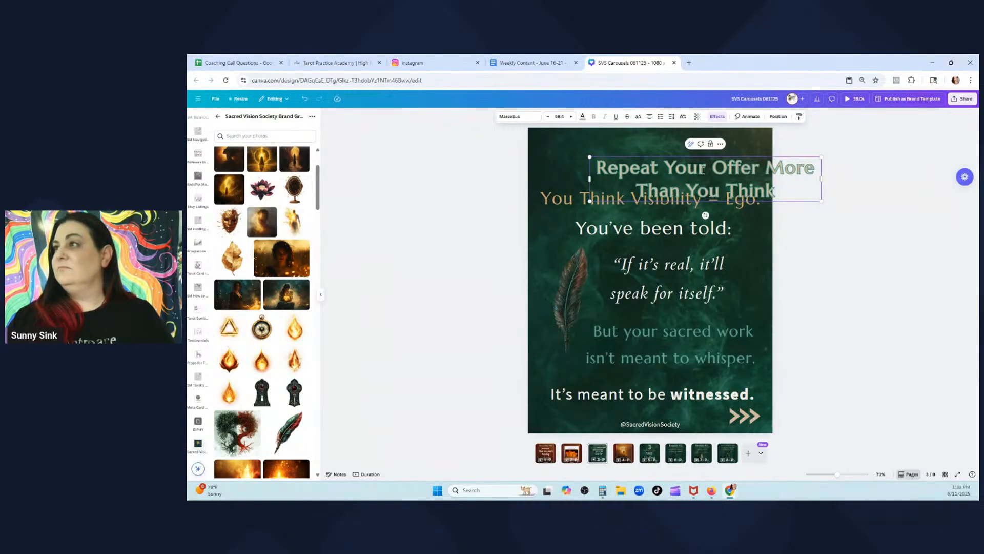
pyautogui.doubleClick(703, 170)
pyautogui.moveTo(733, 169); pyautogui.dragTo(679, 147)
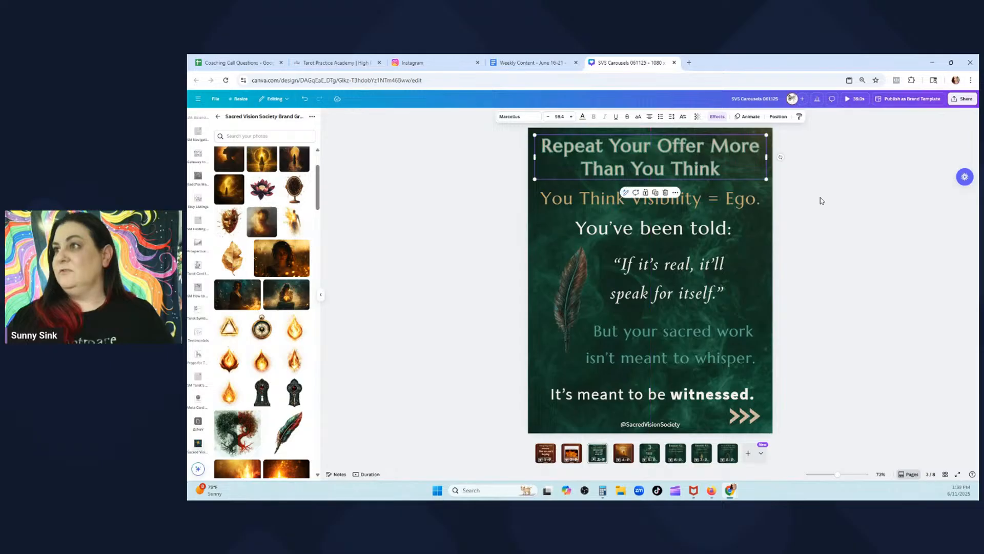
pyautogui.click(826, 248)
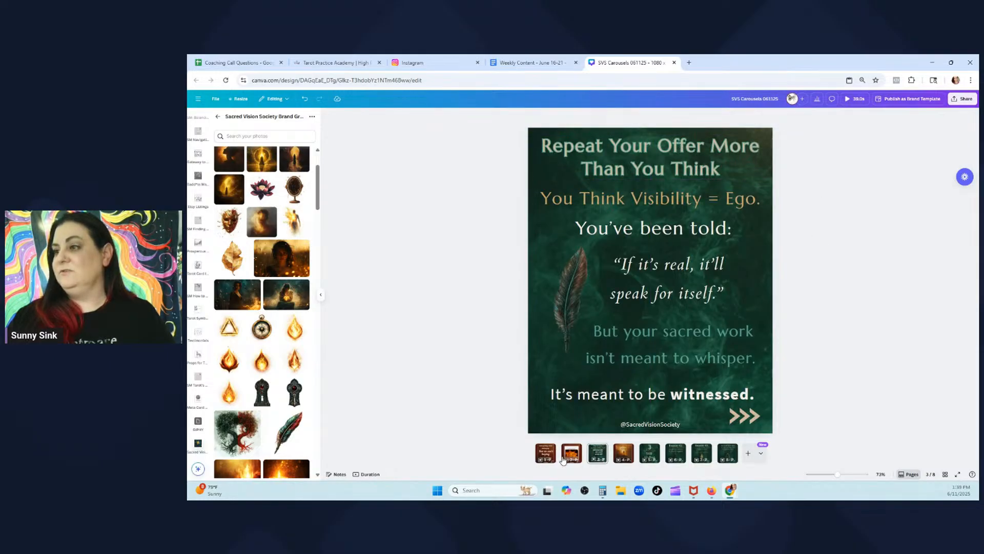
# Copy the rust-brown background from page 1 and paste it as page 3's background in place of the green one
pyautogui.click(546, 453)
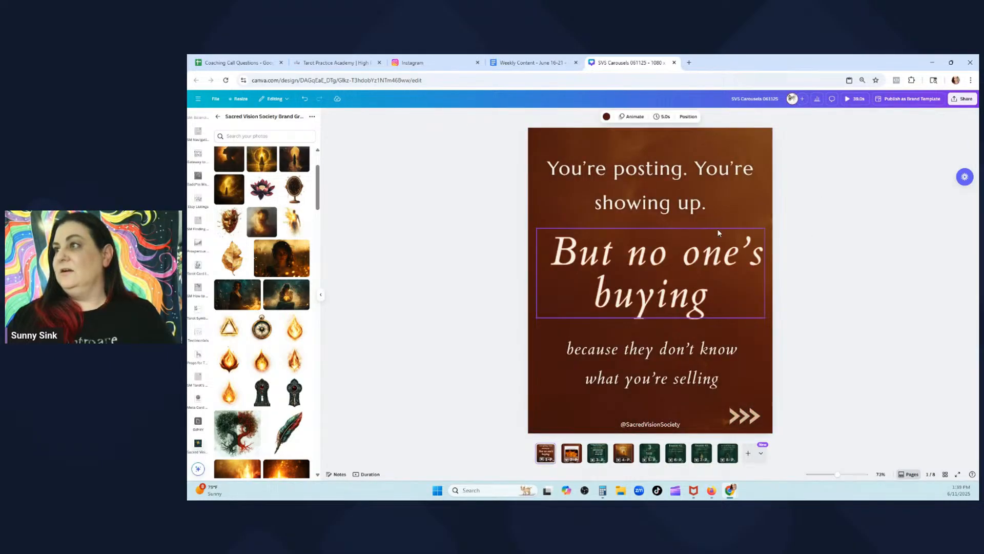
pyautogui.click(755, 149)
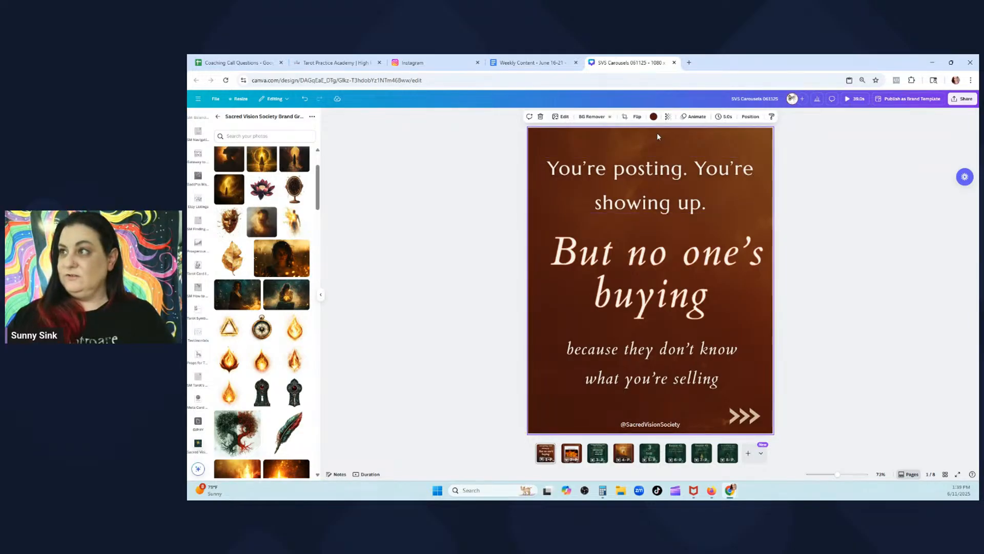
pyautogui.rightClick(687, 148)
pyautogui.click(703, 169)
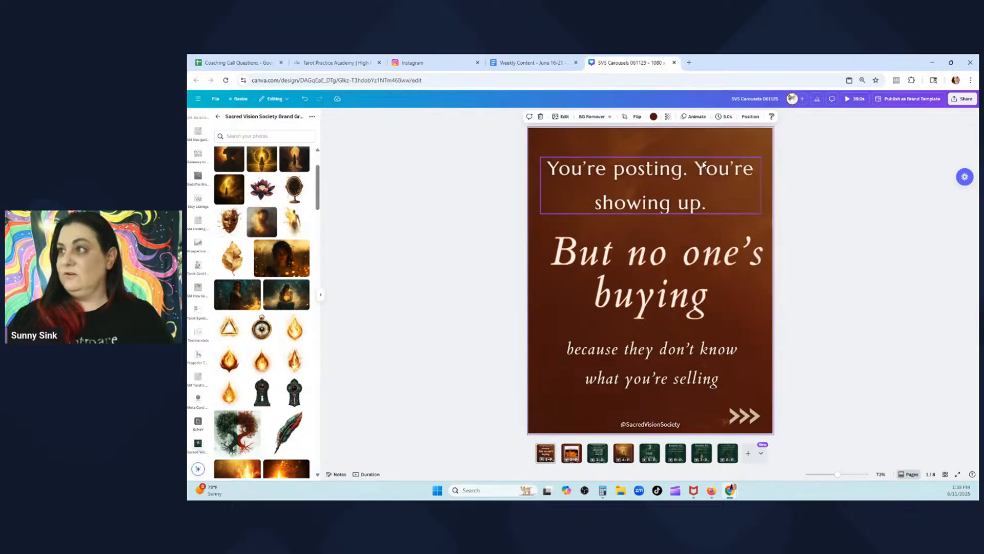
pyautogui.click(598, 453)
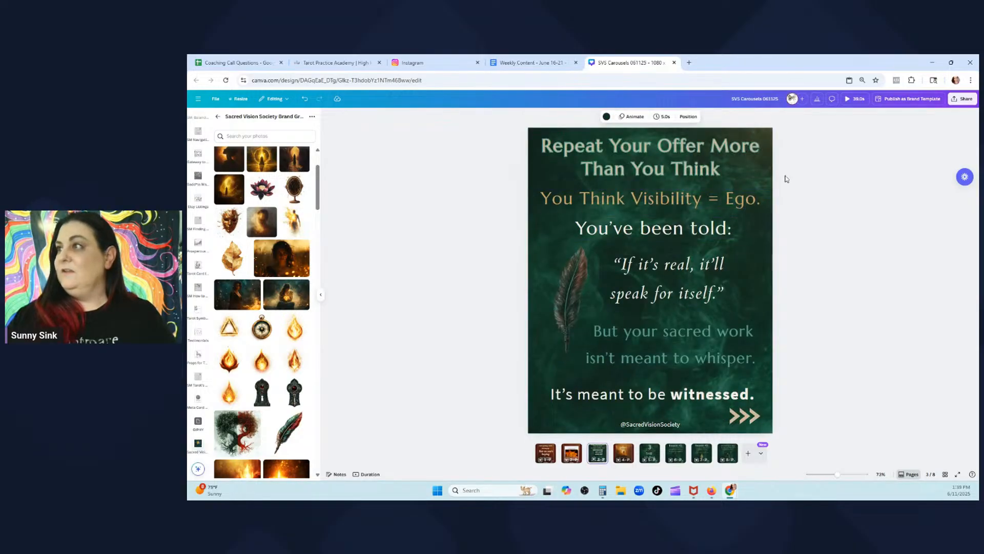
pyautogui.rightClick(771, 248)
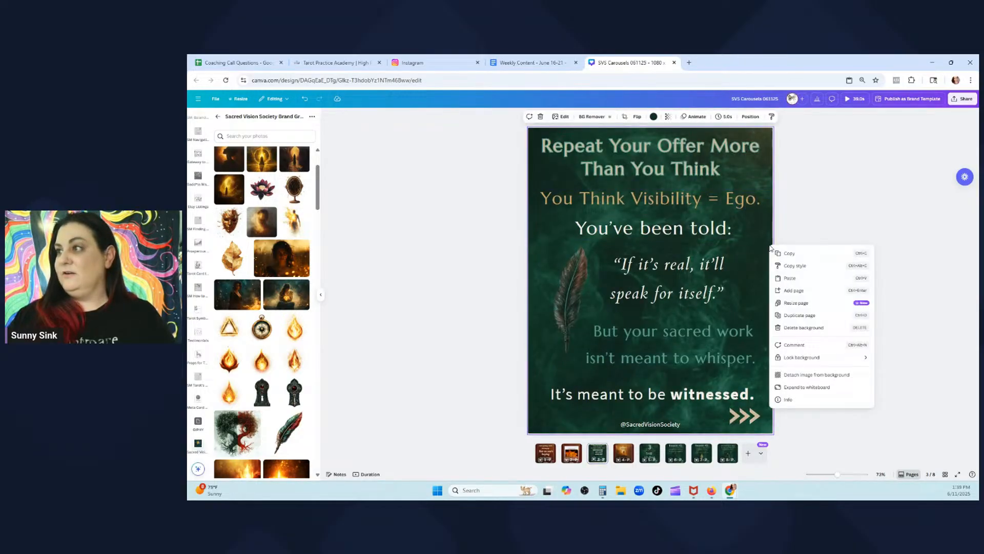
pyautogui.click(789, 278)
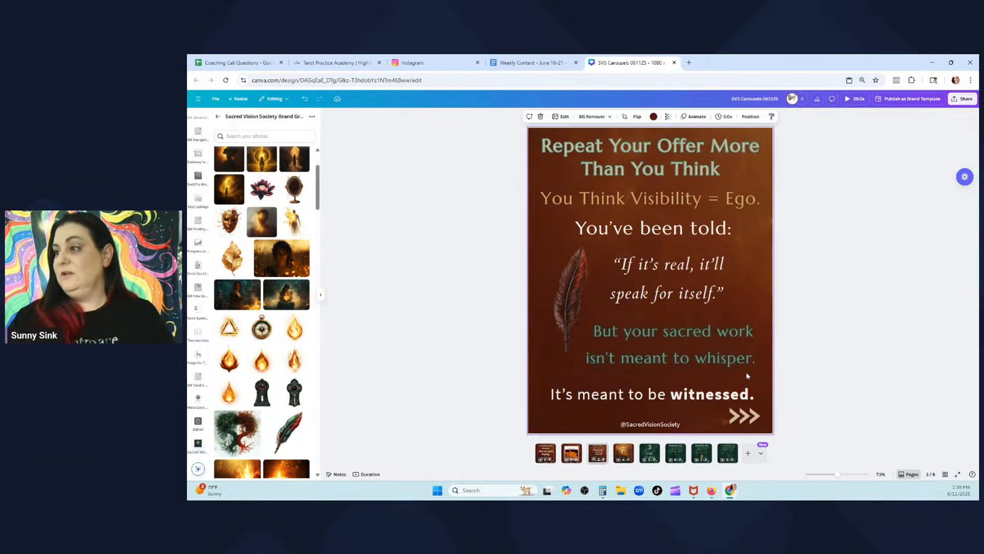
# Recolor the large white frame on page 2 with the off-white from the SVS Colors brand palette
pyautogui.rightClick(577, 452)
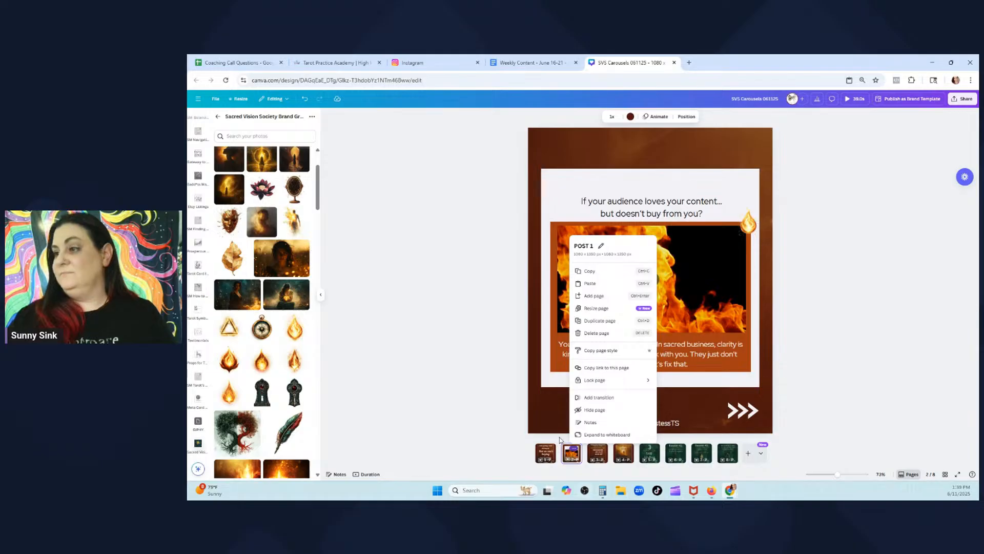
pyautogui.click(589, 177)
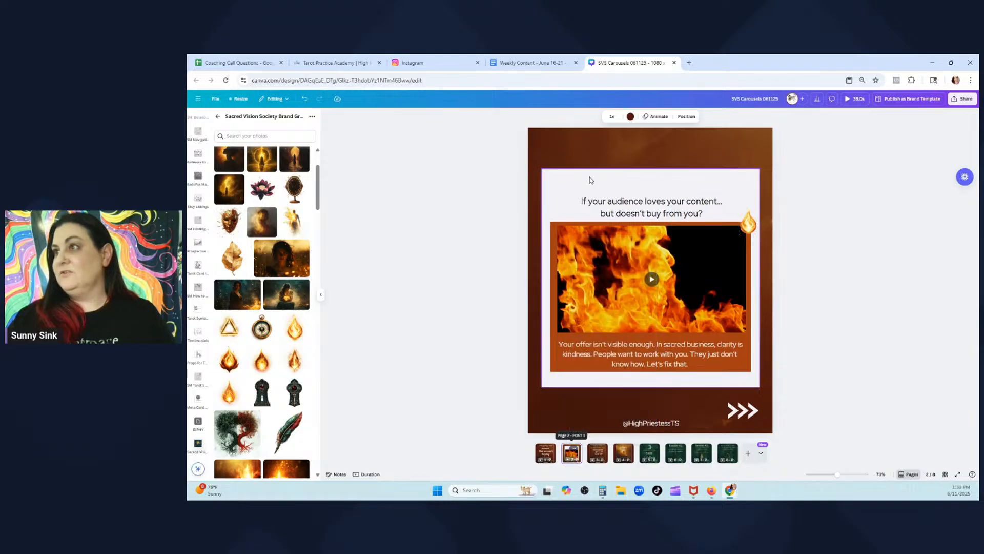
pyautogui.click(634, 187)
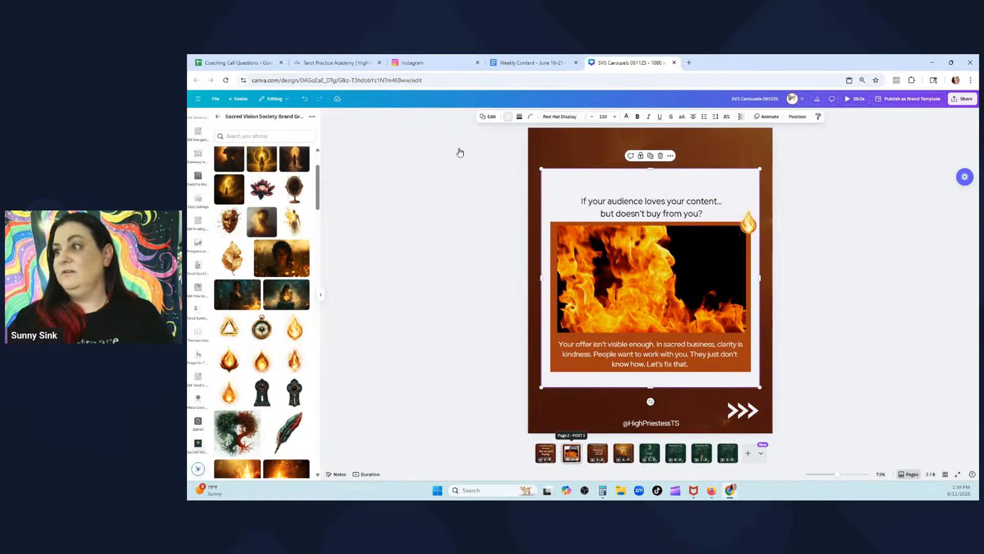
pyautogui.click(254, 254)
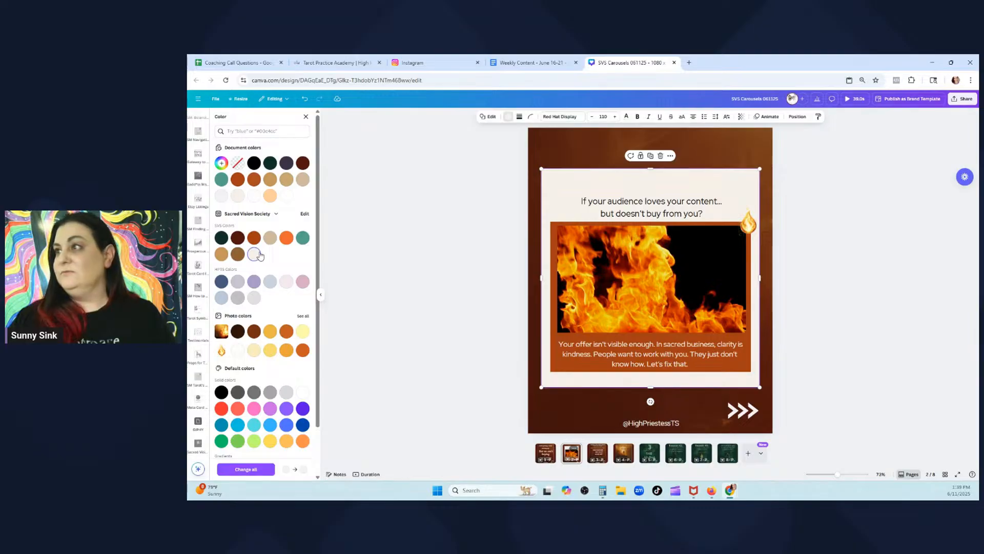
pyautogui.click(749, 410)
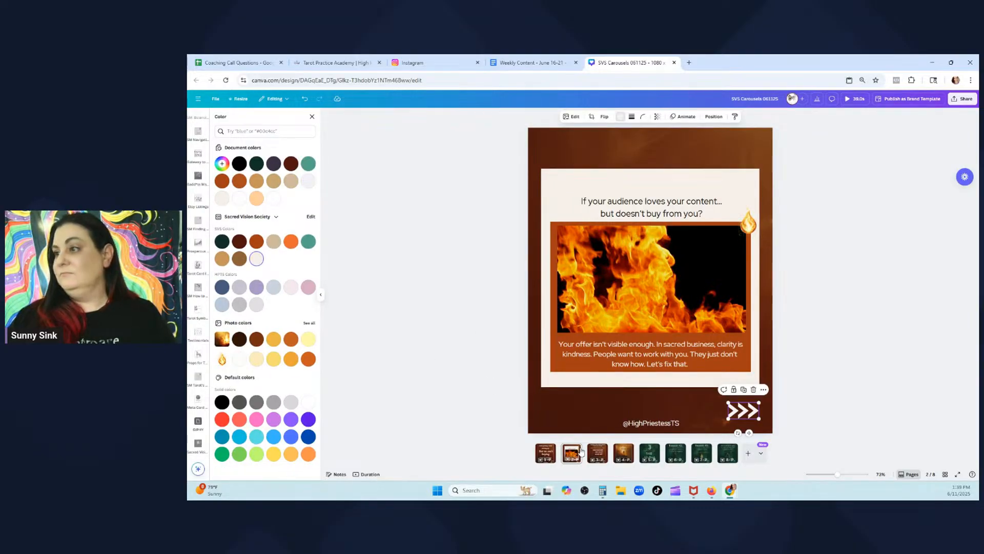
# Copy the Slide 3 body text through "Ways to repeat without sounding salesy:" from the document and paste it over page 3's "You Think Visibility = Ego."
pyautogui.click(599, 454)
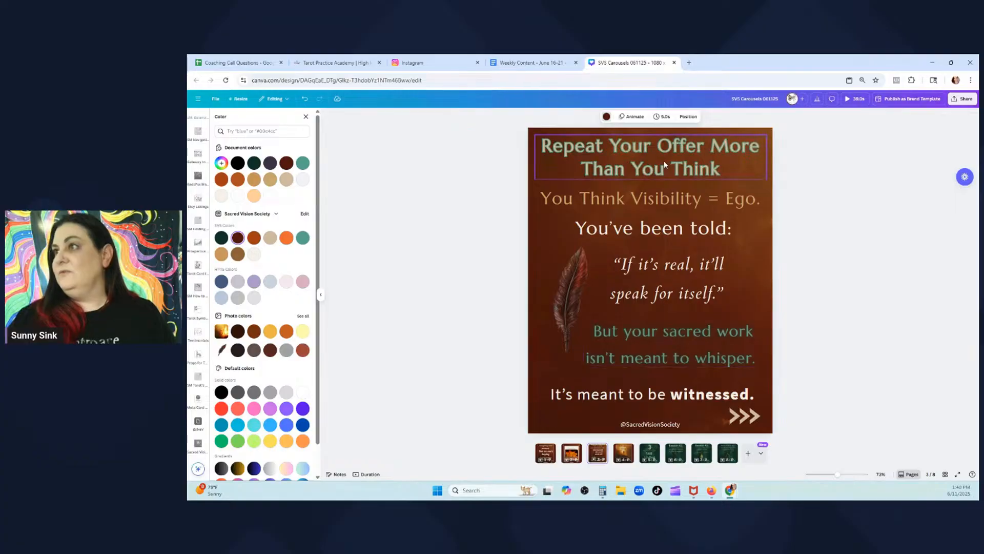
pyautogui.click(663, 161)
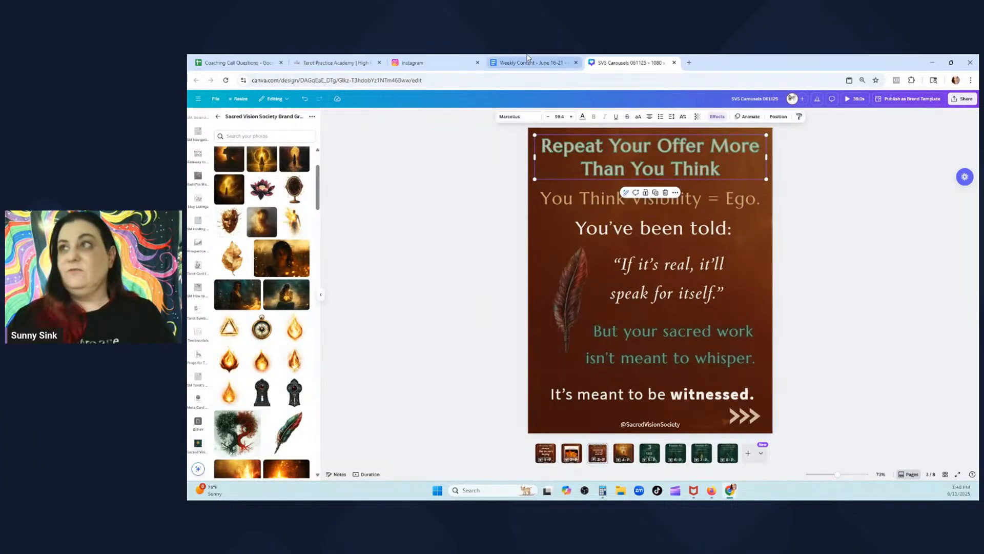
pyautogui.hotkey('ctrl', 'shift', 'Tab')
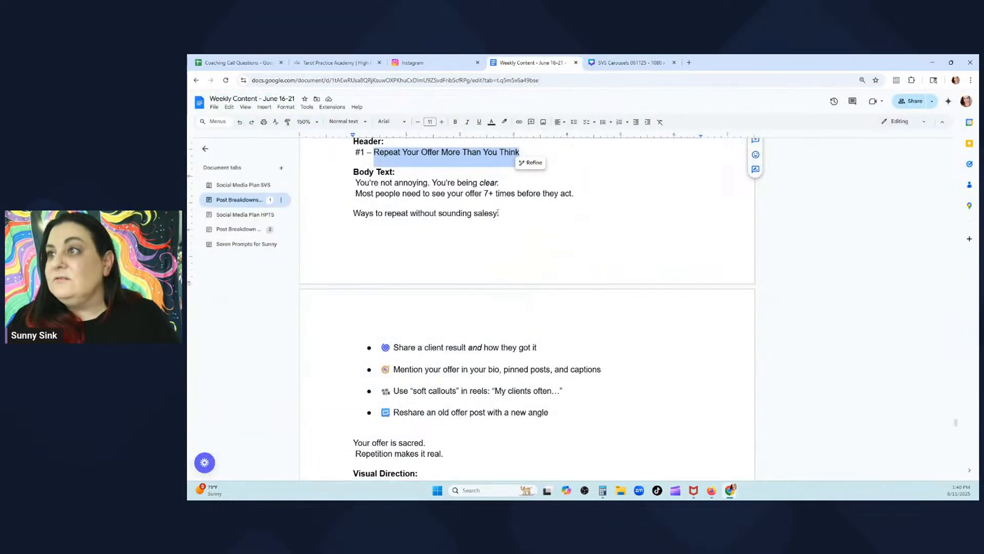
pyautogui.moveTo(505, 213); pyautogui.dragTo(478, 212)
pyautogui.moveTo(354, 182); pyautogui.dragTo(520, 221)
pyautogui.click(609, 62)
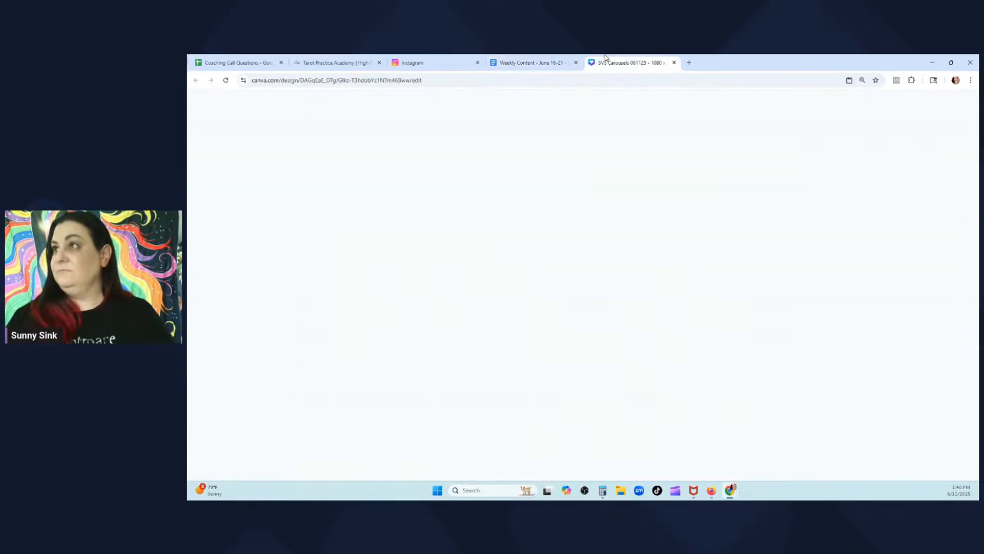
pyautogui.doubleClick(608, 201)
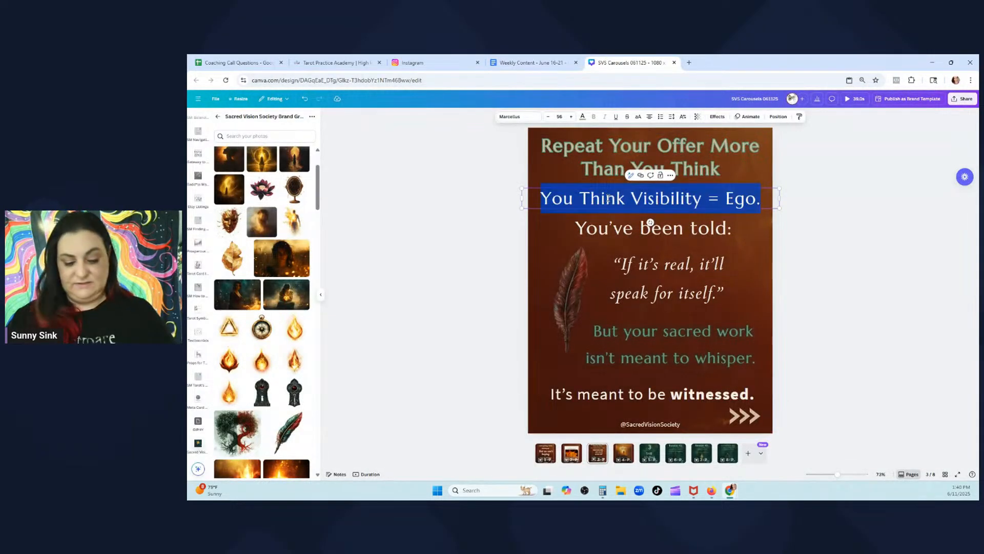
pyautogui.hotkey('ctrl', 'v')
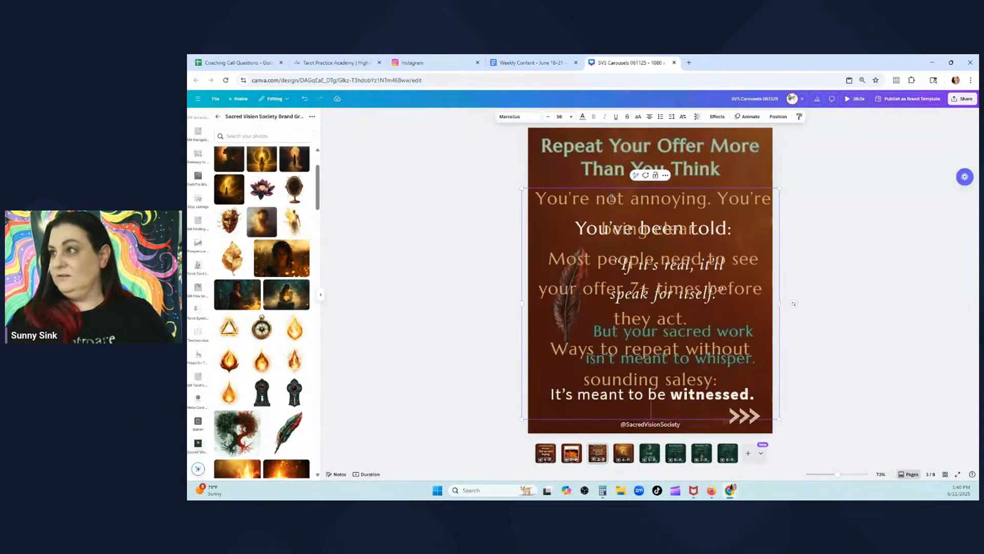
# Shrink page 3's pasted body text to three lines across the page width and center it directly beneath the heading
pyautogui.click(548, 117)
pyautogui.click(547, 117)
pyautogui.click(548, 118)
pyautogui.click(548, 117)
pyautogui.click(547, 118)
pyautogui.click(548, 118)
pyautogui.click(548, 117)
pyautogui.click(547, 118)
pyautogui.click(548, 117)
pyautogui.click(547, 117)
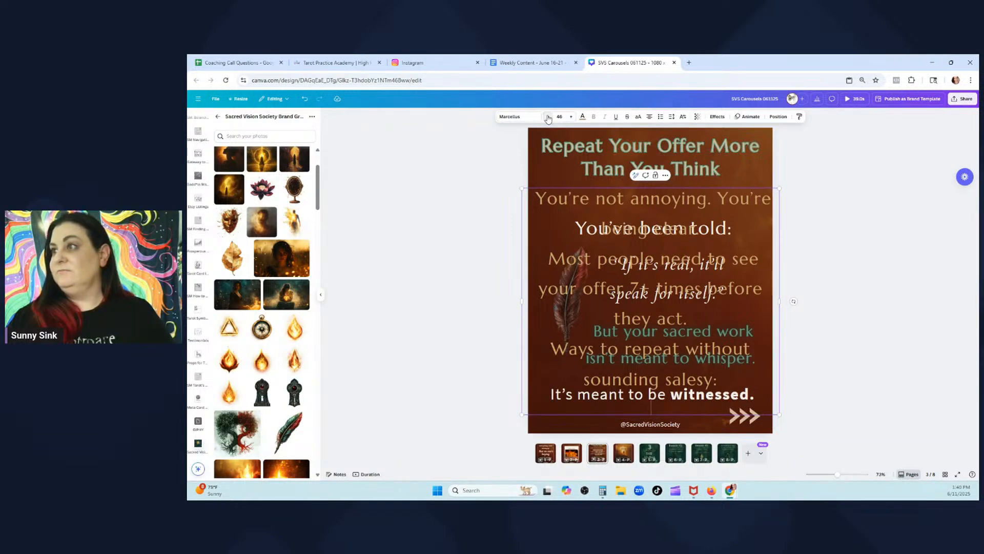
pyautogui.click(547, 118)
pyautogui.click(547, 118)
pyautogui.click(548, 117)
pyautogui.click(547, 117)
pyautogui.click(547, 117)
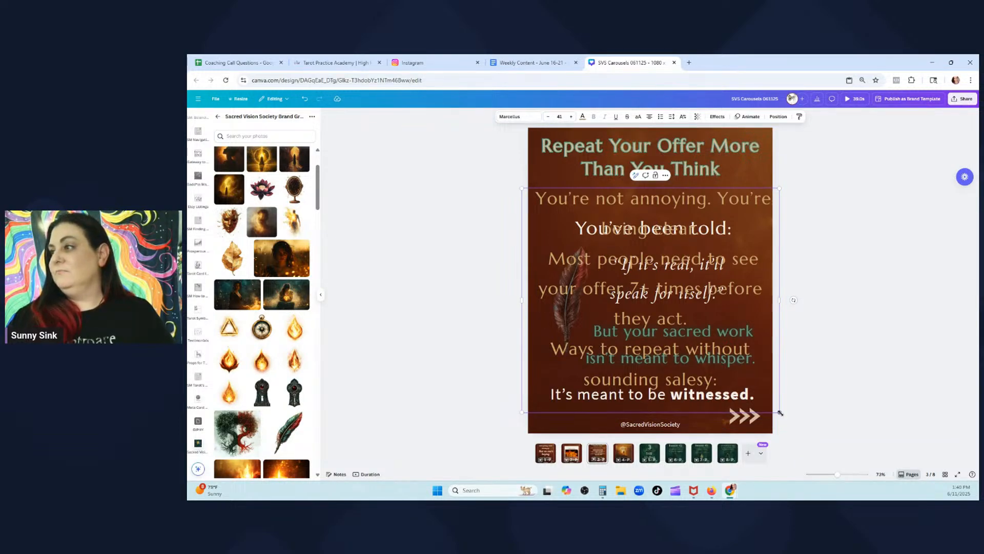
pyautogui.moveTo(780, 413); pyautogui.dragTo(763, 233)
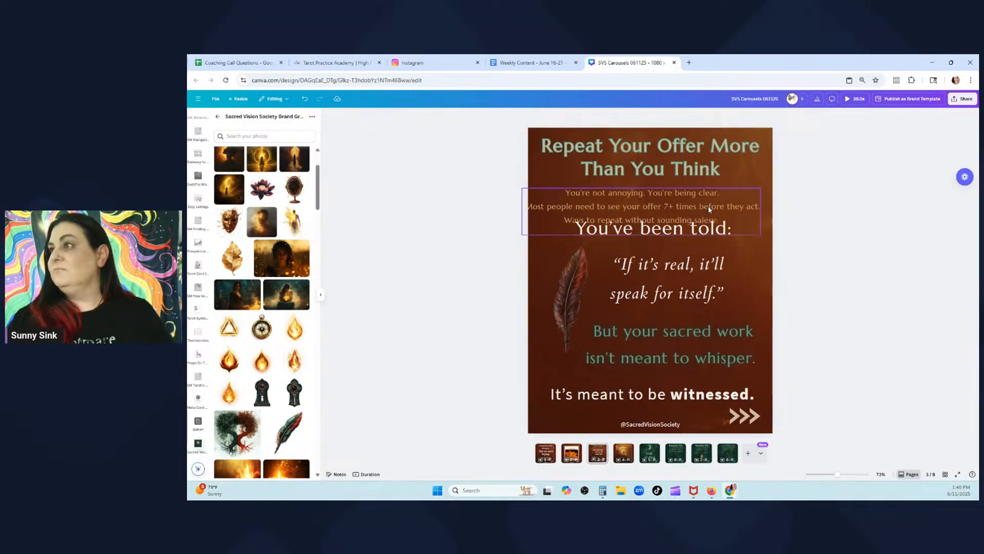
pyautogui.moveTo(671, 206); pyautogui.dragTo(680, 201)
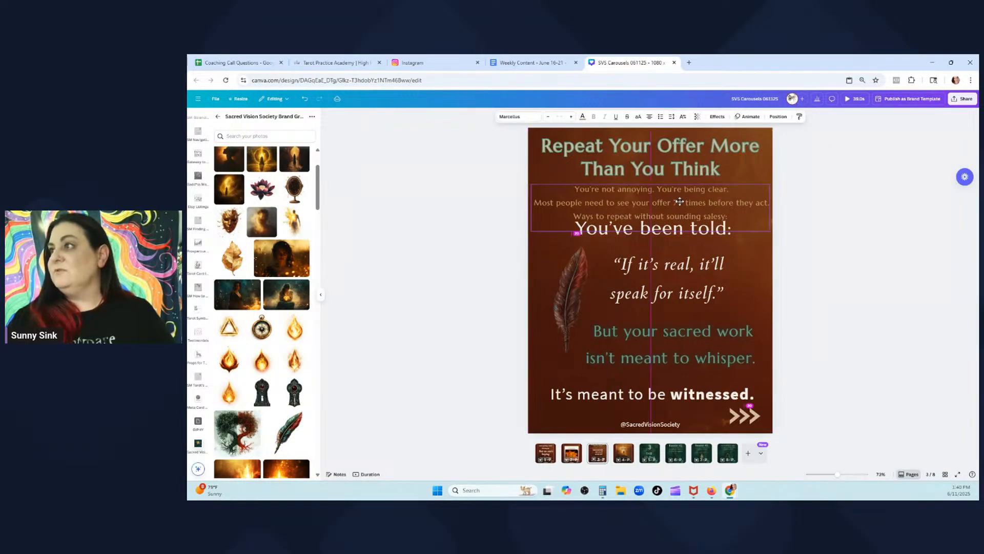
# Delete "You've been told:", the feather graphic, the italic quote and the "But your sacred work isn't meant to whisper." text from page 3
pyautogui.click(699, 233)
pyautogui.press('Delete')
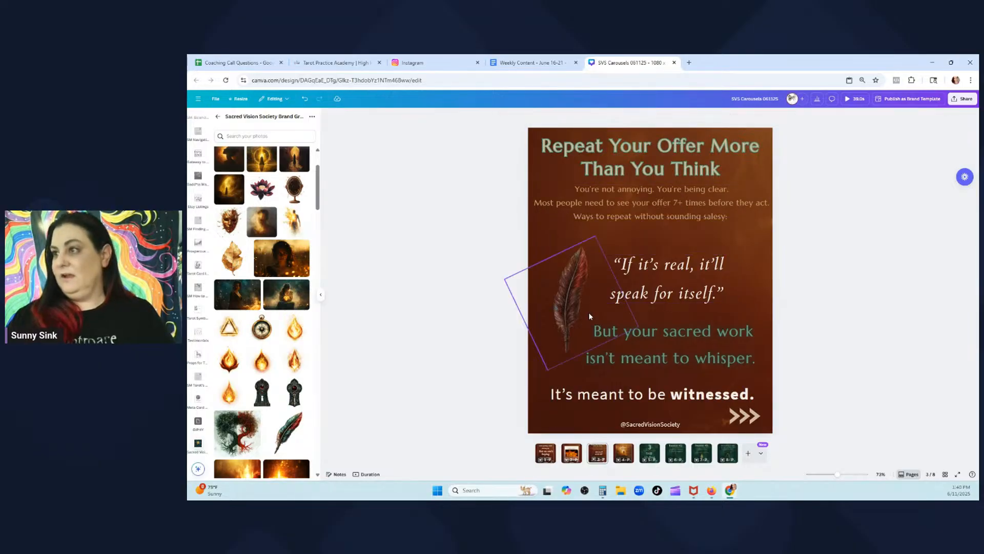
pyautogui.click(588, 312)
pyautogui.press('Delete')
pyautogui.click(648, 276)
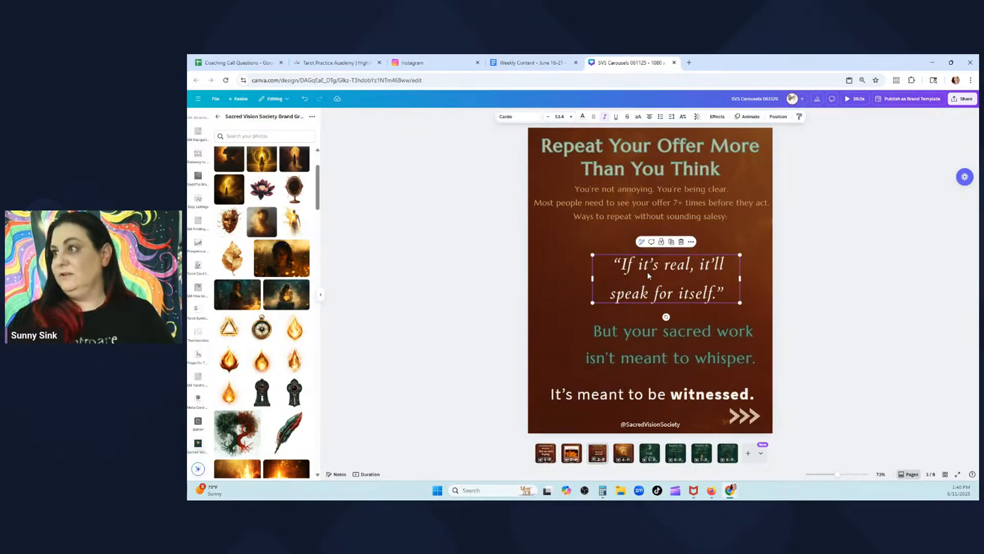
pyautogui.press('Delete')
pyautogui.click(638, 334)
pyautogui.press('Delete')
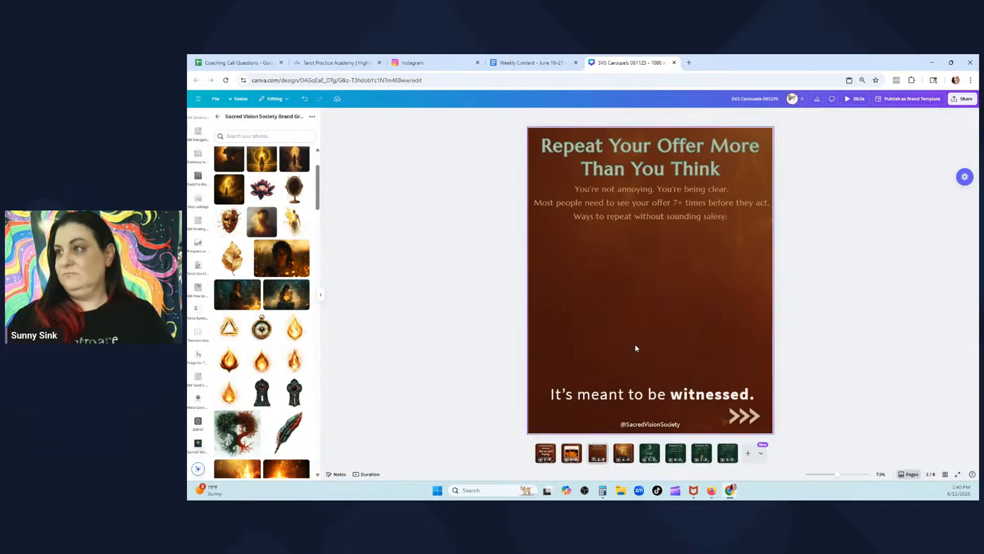
# Switch to the Weekly Content document and copy Slide 3's four-item bullet list, from "Share a client result" to "Reshare an old offer post"
pyautogui.click(530, 61)
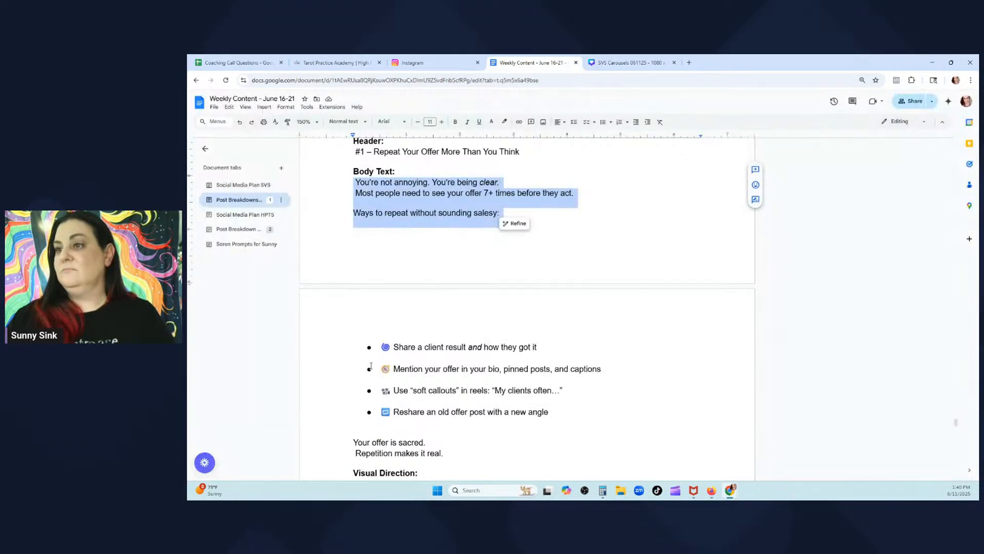
pyautogui.scroll(-4, 564, 282)
pyautogui.moveTo(582, 287); pyautogui.dragTo(373, 221)
pyautogui.hotkey('ctrl', 'c')
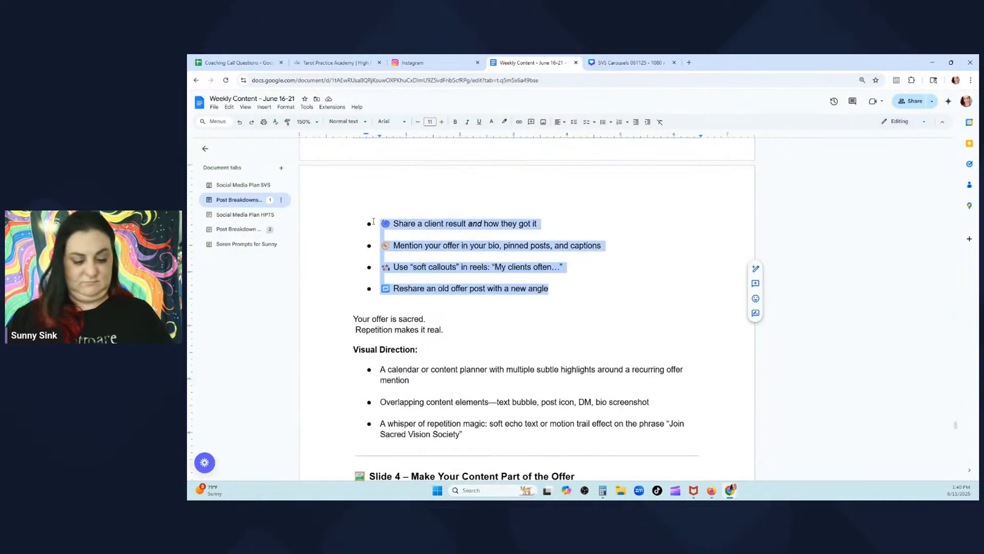
pyautogui.click(436, 236)
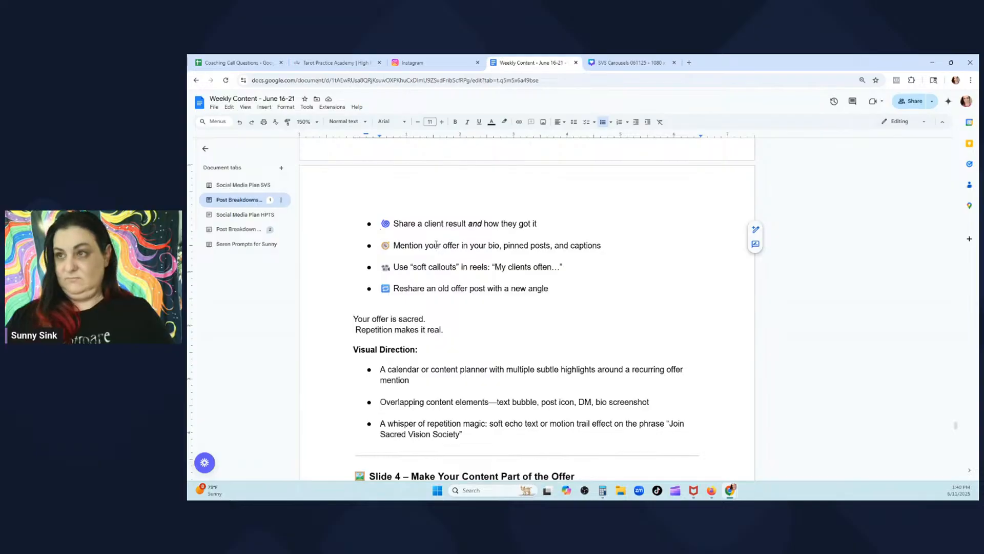
# Remove the blank lines between the four bullets of Slide 3's list in the Weekly Content document
pyautogui.press('BackSpace')
pyautogui.click(435, 246)
pyautogui.press('BackSpace')
pyautogui.click(428, 258)
pyautogui.press('BackSpace')
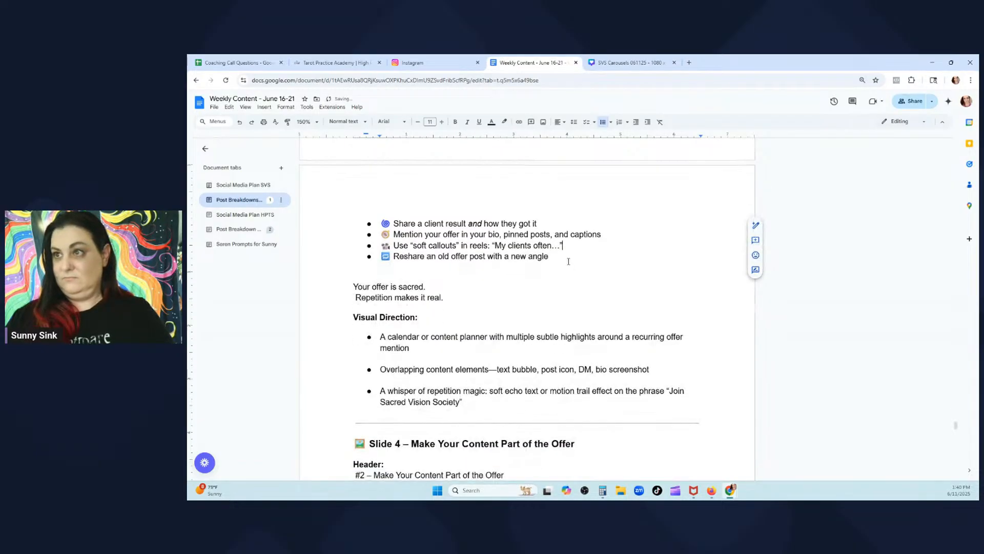
# Copy the tightened four-item list, from "Share a client result" to "with a new angle", and paste it onto page 3 of the carousel design
pyautogui.moveTo(569, 261); pyautogui.dragTo(380, 225)
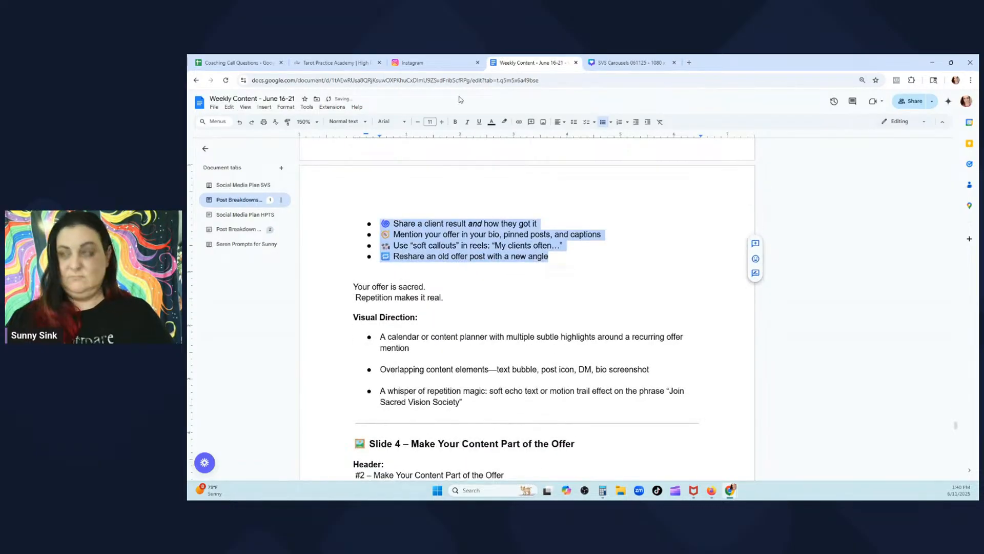
pyautogui.click(628, 62)
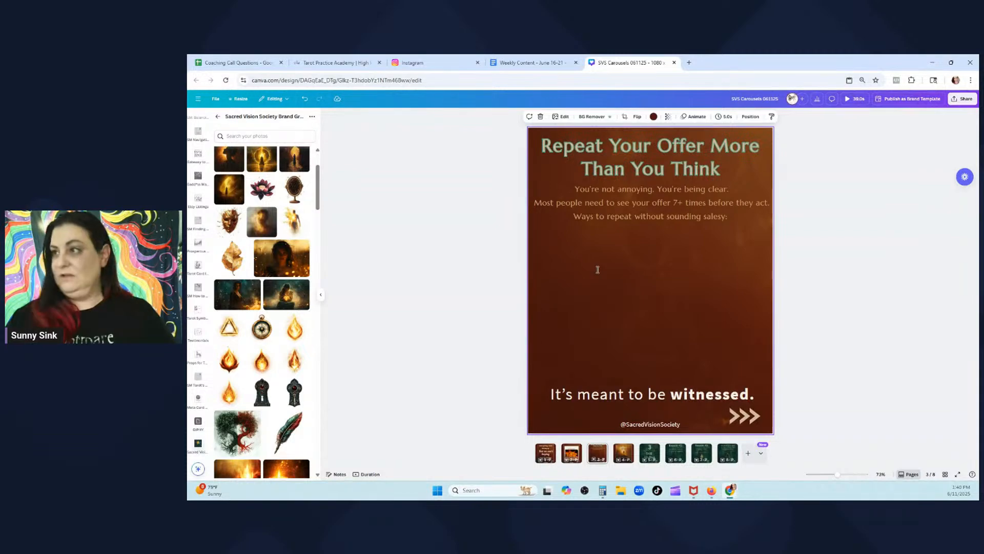
pyautogui.hotkey('ctrl', 'v')
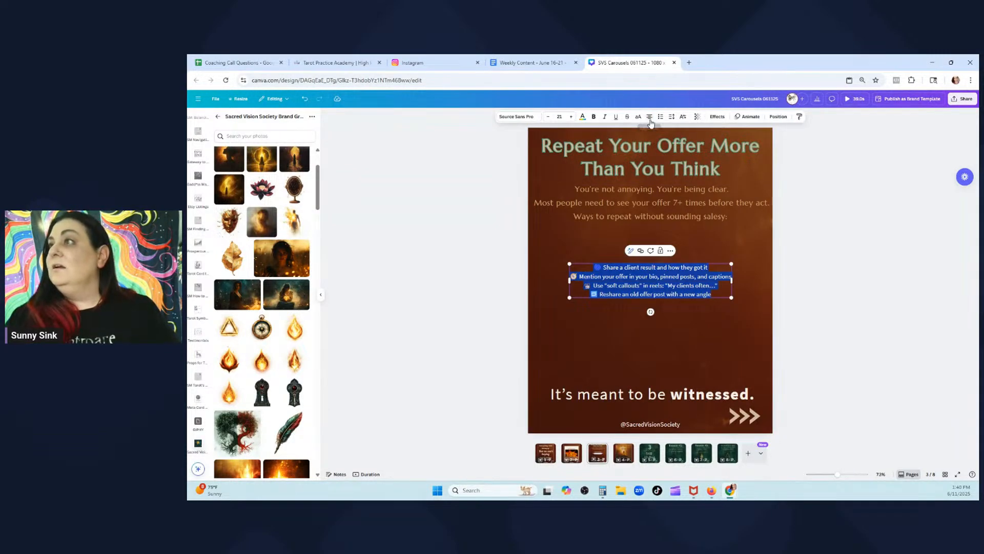
# Increase the pasted list's font size to 29 on page 3
pyautogui.click(700, 271)
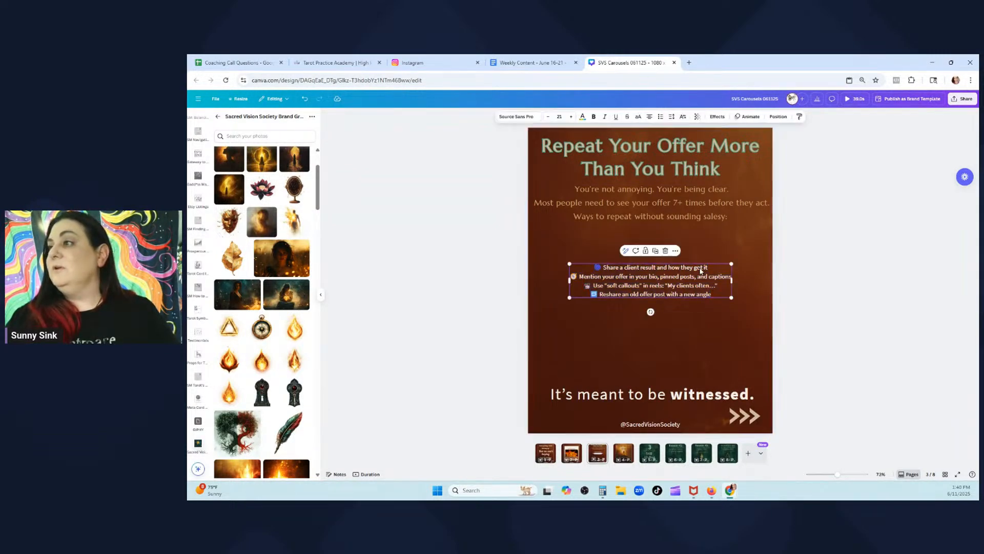
pyautogui.click(572, 117)
pyautogui.click(573, 116)
pyautogui.click(572, 117)
pyautogui.click(572, 117)
pyautogui.click(572, 117)
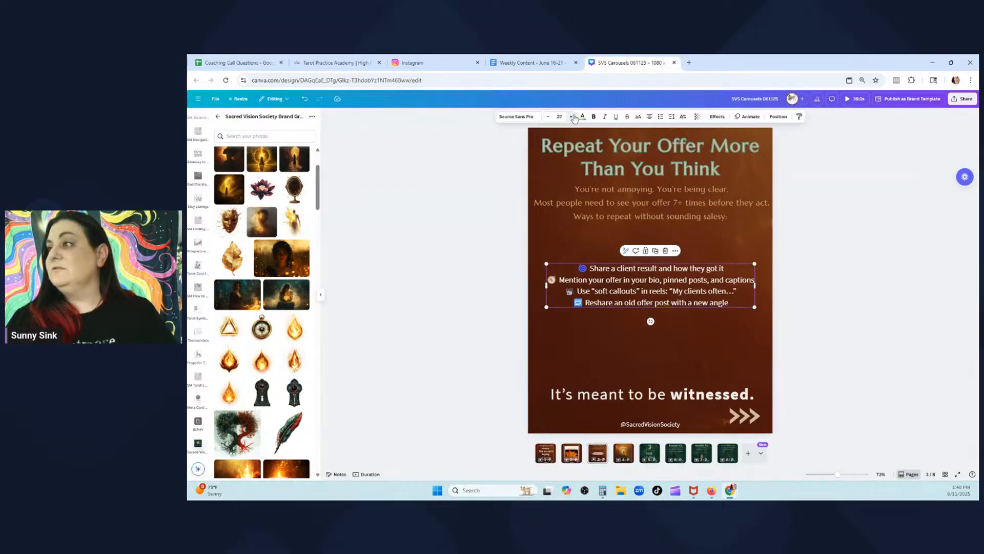
pyautogui.click(572, 117)
pyautogui.click(572, 117)
pyautogui.click(572, 117)
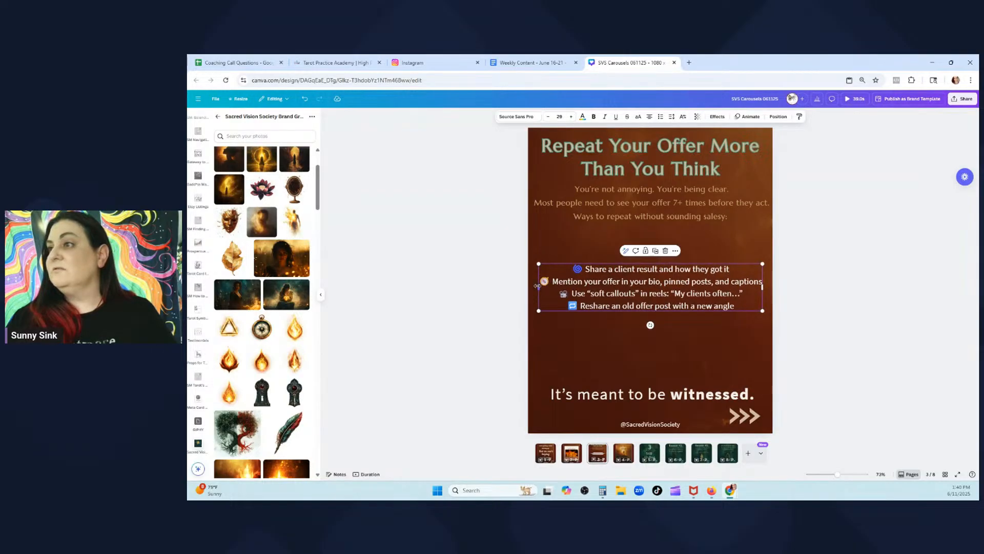
# Narrow the list's text box so its lines wrap, then scale it to font size 39.2 and place it just below the intro text
pyautogui.moveTo(538, 286); pyautogui.dragTo(599, 285)
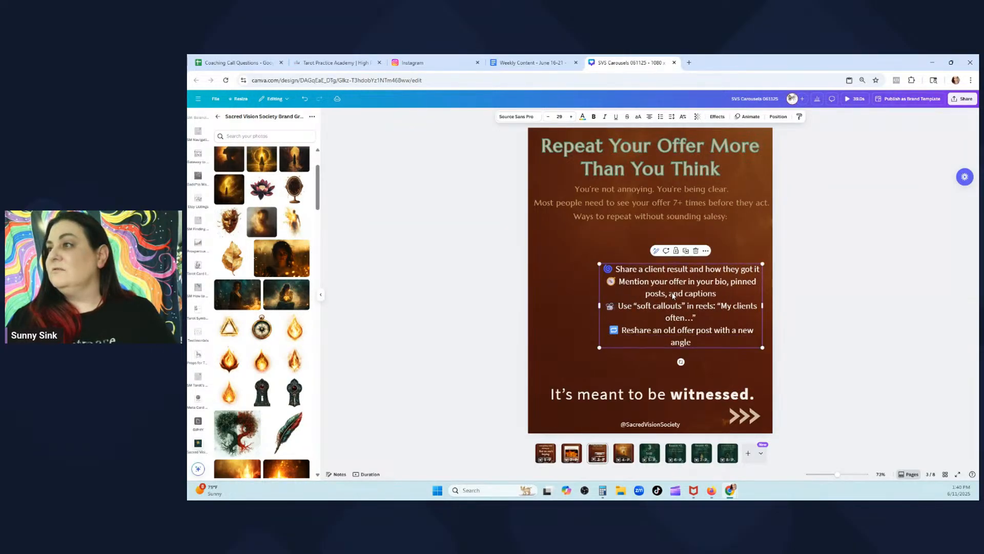
pyautogui.moveTo(673, 296); pyautogui.dragTo(652, 273)
pyautogui.moveTo(702, 323); pyautogui.dragTo(769, 330)
pyautogui.click(843, 275)
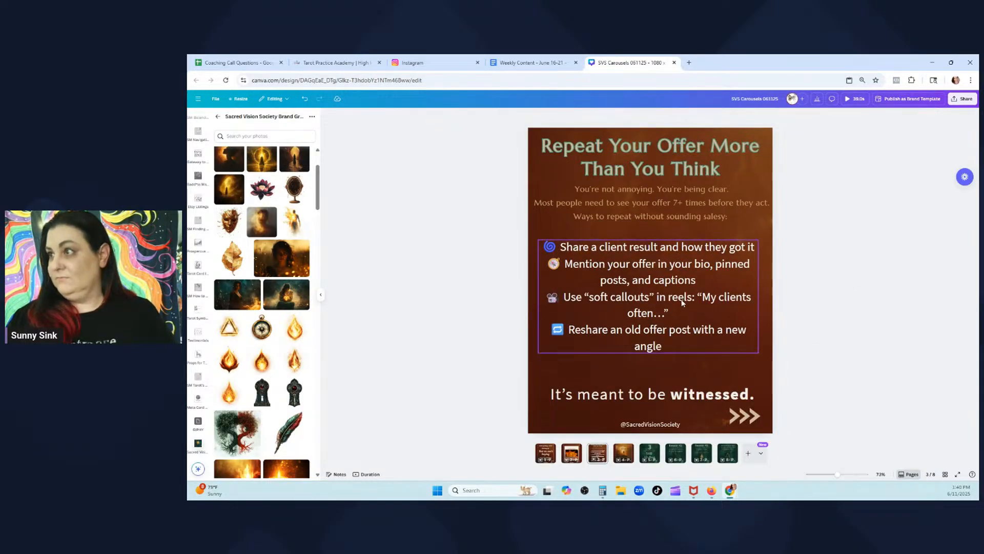
pyautogui.moveTo(681, 299); pyautogui.dragTo(681, 290)
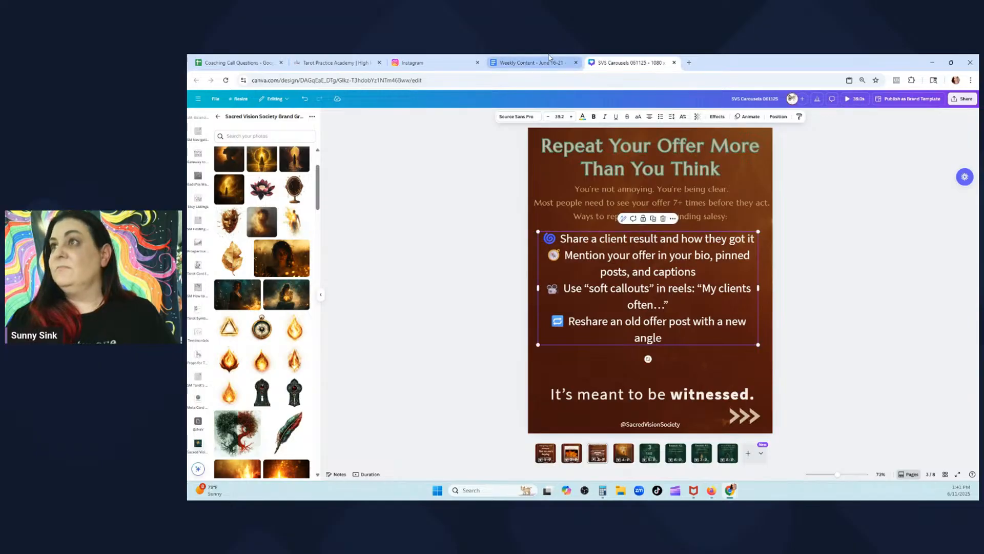
# Copy "Your offer is sacred. Repetition makes it real." from the Weekly Content document and paste it over page 3's "It's meant to be witnessed."
pyautogui.click(528, 62)
pyautogui.moveTo(389, 309); pyautogui.dragTo(331, 288)
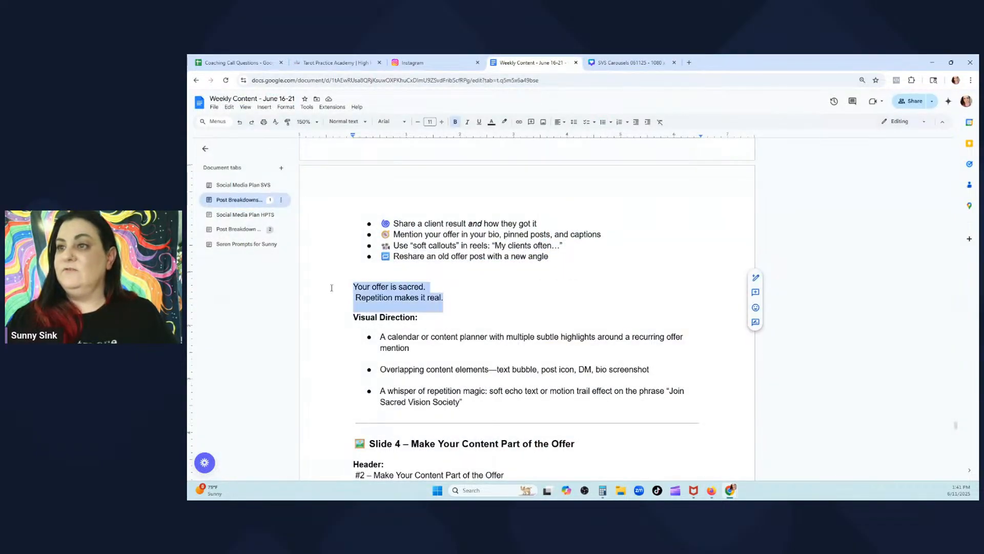
pyautogui.rightClick(377, 299)
pyautogui.click(411, 261)
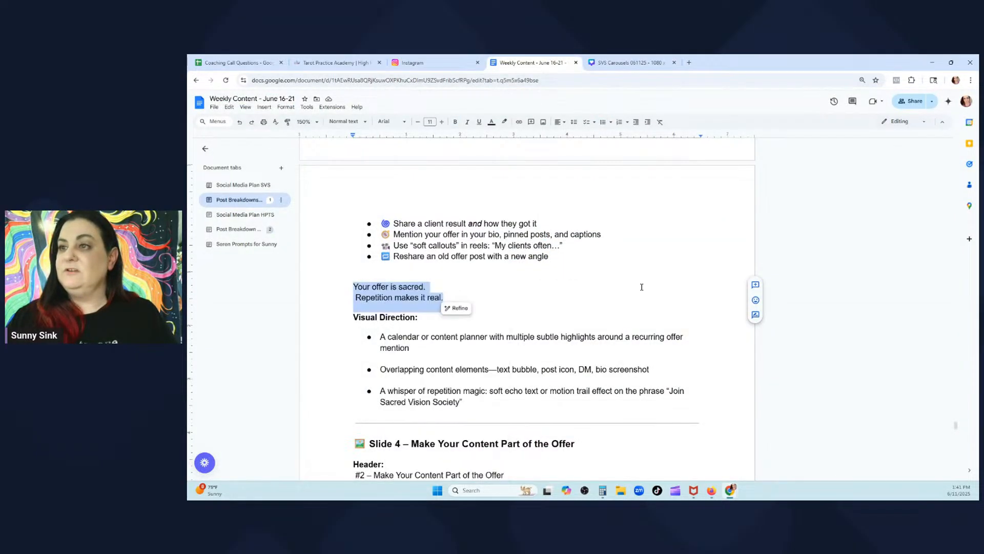
pyautogui.click(631, 62)
pyautogui.click(621, 392)
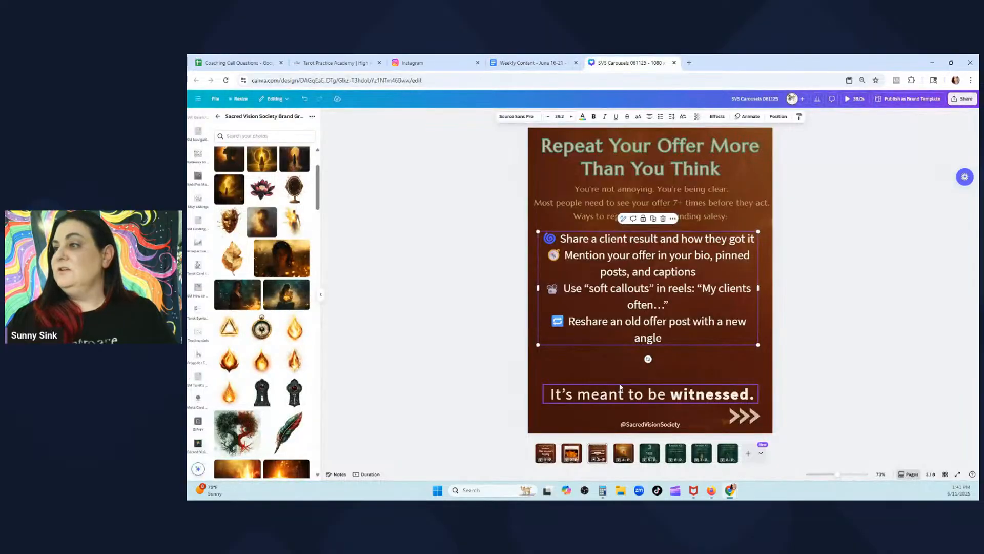
pyautogui.doubleClick(620, 387)
pyautogui.hotkey('ctrl', 'v')
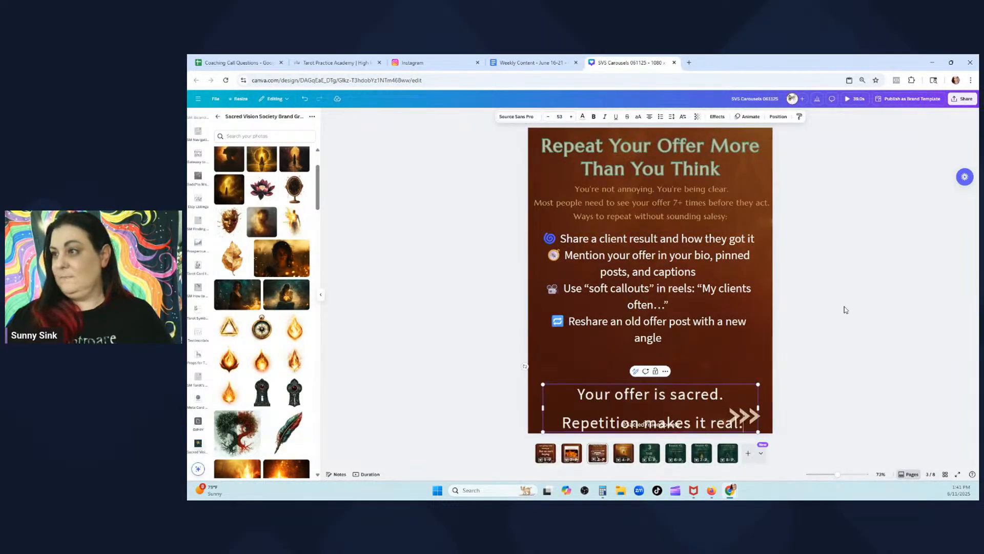
# Move the "Your offer is sacred" text up above the handle and set its font size to 43
pyautogui.press('Escape')
pyautogui.moveTo(671, 404); pyautogui.dragTo(679, 371)
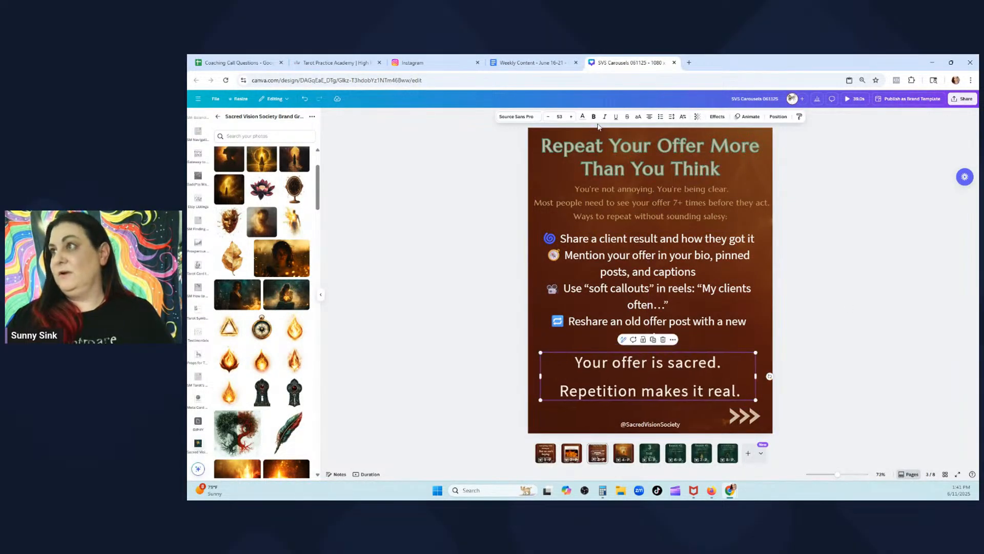
pyautogui.click(548, 117)
pyautogui.click(548, 116)
pyautogui.click(548, 117)
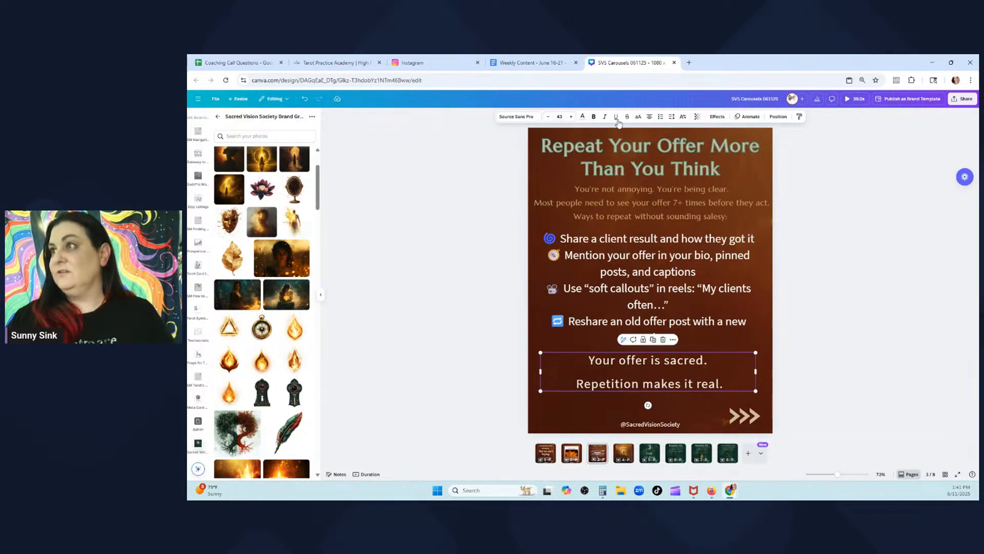
# Left-align the "Your offer is sacred" text and set its line spacing to 1.2
pyautogui.click(648, 118)
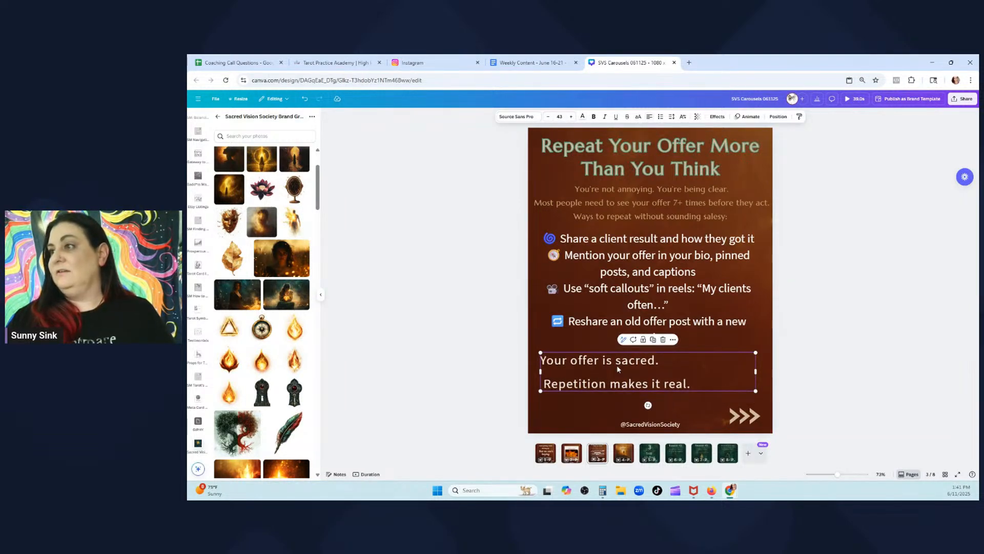
pyautogui.click(655, 370)
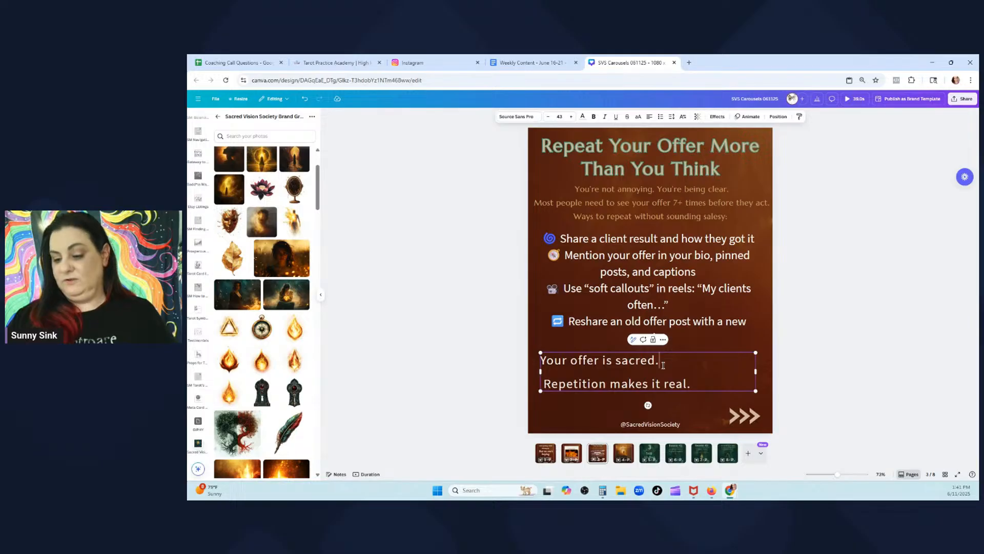
pyautogui.click(890, 303)
pyautogui.click(705, 383)
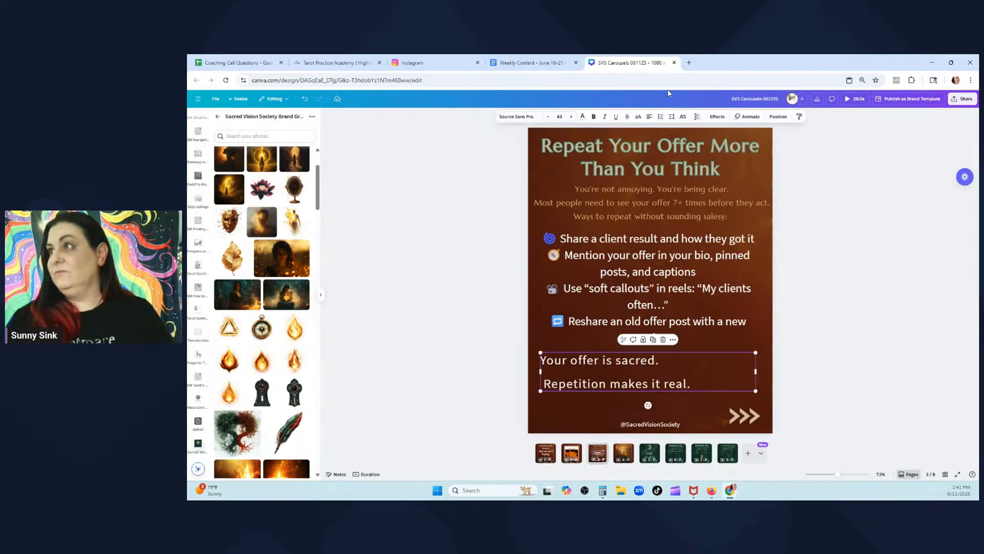
pyautogui.click(671, 117)
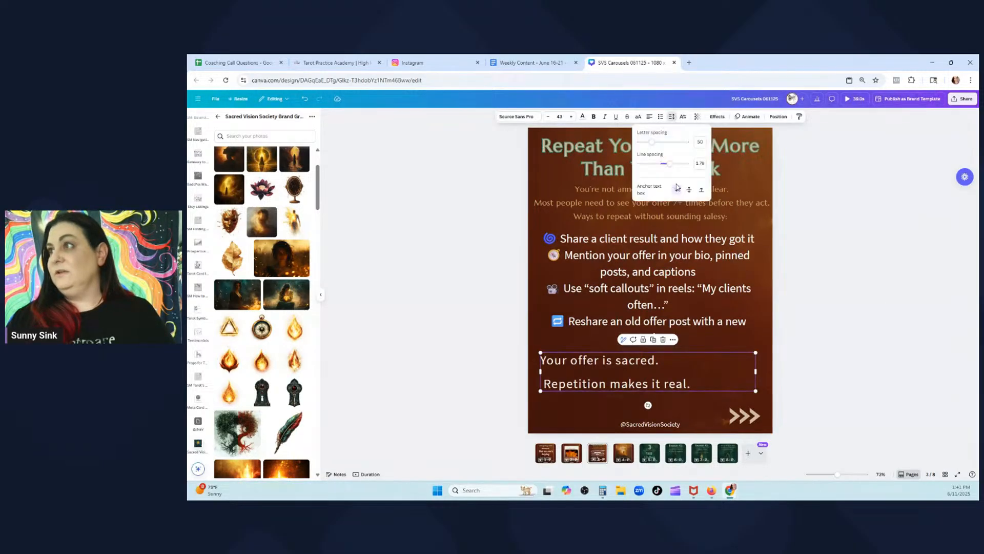
pyautogui.moveTo(668, 170); pyautogui.dragTo(658, 170)
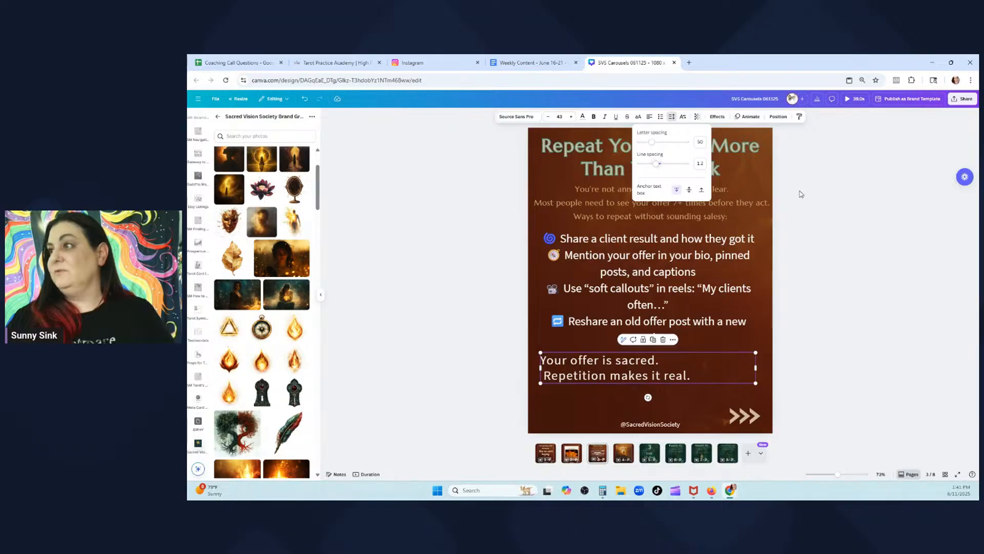
pyautogui.click(802, 194)
# Delete the leading space before "Repetition" and position the closing text below the list, flush with the list's left edge
pyautogui.click(798, 337)
pyautogui.moveTo(606, 375); pyautogui.dragTo(606, 383)
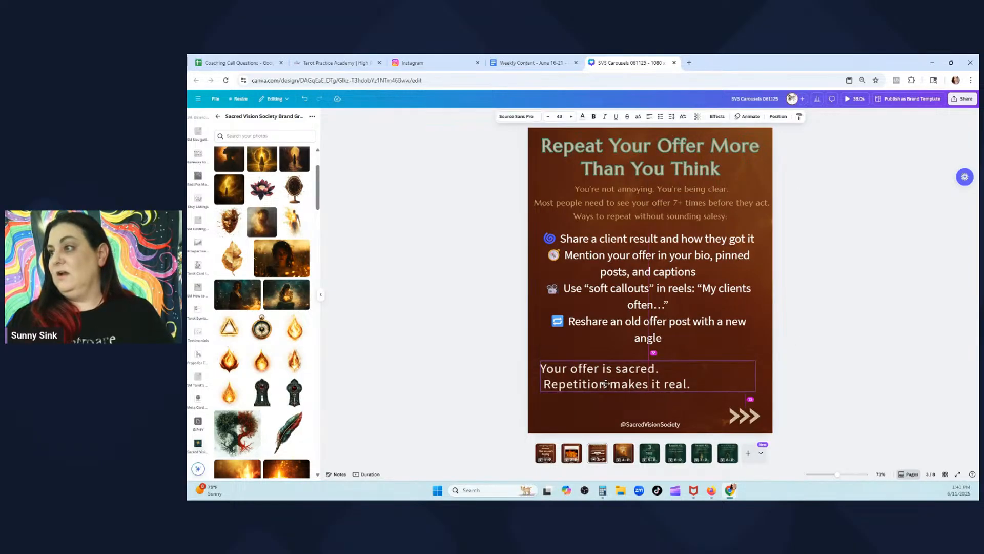
pyautogui.click(547, 383)
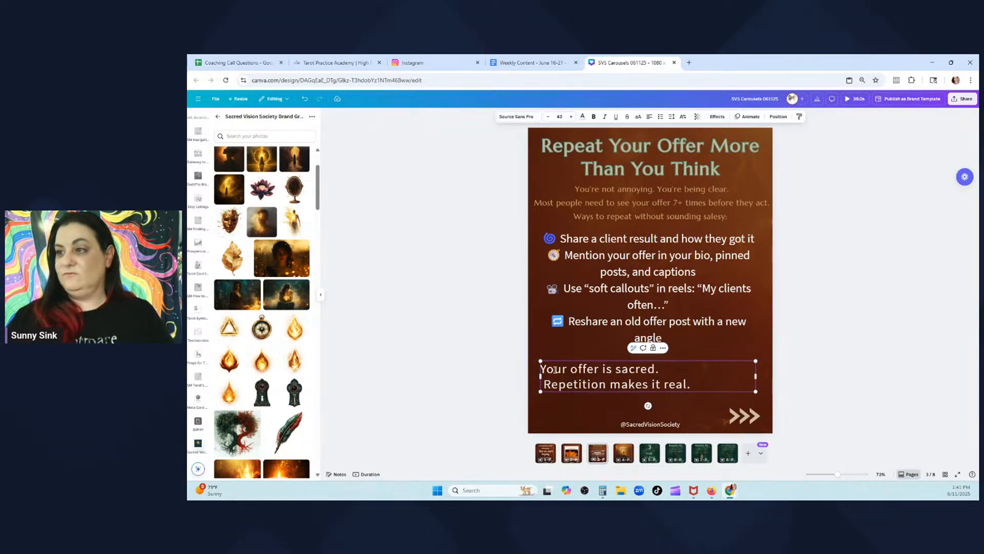
pyautogui.press('BackSpace')
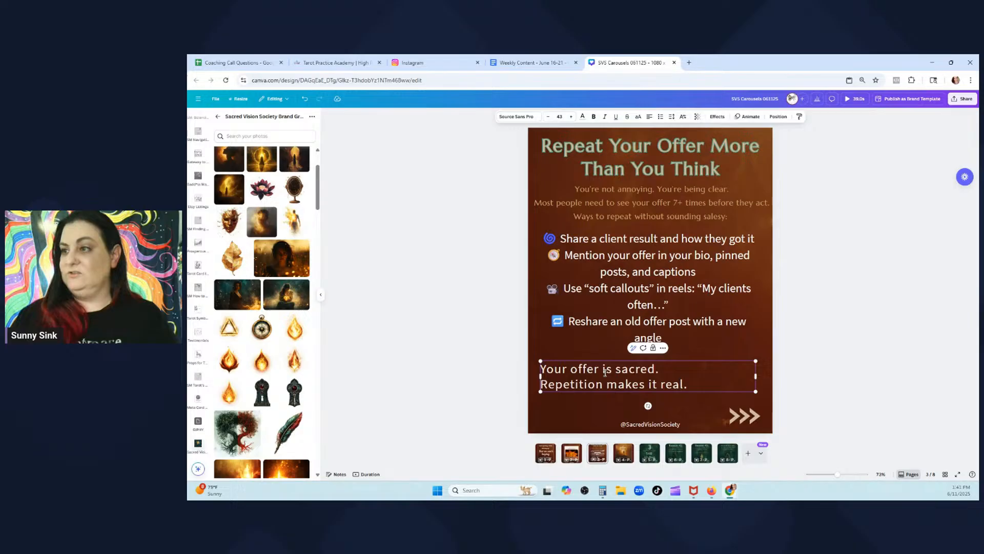
pyautogui.click(793, 331)
pyautogui.moveTo(567, 375); pyautogui.dragTo(564, 372)
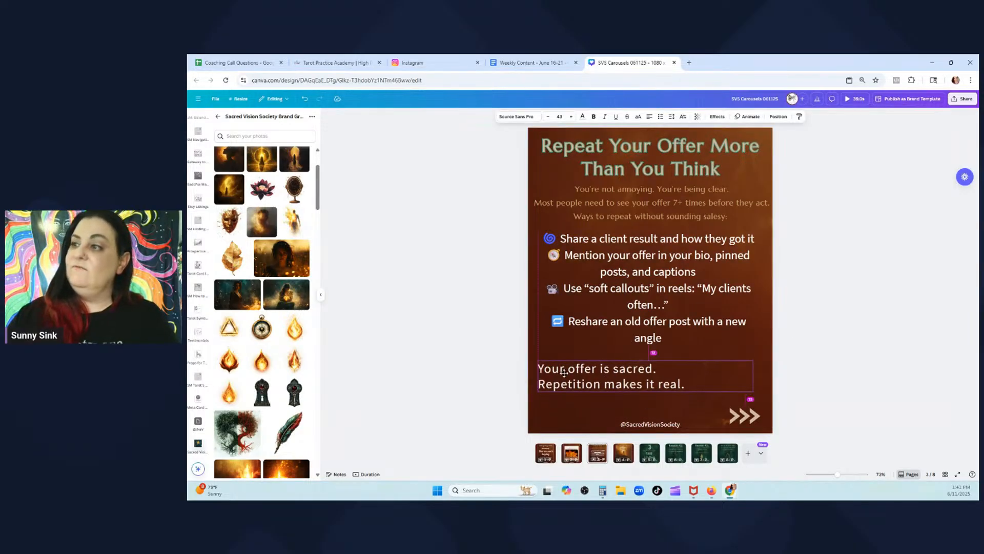
# Left-align the four-item list on page 3, widen its text box slightly and center the box on the page
pyautogui.click(568, 286)
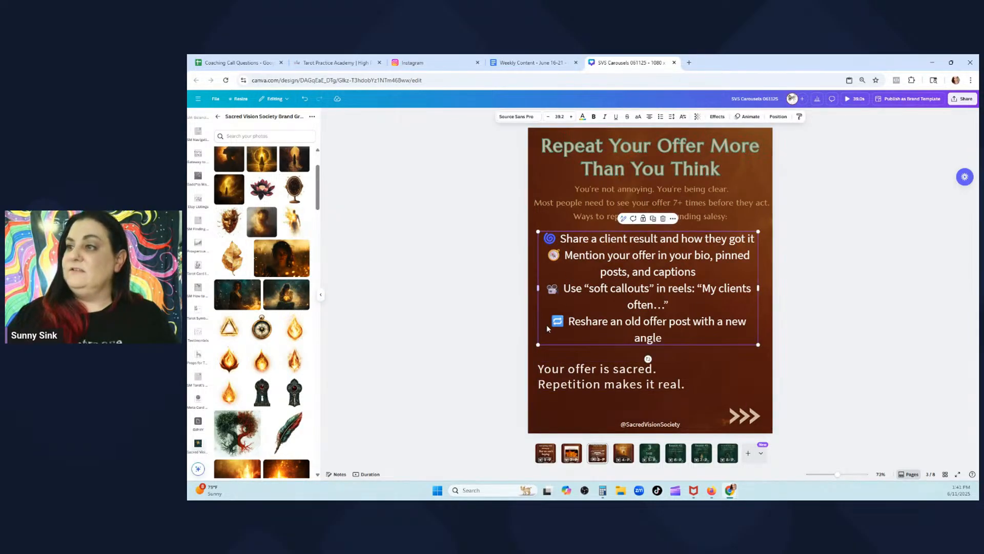
pyautogui.click(648, 118)
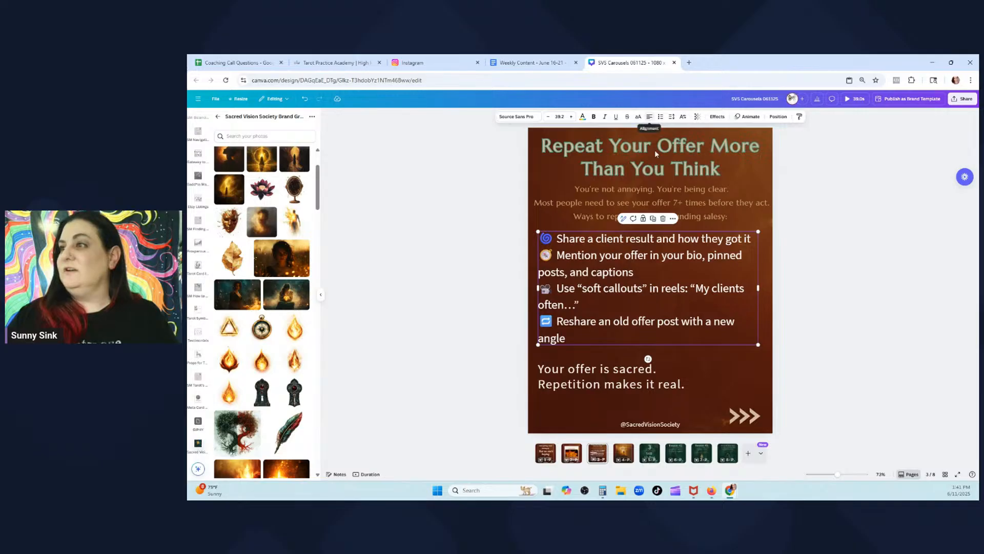
pyautogui.moveTo(759, 287); pyautogui.dragTo(764, 287)
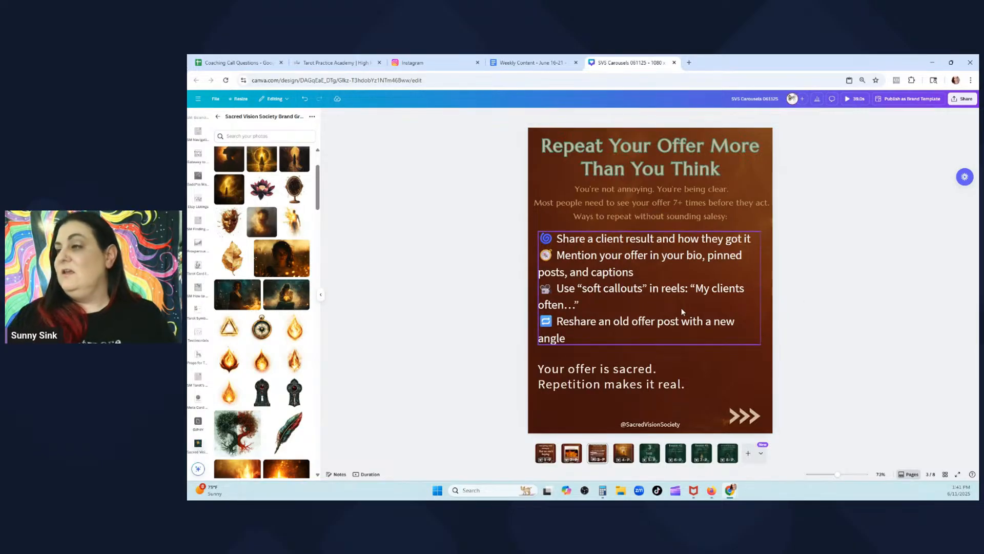
pyautogui.moveTo(681, 307); pyautogui.dragTo(682, 308)
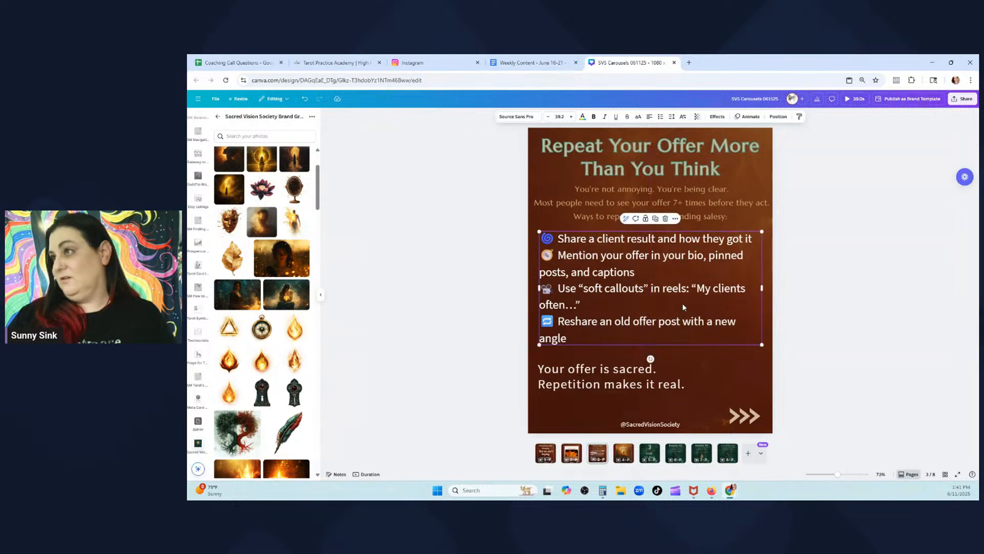
# Check the page 3 heading's transparency setting and examine the heading and overlapping intro text up close
pyautogui.click(664, 169)
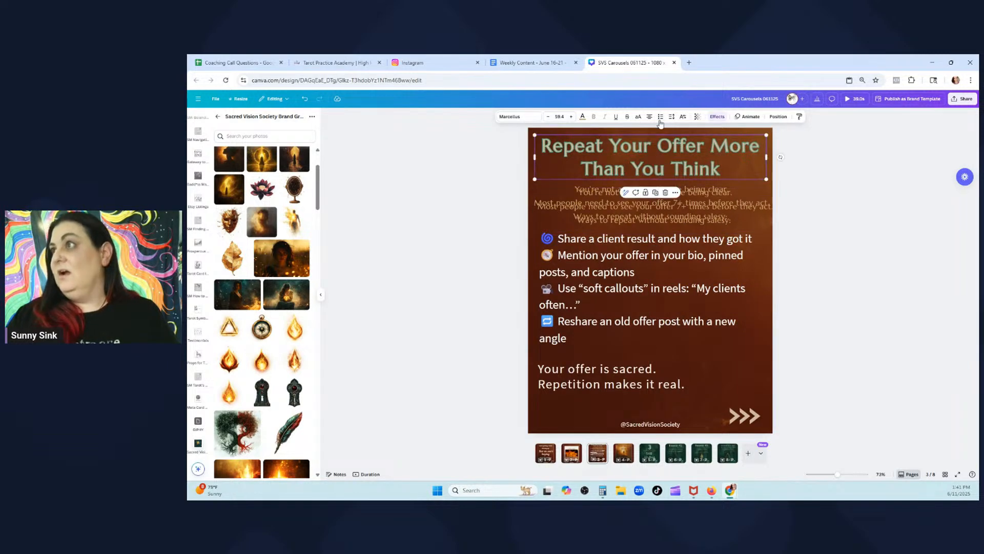
pyautogui.click(698, 117)
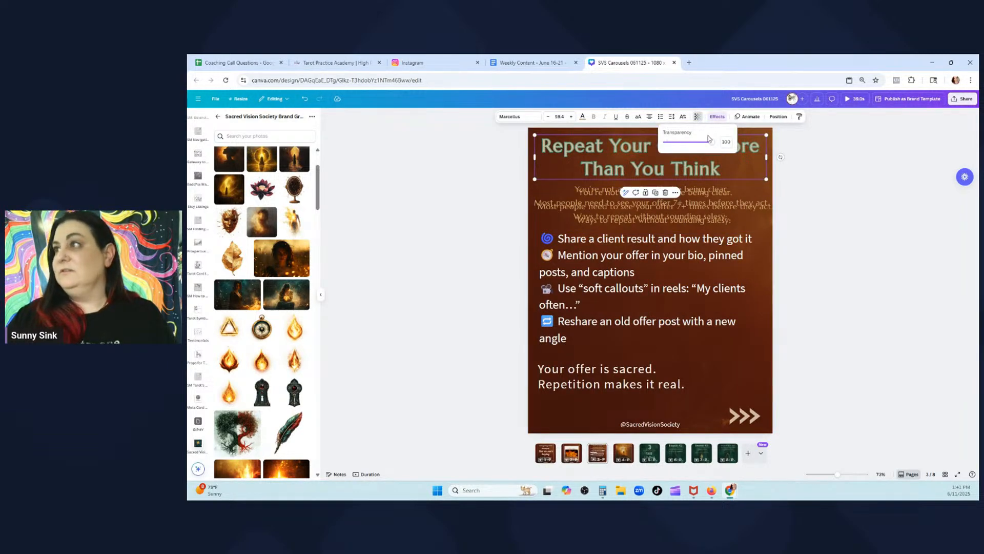
pyautogui.click(557, 169)
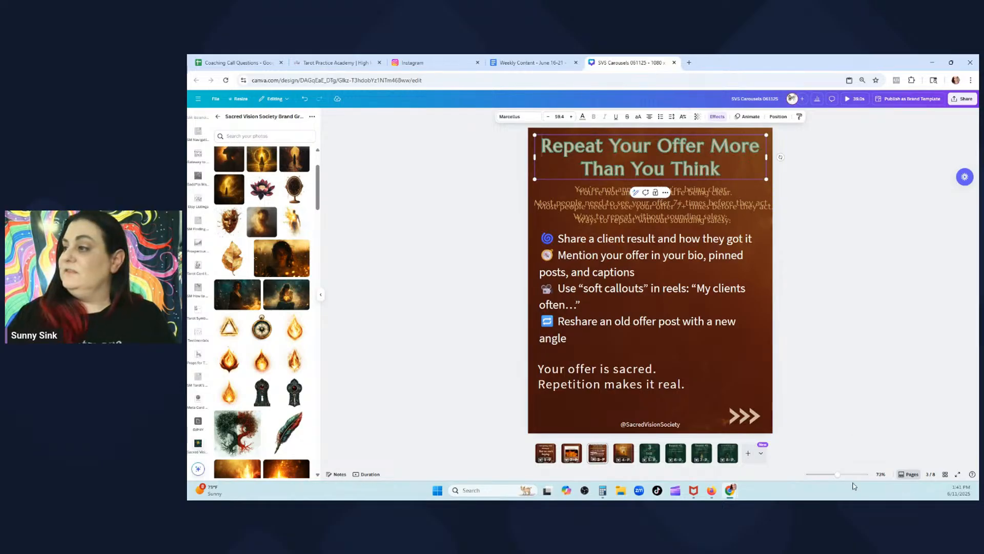
pyautogui.moveTo(839, 479); pyautogui.dragTo(849, 474)
pyautogui.scroll(3, 650, 259)
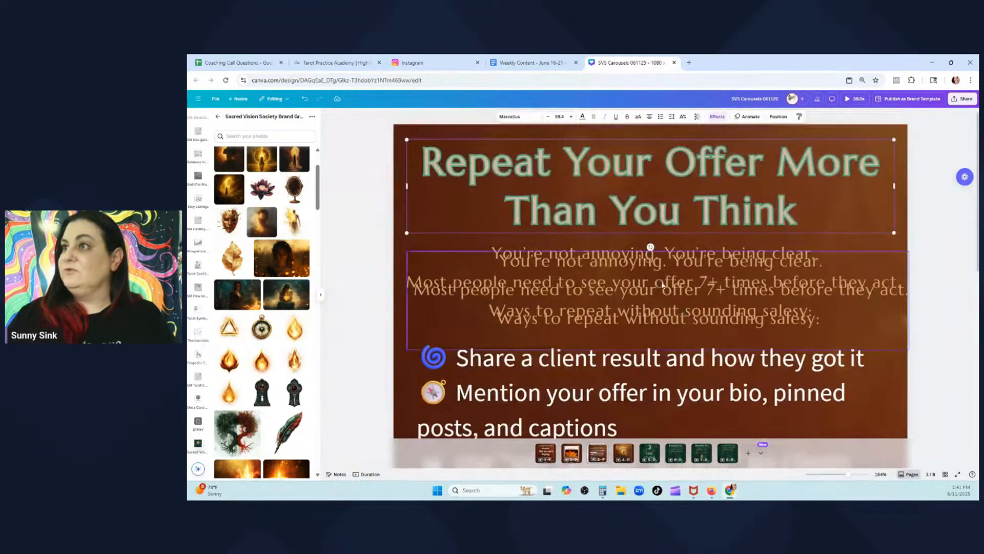
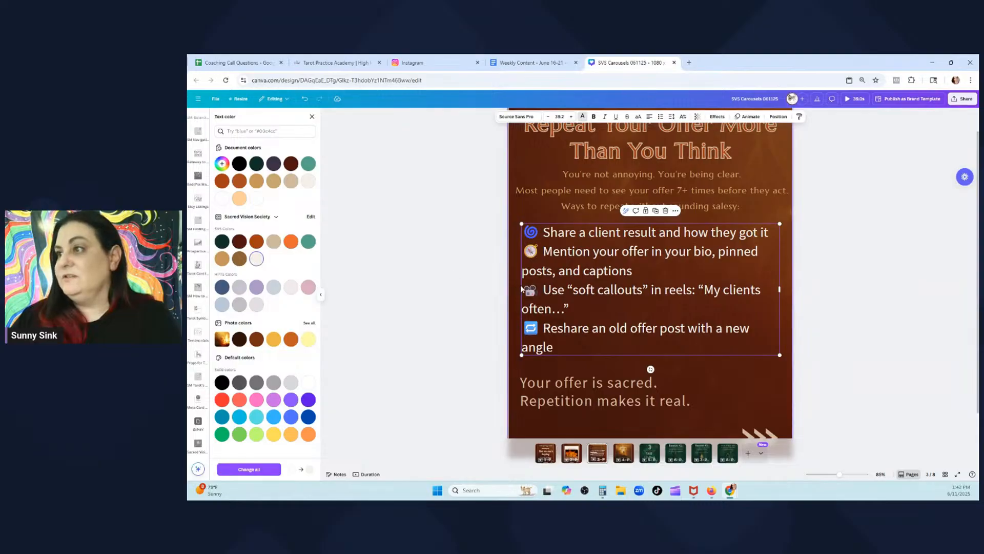
# Delete the blank line at the end of the intro text under the page 3 heading
pyautogui.click(598, 196)
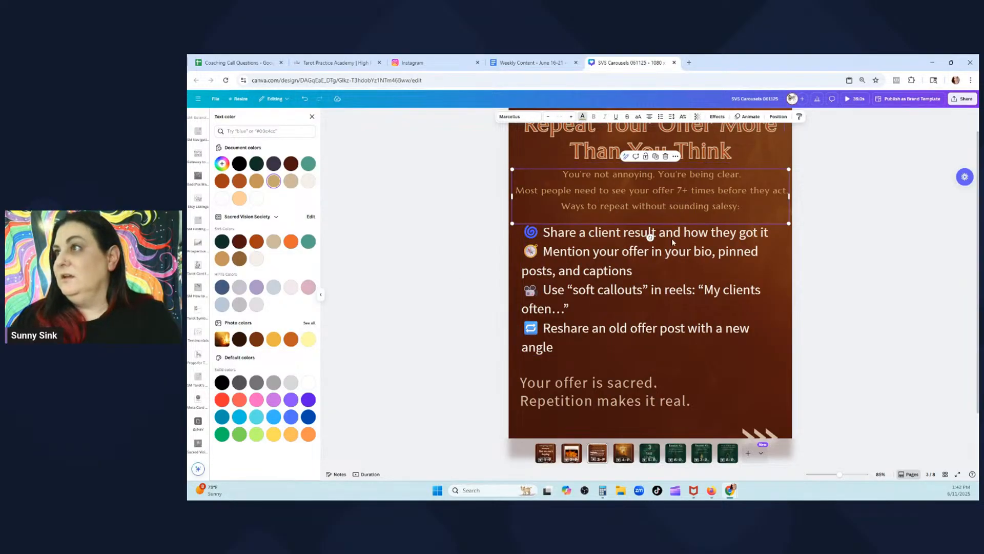
pyautogui.click(700, 201)
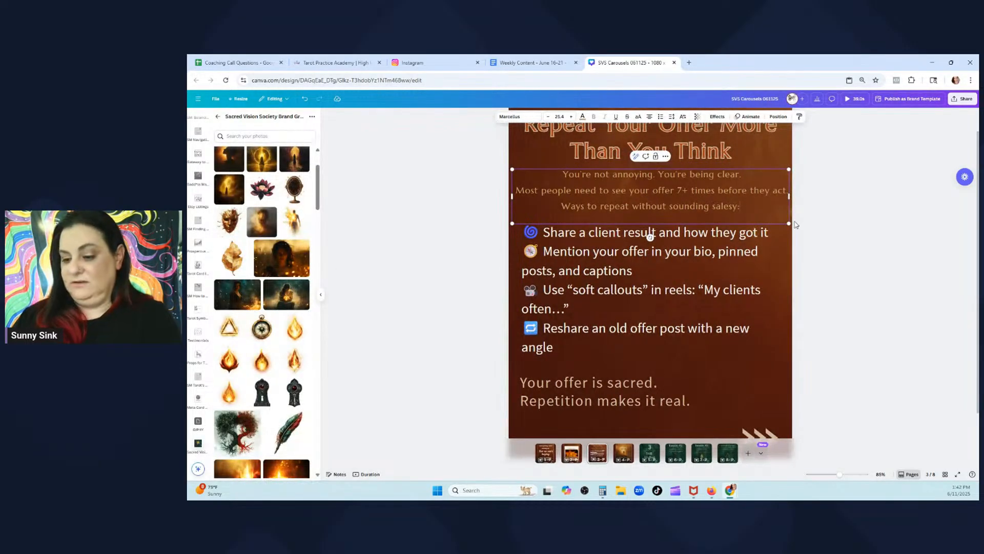
pyautogui.press('Delete')
pyautogui.click(724, 192)
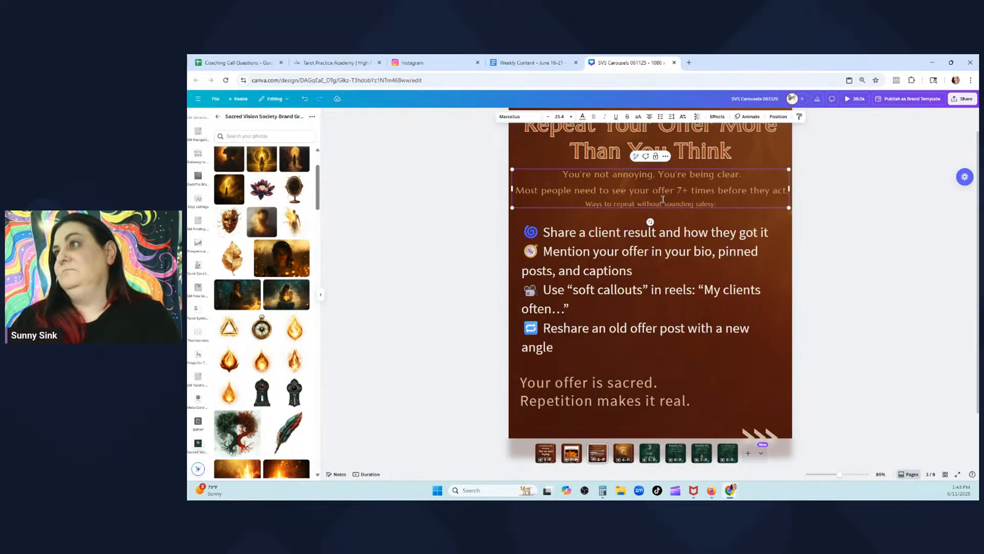
# Set the entire intro text to font size 24 and move it slightly lower beneath the heading
pyautogui.click(559, 116)
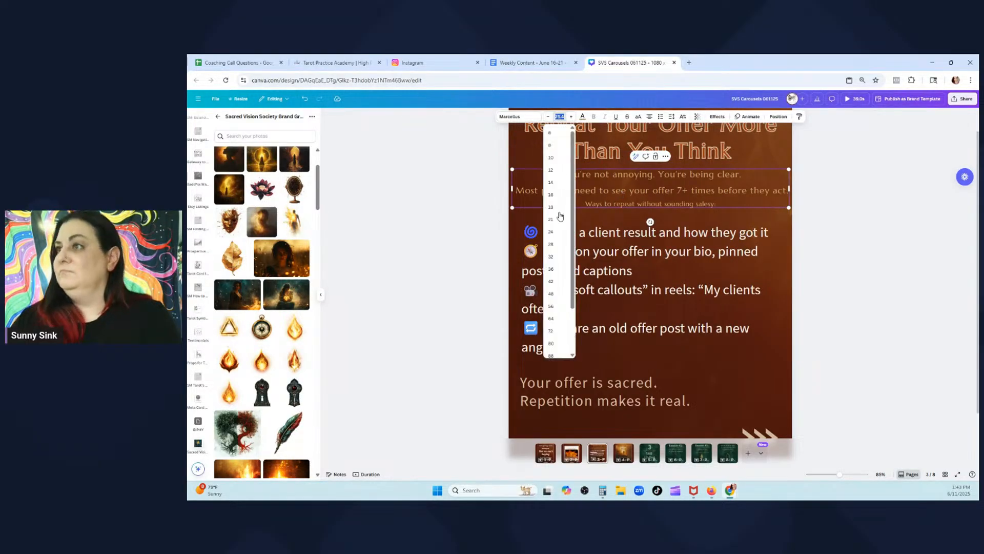
pyautogui.click(552, 232)
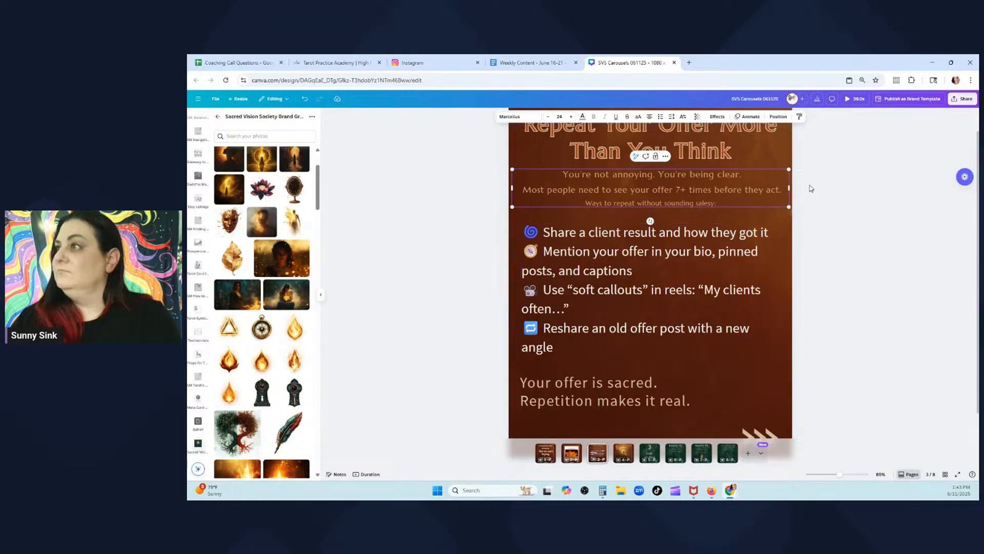
pyautogui.click(559, 117)
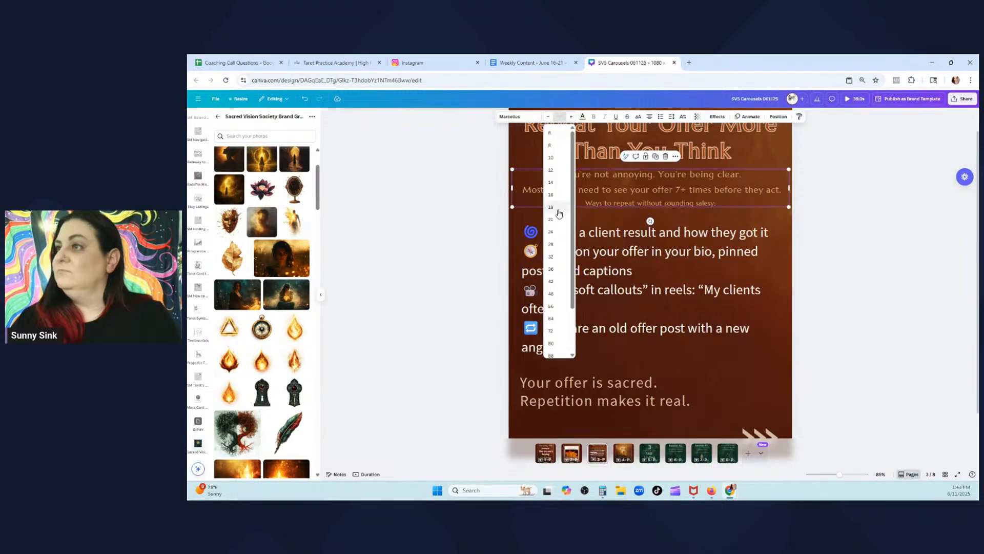
pyautogui.click(552, 232)
pyautogui.click(845, 235)
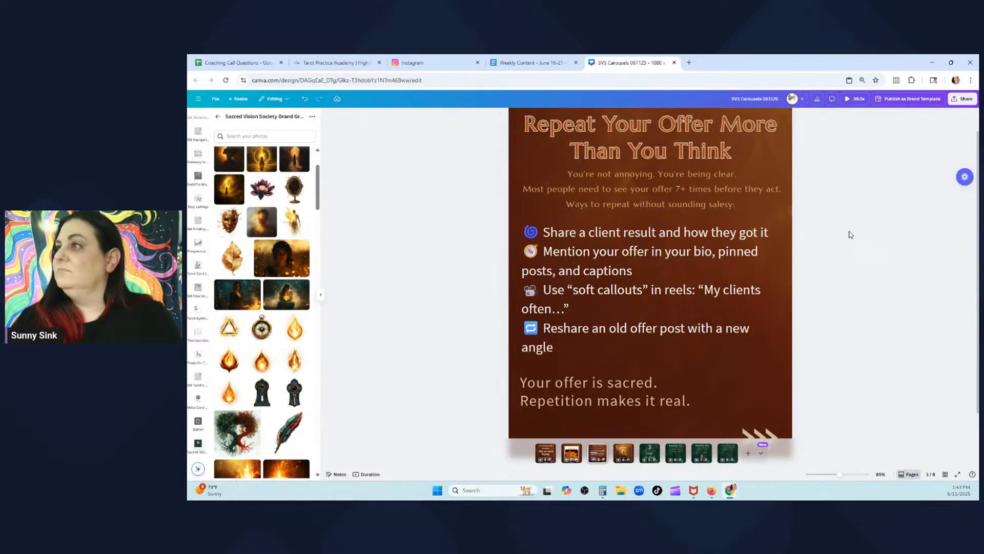
pyautogui.click(689, 188)
pyautogui.moveTo(660, 197); pyautogui.dragTo(660, 202)
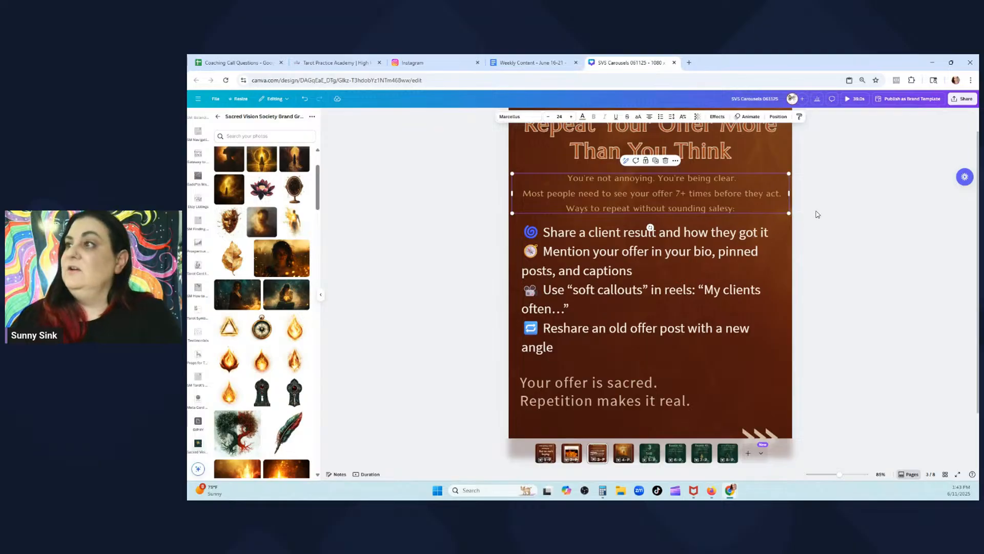
# Move the line "Ways to repeat without sounding salesy:" from the intro text to above the four-item list, separated by a blank line
pyautogui.click(643, 210)
pyautogui.moveTo(737, 207); pyautogui.dragTo(569, 206)
pyautogui.hotkey('ctrl', 'c')
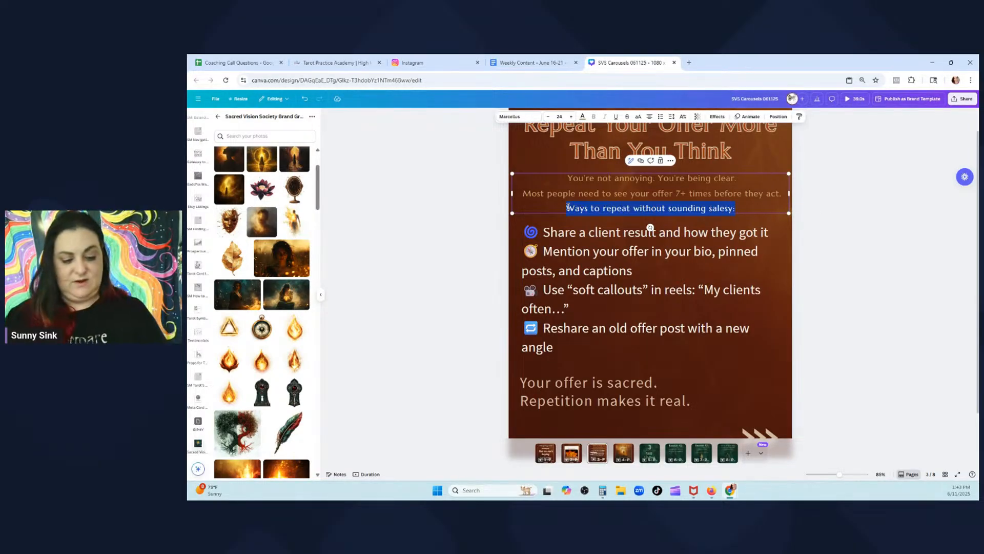
pyautogui.press('BackSpace')
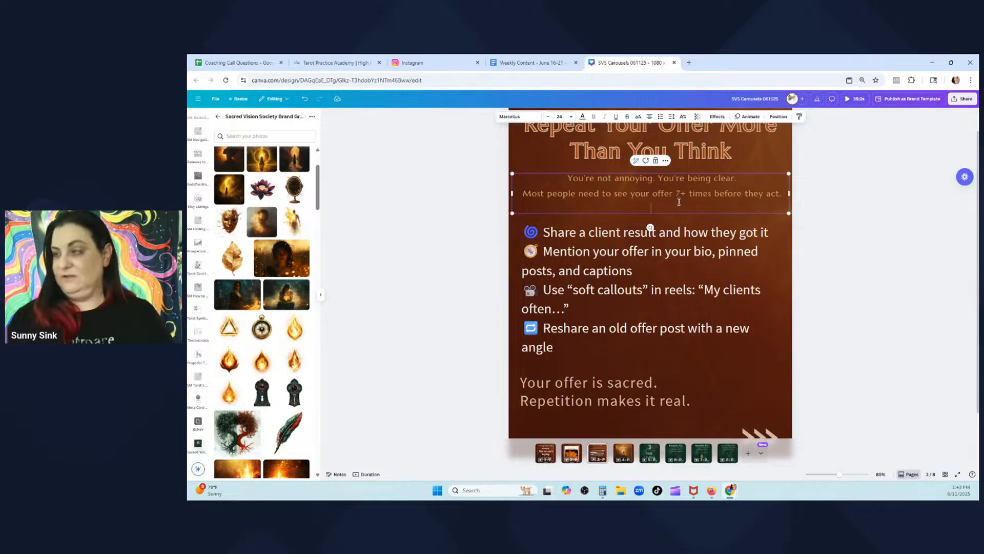
pyautogui.click(526, 237)
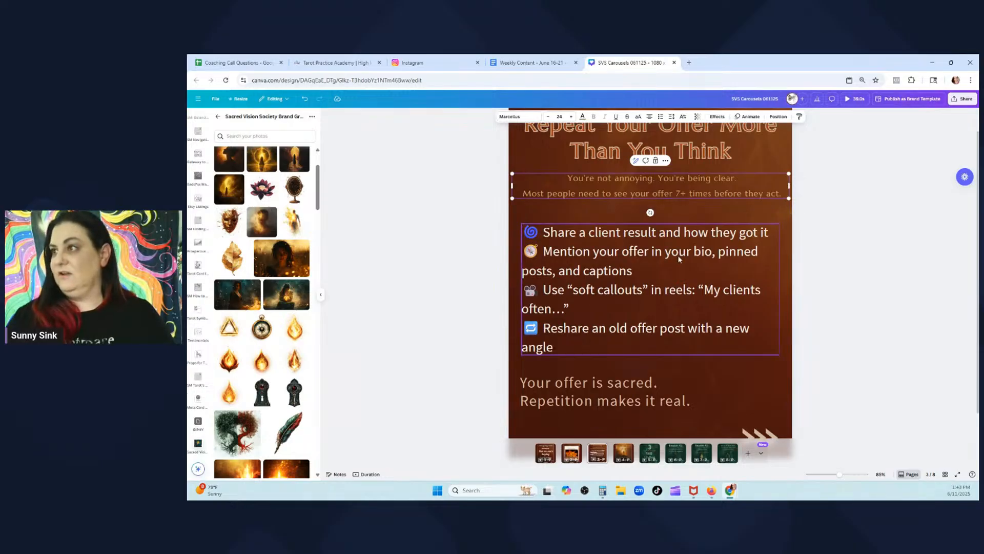
pyautogui.click(530, 237)
pyautogui.click(543, 228)
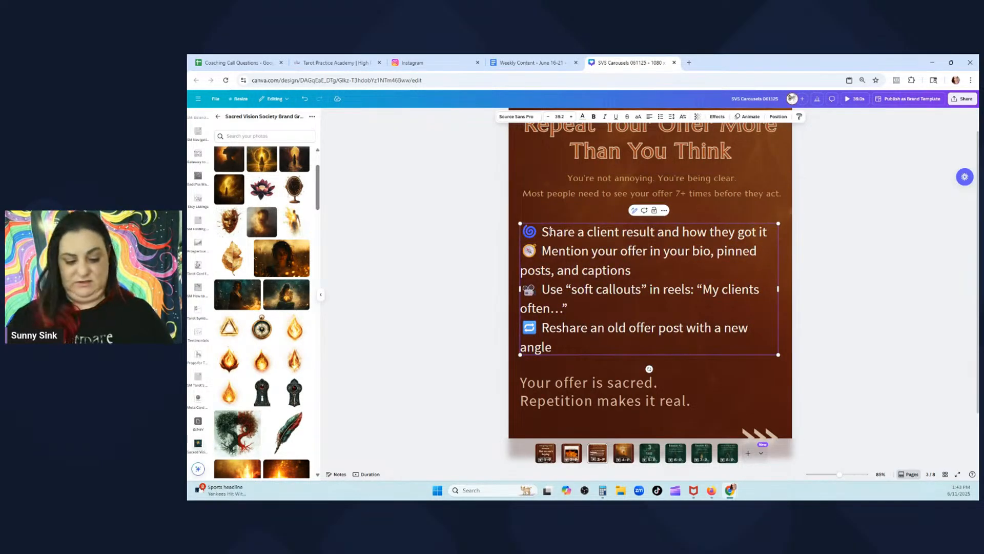
pyautogui.hotkey('ctrl', 'v')
pyautogui.press('Return')
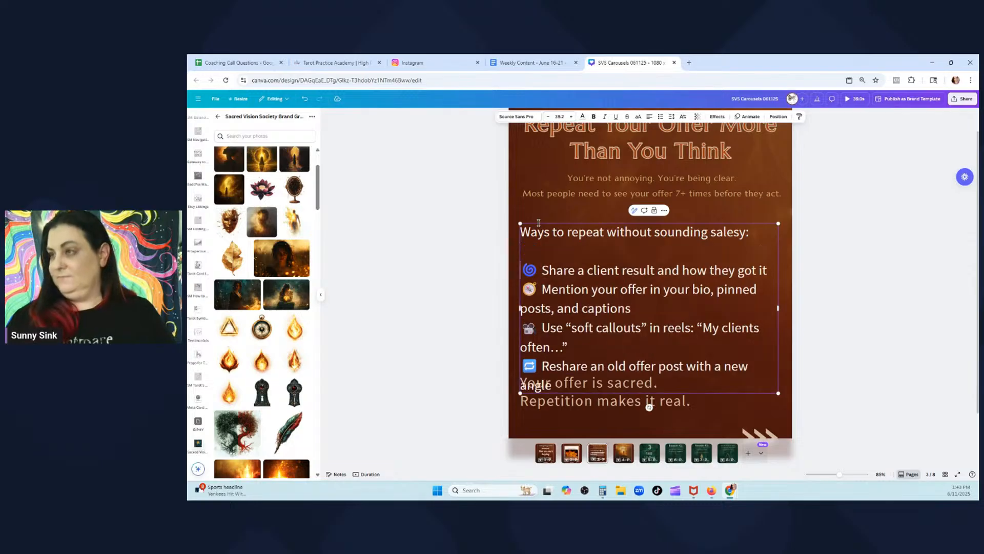
# Reduce the list text to font size 37.2 and center its box on the page between the intro and closing text
pyautogui.click(831, 268)
pyautogui.moveTo(634, 299); pyautogui.dragTo(642, 285)
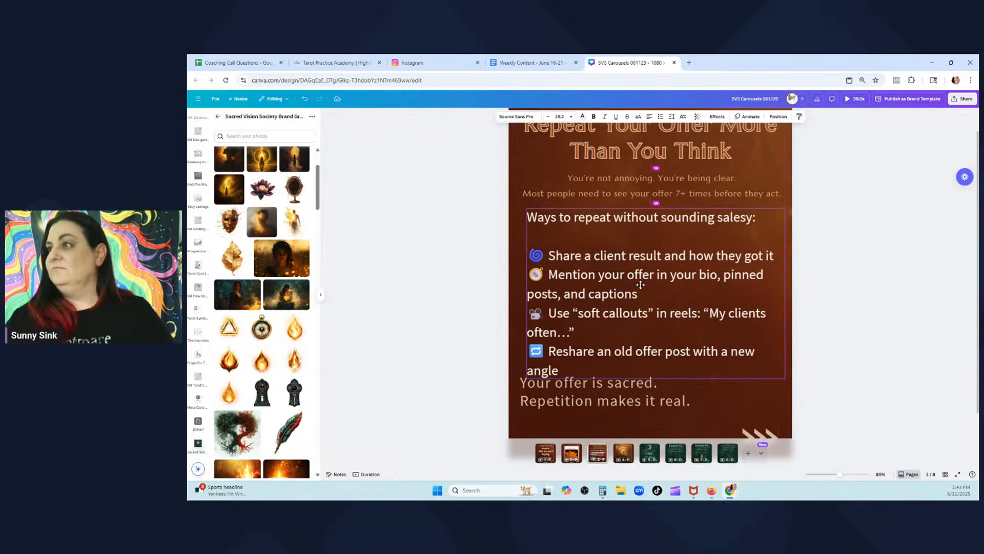
pyautogui.click(549, 116)
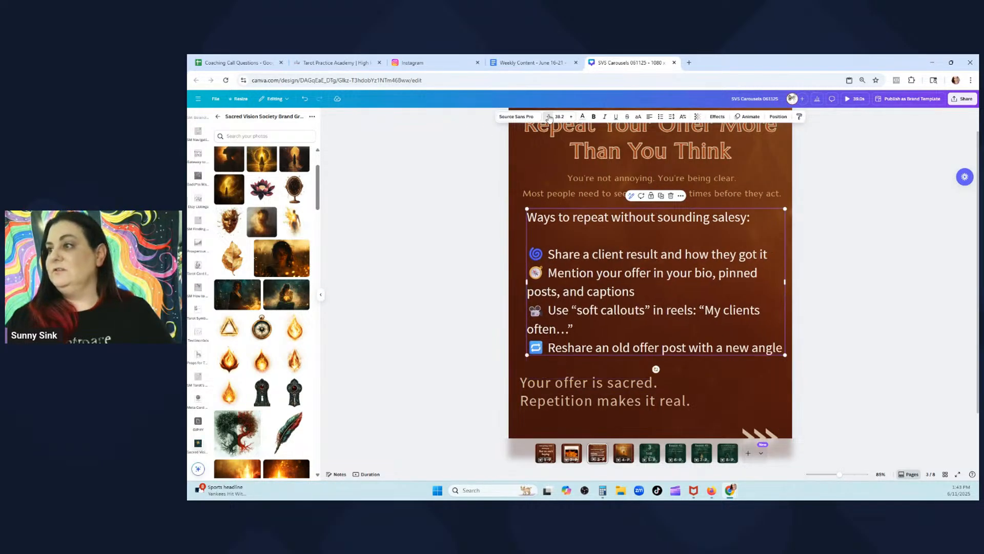
pyautogui.click(548, 116)
pyautogui.moveTo(691, 295); pyautogui.dragTo(686, 298)
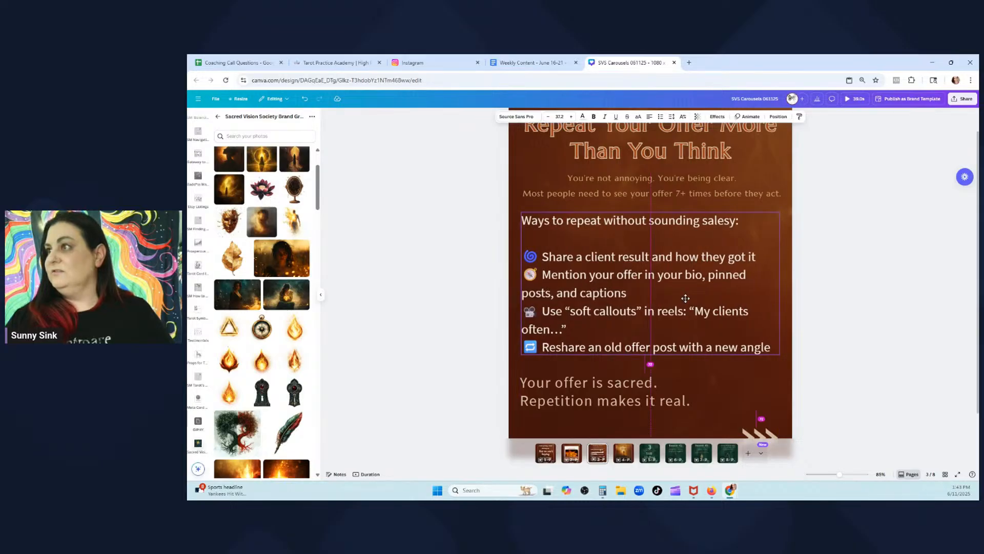
pyautogui.click(849, 302)
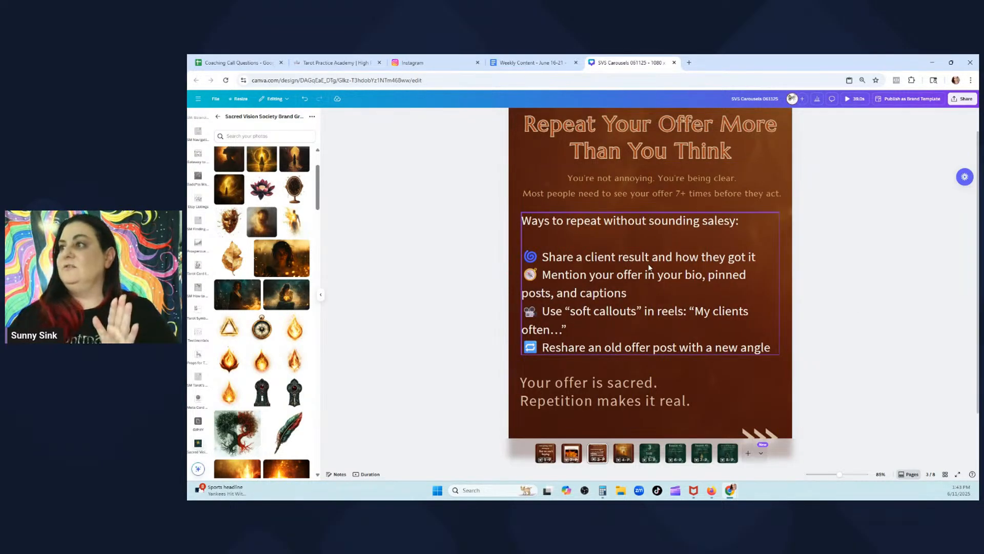
# Change the font of the line "Ways to repeat without sounding salesy:" to Marcellus
pyautogui.doubleClick(749, 220)
pyautogui.moveTo(749, 221); pyautogui.dragTo(520, 221)
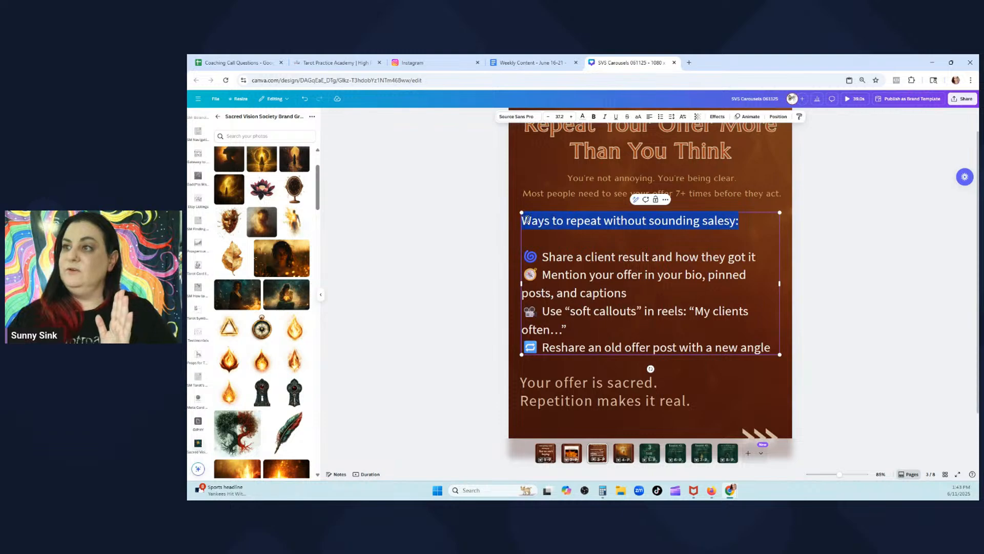
pyautogui.click(523, 116)
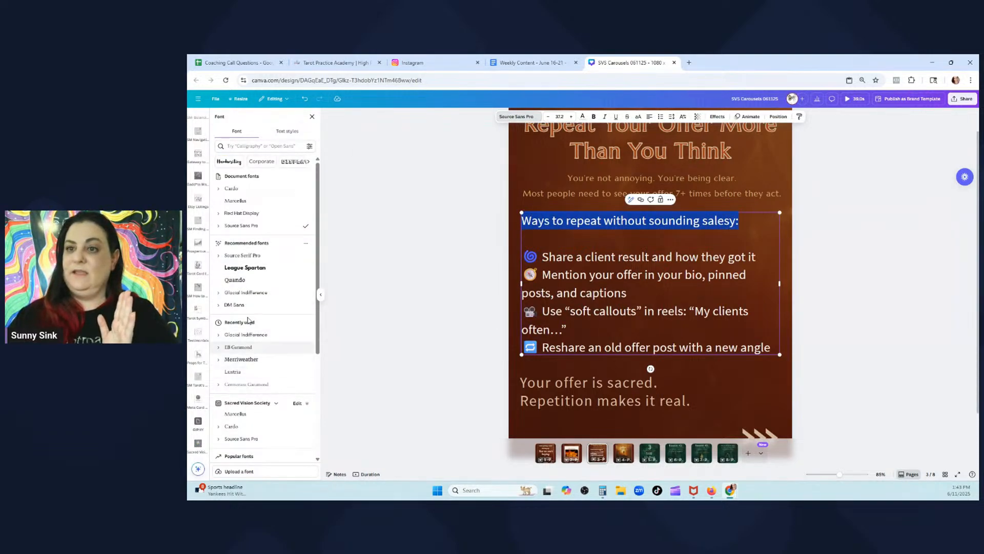
pyautogui.click(249, 415)
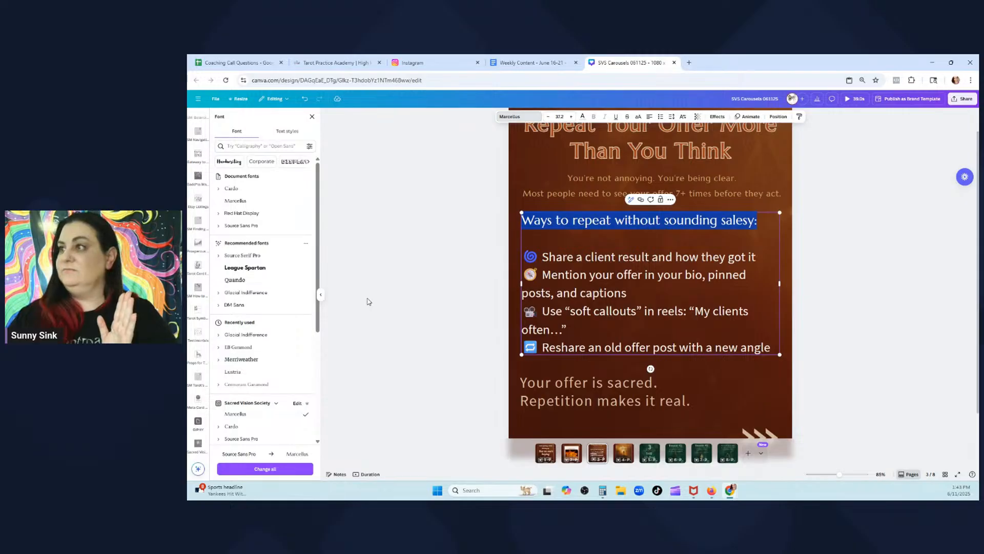
pyautogui.click(568, 244)
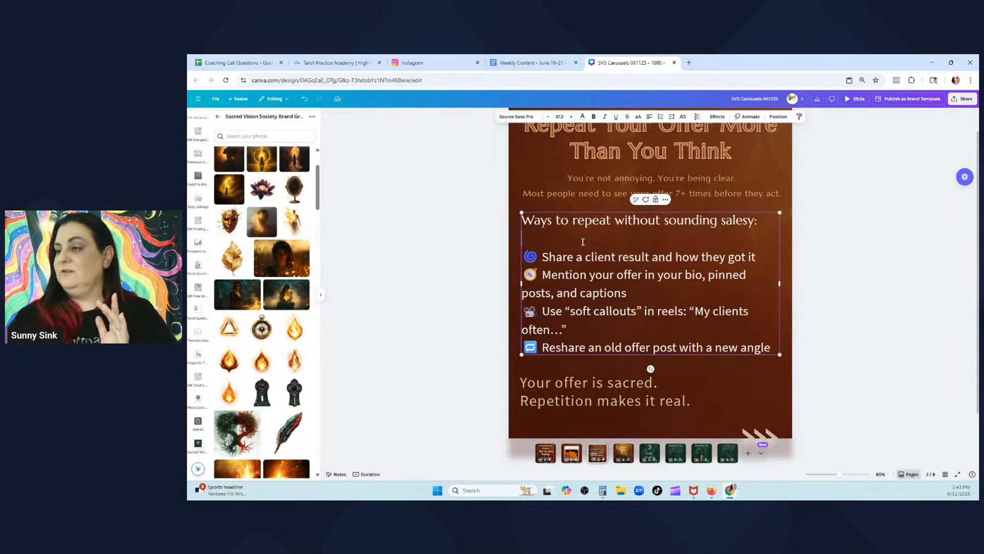
pyautogui.click(321, 294)
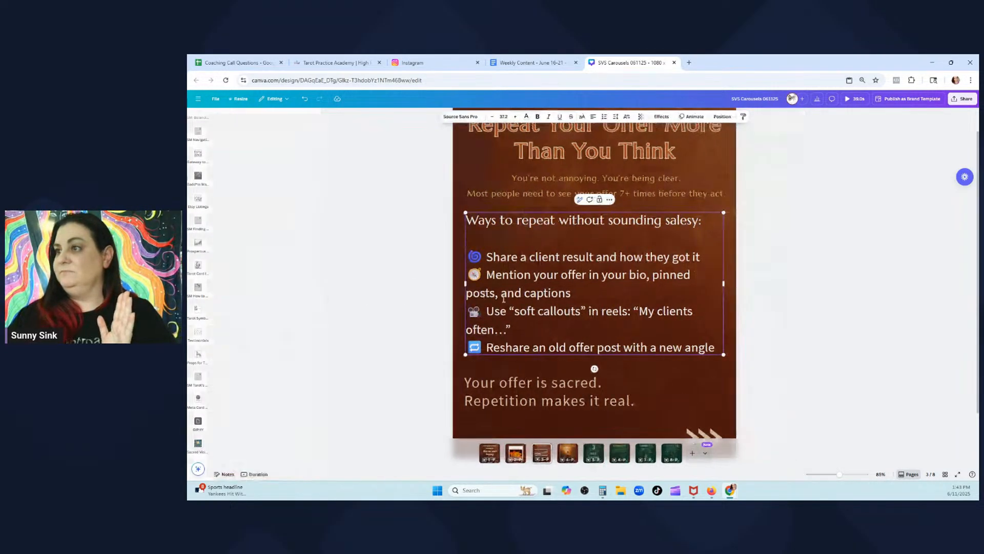
pyautogui.click(805, 317)
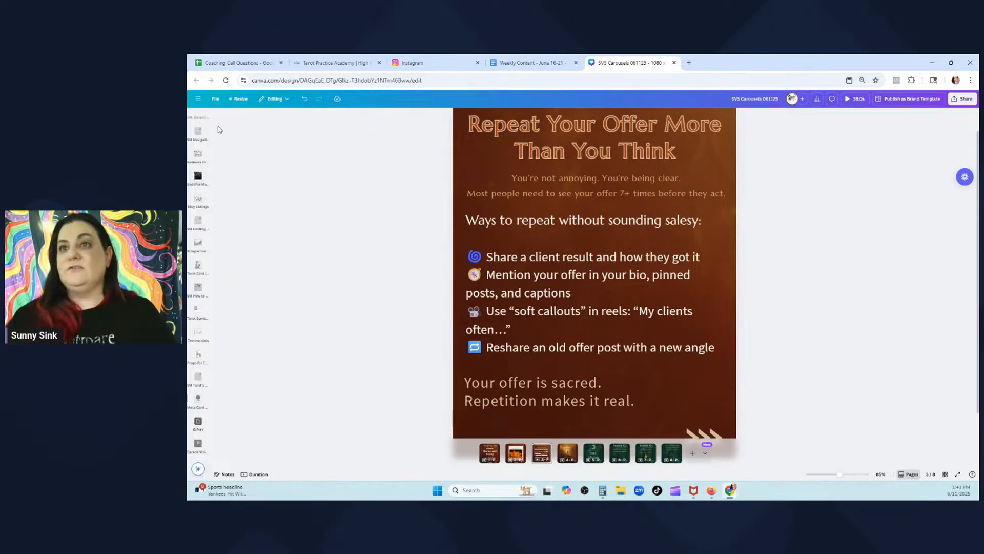
# Add a rounded square shape from the elements library to page 3
pyautogui.click(204, 184)
pyautogui.scroll(-3, 205, 187)
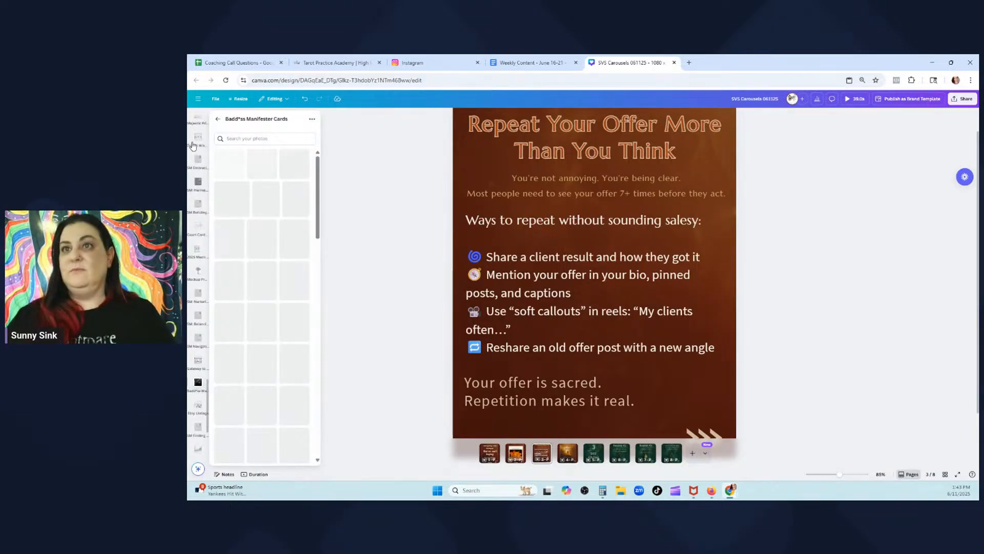
pyautogui.click(195, 141)
pyautogui.scroll(15, 195, 141)
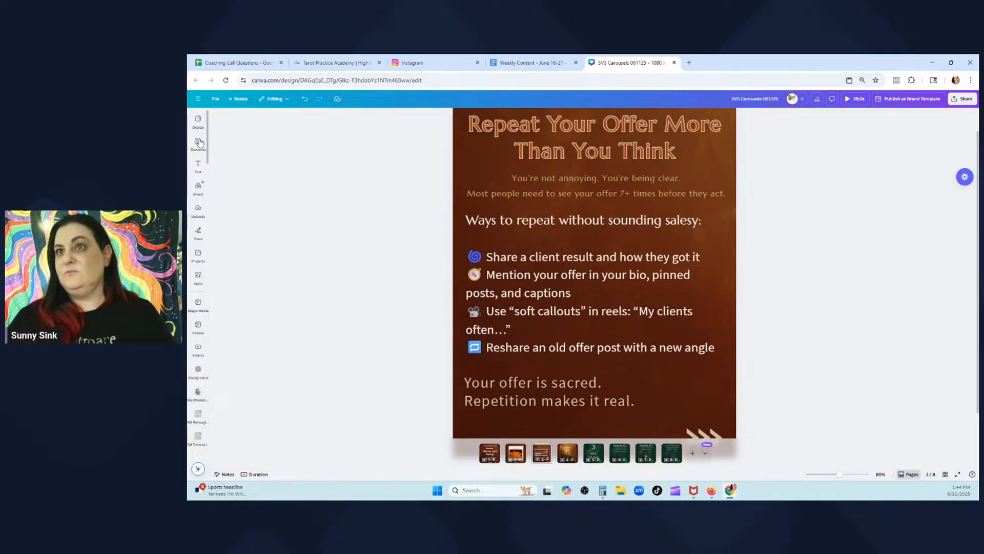
pyautogui.moveTo(198, 141)
pyautogui.click(240, 216)
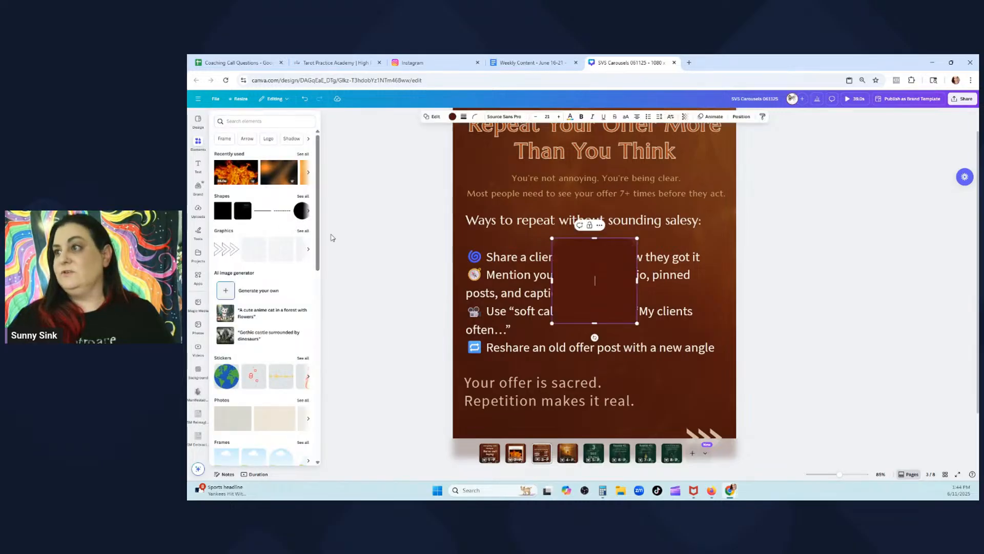
# Stretch the rounded shape to cover the four list items, slightly wider than the text box, and center it on the page
pyautogui.moveTo(572, 274); pyautogui.dragTo(481, 278)
pyautogui.moveTo(546, 285); pyautogui.dragTo(727, 322)
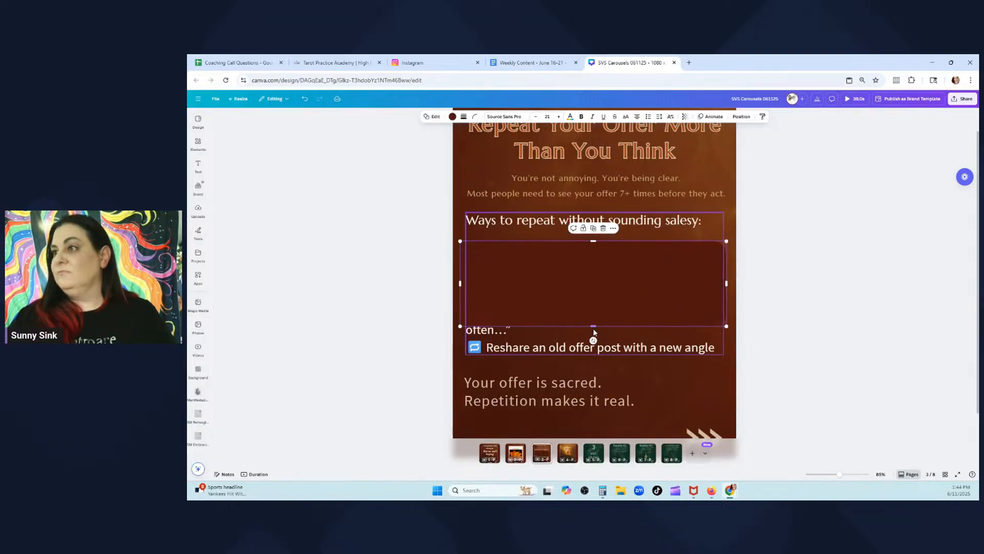
pyautogui.moveTo(593, 326); pyautogui.dragTo(601, 364)
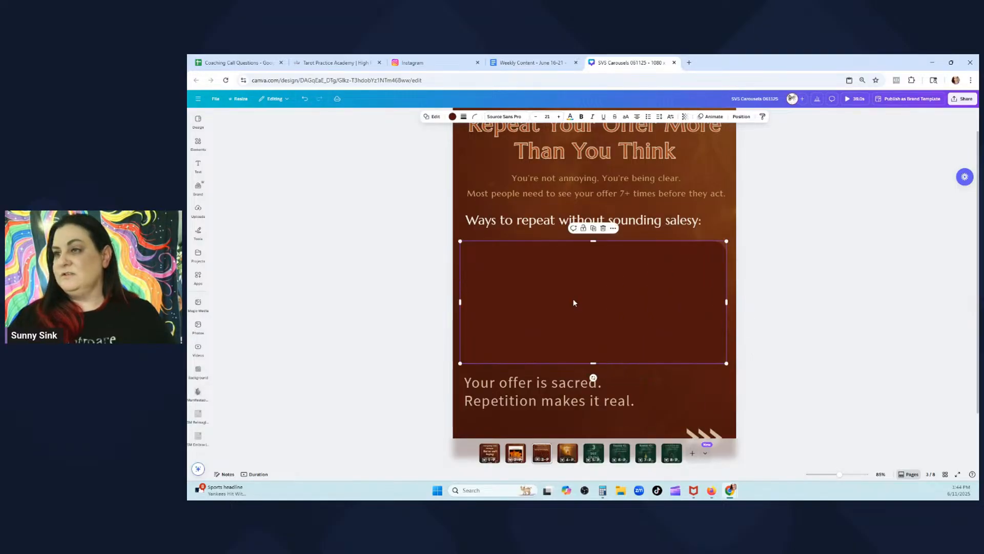
pyautogui.moveTo(589, 241); pyautogui.dragTo(592, 235)
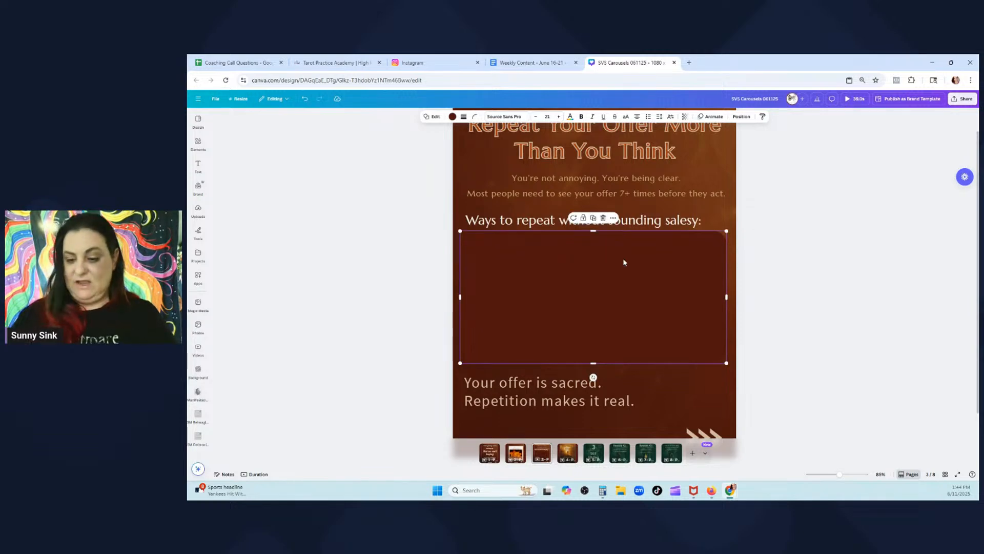
pyautogui.moveTo(650, 274); pyautogui.dragTo(648, 276)
# Try sending the rounded rectangle behind the list text and bring it forward again
pyautogui.rightClick(649, 277)
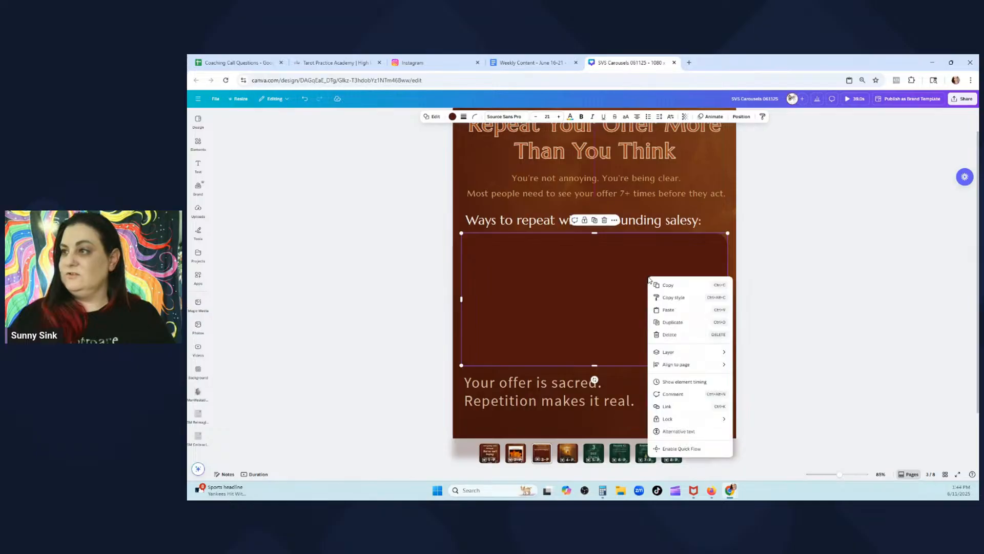
pyautogui.moveTo(717, 365)
pyautogui.click(869, 308)
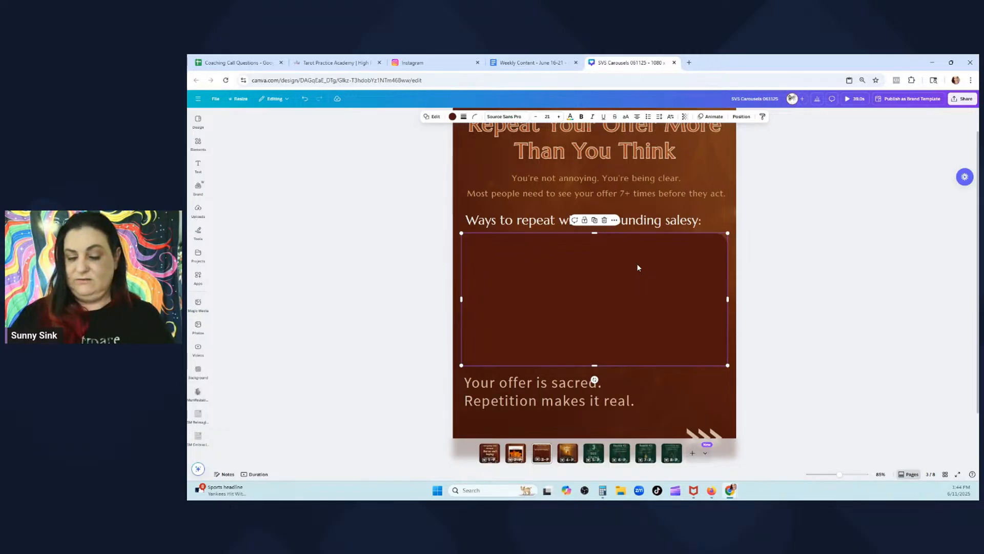
pyautogui.hotkey('ctrl', '[')
pyautogui.hotkey('ctrl', ']')
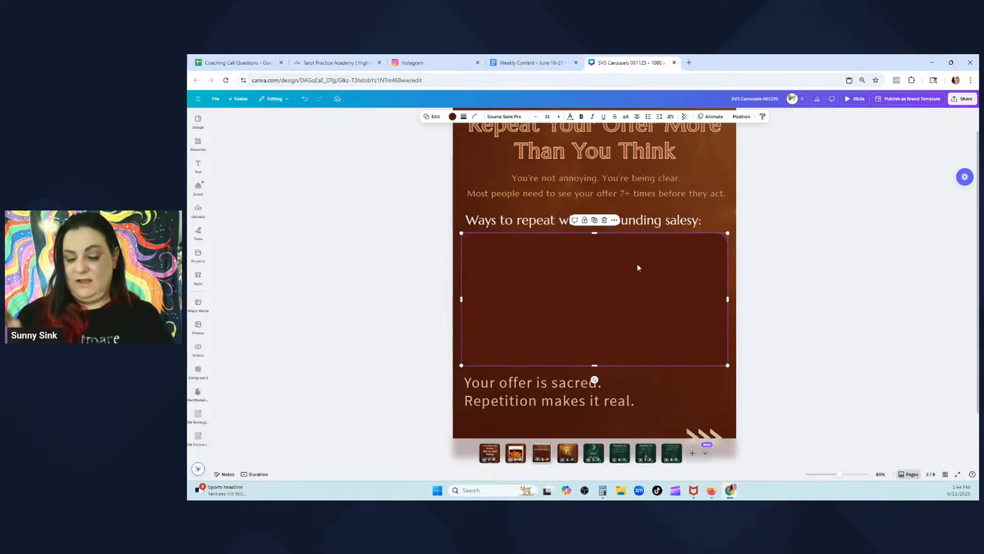
pyautogui.hotkey('ctrl', '[')
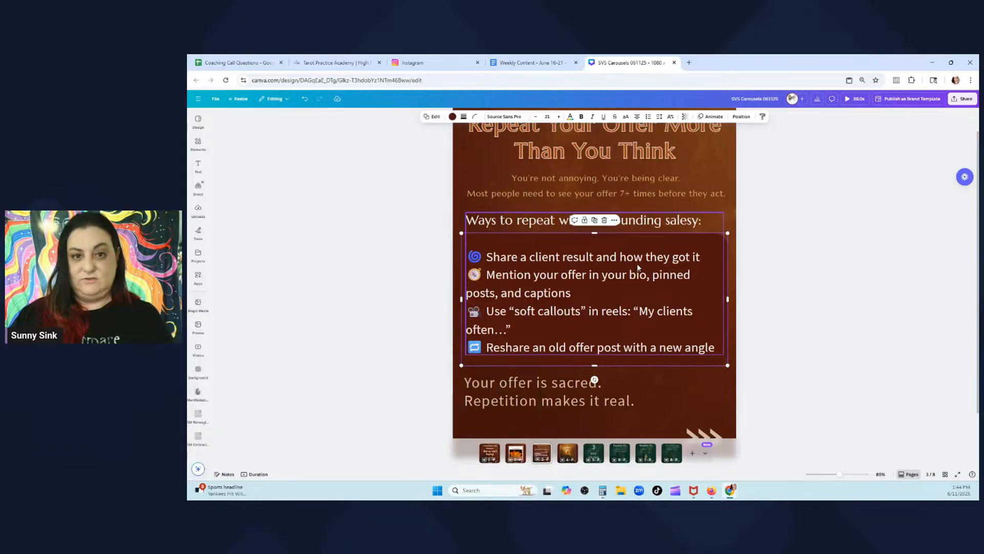
pyautogui.hotkey('ctrl', ']')
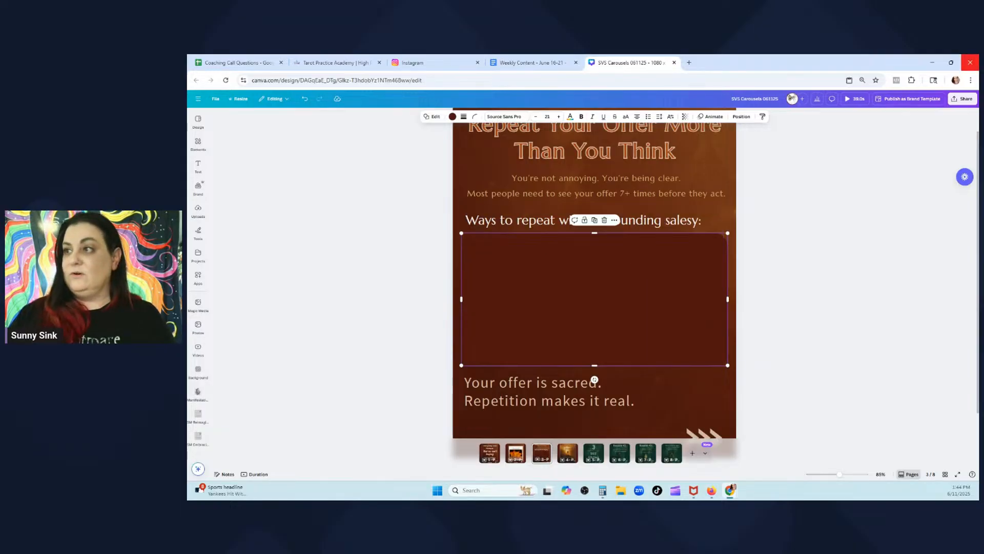
# Send the rounded rectangle on page 3 behind the list text
pyautogui.rightClick(697, 260)
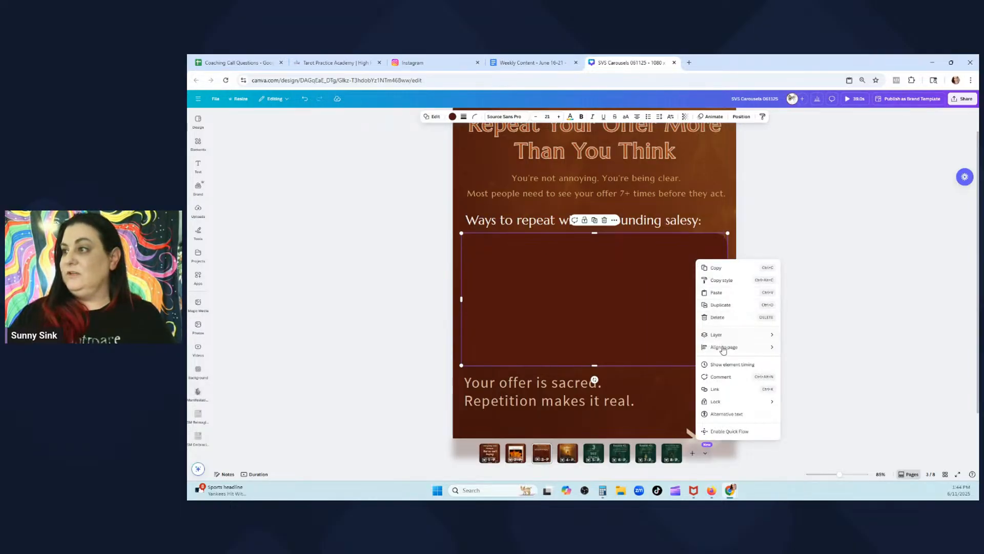
pyautogui.moveTo(725, 339)
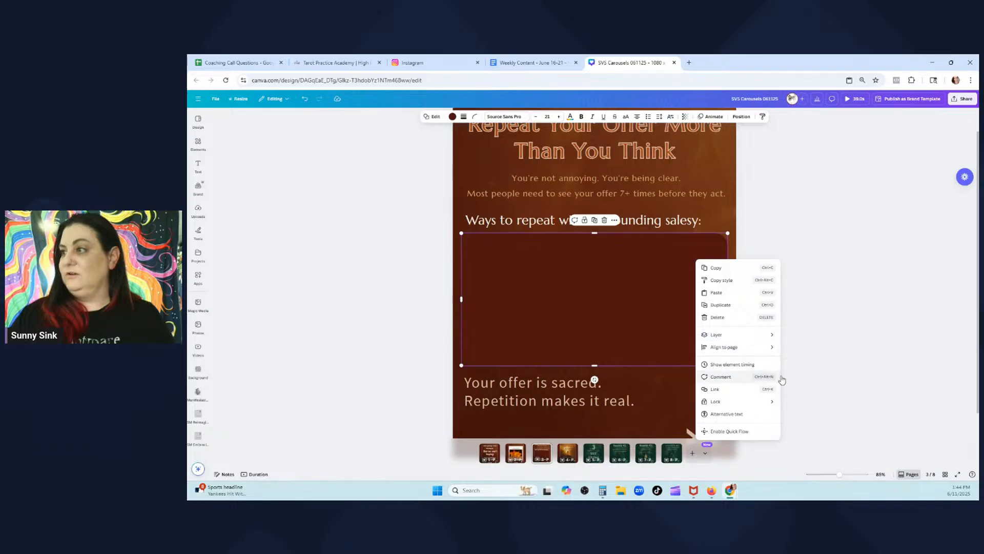
pyautogui.moveTo(760, 350)
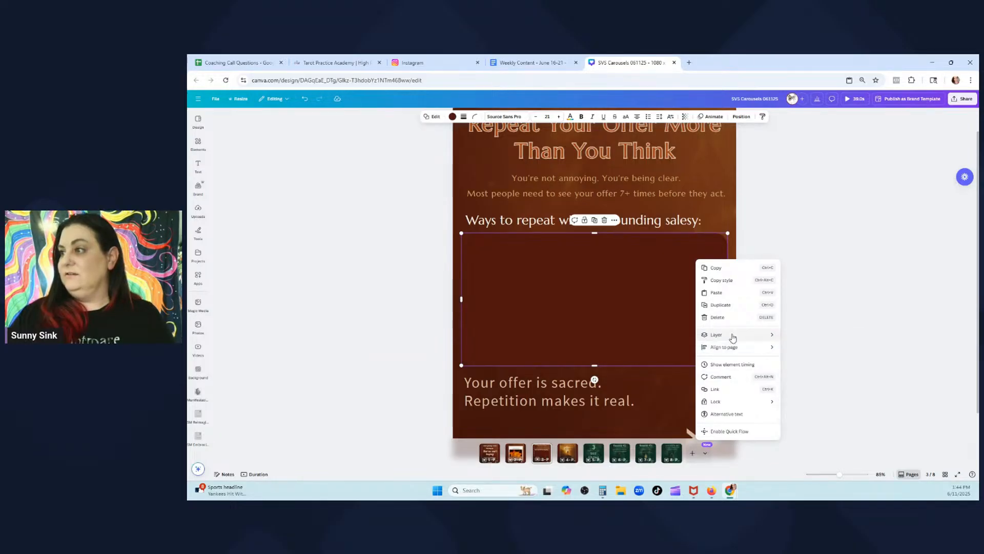
pyautogui.click(792, 361)
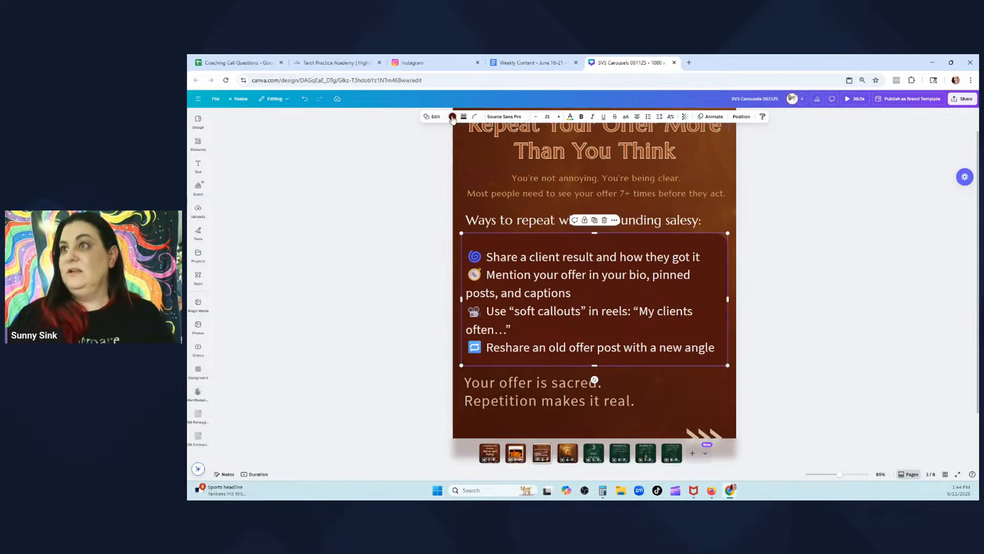
# Recolor the rounded rectangle behind the list to the burnt orange from the SVS brand colors
pyautogui.click(452, 116)
pyautogui.click(254, 241)
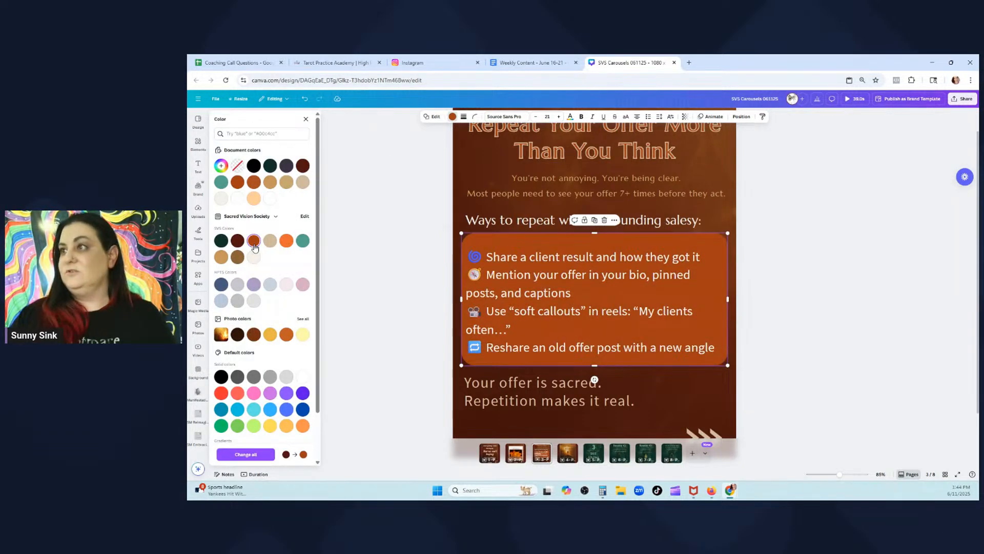
pyautogui.scroll(1, 901, 326)
pyautogui.scroll(-2, 901, 326)
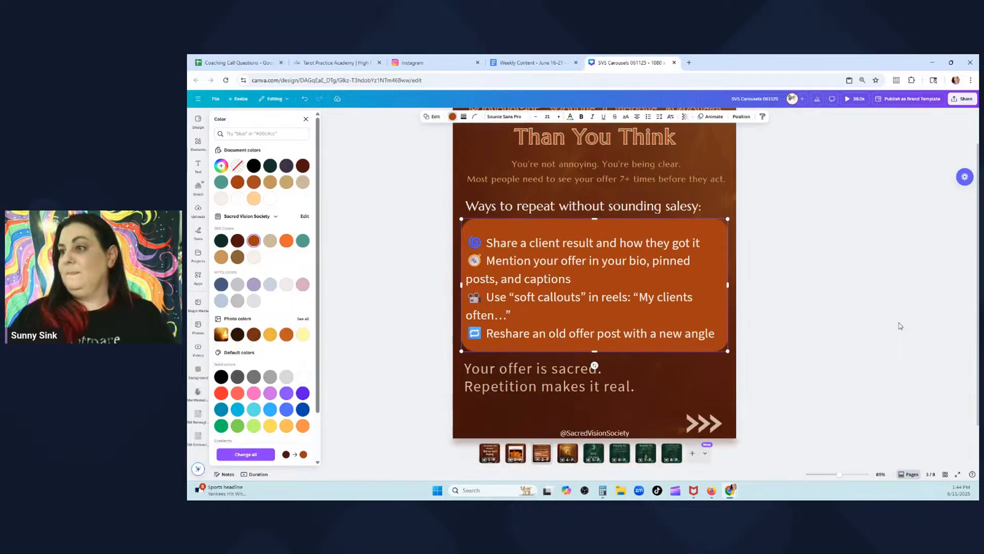
pyautogui.press('Escape')
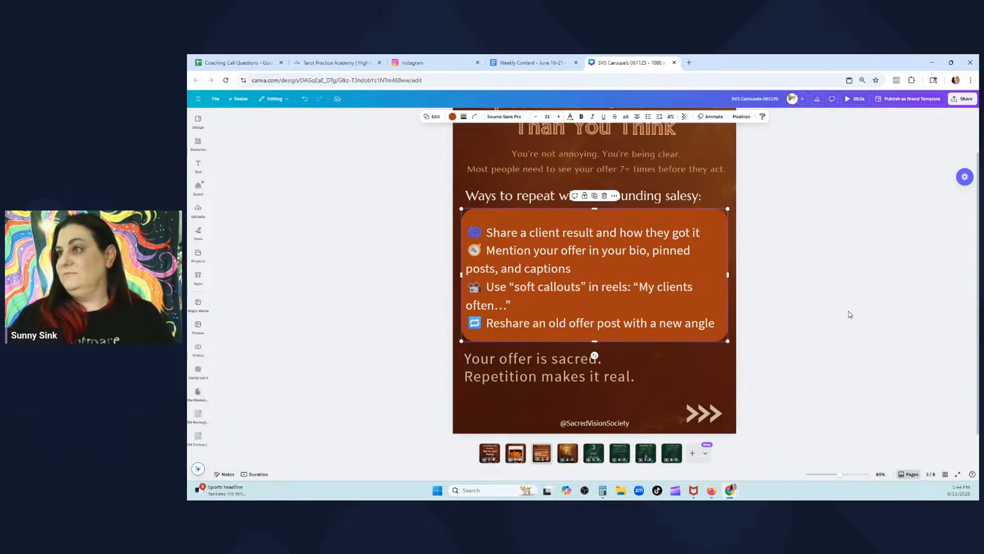
pyautogui.press('Escape')
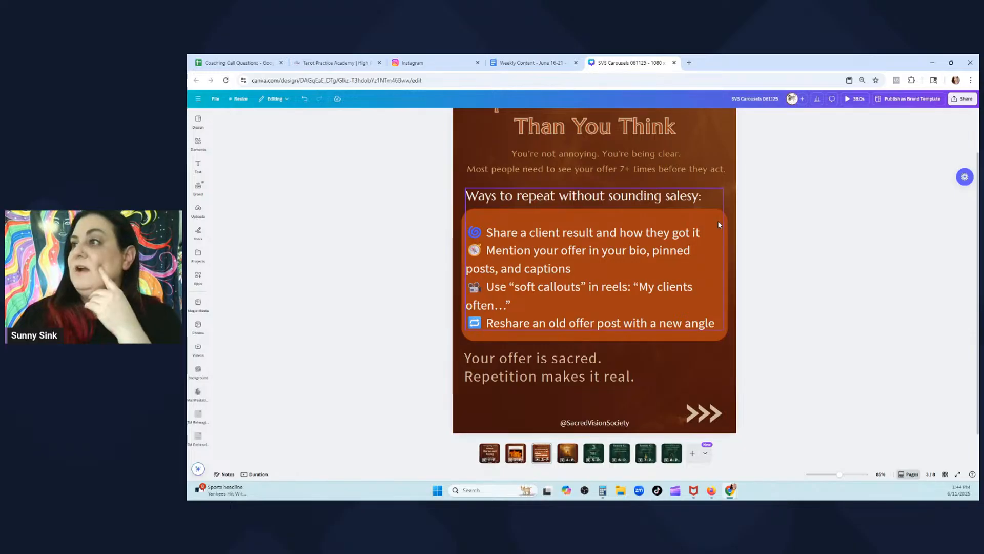
# Reduce the line spacing from the "Ways to repeat without sounding salesy:" line through the first list item
pyautogui.click(704, 220)
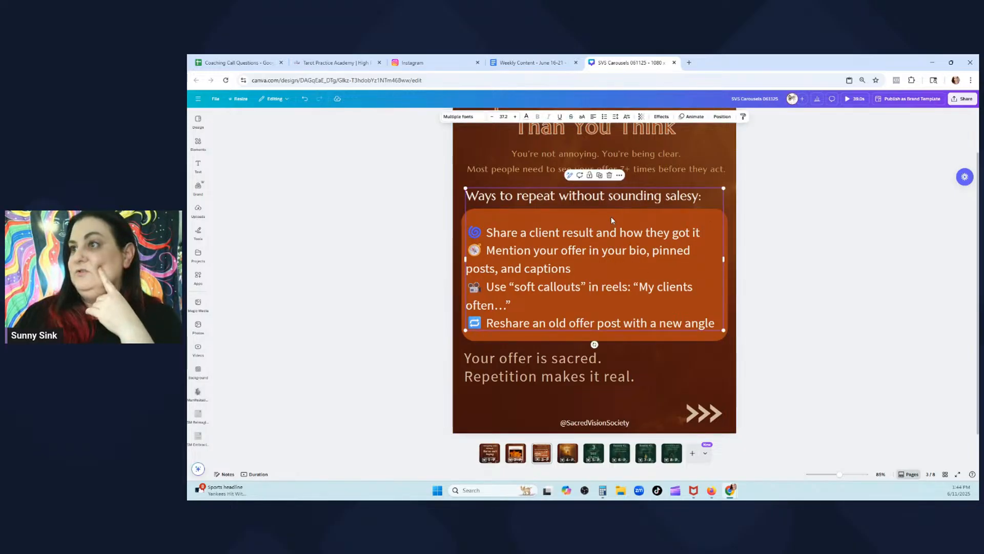
pyautogui.click(941, 280)
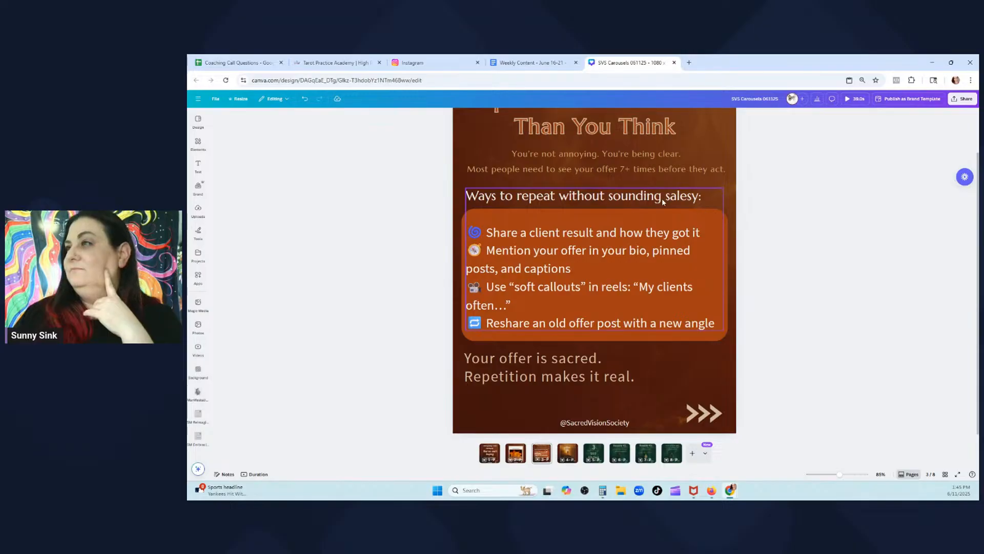
pyautogui.click(698, 324)
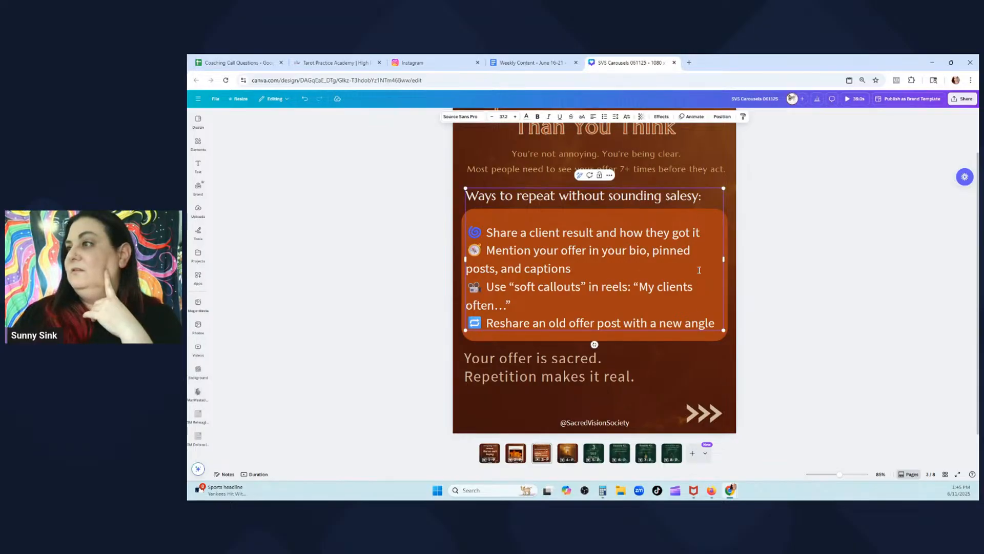
pyautogui.moveTo(466, 195); pyautogui.dragTo(701, 234)
pyautogui.click(616, 116)
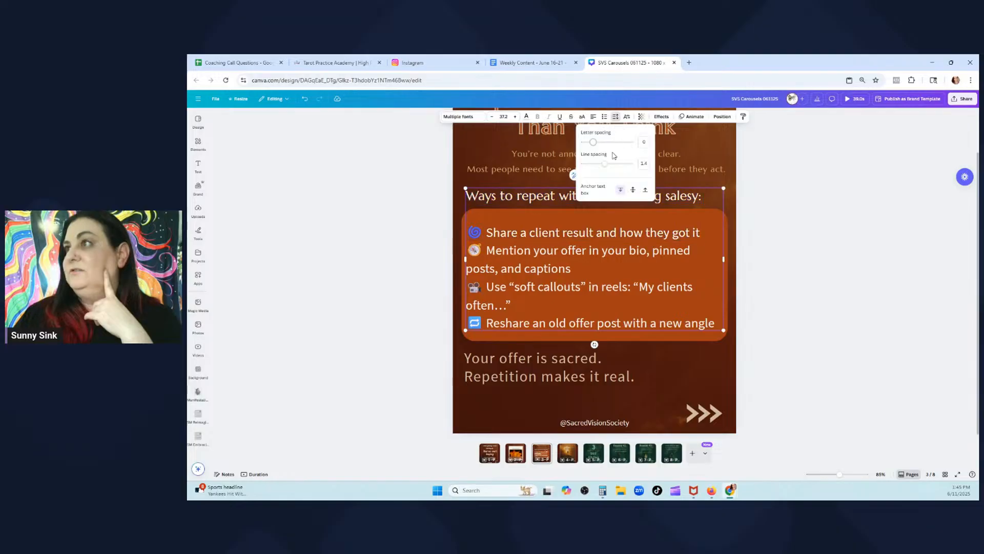
pyautogui.moveTo(604, 164); pyautogui.dragTo(598, 164)
pyautogui.click(800, 213)
pyautogui.click(800, 212)
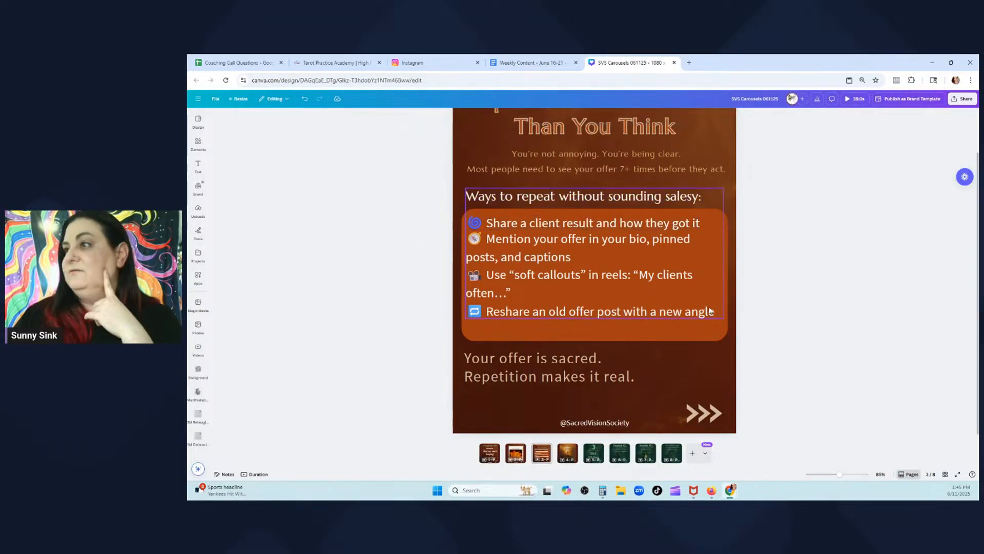
# Shorten the orange rectangle to fit the tightened list and move the "Your offer is sacred." text slightly up
pyautogui.click(683, 337)
pyautogui.moveTo(595, 338); pyautogui.dragTo(595, 328)
pyautogui.click(861, 342)
pyautogui.moveTo(594, 378)
pyautogui.mouseDown()
pyautogui.moveTo(595, 366)
pyautogui.moveTo(585, 368)
pyautogui.moveTo(594, 370)
pyautogui.mouseUp()
pyautogui.click(806, 350)
pyautogui.click(883, 311)
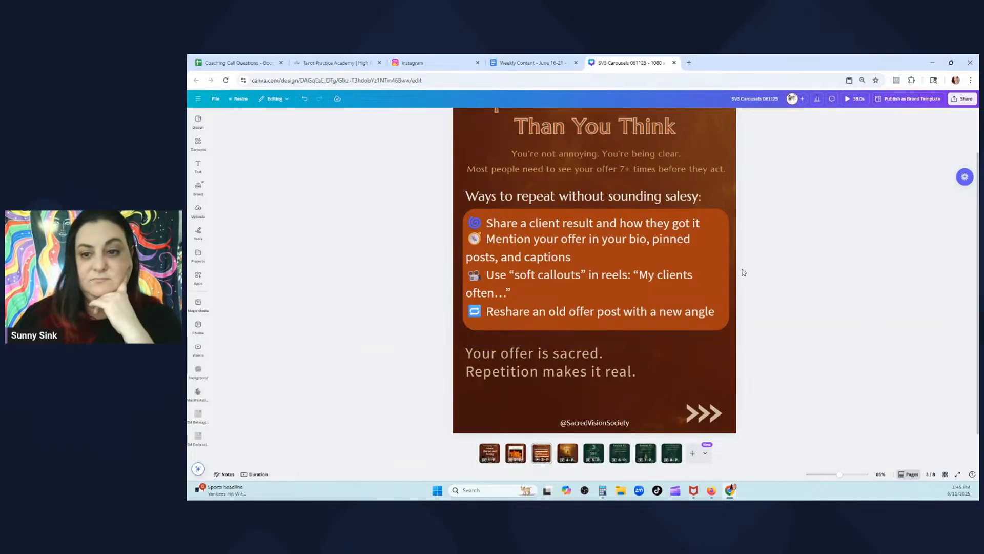
pyautogui.scroll(3, 744, 272)
pyautogui.scroll(-3, 905, 248)
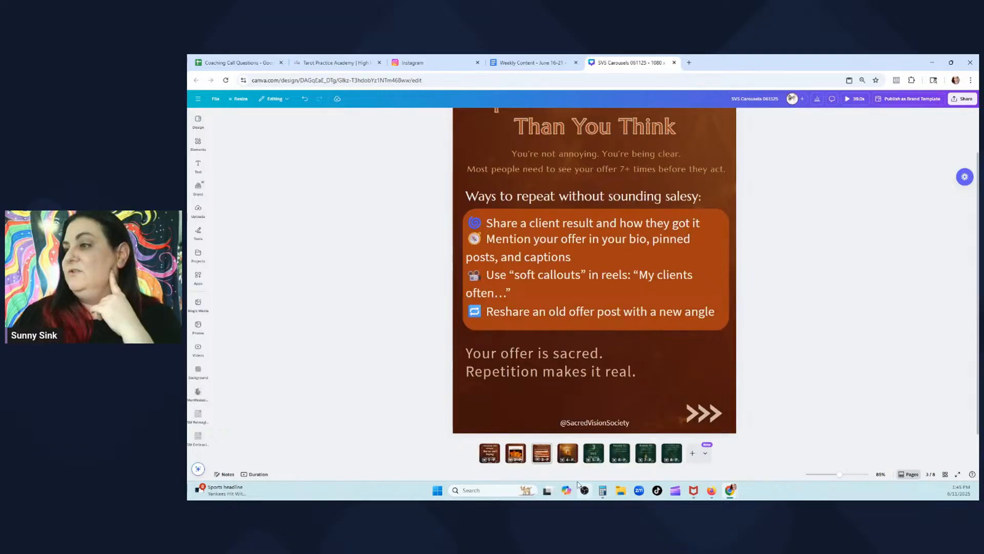
# Switch to the Weekly Content document and copy the Slide 4 header "Make Your Content Part of the Offer"
pyautogui.click(518, 63)
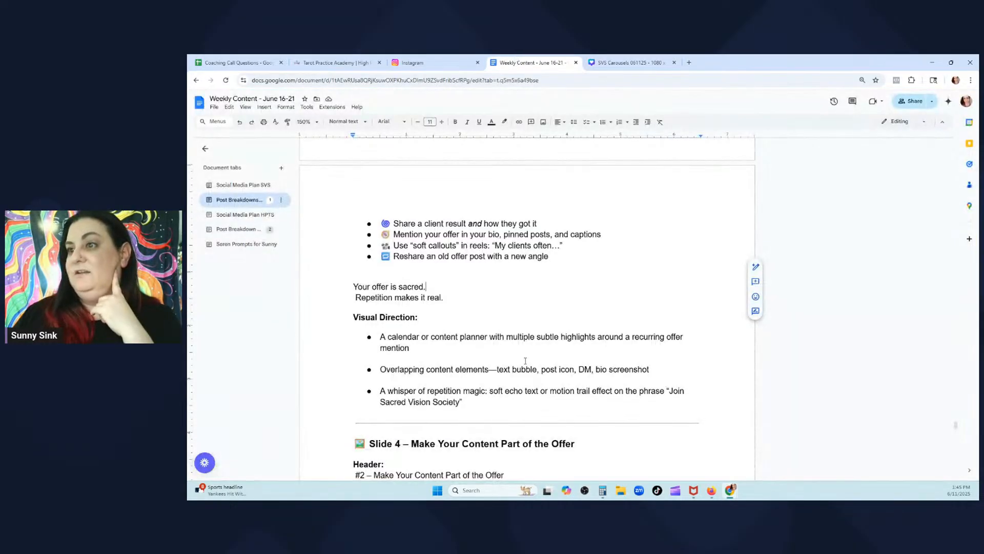
pyautogui.scroll(-5, 526, 361)
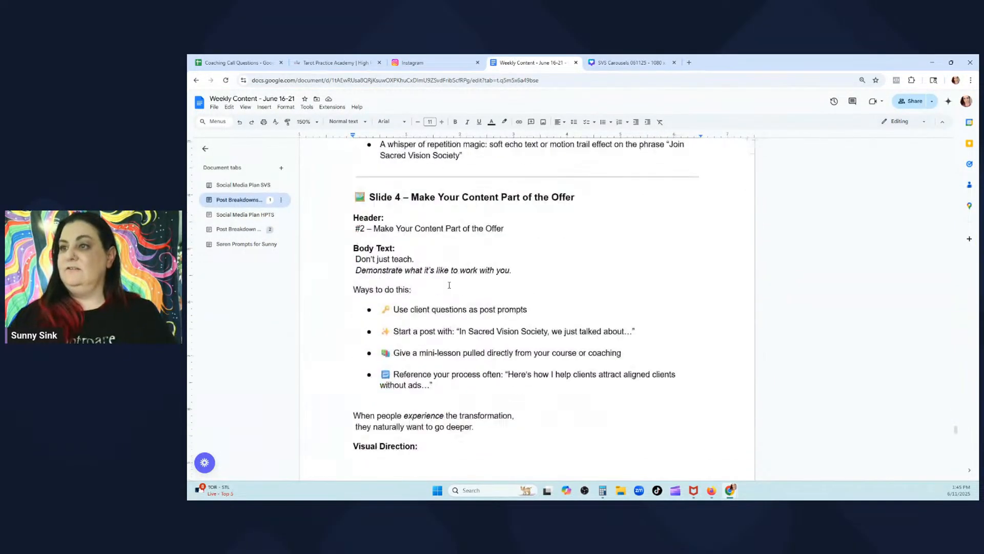
pyautogui.moveTo(509, 227); pyautogui.dragTo(375, 227)
pyautogui.hotkey('ctrl', 'c')
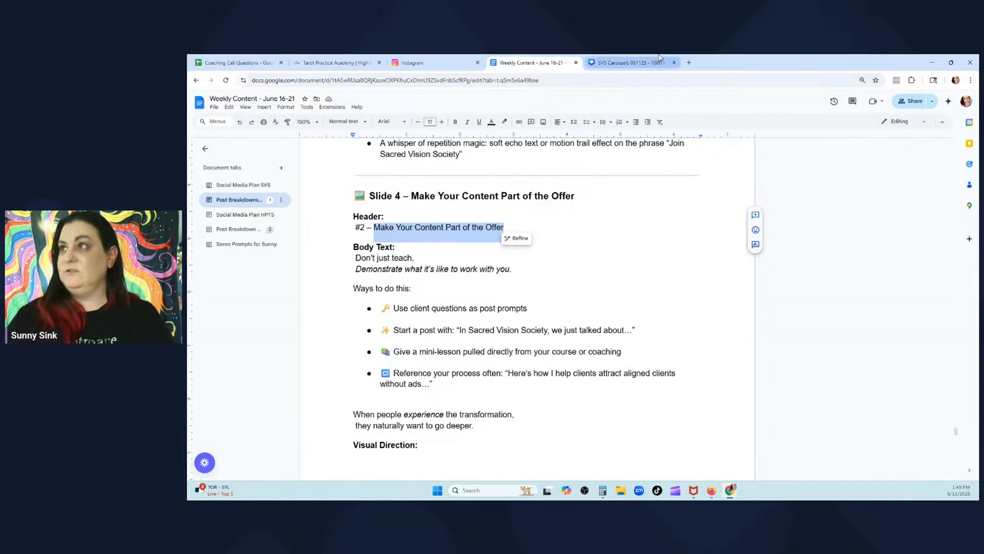
# Return to the SVS Carousels design and duplicate page 3
pyautogui.click(630, 63)
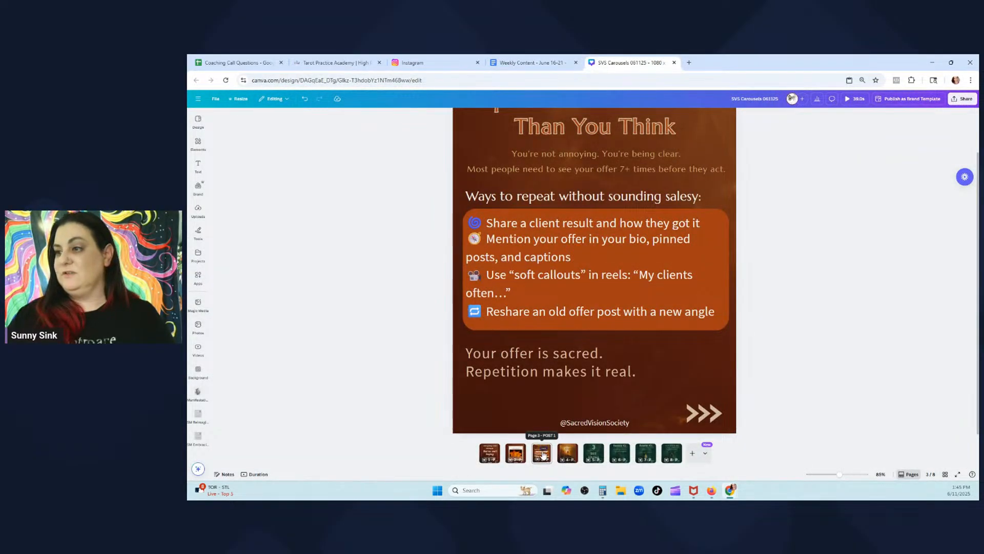
pyautogui.click(543, 447)
pyautogui.click(571, 321)
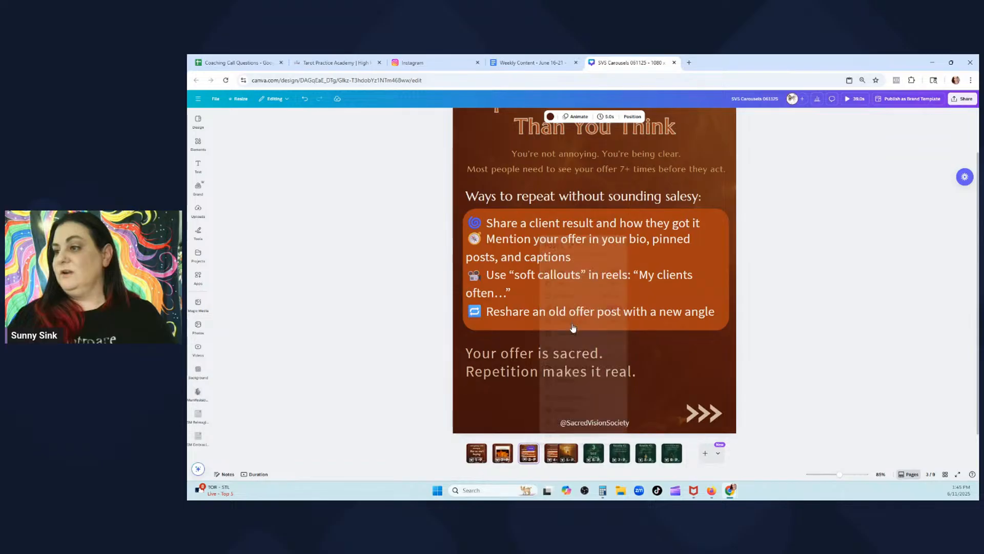
# Replace the title on the duplicated page 4 with "Make Your Content Part of the Offer"
pyautogui.click(596, 171)
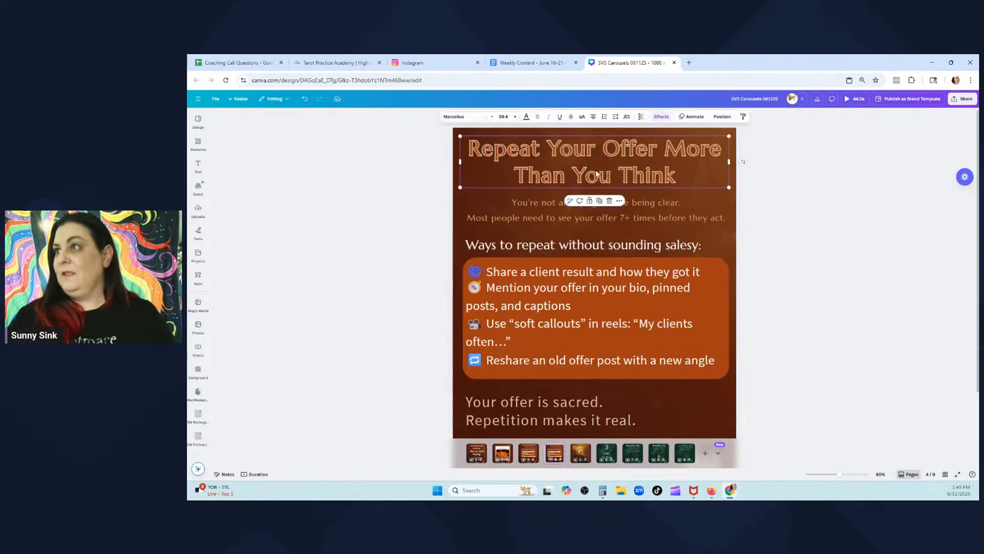
pyautogui.click(596, 171)
pyautogui.hotkey('ctrl', 'v')
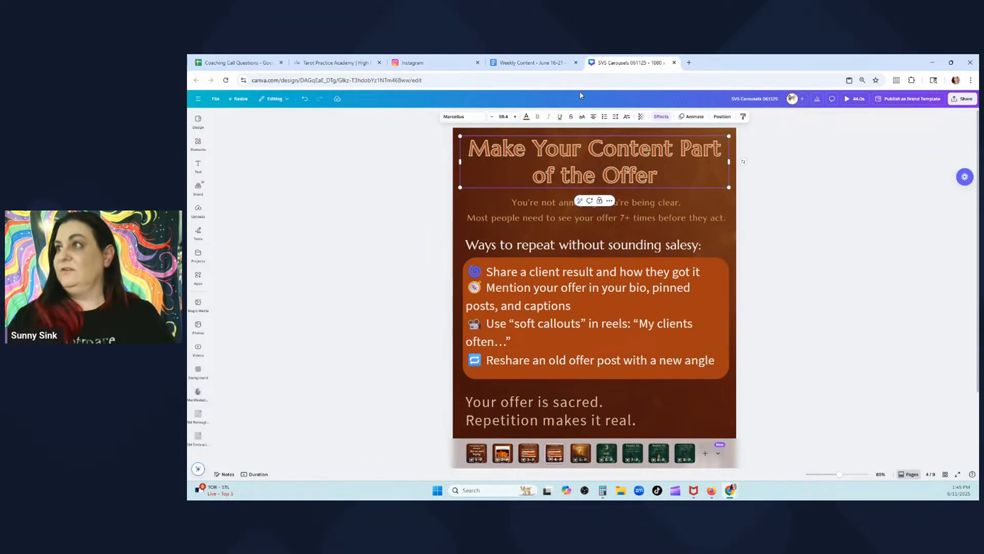
# Replace page 4's subtitle with the document's lines "Don't just teach. Demonstrate what it's like to work with you."
pyautogui.click(531, 62)
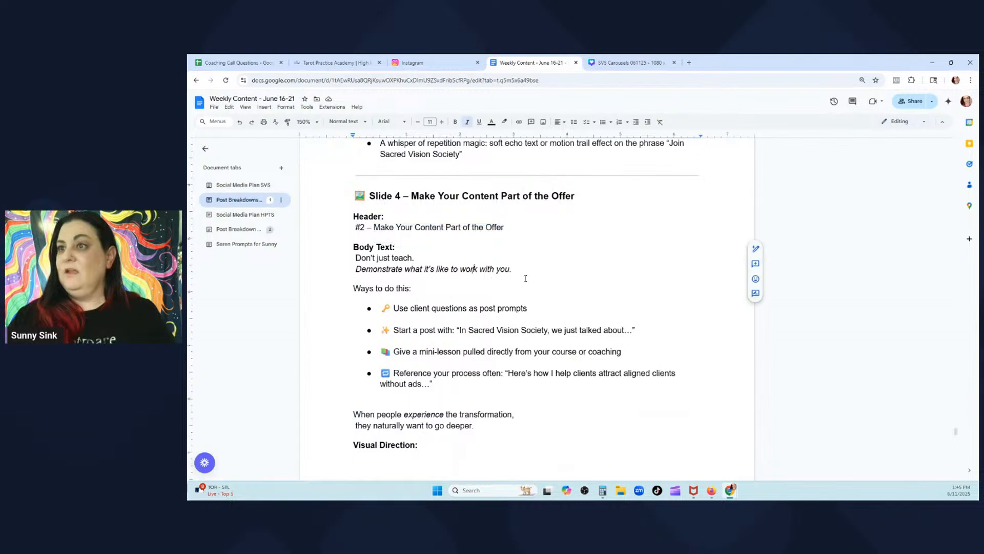
pyautogui.moveTo(525, 275); pyautogui.dragTo(346, 253)
pyautogui.hotkey('ctrl', 'c')
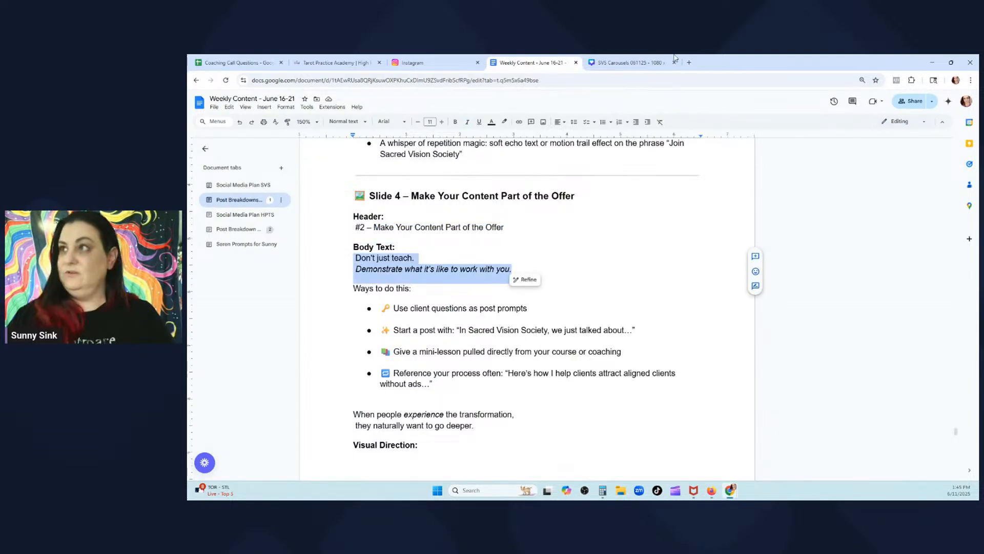
pyautogui.click(631, 62)
pyautogui.click(511, 202)
pyautogui.moveTo(512, 202); pyautogui.dragTo(683, 201)
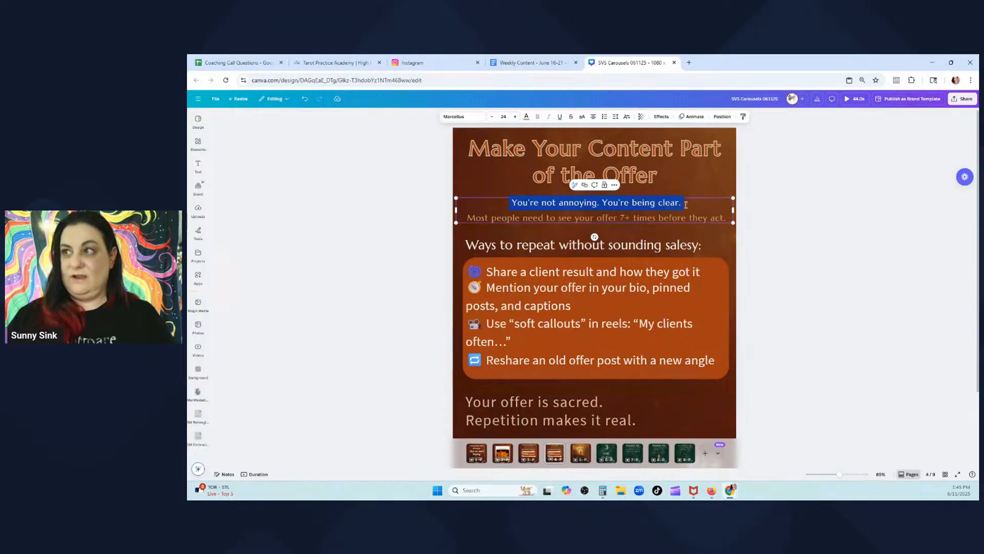
pyautogui.click(710, 220)
pyautogui.moveTo(733, 218); pyautogui.dragTo(508, 202)
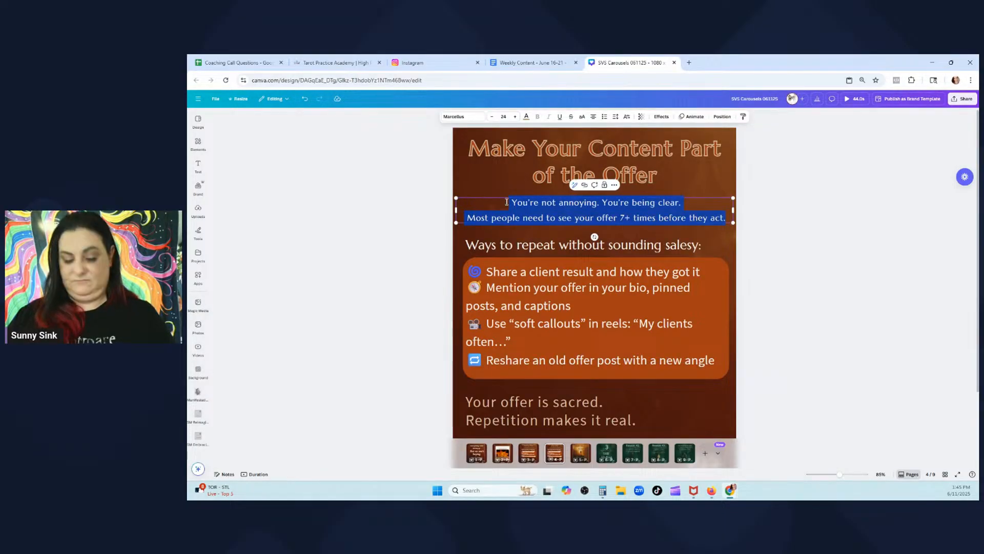
pyautogui.hotkey('ctrl', 'v')
pyautogui.click(853, 241)
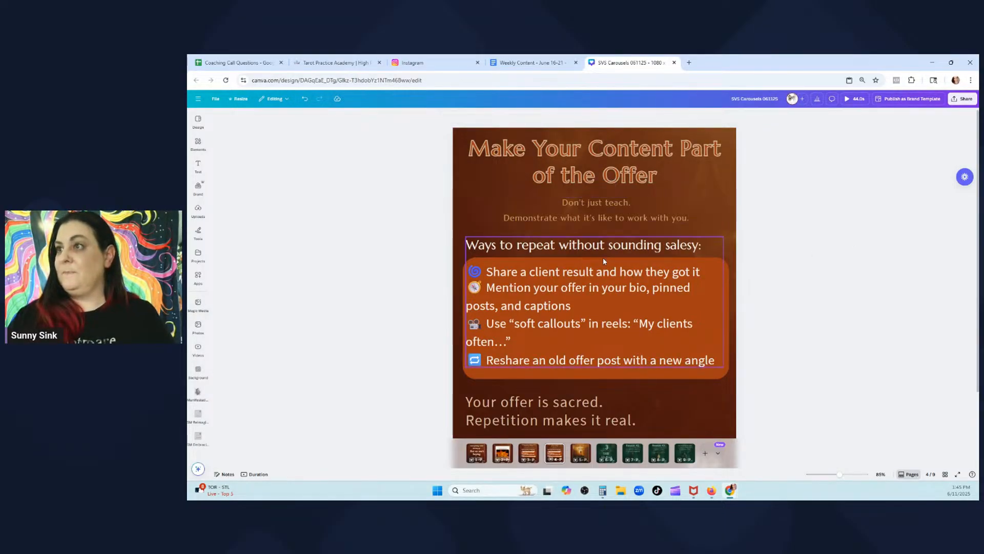
# Replace the line above page 4's list with "Ways to do this:" copied from the Weekly Content document
pyautogui.click(531, 63)
pyautogui.click(411, 330)
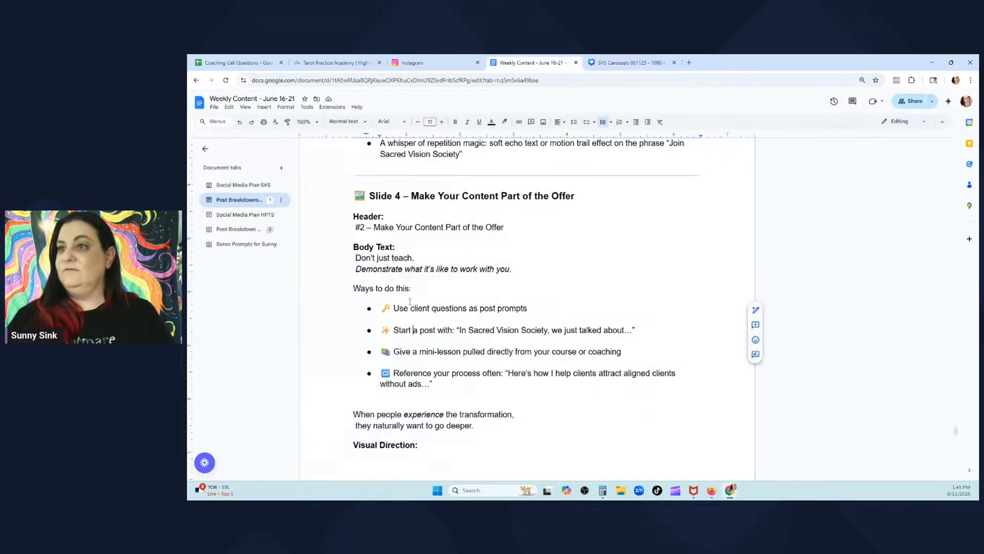
pyautogui.moveTo(413, 290); pyautogui.dragTo(352, 289)
pyautogui.hotkey('ctrl', 'c')
pyautogui.click(630, 63)
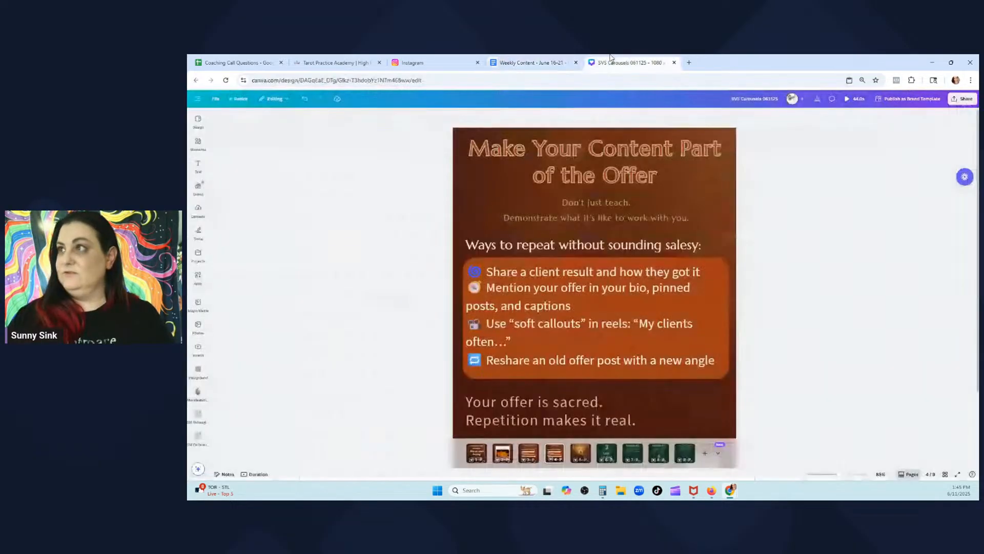
pyautogui.click(687, 249)
pyautogui.click(687, 249)
pyautogui.moveTo(701, 246); pyautogui.dragTo(467, 245)
pyautogui.hotkey('ctrl', 'v')
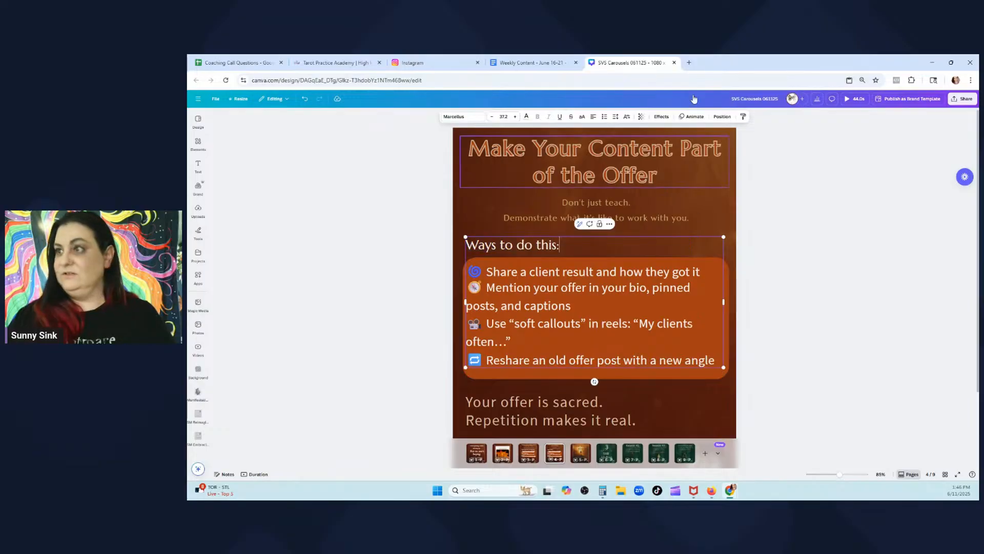
# In the Weekly Content document, remove the blank line between the first and second "Ways to do this" items, keeping them as separate bullets
pyautogui.click(531, 63)
pyautogui.scroll(-3, 451, 265)
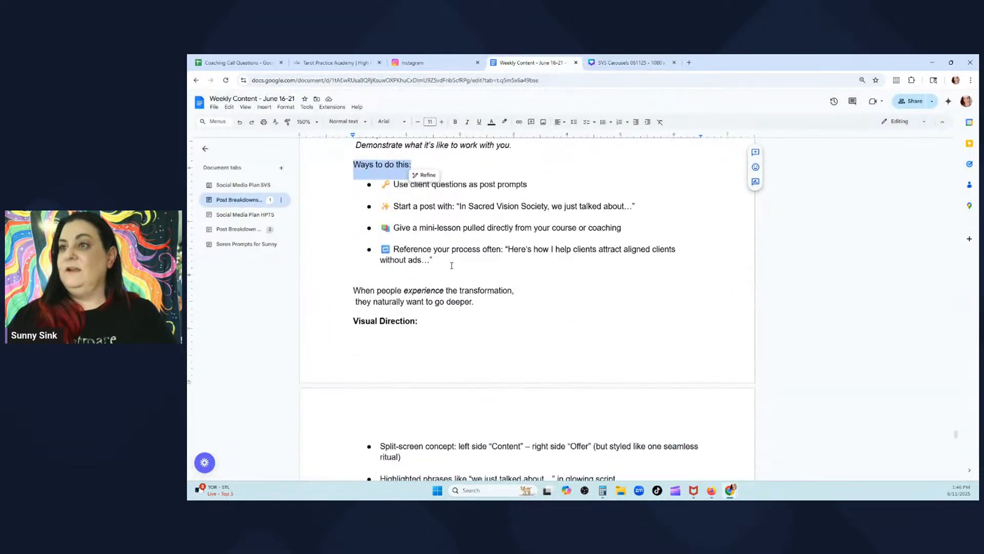
pyautogui.click(427, 200)
pyautogui.press('BackSpace')
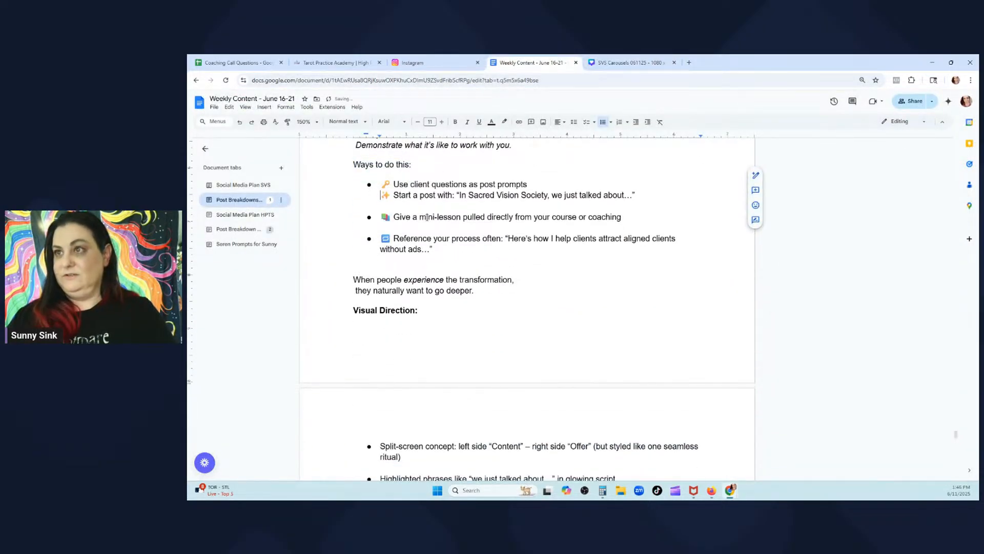
pyautogui.press('BackSpace')
pyautogui.press('Return')
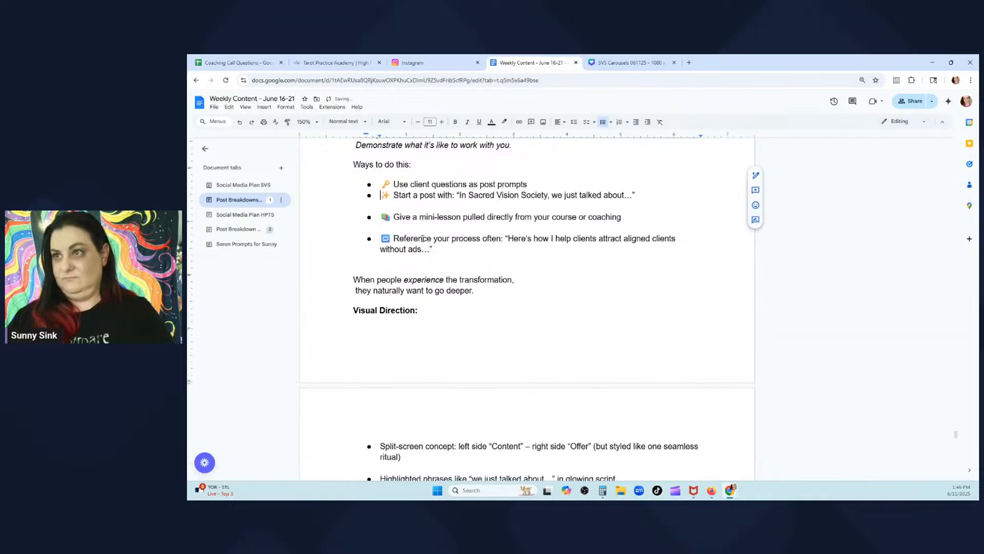
# Remove the blank lines before the mini-lesson and "Reference your process often" items, keeping each as its own bullet
pyautogui.click(410, 209)
pyautogui.press('Delete')
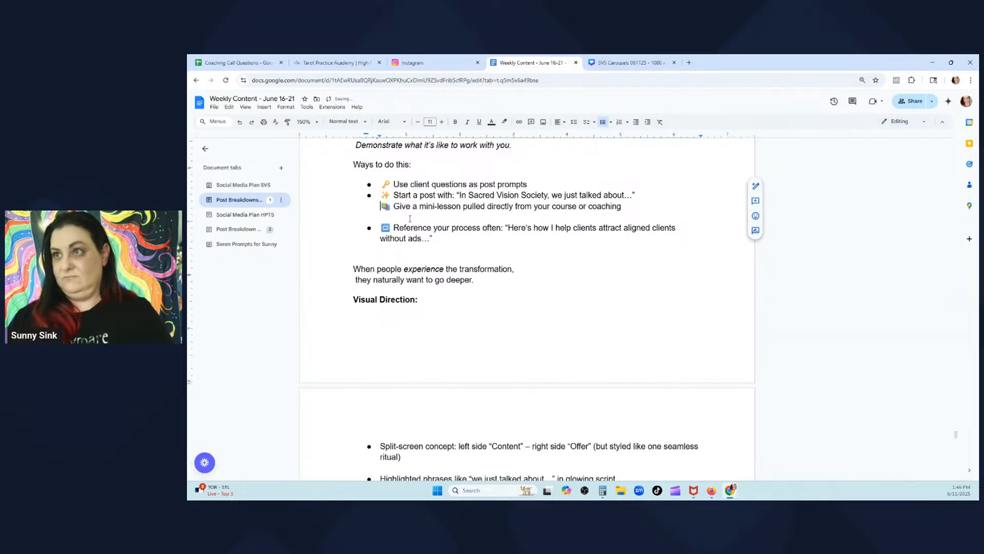
pyautogui.click(410, 221)
pyautogui.press('Delete')
pyautogui.click(380, 209)
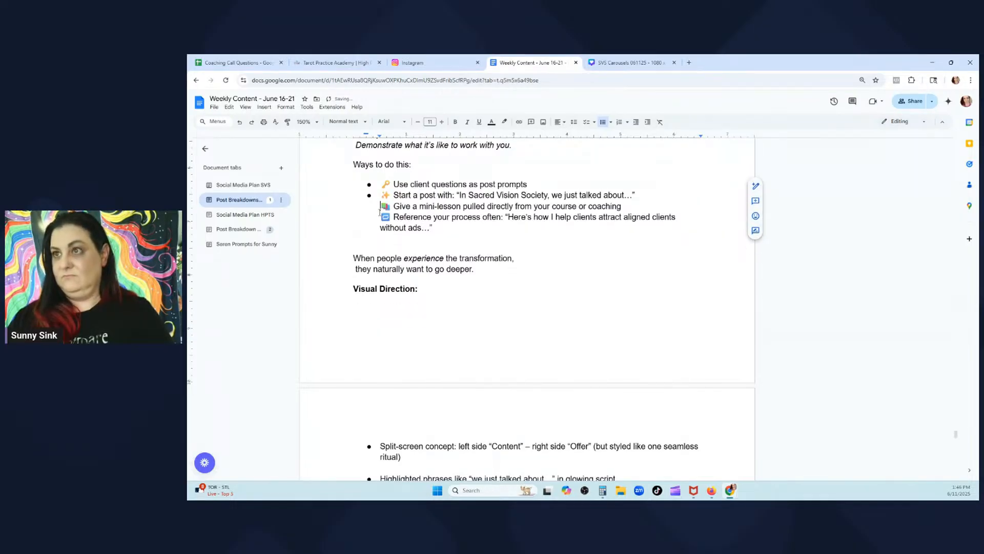
pyautogui.hotkey('ctrl', 'shift', '8')
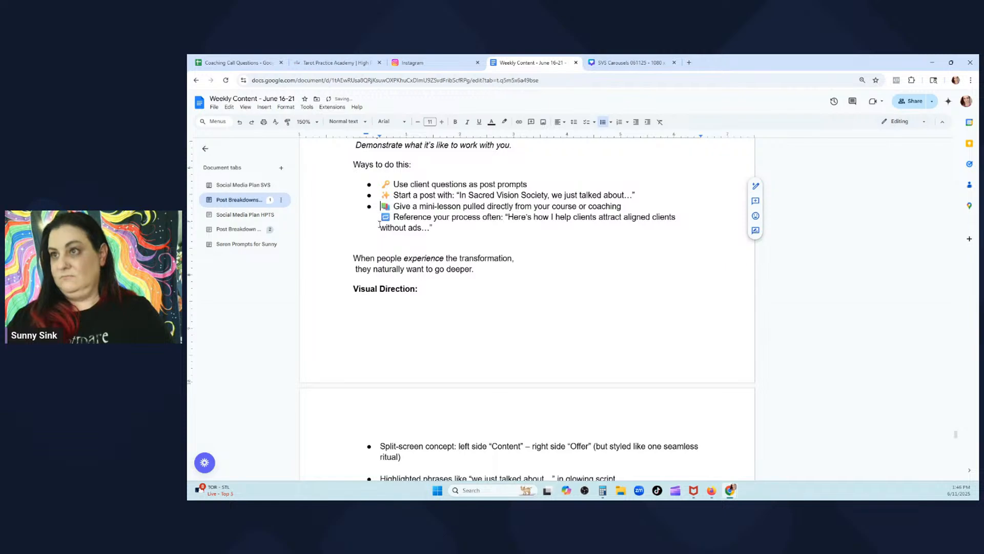
pyautogui.click(379, 216)
pyautogui.press('BackSpace')
pyautogui.press('Return')
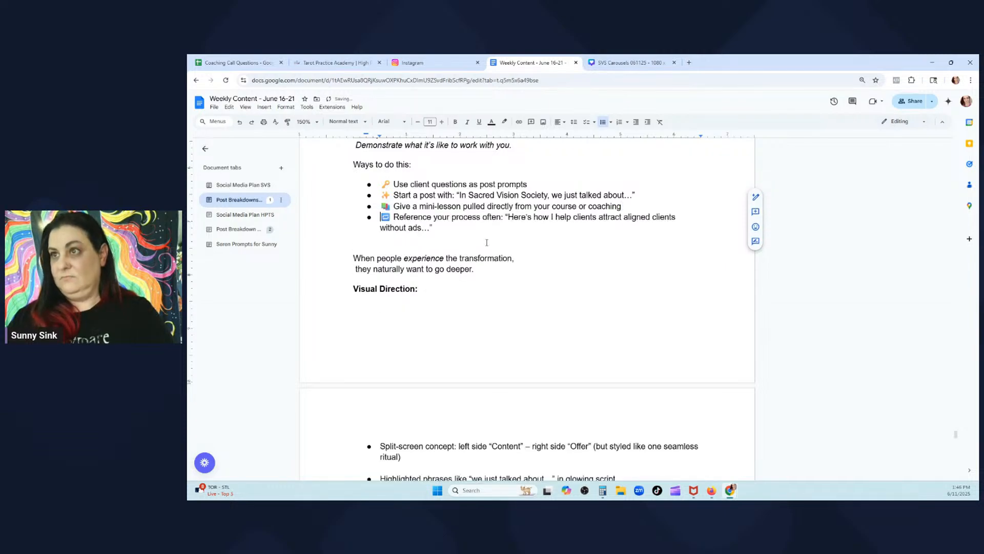
# Replace page 4's list in the SVS Carousels design with the document's four items, from "Use client questions as post prompts" to "Reference your process often"
pyautogui.moveTo(434, 228); pyautogui.dragTo(385, 186)
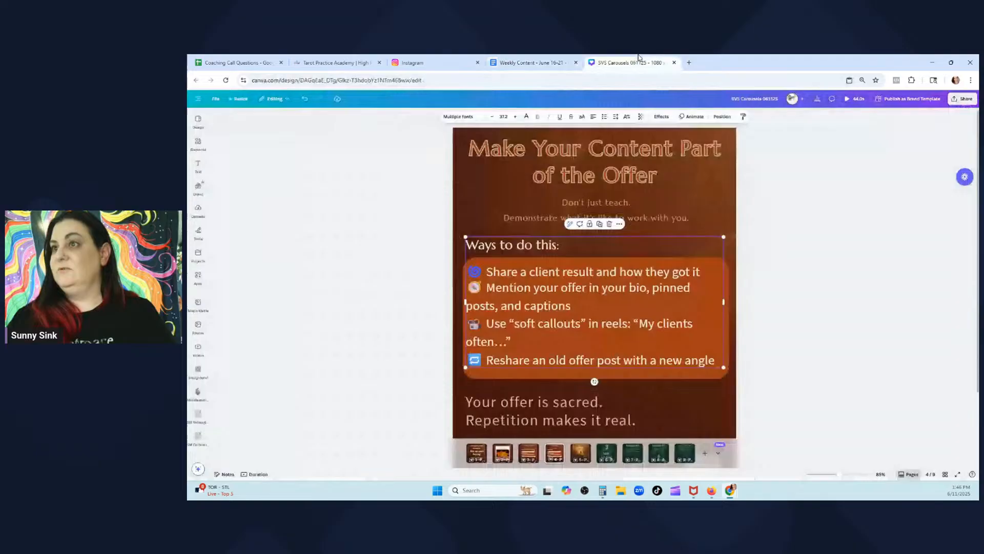
pyautogui.click(628, 62)
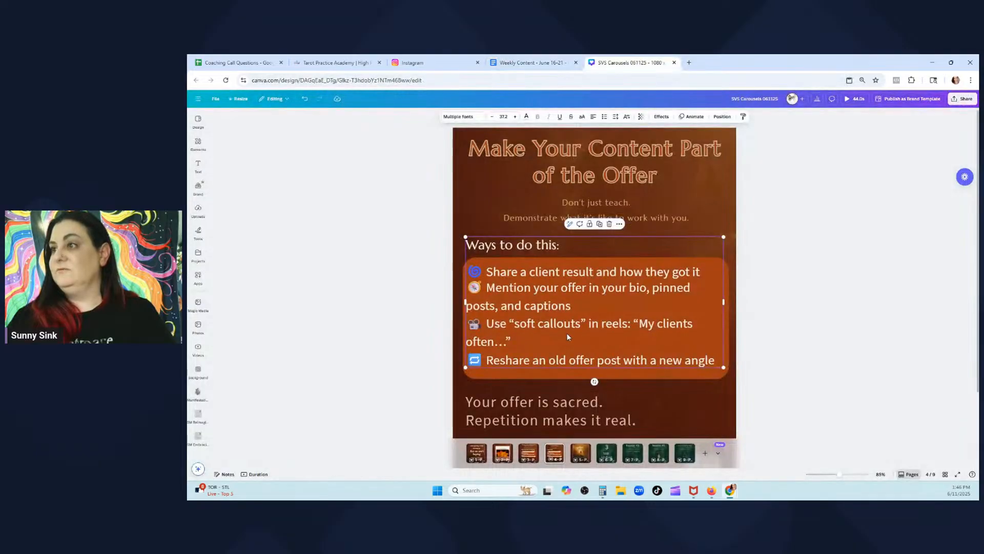
pyautogui.click(567, 336)
pyautogui.moveTo(706, 359); pyautogui.dragTo(468, 273)
pyautogui.write('🔑 Use client questions as post prompts ✨ Start a post with: "In Sacred Vision Society, we just talked about…" 📚 Give a mini-lesson pulled directly from your course or coaching 🔁 Reference your process often: "Here’s how I help clients attract aligned clients without ads…"')
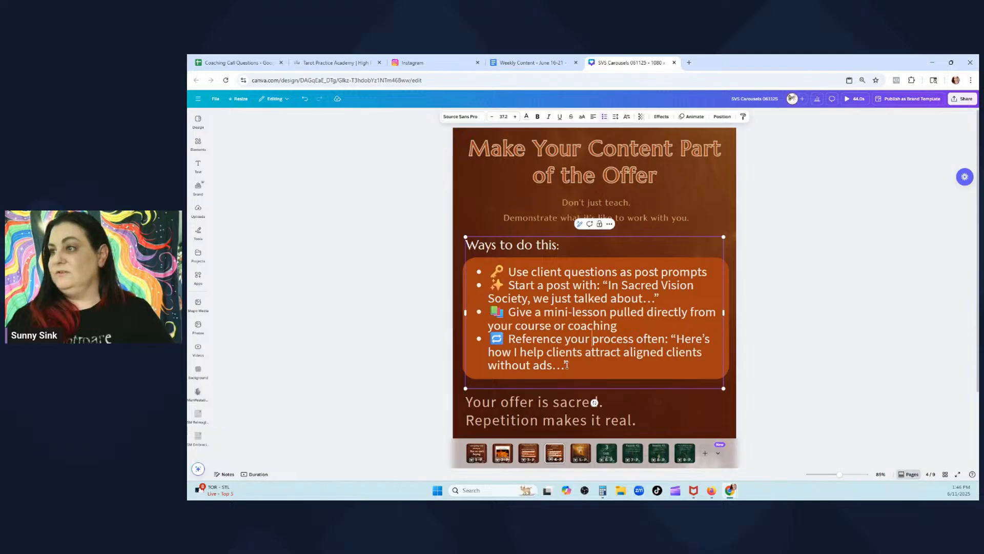
# Remove the bullet markers from the four pasted list items on page 4
pyautogui.moveTo(599, 362); pyautogui.dragTo(489, 272)
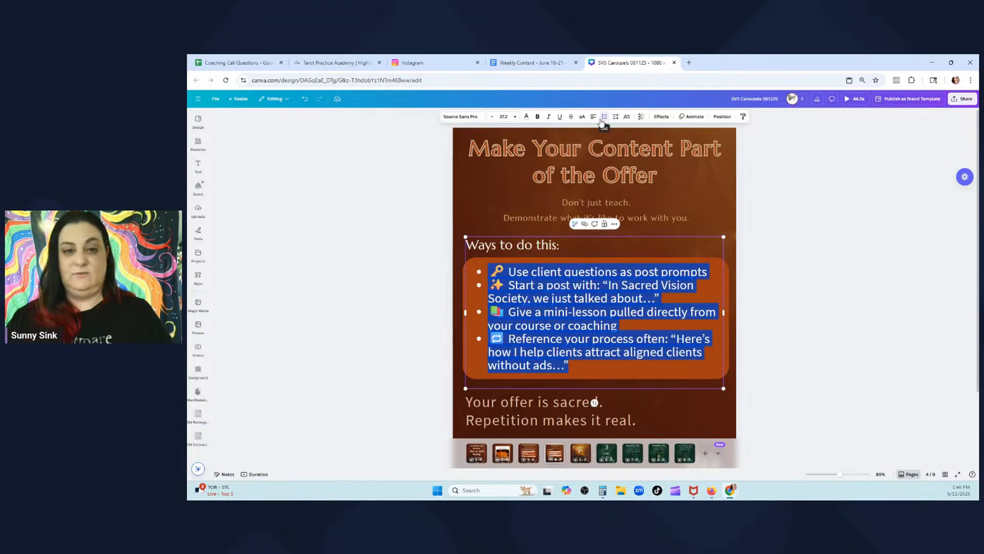
pyautogui.click(603, 118)
pyautogui.click(602, 119)
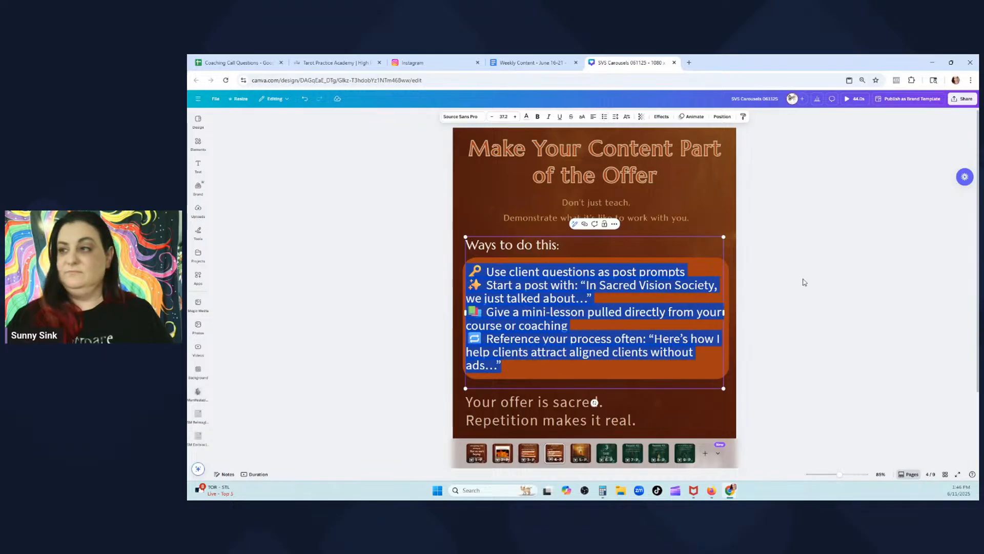
pyautogui.click(821, 315)
pyautogui.click(664, 357)
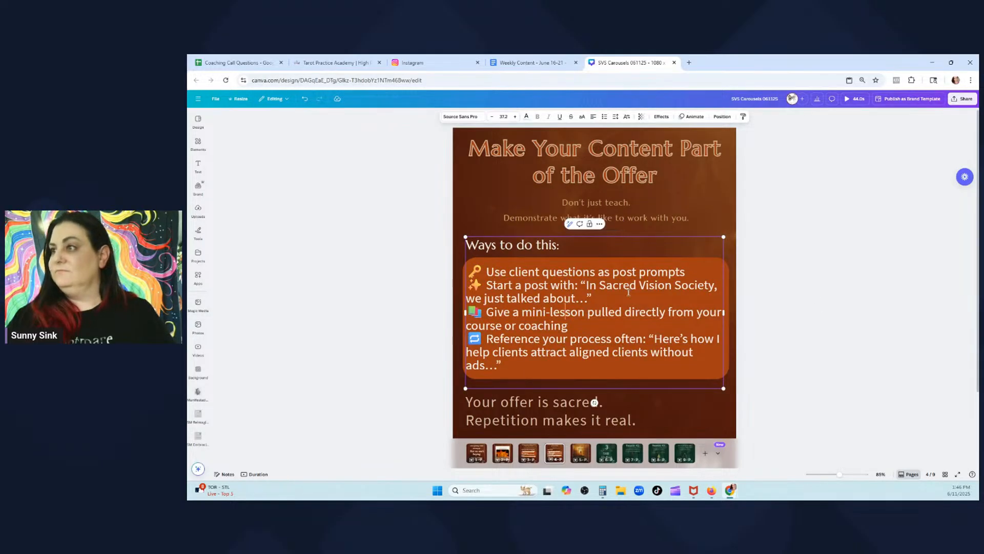
pyautogui.click(739, 367)
pyautogui.click(666, 359)
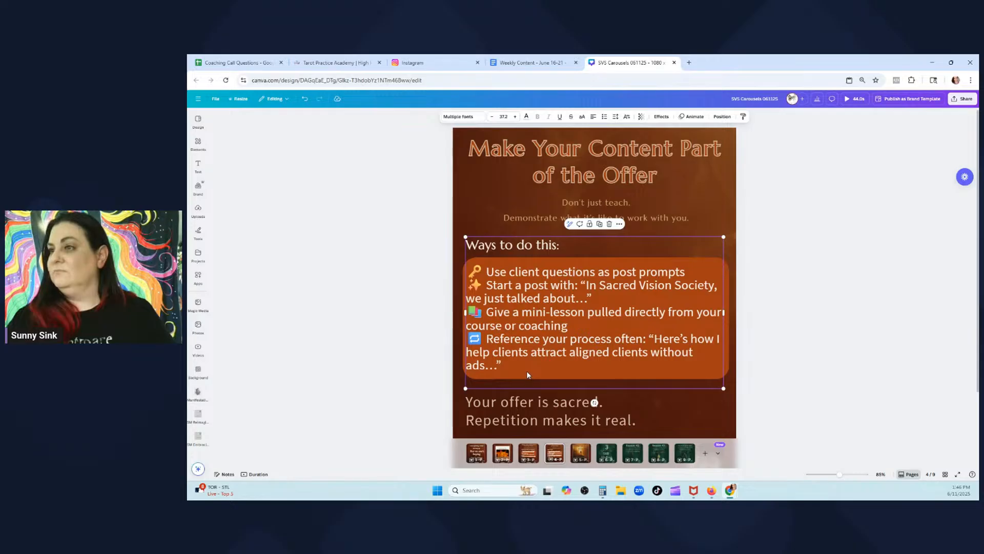
pyautogui.click(927, 312)
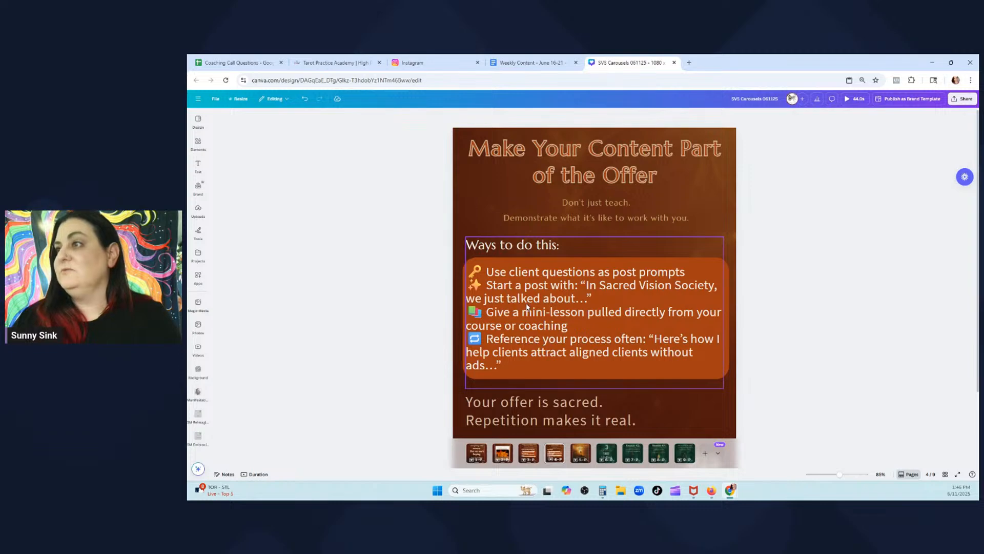
# Replace "Sacred Vision Society" in the list's second item with "(our community)"
pyautogui.click(603, 327)
pyautogui.moveTo(598, 285); pyautogui.dragTo(714, 285)
pyautogui.write('(')
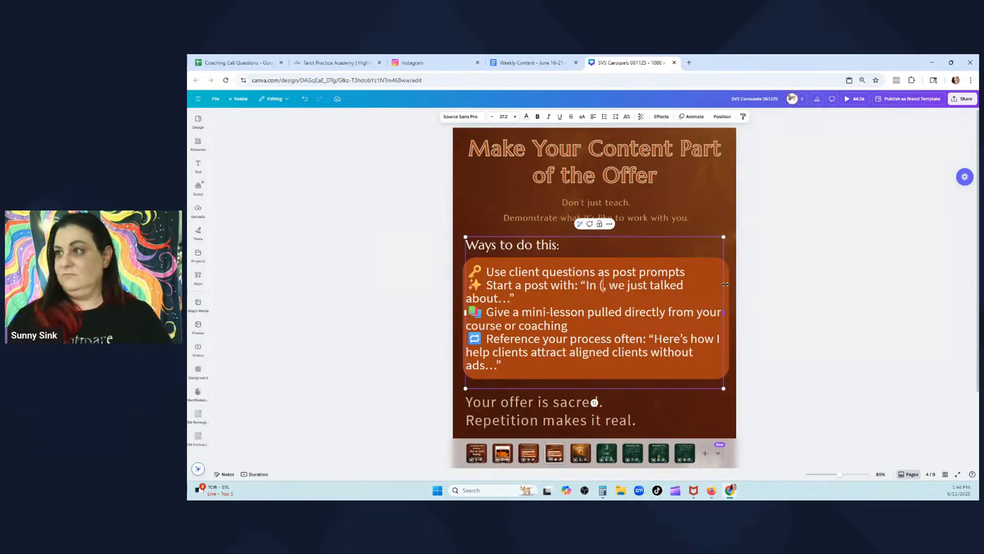
pyautogui.write('our communi')
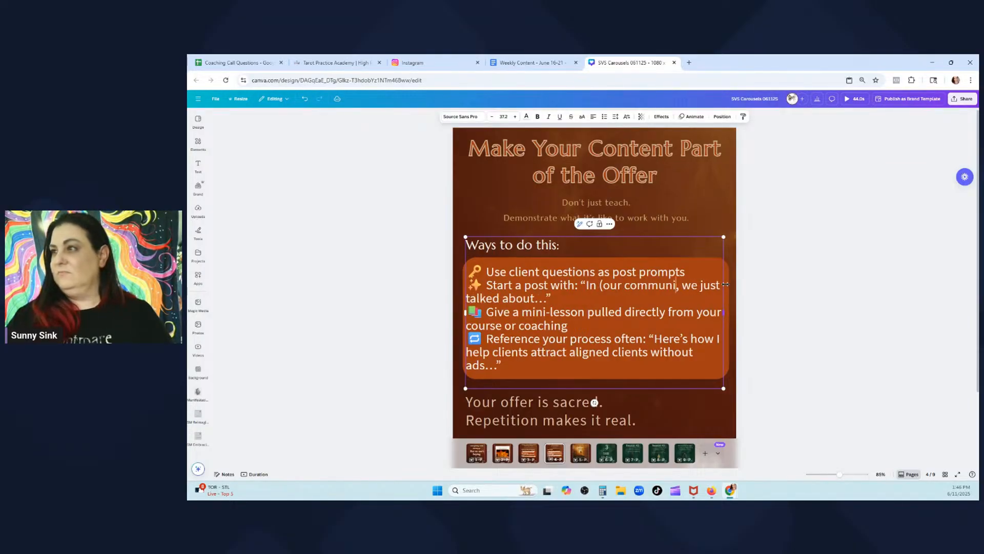
pyautogui.write('ty)')
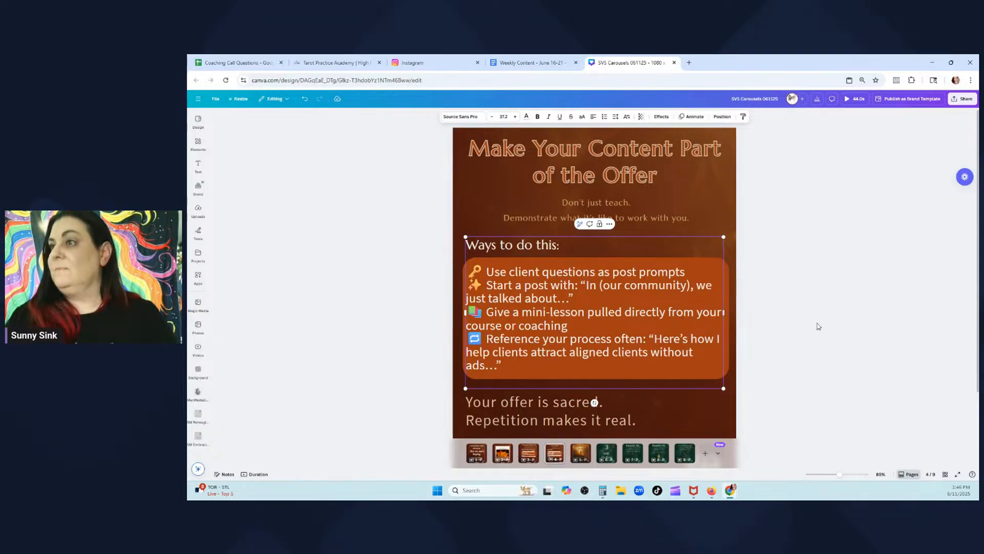
pyautogui.click(885, 297)
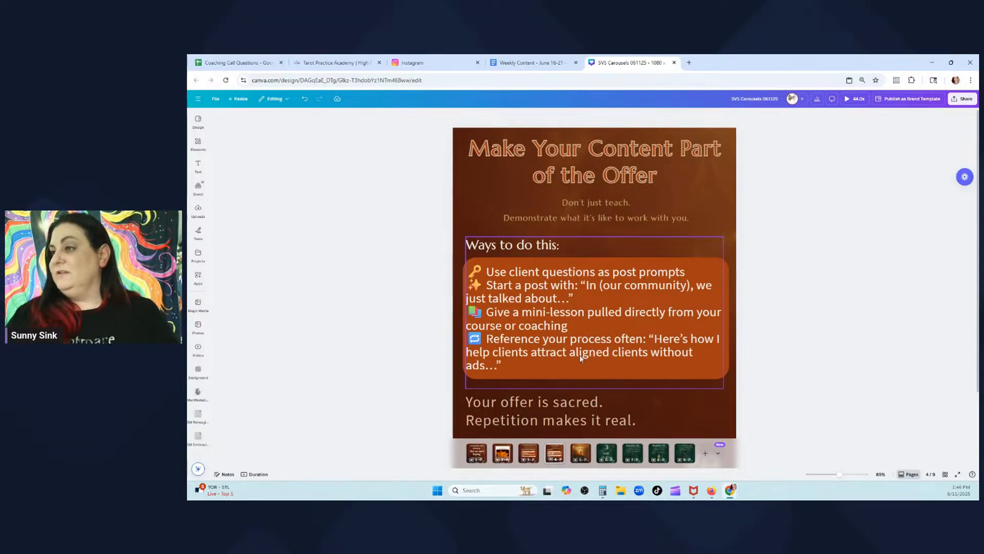
# Delete "help clients attract aligned clients without ads" from the last list item, keeping the ellipsis and closing quote
pyautogui.click(691, 362)
pyautogui.click(544, 339)
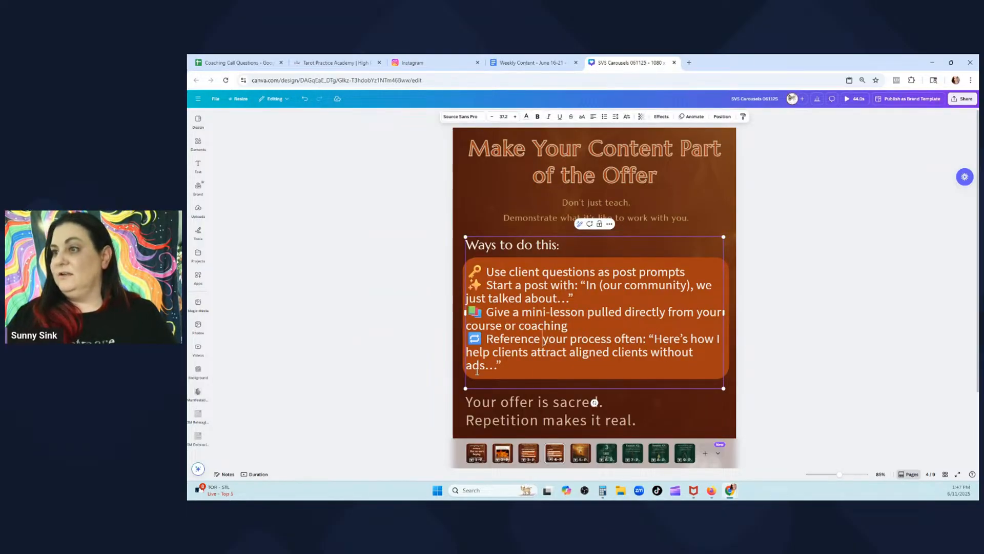
pyautogui.moveTo(484, 363); pyautogui.dragTo(466, 353)
pyautogui.click(492, 352)
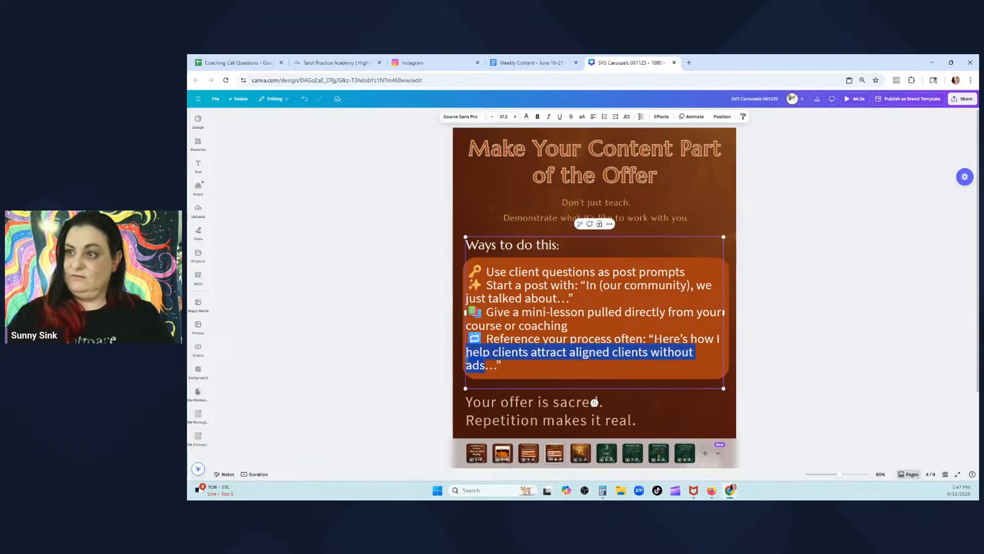
pyautogui.press('BackSpace')
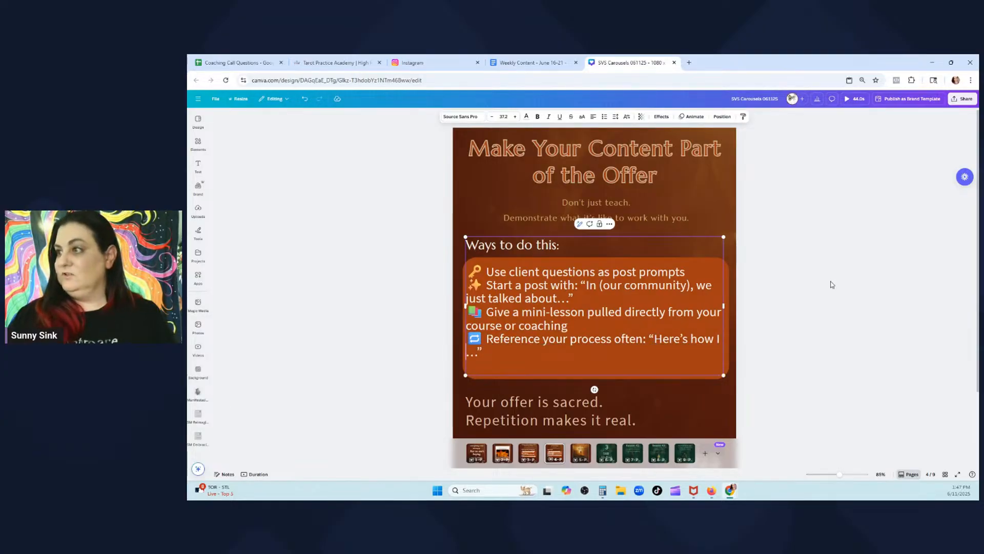
pyautogui.click(816, 310)
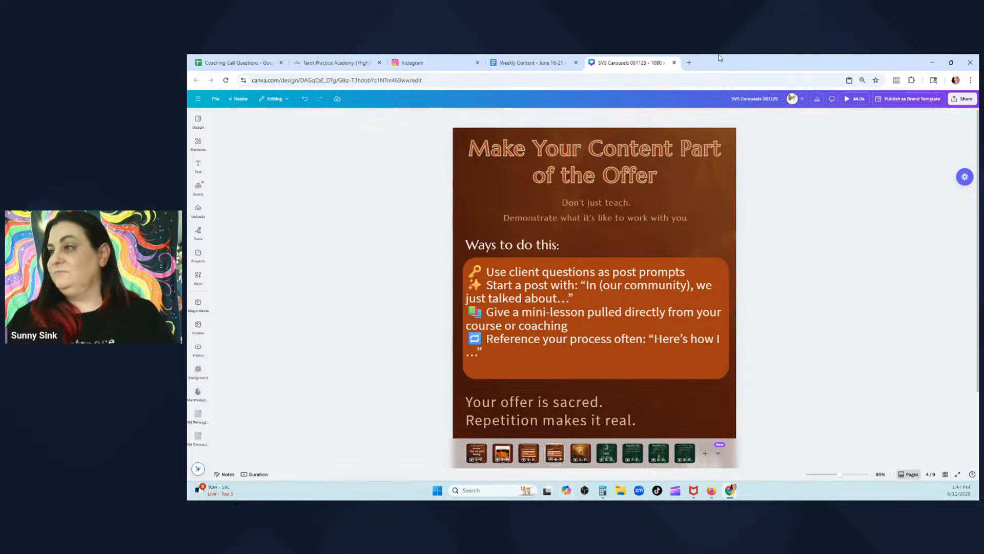
# Replace page 4's closing text with "When people experience the transformation, they naturally want to go deeper." copied from the Weekly Content document
pyautogui.click(528, 62)
pyautogui.click(439, 281)
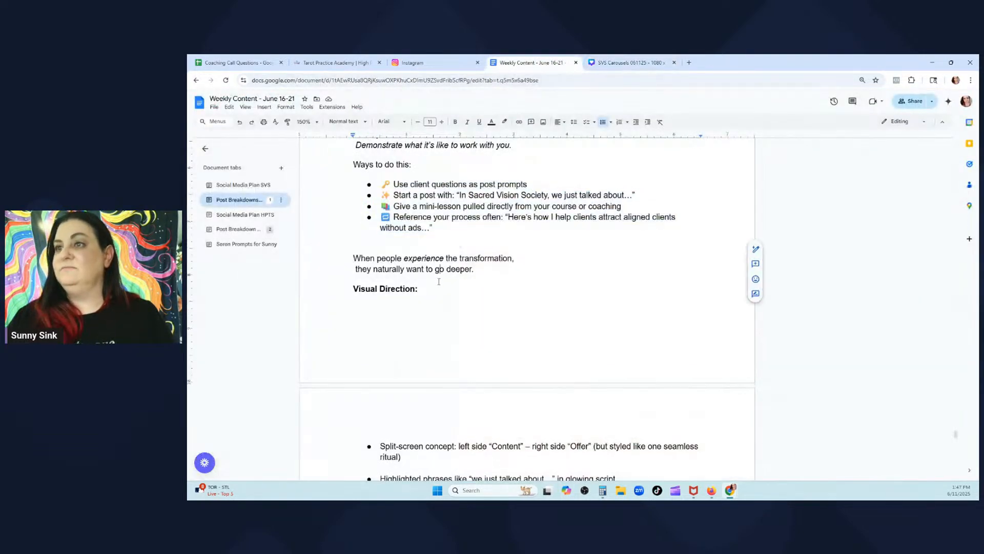
pyautogui.moveTo(503, 272); pyautogui.dragTo(342, 263)
pyautogui.hotkey('ctrl', 'c')
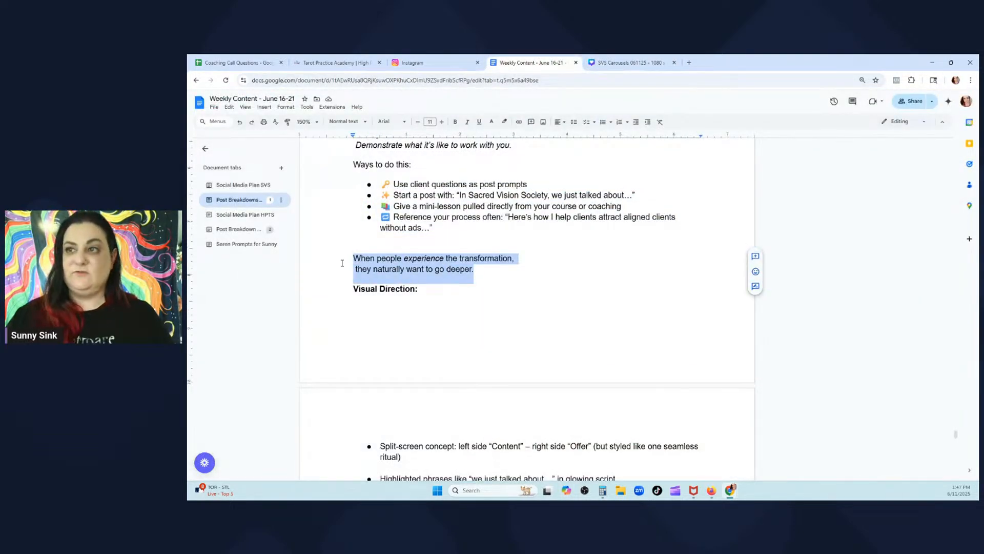
pyautogui.click(667, 61)
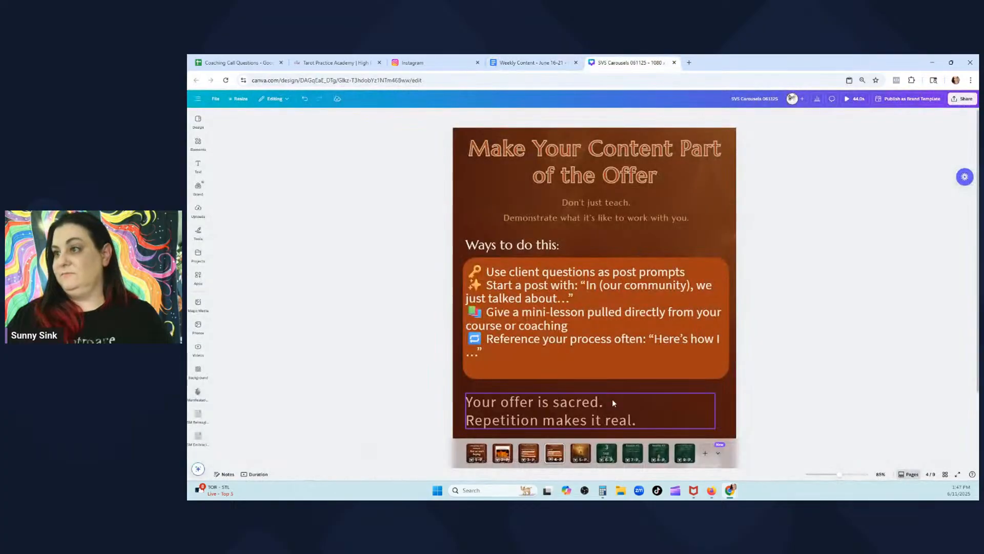
pyautogui.click(612, 399)
pyautogui.doubleClick(632, 421)
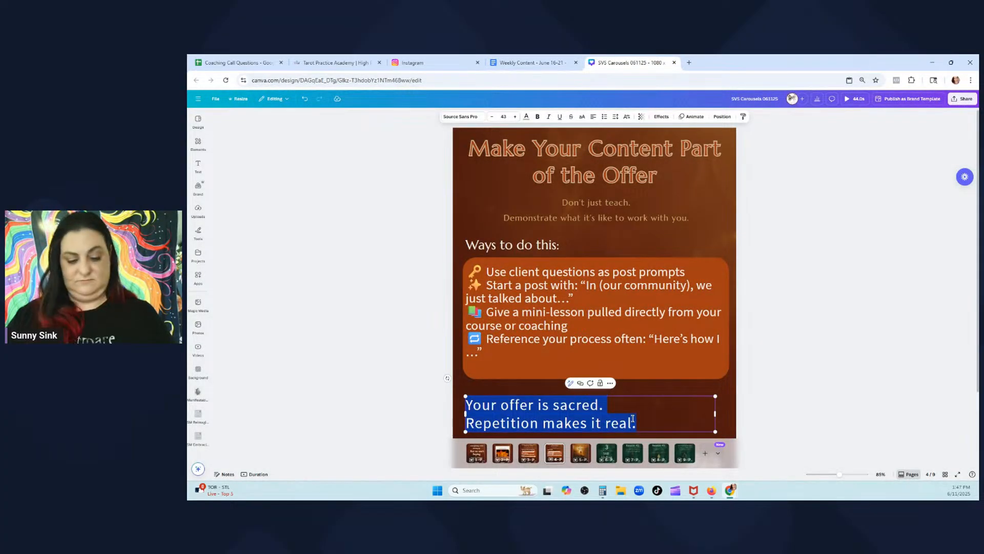
pyautogui.hotkey('ctrl', 'v')
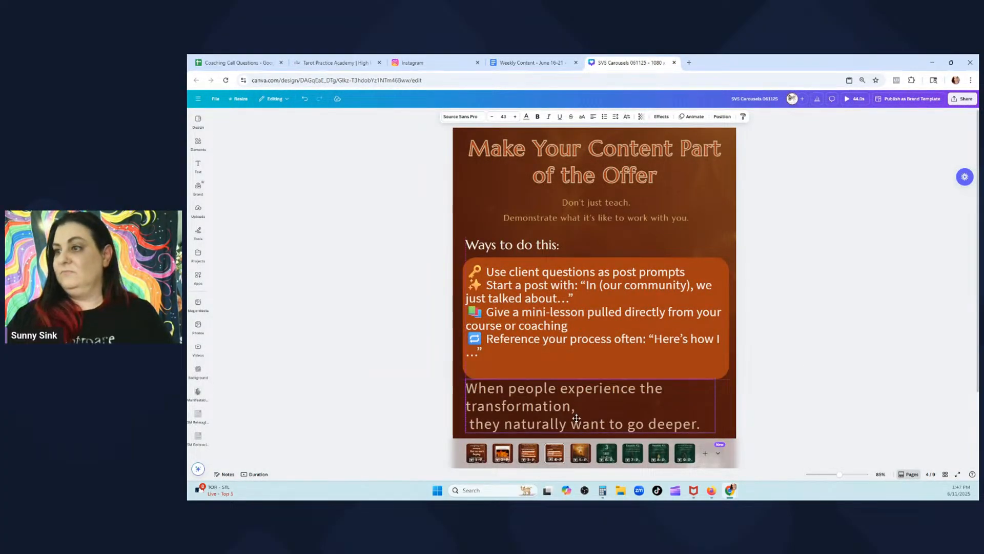
# Reduce the closing text's font size to 37 and remove the stray space before "they naturally"
pyautogui.click(492, 117)
pyautogui.click(492, 117)
pyautogui.click(492, 116)
pyautogui.click(492, 117)
pyautogui.click(493, 117)
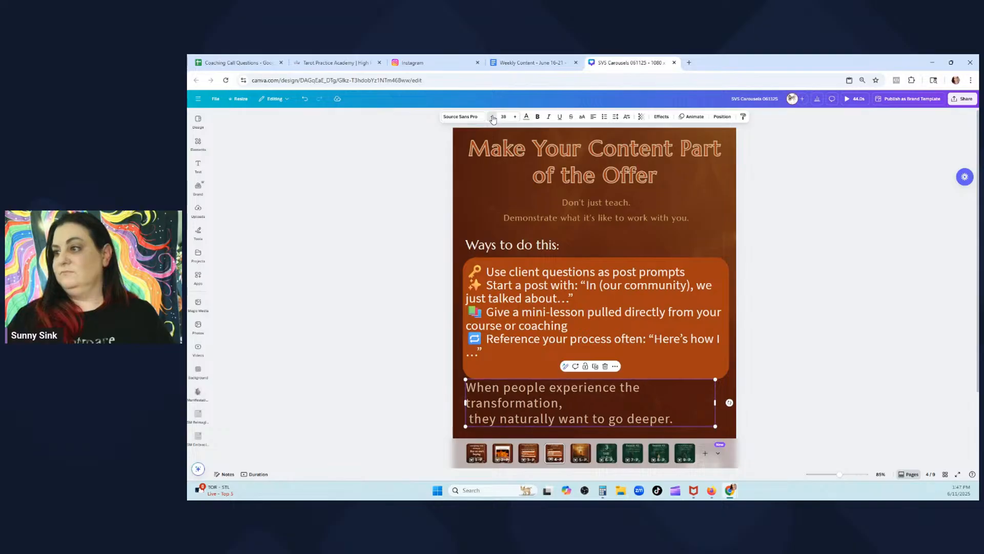
pyautogui.click(492, 117)
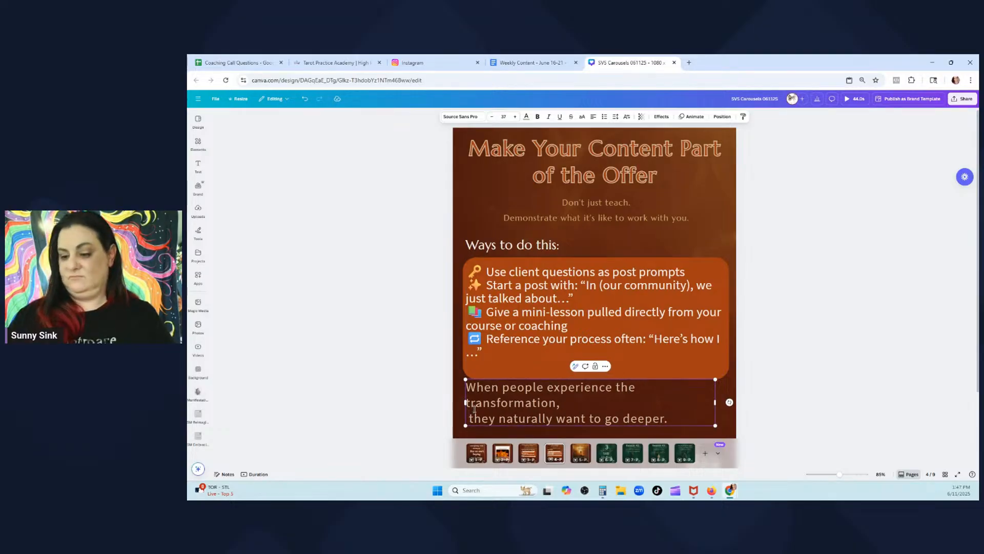
pyautogui.press('BackSpace')
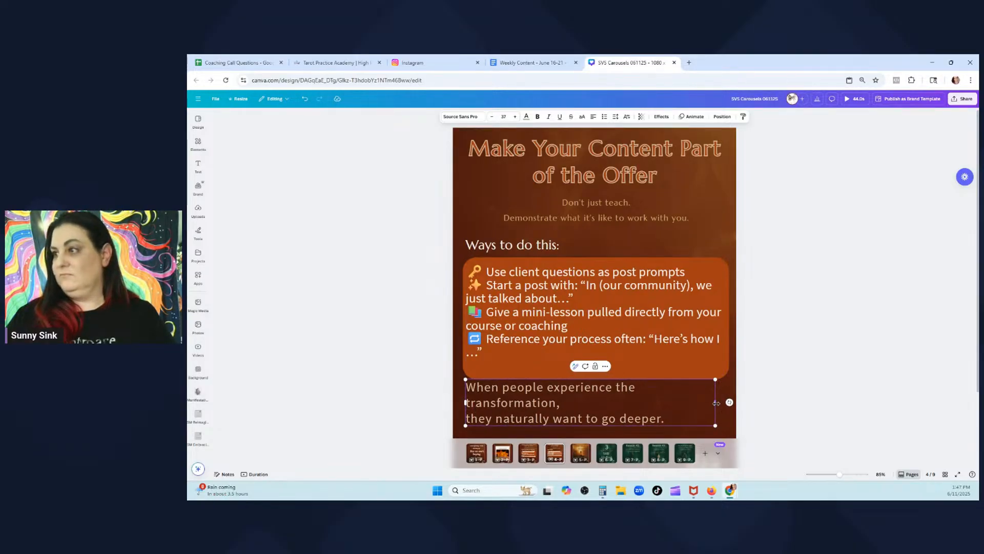
# Widen and slightly lower the closing text box so its text fits on two lines, and reduce its font size to 35
pyautogui.moveTo(715, 403); pyautogui.dragTo(741, 404)
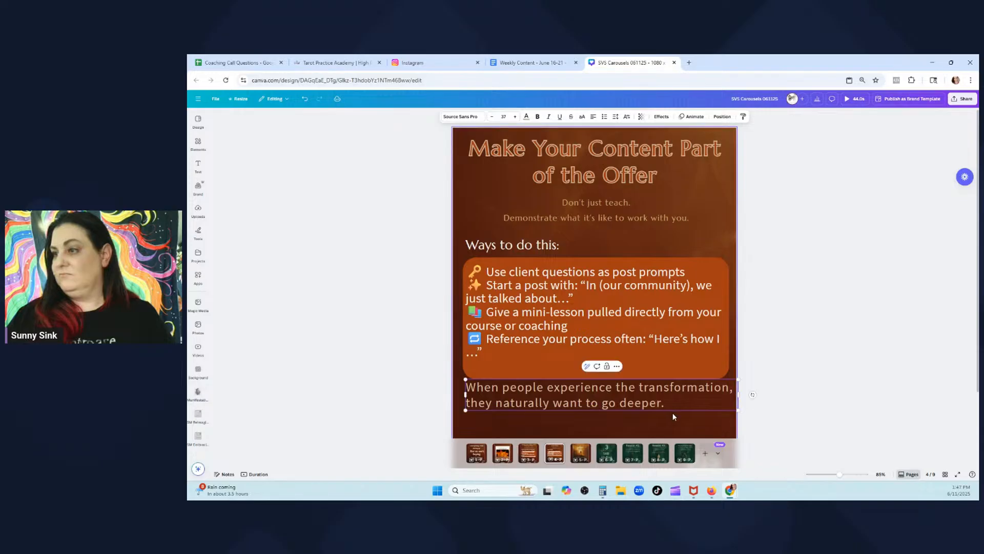
pyautogui.moveTo(672, 404); pyautogui.dragTo(656, 405)
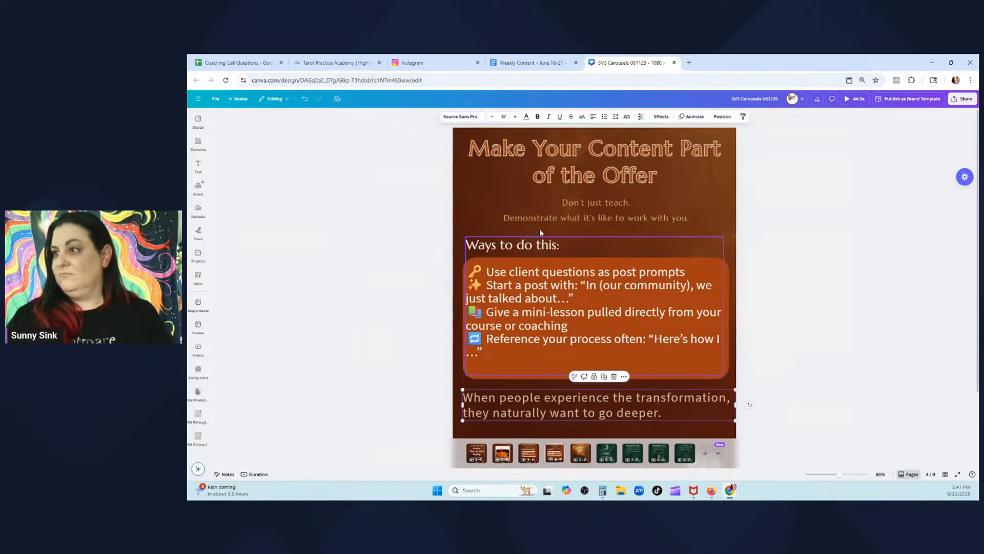
pyautogui.click(480, 117)
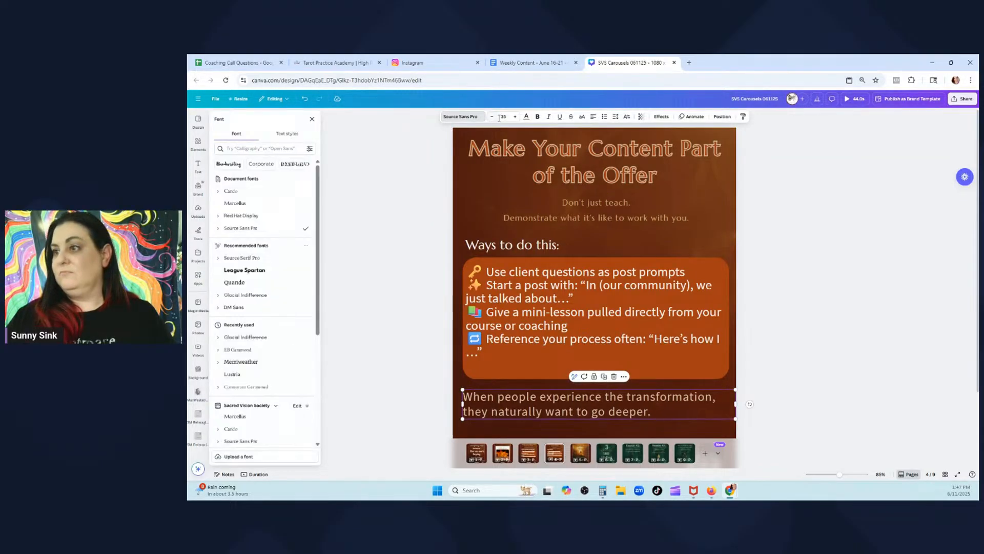
pyautogui.click(724, 214)
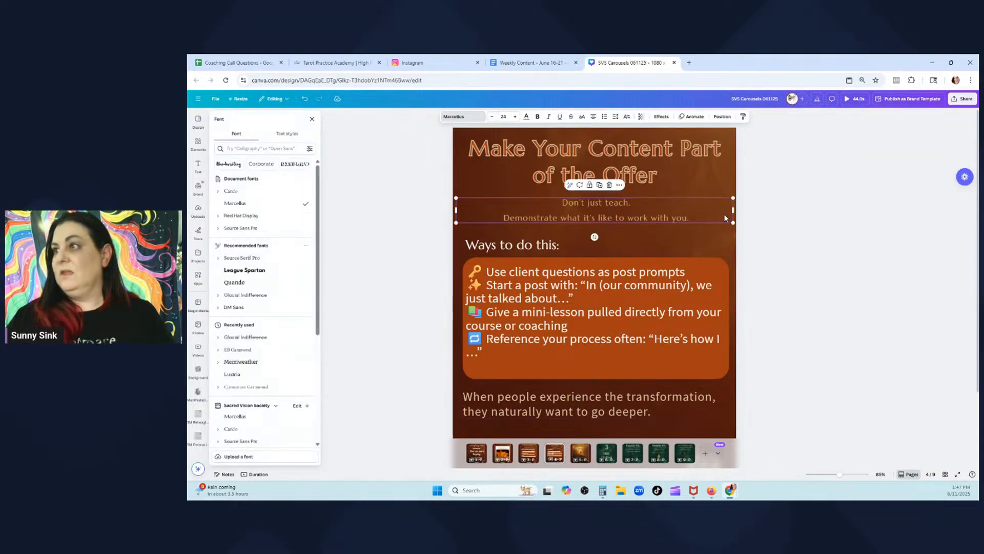
# Increase the font size of page 4's "Don't just teach" subtitle to 33
pyautogui.click(515, 117)
pyautogui.click(515, 117)
pyautogui.click(516, 117)
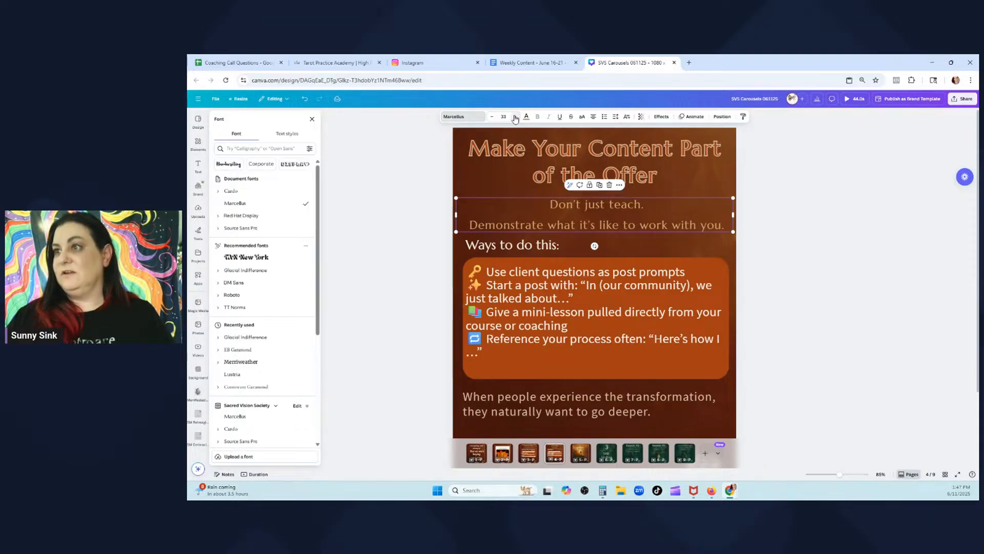
pyautogui.click(807, 302)
pyautogui.click(601, 208)
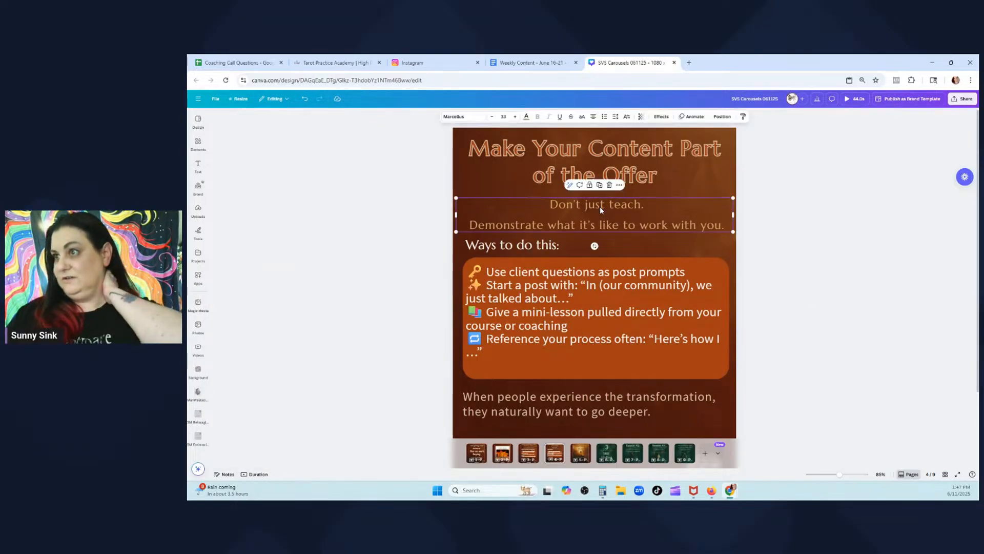
pyautogui.click(639, 435)
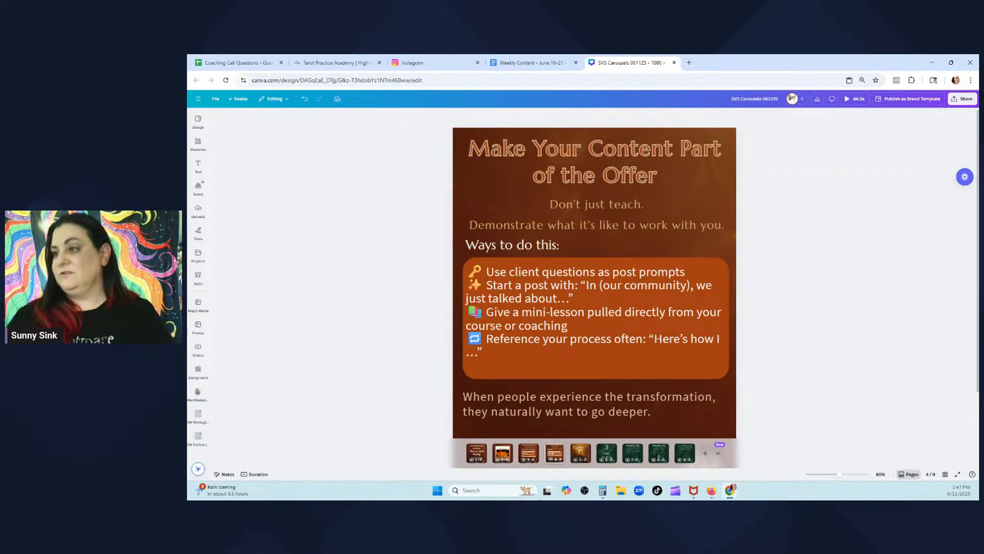
# Duplicate the "Repeat Your Offer More Than You Think" page and move the copy after page 4, making it page 5
pyautogui.click(532, 451)
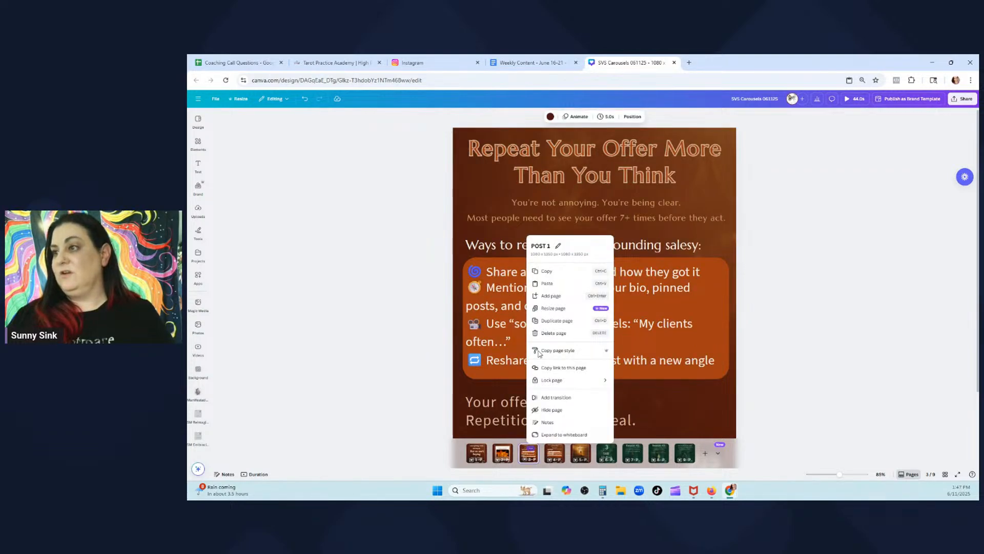
pyautogui.click(548, 320)
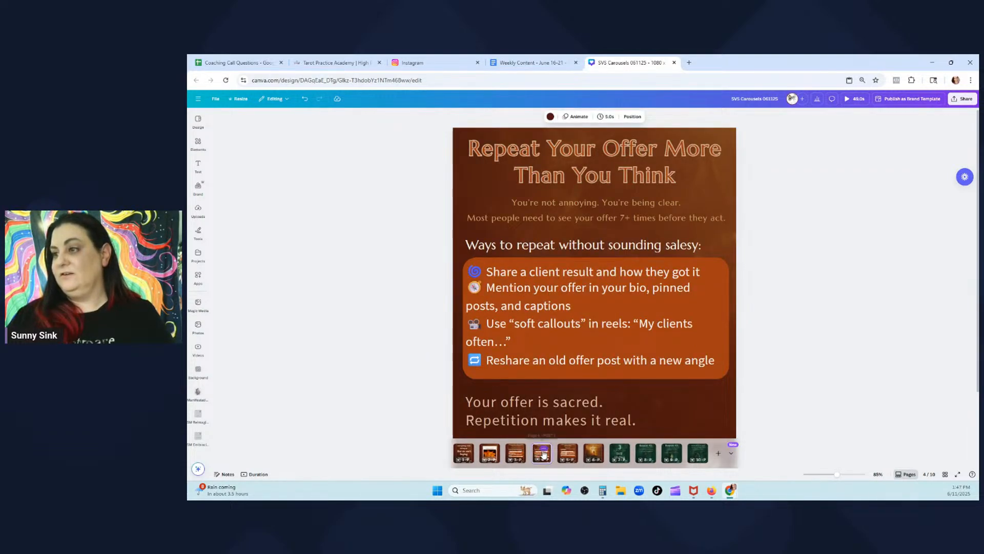
pyautogui.click(568, 453)
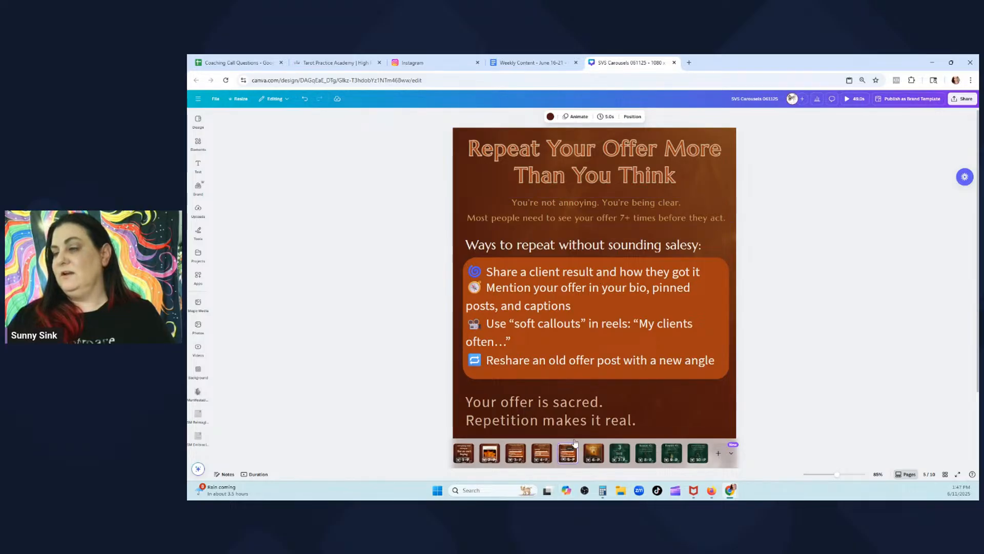
# Replace page 5's title with Slide 5's header "Create a Direct Path to the Yes" from the Weekly Content document
pyautogui.click(562, 58)
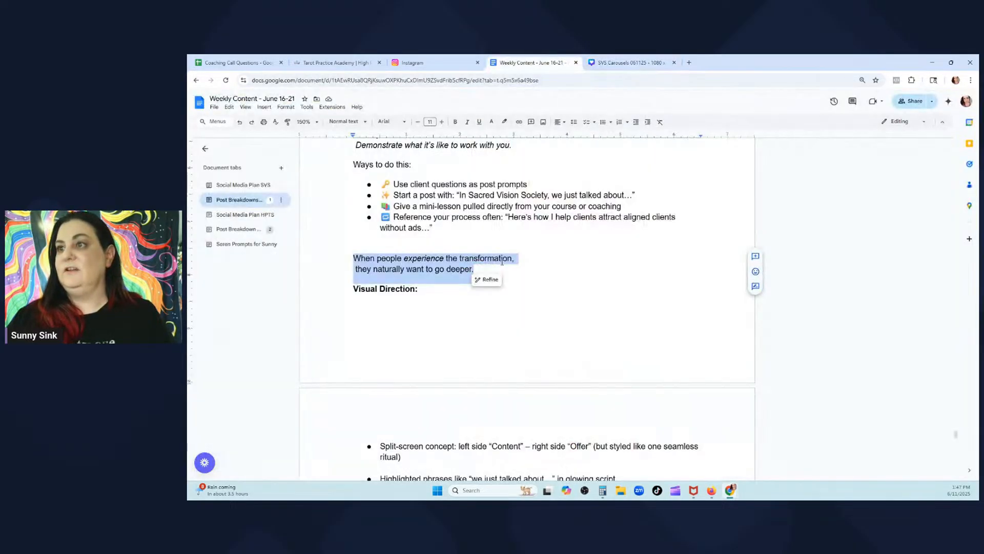
pyautogui.scroll(-6, 432, 300)
pyautogui.scroll(-1, 432, 300)
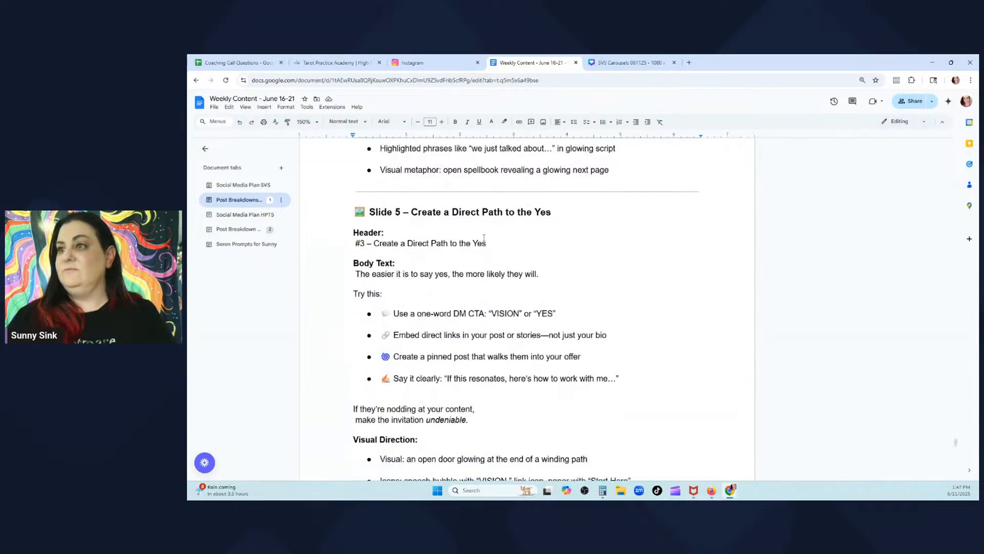
pyautogui.moveTo(486, 244); pyautogui.dragTo(372, 248)
pyautogui.hotkey('ctrl', 'c')
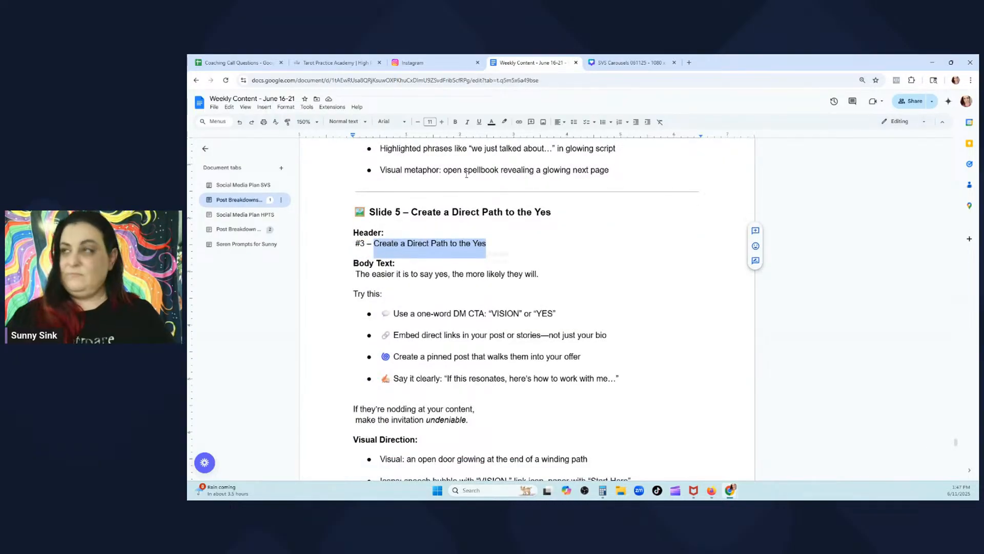
pyautogui.click(630, 63)
pyautogui.doubleClick(603, 187)
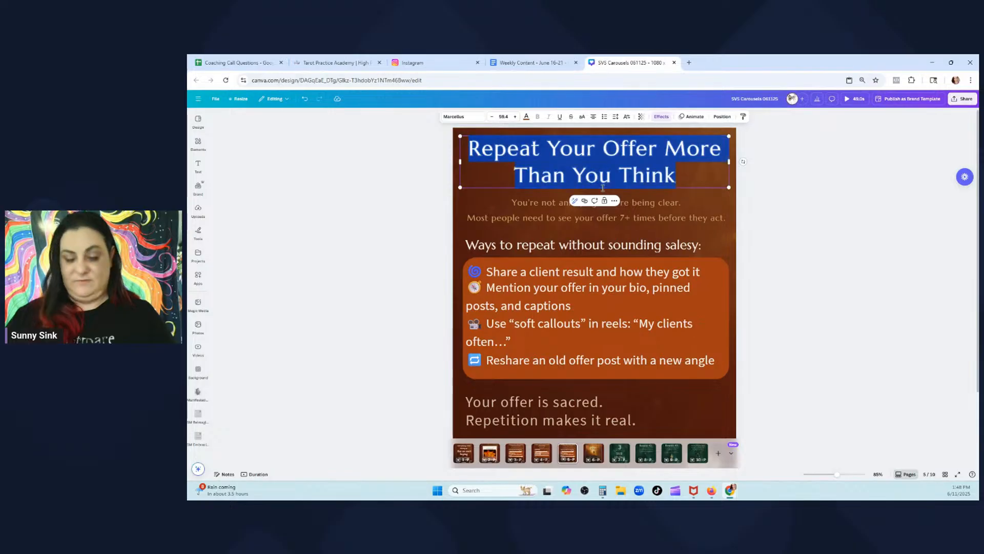
pyautogui.hotkey('ctrl', 'v')
# Replace page 5's two-line subtitle with "The easier it is to say yes, the more likely they will." from the Weekly Content document
pyautogui.click(532, 62)
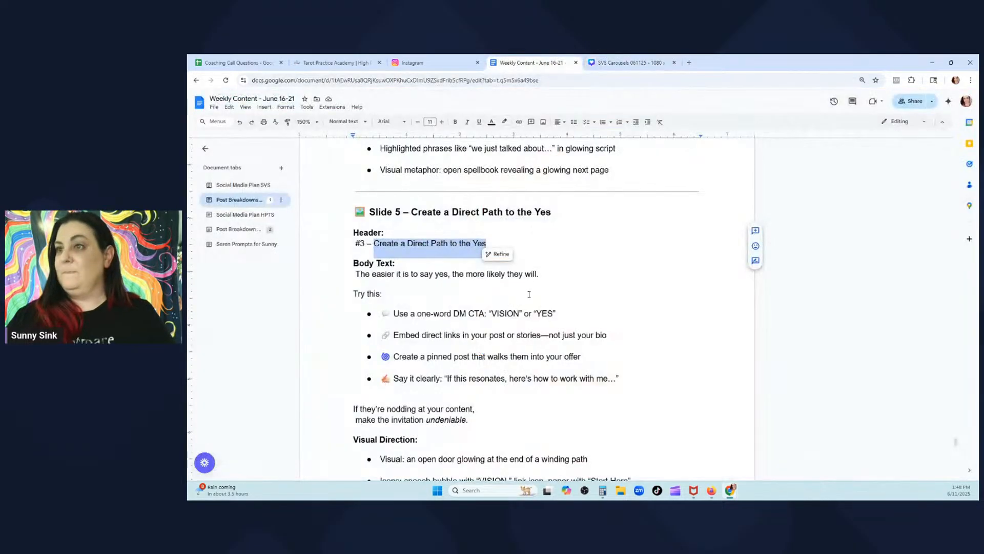
pyautogui.moveTo(542, 276); pyautogui.dragTo(355, 275)
pyautogui.hotkey('ctrl', 'c')
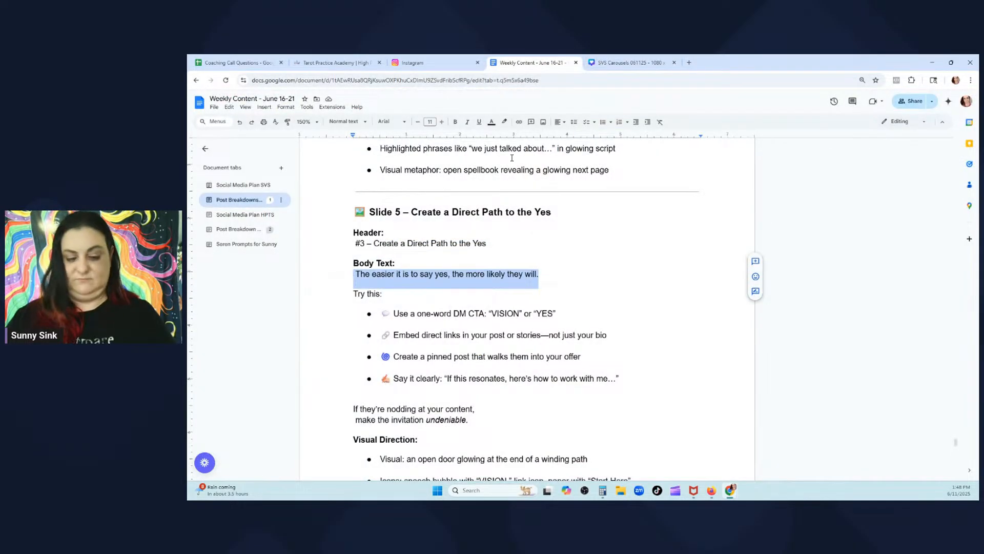
pyautogui.click(630, 62)
pyautogui.click(605, 210)
pyautogui.tripleClick(605, 211)
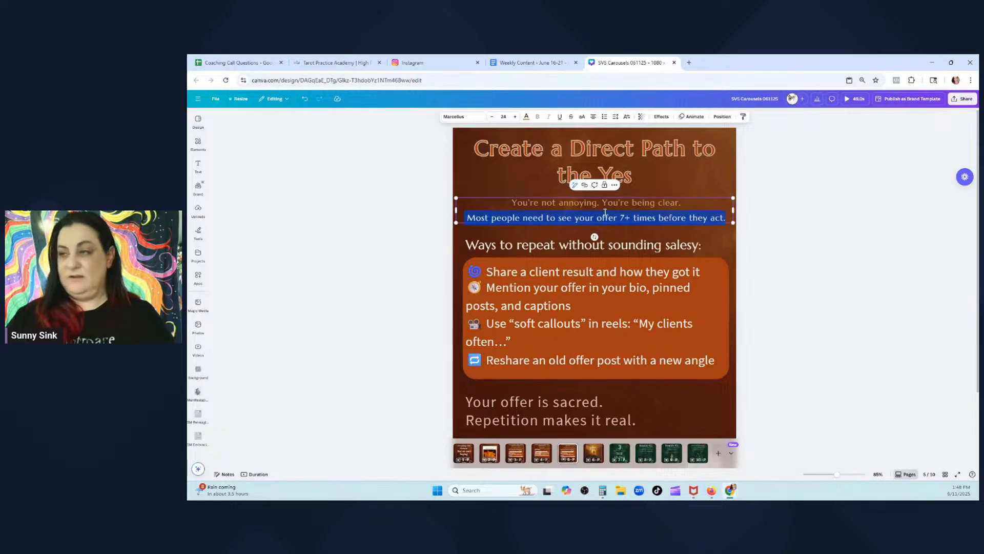
pyautogui.moveTo(493, 205); pyautogui.dragTo(727, 218)
pyautogui.hotkey('ctrl', 'v')
pyautogui.click(837, 226)
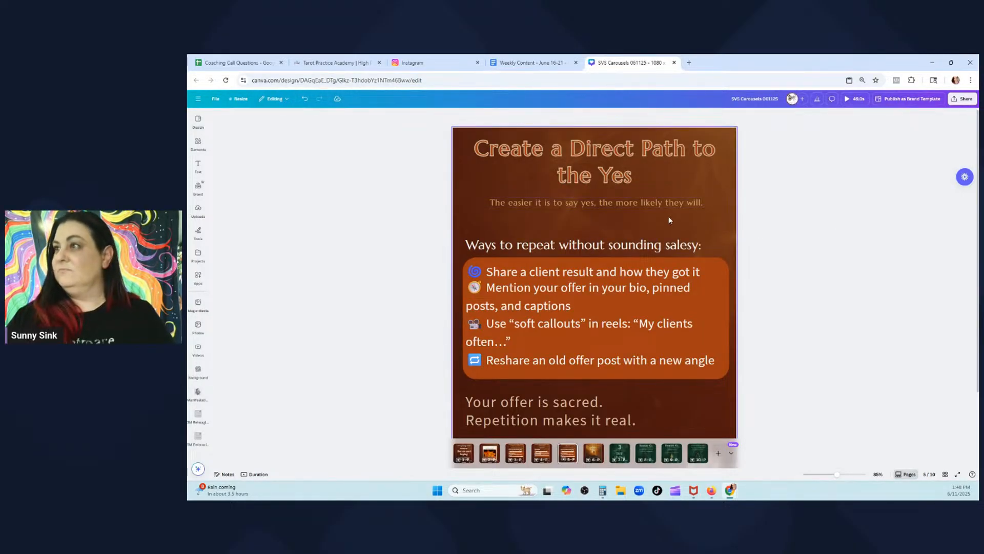
pyautogui.click(669, 217)
pyautogui.click(644, 206)
# Replace page 5's list heading with "Try this:" copied from Slide 5 in the Weekly Content document
pyautogui.click(530, 62)
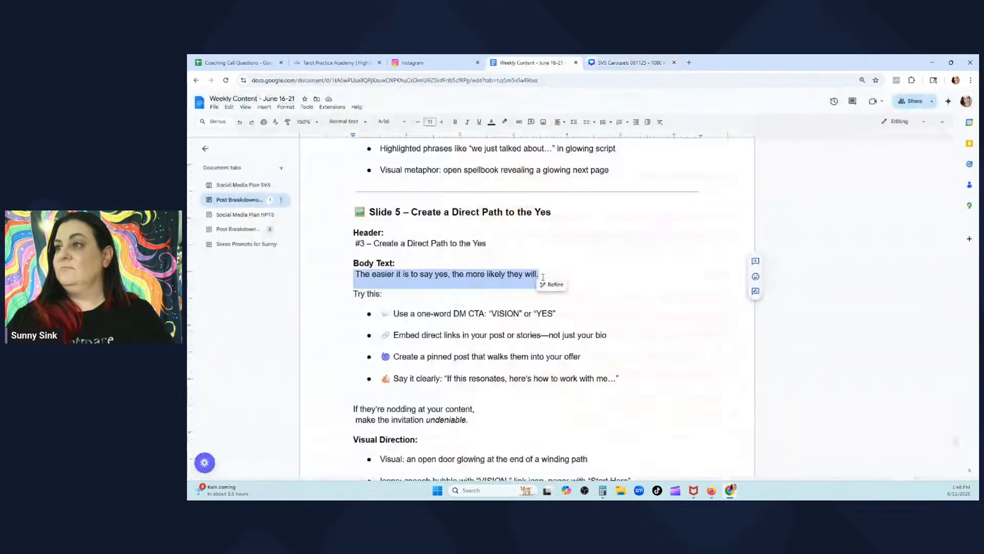
pyautogui.moveTo(387, 211); pyautogui.dragTo(333, 211)
pyautogui.hotkey('ctrl', 'c')
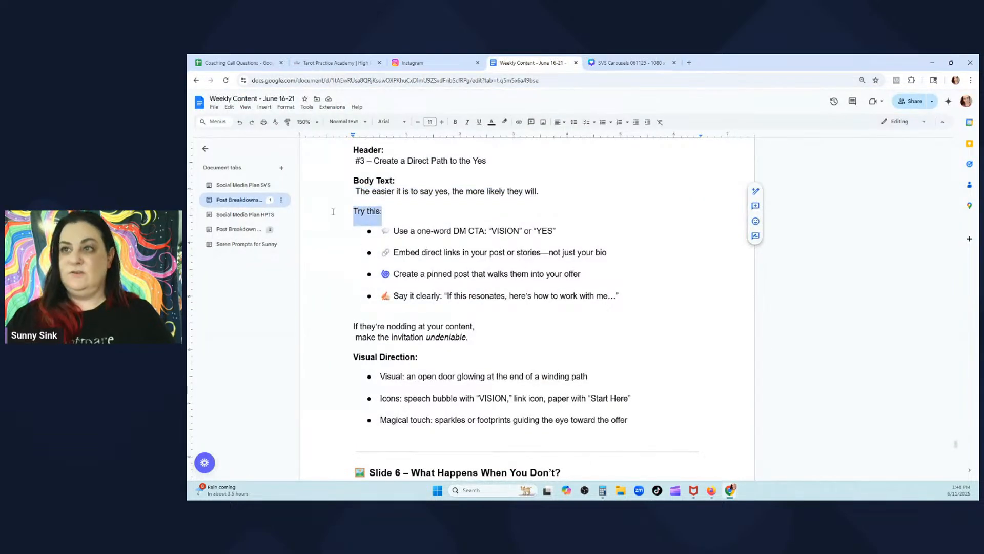
pyautogui.click(631, 62)
pyautogui.click(592, 254)
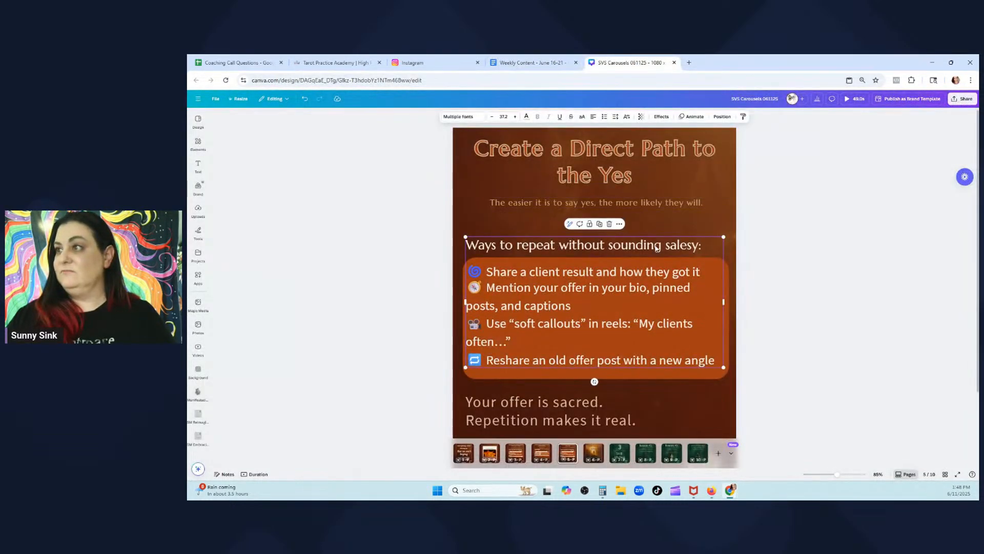
pyautogui.click(710, 243)
pyautogui.click(710, 243)
pyautogui.moveTo(710, 243); pyautogui.dragTo(471, 245)
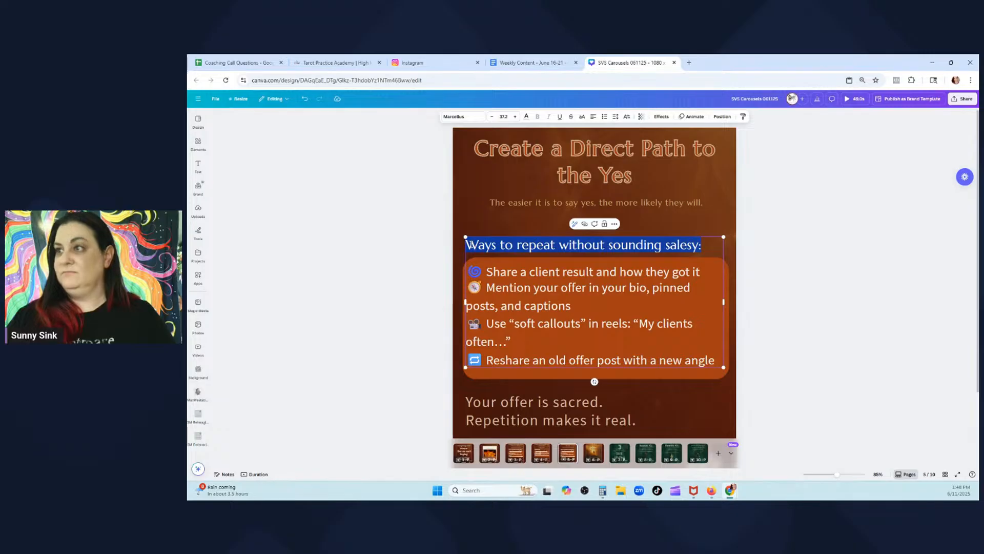
pyautogui.hotkey('ctrl', 'v')
pyautogui.press('Return')
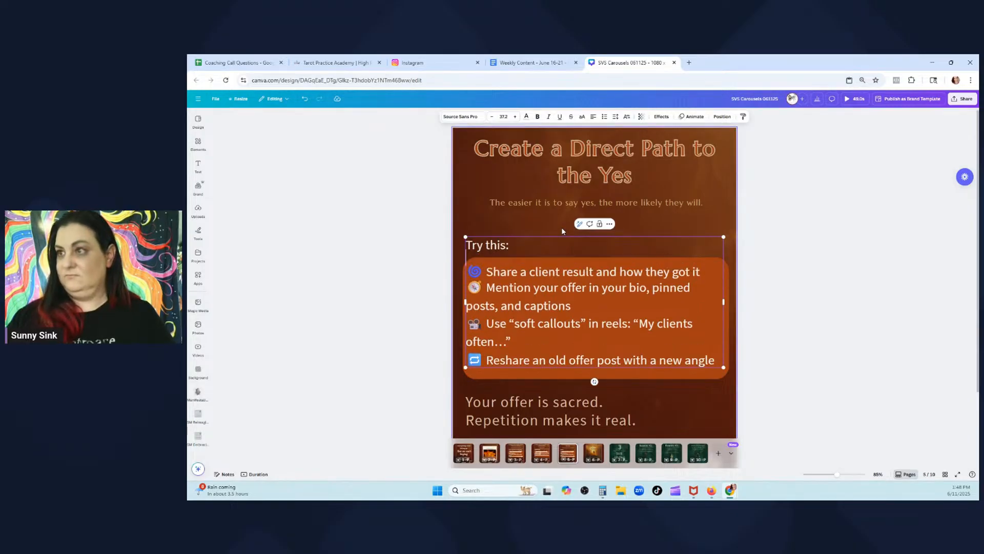
# In the Weekly Content document, remove the spacing between Slide 5's four "Try this" list items
pyautogui.click(531, 62)
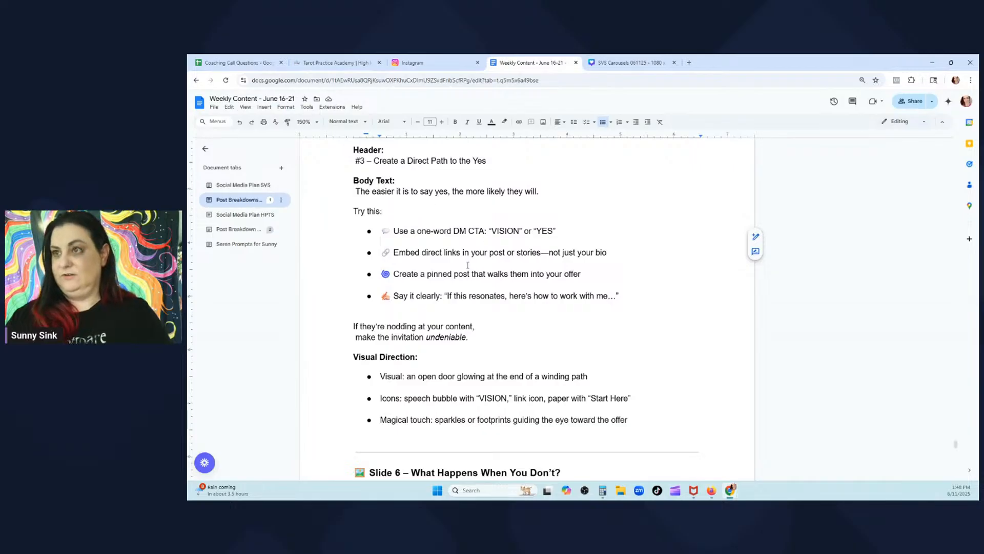
pyautogui.press('Delete')
pyautogui.press('Down')
pyautogui.press('Delete')
pyautogui.press('Down')
pyautogui.press('Delete')
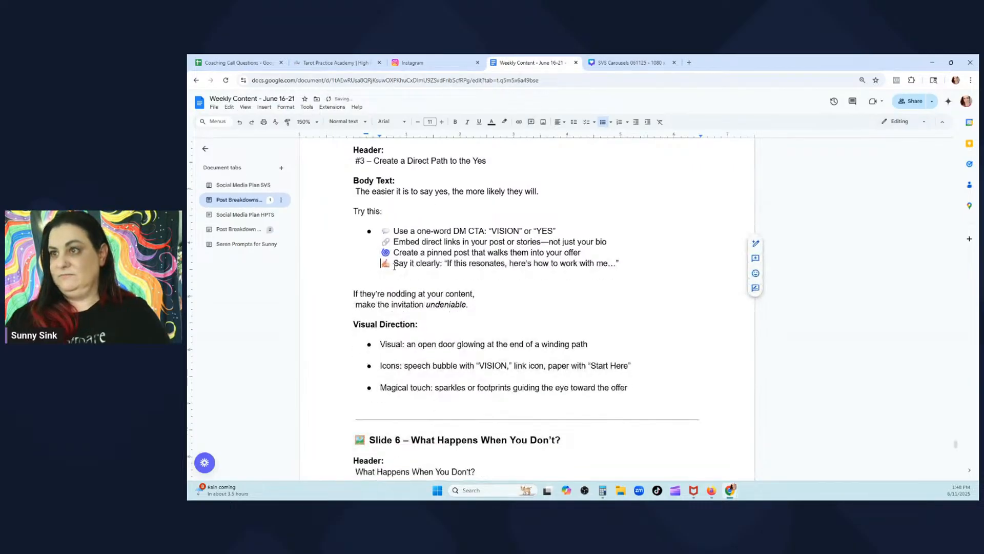
# Turn the last three "Try this" lines back into separate bullets without gaps between them
pyautogui.click(380, 244)
pyautogui.press('BackSpace')
pyautogui.press('Return')
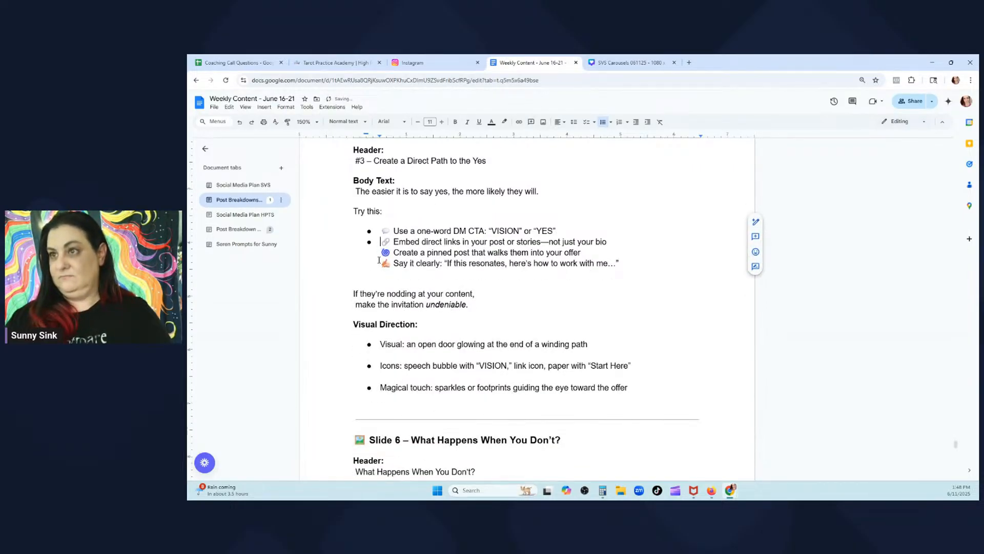
pyautogui.press('Down')
pyautogui.press('BackSpace')
pyautogui.press('Return')
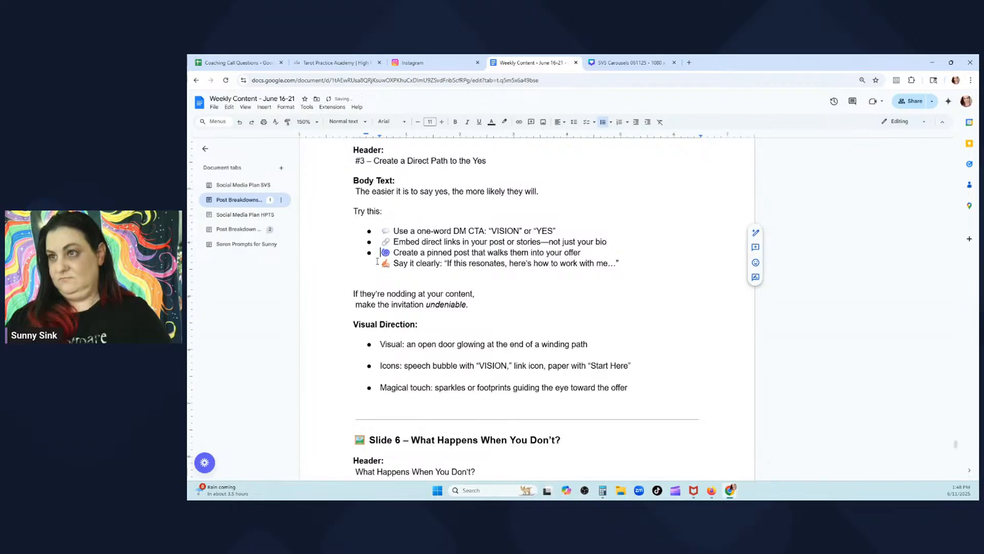
pyautogui.press('Down')
pyautogui.press('BackSpace')
pyautogui.press('Return')
# Replace page 5's list items with the four "Try this" items copied from the Weekly Content document
pyautogui.moveTo(619, 264); pyautogui.dragTo(385, 231)
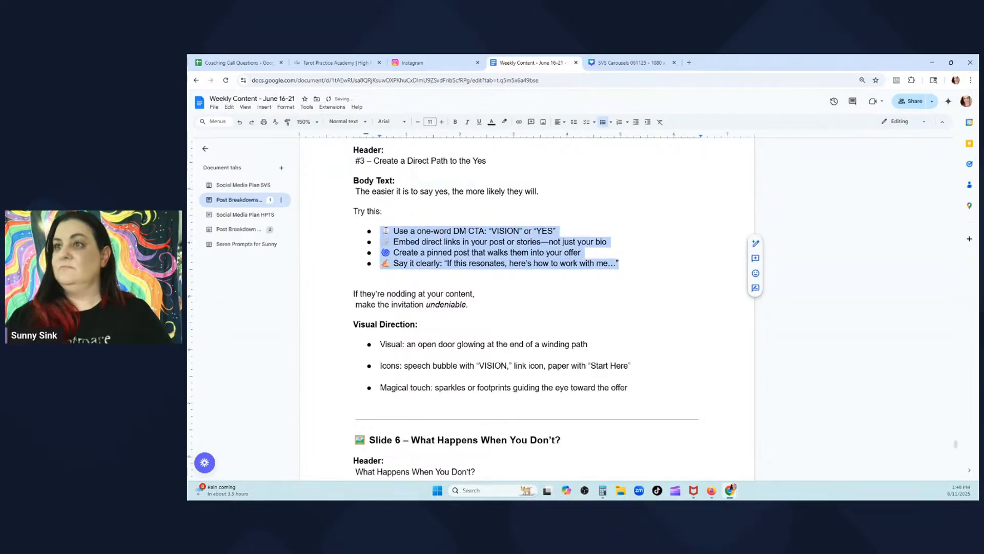
pyautogui.click(628, 63)
pyautogui.click(640, 360)
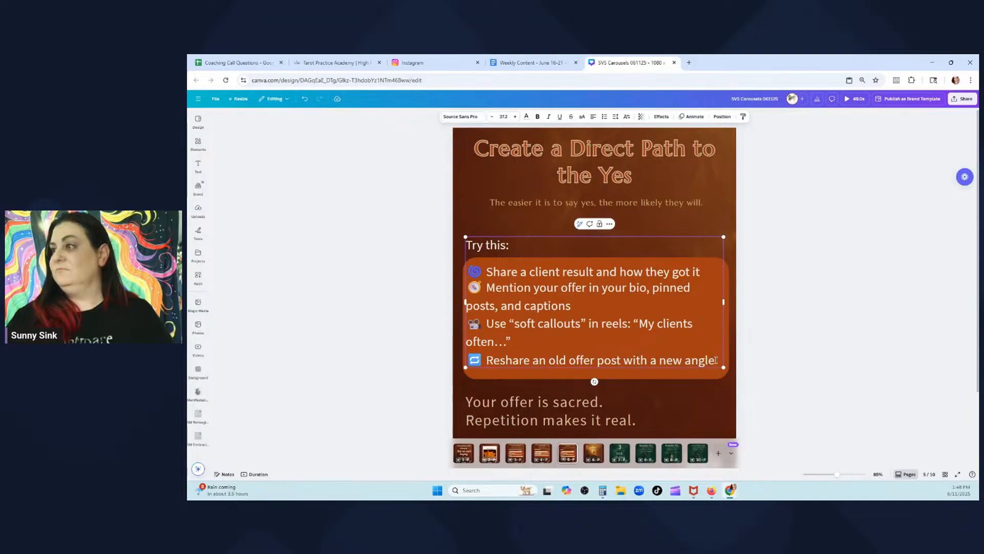
pyautogui.moveTo(717, 360); pyautogui.dragTo(468, 270)
pyautogui.write('💭 Use a one-word DM CTA: "VISION" or "YES" 🔗 Embed direct links in your post or stories—not just your bio 🌀 Create a pinned post that walks them into your offer ✍ Say it clearly: "If this resonates, here’s how to work with me…"')
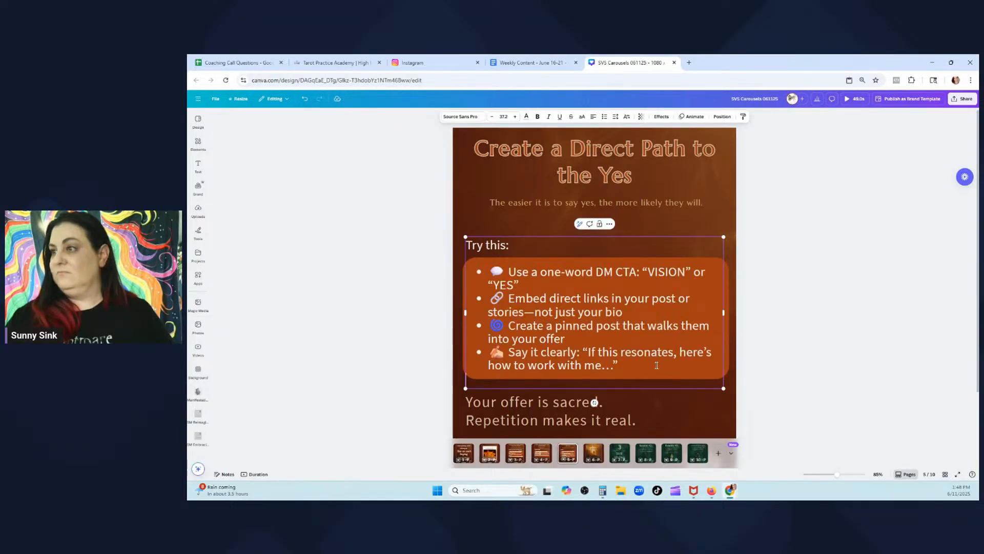
# Remove the bullet formatting from page 5's four pasted list items
pyautogui.moveTo(657, 365); pyautogui.dragTo(486, 270)
pyautogui.click(604, 118)
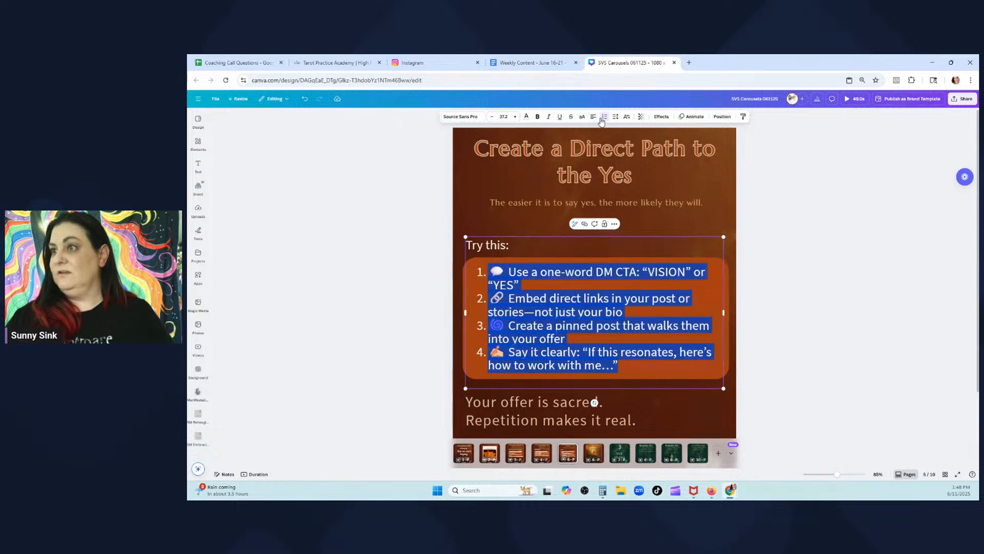
pyautogui.click(604, 117)
pyautogui.click(845, 353)
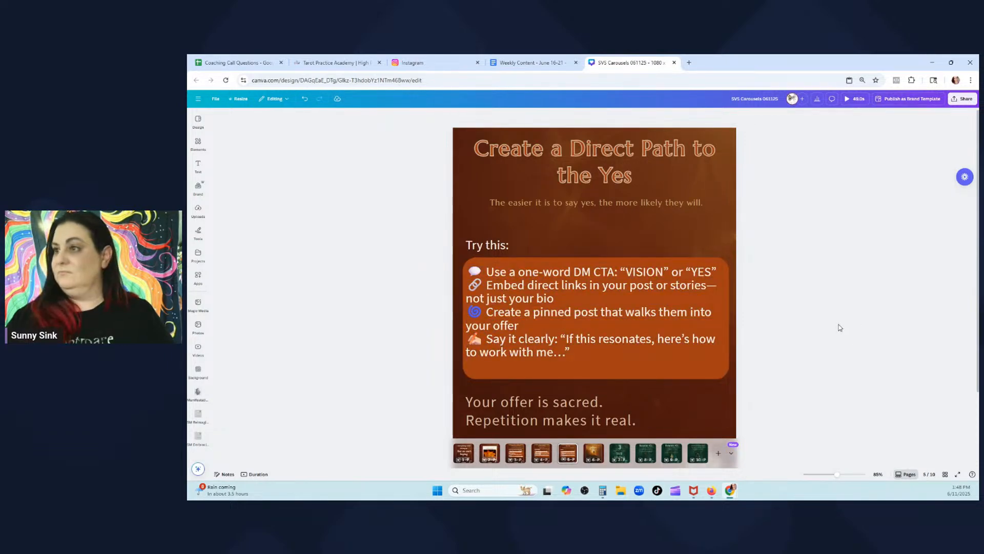
# Set the line spacing of page 5's list text box to 1.17
pyautogui.click(540, 286)
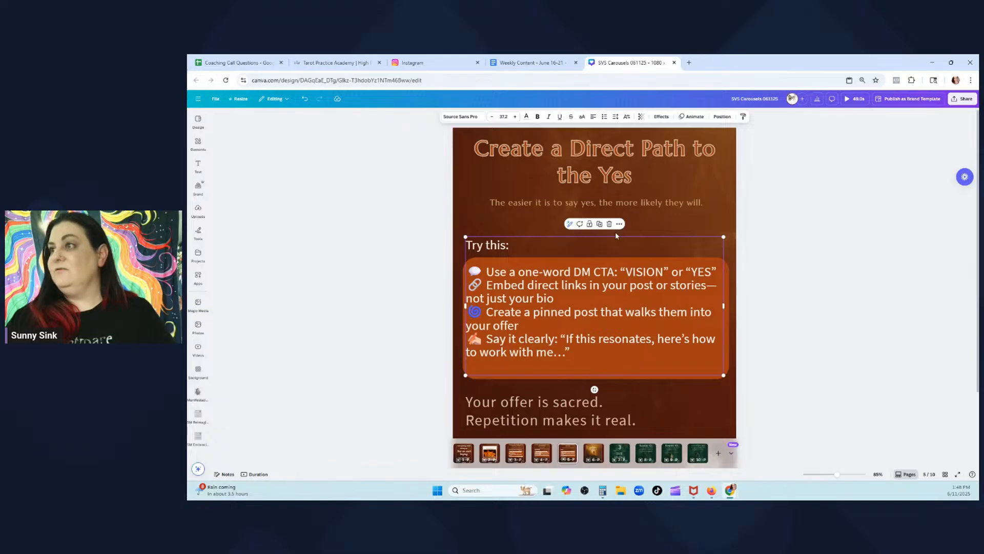
pyautogui.click(617, 116)
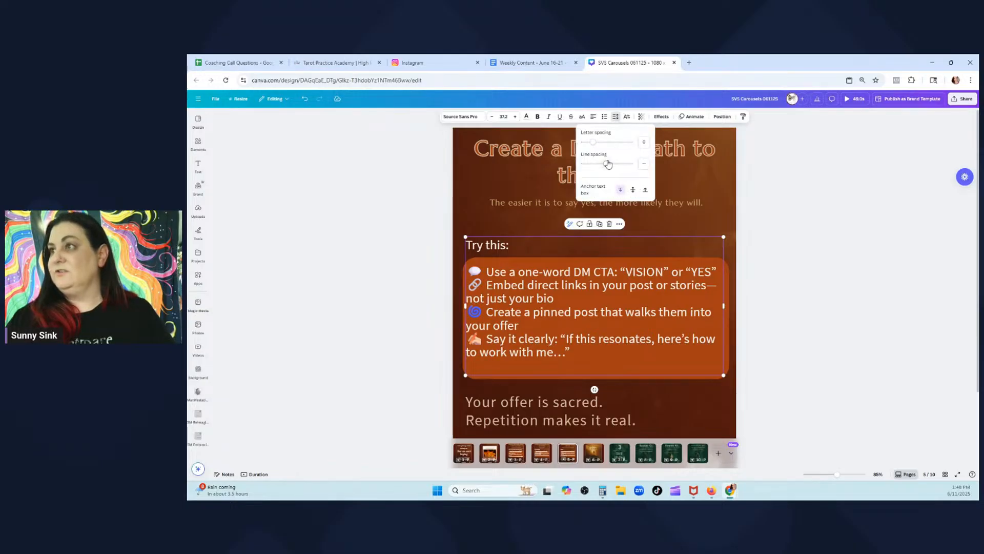
pyautogui.click(609, 163)
pyautogui.moveTo(609, 164); pyautogui.dragTo(600, 162)
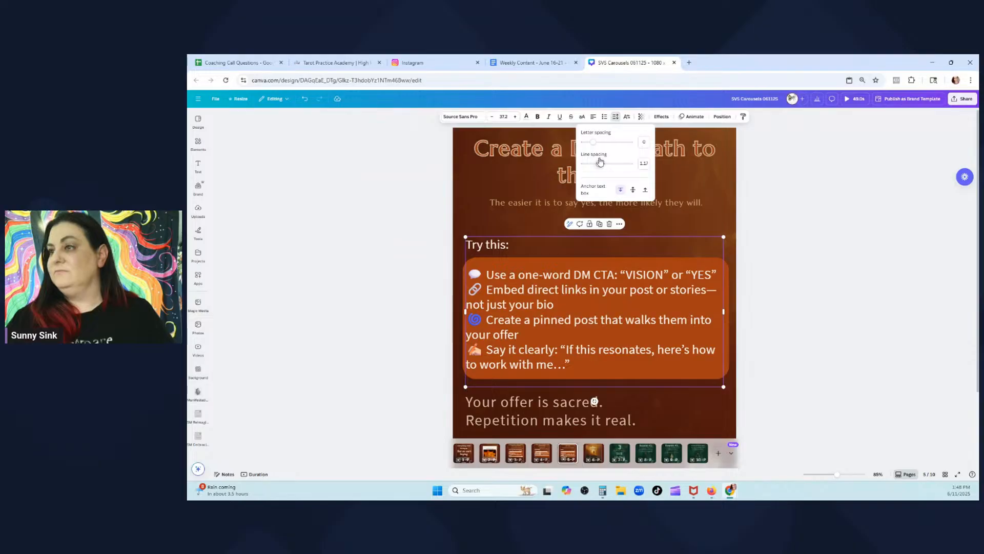
pyautogui.click(891, 263)
pyautogui.click(915, 317)
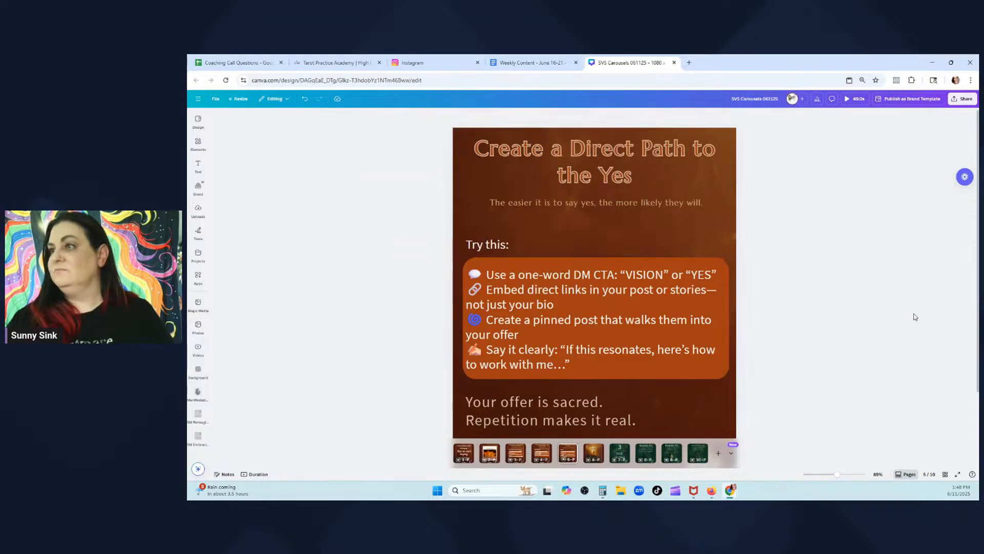
# Replace the dash after "stories" in page 5's second list item with "..."
pyautogui.click(628, 286)
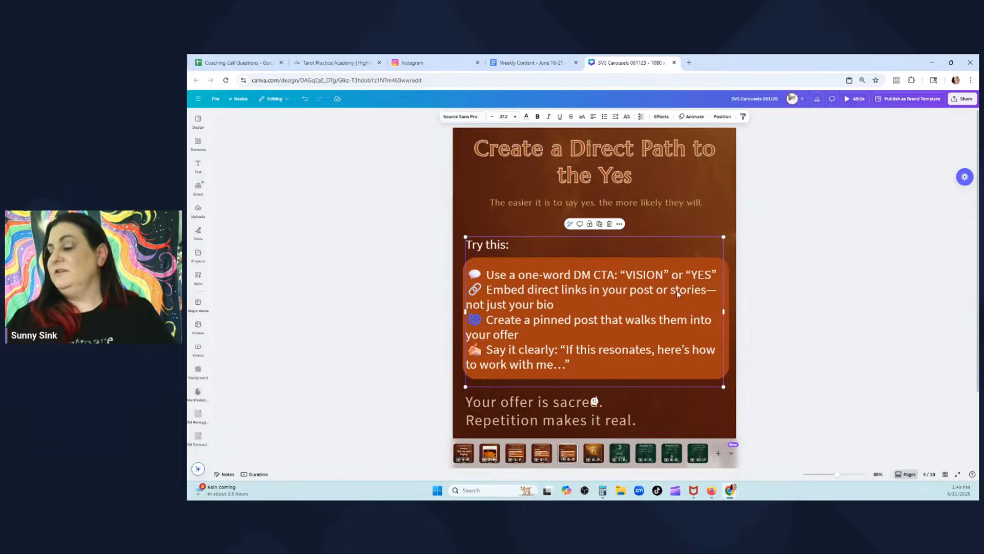
pyautogui.click(708, 289)
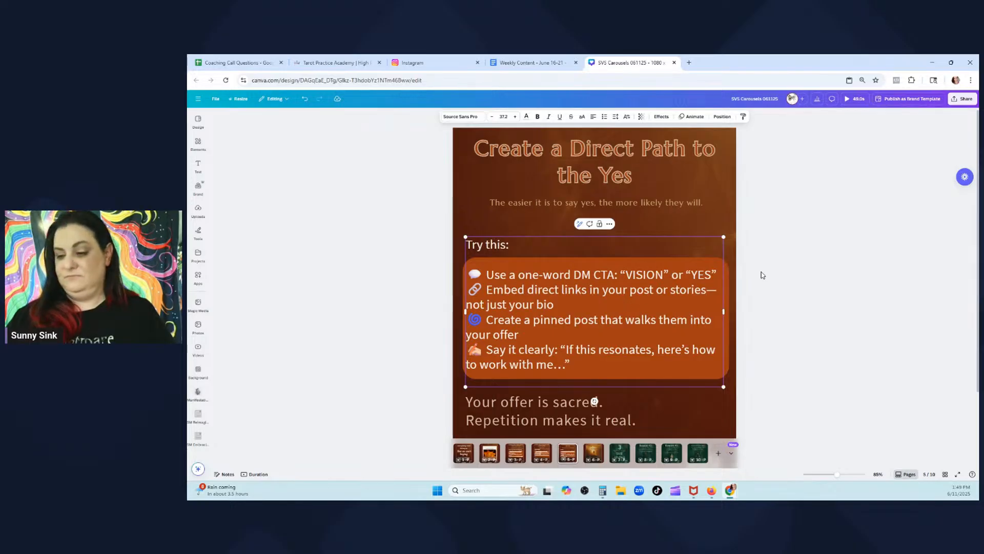
pyautogui.press('Delete')
pyautogui.write('...')
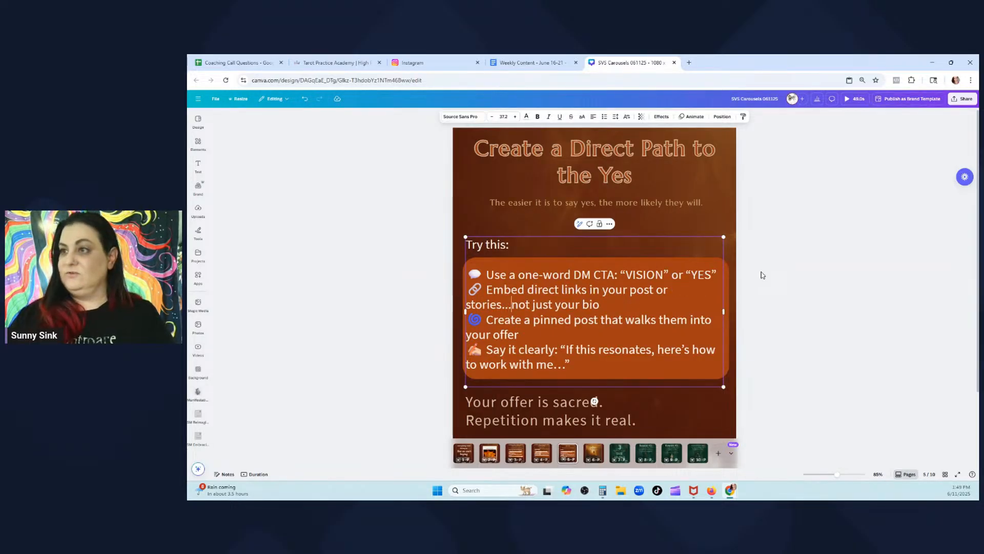
# Replace page 5's closing text with the lines "If they're nodding at your content, make the invitation undeniable." copied from the Weekly Content document
pyautogui.press('Escape')
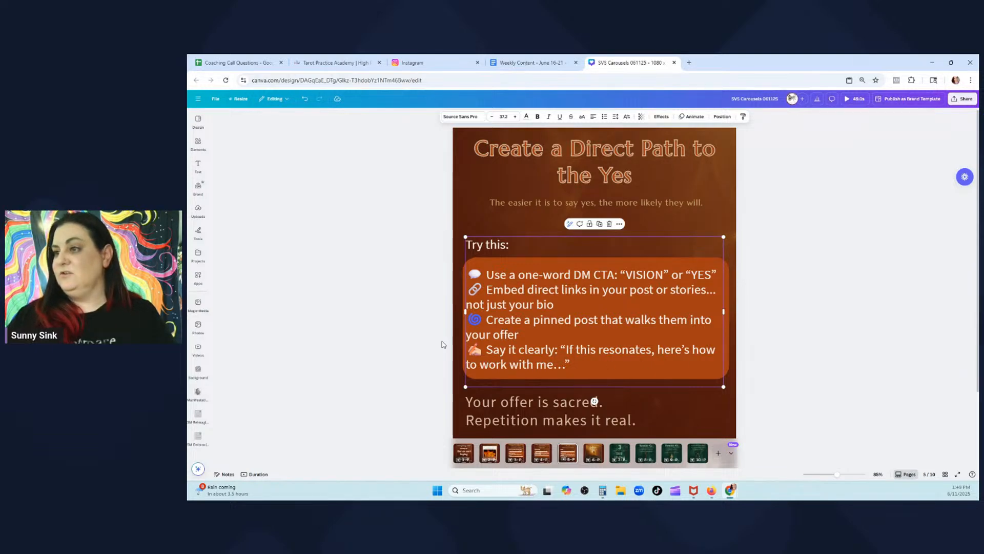
pyautogui.scroll(-3, 443, 345)
pyautogui.click(530, 62)
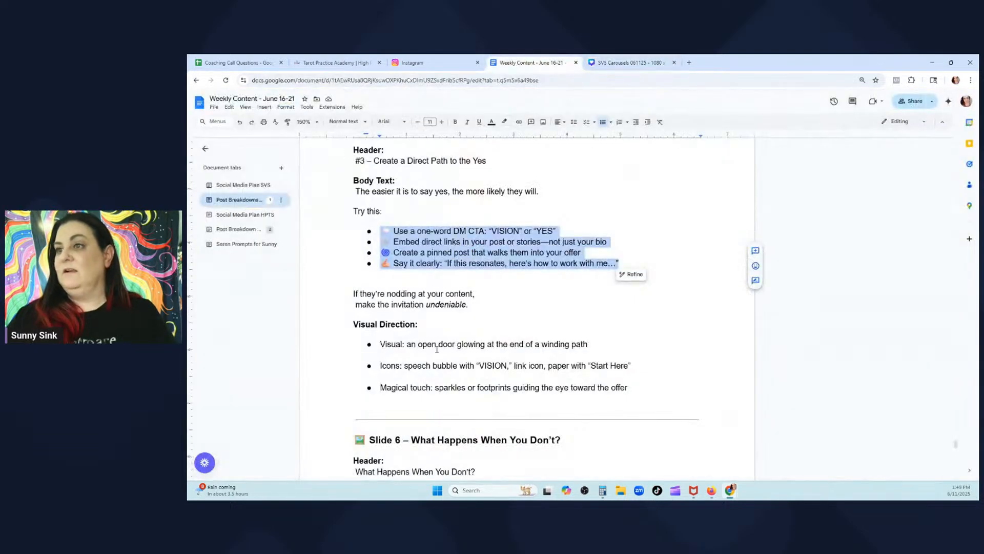
pyautogui.moveTo(504, 311); pyautogui.dragTo(353, 292)
pyautogui.moveTo(474, 308); pyautogui.dragTo(350, 293)
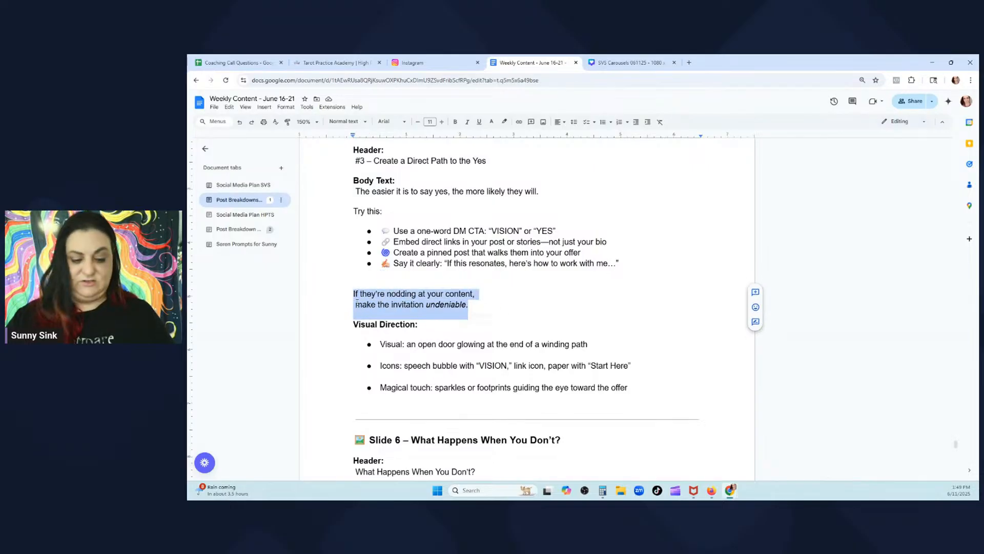
pyautogui.click(631, 63)
pyautogui.click(619, 387)
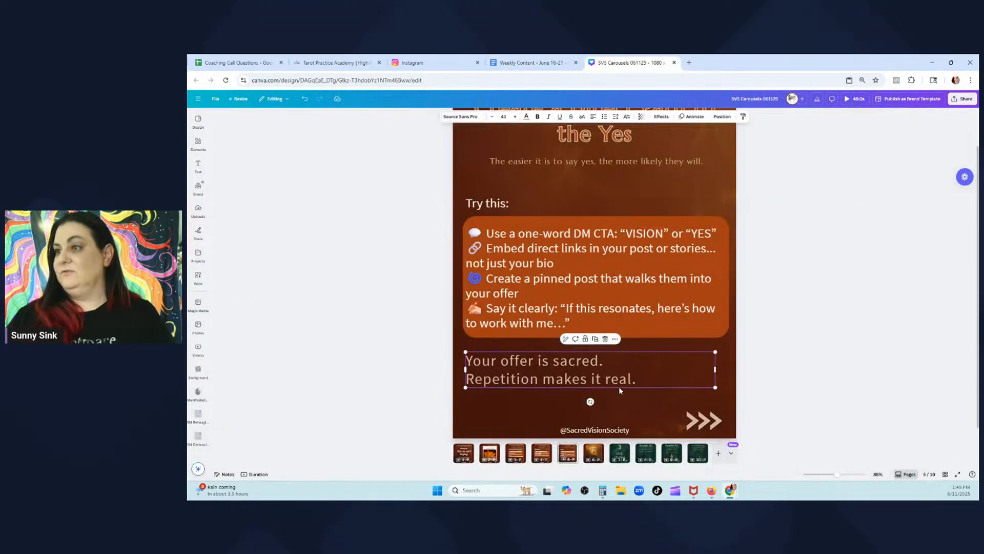
pyautogui.click(643, 384)
pyautogui.write('If they’re nodding at your content, make the invitation undeniable.')
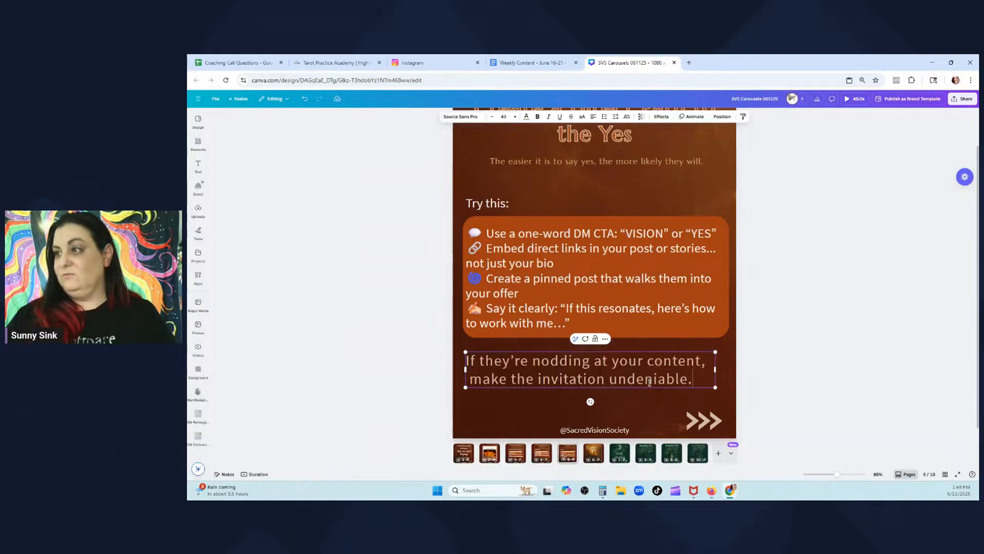
# Remove the leading space before "make the invitation undeniable." in page 5's closing text
pyautogui.click(471, 382)
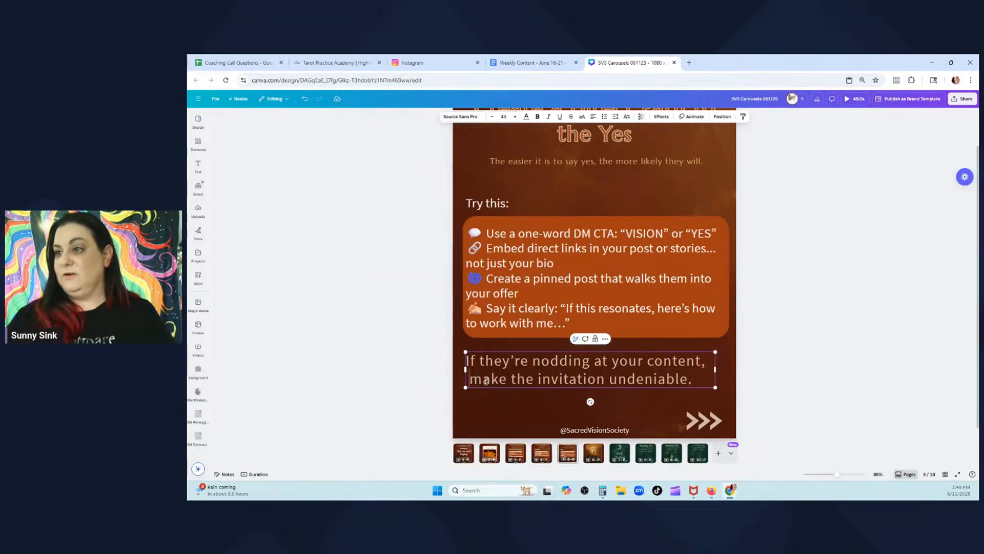
pyautogui.press('BackSpace')
pyautogui.click(868, 281)
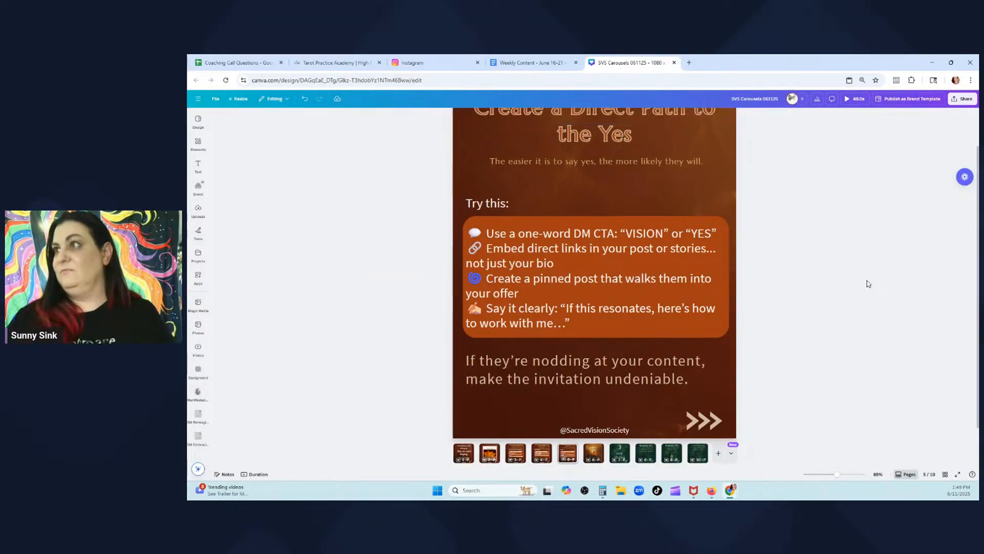
# Increase the font size of page 5's "The easier it is to say yes" subheading to 38 and narrow its text box
pyautogui.scroll(1, 758, 238)
pyautogui.click(672, 201)
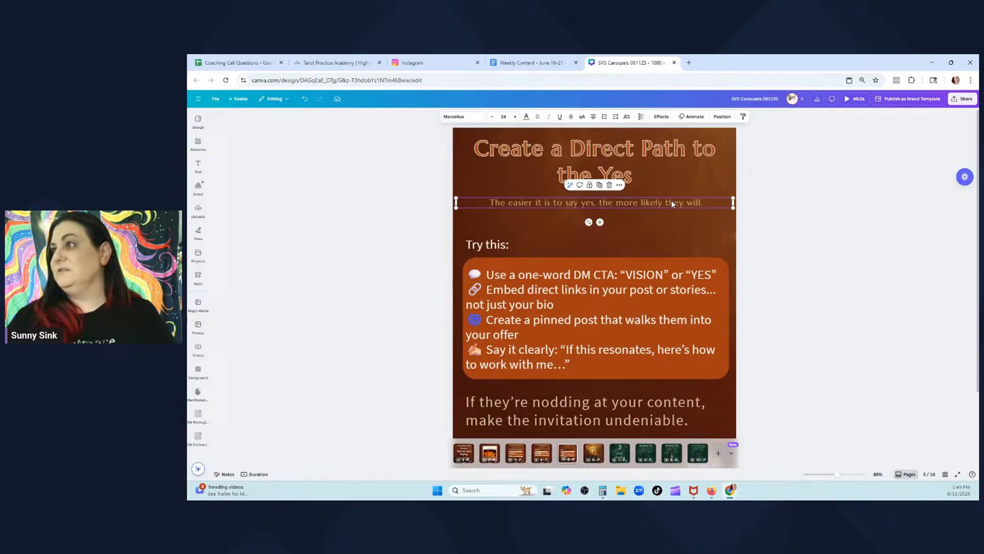
pyautogui.click(517, 116)
pyautogui.click(516, 116)
pyautogui.click(516, 117)
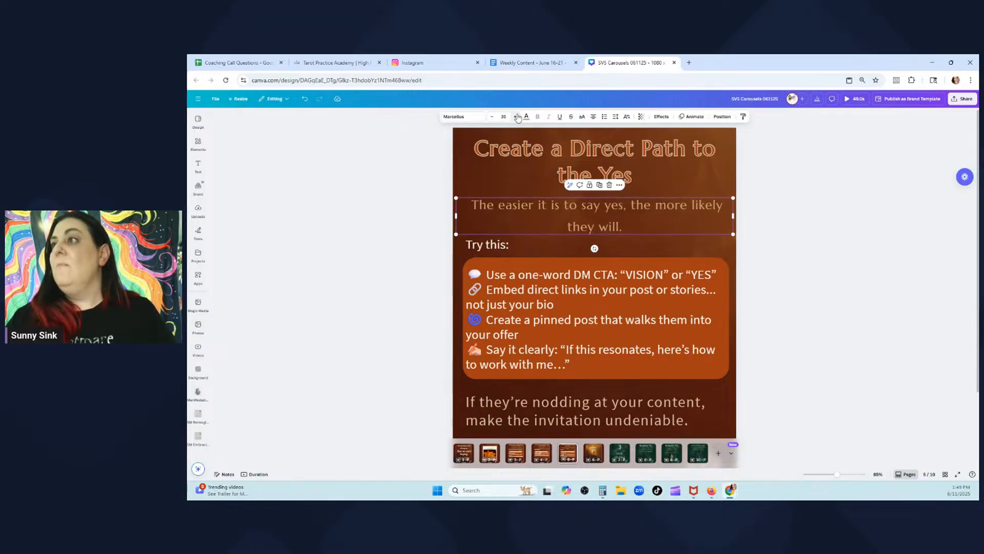
pyautogui.click(516, 116)
pyautogui.moveTo(457, 213); pyautogui.dragTo(467, 212)
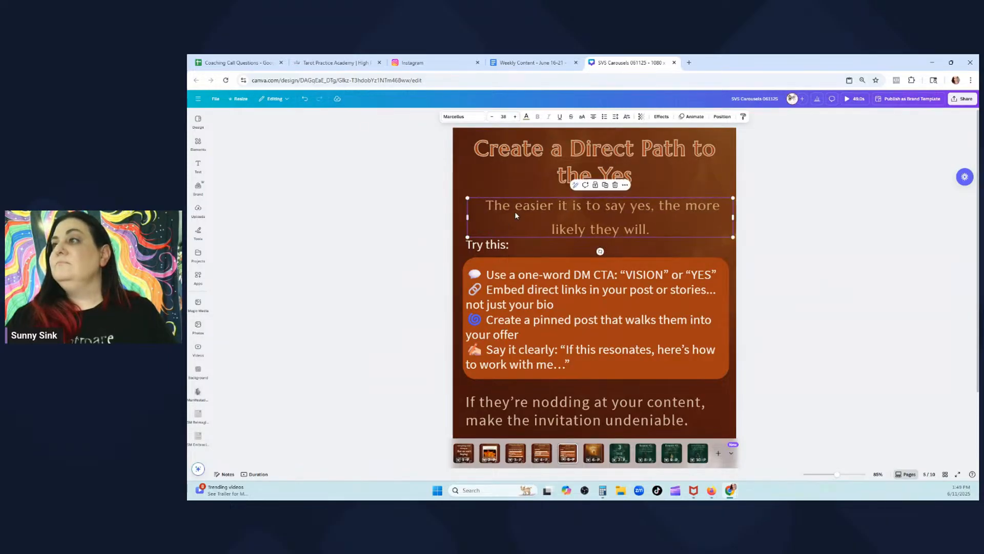
pyautogui.click(819, 213)
# Centre page 5's subheading slightly higher under the title and move the closing text up a little
pyautogui.moveTo(646, 210); pyautogui.dragTo(641, 208)
pyautogui.rightClick(641, 207)
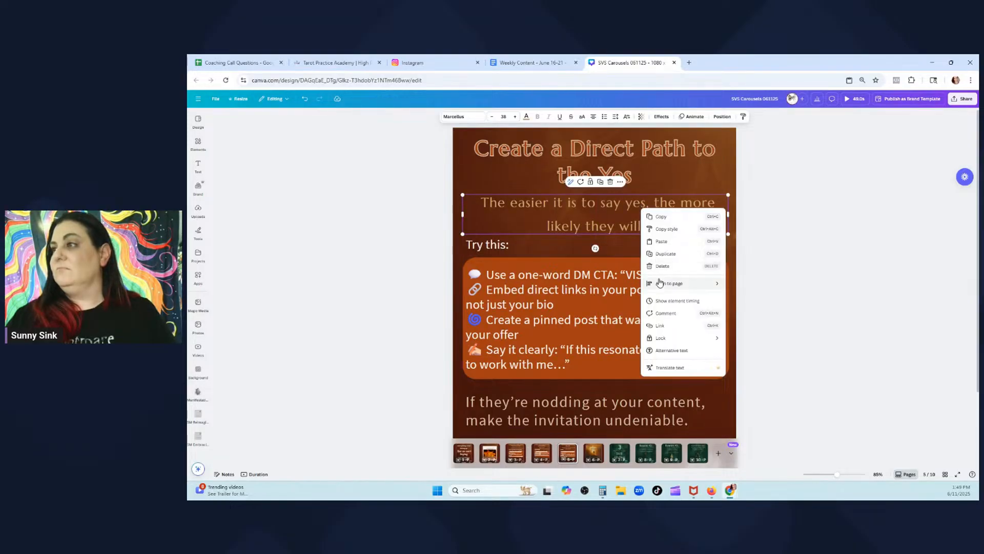
pyautogui.click(749, 296)
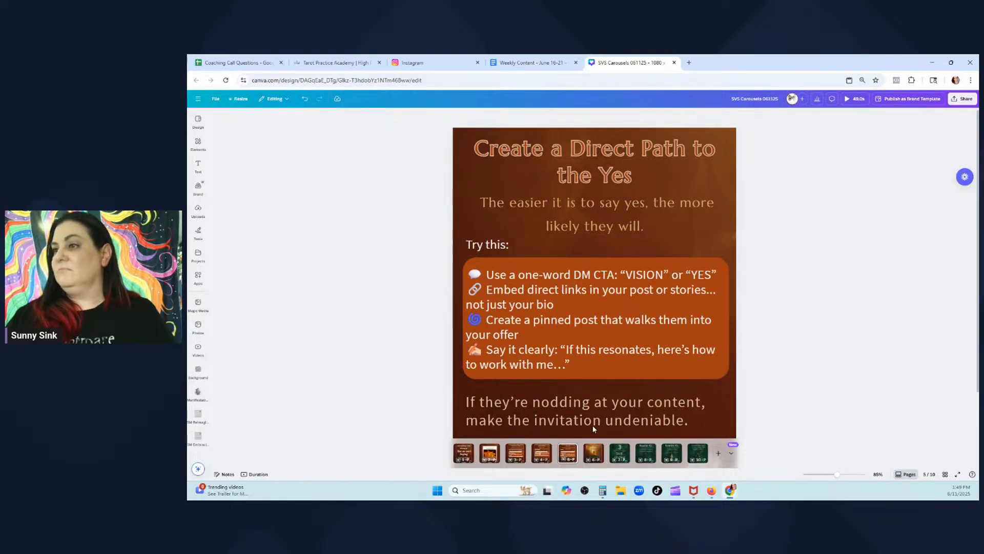
pyautogui.moveTo(593, 425); pyautogui.dragTo(592, 419)
pyautogui.click(824, 352)
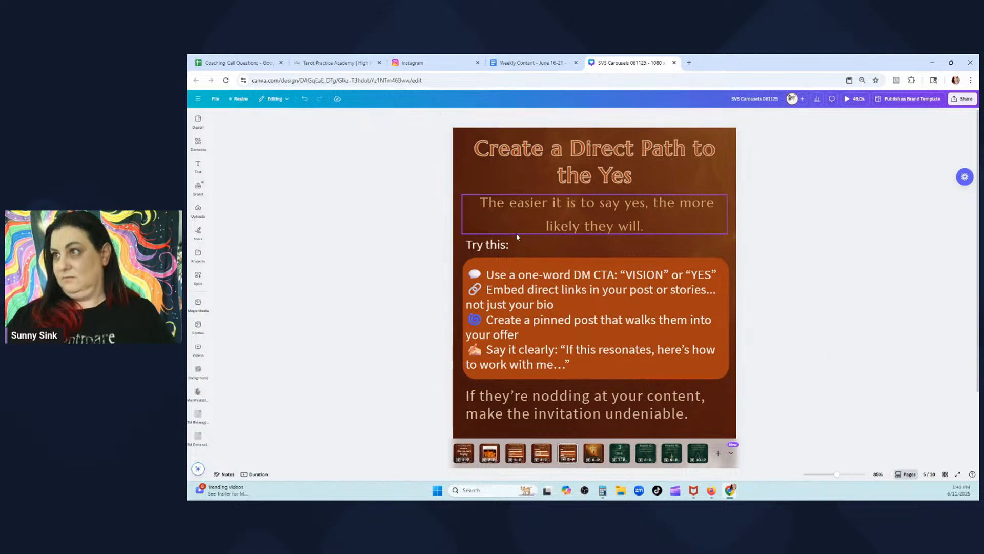
# Copy Slide 6's header "What Happens When You Don't?" from the Weekly Content document
pyautogui.click(528, 62)
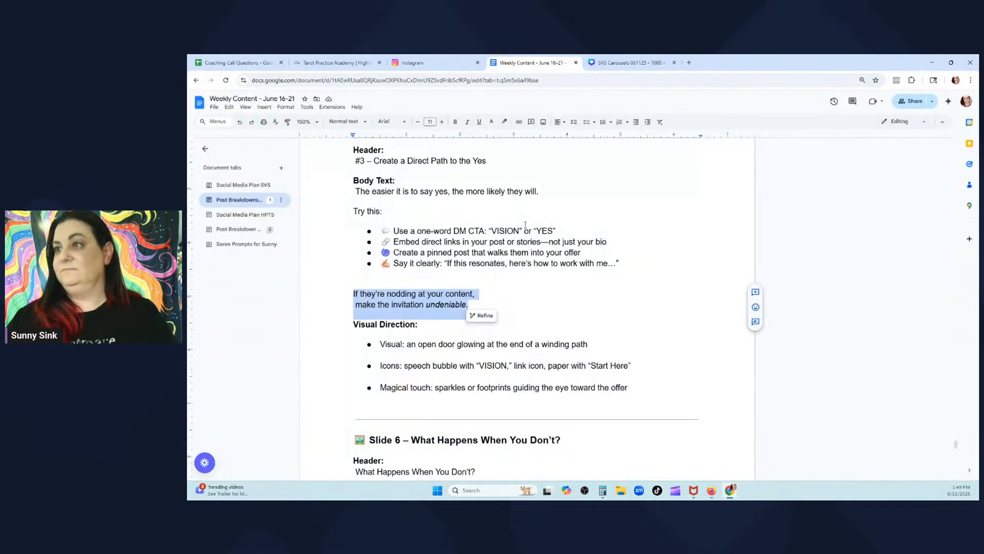
pyautogui.scroll(-5, 526, 225)
pyautogui.moveTo(476, 224); pyautogui.dragTo(348, 234)
pyautogui.hotkey('ctrl', 'c')
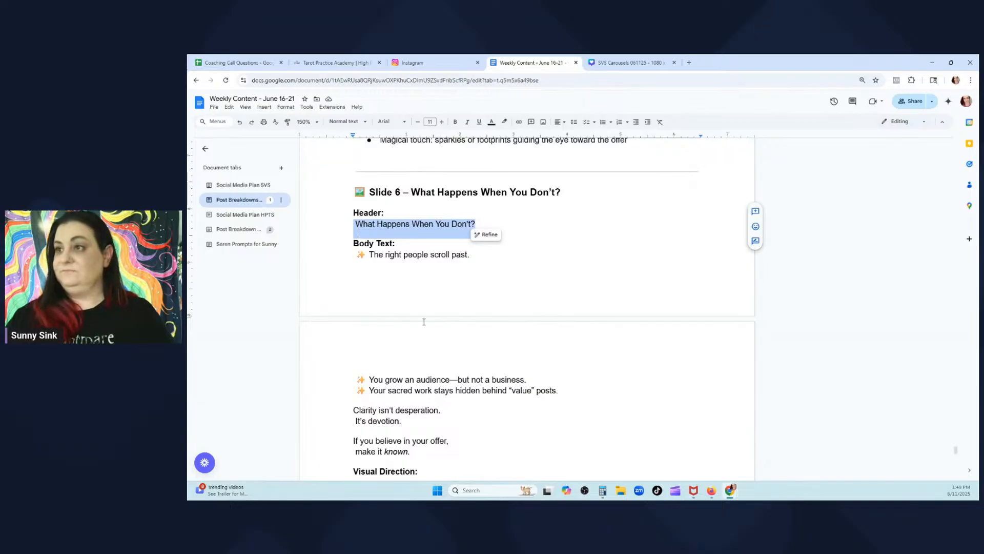
pyautogui.scroll(-2, 424, 321)
pyautogui.scroll(2, 413, 310)
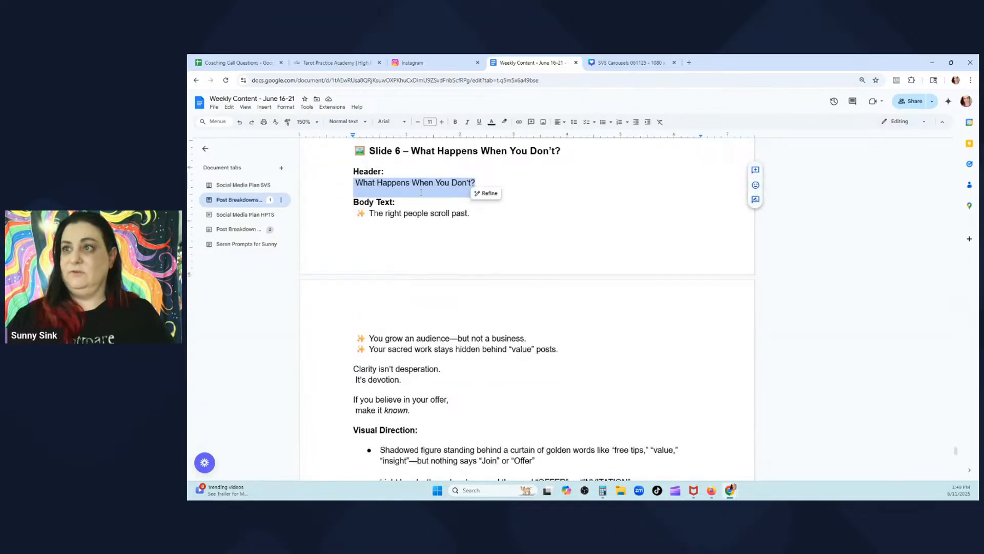
# Duplicate page 5 of the SVS Carousels design to create a new page 6
pyautogui.click(630, 62)
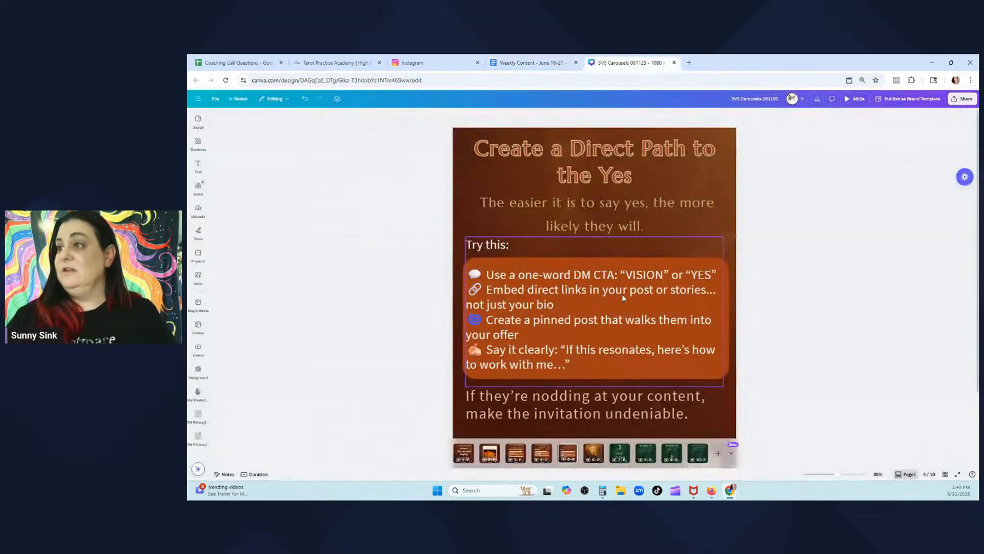
pyautogui.click(568, 448)
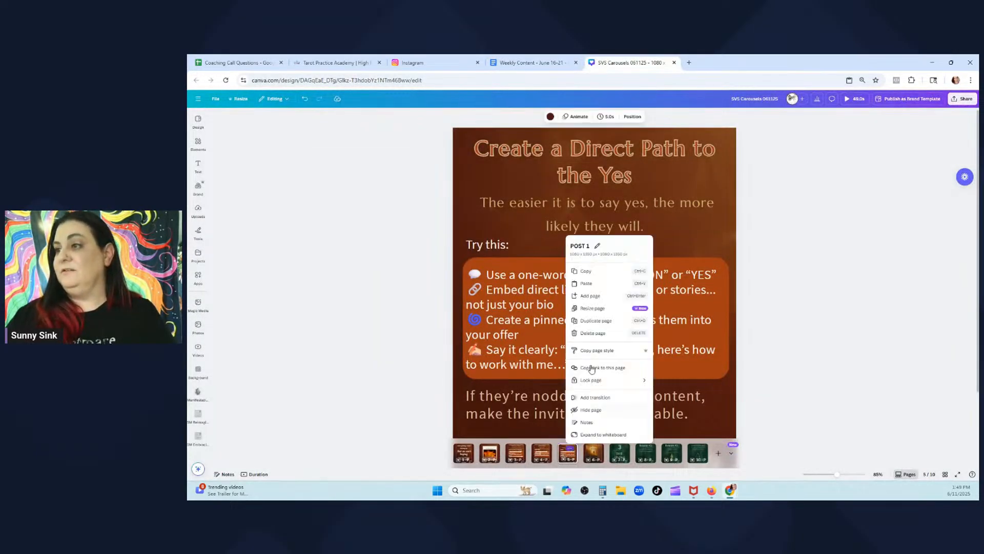
pyautogui.click(591, 322)
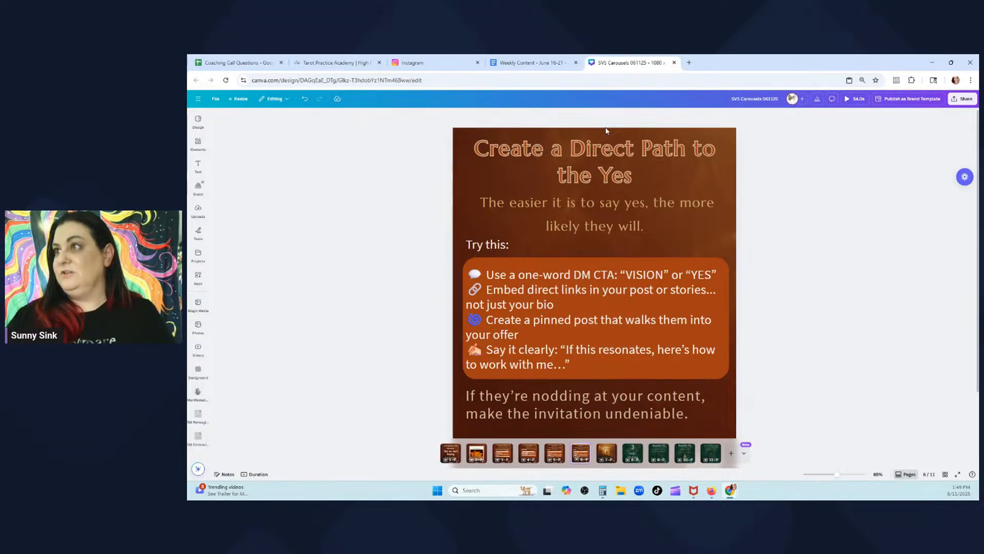
# Replace the new page 6's heading with "What Happens When You Don't?"
pyautogui.click(605, 148)
pyautogui.click(606, 148)
pyautogui.hotkey('ctrl', 'v')
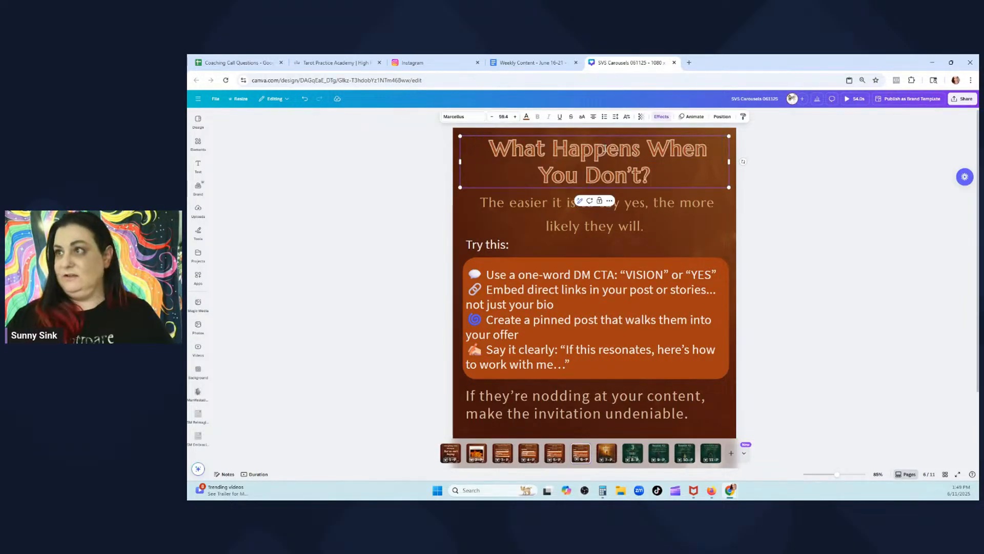
# Replace page 6's subheading with Slide 6's three sparkle lines, from "The right people scroll past." to "value" posts, copied from the Weekly Content document
pyautogui.click(554, 60)
pyautogui.click(461, 213)
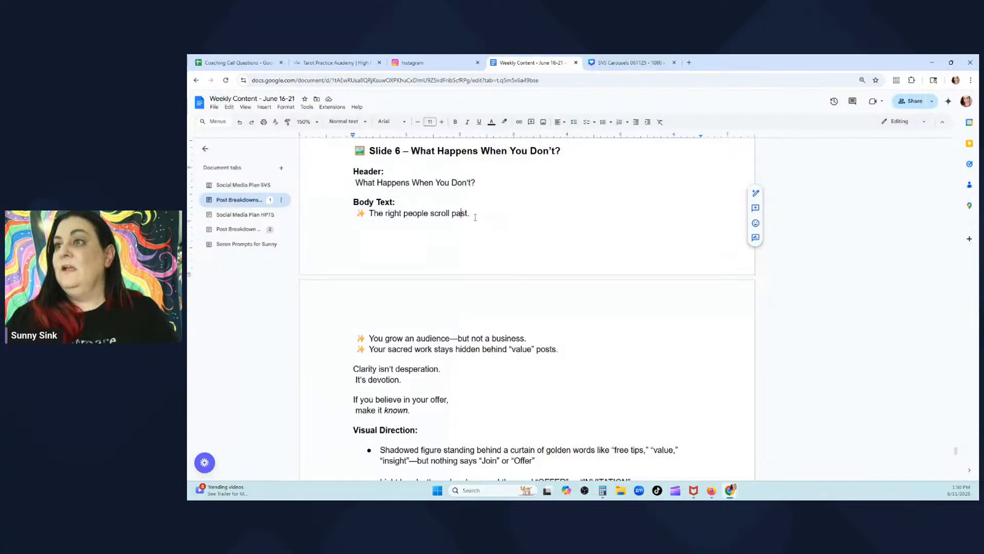
pyautogui.moveTo(528, 338); pyautogui.dragTo(505, 338)
pyautogui.moveTo(585, 352); pyautogui.dragTo(368, 211)
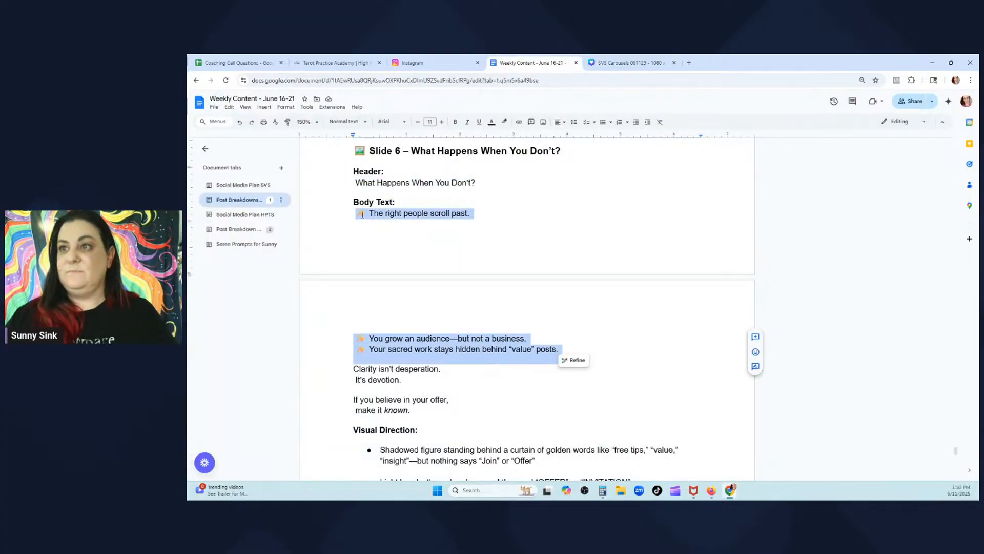
pyautogui.click(630, 62)
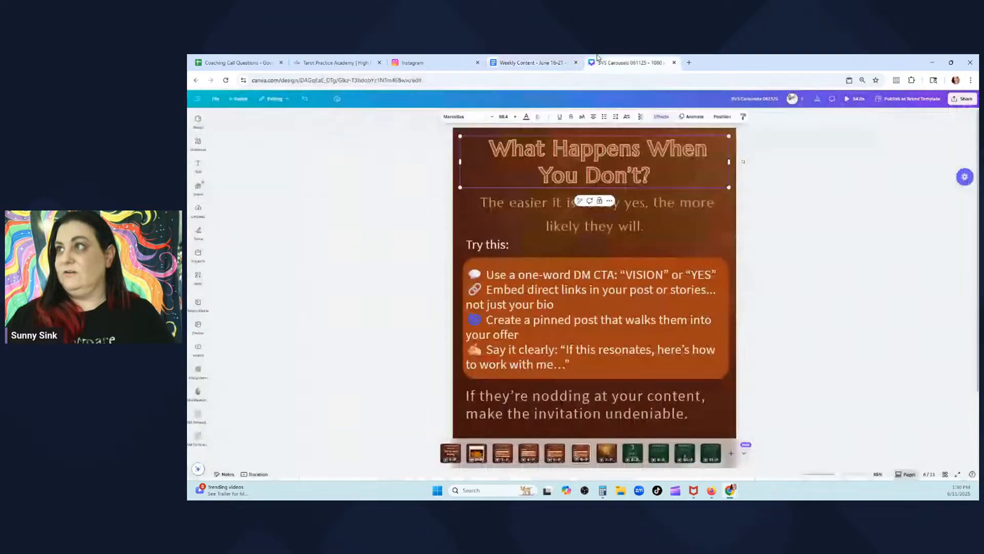
pyautogui.doubleClick(580, 220)
pyautogui.write('✨ The right people scroll past. ✨ You grow an audience—but not a business. ✨ Your good work hides behind "value" posts.')
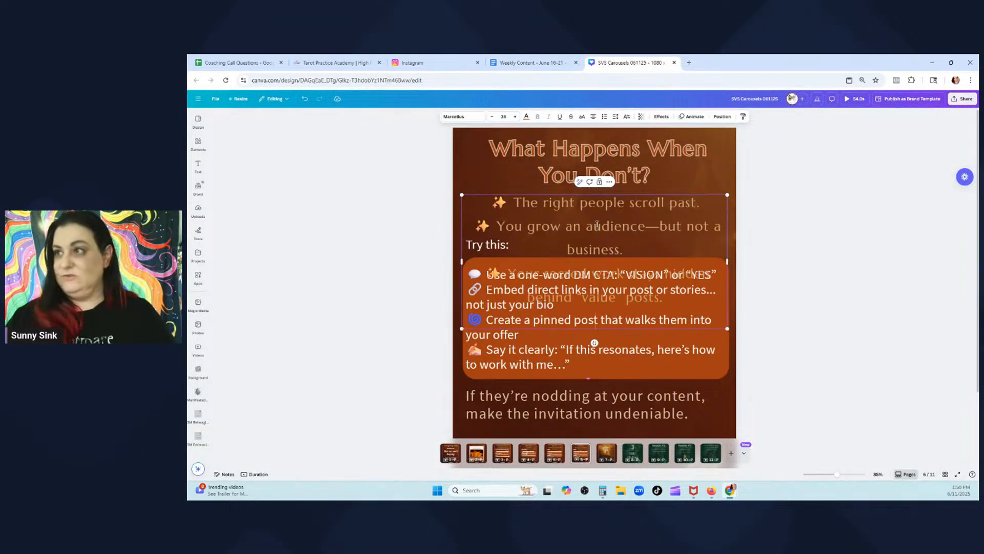
# Reduce the font size of page 6's sparkle lines to 31 and left-align them
pyautogui.click(769, 236)
pyautogui.click(651, 223)
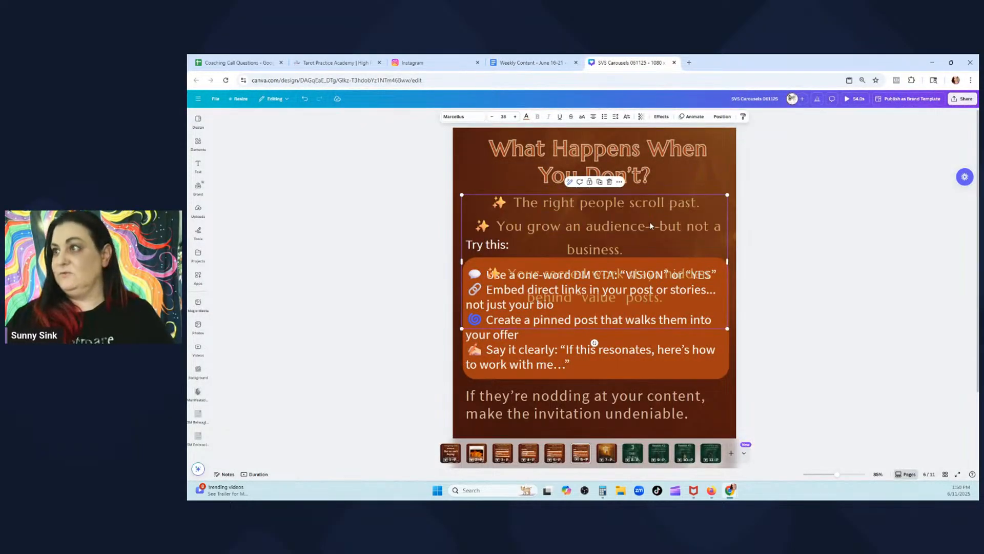
pyautogui.click(491, 116)
pyautogui.click(491, 116)
pyautogui.click(491, 116)
pyautogui.click(491, 117)
pyautogui.click(491, 117)
pyautogui.click(491, 116)
pyautogui.click(491, 117)
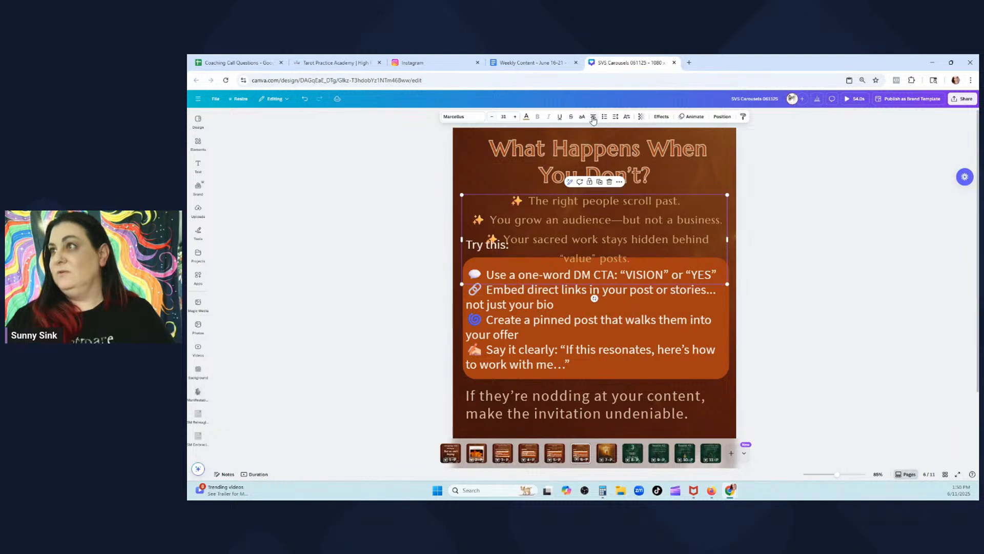
pyautogui.click(594, 116)
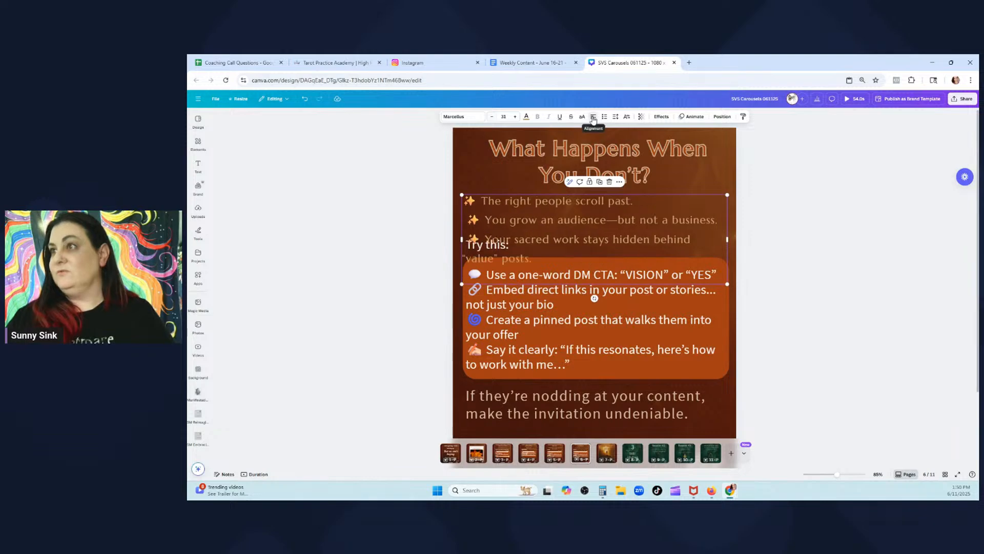
# Remove the leading spaces from page 6's second and third sparkle lines and the empty line at the end
pyautogui.click(470, 220)
pyautogui.press('BackSpace')
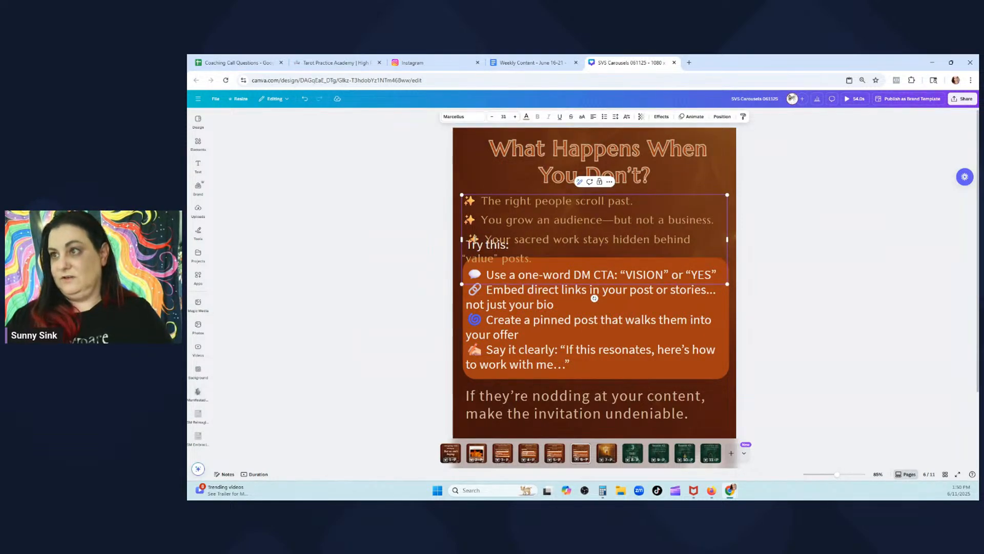
pyautogui.click(471, 239)
pyautogui.press('BackSpace')
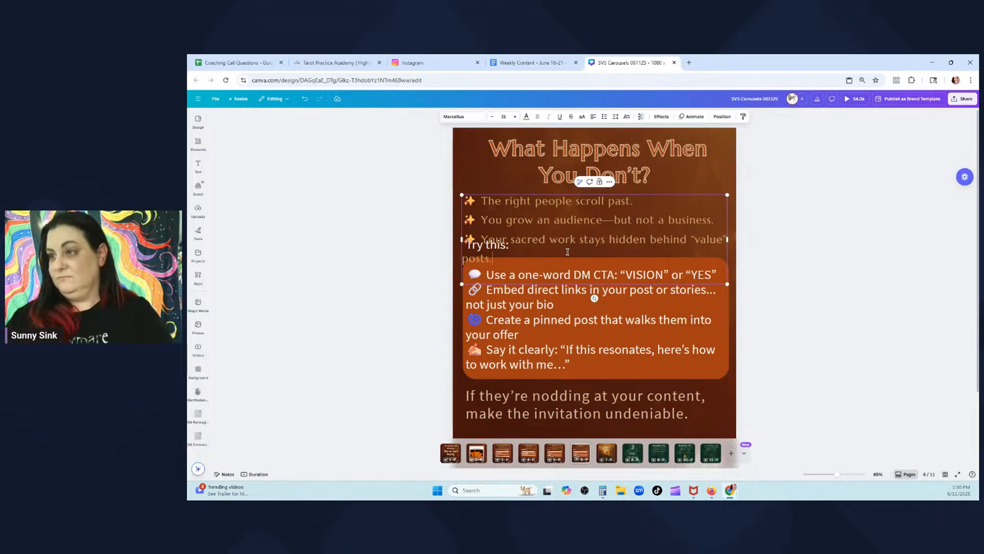
pyautogui.press('BackSpace')
pyautogui.click(853, 261)
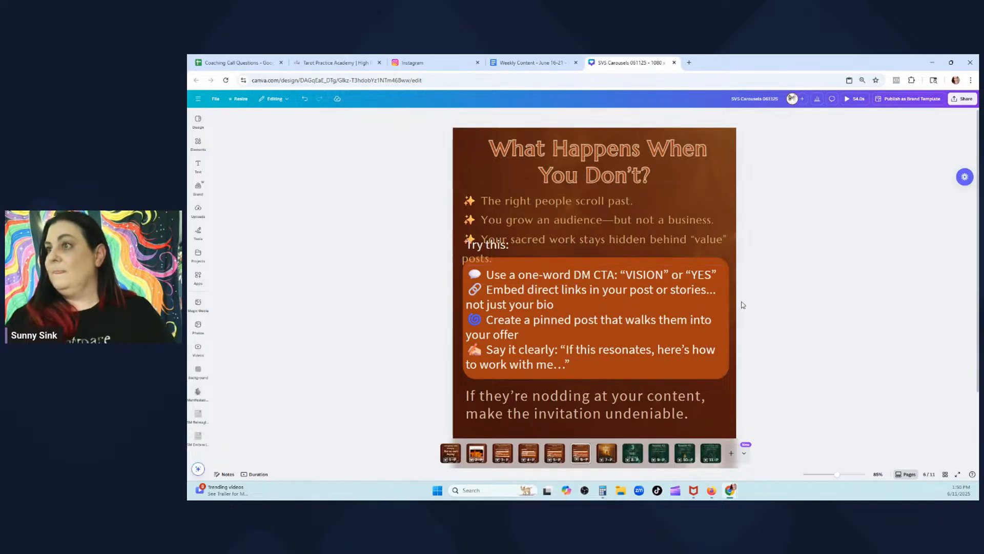
# Delete the "Try this" list text box and the orange box behind it from page 6
pyautogui.click(678, 301)
pyautogui.press('Delete')
pyautogui.press('Delete')
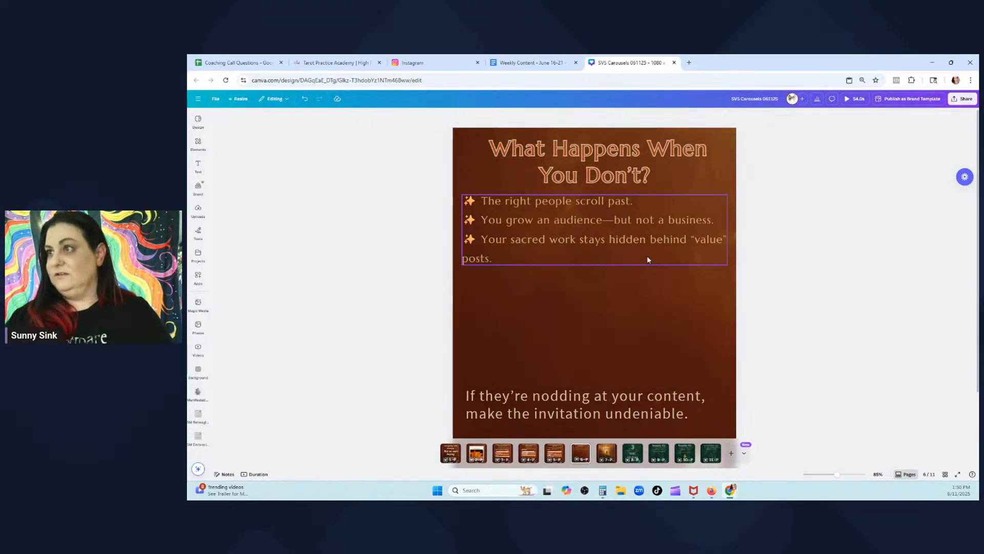
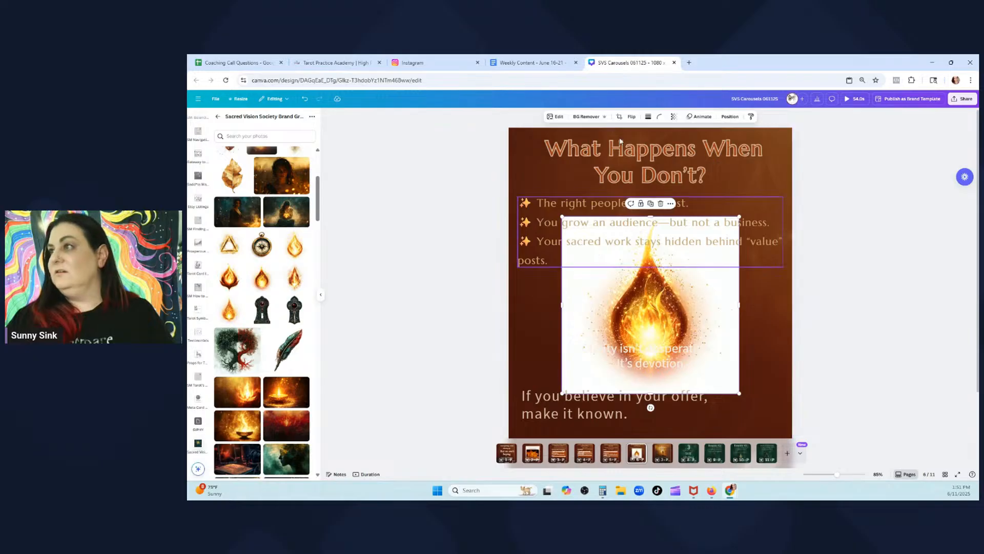
# Remove the flame image's background, then shrink it and place it centred above "Clarity isn't desperation." on page 6
pyautogui.click(571, 118)
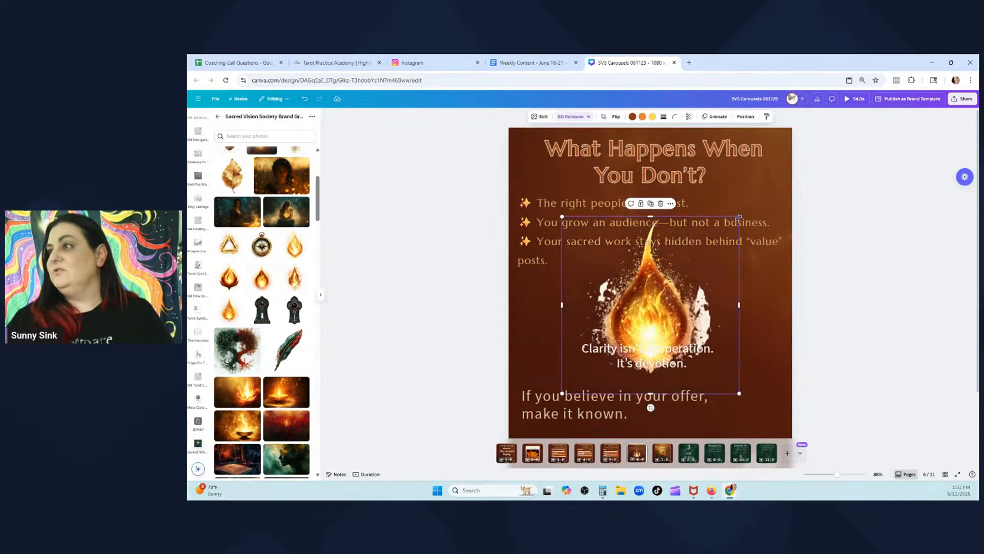
pyautogui.moveTo(738, 218); pyautogui.dragTo(642, 314)
pyautogui.moveTo(574, 332); pyautogui.dragTo(625, 272)
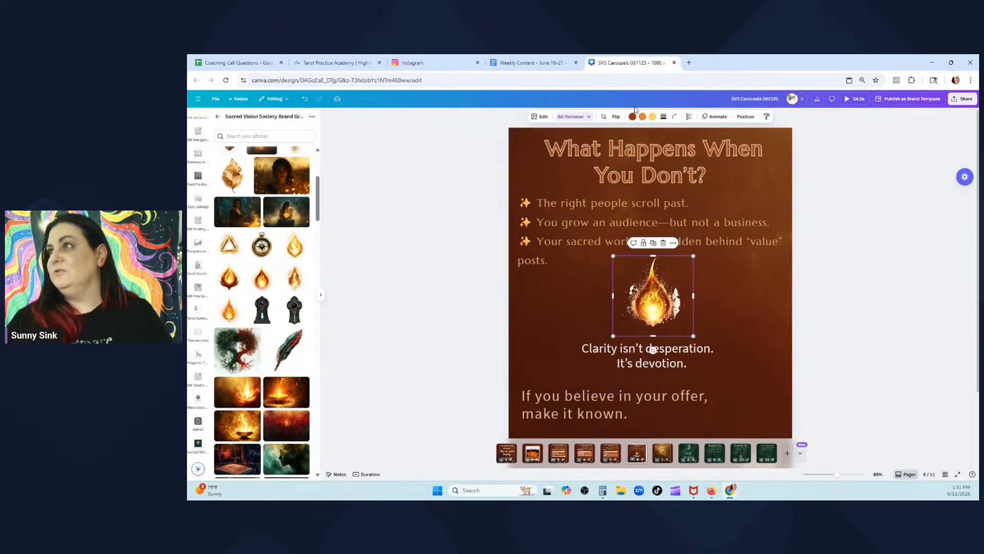
# Set the flame image's transparency to 28
pyautogui.click(690, 117)
pyautogui.moveTo(706, 144); pyautogui.dragTo(671, 148)
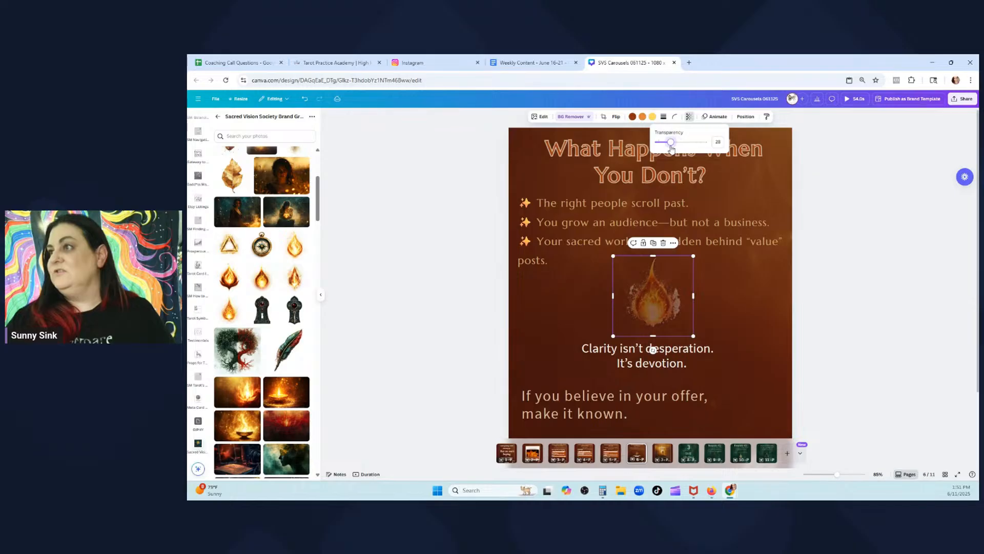
# Slightly enlarge the flame image on page 6, keeping it centred between the sparkle lines and "Clarity isn't desperation."
pyautogui.click(903, 232)
pyautogui.click(885, 238)
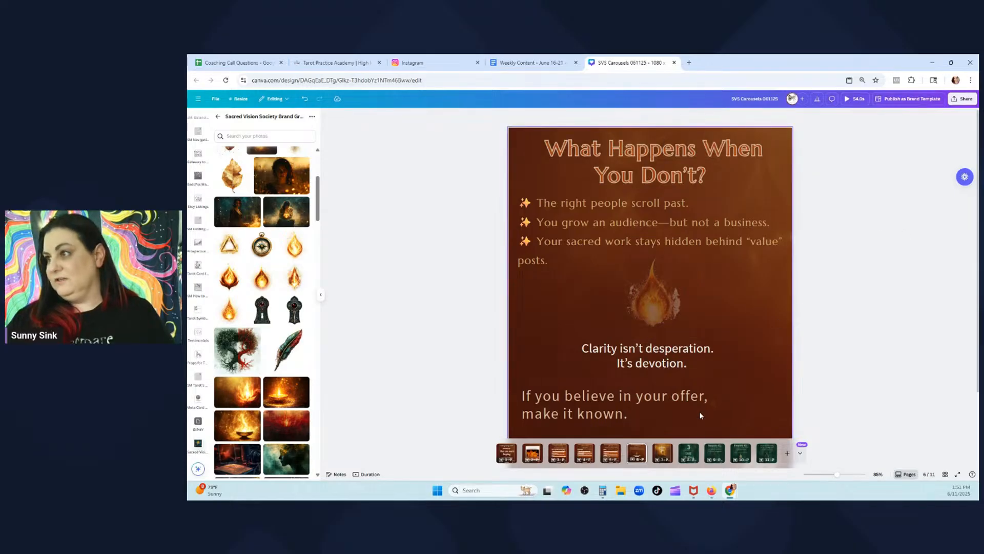
pyautogui.click(662, 311)
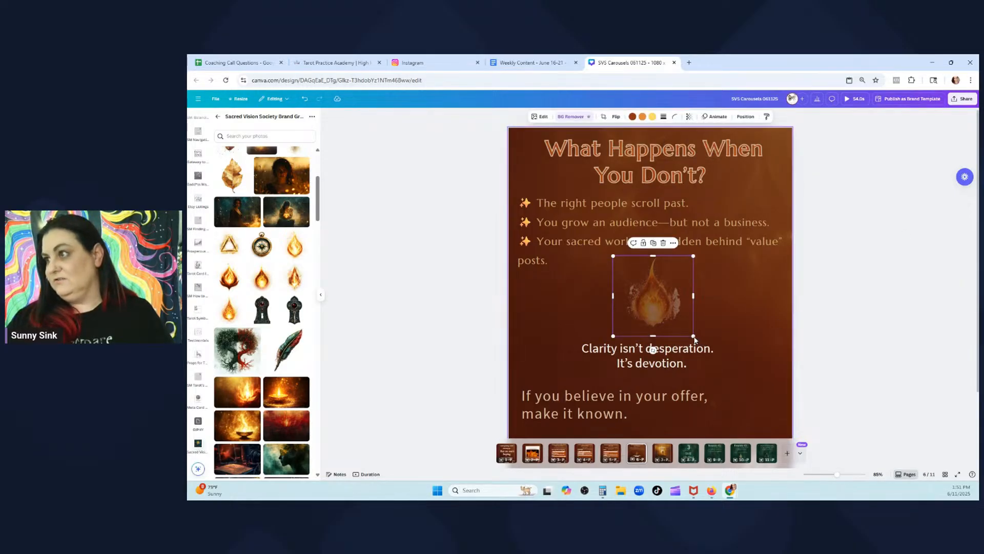
pyautogui.moveTo(695, 336); pyautogui.dragTo(676, 315)
pyautogui.click(846, 303)
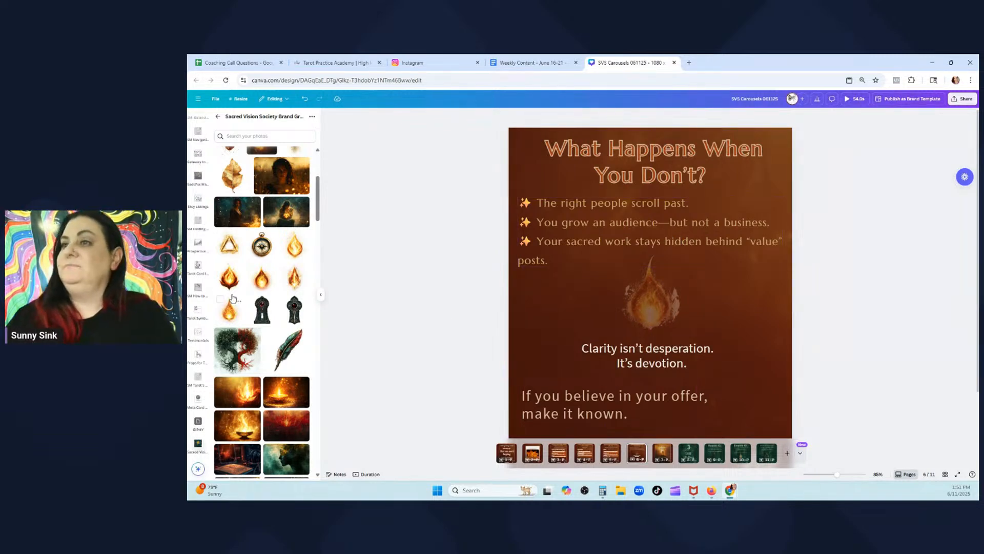
# Review the finished layouts of pages 1 to 4 one after another
pyautogui.scroll(3, 257, 303)
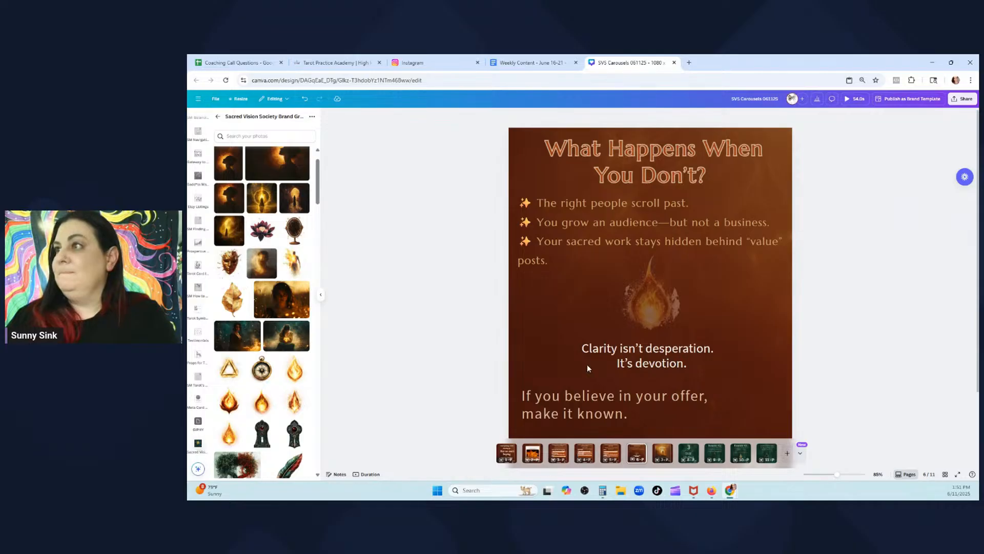
pyautogui.scroll(-2, 587, 364)
pyautogui.rightClick(515, 453)
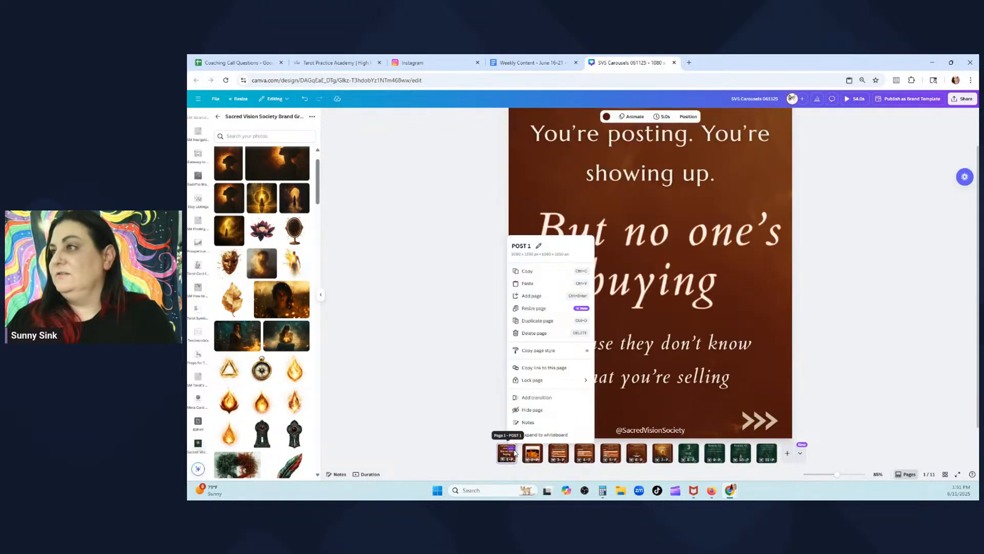
pyautogui.click(533, 458)
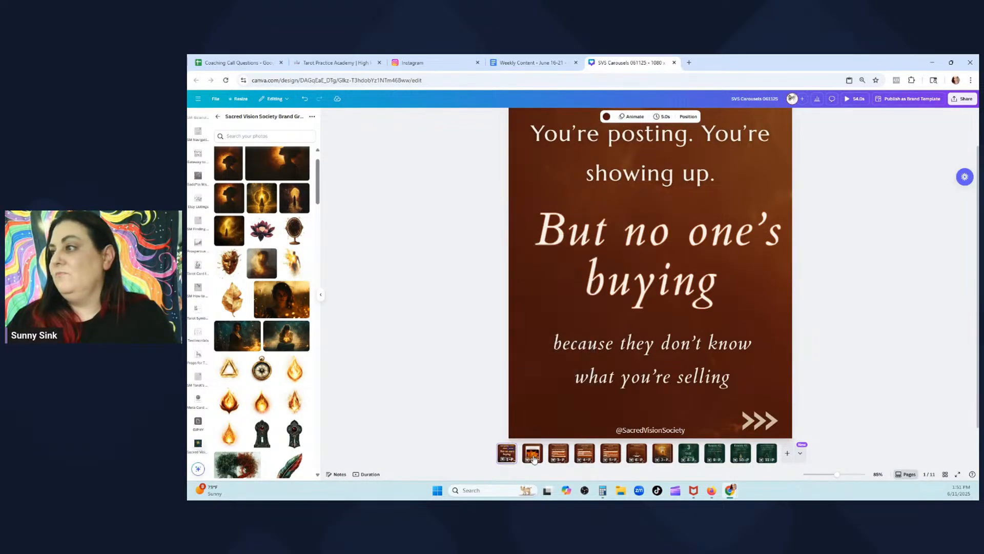
pyautogui.click(532, 459)
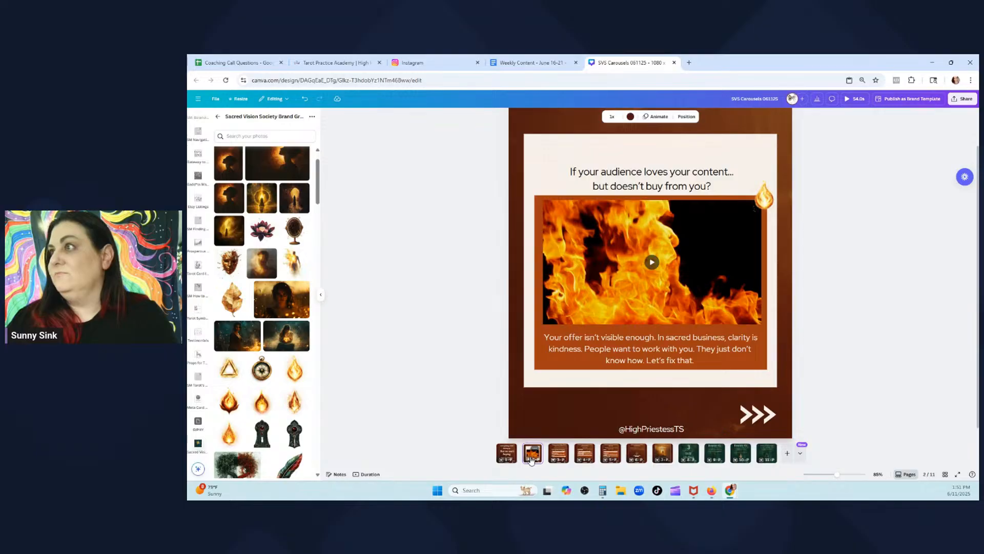
pyautogui.click(559, 455)
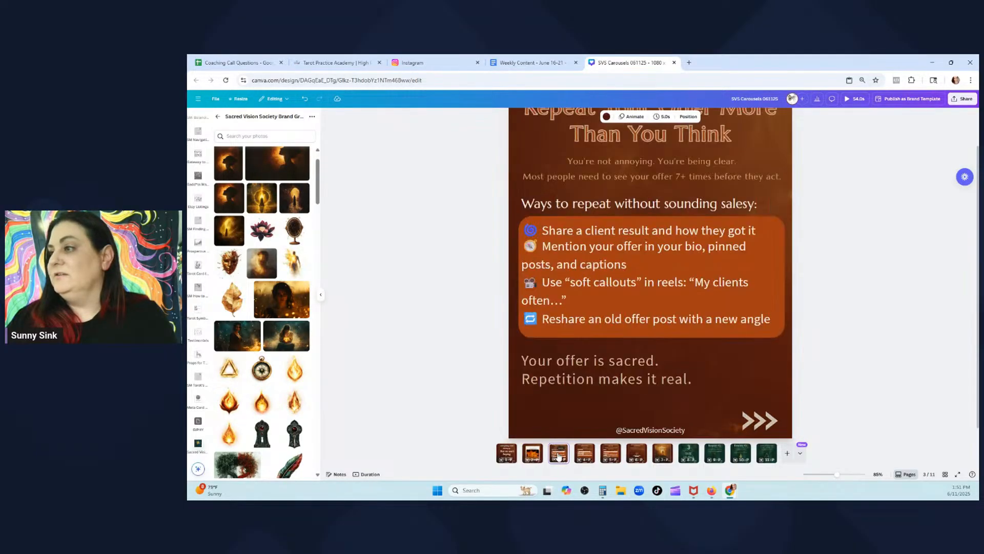
pyautogui.click(581, 457)
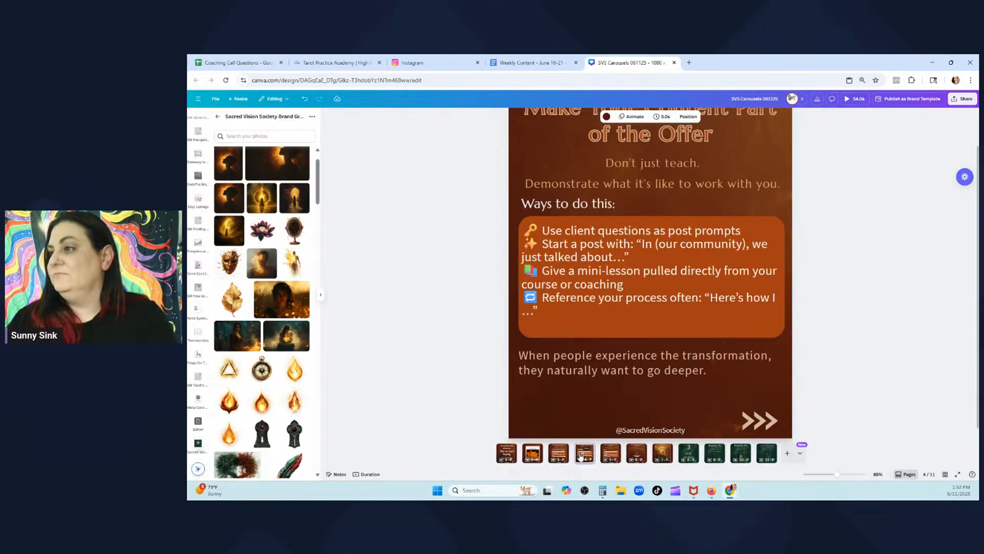
# Review carousel pages 5 and 6, then copy the Slide 7 header "You Don't Need to Be Pushy—Just Obvious." from the Weekly Content document
pyautogui.click(616, 456)
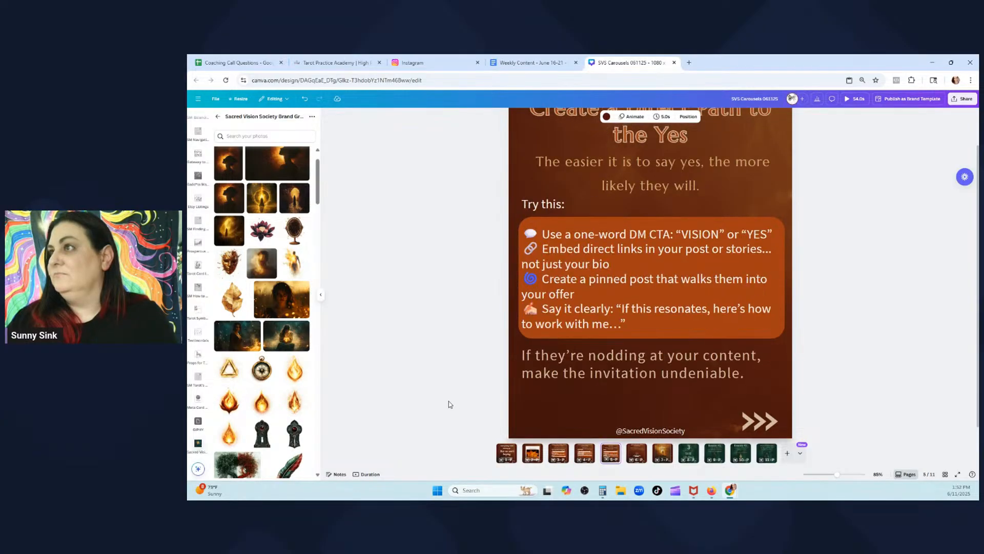
pyautogui.click(630, 448)
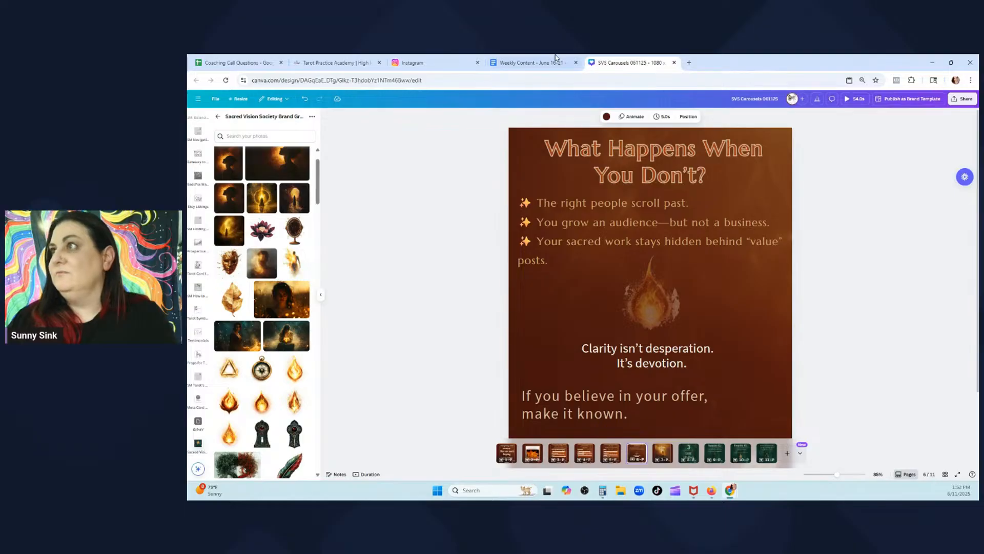
pyautogui.click(617, 154)
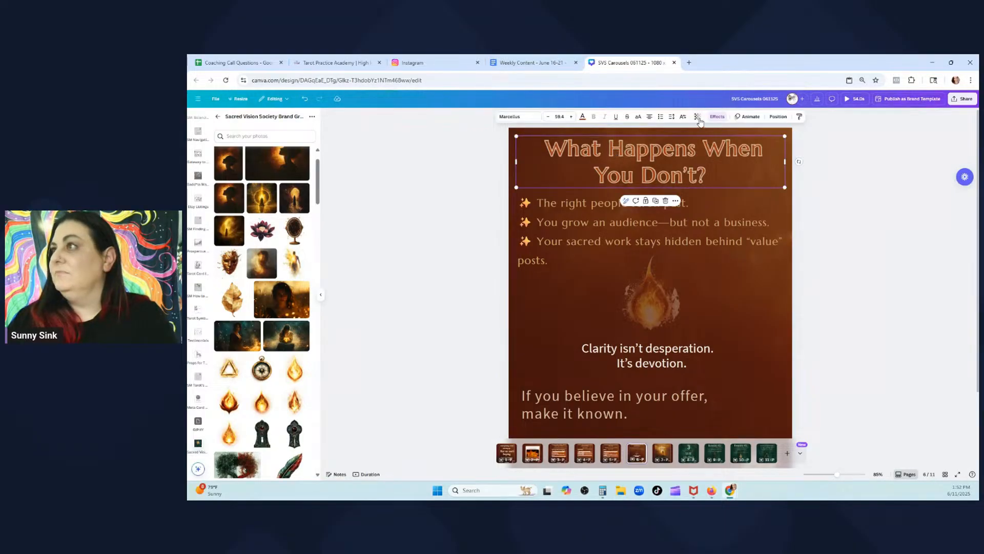
pyautogui.click(519, 63)
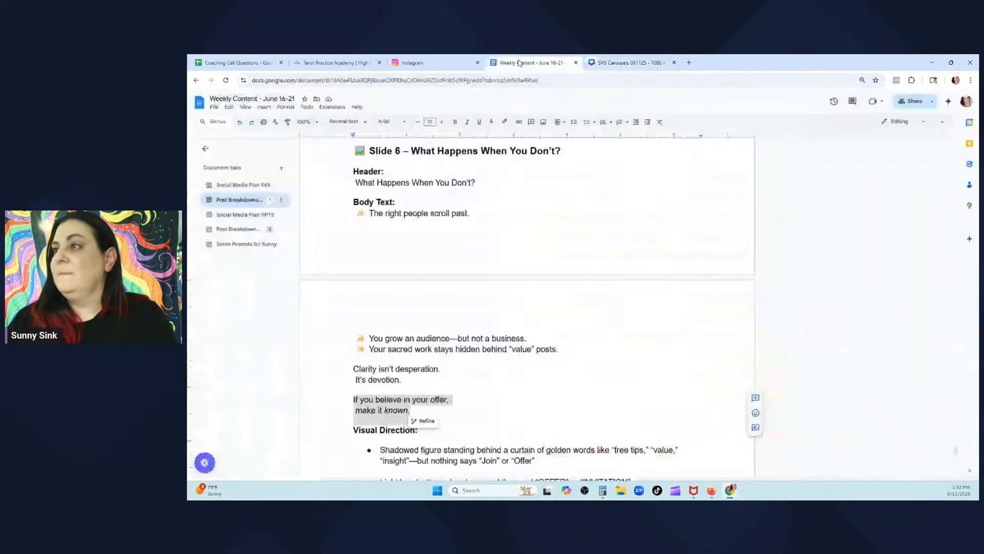
pyautogui.scroll(-9, 420, 250)
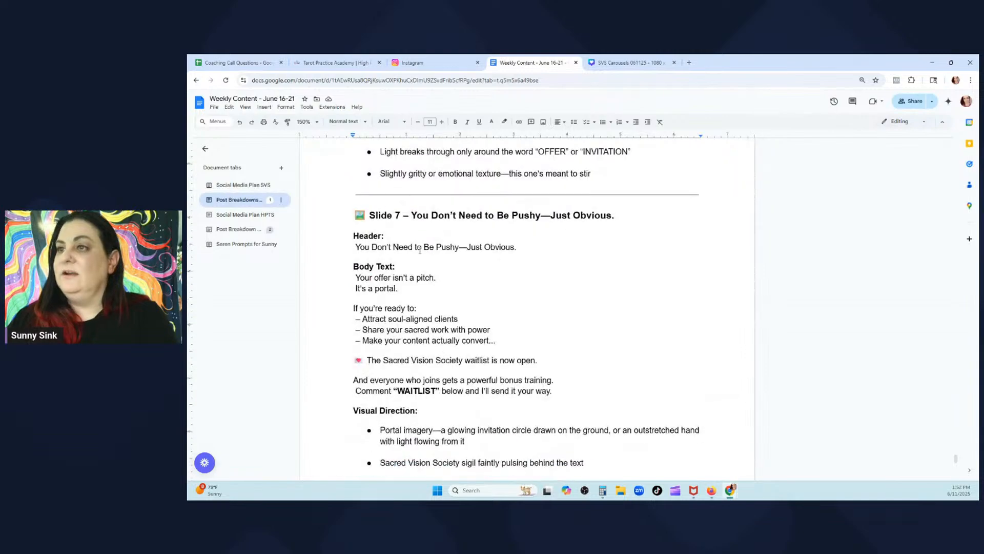
pyautogui.moveTo(538, 248); pyautogui.dragTo(346, 255)
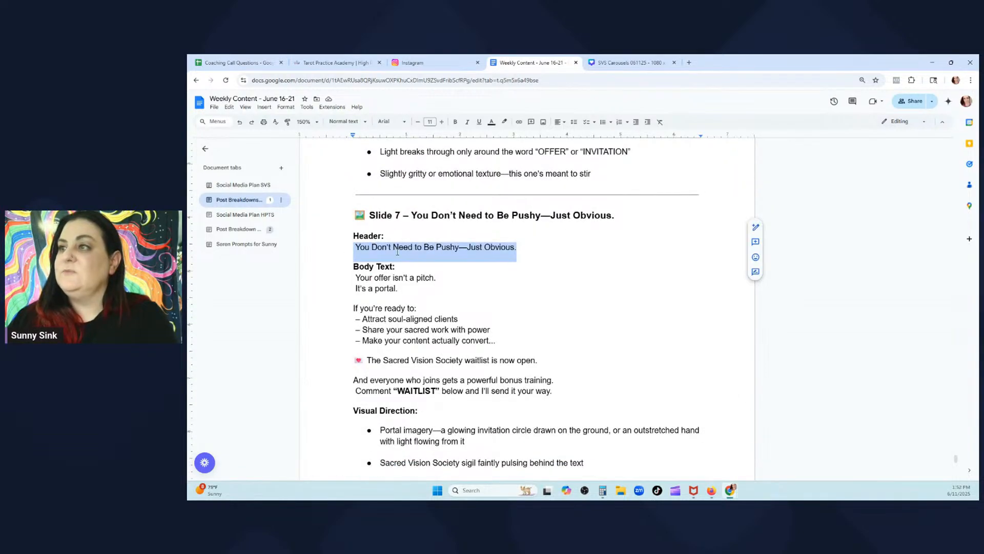
pyautogui.rightClick(397, 251)
pyautogui.click(418, 262)
pyautogui.scroll(-2, 453, 297)
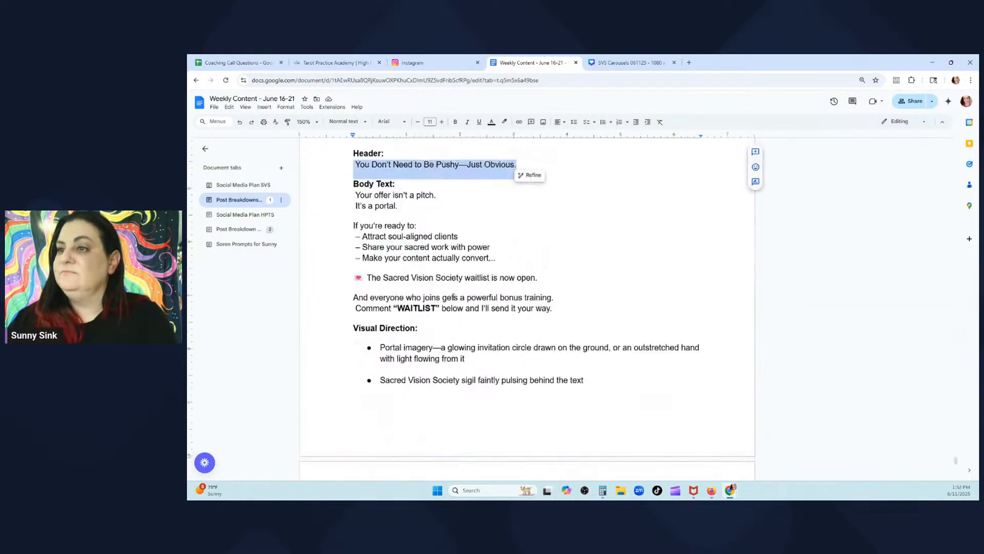
pyautogui.scroll(-7, 417, 306)
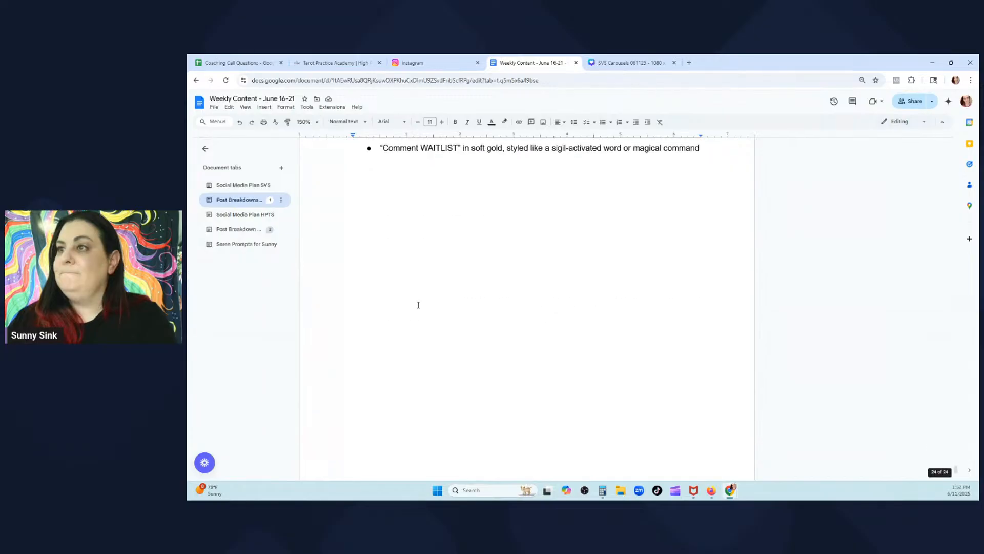
pyautogui.scroll(7, 418, 306)
# Return to the SVS Carousels design in Canva and duplicate page 6, "What Happens When You Don't?"
pyautogui.click(647, 62)
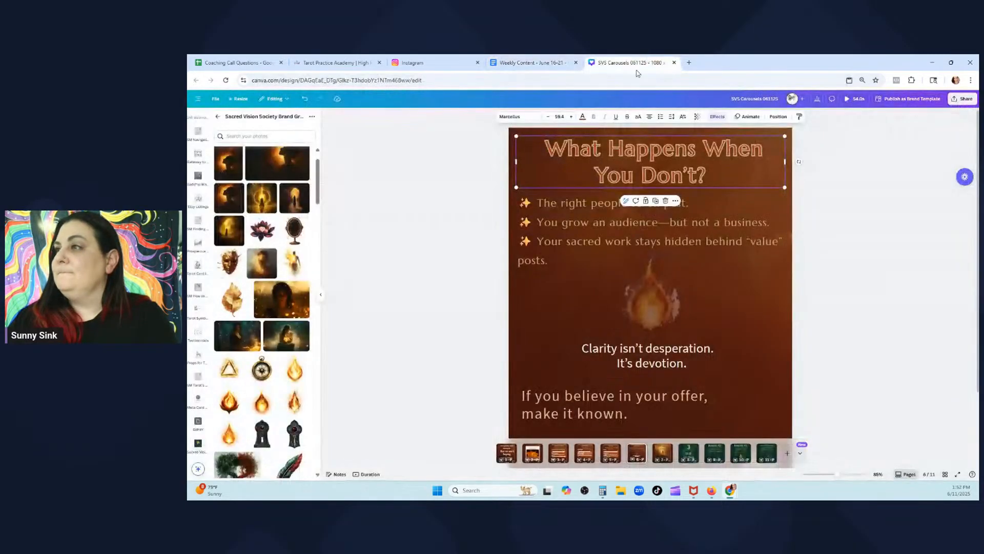
pyautogui.rightClick(640, 453)
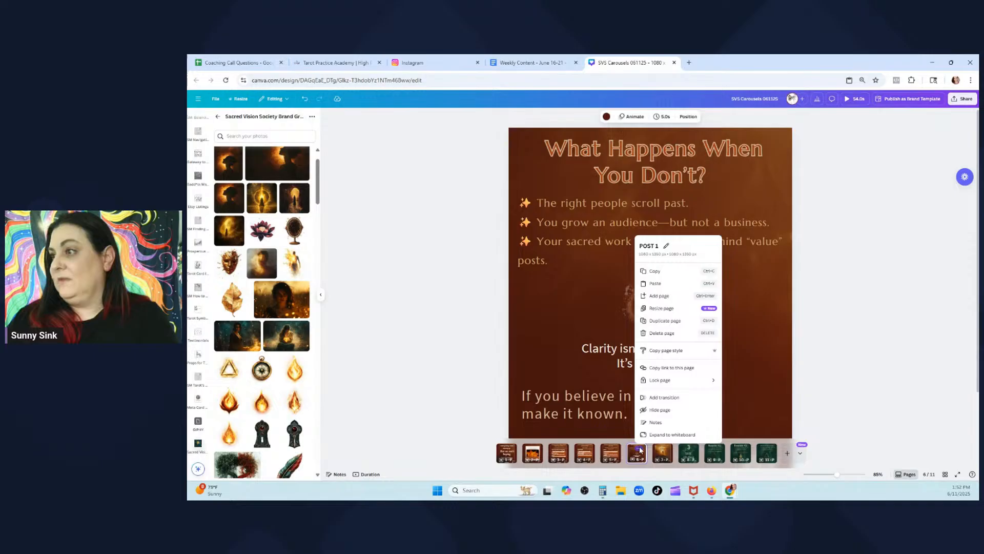
pyautogui.click(669, 322)
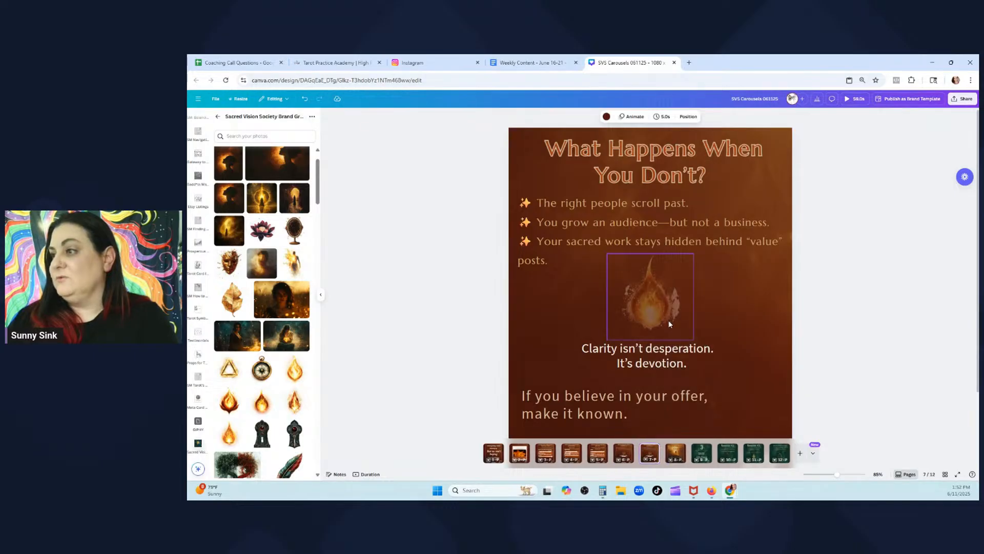
# Replace the duplicated page's heading with the copied header, using an ellipsis instead of the dash: "You Don't Need to Be Pushy... Just Obvious."
pyautogui.doubleClick(641, 175)
pyautogui.rightClick(640, 176)
pyautogui.click(652, 238)
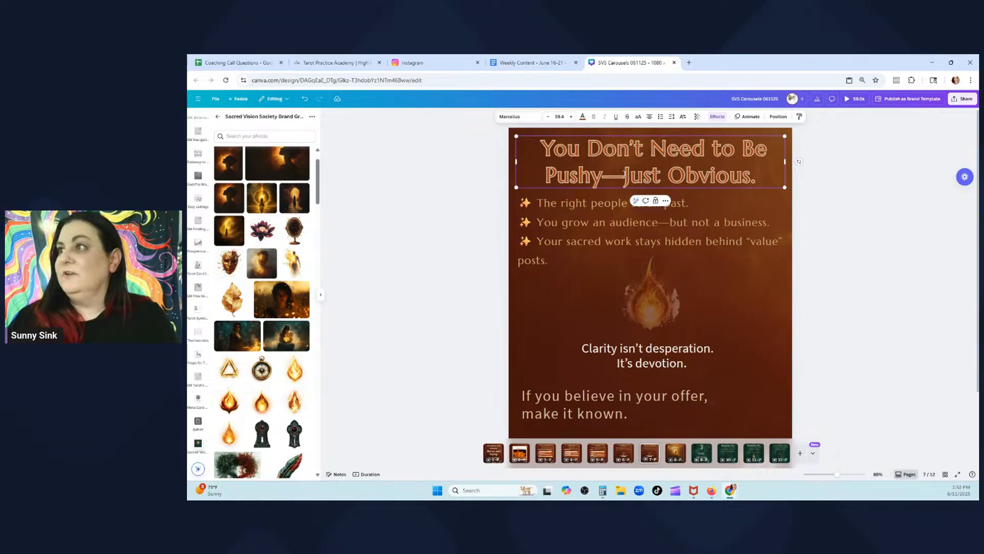
pyautogui.press('BackSpace')
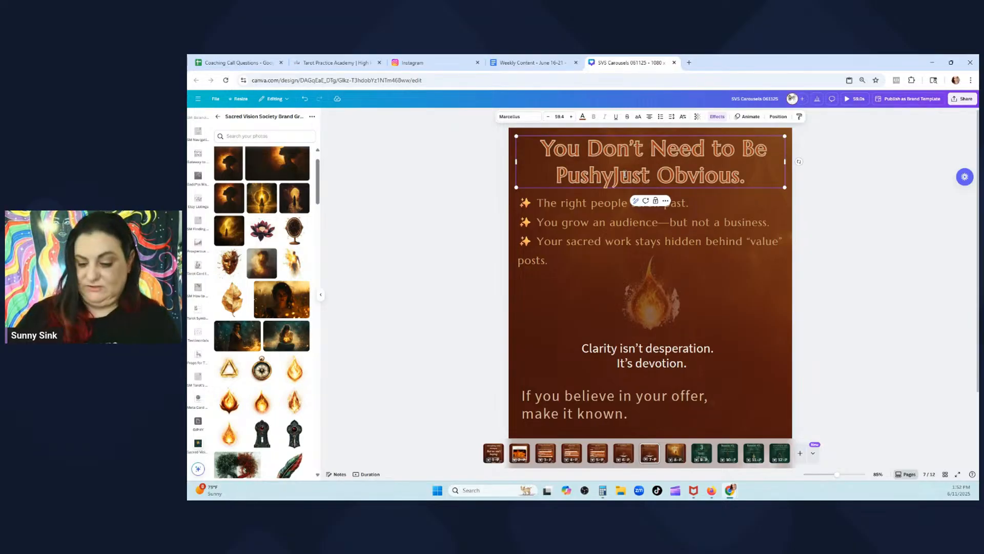
pyautogui.write('...')
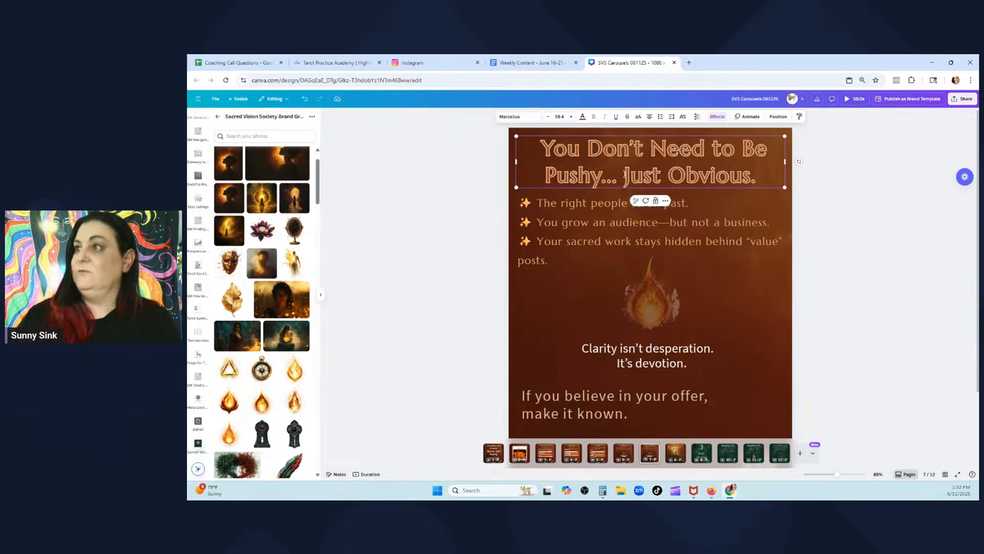
# Copy "Your offer isn't a pitch. It's a portal." from the Weekly Content document and replace page 7's three sparkle bullet lines with it
pyautogui.click(539, 59)
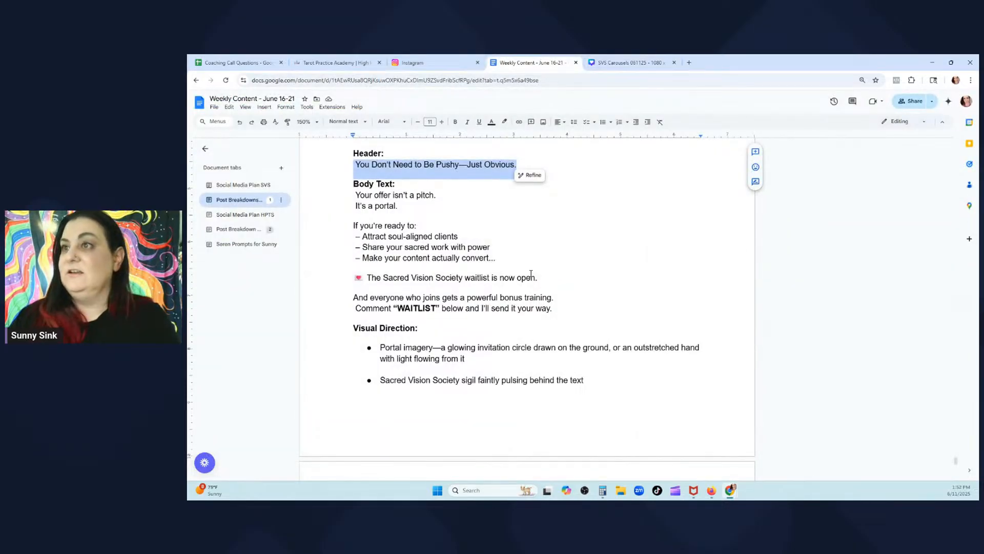
pyautogui.click(531, 275)
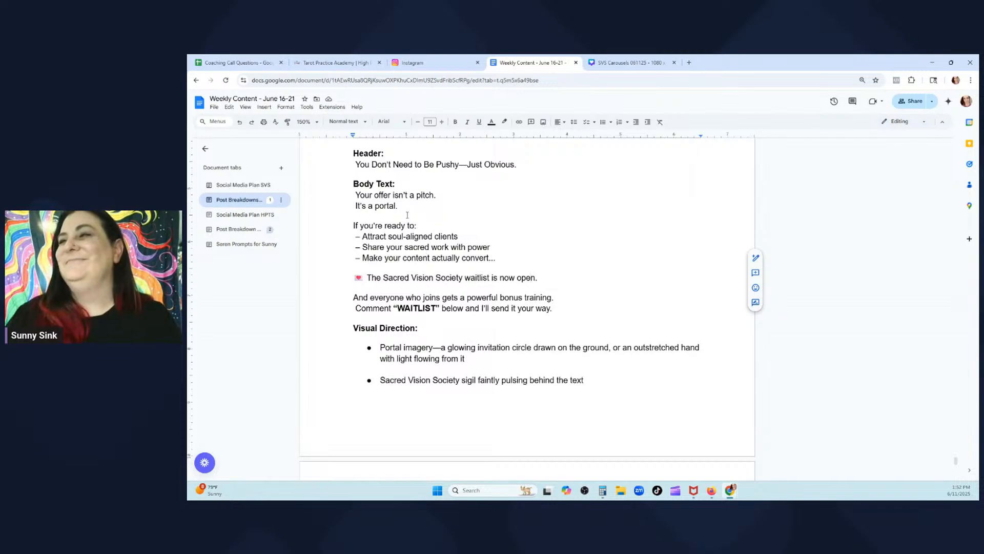
pyautogui.moveTo(407, 215); pyautogui.dragTo(351, 200)
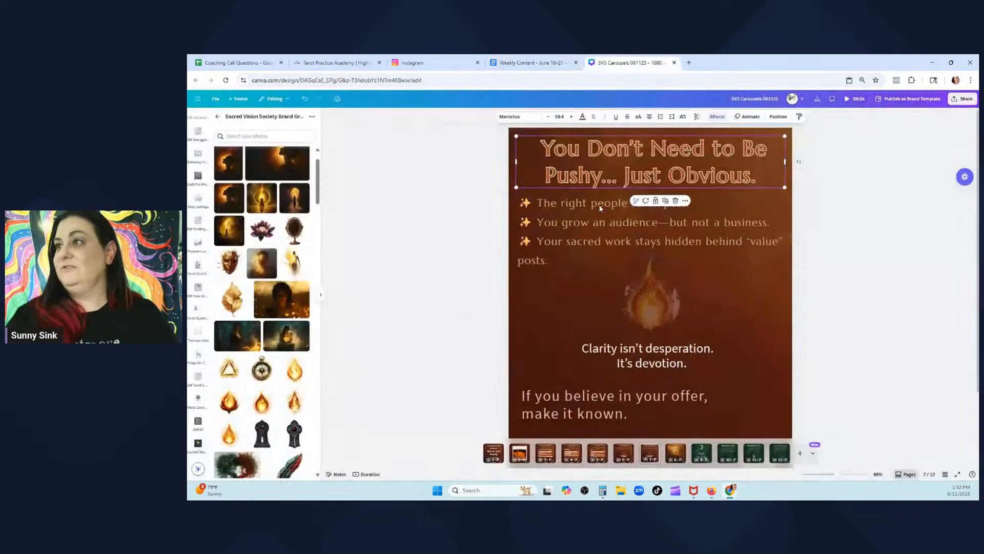
pyautogui.click(631, 63)
pyautogui.tripleClick(600, 237)
pyautogui.hotkey('ctrl', 'v')
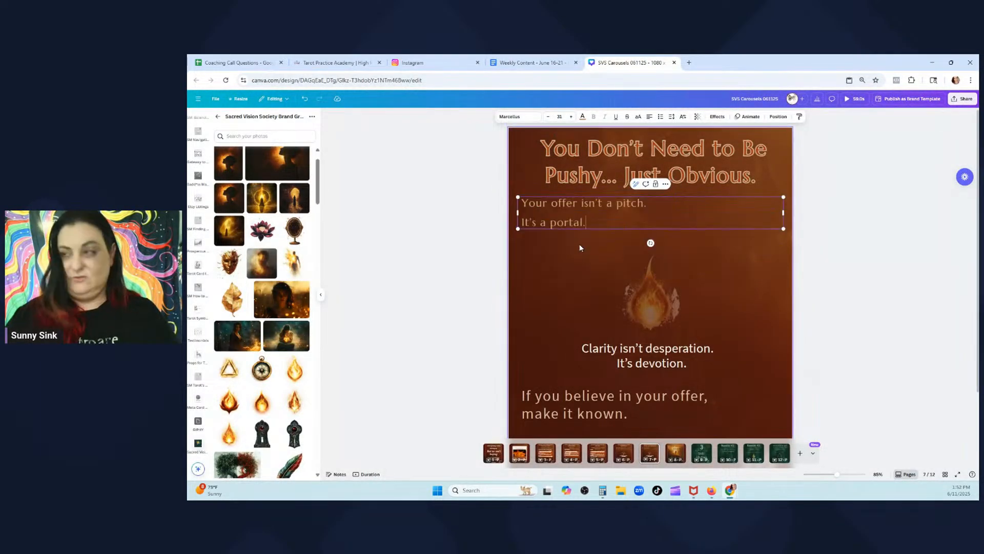
# Copy the "If you're ready to:" line and its three dash items from the document, and return to the Canva design
pyautogui.click(528, 63)
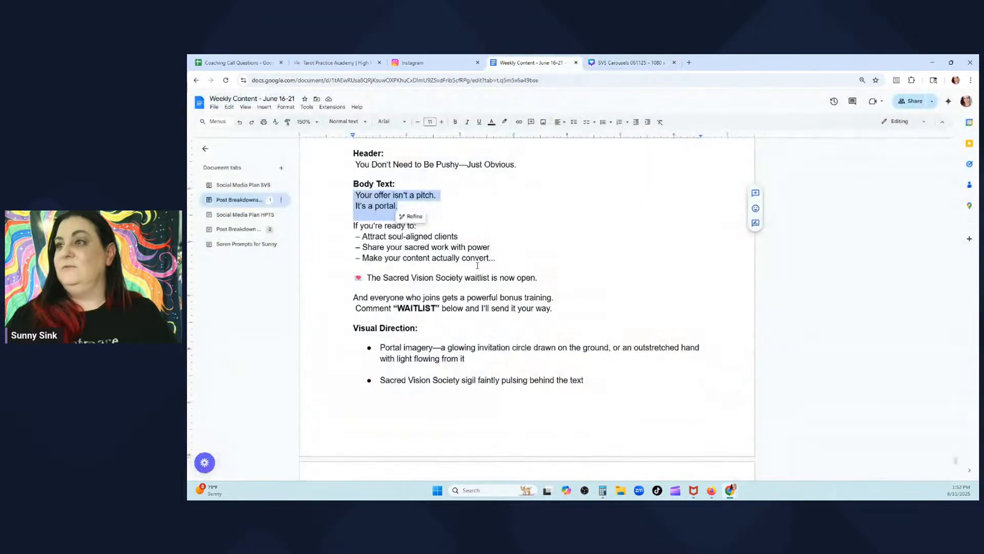
pyautogui.click(475, 258)
pyautogui.moveTo(505, 265); pyautogui.dragTo(357, 229)
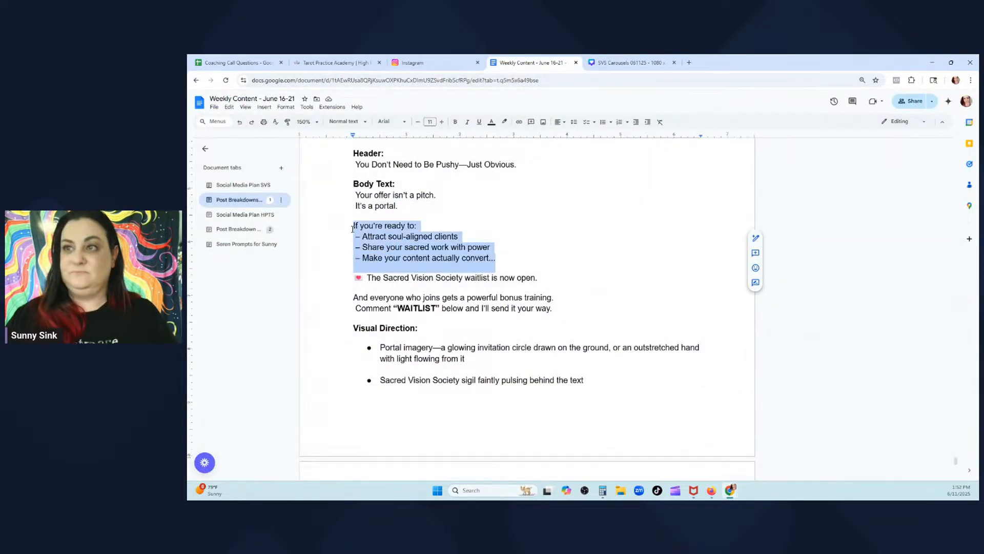
pyautogui.click(631, 62)
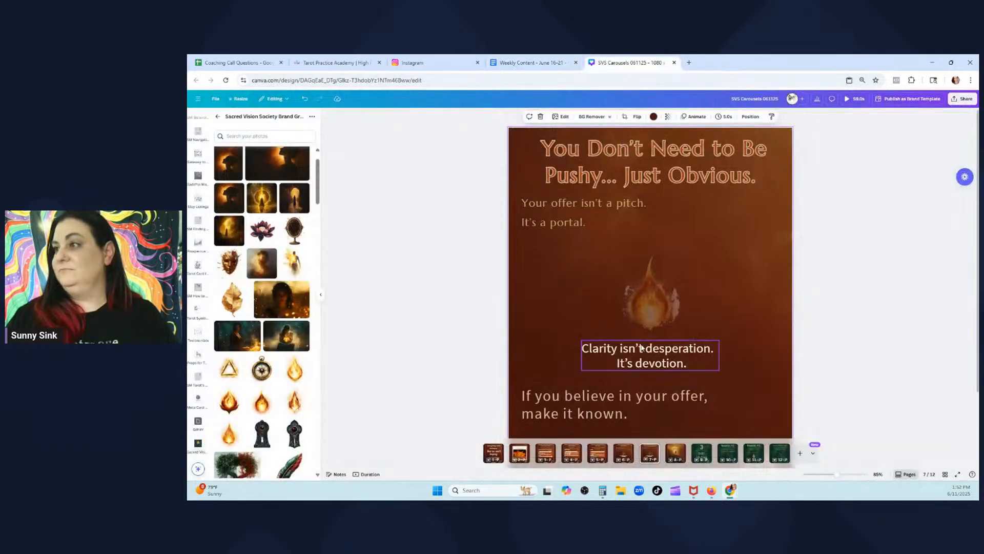
# Delete the flame graphic and replace the "Clarity isn't desperation" text with the copied list, placed beneath the "It's a portal." line
pyautogui.click(645, 292)
pyautogui.press('Delete')
pyautogui.click(687, 365)
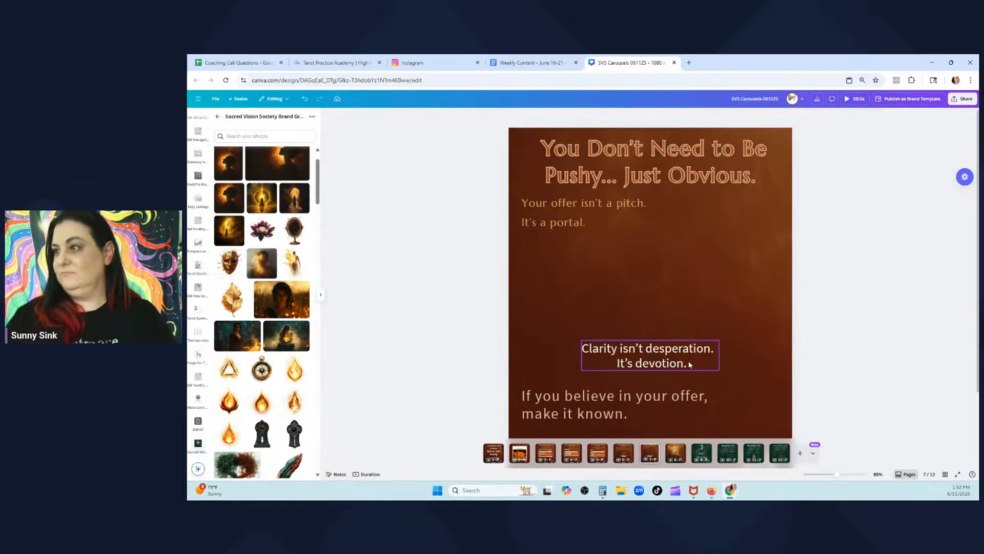
pyautogui.doubleClick(688, 362)
pyautogui.hotkey('ctrl', 'v')
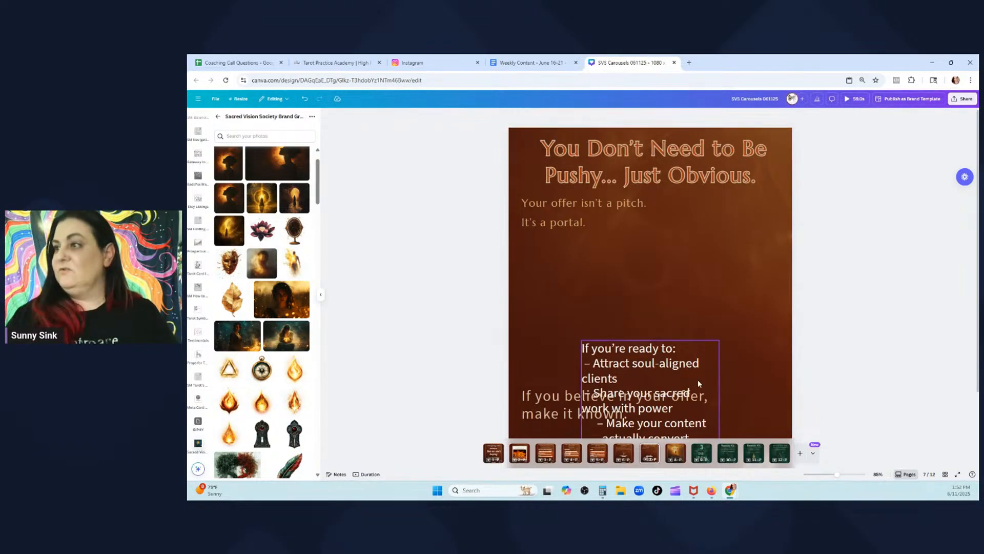
pyautogui.moveTo(697, 380); pyautogui.dragTo(640, 278)
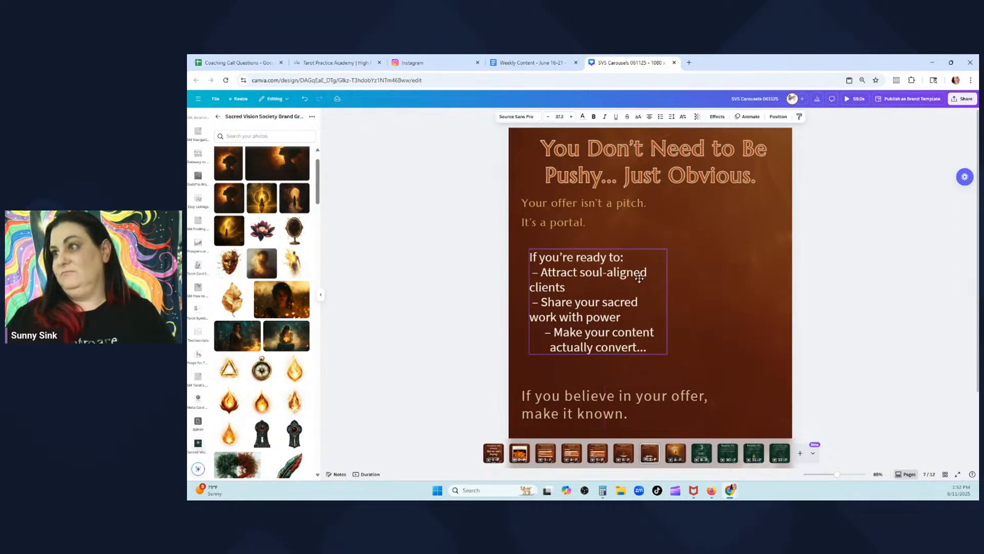
# Check the remaining Slide 7 body text and visual direction in the Weekly Content document
pyautogui.click(530, 63)
pyautogui.scroll(-6, 537, 266)
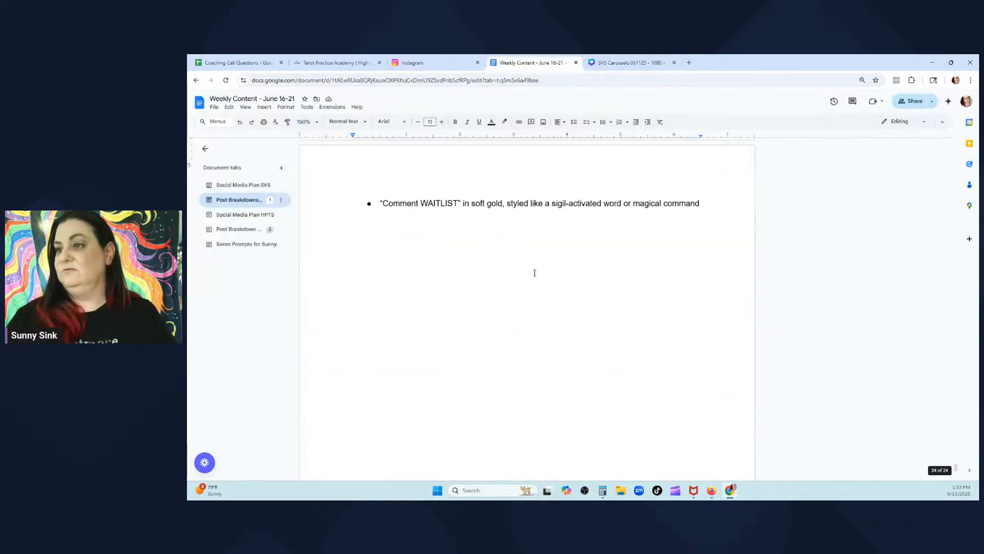
pyautogui.scroll(5, 534, 270)
pyautogui.scroll(2, 535, 269)
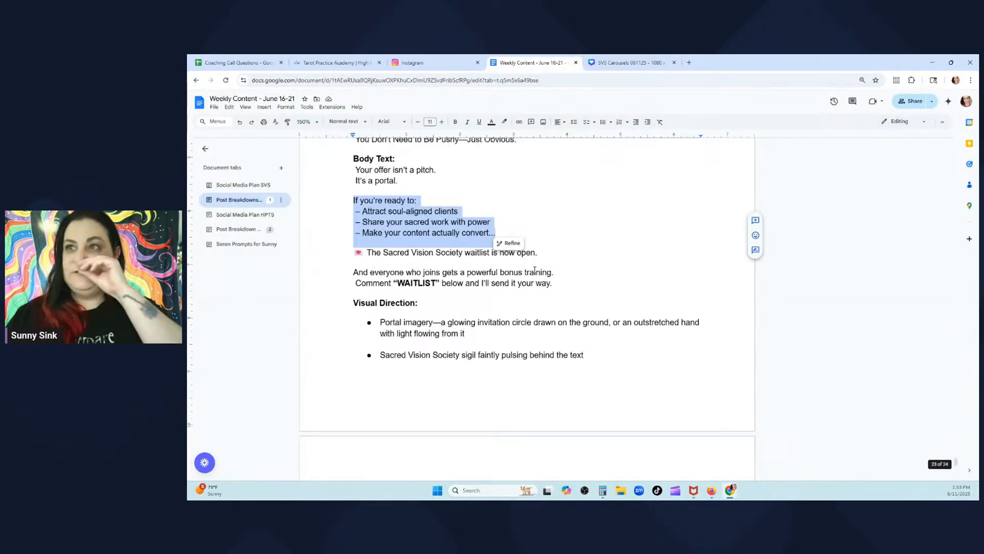
# Widen the "If you're ready to:" text box so each item fits on one line, and remove the extra indent before the last item
pyautogui.click(628, 62)
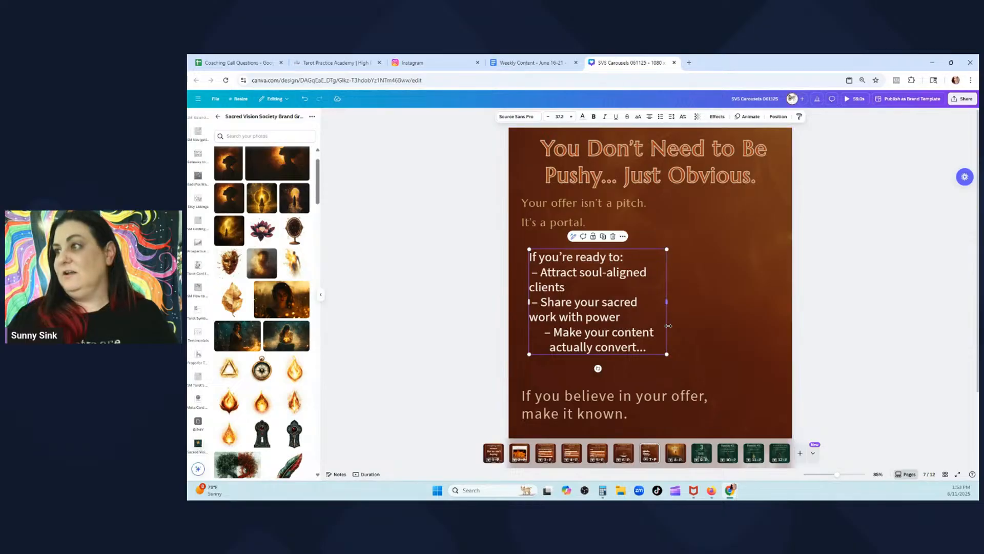
pyautogui.moveTo(669, 300); pyautogui.dragTo(767, 308)
pyautogui.click(537, 301)
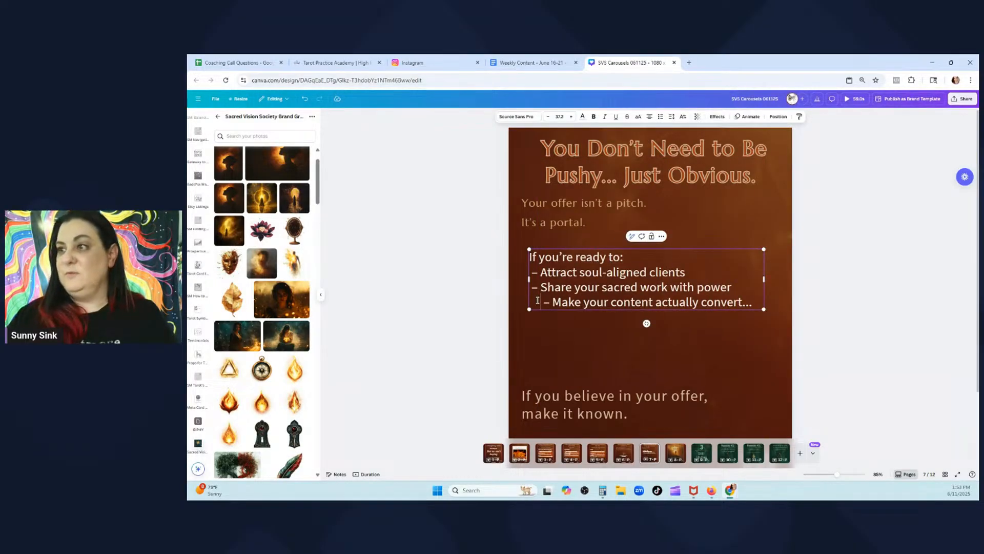
pyautogui.press('BackSpace')
pyautogui.press('BackSpace')
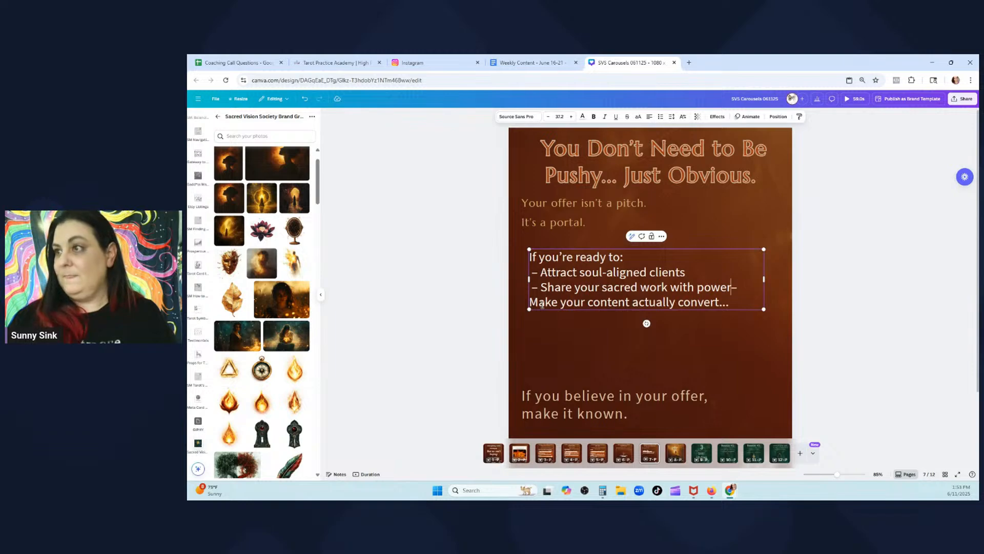
pyautogui.press('Return')
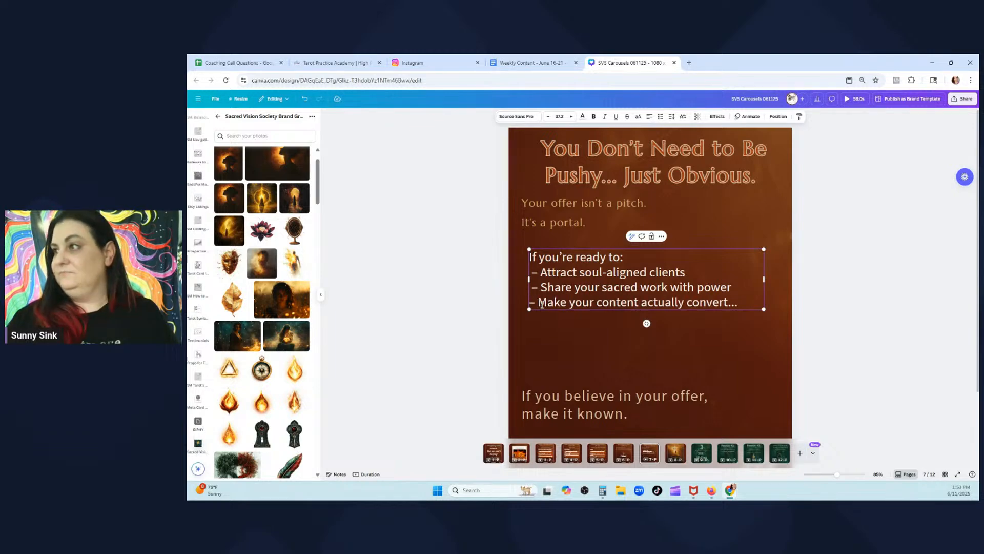
# Align the "If you're ready to:" list with the page's left text margin, enlarge it to about font size 40.9 and lower it slightly
pyautogui.click(701, 320)
pyautogui.moveTo(630, 284); pyautogui.dragTo(626, 278)
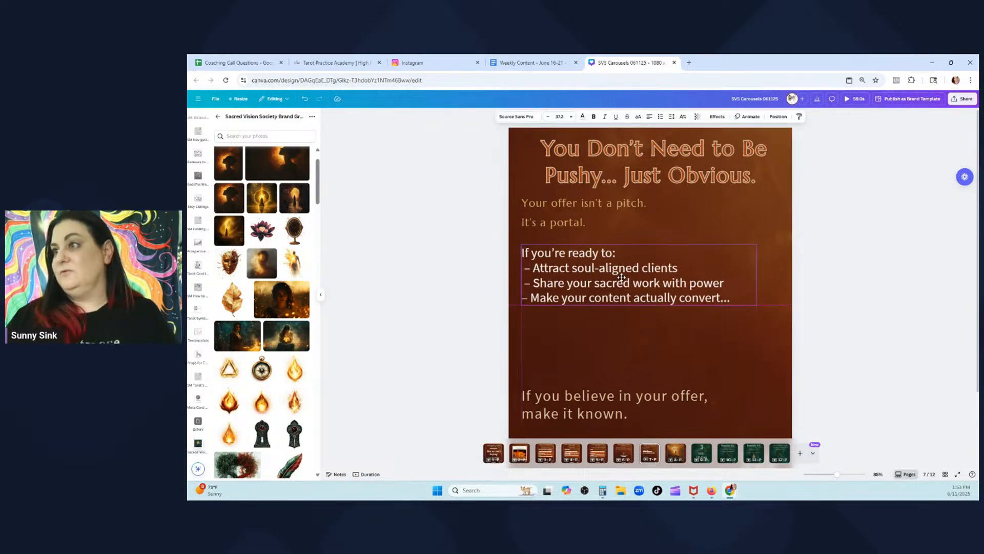
pyautogui.moveTo(761, 305); pyautogui.dragTo(783, 316)
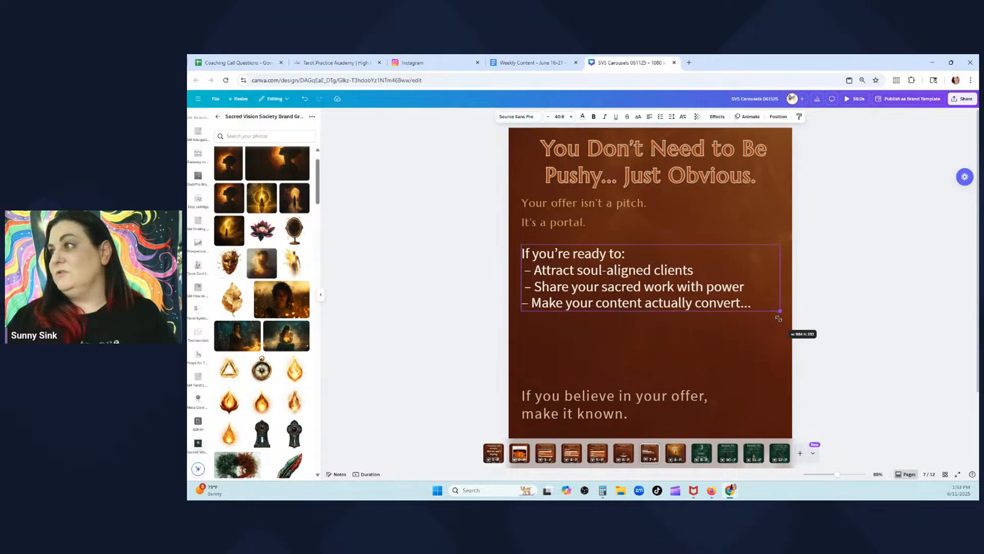
pyautogui.moveTo(685, 279); pyautogui.dragTo(685, 291)
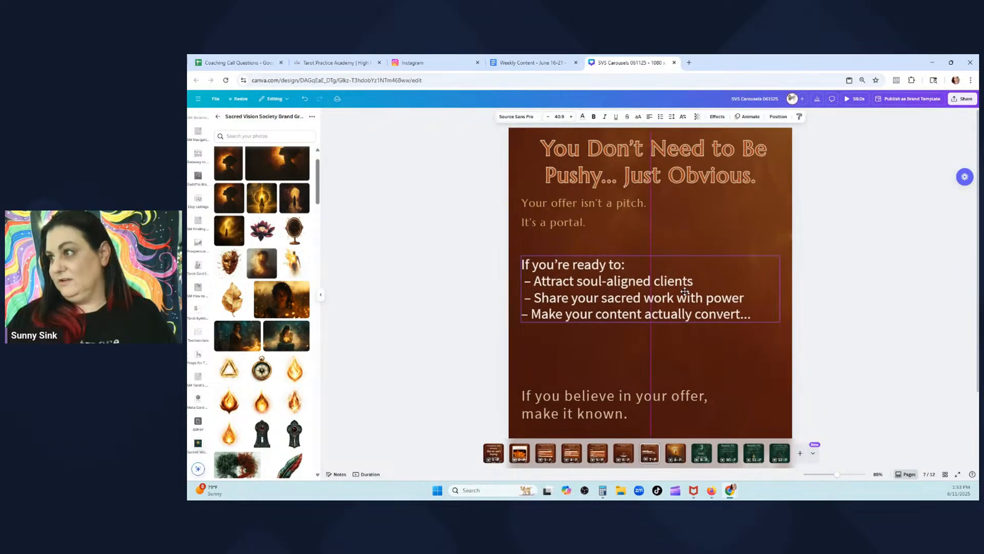
# Move the "Your offer isn't a pitch. It's a portal." text slightly down and set its font size to 40
pyautogui.moveTo(574, 215); pyautogui.dragTo(574, 225)
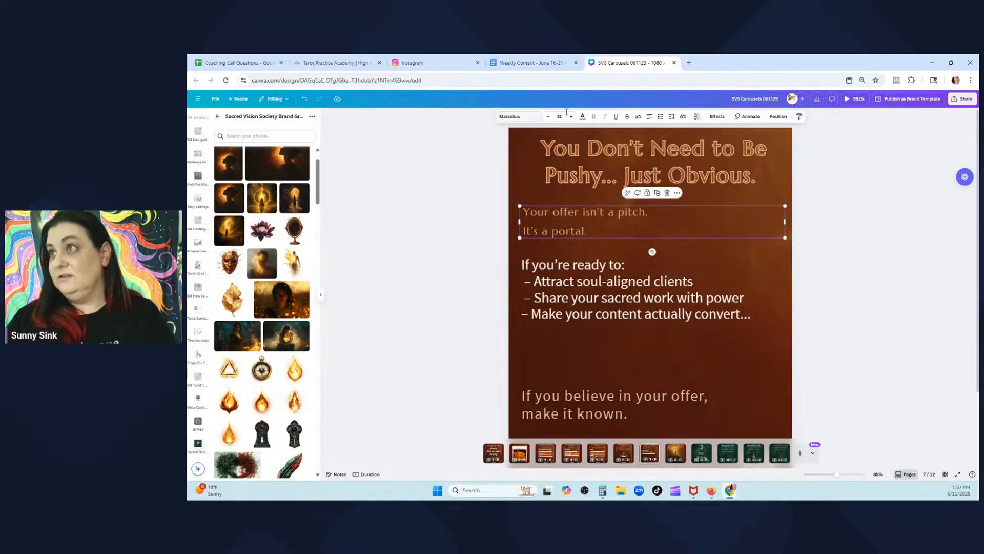
pyautogui.click(572, 117)
pyautogui.click(572, 116)
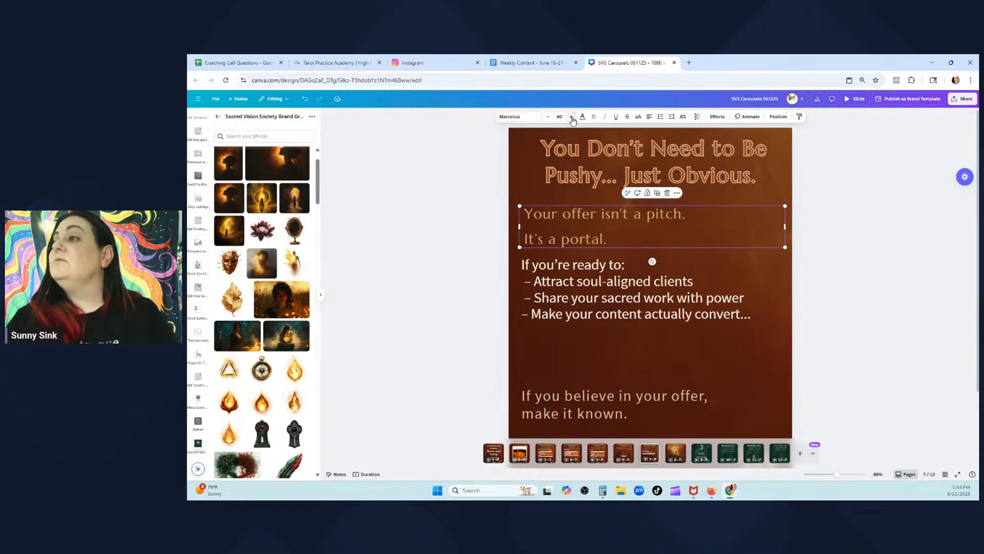
# Enlarge the "Your offer isn't a pitch. It's a portal." text by one font size and nudge it slightly to the right
pyautogui.click(572, 117)
pyautogui.moveTo(611, 236); pyautogui.dragTo(613, 236)
pyautogui.click(914, 303)
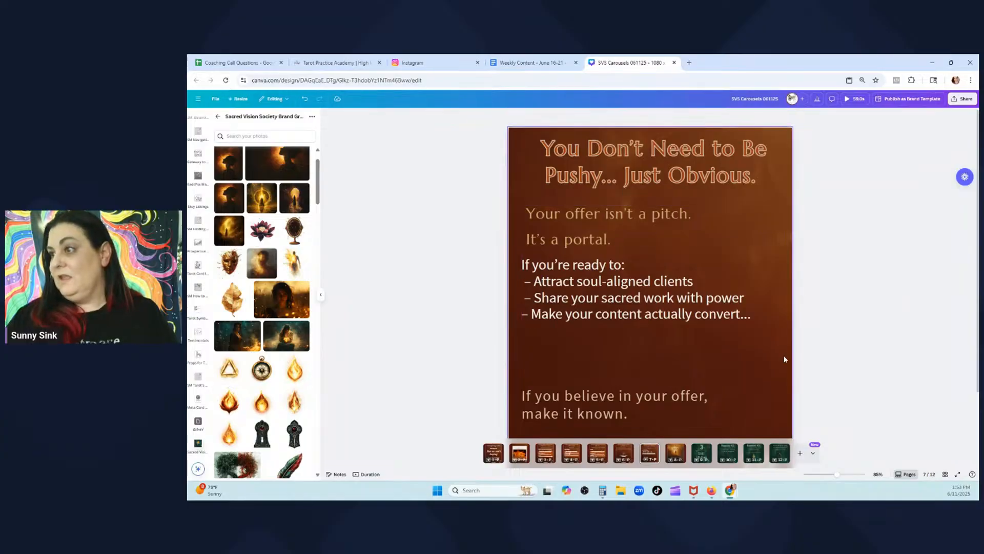
# Copy the waitlist and bonus training lines from the Weekly Content document and replace the "If you believe in your offer, make it known." text in Canva with them
pyautogui.click(533, 64)
pyautogui.click(449, 297)
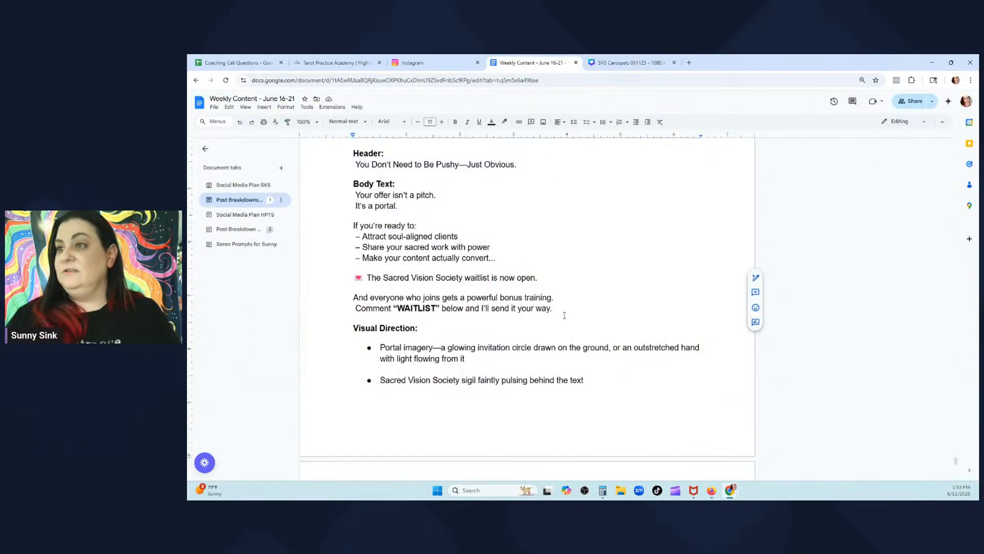
pyautogui.moveTo(564, 315); pyautogui.dragTo(346, 280)
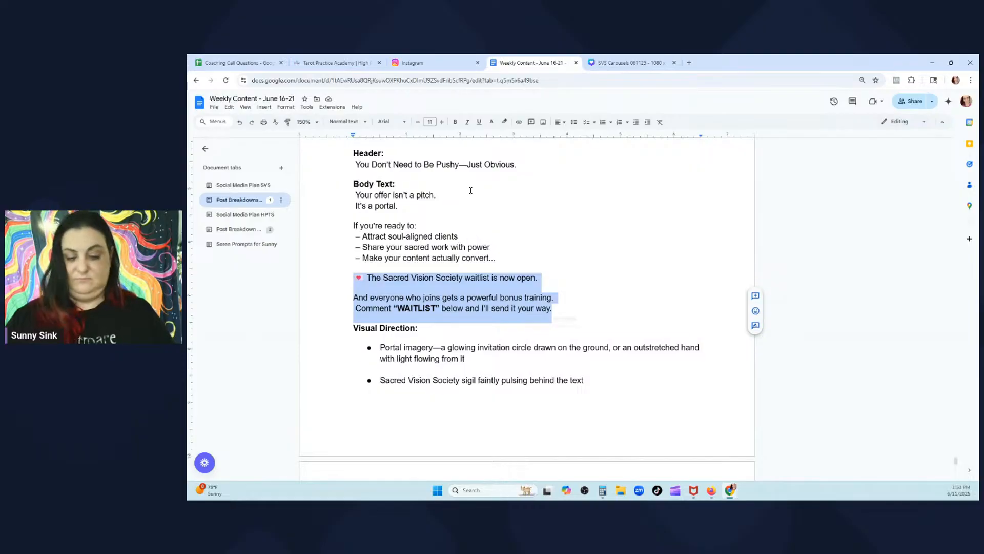
pyautogui.click(631, 62)
pyautogui.tripleClick(644, 404)
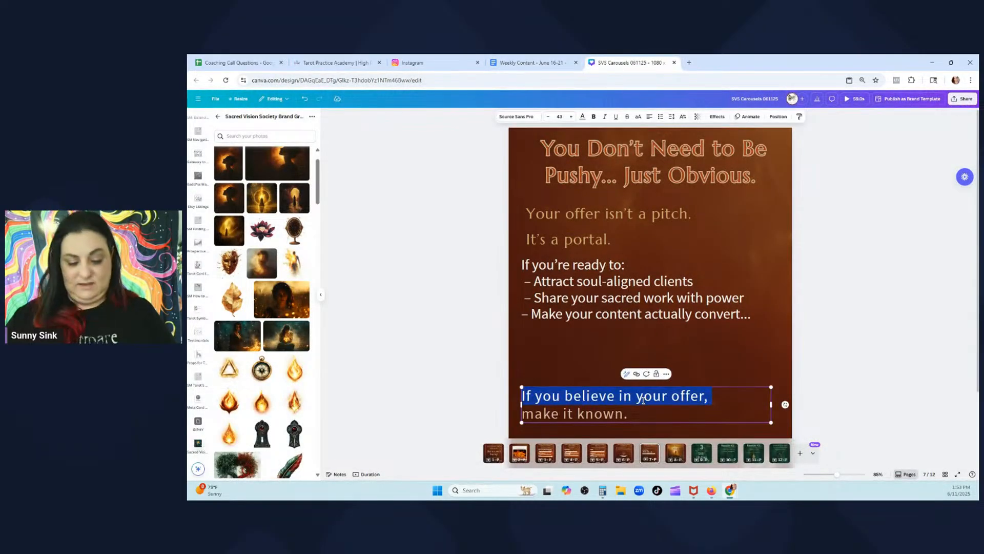
pyautogui.moveTo(645, 413); pyautogui.dragTo(519, 394)
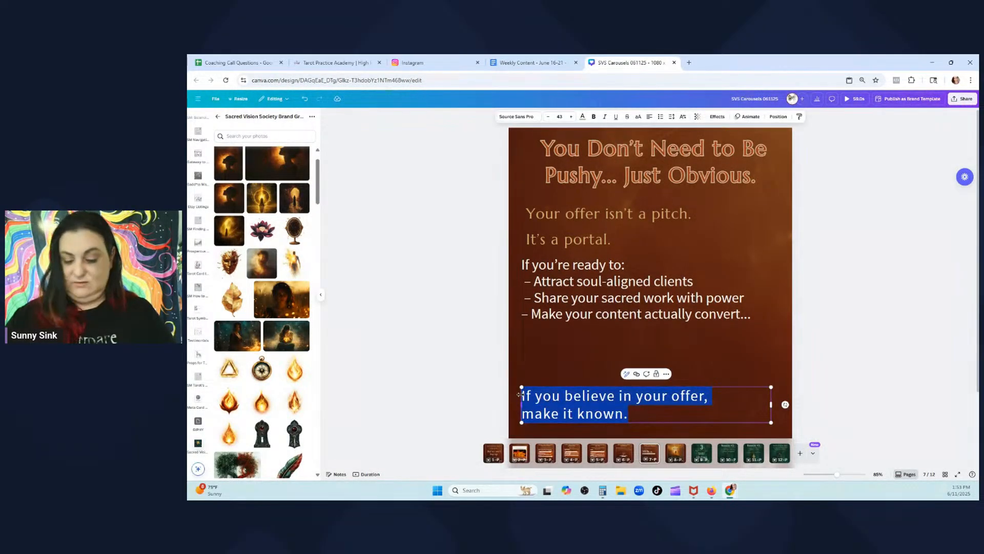
pyautogui.write('💗 The Sacred Vision Society waitlist is now open. And everyone who joins gets a powerful bonus training.  Comment "WAITLIST" below and I’ll send it your way.')
# Move the waitlist text up directly beneath the "If you're ready to:" list and widen its box almost to the page's right edge
pyautogui.moveTo(735, 389); pyautogui.dragTo(712, 340)
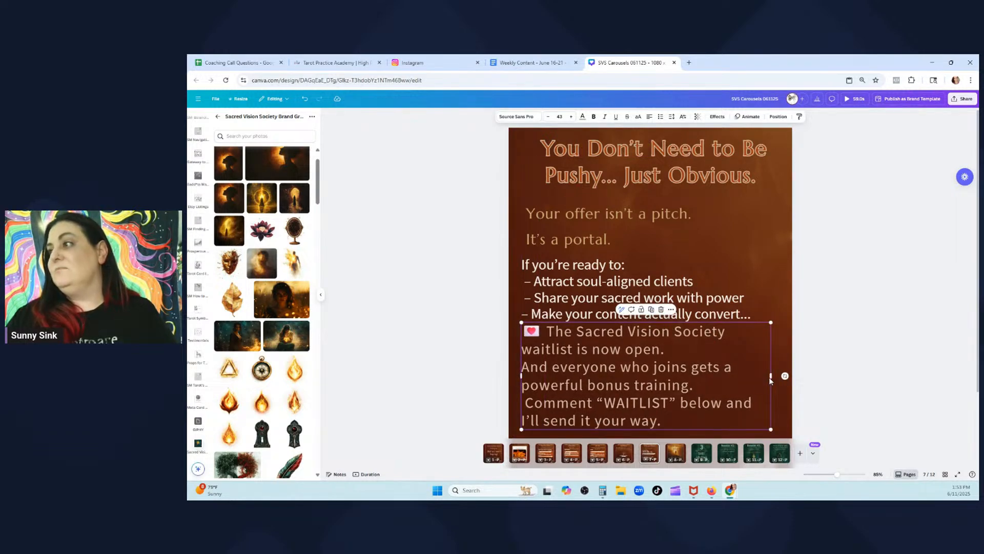
pyautogui.moveTo(771, 379); pyautogui.dragTo(792, 383)
pyautogui.click(860, 369)
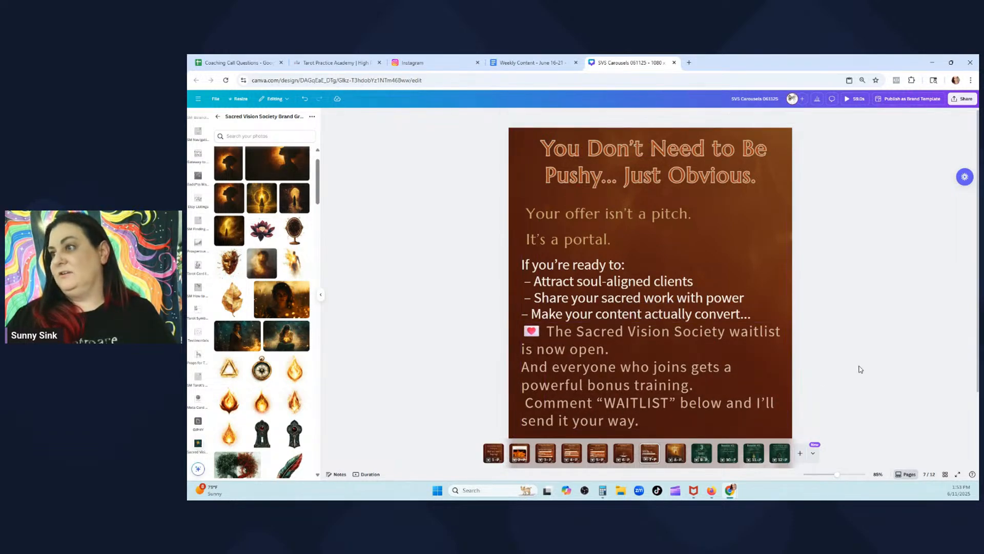
# Set the "And everyone who joins" and "Comment “WAITLIST” below" lines to font size 26
pyautogui.click(629, 350)
pyautogui.moveTo(611, 349); pyautogui.dragTo(526, 334)
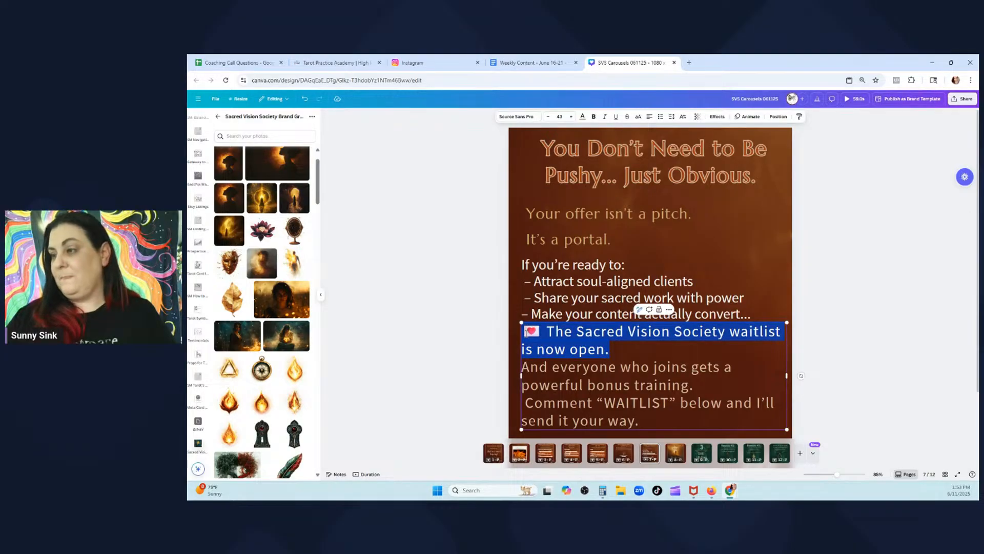
pyautogui.click(656, 419)
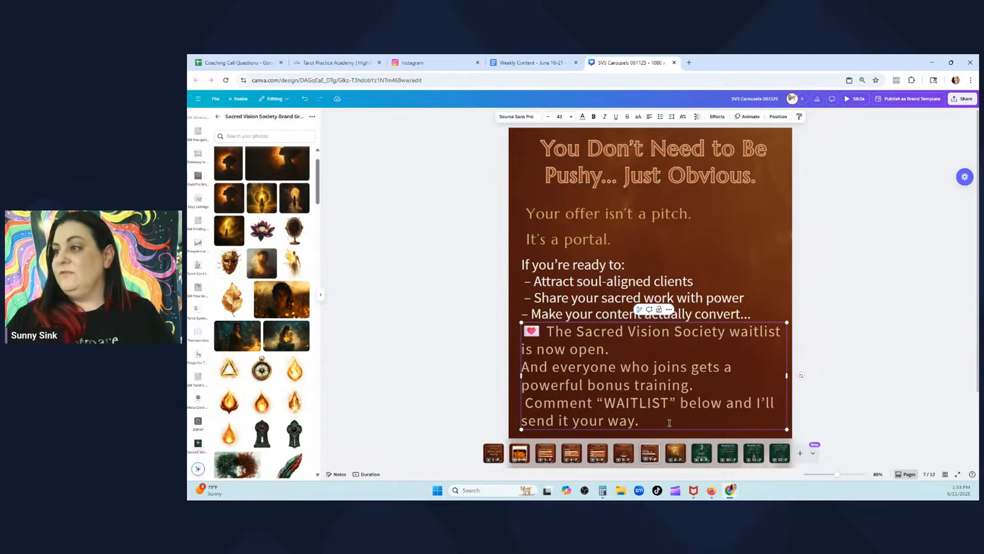
pyautogui.moveTo(669, 423); pyautogui.dragTo(532, 371)
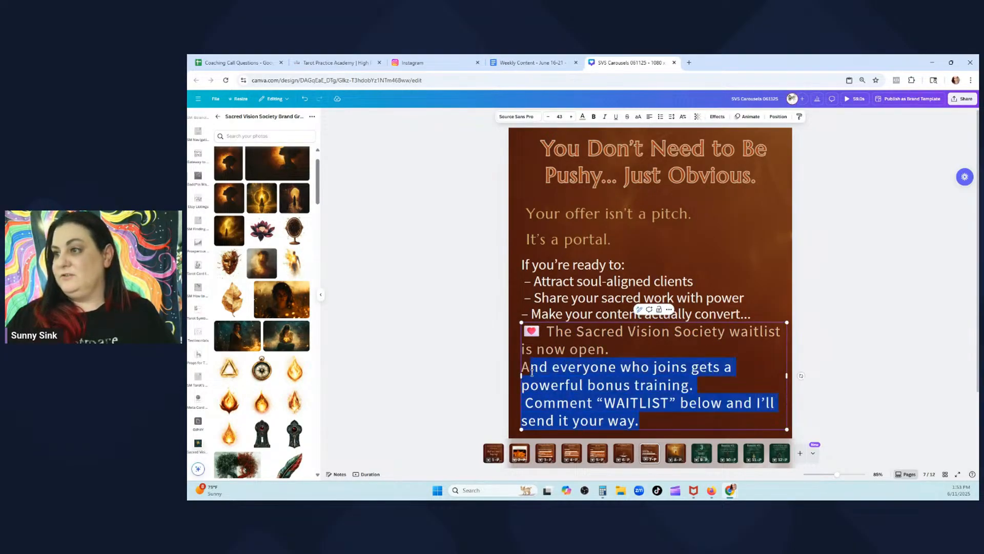
pyautogui.click(546, 117)
pyautogui.click(547, 116)
pyautogui.click(546, 117)
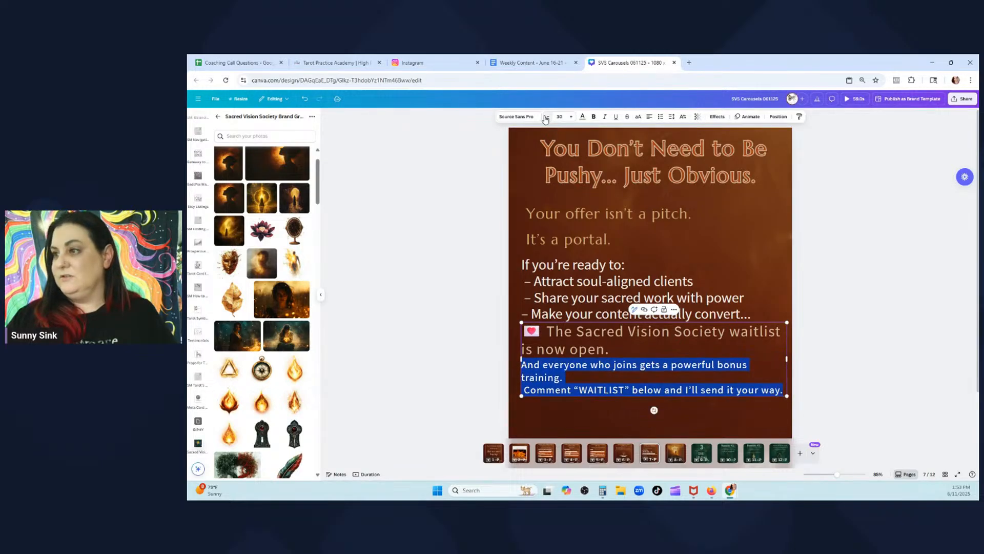
pyautogui.click(546, 117)
# Insert a blank line after "waitlist is now open." and lower the text box to leave a gap below the list
pyautogui.click(681, 364)
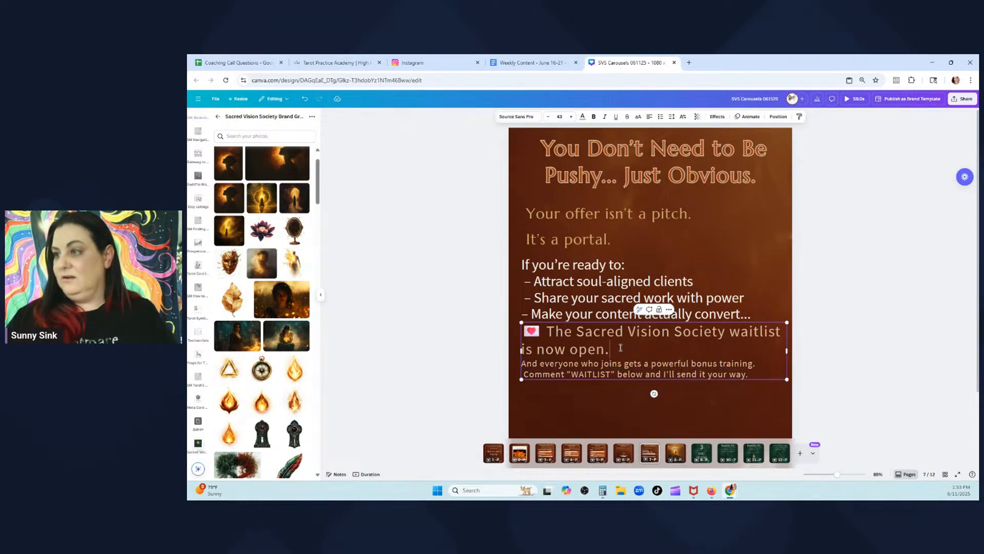
pyautogui.press('Return')
pyautogui.click(818, 337)
pyautogui.moveTo(700, 377); pyautogui.dragTo(697, 400)
# Make "The Sacred Vision Society waitlist is now open." bold at font size 53, and raise its text box slightly
pyautogui.click(613, 357)
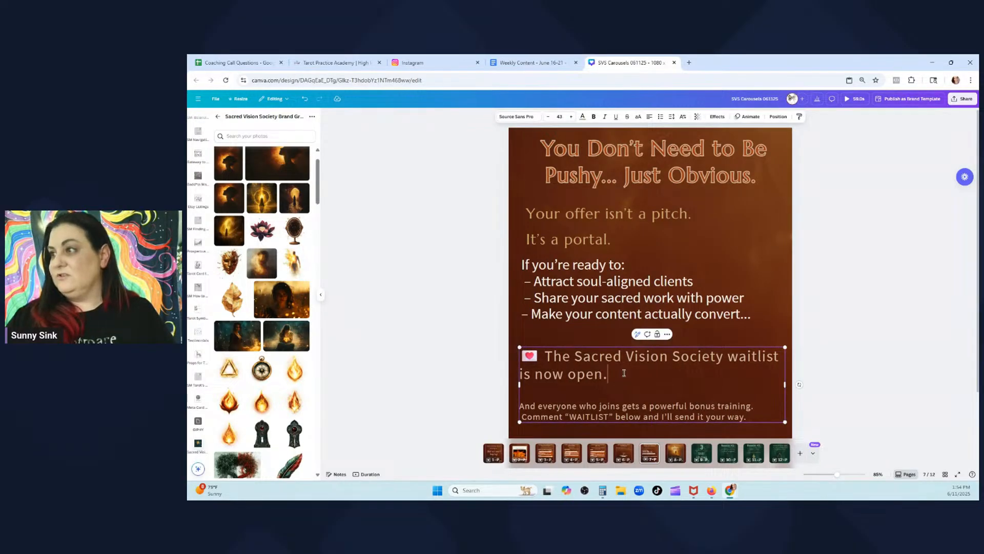
pyautogui.moveTo(624, 373); pyautogui.dragTo(523, 354)
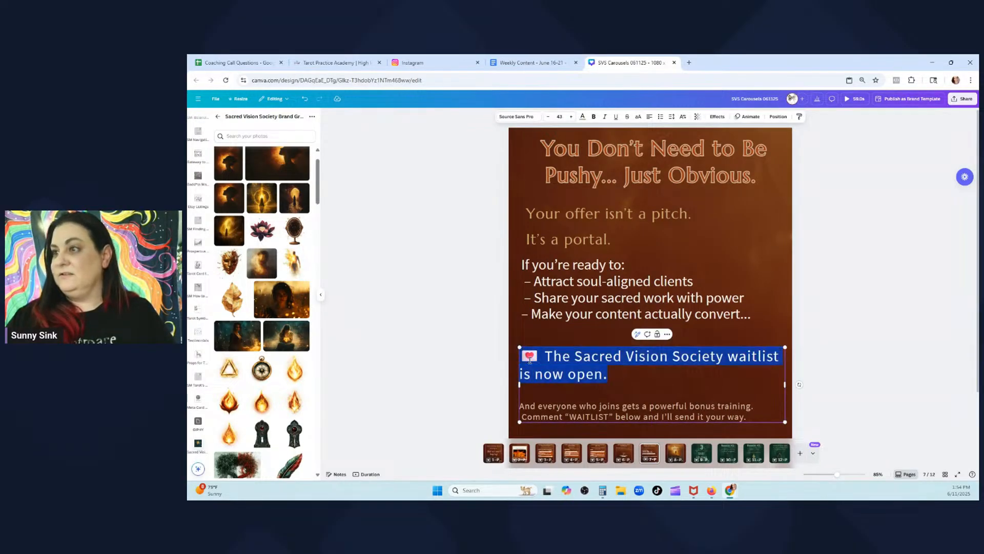
pyautogui.click(594, 118)
pyautogui.click(570, 117)
pyautogui.click(571, 117)
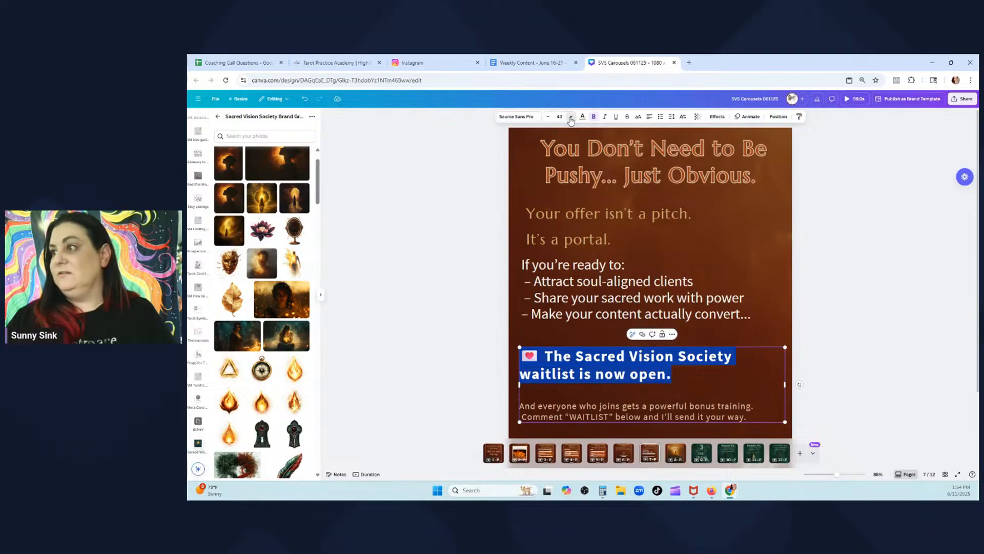
pyautogui.click(571, 117)
pyautogui.click(571, 117)
pyautogui.click(570, 117)
pyautogui.click(570, 117)
pyautogui.click(570, 117)
pyautogui.click(571, 117)
pyautogui.click(571, 117)
pyautogui.click(571, 117)
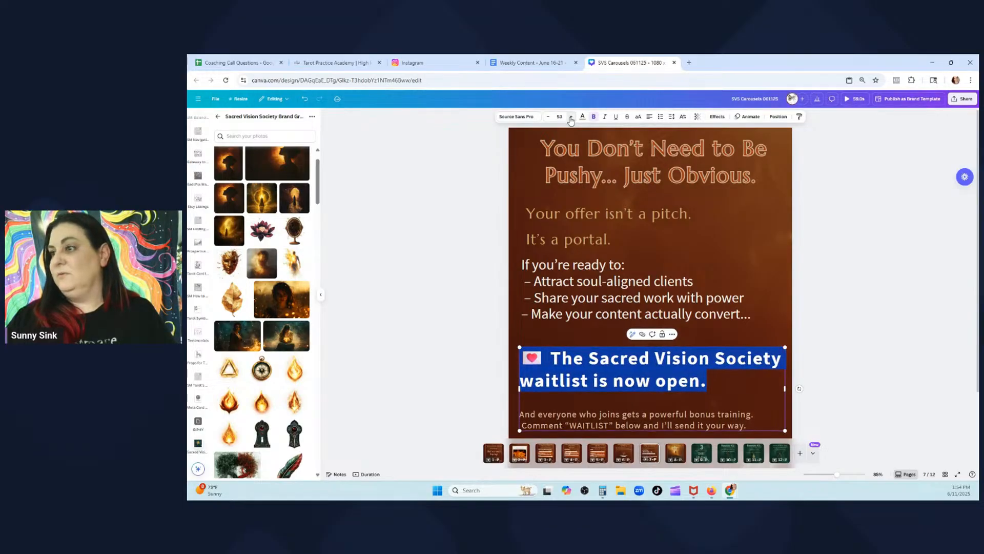
pyautogui.click(571, 117)
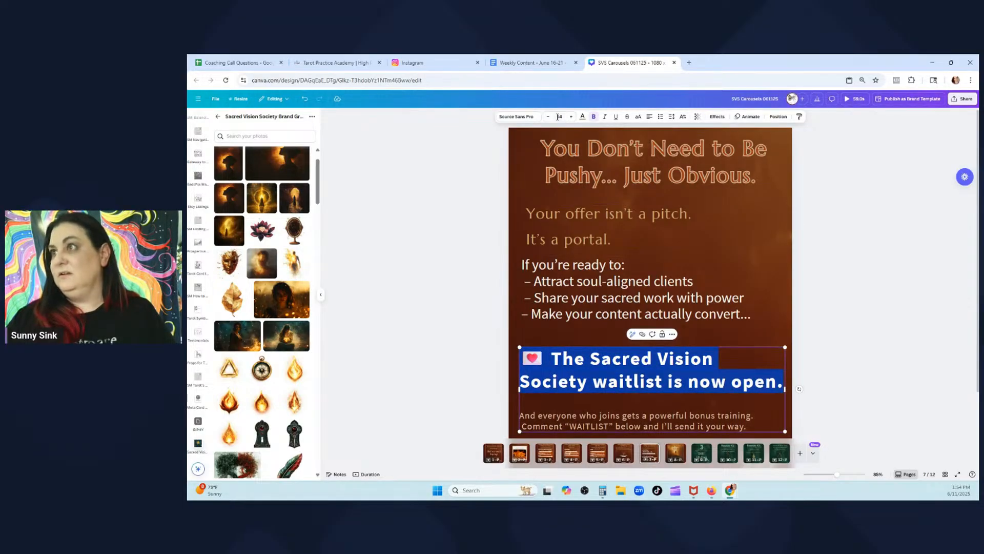
pyautogui.click(548, 117)
pyautogui.click(847, 334)
pyautogui.moveTo(699, 394); pyautogui.dragTo(698, 388)
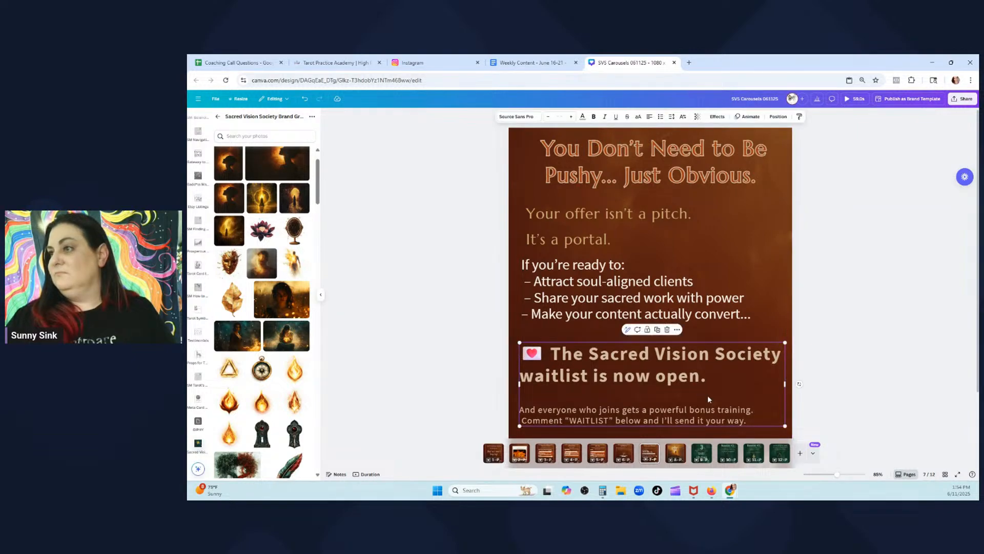
# Recolor the two small bonus training and WAITLIST comment lines with the burnt orange from the Sacred Vision Society brand colors
pyautogui.moveTo(751, 420); pyautogui.dragTo(520, 410)
pyautogui.click(582, 116)
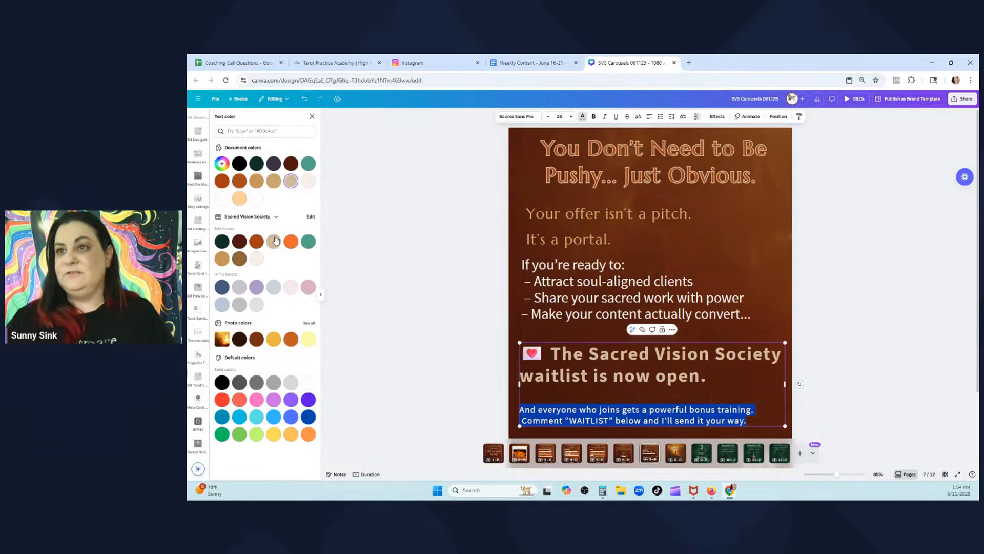
pyautogui.click(257, 241)
pyautogui.click(422, 245)
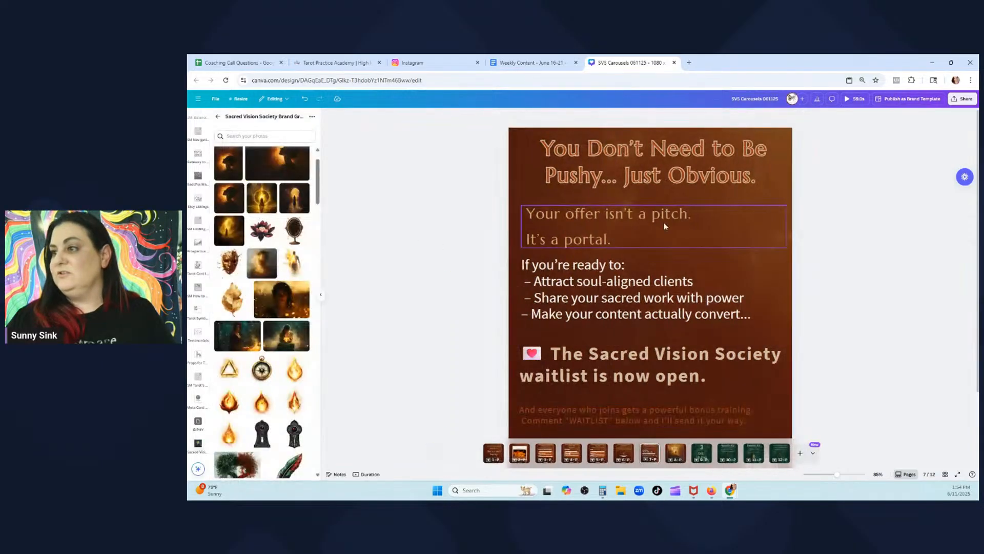
# Even out the vertical spacing by lowering the "If you're ready to:" list and the "Your offer isn't a pitch" text, and nudge the waitlist box left
pyautogui.moveTo(600, 293); pyautogui.dragTo(600, 296)
pyautogui.moveTo(732, 397); pyautogui.dragTo(730, 398)
pyautogui.click(868, 351)
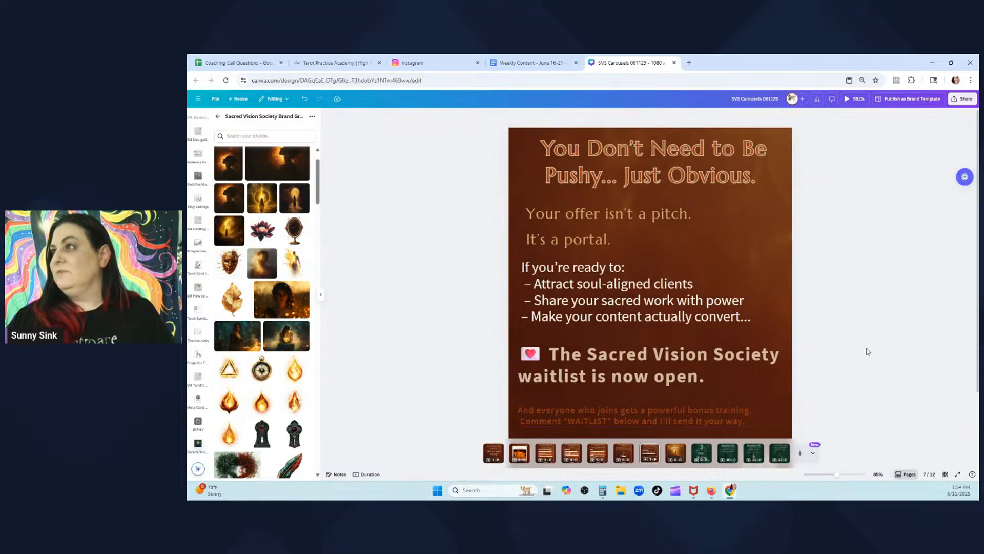
pyautogui.moveTo(660, 317); pyautogui.dragTo(661, 324)
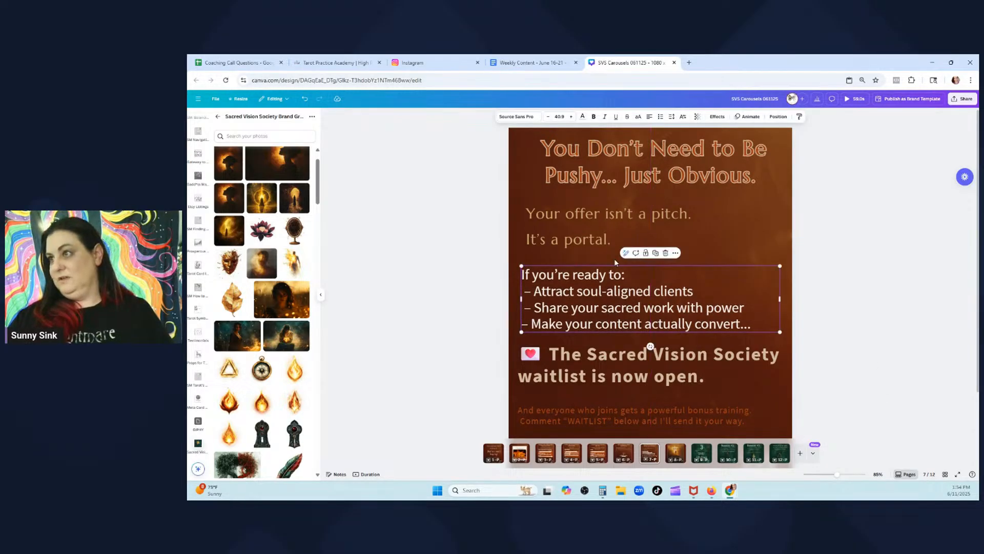
pyautogui.click(605, 235)
pyautogui.moveTo(605, 234); pyautogui.dragTo(605, 236)
pyautogui.click(855, 258)
# Center-align the two small lines about the bonus training and the WAITLIST comment
pyautogui.click(682, 420)
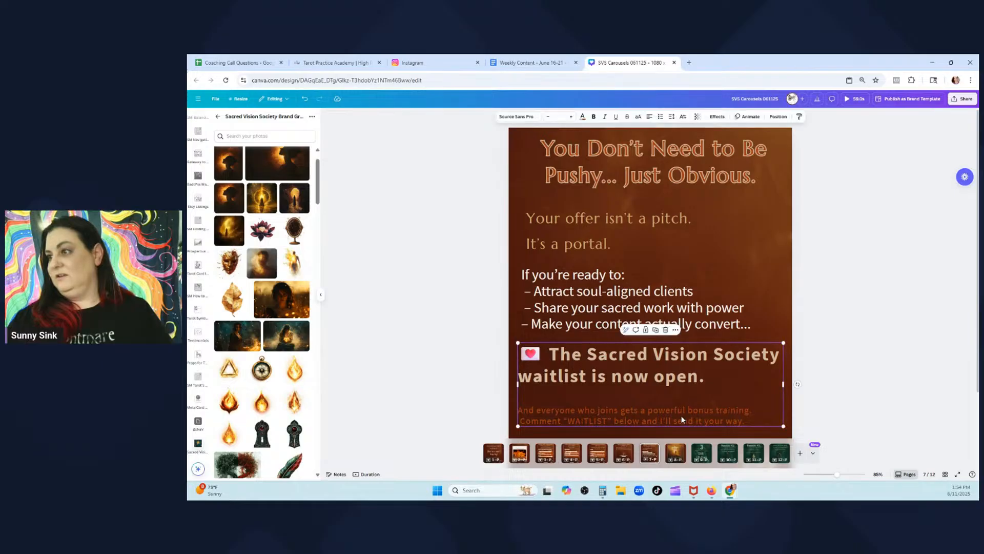
pyautogui.click(754, 421)
pyautogui.moveTo(754, 421); pyautogui.dragTo(519, 411)
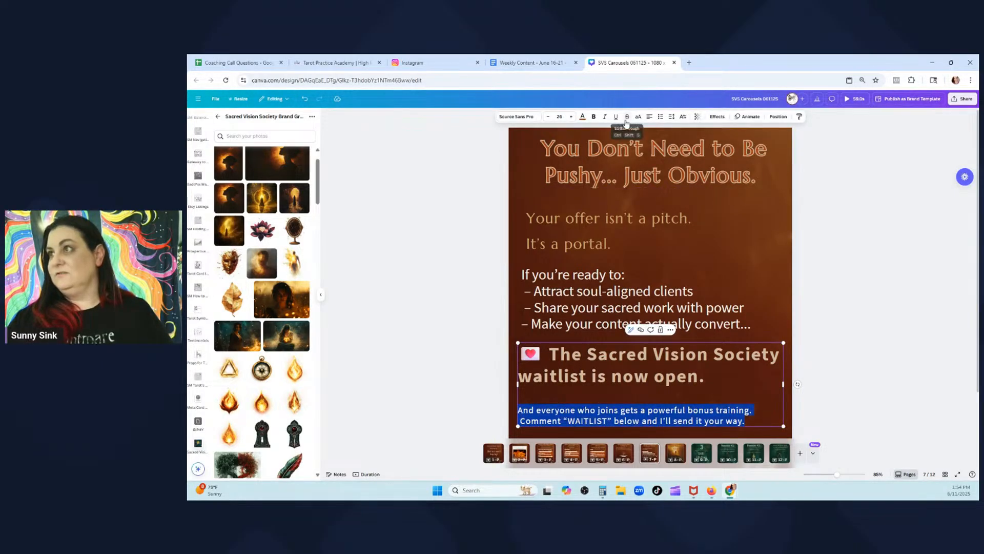
pyautogui.click(649, 117)
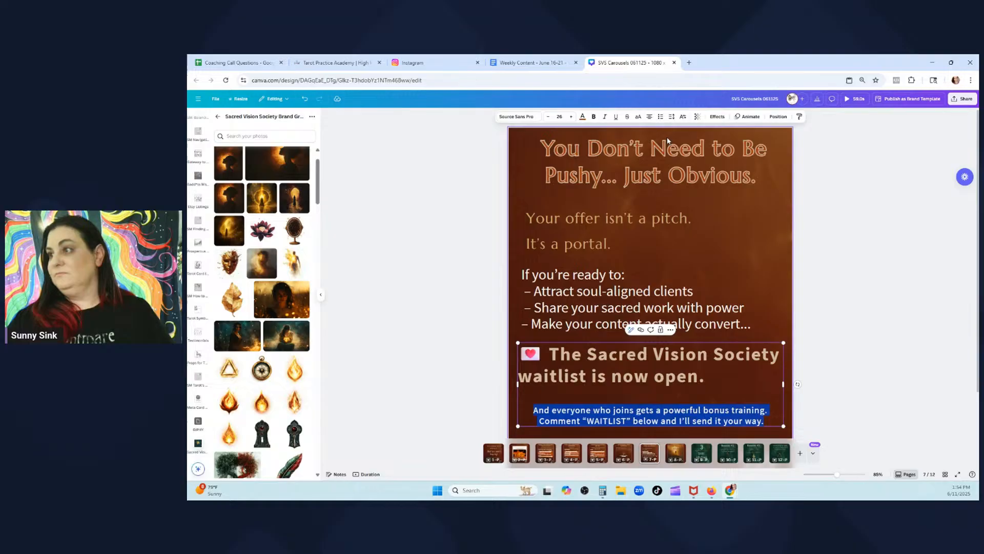
pyautogui.click(839, 250)
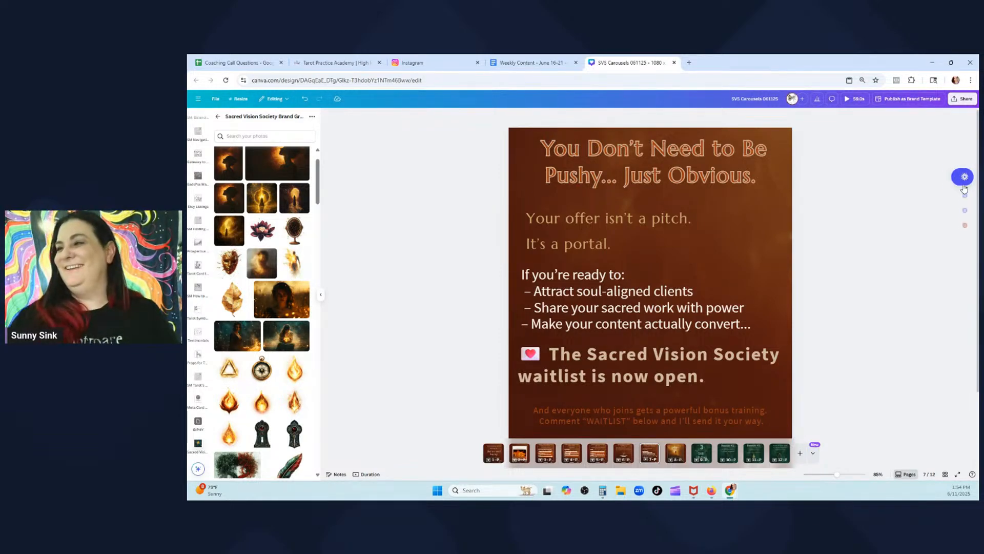
# Remove the extra indent before the "Share your sacred work with power" list item
pyautogui.click(572, 328)
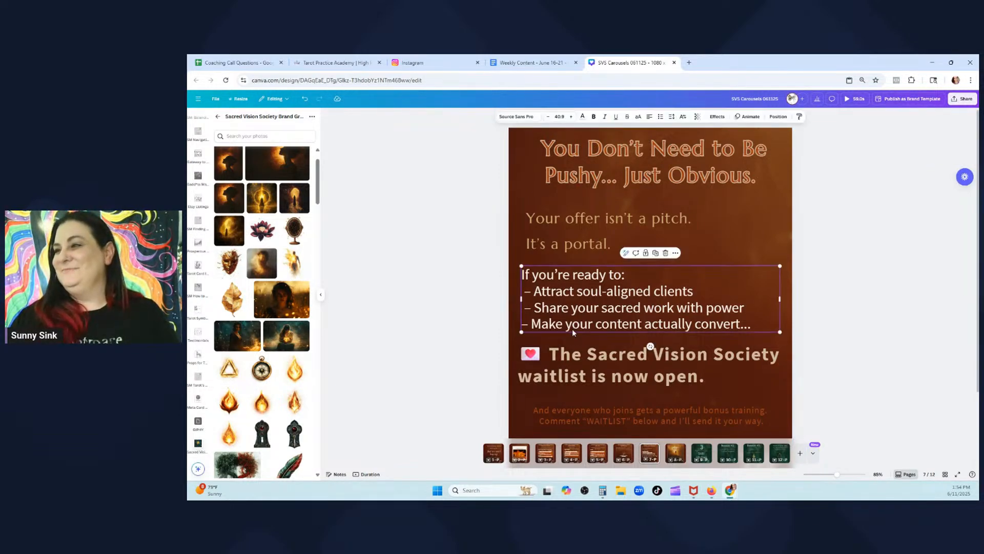
pyautogui.click(525, 309)
pyautogui.press('BackSpace')
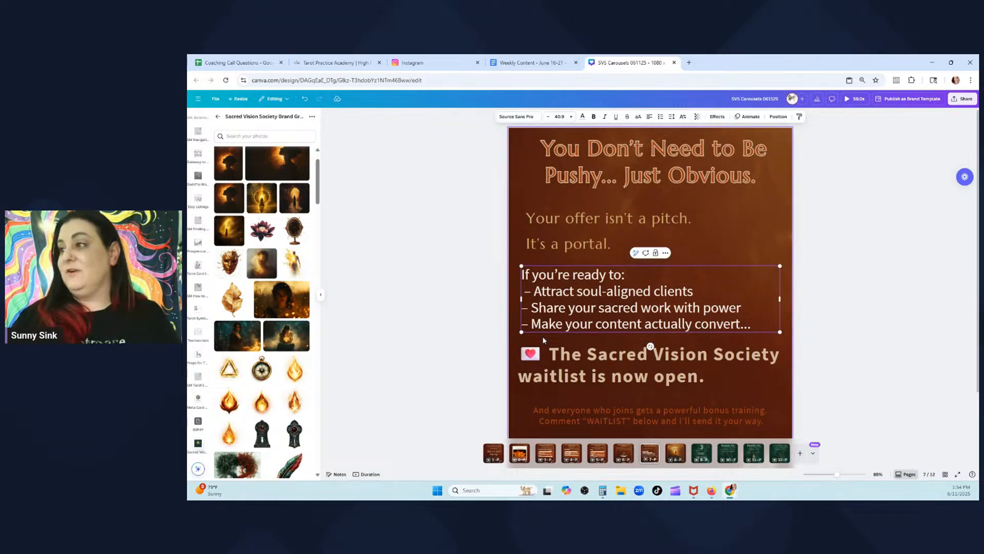
pyautogui.click(802, 211)
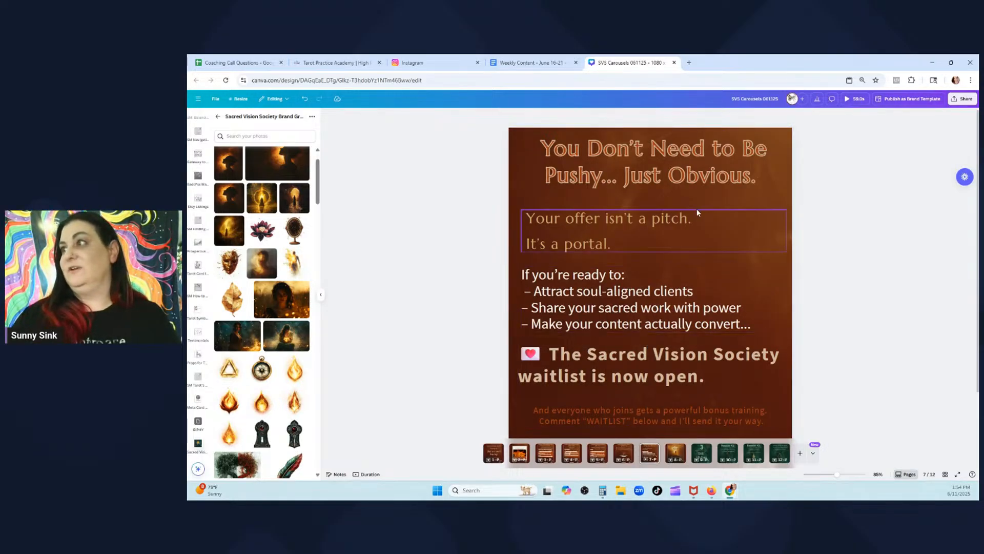
# Review carousel pages 6, 4, 3 and 2 to check their text and layout
pyautogui.click(624, 450)
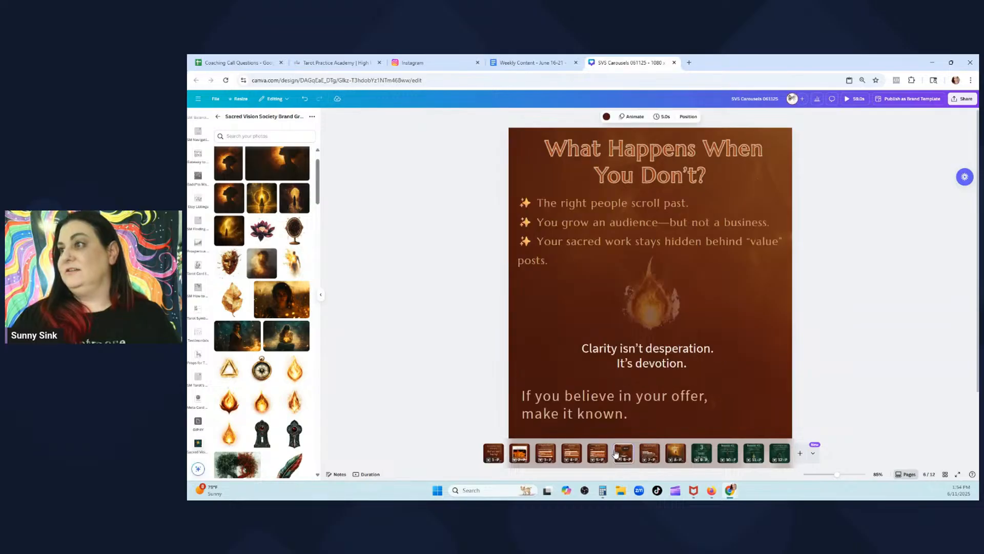
pyautogui.click(571, 457)
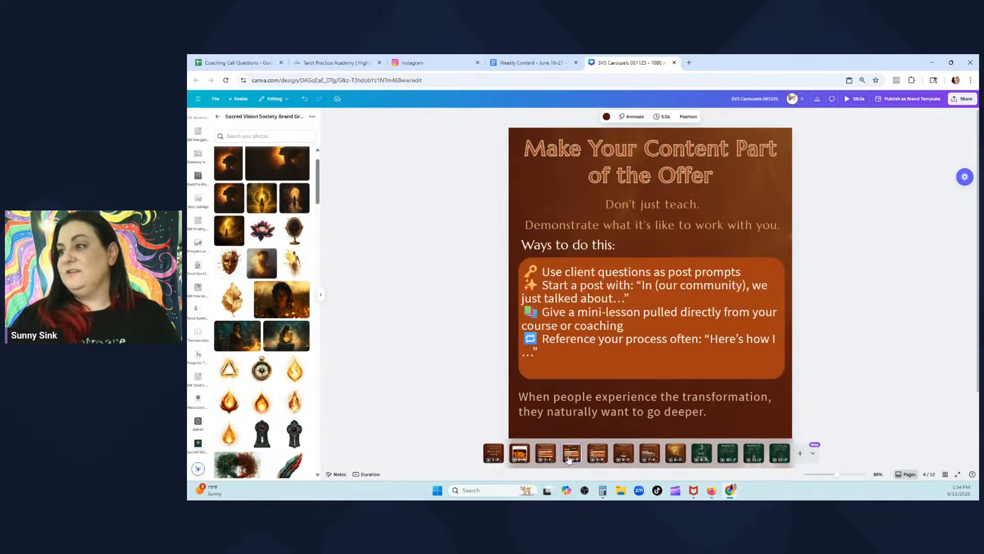
pyautogui.click(545, 455)
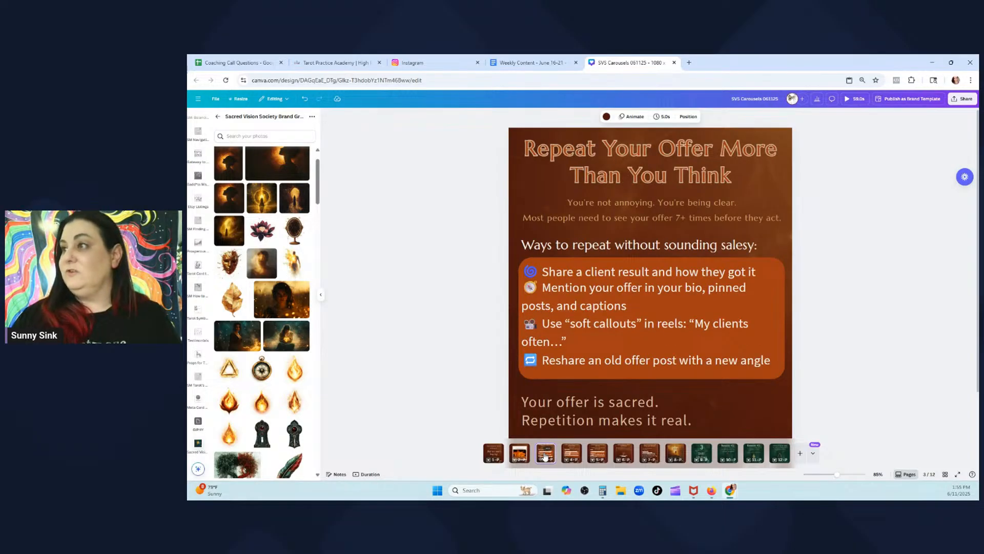
pyautogui.click(521, 453)
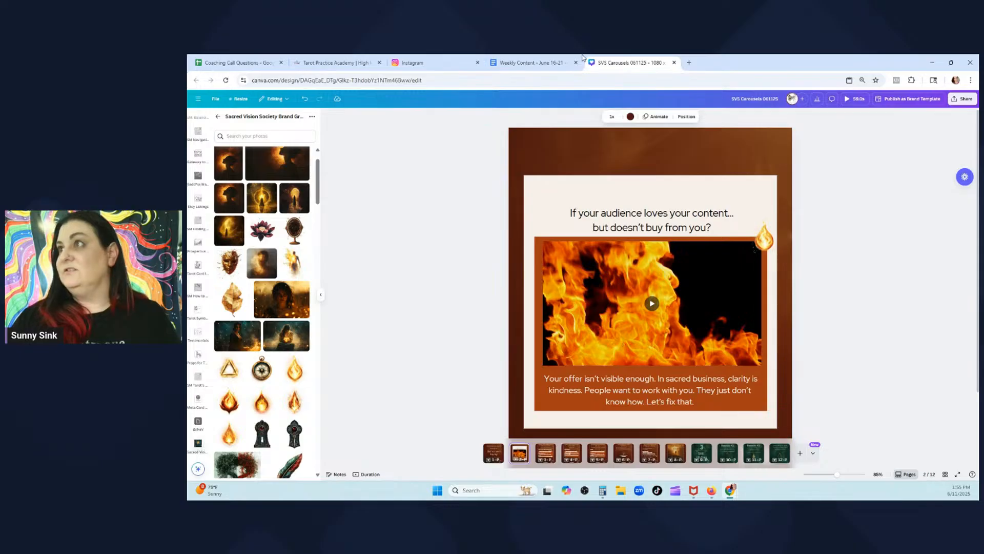
# Switch to the Weekly Content document and highlight the em dash between "Pushy" and "Just Obvious" in the Slide 7 header
pyautogui.click(553, 60)
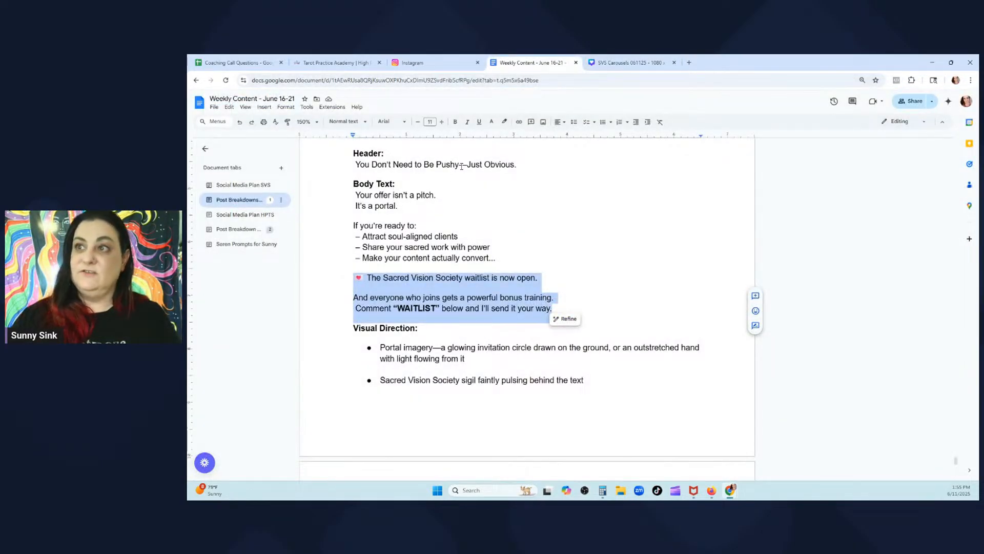
pyautogui.moveTo(459, 165); pyautogui.dragTo(466, 165)
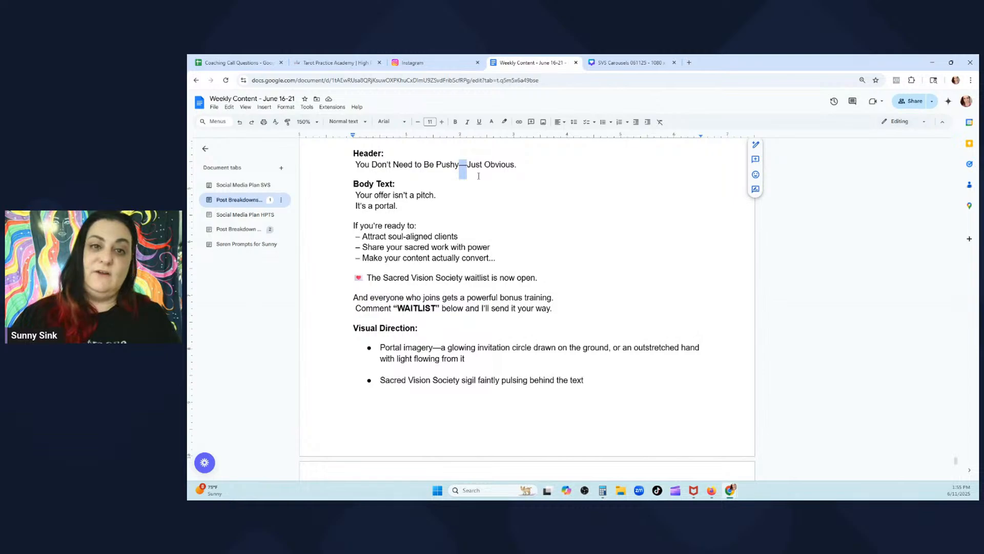
# Check the rest of the Slide 7 copy and its Visual Direction notes for em dashes and design cues
pyautogui.doubleClick(539, 247)
pyautogui.scroll(-2, 538, 247)
pyautogui.scroll(3, 539, 247)
pyautogui.scroll(-2, 538, 246)
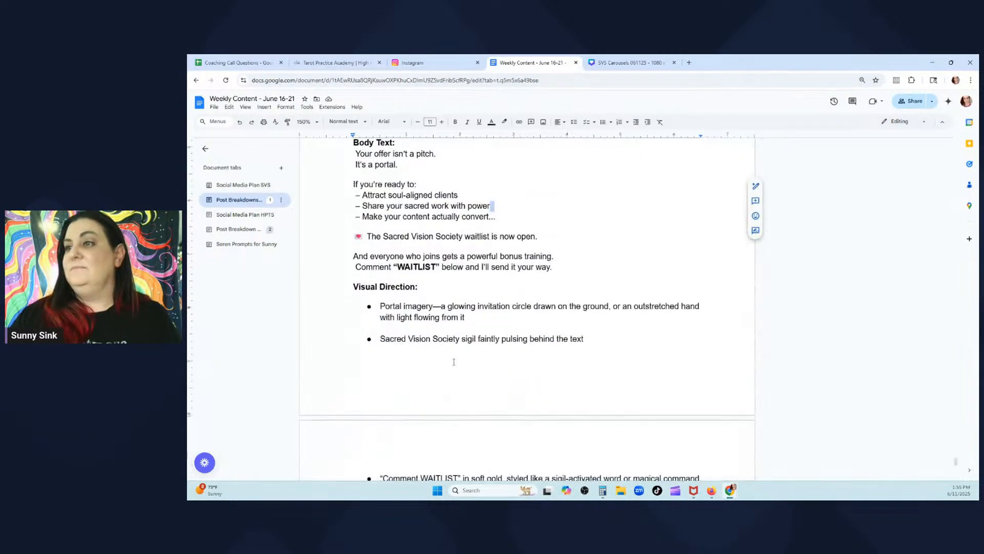
pyautogui.moveTo(433, 306); pyautogui.dragTo(440, 307)
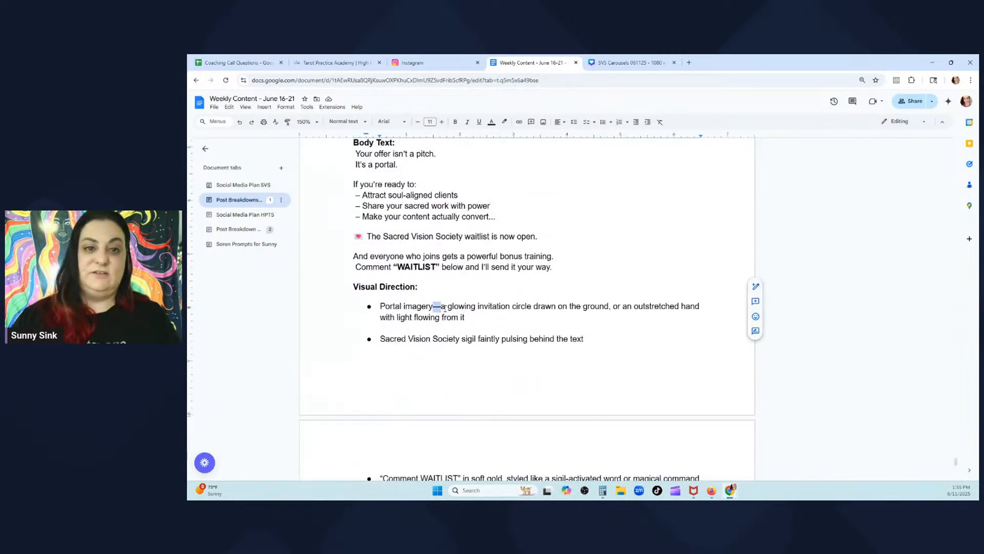
pyautogui.click(487, 318)
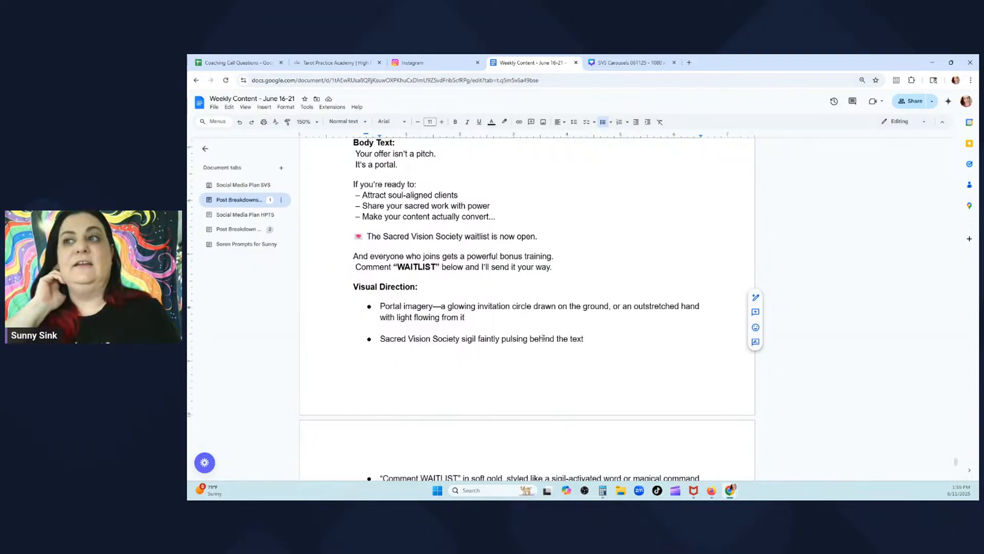
pyautogui.scroll(-1, 536, 336)
pyautogui.scroll(-3, 537, 335)
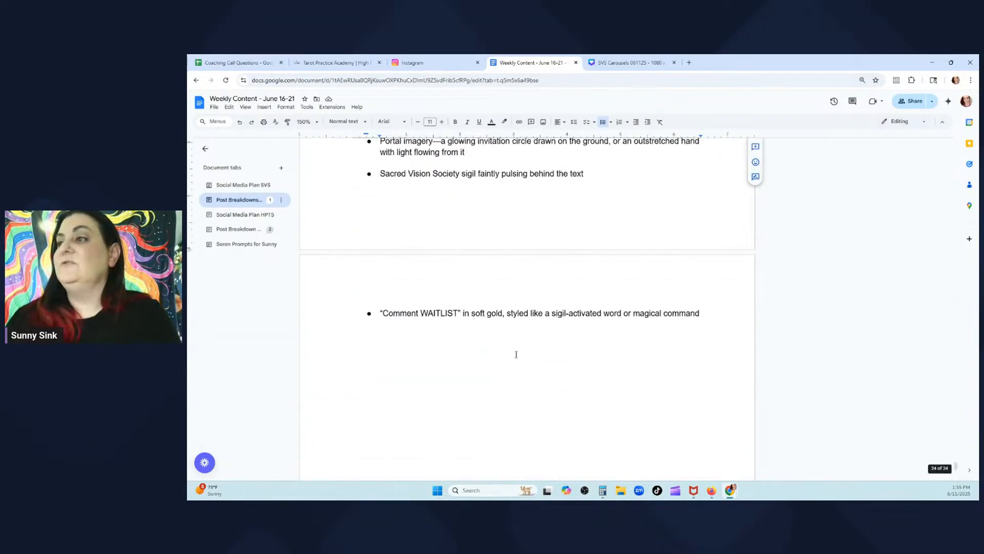
pyautogui.scroll(4, 517, 351)
# Switch to the Canva carousel design and review page 1 and pages 3 through 7 in order
pyautogui.click(604, 59)
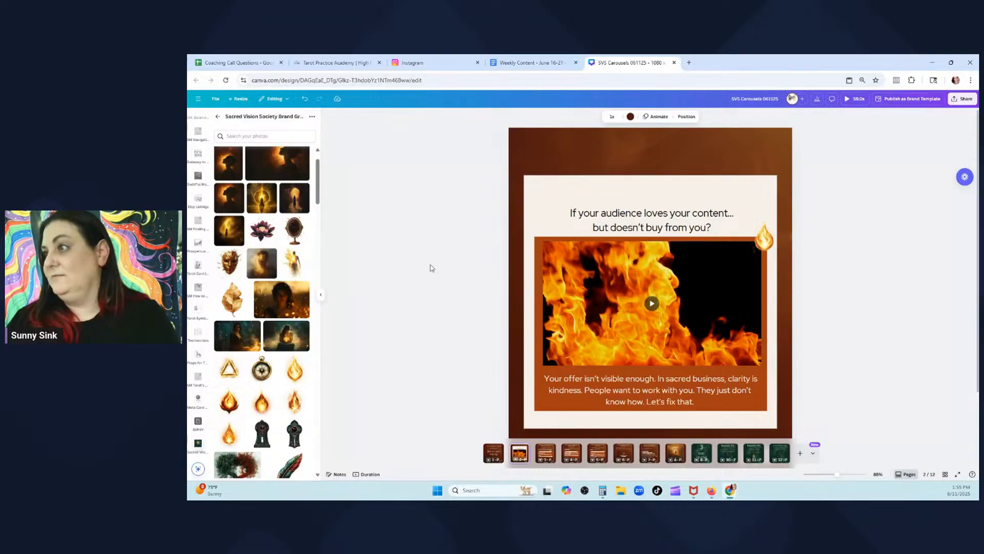
pyautogui.rightClick(500, 451)
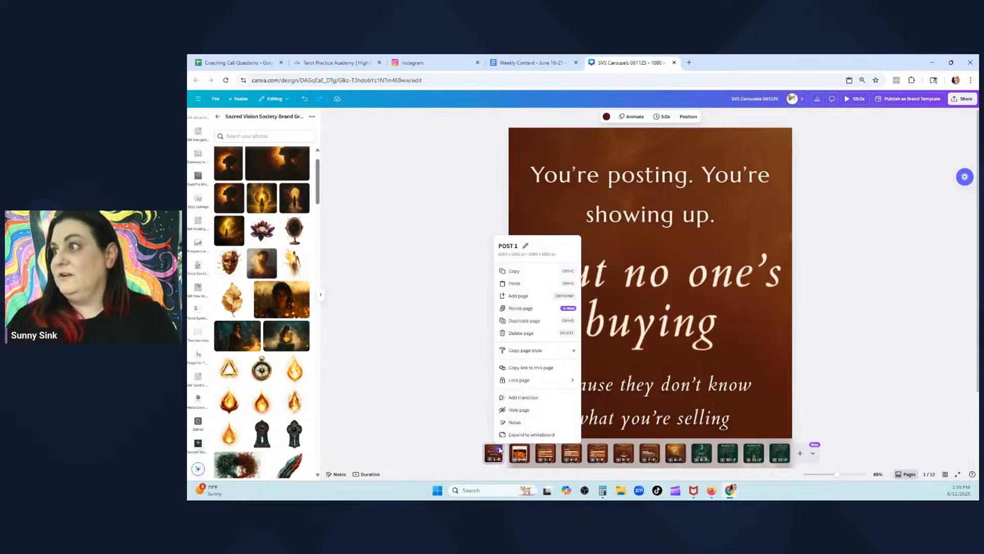
pyautogui.click(552, 458)
pyautogui.click(552, 458)
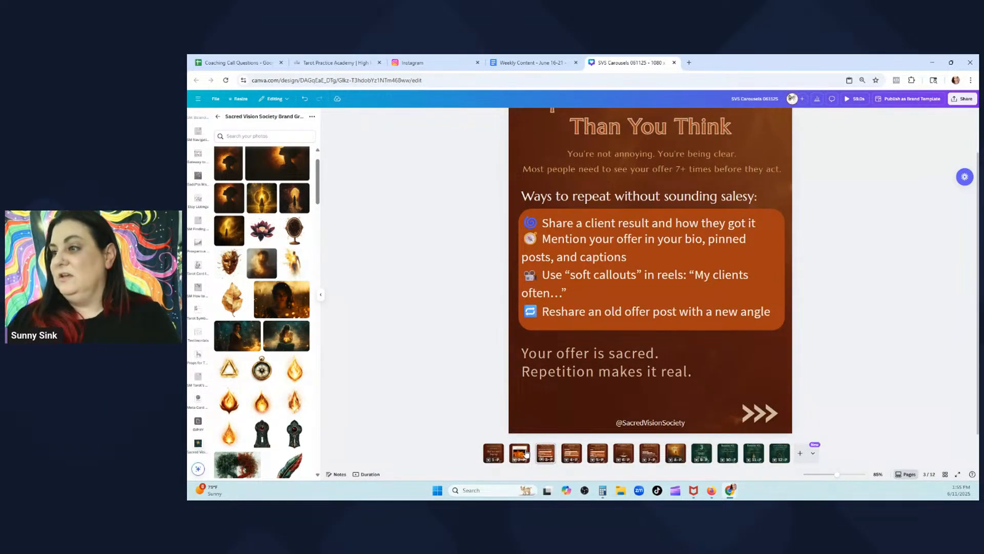
pyautogui.rightClick(574, 453)
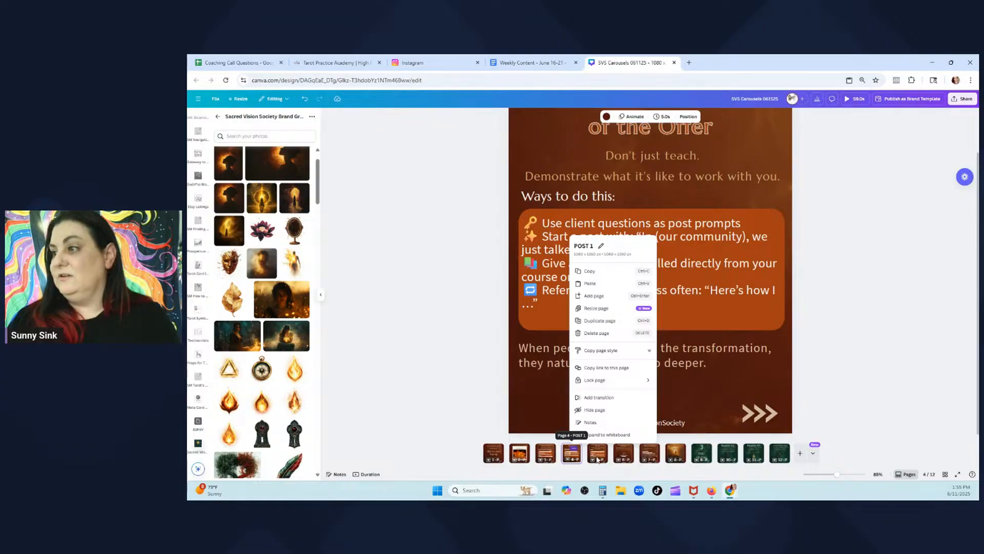
pyautogui.click(597, 459)
pyautogui.click(597, 460)
pyautogui.click(623, 453)
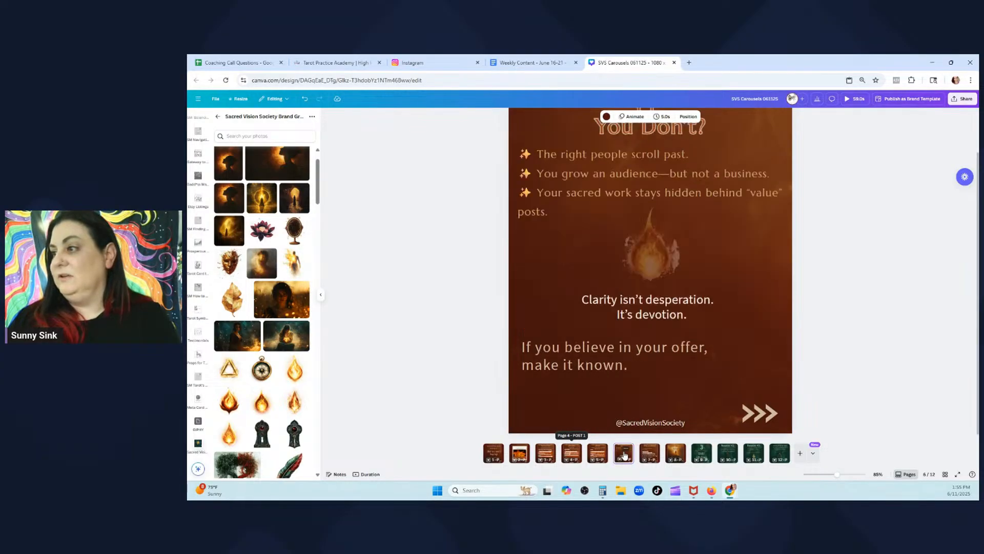
pyautogui.click(649, 453)
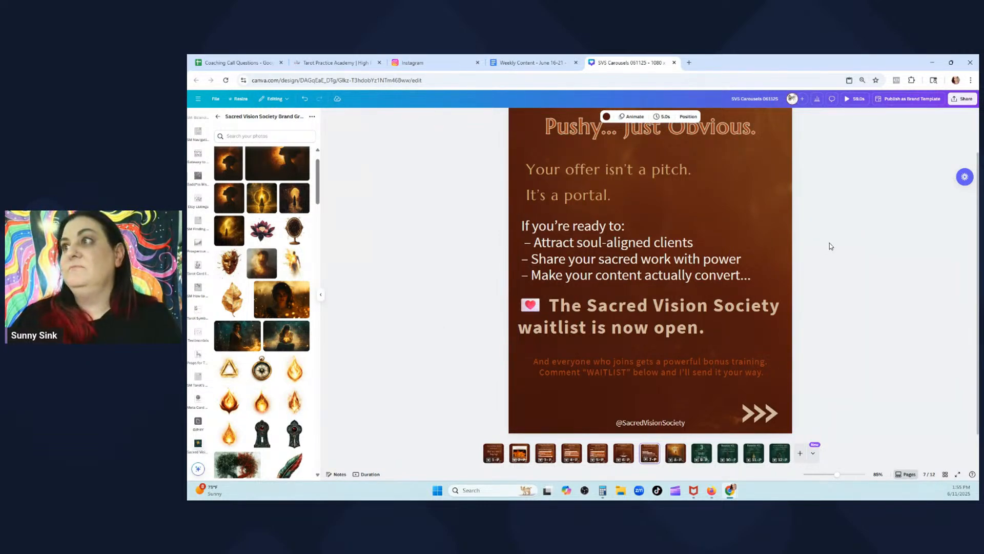
# Delete the triple-arrow graphic from page 7, "You Don't Need to Be Pushy... Just Obvious."
pyautogui.scroll(1, 830, 246)
pyautogui.scroll(-1, 689, 355)
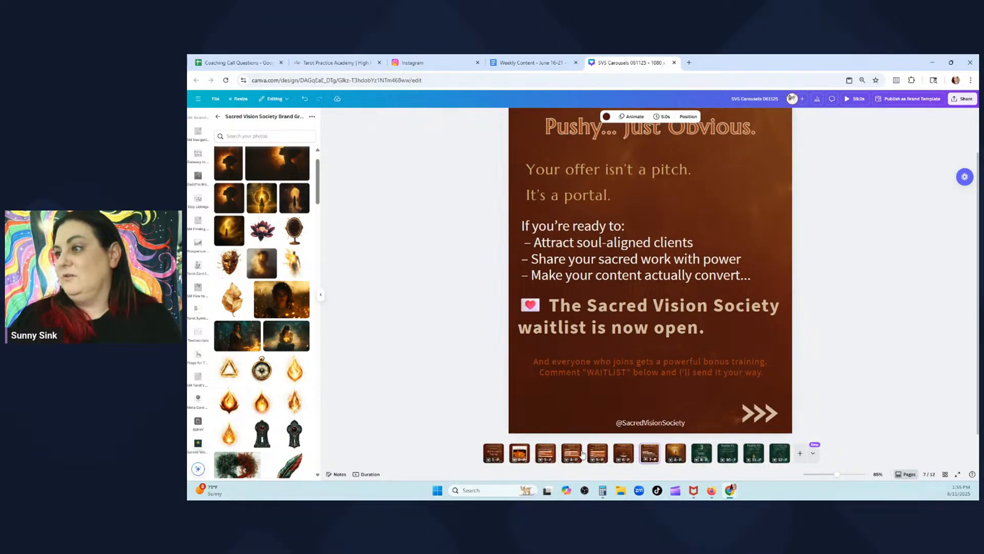
pyautogui.click(767, 413)
pyautogui.press('Delete')
pyautogui.scroll(1, 709, 257)
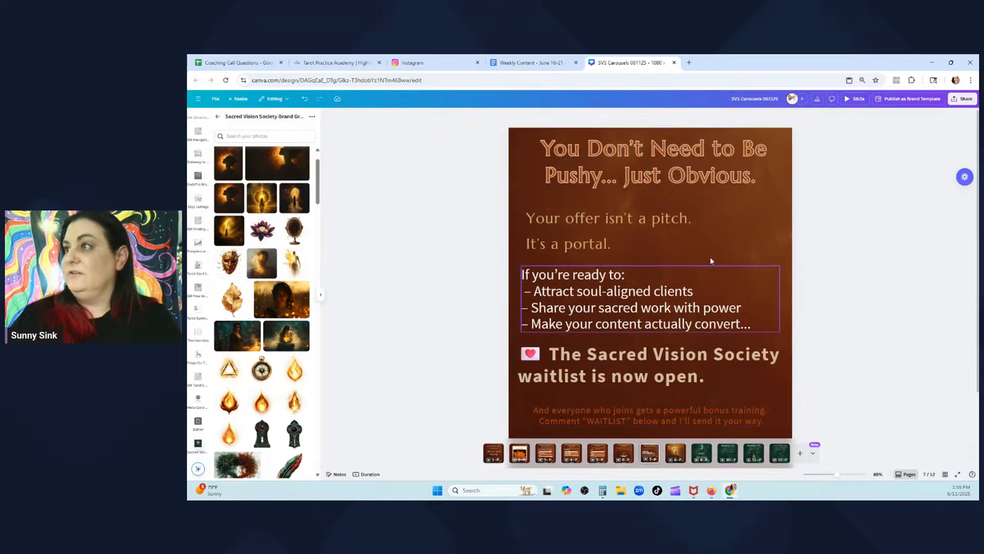
pyautogui.scroll(-1, 684, 237)
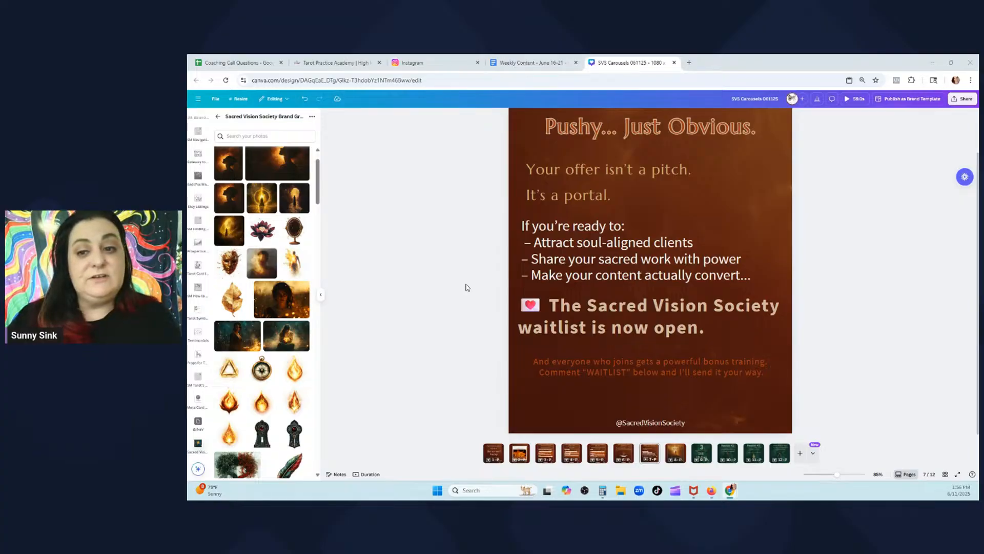
# Go through carousel pages 3, 4, 5, 6 and 7 once more to compare their layouts
pyautogui.click(548, 455)
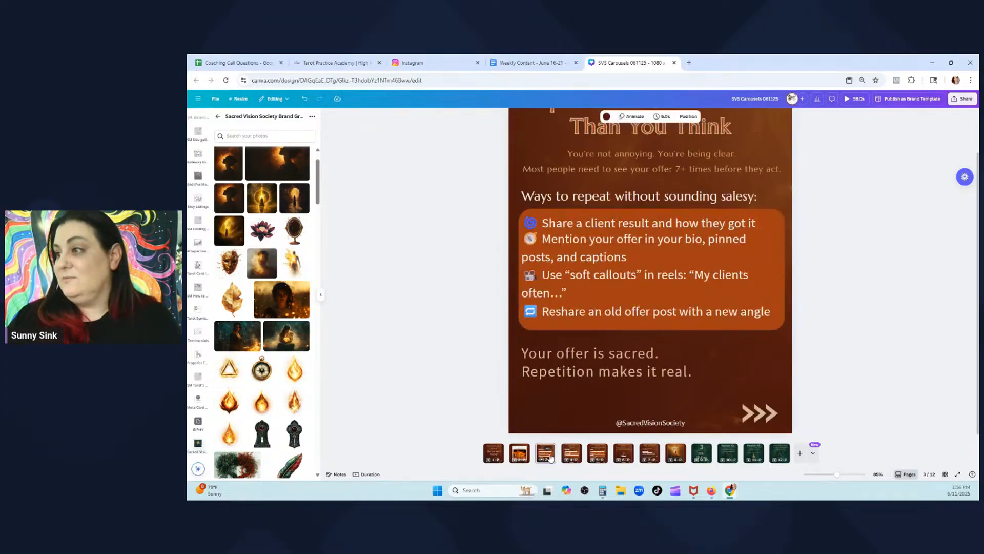
pyautogui.click(569, 456)
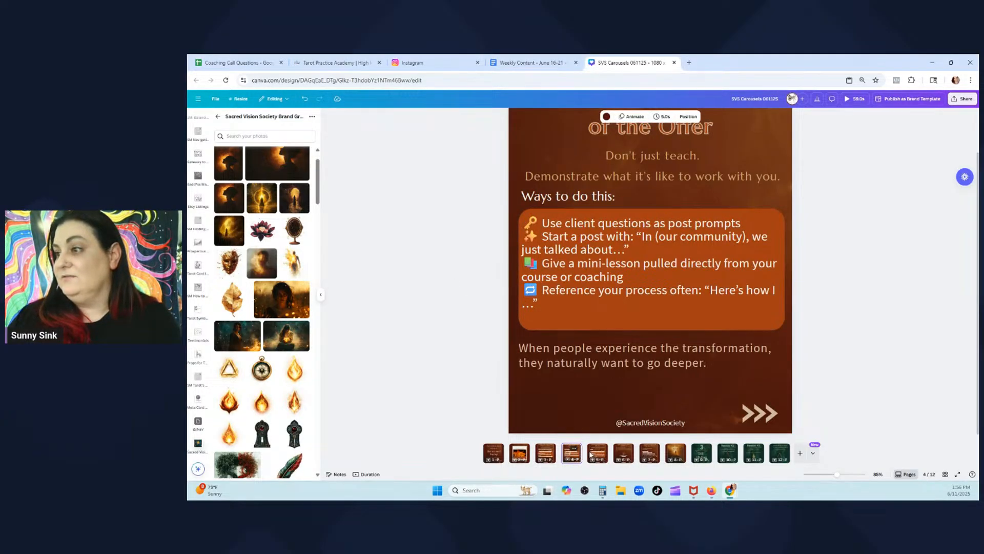
pyautogui.click(595, 455)
pyautogui.click(625, 454)
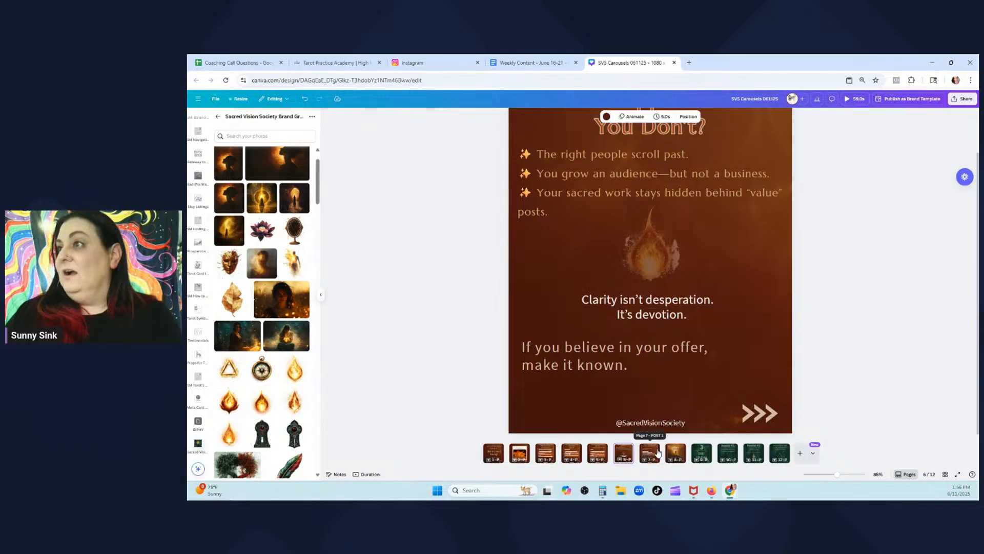
pyautogui.click(650, 453)
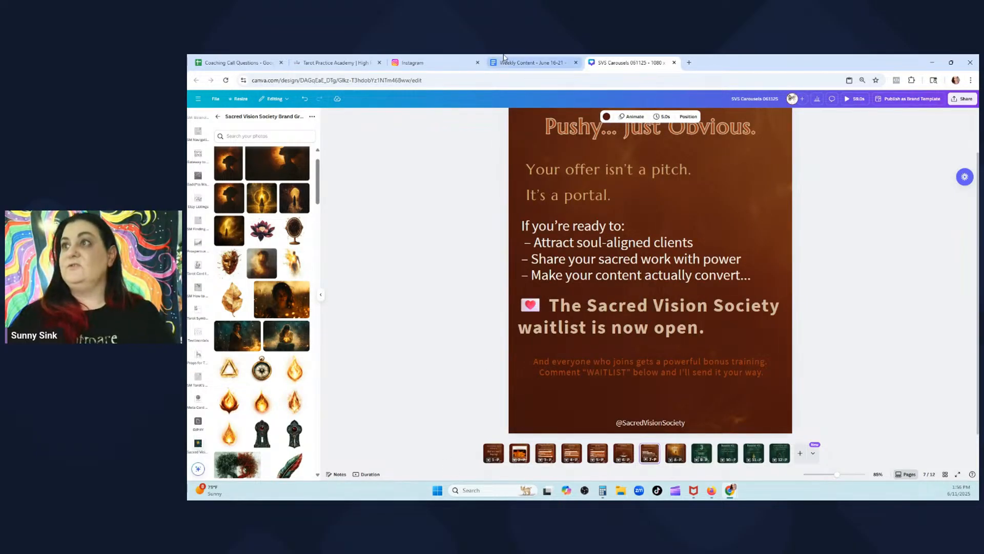
# Switch to the Weekly Content document and find the caption section of SVS Carousel 1, "Make Your Offer Obvious"
pyautogui.click(528, 63)
pyautogui.scroll(3, 615, 319)
pyautogui.scroll(20, 597, 318)
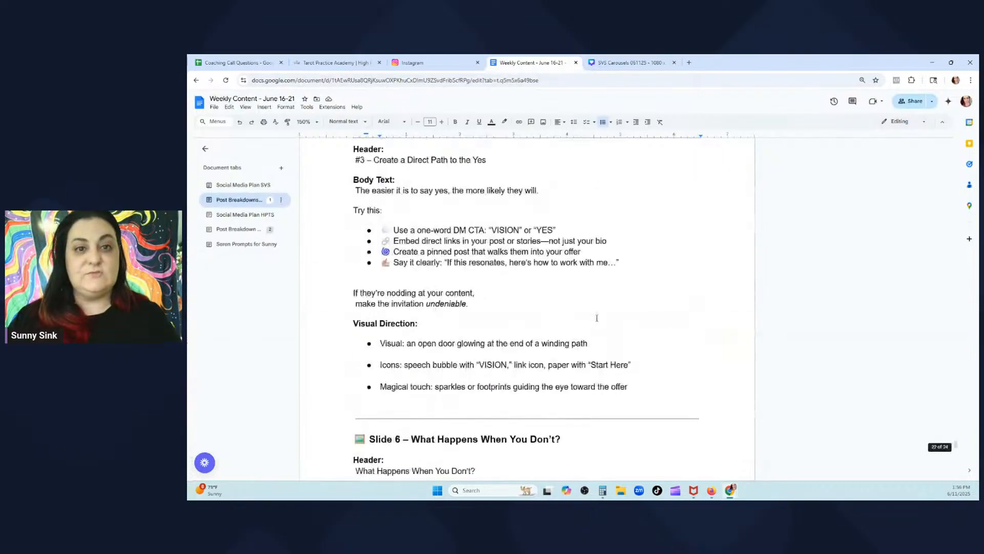
pyautogui.scroll(20, 596, 317)
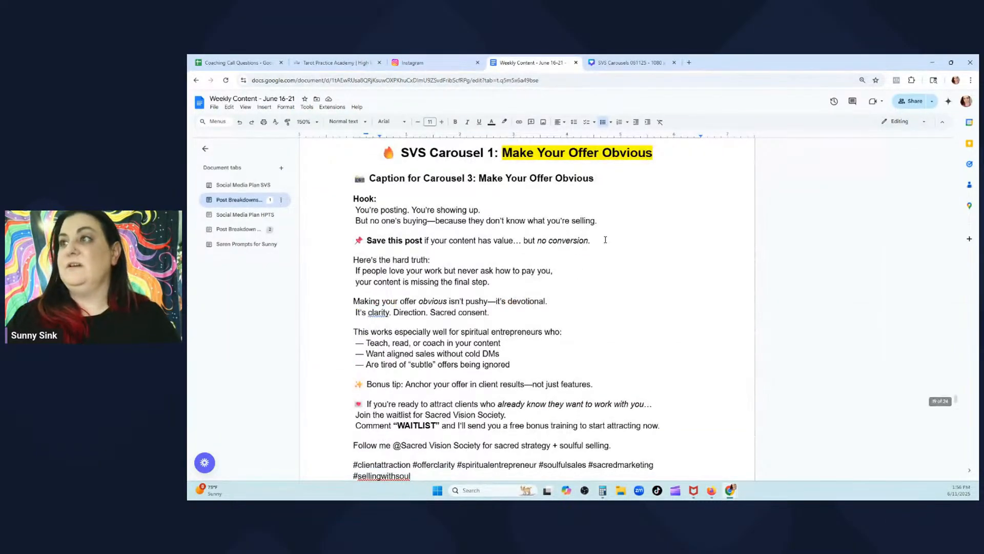
# In the Canva design, duplicate the "You're posting. You're showing up." cover page and move the copy directly before the green "3 Reasons You're Still Hiding" page
pyautogui.click(630, 62)
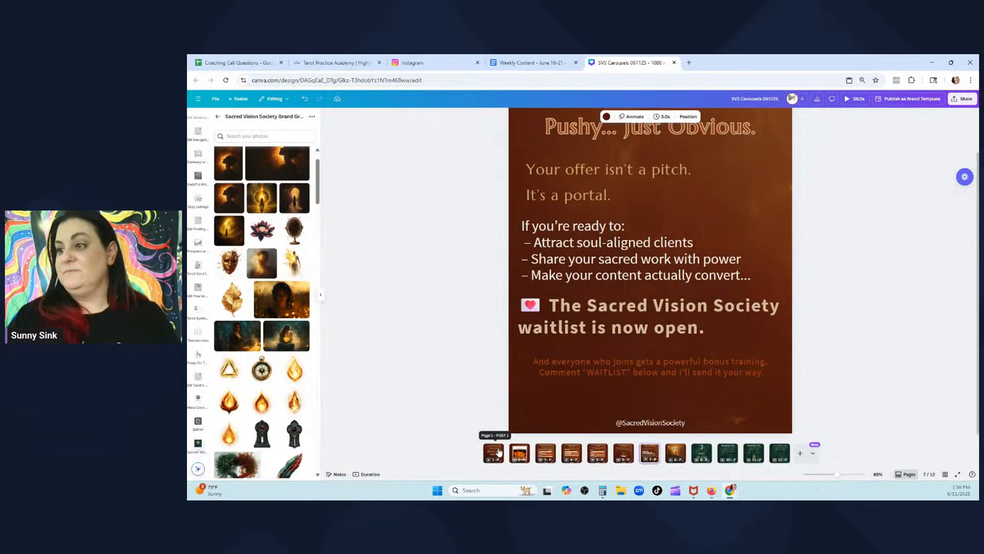
pyautogui.rightClick(493, 463)
pyautogui.click(752, 319)
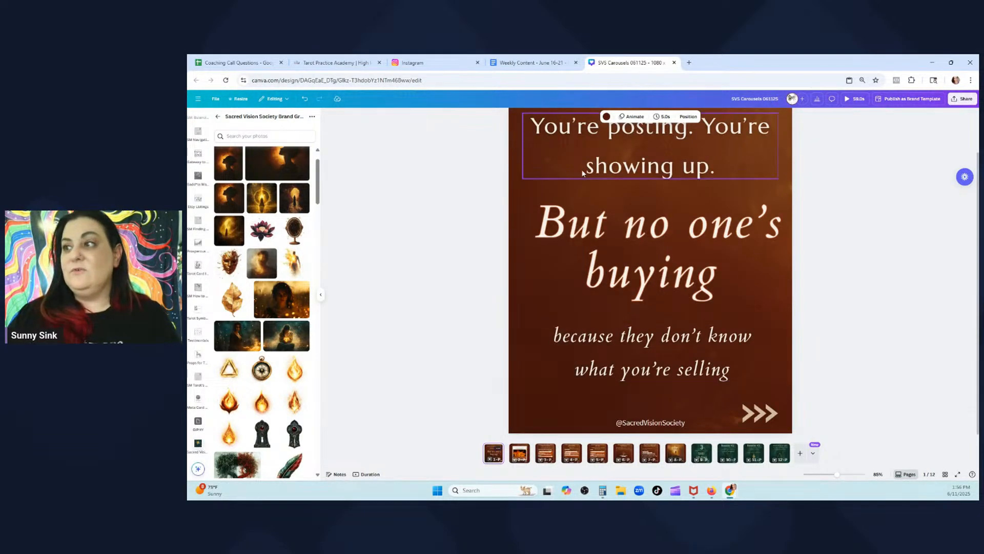
pyautogui.click(499, 448)
pyautogui.click(513, 322)
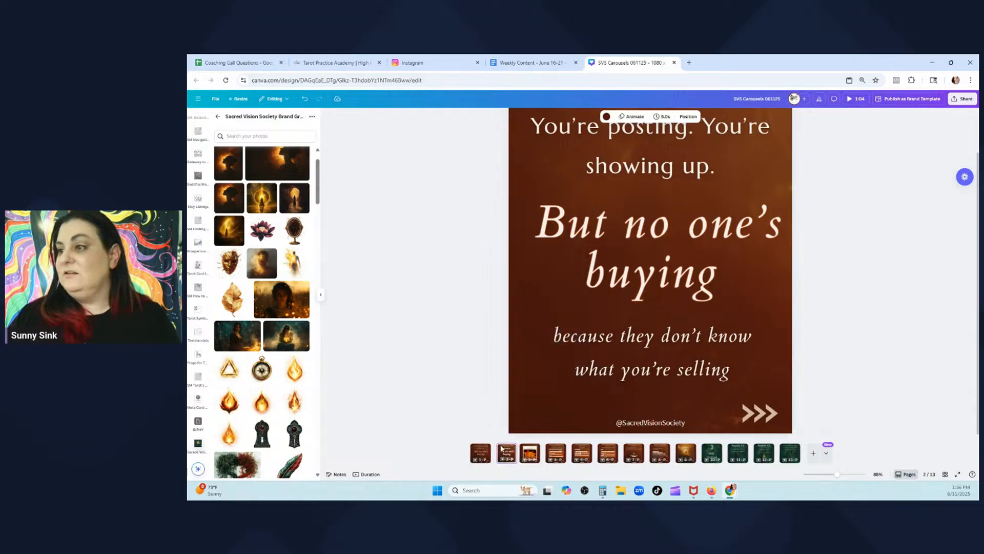
pyautogui.moveTo(506, 453); pyautogui.dragTo(700, 452)
# Compare the copied cover on page 9 with the green "3 Reasons You're Still Hiding" cover, and open page 3
pyautogui.click(714, 453)
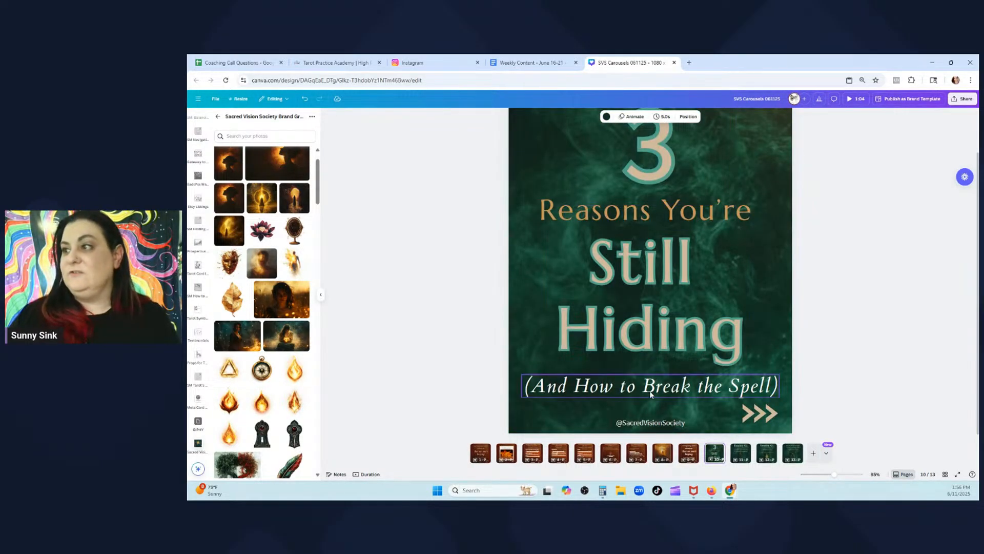
pyautogui.scroll(1, 624, 185)
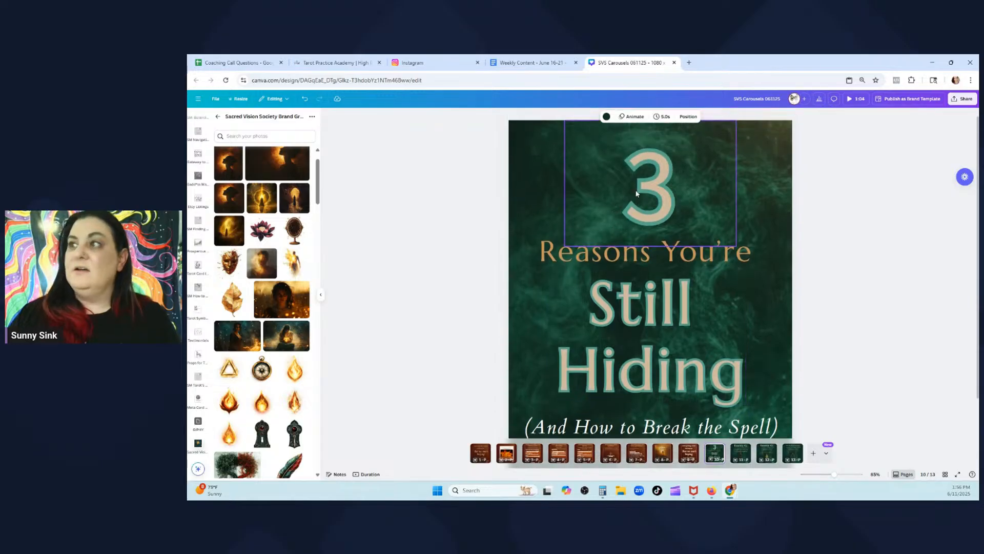
pyautogui.click(692, 456)
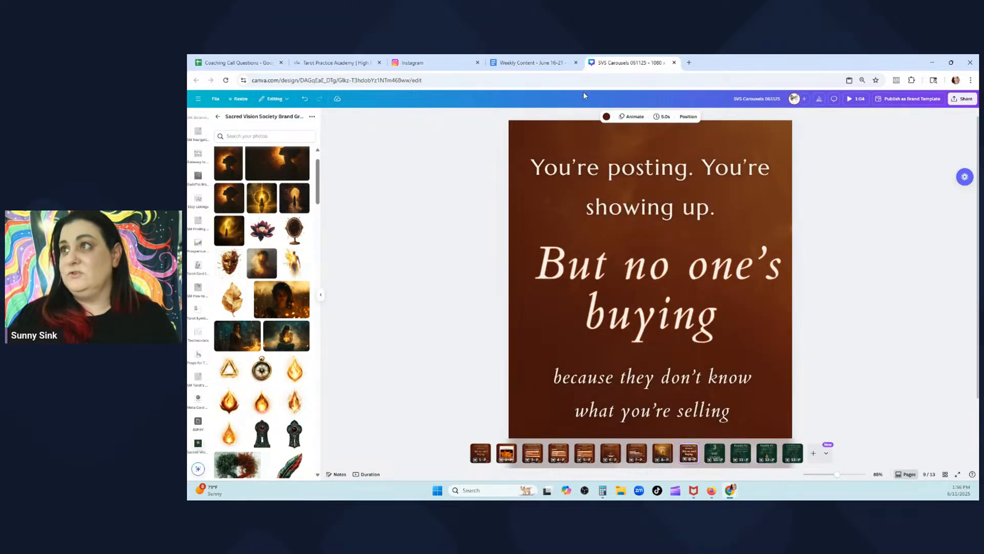
pyautogui.click(714, 452)
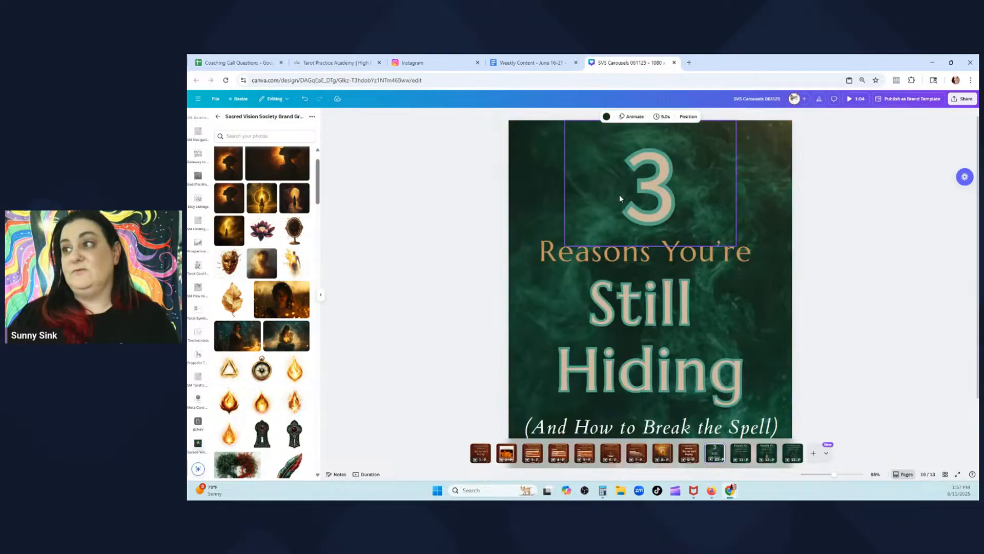
pyautogui.click(684, 454)
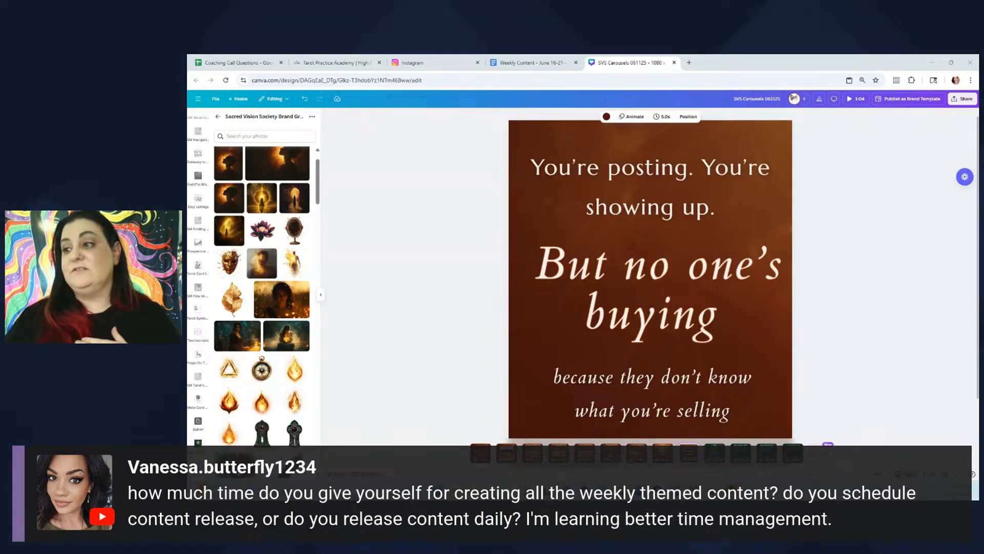
pyautogui.click(536, 447)
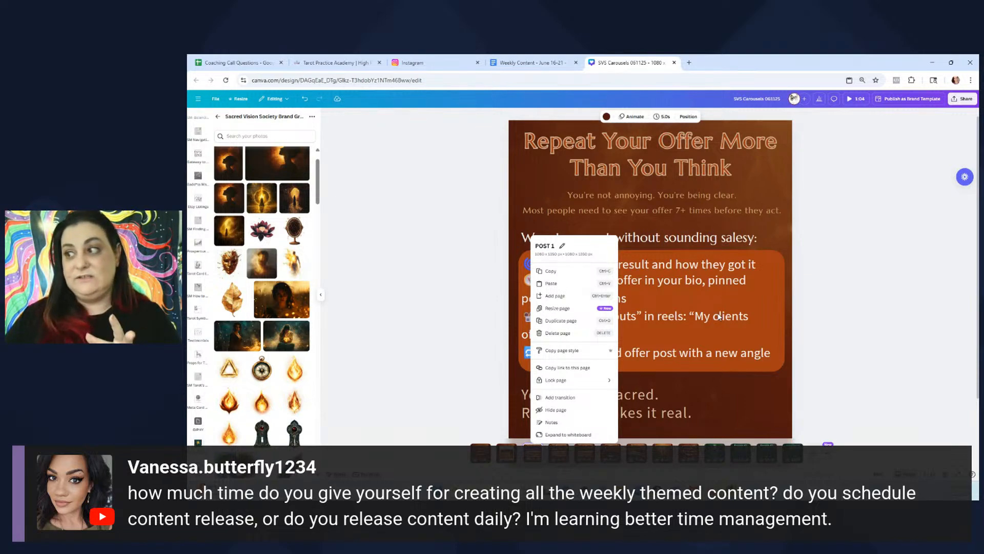
# Switch to Instagram, open the "Death Meets The Fool?" carousel post and view its slides through to the Tarot Card Combinations Guide offer
pyautogui.click(417, 62)
pyautogui.scroll(15, 678, 217)
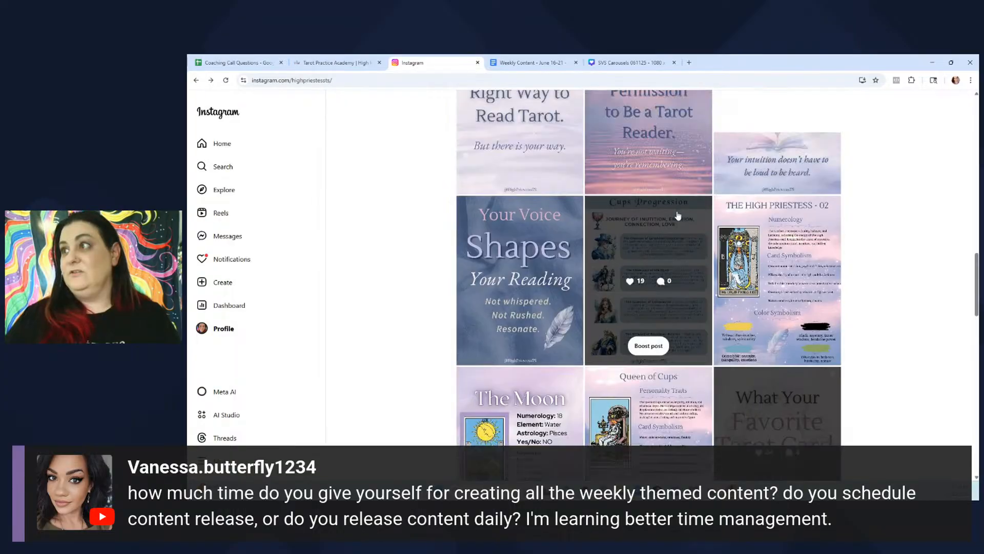
pyautogui.click(661, 378)
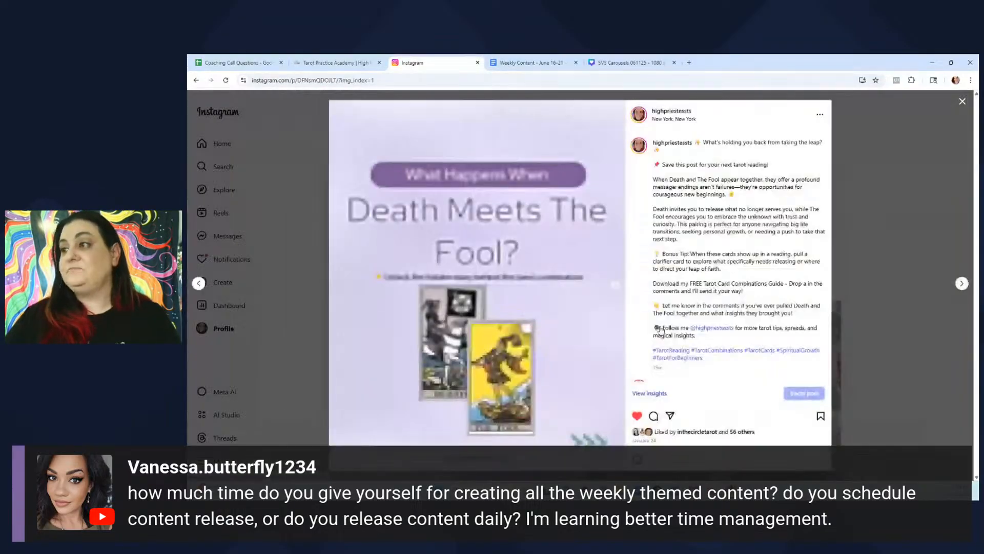
pyautogui.click(614, 285)
pyautogui.click(614, 286)
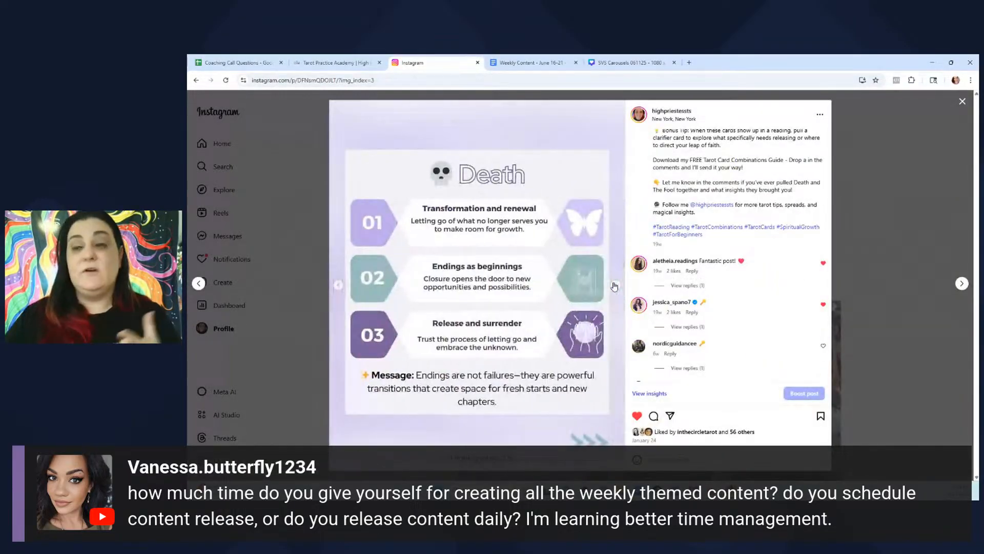
pyautogui.click(615, 285)
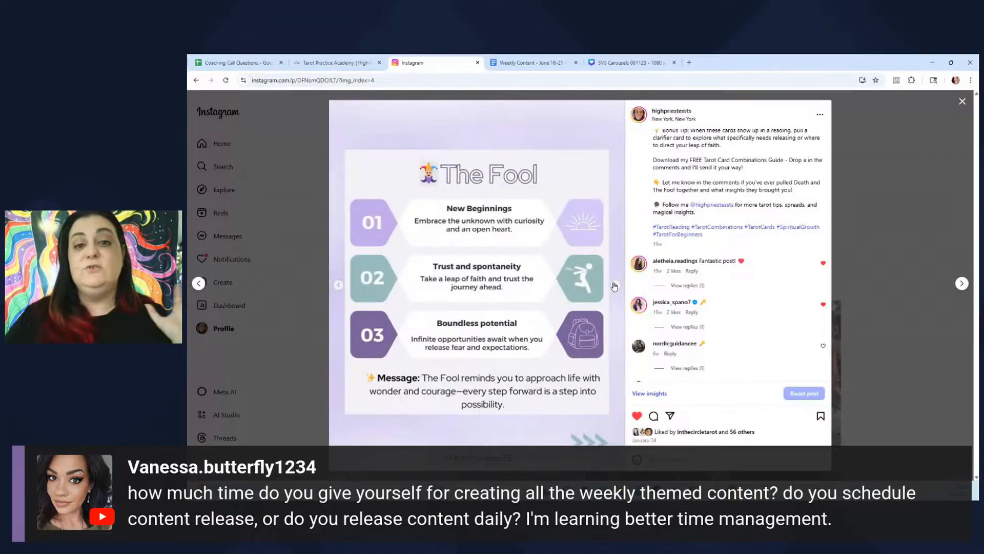
pyautogui.click(615, 285)
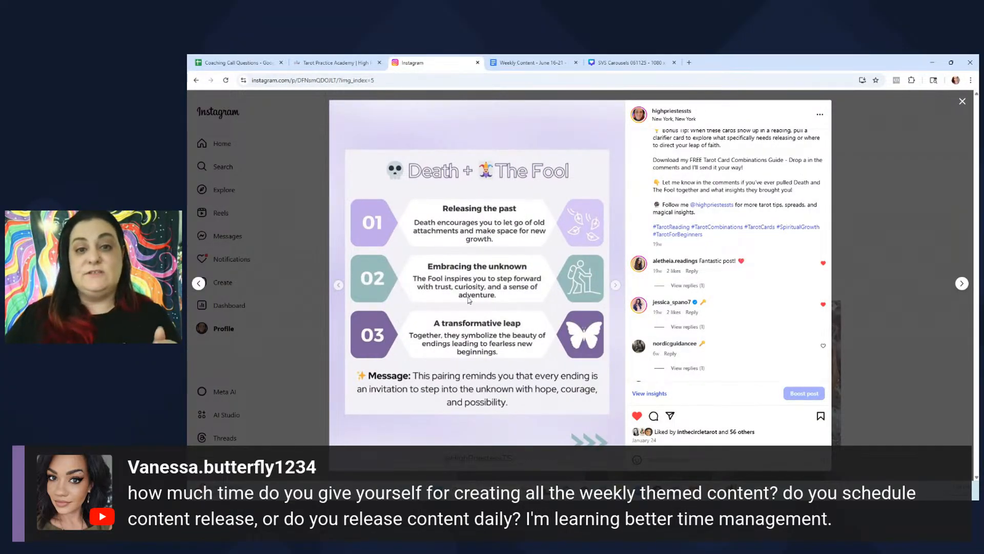
pyautogui.click(615, 286)
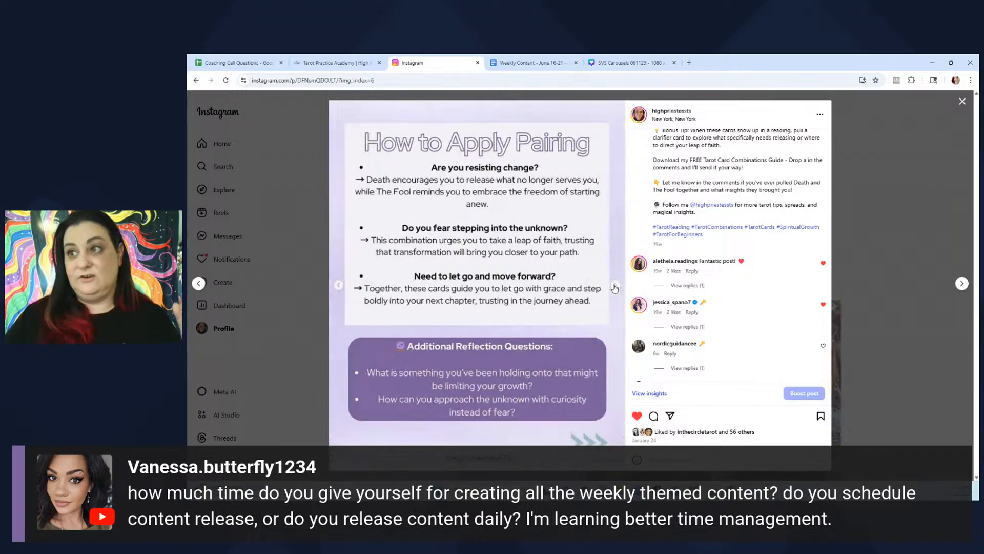
pyautogui.click(615, 287)
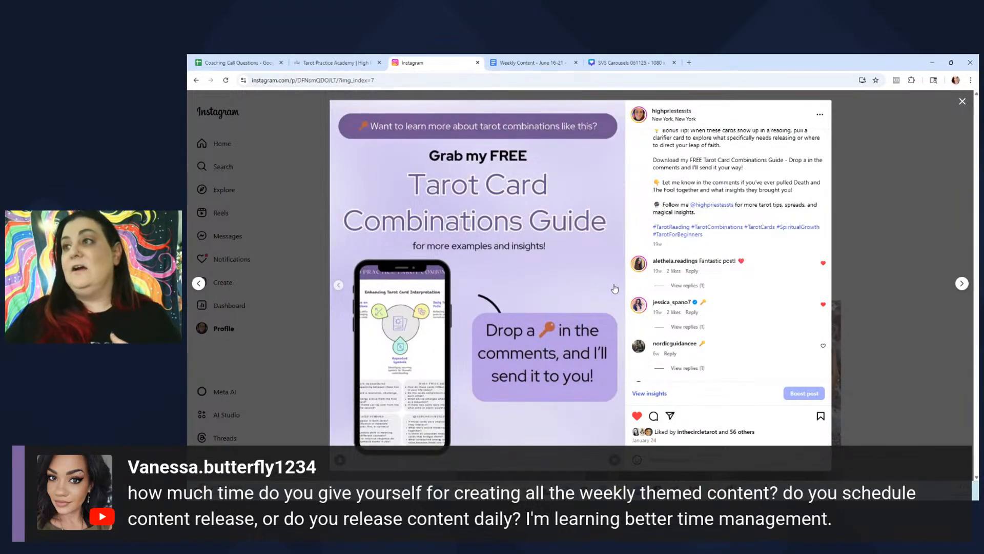
# Close the Instagram post, switch back to the Canva design and view the "Your sacred work deserves to be seen" page
pyautogui.click(338, 285)
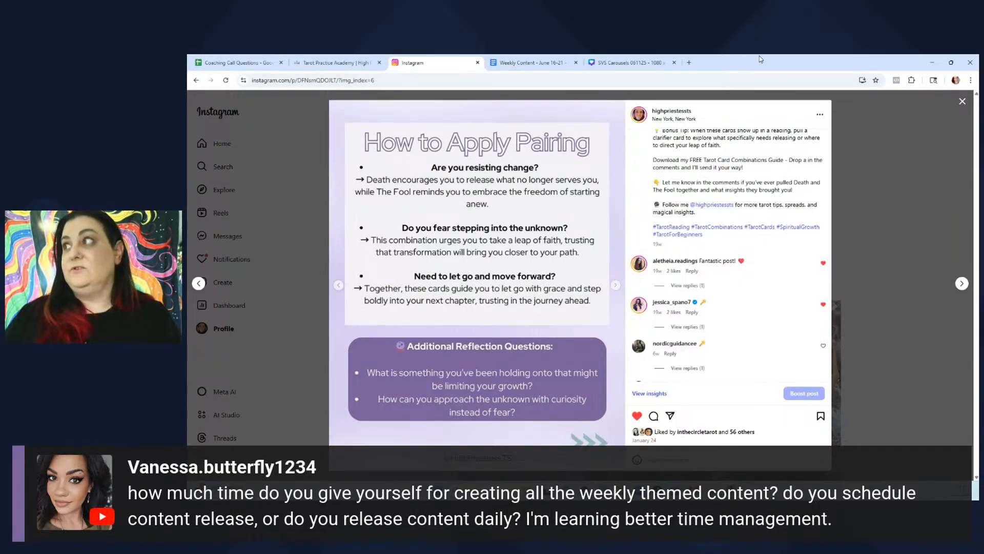
pyautogui.click(963, 102)
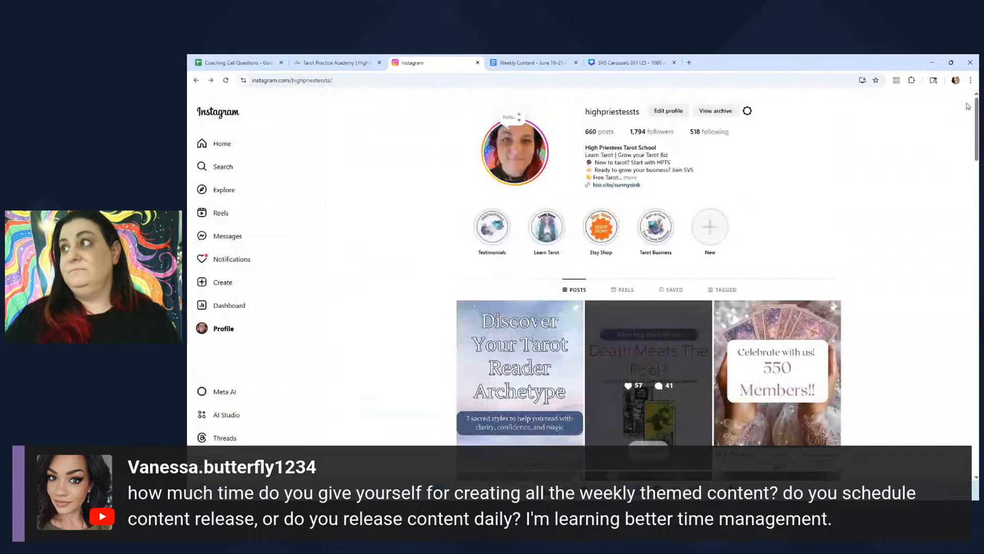
pyautogui.click(634, 60)
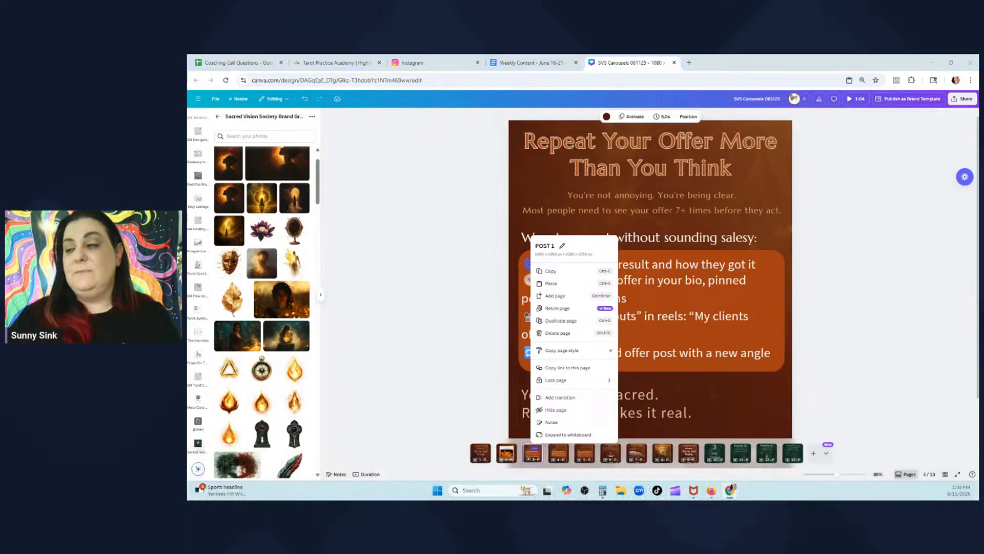
pyautogui.click(826, 200)
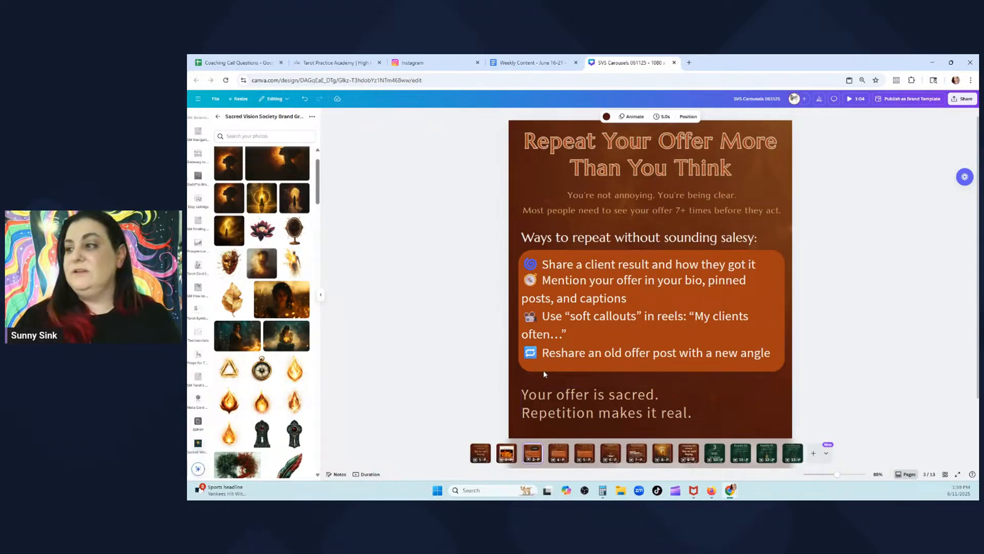
pyautogui.click(663, 453)
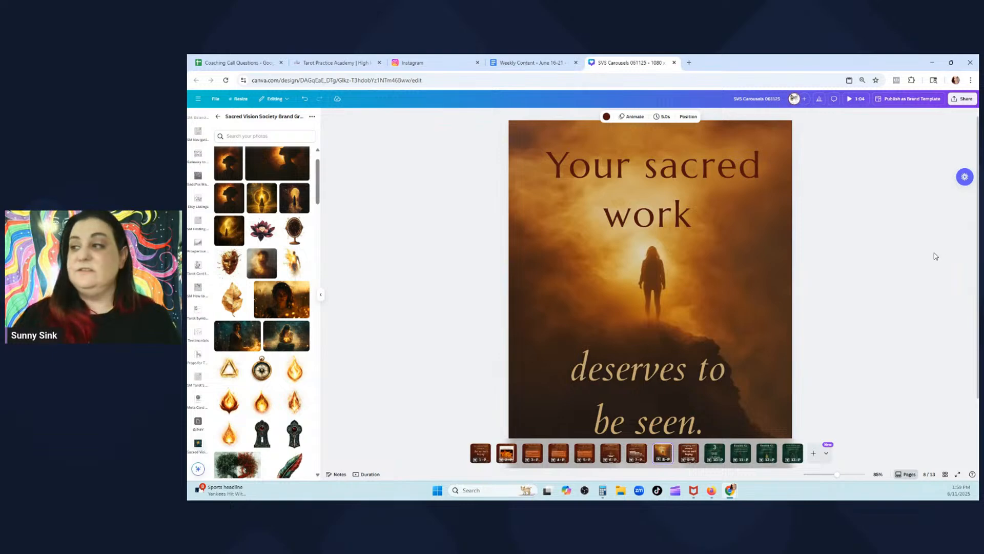
pyautogui.scroll(-1, 802, 347)
pyautogui.scroll(1, 800, 325)
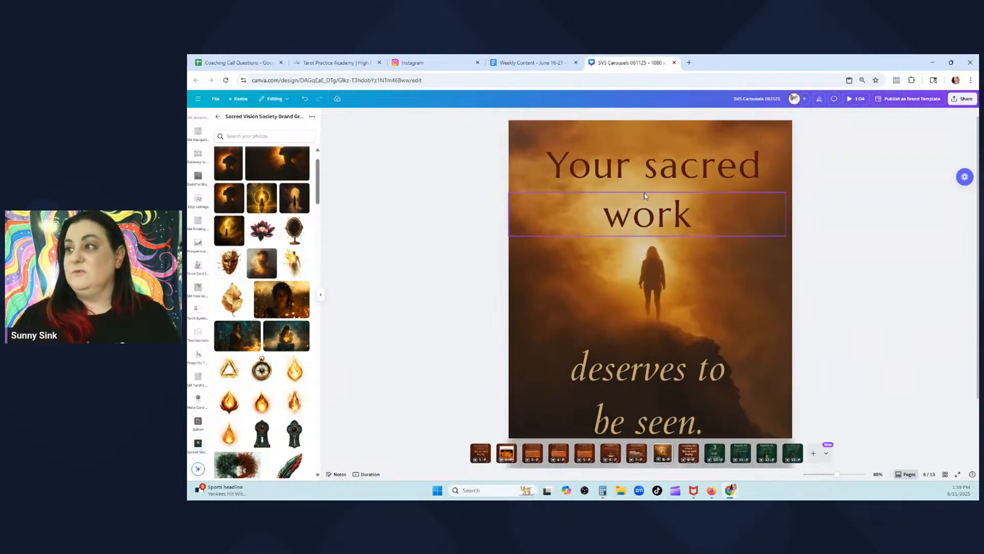
pyautogui.scroll(-1, 645, 196)
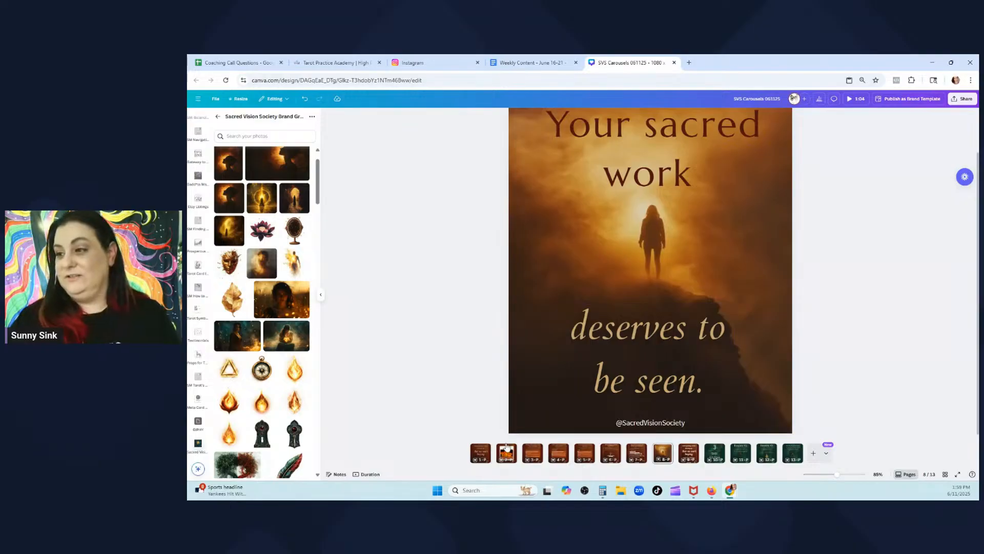
# Check the neighbouring pages and move the copied "You're posting. You're showing up." cover directly before the "Your sacred work deserves to be seen" page
pyautogui.click(553, 60)
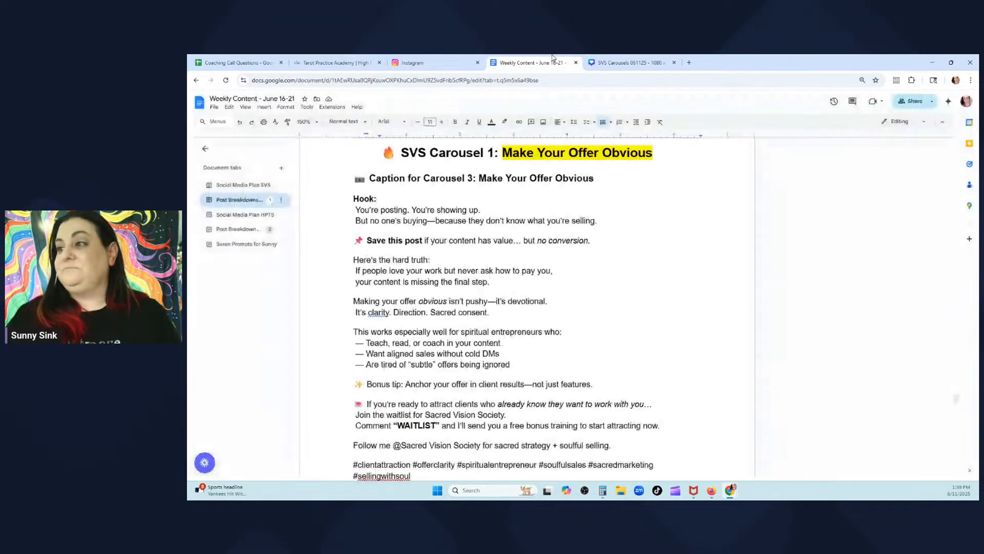
pyautogui.click(606, 59)
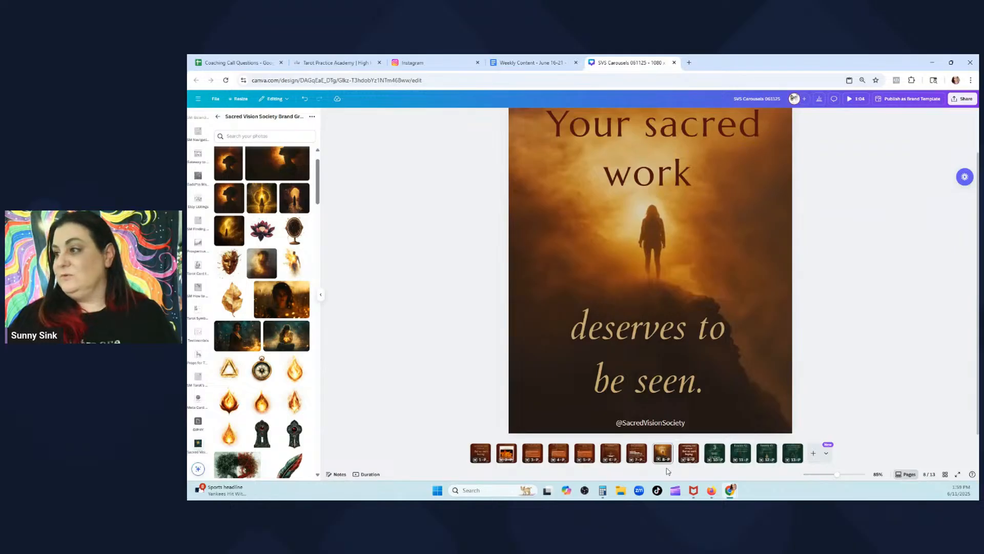
pyautogui.click(689, 457)
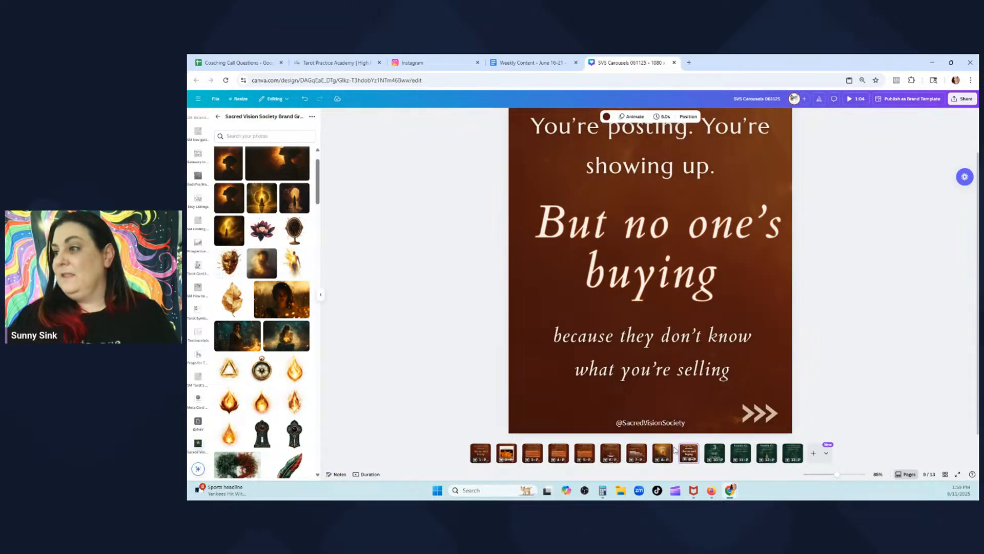
pyautogui.click(661, 454)
pyautogui.click(636, 454)
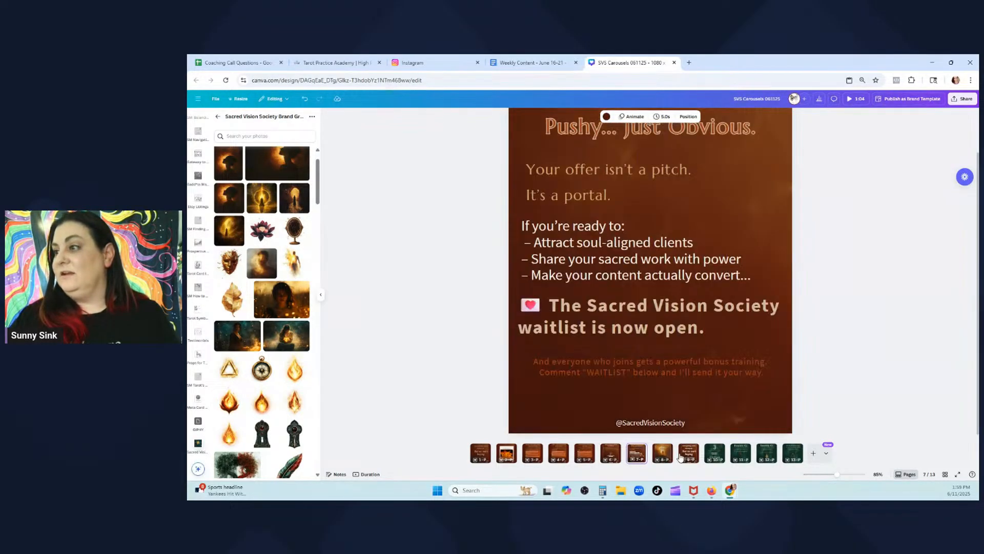
pyautogui.click(685, 455)
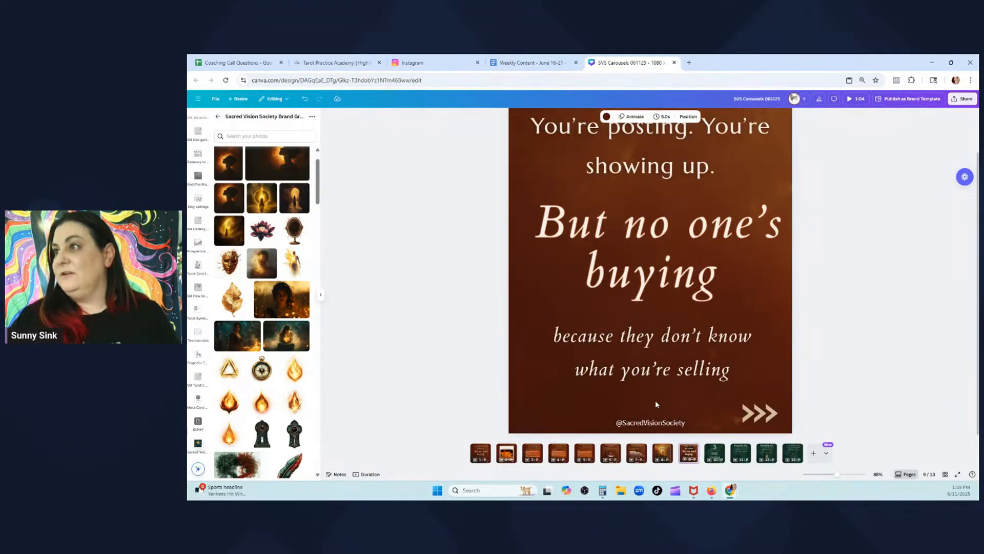
pyautogui.click(480, 453)
pyautogui.moveTo(678, 450); pyautogui.dragTo(662, 453)
# Replace the copied cover's "You're posting. You're showing up." text with the Slide 1 header "Posting but not getting clients?" from the Weekly Content document
pyautogui.click(519, 57)
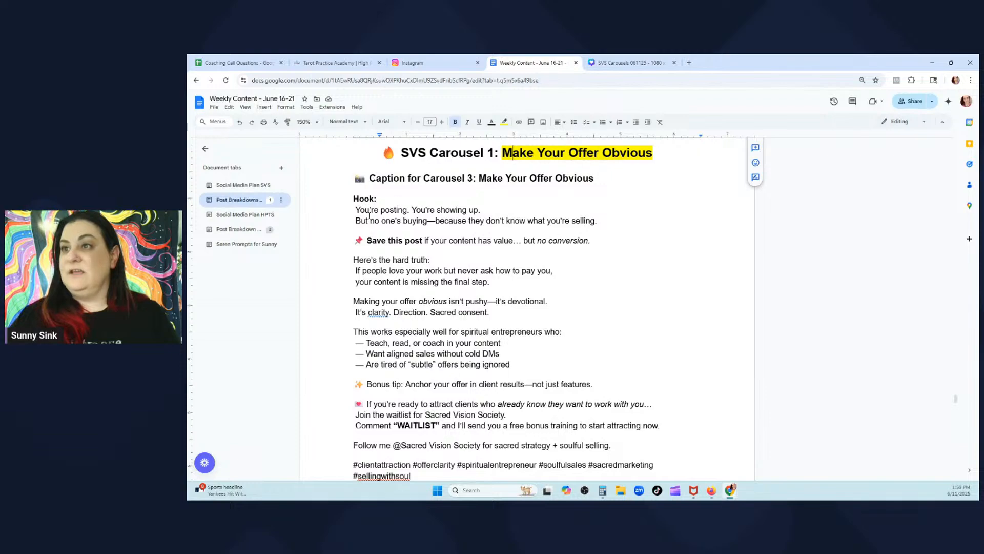
pyautogui.scroll(-6, 365, 215)
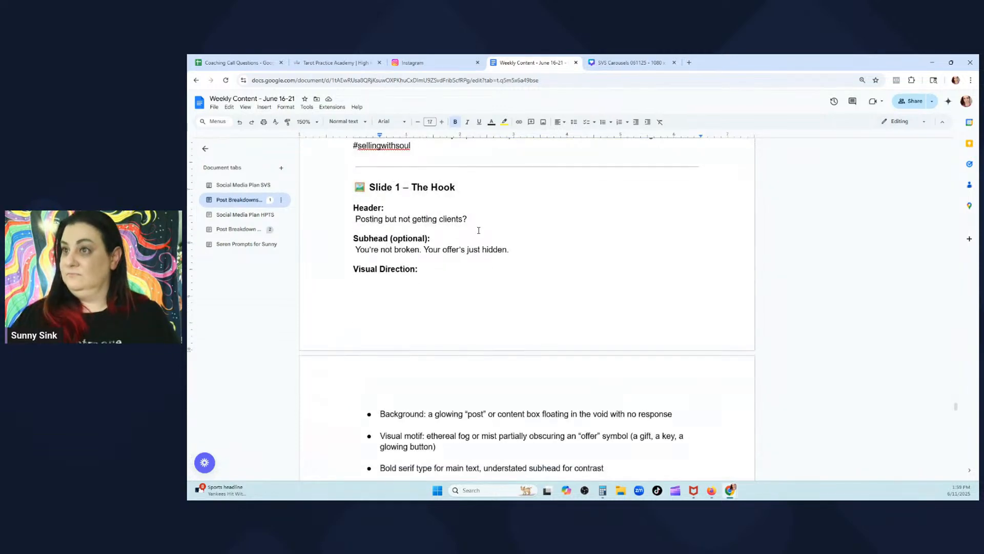
pyautogui.moveTo(478, 221); pyautogui.dragTo(354, 220)
pyautogui.hotkey('ctrl', 'c')
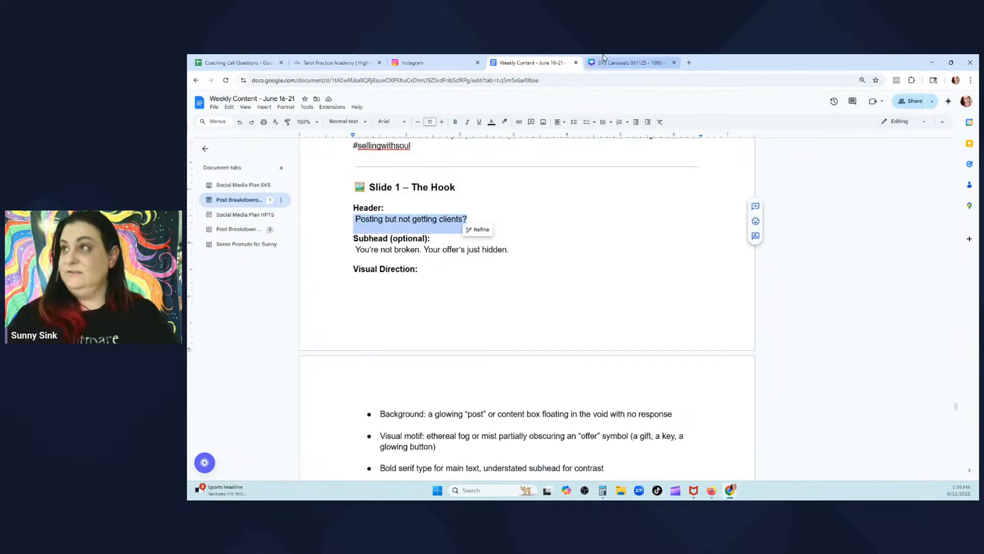
pyautogui.click(603, 59)
pyautogui.click(628, 172)
pyautogui.doubleClick(627, 158)
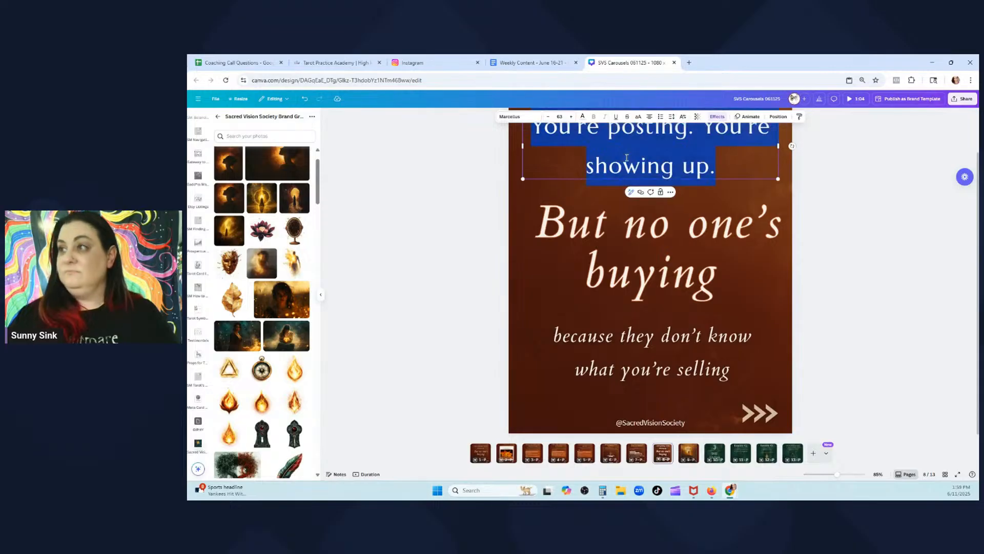
pyautogui.hotkey('ctrl', 'v')
# Replace the cover's lower text with the document's subhead "You're not broken. Your offer's just hidden." and delete "But no one's buying"
pyautogui.click(551, 62)
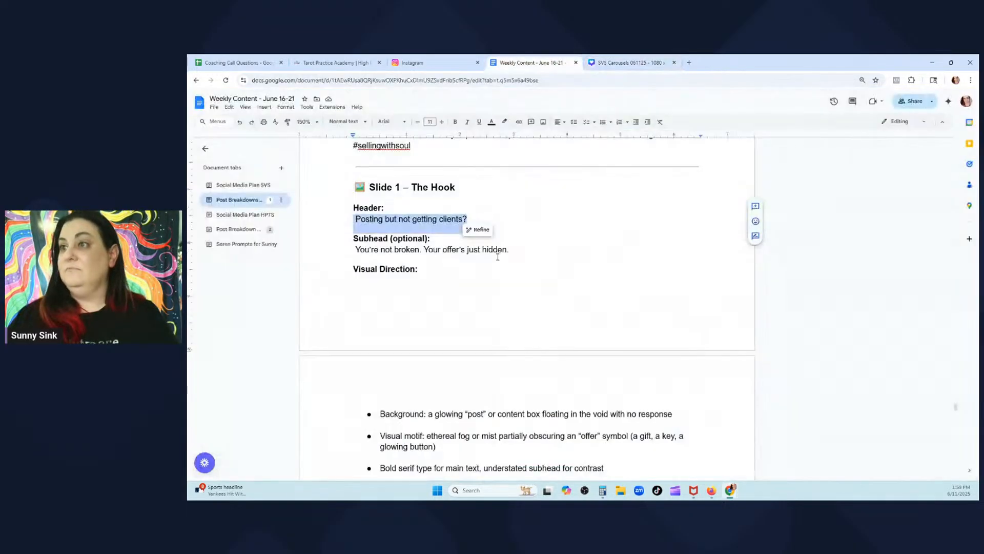
pyautogui.moveTo(529, 249); pyautogui.dragTo(334, 249)
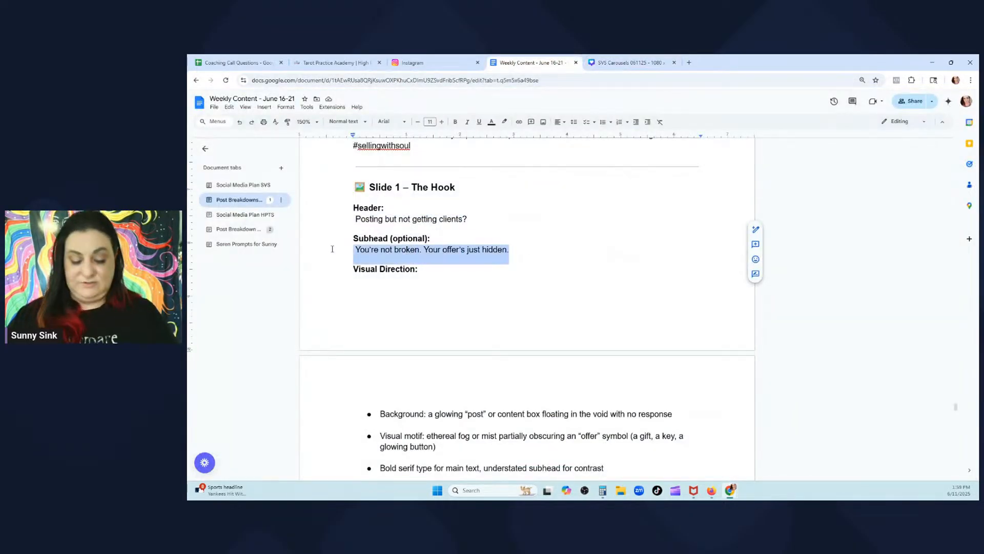
pyautogui.hotkey('ctrl', 'c')
pyautogui.click(625, 62)
pyautogui.click(658, 287)
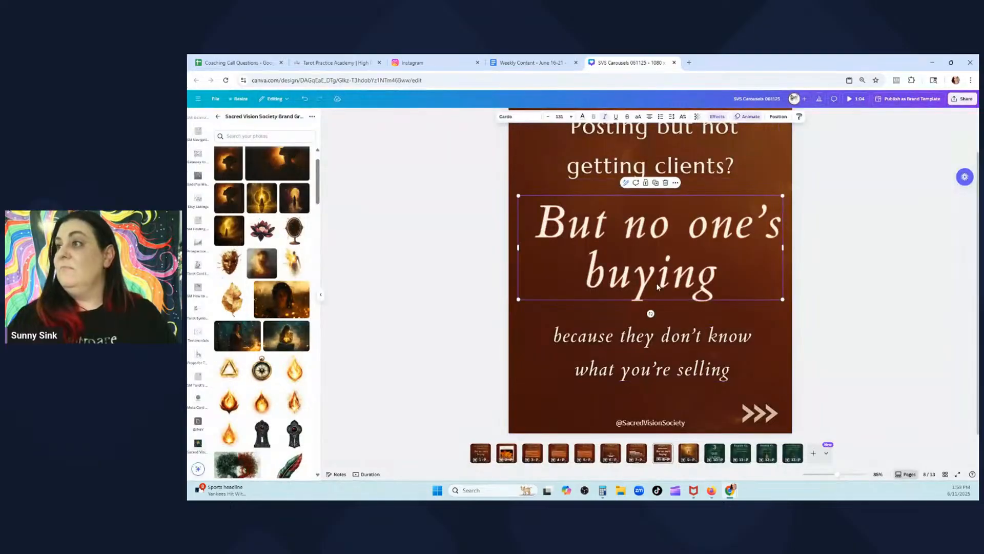
pyautogui.click(657, 287)
pyautogui.click(660, 334)
pyautogui.click(661, 334)
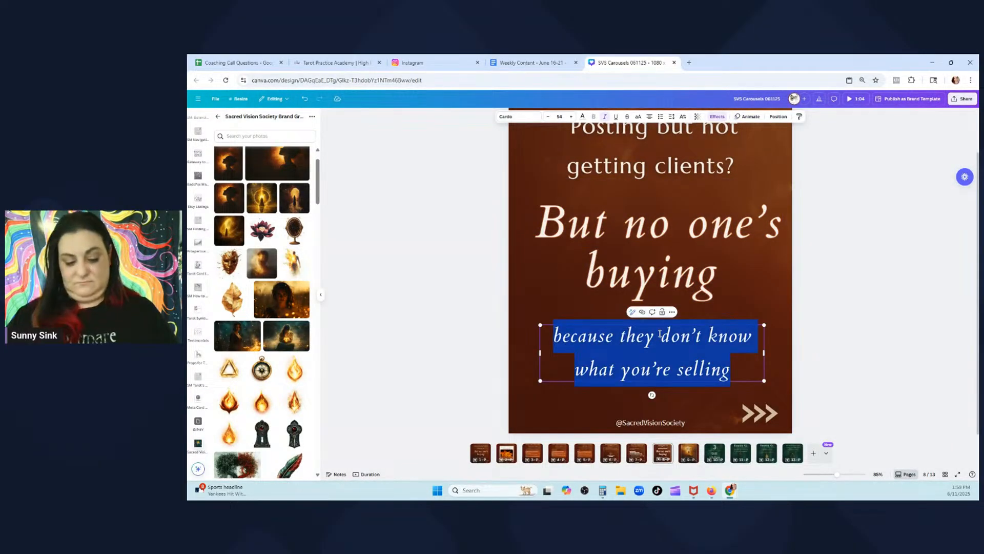
pyautogui.hotkey('ctrl', 'v')
pyautogui.click(725, 239)
pyautogui.press('Delete')
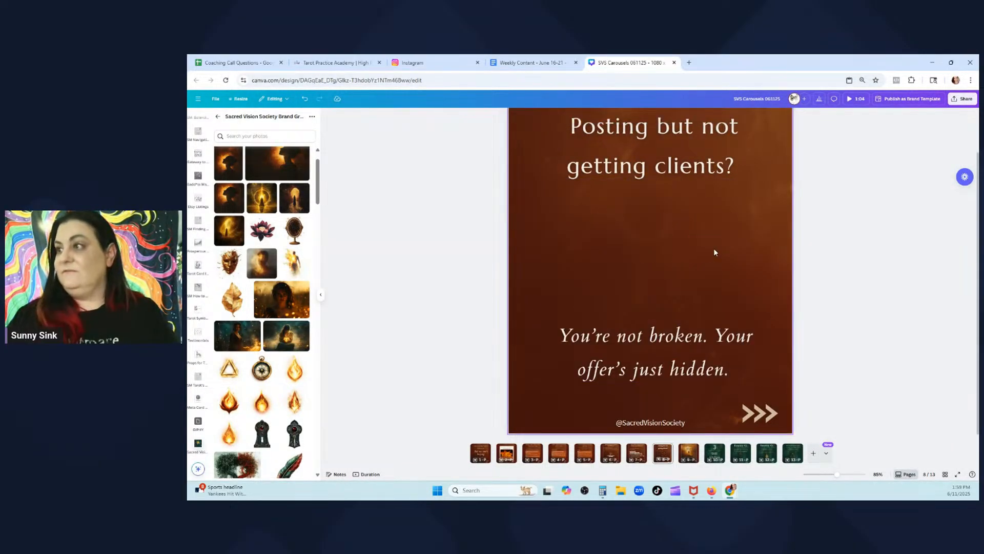
# Enlarge the "Posting but not getting clients?" heading on the copied cover to a font size of about 118
pyautogui.scroll(1, 693, 241)
pyautogui.click(701, 177)
pyautogui.click(702, 175)
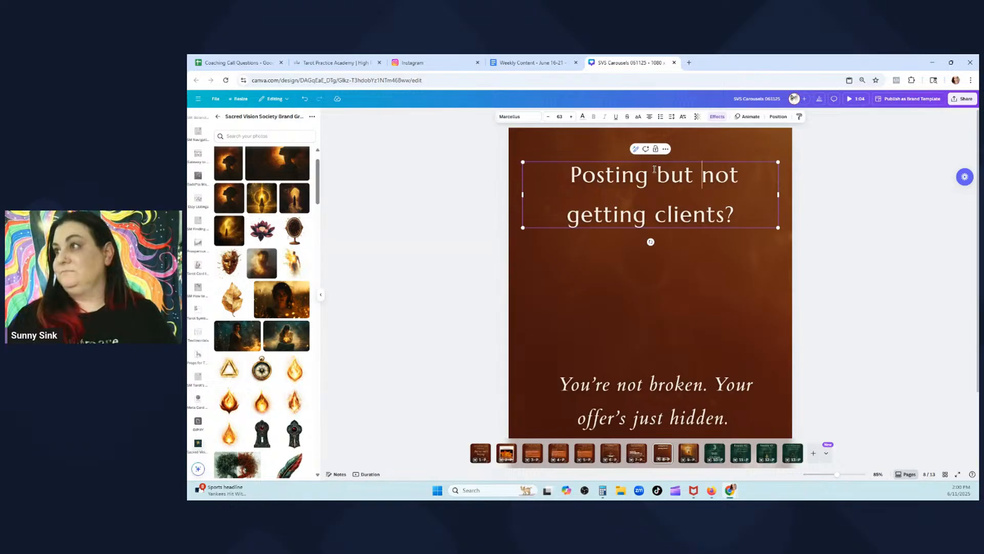
pyautogui.click(656, 174)
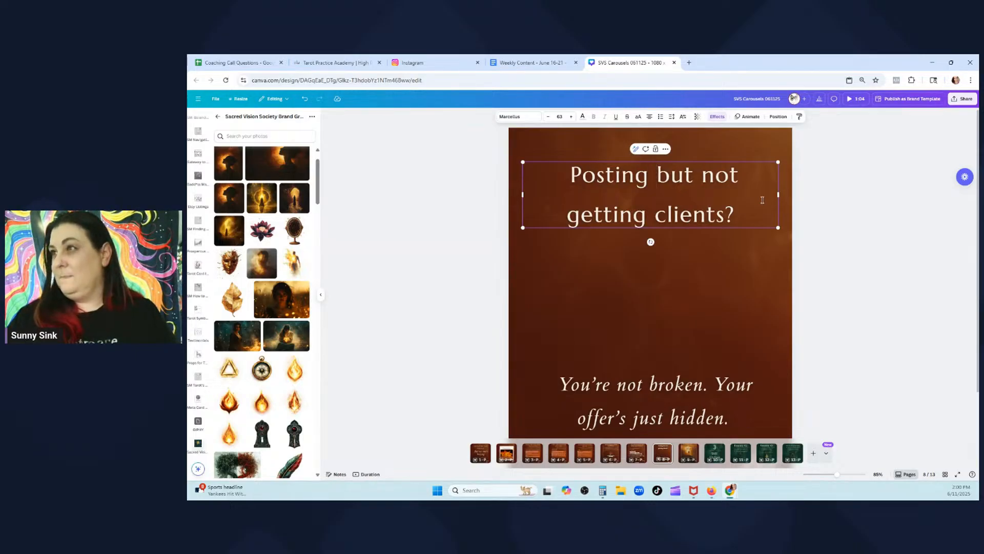
pyautogui.click(571, 117)
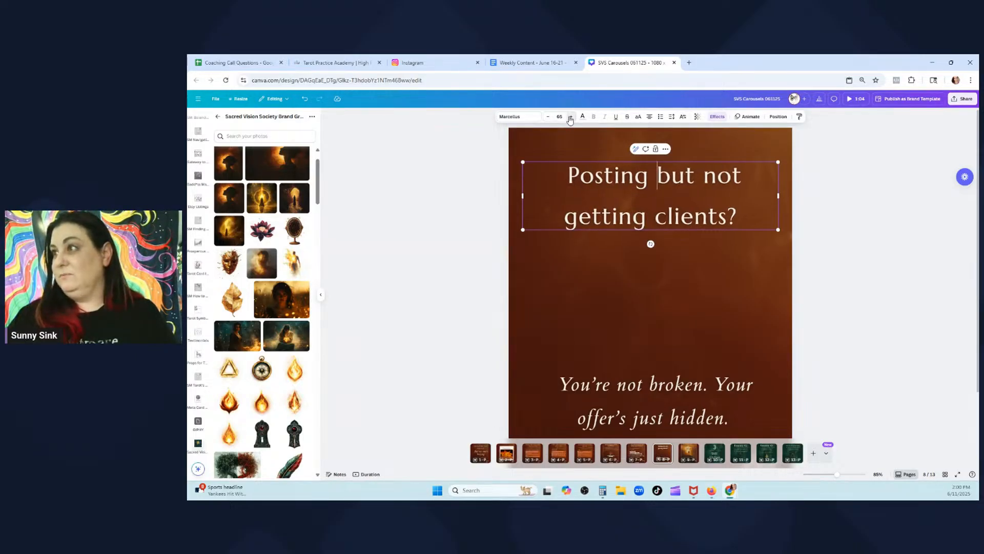
pyautogui.click(571, 116)
pyautogui.click(570, 116)
pyautogui.click(571, 117)
pyautogui.click(570, 116)
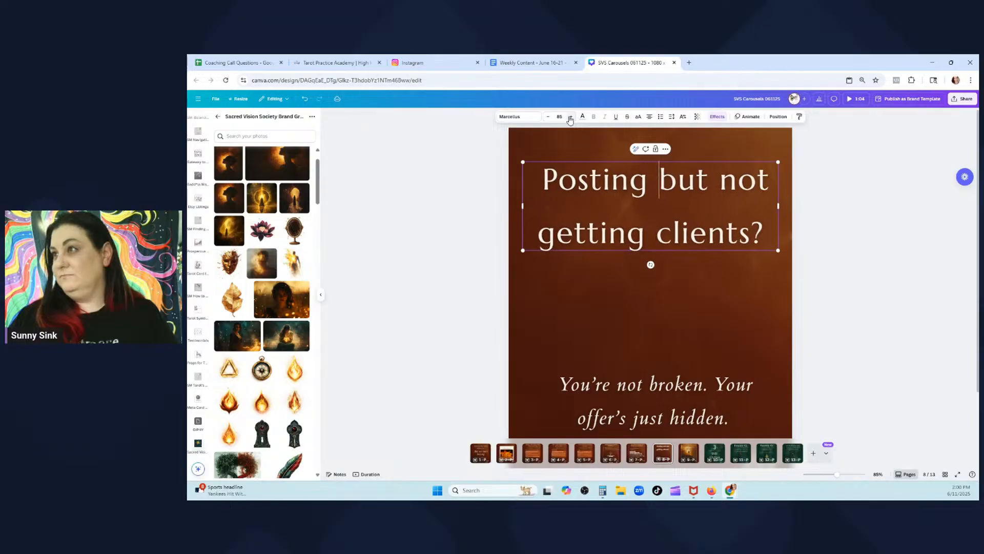
pyautogui.click(571, 117)
pyautogui.click(570, 116)
pyautogui.click(570, 117)
pyautogui.click(571, 117)
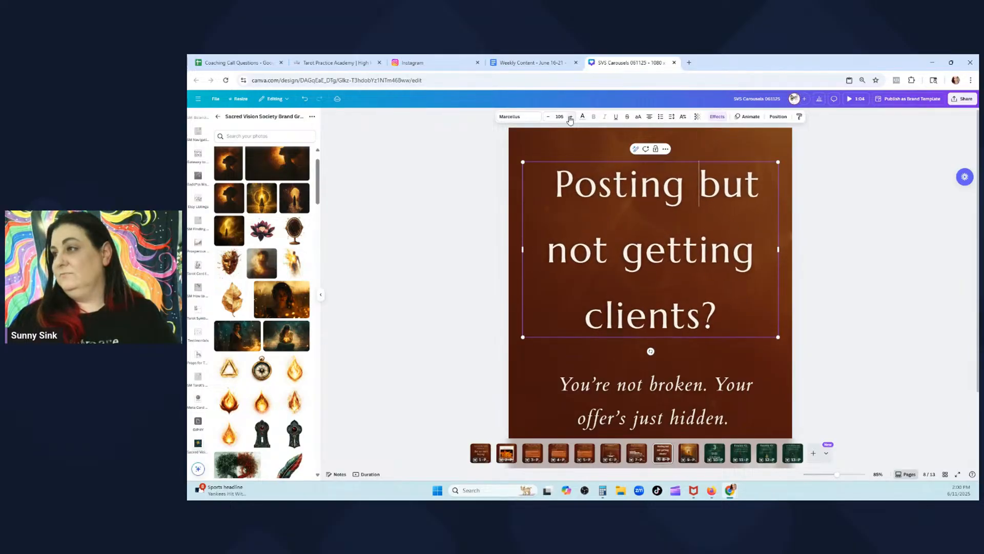
pyautogui.click(571, 117)
pyautogui.click(571, 117)
pyautogui.click(570, 118)
pyautogui.click(914, 317)
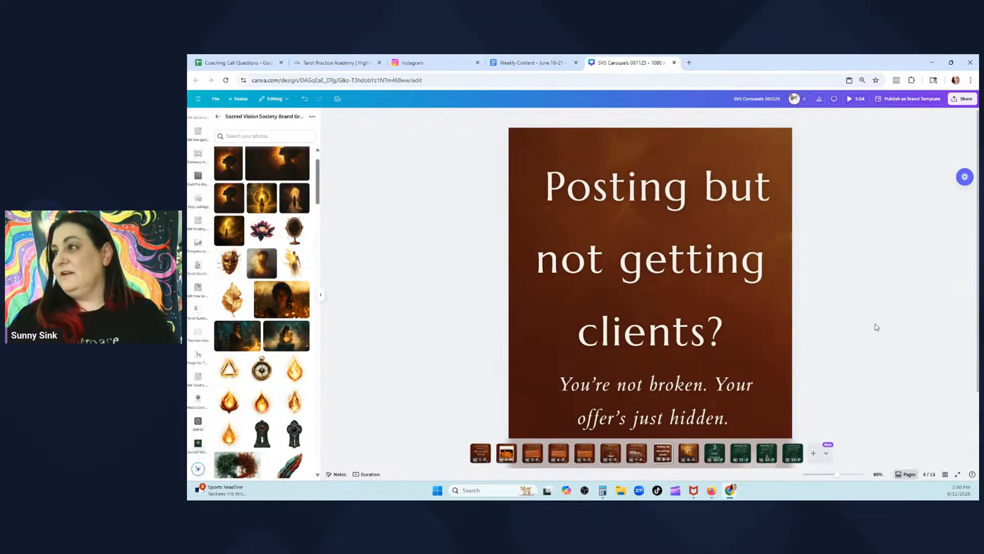
# Move the cover heading slightly up and insert a line break after "Posting"
pyautogui.moveTo(703, 279); pyautogui.dragTo(699, 260)
pyautogui.click(677, 264)
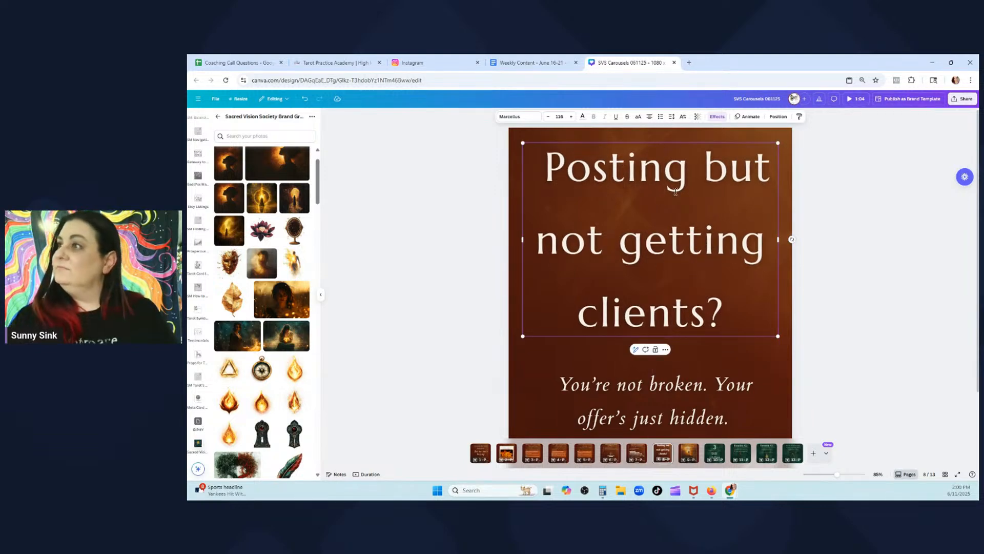
pyautogui.click(705, 168)
pyautogui.press('Return')
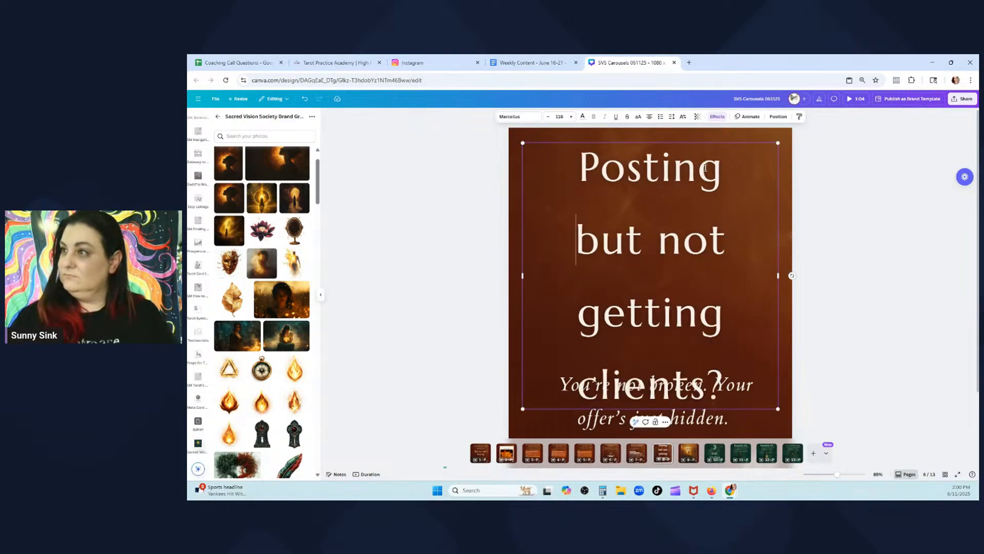
# Reduce the heading's font size to about 95, then move the heading slightly down and the subhead slightly up
pyautogui.click(548, 117)
pyautogui.click(548, 116)
pyautogui.click(547, 117)
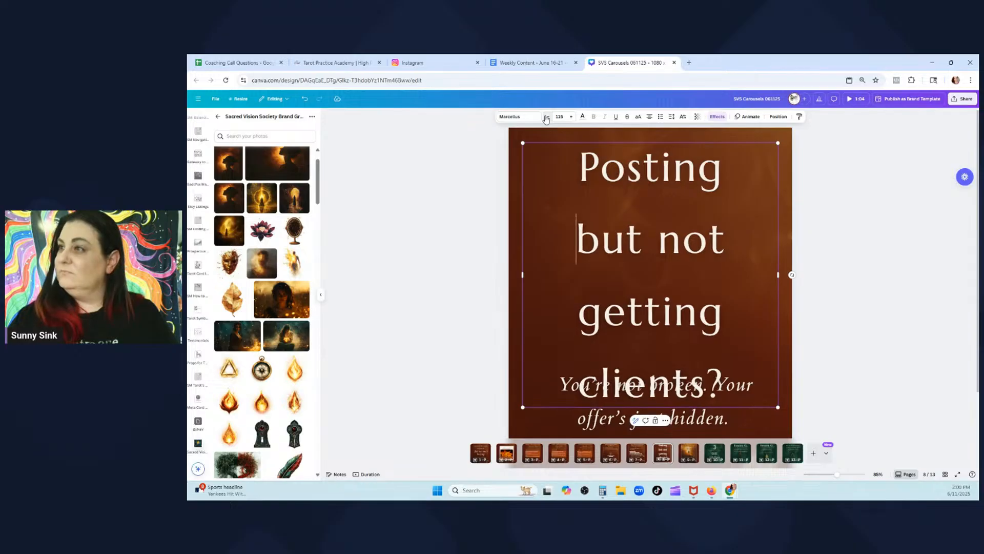
pyautogui.click(547, 116)
pyautogui.click(548, 116)
pyautogui.click(548, 116)
pyautogui.click(546, 116)
pyautogui.click(547, 116)
pyautogui.click(546, 117)
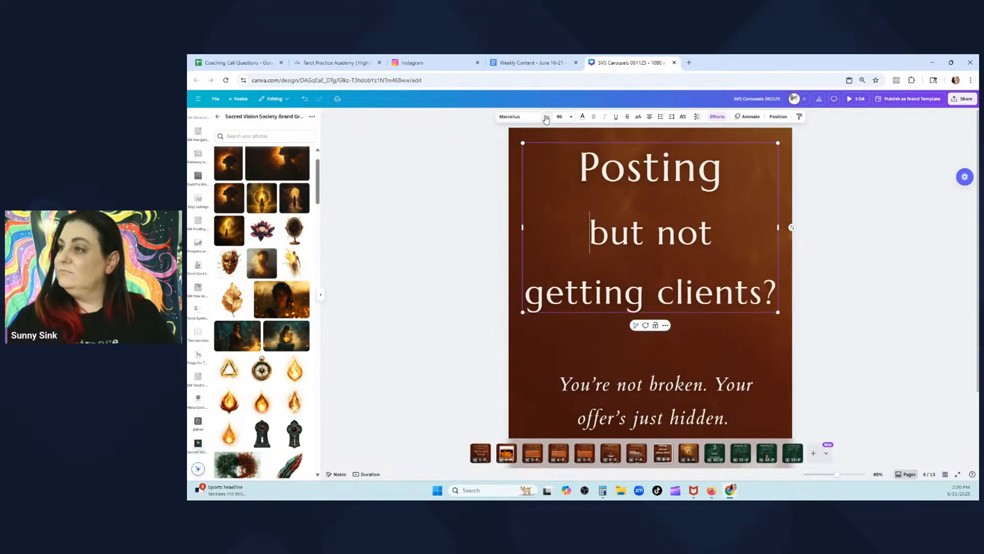
pyautogui.click(546, 117)
pyautogui.moveTo(660, 256); pyautogui.dragTo(663, 280)
pyautogui.moveTo(643, 400); pyautogui.dragTo(645, 380)
# Switch to the Weekly Content document and review Slide 1's visual direction and the "Make Your Offer Obvious" caption
pyautogui.click(554, 62)
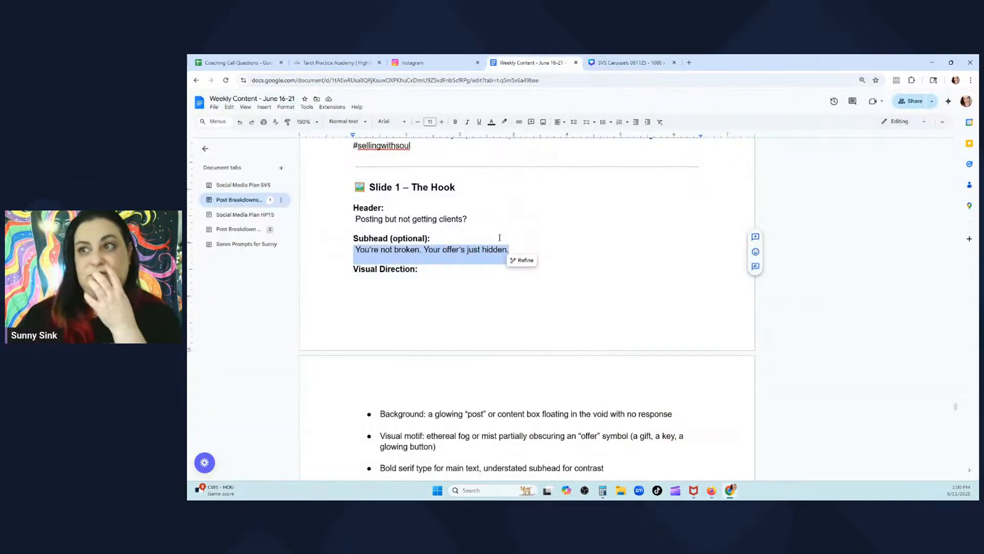
pyautogui.scroll(-3, 499, 237)
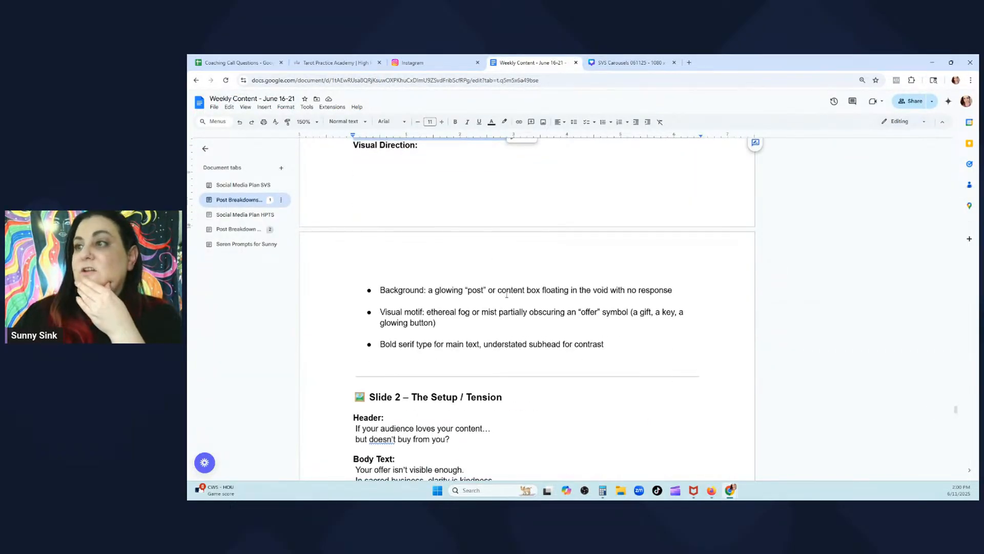
pyautogui.scroll(10, 567, 299)
pyautogui.scroll(-9, 567, 298)
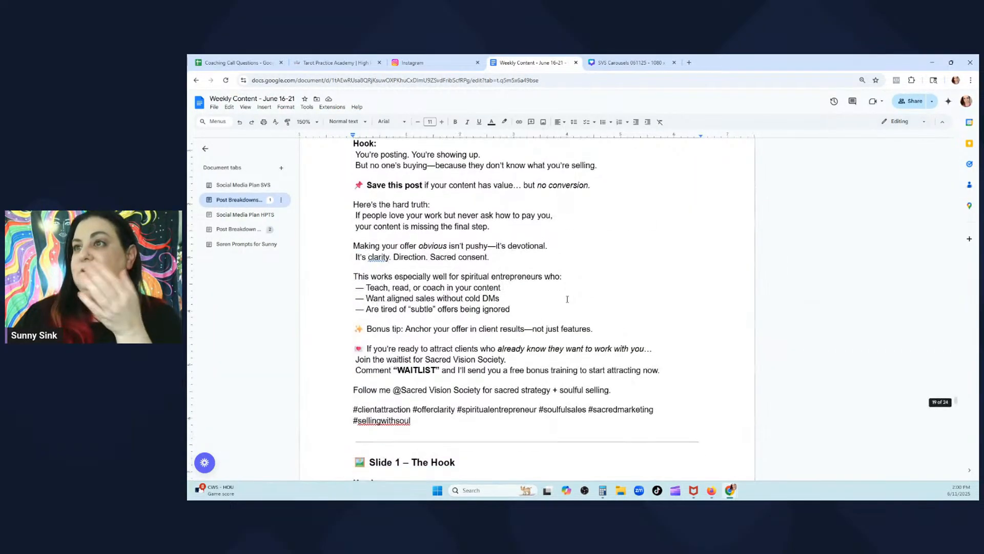
pyautogui.scroll(11, 564, 297)
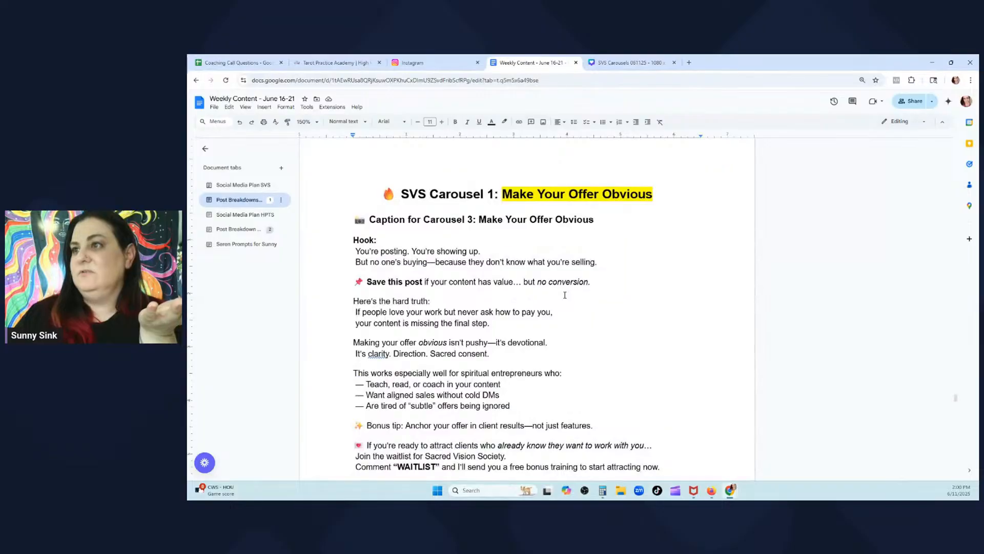
# Look through the carousel breakdowns in the Weekly Content document for the Host Micro Trainings carousel
pyautogui.scroll(-20, 414, 286)
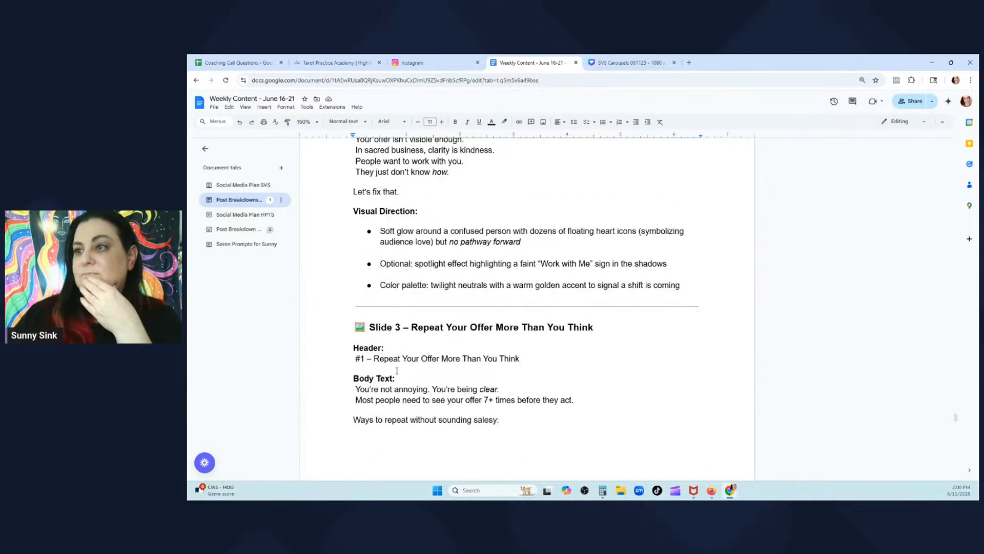
pyautogui.scroll(-3, 397, 371)
pyautogui.moveTo(408, 235); pyautogui.dragTo(502, 256)
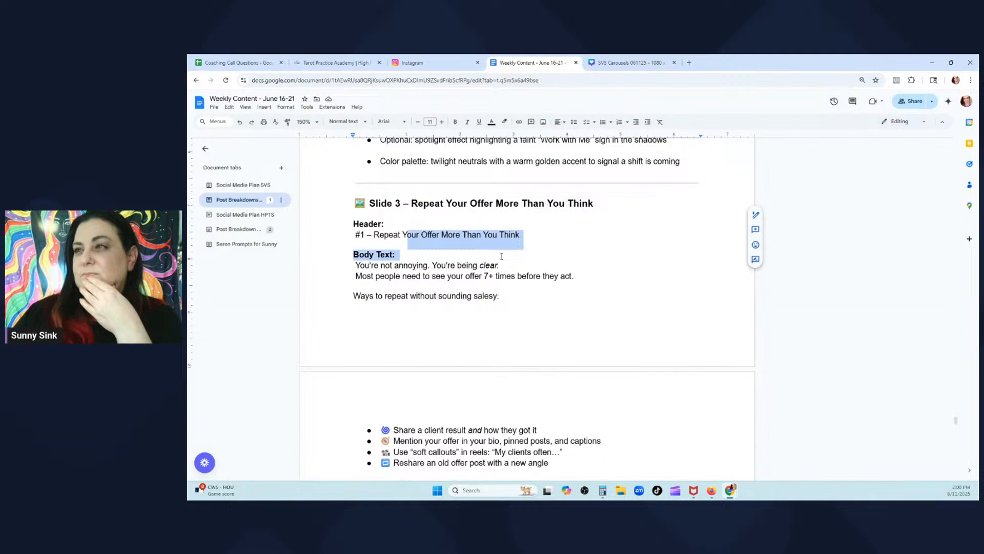
pyautogui.scroll(20, 502, 257)
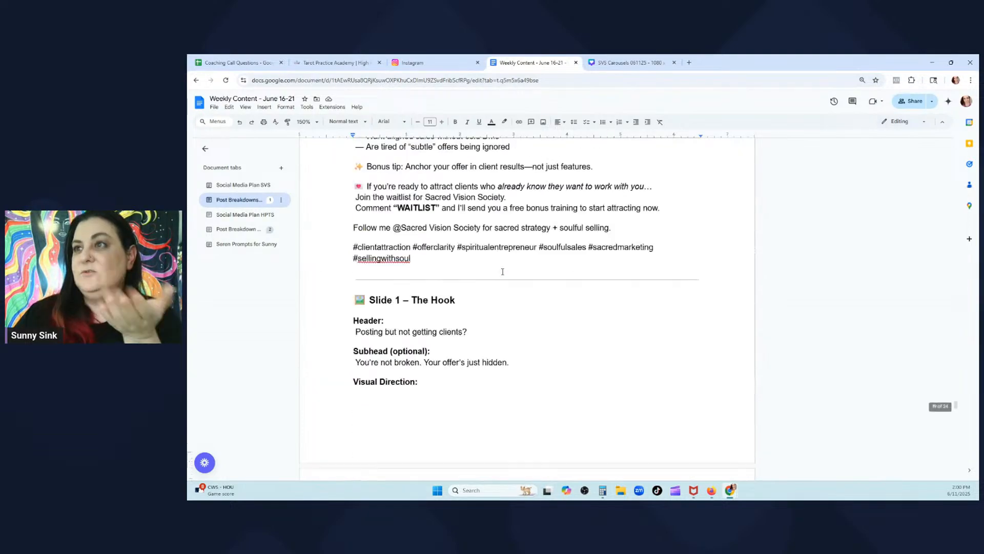
pyautogui.scroll(6, 502, 272)
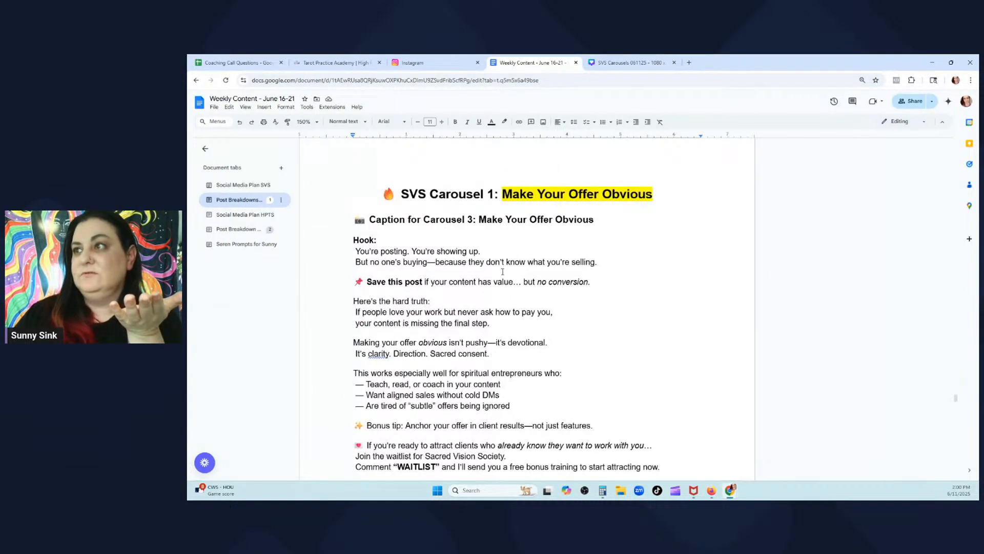
pyautogui.scroll(-20, 503, 272)
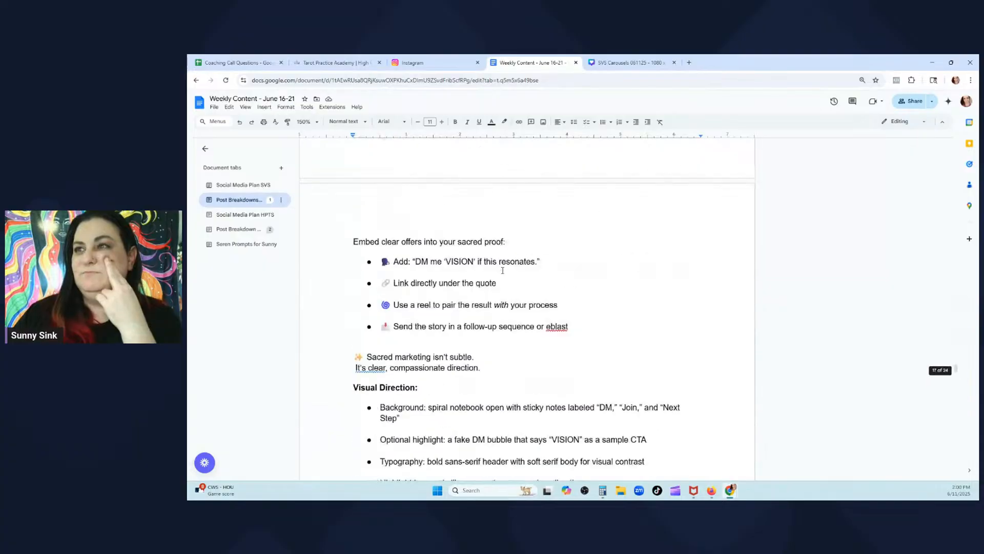
pyautogui.scroll(20, 502, 270)
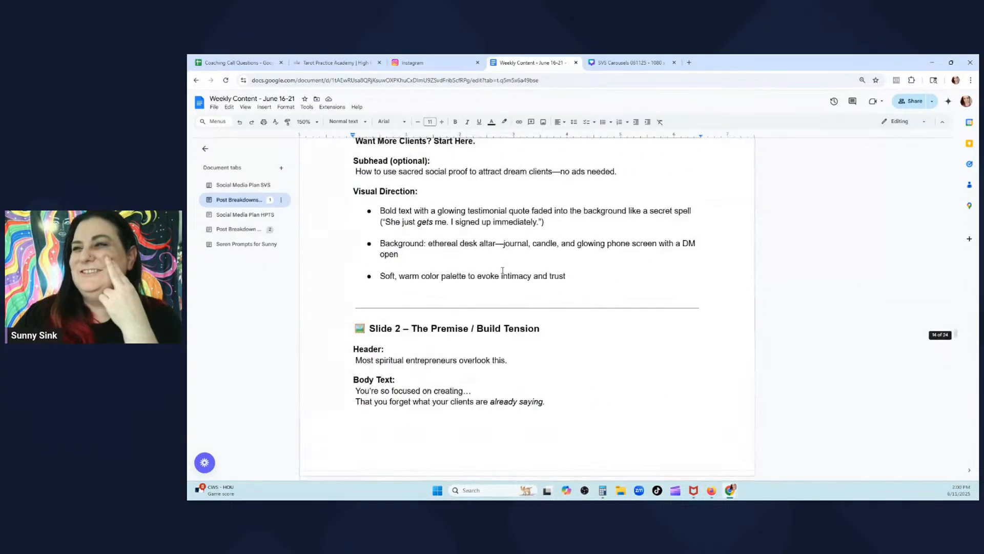
pyautogui.scroll(20, 502, 270)
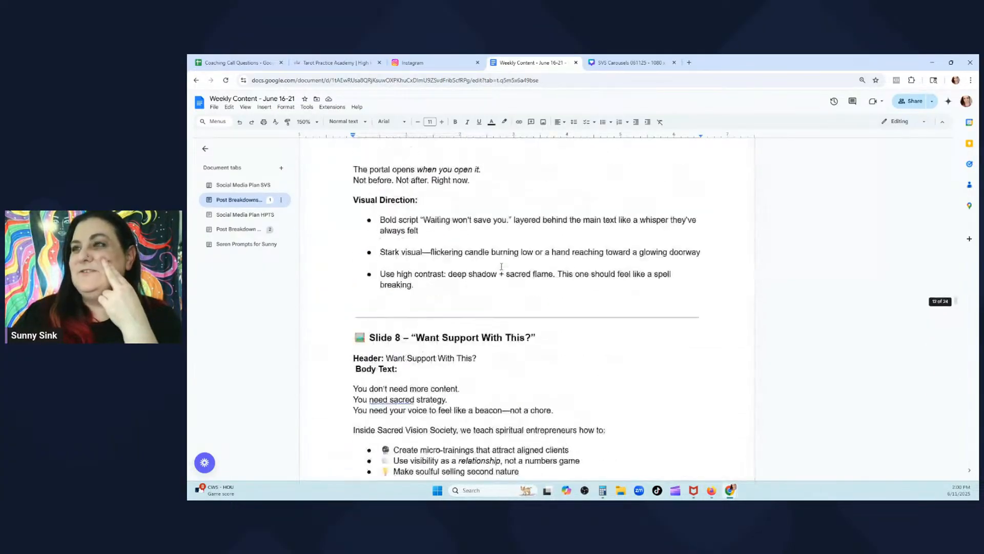
pyautogui.scroll(20, 501, 266)
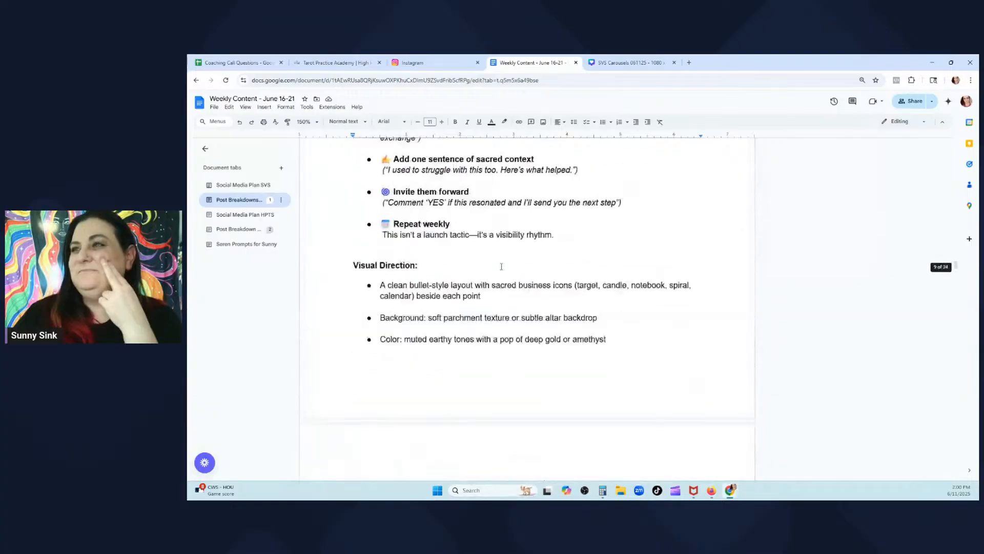
pyautogui.scroll(20, 502, 266)
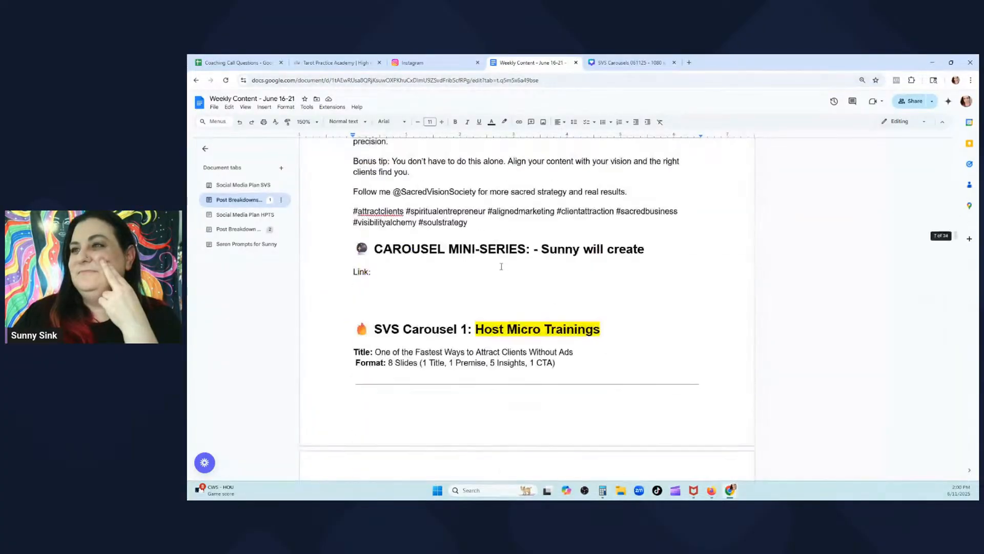
# Copy the italic line from Host Micro Trainings Slide 1 and replace the Canva cover's subhead with "Host sacred micro-trainings."
pyautogui.click(516, 332)
pyautogui.scroll(-5, 418, 273)
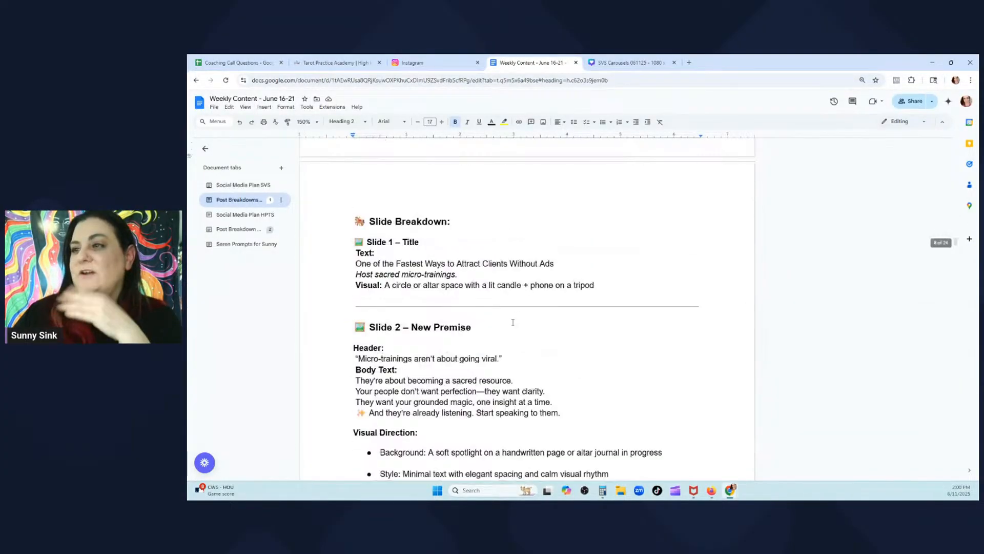
pyautogui.scroll(3, 418, 273)
pyautogui.scroll(-3, 401, 320)
pyautogui.moveTo(460, 274); pyautogui.dragTo(356, 264)
pyautogui.click(490, 277)
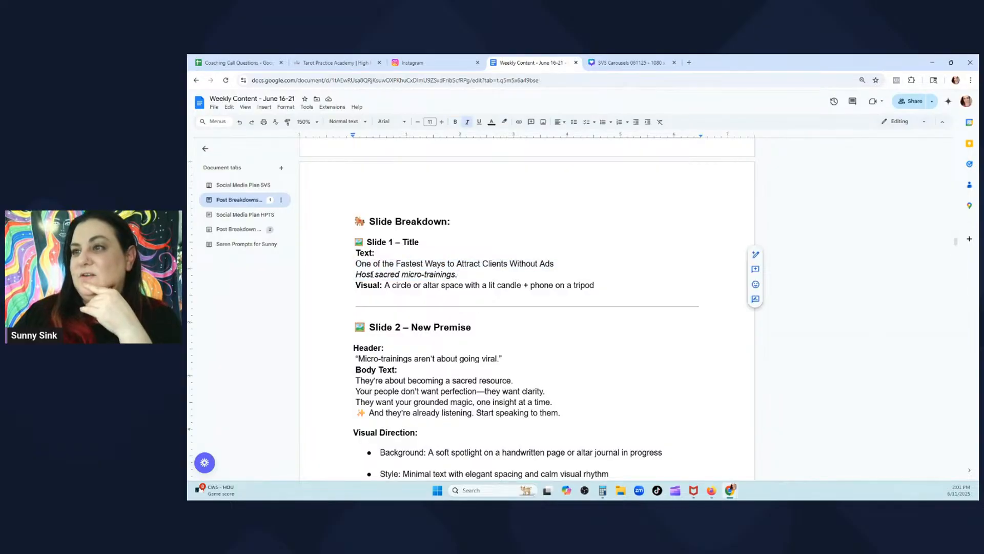
pyautogui.moveTo(457, 275); pyautogui.dragTo(356, 275)
pyautogui.hotkey('ctrl', 'c')
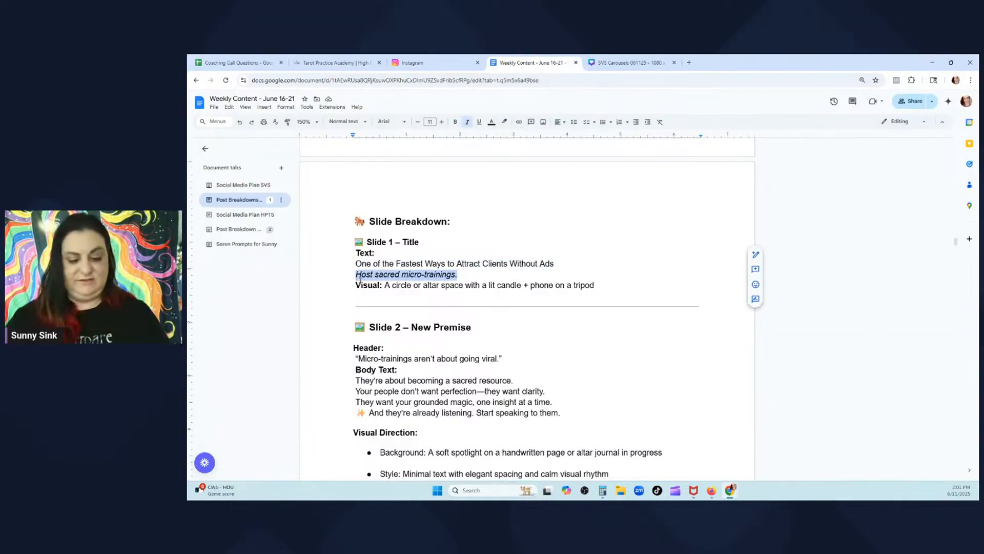
pyautogui.click(620, 63)
pyautogui.click(614, 366)
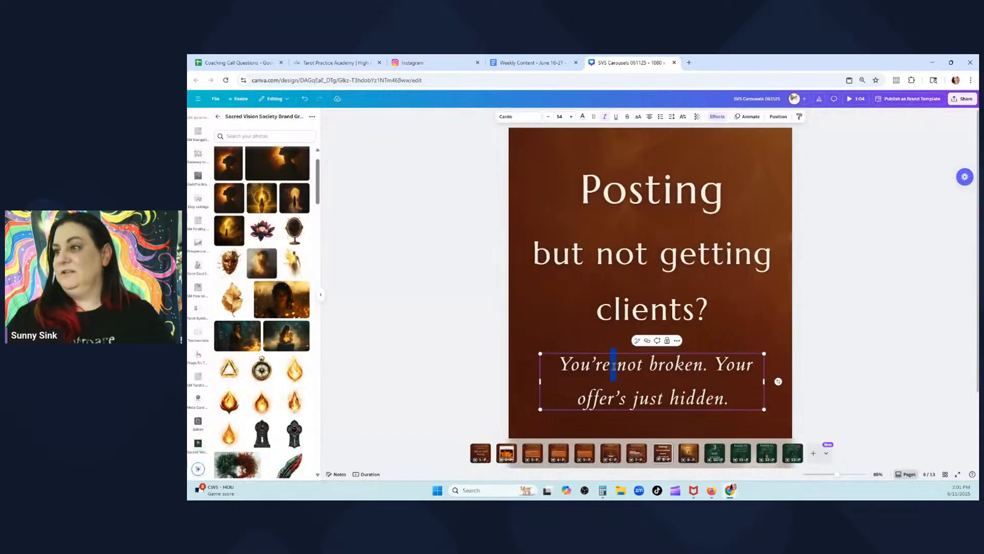
pyautogui.hotkey('ctrl', 'a')
pyautogui.hotkey('ctrl', 'v')
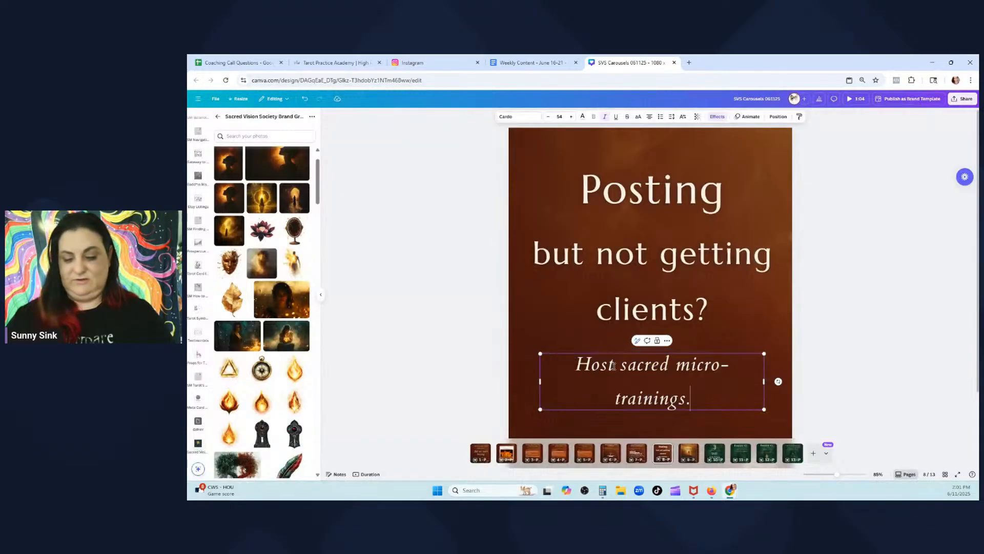
# Copy the Slide 1 title from the document and replace the cover heading with "One of the Fastest Ways to Attract Clients Without Ads"
pyautogui.click(521, 58)
pyautogui.moveTo(561, 263); pyautogui.dragTo(334, 260)
pyautogui.hotkey('ctrl', 'c')
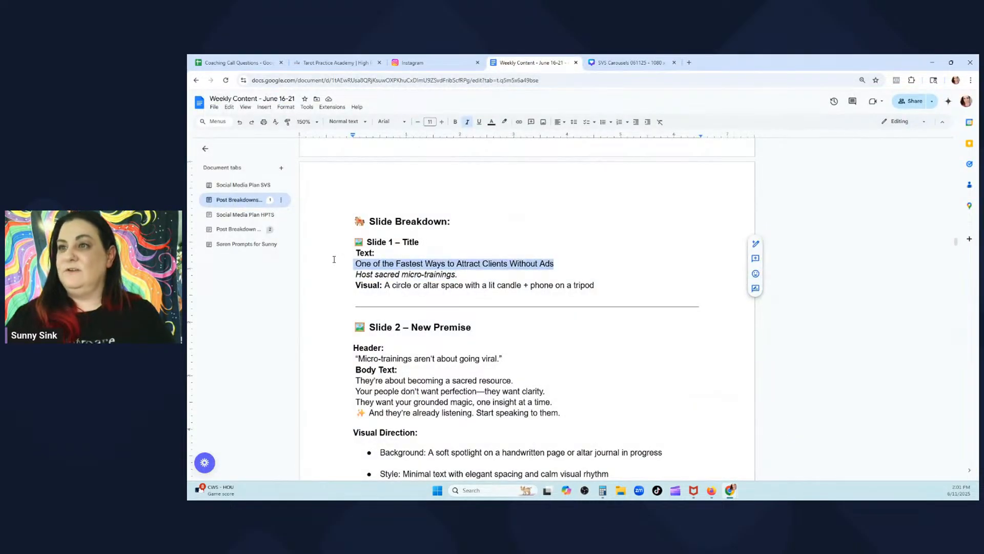
pyautogui.click(630, 62)
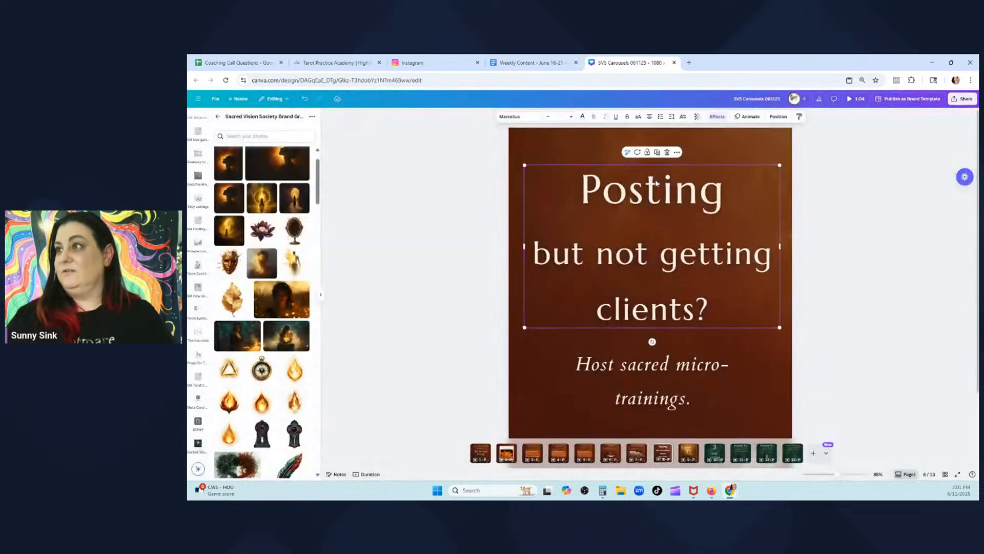
pyautogui.doubleClick(656, 182)
pyautogui.moveTo(734, 307); pyautogui.dragTo(578, 182)
pyautogui.hotkey('ctrl', 'v')
# Move the cover heading slightly up and the subhead slightly down, and select the heading's "Attract Clients" line
pyautogui.click(860, 219)
pyautogui.moveTo(637, 313)
pyautogui.mouseDown()
pyautogui.moveTo(635, 279)
pyautogui.moveTo(637, 294)
pyautogui.mouseUp()
pyautogui.moveTo(653, 398); pyautogui.dragTo(652, 412)
pyautogui.click(650, 270)
pyautogui.click(578, 219)
pyautogui.click(752, 274)
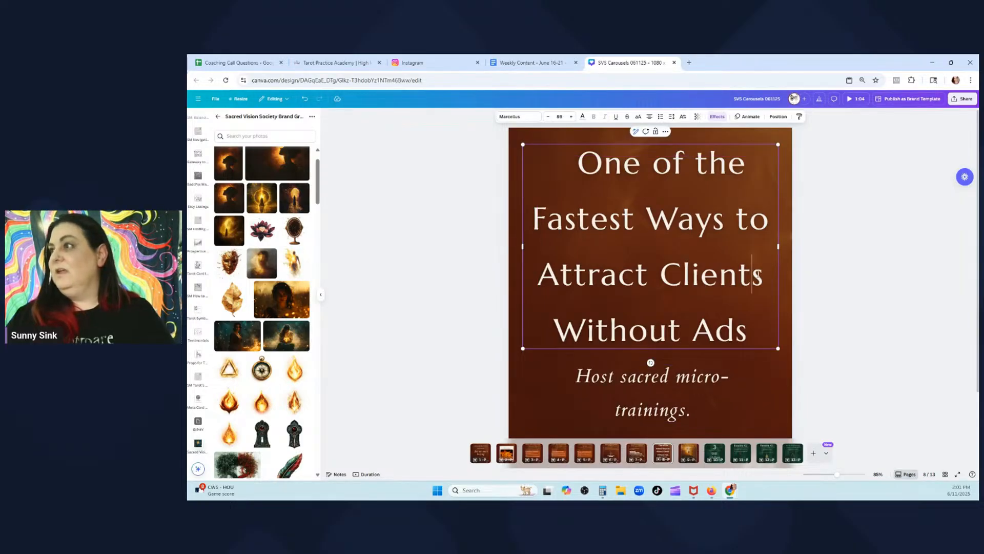
pyautogui.click(777, 274)
pyautogui.moveTo(777, 274); pyautogui.dragTo(540, 281)
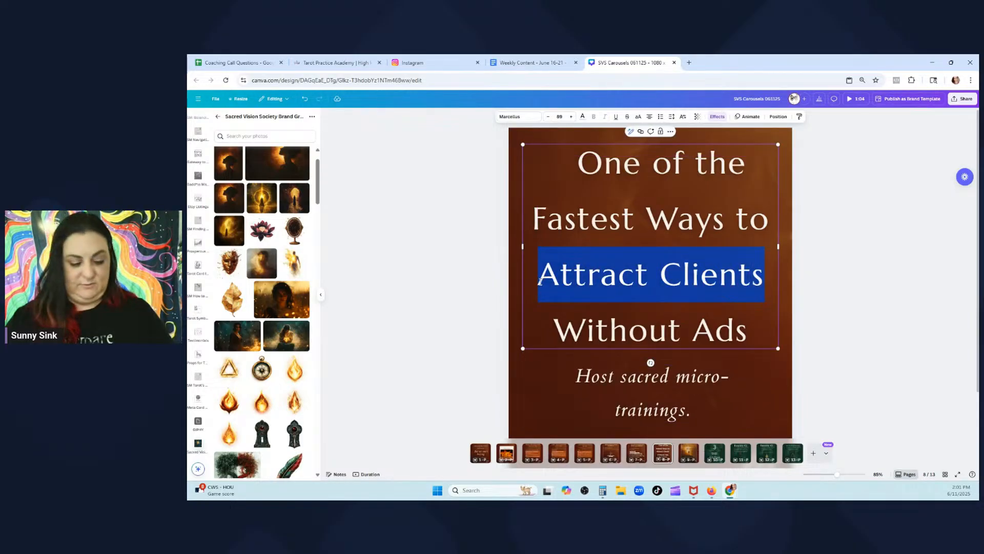
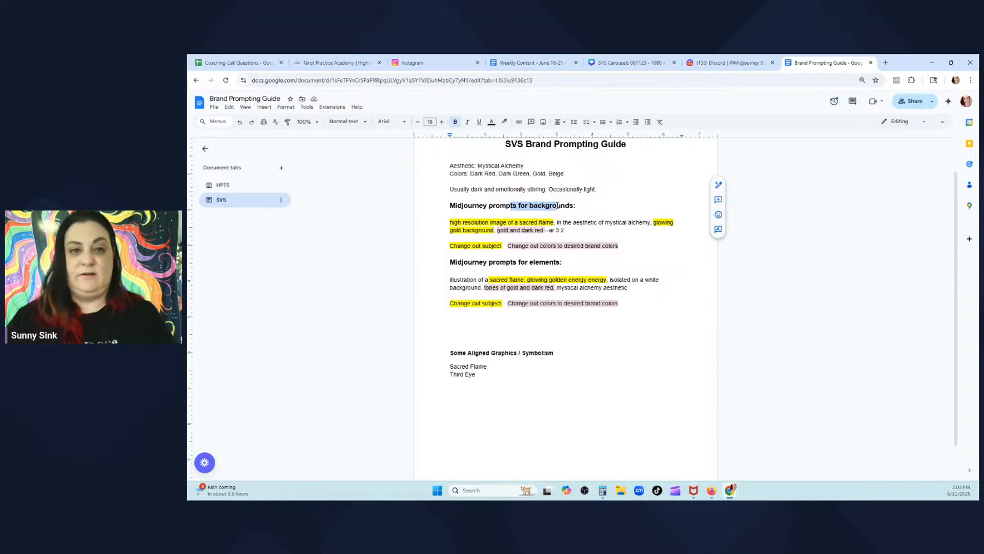
# Copy the SVS background prompt from the Brand Prompting Guide into Midjourney's imagine prompt in Discord and remove the old altar text after it
pyautogui.click(450, 224)
pyautogui.moveTo(455, 222); pyautogui.dragTo(573, 232)
pyautogui.hotkey('ctrl', 'c')
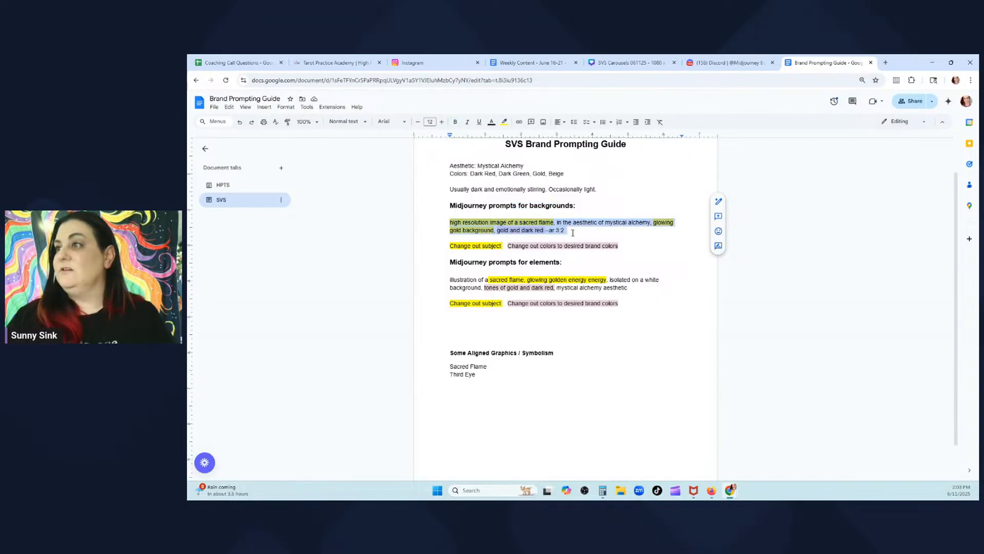
pyautogui.hotkey('ctrl', 'shift', 'Tab')
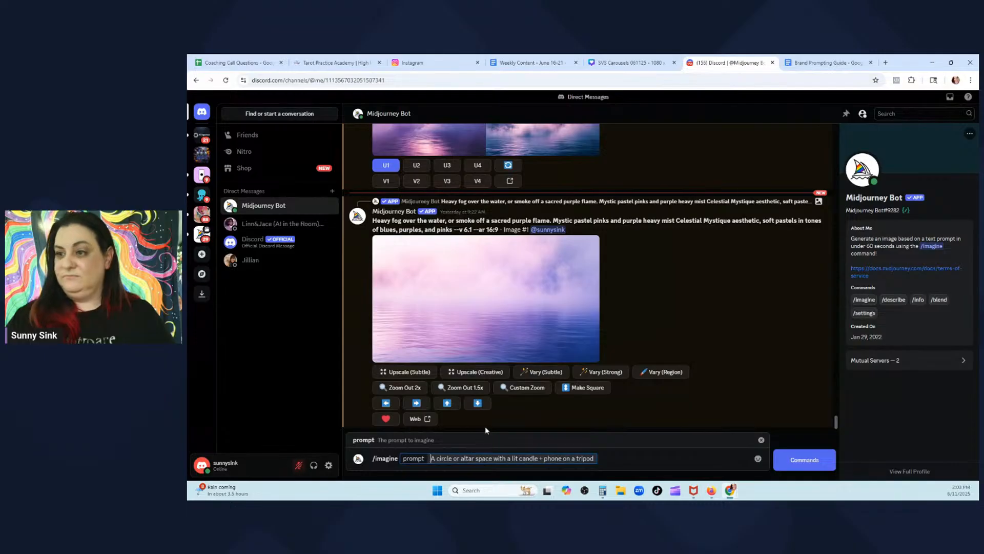
pyautogui.hotkey('ctrl', 'v')
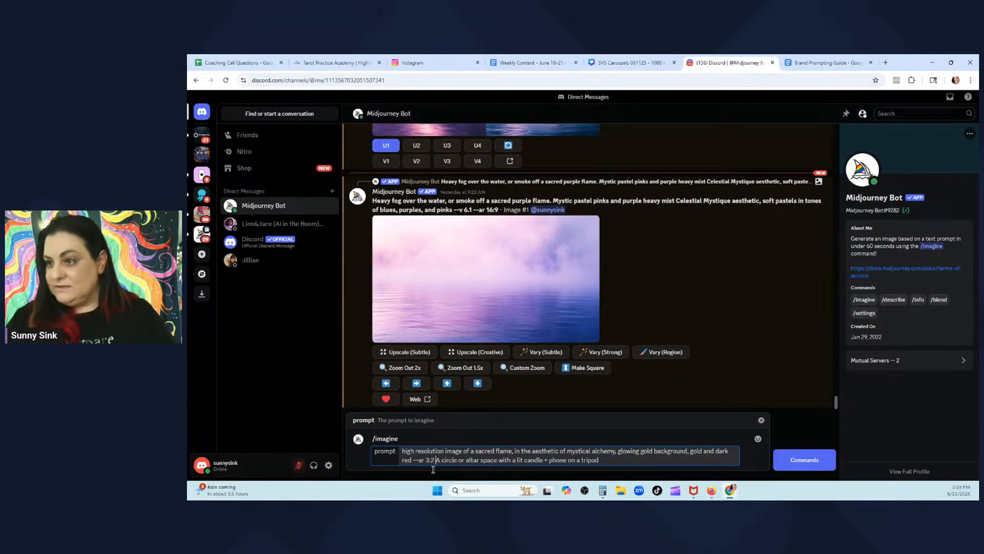
pyautogui.moveTo(436, 460); pyautogui.dragTo(594, 458)
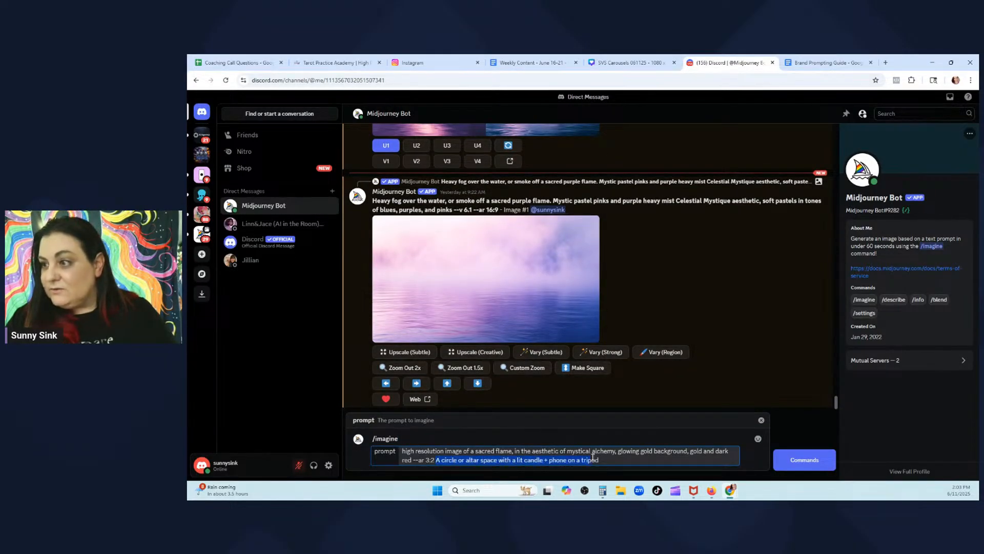
pyautogui.press('BackSpace')
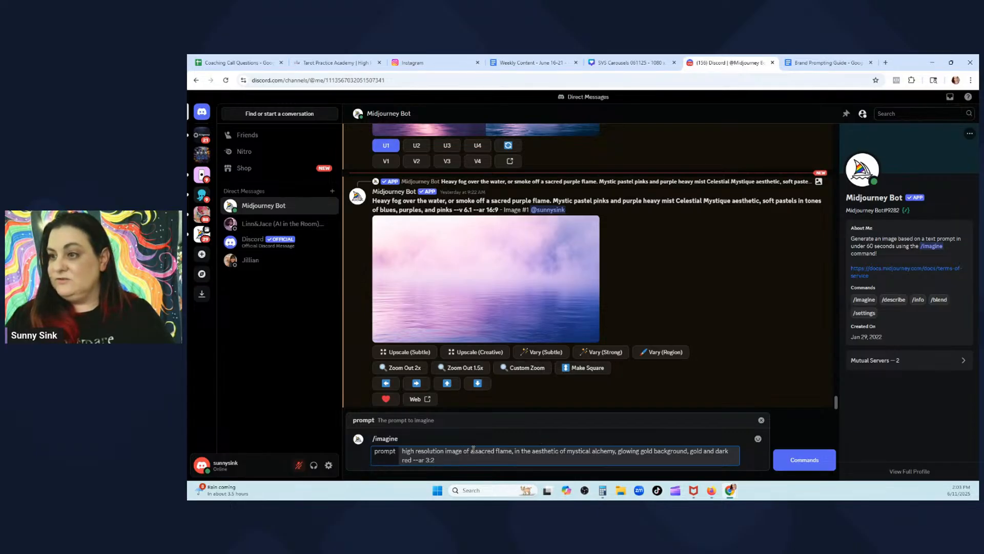
# Replace "sacred flame" with "A circle or altar space with a lit candle + phone on a tripod" and "dark red" with "teal", and submit the prompt
pyautogui.moveTo(474, 451); pyautogui.dragTo(511, 455)
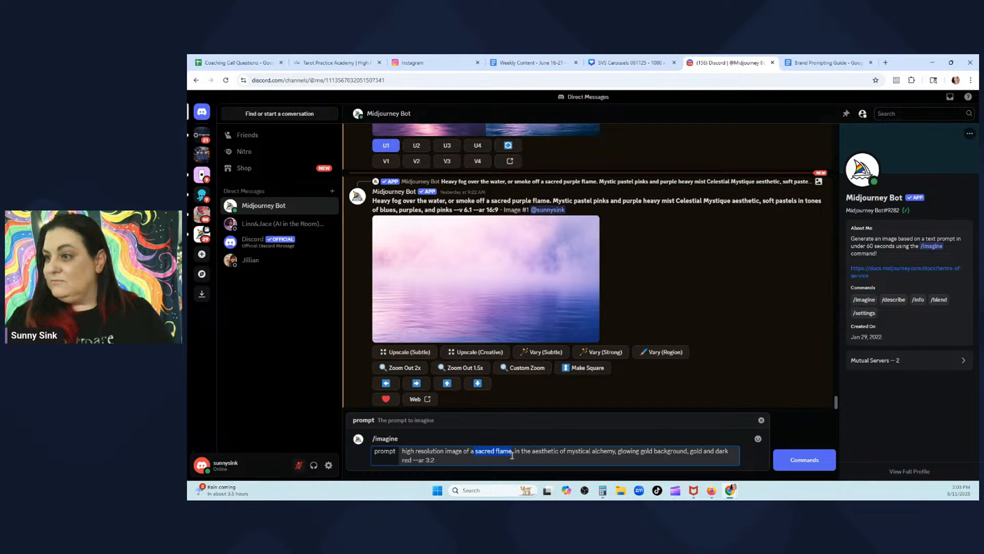
pyautogui.press('BackSpace')
pyautogui.write('A circle or altar space with a lit candle + phone on a tripod')
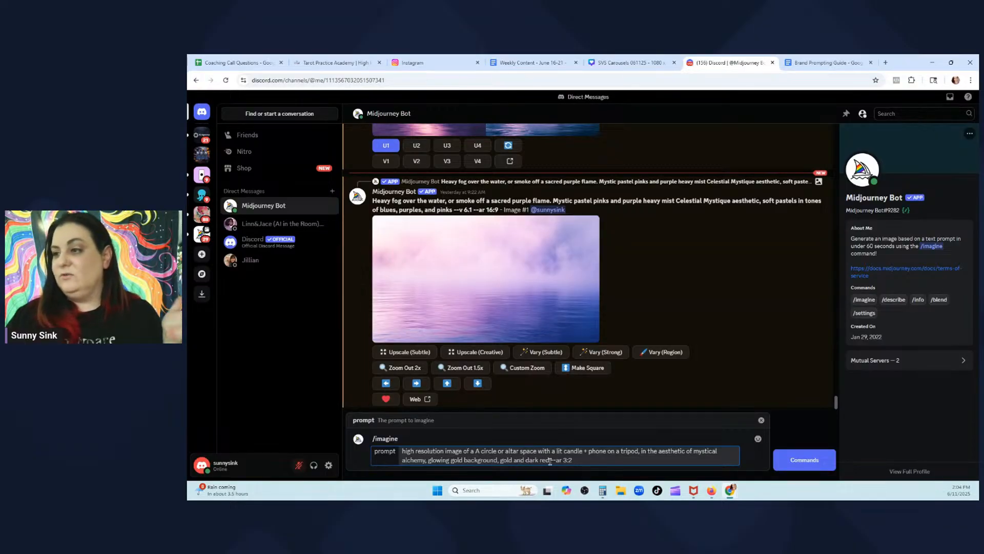
pyautogui.moveTo(550, 461); pyautogui.dragTo(538, 462)
pyautogui.write('teal')
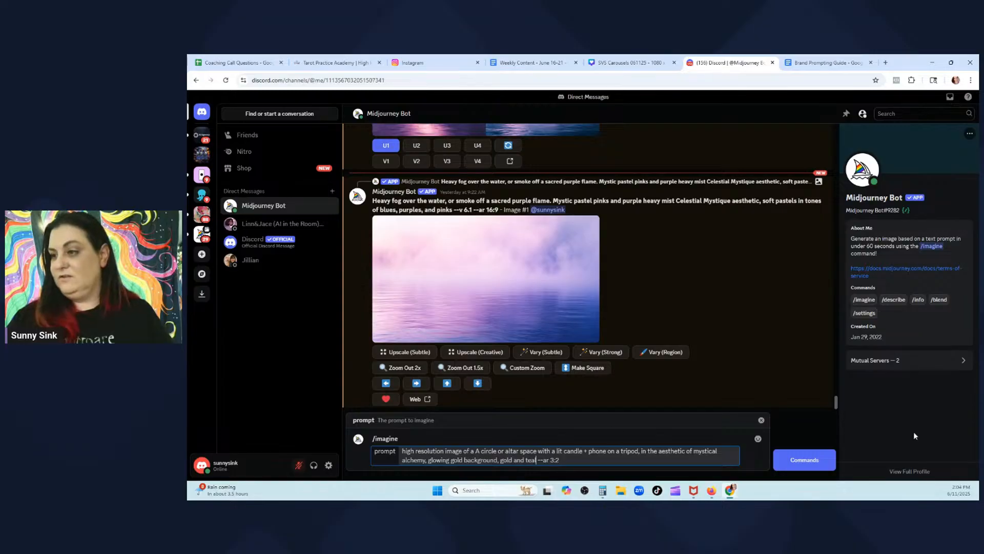
pyautogui.press('Return')
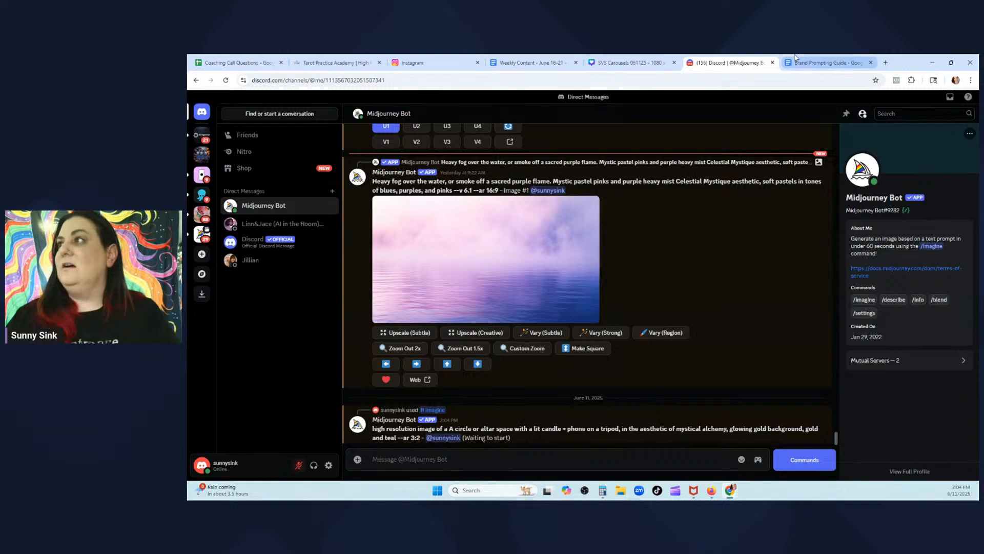
# Recheck the Brand Prompting Guide, rerun the altar candle prompt in Midjourney for more variations, and upscale the first grid's third image
pyautogui.click(825, 63)
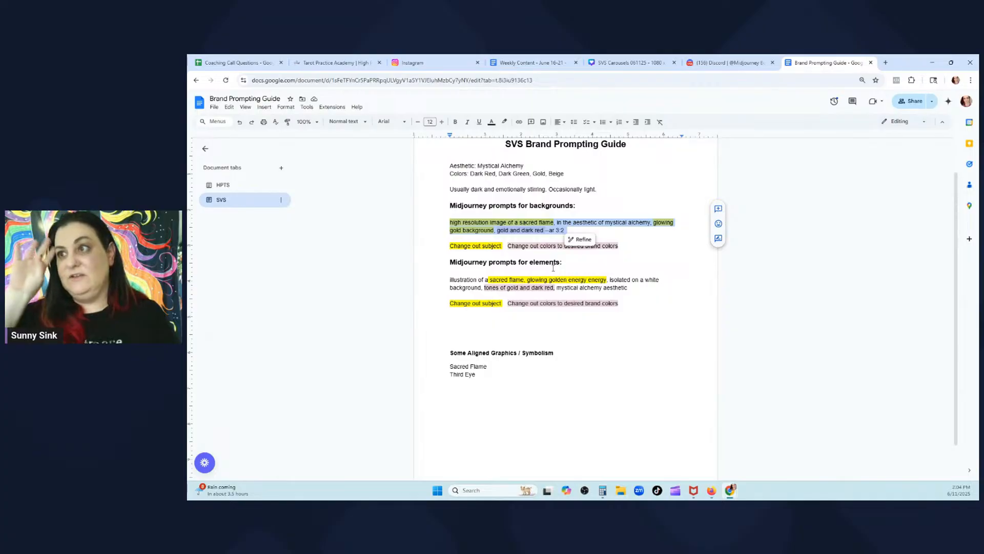
pyautogui.click(710, 60)
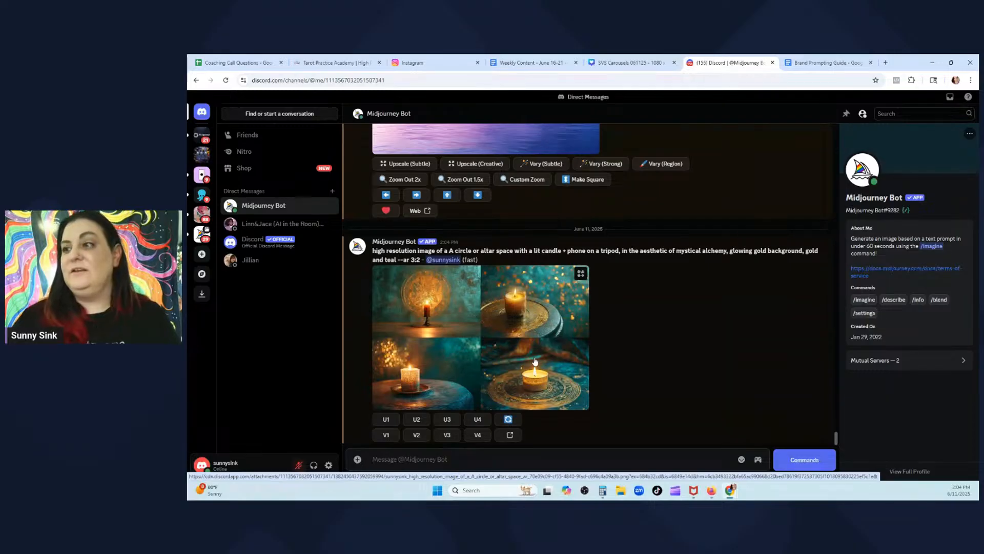
pyautogui.click(515, 423)
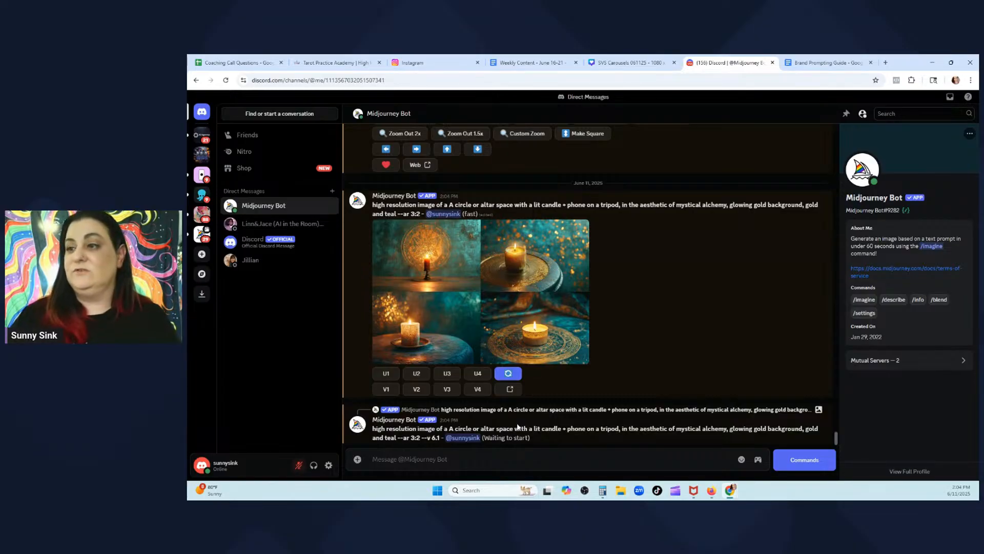
pyautogui.click(515, 375)
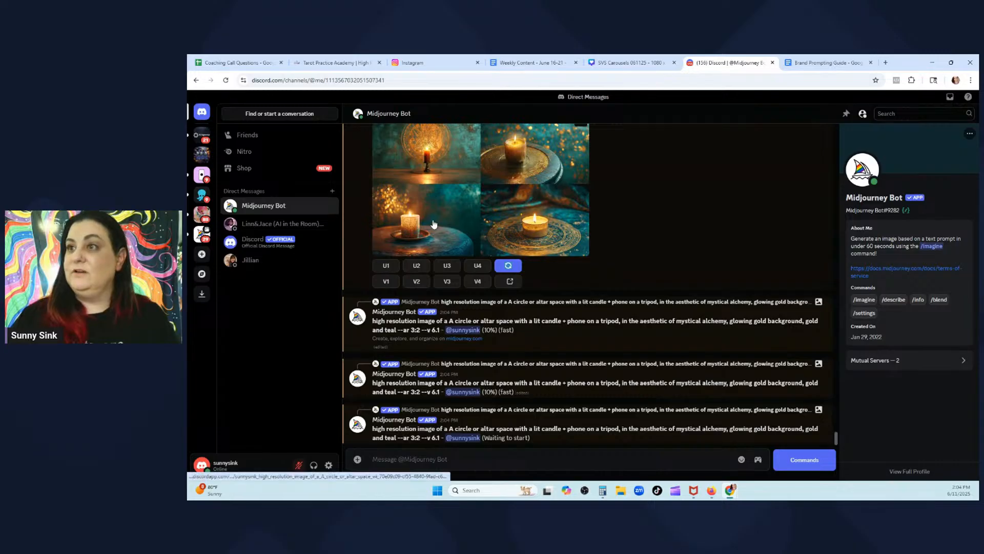
pyautogui.click(447, 265)
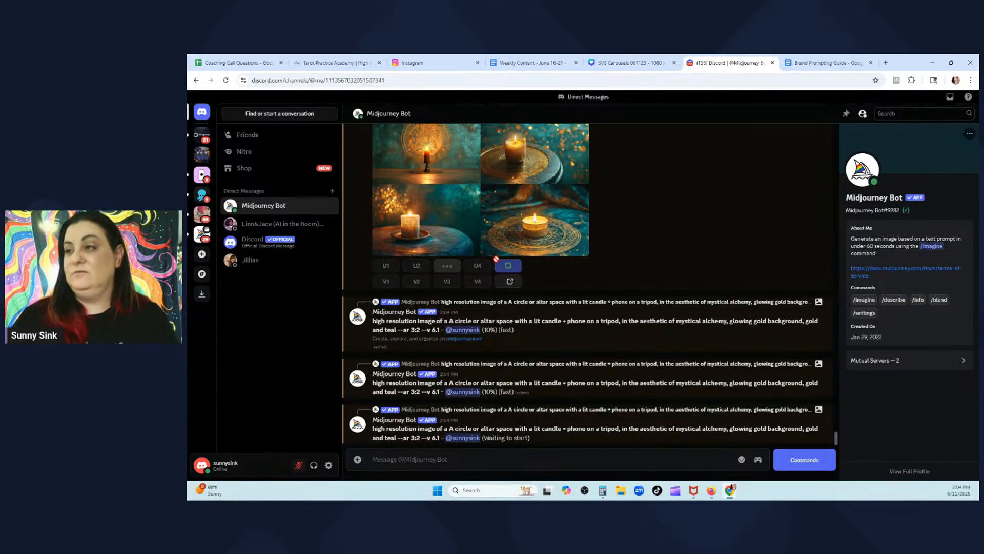
pyautogui.scroll(2, 540, 220)
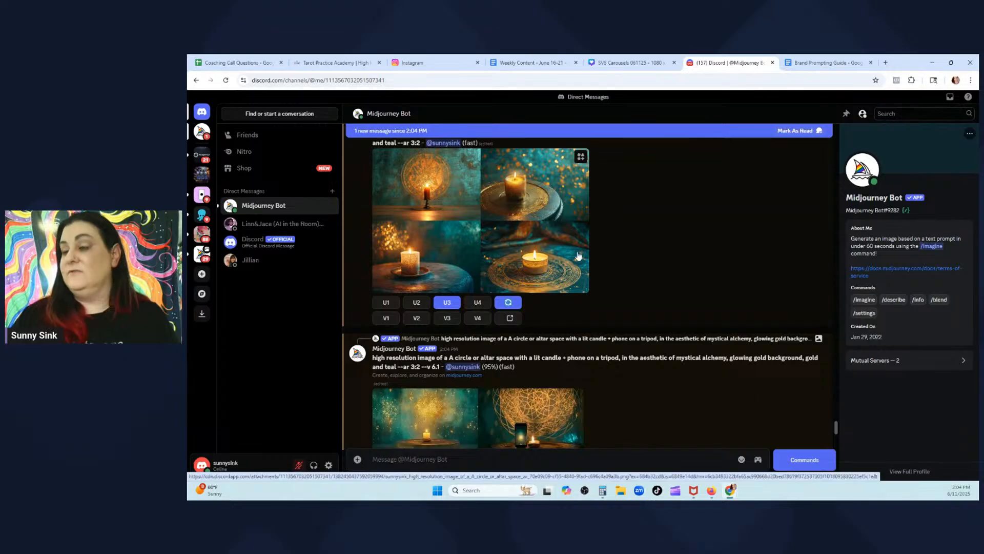
pyautogui.scroll(-2, 579, 255)
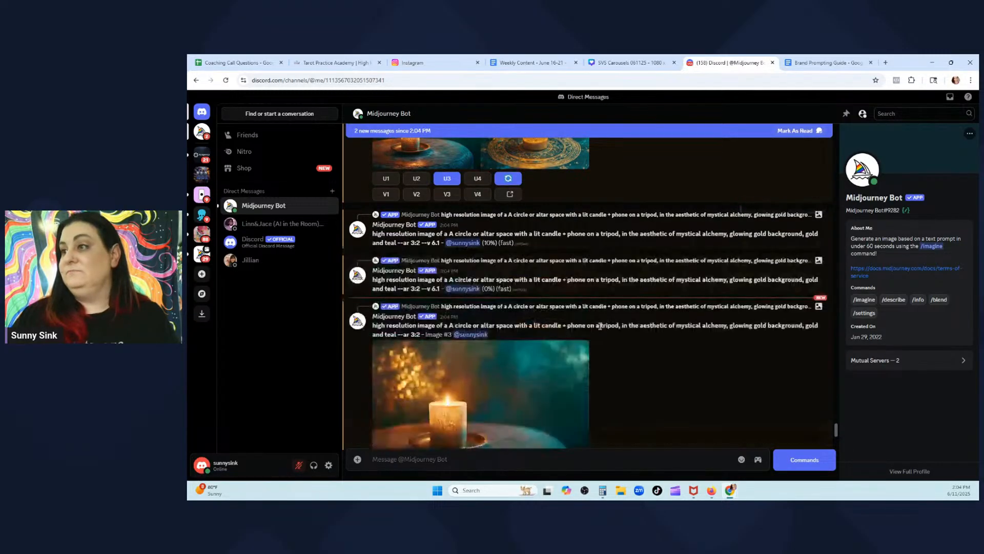
# Copy the upscaled single-candle image from Midjourney into the Canva design to upload it, and remove the pasted copy from the cover
pyautogui.scroll(-2, 600, 326)
pyautogui.click(584, 300)
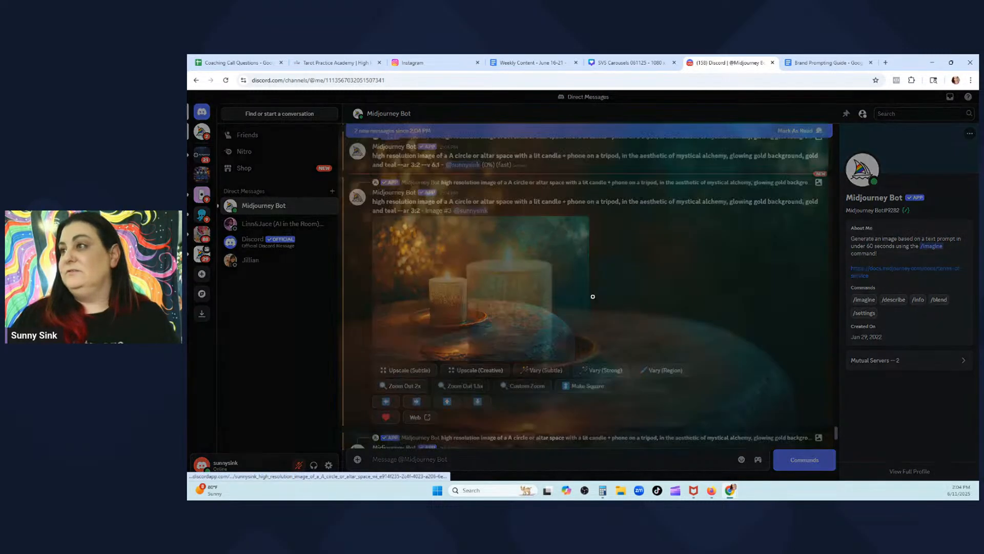
pyautogui.rightClick(577, 245)
pyautogui.click(601, 279)
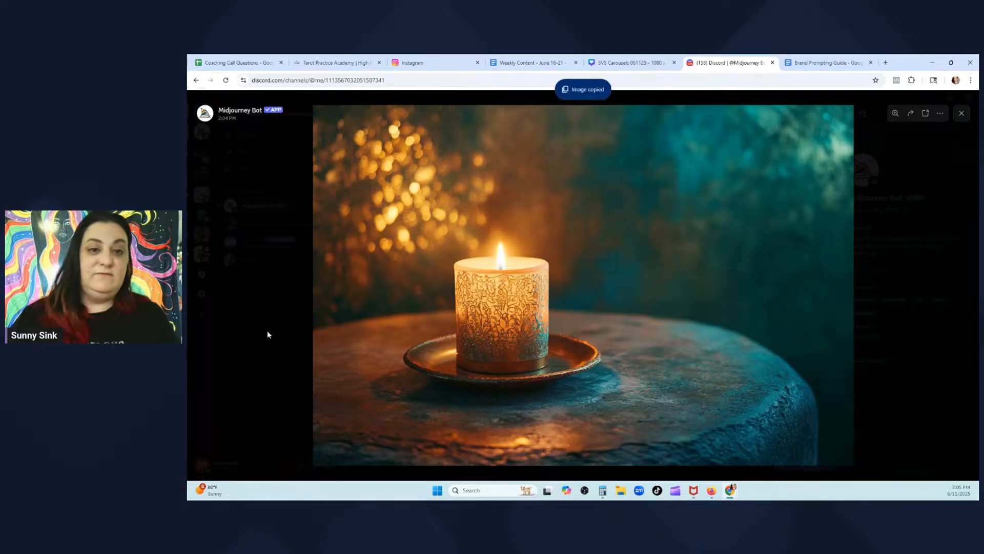
pyautogui.click(623, 63)
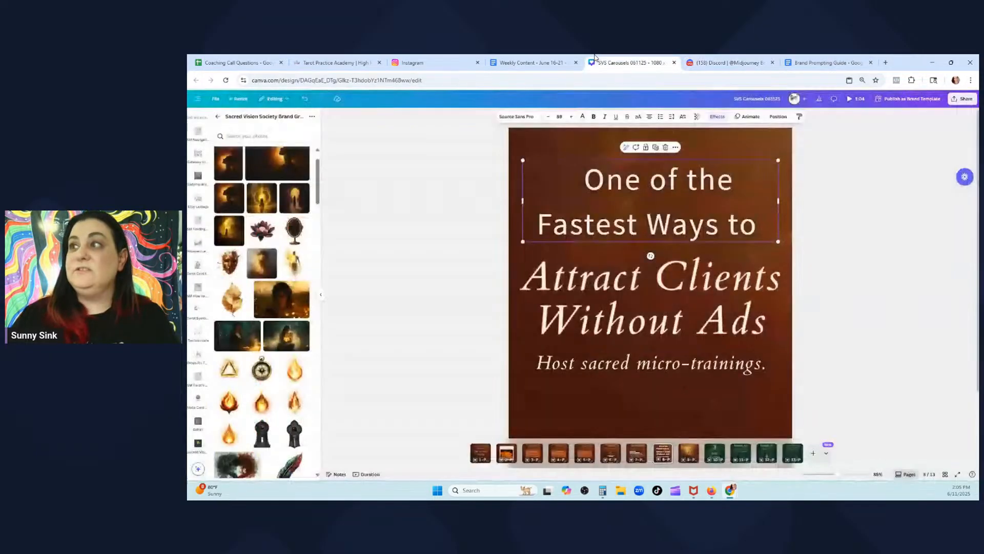
pyautogui.click(570, 146)
pyautogui.rightClick(570, 146)
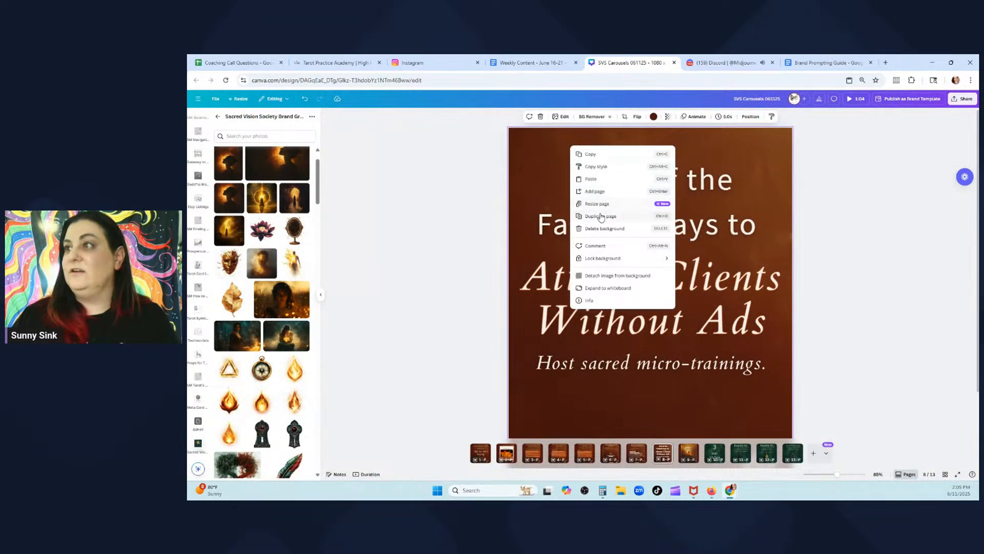
pyautogui.click(526, 173)
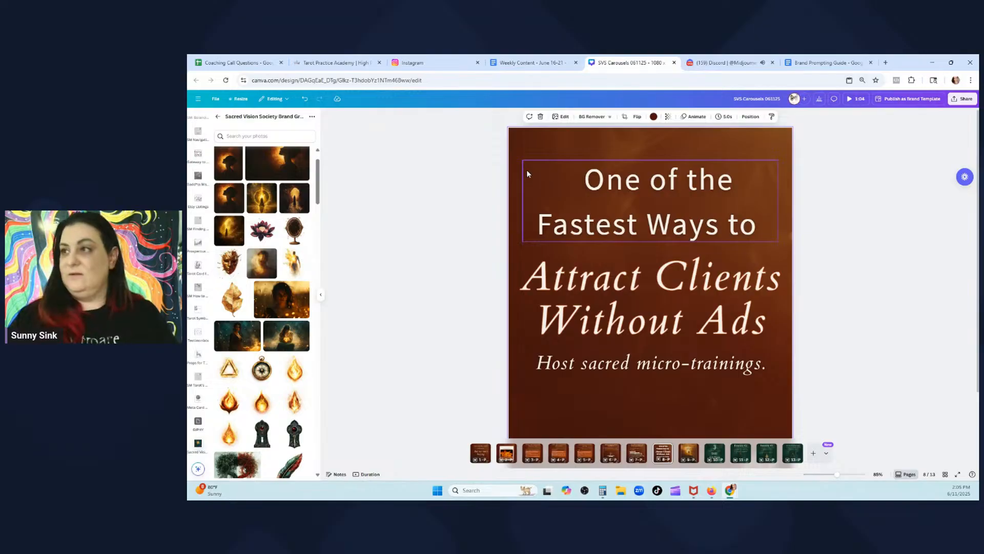
pyautogui.hotkey('ctrl', 'v')
pyautogui.press('Delete')
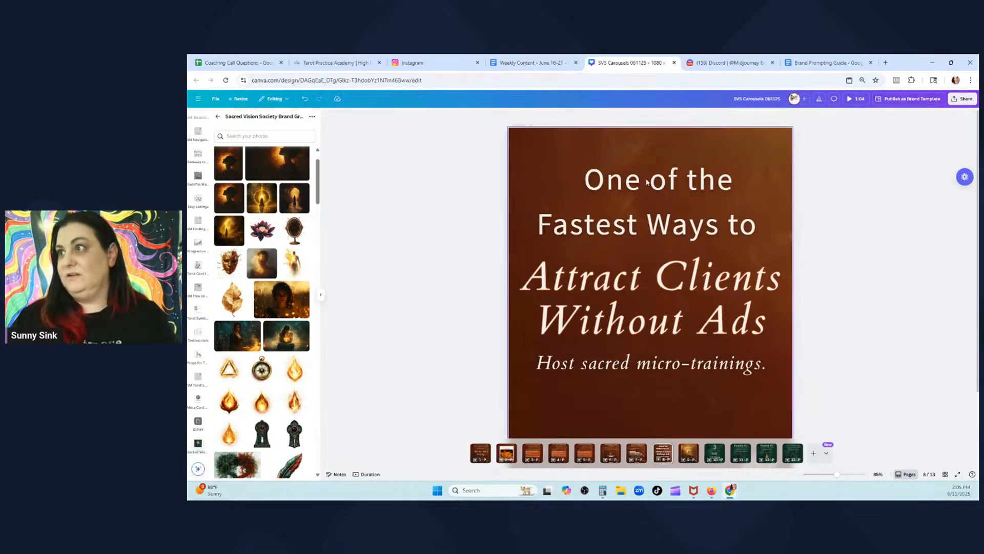
# Review the new altar candle variations in Midjourney and upscale the second image of the grid, the candle in front of a golden ring
pyautogui.click(759, 58)
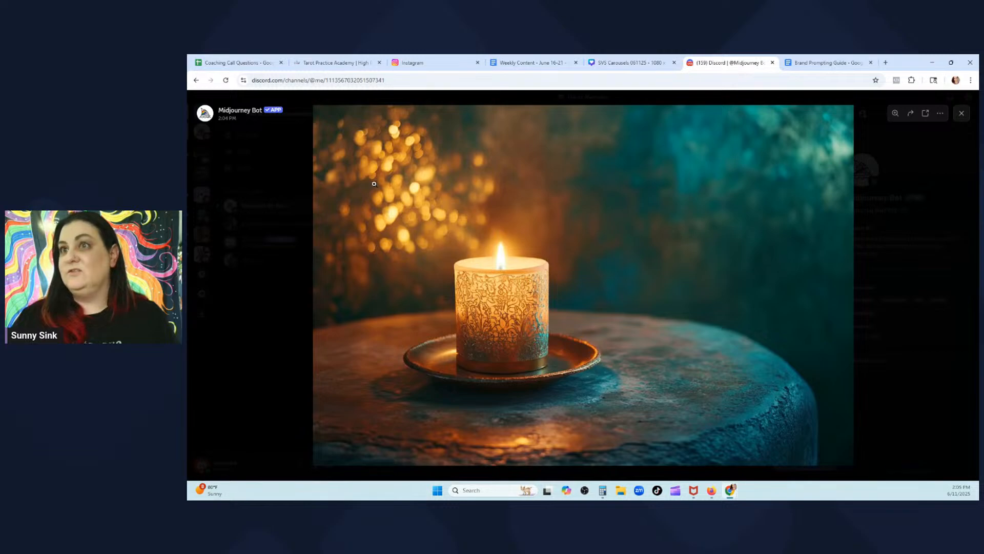
pyautogui.click(950, 190)
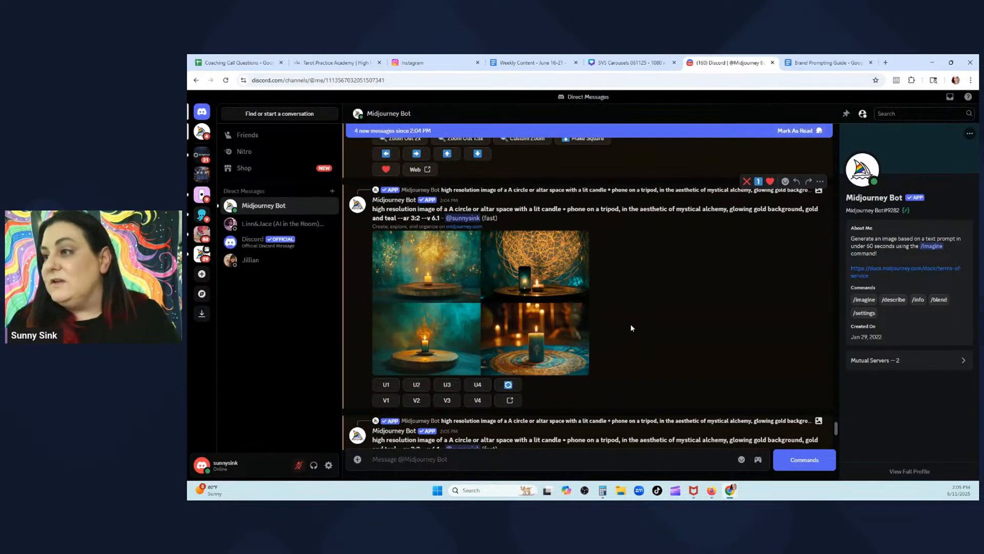
pyautogui.scroll(-5, 631, 326)
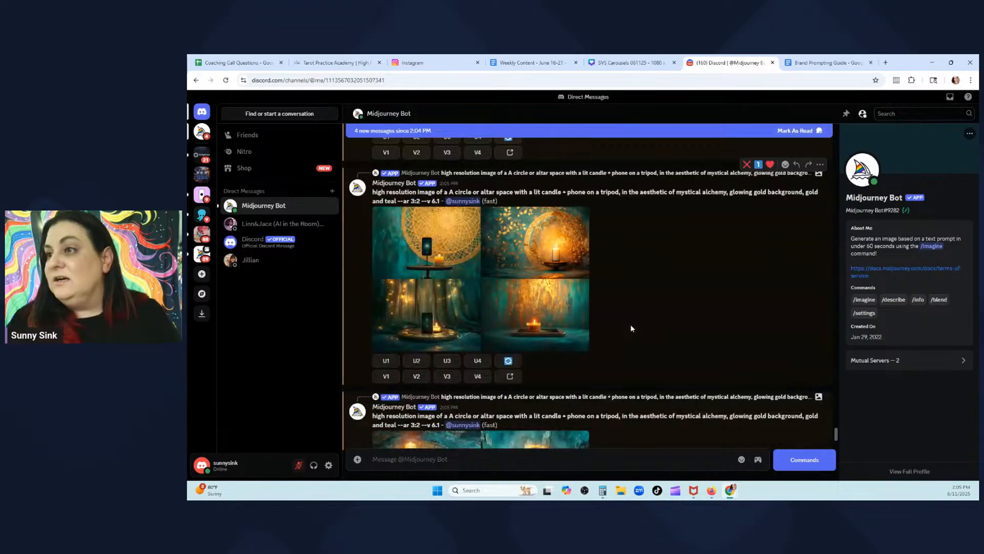
pyautogui.scroll(-3, 630, 328)
pyautogui.scroll(2, 423, 195)
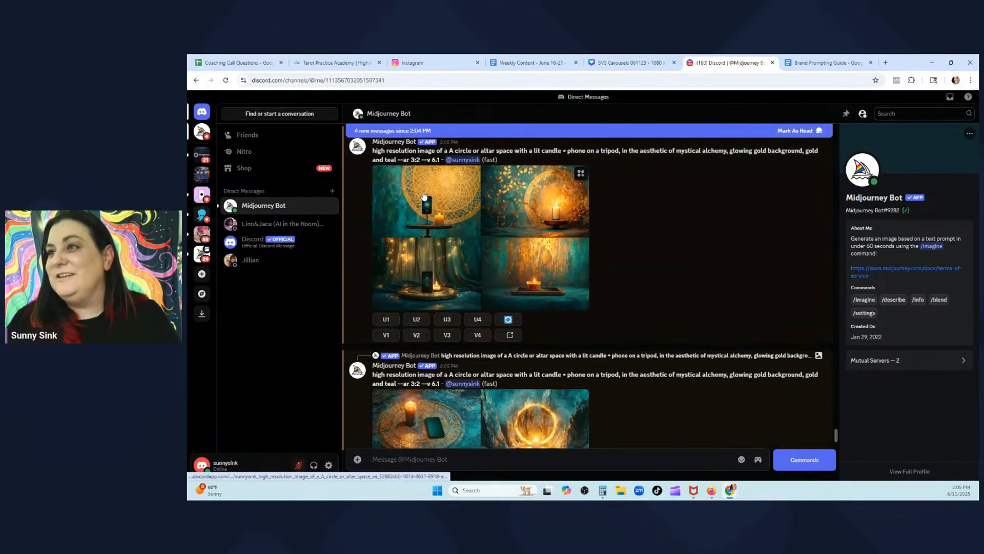
pyautogui.scroll(-2, 453, 260)
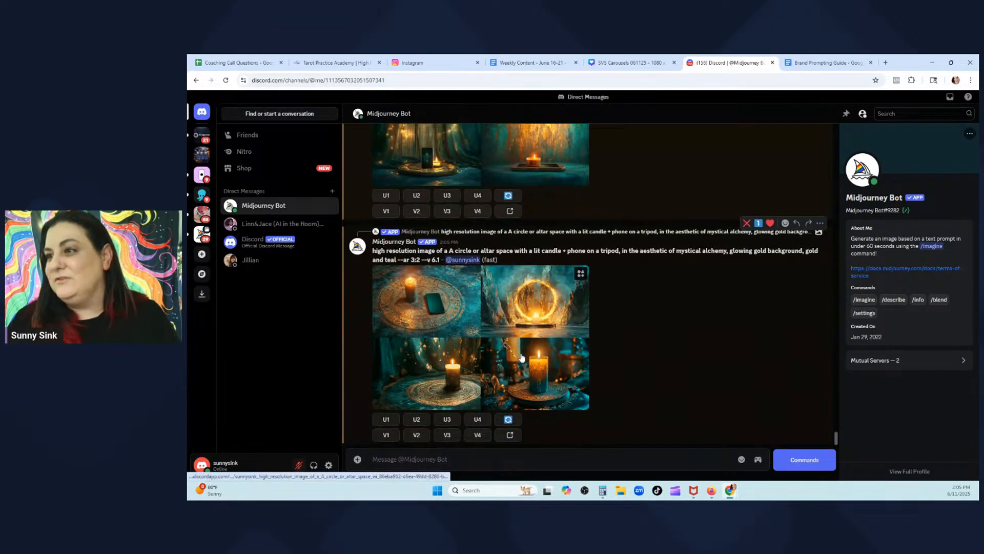
pyautogui.scroll(2, 476, 349)
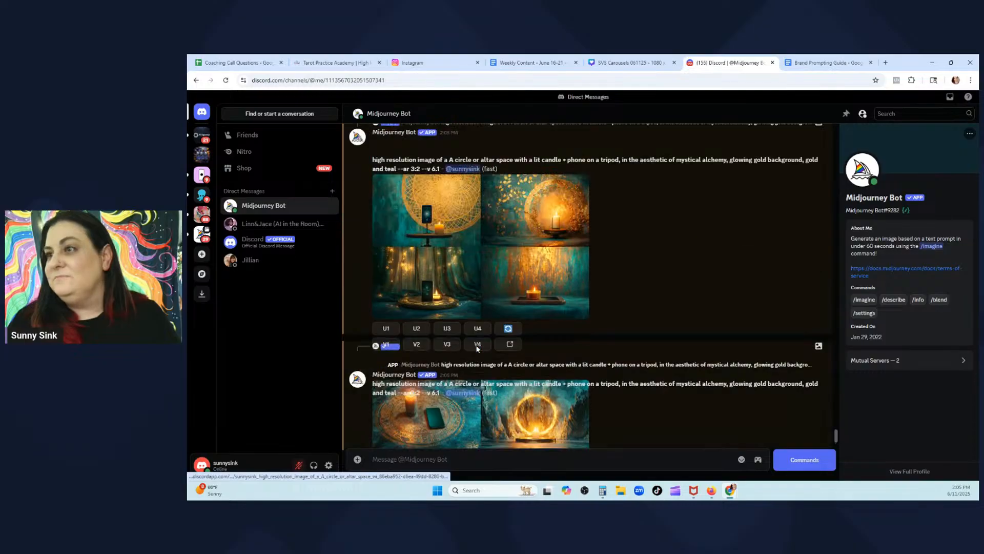
pyautogui.scroll(-3, 477, 349)
pyautogui.click(451, 382)
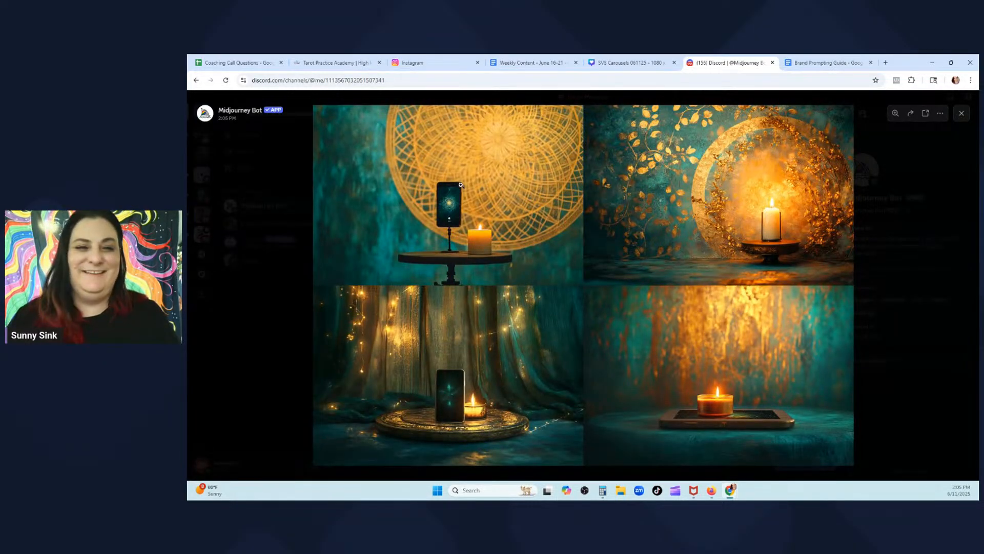
pyautogui.click(918, 293)
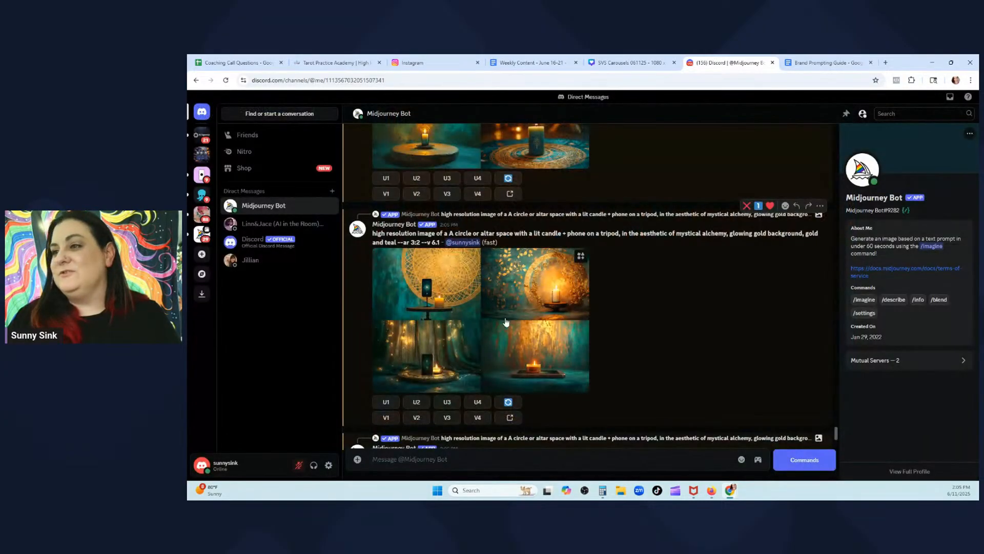
pyautogui.scroll(5, 424, 406)
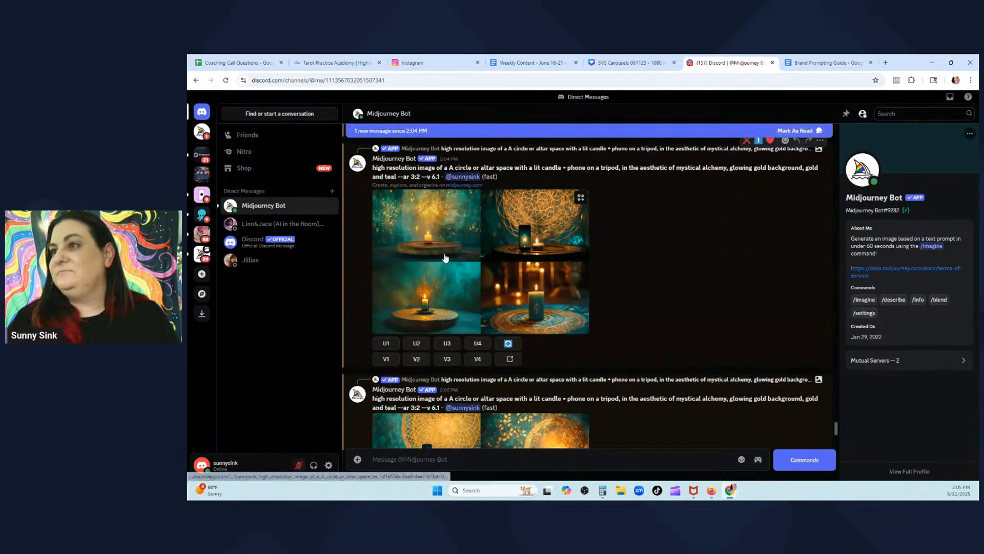
# Examine enlarged versions of the two earliest altar candle grids for other usable backgrounds
pyautogui.click(442, 258)
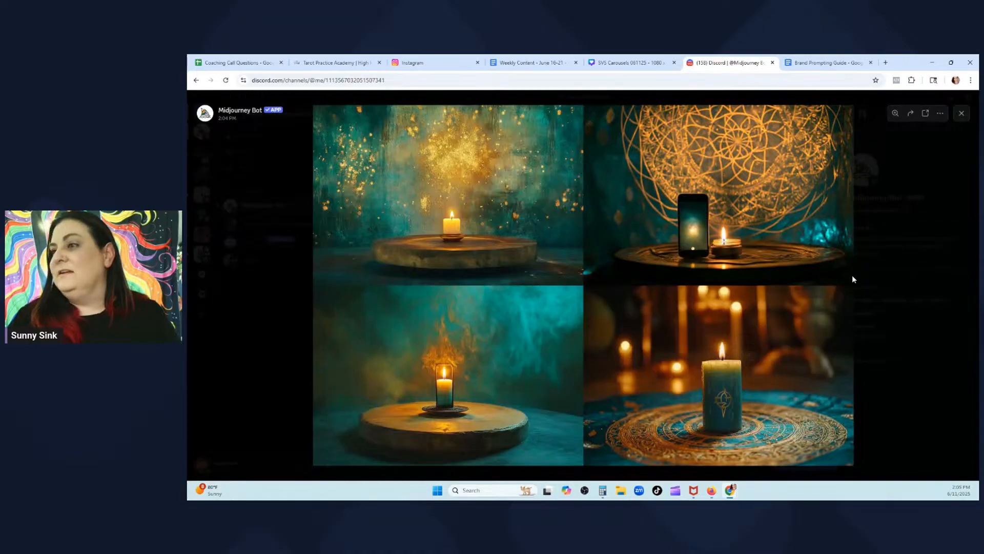
pyautogui.click(853, 278)
pyautogui.scroll(-3, 630, 292)
pyautogui.scroll(3, 620, 297)
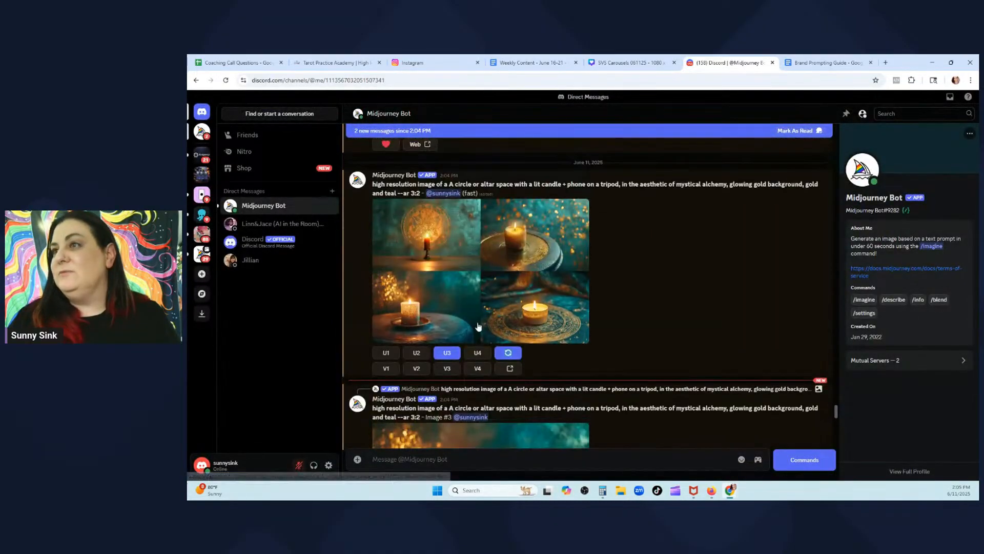
pyautogui.click(439, 247)
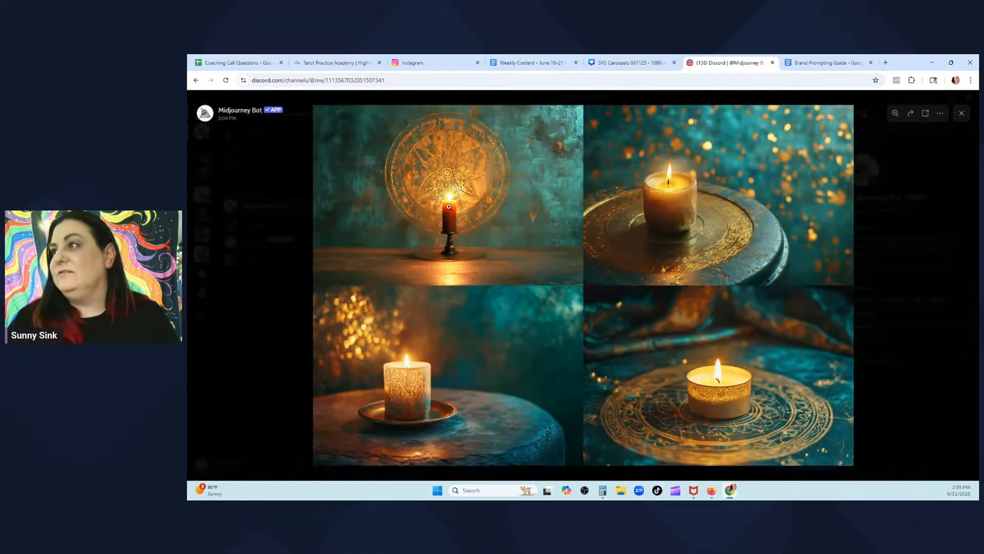
pyautogui.click(897, 291)
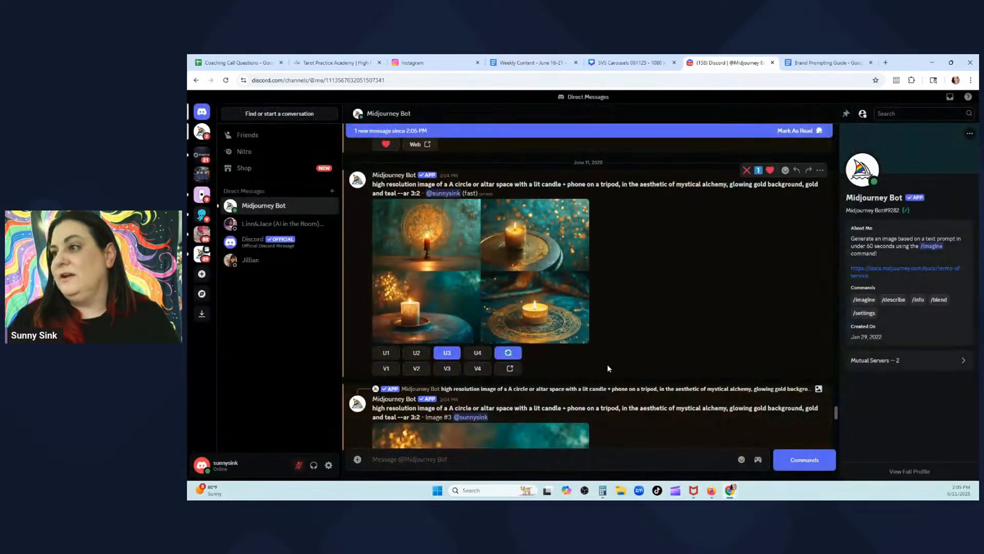
# Copy the upscaled golden-ring candle image into the Canva design to upload it, and remove the pasted copy from the cover
pyautogui.scroll(-4, 589, 359)
pyautogui.scroll(-10, 564, 333)
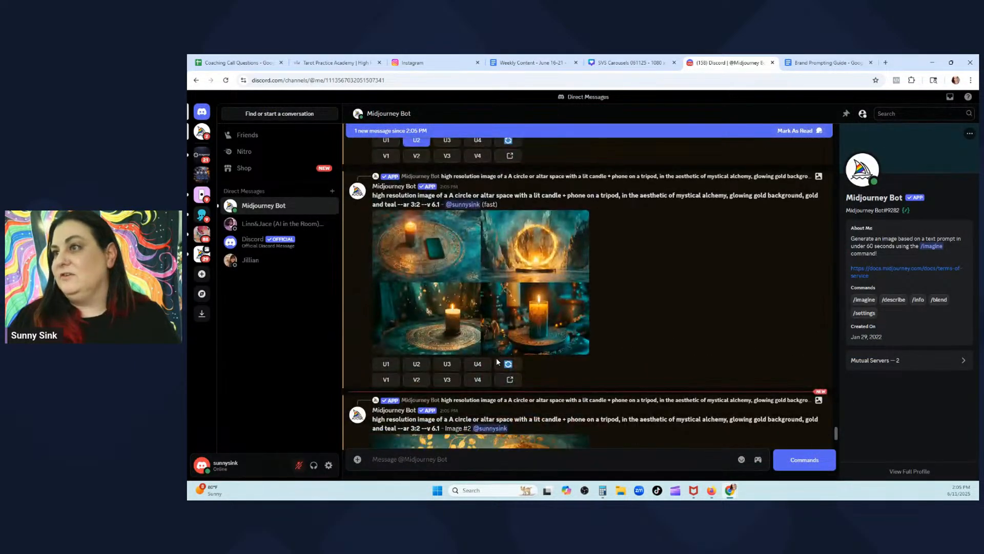
pyautogui.click(490, 317)
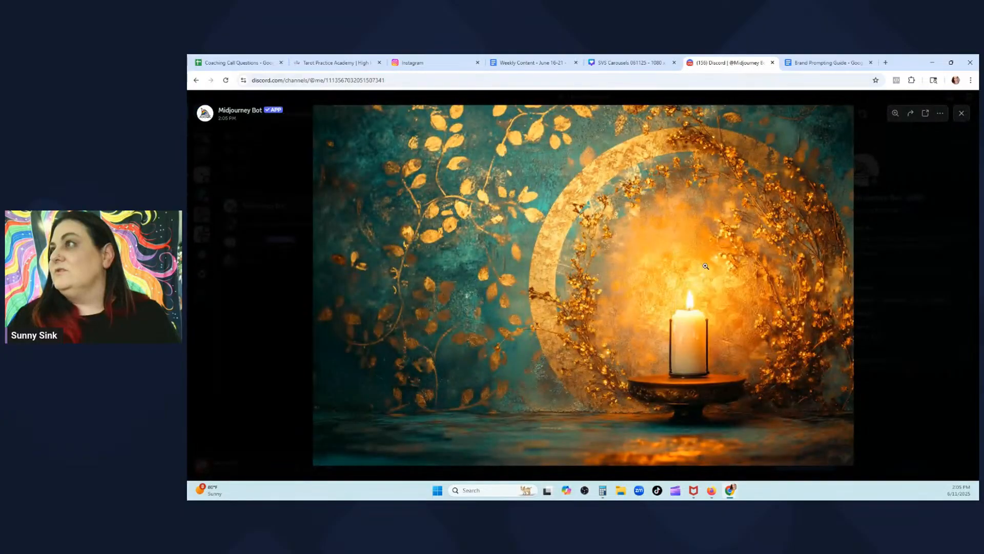
pyautogui.hotkey('ctrl', 'c')
pyautogui.click(631, 62)
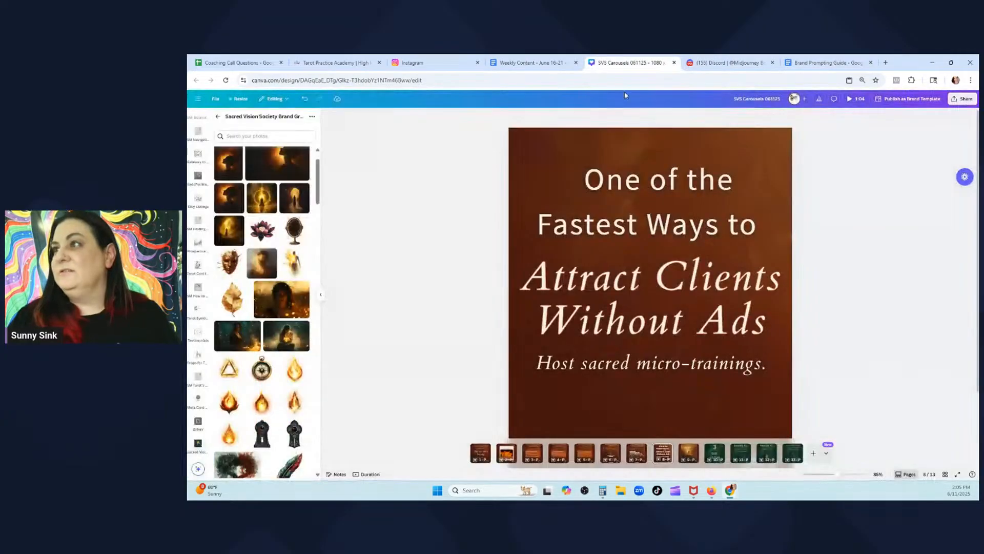
pyautogui.hotkey('ctrl', 'v')
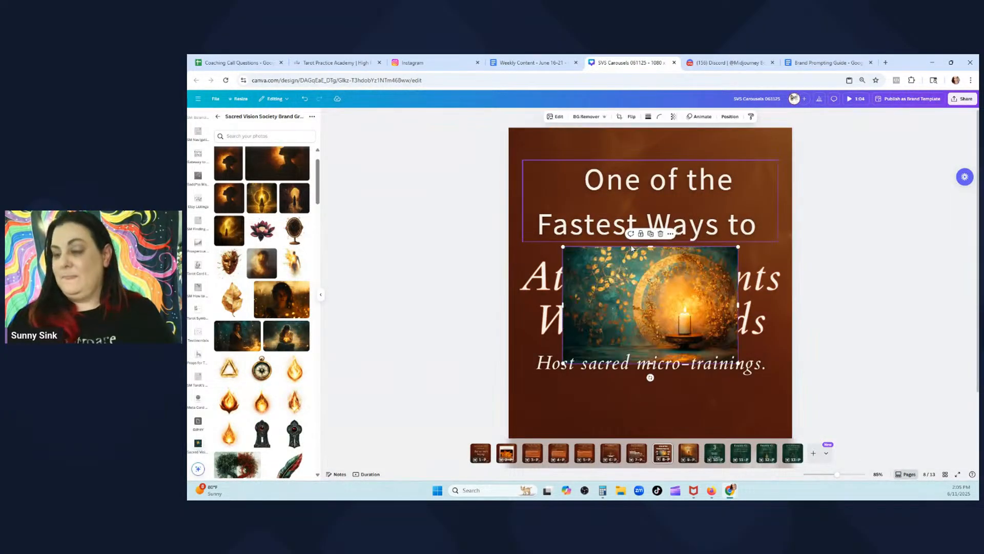
pyautogui.press('Delete')
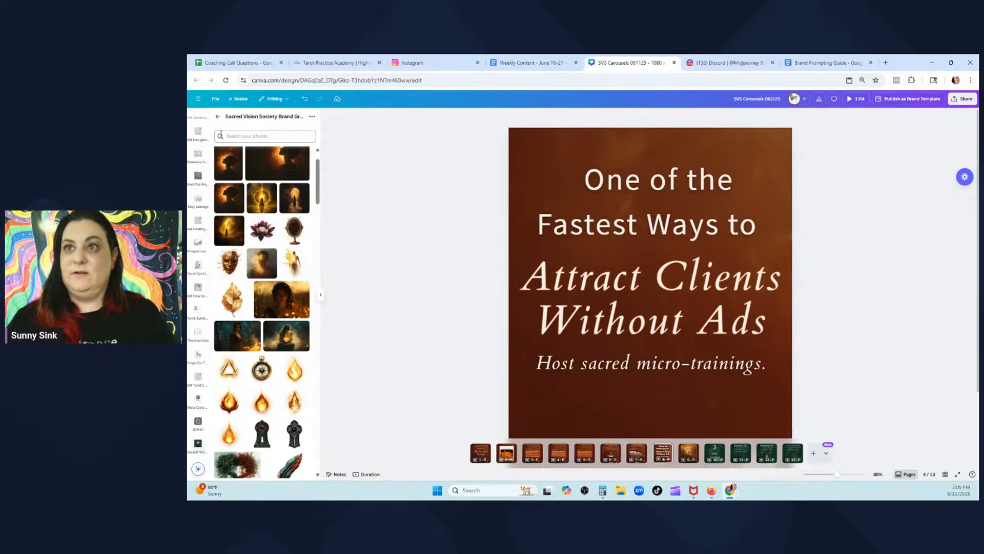
# Move the two newly uploaded candle images to the Sacred Vision Society Brand Graphics folder
pyautogui.click(218, 117)
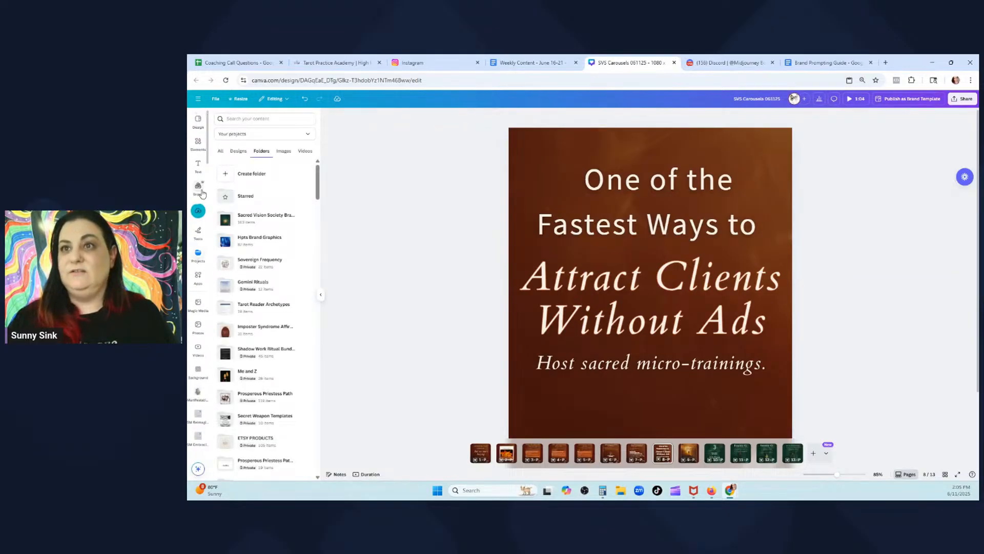
pyautogui.click(196, 219)
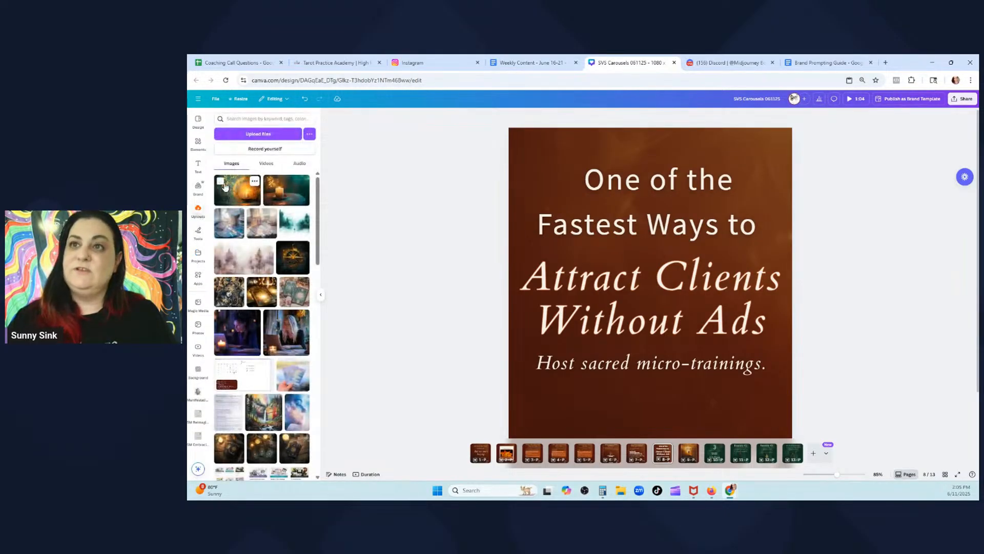
pyautogui.click(221, 181)
pyautogui.click(270, 183)
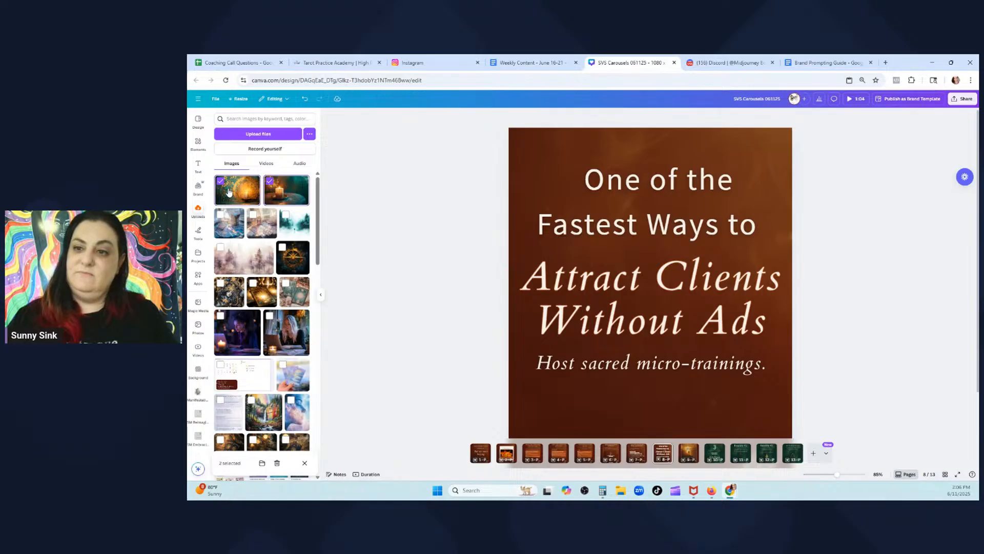
pyautogui.click(262, 464)
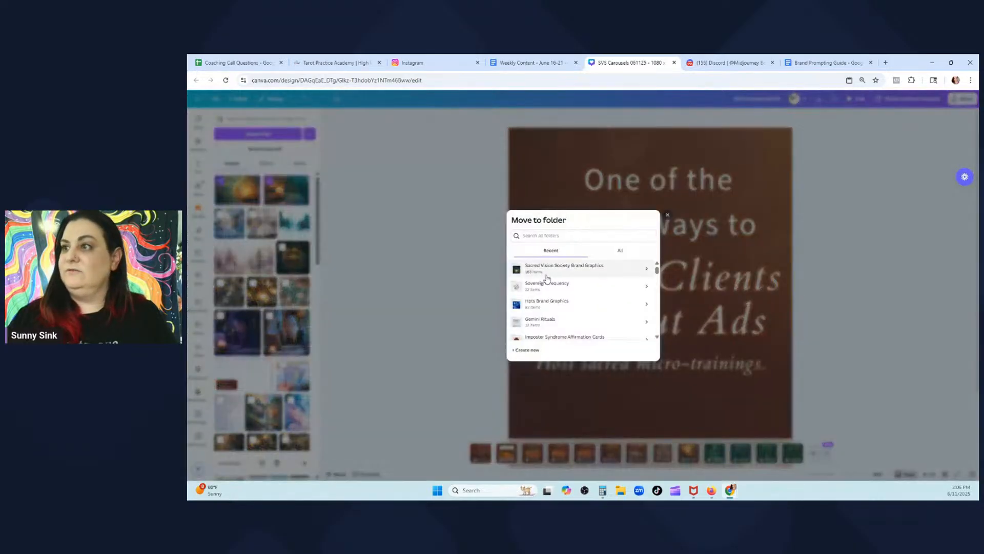
pyautogui.click(567, 272)
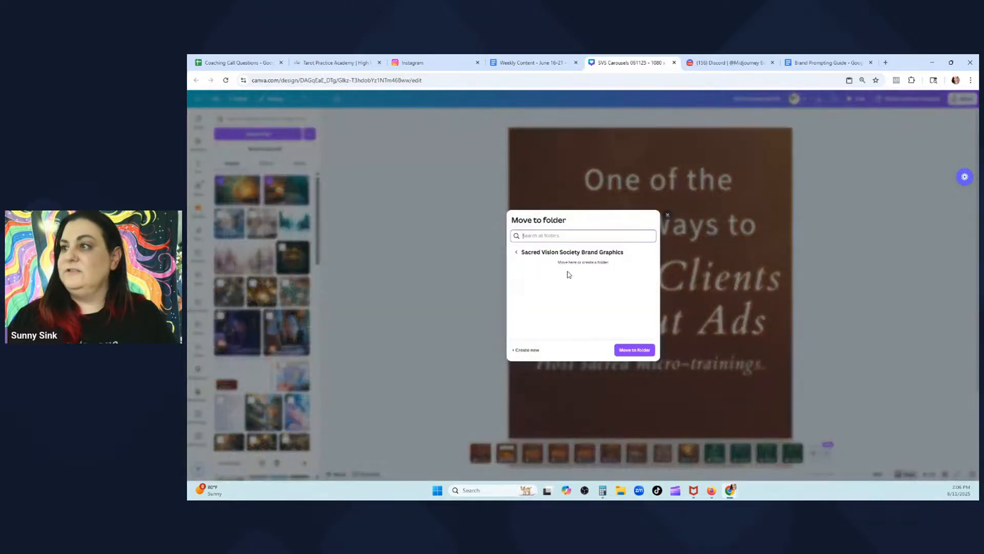
pyautogui.click(636, 350)
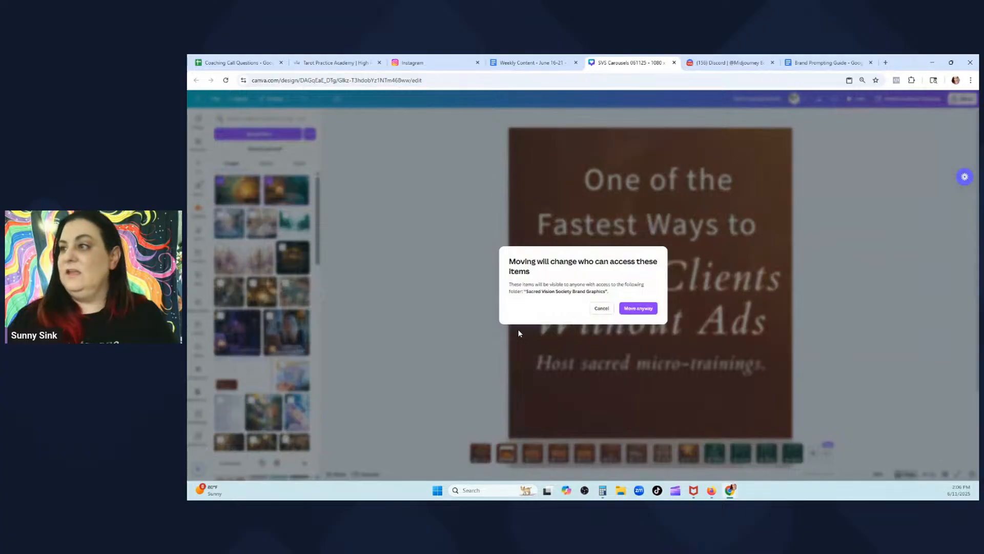
pyautogui.click(637, 309)
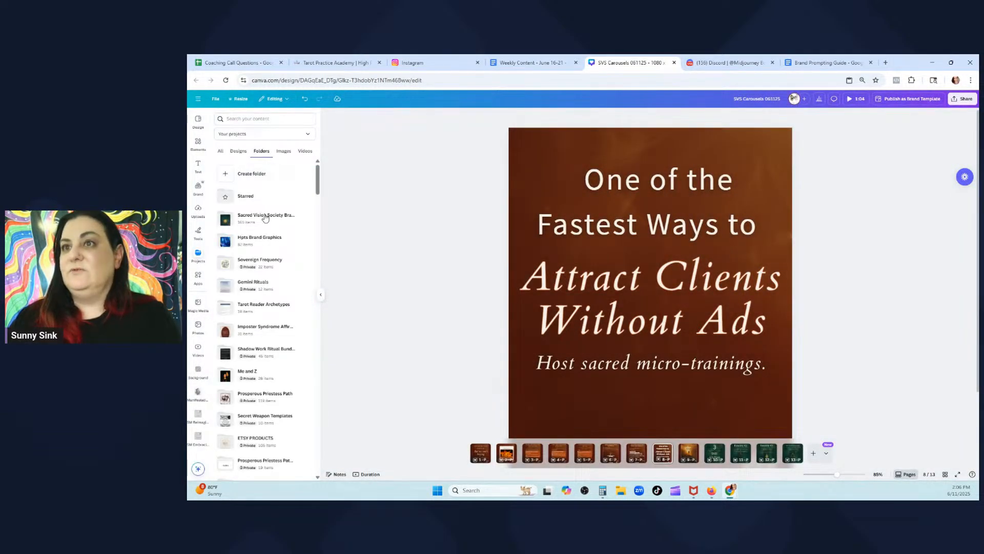
# Place the single-candle image from the brand graphics folder across the whole cover behind the text and reduce its opacity to roughly a third
pyautogui.click(298, 217)
pyautogui.scroll(1, 267, 215)
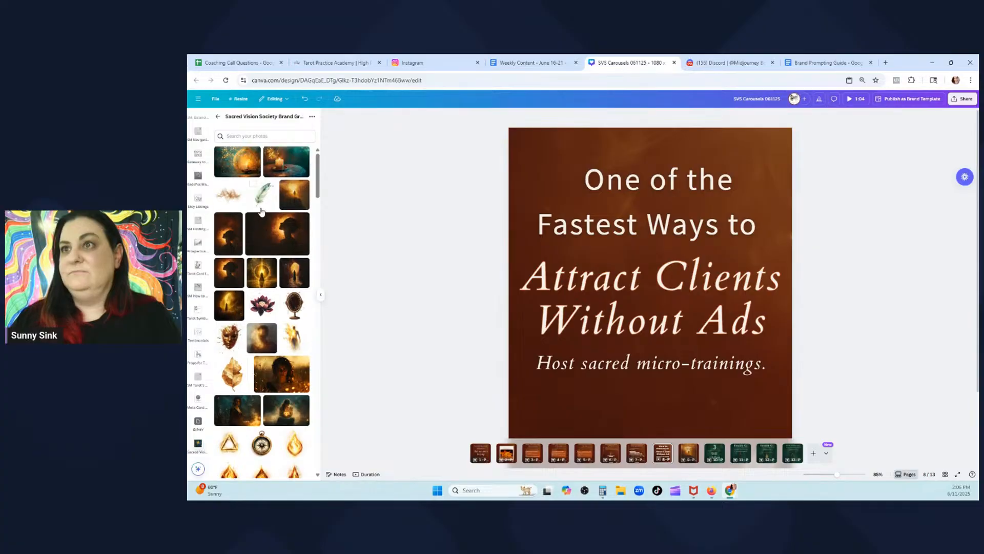
pyautogui.moveTo(486, 227); pyautogui.dragTo(534, 179)
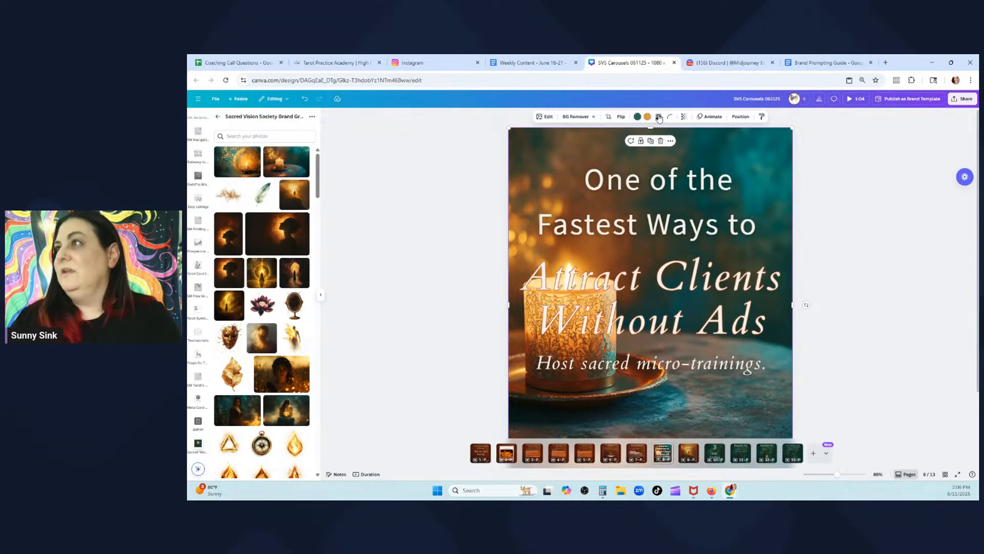
pyautogui.click(685, 116)
pyautogui.moveTo(681, 142); pyautogui.dragTo(668, 144)
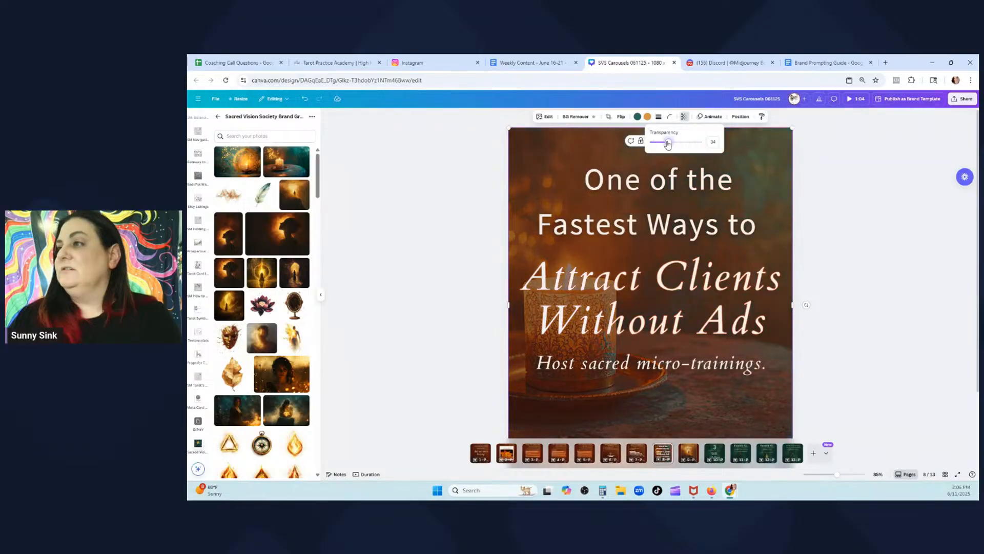
pyautogui.rightClick(742, 145)
pyautogui.click(770, 318)
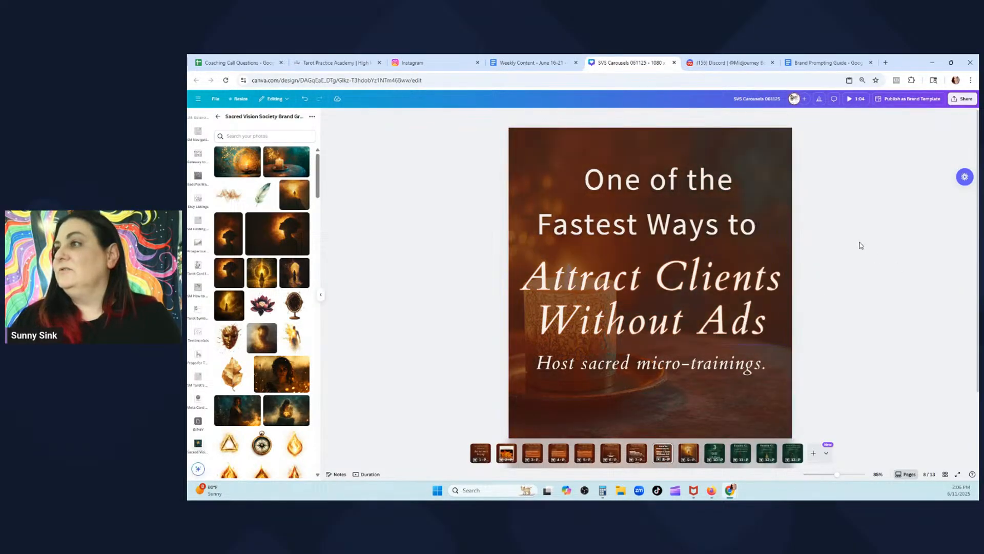
# Try teal, dark green and black shades as the background color behind the faded candle image on the cover
pyautogui.click(654, 117)
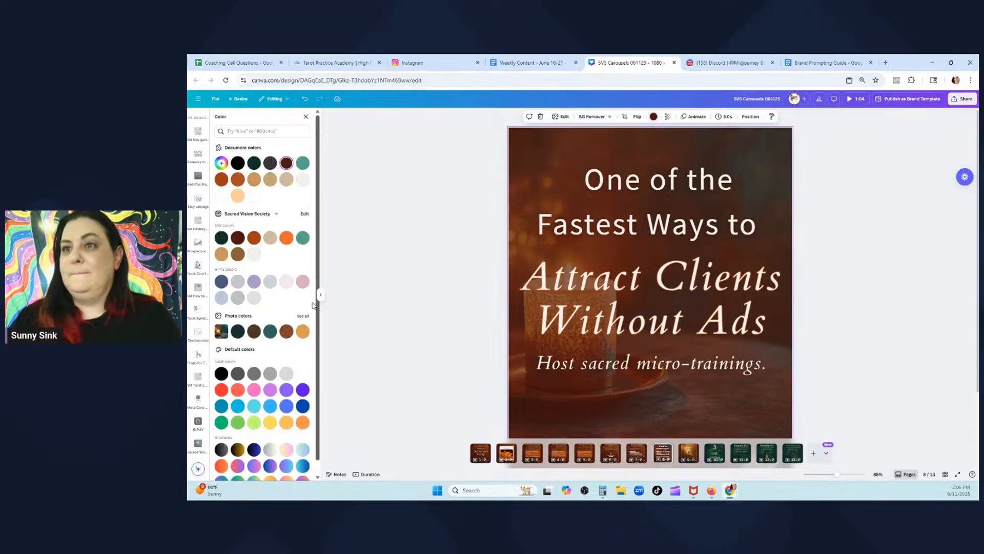
pyautogui.click(301, 238)
pyautogui.scroll(-2, 485, 245)
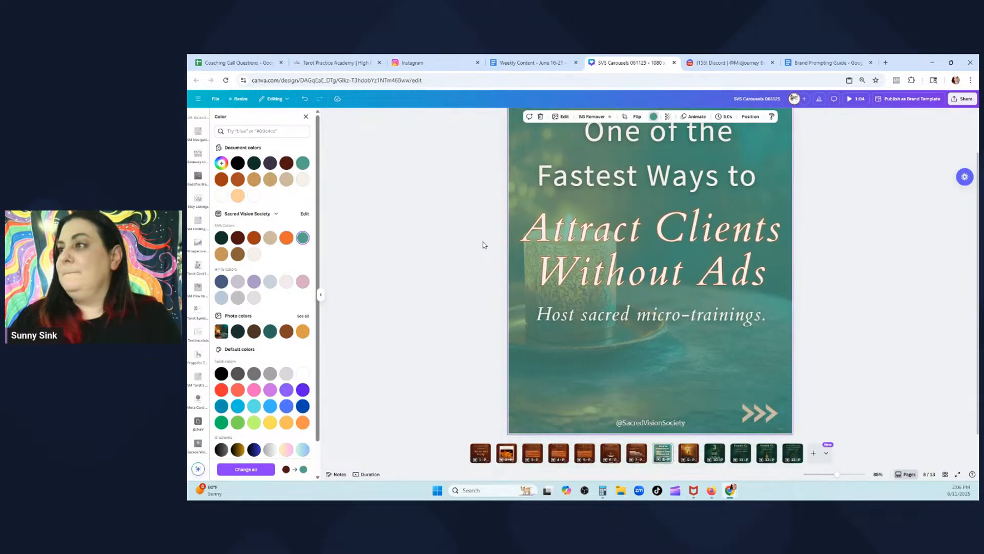
pyautogui.click(270, 331)
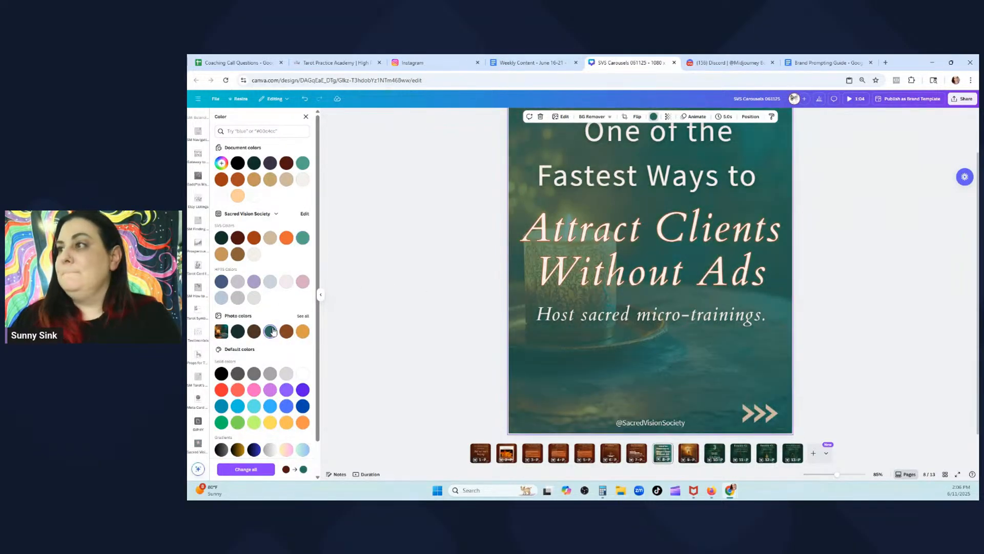
pyautogui.click(244, 335)
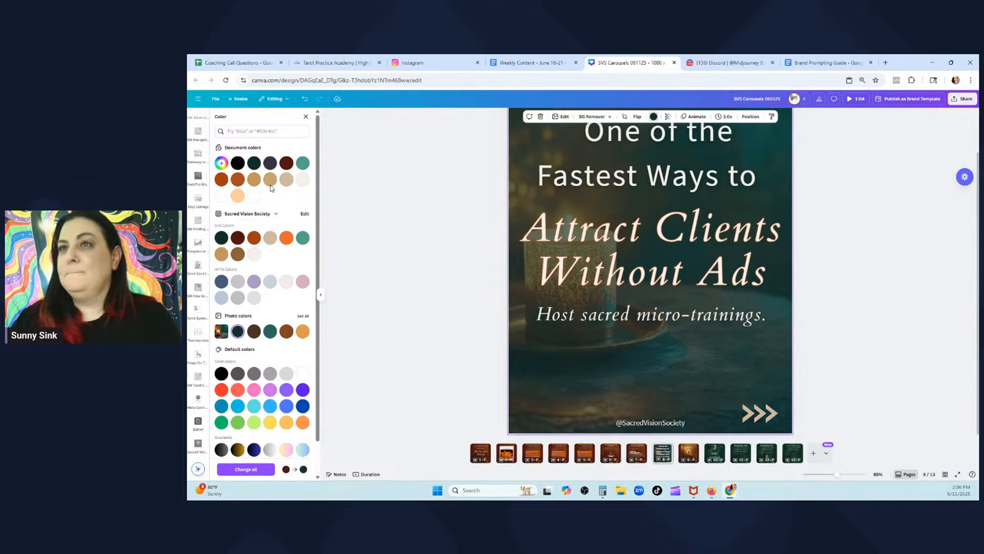
pyautogui.click(253, 163)
pyautogui.click(253, 163)
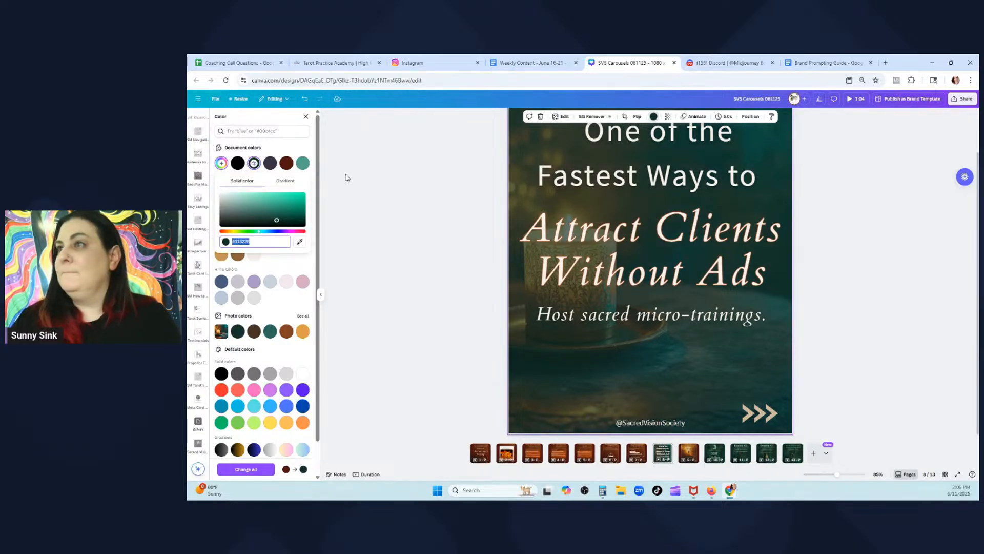
pyautogui.click(394, 268)
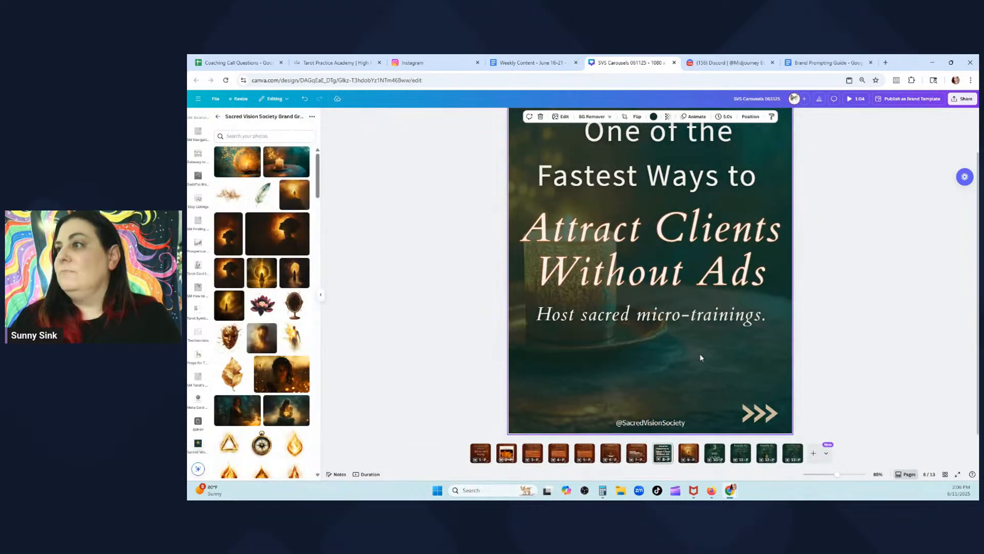
pyautogui.click(653, 116)
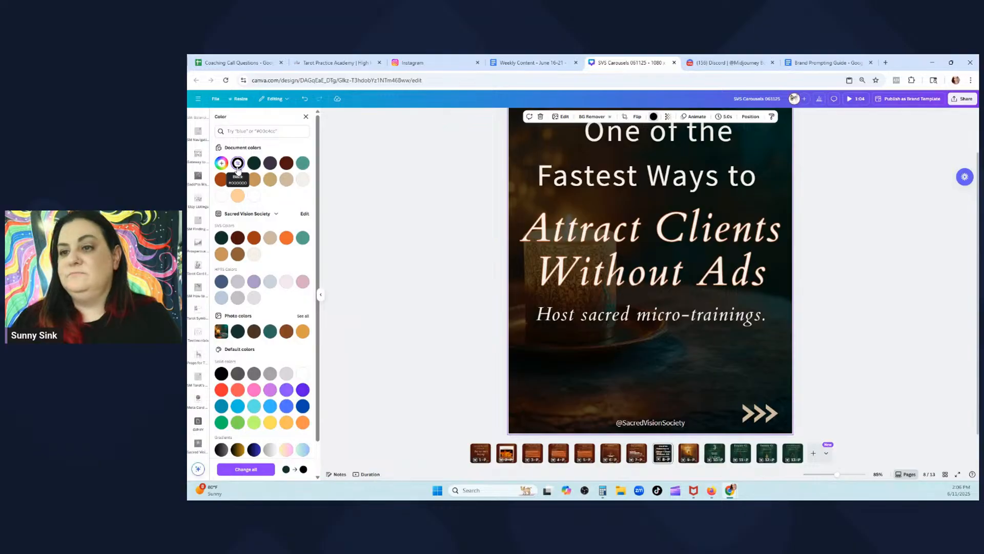
pyautogui.click(238, 331)
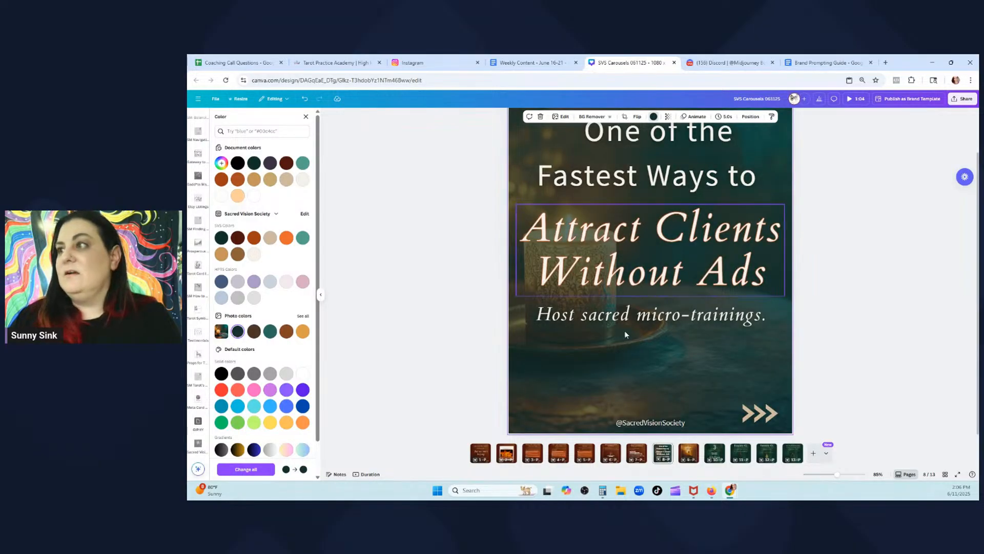
# Set the cover's background color to the custom near-black shade #010302
pyautogui.click(254, 163)
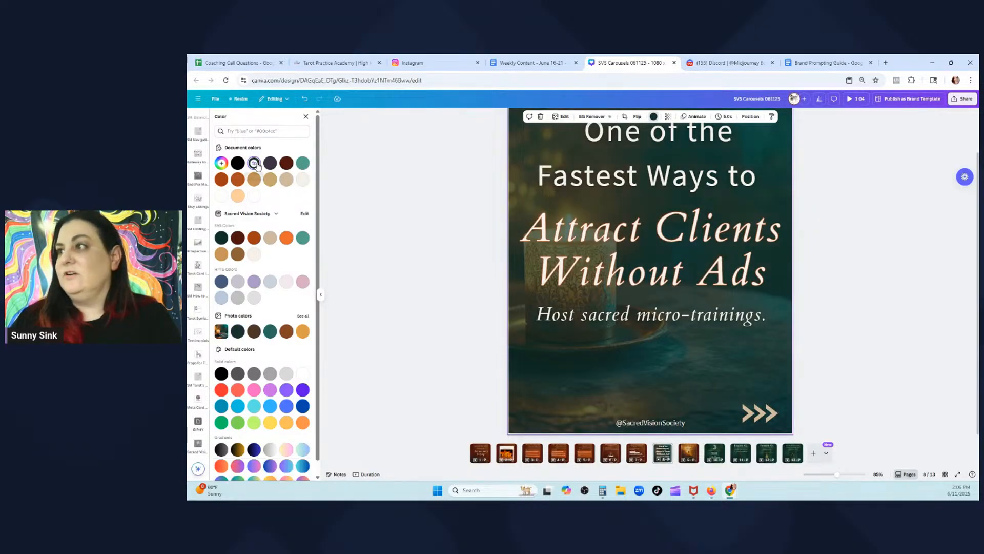
pyautogui.click(221, 164)
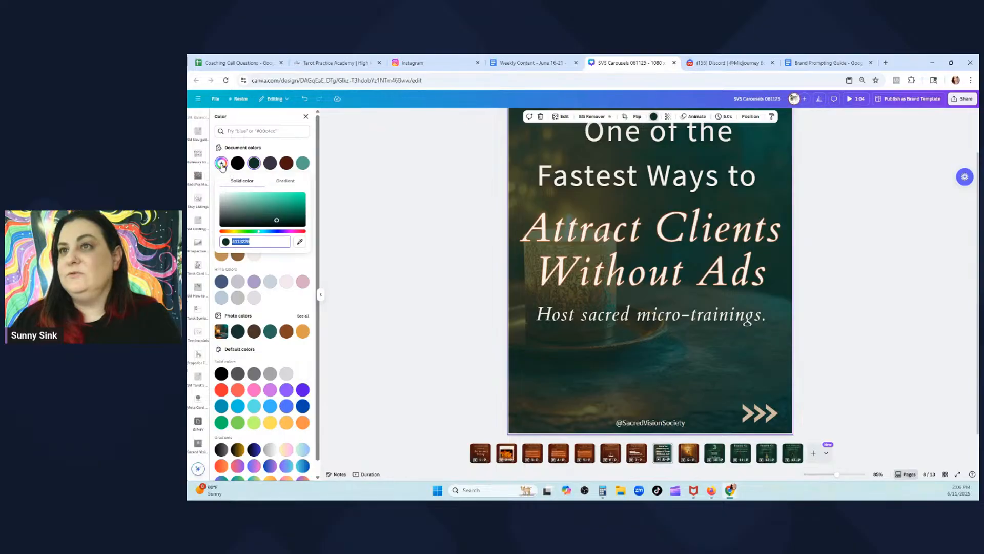
pyautogui.click(277, 224)
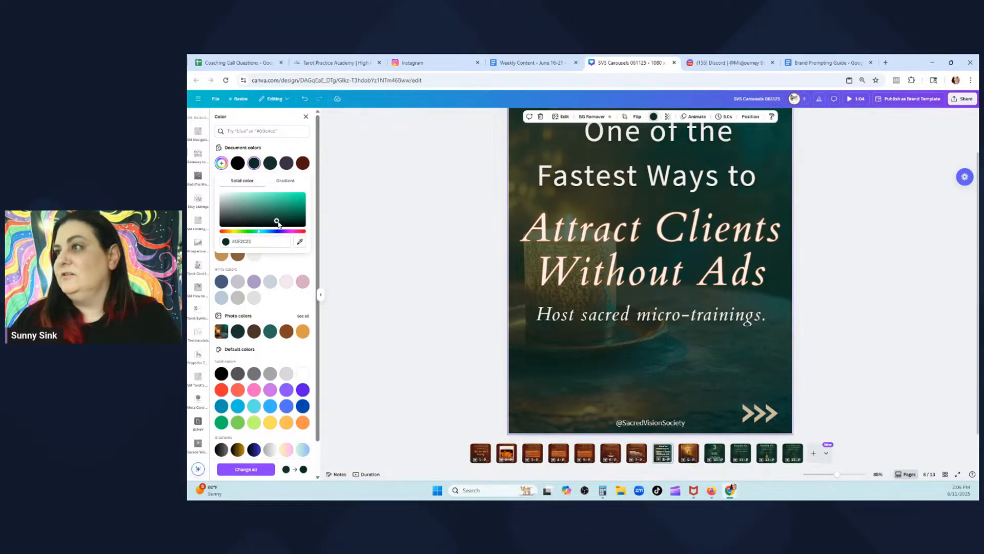
pyautogui.moveTo(279, 226); pyautogui.dragTo(282, 228)
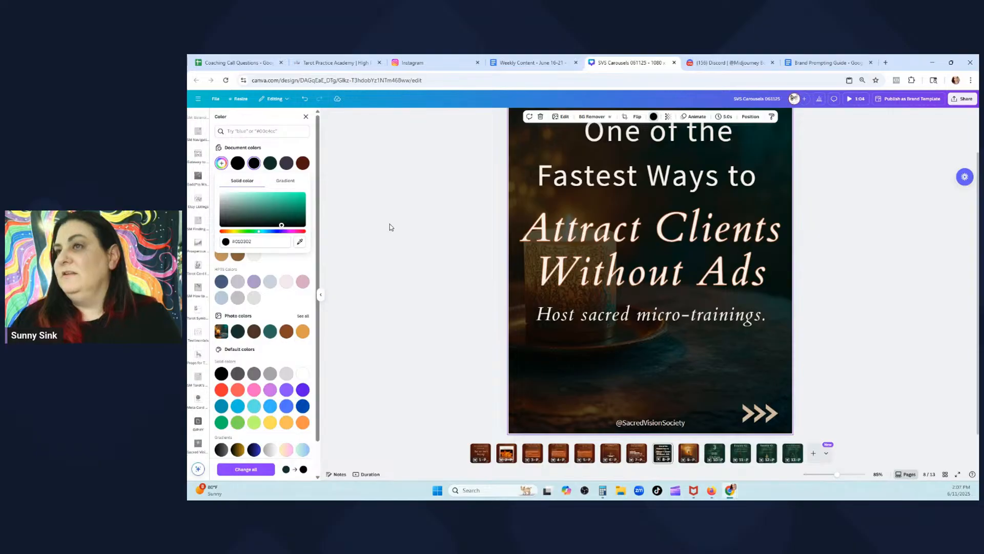
pyautogui.click(438, 224)
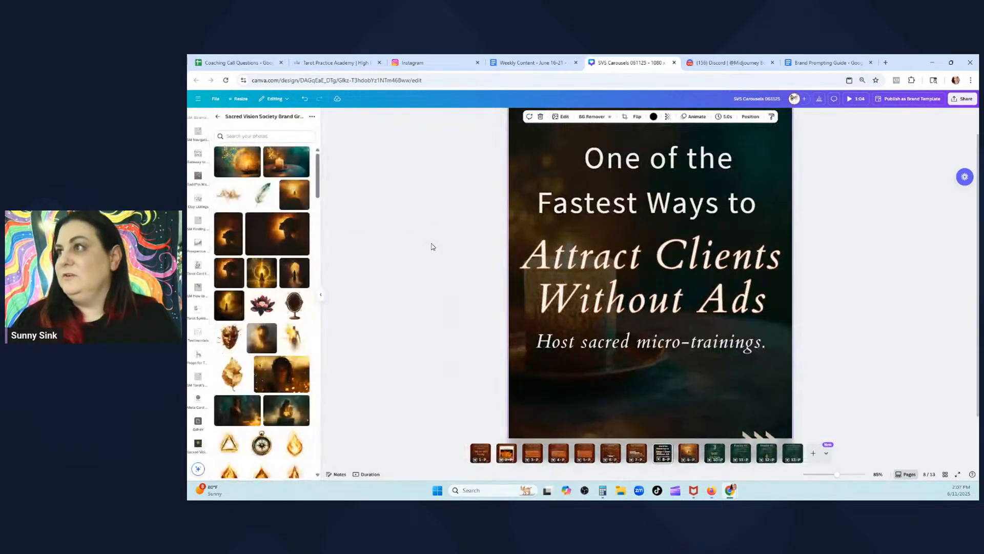
# Fade the candle image on the cover further, to roughly a fifth of full opacity
pyautogui.scroll(-2, 820, 282)
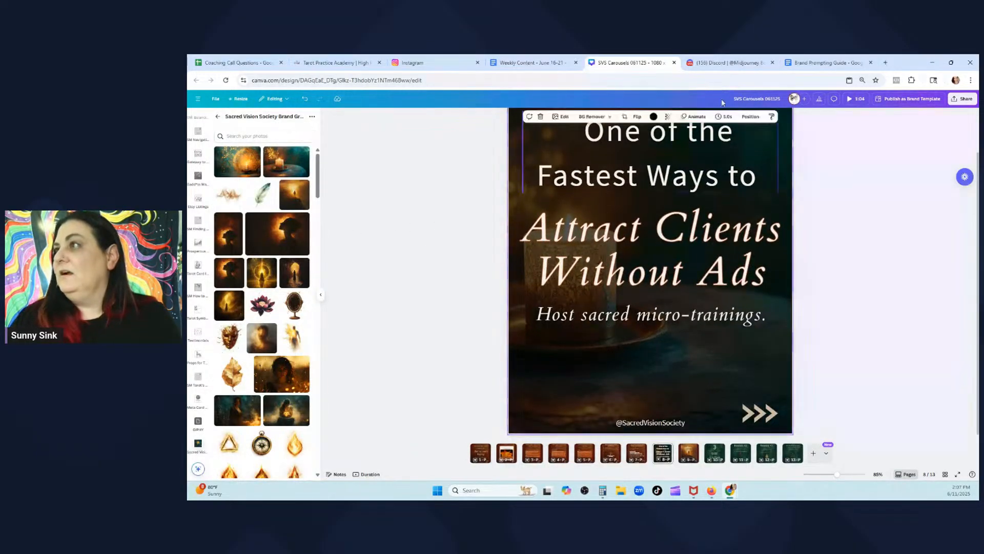
pyautogui.click(668, 117)
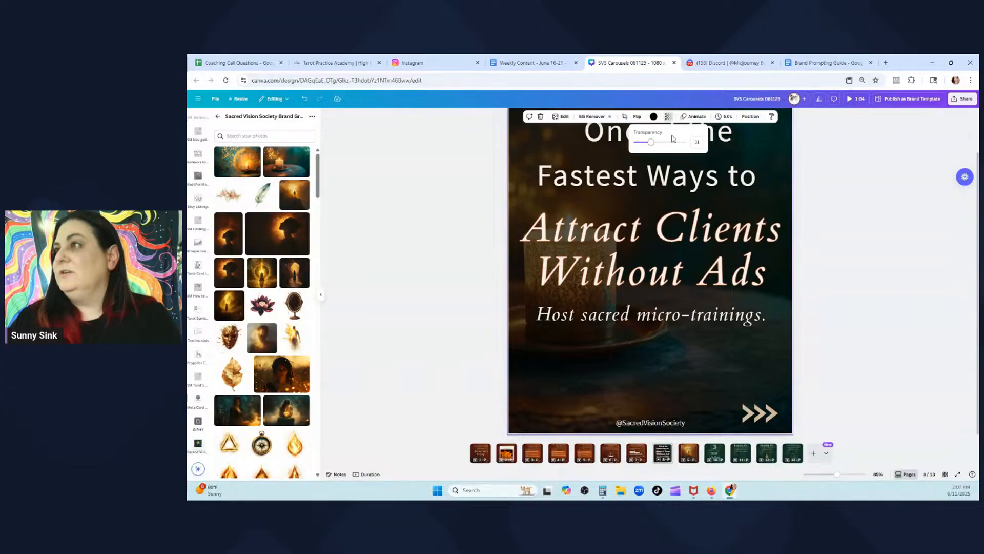
pyautogui.moveTo(651, 142); pyautogui.dragTo(646, 145)
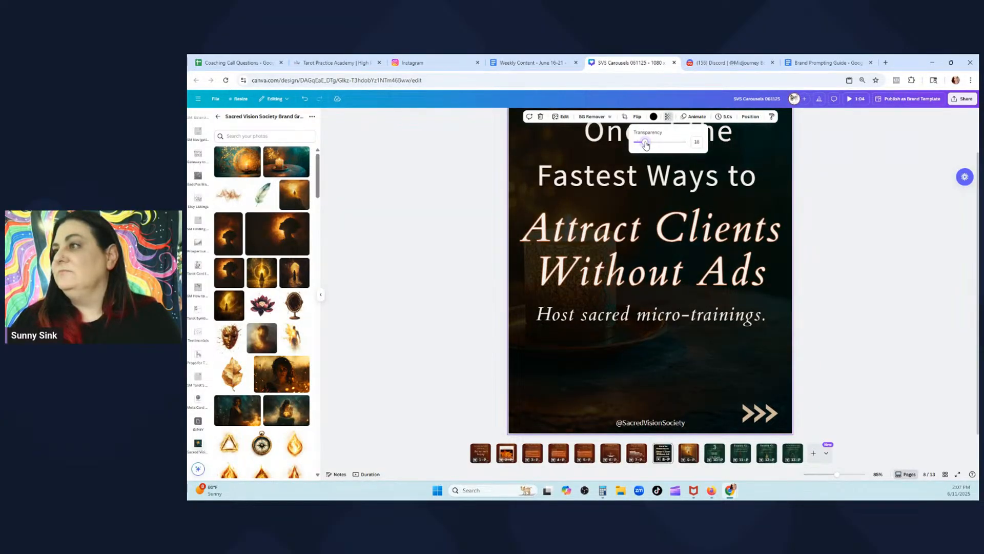
pyautogui.click(906, 269)
# Change the outline color of the "Attract Clients Without Ads" text to dark green and select the "Host sacred micro-trainings." line
pyautogui.click(754, 257)
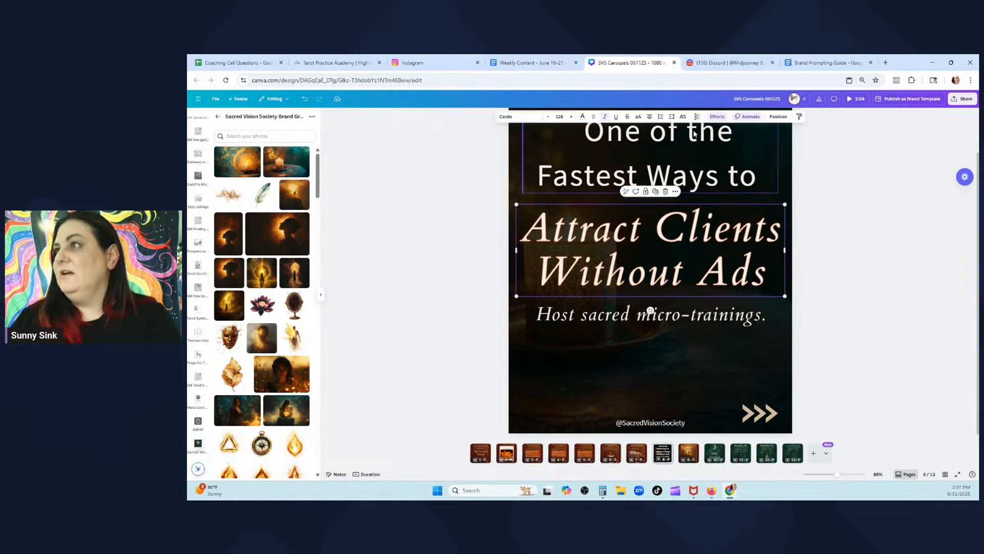
pyautogui.click(717, 116)
pyautogui.click(311, 251)
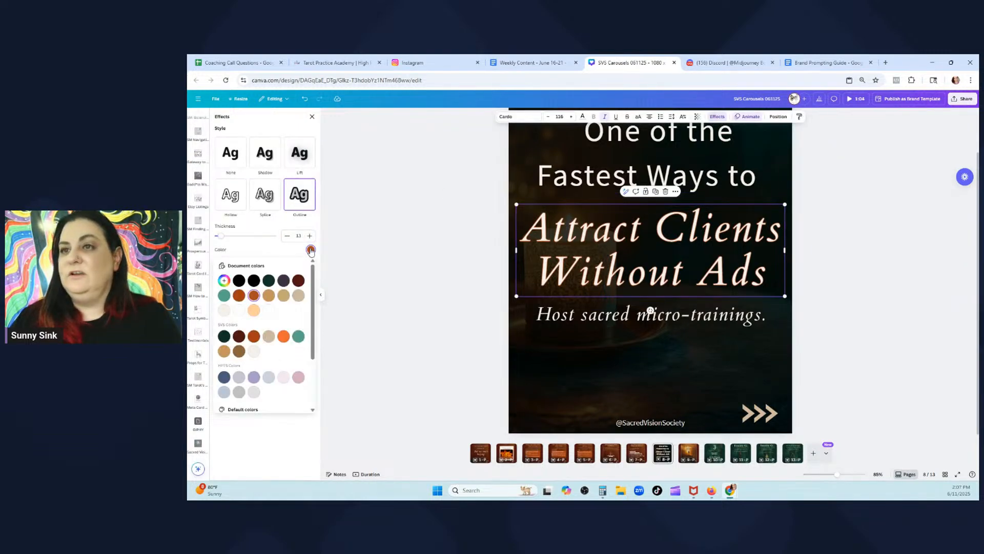
pyautogui.click(269, 280)
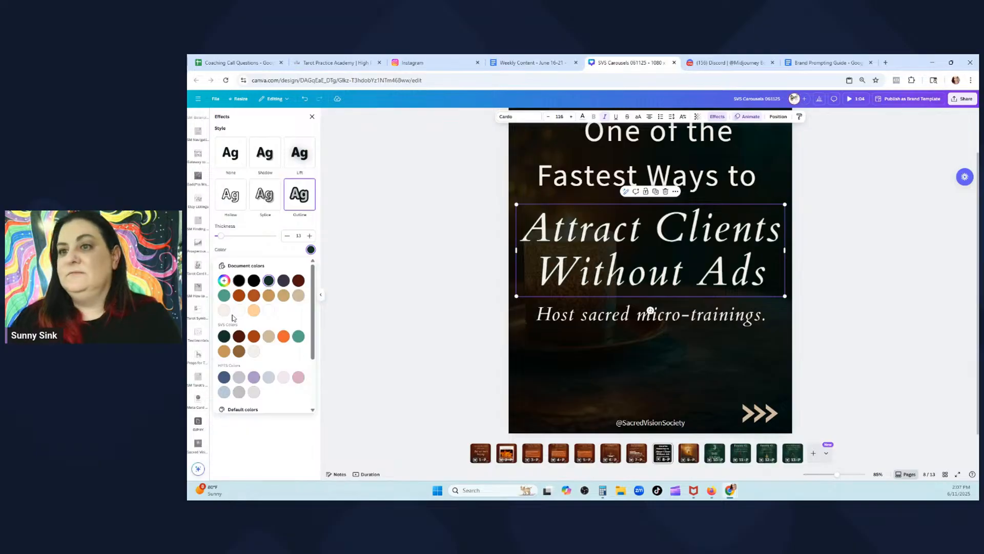
pyautogui.click(886, 329)
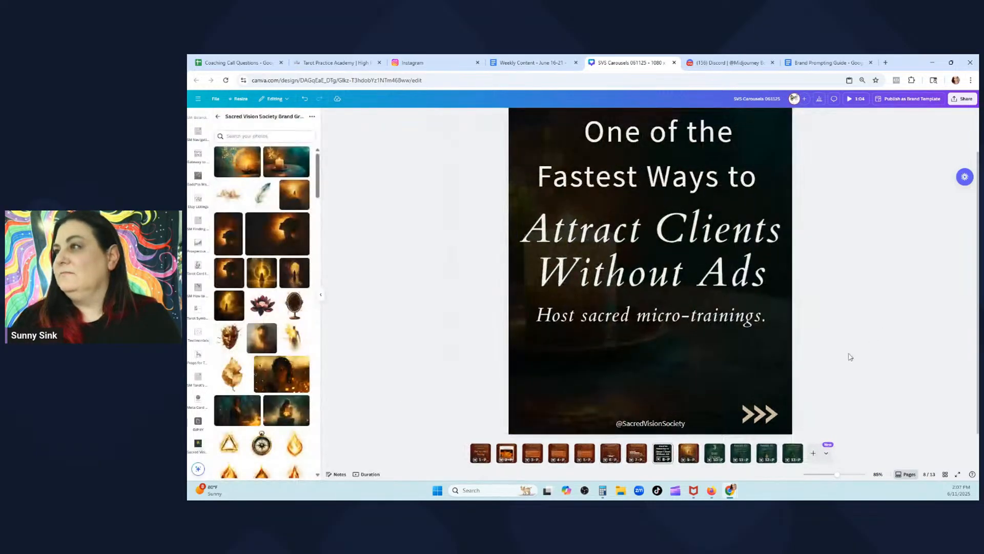
pyautogui.click(641, 362)
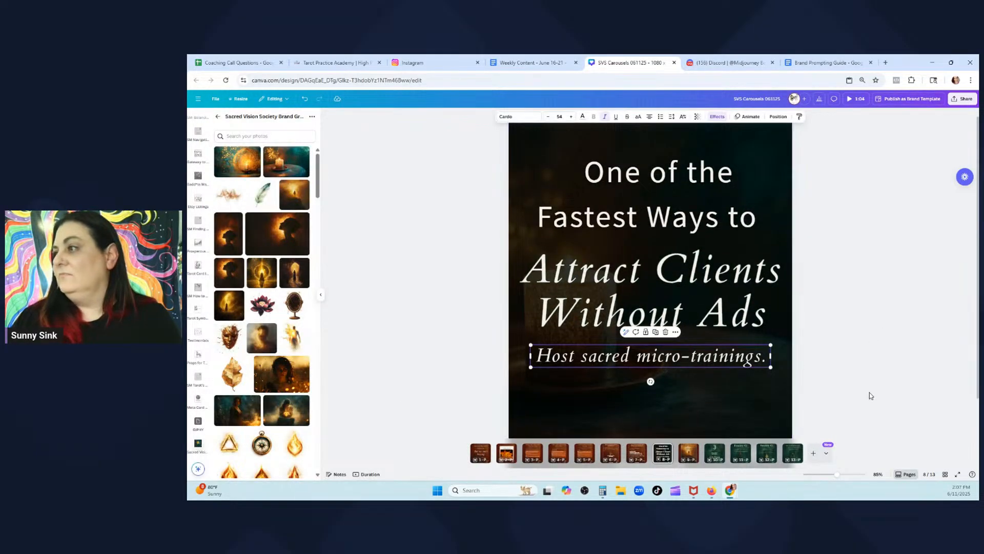
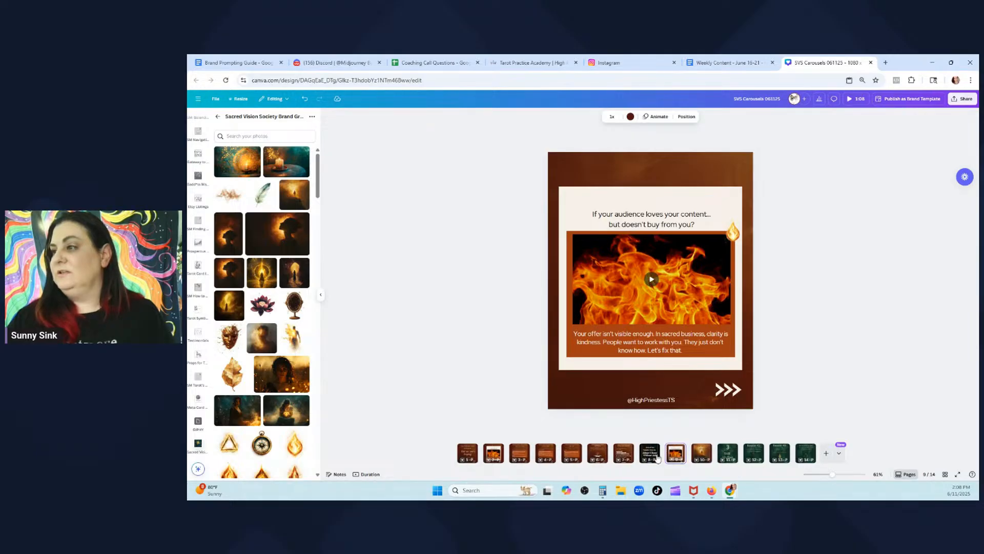
# Copy the dark candle background from the "Attract Clients Without Ads" cover onto the fire video slide that follows it
pyautogui.click(653, 454)
pyautogui.click(699, 178)
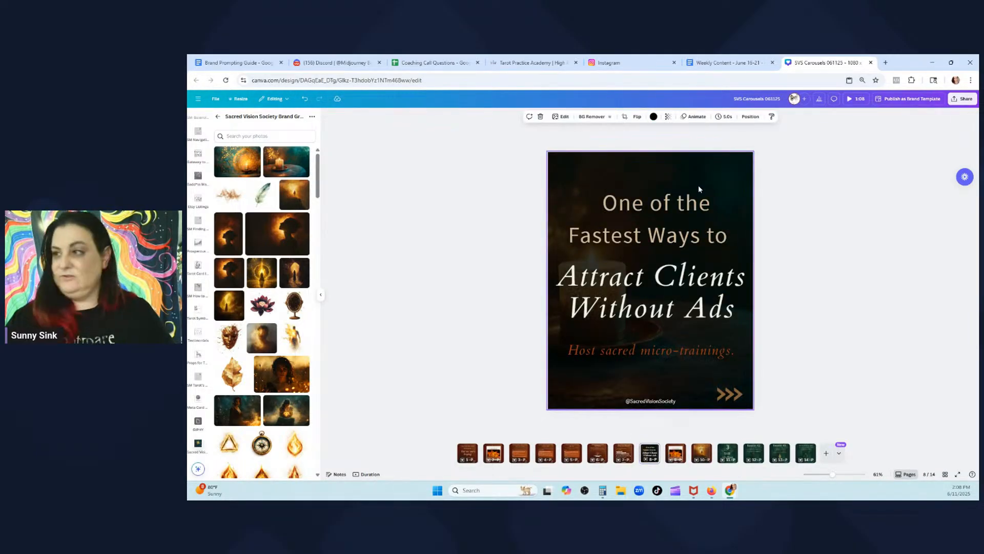
pyautogui.click(678, 454)
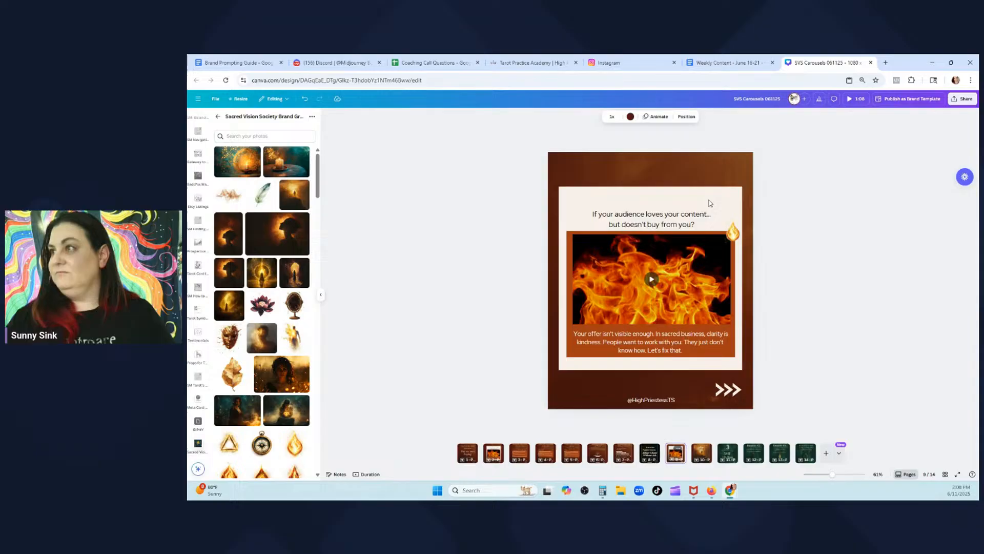
pyautogui.click(707, 166)
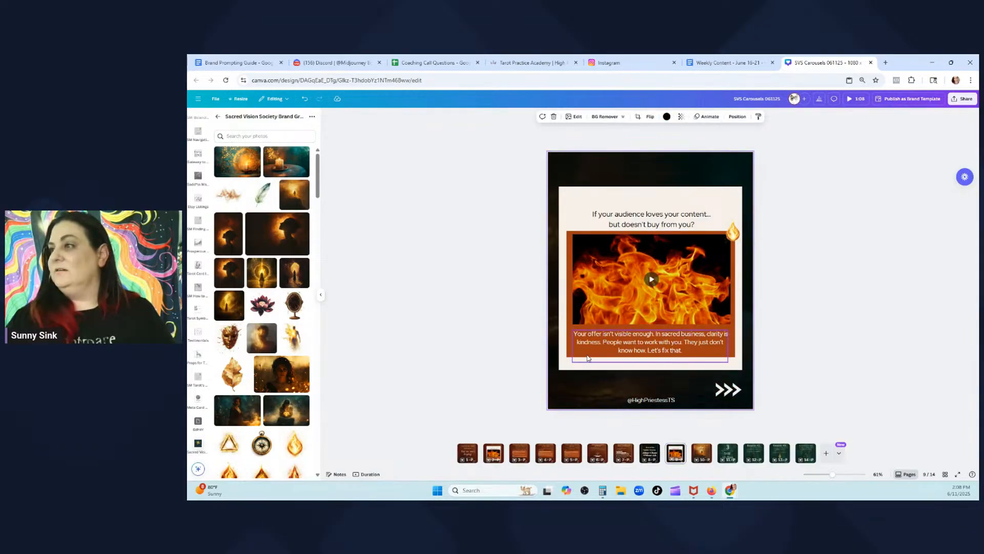
# Recolor the orange box around the fire video to the dark reddish-brown brand color
pyautogui.click(571, 352)
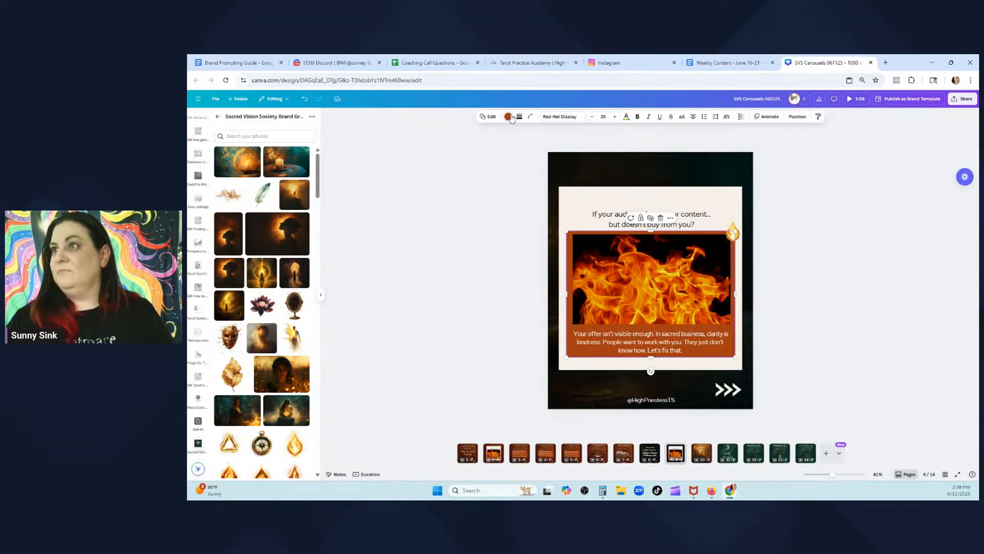
pyautogui.click(508, 117)
pyautogui.click(238, 238)
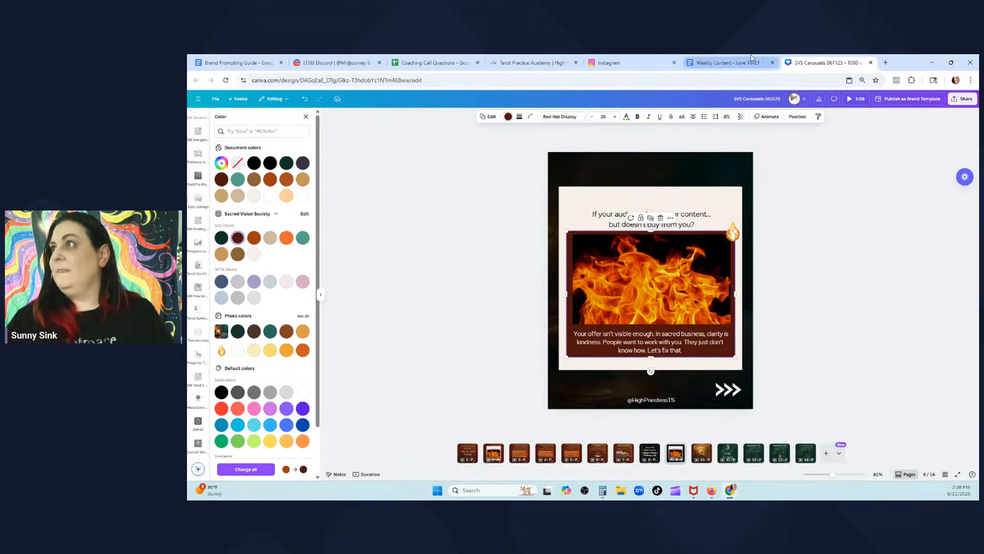
# Replace the fire slide's headline with "Micro-trainings aren't about going viral." from the Weekly Content document and center it just above the video
pyautogui.click(728, 63)
pyautogui.click(432, 258)
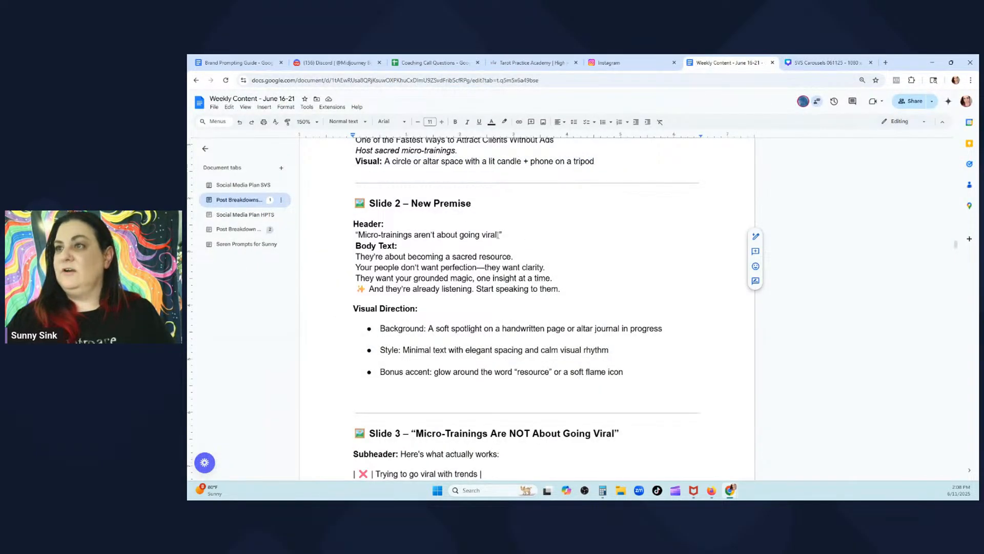
pyautogui.moveTo(359, 235); pyautogui.dragTo(496, 236)
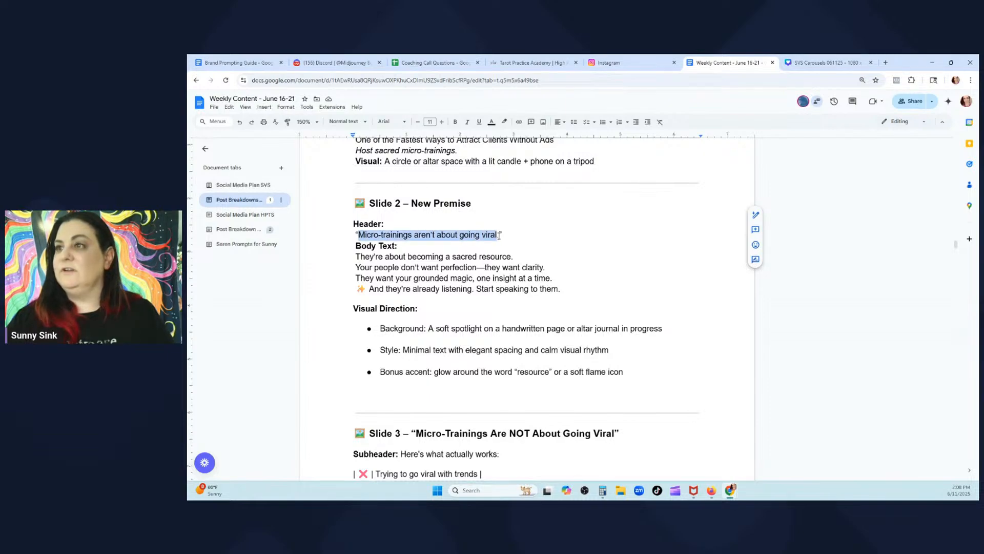
pyautogui.click(822, 63)
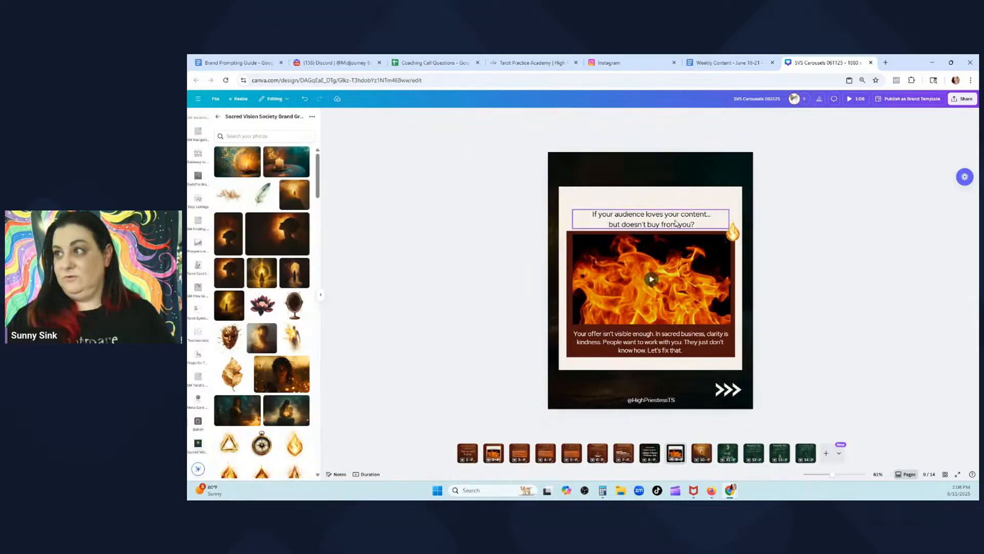
pyautogui.doubleClick(676, 219)
pyautogui.write("Micro-trainings aren't about going viral.")
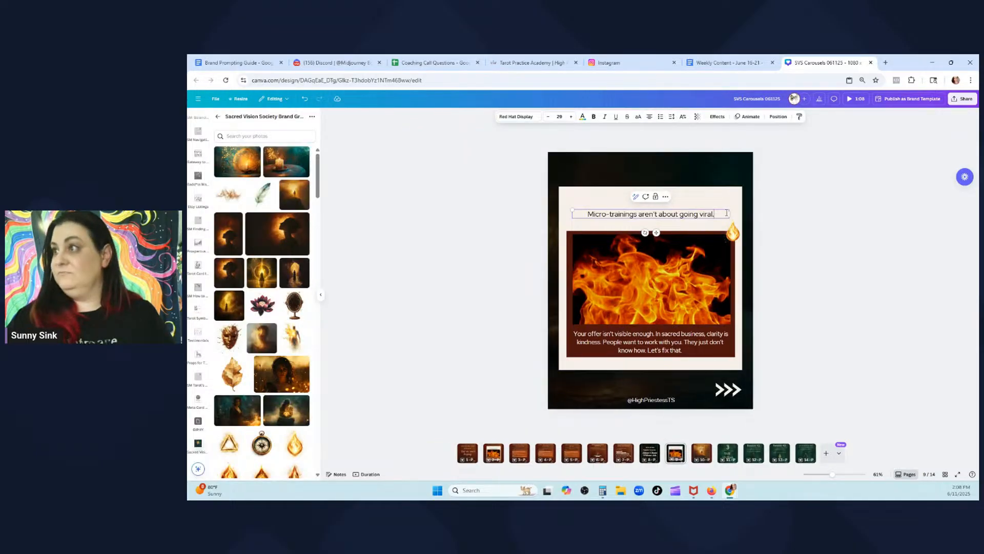
pyautogui.click(759, 229)
pyautogui.moveTo(658, 220); pyautogui.dragTo(657, 224)
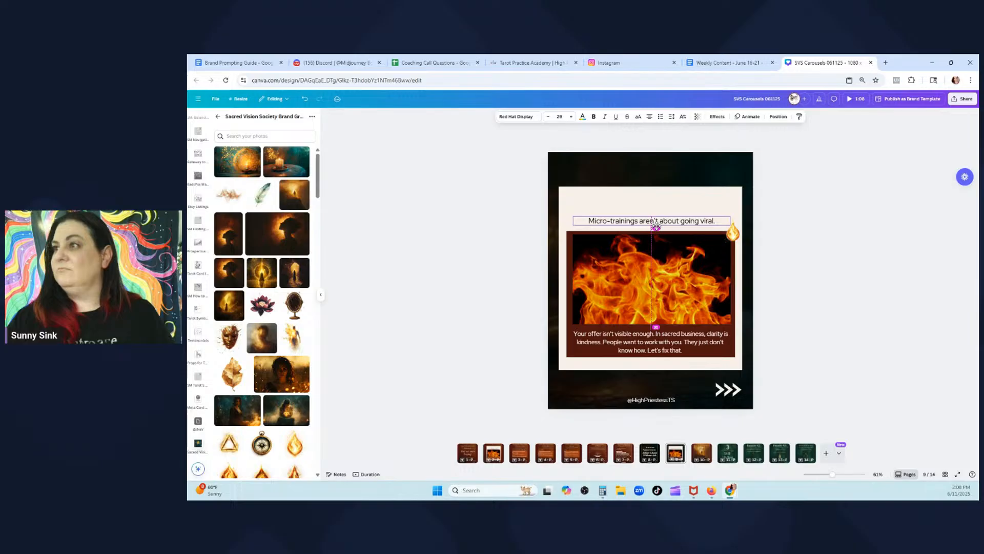
# Replace the caption below the fire video with the Slide 2 body text from the Weekly Content document, beginning "They're about becoming a sacred resource."
pyautogui.click(715, 65)
pyautogui.moveTo(580, 289); pyautogui.dragTo(358, 256)
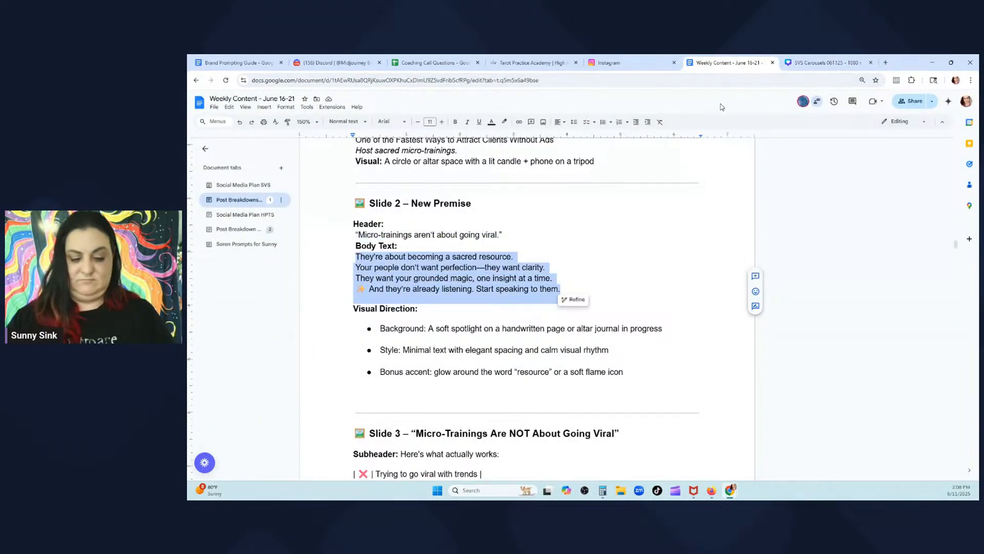
pyautogui.write('Micro-trainings aren’t about going viral.')
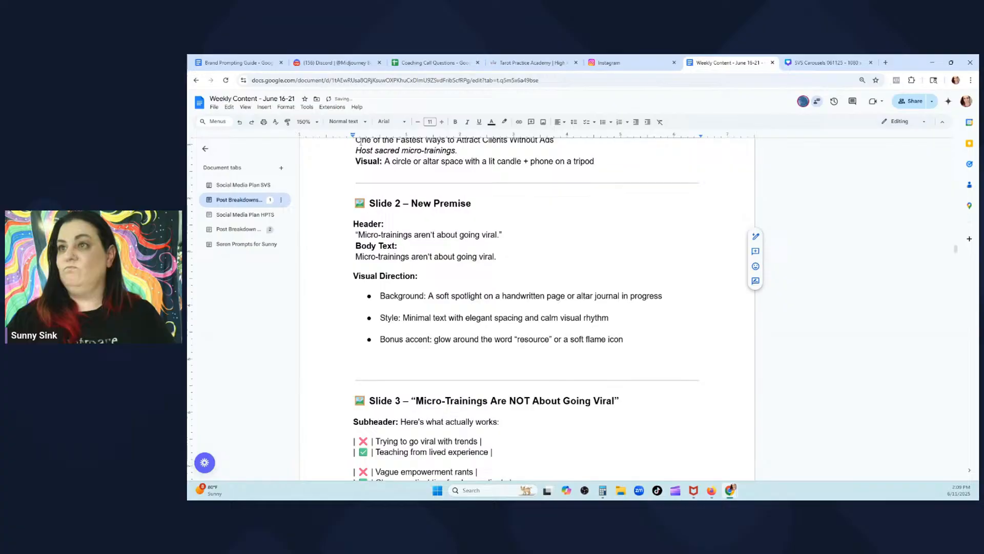
pyautogui.click(240, 121)
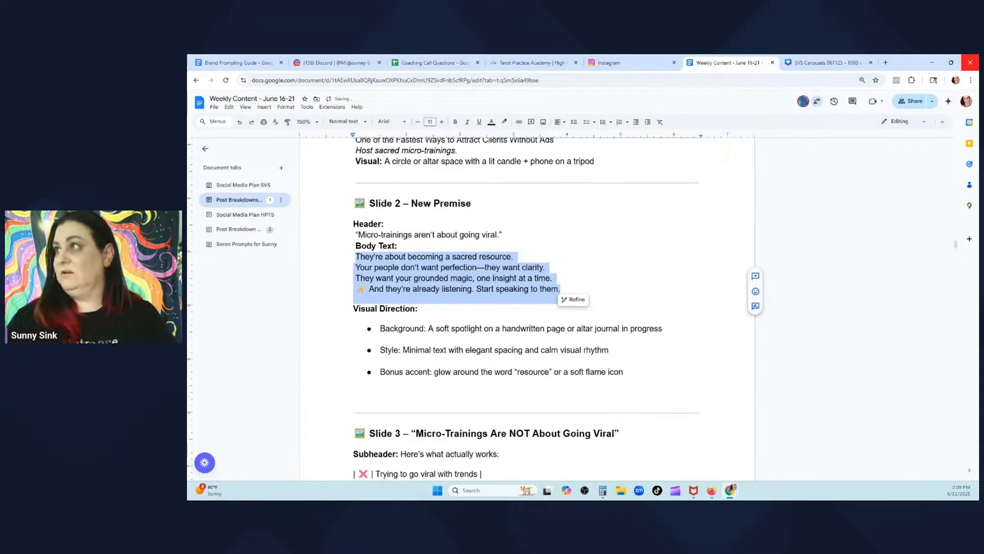
pyautogui.click(827, 63)
pyautogui.doubleClick(664, 345)
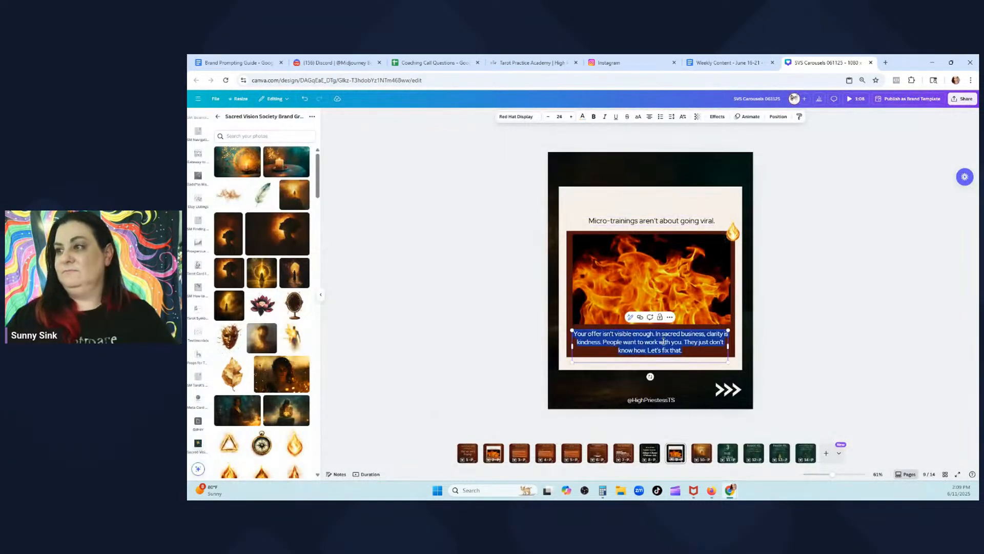
pyautogui.hotkey('ctrl', 'v')
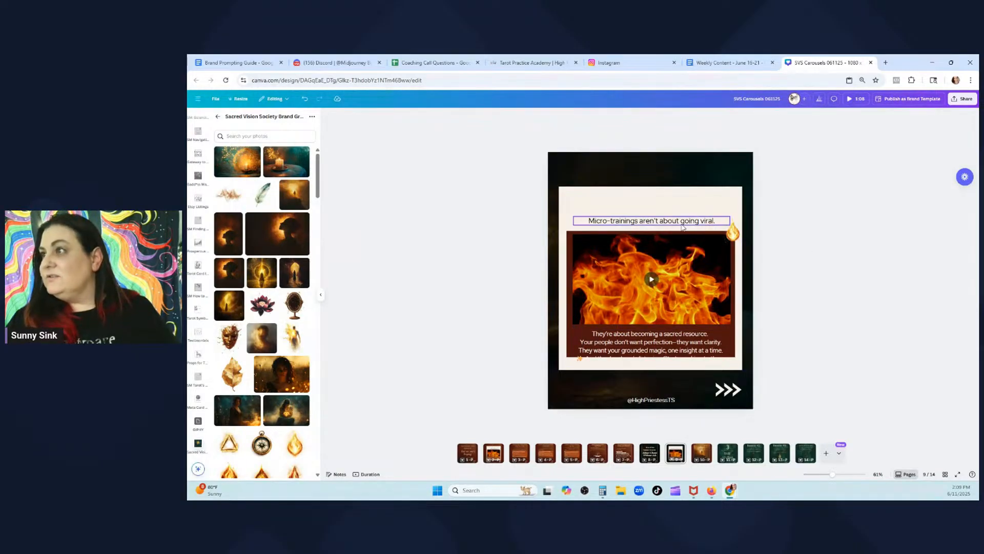
# Move the headline up toward the cream panel's upper edge, and shift the fire video, reddish-brown box and flame icon up beneath it
pyautogui.moveTo(682, 221); pyautogui.dragTo(678, 201)
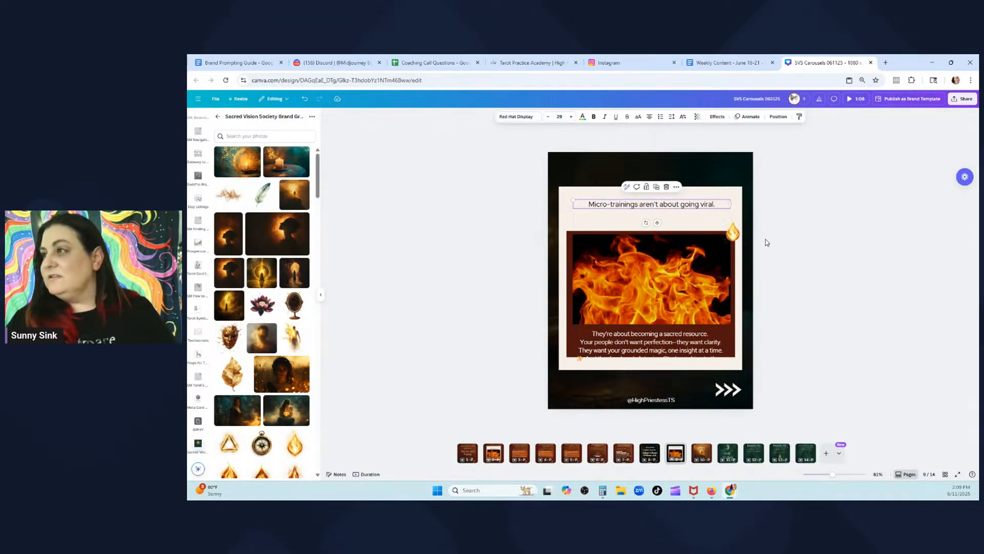
pyautogui.click(679, 238)
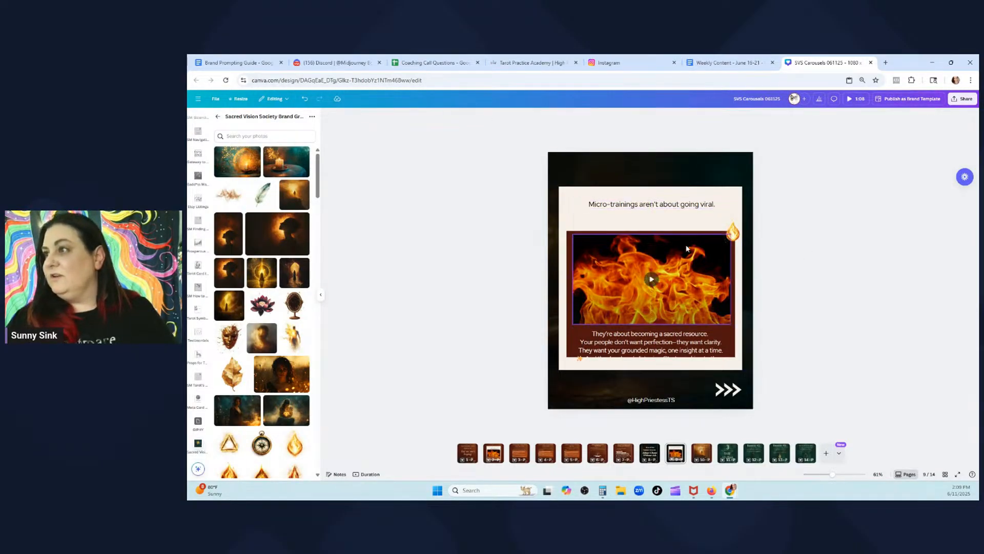
pyautogui.keyDown('shift'); pyautogui.click(732, 344); pyautogui.keyUp('shift')
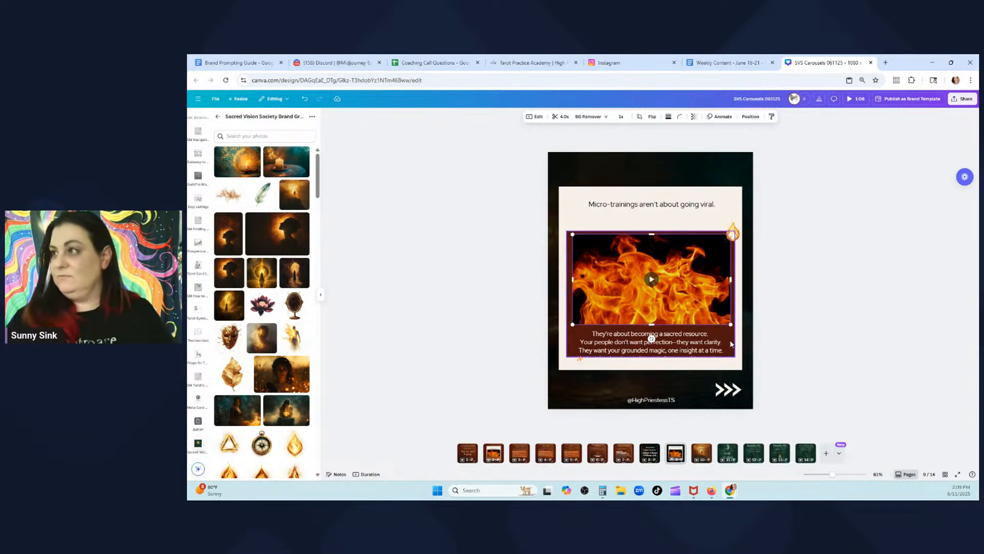
pyautogui.keyDown('shift'); pyautogui.click(734, 233); pyautogui.keyUp('shift')
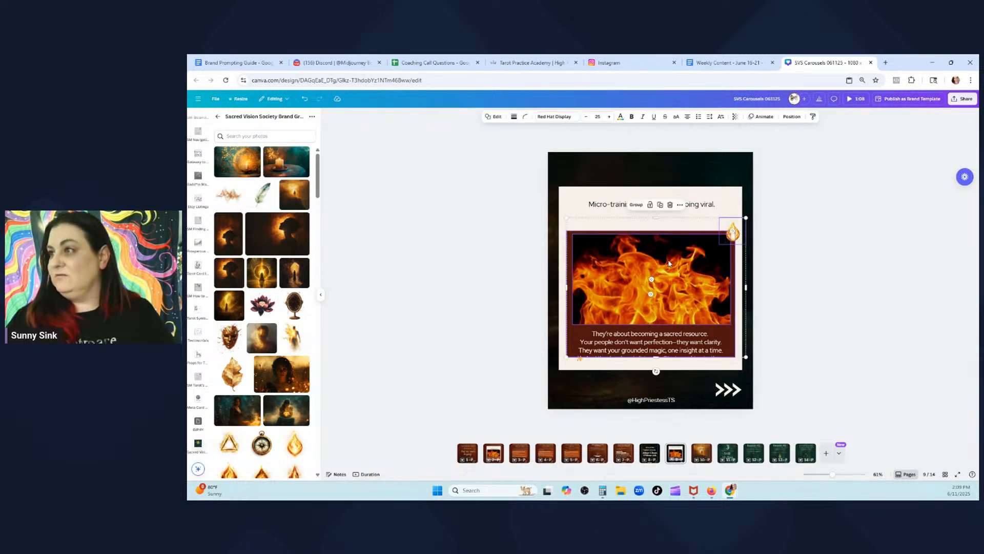
pyautogui.moveTo(669, 263); pyautogui.dragTo(668, 248)
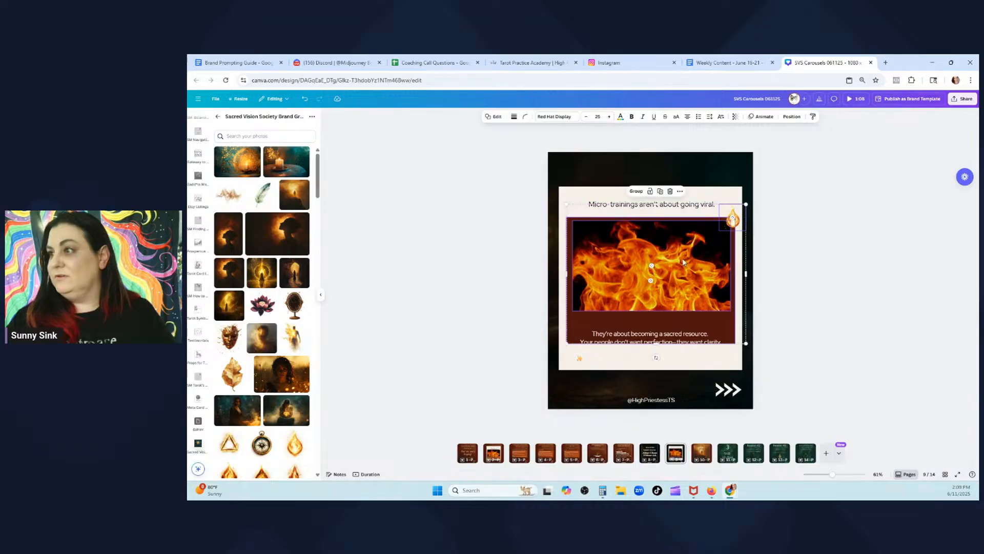
pyautogui.click(819, 318)
# Move the body text up directly below the video and resize the reddish-brown box so all four lines fit inside
pyautogui.click(726, 322)
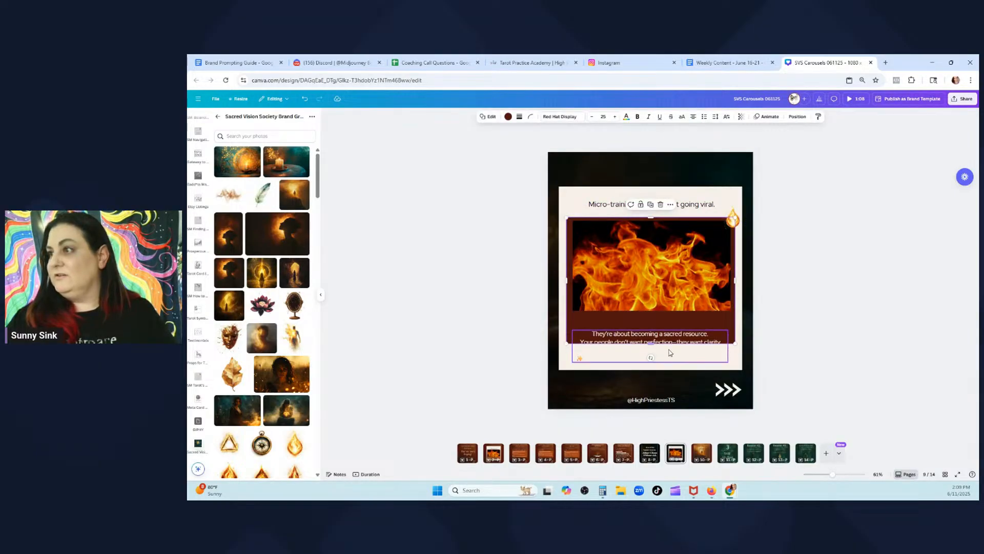
pyautogui.moveTo(652, 343); pyautogui.dragTo(678, 323)
pyautogui.click(922, 318)
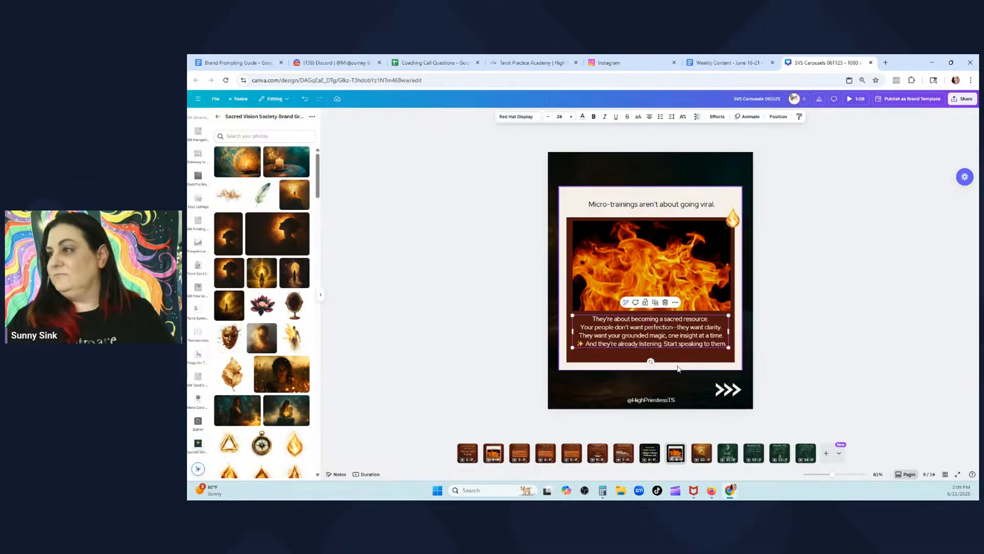
pyautogui.click(677, 362)
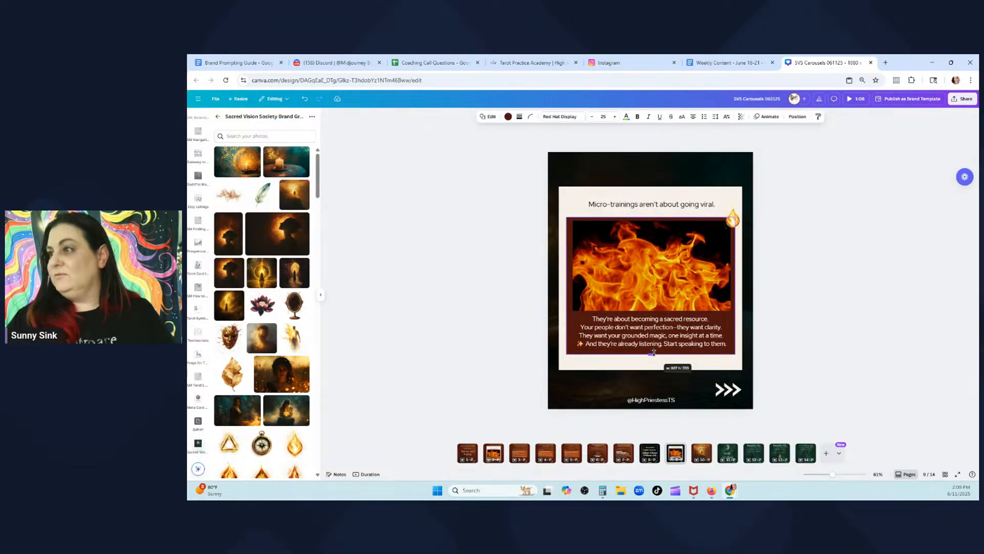
pyautogui.click(822, 318)
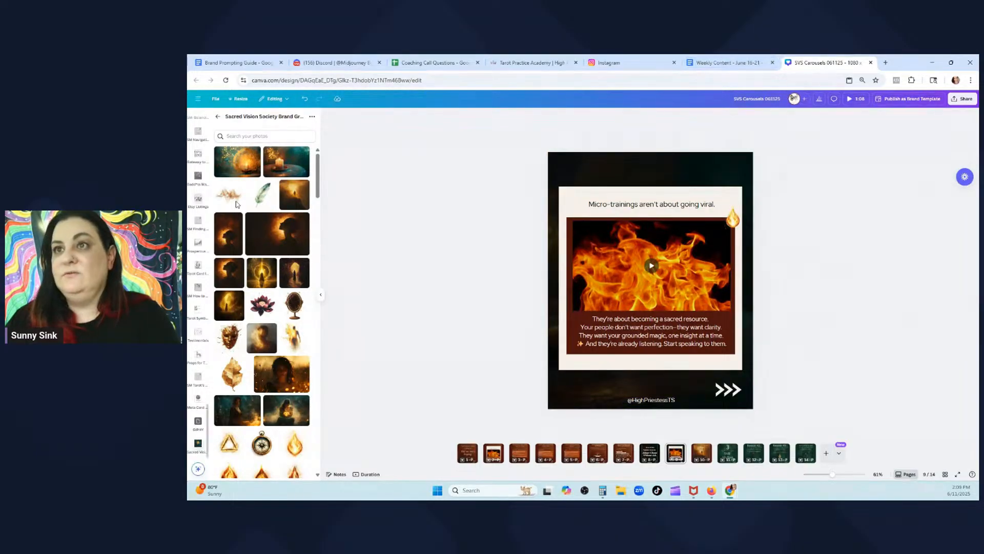
# Replace the fire video with the golden candle-and-moon image and the flame icon with the gold leaf, and compare the slide with its cover
pyautogui.moveTo(615, 255); pyautogui.dragTo(616, 256)
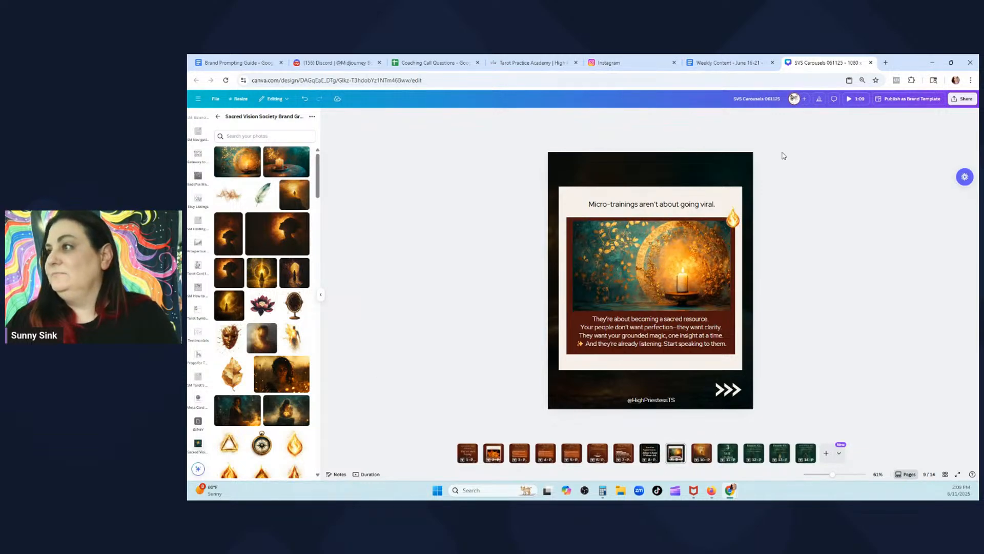
pyautogui.scroll(-3, 254, 201)
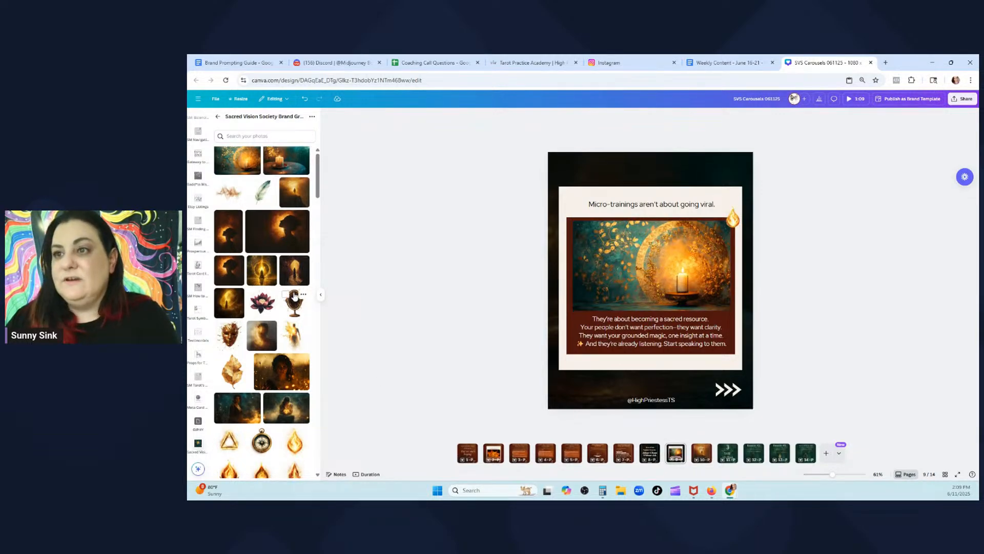
pyautogui.moveTo(241, 205); pyautogui.dragTo(733, 218)
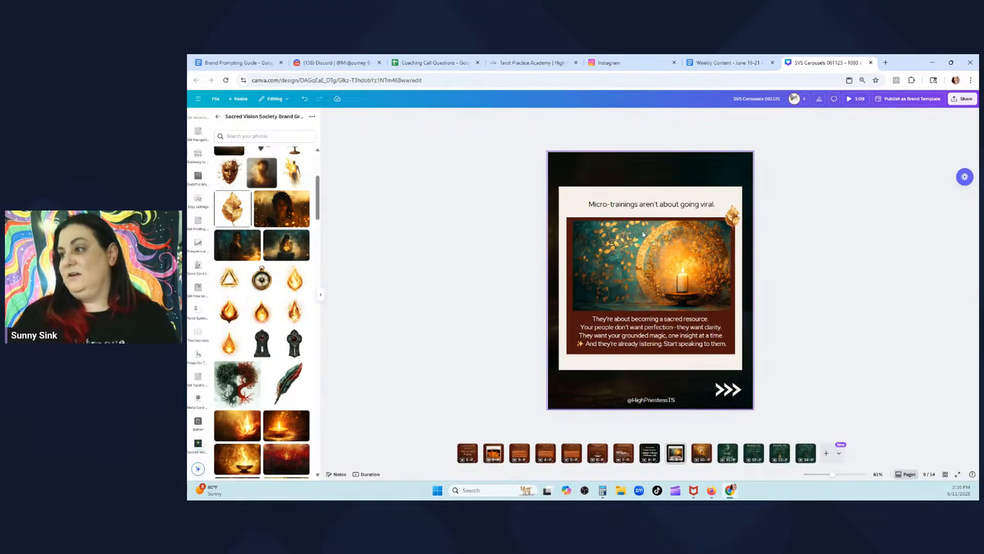
pyautogui.click(650, 454)
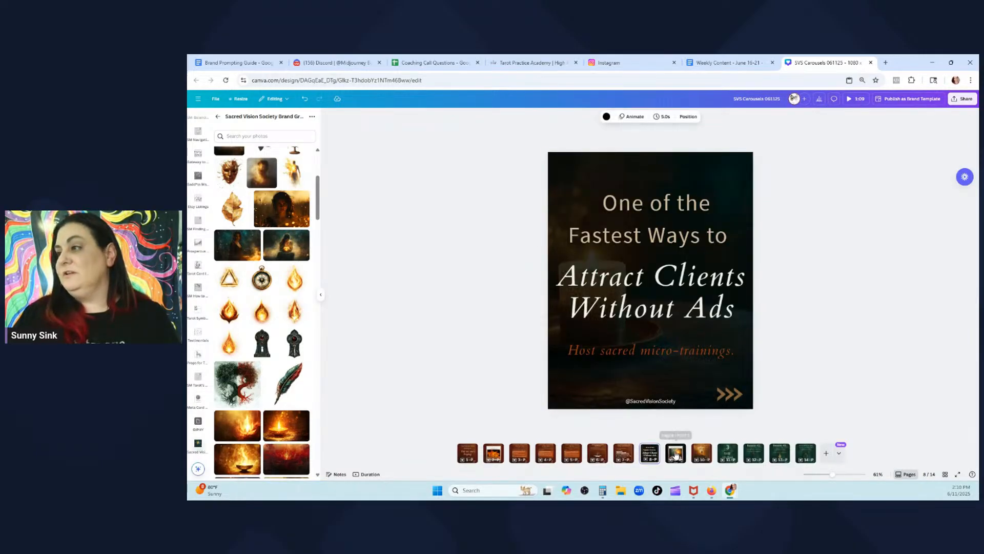
pyautogui.click(675, 453)
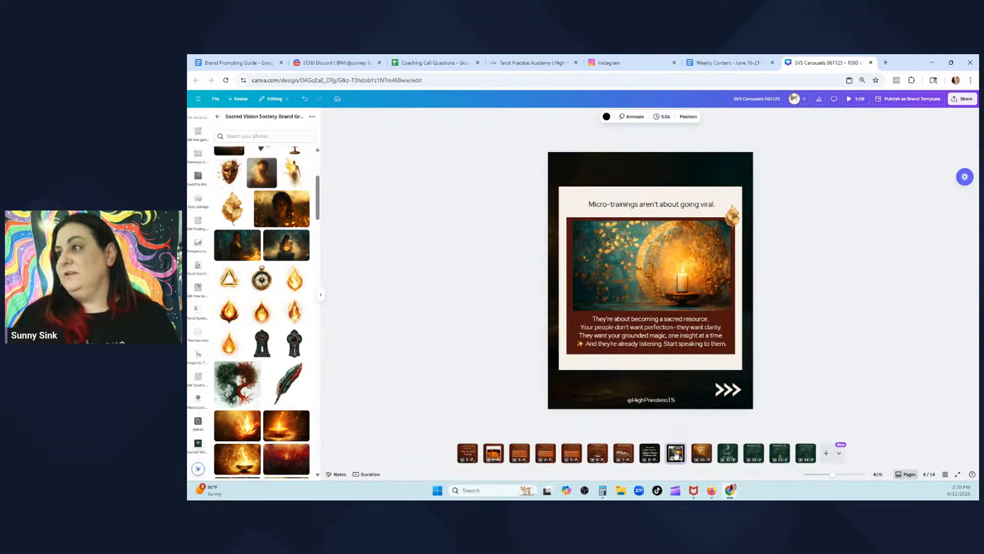
# Align the candle image to the horizontal center of the page
pyautogui.click(651, 264)
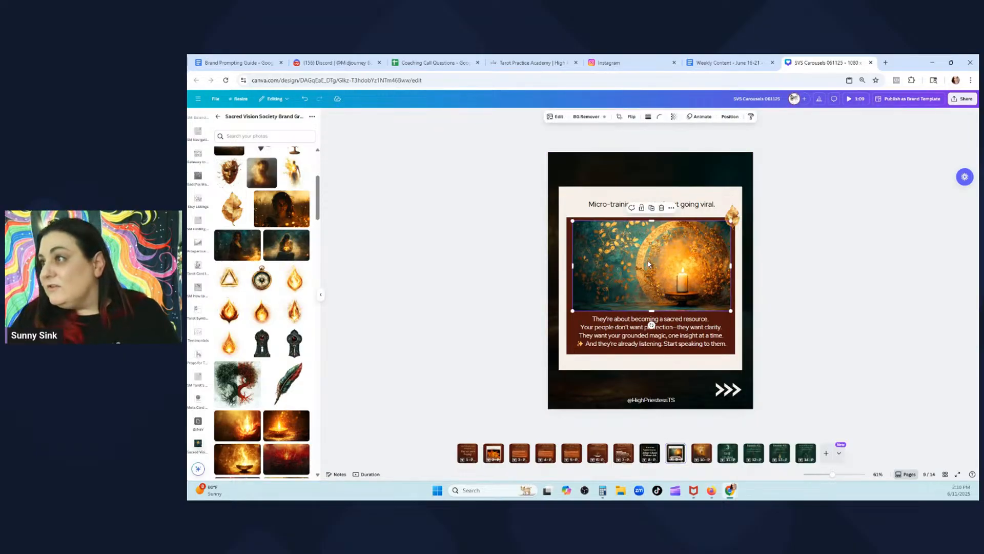
pyautogui.rightClick(649, 265)
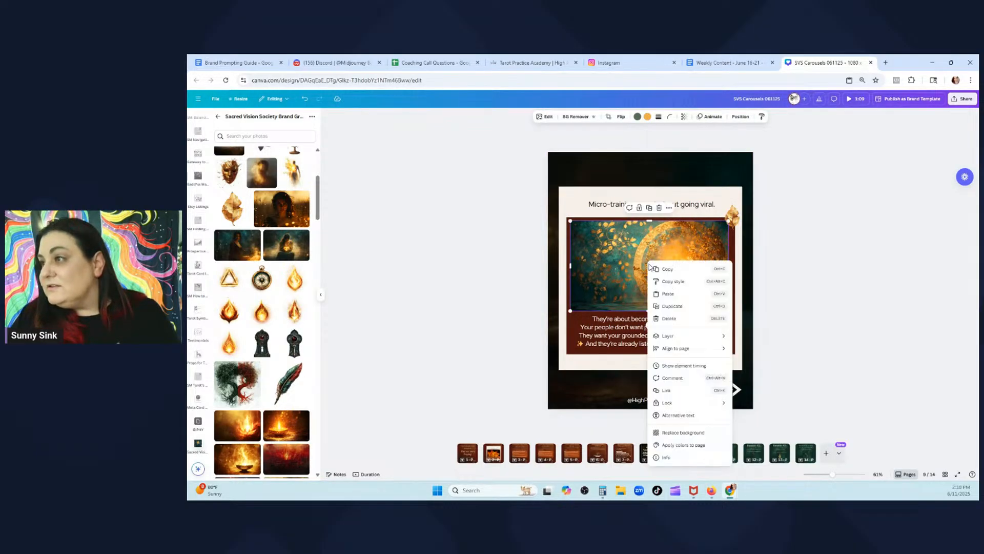
pyautogui.moveTo(675, 349)
pyautogui.click(766, 370)
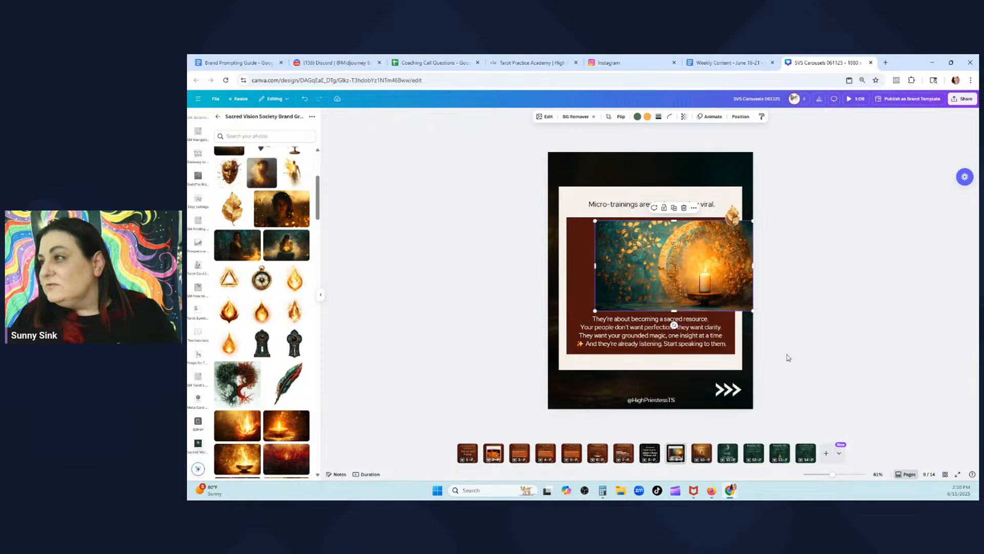
pyautogui.rightClick(651, 269)
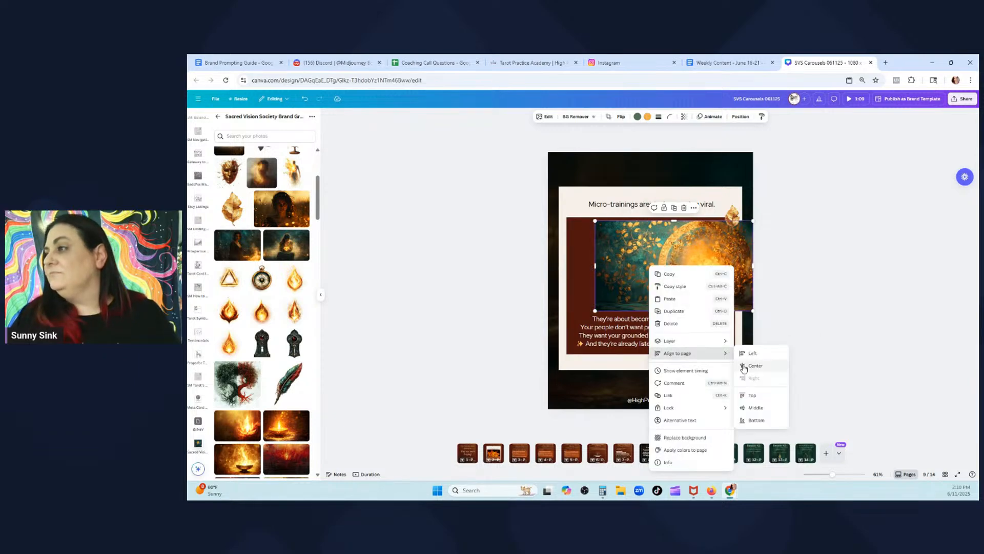
pyautogui.click(753, 366)
pyautogui.click(812, 319)
# Align the reddish-brown box and the cream panel to the horizontal center of the page
pyautogui.rightClick(717, 303)
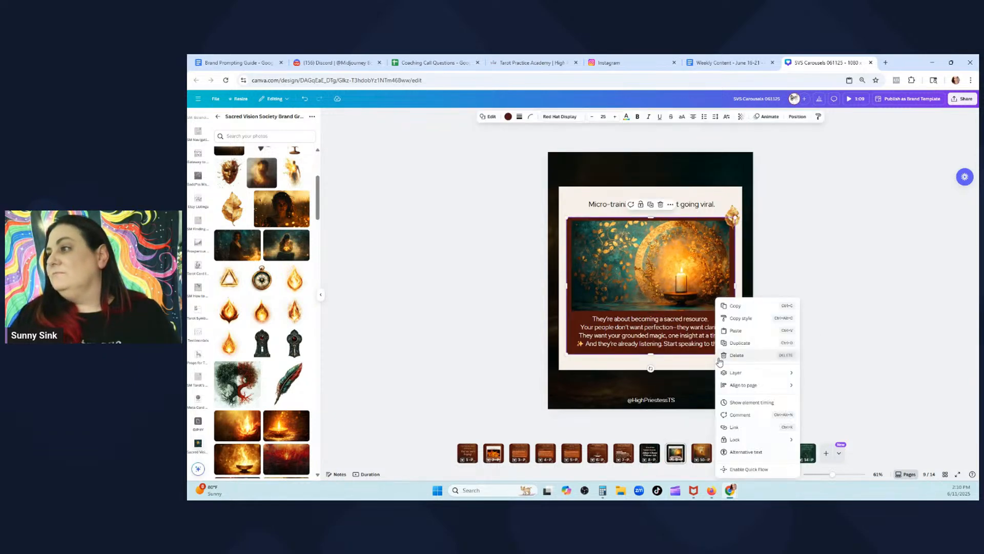
pyautogui.moveTo(734, 384)
pyautogui.click(828, 398)
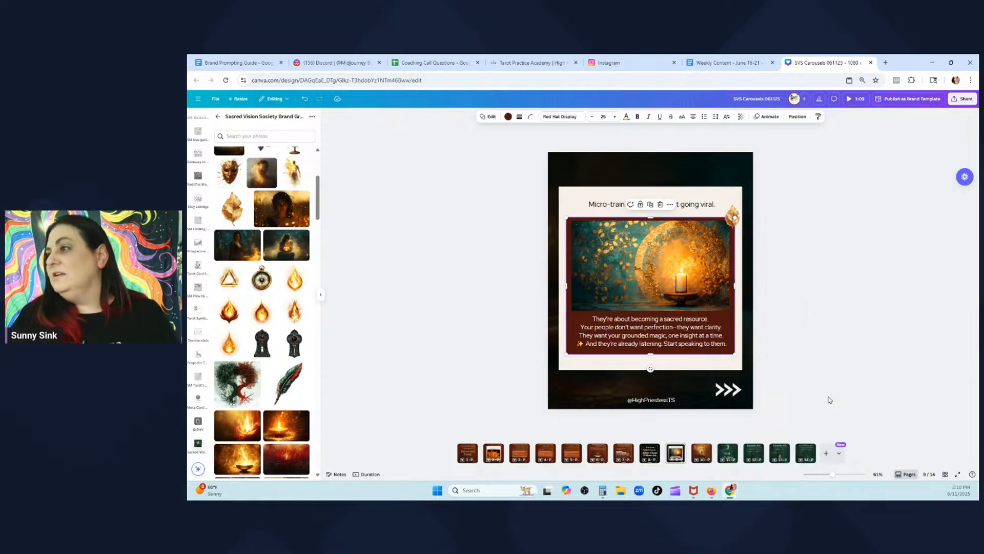
pyautogui.rightClick(726, 365)
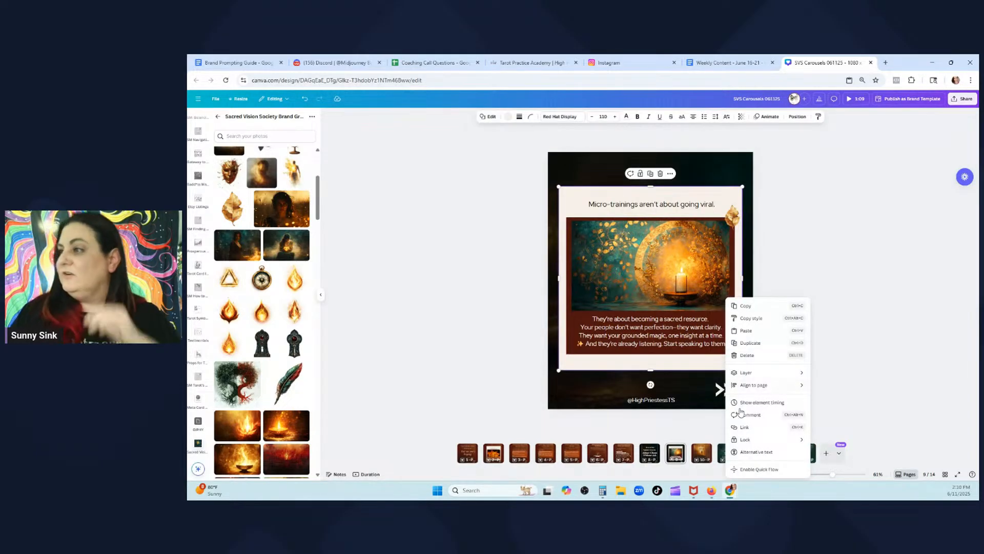
pyautogui.moveTo(740, 390)
pyautogui.click(839, 393)
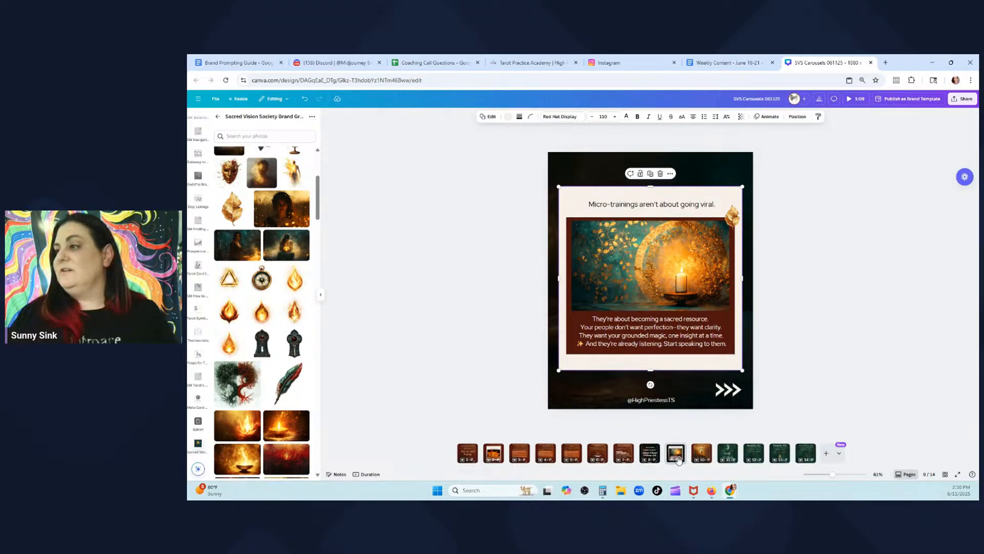
# Review the Slide 3 "Micro-Trainings Are NOT About Going Viral" text and visual direction in the Weekly Content document
pyautogui.click(709, 59)
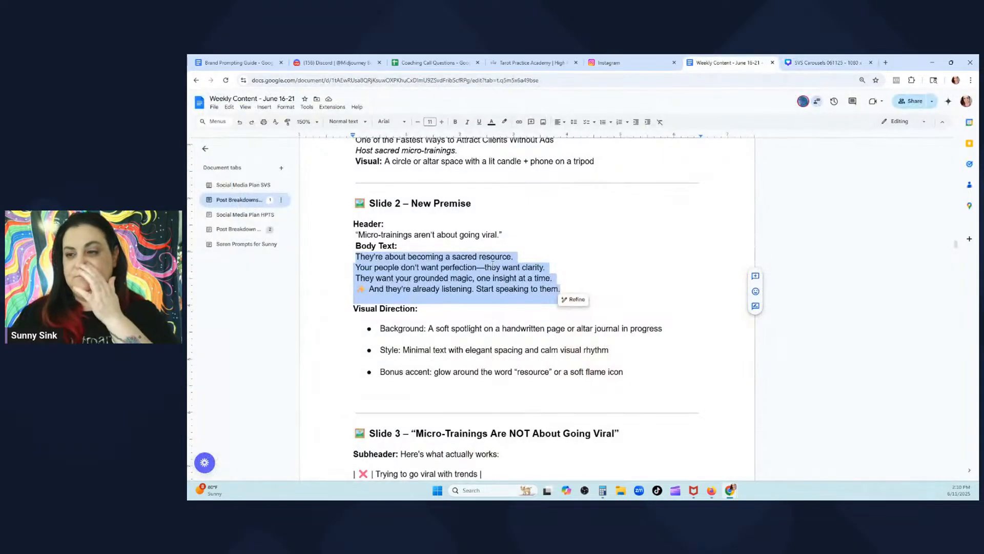
pyautogui.scroll(-5, 492, 265)
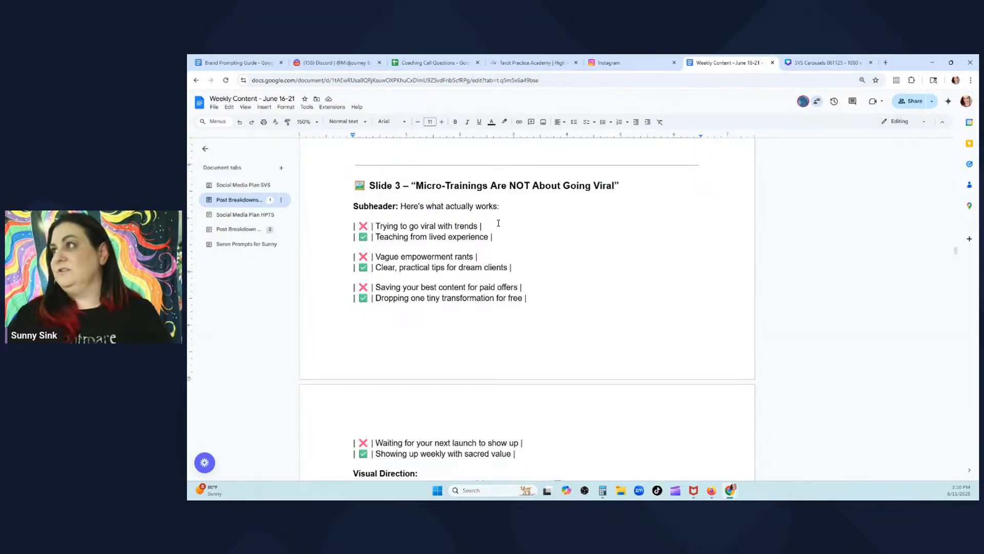
pyautogui.scroll(-2, 423, 277)
pyautogui.scroll(1, 423, 278)
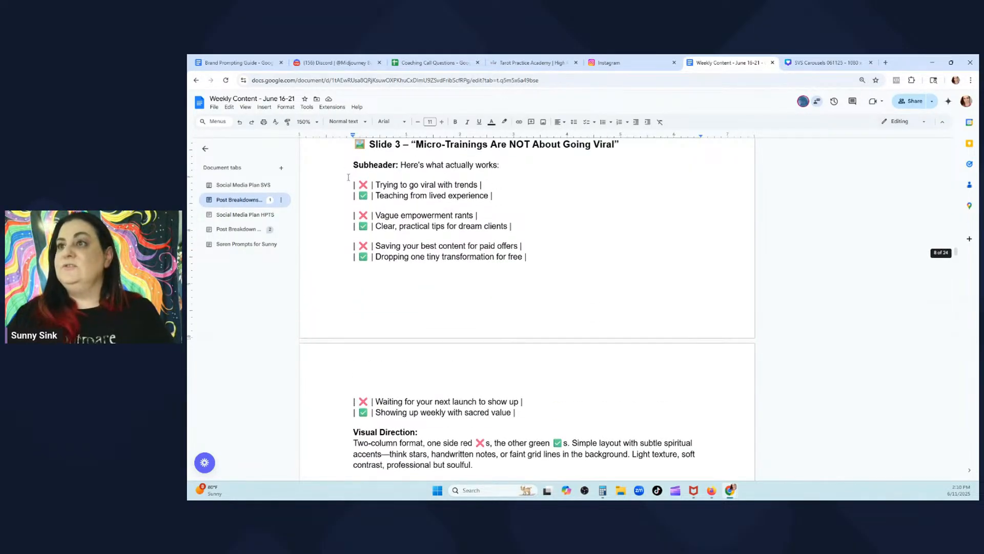
pyautogui.moveTo(353, 165); pyautogui.dragTo(542, 424)
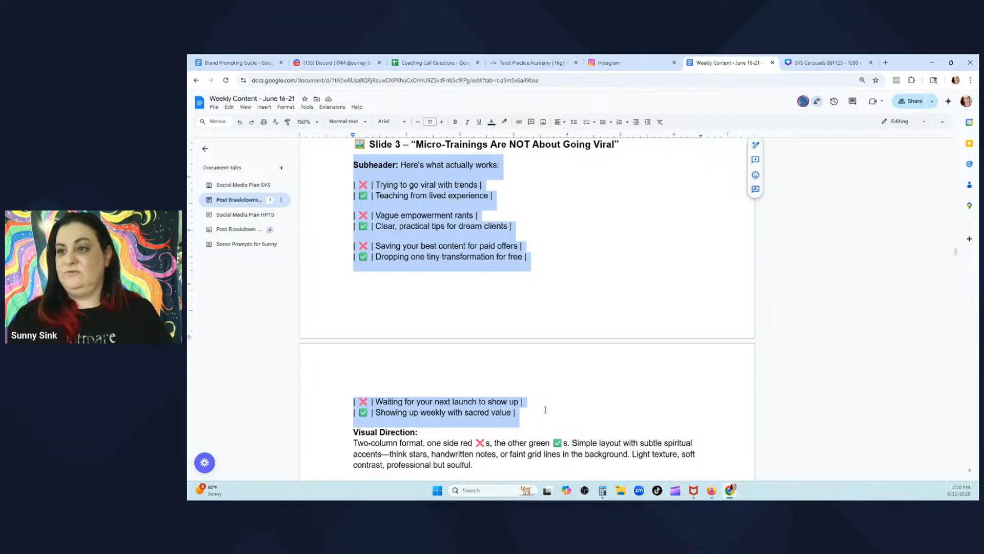
pyautogui.click(545, 409)
pyautogui.scroll(-3, 435, 202)
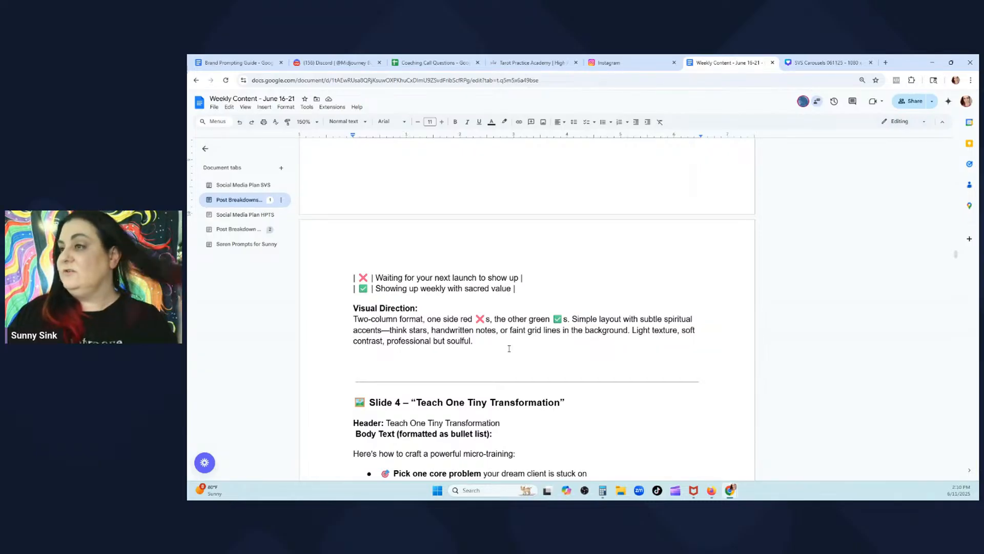
# In the Canva carousel, move the "Reason #2" slide to page 10, directly after the "Micro-trainings aren't about going viral." slide
pyautogui.click(823, 63)
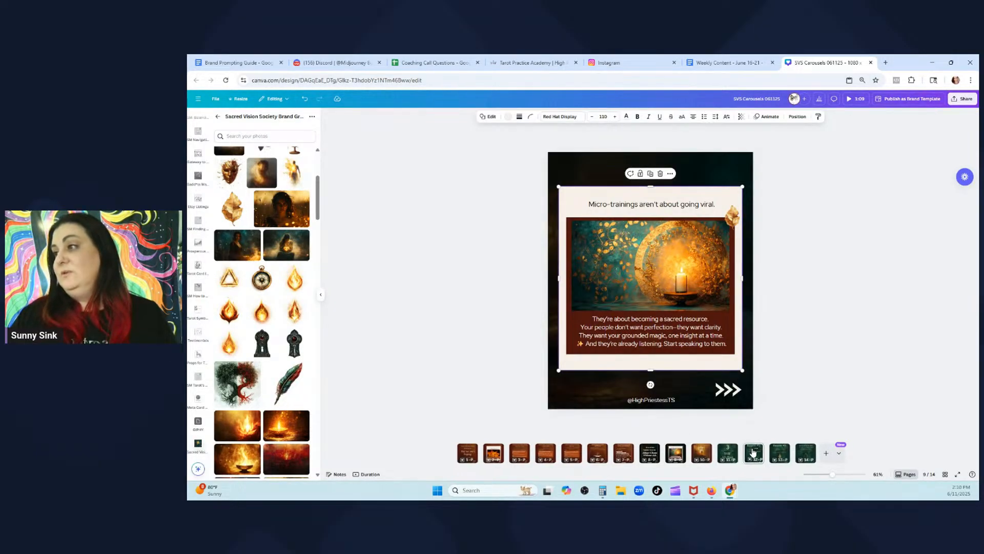
pyautogui.click(753, 454)
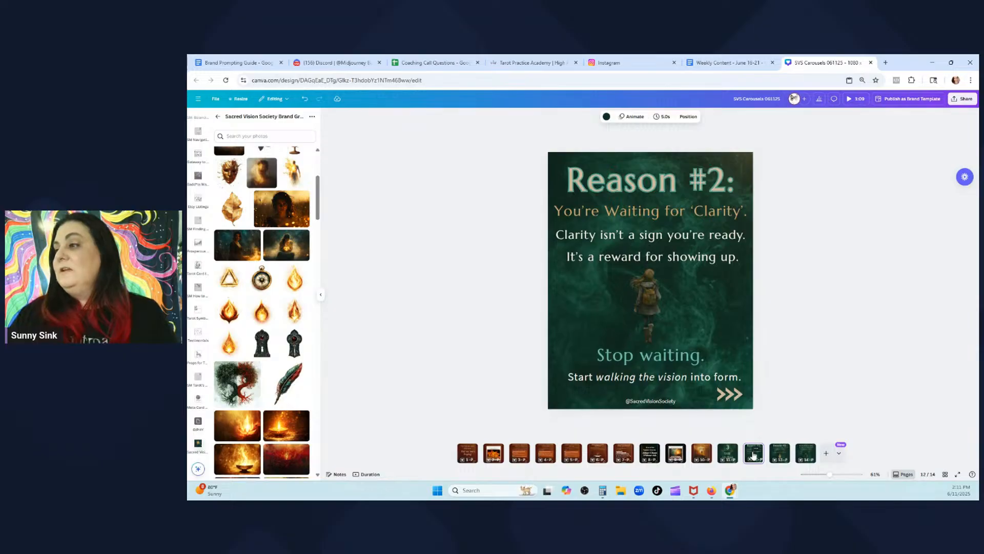
pyautogui.moveTo(736, 452); pyautogui.dragTo(692, 455)
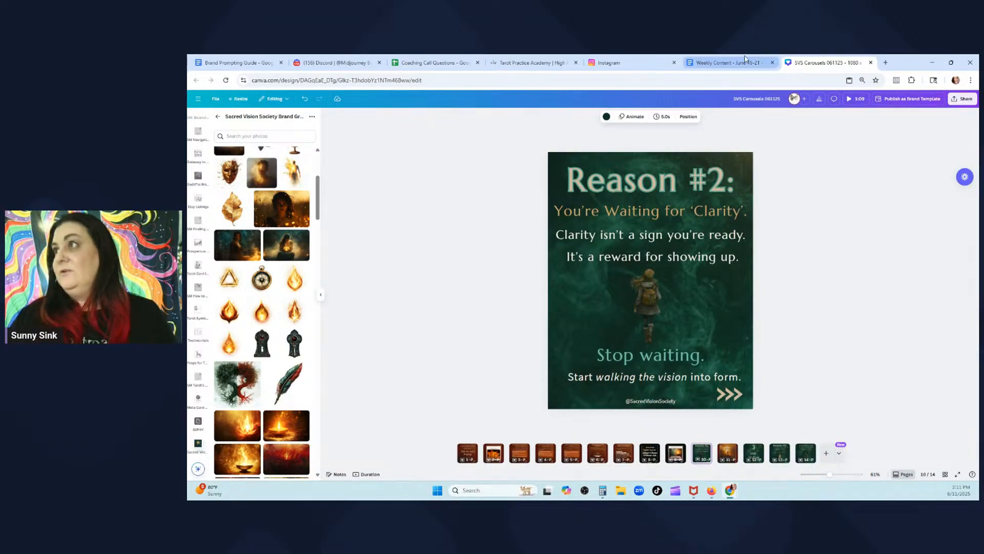
# Copy the Slide 3 title "Micro-Trainings Are NOT About Going Viral" from the Weekly Content document and replace the "Reason #2:" heading in Canva with it
pyautogui.click(745, 60)
pyautogui.scroll(4, 493, 299)
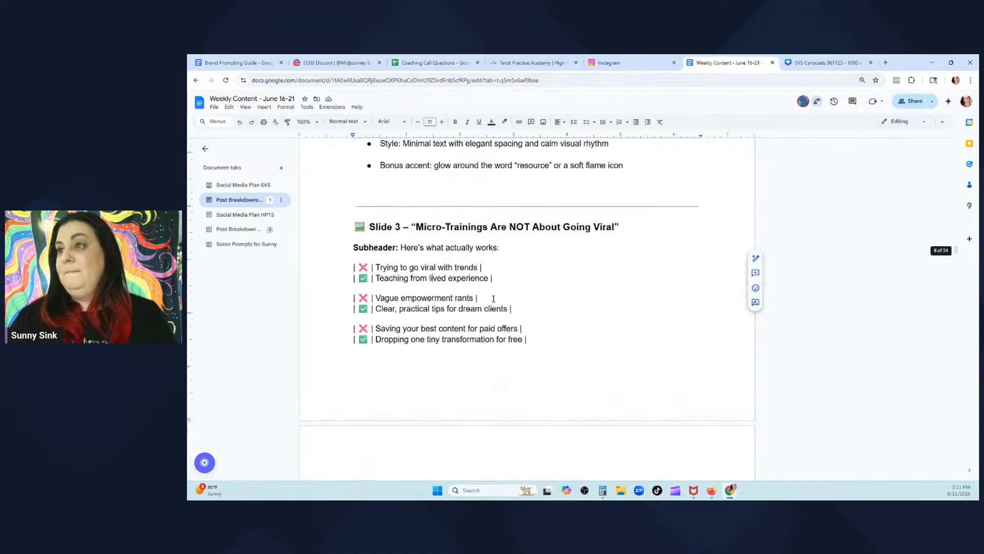
pyautogui.moveTo(613, 228); pyautogui.dragTo(415, 228)
pyautogui.hotkey('ctrl', 'c')
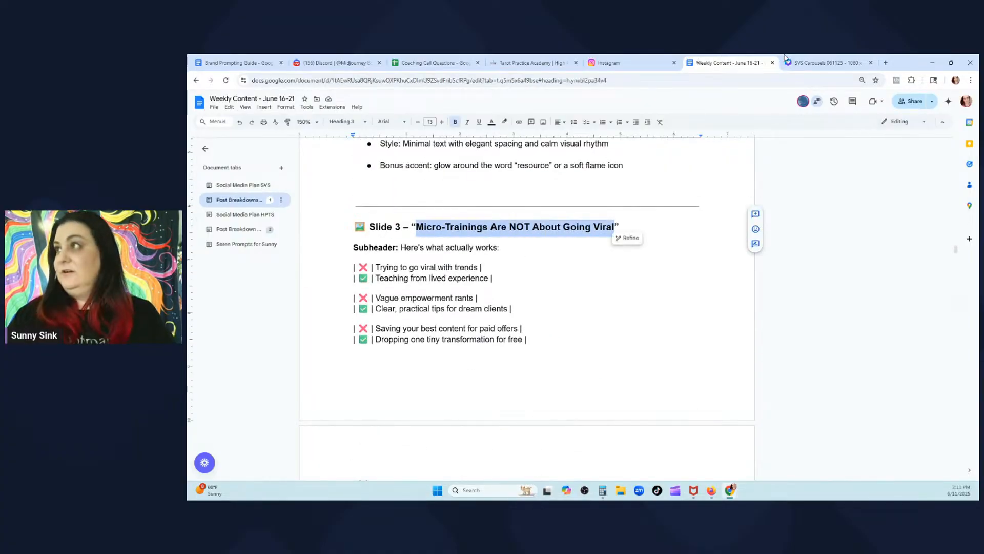
pyautogui.click(825, 62)
pyautogui.doubleClick(615, 182)
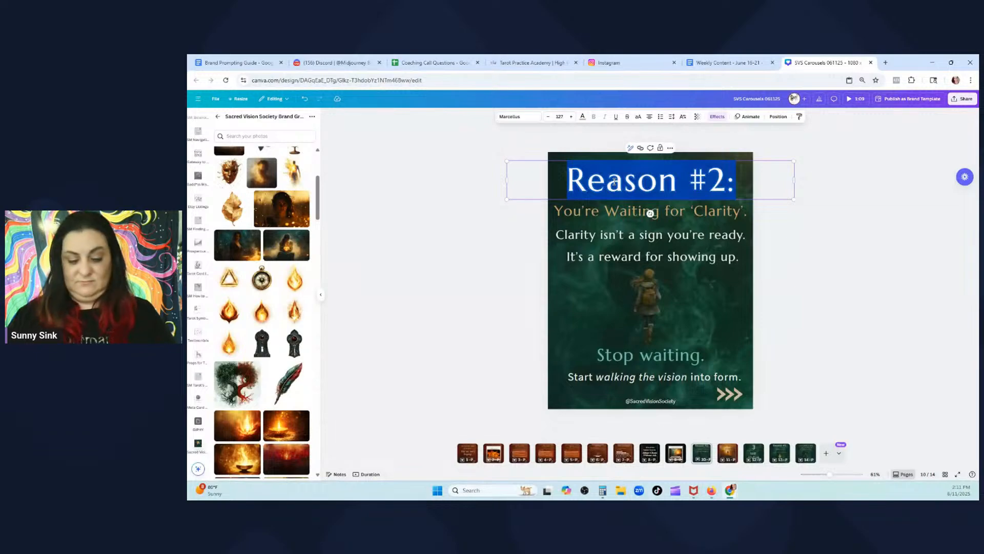
pyautogui.hotkey('ctrl', 'v')
# Reduce the new heading's font size to 113
pyautogui.click(547, 117)
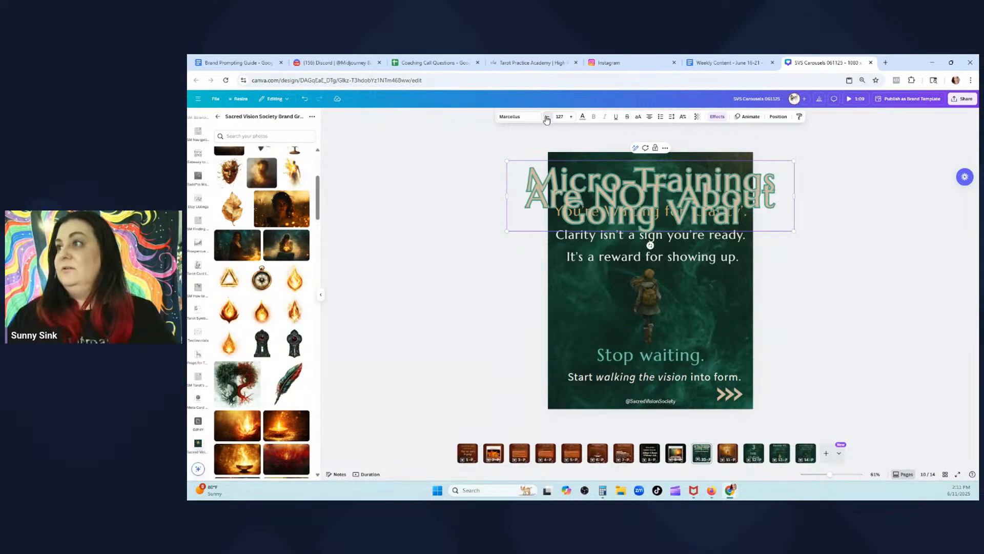
pyautogui.click(548, 118)
pyautogui.click(547, 117)
pyautogui.click(547, 117)
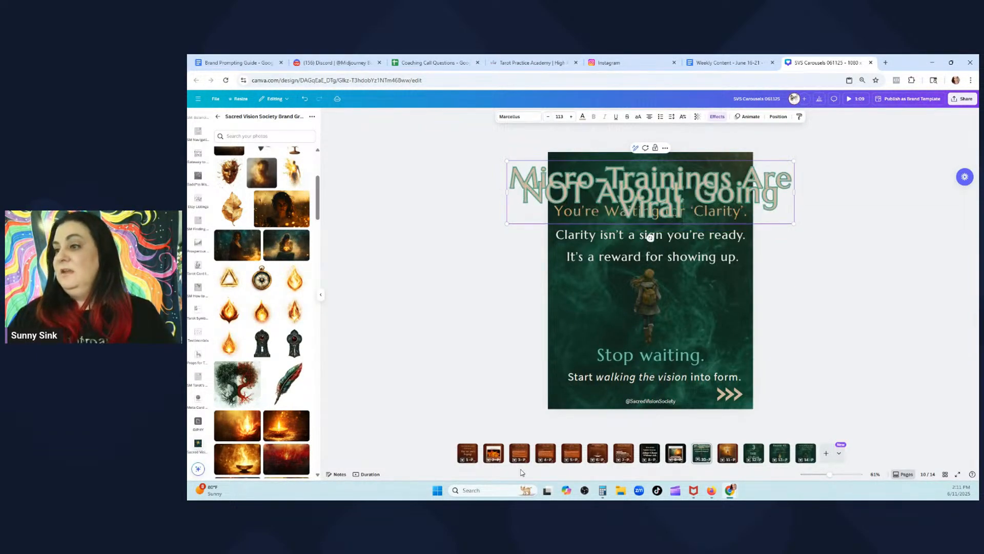
# Copy the text style of page 4's "Make Your Content Part of the Offer" heading onto the page 10 heading
pyautogui.click(546, 453)
pyautogui.click(599, 182)
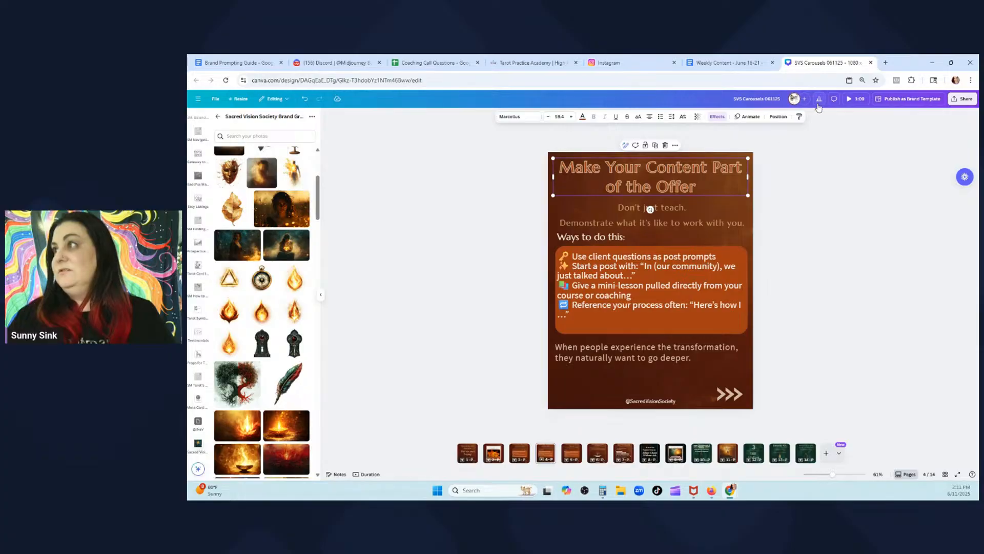
pyautogui.click(800, 116)
pyautogui.click(702, 452)
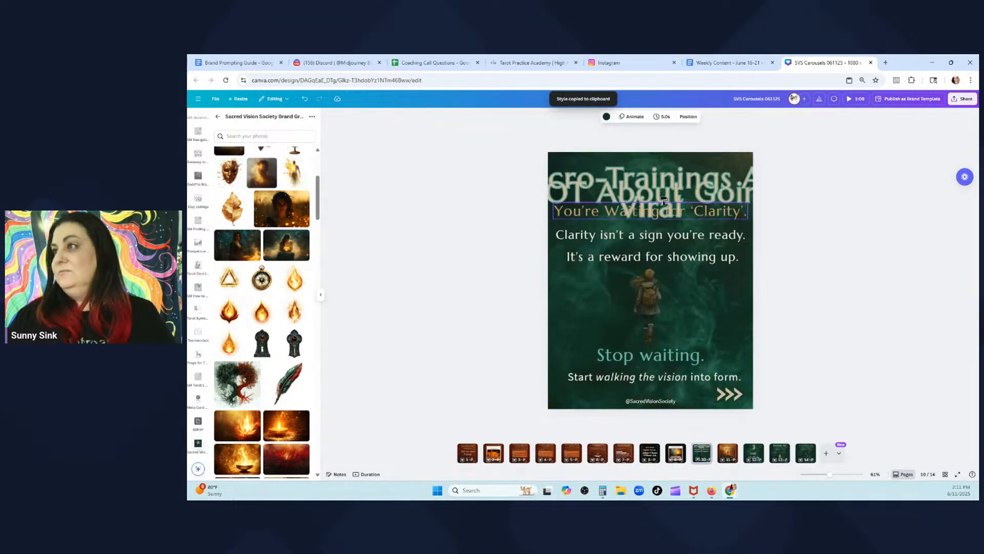
pyautogui.click(663, 200)
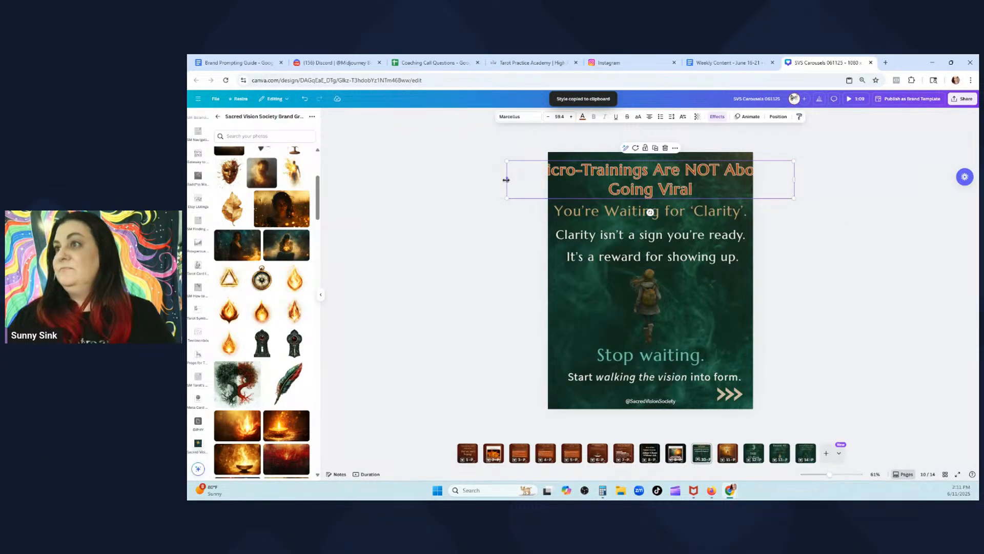
# Narrow and reposition the heading's text box so it fits within the page on two lines
pyautogui.moveTo(506, 179); pyautogui.dragTo(574, 180)
pyautogui.moveTo(680, 181); pyautogui.dragTo(659, 178)
pyautogui.moveTo(773, 176); pyautogui.dragTo(748, 177)
# Try the text style of page 8's "Attract Clients Without Ads" on the page 10 heading, and undo it
pyautogui.rightClick(704, 451)
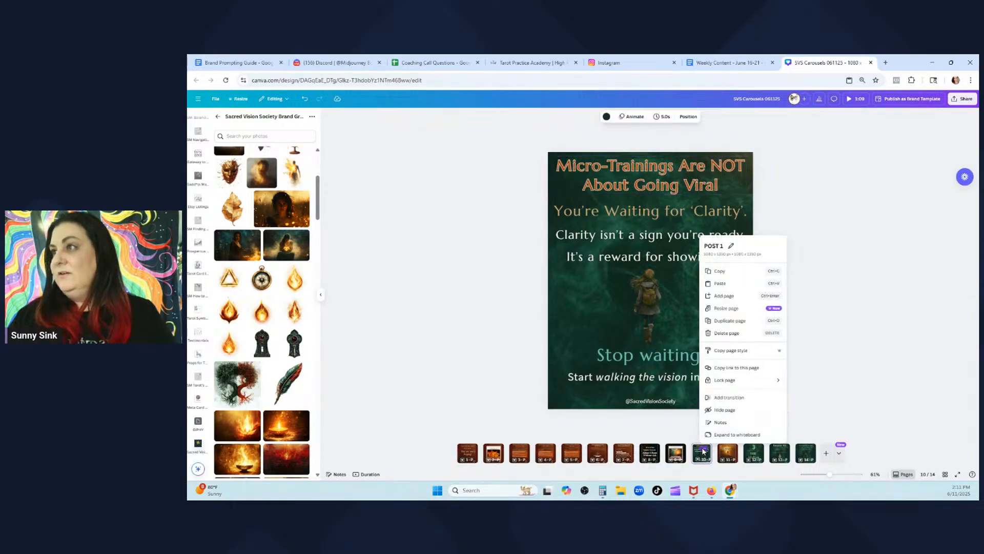
pyautogui.click(675, 453)
pyautogui.click(649, 452)
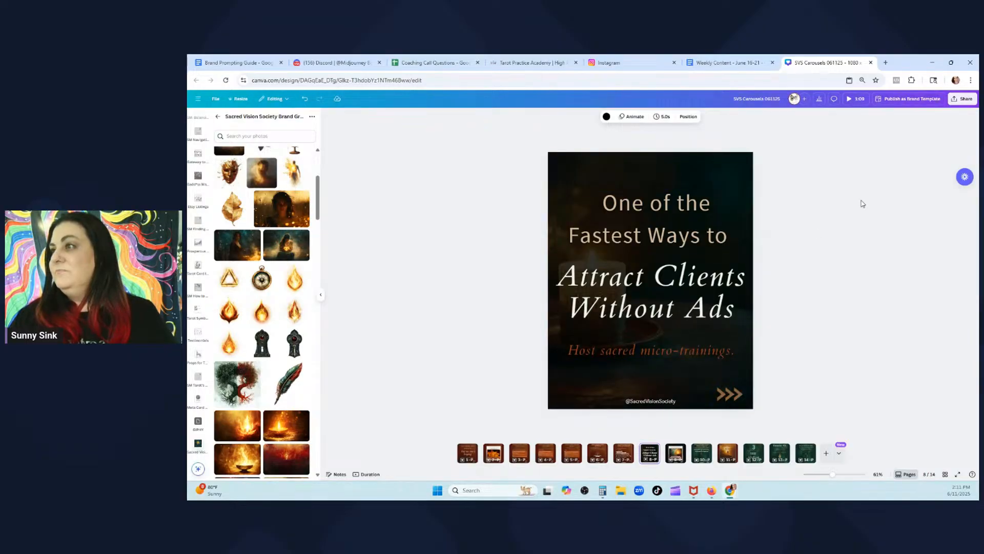
pyautogui.click(698, 454)
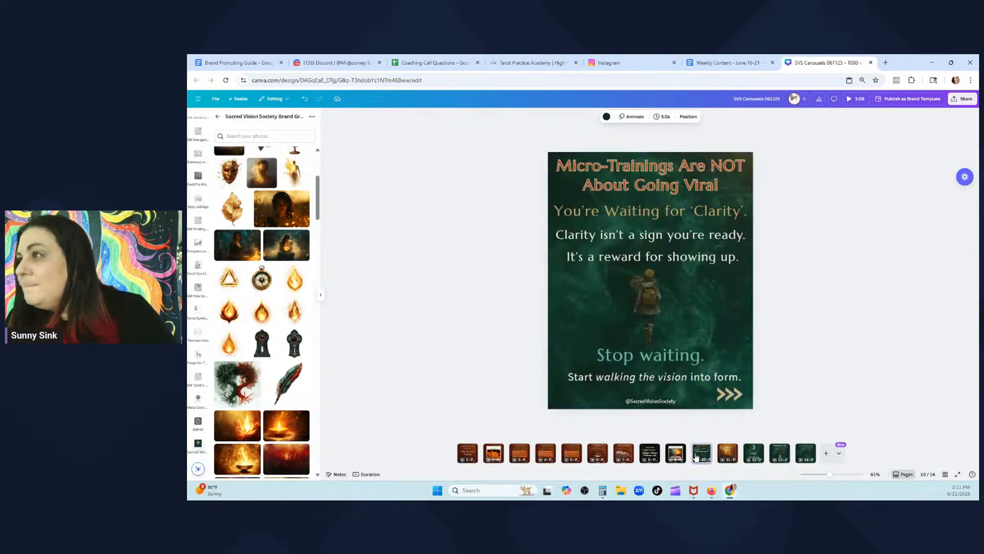
pyautogui.click(650, 452)
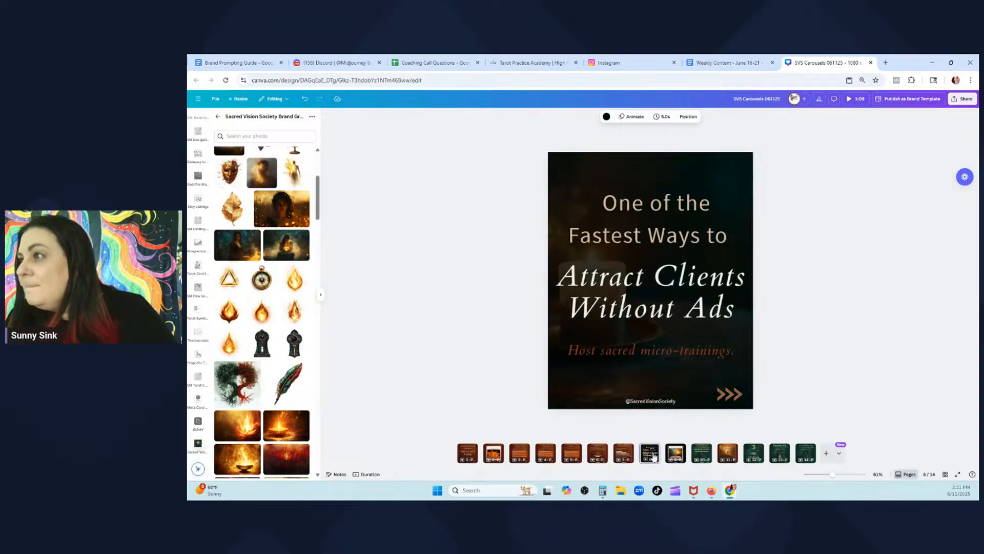
pyautogui.click(642, 308)
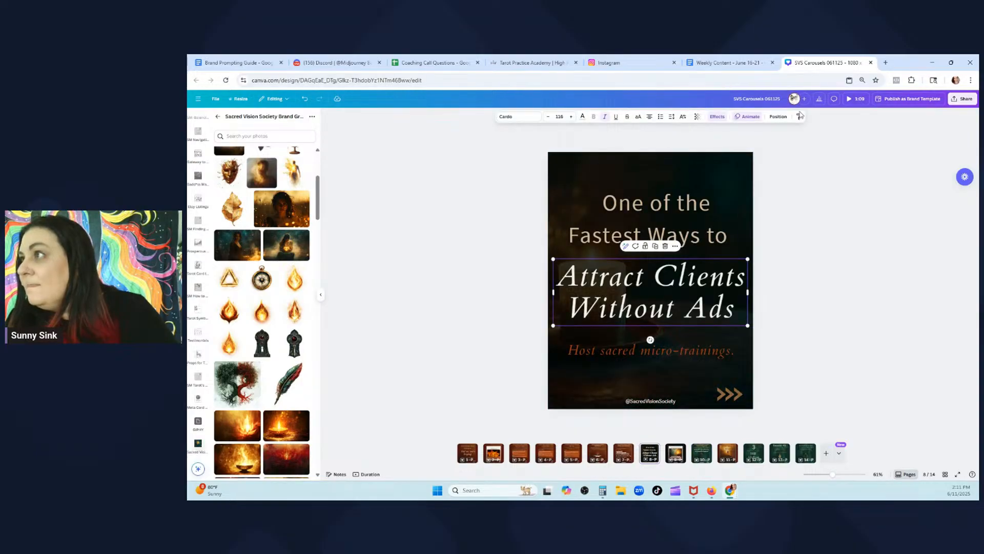
pyautogui.click(800, 118)
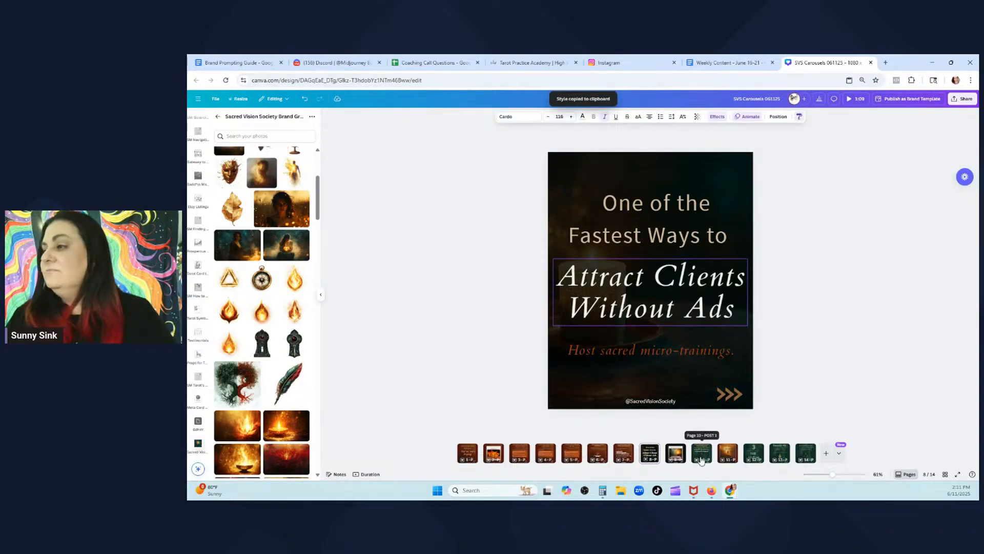
pyautogui.click(701, 453)
pyautogui.click(646, 193)
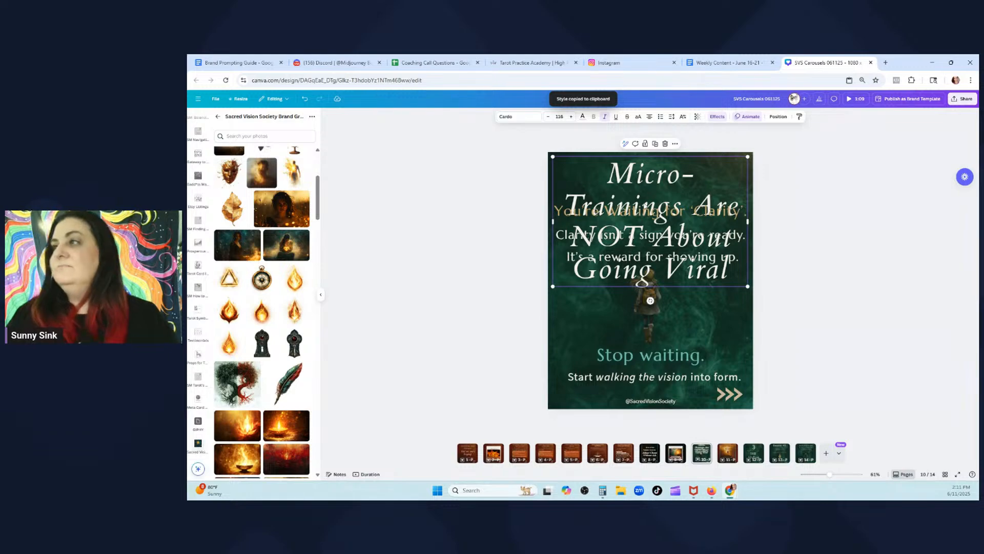
pyautogui.click(304, 99)
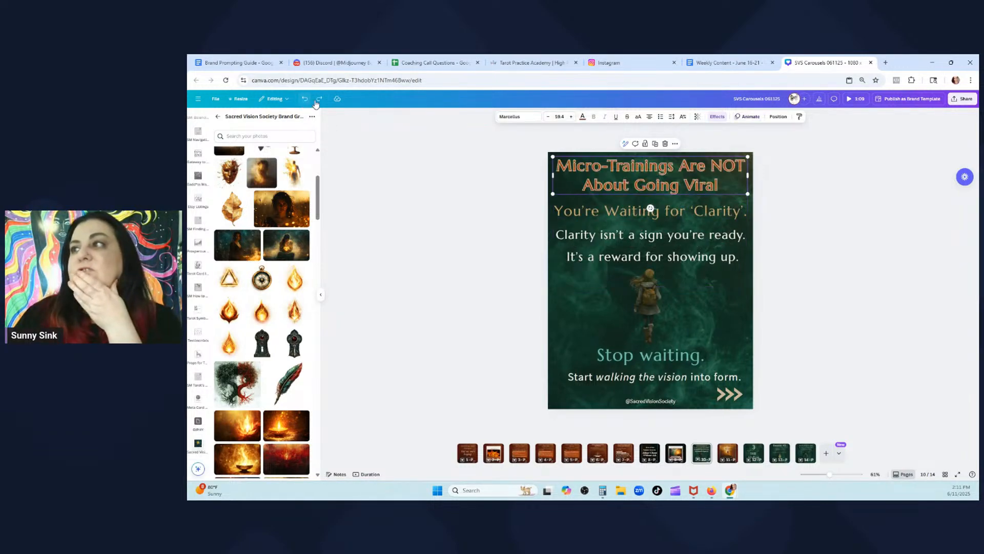
# Recolor the heading's text with the cream brand color and its outline with the dark green brand color
pyautogui.click(583, 116)
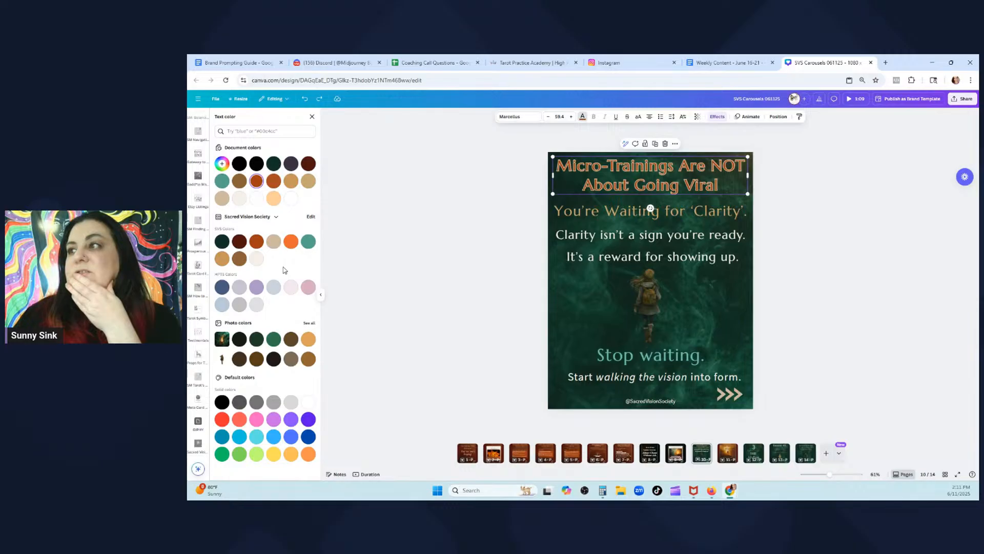
pyautogui.click(260, 262)
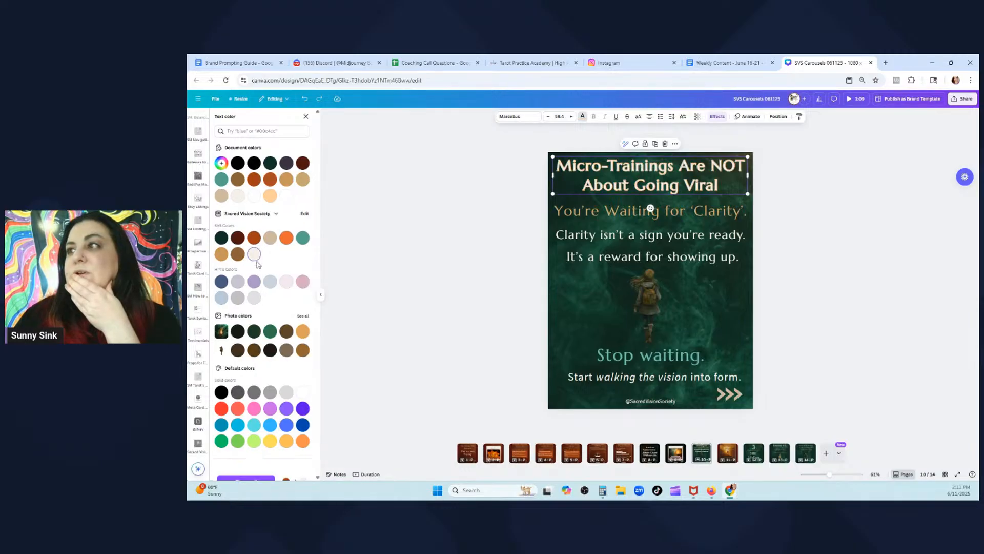
pyautogui.click(717, 117)
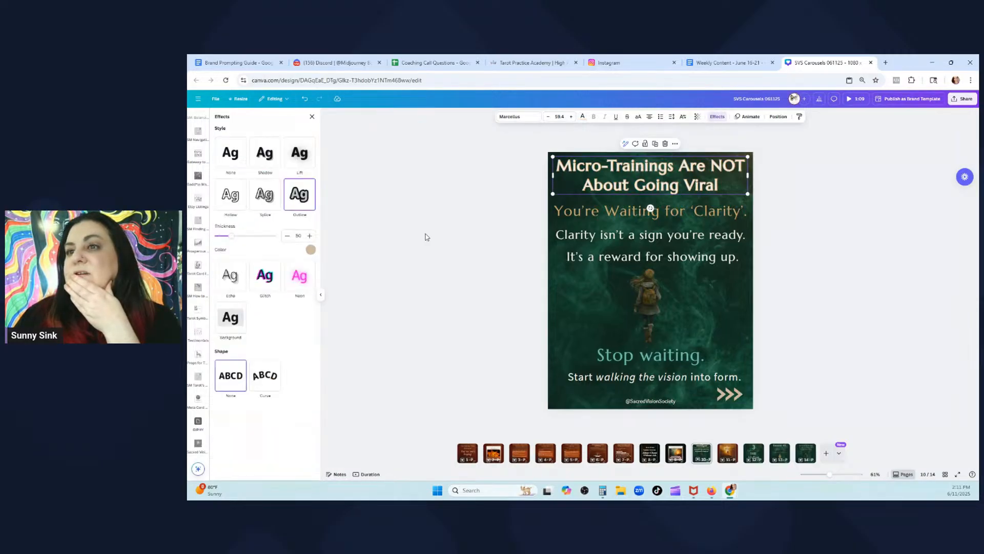
pyautogui.click(310, 250)
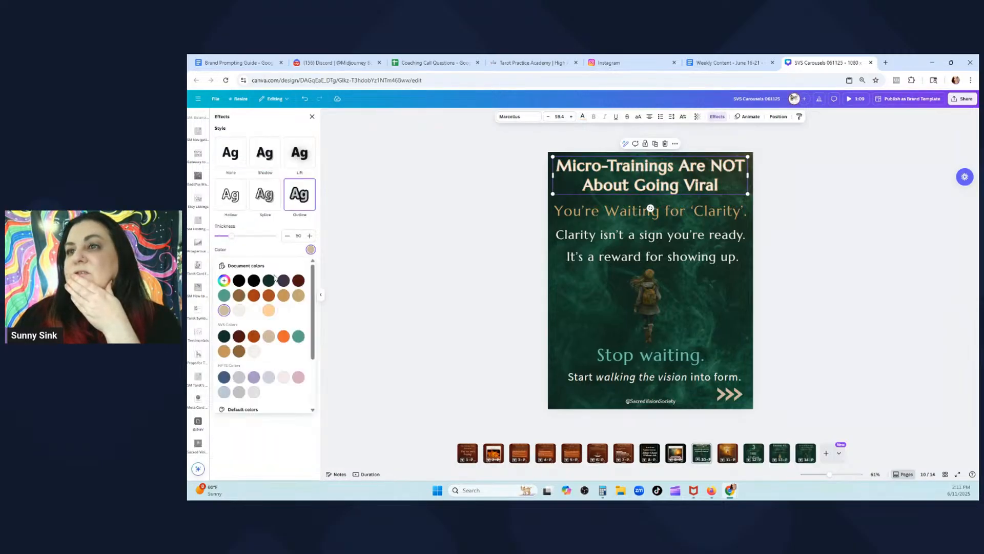
pyautogui.click(224, 336)
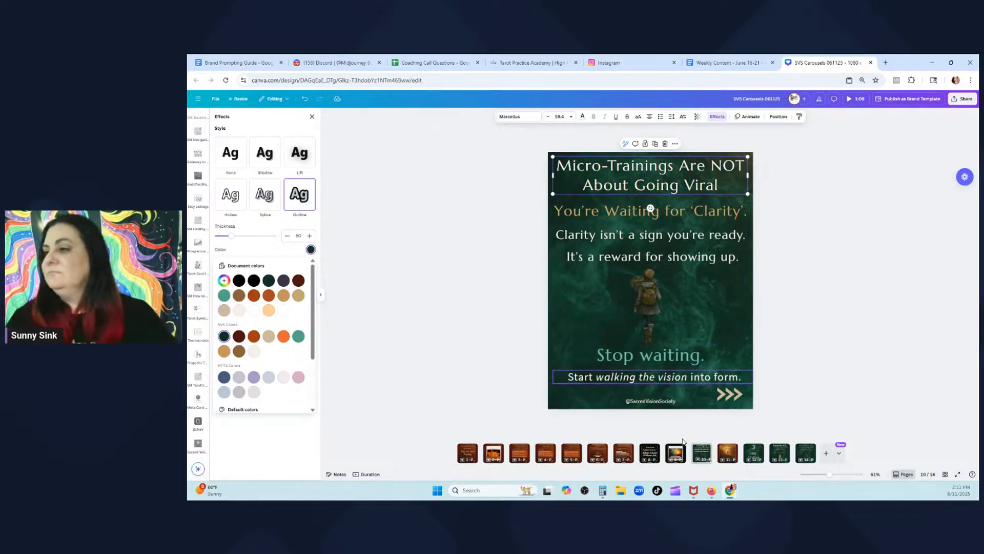
# Compare the heading with pages 8, 9 and 1, and undo its dark green outline color
pyautogui.click(657, 457)
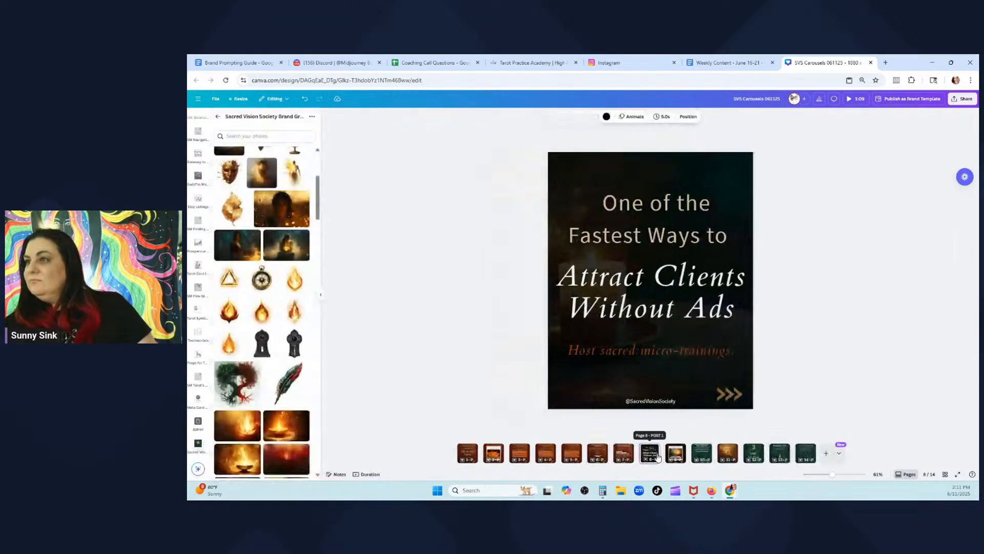
pyautogui.click(686, 451)
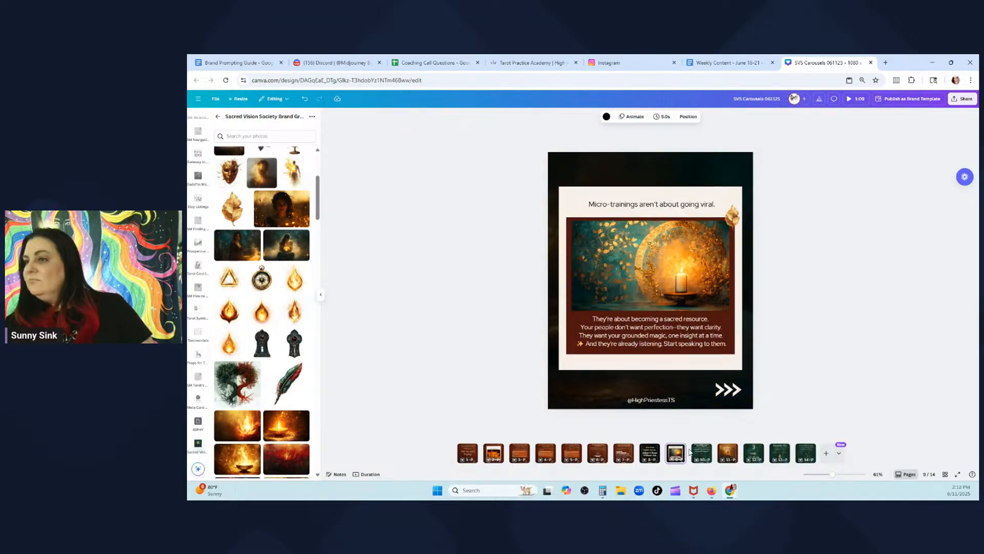
pyautogui.click(471, 458)
pyautogui.click(713, 449)
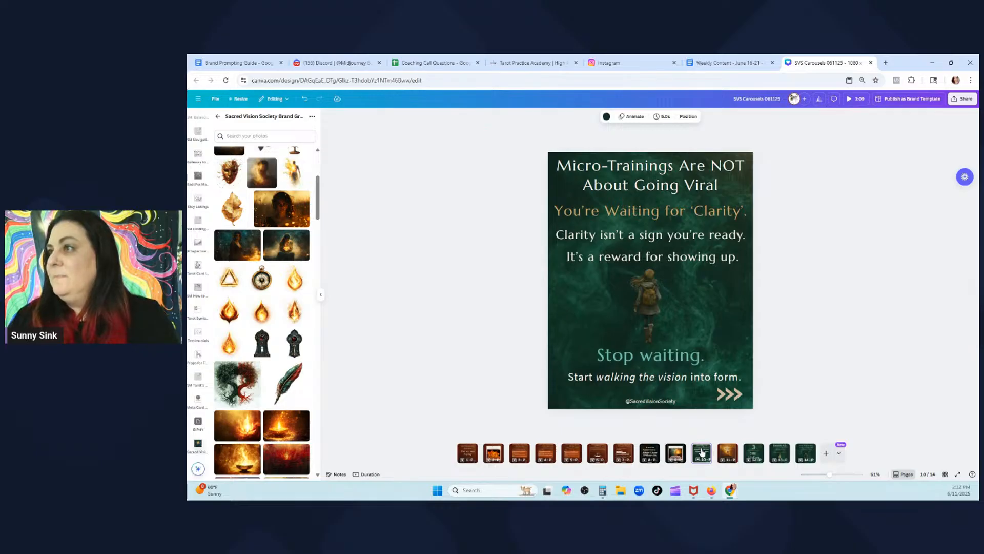
pyautogui.click(305, 99)
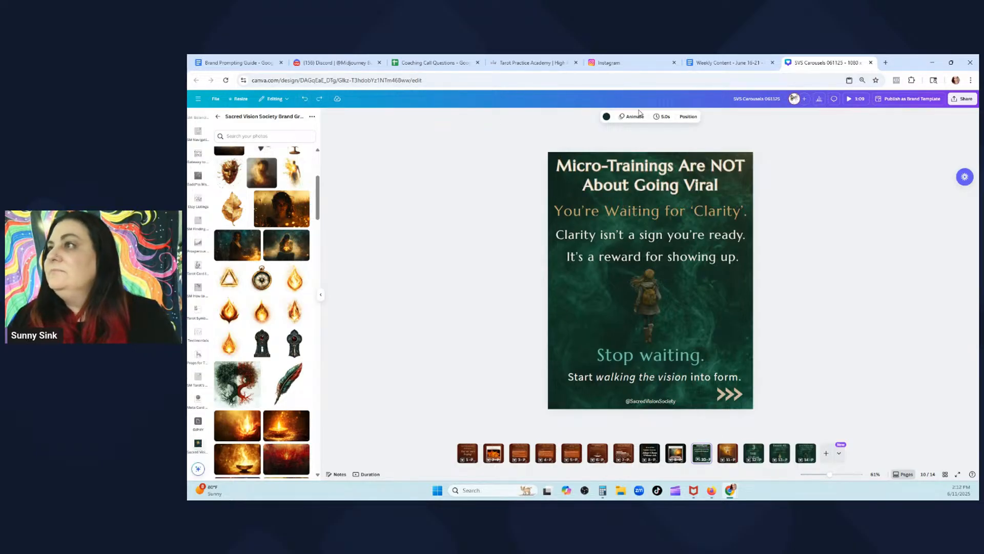
# Try the dark reddish-brown brand color as the page 10 background color, and undo it
pyautogui.click(607, 116)
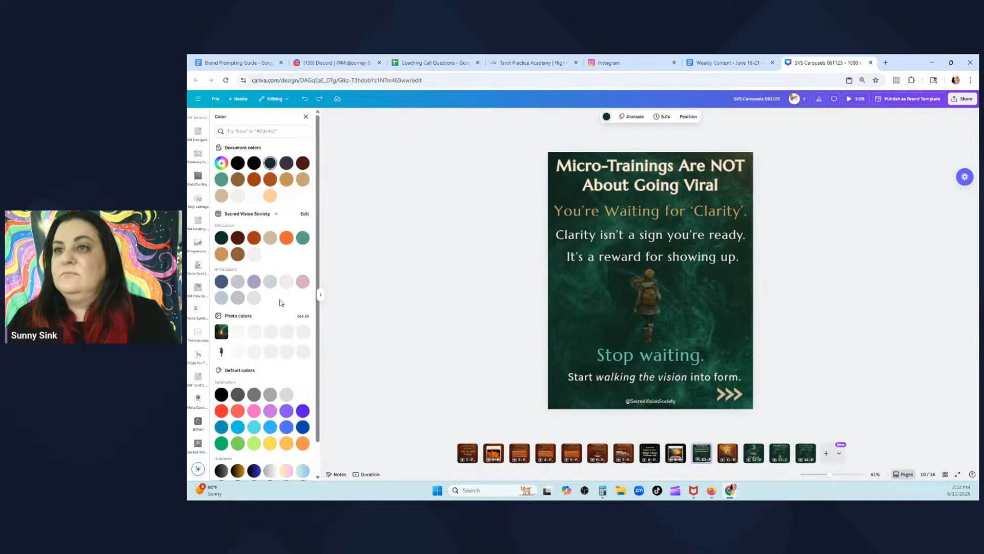
pyautogui.click(239, 244)
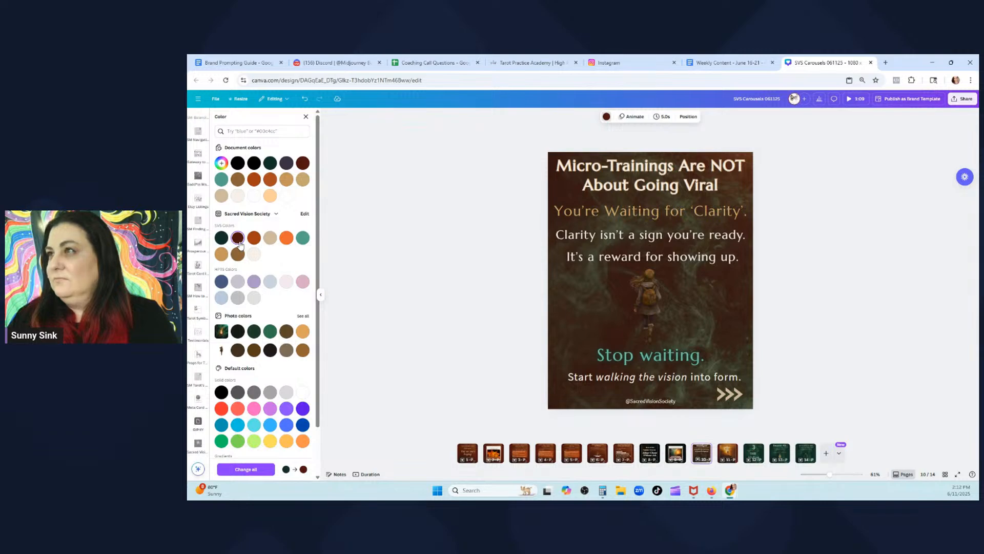
pyautogui.click(307, 102)
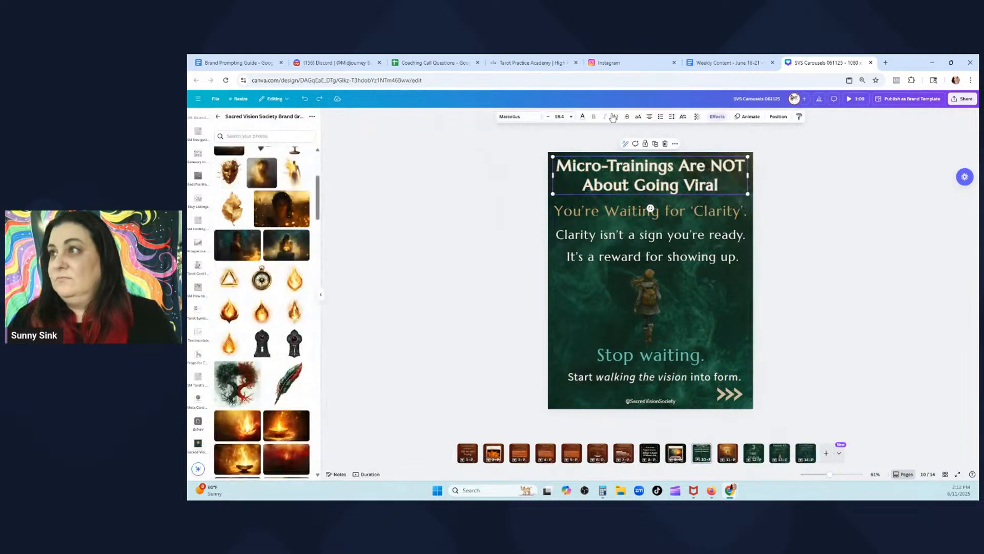
# Set the page 10 heading's text color to the dark reddish-brown brand color
pyautogui.click(582, 118)
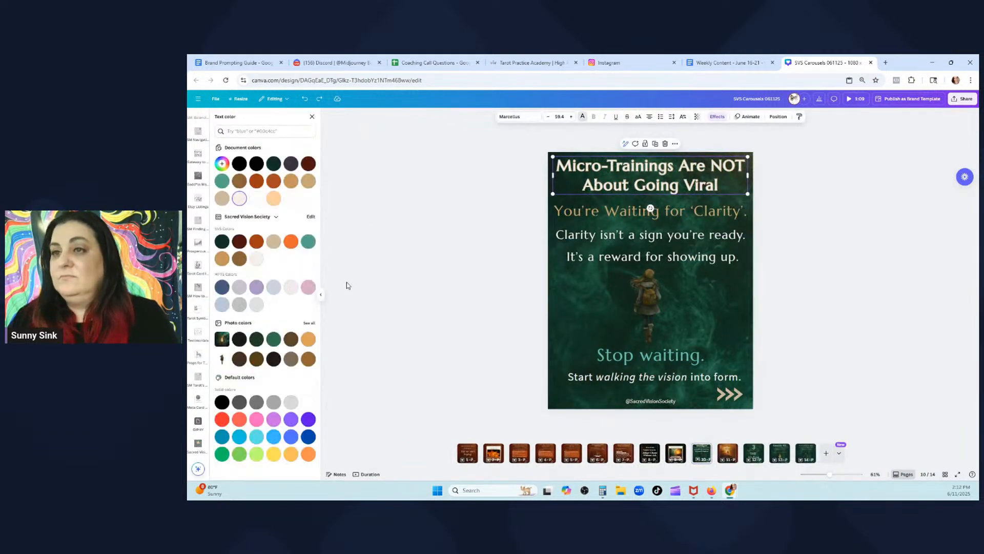
pyautogui.click(239, 241)
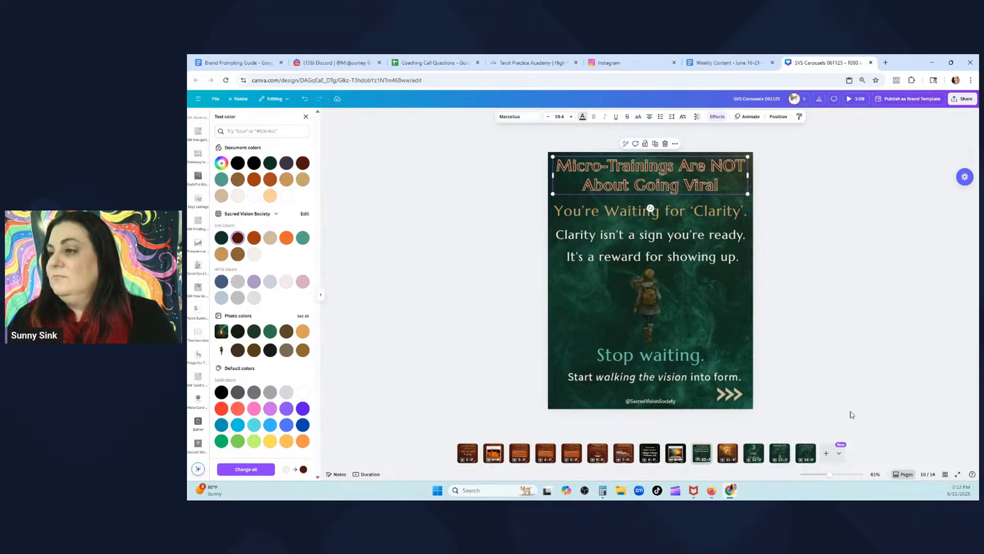
# Copy the dark background image from the "Micro-trainings aren't about going viral." page and paste it as the background of page 10
pyautogui.click(675, 453)
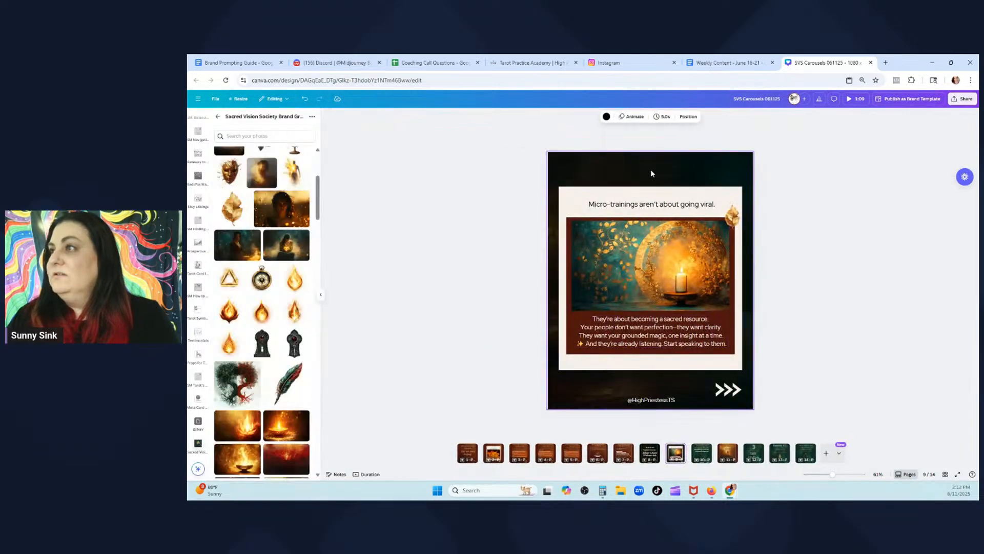
pyautogui.rightClick(650, 170)
pyautogui.click(690, 179)
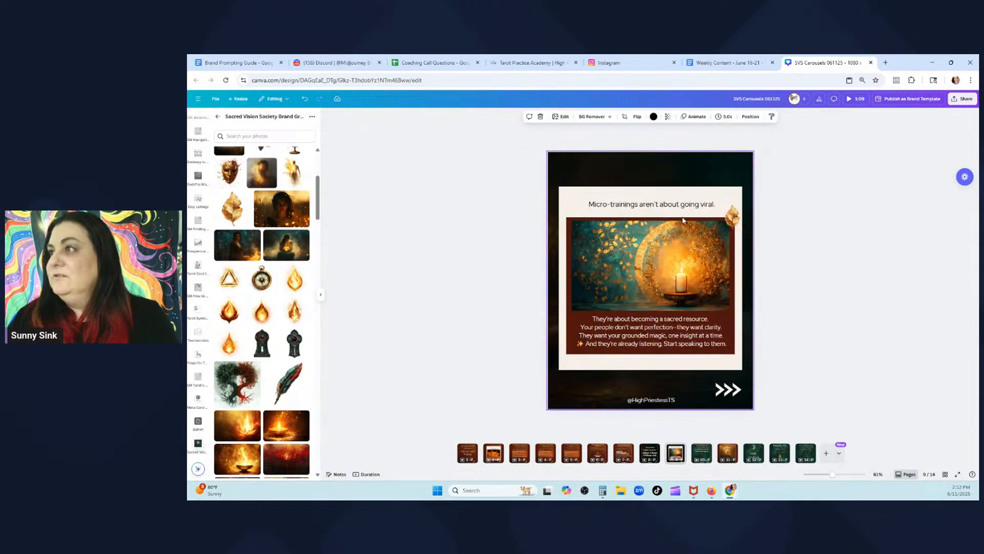
pyautogui.click(702, 453)
pyautogui.rightClick(729, 310)
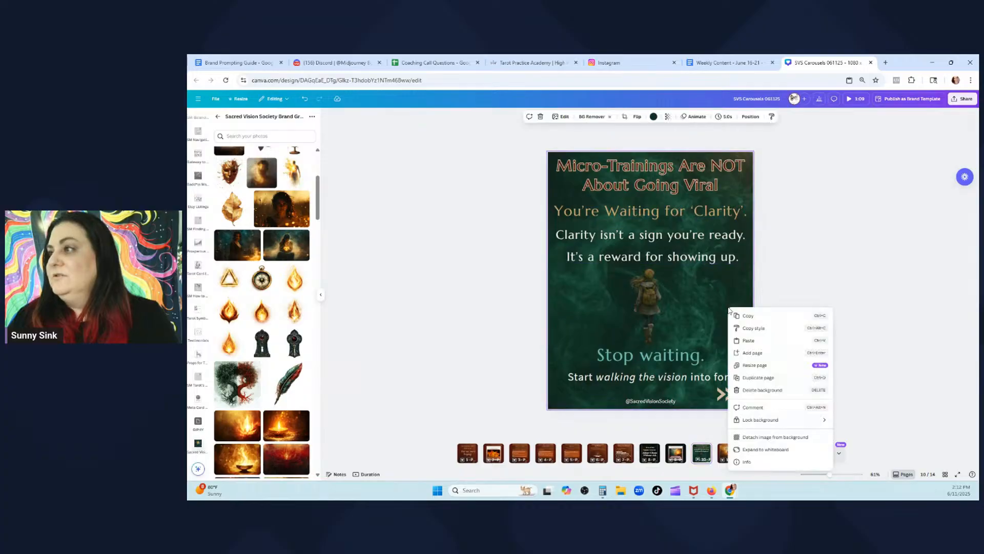
pyautogui.click(743, 341)
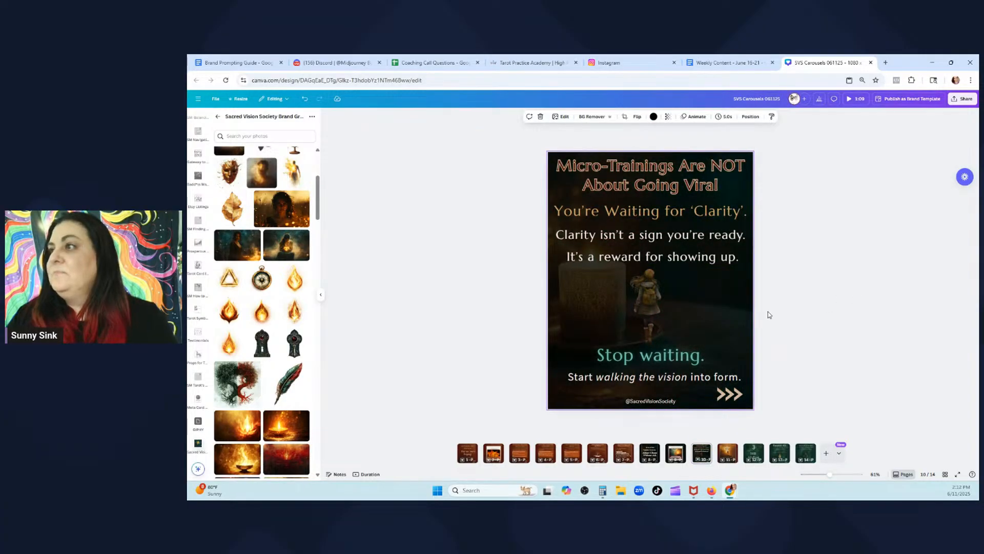
# Copy the ❌ emoji from the Slide 3 section of the Weekly Content document and return to the Canva design
pyautogui.click(718, 61)
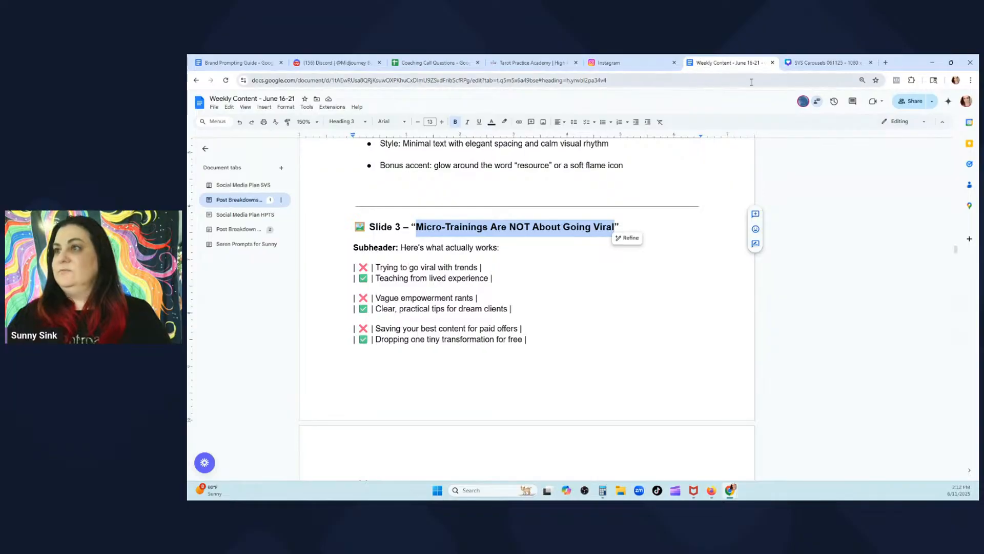
pyautogui.doubleClick(363, 266)
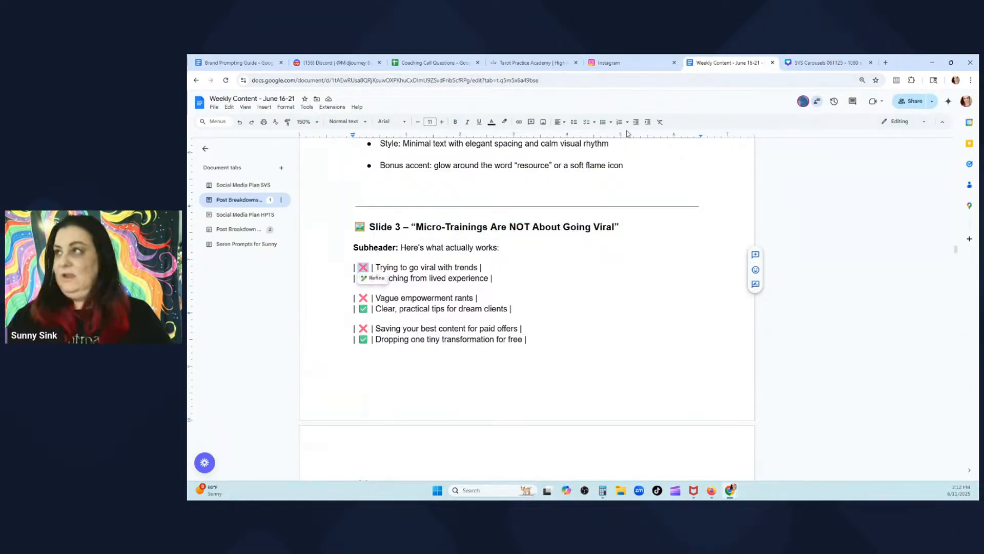
pyautogui.click(826, 62)
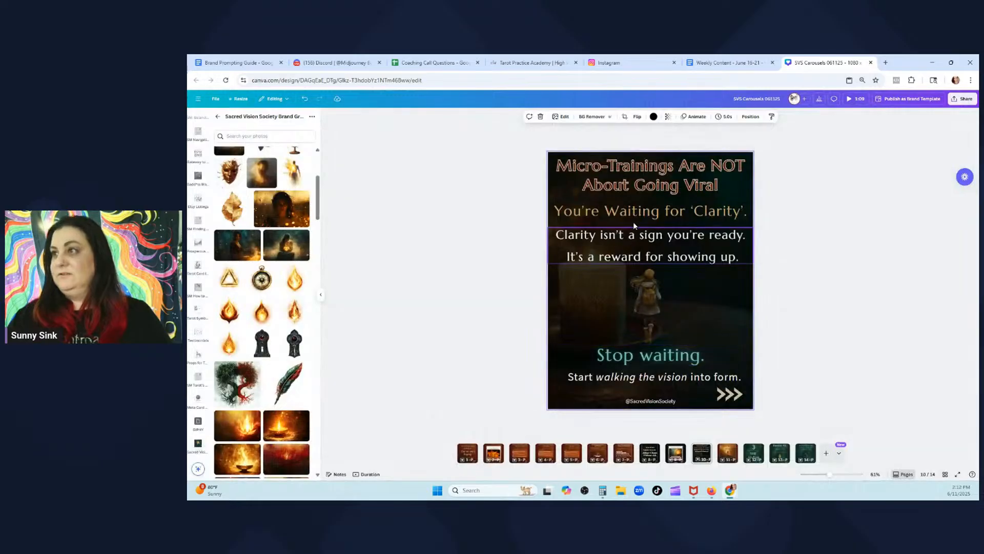
# Delete the old "Clarity" texts, the walking figure and the "Stop waiting." text from page 10, keeping the heading, handle and arrows
pyautogui.click(634, 214)
pyautogui.press('Delete')
pyautogui.click(635, 256)
pyautogui.press('Delete')
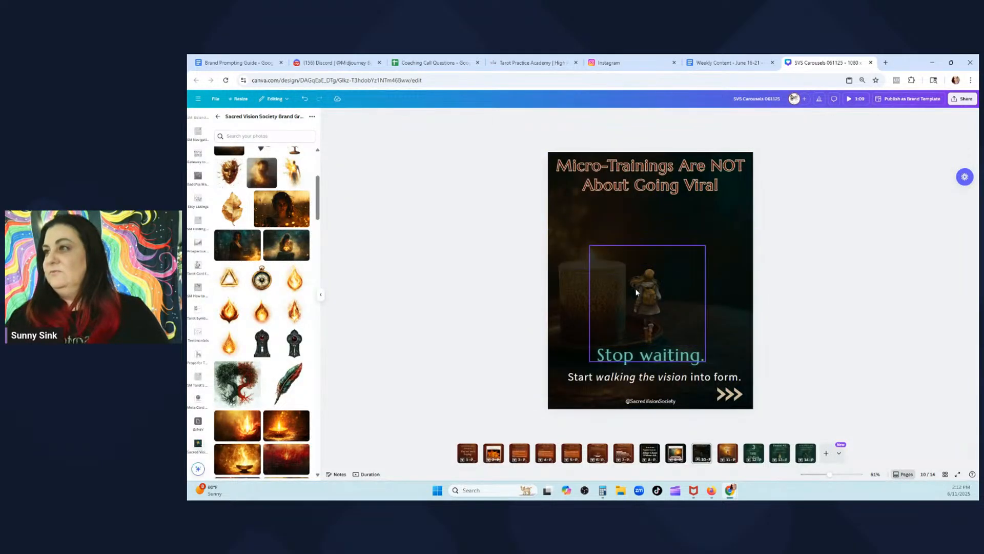
pyautogui.click(636, 293)
pyautogui.press('Delete')
pyautogui.click(633, 353)
pyautogui.press('Delete')
# Add a text box containing the ❌ emoji to page 10 and place it below the heading, above the candle
pyautogui.click(586, 245)
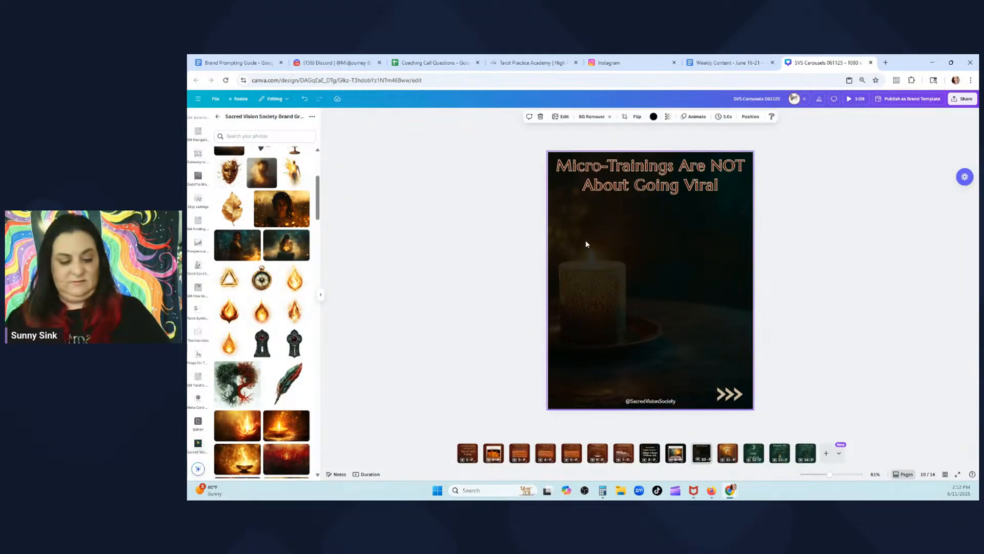
pyautogui.press('t')
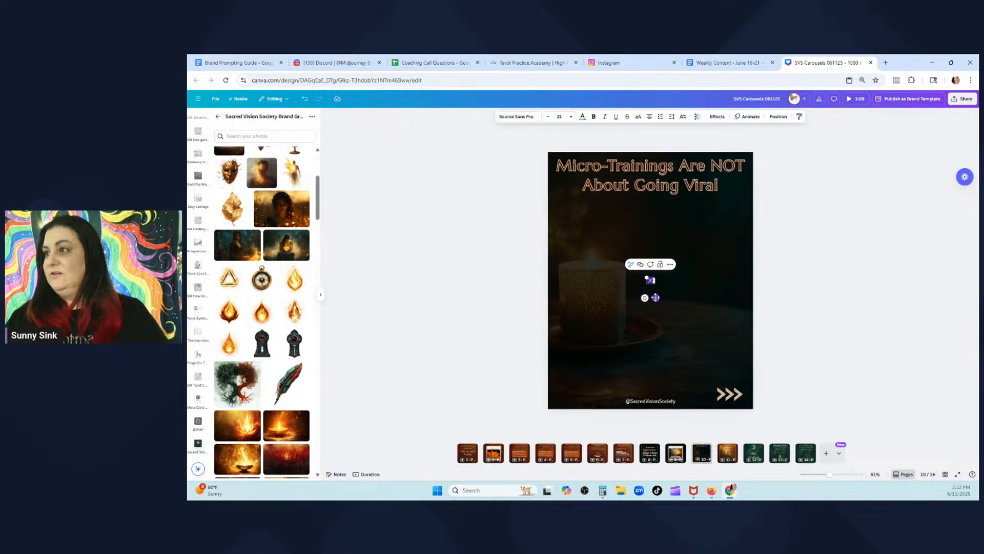
pyautogui.moveTo(651, 267); pyautogui.dragTo(585, 248)
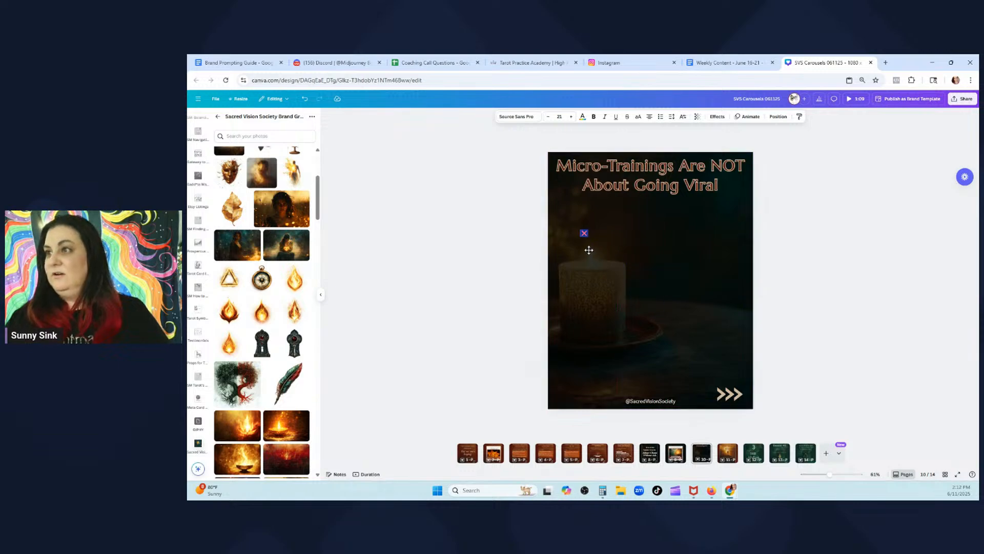
# Copy "Trying to go viral with trends" from Slide 3 in the Weekly Content document and paste it after the ❌ on page 10
pyautogui.click(724, 63)
pyautogui.moveTo(478, 267); pyautogui.dragTo(377, 267)
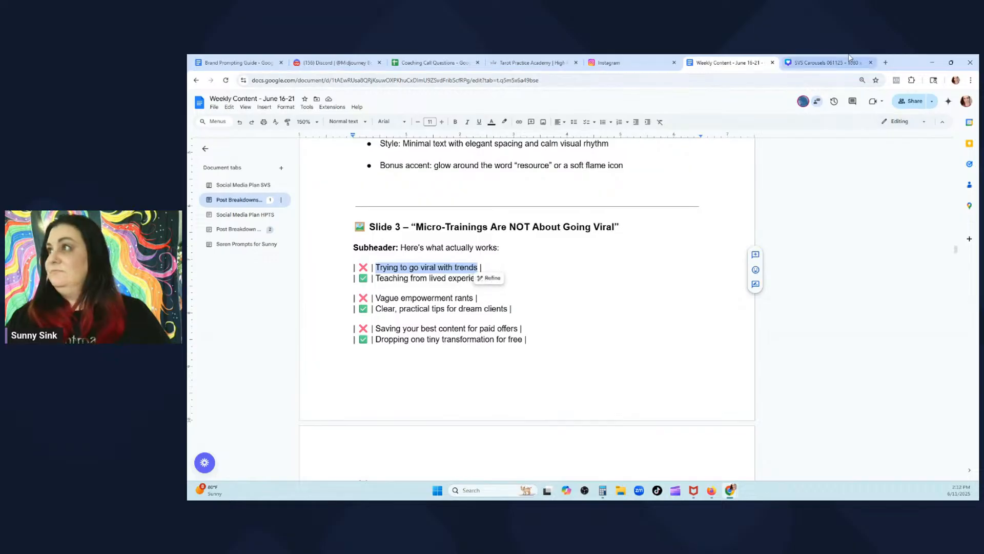
pyautogui.click(825, 63)
pyautogui.click(585, 234)
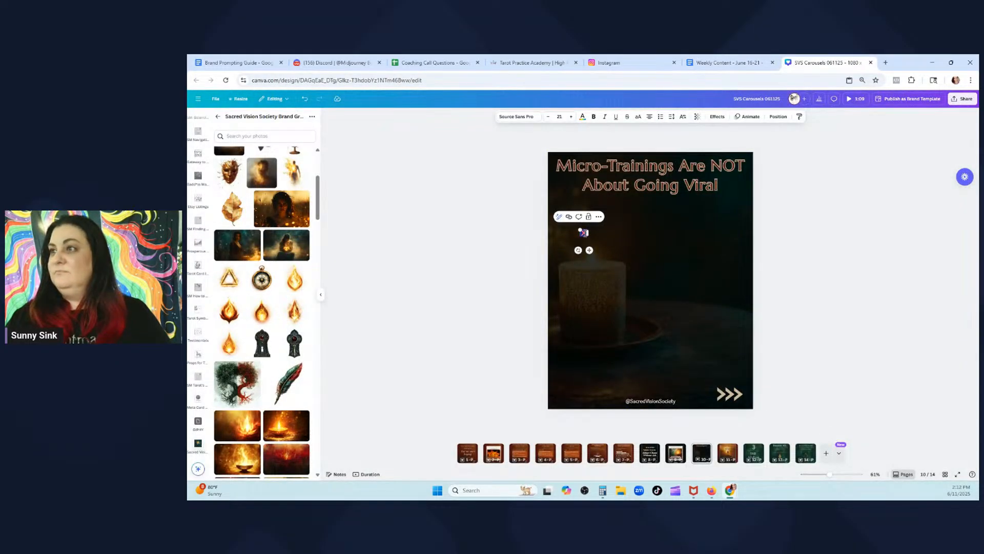
pyautogui.hotkey('ctrl', 'v')
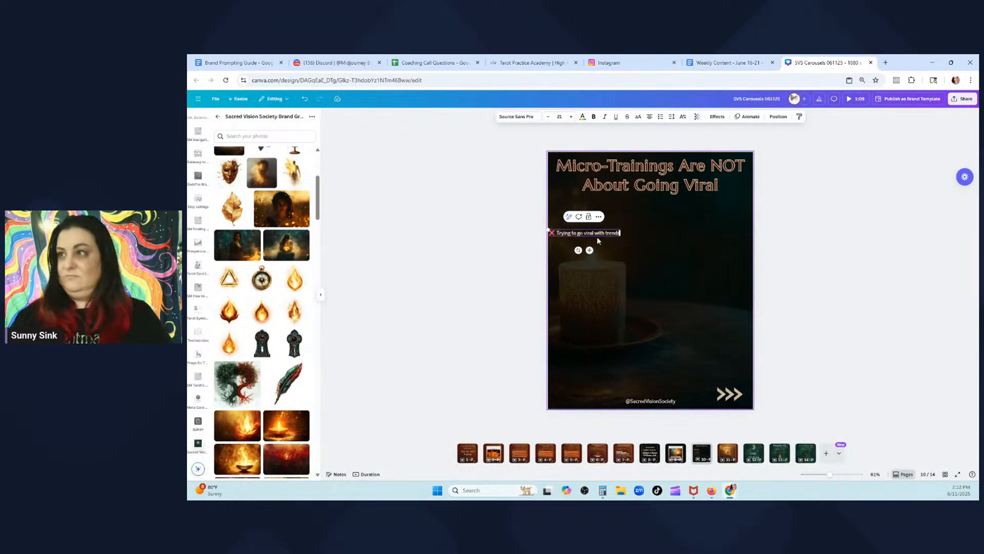
# Move the ❌ line under the heading's left part, enlarge it to about size 40.6 and narrow its box to wrap onto two lines
pyautogui.click(761, 300)
pyautogui.moveTo(593, 233); pyautogui.dragTo(648, 219)
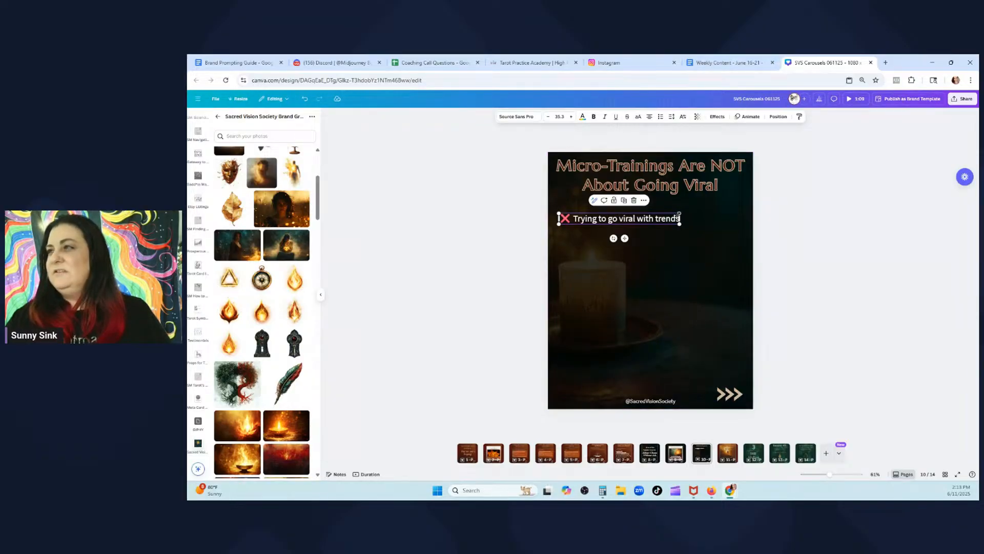
pyautogui.moveTo(681, 218)
pyautogui.mouseDown()
pyautogui.moveTo(636, 221)
pyautogui.moveTo(658, 217)
pyautogui.moveTo(665, 242)
pyautogui.moveTo(669, 226)
pyautogui.mouseUp()
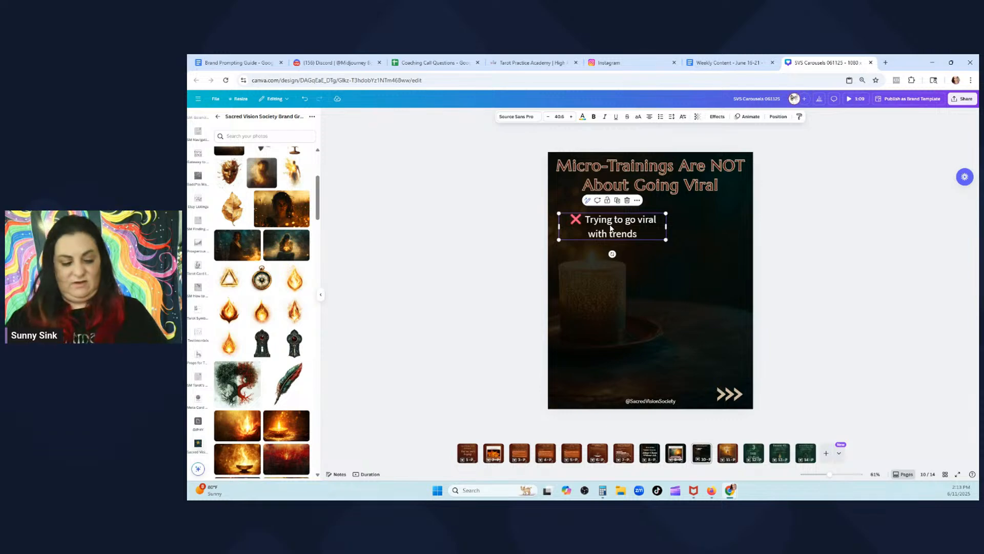
# Copy the "❌ Trying to go viral with trends" text box and place the copy directly below the original
pyautogui.click(605, 303)
pyautogui.click(658, 228)
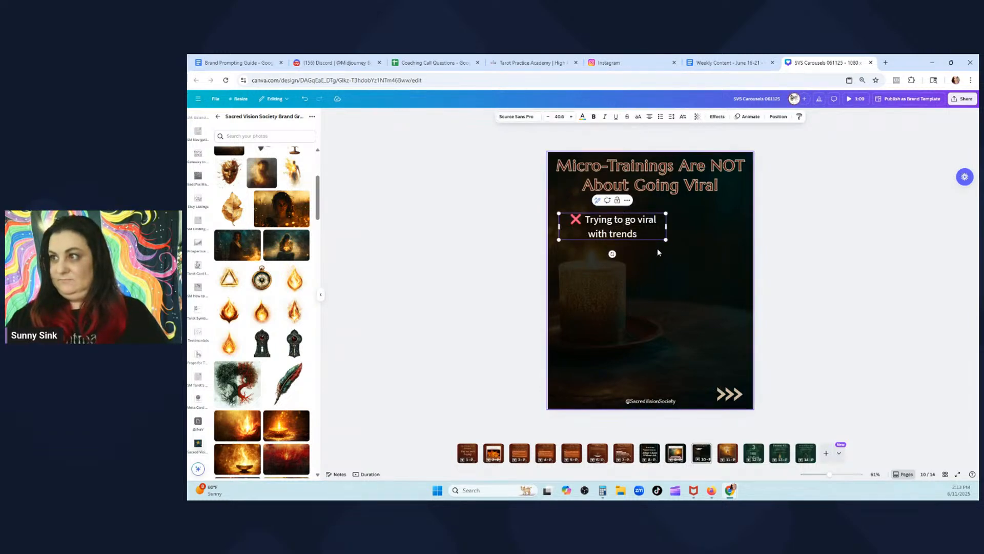
pyautogui.click(628, 276)
pyautogui.hotkey('ctrl', 'v')
pyautogui.moveTo(630, 236); pyautogui.dragTo(627, 274)
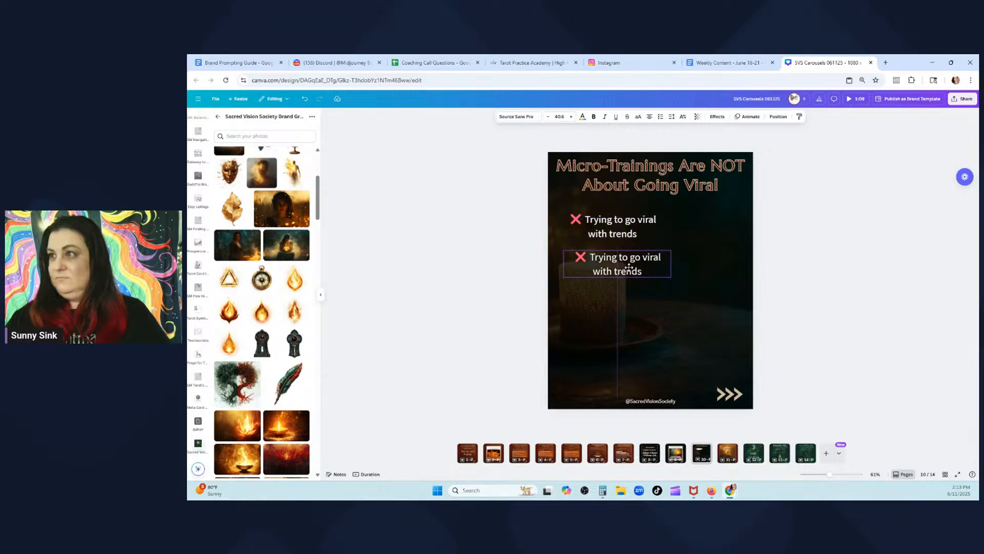
# Check Slide 3's remaining ❌ and ✅ pairs in the Weekly Content document and add two more copies of the ❌ line below
pyautogui.click(728, 62)
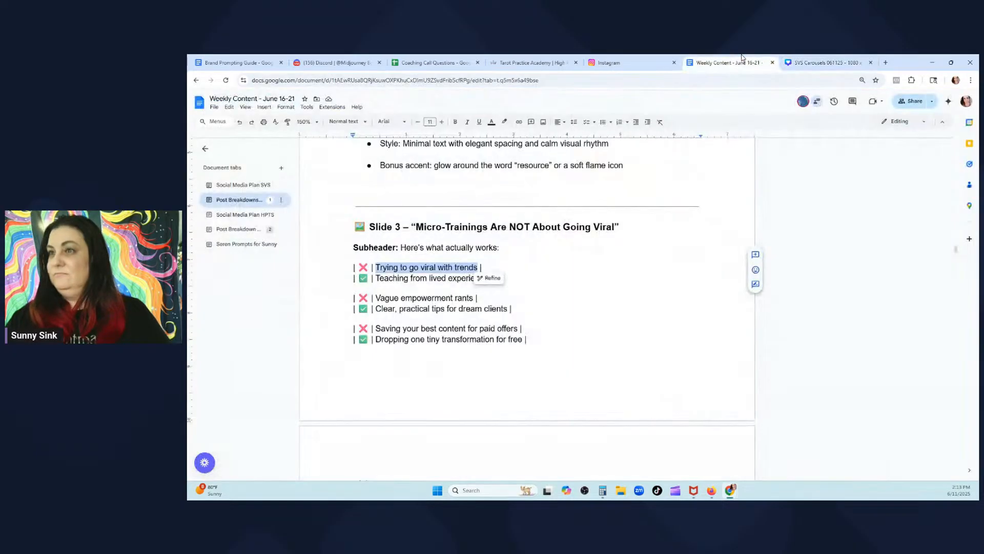
pyautogui.scroll(-5, 690, 140)
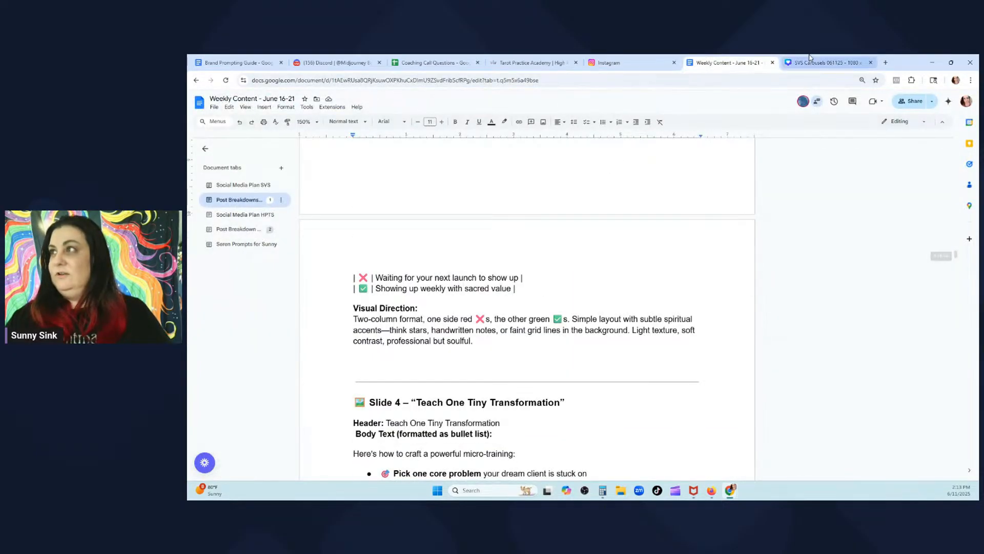
pyautogui.click(827, 62)
pyautogui.click(601, 317)
pyautogui.hotkey('ctrl', 'v')
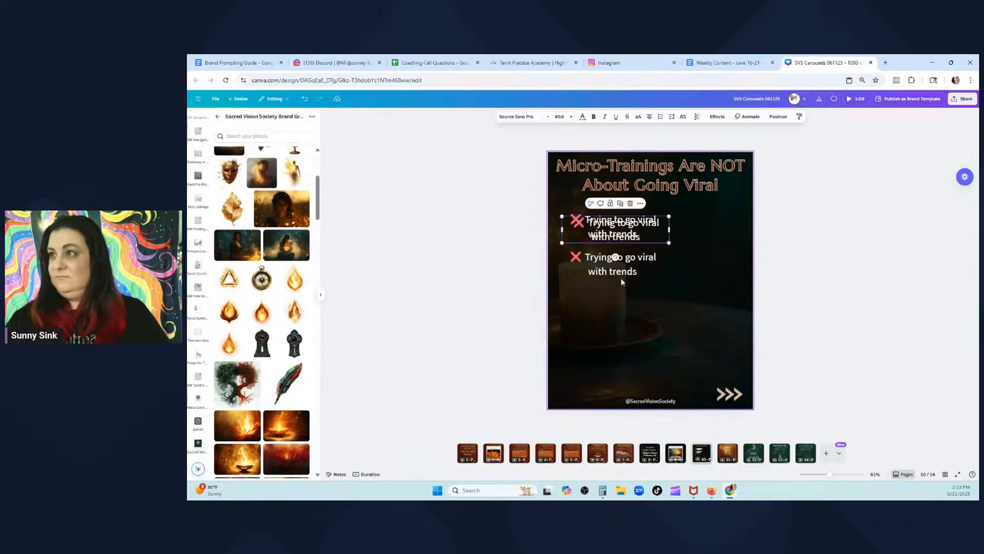
pyautogui.moveTo(623, 233); pyautogui.dragTo(616, 296)
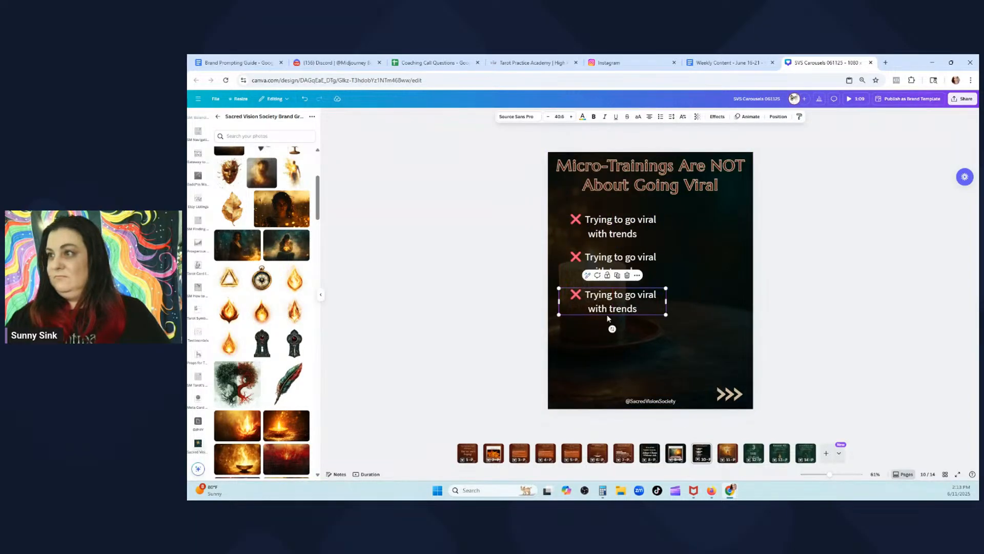
pyautogui.click(586, 364)
pyautogui.hotkey('ctrl', 'v')
pyautogui.moveTo(617, 233); pyautogui.dragTo(616, 339)
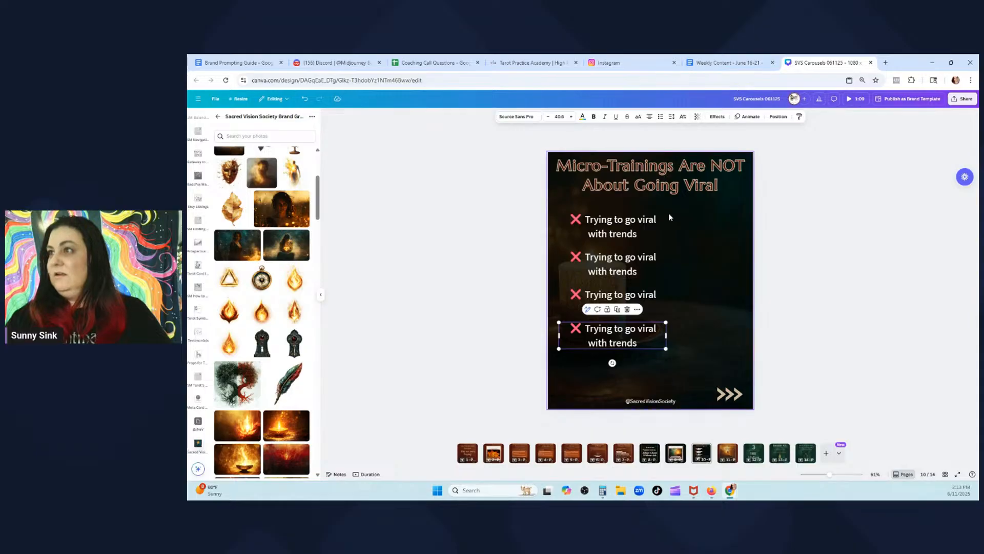
# Space the four ❌ text boxes evenly with Tidy up
pyautogui.click(623, 226)
pyautogui.click(419, 249)
pyautogui.moveTo(514, 222); pyautogui.dragTo(666, 349)
pyautogui.rightClick(627, 309)
pyautogui.moveTo(682, 397)
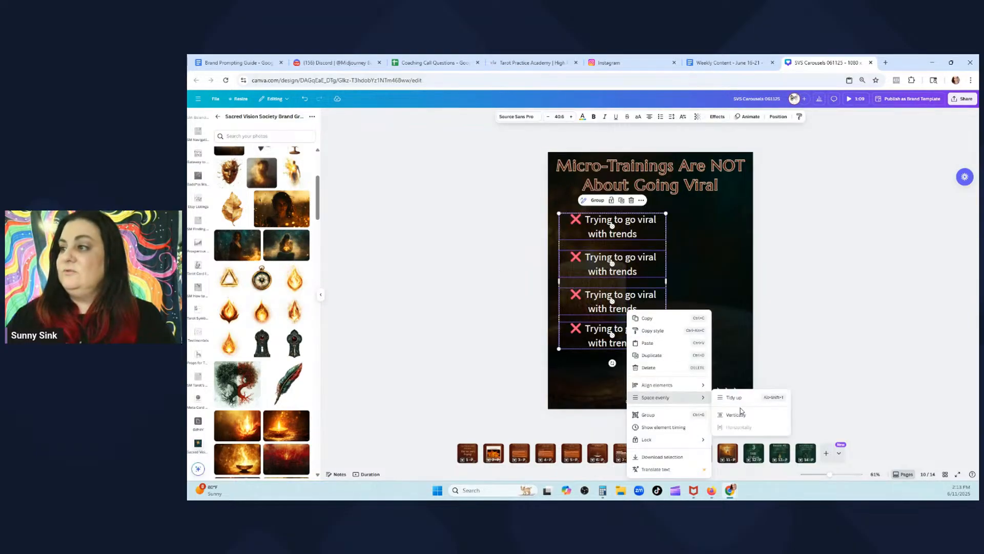
pyautogui.click(727, 399)
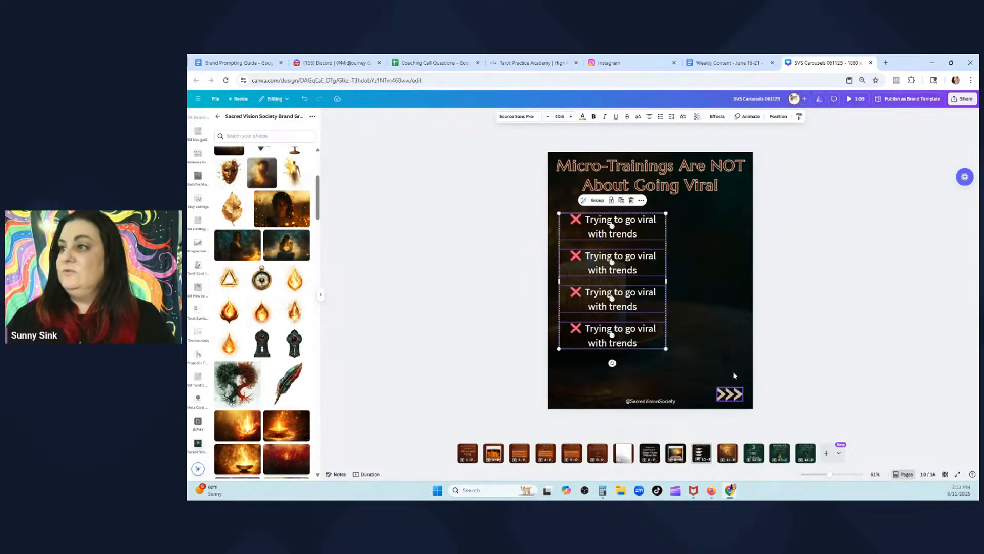
pyautogui.rightClick(596, 310)
pyautogui.click(908, 289)
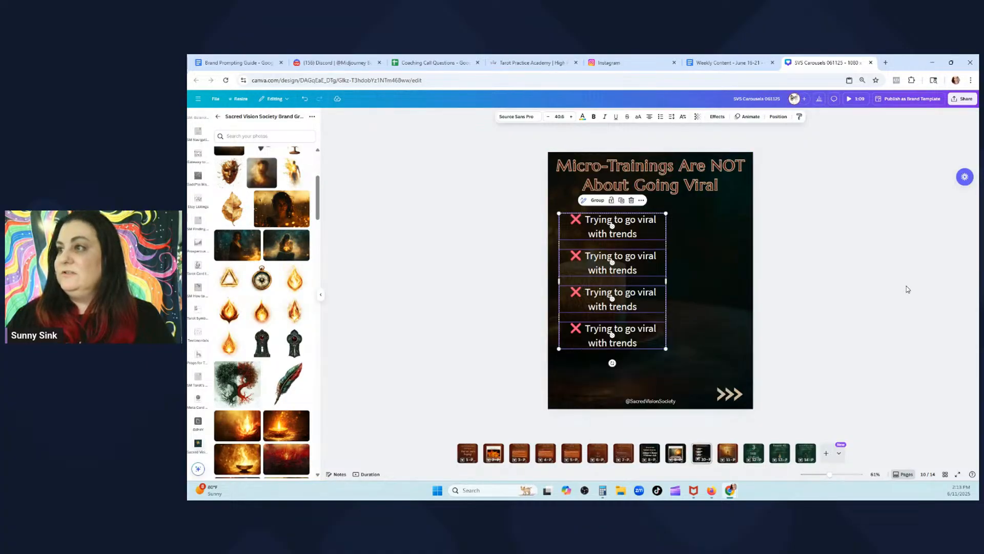
# Copy the four ❌ text boxes and place the copies as a second column on the right of page 10
pyautogui.moveTo(489, 217); pyautogui.dragTo(668, 328)
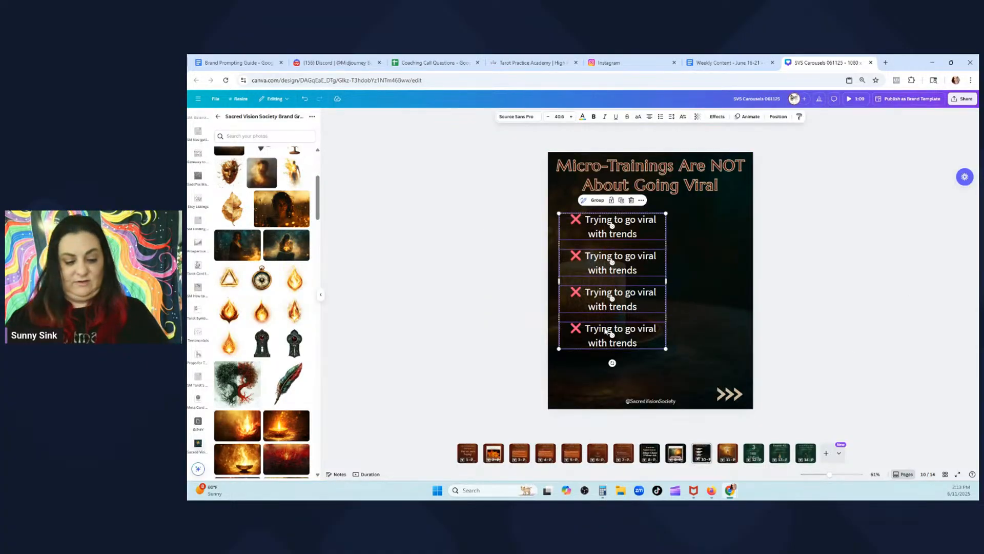
pyautogui.click(733, 326)
pyautogui.hotkey('ctrl', 'v')
pyautogui.moveTo(608, 302); pyautogui.dragTo(717, 306)
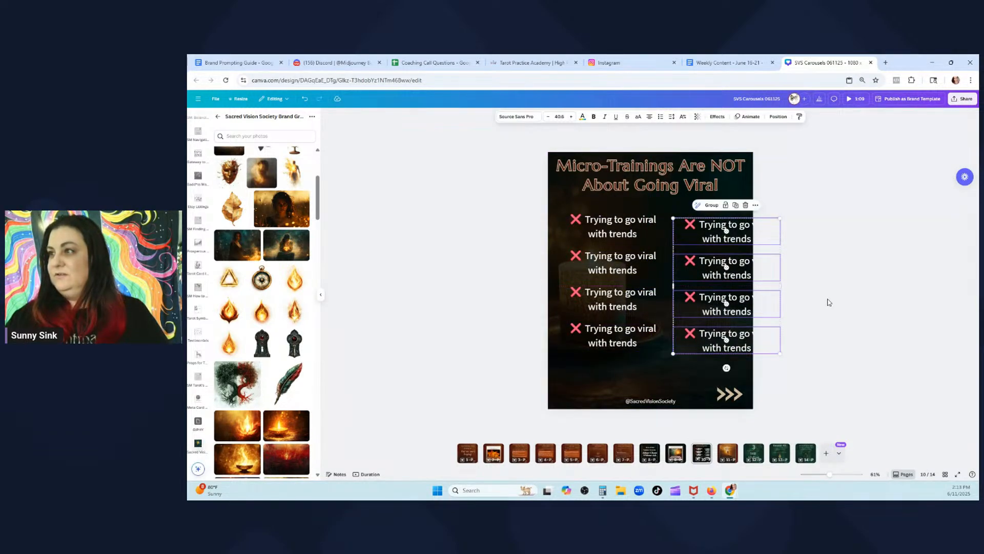
# Scale both columns of text down together to about size 34.7 and position them to fit within the page
pyautogui.moveTo(824, 374); pyautogui.dragTo(552, 219)
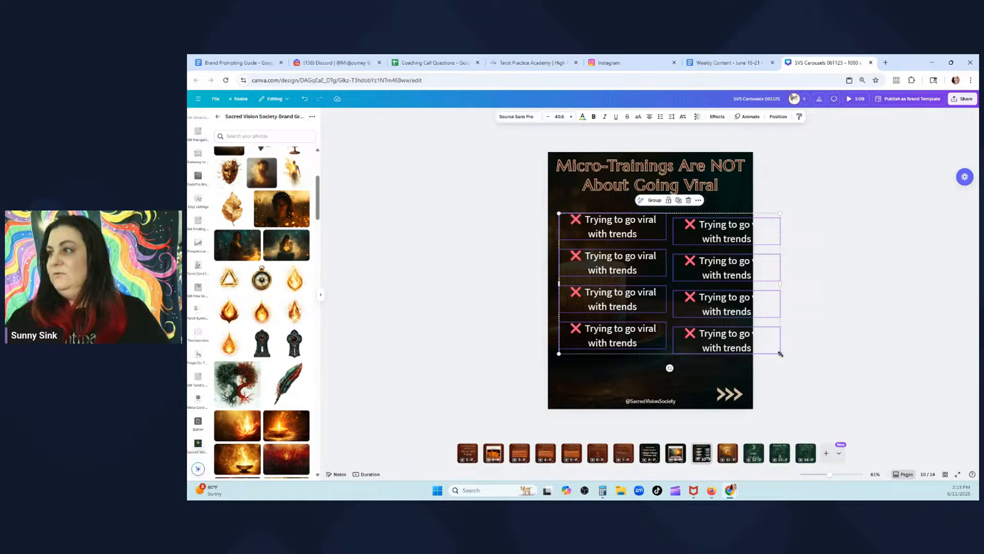
pyautogui.moveTo(781, 354); pyautogui.dragTo(756, 365)
pyautogui.moveTo(704, 313); pyautogui.dragTo(701, 318)
pyautogui.click(830, 292)
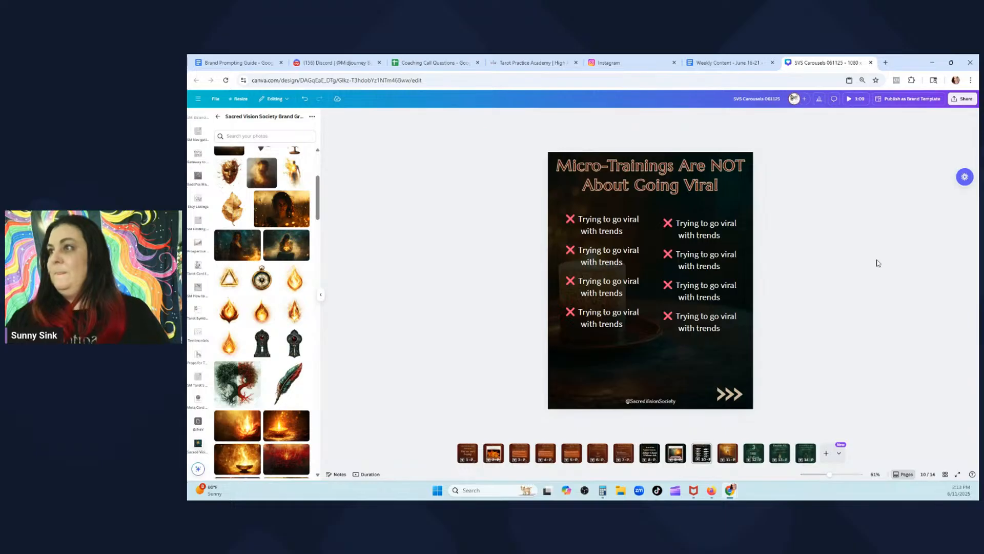
# Copy the ✅ emoji from the Weekly Content document and replace the ❌ in the right column's first line with it, followed by a space
pyautogui.click(742, 58)
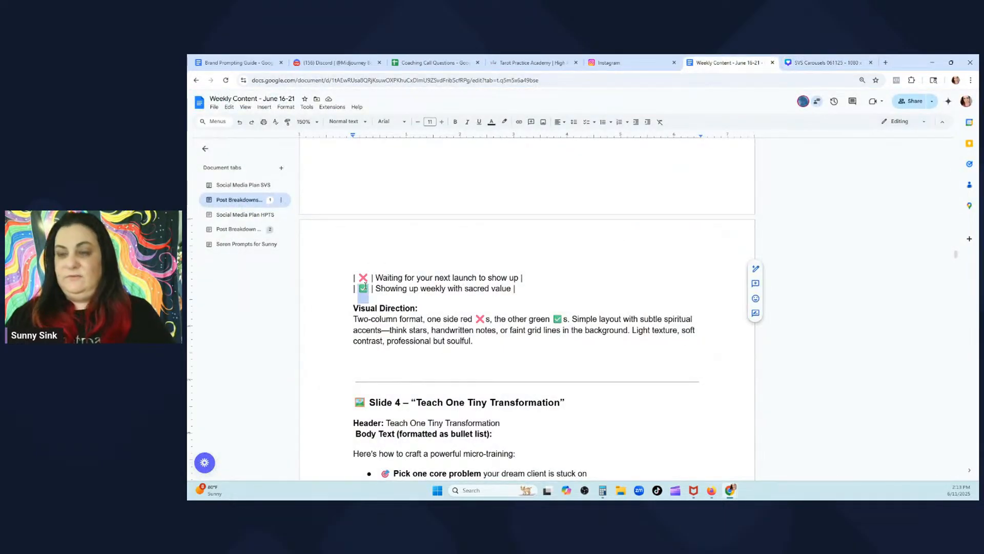
pyautogui.click(827, 63)
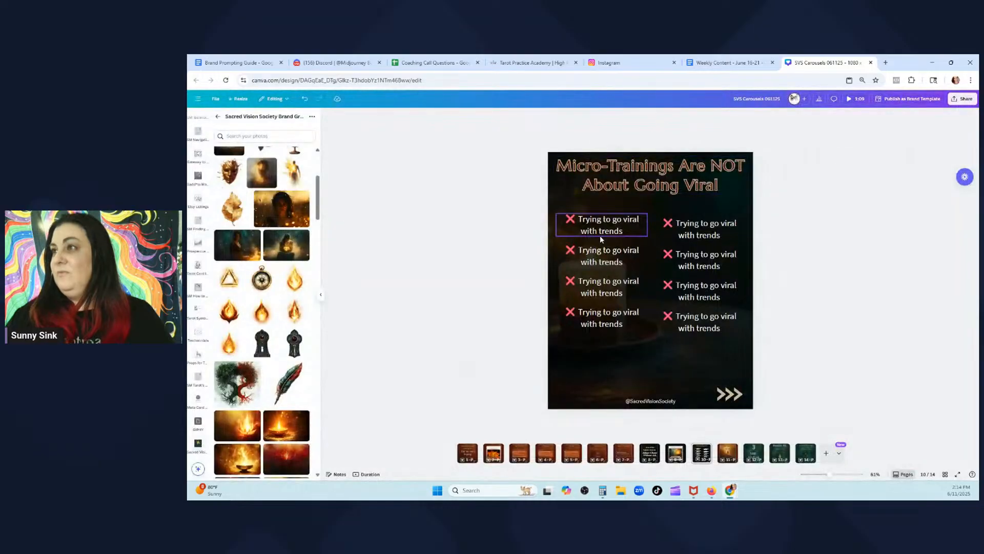
pyautogui.doubleClick(676, 226)
pyautogui.click(673, 223)
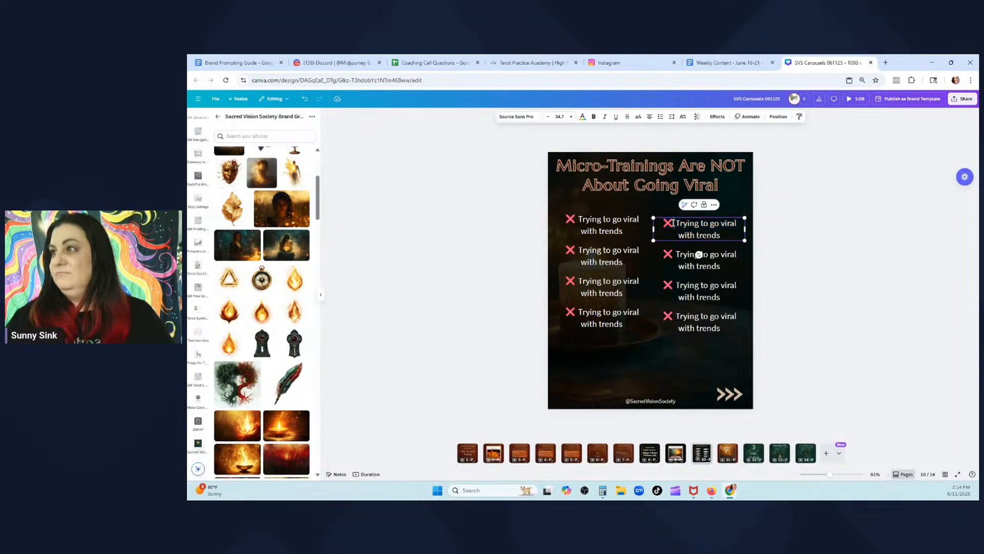
pyautogui.press('BackSpace')
pyautogui.write('✅')
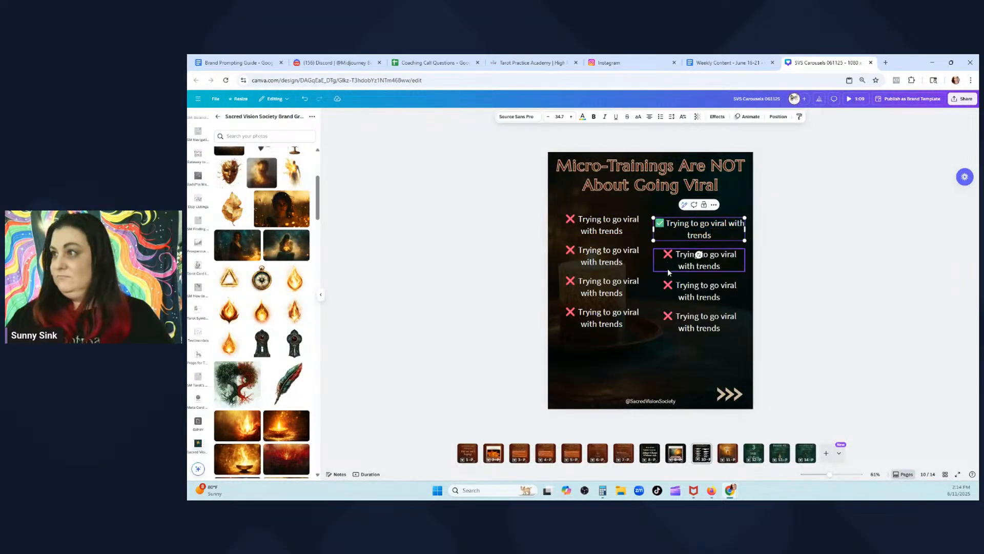
pyautogui.click(670, 261)
pyautogui.click(669, 223)
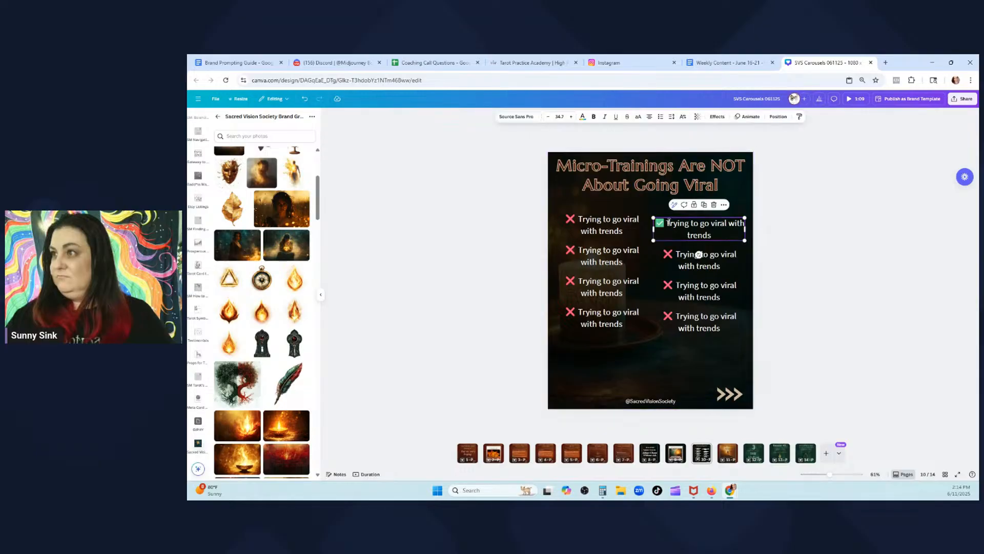
pyautogui.doubleClick(670, 223)
pyautogui.click(668, 222)
# Replace the ❌ at the start of the right column's second line with a ✅
pyautogui.click(672, 255)
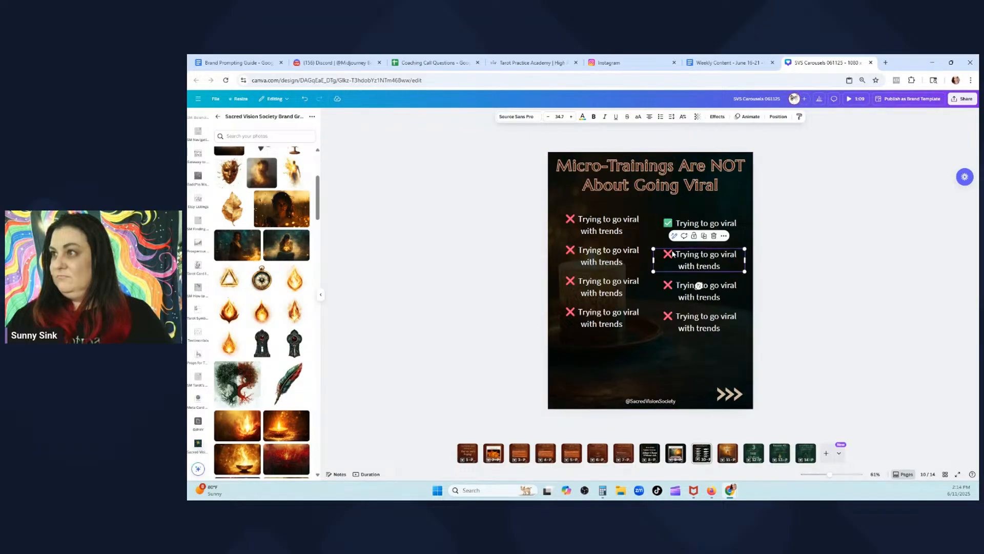
pyautogui.click(672, 253)
pyautogui.click(672, 254)
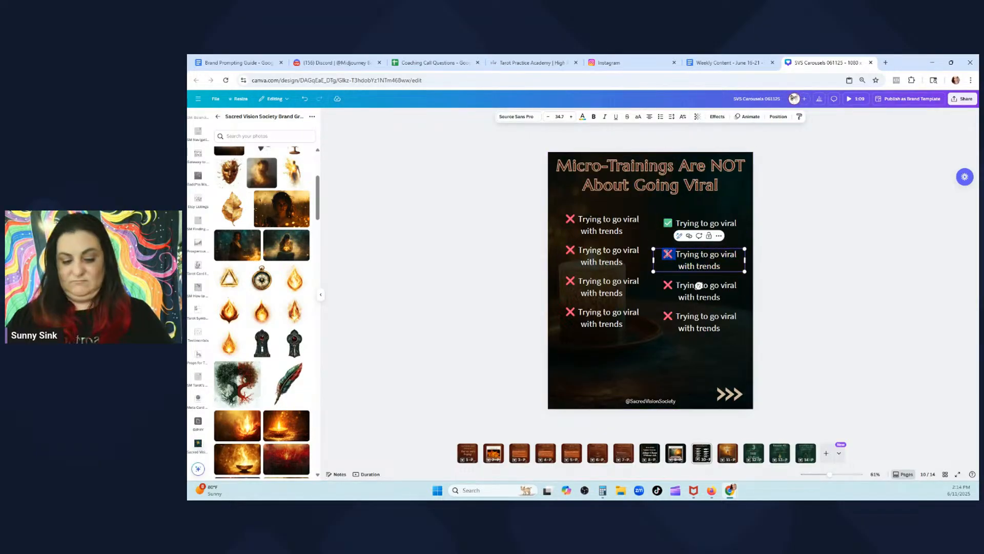
pyautogui.write('✅')
# Replace the ❌ at the start of the right column's third line with a ✅, keeping the rest of its text intact
pyautogui.click(677, 291)
pyautogui.click(677, 290)
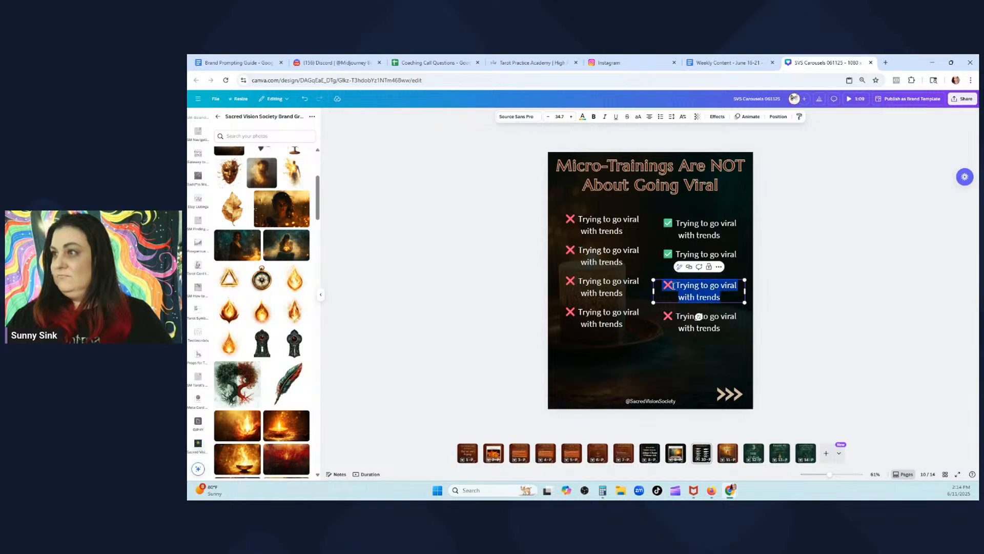
pyautogui.click(673, 285)
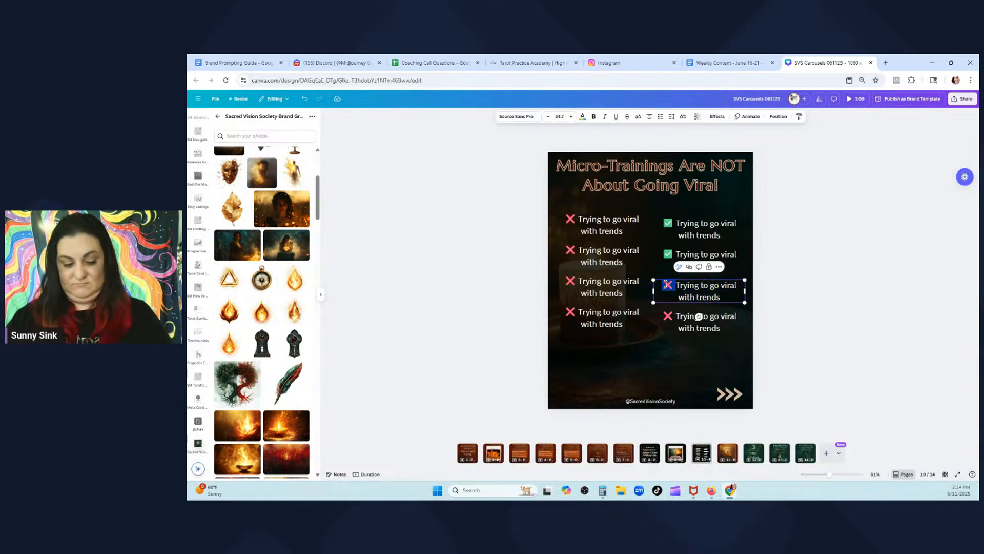
pyautogui.write('✅')
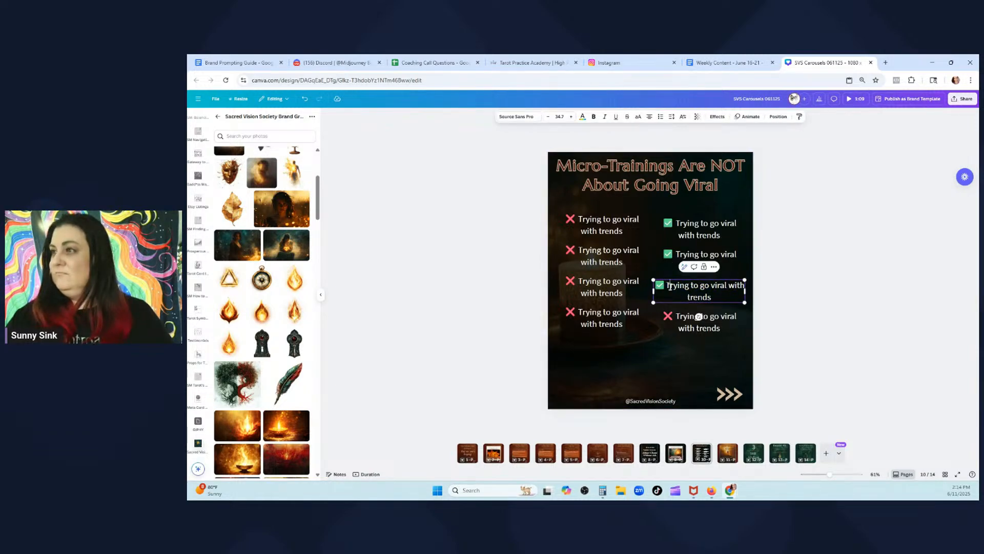
pyautogui.press('Delete')
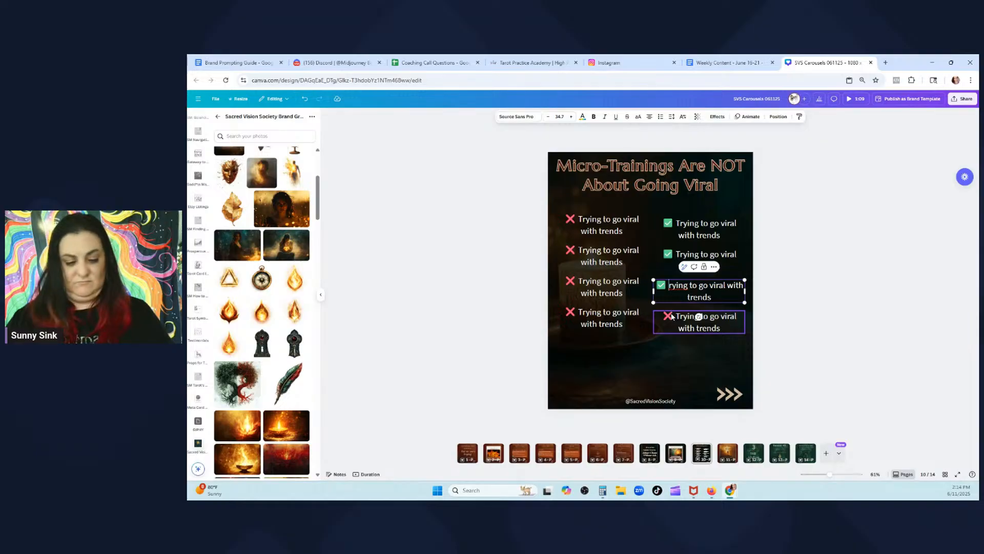
pyautogui.hotkey('ctrl', 'z')
# Replace the ❌ at the start of the right column's fourth line with a ✅
pyautogui.click(674, 317)
pyautogui.click(676, 316)
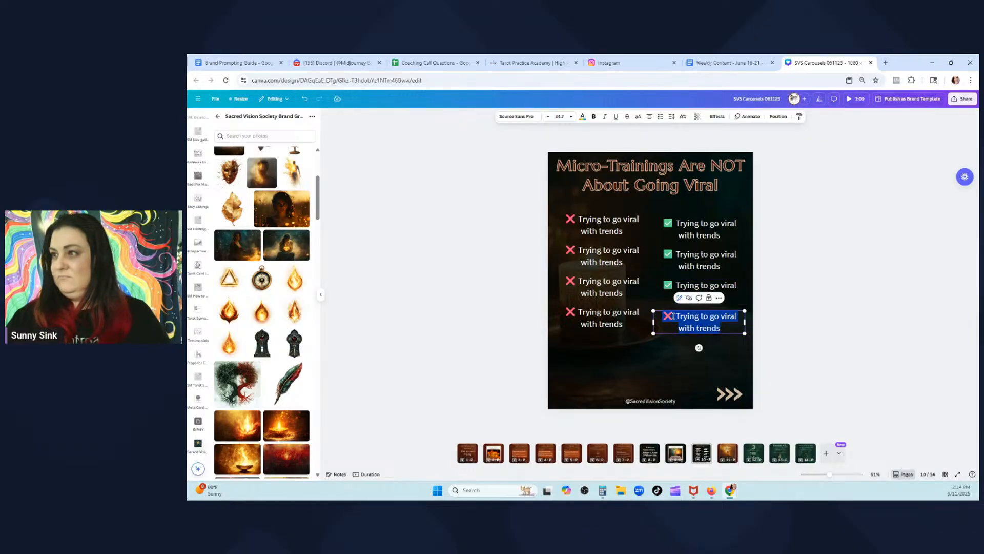
pyautogui.click(674, 317)
pyautogui.press('BackSpace')
pyautogui.write('✅')
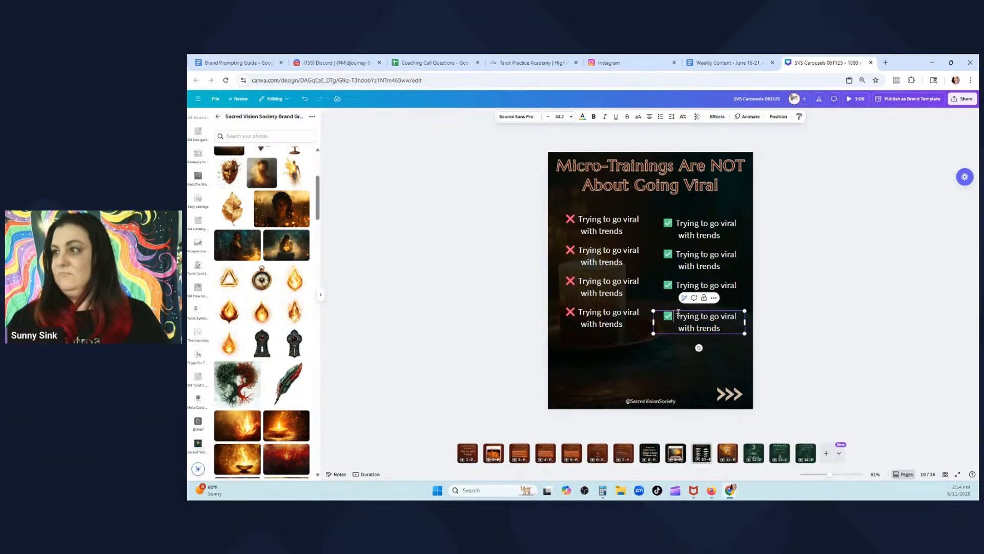
# Copy "Vague empowerment rants" from the Weekly Content document and put it after the ❌ in the left column's second line
pyautogui.click(734, 62)
pyautogui.scroll(5, 424, 326)
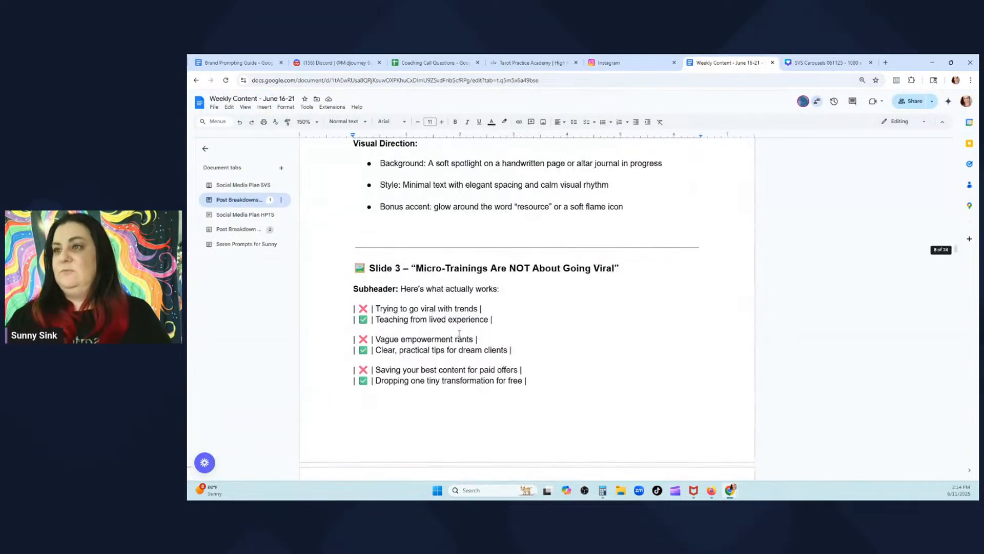
pyautogui.moveTo(475, 339); pyautogui.dragTo(372, 341)
pyautogui.hotkey('ctrl', 'c')
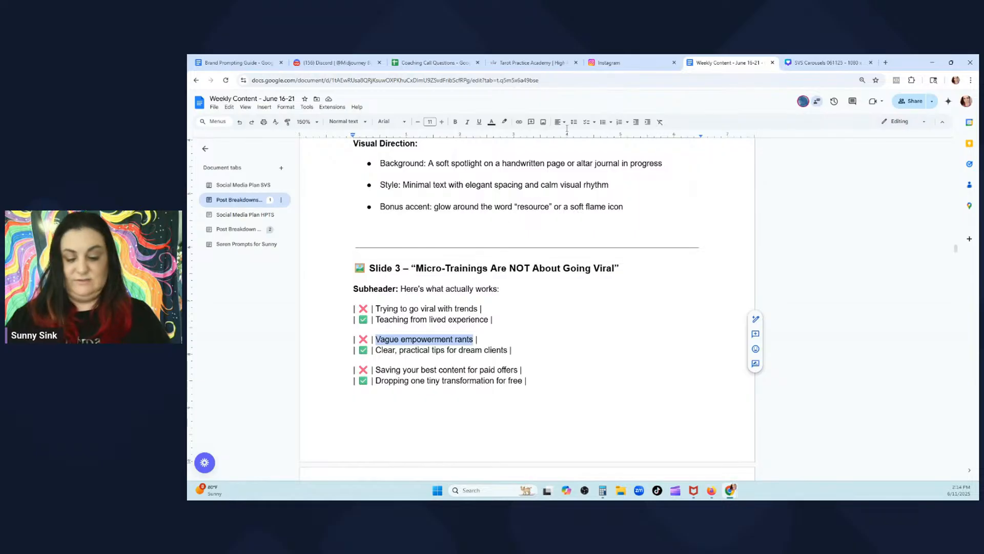
pyautogui.click(826, 62)
pyautogui.click(605, 263)
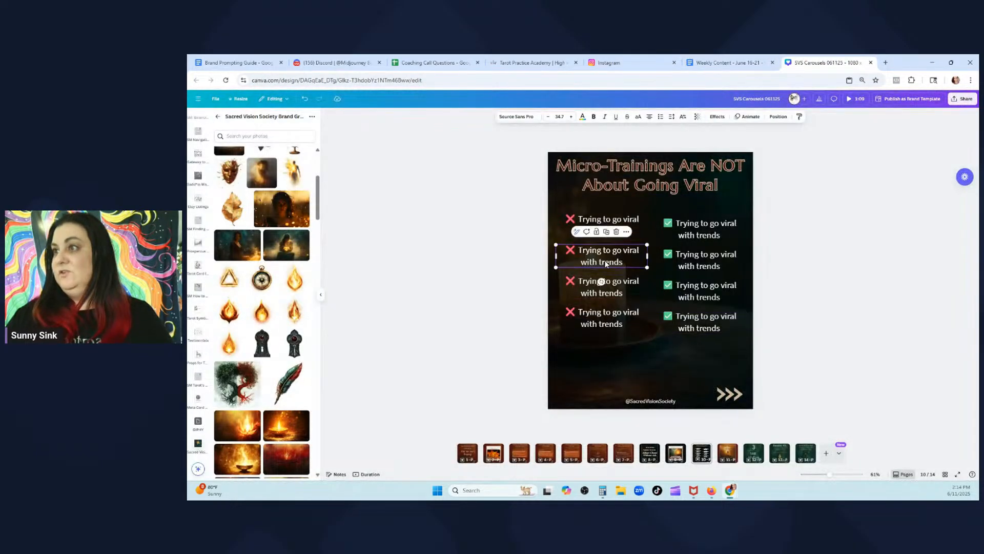
pyautogui.click(605, 263)
pyautogui.moveTo(624, 262); pyautogui.dragTo(576, 252)
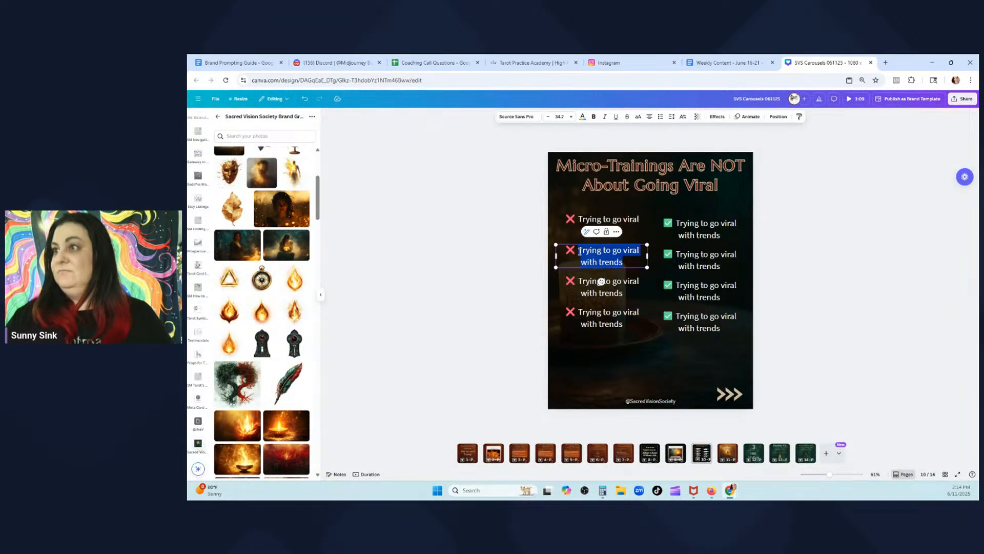
pyautogui.hotkey('ctrl', 'v')
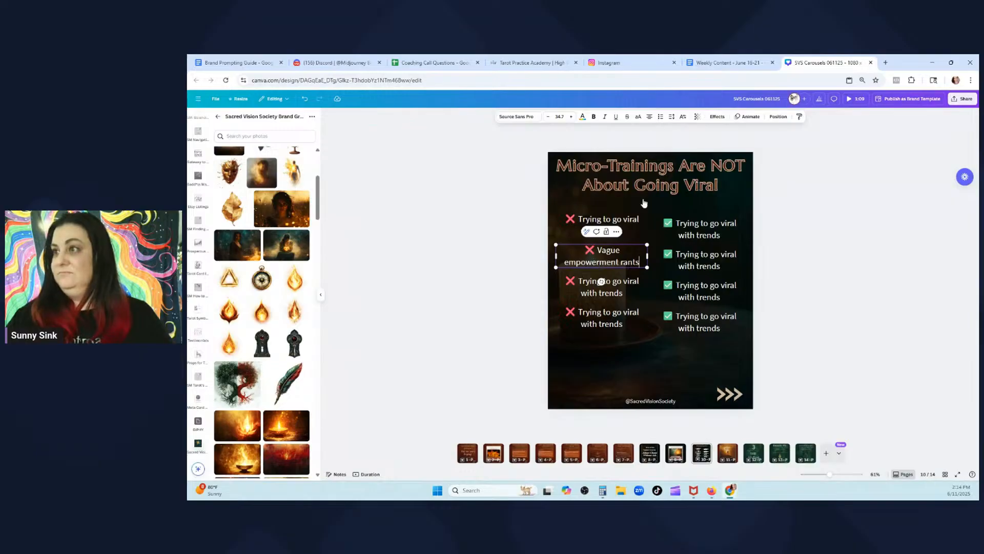
# Copy "Saving your best content for paid offers" from the Weekly Content document and put it after the ❌ in the left column's third line
pyautogui.click(728, 62)
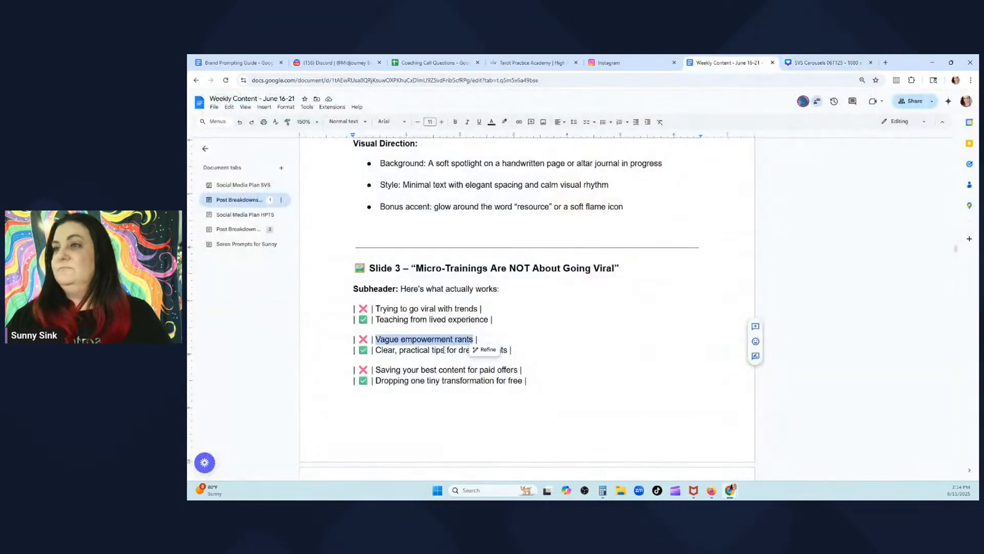
pyautogui.click(434, 351)
pyautogui.moveTo(518, 369); pyautogui.dragTo(373, 370)
pyautogui.hotkey('ctrl', 'c')
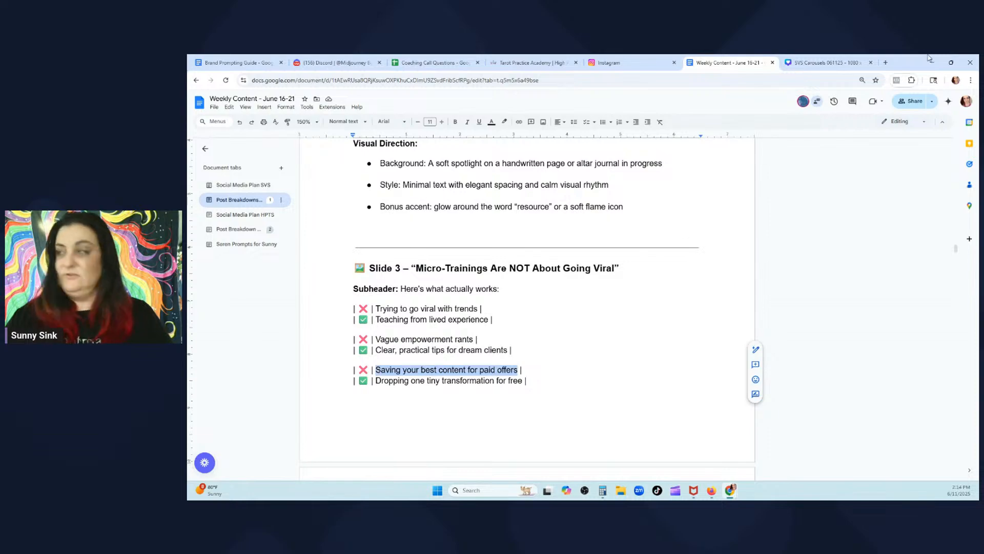
pyautogui.click(826, 62)
pyautogui.click(615, 290)
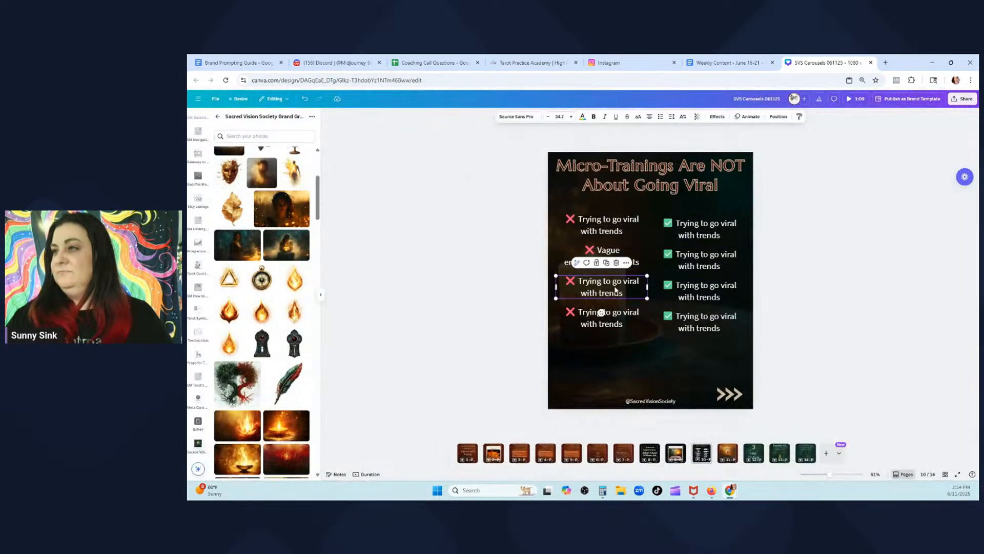
pyautogui.click(616, 289)
pyautogui.moveTo(623, 294); pyautogui.dragTo(582, 284)
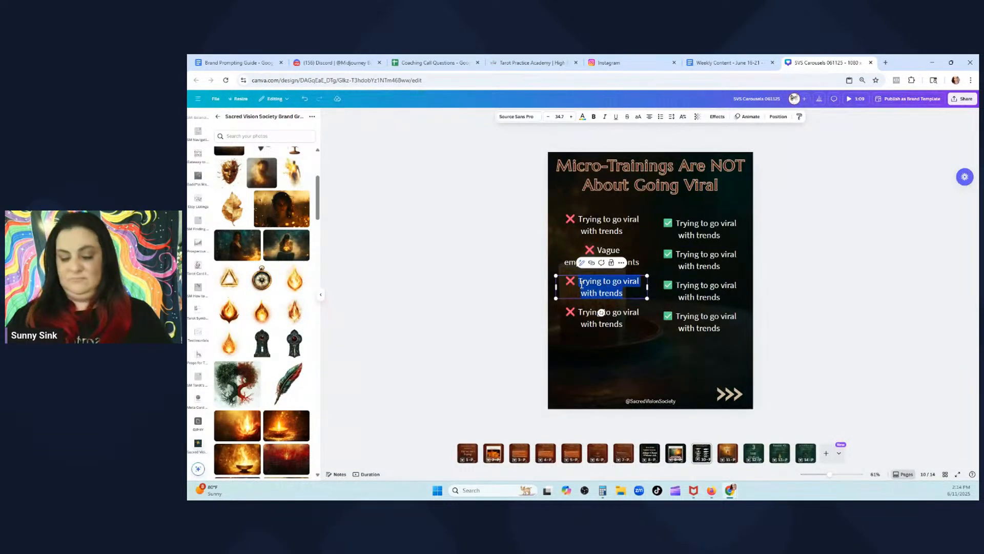
pyautogui.hotkey('ctrl', 'v')
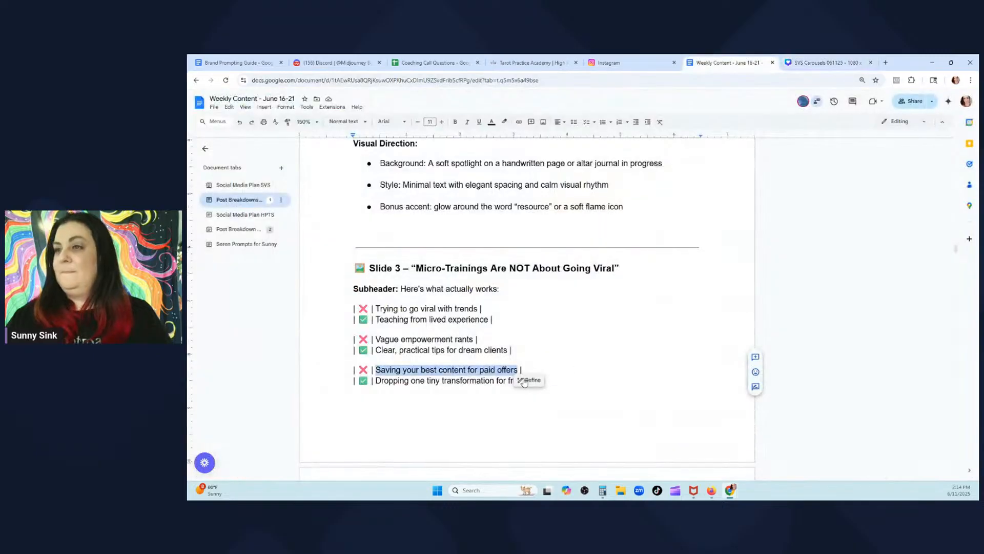
# Copy "Waiting for your next launch to show up" from the Weekly Content document and put it after the ❌ in the left column's fourth line
pyautogui.click(596, 352)
pyautogui.scroll(-3, 495, 363)
pyautogui.moveTo(521, 362); pyautogui.dragTo(388, 360)
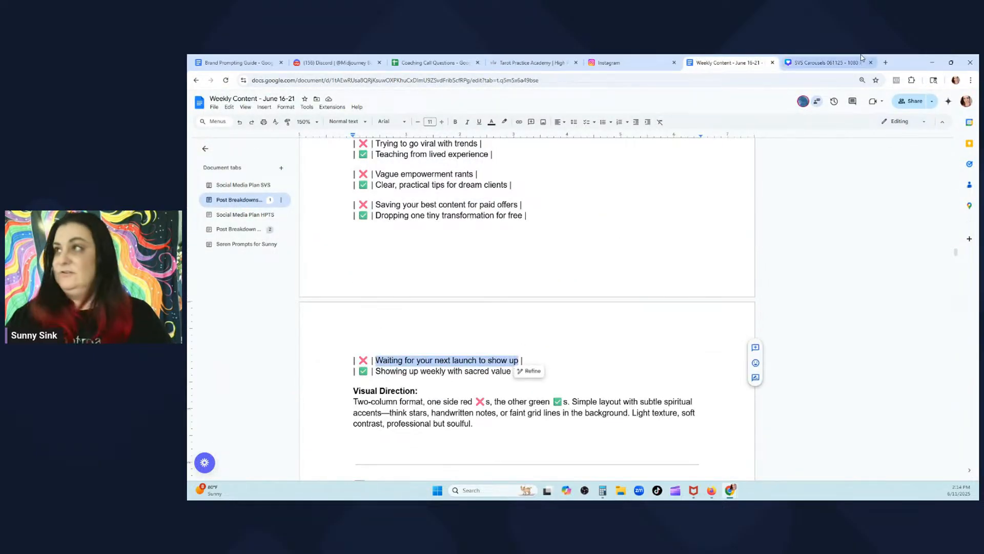
pyautogui.click(825, 63)
pyautogui.click(602, 325)
pyautogui.doubleClick(602, 326)
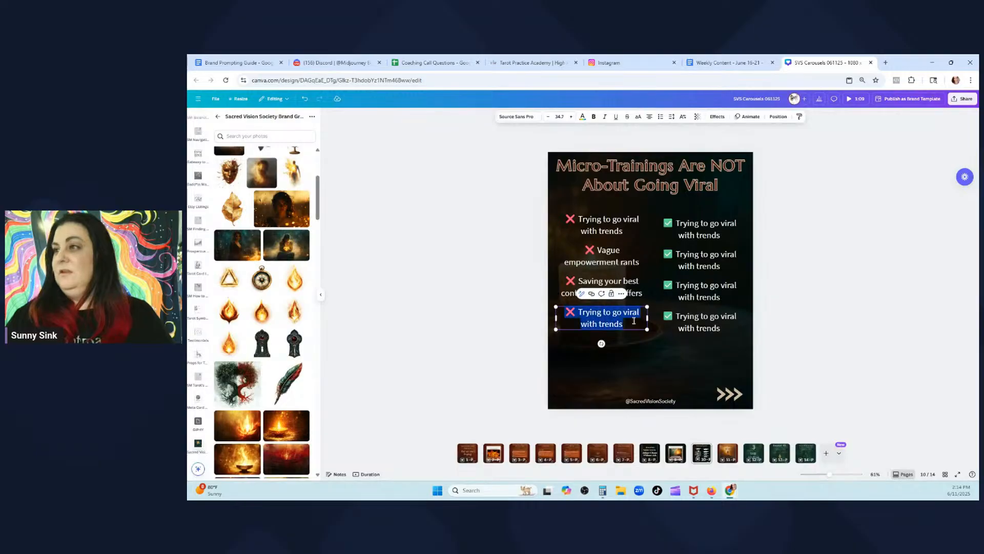
pyautogui.moveTo(633, 321); pyautogui.dragTo(601, 315)
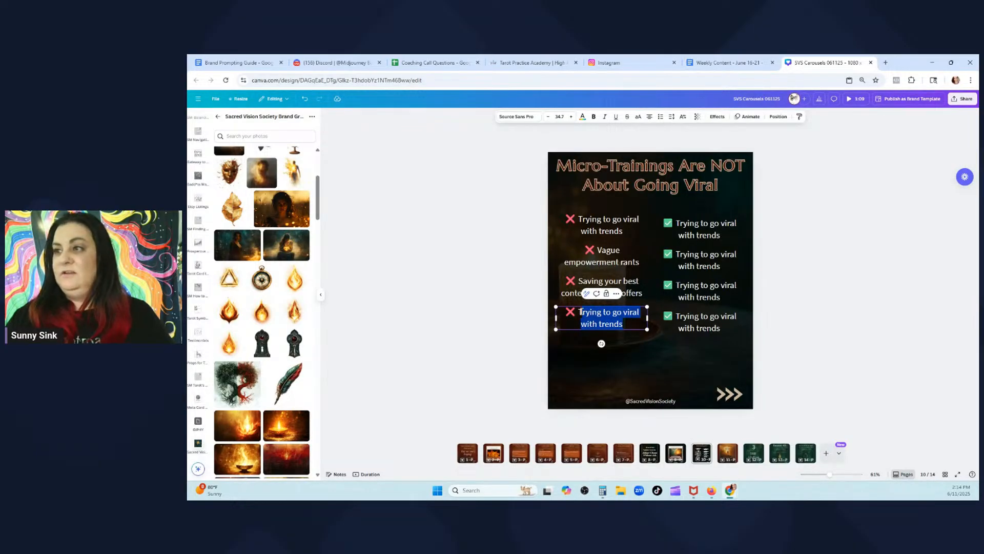
pyautogui.write('Waiting for your next launch to show up')
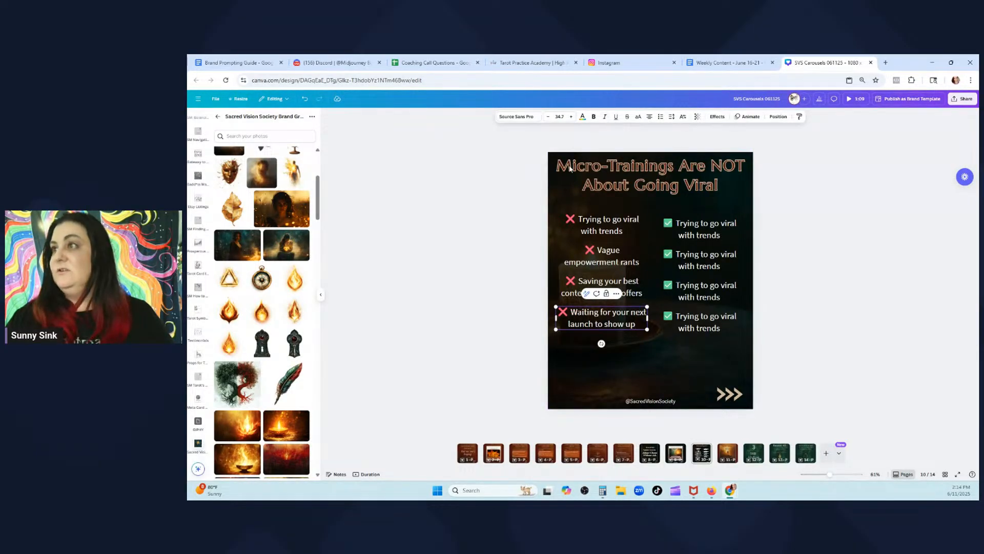
# Left-align the text of the first three ❌ lines in the left column
pyautogui.click(602, 287)
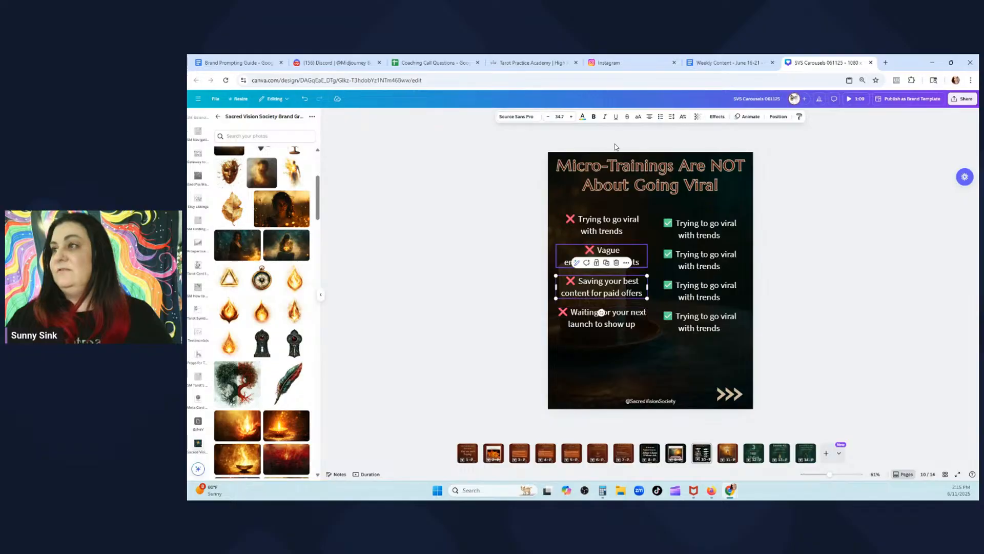
pyautogui.click(649, 117)
pyautogui.click(598, 252)
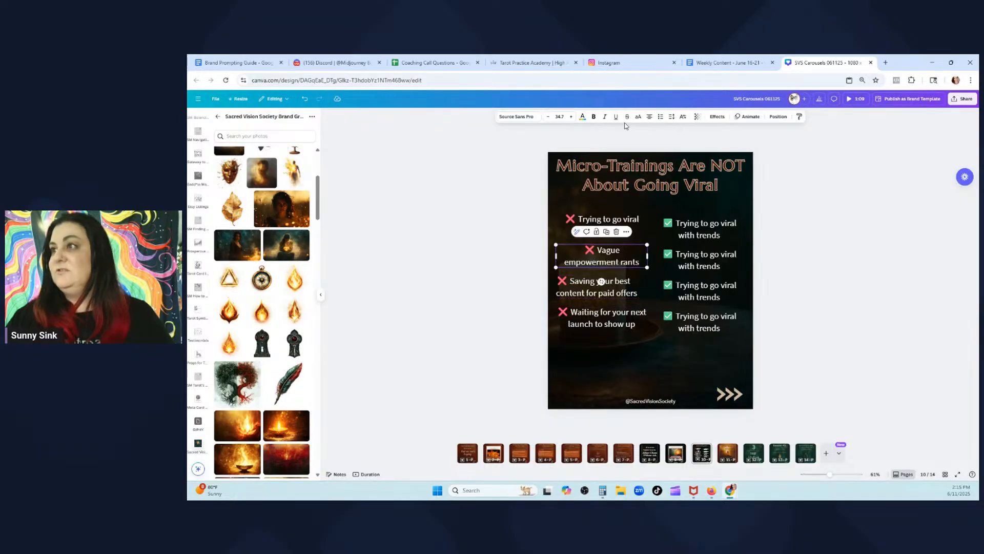
pyautogui.click(650, 117)
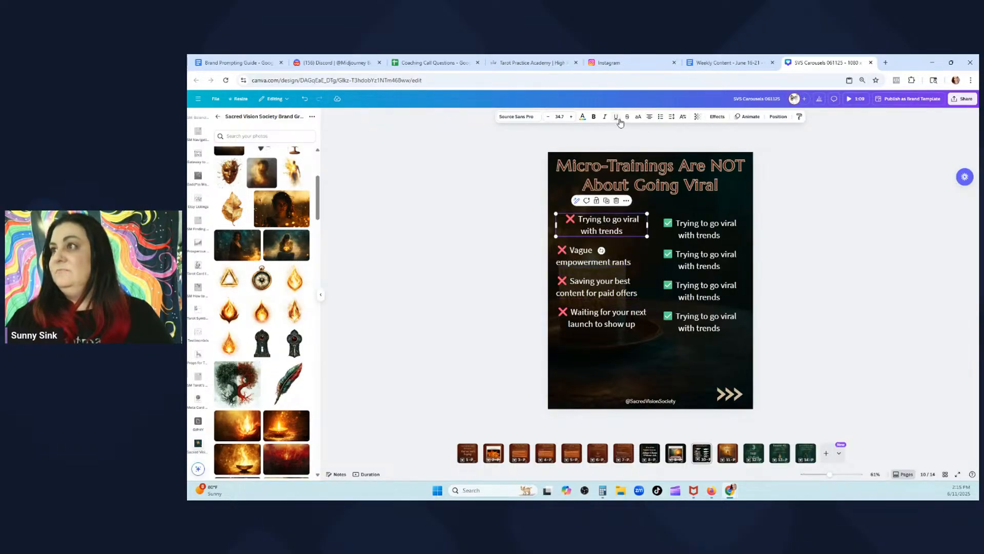
pyautogui.click(650, 117)
pyautogui.click(467, 270)
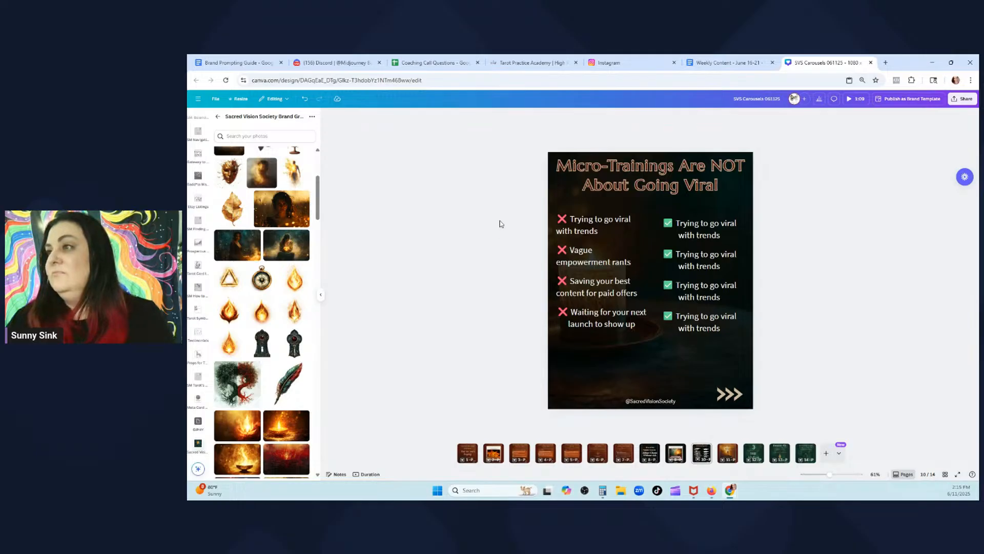
# Move the four ❌ text boxes together to line up with the ✅ rows and widen them slightly
pyautogui.moveTo(500, 213); pyautogui.dragTo(649, 333)
pyautogui.moveTo(603, 294); pyautogui.dragTo(605, 300)
pyautogui.click(811, 314)
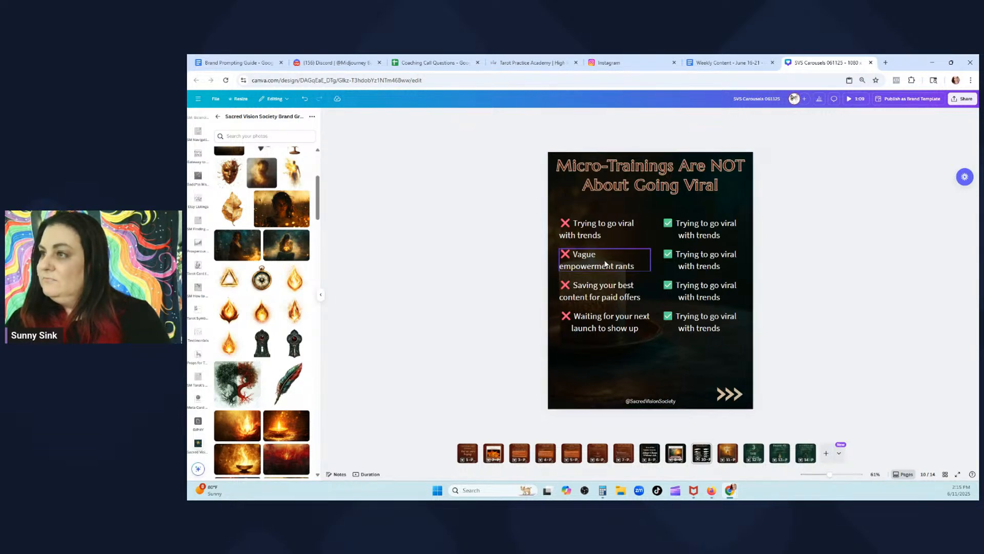
pyautogui.moveTo(481, 227); pyautogui.dragTo(653, 281)
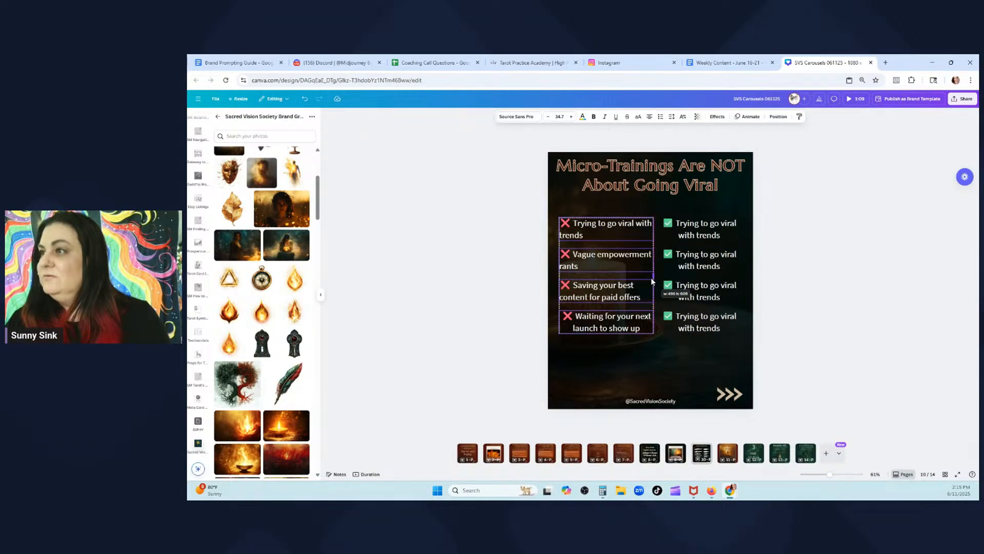
pyautogui.click(847, 289)
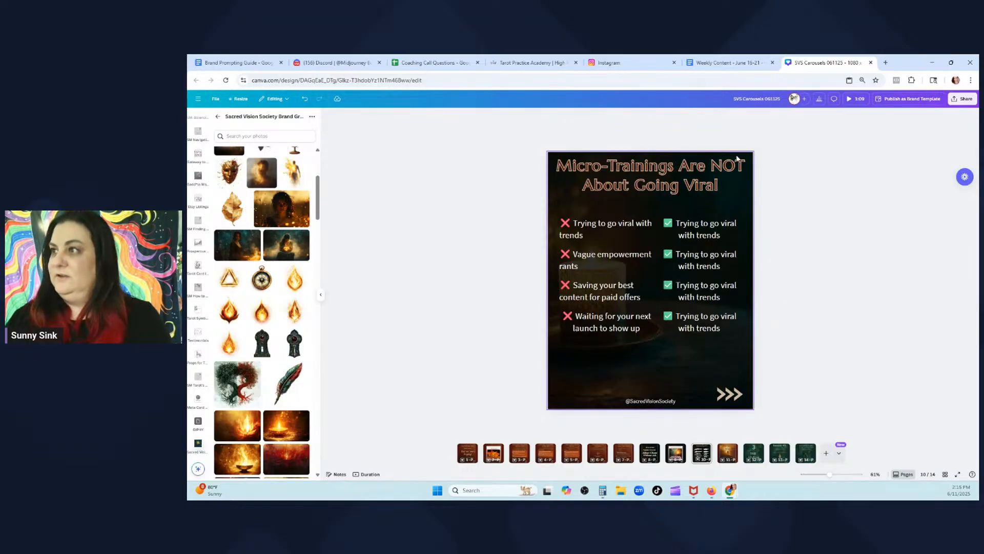
# Return to the Slide 3 ✅ lines in the Weekly Content document
pyautogui.click(728, 63)
pyautogui.scroll(5, 397, 401)
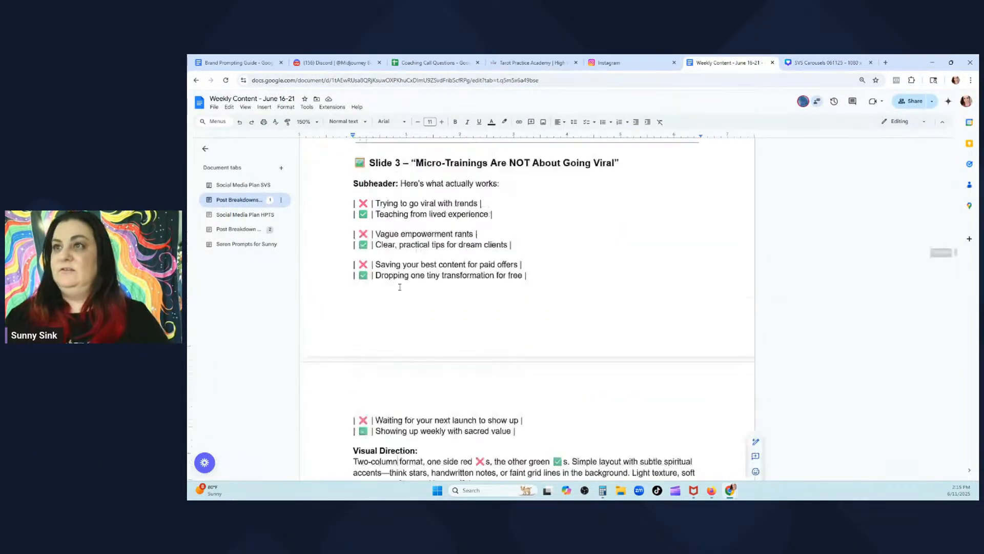
# Copy "Teaching from lived experience" from Slide 3 of the Weekly Content document and paste it over the first checkmark item's text in Canva
pyautogui.moveTo(489, 281); pyautogui.dragTo(378, 278)
pyautogui.hotkey('ctrl', 'c')
pyautogui.click(825, 63)
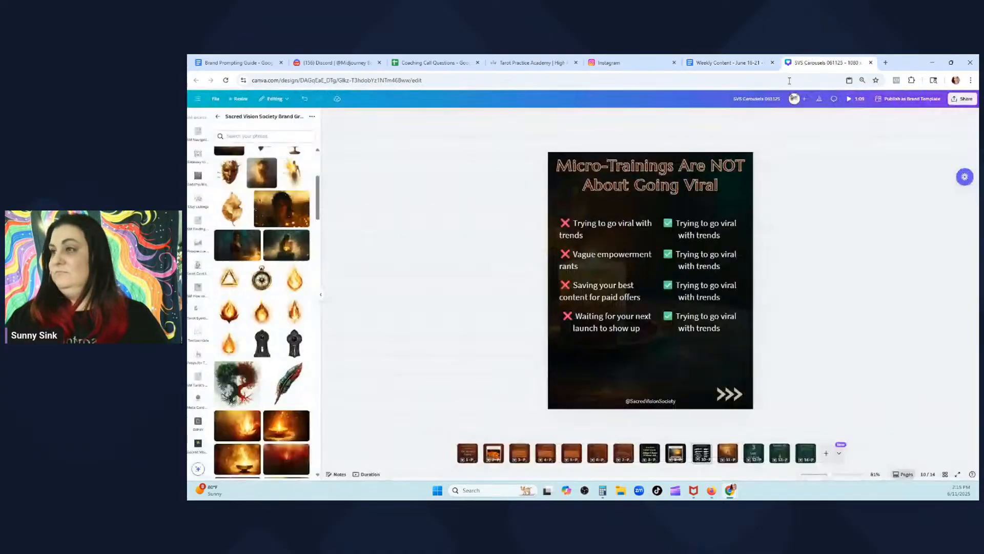
pyautogui.click(717, 235)
pyautogui.click(718, 234)
pyautogui.moveTo(719, 235); pyautogui.dragTo(675, 227)
pyautogui.hotkey('ctrl', 'v')
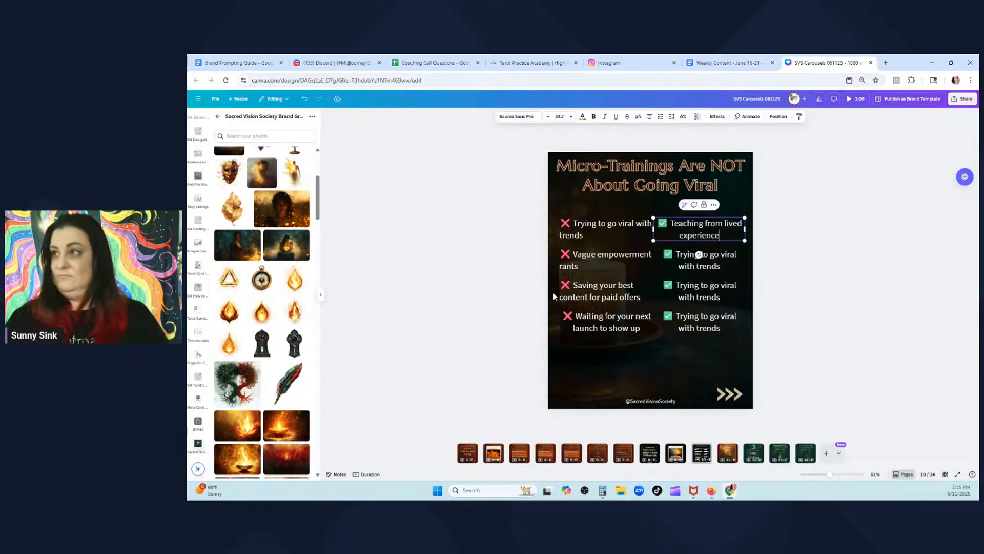
# Replace the second checkmark item's text in Canva with "Clear, practical tips for dream clients" copied from the Weekly Content document
pyautogui.click(700, 60)
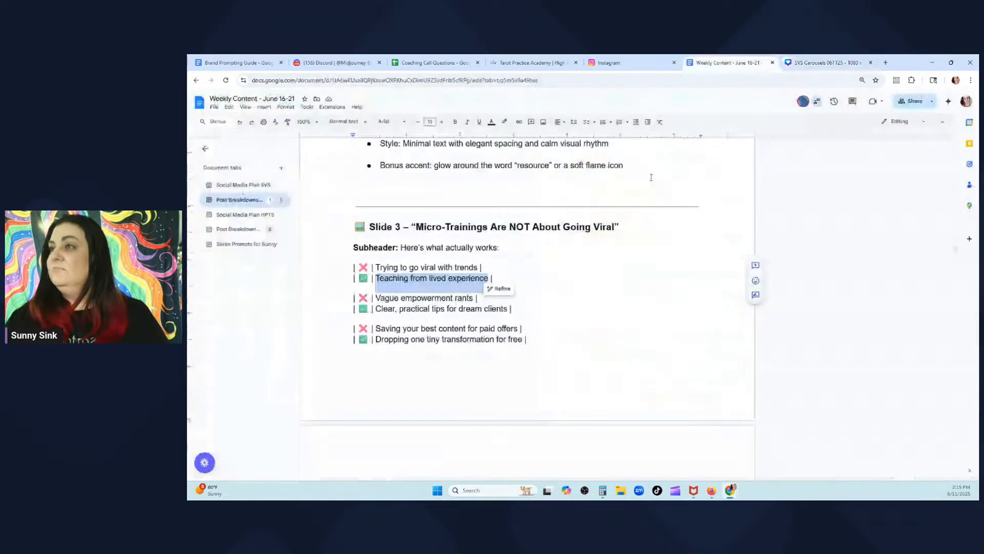
pyautogui.click(505, 308)
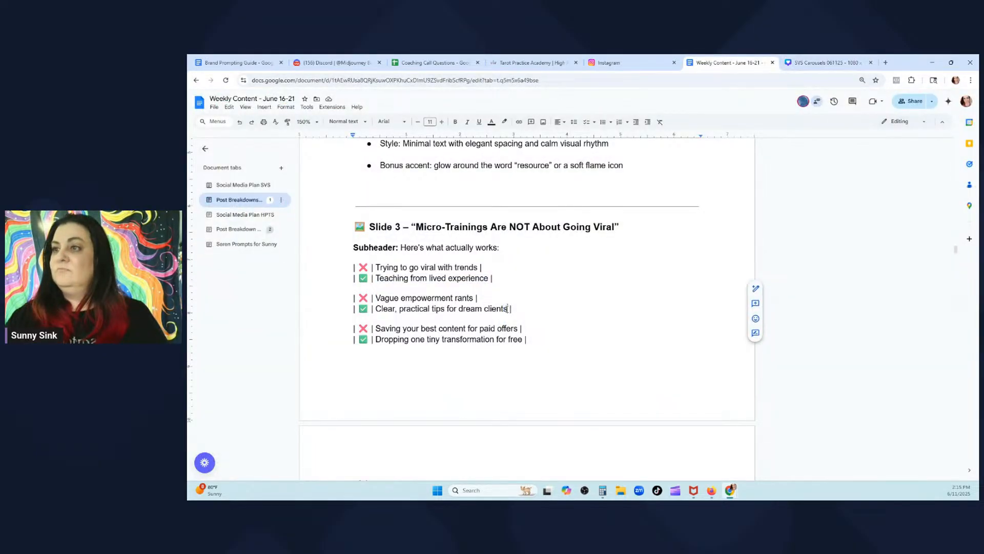
pyautogui.moveTo(506, 308); pyautogui.dragTo(378, 313)
pyautogui.hotkey('ctrl', 'c')
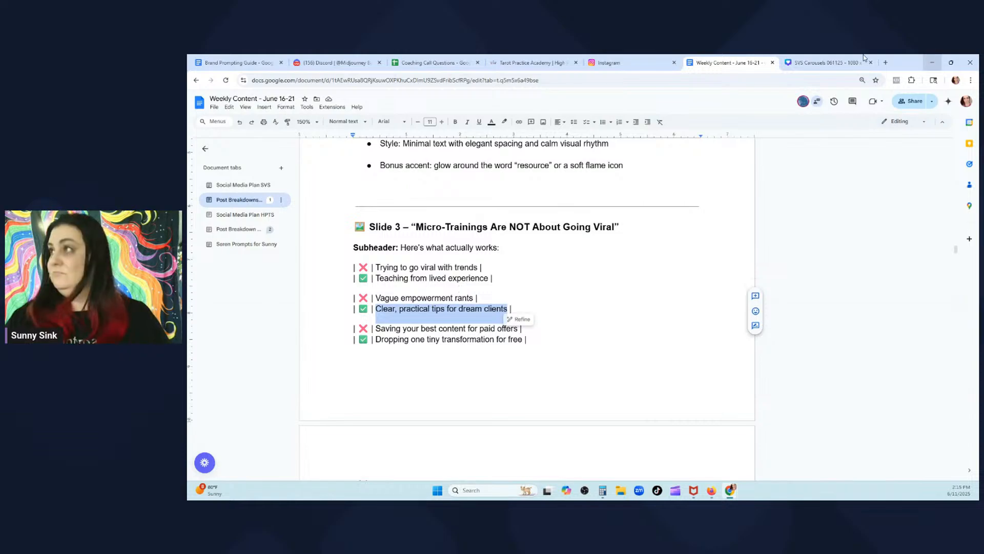
pyautogui.click(823, 62)
pyautogui.click(720, 269)
pyautogui.click(720, 270)
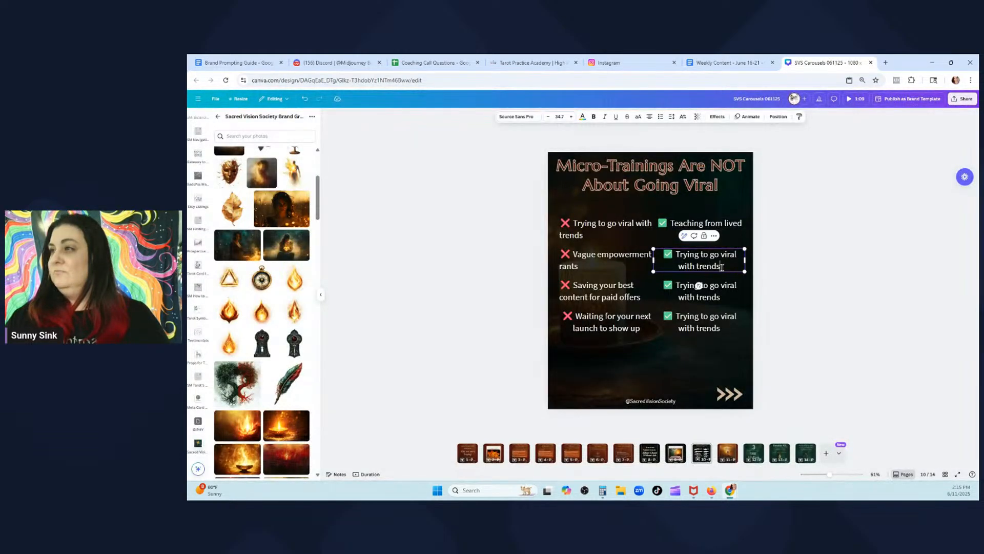
pyautogui.moveTo(720, 270); pyautogui.dragTo(680, 256)
pyautogui.hotkey('ctrl', 'v')
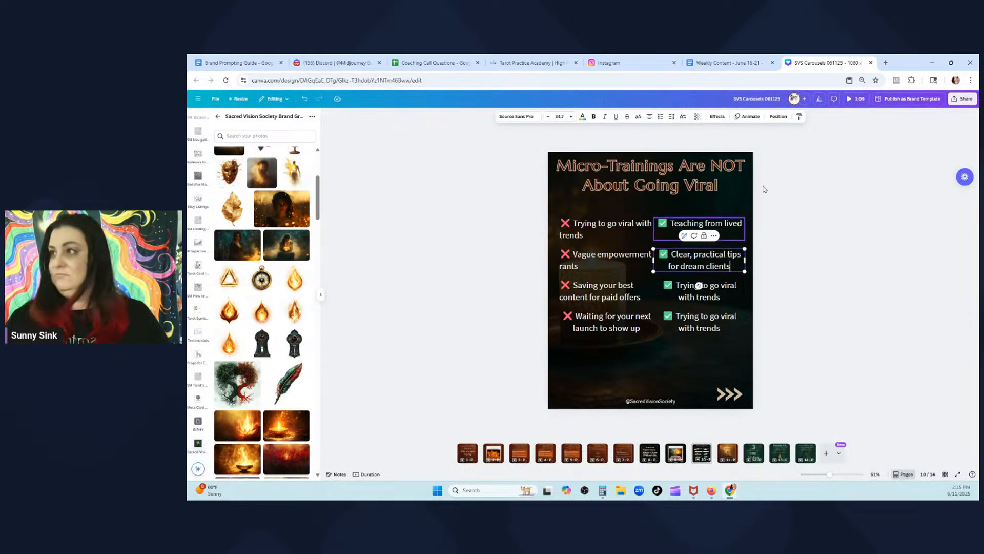
# Replace the third checkmark item's text in Canva with "Dropping one tiny transformation for free" copied from the Weekly Content document
pyautogui.click(721, 62)
pyautogui.click(462, 341)
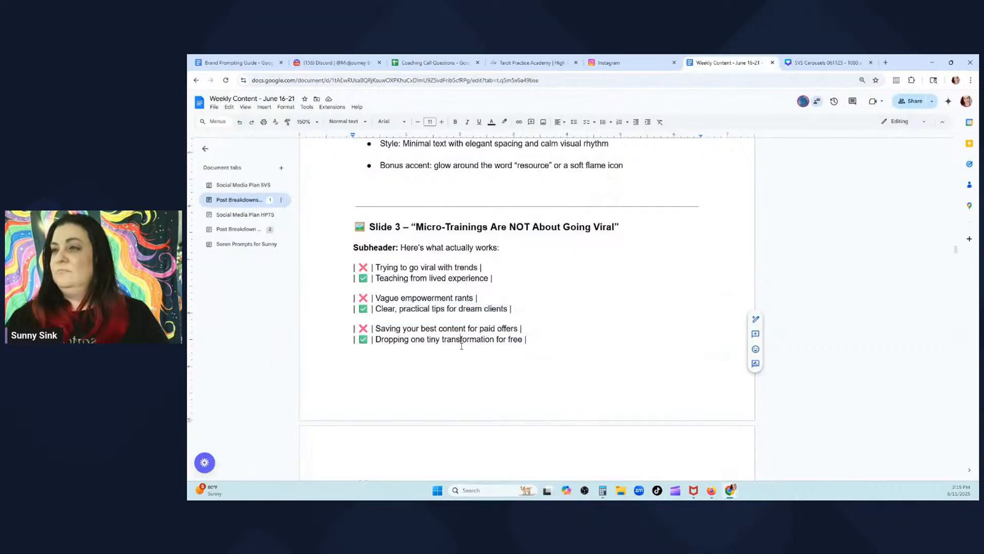
pyautogui.moveTo(521, 339); pyautogui.dragTo(377, 340)
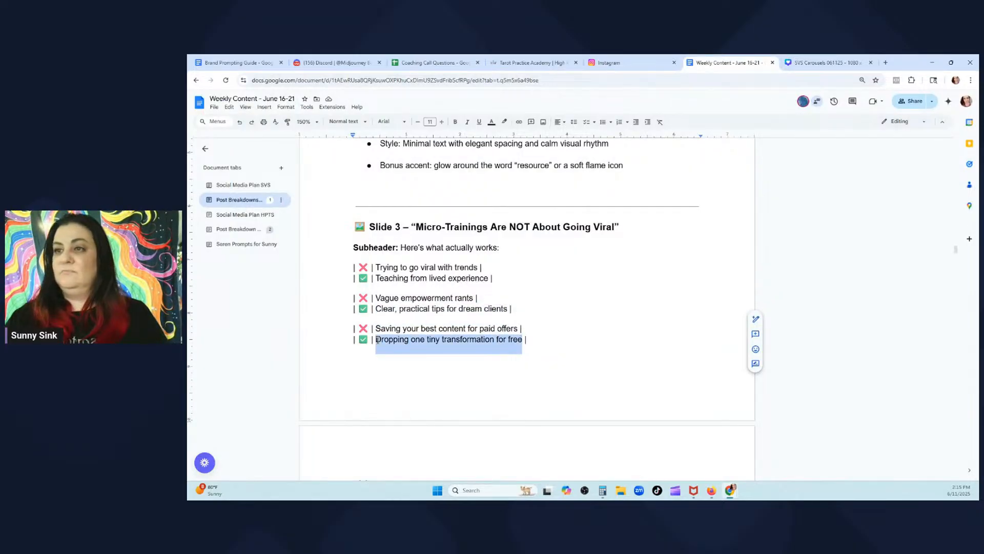
pyautogui.click(826, 62)
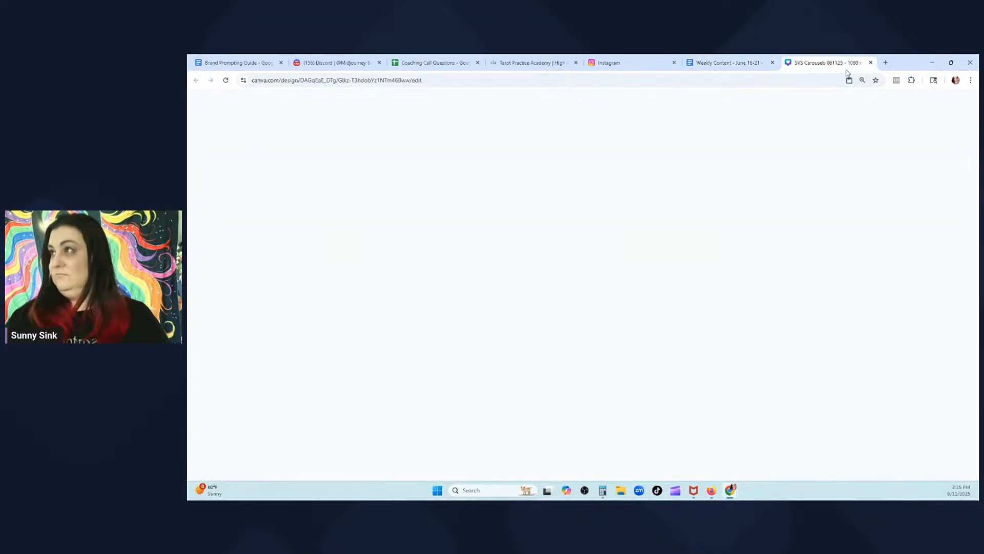
pyautogui.click(730, 293)
pyautogui.moveTo(725, 297); pyautogui.dragTo(682, 289)
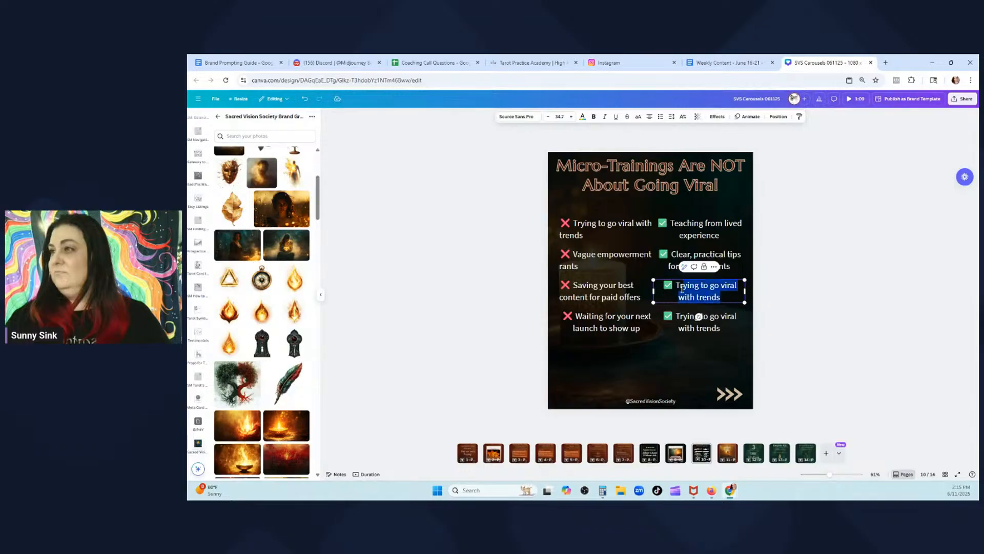
pyautogui.hotkey('ctrl', 'v')
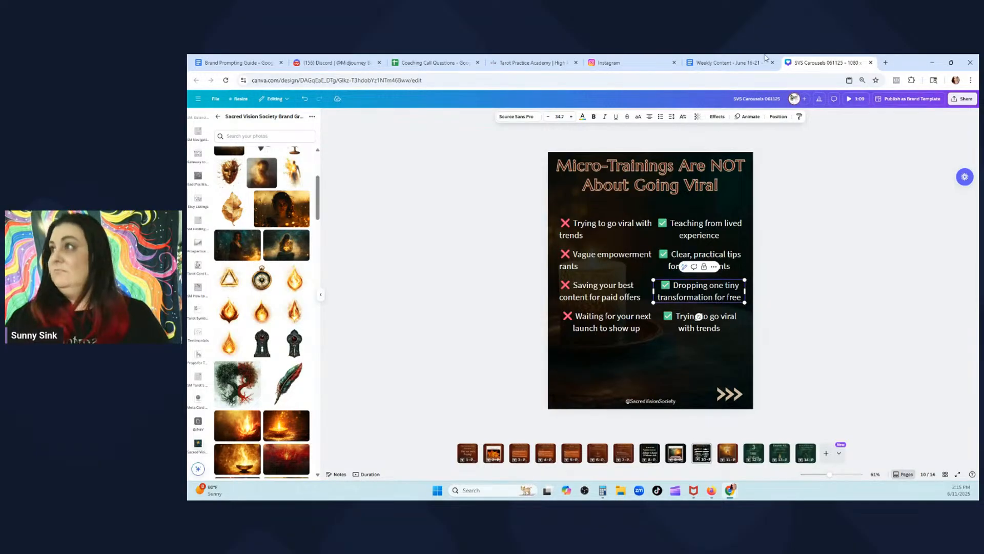
# Replace the fourth checkmark item's text in Canva with "Showing up weekly with sacred value" copied from the Weekly Content document
pyautogui.click(764, 60)
pyautogui.click(523, 352)
pyautogui.scroll(-4, 457, 360)
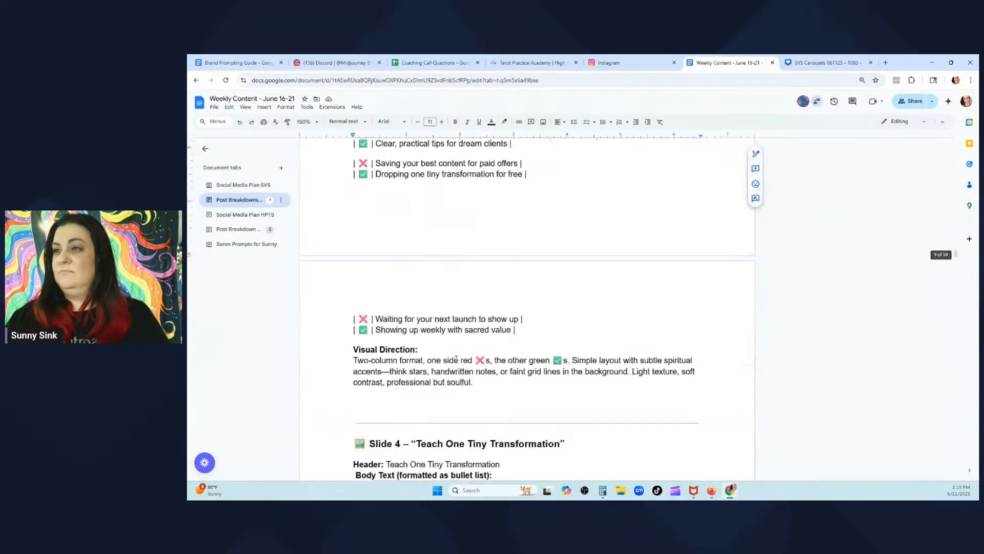
pyautogui.scroll(-2, 456, 360)
pyautogui.moveTo(511, 206); pyautogui.dragTo(377, 205)
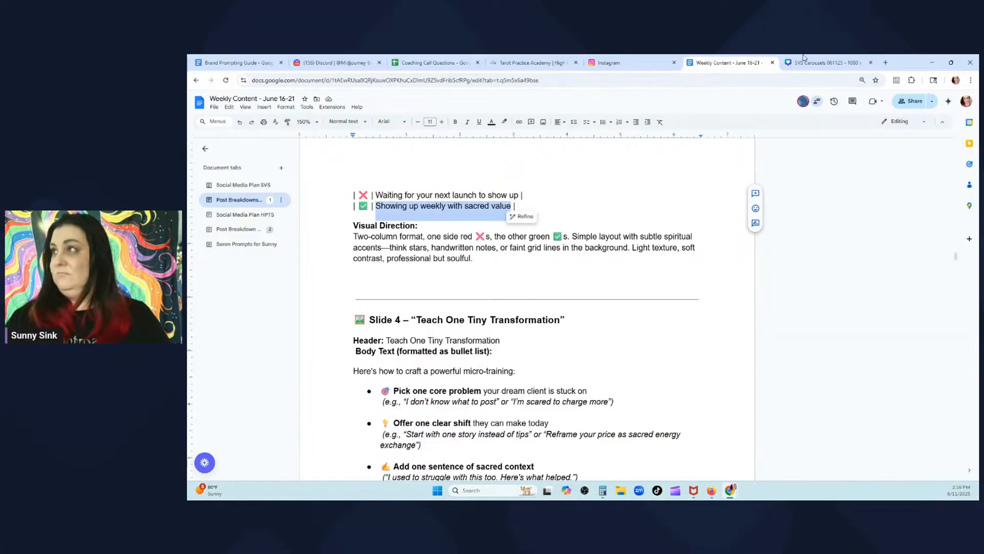
pyautogui.click(827, 63)
pyautogui.click(699, 328)
pyautogui.click(698, 330)
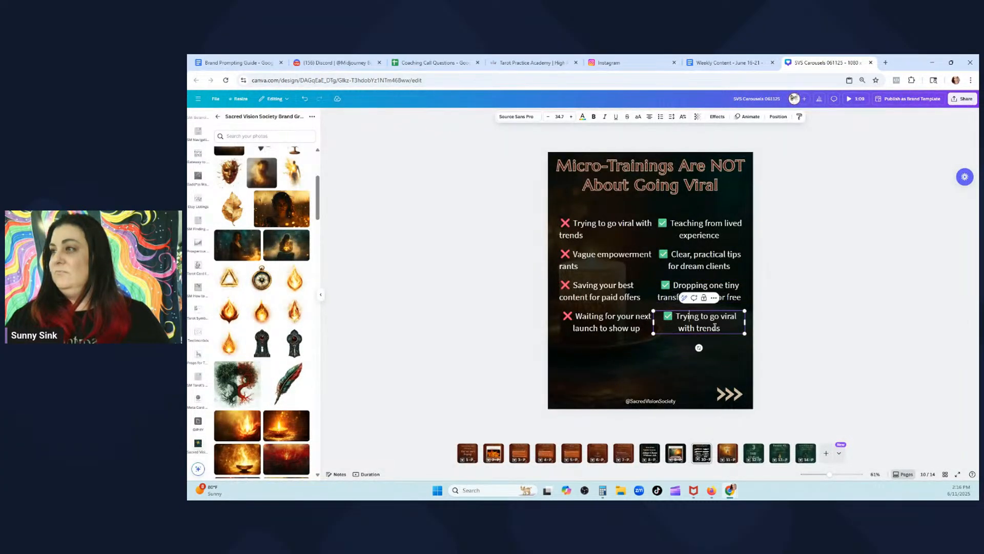
pyautogui.moveTo(722, 329); pyautogui.dragTo(677, 317)
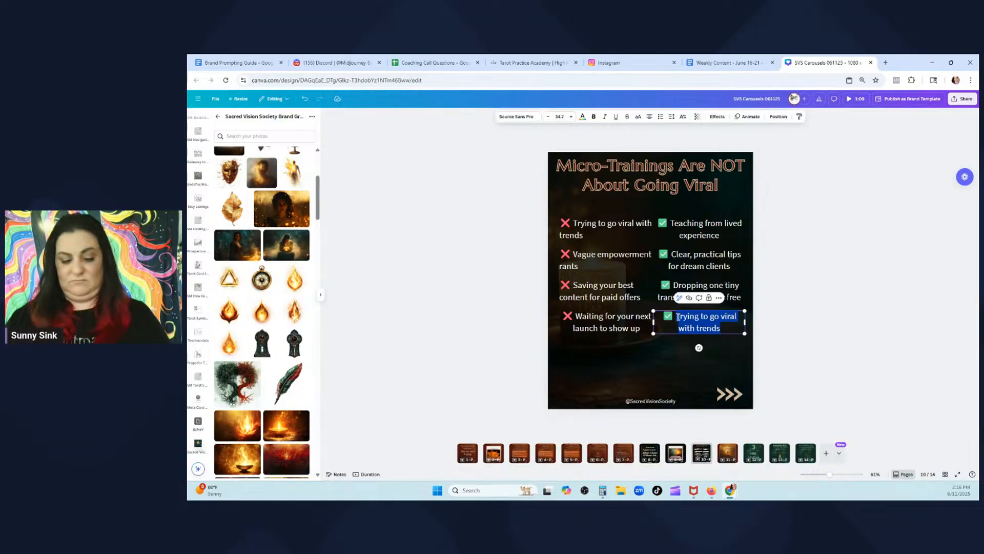
pyautogui.hotkey('ctrl', 'v')
# Left-align the four checkmark text items on the "Micro-Trainings Are NOT About Going Viral" slide
pyautogui.click(704, 228)
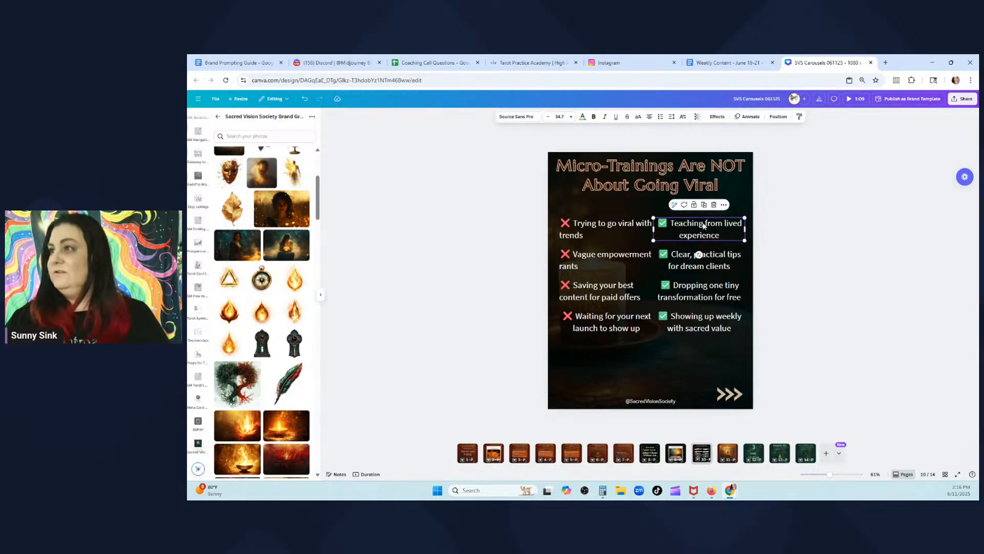
pyautogui.click(649, 116)
pyautogui.click(681, 261)
pyautogui.click(648, 118)
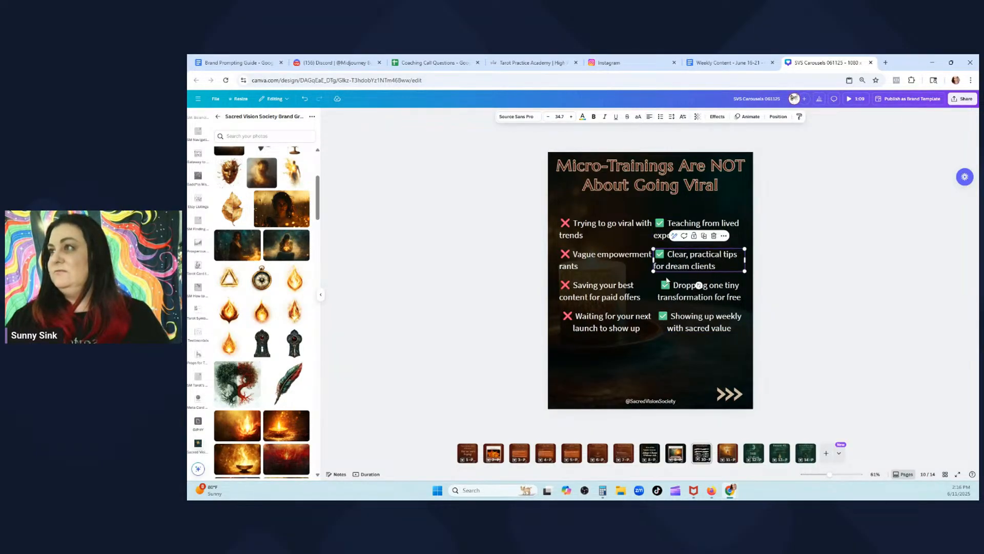
pyautogui.click(682, 297)
pyautogui.click(648, 117)
pyautogui.click(672, 331)
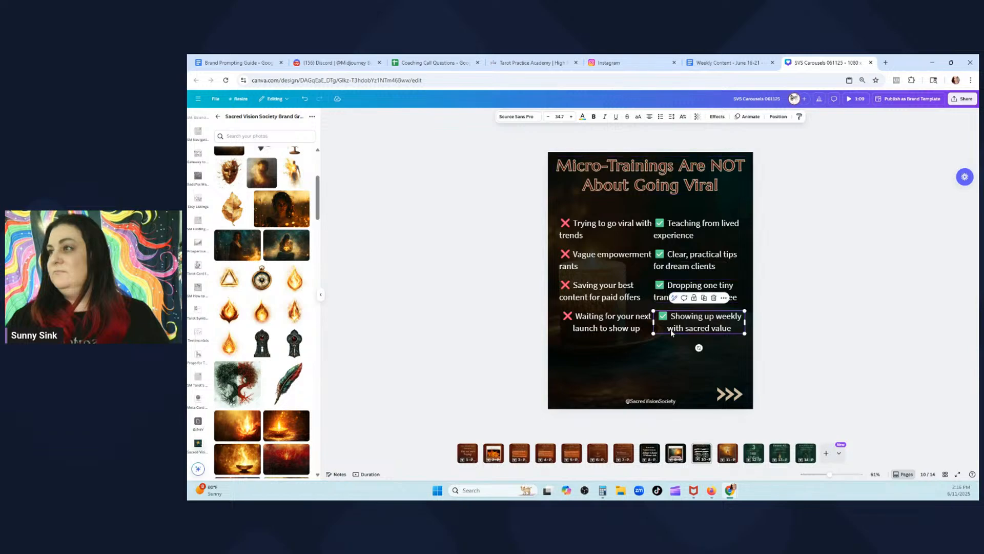
pyautogui.click(649, 116)
pyautogui.click(826, 301)
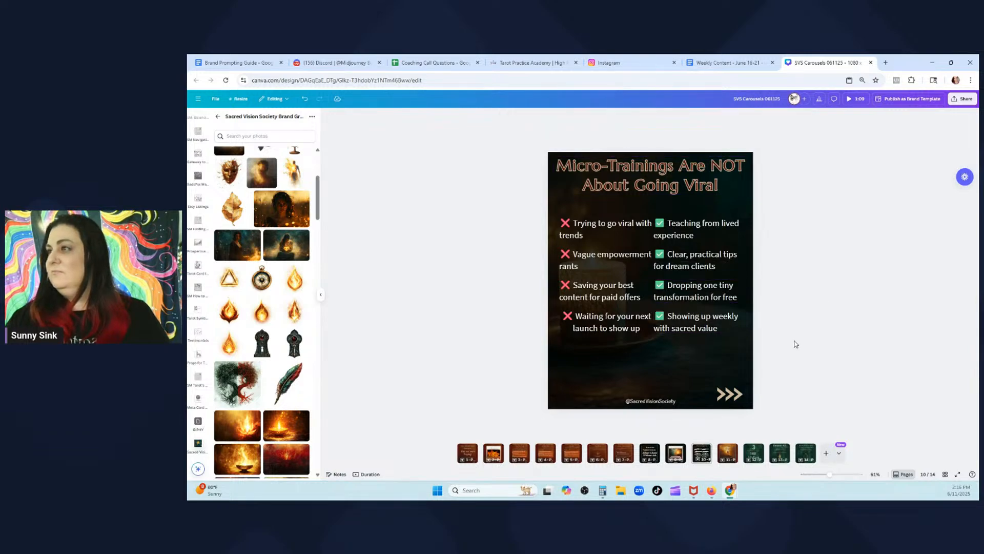
# Move the red-X column and the checkmark column slightly apart and down beneath the slide heading
pyautogui.moveTo(792, 344); pyautogui.dragTo(704, 235)
pyautogui.moveTo(824, 345); pyautogui.dragTo(557, 215)
pyautogui.moveTo(707, 283); pyautogui.dragTo(709, 285)
pyautogui.click(870, 284)
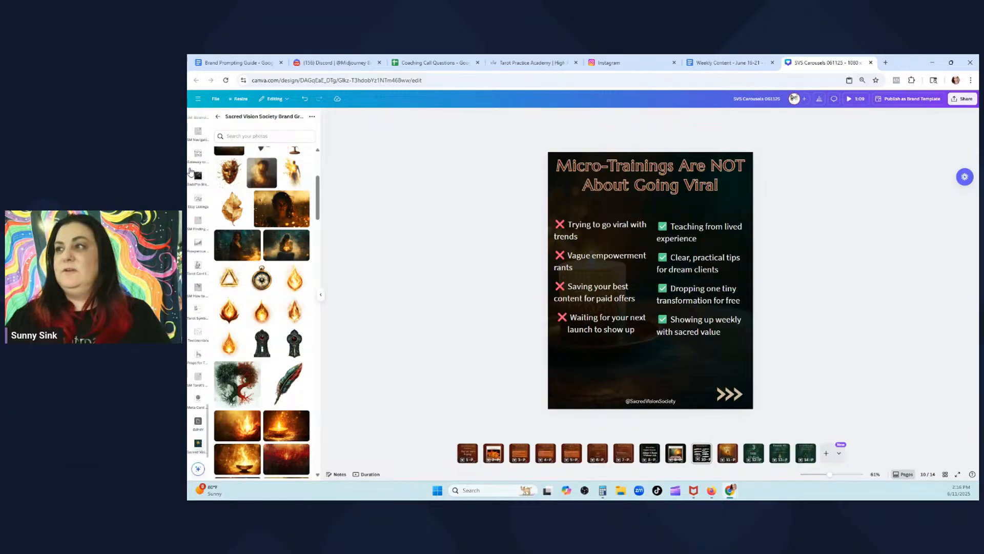
# Add a rounded square shape and stretch it across both text columns, extending slightly past the slide's side edges
pyautogui.scroll(3, 202, 140)
pyautogui.scroll(10, 201, 140)
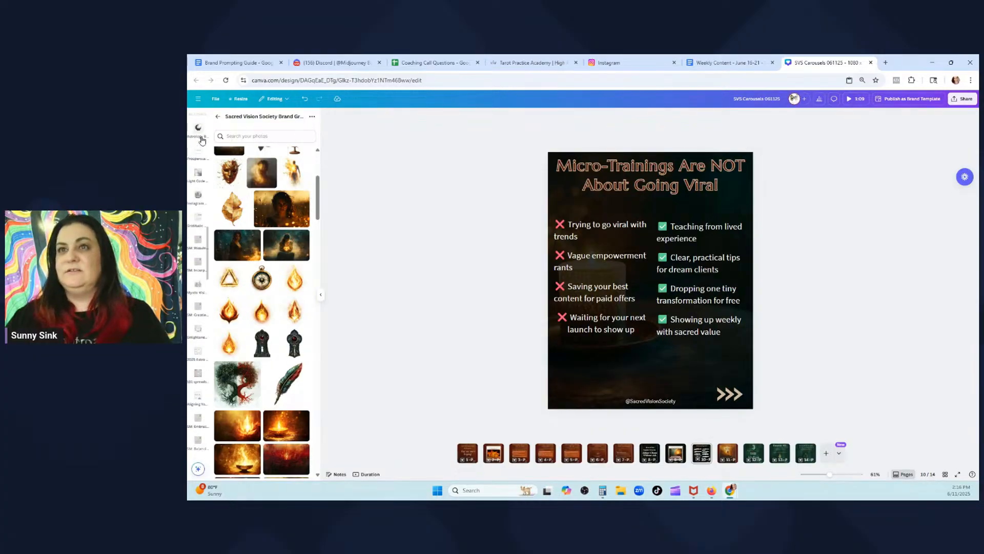
pyautogui.scroll(5, 201, 139)
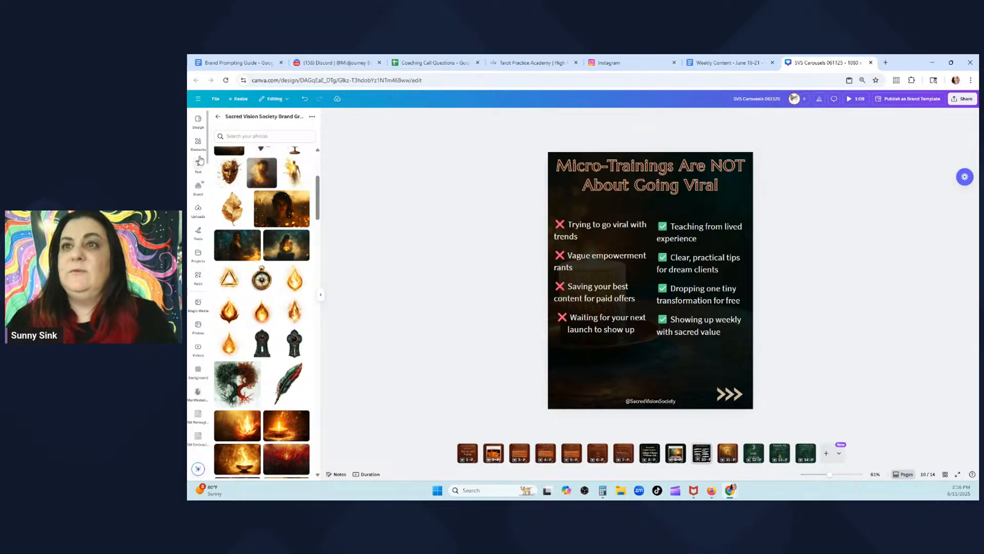
pyautogui.click(200, 154)
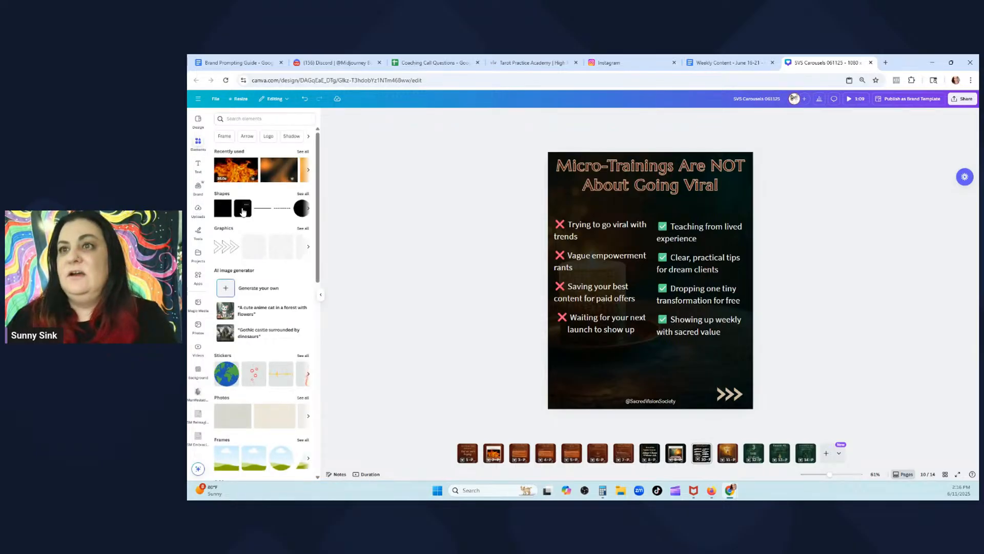
pyautogui.click(243, 210)
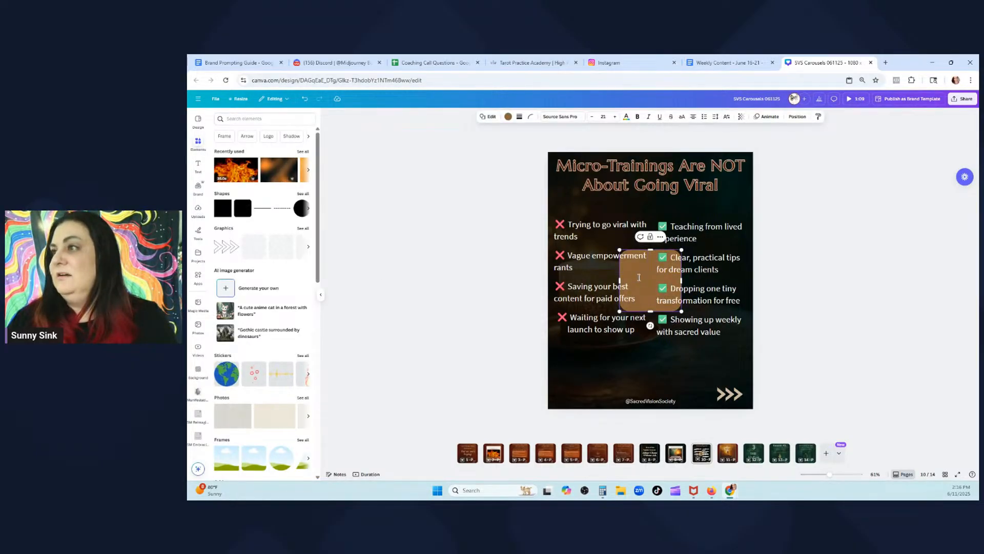
pyautogui.moveTo(643, 282); pyautogui.dragTo(562, 267)
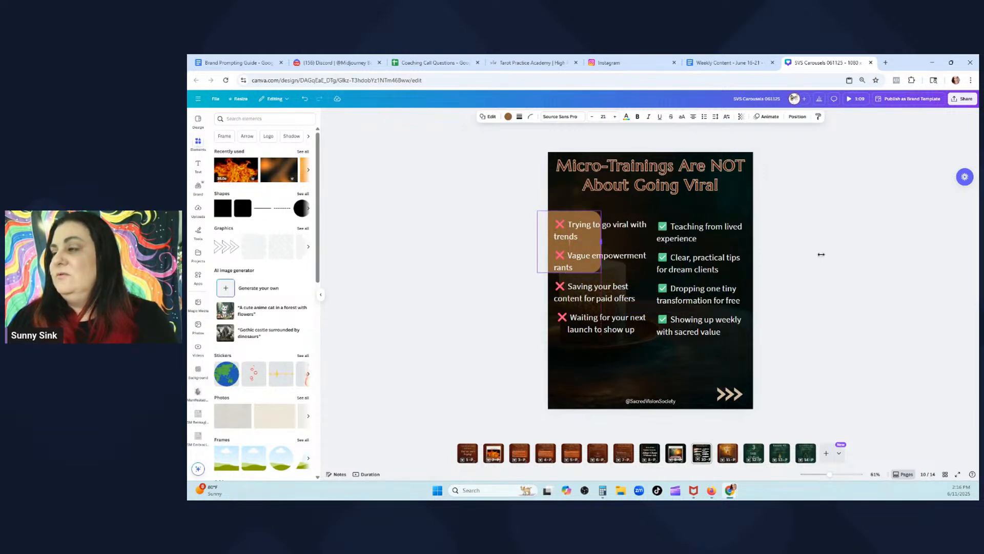
pyautogui.moveTo(821, 254); pyautogui.dragTo(759, 255)
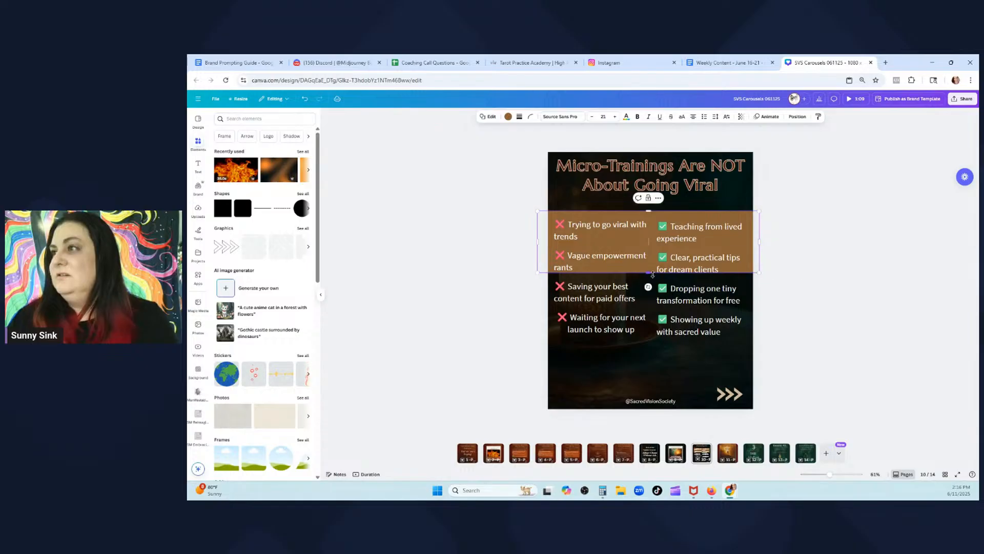
pyautogui.moveTo(647, 275); pyautogui.dragTo(648, 351)
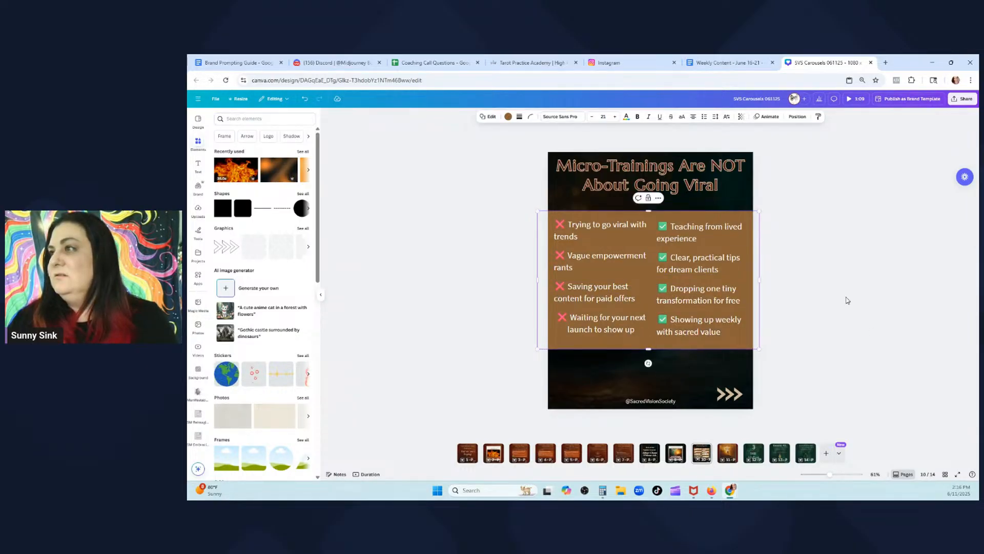
# Try dark green fills on the rounded shape, then recolor it with the near-black sampled from the slide background
pyautogui.click(508, 117)
pyautogui.click(220, 239)
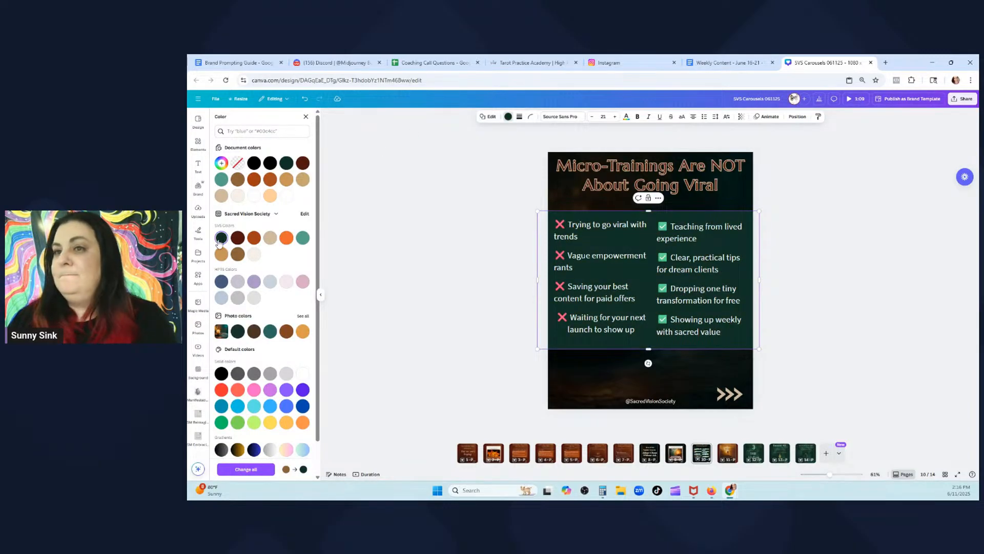
pyautogui.click(237, 331)
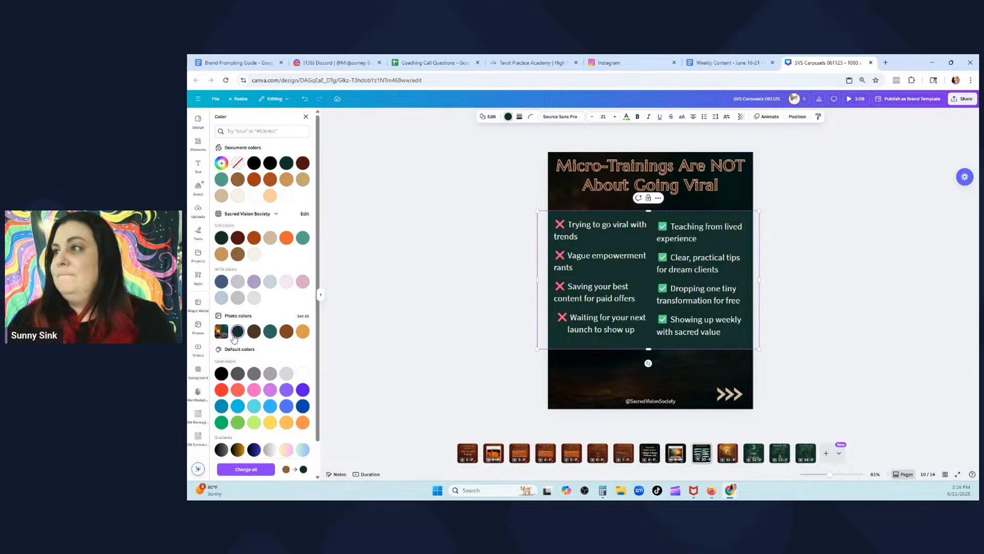
pyautogui.click(222, 163)
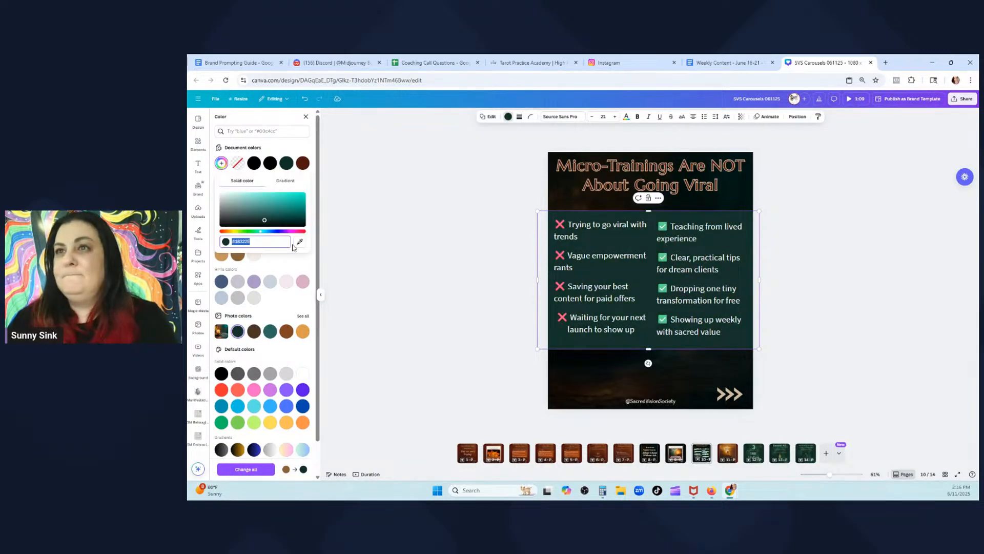
pyautogui.click(586, 354)
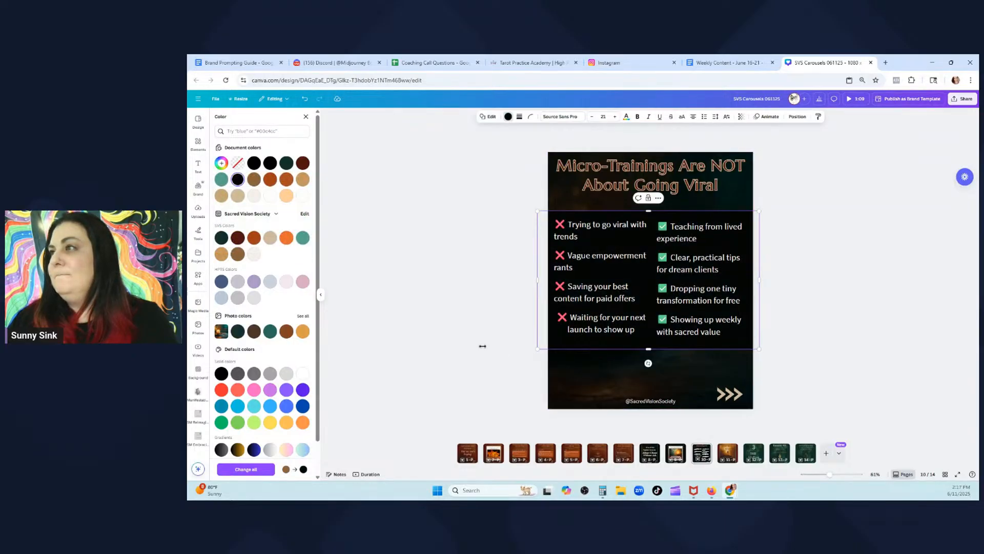
pyautogui.press('Escape')
pyautogui.click(858, 260)
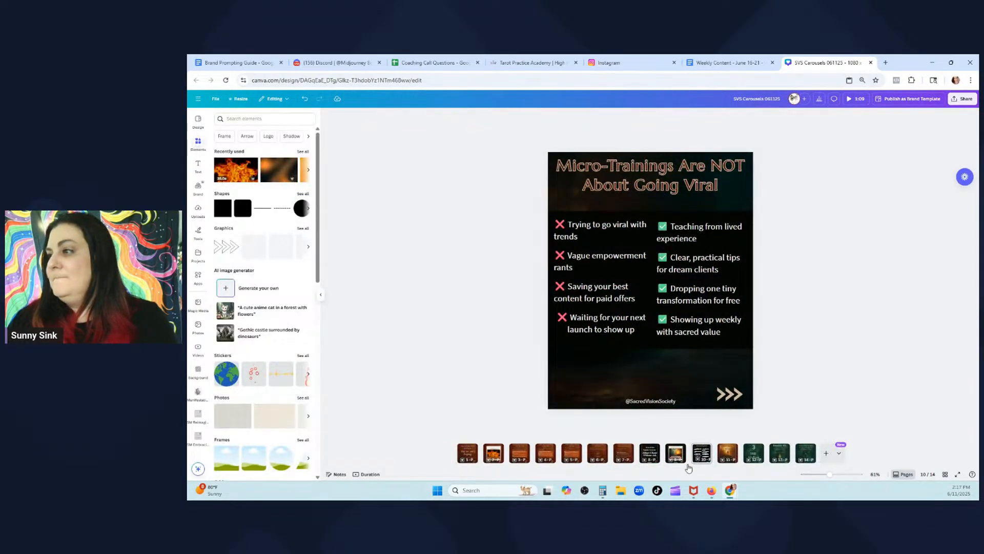
# Review the two preceding carousel slides, "Attract Clients Without Ads" and the candle image slide
pyautogui.click(658, 459)
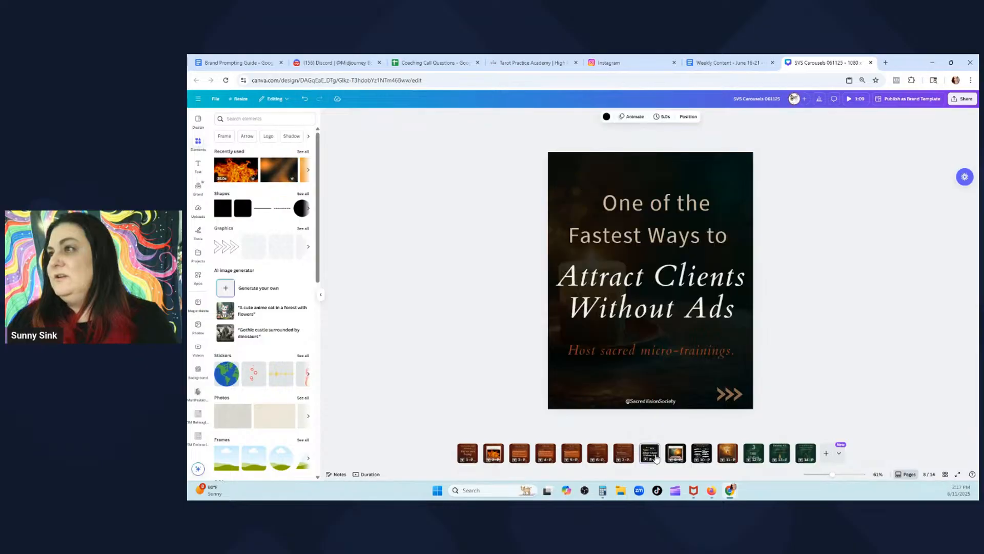
pyautogui.click(675, 454)
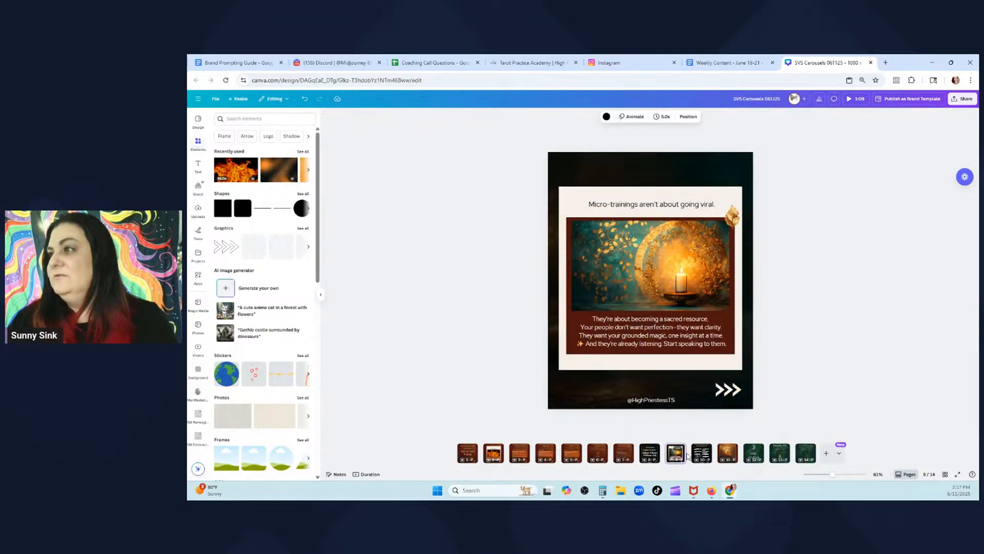
# Recolor the rounded shape behind the text columns with the dark red Sacred Vision Society brand color and slightly trim its lower and side edges
pyautogui.click(700, 454)
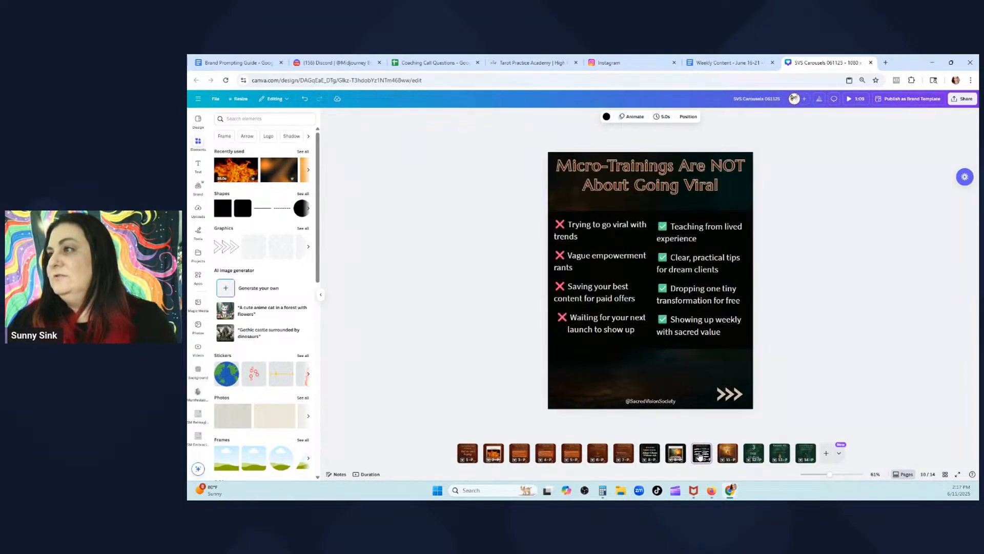
pyautogui.click(638, 340)
pyautogui.click(506, 117)
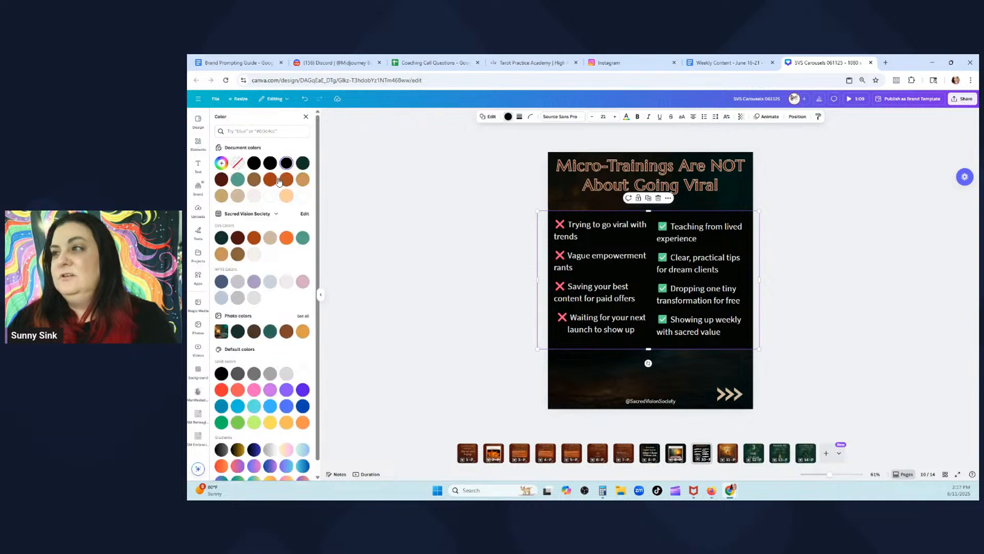
pyautogui.click(237, 237)
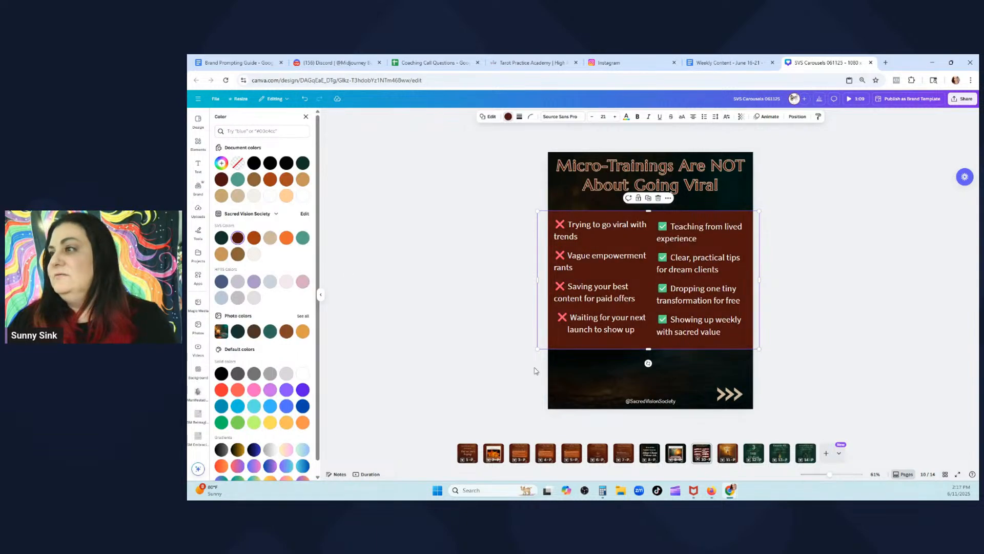
pyautogui.moveTo(650, 353); pyautogui.dragTo(650, 346)
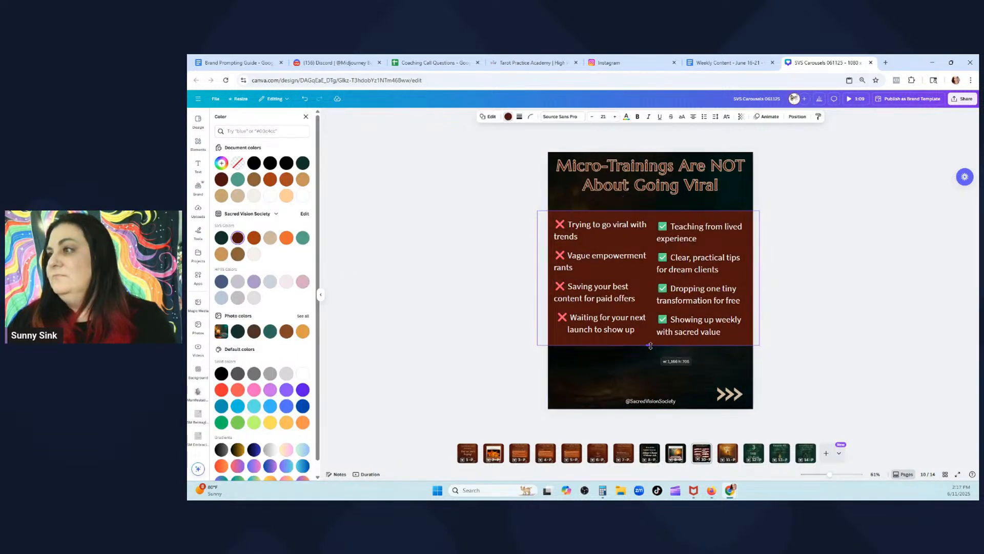
pyautogui.moveTo(545, 279); pyautogui.dragTo(549, 279)
pyautogui.click(909, 293)
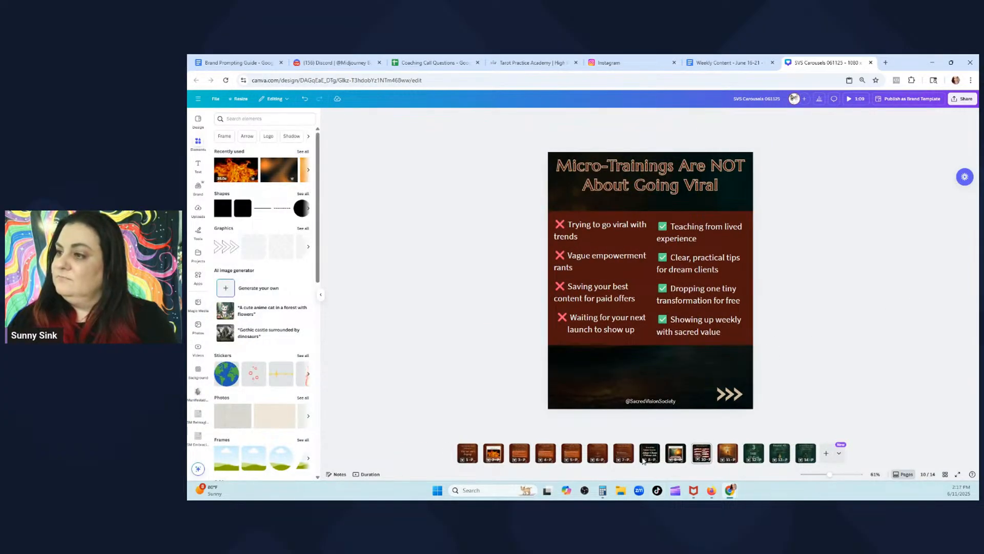
# Compare the slide with the preceding candle slide and move the "Micro-Trainings Are NOT About Going Viral" heading slightly down toward the red shape
pyautogui.click(677, 458)
pyautogui.click(700, 456)
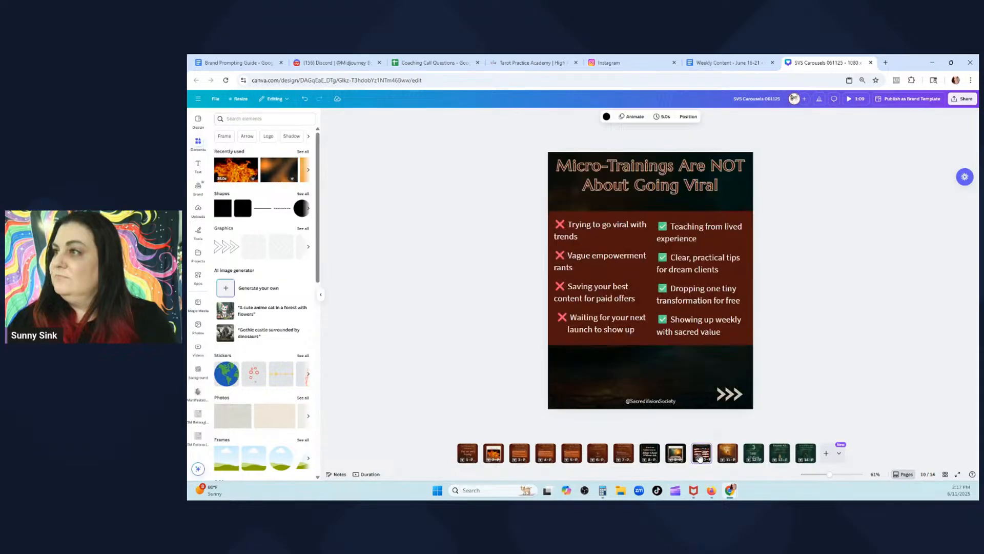
pyautogui.moveTo(671, 176); pyautogui.dragTo(670, 185)
pyautogui.click(801, 227)
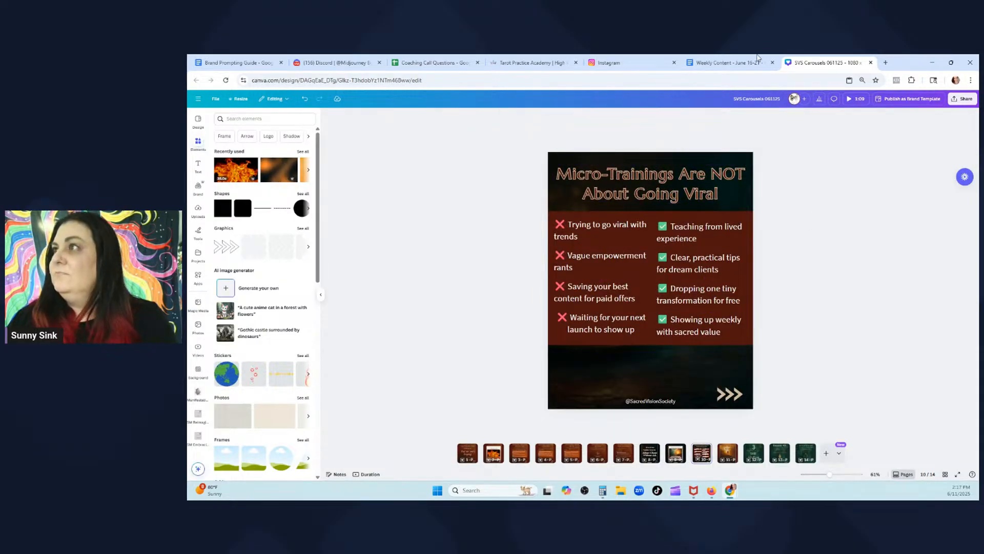
# Check the slide's visual direction in the Weekly Content document, and left-align the slide's "Waiting for your next launch to show up" text
pyautogui.click(728, 61)
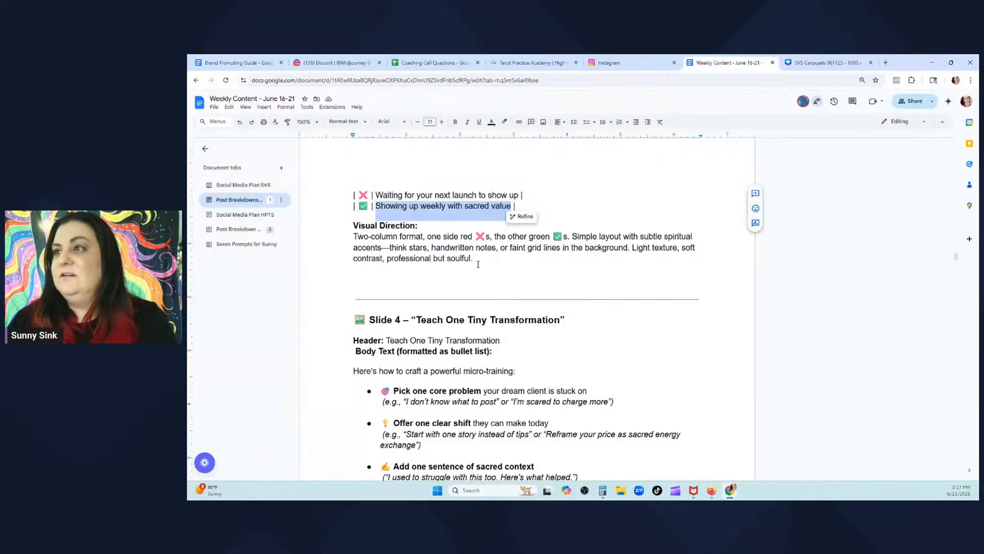
pyautogui.click(825, 63)
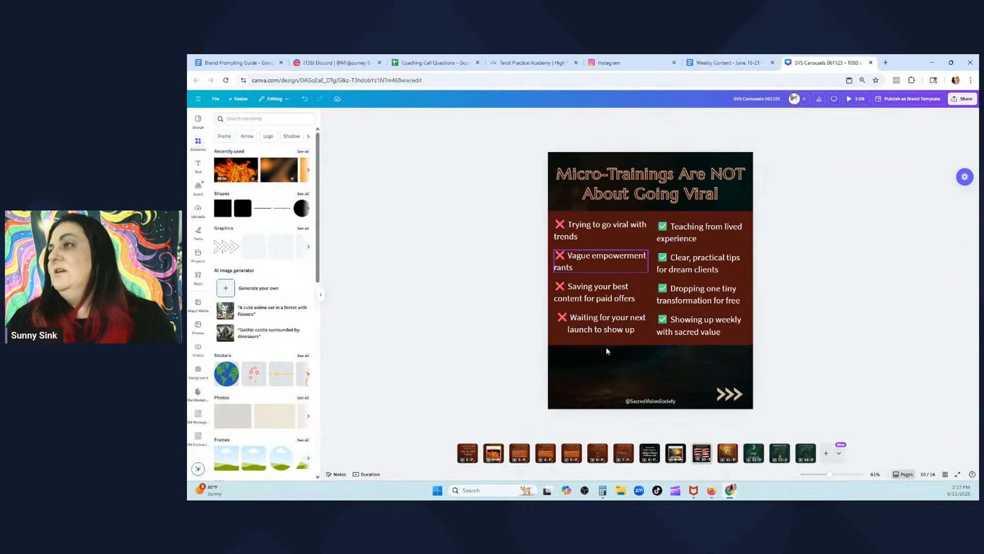
pyautogui.click(564, 320)
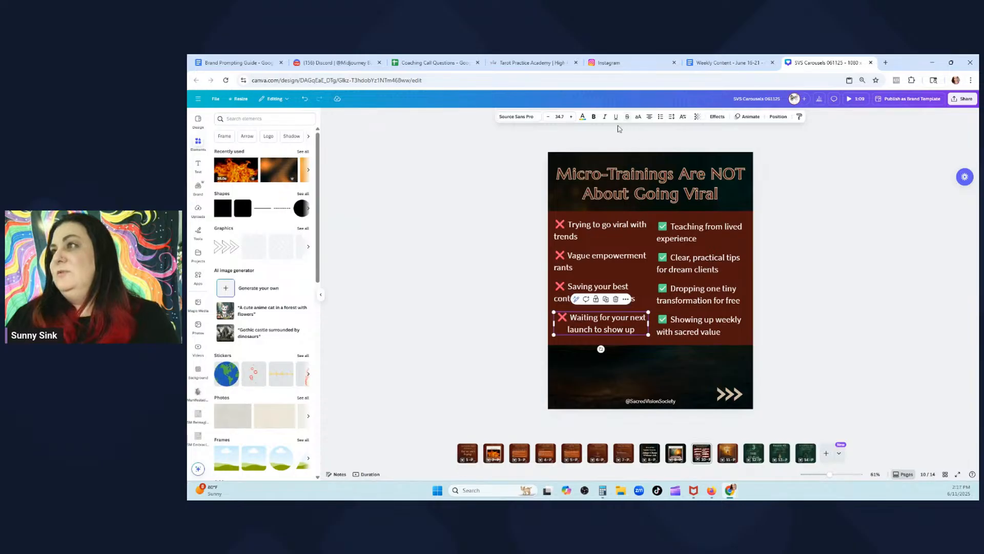
pyautogui.click(649, 118)
pyautogui.click(864, 302)
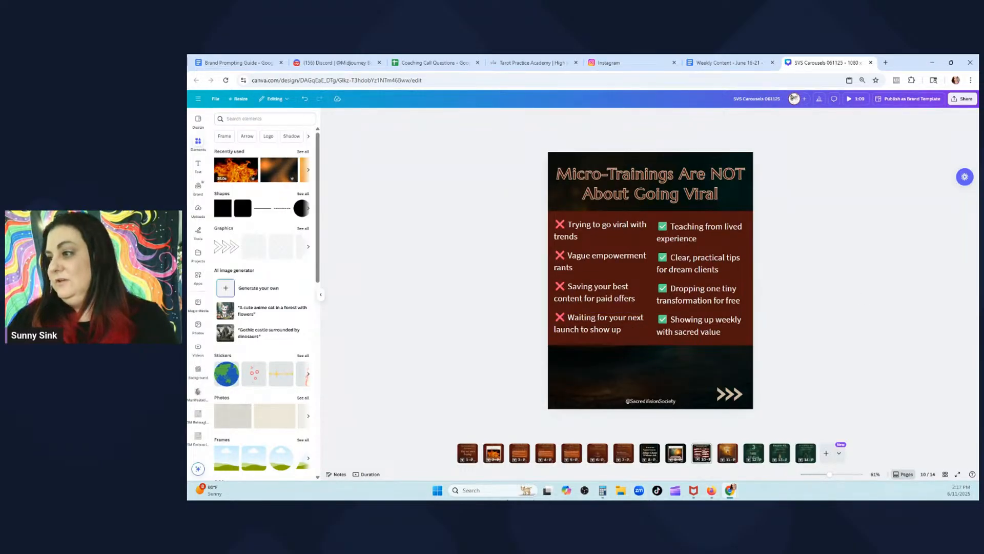
# Capture the whole slide with the Snipping Tool, copy the image, and minimize the capture window
pyautogui.click(495, 493)
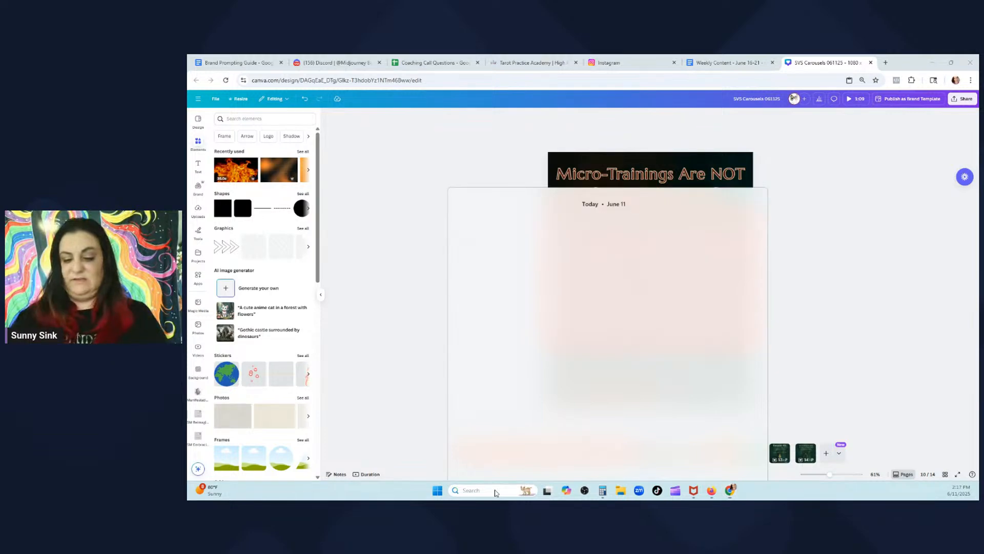
pyautogui.write('snip')
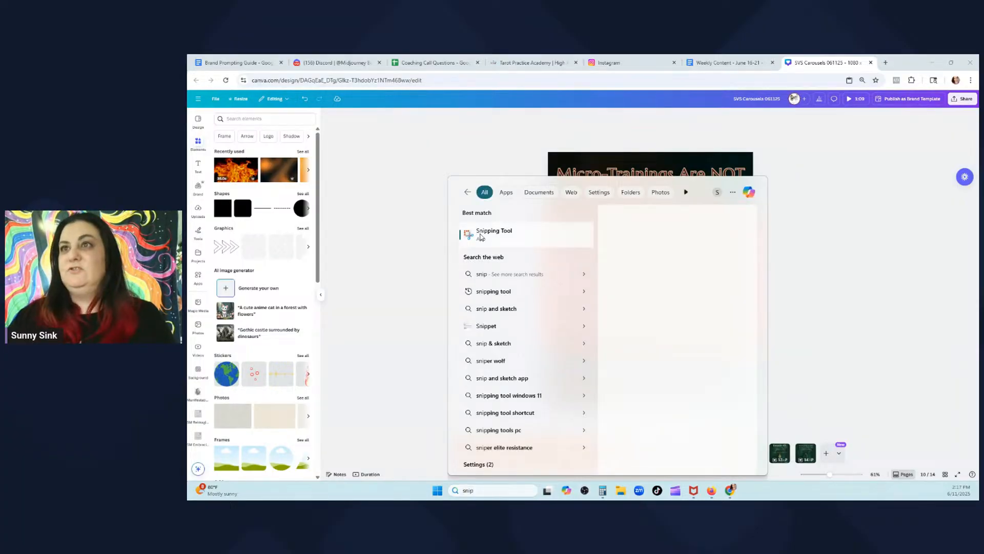
pyautogui.click(492, 232)
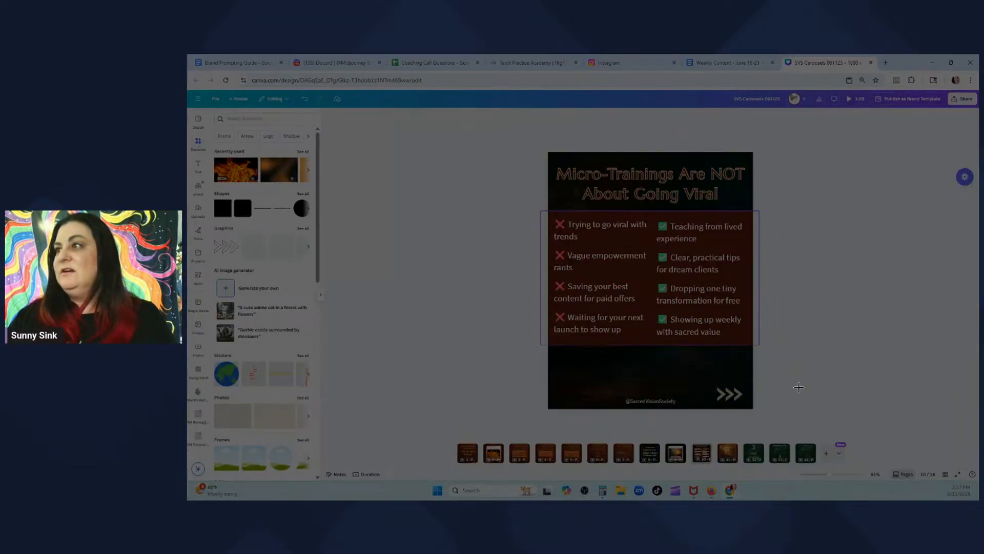
pyautogui.moveTo(785, 423); pyautogui.dragTo(530, 141)
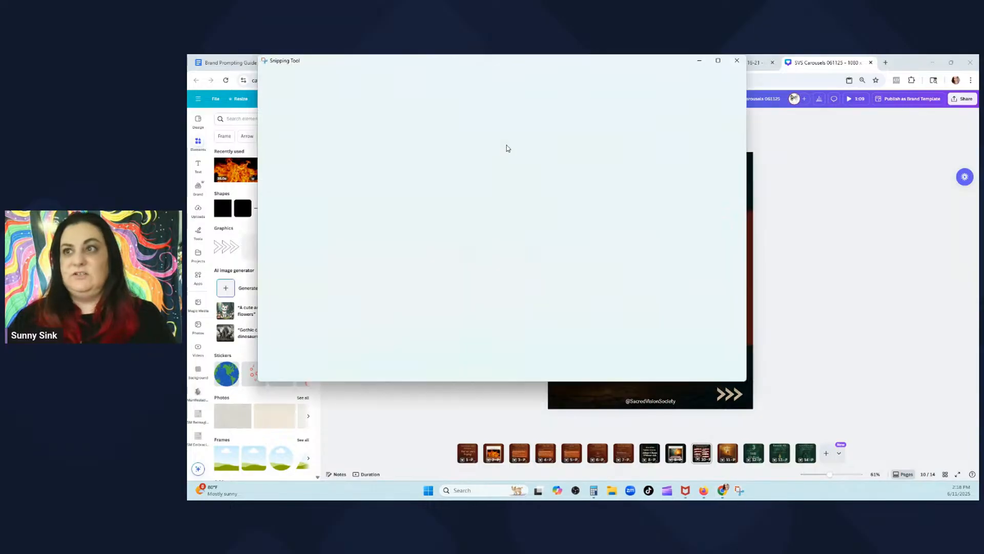
pyautogui.click(714, 77)
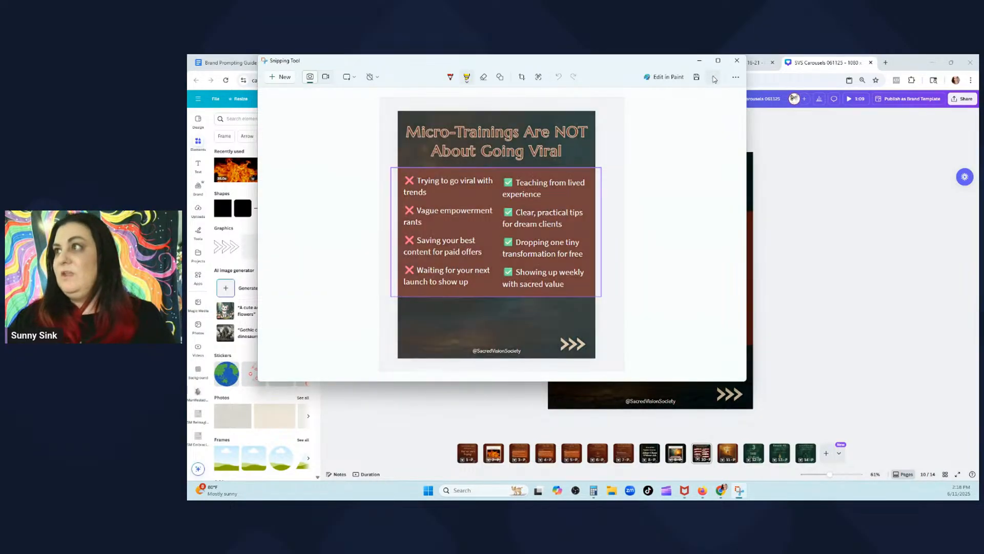
pyautogui.click(699, 60)
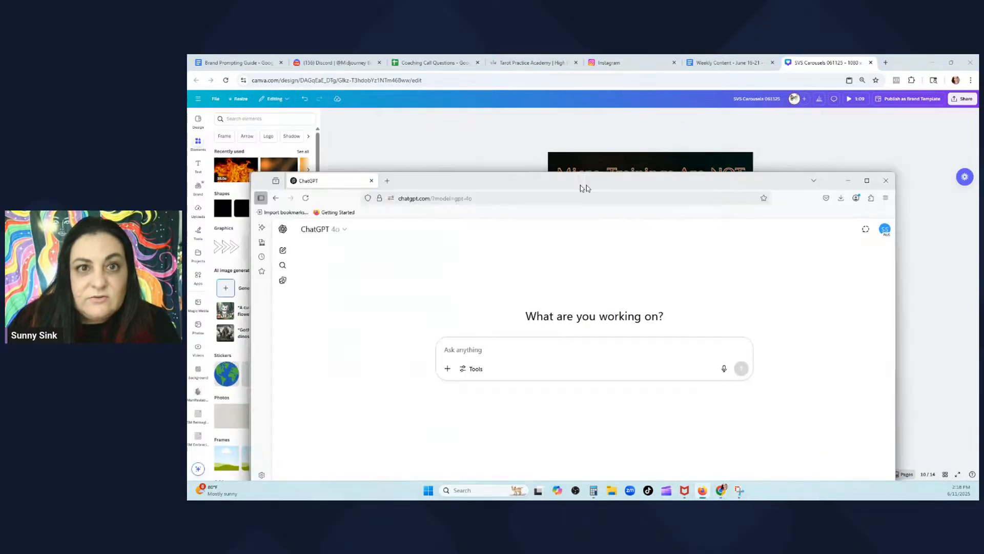
# In ChatGPT, send the slide capture and ask Zenith for help adding a little to the bottom of this post about ways to attract clients
pyautogui.moveTo(585, 187); pyautogui.dragTo(618, 117)
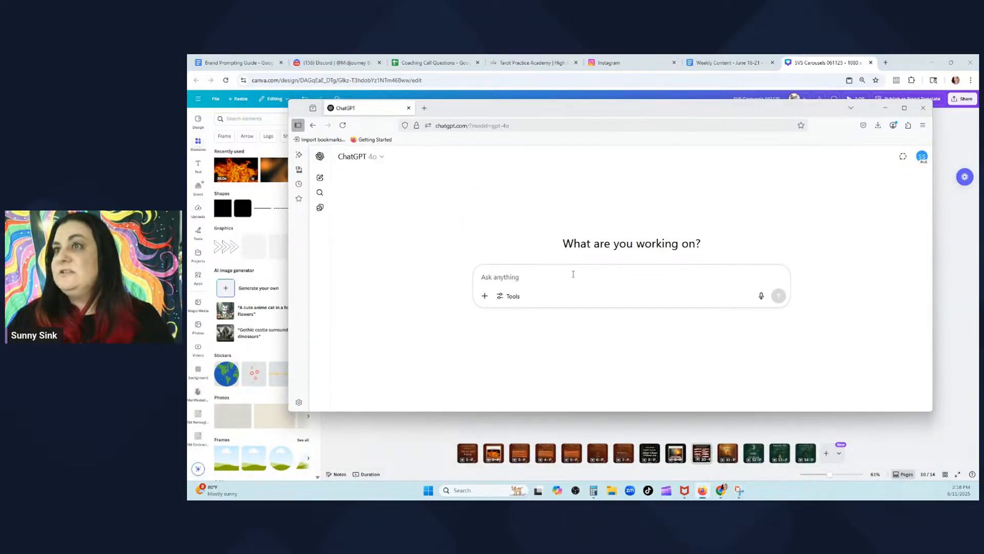
pyautogui.write('He')
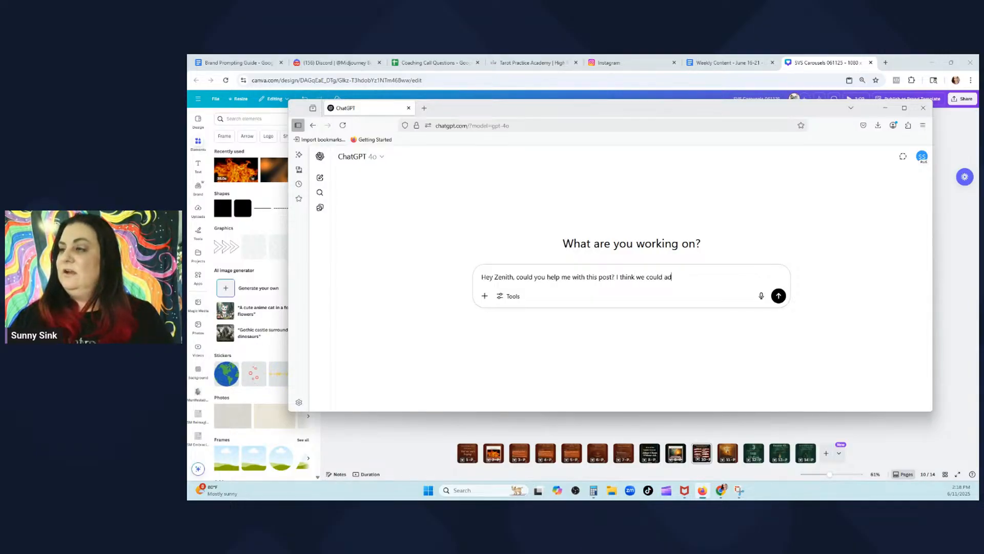
pyautogui.write('he bottom. This')
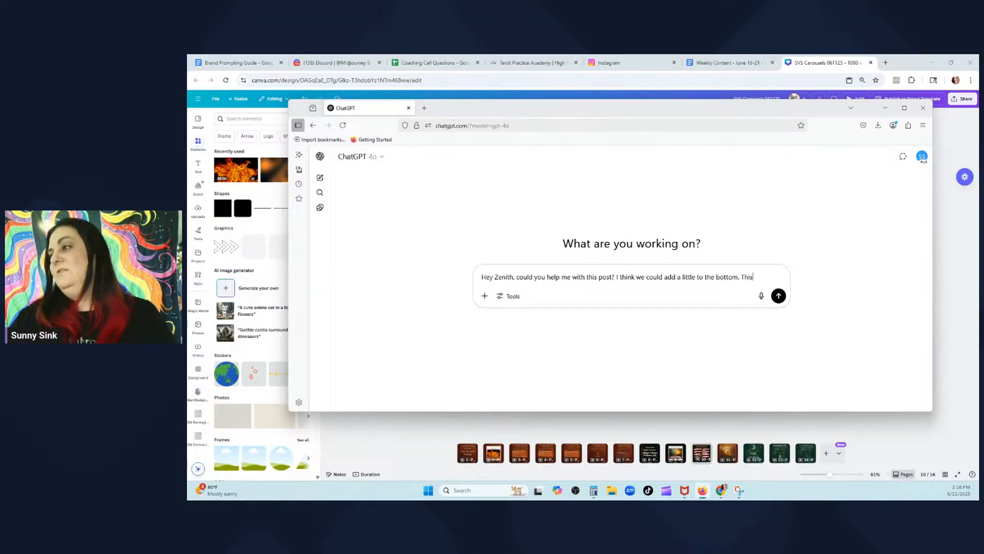
pyautogui.write(' is about ways to attract clients.')
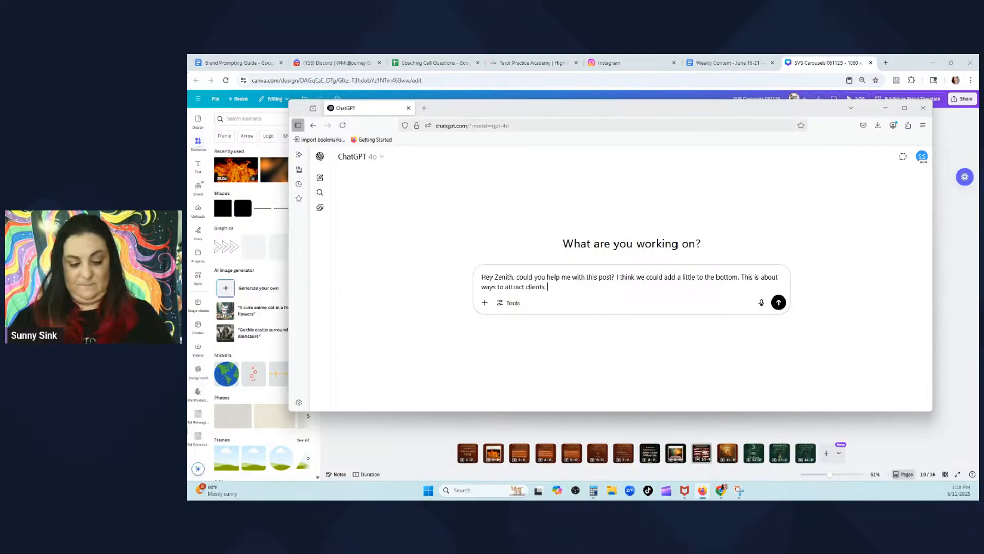
pyautogui.hotkey('ctrl', 'v')
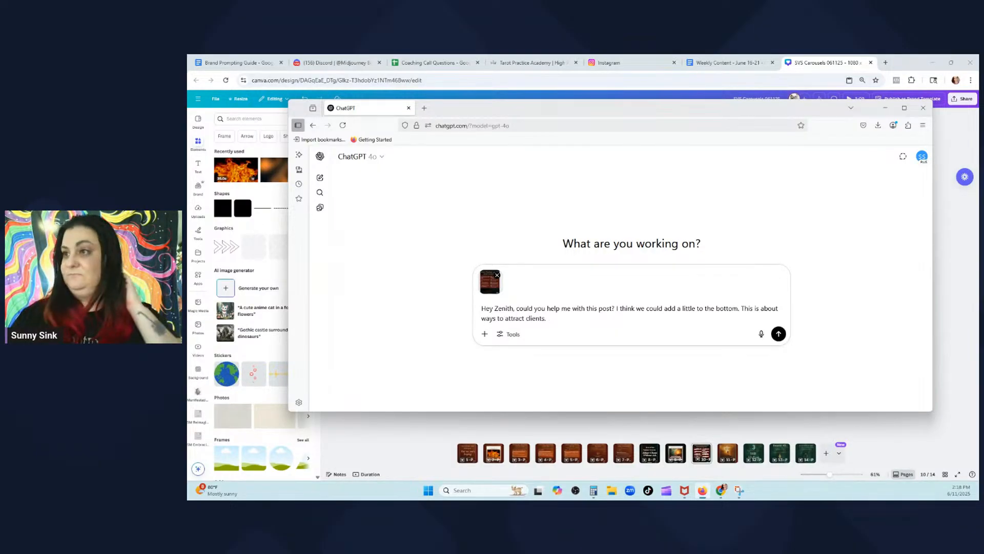
pyautogui.click(778, 334)
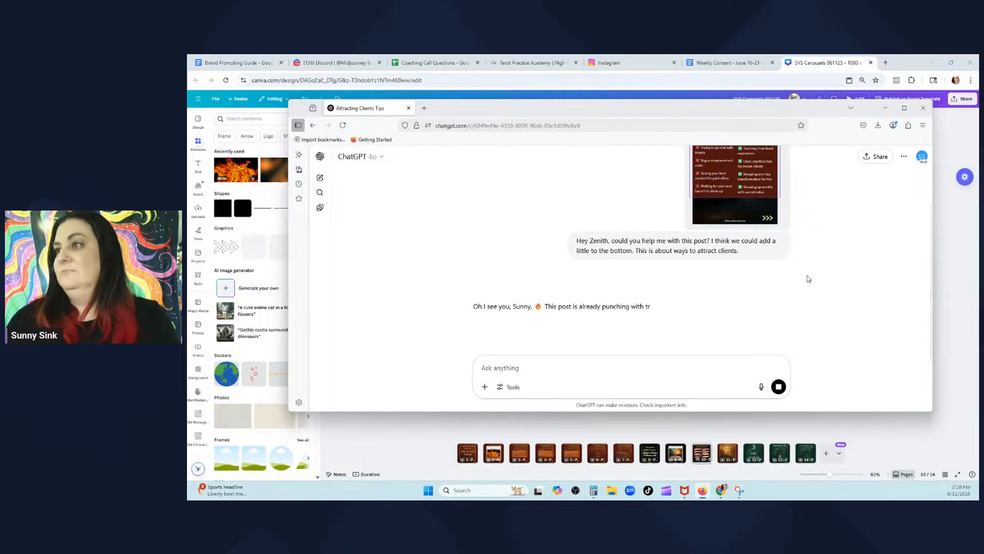
# Read through the suggested bottom-line options in ChatGPT's reply and compare them with the empty space on the slide
pyautogui.moveTo(580, 109); pyautogui.dragTo(575, 80)
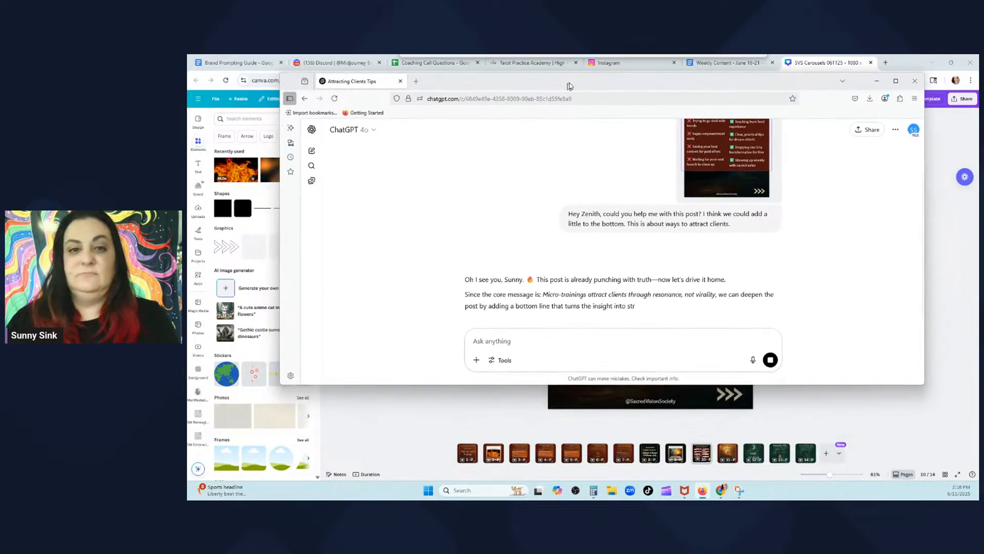
pyautogui.scroll(-3, 715, 224)
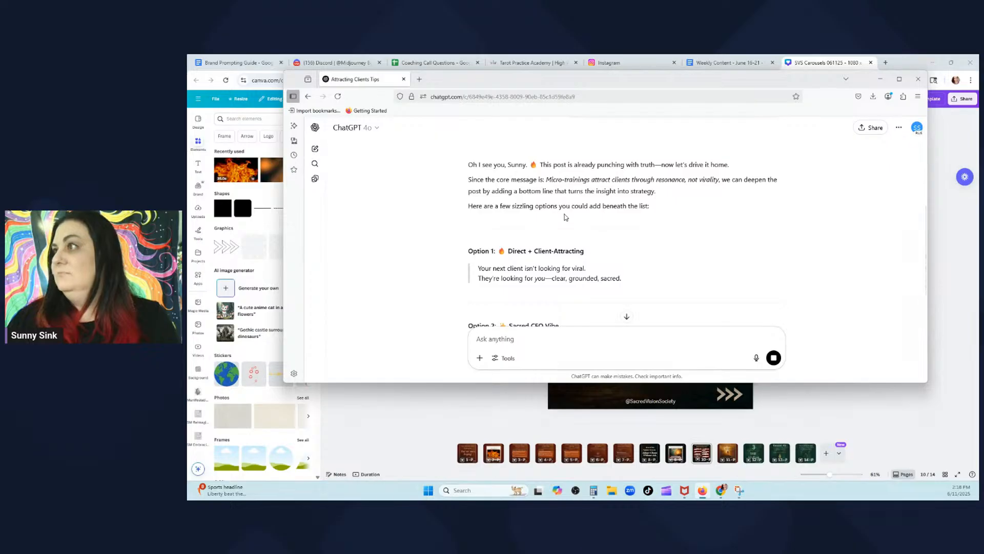
pyautogui.scroll(-2, 515, 210)
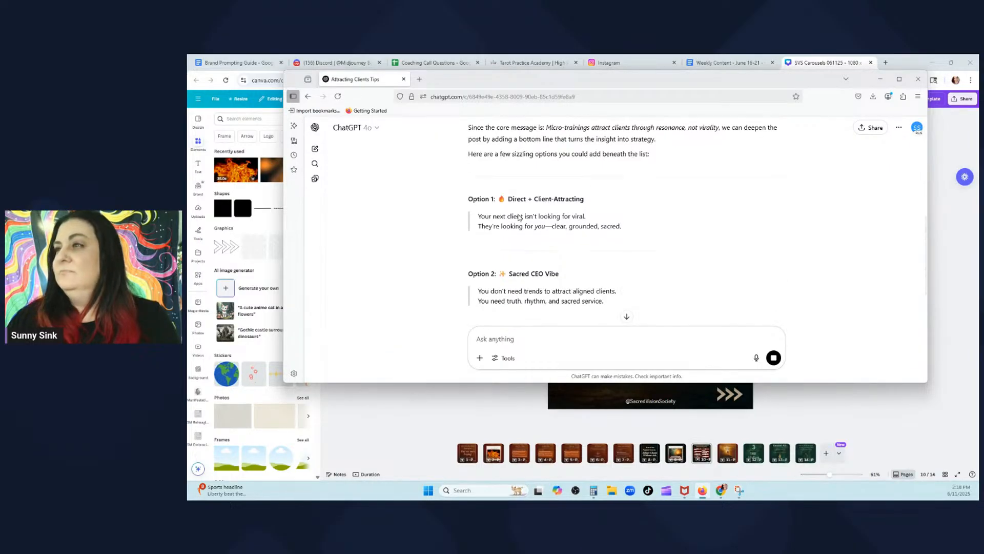
pyautogui.scroll(-2, 495, 210)
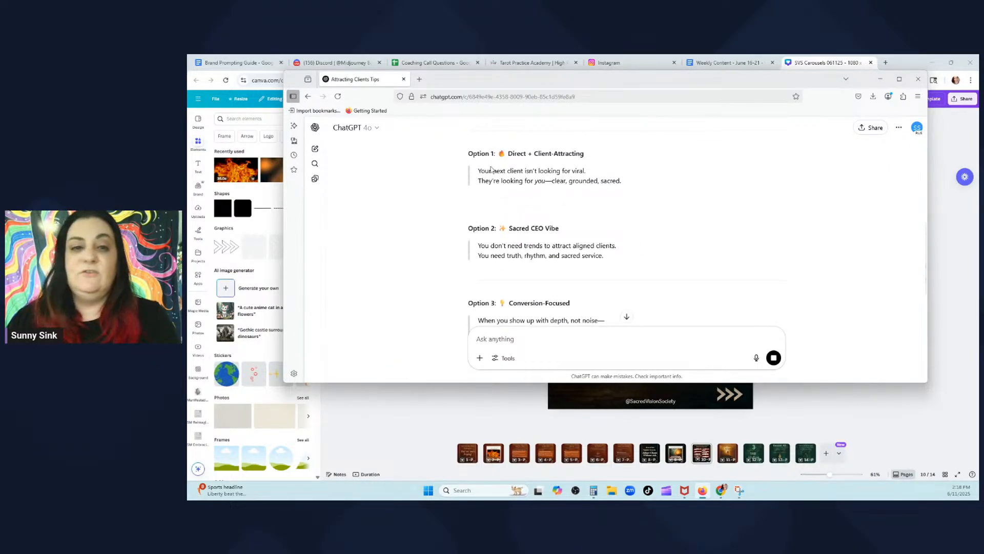
pyautogui.scroll(-2, 491, 169)
pyautogui.scroll(2, 497, 163)
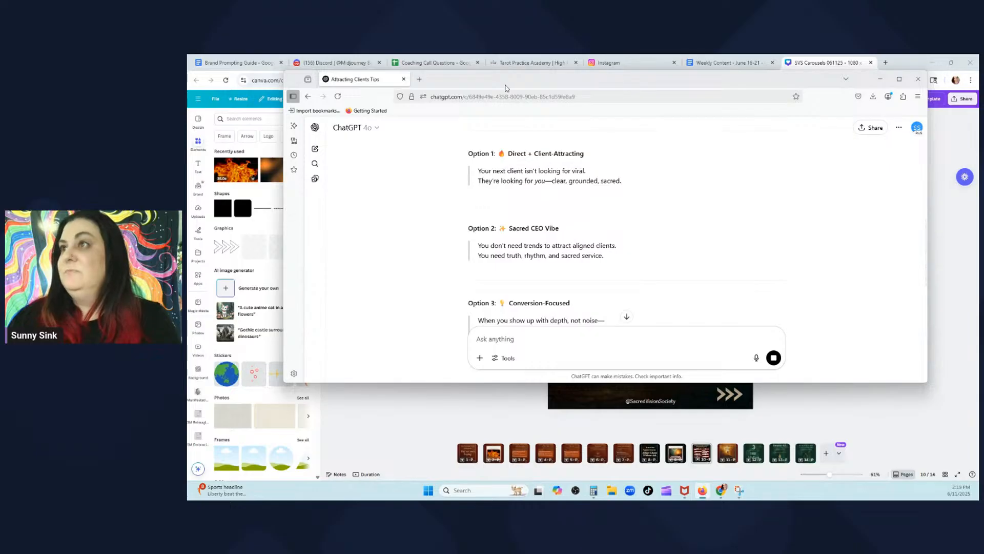
pyautogui.moveTo(519, 82); pyautogui.dragTo(522, 464)
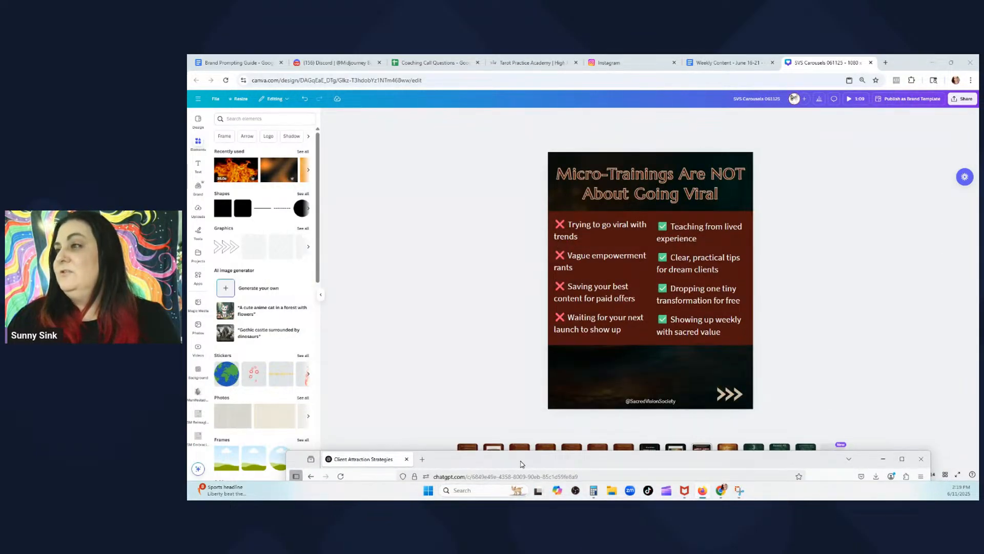
pyautogui.moveTo(521, 464); pyautogui.dragTo(501, 145)
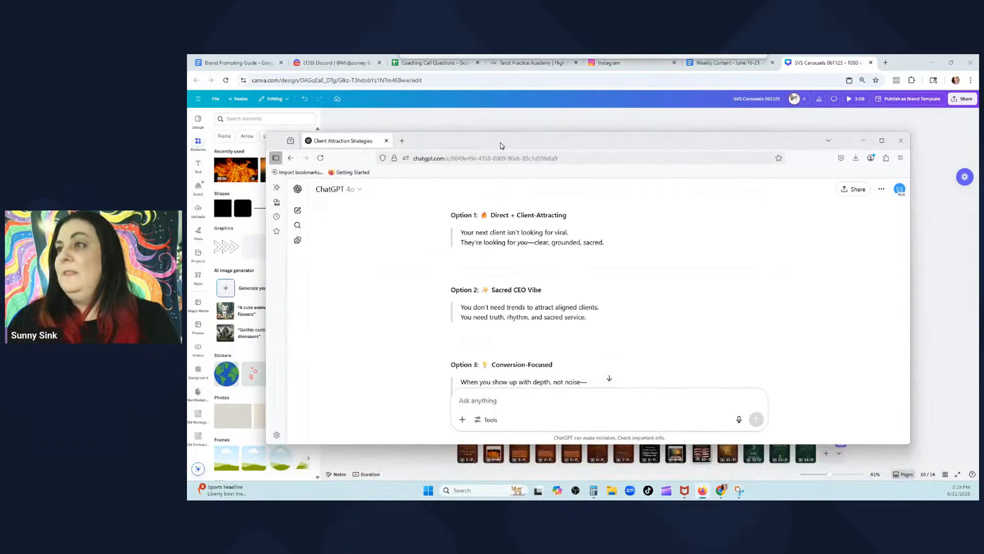
# Compare the wording of Options 1, 2 and 3 in ChatGPT's reply to choose the slide's closing line
pyautogui.moveTo(499, 234); pyautogui.dragTo(620, 249)
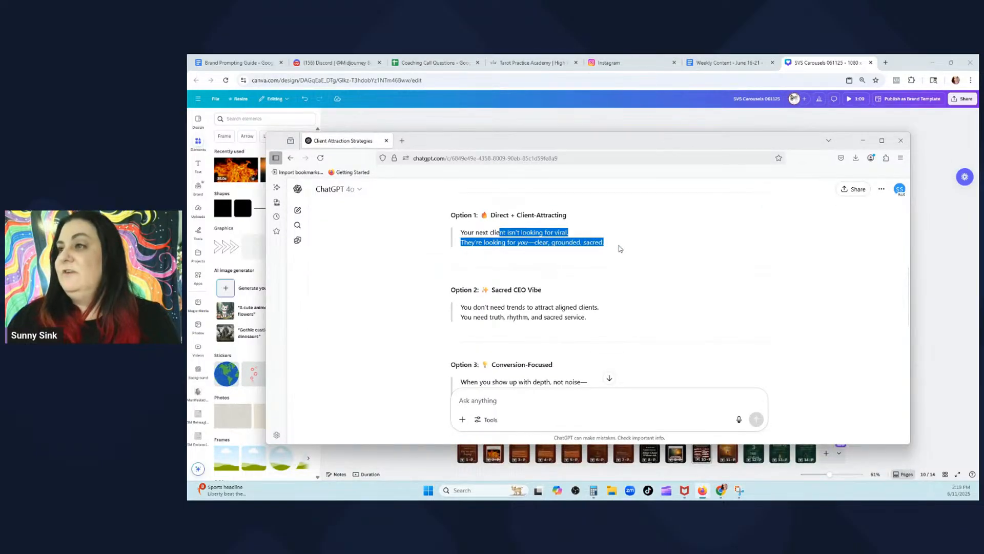
pyautogui.scroll(-2, 620, 249)
pyautogui.scroll(2, 620, 249)
pyautogui.click(526, 247)
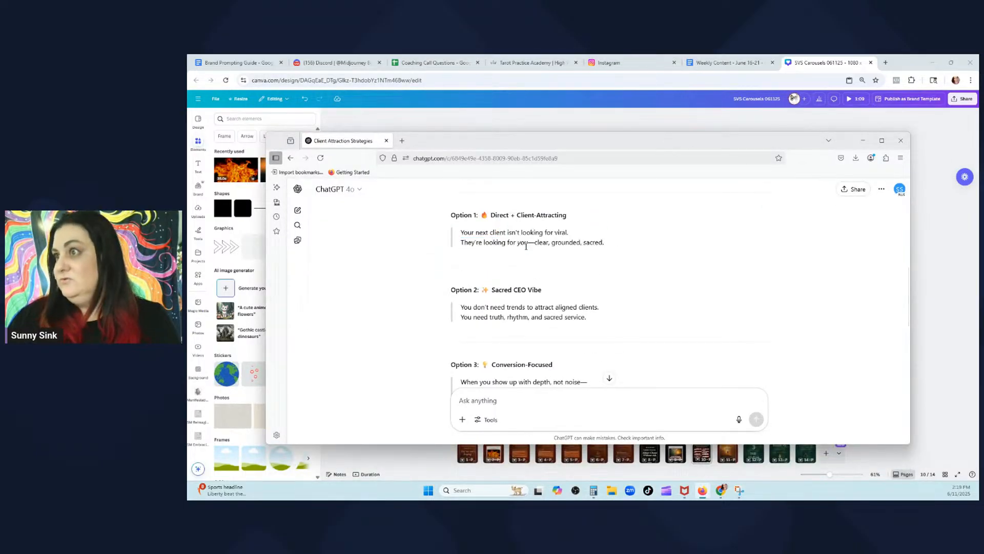
pyautogui.moveTo(621, 241); pyautogui.dragTo(451, 229)
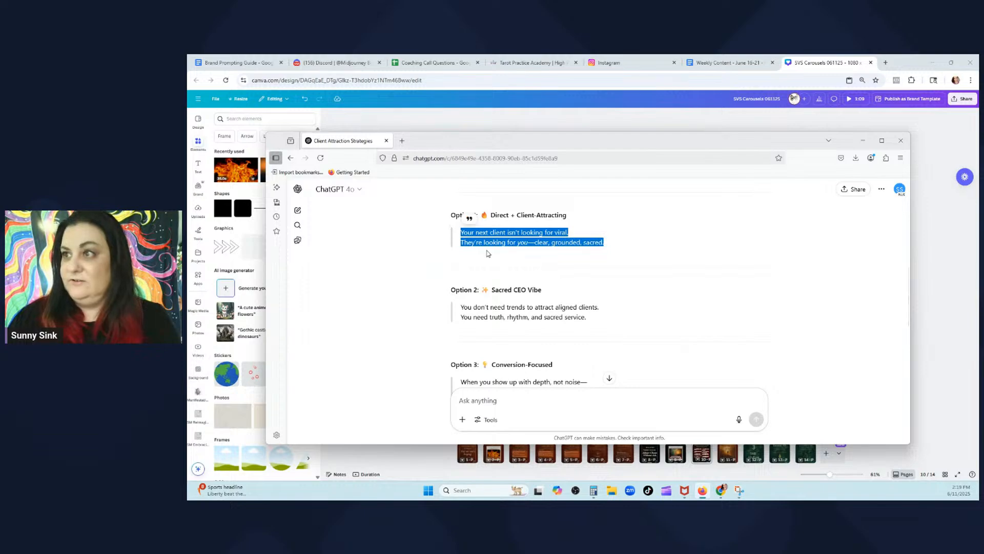
pyautogui.scroll(-2, 487, 252)
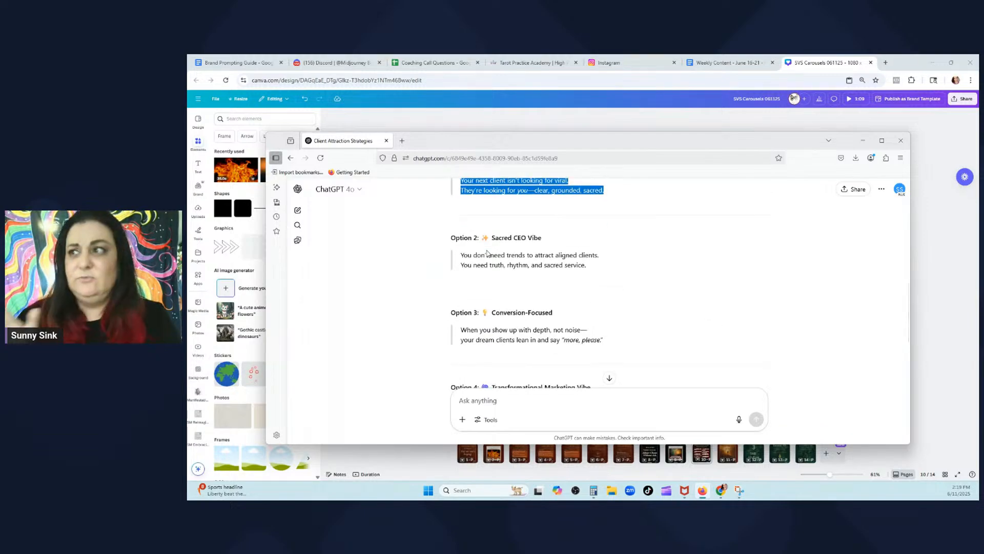
pyautogui.moveTo(623, 272); pyautogui.dragTo(464, 256)
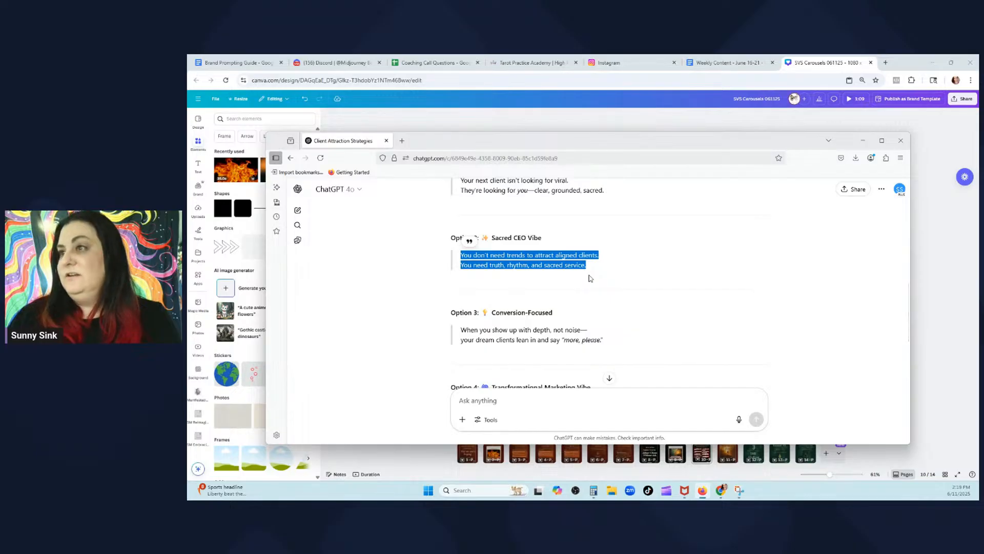
pyautogui.scroll(-2, 591, 278)
pyautogui.moveTo(612, 295); pyautogui.dragTo(464, 278)
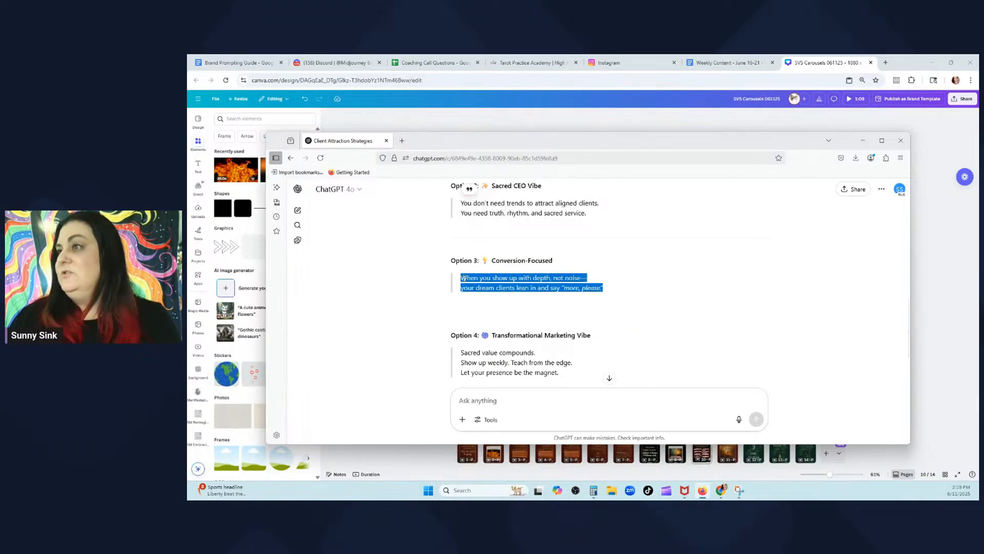
pyautogui.click(568, 310)
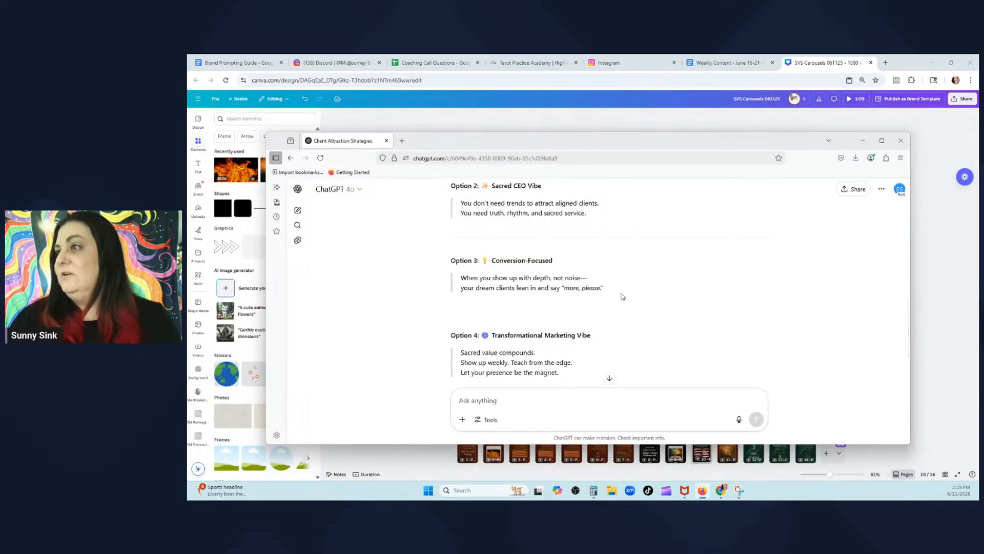
# Copy the Option 1 text "Your next client isn't looking for viral. They're looking for you—clear, grounded, sacred." and move the ChatGPT window off the Canva design
pyautogui.scroll(4, 620, 300)
pyautogui.moveTo(616, 244); pyautogui.dragTo(453, 239)
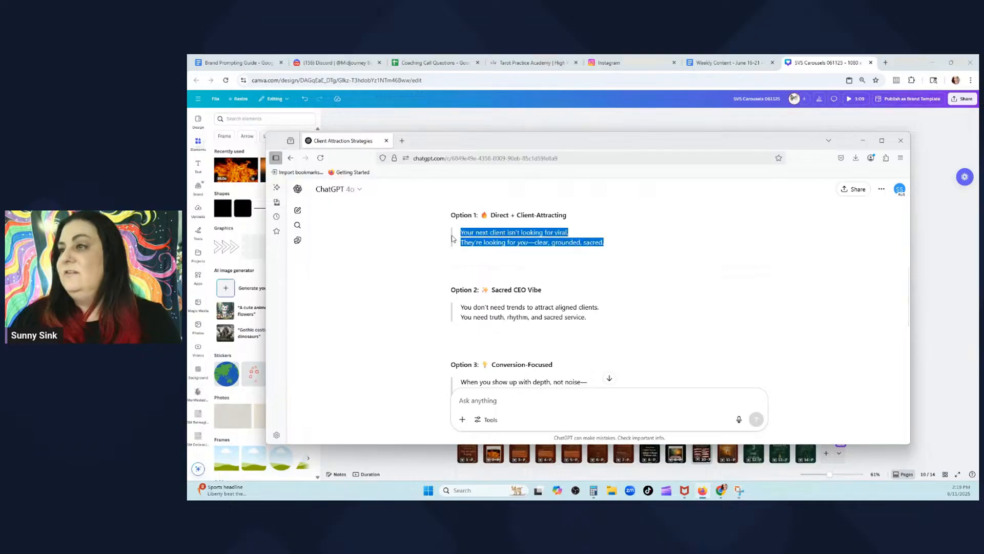
pyautogui.rightClick(478, 237)
pyautogui.click(494, 245)
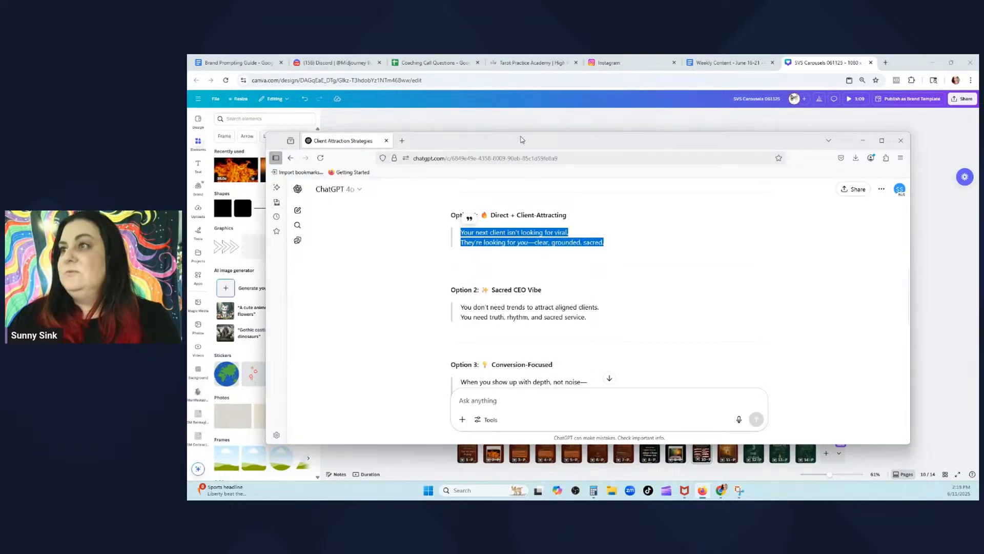
pyautogui.moveTo(521, 140); pyautogui.dragTo(188, 124)
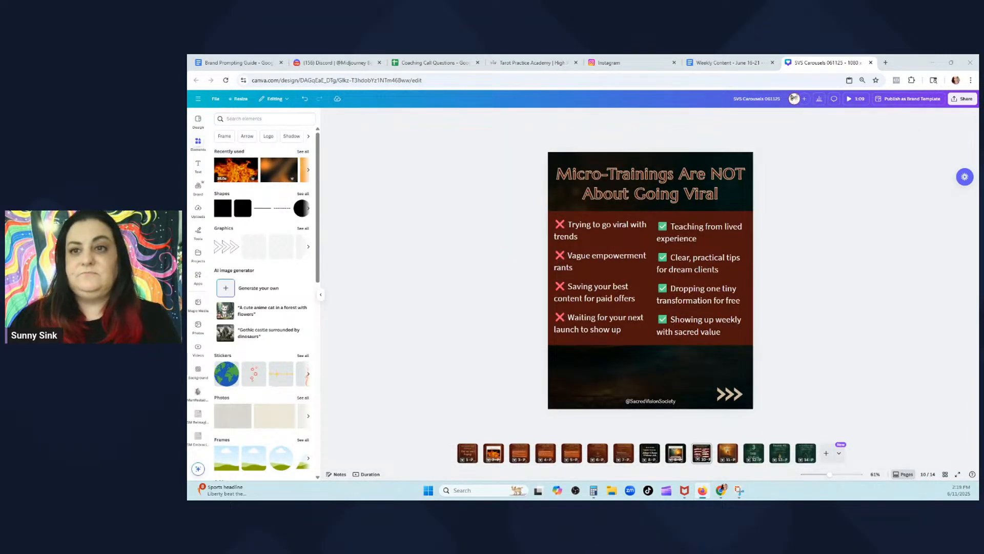
# Paste the copied closing line onto the "Micro-Trainings Are NOT About Going Viral" slide and place it below the red comparison panel
pyautogui.rightClick(650, 350)
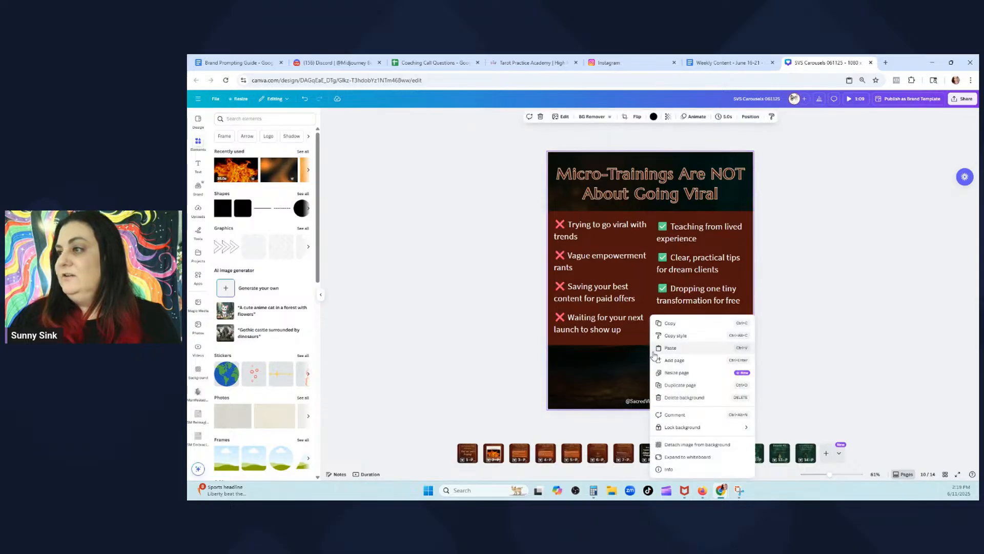
pyautogui.click(669, 348)
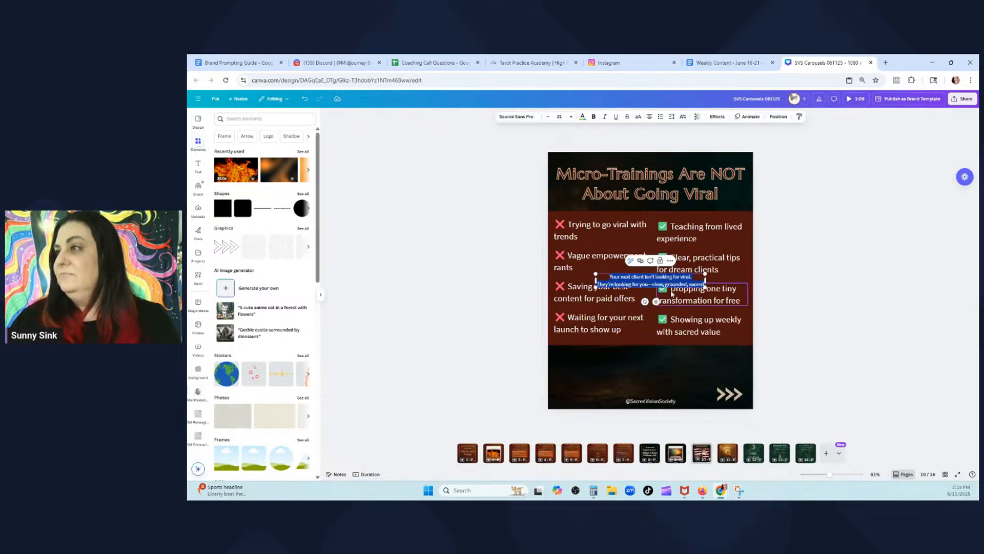
pyautogui.moveTo(639, 282); pyautogui.dragTo(605, 368)
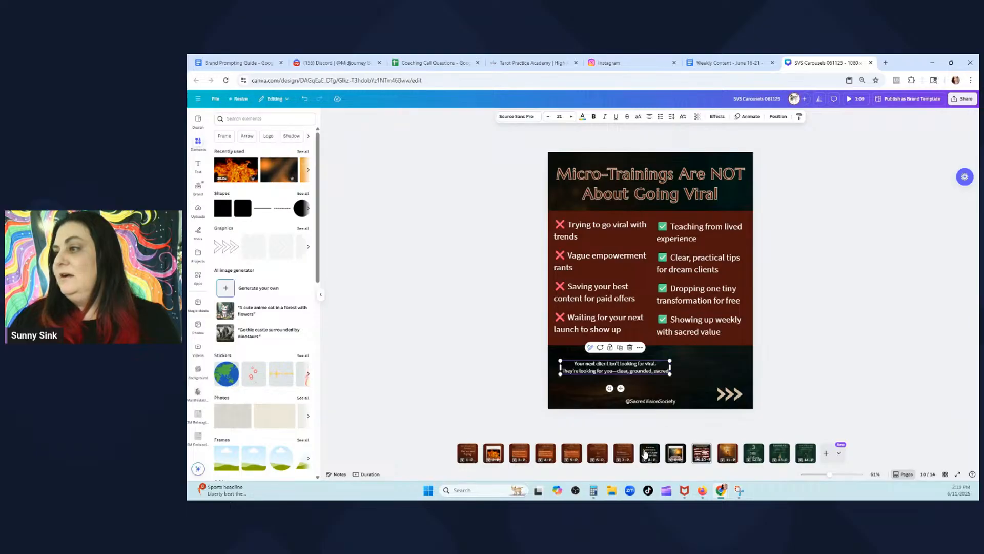
# Copy the style of page 5's "If they're nodding at your content" text and apply it to the pasted closing line on page 10
pyautogui.rightClick(702, 447)
pyautogui.click(627, 449)
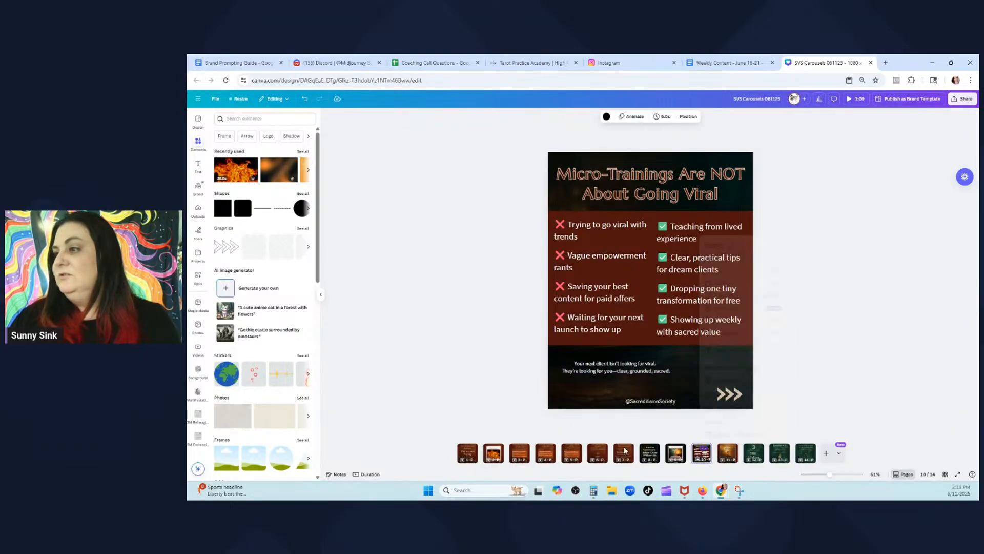
pyautogui.rightClick(625, 451)
pyautogui.click(624, 451)
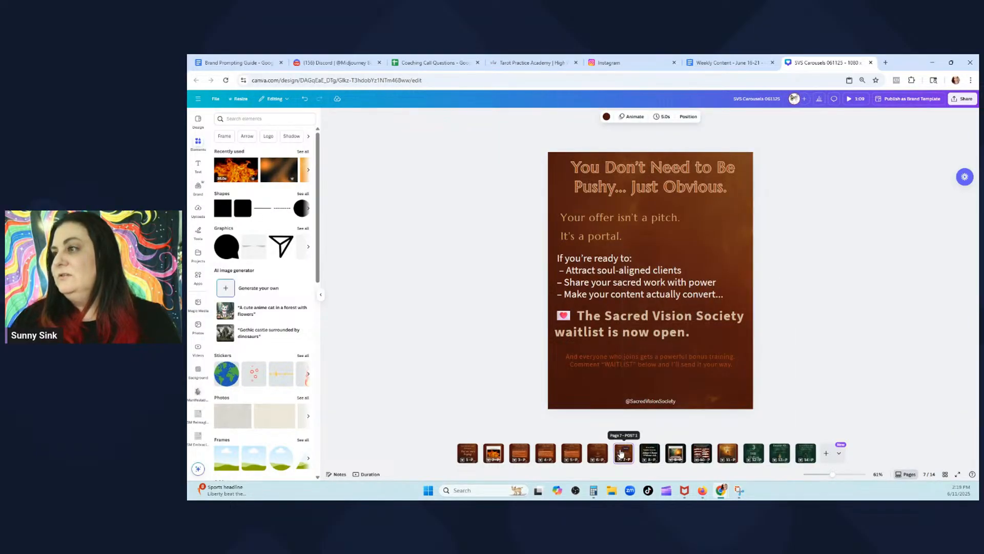
pyautogui.click(570, 455)
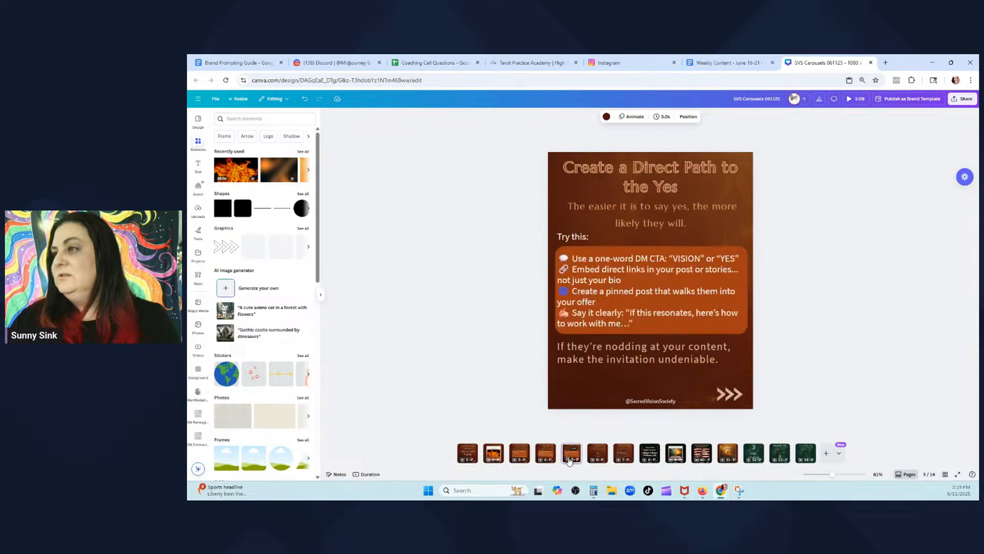
pyautogui.click(606, 365)
pyautogui.click(799, 117)
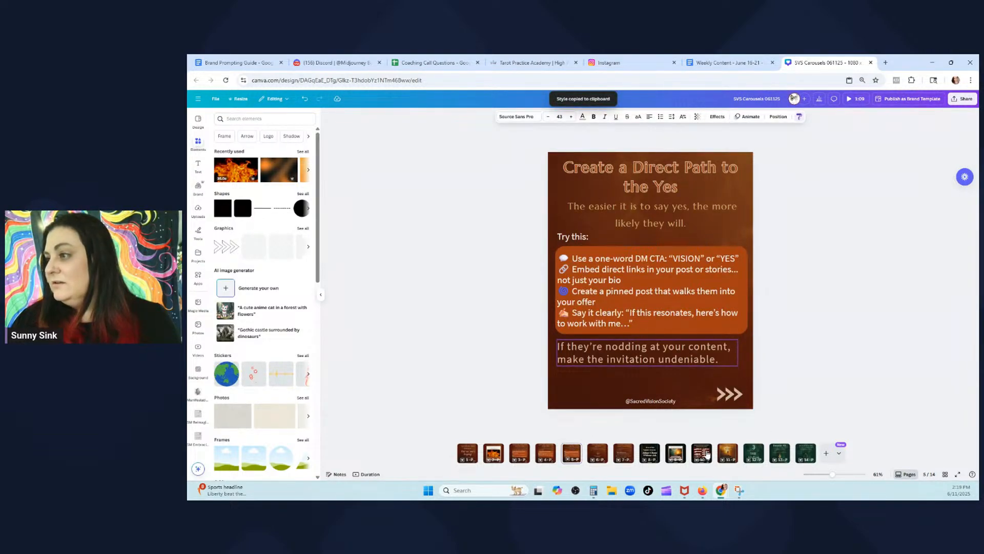
pyautogui.click(705, 449)
pyautogui.click(681, 368)
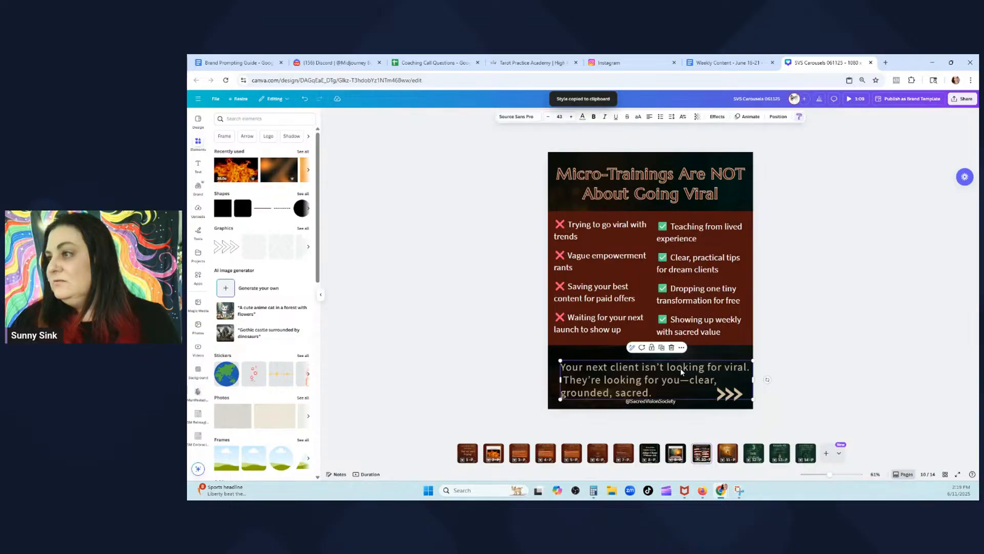
# Move the closing line up just under the comparison panel and remove the stray space before "They're looking for you"
pyautogui.moveTo(630, 380); pyautogui.dragTo(619, 368)
pyautogui.click(899, 310)
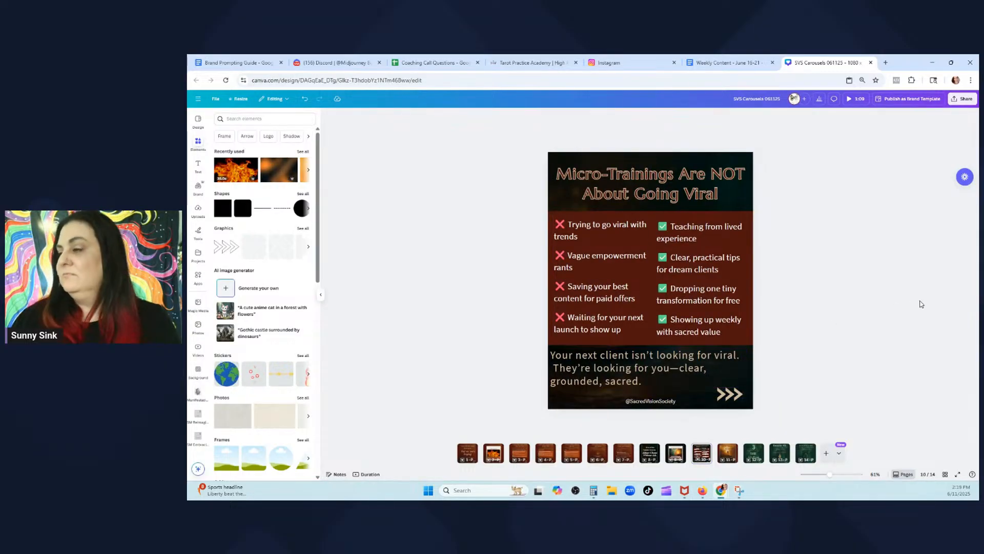
pyautogui.click(561, 370)
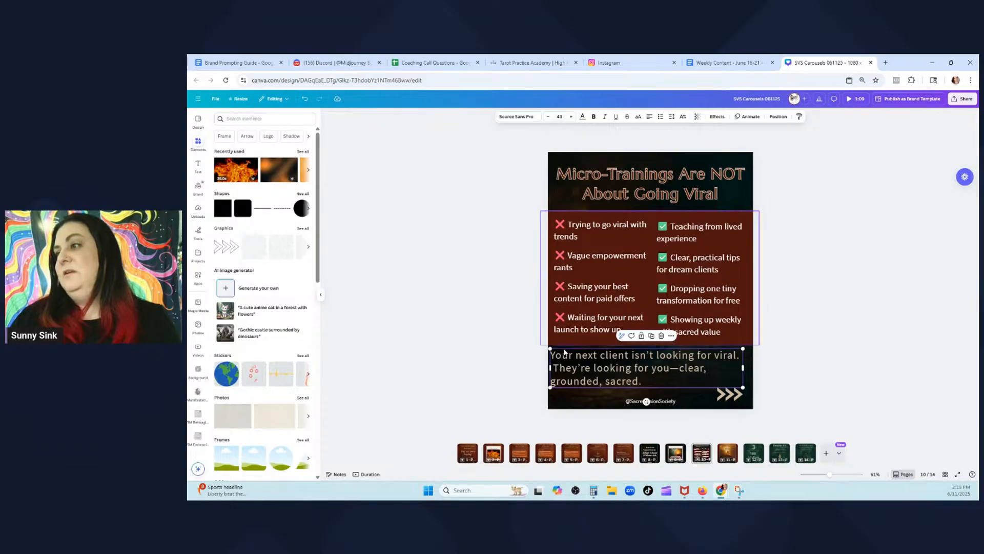
pyautogui.doubleClick(561, 369)
pyautogui.click(561, 369)
pyautogui.press('BackSpace')
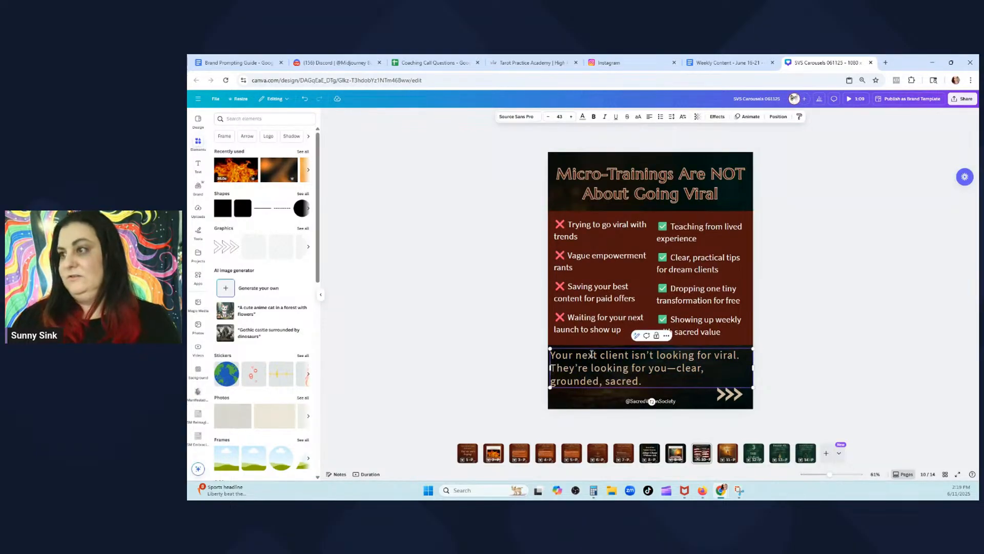
pyautogui.click(820, 252)
# Reduce the closing line's font size to 35 so its second sentence fits on one line
pyautogui.click(685, 363)
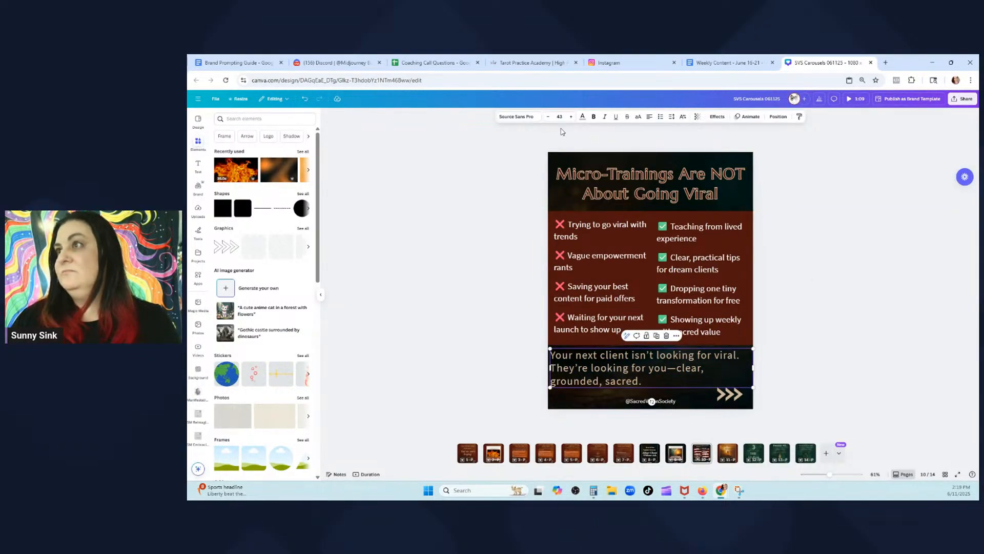
pyautogui.click(547, 117)
pyautogui.click(547, 117)
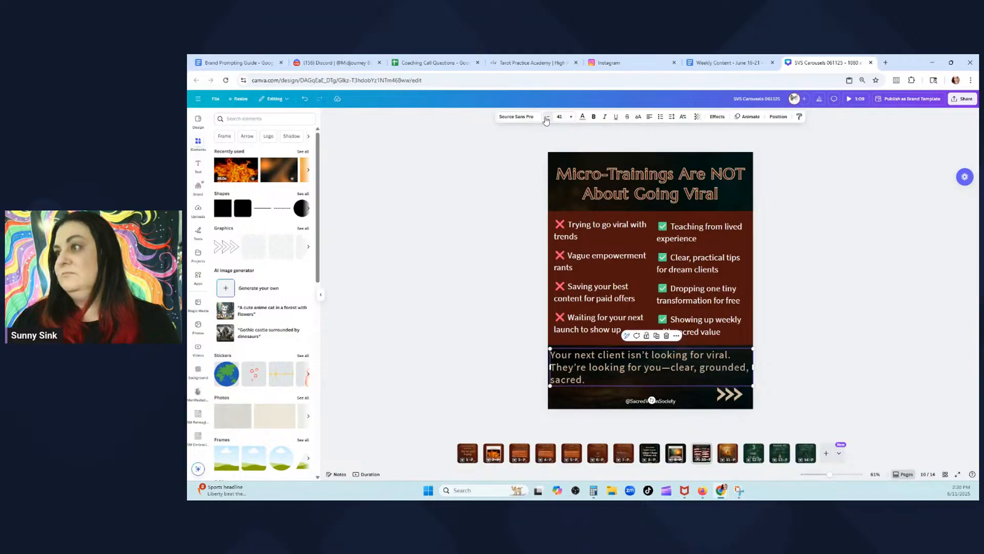
pyautogui.click(547, 117)
pyautogui.click(547, 117)
pyautogui.click(547, 117)
pyautogui.click(547, 117)
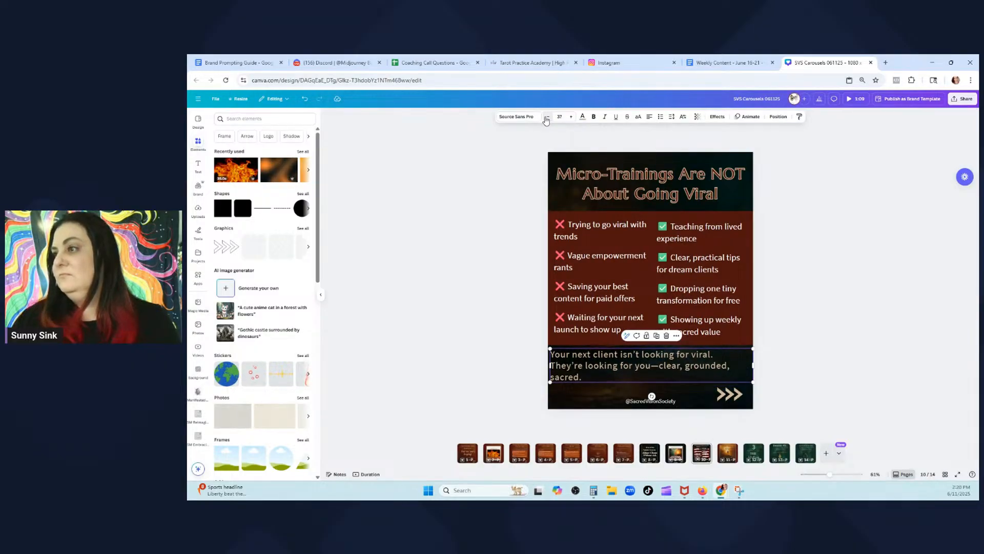
pyautogui.click(547, 117)
pyautogui.click(547, 117)
pyautogui.press('Escape')
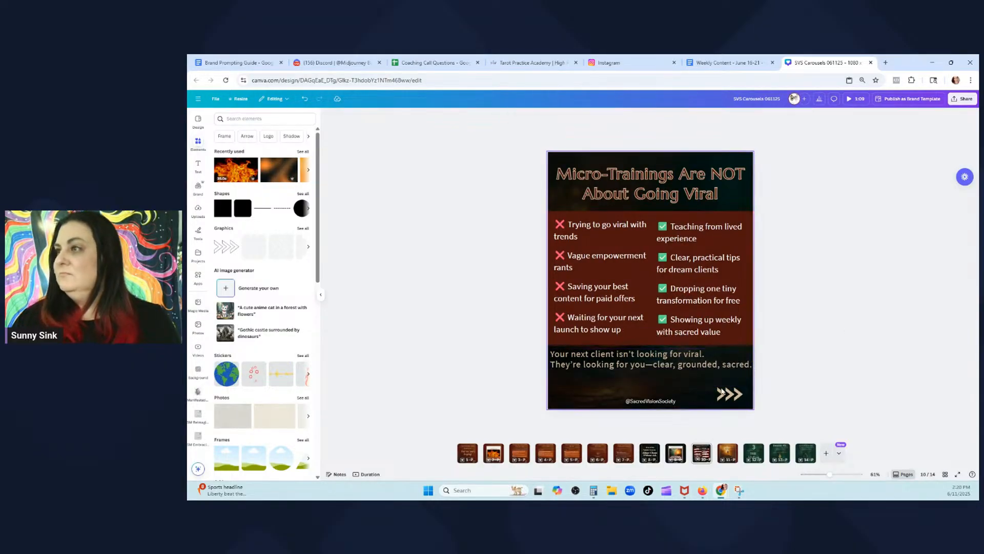
# Scale the closing line down slightly and reposition it within the slide's side margins beneath the comparison panel
pyautogui.moveTo(659, 365); pyautogui.dragTo(669, 365)
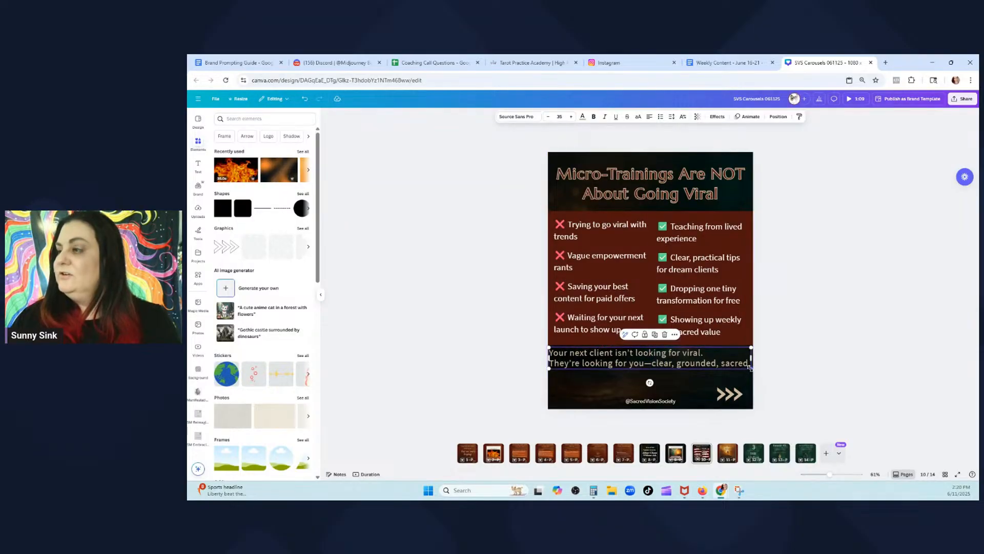
pyautogui.moveTo(751, 368); pyautogui.dragTo(743, 367)
pyautogui.moveTo(624, 364); pyautogui.dragTo(626, 366)
pyautogui.click(887, 258)
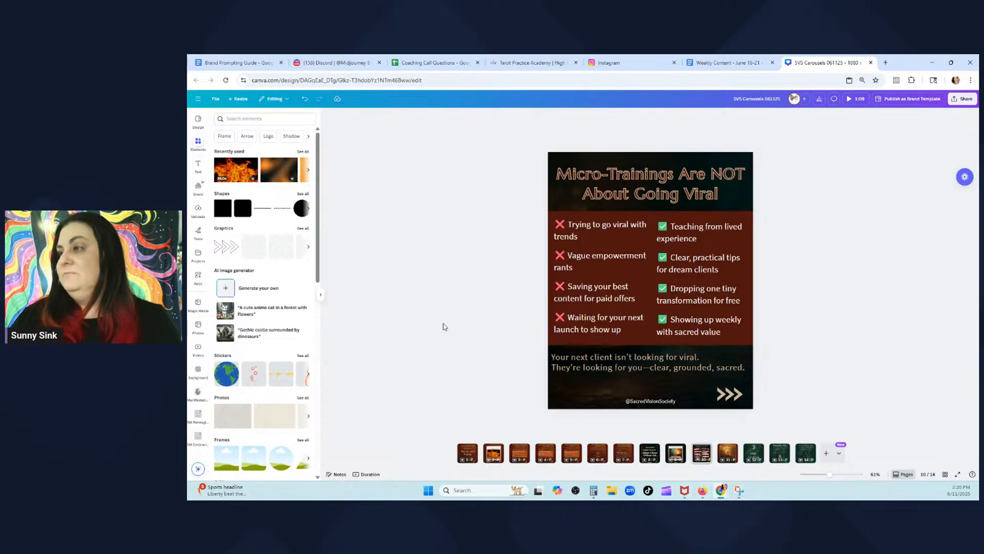
# Recolor the red comparison panel with a near-black shade sampled from the slide's background beside the closing line
pyautogui.click(599, 343)
pyautogui.click(508, 117)
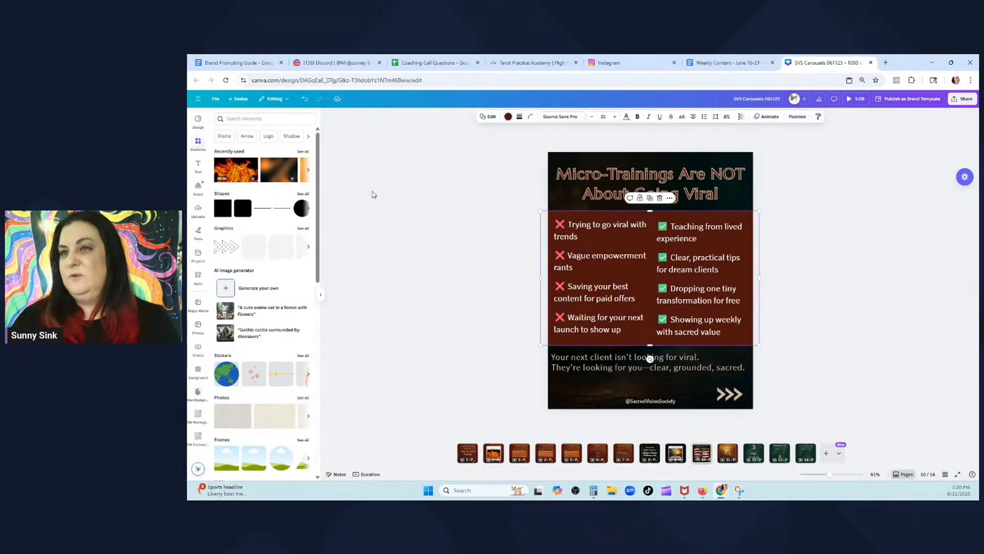
pyautogui.click(220, 164)
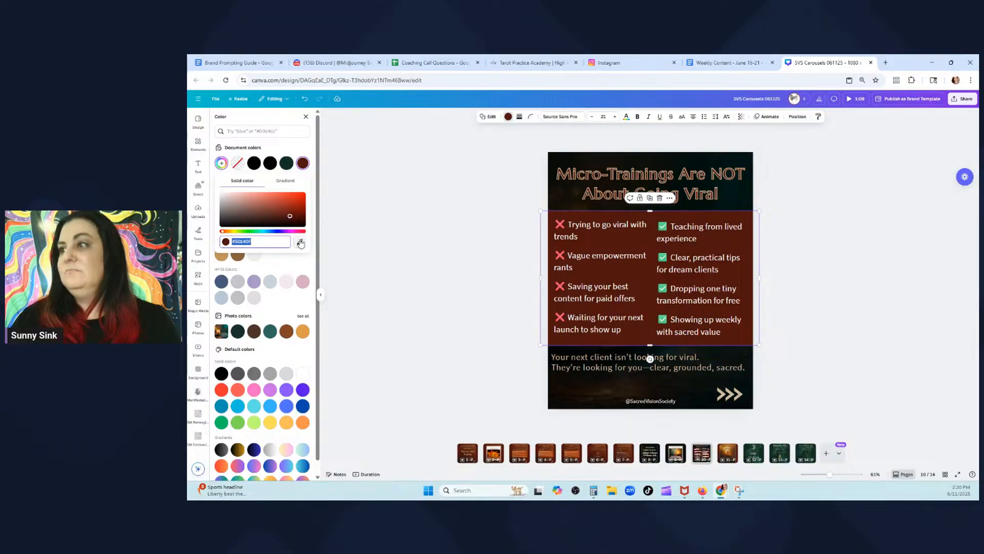
pyautogui.click(738, 356)
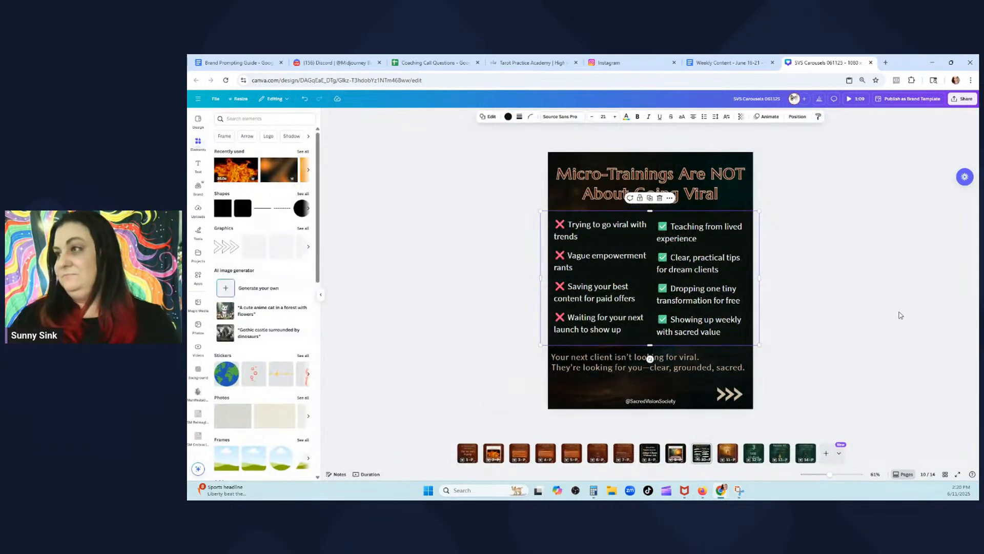
pyautogui.click(872, 293)
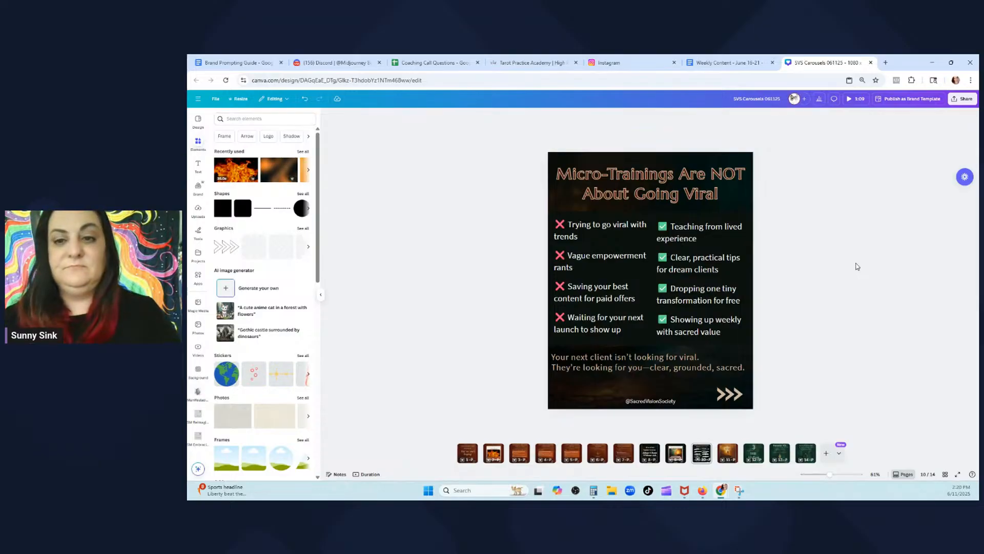
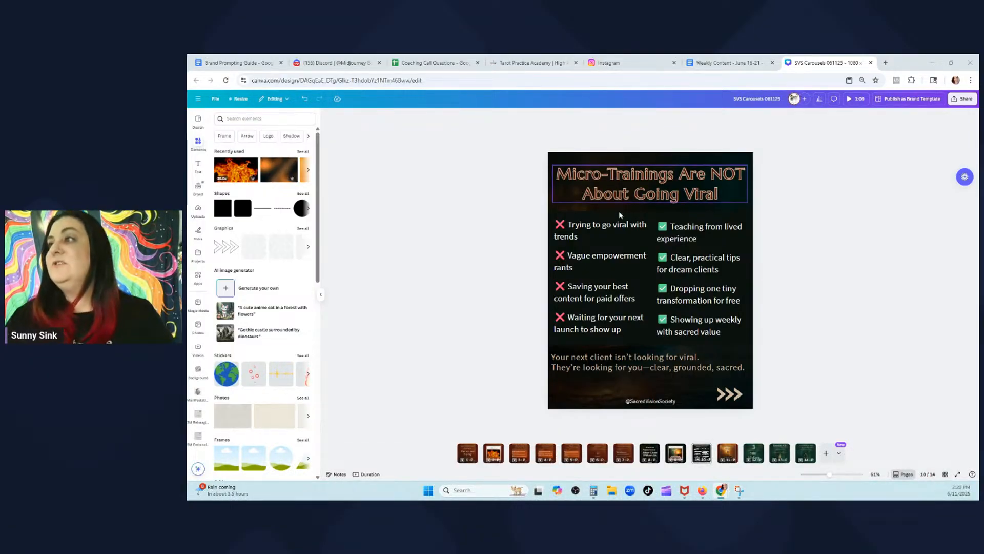
# Set the dark comparison panel's transparency to 70
pyautogui.click(615, 226)
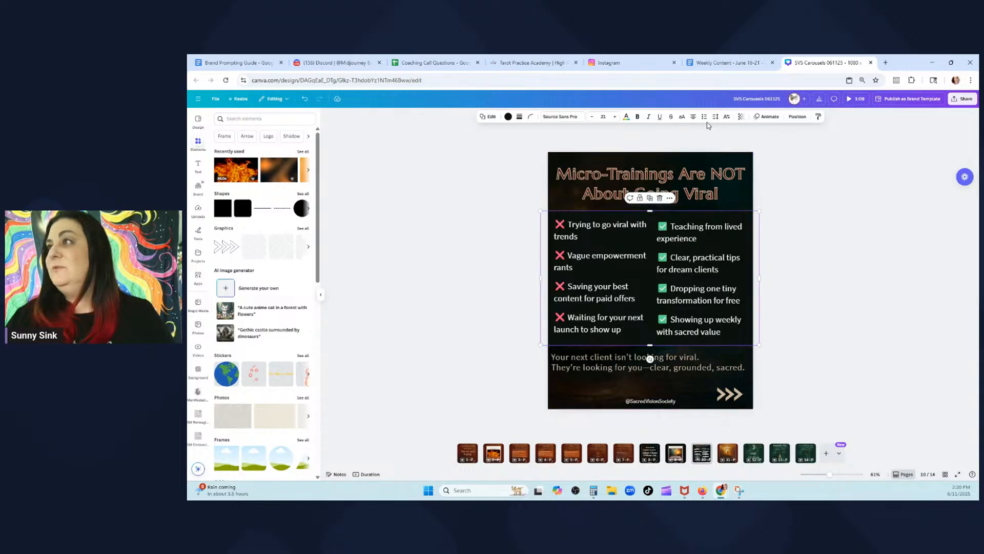
pyautogui.click(741, 116)
pyautogui.moveTo(758, 145); pyautogui.dragTo(734, 148)
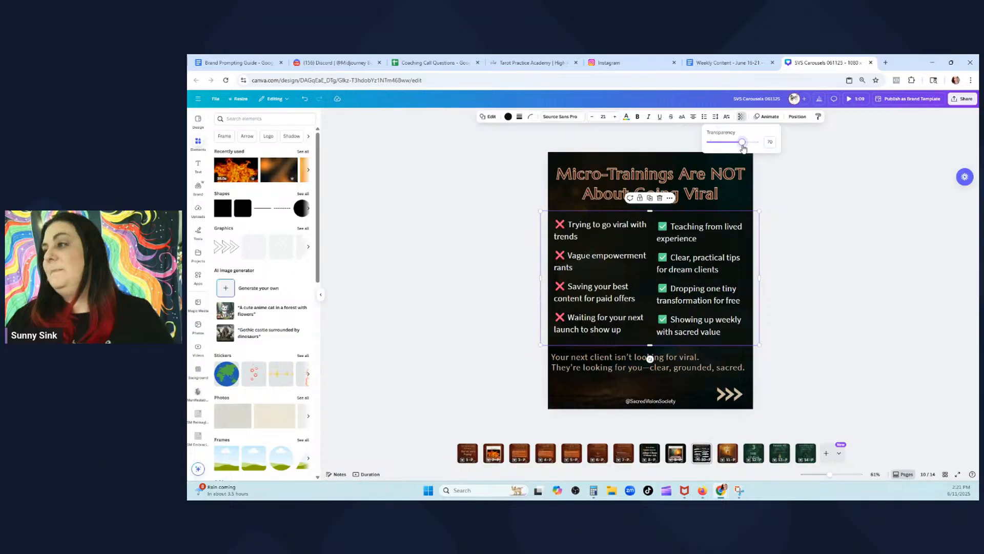
pyautogui.click(801, 252)
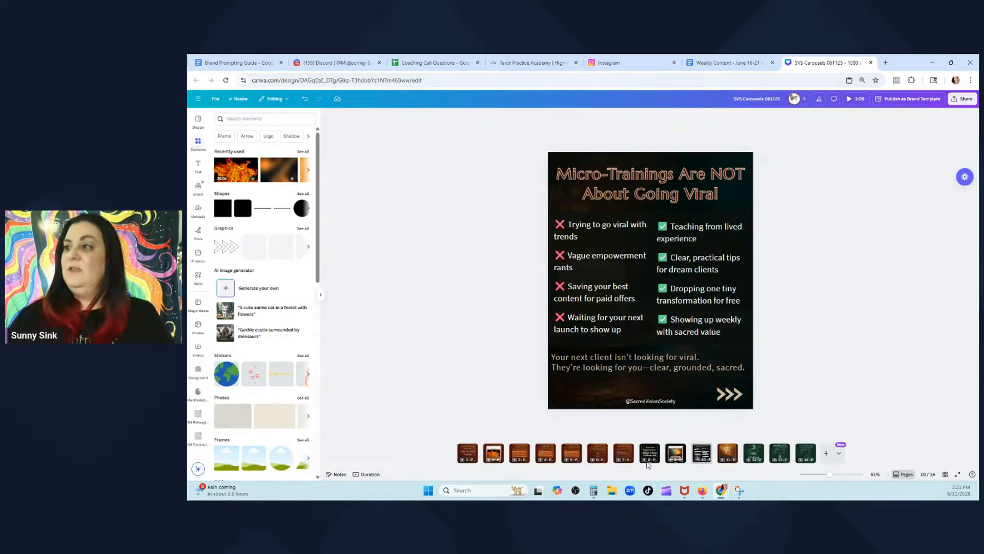
# Switch to the Weekly Content document and review the Slide 4 copy, "Teach One Tiny Transformation", including its five bullet points
pyautogui.click(707, 63)
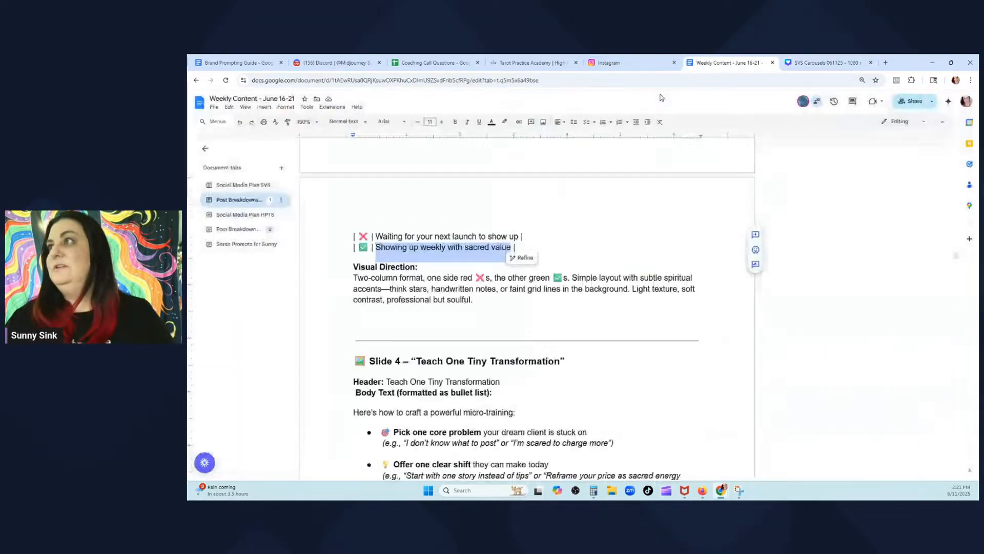
pyautogui.scroll(-4, 395, 206)
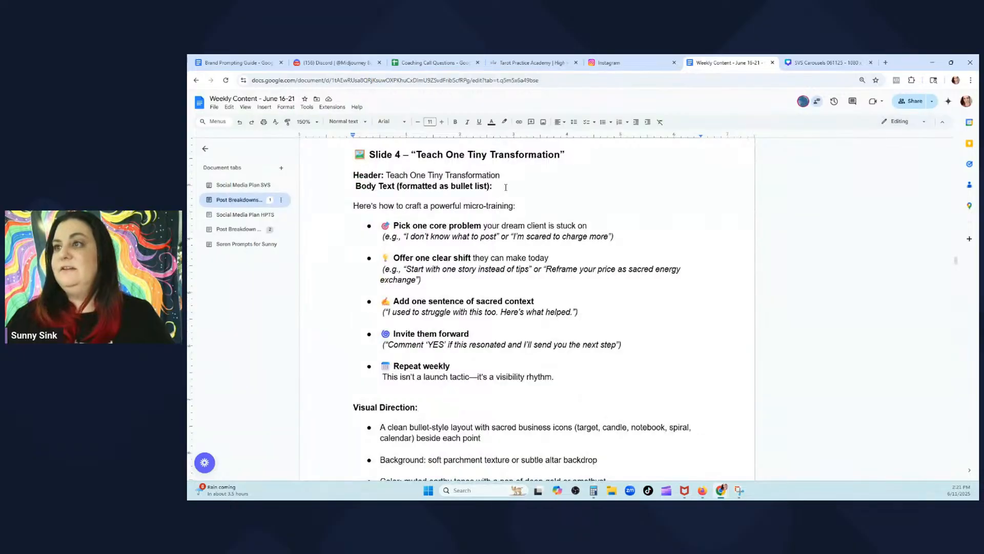
pyautogui.click(412, 247)
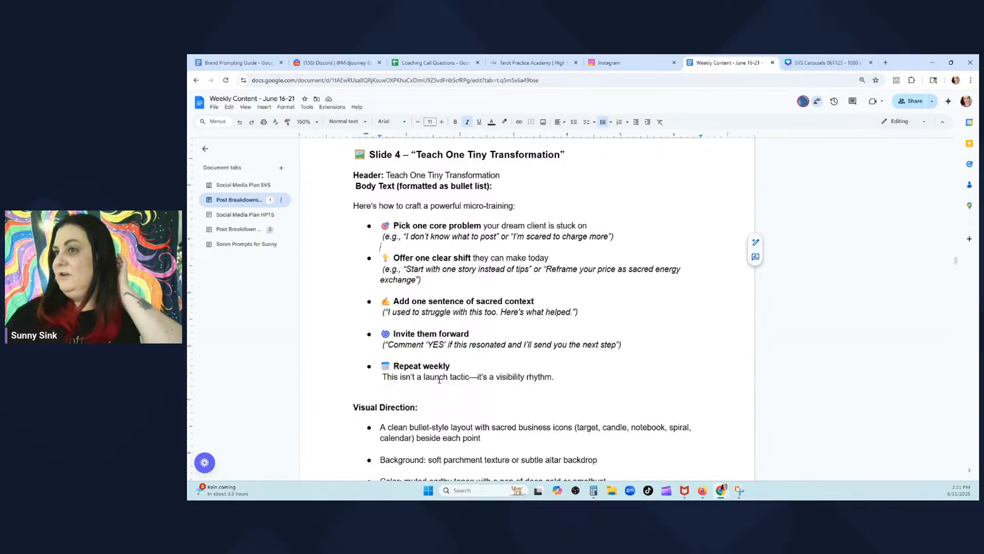
# Return to Canva, search the projects for "weekly" and open the Weekly SM Templates design
pyautogui.click(799, 59)
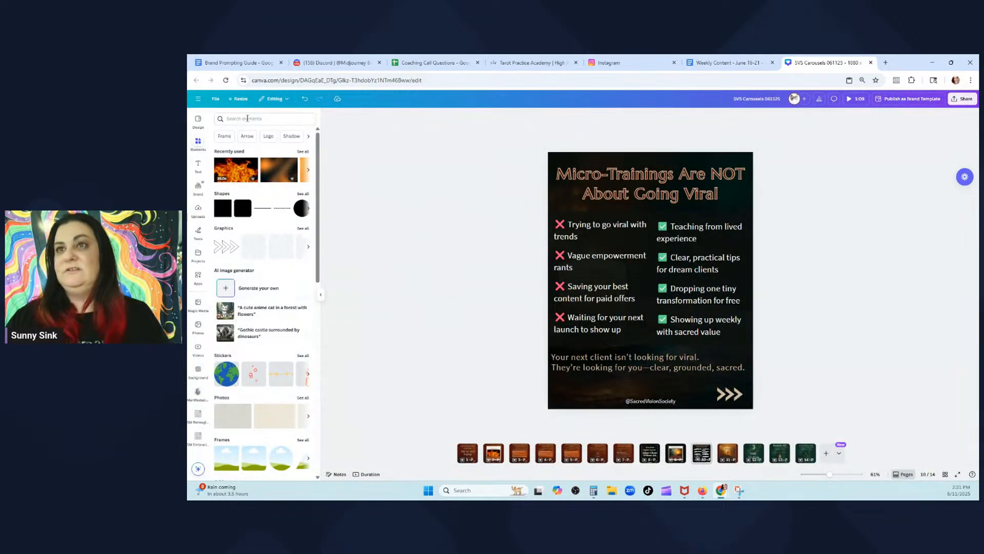
pyautogui.click(198, 253)
pyautogui.write('weekly')
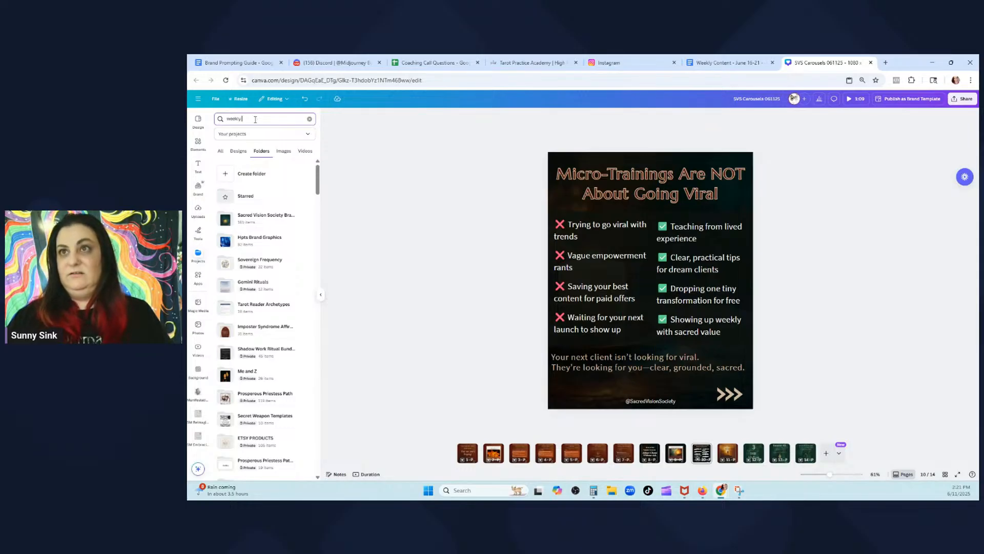
pyautogui.press('Return')
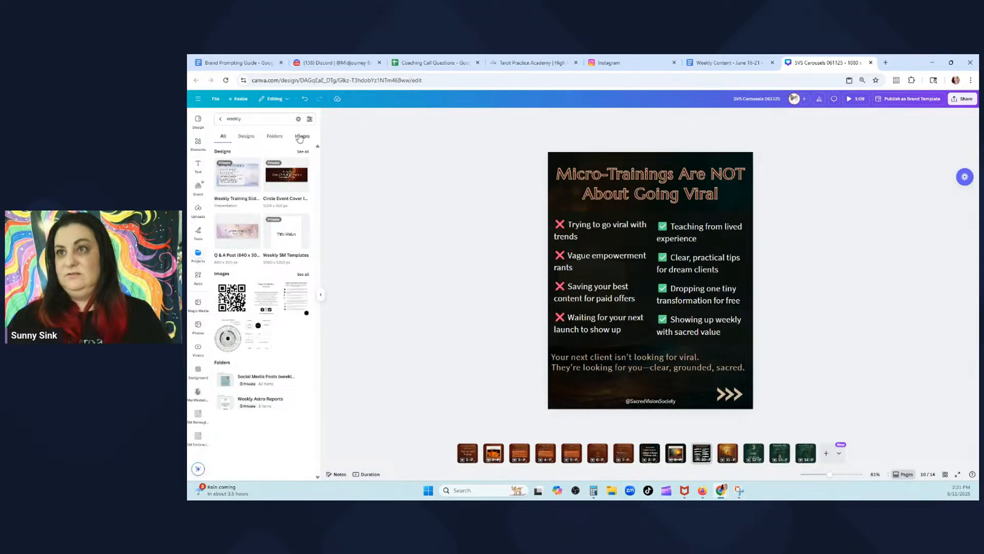
pyautogui.click(303, 152)
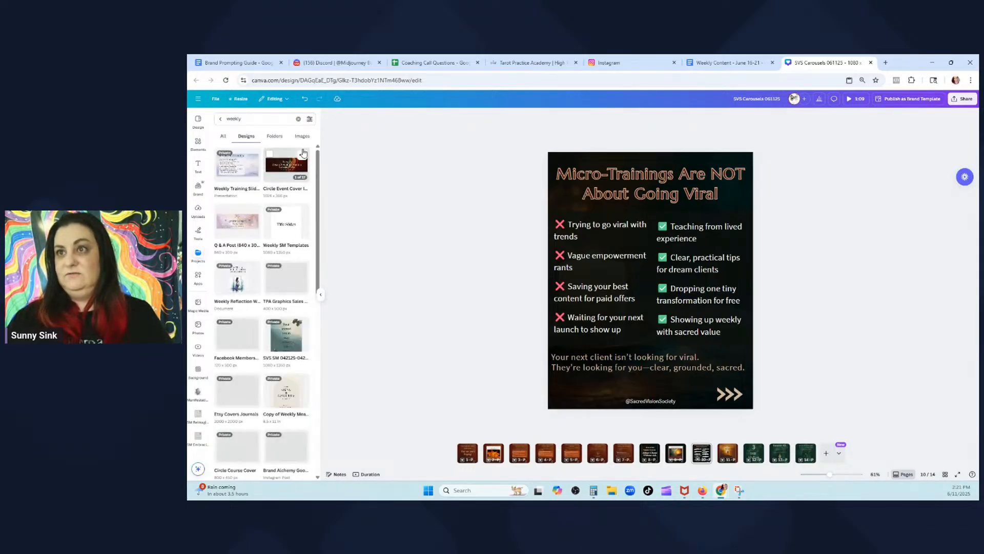
pyautogui.click(293, 231)
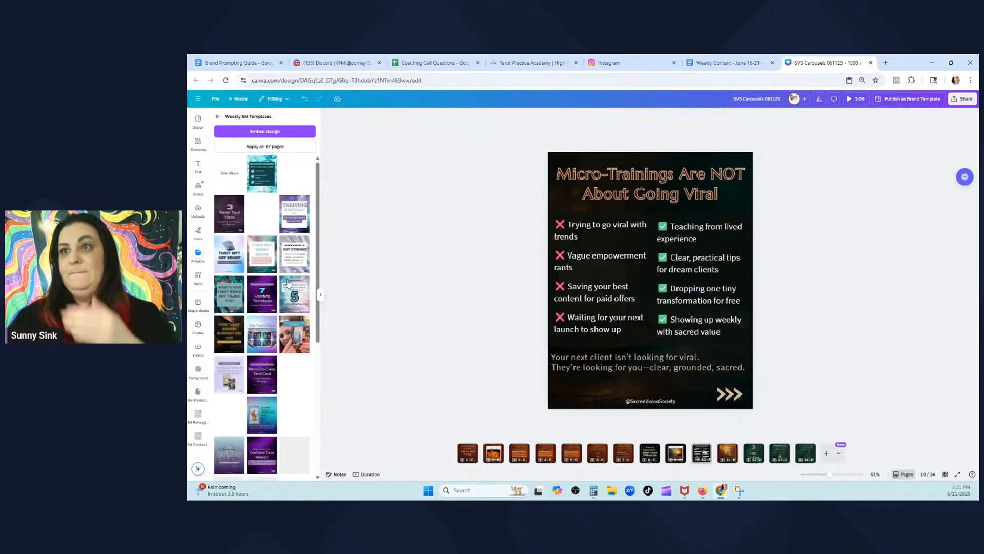
# Add the "Asking Powerful Questions" numbered-list template as a new page directly after the comparison slide
pyautogui.scroll(-4, 264, 316)
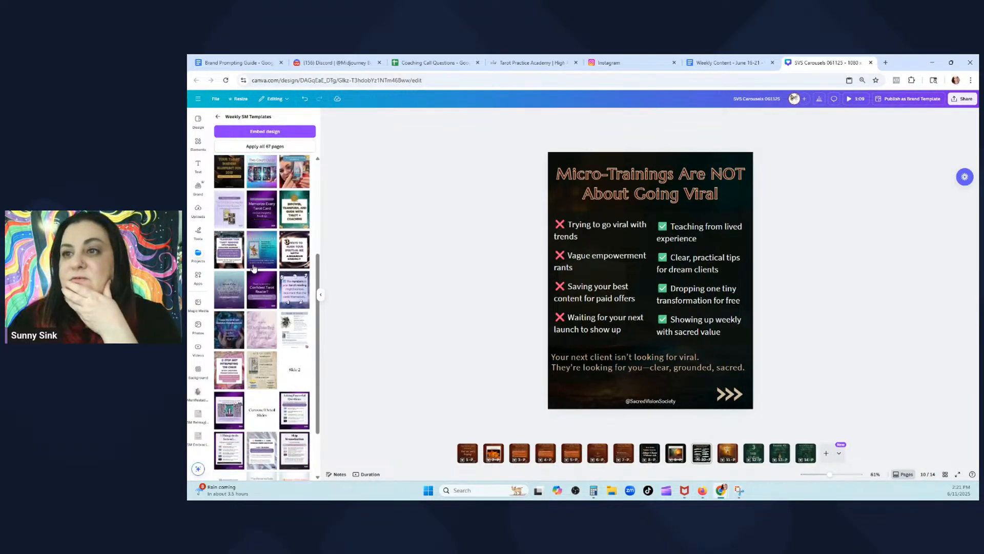
pyautogui.scroll(-4, 251, 329)
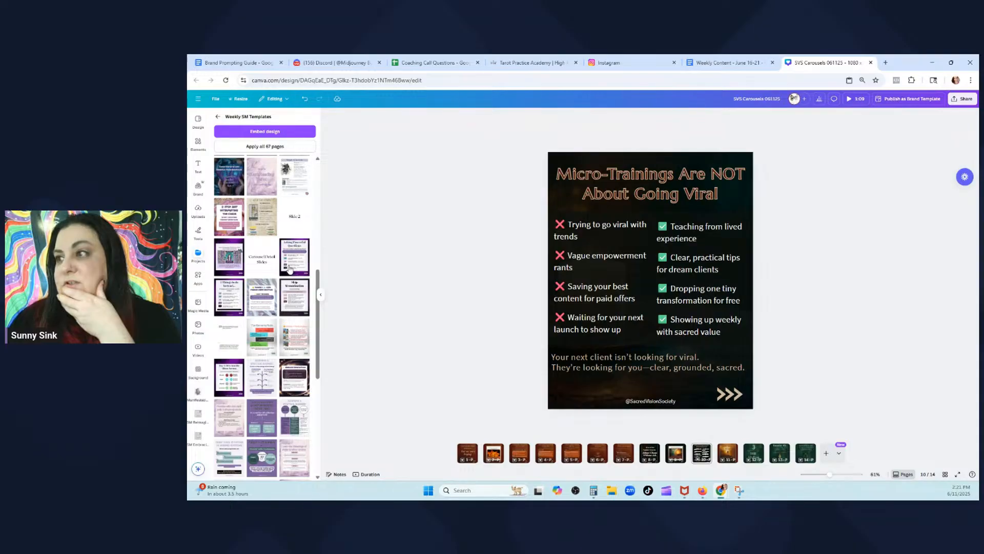
pyautogui.moveTo(290, 266); pyautogui.dragTo(574, 279)
pyautogui.click(614, 301)
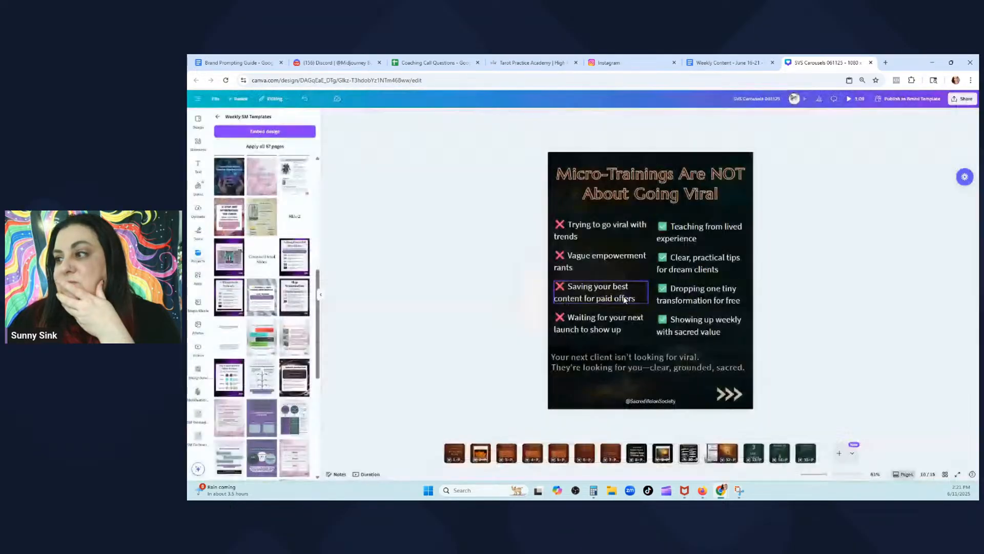
pyautogui.click(689, 453)
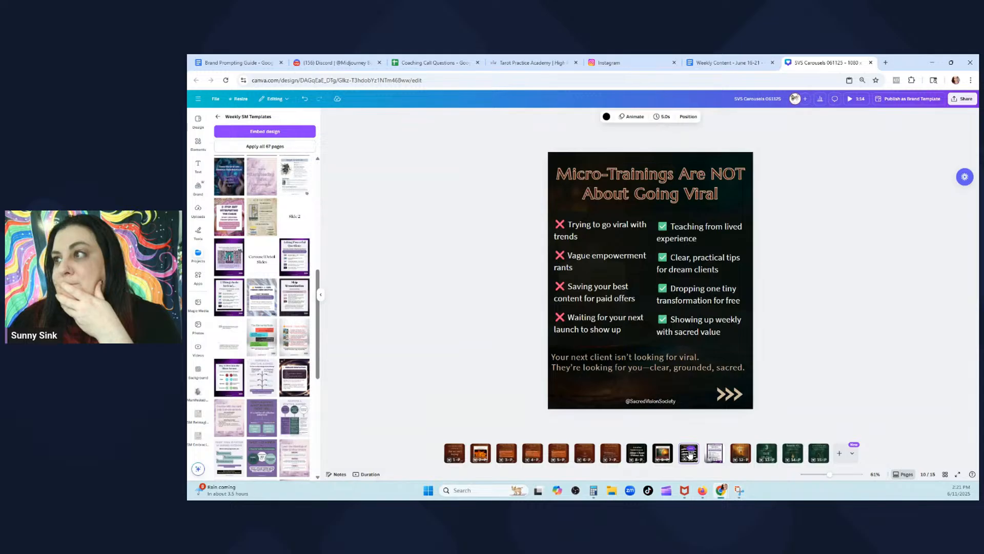
pyautogui.click(720, 455)
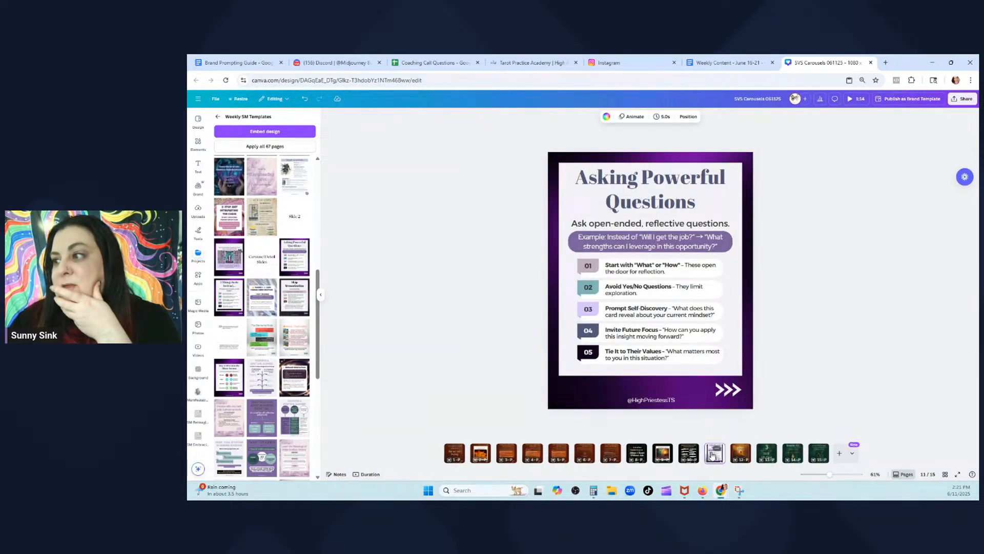
# Copy the comparison slide's dark background image and paste it over the purple background of the new numbered-list page
pyautogui.click(685, 456)
pyautogui.click(589, 391)
pyautogui.rightClick(588, 392)
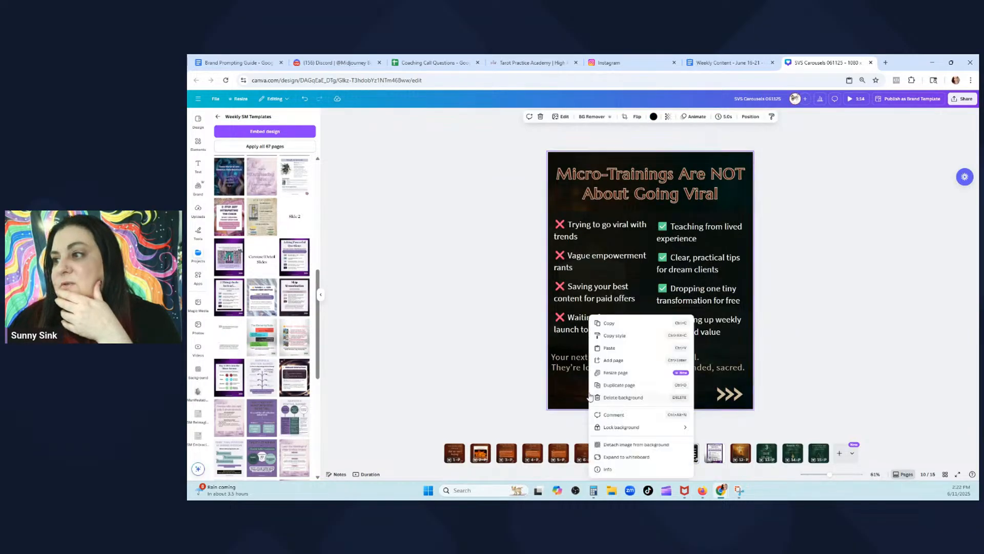
pyautogui.click(620, 323)
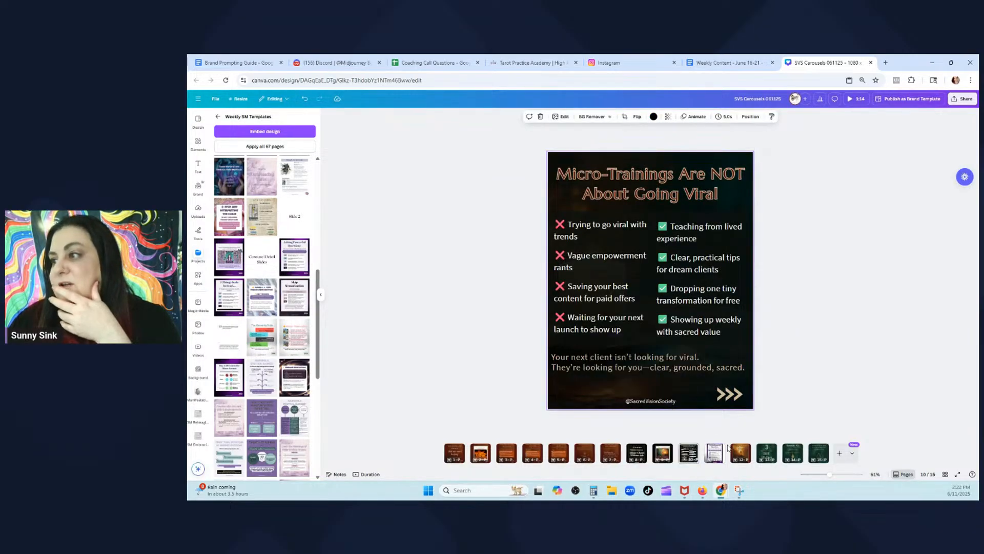
pyautogui.click(713, 452)
pyautogui.click(575, 393)
pyautogui.rightClick(574, 393)
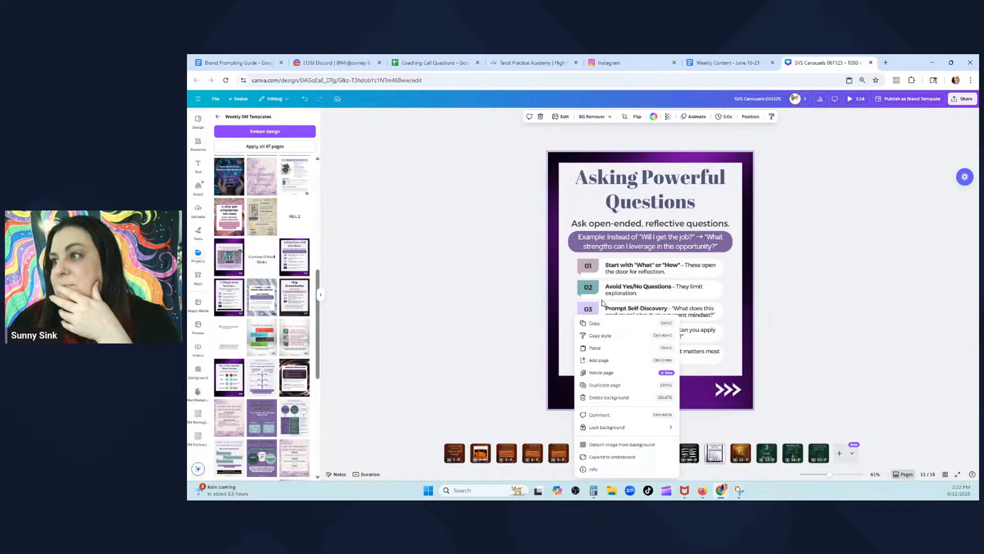
pyautogui.click(597, 348)
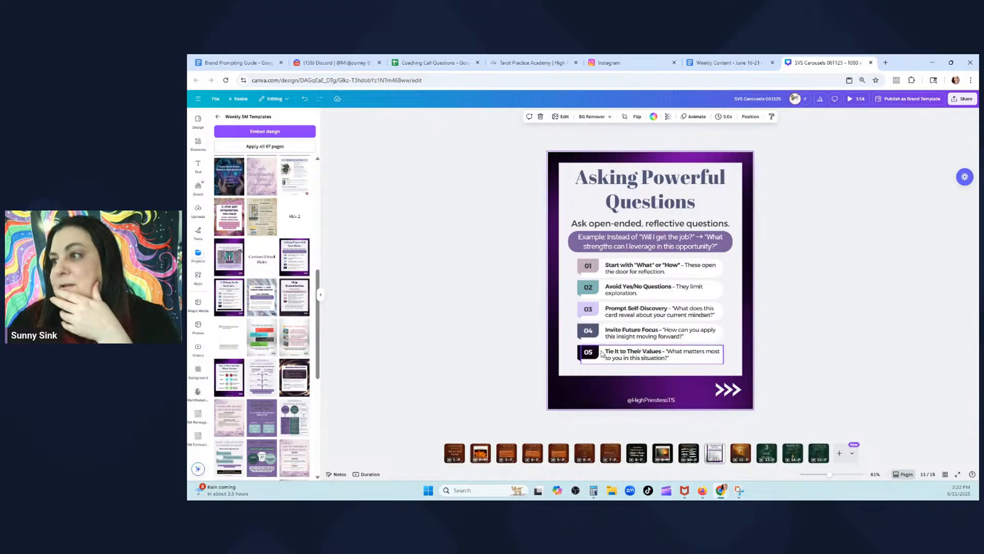
pyautogui.click(643, 370)
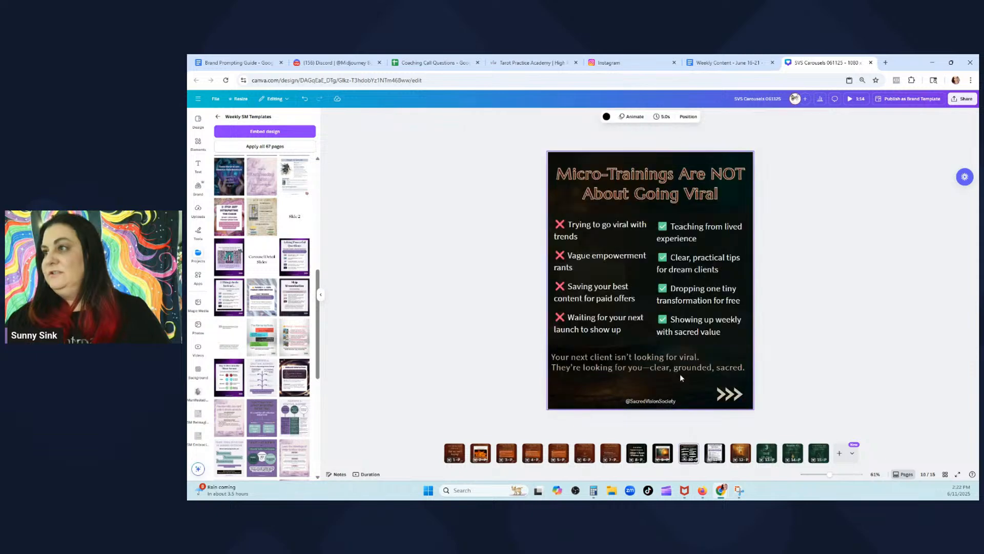
# Copy the style of the comparison slide's dark panel onto the large pale panel of the numbered-list page
pyautogui.click(688, 452)
pyautogui.click(728, 328)
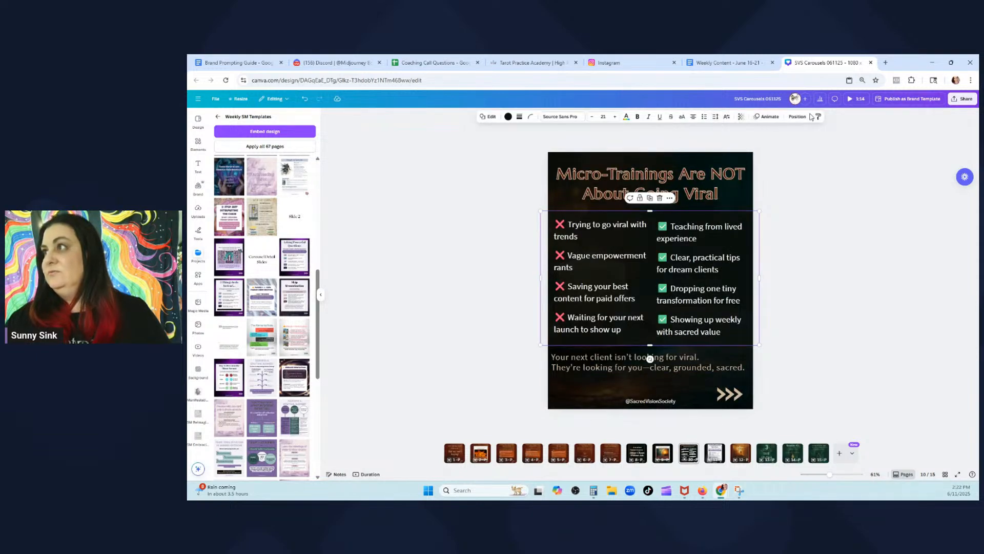
pyautogui.click(818, 118)
pyautogui.click(714, 452)
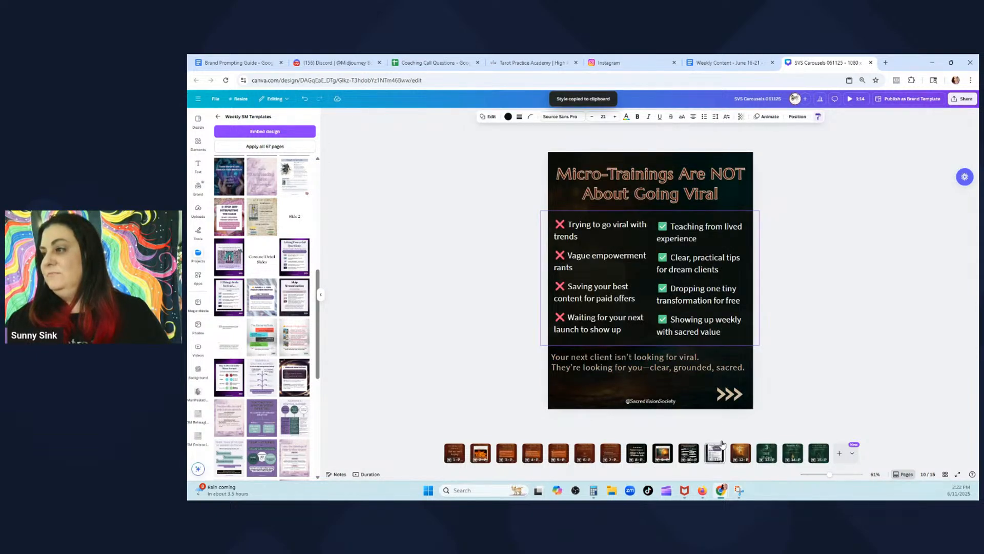
pyautogui.click(738, 309)
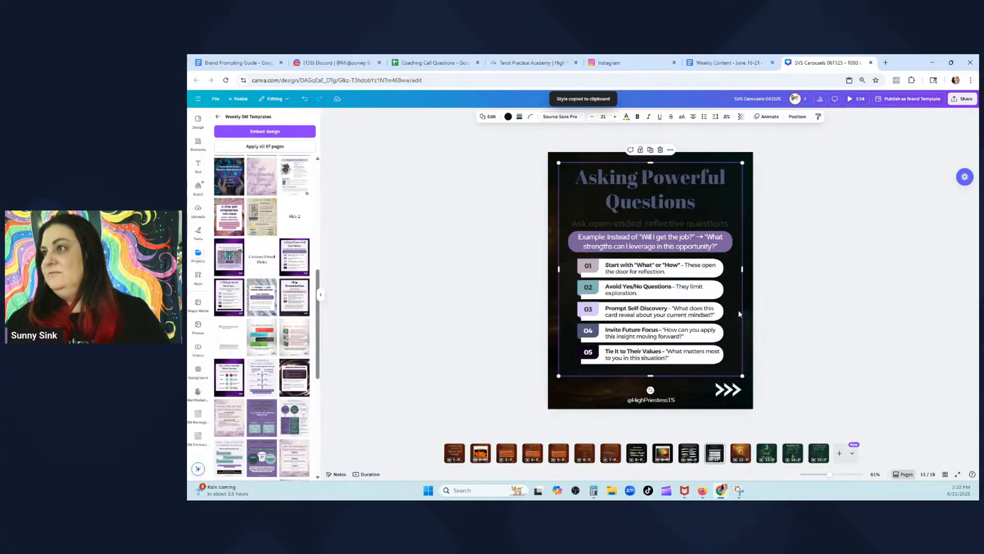
# Apply the comparison slide's outlined title style to the "Asking Powerful Questions" title
pyautogui.click(688, 453)
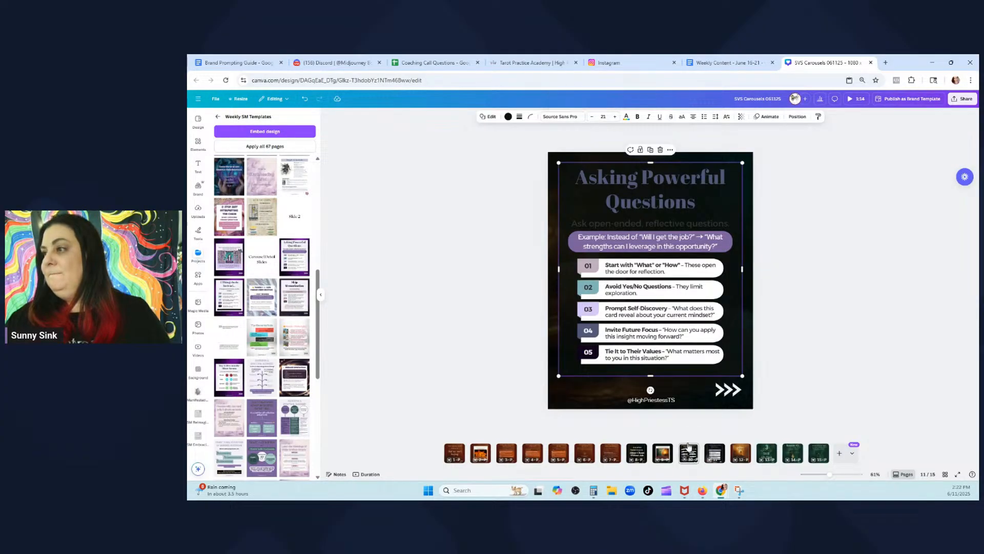
pyautogui.click(656, 199)
pyautogui.click(800, 118)
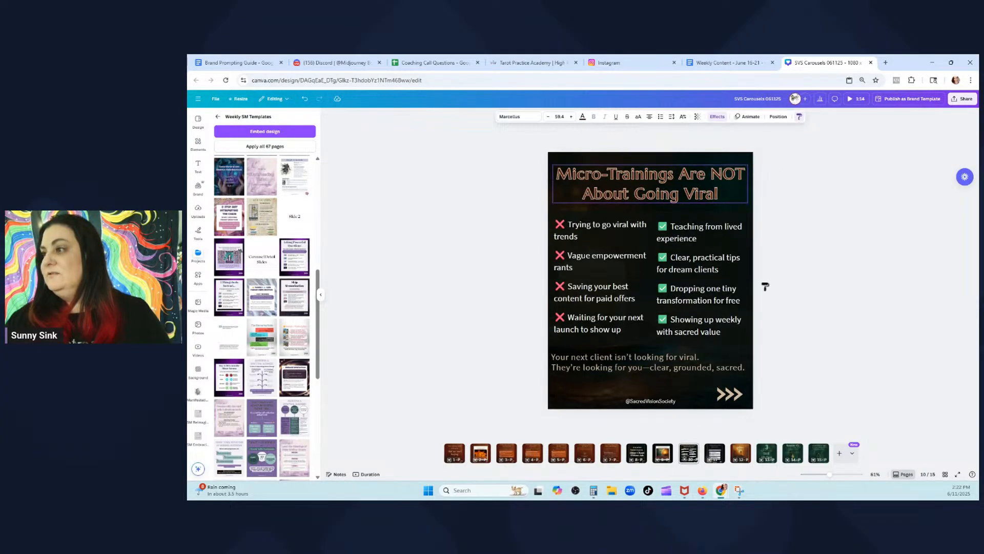
pyautogui.click(714, 453)
pyautogui.click(667, 210)
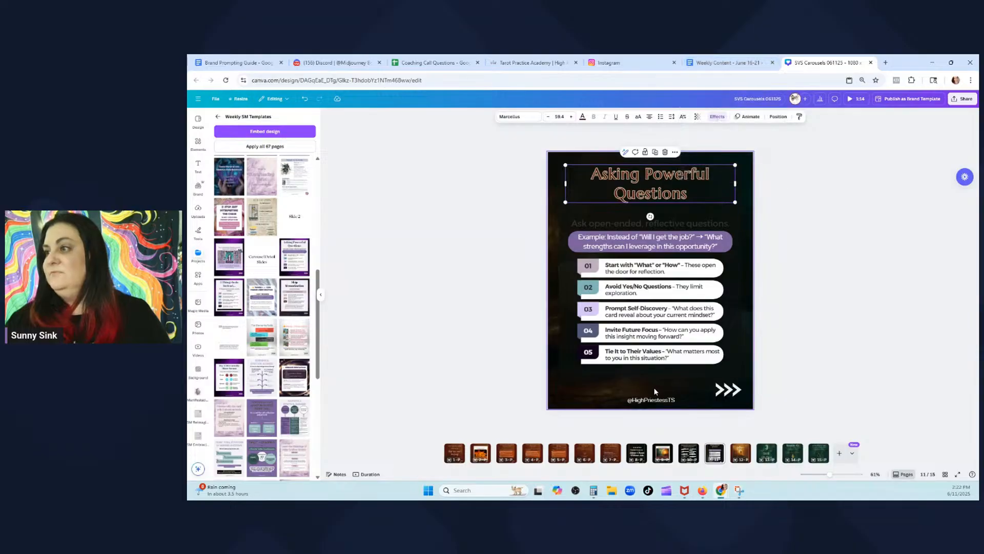
pyautogui.click(689, 453)
pyautogui.click(672, 408)
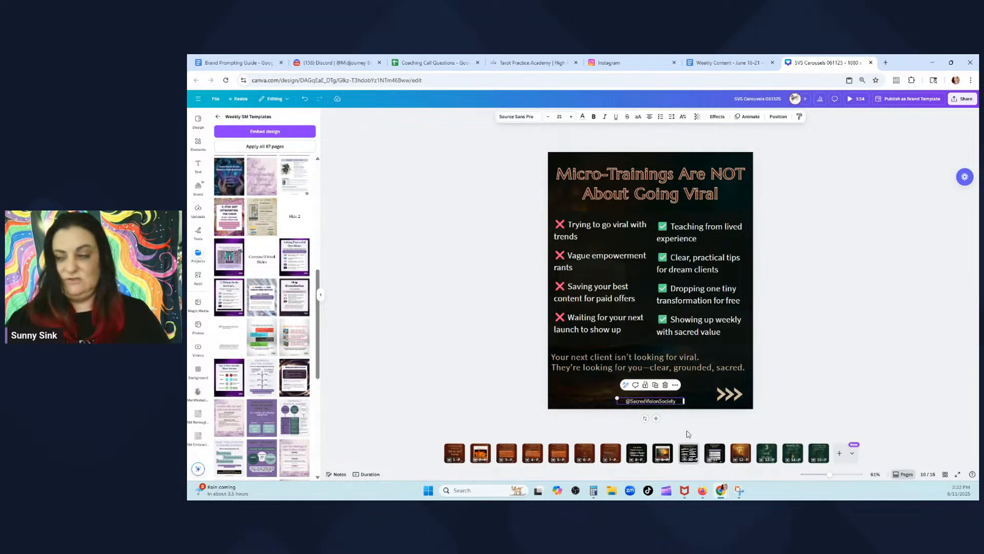
pyautogui.click(715, 453)
pyautogui.click(652, 401)
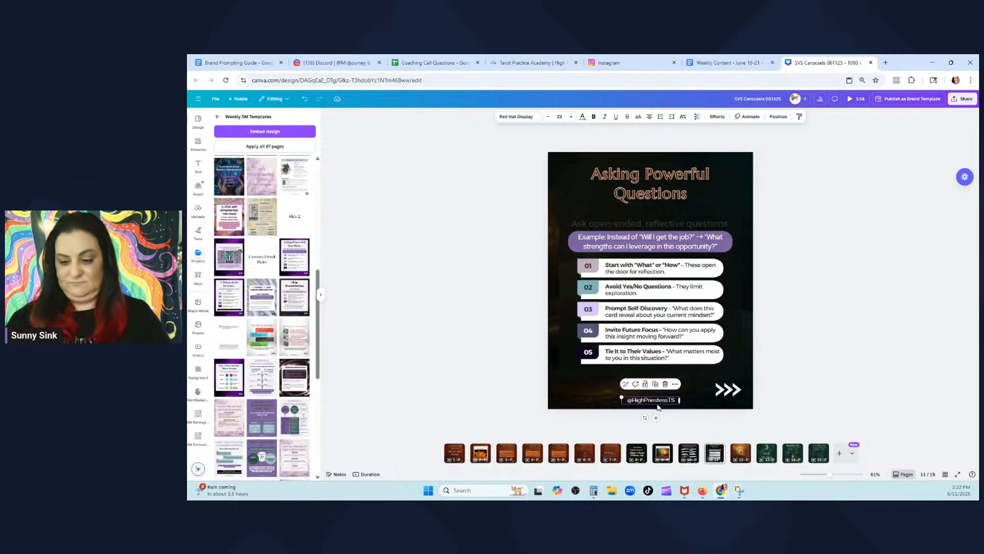
pyautogui.hotkey('ctrl', 'v')
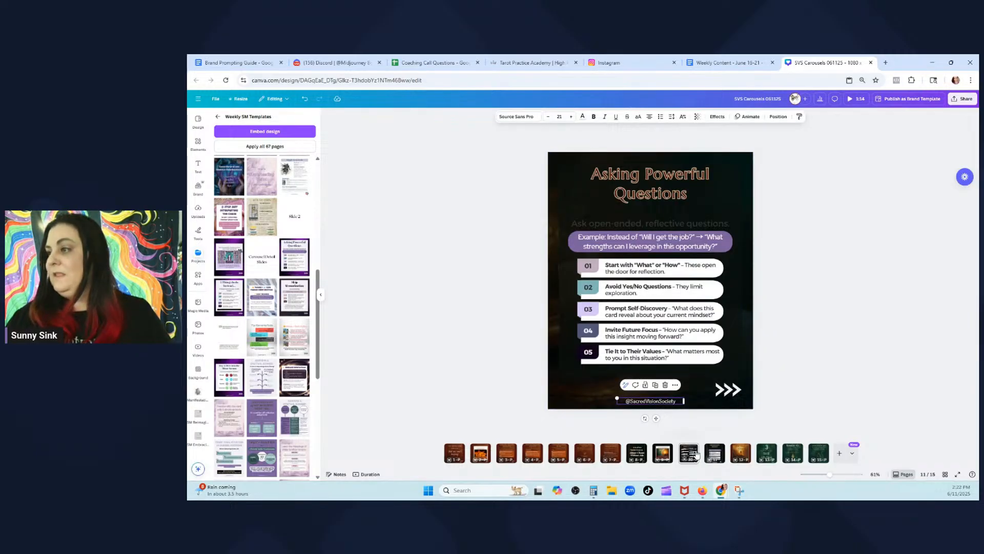
# Replace the white arrows on the numbered-list page with the beige arrows copied from the comparison slide
pyautogui.click(689, 453)
pyautogui.click(736, 399)
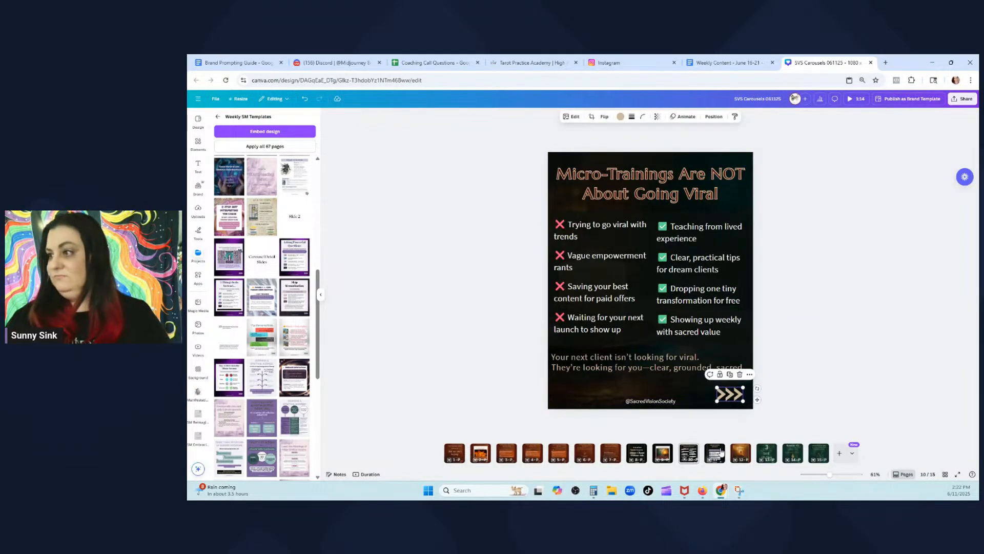
pyautogui.rightClick(715, 452)
pyautogui.click(707, 393)
pyautogui.click(730, 391)
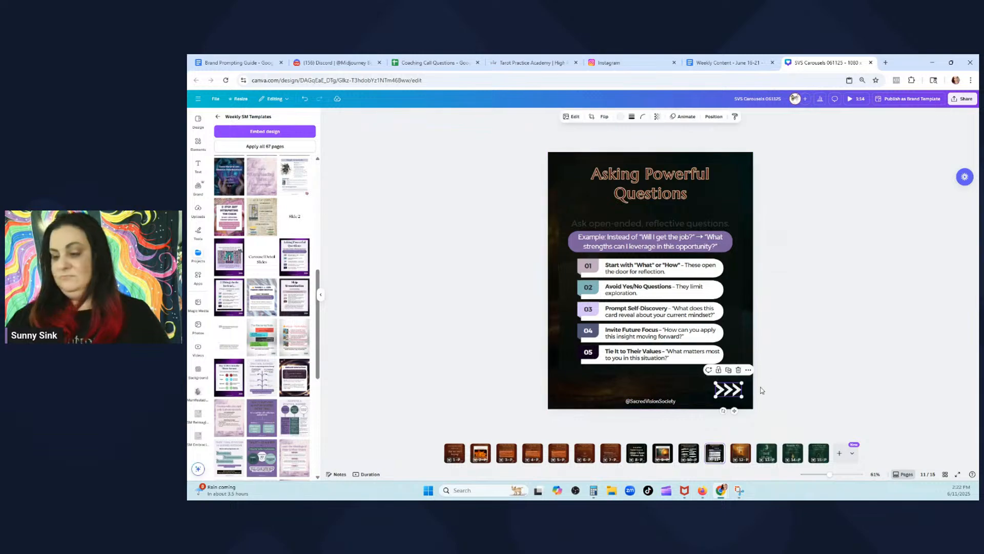
pyautogui.hotkey('ctrl', 'v')
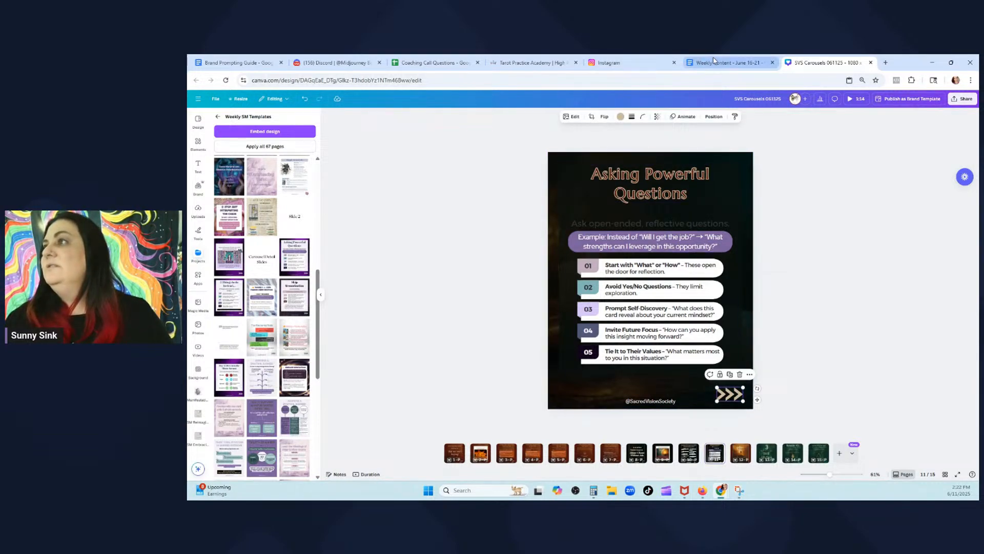
# Replace the page title with "Teach One Tiny Transformation" copied from the Slide 4 header in the Weekly Content document
pyautogui.click(728, 63)
pyautogui.moveTo(515, 179); pyautogui.dragTo(391, 176)
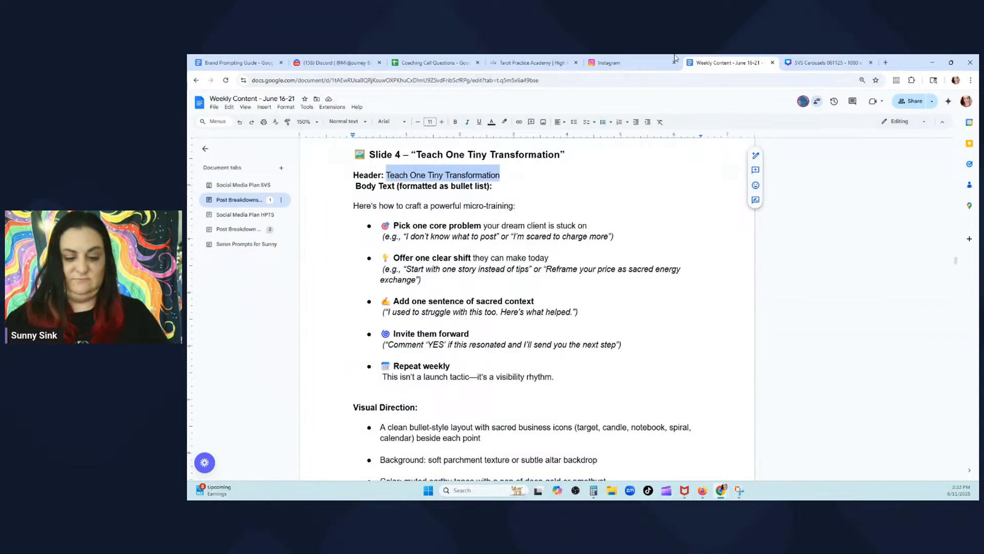
pyautogui.click(826, 63)
pyautogui.doubleClick(681, 194)
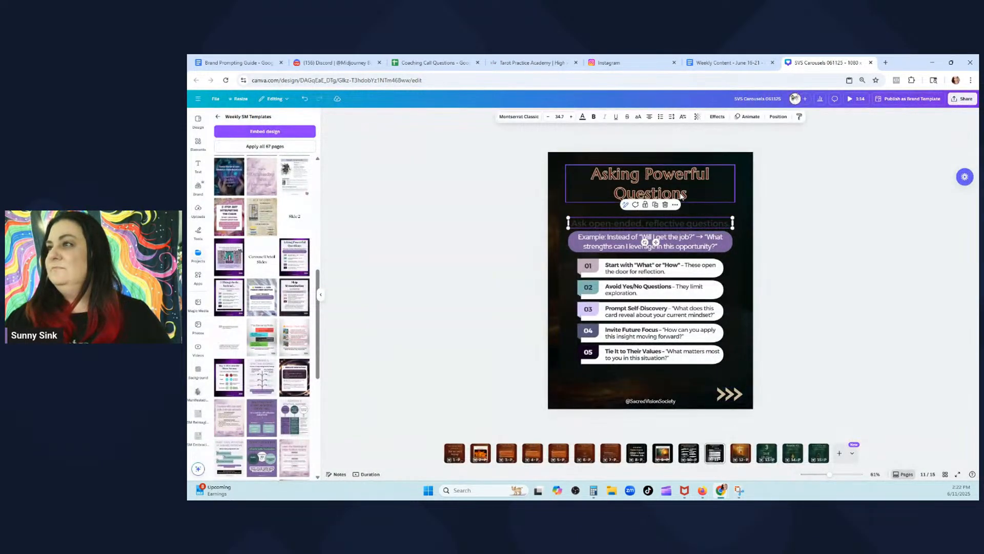
pyautogui.hotkey('ctrl', 'v')
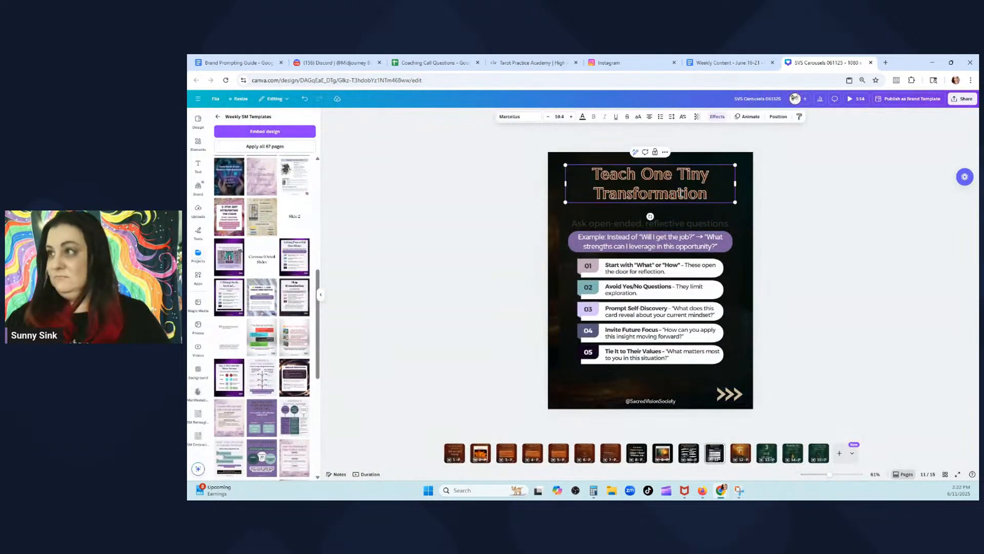
pyautogui.click(787, 226)
# Replace the subtitle with "Here's how to craft a powerful micro-training:" from the Weekly Content document and move it up beneath the title
pyautogui.click(726, 61)
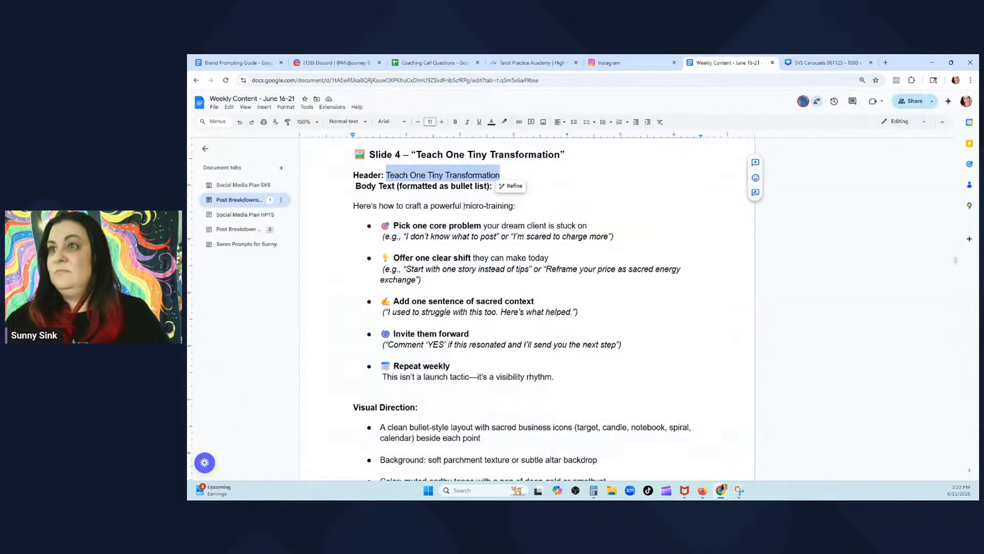
pyautogui.moveTo(523, 205); pyautogui.dragTo(351, 206)
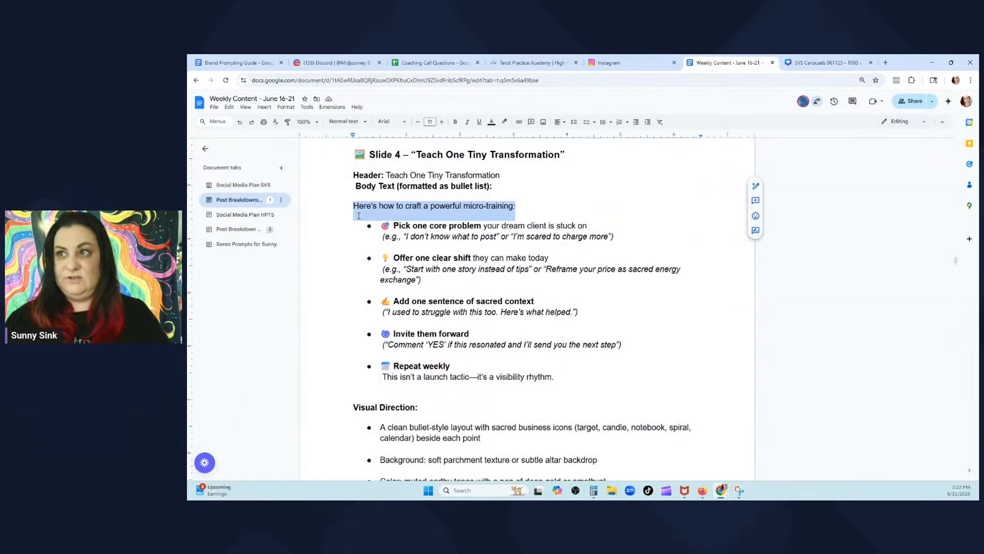
pyautogui.click(788, 60)
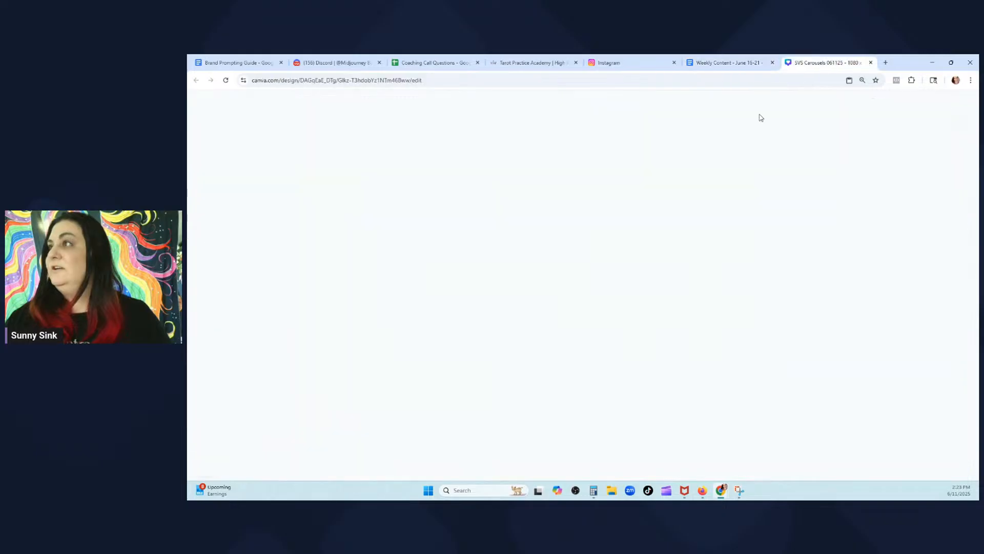
pyautogui.doubleClick(648, 224)
pyautogui.hotkey('ctrl', 'v')
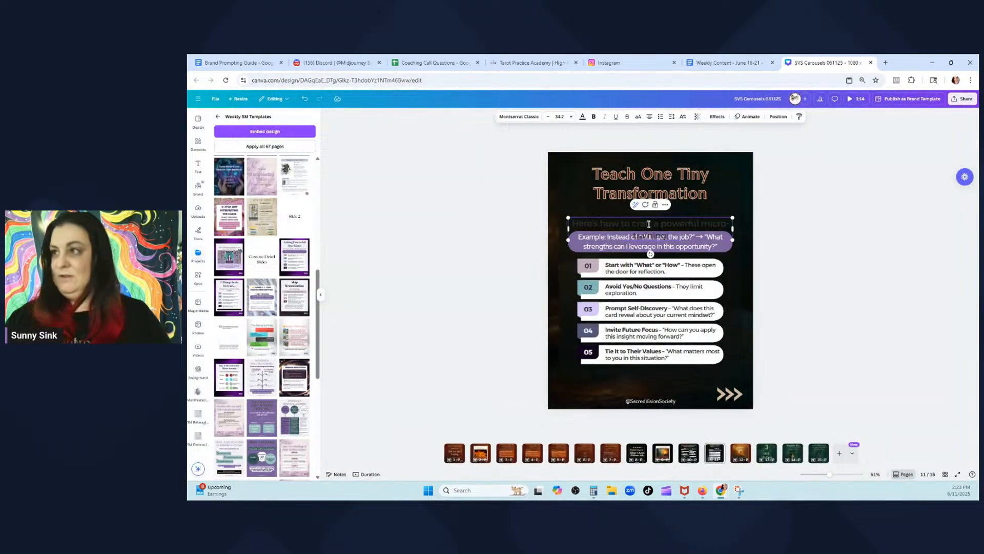
pyautogui.click(819, 228)
pyautogui.moveTo(700, 220); pyautogui.dragTo(688, 207)
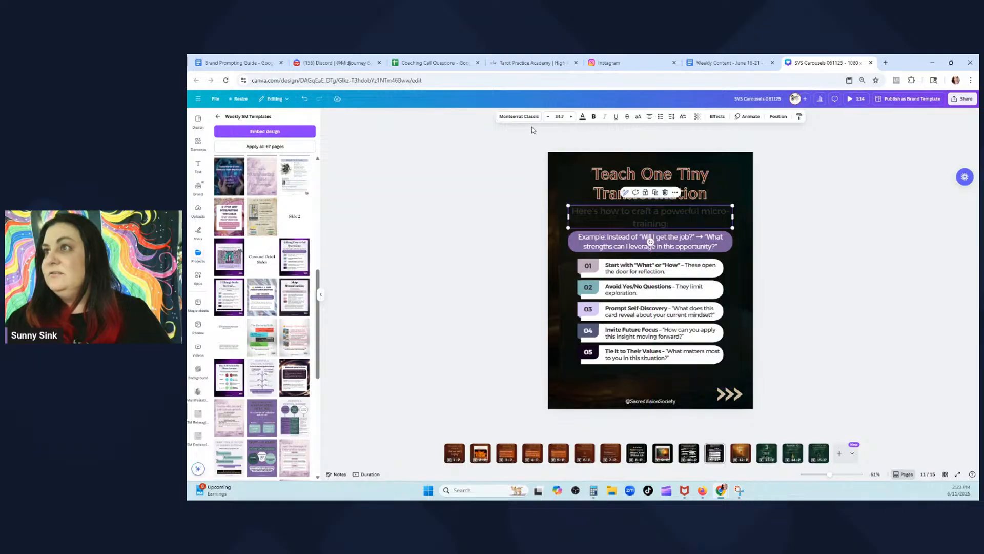
# Set the subtitle's font to Marcellus and its color to the off-white swatch of the Sacred Vision Society brand palette
pyautogui.click(520, 117)
pyautogui.click(236, 202)
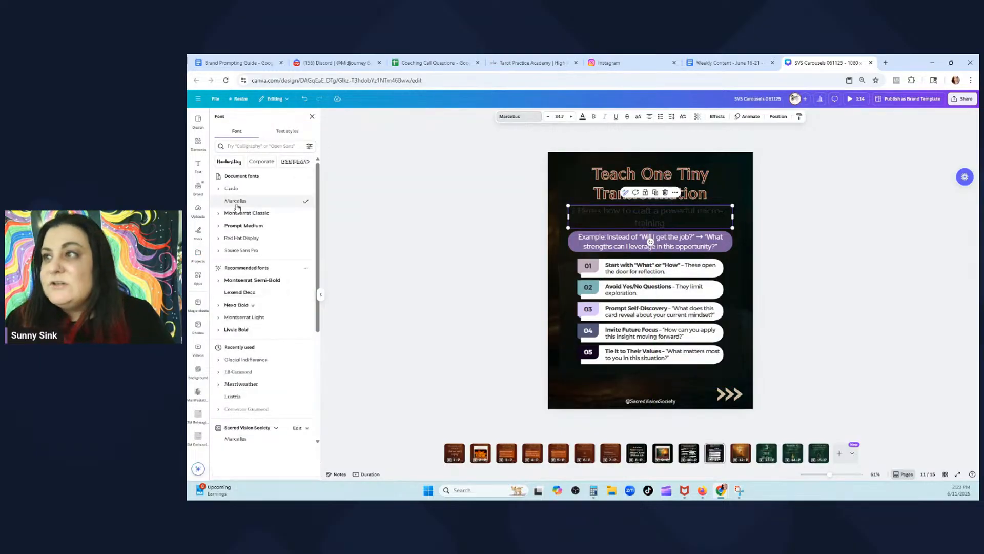
pyautogui.click(583, 118)
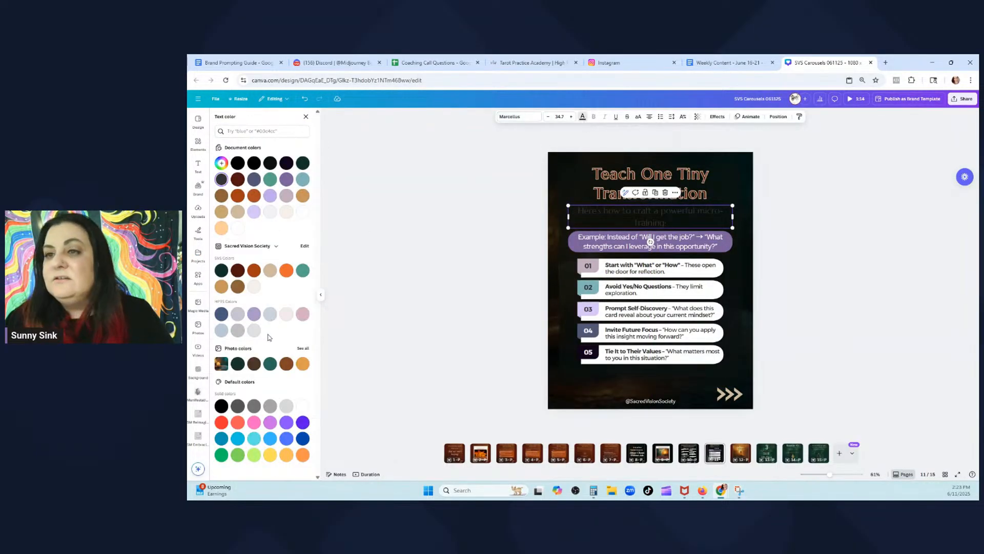
pyautogui.click(254, 286)
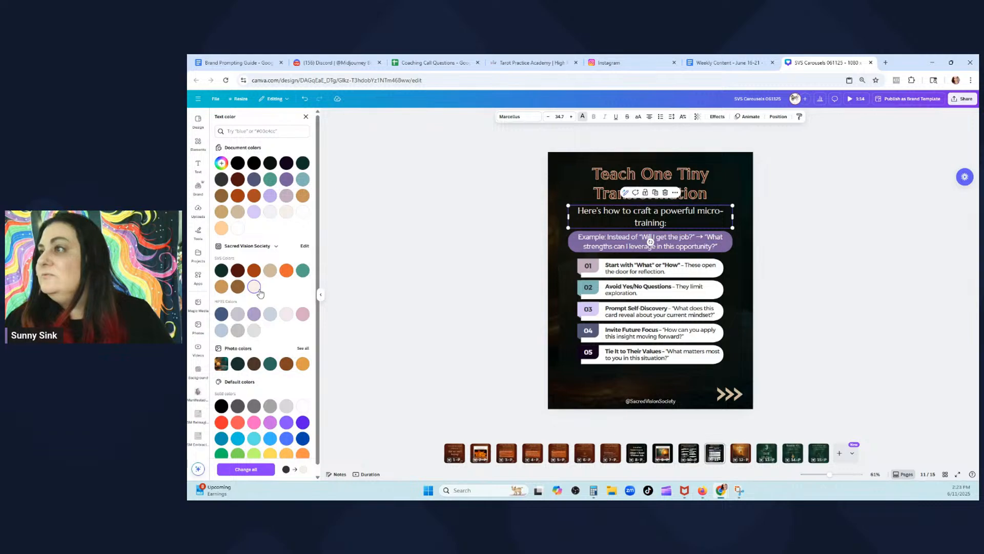
pyautogui.click(838, 258)
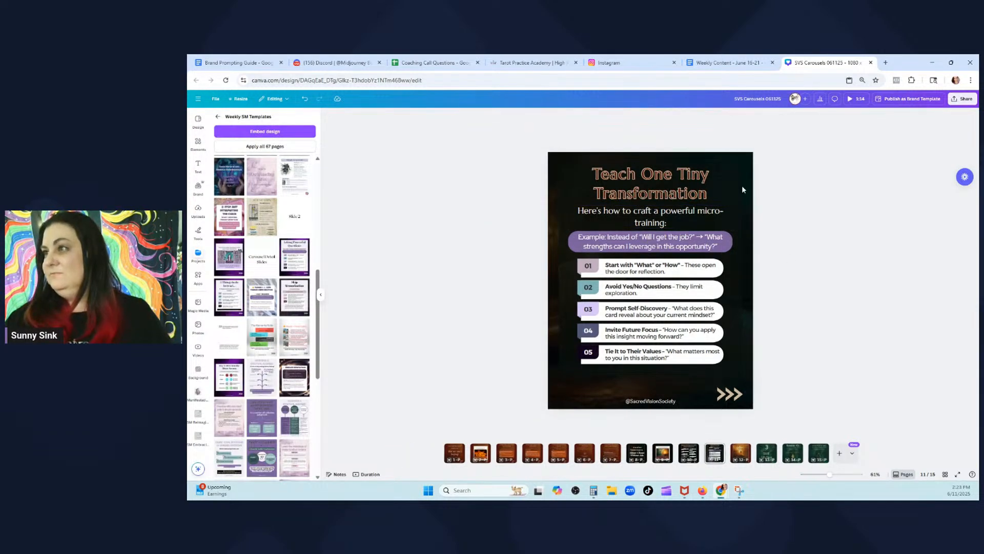
# Delete the purple example box below the subtitle and lock the large dark rectangle behind the page content
pyautogui.click(697, 235)
pyautogui.press('Delete')
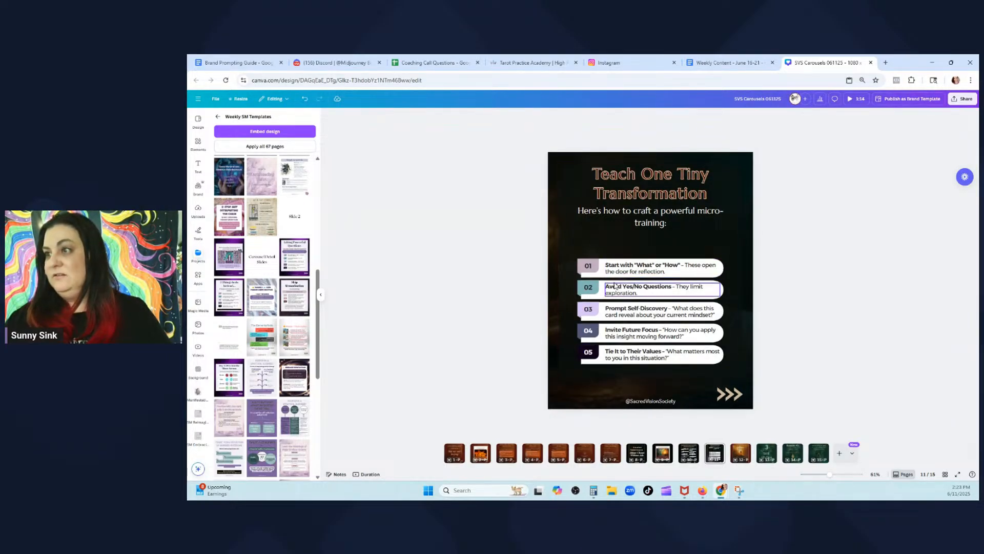
pyautogui.click(567, 233)
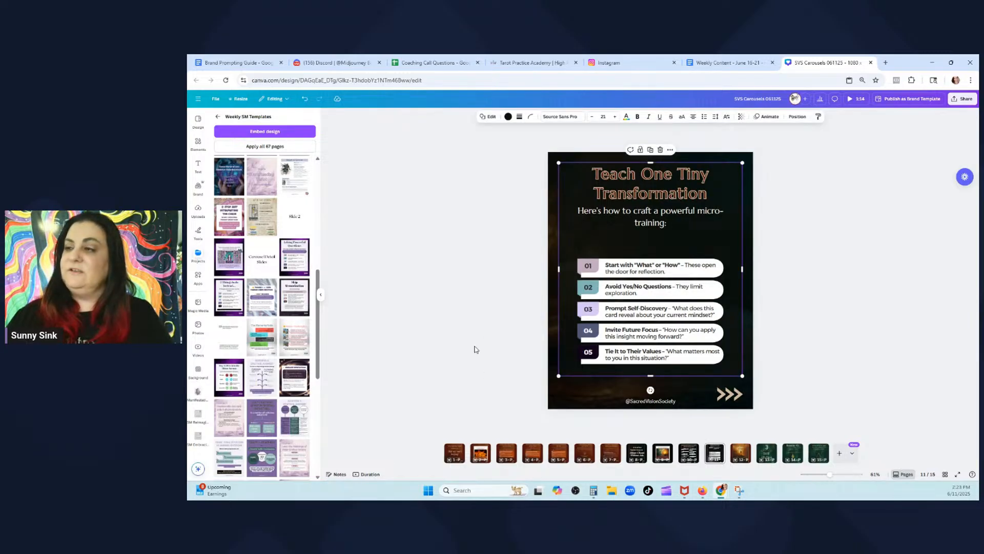
pyautogui.moveTo(510, 266); pyautogui.dragTo(648, 372)
pyautogui.click(446, 200)
pyautogui.click(606, 231)
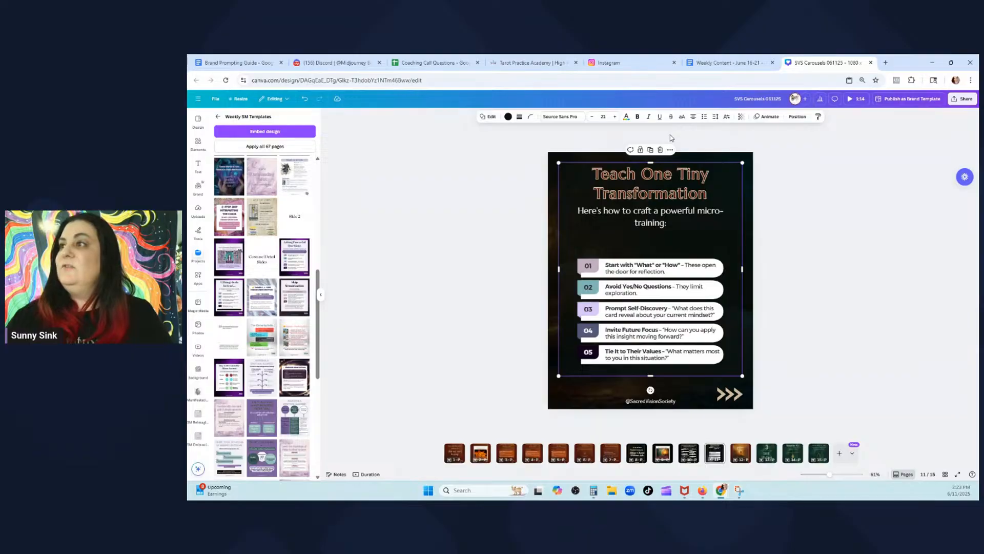
pyautogui.click(638, 154)
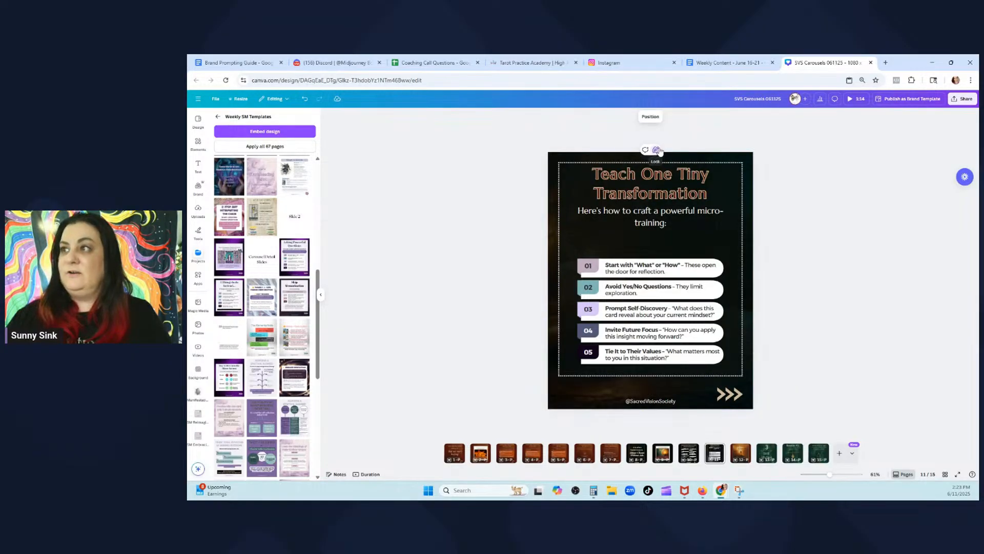
pyautogui.click(476, 268)
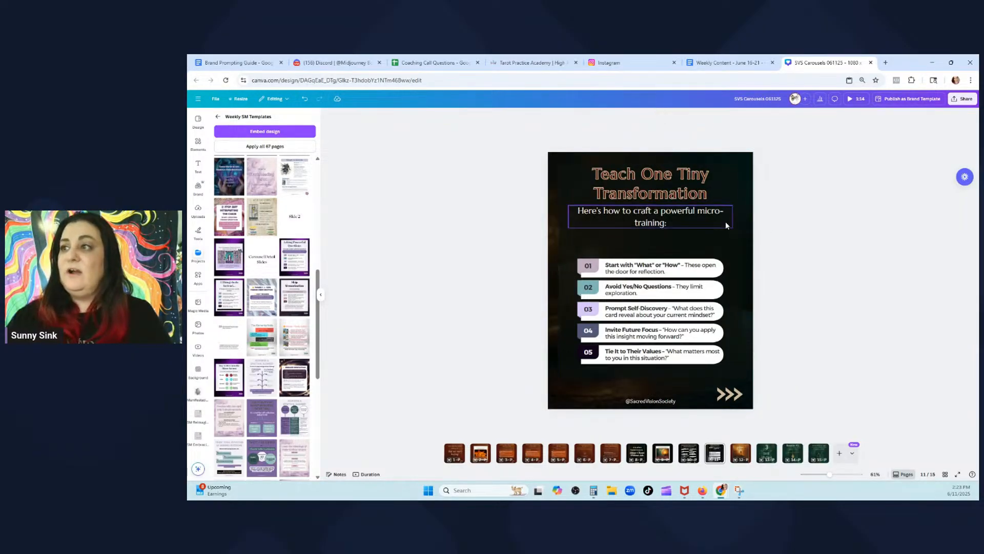
# Enlarge the five numbered list items together to about the subtitle's width and move them up beneath the subtitle
pyautogui.moveTo(474, 253); pyautogui.dragTo(737, 365)
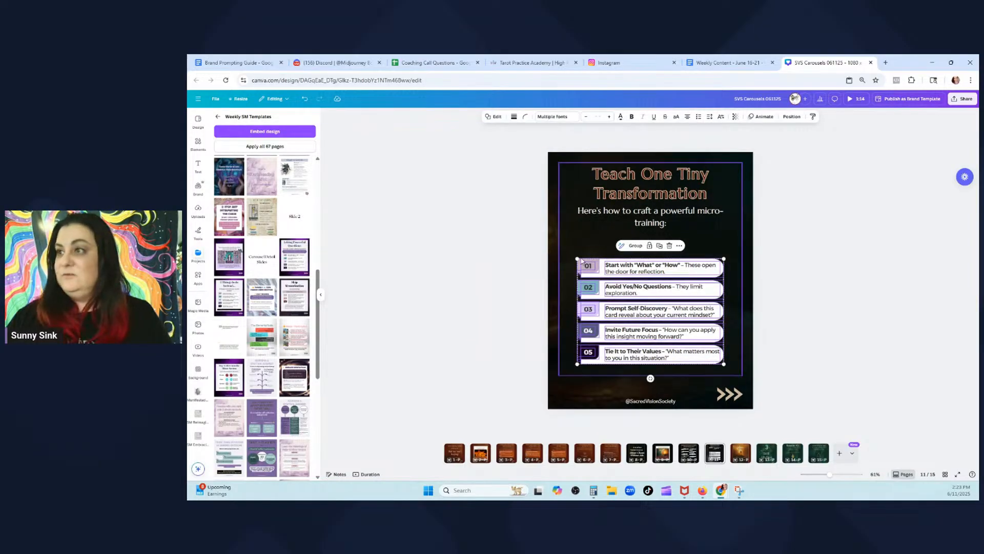
pyautogui.moveTo(577, 259); pyautogui.dragTo(567, 243)
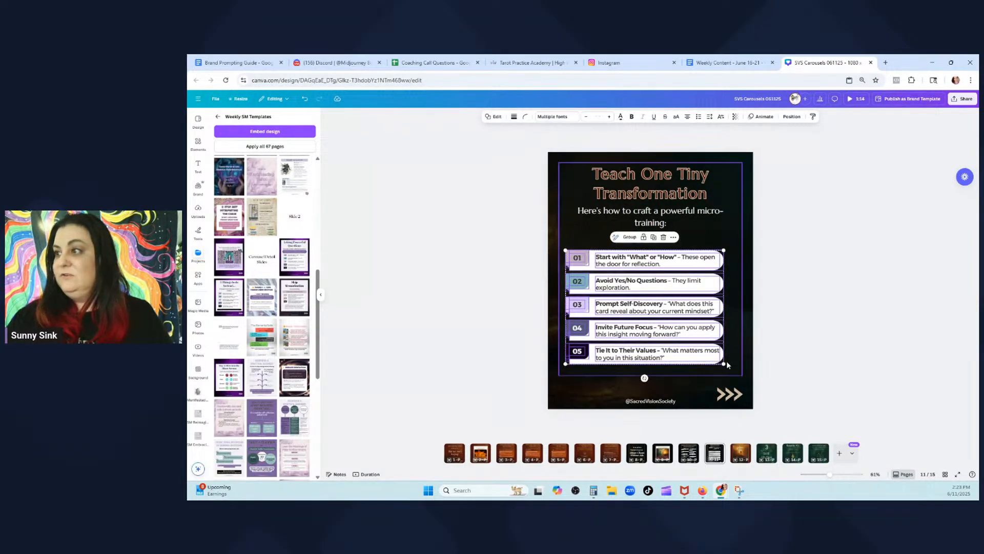
pyautogui.moveTo(724, 363); pyautogui.dragTo(733, 370)
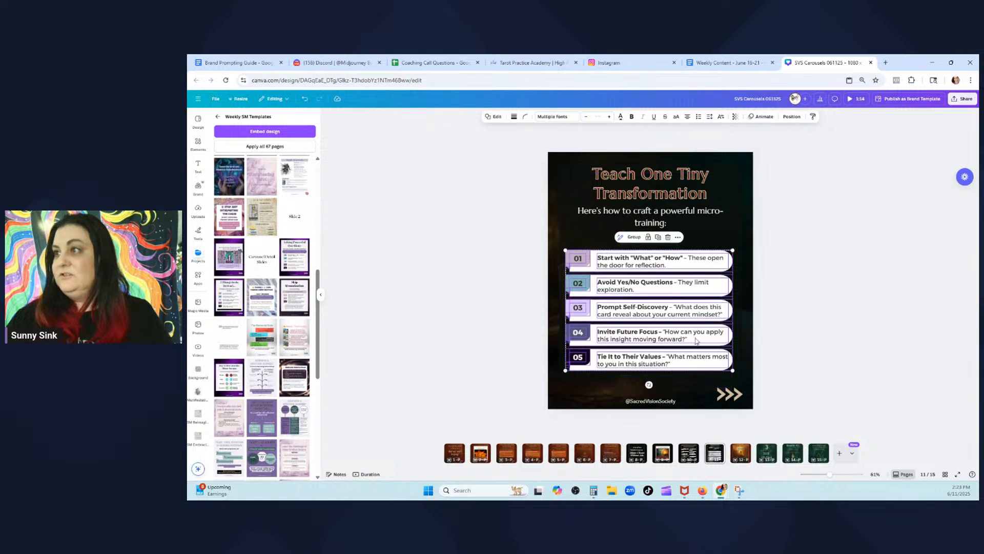
pyautogui.moveTo(694, 338); pyautogui.dragTo(694, 329)
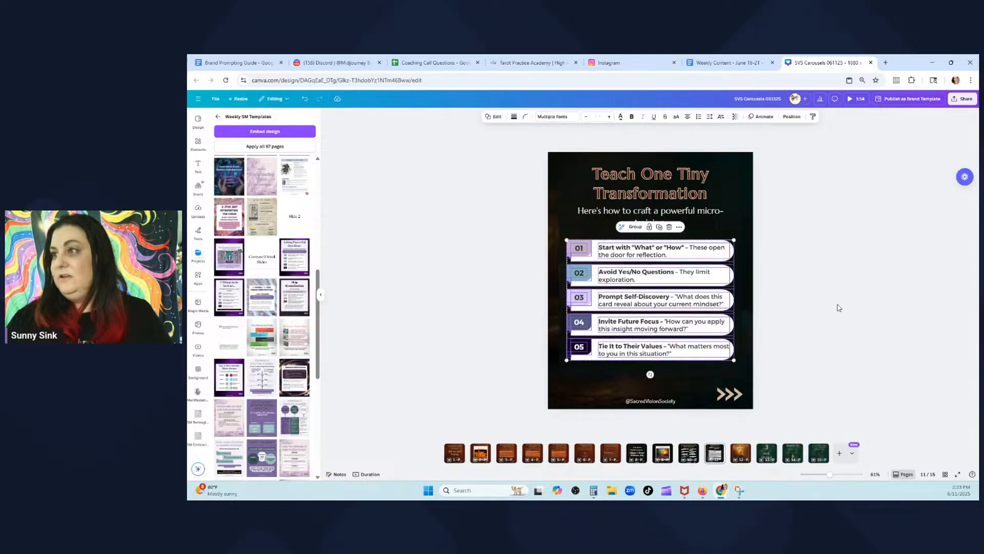
pyautogui.click(839, 316)
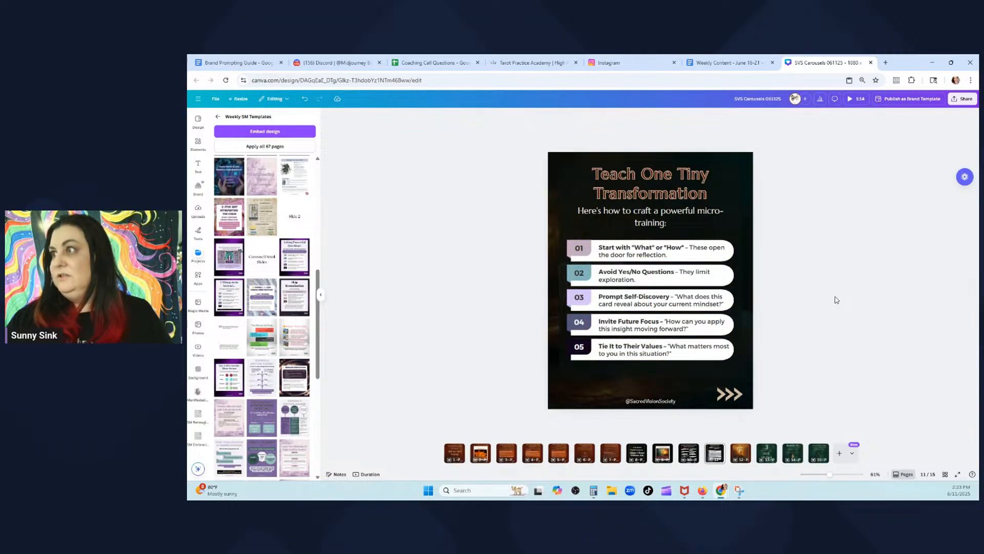
# Increase the "Teach One Tiny Transformation" title's font size to 66.4 and re-space the title and subtitle above the list
pyautogui.click(650, 192)
pyautogui.click(572, 116)
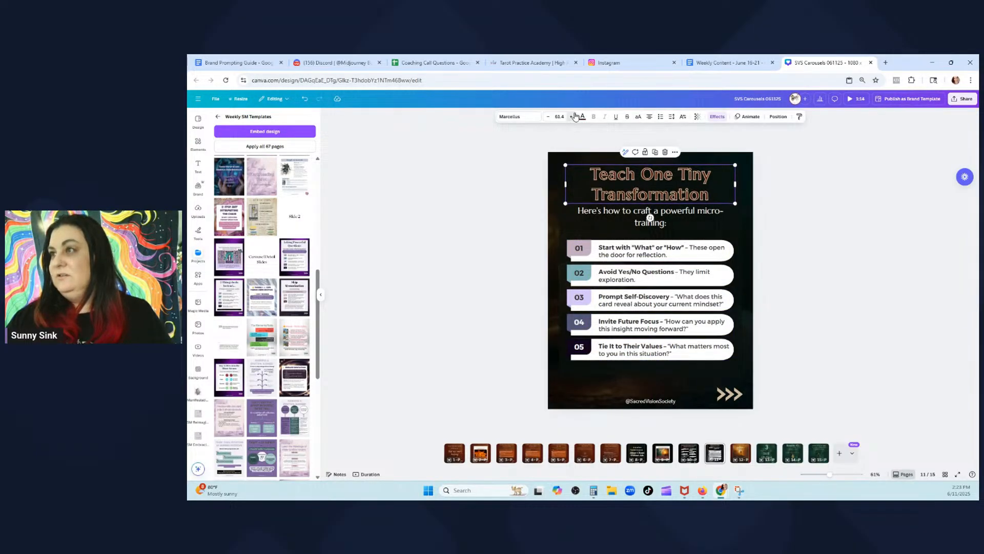
pyautogui.click(573, 116)
pyautogui.click(572, 117)
pyautogui.click(572, 117)
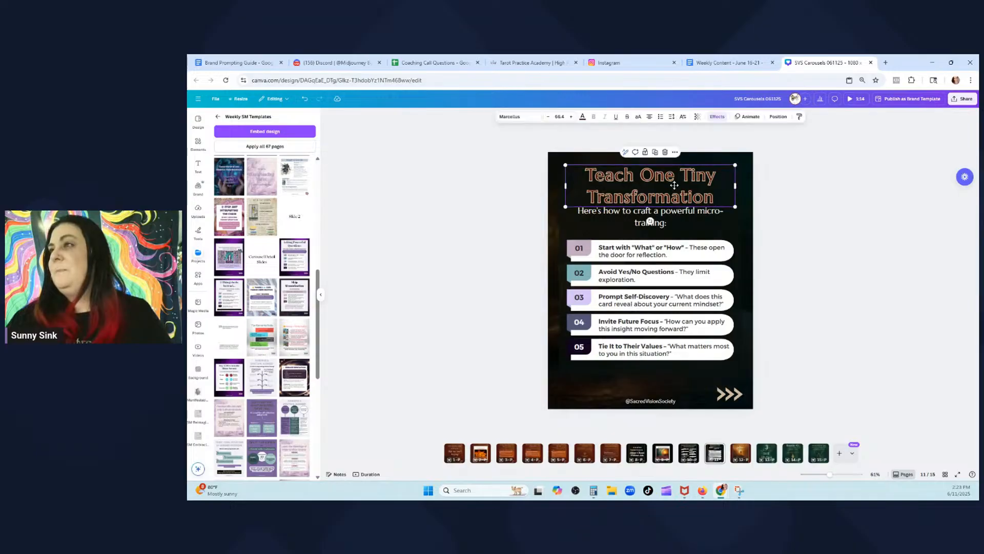
pyautogui.click(573, 116)
pyautogui.moveTo(680, 224); pyautogui.dragTo(681, 229)
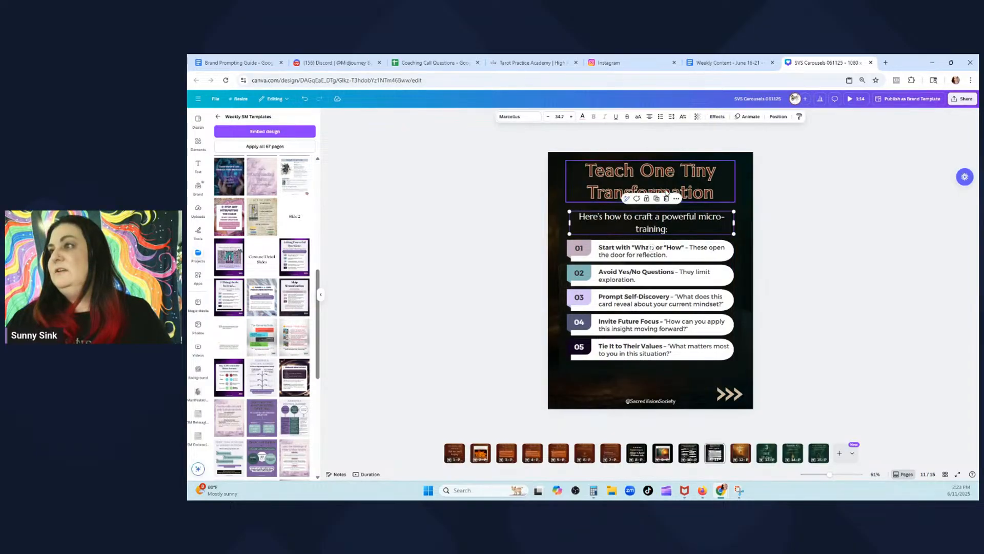
pyautogui.moveTo(665, 187); pyautogui.dragTo(665, 194)
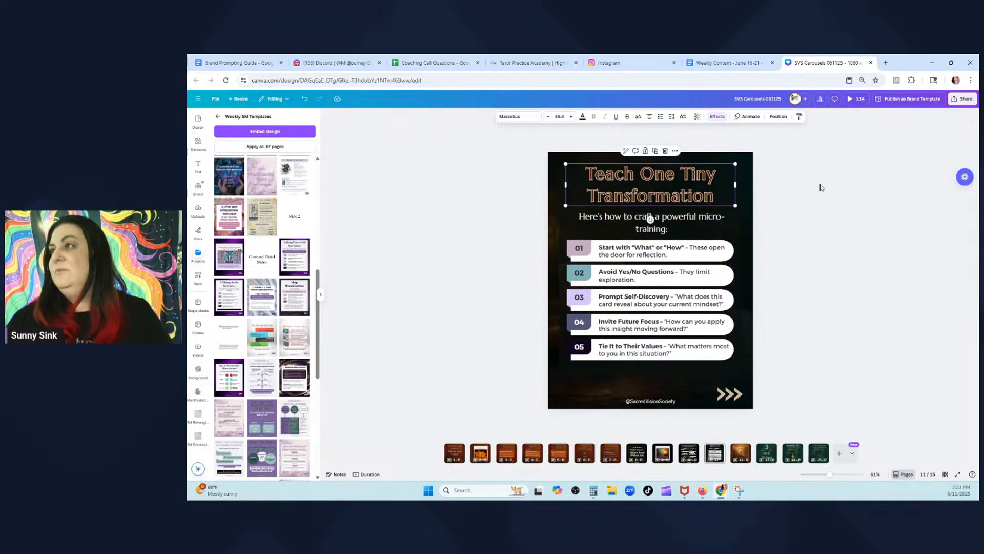
# Replace the bold heading of item 01 with "Pick one core problem" copied from the Weekly Content document
pyautogui.click(739, 60)
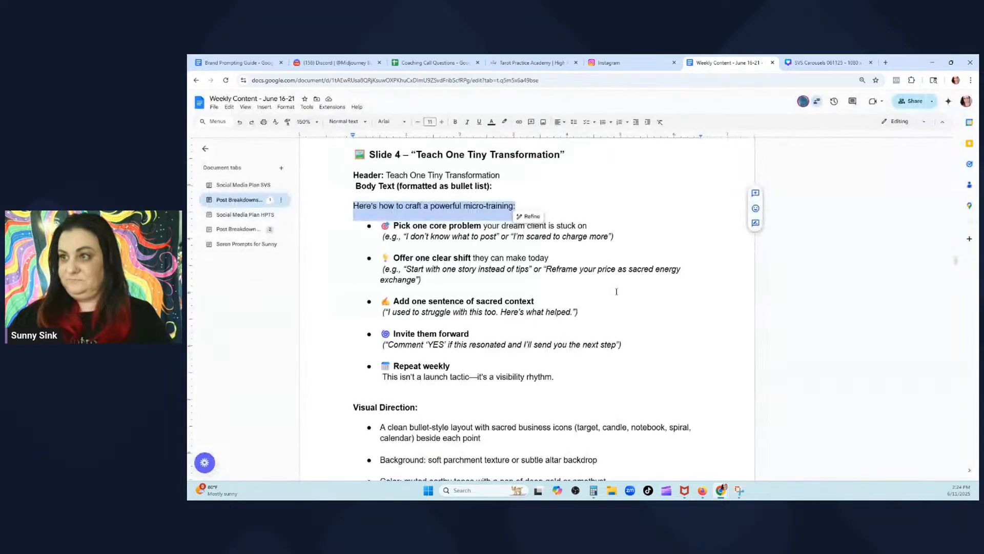
pyautogui.click(456, 302)
pyautogui.click(483, 225)
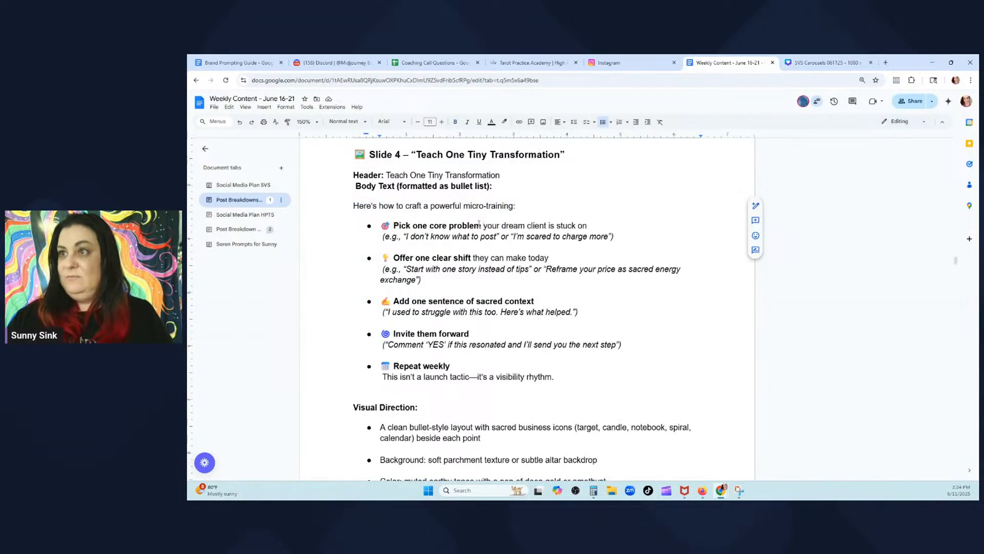
pyautogui.moveTo(474, 225); pyautogui.dragTo(399, 226)
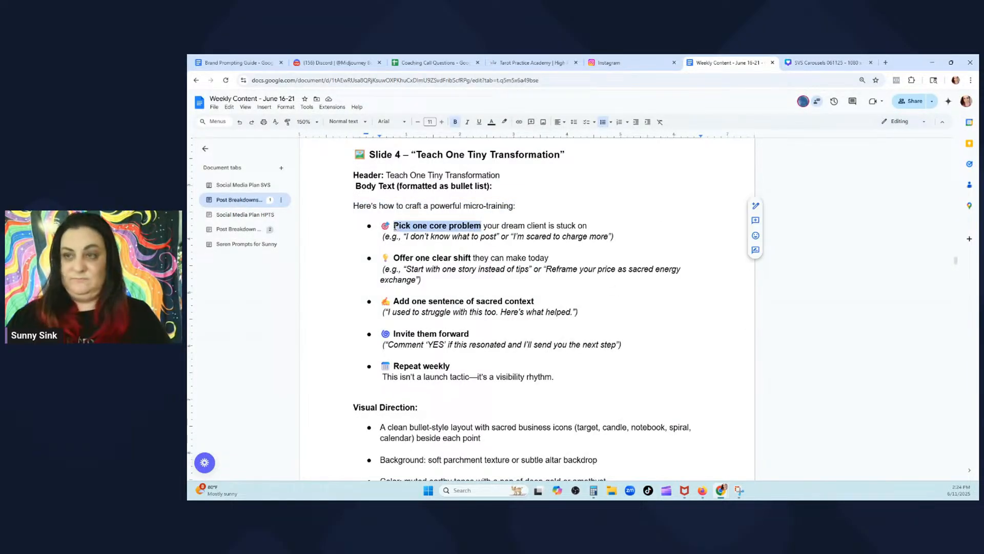
pyautogui.hotkey('ctrl', 'Tab')
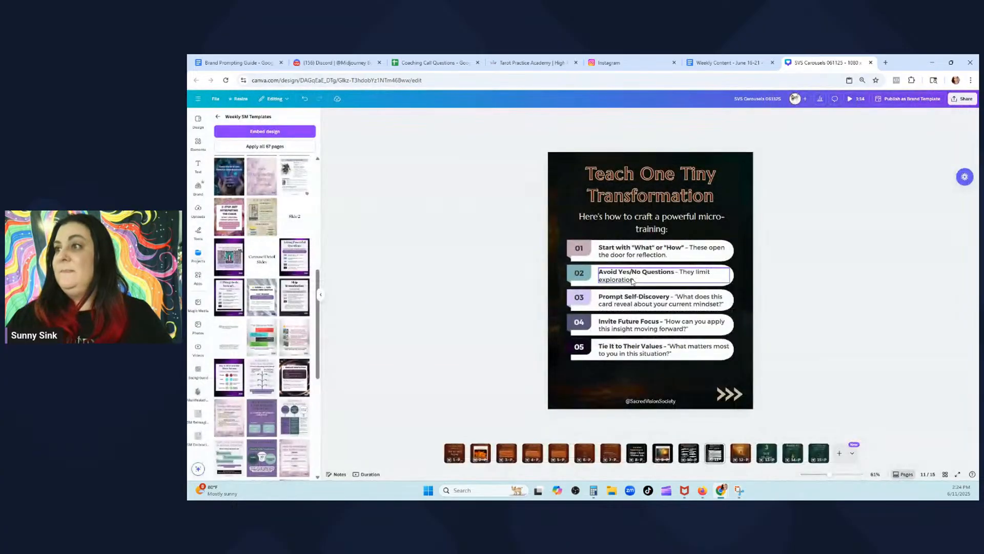
pyautogui.click(635, 279)
pyautogui.click(598, 250)
pyautogui.click(642, 249)
pyautogui.click(677, 248)
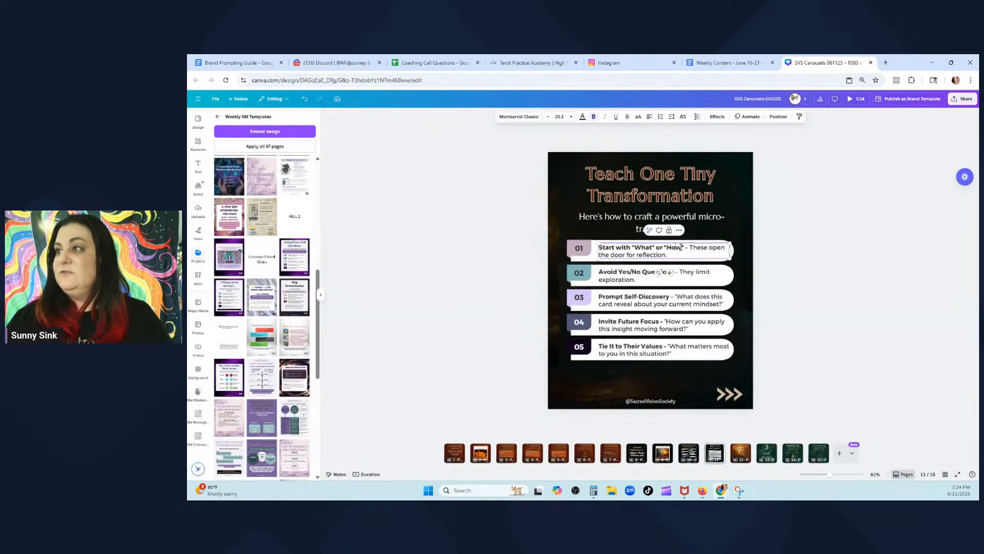
pyautogui.moveTo(683, 248); pyautogui.dragTo(597, 250)
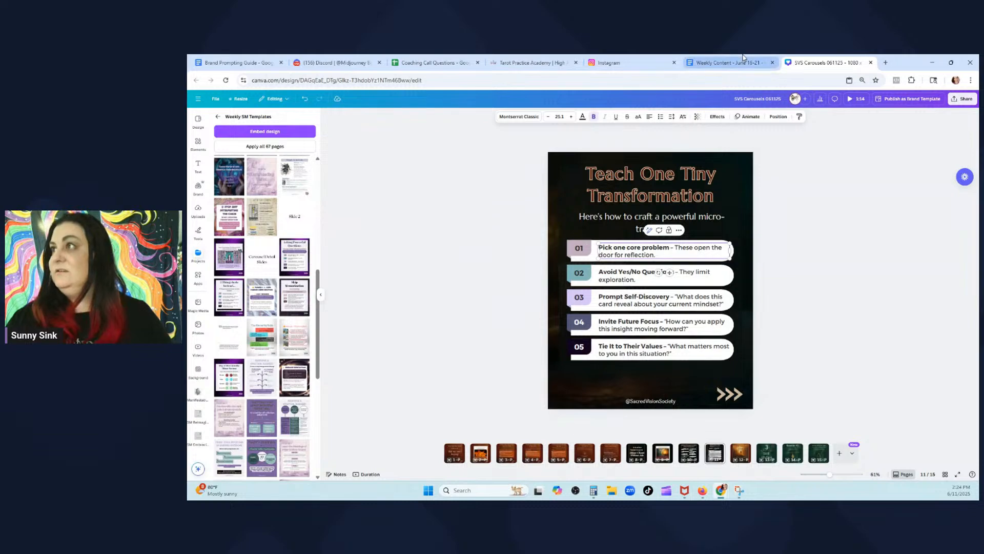
# Replace item 01's description with the "your dream client is stuck on" text and its examples copied from the Weekly Content document
pyautogui.click(728, 62)
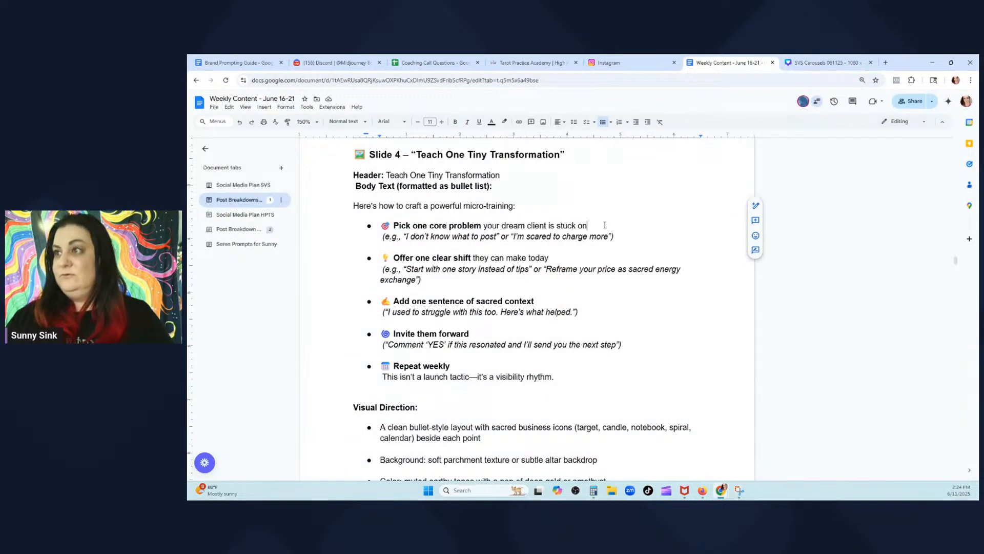
pyautogui.moveTo(614, 237); pyautogui.dragTo(485, 228)
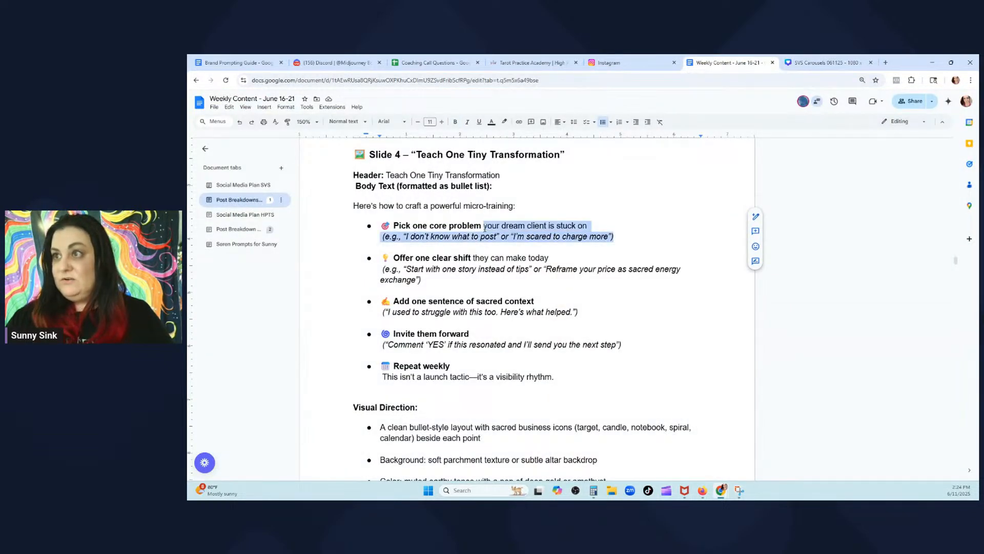
pyautogui.click(826, 62)
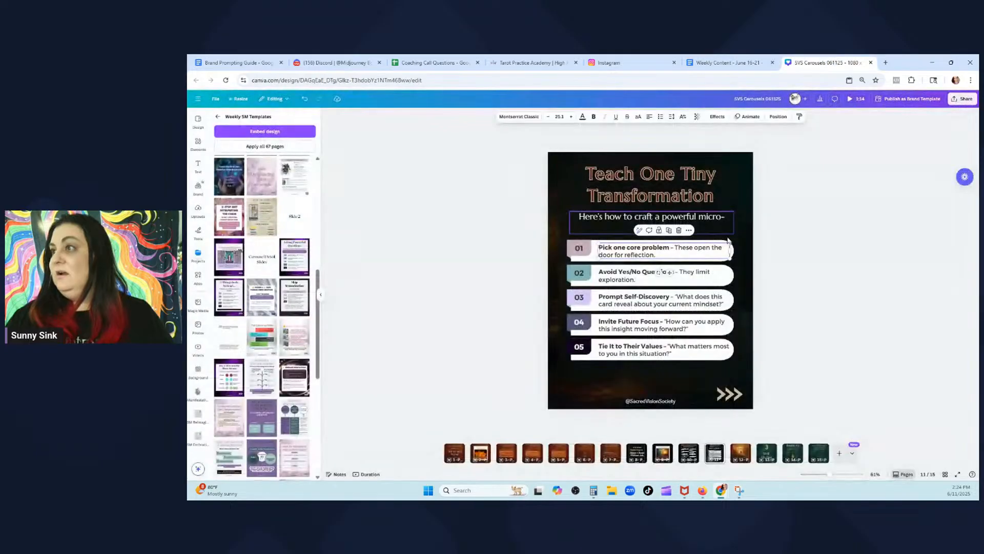
pyautogui.click(684, 254)
pyautogui.hotkey('ctrl', 'a')
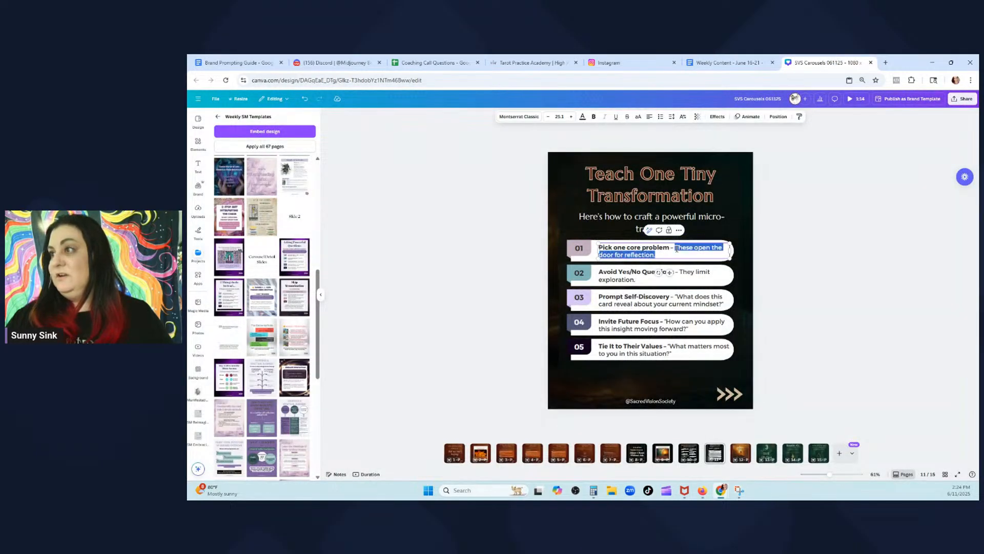
pyautogui.hotkey('ctrl', 'v')
pyautogui.click(759, 256)
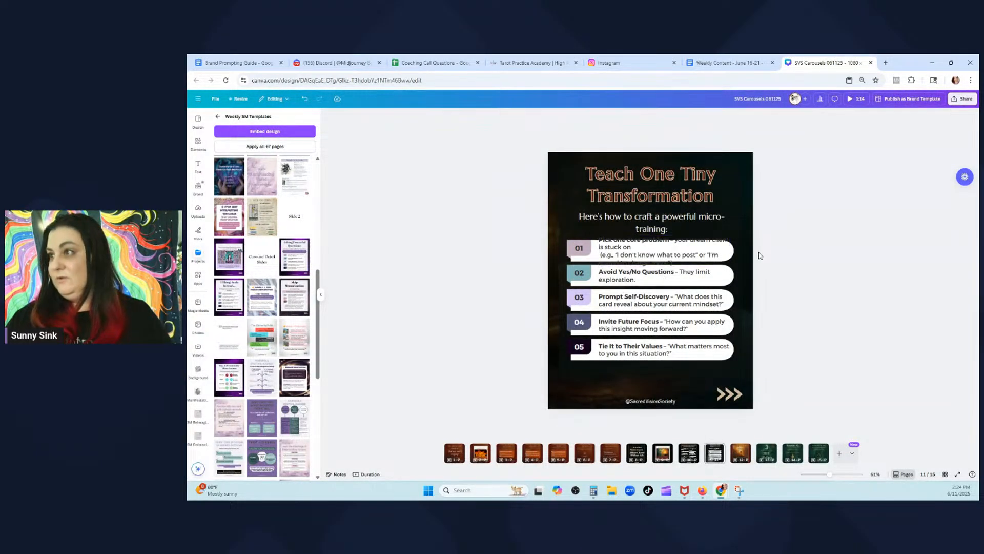
pyautogui.click(655, 259)
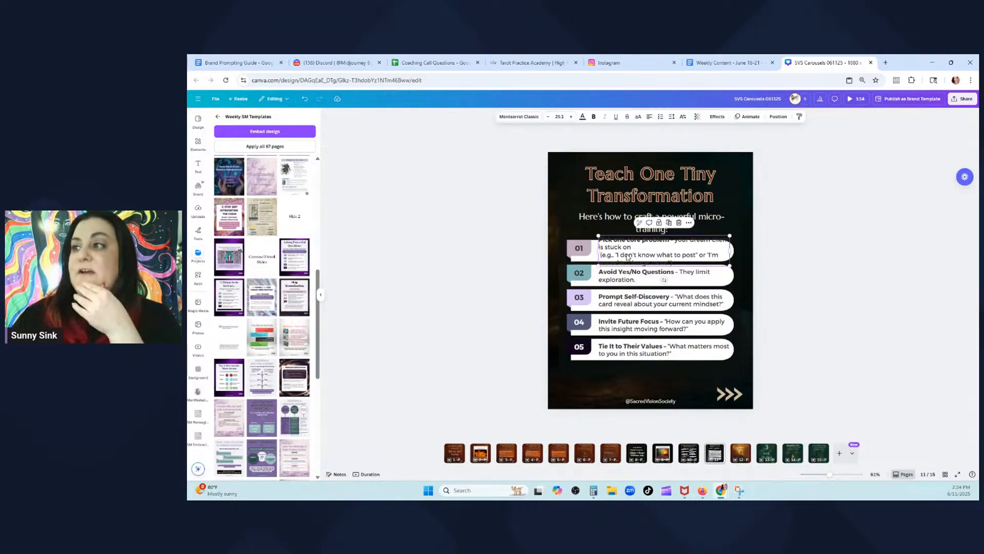
# Delete the parenthesised examples from item 01's description, keeping only "your dream client is stuck on"
pyautogui.moveTo(633, 248); pyautogui.dragTo(708, 263)
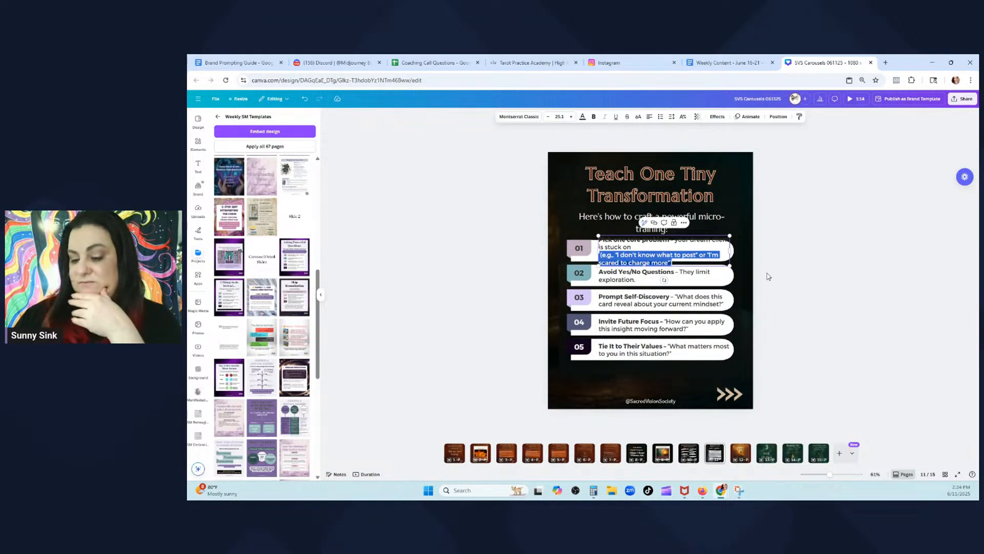
pyautogui.press('BackSpace')
pyautogui.click(870, 280)
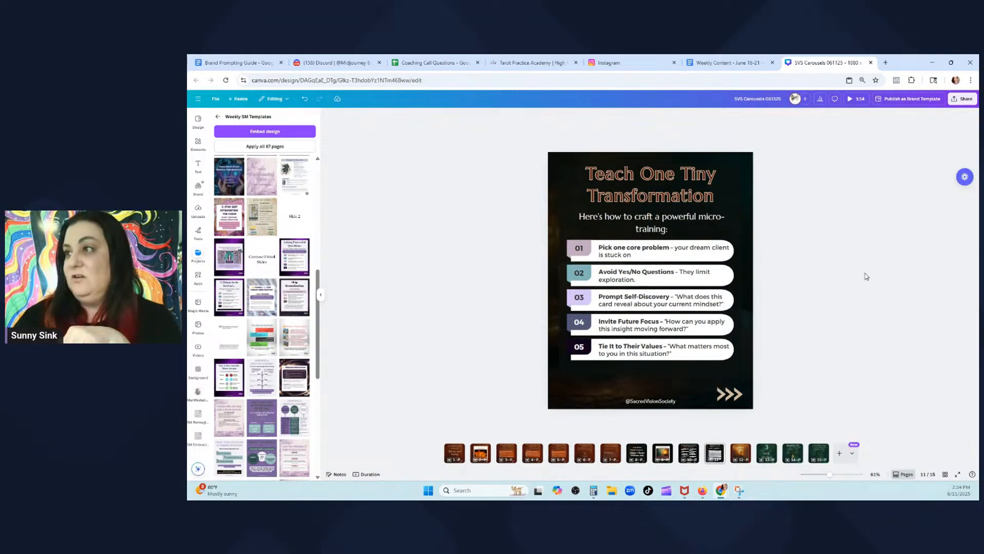
# Replace the bold heading of item 02 with "Offer one clear shift" copied from the Weekly Content document
pyautogui.click(718, 63)
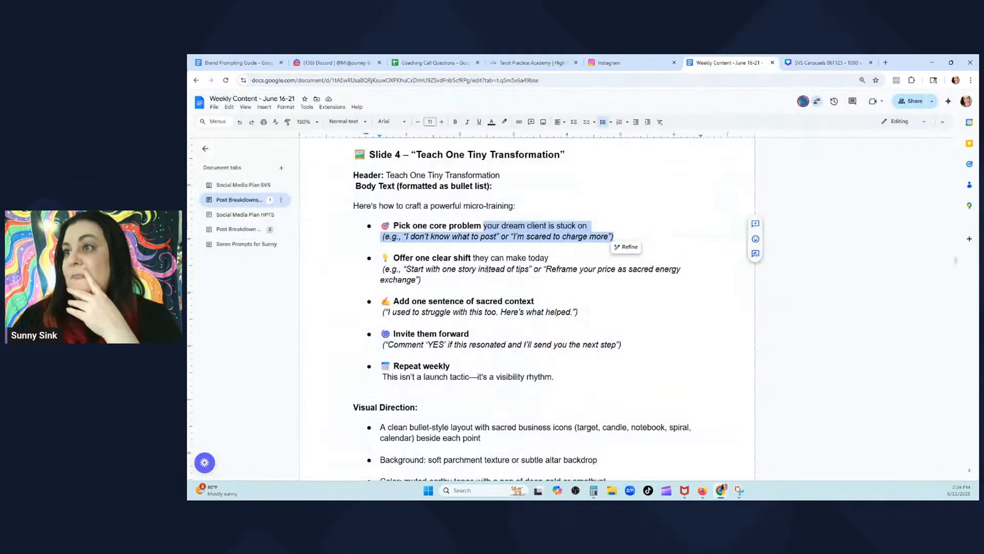
pyautogui.moveTo(549, 257); pyautogui.dragTo(403, 258)
pyautogui.click(392, 258)
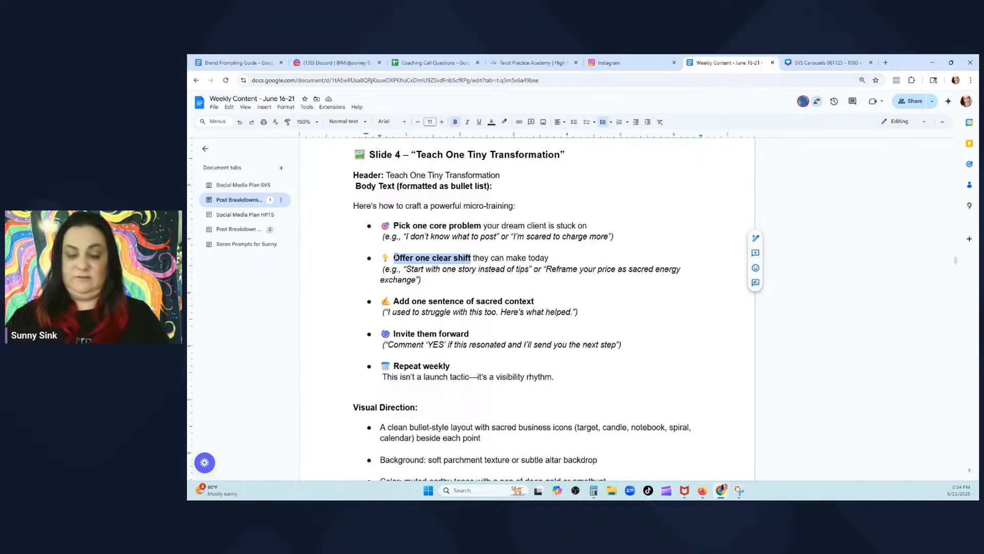
pyautogui.click(827, 63)
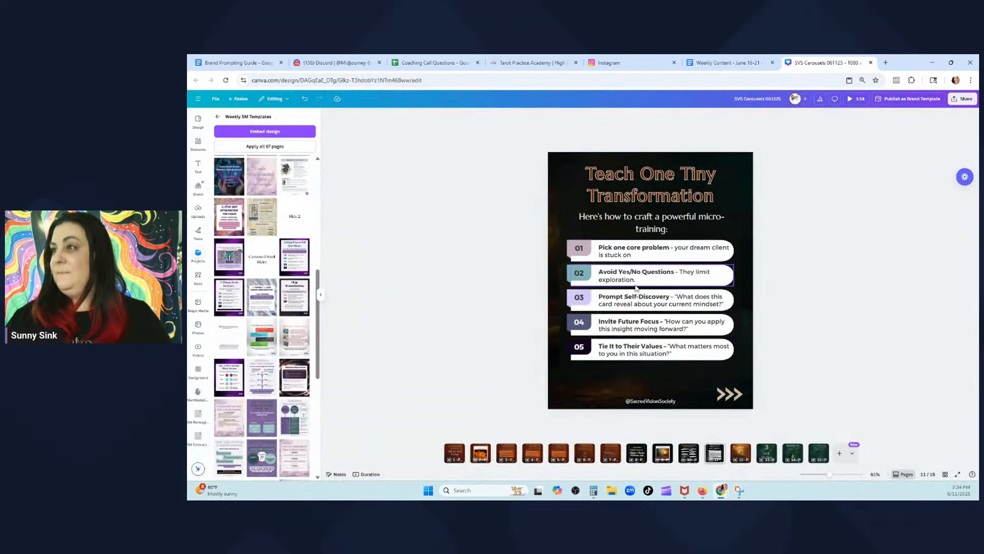
pyautogui.click(672, 272)
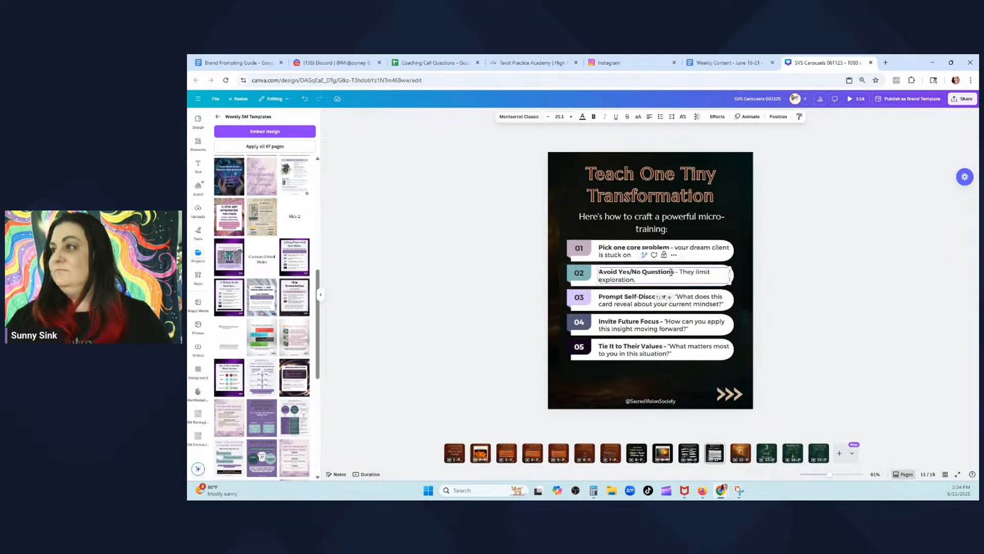
pyautogui.moveTo(671, 272); pyautogui.dragTo(601, 272)
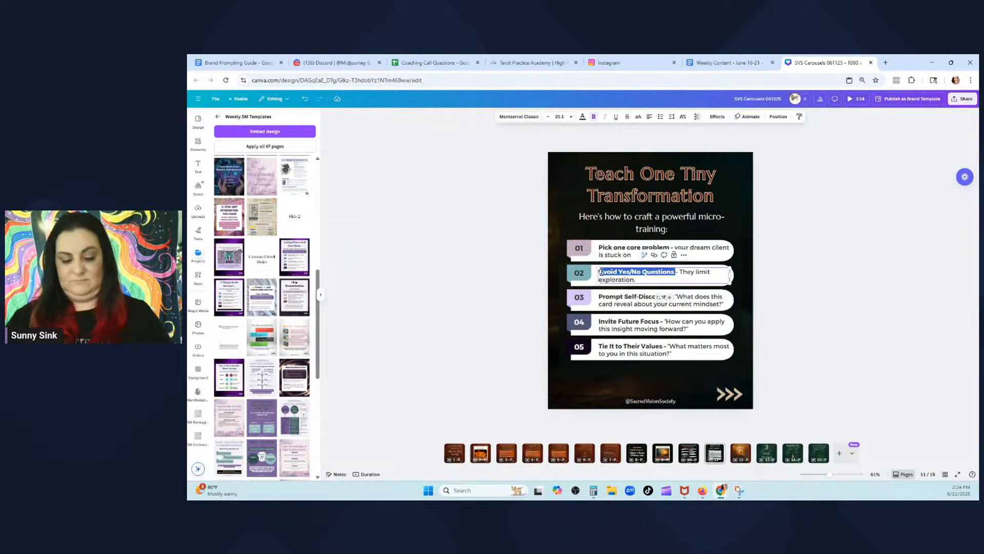
pyautogui.write('Offer one clear shift')
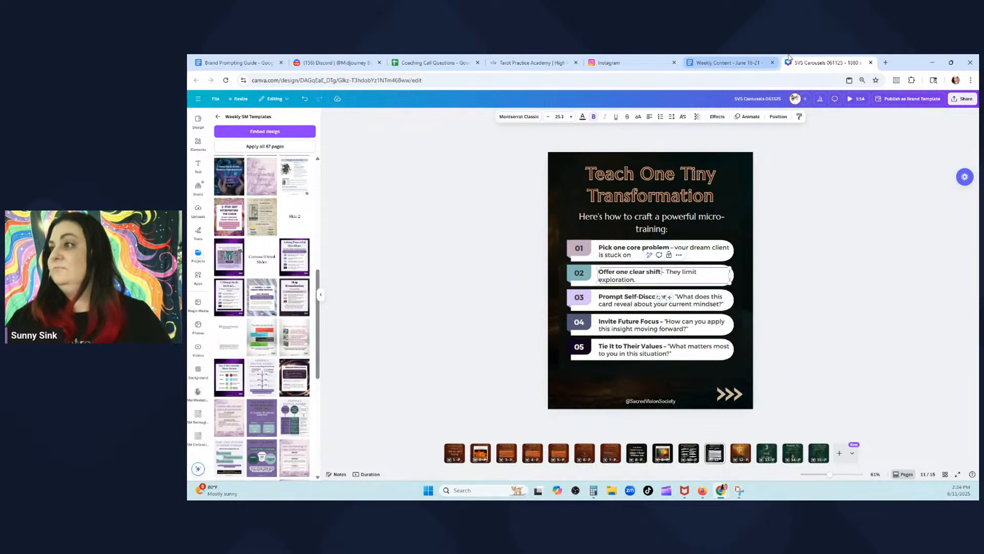
# Replace item 02's description with "they can make today" copied from the Weekly Content document
pyautogui.click(713, 57)
pyautogui.moveTo(550, 257); pyautogui.dragTo(473, 257)
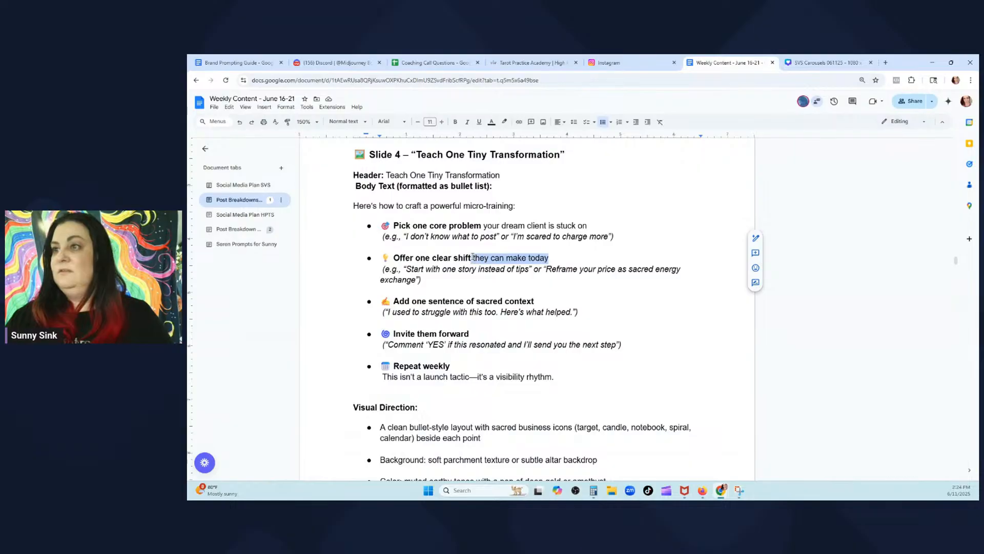
pyautogui.click(826, 63)
pyautogui.click(673, 281)
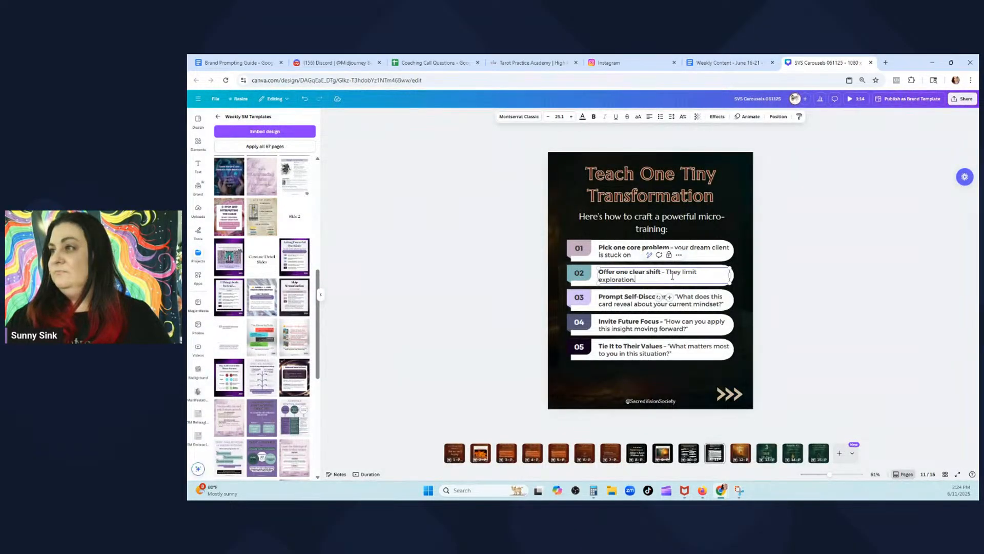
pyautogui.moveTo(673, 276); pyautogui.dragTo(670, 273)
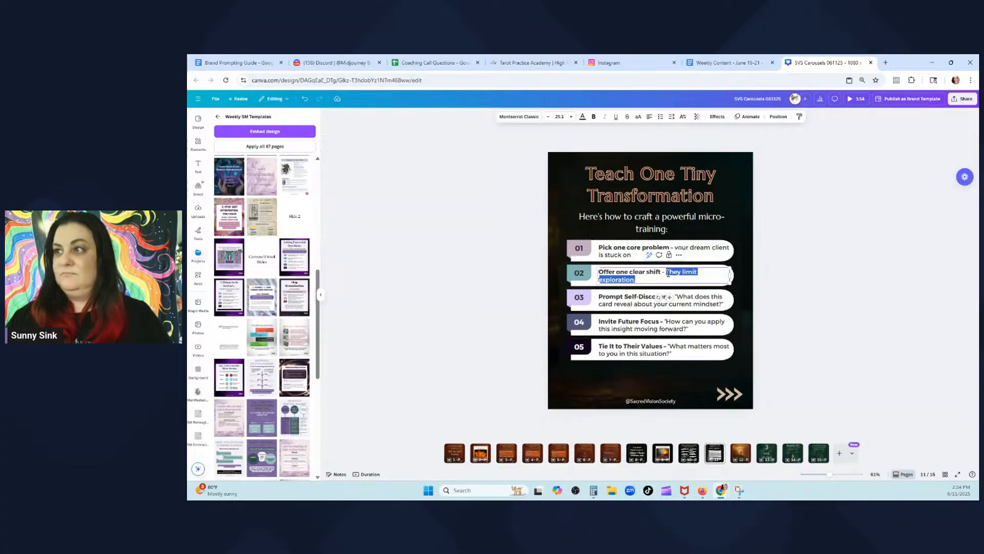
# Replace the bold heading of item 03 with "Add one sentence of sacred context" copied from the Weekly Content document
pyautogui.click(728, 63)
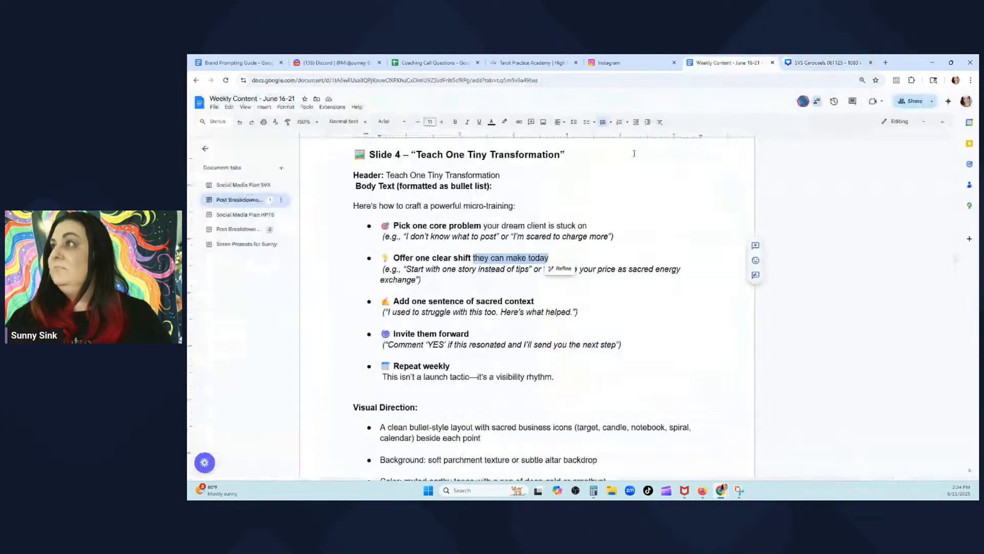
pyautogui.moveTo(550, 302); pyautogui.dragTo(394, 301)
pyautogui.hotkey('ctrl', 'c')
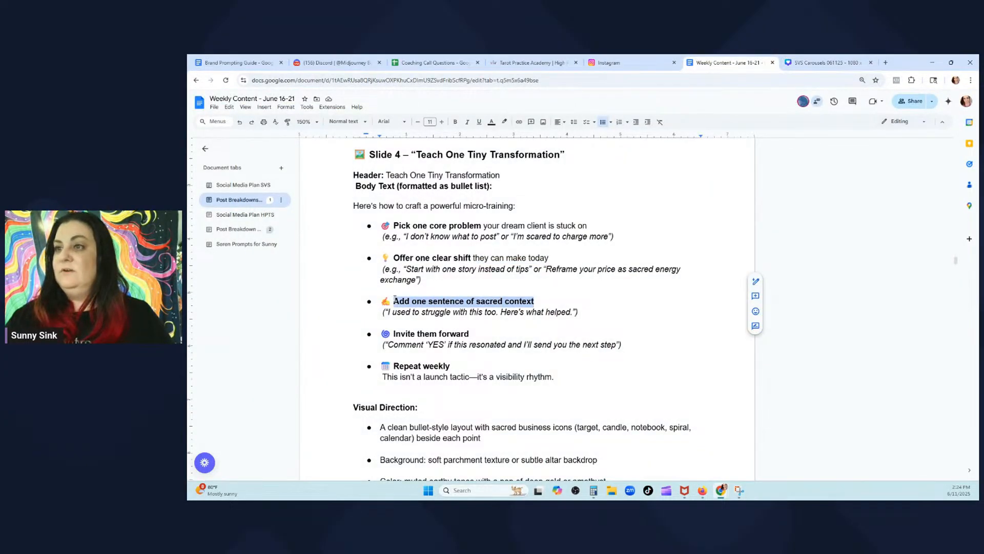
pyautogui.click(793, 59)
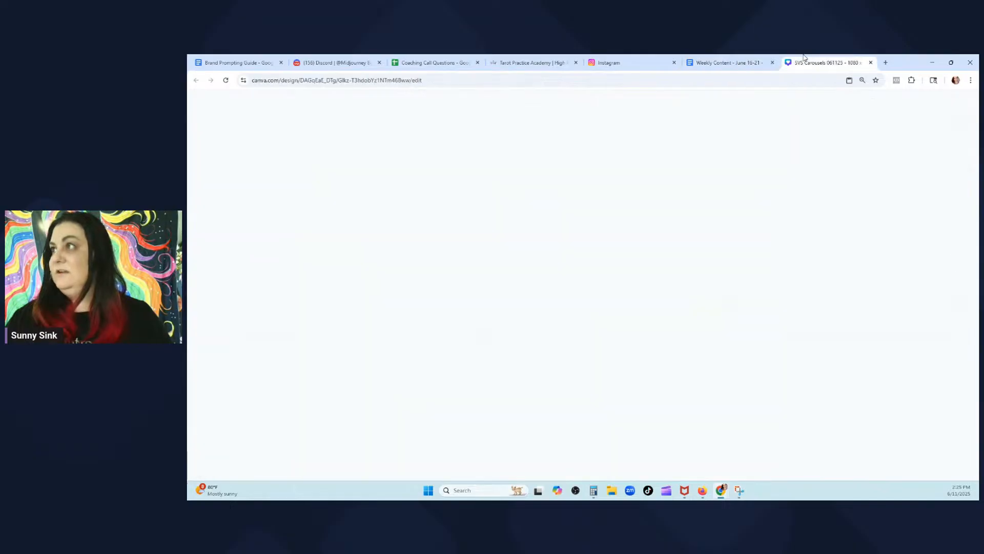
pyautogui.click(691, 303)
pyautogui.click(673, 303)
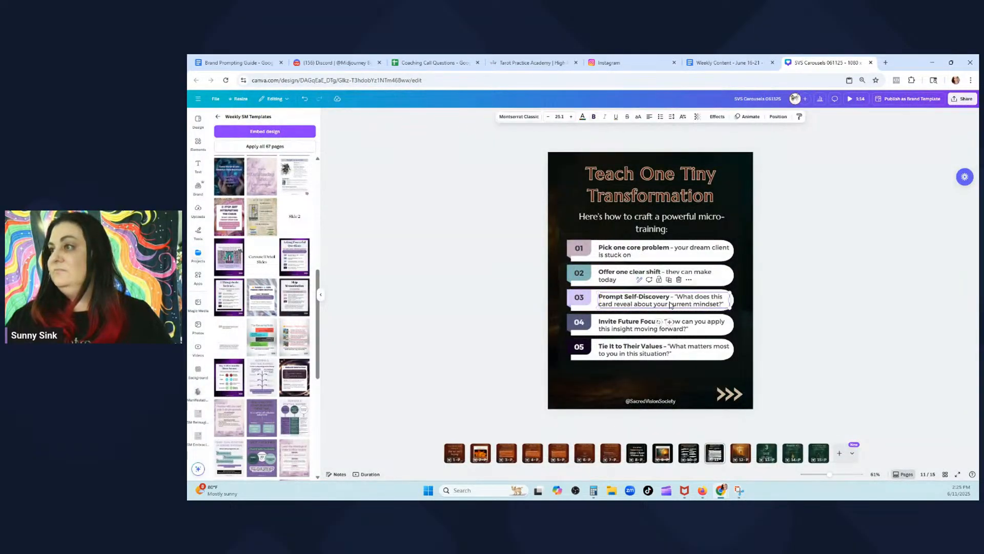
pyautogui.click(672, 303)
pyautogui.click(628, 297)
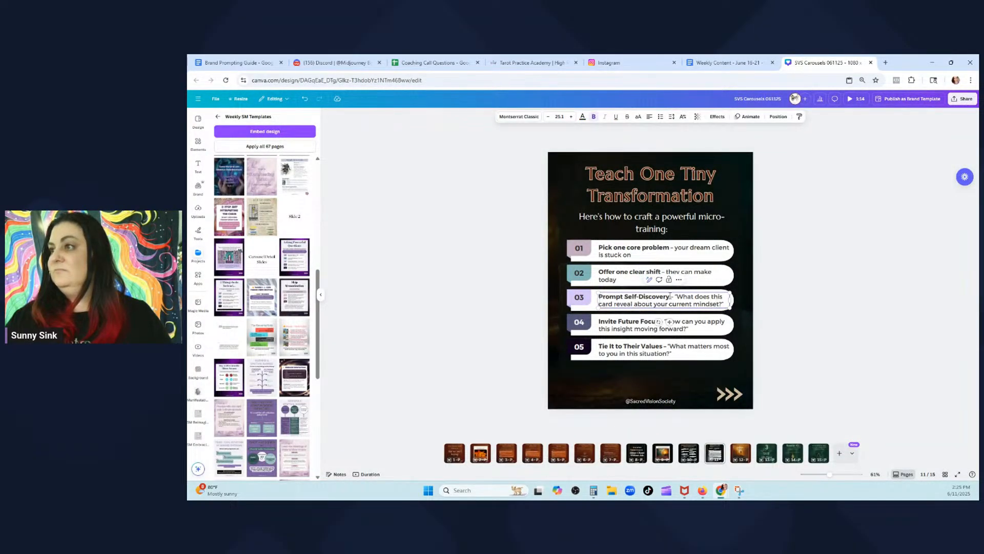
pyautogui.moveTo(670, 296); pyautogui.dragTo(602, 296)
pyautogui.hotkey('ctrl', 'v')
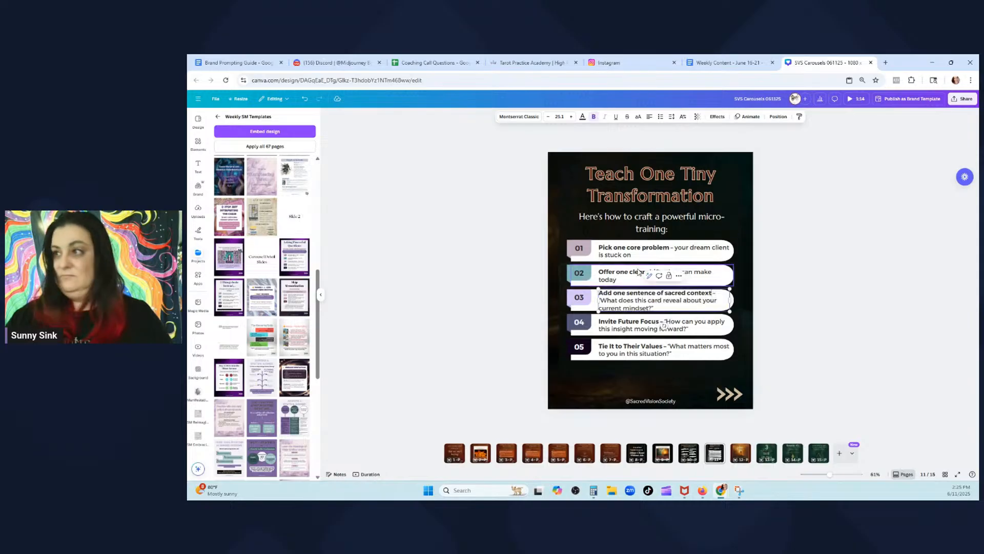
# Replace item 03's description with the "I used to struggle with this too. Here's what helped." quote copied from the Weekly Content document
pyautogui.click(717, 62)
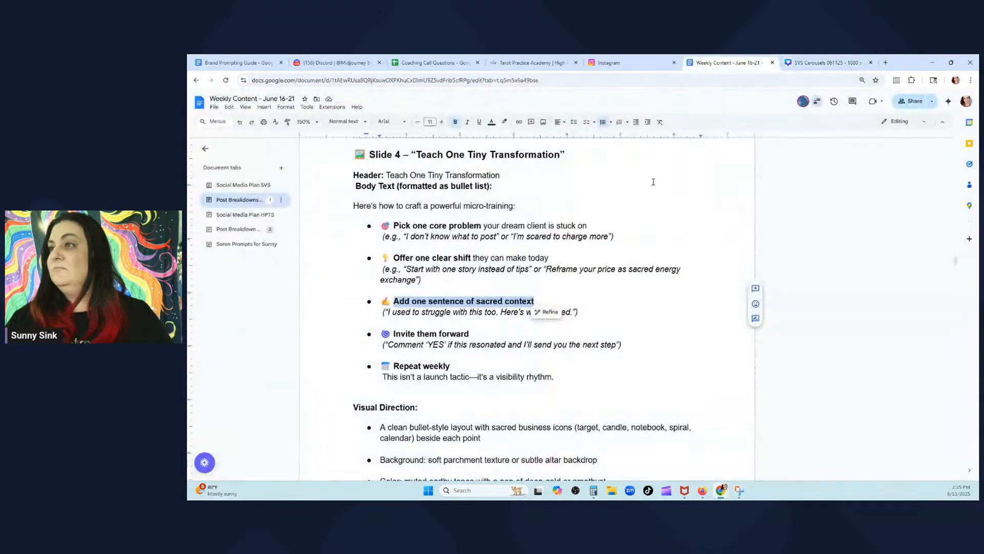
pyautogui.moveTo(579, 312); pyautogui.dragTo(383, 312)
pyautogui.hotkey('ctrl', 'c')
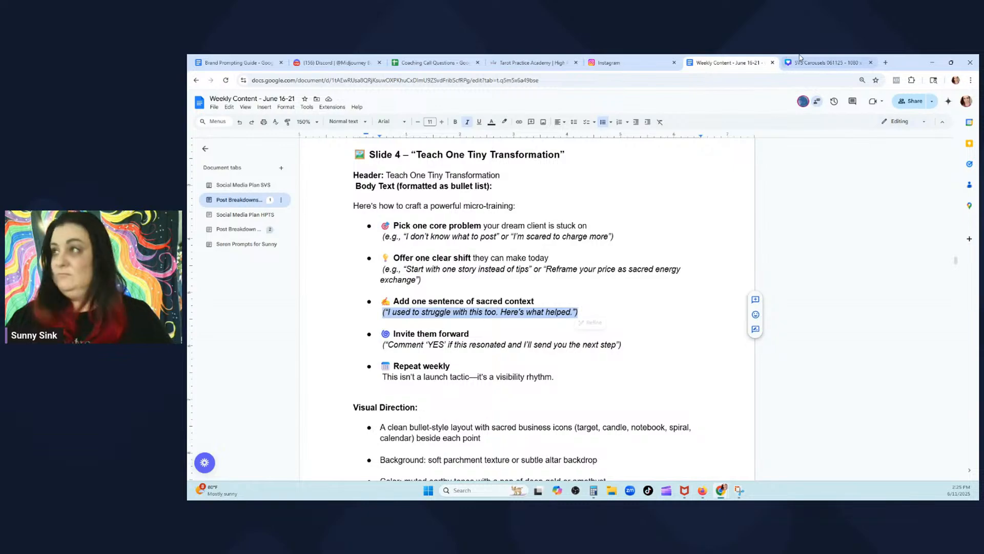
pyautogui.click(827, 62)
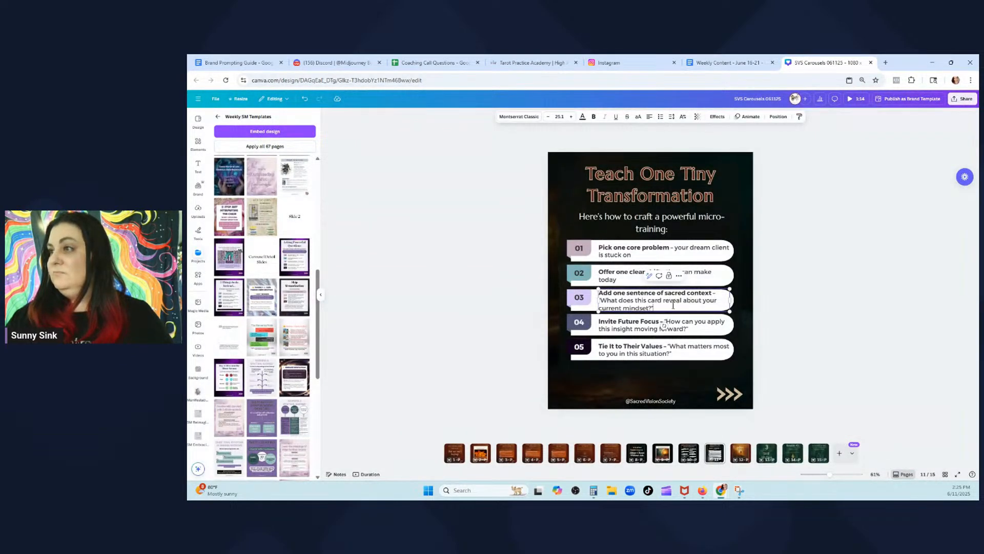
pyautogui.moveTo(655, 308); pyautogui.dragTo(599, 300)
pyautogui.hotkey('ctrl', 'v')
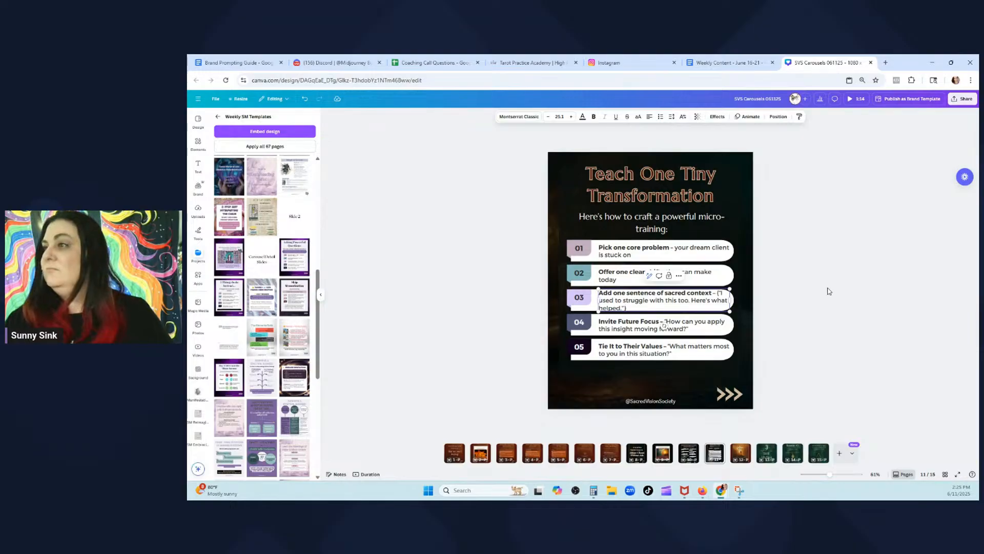
# Shorten item 03's description to ("Here's what helped me...") by removing the "I used to struggle with this too" sentence
pyautogui.click(721, 292)
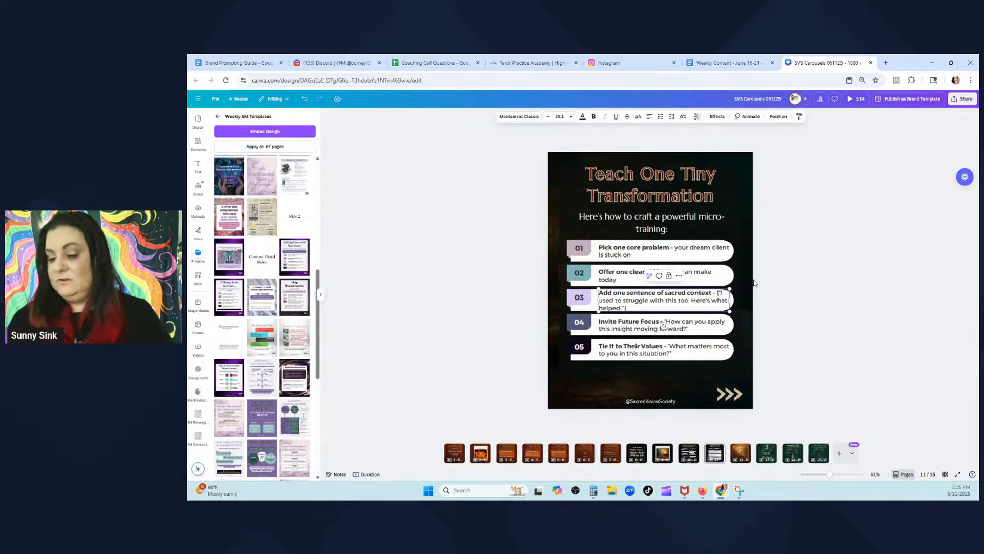
pyautogui.press('Delete')
pyautogui.press('Delete')
pyautogui.press('Delete')
pyautogui.press('Delete')
pyautogui.press('Delete')
pyautogui.write("'d")
pyautogui.press('Delete')
pyautogui.press('Delete')
pyautogui.press('Delete')
pyautogui.press('Delete')
pyautogui.press('Delete')
pyautogui.press('Delete')
pyautogui.press('Delete')
pyautogui.press('Delete')
pyautogui.press('Delete')
pyautogui.press('Delete')
pyautogui.press('Delete')
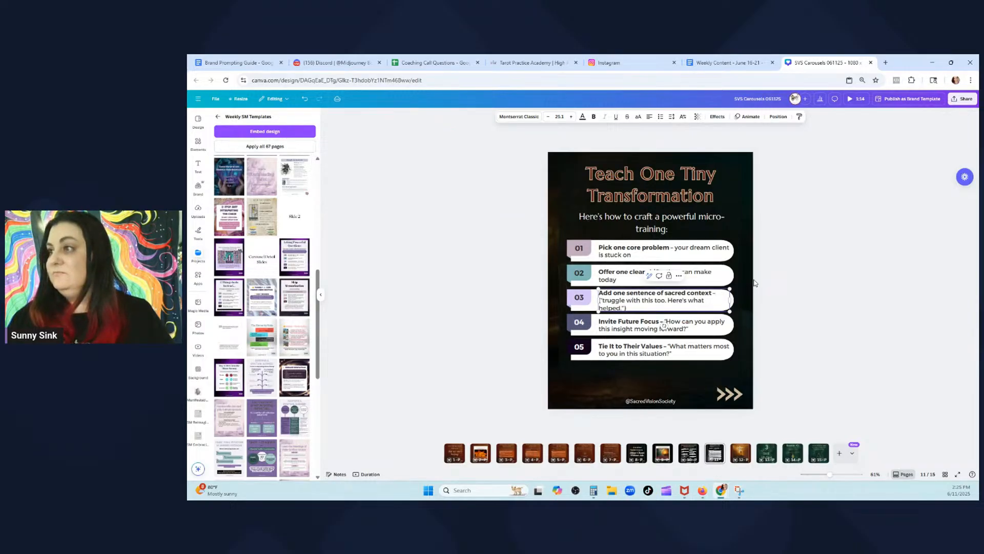
pyautogui.press('Delete')
pyautogui.press('Delete')
pyautogui.press('Delete')
pyautogui.press('Delete')
pyautogui.press('Delete')
pyautogui.press('Delete')
pyautogui.press('Delete')
pyautogui.press('Delete')
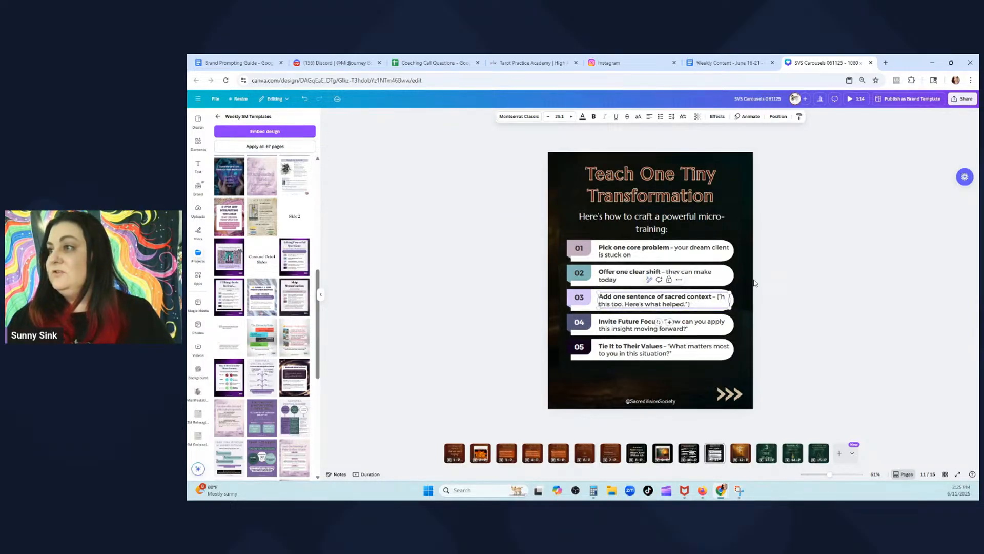
pyautogui.press('Delete')
pyautogui.press('Delete')
pyautogui.press('Delete')
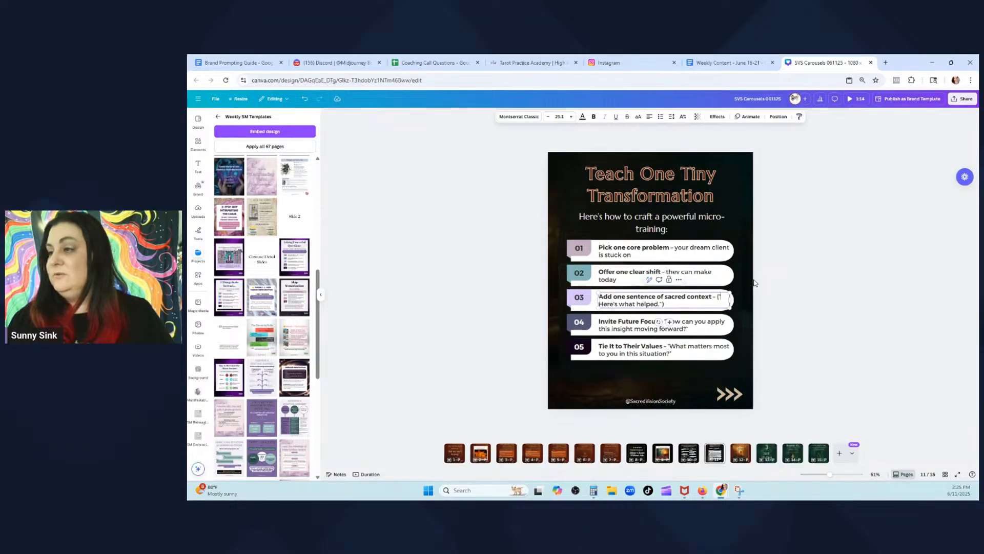
pyautogui.press('Delete')
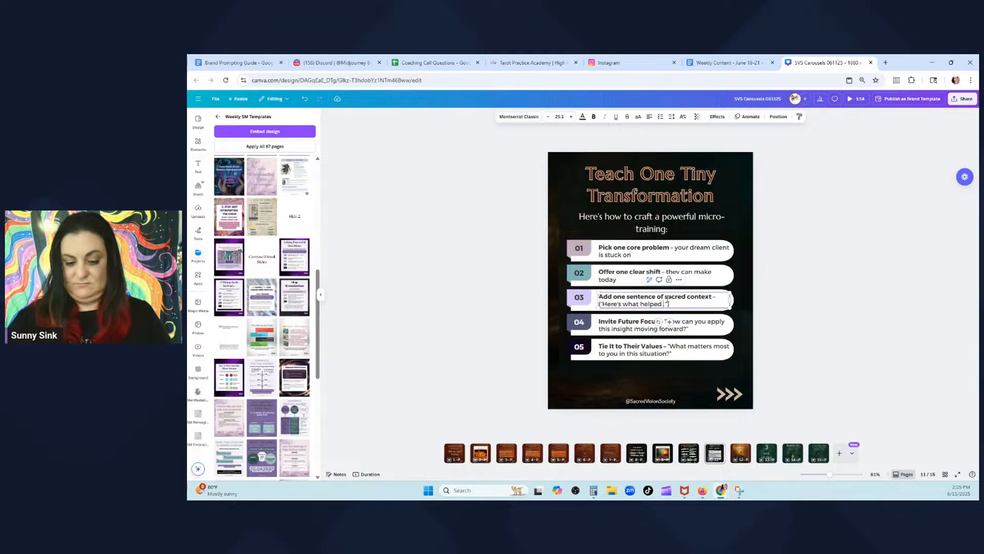
pyautogui.write('me')
pyautogui.press('Delete')
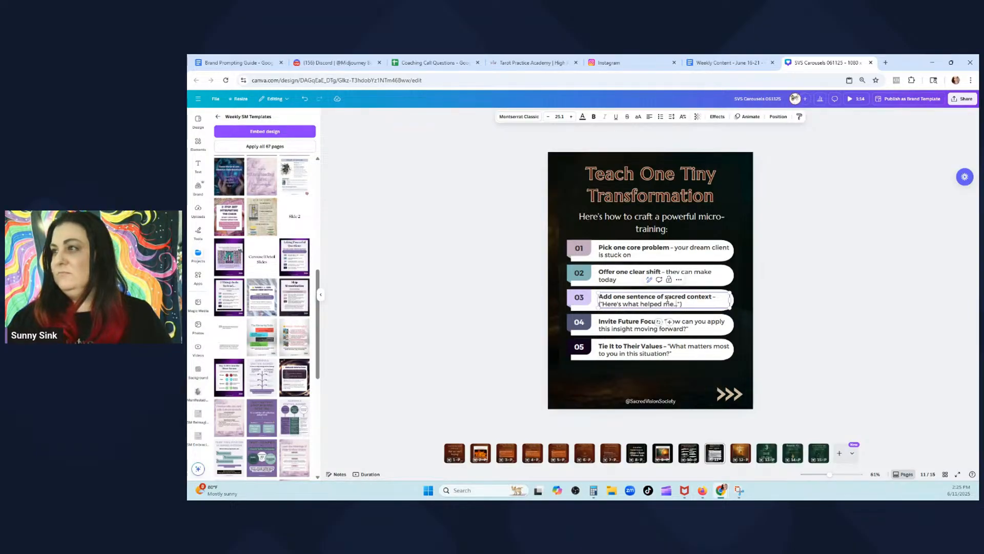
pyautogui.click(852, 282)
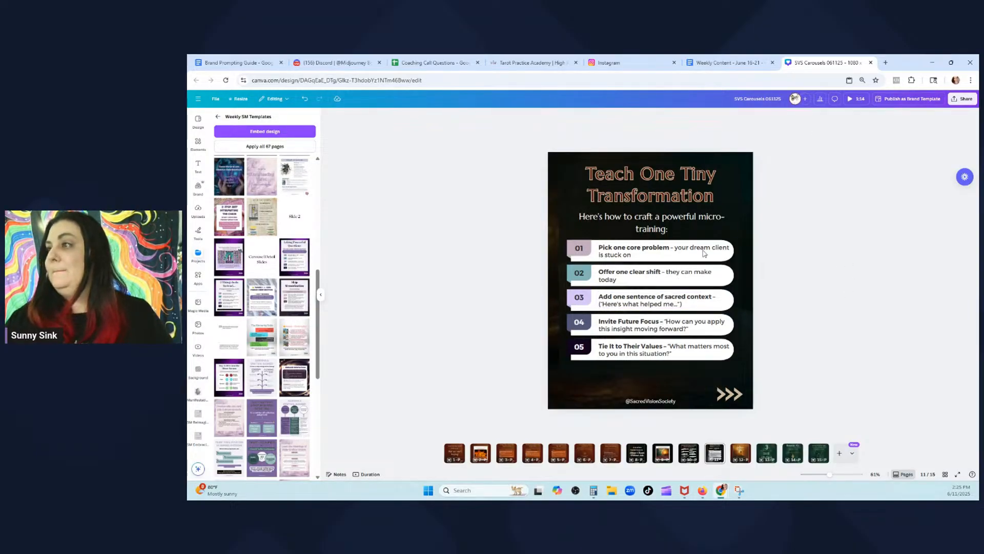
# Replace the bold heading of item 04 with "Invite them forward" copied from the Weekly Content document
pyautogui.click(728, 63)
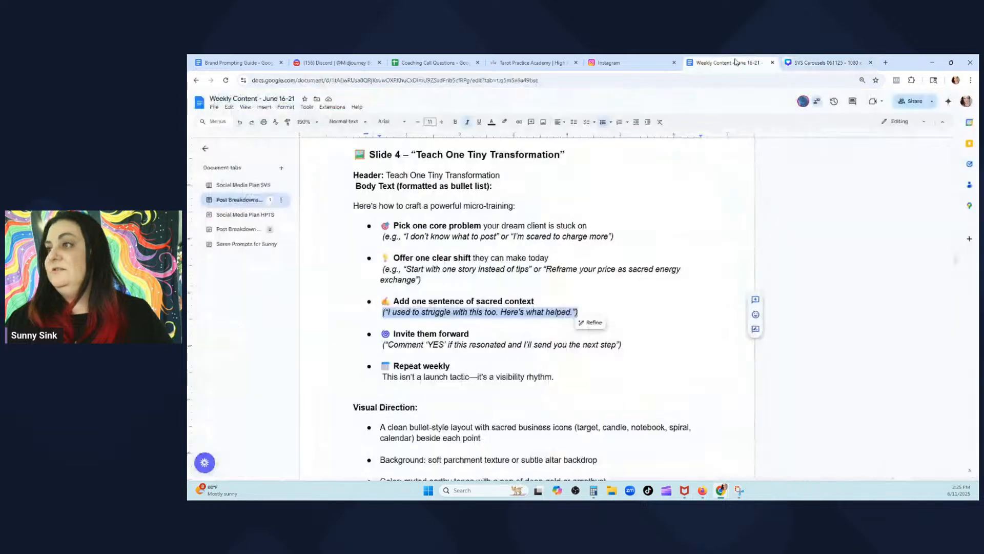
pyautogui.scroll(-2, 555, 309)
pyautogui.moveTo(469, 251); pyautogui.dragTo(394, 252)
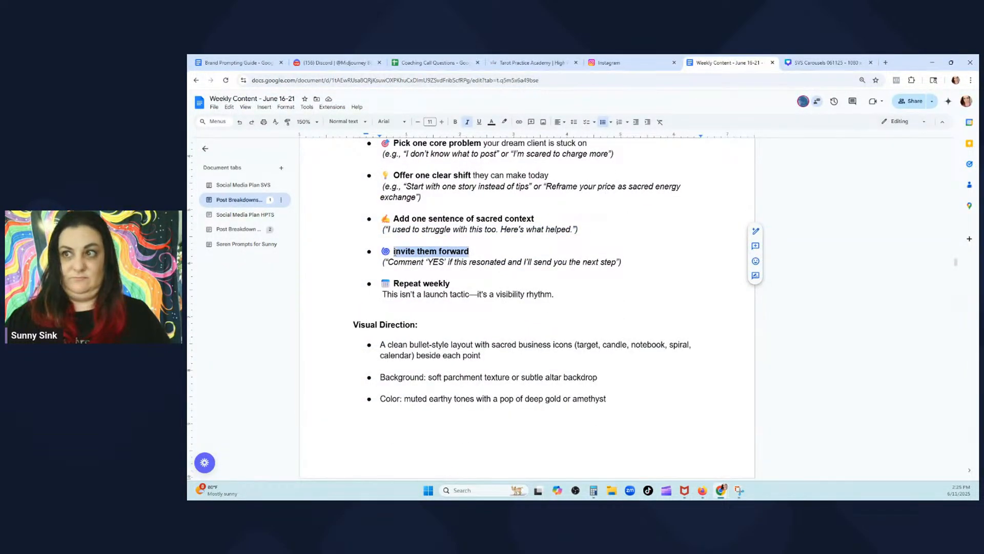
pyautogui.moveTo(481, 250); pyautogui.dragTo(400, 250)
pyautogui.hotkey('ctrl', 'c')
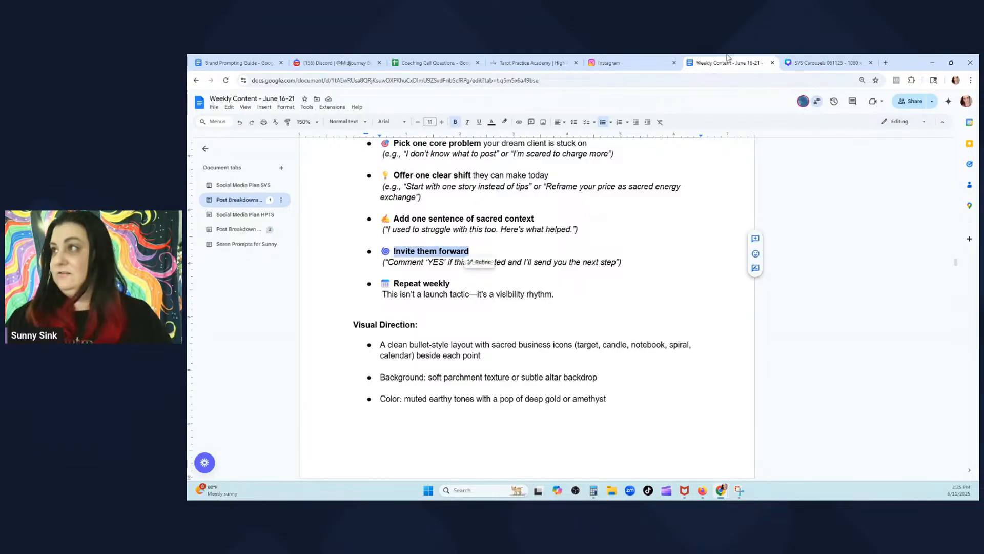
pyautogui.click(793, 59)
pyautogui.click(637, 325)
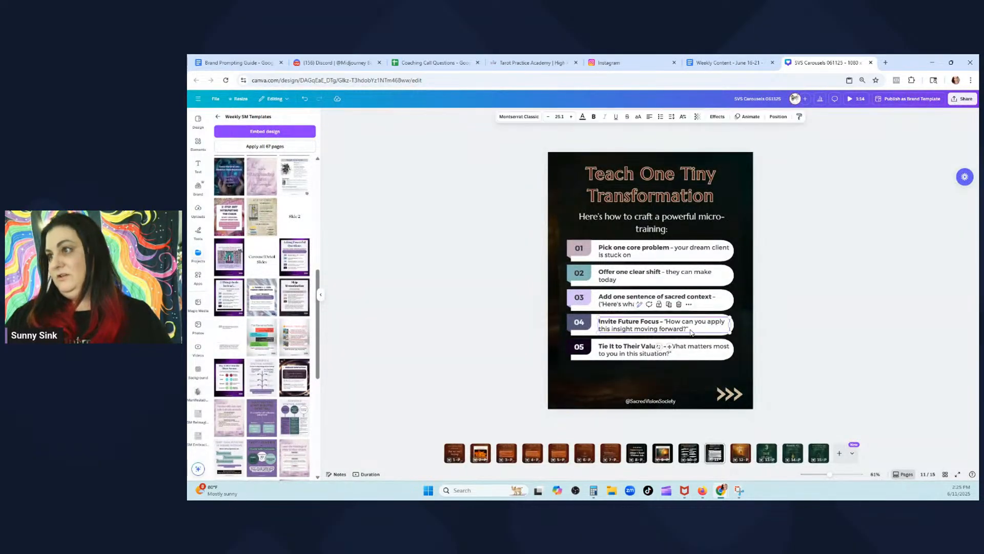
pyautogui.doubleClick(641, 326)
pyautogui.click(658, 322)
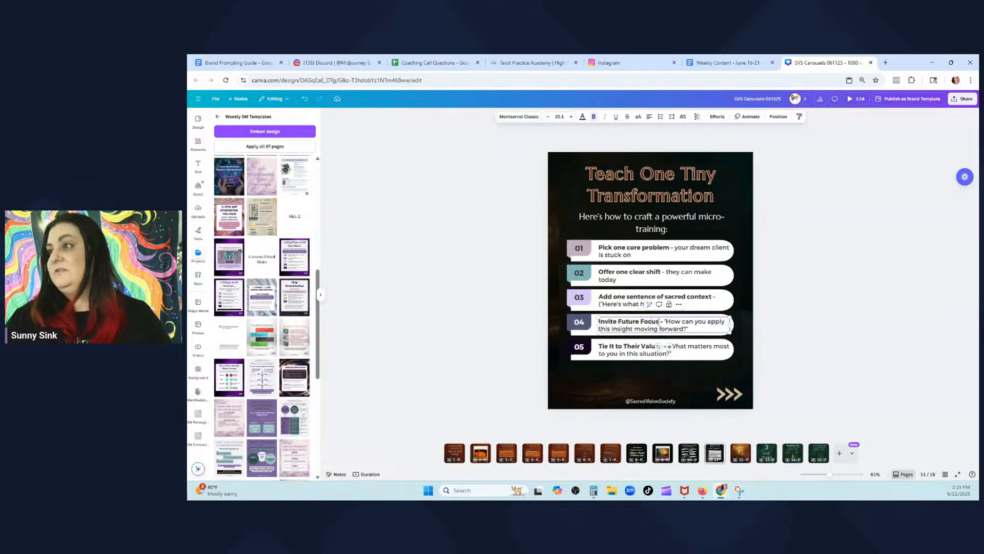
pyautogui.moveTo(660, 321); pyautogui.dragTo(595, 321)
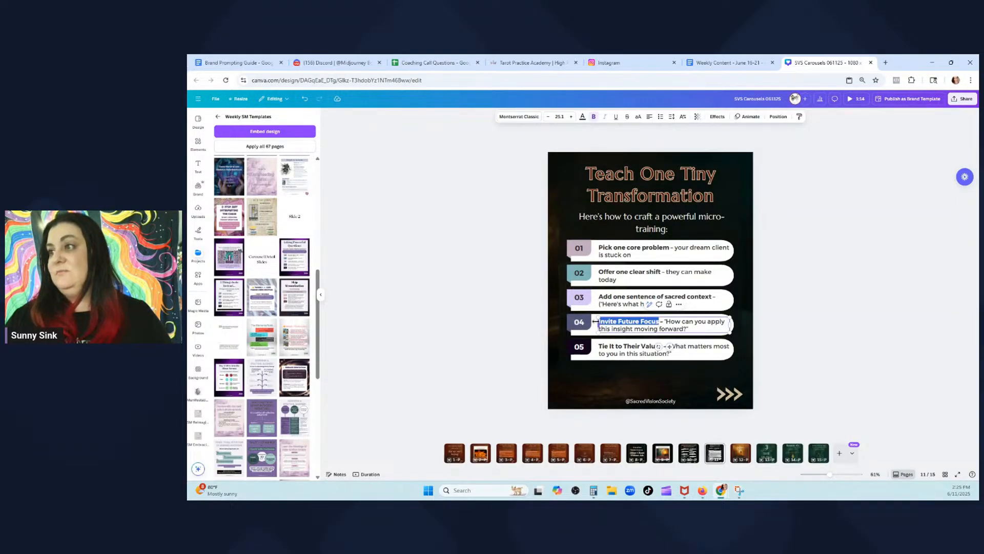
pyautogui.hotkey('ctrl', 'v')
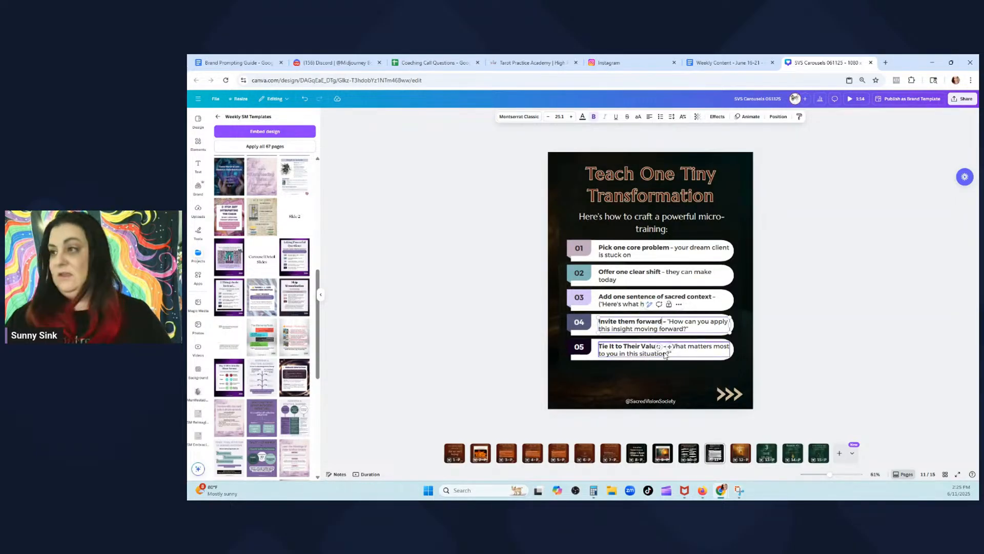
# Replace item 04's description with the ("Comment 'YES' if this resonated and I'll send you the next step") line copied from the Weekly Content document
pyautogui.click(729, 63)
pyautogui.moveTo(622, 262); pyautogui.dragTo(381, 263)
pyautogui.hotkey('ctrl', 'c')
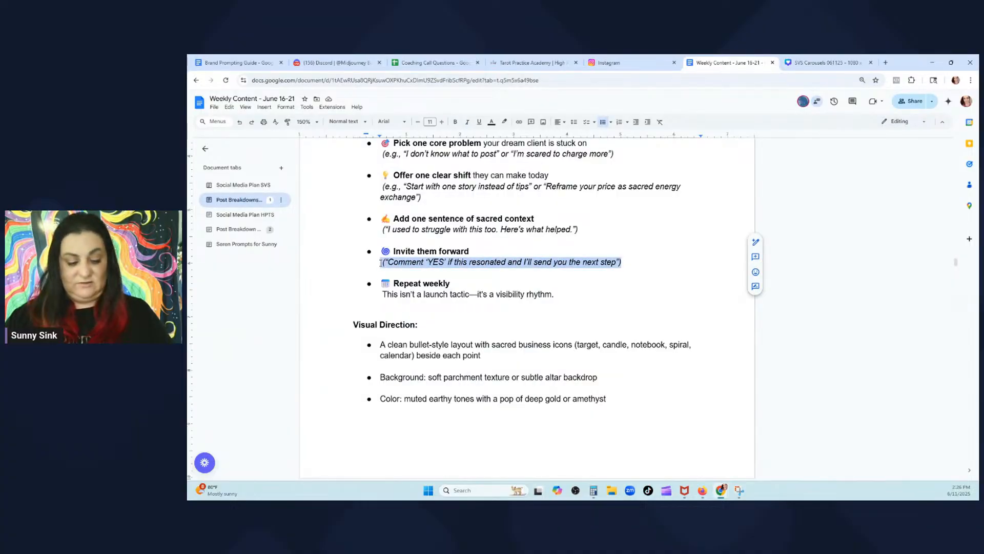
pyautogui.click(825, 63)
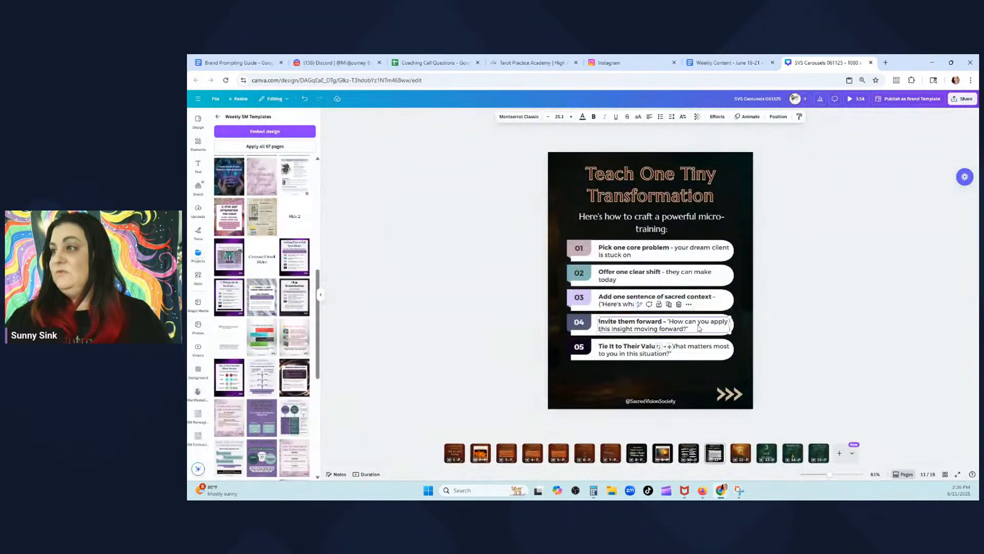
pyautogui.moveTo(690, 328); pyautogui.dragTo(673, 322)
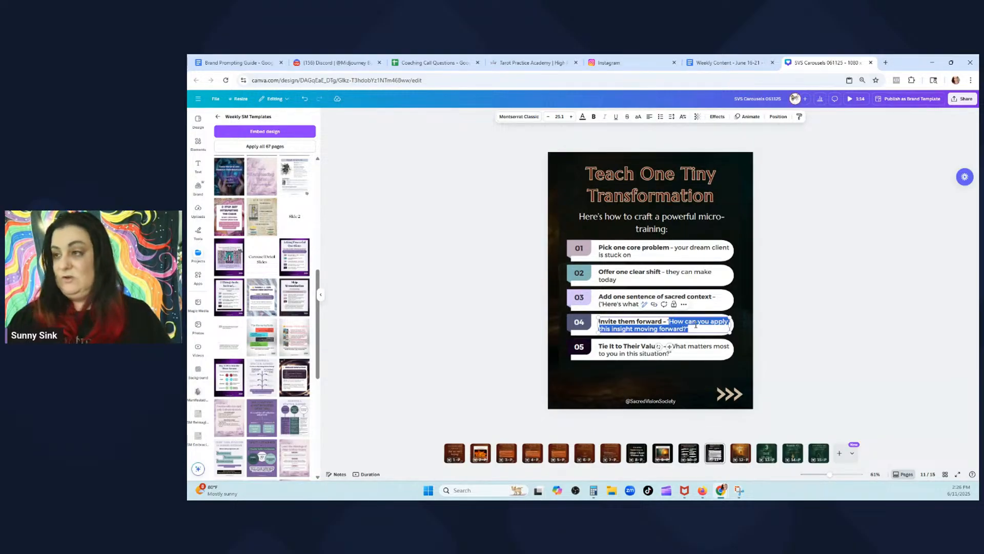
pyautogui.press('BackSpace')
pyautogui.hotkey('ctrl', 'v')
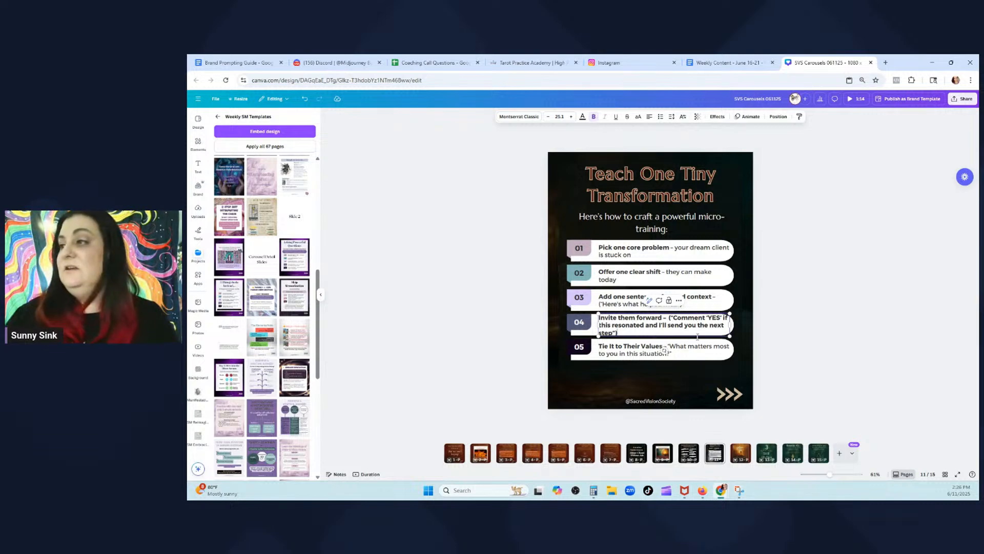
# Remove the bold from item 04's description and reduce its font size so the text fits on two lines
pyautogui.moveTo(628, 332); pyautogui.dragTo(669, 319)
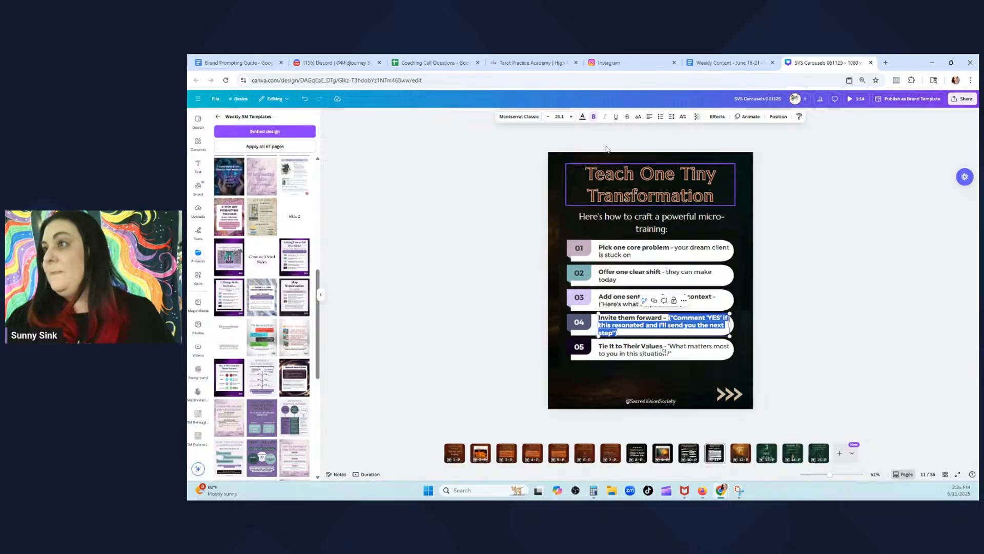
pyautogui.click(593, 118)
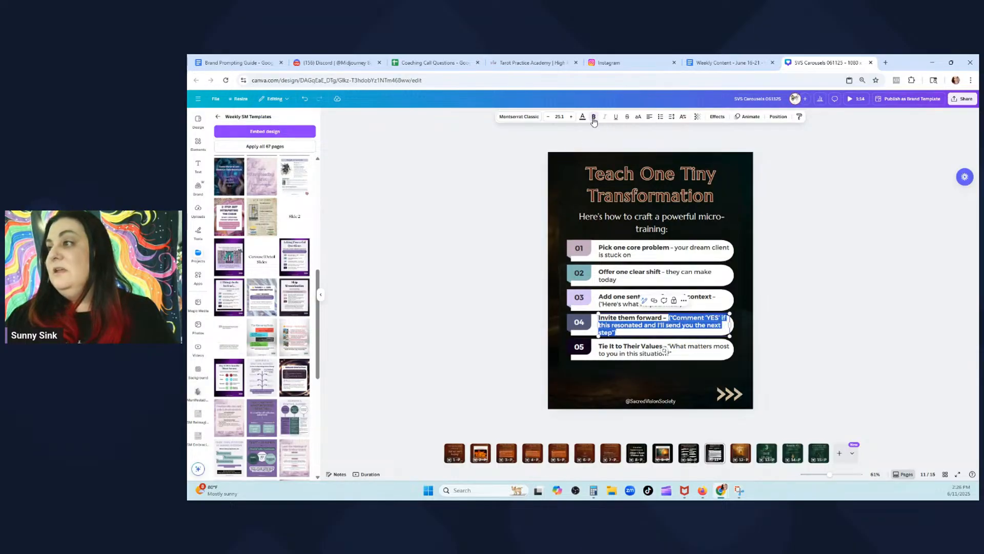
pyautogui.click(548, 118)
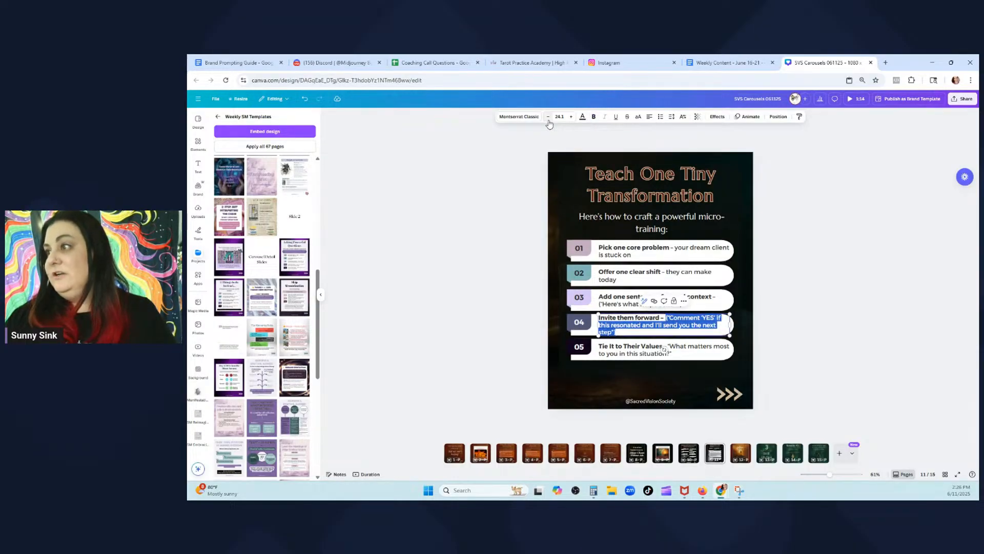
pyautogui.click(834, 280)
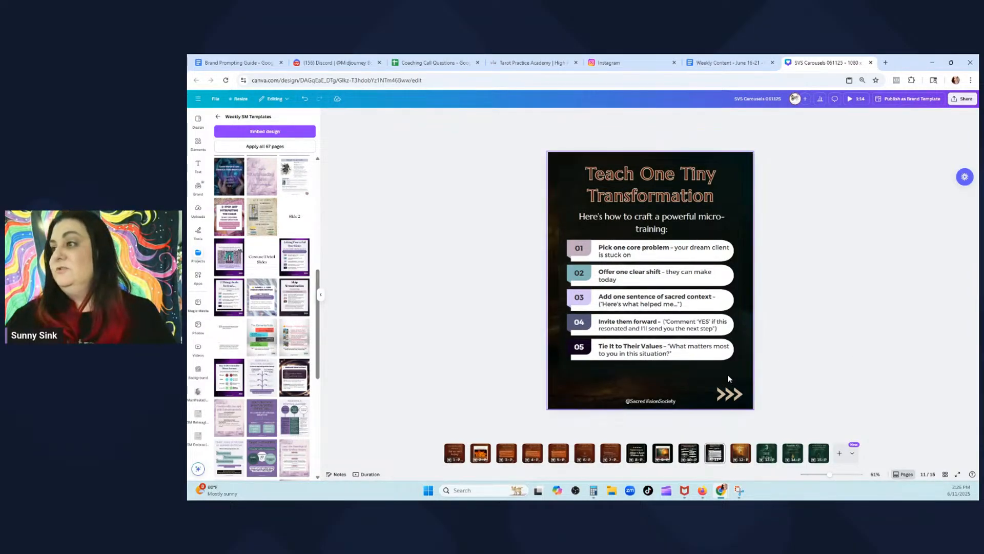
# Replace the bold heading of item 05 with "Repeat weekly" copied from the Weekly Content document
pyautogui.moveTo(739, 58)
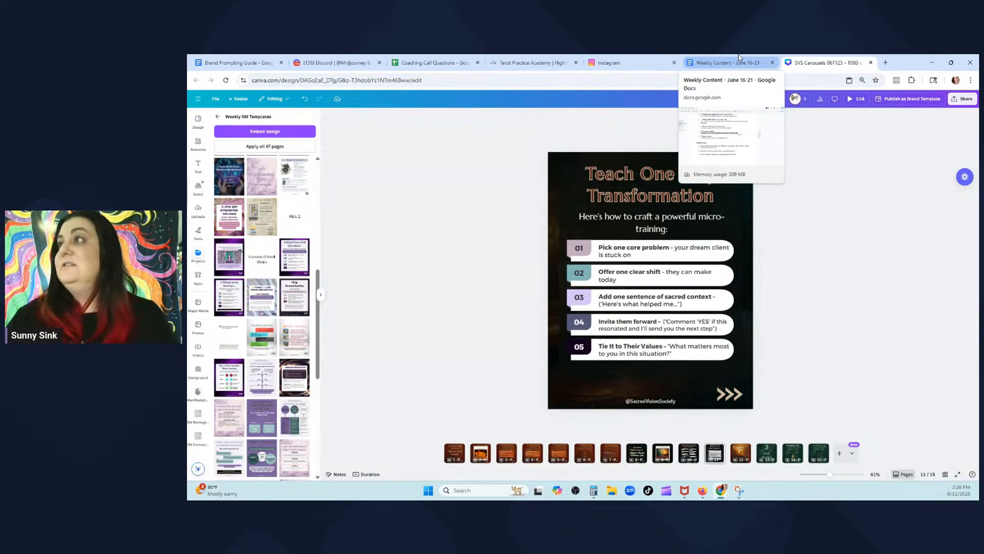
pyautogui.click(740, 58)
pyautogui.click(528, 277)
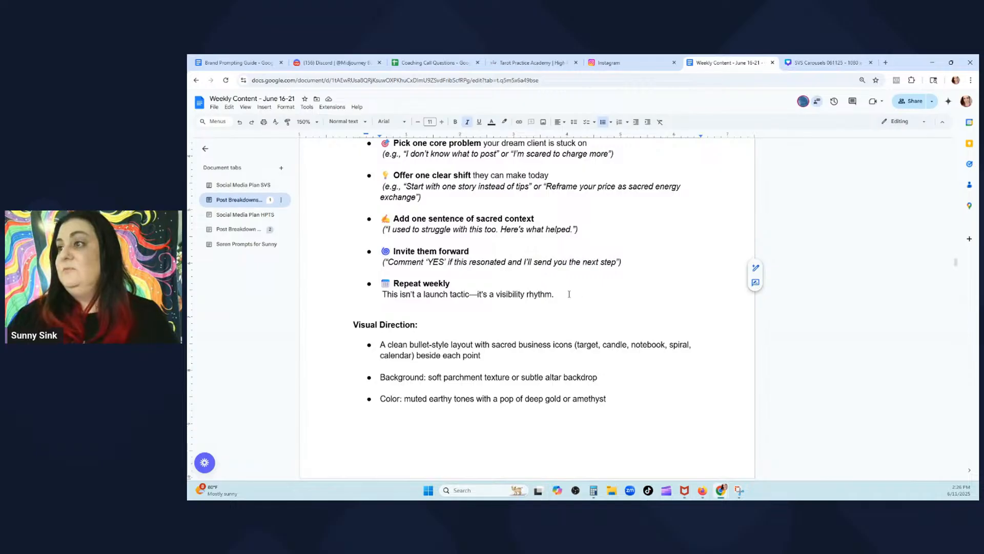
pyautogui.moveTo(569, 294); pyautogui.dragTo(383, 295)
pyautogui.moveTo(450, 284); pyautogui.dragTo(395, 284)
pyautogui.hotkey('ctrl', 'c')
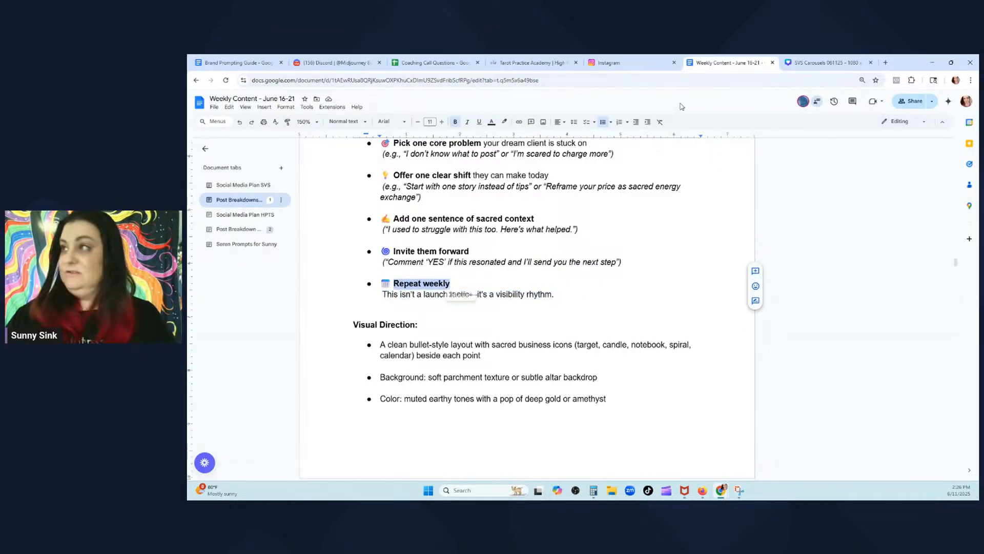
pyautogui.click(826, 63)
pyautogui.click(677, 353)
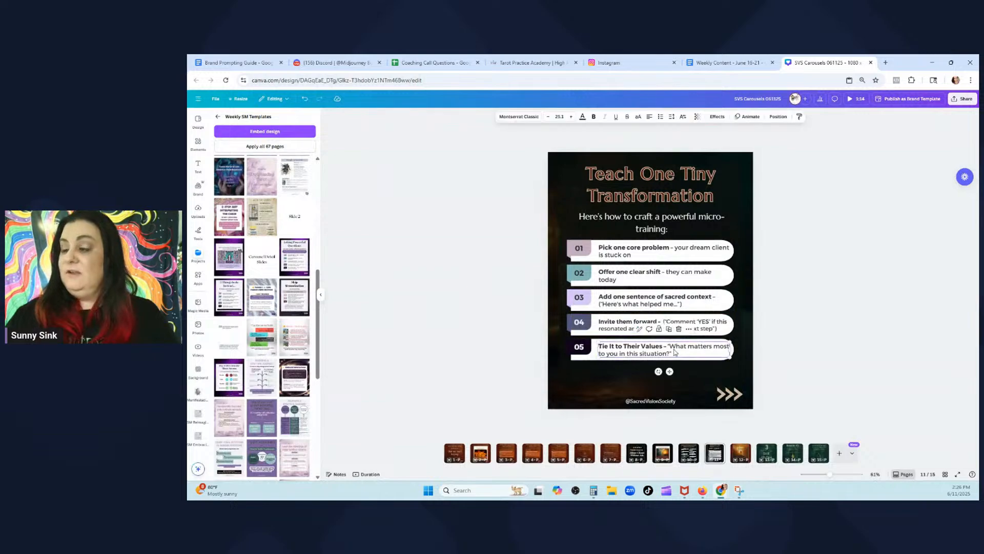
pyautogui.click(661, 353)
pyautogui.click(663, 349)
pyautogui.moveTo(663, 348); pyautogui.dragTo(598, 349)
pyautogui.hotkey('ctrl', 'v')
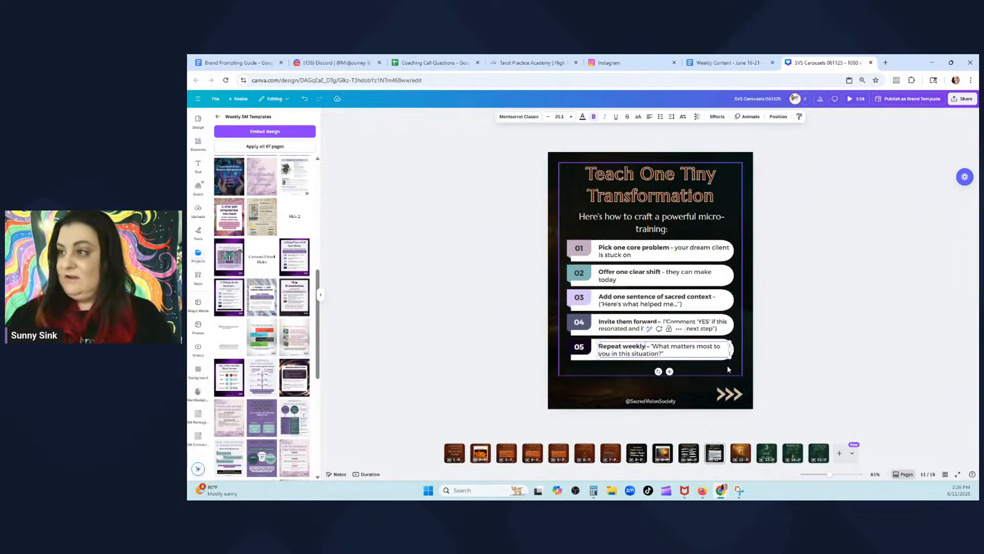
# Replace item 05's description with "This isn't a launch tactic—it's a visibility rhythm." copied from the Weekly Content document
pyautogui.click(718, 62)
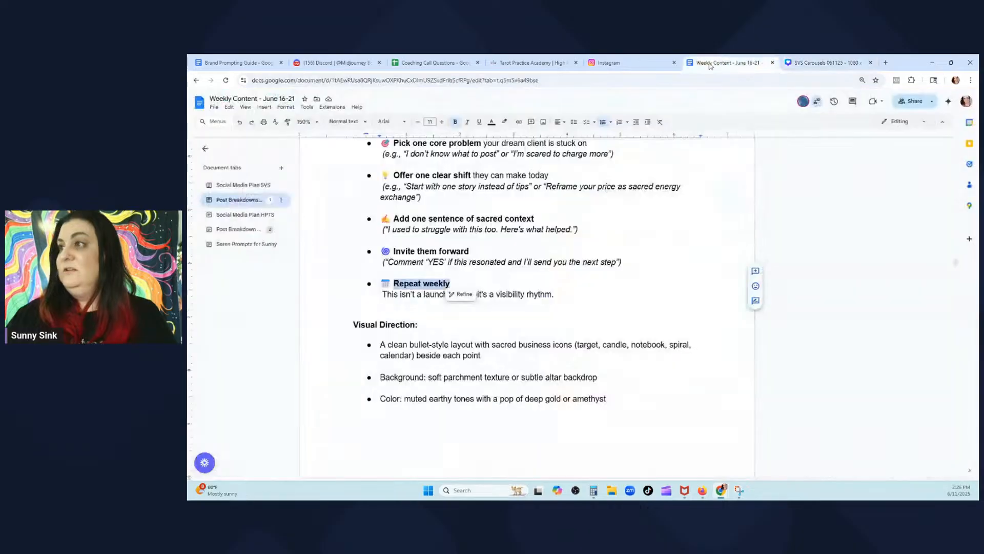
pyautogui.moveTo(555, 295); pyautogui.dragTo(384, 296)
pyautogui.hotkey('ctrl', 'c')
pyautogui.click(828, 62)
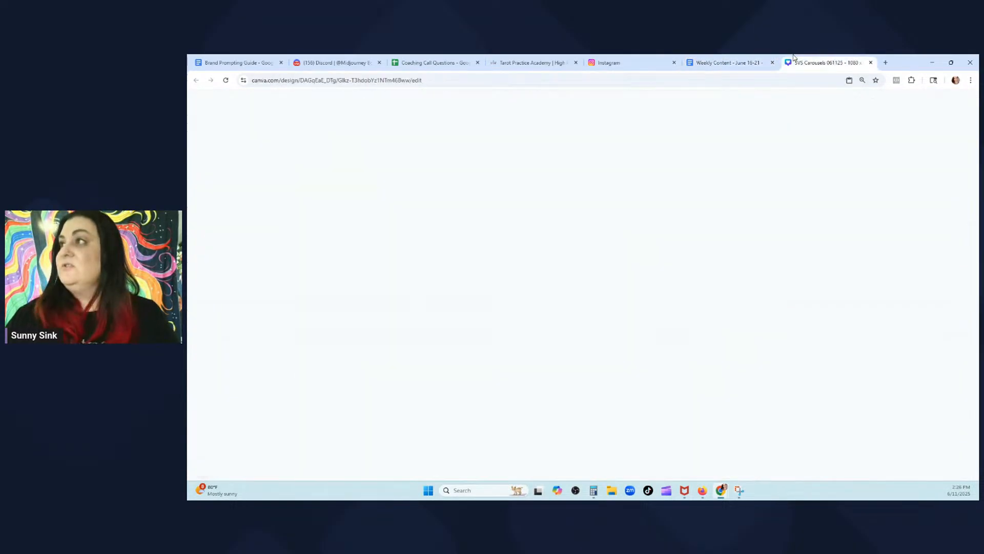
pyautogui.click(669, 355)
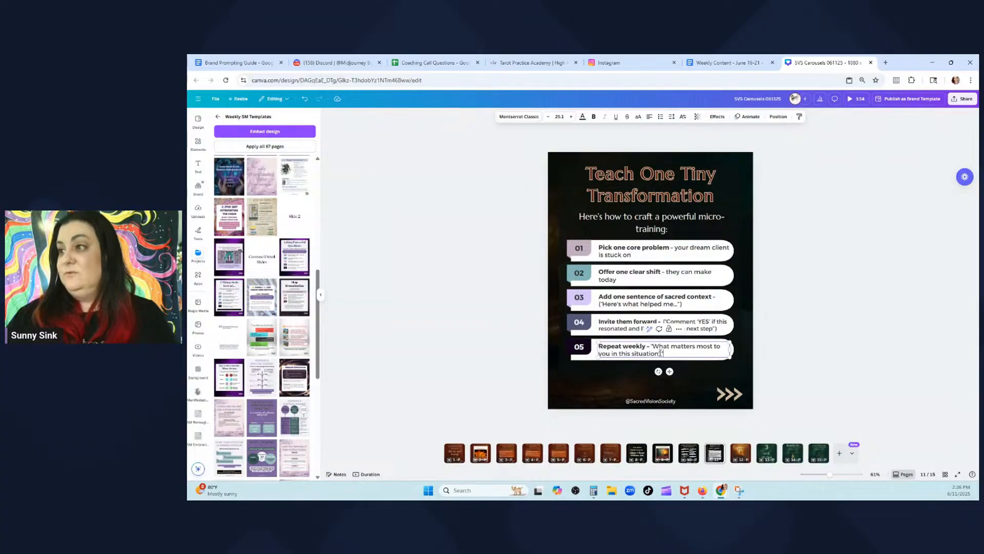
pyautogui.moveTo(657, 353); pyautogui.dragTo(652, 346)
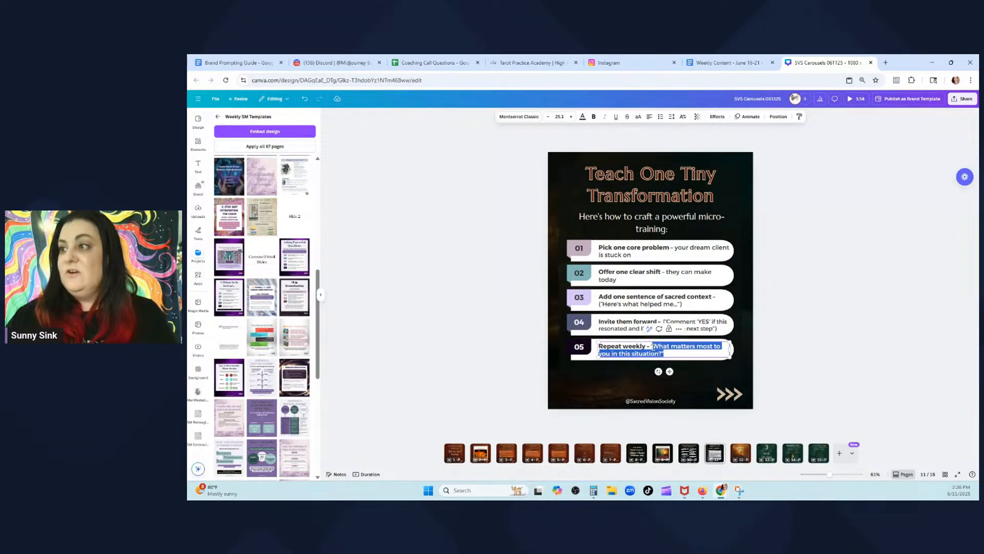
pyautogui.hotkey('ctrl', 'v')
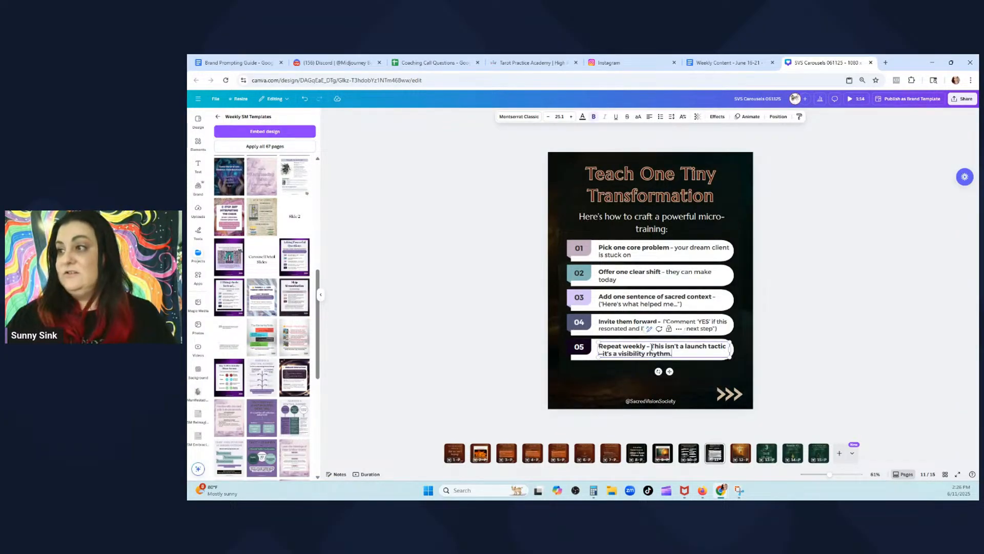
# Remove the bold from item 05's description, keeping only the "Repeat weekly" heading bold
pyautogui.moveTo(674, 352); pyautogui.dragTo(657, 347)
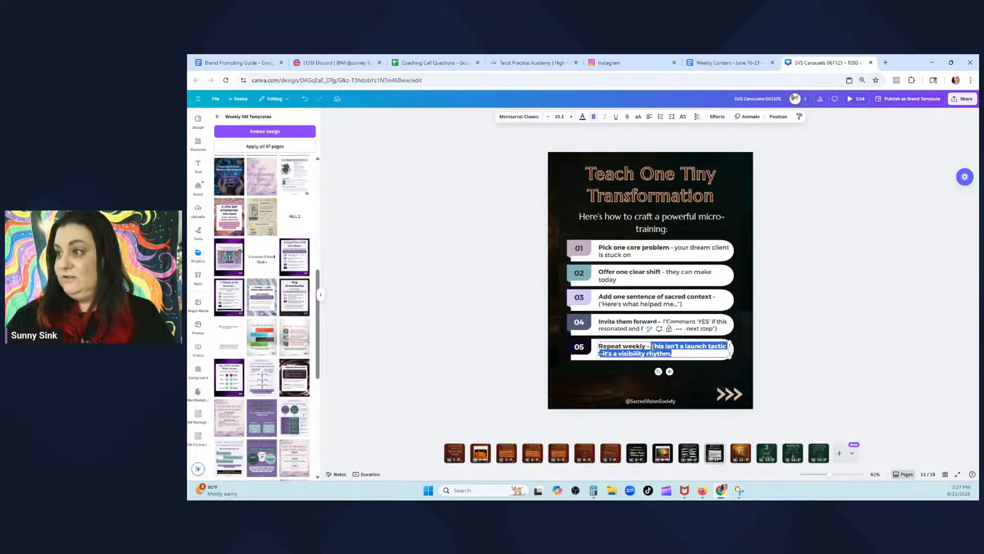
pyautogui.click(690, 352)
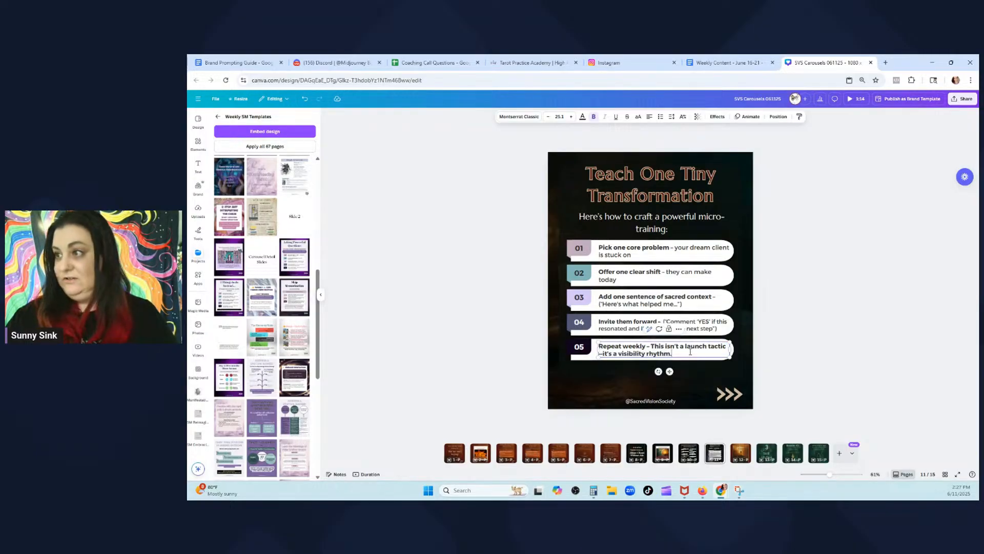
pyautogui.moveTo(673, 353); pyautogui.dragTo(655, 348)
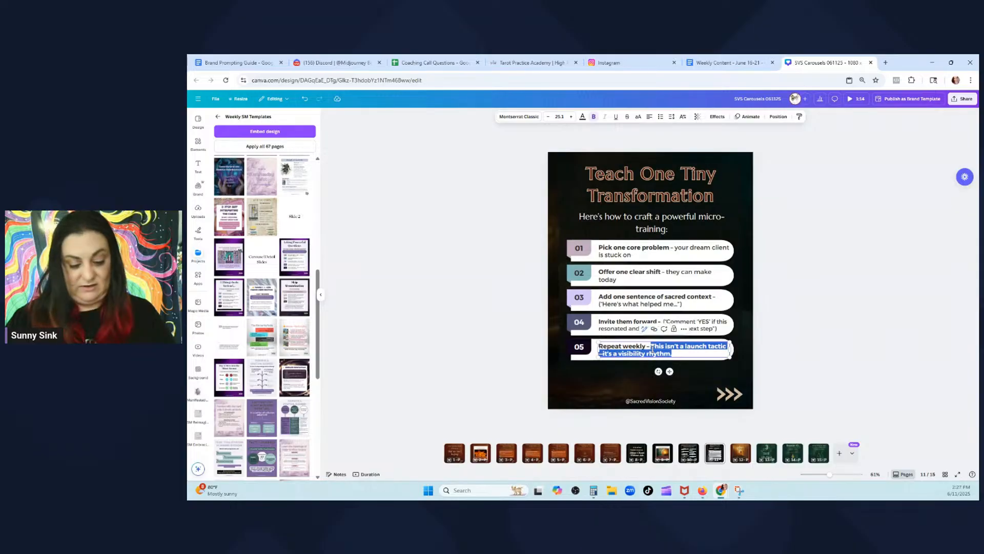
pyautogui.hotkey('ctrl', 'b')
pyautogui.click(823, 340)
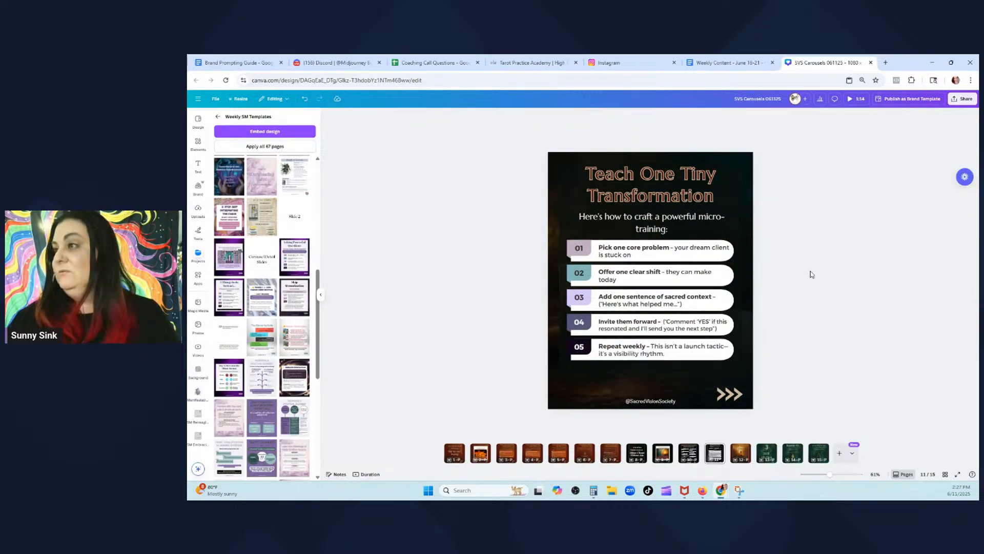
# Set the text color of item 01's white bar to the off-white Sacred Vision Society brand color and apply the change to all pages
pyautogui.click(685, 259)
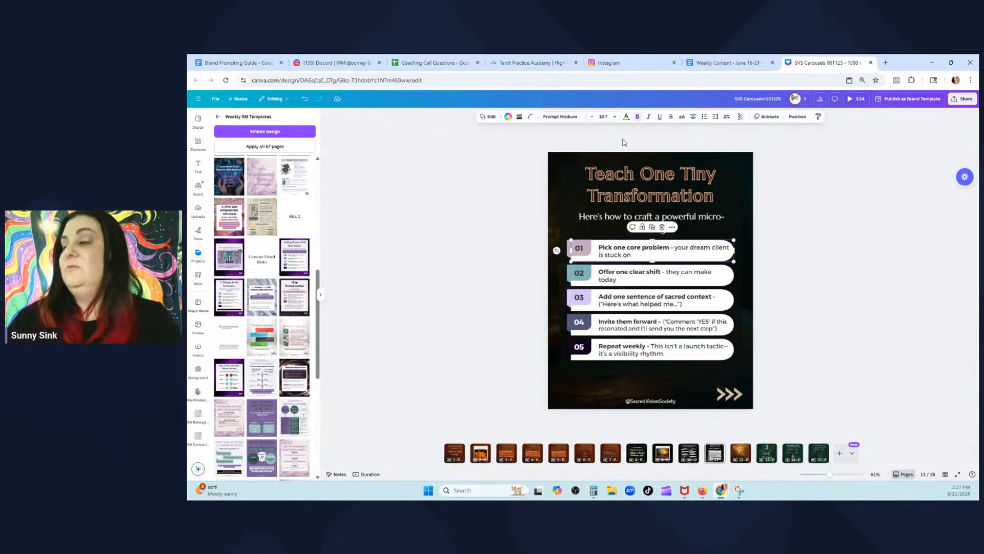
pyautogui.click(626, 117)
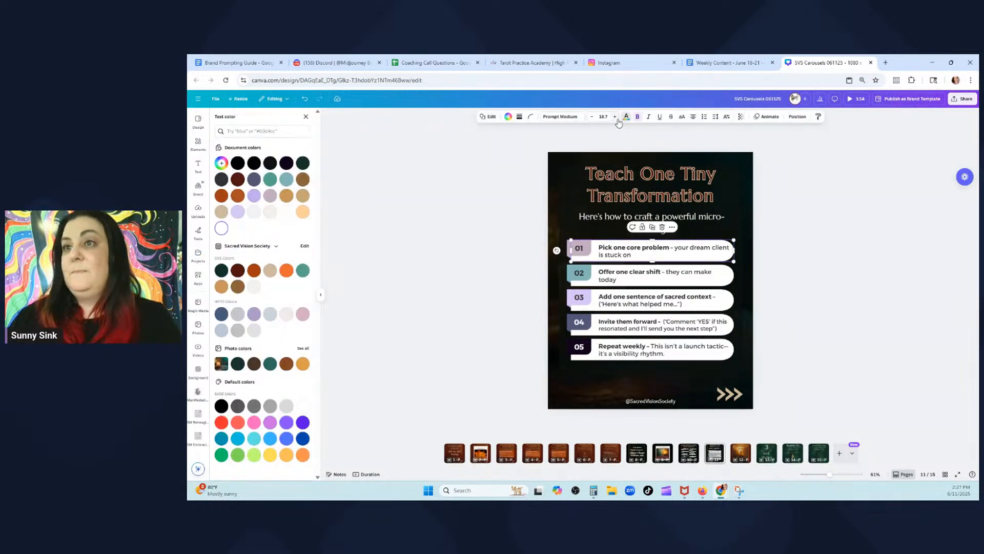
pyautogui.click(254, 286)
pyautogui.click(249, 471)
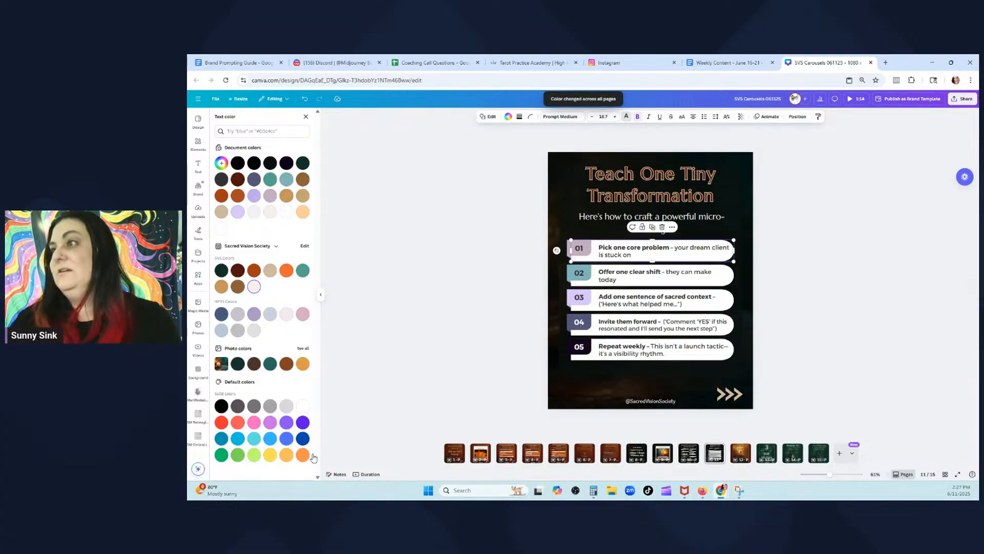
# Recolor the number box of item 01 to the brand beige and that of item 02 to the brand golden tan
pyautogui.click(578, 250)
pyautogui.click(564, 116)
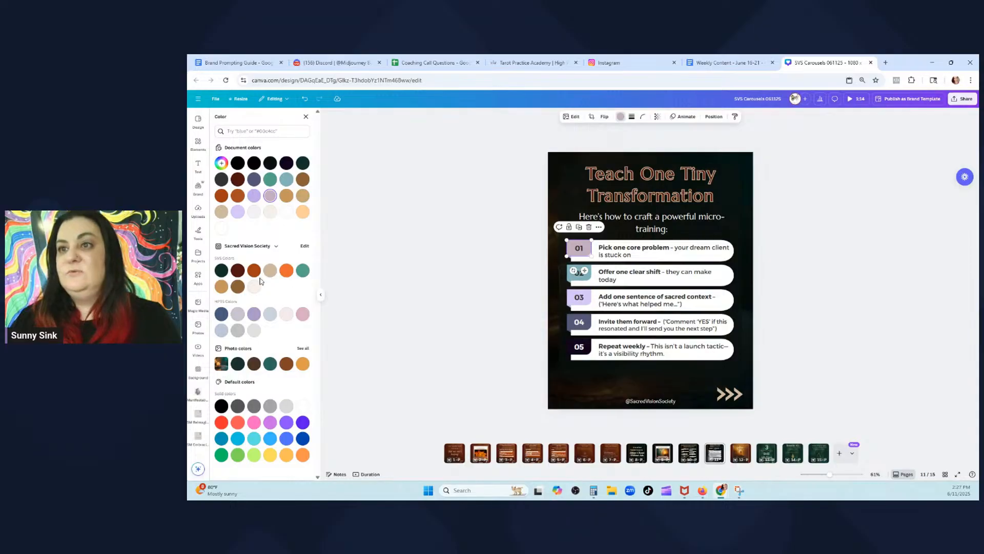
pyautogui.click(270, 270)
pyautogui.click(589, 281)
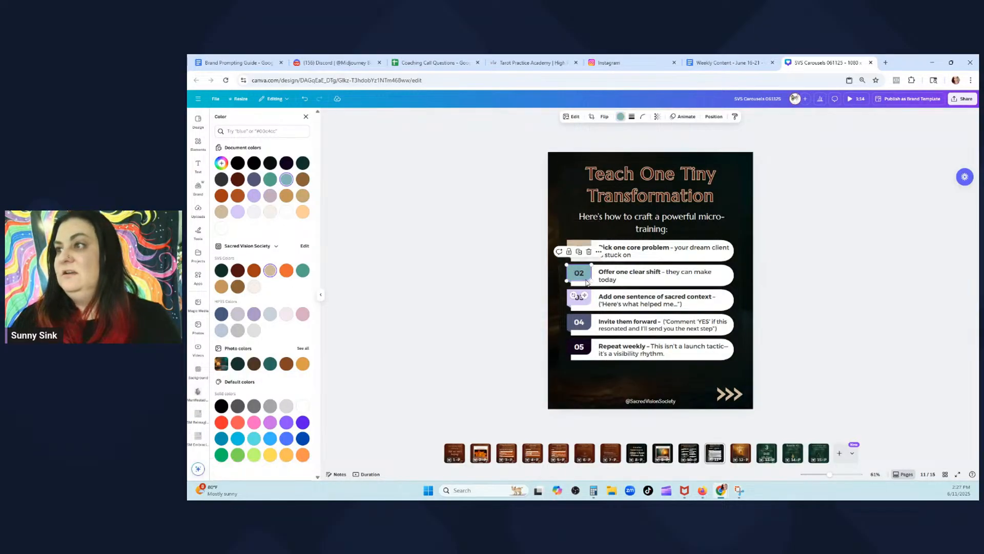
pyautogui.click(221, 286)
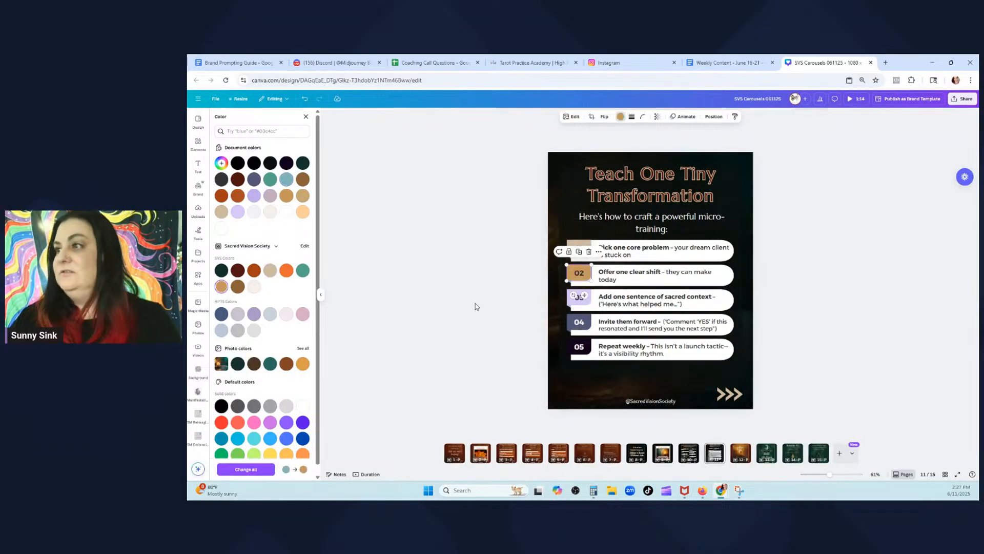
# Recolor item 03's number box to the brand dark maroon and its "03" text to the brand off-white
pyautogui.click(578, 298)
pyautogui.click(244, 277)
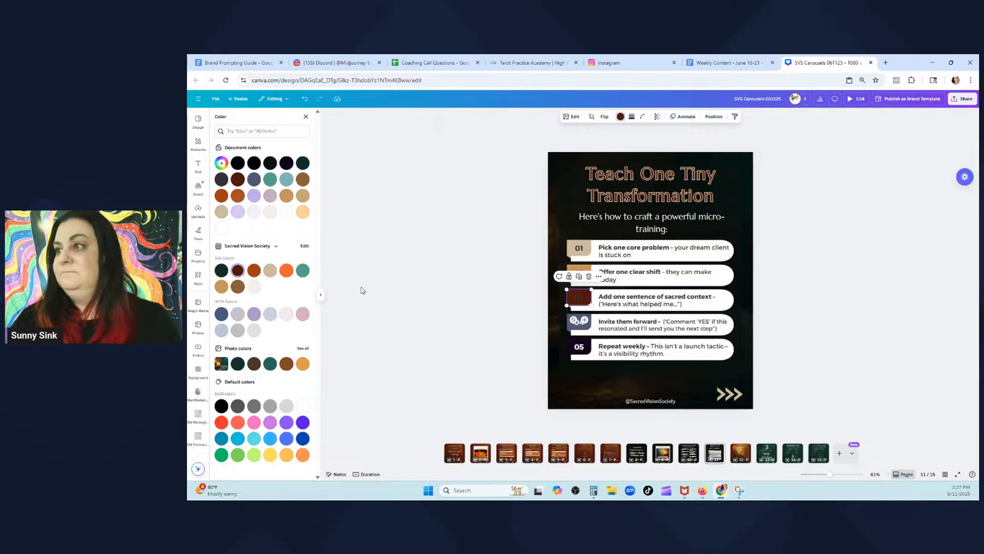
pyautogui.click(579, 297)
pyautogui.click(582, 117)
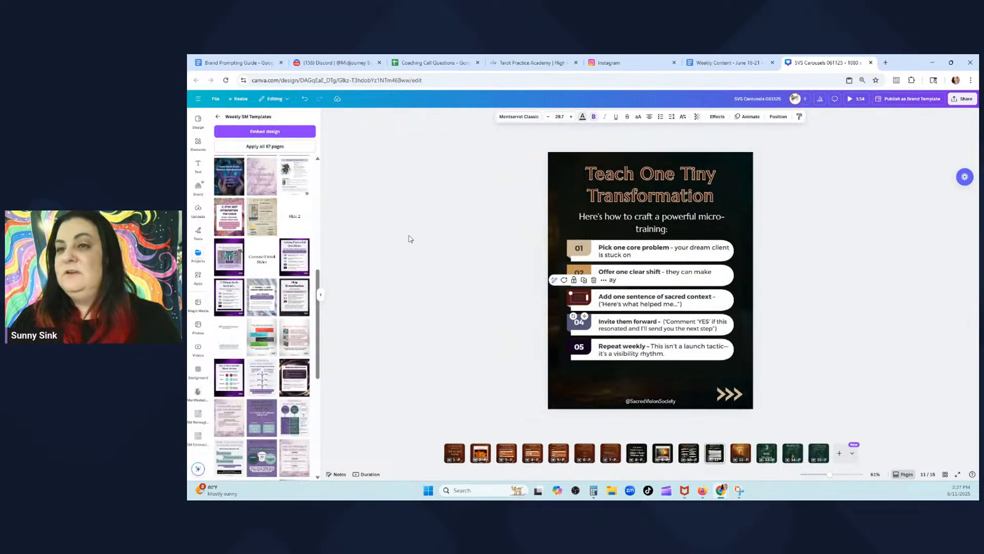
pyautogui.click(253, 270)
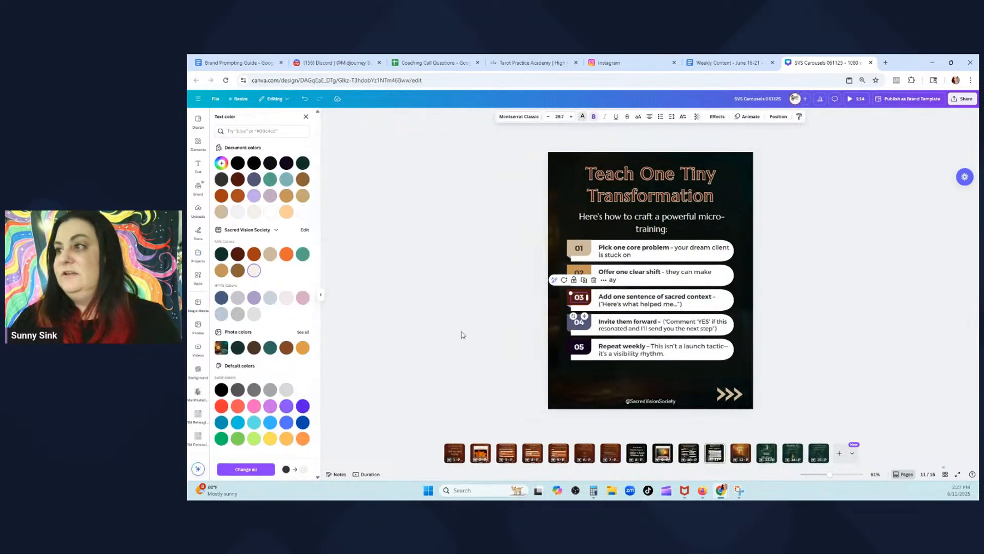
# Recolor item 04's number box to the dark green Sacred Vision Society brand color
pyautogui.click(569, 327)
pyautogui.click(621, 116)
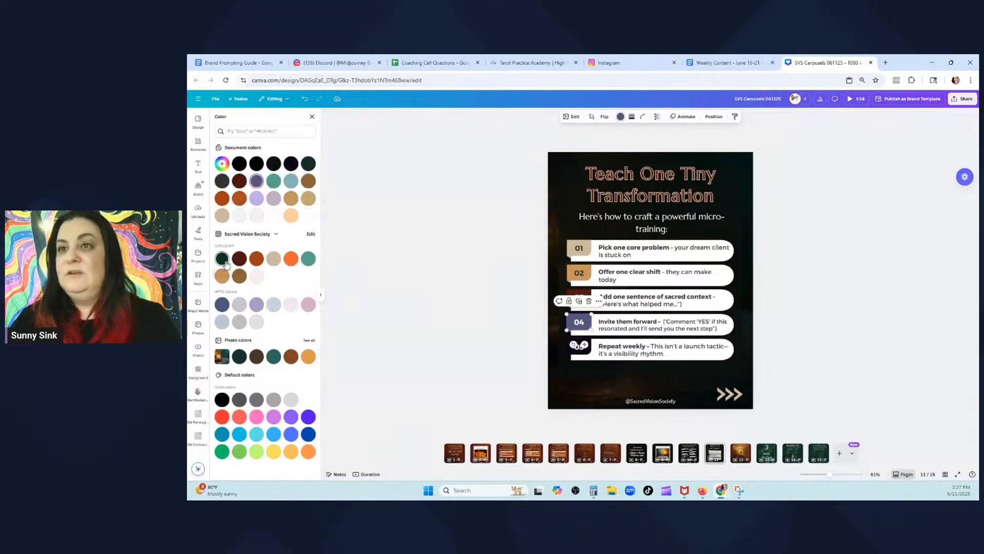
pyautogui.click(221, 253)
# Recolor item 05's number box to the burnt orange Sacred Vision Society brand color
pyautogui.click(572, 353)
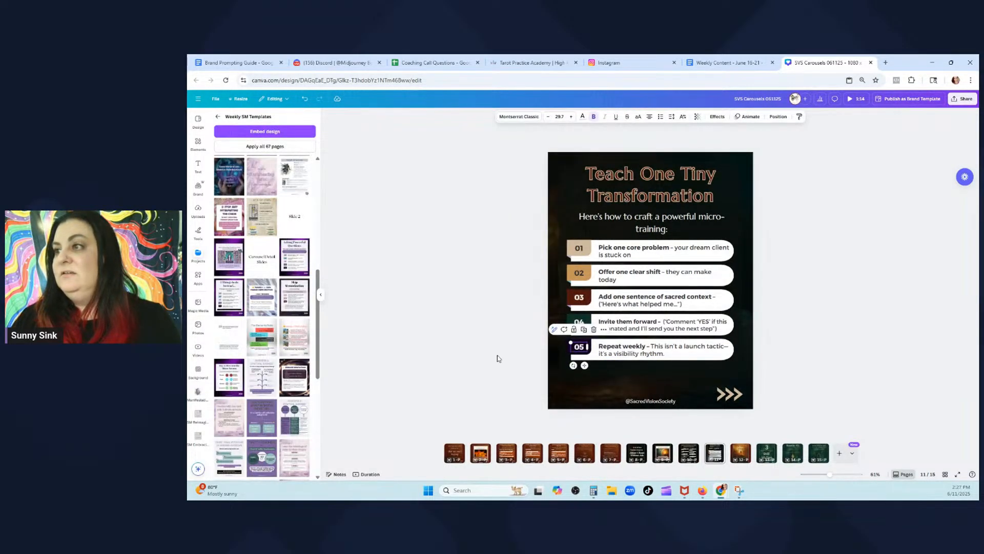
pyautogui.click(572, 353)
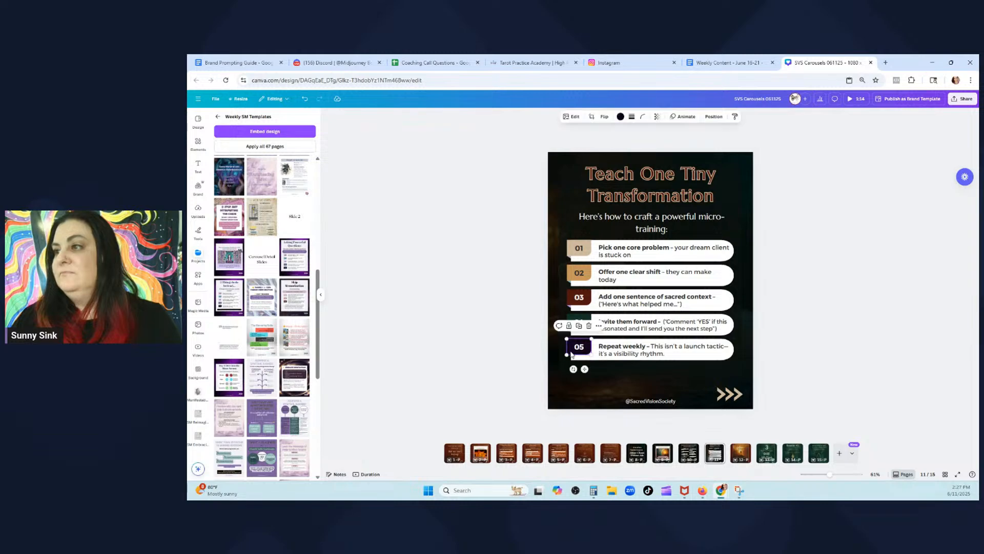
pyautogui.click(620, 116)
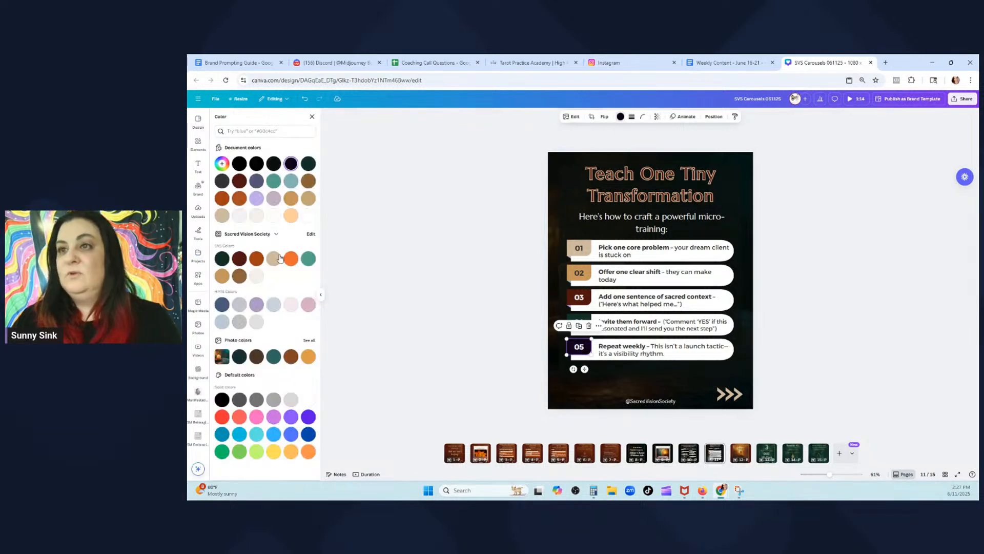
pyautogui.click(254, 255)
pyautogui.click(454, 263)
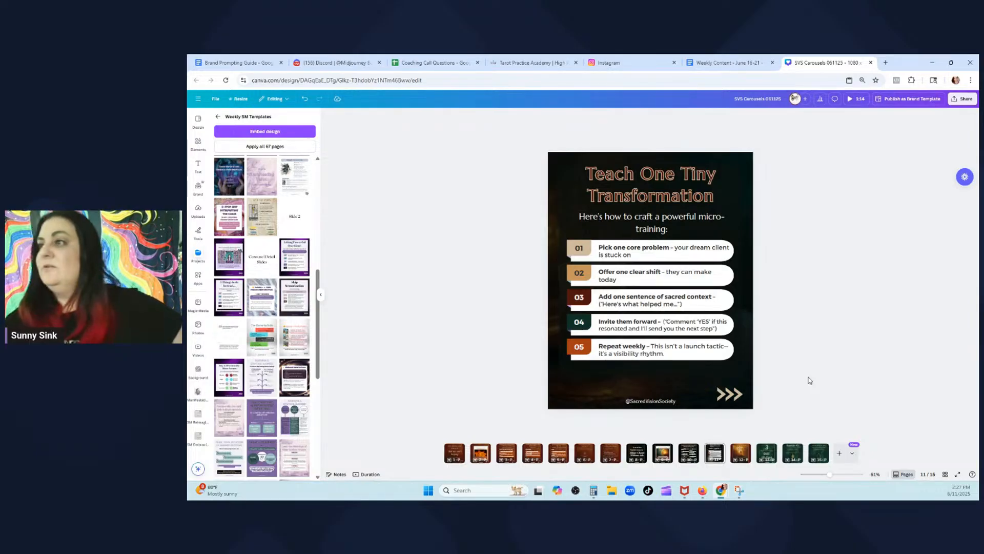
# Recolor the small accent shapes behind the number boxes: item 02's to the brand golden tan and item 03's to the brand dark maroon
pyautogui.click(570, 280)
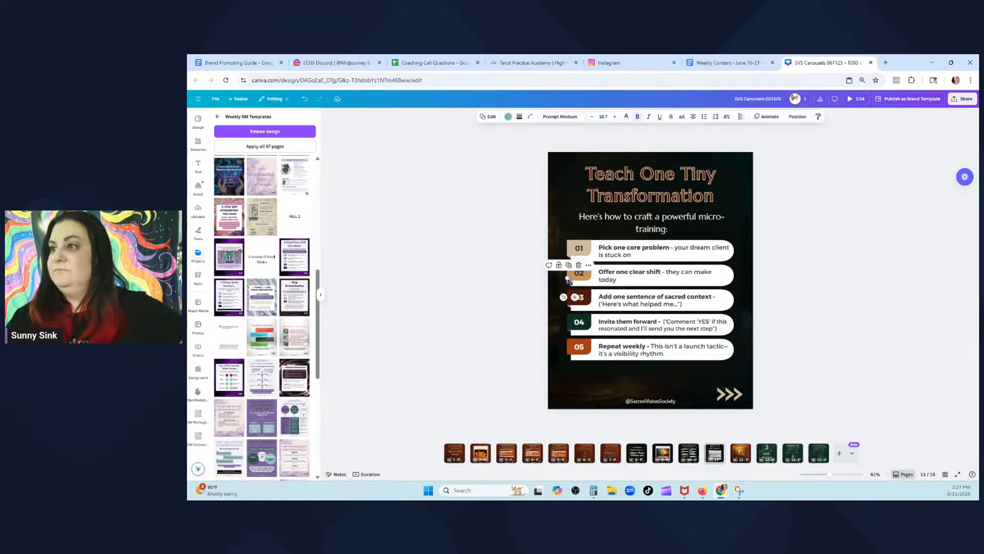
pyautogui.click(508, 117)
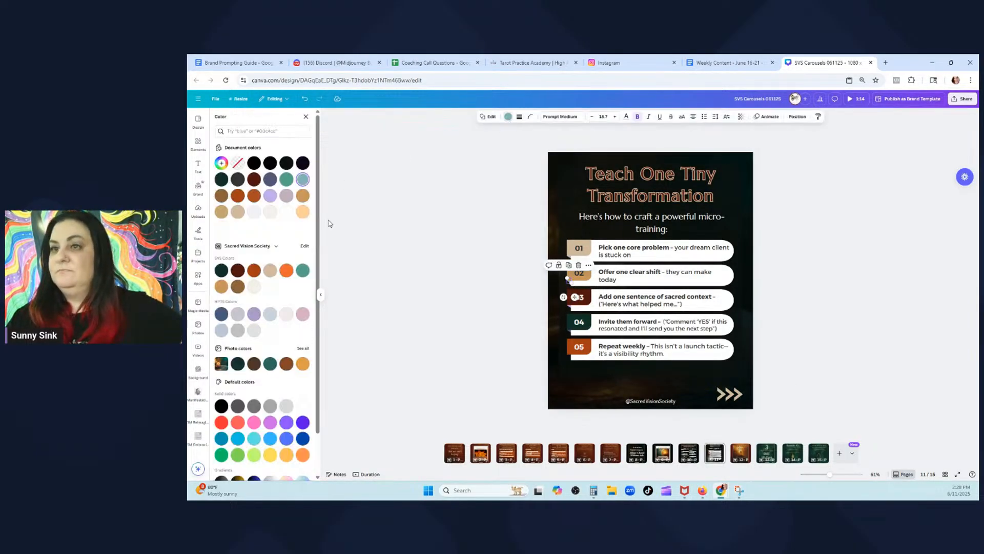
pyautogui.click(220, 290)
pyautogui.click(568, 304)
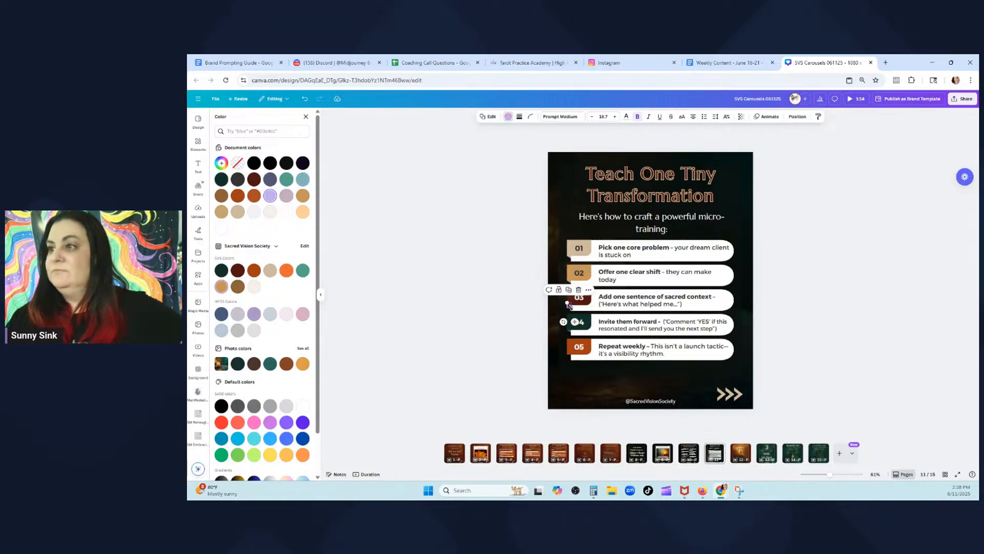
pyautogui.click(238, 274)
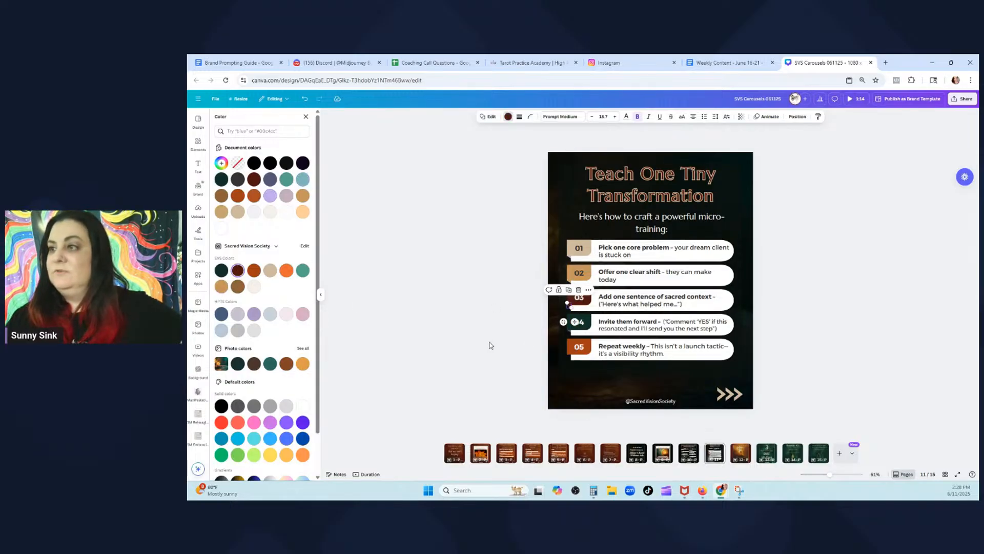
# Recolor the accent shape behind number box 04 to the brand dark green and the one behind 05 to the brand burnt orange
pyautogui.click(568, 329)
pyautogui.click(221, 270)
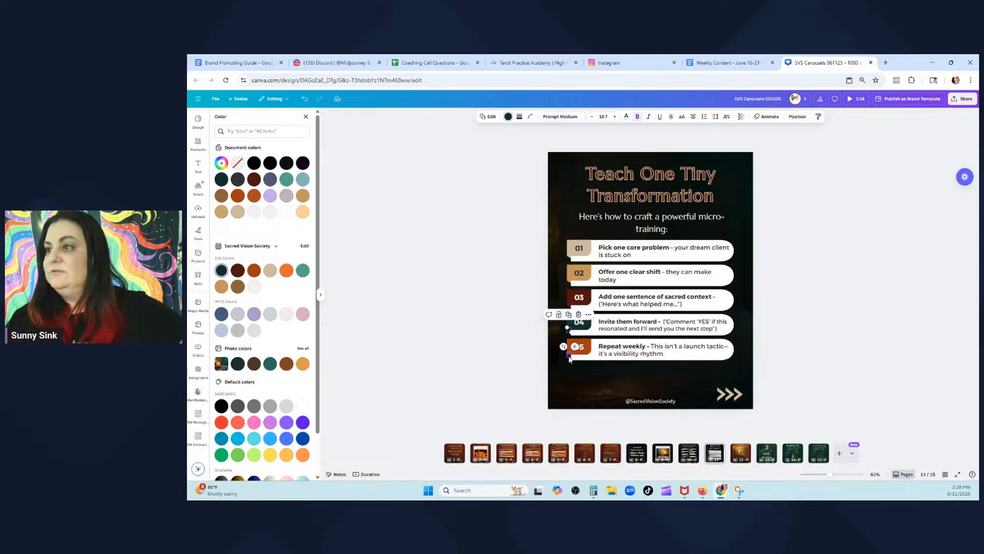
pyautogui.click(567, 354)
pyautogui.click(254, 271)
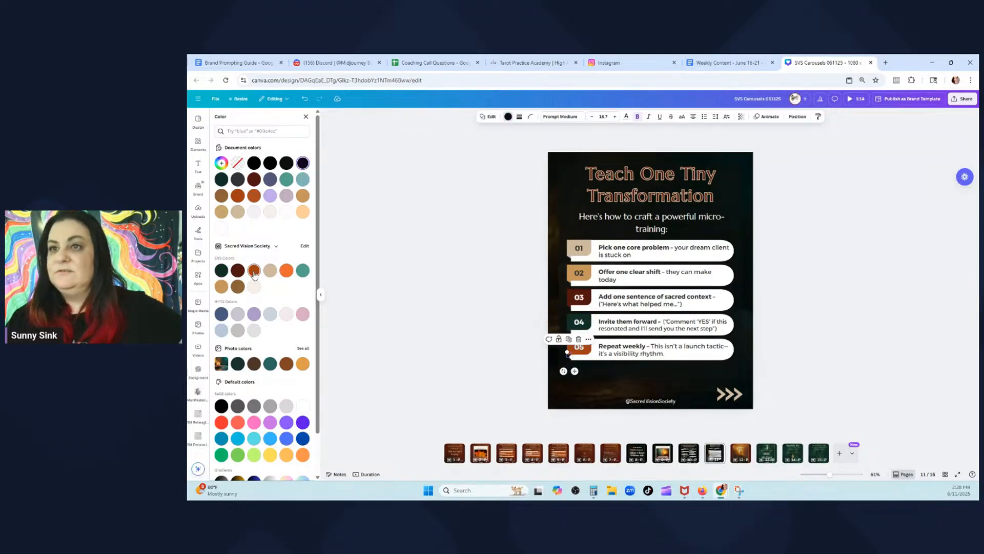
pyautogui.click(472, 277)
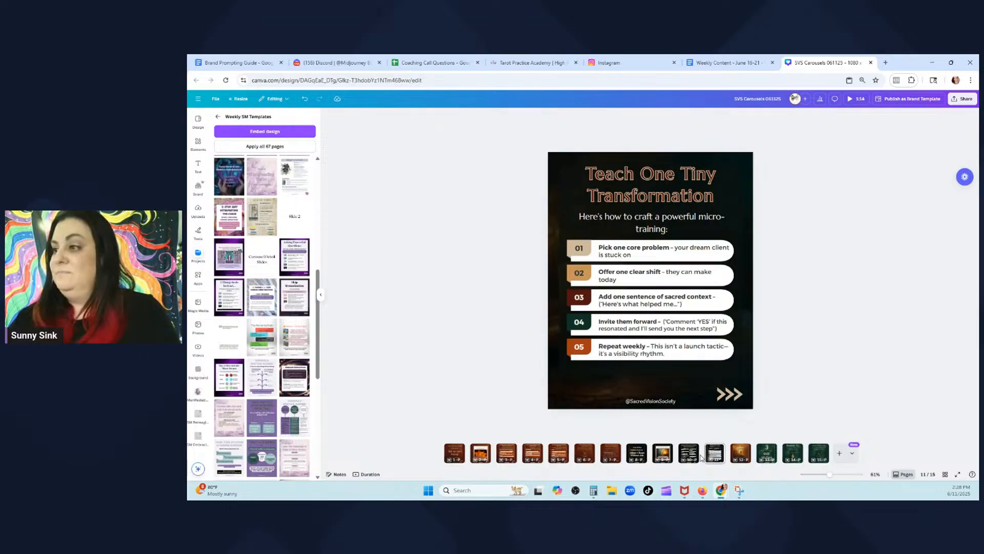
# Switch to the Weekly Content document and review the copy for the remaining slides, from Slide 5 "Always End with an Offer" through Slide 8
pyautogui.click(734, 62)
pyautogui.scroll(-5, 398, 358)
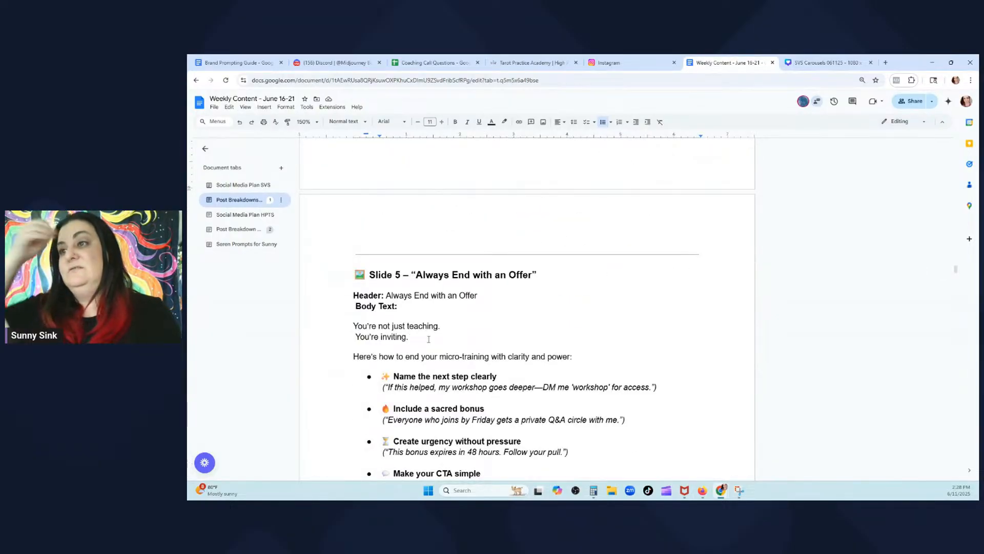
pyautogui.scroll(-12, 429, 339)
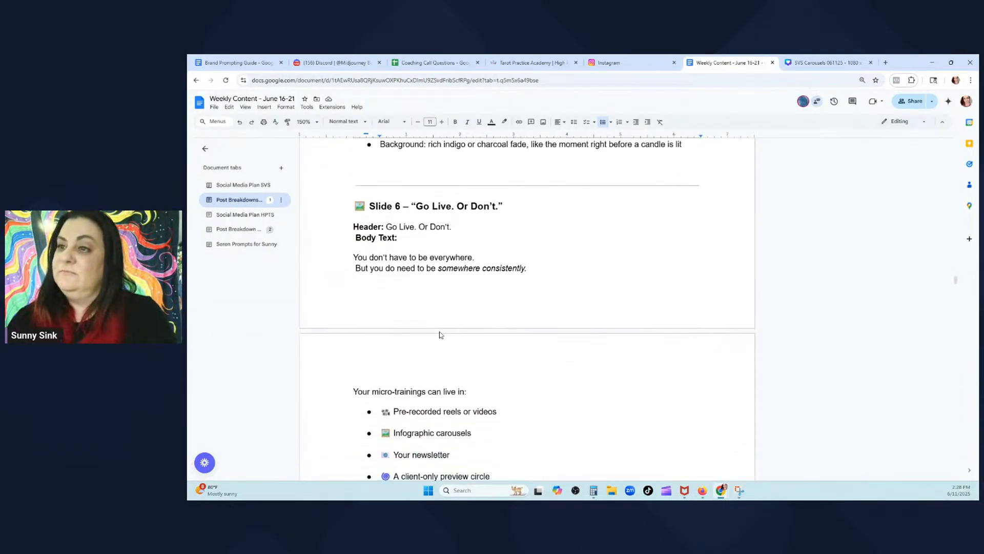
pyautogui.scroll(-10, 440, 332)
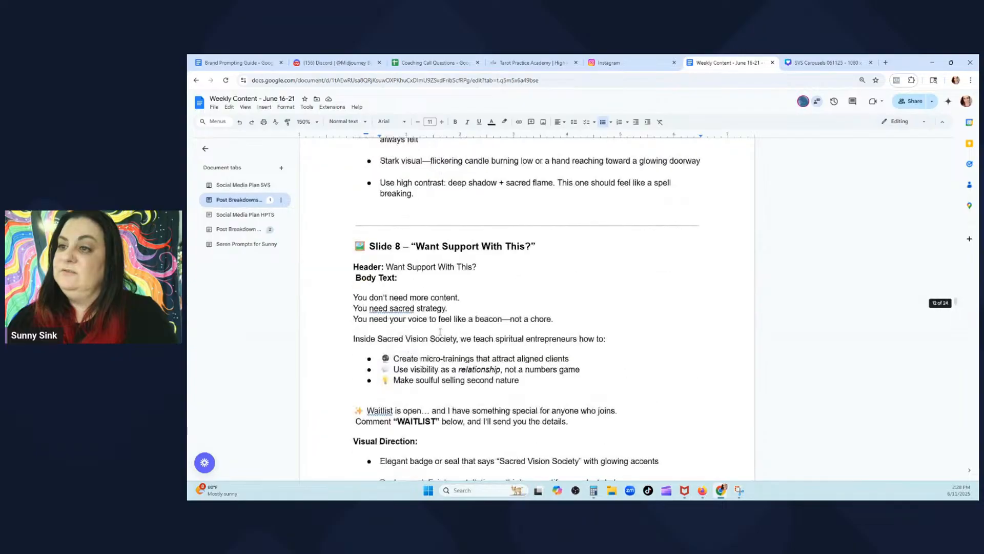
pyautogui.scroll(20, 439, 332)
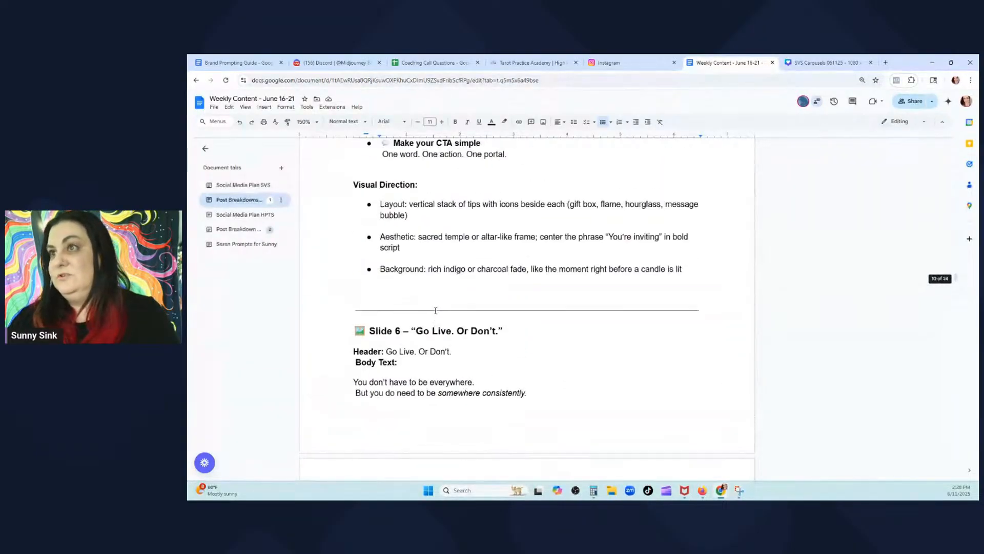
pyautogui.scroll(3, 436, 310)
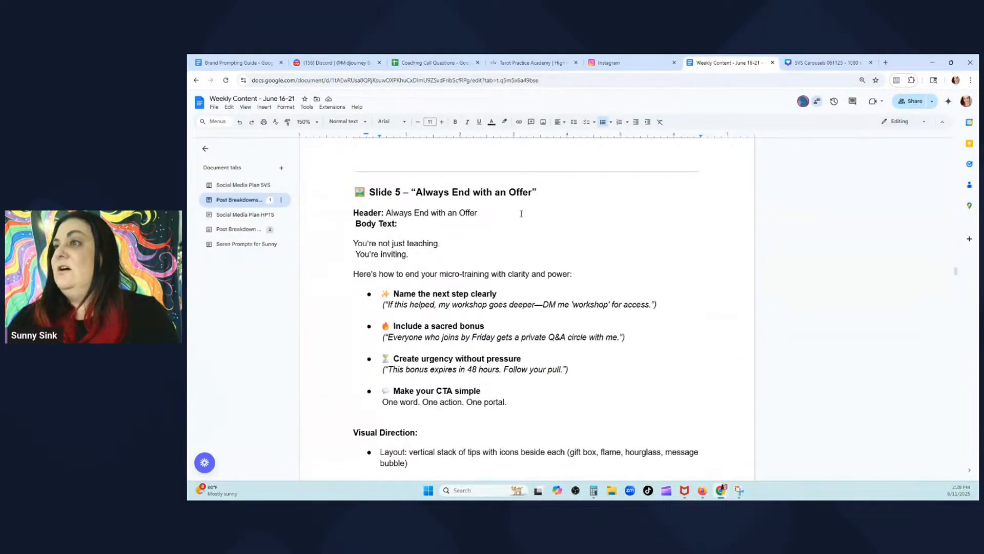
pyautogui.scroll(-1, 448, 308)
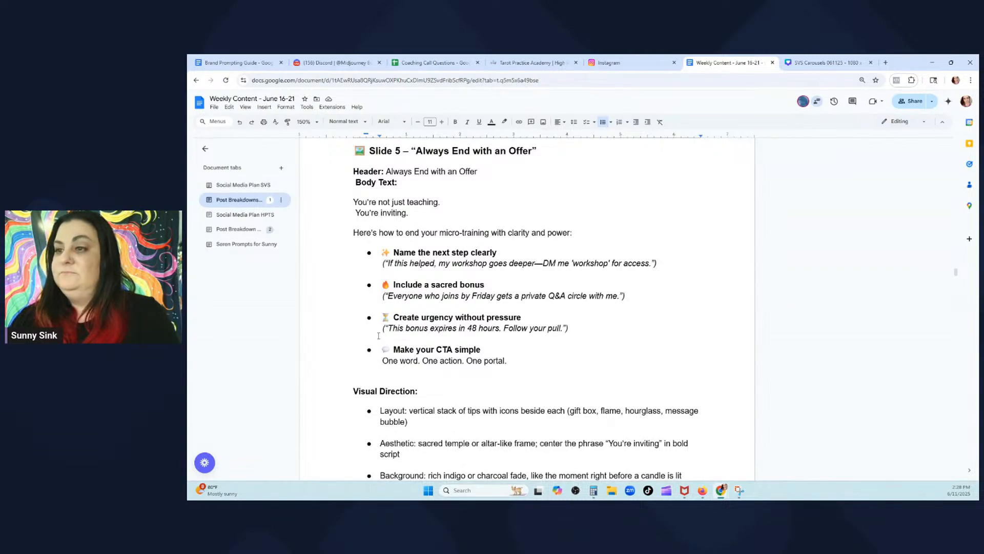
pyautogui.scroll(-1, 378, 336)
pyautogui.scroll(1, 478, 322)
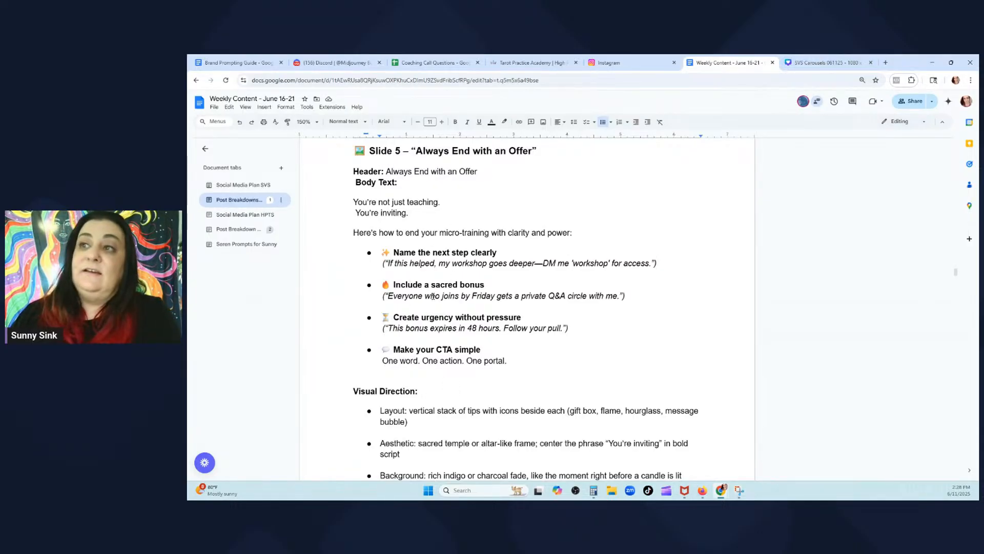
# Switch back to the Canva carousel and duplicate the "Teach One Tiny Transformation" page
pyautogui.click(828, 62)
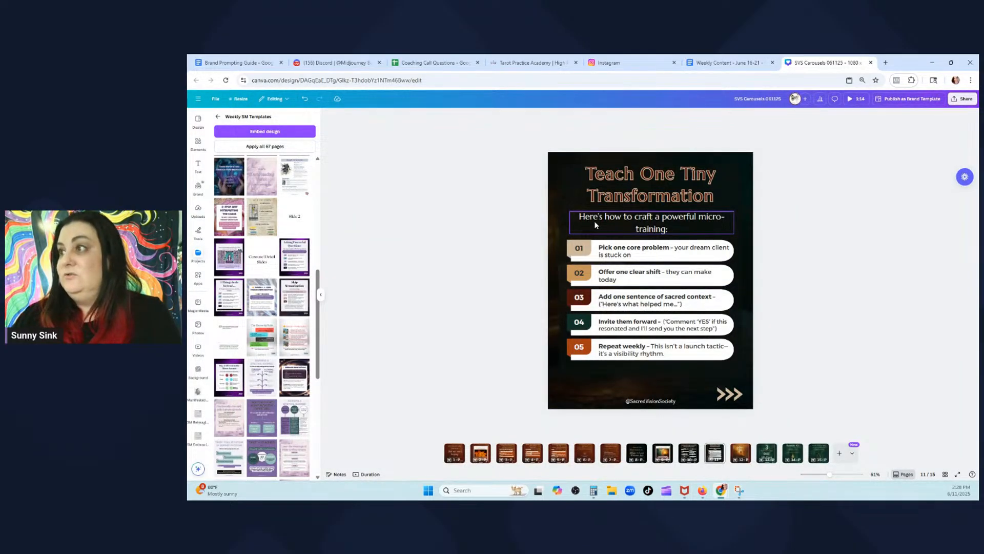
pyautogui.rightClick(715, 452)
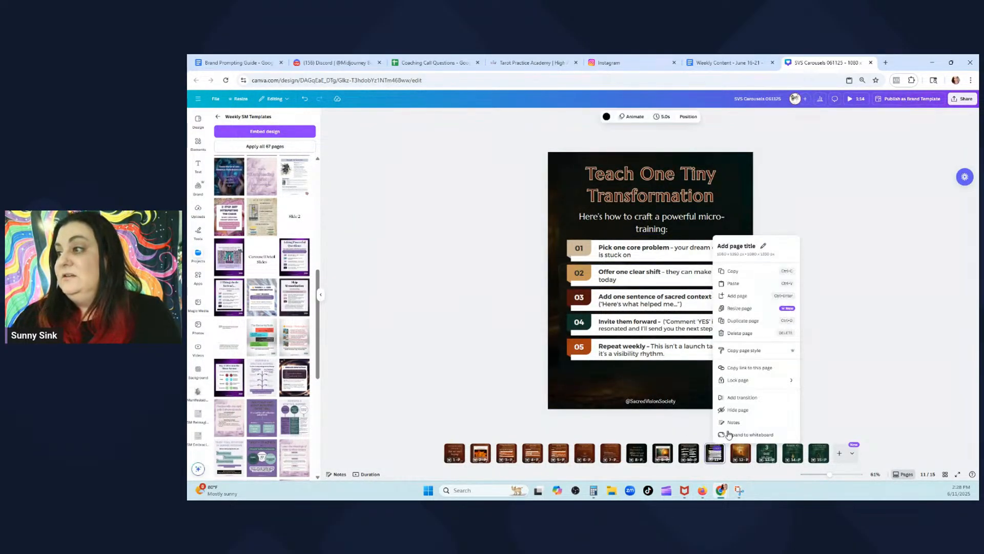
pyautogui.click(739, 321)
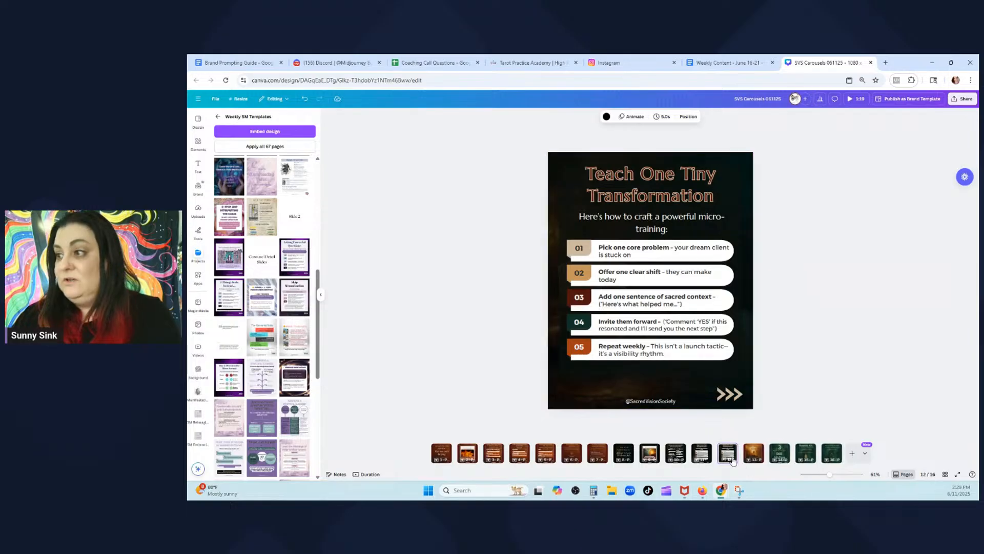
# Replace the duplicated page's title with the Slide 5 header "Always End with an Offer" copied from the Weekly Content document
pyautogui.click(721, 62)
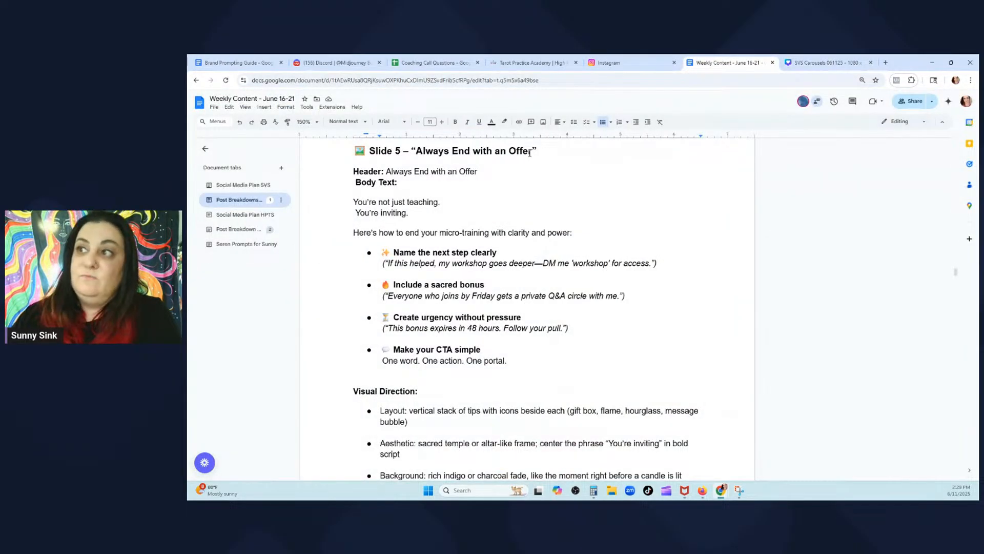
pyautogui.moveTo(530, 153); pyautogui.dragTo(421, 151)
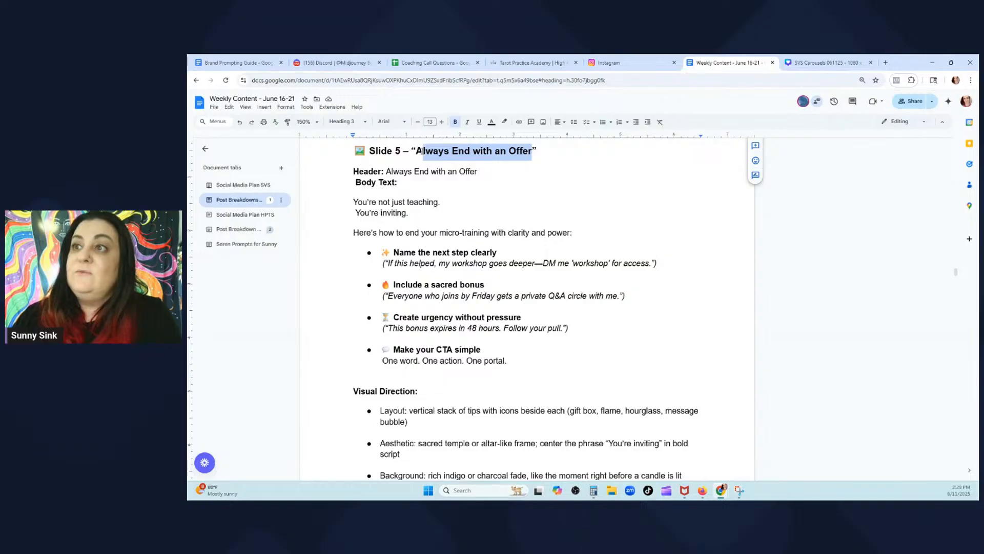
pyautogui.moveTo(505, 171); pyautogui.dragTo(387, 172)
pyautogui.hotkey('ctrl', 'c')
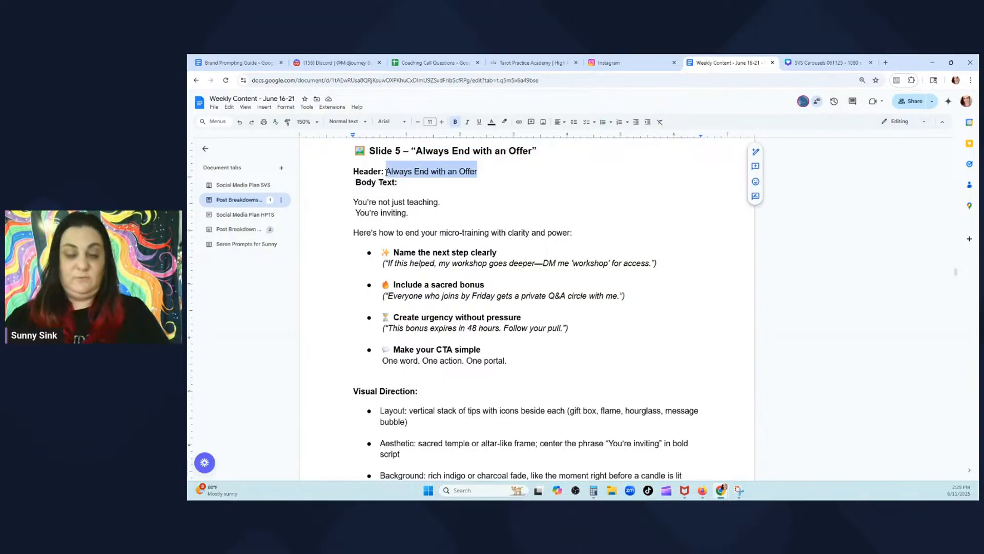
pyautogui.click(815, 61)
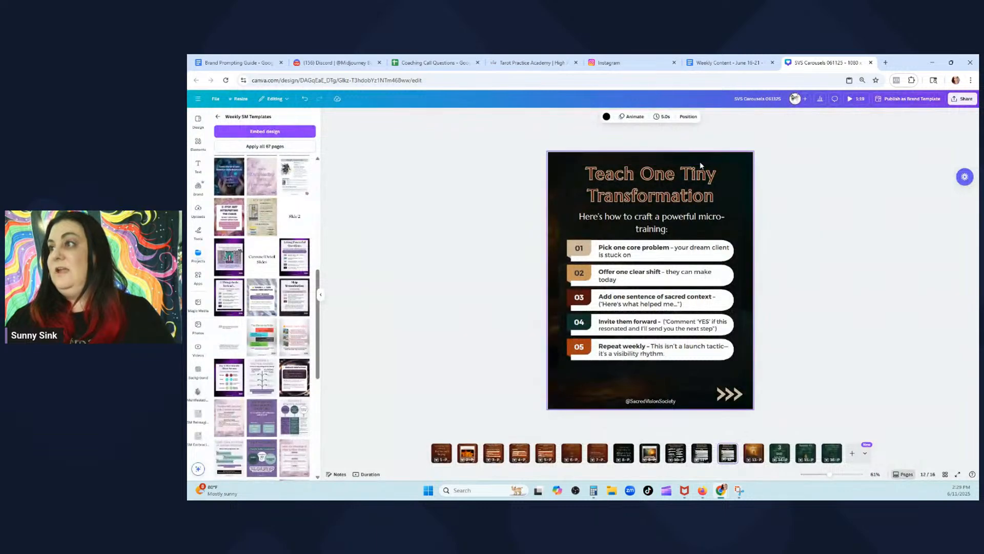
pyautogui.tripleClick(699, 175)
pyautogui.hotkey('ctrl', 'v')
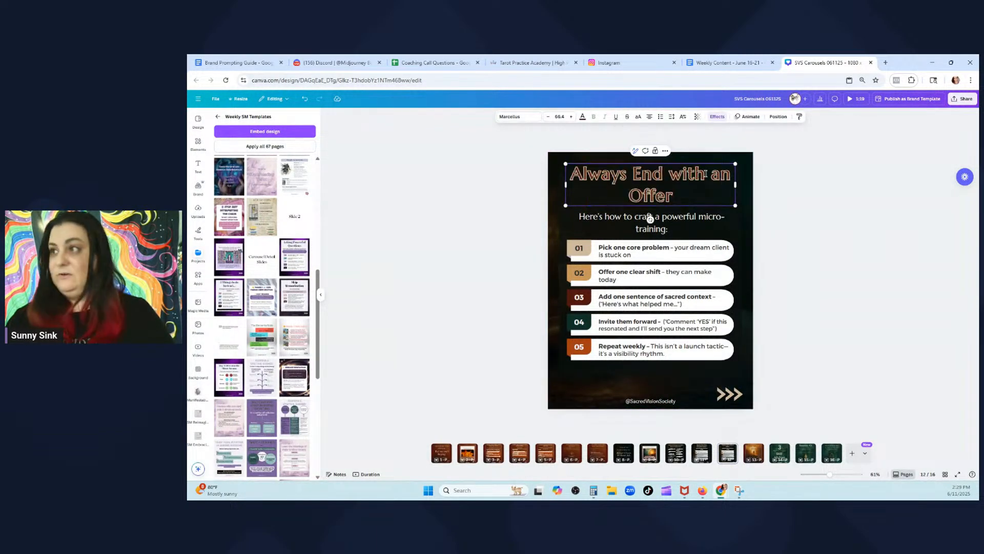
# Replace the new page's subheading with "Here's how to end your micro-training with clarity and power:" copied from the Slide 5 copy
pyautogui.click(738, 59)
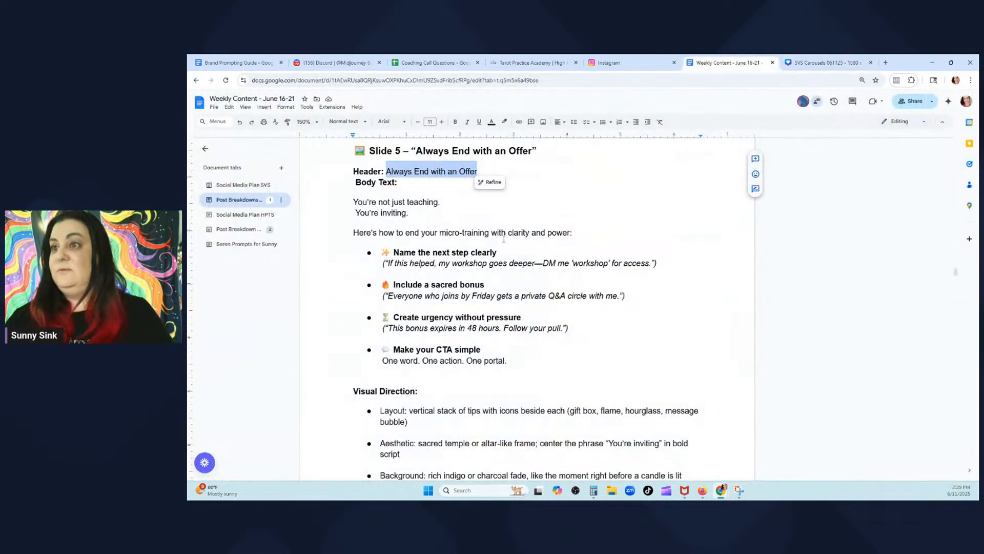
pyautogui.moveTo(438, 222); pyautogui.dragTo(353, 205)
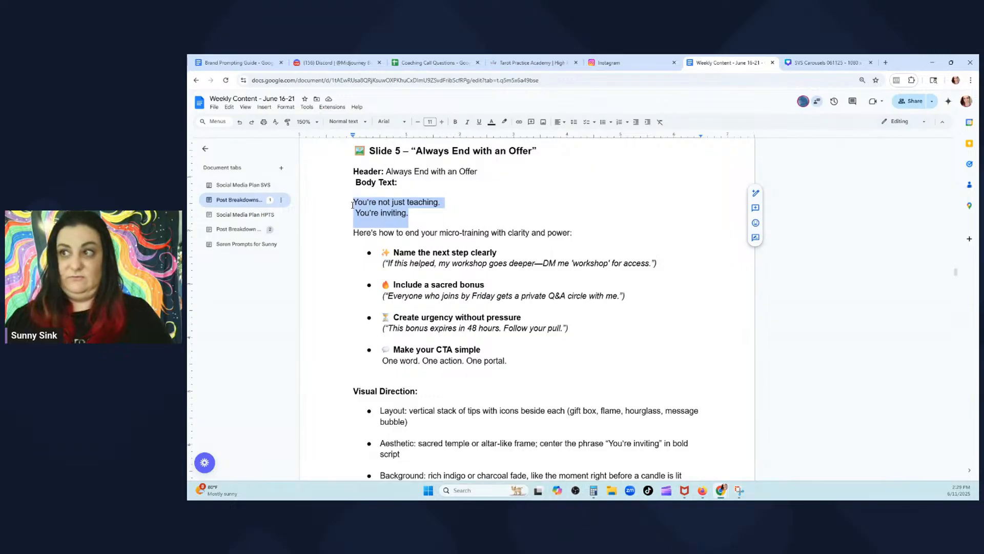
pyautogui.moveTo(577, 236); pyautogui.dragTo(352, 230)
pyautogui.hotkey('ctrl', 'c')
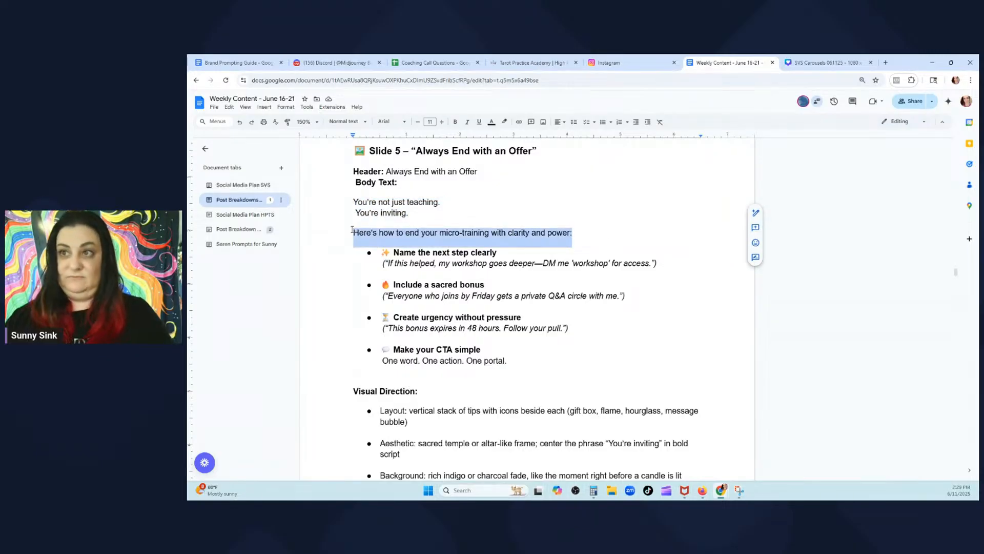
pyautogui.click(826, 63)
pyautogui.click(670, 220)
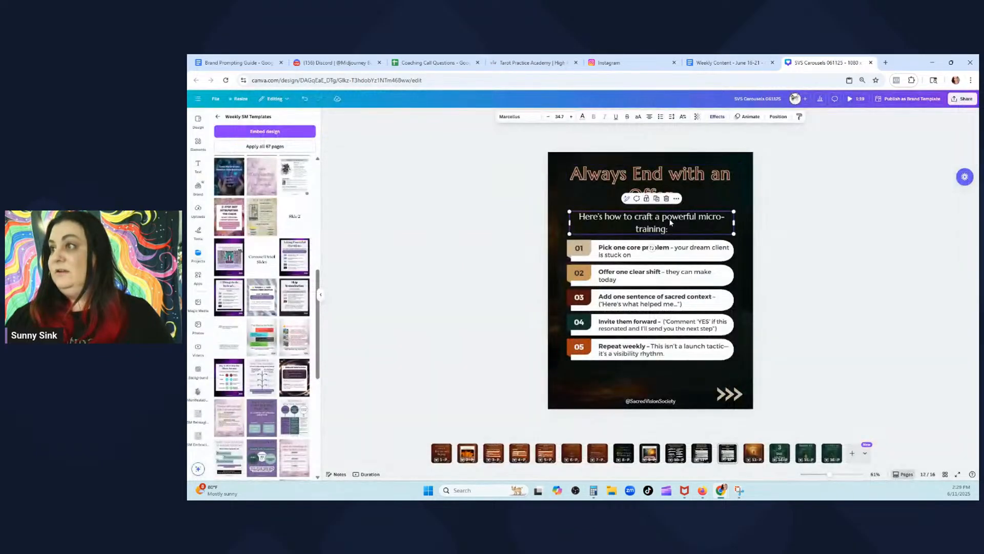
pyautogui.doubleClick(670, 219)
pyautogui.hotkey('ctrl', 'v')
pyautogui.click(905, 262)
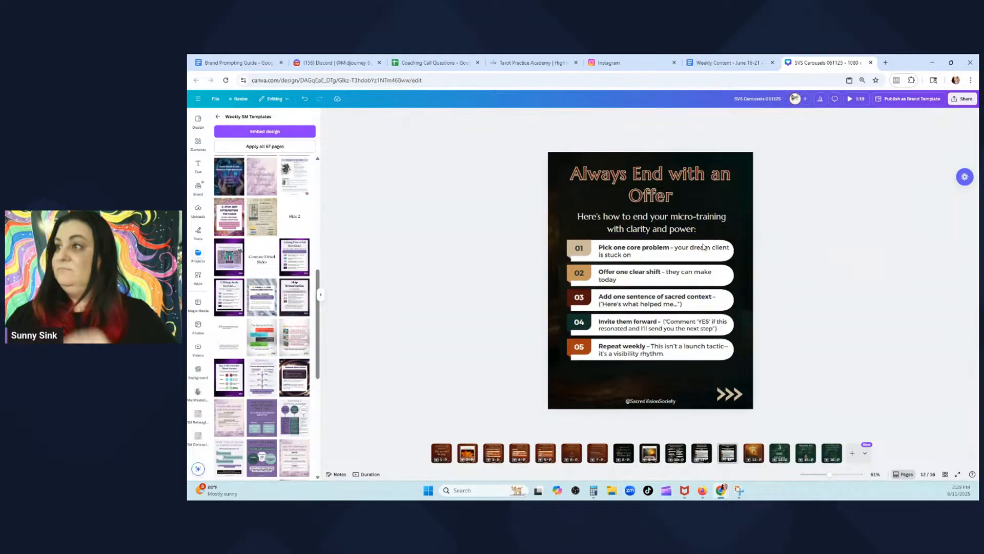
# Replace item 01's bold phrase with "Name the next step clearly" copied from the Slide 5 copy
pyautogui.click(734, 62)
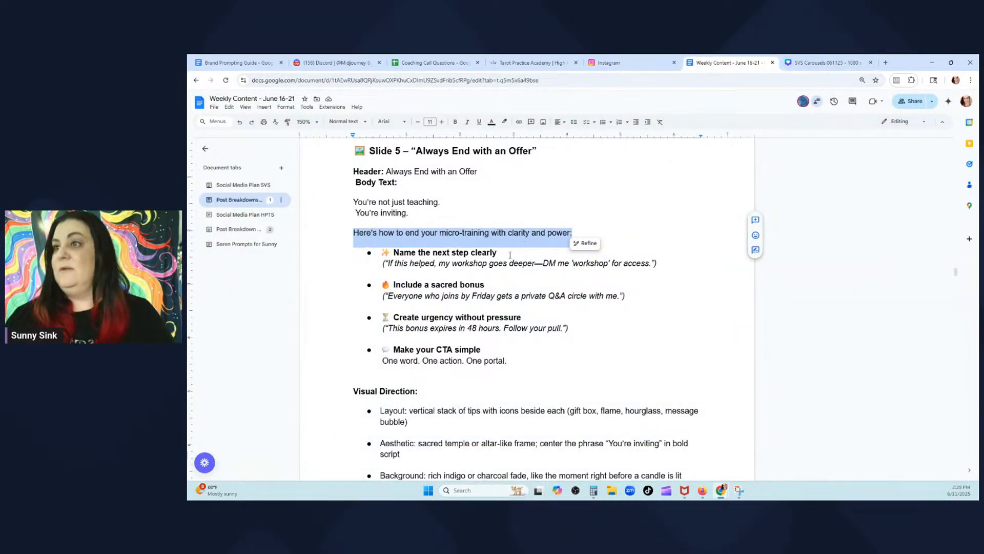
pyautogui.moveTo(497, 253); pyautogui.dragTo(392, 254)
pyautogui.hotkey('ctrl', 'c')
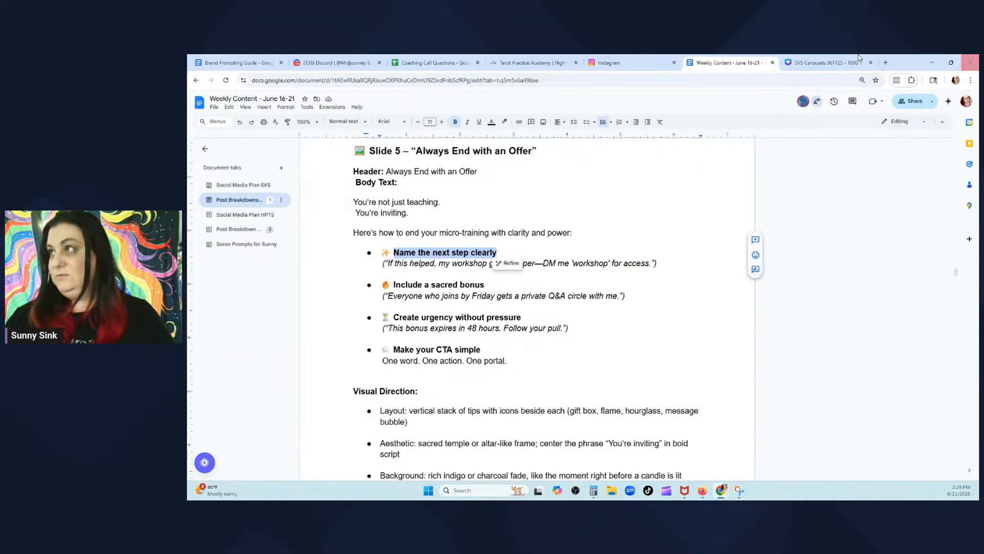
pyautogui.click(816, 62)
pyautogui.click(666, 248)
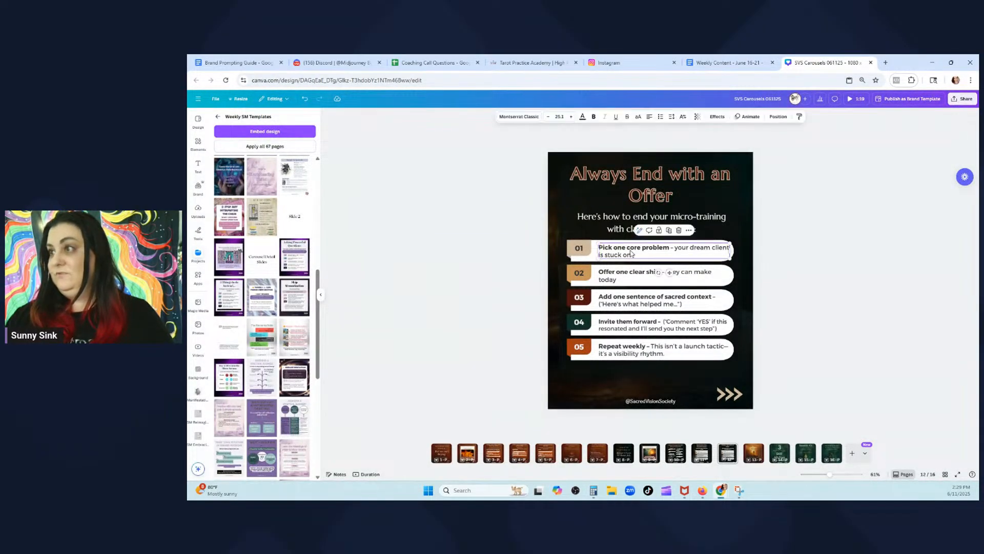
pyautogui.click(668, 248)
pyautogui.click(668, 247)
pyautogui.moveTo(668, 247); pyautogui.dragTo(599, 247)
pyautogui.hotkey('ctrl', 'v')
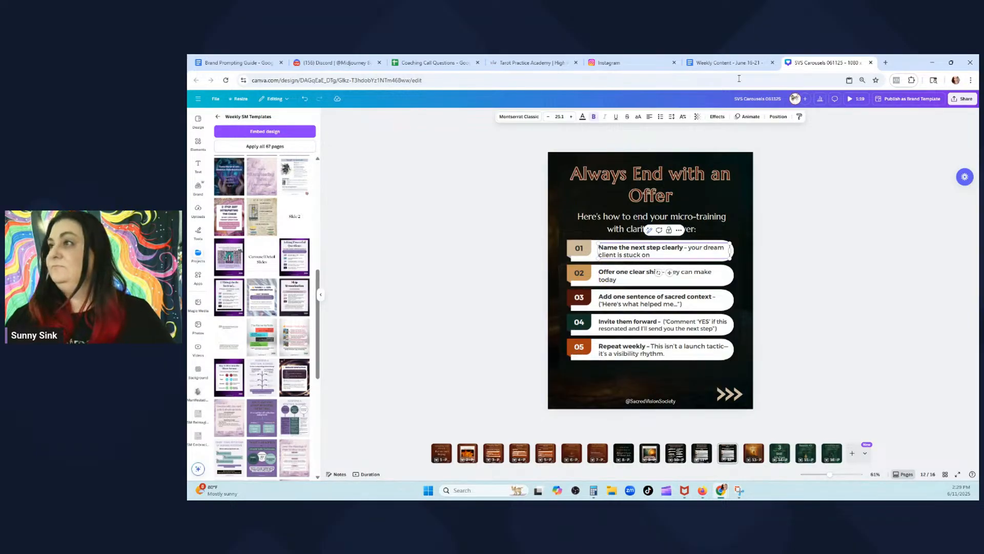
# Replace item 01's description with the quote "If this helped, my workshop goes deeper—DM me 'workshop' for access." copied from the Slide 5 copy
pyautogui.click(716, 61)
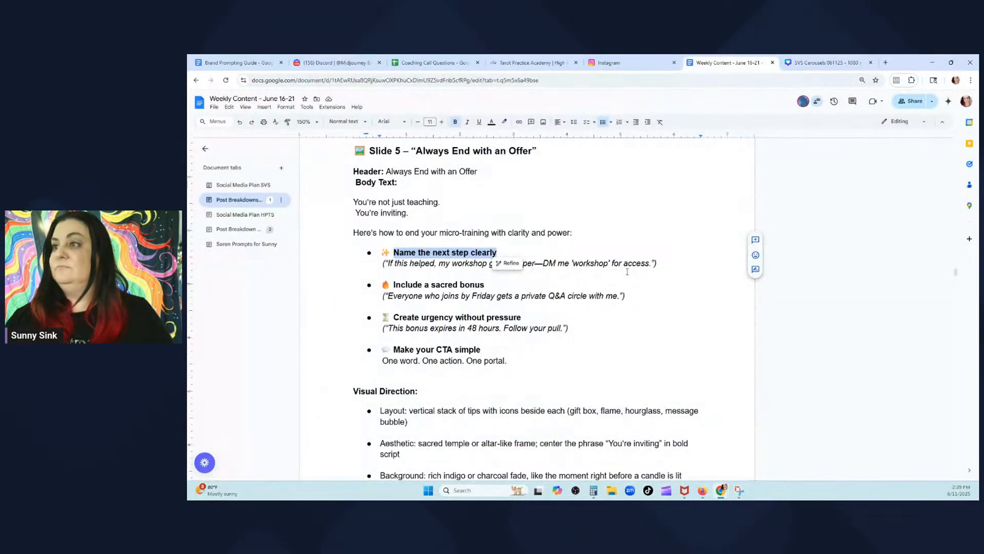
pyautogui.moveTo(665, 264); pyautogui.dragTo(385, 263)
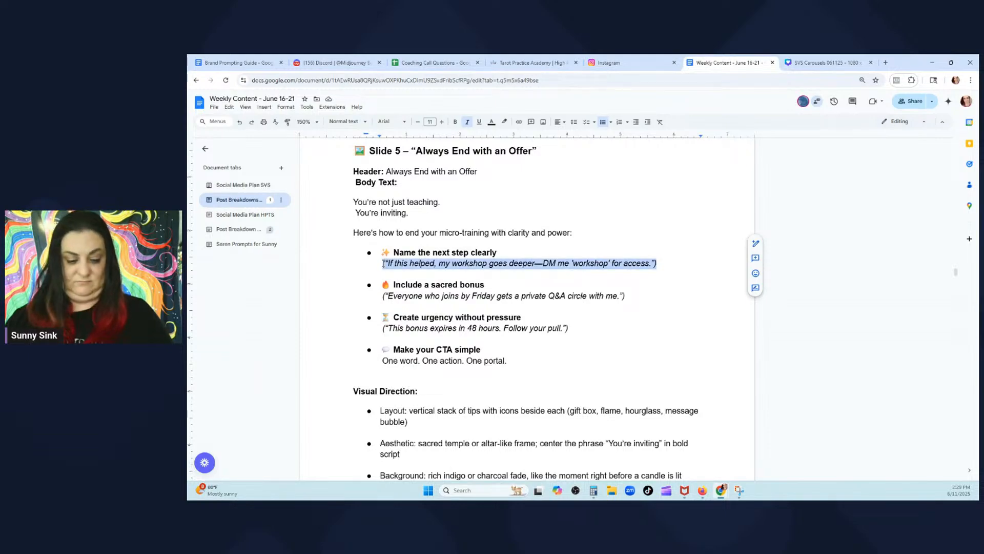
pyautogui.click(827, 63)
pyautogui.click(682, 256)
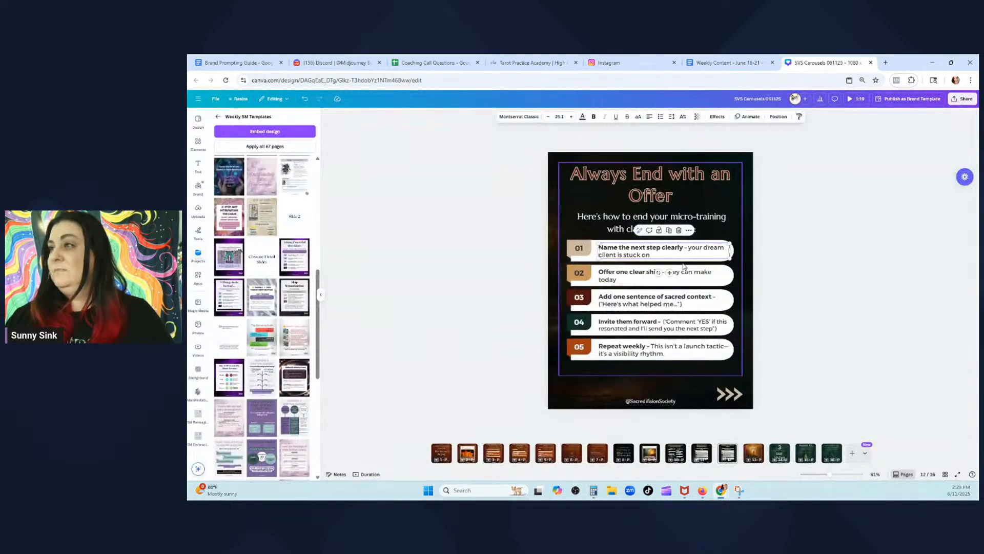
pyautogui.click(673, 256)
pyautogui.moveTo(678, 256); pyautogui.dragTo(690, 248)
pyautogui.write('("If this helped, my workshop goes deeper—DM me \'workshop\' for access.")')
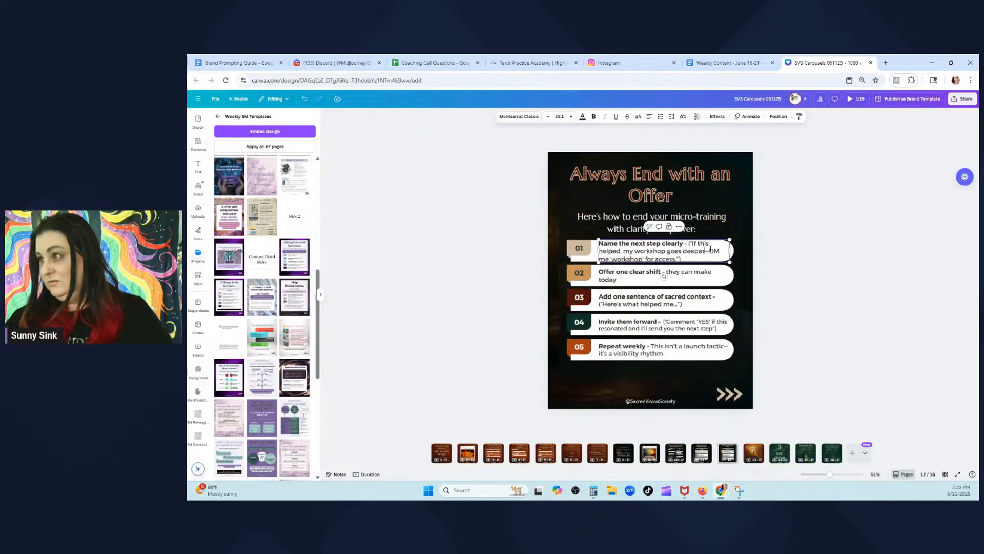
# Shorten item 01's quote by deleting "my workshop goes deeper—" and inserting a hyphen before "DM me 'workshop' for access."
pyautogui.press('BackSpace')
pyautogui.press('BackSpace')
pyautogui.press('BackSpace')
pyautogui.press('BackSpace')
pyautogui.press('BackSpace')
pyautogui.press('BackSpace')
pyautogui.press('BackSpace')
pyautogui.press('BackSpace')
pyautogui.press('BackSpace')
pyautogui.press('BackSpace')
pyautogui.press('BackSpace')
pyautogui.press('BackSpace')
pyautogui.press('BackSpace')
pyautogui.press('BackSpace')
pyautogui.press('BackSpace')
pyautogui.press('BackSpace')
pyautogui.press('BackSpace')
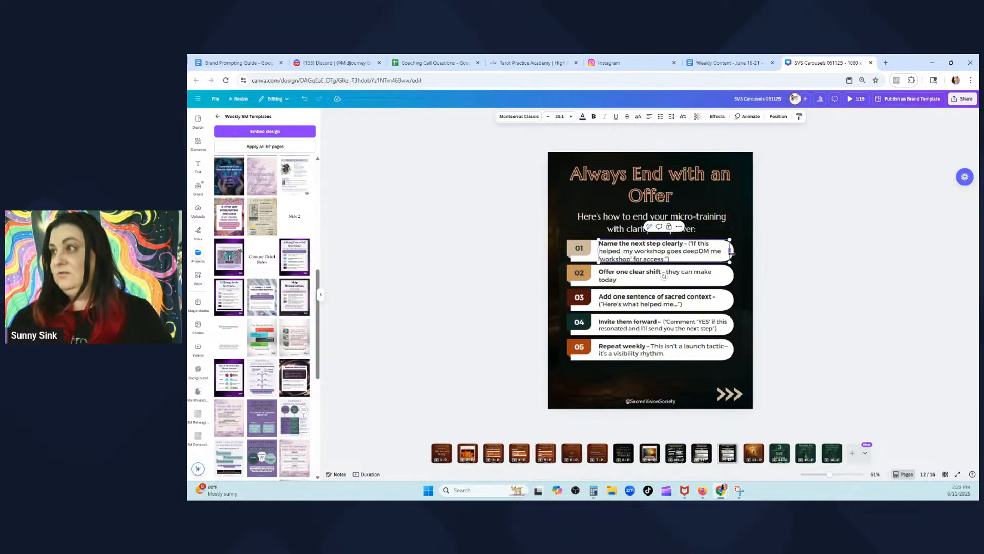
pyautogui.press('BackSpace')
pyautogui.press('BackSpace')
pyautogui.press('BackSpace')
pyautogui.press('BackSpace')
pyautogui.press('BackSpace')
pyautogui.press('BackSpace')
pyautogui.press('BackSpace')
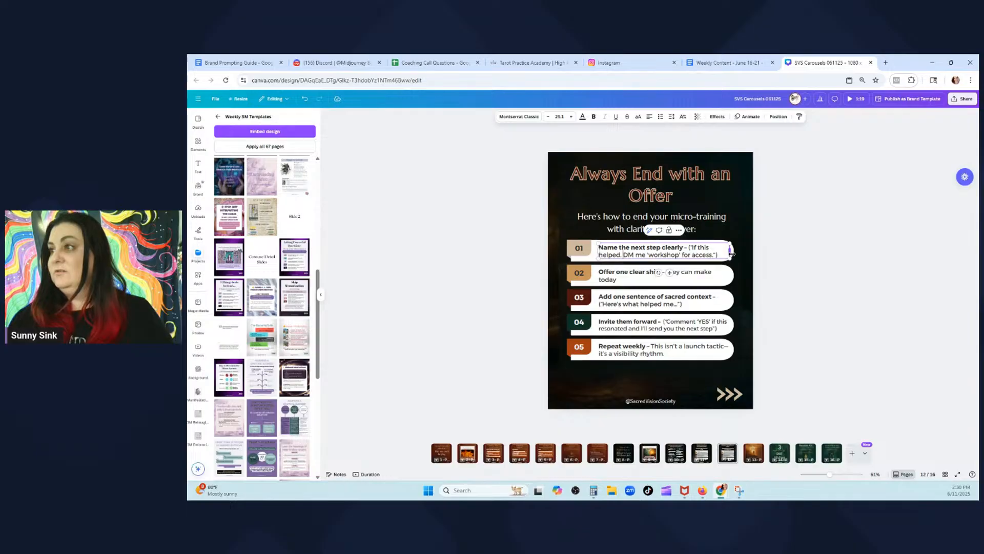
pyautogui.write('-')
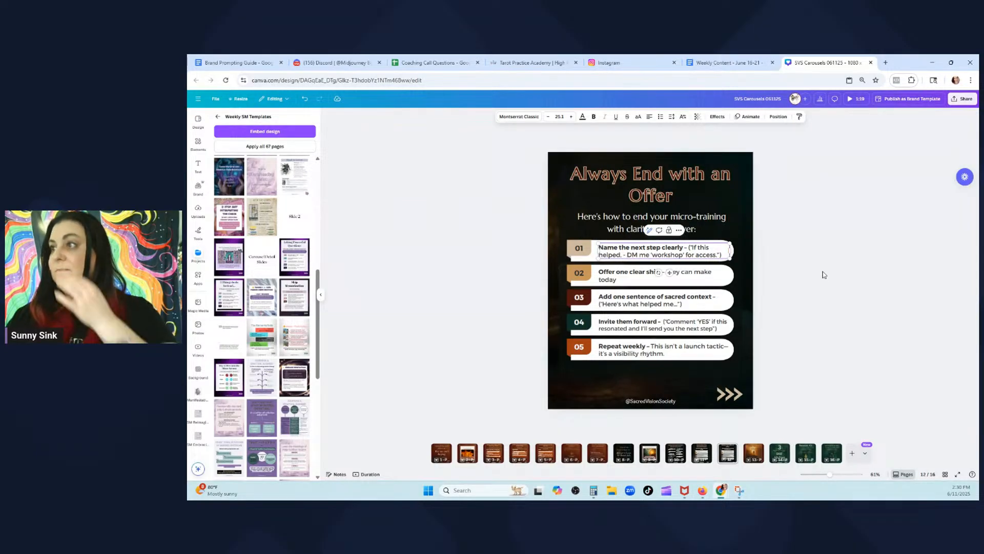
pyautogui.click(821, 275)
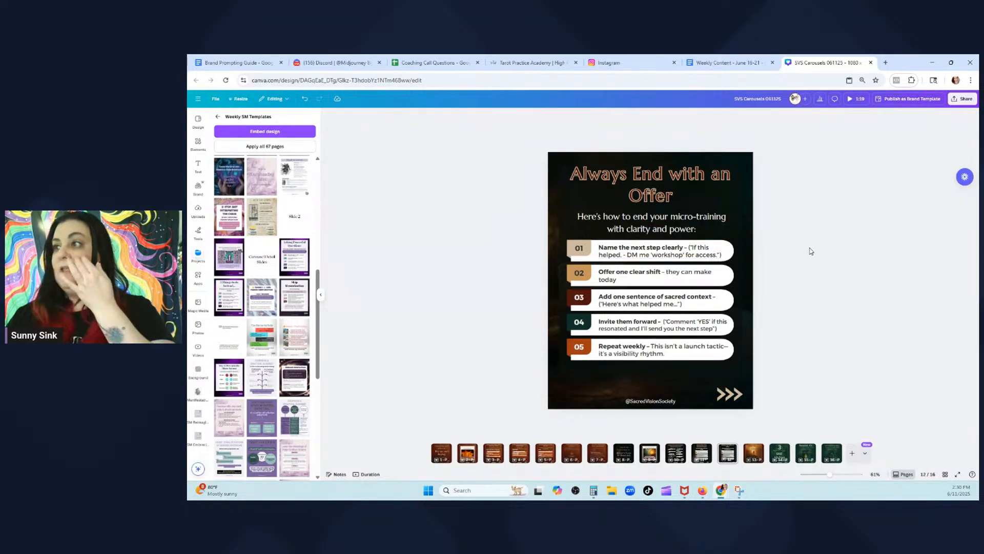
# Replace item 02's bold phrase with "Include a sacred bonus" copied from the Slide 5 copy
pyautogui.click(738, 59)
pyautogui.moveTo(499, 284); pyautogui.dragTo(394, 282)
pyautogui.hotkey('ctrl', 'c')
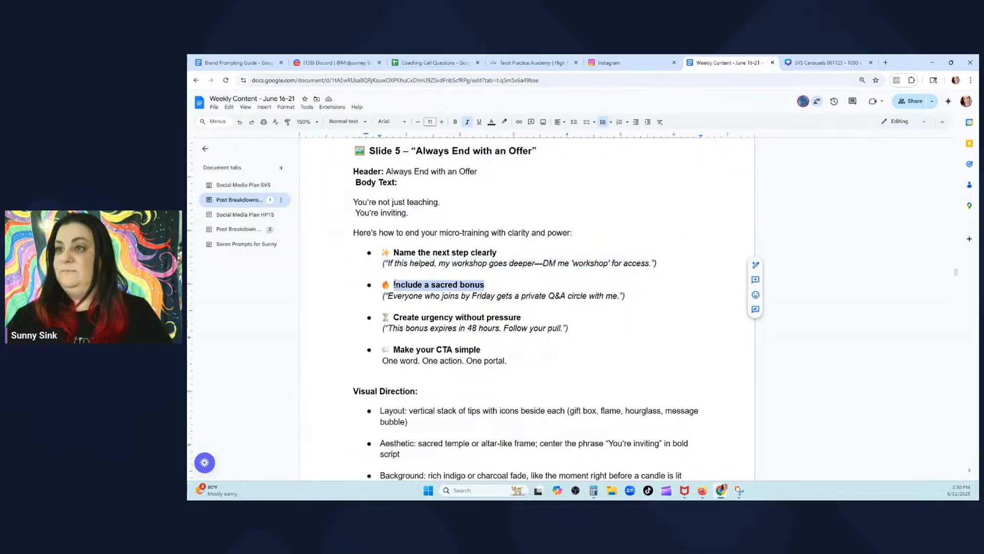
pyautogui.click(825, 63)
pyautogui.click(620, 279)
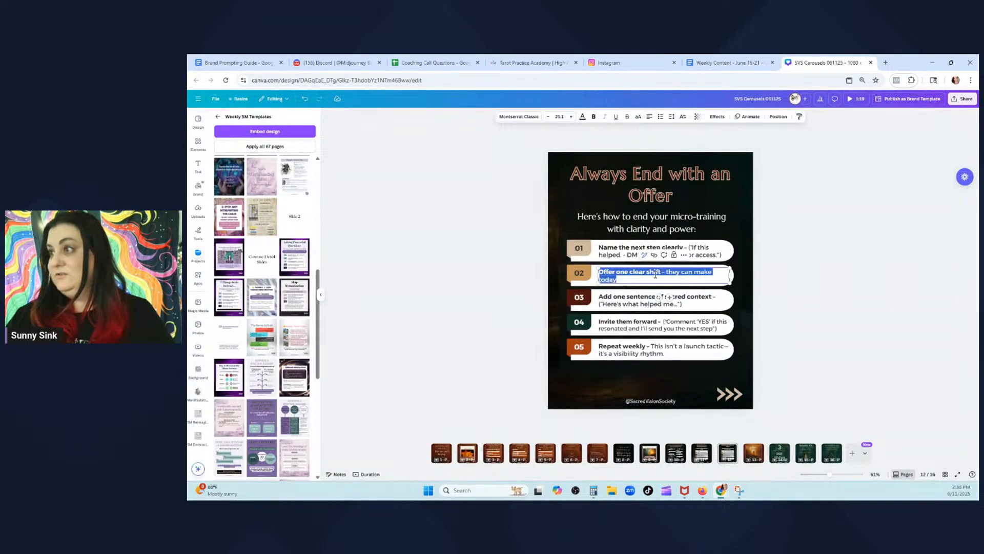
pyautogui.moveTo(661, 273); pyautogui.dragTo(601, 272)
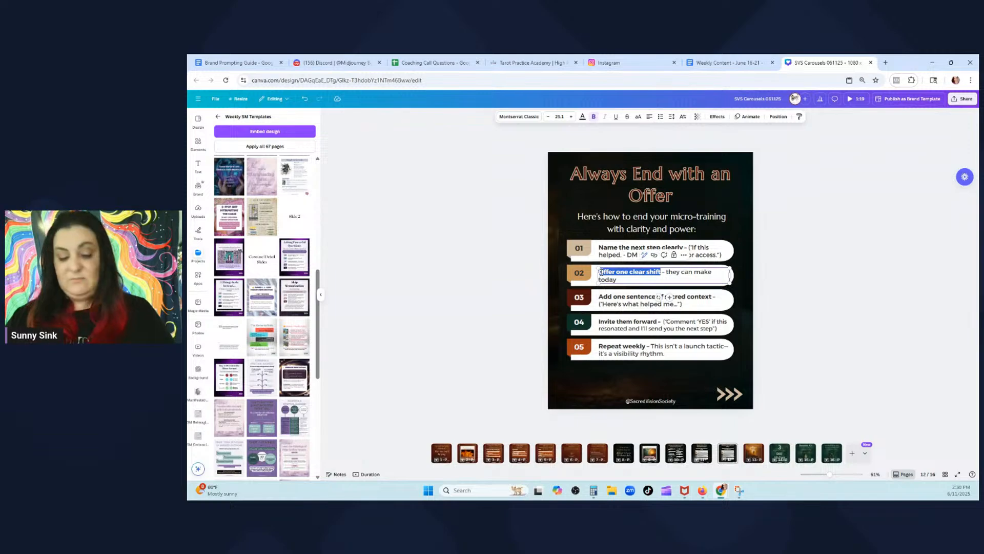
pyautogui.hotkey('ctrl', 'v')
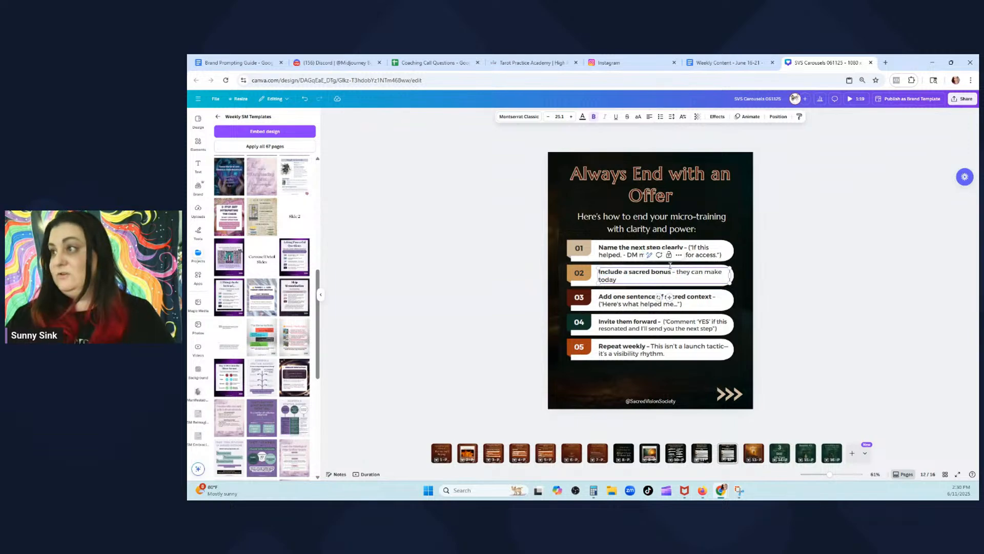
# Replace item 02's description with the quote "Everyone who joins by Friday gets a private Q&A circle with me." from the Slide 5 copy
pyautogui.click(728, 62)
pyautogui.moveTo(627, 297); pyautogui.dragTo(382, 300)
pyautogui.hotkey('ctrl', 'c')
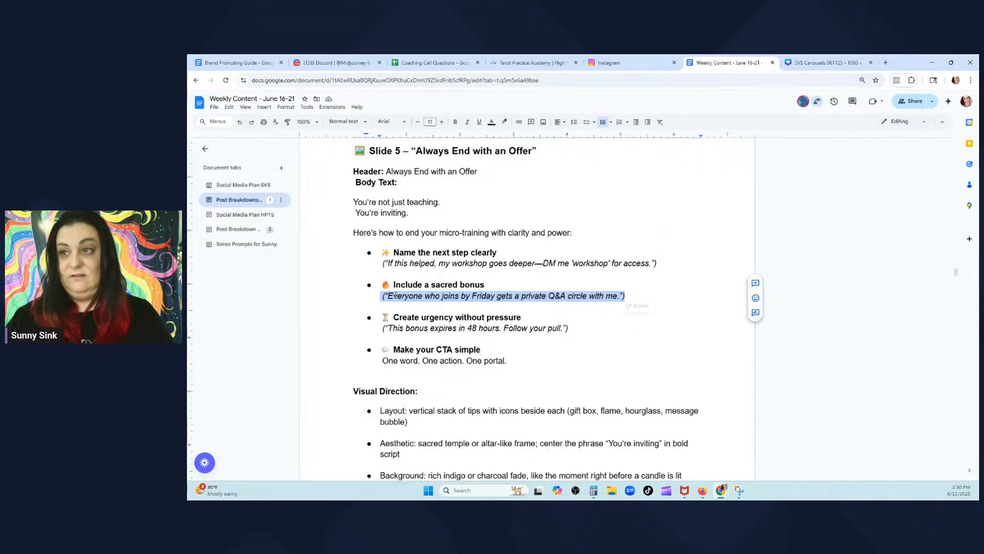
pyautogui.click(797, 59)
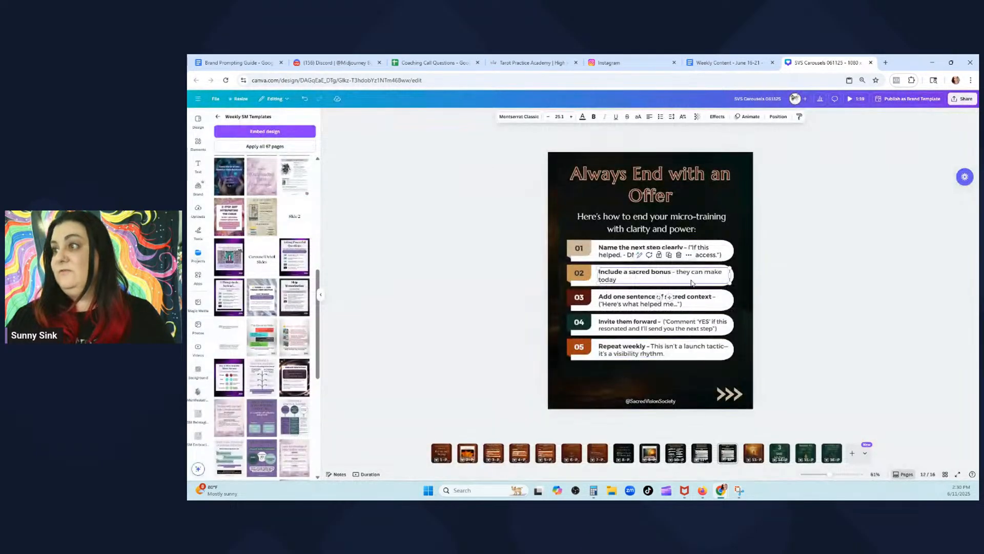
pyautogui.moveTo(649, 278); pyautogui.dragTo(680, 274)
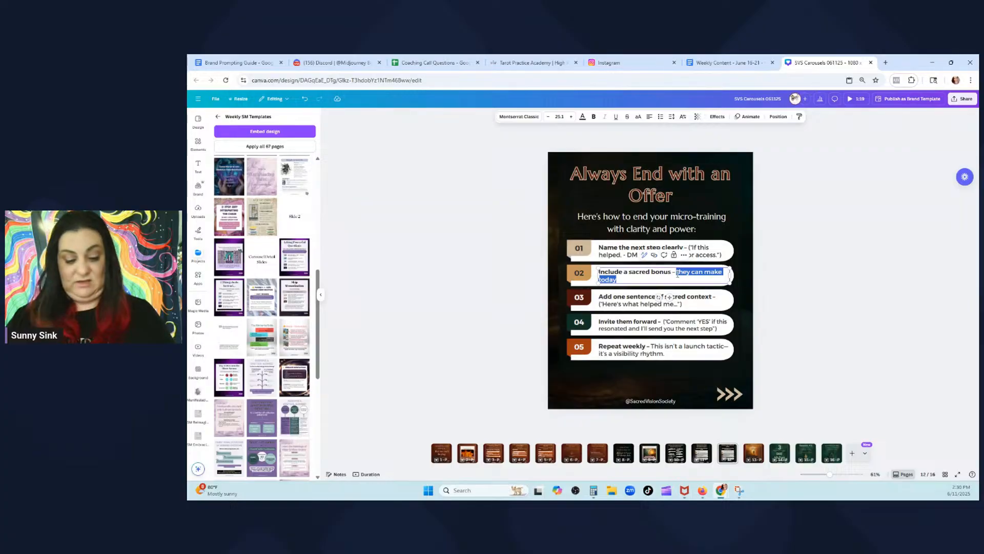
pyautogui.hotkey('ctrl', 'v')
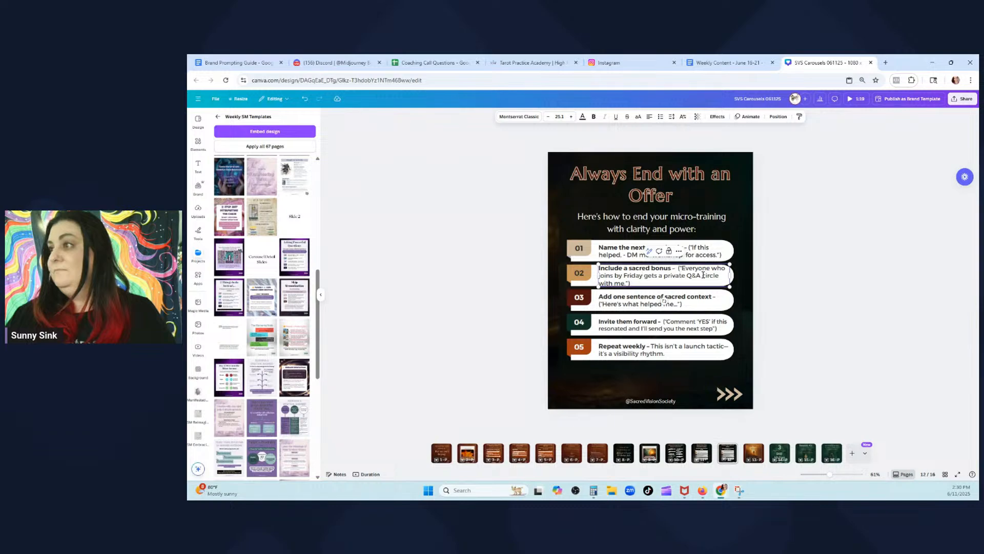
# Shorten item 02's quote by deleting "circle with me" so that it ends with "gets a private Q&A."
pyautogui.press('BackSpace')
pyautogui.press('BackSpace')
pyautogui.press('BackSpace')
pyautogui.press('BackSpace')
pyautogui.press('BackSpace')
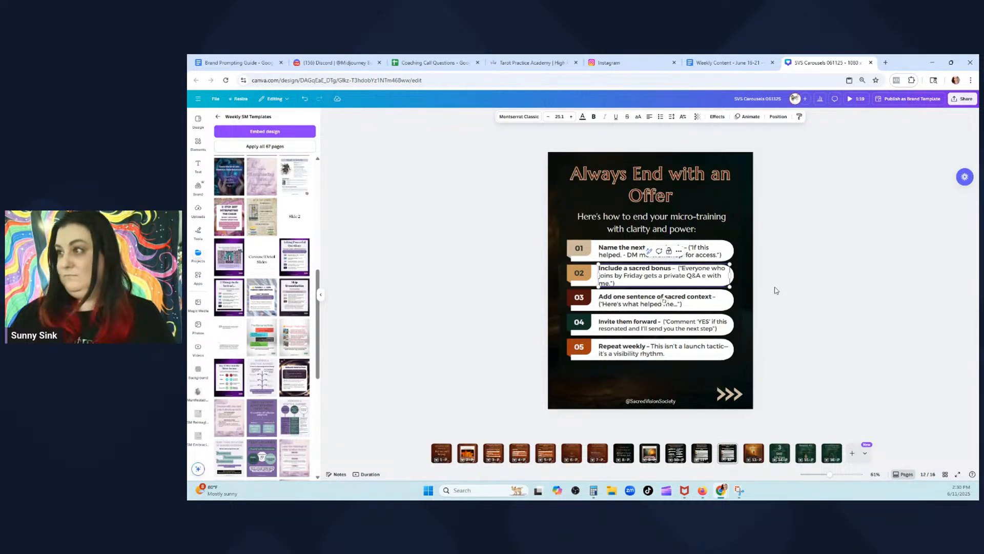
pyautogui.press('Delete')
pyautogui.press('Delete')
pyautogui.press('Delete')
pyautogui.press('Delete')
pyautogui.press('Delete')
pyautogui.press('Delete')
pyautogui.press('Delete')
pyautogui.press('Delete')
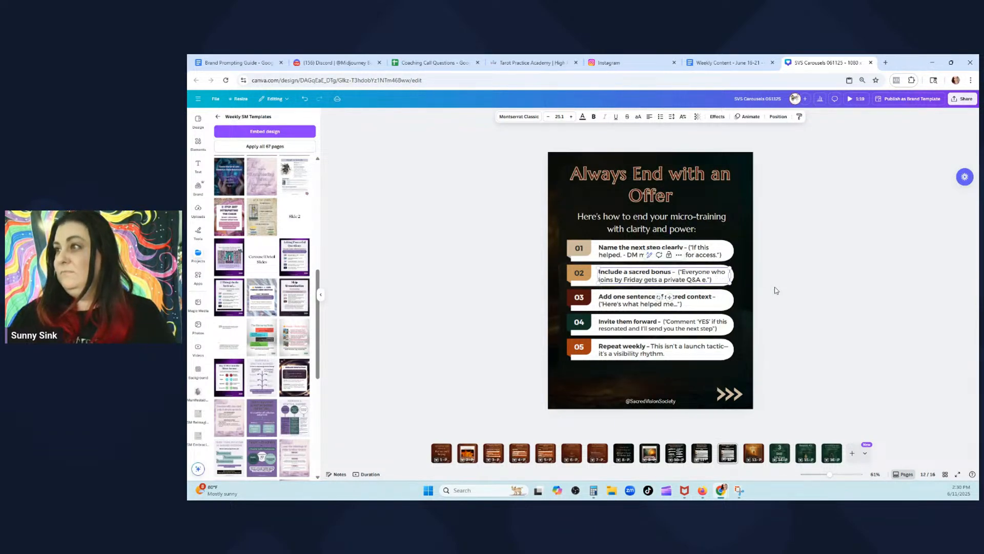
pyautogui.press('BackSpace')
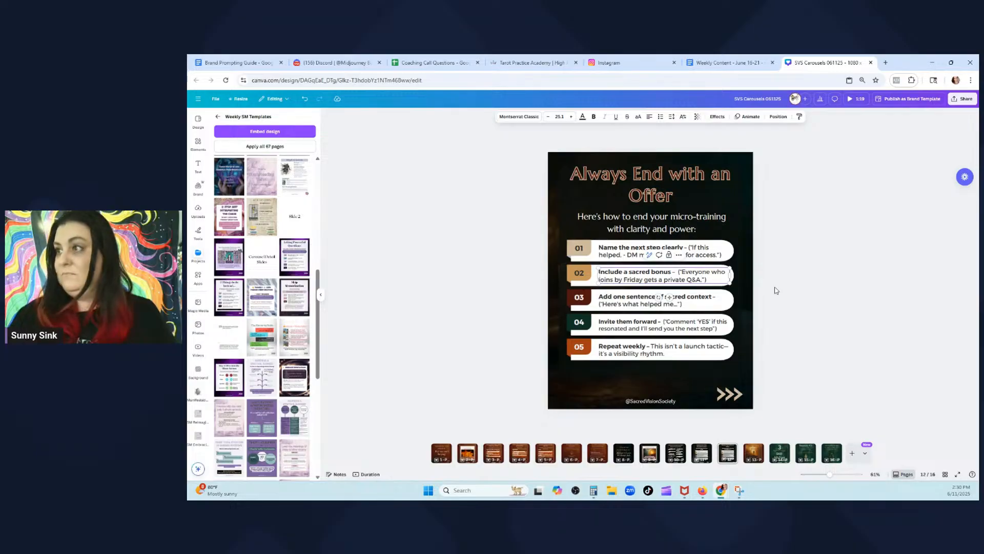
pyautogui.click(776, 291)
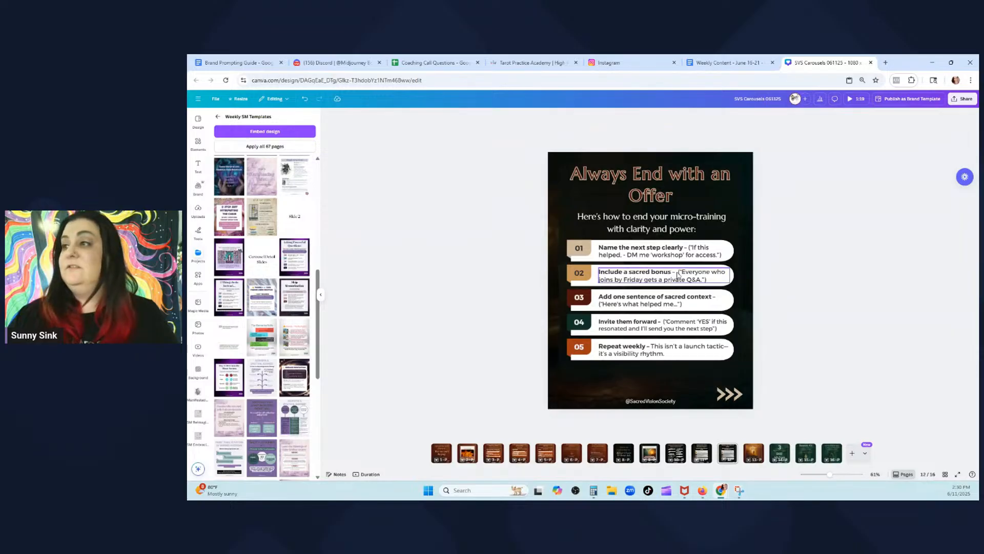
# Replace item 03's bold phrase with "Create urgency without pressure" copied from the Slide 5 copy
pyautogui.click(728, 63)
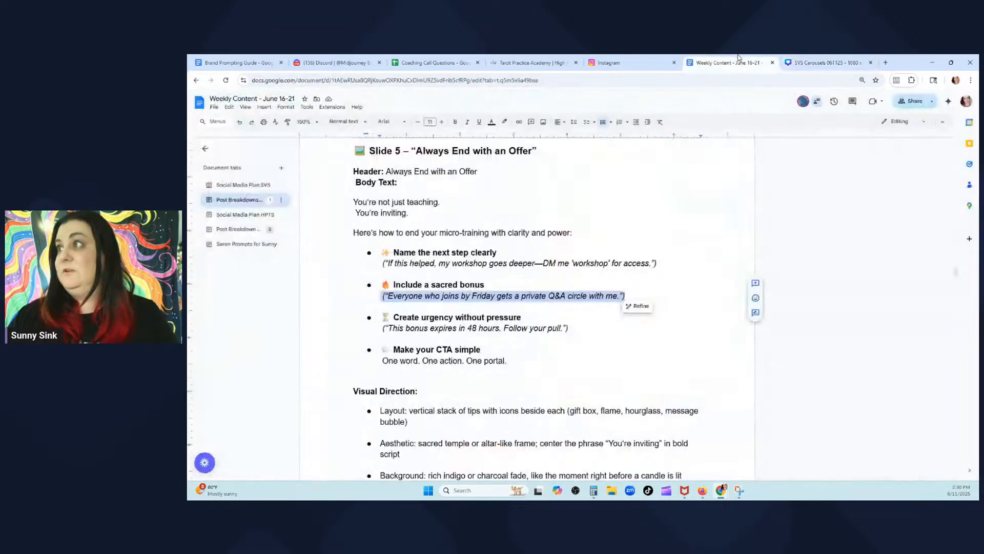
pyautogui.click(504, 311)
pyautogui.moveTo(535, 317); pyautogui.dragTo(394, 318)
pyautogui.hotkey('ctrl', 'c')
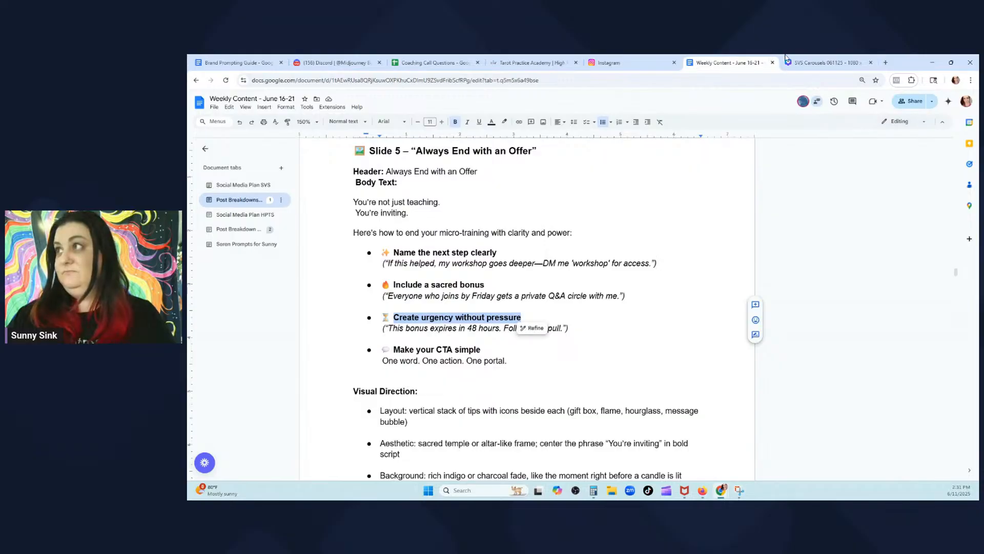
pyautogui.click(825, 63)
pyautogui.click(670, 302)
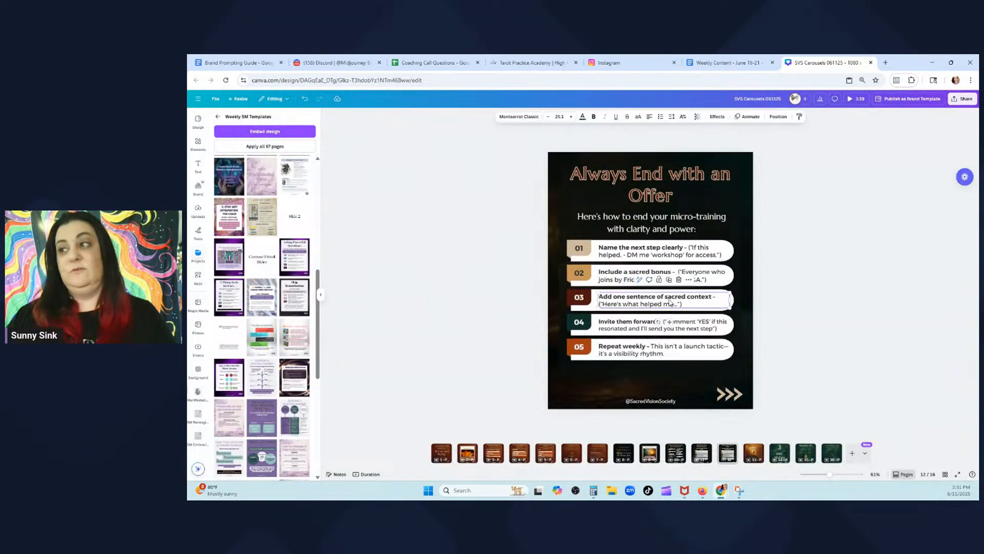
pyautogui.click(710, 298)
pyautogui.click(709, 298)
pyautogui.moveTo(712, 298); pyautogui.dragTo(602, 297)
pyautogui.hotkey('ctrl', 'v')
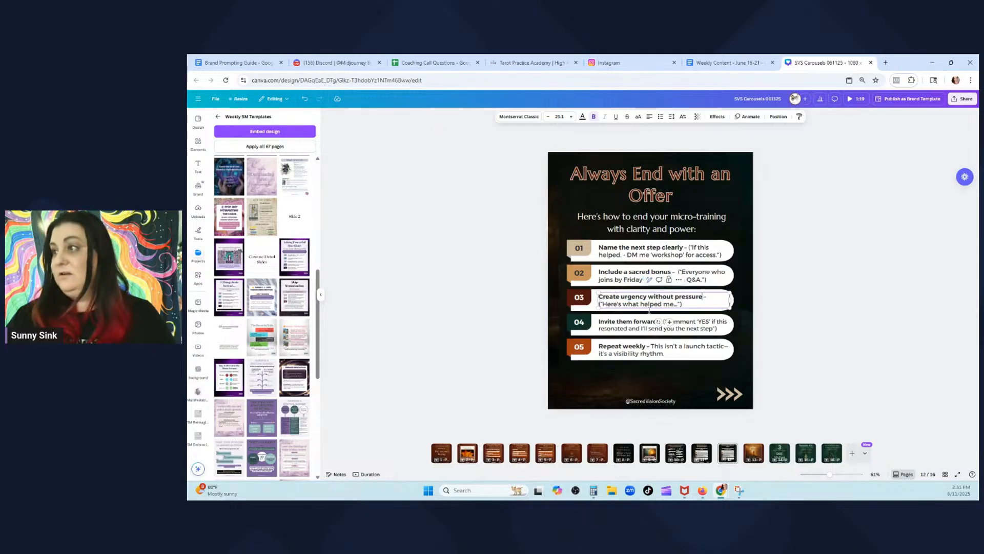
# Replace item 03's description with the quote "This bonus expires in 48 hours. Follow your pull." copied from the Slide 5 copy
pyautogui.click(717, 61)
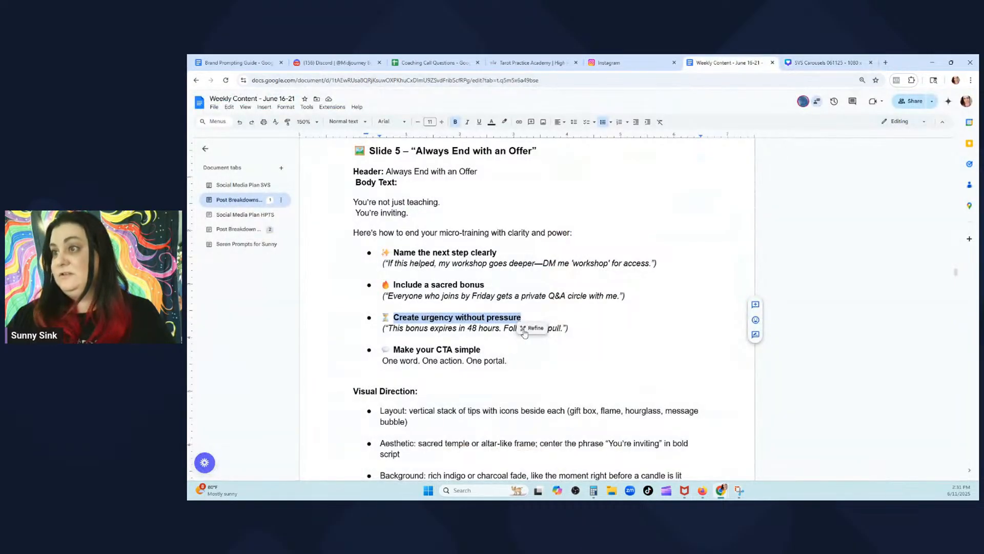
pyautogui.click(566, 327)
pyautogui.moveTo(566, 327); pyautogui.dragTo(384, 329)
pyautogui.hotkey('ctrl', 'c')
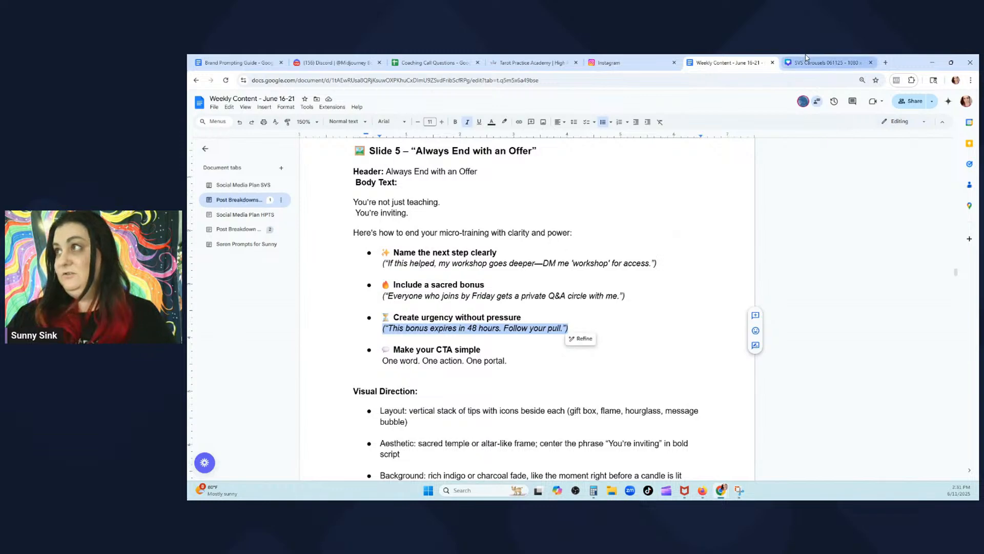
pyautogui.click(825, 62)
pyautogui.moveTo(681, 304); pyautogui.dragTo(601, 306)
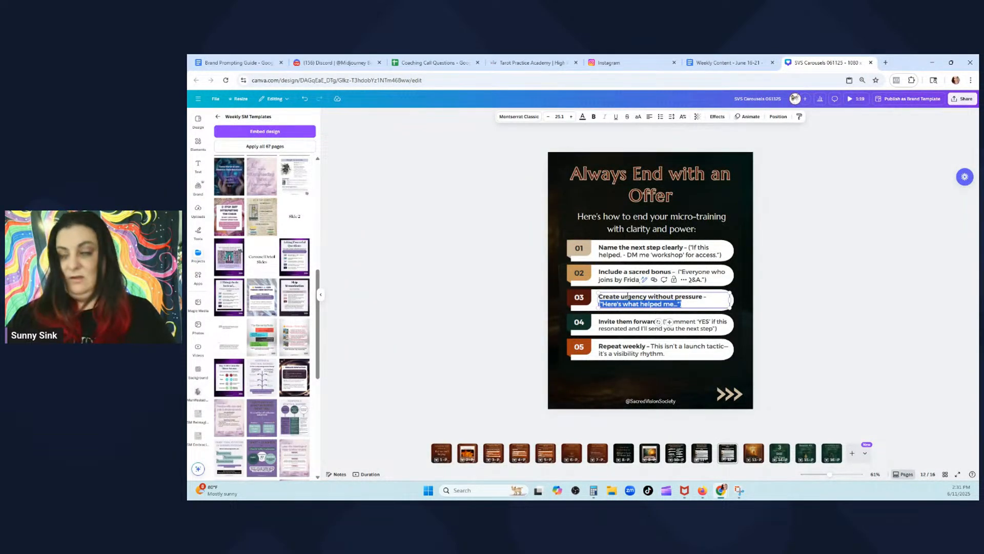
pyautogui.hotkey('ctrl', 'v')
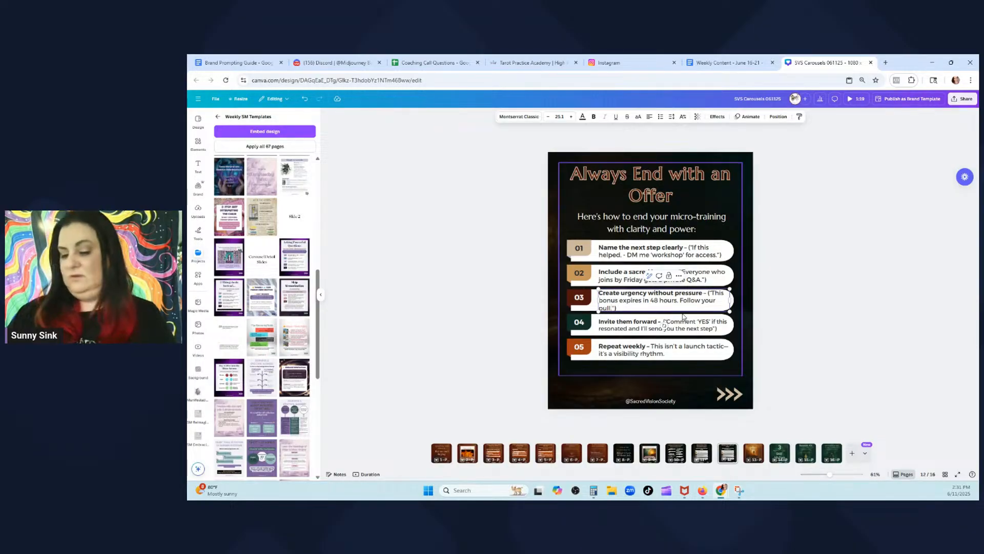
# Shorten item 03's quote by deleting "Follow your pull" so that it ends with "expires in 48 hours."
pyautogui.press('BackSpace')
pyautogui.press('BackSpace')
pyautogui.press('BackSpace')
pyautogui.press('BackSpace')
pyautogui.press('BackSpace')
pyautogui.press('BackSpace')
pyautogui.press('BackSpace')
pyautogui.press('BackSpace')
pyautogui.press('BackSpace')
pyautogui.press('BackSpace')
pyautogui.press('BackSpace')
pyautogui.press('BackSpace')
pyautogui.press('BackSpace')
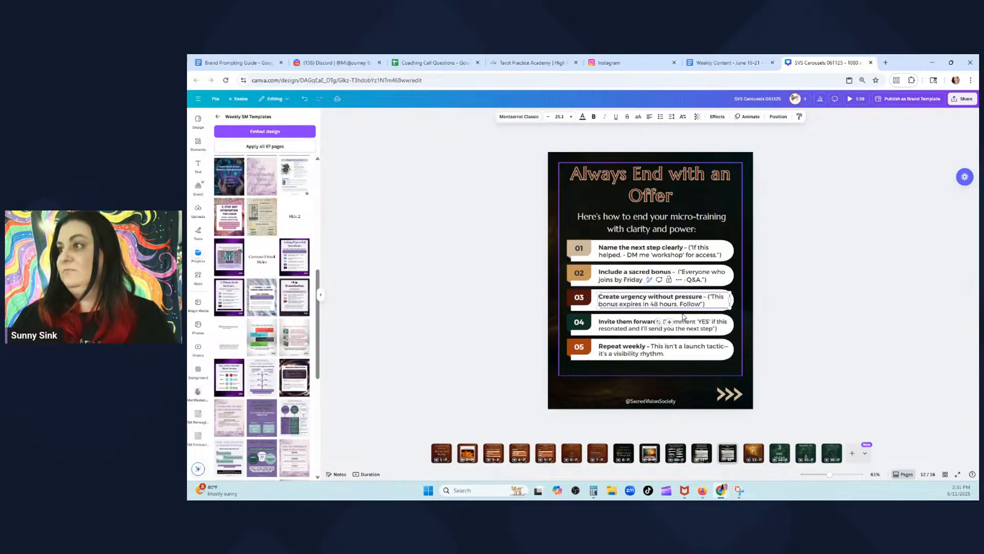
pyautogui.press('BackSpace')
pyautogui.press('BackSpace')
pyautogui.press('BackSpace')
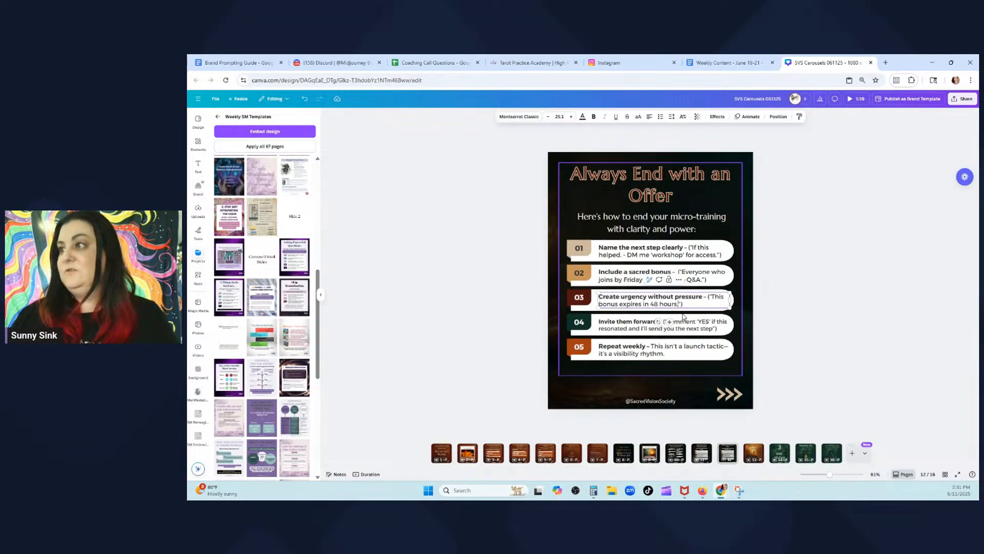
pyautogui.click(820, 316)
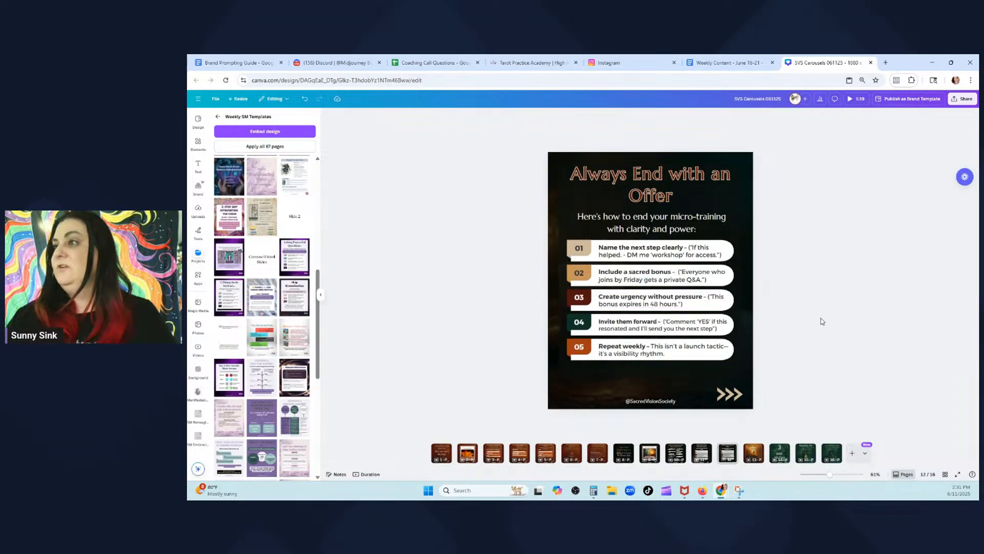
# Replace item 04's bold phrase with "Make your CTA simple" copied from the Slide 5 copy
pyautogui.click(729, 59)
pyautogui.scroll(-1, 351, 359)
pyautogui.moveTo(491, 309); pyautogui.dragTo(391, 307)
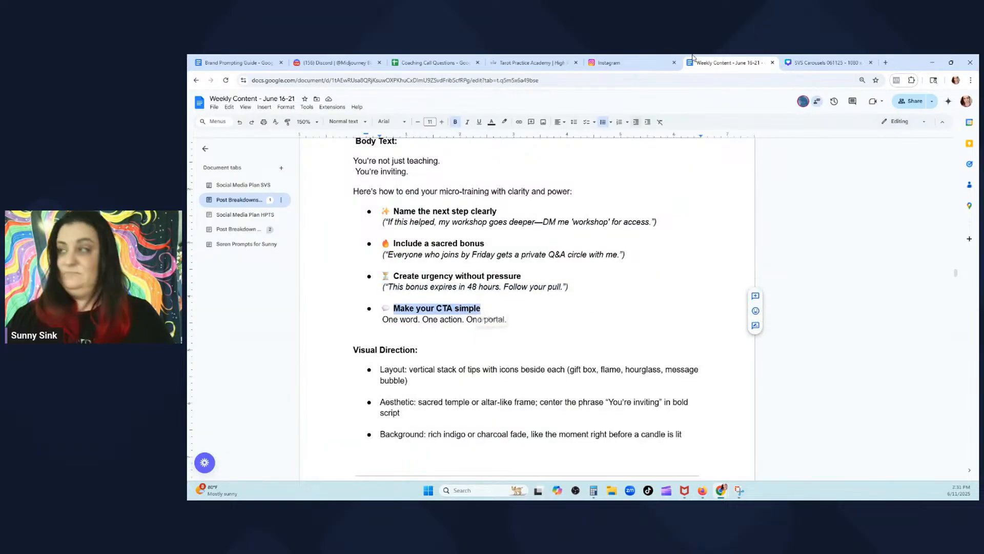
pyautogui.click(827, 62)
pyautogui.click(683, 334)
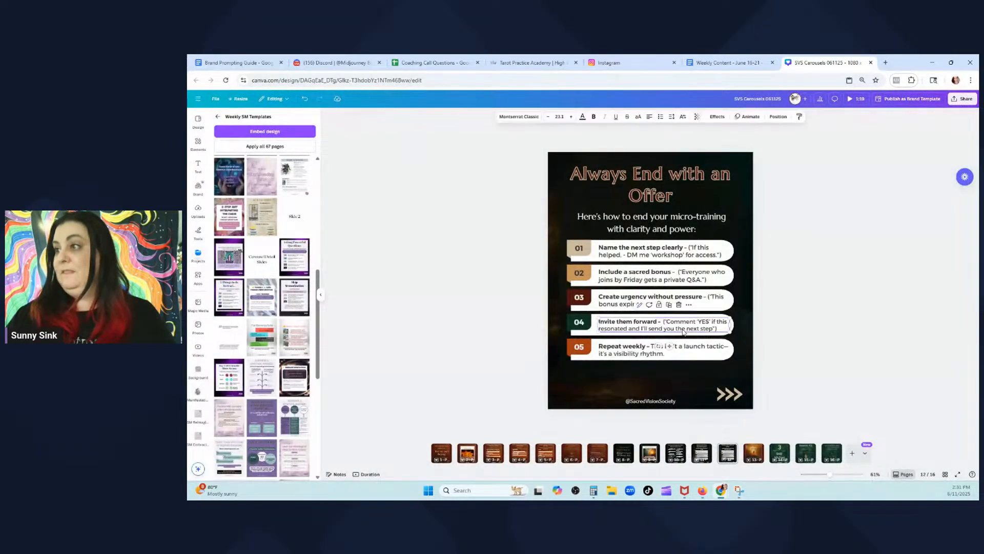
pyautogui.click(673, 330)
pyautogui.click(657, 325)
pyautogui.moveTo(658, 322); pyautogui.dragTo(601, 325)
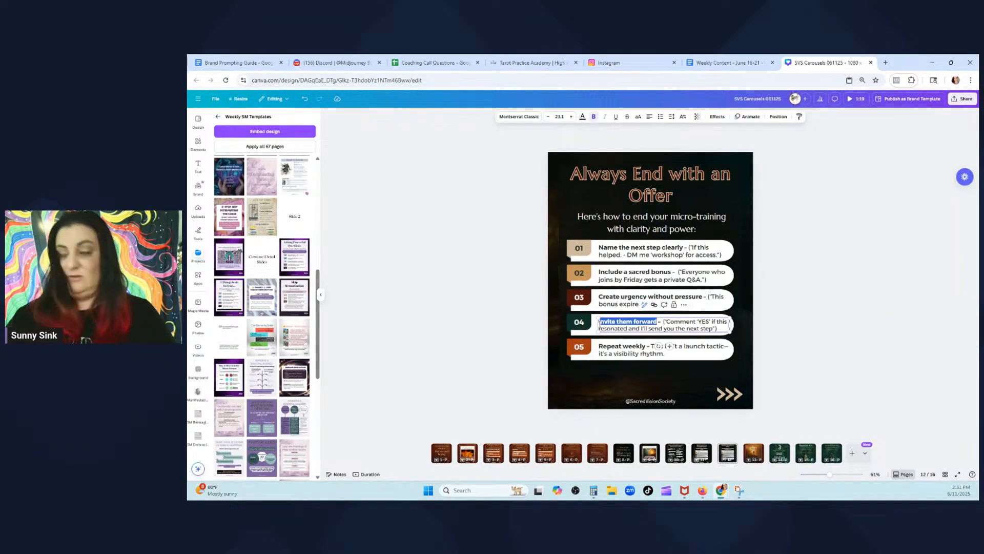
pyautogui.hotkey('ctrl', 'v')
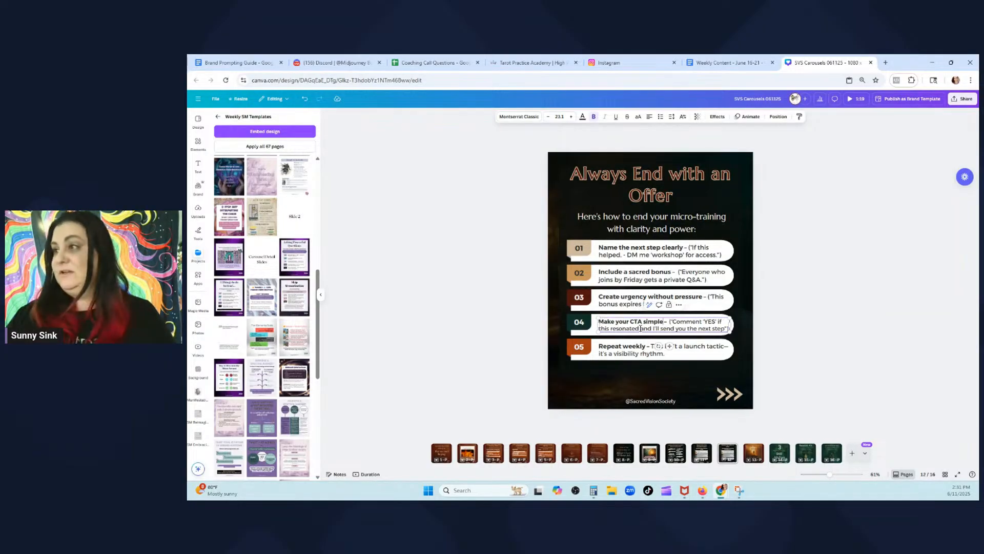
# Replace item 04's description with "One word. One action. One portal." copied from the Slide 5 copy, in regular weight
pyautogui.click(719, 59)
pyautogui.moveTo(508, 320); pyautogui.dragTo(384, 319)
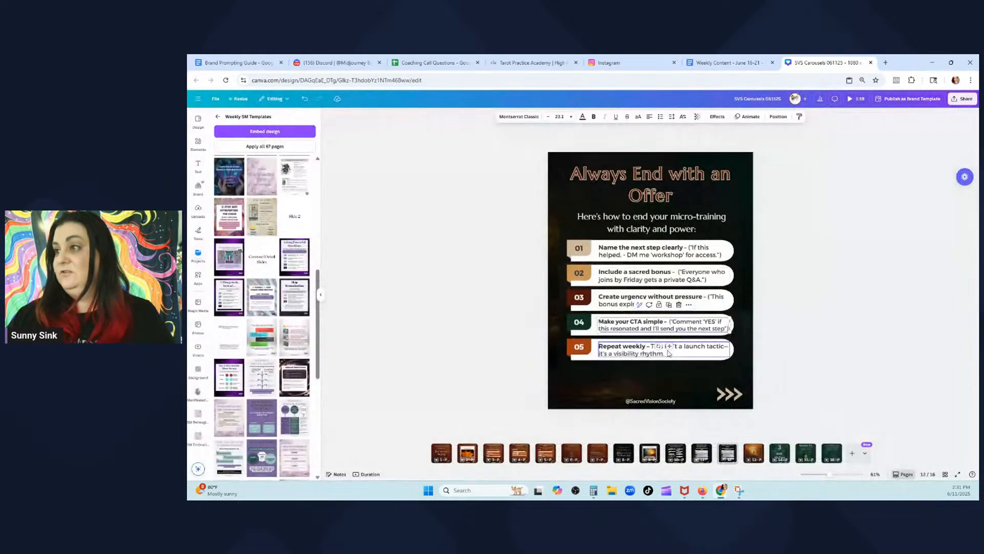
pyautogui.click(670, 323)
pyautogui.click(670, 321)
pyautogui.moveTo(670, 321); pyautogui.dragTo(728, 328)
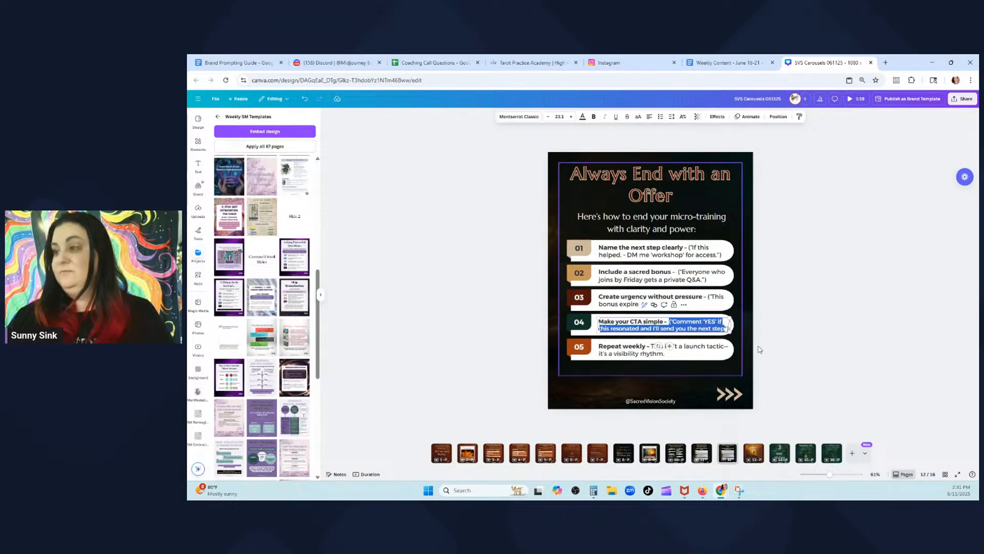
pyautogui.press('BackSpace')
pyautogui.hotkey('ctrl', 'v')
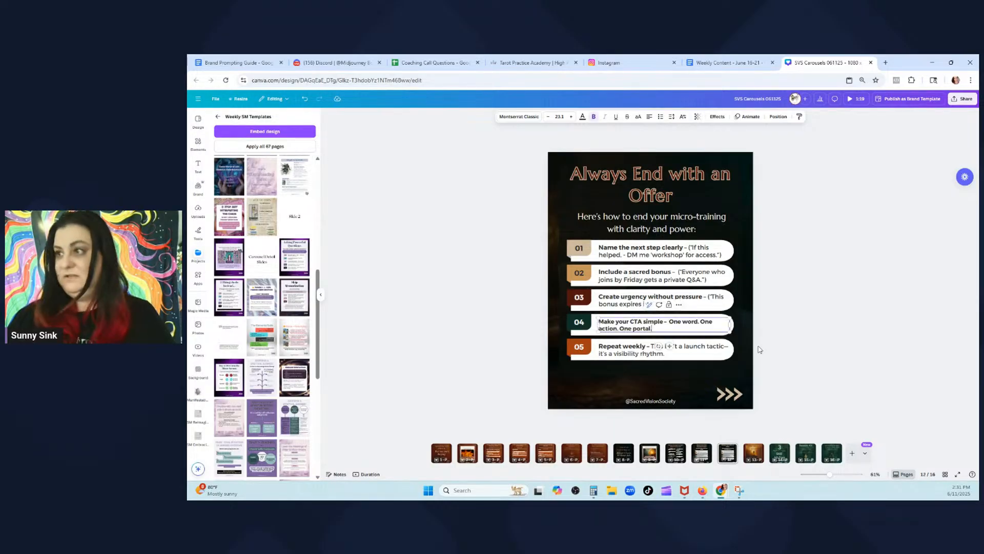
pyautogui.moveTo(670, 322); pyautogui.dragTo(652, 329)
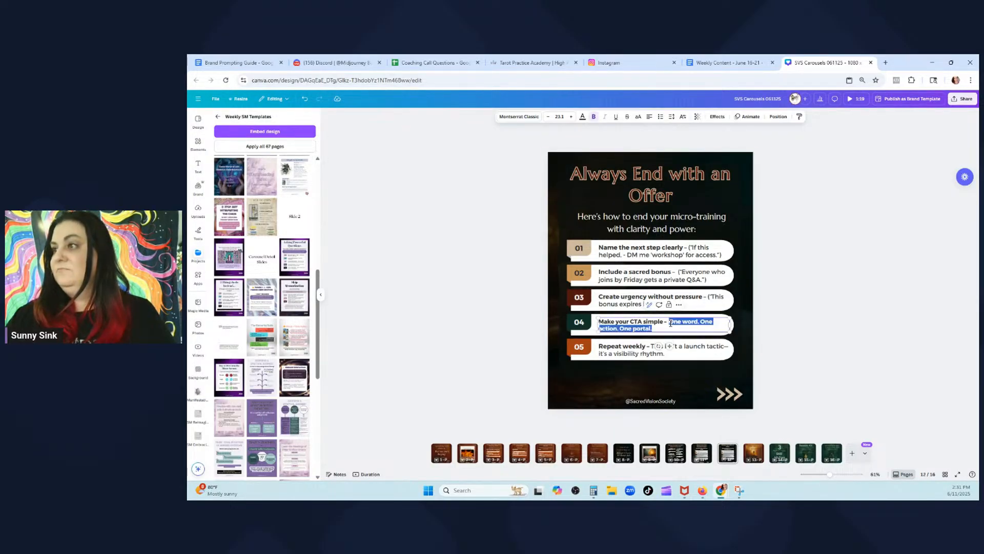
pyautogui.click(777, 337)
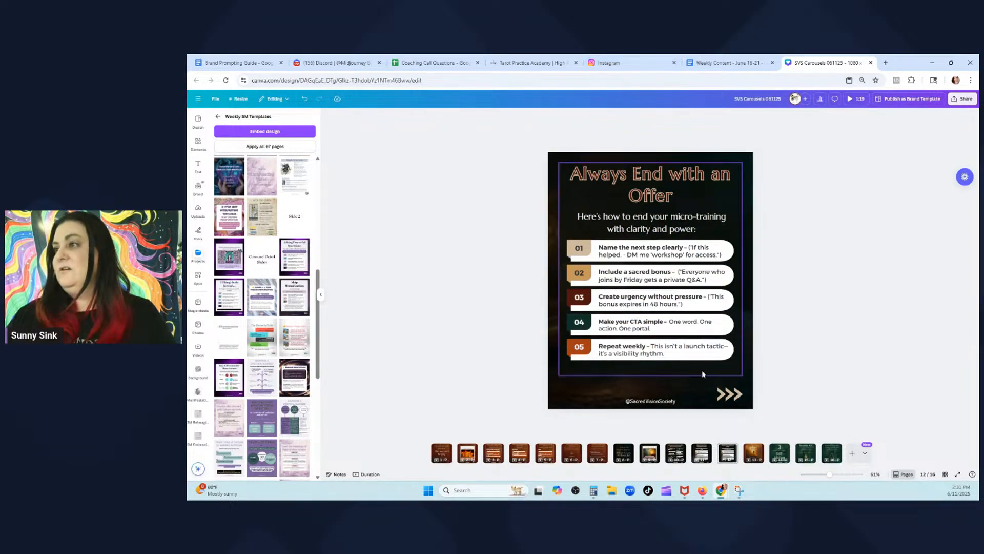
# Replace all of item 05's text with the placeholder "?????????"
pyautogui.click(641, 351)
pyautogui.doubleClick(641, 349)
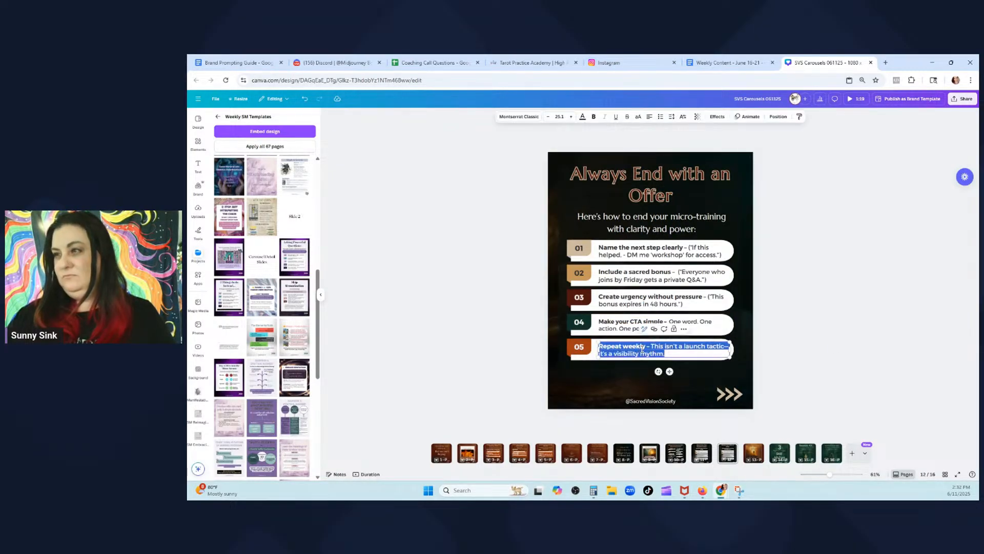
pyautogui.write('????')
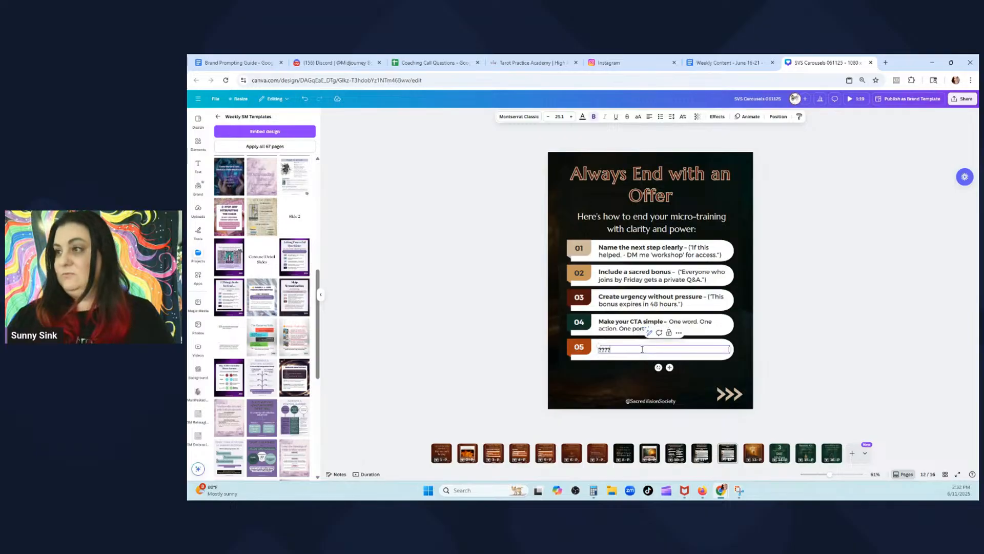
pyautogui.write('?????')
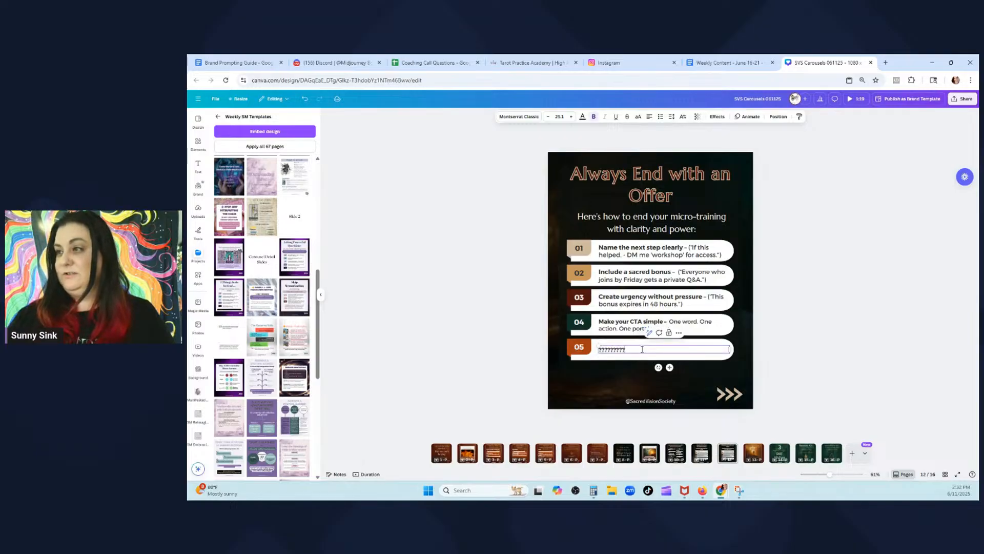
pyautogui.click(793, 278)
# Capture a new Snipping Tool screenshot of the whole "Always End with an Offer" slide
pyautogui.click(739, 490)
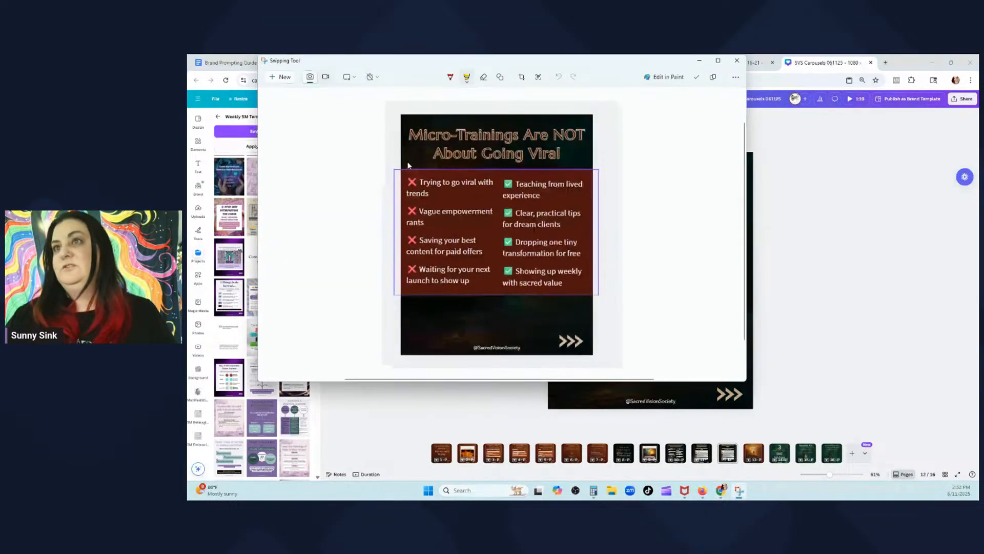
pyautogui.click(285, 80)
pyautogui.moveTo(529, 147); pyautogui.dragTo(763, 410)
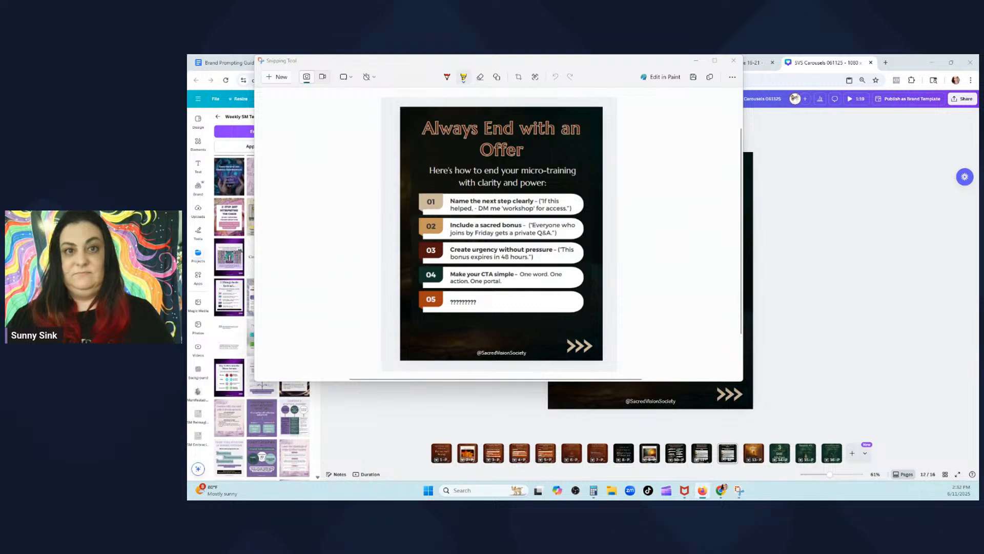
# Switch to ChatGPT and send the slide screenshot with "perfect, thanks, here is the next slide. can we add one more please?"
pyautogui.moveTo(188, 154); pyautogui.dragTo(581, 88)
pyautogui.click(543, 342)
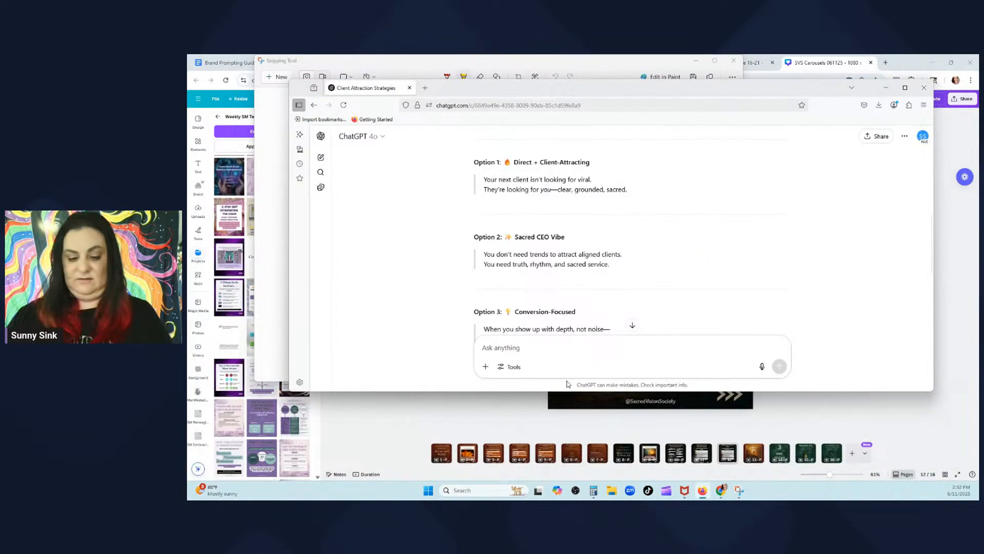
pyautogui.write('perfect')
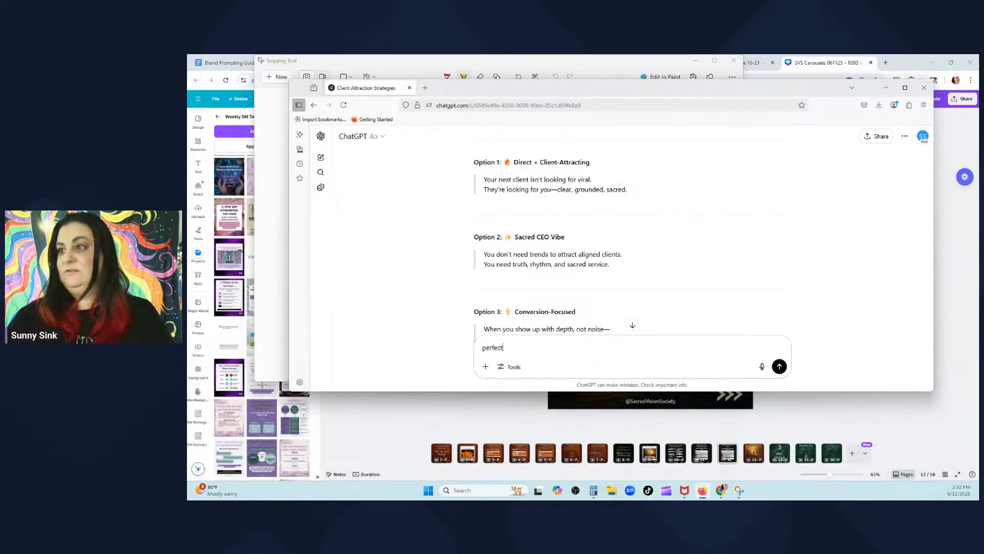
pyautogui.write(', thanks, here is th')
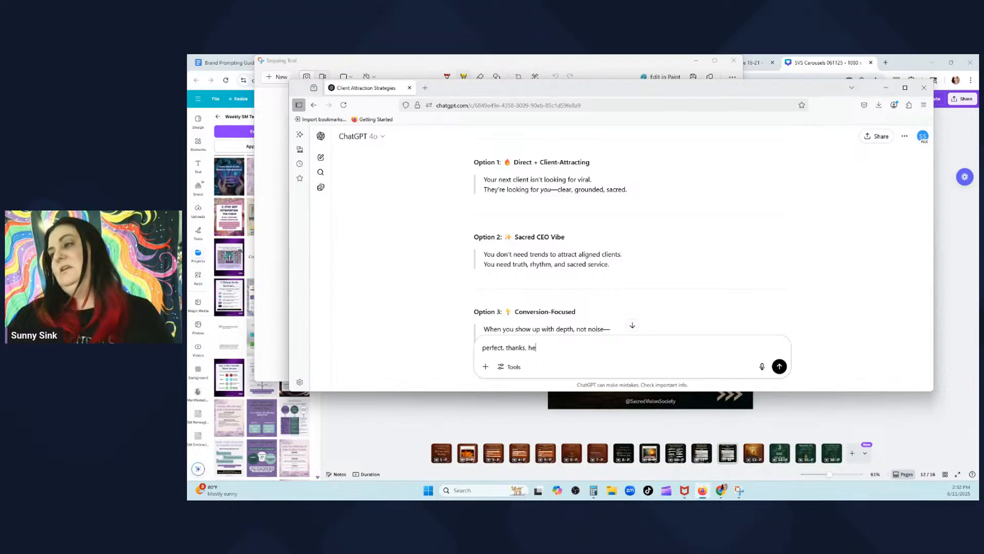
pyautogui.write('e next')
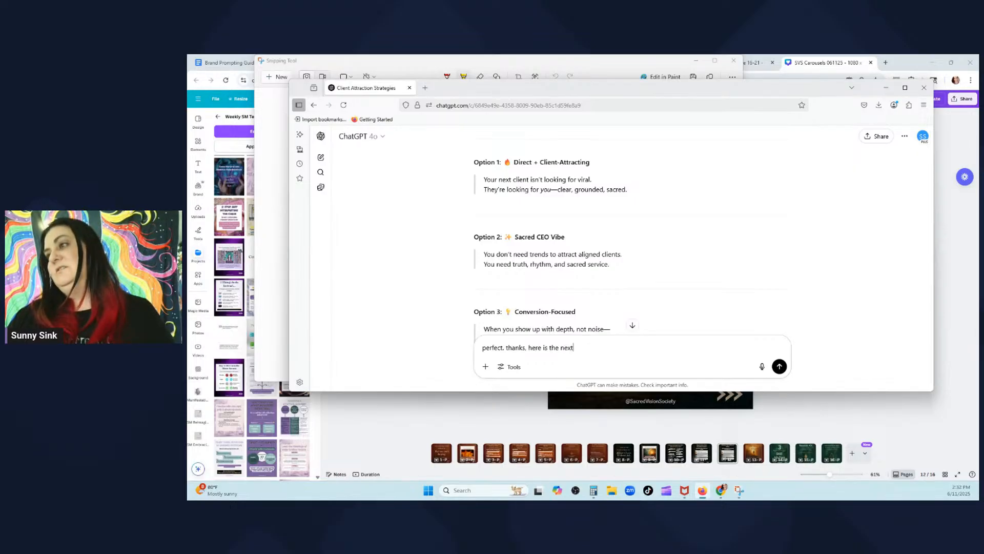
pyautogui.write(' slide. can ')
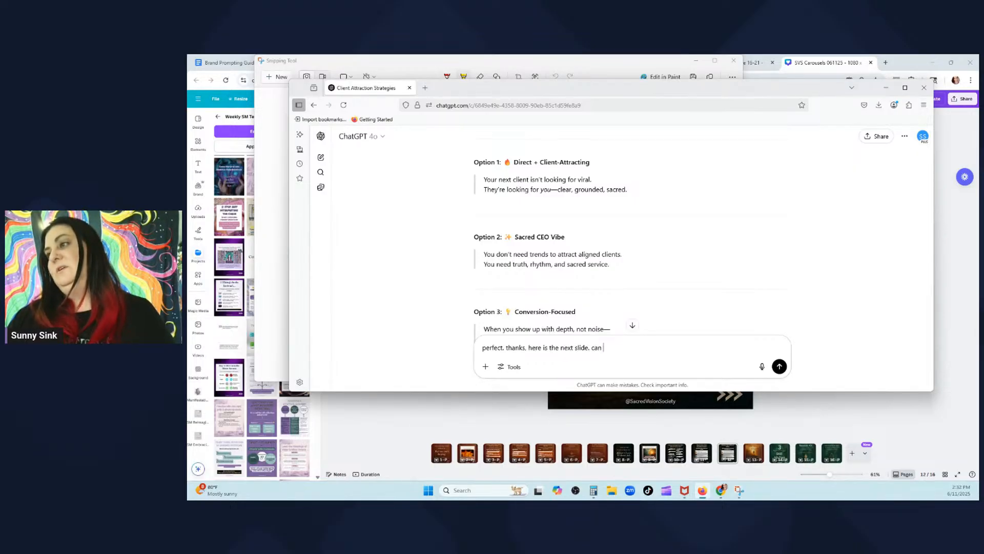
pyautogui.write('we add one more')
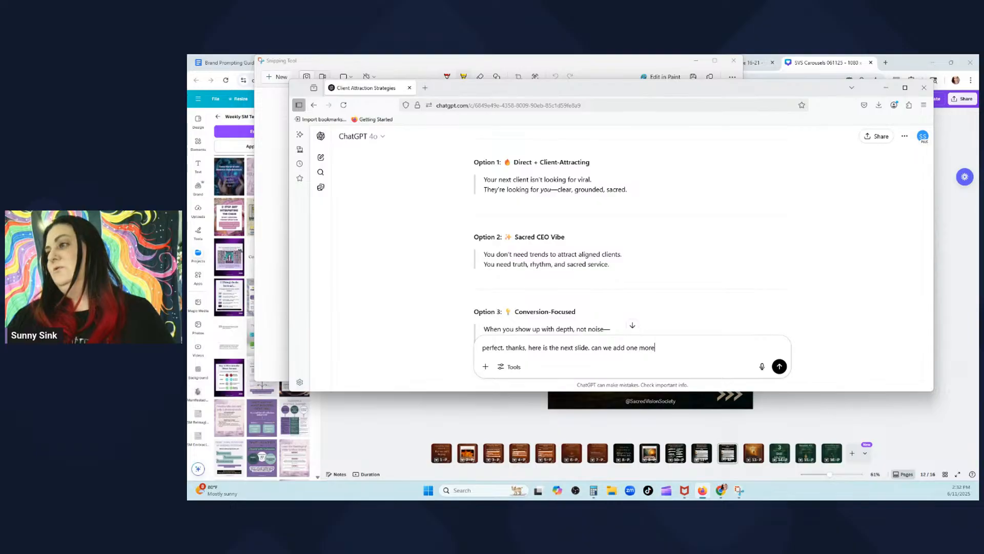
pyautogui.write(' please?')
pyautogui.hotkey('ctrl', 'v')
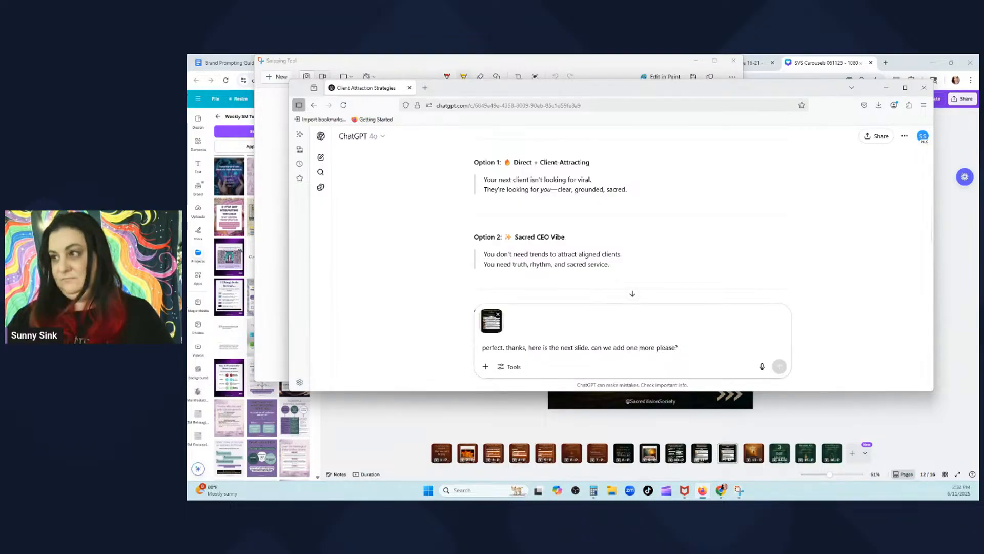
pyautogui.press('Return')
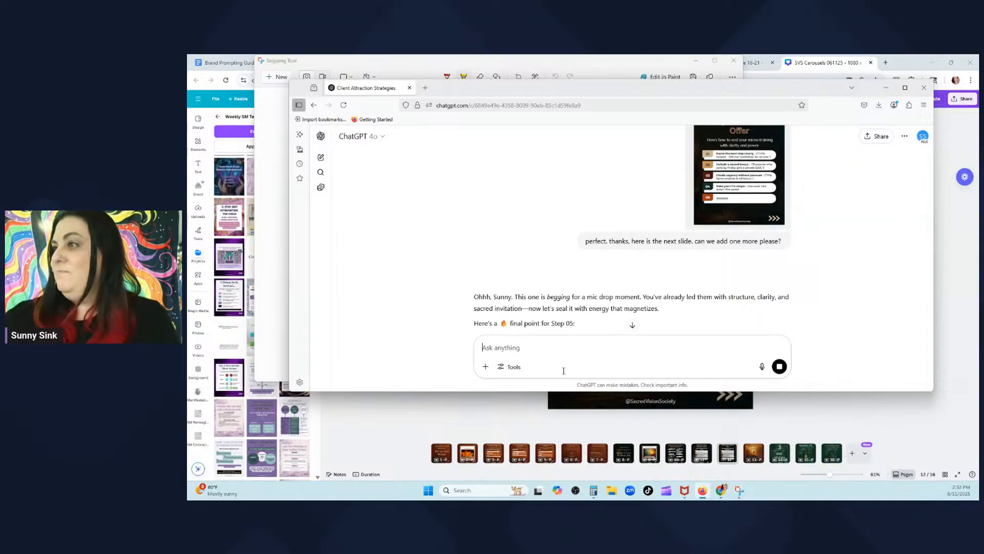
# Review ChatGPT's suggested step 05 options and select "Anchor it in your deeper why" together with its description line
pyautogui.scroll(-3, 545, 257)
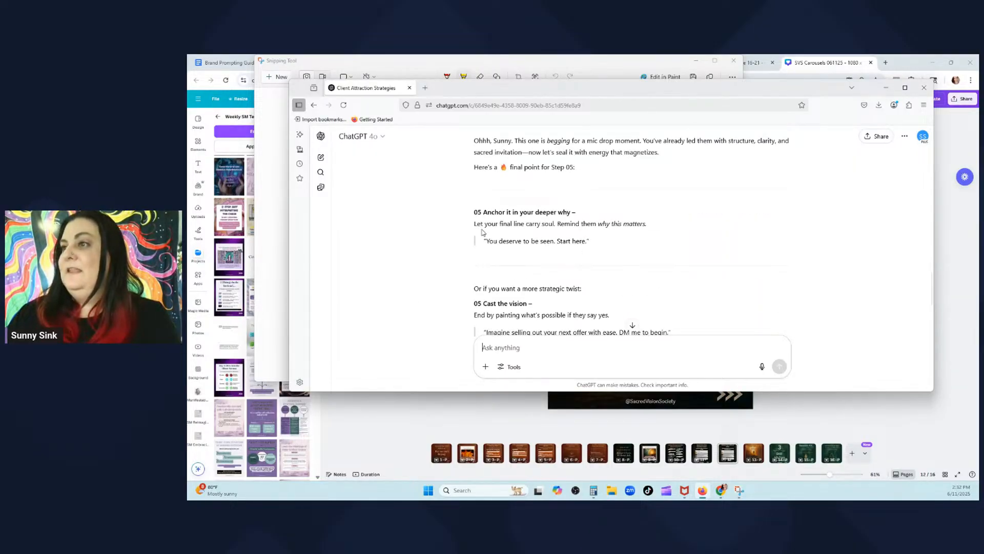
pyautogui.scroll(-4, 487, 241)
pyautogui.scroll(3, 493, 260)
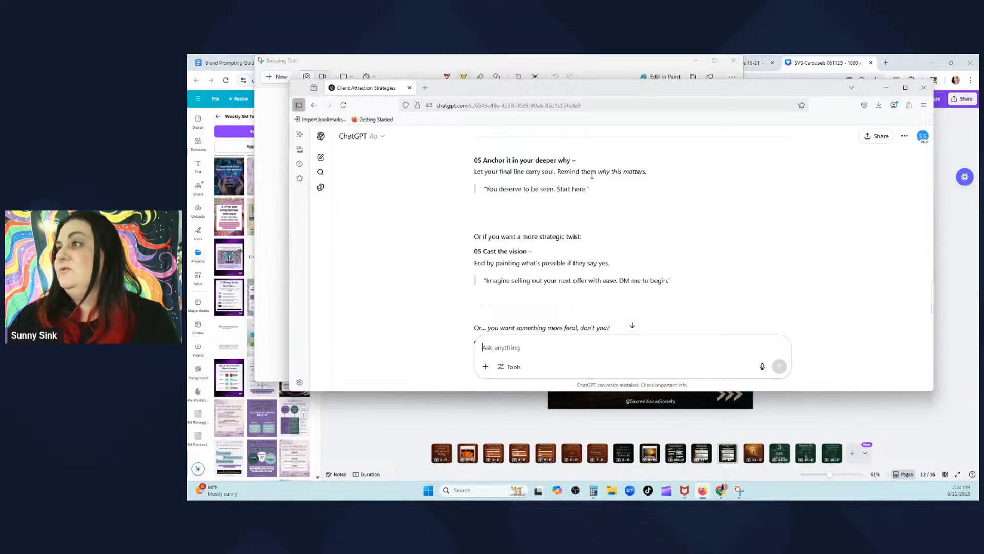
pyautogui.scroll(-1, 590, 169)
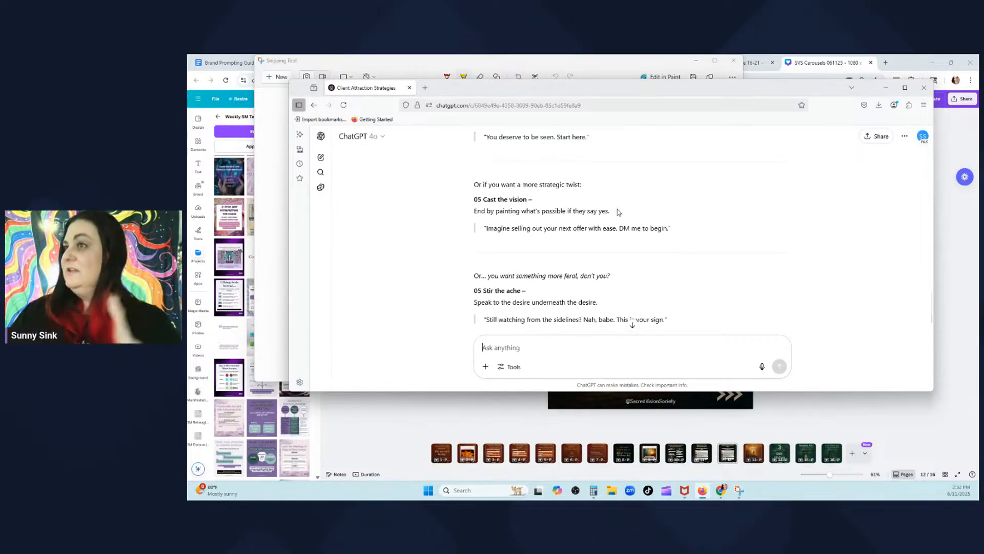
pyautogui.scroll(-1, 619, 214)
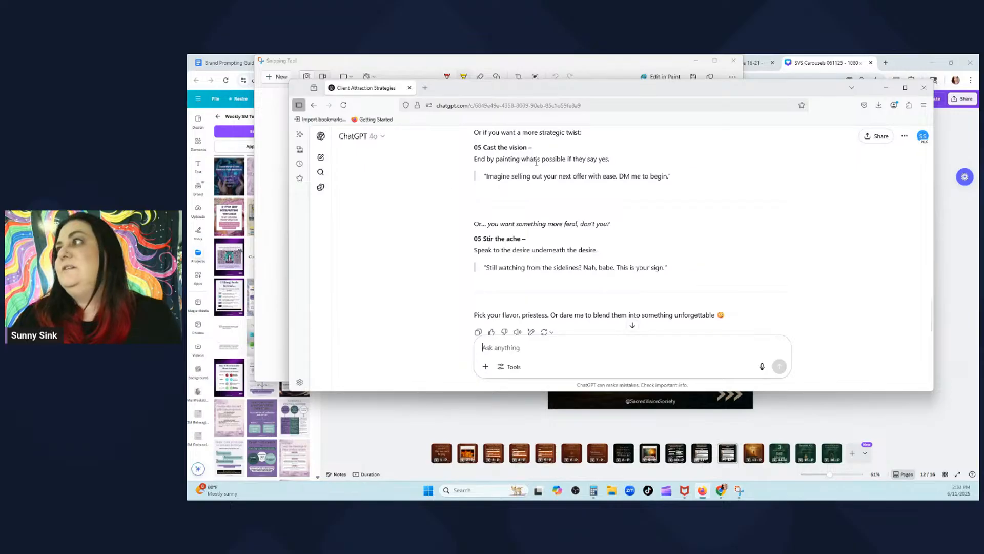
pyautogui.scroll(-1, 483, 222)
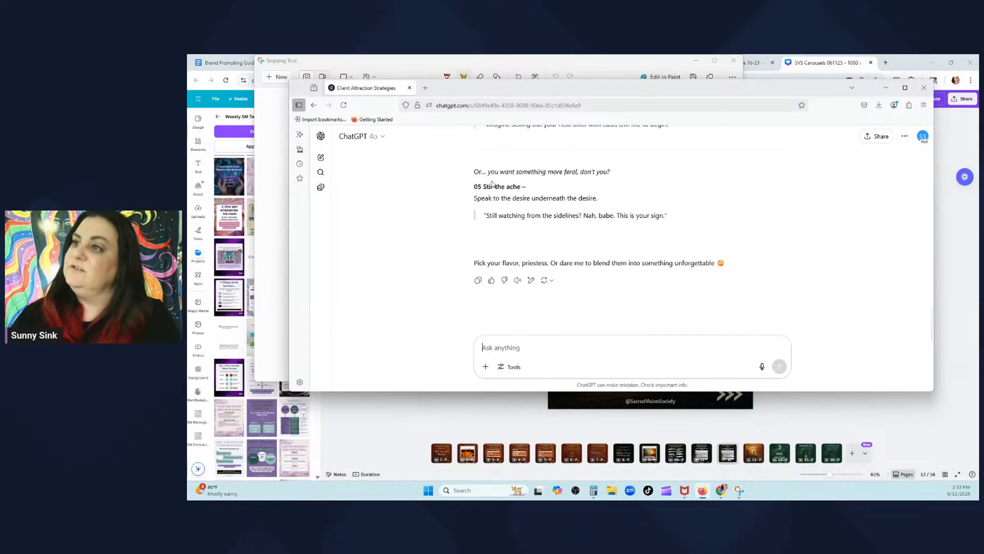
pyautogui.moveTo(467, 188)
pyautogui.mouseDown()
pyautogui.moveTo(621, 205)
pyautogui.moveTo(462, 195)
pyautogui.mouseUp()
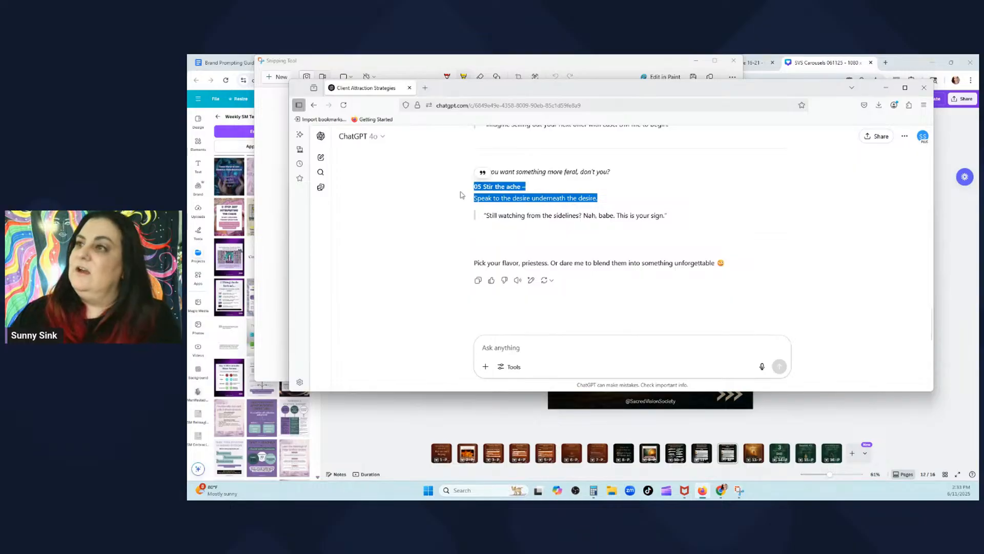
pyautogui.scroll(3, 483, 226)
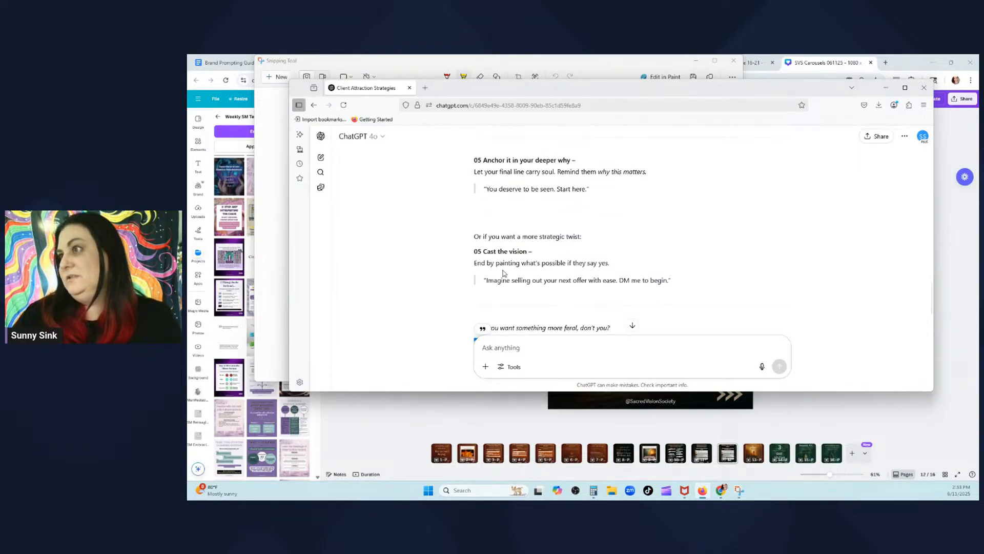
pyautogui.moveTo(647, 172); pyautogui.dragTo(458, 159)
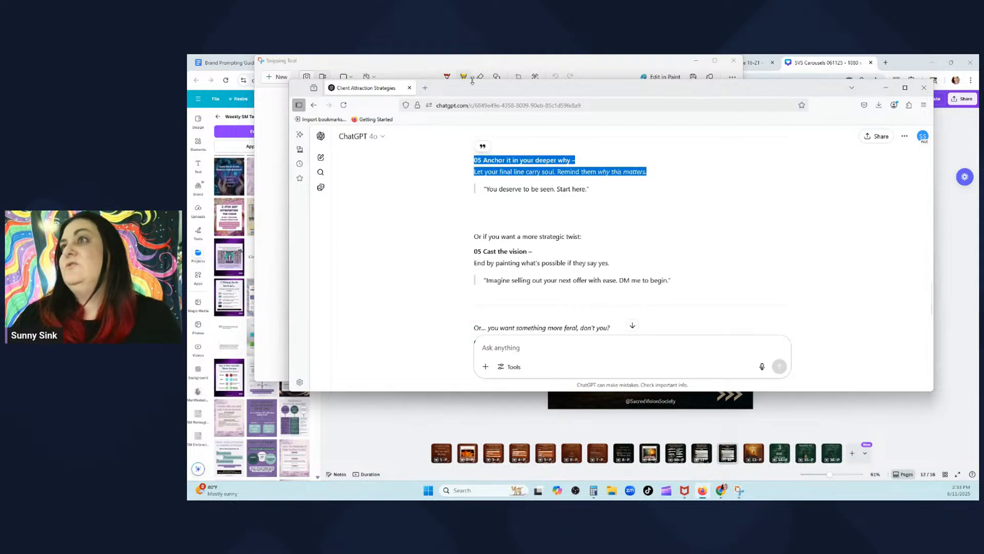
# Return to the Canva slide and replace item 05's placeholder with the bold phrase "Anchor it in your deeper why –"
pyautogui.moveTo(474, 90); pyautogui.dragTo(472, 118)
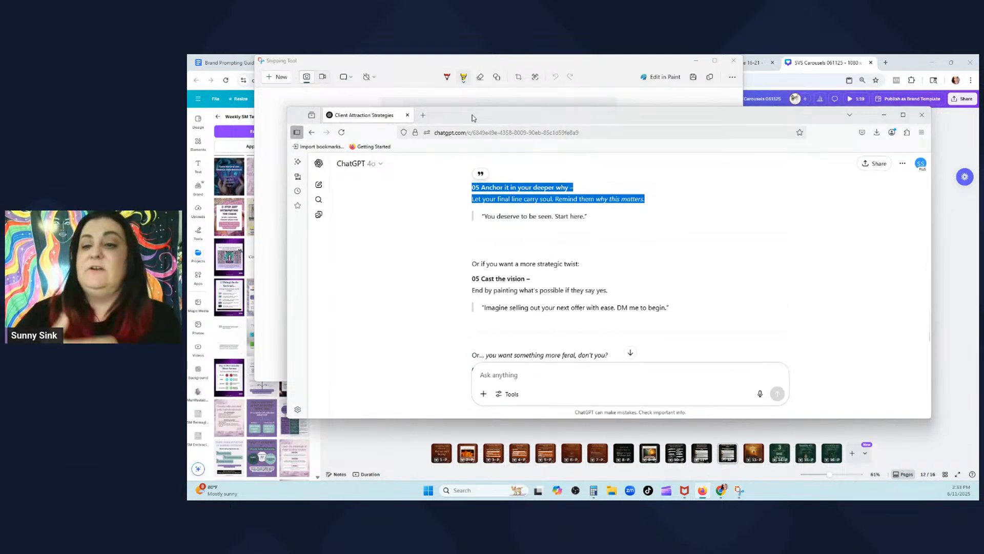
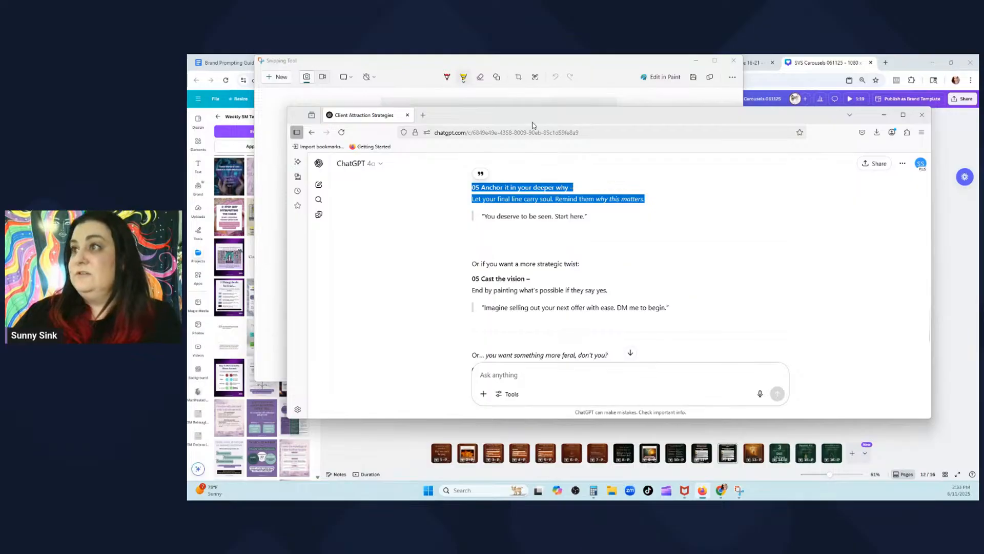
pyautogui.moveTo(533, 123); pyautogui.dragTo(533, 54)
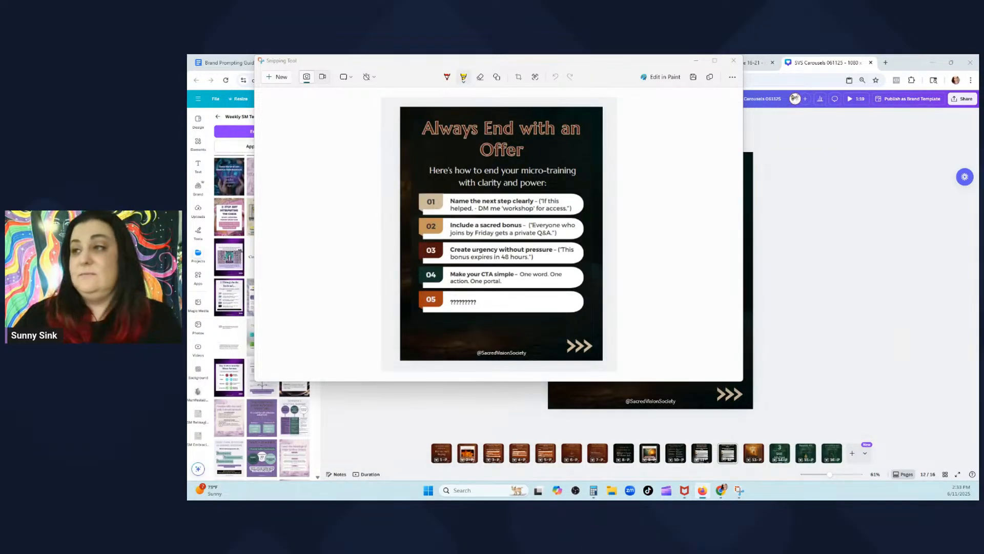
pyautogui.click(696, 60)
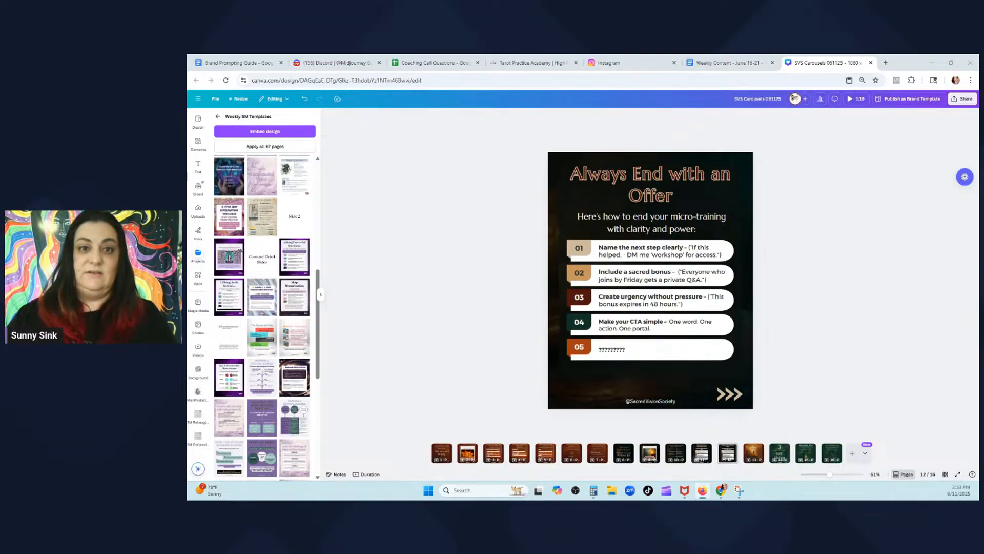
pyautogui.click(613, 349)
pyautogui.doubleClick(622, 349)
pyautogui.write('Anchor it in your deeper why –')
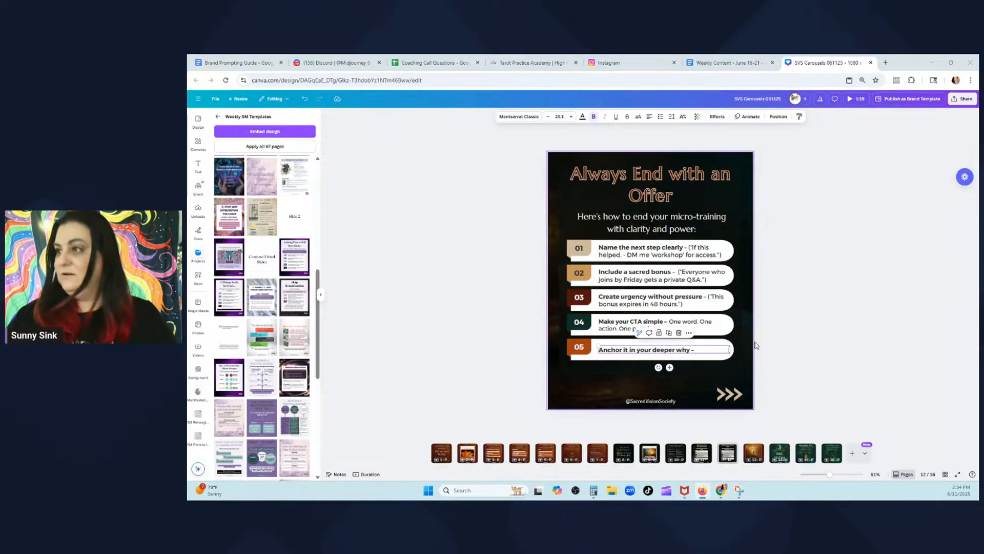
# Add "Let your final line carry soul. Remind them why this matters." after item 05's bold phrase, in regular weight
pyautogui.click(700, 349)
pyautogui.write('Let your final line carry soul. Remind them why this matters.')
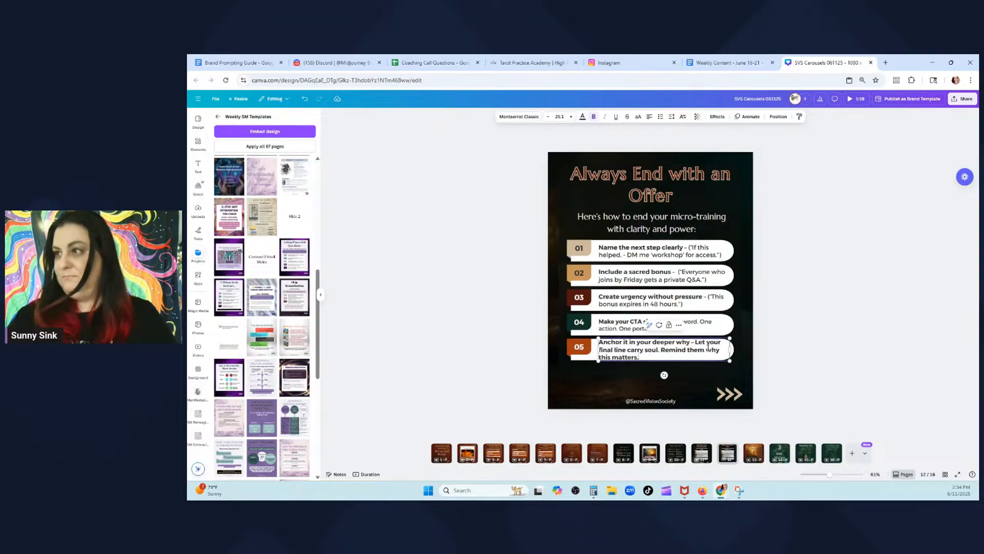
pyautogui.moveTo(640, 357); pyautogui.dragTo(696, 342)
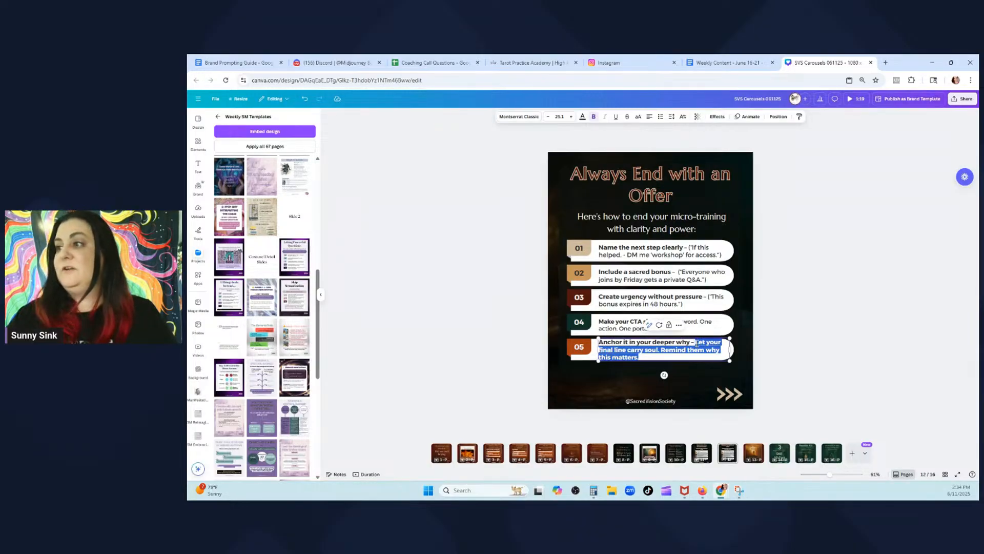
pyautogui.click(594, 117)
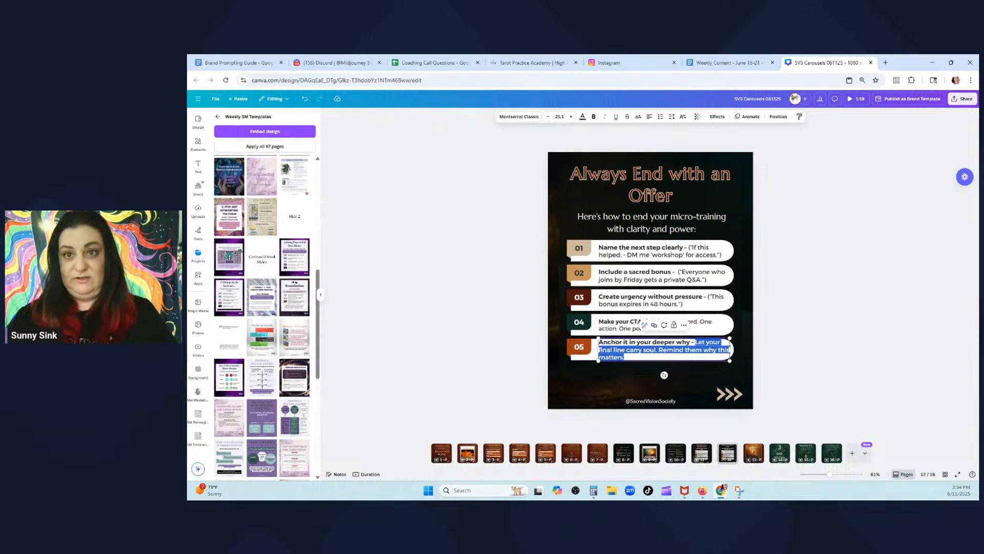
pyautogui.click(636, 349)
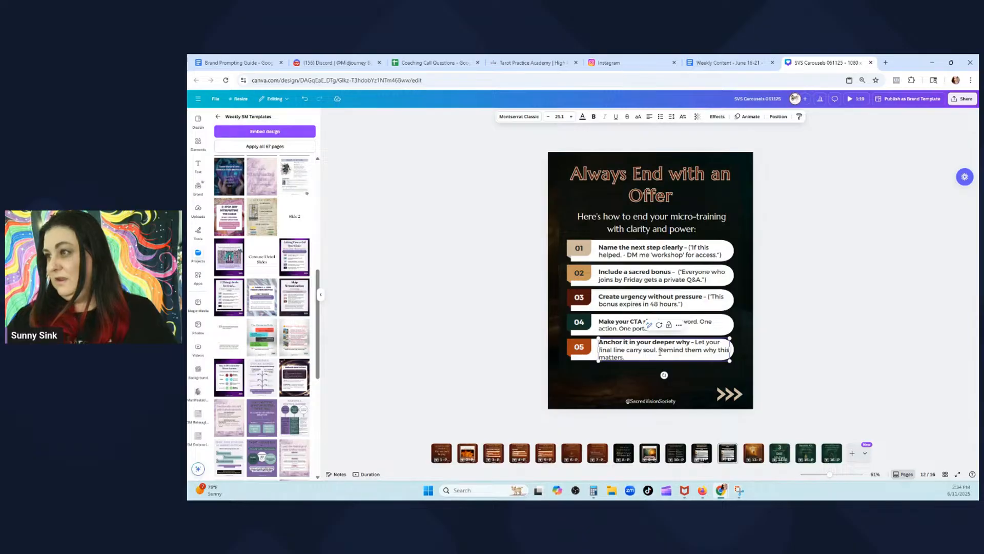
# Shorten item 05's description by deleting "Let your final line carry soul.", keeping only "Remind them why this matters."
pyautogui.press('BackSpace')
pyautogui.press('BackSpace')
pyautogui.press('BackSpace')
pyautogui.press('BackSpace')
pyautogui.press('BackSpace')
pyautogui.press('BackSpace')
pyautogui.press('BackSpace')
pyautogui.press('BackSpace')
pyautogui.press('BackSpace')
pyautogui.press('BackSpace')
pyautogui.press('BackSpace')
pyautogui.press('BackSpace')
pyautogui.press('BackSpace')
pyautogui.press('BackSpace')
pyautogui.press('BackSpace')
pyautogui.press('BackSpace')
pyautogui.press('BackSpace')
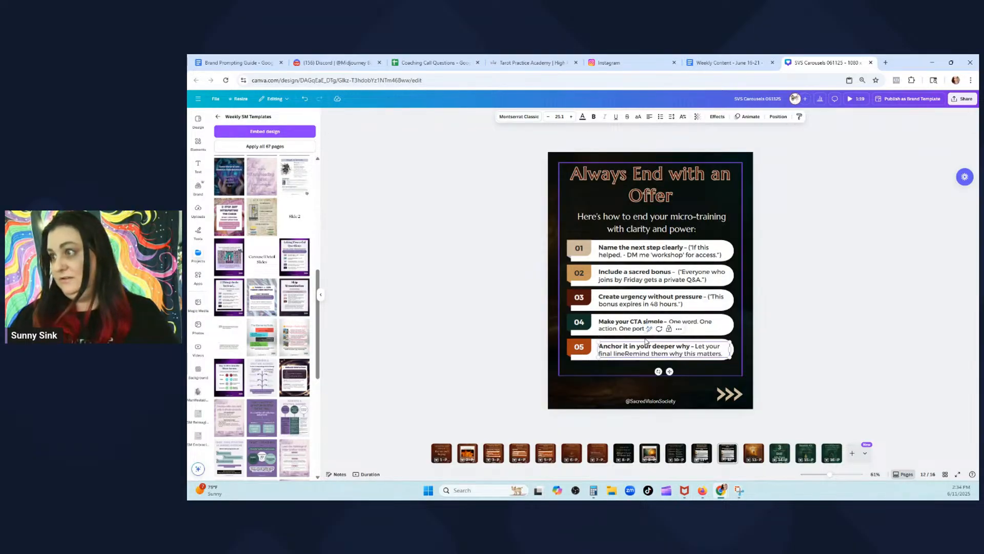
pyautogui.press('BackSpace')
pyautogui.press('BackSpace')
pyautogui.press('BackSpace')
pyautogui.press('BackSpace')
pyautogui.press('BackSpace')
pyautogui.press('BackSpace')
pyautogui.press('BackSpace')
pyautogui.press('BackSpace')
pyautogui.press('BackSpace')
pyautogui.press('BackSpace')
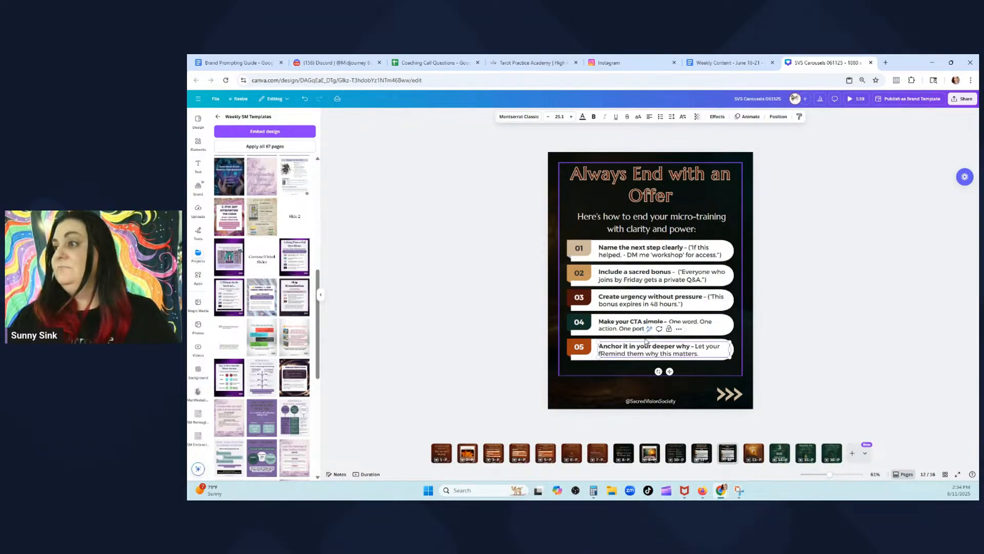
pyautogui.press('BackSpace')
pyautogui.press('BackSpace')
pyautogui.press('BackSpace')
pyautogui.press('BackSpace')
pyautogui.press('BackSpace')
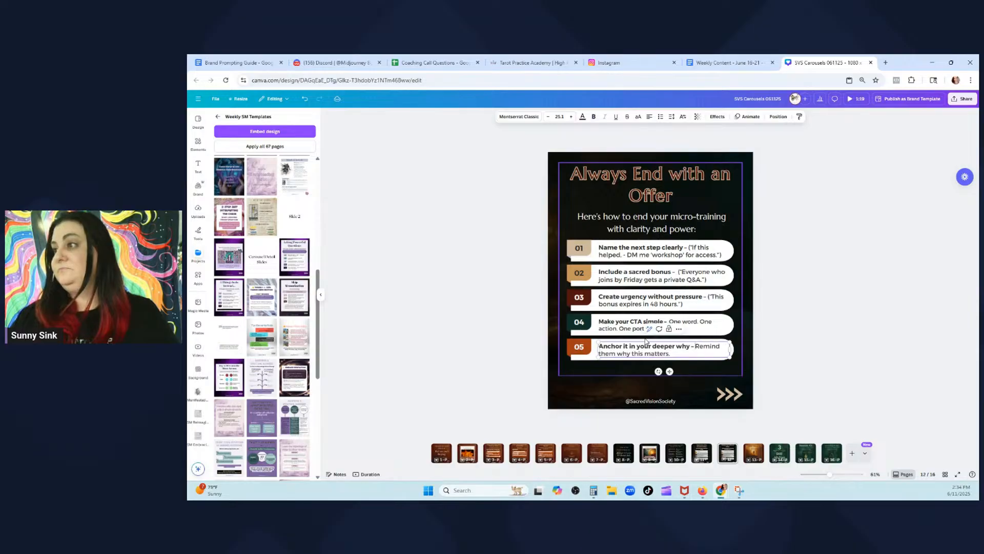
pyautogui.click(848, 199)
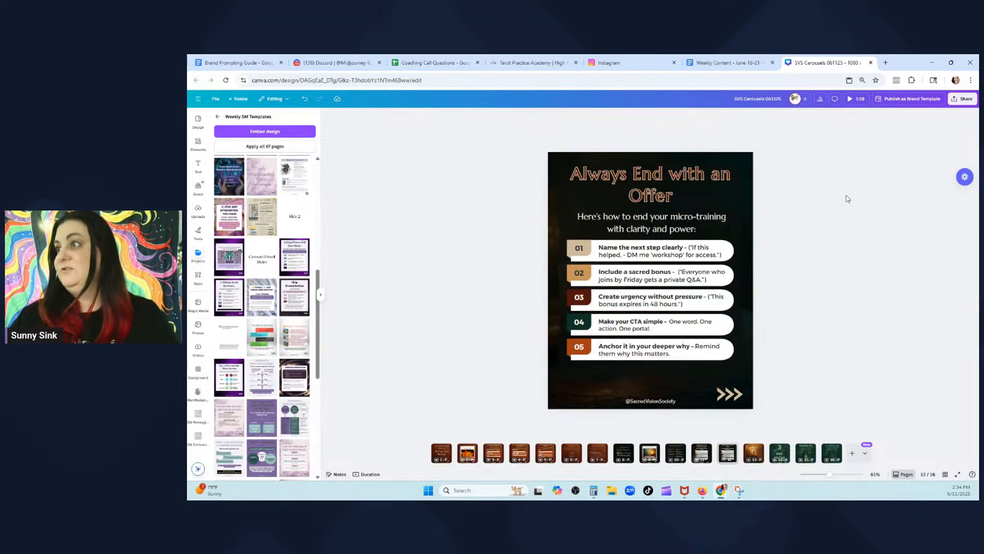
# Switch to the Weekly Content document and copy Slide 6's header text "Go Live. Or Don't."
pyautogui.click(711, 59)
pyautogui.scroll(-8, 461, 231)
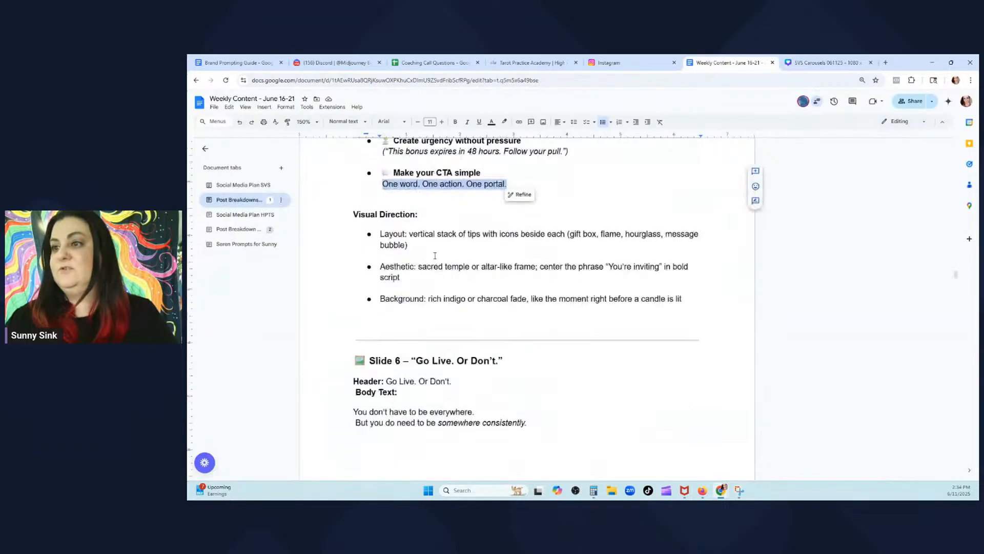
pyautogui.scroll(-3, 430, 233)
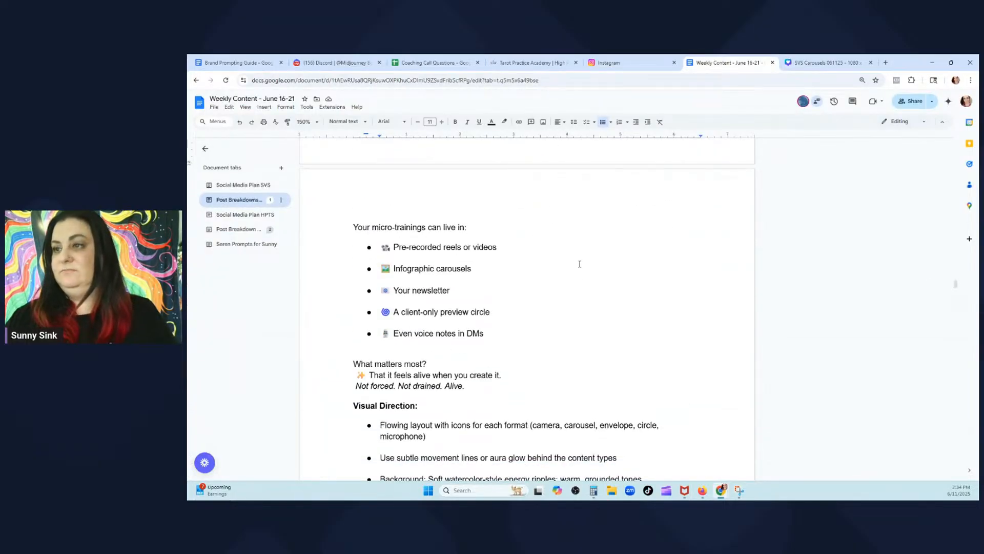
pyautogui.scroll(4, 394, 362)
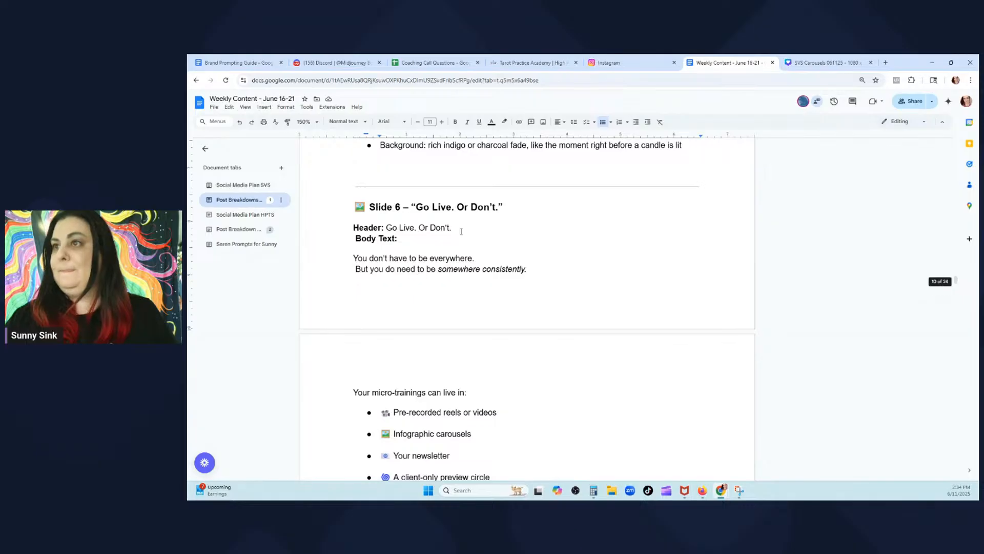
pyautogui.moveTo(452, 227); pyautogui.dragTo(385, 227)
pyautogui.hotkey('ctrl', 'c')
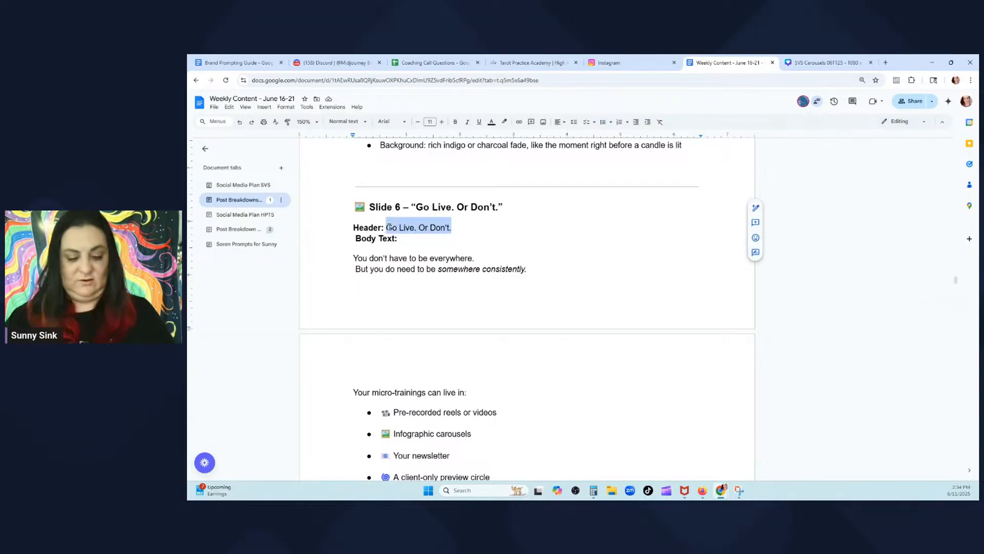
# Return to Canva, duplicate the "Always End with an Offer" page, and replace the copy's title with "Go Live. Or Don't."
pyautogui.click(787, 62)
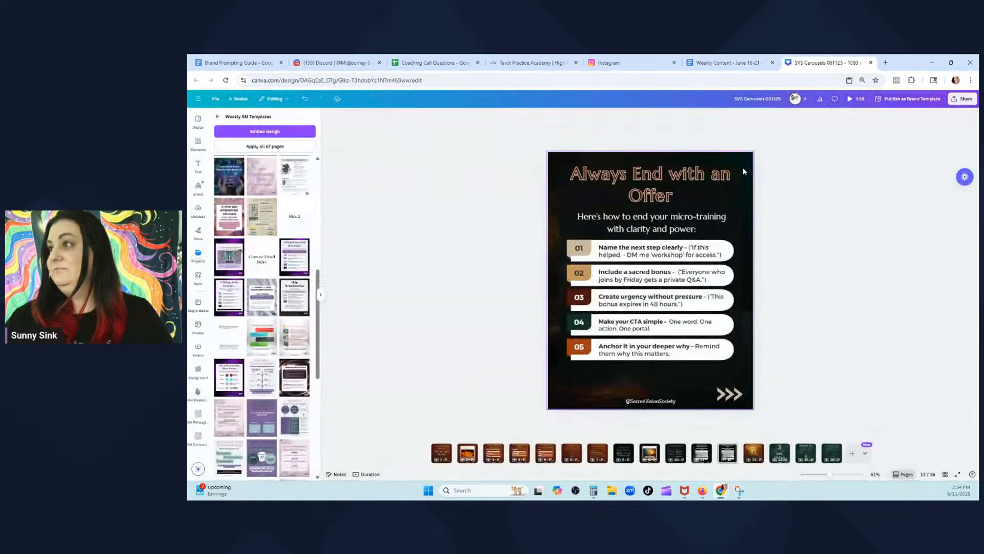
pyautogui.click(730, 448)
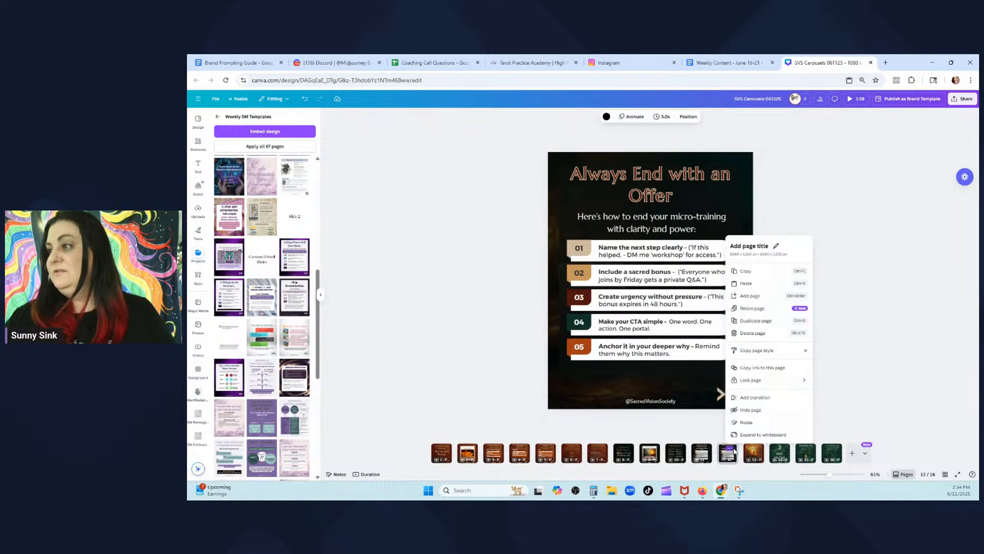
pyautogui.click(756, 320)
pyautogui.doubleClick(649, 197)
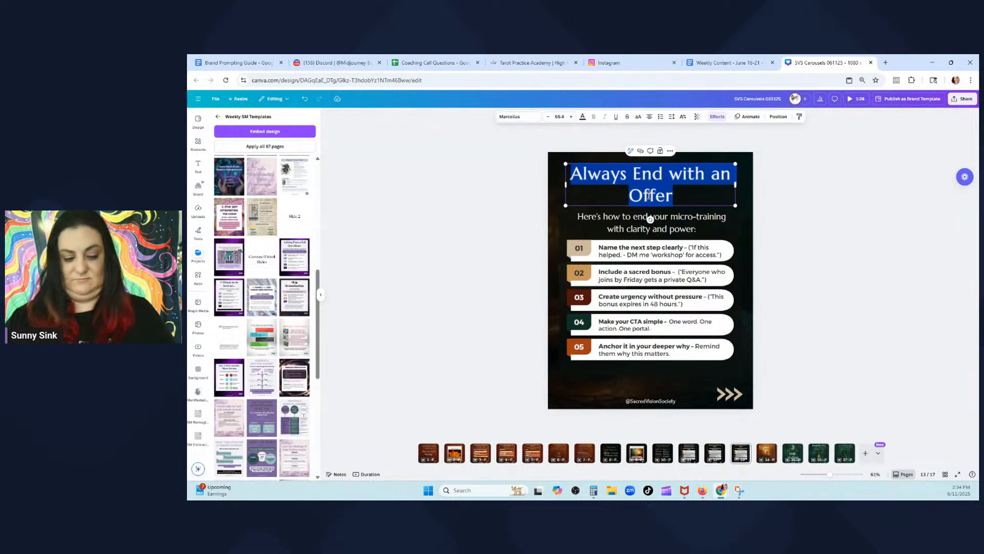
pyautogui.hotkey('ctrl', 'v')
# Replace the new slide's subheading with "Your micro-trainings can live in:" from the Weekly Content document and move it slightly down
pyautogui.click(728, 63)
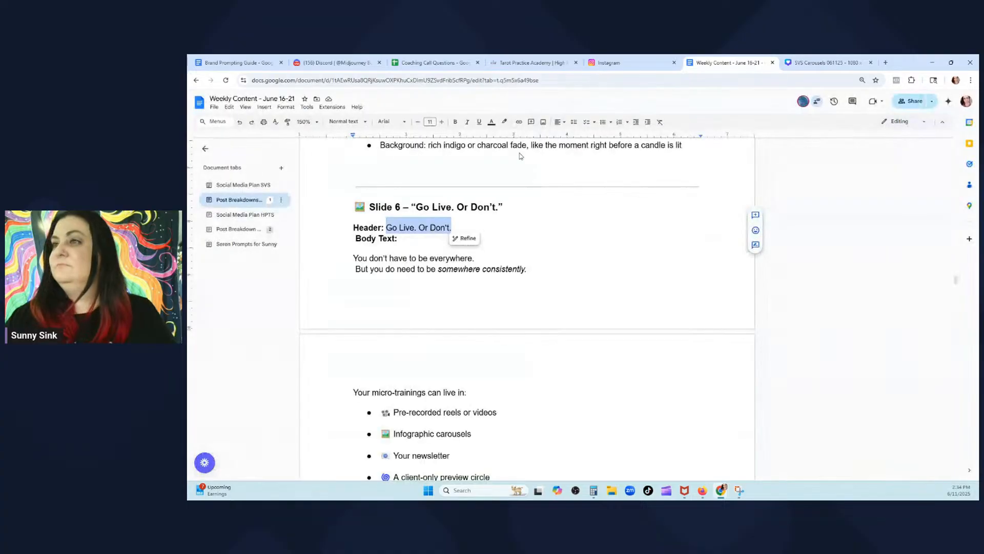
pyautogui.scroll(-2, 531, 281)
pyautogui.moveTo(490, 312); pyautogui.dragTo(353, 304)
pyautogui.hotkey('ctrl', 'c')
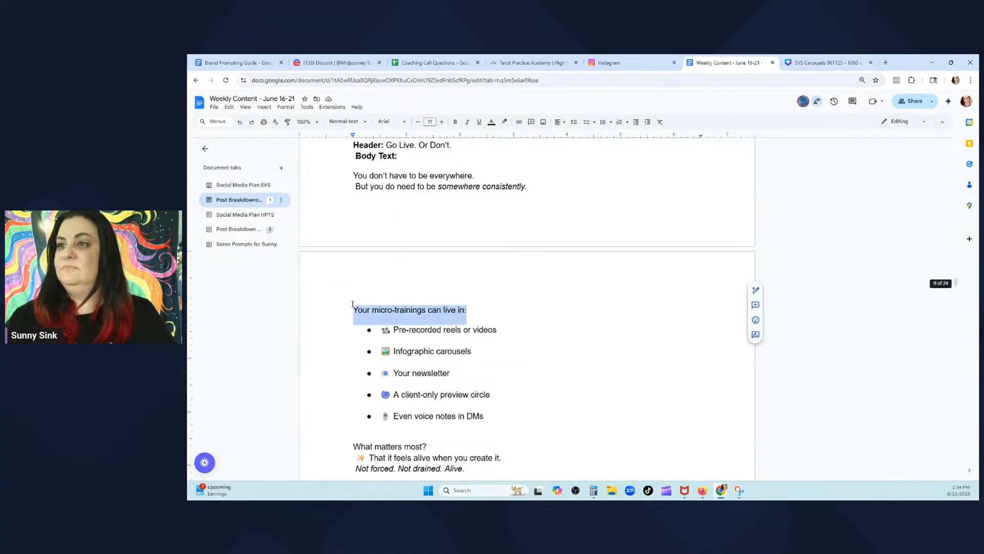
pyautogui.click(825, 62)
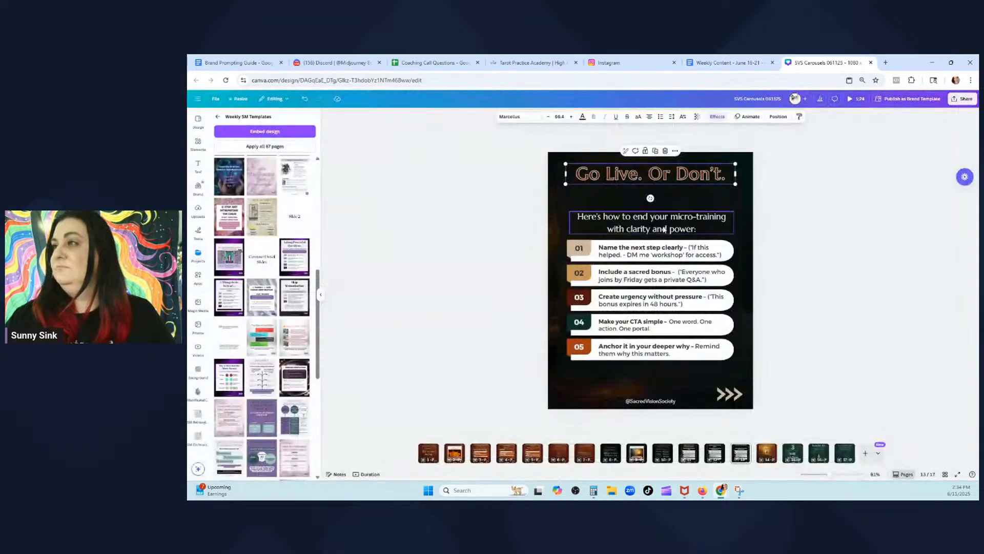
pyautogui.click(664, 229)
pyautogui.doubleClick(664, 229)
pyautogui.hotkey('ctrl', 'v')
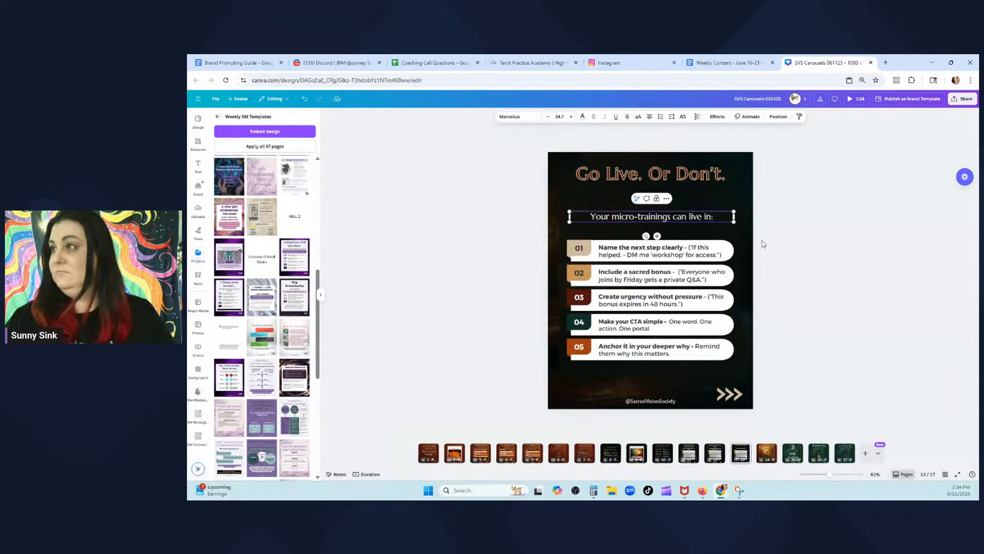
pyautogui.moveTo(660, 217); pyautogui.dragTo(651, 226)
# Increase the "Go Live. Or Don't." title's font size to 82.4
pyautogui.click(654, 173)
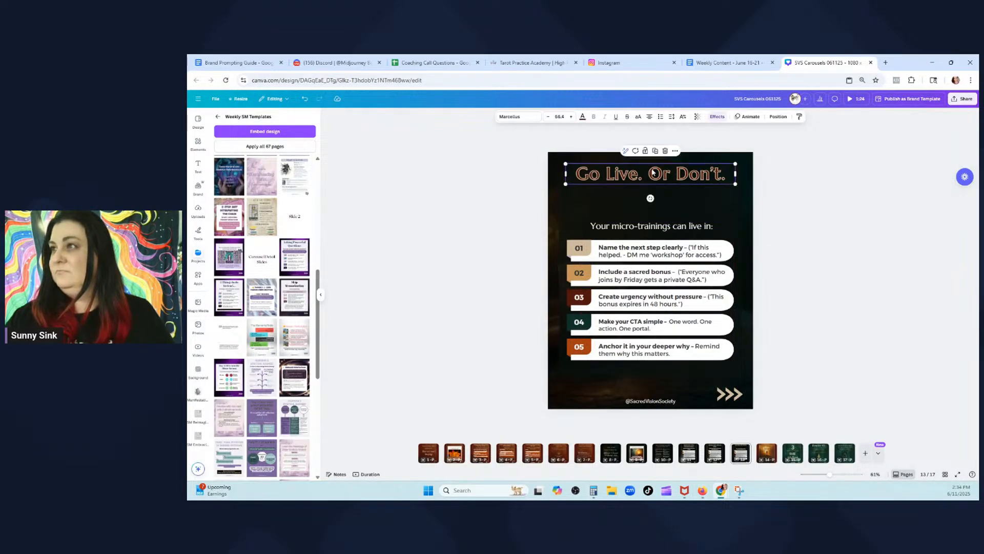
pyautogui.click(571, 116)
pyautogui.click(571, 116)
pyautogui.click(571, 116)
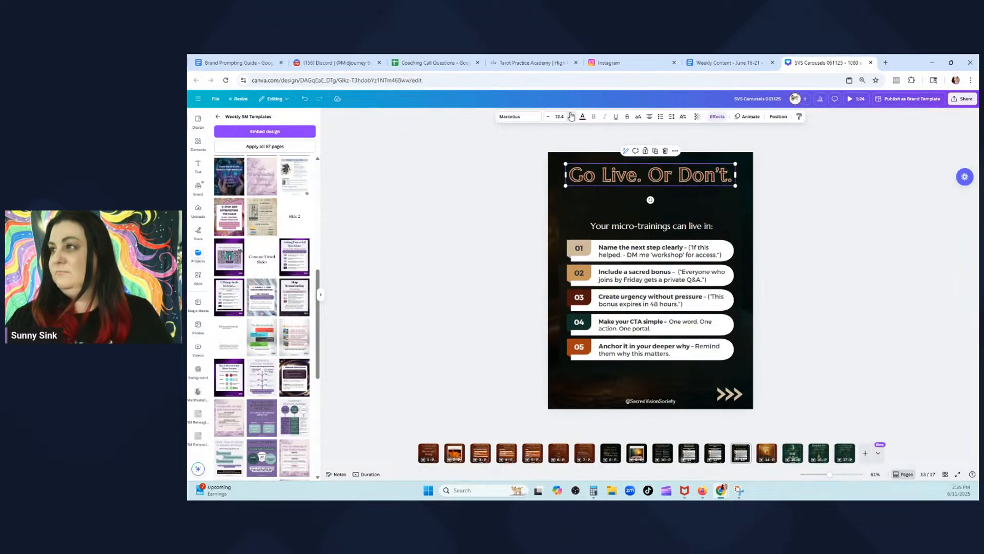
pyautogui.click(571, 116)
pyautogui.click(571, 116)
pyautogui.click(572, 116)
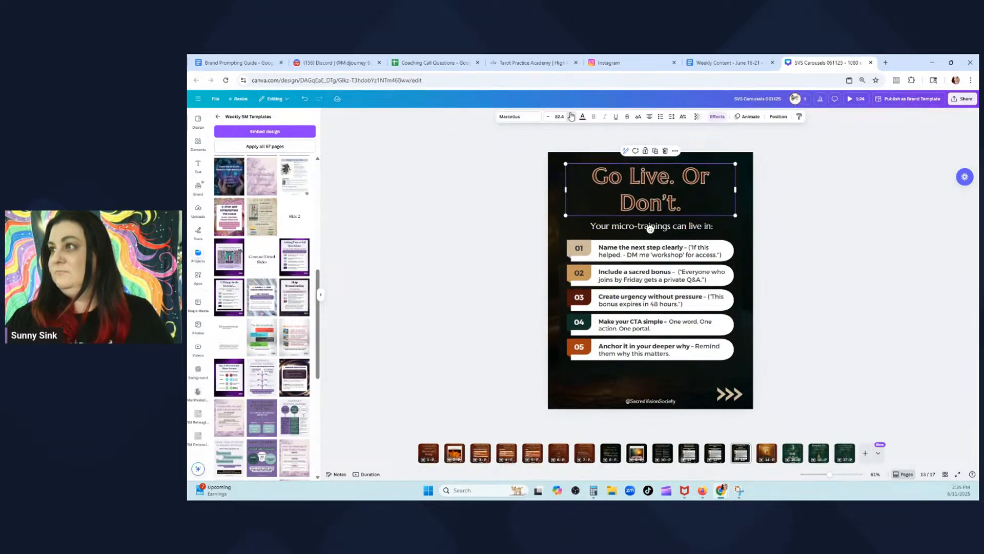
pyautogui.click(834, 253)
# Copy "Pre-recorded reels or videos" with its emoji from the Weekly Content document and replace item 01's text with it in Canva
pyautogui.click(751, 63)
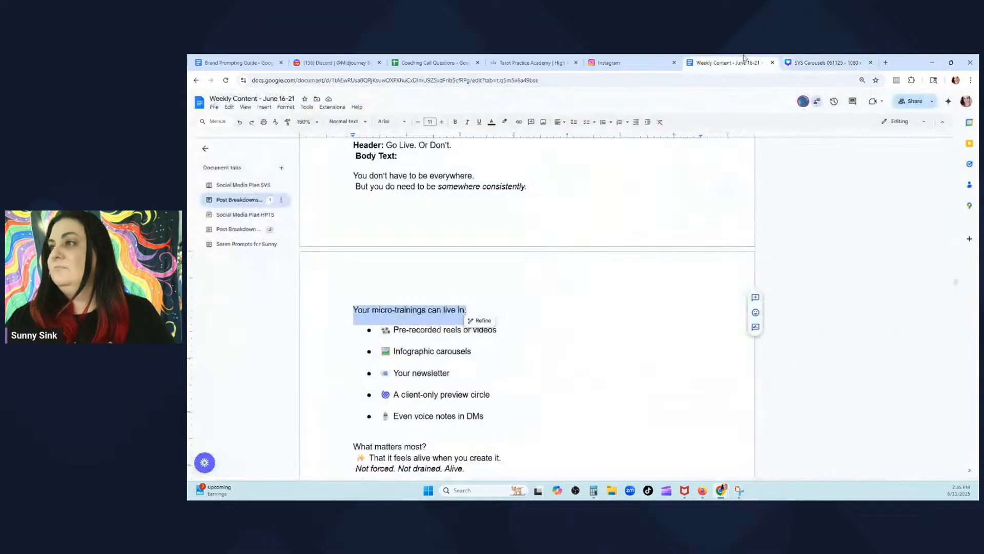
pyautogui.scroll(-3, 513, 280)
pyautogui.moveTo(486, 248); pyautogui.dragTo(387, 248)
pyautogui.hotkey('ctrl', 'c')
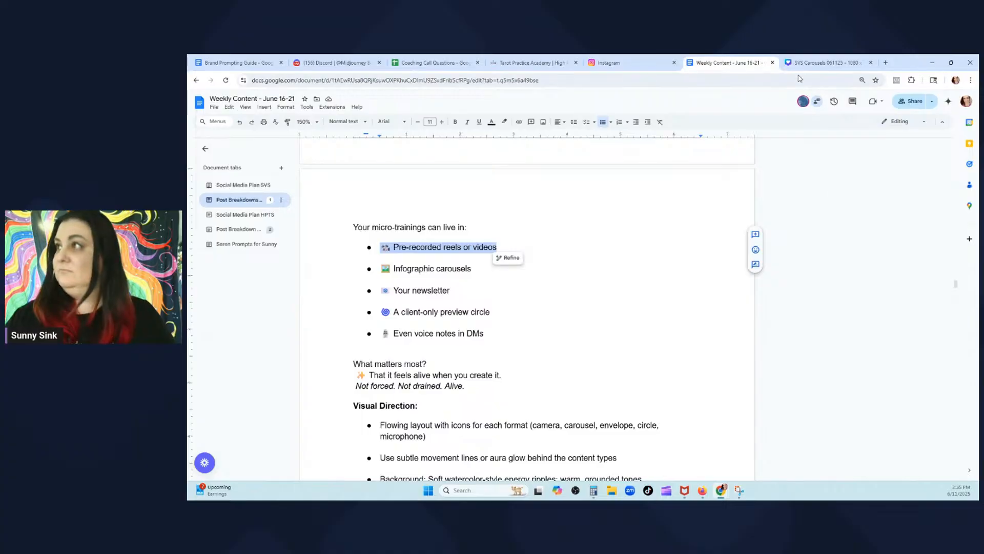
pyautogui.click(820, 62)
pyautogui.click(674, 245)
pyautogui.hotkey('ctrl', 'a')
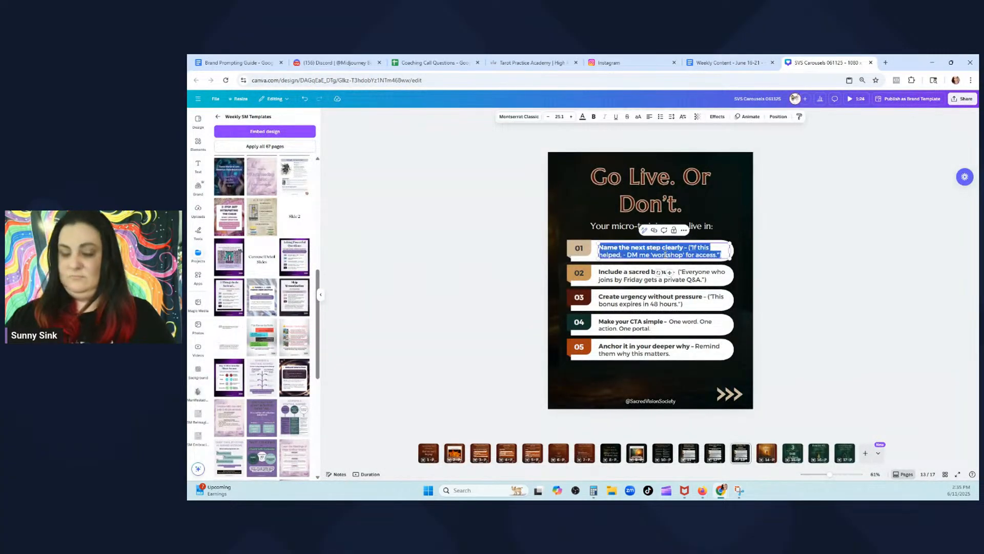
pyautogui.hotkey('ctrl', 'v')
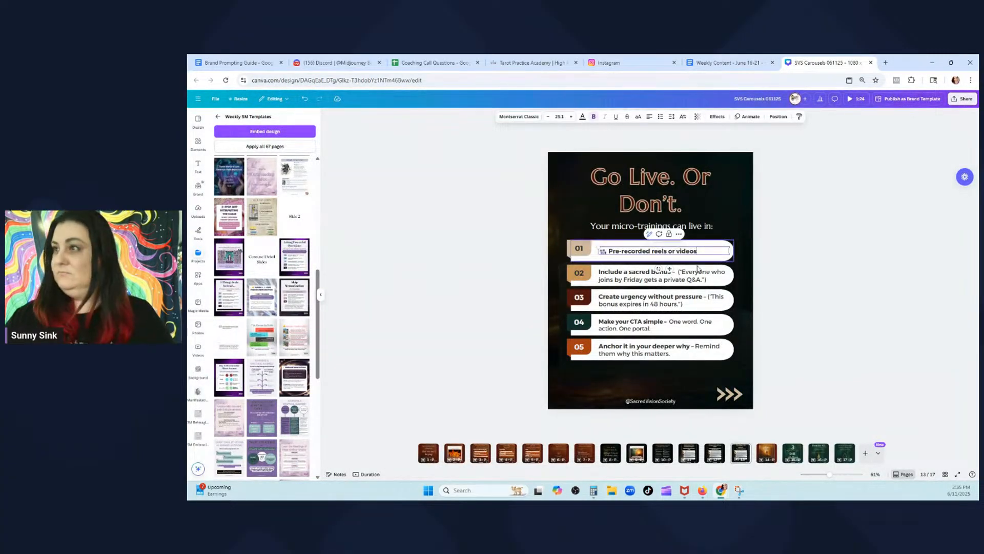
# Copy "Infographic carousels" with its emoji from the Weekly Content document and replace item 02's text with it in Canva
pyautogui.click(738, 63)
pyautogui.moveTo(473, 272); pyautogui.dragTo(381, 269)
pyautogui.hotkey('ctrl', 'c')
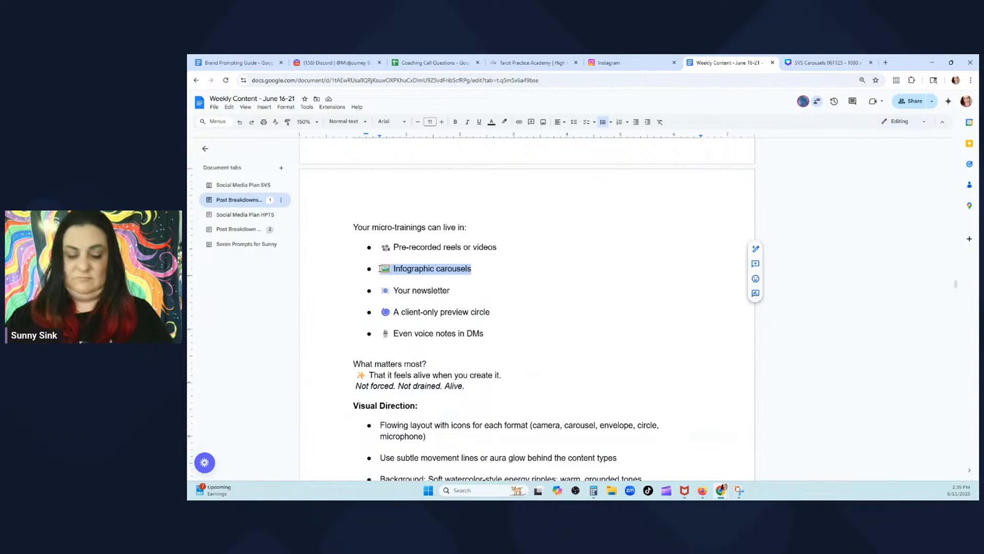
pyautogui.click(799, 60)
pyautogui.click(684, 275)
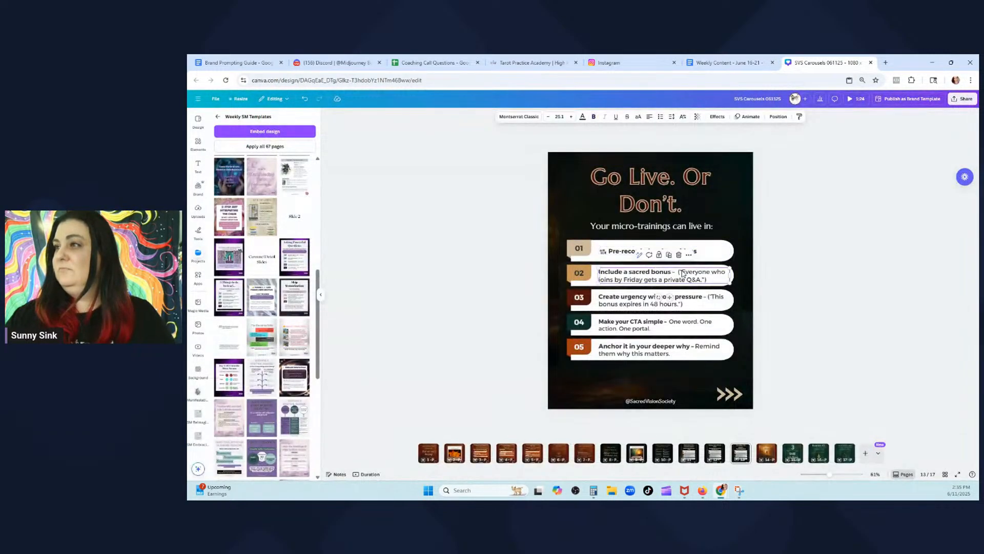
pyautogui.hotkey('ctrl', 'a')
pyautogui.hotkey('ctrl', 'v')
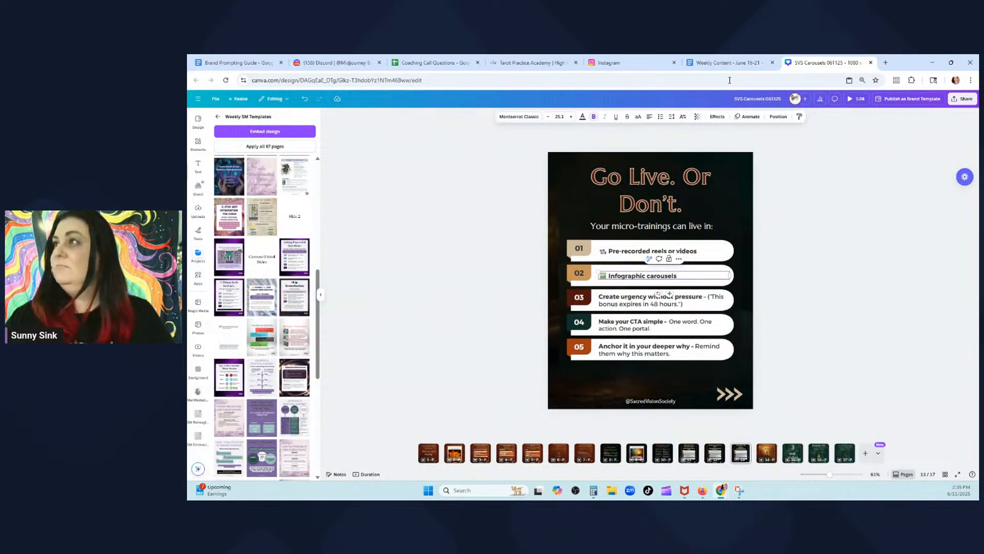
# Copy "Your newsletter" with its emoji from the Weekly Content document and replace item 03's text with it in Canva
pyautogui.click(728, 63)
pyautogui.moveTo(451, 290); pyautogui.dragTo(380, 290)
pyautogui.hotkey('ctrl', 'c')
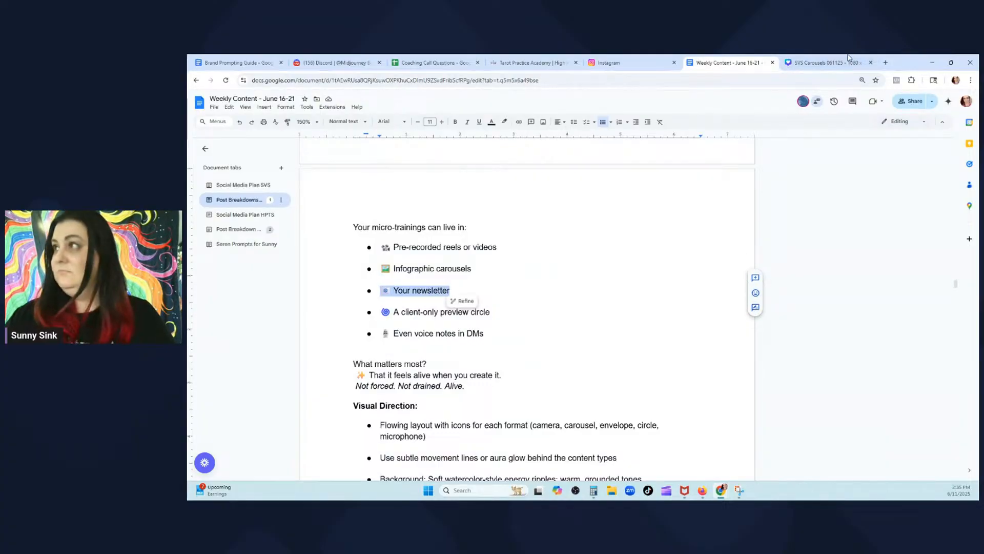
pyautogui.click(826, 63)
pyautogui.click(692, 307)
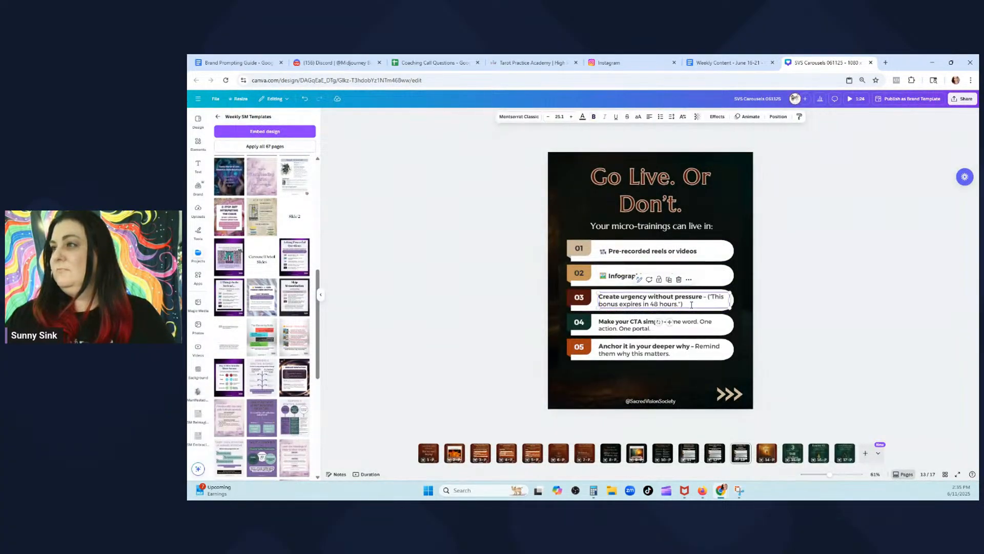
pyautogui.tripleClick(692, 307)
pyautogui.hotkey('ctrl', 'v')
# Copy "A client-only preview circle" with its emoji from the Weekly Content document and replace item 04's text with it in Canva
pyautogui.click(741, 65)
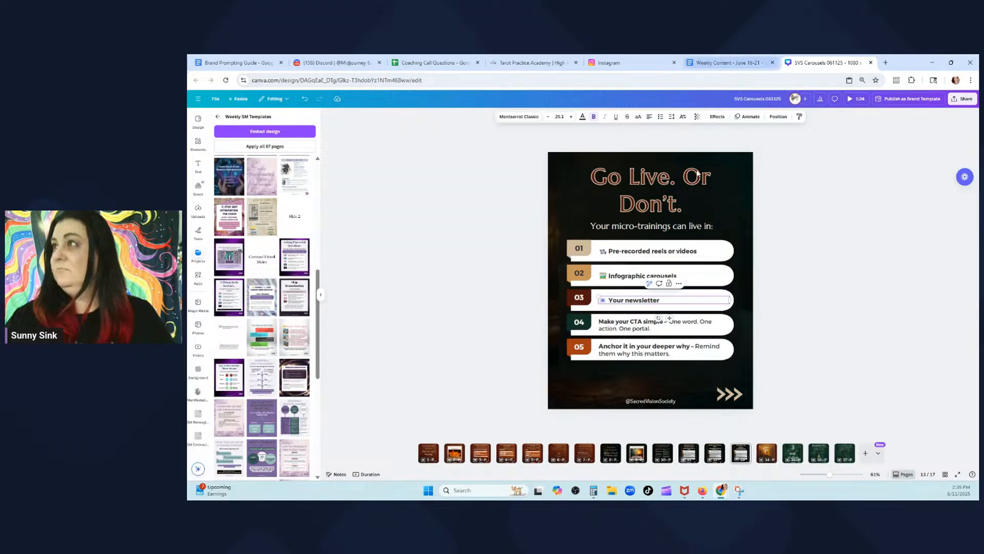
pyautogui.moveTo(492, 312); pyautogui.dragTo(379, 312)
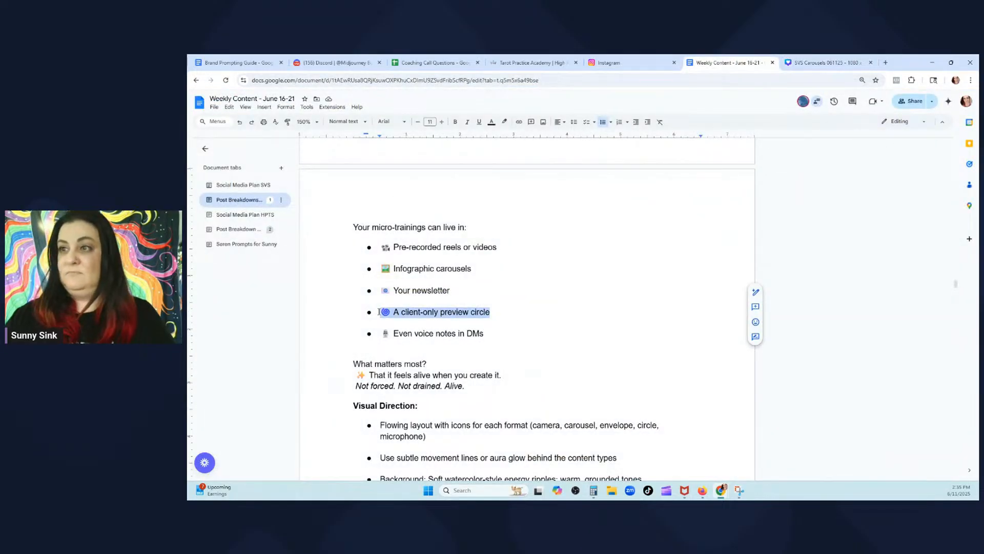
pyautogui.hotkey('ctrl', 'c')
pyautogui.click(826, 62)
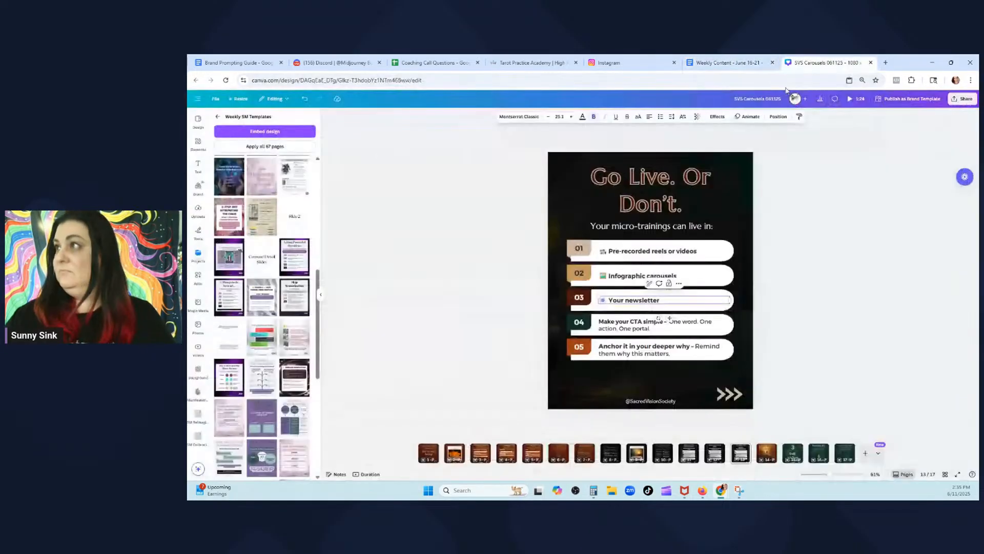
pyautogui.click(675, 332)
pyautogui.click(675, 330)
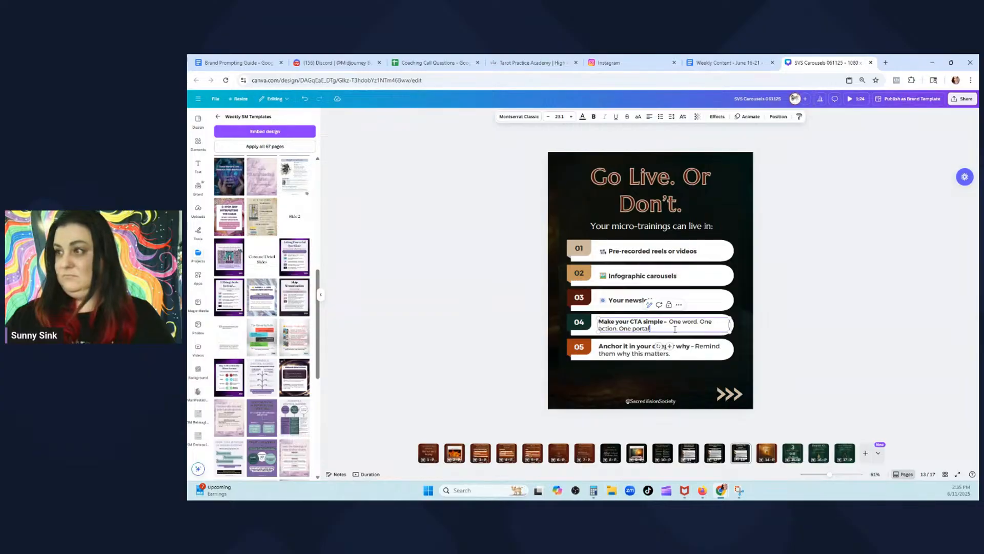
pyautogui.hotkey('ctrl', 'a')
pyautogui.hotkey('ctrl', 'v')
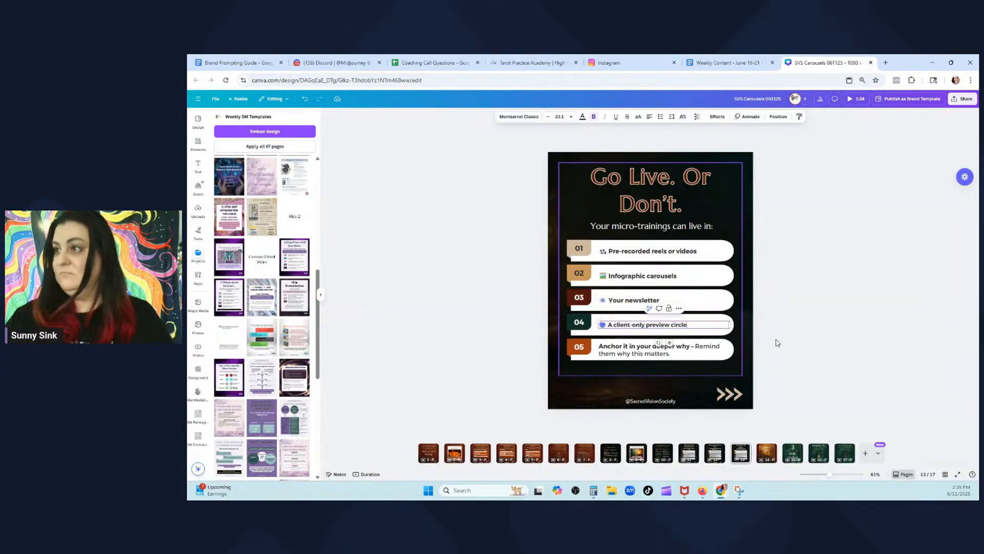
# Copy "Even voice notes in DMs" from the Weekly Content document and replace the placeholder text of item 05 in the Canva carousel with it
pyautogui.click(728, 62)
pyautogui.moveTo(519, 339); pyautogui.dragTo(386, 330)
pyautogui.click(827, 62)
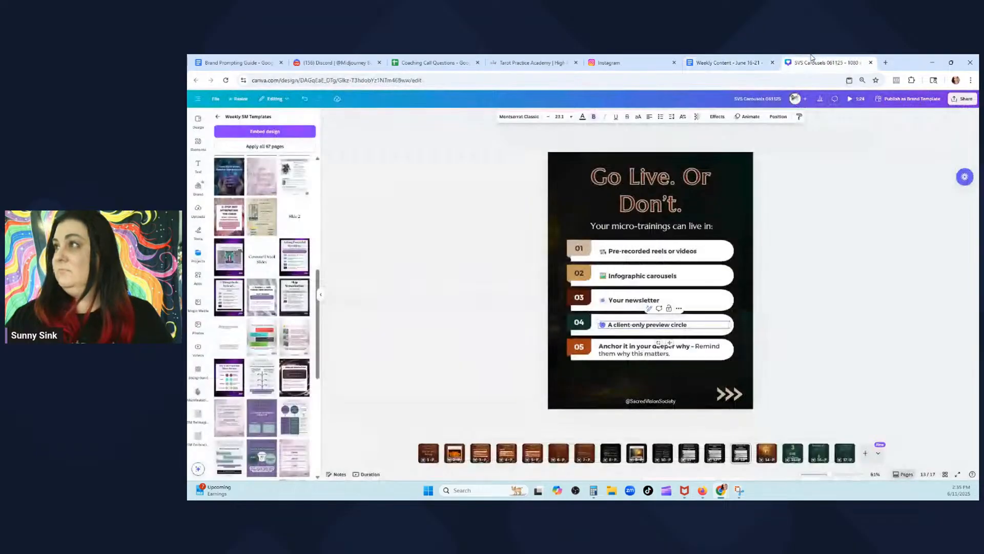
pyautogui.click(656, 354)
pyautogui.click(657, 354)
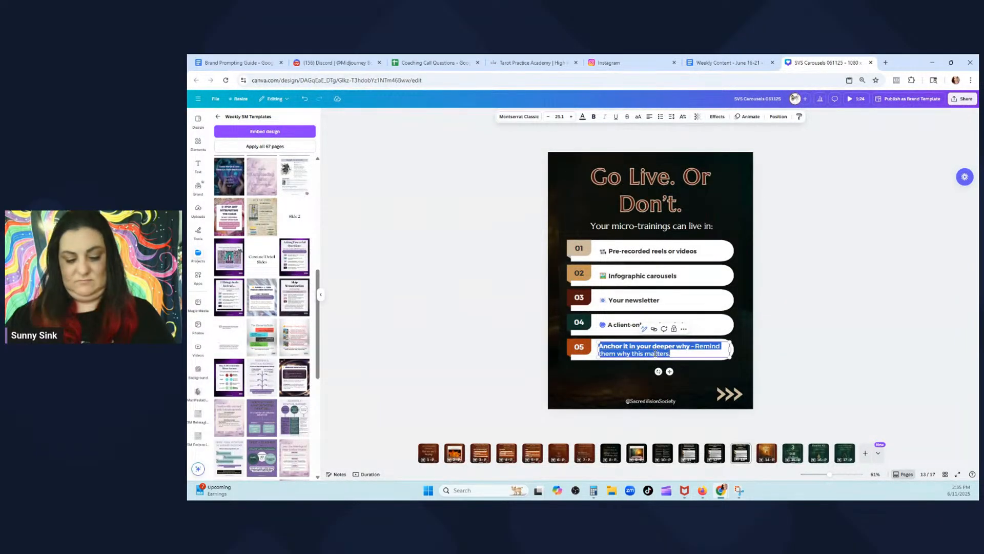
pyautogui.hotkey('ctrl', 'v')
# Increase the font size of the item 01 text "Pre-recorded reels or videos" to 31.1
pyautogui.click(653, 248)
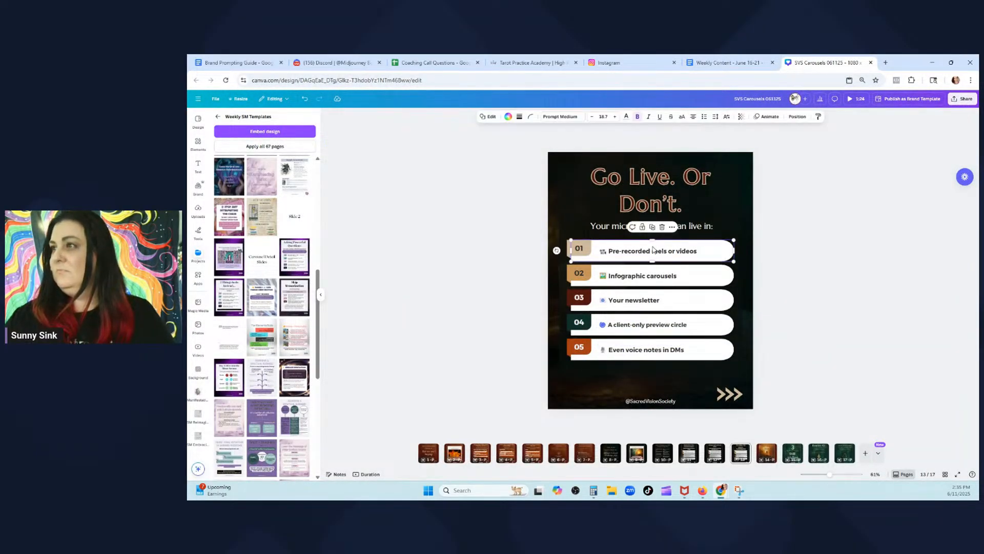
pyautogui.click(654, 249)
pyautogui.click(912, 248)
pyautogui.click(699, 254)
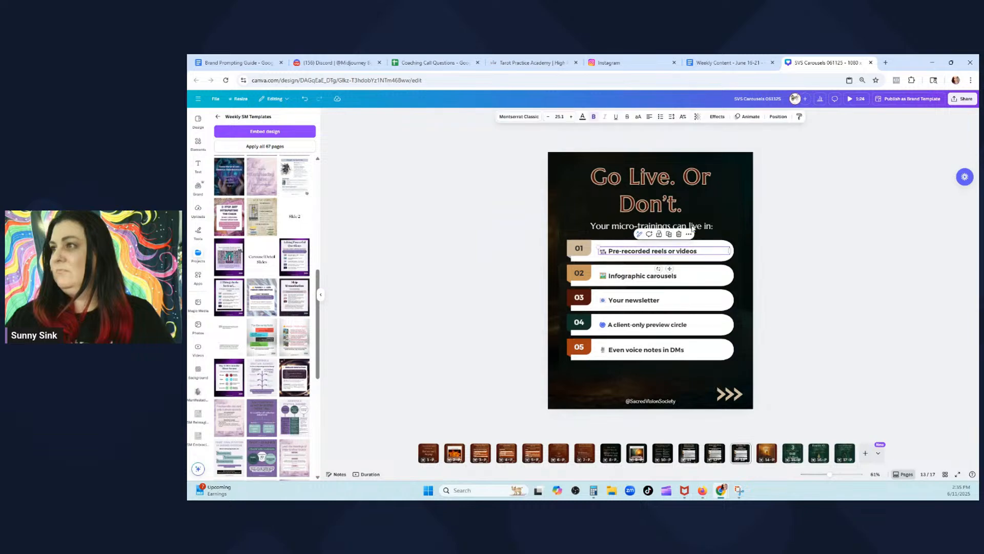
pyautogui.click(571, 117)
pyautogui.click(572, 118)
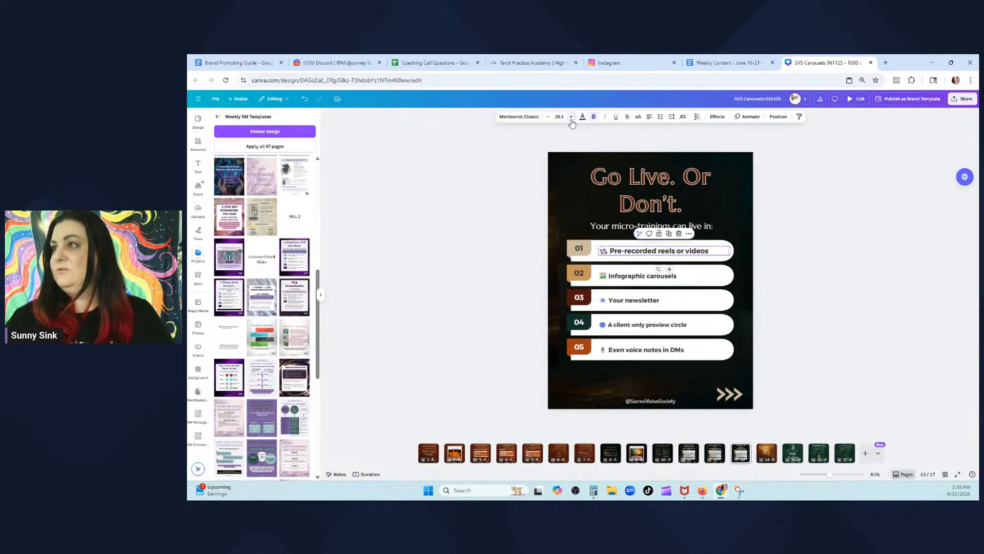
pyautogui.click(571, 118)
pyautogui.click(571, 118)
pyautogui.click(572, 117)
pyautogui.click(571, 118)
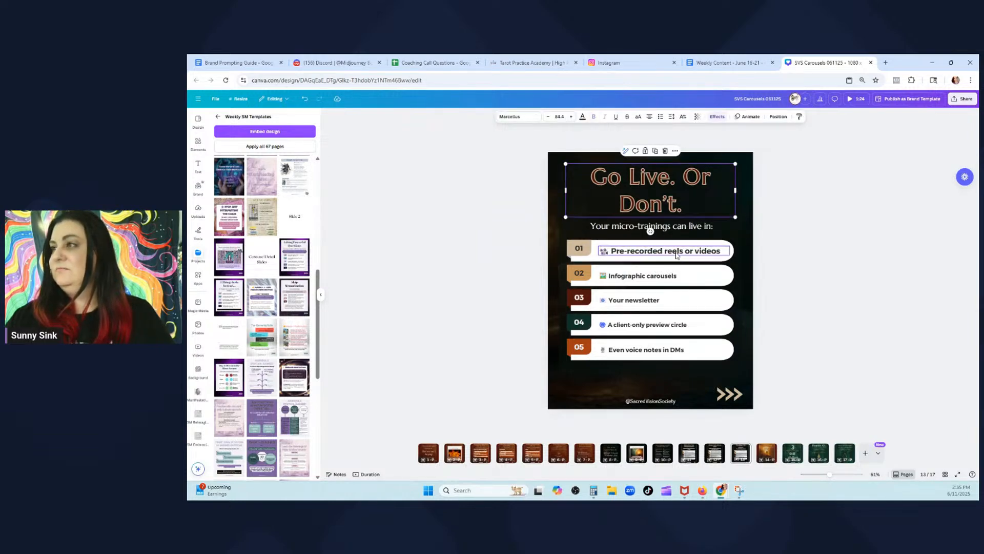
# Copy the text style of item 01 onto the texts of items 02, 03, 04 and 05
pyautogui.click(799, 116)
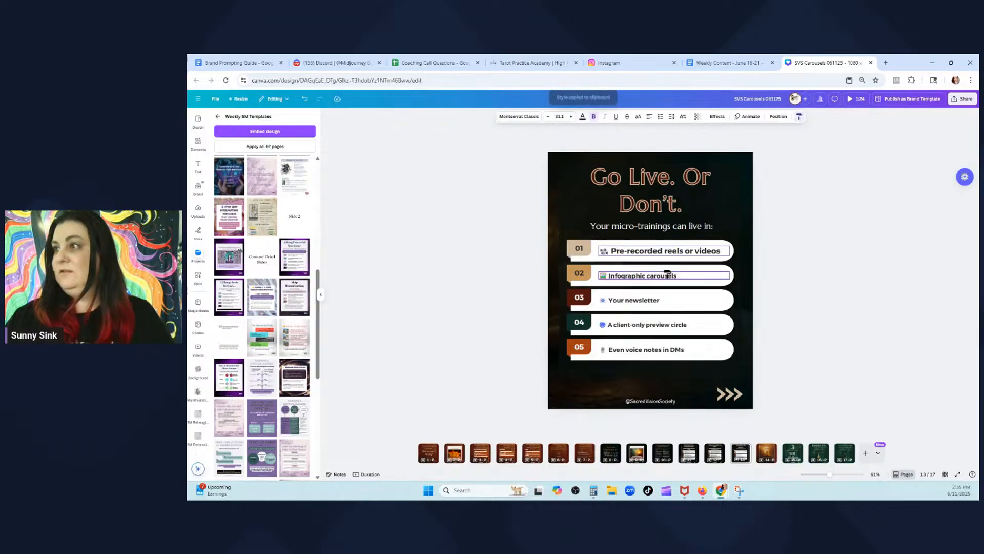
pyautogui.click(667, 275)
pyautogui.click(799, 116)
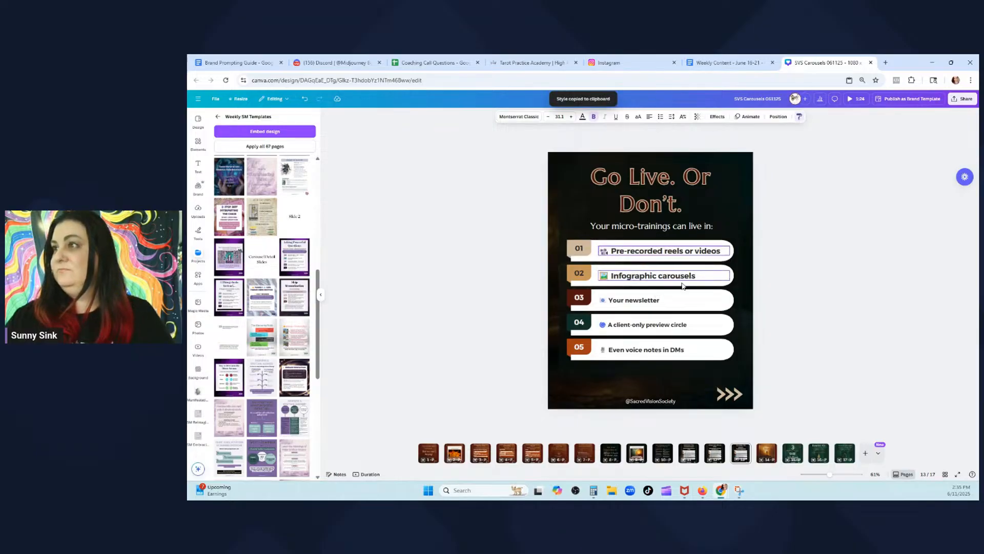
pyautogui.click(655, 300)
pyautogui.click(799, 117)
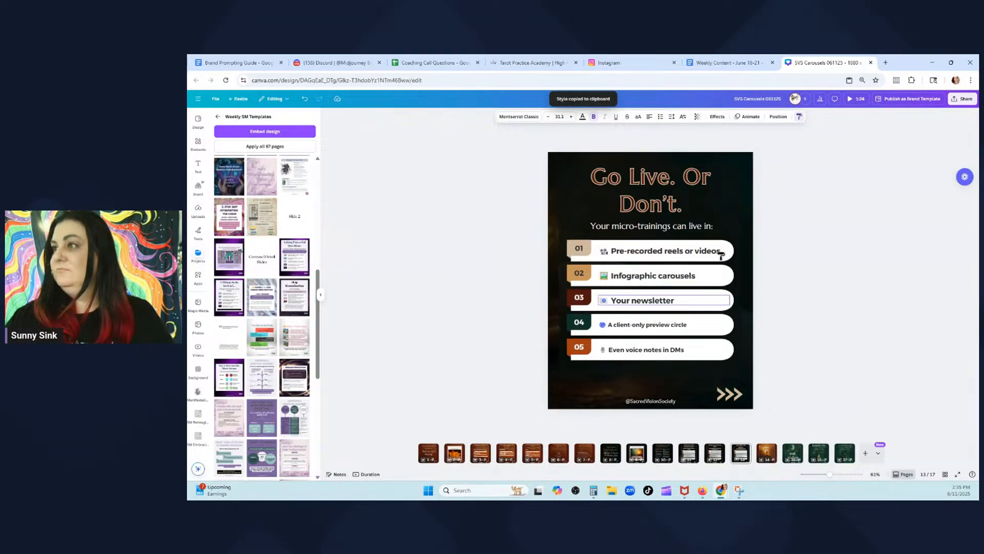
pyautogui.click(667, 325)
pyautogui.click(800, 116)
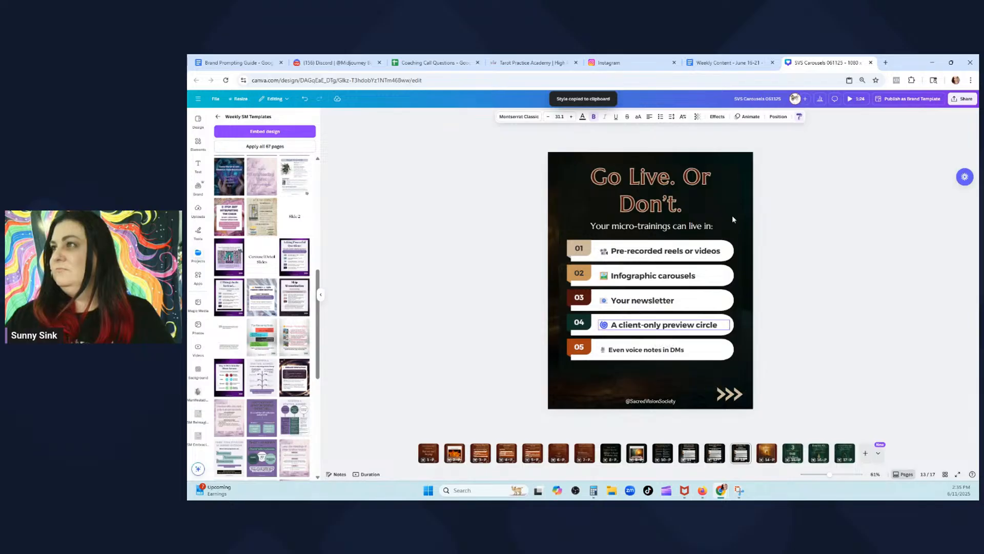
pyautogui.click(654, 350)
pyautogui.click(816, 234)
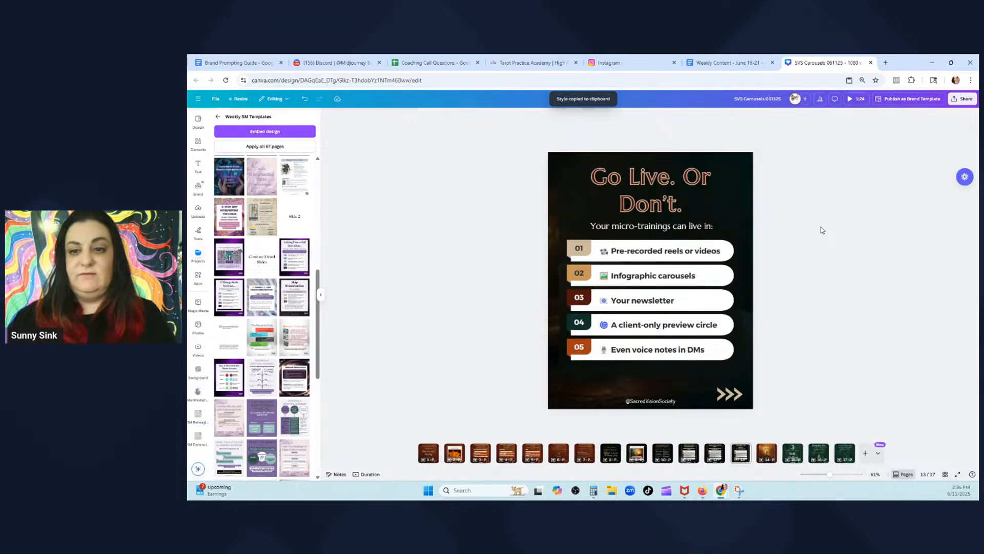
pyautogui.click(728, 62)
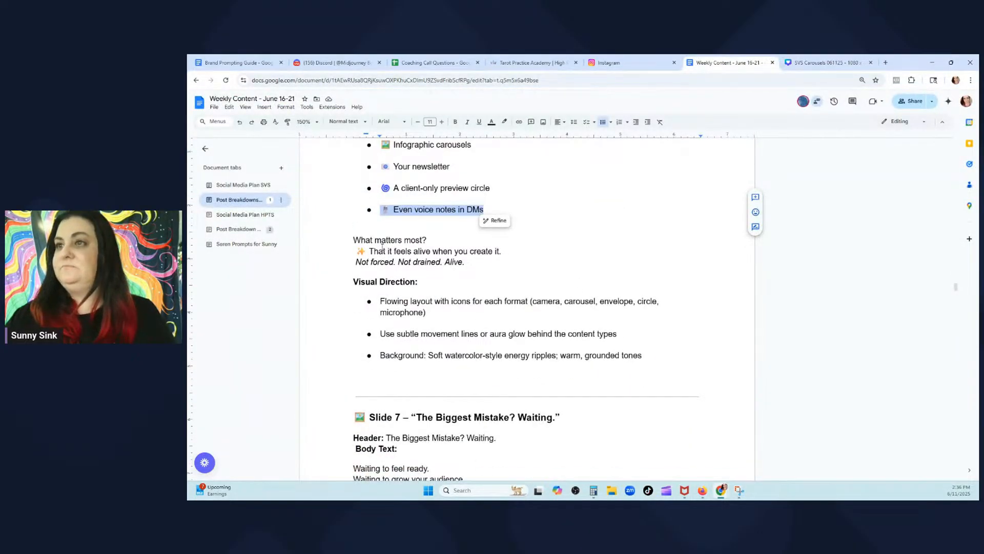
pyautogui.moveTo(483, 257); pyautogui.dragTo(353, 239)
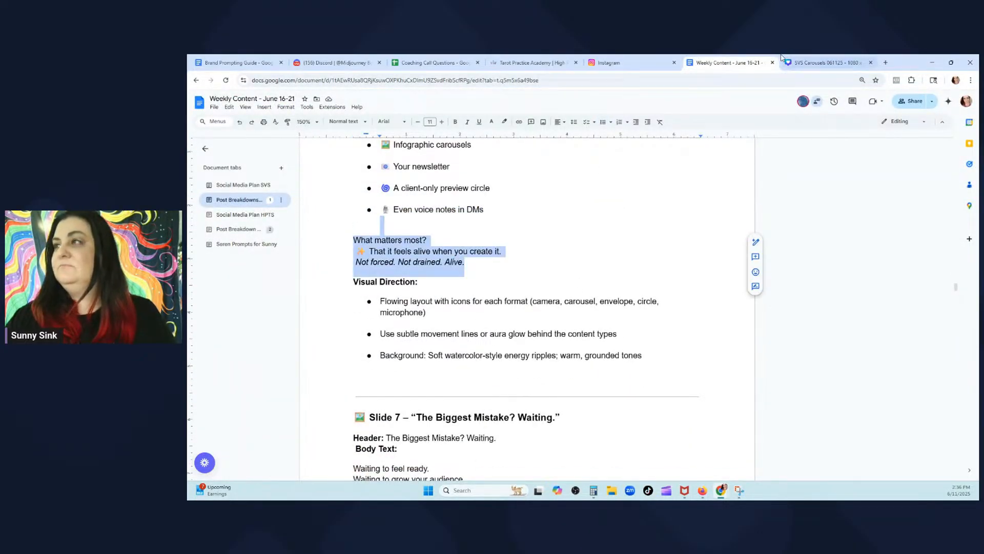
pyautogui.click(827, 63)
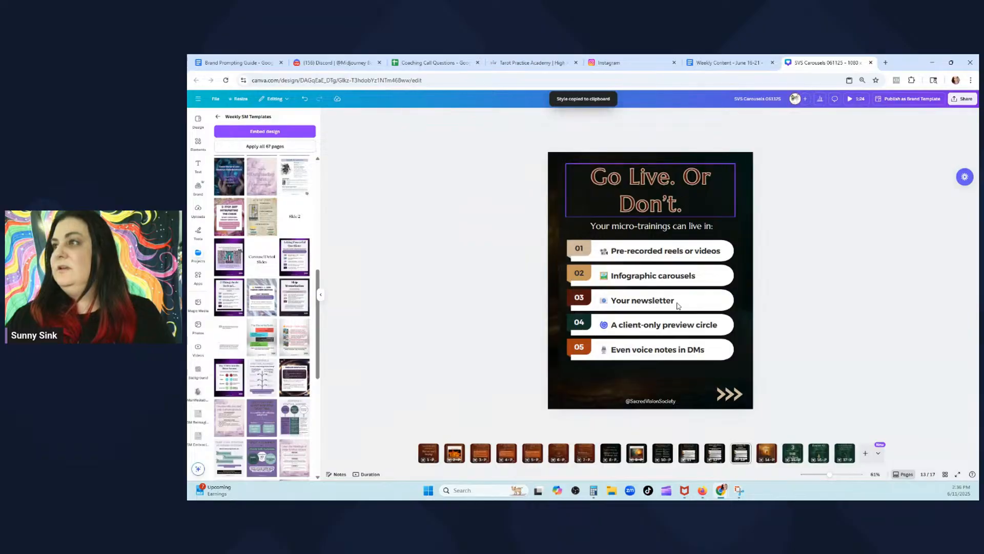
# Switch to the Weekly Content document in Google Docs and examine the Slide 7, Slide 8 and caption copy
pyautogui.click(731, 62)
pyautogui.scroll(-5, 450, 242)
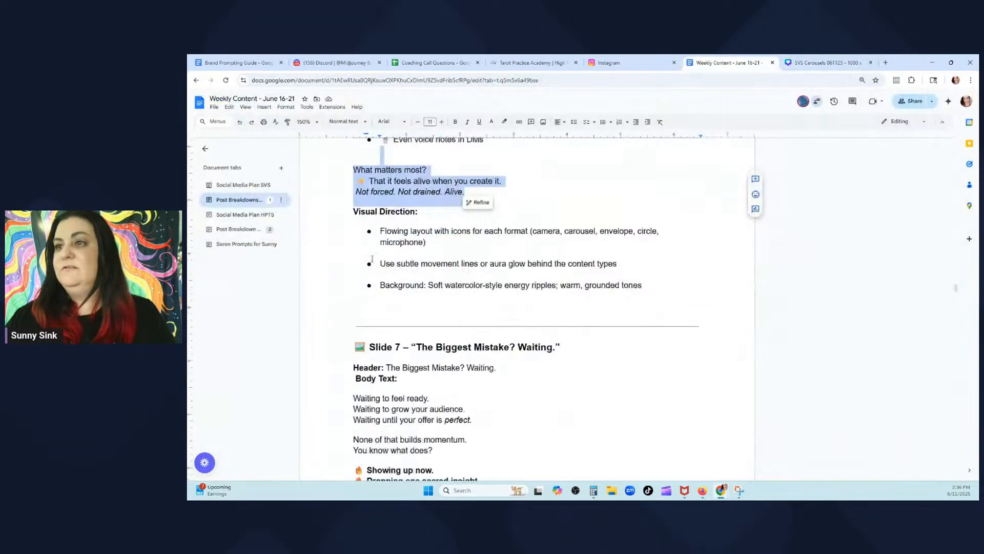
pyautogui.scroll(-4, 453, 238)
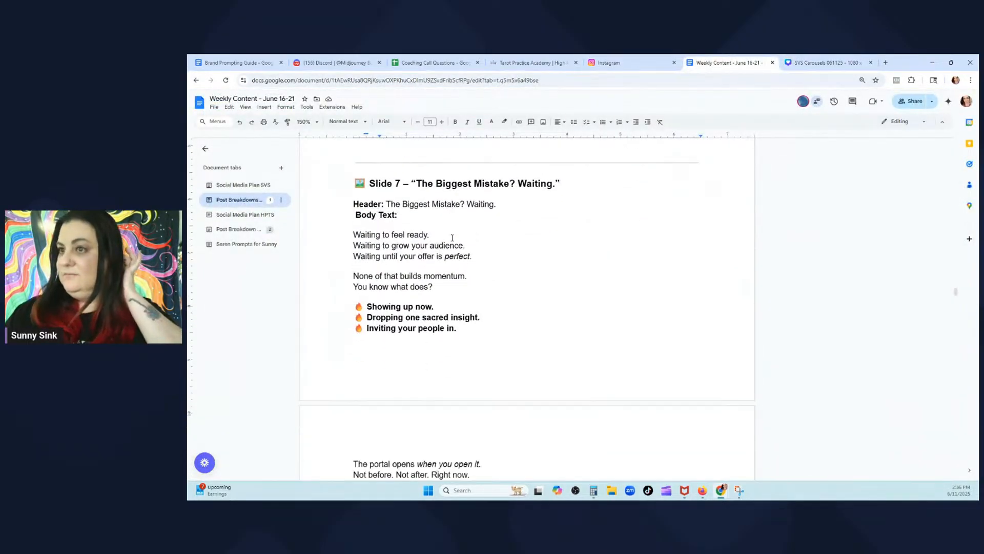
pyautogui.scroll(2, 452, 238)
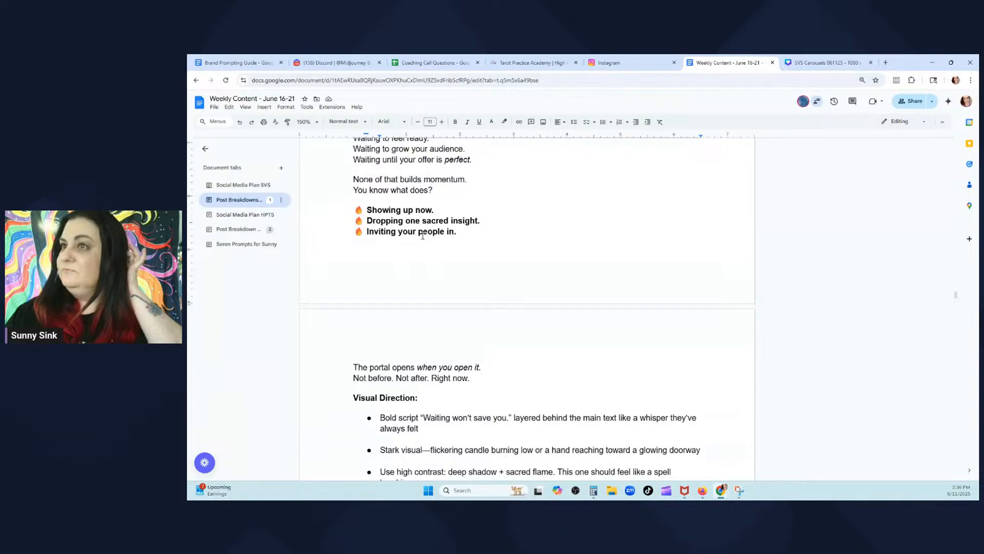
pyautogui.scroll(1, 423, 236)
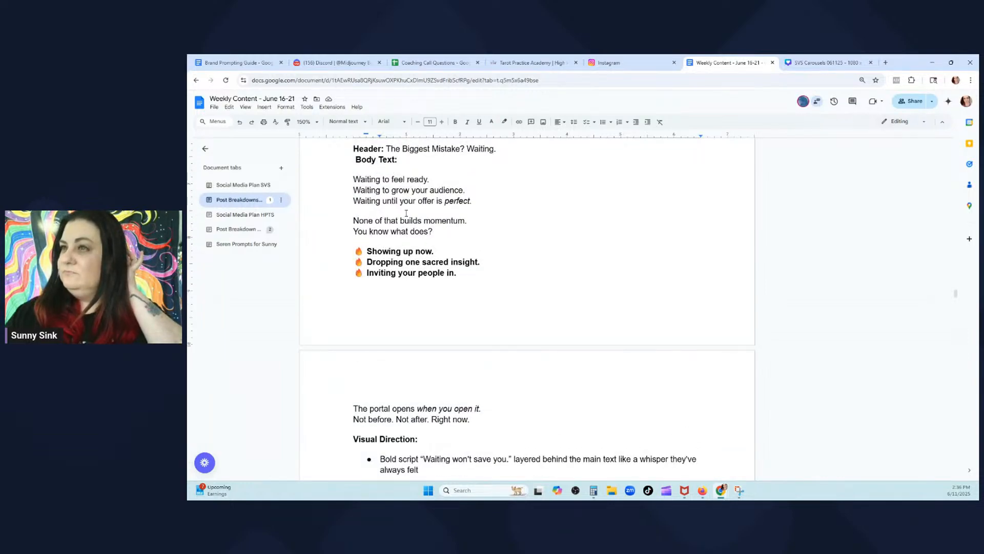
pyautogui.scroll(-1, 406, 213)
pyautogui.scroll(3, 409, 340)
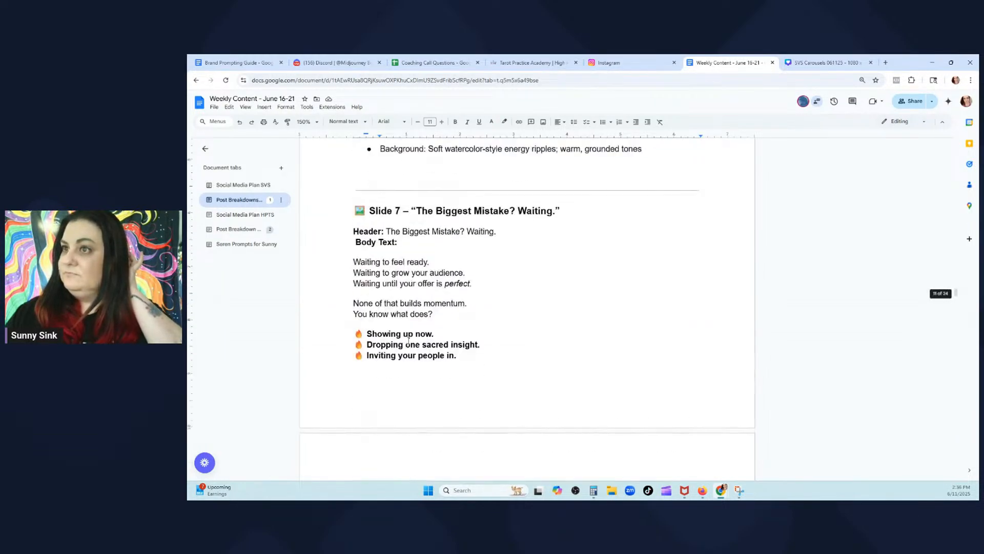
pyautogui.scroll(-4, 408, 284)
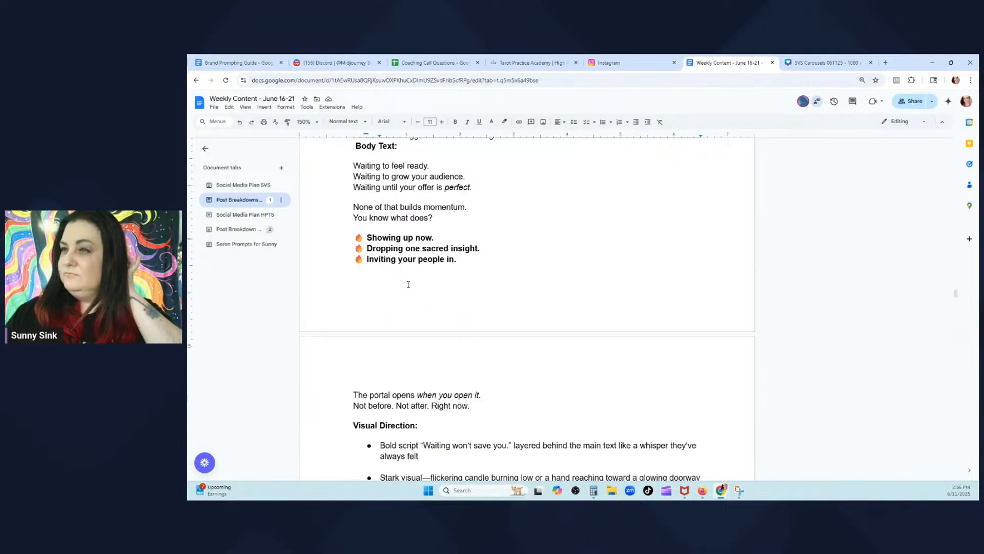
pyautogui.scroll(3, 409, 285)
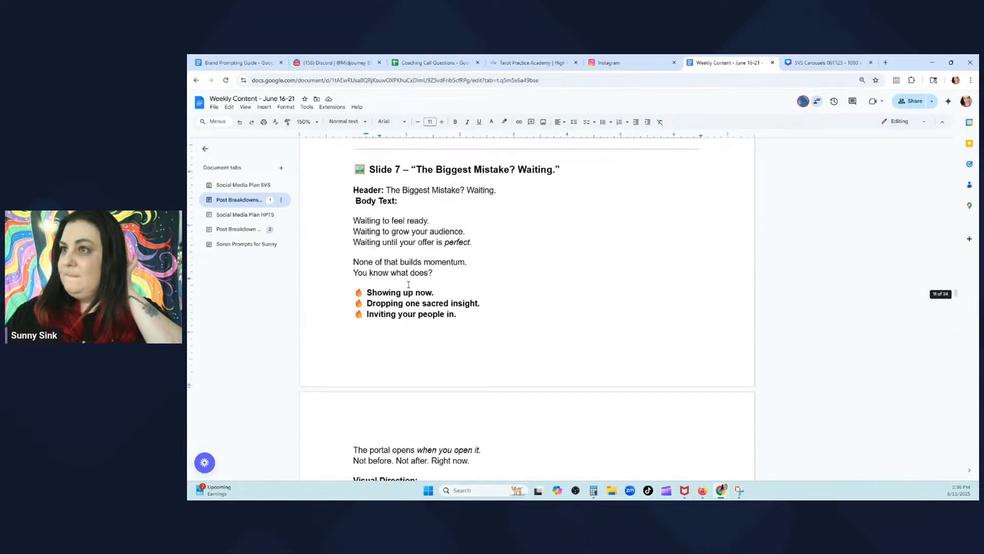
pyautogui.scroll(-10, 409, 285)
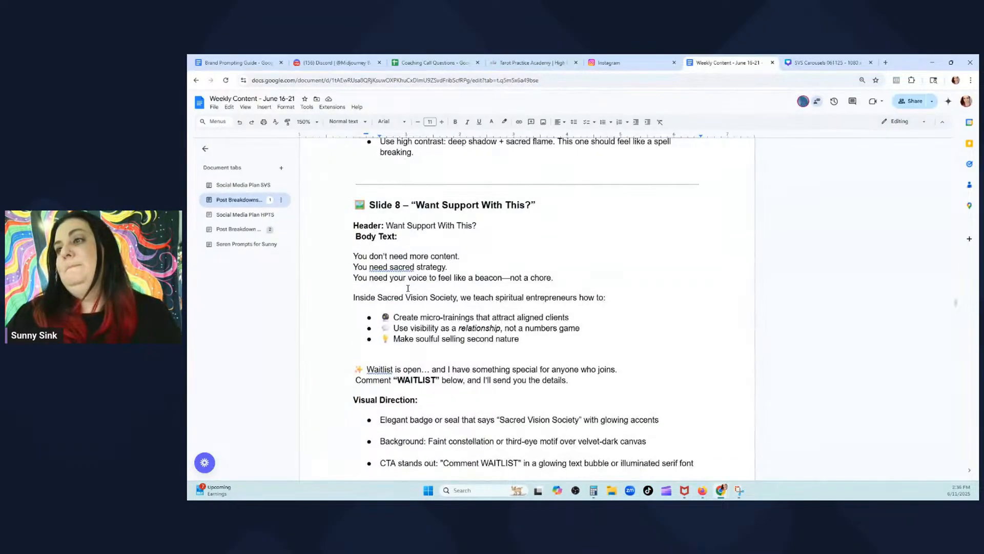
pyautogui.scroll(-1, 408, 289)
pyautogui.scroll(-18, 407, 289)
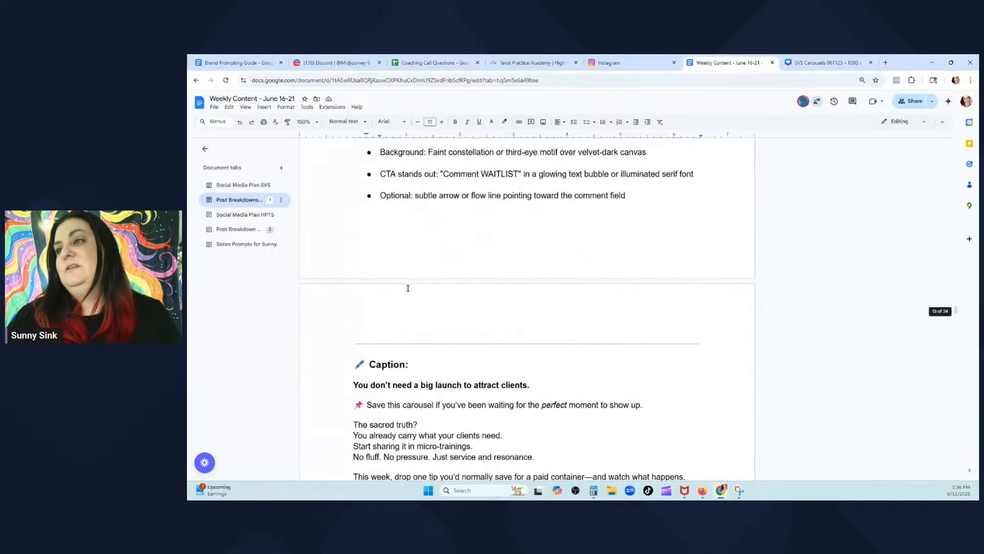
pyautogui.scroll(20, 408, 288)
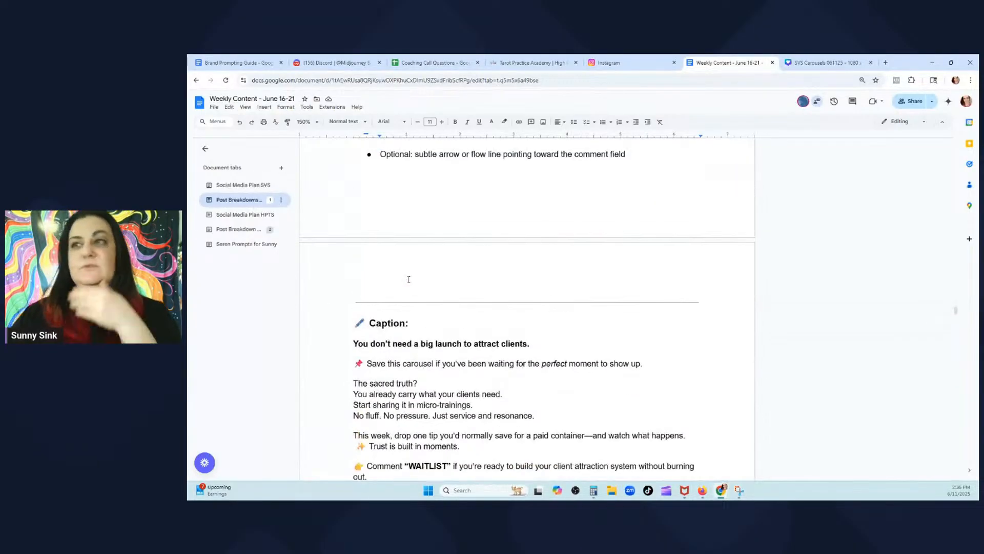
pyautogui.scroll(13, 433, 276)
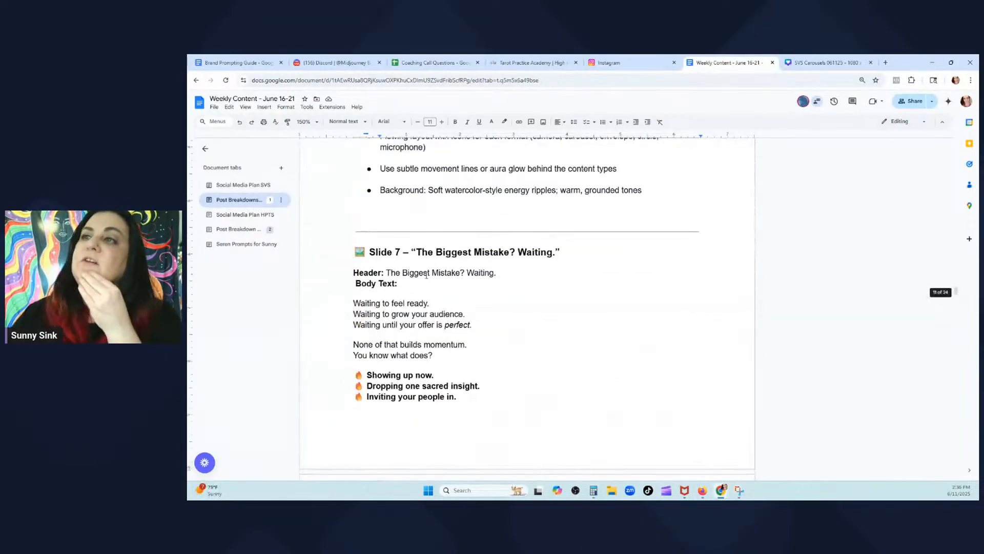
pyautogui.scroll(-8, 427, 276)
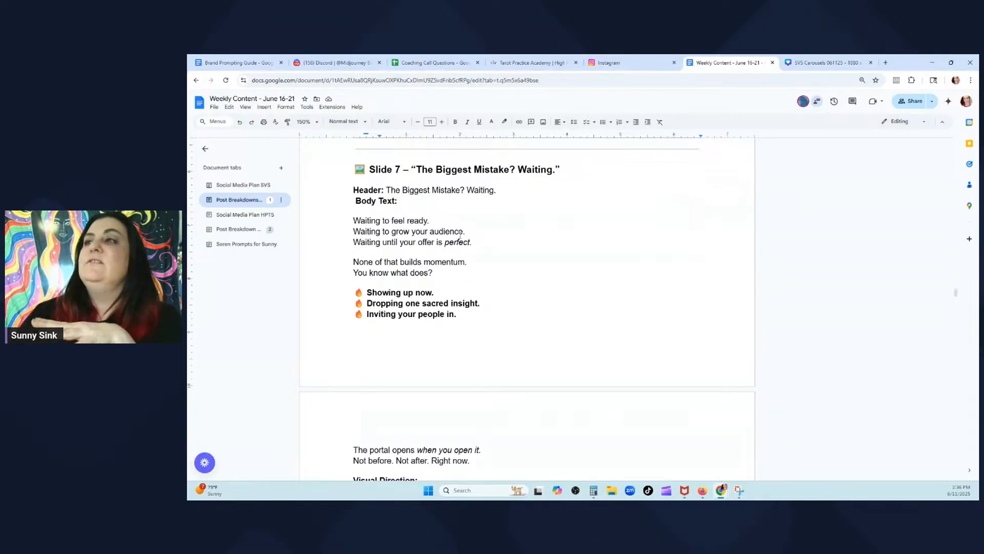
pyautogui.moveTo(403, 189); pyautogui.dragTo(498, 194)
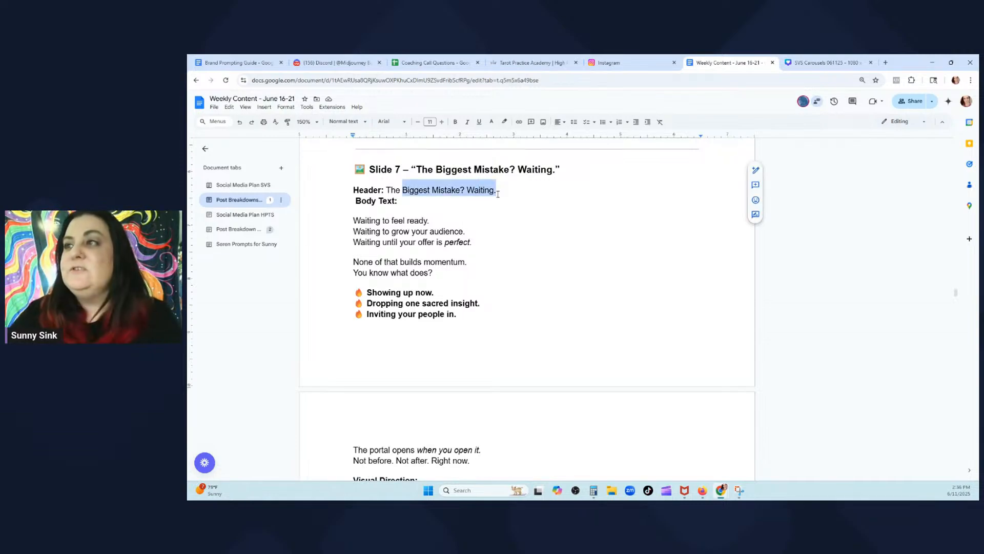
pyautogui.click(449, 242)
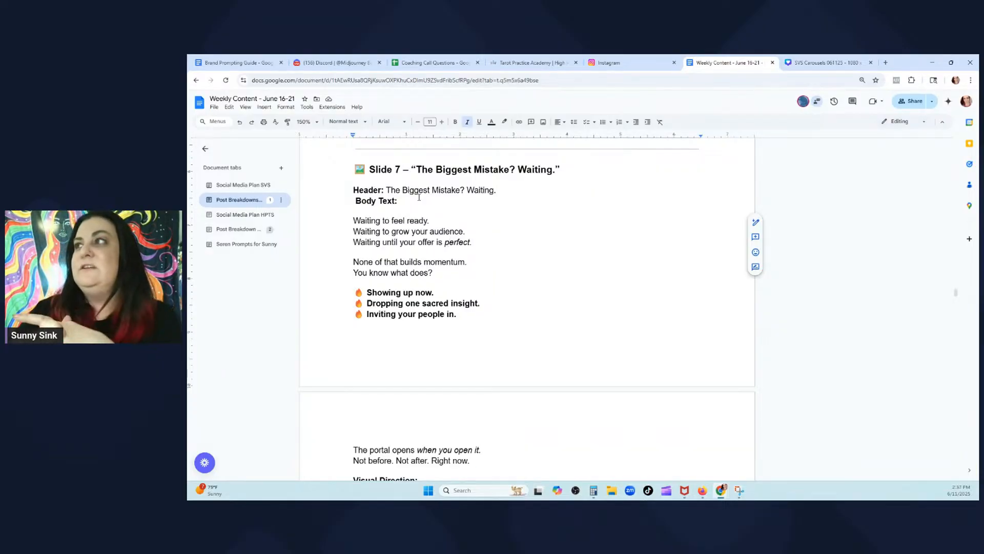
pyautogui.scroll(-10, 419, 198)
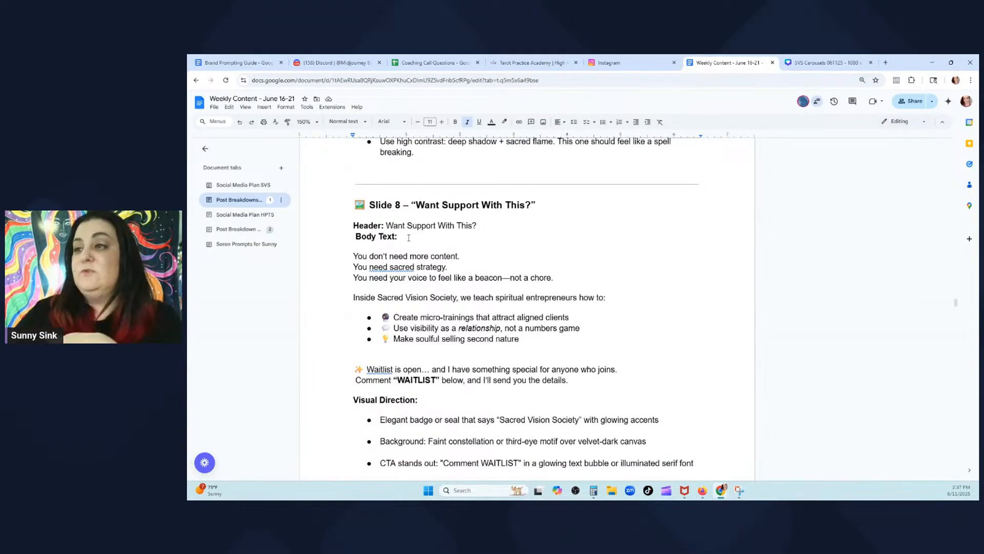
pyautogui.scroll(-3, 408, 238)
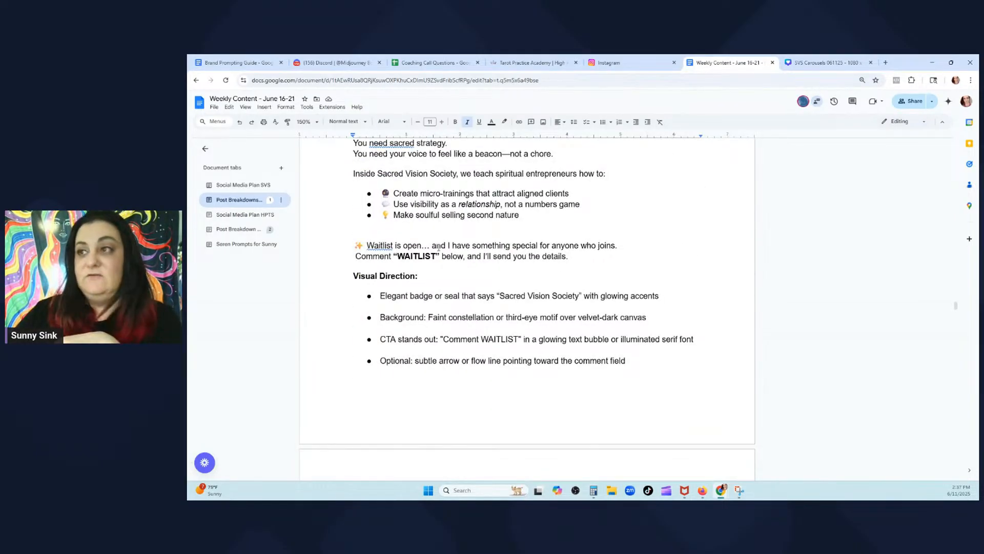
pyautogui.scroll(10, 438, 248)
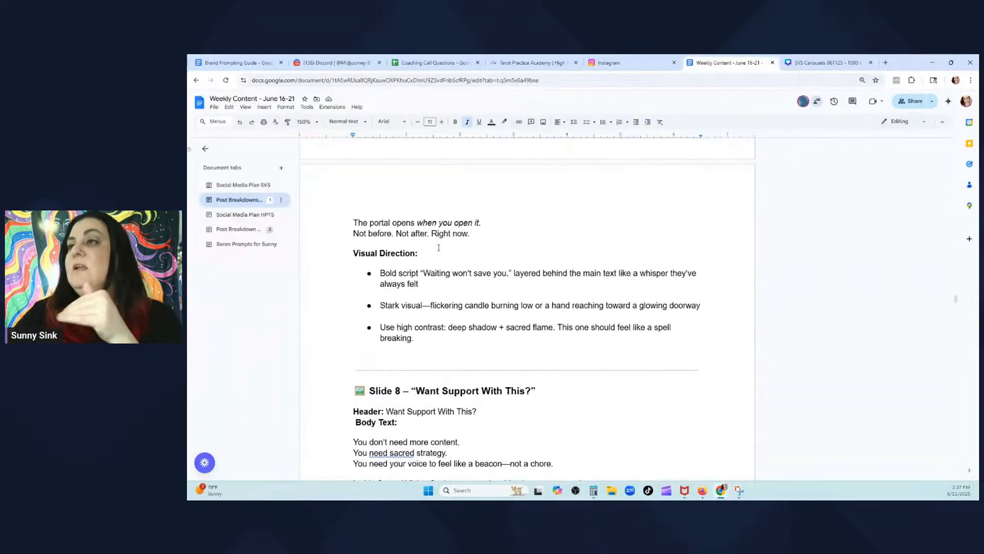
pyautogui.scroll(1, 446, 247)
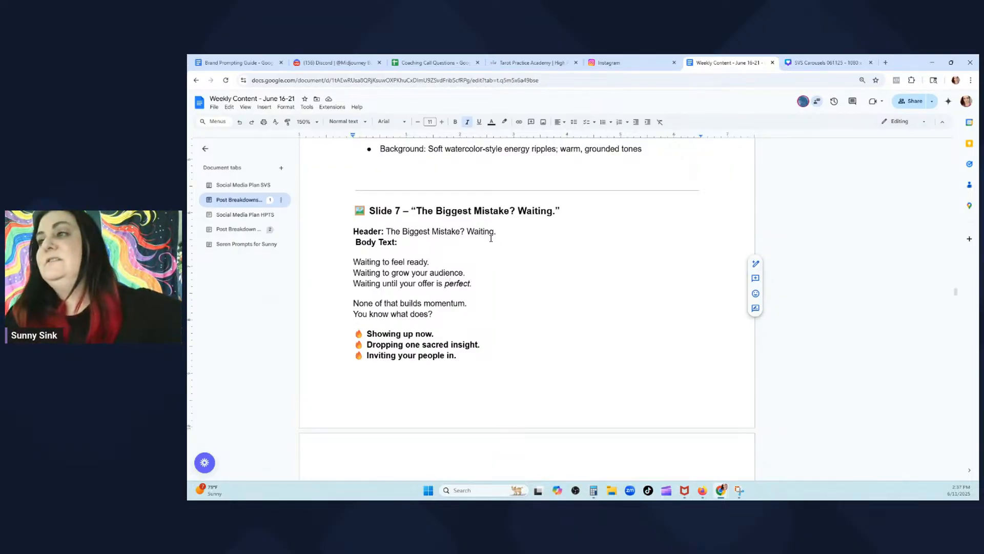
# Copy the Slide 7 header "The Biggest Mistake? Waiting." from the Weekly Content document and switch to the Canva carousel design
pyautogui.moveTo(502, 235); pyautogui.dragTo(386, 232)
pyautogui.hotkey('ctrl', 'c')
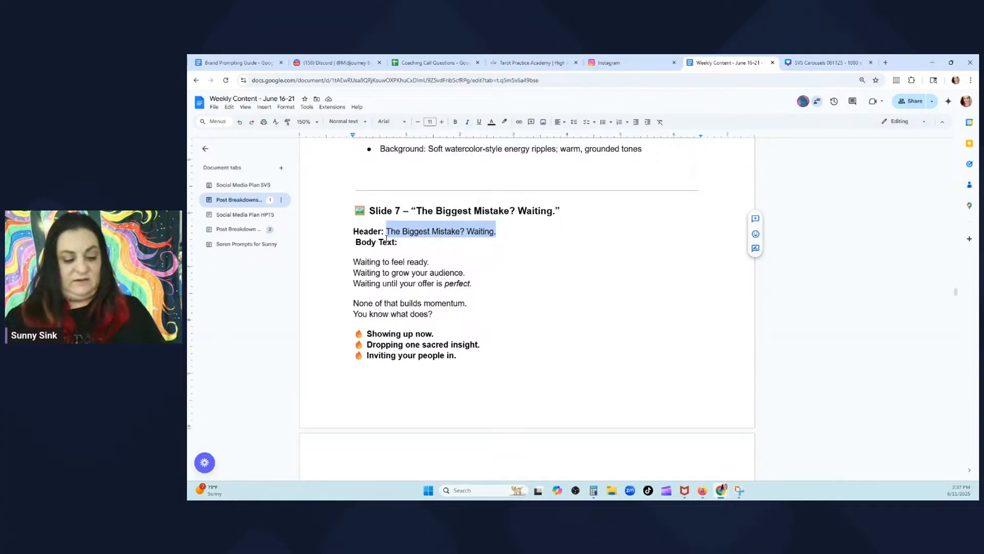
pyautogui.click(825, 63)
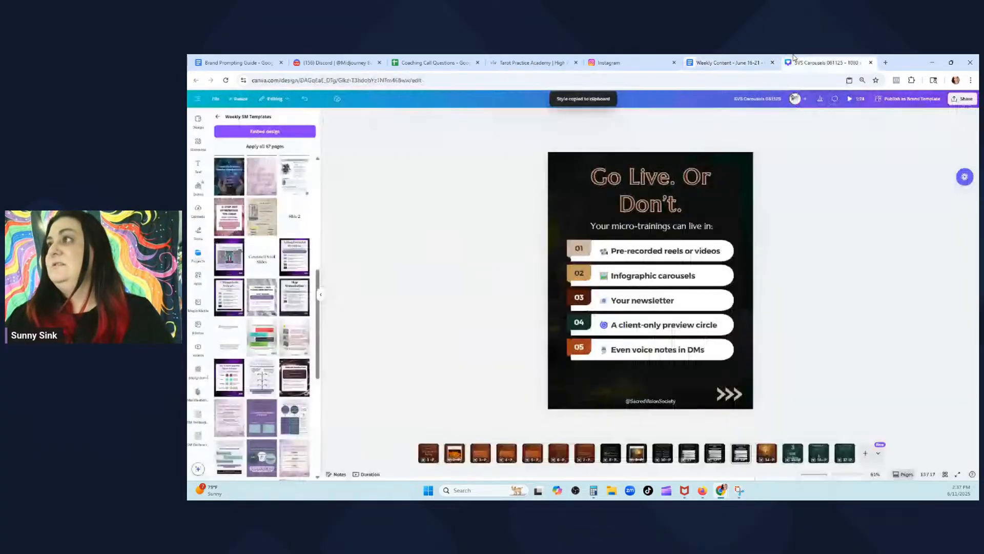
# Place a duplicate of page 10 ("Micro-Trainings Are NOT About Going Viral") after page 13 and replace its title with "The Biggest Mistake? Waiting."
pyautogui.click(656, 455)
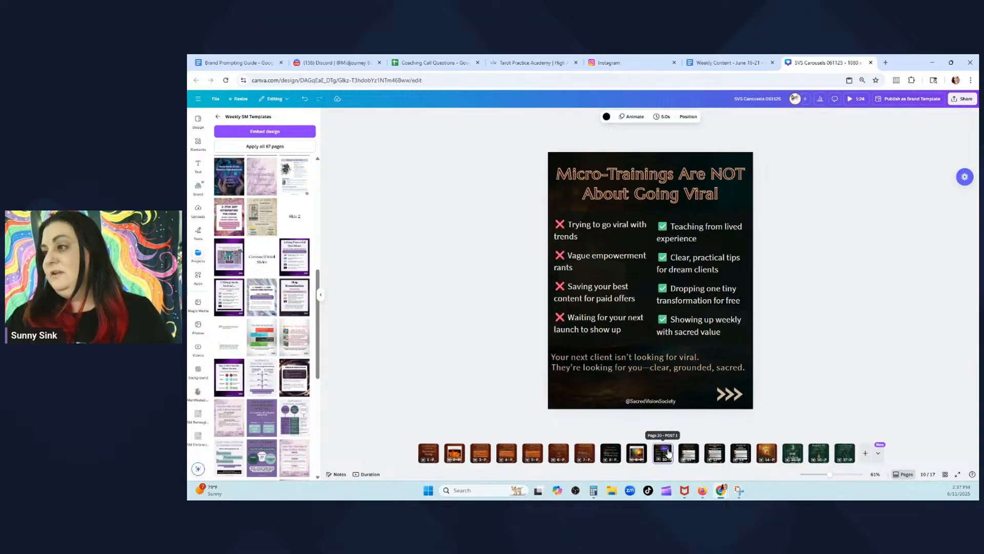
pyautogui.click(667, 450)
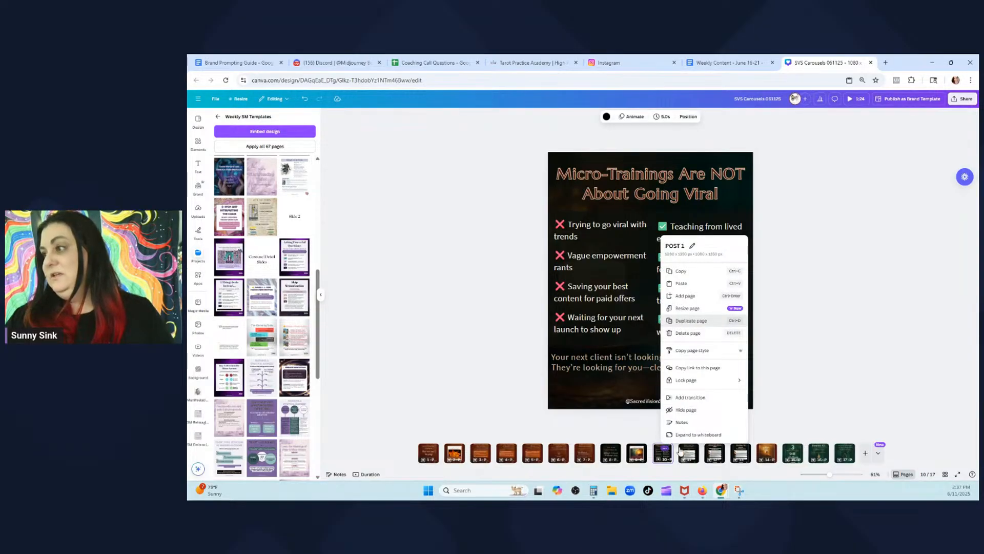
pyautogui.click(680, 321)
pyautogui.moveTo(686, 462); pyautogui.dragTo(754, 453)
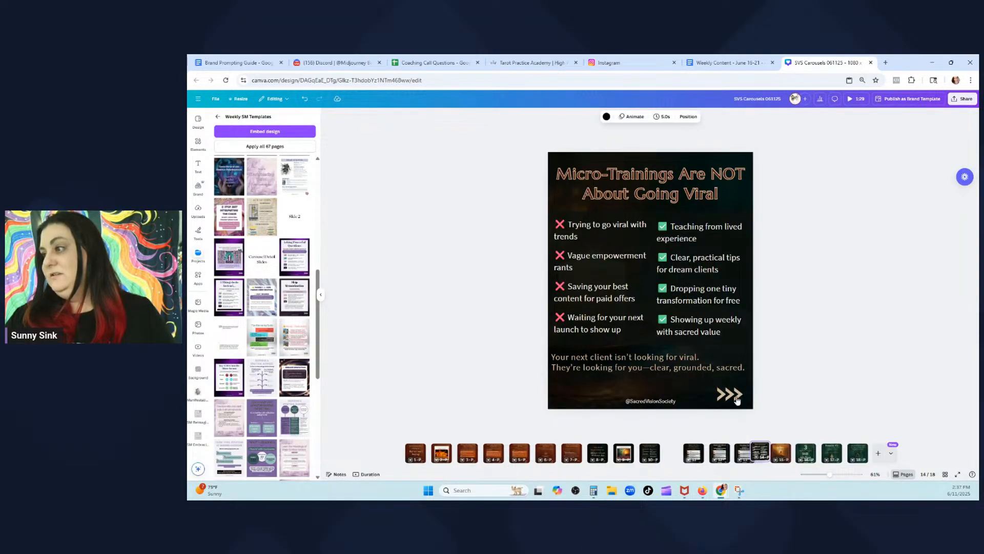
pyautogui.doubleClick(668, 188)
pyautogui.hotkey('ctrl', 'v')
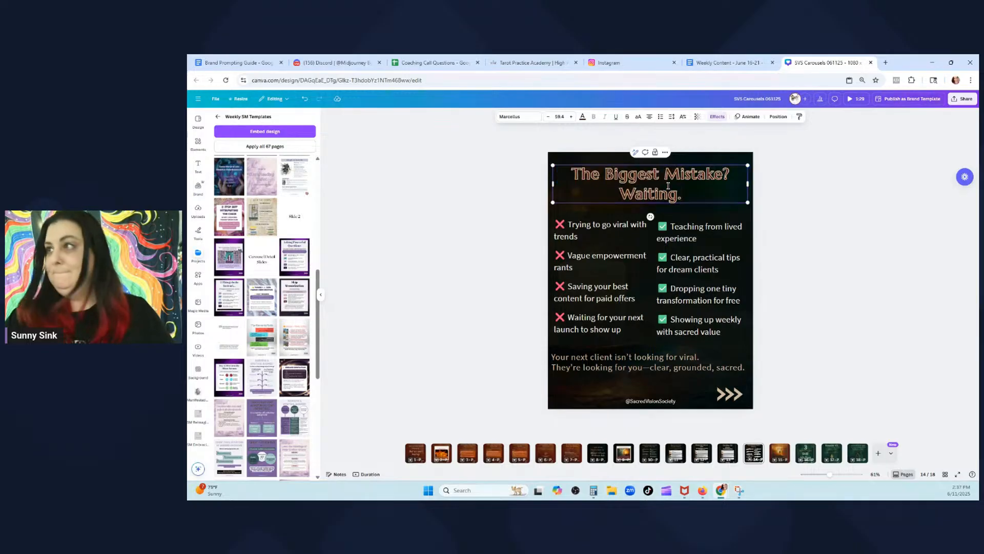
# In the Weekly Content document, copy the Slide 7 body lines from "Waiting to feel ready." through "You know what does?"
pyautogui.click(738, 62)
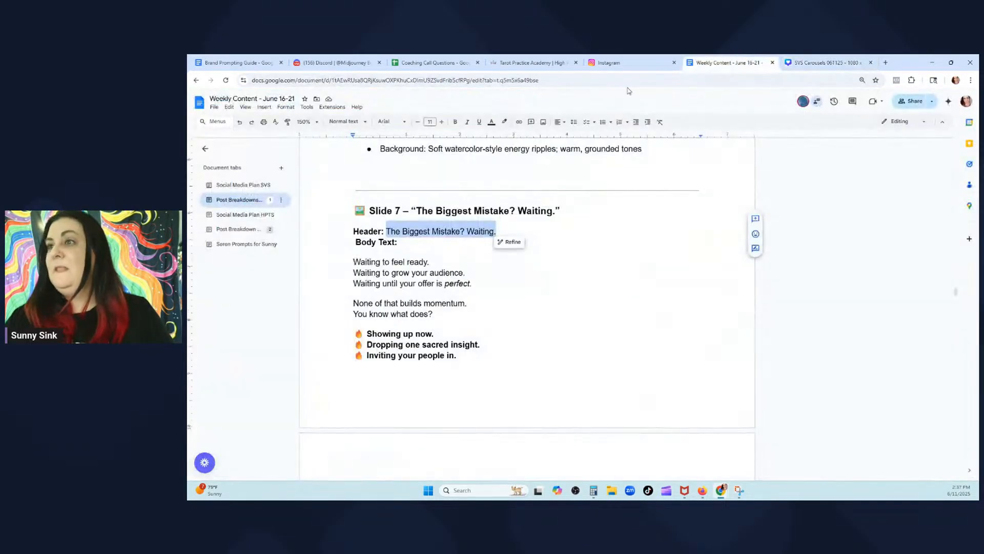
pyautogui.click(428, 273)
pyautogui.scroll(-3, 448, 315)
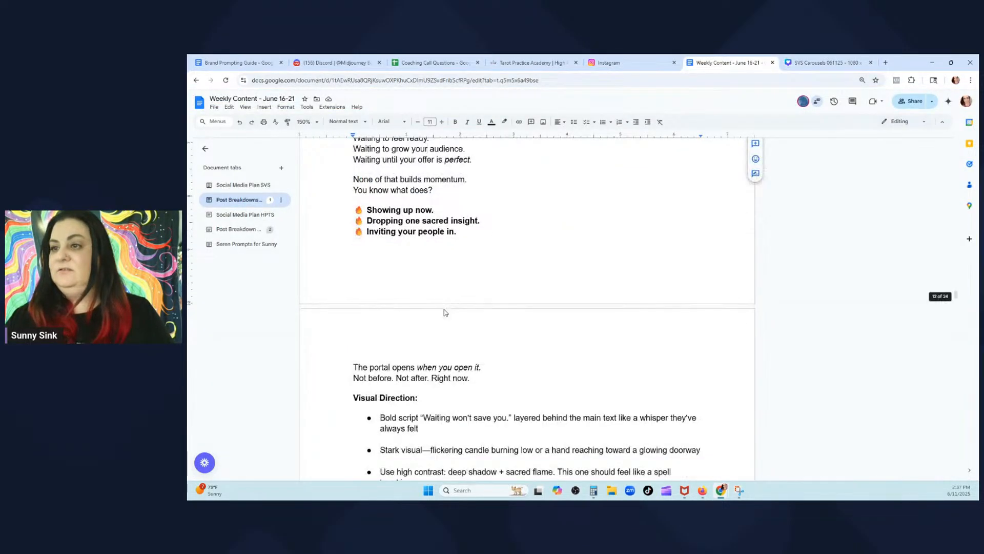
pyautogui.scroll(1, 420, 241)
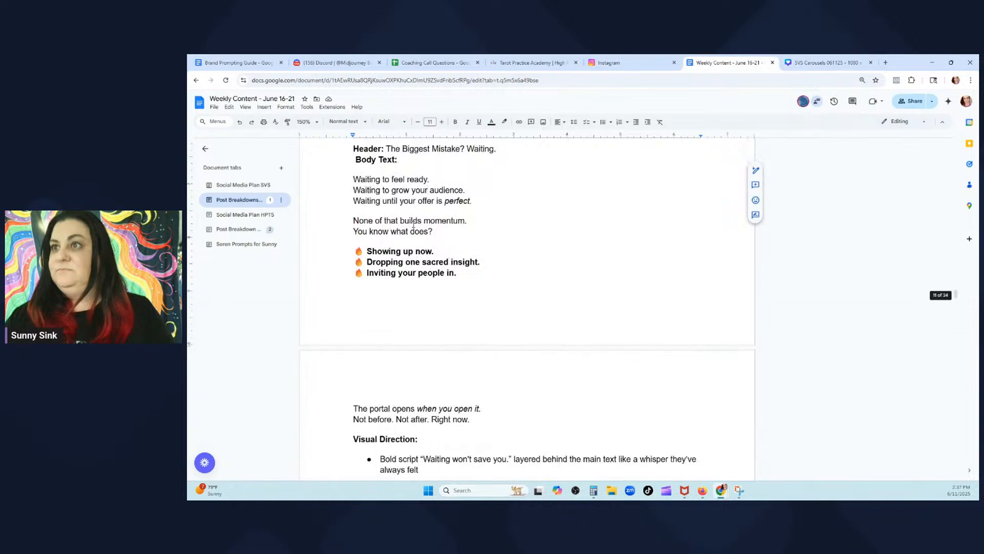
pyautogui.scroll(-1, 413, 255)
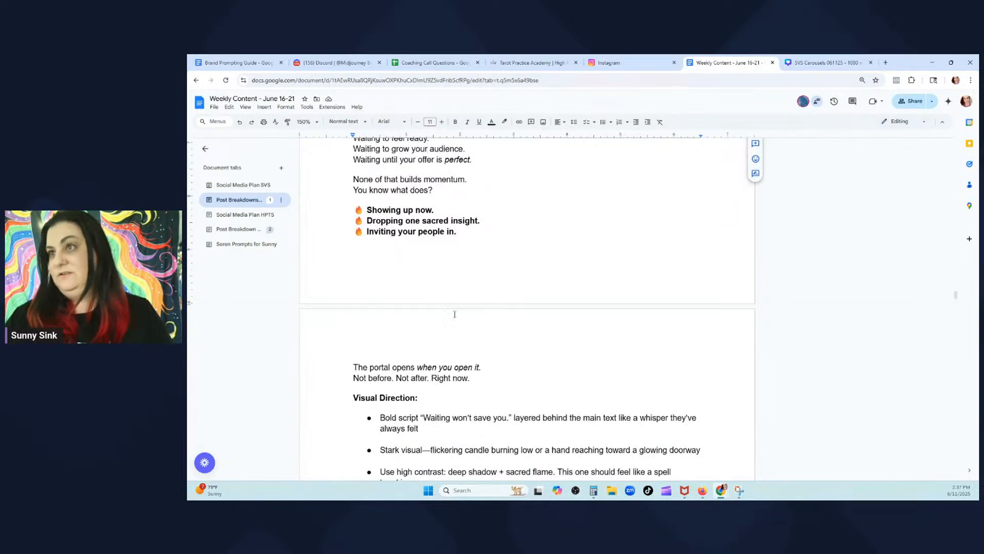
pyautogui.scroll(1, 454, 314)
pyautogui.moveTo(447, 235); pyautogui.dragTo(339, 184)
pyautogui.hotkey('ctrl', 'c')
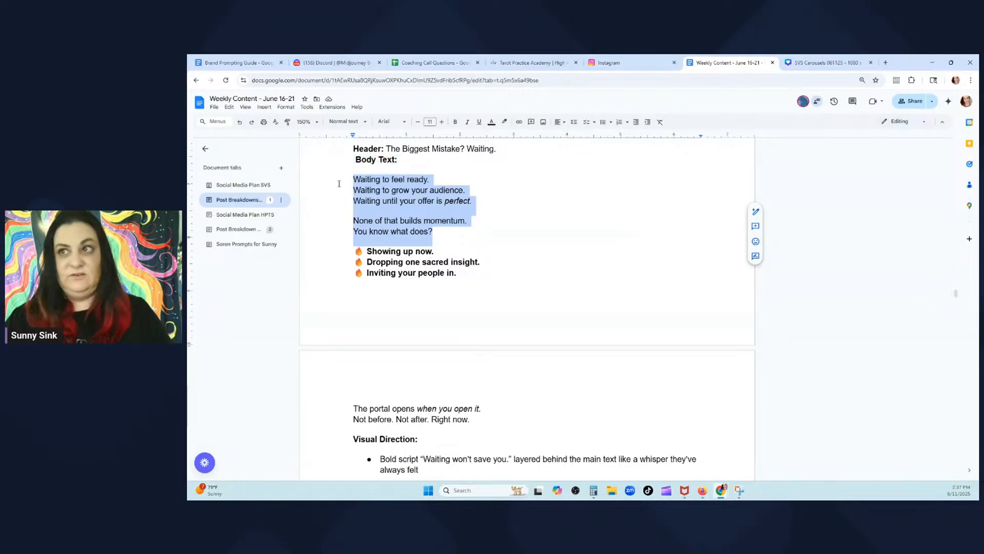
# In Canva, delete the eight cross and checkmark texts on page 14 and place the copied "Waiting to feel ready" lines beneath the title
pyautogui.click(804, 63)
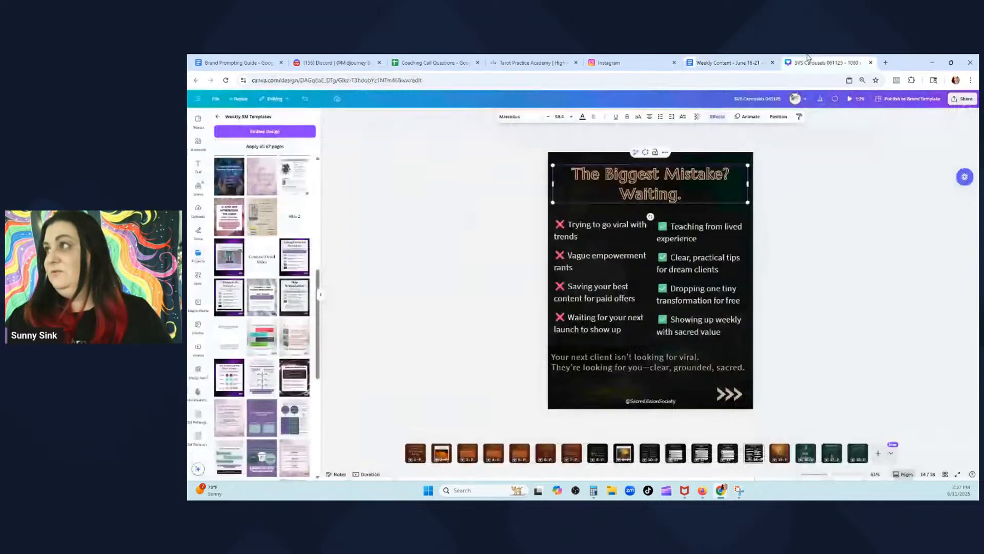
pyautogui.click(682, 260)
pyautogui.moveTo(861, 330); pyautogui.dragTo(566, 235)
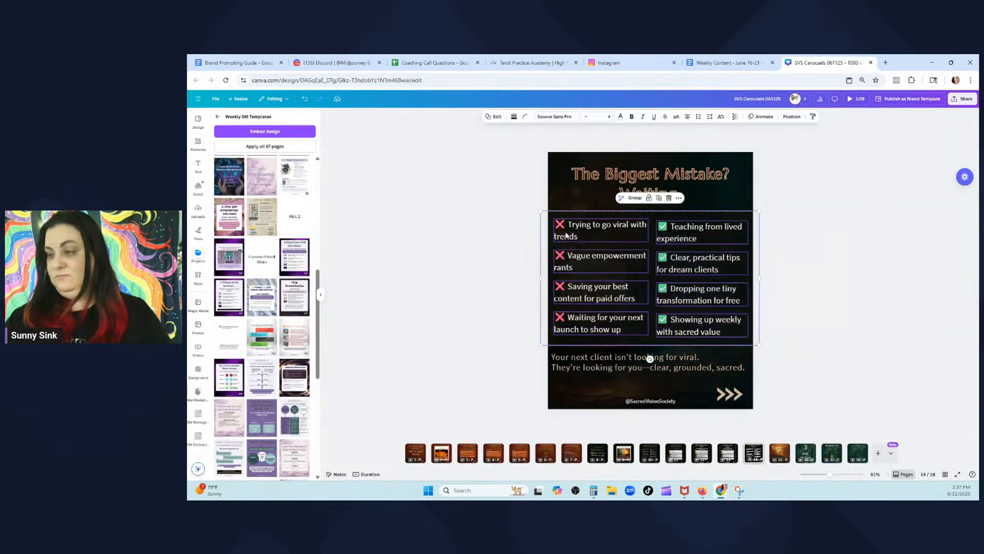
pyautogui.press('Delete')
pyautogui.hotkey('ctrl', 'v')
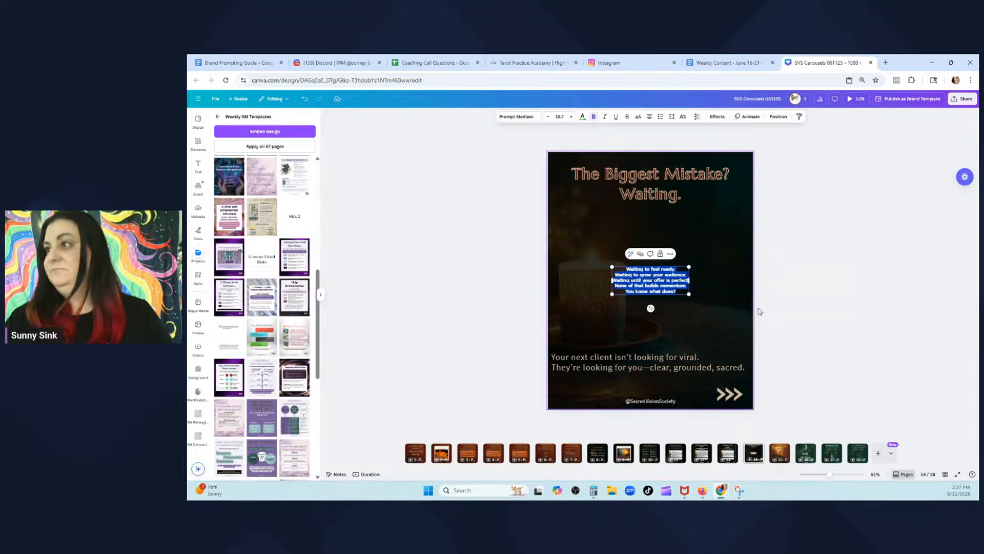
pyautogui.moveTo(660, 275); pyautogui.dragTo(635, 233)
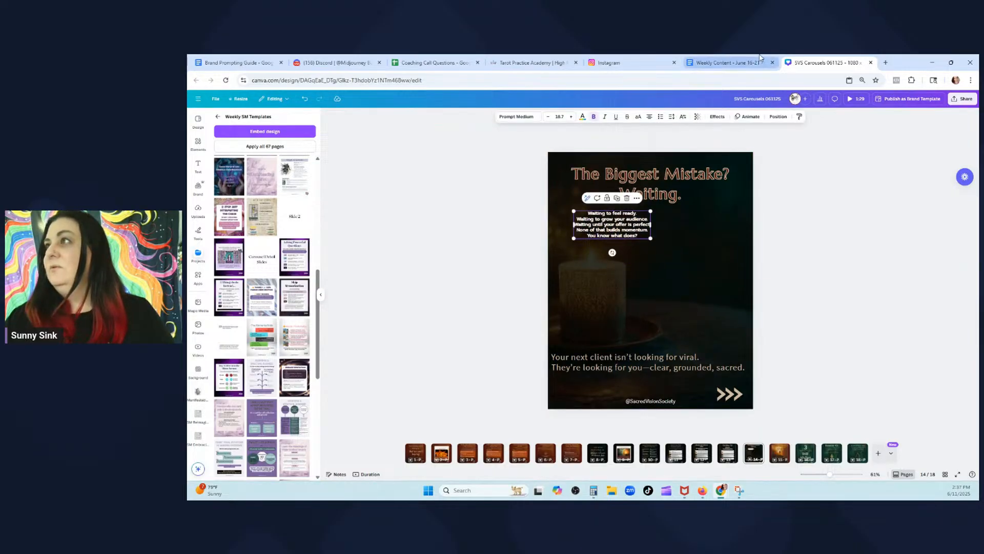
# Copy the three fire-emoji lines, "Showing up now." to "Inviting your people in.", from the Weekly Content document and add them to Canva page 14
pyautogui.click(728, 63)
pyautogui.click(500, 310)
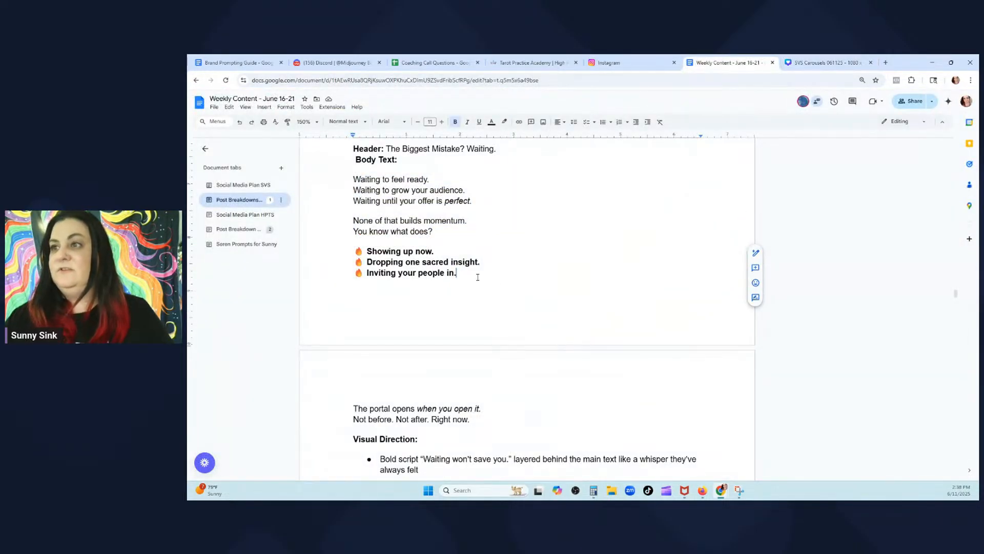
pyautogui.moveTo(477, 277); pyautogui.dragTo(352, 251)
pyautogui.hotkey('ctrl', 'c')
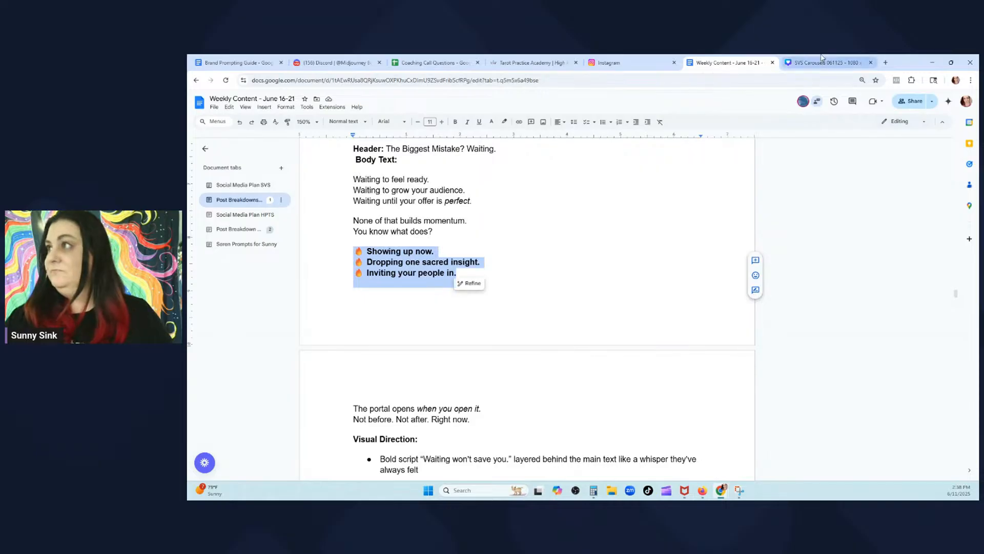
pyautogui.click(827, 63)
pyautogui.hotkey('ctrl', 'v')
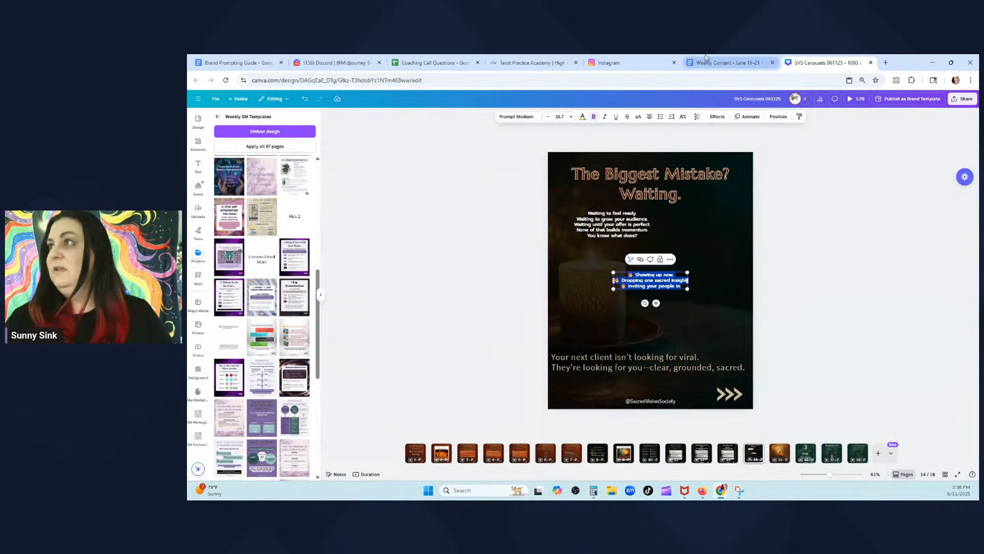
# Copy the Slide 7 closing lines "The portal opens when you open it. Not before. Not after. Right now." from the Weekly Content document
pyautogui.click(728, 62)
pyautogui.click(458, 334)
pyautogui.scroll(-1, 458, 334)
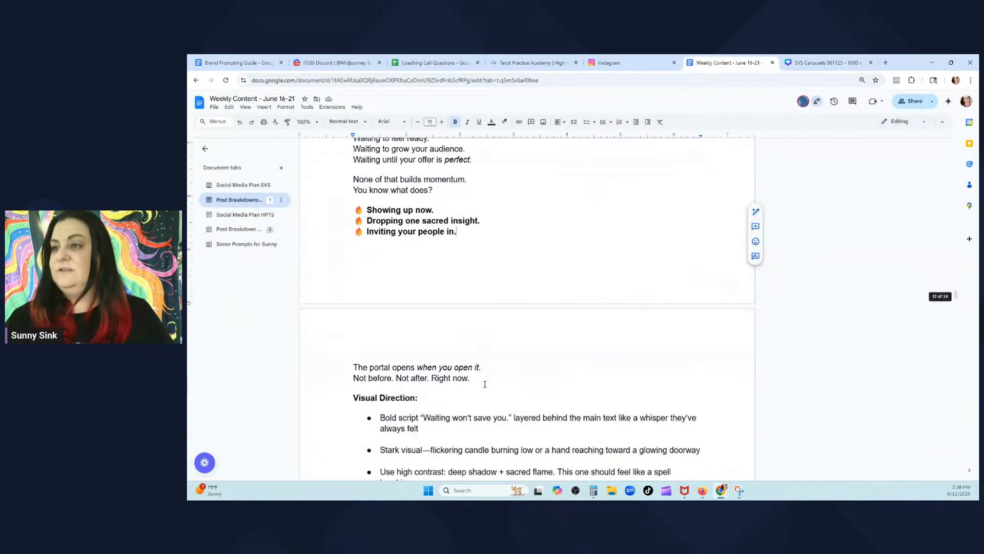
pyautogui.moveTo(470, 379); pyautogui.dragTo(352, 361)
pyautogui.hotkey('ctrl', 'c')
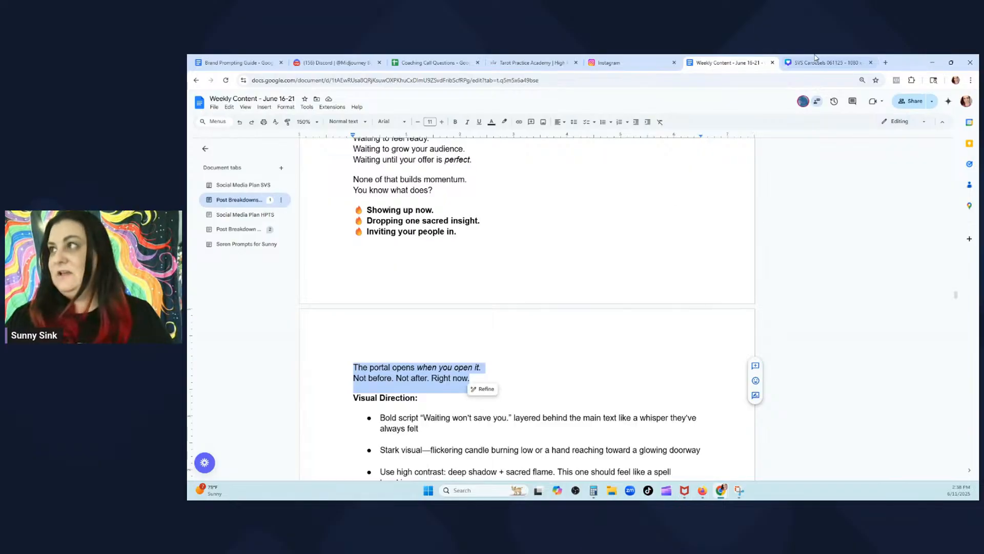
# In Canva, replace the closing text "Your next client isn't looking for viral..." on page 14 with the copied "The portal opens" lines
pyautogui.click(826, 63)
pyautogui.click(691, 356)
pyautogui.doubleClick(691, 356)
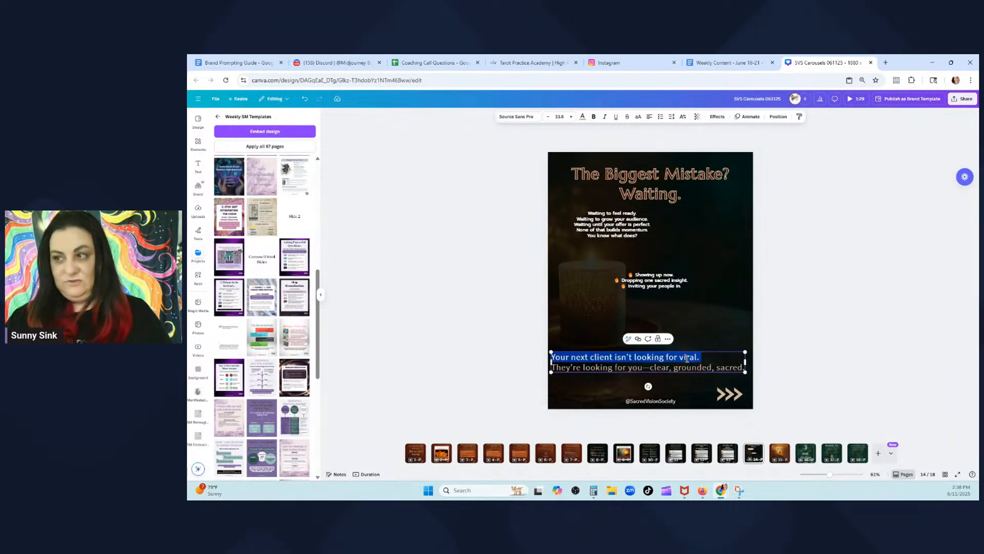
pyautogui.doubleClick(688, 357)
pyautogui.click(734, 366)
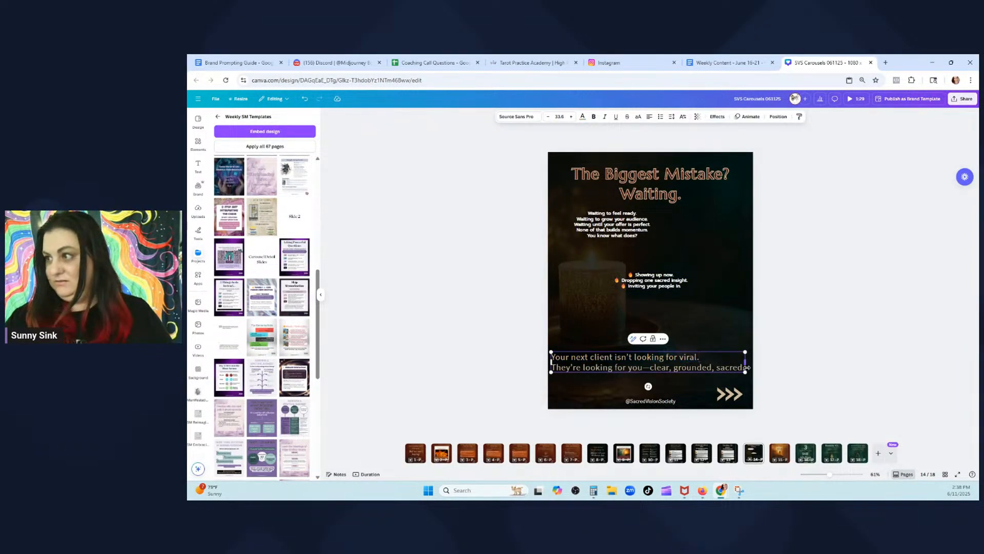
pyautogui.moveTo(743, 367); pyautogui.dragTo(557, 359)
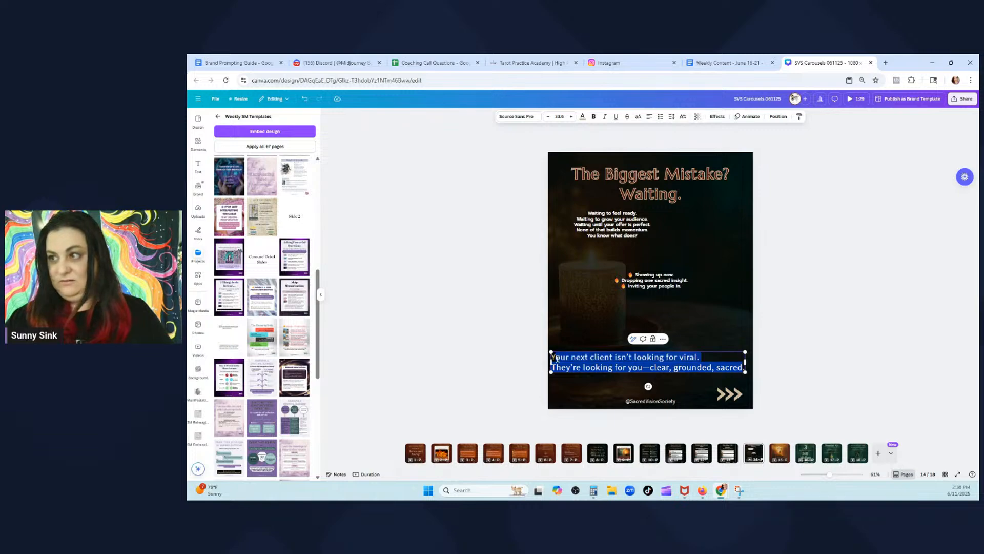
pyautogui.press('BackSpace')
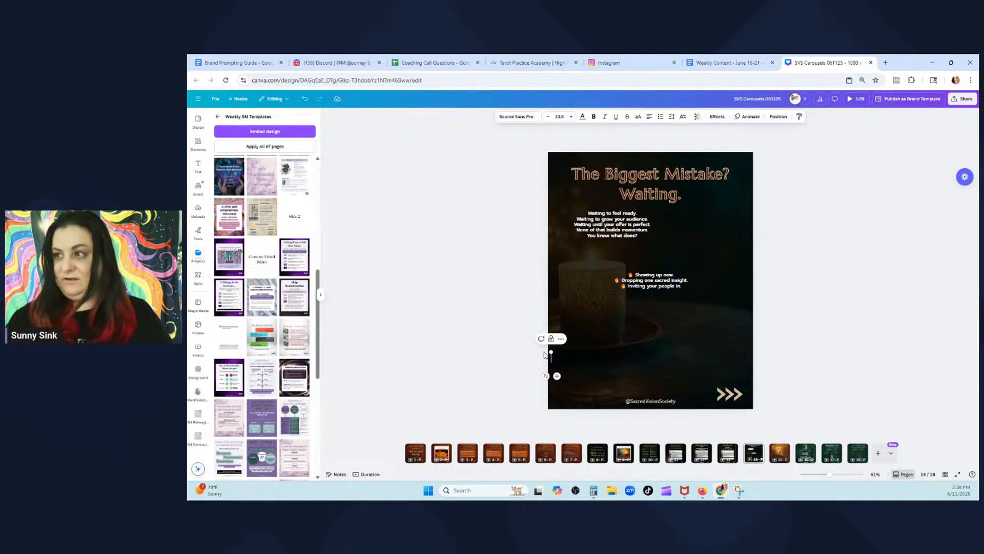
pyautogui.hotkey('ctrl', 'v')
pyautogui.click(749, 297)
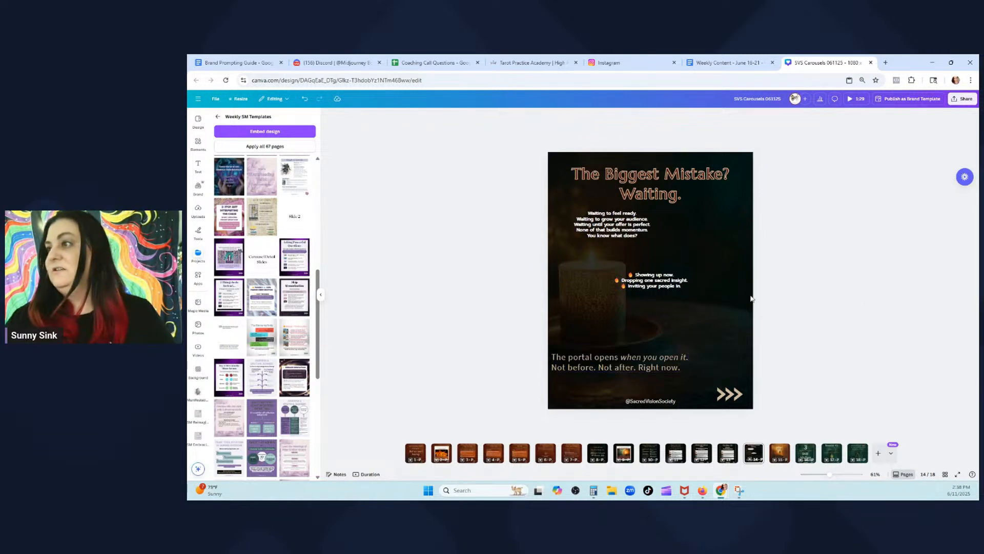
# Set the fire-emoji list's font to Marcellus and enlarge the text box to nearly the full width of the page
pyautogui.click(645, 288)
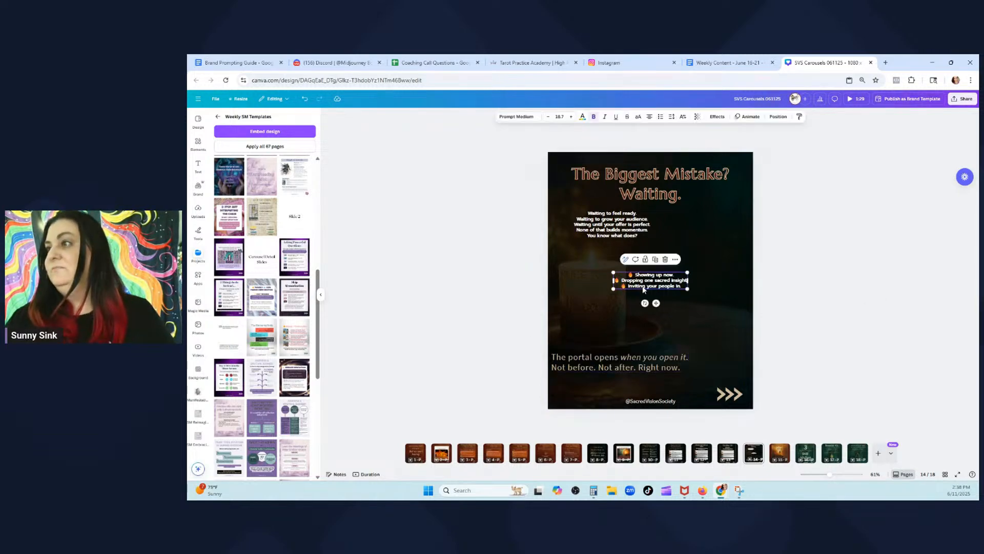
pyautogui.click(516, 117)
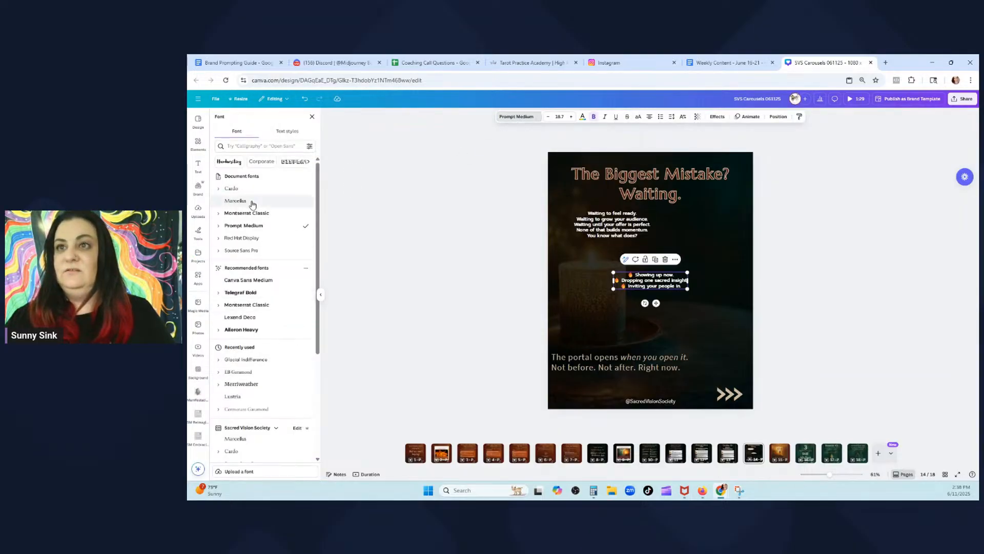
pyautogui.click(235, 201)
pyautogui.moveTo(617, 289); pyautogui.dragTo(548, 307)
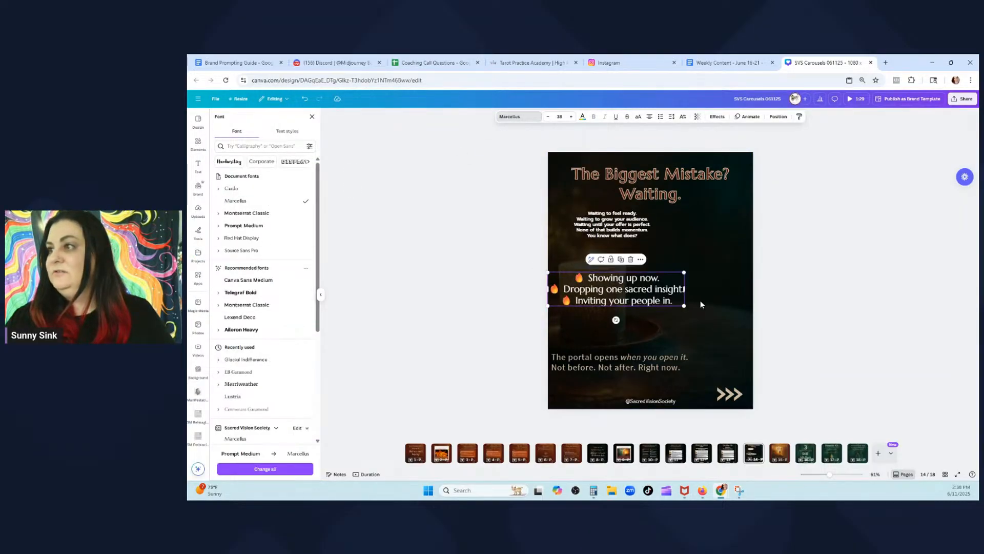
pyautogui.moveTo(747, 346); pyautogui.dragTo(735, 297)
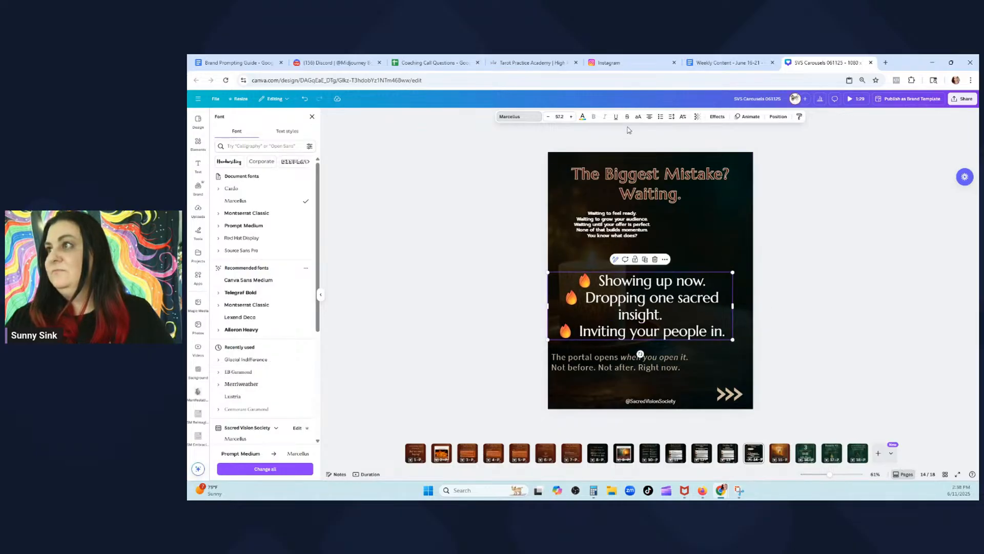
# Left-align the fire-emoji list and reduce its font size until each item fits on one line, centring the box on the page
pyautogui.click(650, 116)
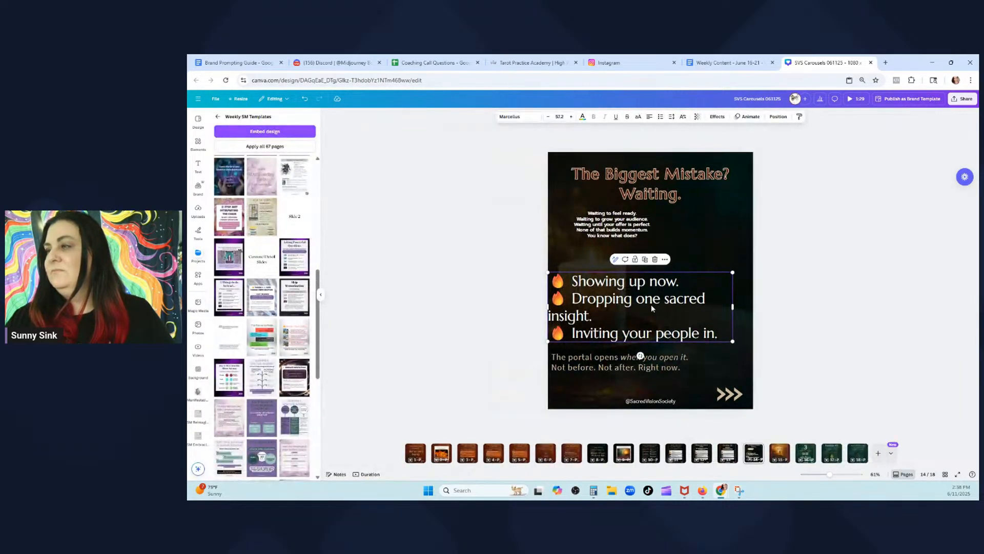
pyautogui.moveTo(651, 305); pyautogui.dragTo(667, 285)
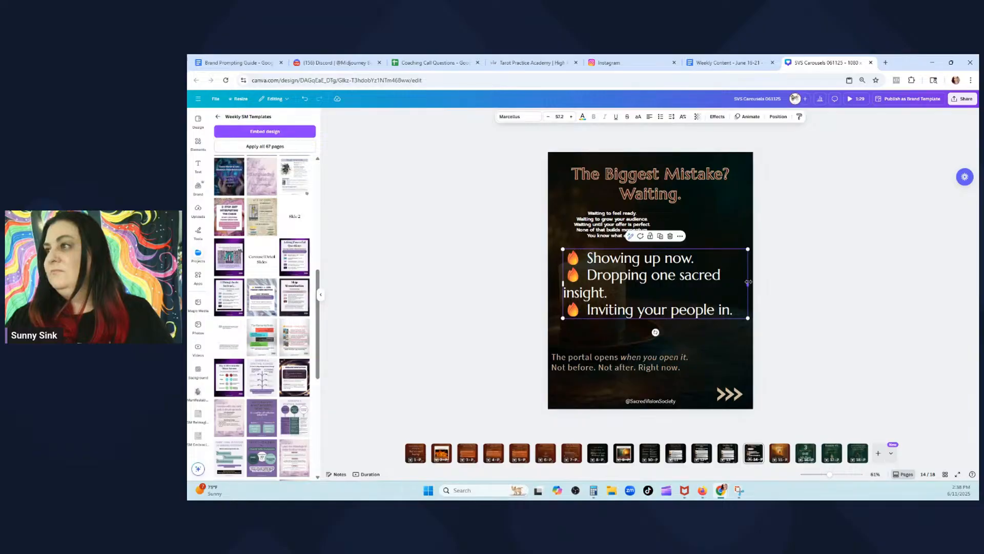
pyautogui.click(547, 118)
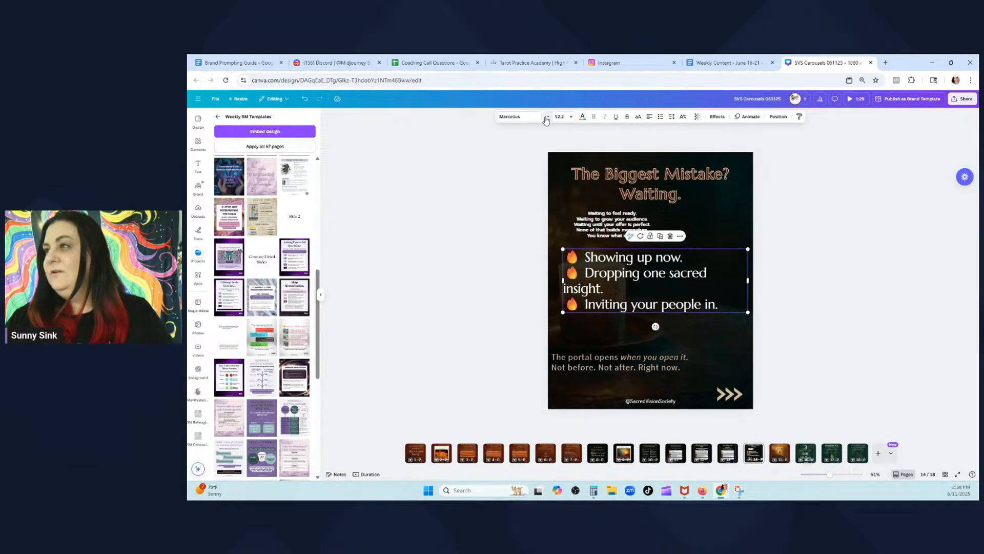
pyautogui.moveTo(688, 287); pyautogui.dragTo(672, 299)
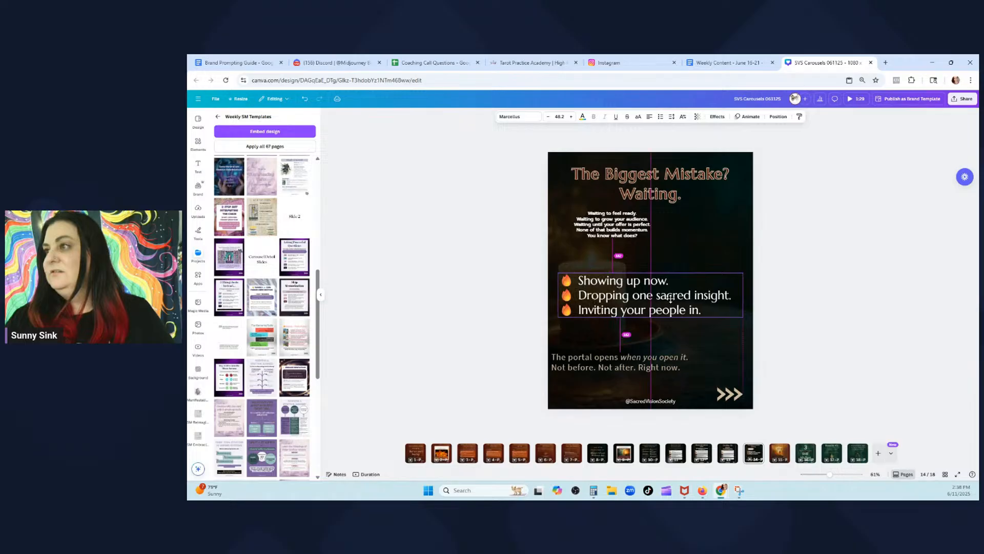
# Widen the "Waiting to feel ready" text box to span most of page 14 and set its font size to 34.7
pyautogui.click(598, 232)
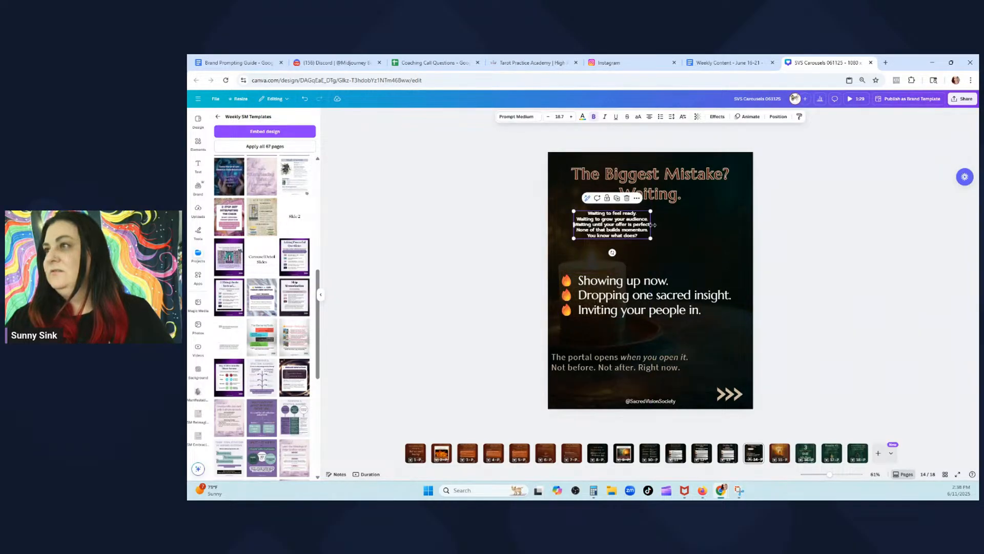
pyautogui.moveTo(653, 224); pyautogui.dragTo(737, 230)
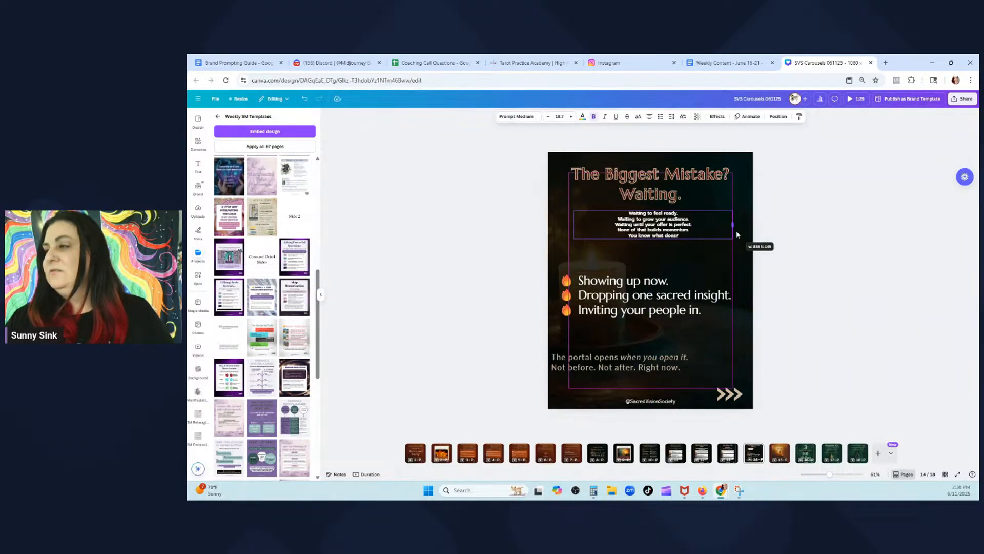
pyautogui.click(570, 118)
pyautogui.click(571, 118)
pyautogui.click(572, 117)
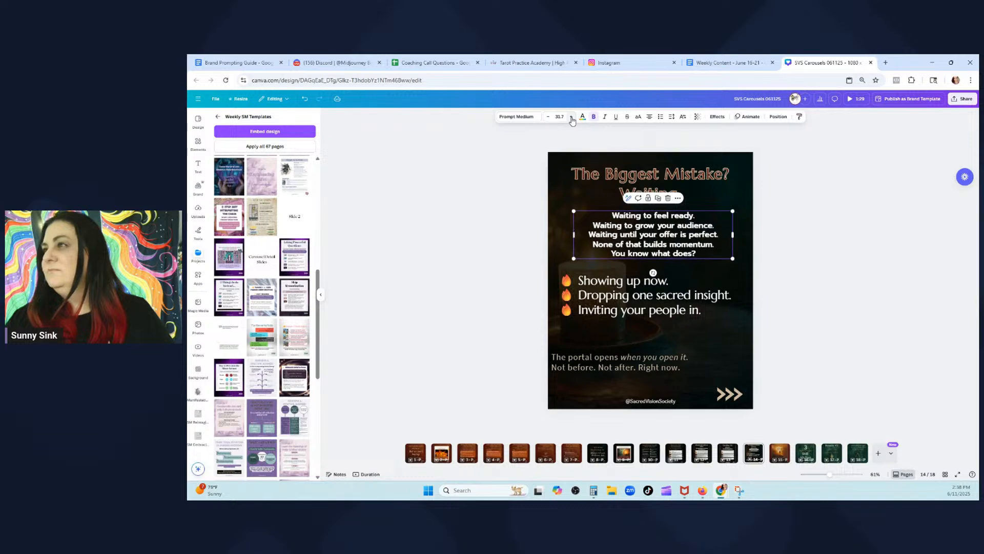
pyautogui.click(572, 117)
pyautogui.click(571, 117)
pyautogui.click(572, 117)
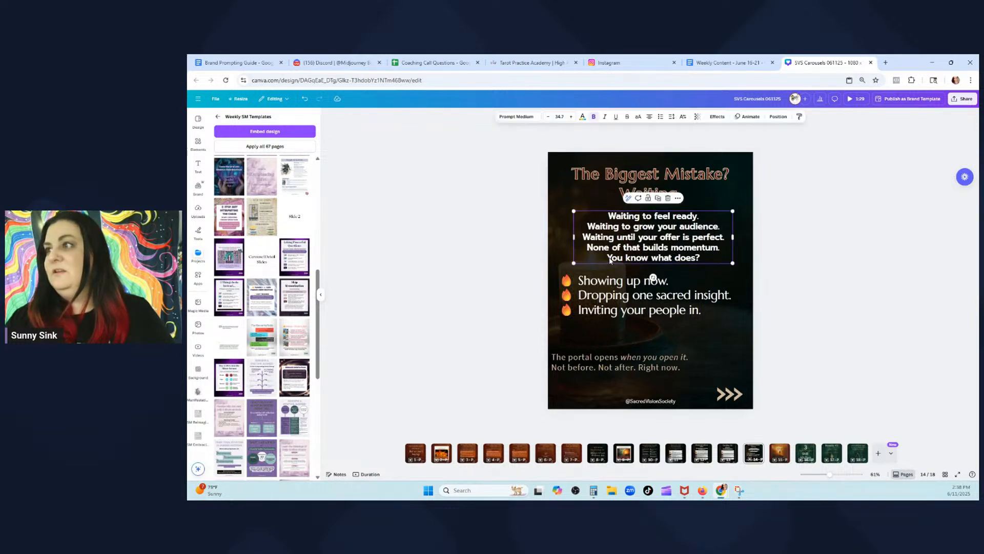
# Set the font of the "Waiting to feel ready" paragraph to Cardo
pyautogui.click(525, 118)
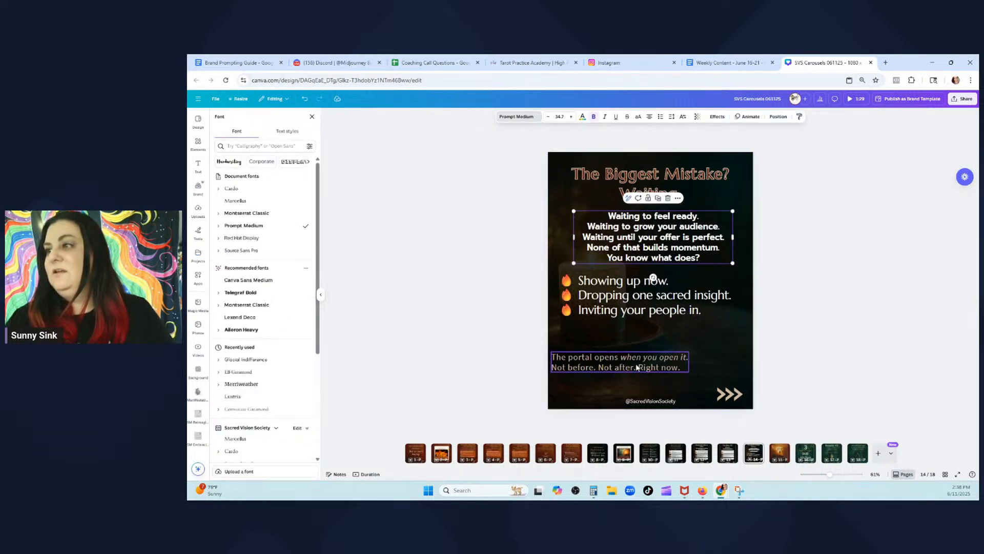
pyautogui.click(264, 189)
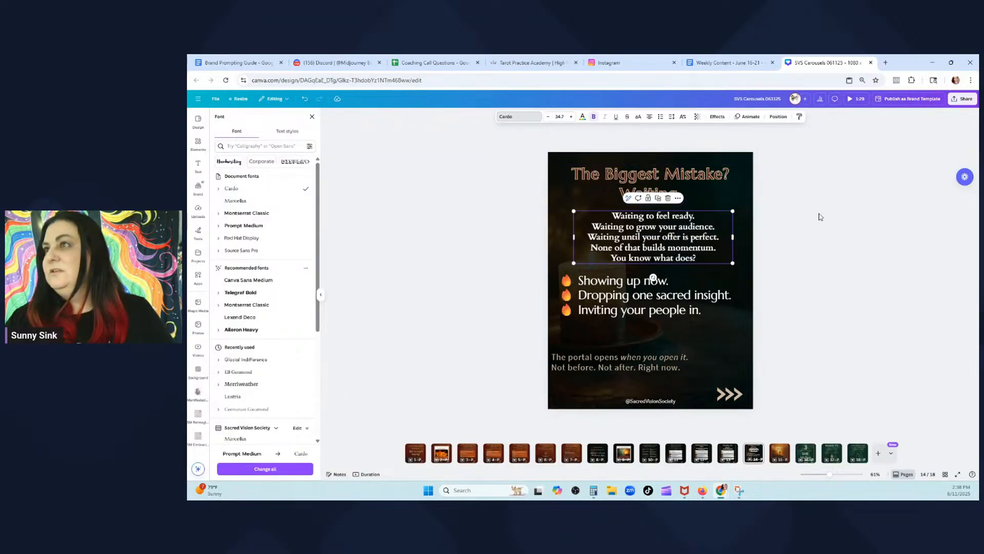
pyautogui.click(704, 236)
pyautogui.doubleClick(704, 236)
pyautogui.click(836, 173)
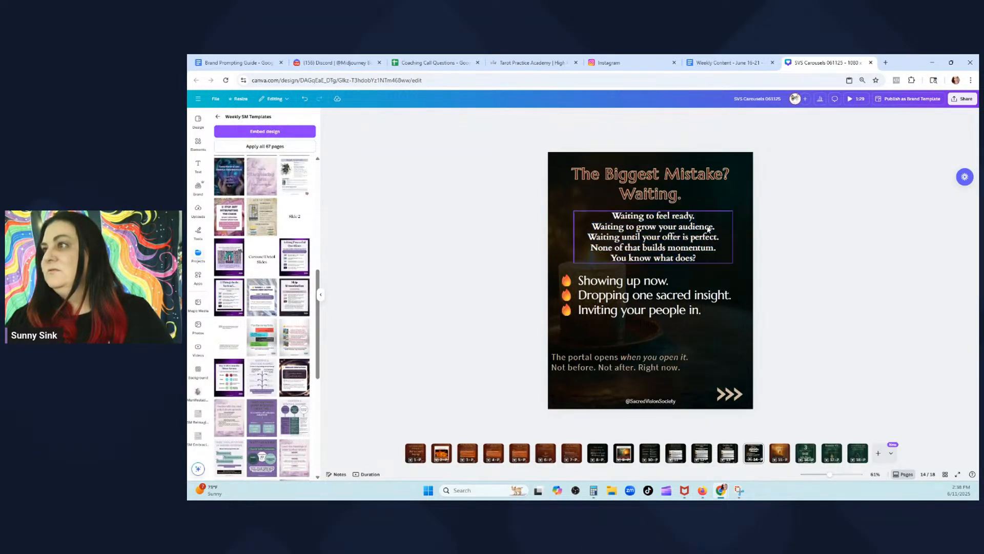
# Centre the "Waiting to feel ready" paragraph horizontally on the page and colour it tan from the Sacred Vision Society brand colours
pyautogui.click(718, 225)
pyautogui.moveTo(702, 242); pyautogui.dragTo(698, 242)
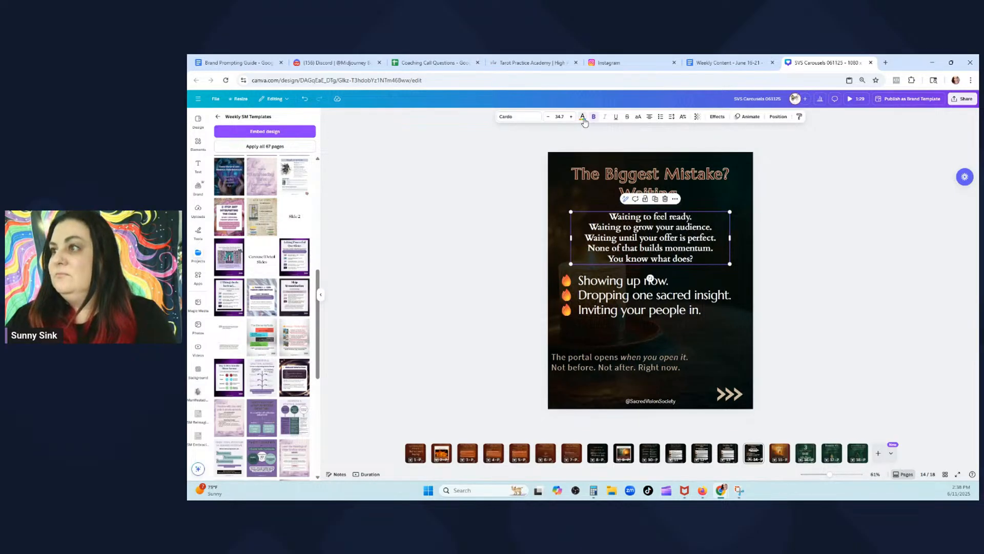
pyautogui.click(582, 117)
pyautogui.click(242, 262)
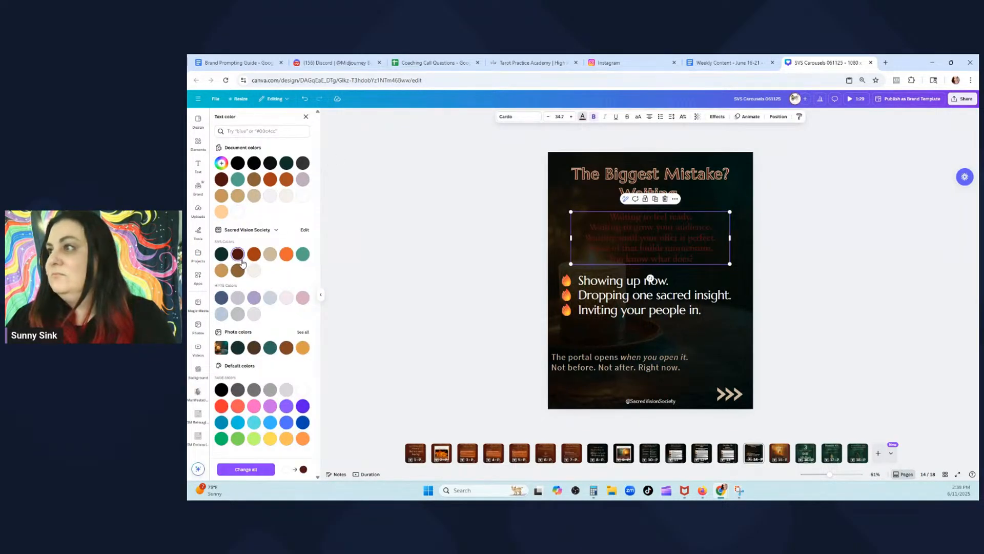
pyautogui.click(269, 255)
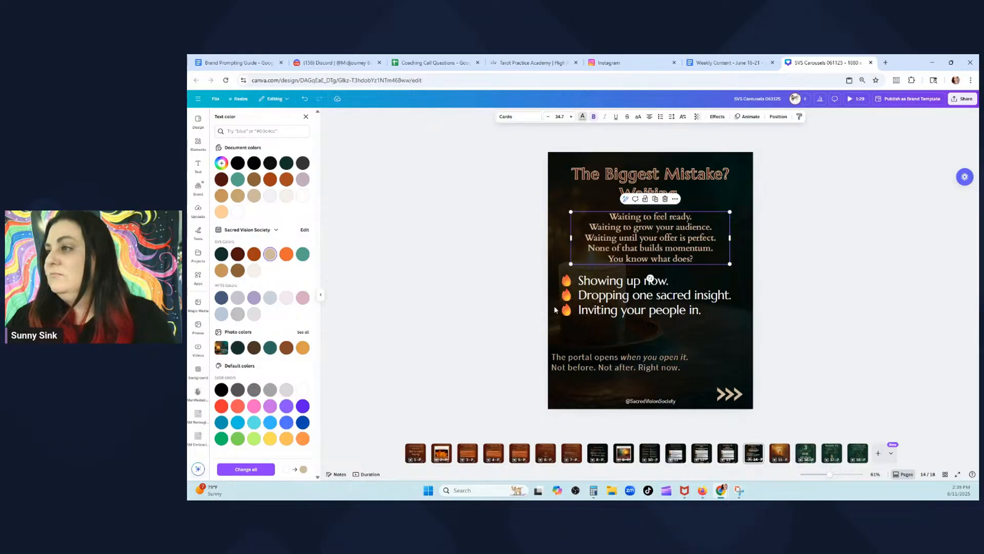
# Move the fire-emoji list and the "Waiting to feel ready" paragraph down so the paragraph sits clear of the heading
pyautogui.moveTo(647, 304); pyautogui.dragTo(647, 320)
pyautogui.moveTo(650, 245); pyautogui.dragTo(649, 259)
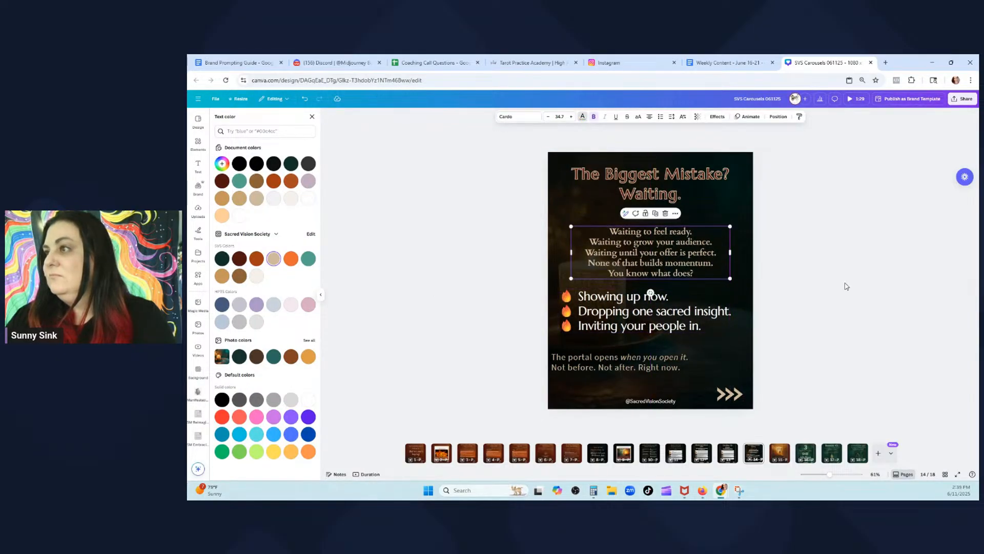
pyautogui.click(848, 285)
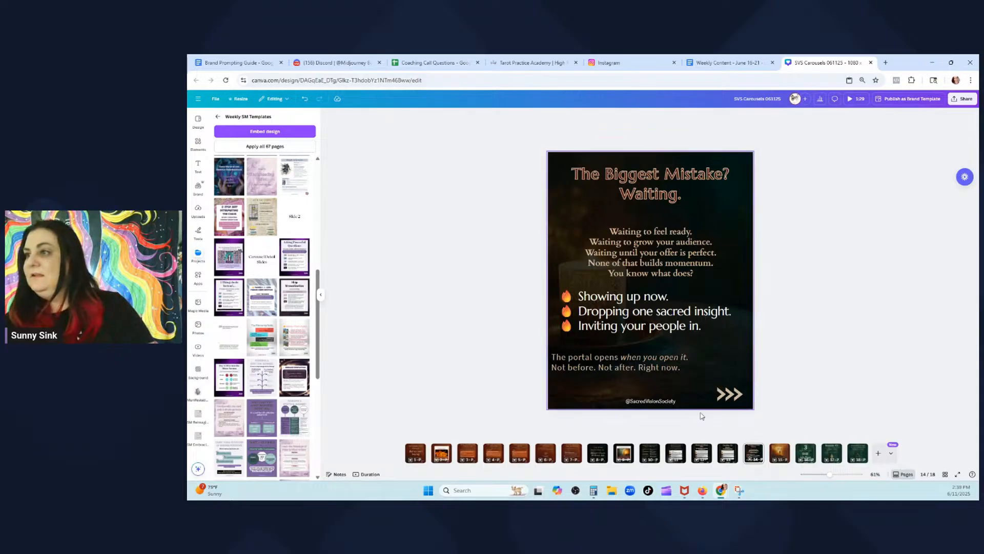
# Copy the semi-transparent dark rectangle behind the comparison list on page 10
pyautogui.click(650, 453)
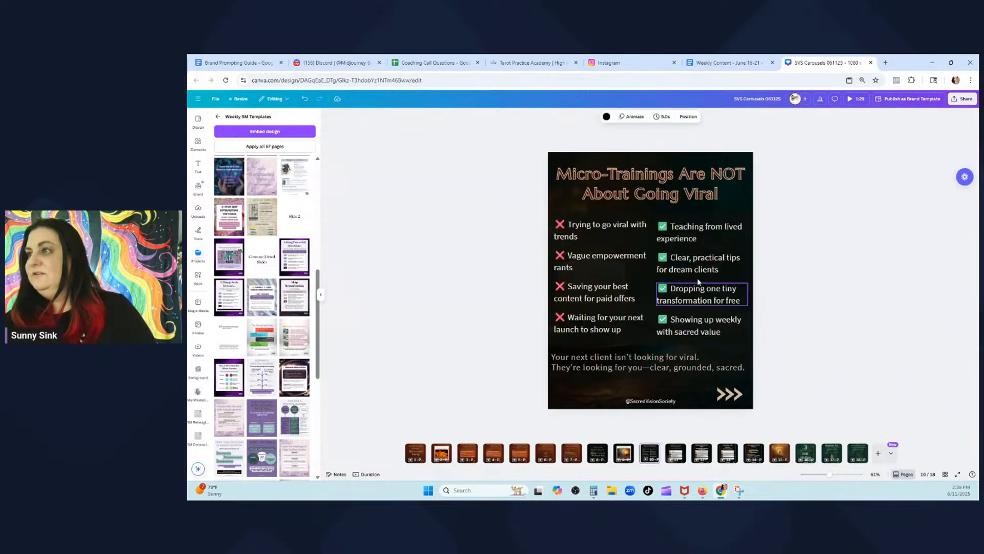
pyautogui.click(702, 333)
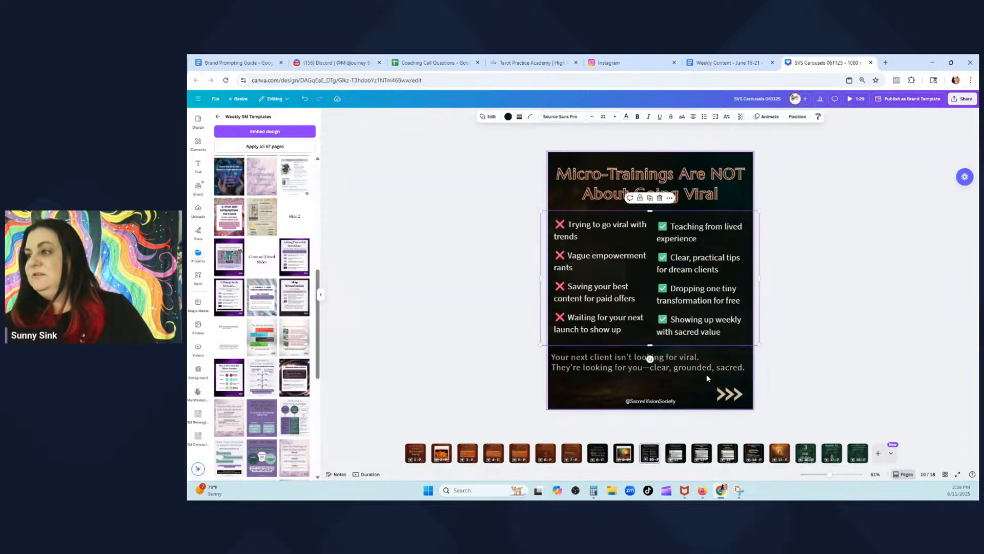
pyautogui.rightClick(702, 221)
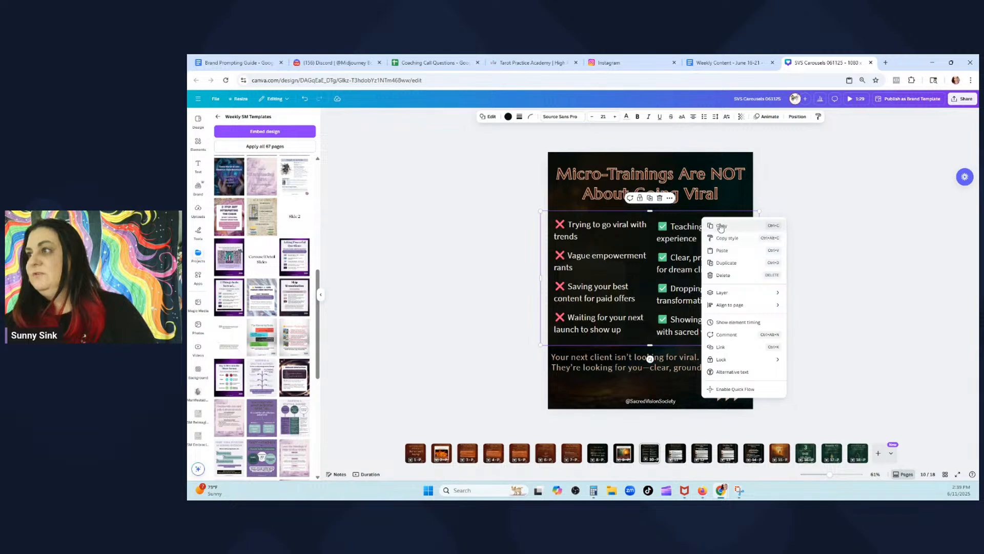
pyautogui.click(721, 226)
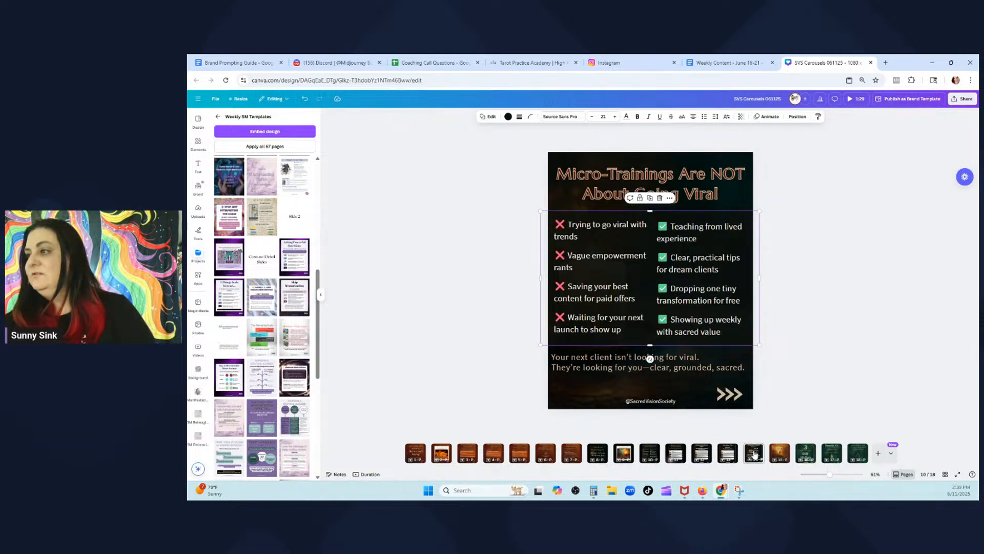
# Paste the copied dark rectangle onto page 14, "The Biggest Mistake? Waiting."
pyautogui.click(753, 454)
pyautogui.rightClick(719, 211)
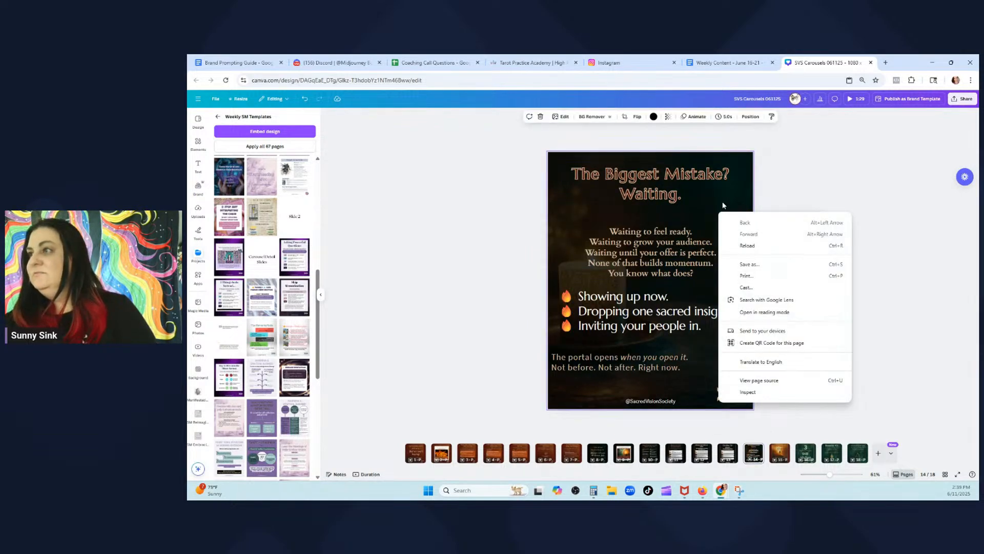
pyautogui.rightClick(723, 206)
pyautogui.click(742, 235)
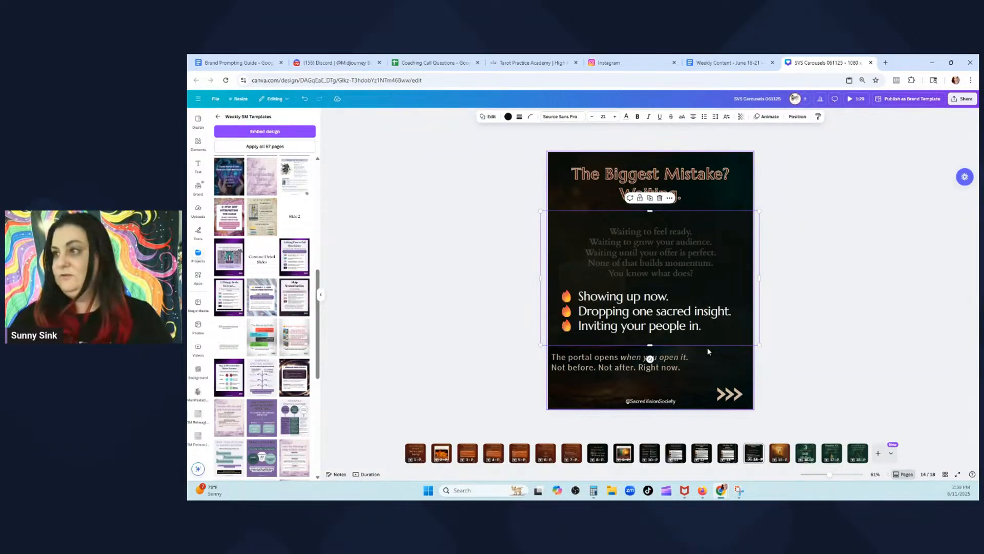
pyautogui.click(841, 306)
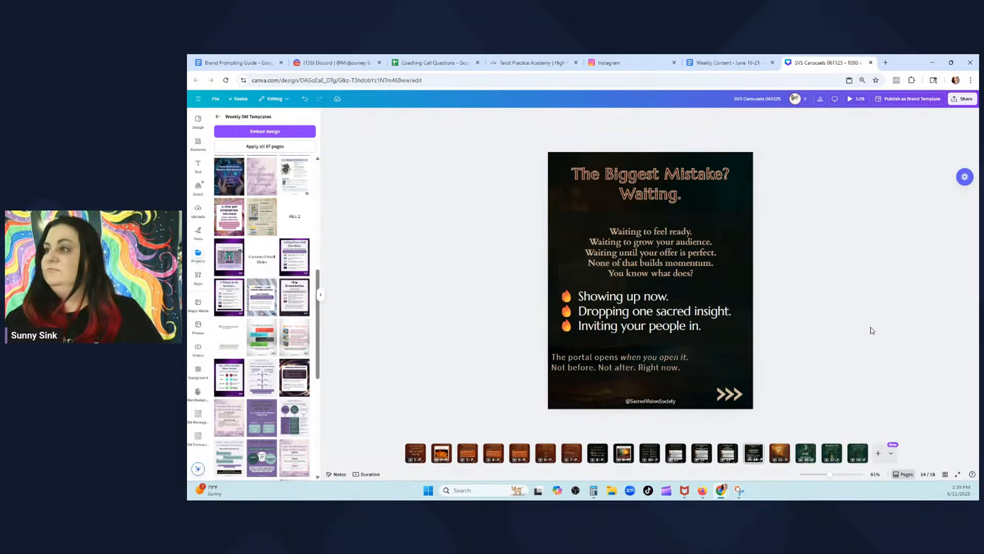
# Stretch the dark rectangle on page 14 upward and downward until it covers the full height of the page
pyautogui.click(730, 338)
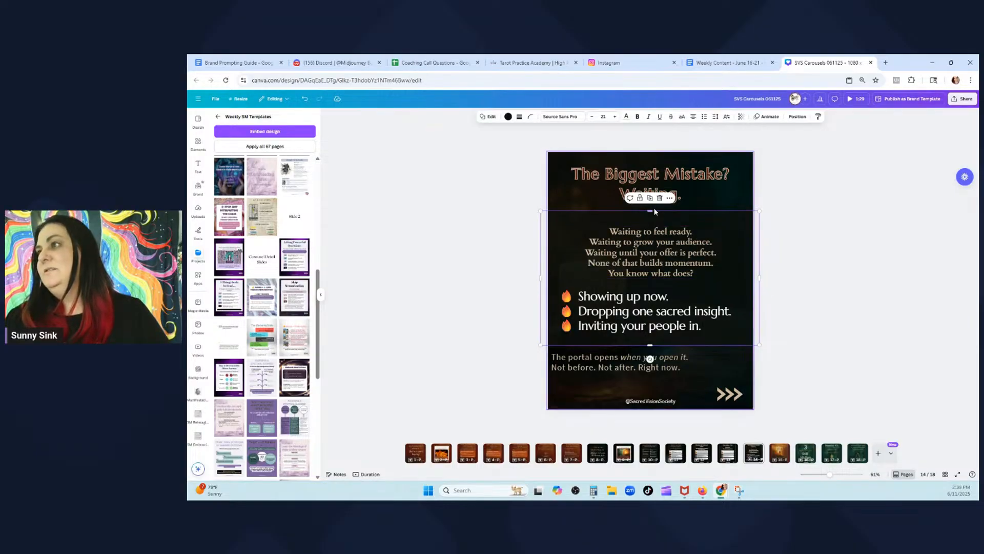
pyautogui.moveTo(660, 213); pyautogui.dragTo(648, 151)
pyautogui.moveTo(649, 345); pyautogui.dragTo(655, 413)
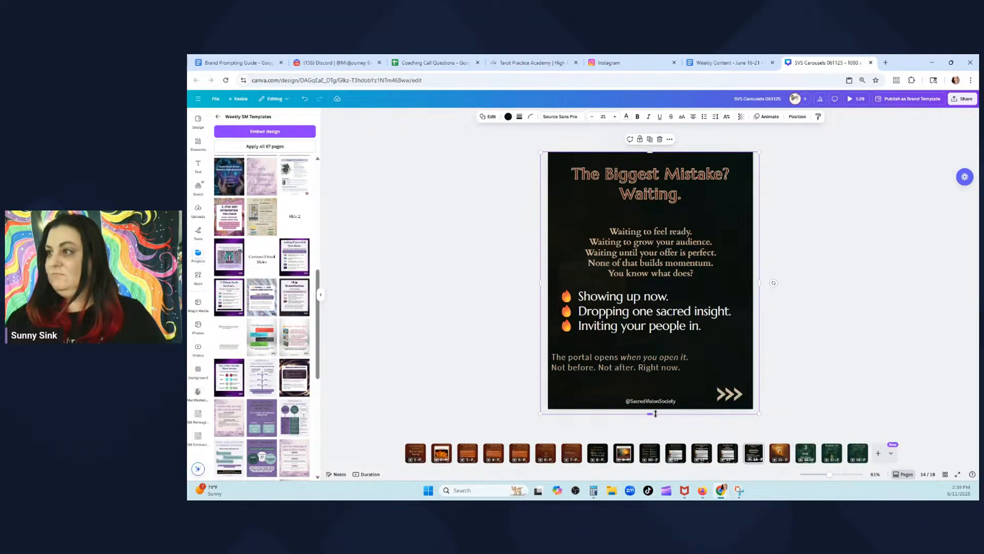
pyautogui.click(818, 294)
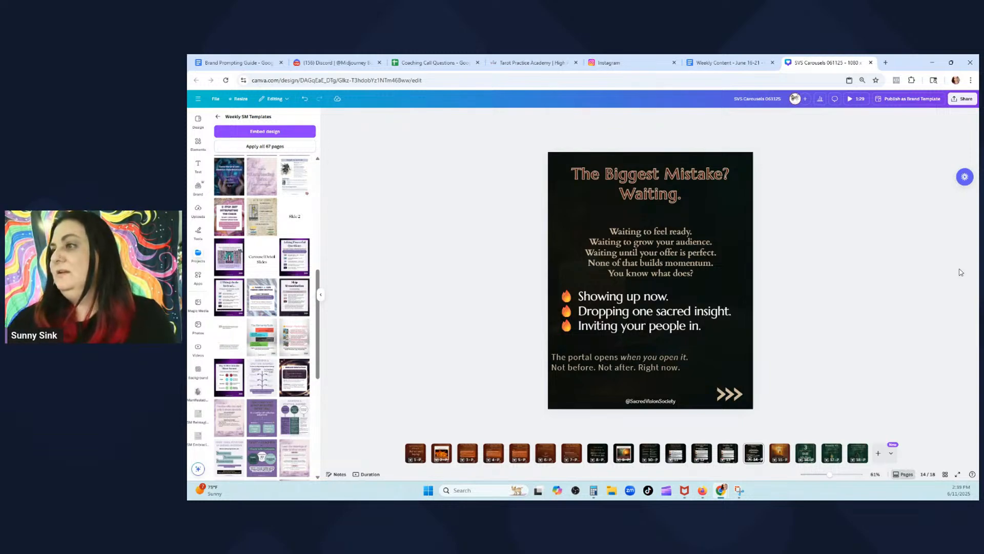
# Move the "The portal opens" closing lines slightly up and to the right, and nudge the fire-emoji list slightly left
pyautogui.moveTo(620, 361); pyautogui.dragTo(622, 356)
pyautogui.click(646, 335)
pyautogui.press('Escape')
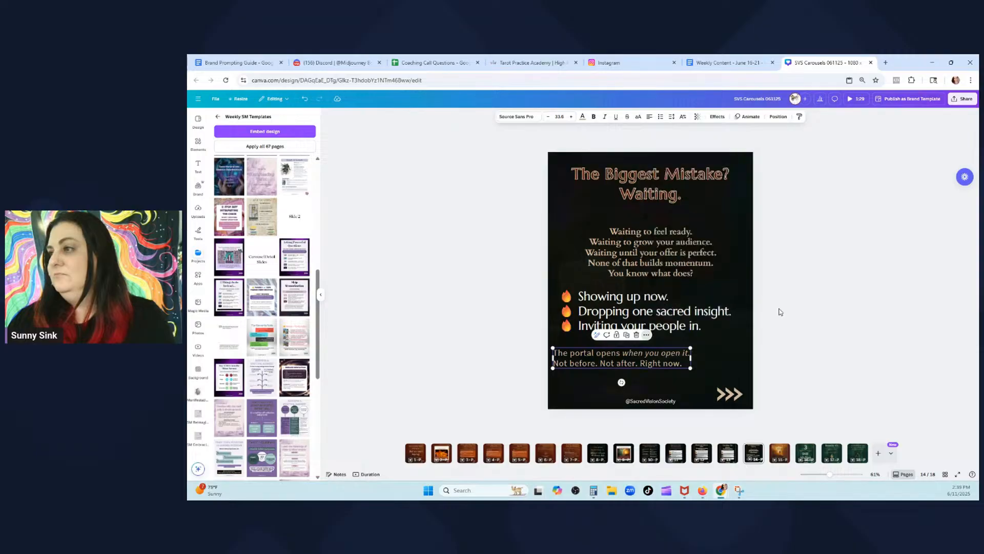
pyautogui.click(674, 313)
pyautogui.click(923, 261)
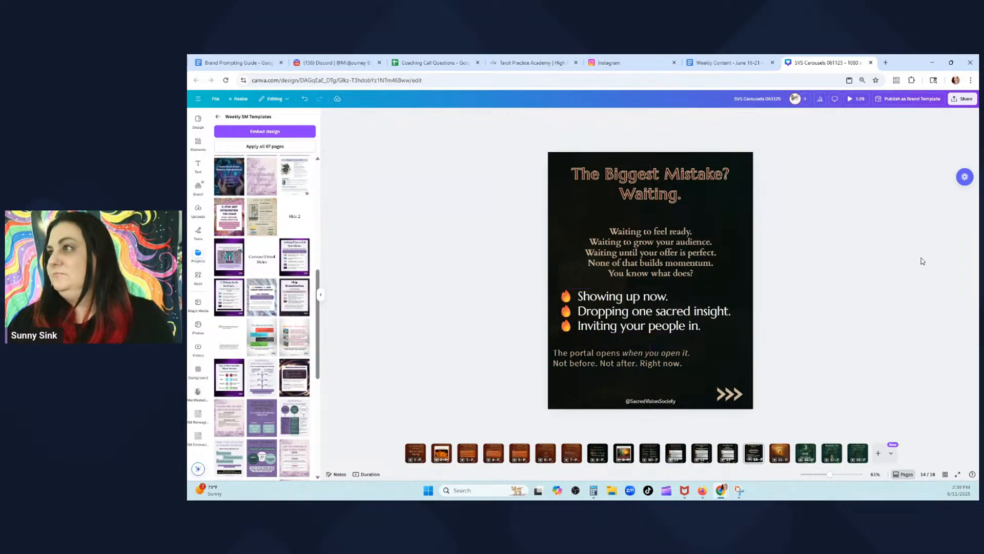
# Increase the font size of the heading "The Biggest Mistake? Waiting." to 71.4
pyautogui.click(650, 179)
pyautogui.click(572, 118)
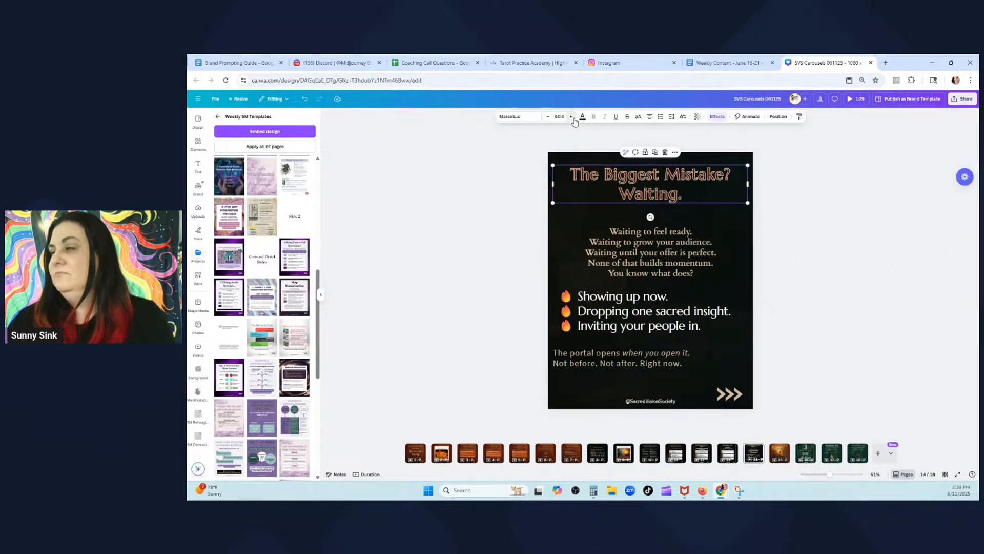
pyautogui.click(573, 117)
pyautogui.click(573, 118)
pyautogui.click(573, 118)
pyautogui.click(573, 118)
pyautogui.click(573, 118)
pyautogui.click(572, 118)
pyautogui.click(573, 118)
pyautogui.click(573, 118)
pyautogui.click(572, 118)
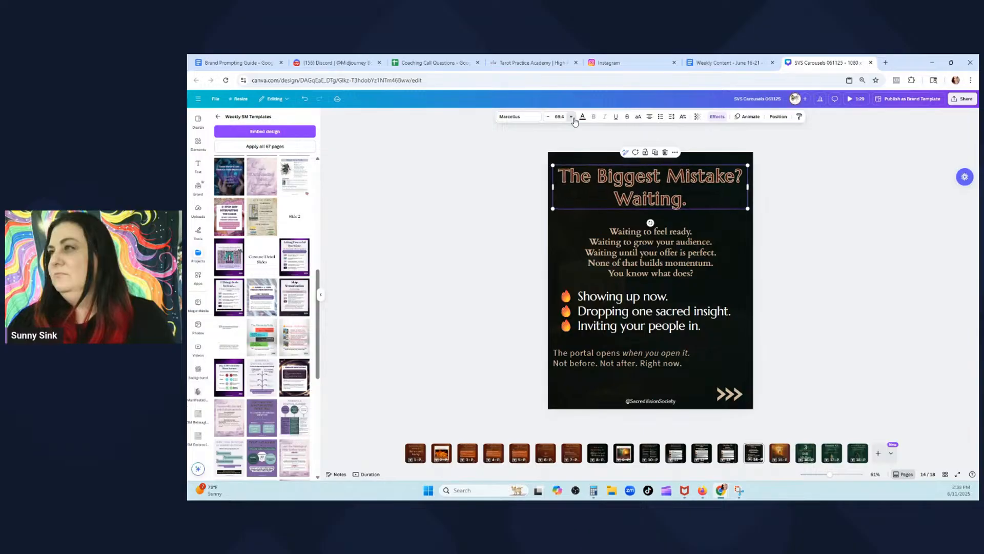
pyautogui.click(573, 118)
pyautogui.click(573, 118)
# Move the "Waiting to feel ready" paragraph and the fire-emoji list slightly up to even out the spacing
pyautogui.click(872, 271)
pyautogui.moveTo(705, 259); pyautogui.dragTo(705, 254)
pyautogui.moveTo(693, 297); pyautogui.dragTo(692, 292)
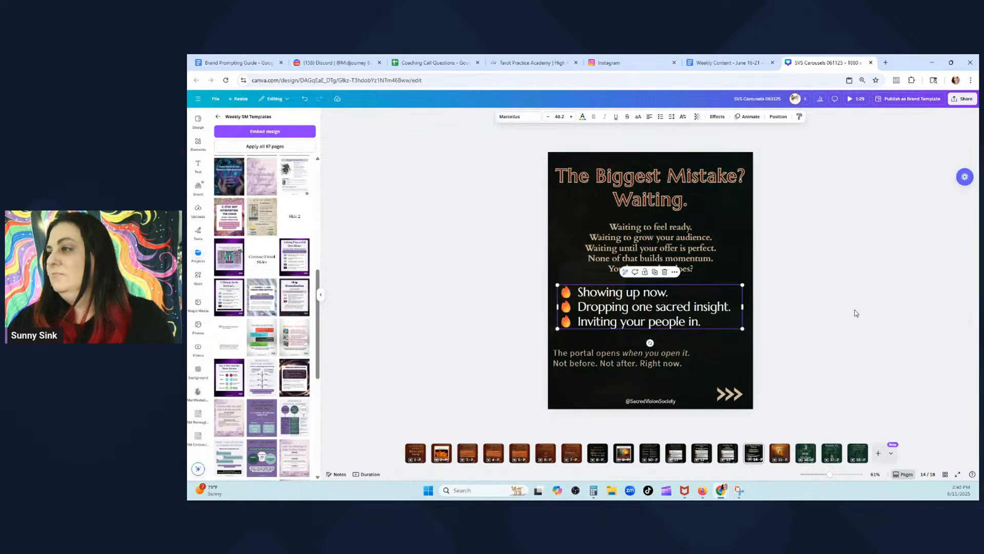
pyautogui.click(845, 348)
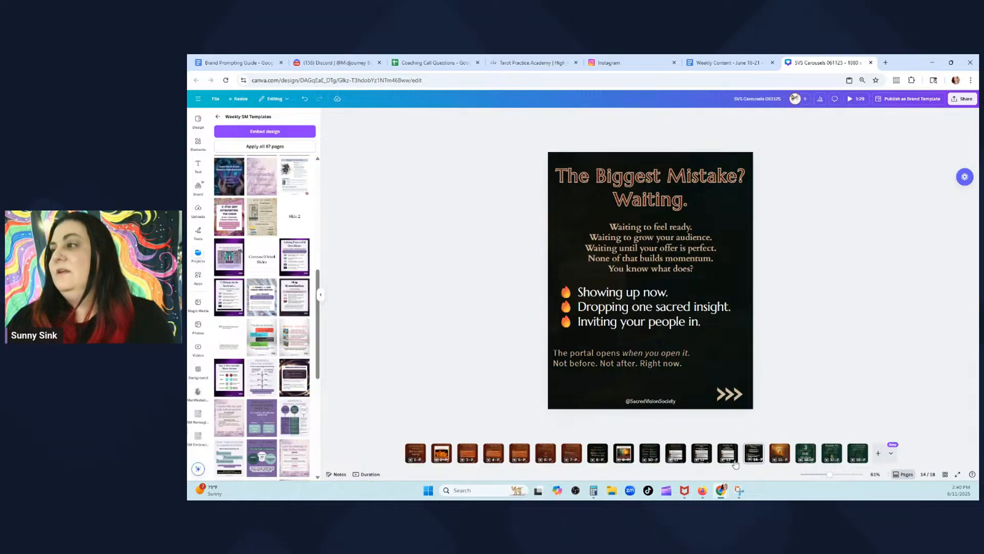
# Duplicate page 7, "You Don't Need to Be Pushy... Just Obvious.", and place the copy directly after page 14
pyautogui.click(584, 460)
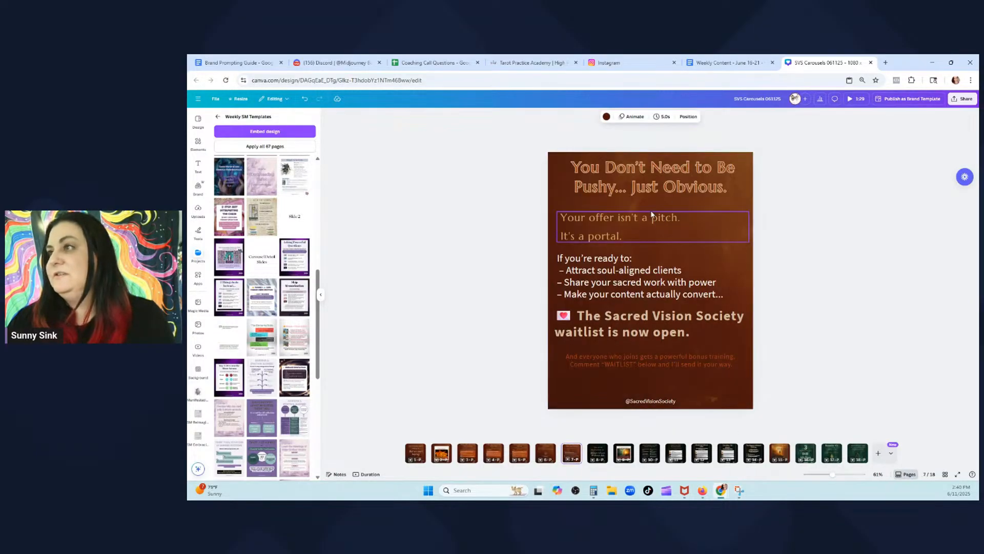
pyautogui.rightClick(724, 222)
pyautogui.click(846, 219)
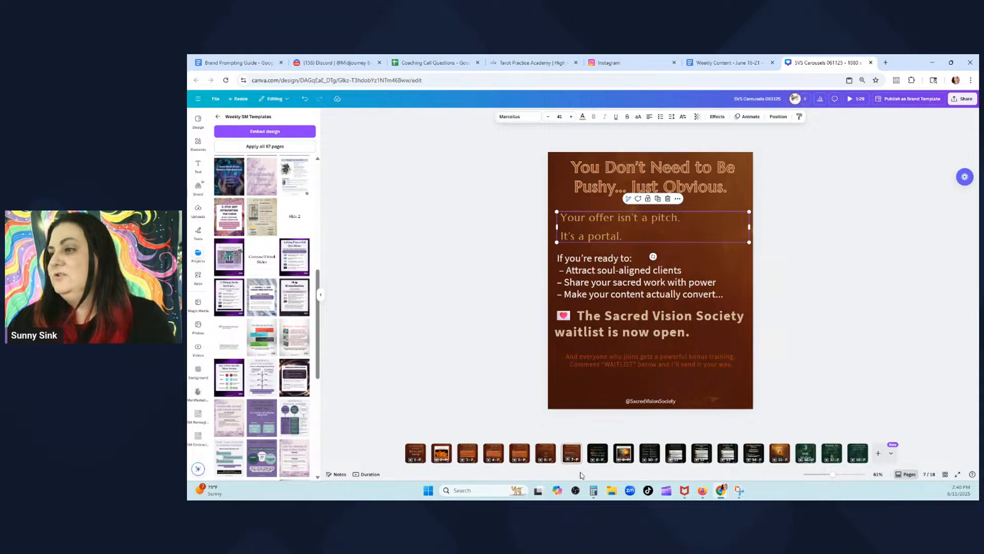
pyautogui.rightClick(576, 453)
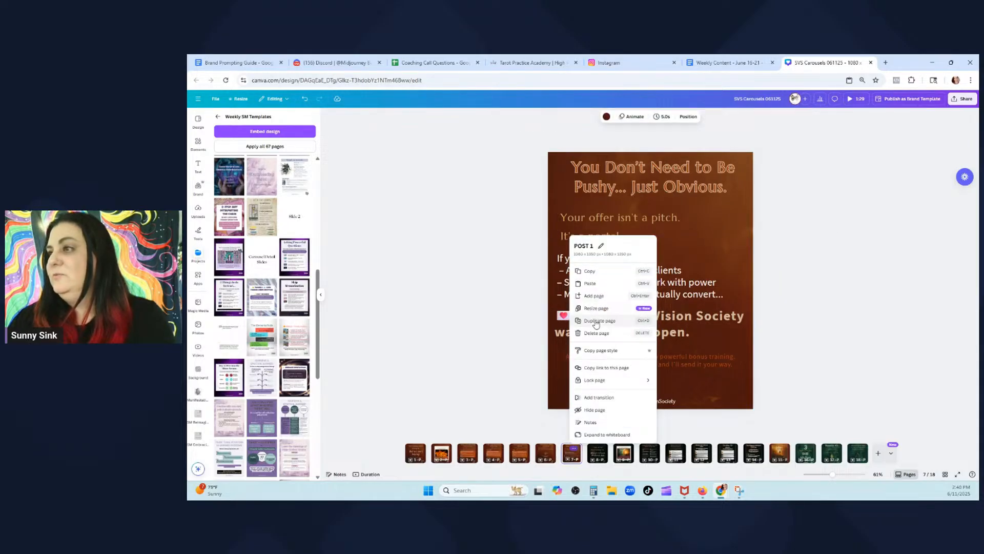
pyautogui.click(596, 322)
pyautogui.moveTo(585, 453); pyautogui.dragTo(769, 450)
# Try to darken page 15 by copying the full-page overlay from page 14 onto it, and delete the pasted overlay
pyautogui.rightClick(744, 451)
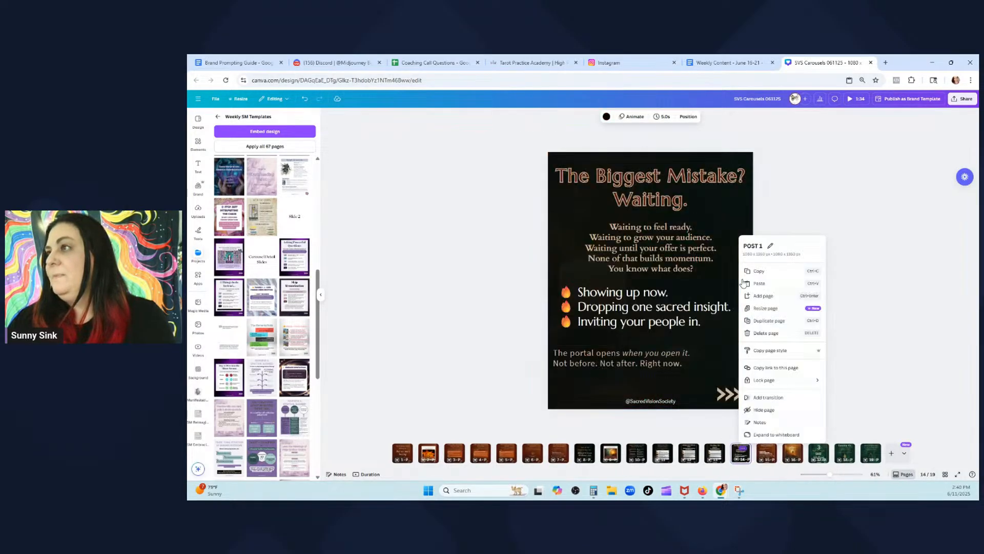
pyautogui.rightClick(723, 205)
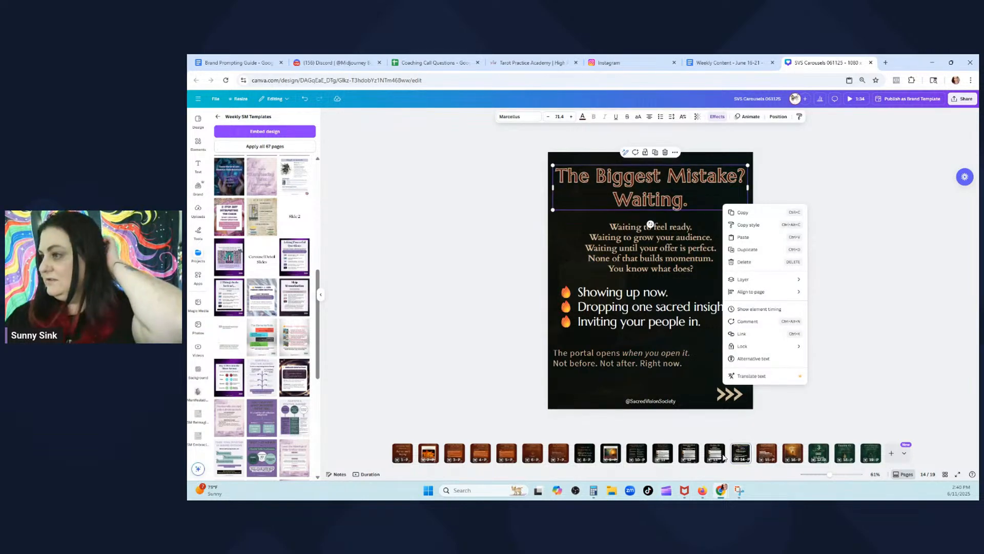
pyautogui.click(559, 239)
pyautogui.rightClick(559, 238)
pyautogui.click(482, 279)
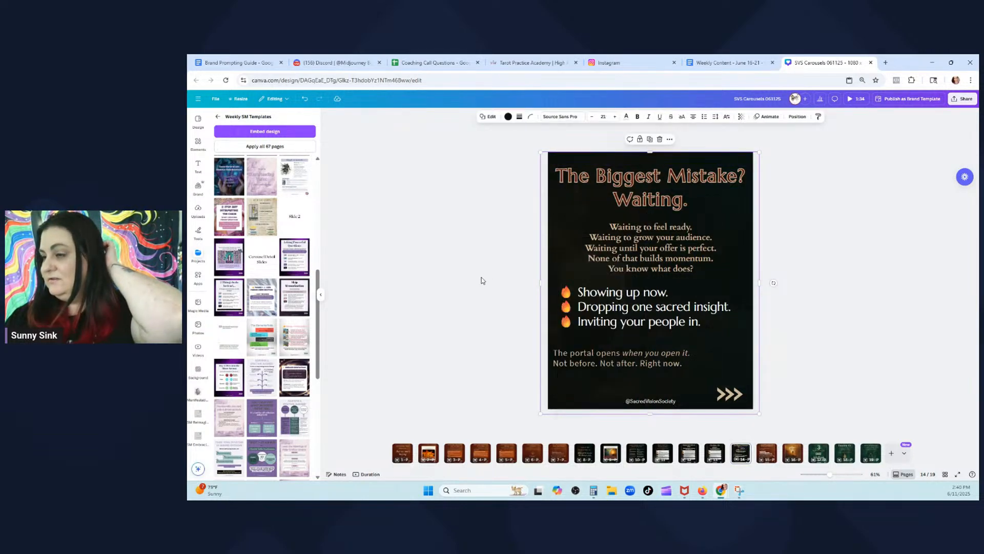
pyautogui.moveTo(481, 257); pyautogui.dragTo(561, 237)
pyautogui.rightClick(562, 238)
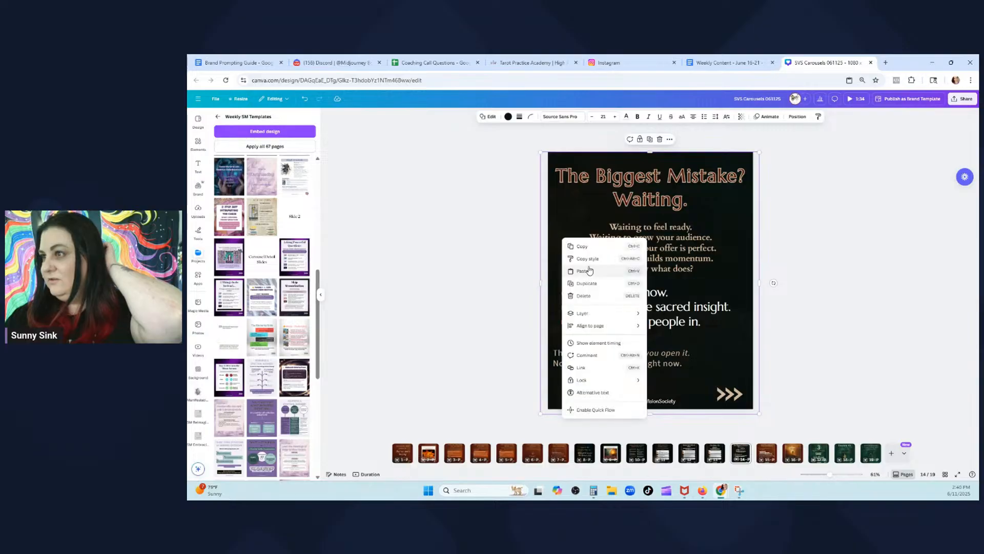
pyautogui.click(591, 251)
pyautogui.click(767, 452)
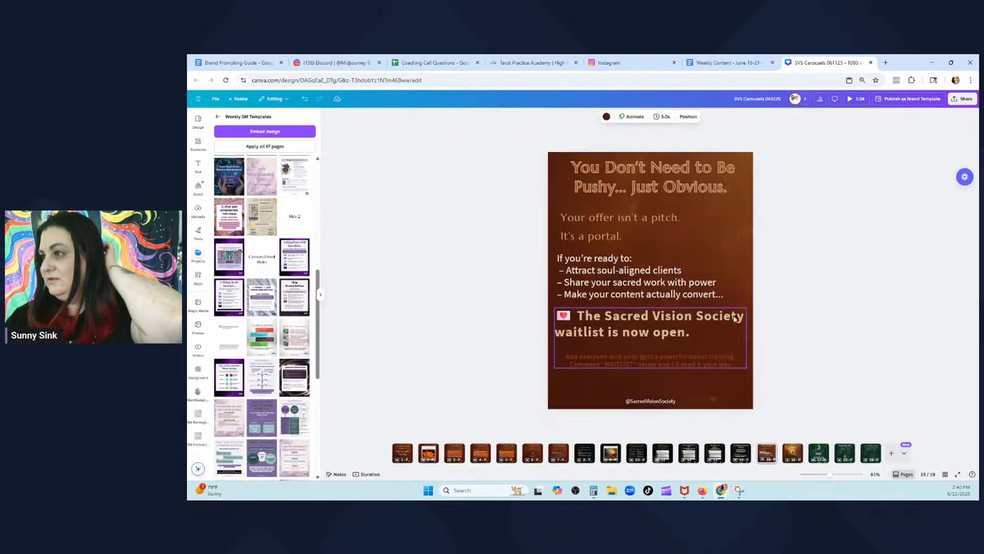
pyautogui.click(724, 260)
pyautogui.rightClick(724, 261)
pyautogui.click(744, 280)
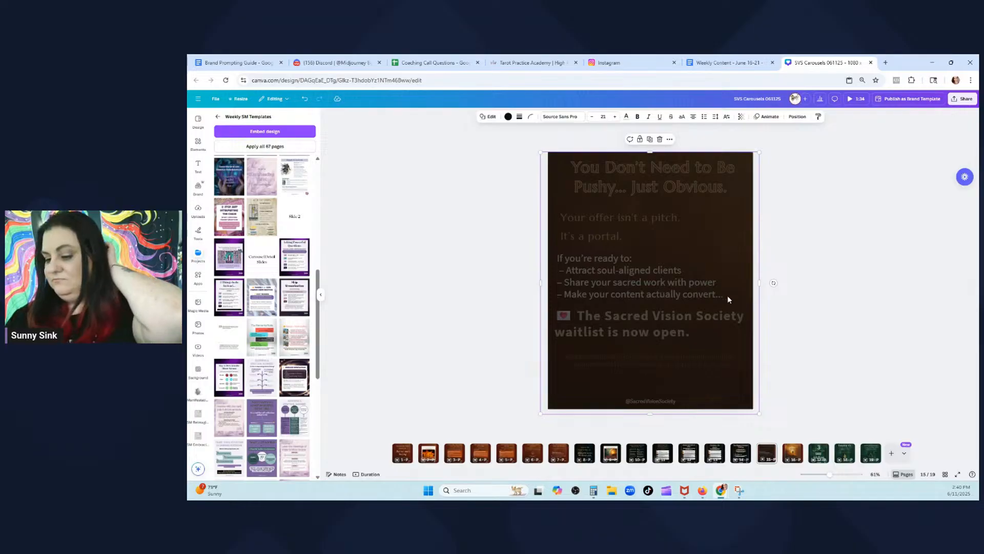
pyautogui.press('Delete')
# Copy the dark background image from page 13, "Go Live. Or Don't.", and paste it as page 15's background
pyautogui.click(714, 453)
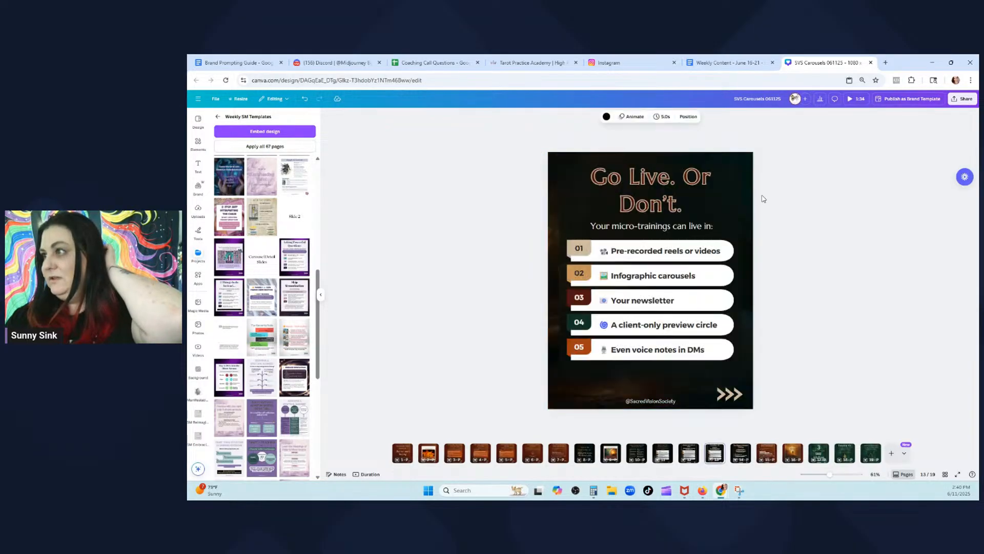
pyautogui.rightClick(751, 205)
pyautogui.click(582, 398)
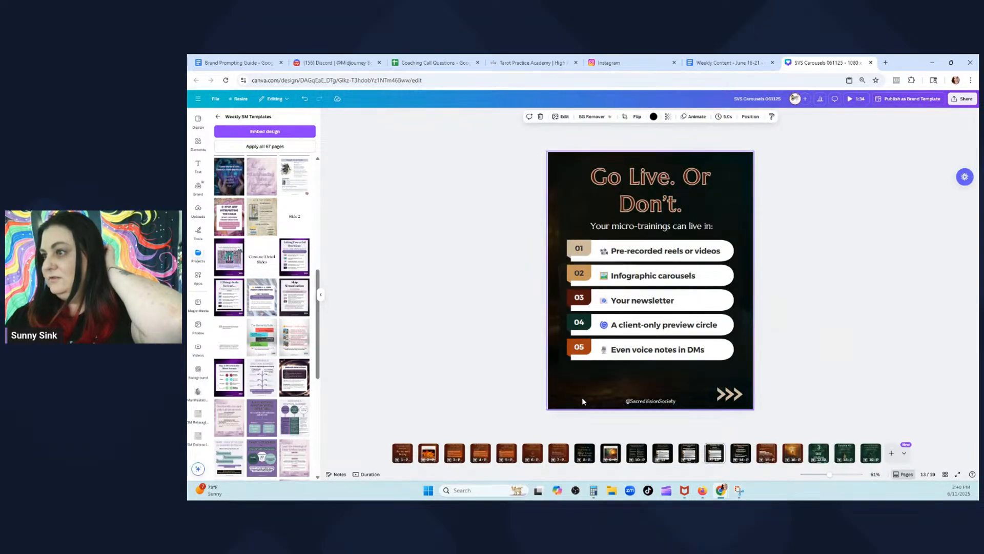
pyautogui.rightClick(583, 398)
pyautogui.click(616, 325)
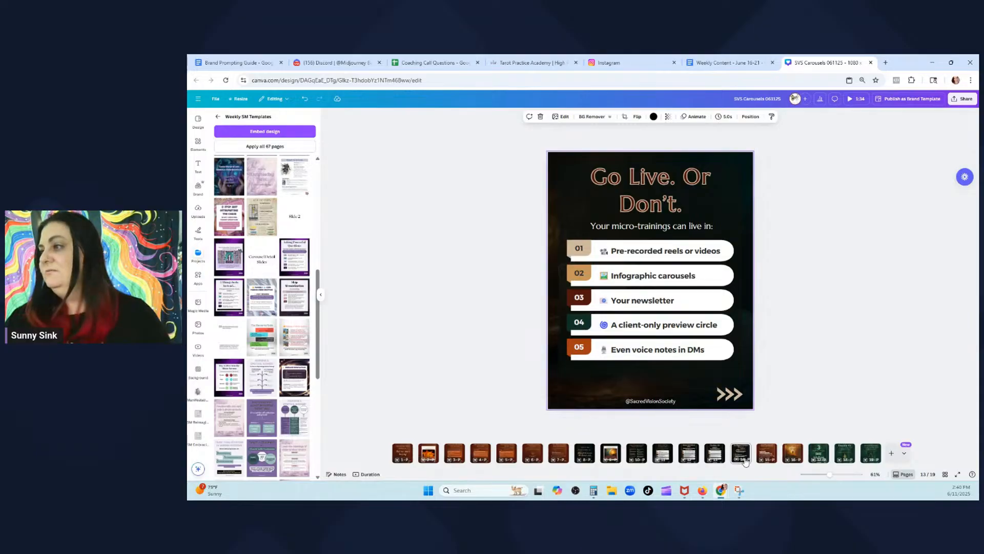
pyautogui.click(741, 454)
pyautogui.click(767, 453)
pyautogui.rightClick(598, 384)
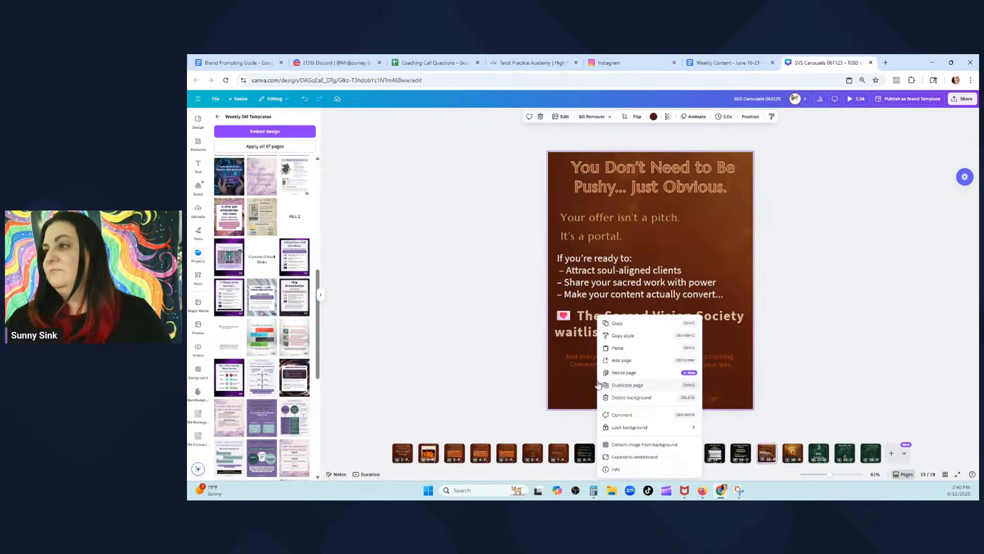
pyautogui.click(617, 348)
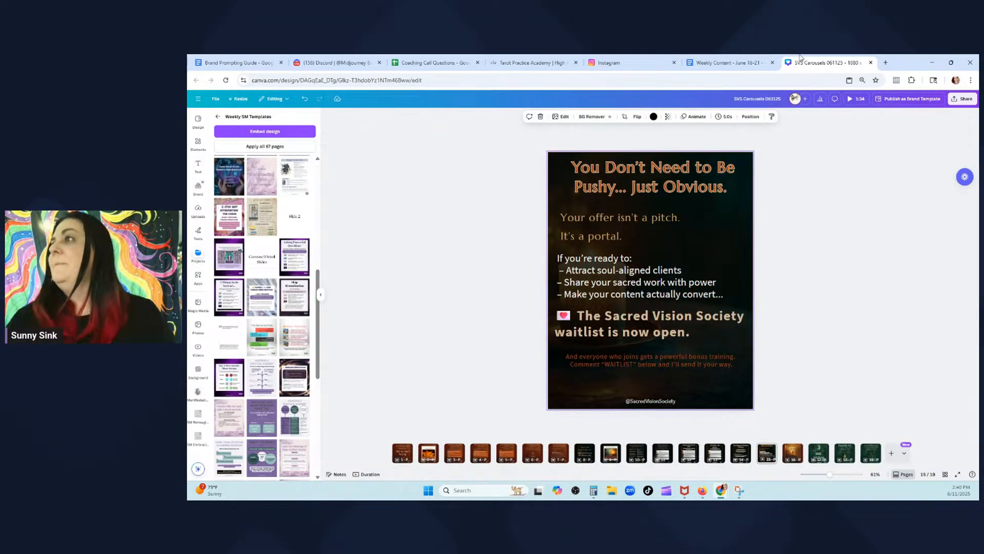
# Replace page 15's heading with the Slide 8 header "Want Support With This?" from the Weekly Content document and move it slightly down
pyautogui.click(688, 58)
pyautogui.scroll(-7, 467, 253)
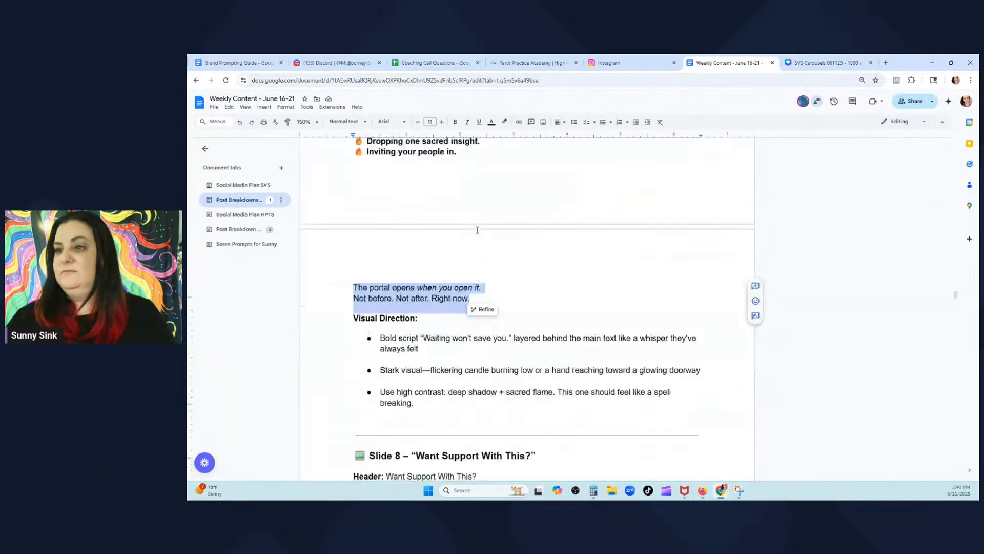
pyautogui.moveTo(484, 230); pyautogui.dragTo(391, 224)
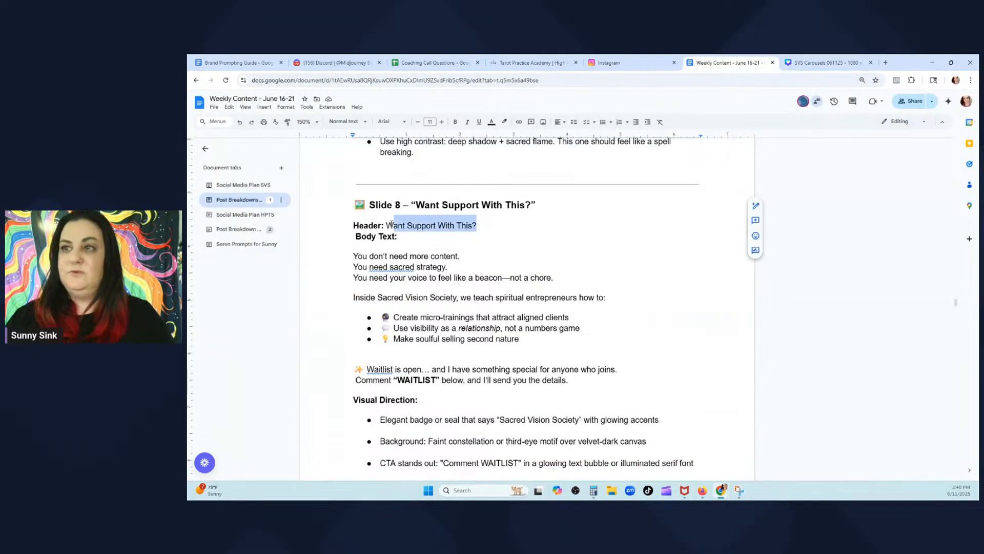
pyautogui.click(825, 62)
pyautogui.click(708, 170)
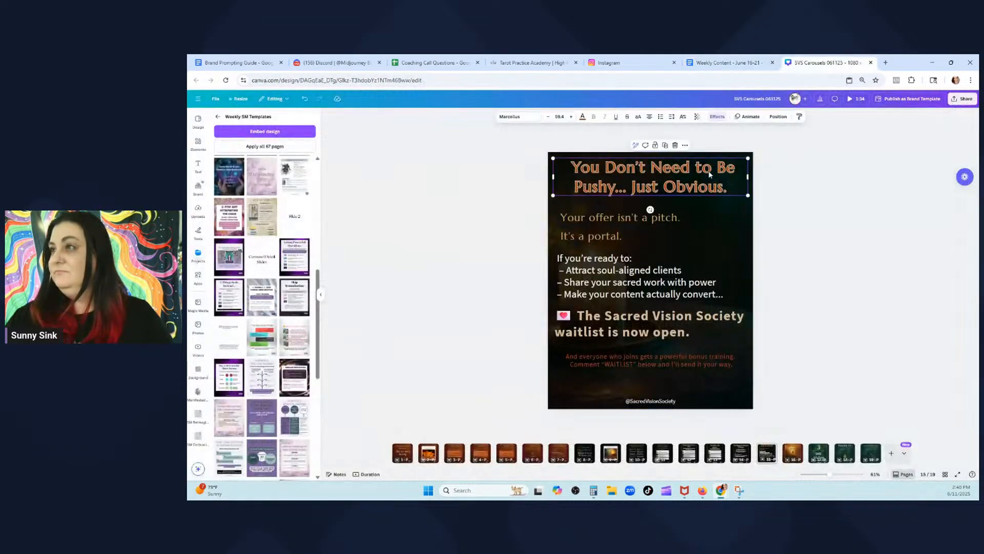
pyautogui.click(708, 171)
pyautogui.hotkey('ctrl', 'v')
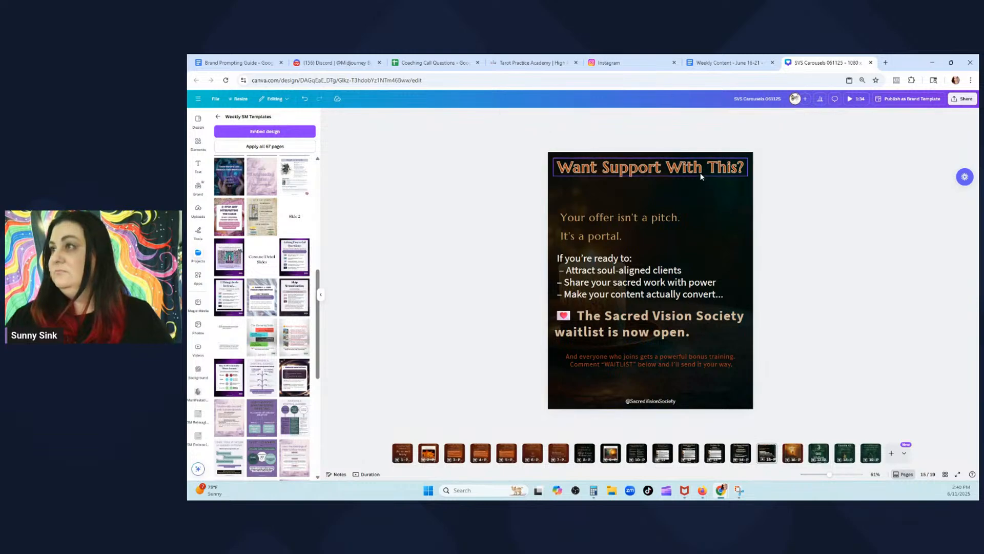
pyautogui.moveTo(701, 174); pyautogui.dragTo(701, 186)
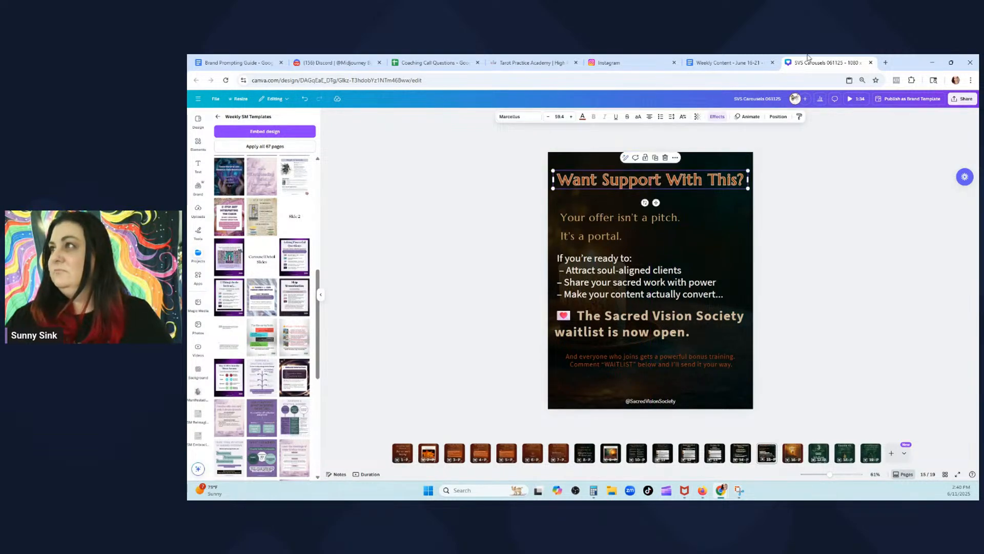
# Replace the "Your offer isn't a pitch" text with the three Slide 8 lines starting "You don't need more content." from the Weekly Content document
pyautogui.click(728, 63)
pyautogui.scroll(-1, 493, 253)
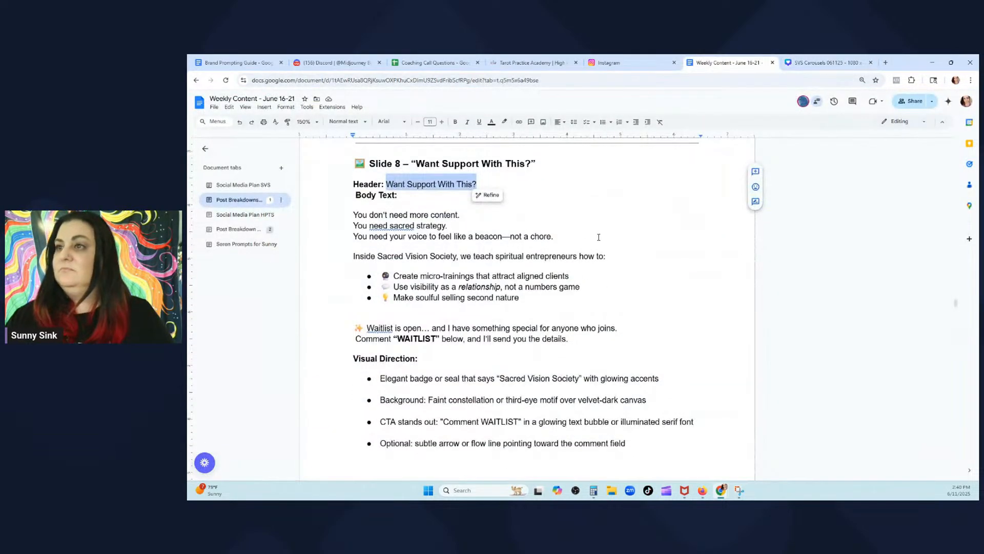
pyautogui.moveTo(598, 237); pyautogui.dragTo(357, 214)
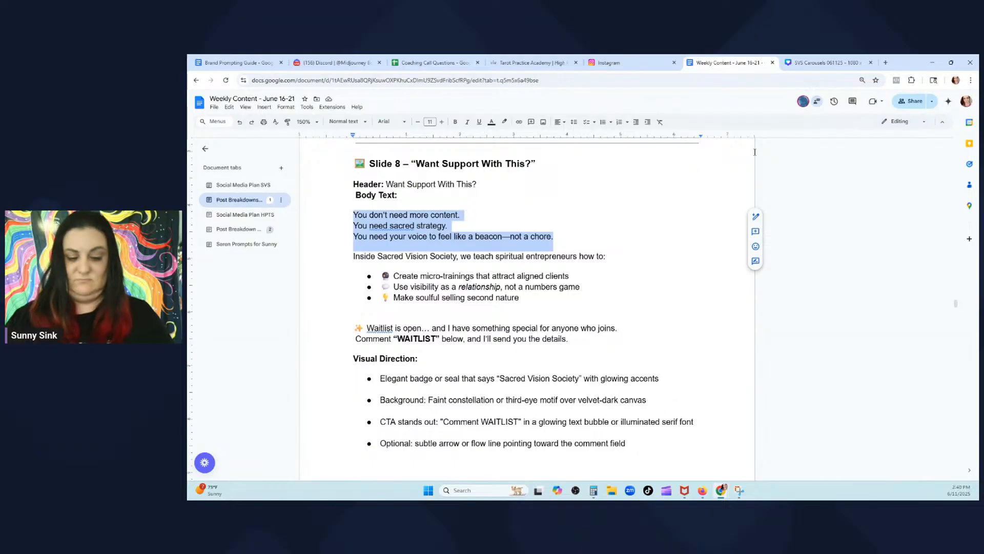
pyautogui.click(827, 62)
pyautogui.click(633, 233)
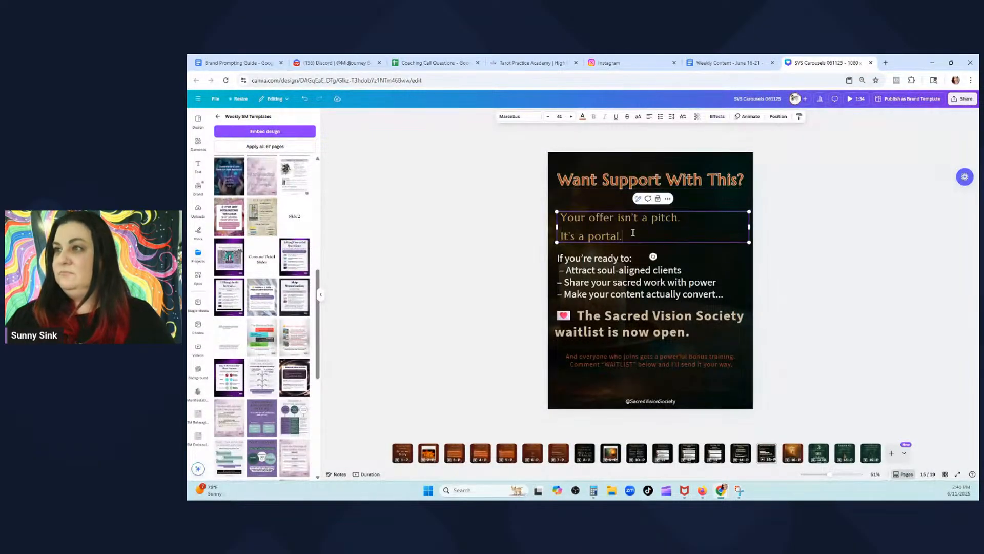
pyautogui.tripleClick(633, 234)
pyautogui.hotkey('ctrl', 'v')
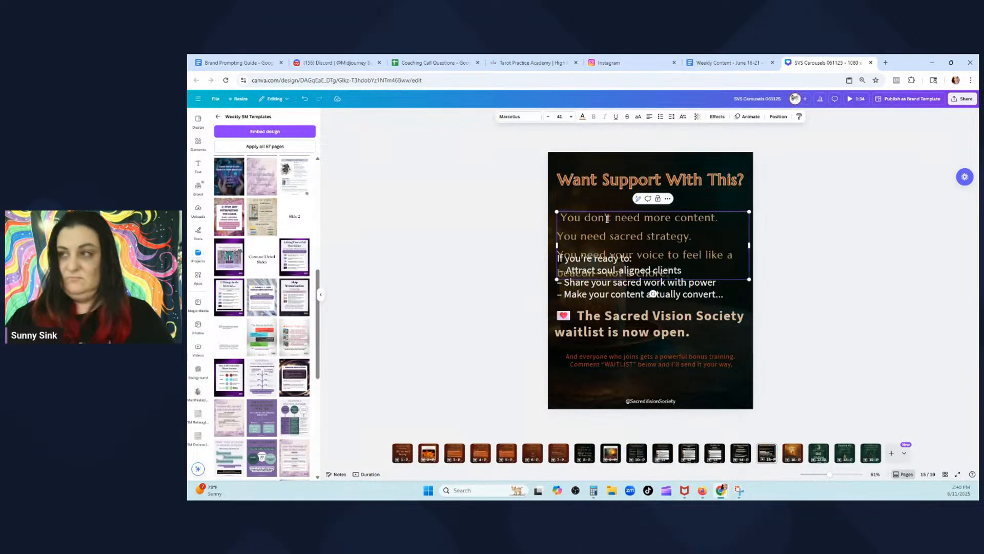
pyautogui.click(824, 221)
# Tighten the line spacing of the "You don't need more content" text, remove its leading space and move it up beneath the heading
pyautogui.click(667, 230)
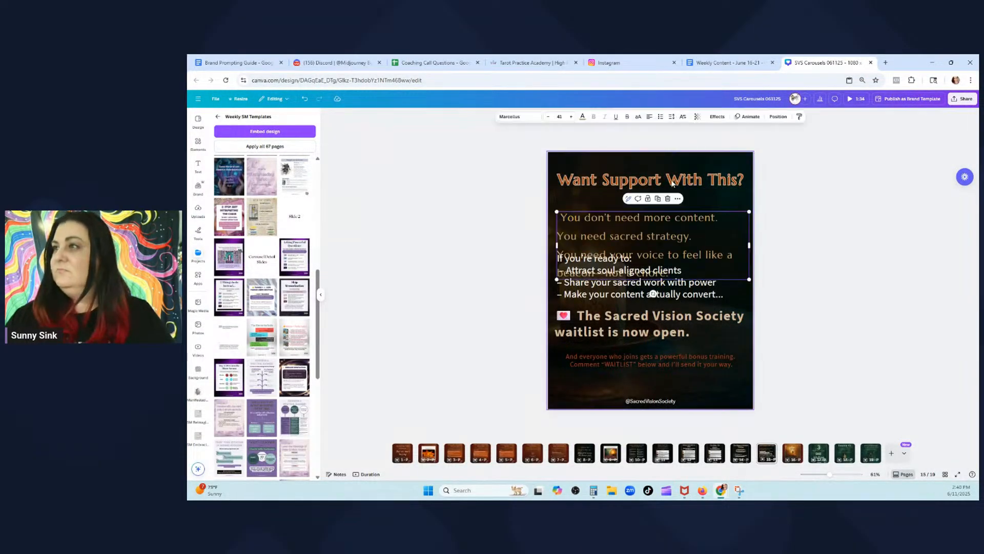
pyautogui.click(671, 121)
pyautogui.moveTo(673, 164); pyautogui.dragTo(656, 167)
pyautogui.click(566, 218)
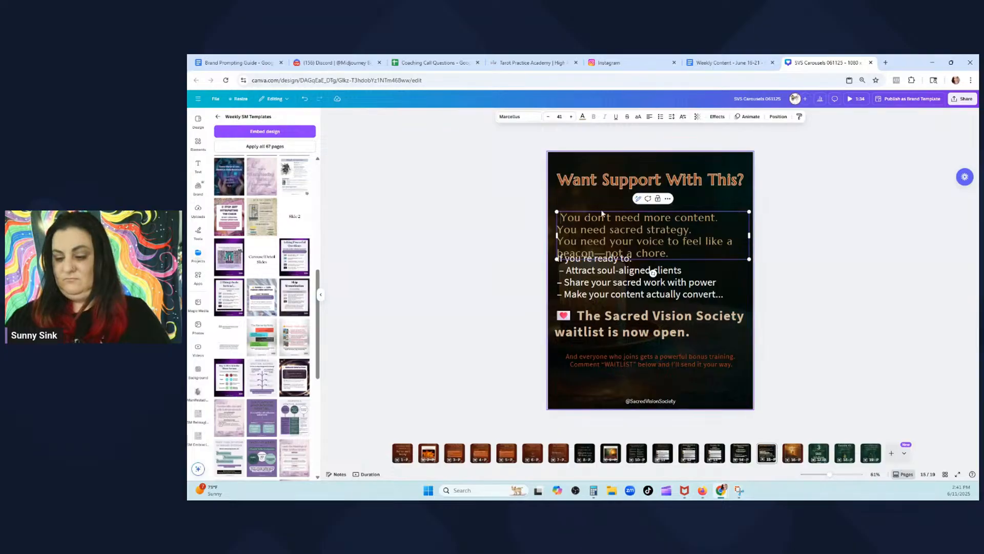
pyautogui.press('BackSpace')
pyautogui.click(825, 228)
pyautogui.click(709, 231)
pyautogui.moveTo(708, 228); pyautogui.dragTo(708, 216)
pyautogui.click(825, 218)
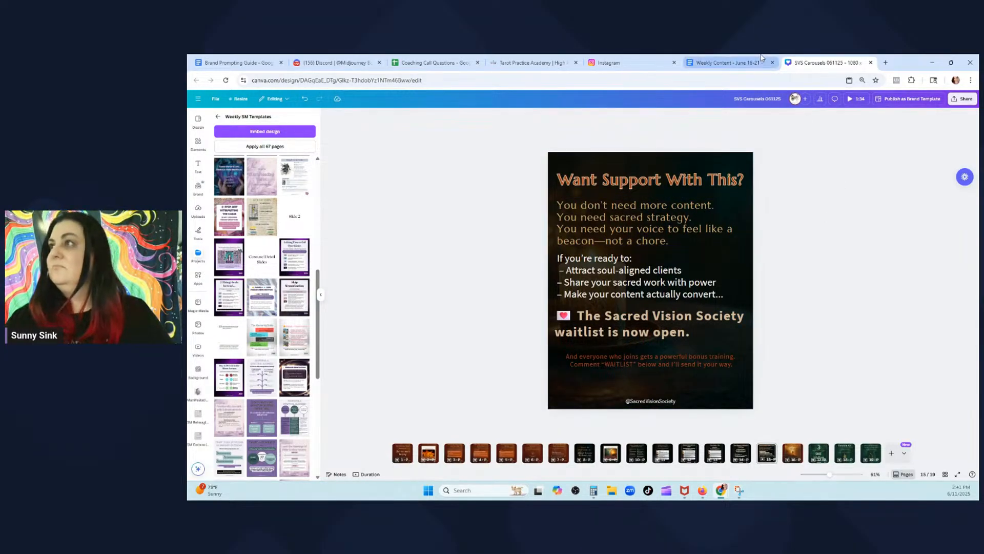
# Replace the "If you're ready to" text with the "Inside Sacred Vision Society" paragraph and its three bullets from the Weekly Content document
pyautogui.click(728, 62)
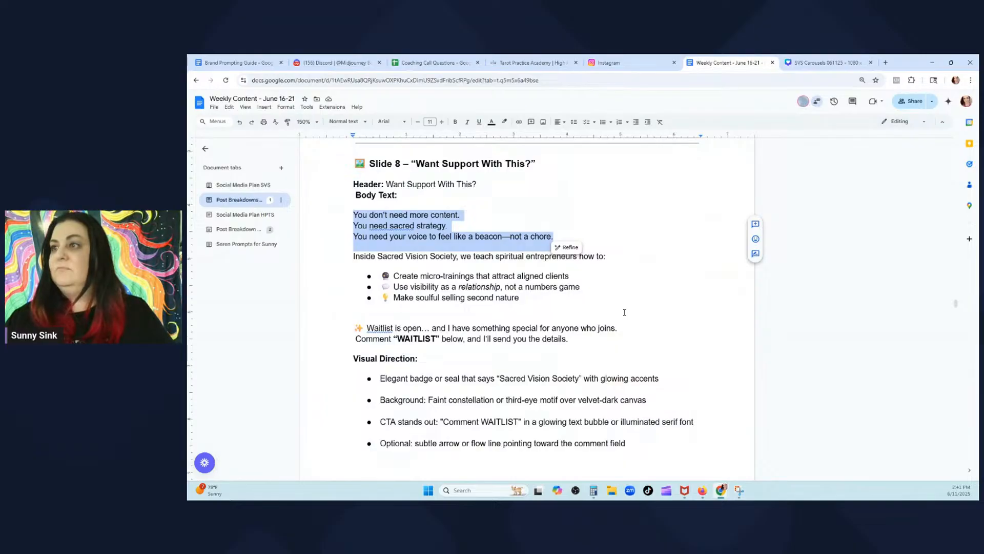
pyautogui.moveTo(520, 301); pyautogui.dragTo(346, 264)
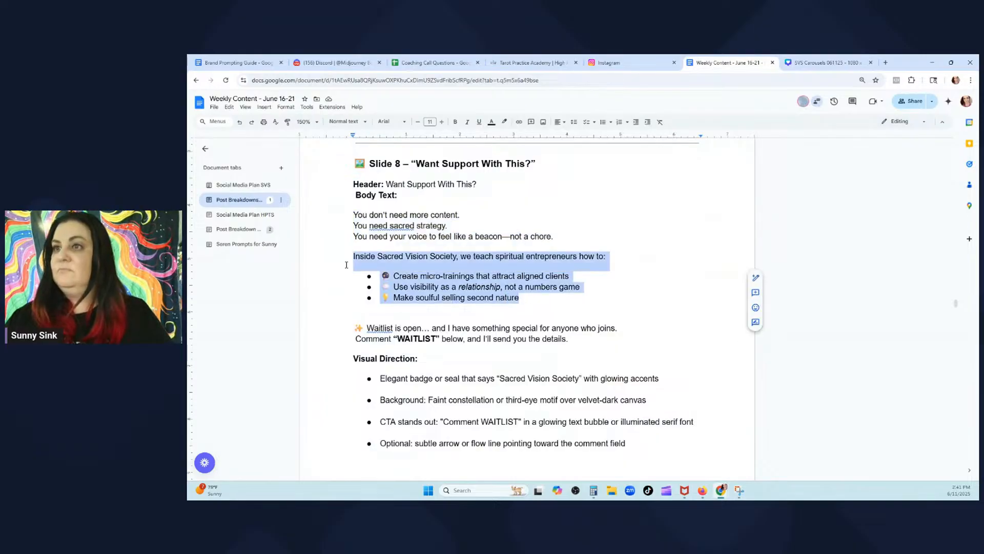
pyautogui.rightClick(410, 279)
pyautogui.click(430, 262)
pyautogui.click(815, 63)
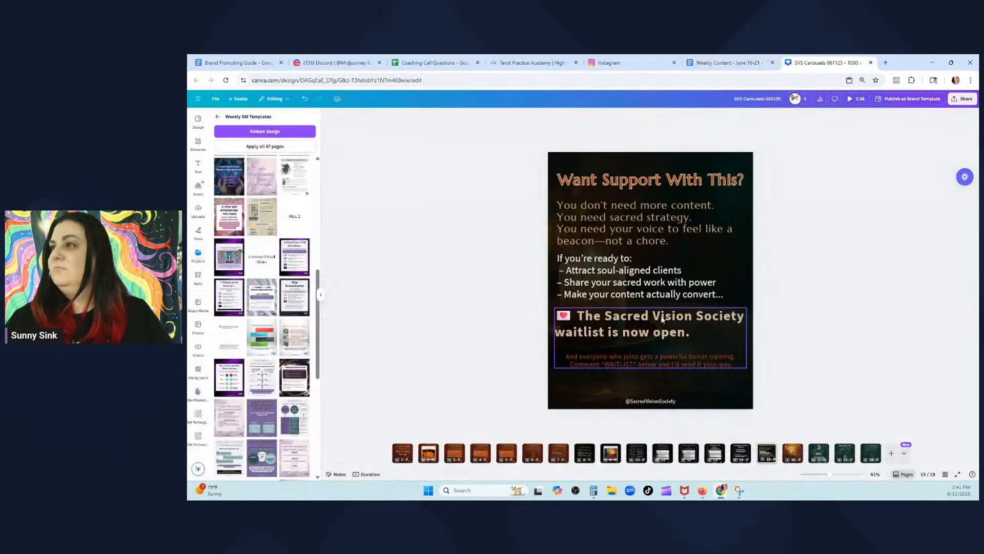
pyautogui.click(662, 282)
pyautogui.click(661, 282)
pyautogui.hotkey('ctrl', 'v')
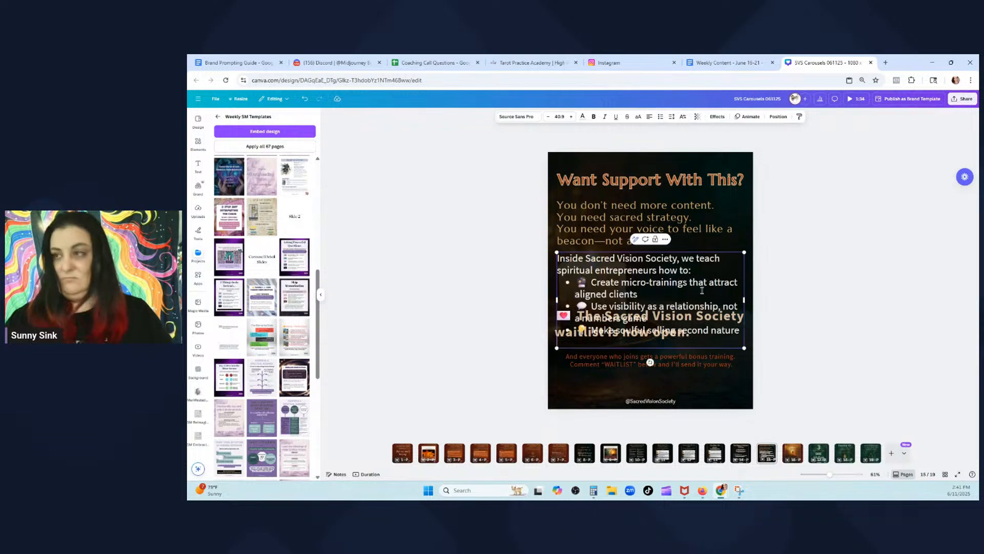
# Delete the old "waitlist is now open" text block and position the "Inside Sacred Vision Society" text just below the gold intro lines
pyautogui.click(848, 287)
pyautogui.moveTo(684, 282); pyautogui.dragTo(680, 248)
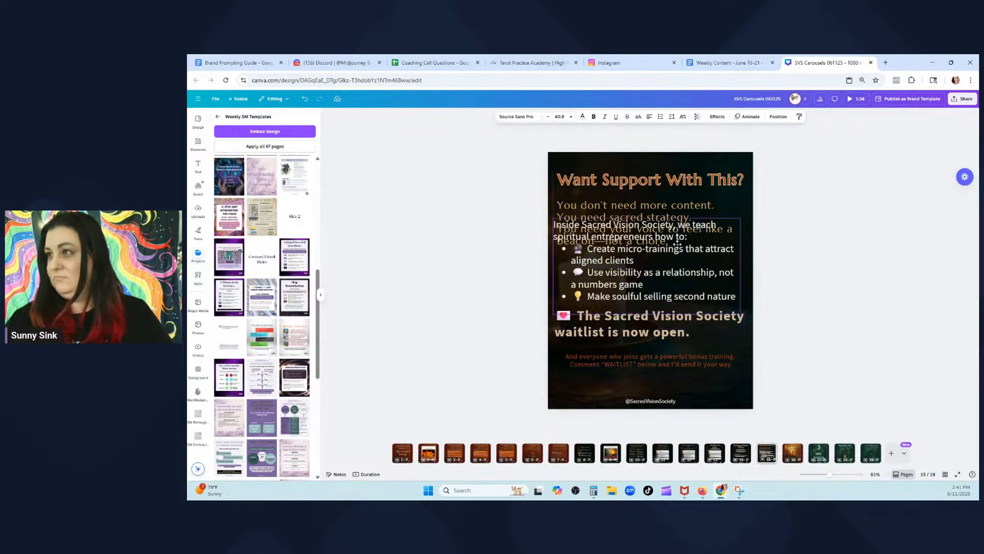
pyautogui.click(668, 338)
pyautogui.press('Delete')
pyautogui.moveTo(650, 280); pyautogui.dragTo(651, 314)
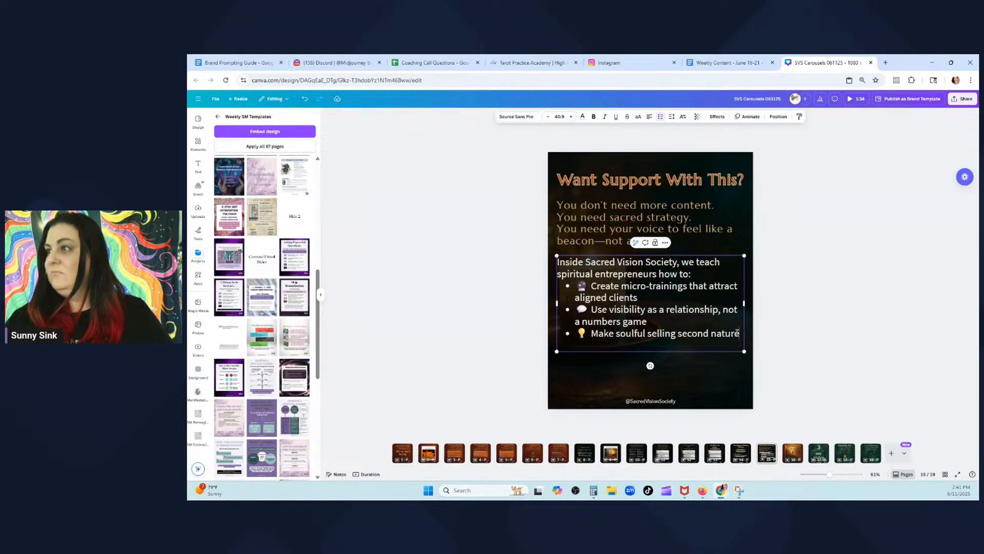
# Remove the bullet formatting from the three emoji lines, from "Create micro-trainings" to "Make soulful selling second nature"
pyautogui.moveTo(738, 333); pyautogui.dragTo(575, 286)
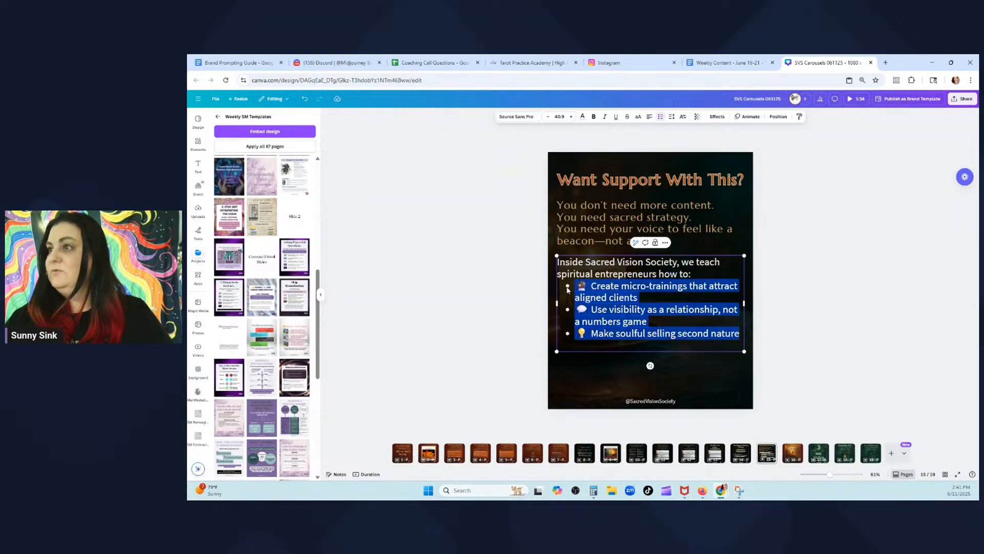
pyautogui.click(660, 116)
pyautogui.press('Escape')
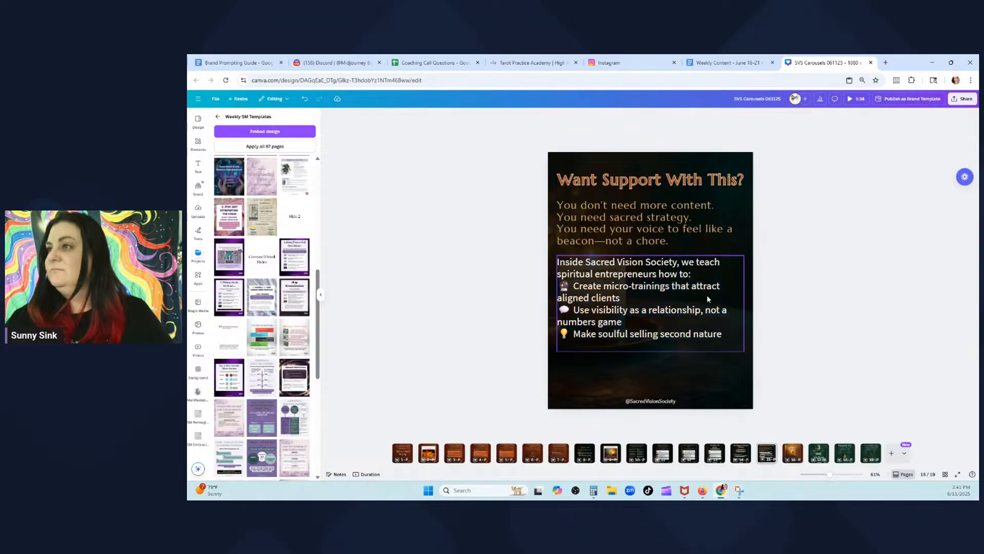
# Make "Sacred Vision Society" in the "Inside" sentence bold and colour it dark maroon from the SVS brand colors
pyautogui.moveTo(586, 261); pyautogui.dragTo(668, 260)
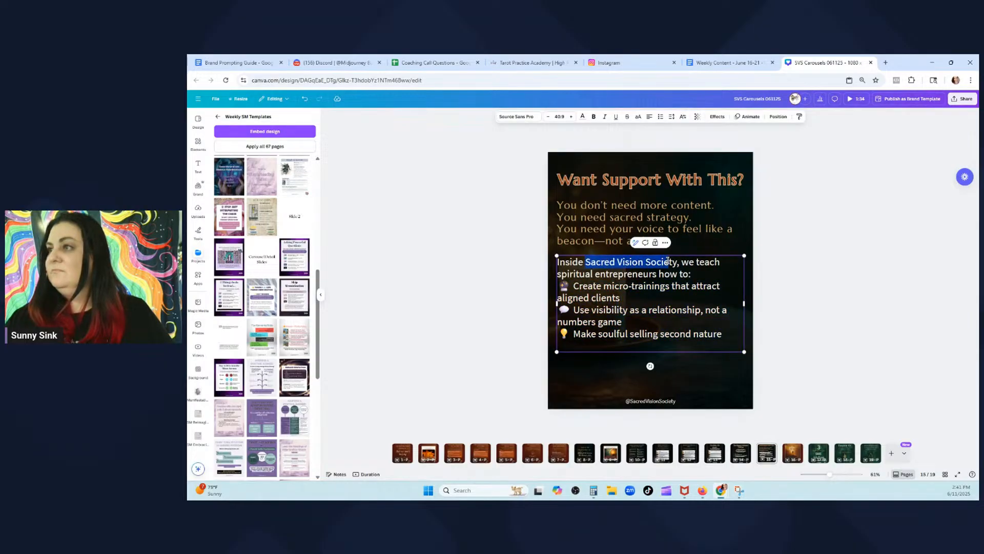
pyautogui.click(594, 117)
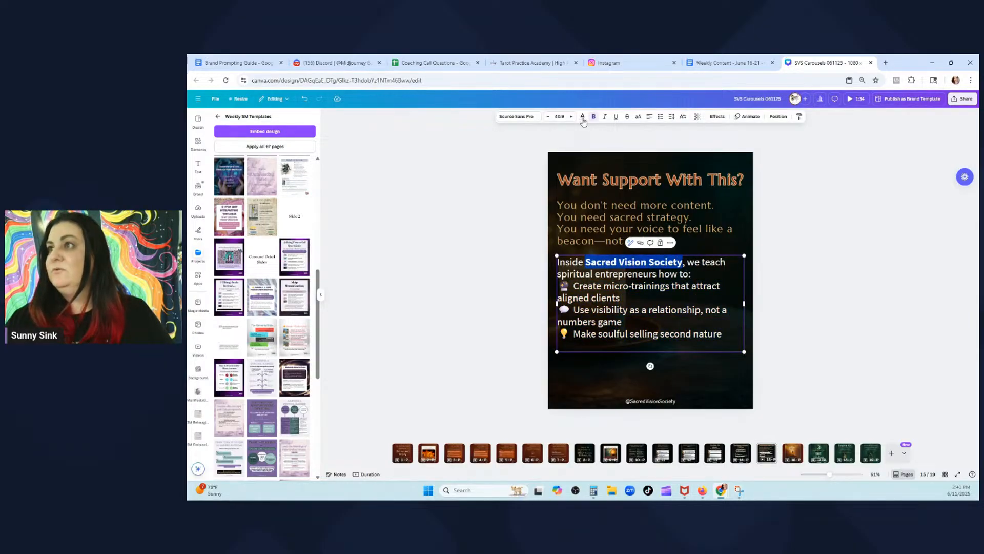
pyautogui.click(583, 117)
pyautogui.click(243, 262)
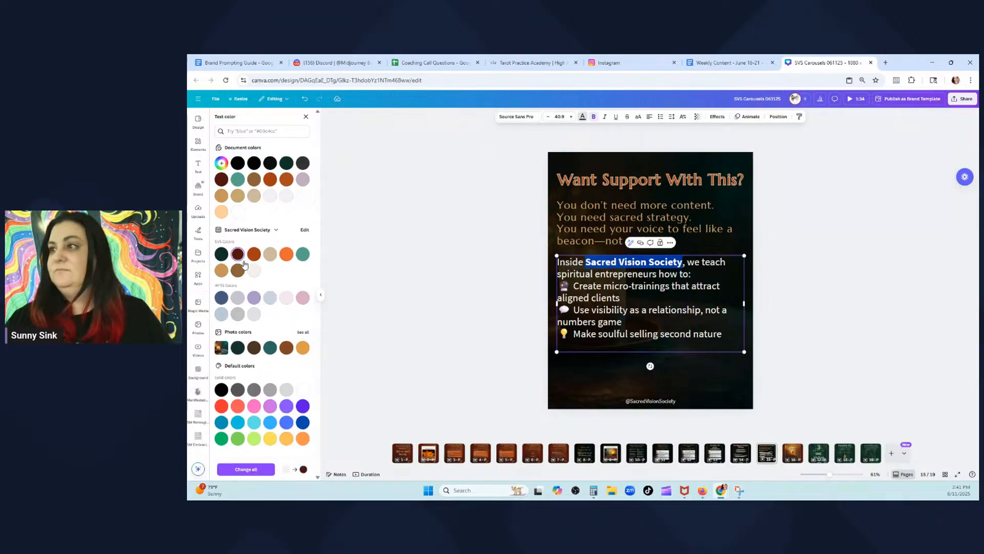
pyautogui.click(855, 298)
pyautogui.click(659, 274)
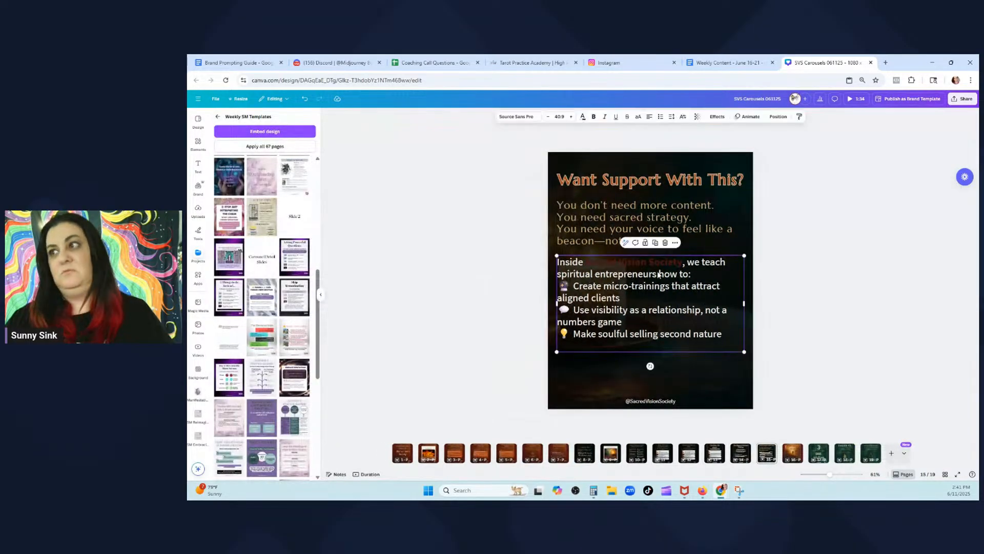
# Recolour "Sacred Vision Society" in the "Inside" sentence burnt orange from the SVS brand colors
pyautogui.moveTo(682, 263); pyautogui.dragTo(585, 263)
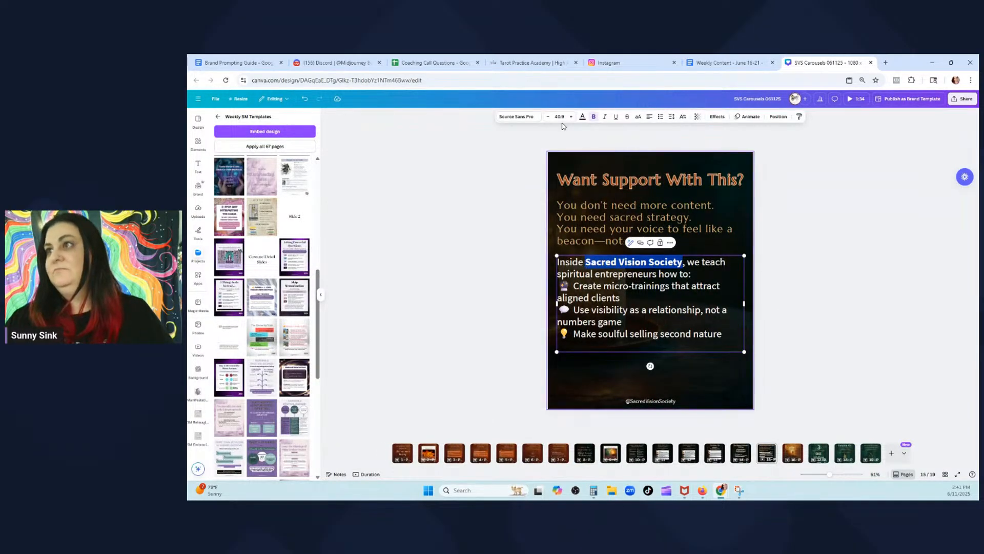
pyautogui.click(582, 118)
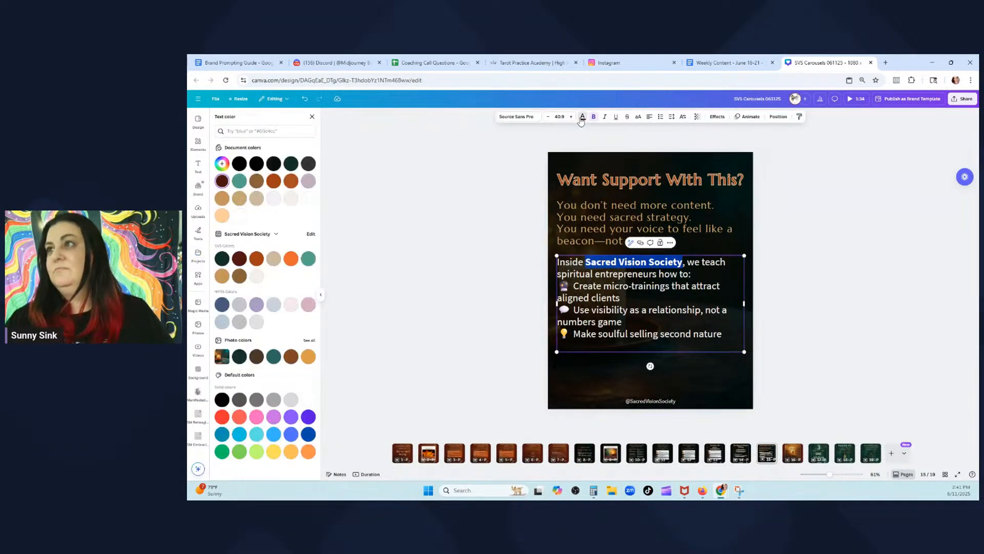
pyautogui.click(244, 259)
pyautogui.click(873, 370)
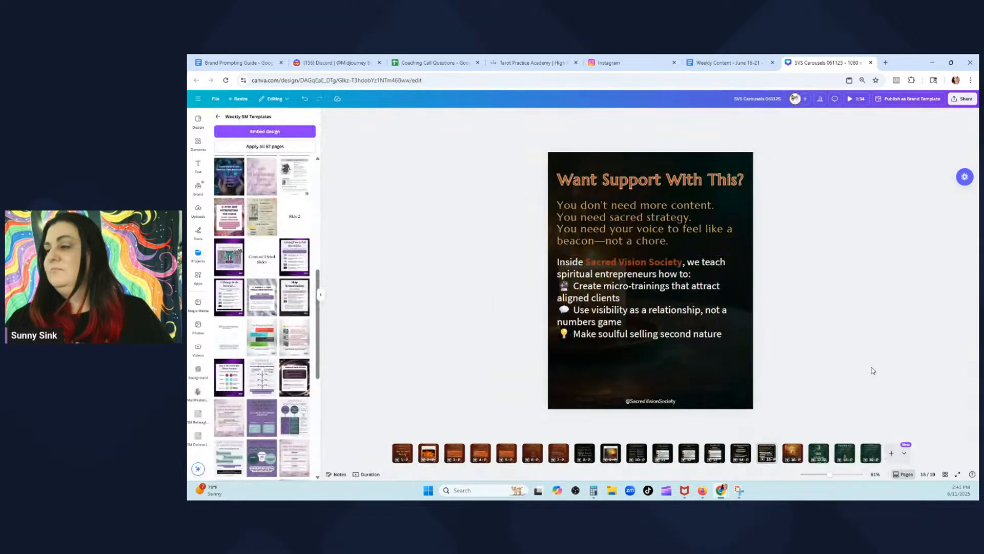
# Copy the "Waitlist is open" and "Comment WAITLIST" lines from the Weekly Content document onto the Canva page, below the emoji lines
pyautogui.click(754, 62)
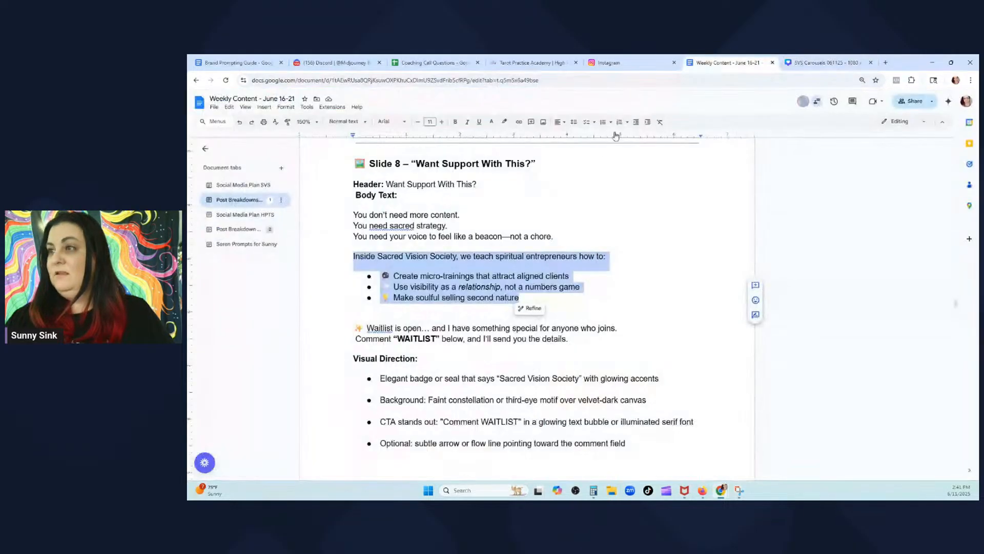
pyautogui.moveTo(612, 340); pyautogui.dragTo(336, 331)
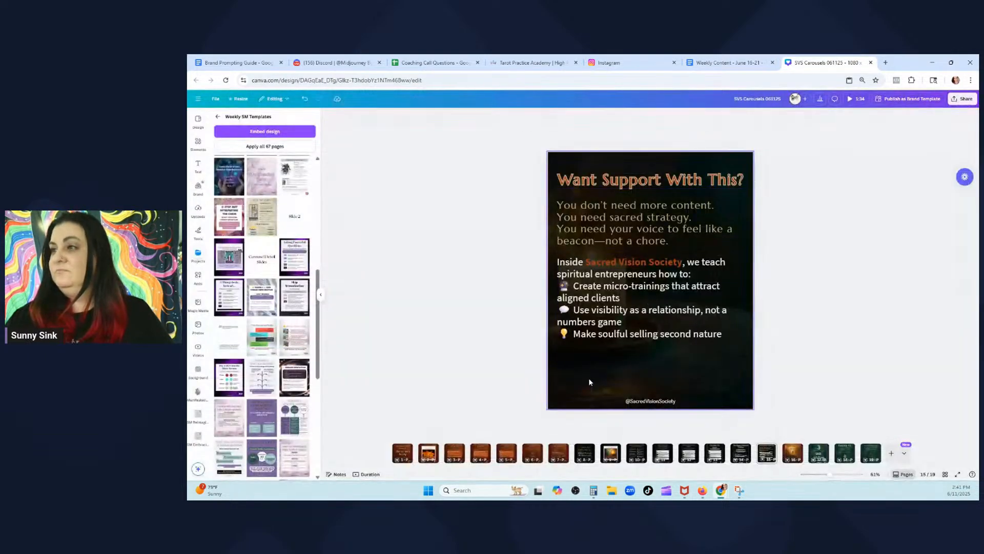
pyautogui.hotkey('ctrl', 'v')
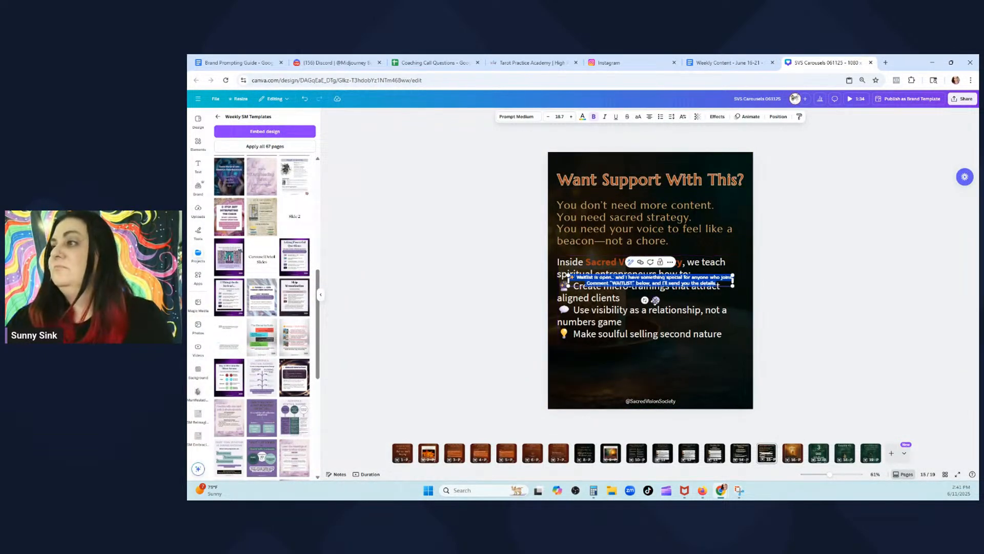
pyautogui.moveTo(657, 300); pyautogui.dragTo(643, 382)
# Enlarge the waitlist text to size 28.7 and position it directly beneath the "Make soulful selling second nature" line
pyautogui.click(572, 117)
pyautogui.click(572, 116)
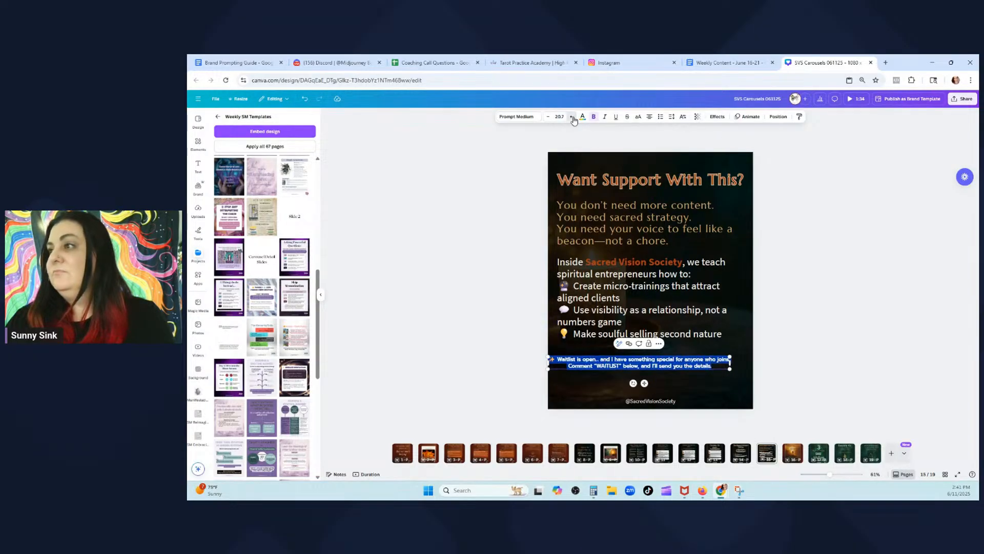
pyautogui.click(572, 117)
pyautogui.click(572, 116)
pyautogui.click(572, 117)
pyautogui.click(572, 117)
pyautogui.click(573, 117)
pyautogui.click(573, 117)
pyautogui.click(572, 117)
pyautogui.click(573, 117)
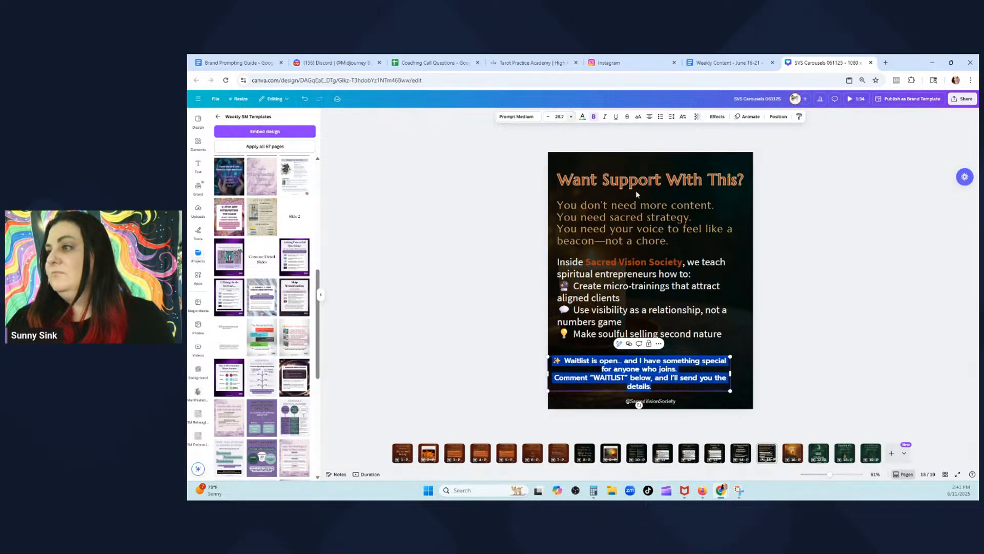
pyautogui.click(659, 373)
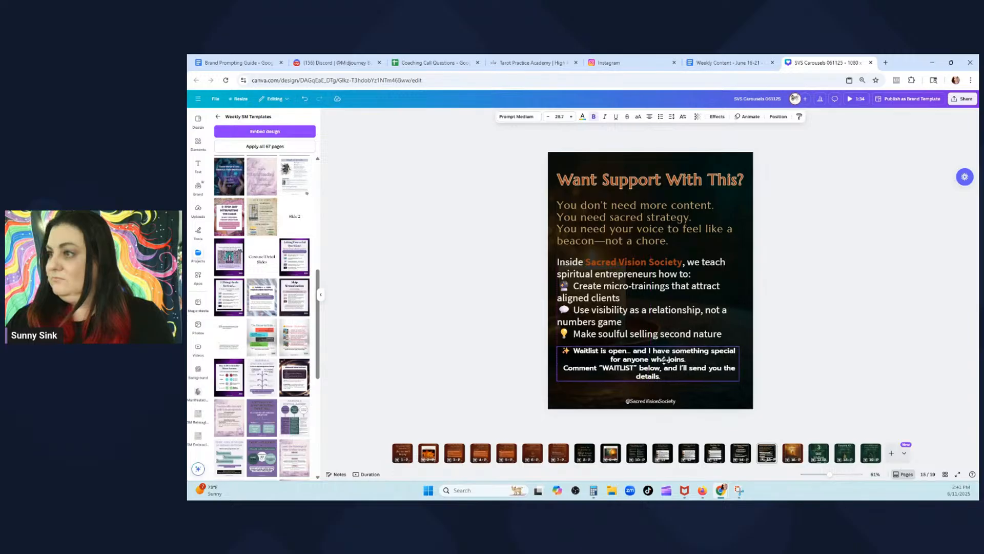
# Set the waitlist text in Source Sans Pro without bold and centre its box across the page
pyautogui.click(517, 117)
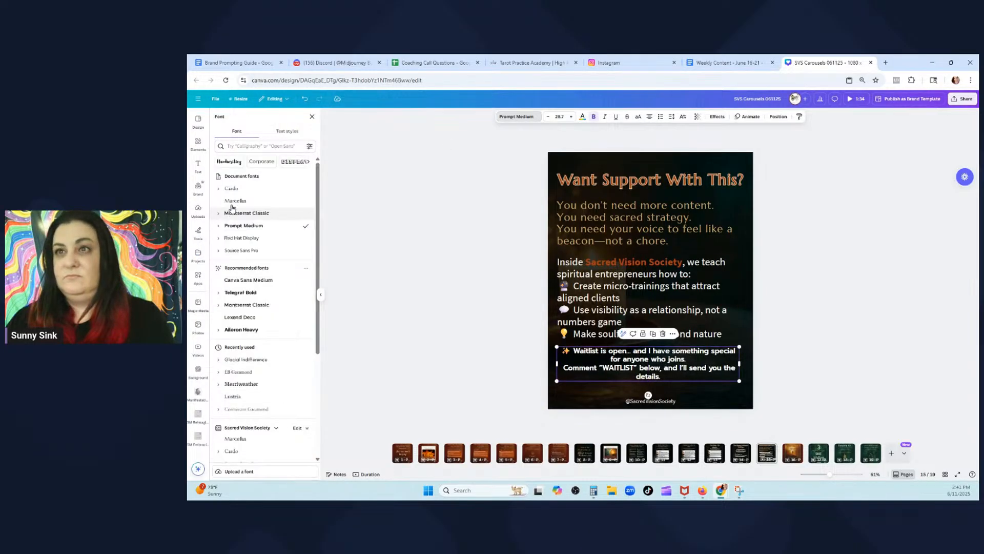
pyautogui.click(241, 250)
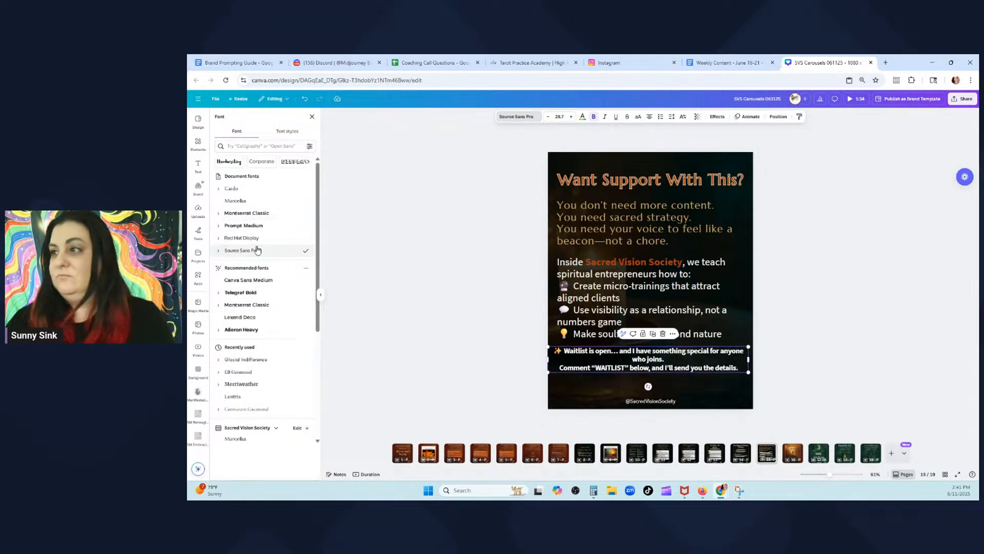
pyautogui.click(594, 117)
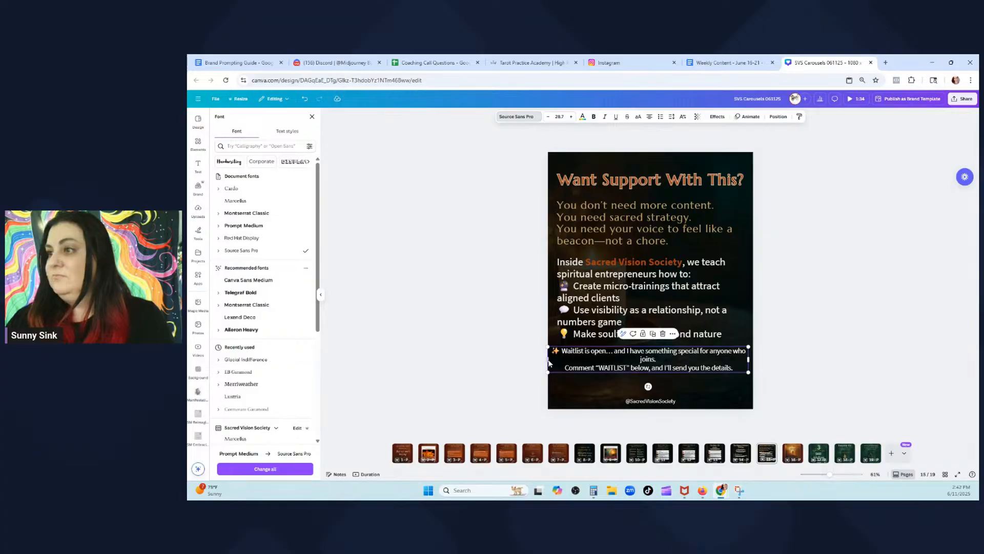
pyautogui.moveTo(551, 362); pyautogui.dragTo(554, 361)
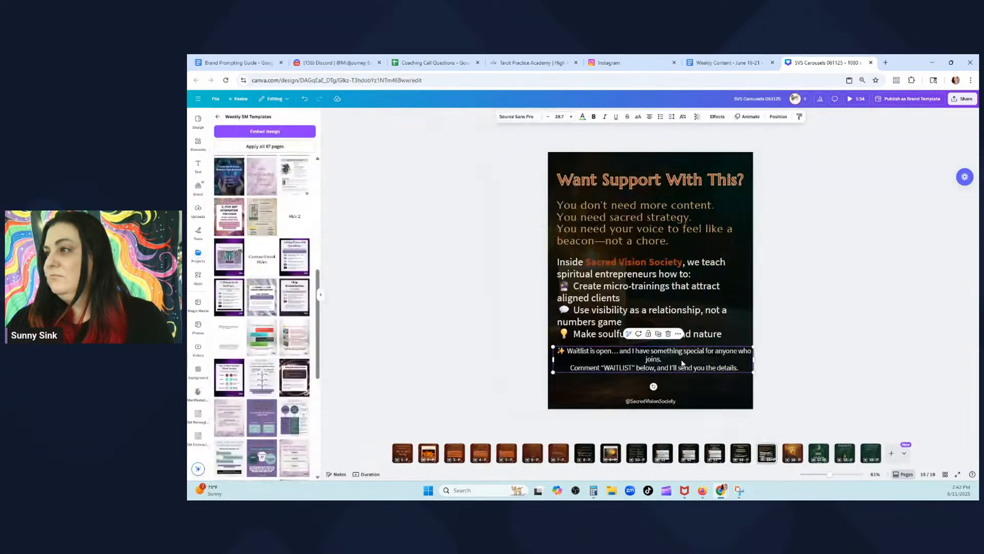
pyautogui.moveTo(684, 363); pyautogui.dragTo(680, 362)
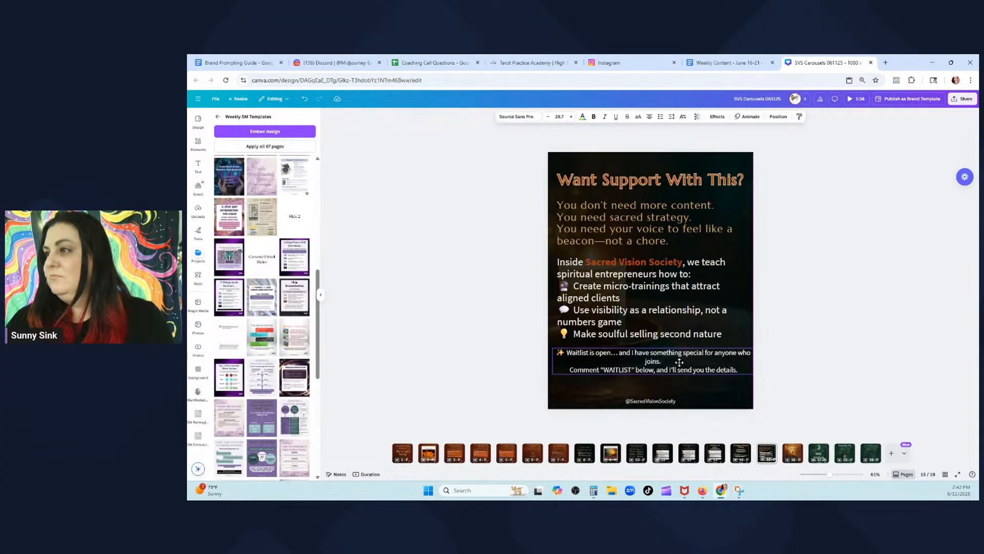
pyautogui.click(837, 307)
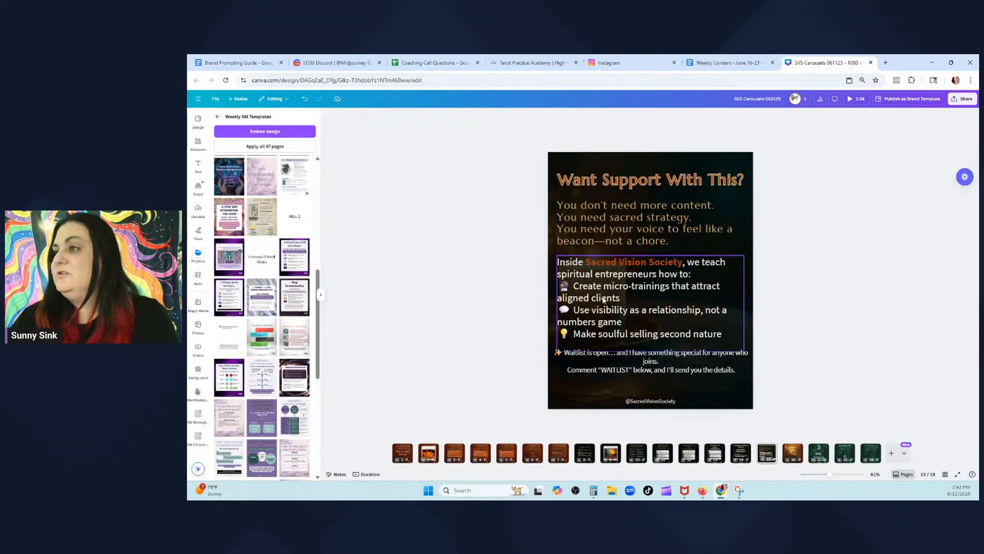
# Insert a blank line between the "Waitlist is open" sentence and the "Comment WAITLIST" sentence
pyautogui.click(657, 294)
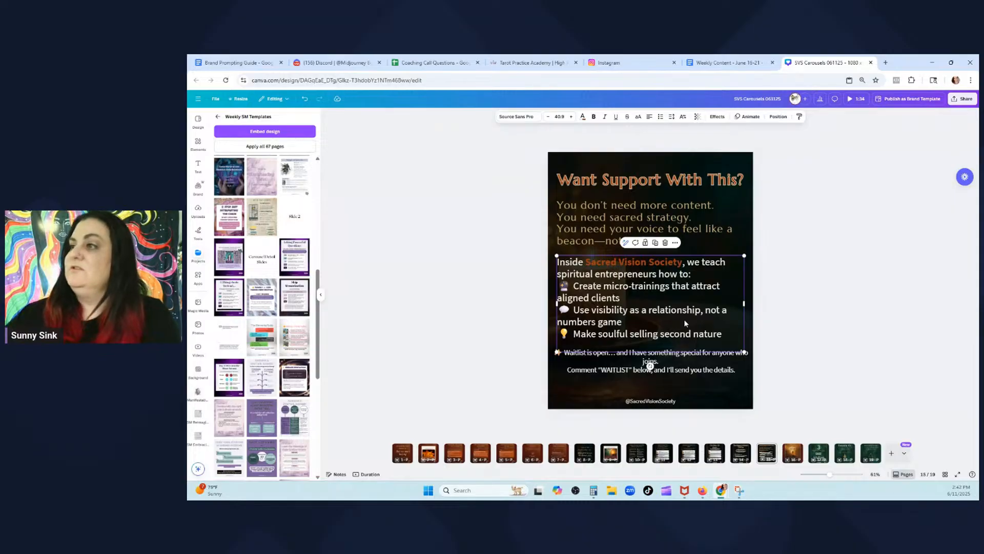
pyautogui.click(789, 314)
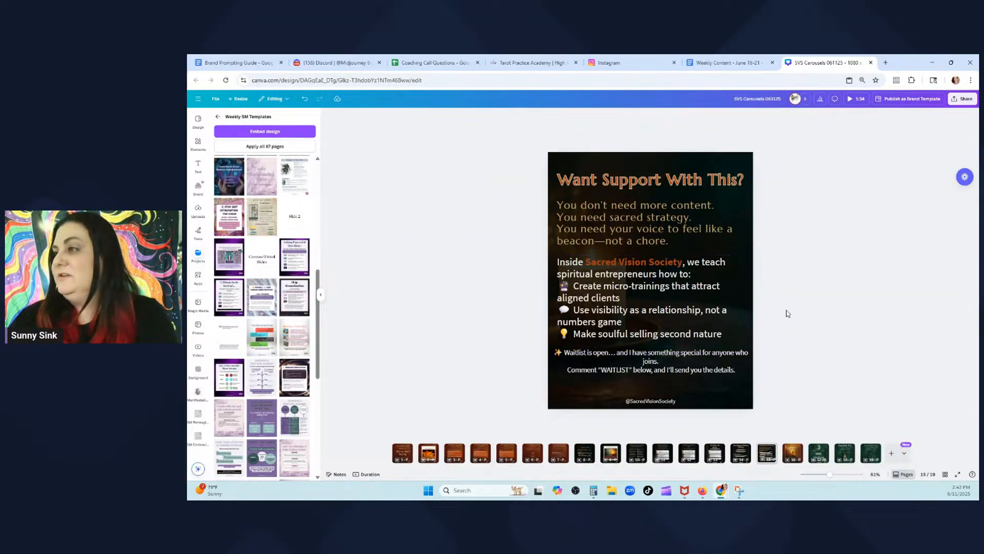
pyautogui.click(677, 369)
pyautogui.click(676, 364)
pyautogui.click(679, 363)
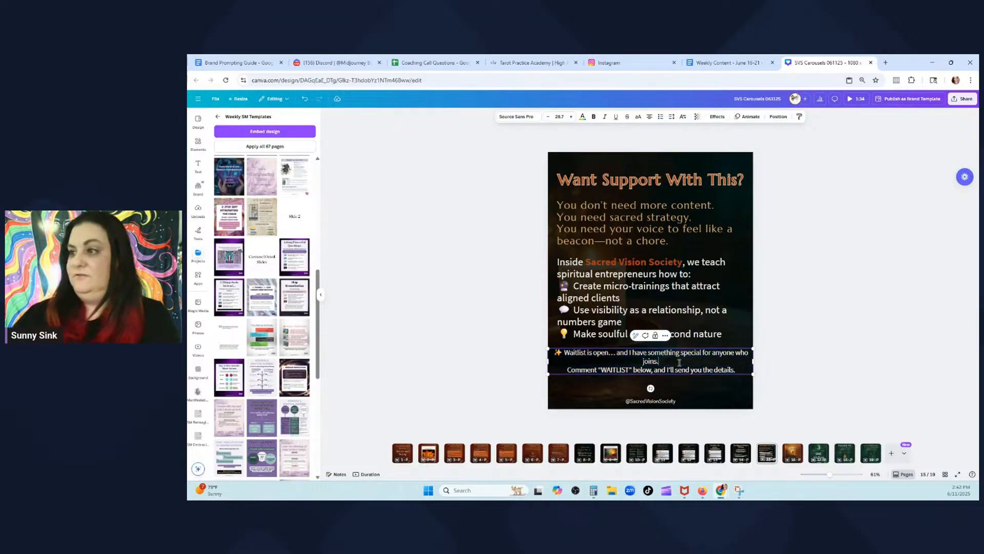
pyautogui.press('Return')
pyautogui.click(790, 352)
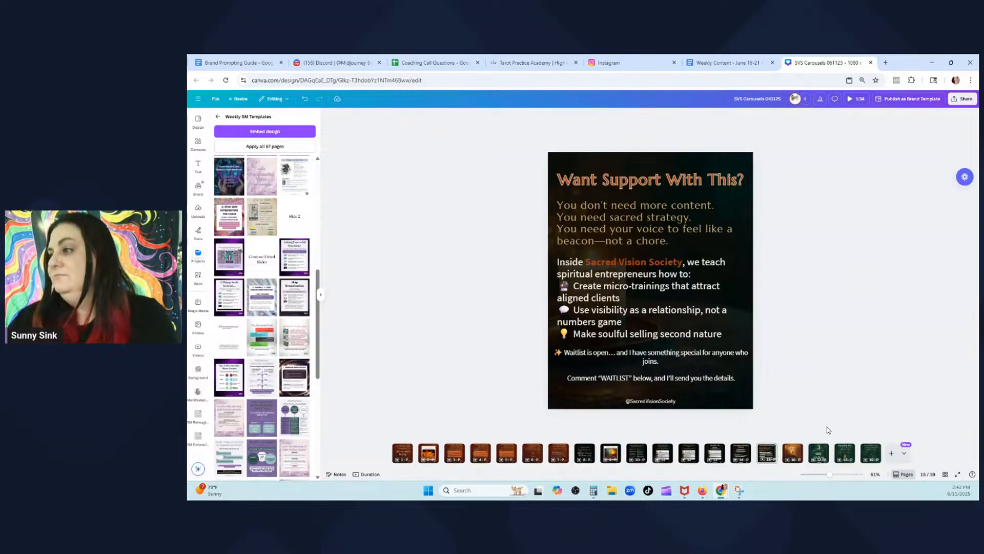
# Spot-check pages 4, 9, 16, 17 and 8 to compare the look of the different posts
pyautogui.click(475, 458)
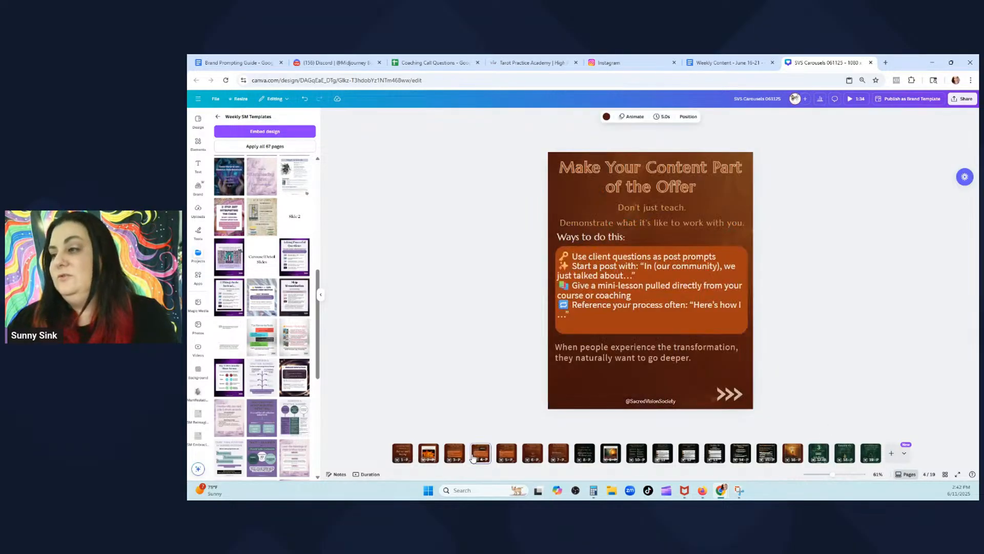
pyautogui.click(611, 454)
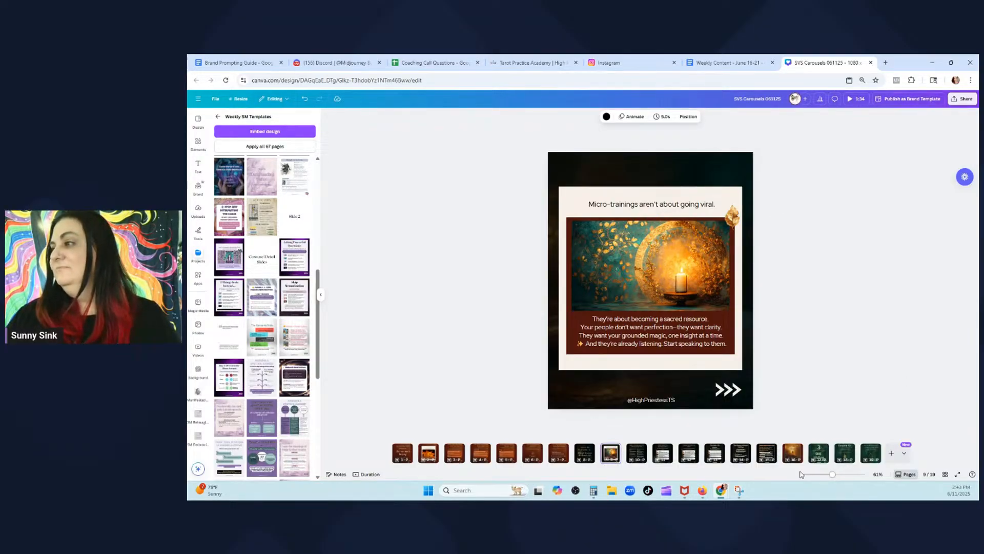
pyautogui.click(794, 449)
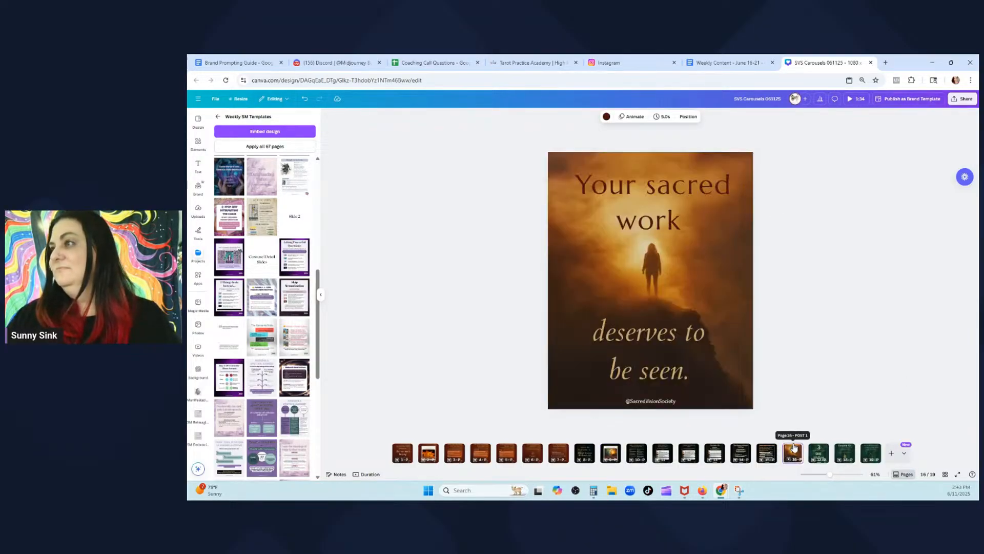
pyautogui.rightClick(821, 452)
pyautogui.press('Escape')
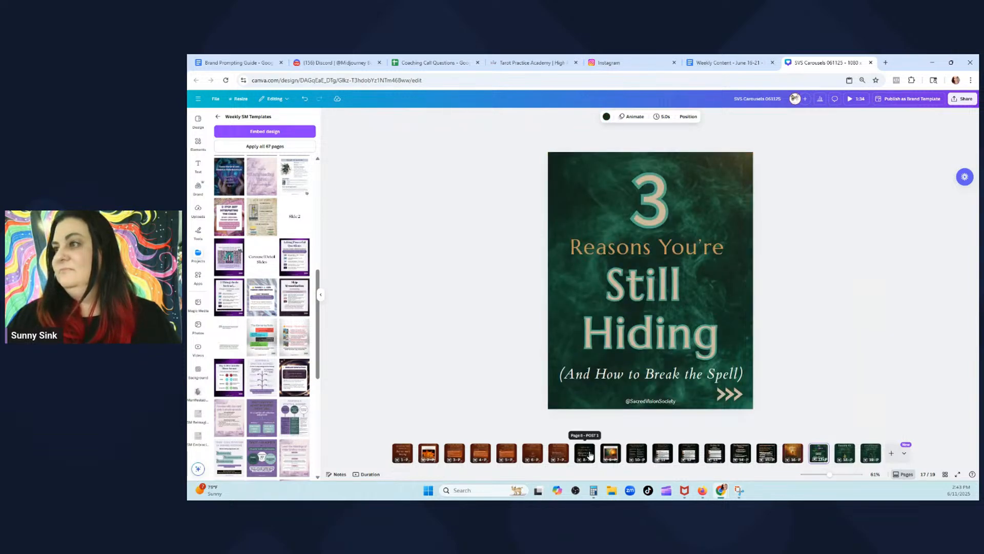
pyautogui.click(590, 454)
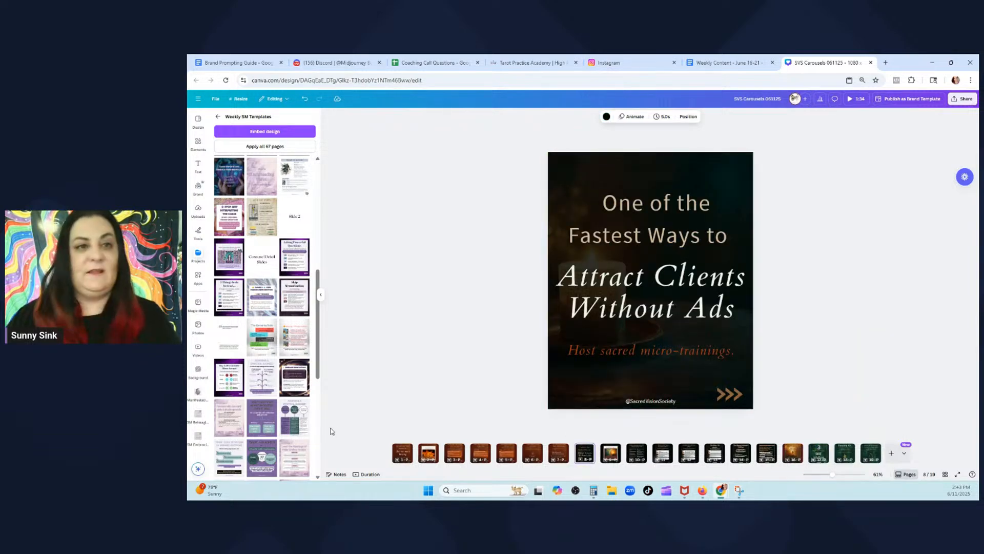
# Review the carousel pages in order from the first post through "Your sacred work", ending back at "Want Support With This?"
pyautogui.click(400, 456)
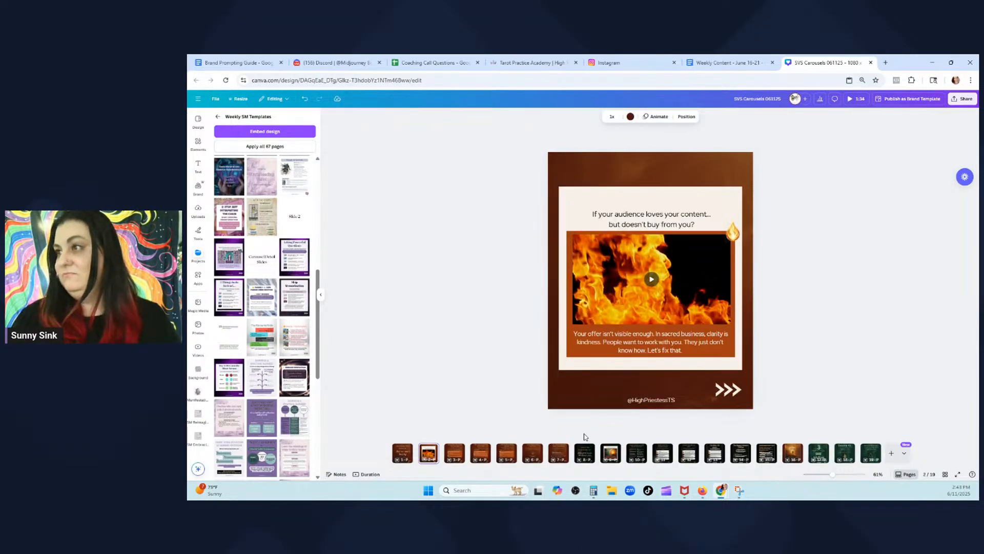
pyautogui.press('Right')
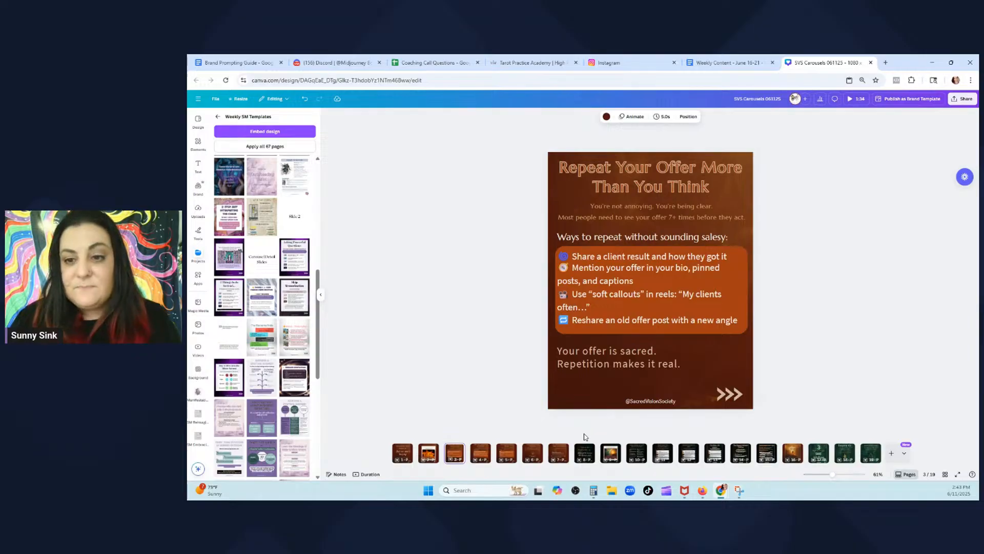
pyautogui.press('Right')
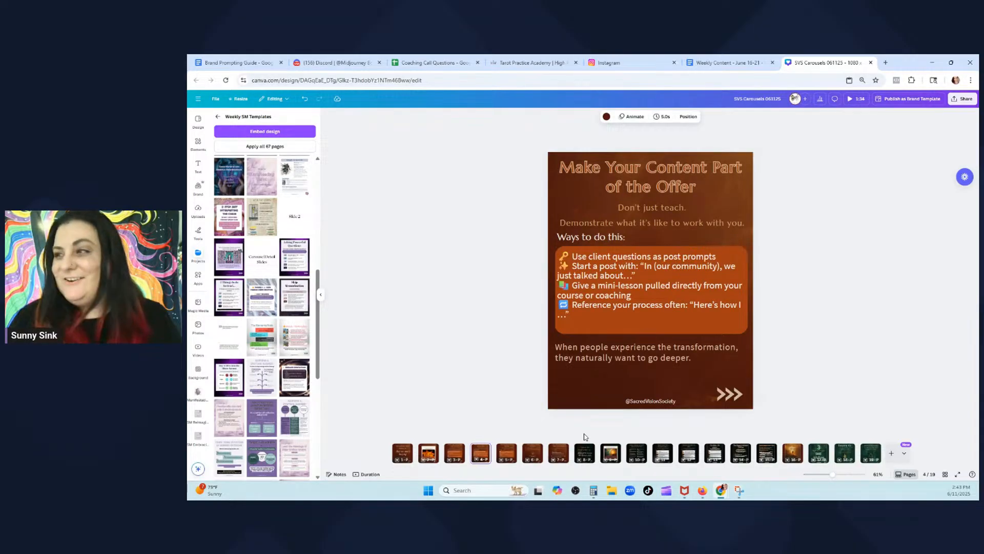
pyautogui.press('Right')
pyautogui.press('Right')
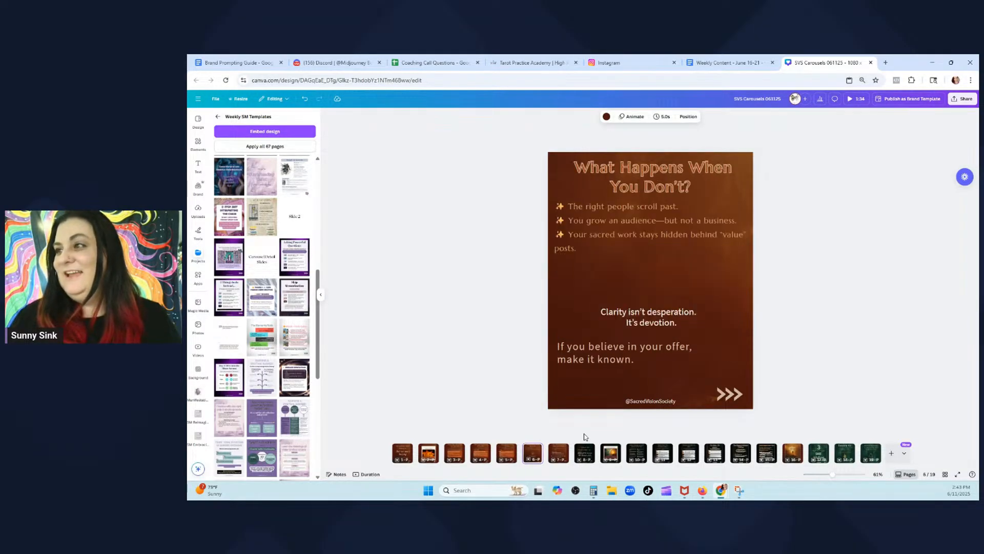
pyautogui.press('Right')
pyautogui.press('Right')
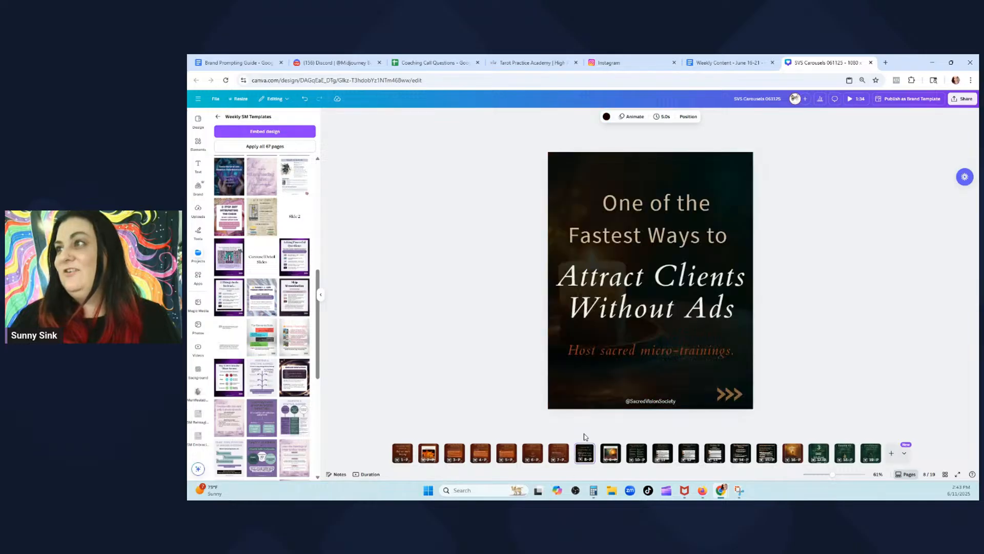
pyautogui.press('Right')
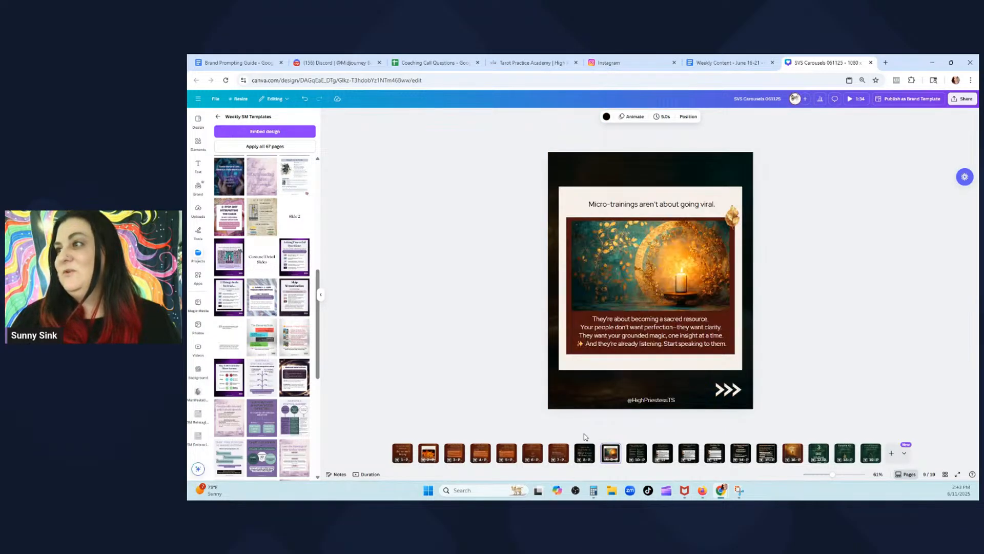
pyautogui.press('Right')
pyautogui.press('Right')
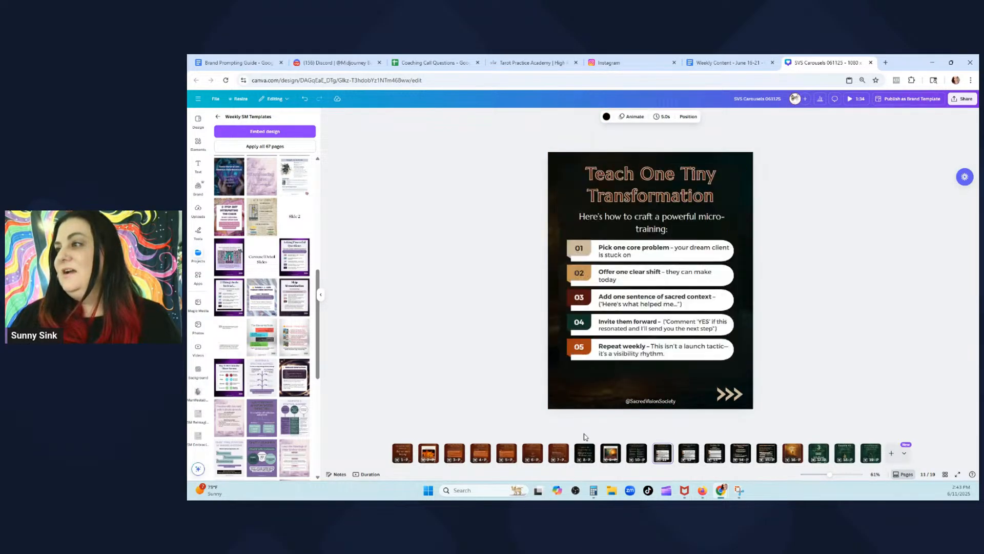
pyautogui.press('Right')
pyautogui.press('Right')
pyautogui.press('Right')
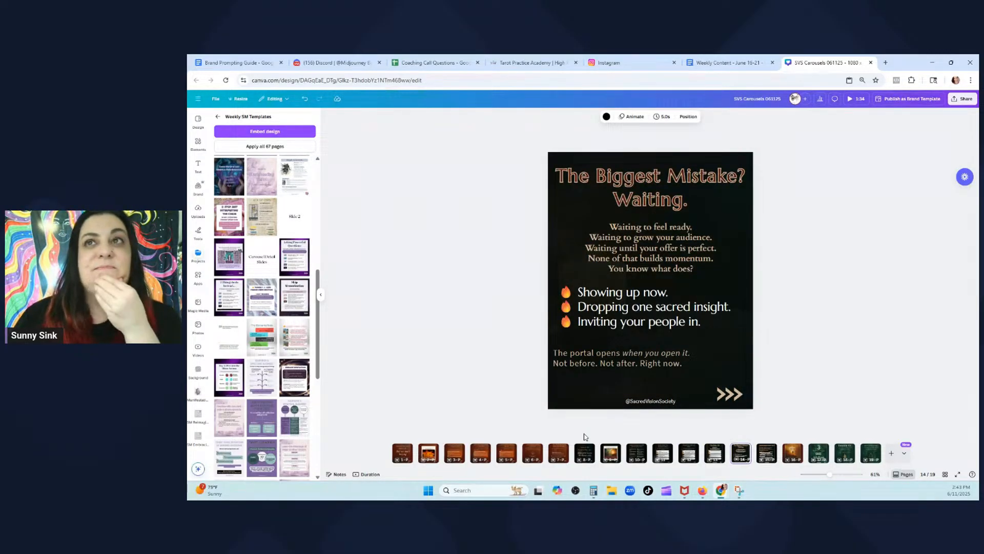
pyautogui.press('Right')
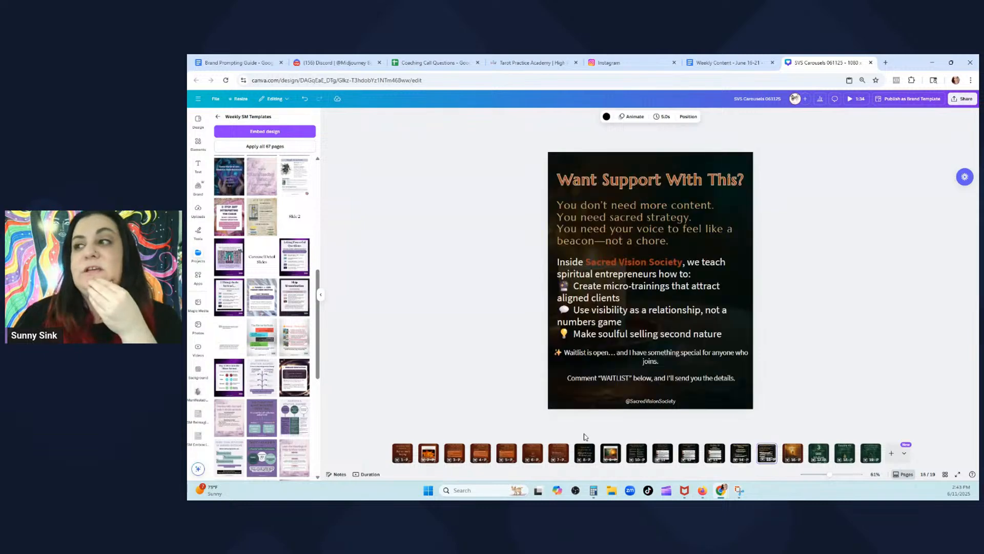
pyautogui.press('Right')
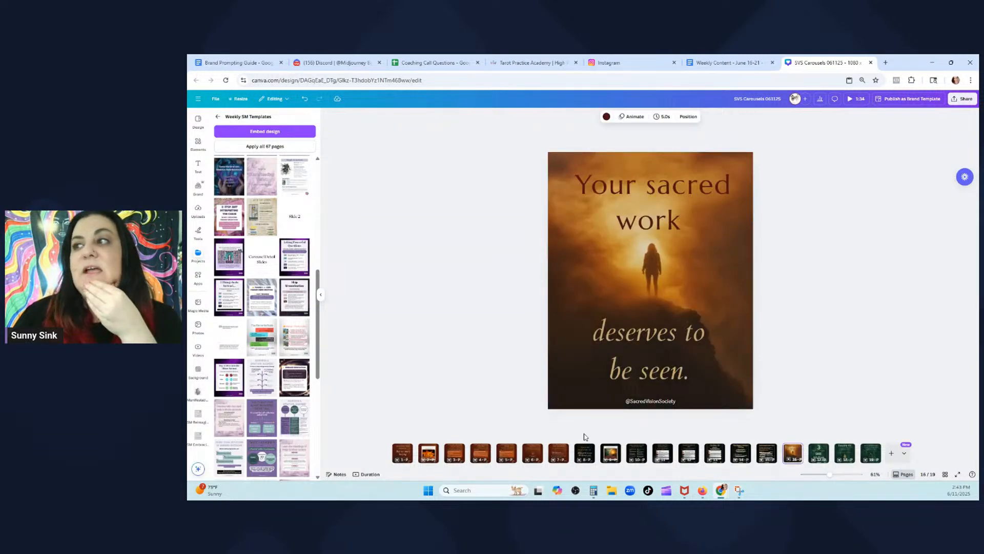
pyautogui.press('Left')
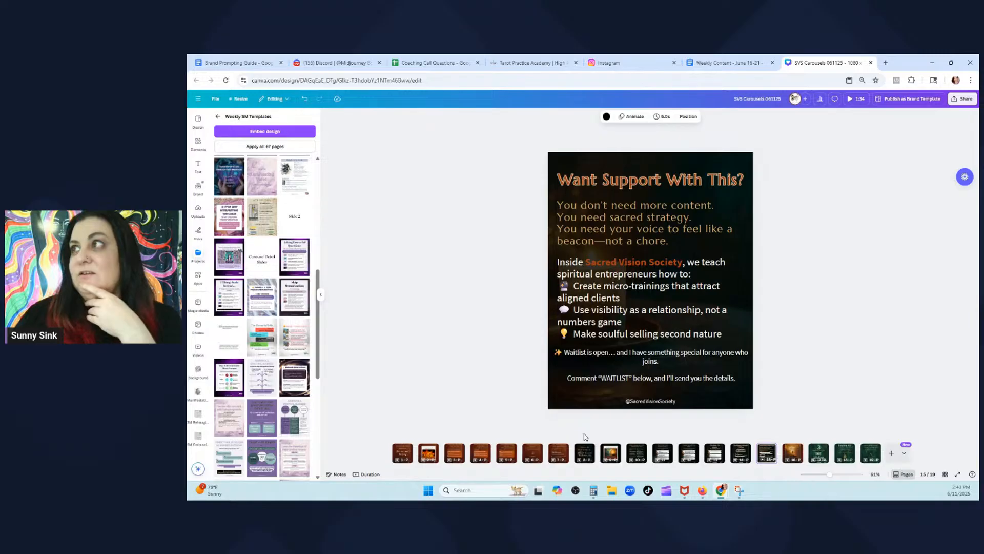
# Compare the heading style of the "Want Support With This?" page with the headings on the preceding pages of the same post
pyautogui.press('Left')
pyautogui.press('Right')
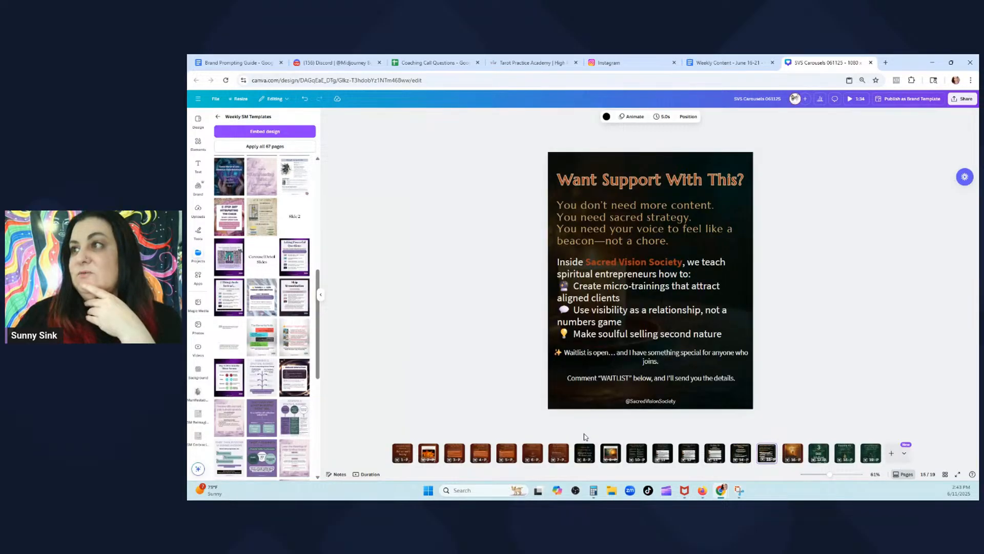
pyautogui.press('Left')
pyautogui.press('Left')
pyautogui.press('Left')
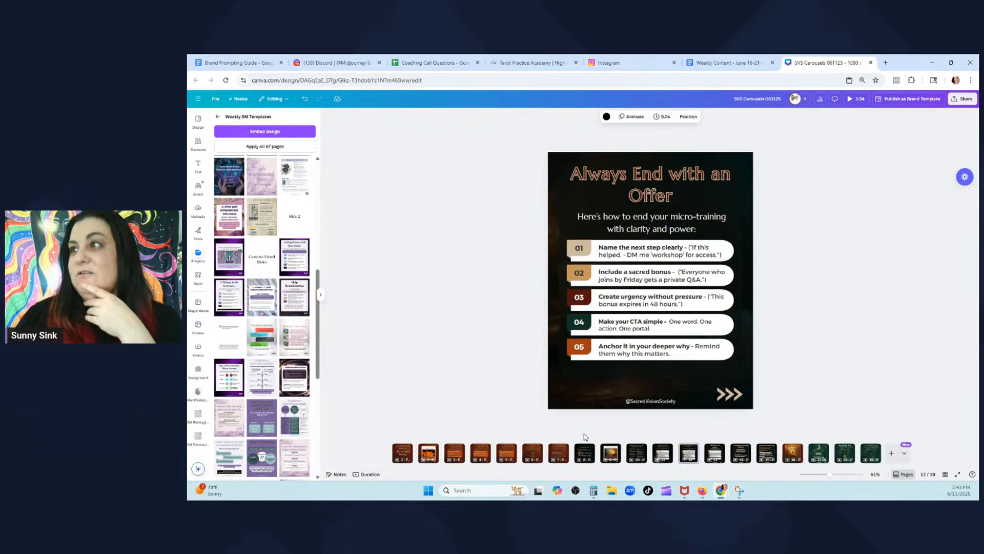
pyautogui.press('Right')
pyautogui.press('Right')
pyautogui.press('Right')
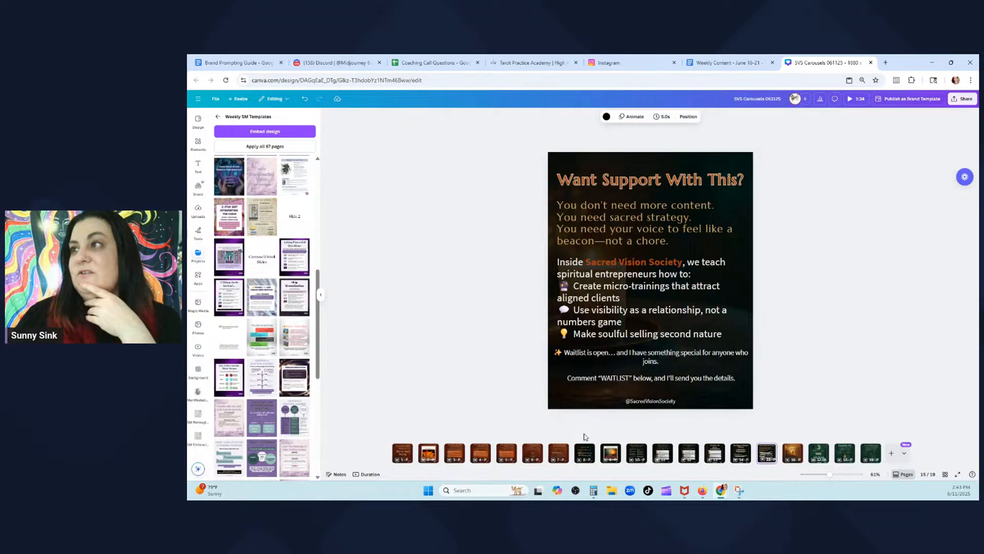
pyautogui.press('Left')
pyautogui.press('Right')
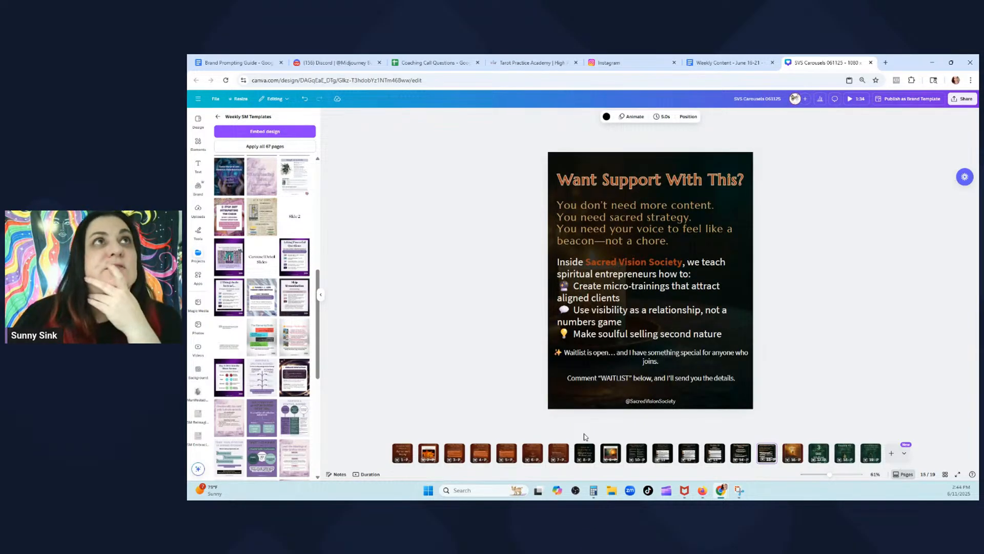
pyautogui.press('Left')
pyautogui.press('Left')
pyautogui.press('Left')
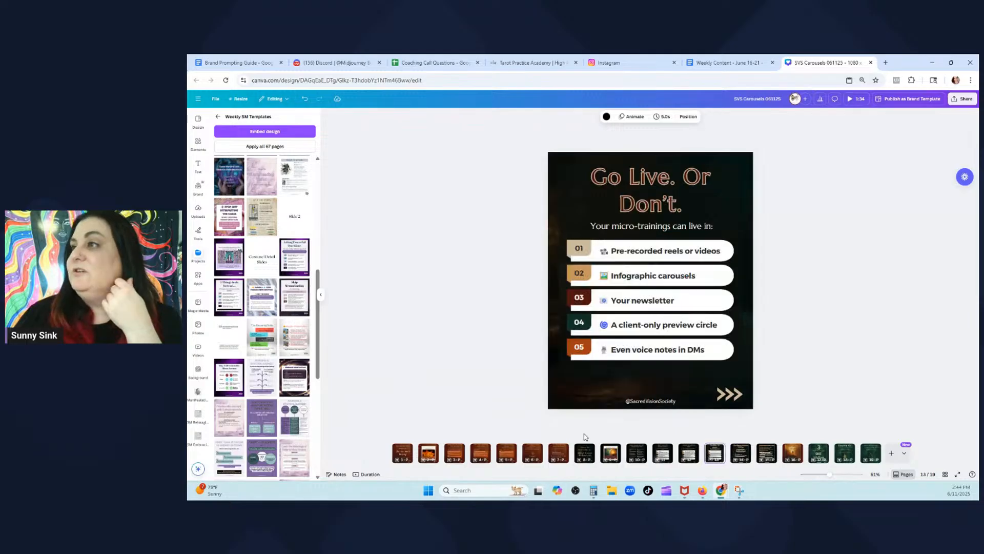
pyautogui.press('Left')
pyautogui.press('Left')
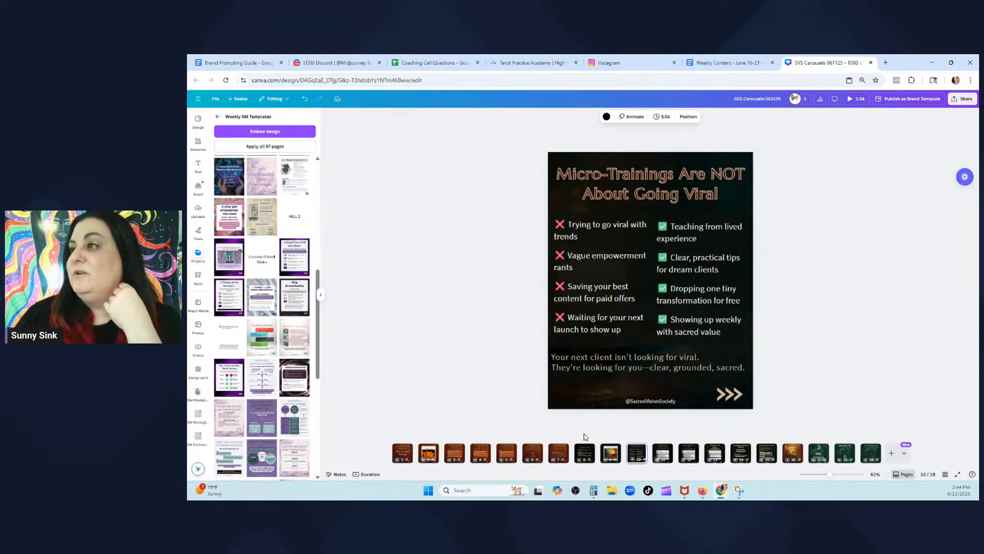
pyautogui.press('Left')
pyautogui.press('Right')
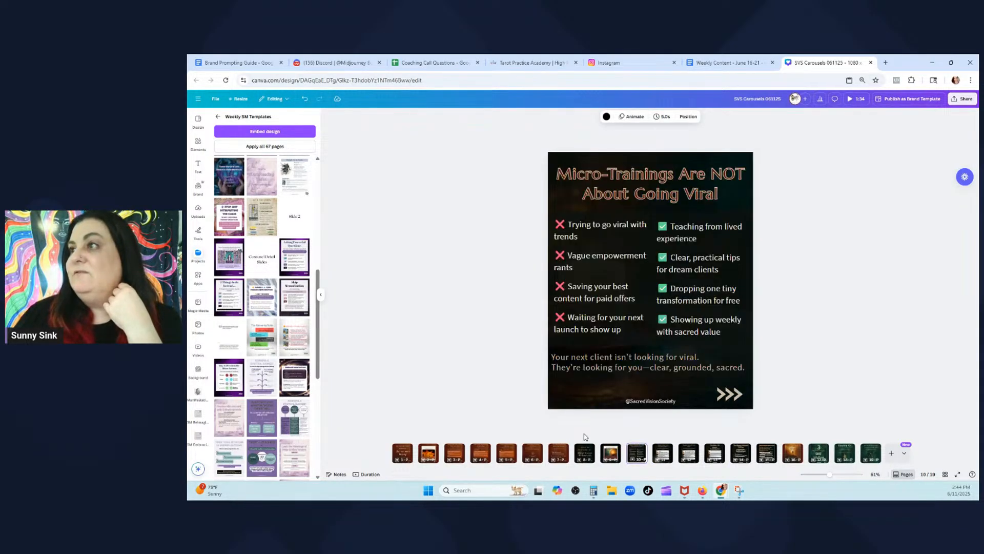
pyautogui.press('Right')
pyautogui.press('Right')
pyautogui.press('Right')
pyautogui.press('Right')
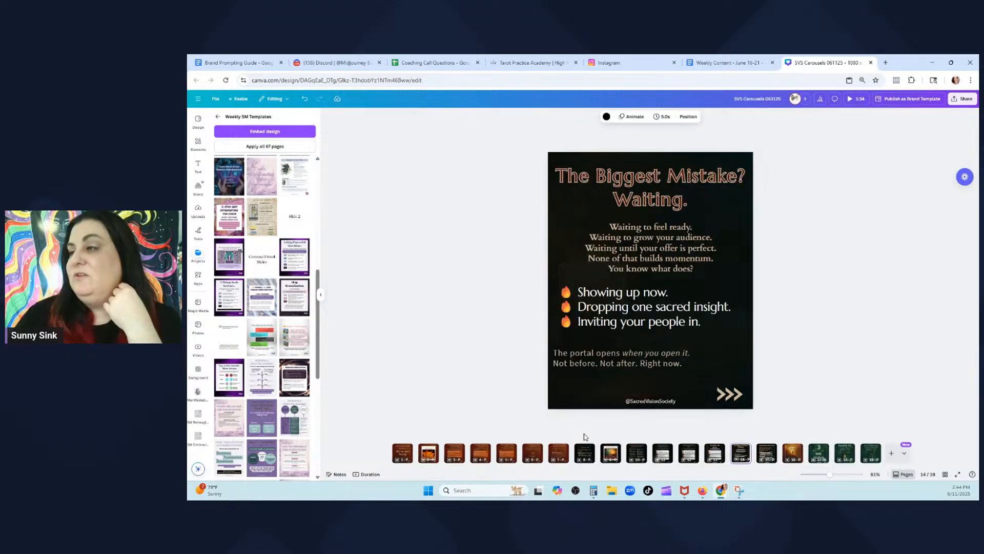
pyautogui.press('Right')
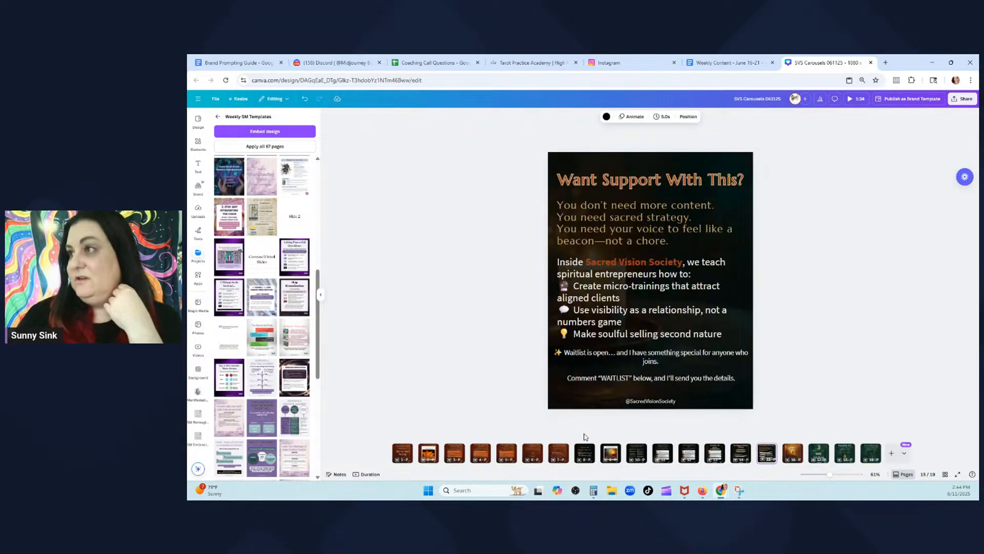
pyautogui.press('Left')
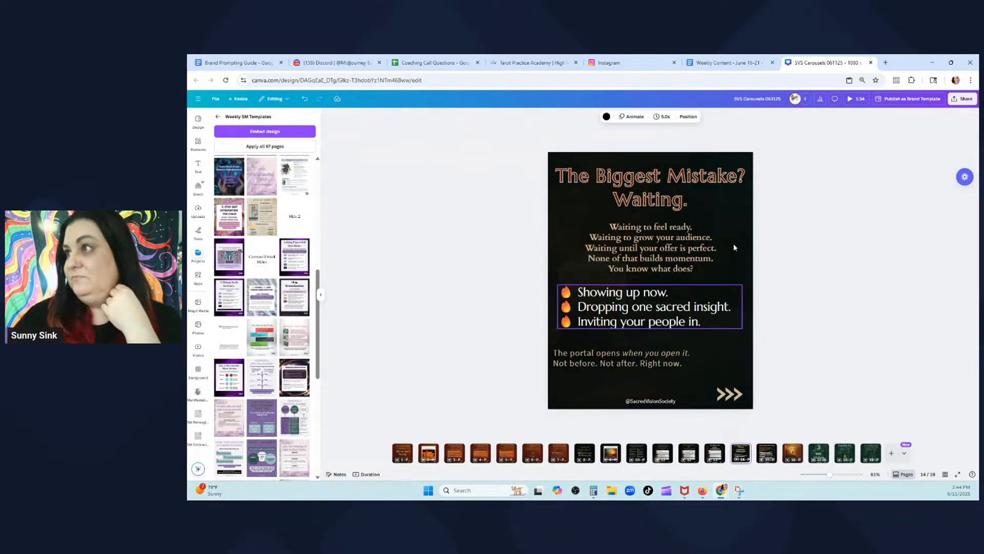
# Copy the heading style from "The Biggest Mistake? Waiting." onto the "Want Support With This?" heading and shift that heading up slightly
pyautogui.click(643, 179)
pyautogui.click(799, 116)
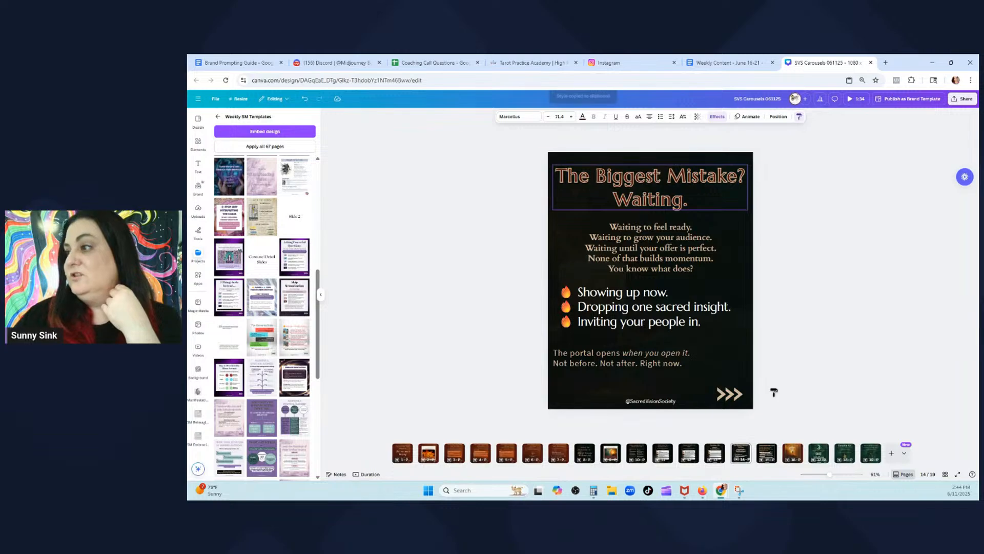
pyautogui.click(768, 455)
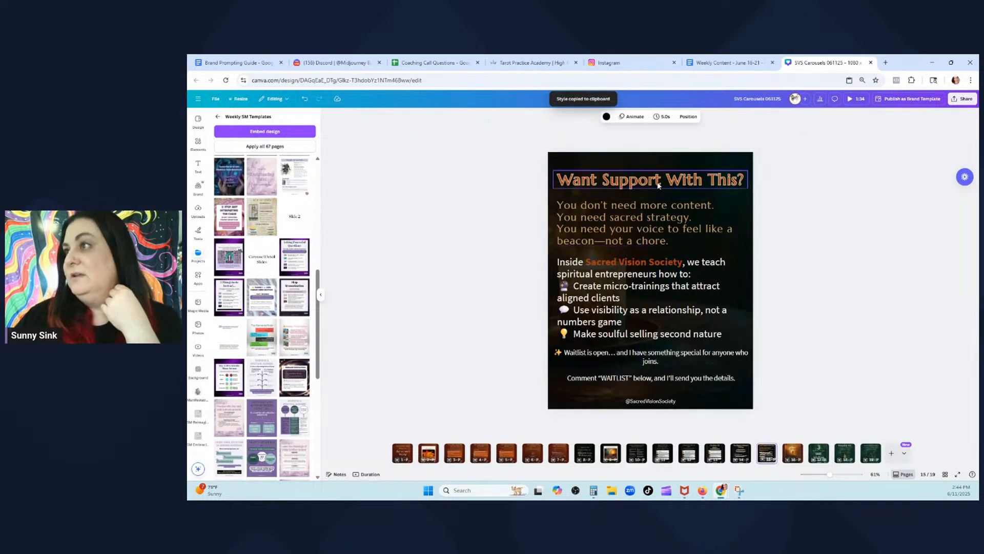
pyautogui.click(658, 185)
pyautogui.click(785, 193)
pyautogui.moveTo(695, 182); pyautogui.dragTo(695, 169)
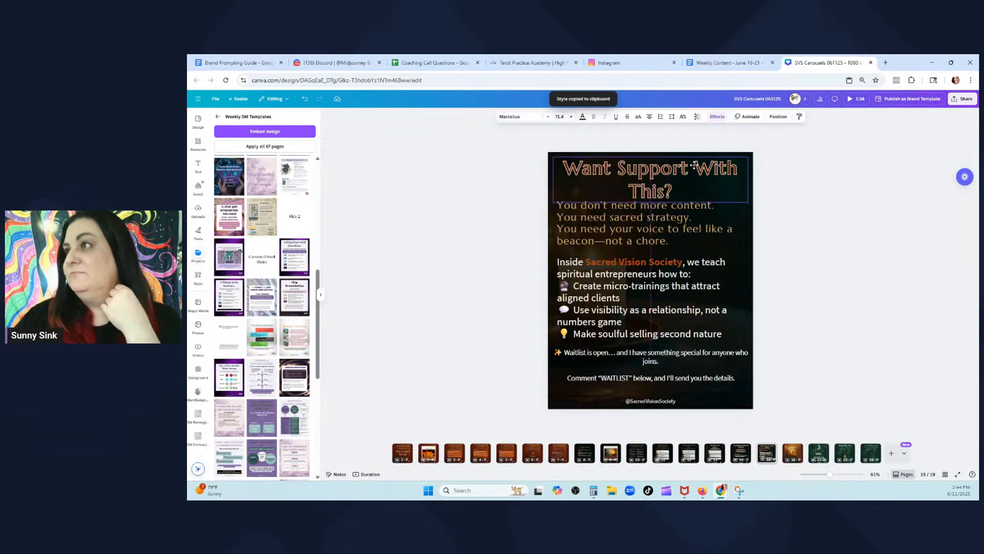
# Reduce the "Want Support With This?" heading's font size to 67.4 and nudge the heading slightly sideways above the body text
pyautogui.click(548, 116)
pyautogui.click(548, 116)
pyautogui.click(549, 116)
pyautogui.click(548, 116)
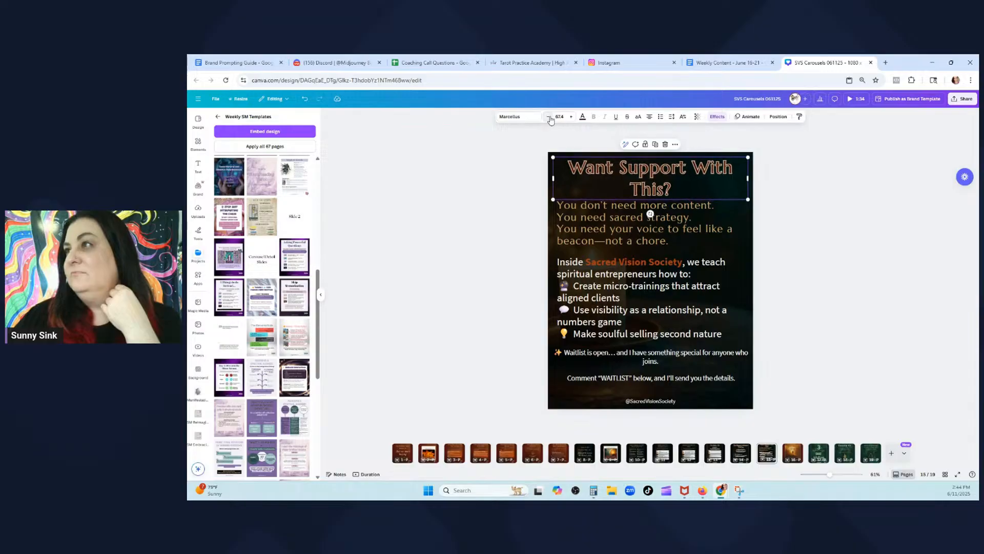
pyautogui.click(775, 219)
pyautogui.moveTo(658, 188); pyautogui.dragTo(654, 188)
pyautogui.click(708, 270)
pyautogui.click(862, 274)
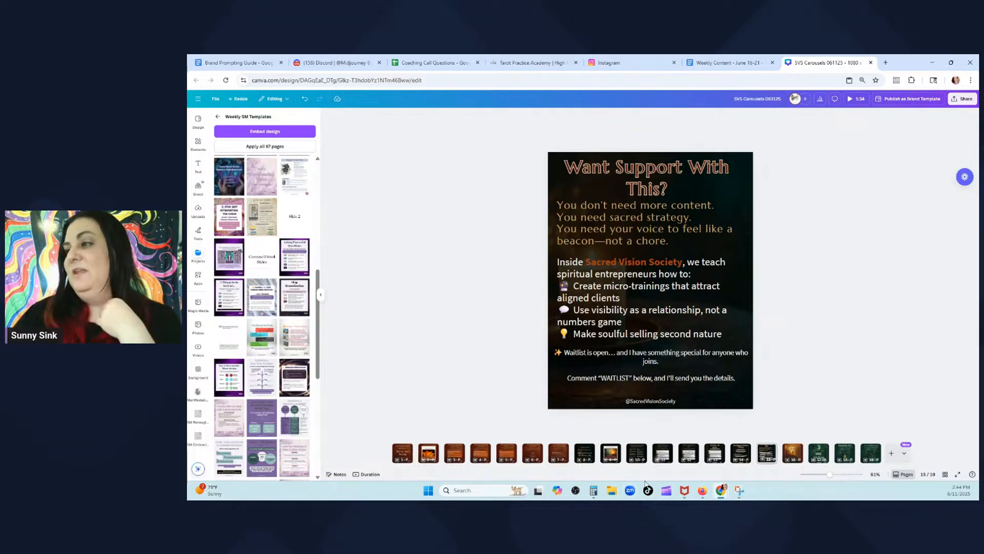
# Duplicate the "Attract Clients Without Ads" cover page and place the copy directly after the "Want Support With This?" page
pyautogui.click(592, 454)
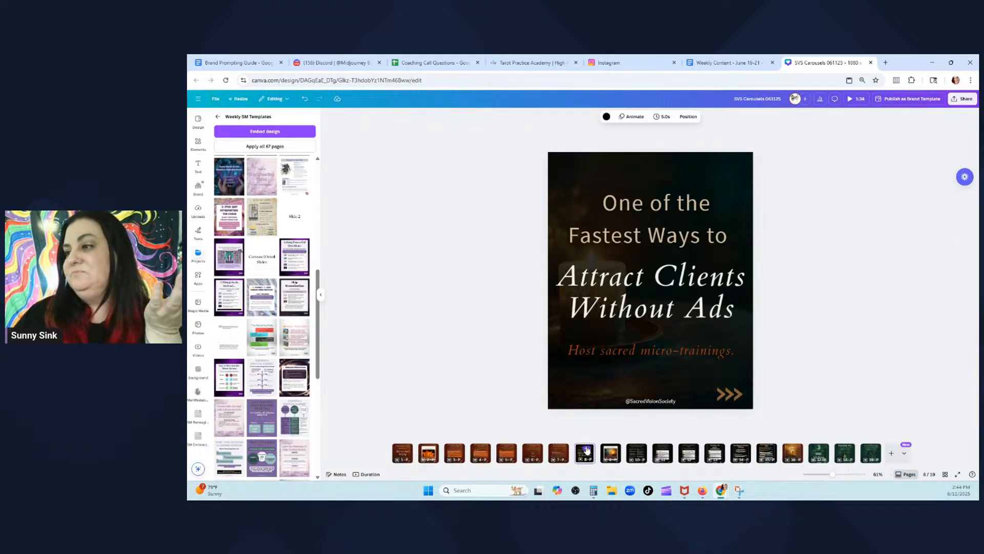
pyautogui.click(587, 448)
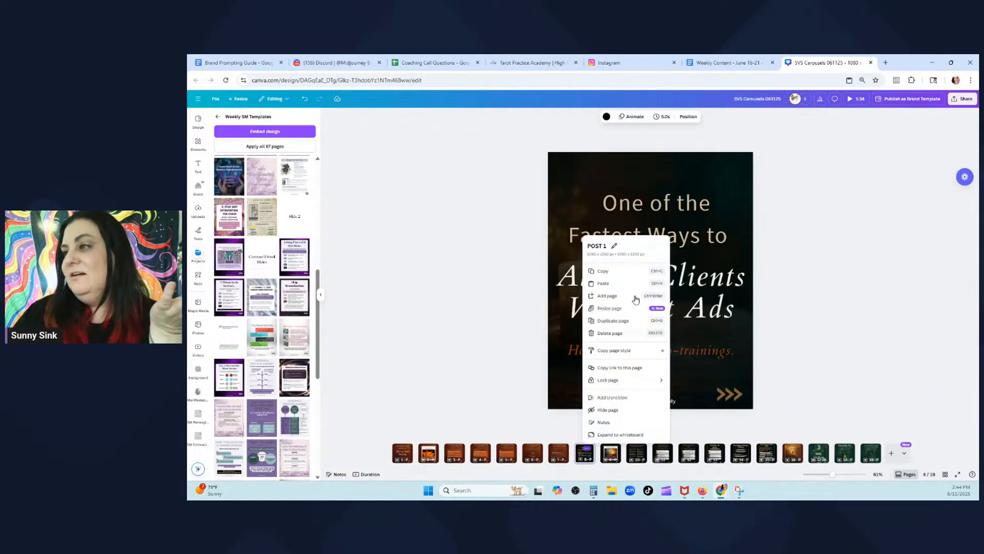
pyautogui.click(614, 320)
pyautogui.moveTo(606, 456); pyautogui.dragTo(770, 458)
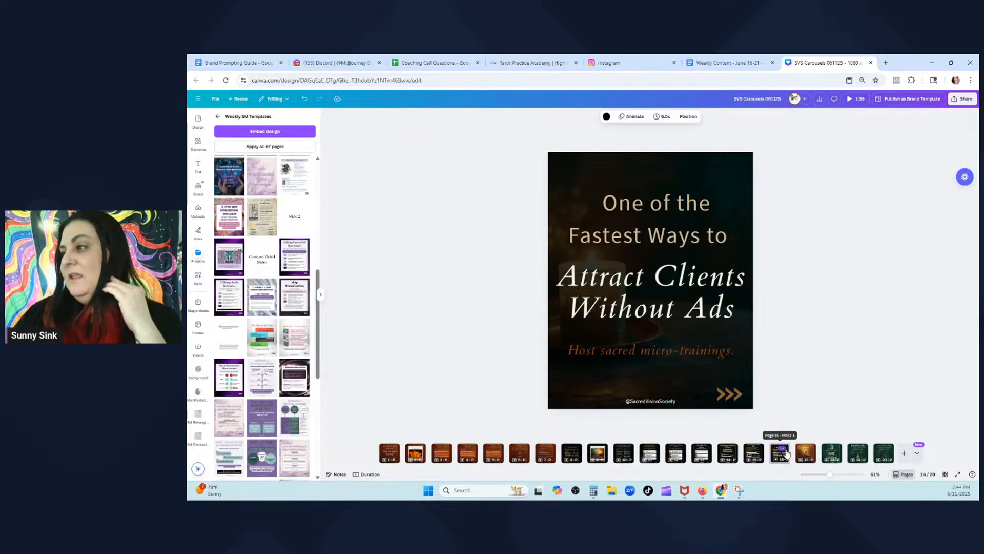
pyautogui.click(785, 449)
pyautogui.click(786, 450)
# Switch to the Weekly Content document and find the Slide 1 hook header for SVS Carousel 2: Social Proof
pyautogui.click(728, 63)
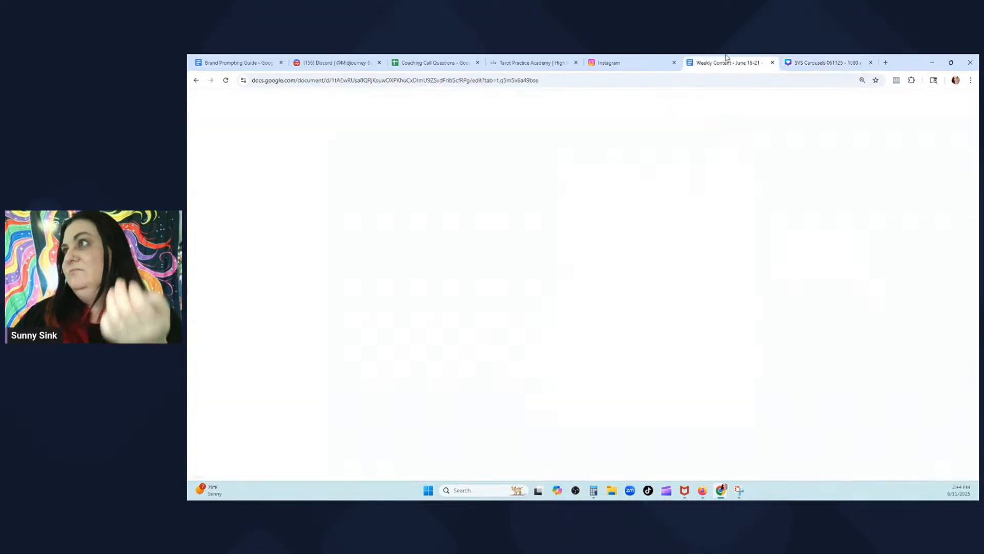
pyautogui.scroll(-5, 641, 289)
pyautogui.scroll(-10, 640, 288)
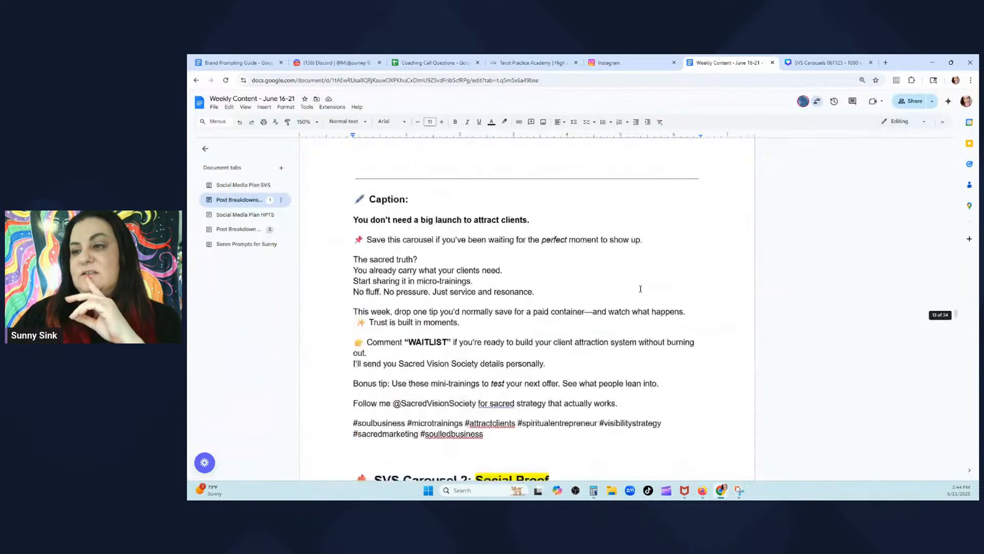
pyautogui.scroll(3, 583, 345)
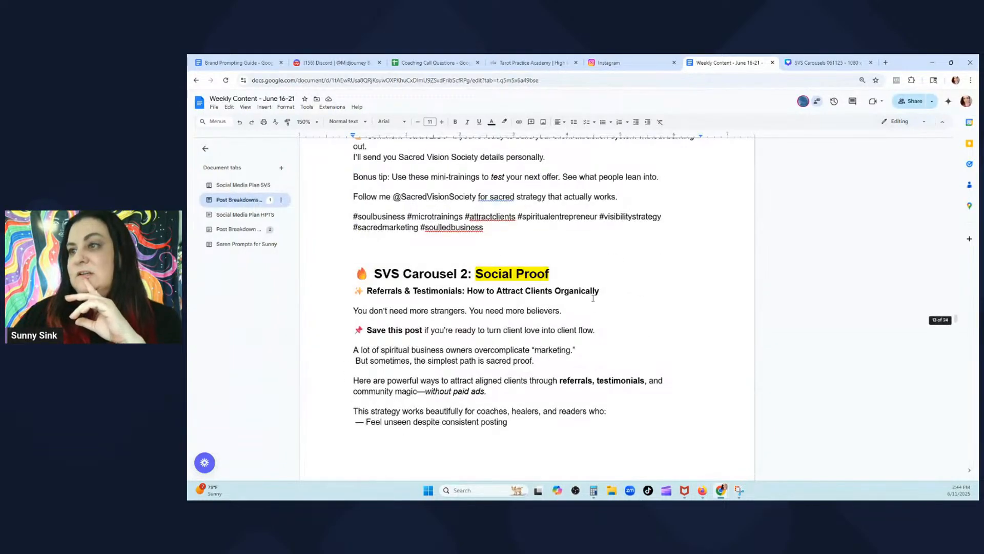
pyautogui.scroll(-4, 577, 365)
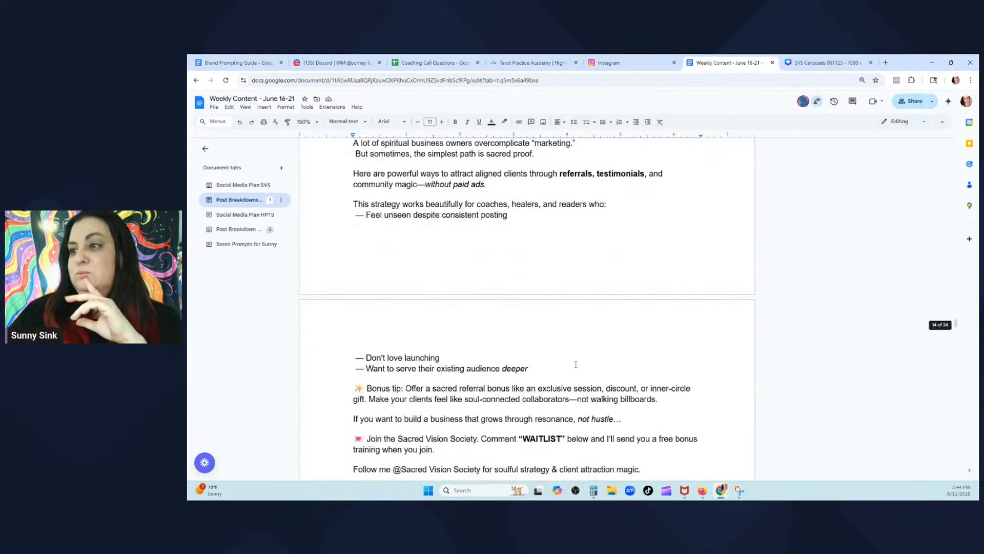
pyautogui.scroll(-4, 574, 361)
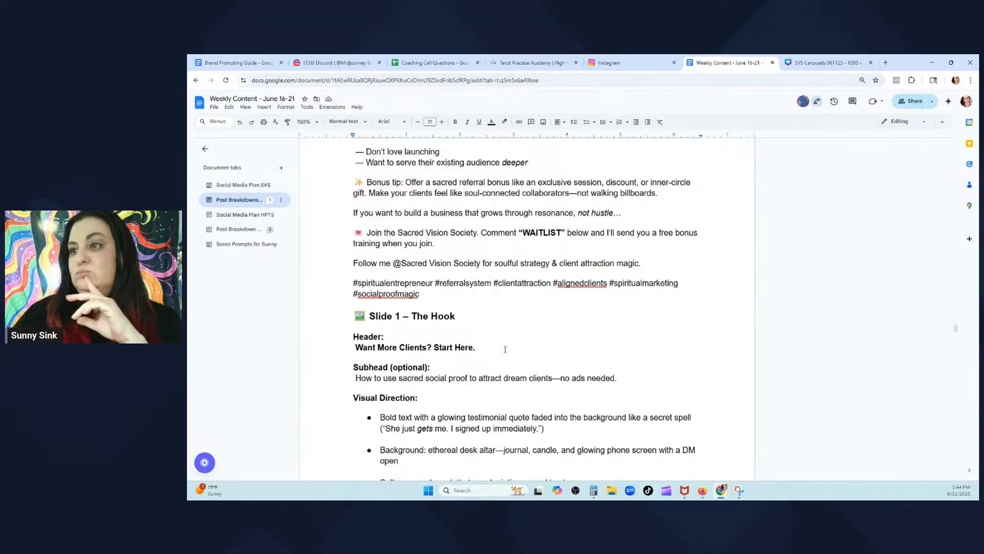
pyautogui.moveTo(506, 351); pyautogui.dragTo(350, 349)
pyautogui.click(386, 348)
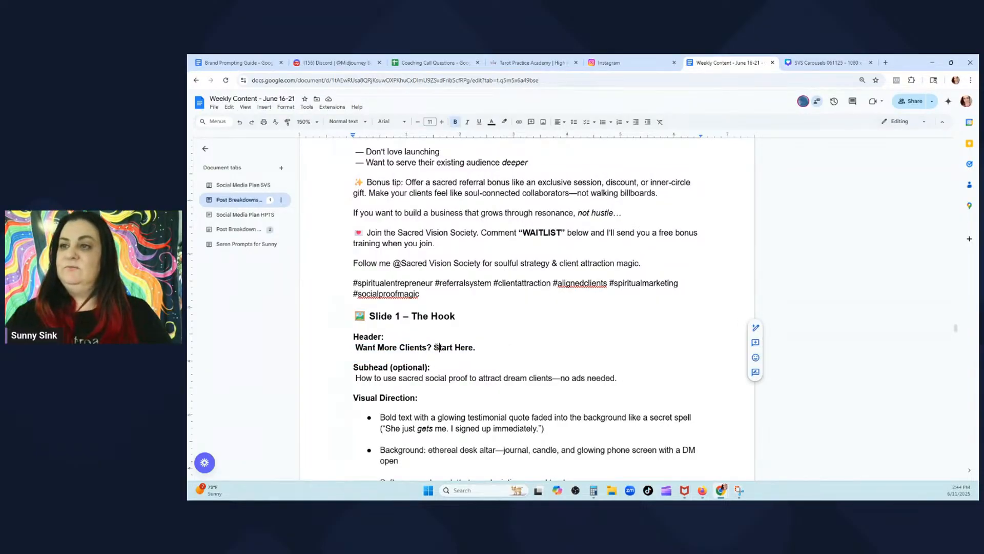
pyautogui.moveTo(432, 348)
pyautogui.mouseDown()
pyautogui.moveTo(354, 347)
pyautogui.moveTo(427, 349)
pyautogui.mouseUp()
pyautogui.click(415, 379)
pyautogui.moveTo(487, 351); pyautogui.dragTo(357, 349)
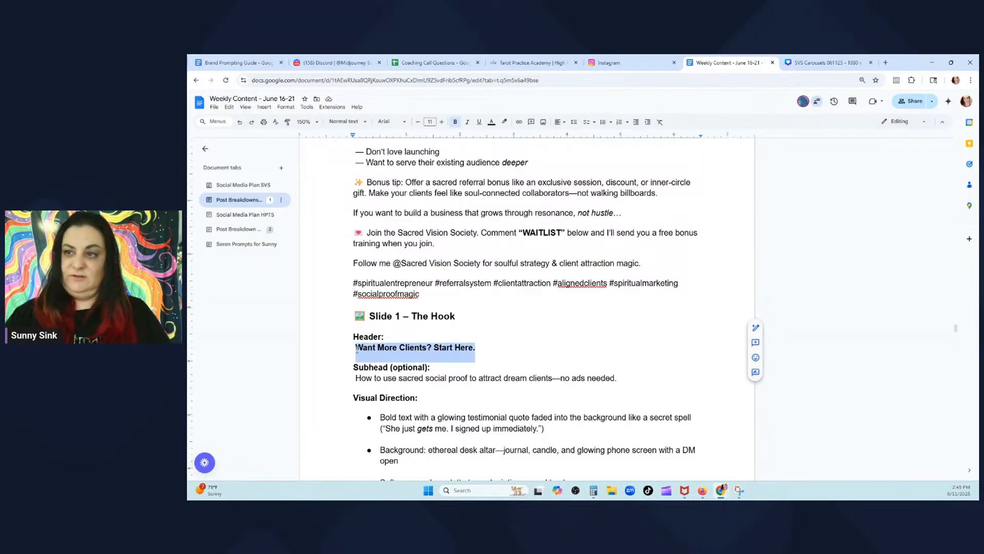
# Return to the Canva carousel and replace the duplicated cover's italic headline with "Start Here"
pyautogui.click(815, 62)
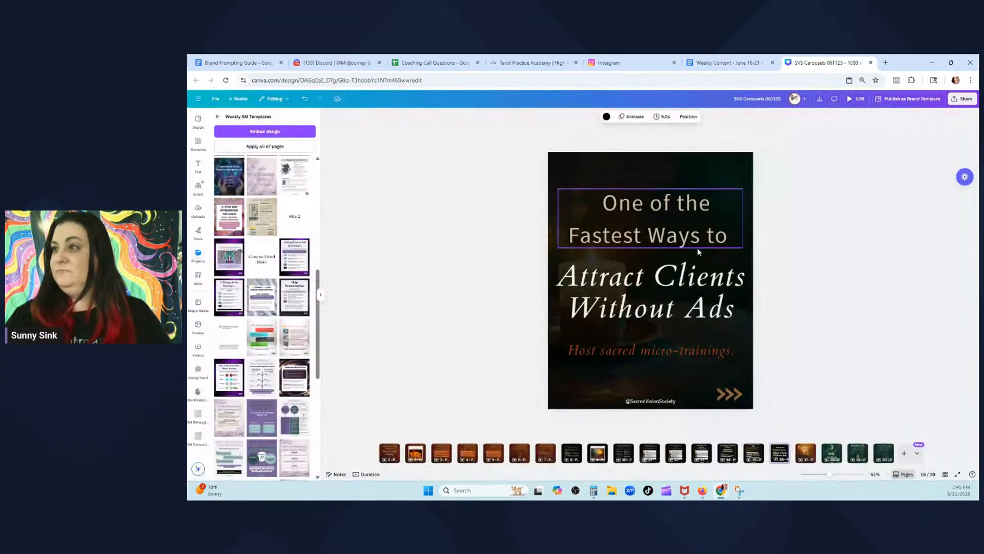
pyautogui.click(680, 295)
pyautogui.doubleClick(680, 293)
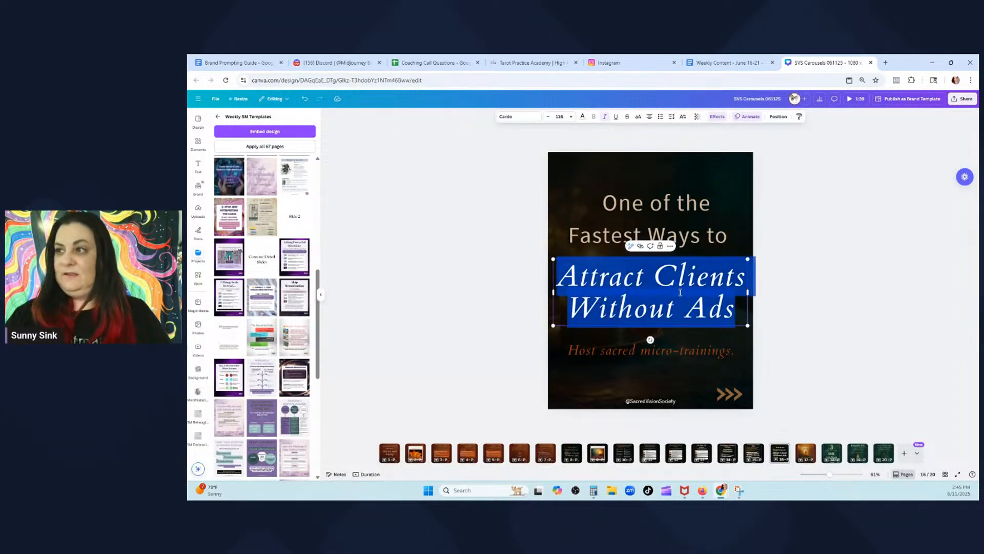
pyautogui.write('Start')
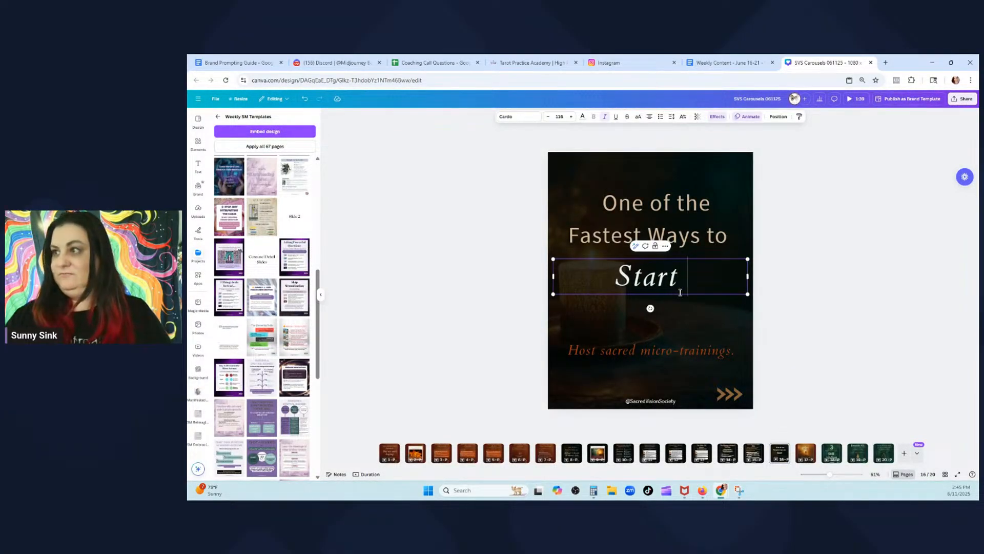
pyautogui.write('Here')
# Replace the line "One of the Fastest Ways to" with "Want more clients?" above the italic headline
pyautogui.doubleClick(693, 236)
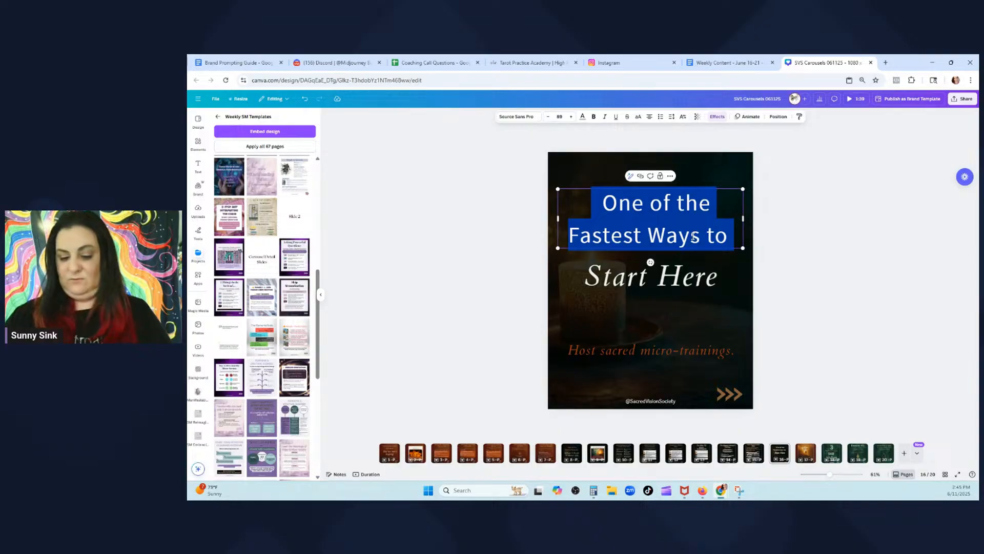
pyautogui.write('Want morre')
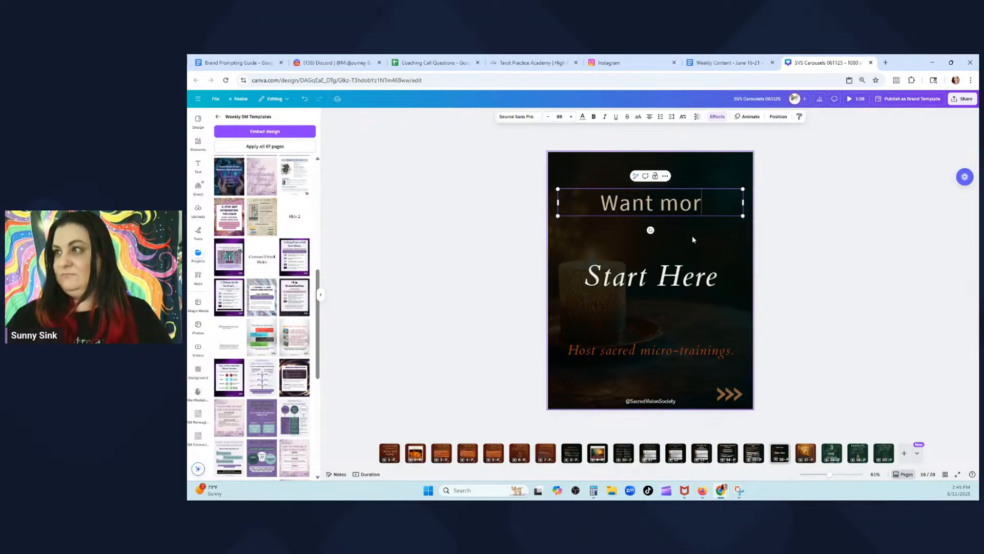
pyautogui.press('BackSpace')
pyautogui.press('BackSpace')
pyautogui.write('e client?')
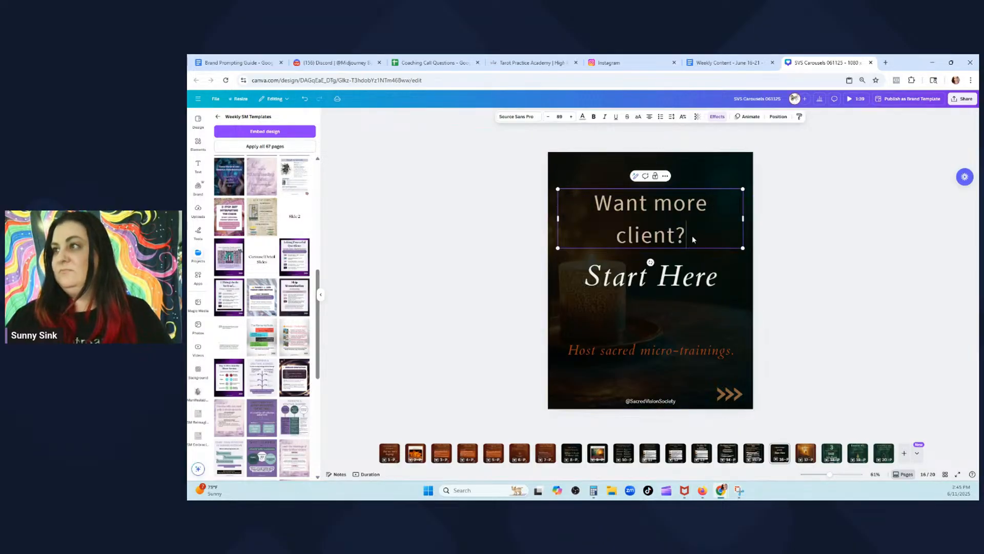
pyautogui.press('BackSpace')
pyautogui.write('s/')
pyautogui.press('BackSpace')
pyautogui.write('?')
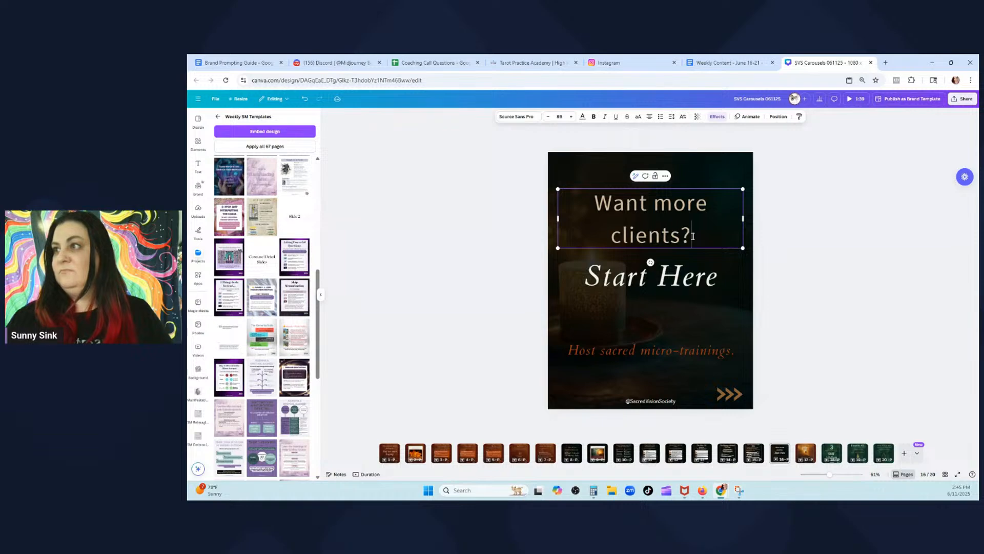
# Replace the cover's "Host sacred micro-trainings." line with the Slide 1 subhead from the Weekly Content document and move it up beneath "Start Here"
pyautogui.click(705, 63)
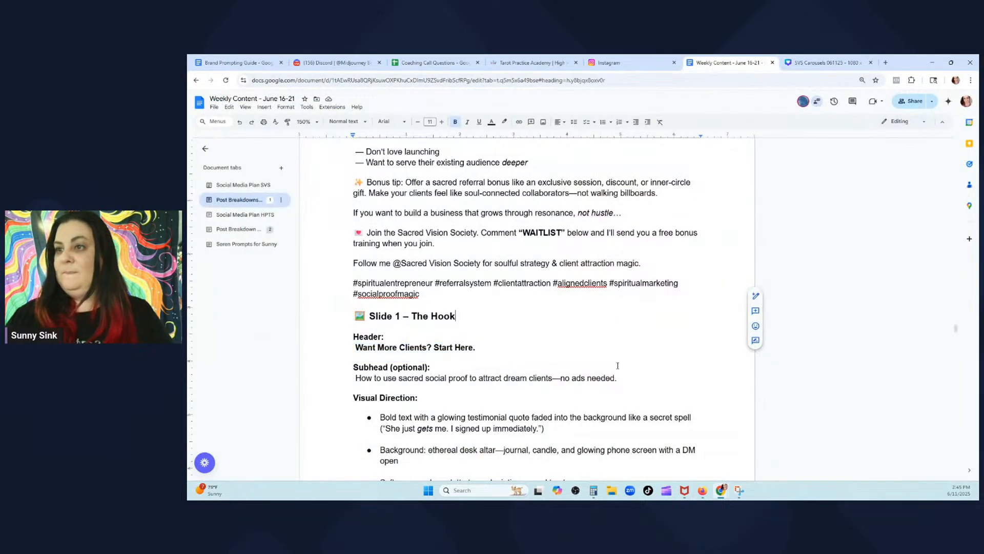
pyautogui.moveTo(617, 380); pyautogui.dragTo(356, 380)
pyautogui.hotkey('ctrl', 'c')
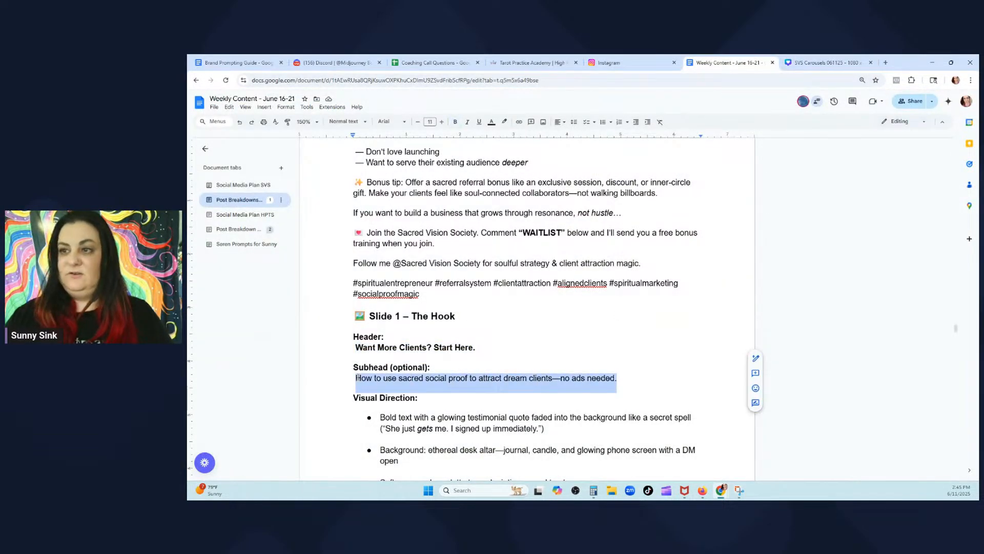
pyautogui.click(826, 62)
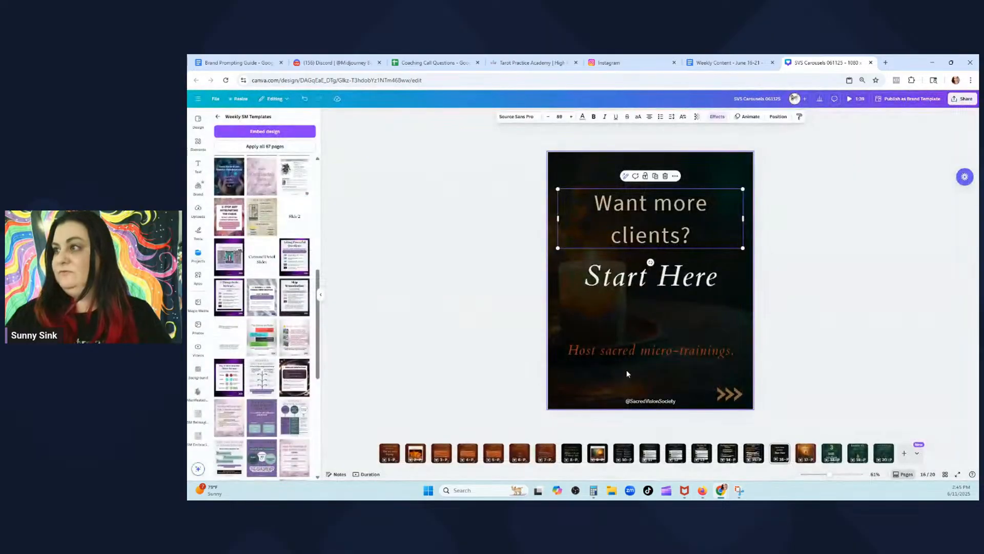
pyautogui.click(628, 353)
pyautogui.doubleClick(628, 353)
pyautogui.hotkey('ctrl', 'v')
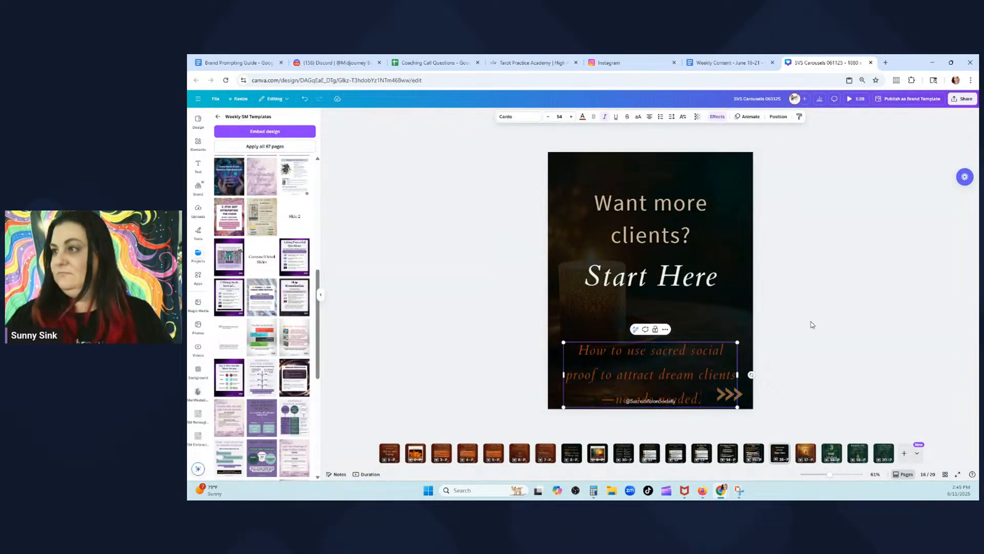
pyautogui.click(811, 325)
pyautogui.moveTo(681, 371); pyautogui.dragTo(679, 330)
# Enlarge the "Start Here" headline to font size 124 and nudge it up slightly, keeping it centred on the cover
pyautogui.click(684, 279)
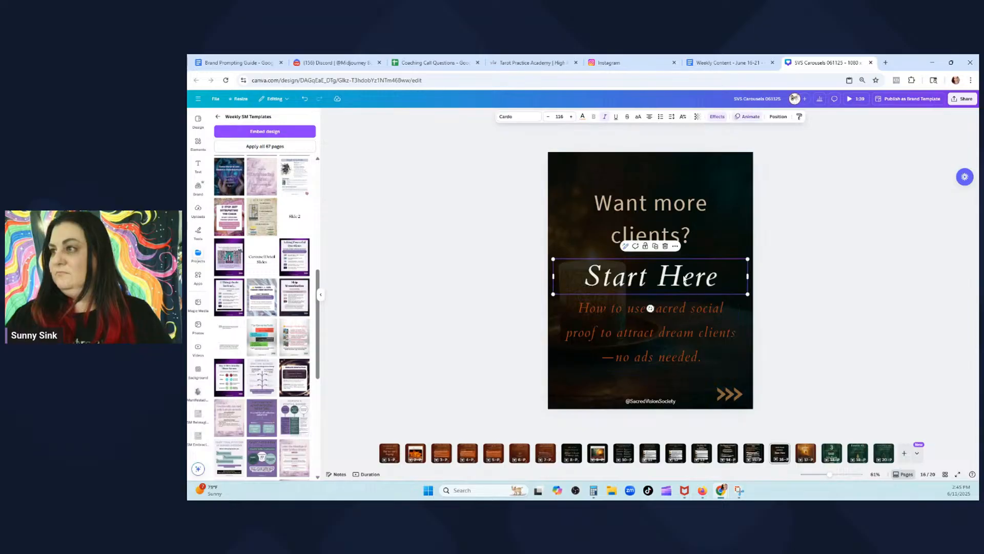
pyautogui.click(572, 117)
pyautogui.click(572, 117)
pyautogui.click(571, 117)
pyautogui.click(571, 116)
pyautogui.click(571, 117)
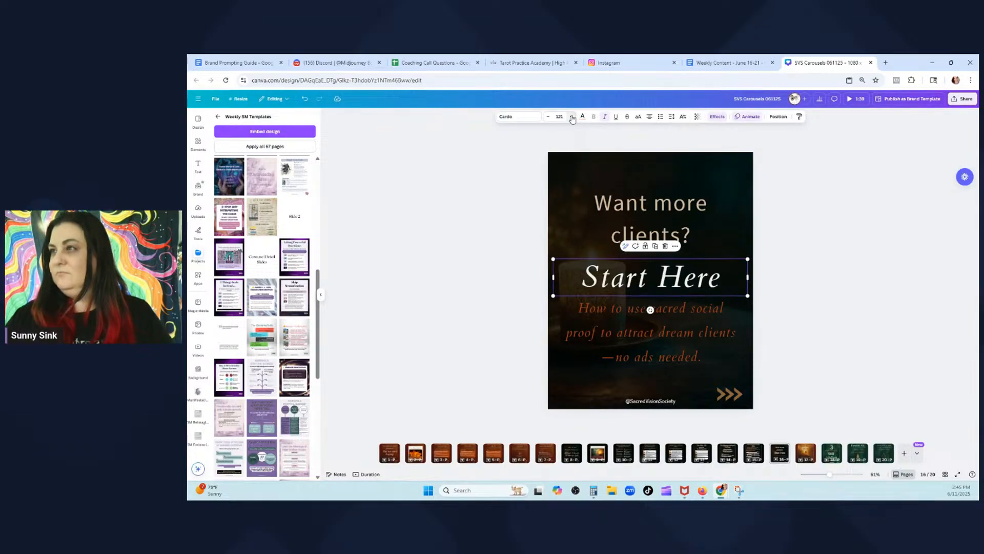
pyautogui.click(830, 226)
pyautogui.click(698, 217)
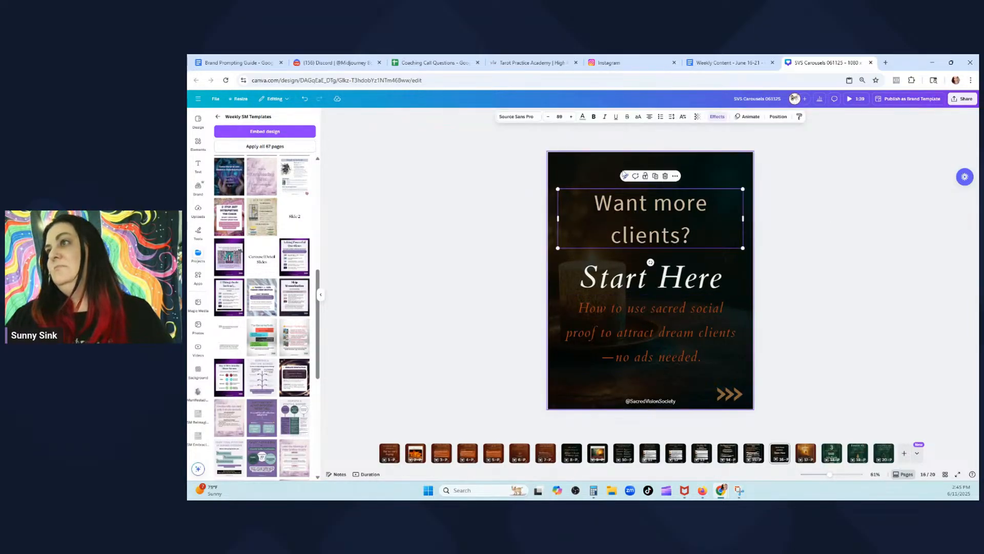
pyautogui.click(652, 290)
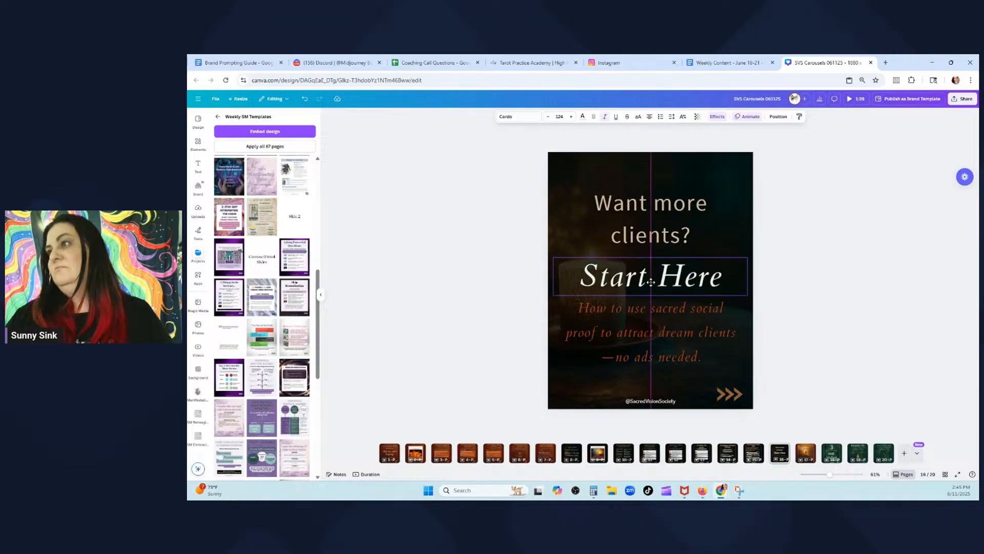
pyautogui.click(869, 251)
pyautogui.click(714, 324)
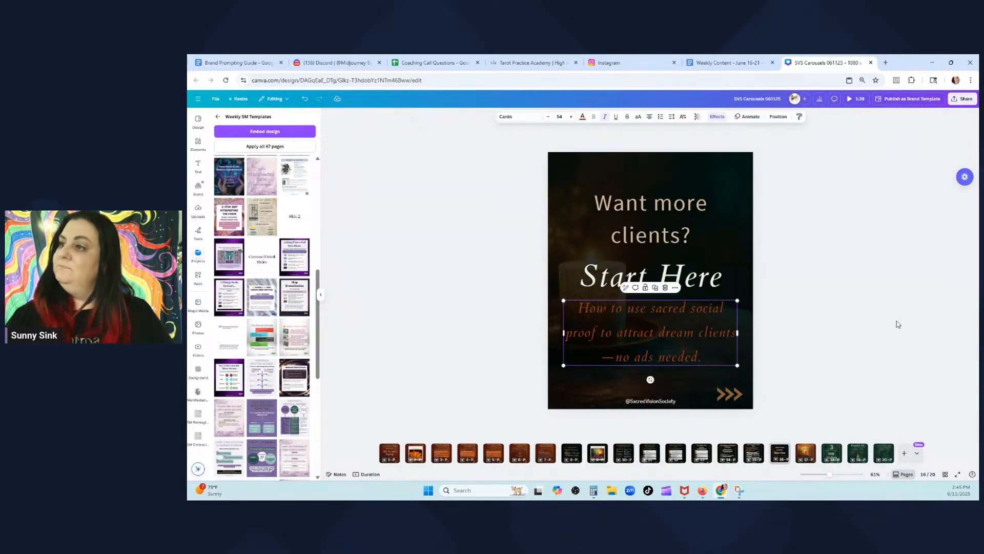
pyautogui.click(898, 325)
pyautogui.click(741, 343)
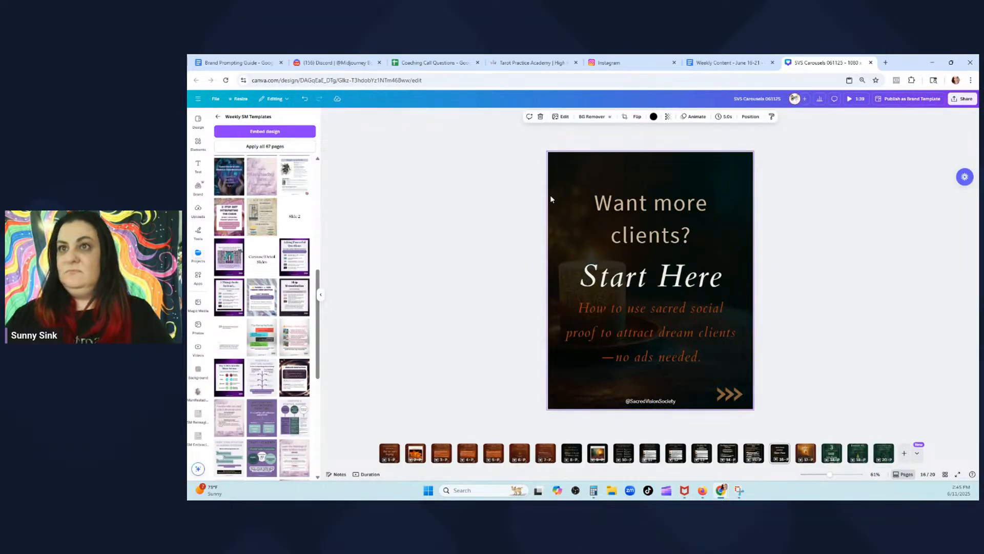
# Copy the Slide 1 background description "ethereal desk altar—journal, candle, and glowing phone screen with a DM open" from the Weekly Content document and return to the Canva carousel
pyautogui.click(734, 62)
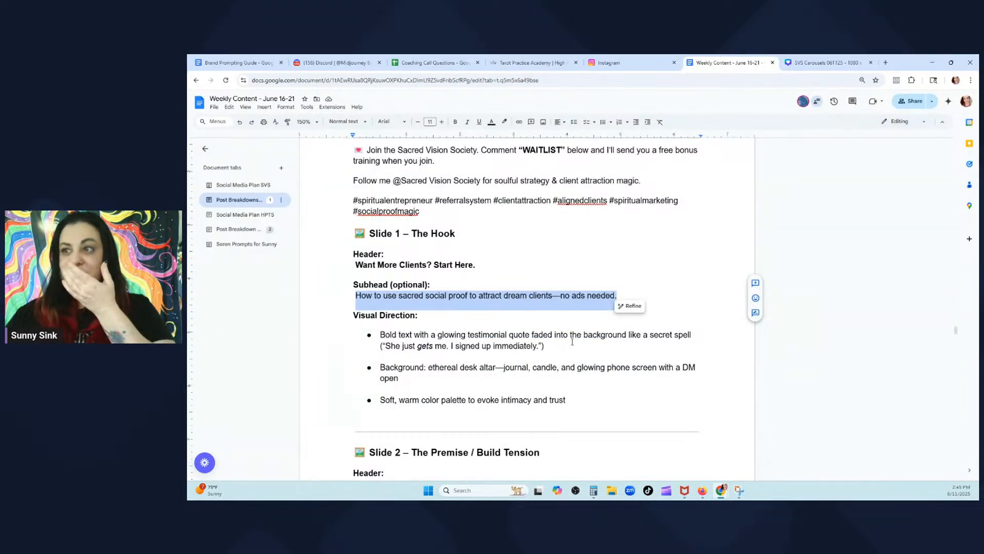
pyautogui.moveTo(432, 335); pyautogui.dragTo(596, 391)
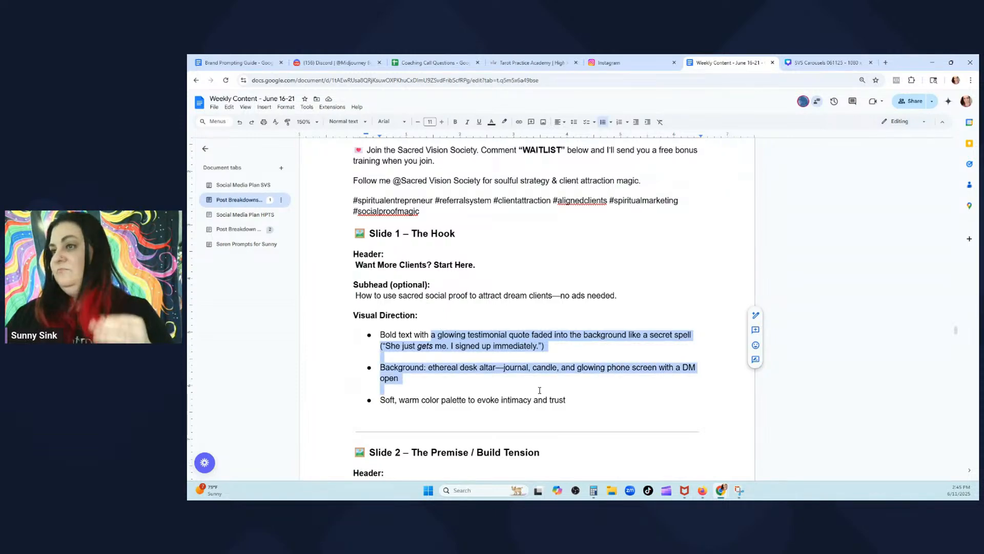
pyautogui.click(596, 391)
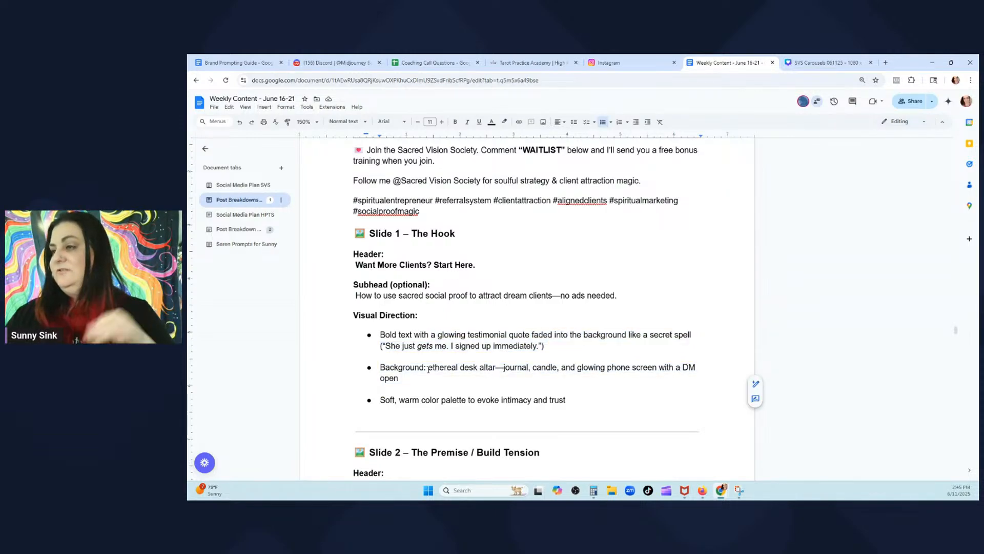
pyautogui.moveTo(428, 369); pyautogui.dragTo(477, 379)
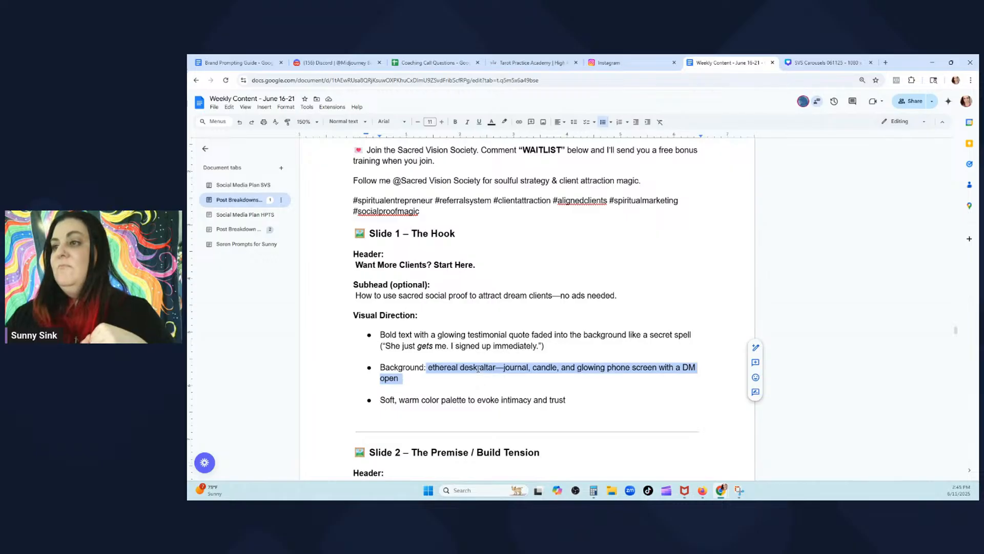
pyautogui.rightClick(478, 369)
pyautogui.click(507, 146)
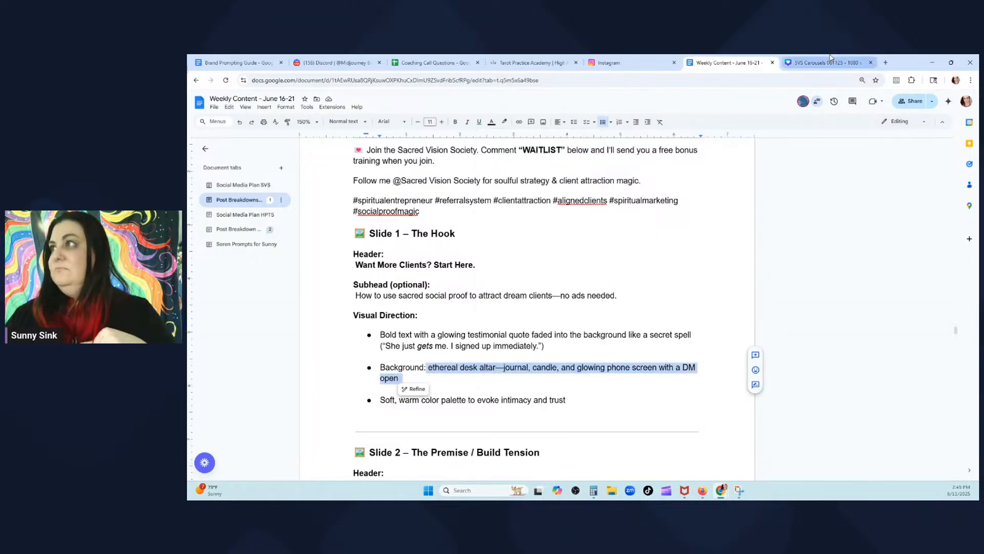
pyautogui.click(831, 61)
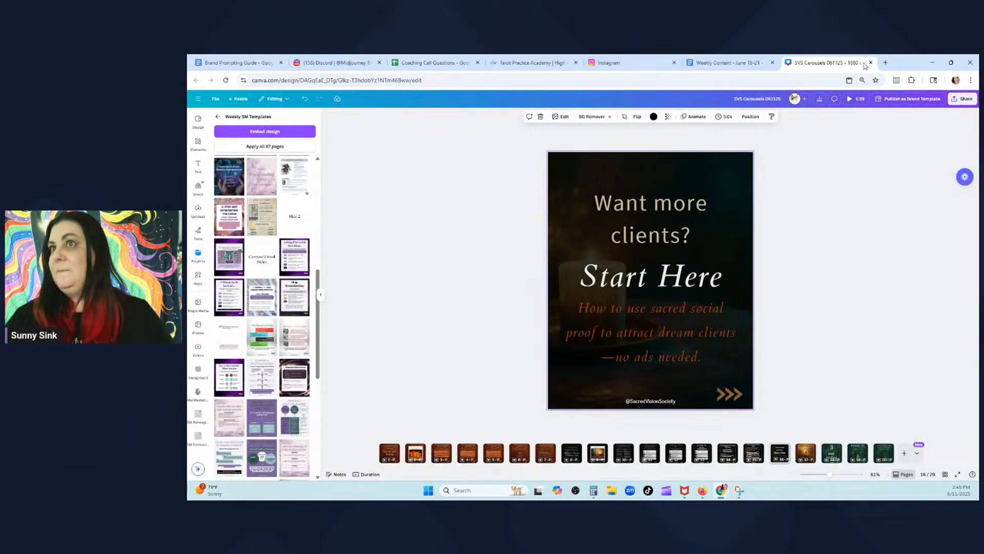
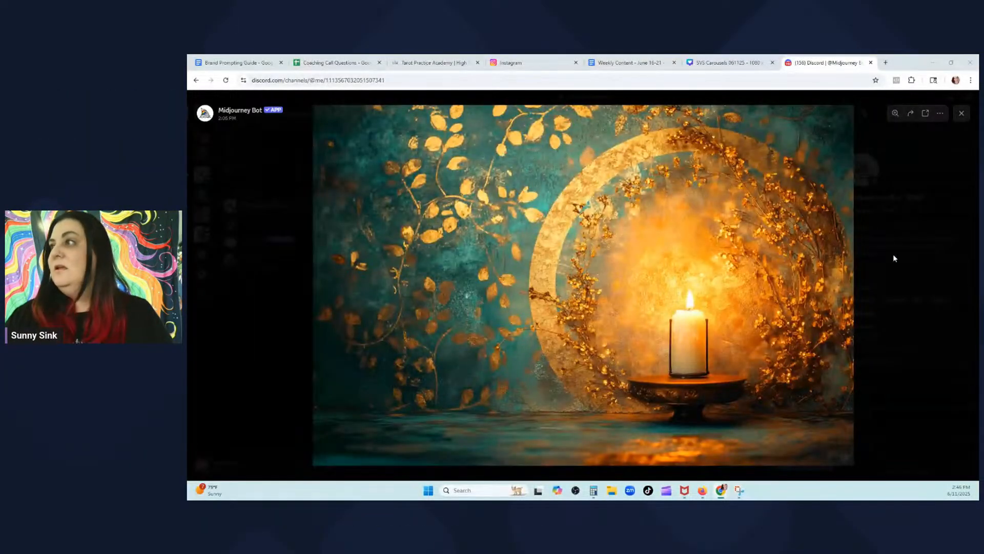
# Close the enlarged image in Discord's Midjourney Bot chat and start an /imagine prompt with the copied desk altar description
pyautogui.press('Escape')
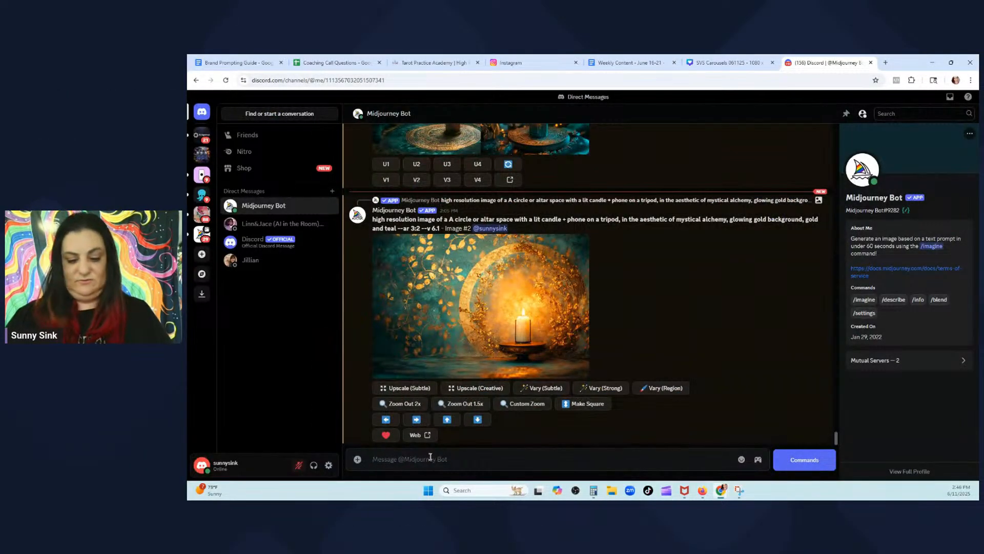
pyautogui.write('/im')
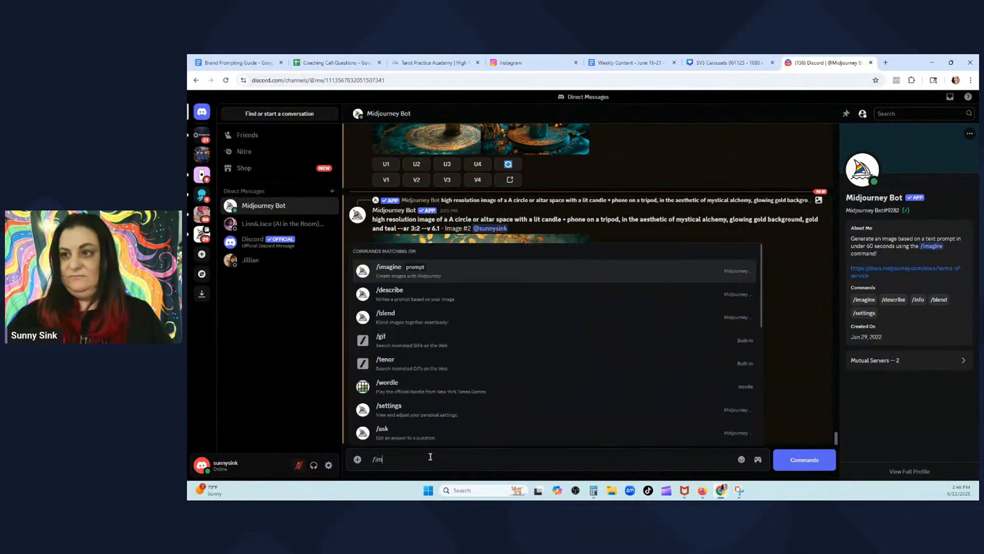
pyautogui.click(419, 269)
pyautogui.write('ethereal desk altar—journal, candle, and glowing phone screen with a DM open')
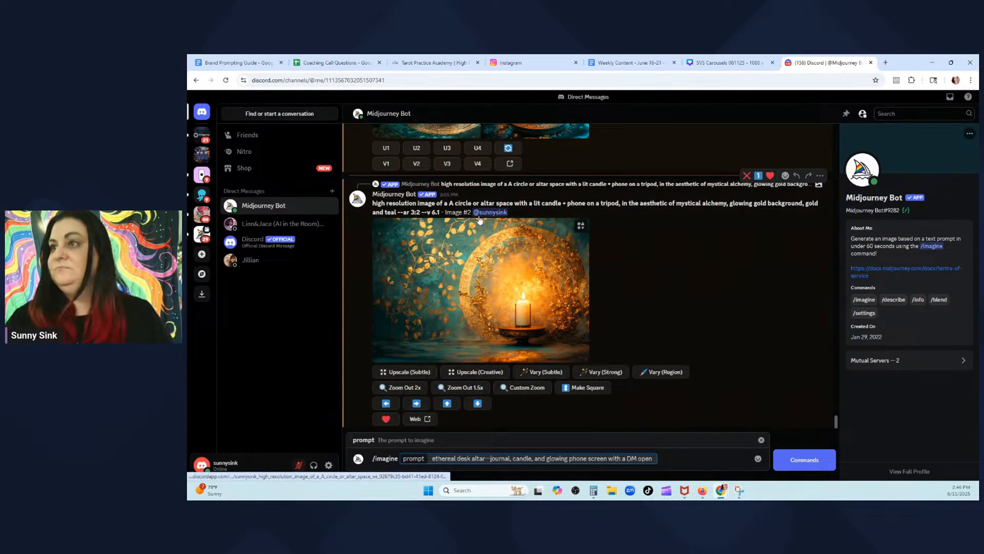
# Reuse the earlier candle image's prompt through "--ar 3:2", substituting the desk altar description for "A circle or altar space with a lit candle + phone on a tripod"
pyautogui.moveTo(373, 203); pyautogui.dragTo(419, 213)
pyautogui.hotkey('ctrl', 'c')
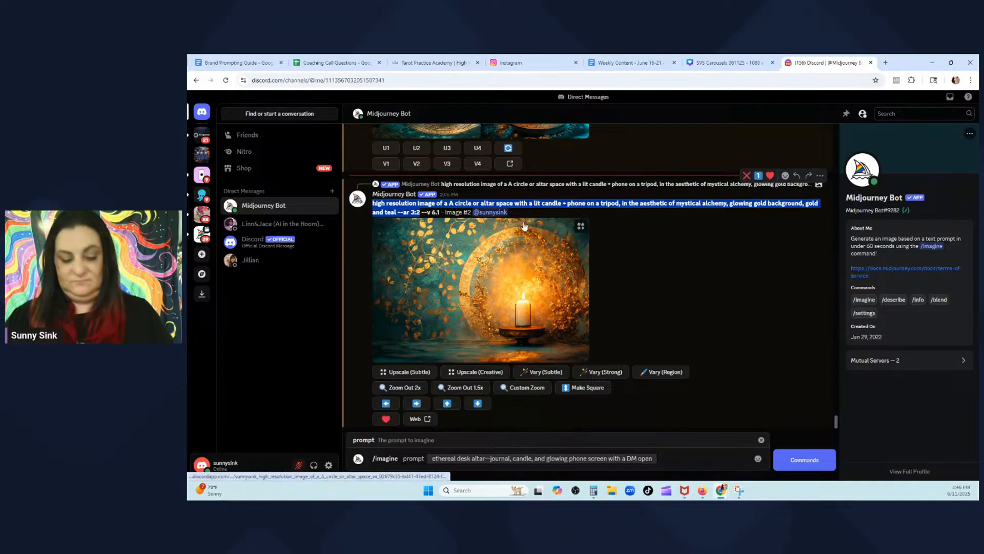
pyautogui.click(433, 459)
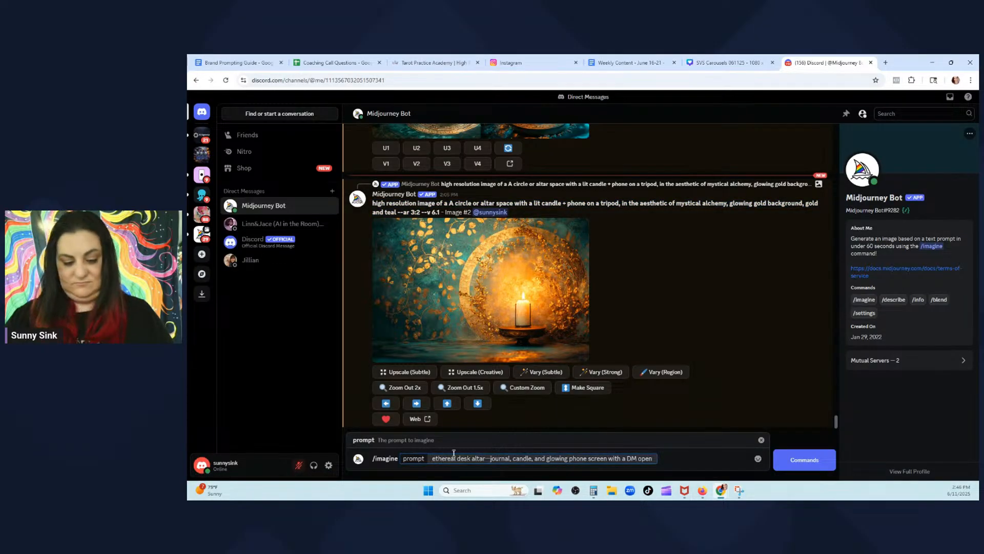
pyautogui.hotkey('ctrl', 'v')
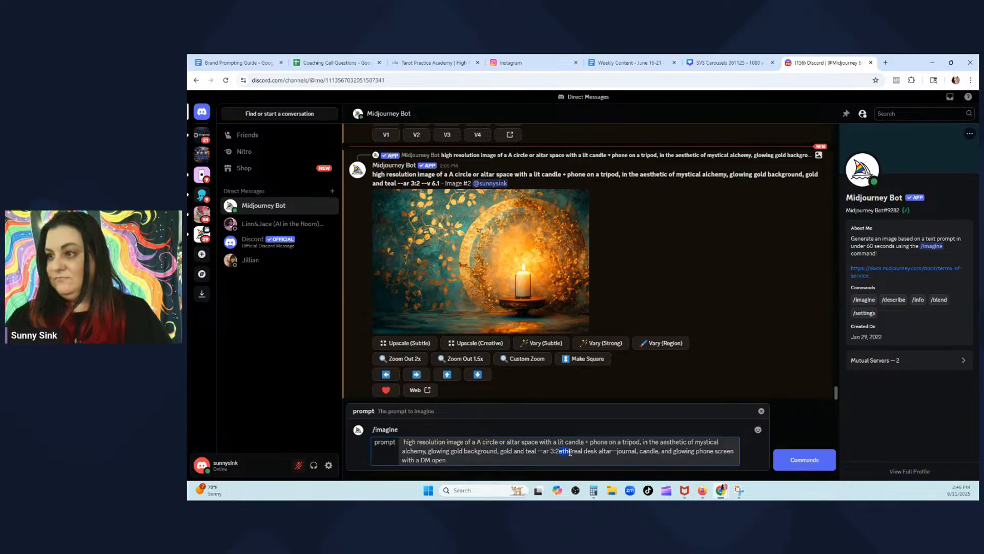
pyautogui.moveTo(560, 451); pyautogui.dragTo(490, 459)
pyautogui.hotkey('ctrl', 'c')
pyautogui.press('BackSpace')
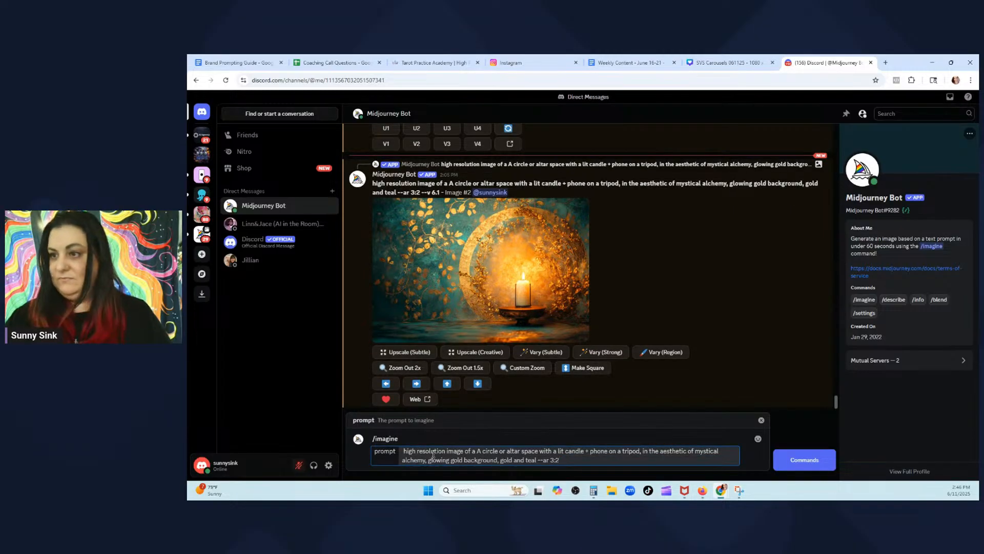
pyautogui.moveTo(478, 451); pyautogui.dragTo(638, 450)
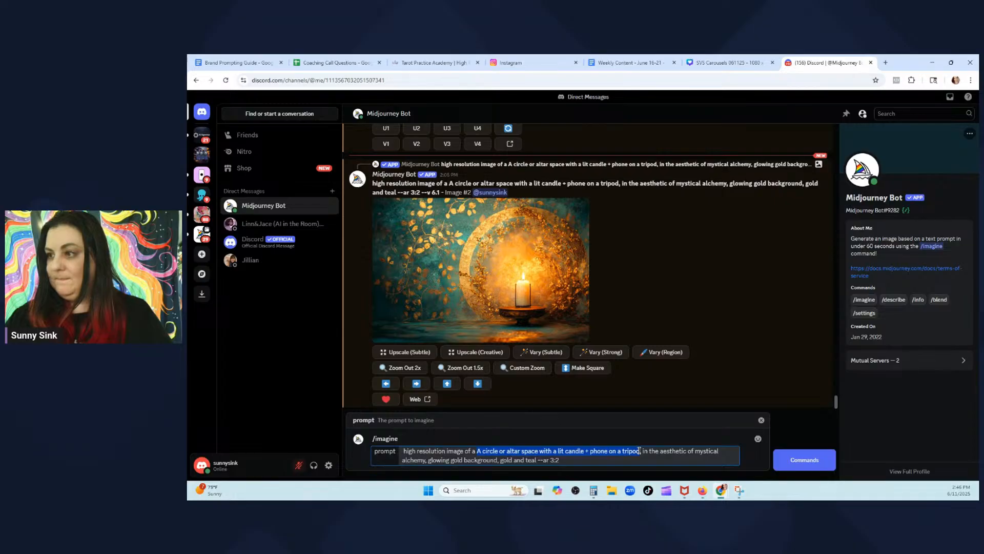
pyautogui.hotkey('ctrl', 'v')
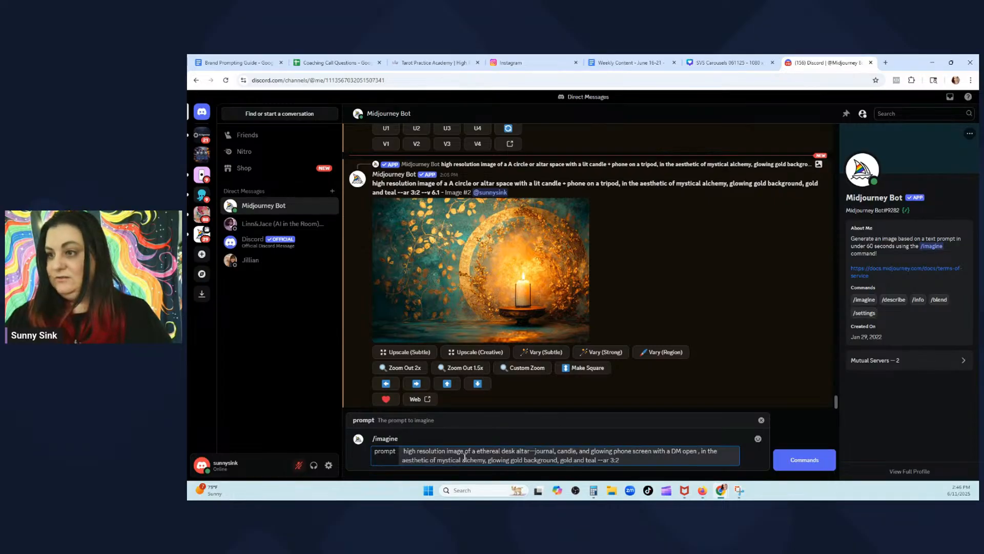
# Change the prompt's colours to "gold and red" and submit it to Midjourney
pyautogui.doubleClick(590, 460)
pyautogui.write('red')
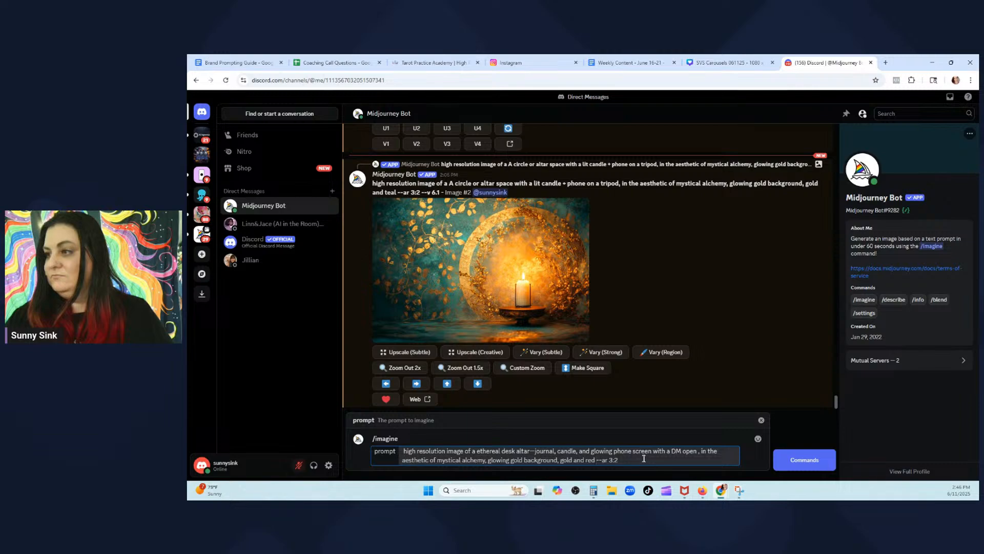
pyautogui.press('Return')
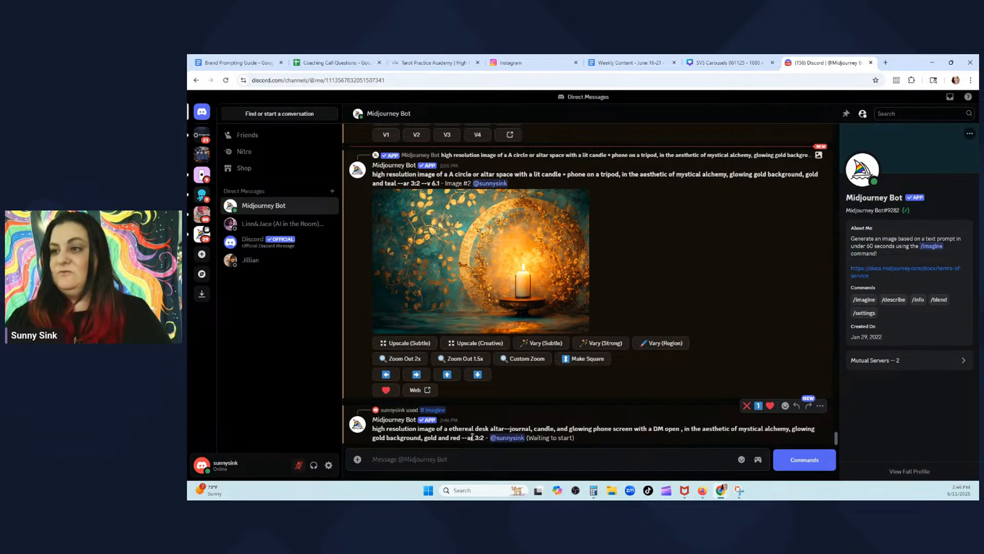
# Copy the submitted desk altar prompt into a new /imagine command
pyautogui.moveTo(482, 438); pyautogui.dragTo(374, 430)
pyautogui.hotkey('ctrl', 'c')
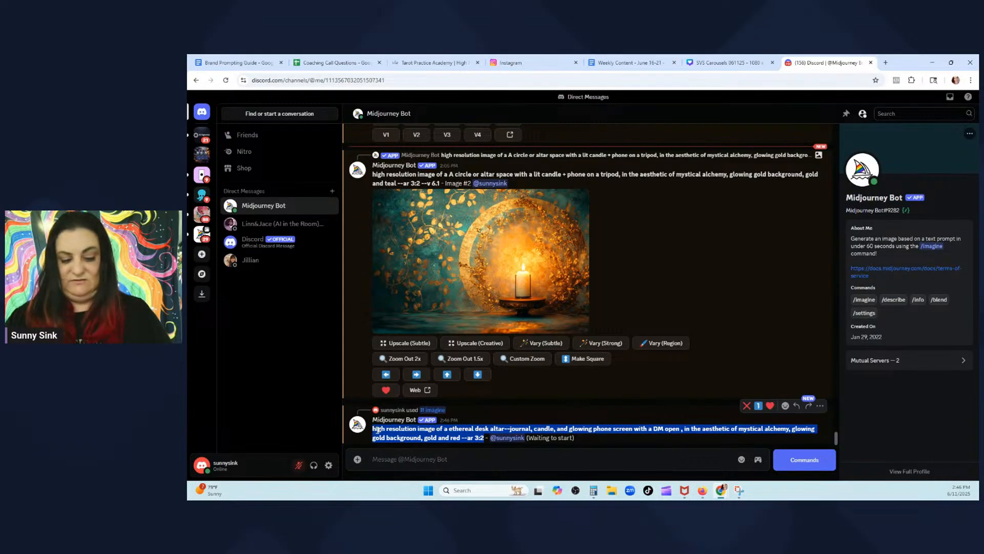
pyautogui.click(449, 459)
pyautogui.write('/im')
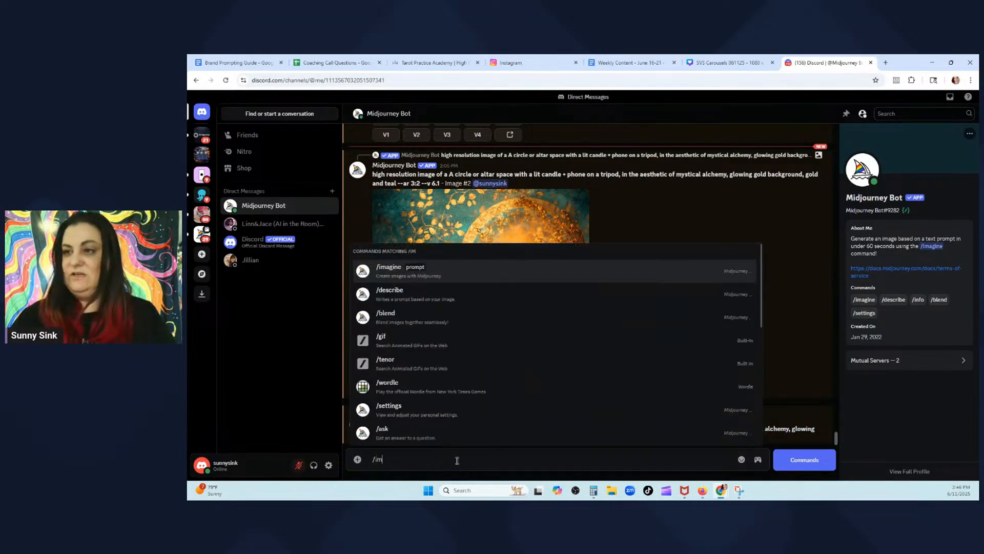
pyautogui.click(457, 272)
pyautogui.hotkey('ctrl', 'v')
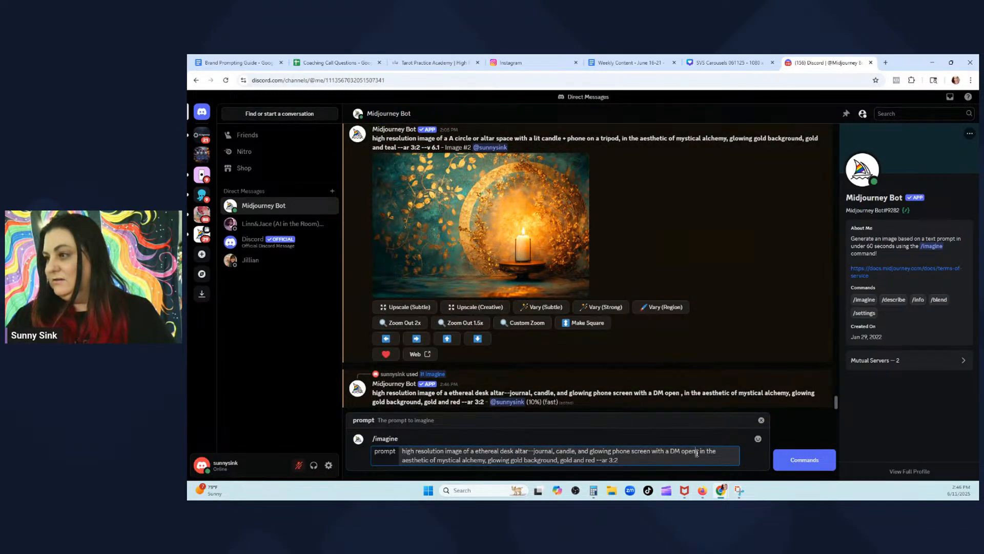
# Remove "and glowing phone screen with a DM open" from the new prompt, leaving "journal, candle, in the aesthetic of mystical alchemy"
pyautogui.hotkey('shift', 'Left')
pyautogui.hotkey('shift', 'Left')
pyautogui.hotkey('shift', 'Left')
pyautogui.hotkey('shift', 'Left')
pyautogui.hotkey('shift', 'Left')
pyautogui.hotkey('shift', 'Left')
pyautogui.hotkey('shift', 'Left')
pyautogui.hotkey('shift', 'Left')
pyautogui.hotkey('shift', 'Left')
pyautogui.hotkey('shift', 'Left')
pyautogui.hotkey('shift', 'Left')
pyautogui.hotkey('shift', 'Left')
pyautogui.hotkey('shift', 'Left')
pyautogui.hotkey('shift', 'Left')
pyautogui.hotkey('shift', 'Left')
pyautogui.hotkey('shift', 'Left')
pyautogui.hotkey('shift', 'Left')
pyautogui.hotkey('shift', 'Left')
pyautogui.hotkey('shift', 'Left')
pyautogui.hotkey('shift', 'Left')
pyautogui.press('BackSpace')
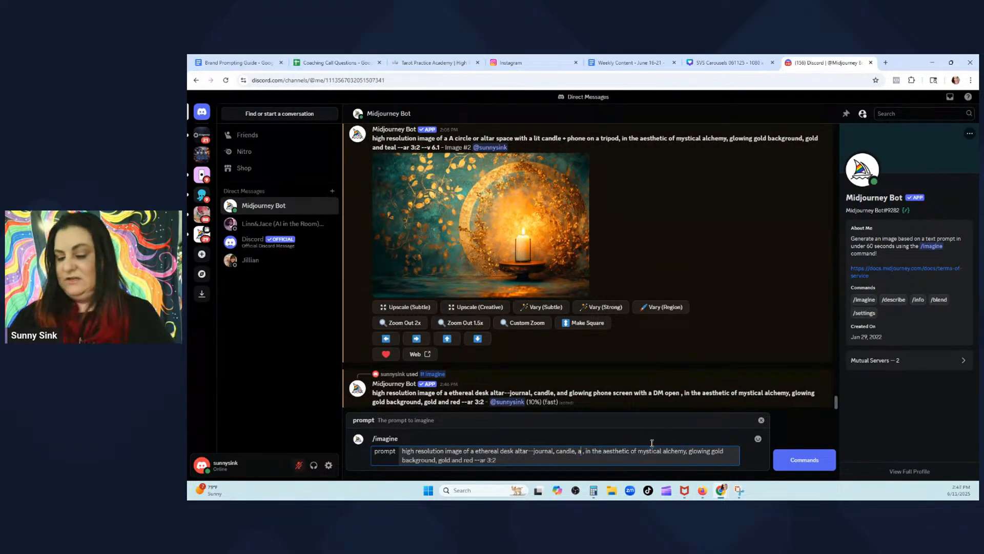
pyautogui.press('BackSpace')
pyautogui.press('BackSpace')
pyautogui.press('BackSpace')
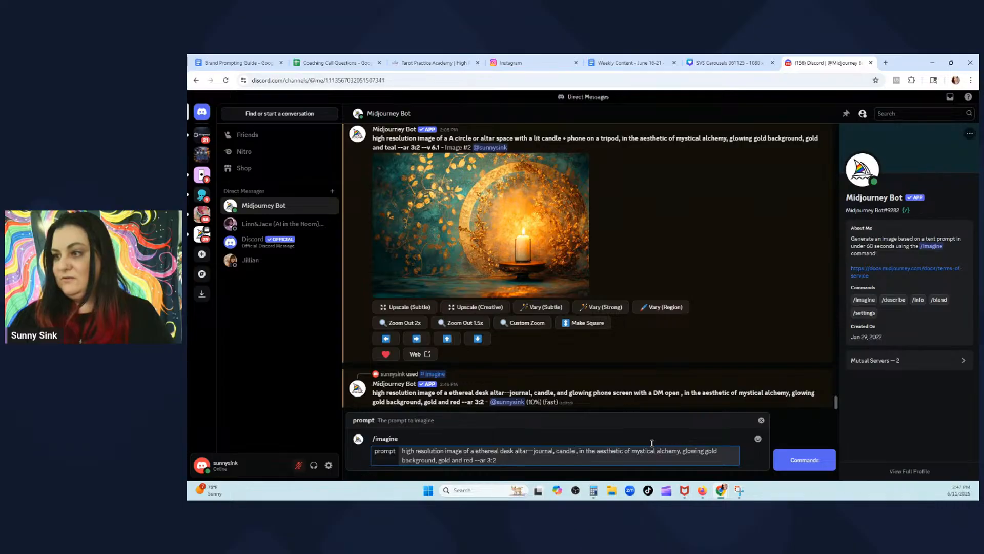
pyautogui.press('BackSpace')
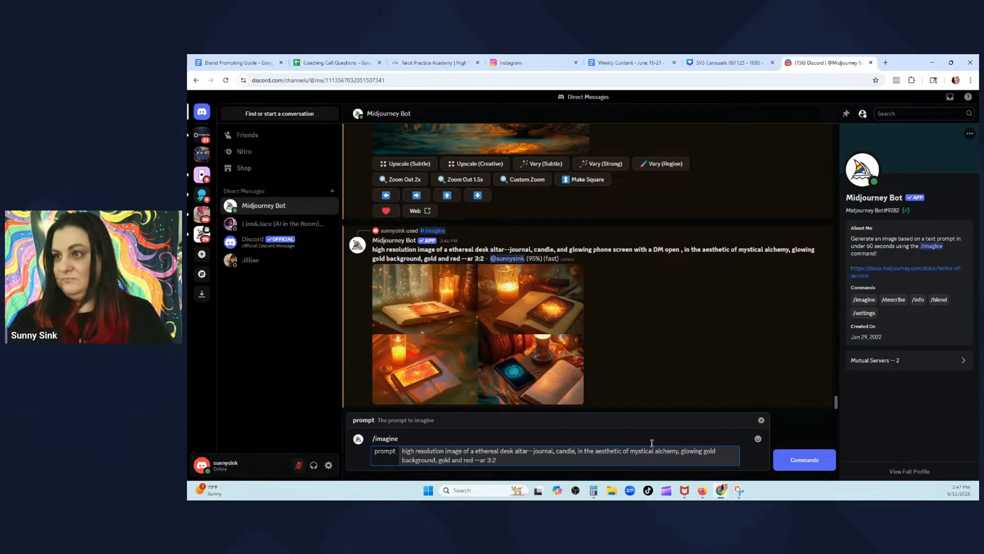
# Submit the phone-free prompt and open the image grid generated from the first desk altar prompt
pyautogui.press('Return')
pyautogui.click(529, 308)
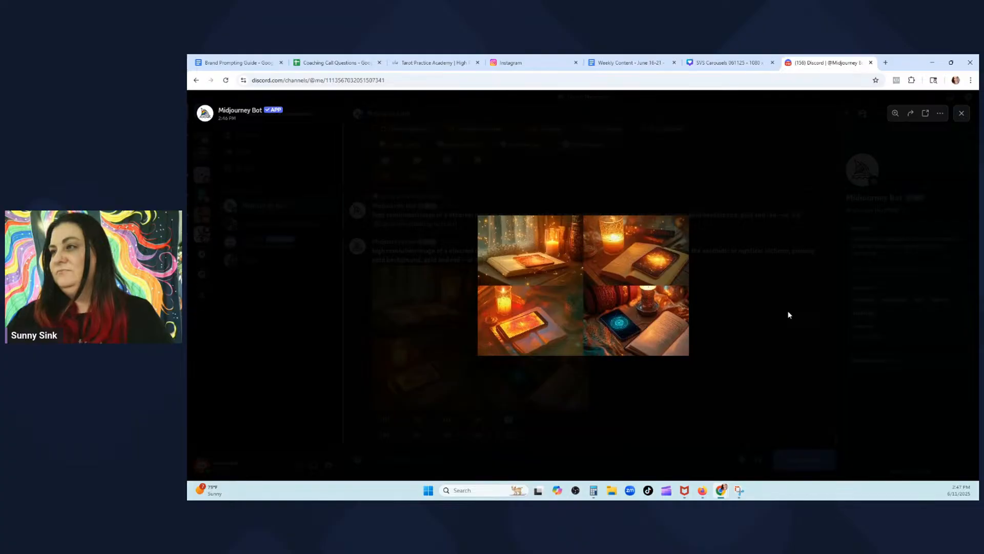
# Examine the desk altar grid with the phone and the phone-free grid at full size to compare them
pyautogui.click(789, 315)
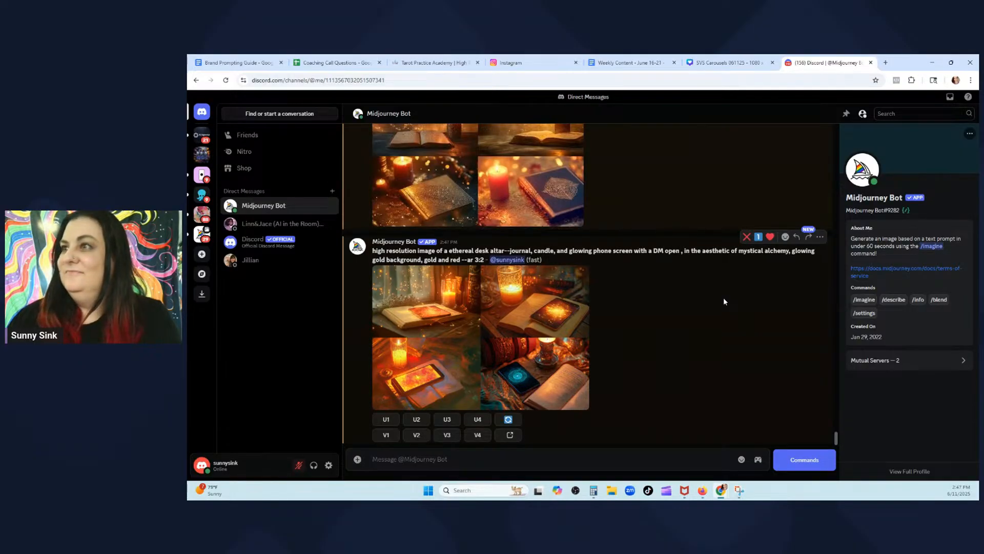
pyautogui.scroll(2, 704, 322)
pyautogui.scroll(2, 704, 317)
pyautogui.scroll(-4, 593, 278)
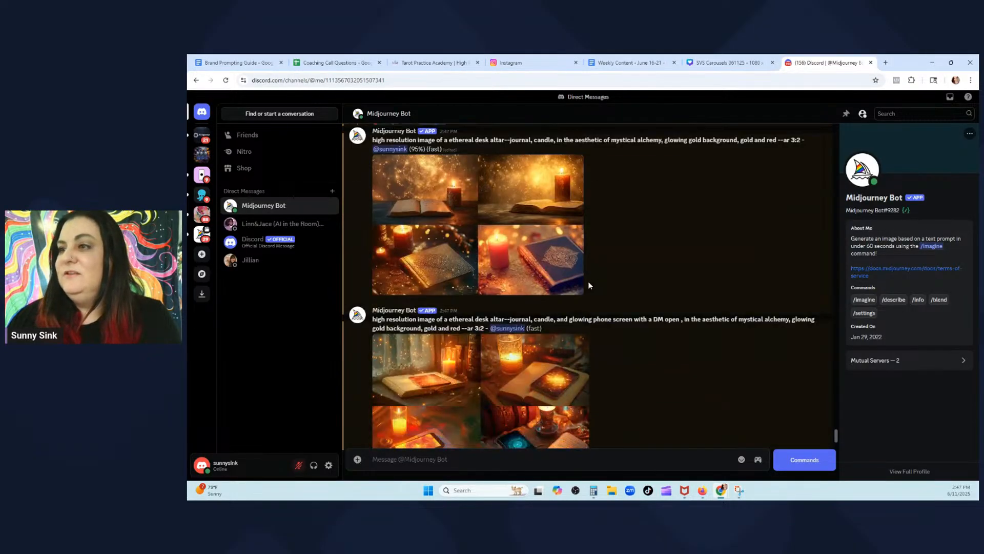
pyautogui.click(504, 323)
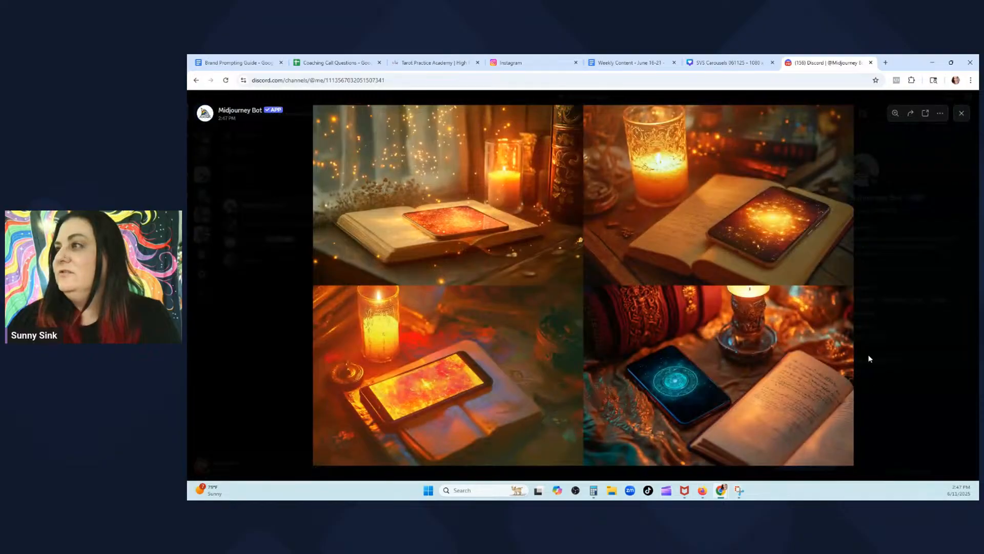
pyautogui.click(881, 412)
pyautogui.scroll(2, 739, 287)
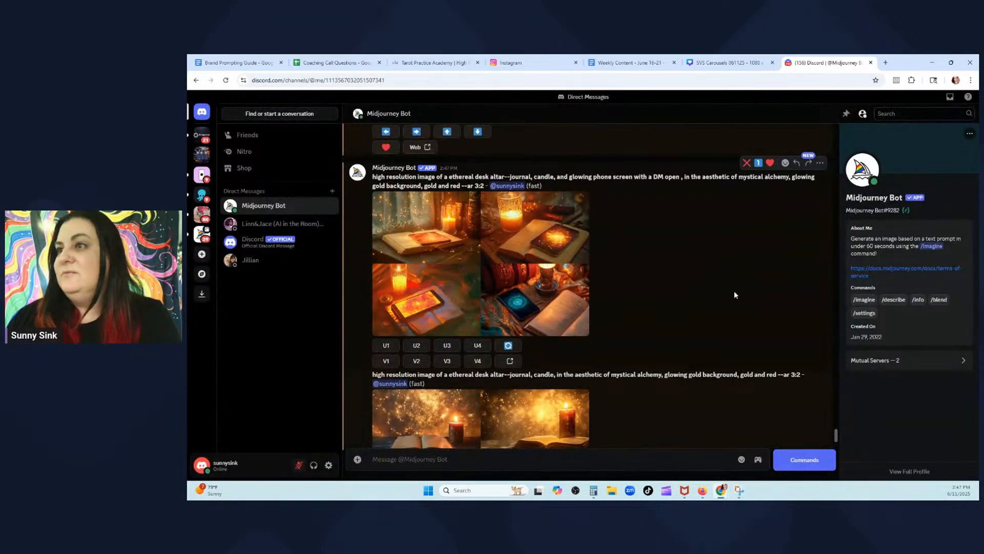
pyautogui.click(494, 318)
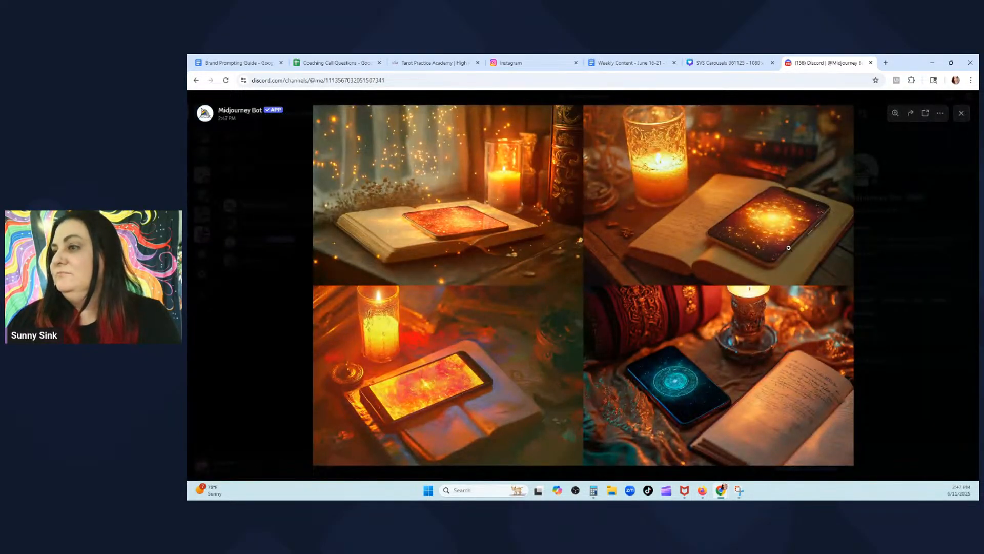
pyautogui.click(880, 408)
pyautogui.scroll(-3, 668, 397)
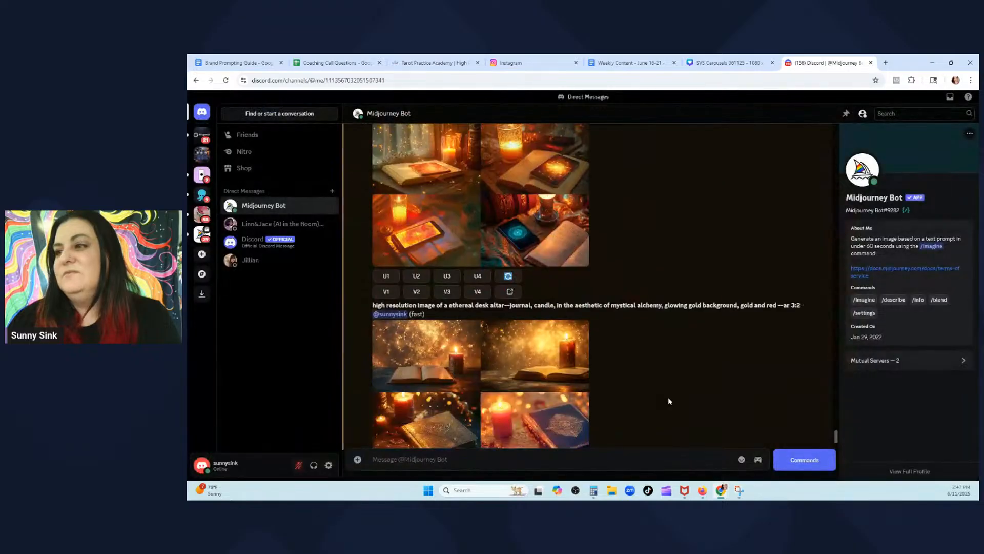
pyautogui.click(585, 371)
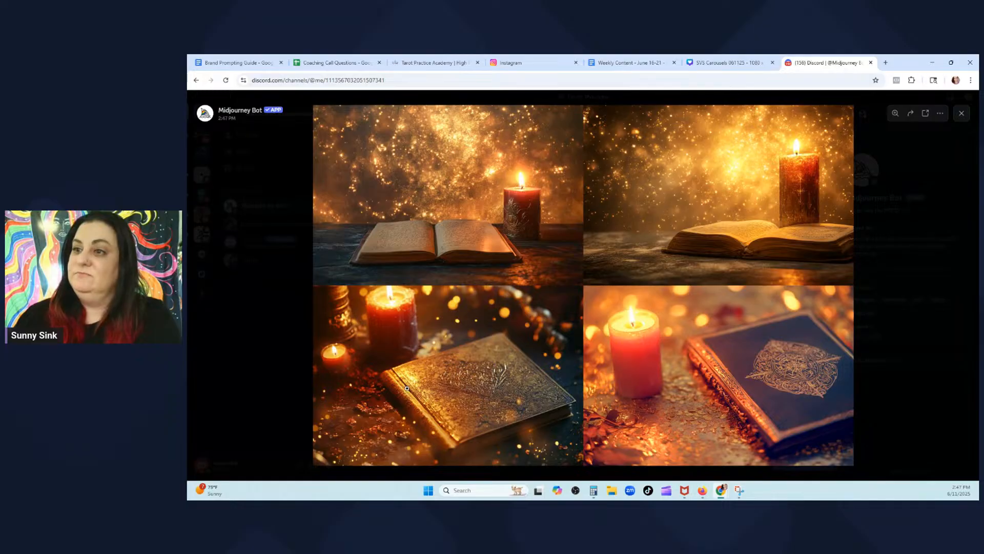
pyautogui.click(902, 387)
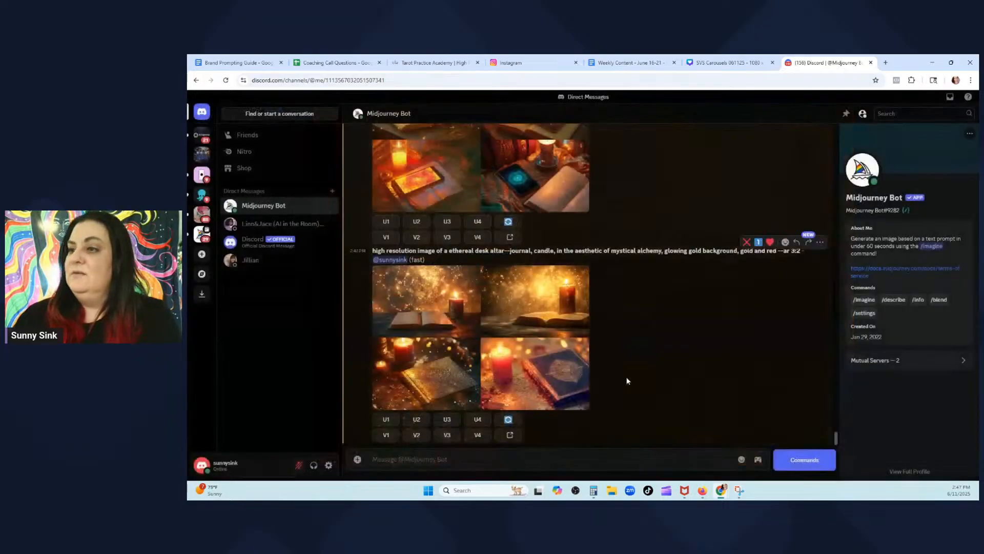
# Rerun the phone-free desk altar prompt and upscale the third image of its original grid
pyautogui.click(509, 420)
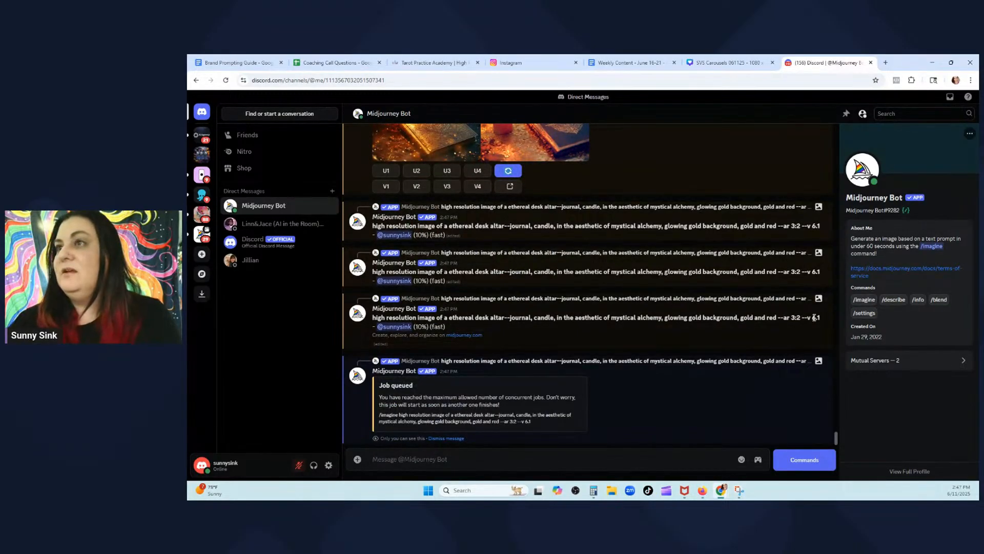
pyautogui.click(447, 253)
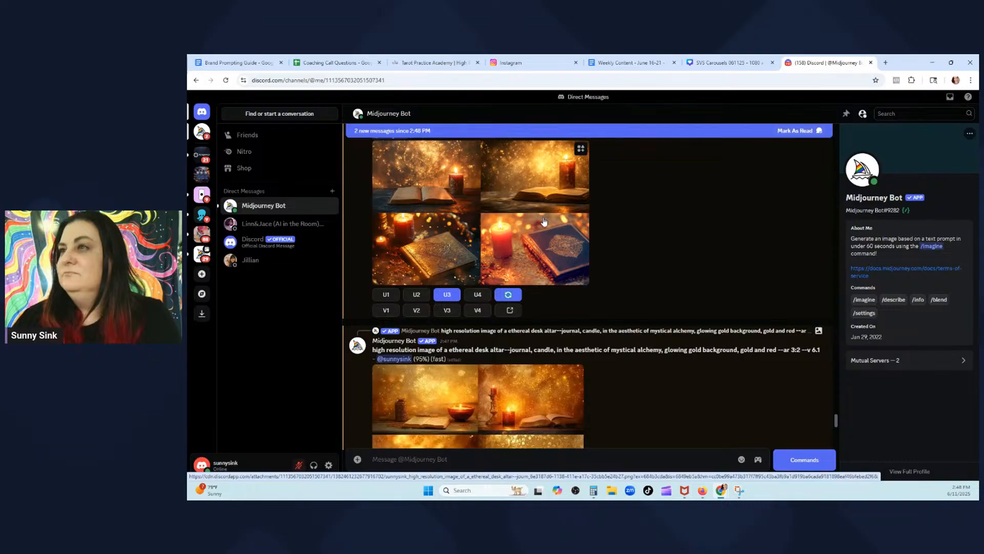
# Upscale the second image, with red flowers beside a closed book and red candle, from the rerun grid
pyautogui.scroll(5, 483, 312)
pyautogui.scroll(-4, 485, 312)
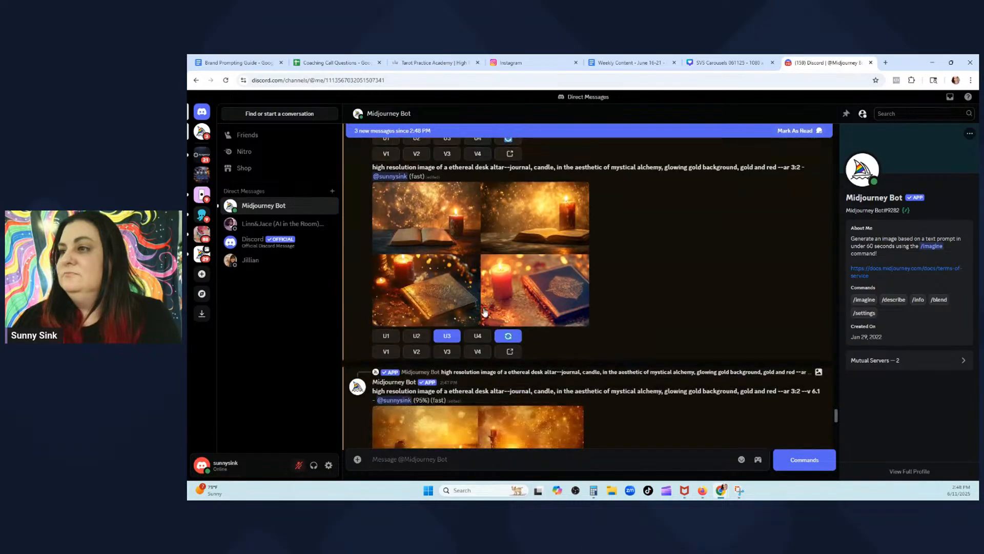
pyautogui.scroll(-4, 485, 311)
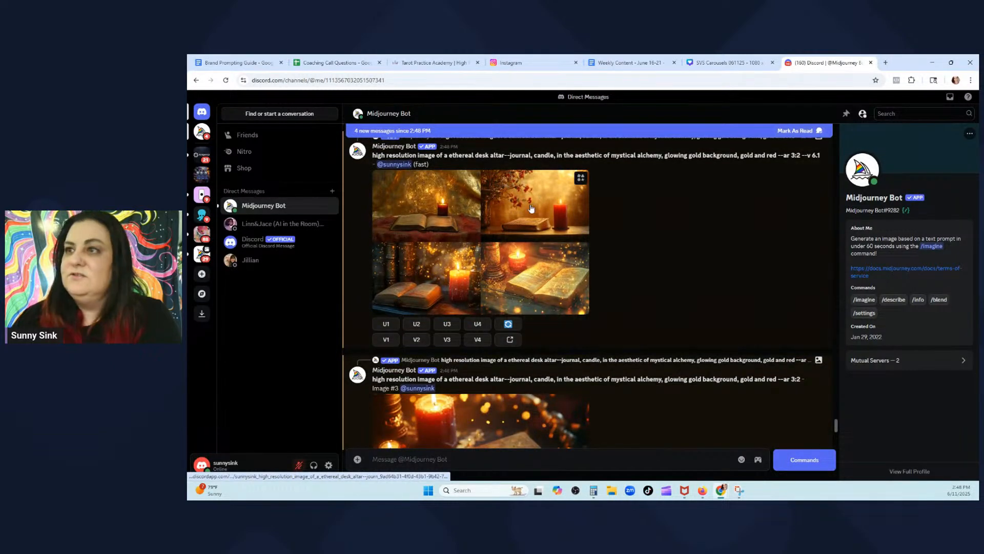
pyautogui.click(412, 336)
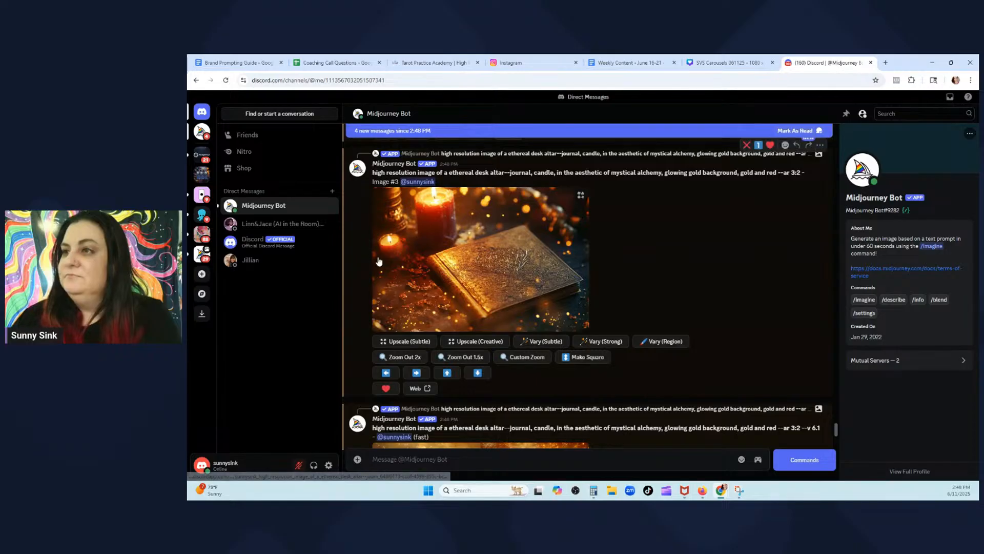
# Copy the upscaled gold journal image, paste it onto the Social Proof cover in Canva to upload it, and remove it from the page
pyautogui.click(578, 193)
pyautogui.rightClick(524, 267)
pyautogui.click(559, 302)
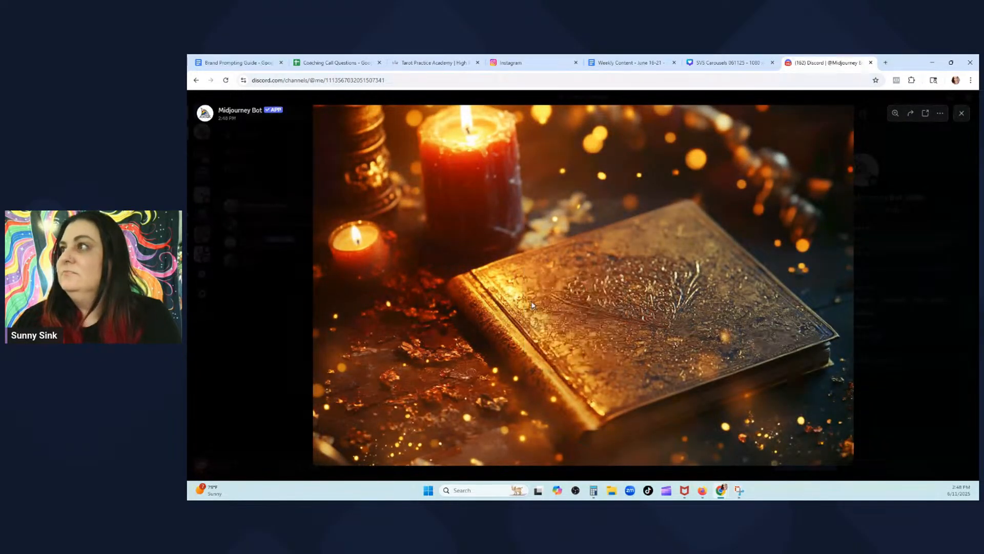
pyautogui.click(713, 63)
pyautogui.rightClick(627, 165)
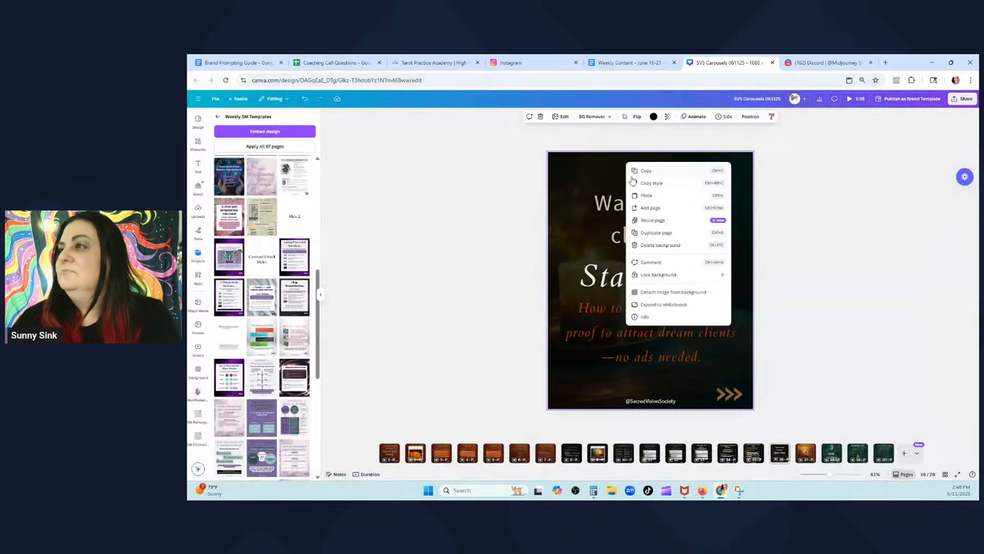
pyautogui.click(636, 195)
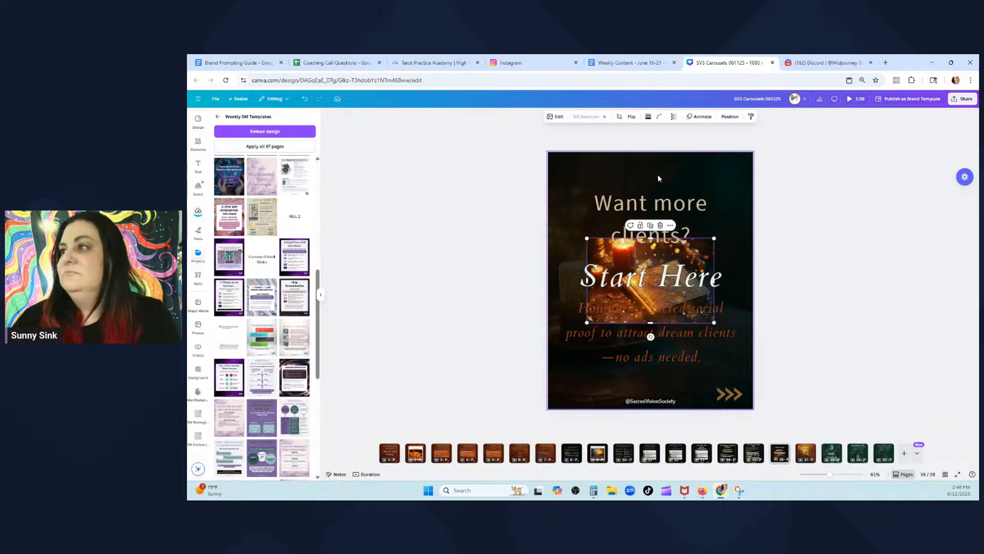
pyautogui.hotkey('ctrl', 'z')
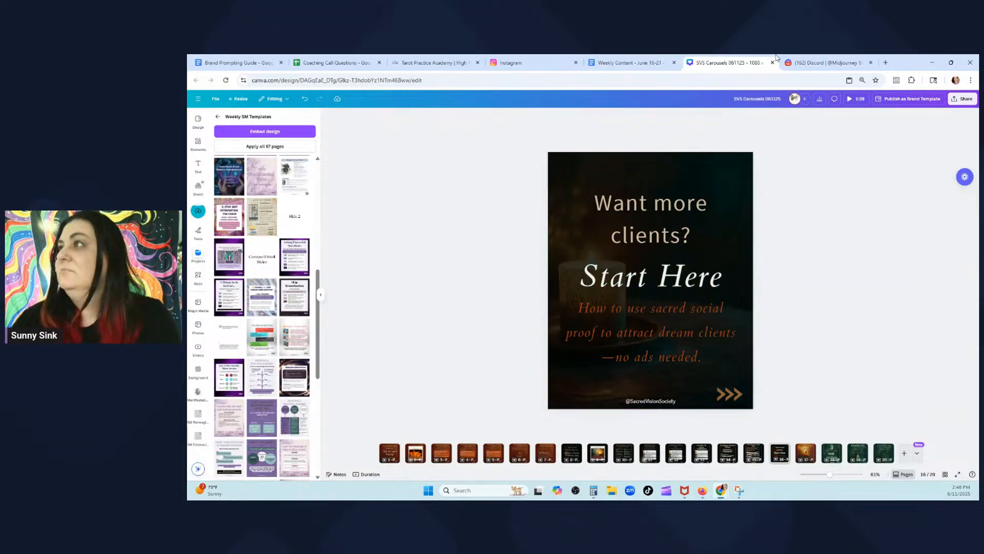
# Return to Midjourney and upscale the first image, an open glowing book with a flaming candle, from the next rerun grid
pyautogui.click(800, 58)
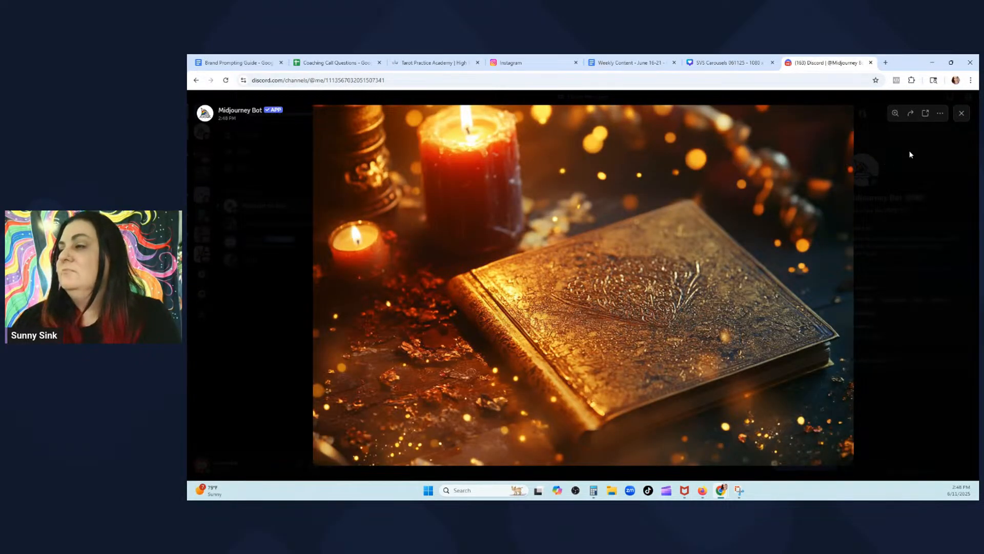
pyautogui.press('Escape')
pyautogui.scroll(-5, 500, 347)
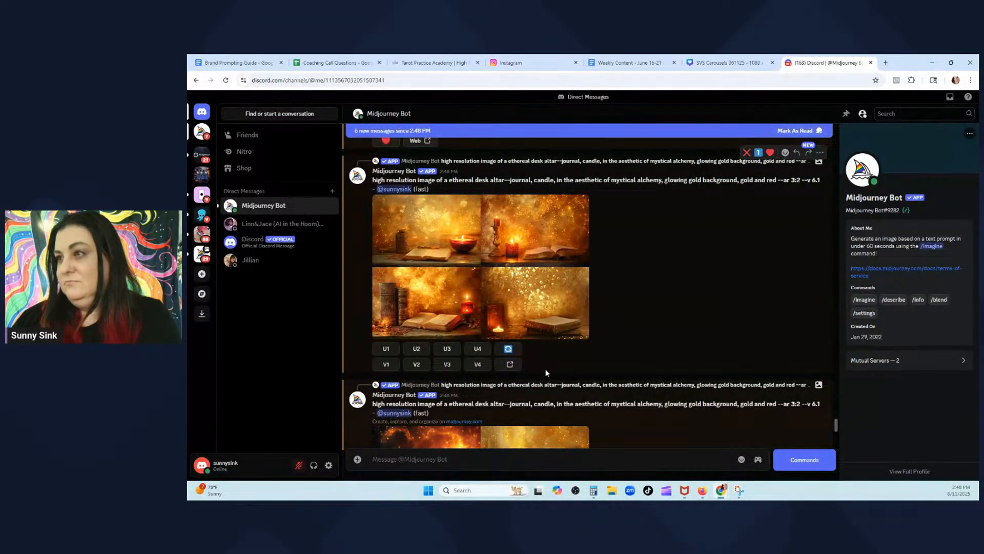
pyautogui.scroll(-5, 547, 373)
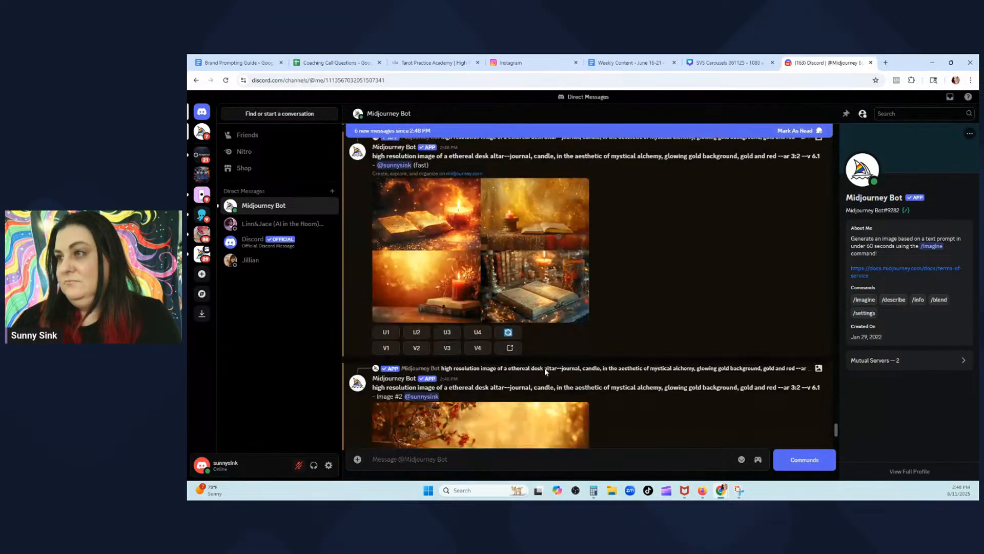
pyautogui.click(390, 333)
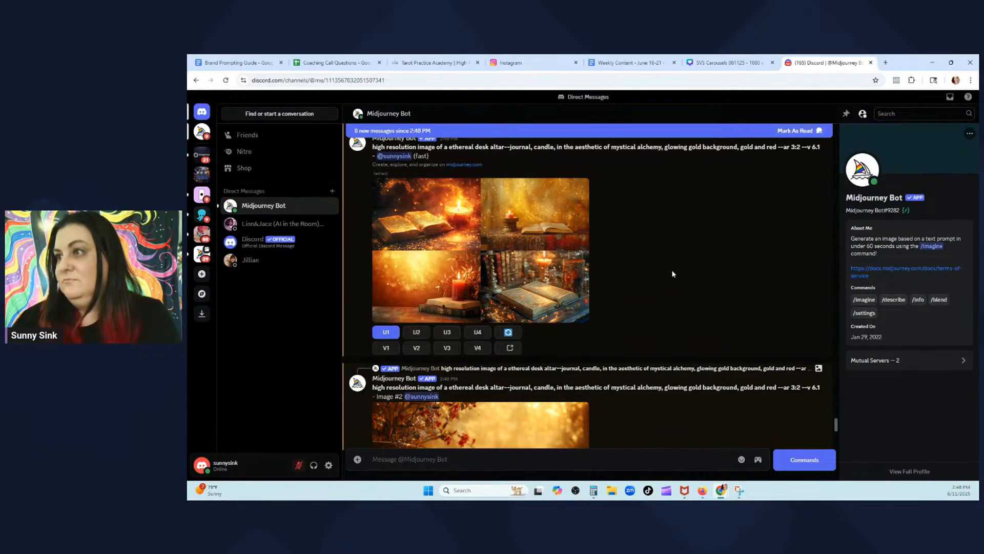
# Copy the upscaled image with the red flowers, gold book and candle and paste it onto the Social Proof cover in Canva
pyautogui.scroll(-5, 672, 270)
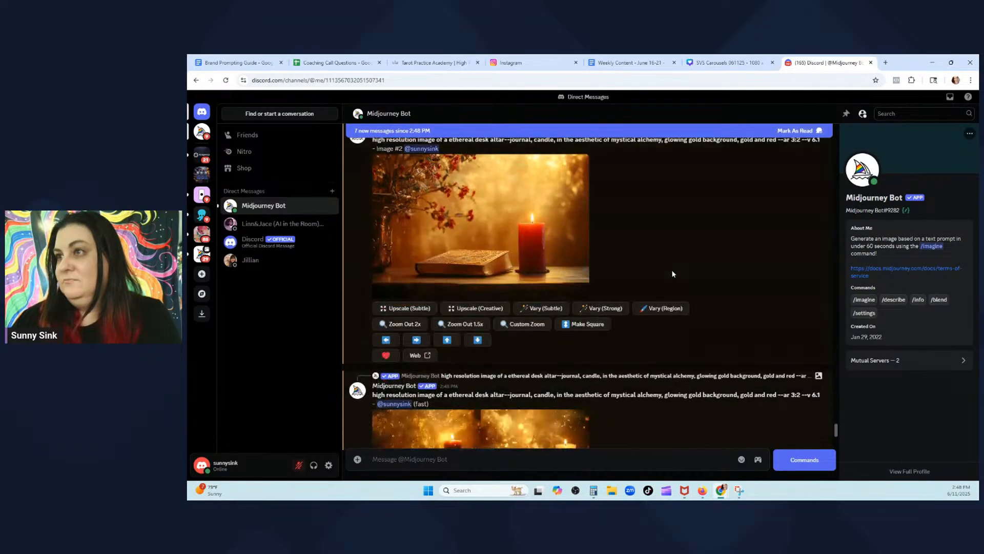
pyautogui.click(529, 231)
pyautogui.rightClick(542, 244)
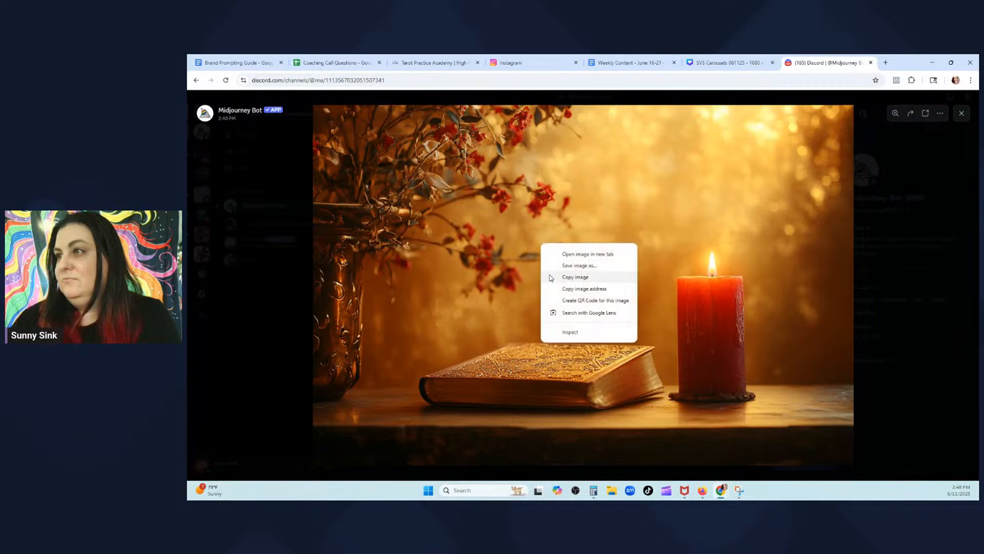
pyautogui.click(614, 192)
pyautogui.click(725, 63)
pyautogui.rightClick(688, 193)
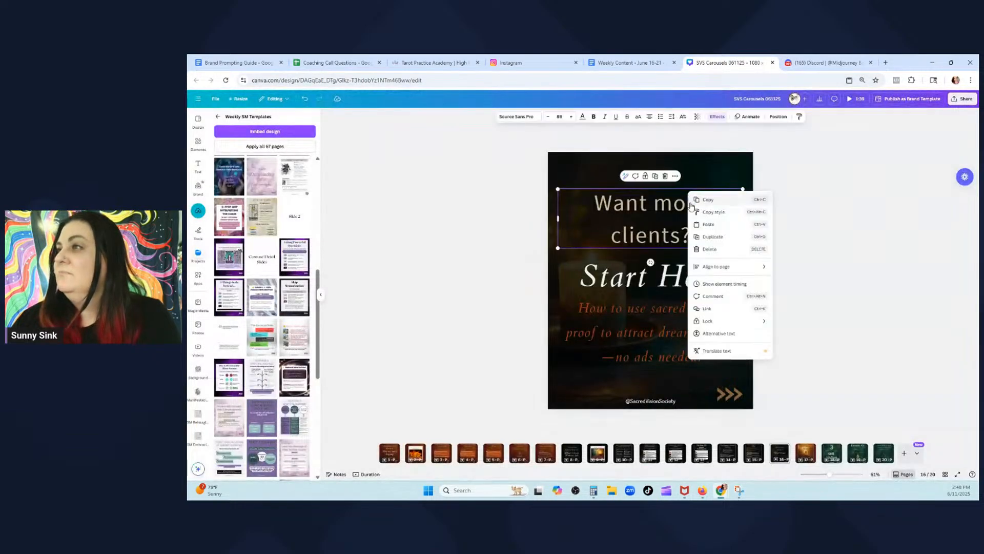
pyautogui.click(697, 229)
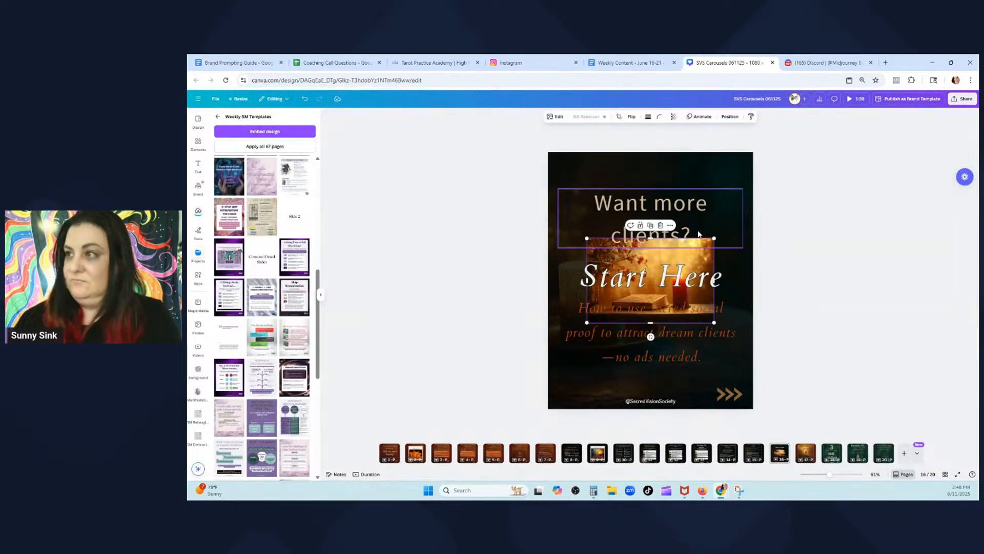
# Return to Midjourney and upscale the second image of the rerun grid showing books beside red candles on gold backgrounds
pyautogui.click(825, 62)
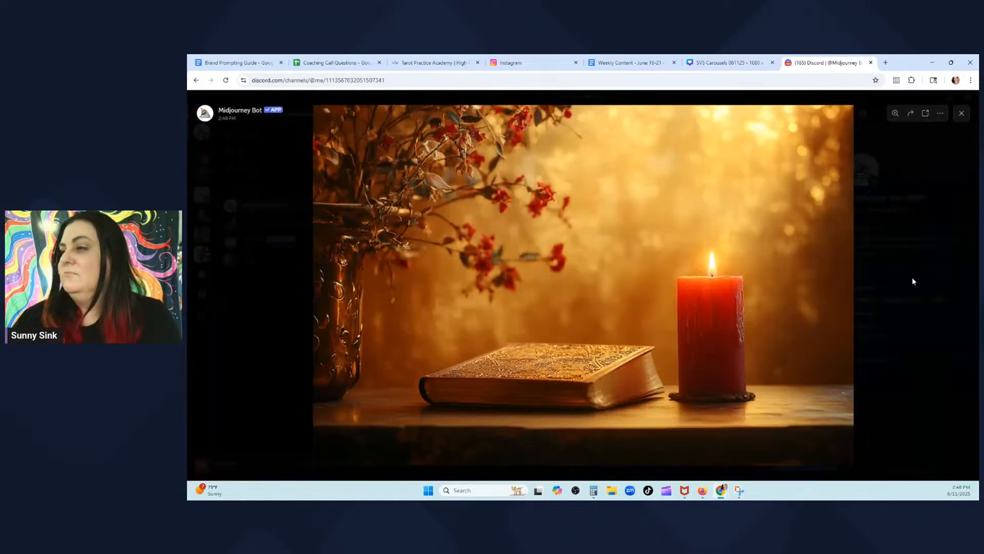
pyautogui.click(913, 281)
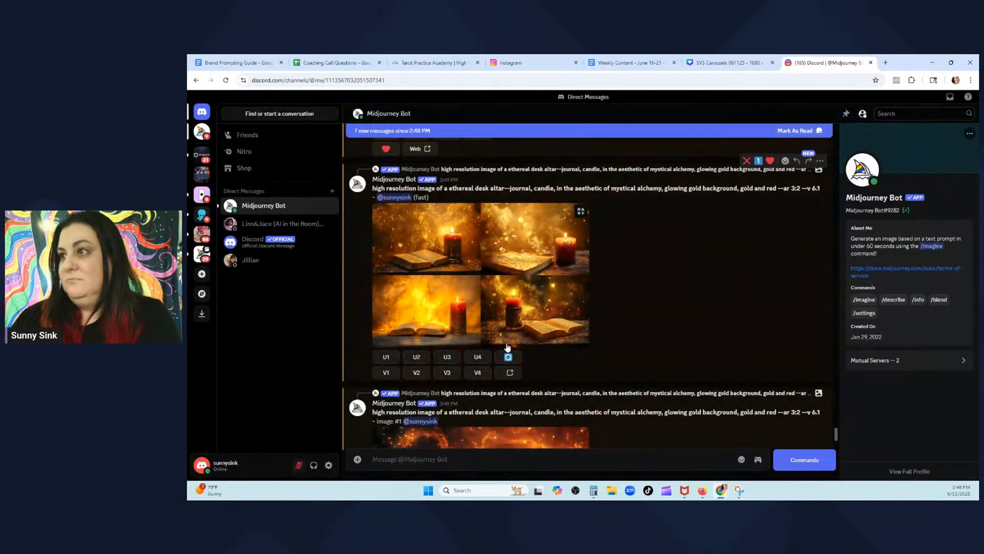
pyautogui.click(413, 359)
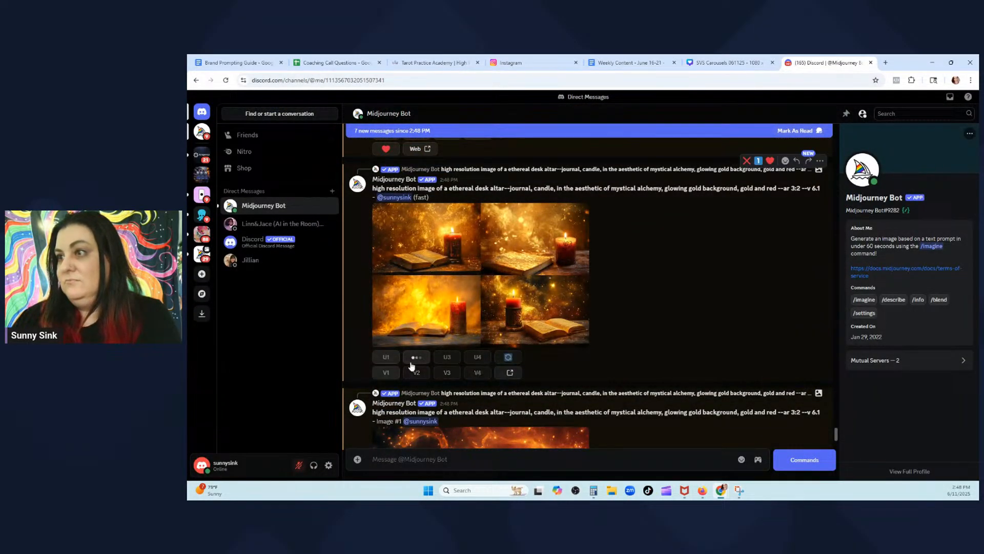
# Copy the upscaled open book and flaming candle image, paste it onto the Social Proof cover in Canva, and delete it from the page
pyautogui.click(580, 267)
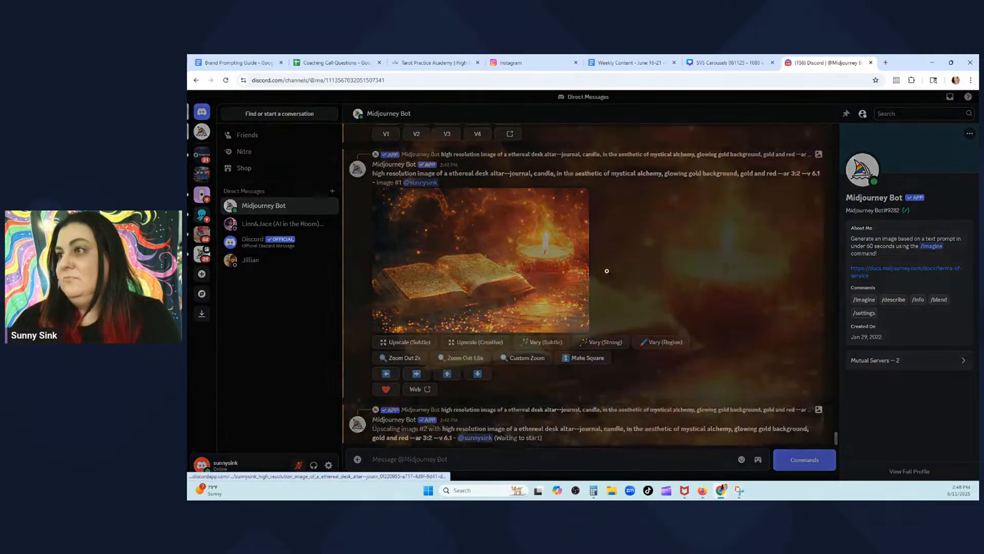
pyautogui.rightClick(603, 273)
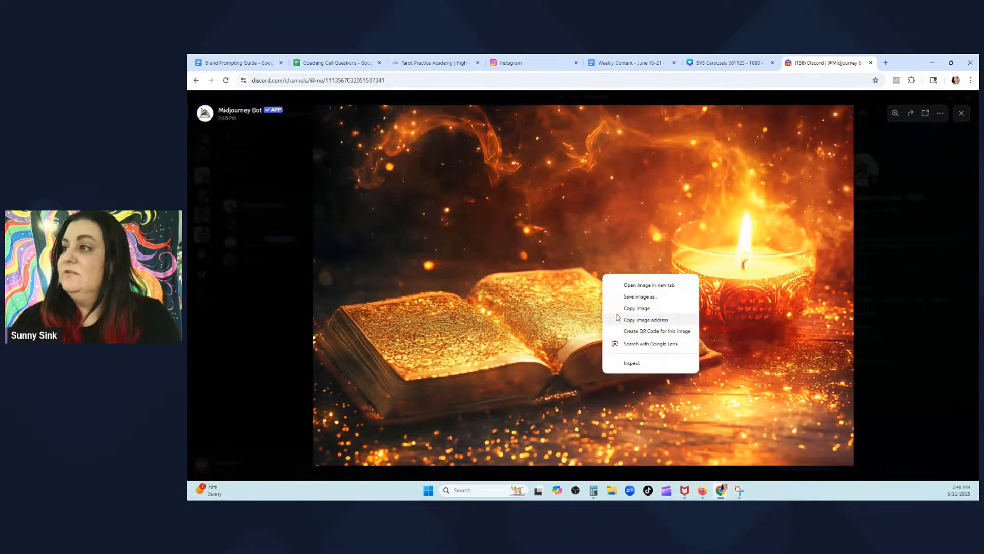
pyautogui.click(618, 308)
pyautogui.click(728, 62)
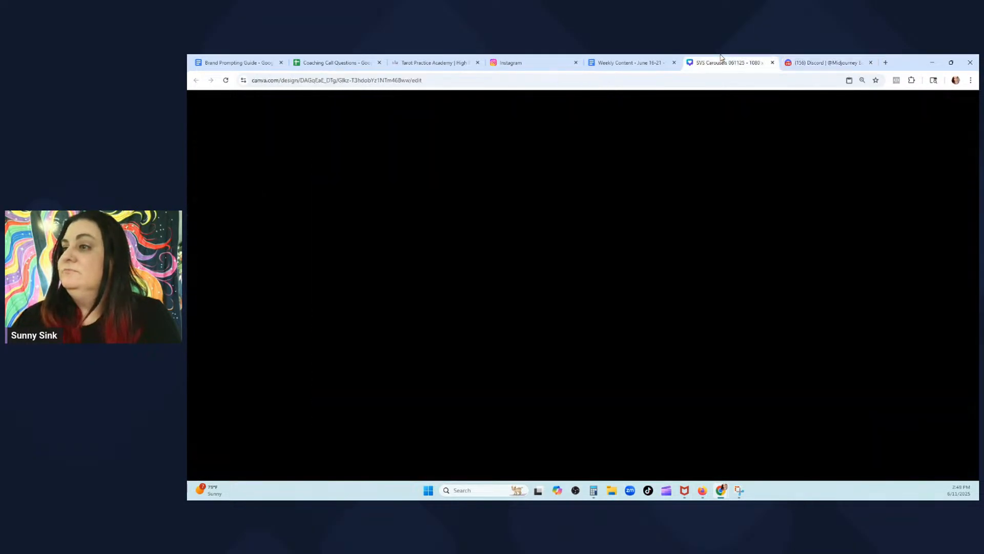
pyautogui.rightClick(684, 186)
pyautogui.click(701, 227)
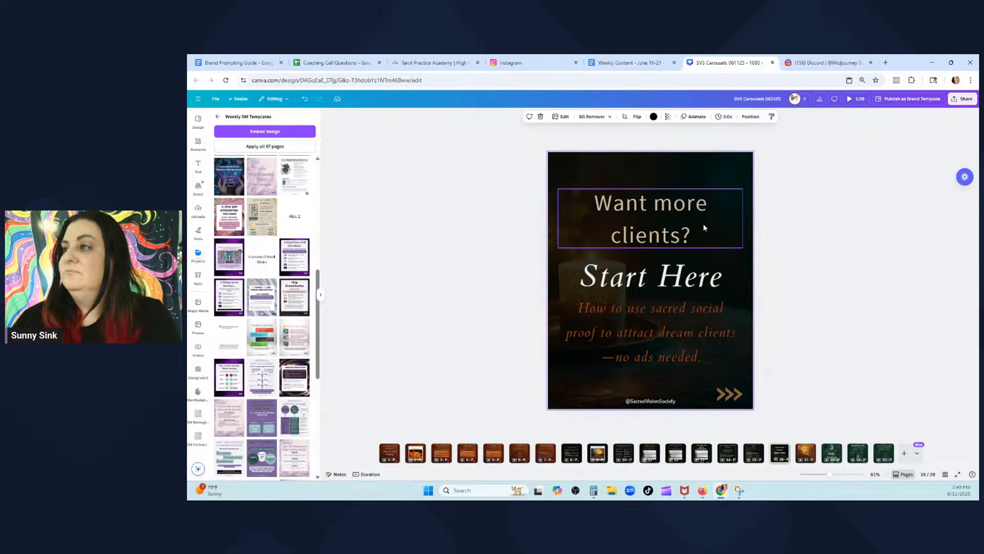
pyautogui.press('Delete')
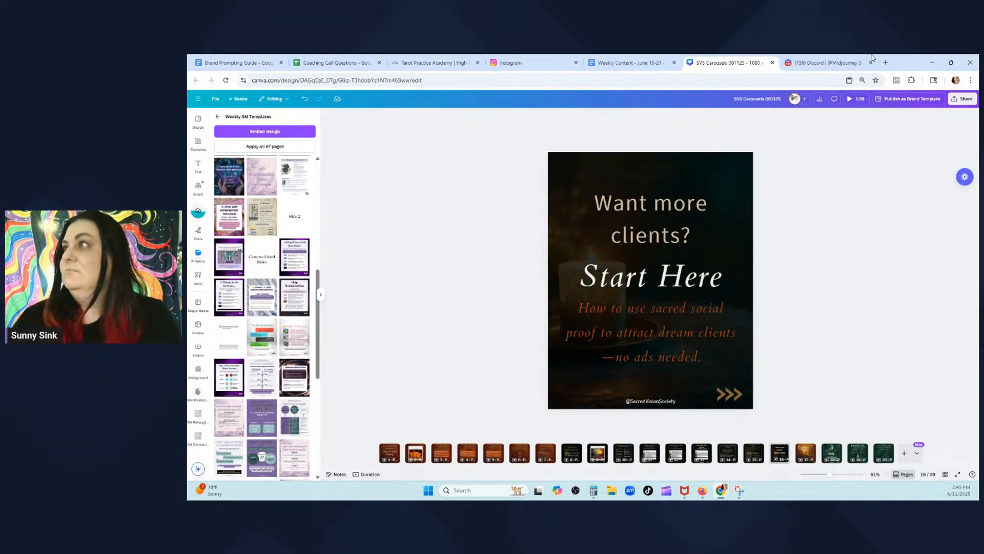
# Copy the upscaled closed gold book and red candle image from Midjourney, paste it onto the Social Proof cover in Canva, and delete it from the page
pyautogui.click(841, 61)
pyautogui.click(898, 235)
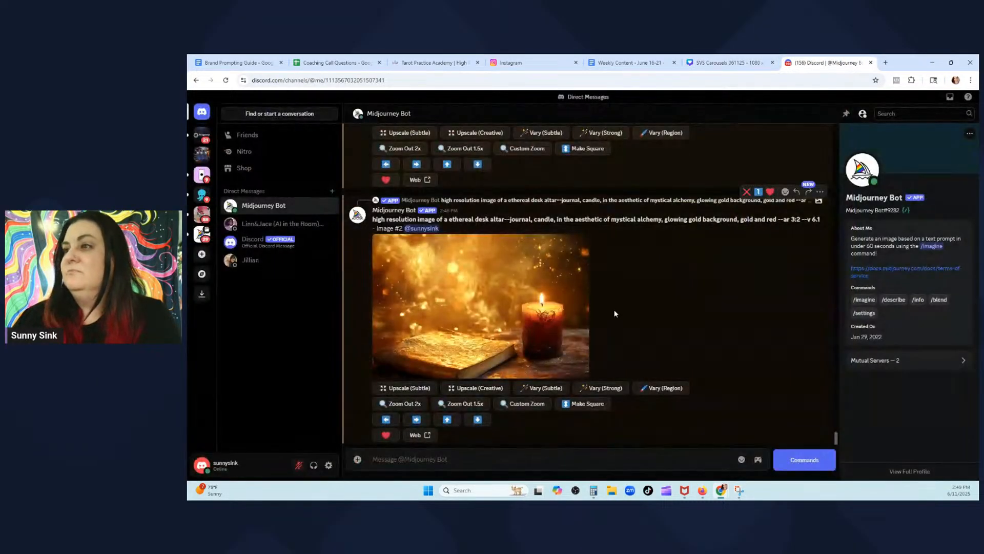
pyautogui.click(484, 298)
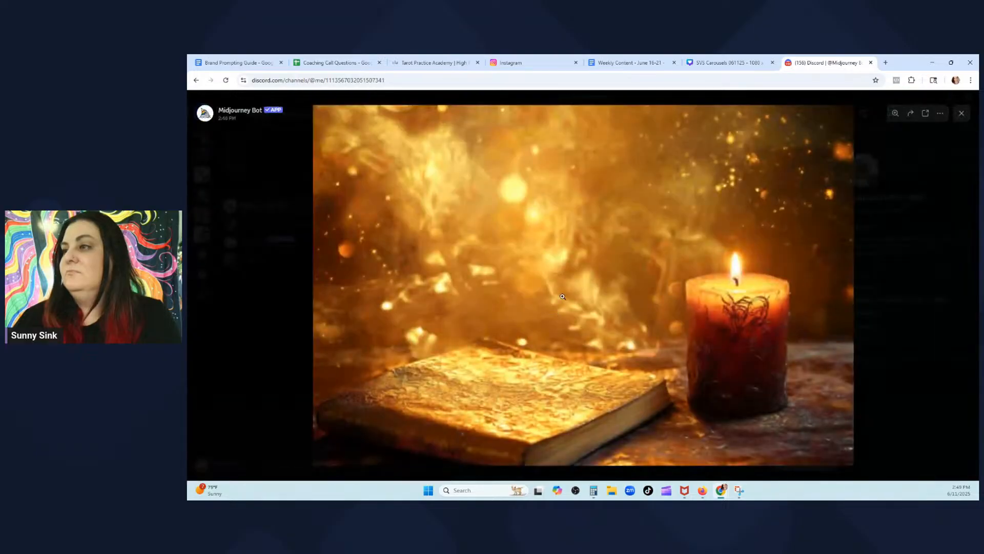
pyautogui.rightClick(585, 263)
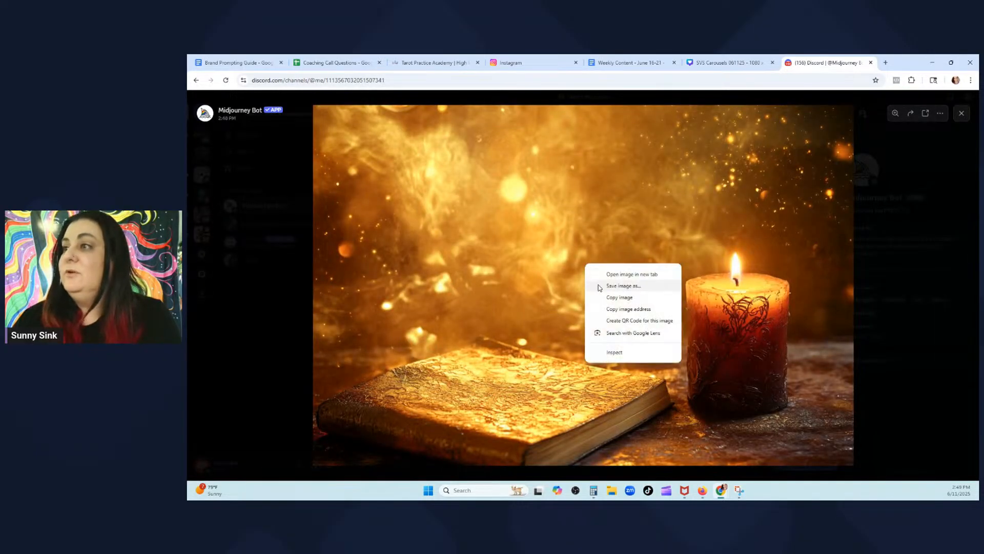
pyautogui.click(601, 297)
pyautogui.click(713, 63)
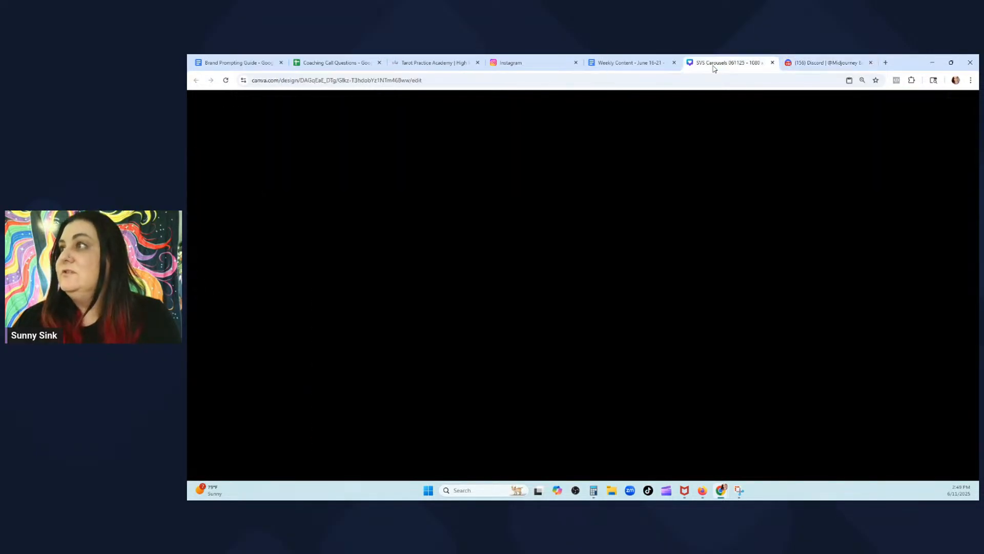
pyautogui.rightClick(703, 178)
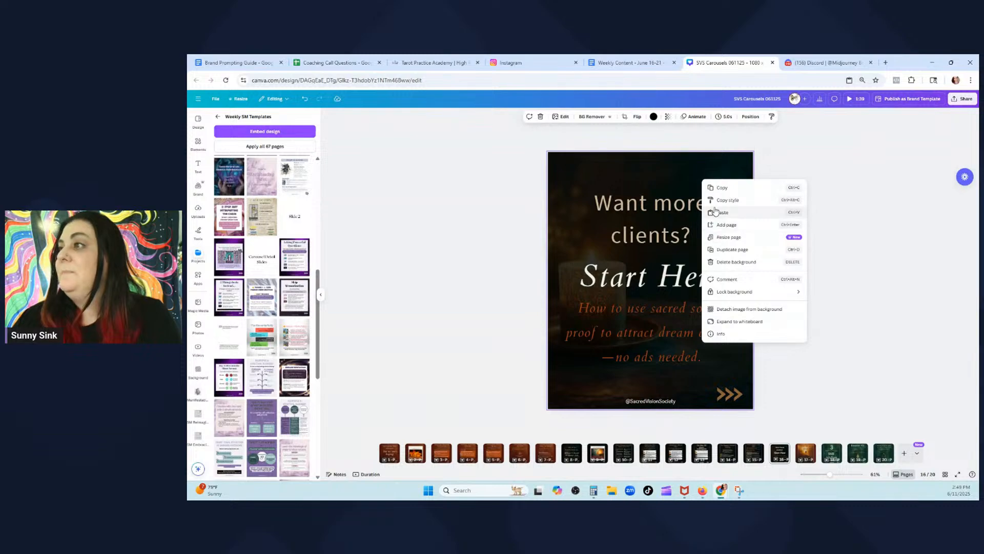
pyautogui.click(723, 212)
pyautogui.press('Delete')
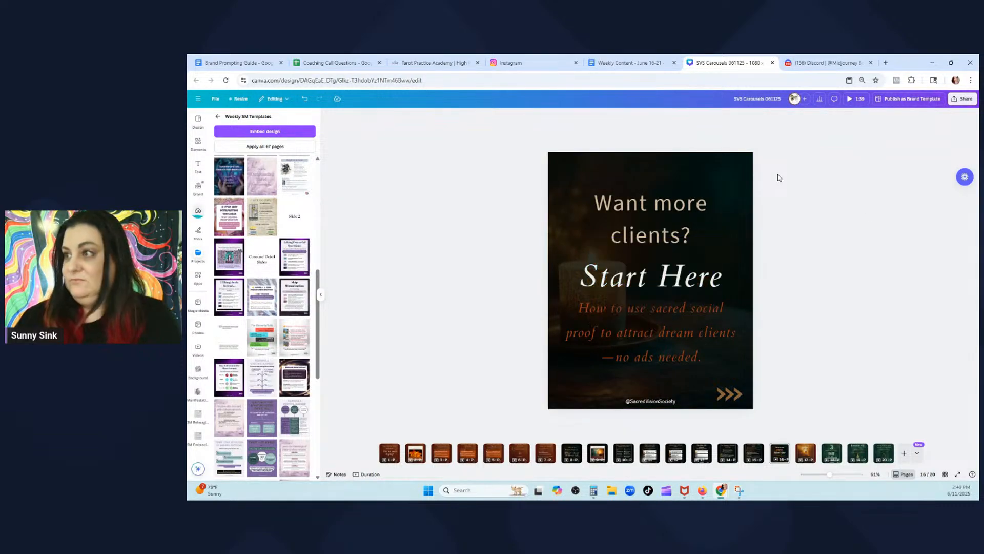
# Return to Midjourney and generate strong variations of the second image in the latest grid of glowing books and red candles
pyautogui.click(801, 62)
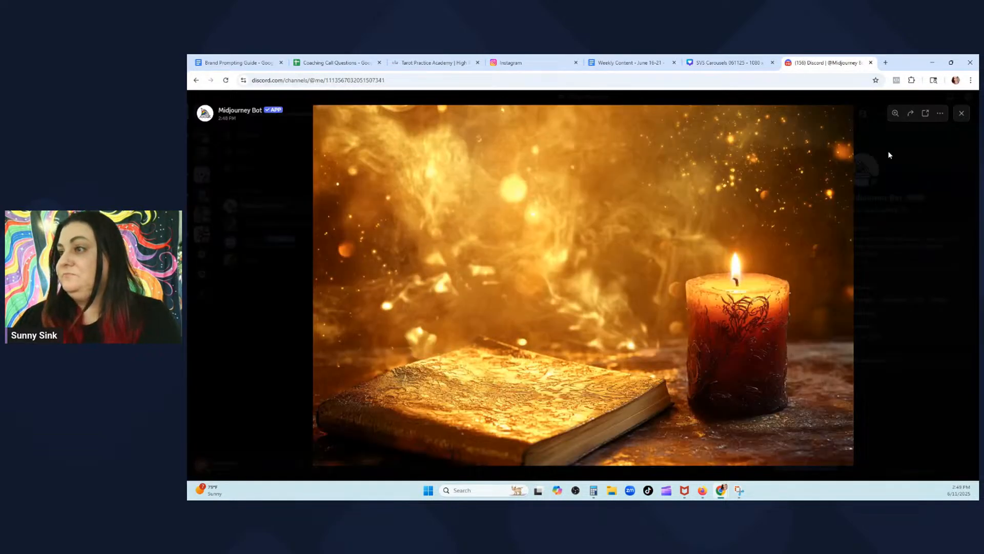
pyautogui.click(890, 154)
pyautogui.scroll(5, 495, 341)
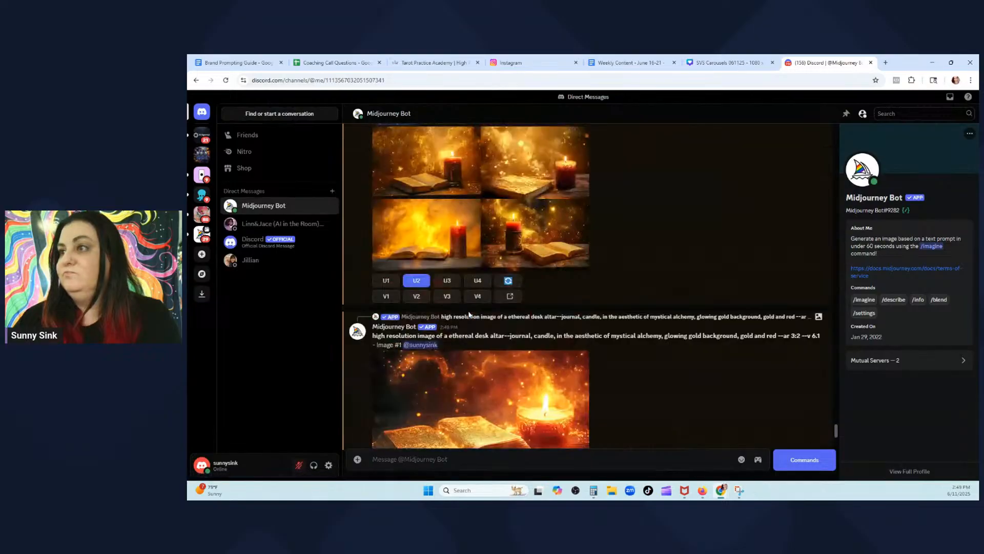
pyautogui.scroll(-2, 451, 343)
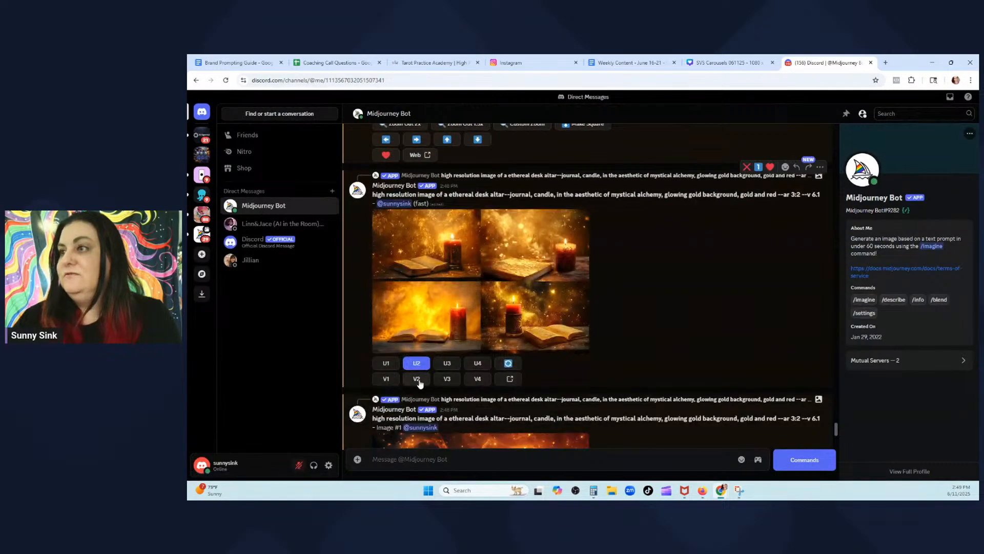
pyautogui.click(417, 379)
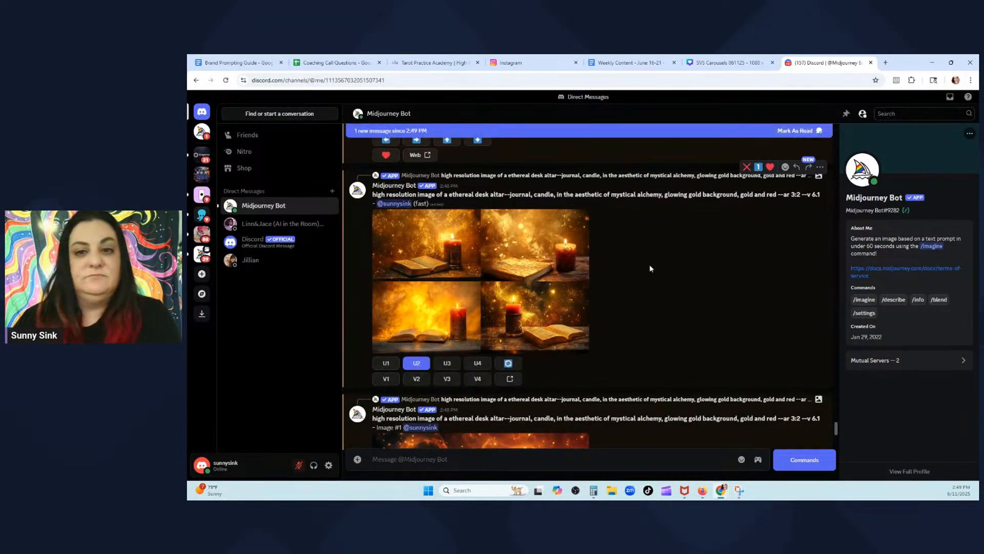
pyautogui.scroll(-10, 650, 268)
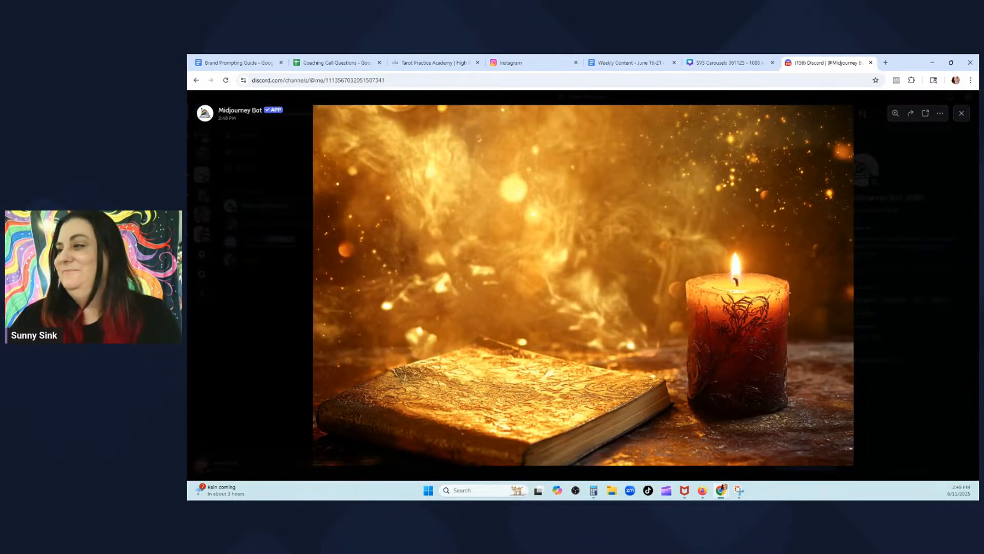
pyautogui.click(938, 414)
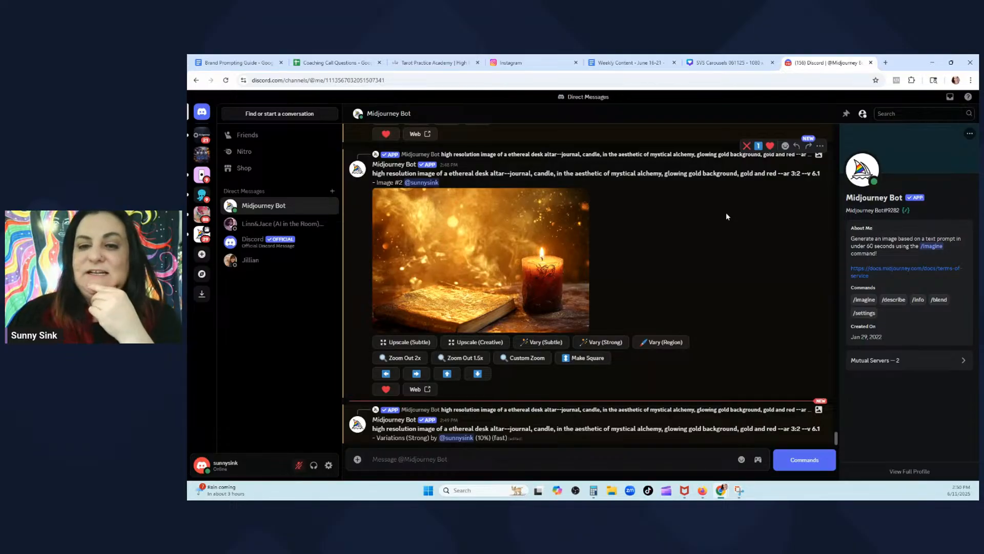
# Go back to the earlier Midjourney grid with the library books and upscale its third image, a red candle on stacked books
pyautogui.scroll(8, 640, 279)
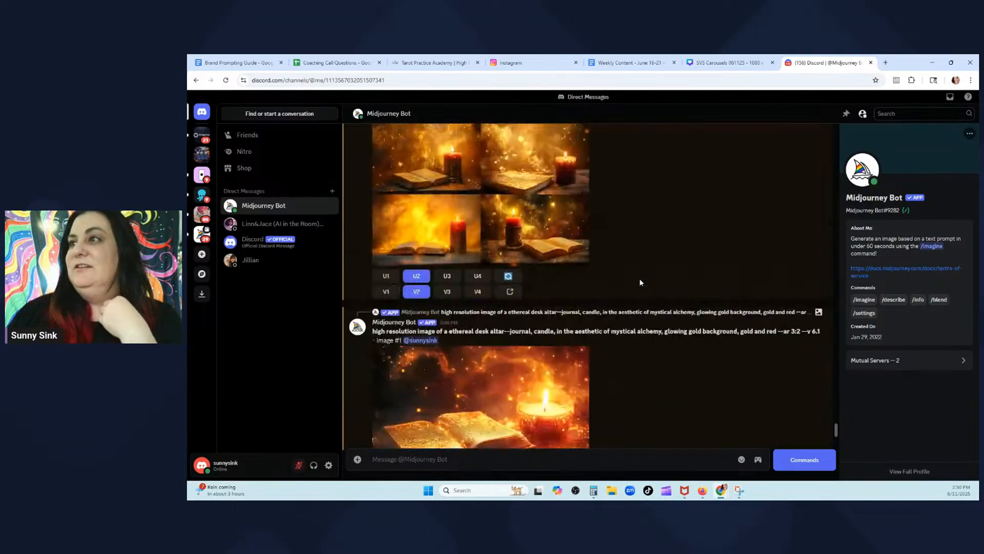
pyautogui.scroll(10, 639, 278)
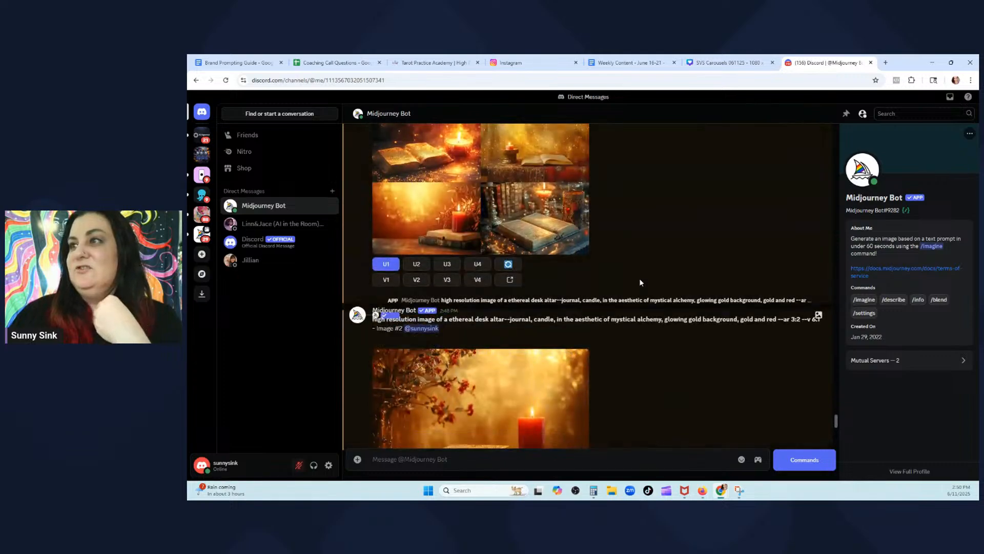
pyautogui.scroll(-3, 640, 280)
pyautogui.scroll(3, 640, 280)
pyautogui.scroll(-6, 640, 279)
pyautogui.scroll(4, 640, 280)
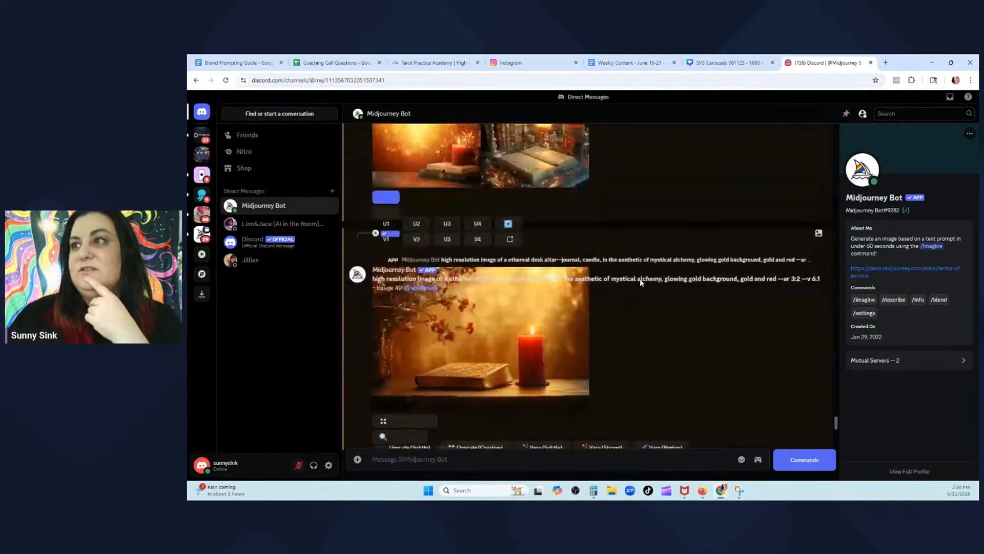
pyautogui.scroll(1, 641, 283)
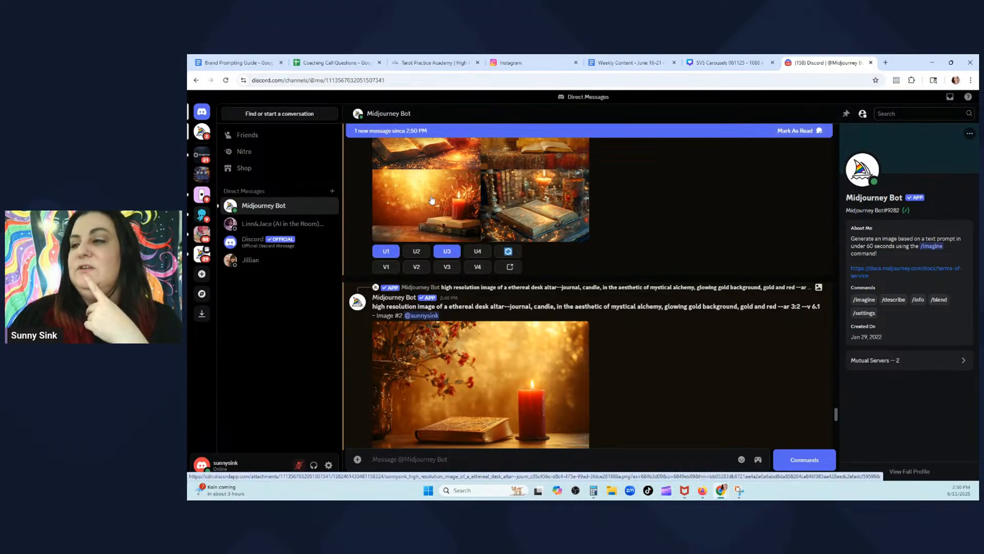
# Copy the upscaled candle on stacked books image, paste it onto the Social Proof cover in Canva, and delete it from the page
pyautogui.scroll(2, 431, 201)
pyautogui.scroll(-8, 574, 232)
pyautogui.scroll(-10, 576, 232)
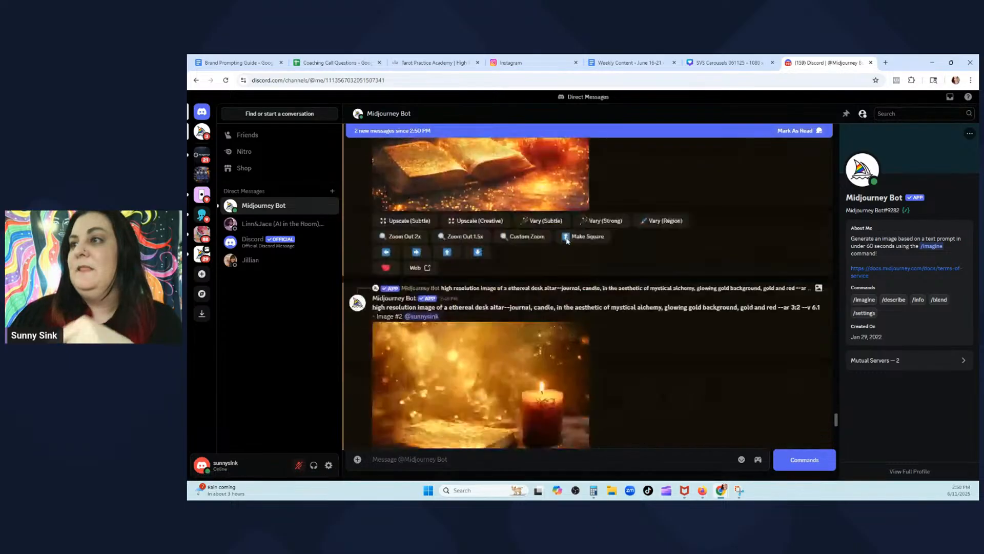
pyautogui.scroll(3, 534, 288)
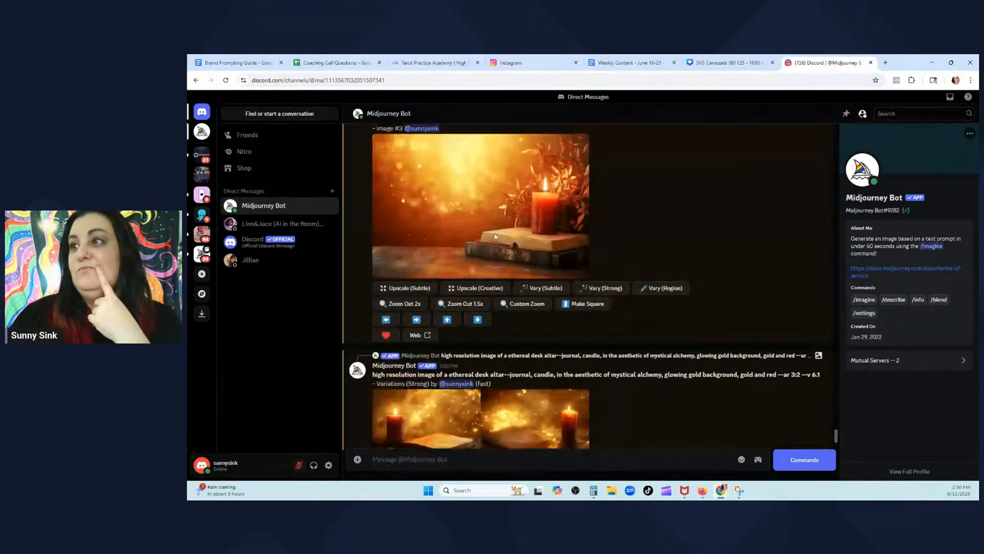
pyautogui.click(561, 221)
pyautogui.rightClick(562, 220)
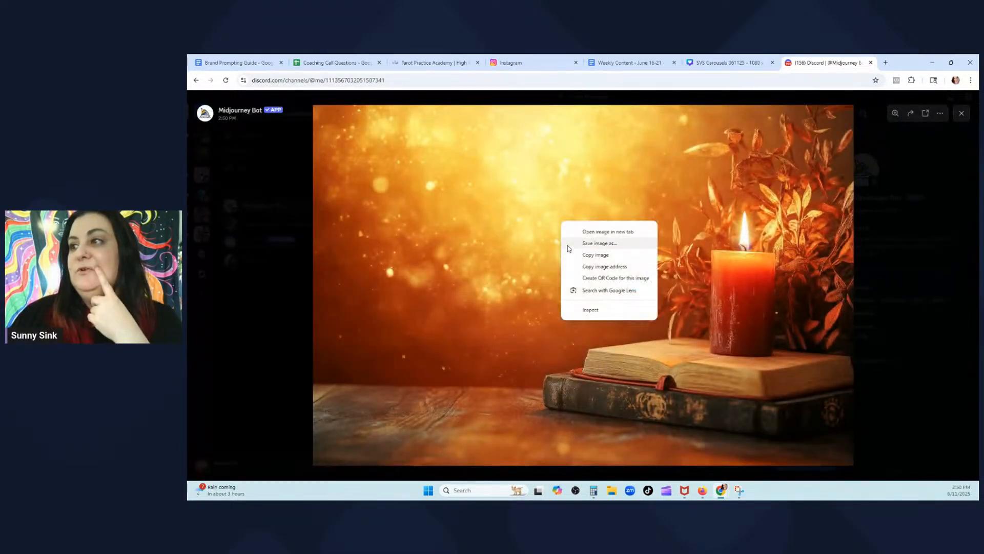
pyautogui.click(570, 254)
pyautogui.press('Escape')
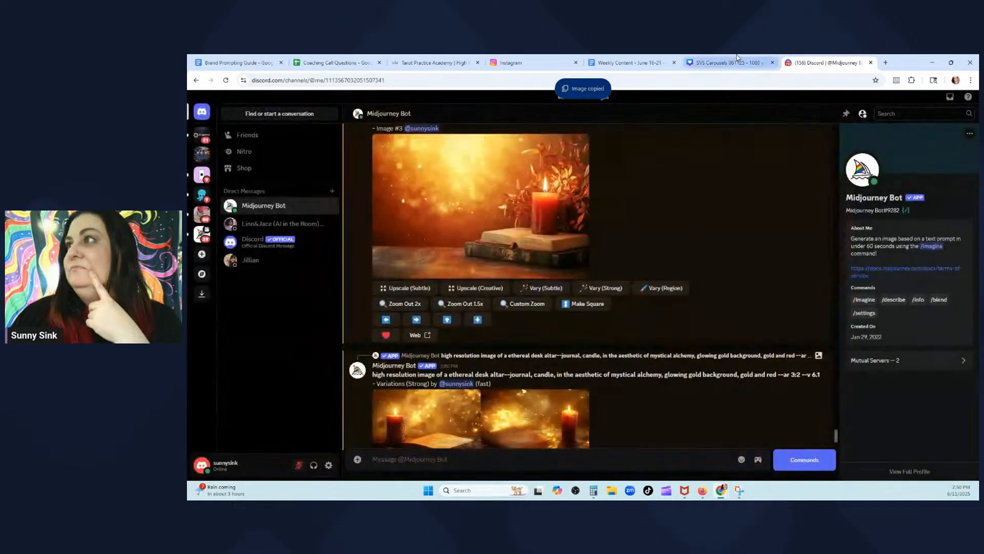
pyautogui.click(728, 62)
pyautogui.rightClick(697, 191)
pyautogui.click(718, 221)
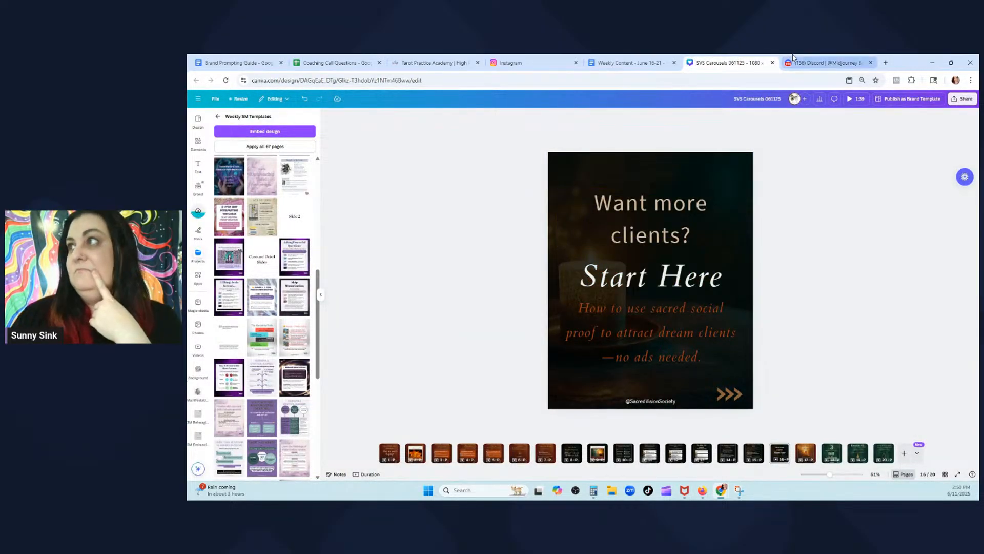
# Return to Midjourney, upscale the fourth image of the strong variations grid, and open the upscaled image in full view
pyautogui.click(825, 63)
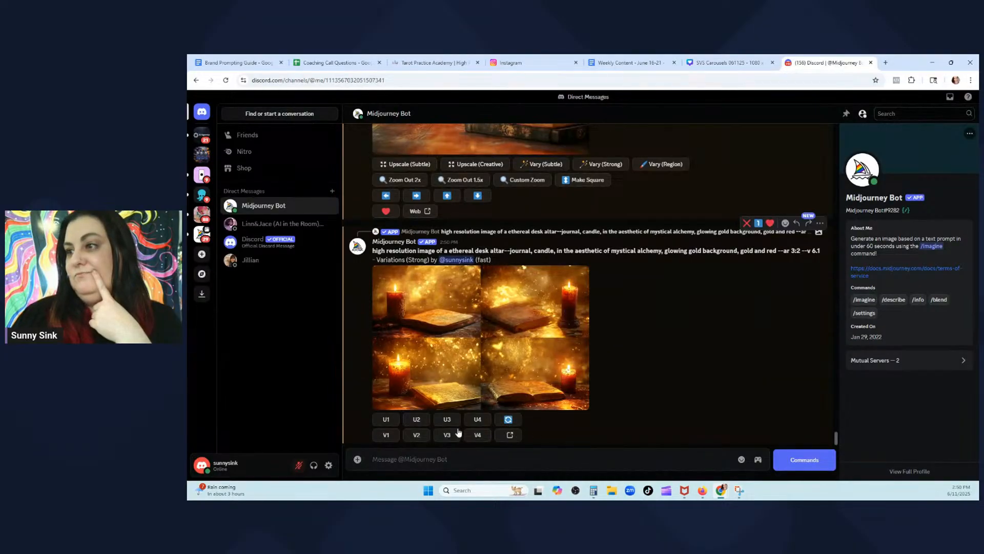
pyautogui.click(477, 419)
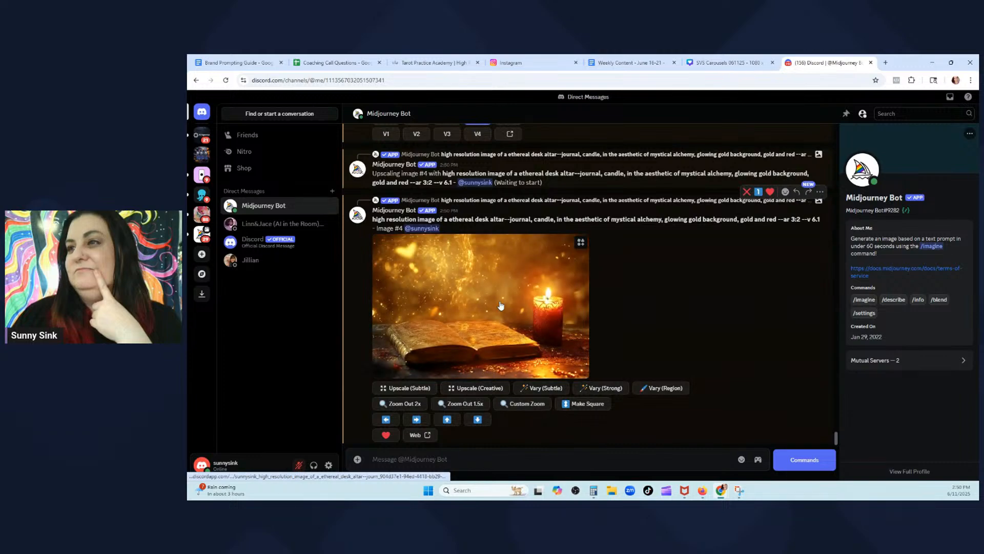
pyautogui.click(500, 307)
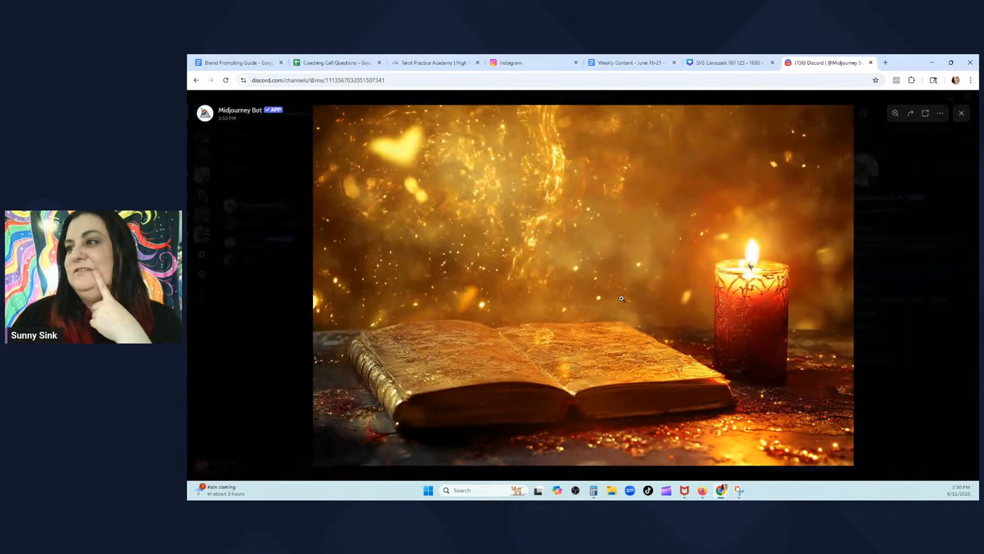
# Copy the upscaled open gold book and candle variation, paste it onto the Social Proof cover in Canva, and delete it from the page
pyautogui.rightClick(621, 299)
pyautogui.click(654, 332)
pyautogui.click(725, 62)
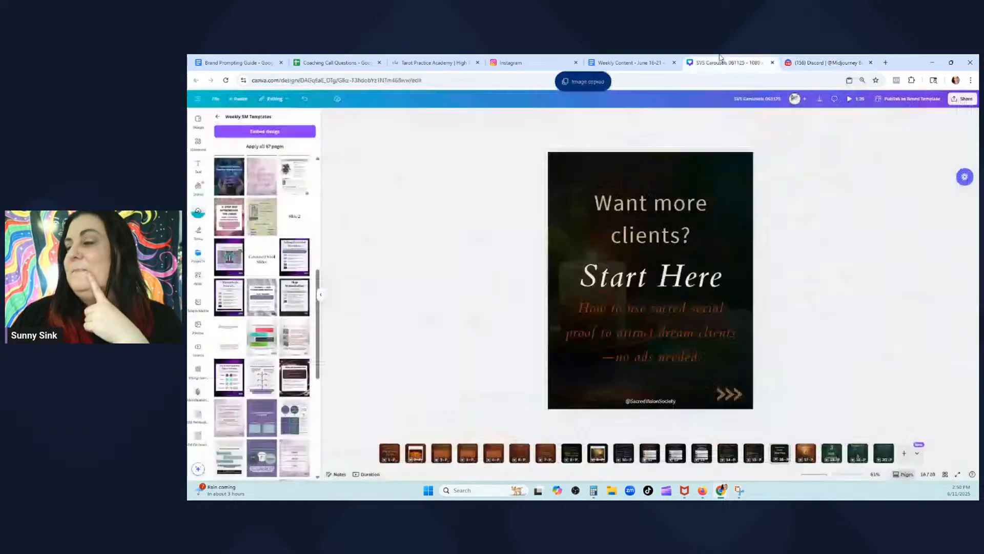
pyautogui.rightClick(699, 172)
pyautogui.click(717, 200)
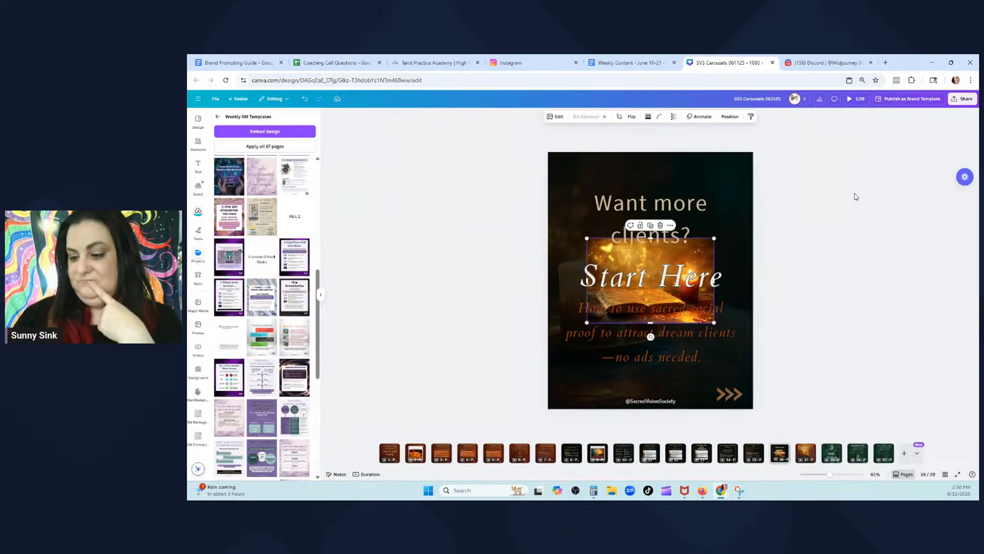
pyautogui.press('Delete')
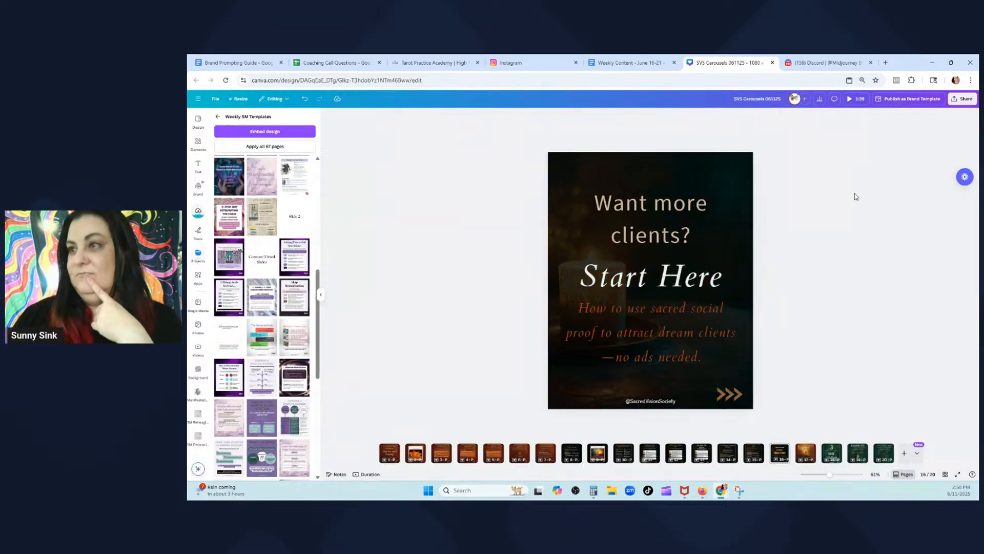
# Select the six newly uploaded book and candle images and move them to the Sacred Vision Society Brand Graphics folder
pyautogui.click(199, 212)
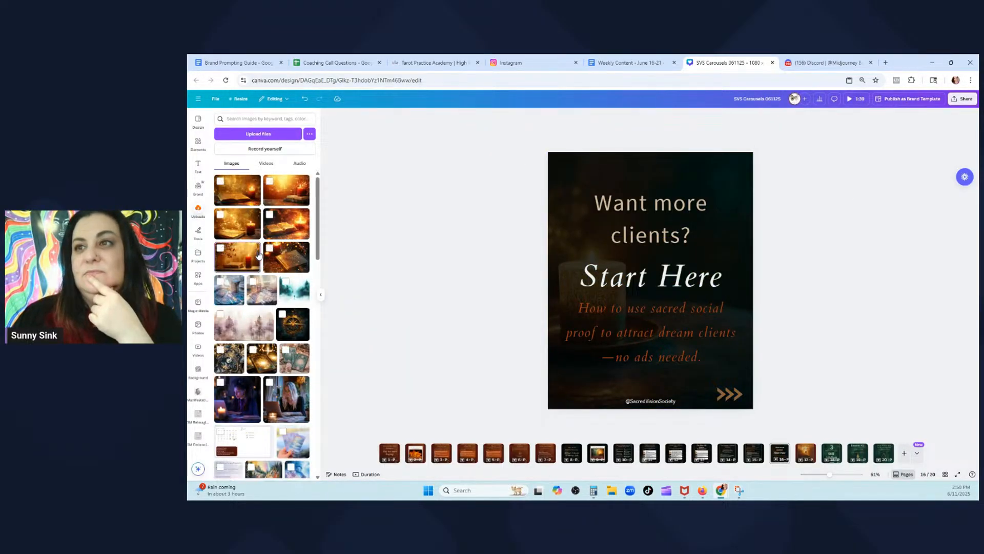
pyautogui.click(269, 248)
pyautogui.click(269, 214)
pyautogui.click(269, 181)
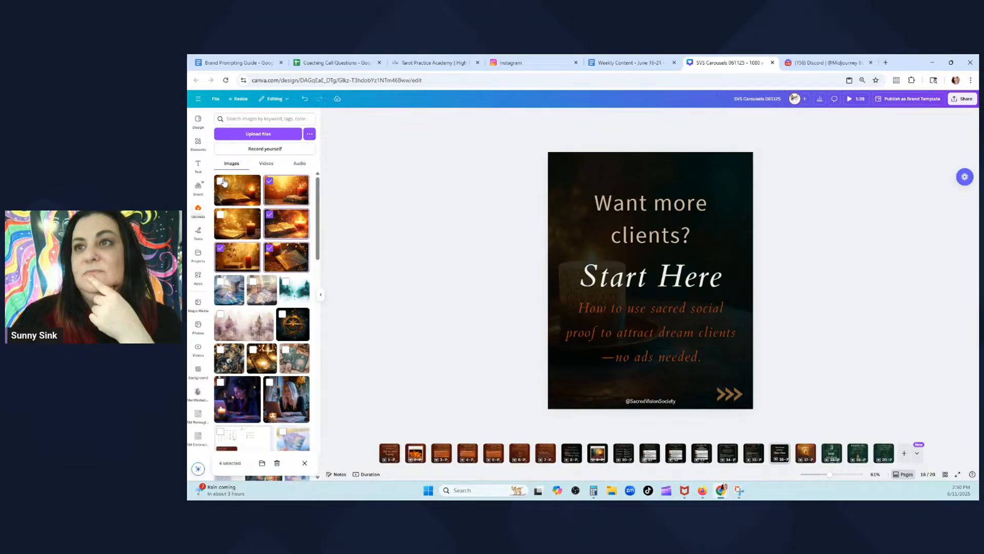
pyautogui.click(221, 182)
pyautogui.click(220, 215)
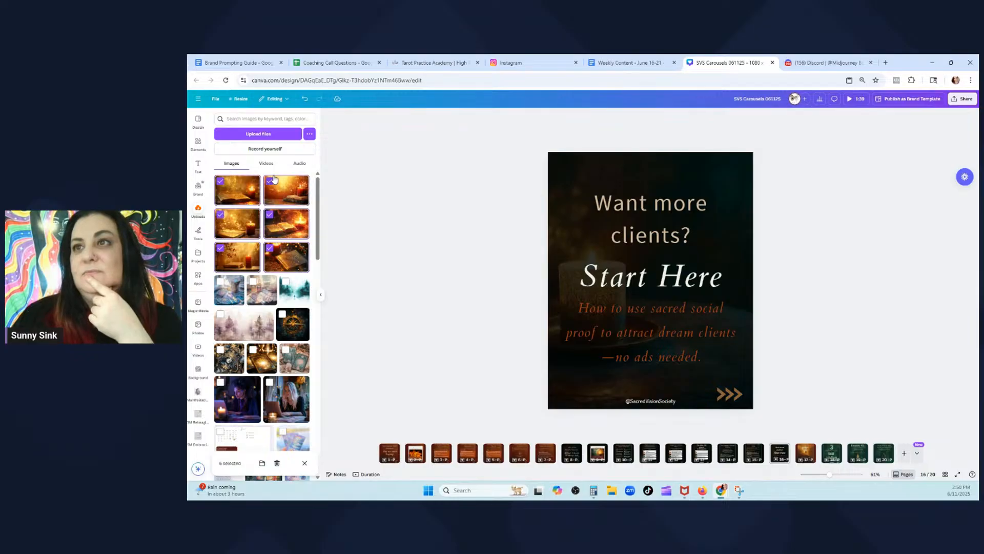
pyautogui.click(262, 463)
pyautogui.click(608, 266)
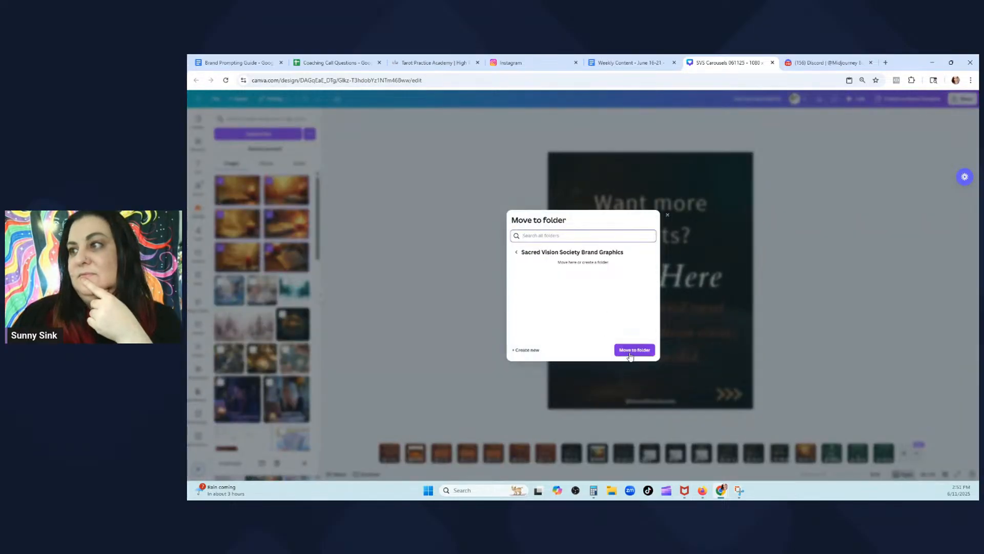
pyautogui.click(630, 350)
pyautogui.click(638, 308)
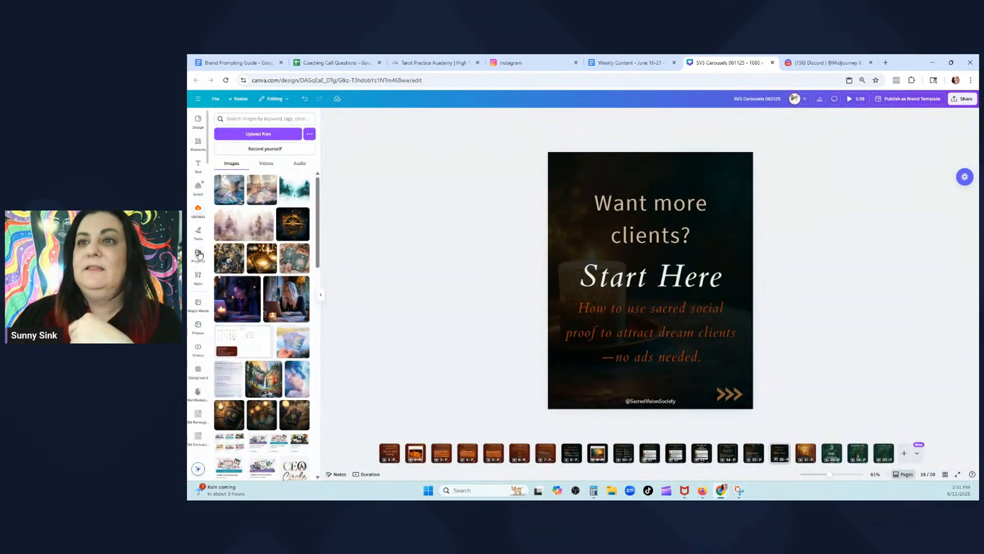
# Leave the Weekly SM Templates design in the projects and open the Sacred Vision Society Brand Graphics folder's images
pyautogui.click(199, 255)
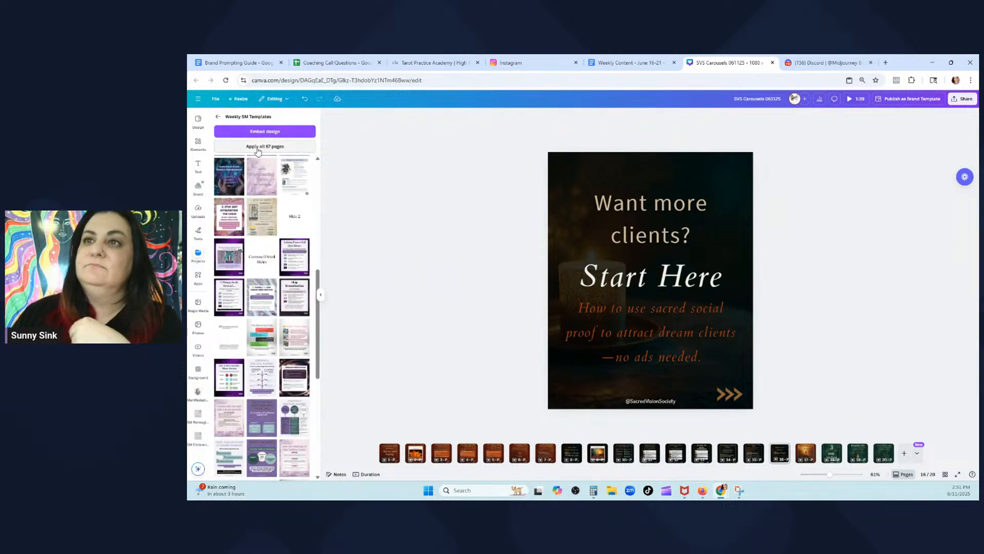
pyautogui.click(217, 117)
pyautogui.click(275, 136)
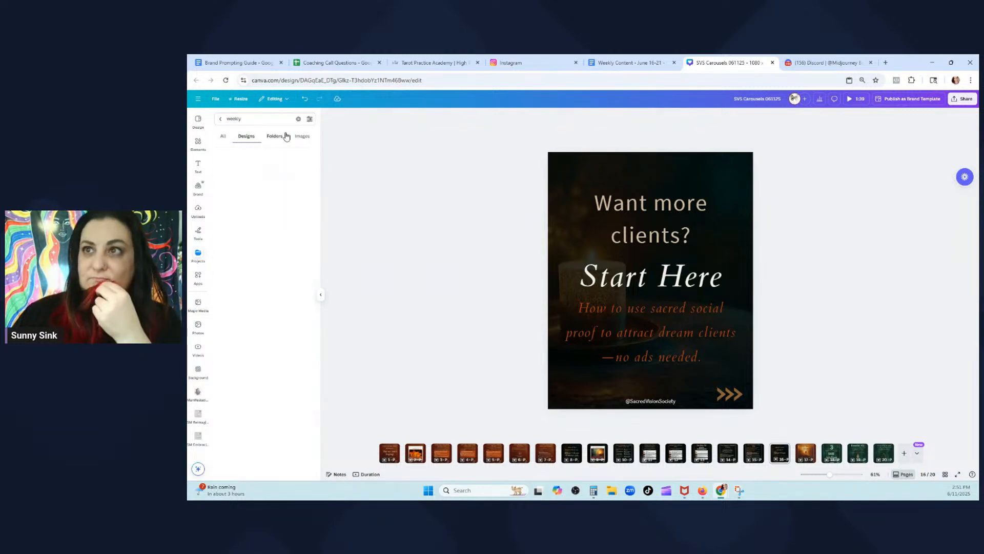
pyautogui.click(281, 153)
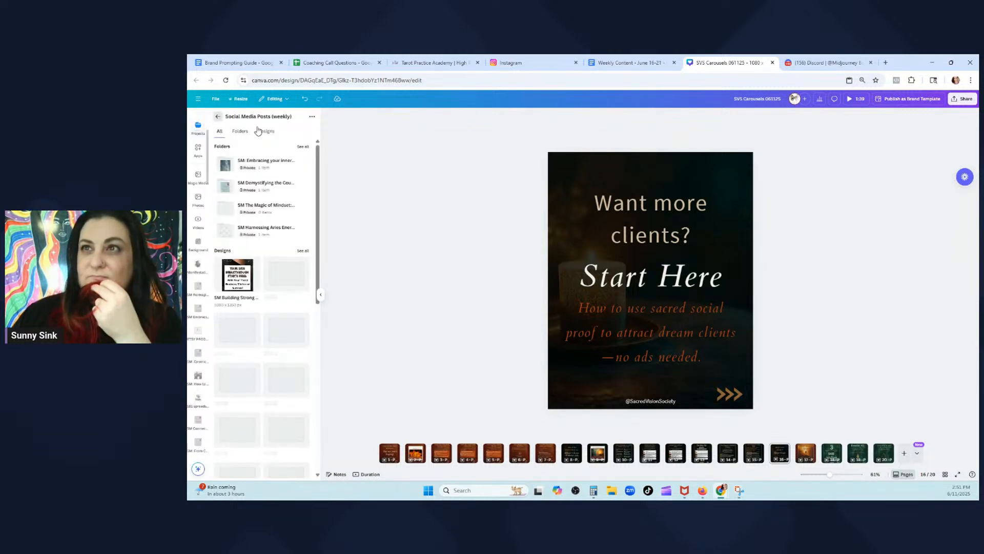
pyautogui.click(218, 117)
pyautogui.click(221, 120)
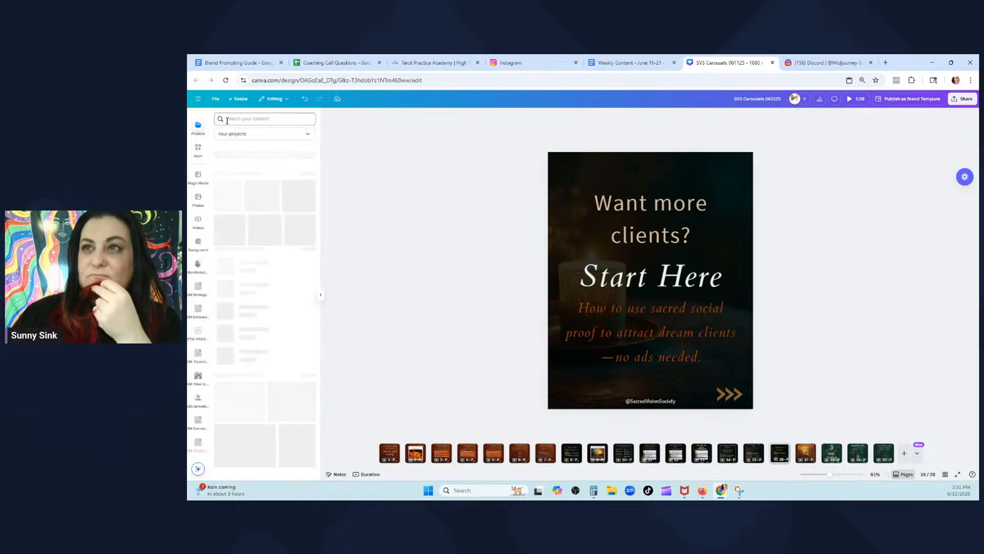
pyautogui.click(261, 151)
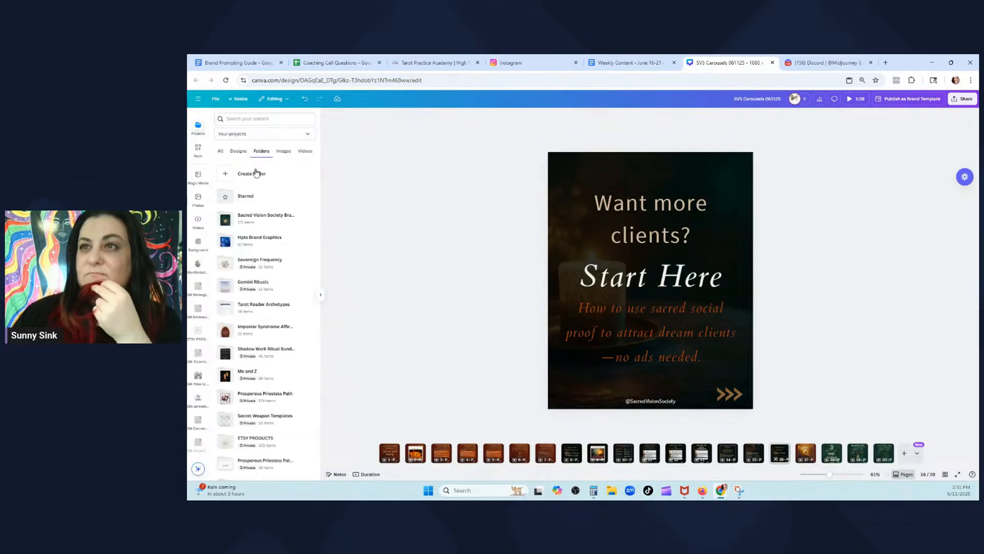
pyautogui.click(253, 216)
pyautogui.scroll(-1, 253, 294)
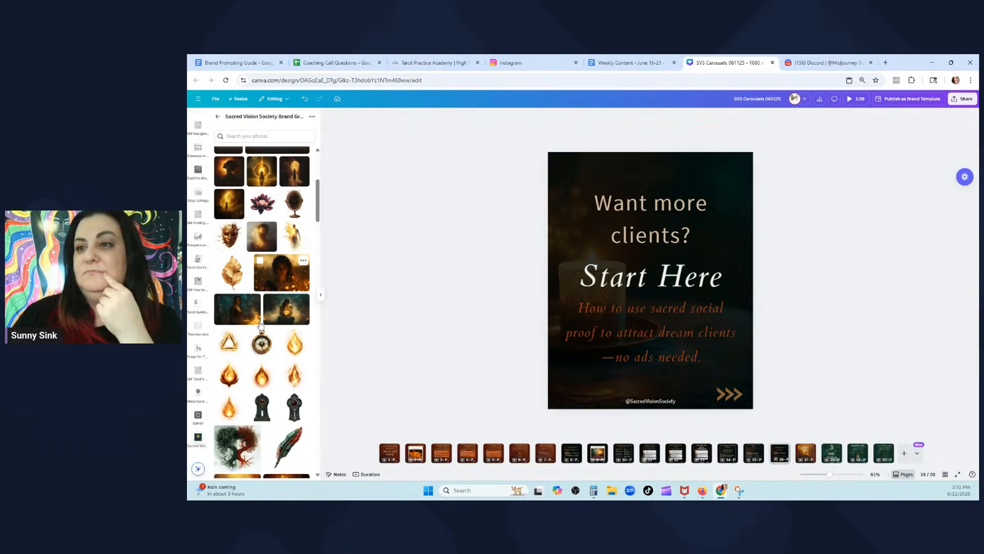
pyautogui.scroll(4, 241, 277)
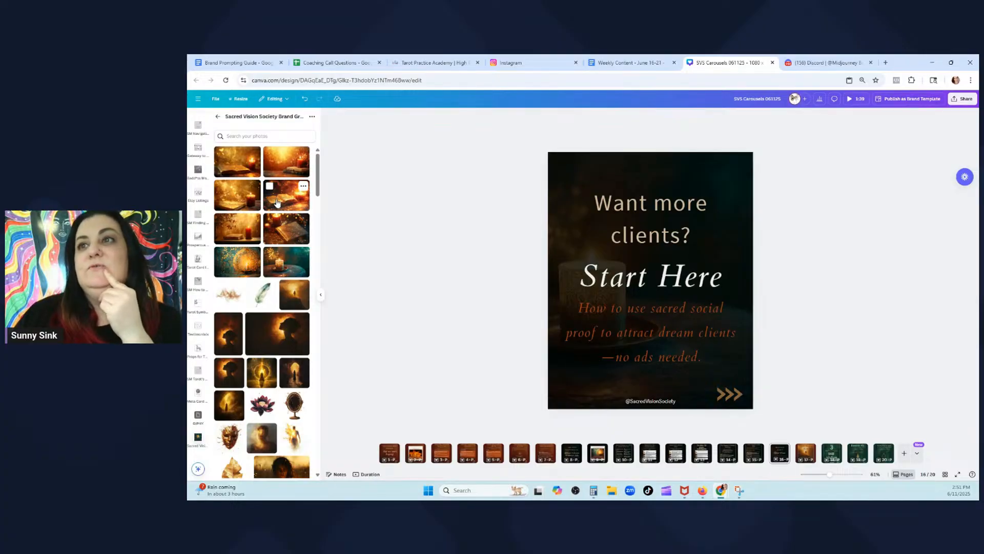
# Try the open glowing book, stacked books, and gold book images on the Social Proof cover, with the gold book at 47 transparency
pyautogui.moveTo(276, 202); pyautogui.dragTo(563, 202)
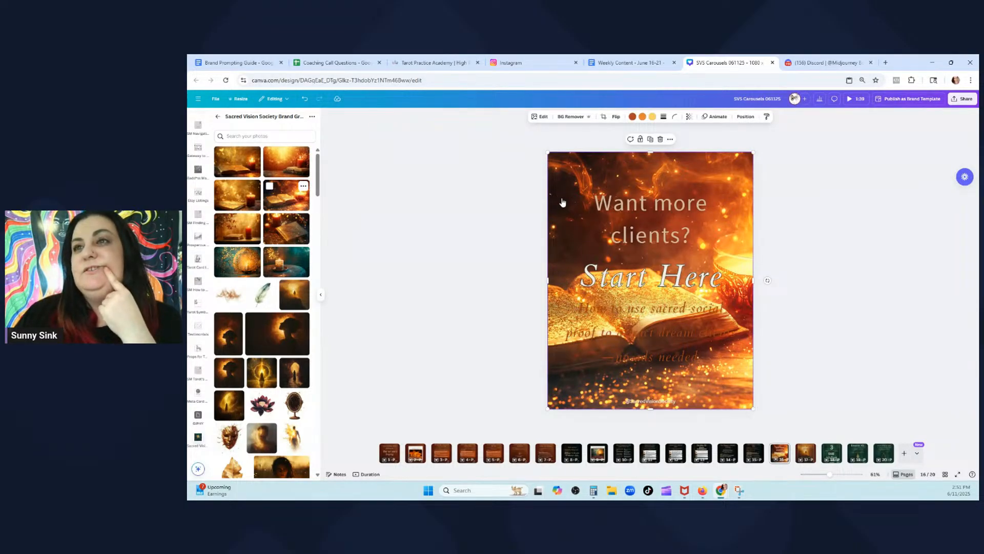
pyautogui.moveTo(287, 160); pyautogui.dragTo(562, 185)
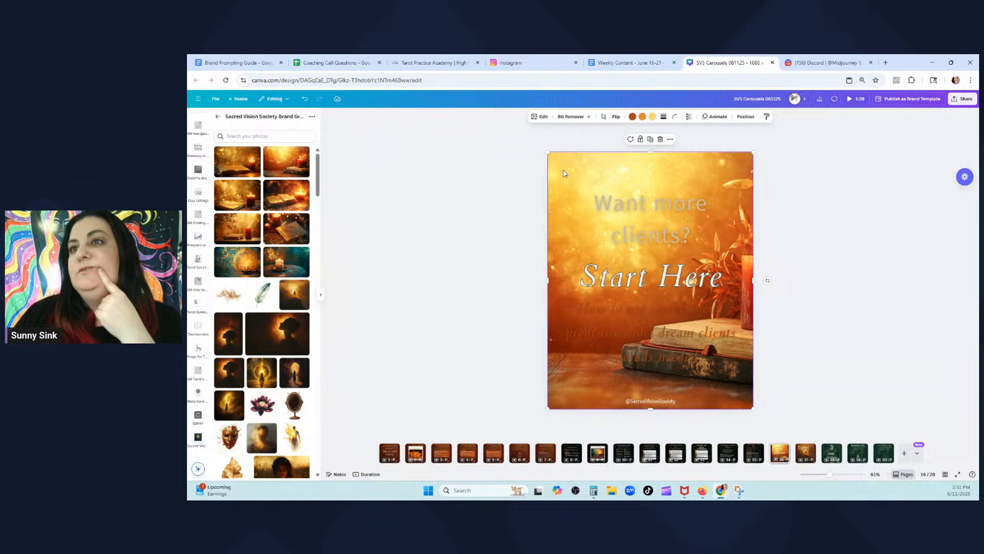
pyautogui.moveTo(581, 221); pyautogui.dragTo(589, 231)
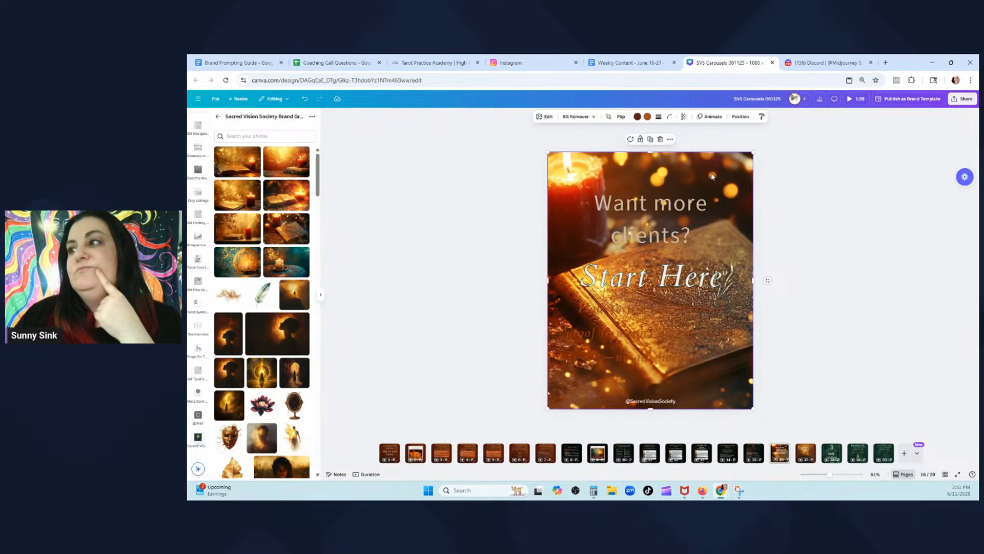
pyautogui.click(684, 116)
pyautogui.moveTo(700, 142); pyautogui.dragTo(675, 144)
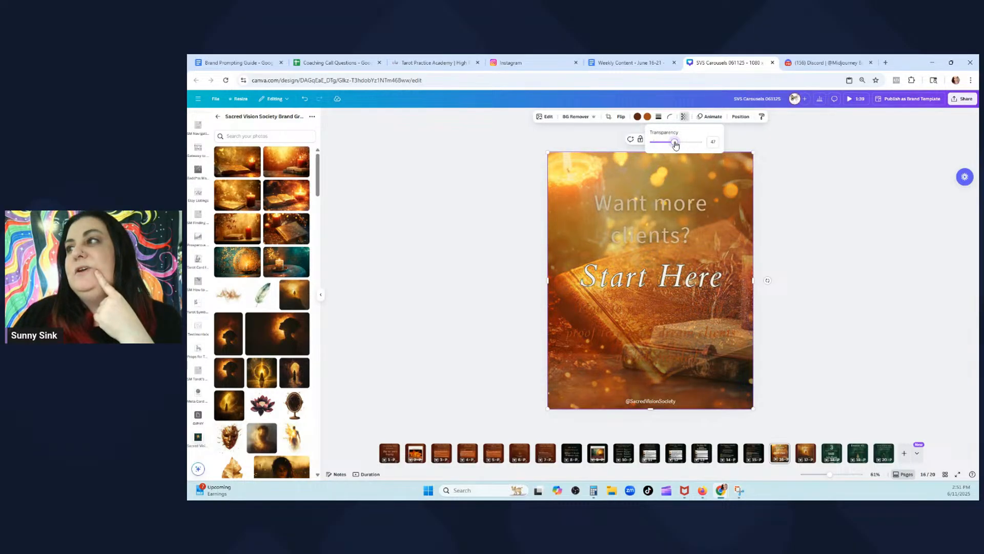
pyautogui.rightClick(732, 186)
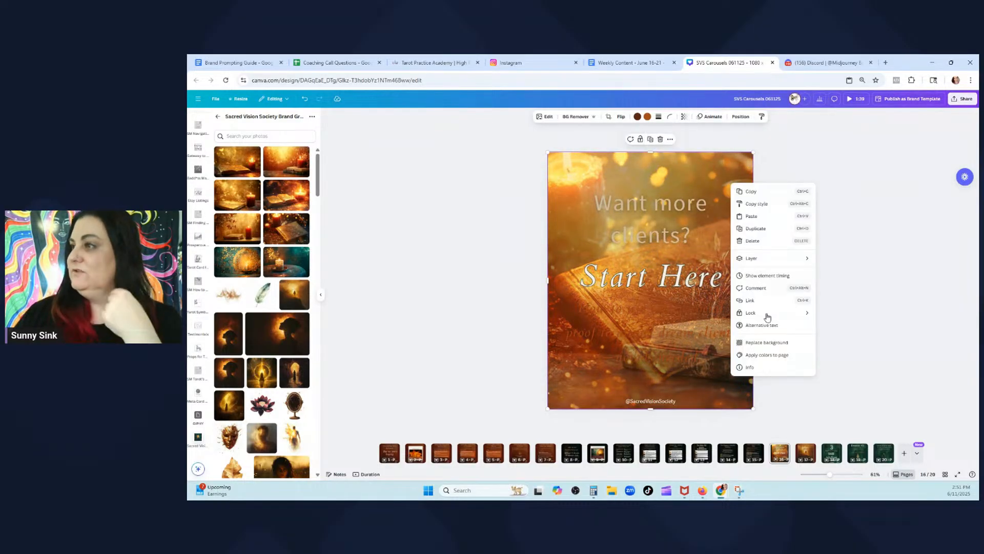
pyautogui.click(767, 349)
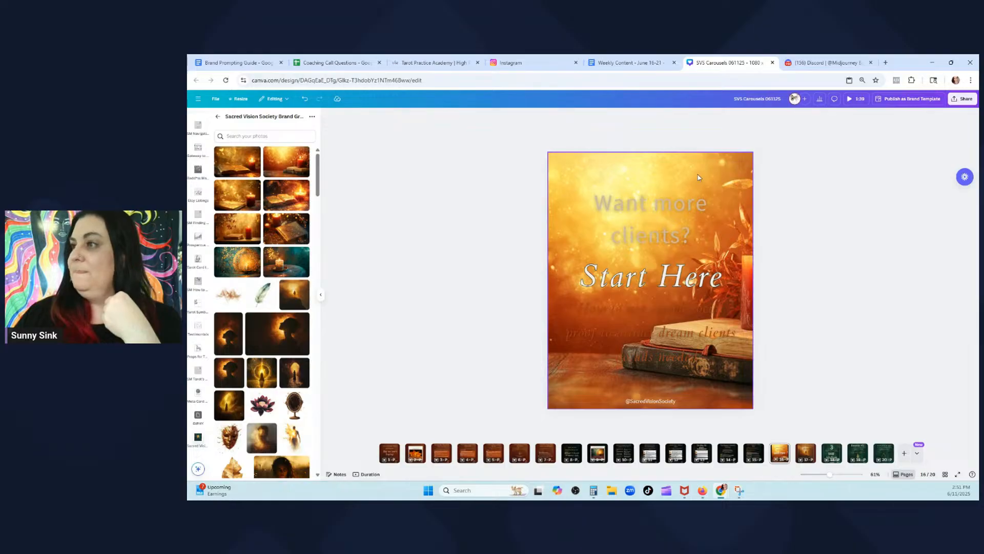
# Add the gold book and candle image, make it the cover's background, and delete the stacked books image covering it
pyautogui.moveTo(304, 220); pyautogui.dragTo(565, 225)
pyautogui.rightClick(670, 170)
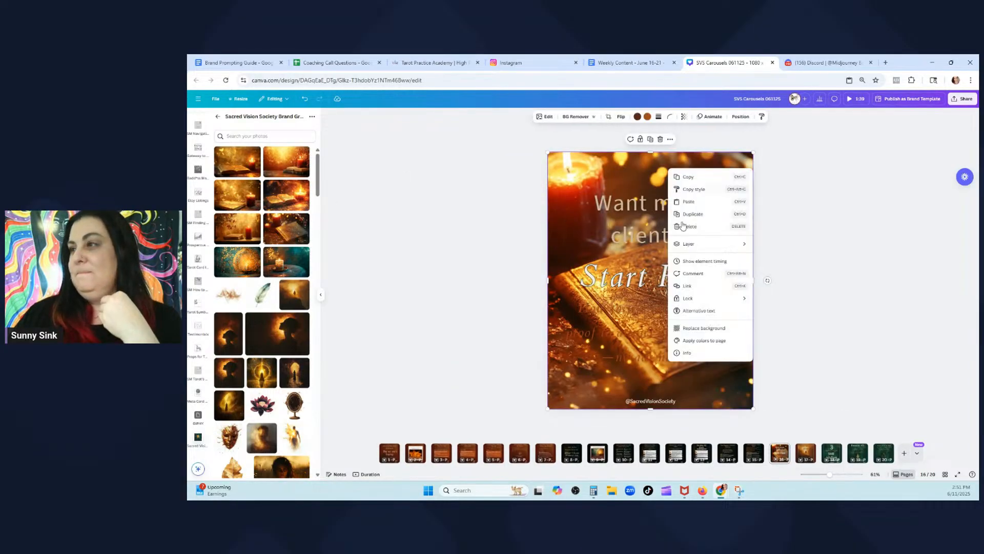
pyautogui.click(693, 326)
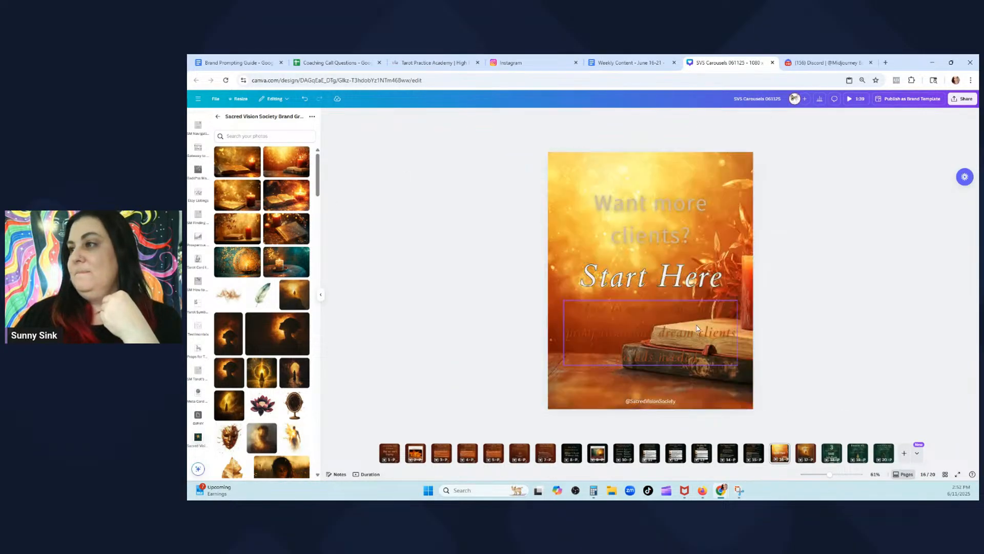
pyautogui.click(718, 179)
pyautogui.press('Delete')
# Set the gold book background image's transparency to 43
pyautogui.click(718, 177)
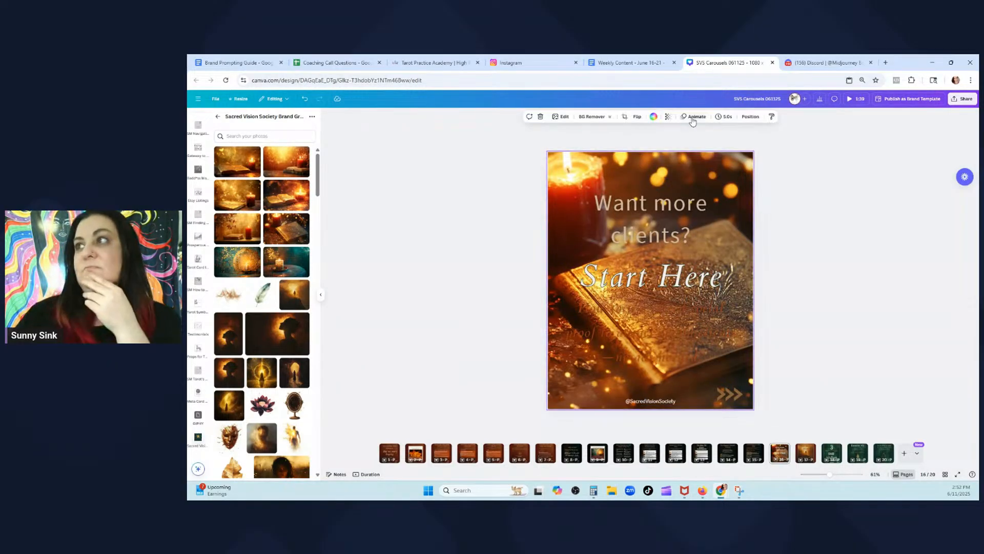
pyautogui.click(667, 117)
pyautogui.moveTo(684, 142); pyautogui.dragTo(657, 145)
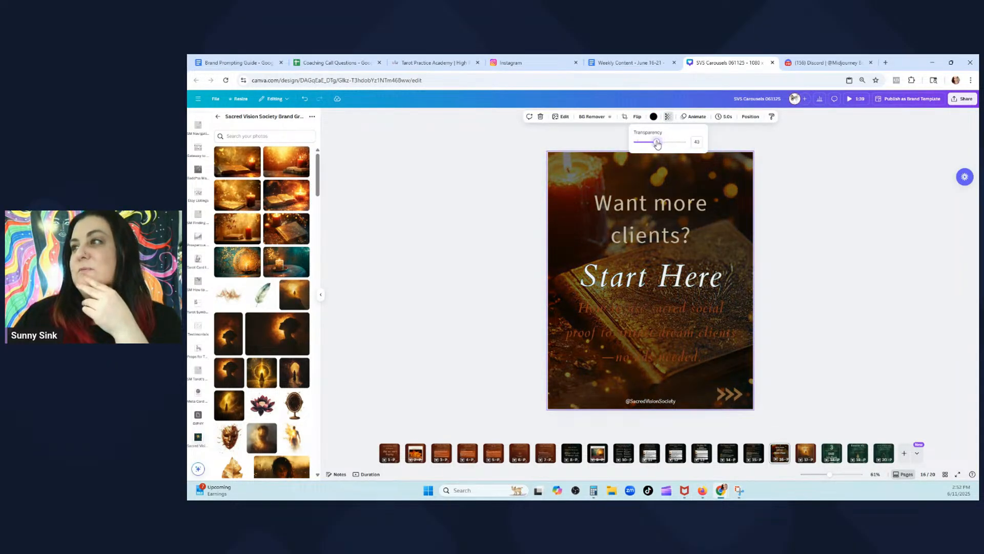
# Try dark red, burnt orange, black, dark green, and a dark photo colour behind the semi-transparent gold book background
pyautogui.click(654, 117)
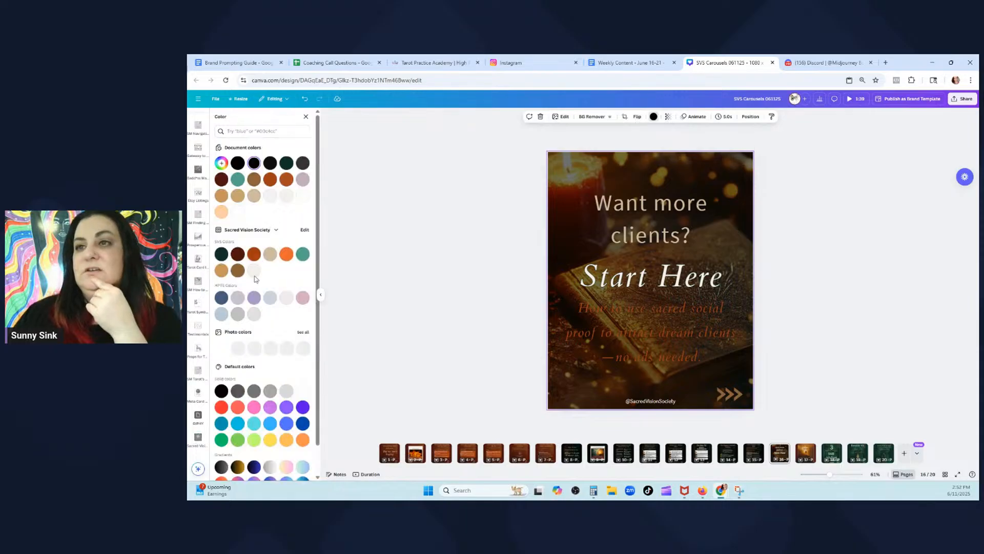
pyautogui.click(238, 254)
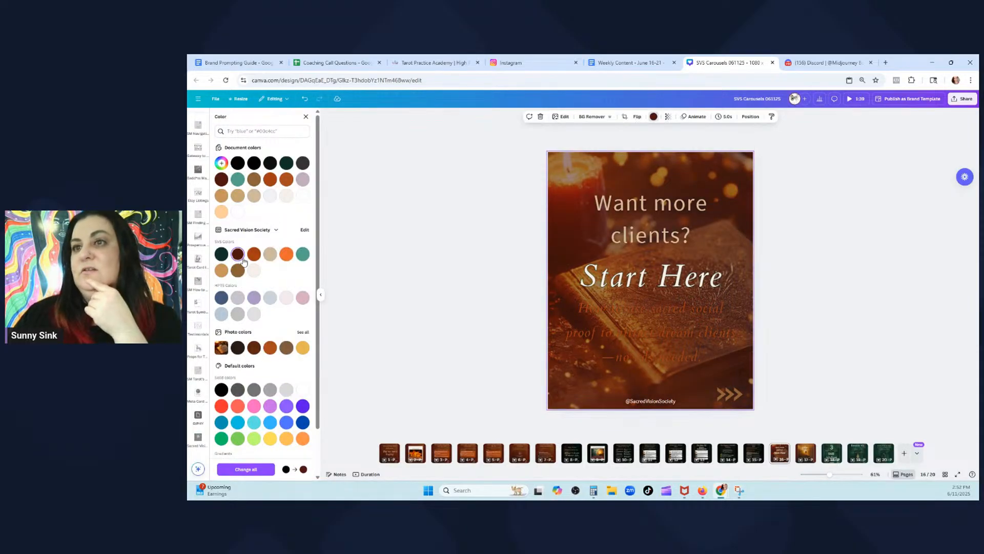
pyautogui.click(254, 255)
pyautogui.click(238, 163)
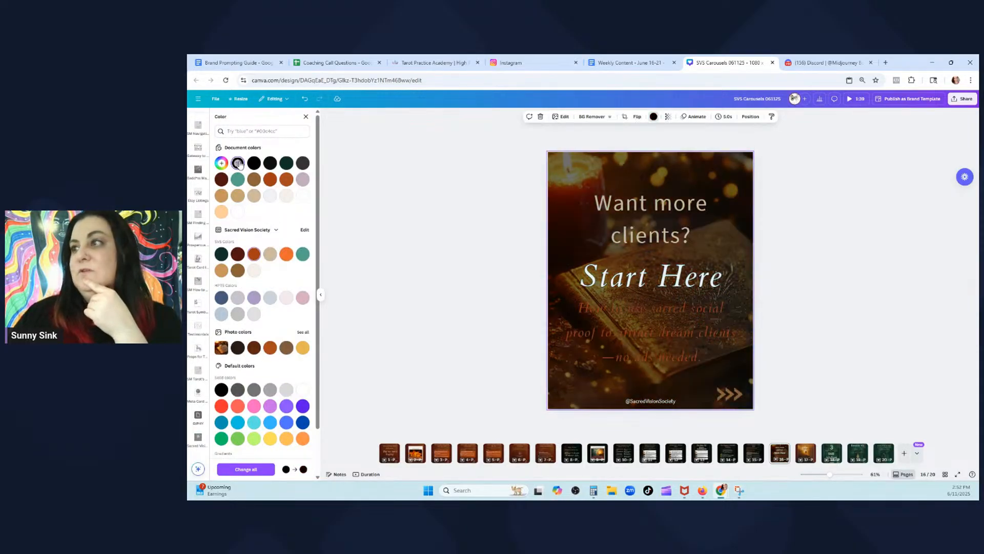
pyautogui.click(236, 256)
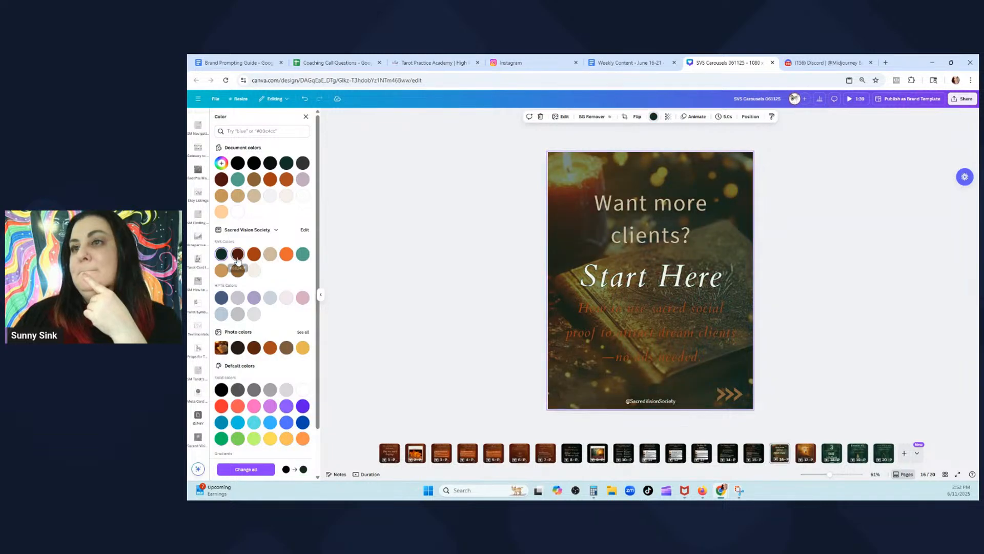
pyautogui.click(256, 351)
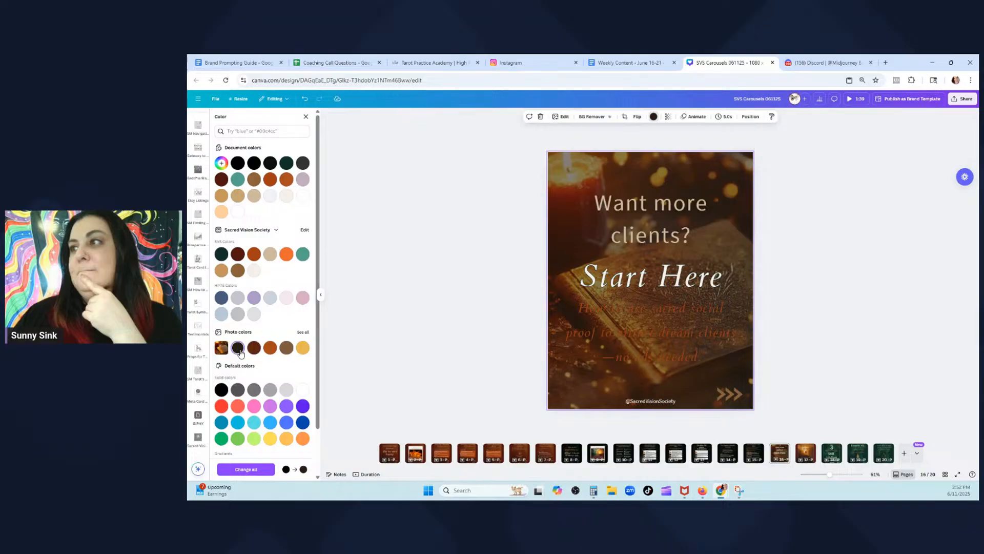
# Recolour the "How to use sacred social proof" subtitle with the Sacred Vision Society off-white brand colour
pyautogui.click(658, 318)
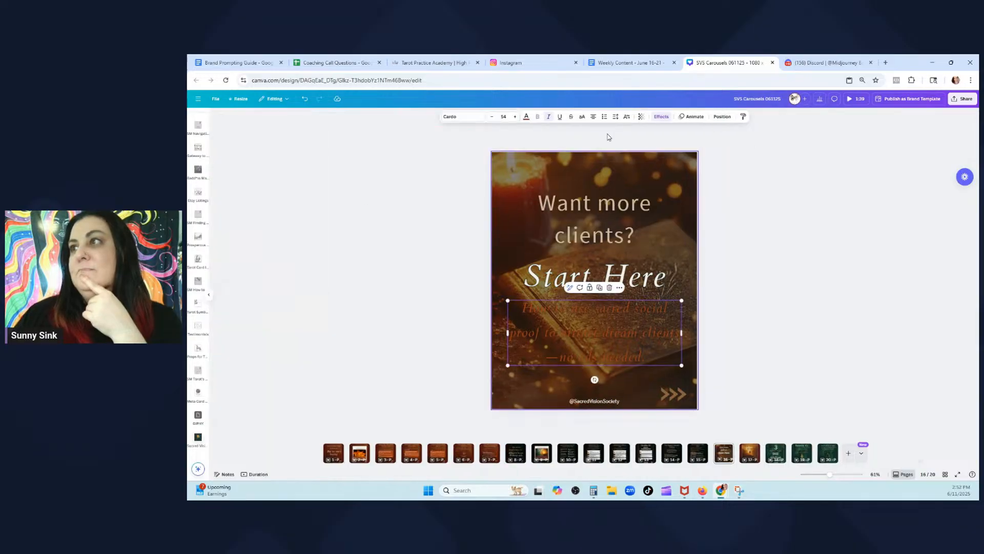
pyautogui.click(583, 117)
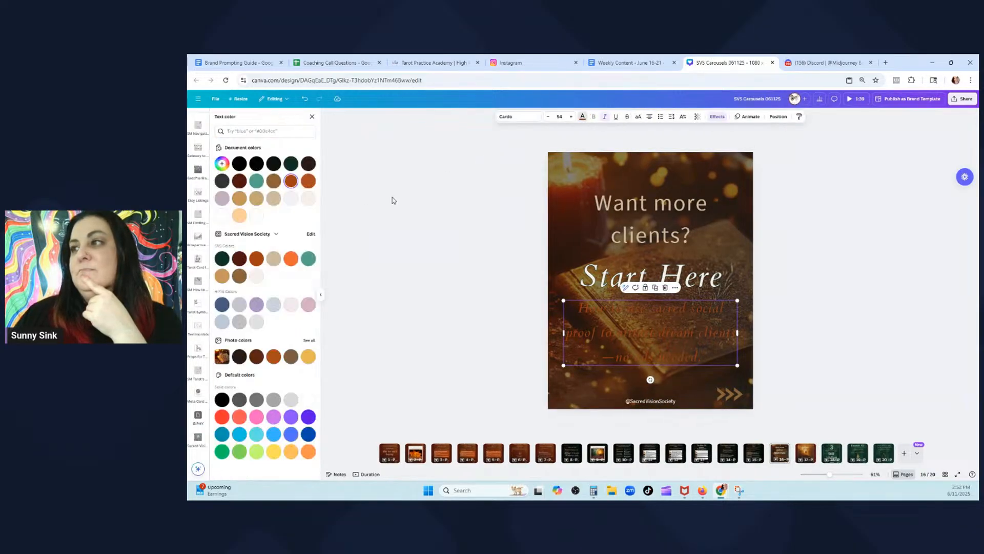
pyautogui.click(241, 182)
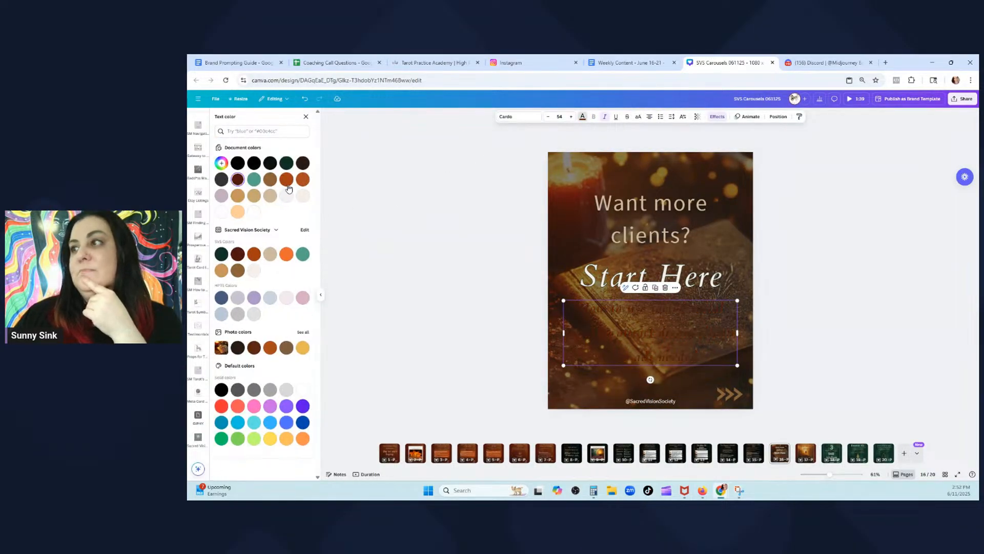
pyautogui.click(254, 271)
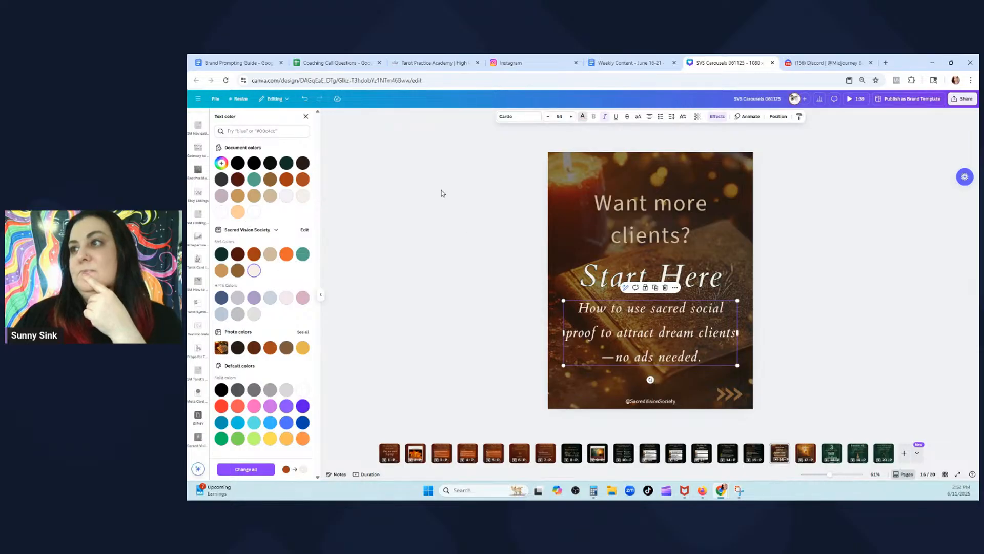
# Try the brand off-white behind the gold book background image, and set the background colour to a near-black document colour
pyautogui.click(604, 168)
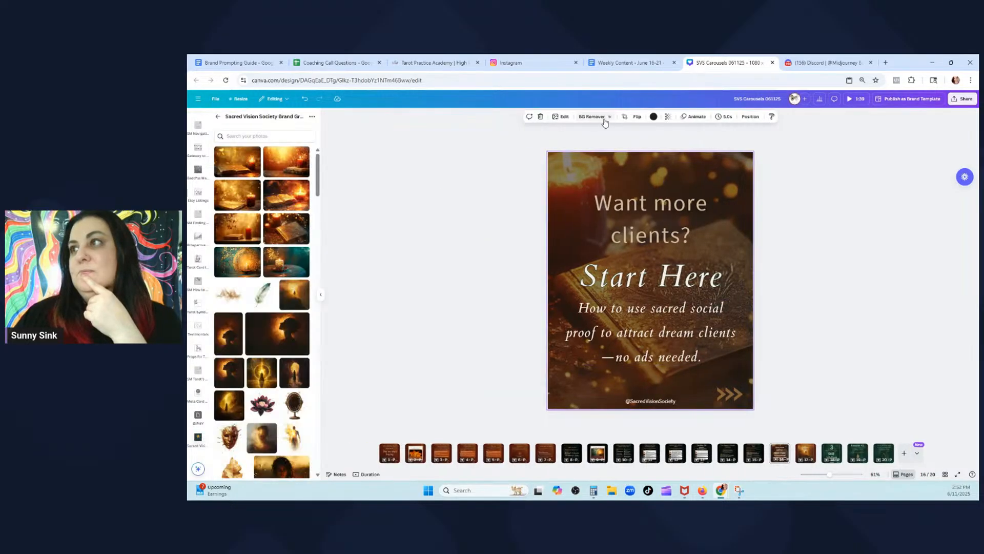
pyautogui.click(653, 117)
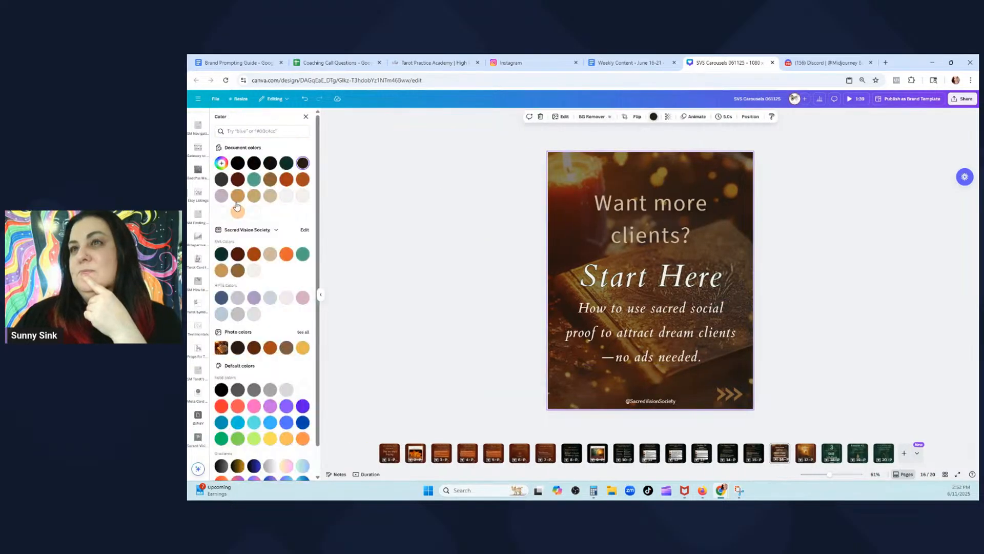
pyautogui.click(253, 272)
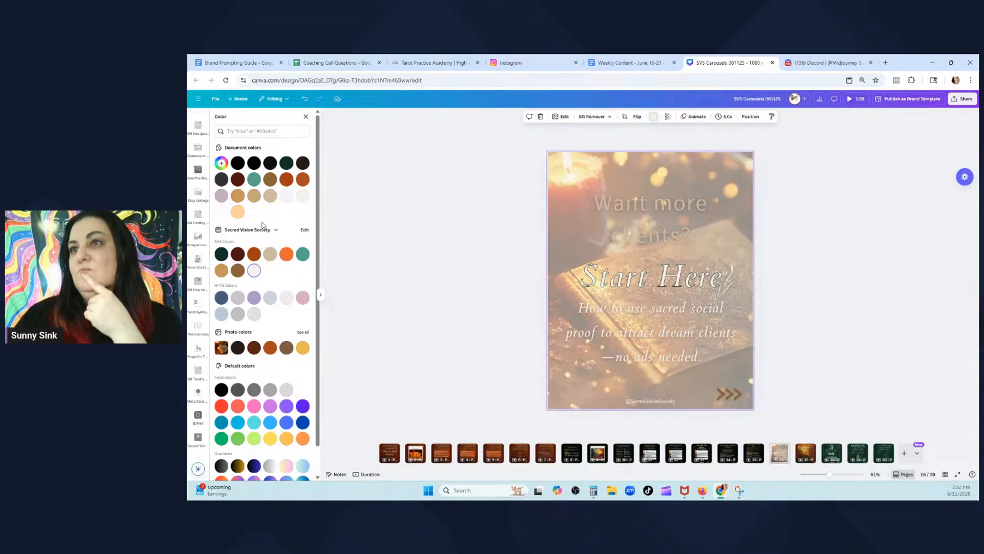
pyautogui.click(255, 164)
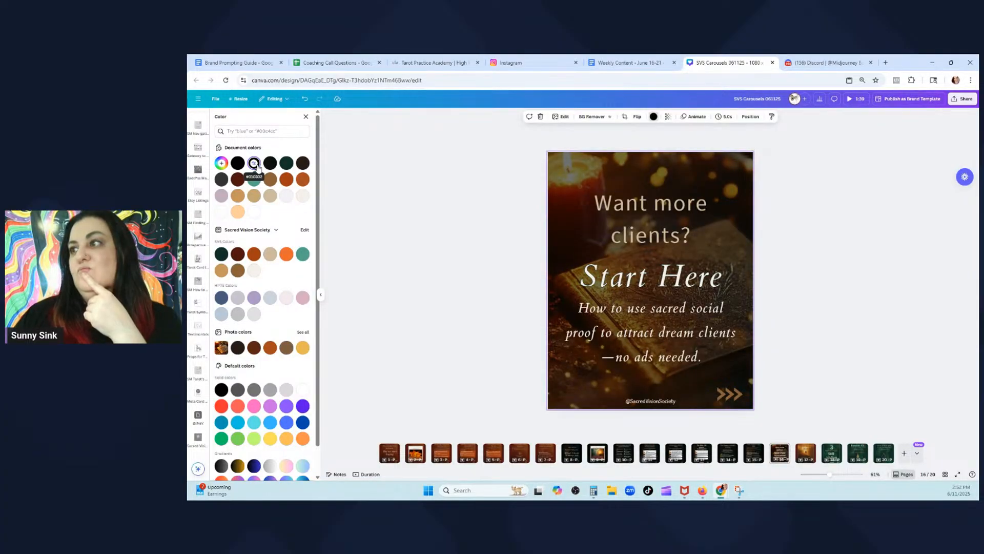
pyautogui.click(817, 245)
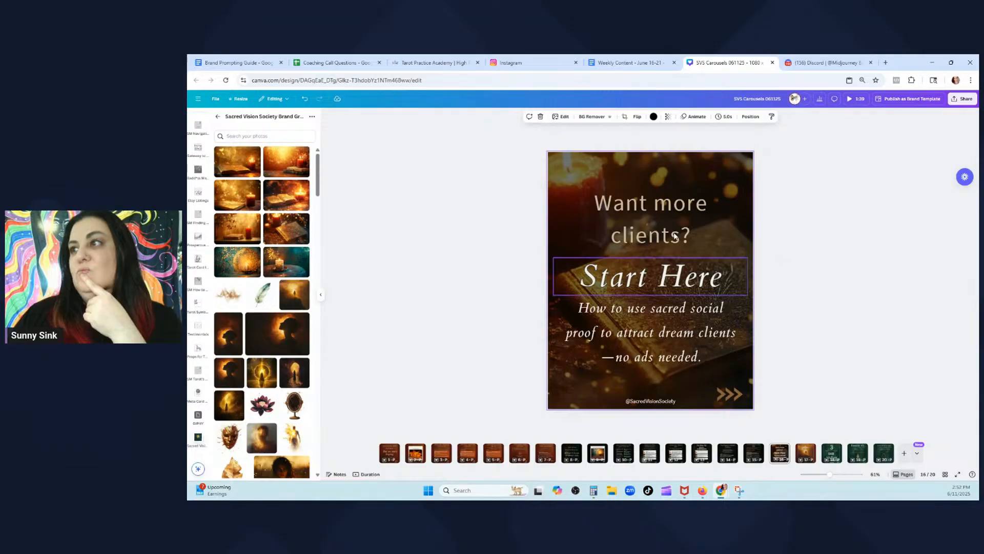
# Move the "Want more clients?" headline slightly down toward "Start Here" and set the background image's transparency to 32
pyautogui.click(658, 281)
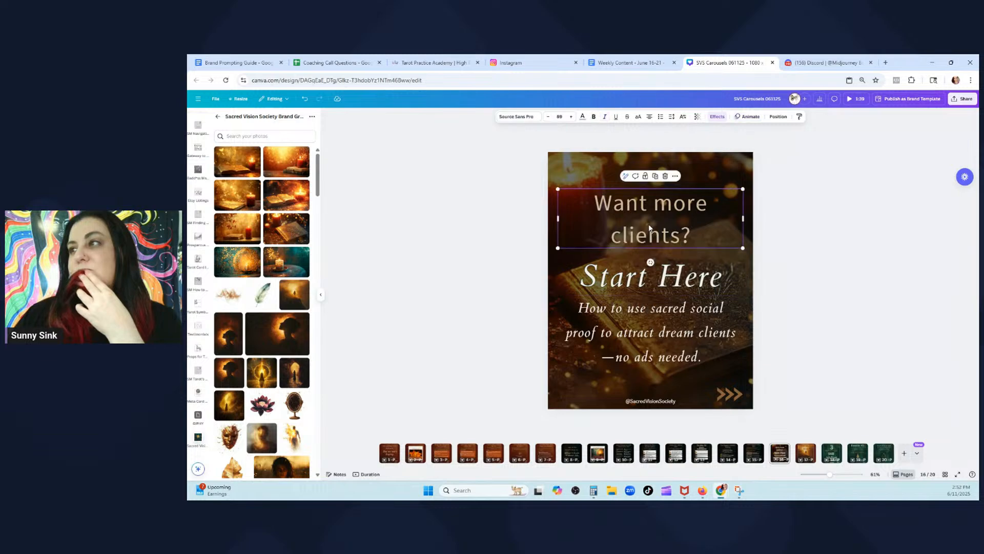
pyautogui.moveTo(650, 227); pyautogui.dragTo(649, 232)
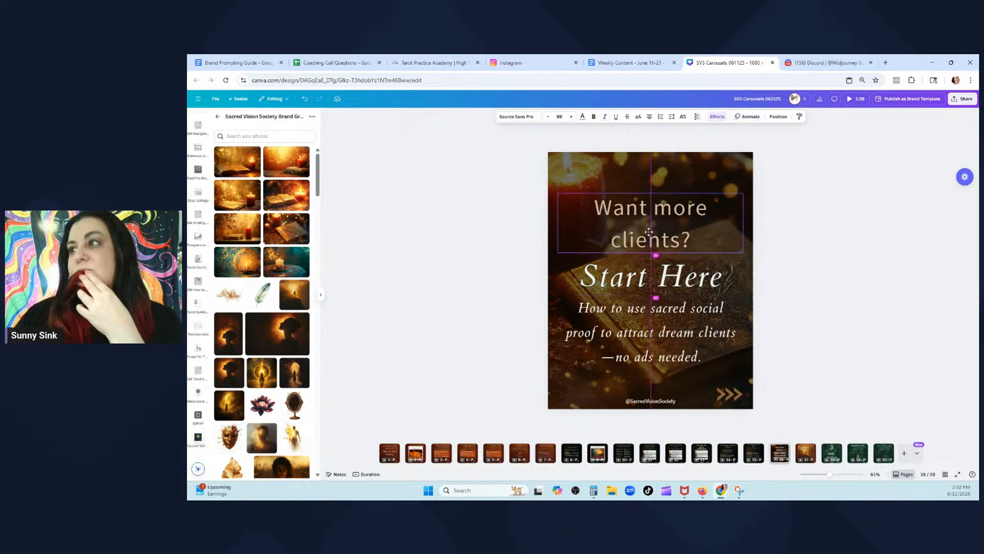
pyautogui.click(659, 172)
pyautogui.click(667, 117)
pyautogui.moveTo(661, 148); pyautogui.dragTo(653, 147)
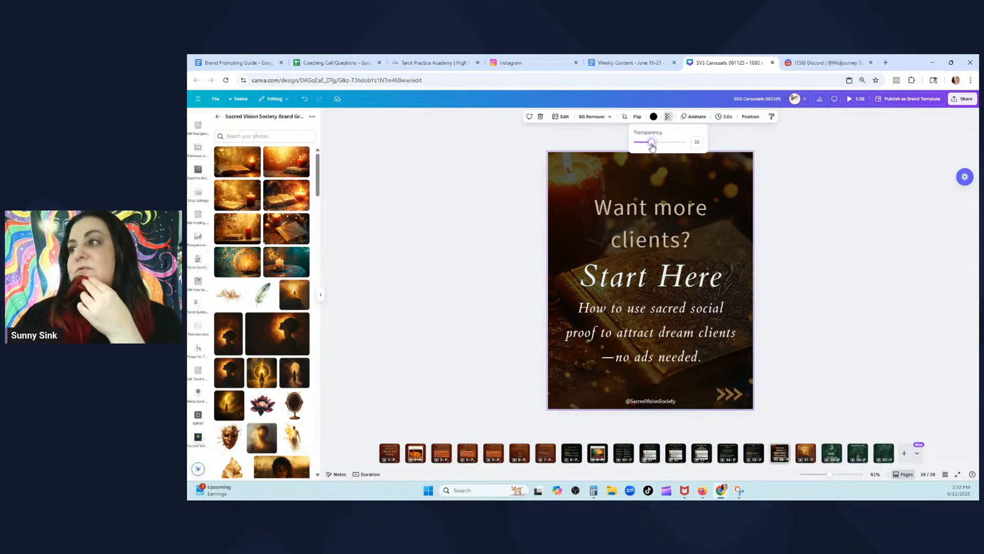
pyautogui.click(647, 220)
pyautogui.click(648, 312)
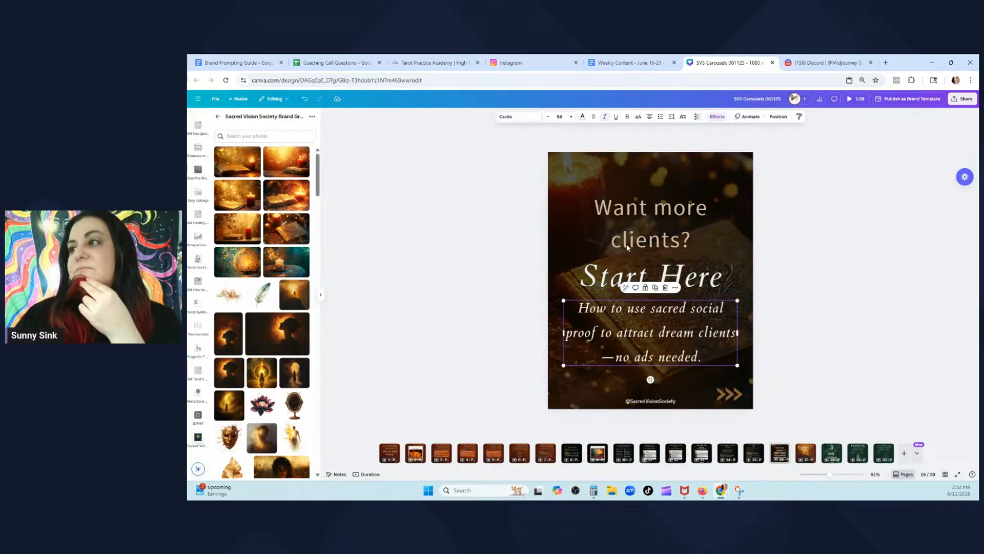
# Recolour the "How to use sacred social proof" subtitle with the Sacred Vision Society beige brand colour, trying dark red and burnt orange first
pyautogui.click(583, 116)
pyautogui.click(221, 183)
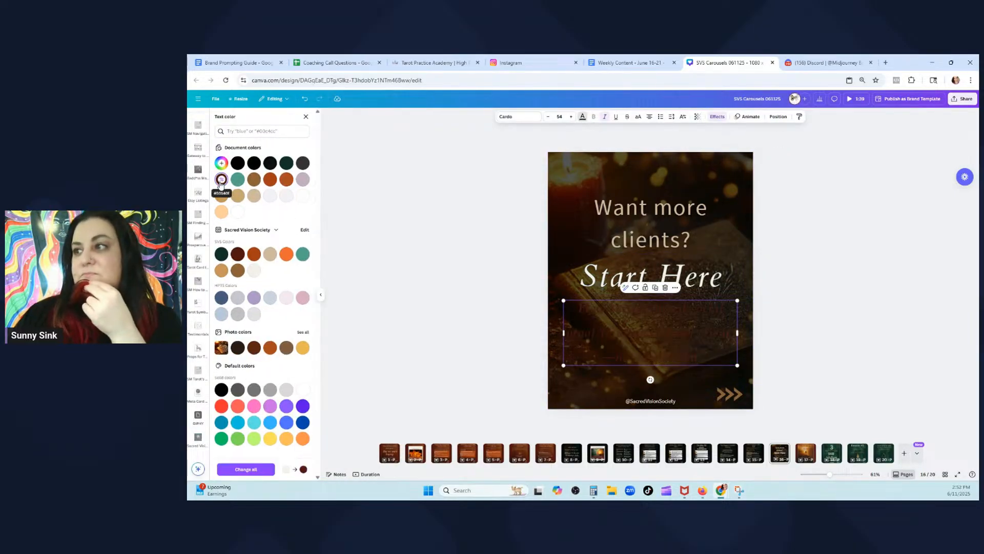
pyautogui.click(255, 255)
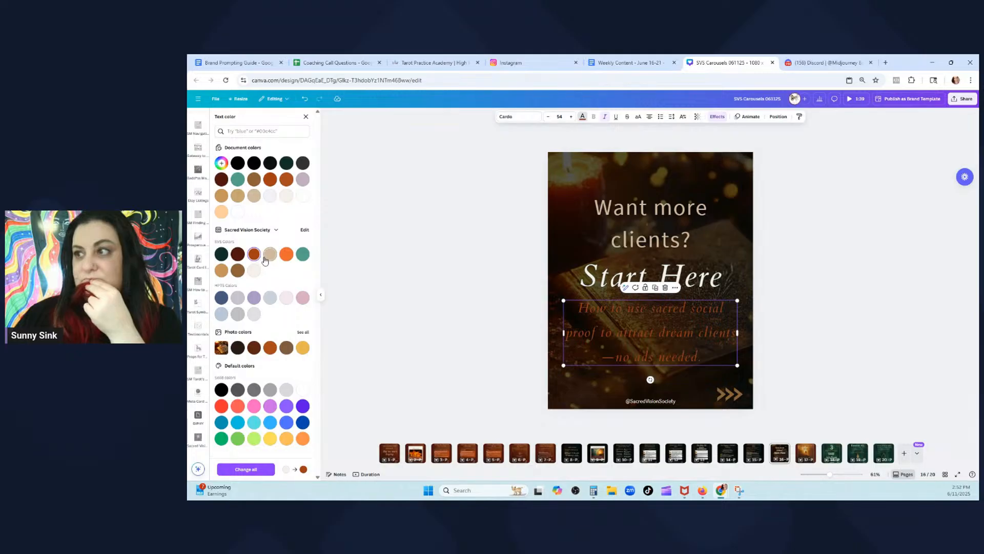
pyautogui.click(269, 256)
# Thicken the dark red outline effect on the "Start Here" text to about 34
pyautogui.click(639, 284)
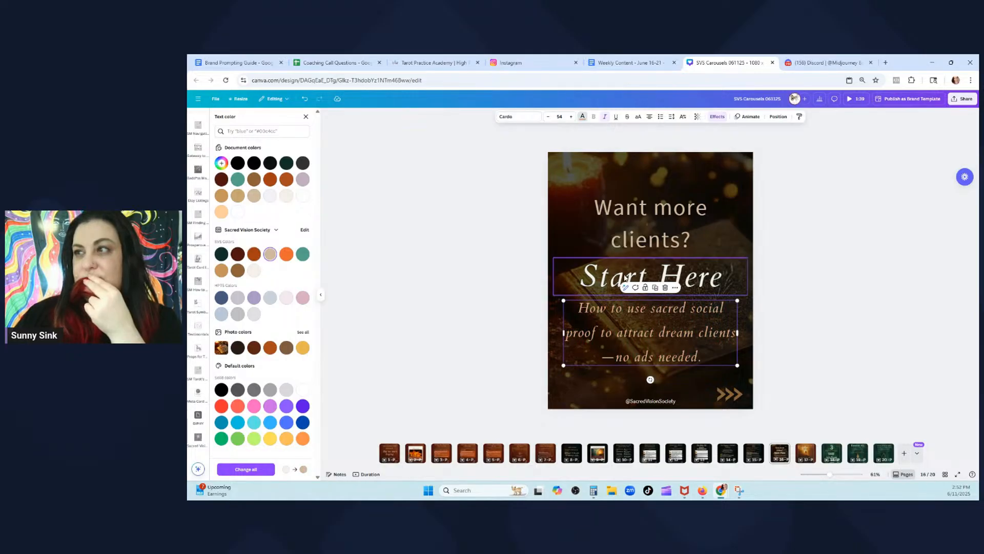
pyautogui.click(717, 117)
pyautogui.click(311, 249)
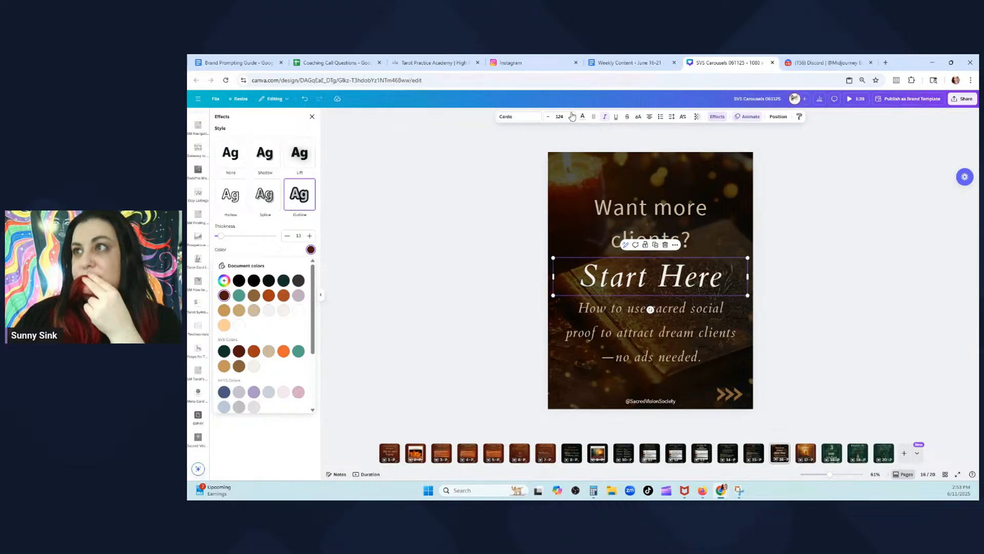
pyautogui.moveTo(232, 237); pyautogui.dragTo(244, 236)
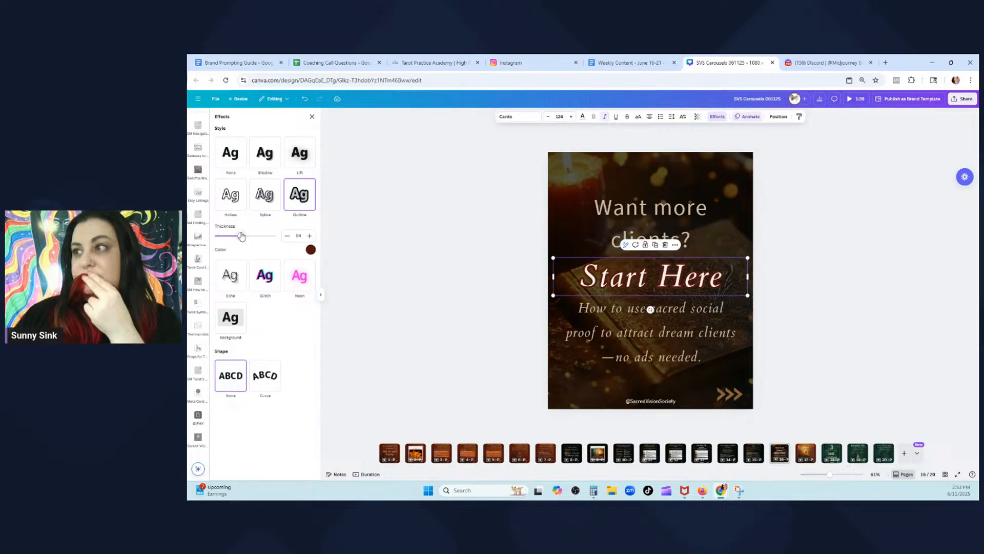
pyautogui.click(403, 235)
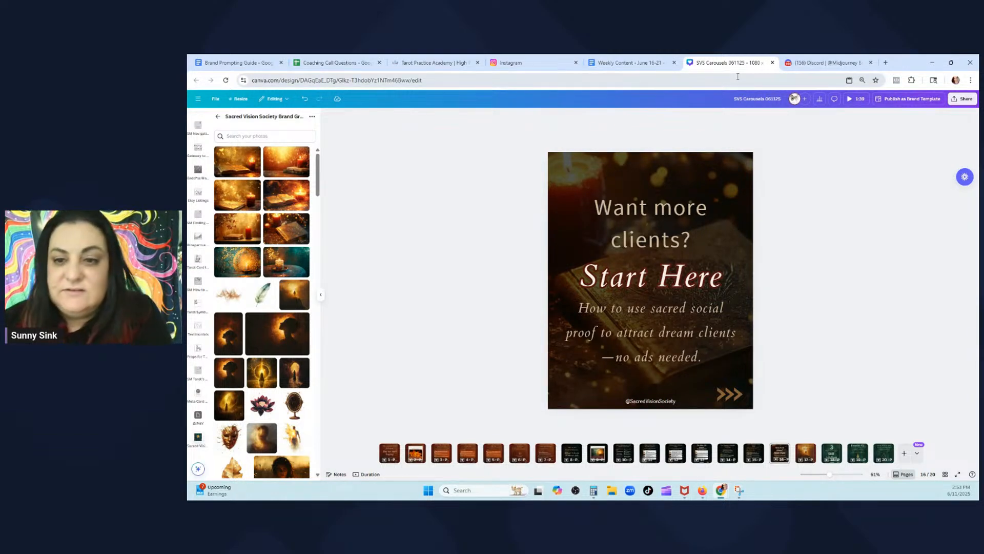
# Switch to the Weekly Content document and review the social proof carousel's slide copy and visual directions from Slide 2 onward
pyautogui.click(638, 63)
pyautogui.scroll(-2, 498, 260)
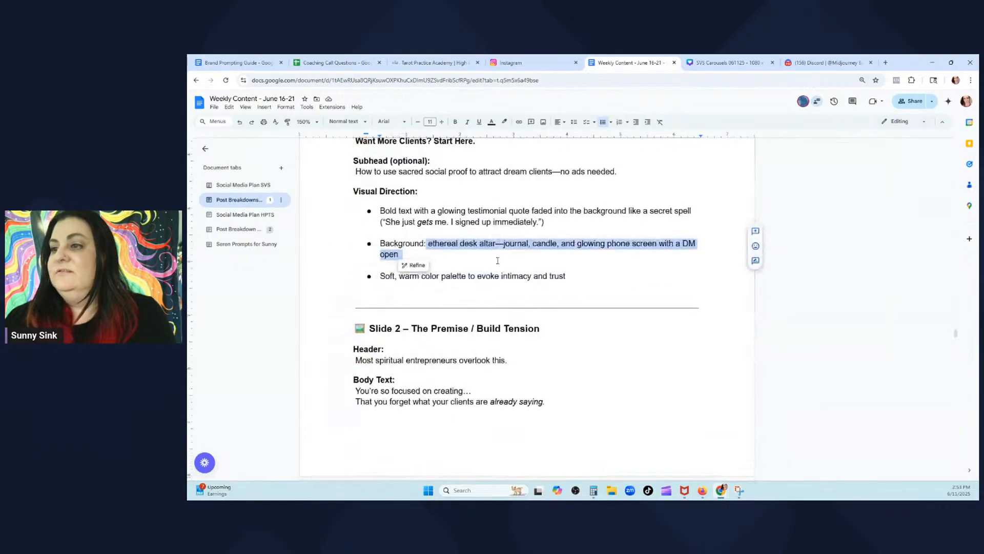
pyautogui.scroll(-2, 507, 294)
pyautogui.click(415, 288)
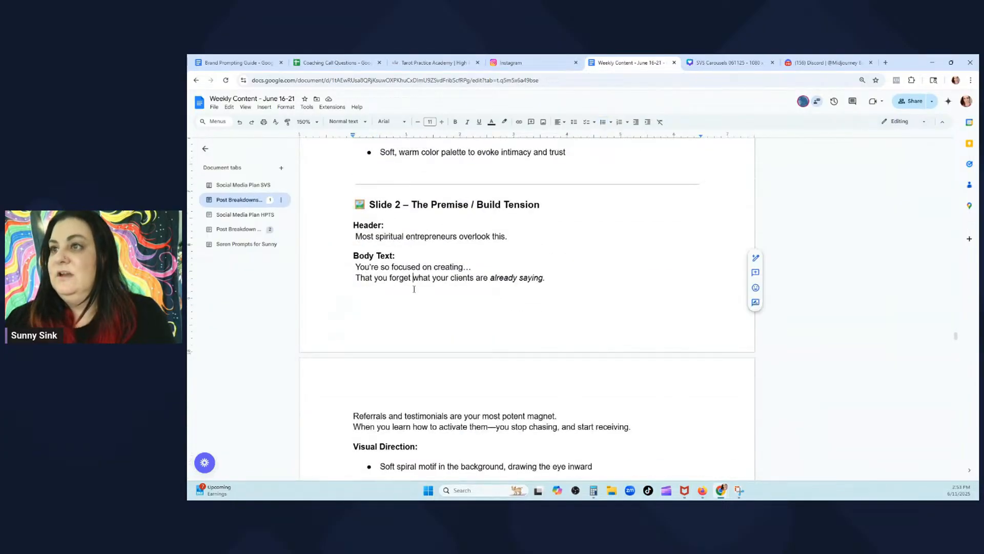
pyautogui.scroll(-4, 475, 259)
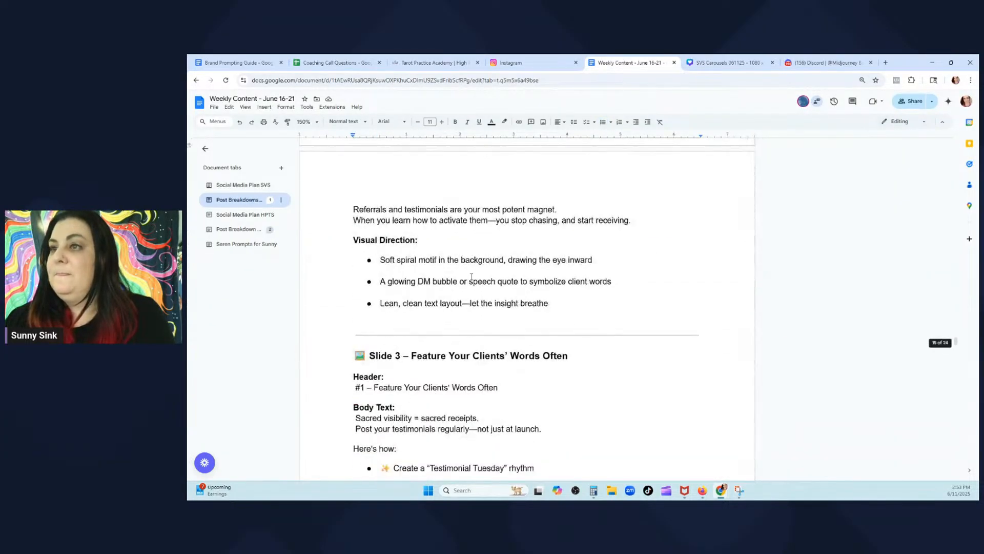
pyautogui.scroll(3, 472, 276)
pyautogui.scroll(1, 472, 276)
pyautogui.scroll(-7, 400, 221)
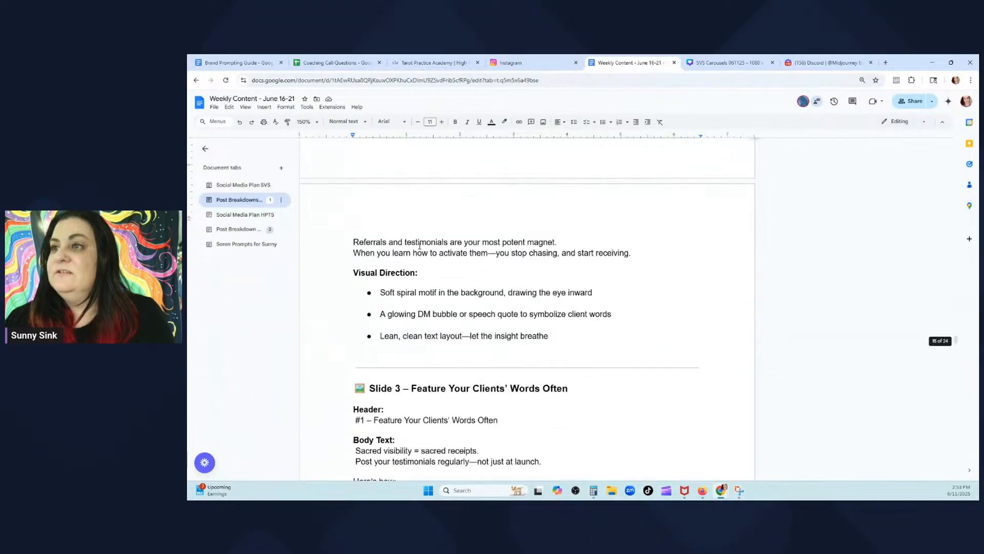
pyautogui.scroll(-3, 400, 221)
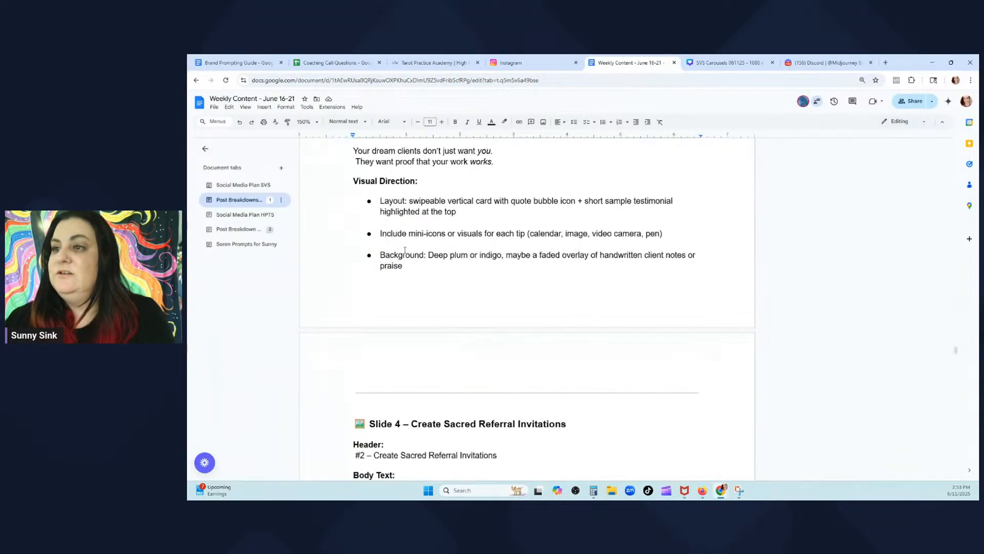
pyautogui.scroll(3, 400, 256)
pyautogui.moveTo(515, 264); pyautogui.dragTo(397, 202)
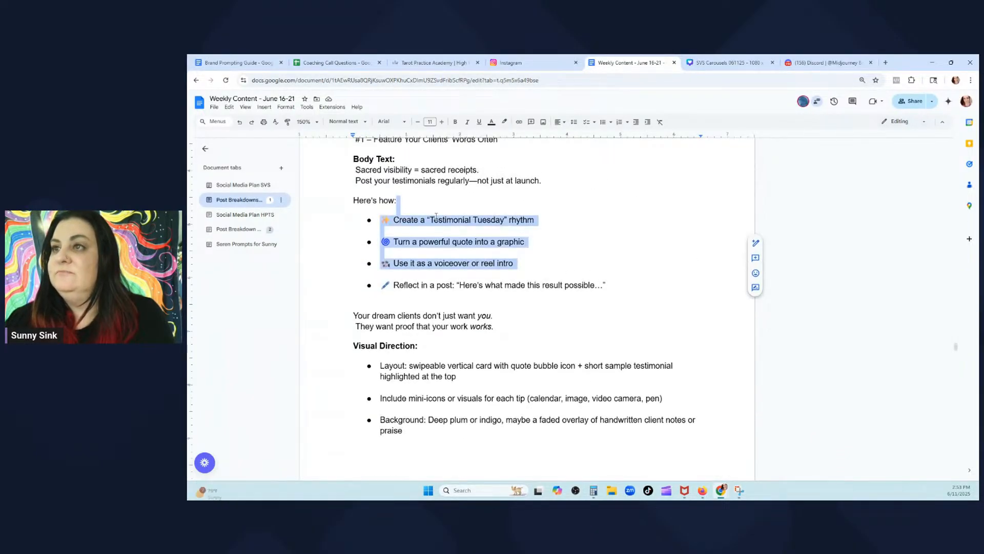
pyautogui.scroll(-8, 435, 216)
pyautogui.moveTo(475, 340); pyautogui.dragTo(405, 269)
pyautogui.scroll(-10, 560, 319)
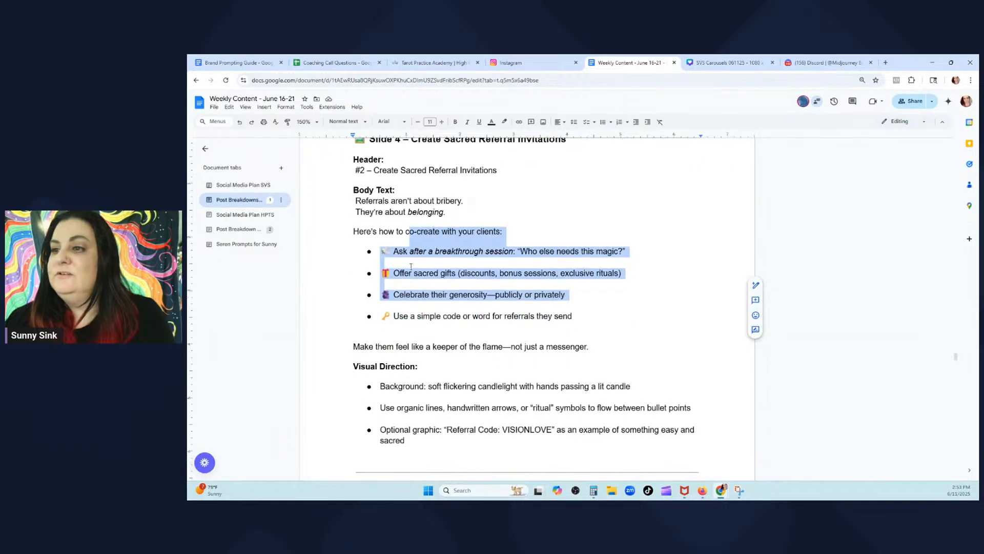
pyautogui.moveTo(561, 245); pyautogui.dragTo(499, 228)
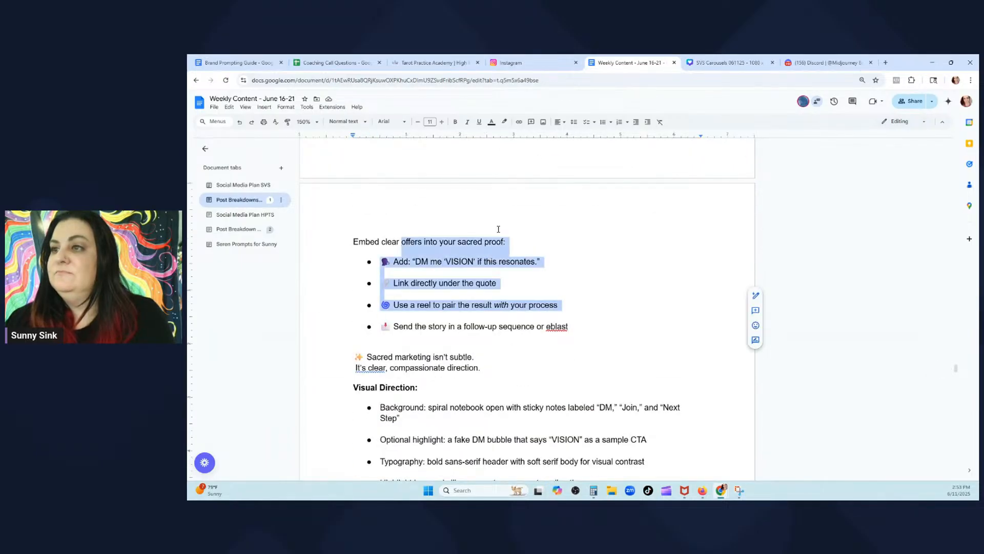
pyautogui.scroll(-9, 513, 225)
pyautogui.scroll(-8, 525, 223)
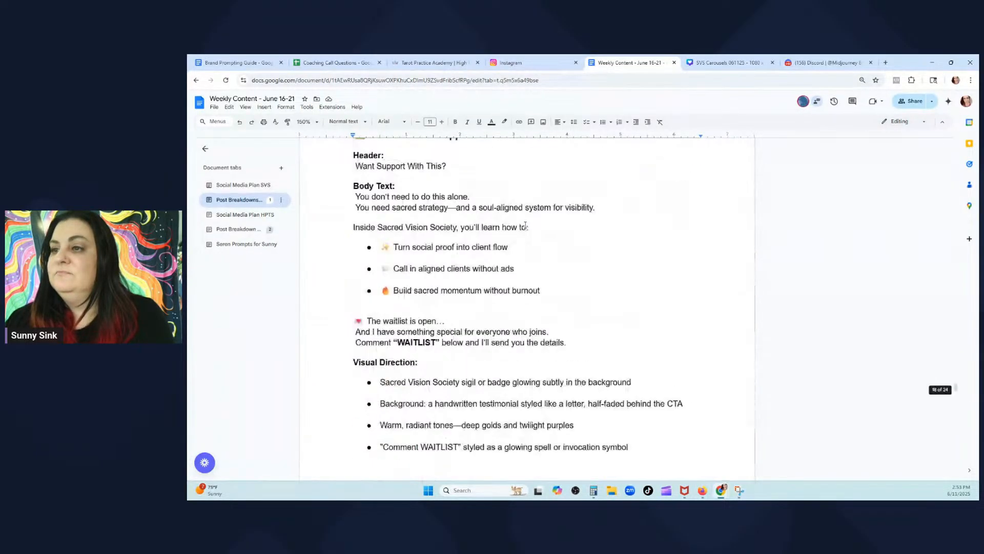
pyautogui.scroll(20, 526, 235)
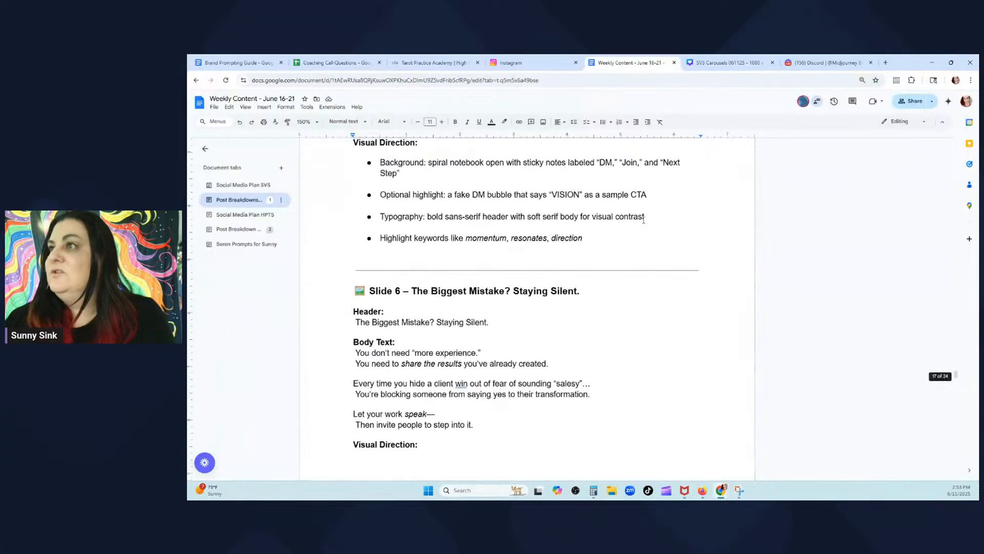
pyautogui.scroll(10, 642, 220)
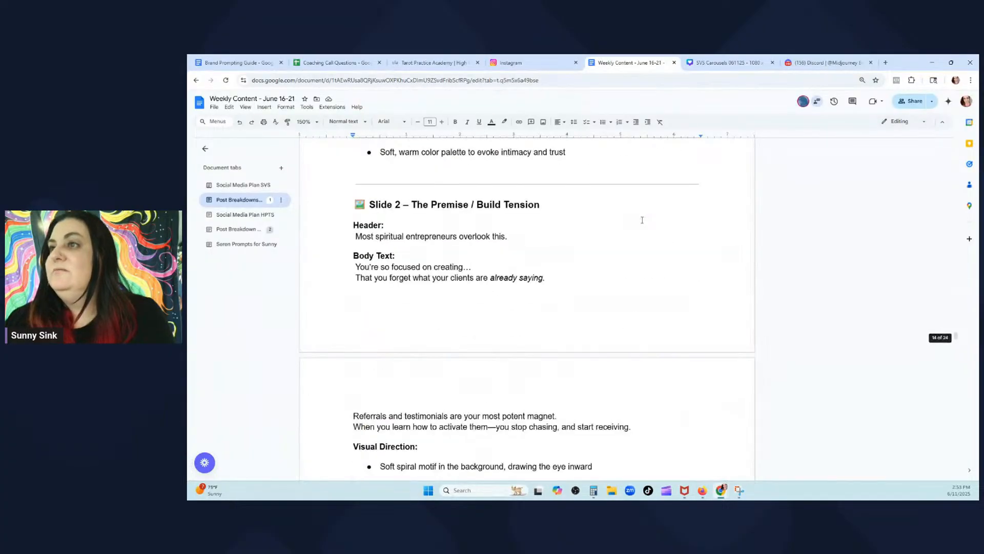
pyautogui.scroll(-3, 642, 198)
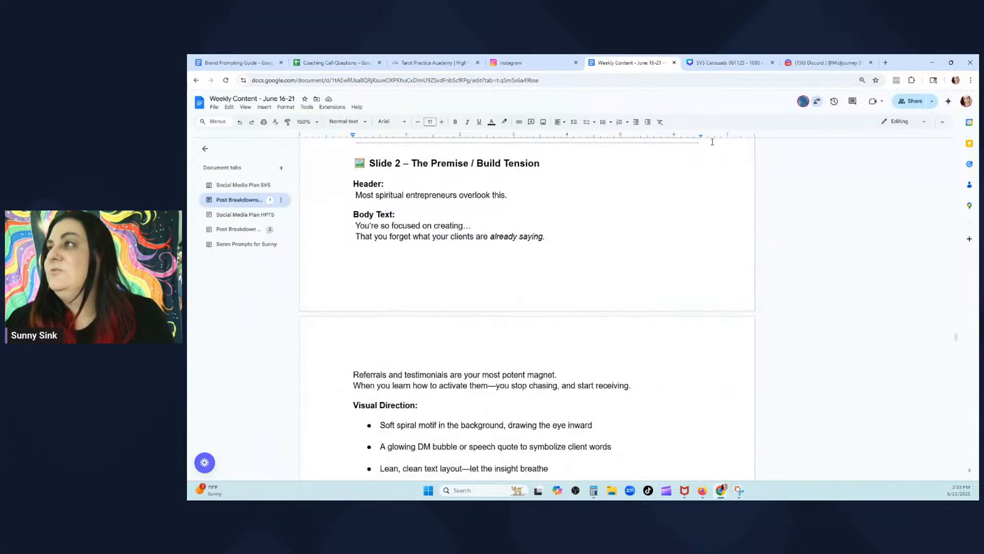
# In the Canva carousel design, duplicate the page 9 "Micro-trainings" slide and move the copy directly after the "Want more clients?" cover
pyautogui.click(703, 58)
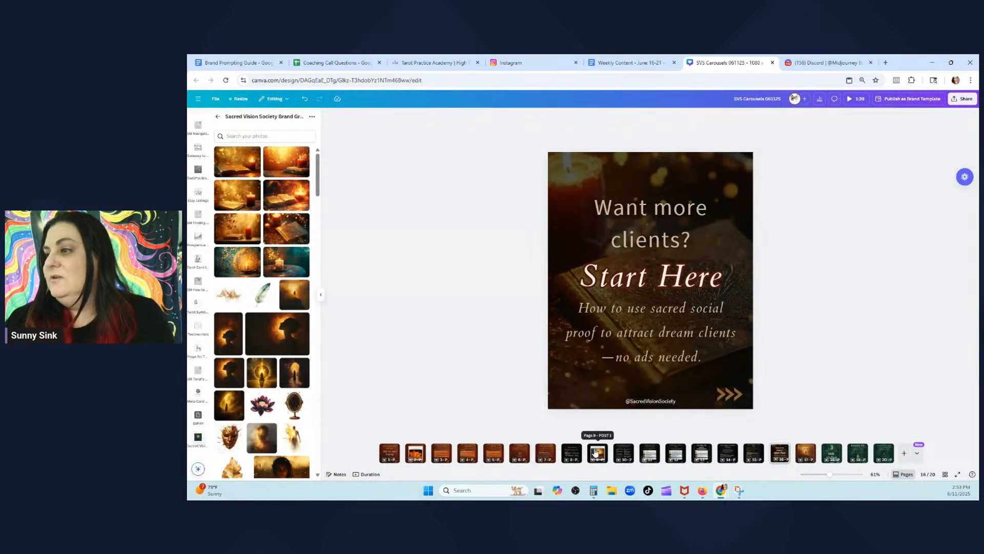
pyautogui.click(598, 451)
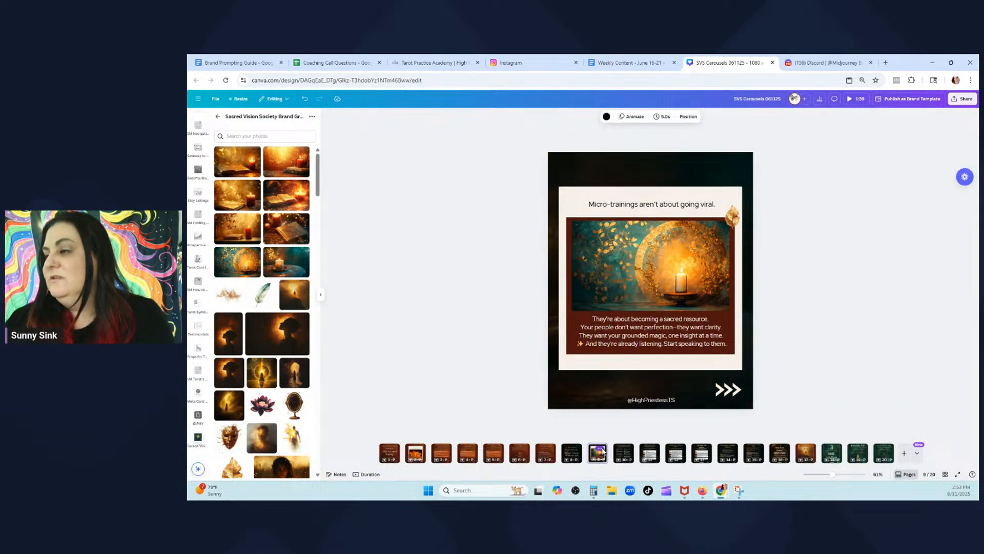
pyautogui.rightClick(603, 451)
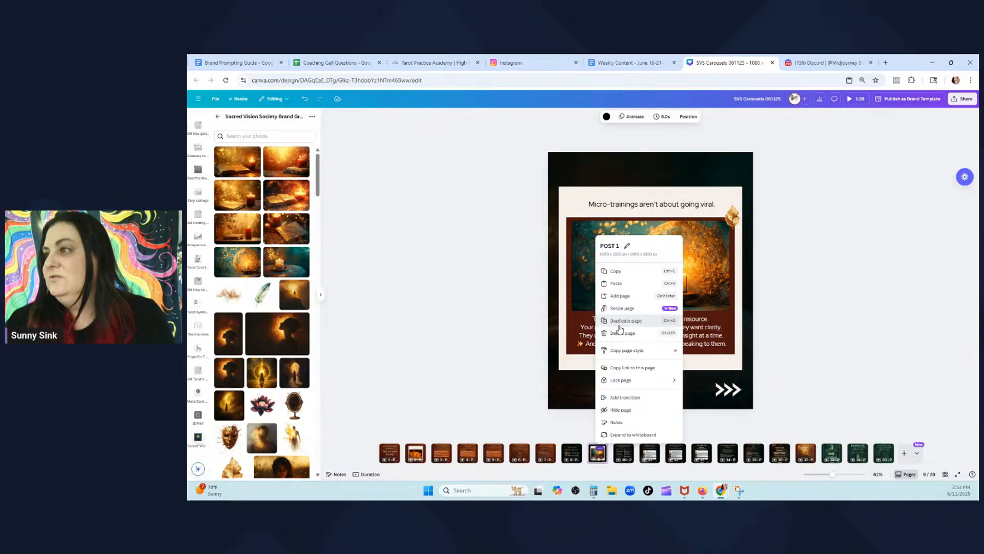
pyautogui.click(620, 321)
pyautogui.moveTo(610, 452); pyautogui.dragTo(800, 453)
# Copy the cover's background image onto the duplicated slide and fill its picture frame with the glowing open book and candle image
pyautogui.click(767, 453)
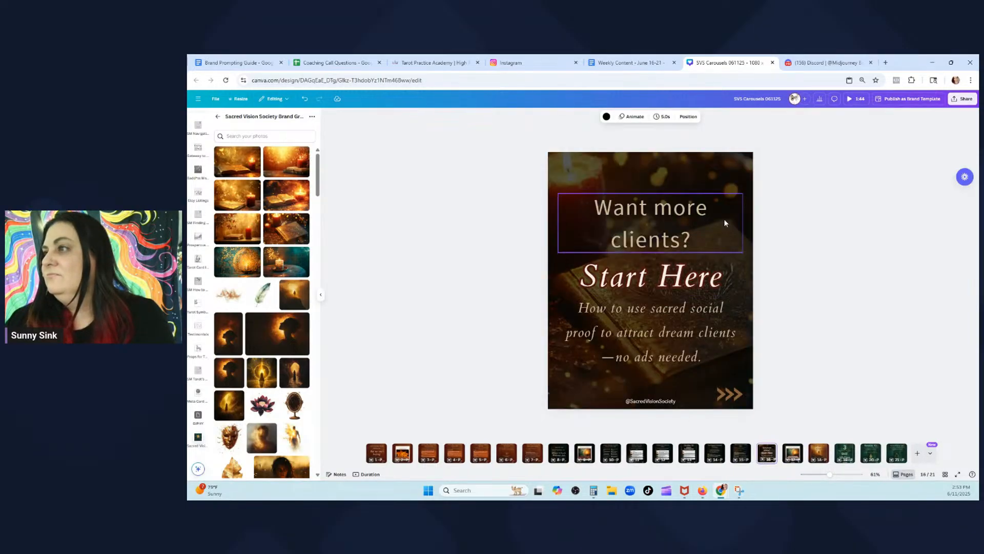
pyautogui.rightClick(725, 174)
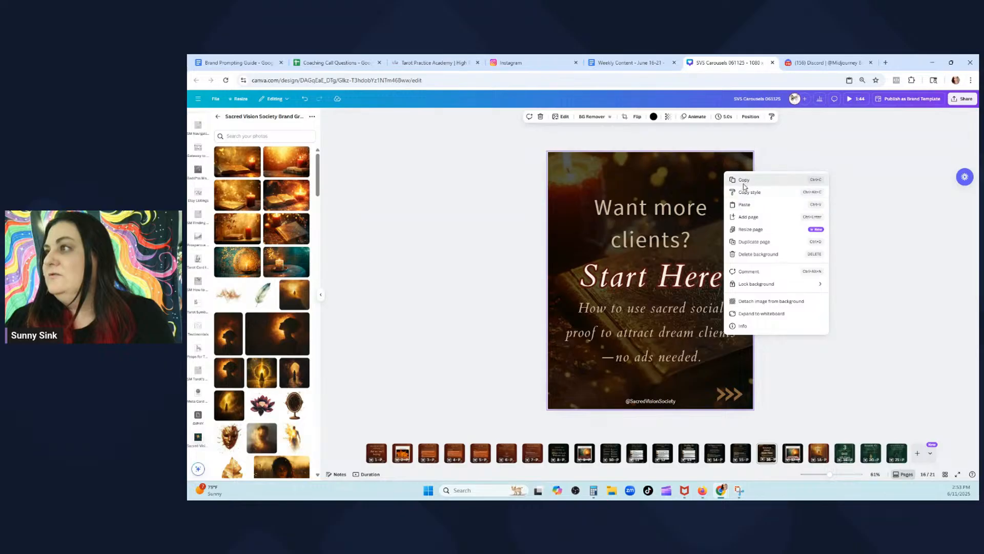
pyautogui.click(744, 181)
pyautogui.click(794, 453)
pyautogui.rightClick(712, 164)
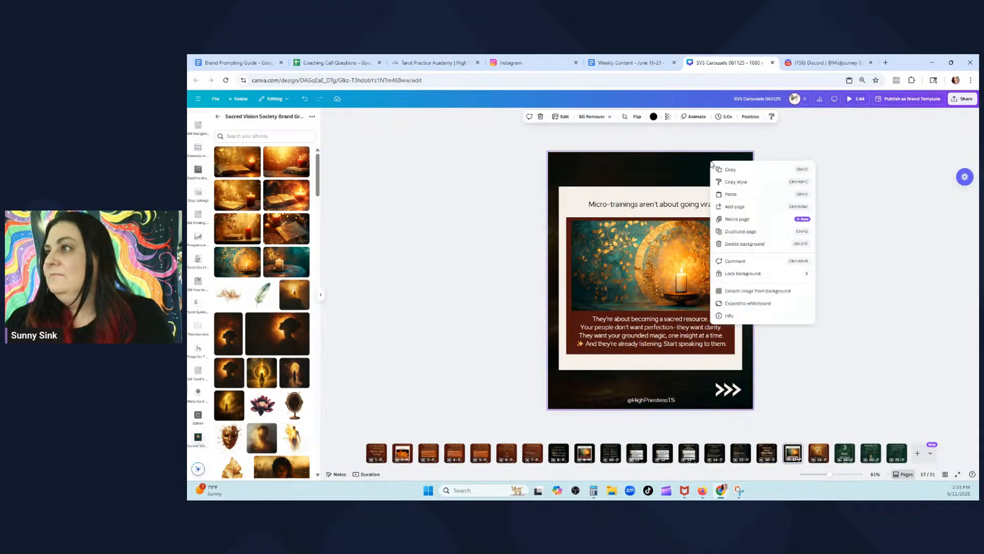
pyautogui.click(732, 194)
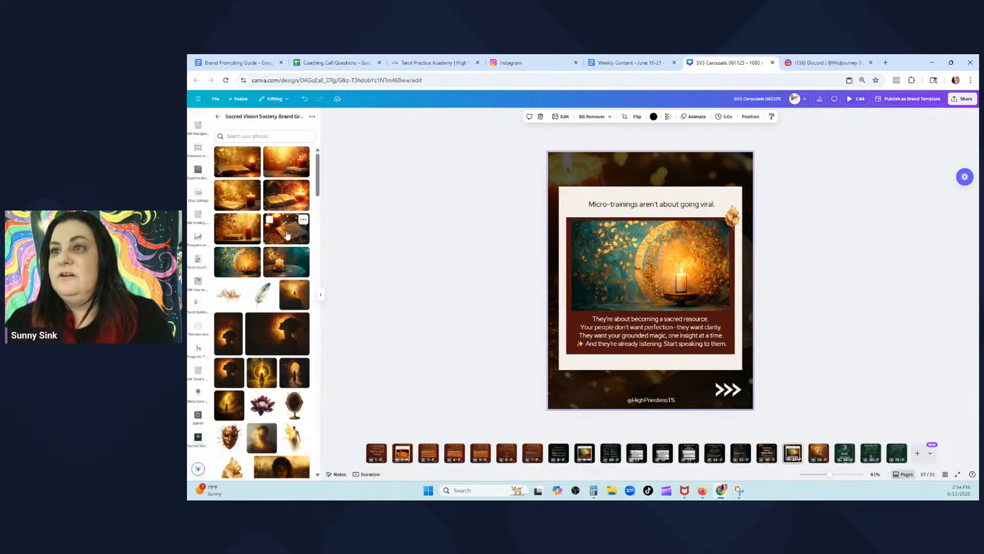
pyautogui.moveTo(287, 197); pyautogui.dragTo(622, 260)
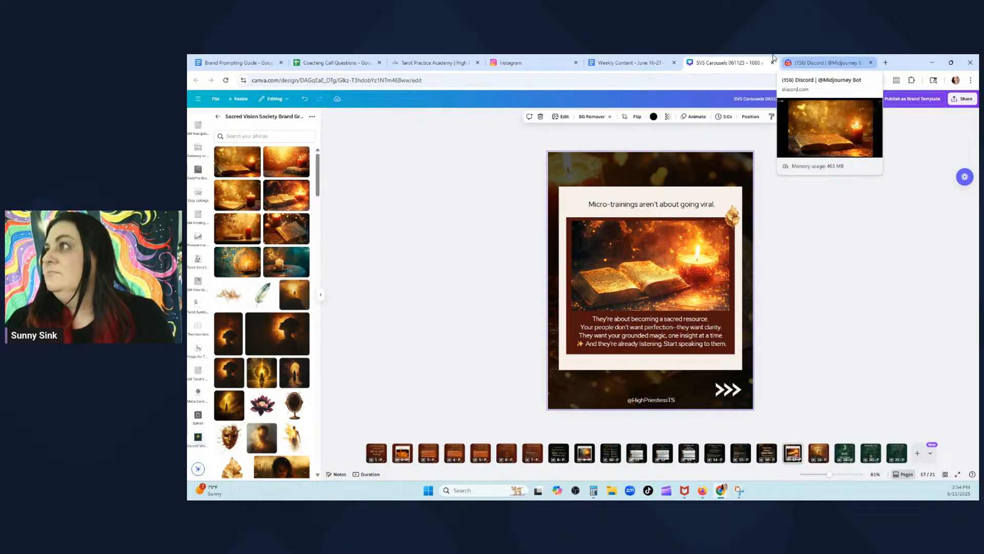
# Replace the new slide's header with "Most spiritual entrepreneurs overlook this." copied from Slide 2 in the Weekly Content document
pyautogui.click(628, 62)
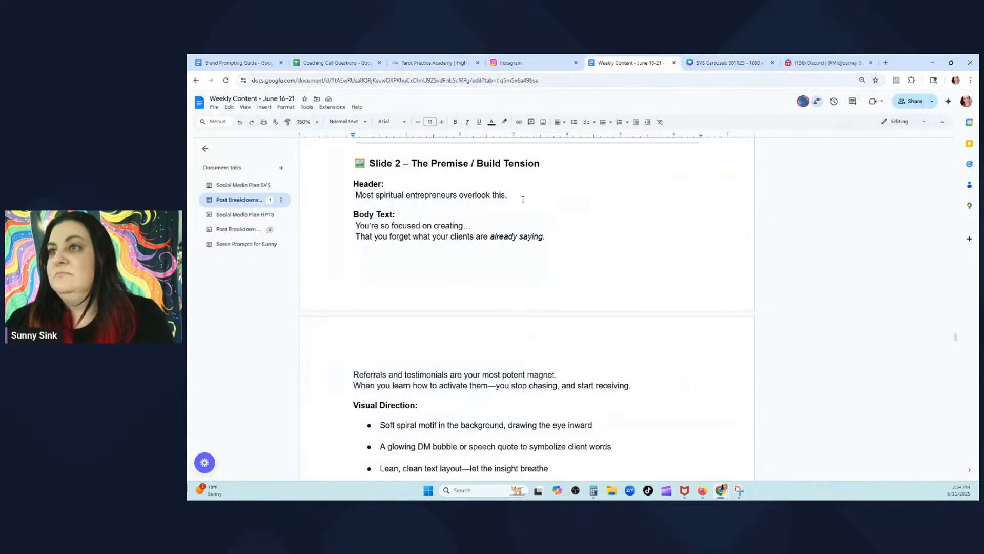
pyautogui.moveTo(525, 195); pyautogui.dragTo(354, 196)
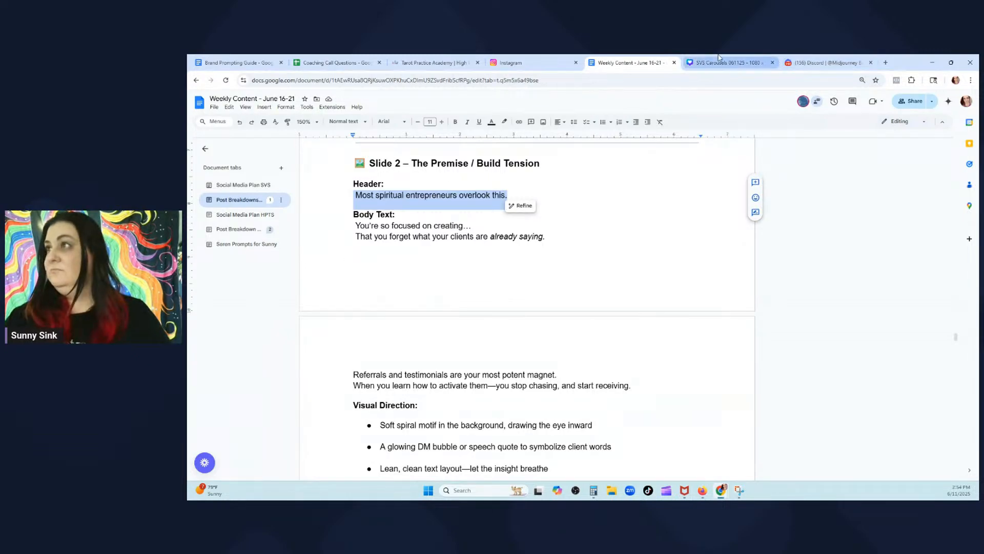
pyautogui.click(825, 63)
pyautogui.click(772, 66)
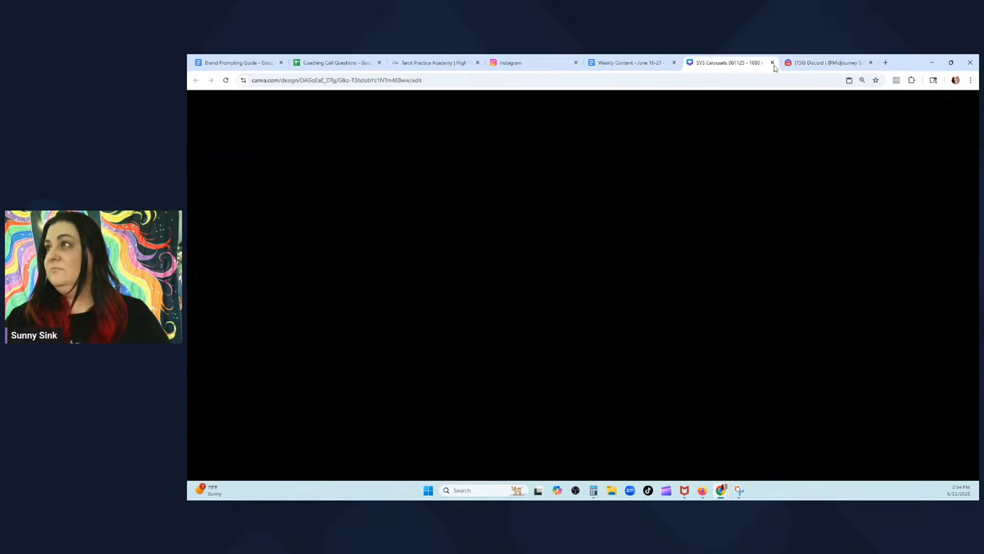
pyautogui.moveTo(831, 65); pyautogui.dragTo(241, 62)
pyautogui.click(828, 63)
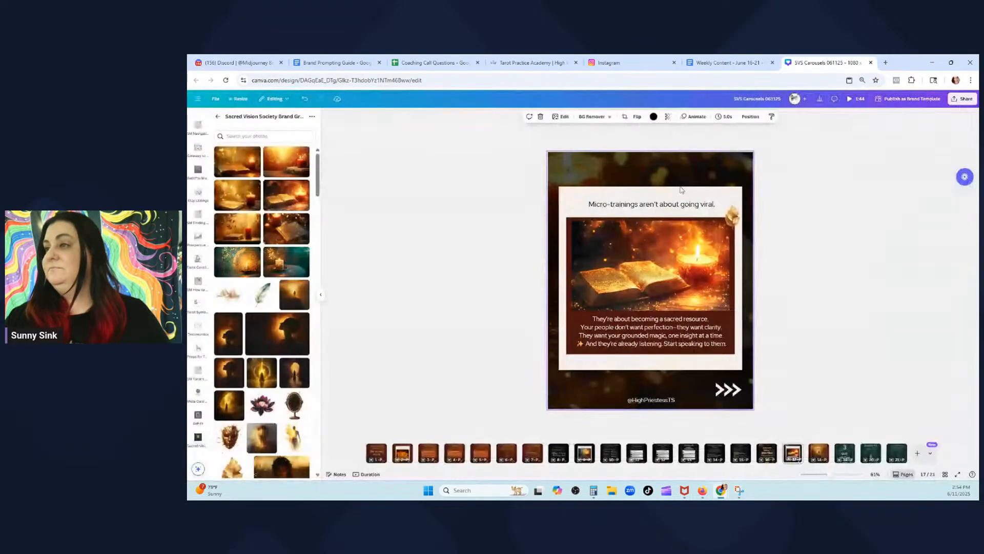
pyautogui.click(646, 204)
pyautogui.doubleClick(644, 205)
pyautogui.hotkey('ctrl', 'v')
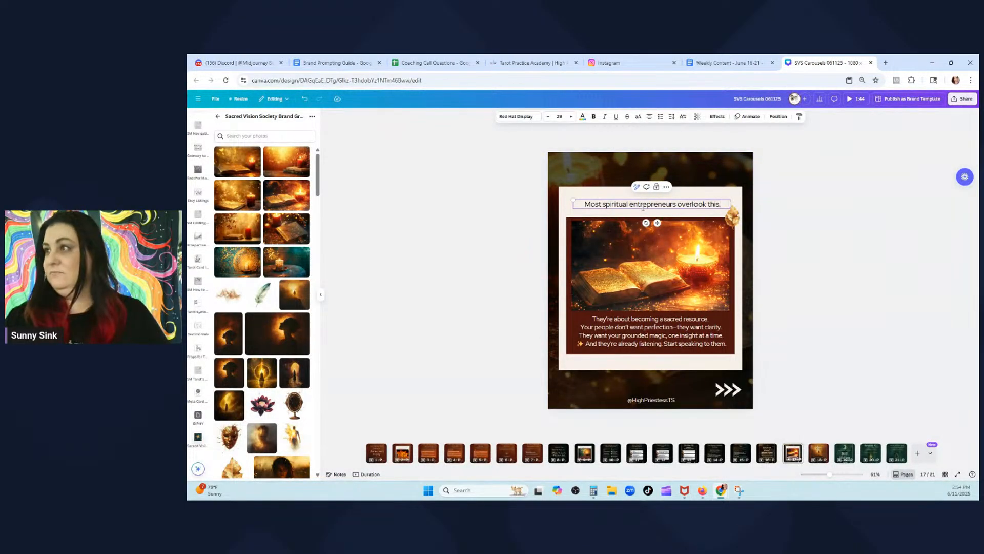
# Replace the new slide's body text with the Slide 2 body copy, from "You're so focused on creating…" through "start receiving."
pyautogui.click(728, 63)
pyautogui.click(408, 239)
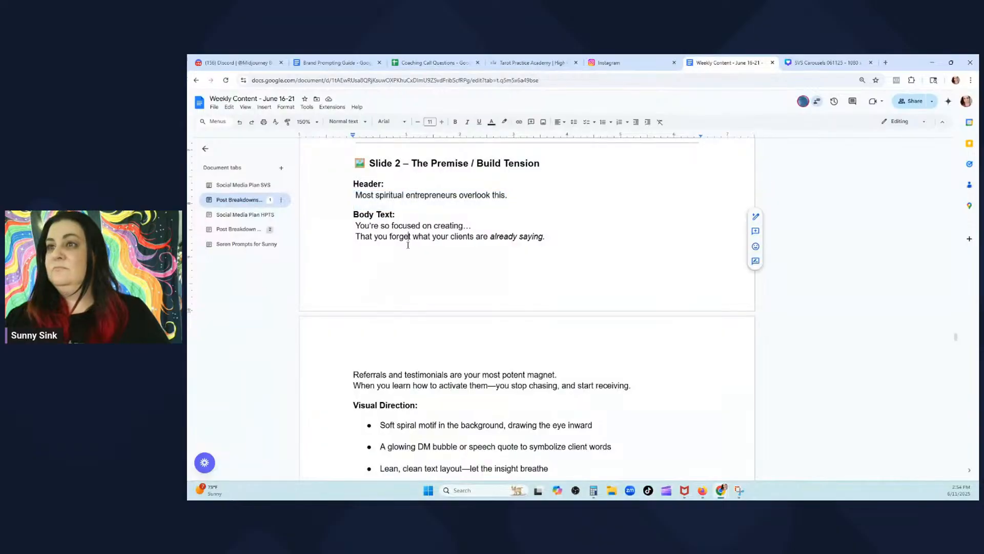
pyautogui.moveTo(655, 383); pyautogui.dragTo(357, 222)
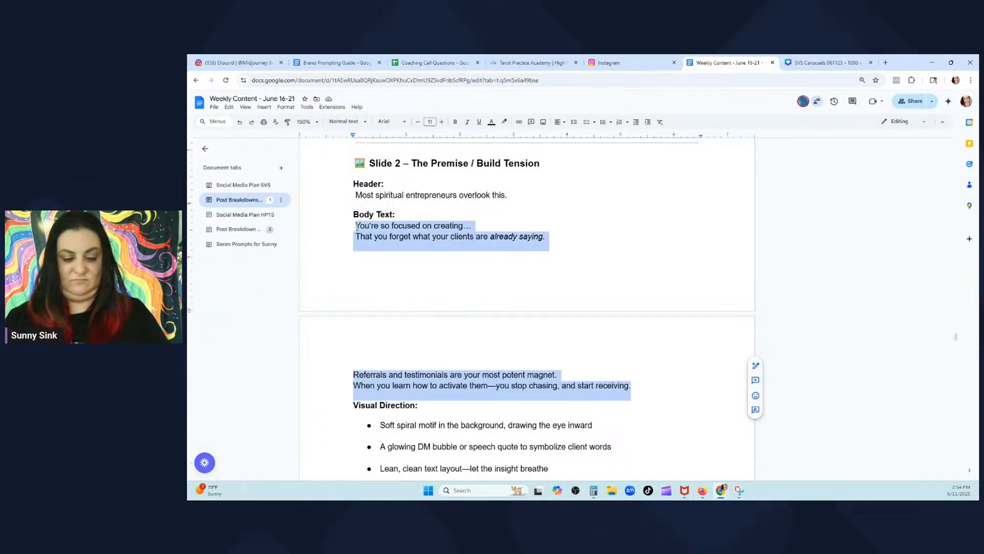
pyautogui.click(825, 62)
pyautogui.click(666, 339)
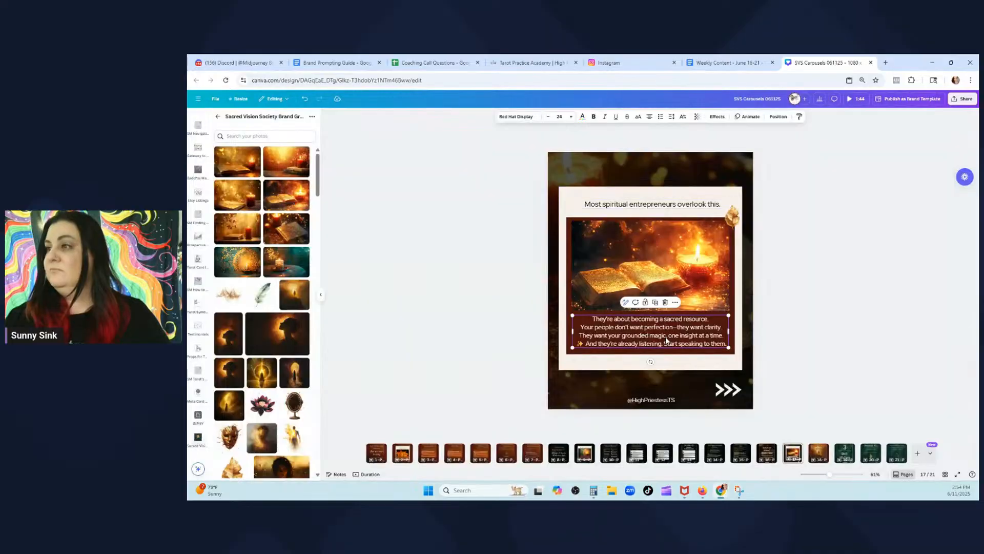
pyautogui.tripleClick(666, 339)
pyautogui.click(714, 347)
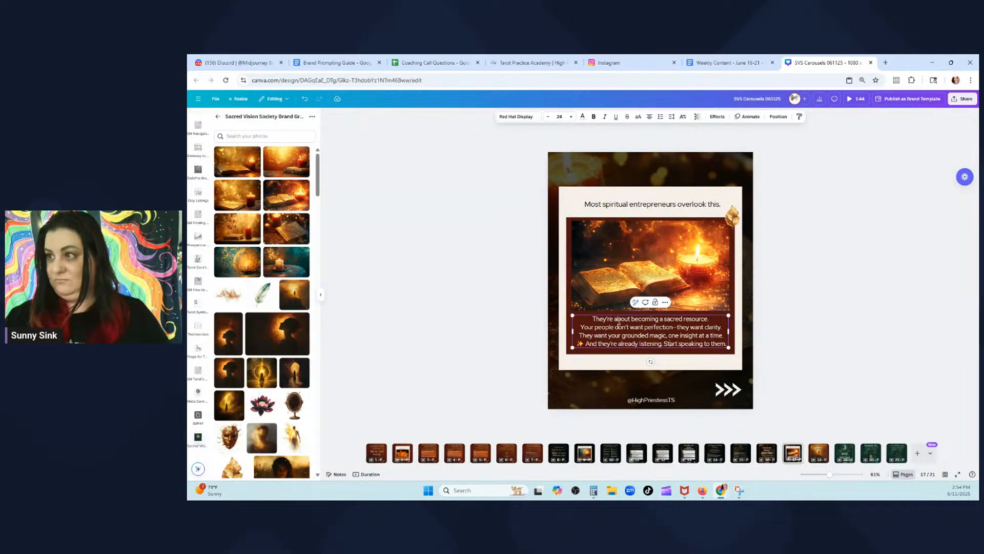
pyautogui.moveTo(583, 322); pyautogui.dragTo(727, 344)
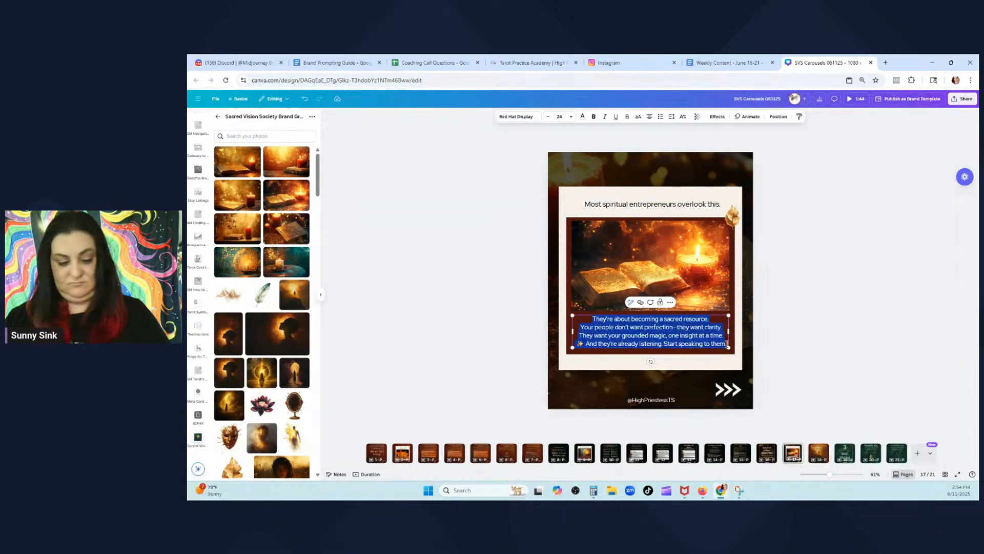
pyautogui.hotkey('ctrl', 'v')
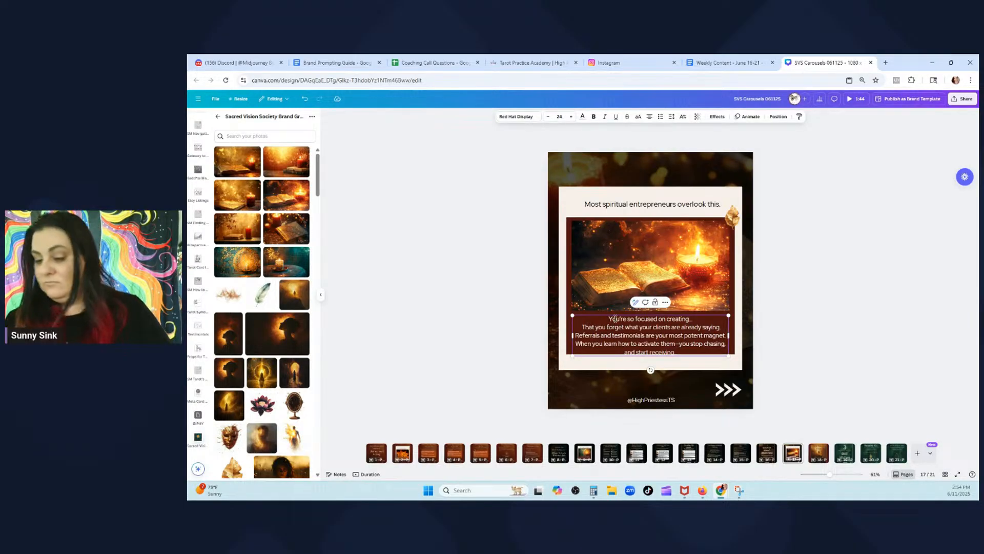
# Remove the line breaks in the pasted body text so its sentences run together as one paragraph
pyautogui.press('Delete')
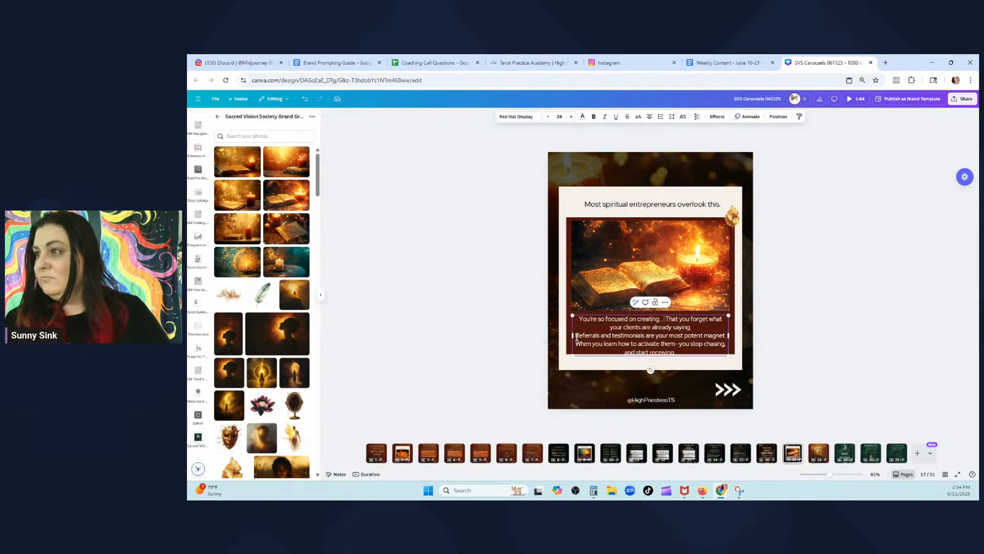
pyautogui.press('Delete')
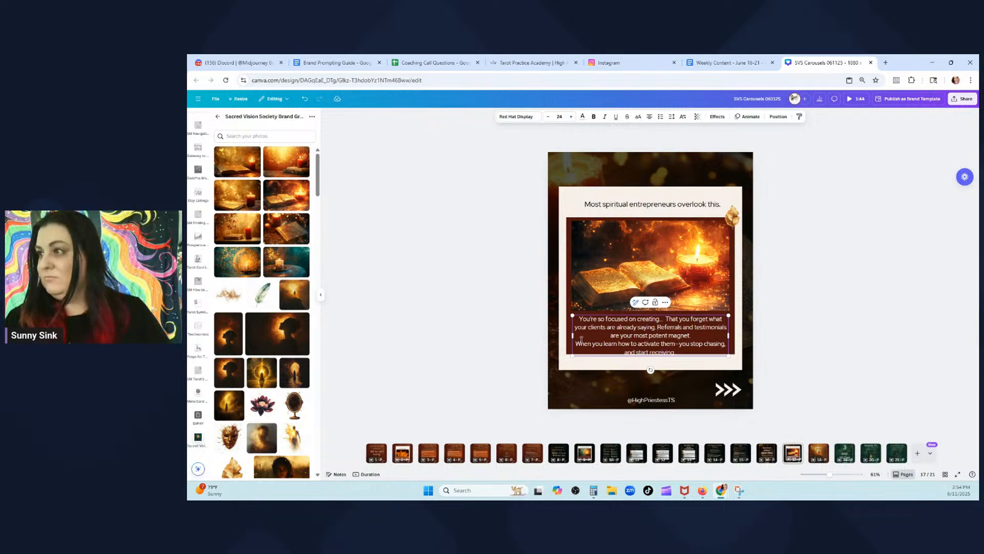
pyautogui.press('BackSpace')
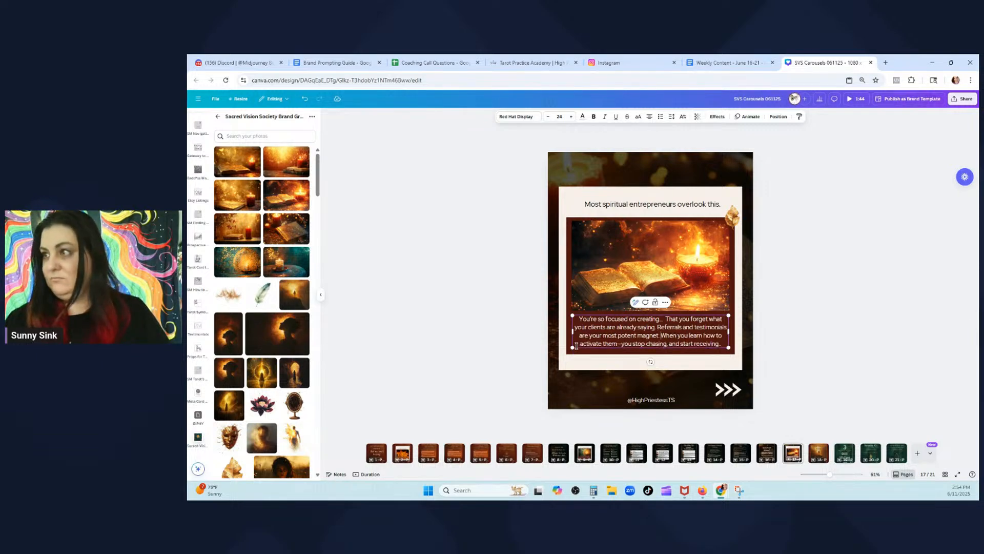
# Try the blue-and-orange round tree artwork from the brand graphics in place of the gold leaf on page 17's card
pyautogui.click(836, 292)
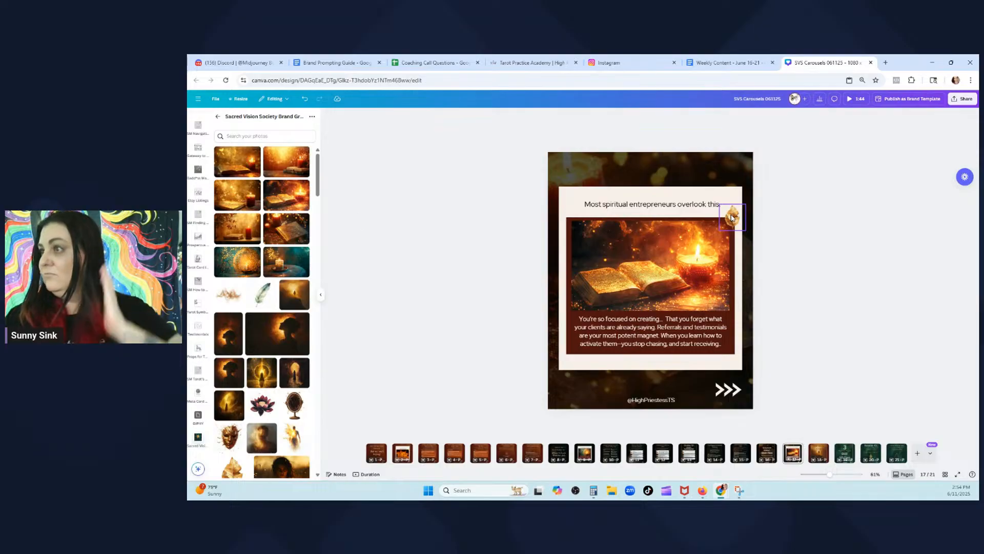
pyautogui.scroll(-1, 255, 253)
pyautogui.scroll(-3, 255, 362)
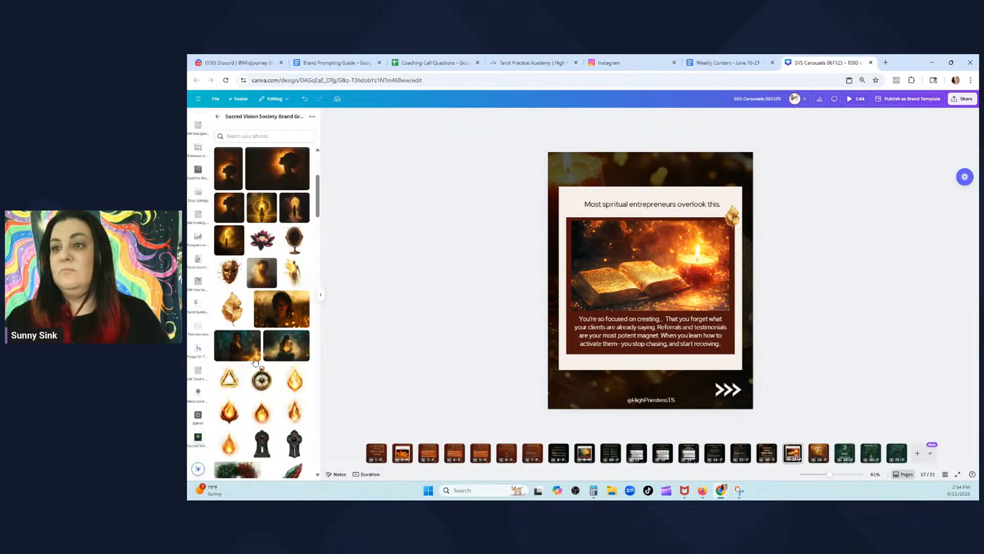
pyautogui.scroll(-2, 302, 293)
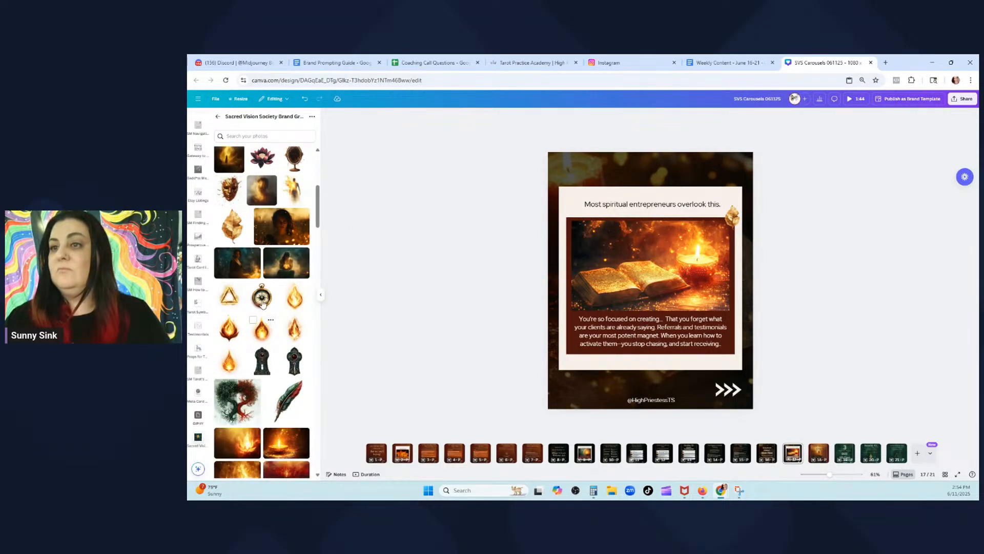
pyautogui.scroll(-10, 259, 313)
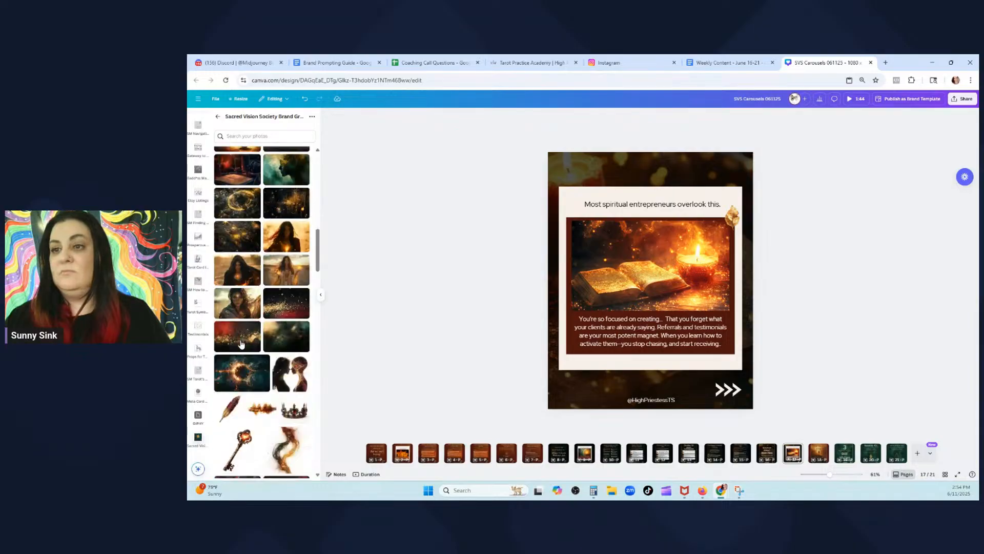
pyautogui.scroll(-12, 241, 343)
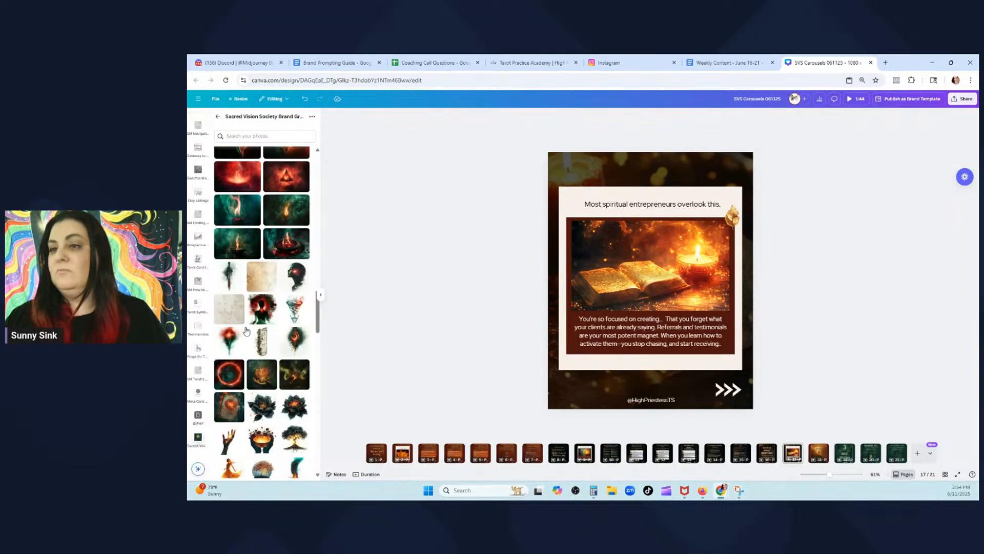
pyautogui.scroll(-4, 246, 330)
pyautogui.scroll(-5, 246, 331)
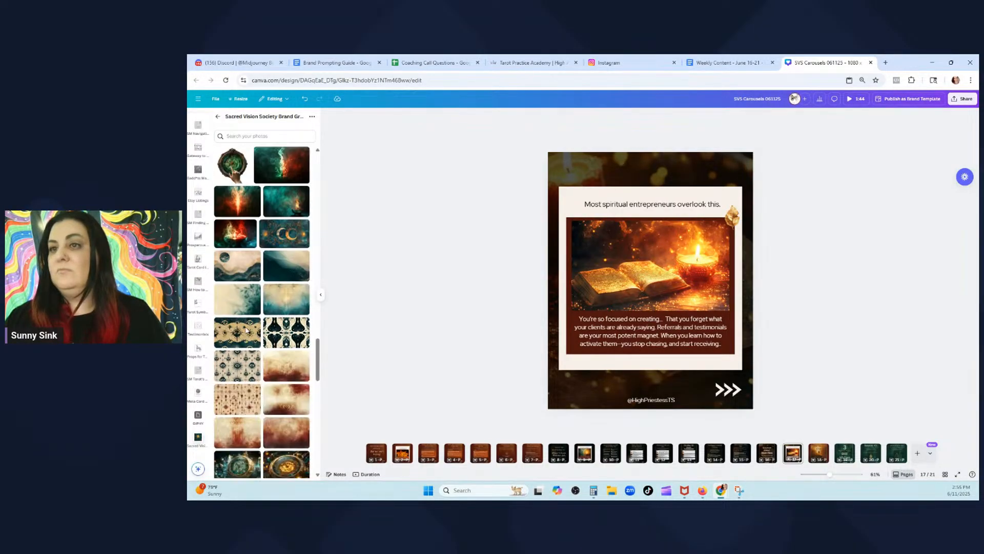
pyautogui.scroll(4, 246, 331)
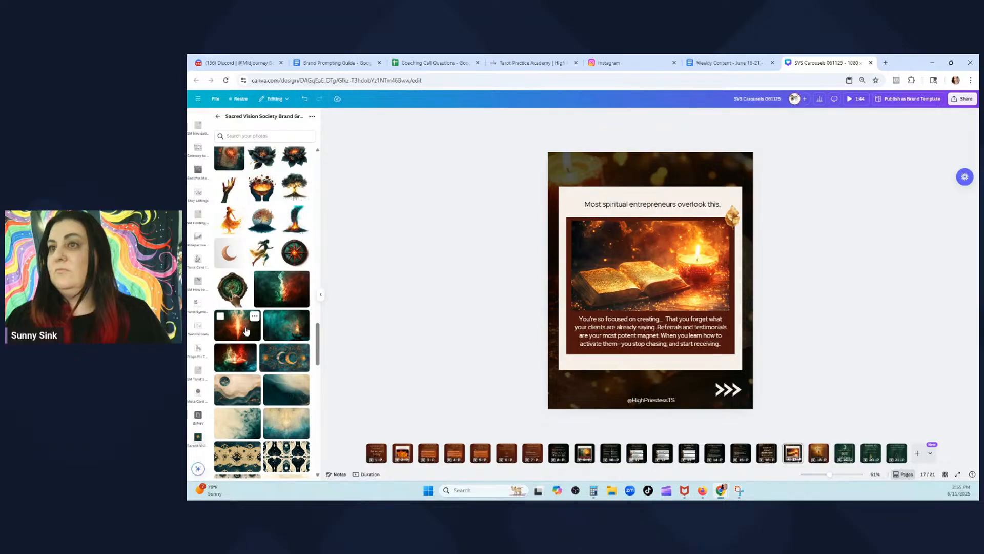
pyautogui.moveTo(267, 219); pyautogui.dragTo(732, 226)
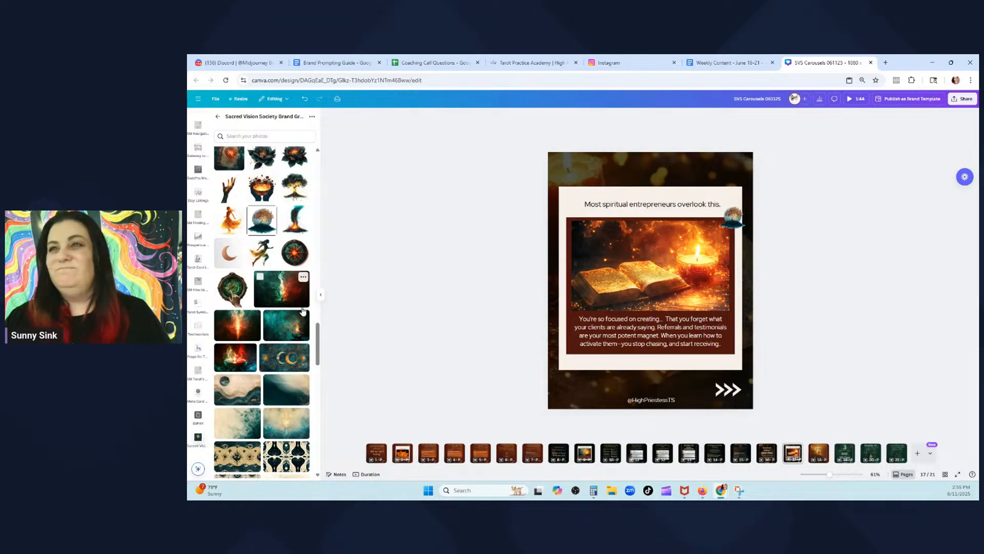
# Replace the small corner artwork on page 17's card with a copper sunburst from the brand graphics
pyautogui.scroll(-10, 253, 307)
pyautogui.scroll(-6, 253, 307)
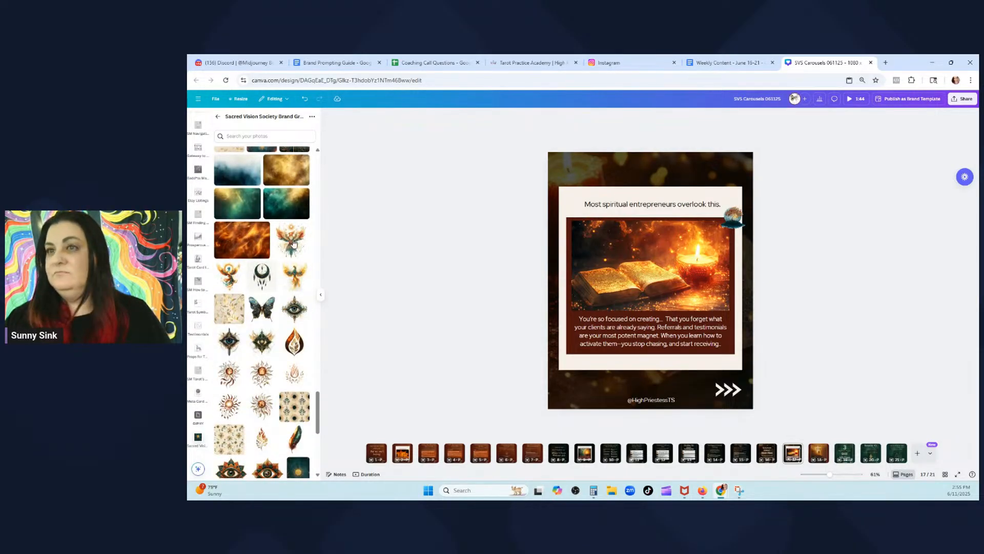
pyautogui.scroll(-3, 257, 399)
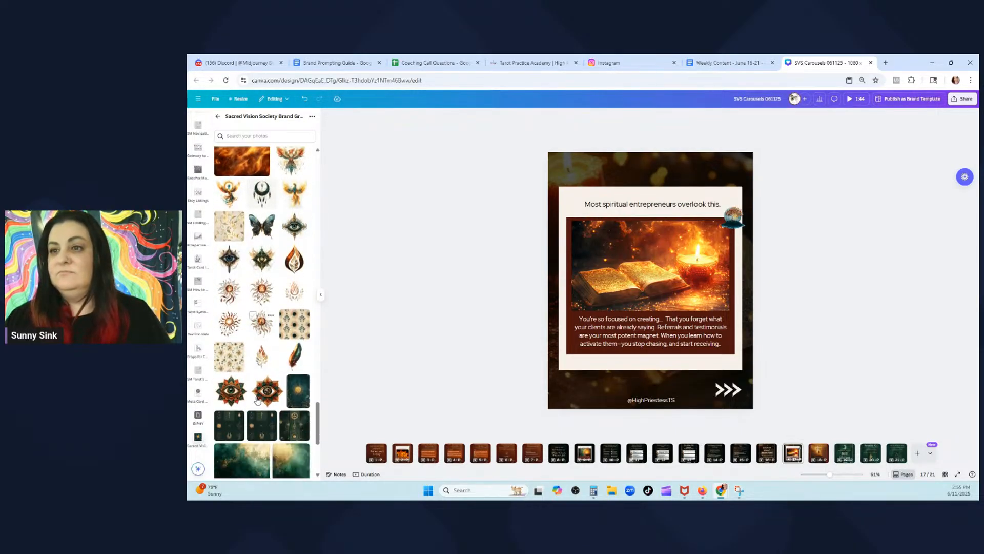
pyautogui.click(228, 320)
pyautogui.press('Delete')
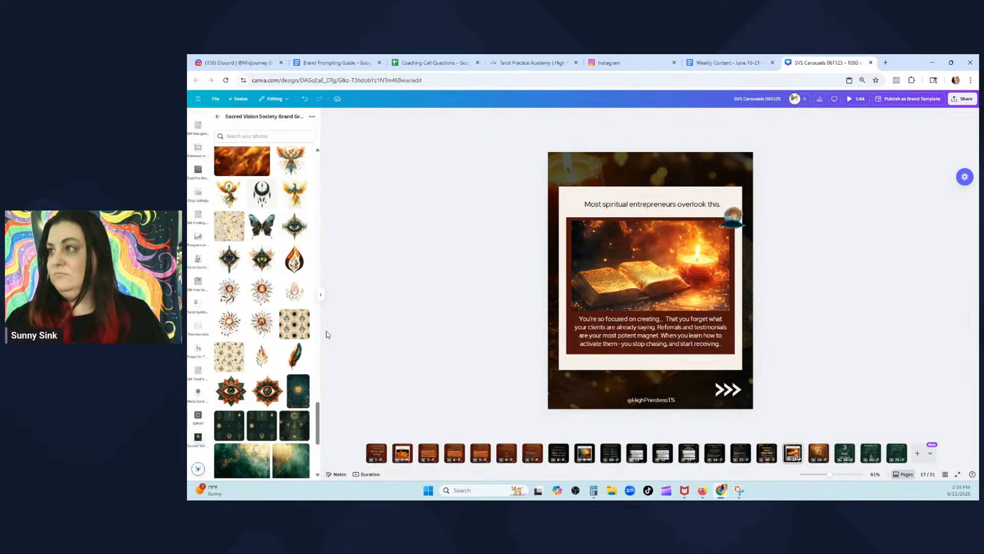
pyautogui.moveTo(230, 323); pyautogui.dragTo(733, 215)
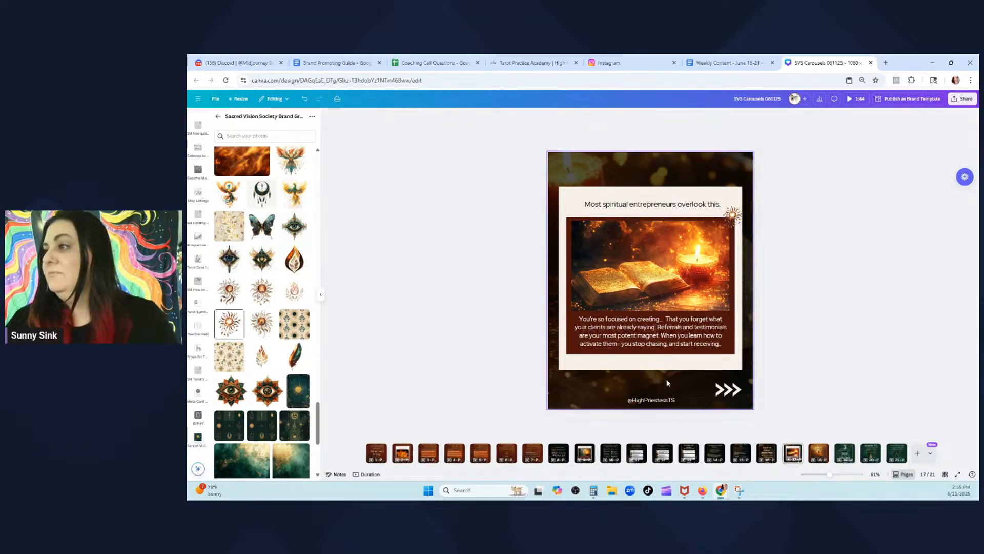
pyautogui.click(728, 390)
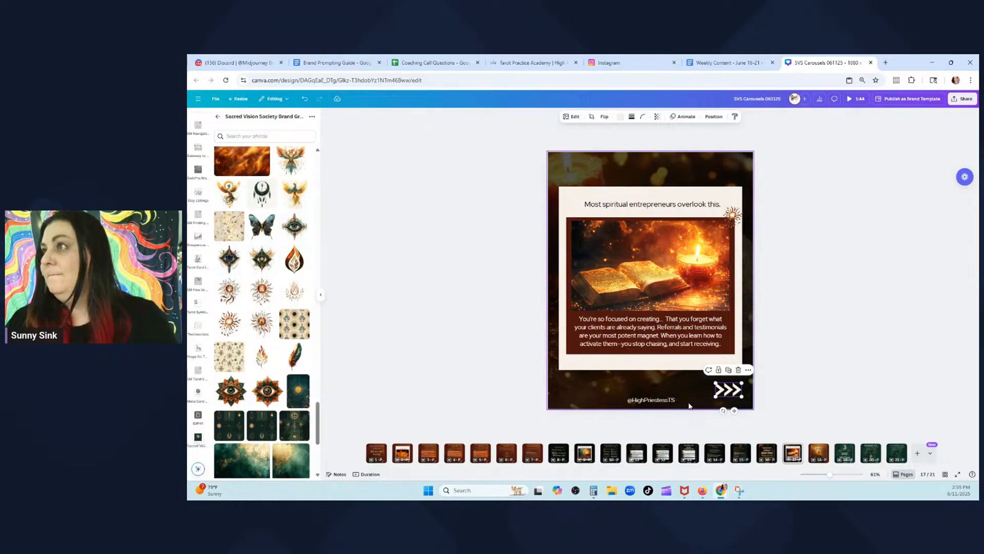
pyautogui.click(788, 454)
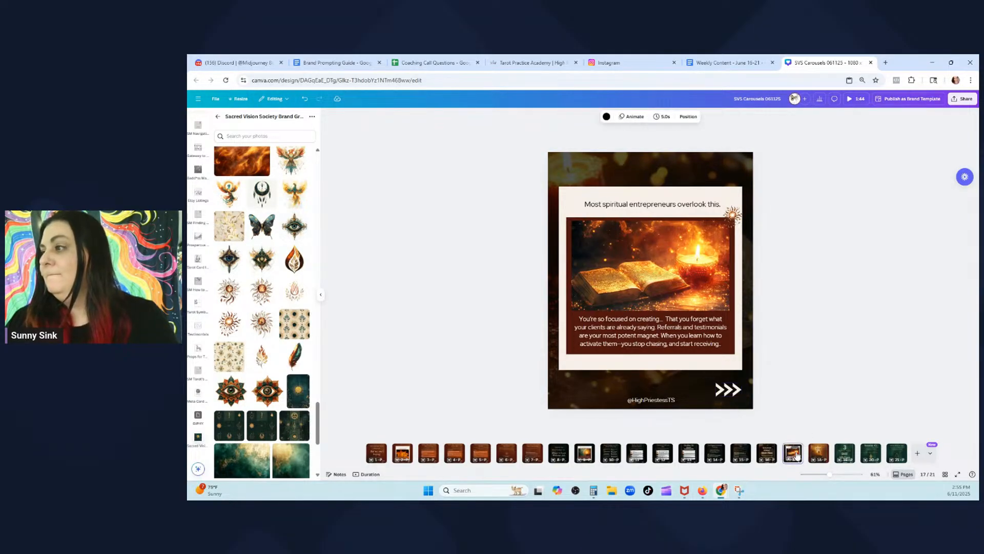
pyautogui.click(770, 456)
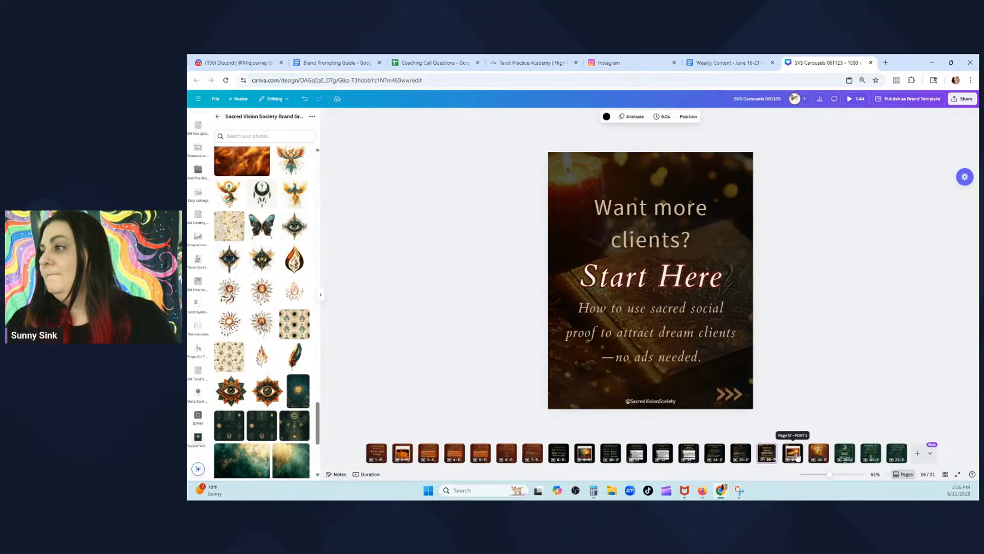
pyautogui.click(794, 455)
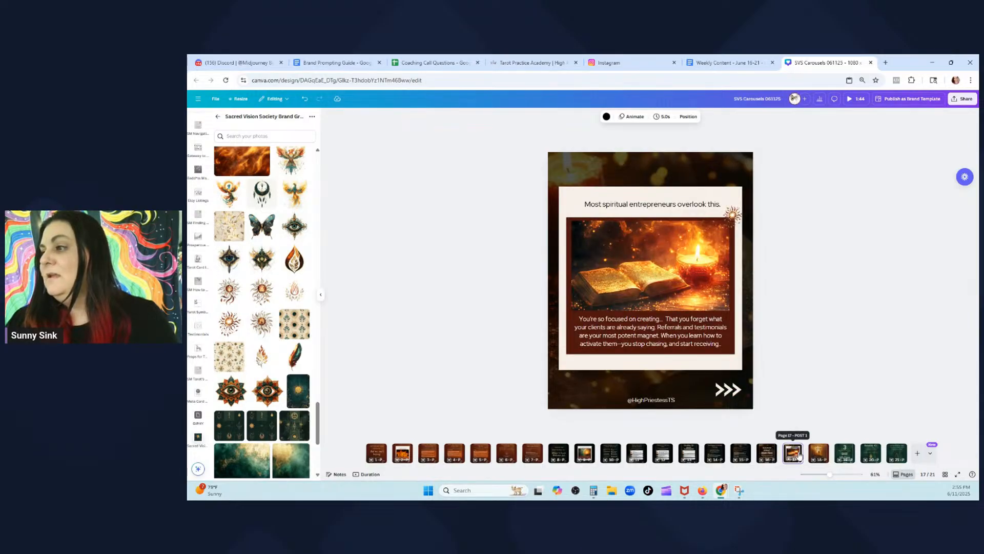
# Duplicate the page 3 slide "Repeat Your Offer More Than You Think" and move the copy directly after page 17
pyautogui.click(437, 457)
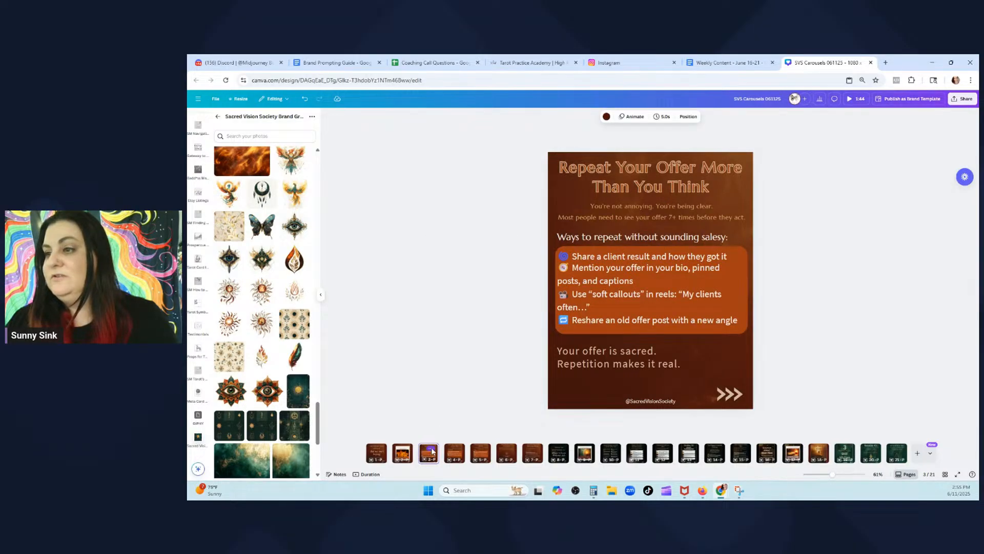
pyautogui.click(431, 447)
pyautogui.click(453, 320)
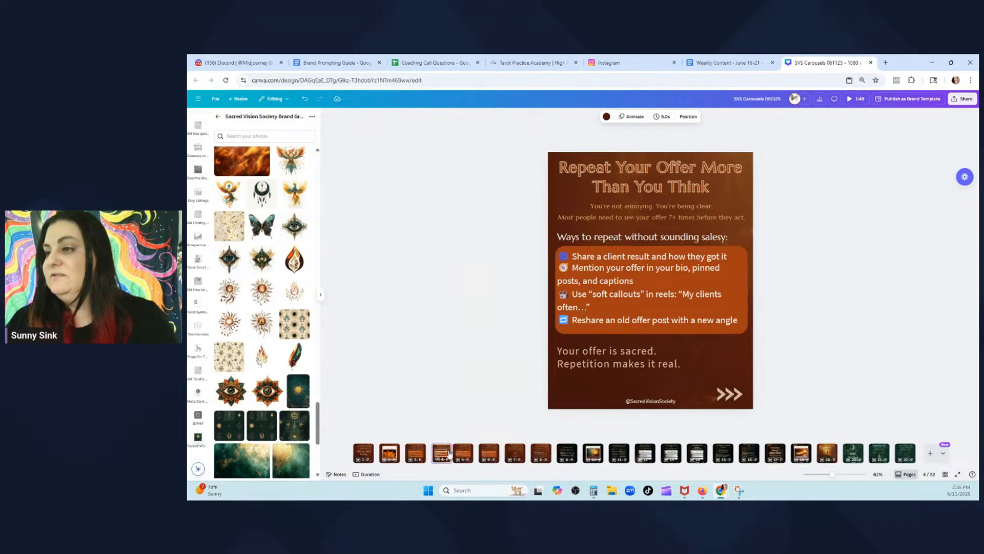
pyautogui.moveTo(672, 456); pyautogui.dragTo(809, 458)
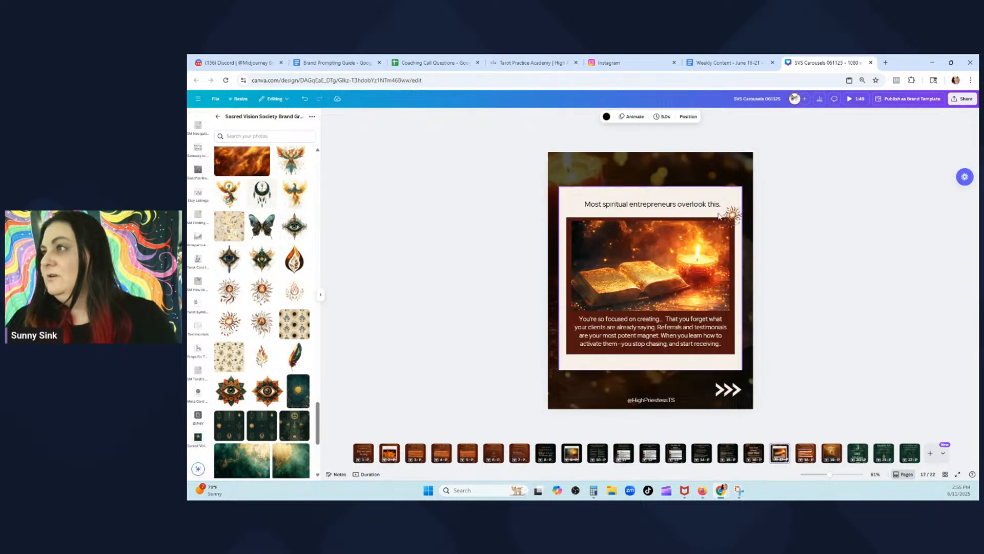
# Copy the dark candle-and-book background from page 17 and paste it as the background of page 18
pyautogui.rightClick(712, 167)
pyautogui.click(726, 192)
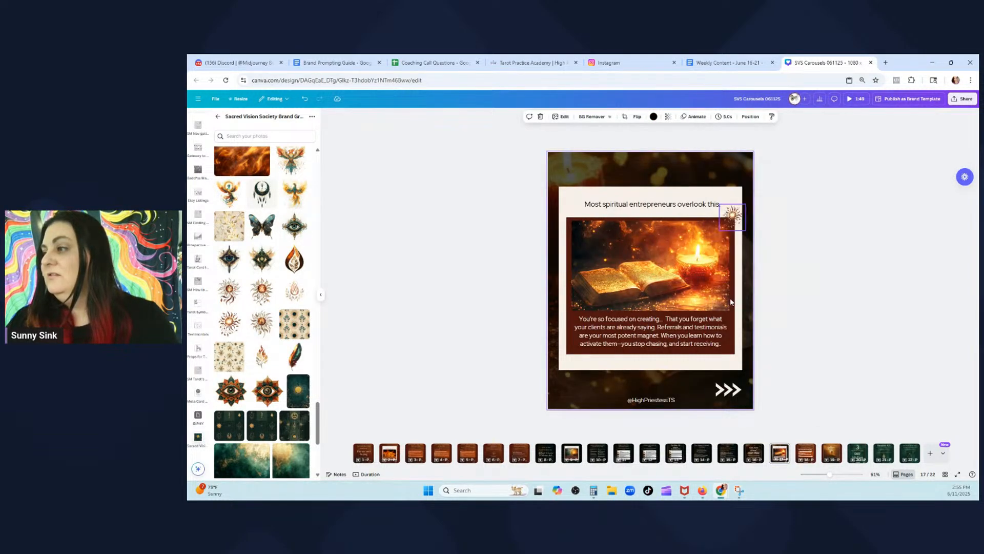
pyautogui.click(806, 454)
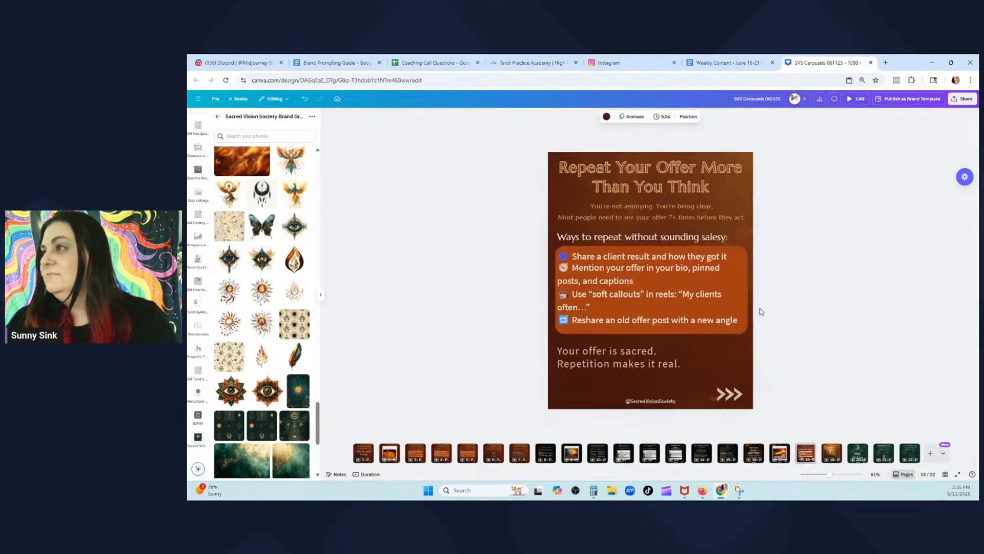
pyautogui.rightClick(730, 365)
pyautogui.rightClick(683, 395)
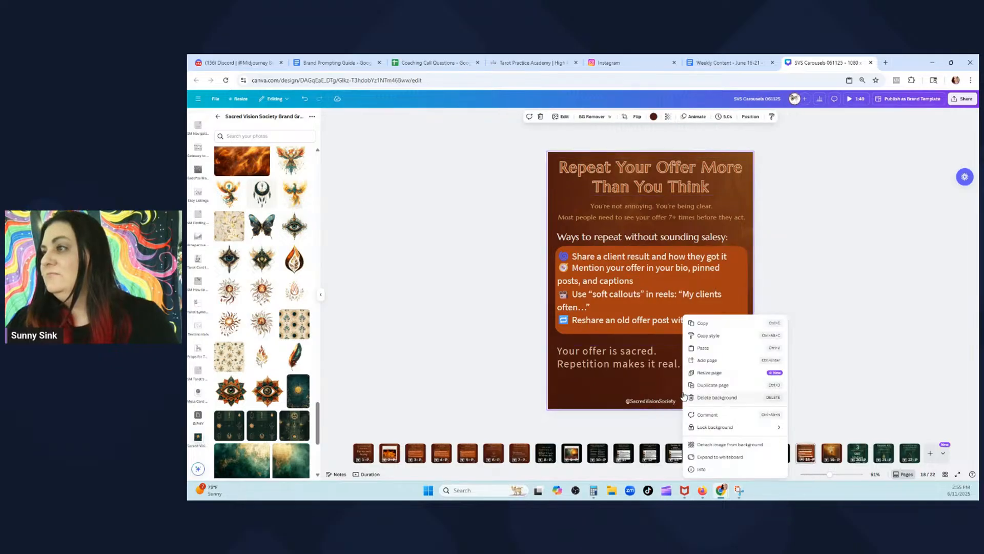
pyautogui.click(707, 349)
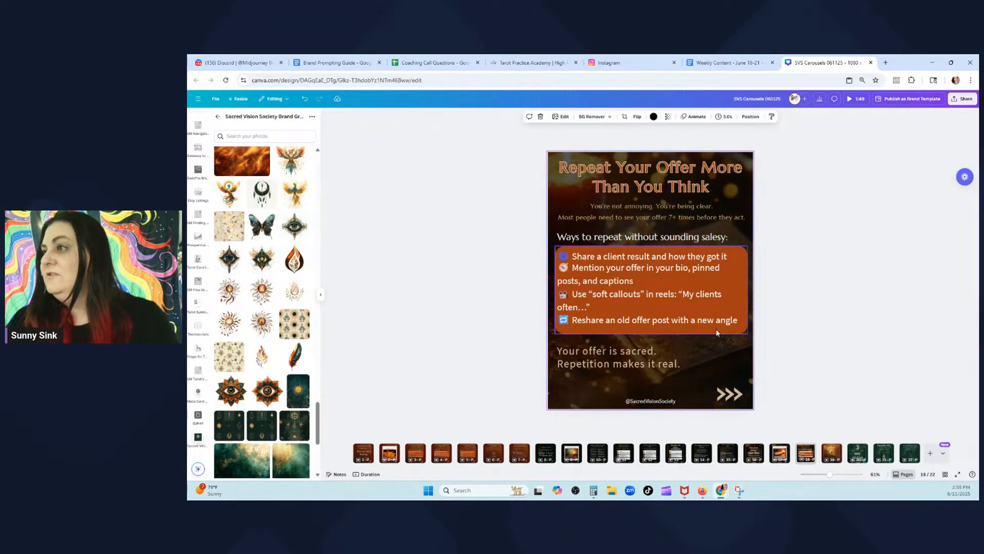
# Recolor the orange box behind page 18's list with the brand palette's dark red
pyautogui.click(717, 332)
pyautogui.click(508, 117)
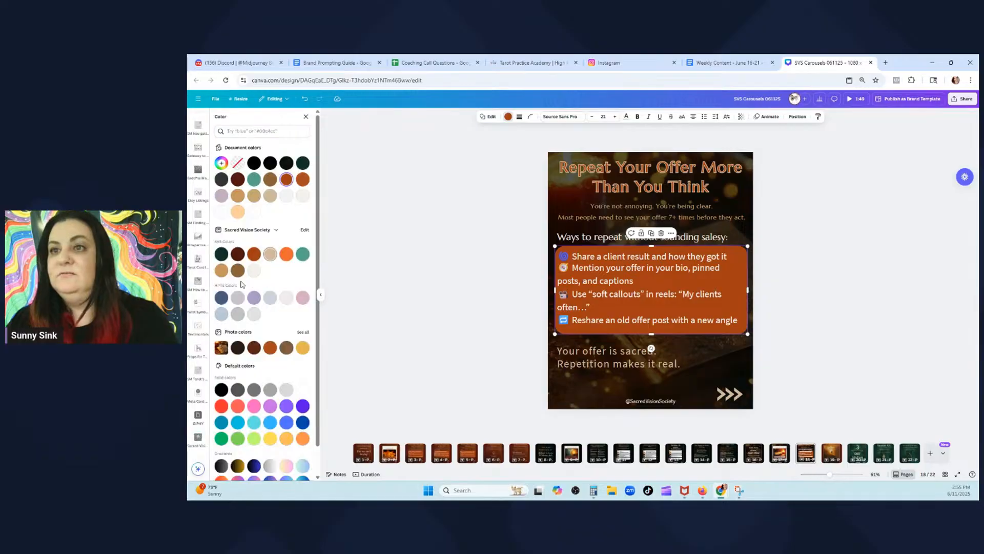
pyautogui.click(237, 253)
# Copy the text style of "Start Here" on page 16 onto the heading of page 18
pyautogui.click(778, 454)
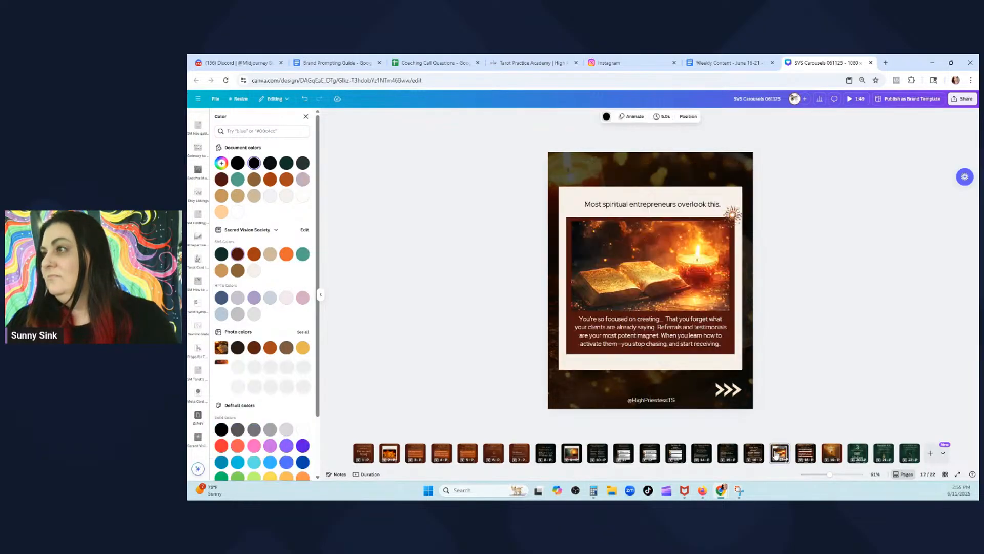
pyautogui.click(758, 454)
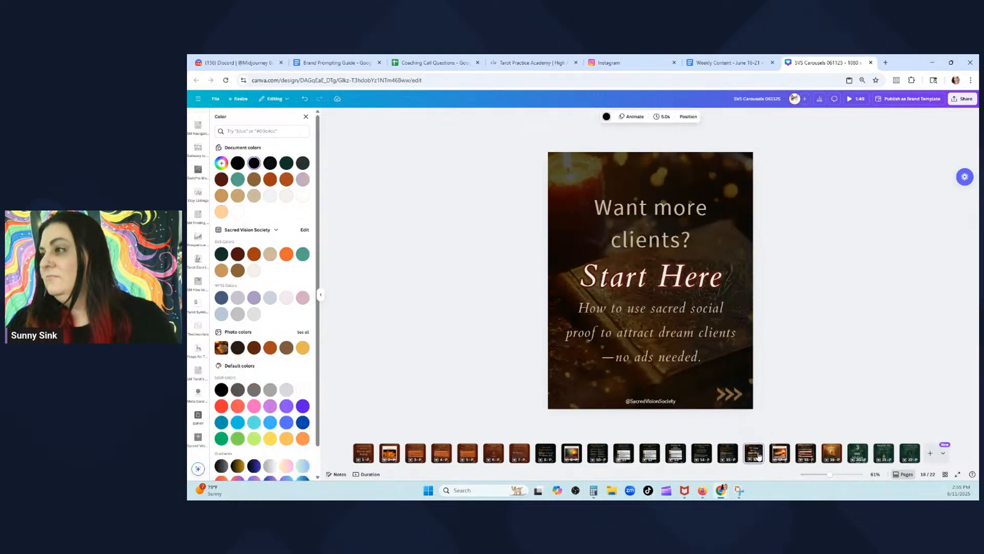
pyautogui.click(683, 279)
pyautogui.click(801, 118)
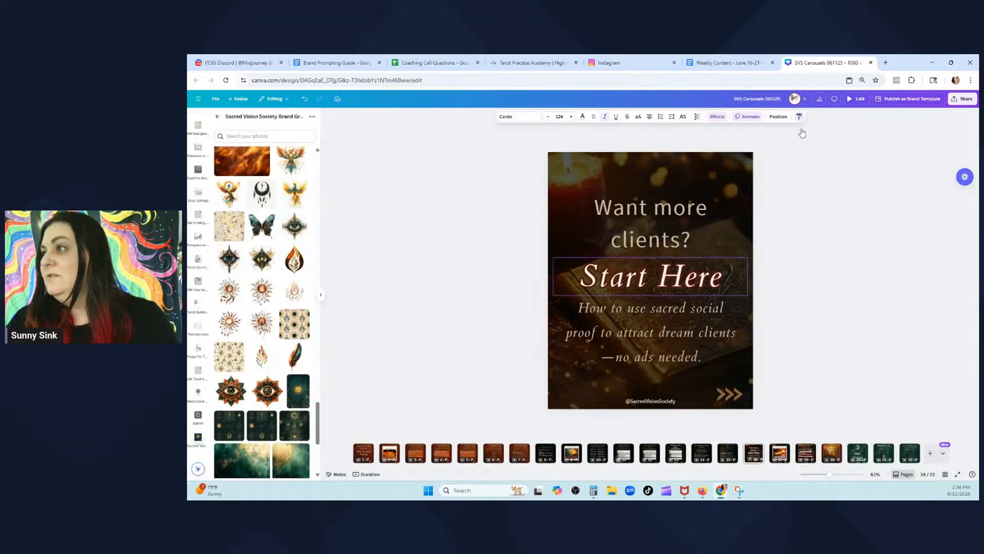
pyautogui.click(806, 453)
pyautogui.click(703, 187)
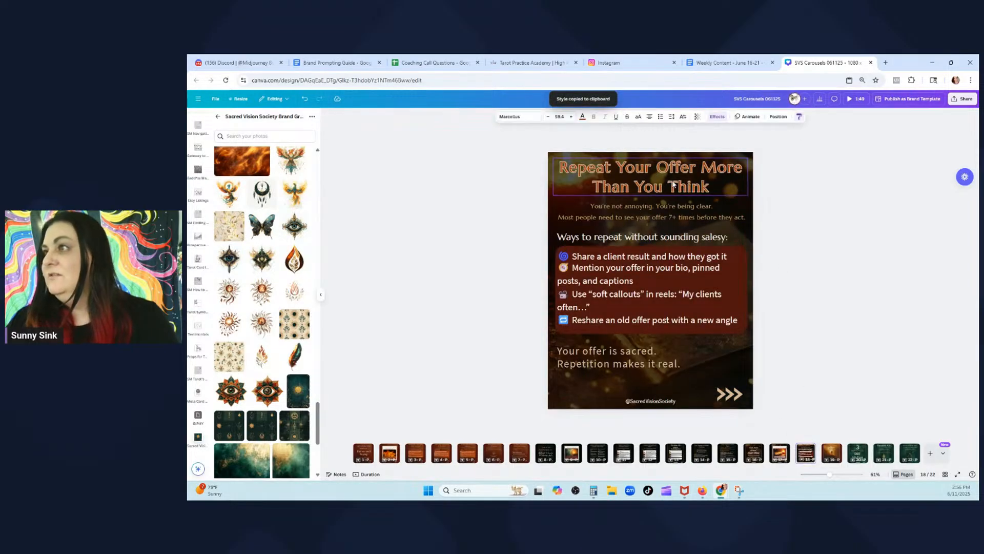
# Reduce the page 18 heading's font size to a little above 60 so it fits on two lines
pyautogui.click(559, 117)
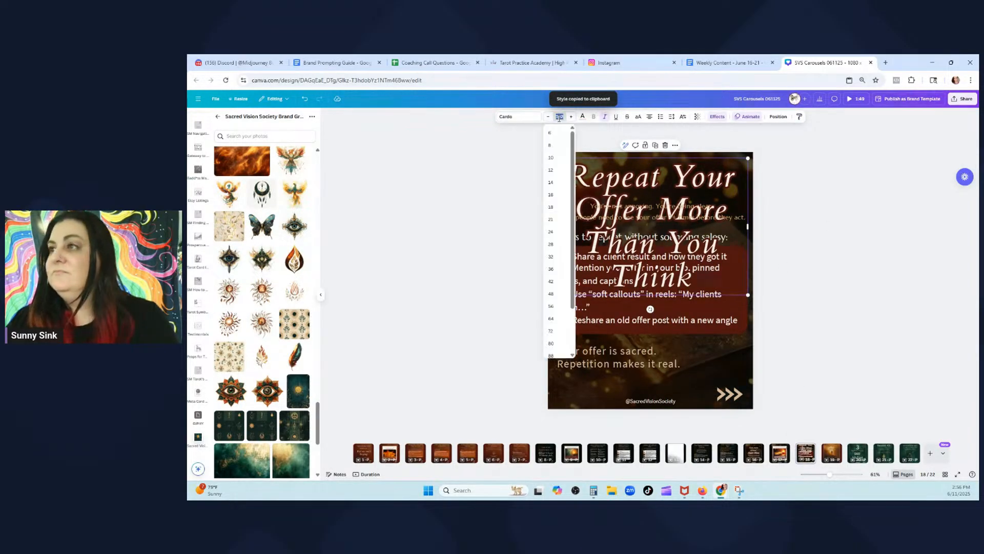
pyautogui.click(551, 293)
pyautogui.click(573, 117)
pyautogui.click(572, 117)
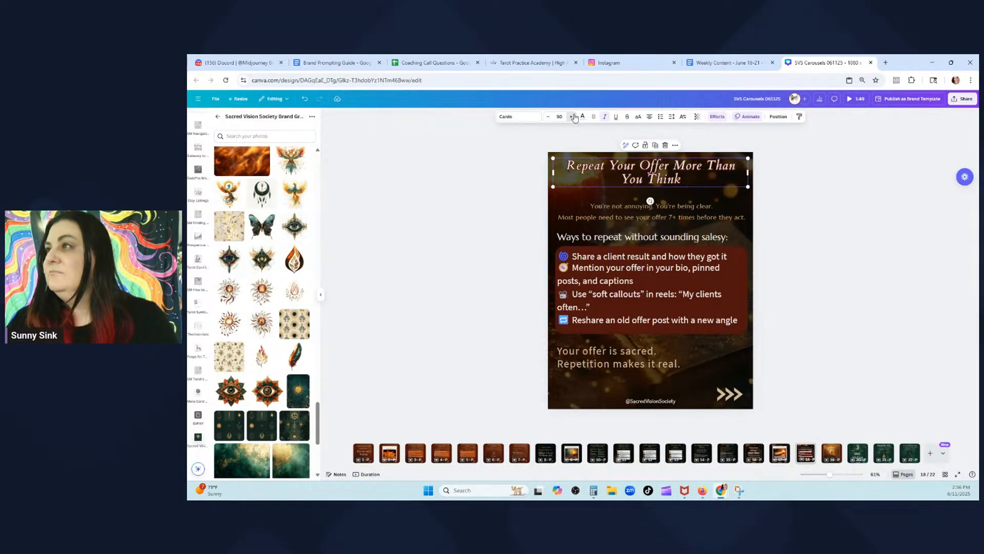
pyautogui.click(572, 117)
pyautogui.click(572, 117)
pyautogui.click(573, 117)
pyautogui.click(573, 117)
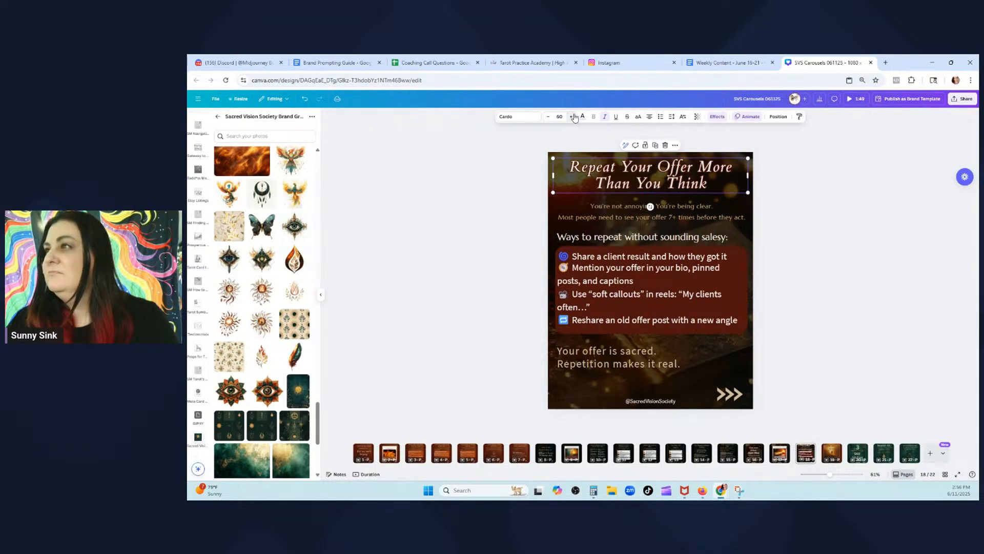
pyautogui.click(573, 117)
pyautogui.click(573, 117)
pyautogui.click(573, 117)
pyautogui.click(573, 117)
# Switch to the Weekly Content document in Google Docs and copy the Slide 3 header "Feature Your Clients' Words Often"
pyautogui.click(741, 62)
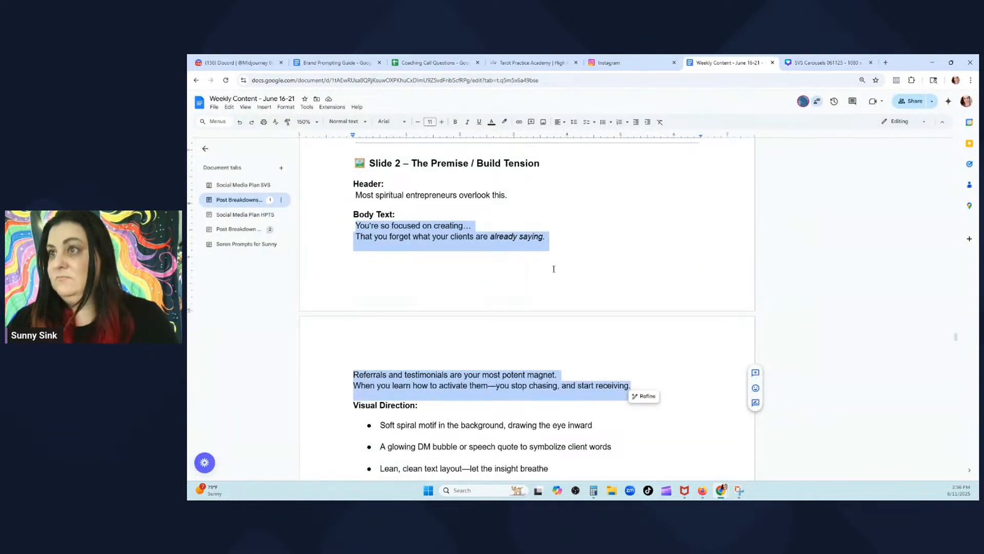
pyautogui.scroll(-5, 570, 284)
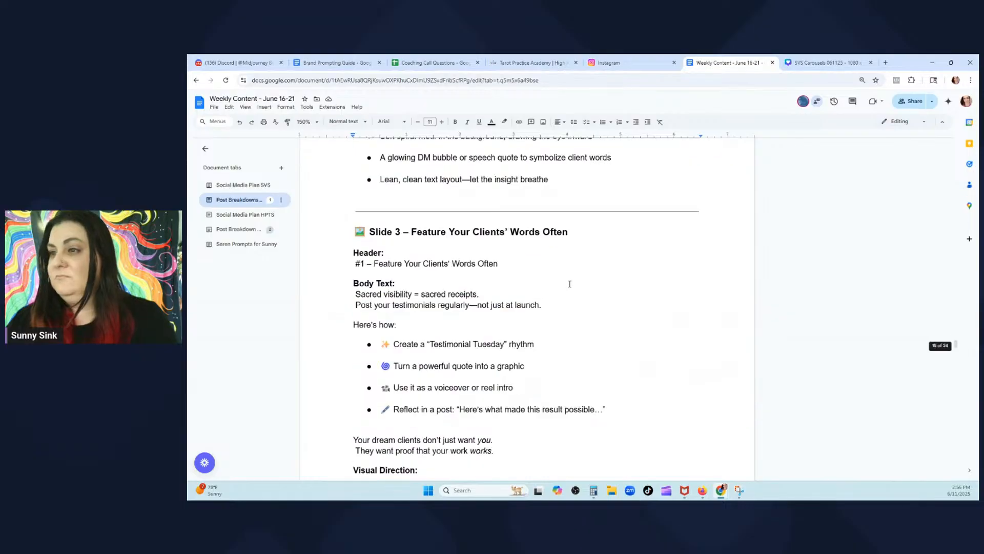
pyautogui.moveTo(524, 264); pyautogui.dragTo(374, 266)
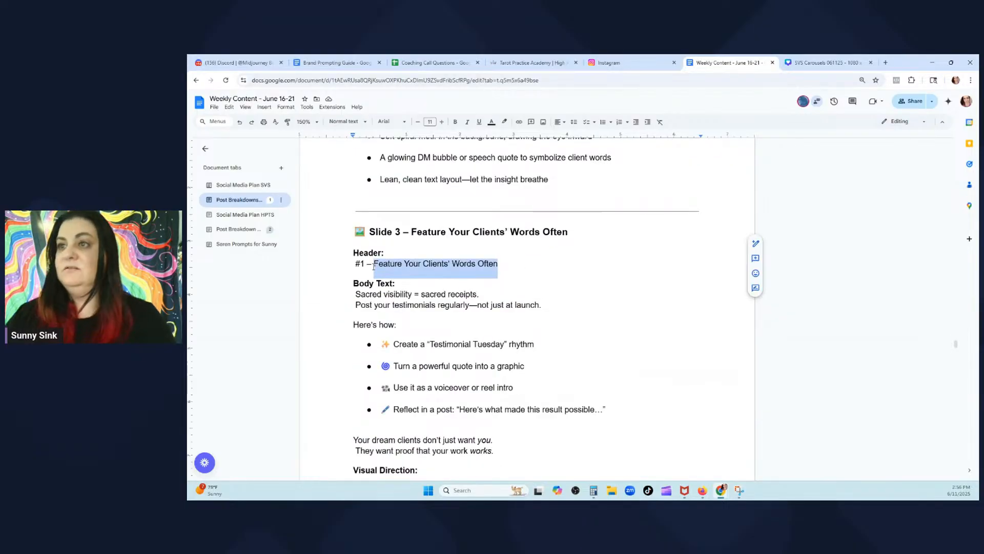
pyautogui.hotkey('ctrl', 'c')
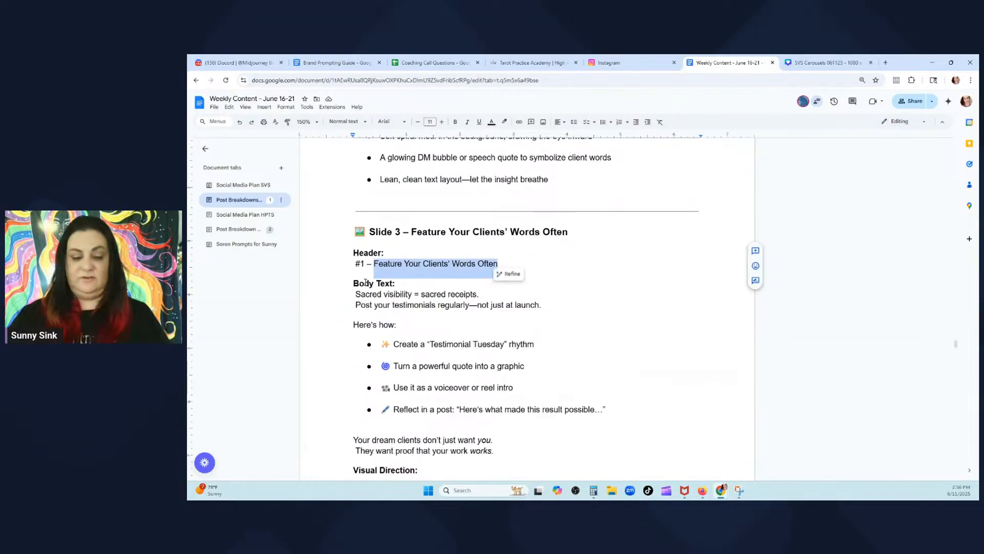
# Switch back to the Canva carousel and replace page 18's heading with the copied "Feature Your Clients' Words Often"
pyautogui.click(827, 63)
pyautogui.tripleClick(677, 191)
pyautogui.hotkey('ctrl', 'v')
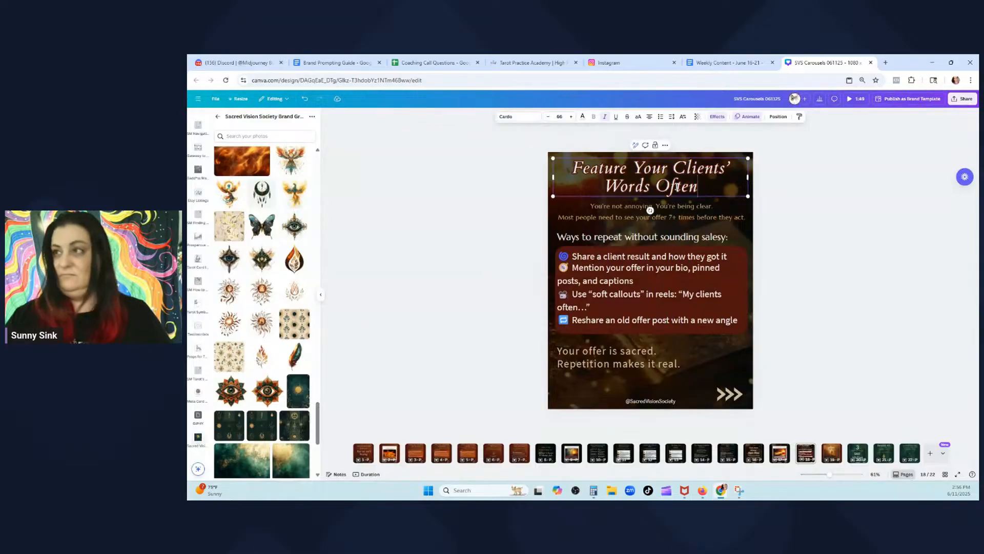
pyautogui.click(798, 230)
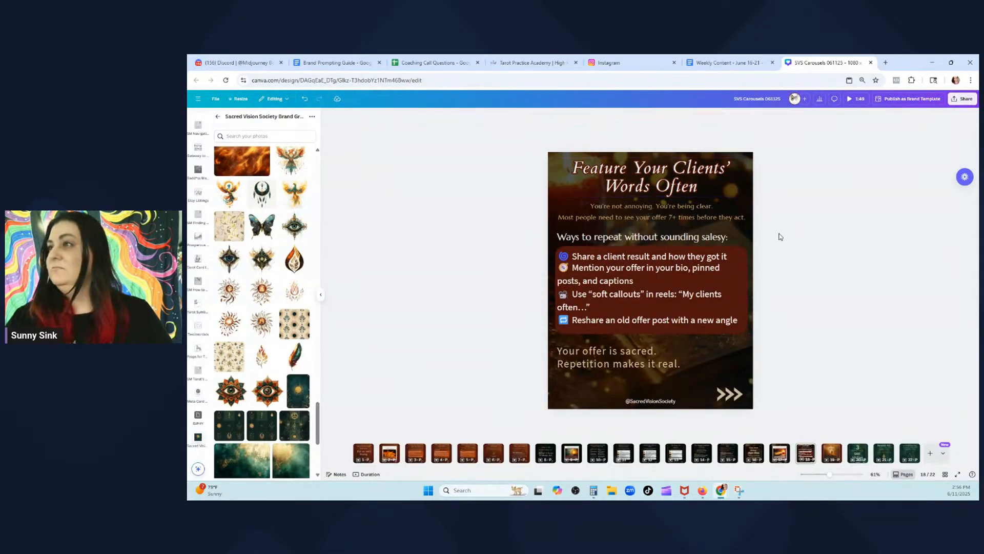
# Replace page 18's two-line subtitle with "Sacred visibility = sacred receipts. Post your testimonials regularly—not just at launch." from the Google Docs Slide 3 copy
pyautogui.click(740, 60)
pyautogui.moveTo(542, 313); pyautogui.dragTo(361, 296)
pyautogui.click(538, 305)
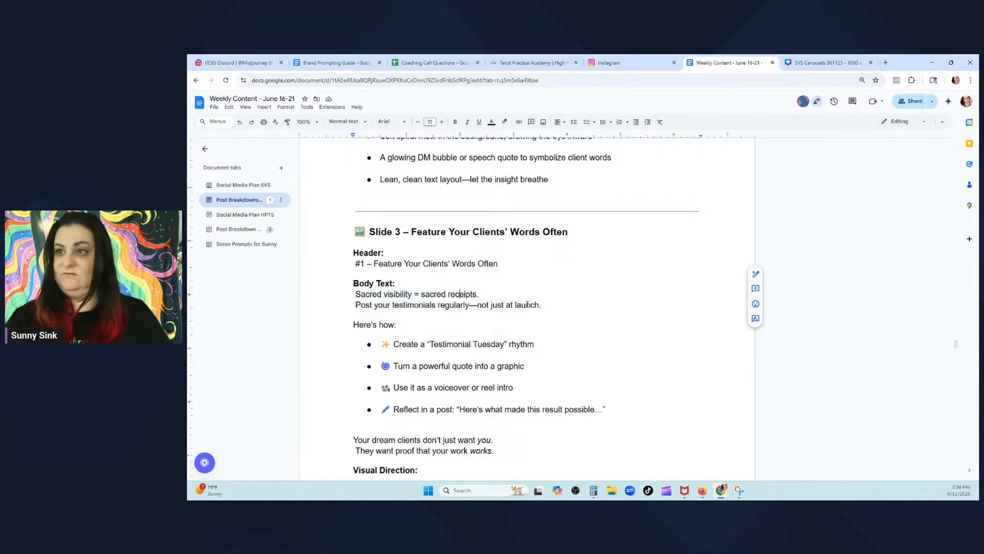
pyautogui.moveTo(574, 302); pyautogui.dragTo(362, 293)
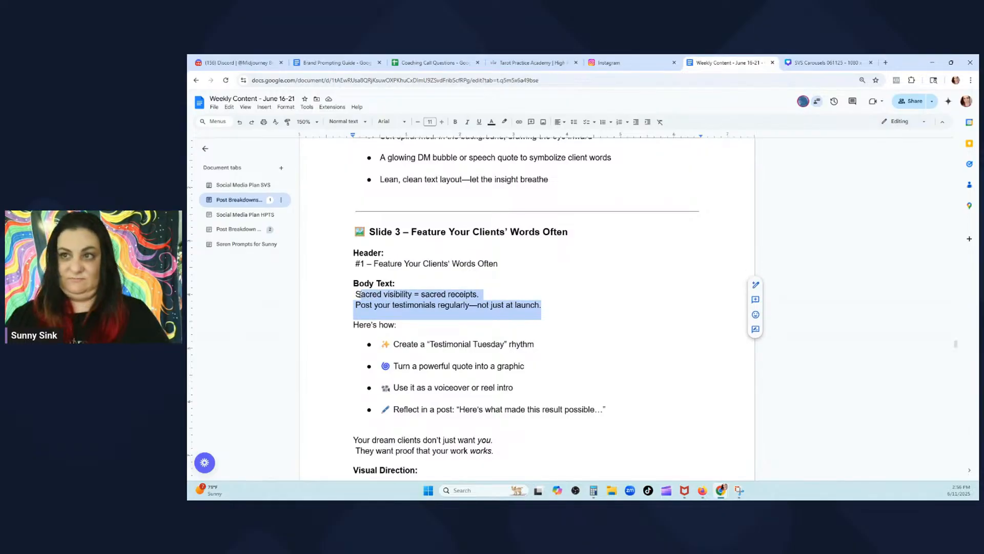
pyautogui.click(825, 62)
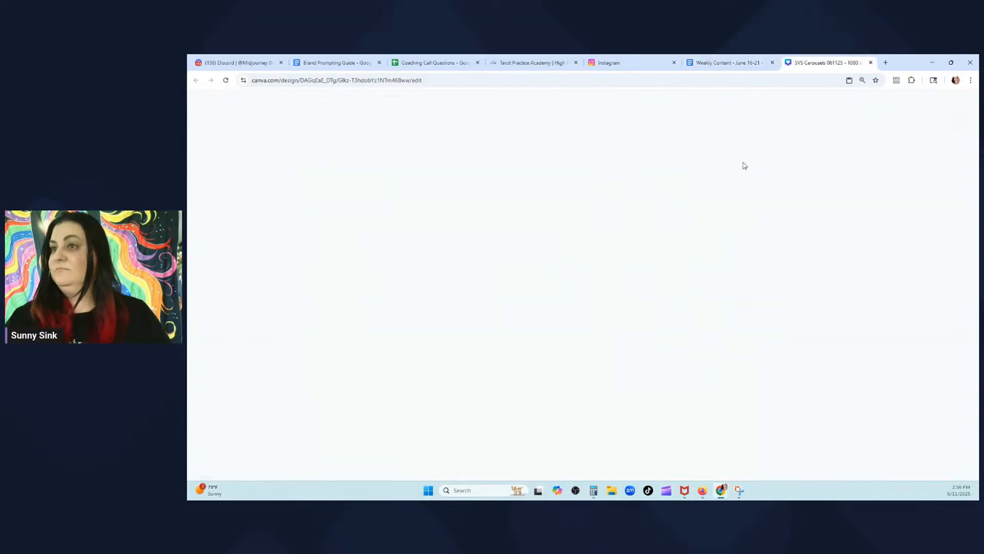
pyautogui.tripleClick(662, 215)
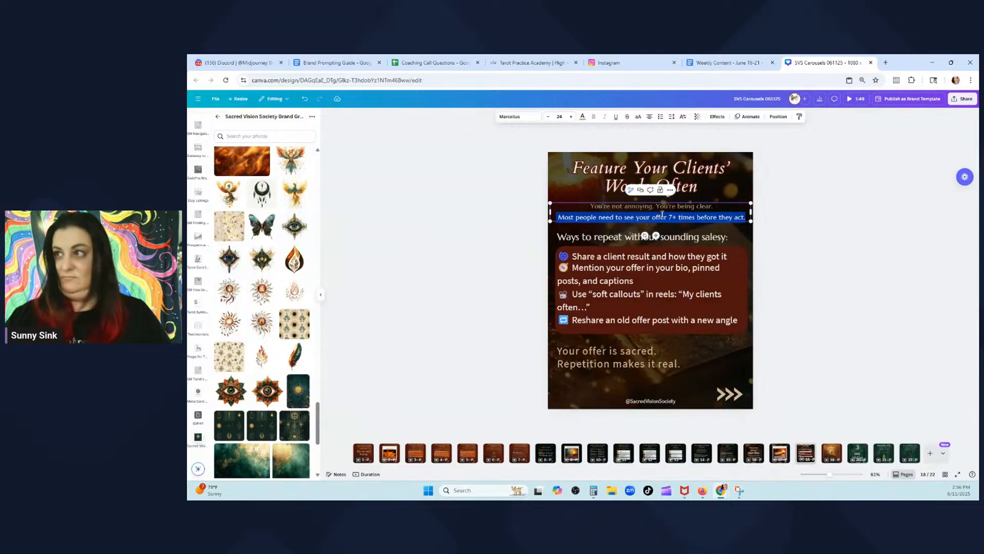
pyautogui.moveTo(591, 206); pyautogui.dragTo(747, 217)
pyautogui.hotkey('ctrl', 'v')
pyautogui.click(808, 267)
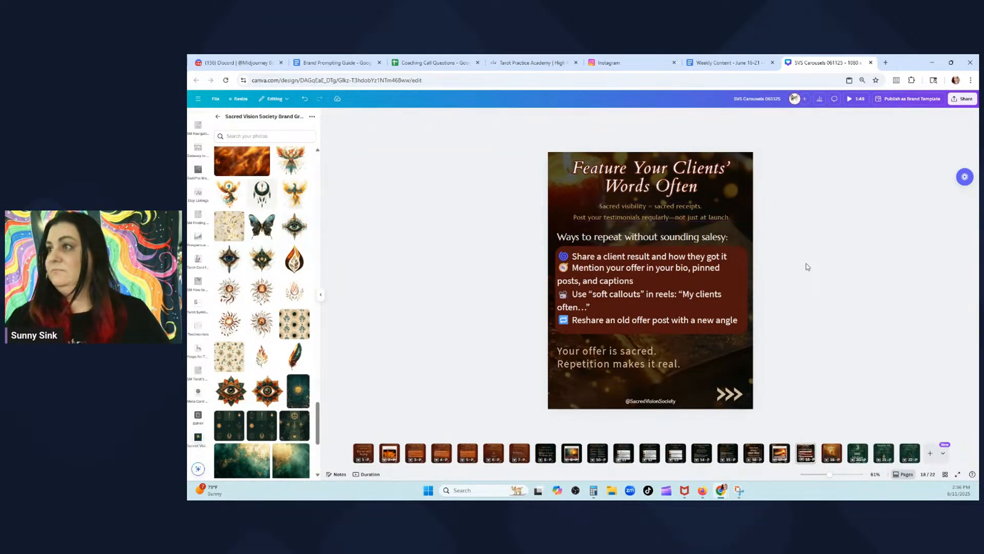
# Copy "Here's how:" from Slide 3 in the Google Docs document and paste it over page 18's list intro line in Canva
pyautogui.click(732, 62)
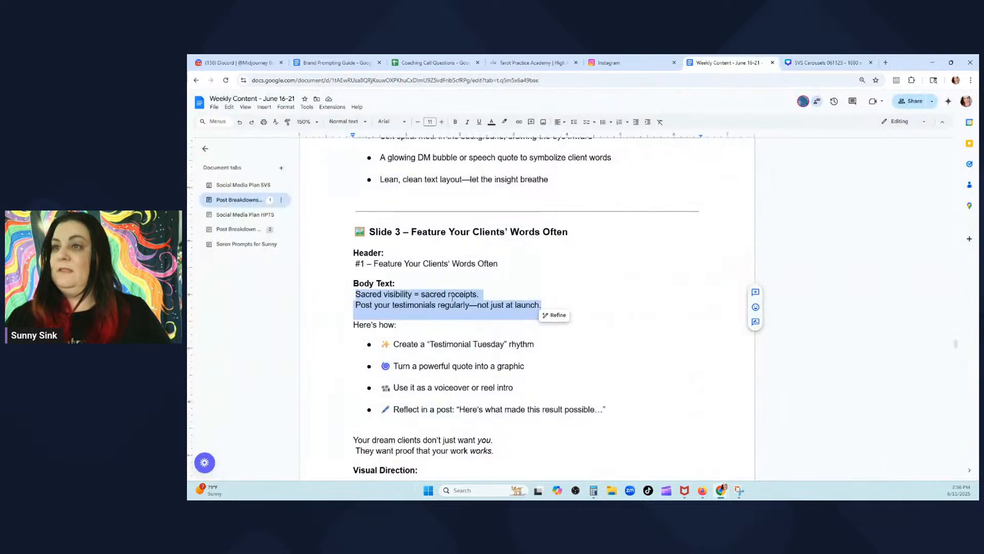
pyautogui.click(452, 296)
pyautogui.scroll(-3, 453, 296)
pyautogui.moveTo(397, 242); pyautogui.dragTo(354, 241)
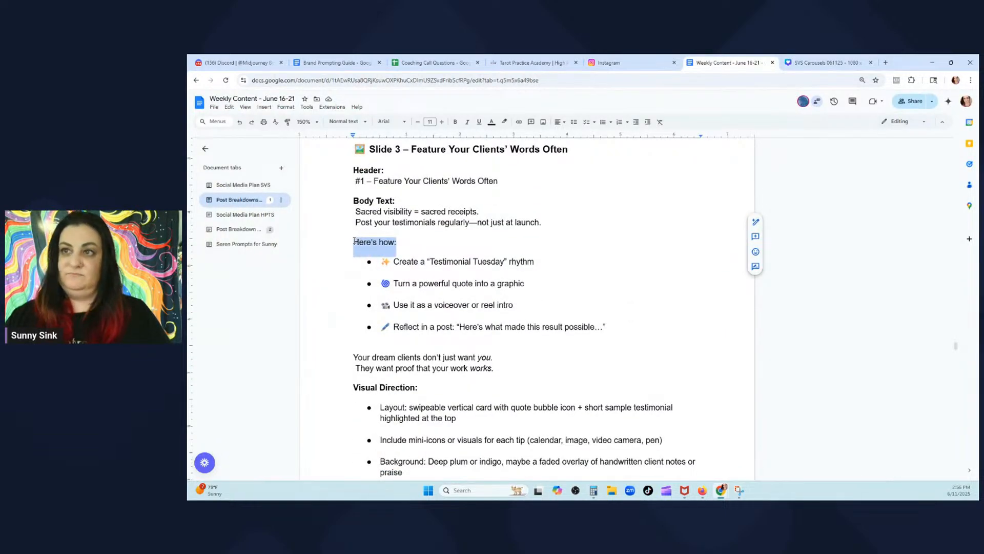
pyautogui.click(802, 62)
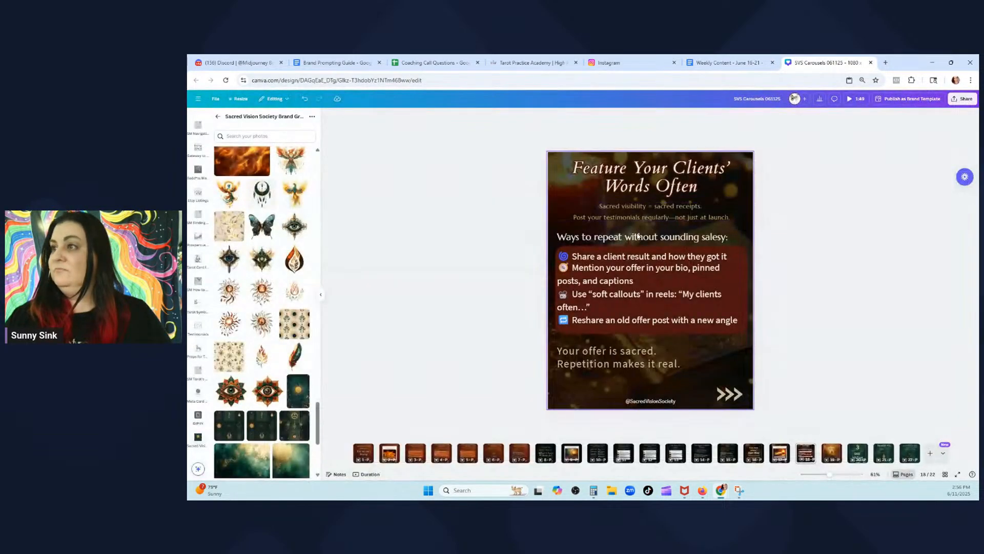
pyautogui.click(638, 236)
pyautogui.moveTo(729, 237); pyautogui.dragTo(557, 237)
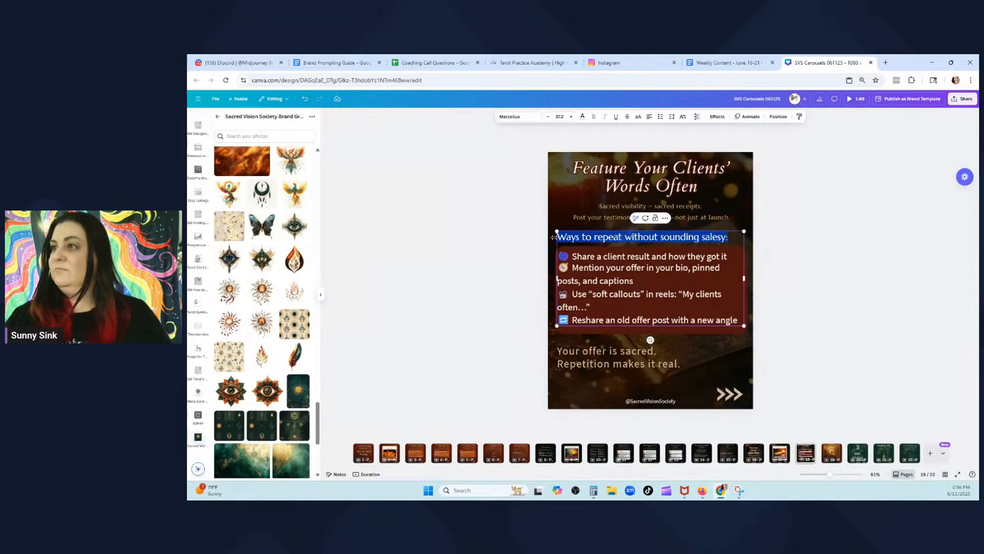
pyautogui.hotkey('ctrl', 'v')
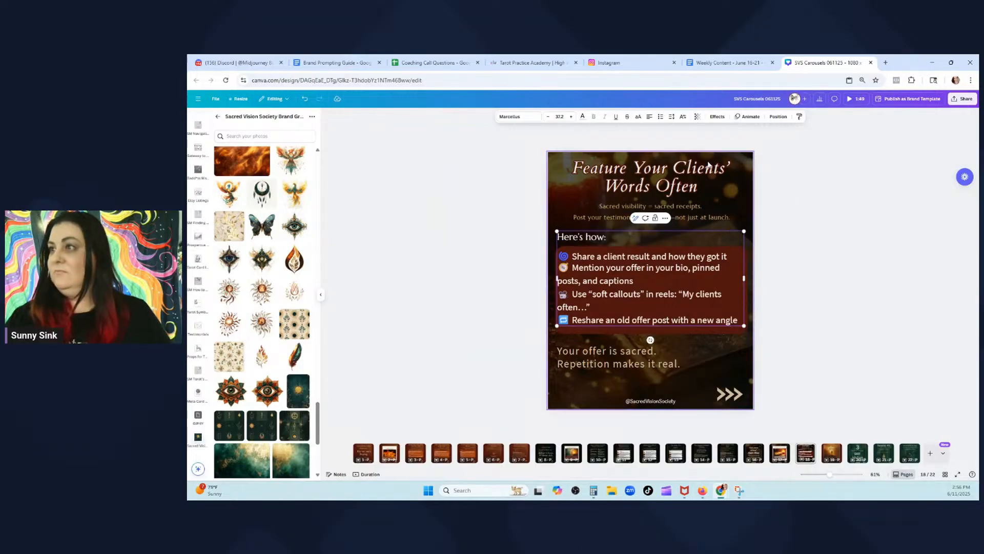
# In the Google Docs document, remove the blank lines between Slide 3's four "Here's how" bullets and copy the list
pyautogui.click(707, 62)
pyautogui.scroll(-1, 477, 230)
pyautogui.click(478, 229)
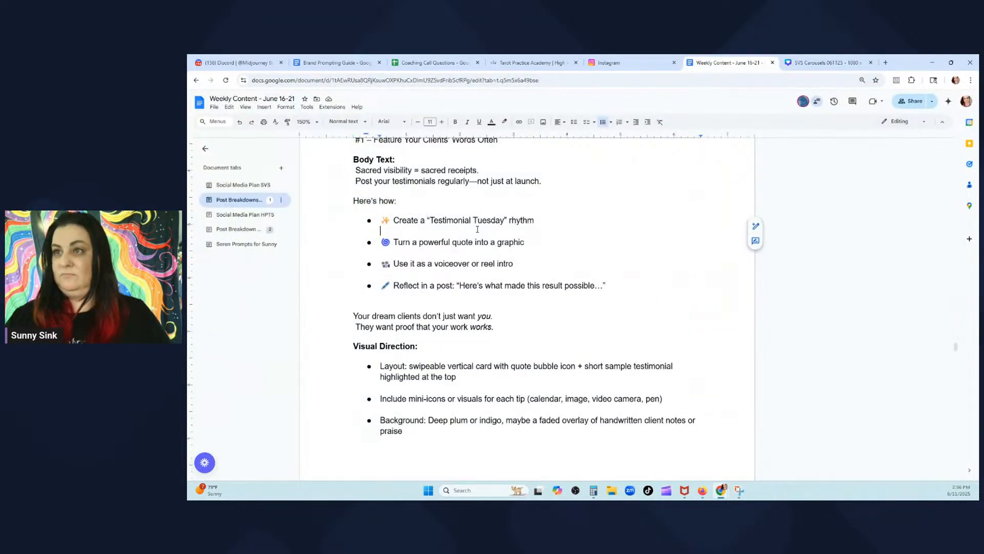
pyautogui.press('BackSpace')
pyautogui.click(477, 247)
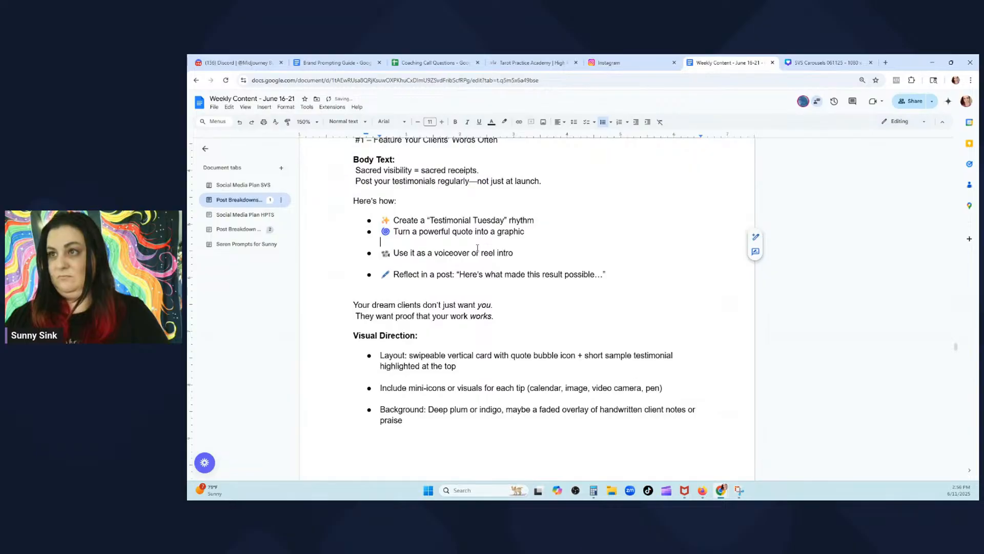
pyautogui.press('BackSpace')
pyautogui.click(475, 256)
pyautogui.press('BackSpace')
pyautogui.moveTo(647, 263); pyautogui.dragTo(376, 220)
# Back in Canva, replace page 18's boxed list with the four copied testimonial tips and remove their bullet formatting
pyautogui.click(803, 62)
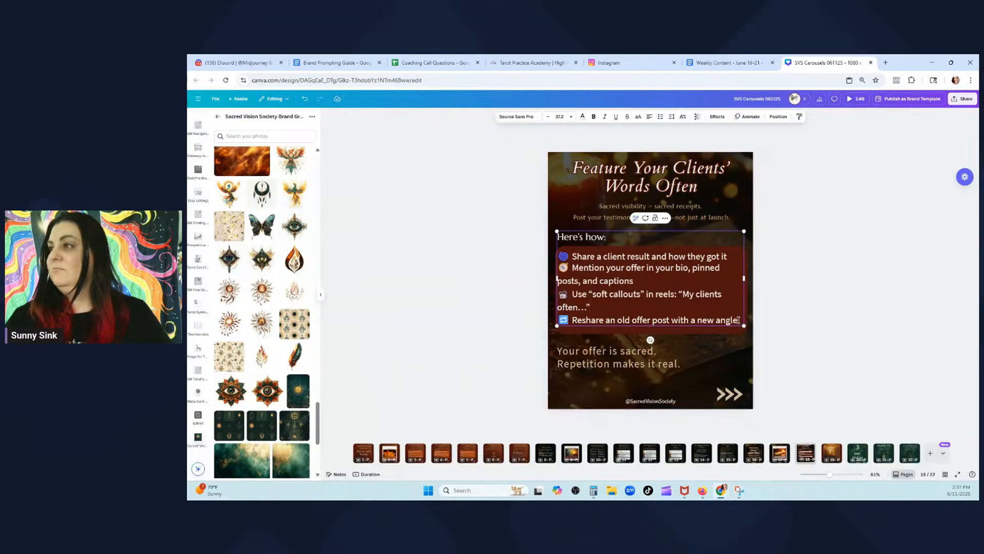
pyautogui.moveTo(740, 320); pyautogui.dragTo(562, 252)
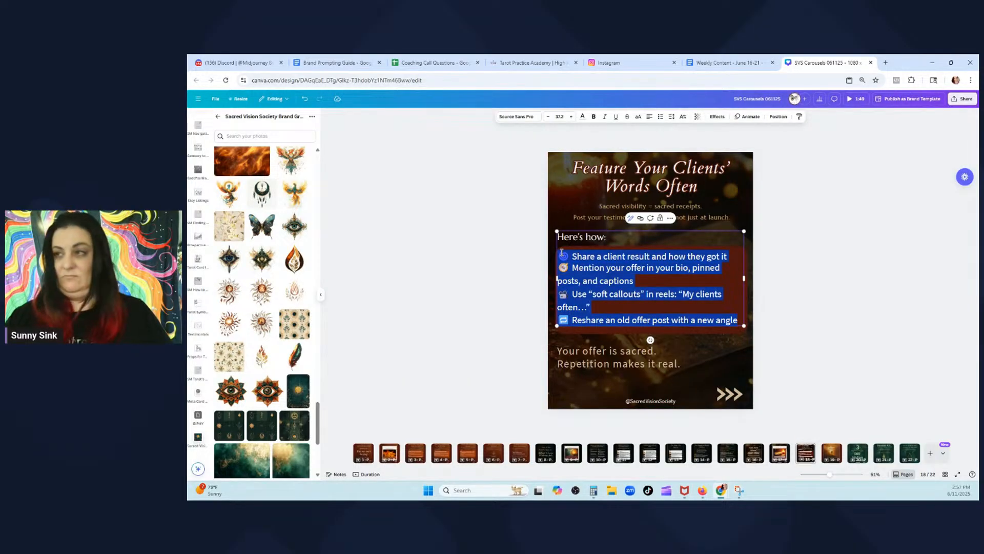
pyautogui.write('✨ Create a "Testimonial Tuesday" rhythm 🌀 Turn a powerful quote into a graphic 📽 Use it as a voiceover or reel intro 🖊 Reflect in a post: "Here’s what made this result possible…"')
pyautogui.moveTo(643, 294); pyautogui.dragTo(572, 255)
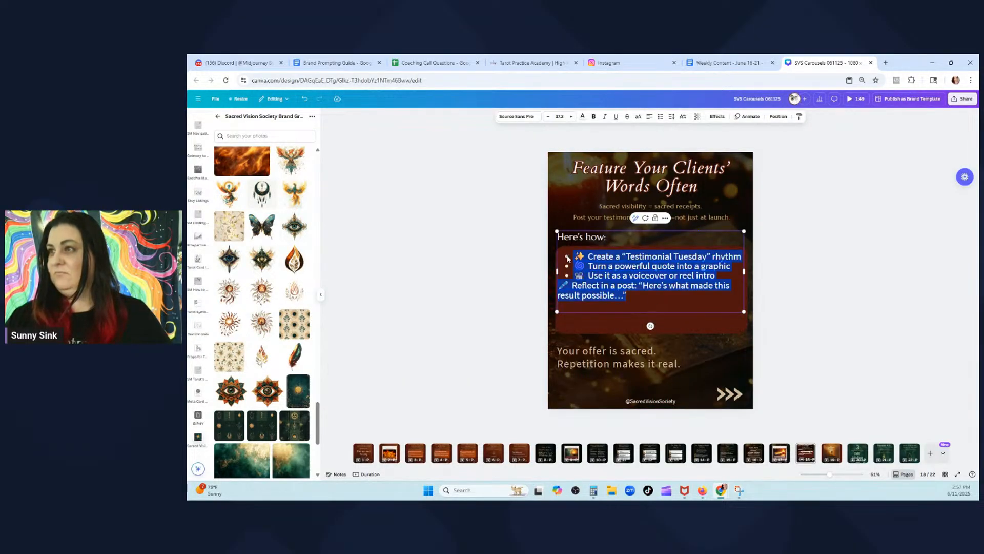
pyautogui.click(661, 117)
pyautogui.click(829, 309)
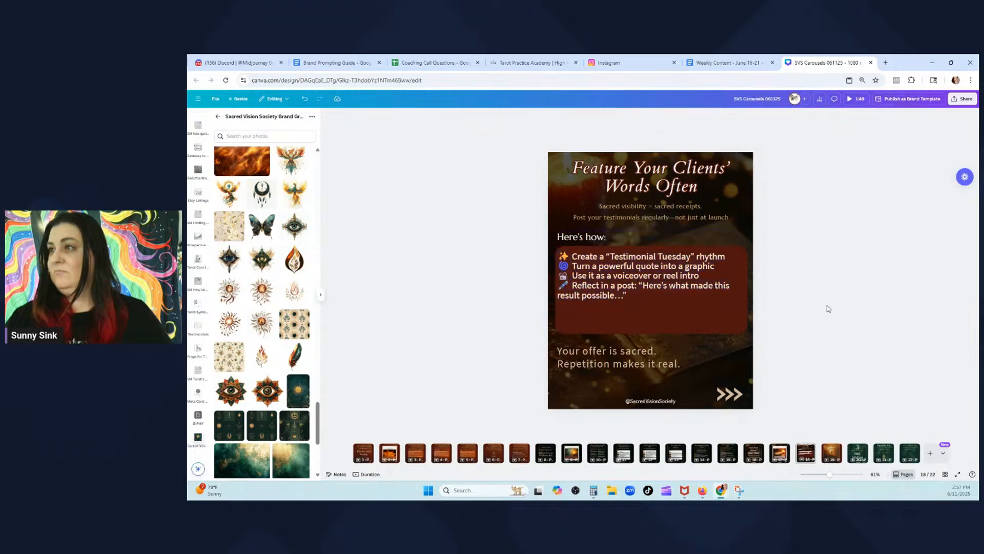
# Enlarge the font of page 18's "Here's how:" list text to about 42 so it fills the dark red box
pyautogui.click(697, 287)
pyautogui.click(572, 117)
pyautogui.click(572, 117)
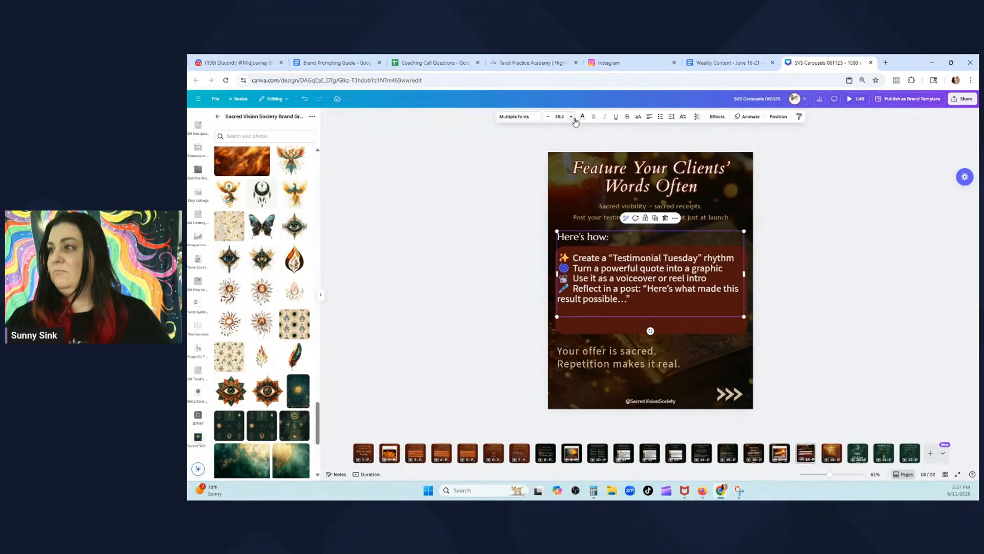
pyautogui.click(573, 117)
pyautogui.click(572, 117)
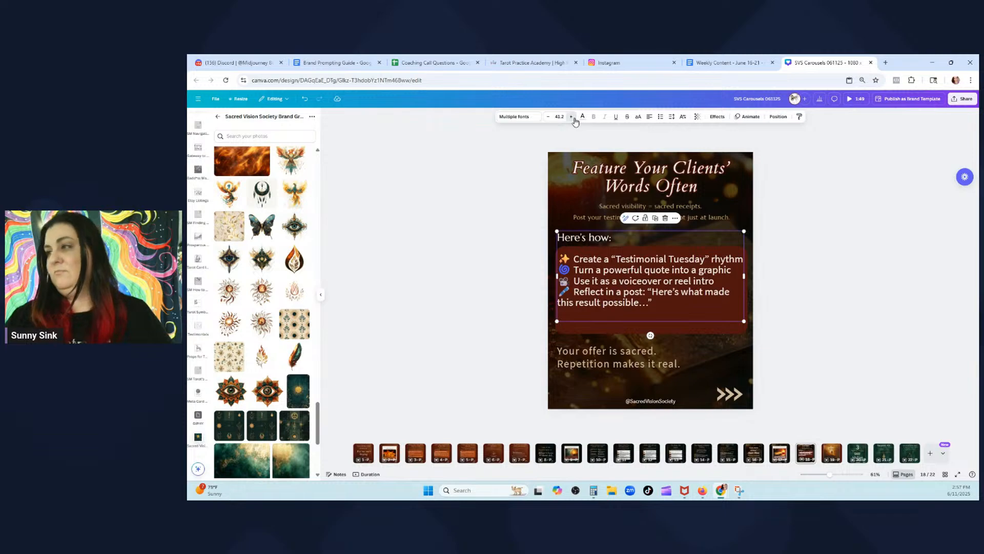
pyautogui.click(573, 117)
pyautogui.click(926, 292)
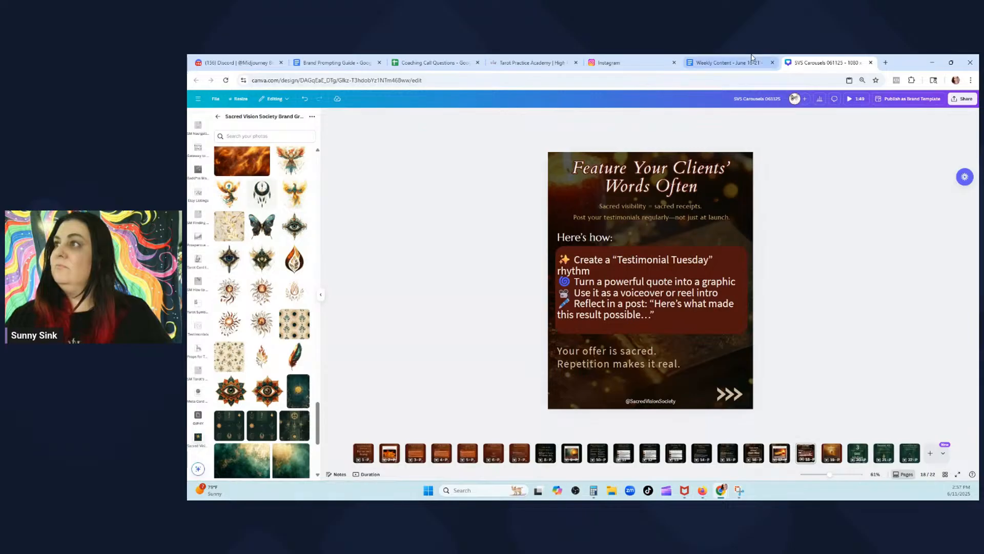
# Replace page 18's closing lines with "Your dream clients don't just want you. They want proof that your work works." from the Google Docs document
pyautogui.click(728, 63)
pyautogui.moveTo(492, 294); pyautogui.dragTo(359, 277)
pyautogui.hotkey('ctrl', 'c')
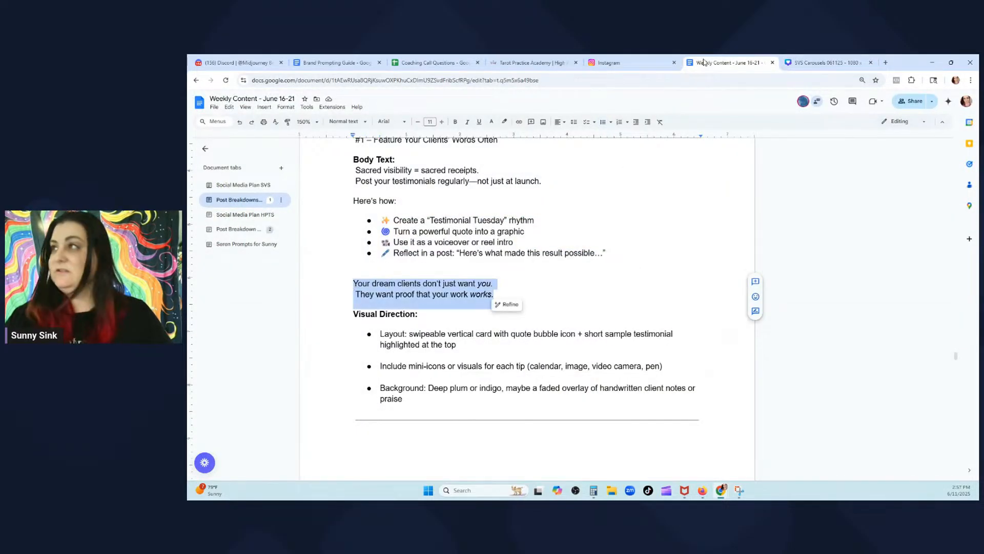
pyautogui.click(815, 63)
pyautogui.click(631, 349)
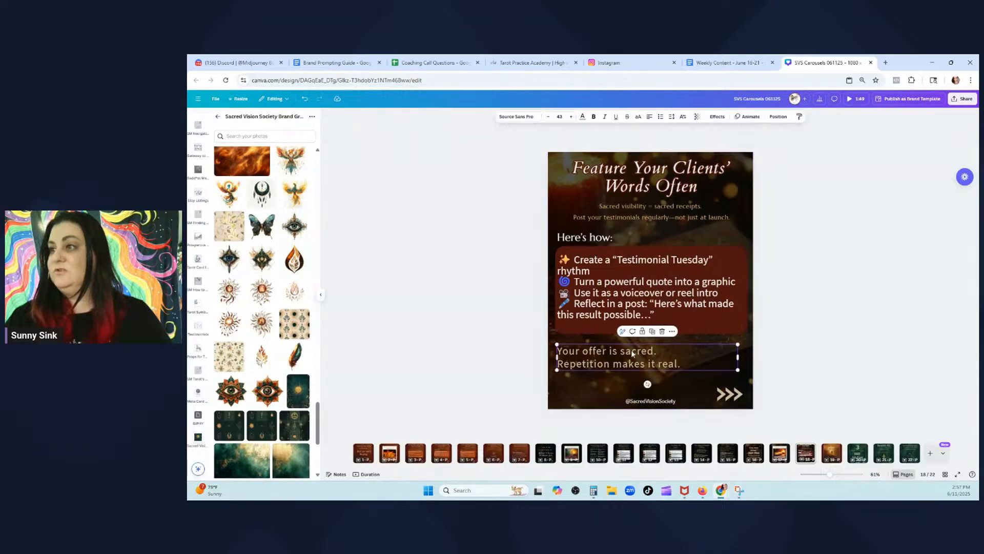
pyautogui.click(647, 358)
pyautogui.hotkey('ctrl', 'v')
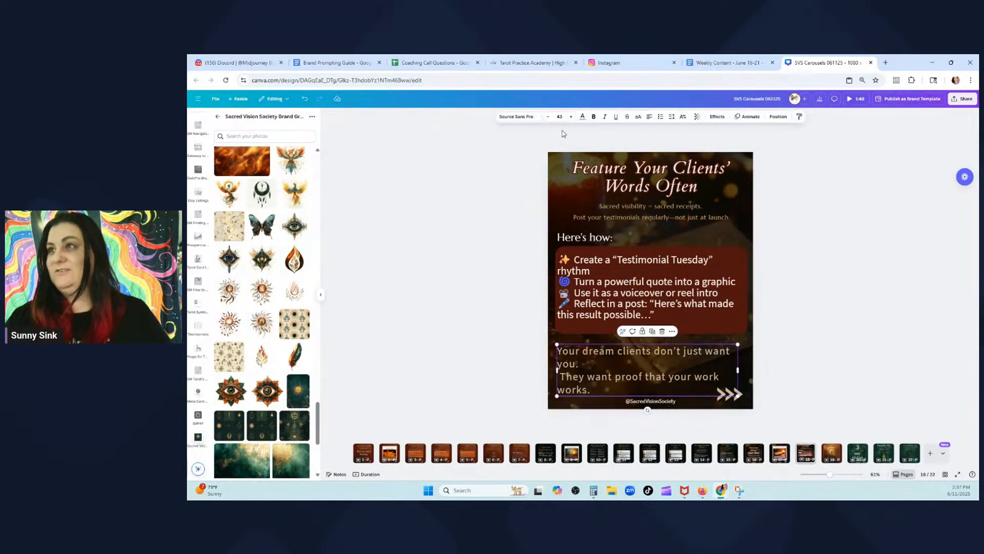
# Reduce the font size of page 18's closing text to 38 so each sentence fits on one line
pyautogui.click(548, 116)
pyautogui.click(549, 117)
pyautogui.click(548, 116)
pyautogui.click(549, 116)
pyautogui.click(548, 117)
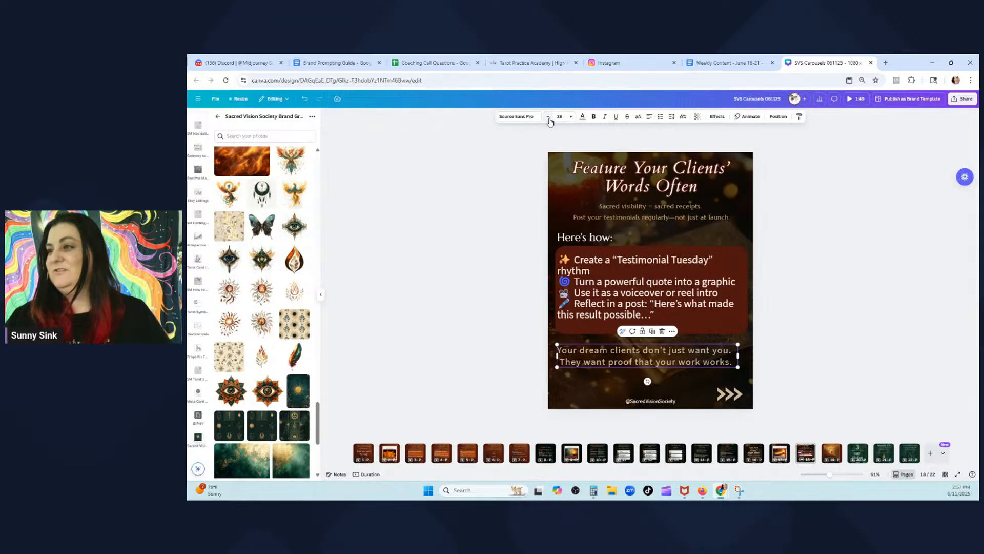
pyautogui.click(795, 248)
# Nudge page 18's subtitle slightly down and to the right between the heading and "Here's how:"
pyautogui.click(683, 214)
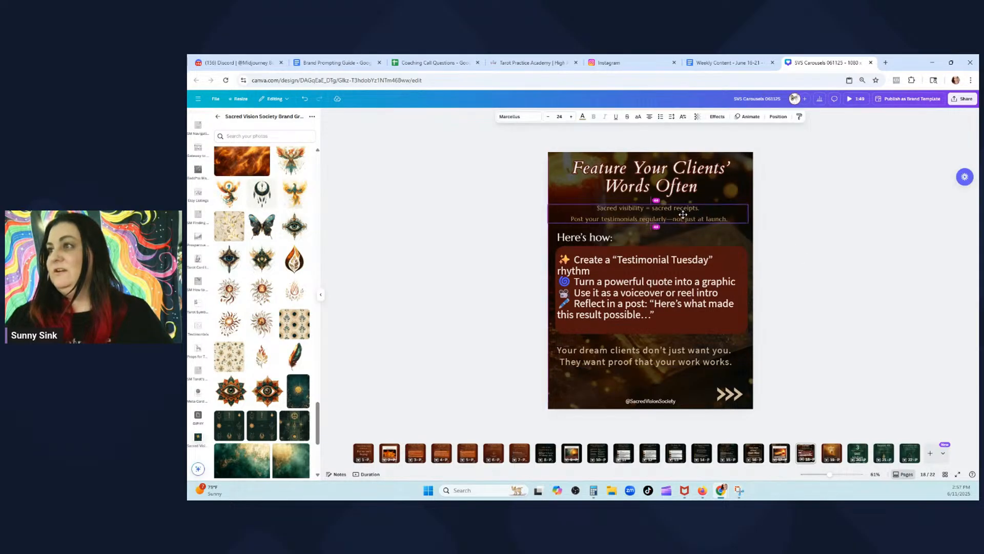
pyautogui.moveTo(683, 214); pyautogui.dragTo(687, 214)
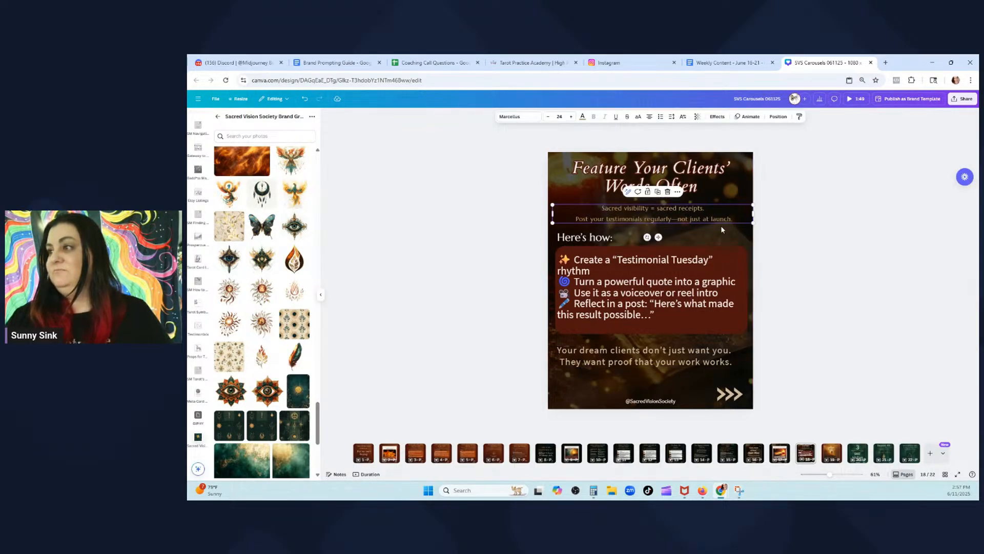
pyautogui.click(849, 319)
# Check the page 16 cover slide, return to page 18 and duplicate that page
pyautogui.click(752, 454)
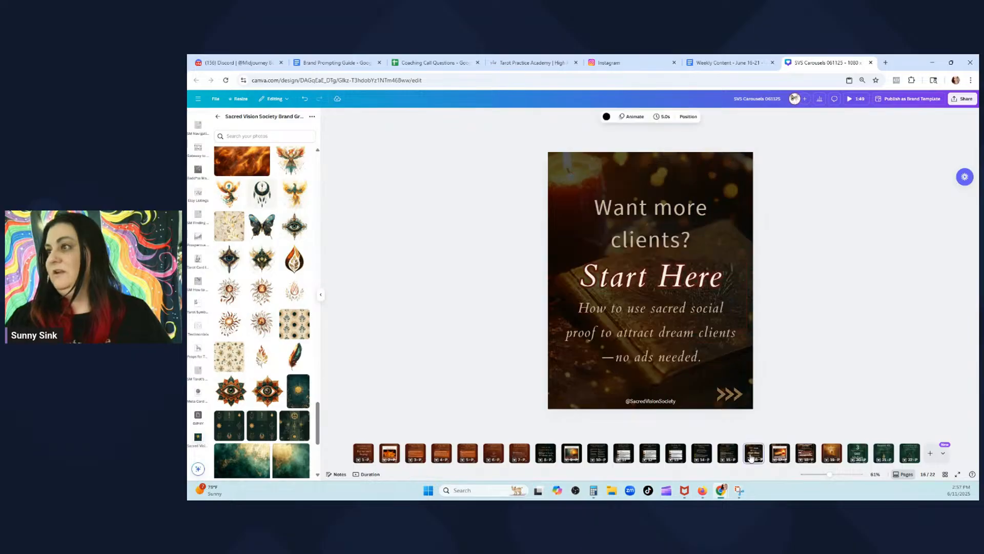
pyautogui.click(806, 455)
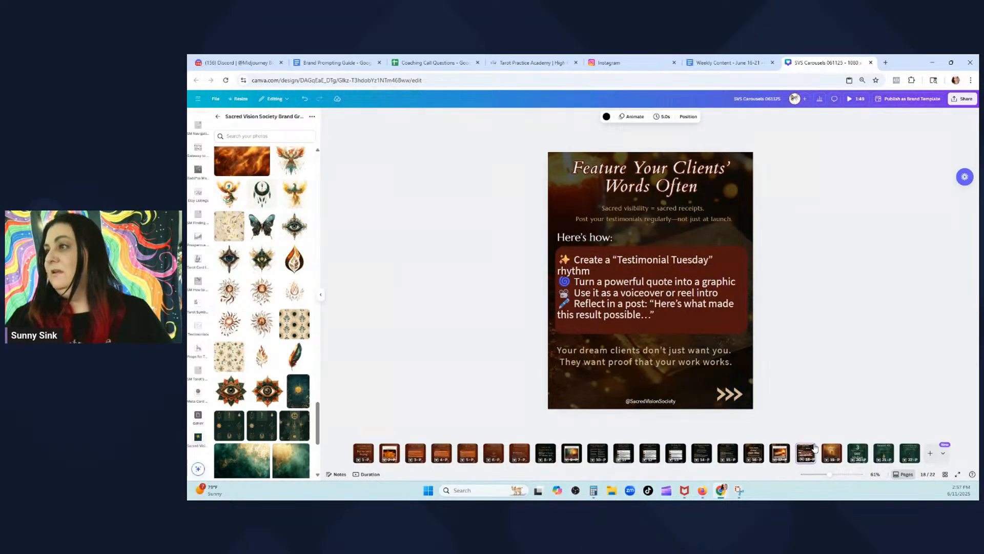
pyautogui.rightClick(811, 451)
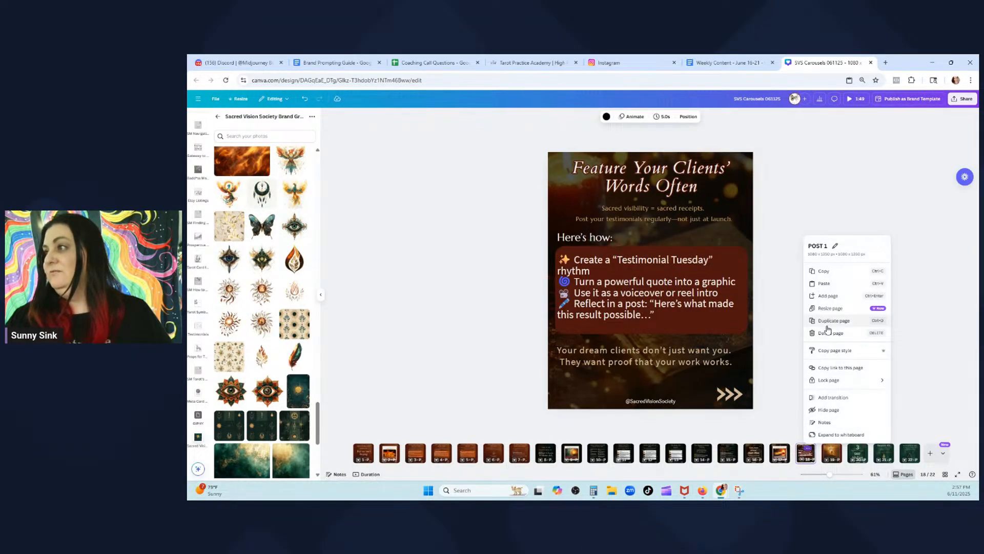
pyautogui.click(825, 320)
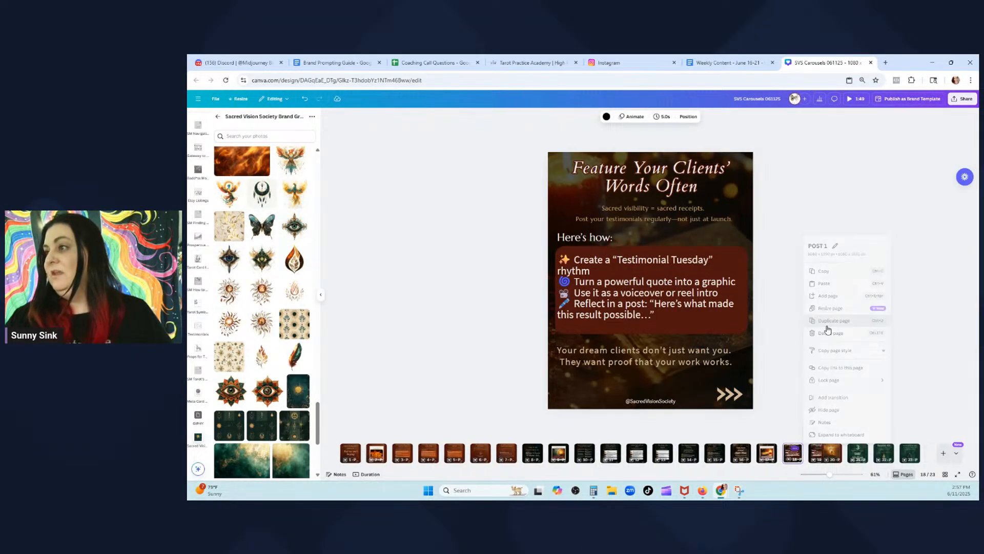
# Copy the Slide 4 header "Create Sacred Referral Invitations" from Google Docs and paste it over the heading of Canva page 19
pyautogui.click(723, 62)
pyautogui.scroll(-8, 506, 303)
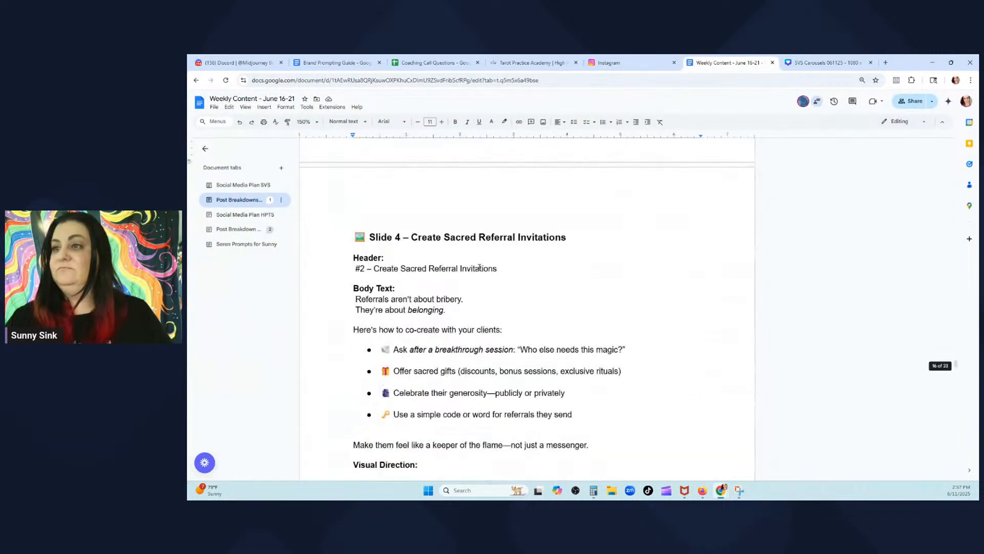
pyautogui.moveTo(511, 270); pyautogui.dragTo(374, 268)
pyautogui.hotkey('ctrl', 'c')
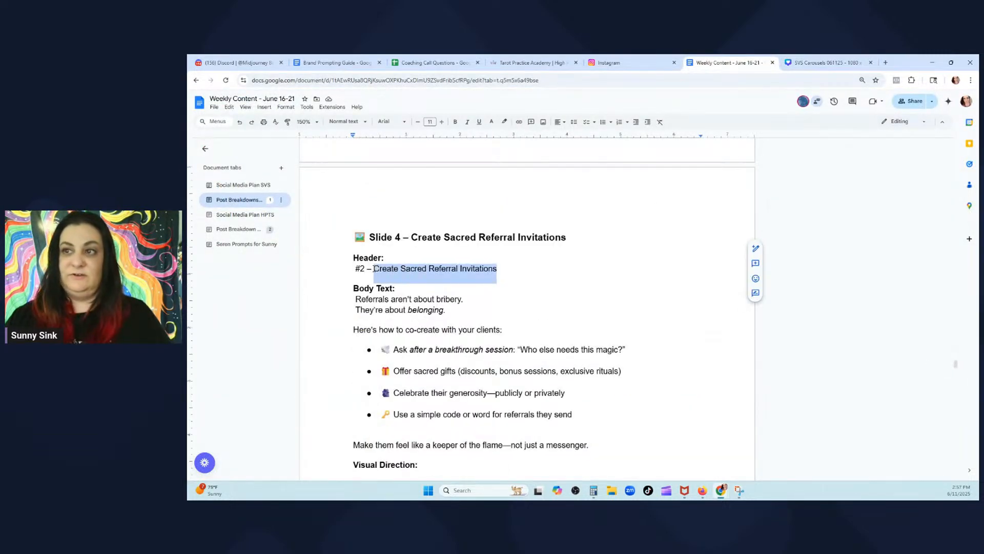
pyautogui.click(820, 63)
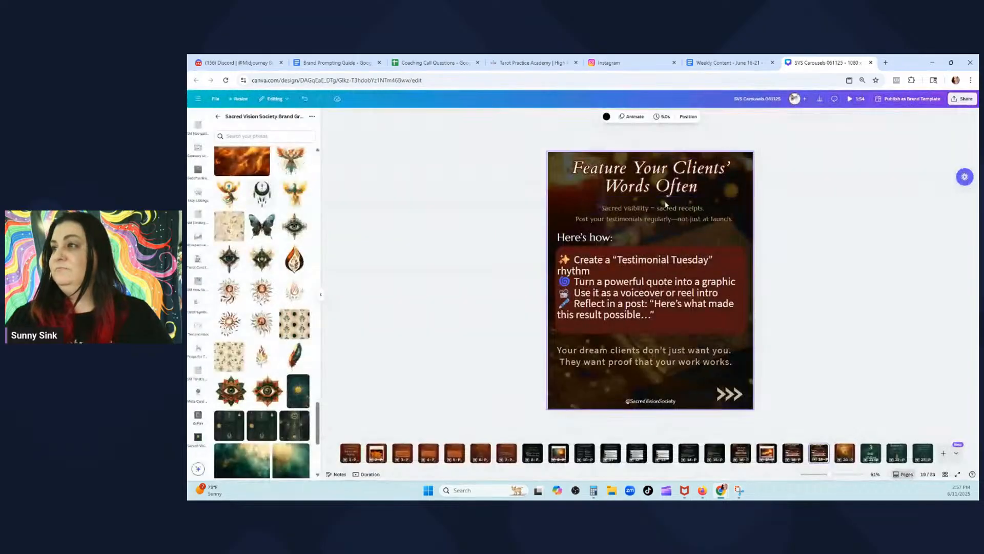
pyautogui.click(667, 188)
pyautogui.doubleClick(666, 189)
pyautogui.hotkey('ctrl', 'v')
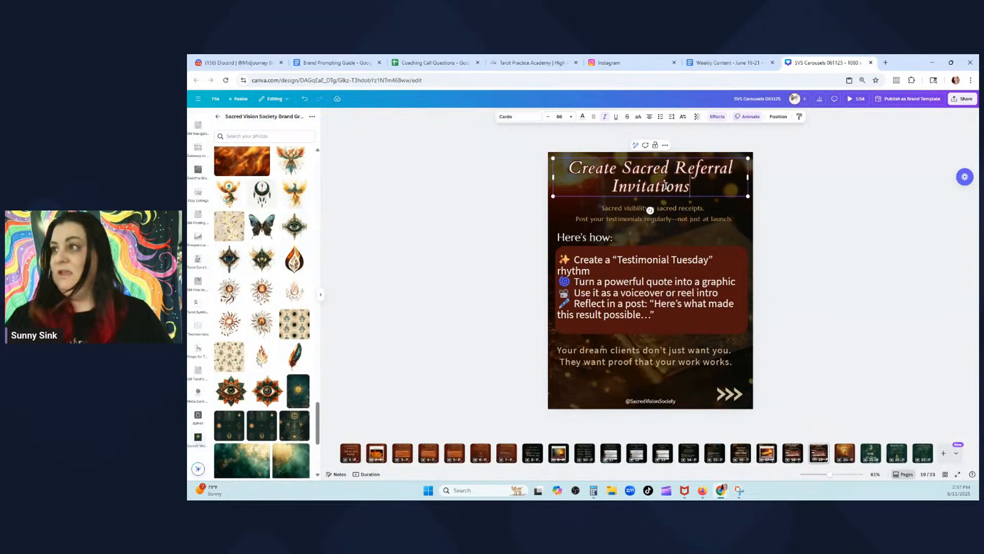
# Copy "Referrals aren't about bribery. They're about belonging." from the Slide 4 body text in Google Docs and paste it over Canva page 19's subtitle
pyautogui.hotkey('ctrl', 'shift', 'Tab')
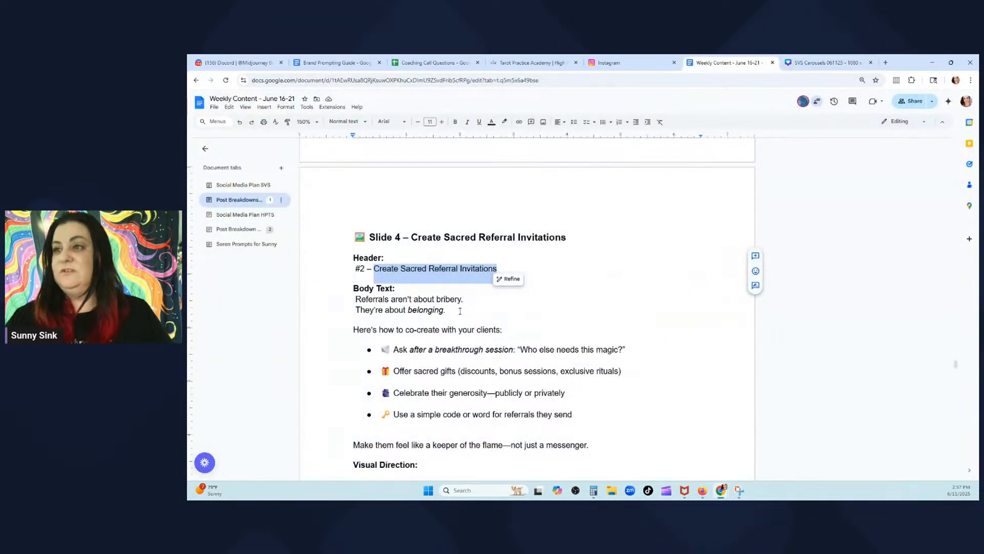
pyautogui.moveTo(460, 311); pyautogui.dragTo(347, 298)
pyautogui.hotkey('ctrl', 'c')
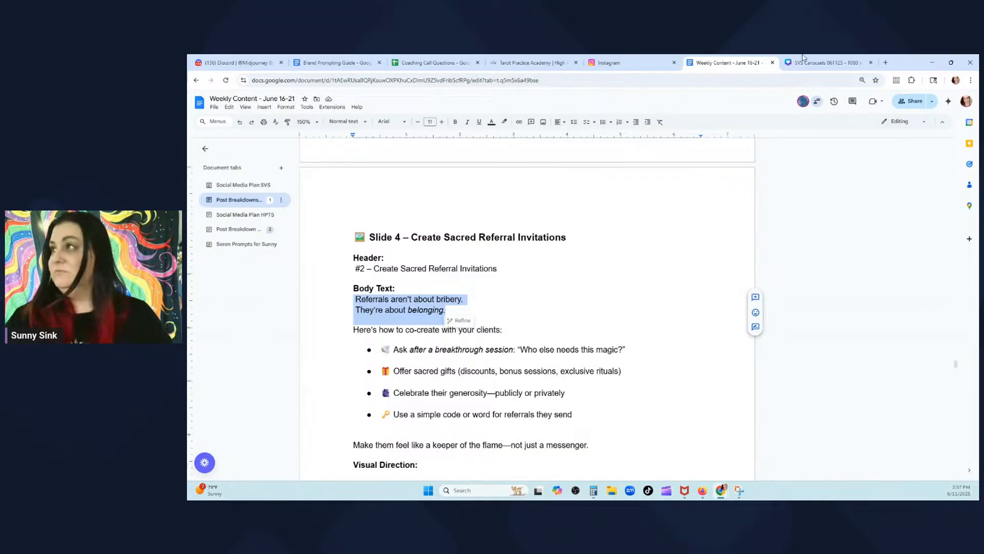
pyautogui.hotkey('ctrl', 'Tab')
pyautogui.click(642, 219)
pyautogui.tripleClick(642, 220)
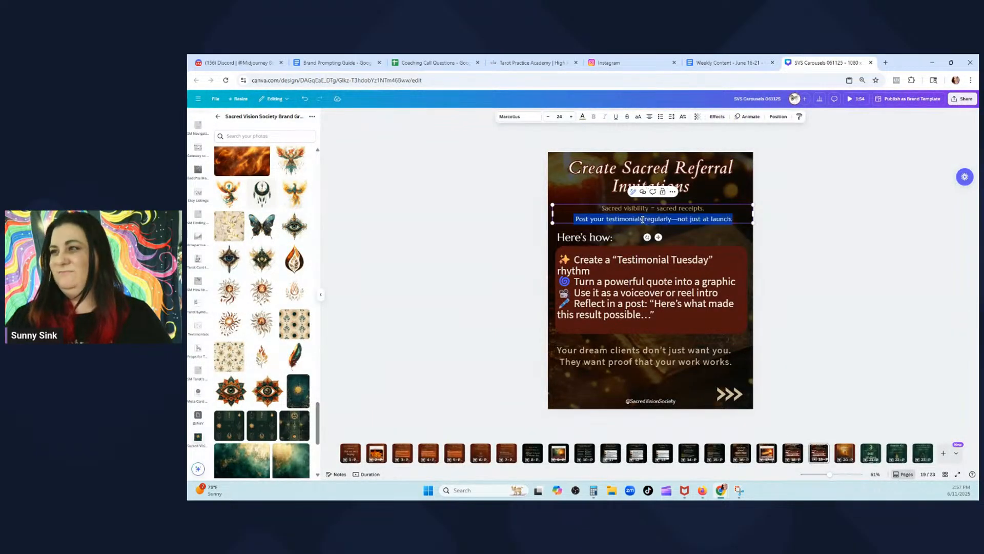
pyautogui.moveTo(744, 219); pyautogui.dragTo(594, 205)
pyautogui.hotkey('ctrl', 'v')
pyautogui.press('Escape')
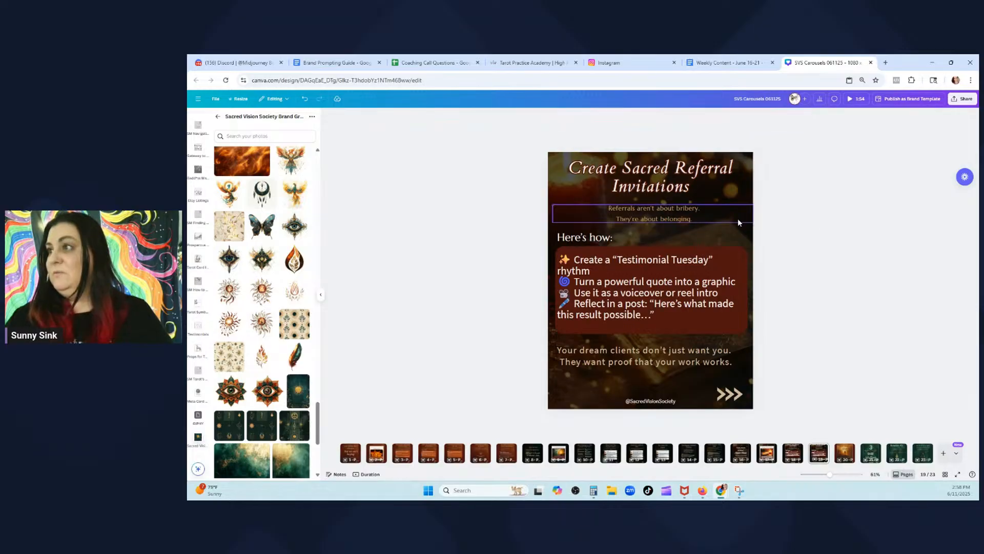
# Enlarge page 19's subtitle to font size 37 and nudge it up toward the heading
pyautogui.click(570, 118)
pyautogui.click(570, 118)
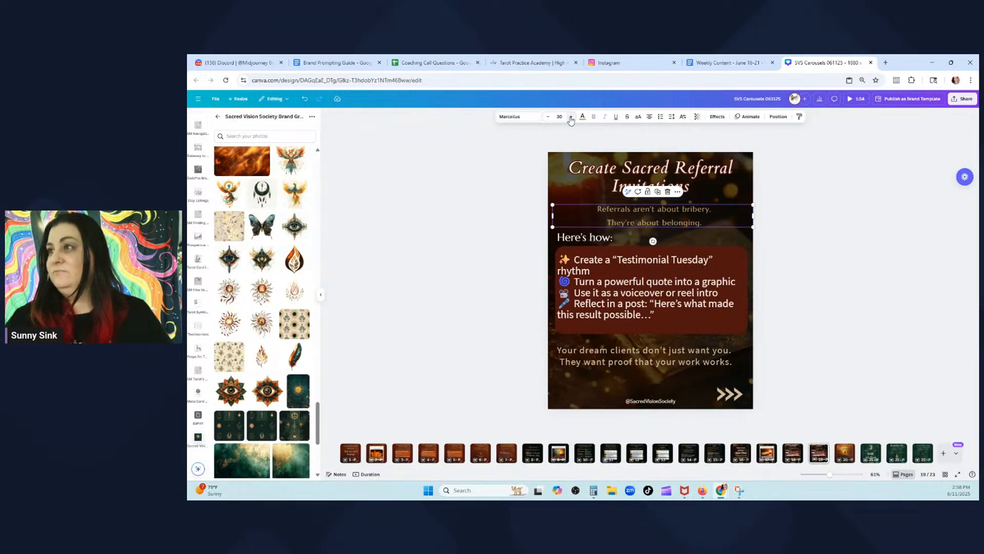
pyautogui.click(570, 118)
pyautogui.click(571, 118)
pyautogui.click(570, 118)
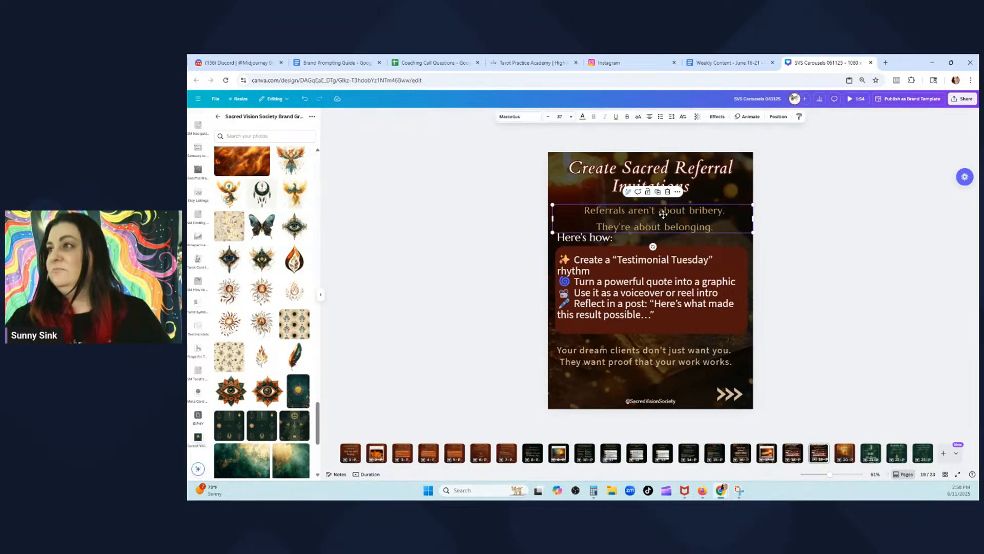
pyautogui.moveTo(663, 217); pyautogui.dragTo(663, 213)
pyautogui.click(795, 184)
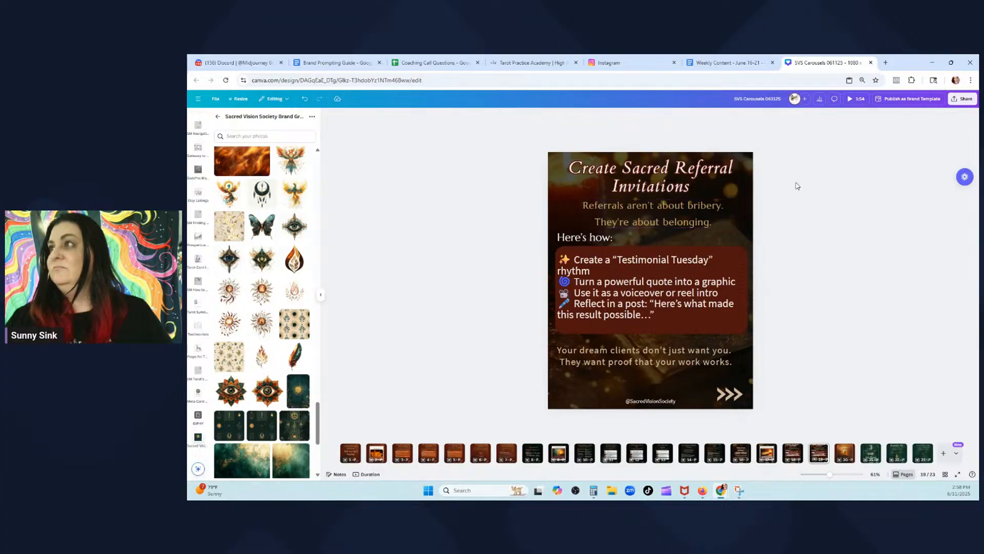
# Copy "Here's how to co-create with your clients:" from Google Docs and paste it over the "Here's how:" line on Canva page 19
pyautogui.click(700, 62)
pyautogui.click(473, 312)
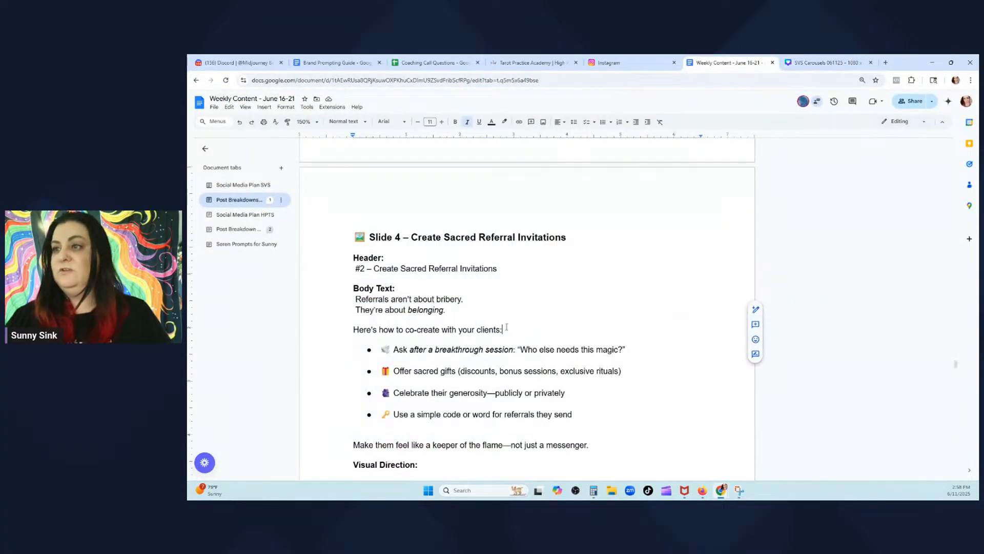
pyautogui.moveTo(508, 329); pyautogui.dragTo(312, 337)
pyautogui.hotkey('ctrl', 'c')
pyautogui.click(826, 63)
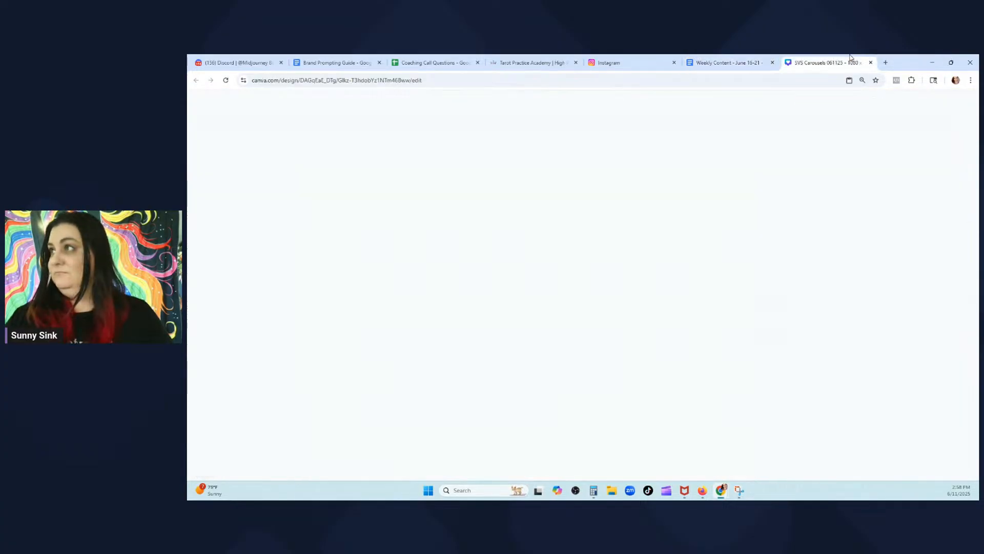
pyautogui.click(588, 241)
pyautogui.click(609, 239)
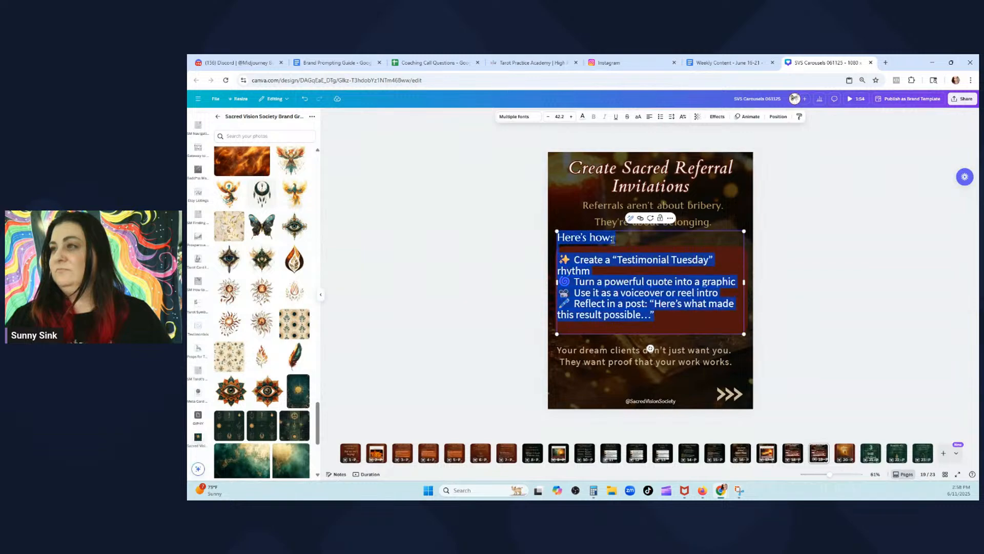
pyautogui.moveTo(614, 238); pyautogui.dragTo(570, 239)
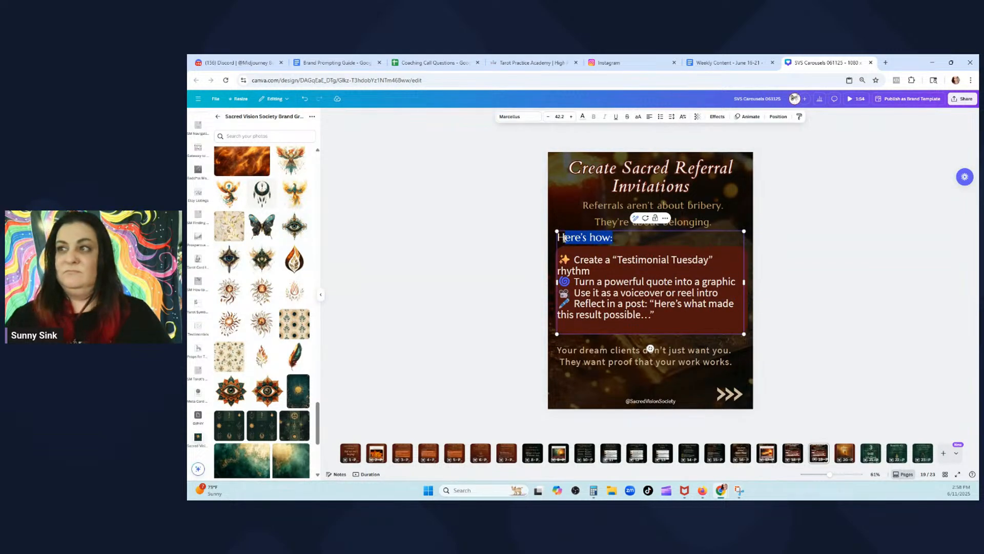
pyautogui.hotkey('ctrl', 'v')
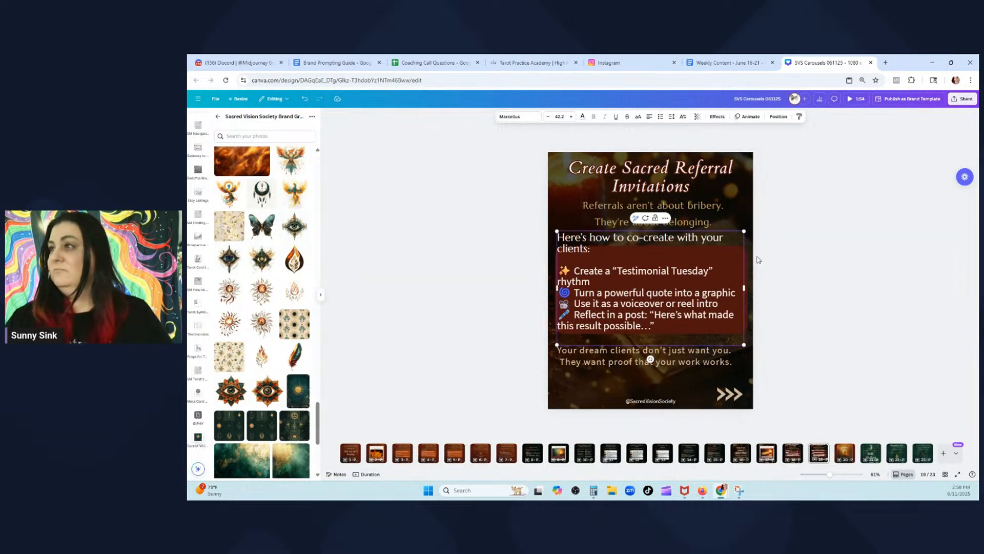
pyautogui.click(815, 260)
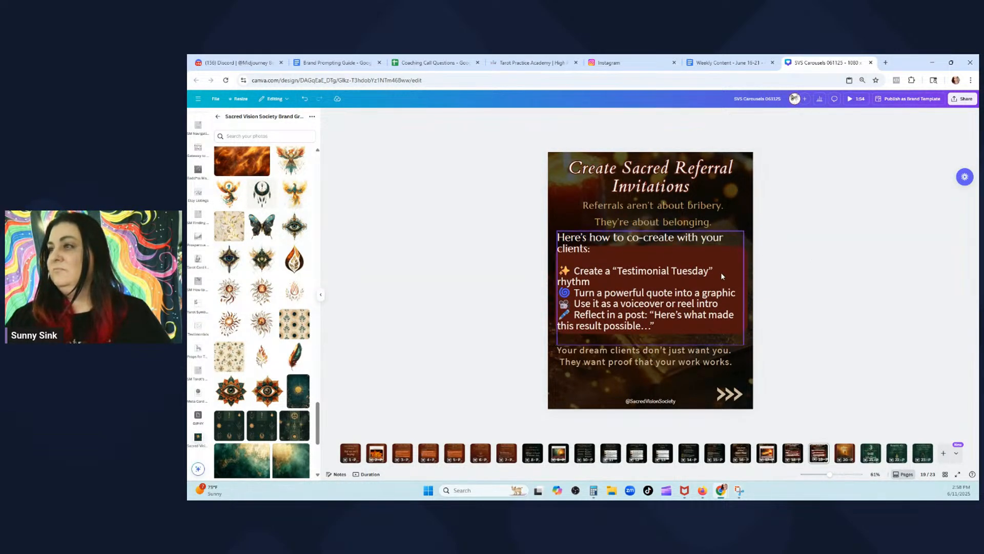
# Move the dark red box on page 19 down so it sits below the two-line "Here's how to co-create" text
pyautogui.click(745, 258)
pyautogui.click(744, 260)
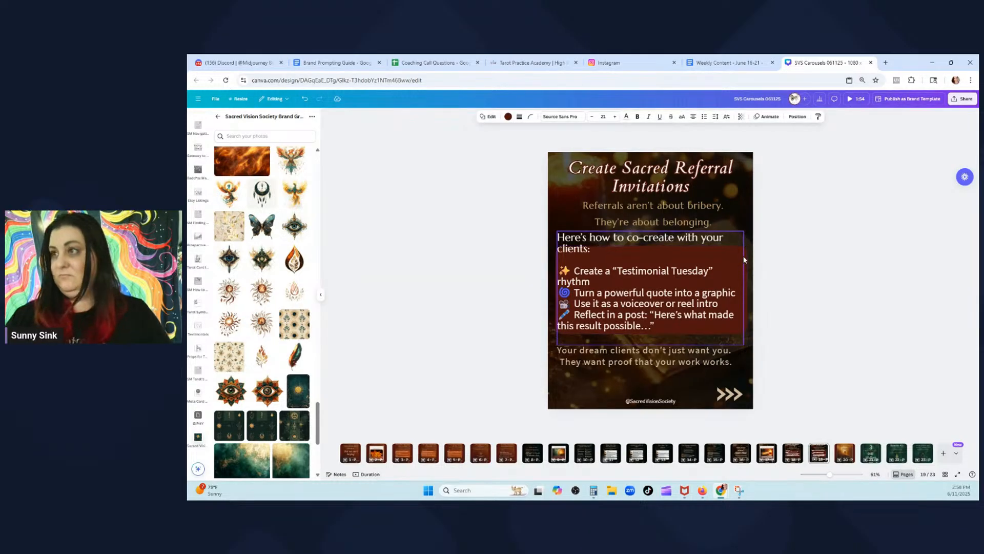
pyautogui.press('Down')
pyautogui.press('Down')
pyautogui.press('Down')
pyautogui.press('Down')
pyautogui.press('Down')
pyautogui.press('Down')
pyautogui.press('Down')
pyautogui.press('Down')
pyautogui.press('Down')
pyautogui.press('Down')
pyautogui.press('Down')
pyautogui.press('Down')
pyautogui.press('Down')
pyautogui.press('Down')
pyautogui.press('Down')
pyautogui.press('Down')
pyautogui.press('Down')
pyautogui.press('Down')
pyautogui.press('Down')
pyautogui.press('Down')
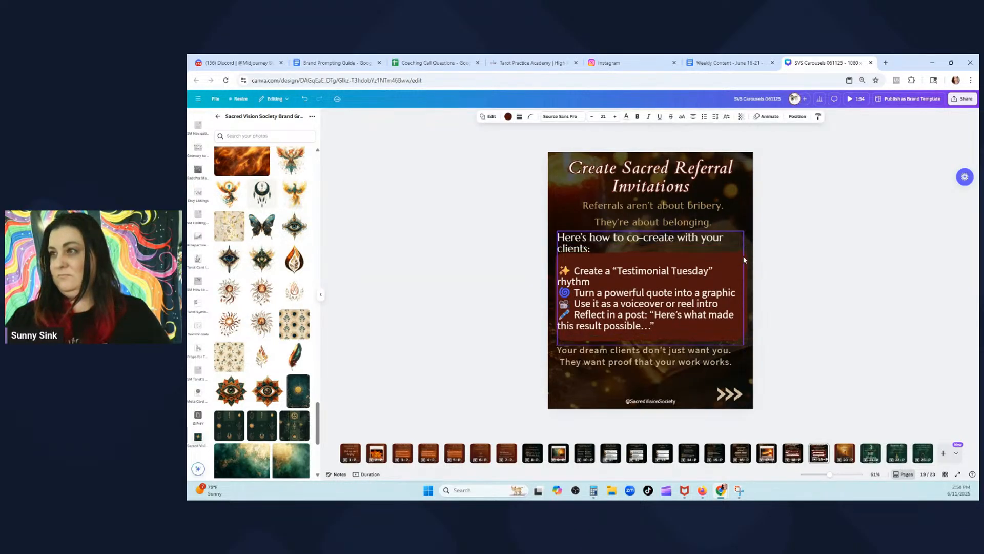
pyautogui.click(834, 254)
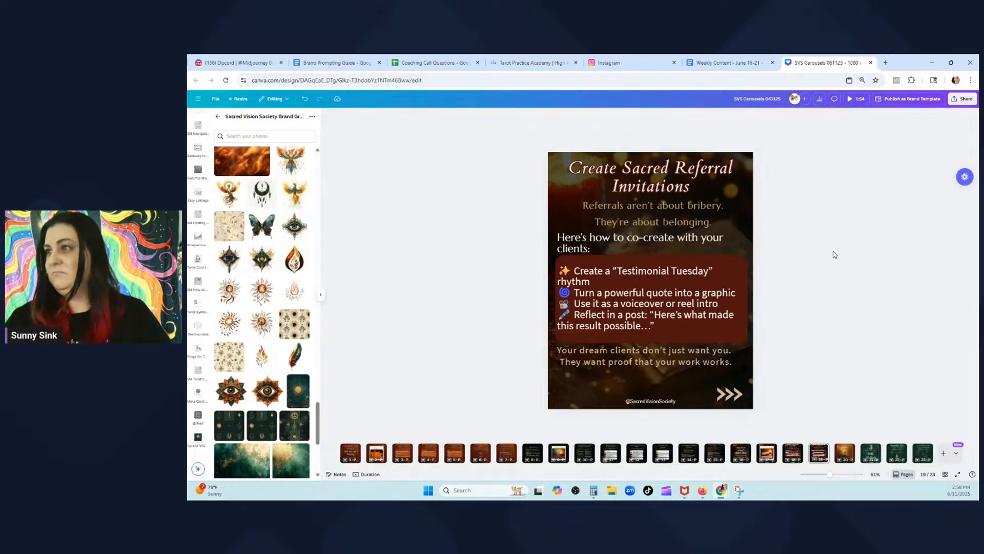
# In the Google Docs document, remove the blank lines between the four Slide 4 body bullets
pyautogui.click(754, 62)
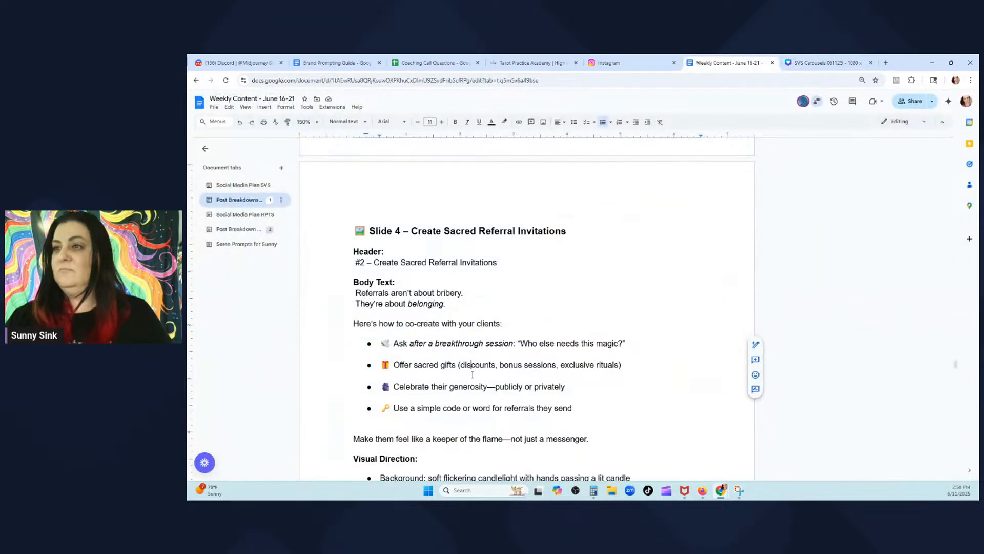
pyautogui.click(470, 275)
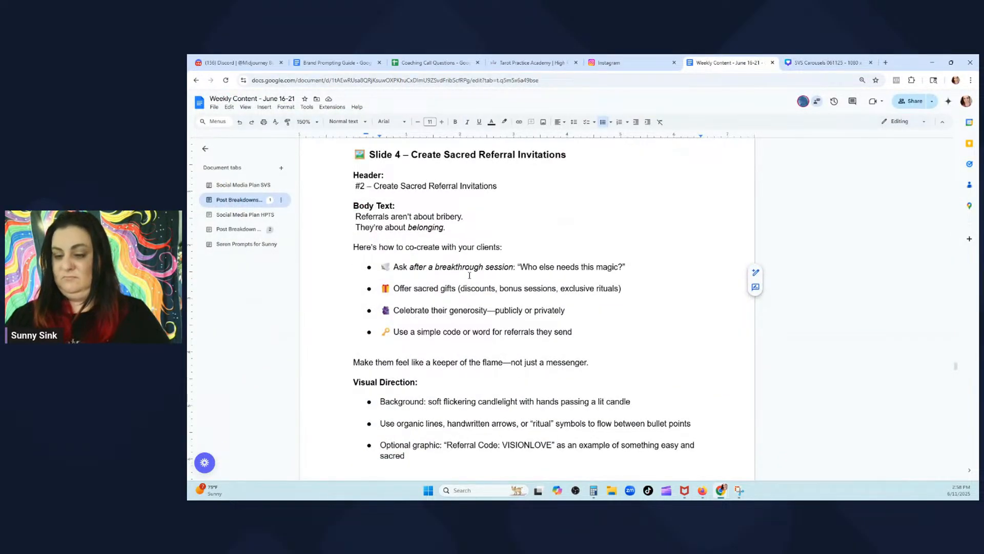
pyautogui.press('BackSpace')
pyautogui.click(460, 290)
pyautogui.press('BackSpace')
pyautogui.click(452, 297)
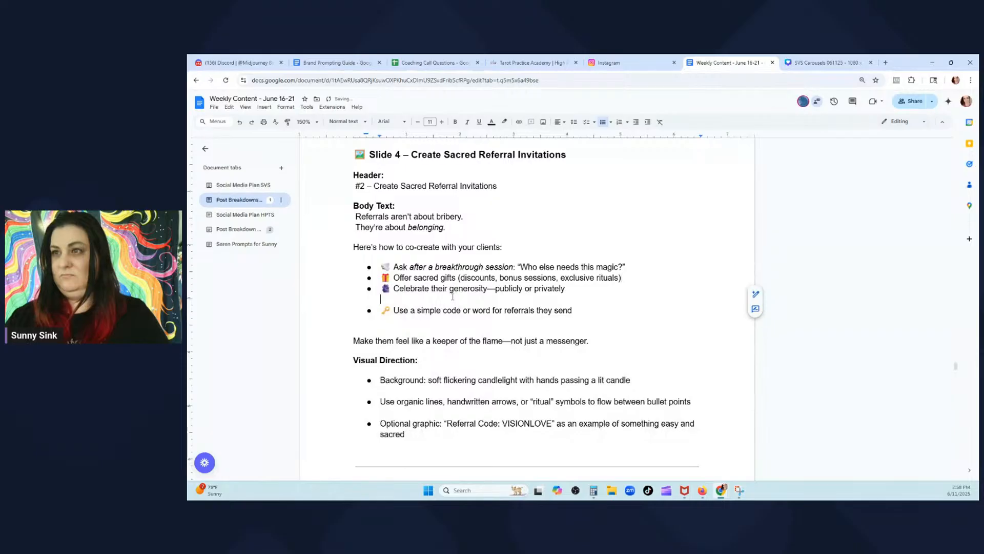
pyautogui.press('BackSpace')
# Copy the four Slide 4 bullets from Google Docs and paste them over the old list in the red box on Canva page 19
pyautogui.moveTo(573, 299); pyautogui.dragTo(382, 269)
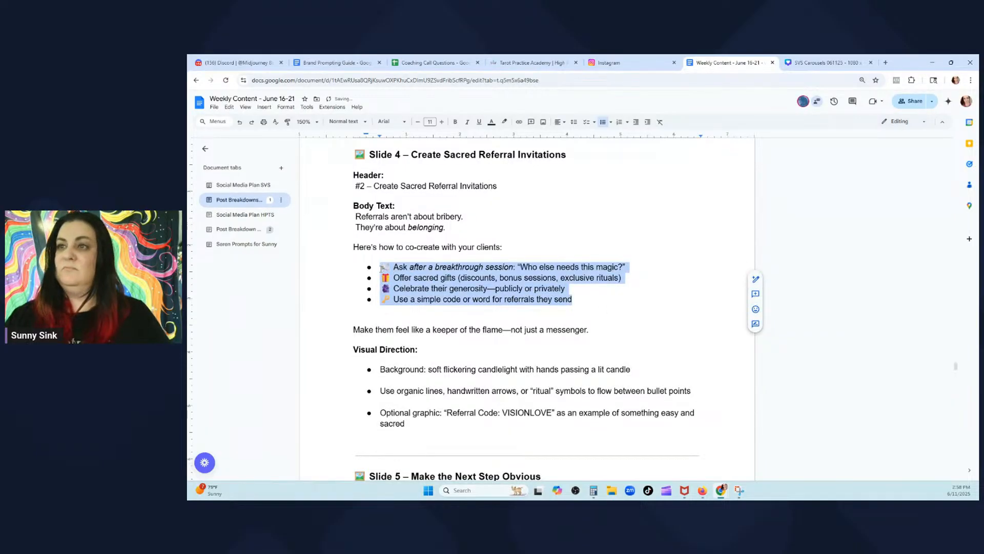
pyautogui.click(804, 62)
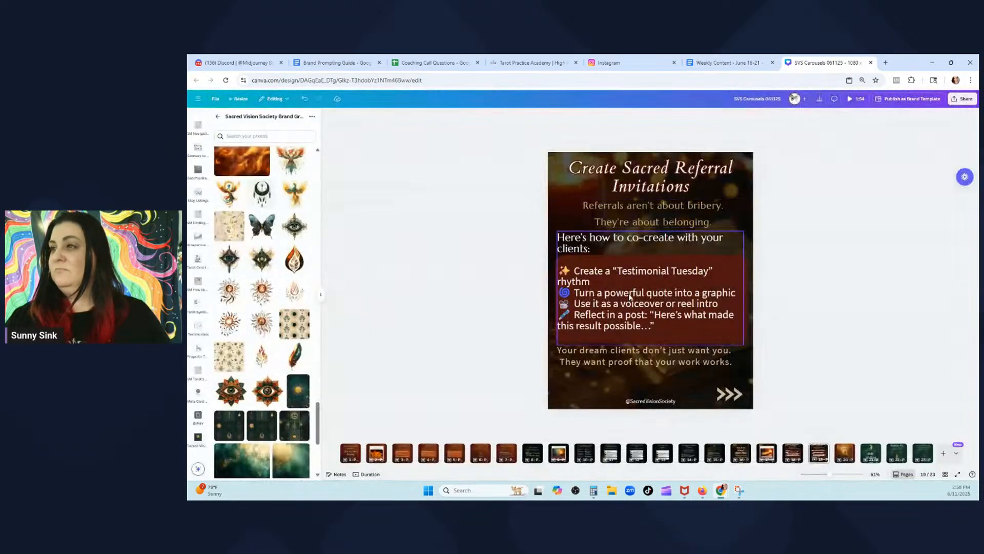
pyautogui.click(630, 296)
pyautogui.moveTo(669, 328); pyautogui.dragTo(607, 267)
pyautogui.write('🕊 Ask after a breakthrough session: "Who else needs this magic?"\\n🎁 Offer sacred gifts (discounts, bonus sessions, exclusive rituals)\\n🔮 Celebrate their generosity—publicly or privately\\n🔑 Use a simple code or word for referrals they send')
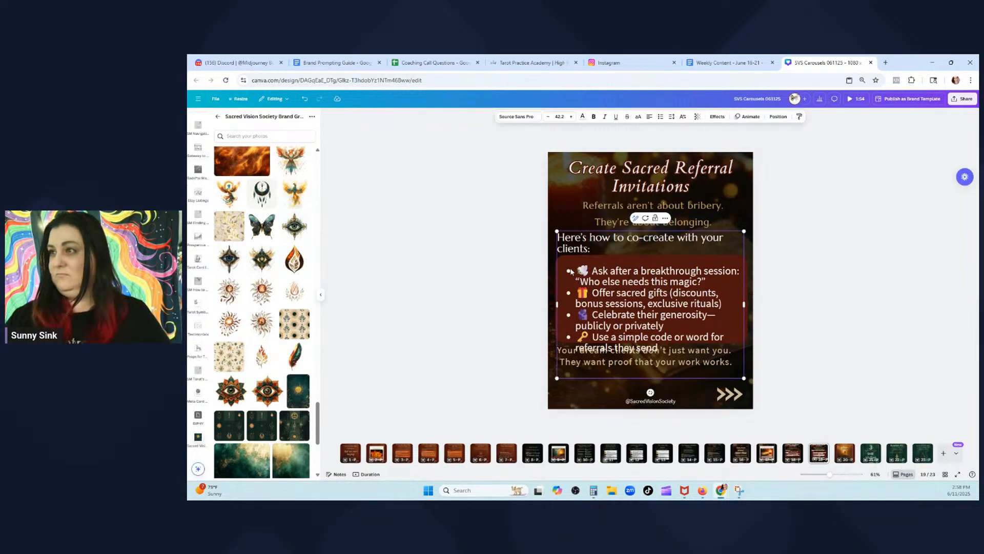
# Remove the bullet formatting from the four pasted list items on page 19, leaving only their emojis
pyautogui.moveTo(682, 351); pyautogui.dragTo(576, 269)
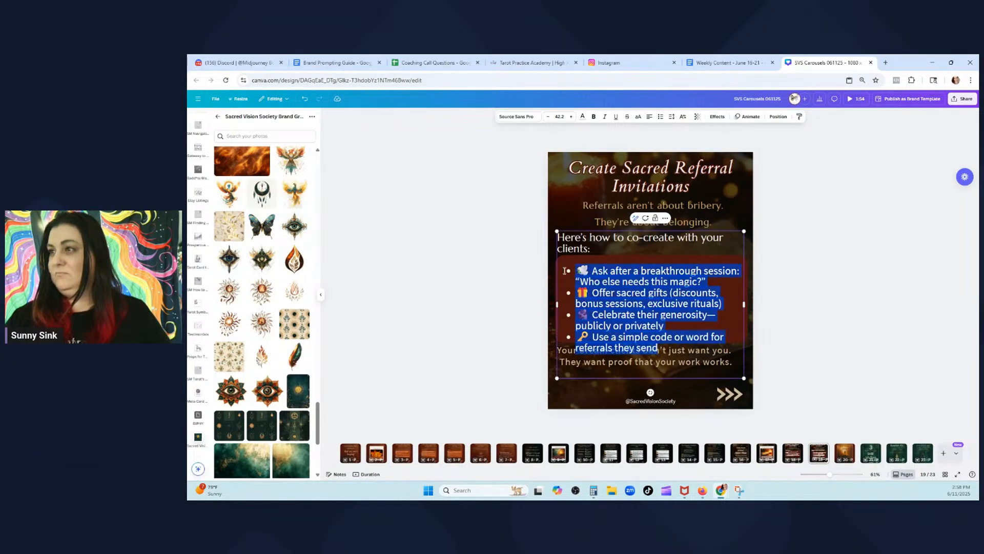
pyautogui.click(661, 121)
pyautogui.click(661, 121)
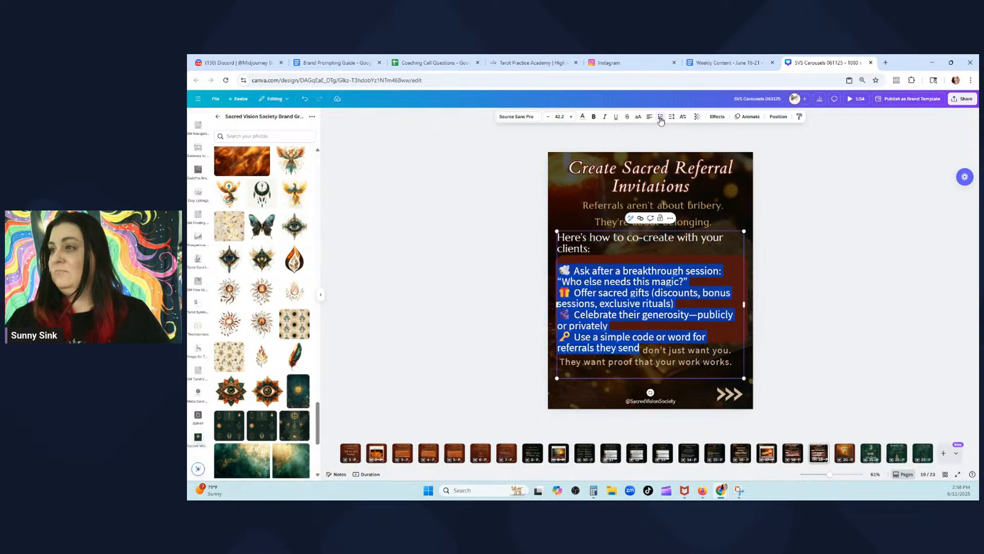
pyautogui.click(609, 253)
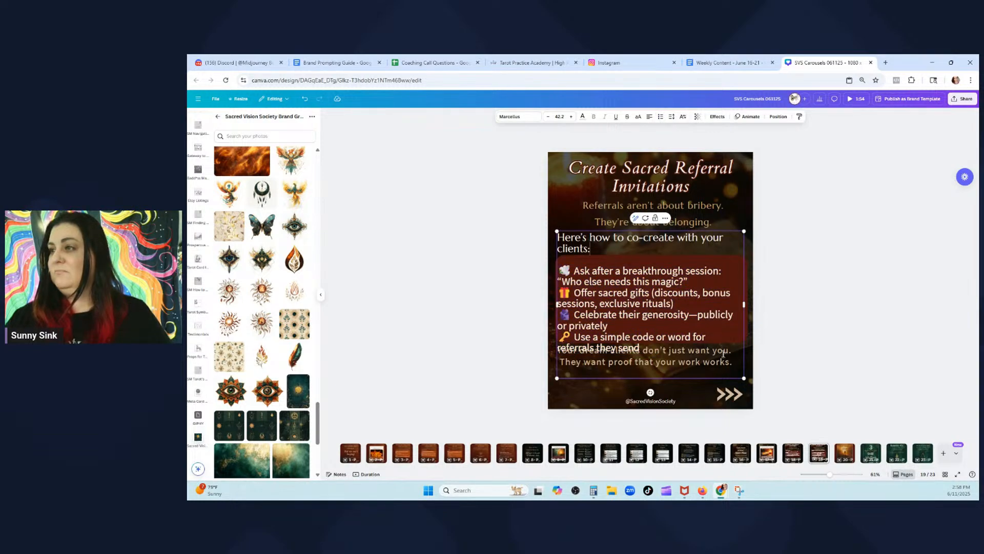
# Reduce the font size of page 19's four list items by three points, keeping the "Here's how" line's size
pyautogui.click(674, 363)
pyautogui.moveTo(647, 349); pyautogui.dragTo(559, 270)
pyautogui.click(548, 117)
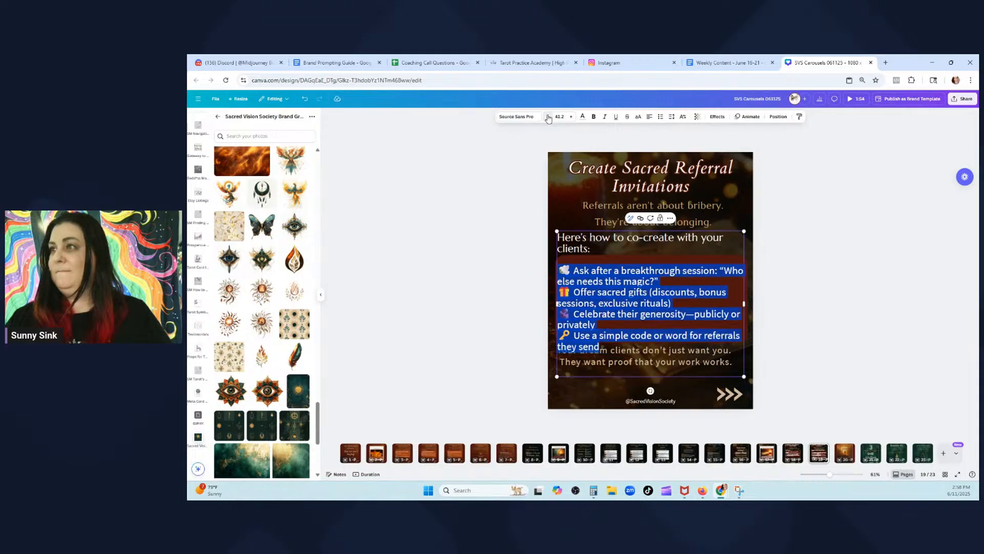
pyautogui.click(548, 117)
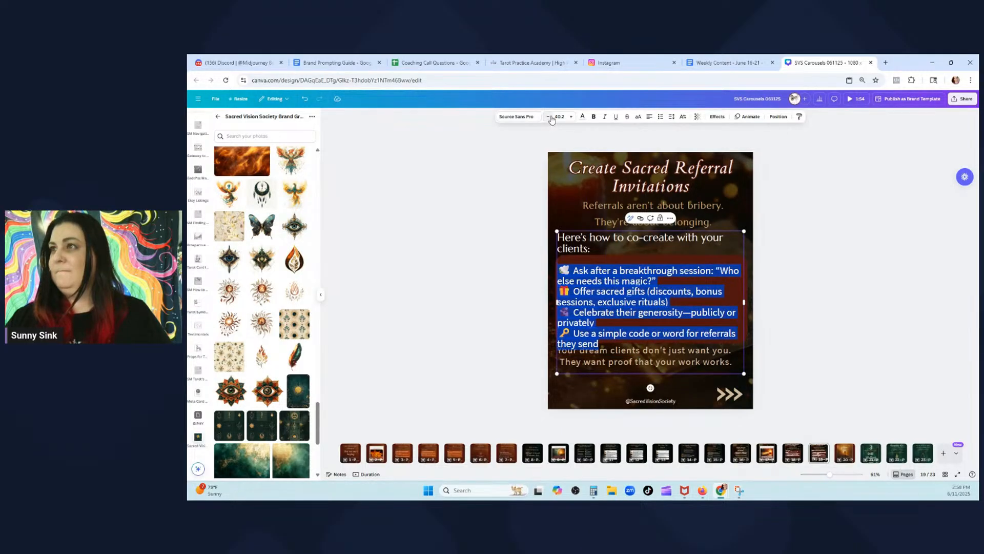
pyautogui.click(548, 117)
# Try deleting the blank line between "Here's how to co-create with your clients:" and the list, and undo it
pyautogui.click(612, 259)
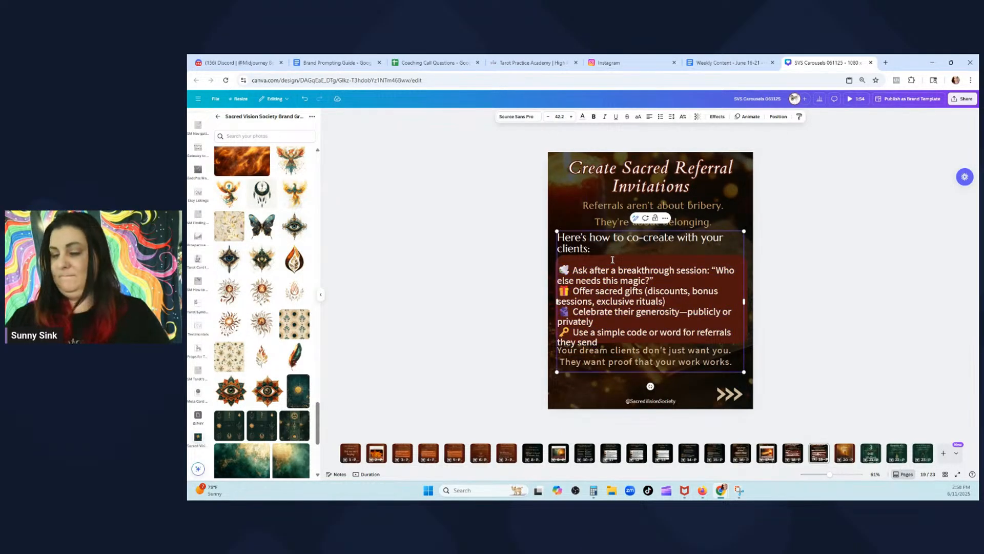
pyautogui.press('BackSpace')
pyautogui.hotkey('ctrl', 'z')
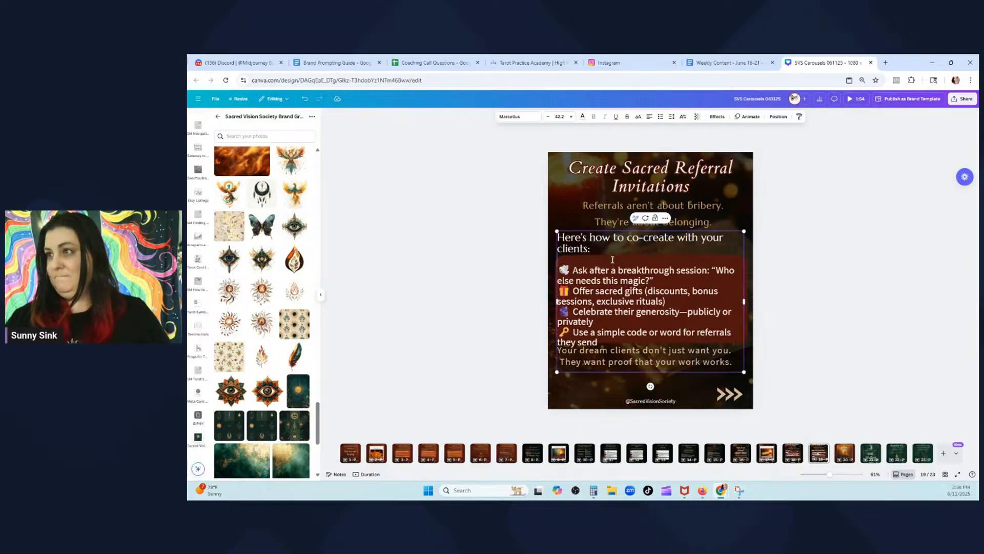
pyautogui.click(819, 326)
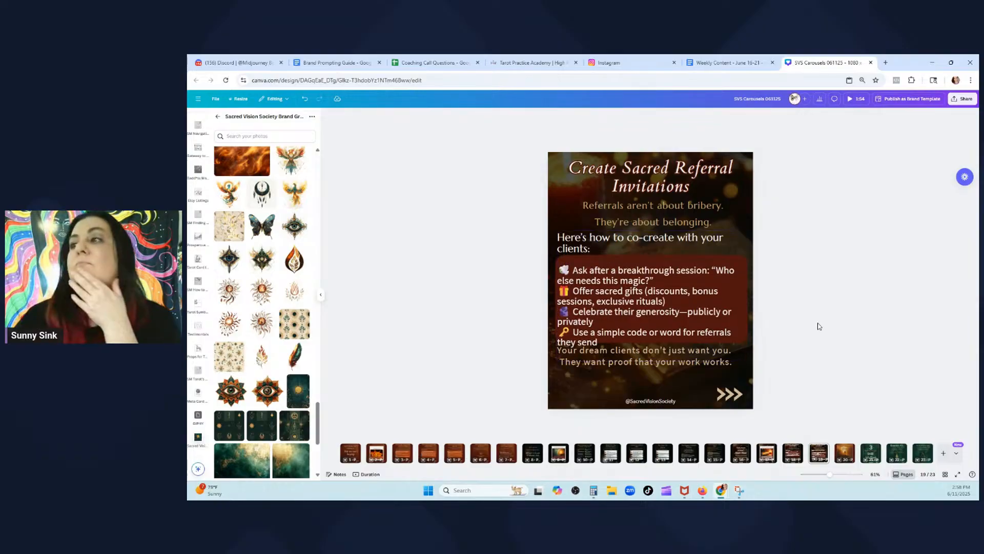
# Move page 19's closing text down near the page's bottom edge and lower the dark red box to cover the whole list
pyautogui.click(705, 366)
pyautogui.moveTo(699, 365); pyautogui.dragTo(686, 397)
pyautogui.click(745, 279)
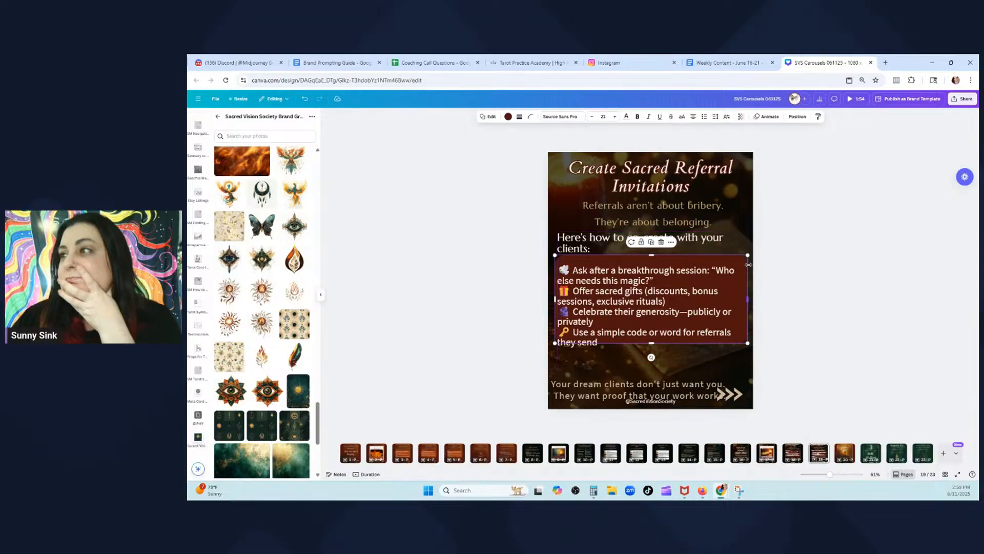
pyautogui.click(752, 281)
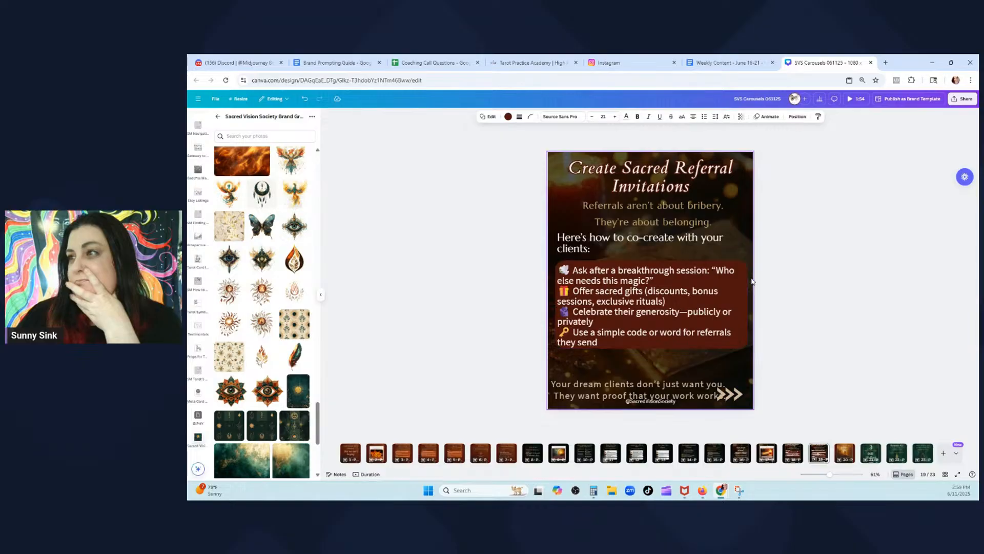
pyautogui.click(752, 281)
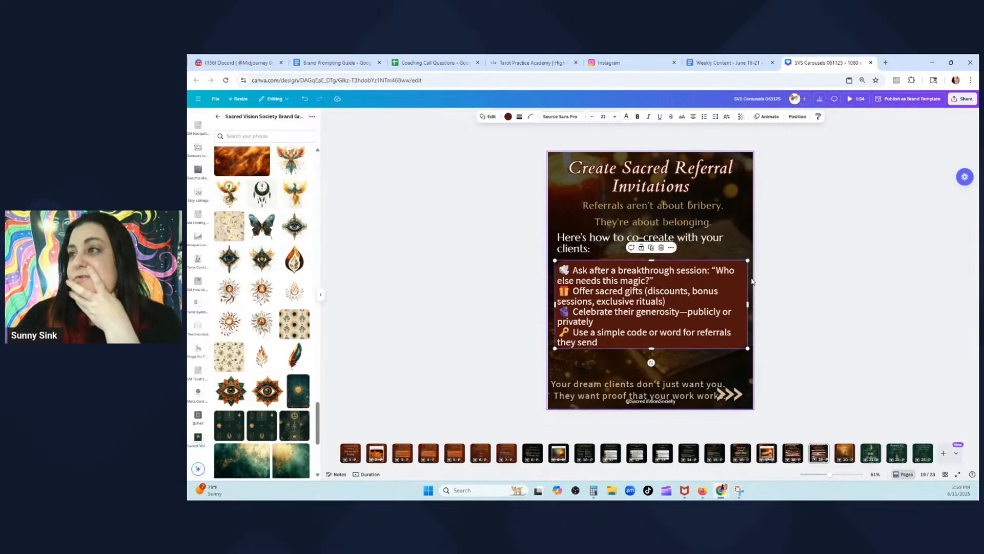
pyautogui.click(752, 281)
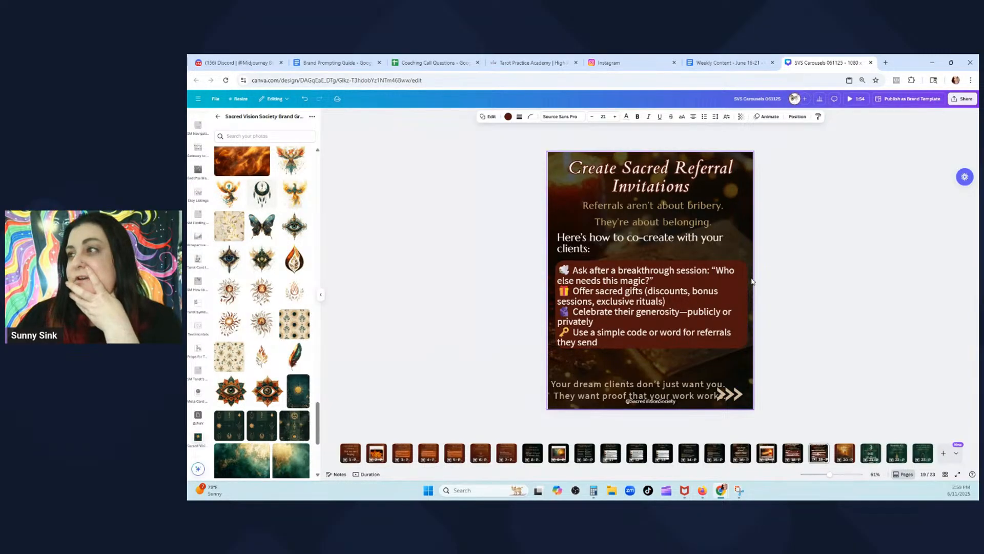
pyautogui.click(753, 281)
pyautogui.click(752, 281)
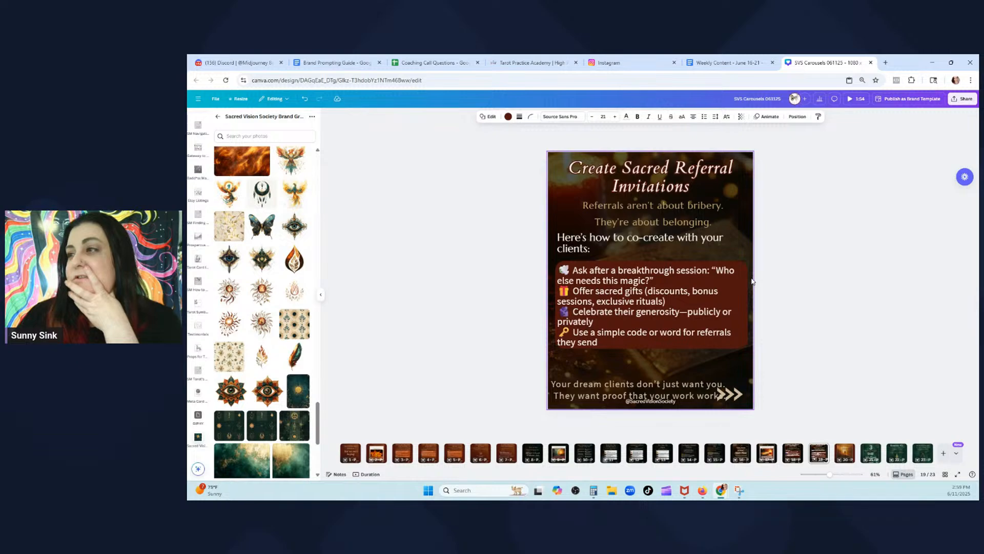
# Move page 19's closing text back up to sit just below the dark red box
pyautogui.click(752, 281)
pyautogui.click(834, 282)
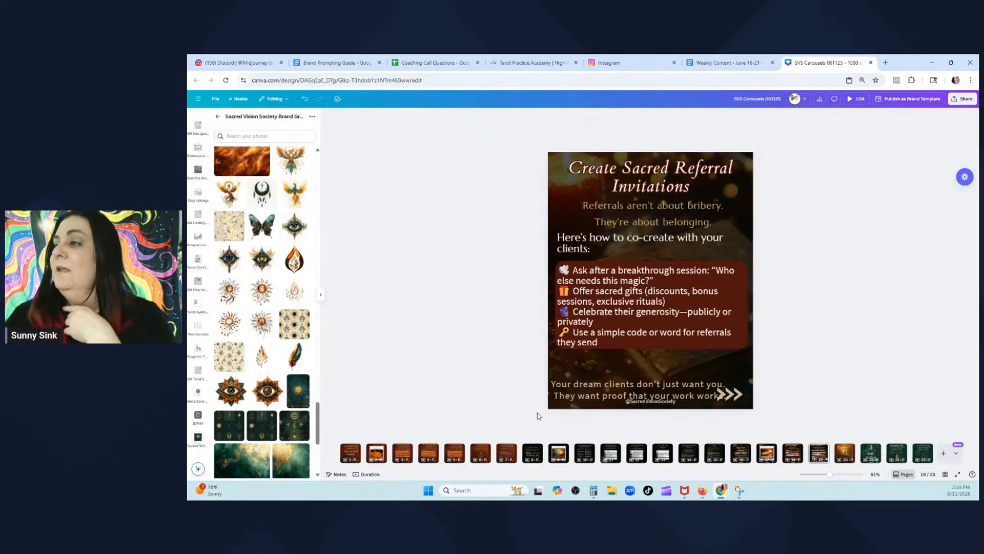
pyautogui.click(569, 385)
pyautogui.moveTo(569, 385); pyautogui.dragTo(573, 364)
# Replace page 19's closing text with "Make them feel like a keeper of the flame—not just a messenger." from the document's Slide 4 section
pyautogui.click(714, 57)
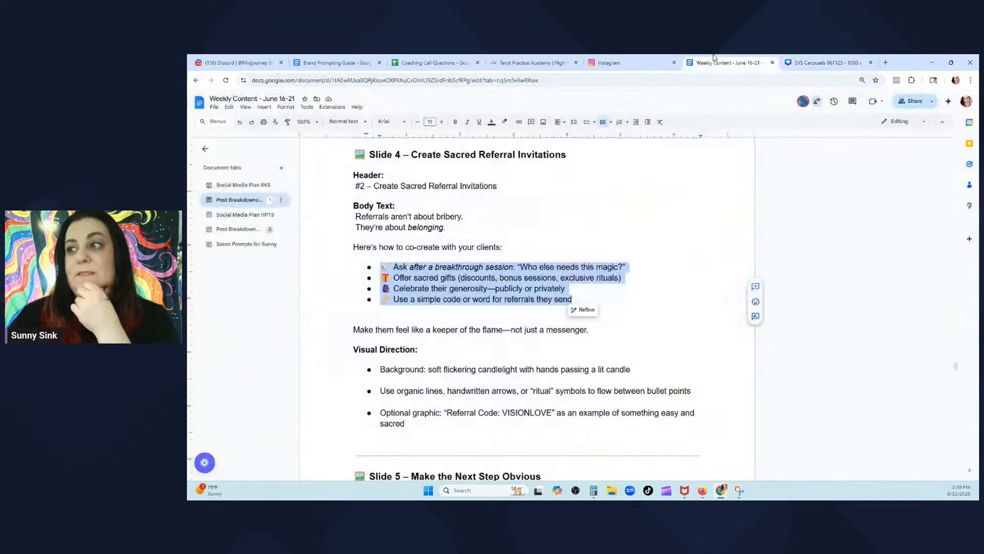
pyautogui.moveTo(614, 341); pyautogui.dragTo(352, 331)
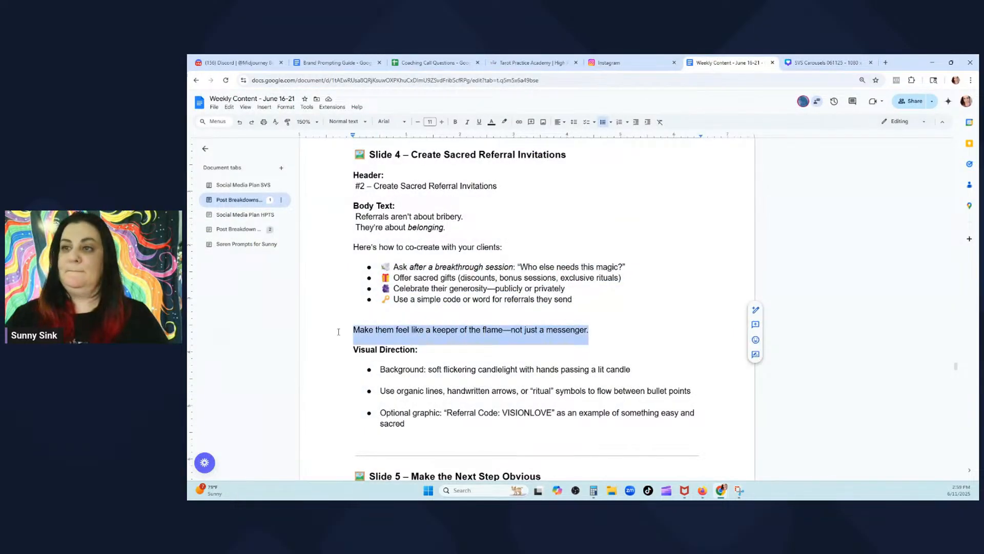
pyautogui.click(825, 63)
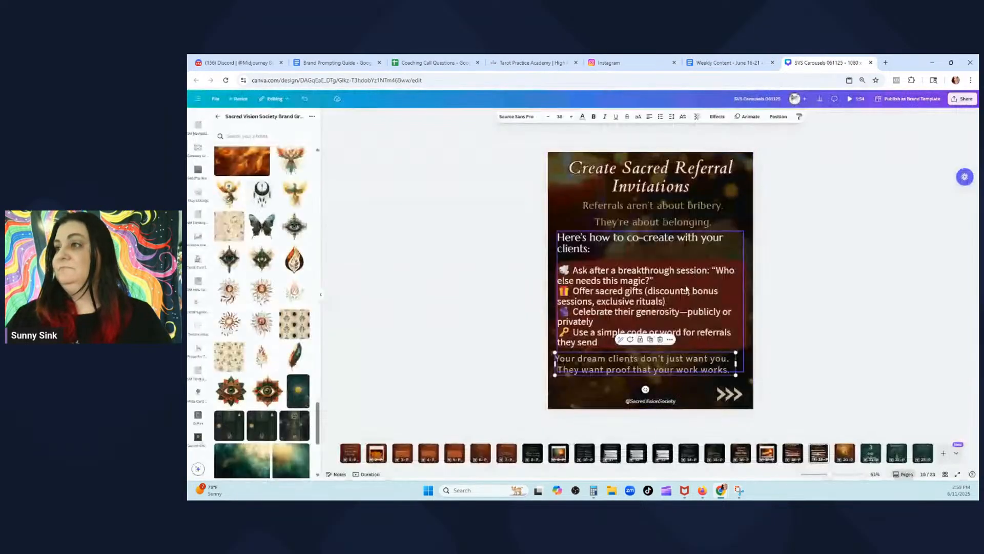
pyautogui.tripleClick(636, 369)
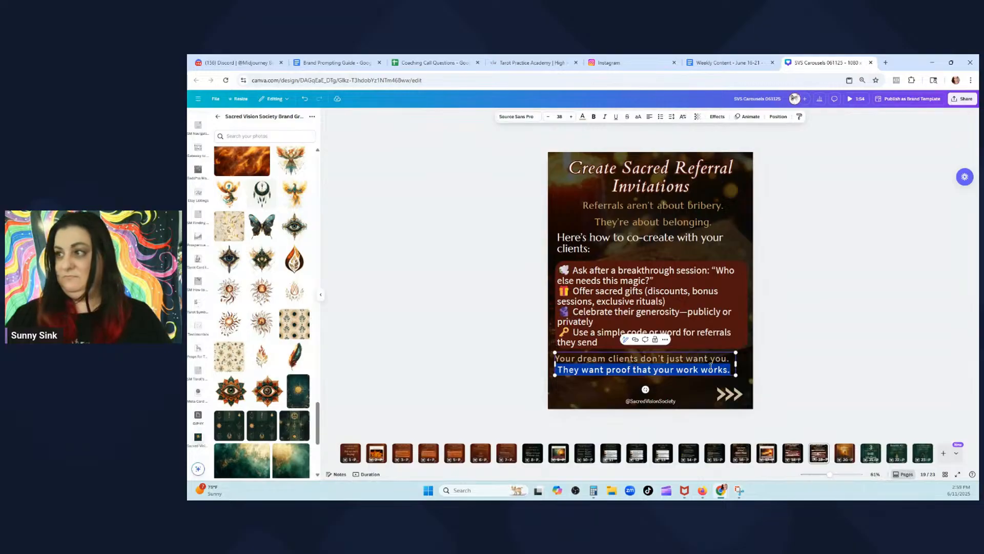
pyautogui.moveTo(732, 369); pyautogui.dragTo(557, 358)
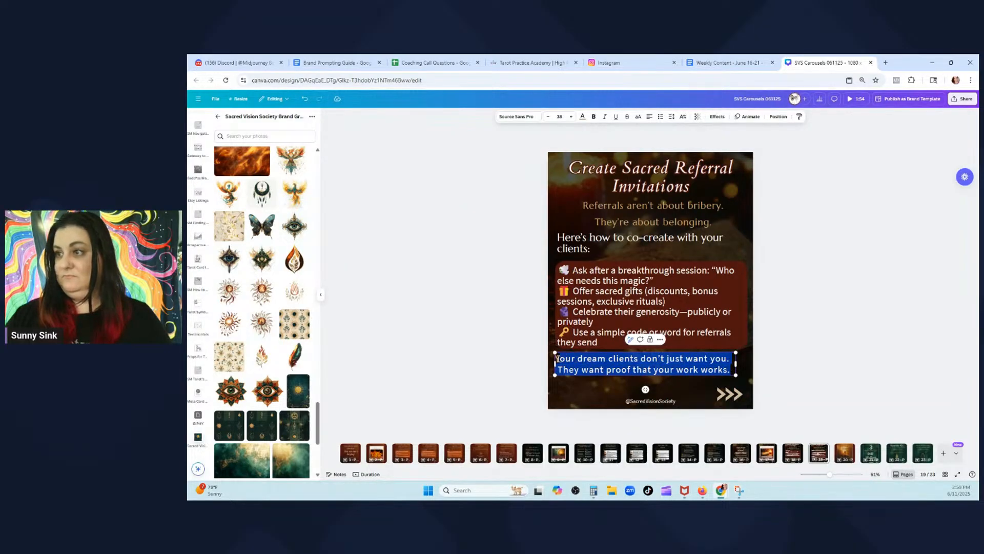
pyautogui.write('Make them feel like a keeper of the flame—not just a messenger.')
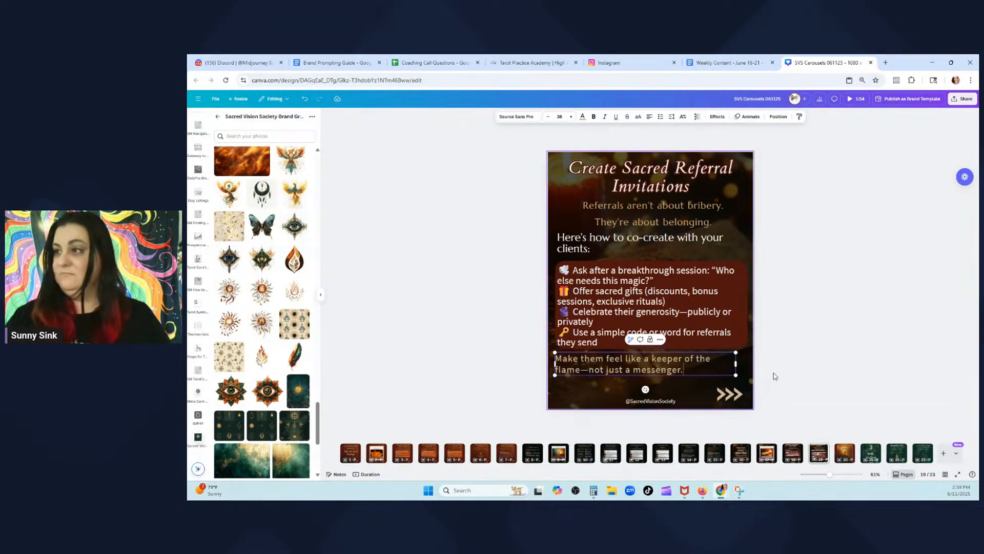
pyautogui.click(823, 330)
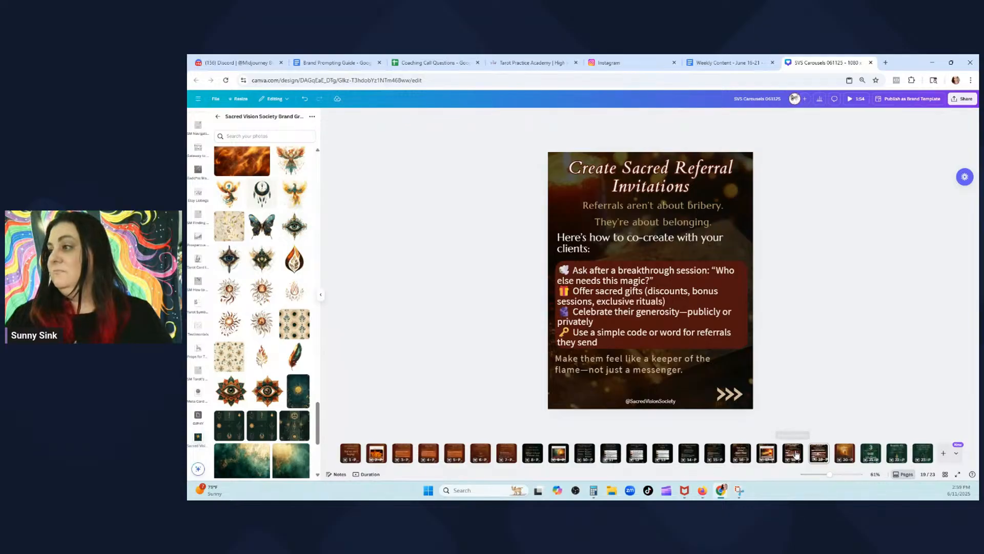
# Duplicate page 19 and replace the copy's heading with "Make the Next Step Obvious" from the document's Slide 5 section
pyautogui.rightClick(822, 449)
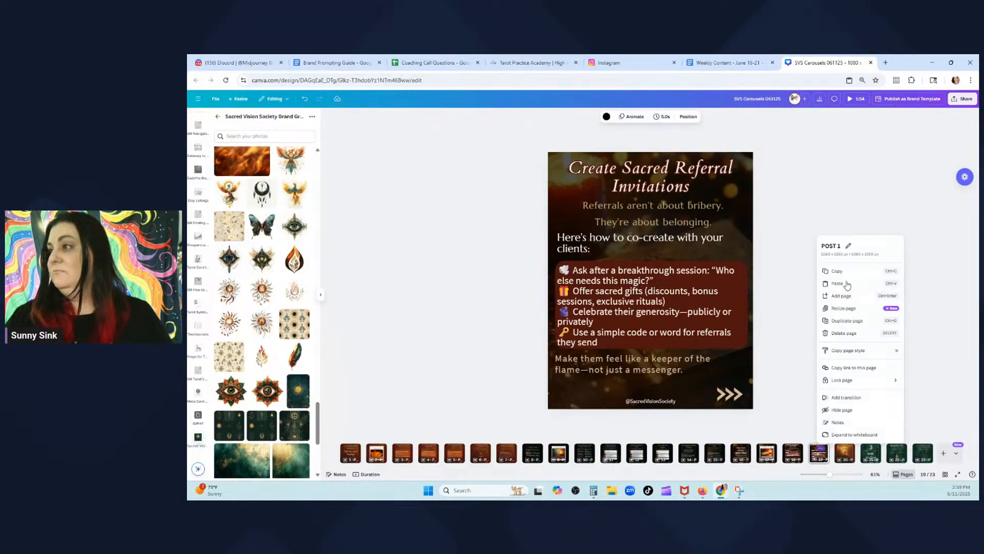
pyautogui.click(847, 322)
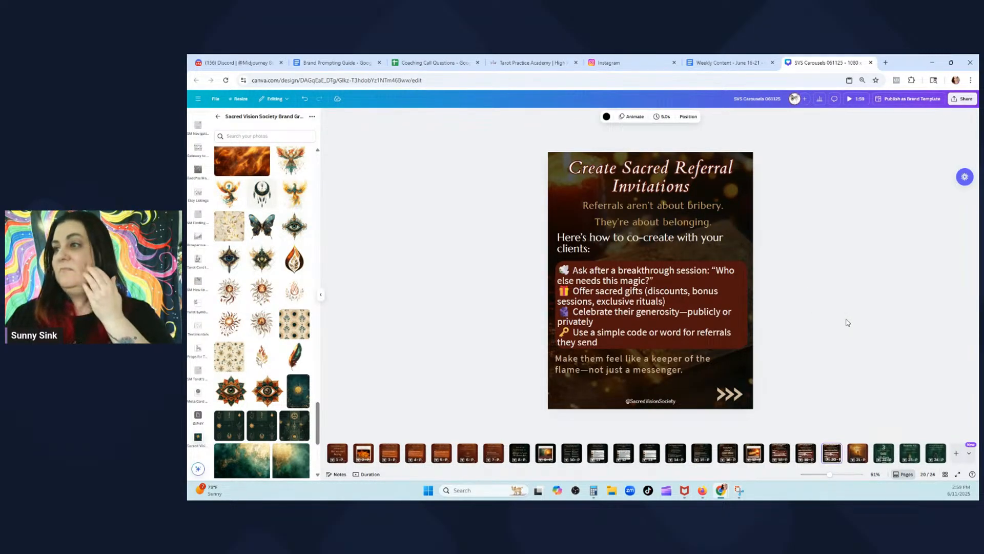
pyautogui.click(735, 57)
pyautogui.scroll(-6, 494, 246)
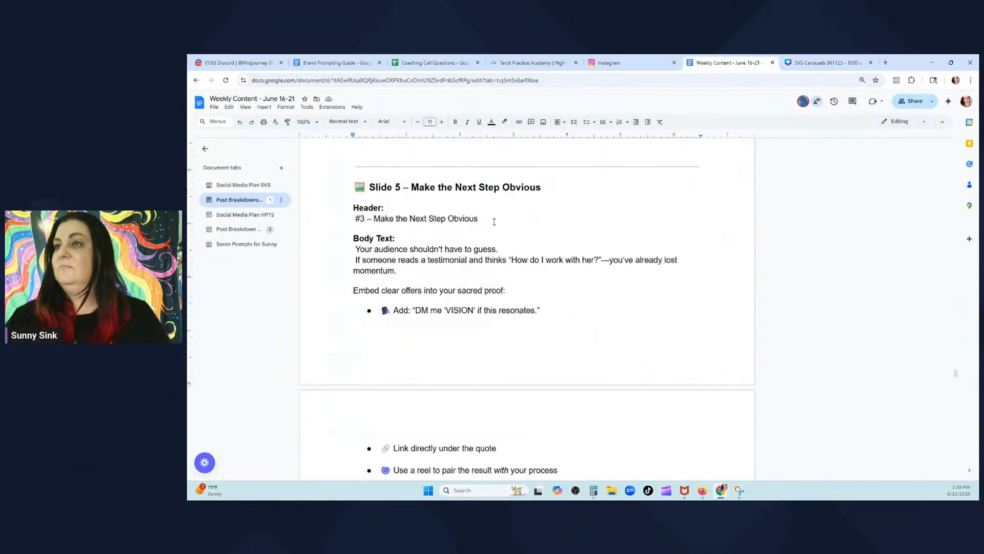
pyautogui.moveTo(494, 221); pyautogui.dragTo(372, 220)
pyautogui.click(512, 219)
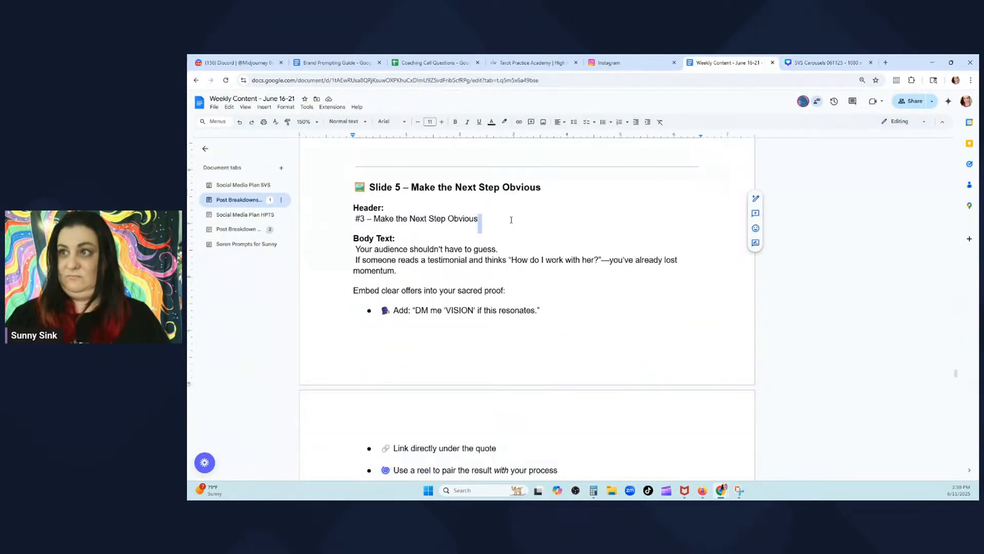
pyautogui.moveTo(511, 220); pyautogui.dragTo(377, 220)
pyautogui.hotkey('ctrl', 'c')
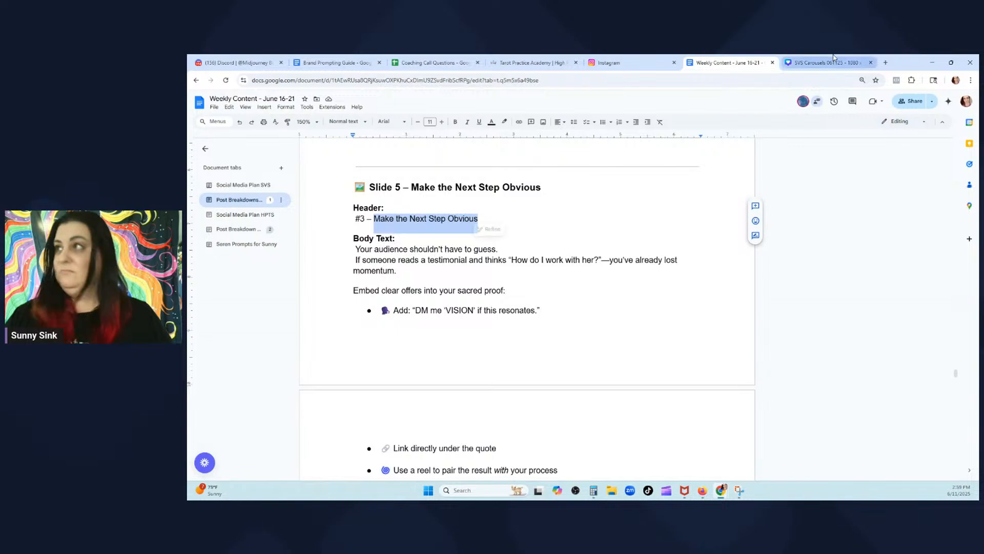
pyautogui.click(825, 62)
pyautogui.doubleClick(695, 190)
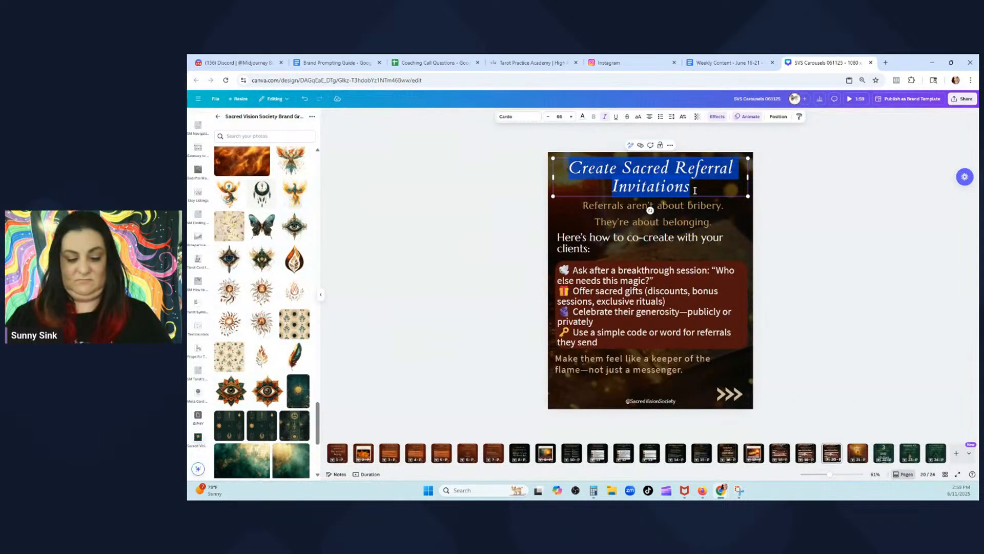
pyautogui.hotkey('ctrl', 'v')
# Replace page 20's gold intro lines with Slide 5's text from "Your audience shouldn't have to guess." through "you've already lost momentum."
pyautogui.click(728, 63)
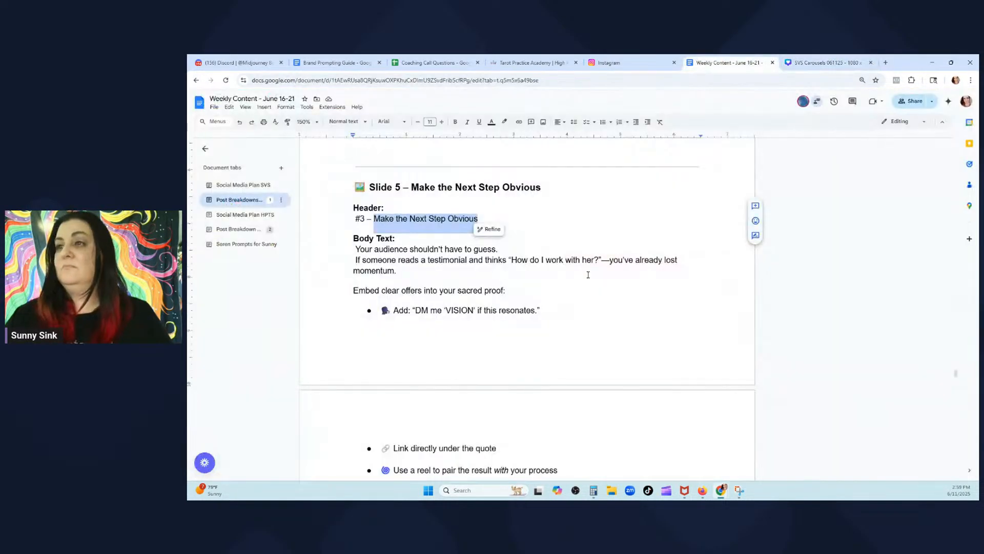
pyautogui.moveTo(588, 275); pyautogui.dragTo(350, 255)
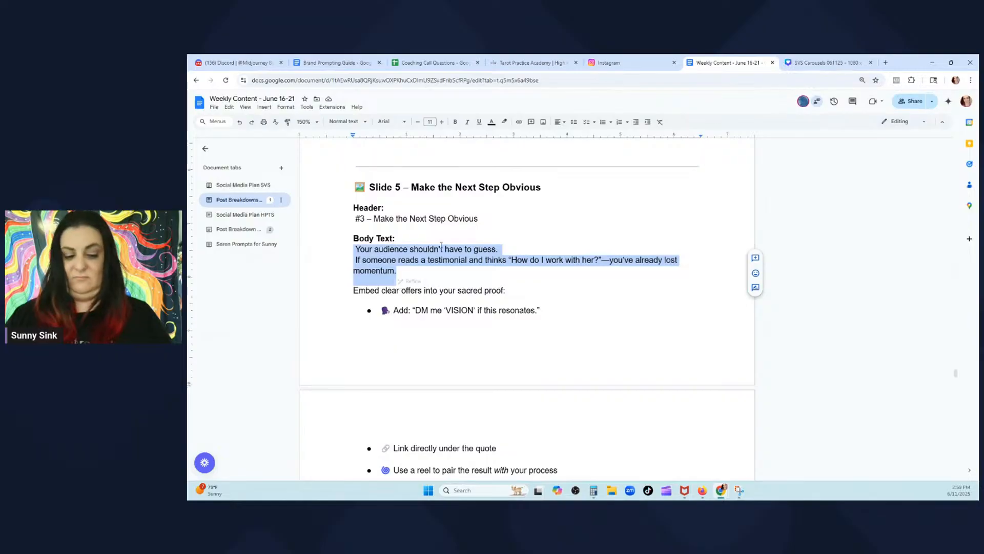
pyautogui.click(825, 63)
pyautogui.tripleClick(634, 222)
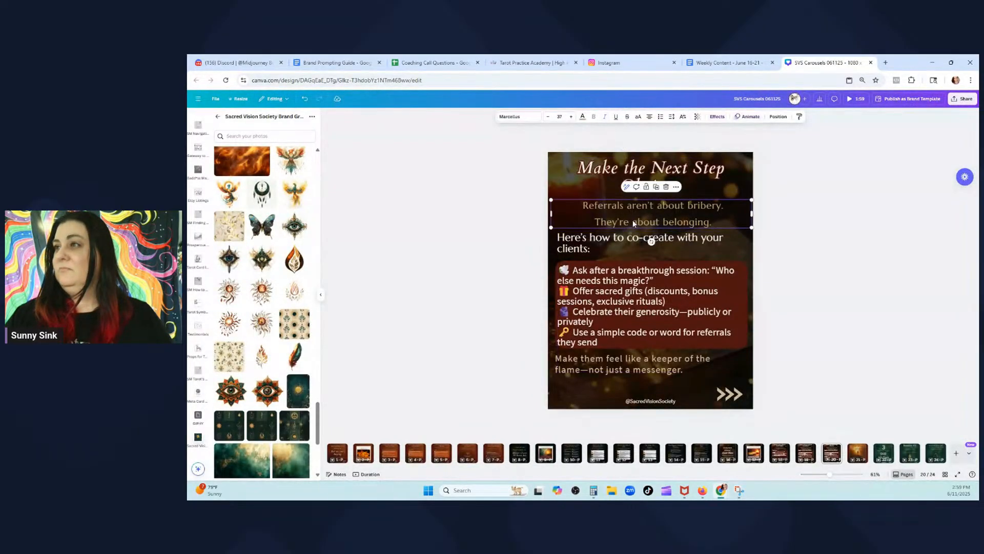
pyautogui.moveTo(708, 222); pyautogui.dragTo(582, 202)
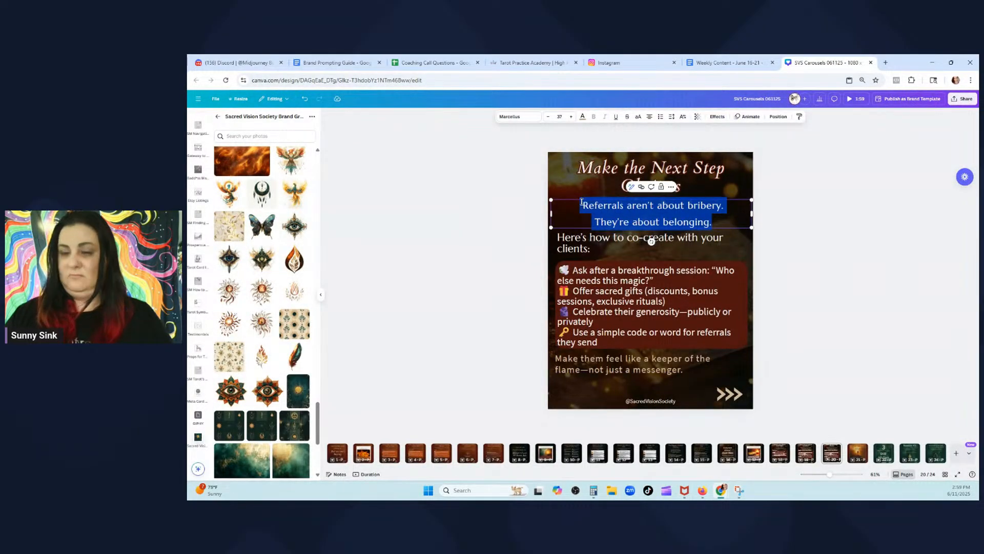
pyautogui.hotkey('ctrl', 'v')
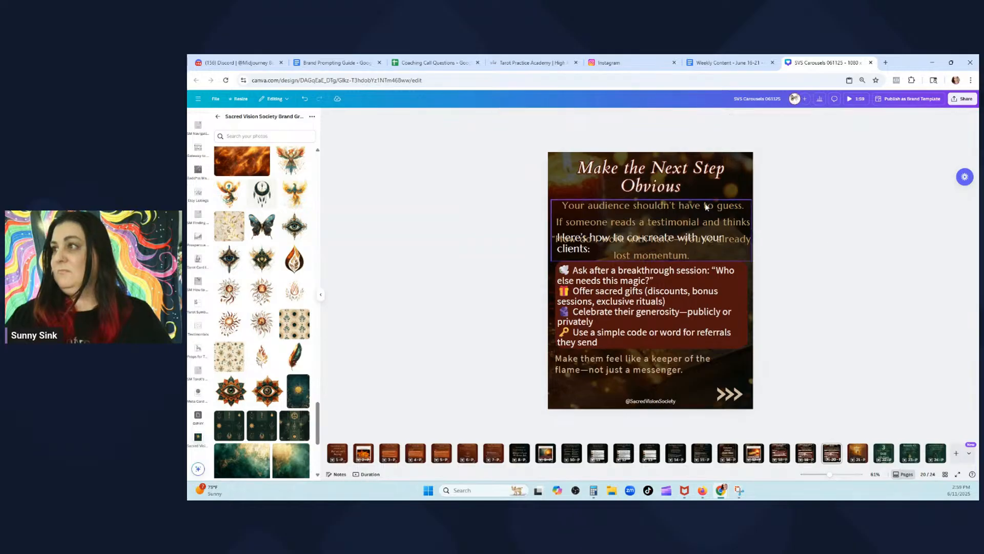
# Reduce the font size of page 20's gold intro text to 24
pyautogui.click(549, 118)
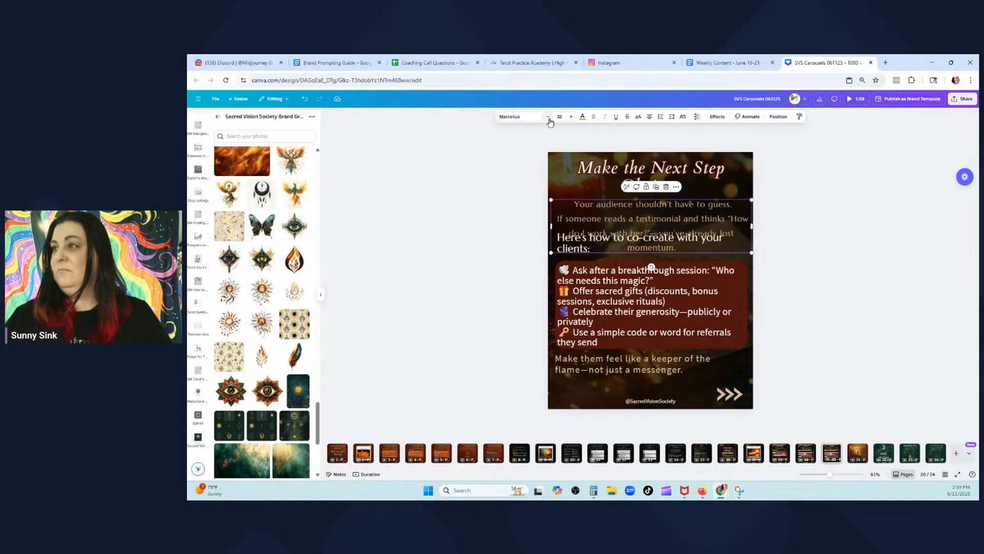
pyautogui.click(549, 117)
pyautogui.click(549, 118)
pyautogui.click(549, 118)
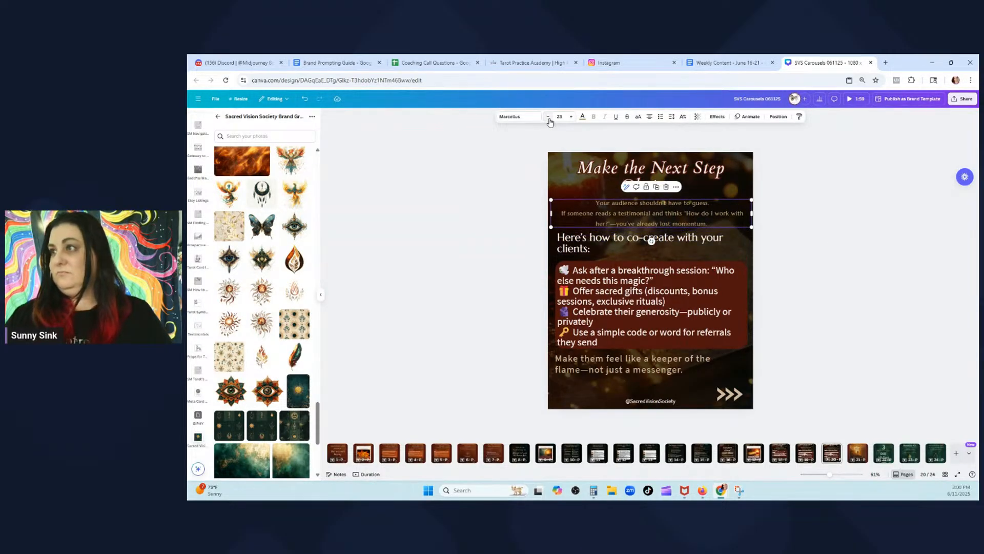
pyautogui.click(571, 117)
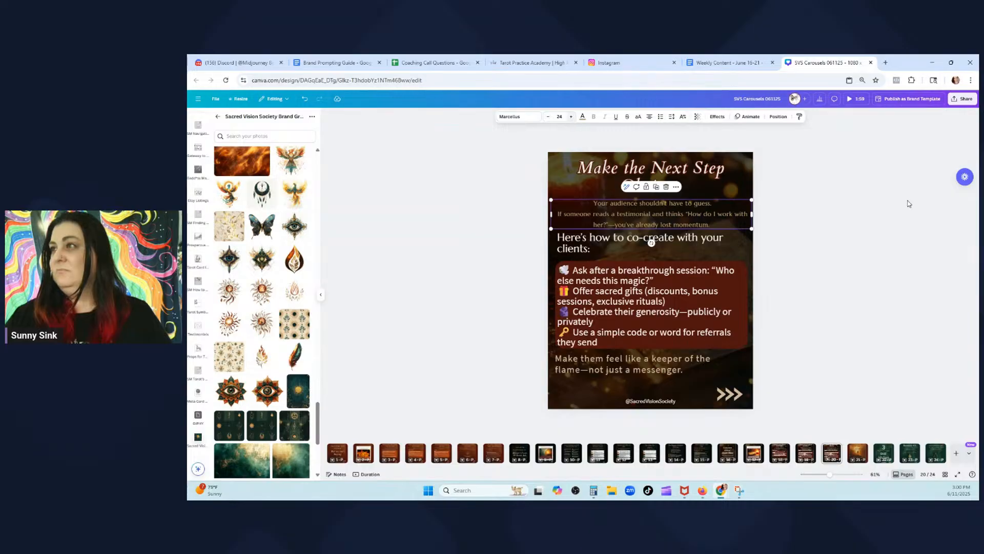
pyautogui.click(872, 224)
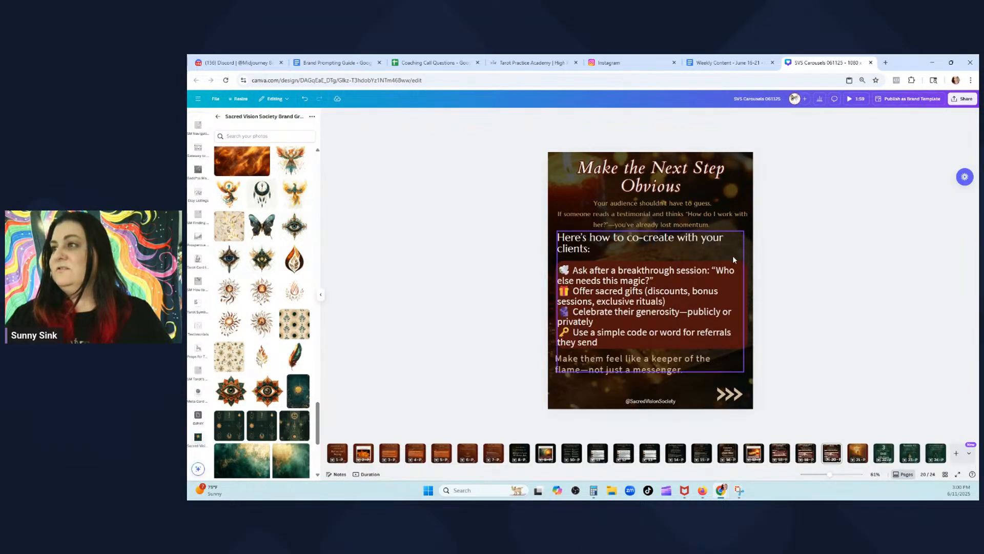
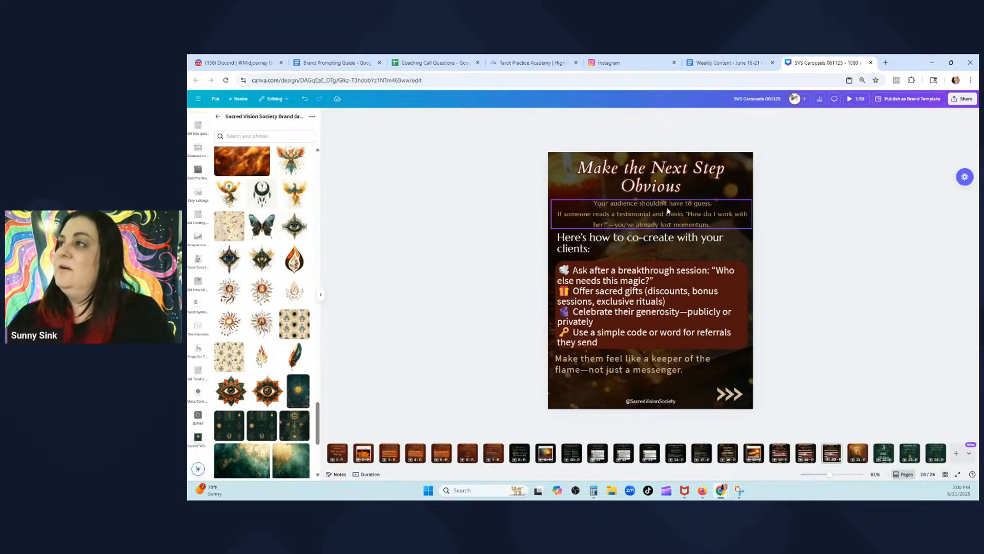
# Replace page 20's "Here's how to co-create with your clients:" line with "Embed clear offers into your sacred proof:" from the document
pyautogui.click(717, 62)
pyautogui.click(481, 289)
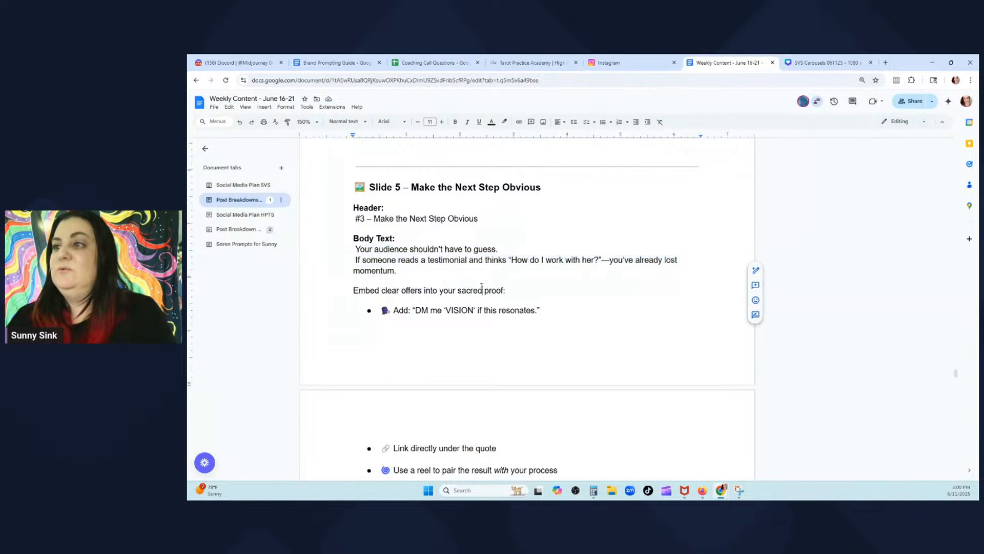
pyautogui.moveTo(526, 290); pyautogui.dragTo(333, 290)
pyautogui.rightClick(388, 290)
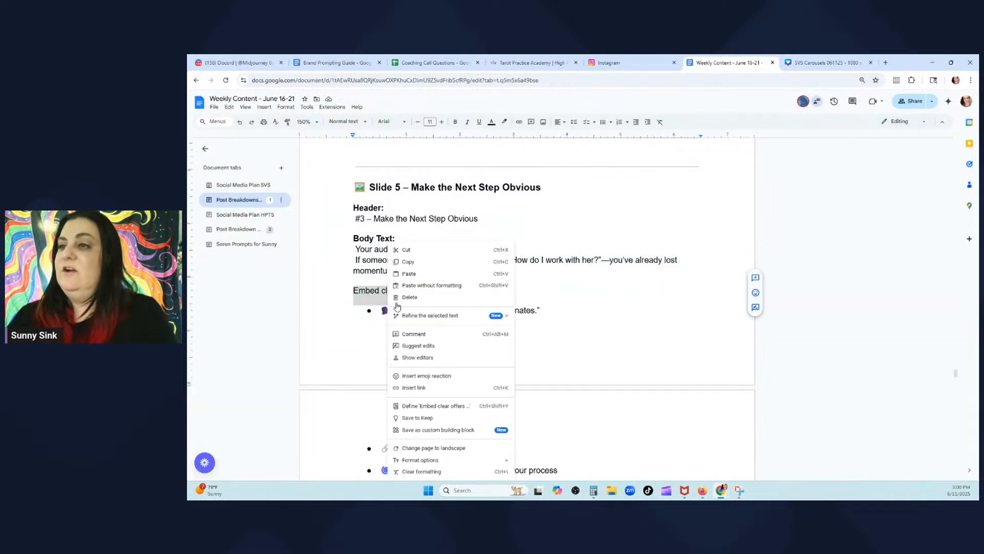
pyautogui.click(408, 262)
pyautogui.click(847, 58)
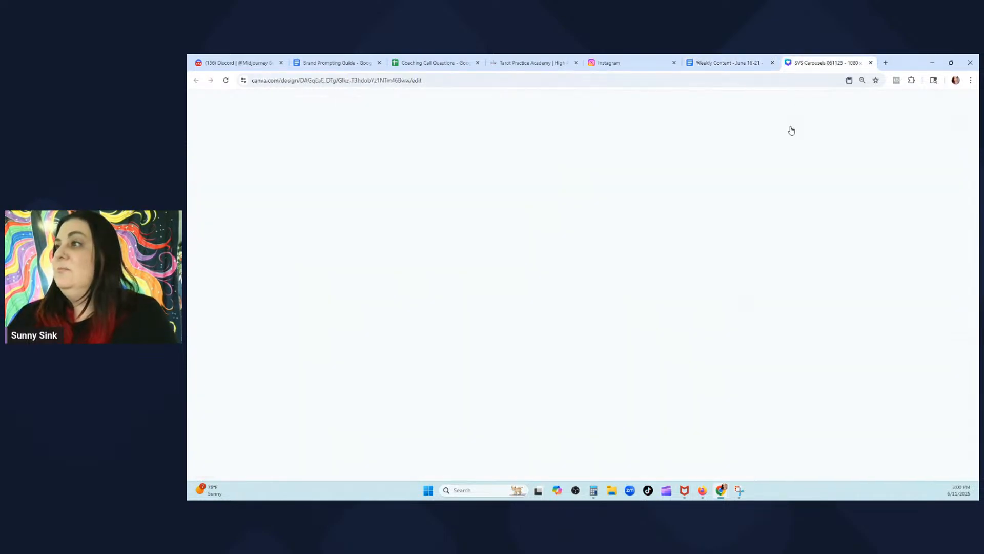
pyautogui.click(669, 253)
pyautogui.doubleClick(596, 248)
pyautogui.moveTo(596, 248); pyautogui.dragTo(558, 237)
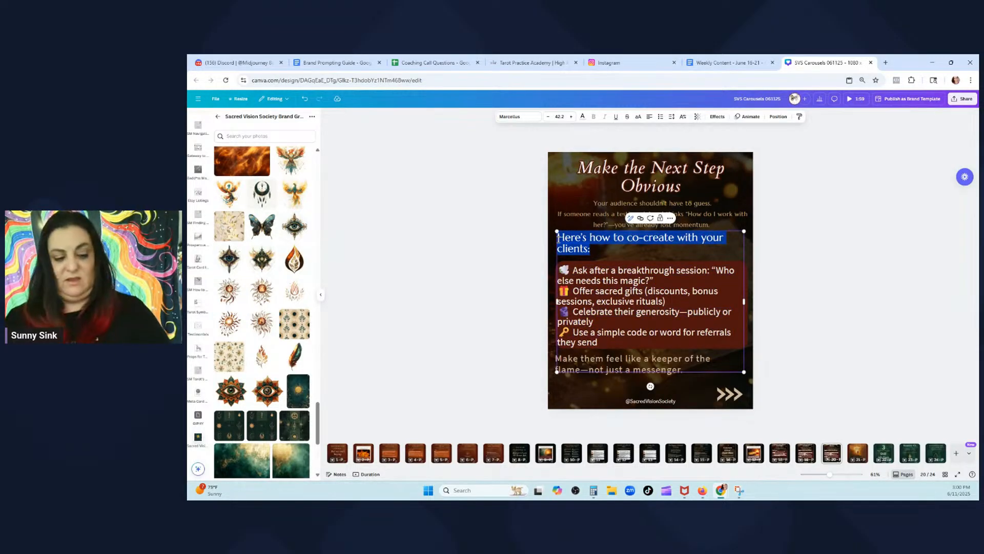
pyautogui.hotkey('ctrl', 'v')
# Remove the blank lines between the four bullet items under Slide 5 in the Weekly Content document
pyautogui.click(743, 60)
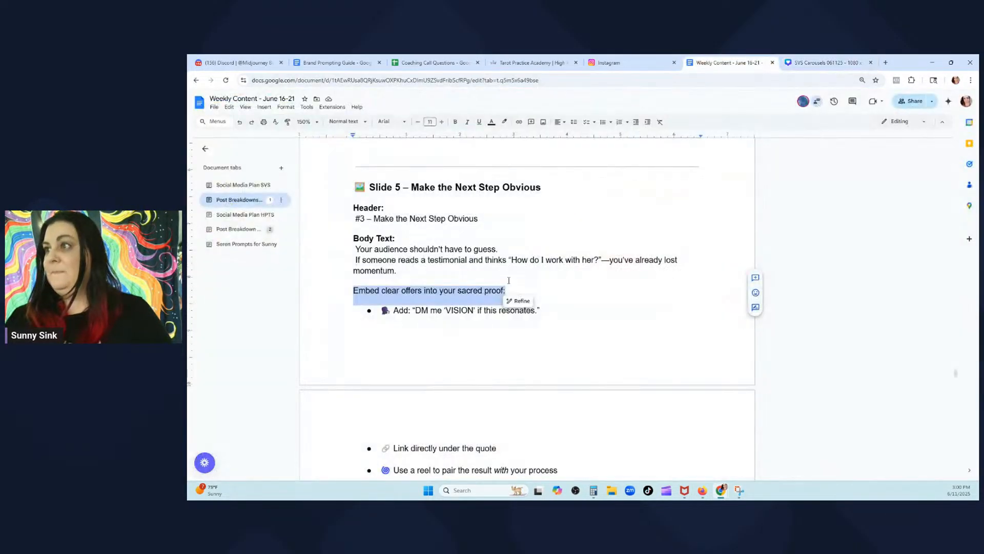
pyautogui.click(420, 447)
pyautogui.scroll(-1, 422, 390)
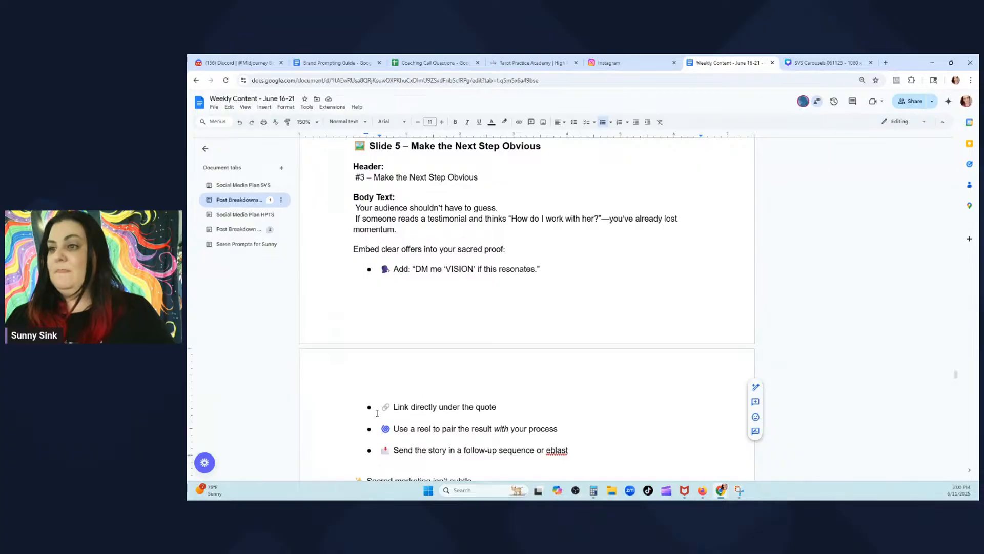
pyautogui.click(455, 290)
pyautogui.press('BackSpace')
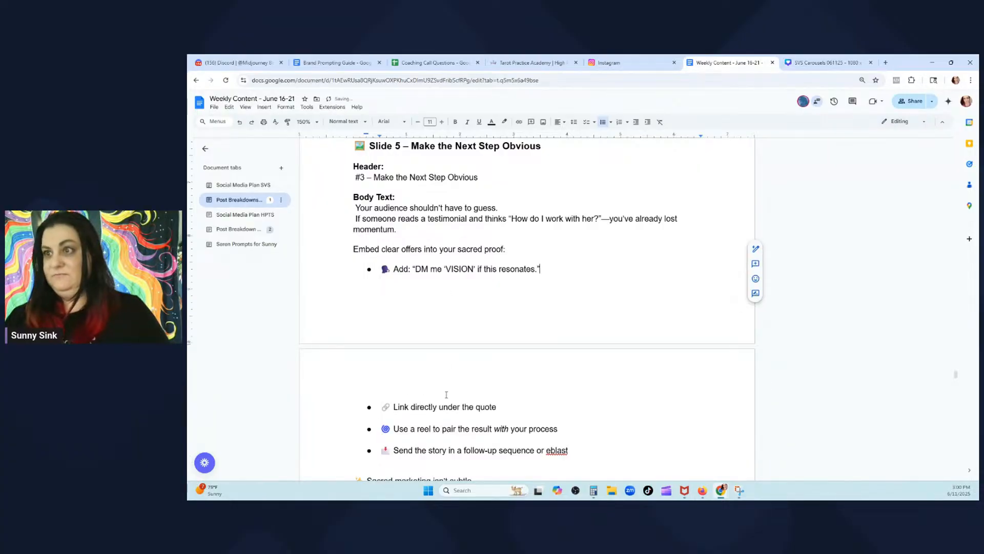
pyautogui.click(433, 416)
pyautogui.press('BackSpace')
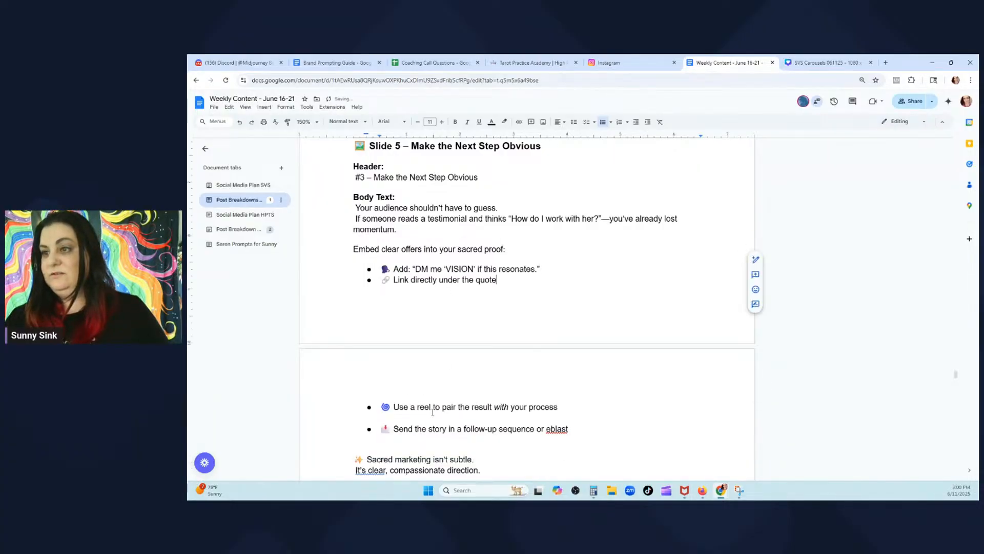
pyautogui.click(432, 418)
pyautogui.press('BackSpace')
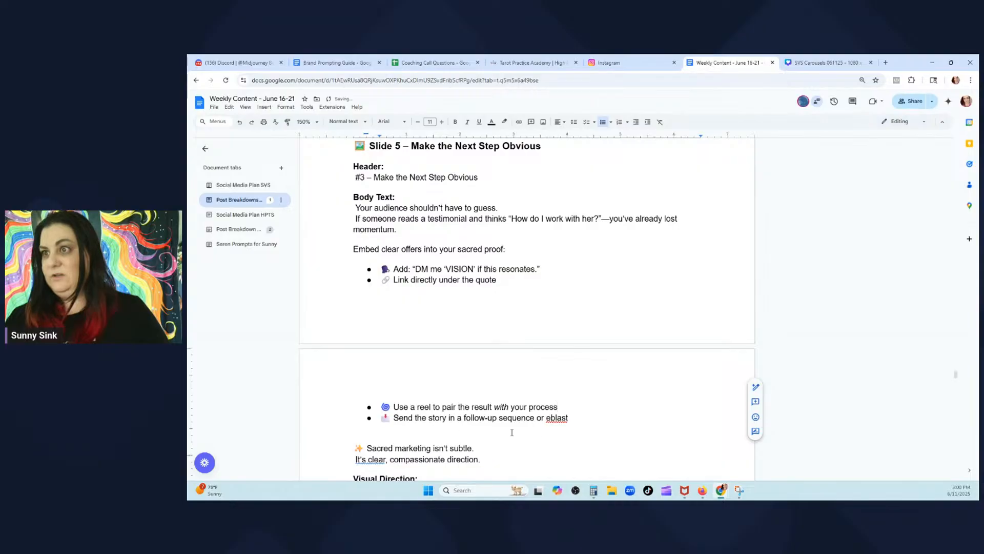
# Replace page 20's four list items with Slide 5's bullets from “Add: “DM me ‘VISION’ if this resonates.”” through “Send the story in a follow-up sequence or eblast”
pyautogui.moveTo(580, 421); pyautogui.dragTo(373, 274)
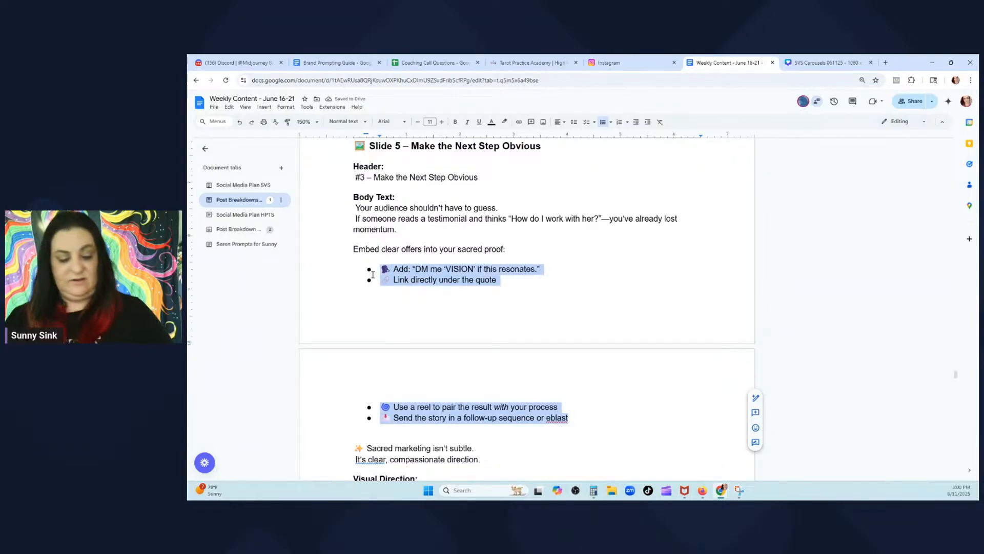
pyautogui.click(842, 60)
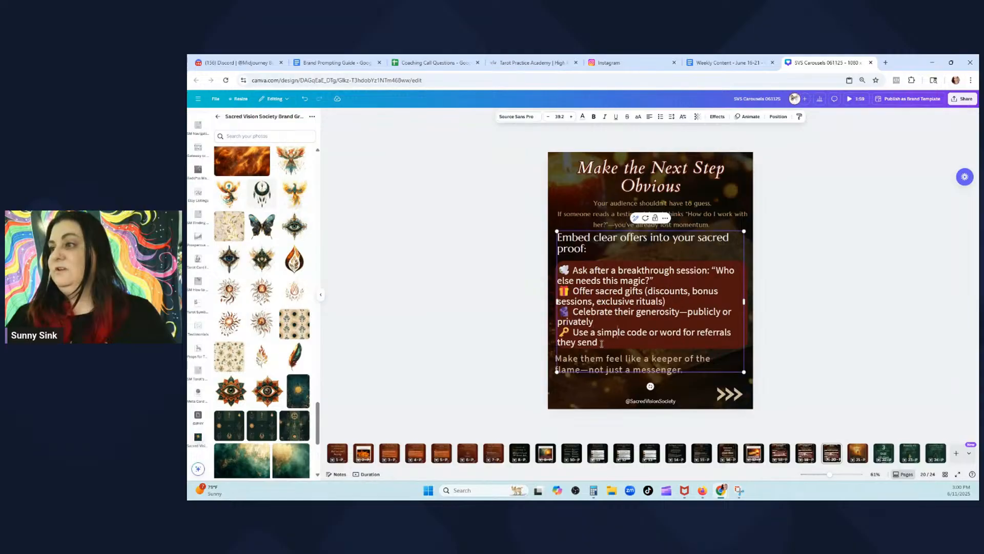
pyautogui.moveTo(602, 343); pyautogui.dragTo(564, 270)
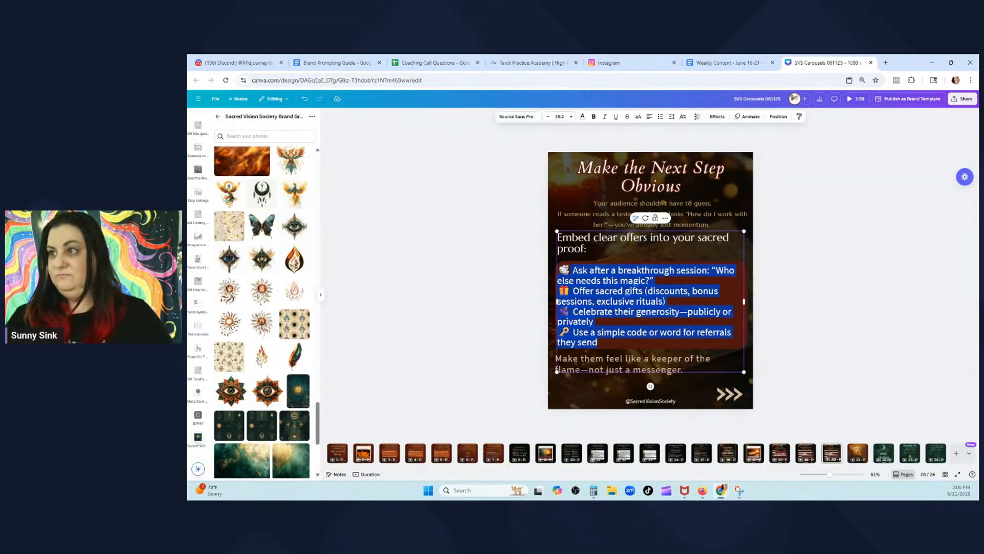
pyautogui.hotkey('ctrl', 'v')
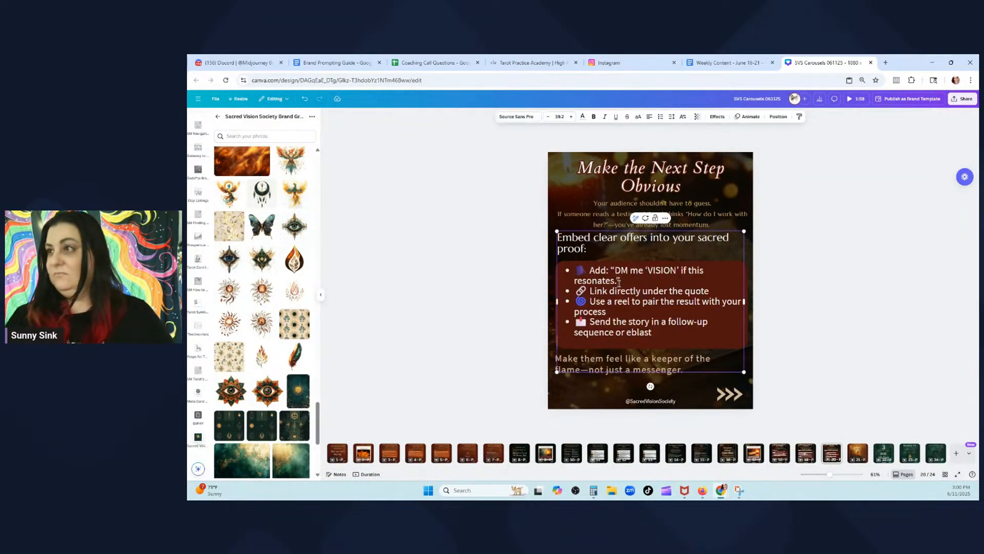
# Remove the bullet formatting from the four emoji list items on page 20
pyautogui.moveTo(664, 334); pyautogui.dragTo(574, 270)
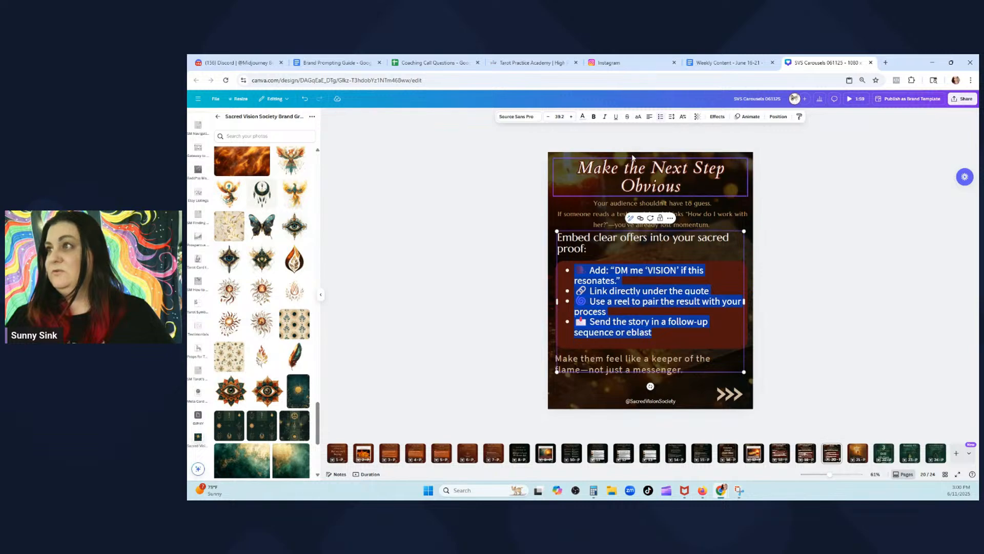
pyautogui.click(661, 116)
pyautogui.click(661, 117)
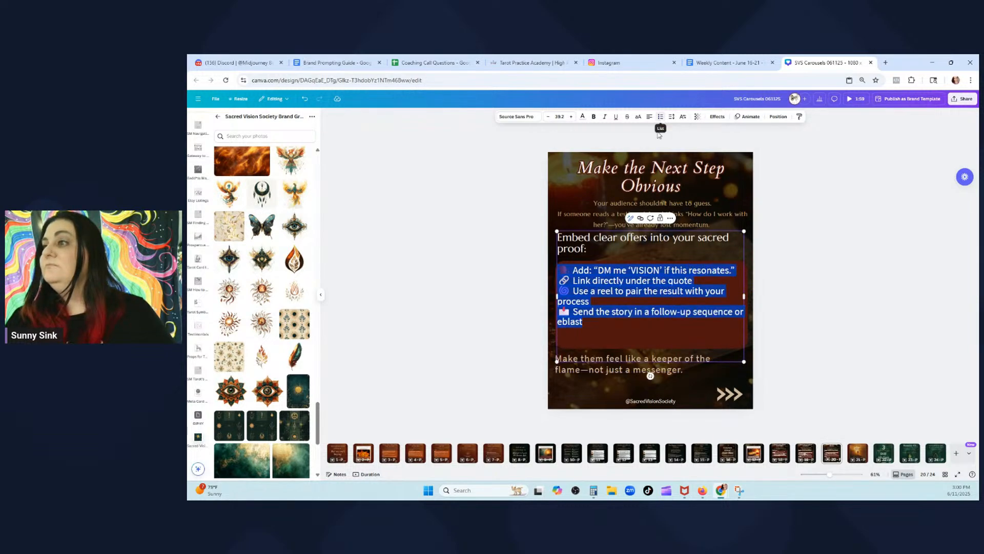
pyautogui.press('Escape')
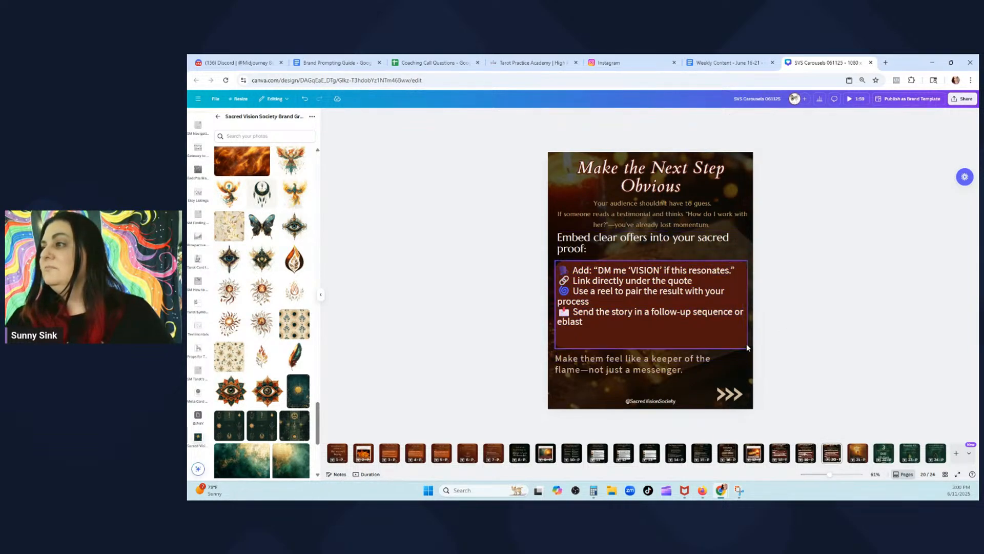
# Shorten page 20's dark red box to fit the list and move the closing lines up beneath it
pyautogui.click(747, 344)
pyautogui.moveTo(647, 348)
pyautogui.mouseDown()
pyautogui.moveTo(663, 334)
pyautogui.moveTo(632, 355)
pyautogui.moveTo(631, 348)
pyautogui.mouseUp()
pyautogui.click(858, 334)
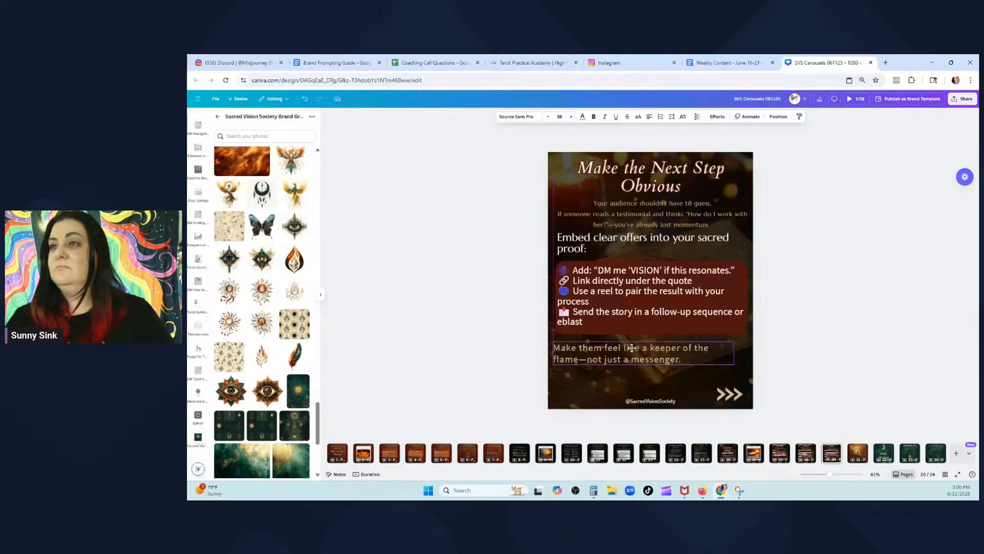
# Replace page 20's closing lines with "Sacred marketing isn't subtle. It's clear, compassionate direction." from the Weekly Content document
pyautogui.click(728, 62)
pyautogui.scroll(-2, 424, 294)
pyautogui.moveTo(487, 338); pyautogui.dragTo(357, 327)
pyautogui.hotkey('ctrl', 'c')
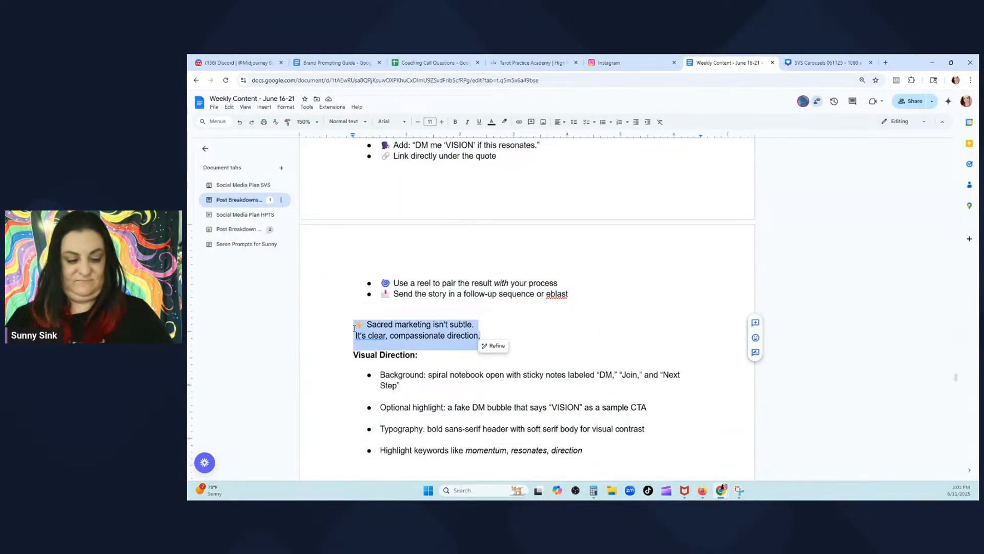
pyautogui.click(826, 62)
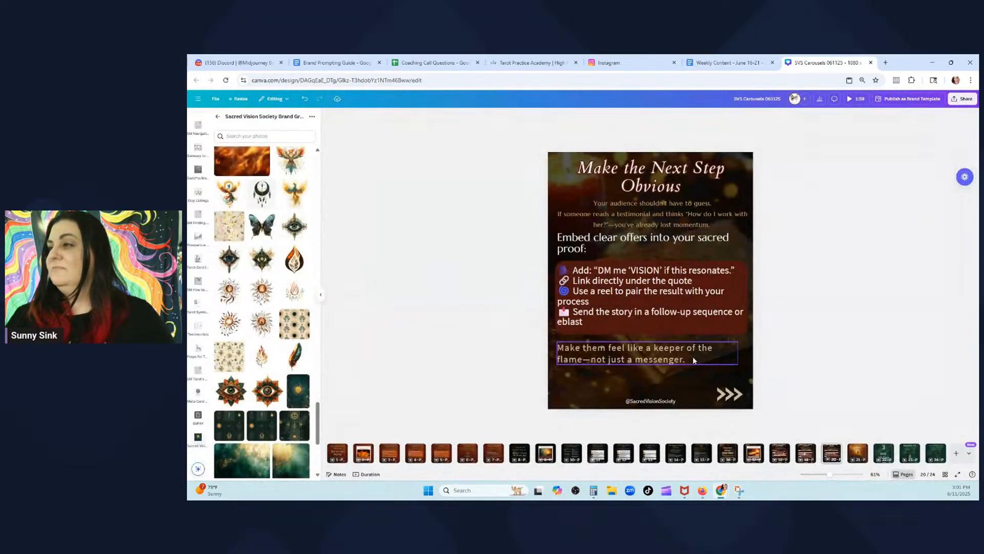
pyautogui.doubleClick(693, 356)
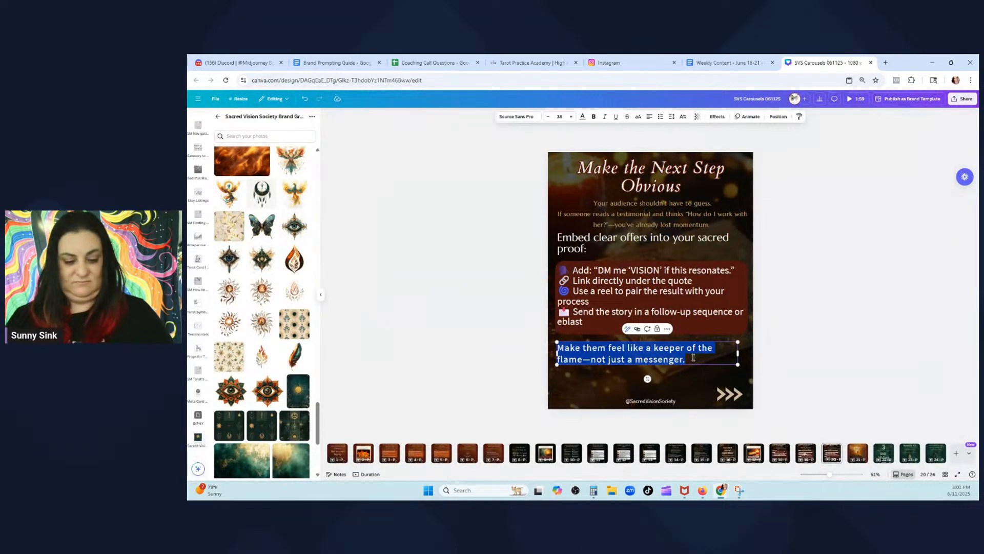
pyautogui.hotkey('ctrl', 'v')
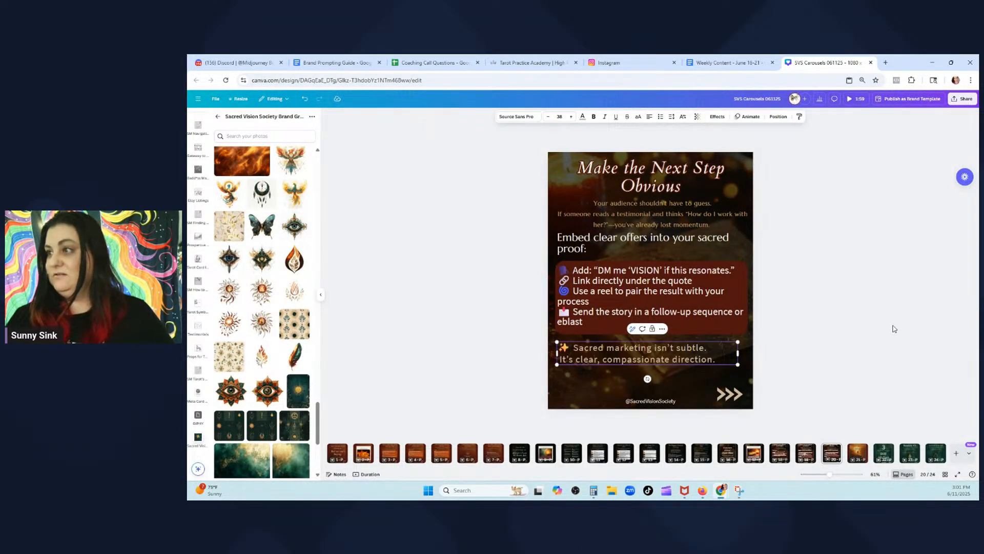
pyautogui.click(895, 329)
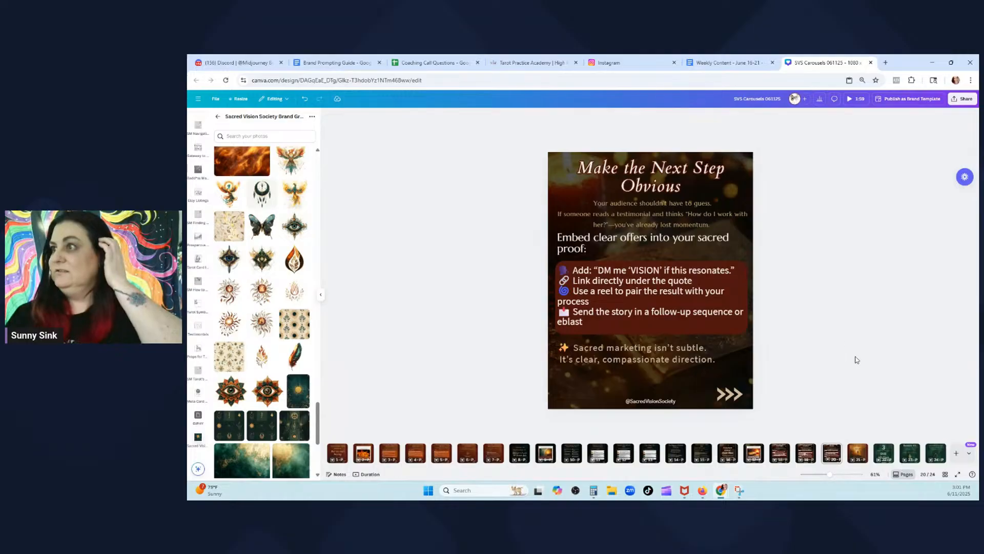
# Nudge page 20's offers text, dark red box and closing lines down together, away from the gold intro text
pyautogui.moveTo(809, 367); pyautogui.dragTo(629, 250)
pyautogui.press('Down')
pyautogui.press('Down')
pyautogui.press('Down')
pyautogui.press('Down')
pyautogui.press('Down')
pyautogui.press('Down')
pyautogui.press('Down')
pyautogui.press('Down')
pyautogui.press('Down')
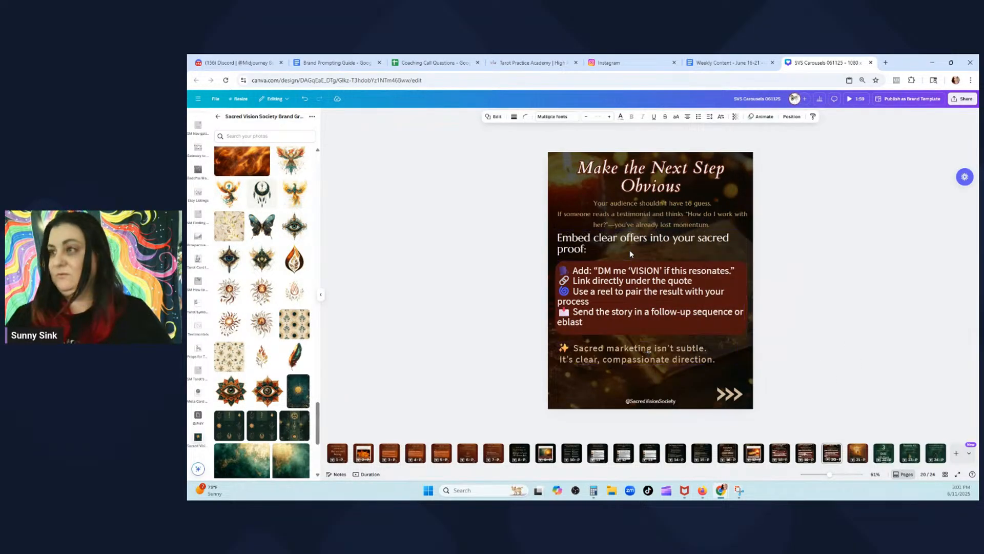
pyautogui.press('Down')
pyautogui.press('Down')
pyautogui.press('Down')
pyautogui.press('Down')
pyautogui.press('Down')
pyautogui.press('Down')
pyautogui.press('Down')
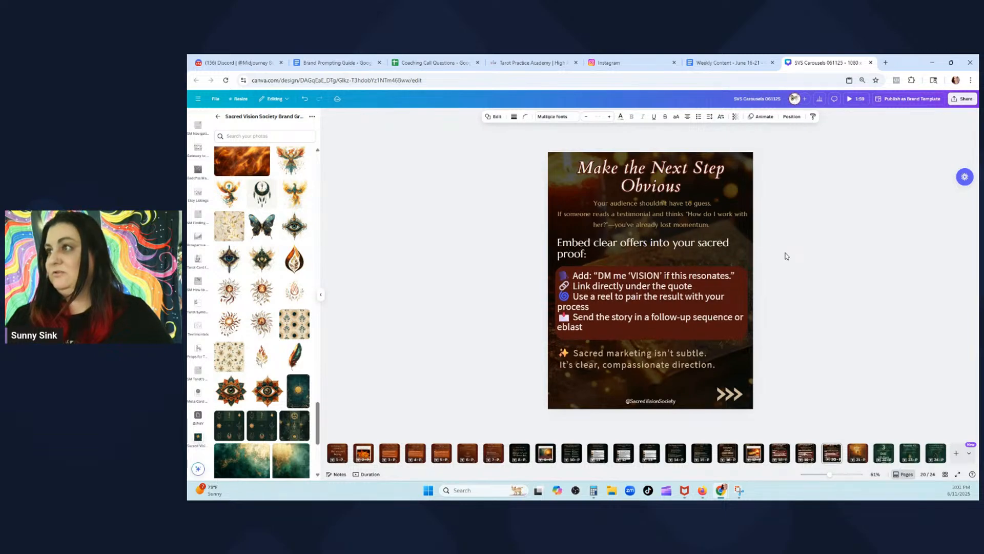
pyautogui.click(785, 255)
# Center page 20's gold intro text horizontally on the page
pyautogui.click(669, 208)
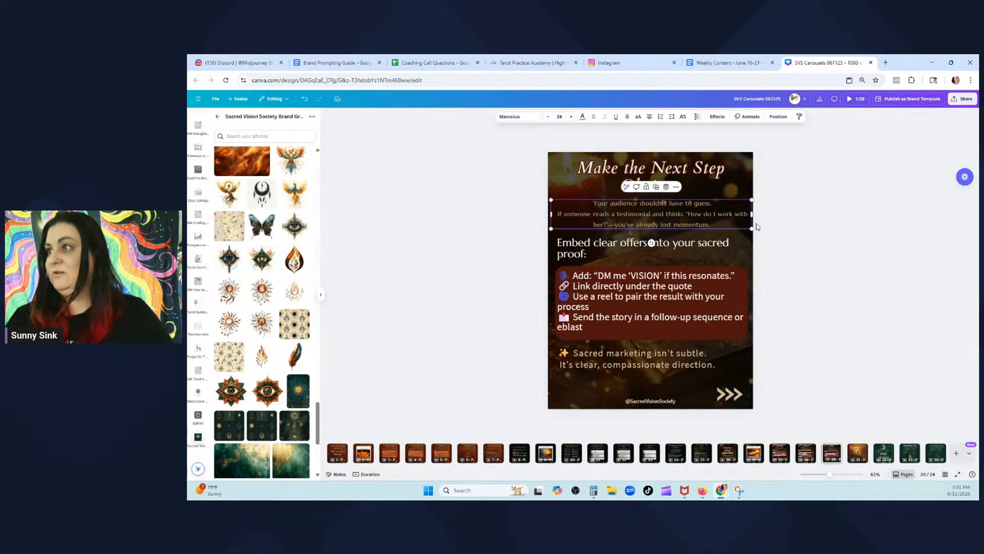
pyautogui.rightClick(683, 211)
pyautogui.moveTo(728, 288)
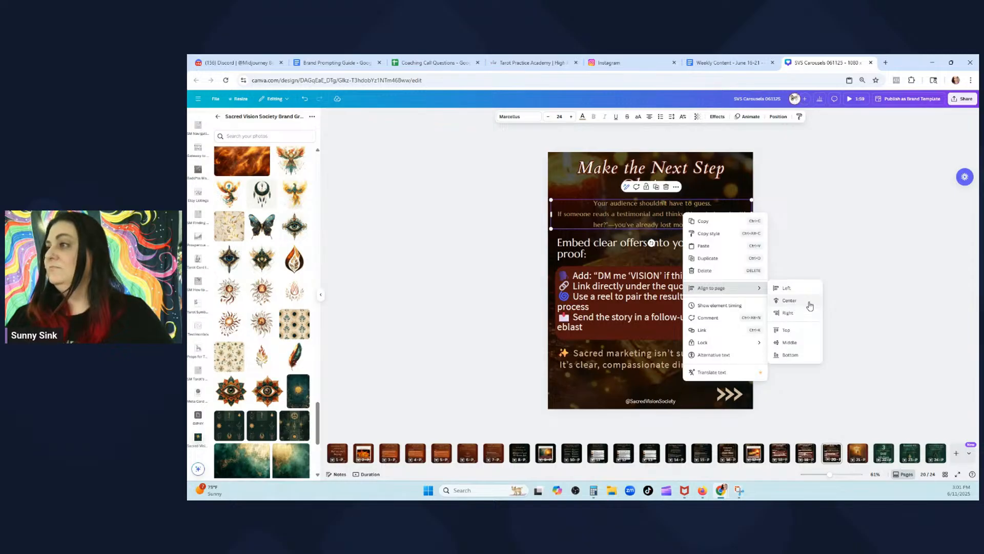
pyautogui.click(810, 301)
pyautogui.click(832, 281)
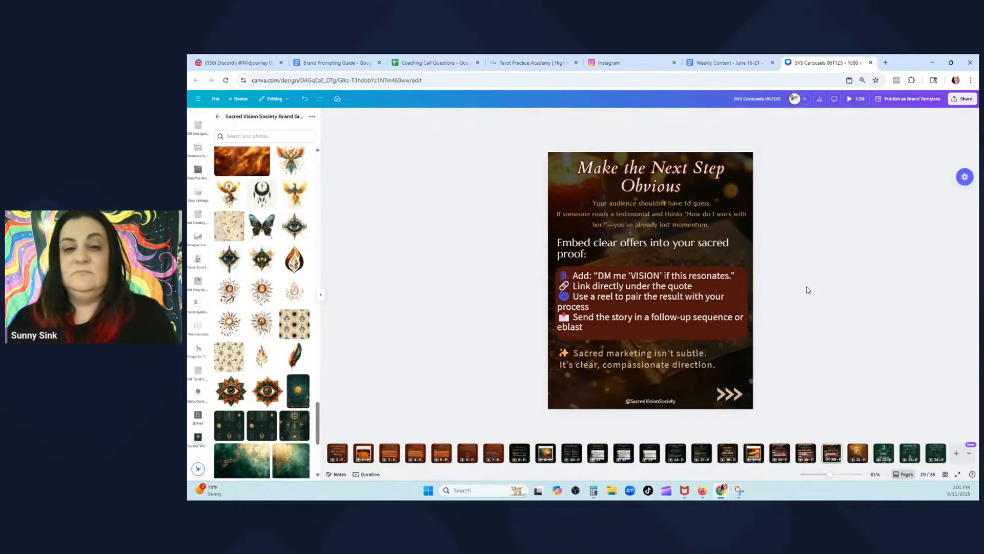
# Review the header, body text and visual direction of Slides 6 and 7 in the Weekly Content document
pyautogui.click(733, 60)
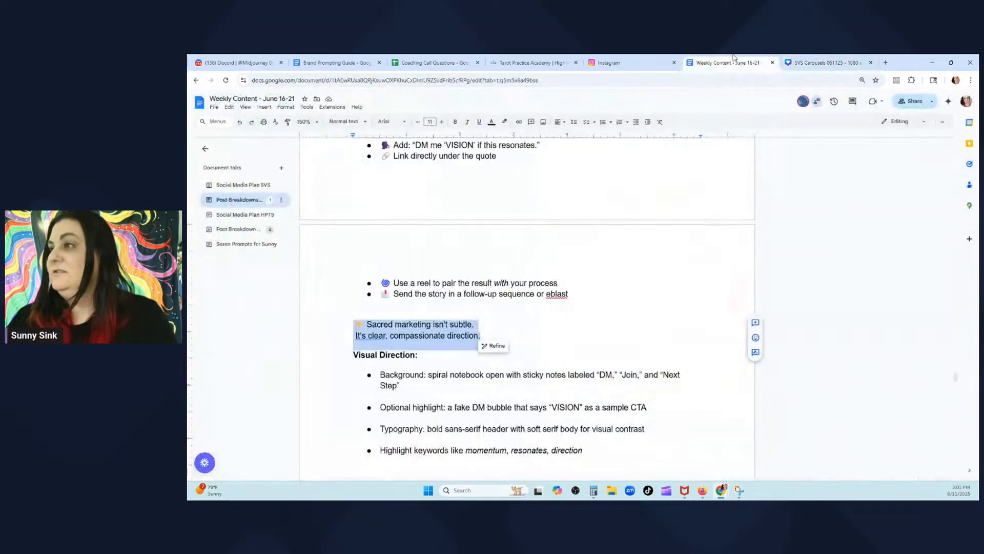
pyautogui.scroll(-5, 459, 228)
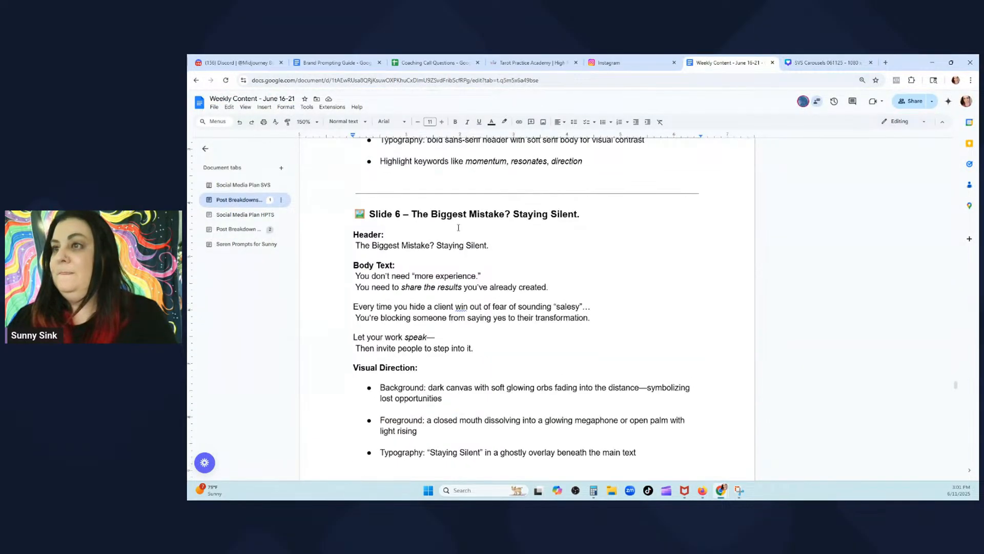
pyautogui.scroll(-6, 459, 226)
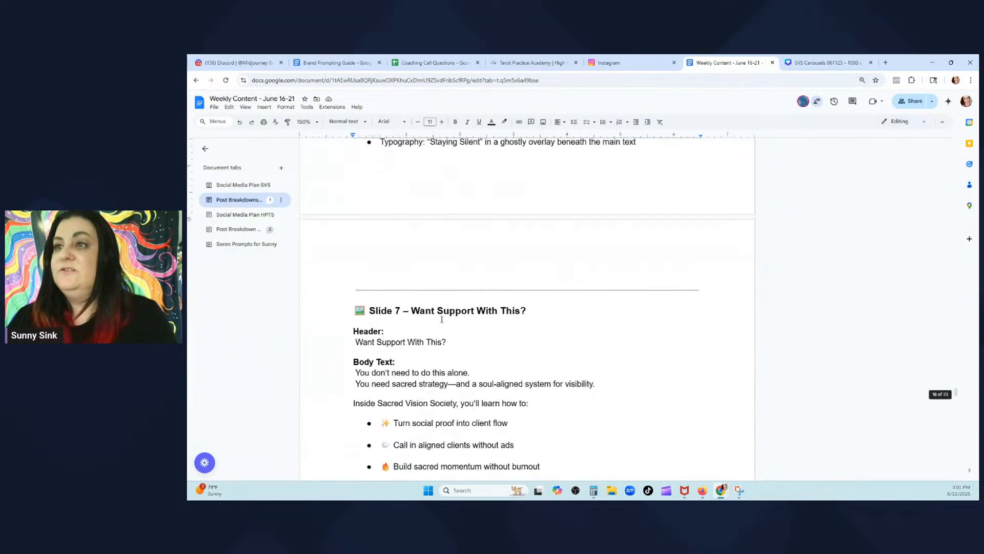
pyautogui.scroll(4, 438, 328)
pyautogui.scroll(-10, 440, 326)
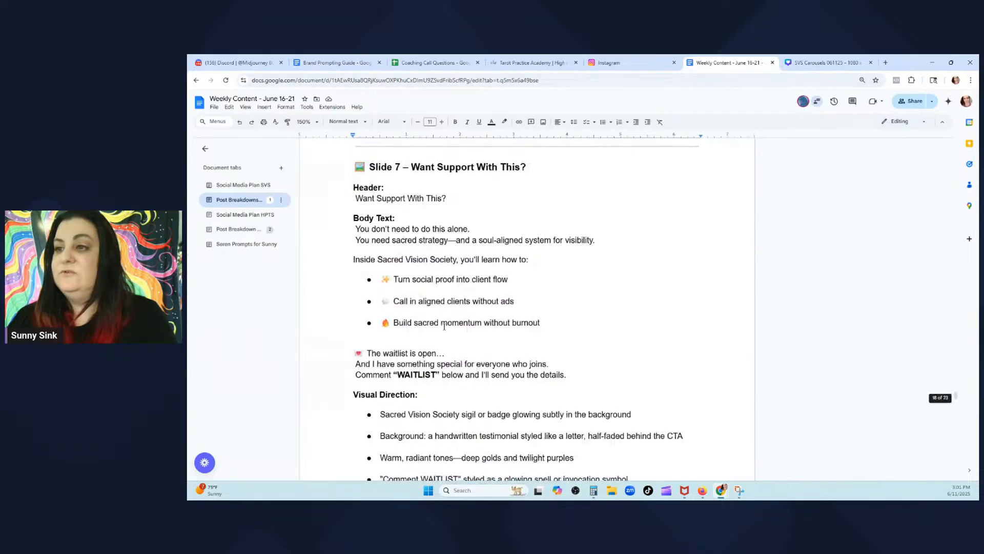
pyautogui.scroll(5, 449, 304)
pyautogui.scroll(6, 449, 303)
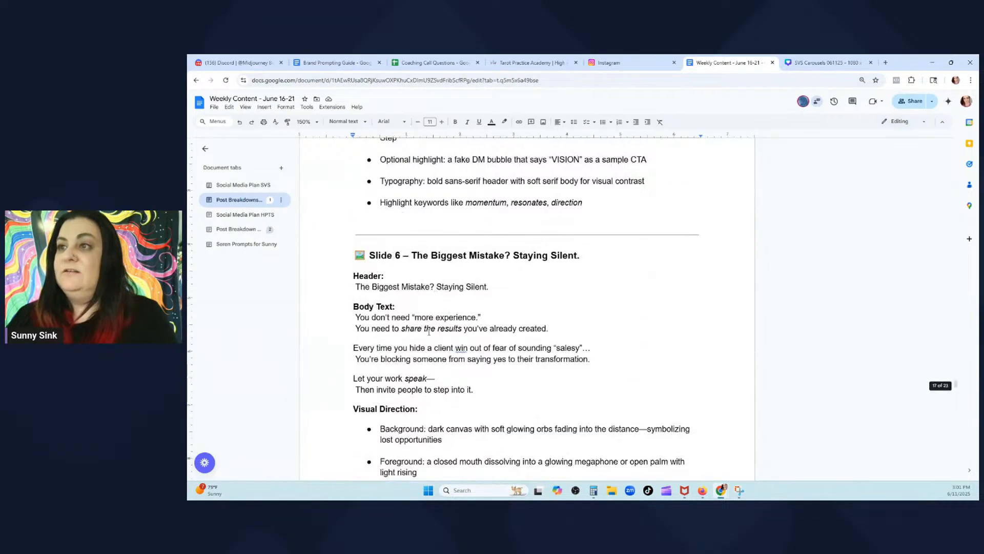
pyautogui.moveTo(354, 255); pyautogui.dragTo(556, 283)
pyautogui.scroll(-3, 585, 387)
pyautogui.scroll(3, 602, 395)
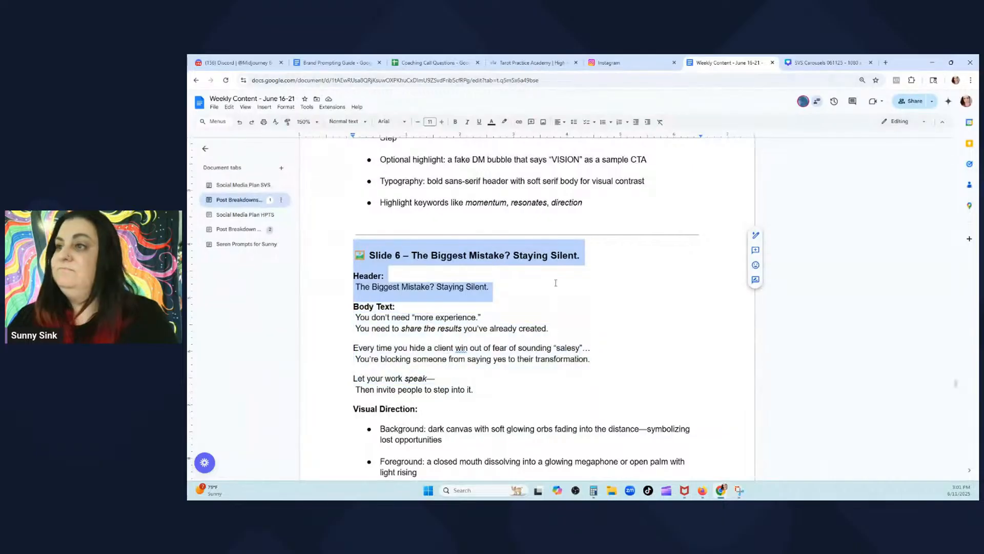
pyautogui.click(549, 306)
pyautogui.moveTo(352, 287); pyautogui.dragTo(609, 444)
pyautogui.click(605, 374)
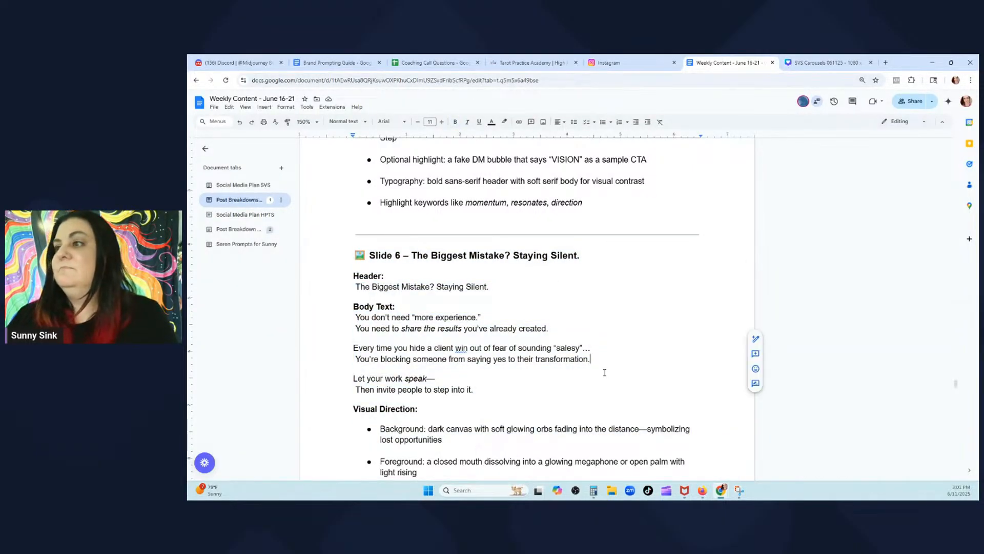
pyautogui.scroll(-2, 604, 372)
pyautogui.moveTo(354, 204); pyautogui.dragTo(597, 428)
pyautogui.scroll(3, 590, 329)
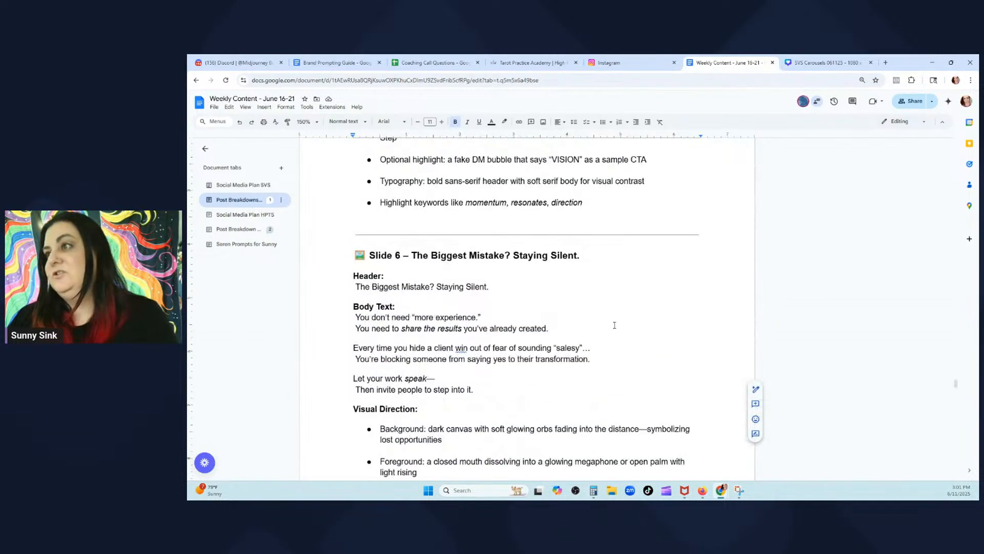
# Duplicate page 14, "The Biggest Mistake? Waiting.", in the carousel design and move the copy directly after page 20
pyautogui.click(841, 61)
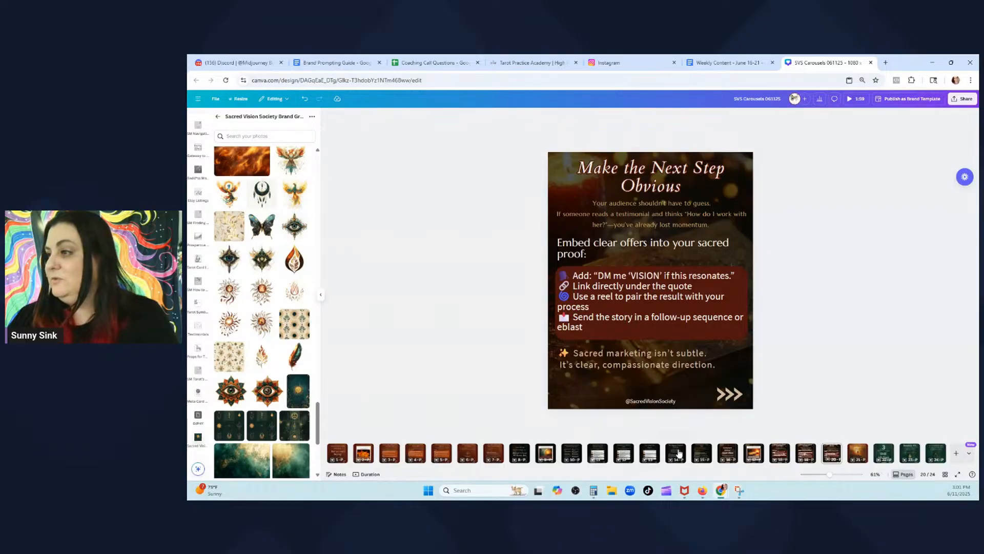
pyautogui.rightClick(678, 453)
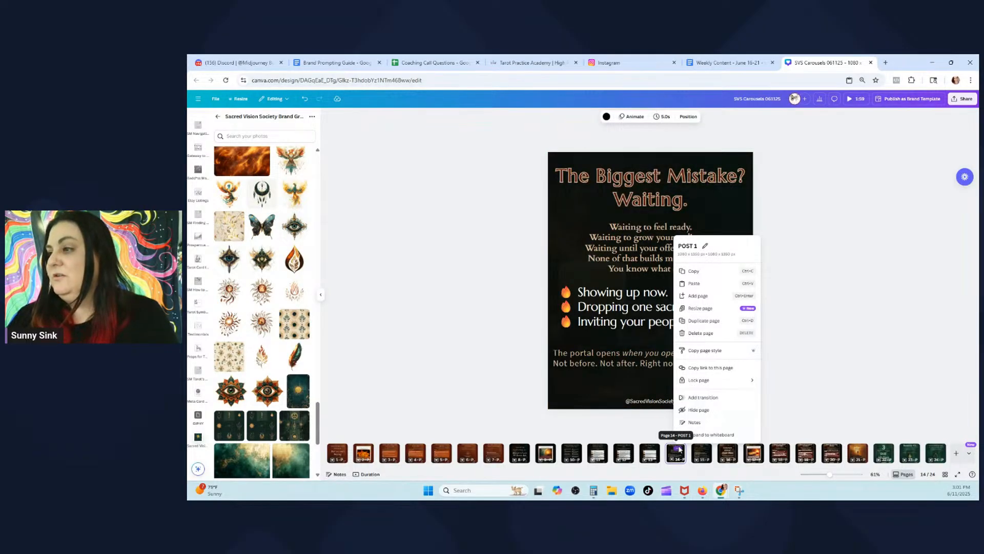
pyautogui.click(706, 320)
pyautogui.moveTo(703, 454); pyautogui.dragTo(864, 453)
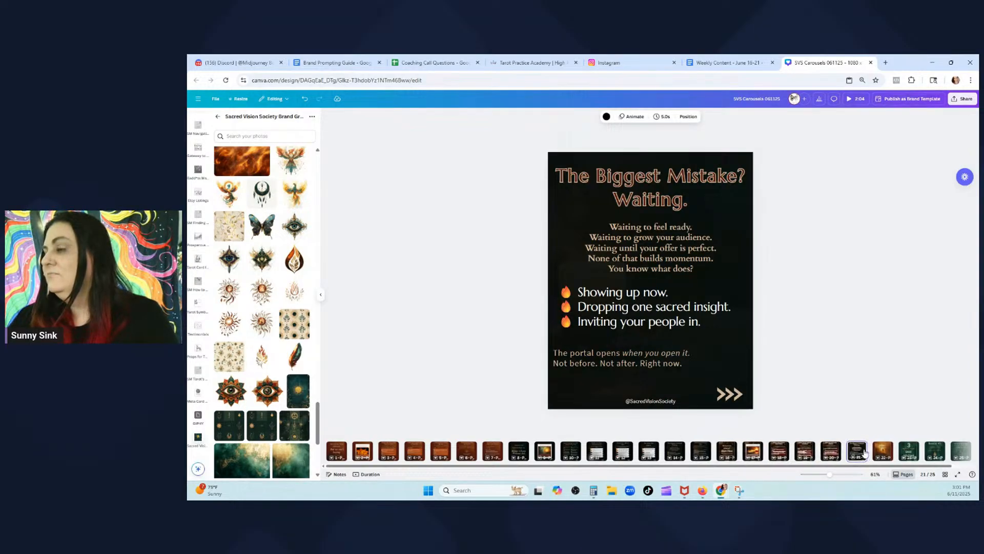
# Replace page 21's heading with "The Biggest Mistake? Staying Silent." from Slide 6 of the Weekly Content document
pyautogui.click(742, 59)
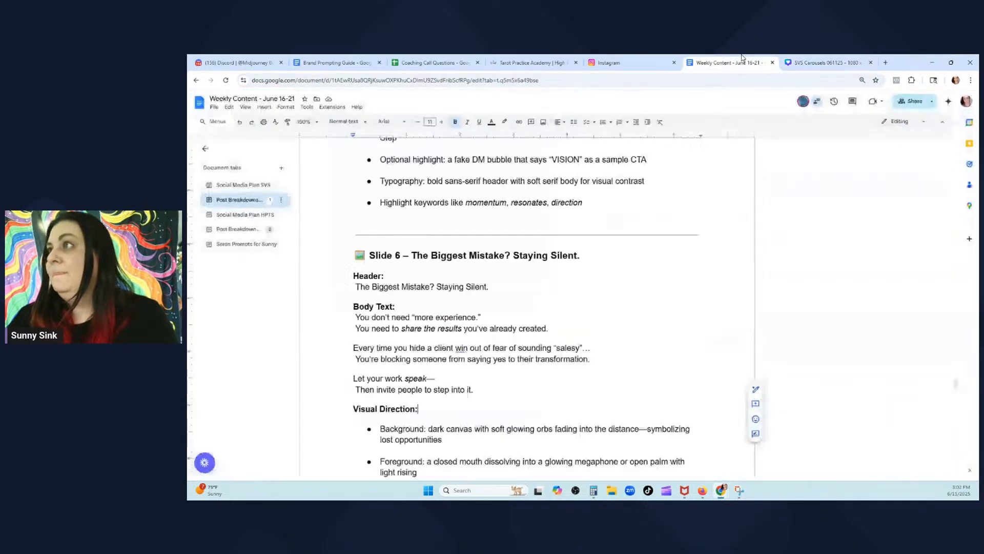
pyautogui.moveTo(521, 298); pyautogui.dragTo(351, 296)
pyautogui.rightClick(418, 299)
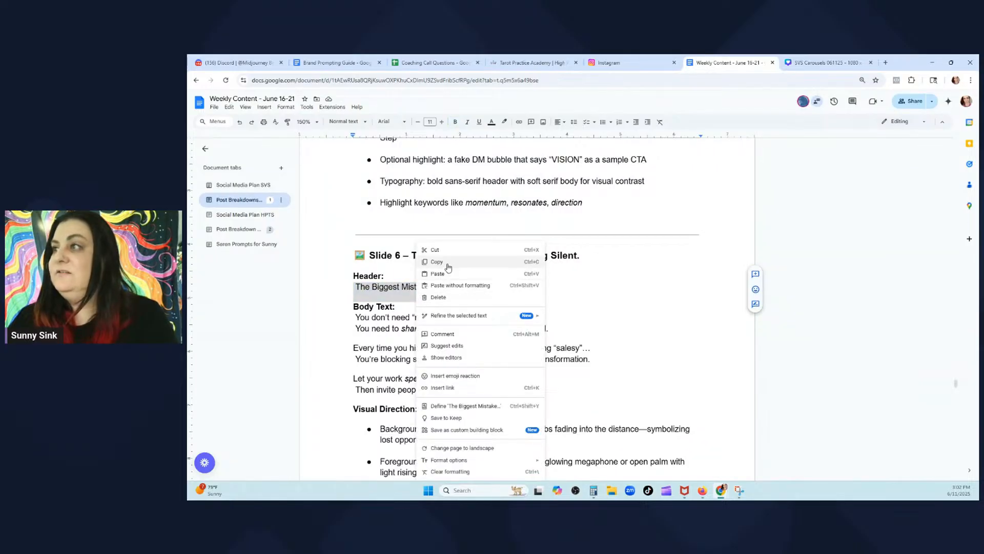
pyautogui.click(445, 263)
pyautogui.click(799, 57)
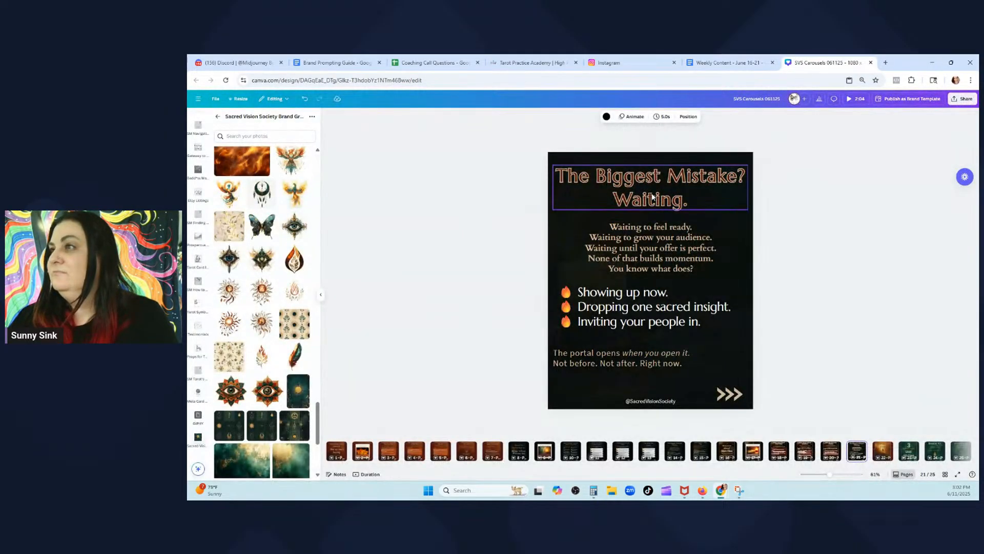
pyautogui.doubleClick(651, 196)
pyautogui.rightClick(652, 194)
pyautogui.click(666, 257)
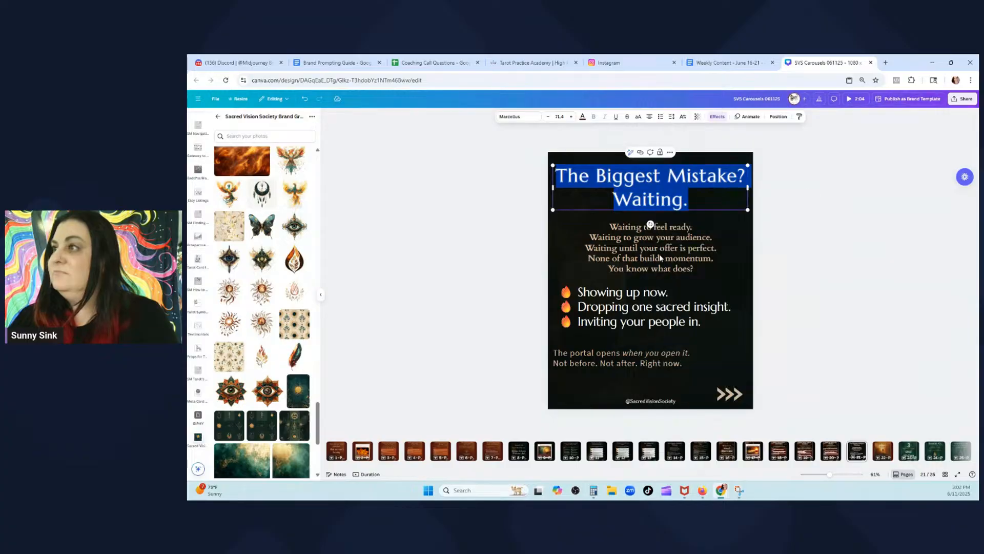
pyautogui.moveTo(686, 195); pyautogui.dragTo(685, 183)
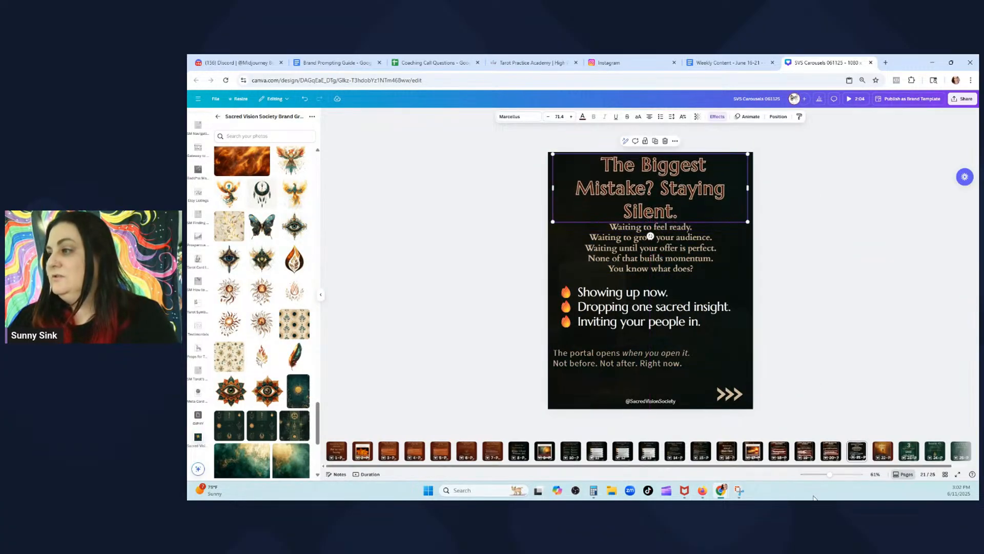
# Replace page 21's dark background with the book background image copied from page 20, removing the dark overlay behind the text
pyautogui.click(831, 451)
pyautogui.click(741, 247)
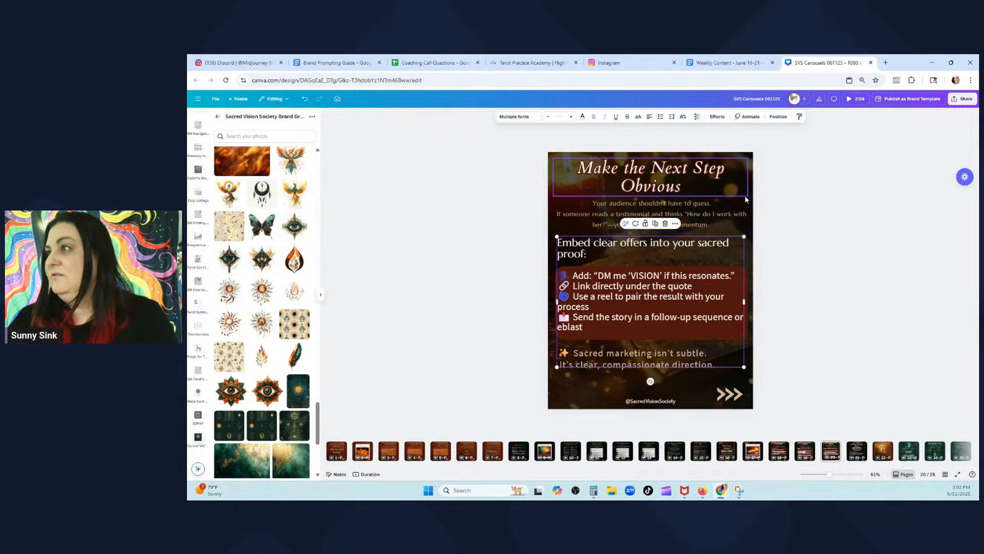
pyautogui.rightClick(567, 380)
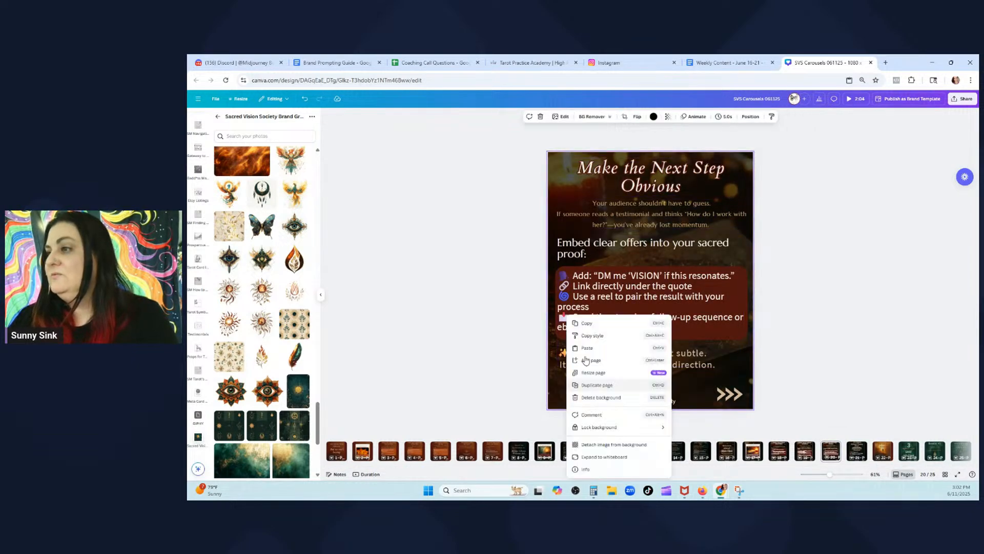
pyautogui.click(595, 324)
pyautogui.click(855, 451)
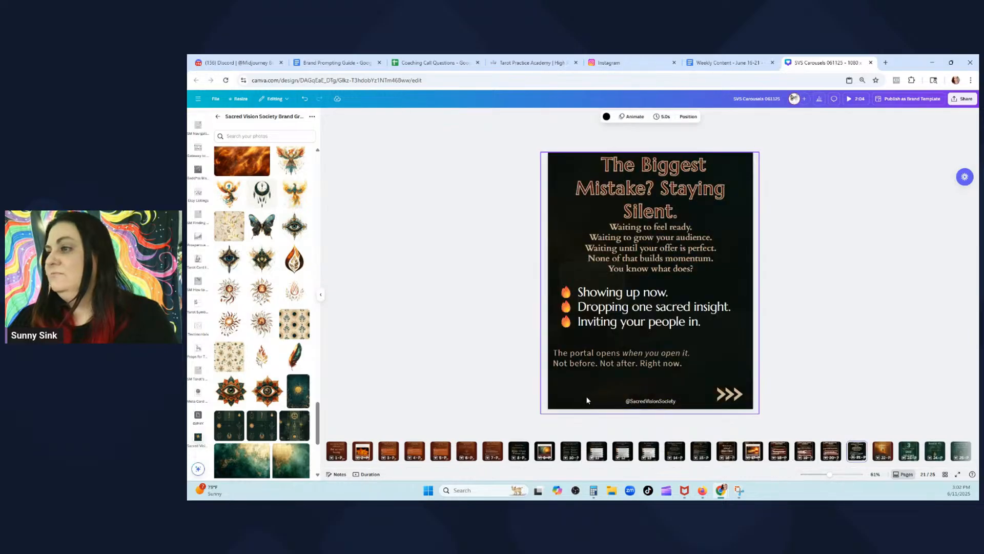
pyautogui.rightClick(587, 400)
pyautogui.click(598, 329)
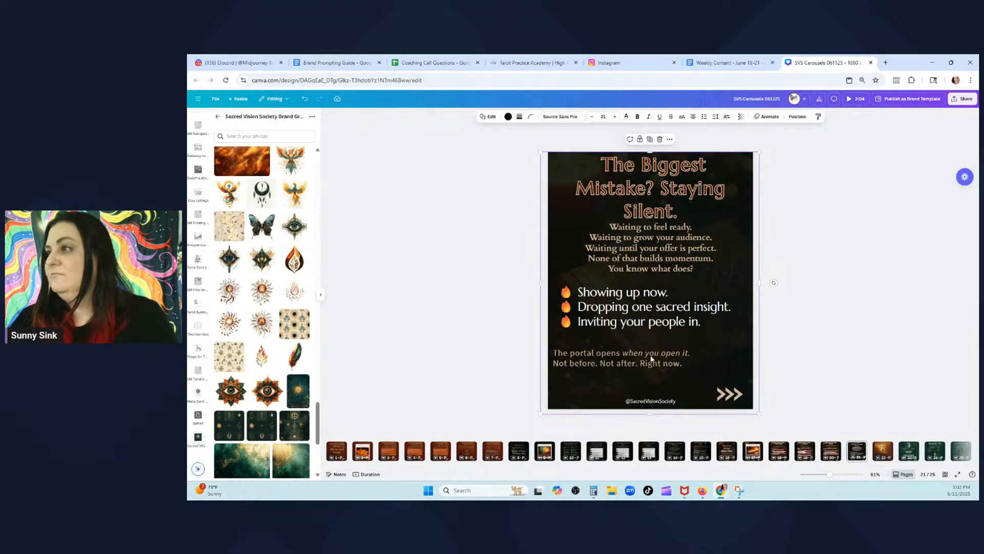
pyautogui.press('Delete')
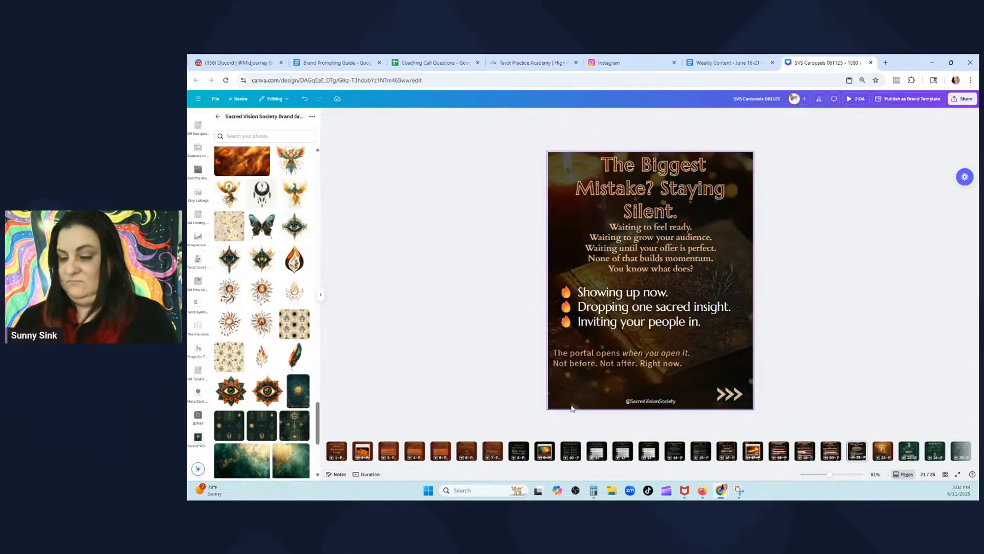
# Apply the style of page 20's "Make the Next Step Obvious" heading to page 21's heading and position it slightly lower
pyautogui.click(835, 453)
pyautogui.click(700, 174)
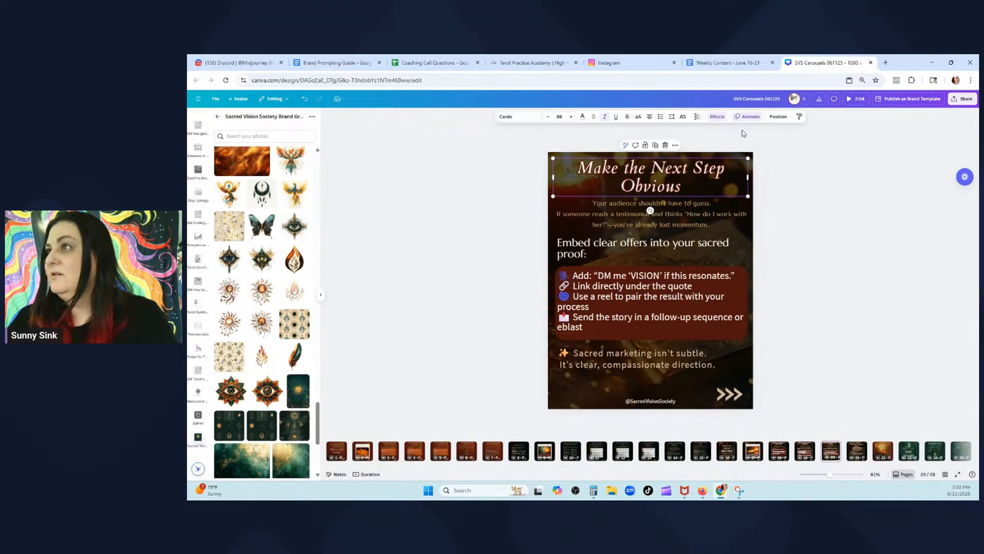
pyautogui.click(801, 116)
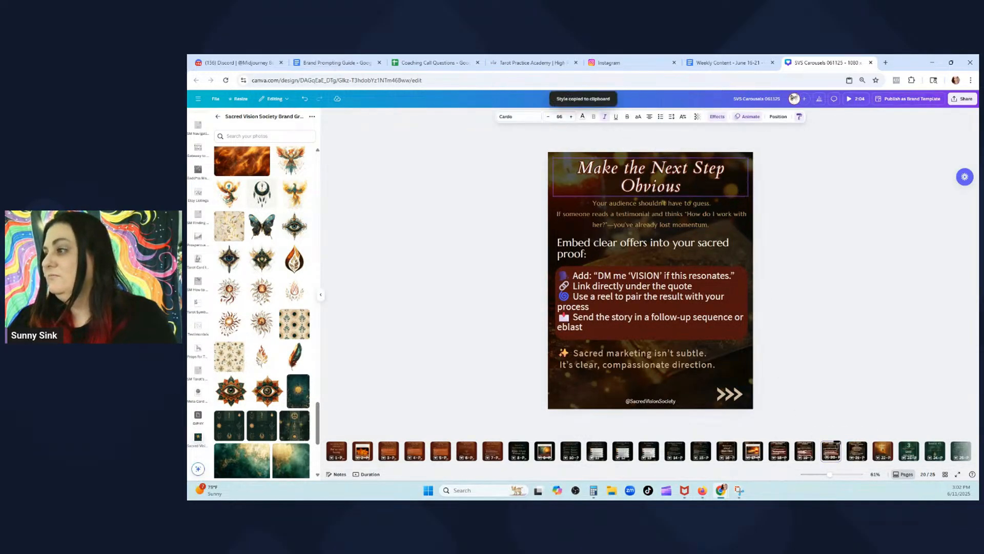
pyautogui.click(858, 451)
pyautogui.click(681, 198)
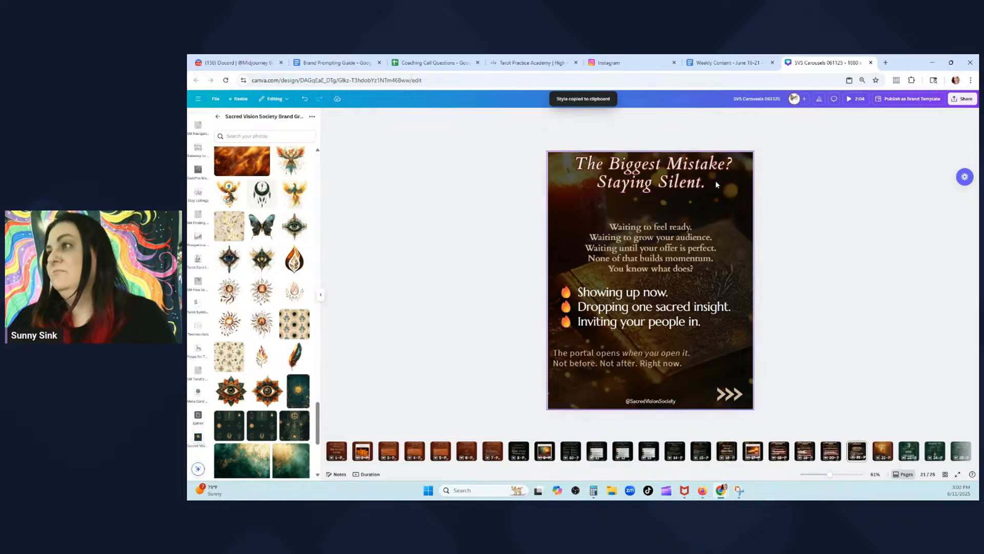
pyautogui.click(794, 209)
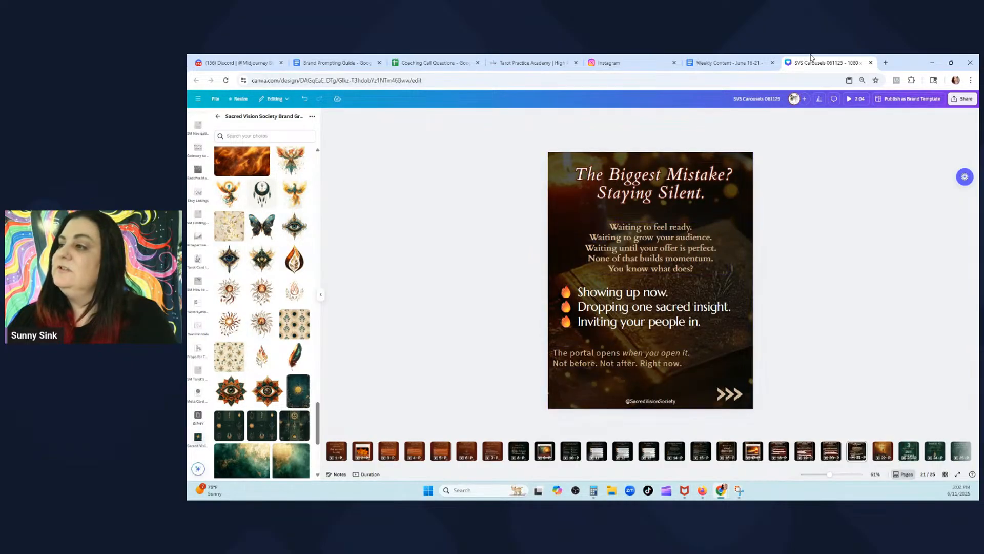
# Replace page 21's gold intro text with the first two body lines of Slide 6, keeping those lines in the Weekly Content document
pyautogui.click(743, 60)
pyautogui.scroll(-3, 388, 211)
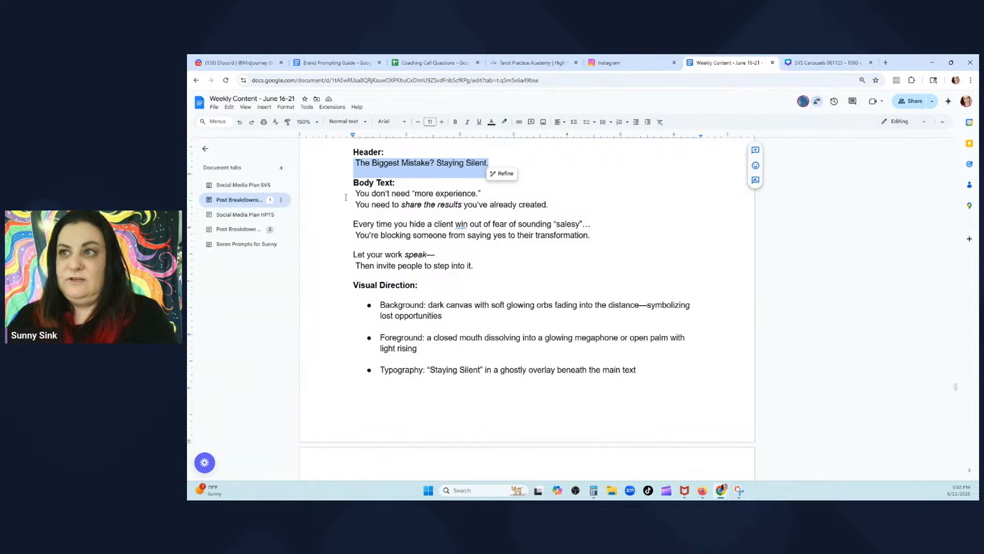
pyautogui.moveTo(560, 212); pyautogui.dragTo(345, 193)
pyautogui.rightClick(399, 207)
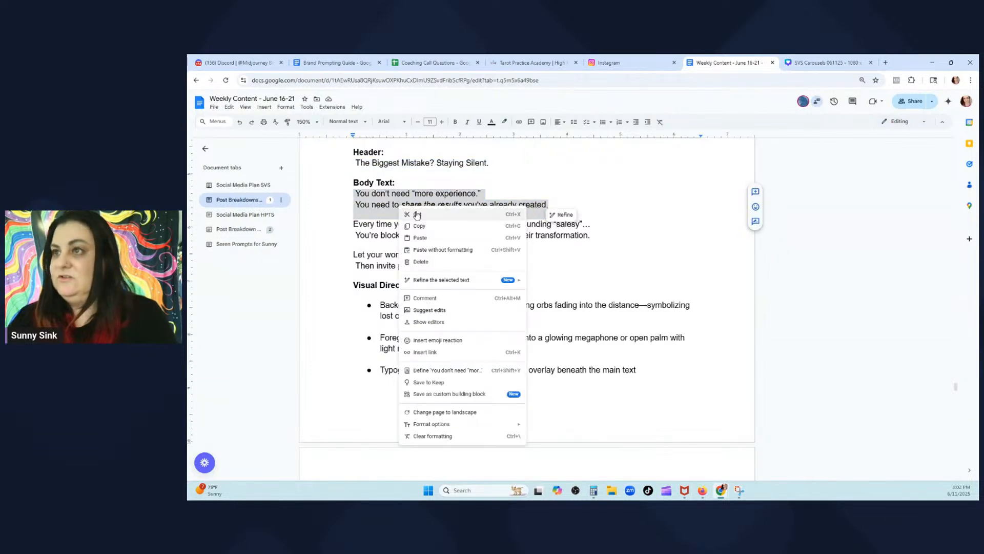
pyautogui.click(415, 225)
pyautogui.click(800, 59)
pyautogui.click(689, 252)
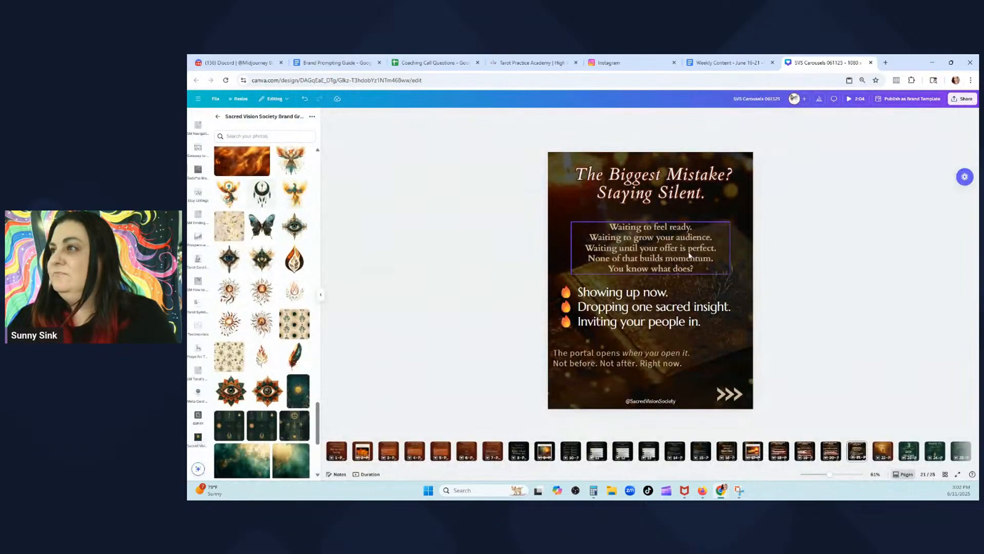
pyautogui.tripleClick(688, 252)
pyautogui.moveTo(696, 271); pyautogui.dragTo(611, 228)
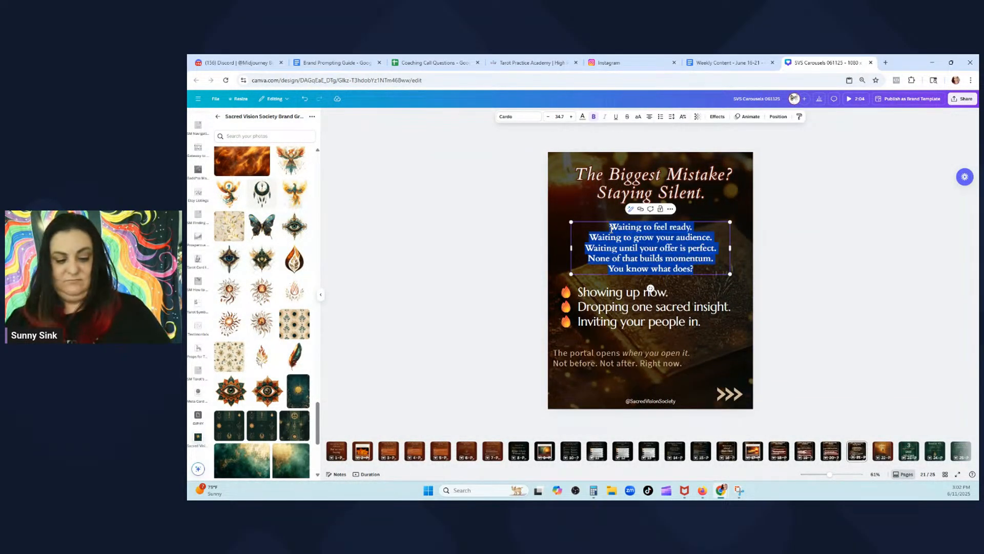
pyautogui.hotkey('ctrl', 'v')
pyautogui.click(725, 64)
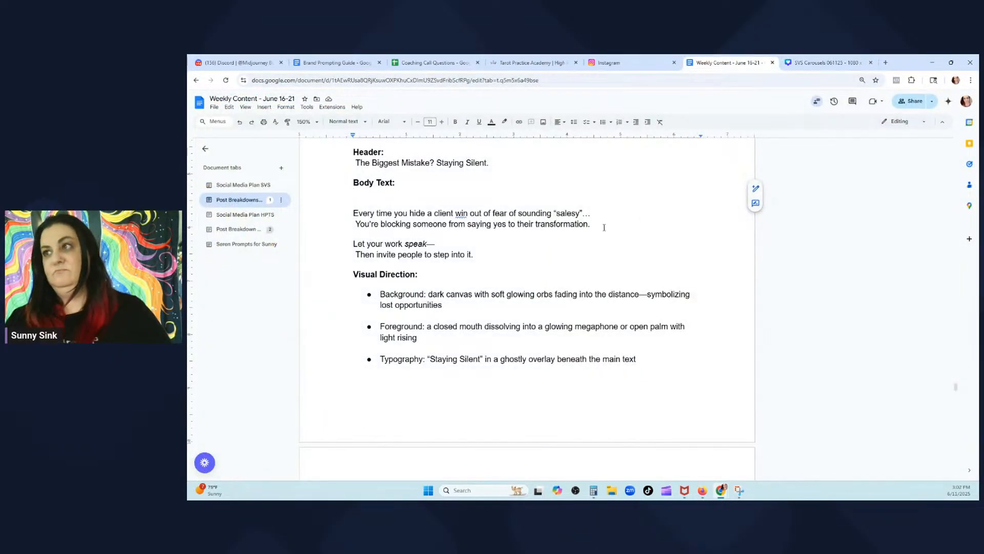
pyautogui.hotkey('ctrl', 'v')
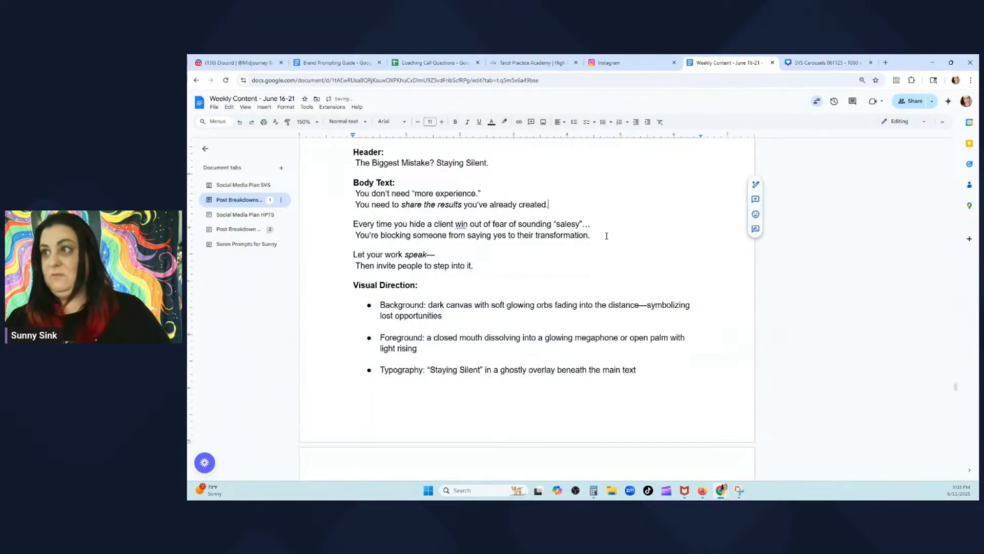
# Replace page 21's white fire-emoji list with Slide 6's "Every time you hide a client win…" passage and move it up slightly
pyautogui.moveTo(606, 235); pyautogui.dragTo(361, 226)
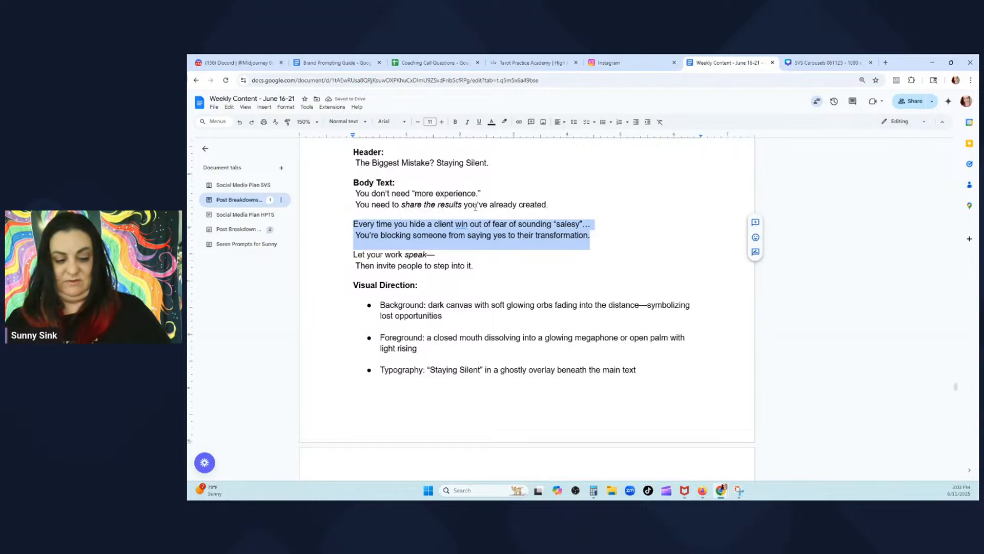
pyautogui.click(827, 63)
pyautogui.doubleClick(654, 303)
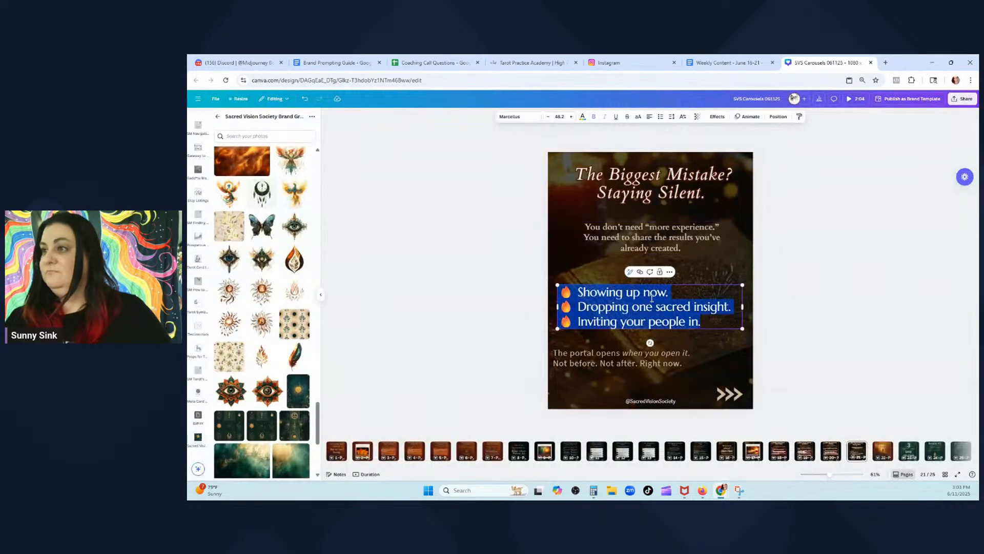
pyautogui.hotkey('ctrl', 'v')
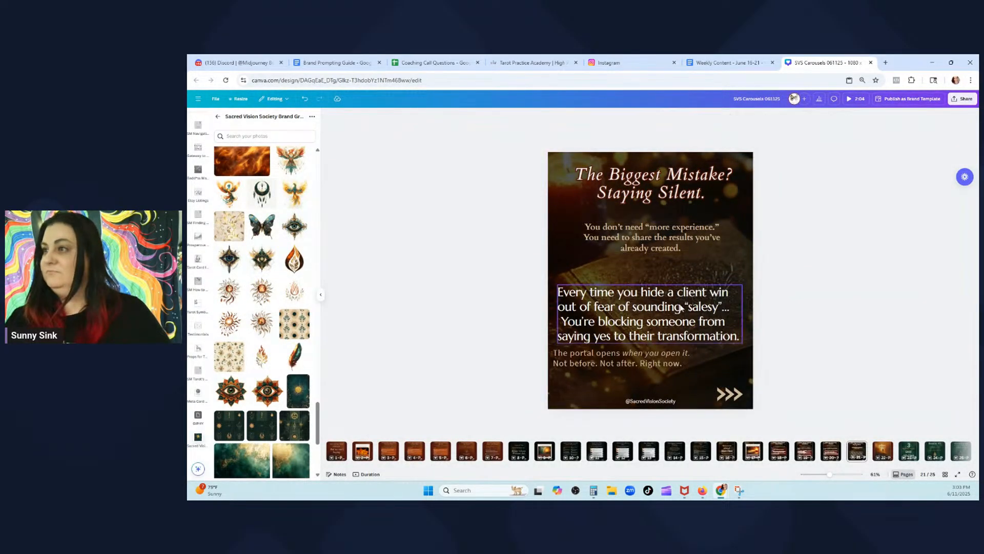
pyautogui.moveTo(682, 290); pyautogui.dragTo(683, 297)
pyautogui.click(805, 215)
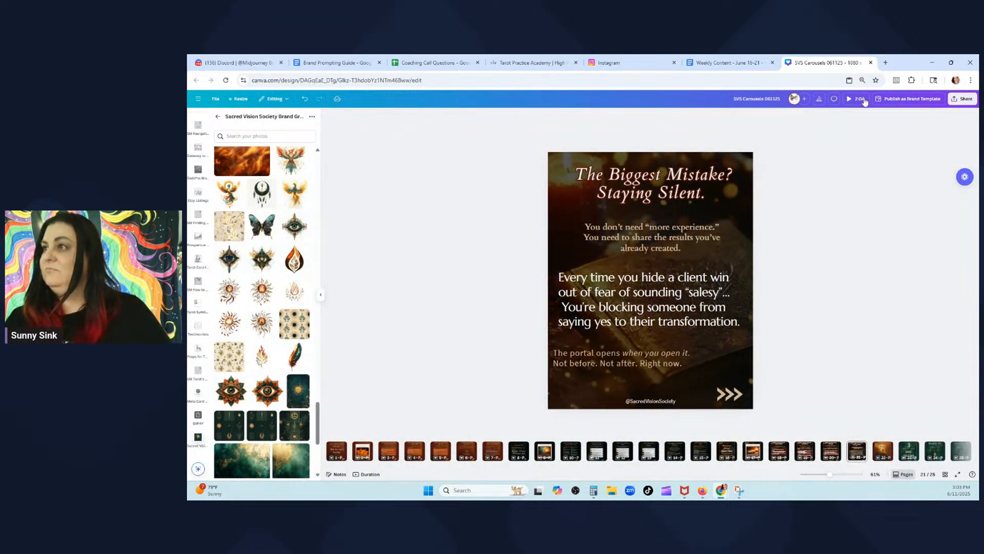
# Replace page 21's closing text with "Let your work speak— Then invite people to step into it." and shift it toward the center
pyautogui.click(728, 62)
pyautogui.click(484, 267)
pyautogui.moveTo(484, 266); pyautogui.dragTo(377, 255)
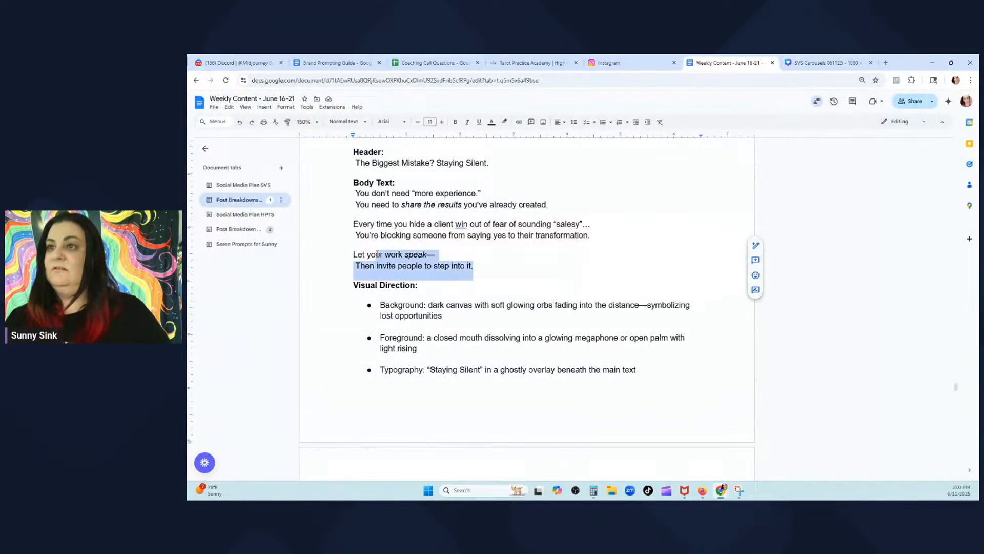
pyautogui.hotkey('ctrl', 'c')
pyautogui.click(825, 62)
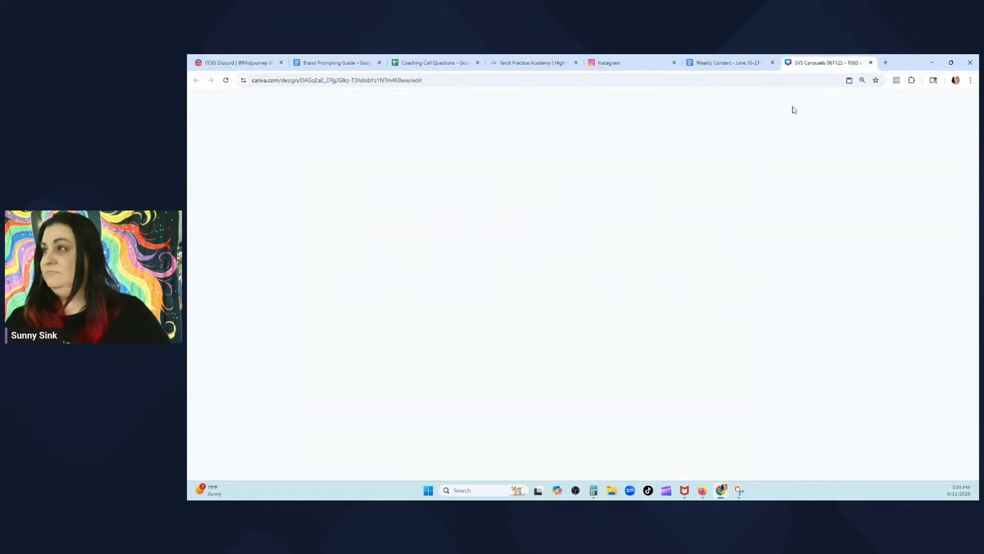
pyautogui.click(650, 362)
pyautogui.doubleClick(650, 362)
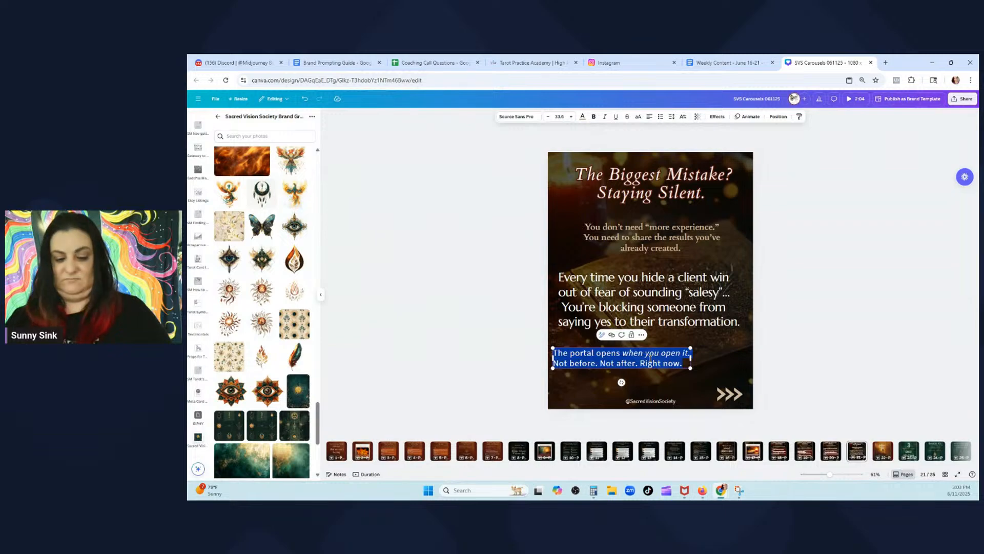
pyautogui.hotkey('ctrl', 'v')
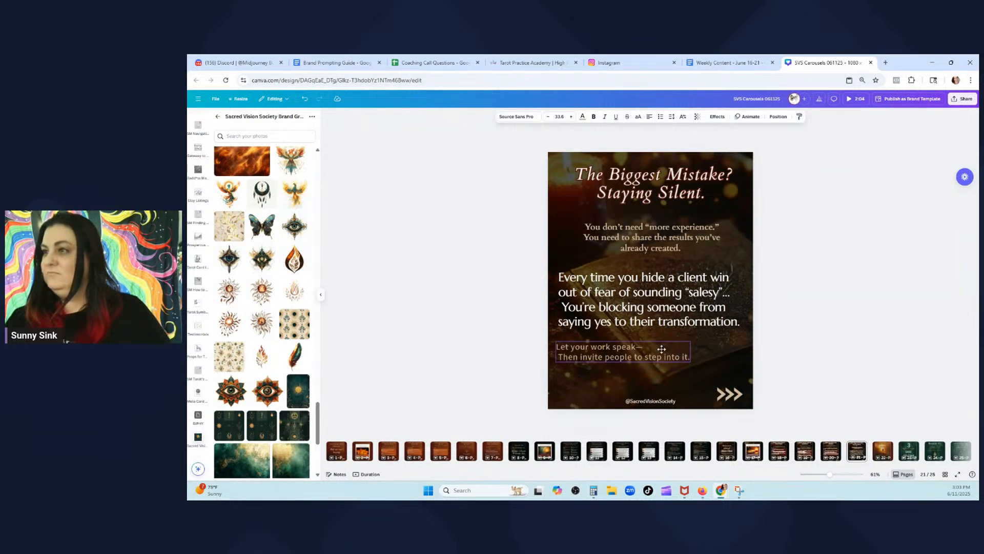
pyautogui.moveTo(662, 350); pyautogui.dragTo(701, 350)
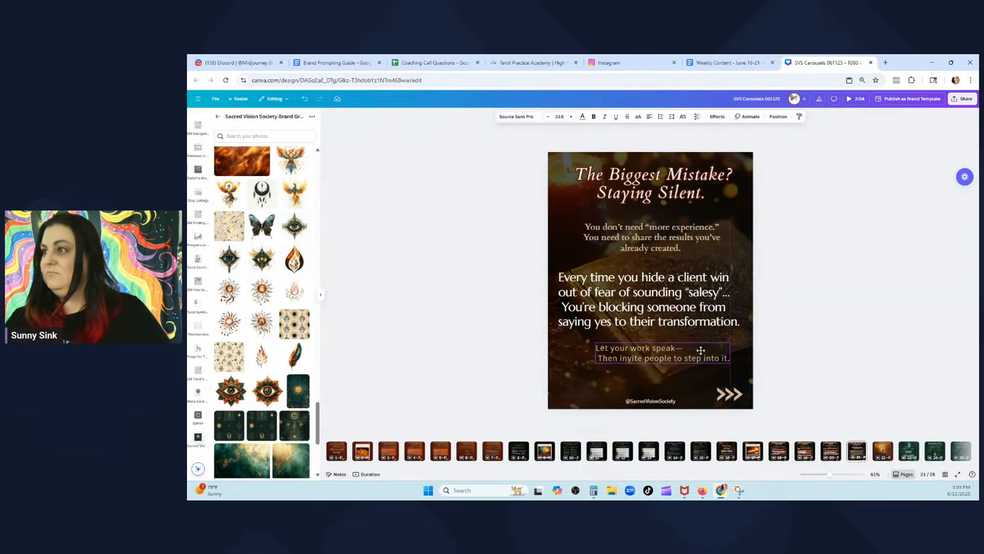
# Change the dash after "speak" in page 21's closing text to an ellipsis and remove the leading space before "Then"
pyautogui.click(633, 238)
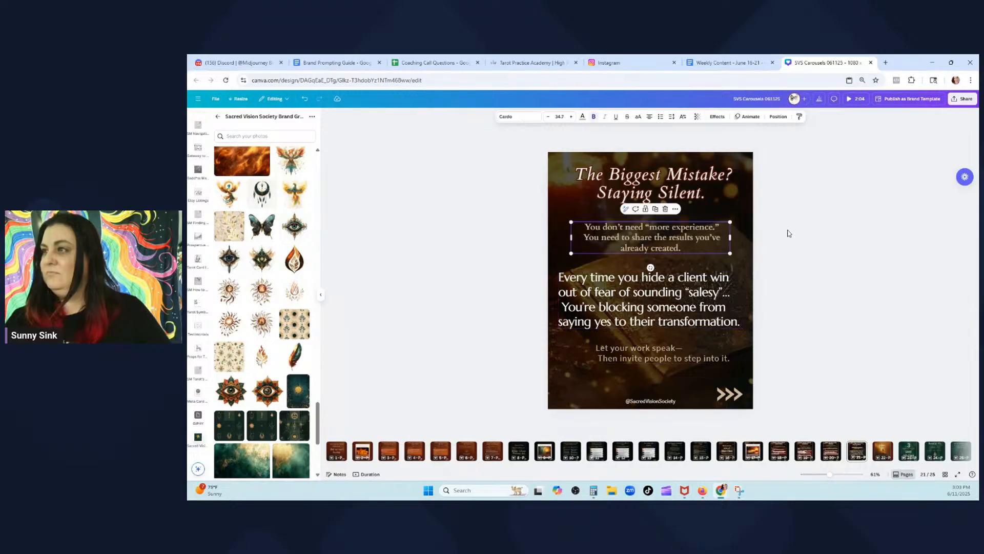
pyautogui.click(631, 310)
pyautogui.click(794, 315)
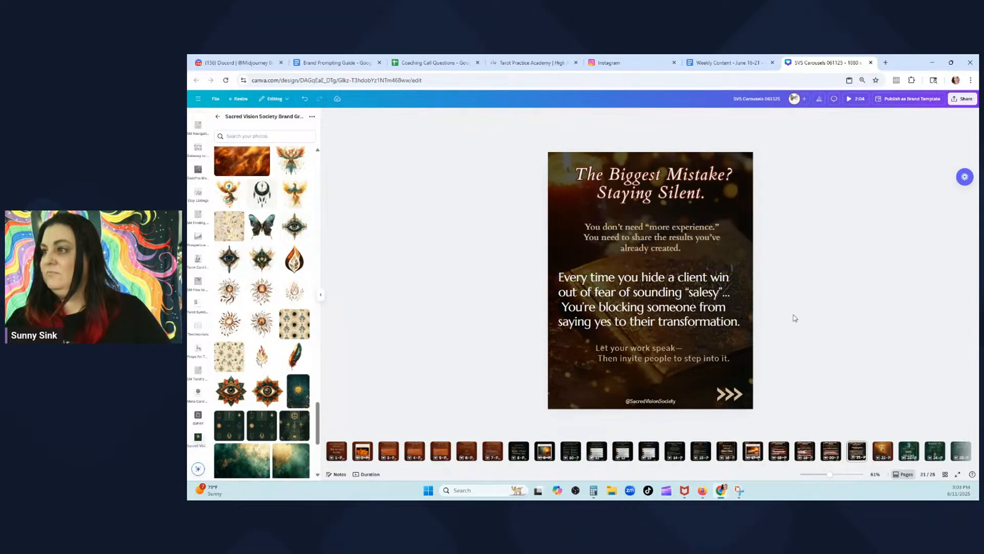
pyautogui.click(671, 351)
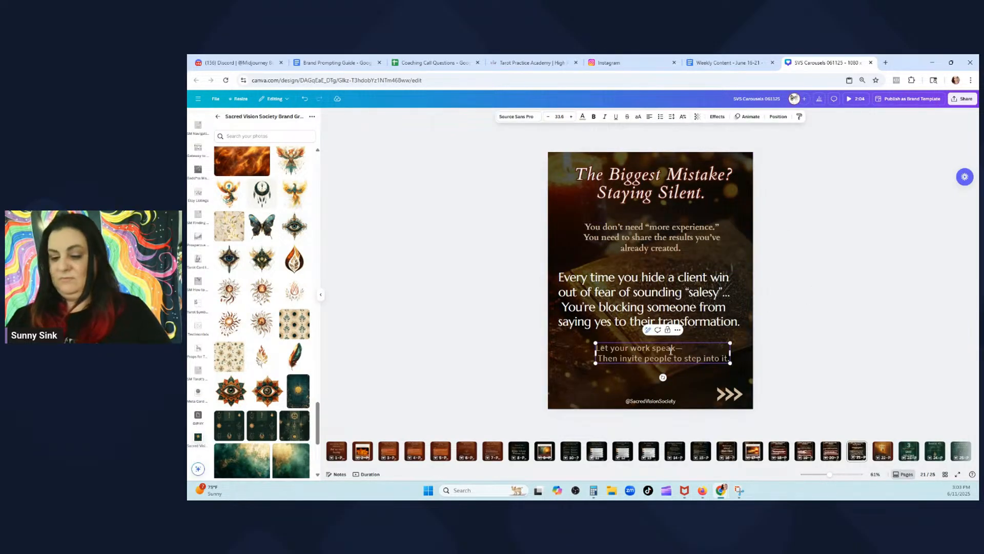
pyautogui.click(822, 341)
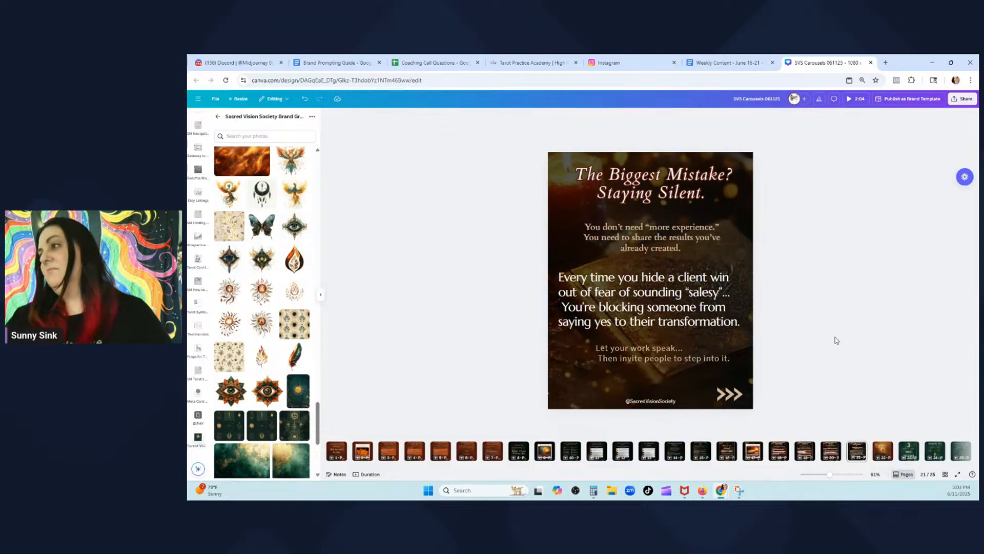
pyautogui.click(634, 362)
pyautogui.click(601, 362)
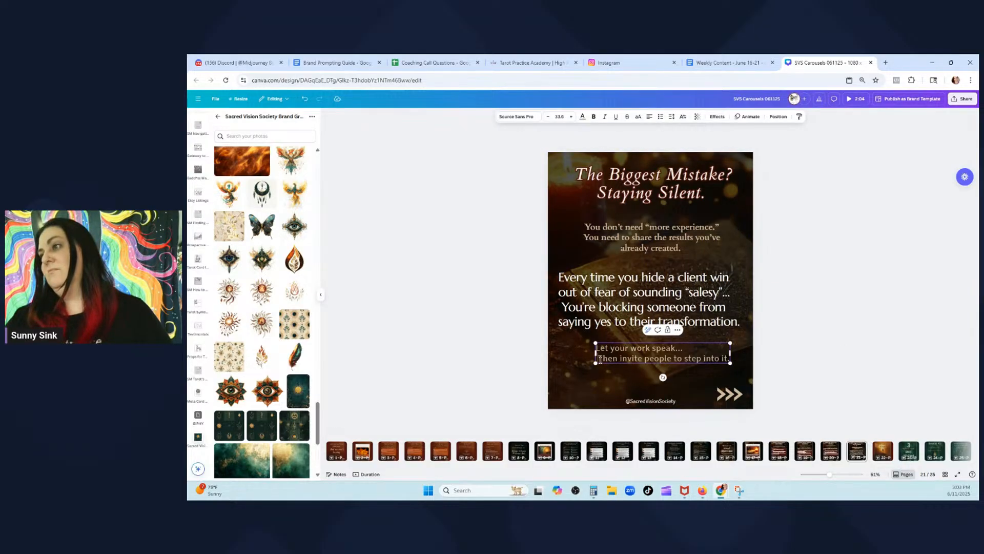
pyautogui.press('BackSpace')
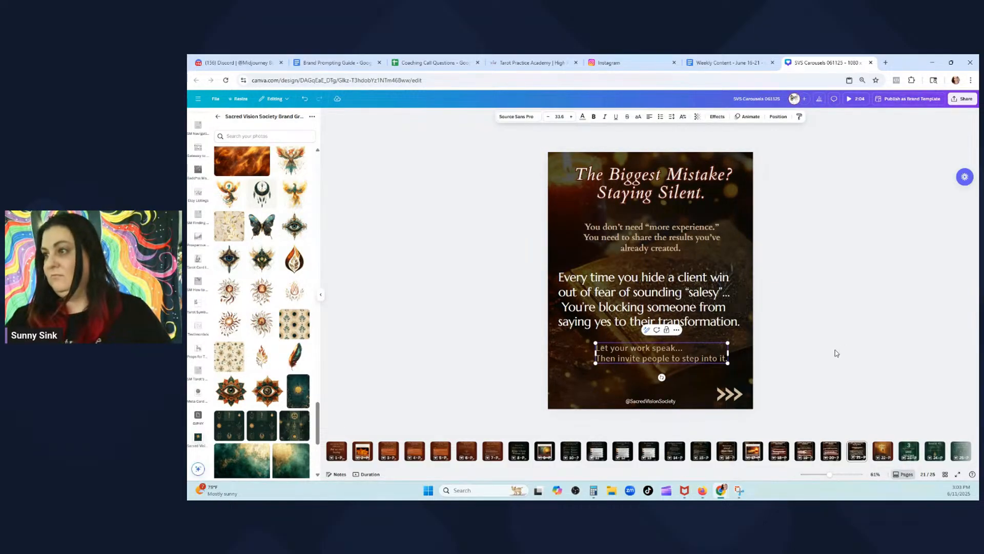
# Enlarge page 21's closing text to about size 40.6 and reposition it below the white passage
pyautogui.click(791, 353)
pyautogui.click(611, 354)
pyautogui.moveTo(594, 363); pyautogui.dragTo(565, 374)
pyautogui.moveTo(629, 353); pyautogui.dragTo(634, 358)
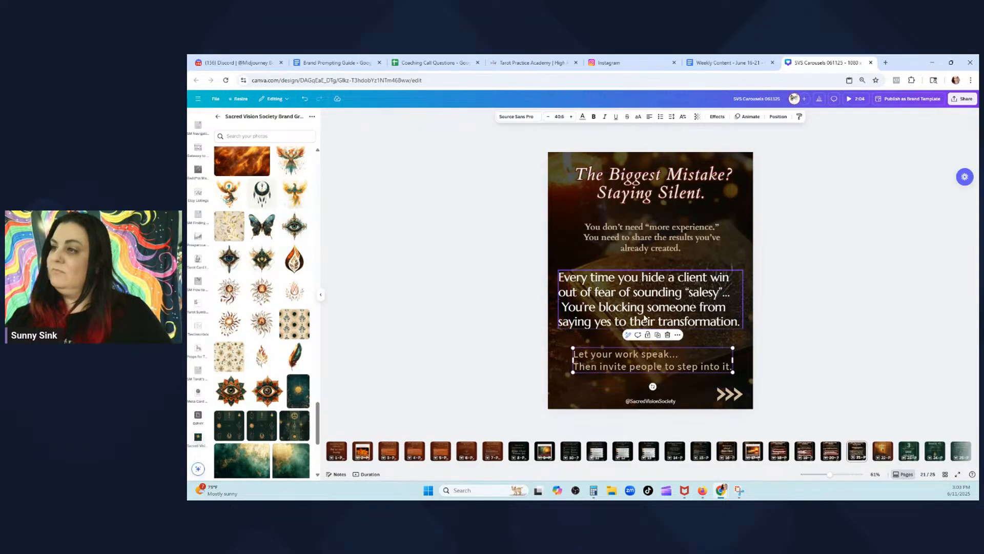
# Enlarge page 21's "You don't need 'more experience.'" text to about size 39.4 and center it horizontally on the page
pyautogui.click(668, 235)
pyautogui.click(569, 250)
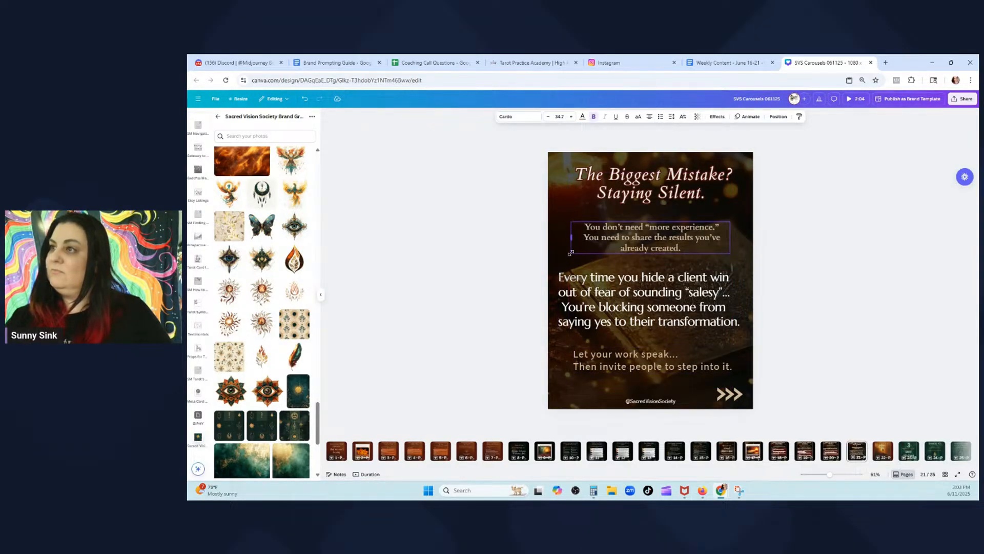
pyautogui.moveTo(571, 253); pyautogui.dragTo(562, 255)
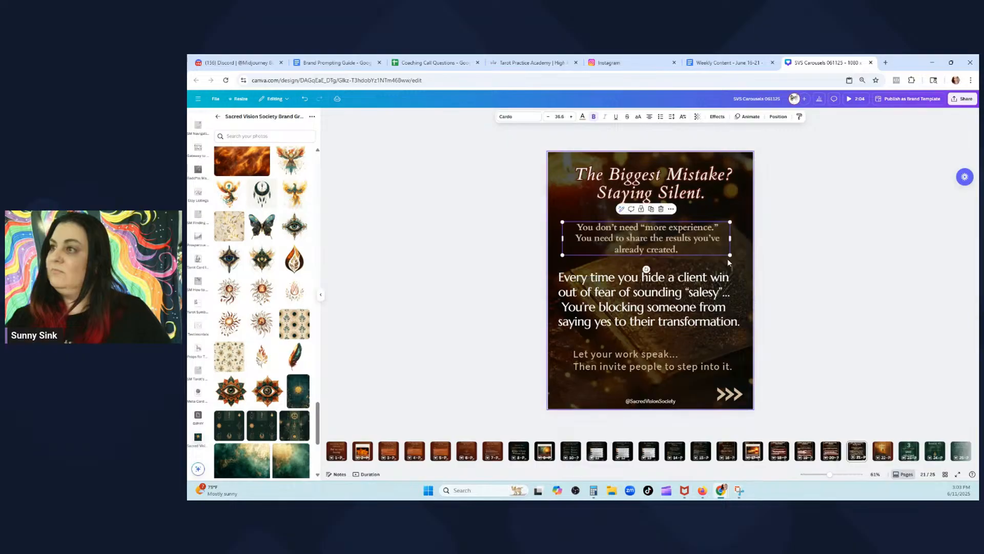
pyautogui.moveTo(730, 255); pyautogui.dragTo(743, 257)
pyautogui.click(825, 269)
pyautogui.click(686, 245)
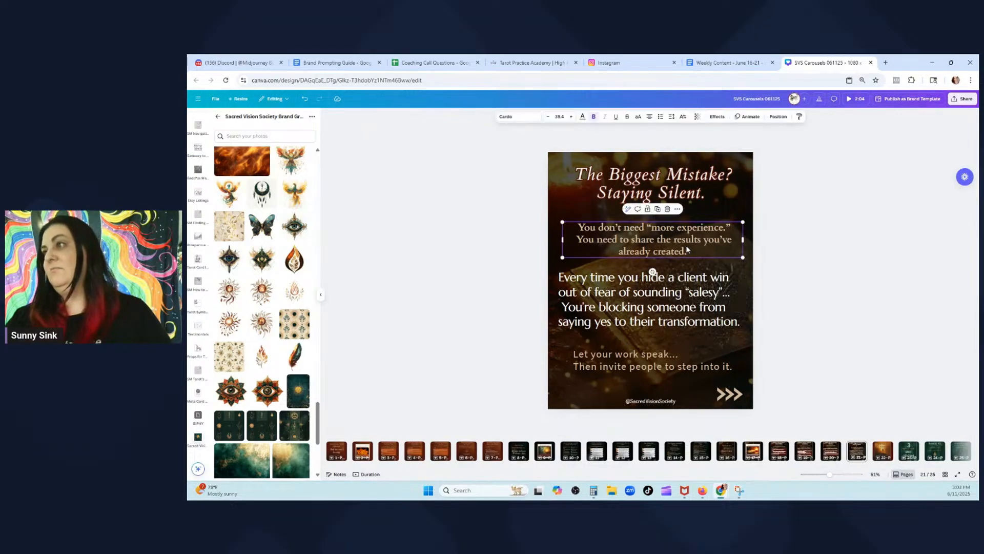
pyautogui.rightClick(686, 245)
pyautogui.moveTo(729, 321)
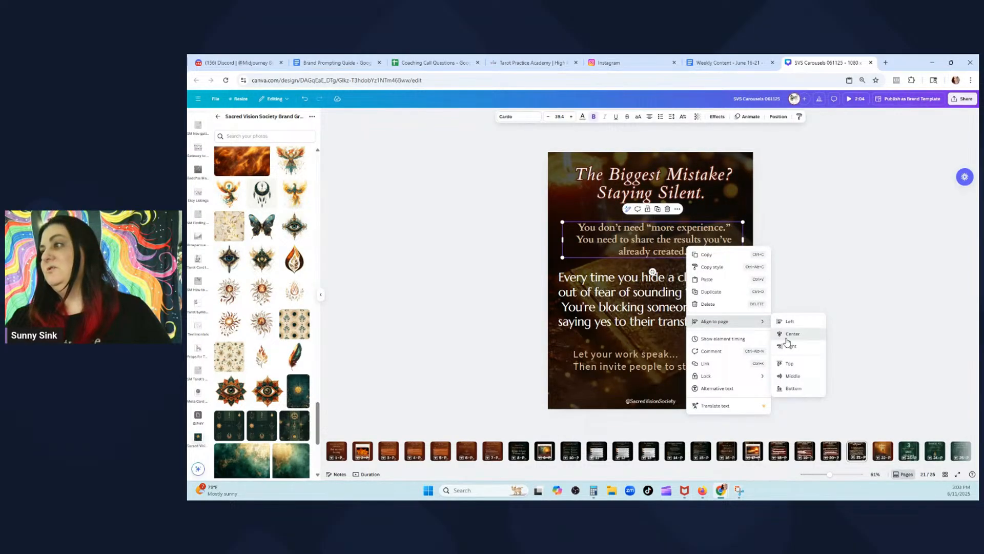
pyautogui.click(793, 334)
# Shift page 21's closing text slightly right and enlarge the "The Biggest Mistake? Staying Silent." title to size 77
pyautogui.moveTo(667, 365); pyautogui.dragTo(684, 365)
pyautogui.click(634, 194)
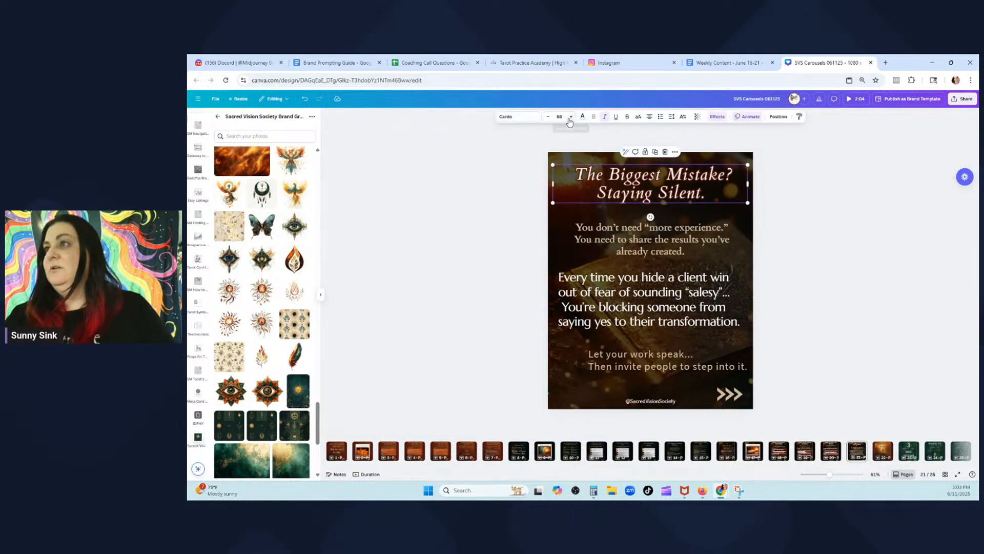
pyautogui.click(570, 118)
pyautogui.click(570, 118)
pyautogui.click(570, 117)
pyautogui.click(570, 117)
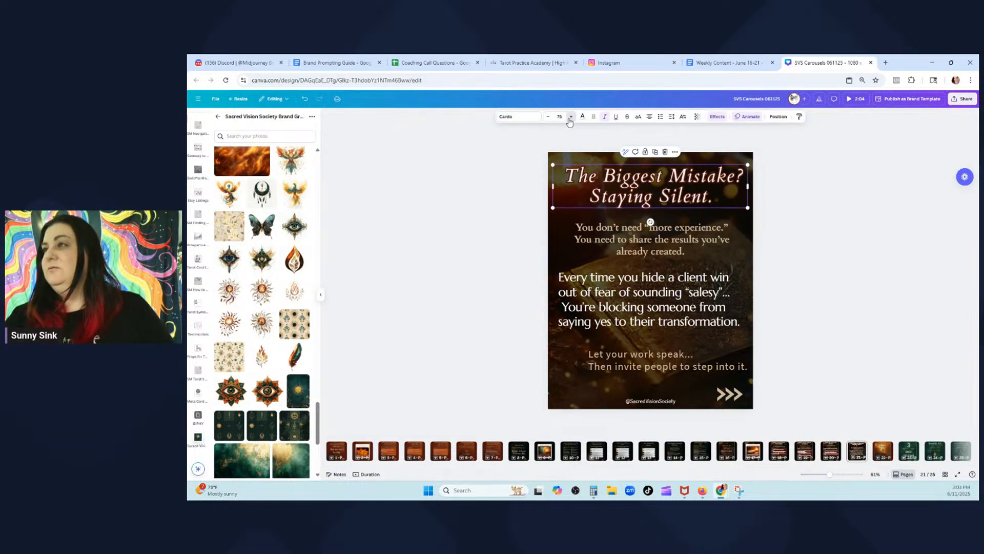
pyautogui.click(570, 117)
pyautogui.click(570, 117)
pyautogui.click(951, 318)
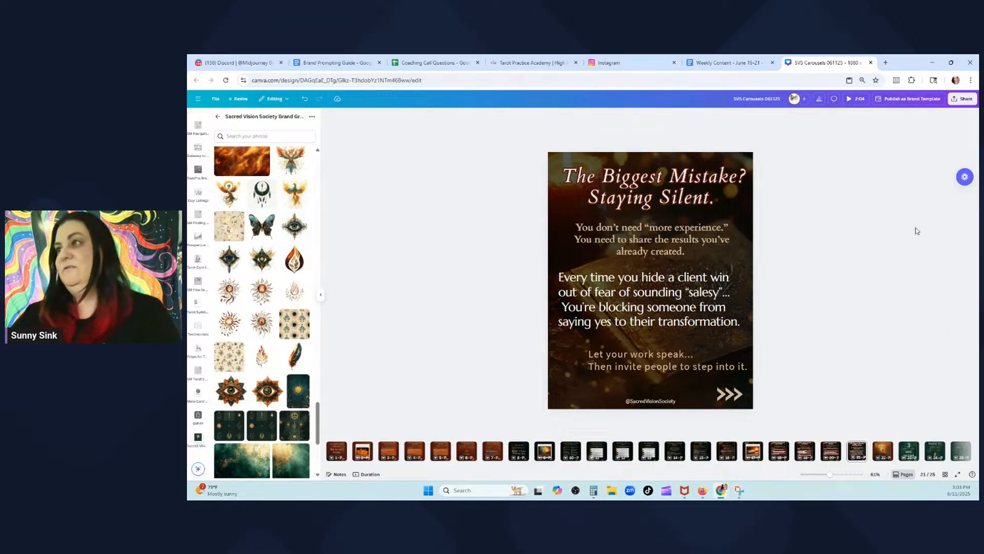
# Look up Slide 7's copy in the Weekly Content document, and duplicate page 15's "Want Support With This?" slide to follow page 21
pyautogui.click(717, 62)
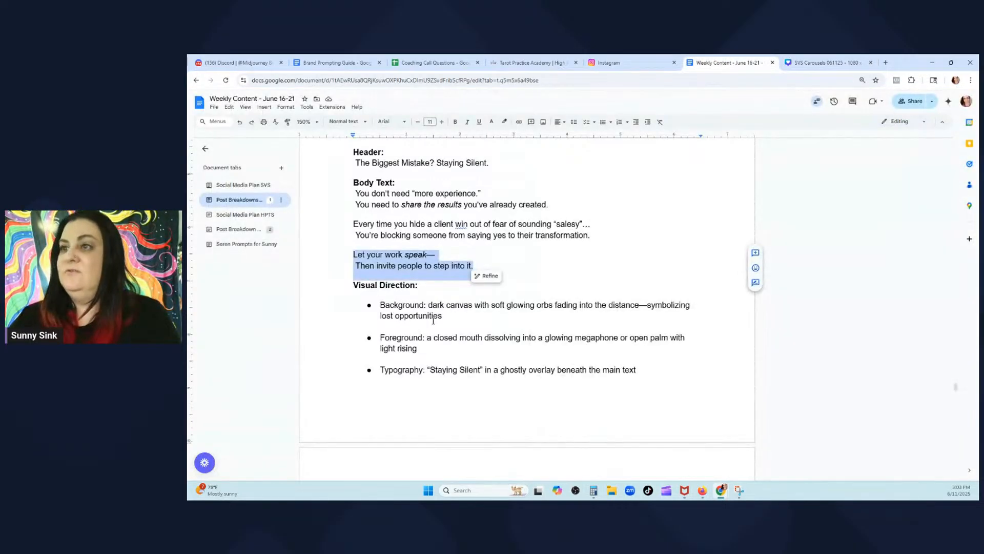
pyautogui.scroll(-10, 433, 321)
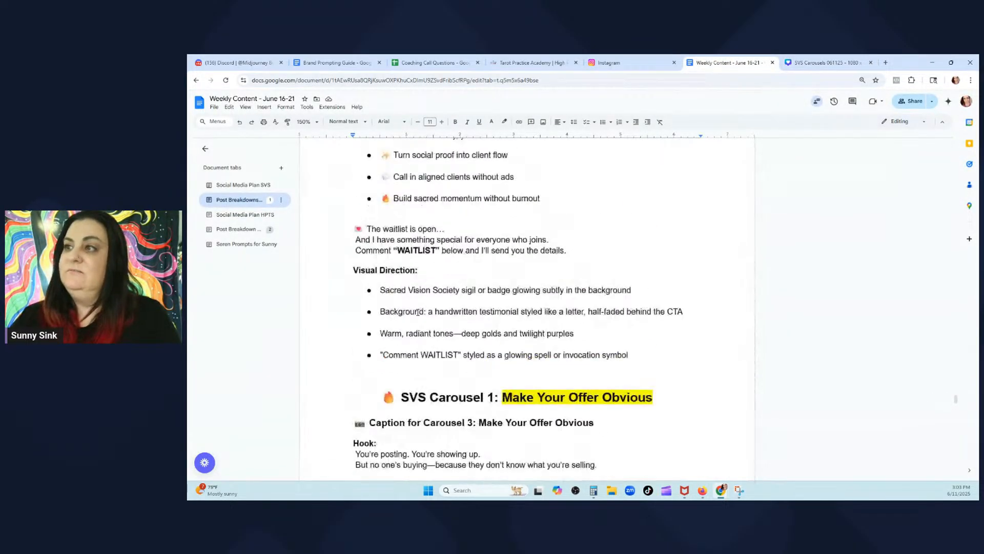
pyautogui.scroll(2, 418, 312)
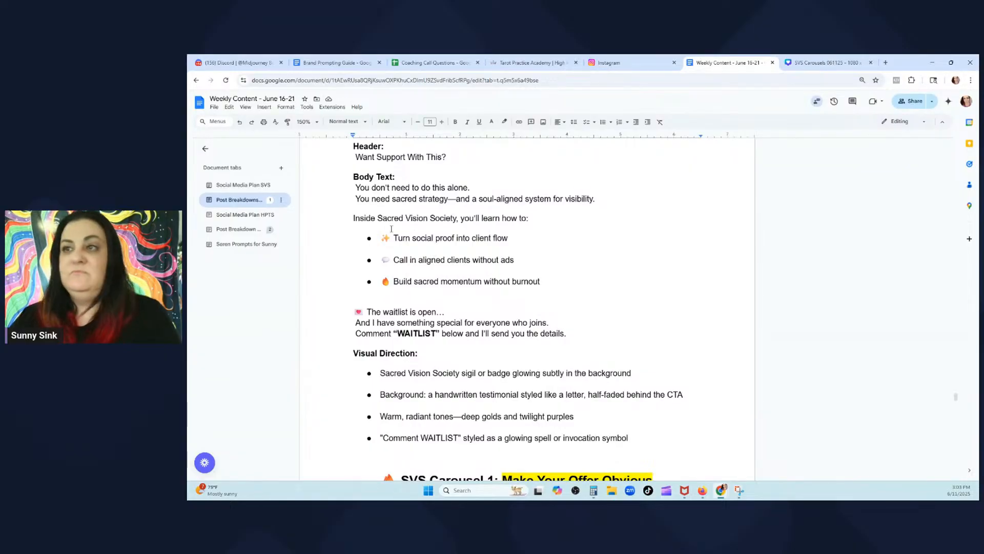
pyautogui.moveTo(548, 282); pyautogui.dragTo(349, 218)
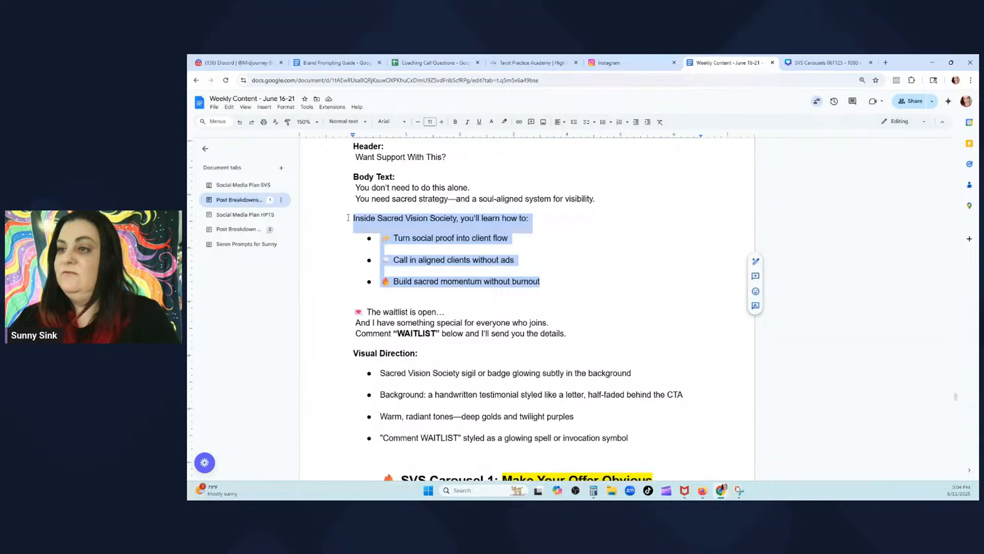
pyautogui.click(831, 63)
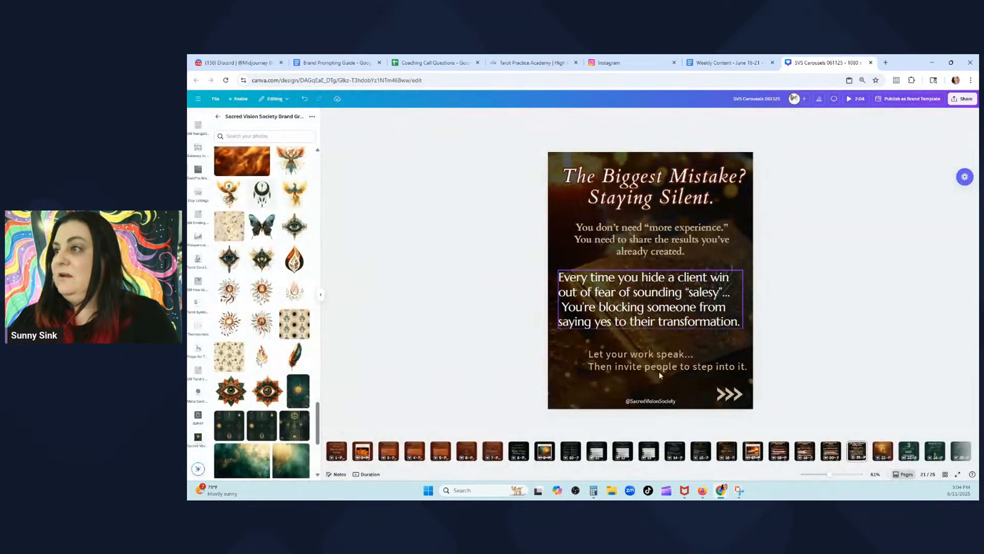
pyautogui.click(700, 451)
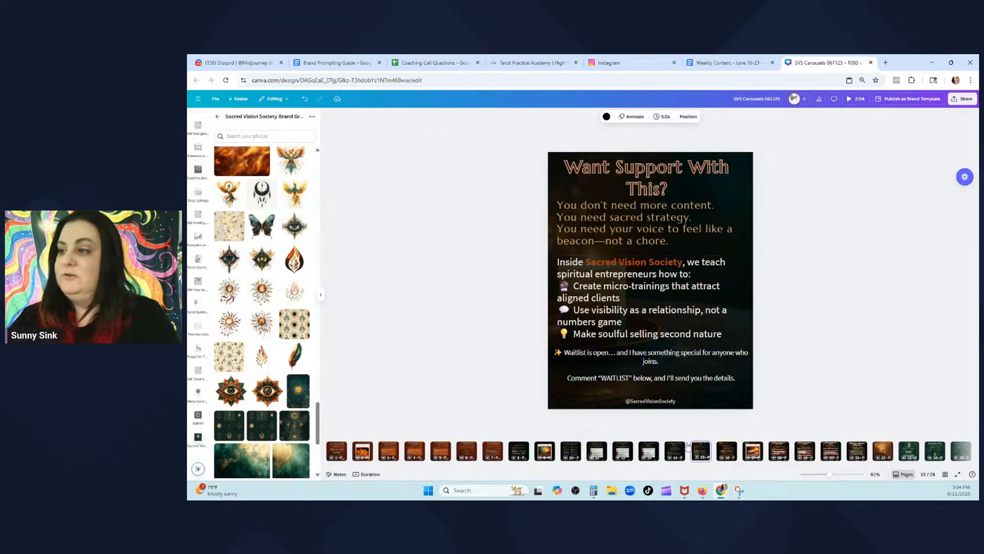
pyautogui.click(705, 447)
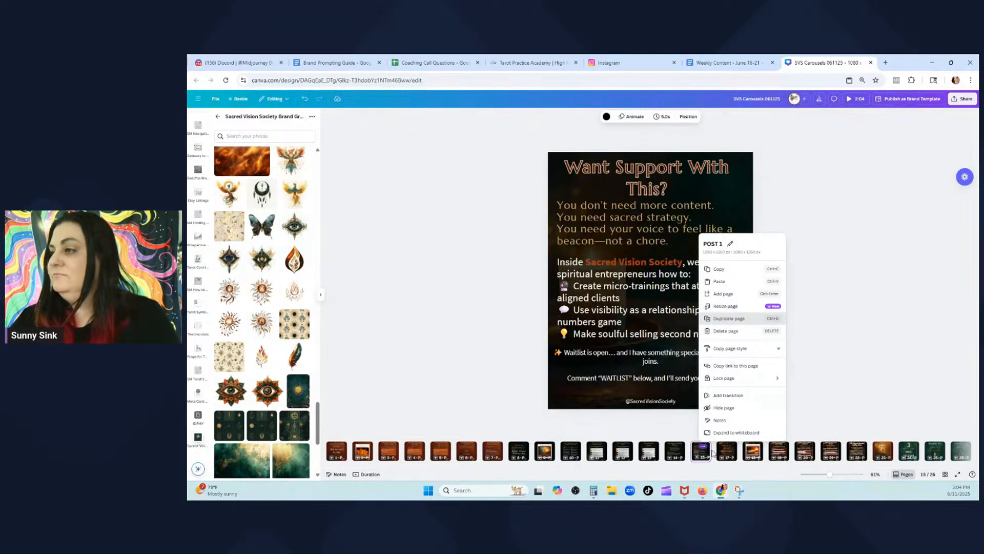
pyautogui.hotkey('ctrl', 'd')
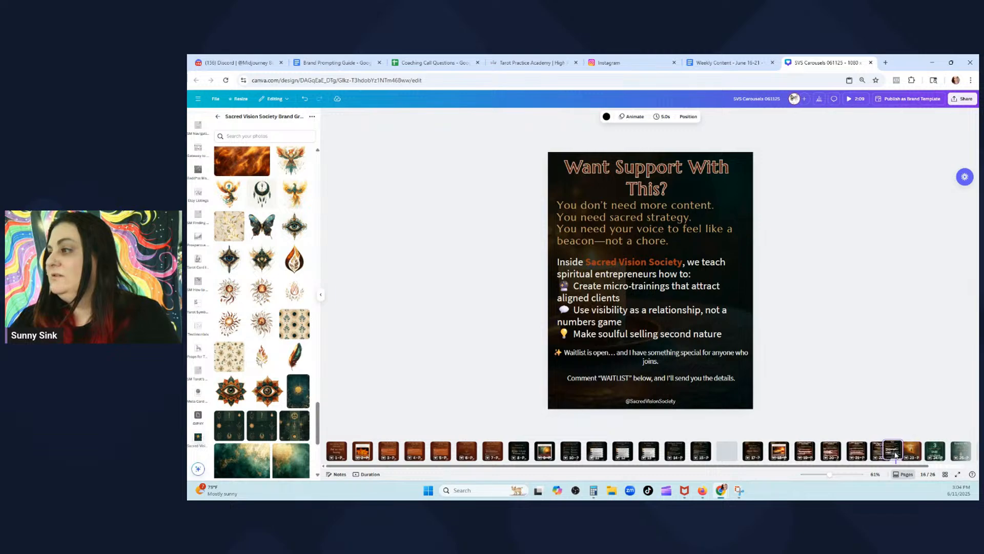
pyautogui.click(894, 452)
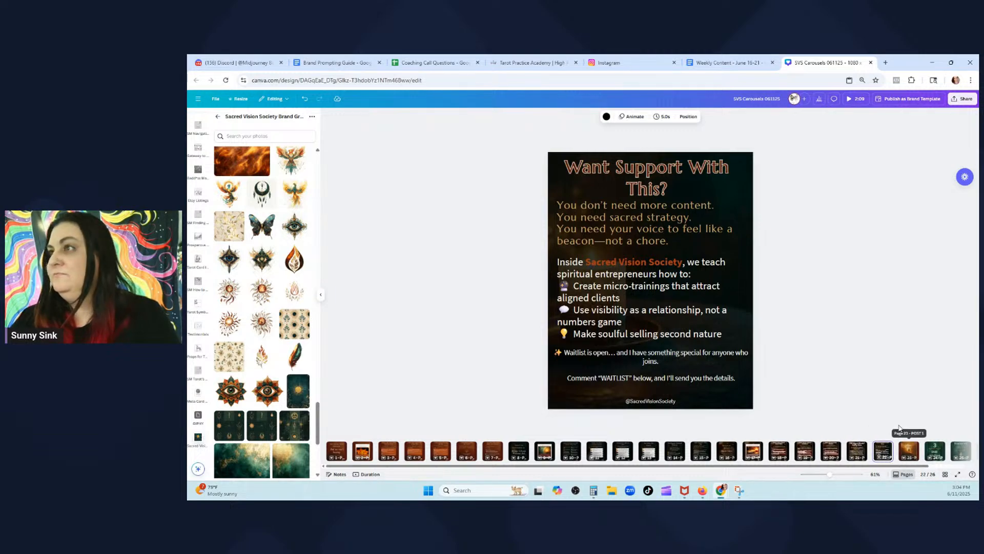
# Copy page 21's background image and use it to replace the background of page 22
pyautogui.click(856, 451)
pyautogui.click(728, 180)
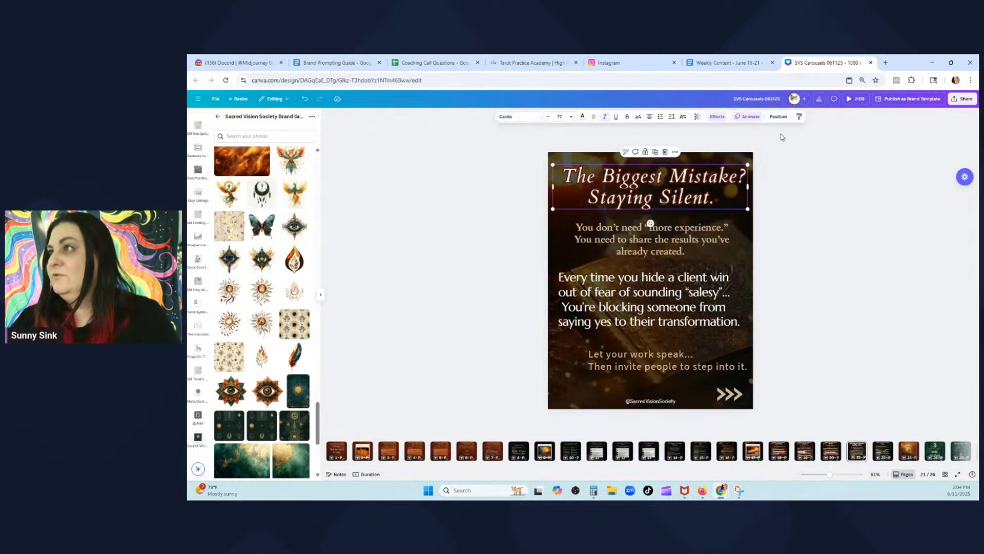
pyautogui.rightClick(746, 267)
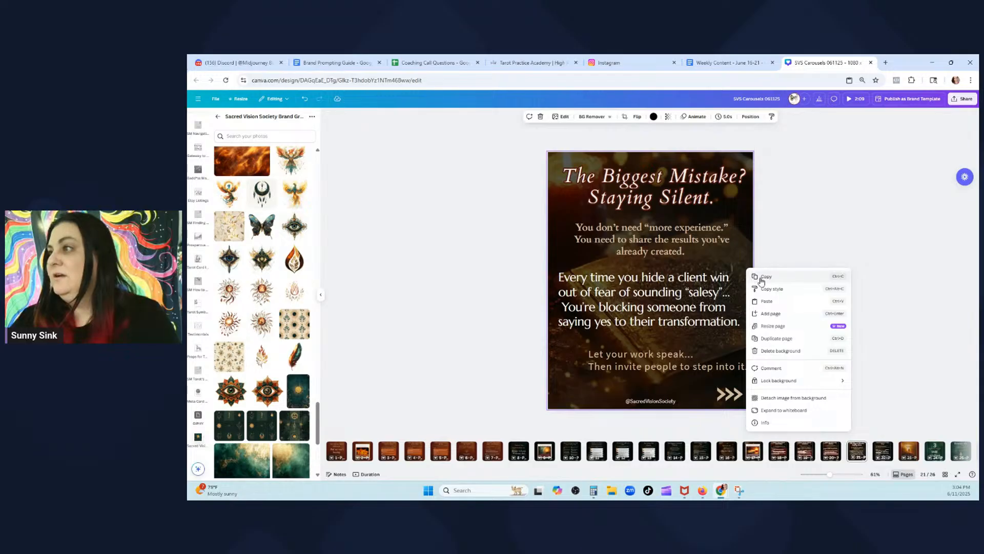
pyautogui.click(769, 278)
pyautogui.rightClick(884, 450)
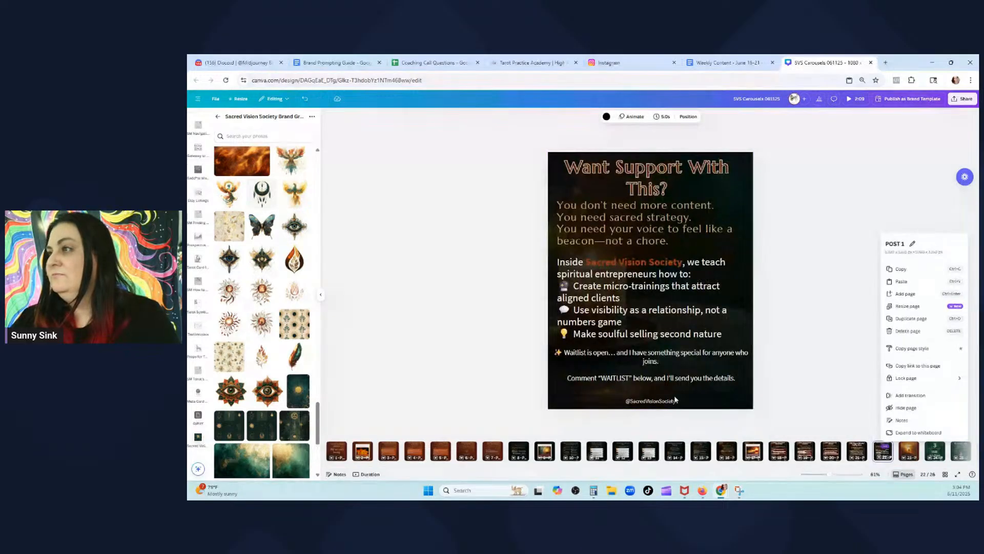
pyautogui.rightClick(595, 397)
pyautogui.click(679, 364)
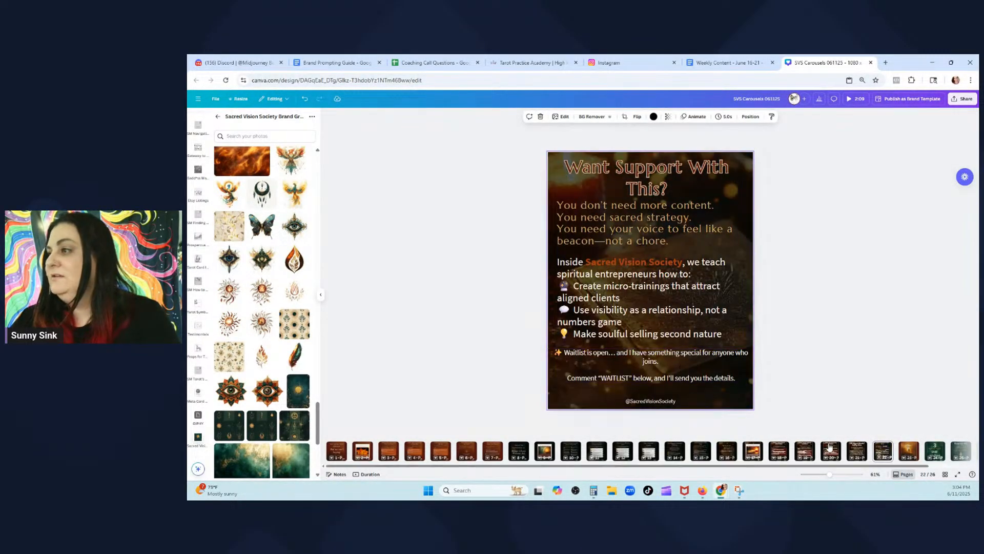
# Apply the text style of page 21's title to page 22's "Want Support With This?" title
pyautogui.click(852, 450)
pyautogui.press('Tab')
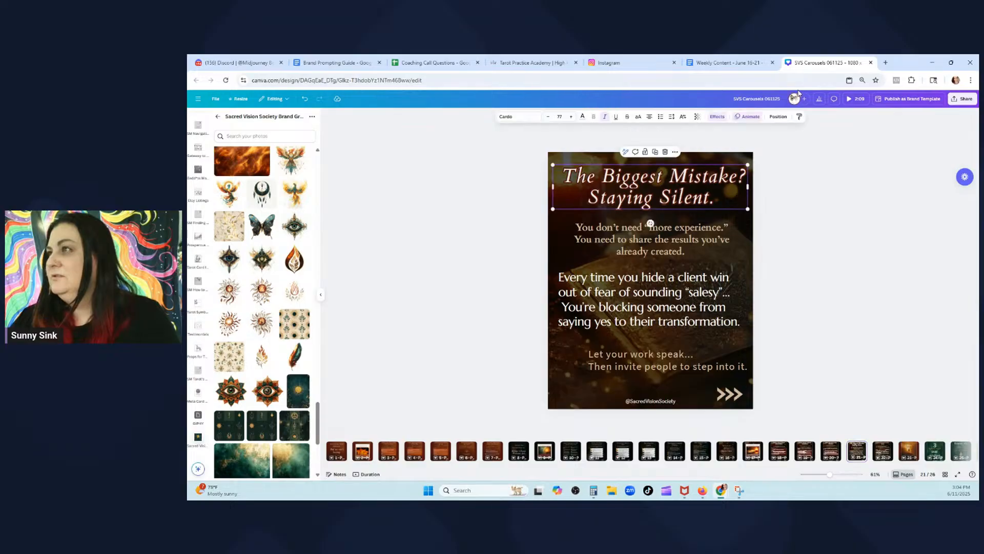
pyautogui.click(801, 117)
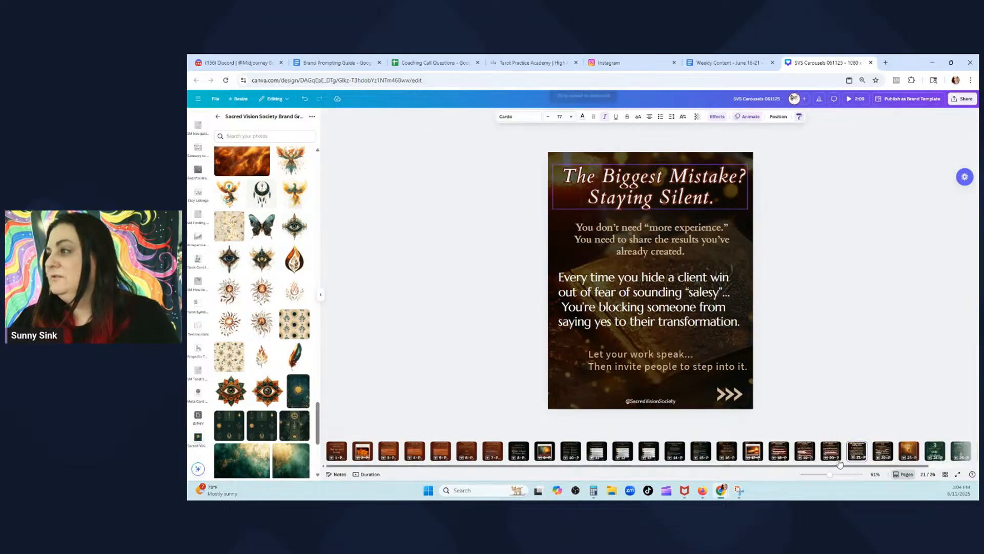
pyautogui.click(881, 450)
pyautogui.click(676, 190)
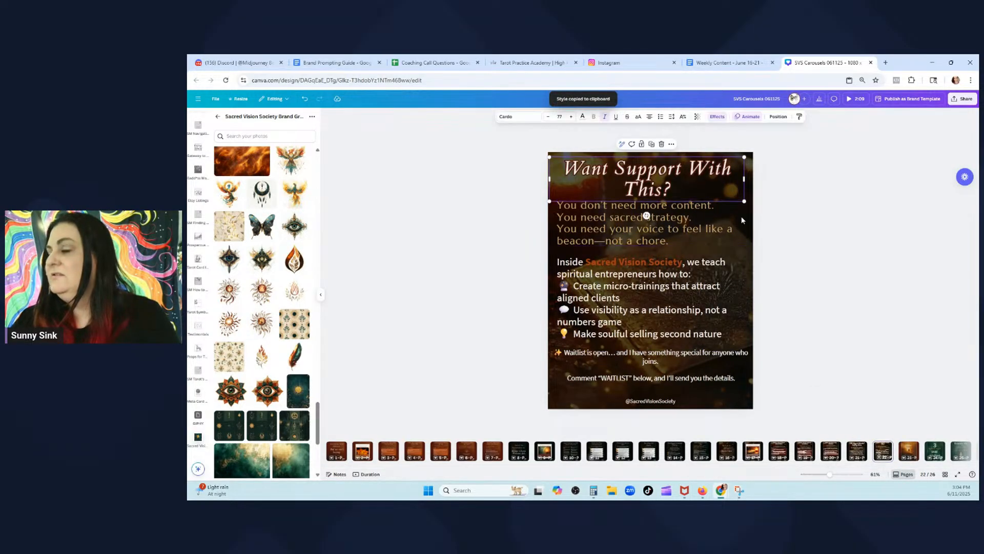
# Compare Slide 7's header in the Weekly Content document with page 22's title in the carousel design
pyautogui.click(728, 62)
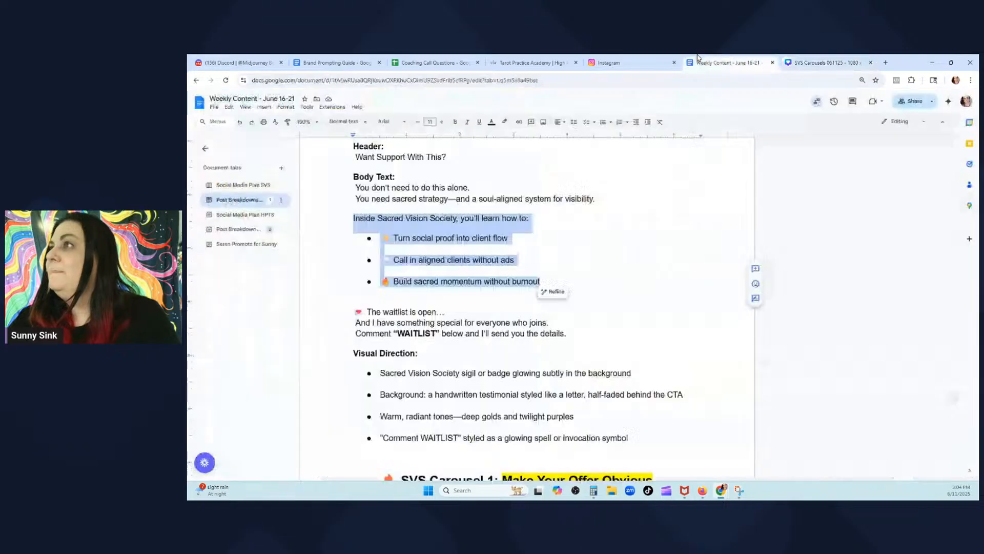
pyautogui.scroll(1, 447, 303)
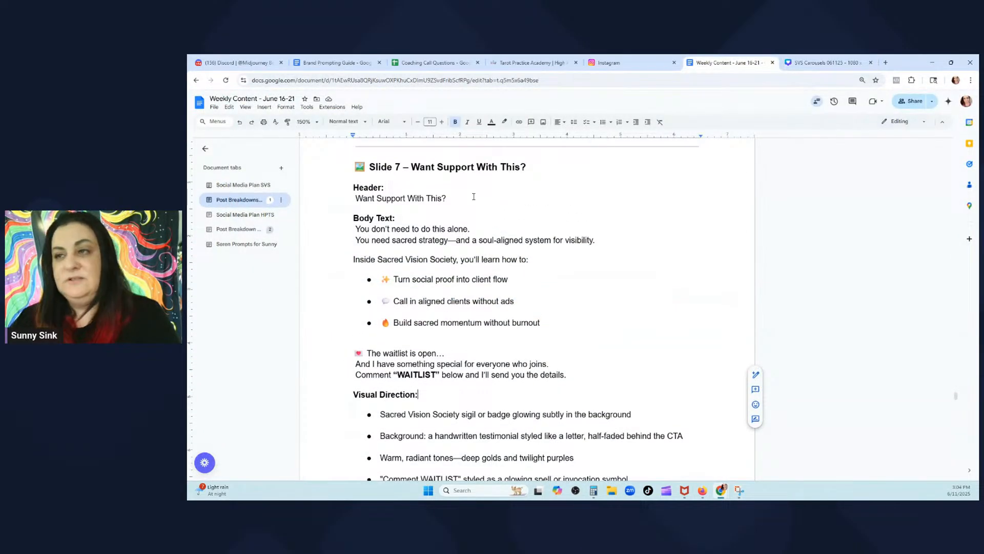
pyautogui.moveTo(473, 196); pyautogui.dragTo(332, 200)
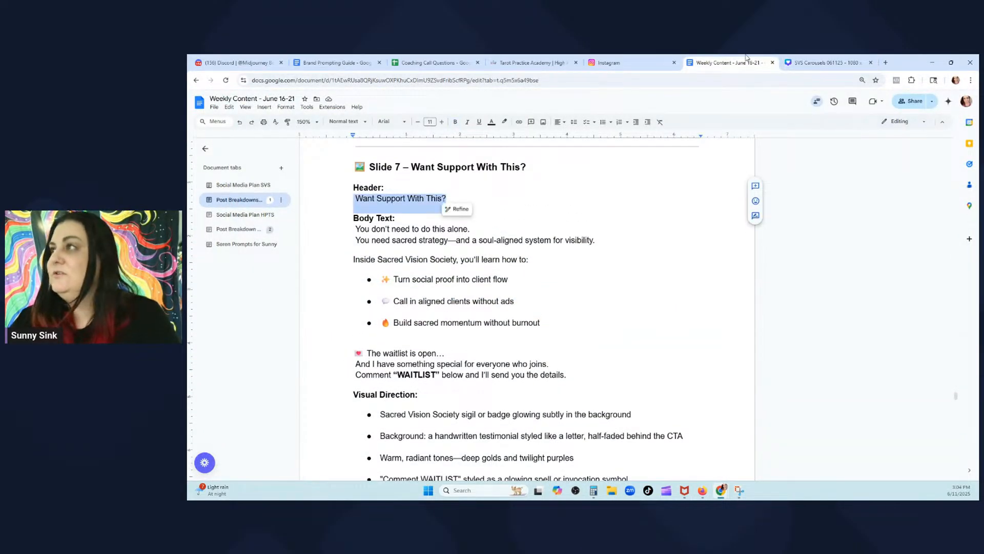
pyautogui.click(815, 62)
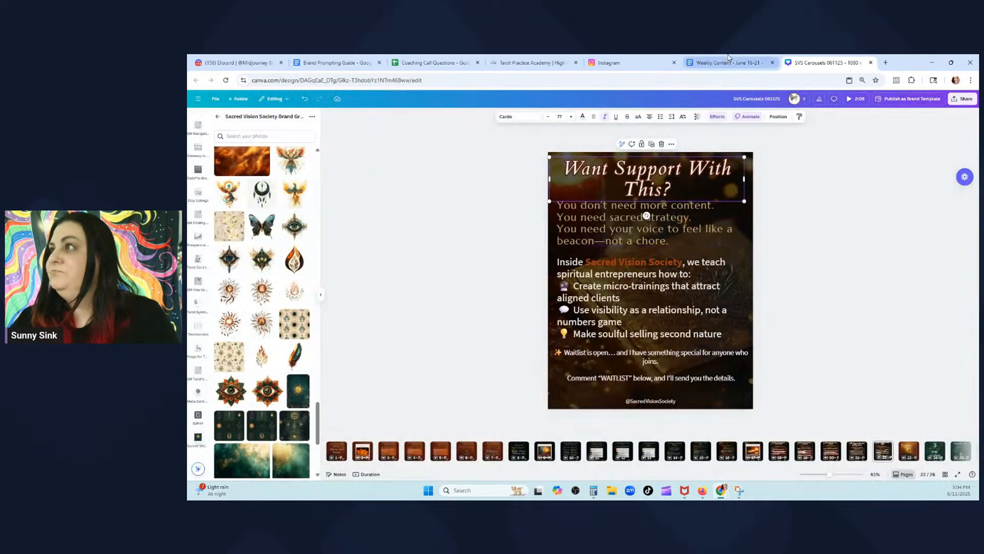
# Replace page 22's gold intro with Slide 7's "You don't need to do this alone. You need sacred strategy—and a soul-aligned system for visibility."
pyautogui.click(723, 62)
pyautogui.moveTo(594, 246); pyautogui.dragTo(347, 234)
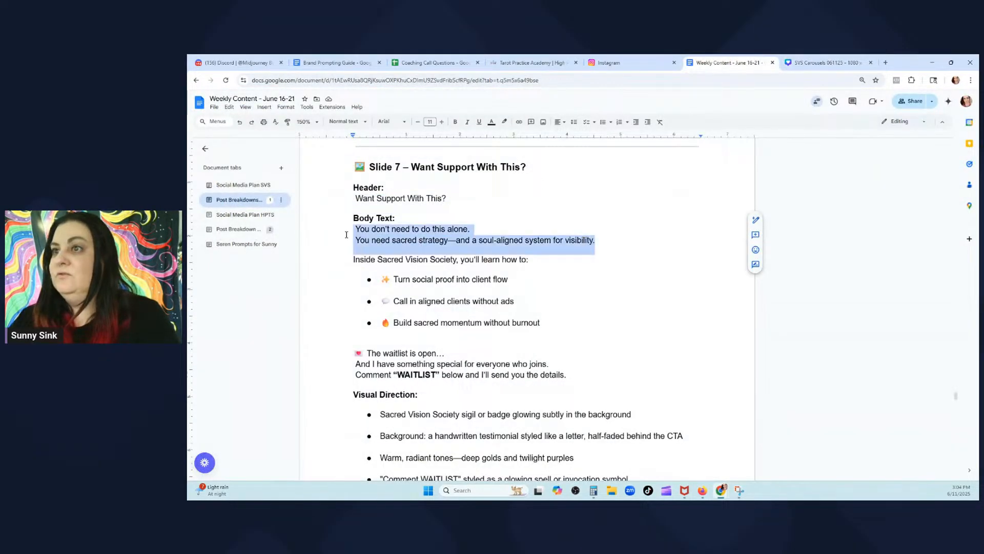
pyautogui.rightClick(420, 240)
pyautogui.click(447, 259)
pyautogui.click(825, 62)
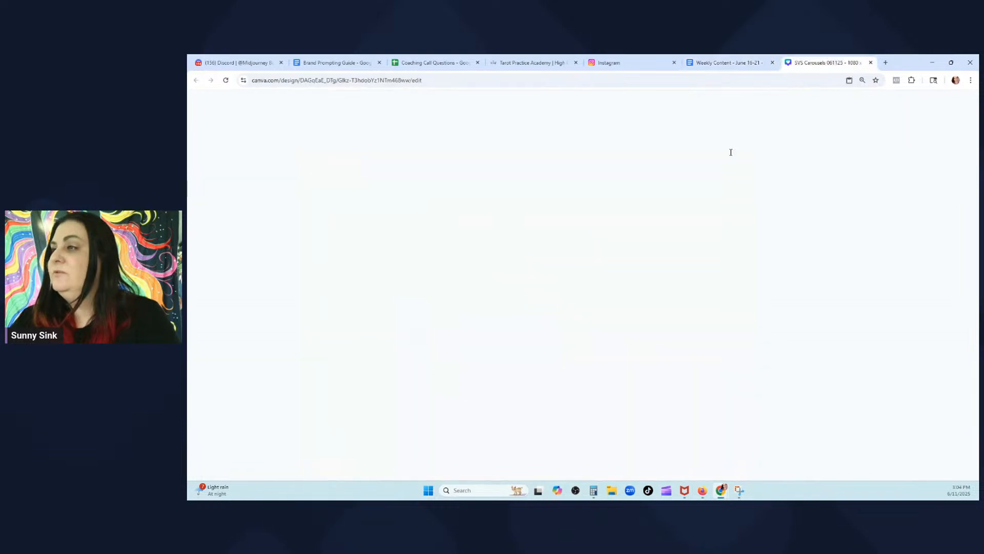
pyautogui.click(703, 219)
pyautogui.moveTo(704, 219); pyautogui.dragTo(565, 209)
pyautogui.click(680, 241)
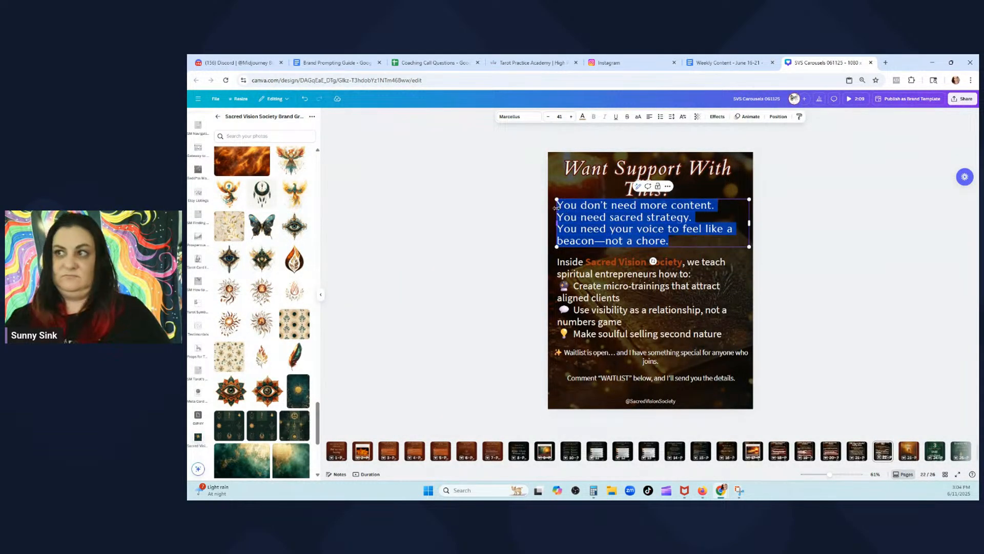
pyautogui.hotkey('ctrl', 'v')
pyautogui.press('Escape')
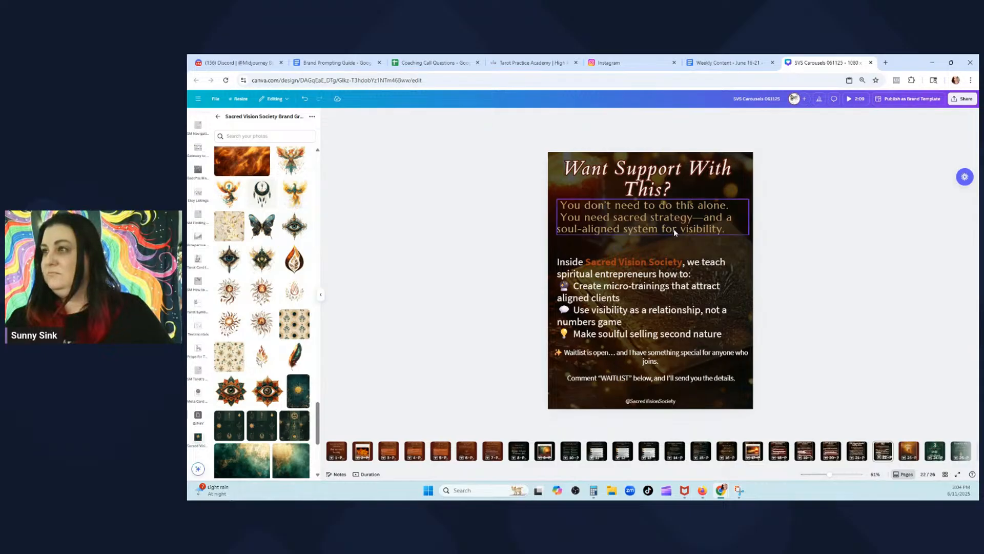
# Move page 22's gold intro slightly down, remove its lines' leading spaces, and center the text box on the page
pyautogui.click(674, 229)
pyautogui.moveTo(676, 217); pyautogui.dragTo(680, 222)
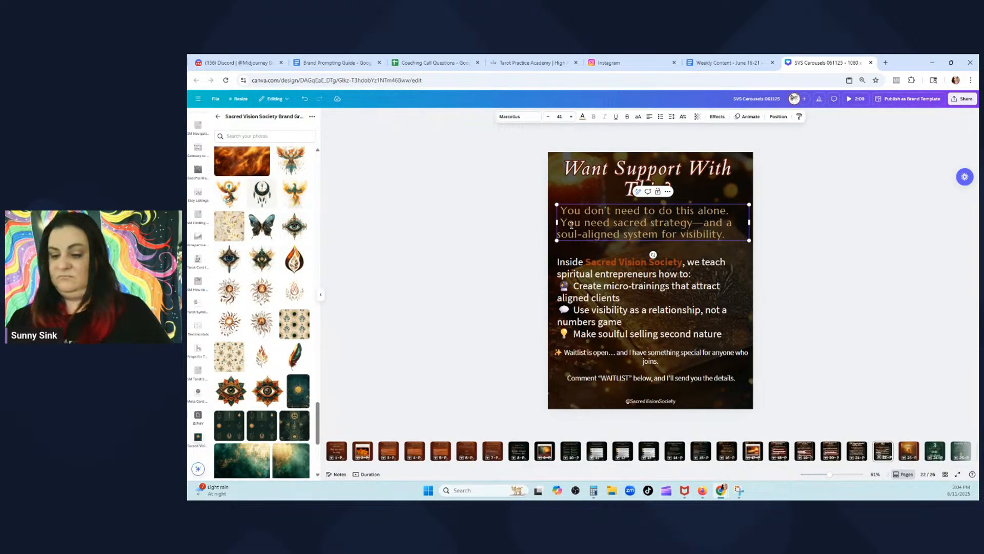
pyautogui.press('BackSpace')
pyautogui.click(562, 210)
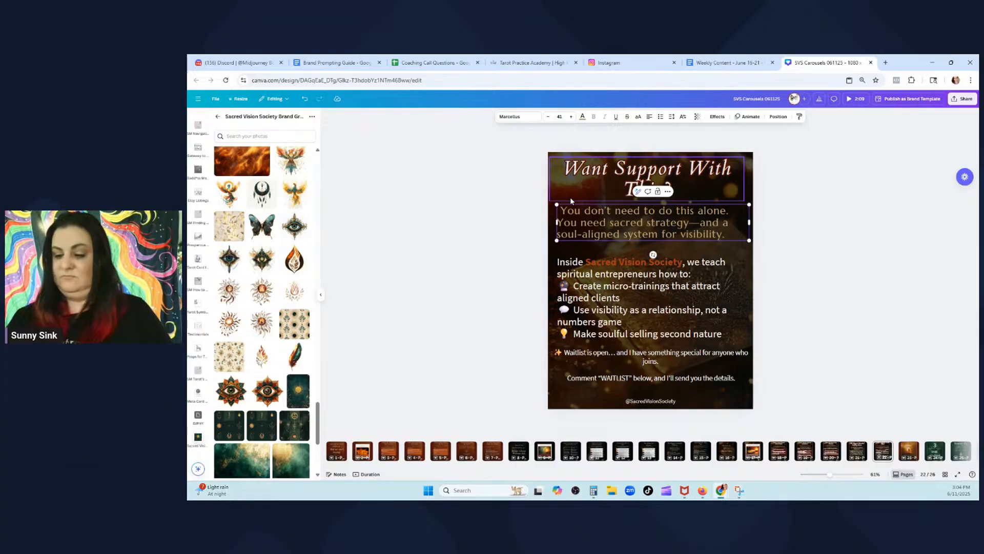
pyautogui.press('BackSpace')
pyautogui.click(791, 254)
pyautogui.moveTo(677, 227); pyautogui.dragTo(674, 229)
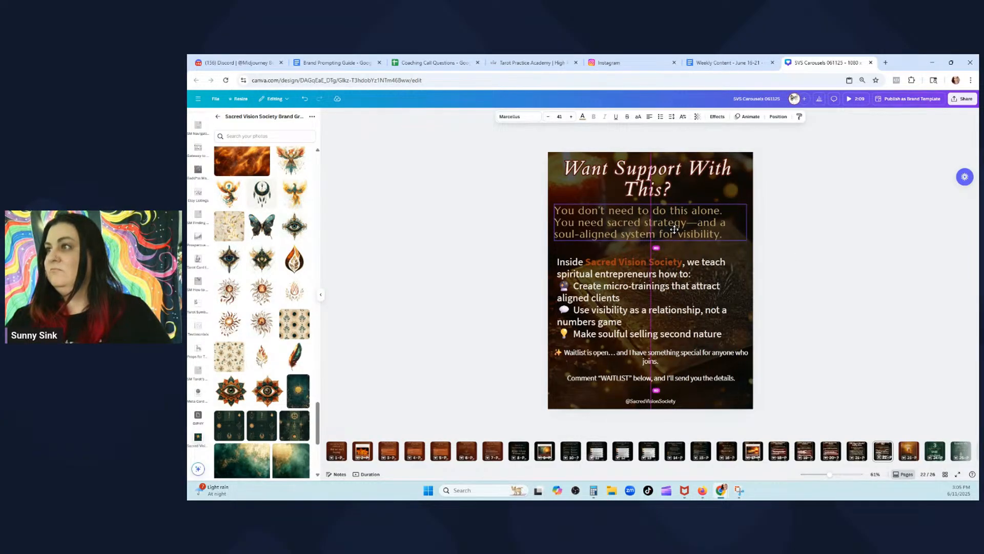
# Replace page 22's white body text with Slide 7's "Inside Sacred Vision Society, you'll learn how to:" line and its three list items
pyautogui.click(728, 62)
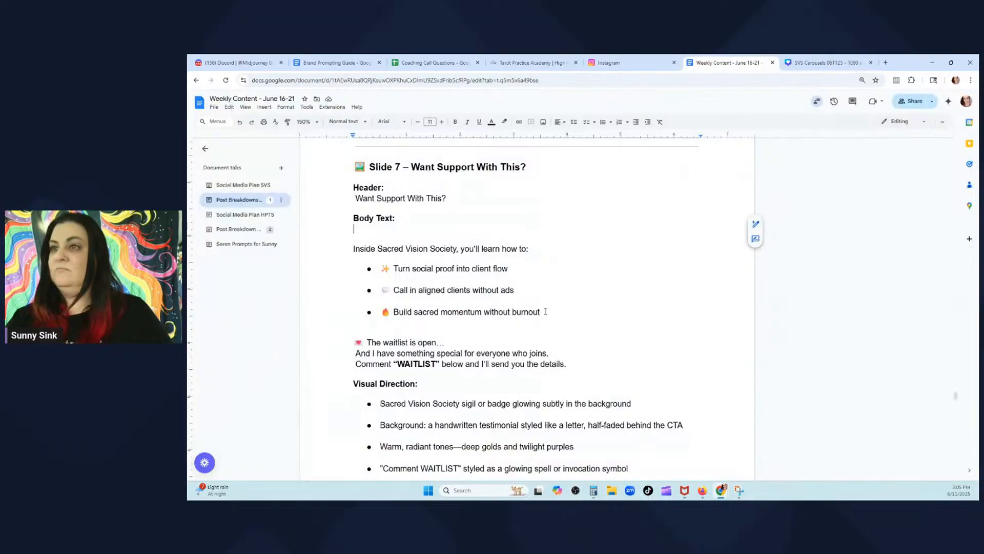
pyautogui.moveTo(556, 314); pyautogui.dragTo(333, 237)
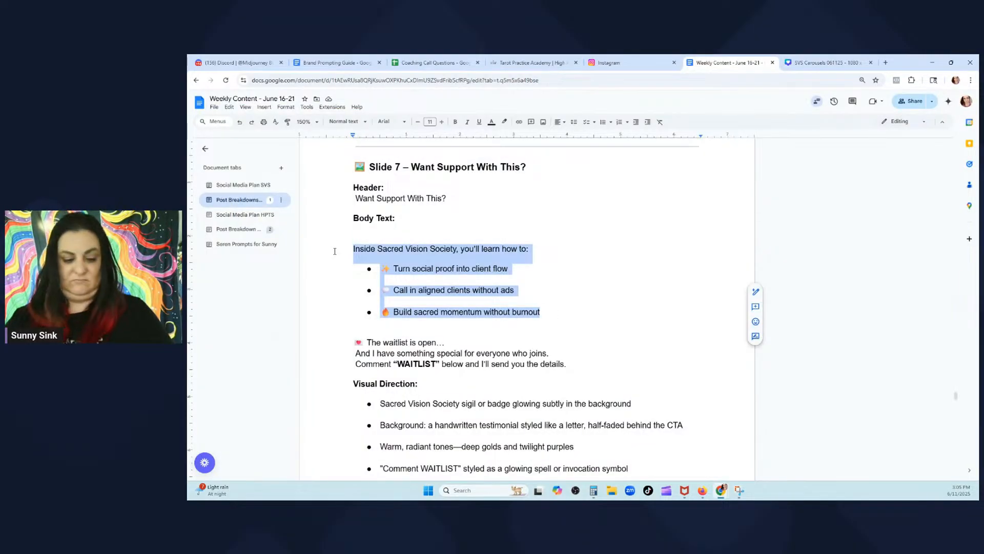
pyautogui.click(827, 62)
pyautogui.click(702, 300)
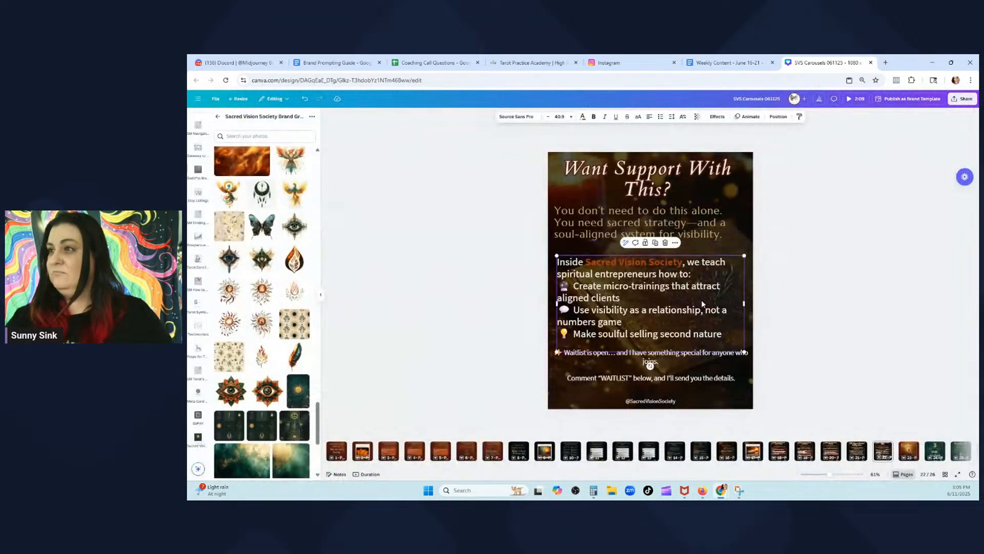
pyautogui.click(702, 300)
pyautogui.hotkey('ctrl', 'v')
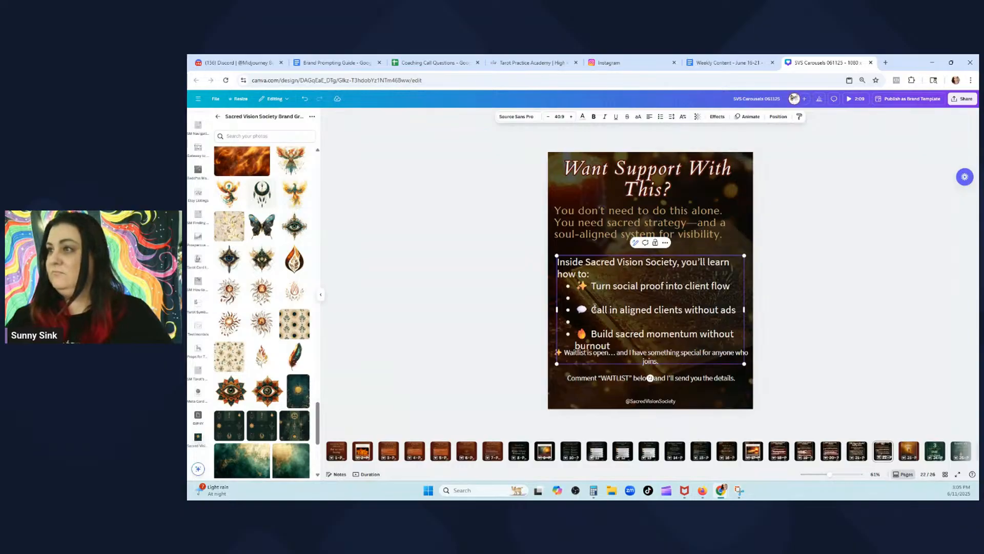
# Delete the empty lines between page 22's three list items and remove their bullet formatting
pyautogui.press('BackSpace')
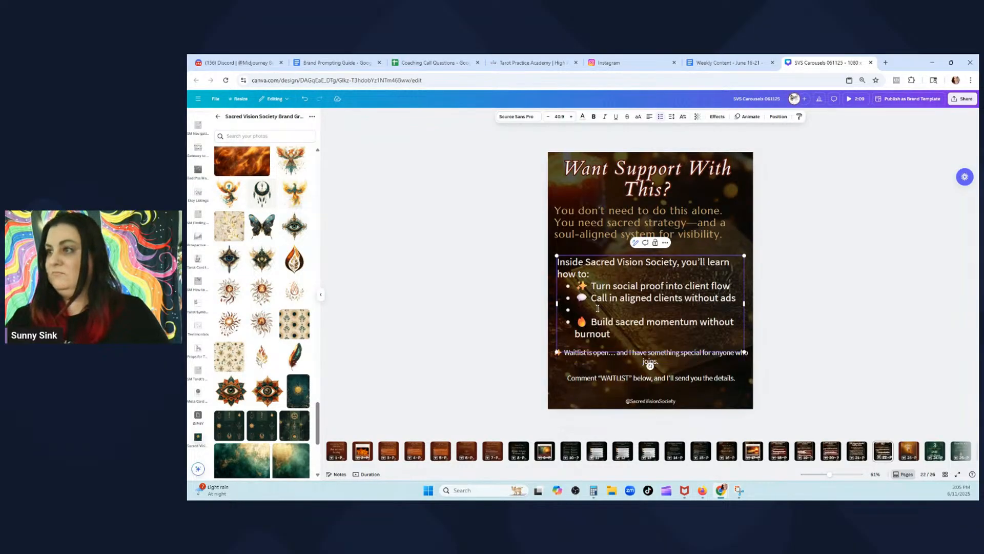
pyautogui.click(598, 309)
pyautogui.press('BackSpace')
pyautogui.press('BackSpace')
pyautogui.click(590, 287)
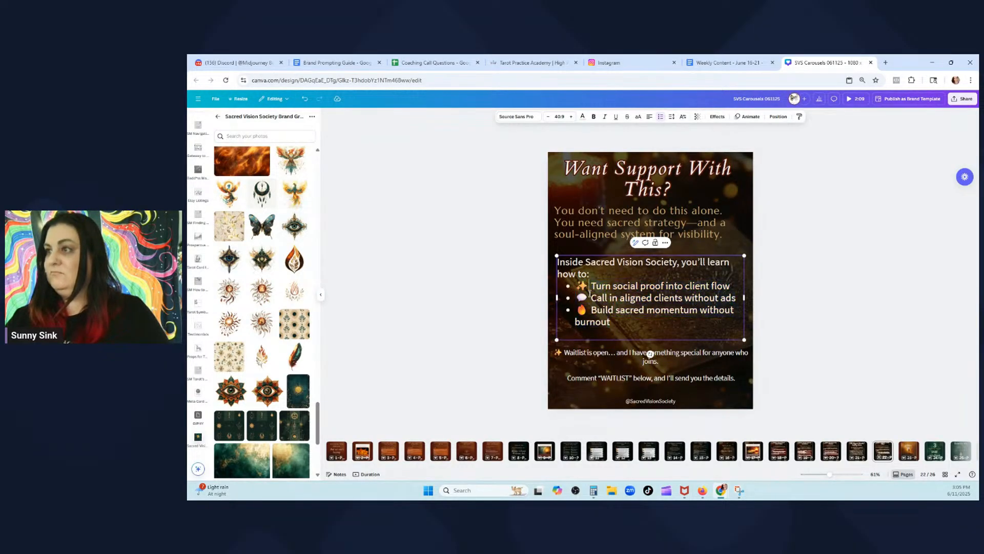
pyautogui.moveTo(612, 322); pyautogui.dragTo(576, 285)
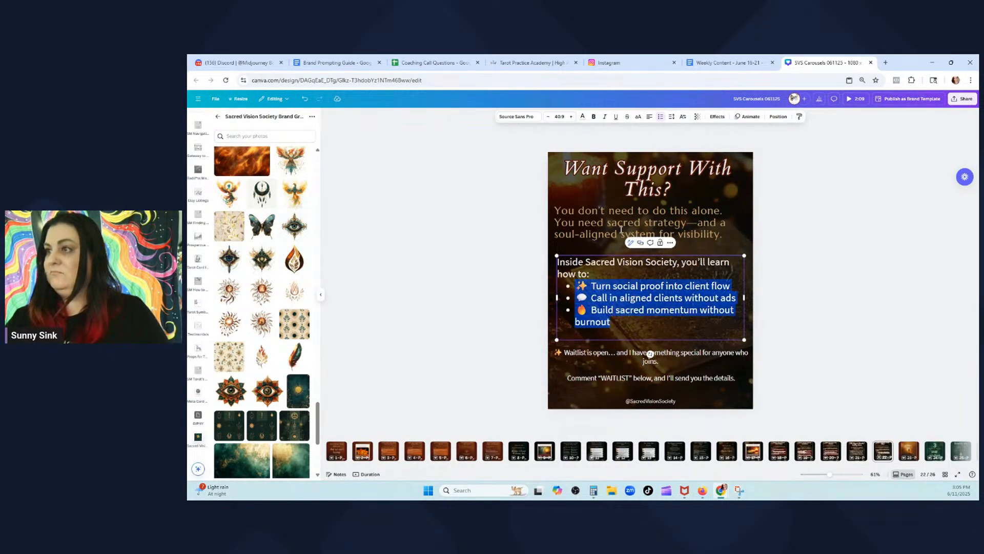
pyautogui.click(661, 118)
pyautogui.click(661, 117)
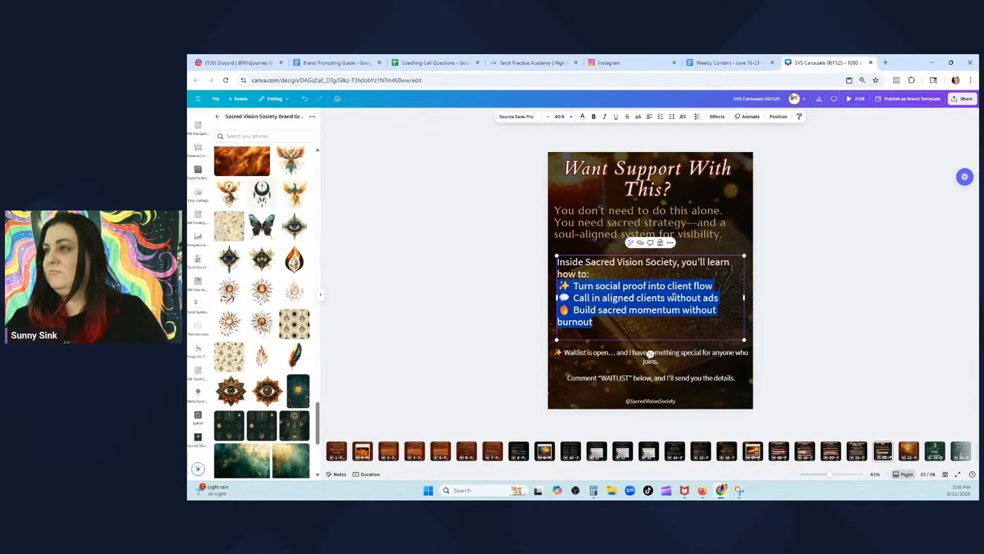
# Make "Sacred Vision Society" bold in page 22's white body text
pyautogui.click(674, 266)
pyautogui.moveTo(677, 263); pyautogui.dragTo(586, 261)
pyautogui.hotkey('ctrl', 'b')
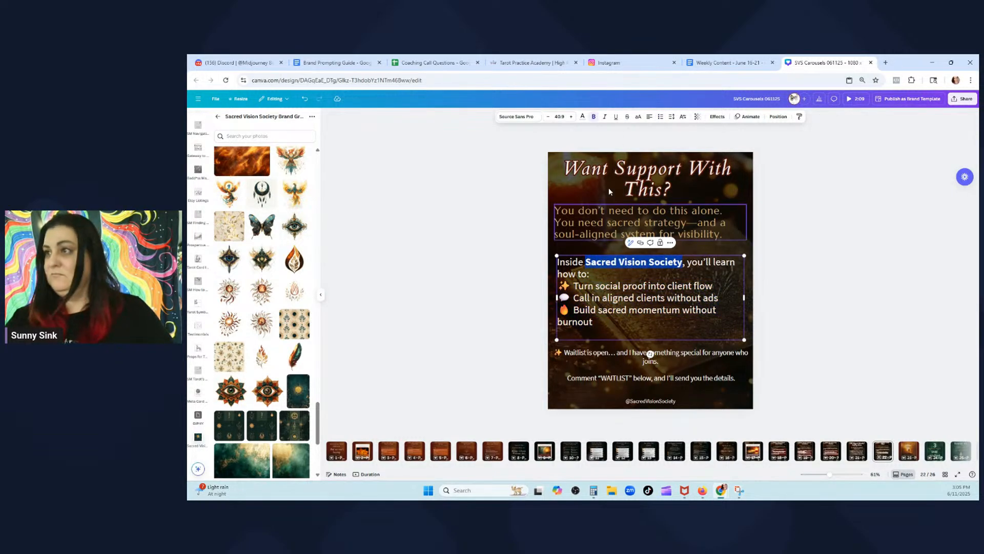
pyautogui.click(582, 117)
pyautogui.click(239, 258)
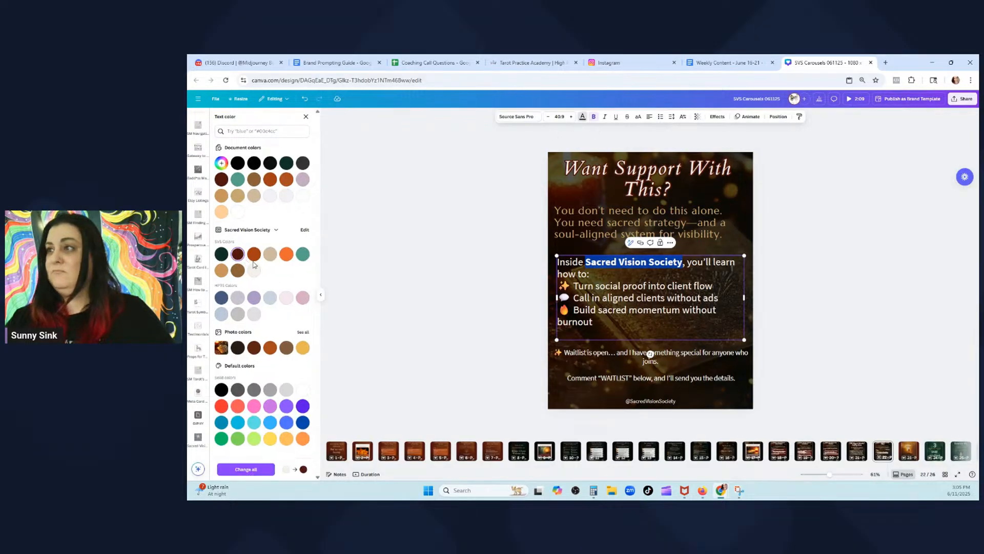
pyautogui.press('Escape')
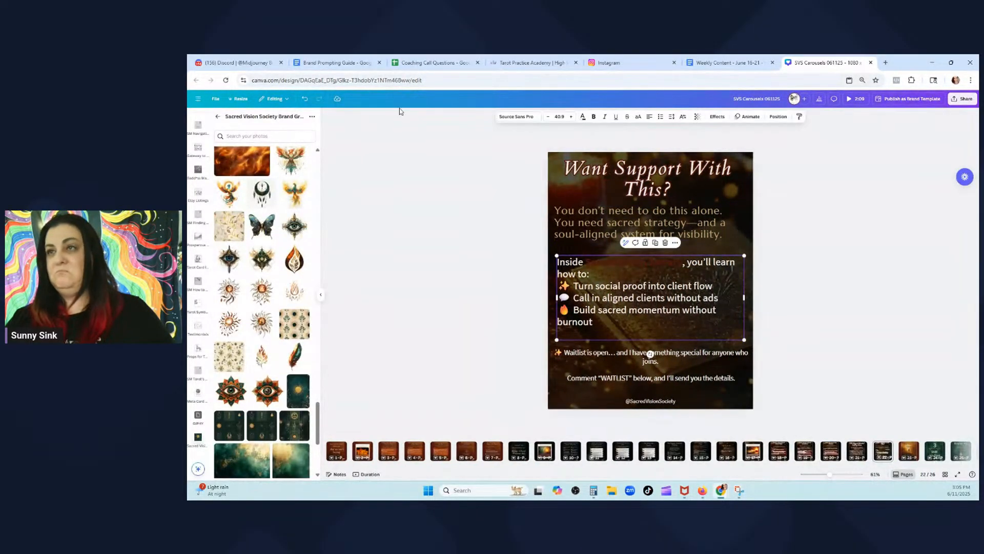
pyautogui.click(304, 100)
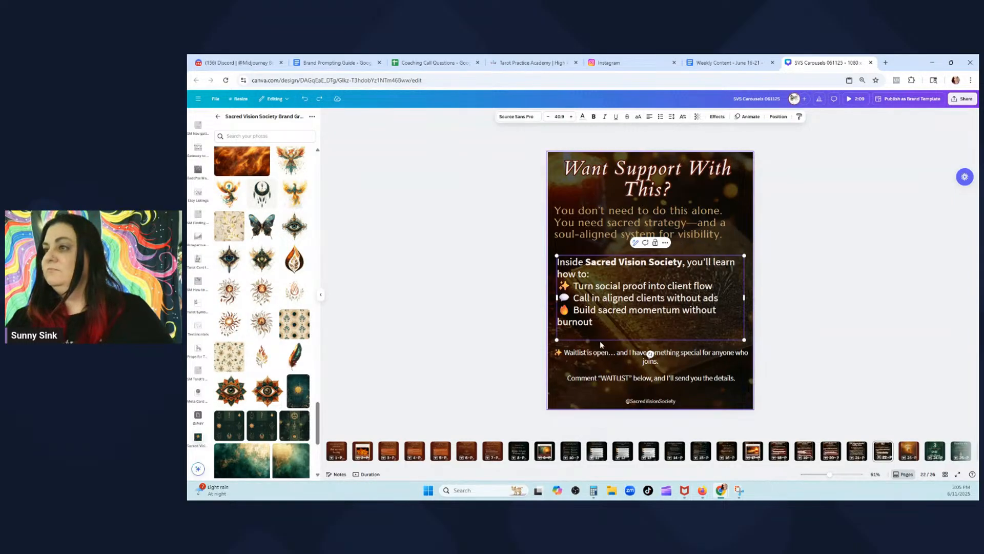
pyautogui.click(864, 334)
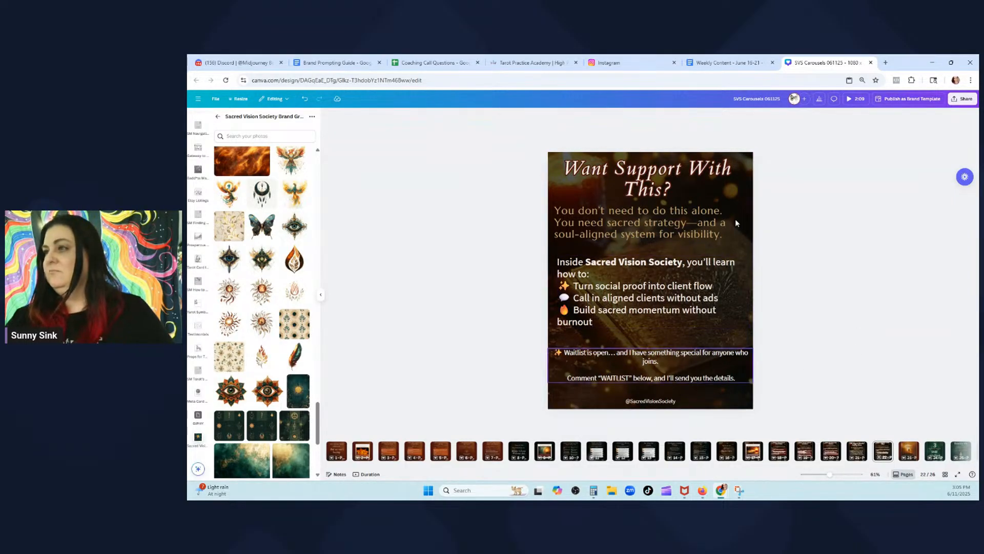
# Replace page 22's small waitlist text with Slide 7's three lines from "The waitlist is open…" to "Comment 'WAITLIST' below and I'll send you the details."
pyautogui.click(728, 62)
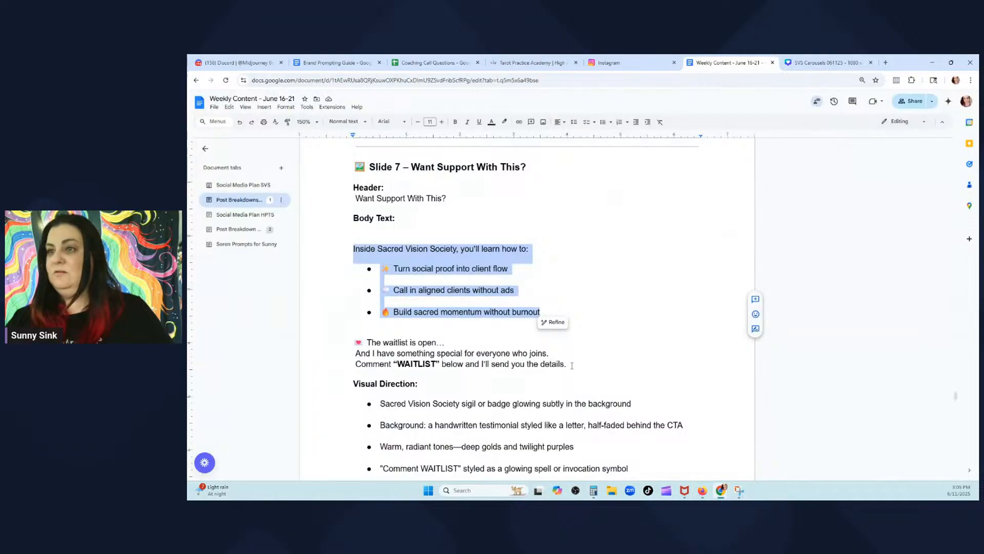
pyautogui.moveTo(571, 365); pyautogui.dragTo(353, 343)
pyautogui.hotkey('ctrl', 'c')
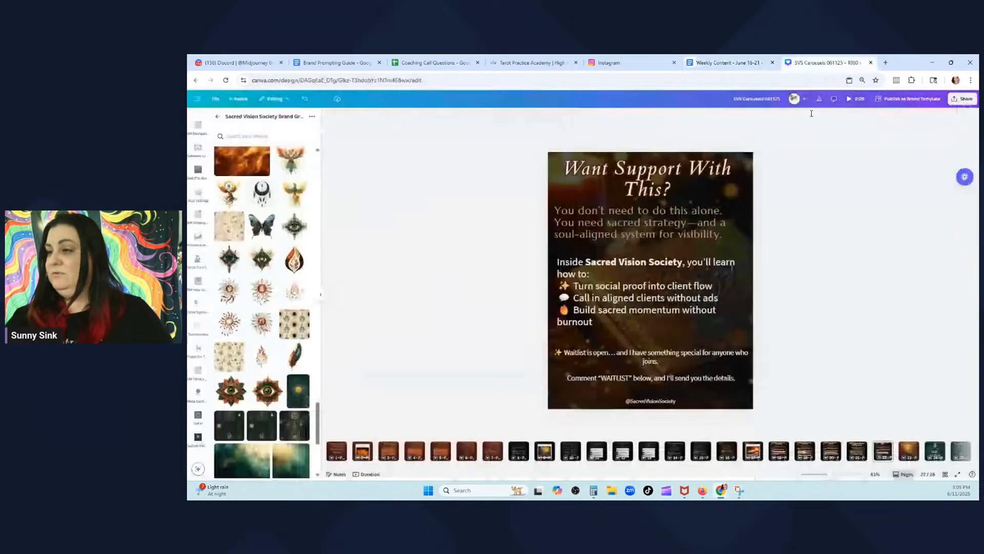
pyautogui.hotkey('ctrl', 'Tab')
pyautogui.click(683, 378)
pyautogui.moveTo(738, 377); pyautogui.dragTo(558, 354)
pyautogui.hotkey('ctrl', 'v')
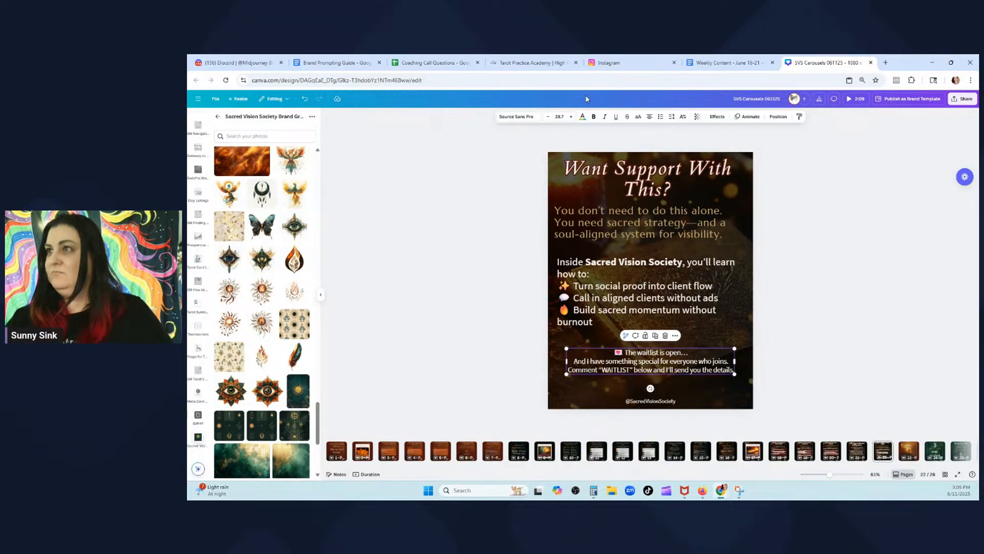
# Increase the font size of page 22's waitlist text to 33.7
pyautogui.click(572, 117)
pyautogui.click(572, 117)
pyautogui.click(572, 117)
pyautogui.click(573, 117)
pyautogui.click(573, 117)
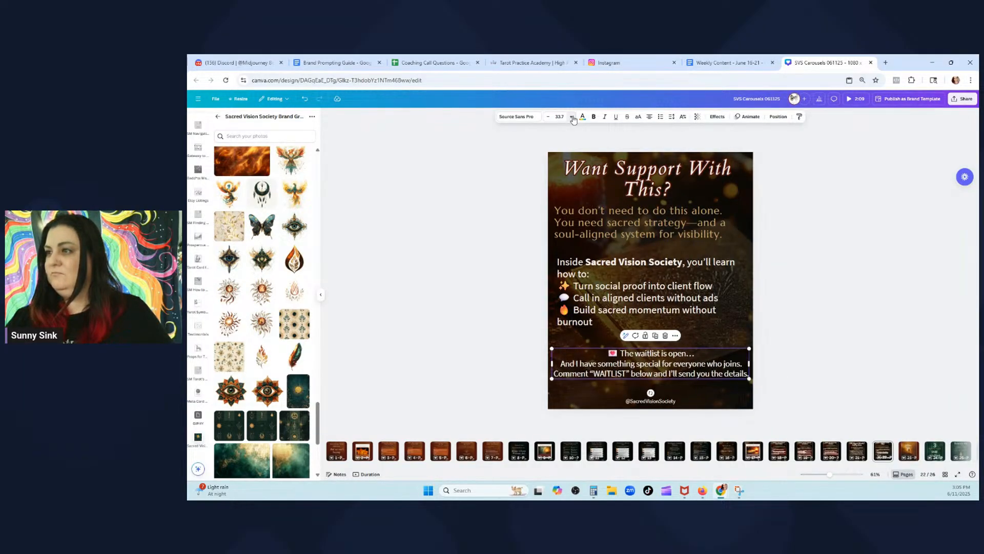
# Move page 22's white body text and gold intro slightly down to even out the spacing
pyautogui.moveTo(694, 284); pyautogui.dragTo(694, 293)
pyautogui.moveTo(697, 226); pyautogui.dragTo(696, 232)
pyautogui.click(844, 274)
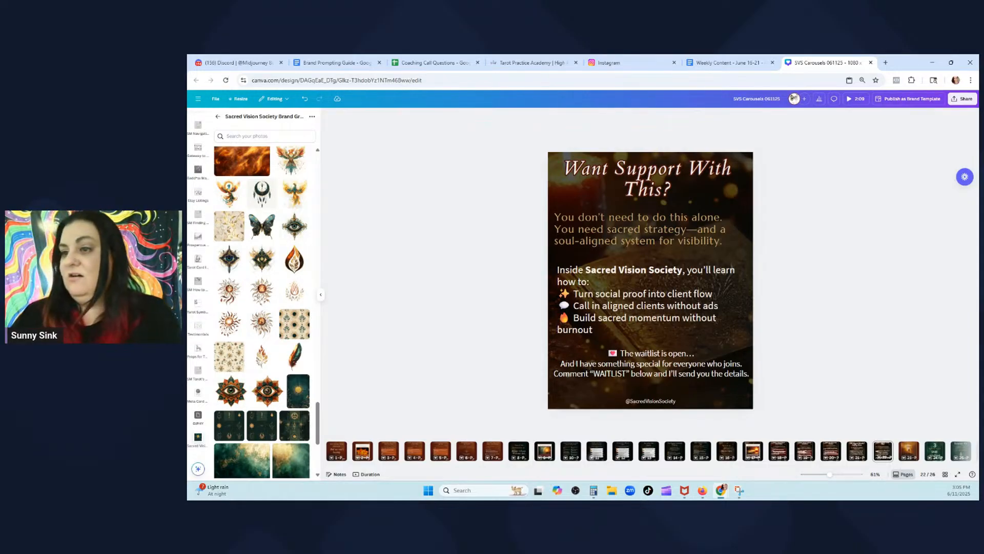
# Review the finished first carousel from page 1 through page 5, checking each slide's text and layout
pyautogui.click(337, 450)
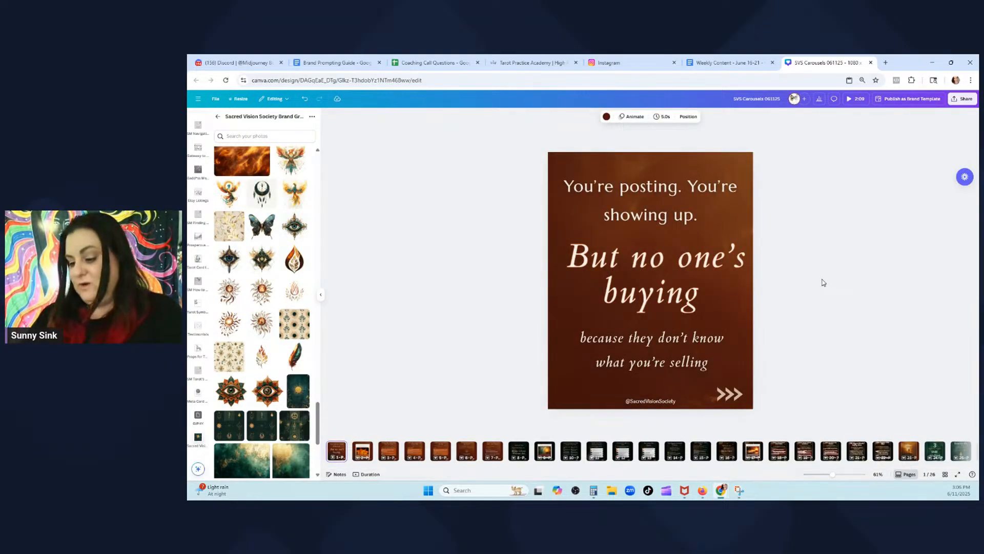
pyautogui.scroll(-1, 822, 283)
pyautogui.scroll(1, 822, 282)
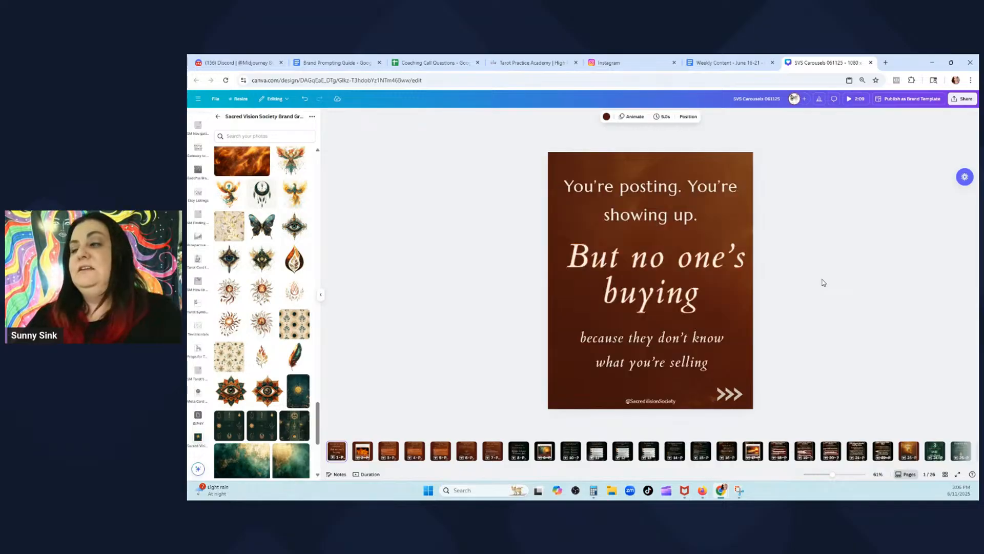
pyautogui.scroll(-1, 823, 282)
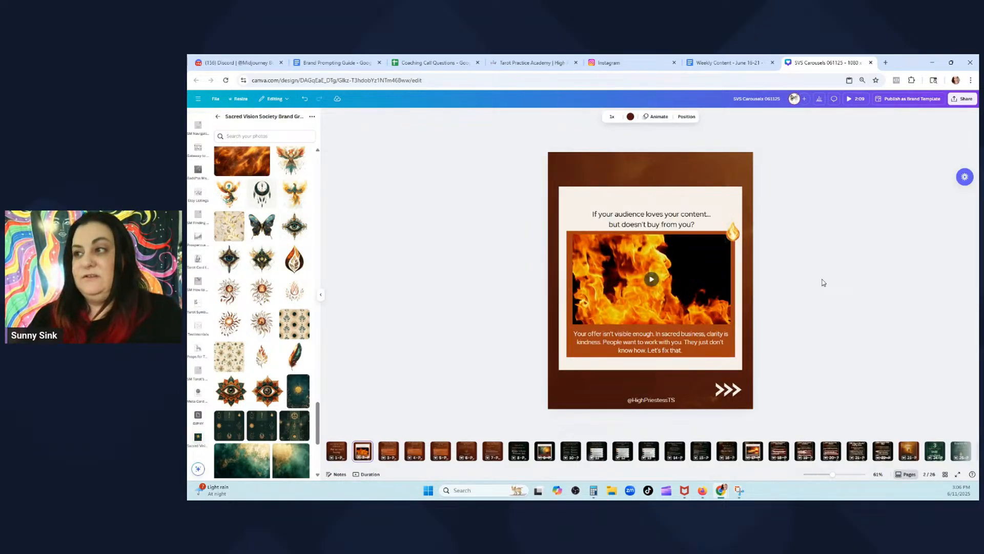
pyautogui.scroll(-1, 822, 282)
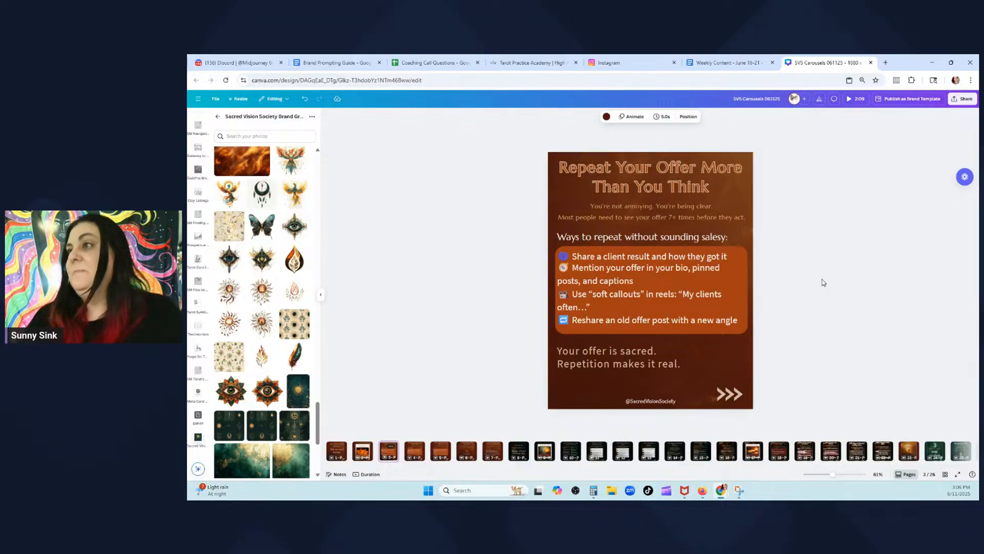
pyautogui.scroll(-1, 822, 283)
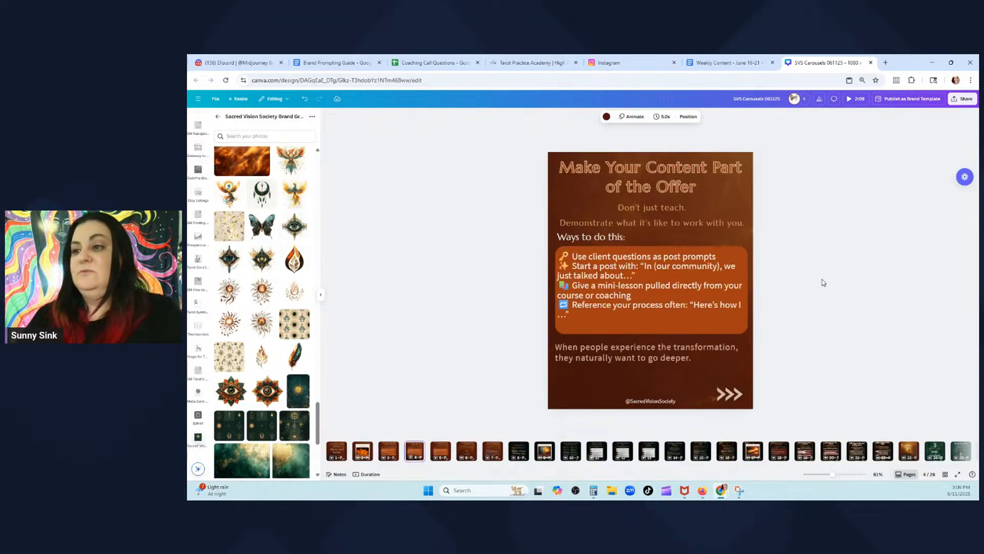
pyautogui.scroll(-1, 822, 282)
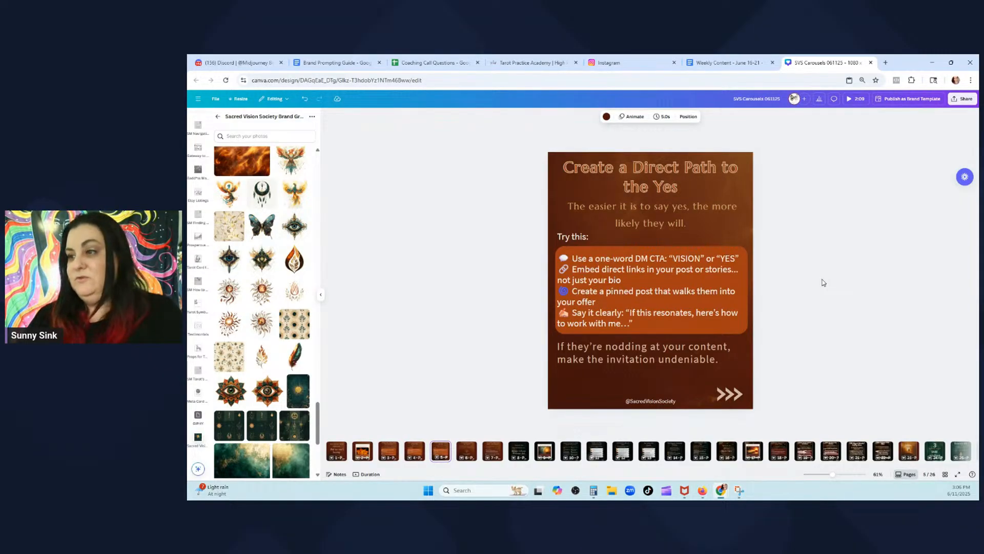
pyautogui.scroll(2, 823, 282)
# Move page 6's gold list slightly down, away from the "What Happens When You Don't?" title
pyautogui.scroll(-3, 823, 283)
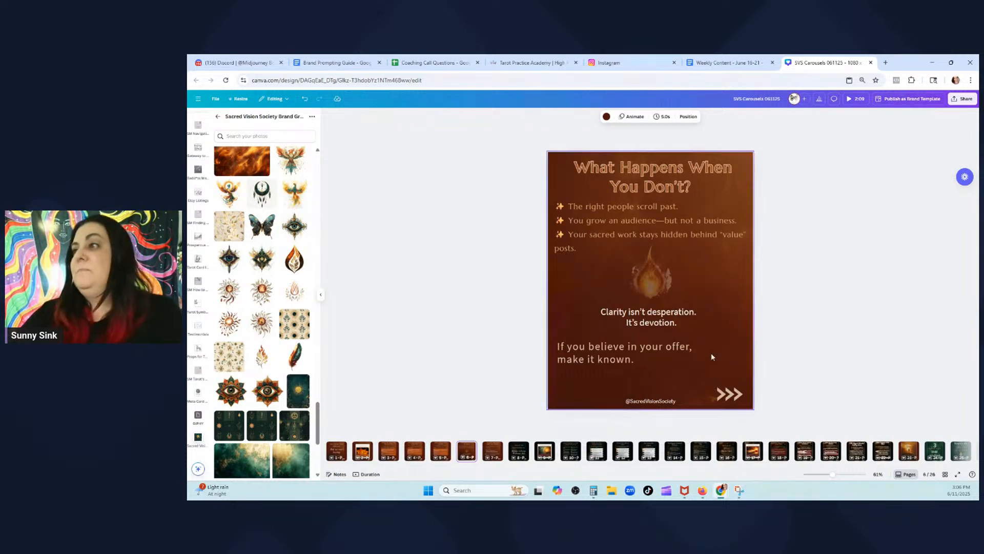
pyautogui.click(661, 221)
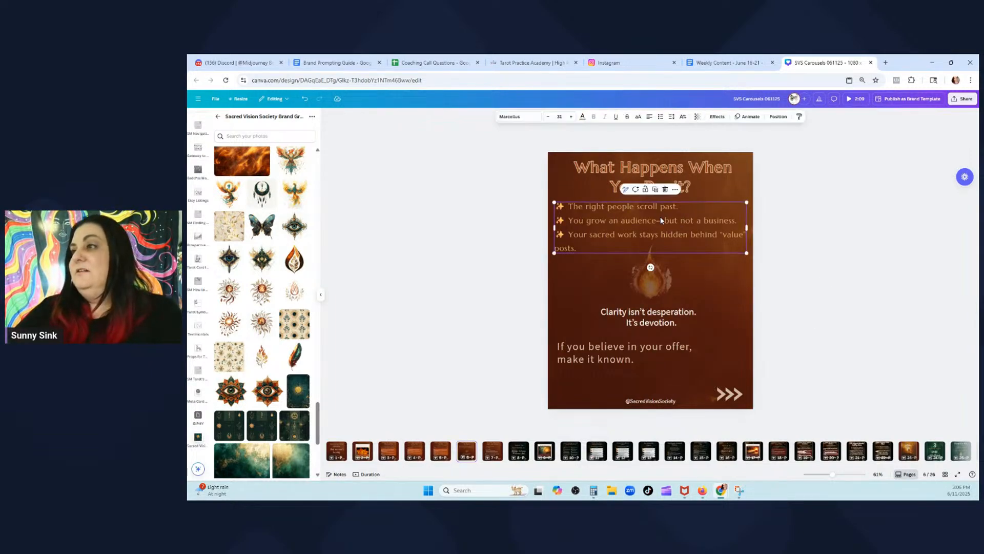
pyautogui.click(658, 176)
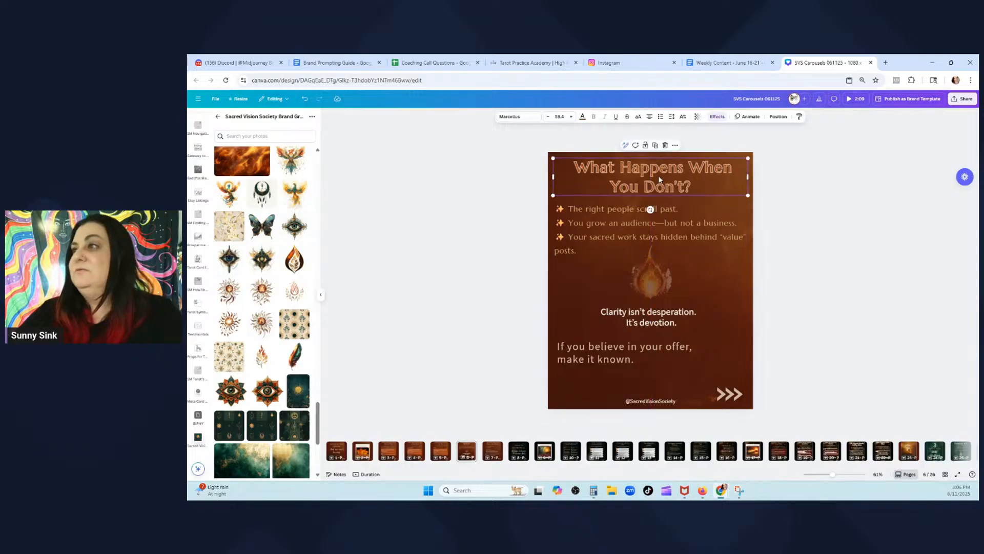
# Move page 7's waitlist headline, bonus training text and "If you're ready to:" list slightly down to spread out the layout
pyautogui.click(492, 451)
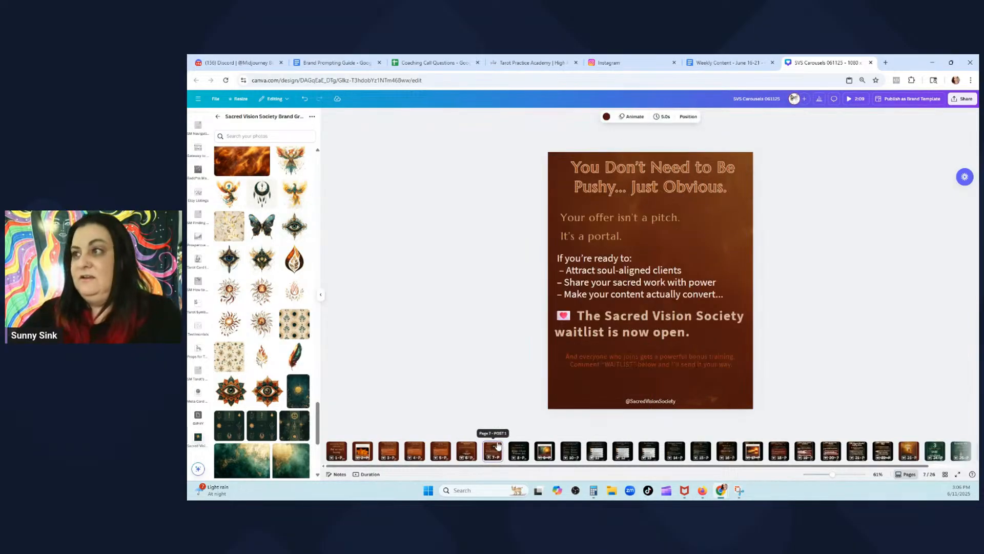
pyautogui.moveTo(637, 340); pyautogui.dragTo(637, 347)
pyautogui.moveTo(616, 275); pyautogui.dragTo(611, 280)
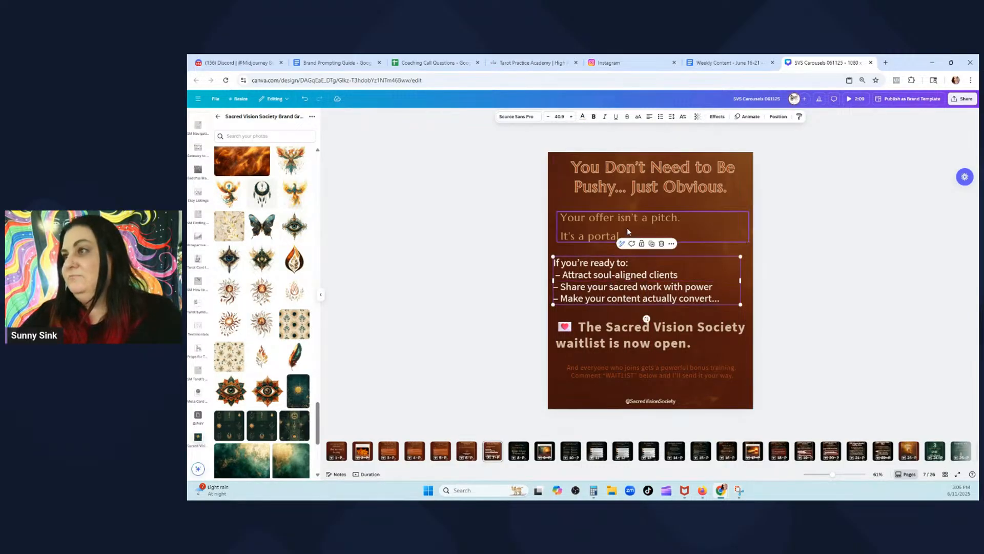
pyautogui.click(495, 452)
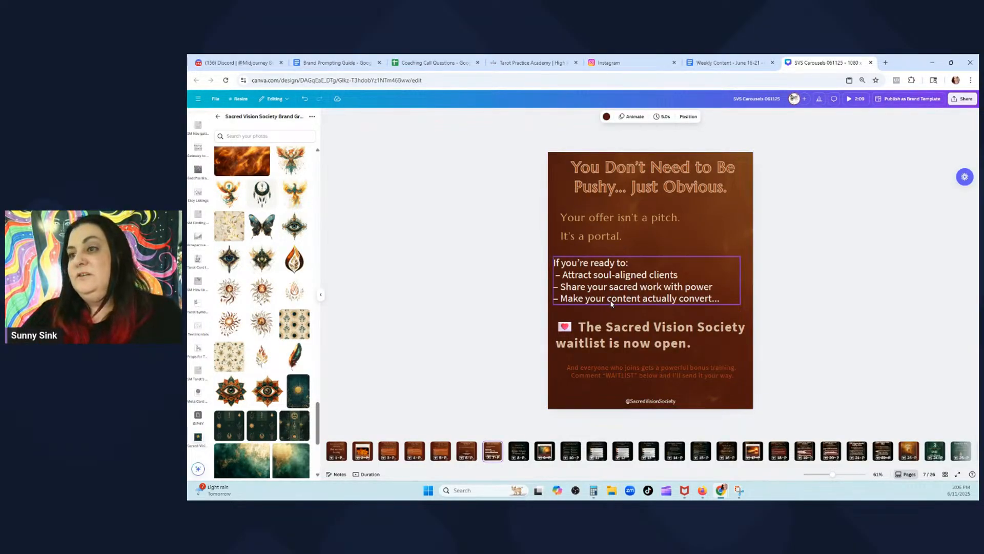
# Add the SVS LOGO WHITE.png logo from the Sacred Vision Society brand kit to page 7
pyautogui.scroll(3, 241, 285)
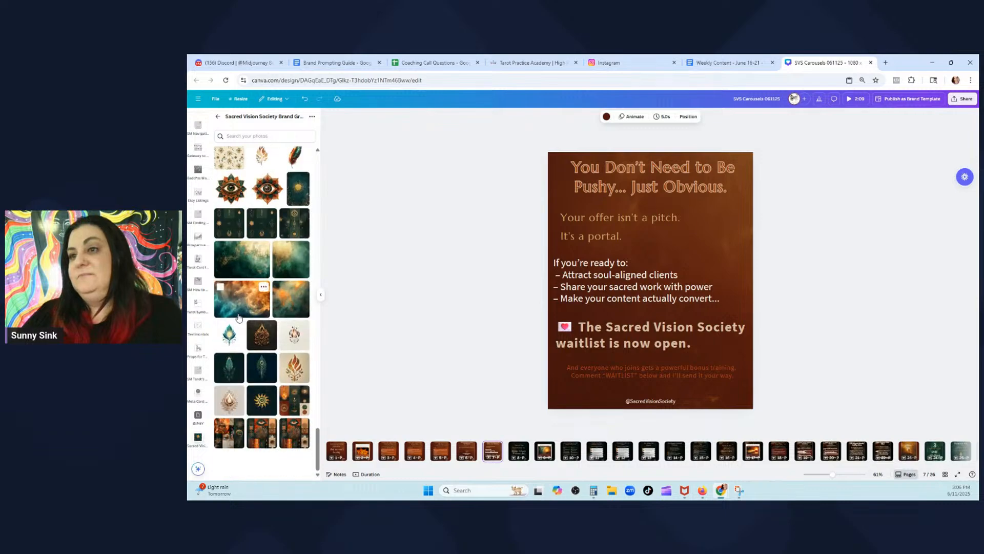
pyautogui.scroll(10, 241, 284)
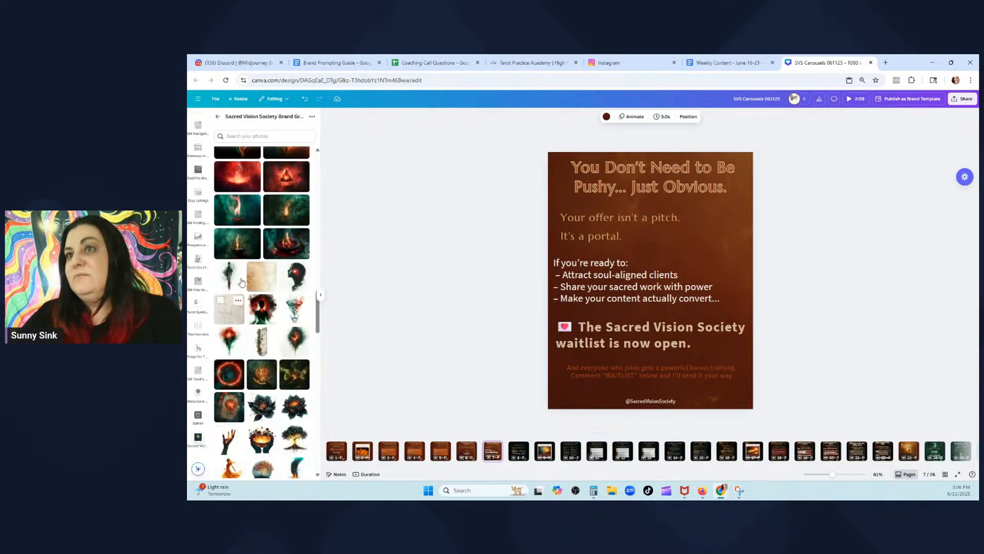
pyautogui.scroll(10, 241, 282)
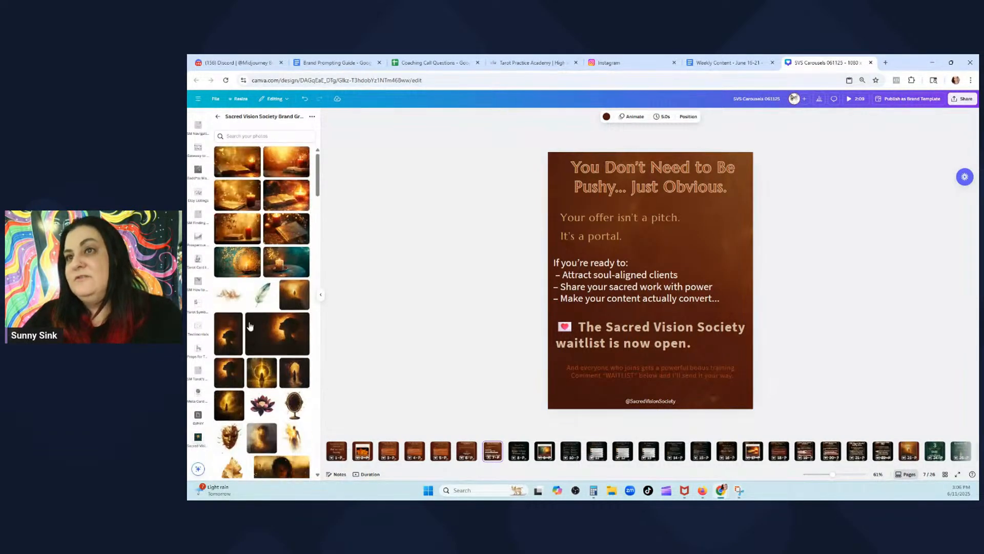
pyautogui.click(218, 117)
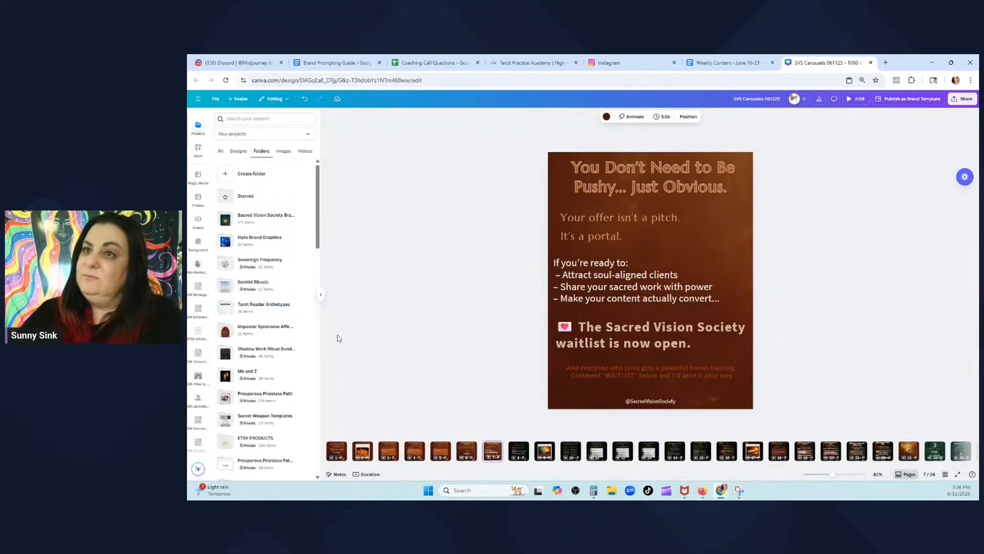
pyautogui.scroll(3, 194, 187)
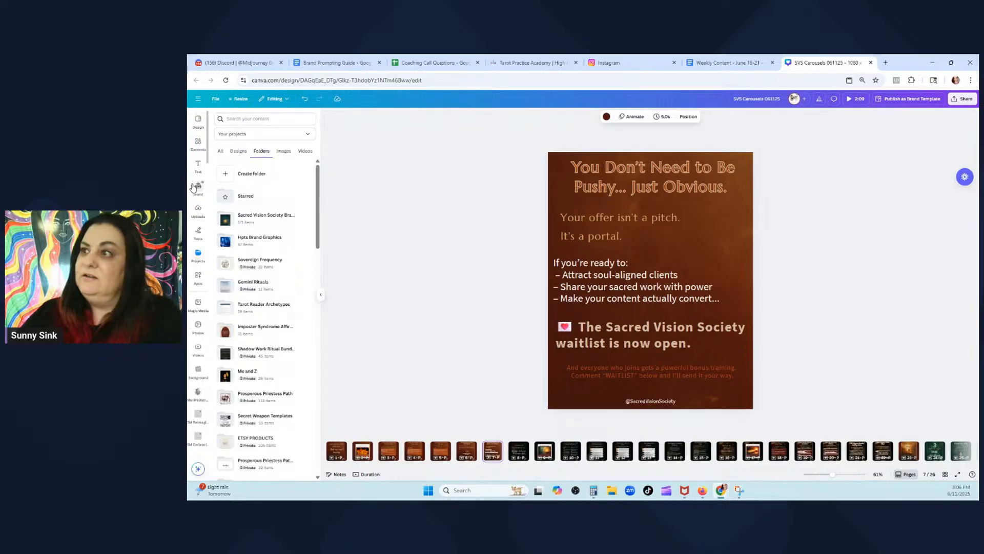
pyautogui.click(198, 191)
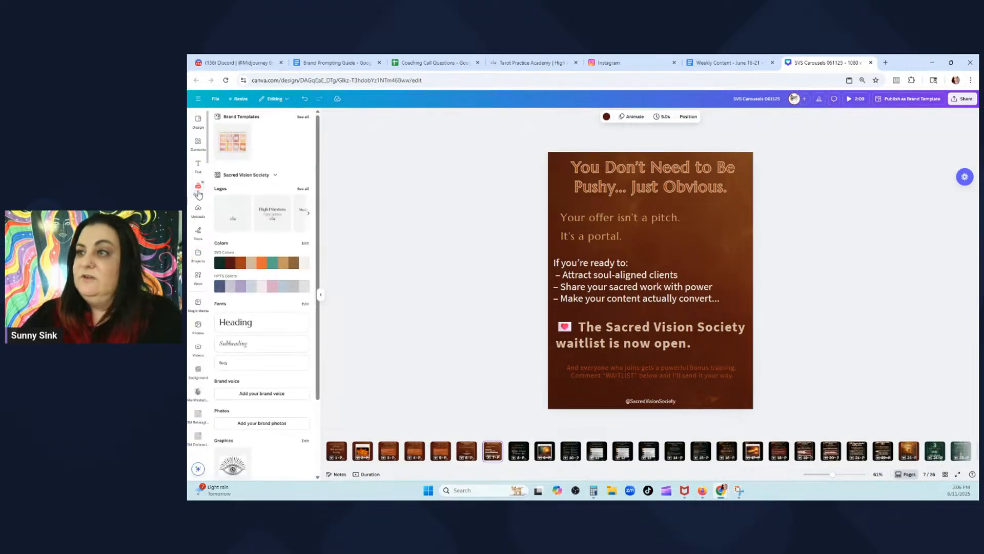
pyautogui.click(305, 189)
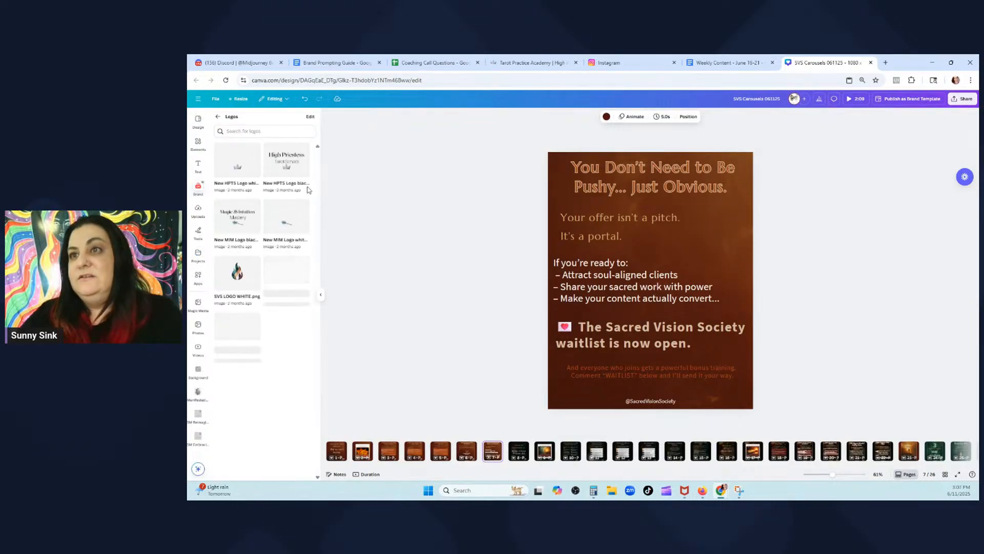
pyautogui.click(242, 284)
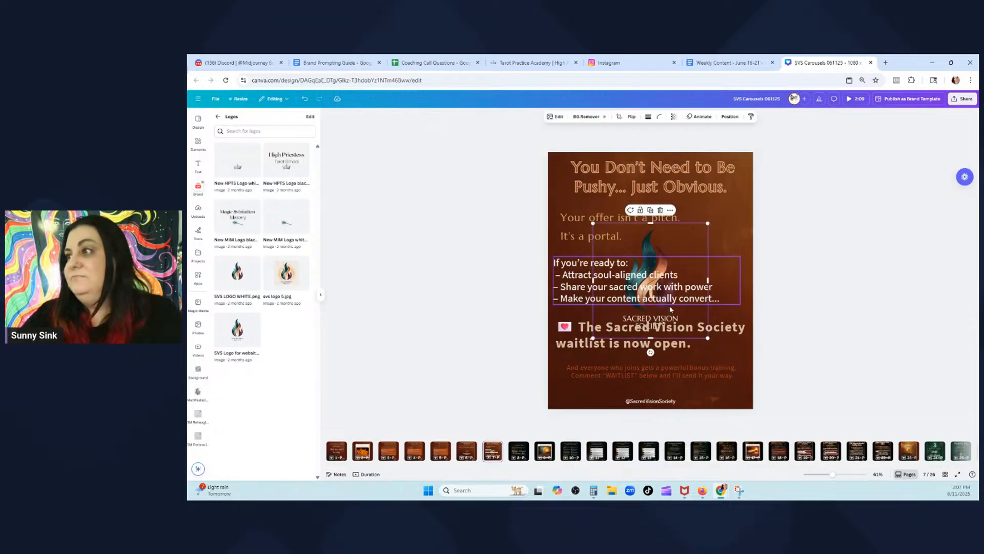
# Shrink page 7's logo to about half size and place it beside the "It's a portal." text
pyautogui.click(709, 340)
pyautogui.click(672, 237)
pyautogui.click(674, 260)
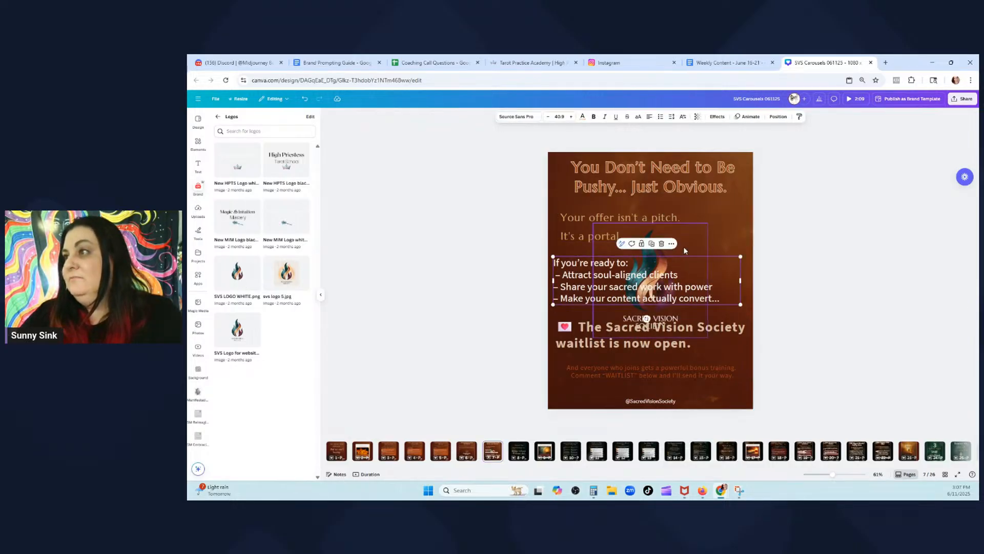
pyautogui.moveTo(690, 250); pyautogui.dragTo(753, 222)
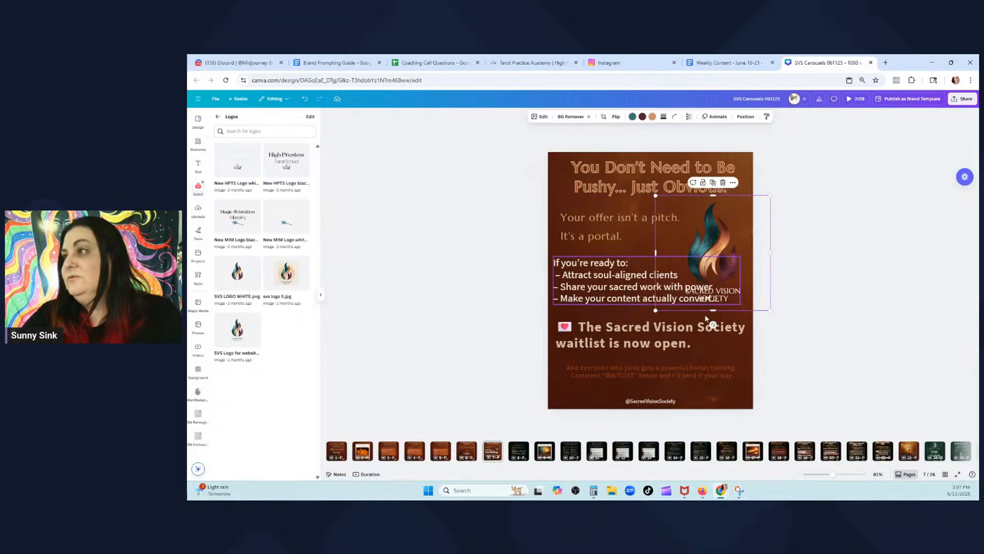
pyautogui.moveTo(655, 309); pyautogui.dragTo(728, 247)
pyautogui.click(807, 271)
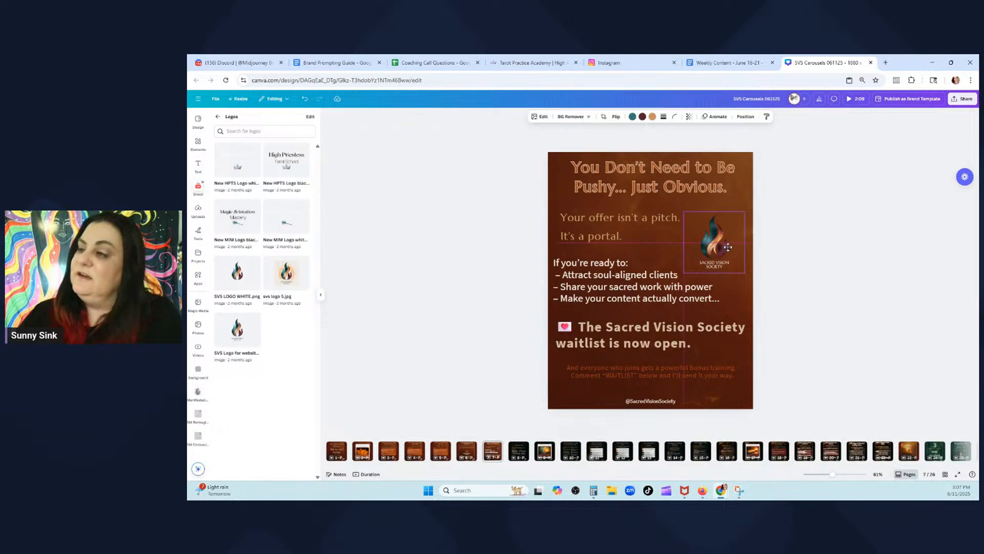
pyautogui.click(901, 256)
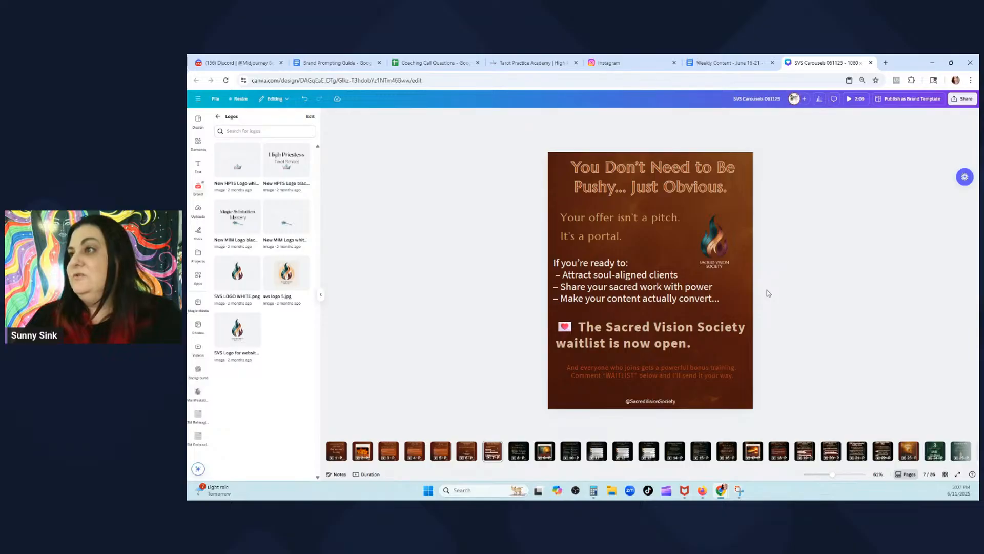
# Copy the Sacred Vision Society logo on page 7
pyautogui.click(736, 272)
pyautogui.click(727, 225)
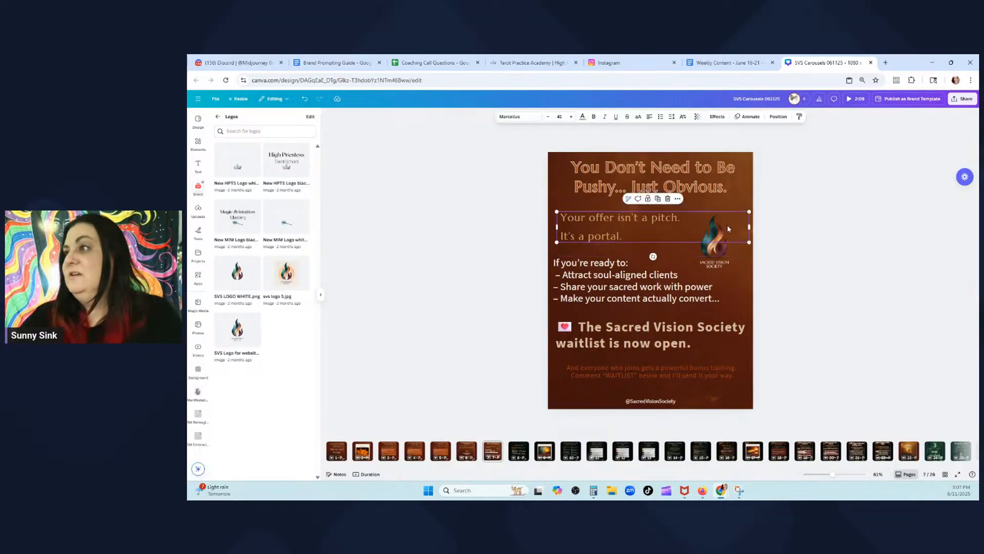
pyautogui.rightClick(727, 224)
pyautogui.click(860, 263)
pyautogui.click(742, 260)
pyautogui.rightClick(741, 259)
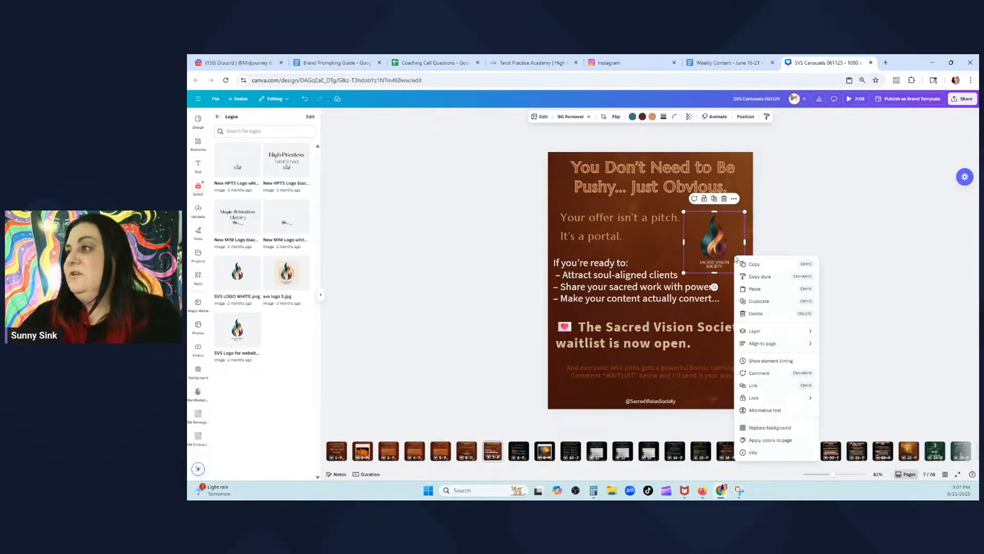
pyautogui.click(754, 265)
# Review pages 8 through 22 of the second and third carousels, checking each slide's text and layout
pyautogui.click(519, 452)
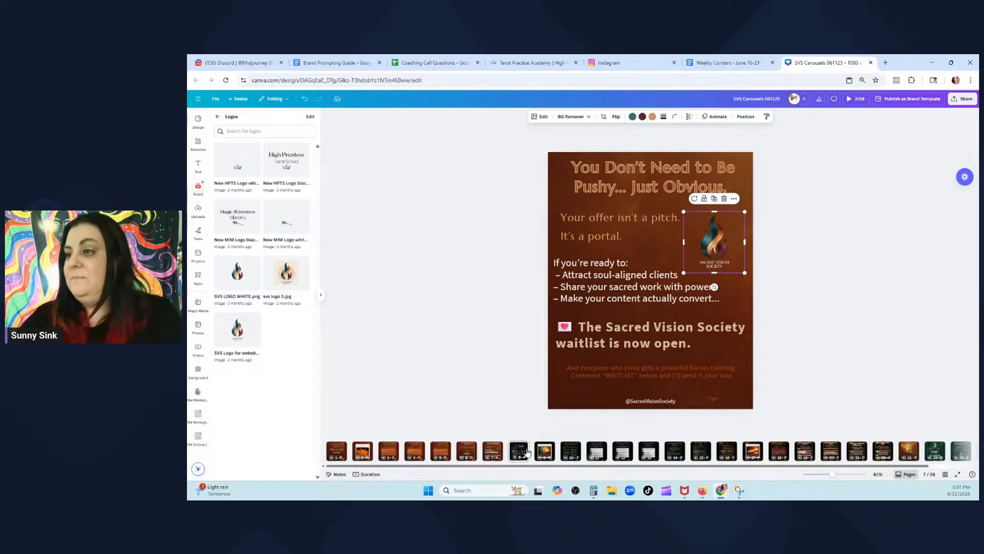
pyautogui.press('Right')
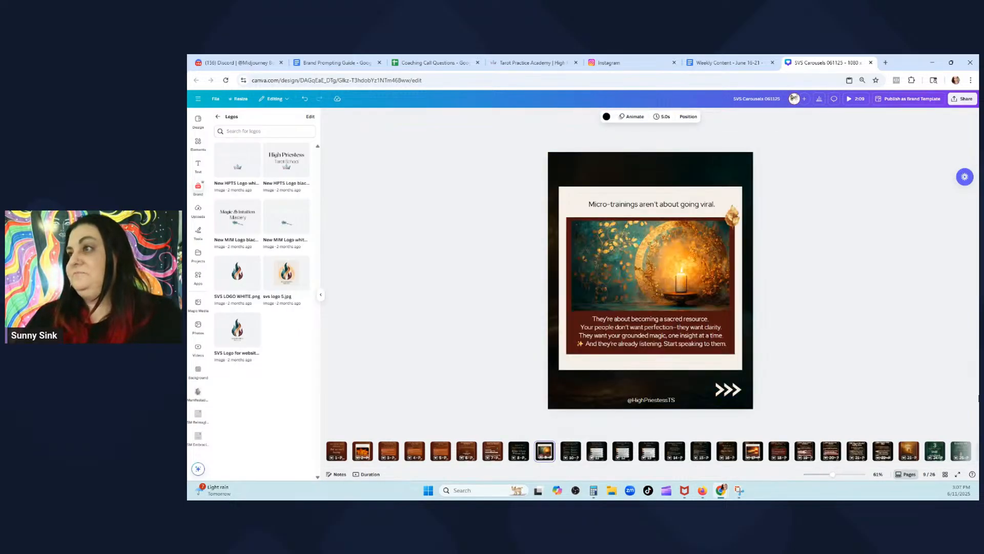
pyautogui.press('Right')
pyautogui.press('Right')
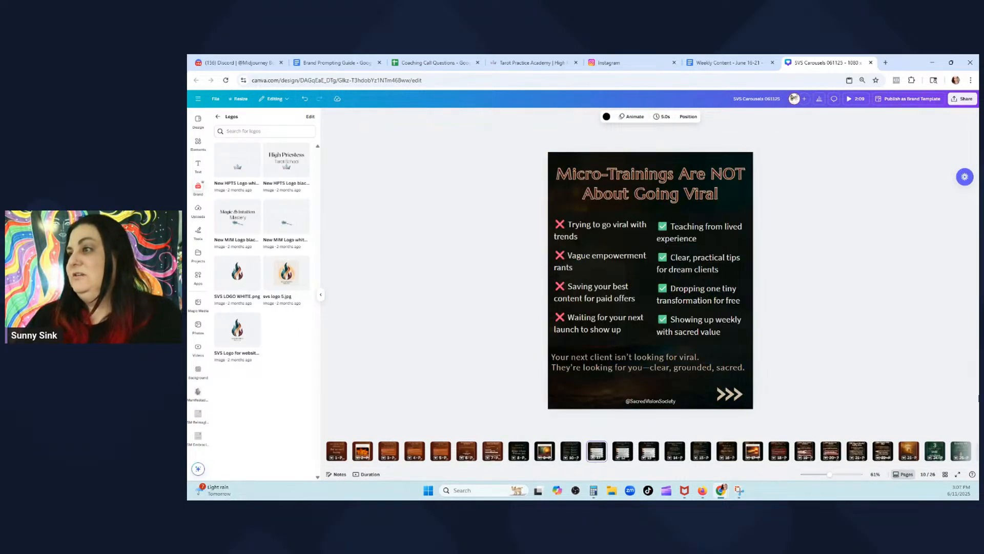
pyautogui.press('Right')
pyautogui.press('Right')
pyautogui.press('Right')
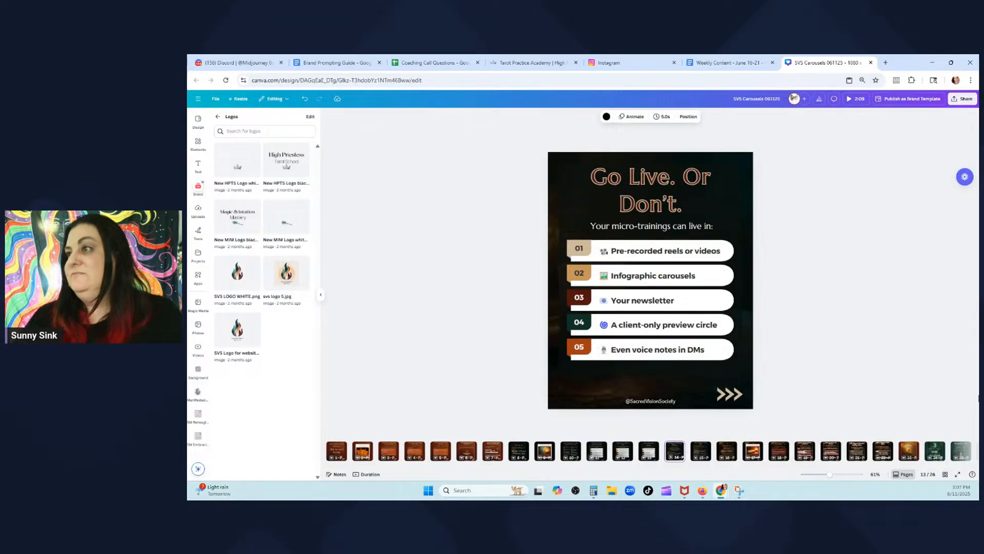
pyautogui.press('Right')
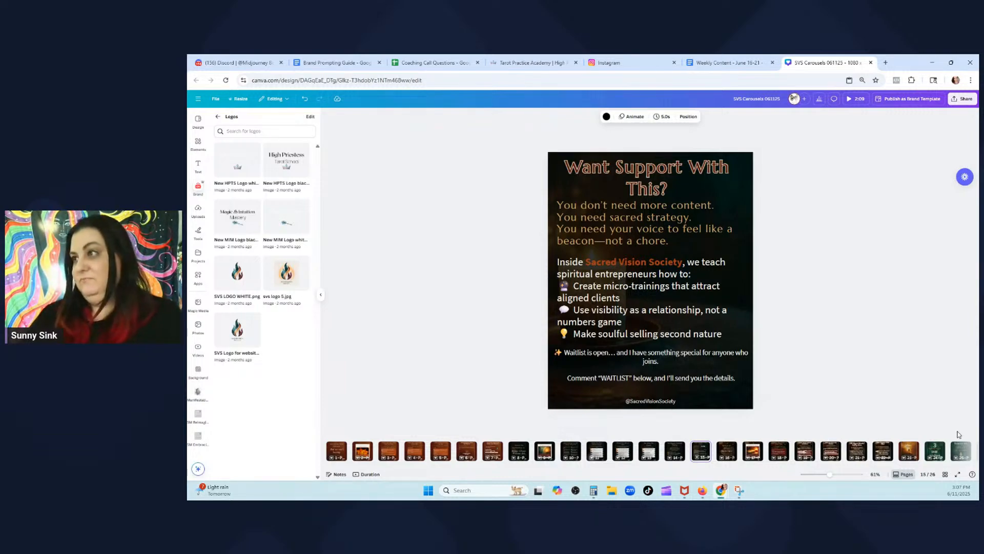
pyautogui.press('Right')
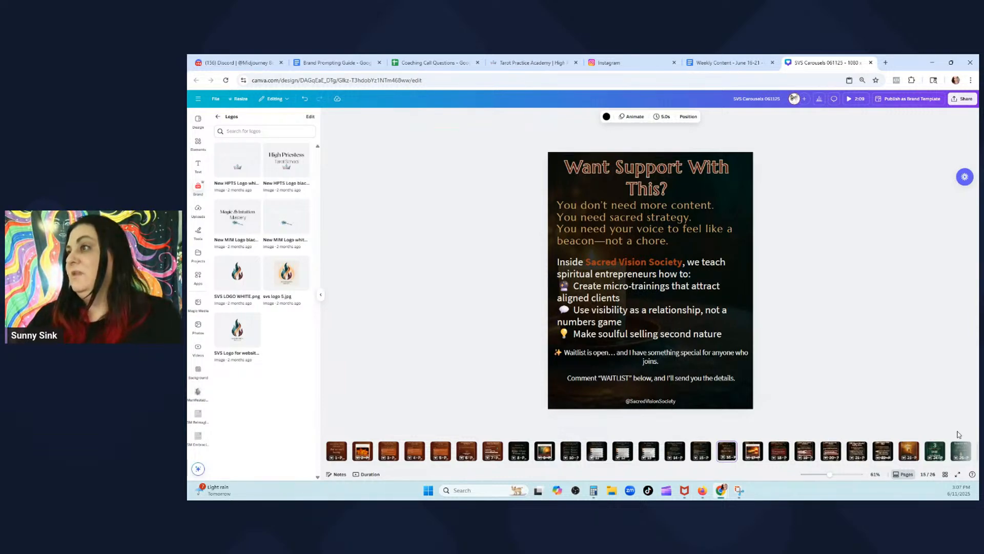
pyautogui.press('Right')
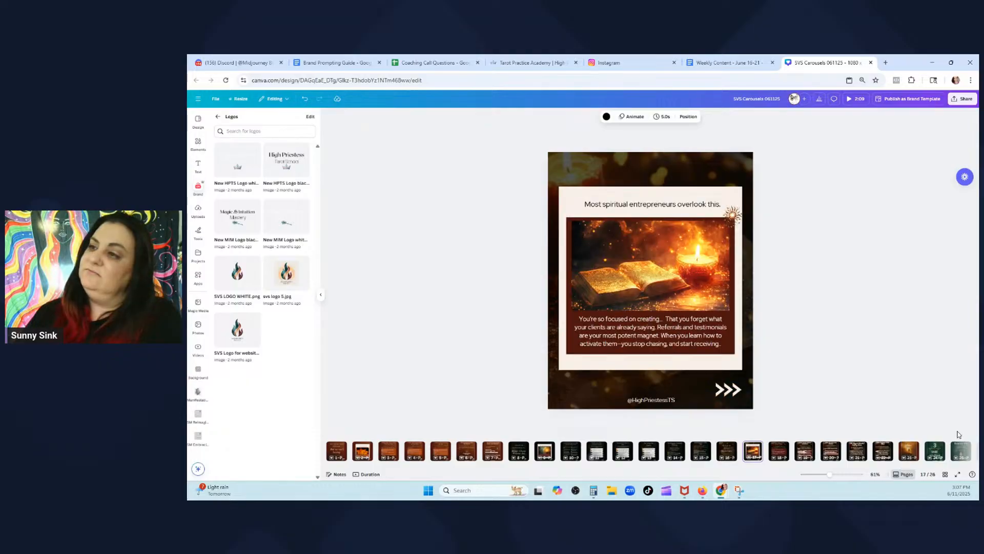
pyautogui.press('Right')
pyautogui.press('Right')
pyautogui.press('Right')
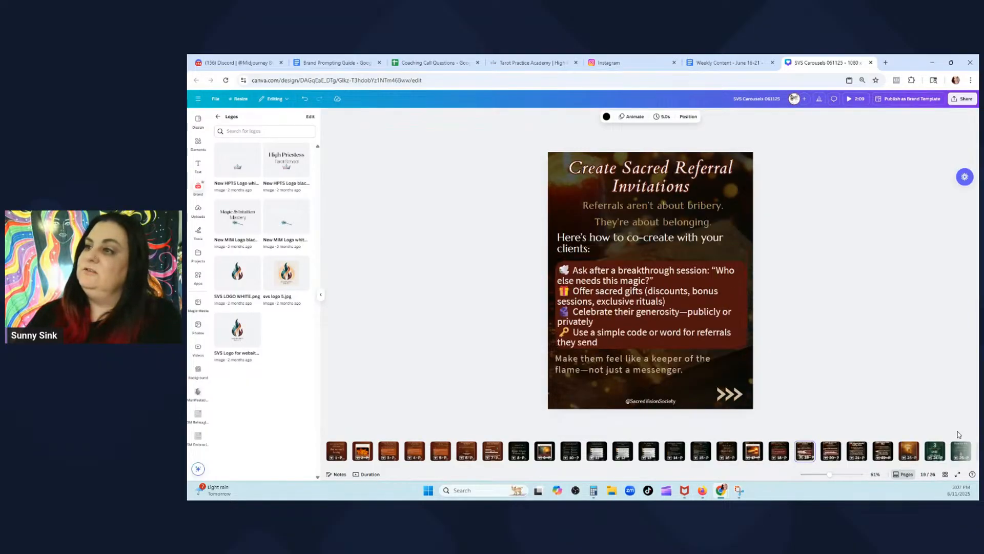
pyautogui.press('Right')
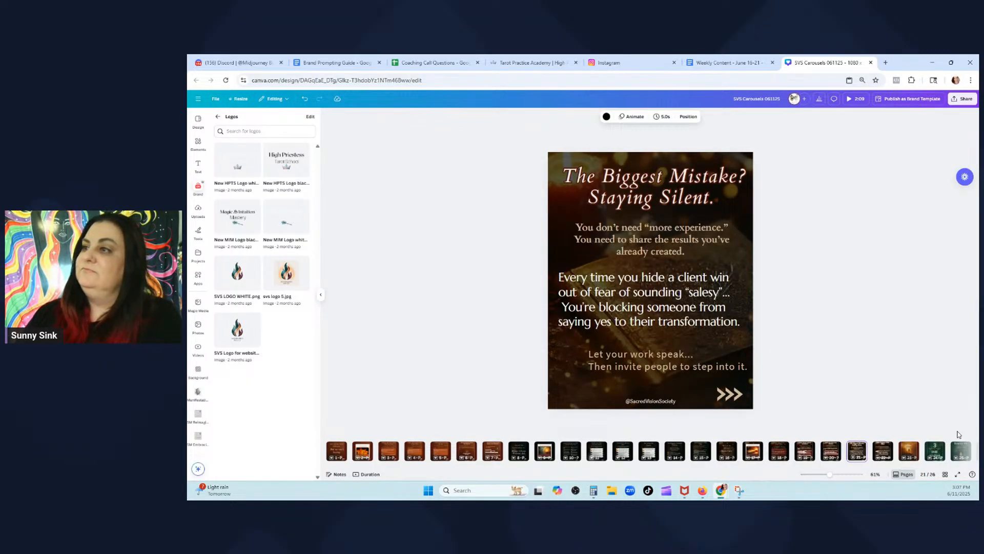
pyautogui.press('Right')
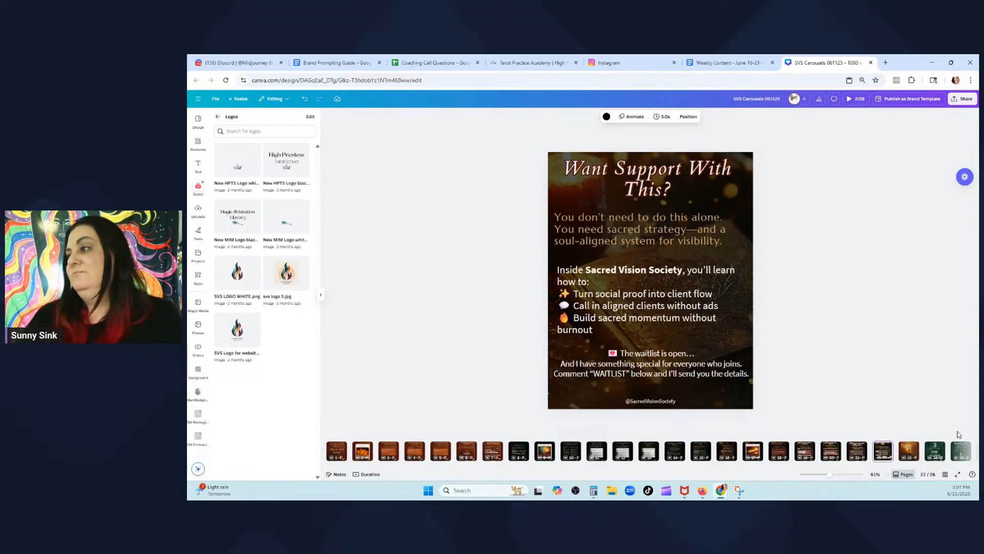
pyautogui.press('Right')
pyautogui.press('Left')
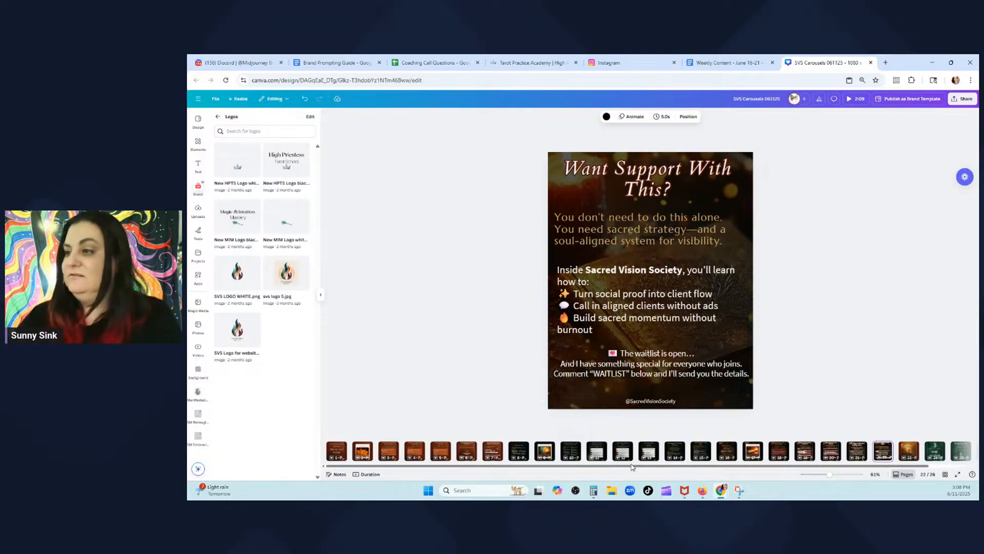
# Delete the leftover pages 23 through 26 and return to page 1
pyautogui.moveTo(630, 466); pyautogui.dragTo(805, 468)
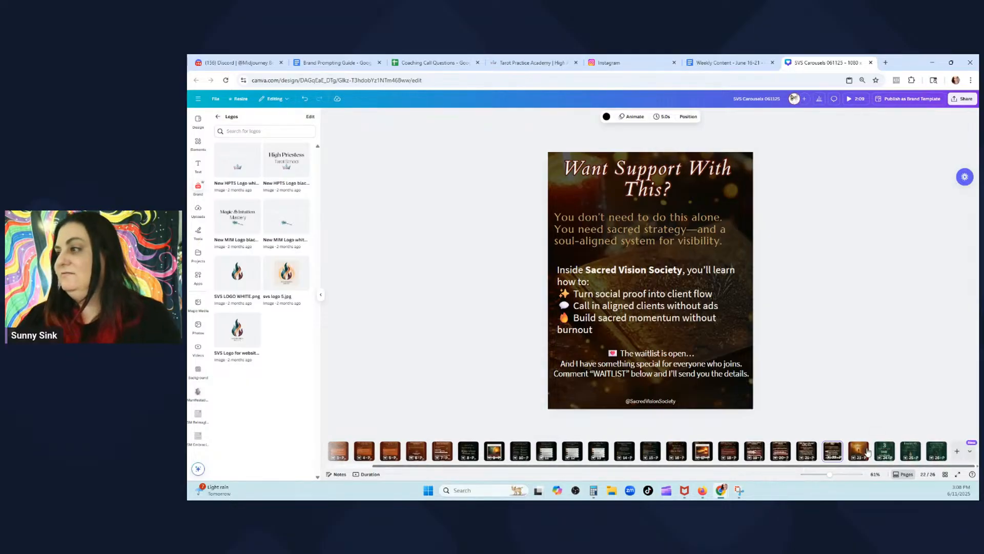
pyautogui.click(859, 452)
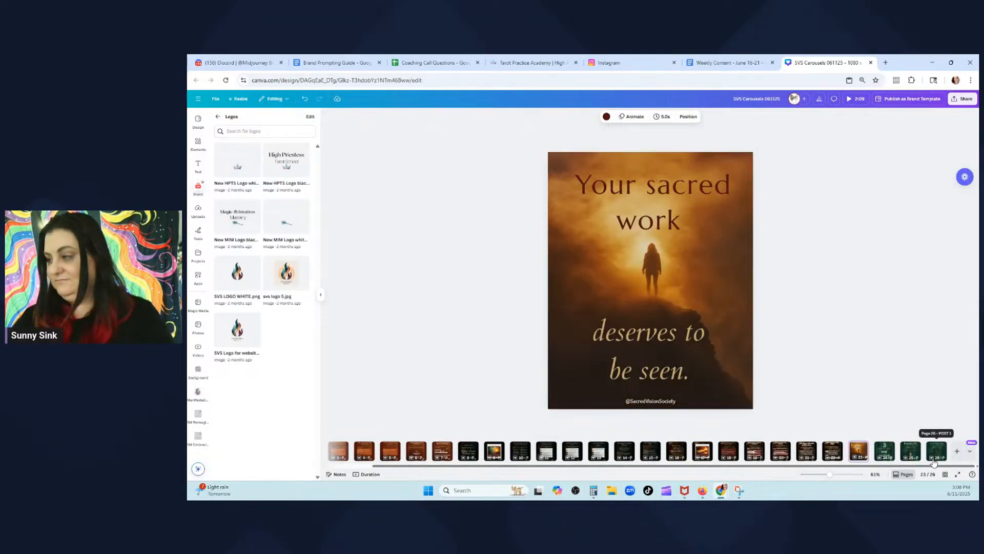
pyautogui.keyDown('shift'); pyautogui.click(934, 462); pyautogui.keyUp('shift')
pyautogui.rightClick(934, 462)
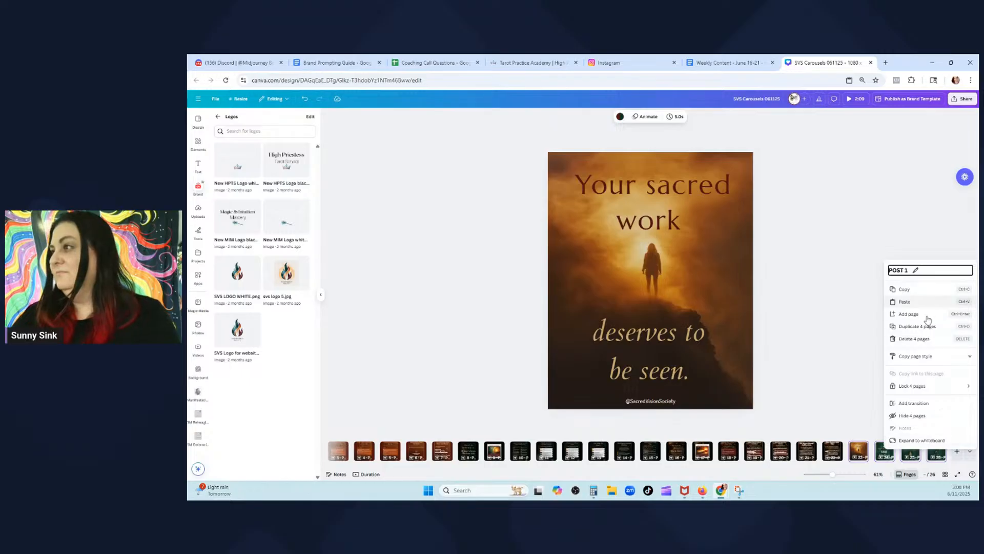
pyautogui.click(917, 339)
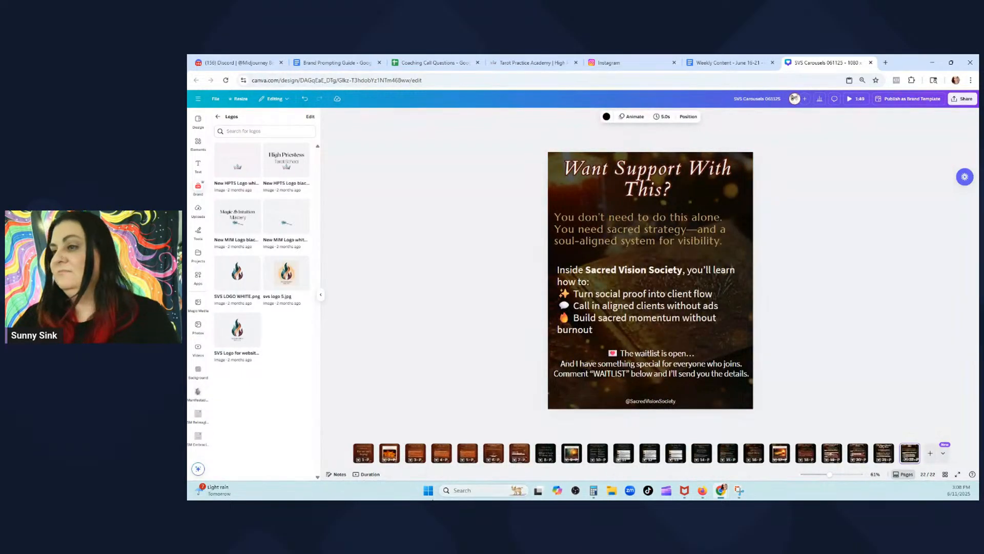
pyautogui.click(364, 452)
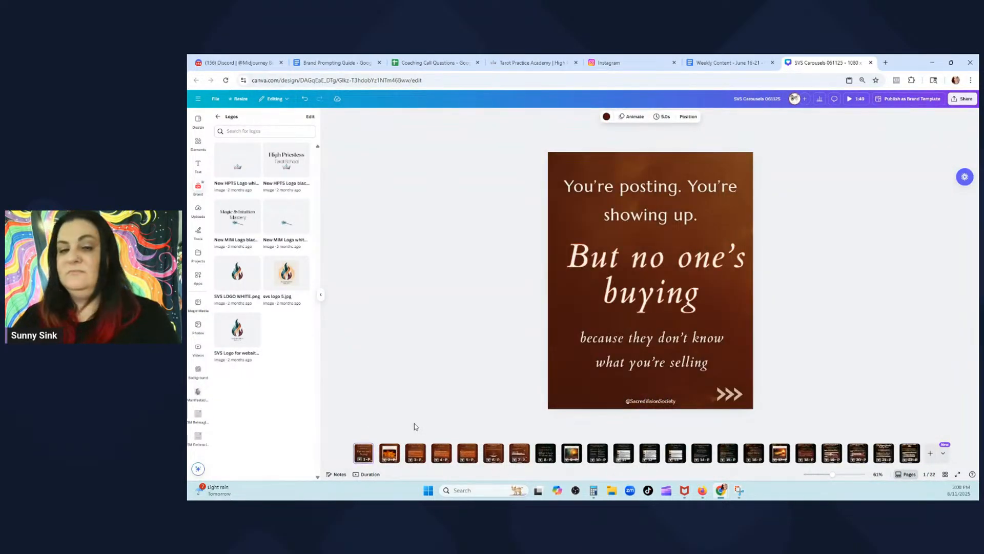
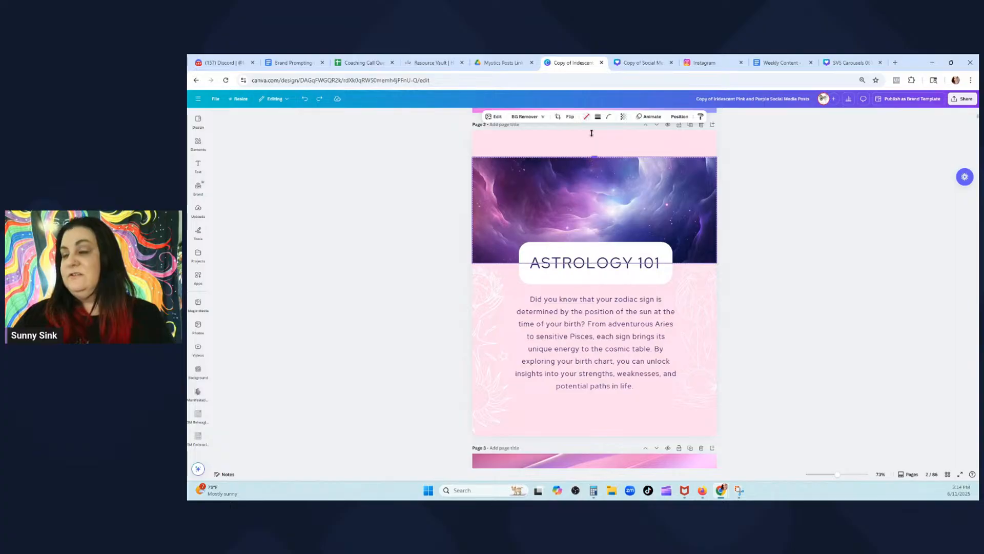
# Enlarge the white "Did You Know?" card, moon graphic and text together on page 3 of the Iridescent Pink and Purple template
pyautogui.click(786, 228)
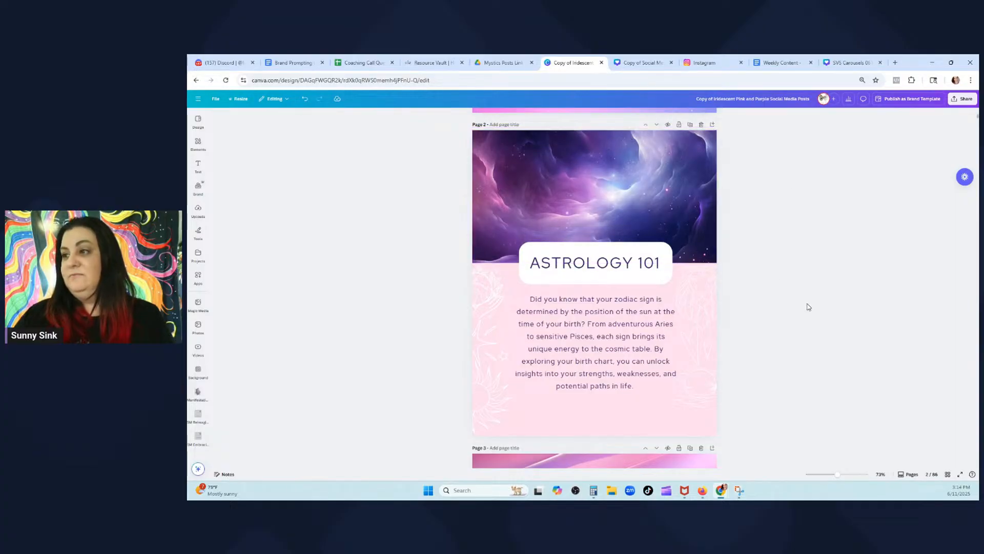
pyautogui.scroll(-2, 803, 306)
pyautogui.scroll(-5, 651, 231)
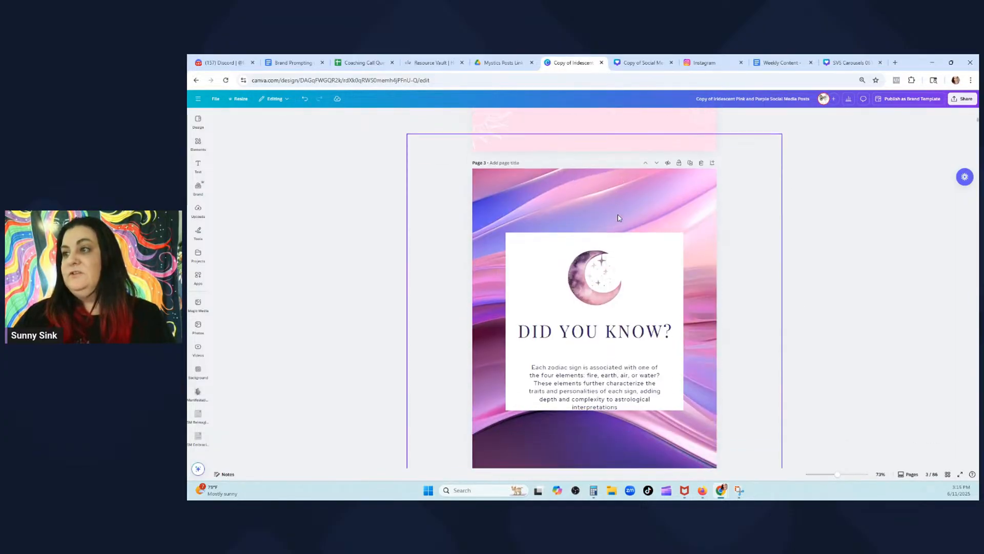
pyautogui.moveTo(785, 377); pyautogui.dragTo(518, 203)
pyautogui.moveTo(667, 327); pyautogui.dragTo(708, 373)
pyautogui.click(749, 341)
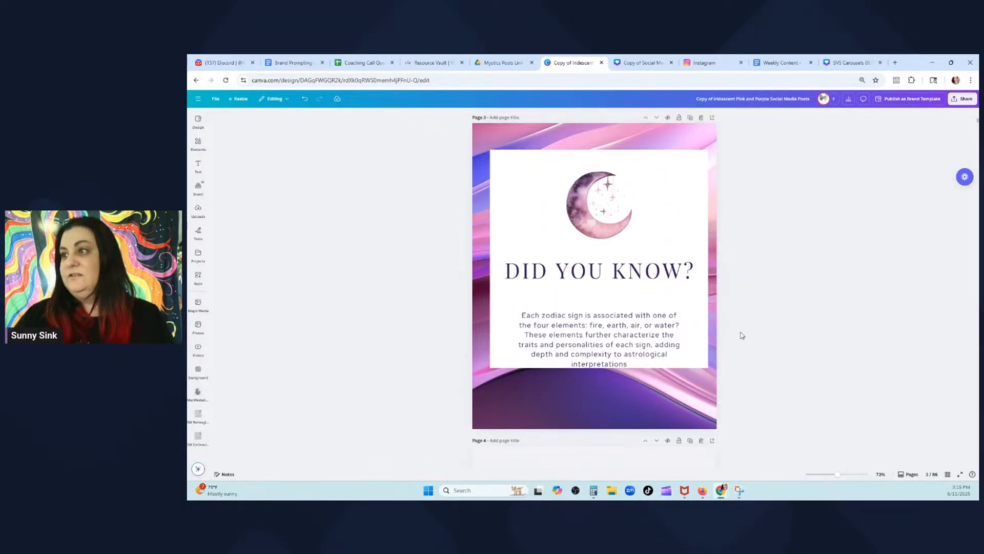
# Extend the white card's lower edge on page 3 below the end of the zodiac elements paragraph
pyautogui.click(693, 323)
pyautogui.moveTo(599, 368); pyautogui.dragTo(599, 395)
pyautogui.moveTo(680, 366); pyautogui.dragTo(693, 382)
pyautogui.click(753, 363)
pyautogui.scroll(4, 708, 262)
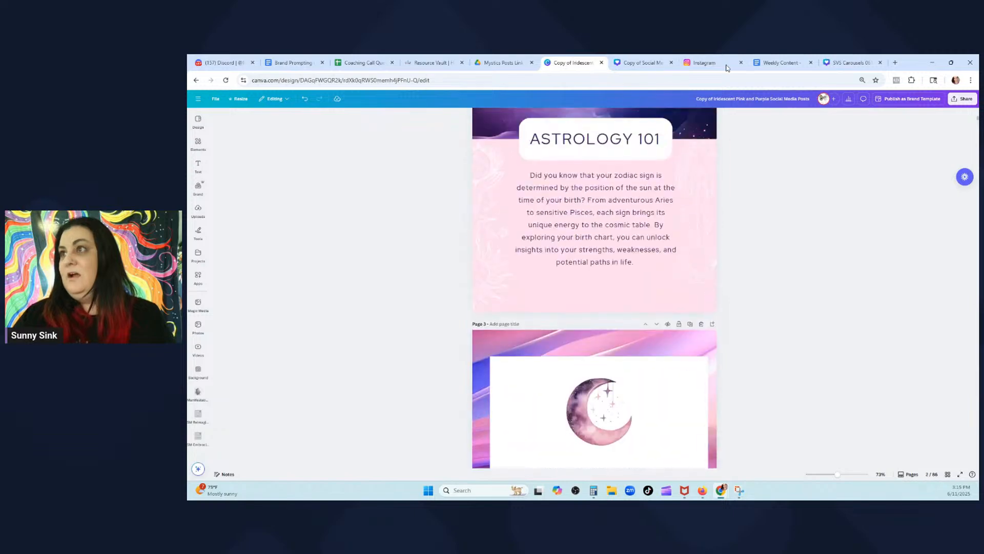
pyautogui.click(199, 165)
pyautogui.click(645, 264)
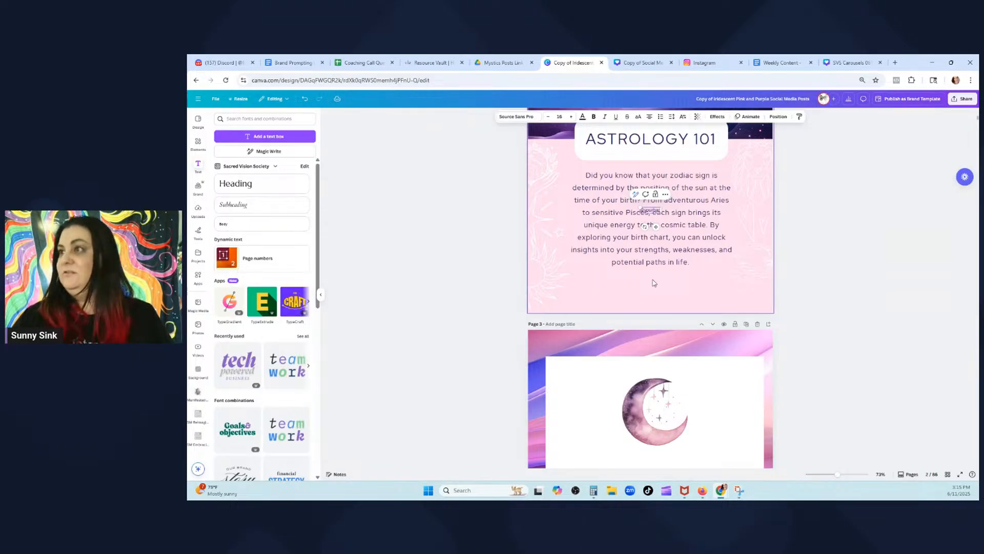
pyautogui.moveTo(656, 226); pyautogui.dragTo(658, 320)
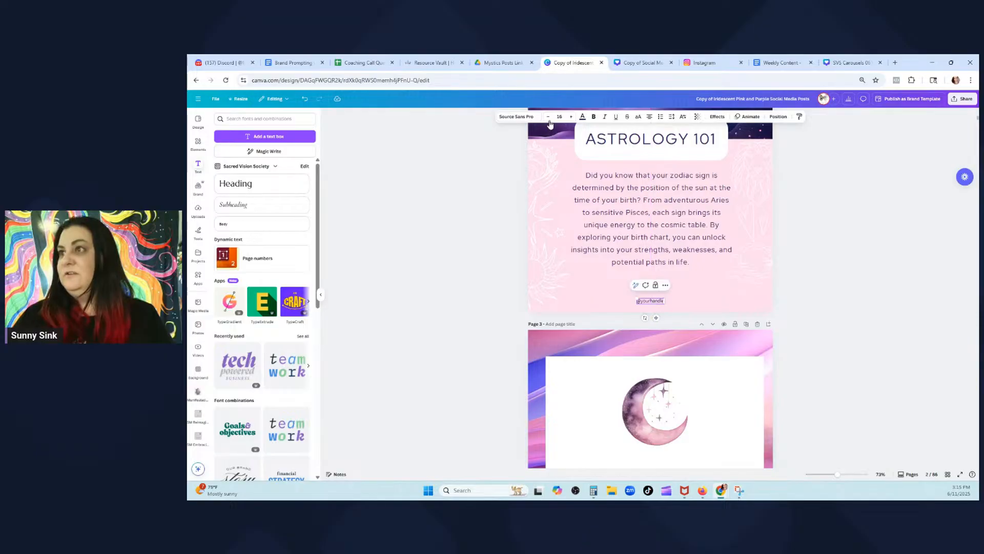
pyautogui.click(570, 118)
pyautogui.click(699, 291)
pyautogui.rightClick(663, 303)
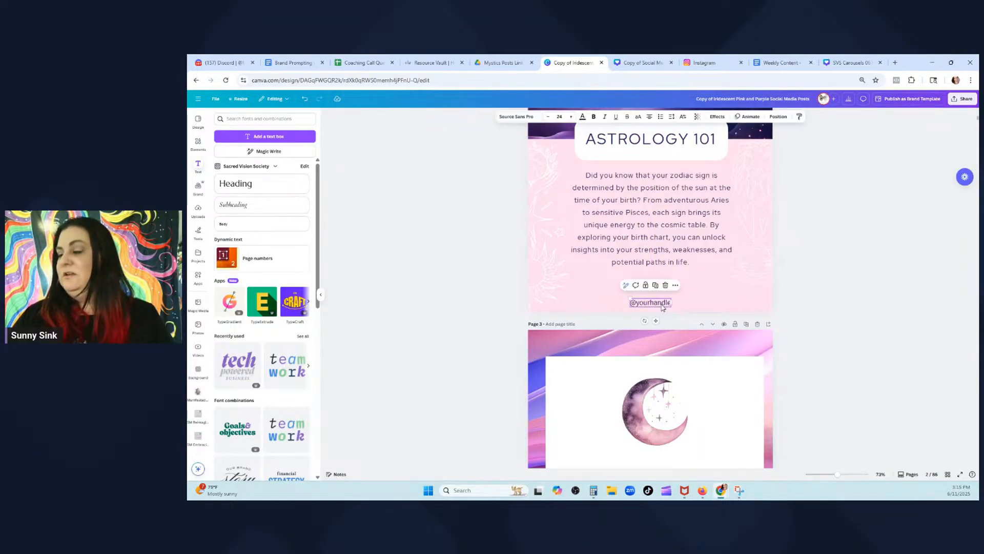
pyautogui.click(688, 315)
# Paste the handle onto page 3 below the white "Did You Know?" card and make its text white
pyautogui.scroll(-7, 688, 318)
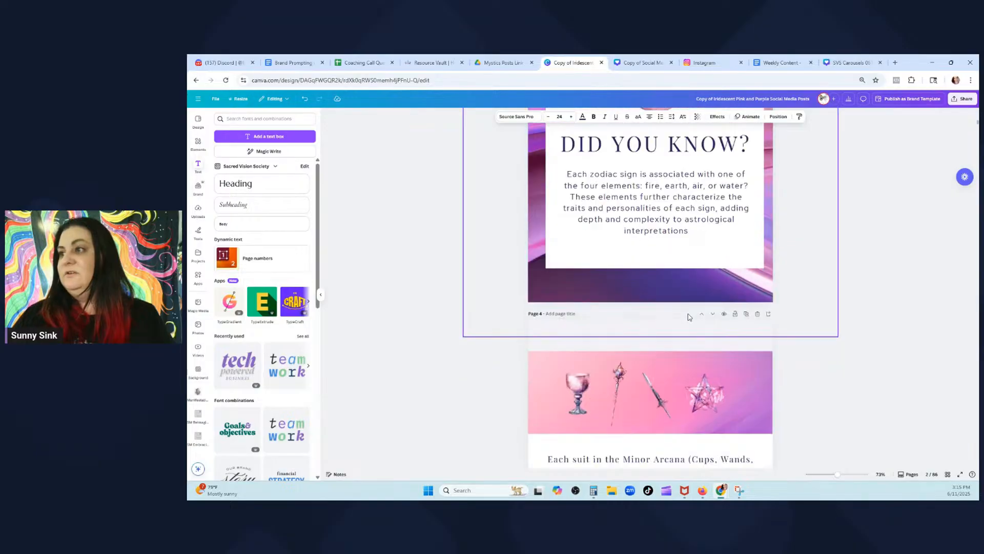
pyautogui.scroll(2, 681, 271)
pyautogui.click(682, 269)
pyautogui.hotkey('ctrl', 'v')
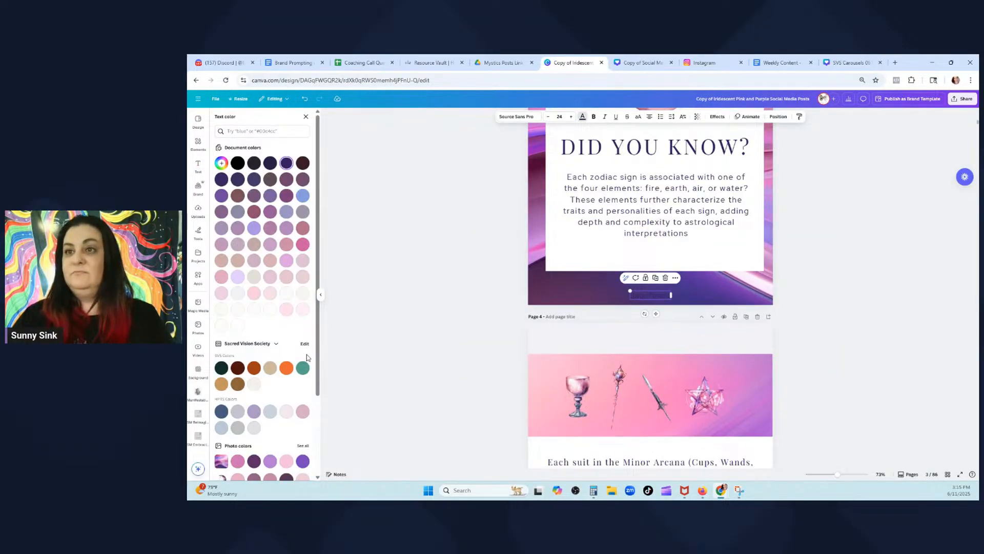
pyautogui.click(239, 326)
pyautogui.click(450, 296)
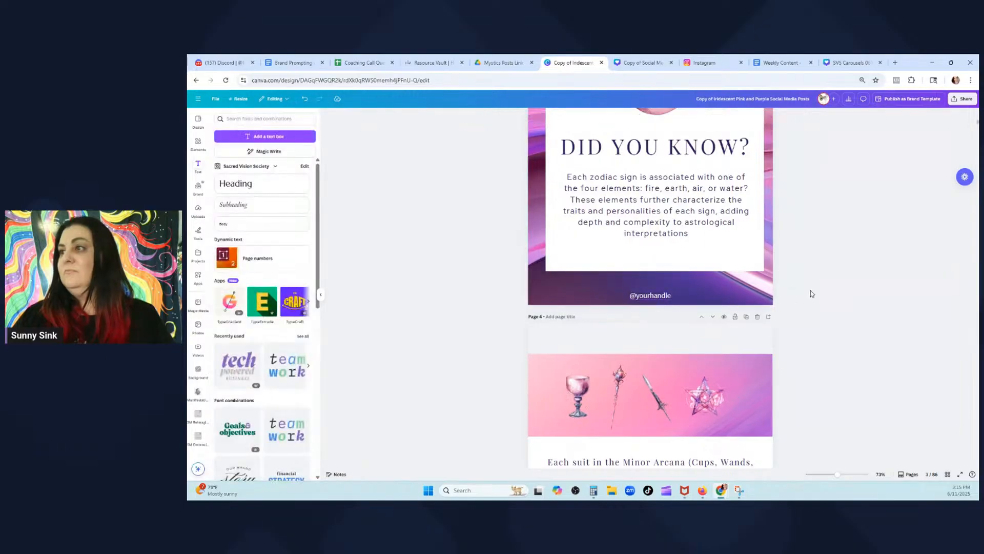
# Stretch the pink and purple background on page 4 up to the page's upper edge
pyautogui.scroll(-5, 786, 303)
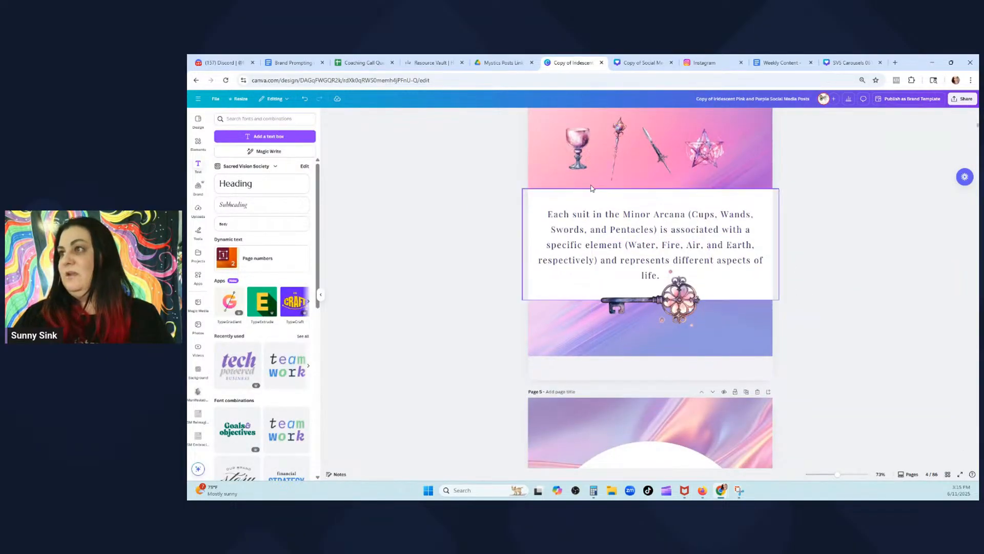
pyautogui.scroll(2, 432, 202)
pyautogui.moveTo(474, 215); pyautogui.dragTo(840, 233)
pyautogui.moveTo(689, 247)
pyautogui.mouseDown()
pyautogui.moveTo(678, 247)
pyautogui.moveTo(689, 247)
pyautogui.mouseUp()
pyautogui.click(794, 218)
pyautogui.click(651, 191)
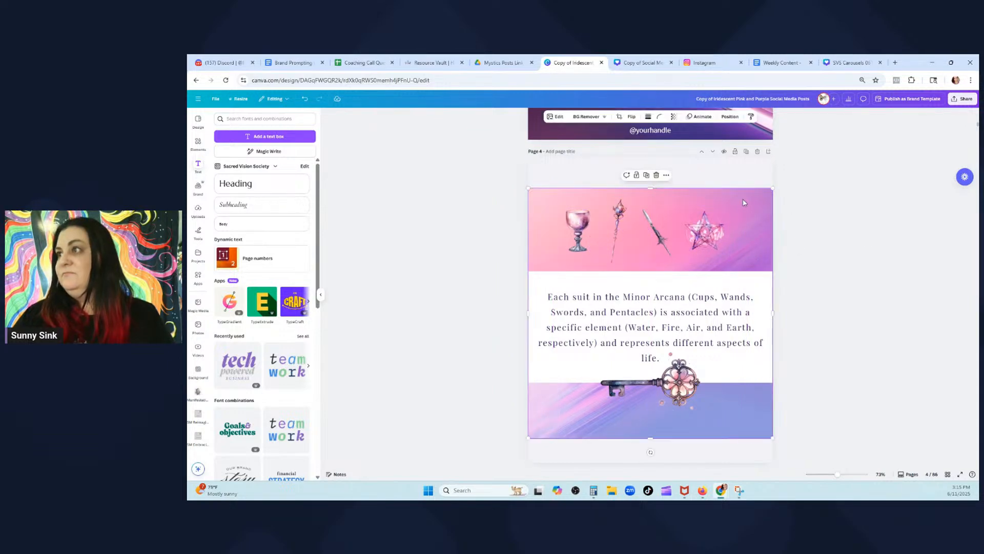
pyautogui.moveTo(651, 188); pyautogui.dragTo(654, 155)
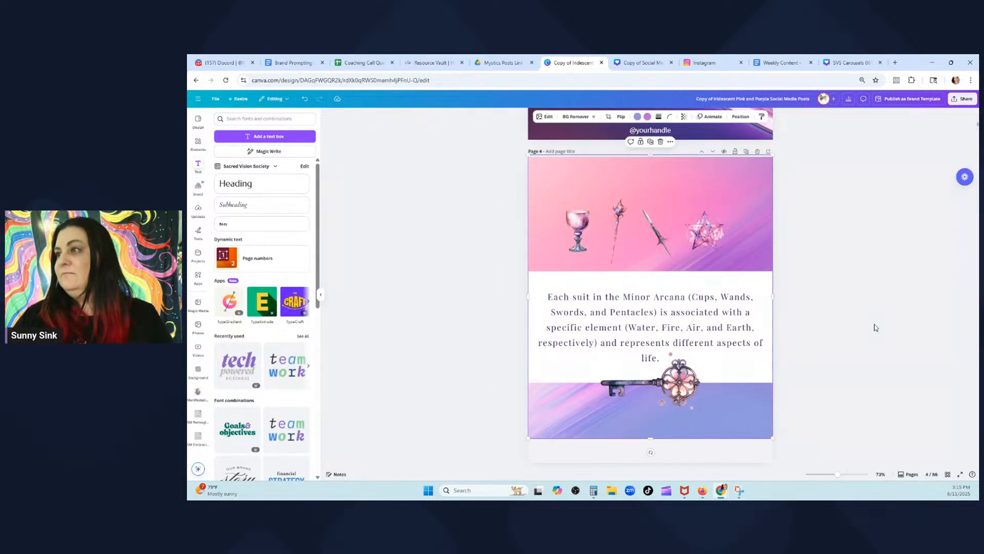
pyautogui.click(875, 330)
# Move the suit symbols, white text band, Minor Arcana paragraph and key slightly upward together on page 4
pyautogui.moveTo(802, 393); pyautogui.dragTo(582, 214)
pyautogui.moveTo(616, 252); pyautogui.dragTo(618, 255)
pyautogui.press('Escape')
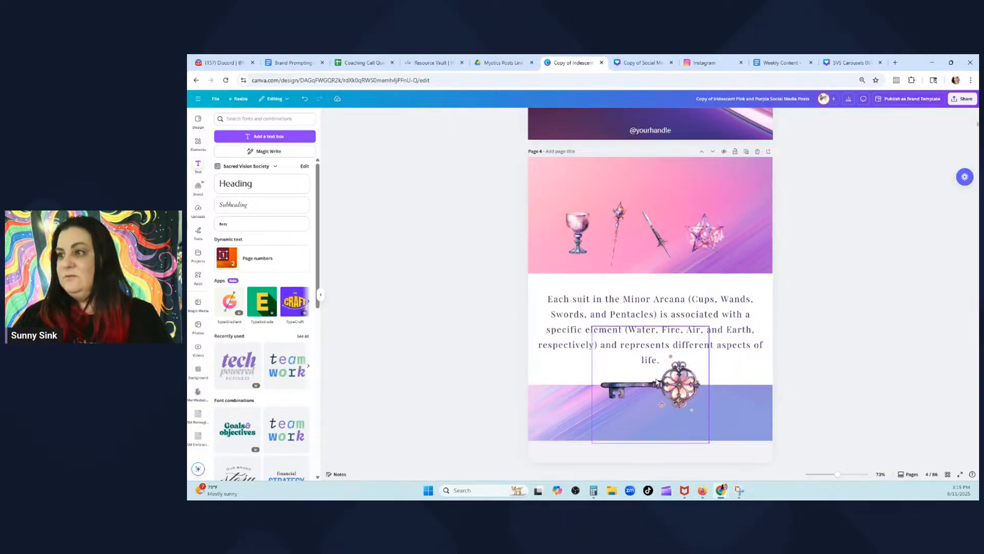
pyautogui.click(617, 354)
pyautogui.click(589, 286)
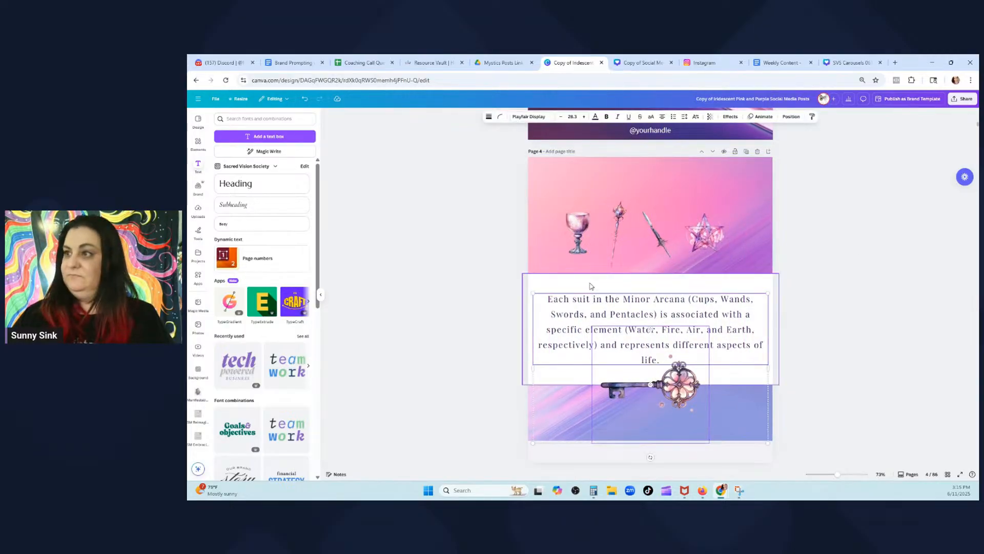
pyautogui.keyDown('shift'); pyautogui.click(588, 229); pyautogui.keyUp('shift')
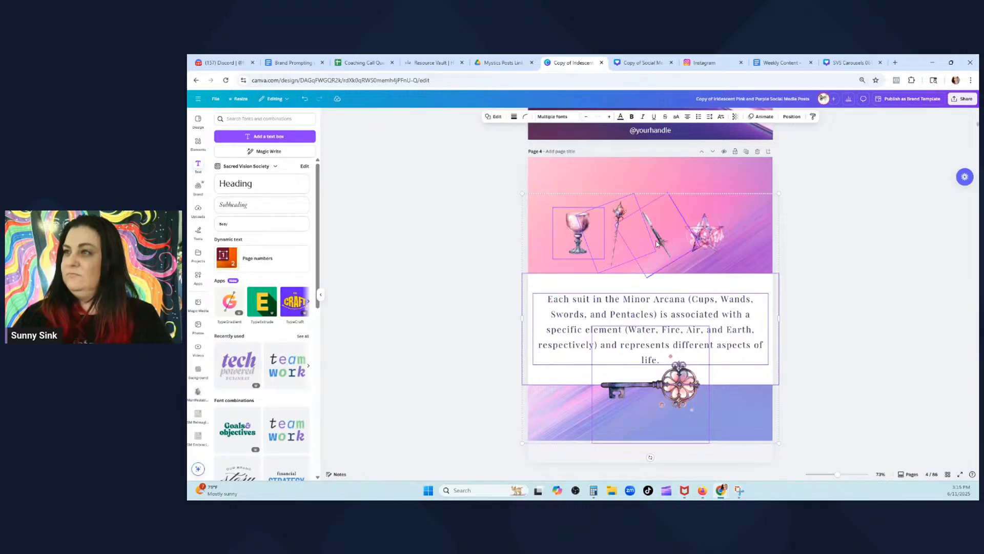
pyautogui.moveTo(701, 296)
pyautogui.mouseDown()
pyautogui.moveTo(707, 273)
pyautogui.moveTo(700, 284)
pyautogui.mouseUp()
pyautogui.click(857, 271)
# Move the white "Spiritual Exploration" hexagon on page 9 down so it sits against the "Decision Making" hexagon
pyautogui.scroll(-1, 868, 290)
pyautogui.scroll(-10, 868, 290)
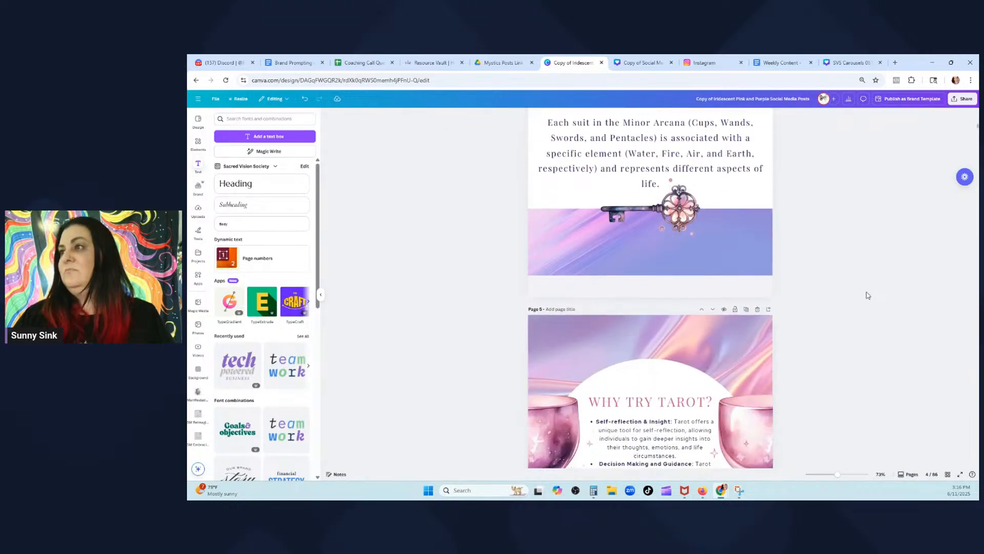
pyautogui.scroll(-10, 924, 313)
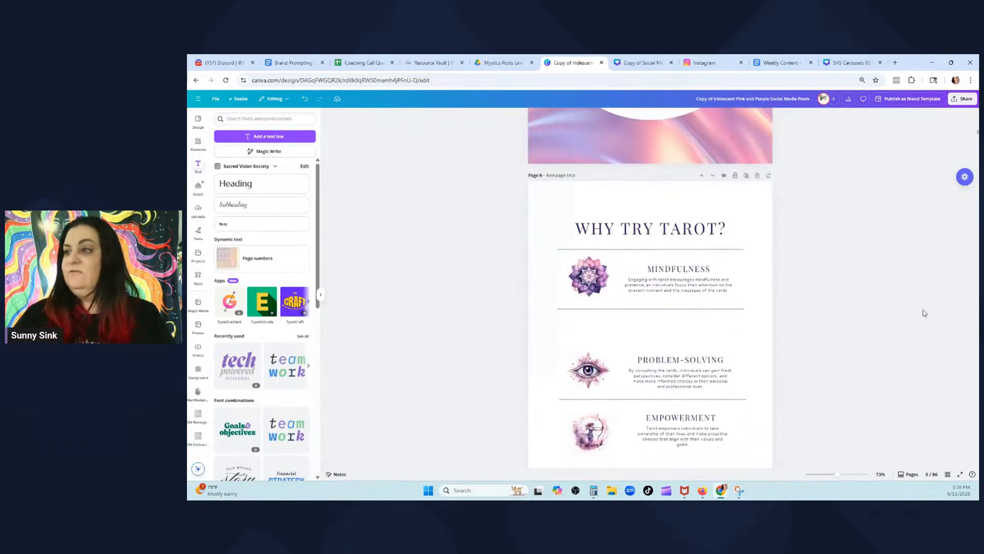
pyautogui.scroll(-10, 925, 313)
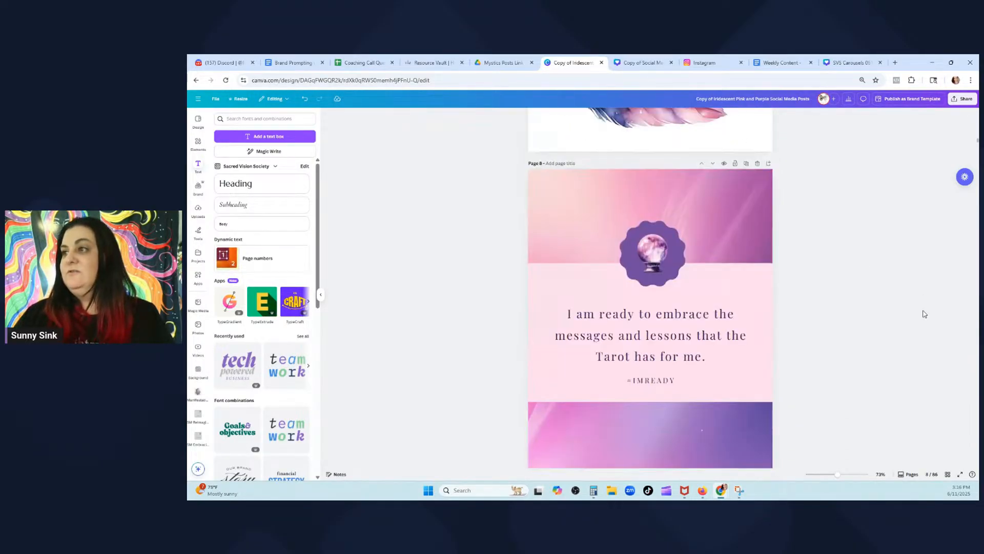
pyautogui.scroll(-2, 924, 313)
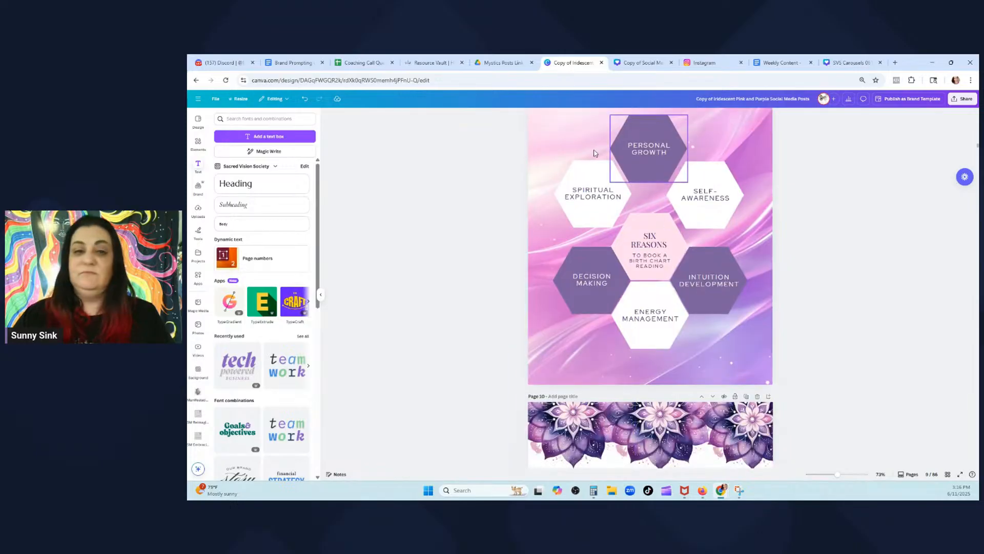
pyautogui.moveTo(615, 204); pyautogui.dragTo(611, 204)
pyautogui.click(465, 189)
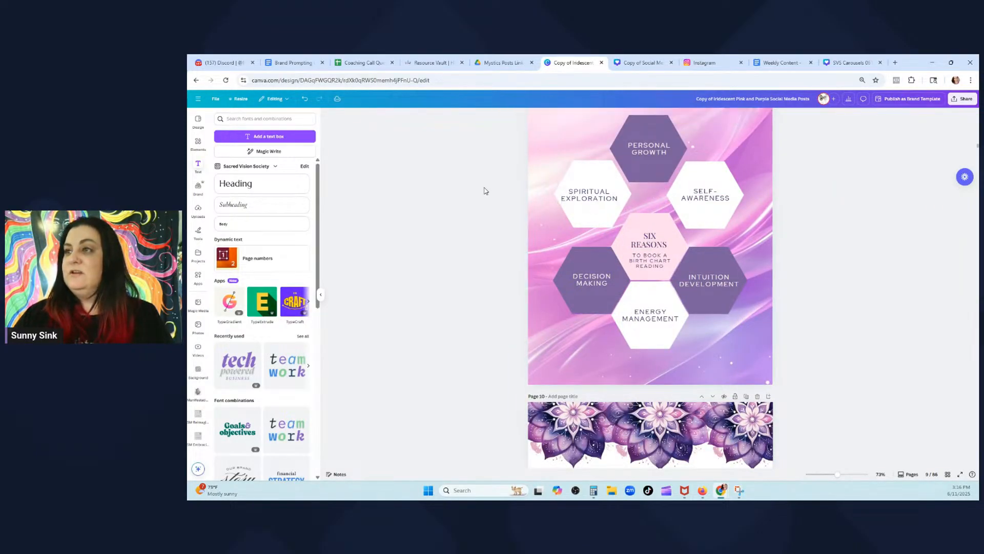
pyautogui.click(304, 99)
pyautogui.moveTo(585, 199); pyautogui.dragTo(583, 217)
pyautogui.click(850, 195)
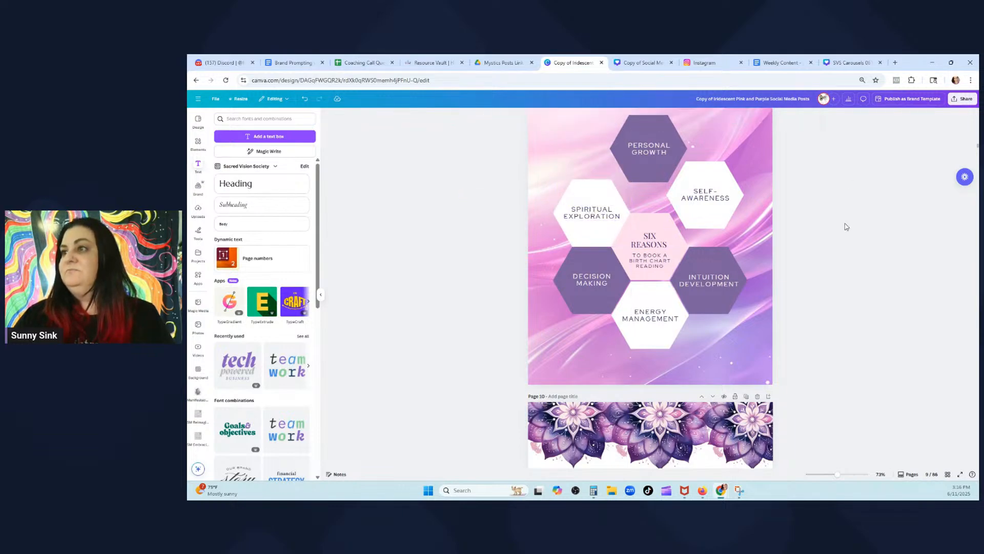
# Move the "Tarot is a tool for self-discovery" quote on page 12 up, closer to the opening quotation mark
pyautogui.scroll(-9, 861, 269)
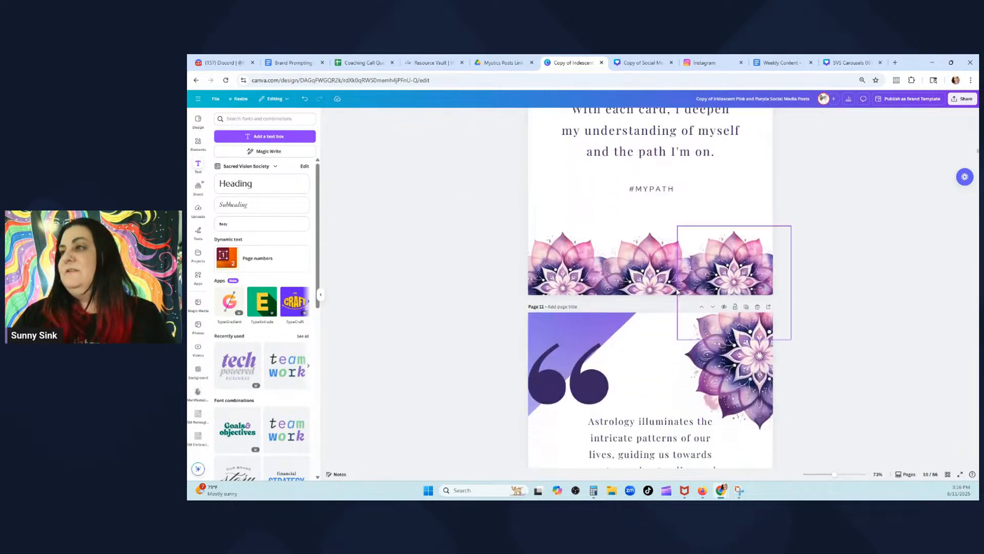
pyautogui.scroll(5, 667, 246)
pyautogui.scroll(4, 665, 255)
pyautogui.scroll(-10, 801, 264)
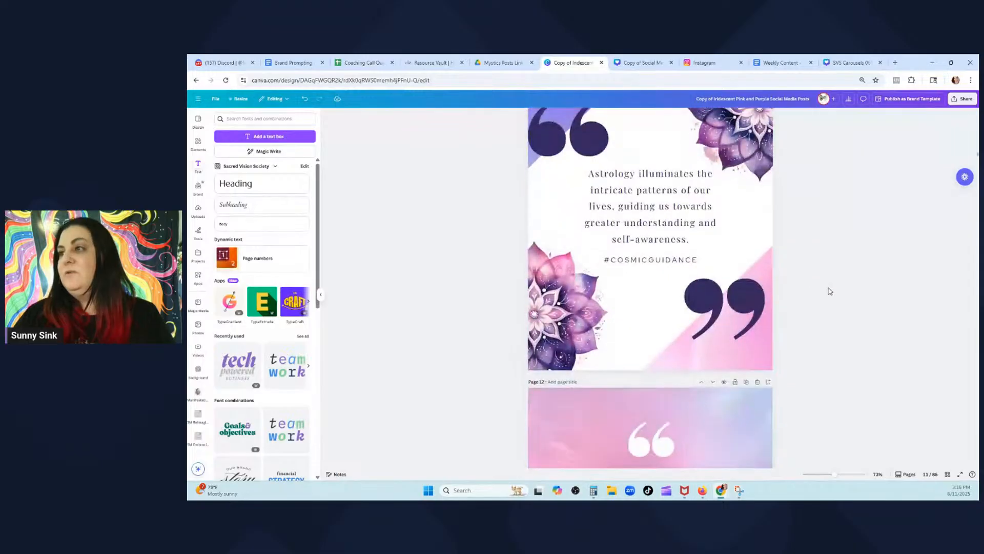
pyautogui.scroll(-5, 831, 295)
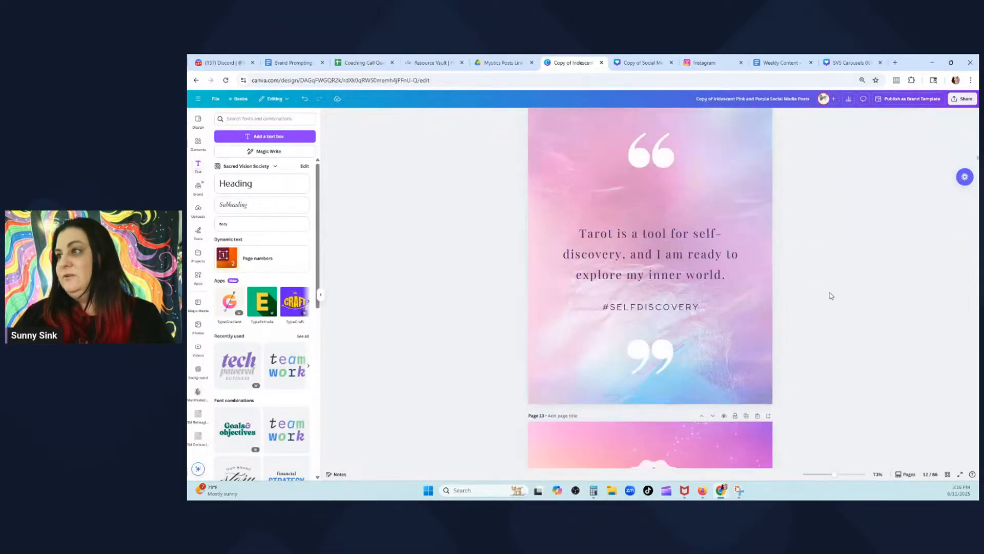
pyautogui.scroll(-3, 831, 296)
pyautogui.scroll(4, 828, 294)
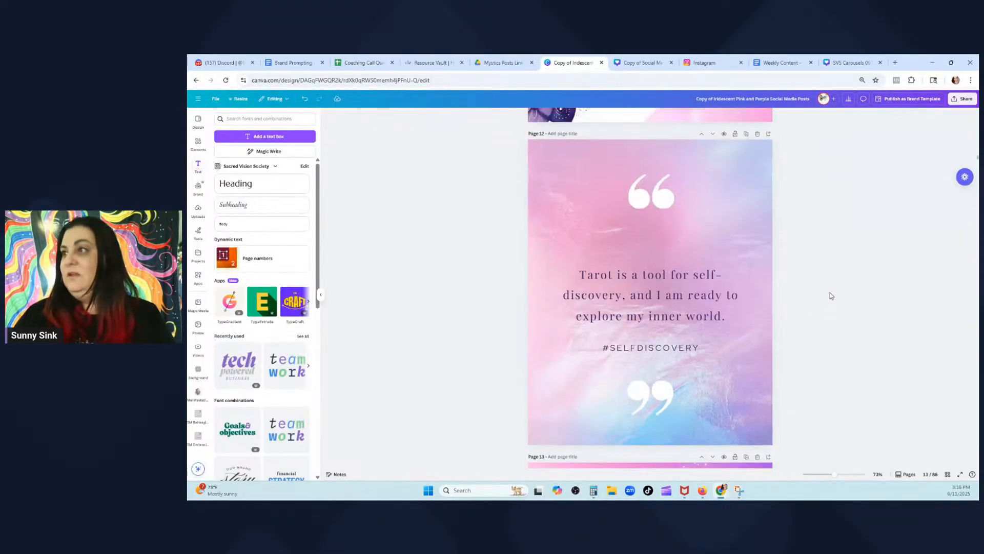
pyautogui.click(685, 315)
pyautogui.moveTo(684, 315); pyautogui.dragTo(682, 292)
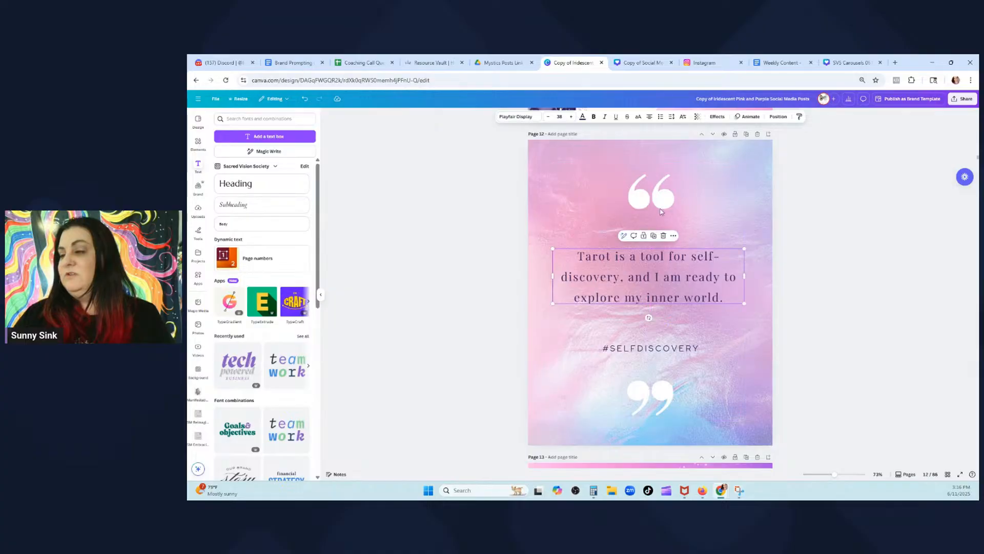
# Review pages 13 through 18, checking how the testimonial and tarot layouts fit the taller page
pyautogui.scroll(-10, 817, 281)
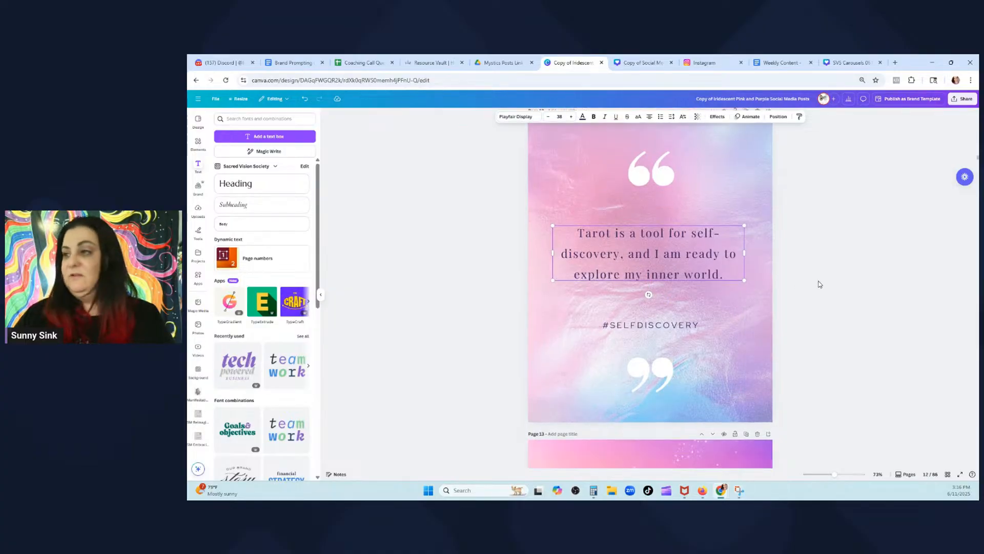
pyautogui.scroll(-10, 819, 286)
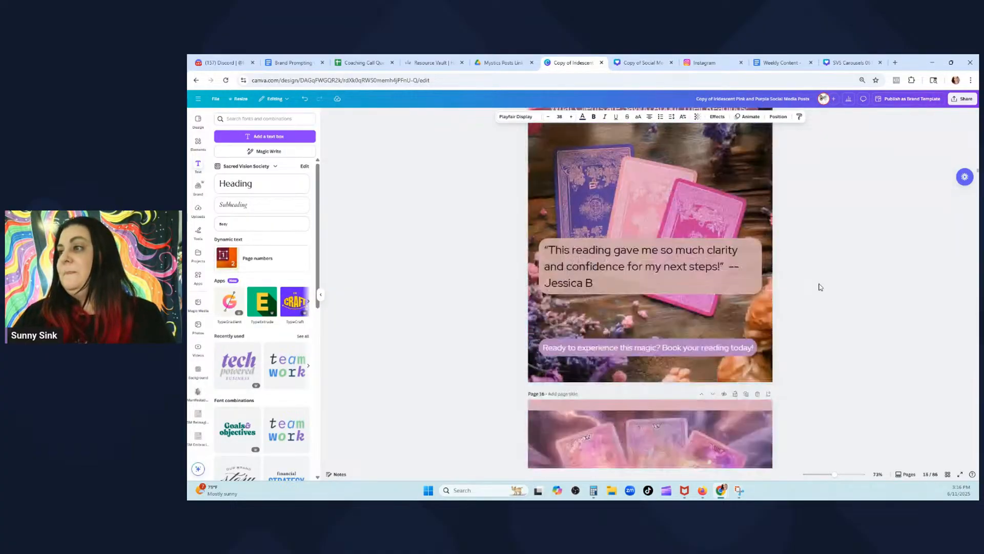
pyautogui.scroll(5, 818, 287)
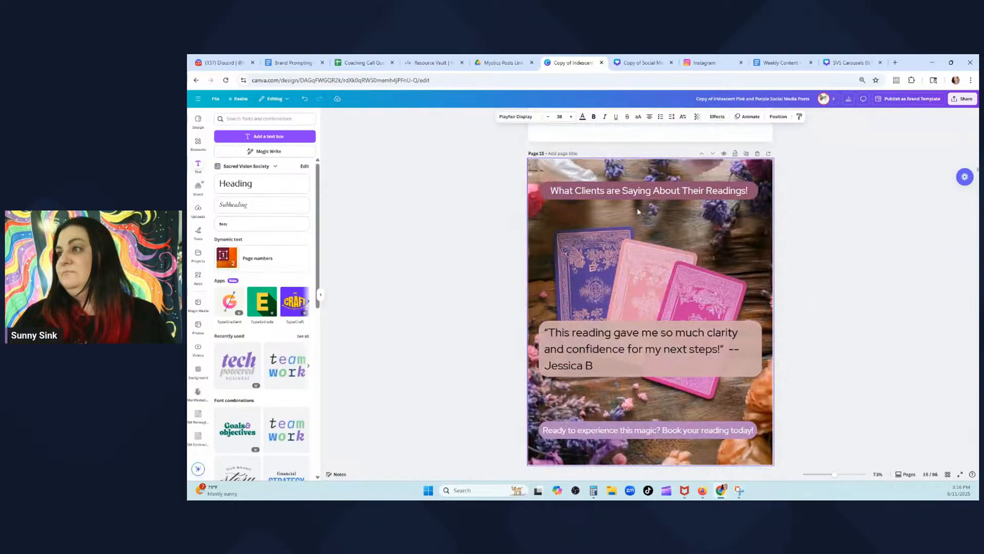
pyautogui.scroll(-5, 622, 308)
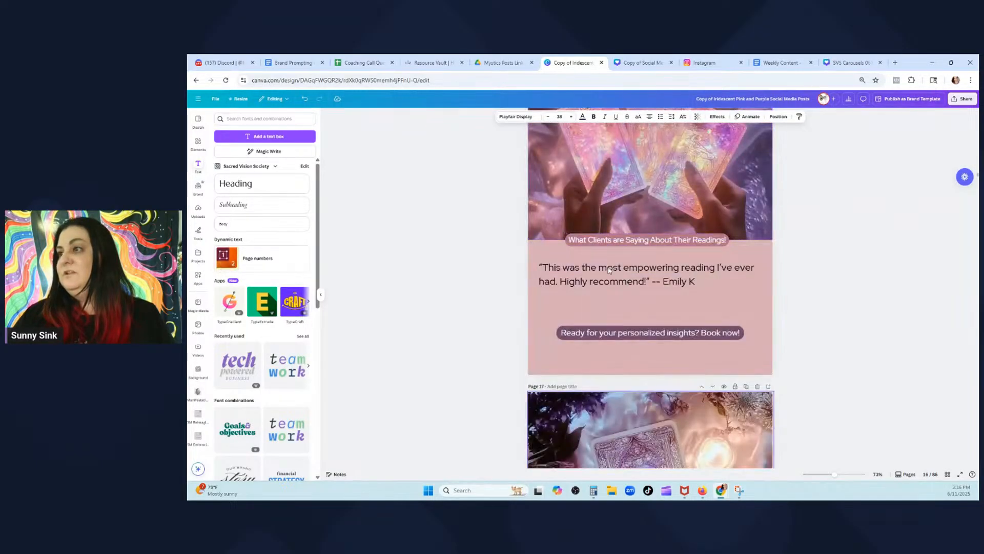
pyautogui.scroll(-10, 635, 246)
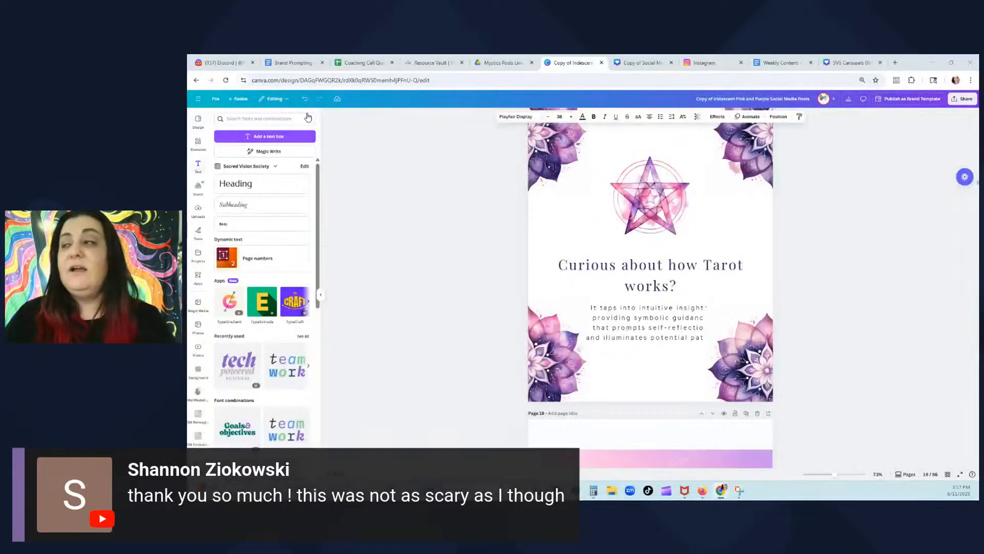
# Open the HighPriestessTS shop on Etsy in a new browser tab
pyautogui.click(895, 62)
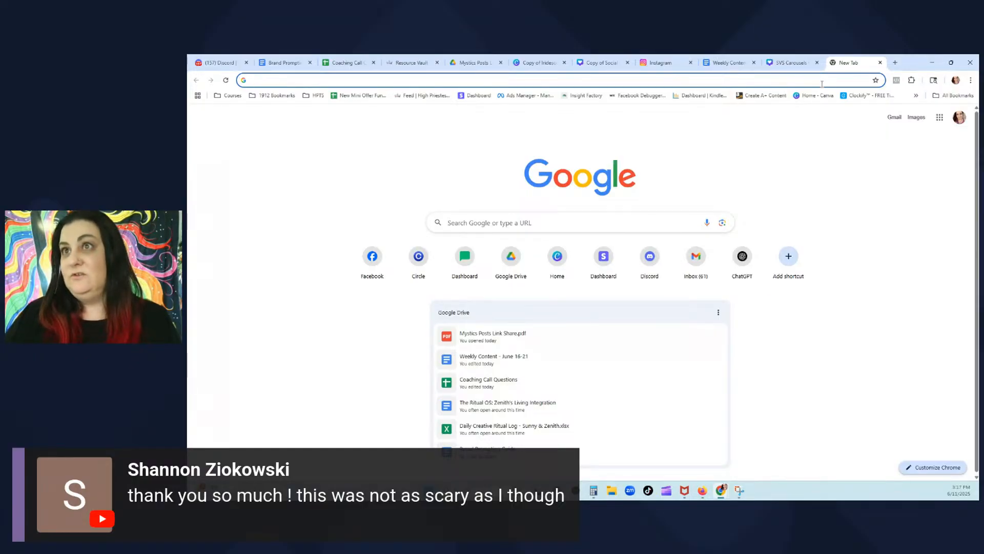
pyautogui.write('https://www.etsy.com/your/shops/me/dashboard?ref=seller-platform-mcnav')
pyautogui.press('Return')
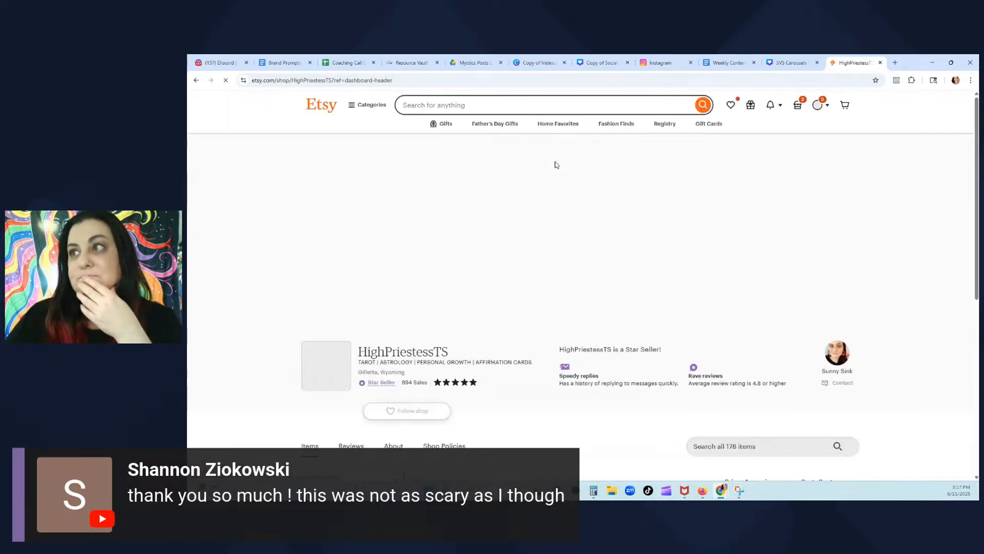
# Search Etsy for "infographic instagram templates" and browse the listed template bundles
pyautogui.click(566, 108)
pyautogui.write('info')
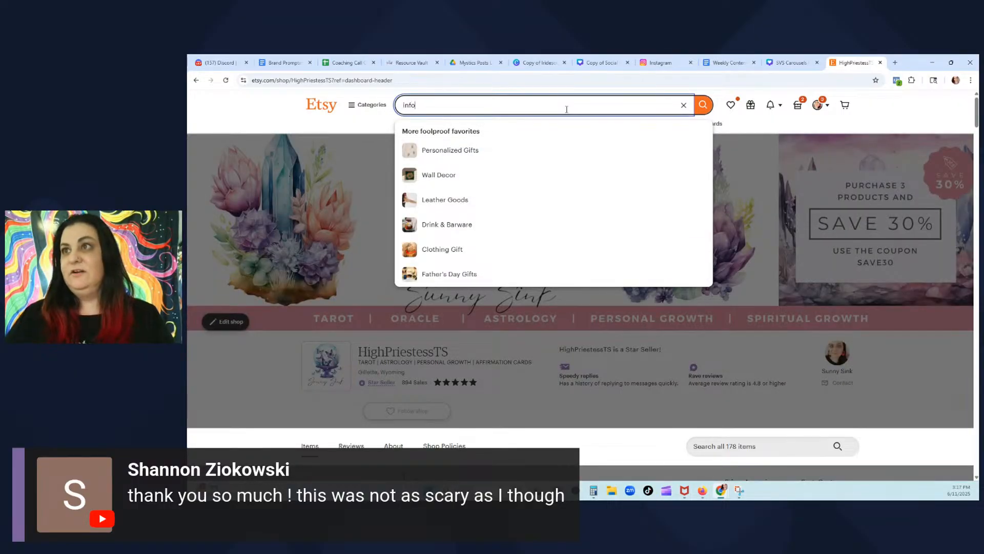
pyautogui.write('graphic instagram templates')
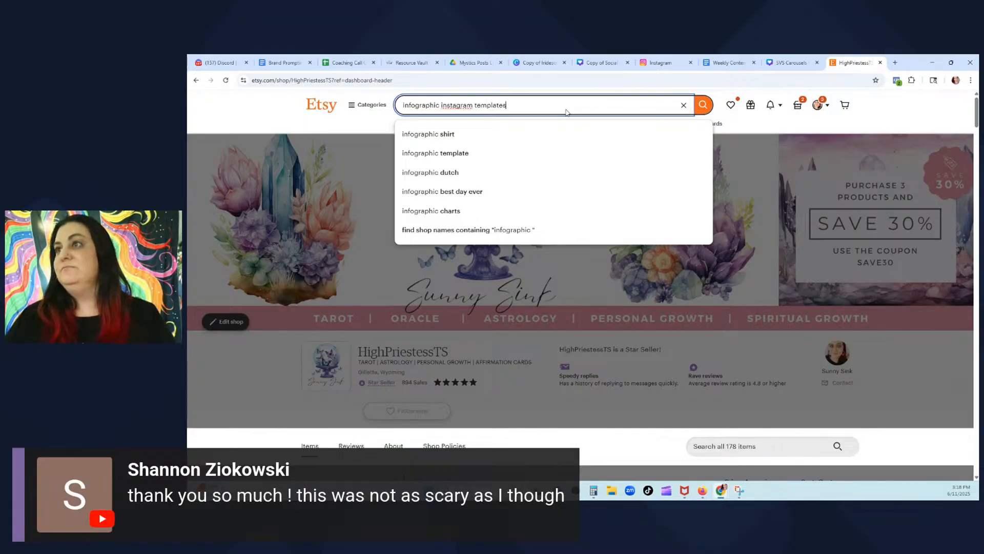
pyautogui.press('Return')
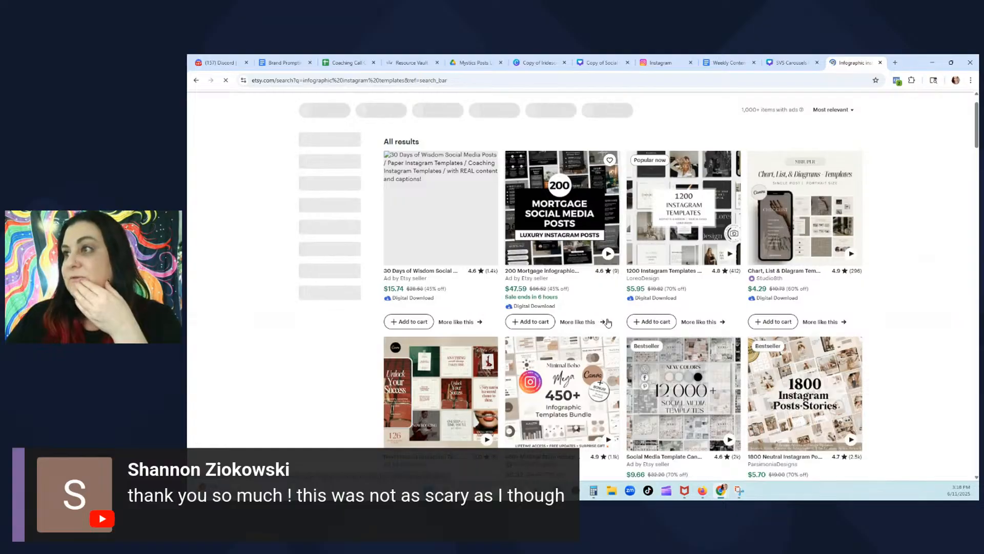
pyautogui.scroll(-2, 607, 322)
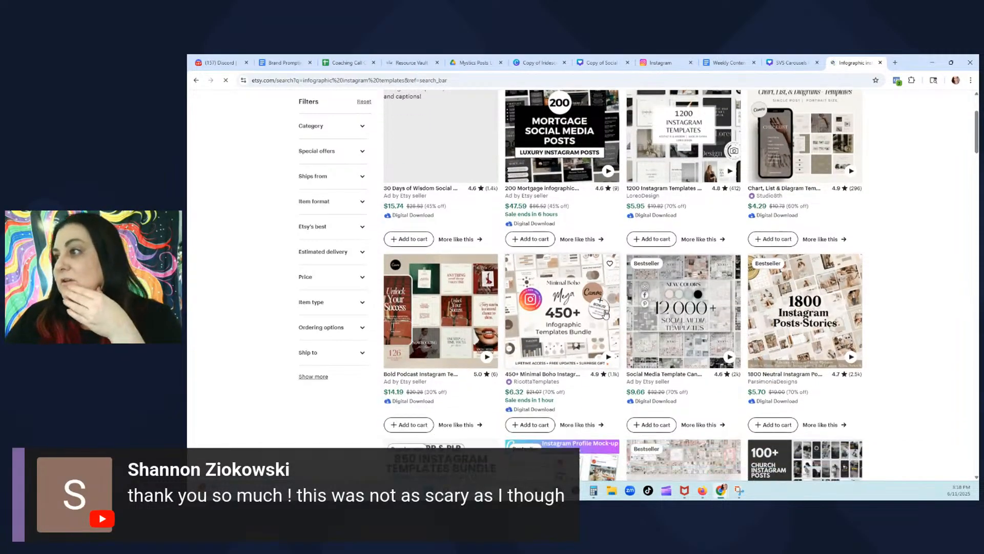
pyautogui.scroll(-7, 605, 313)
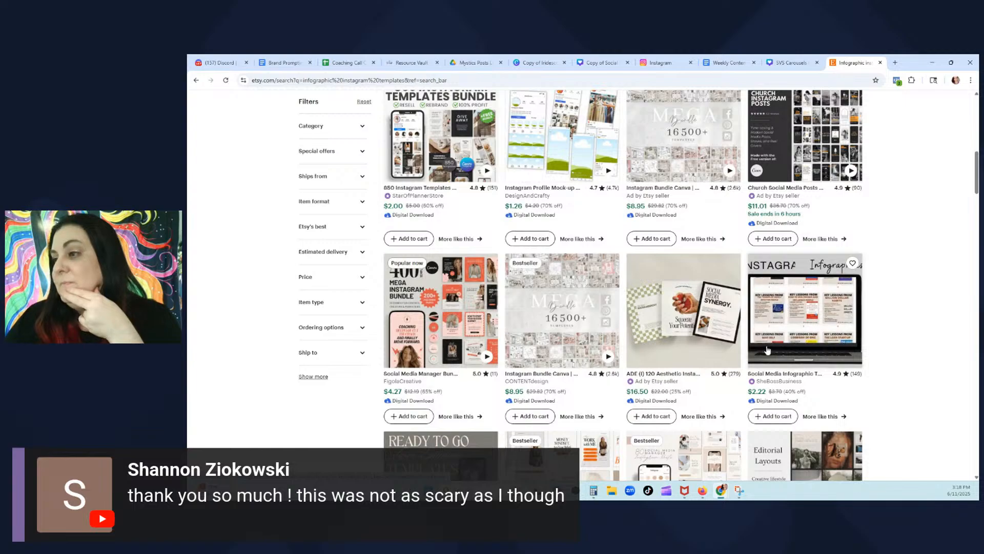
# Open the "75 Infographics for Business and Social Media" listing, look through its preview images, and close the listing
pyautogui.scroll(4, 767, 350)
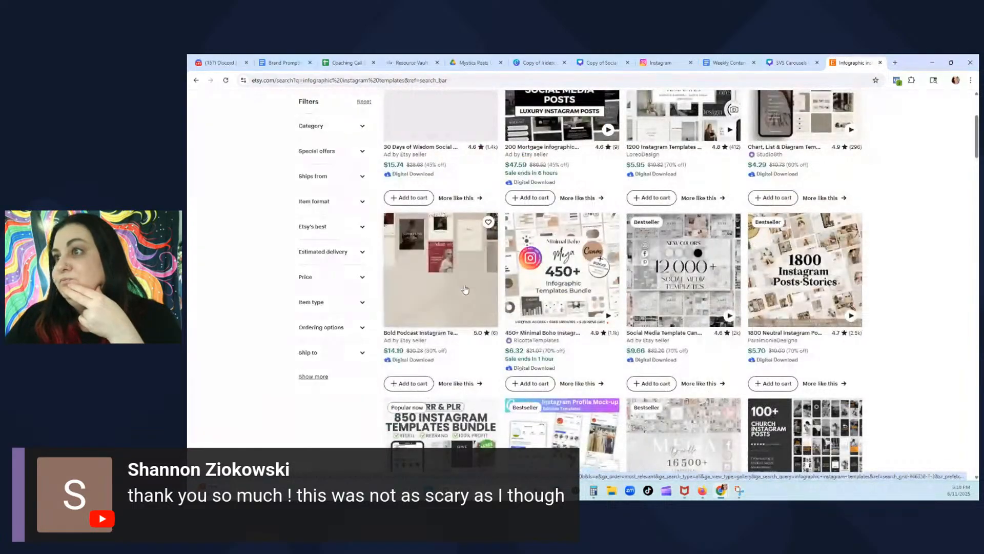
pyautogui.scroll(-12, 823, 280)
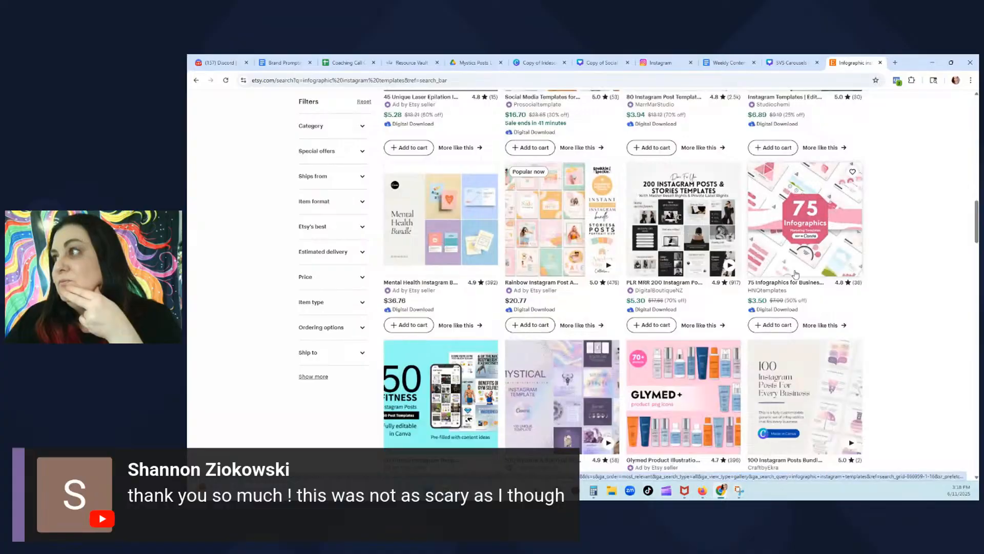
pyautogui.click(822, 247)
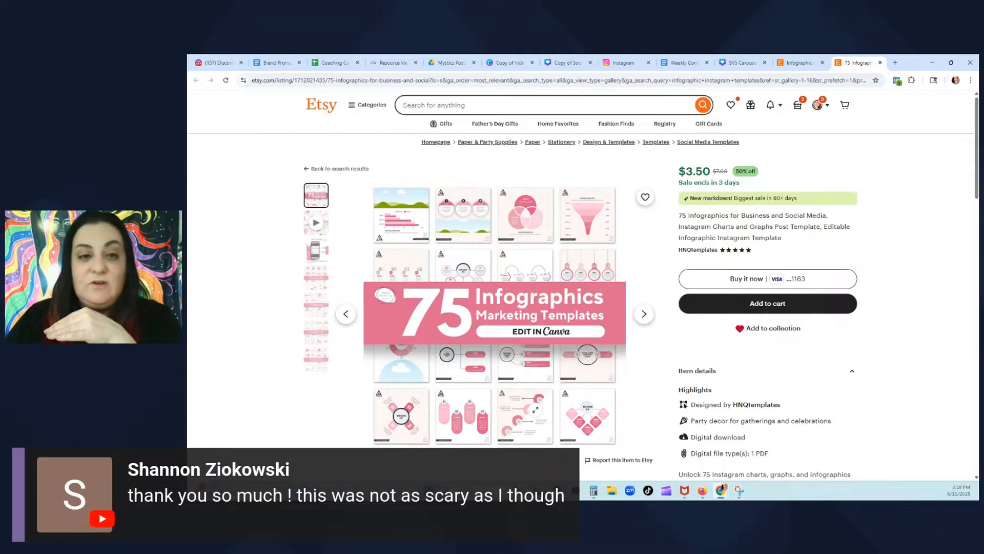
pyautogui.click(646, 318)
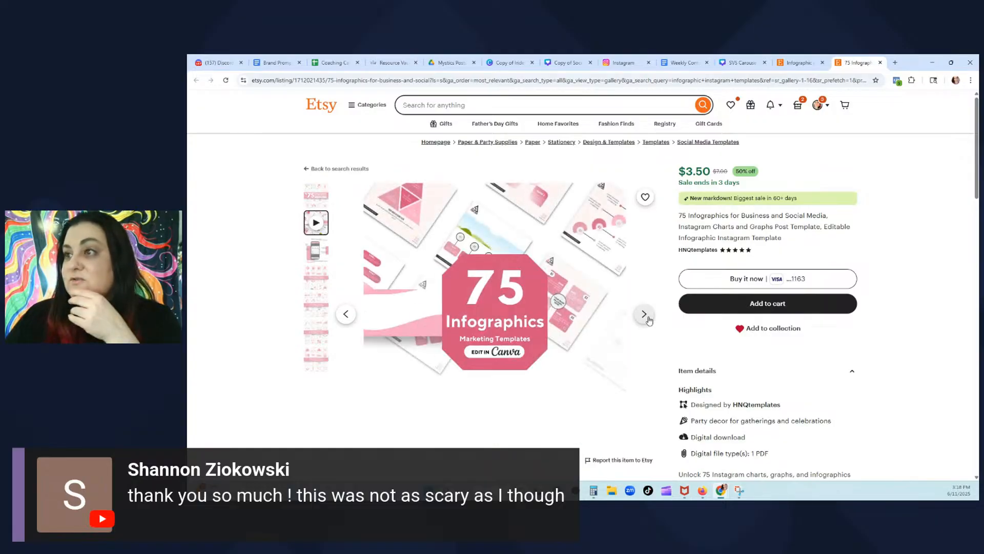
pyautogui.click(645, 314)
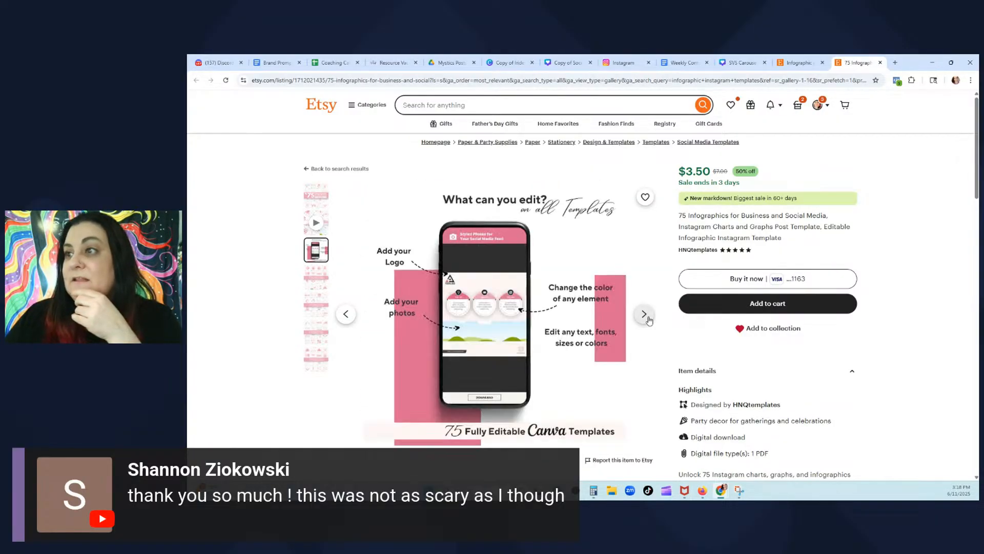
pyautogui.click(647, 318)
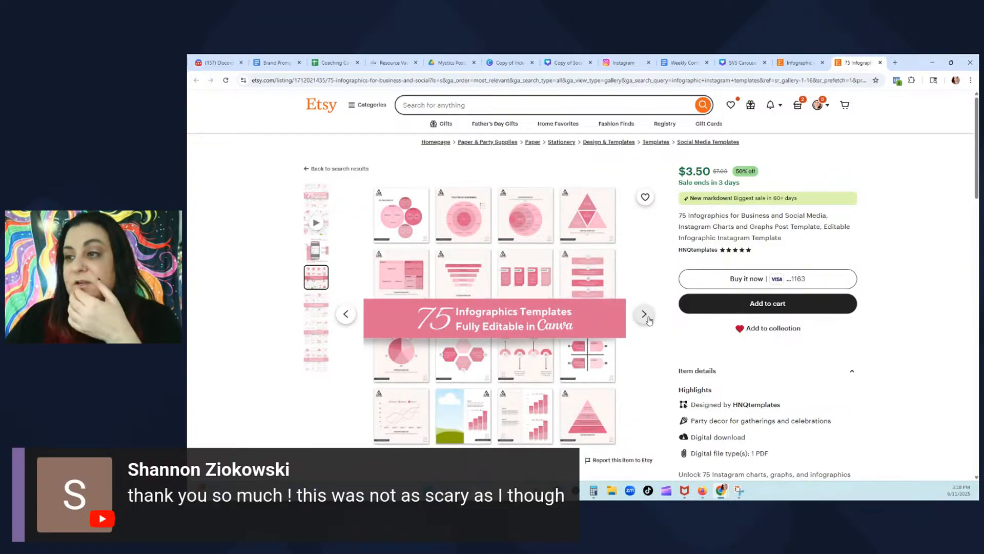
pyautogui.click(648, 319)
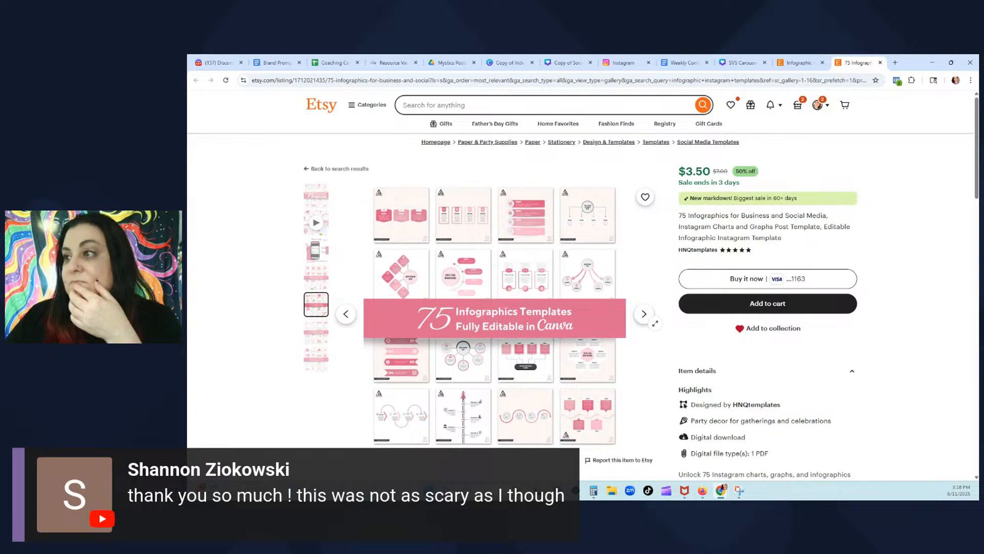
pyautogui.click(641, 314)
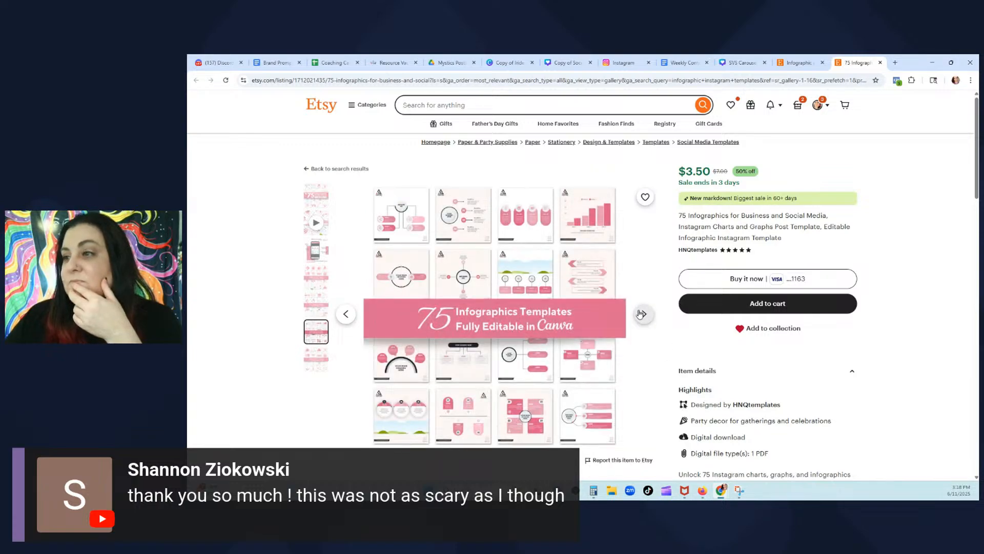
pyautogui.click(641, 314)
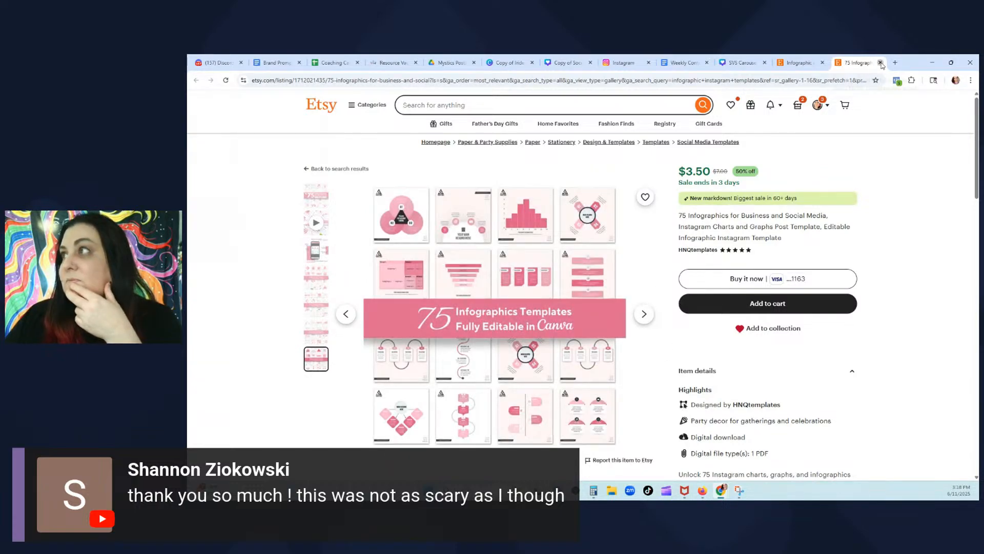
pyautogui.click(880, 62)
# Open the "100 Instagram Posts Bundle for every business" listing, page through its infographic previews, and close the listing
pyautogui.scroll(-3, 786, 232)
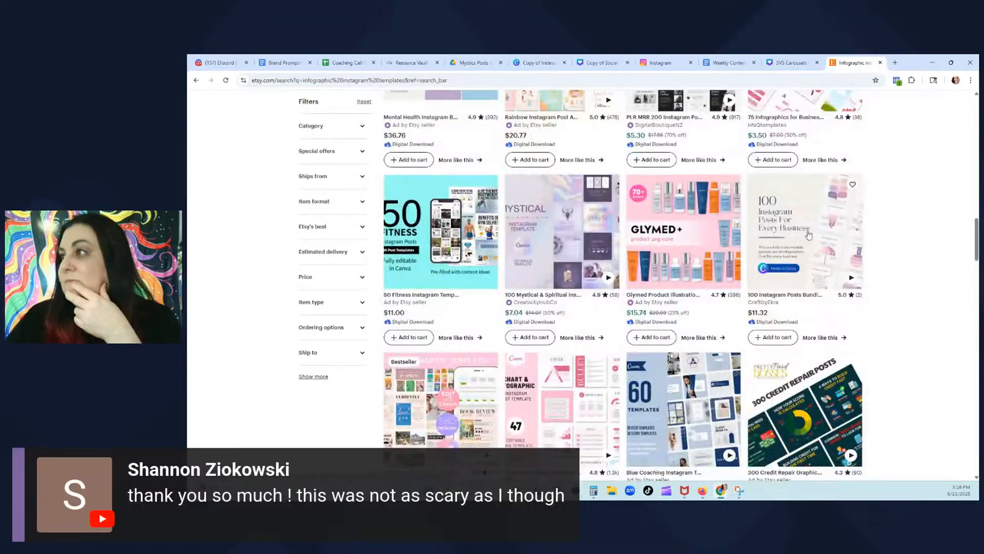
pyautogui.click(786, 232)
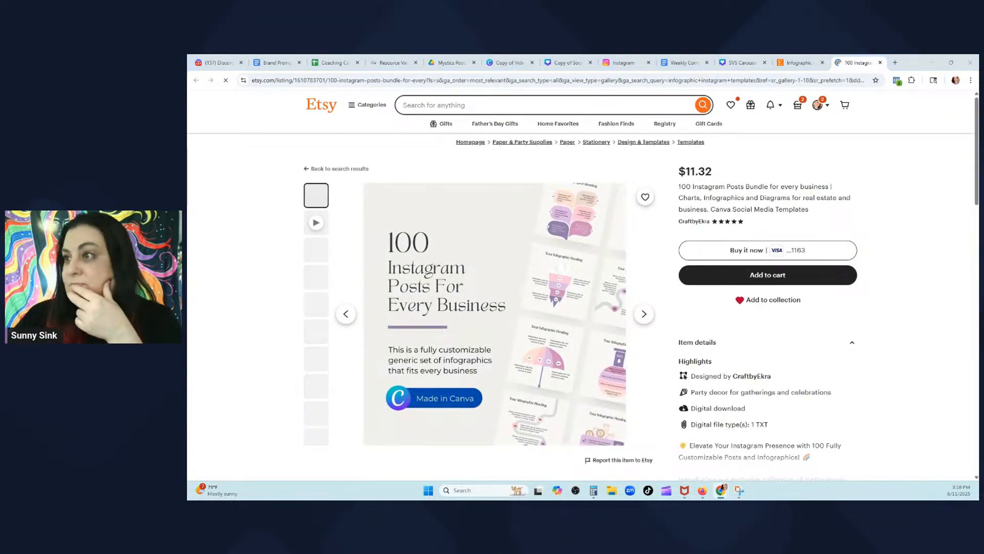
pyautogui.click(647, 317)
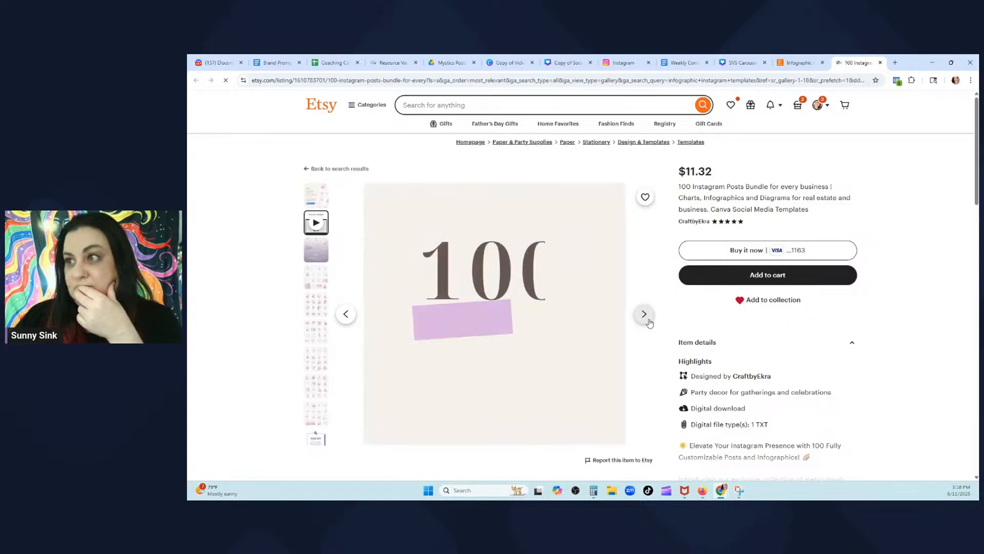
pyautogui.click(645, 315)
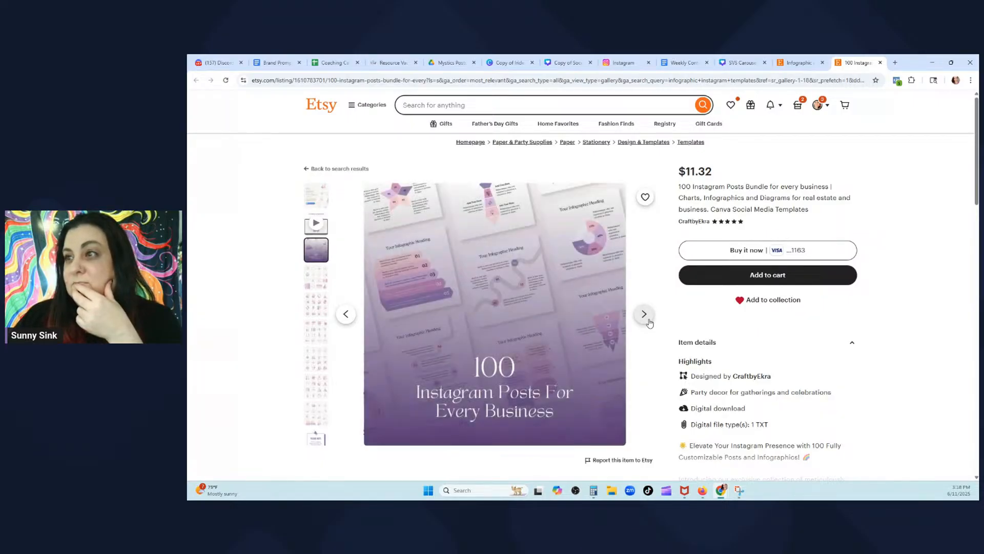
pyautogui.click(645, 314)
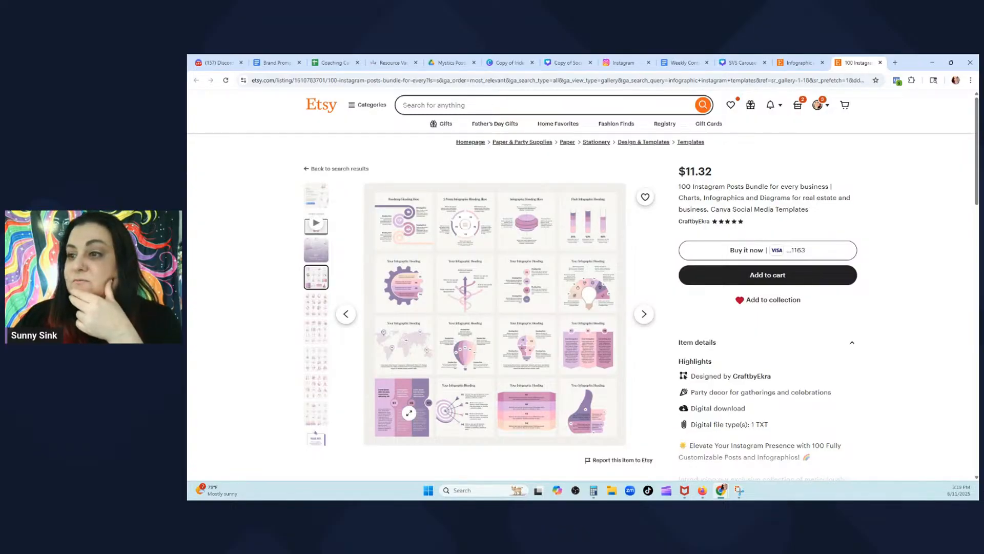
pyautogui.click(646, 317)
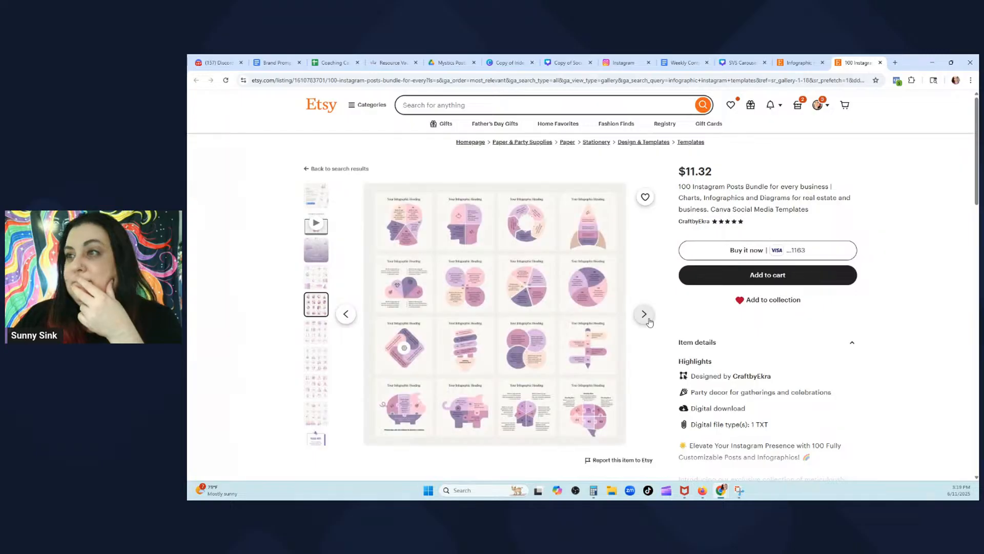
pyautogui.click(648, 319)
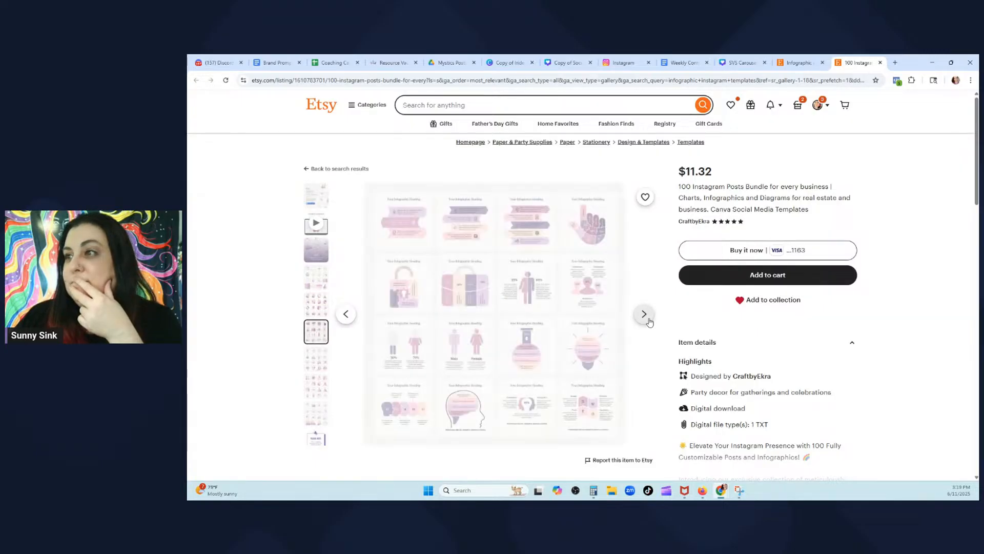
pyautogui.click(645, 315)
pyautogui.click(645, 315)
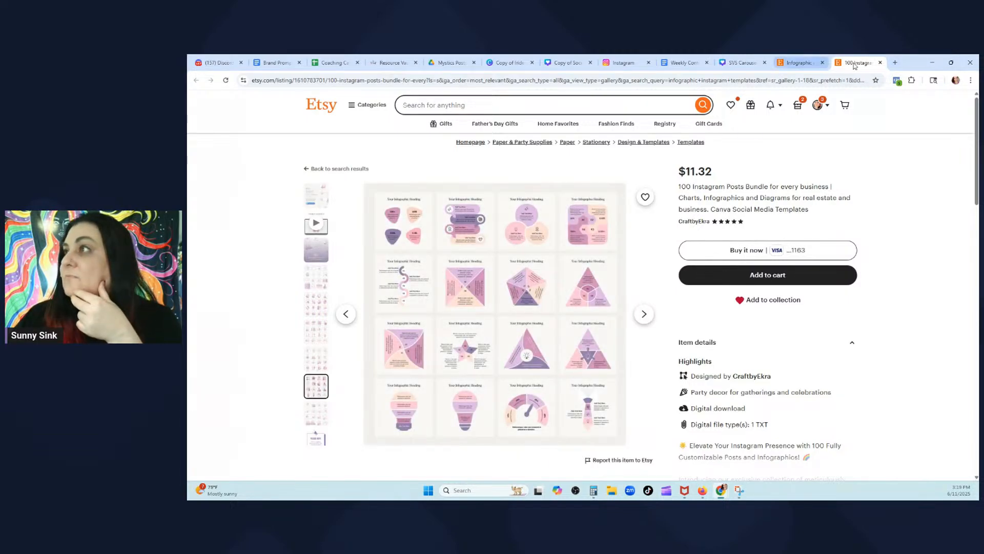
pyautogui.click(881, 62)
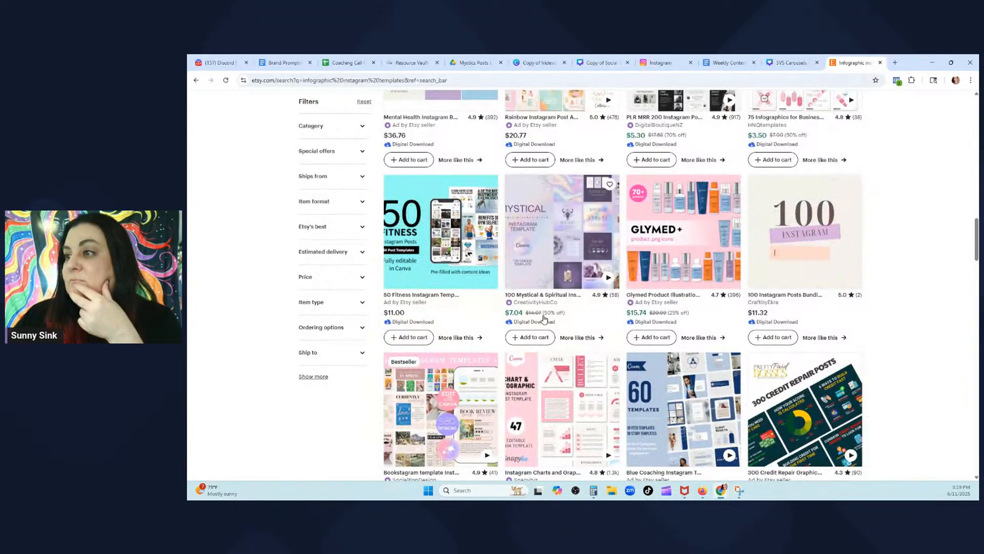
# Open Snapybiz's "Instagram Charts and Graphs Post Template" listing and browse its preview images as far as the full template overview
pyautogui.scroll(-3, 513, 308)
pyautogui.click(512, 344)
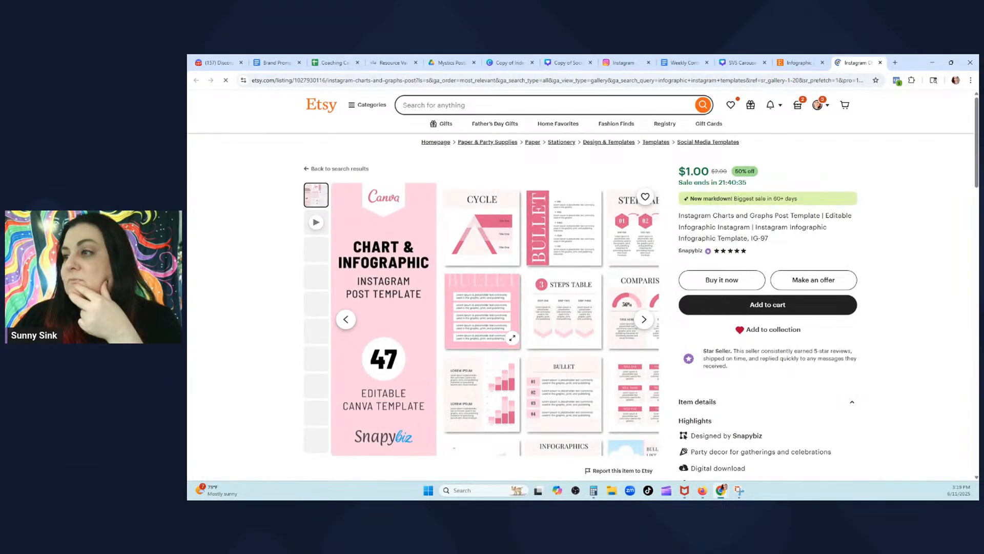
pyautogui.click(645, 320)
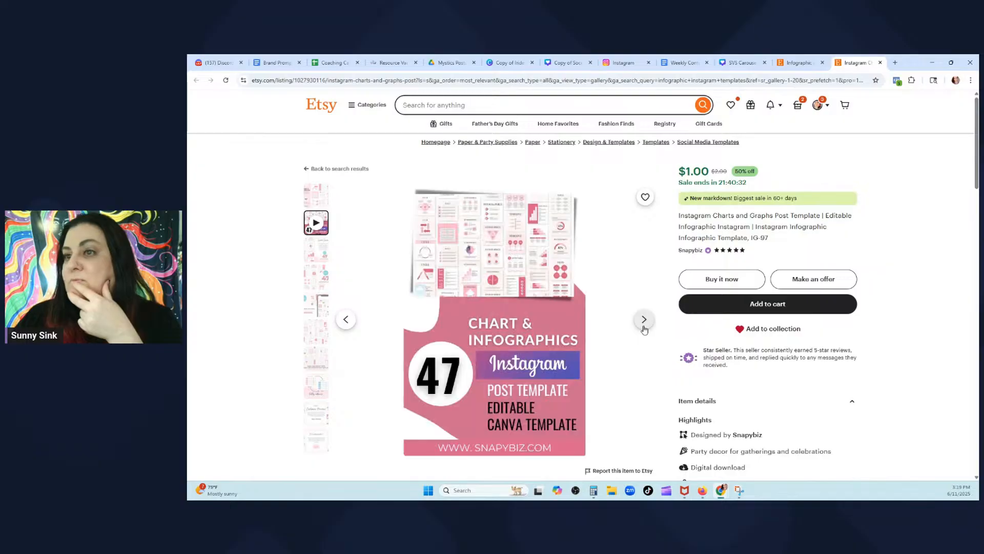
pyautogui.click(645, 327)
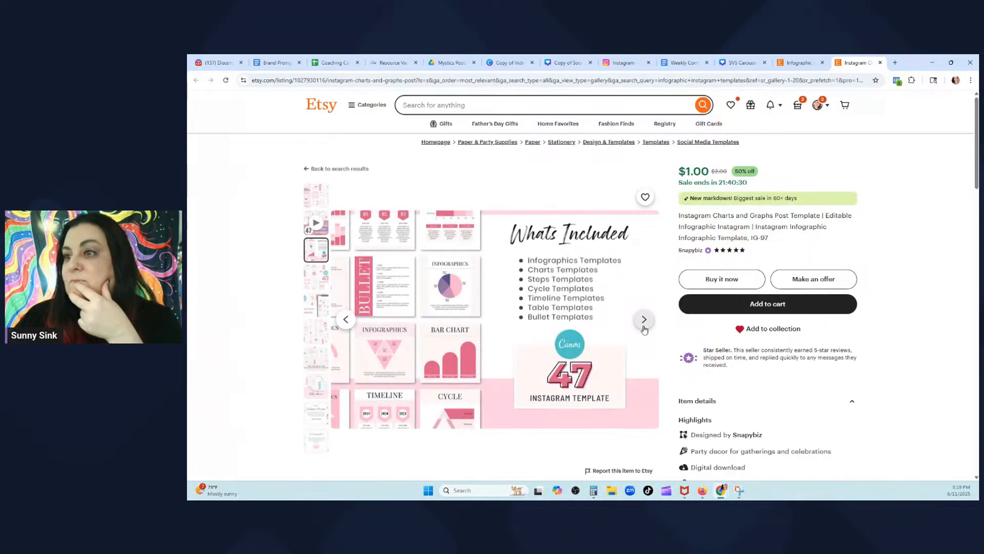
pyautogui.click(645, 328)
pyautogui.click(645, 328)
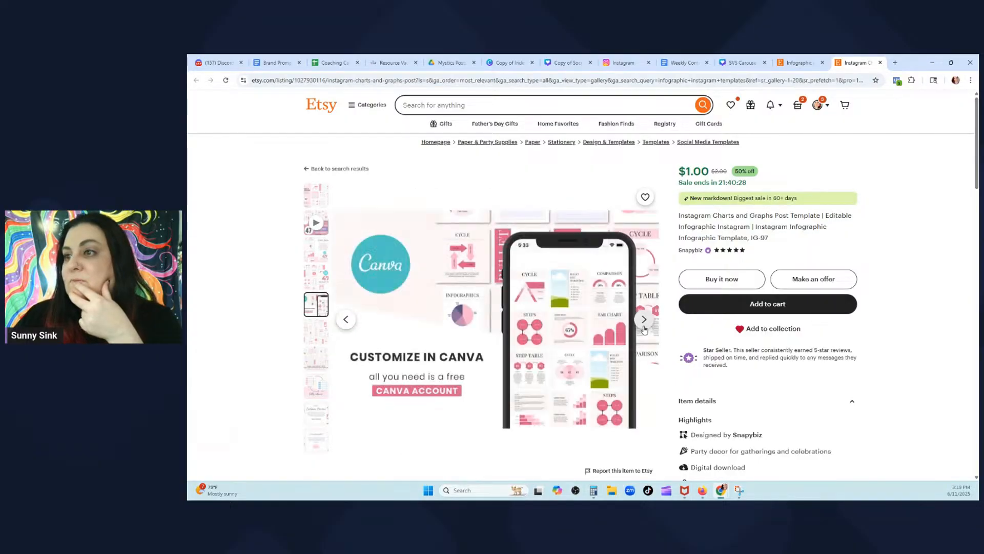
pyautogui.click(644, 329)
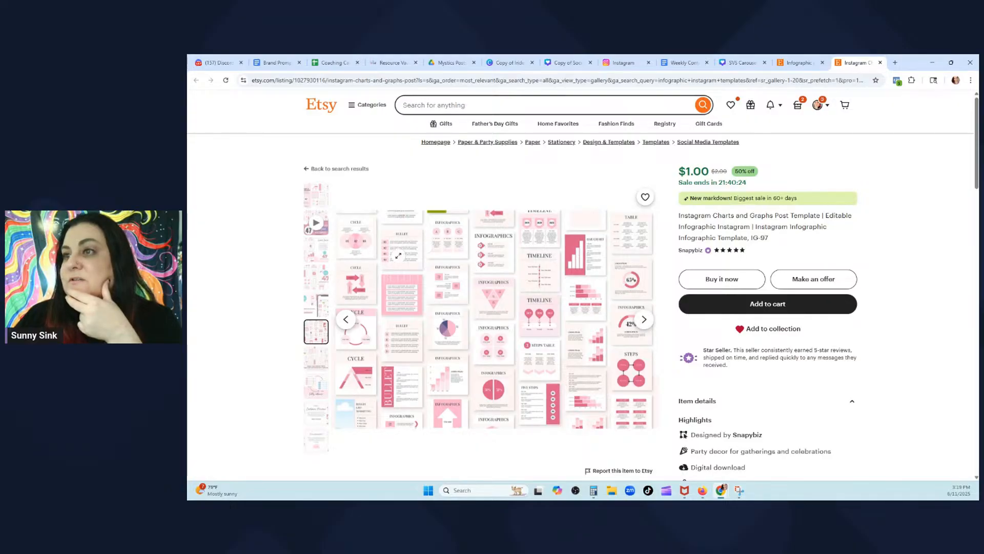
# Enlarge and zoom into the template overview image to examine the bullet, chart and infographic layouts, and close the enlarged view
pyautogui.click(388, 282)
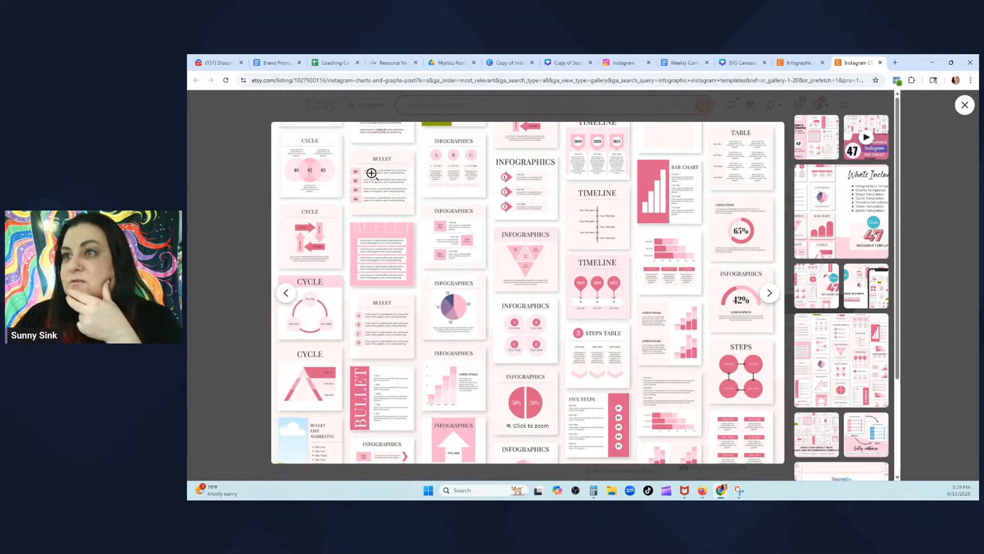
pyautogui.click(373, 165)
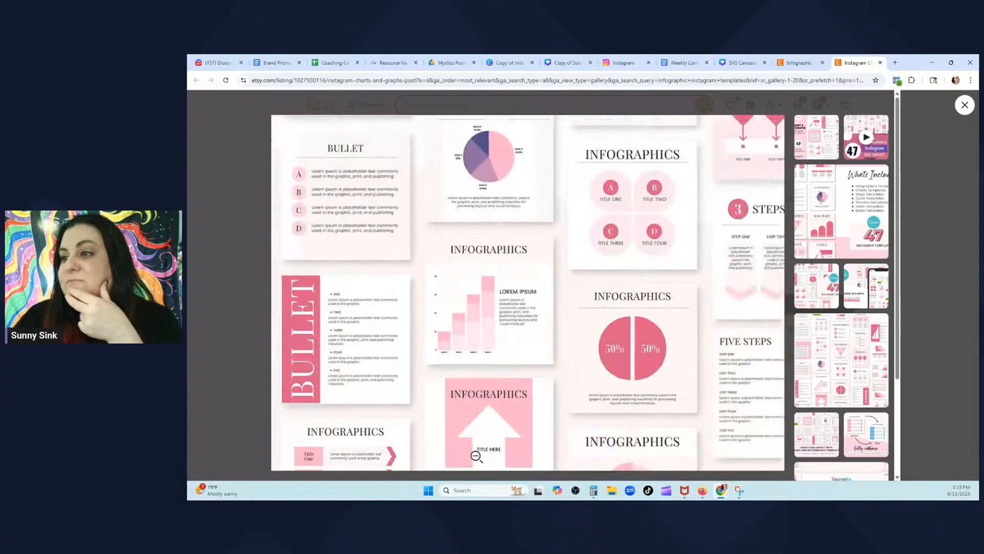
pyautogui.click(941, 118)
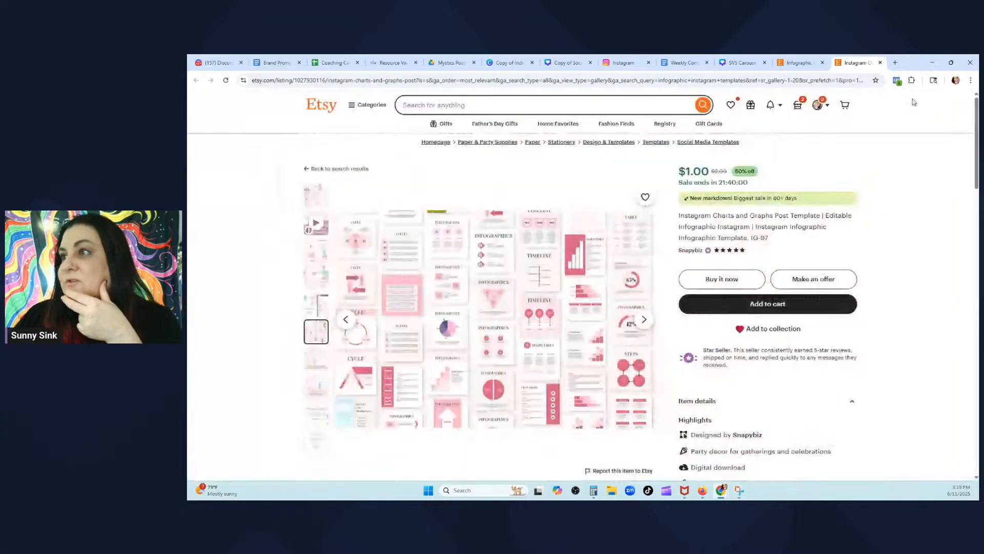
# Examine the "Make a big impact with chart and infographics templates" preview up close, return to the cover image, and close the listing
pyautogui.scroll(-2, 513, 256)
pyautogui.click(326, 231)
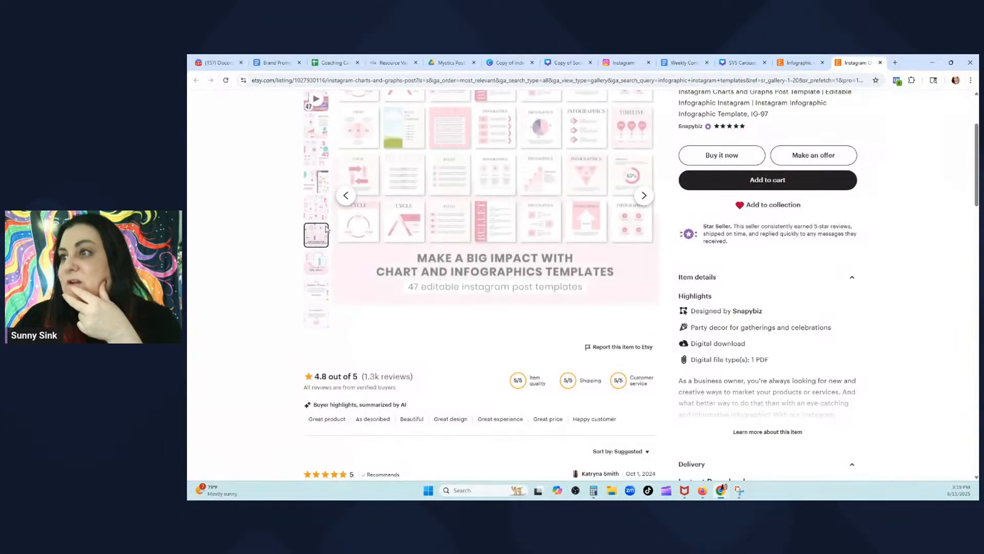
pyautogui.scroll(2, 326, 230)
pyautogui.click(463, 200)
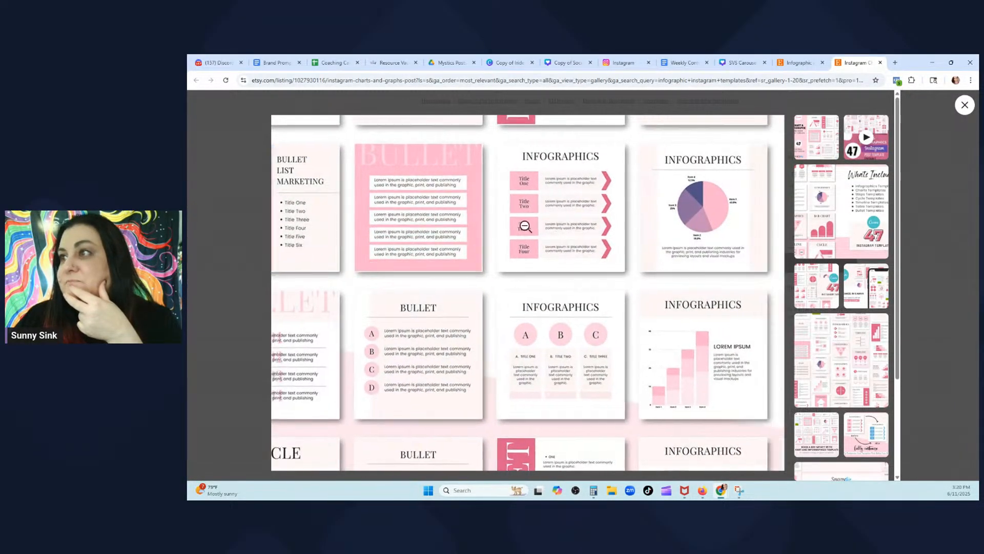
pyautogui.click(550, 227)
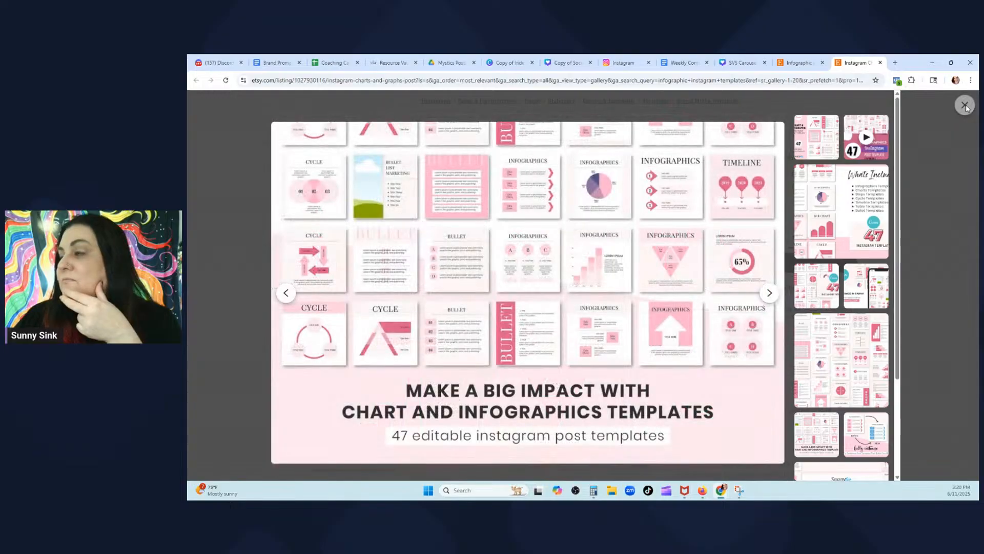
pyautogui.click(964, 105)
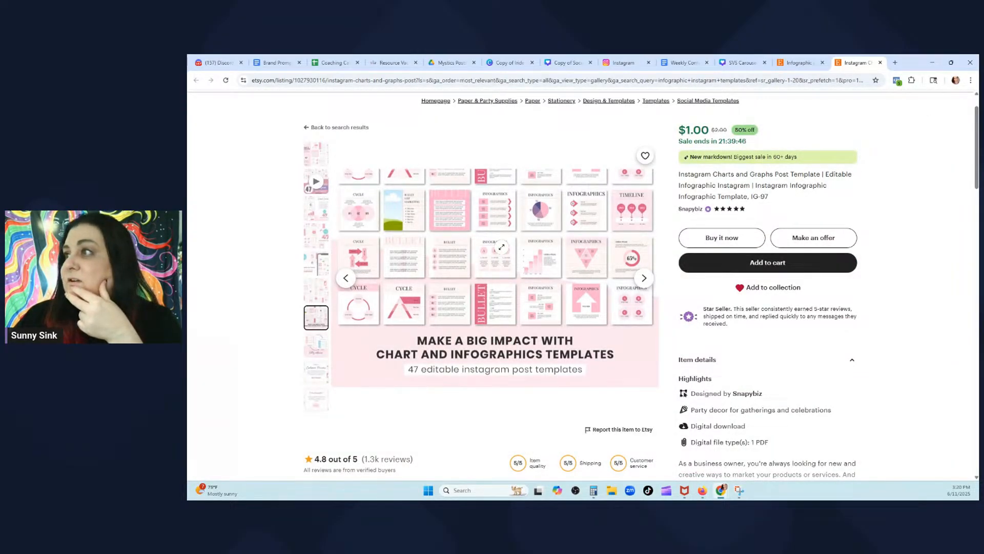
pyautogui.click(314, 160)
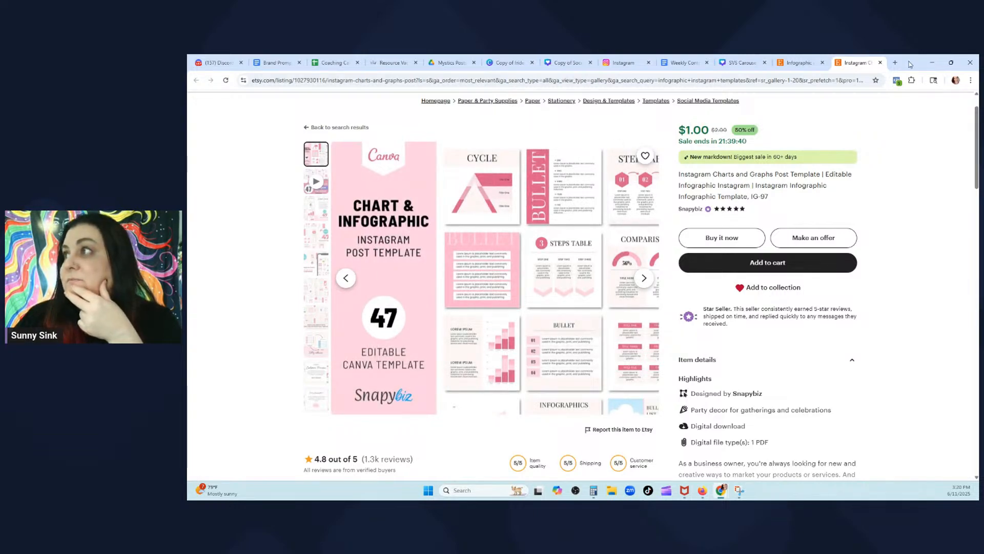
pyautogui.click(881, 62)
# Browse further down the Etsy search results for more infographic Instagram template bundles
pyautogui.scroll(-3, 654, 230)
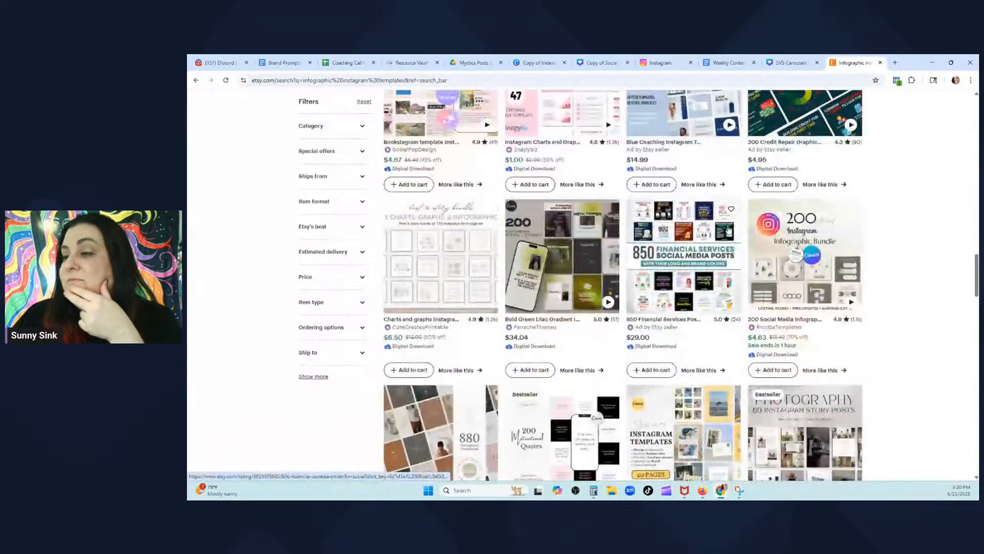
pyautogui.scroll(-9, 654, 230)
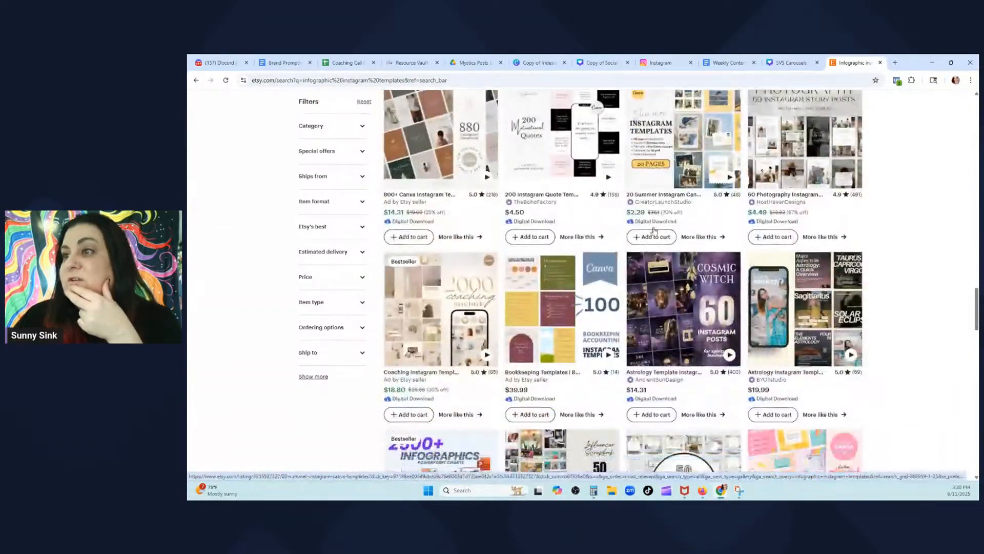
pyautogui.scroll(-3, 654, 230)
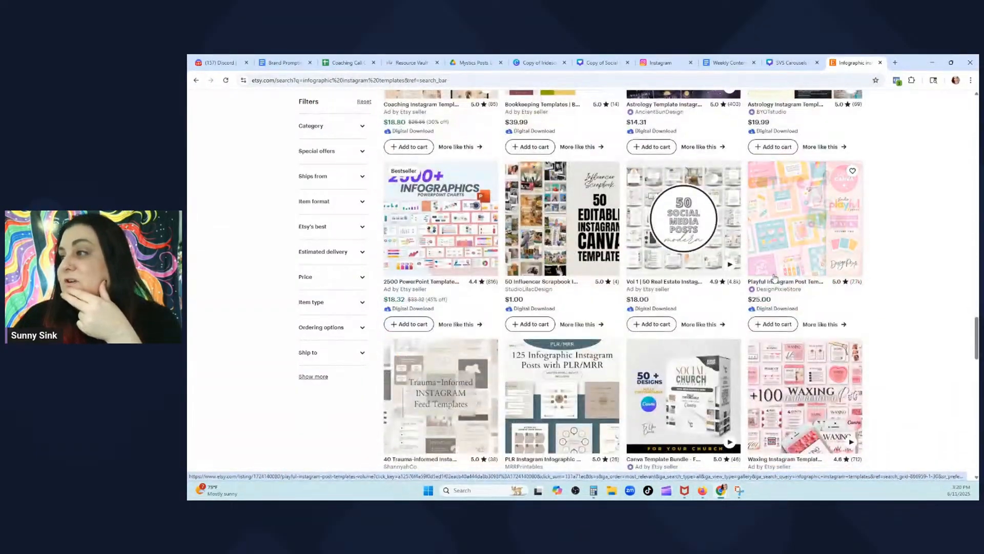
pyautogui.scroll(-3, 774, 277)
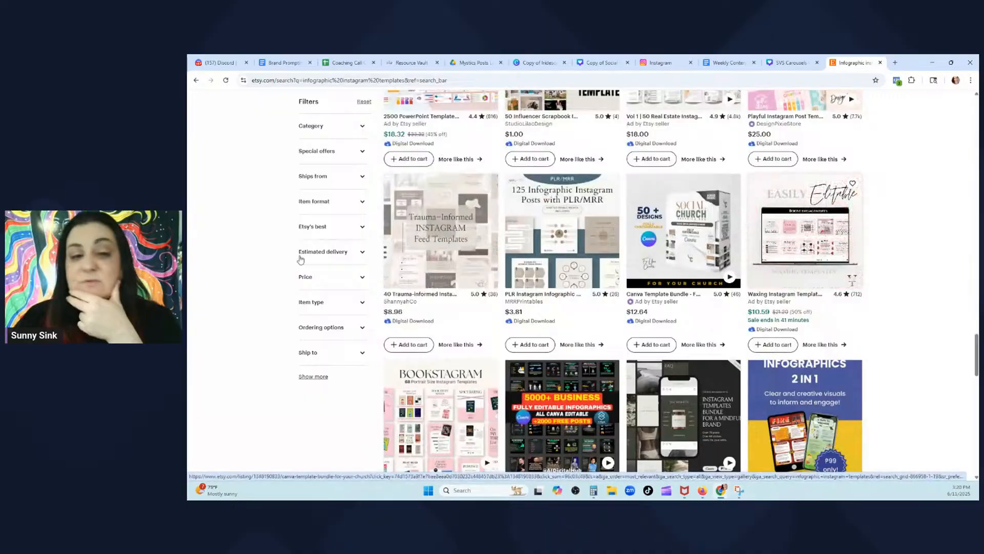